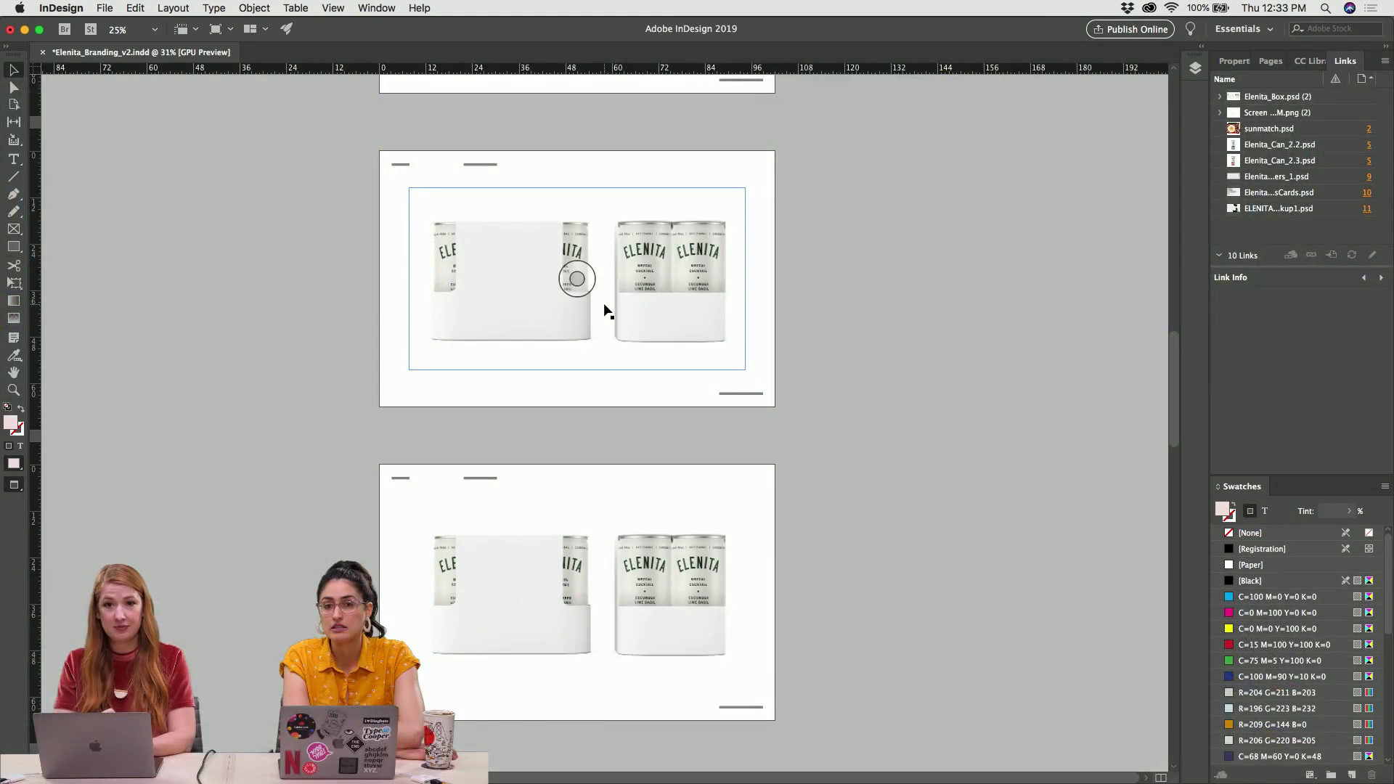
# Review the branding presentation's keyword, Branding Options and can mockup pages, and glance at the packaging artwork in Illustrator
pyautogui.scroll(10, 865, 376)
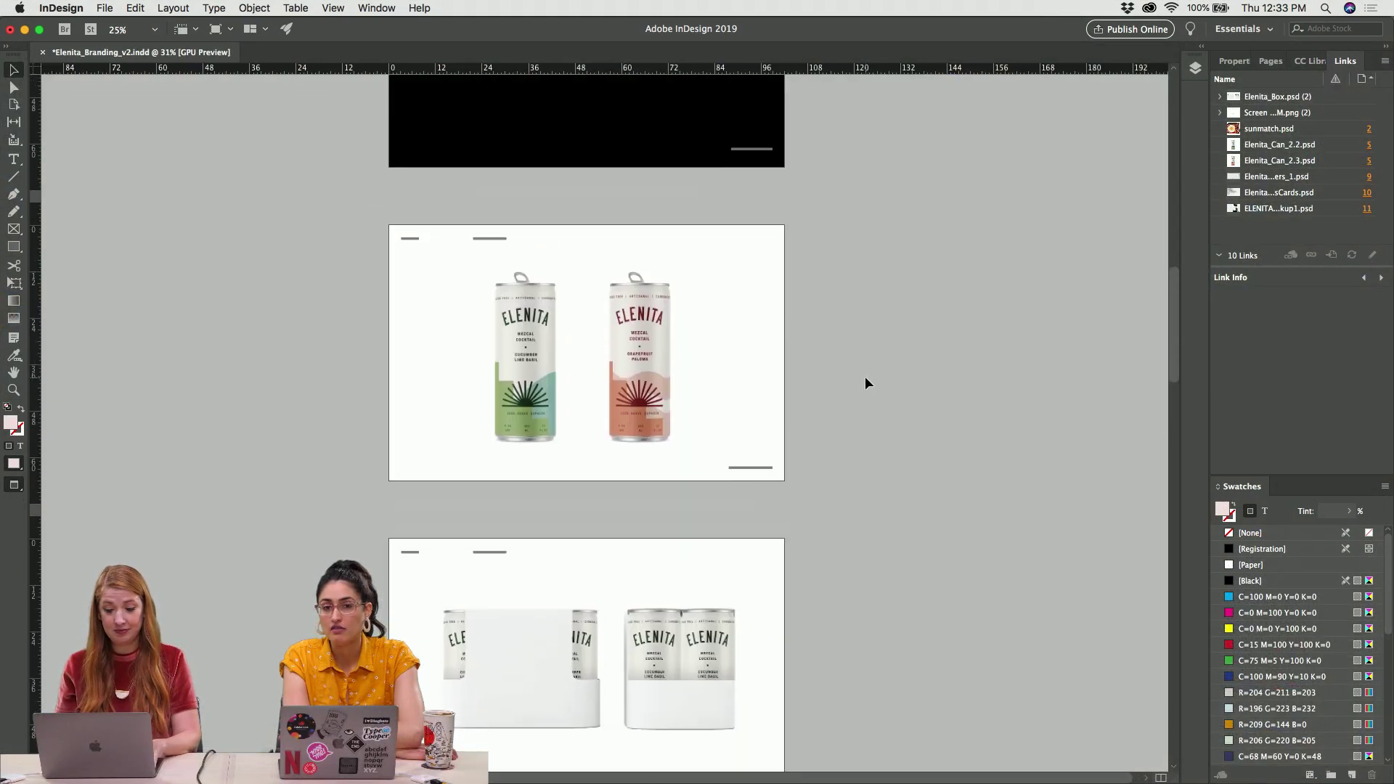
pyautogui.scroll(10, 865, 376)
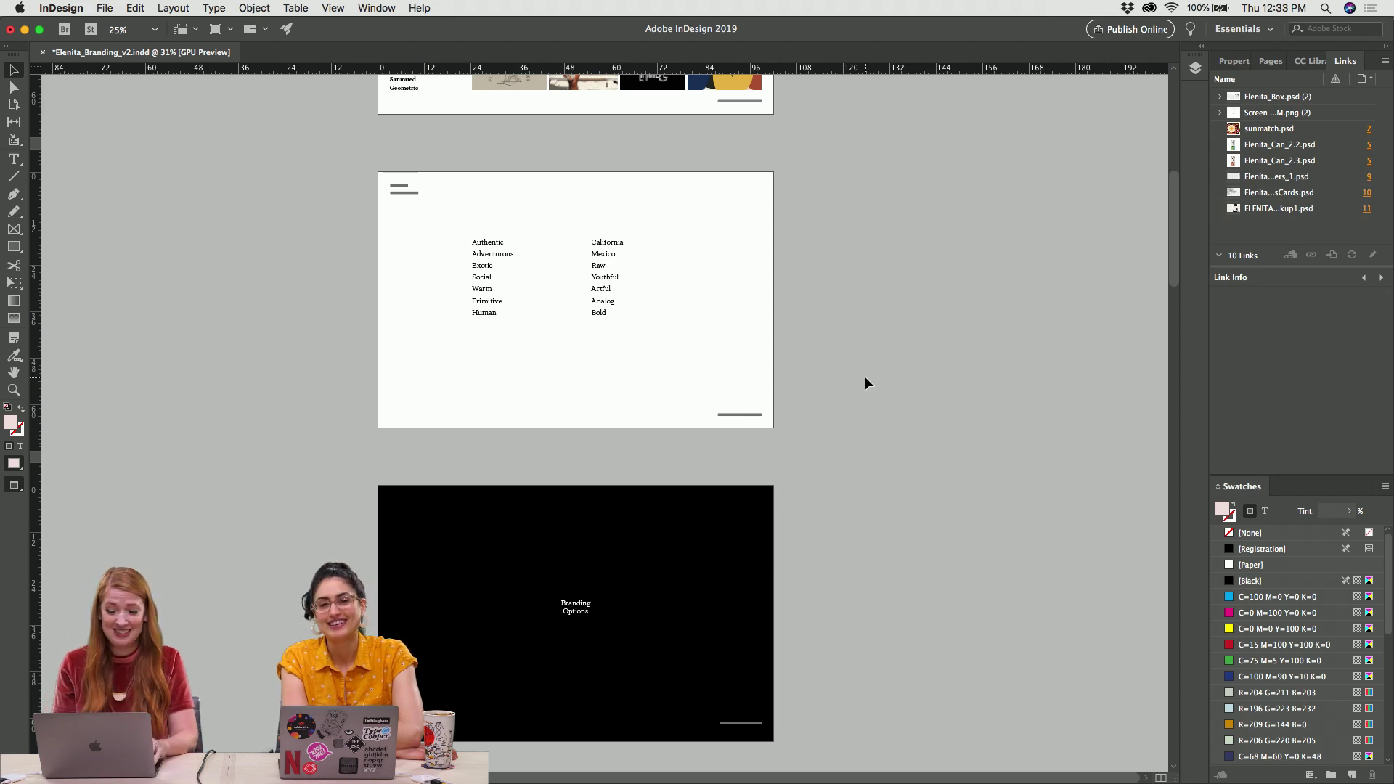
pyautogui.scroll(5, 865, 376)
pyautogui.scroll(-10, 865, 376)
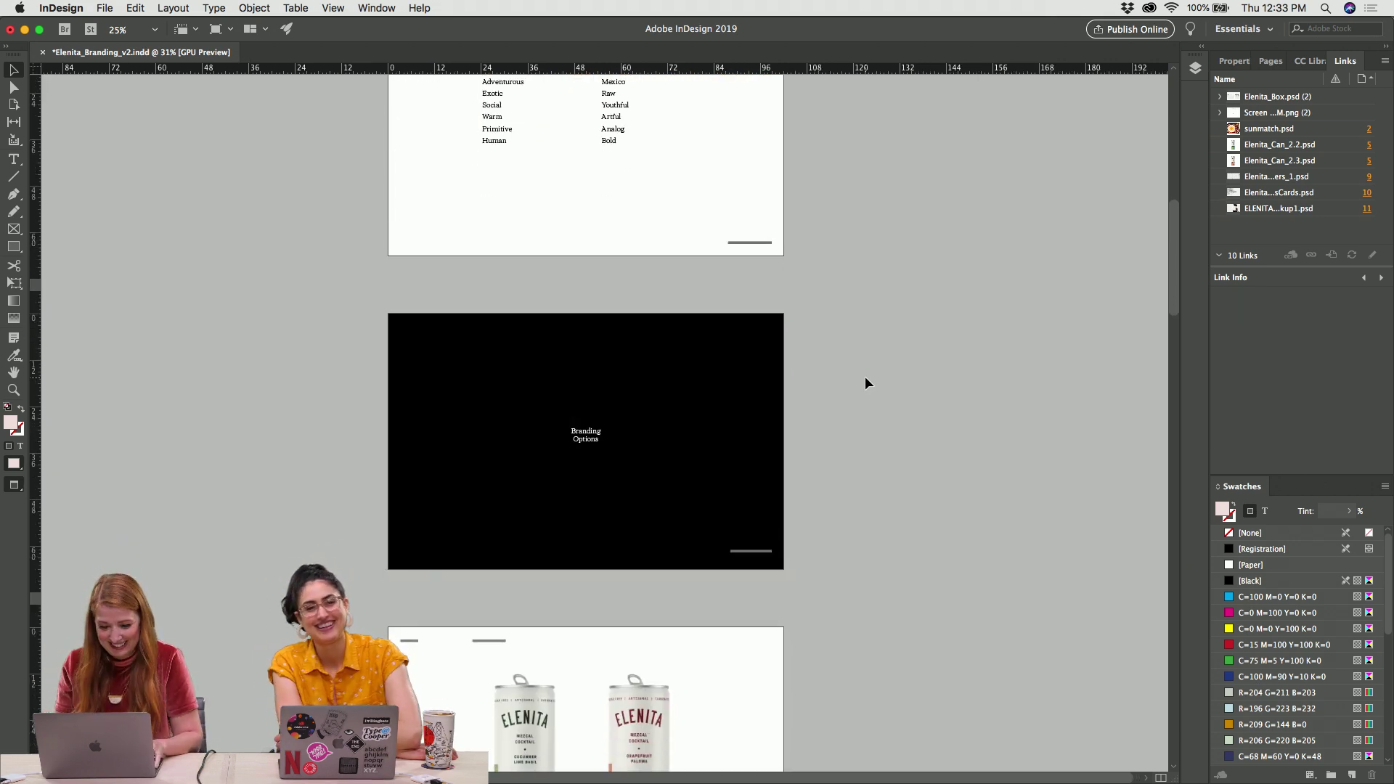
pyautogui.press('super+Tab')
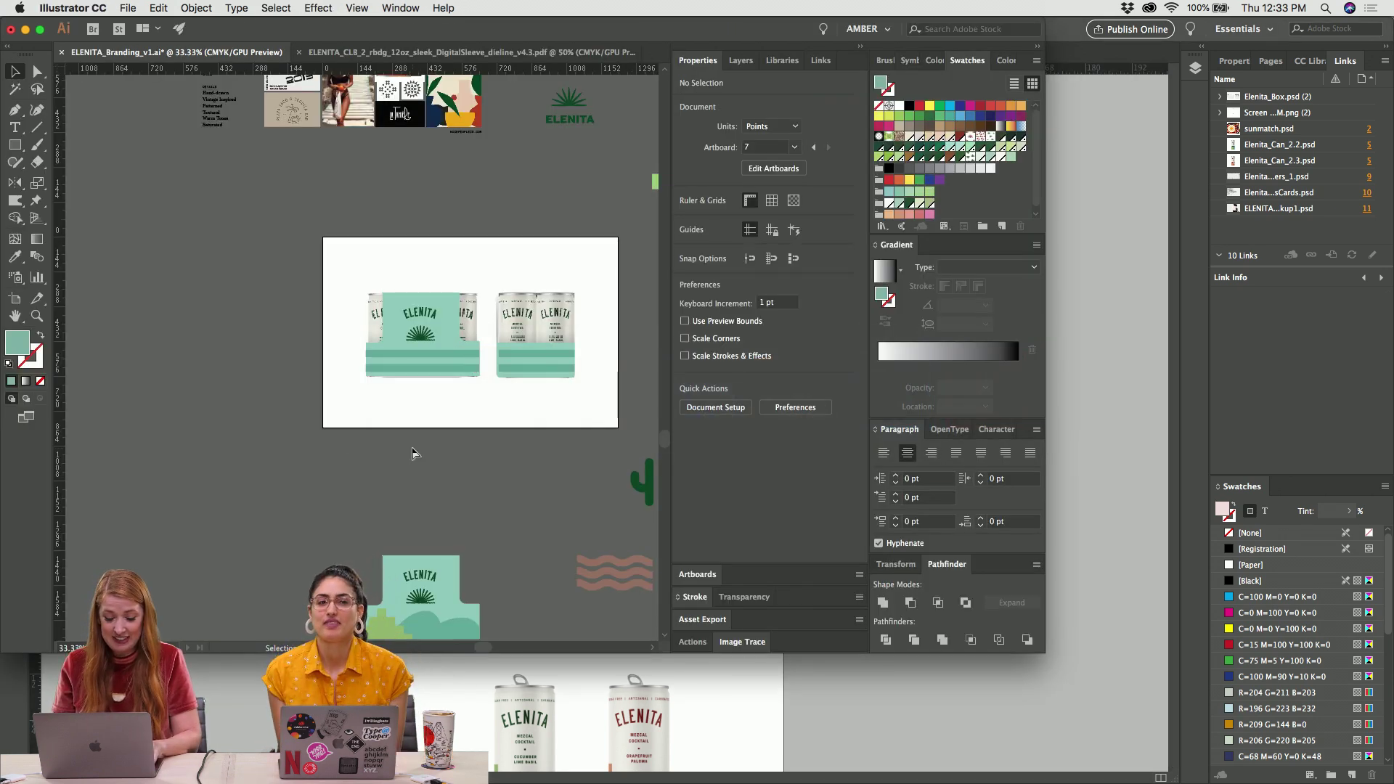
pyautogui.press('super+Tab')
pyautogui.press('super+equal')
pyautogui.scroll(-10, 416, 455)
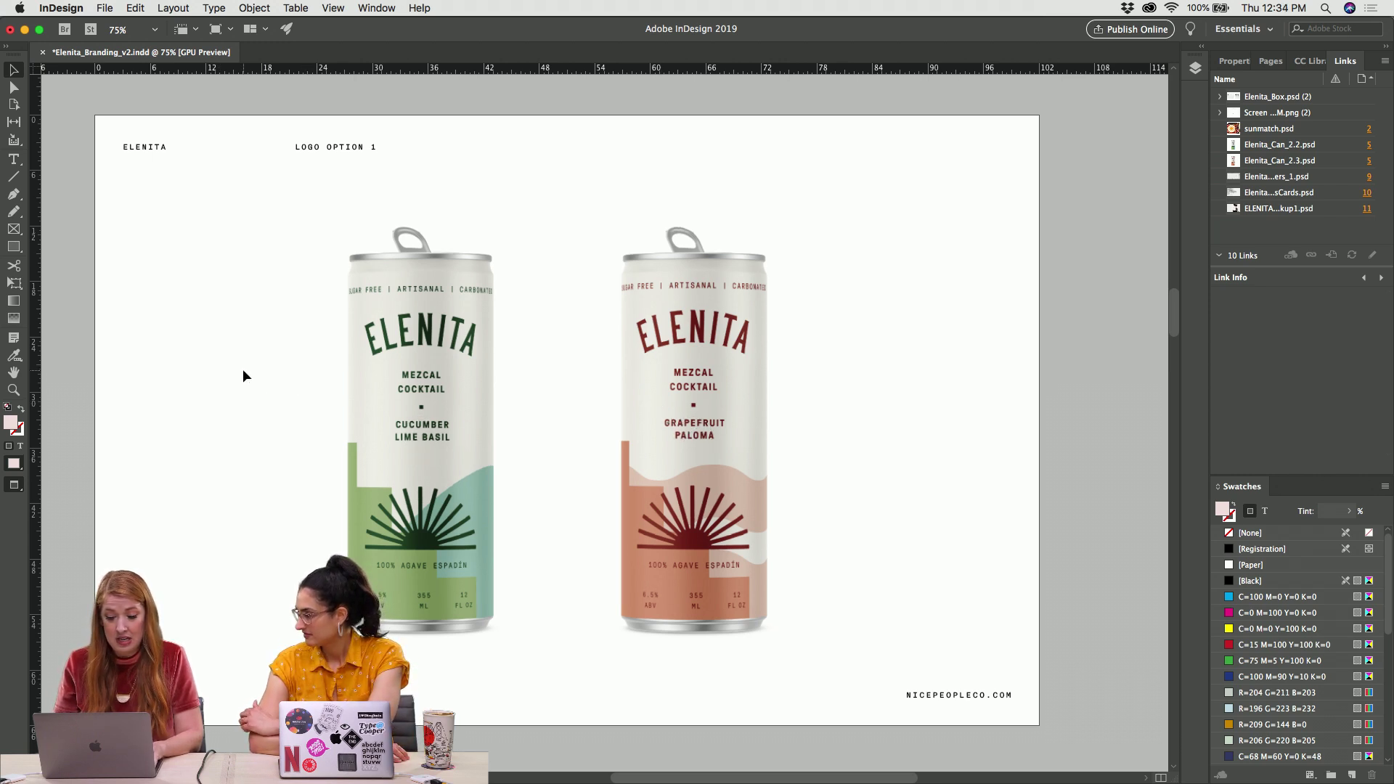
pyautogui.scroll(-4, 243, 372)
pyautogui.scroll(4, 244, 374)
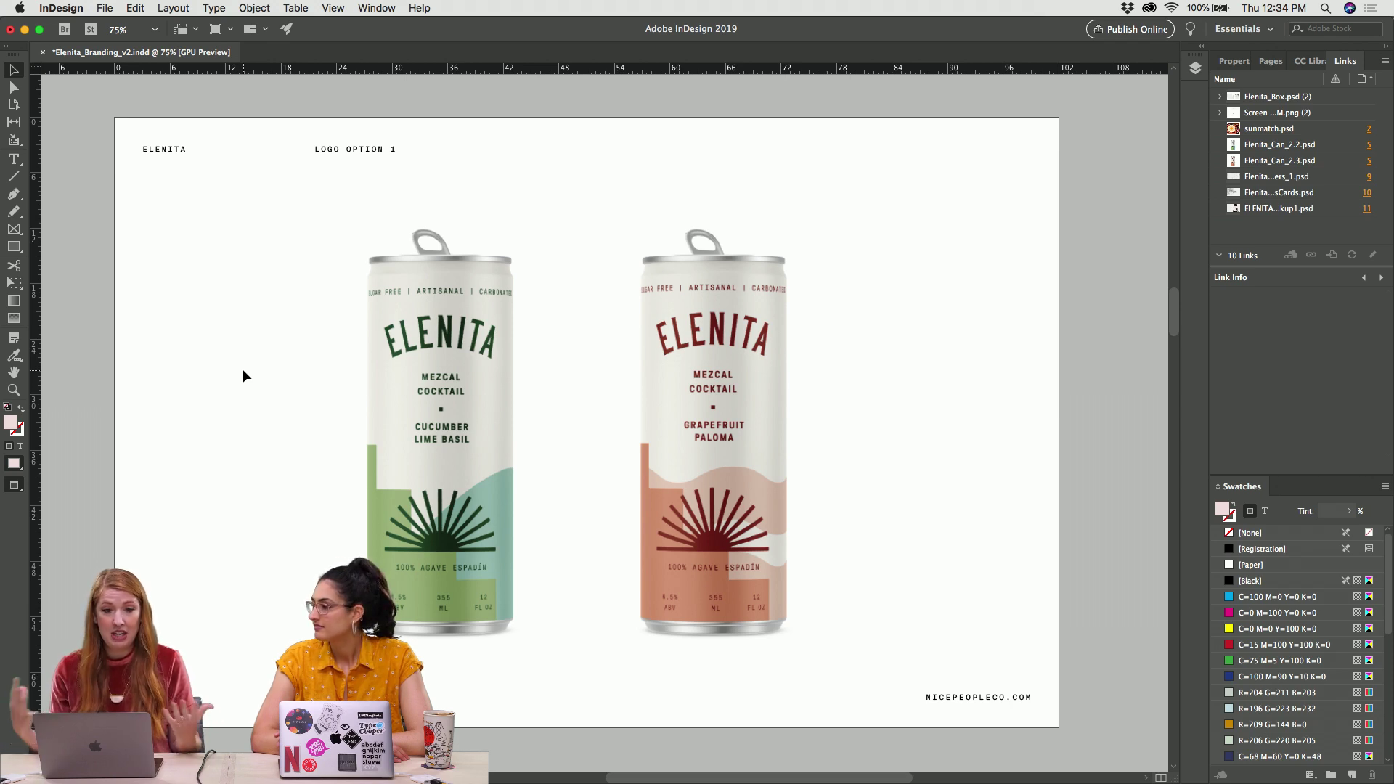
# Examine the blank can-carrier box mockup pages, comparing them with the neighbouring can and typography pages
pyautogui.scroll(-18, 243, 369)
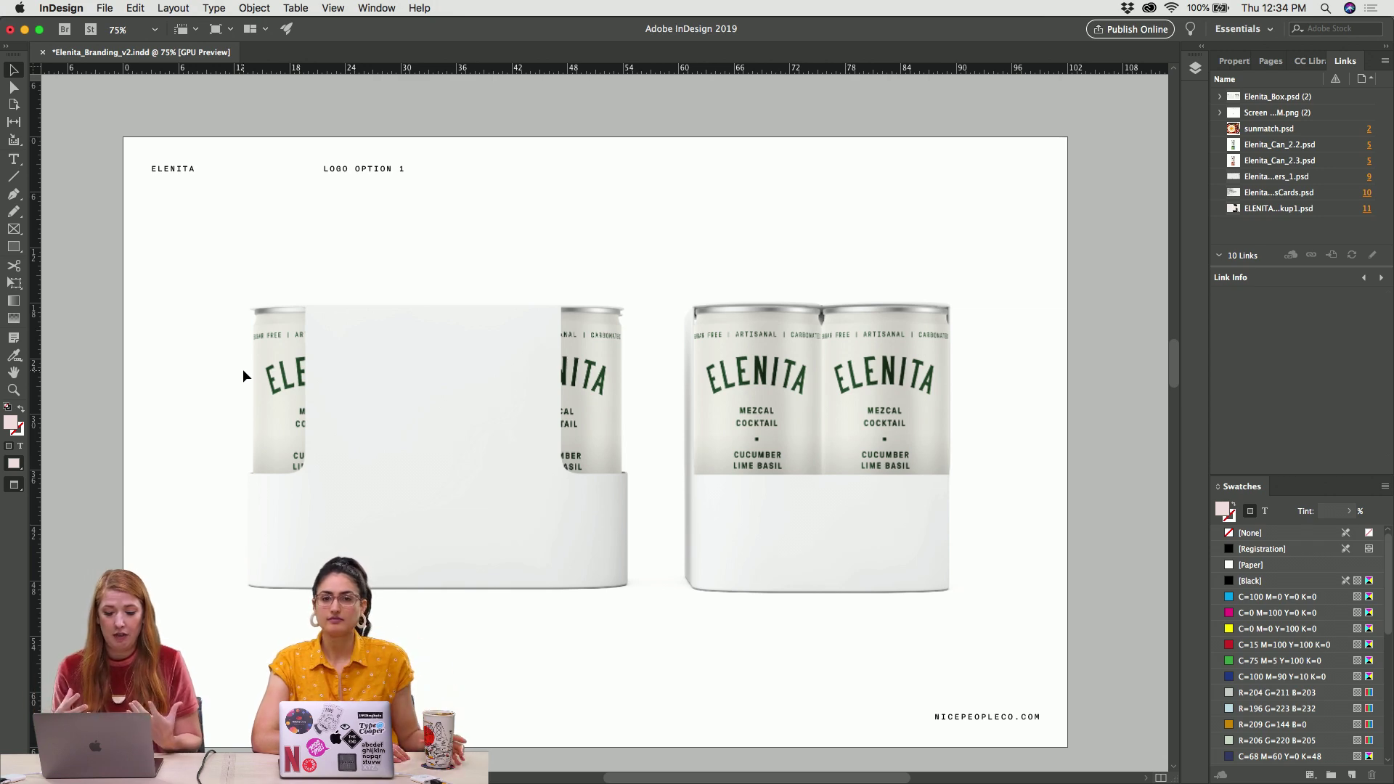
pyautogui.scroll(5, 243, 368)
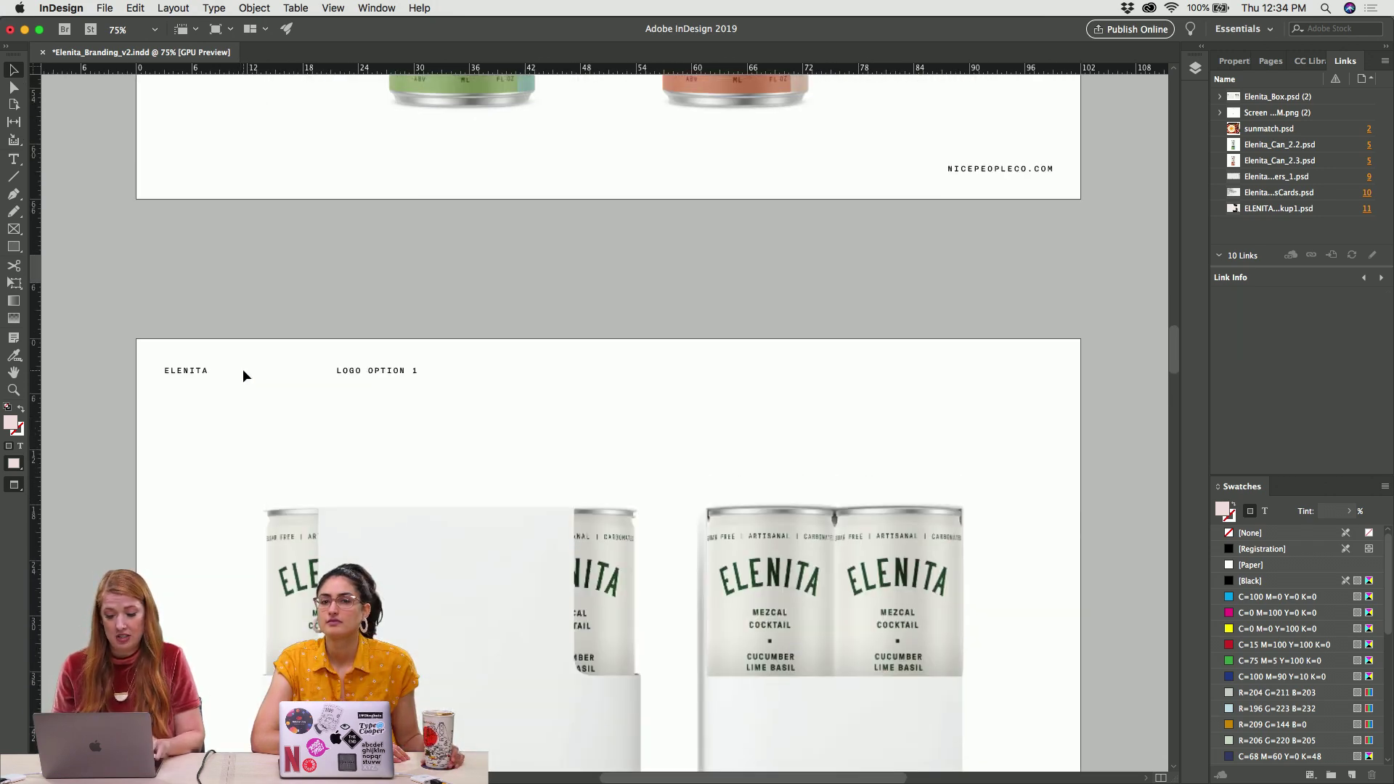
pyautogui.scroll(-5, 242, 369)
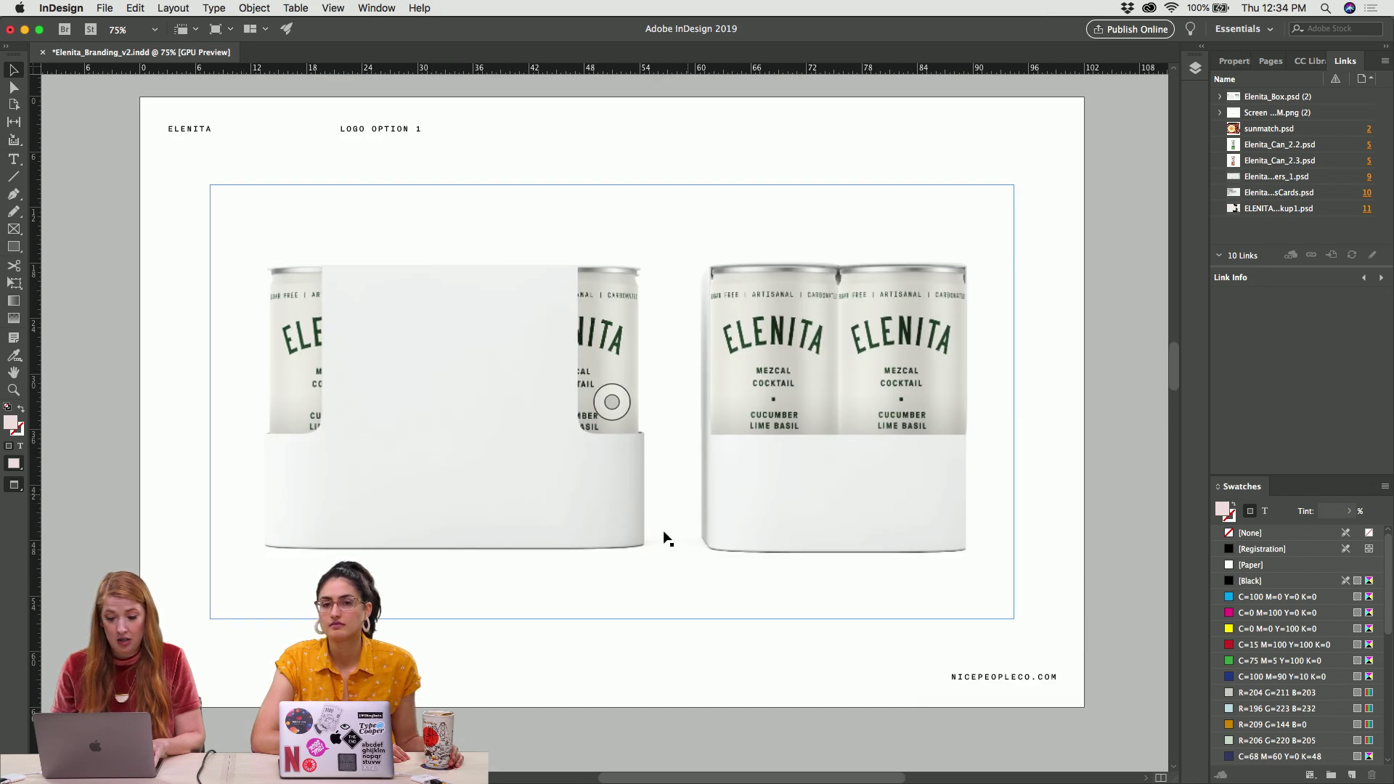
pyautogui.scroll(-8, 549, 520)
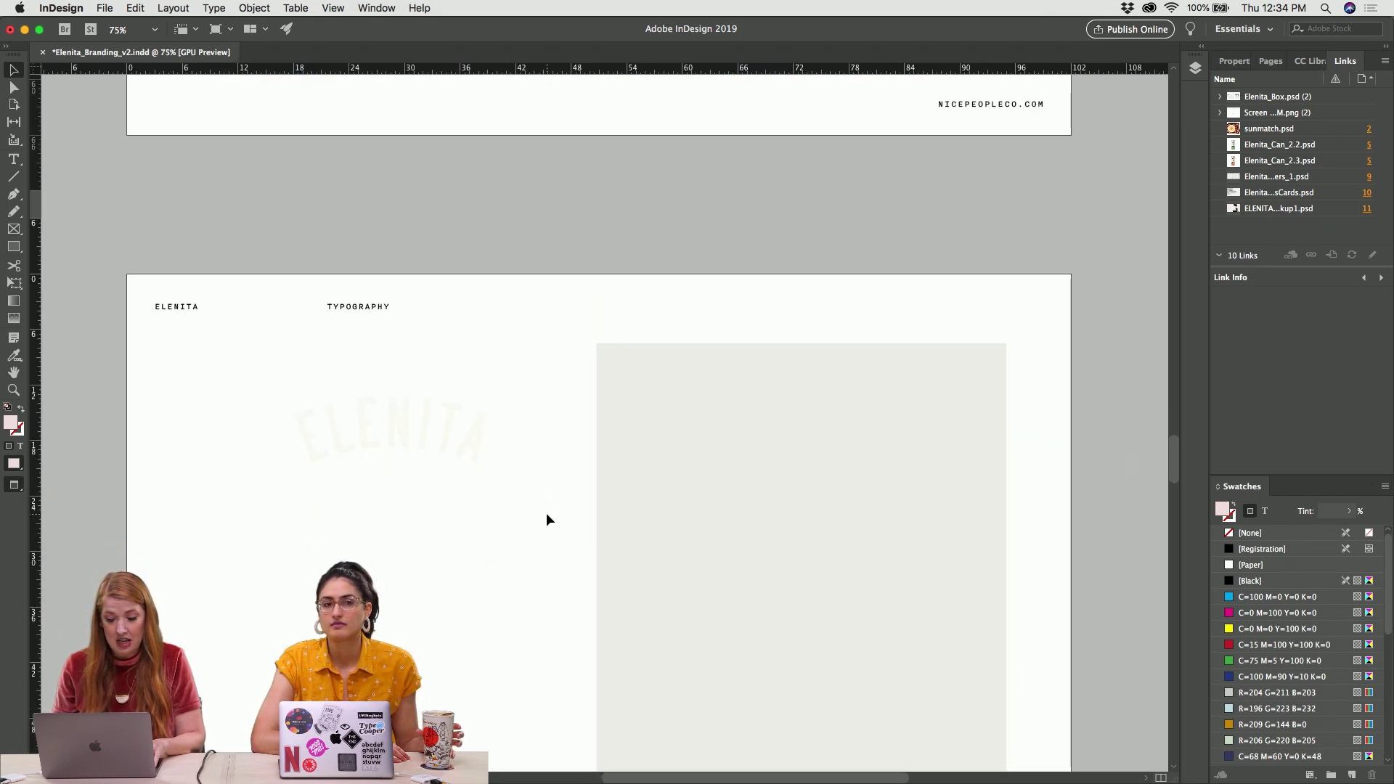
pyautogui.scroll(10, 548, 519)
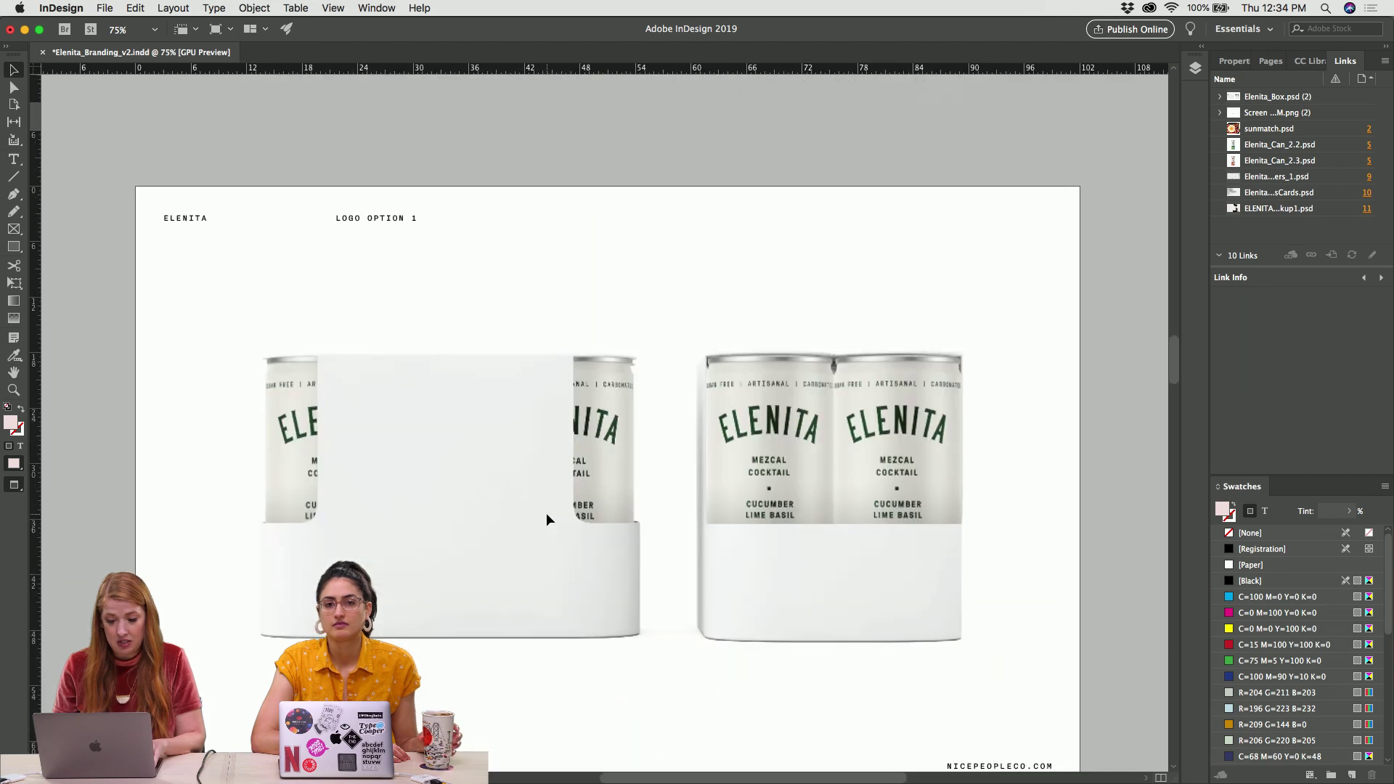
pyautogui.scroll(-5, 546, 514)
pyautogui.scroll(4, 547, 514)
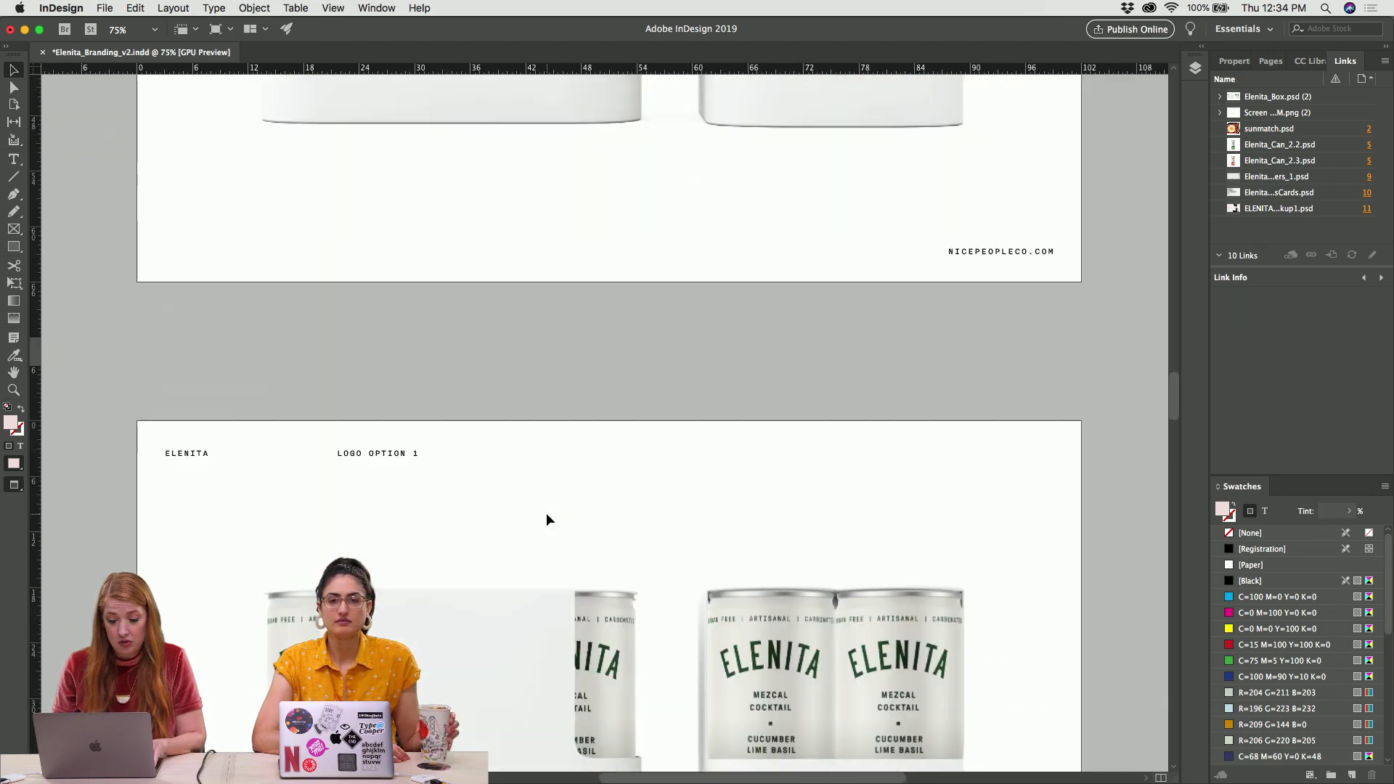
pyautogui.scroll(-4, 547, 514)
pyautogui.scroll(8, 546, 513)
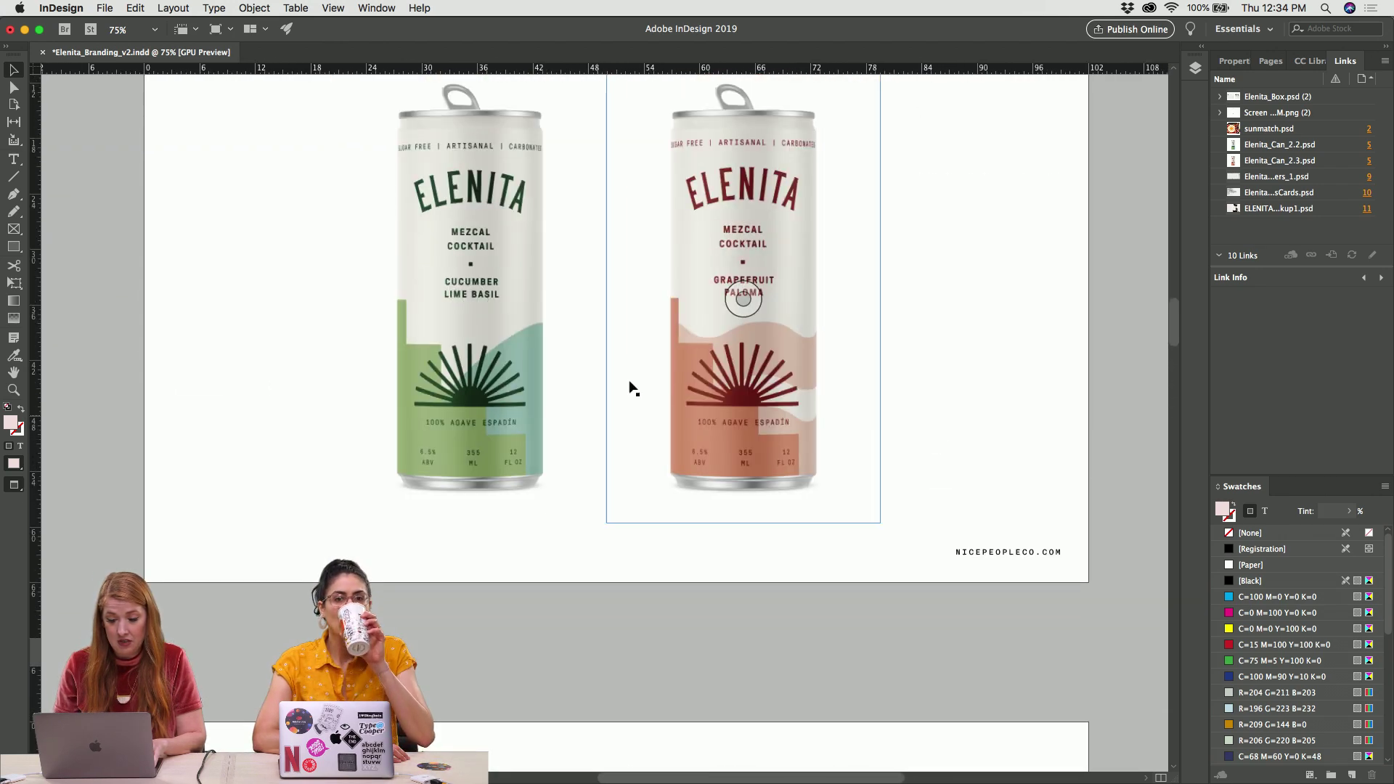
pyautogui.scroll(-8, 563, 512)
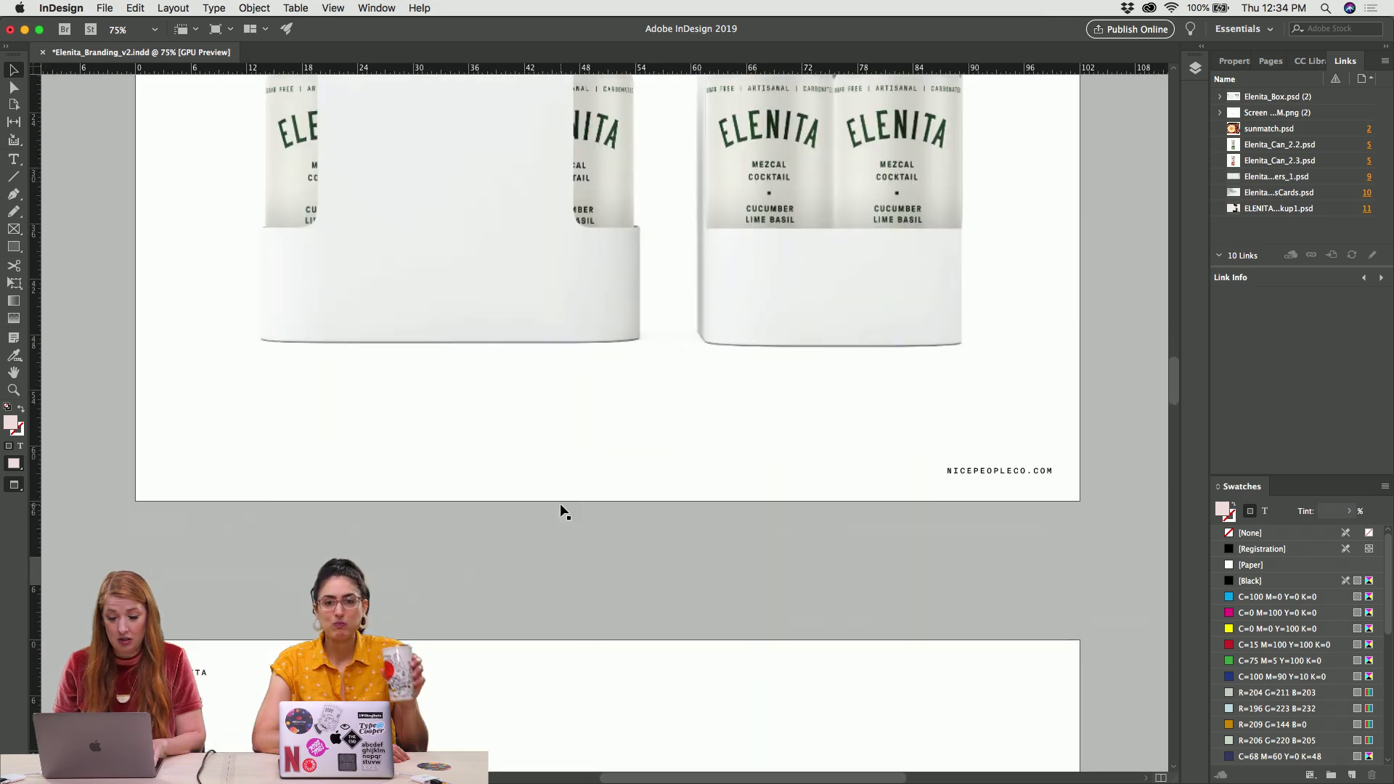
pyautogui.scroll(4, 571, 352)
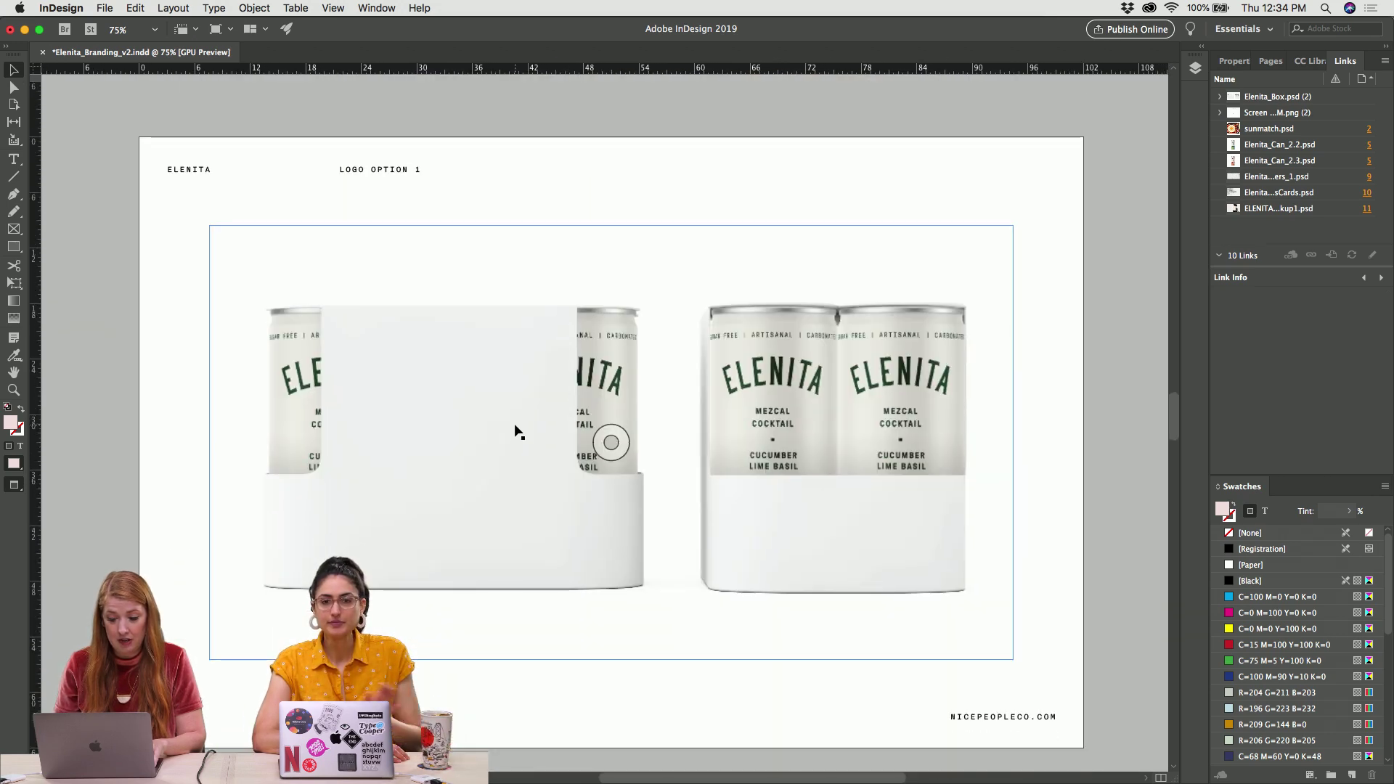
pyautogui.scroll(-8, 514, 432)
pyautogui.scroll(-4, 517, 431)
pyautogui.scroll(2, 517, 431)
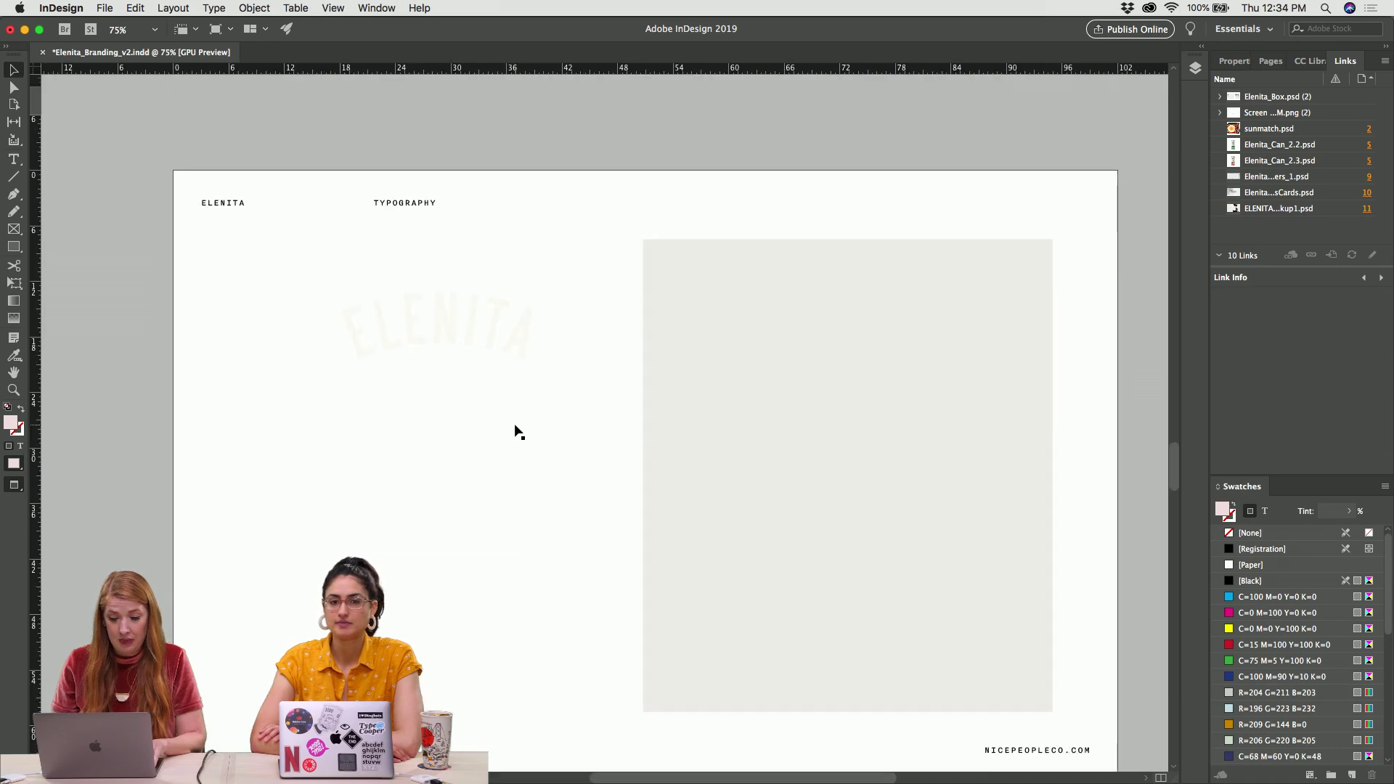
# Look through the wall poster, card, tote and Instagram mockup pages, then return to the two-can page
pyautogui.scroll(-8, 517, 432)
pyautogui.scroll(-5, 517, 431)
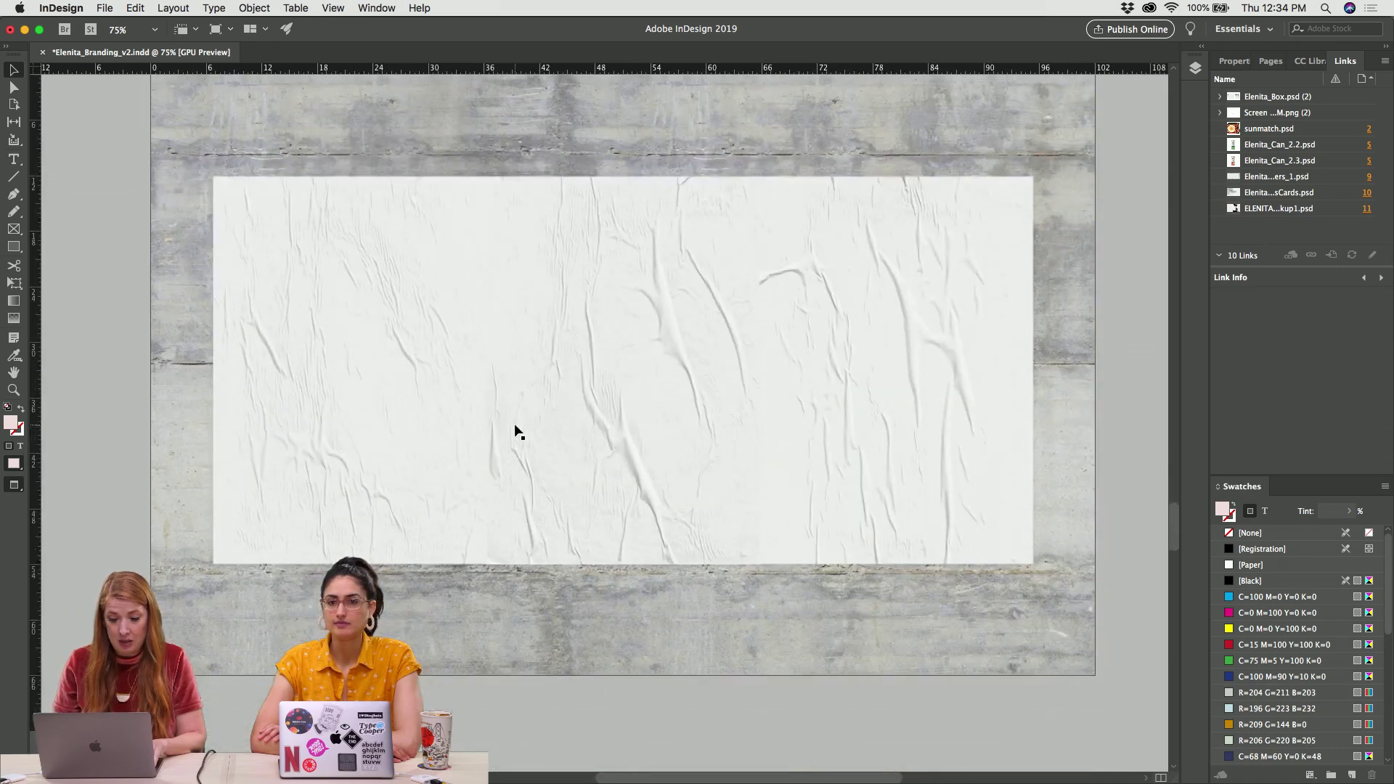
pyautogui.scroll(-20, 517, 431)
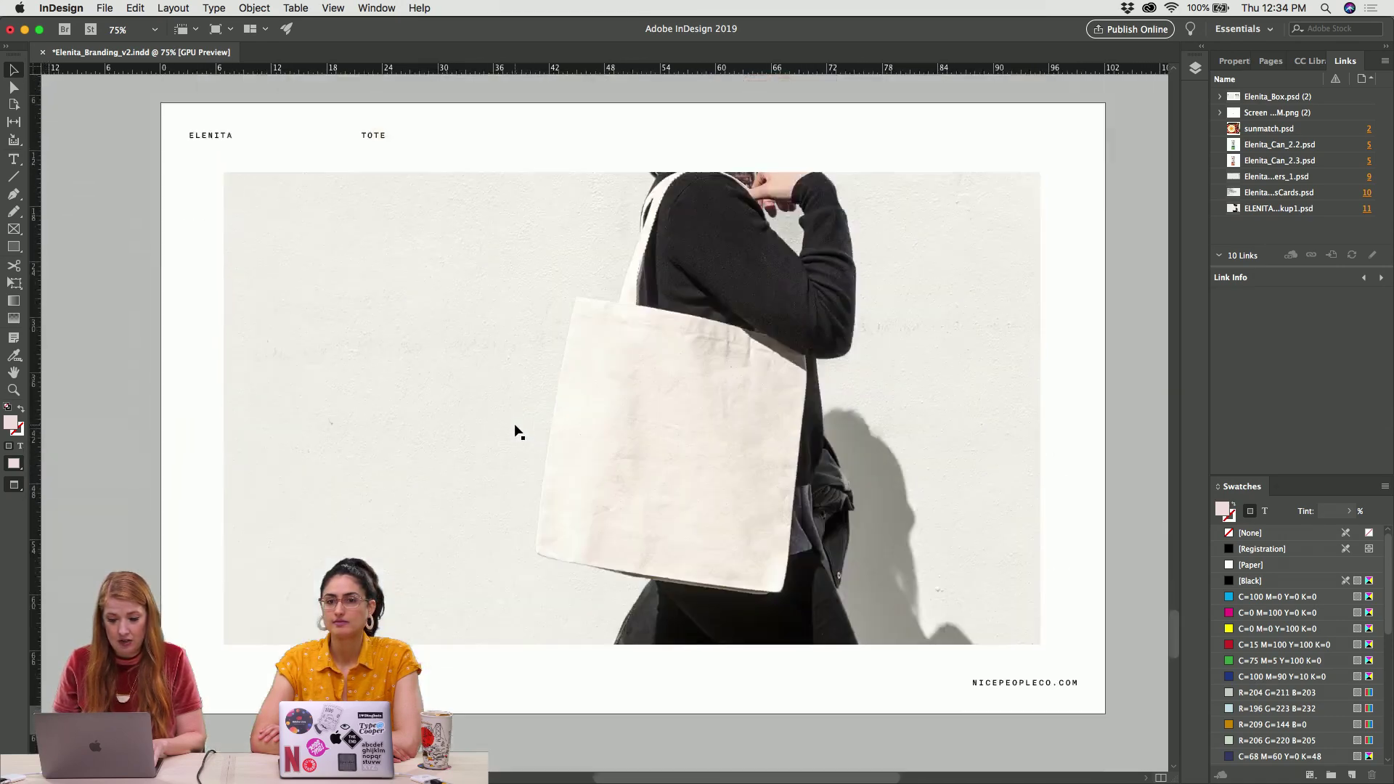
pyautogui.scroll(15, 517, 432)
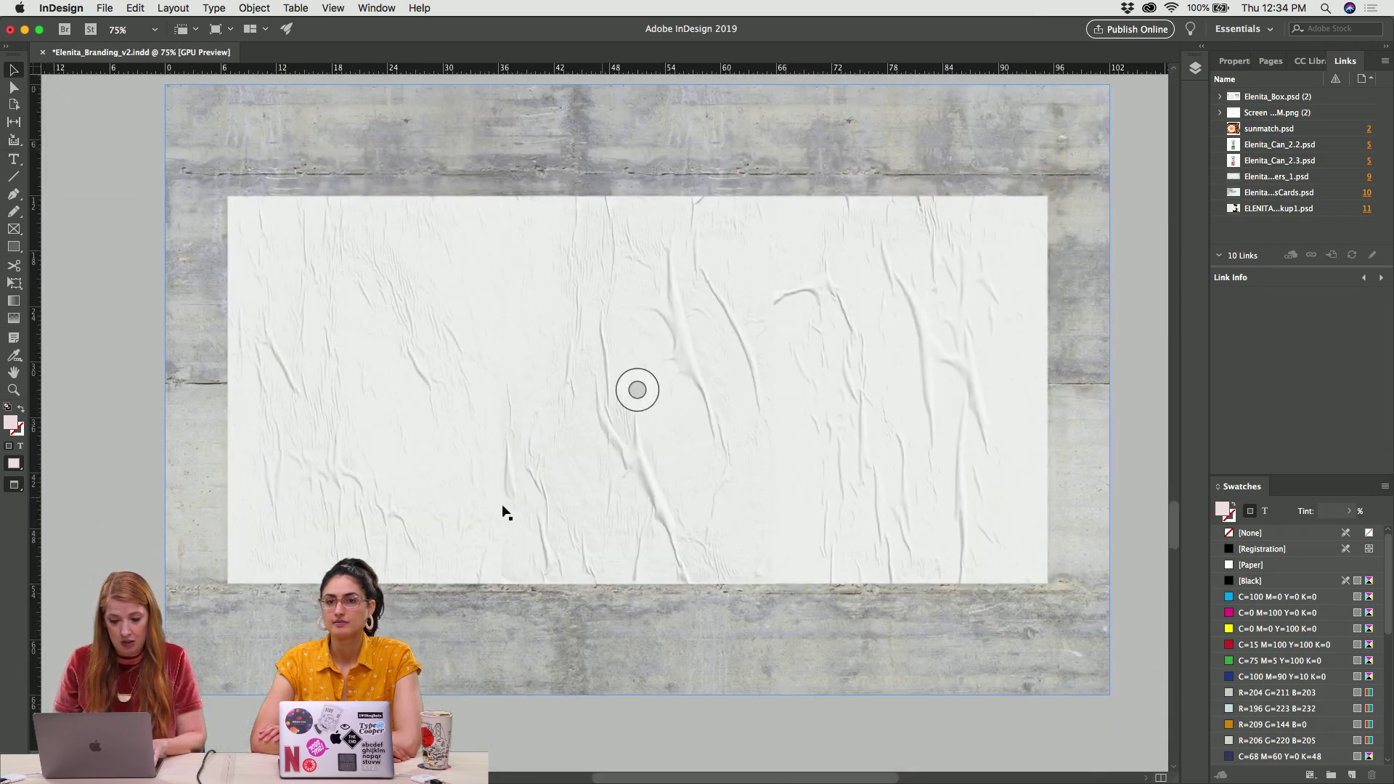
pyautogui.scroll(-11, 141, 408)
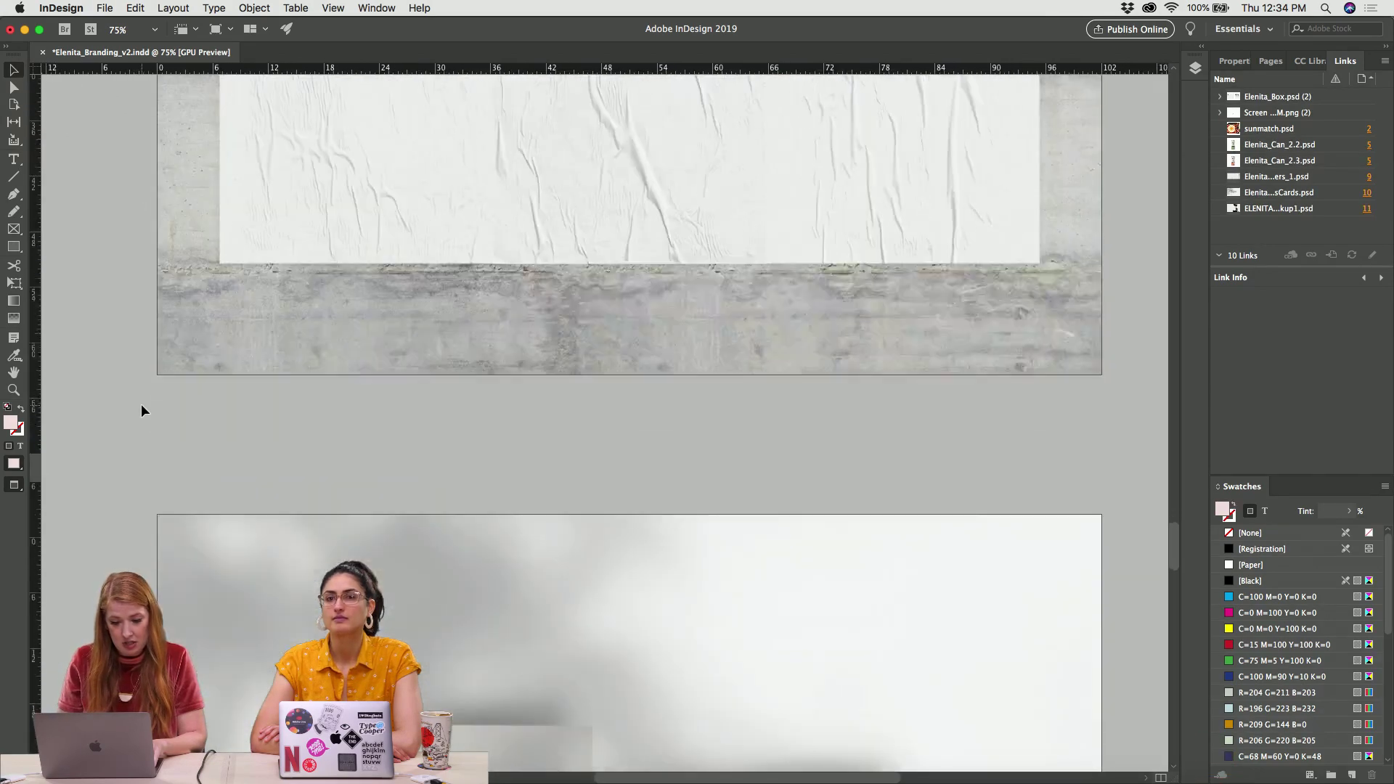
pyautogui.scroll(-10, 142, 411)
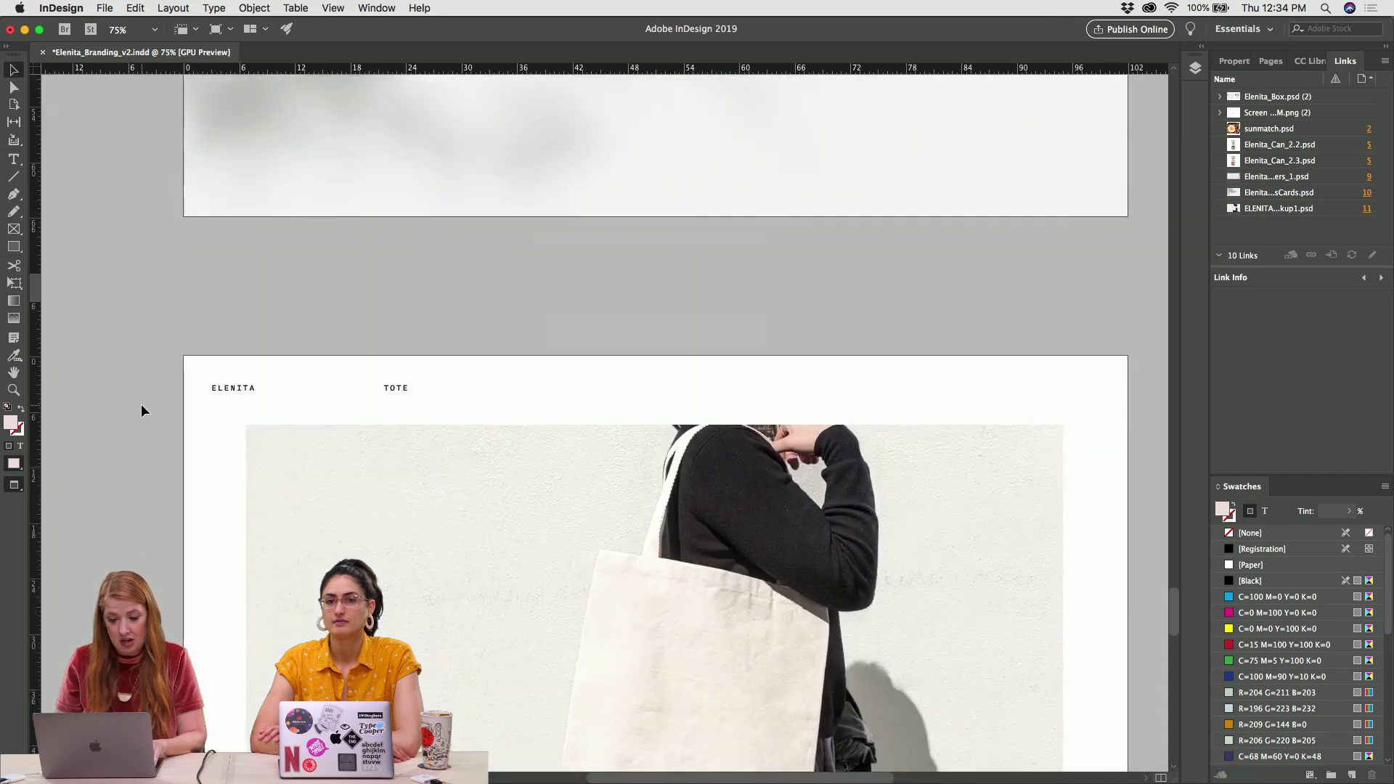
pyautogui.scroll(-5, 141, 411)
pyautogui.scroll(2, 141, 411)
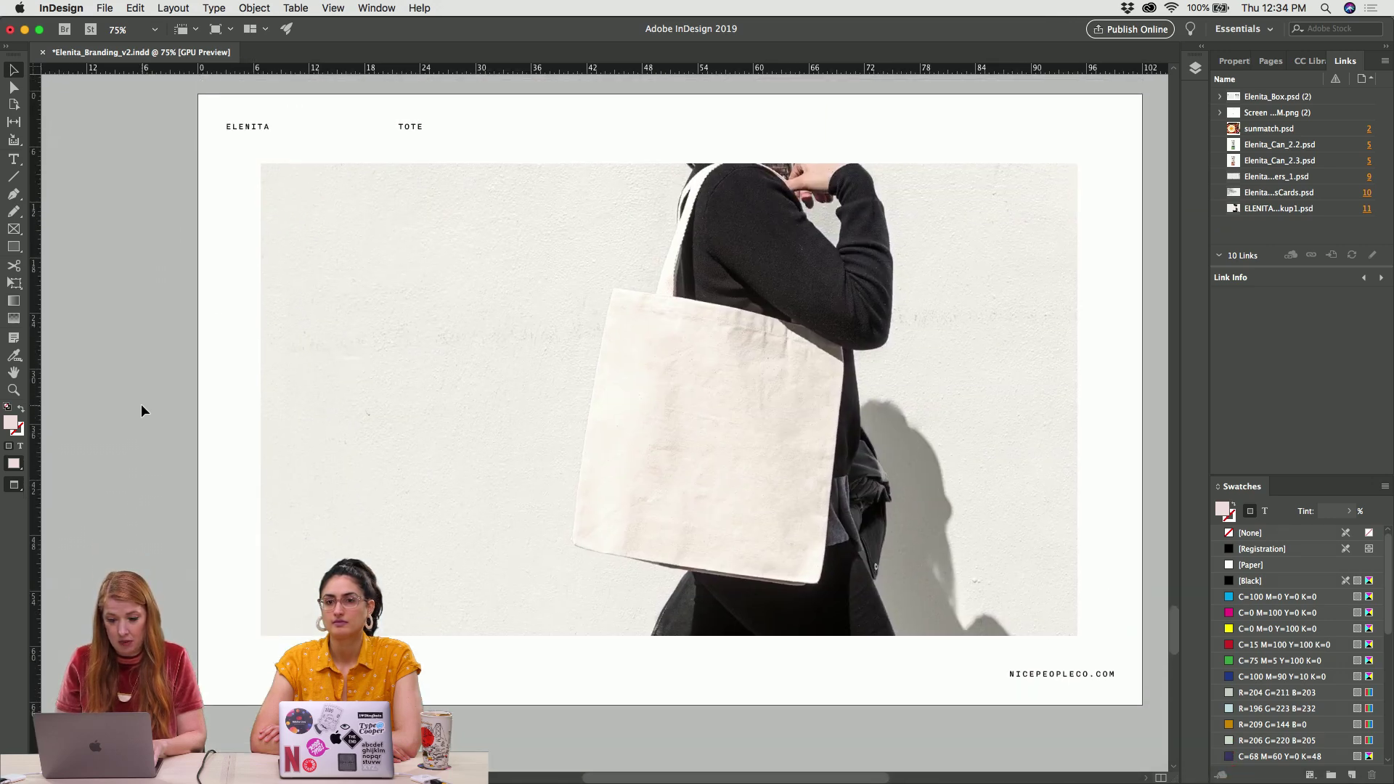
pyautogui.scroll(-9, 141, 411)
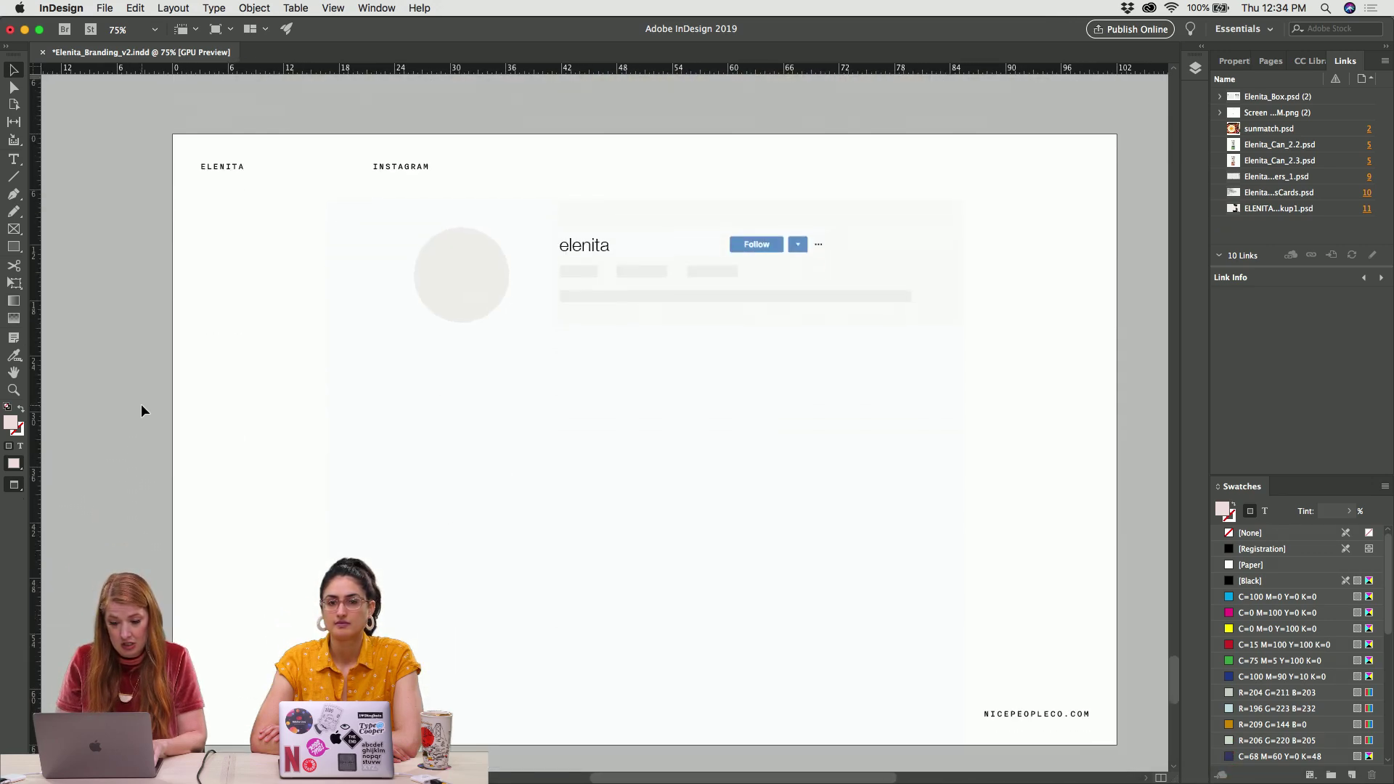
pyautogui.scroll(-1, 140, 411)
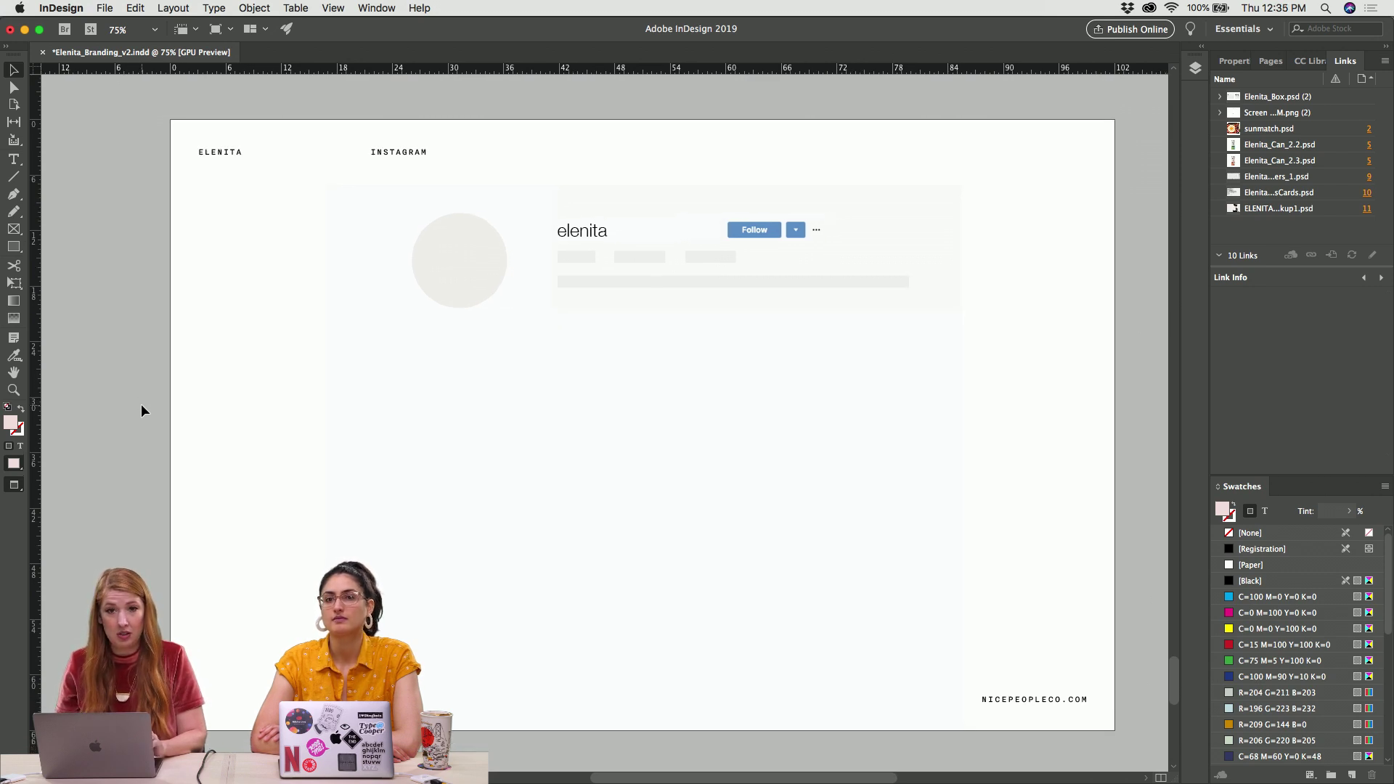
pyautogui.scroll(-15, 141, 411)
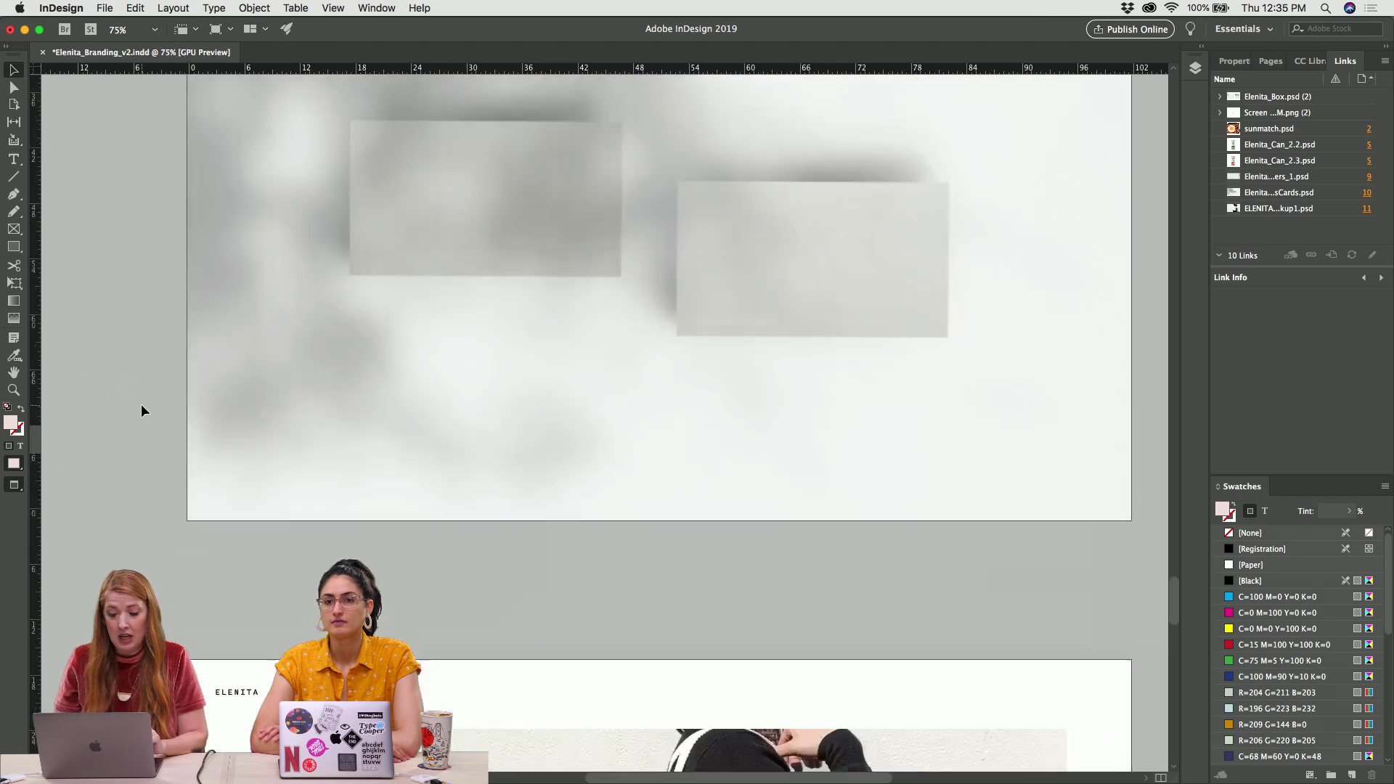
pyautogui.scroll(-15, 140, 411)
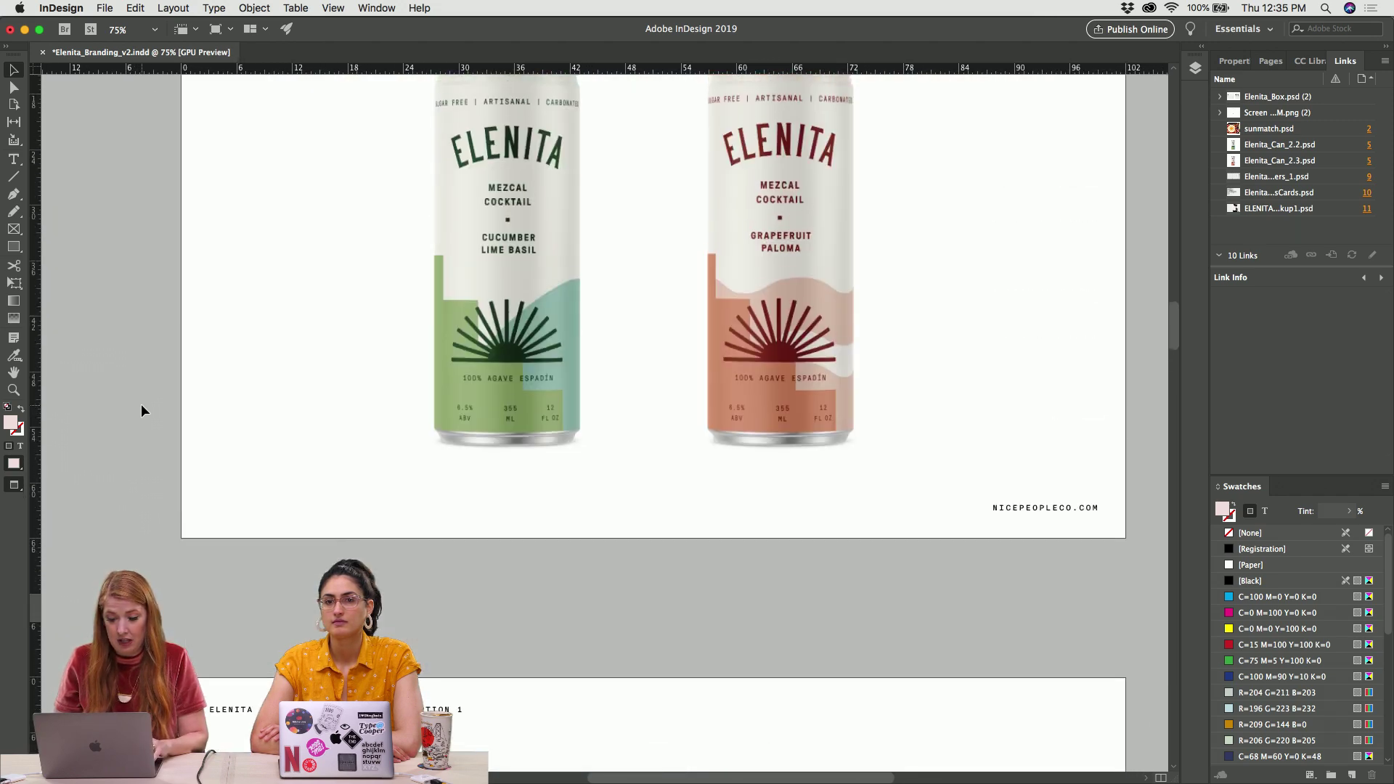
pyautogui.scroll(-7, 141, 411)
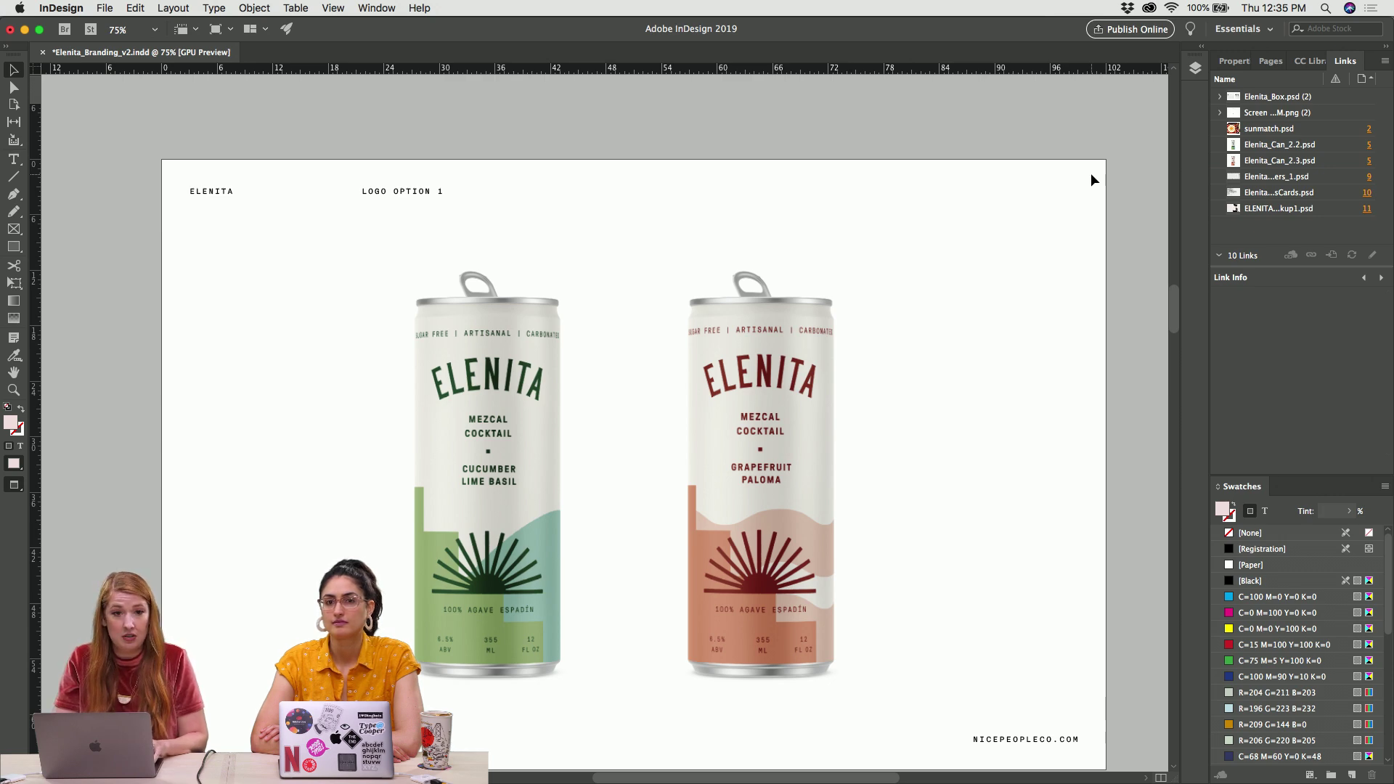
# Duplicate page 5, which holds the two can mockups, directly after the original
pyautogui.press('super+minus')
pyautogui.scroll(-5, 1018, 277)
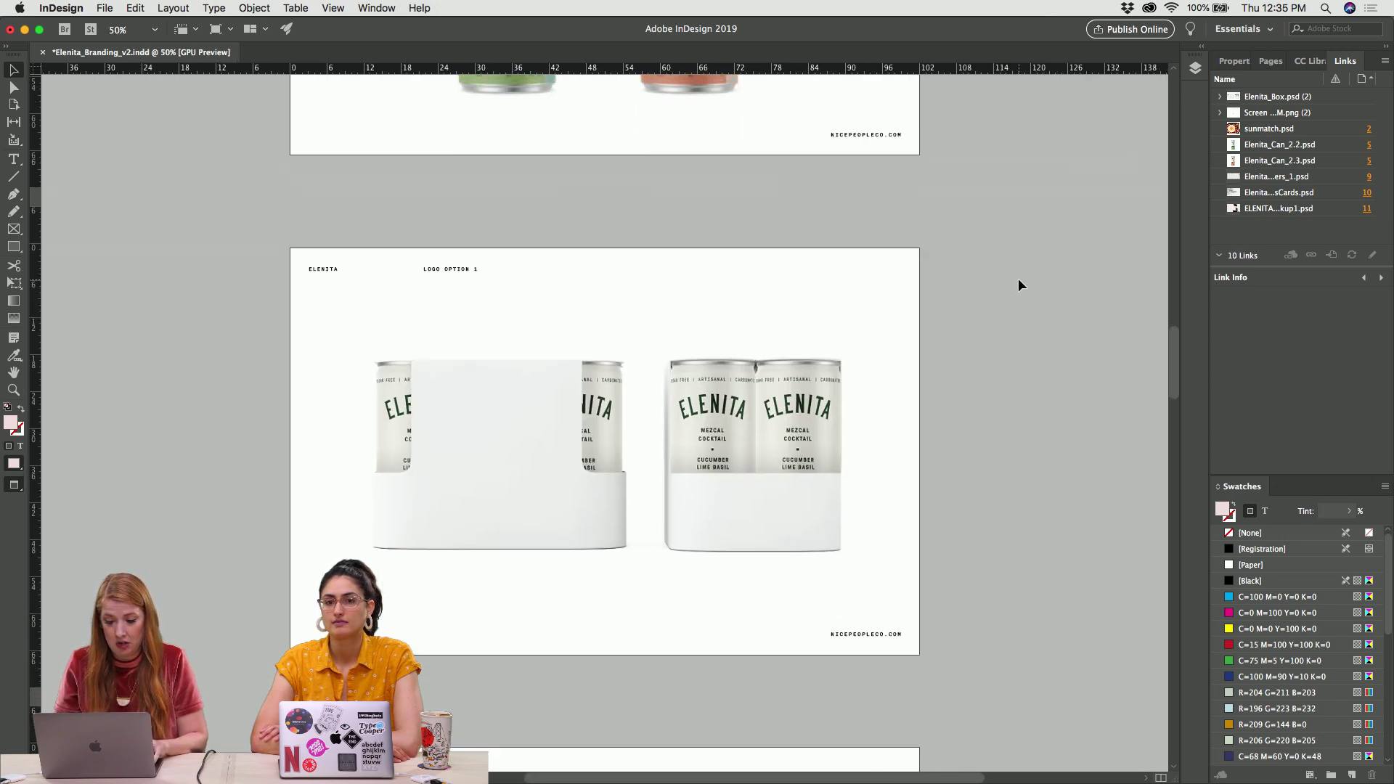
pyautogui.scroll(5, 1018, 277)
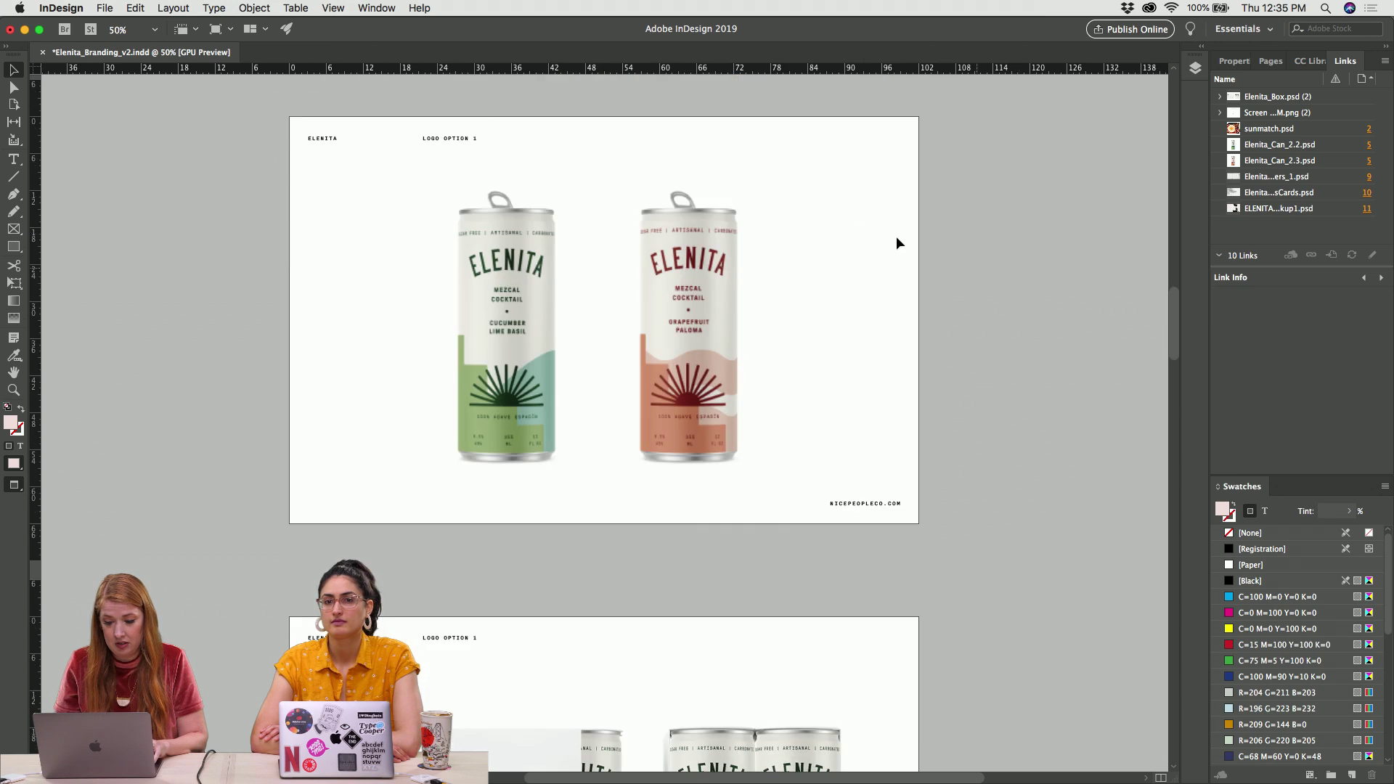
pyautogui.click(1270, 61)
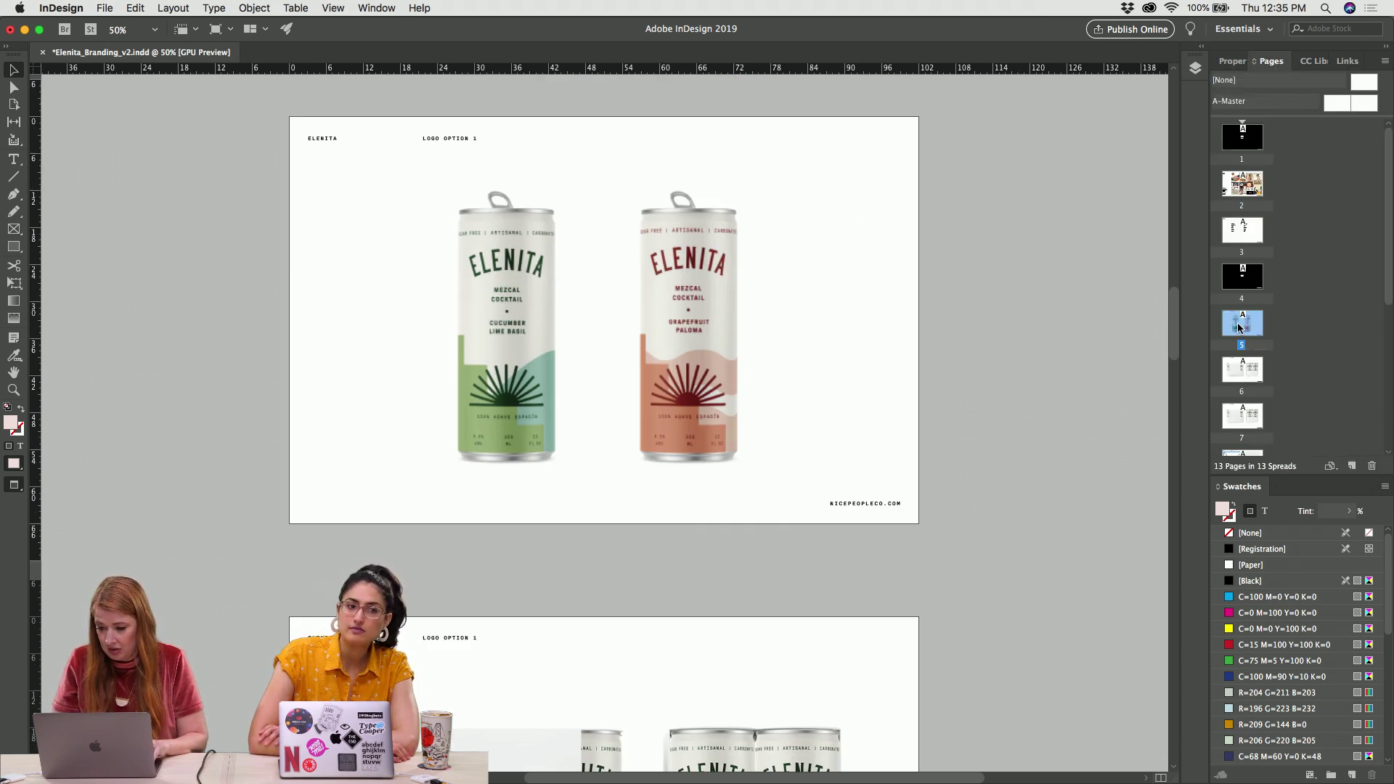
pyautogui.moveTo(1240, 327); pyautogui.dragTo(1272, 327)
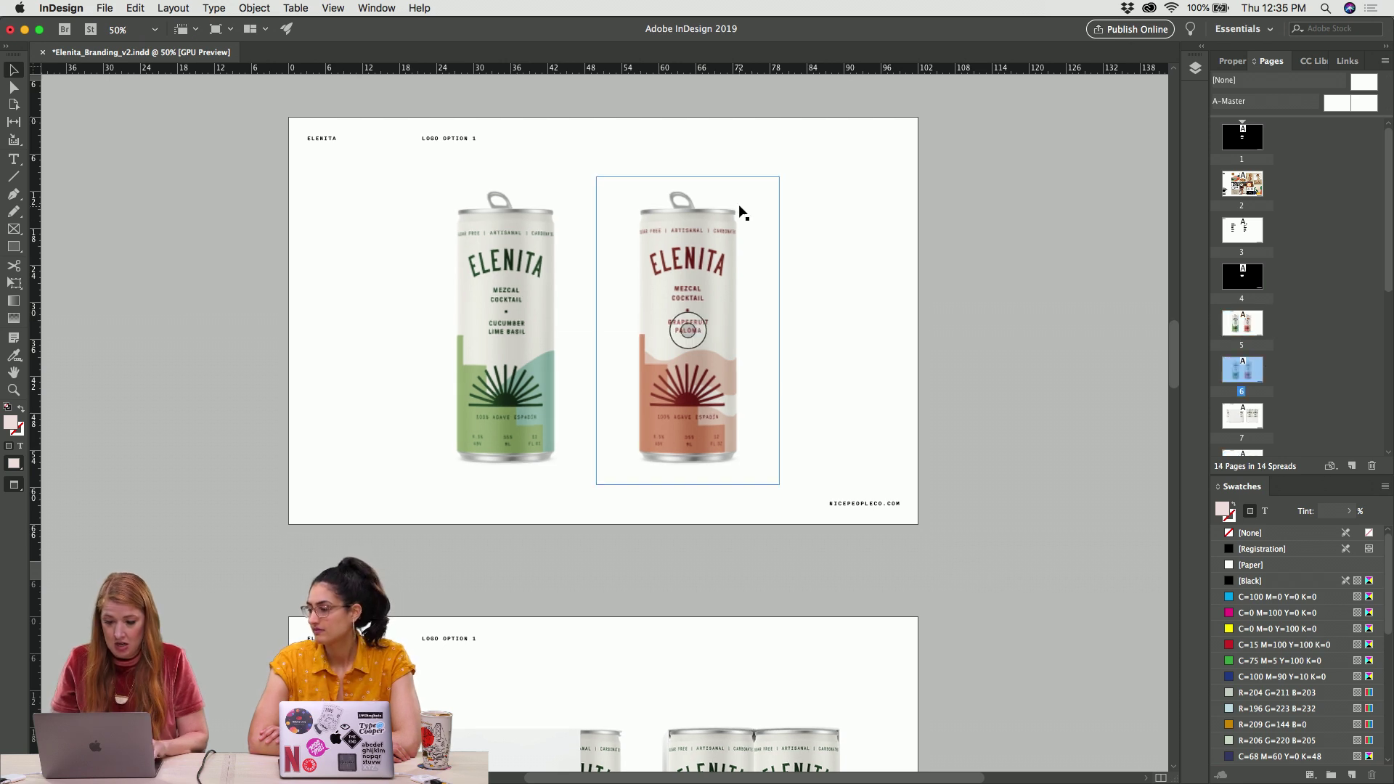
# Delete both can images from page 5, keeping its header and footer text
pyautogui.scroll(-5, 738, 210)
pyautogui.scroll(-2, 736, 212)
pyautogui.click(720, 240)
pyautogui.keyDown('shift'); pyautogui.click(489, 267); pyautogui.keyUp('shift')
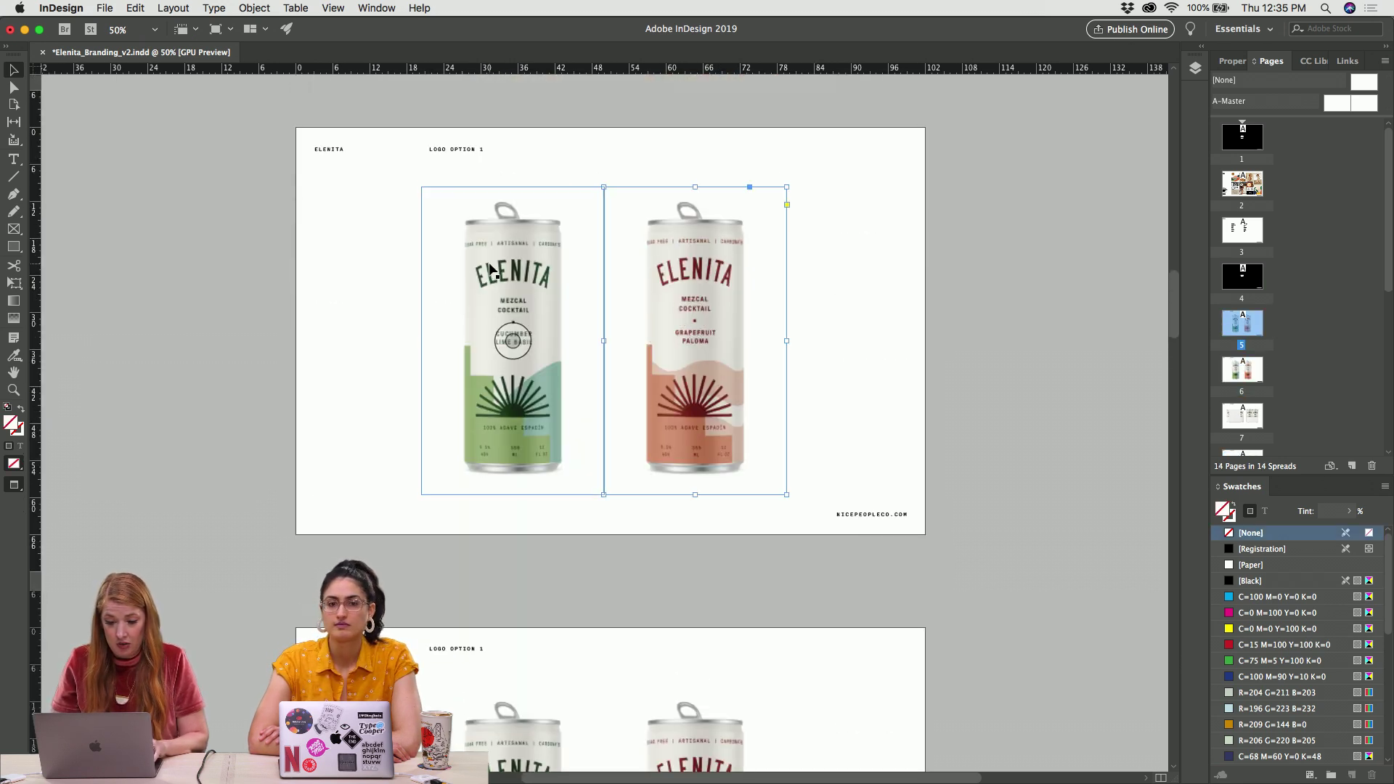
pyautogui.press('Delete')
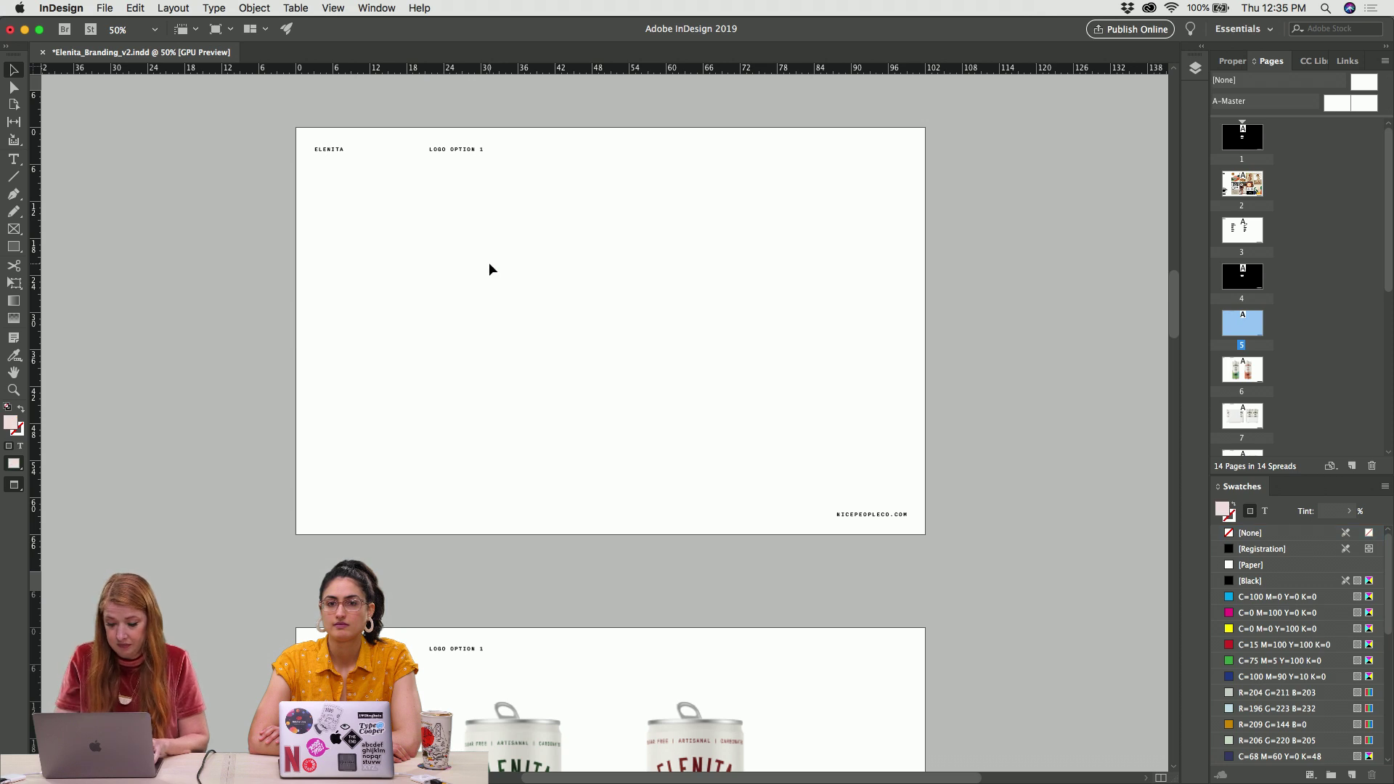
pyautogui.press('super+equal')
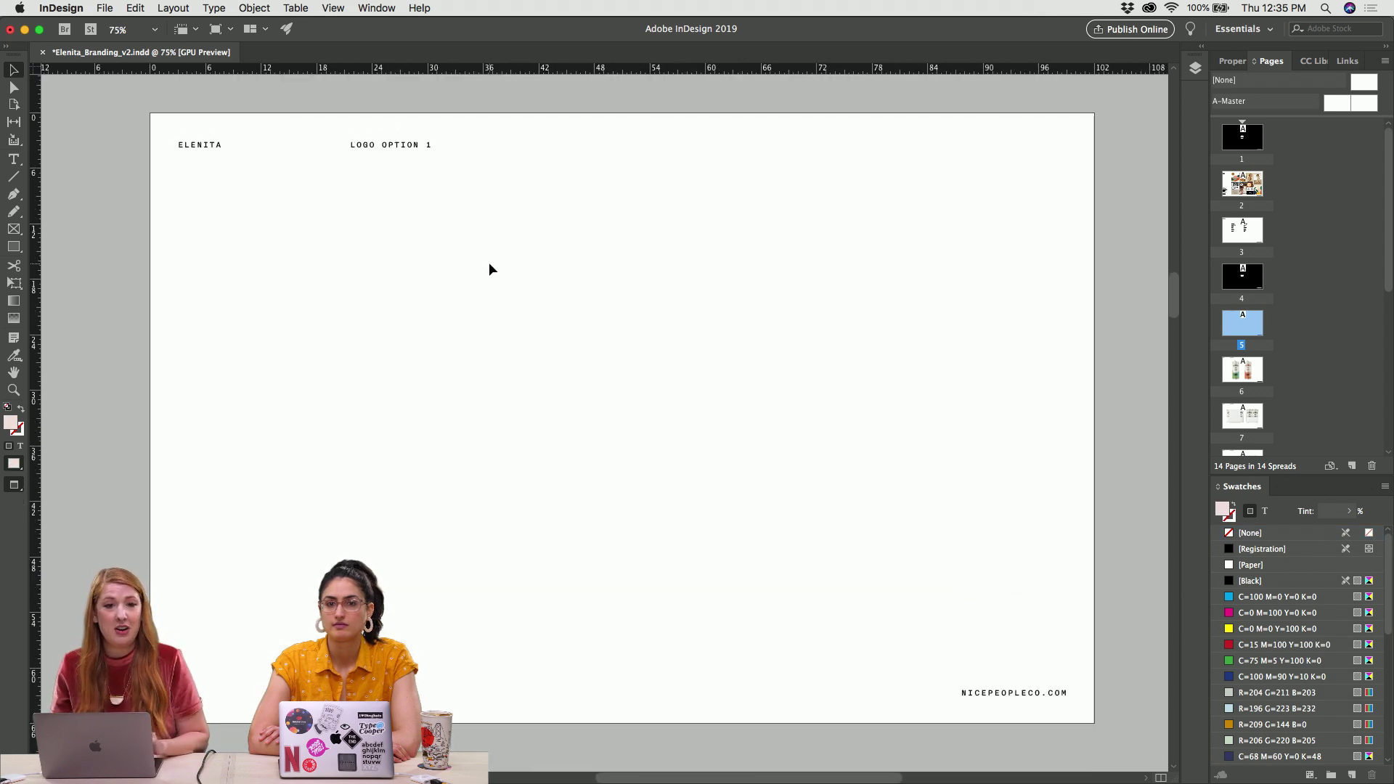
# Switch to Illustrator and duplicate the artboard holding the orange Elenita label into the empty space beside it
pyautogui.press('super+Tab')
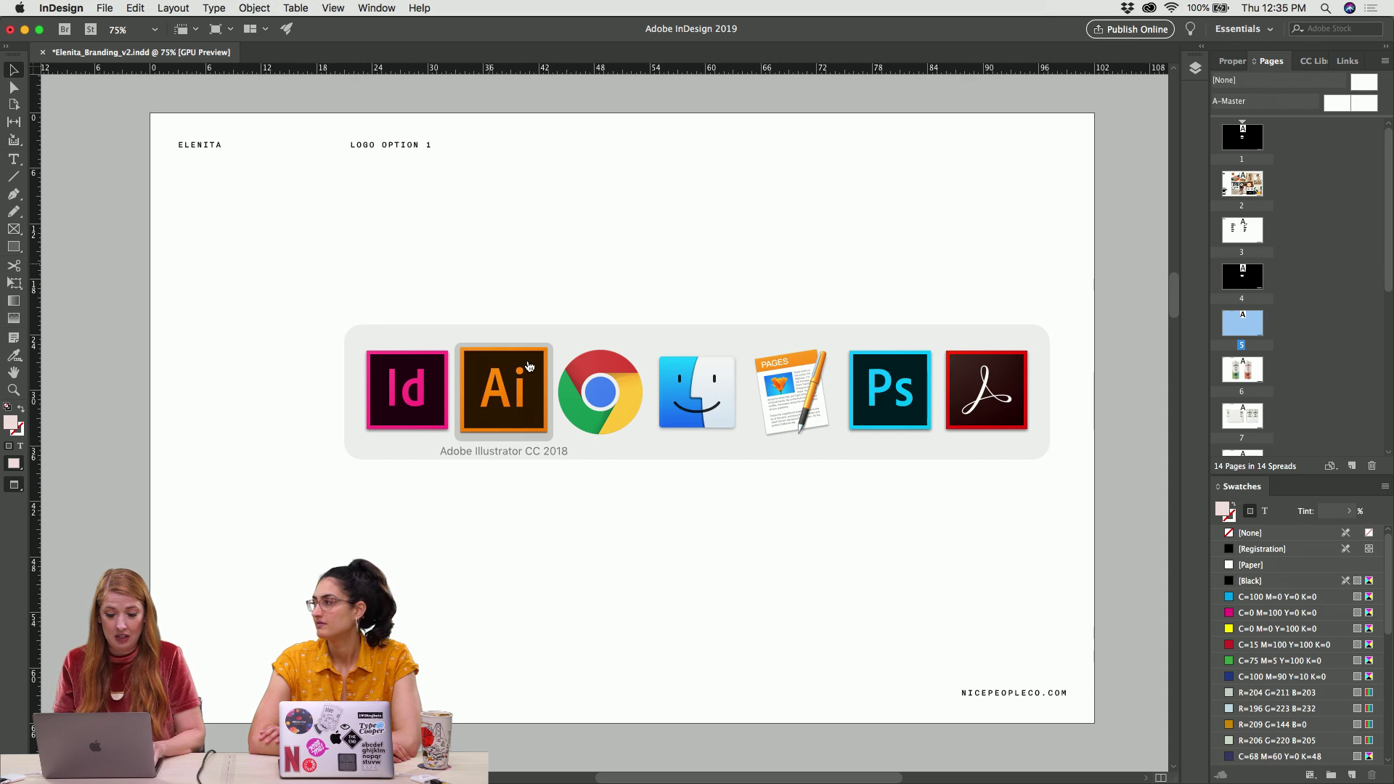
pyautogui.hscroll(10, 527, 359)
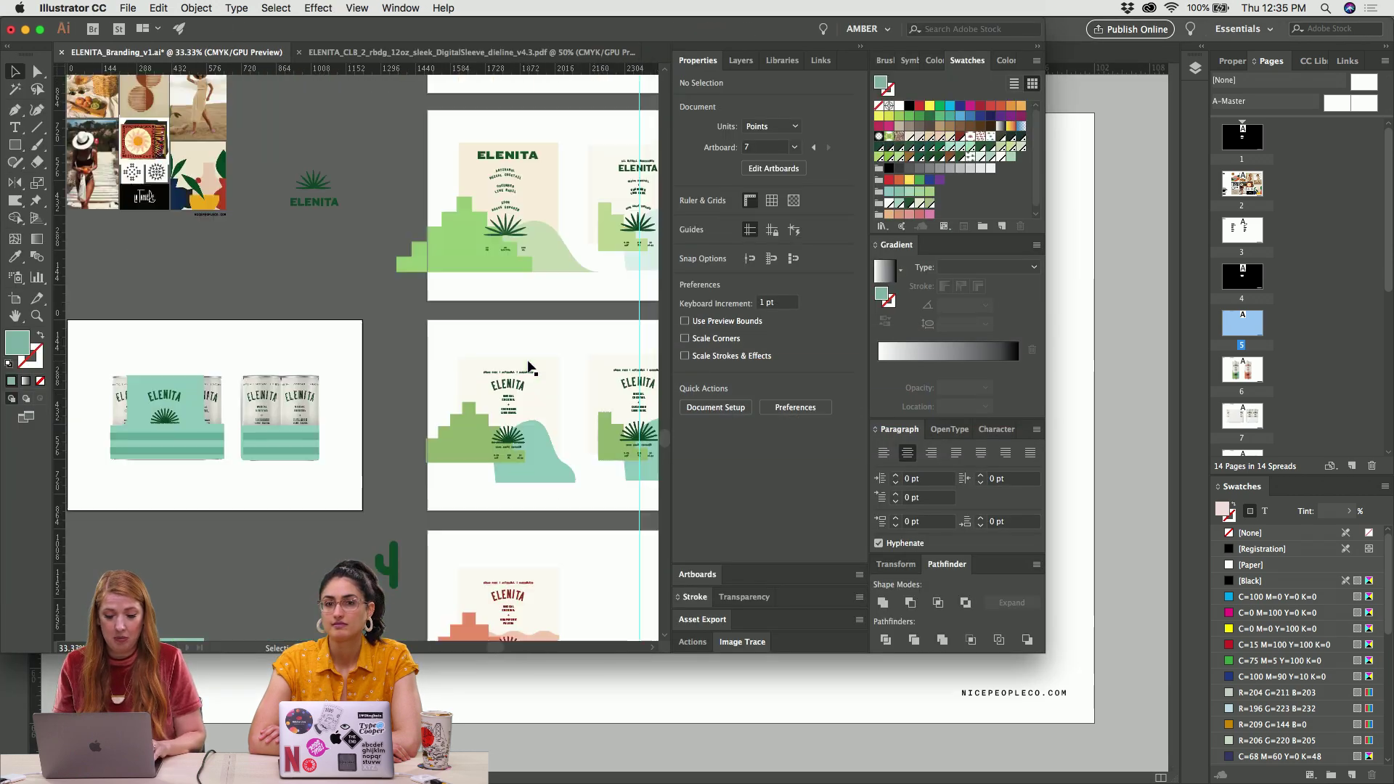
pyautogui.press('super+minus')
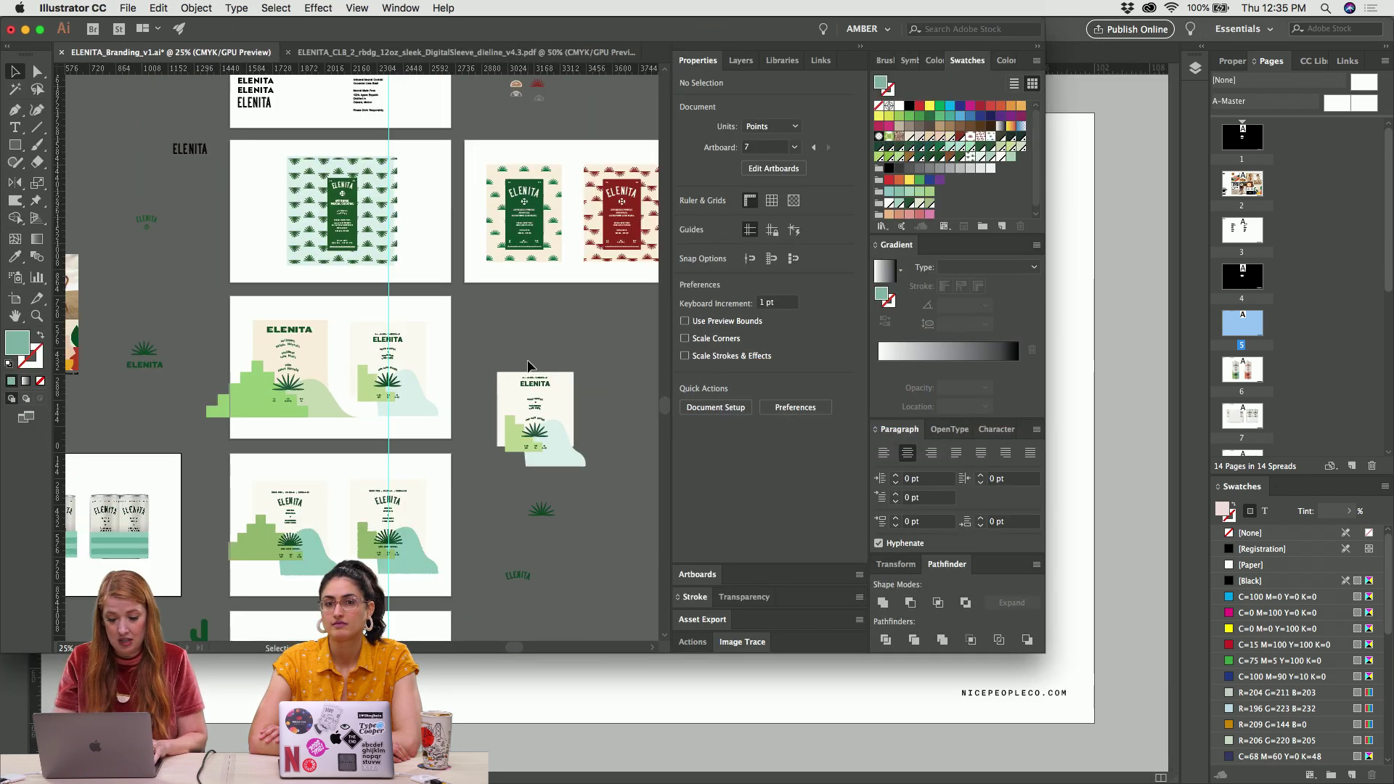
pyautogui.scroll(-5, 527, 367)
pyautogui.hotkey('shift', 'o')
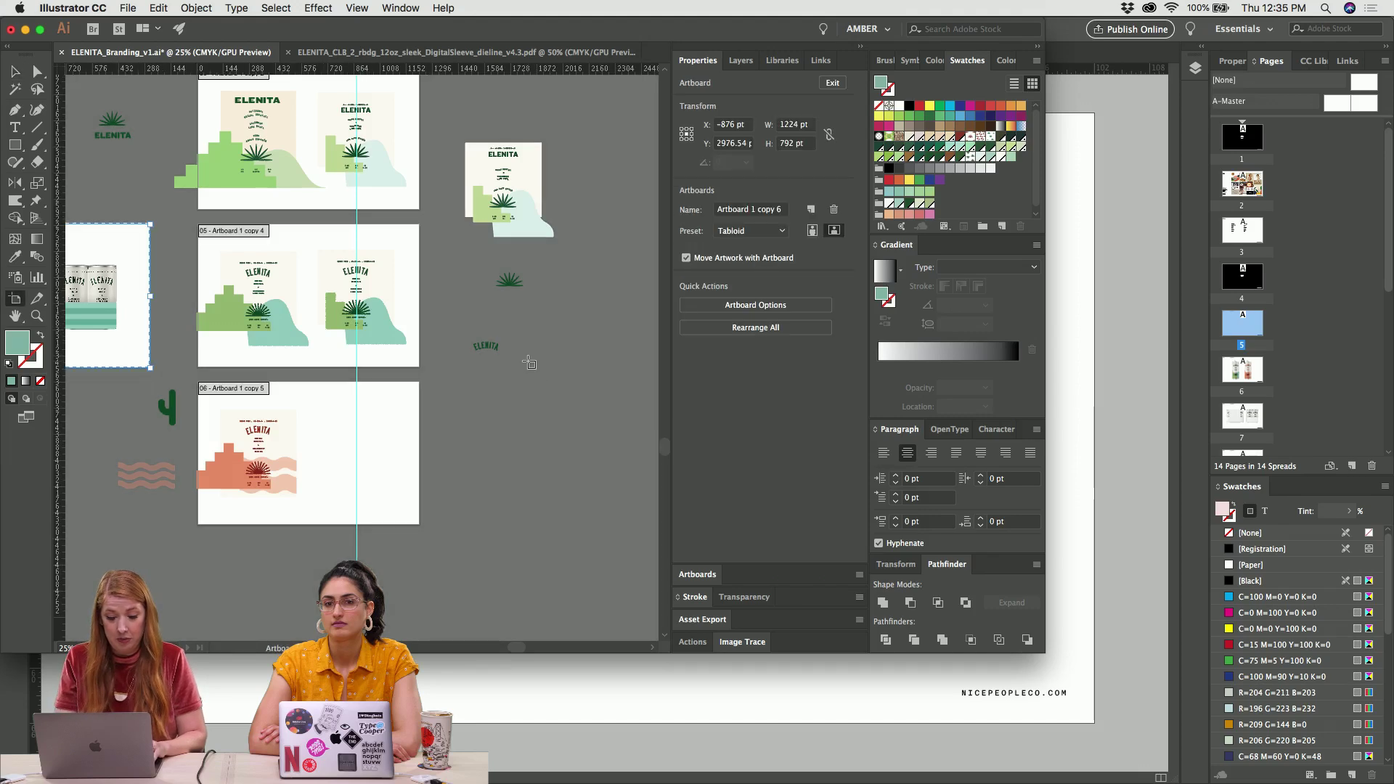
pyautogui.click(317, 421)
pyautogui.moveTo(306, 412); pyautogui.dragTo(547, 414)
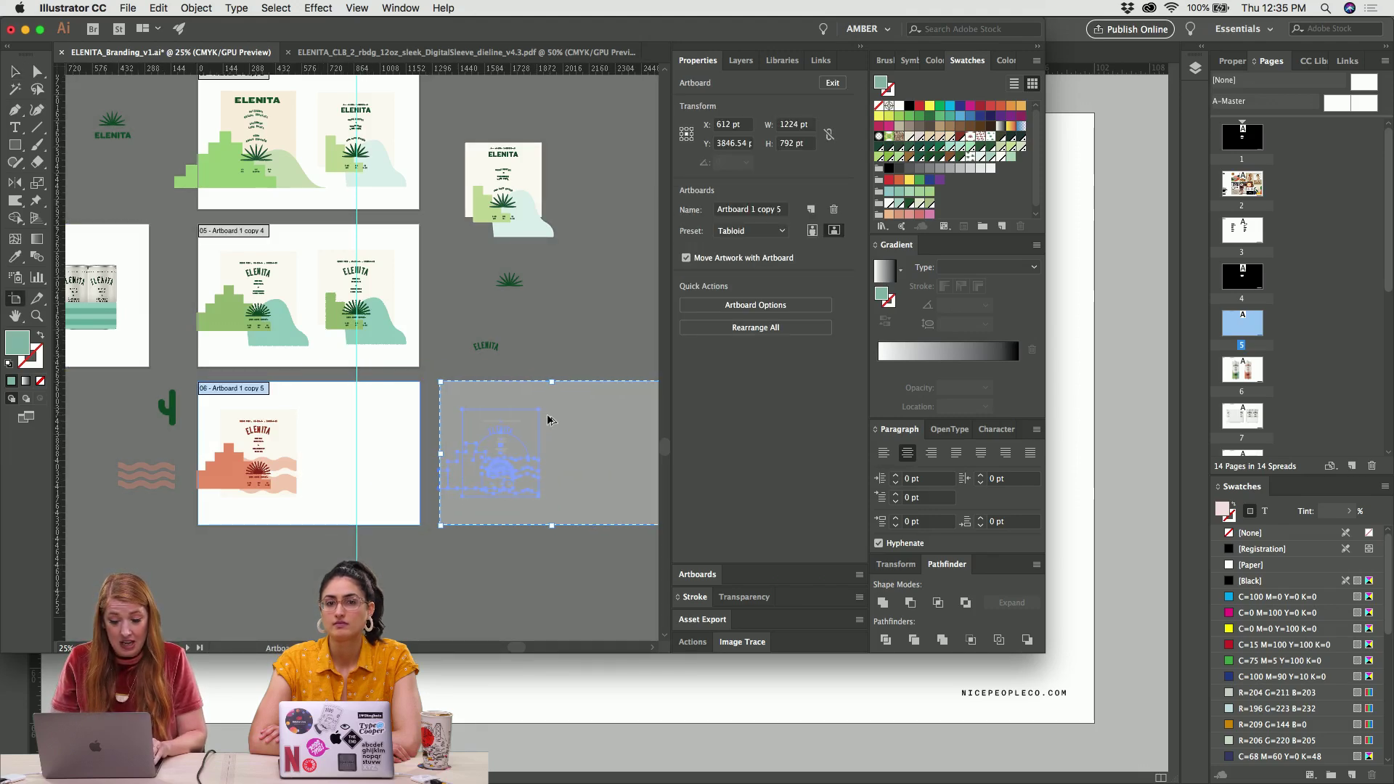
pyautogui.press('Escape')
# Delete all the copied orange label artwork from the duplicated artboard, leaving it blank
pyautogui.press('super+equal')
pyautogui.press('super+equal')
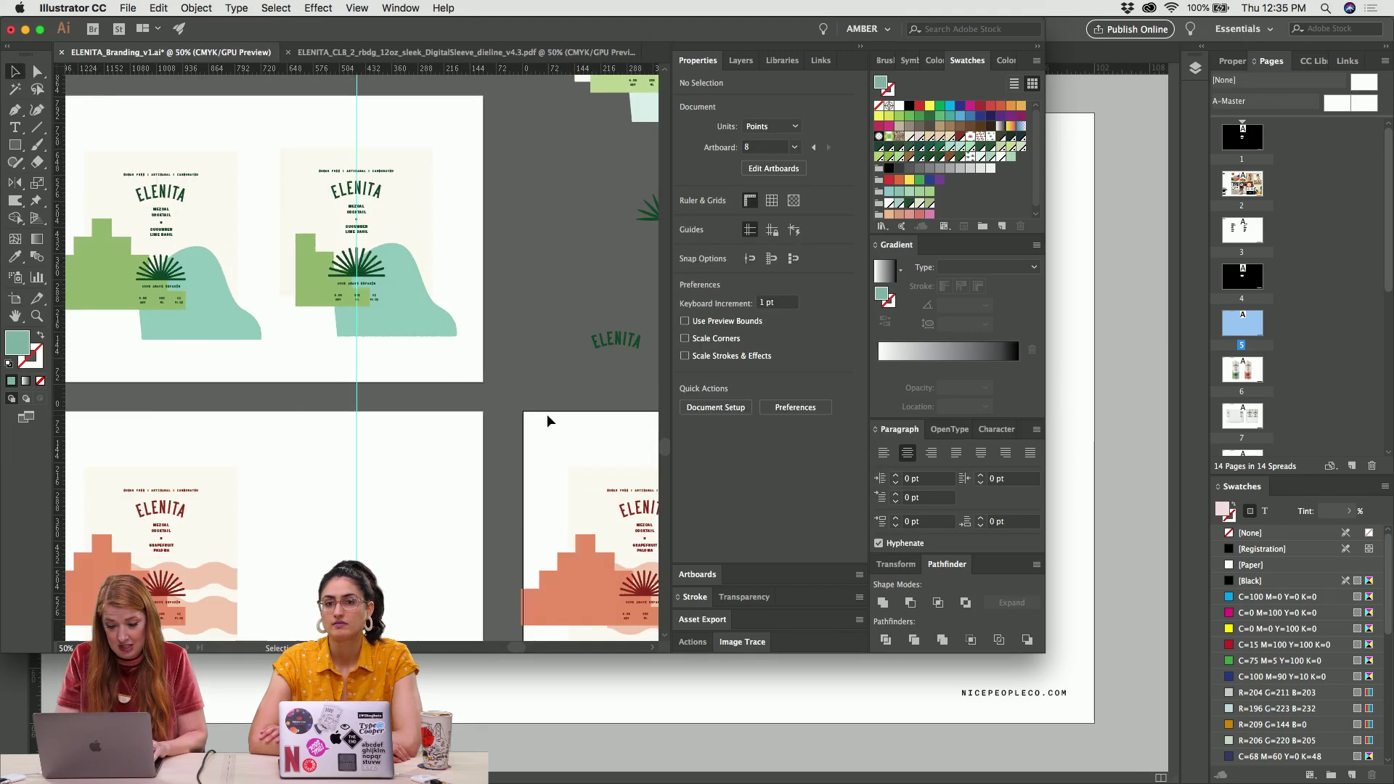
pyautogui.moveTo(289, 237); pyautogui.dragTo(408, 451)
pyautogui.press('Delete')
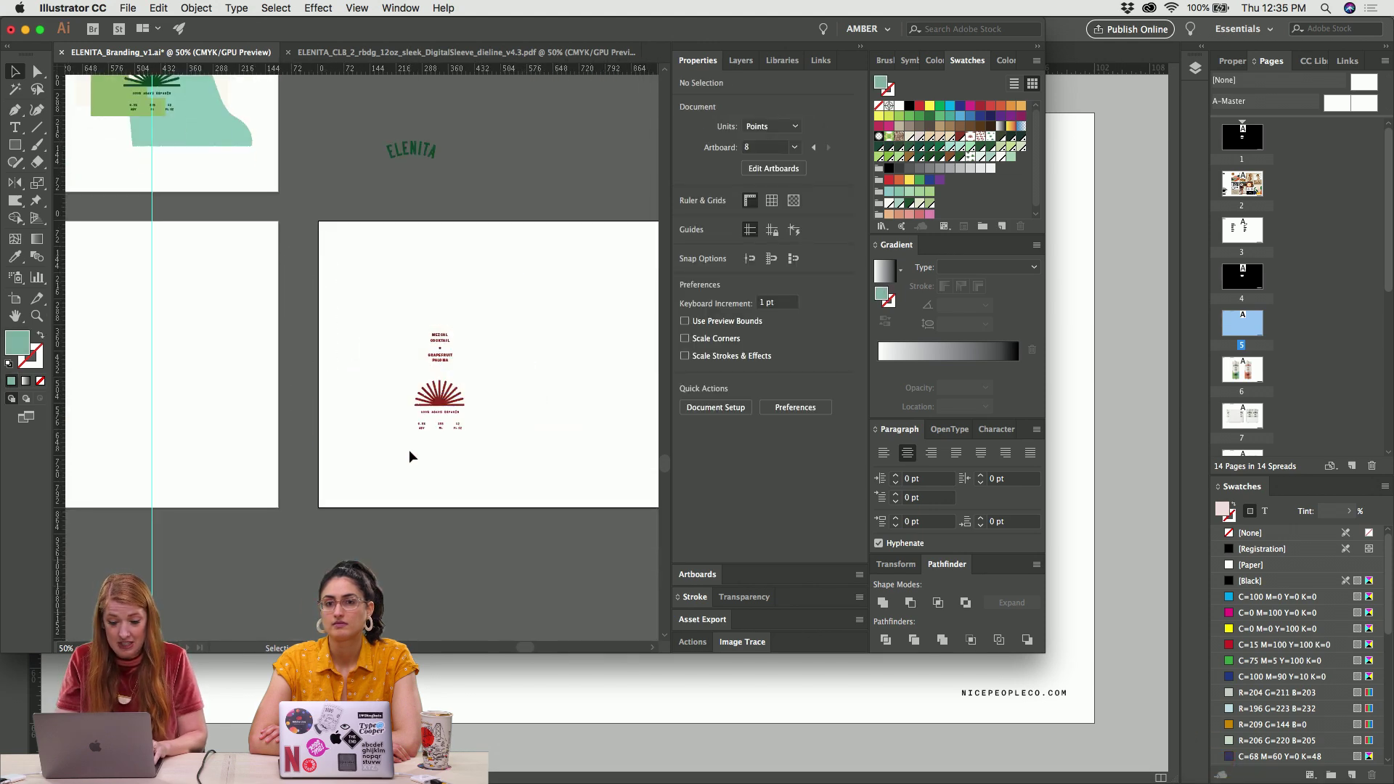
pyautogui.press('super+z')
pyautogui.moveTo(311, 248); pyautogui.dragTo(519, 491)
pyautogui.press('Delete')
# Enlarge the Illustrator window to fill the screen, with the green label artboard in view
pyautogui.hscroll(-15, 518, 491)
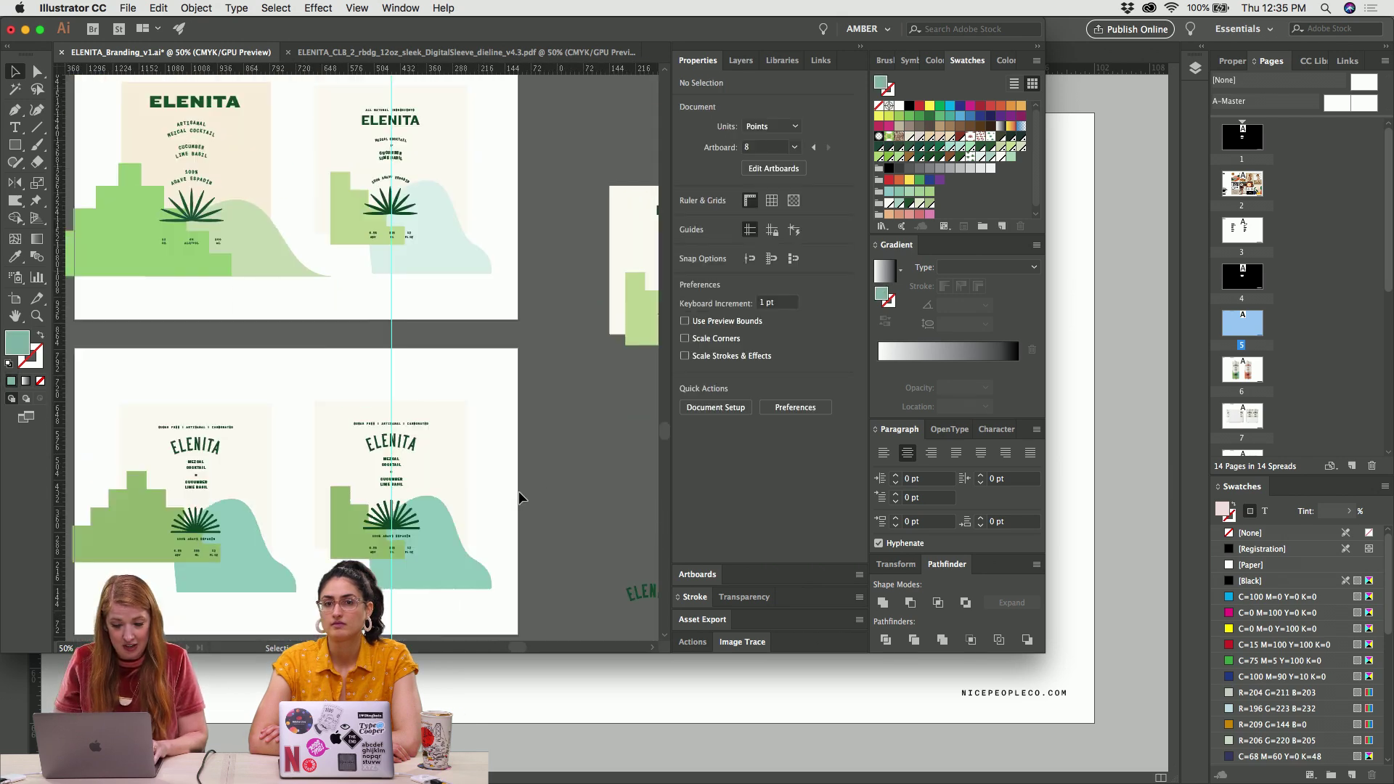
pyautogui.scroll(-6, 520, 498)
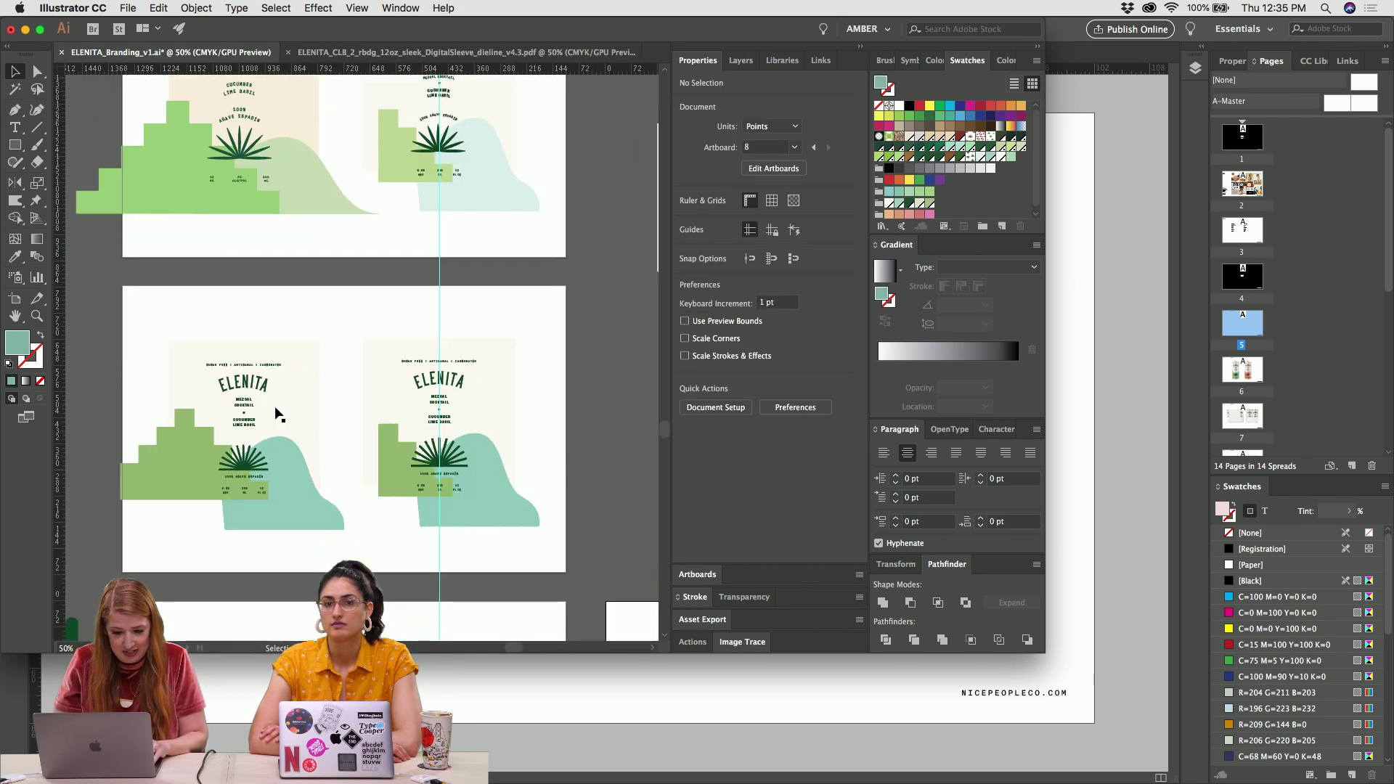
pyautogui.hscroll(-5, 279, 414)
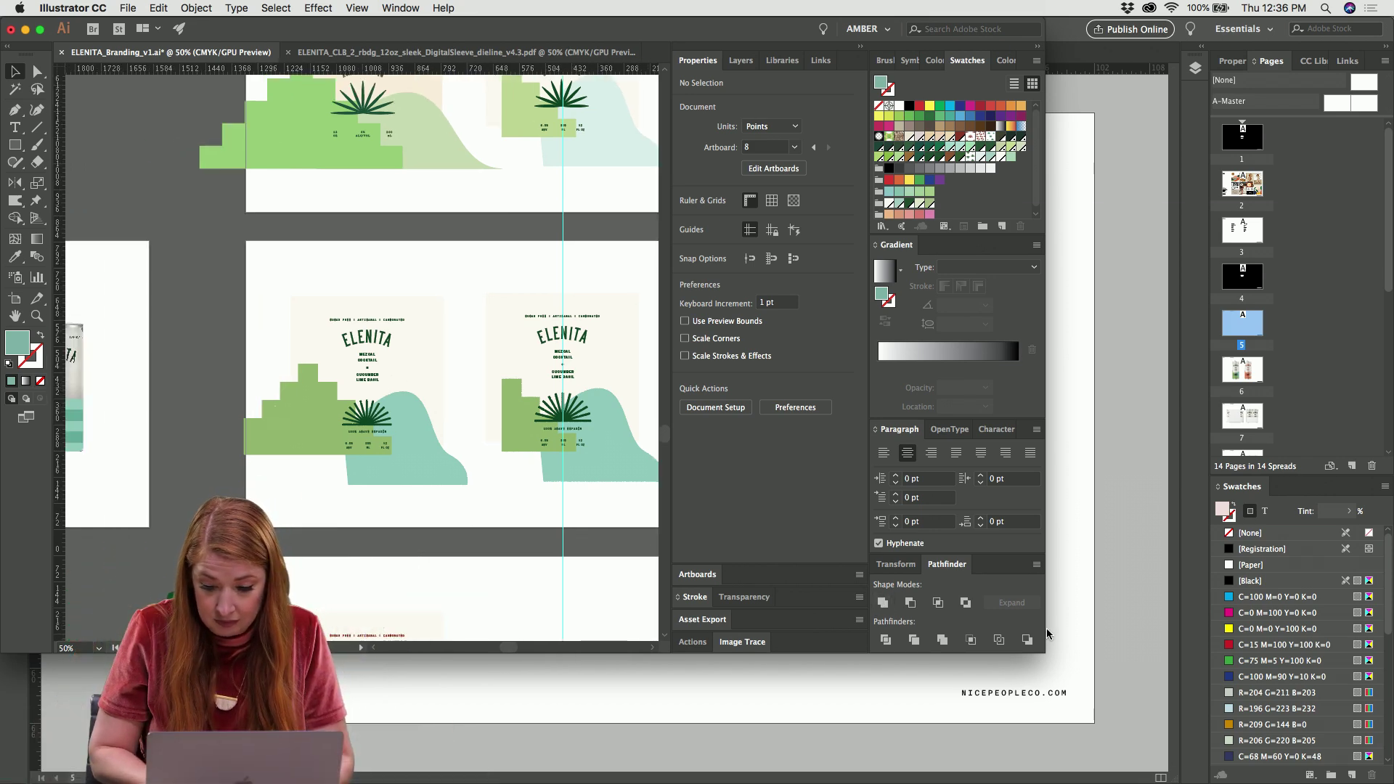
pyautogui.moveTo(1044, 653); pyautogui.dragTo(1390, 781)
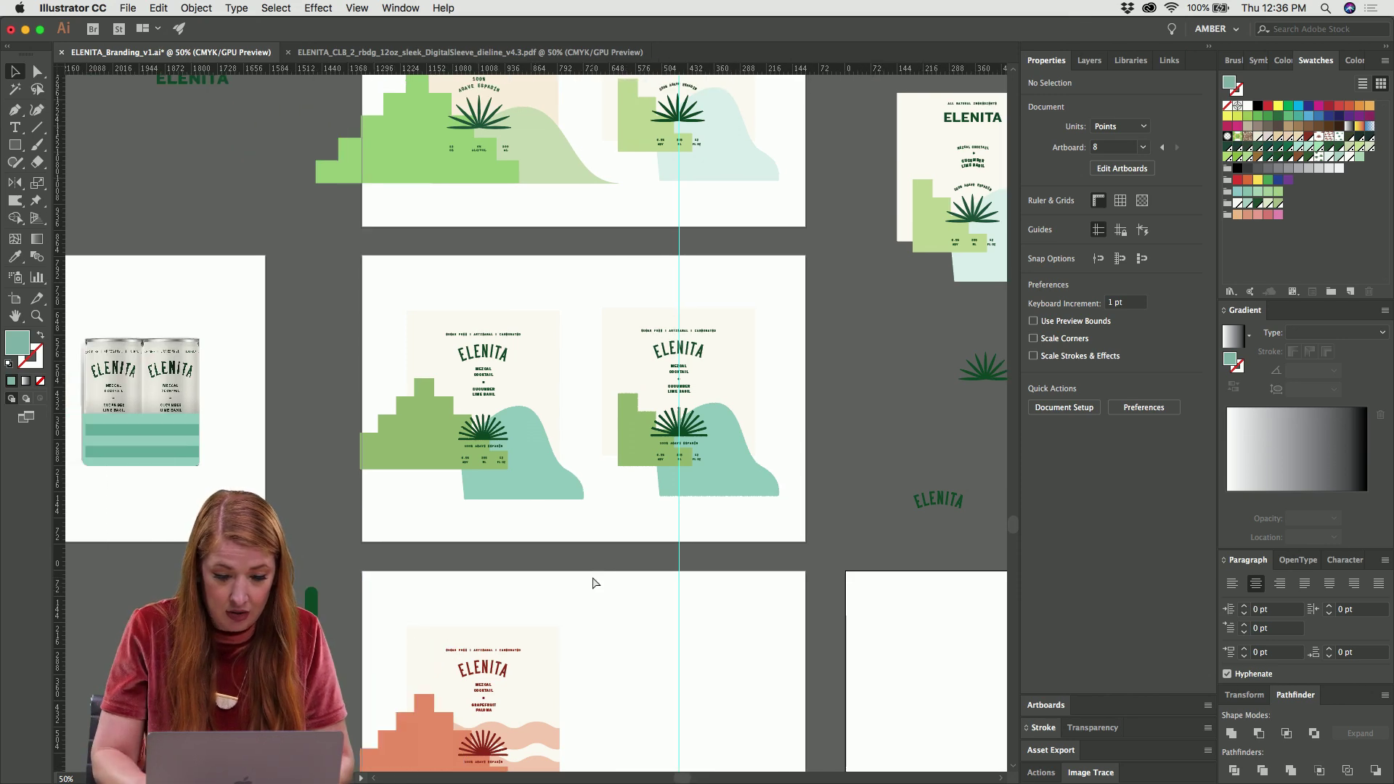
# Copy the arched ELENITA wordmark, the MEZCAL COCKTAIL text and the agave icon from the first green label onto the blank artboard
pyautogui.press('super+equal')
pyautogui.press('super+equal')
pyautogui.press('super+equal')
pyautogui.click(409, 331)
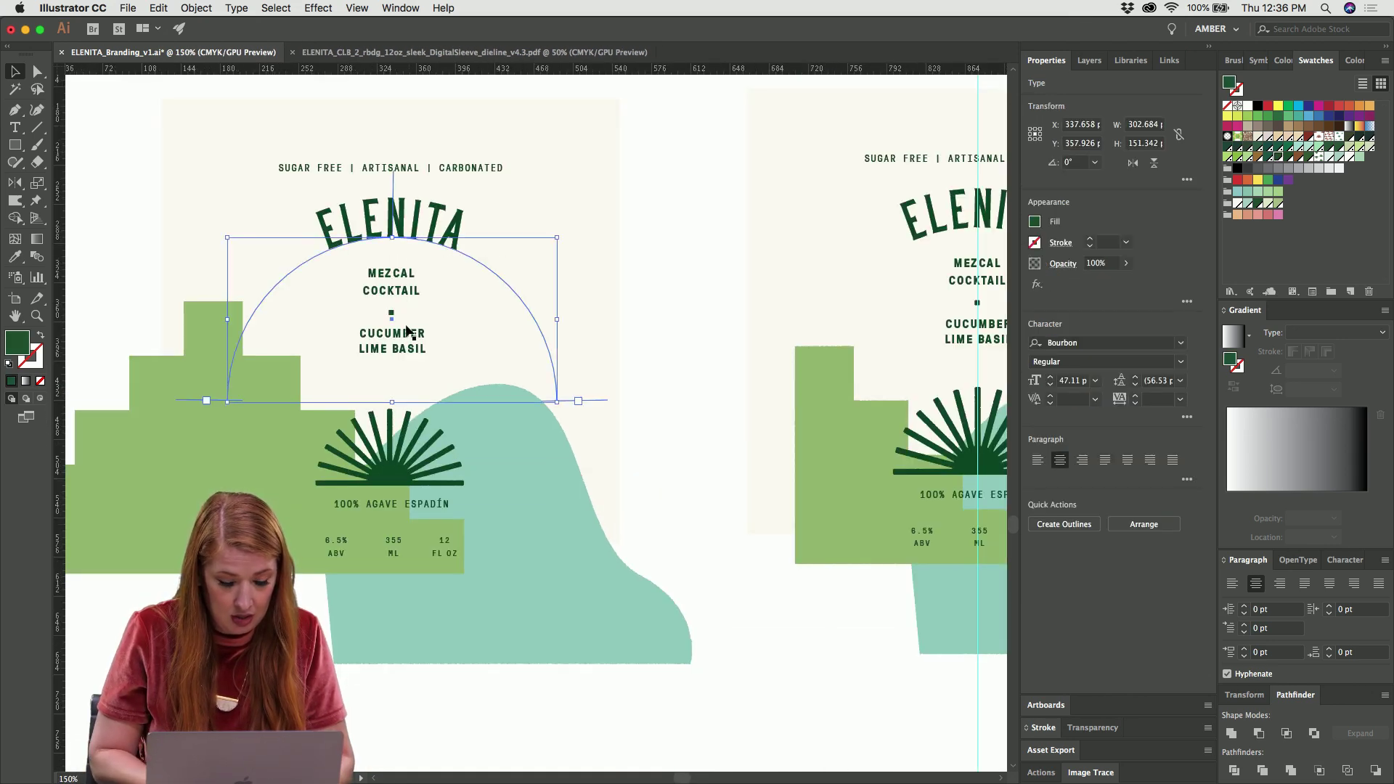
pyautogui.click(399, 464)
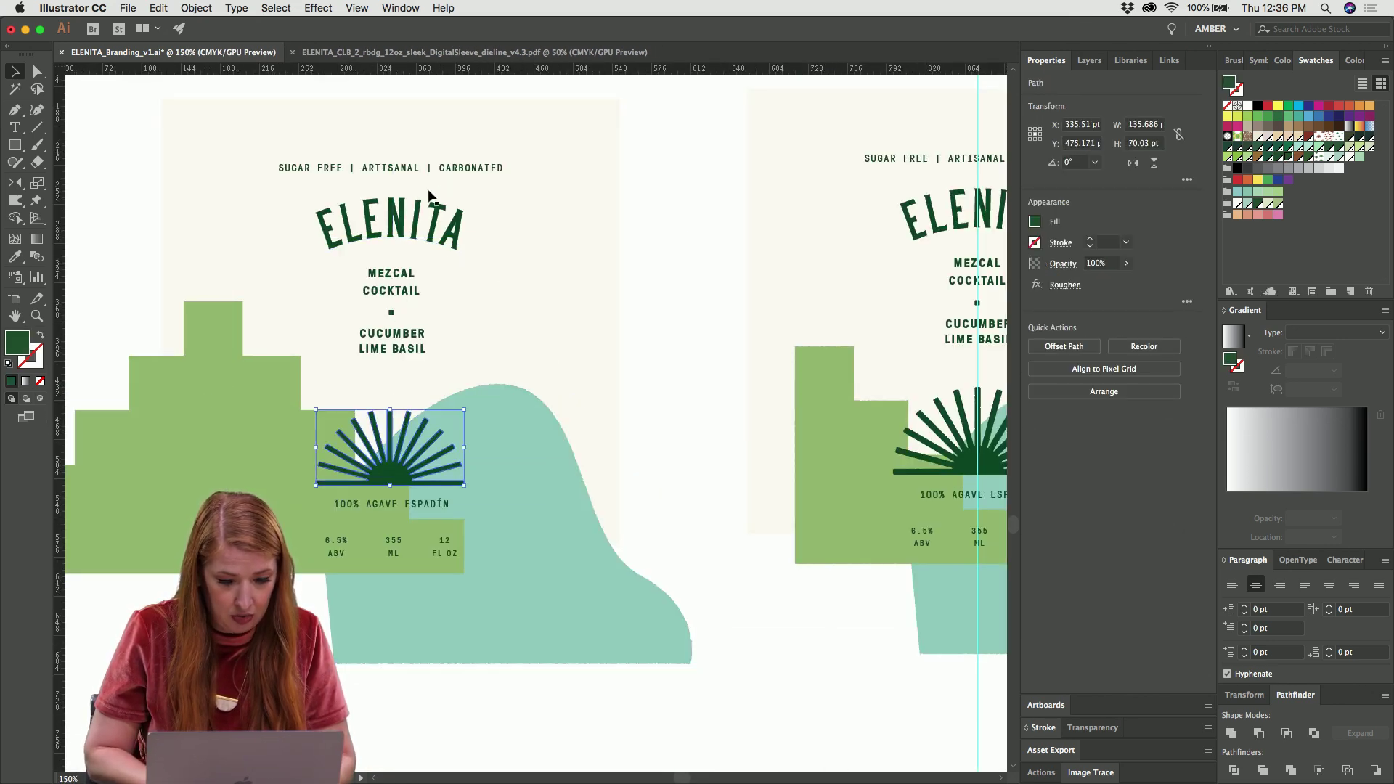
pyautogui.keyDown('shift'); pyautogui.click(403, 220); pyautogui.keyUp('shift')
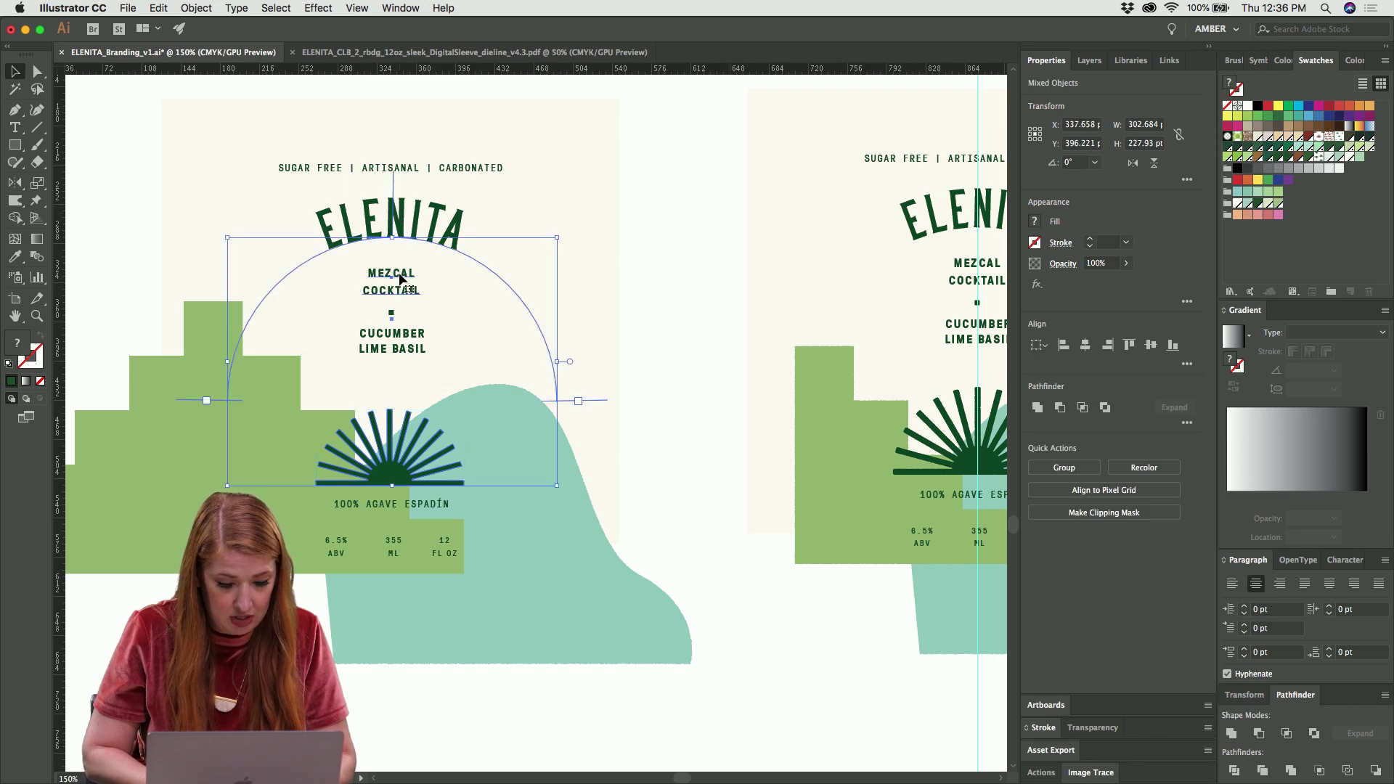
pyautogui.scroll(-10, 399, 276)
pyautogui.hscroll(15, 399, 277)
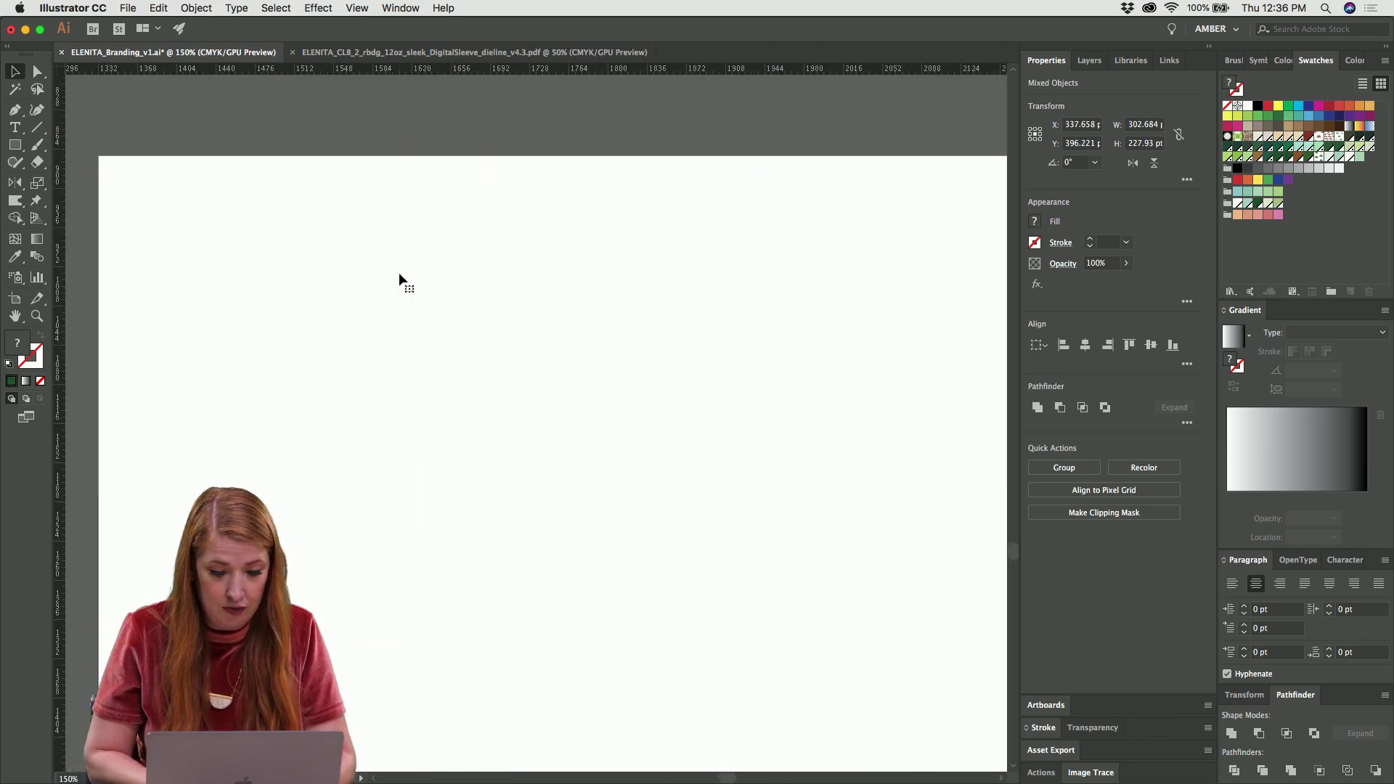
pyautogui.press('cmd+x')
pyautogui.press('cmd+v')
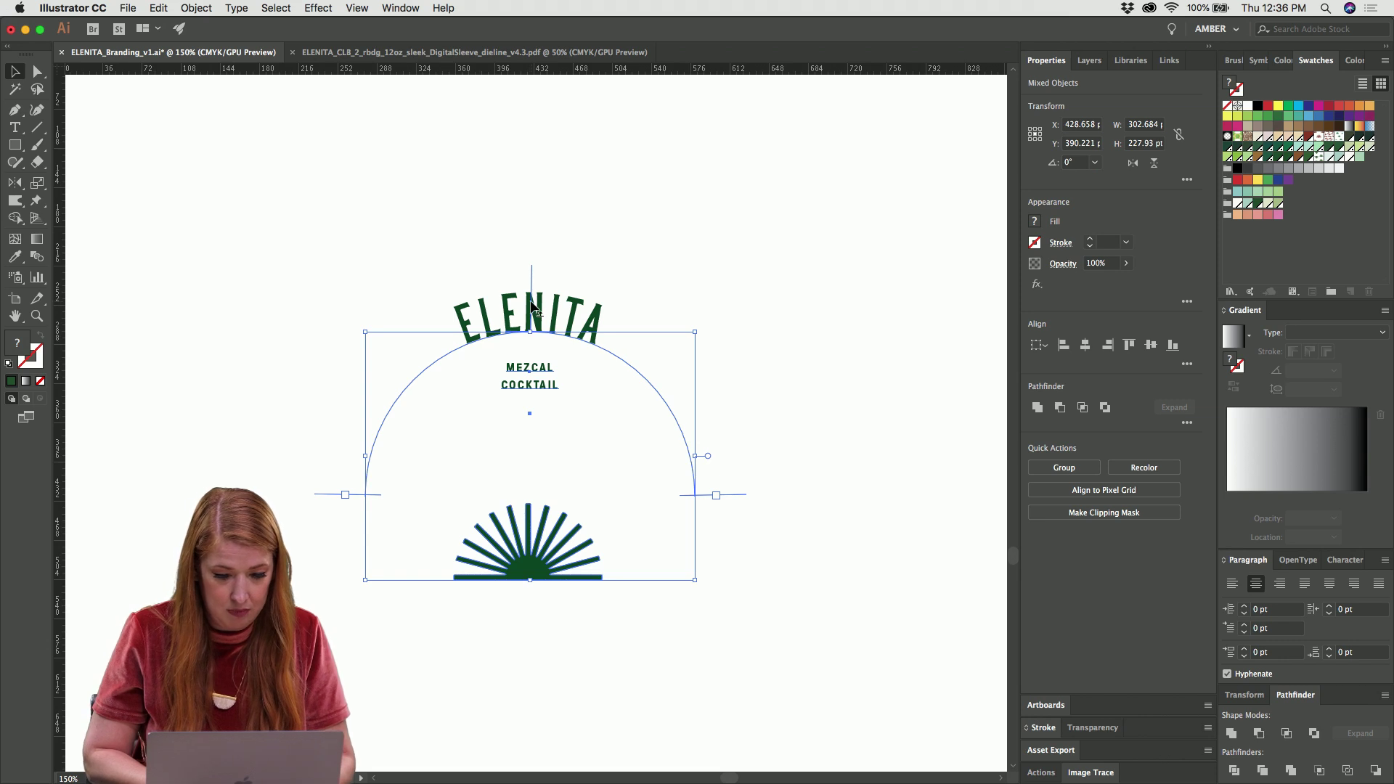
# Move the pasted wordmark, text and agave icon together toward the left side of the new artboard
pyautogui.press('cmd+minus')
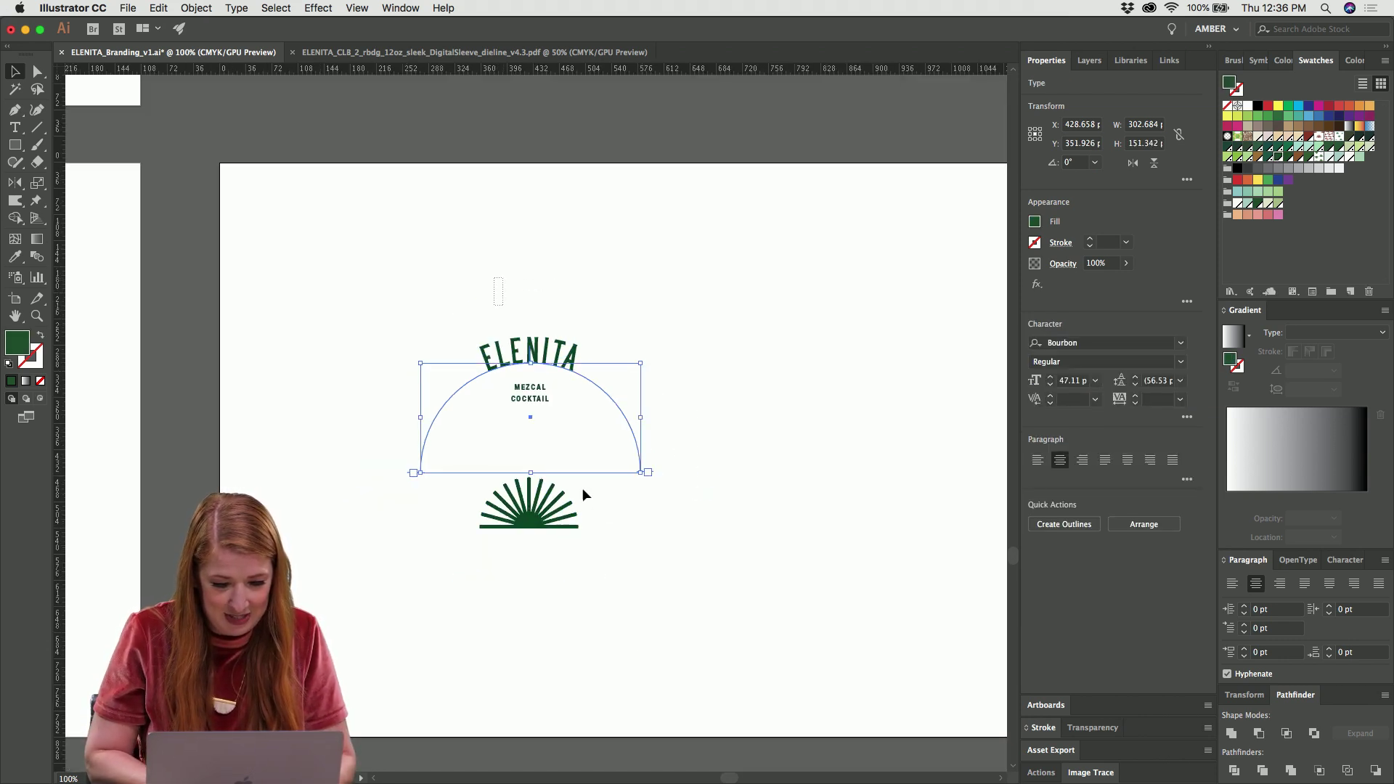
pyautogui.keyDown('shift'); pyautogui.click(568, 517); pyautogui.keyUp('shift')
pyautogui.moveTo(543, 522); pyautogui.dragTo(423, 536)
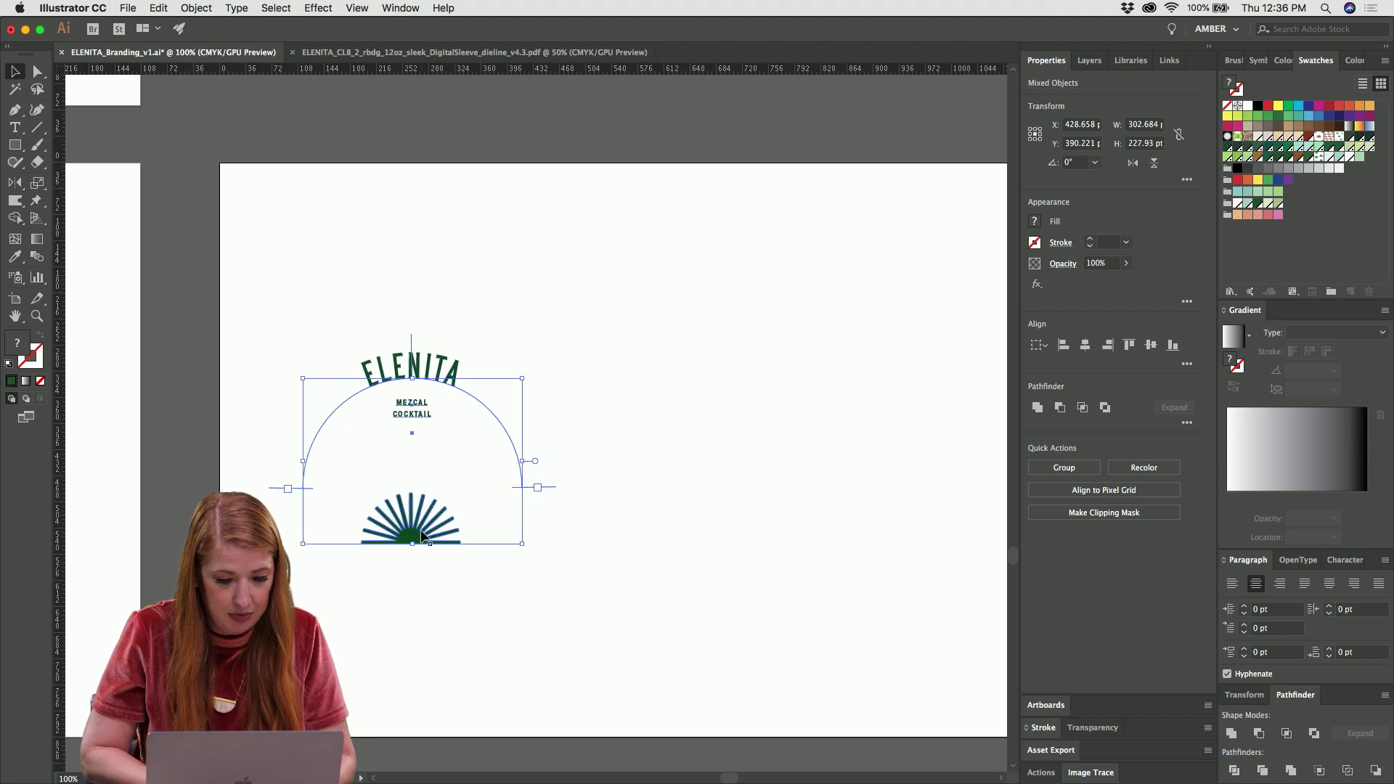
# Lower the ELENITA wordmark and the MEZCAL COCKTAIL text together toward the agave icon
pyautogui.click(405, 472)
pyautogui.moveTo(364, 289); pyautogui.dragTo(485, 443)
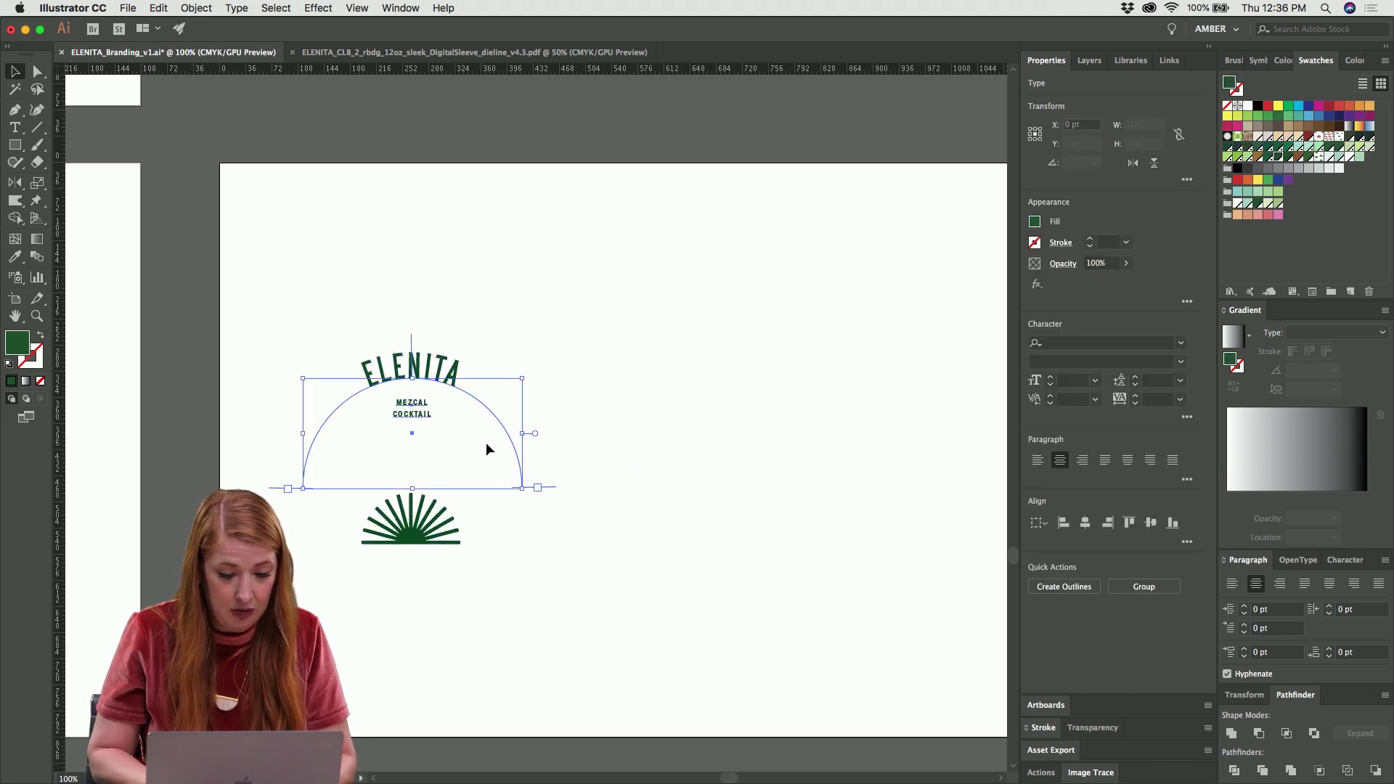
pyautogui.hotkey('shift', 'Down')
pyautogui.hotkey('shift', 'Down')
pyautogui.hotkey('shift', 'Down')
pyautogui.hotkey('shift', 'Down')
pyautogui.hotkey('shift', 'Down')
pyautogui.hotkey('shift', 'Down')
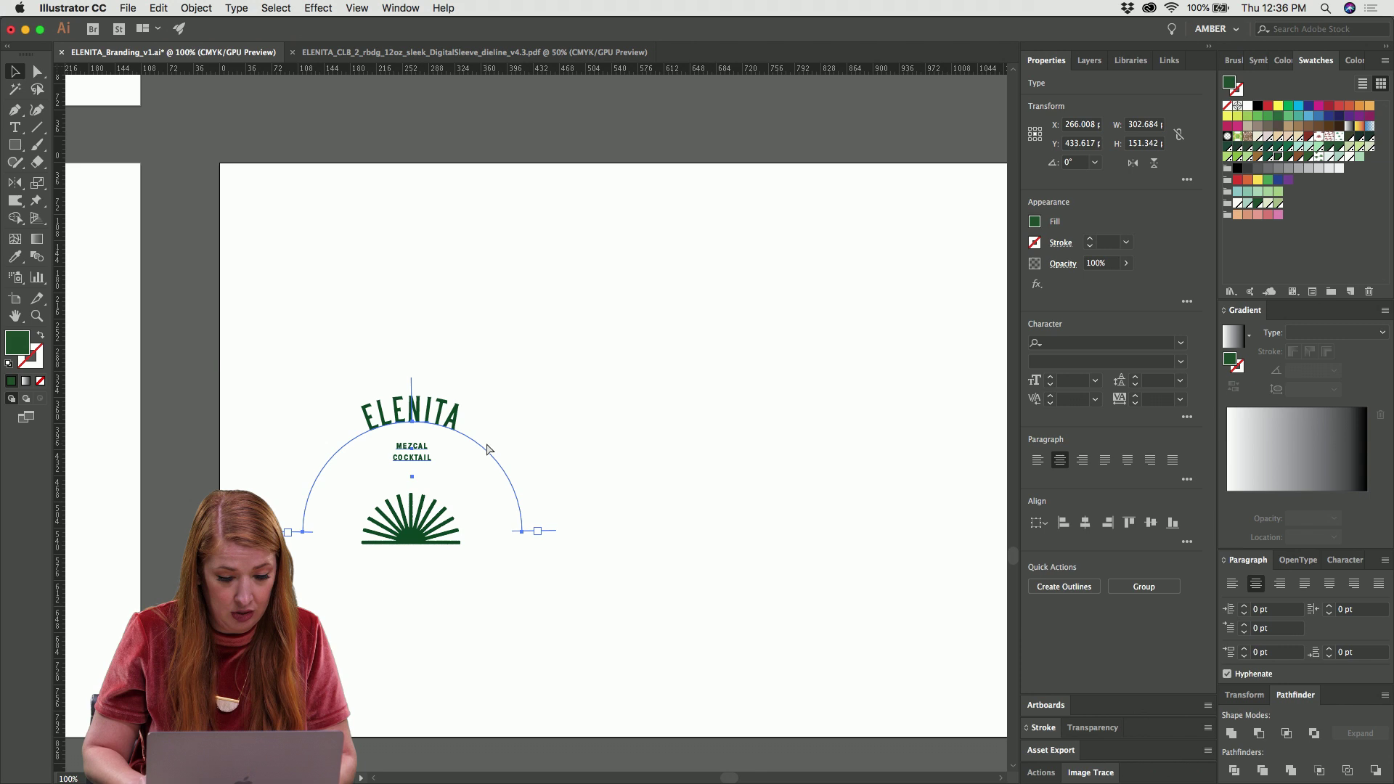
# Move the MEZCAL COCKTAIL text below the agave icon and nudge the ELENITA wordmark further down
pyautogui.click(487, 448)
pyautogui.moveTo(373, 353); pyautogui.dragTo(413, 576)
pyautogui.hotkey('shift', 'Down')
pyautogui.hotkey('shift', 'Down')
pyautogui.click(447, 483)
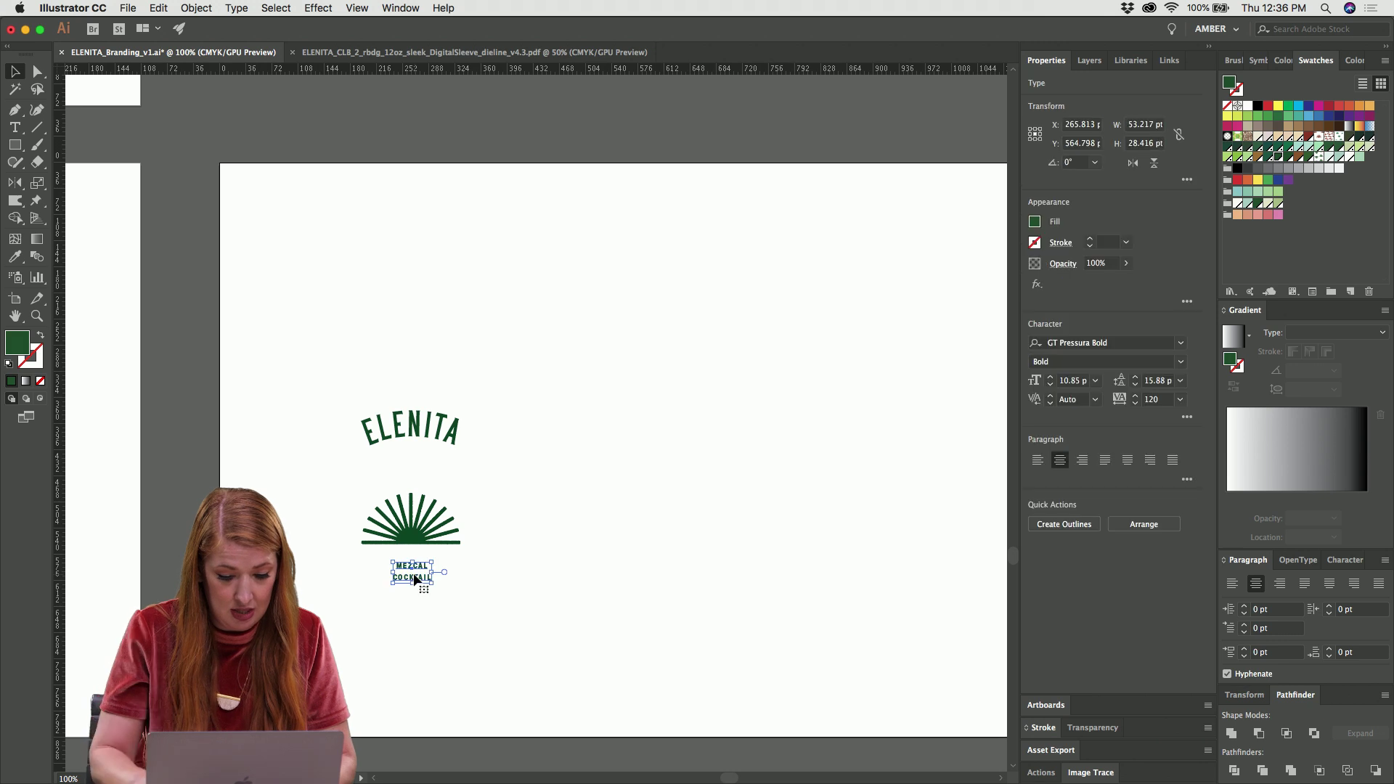
# Remove the line break in the MEZCAL COCKTAIL text so it runs on a single line
pyautogui.press('super+equal')
pyautogui.press('super+equal')
pyautogui.press('super+equal')
pyautogui.press('t')
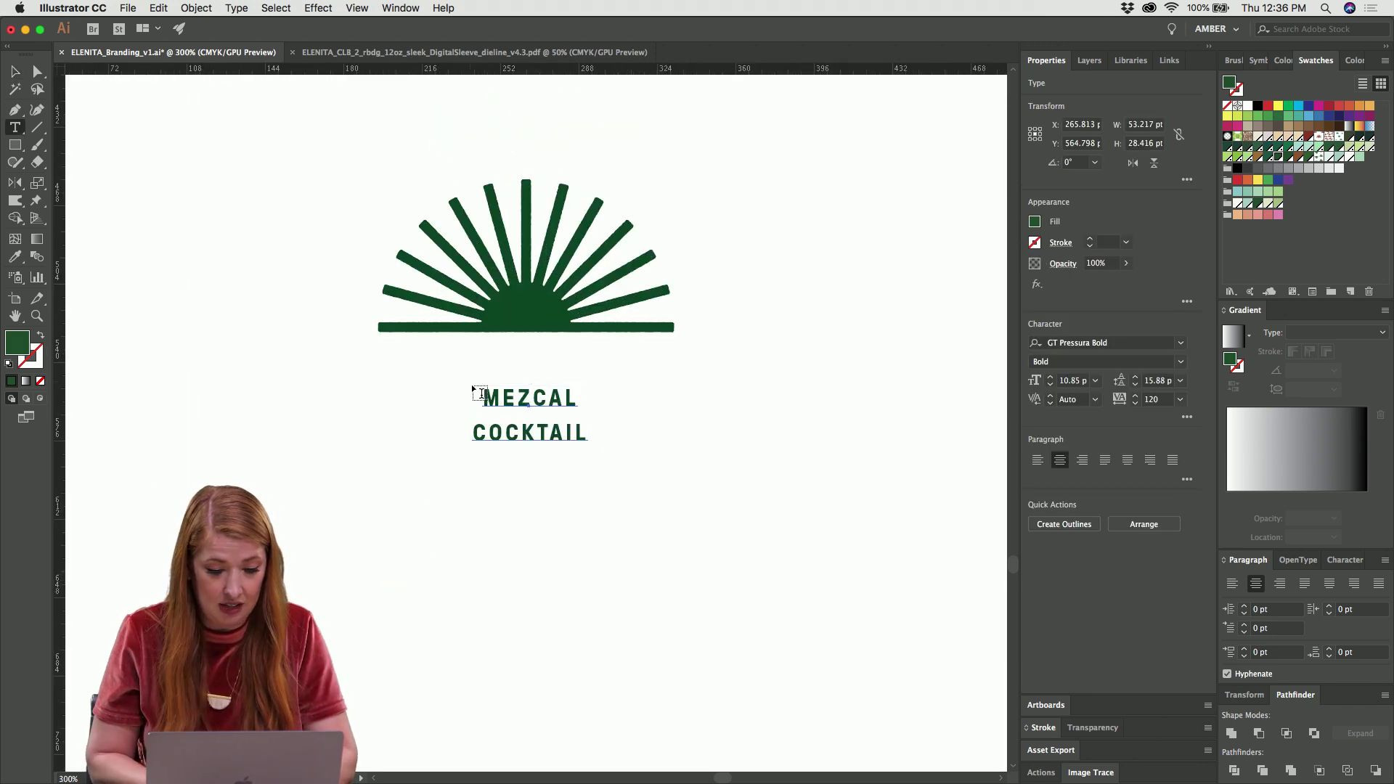
pyautogui.click(476, 433)
pyautogui.press('BackSpace')
pyautogui.press('Escape')
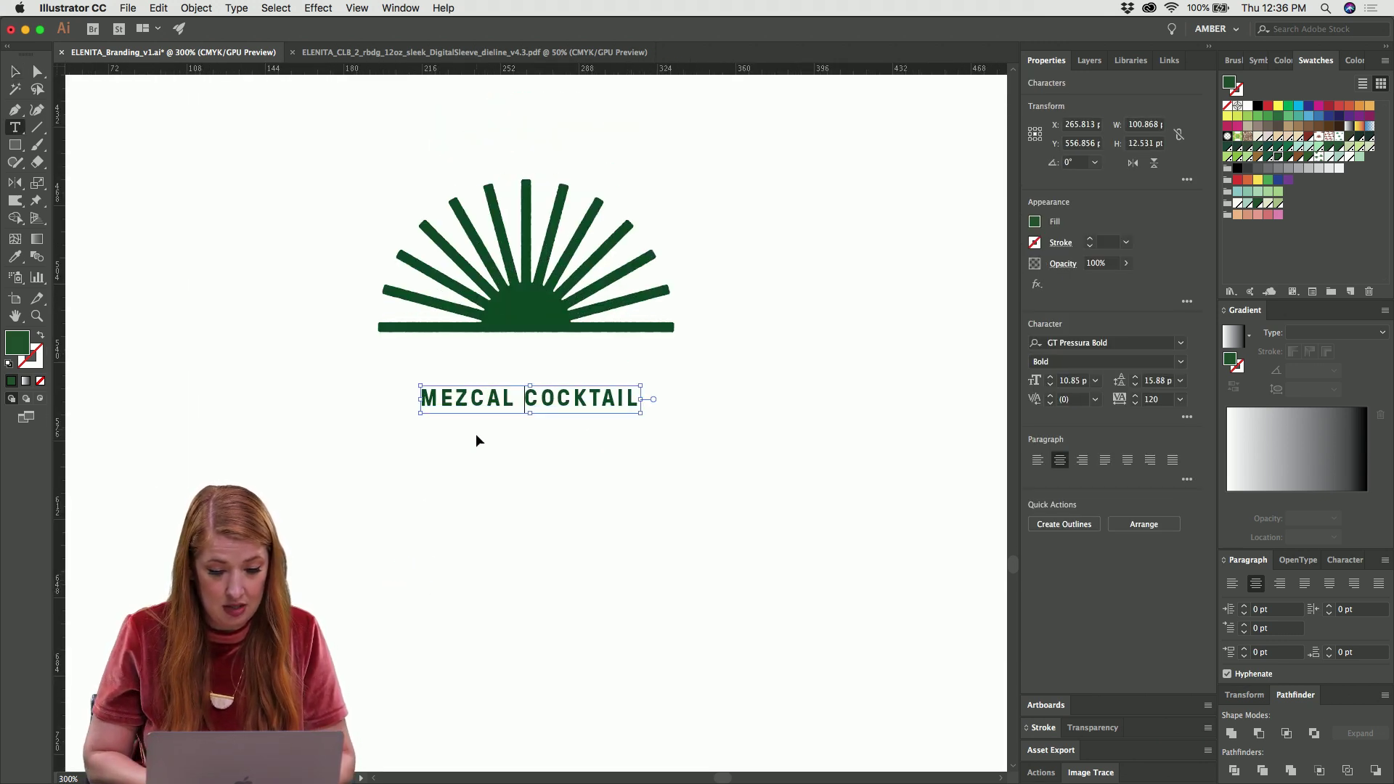
pyautogui.press('super+shift+a')
pyautogui.press('v')
# Lower the ELENITA wordmark to just above the agave icon and scale the icon down to about 119 pt wide
pyautogui.scroll(5, 476, 433)
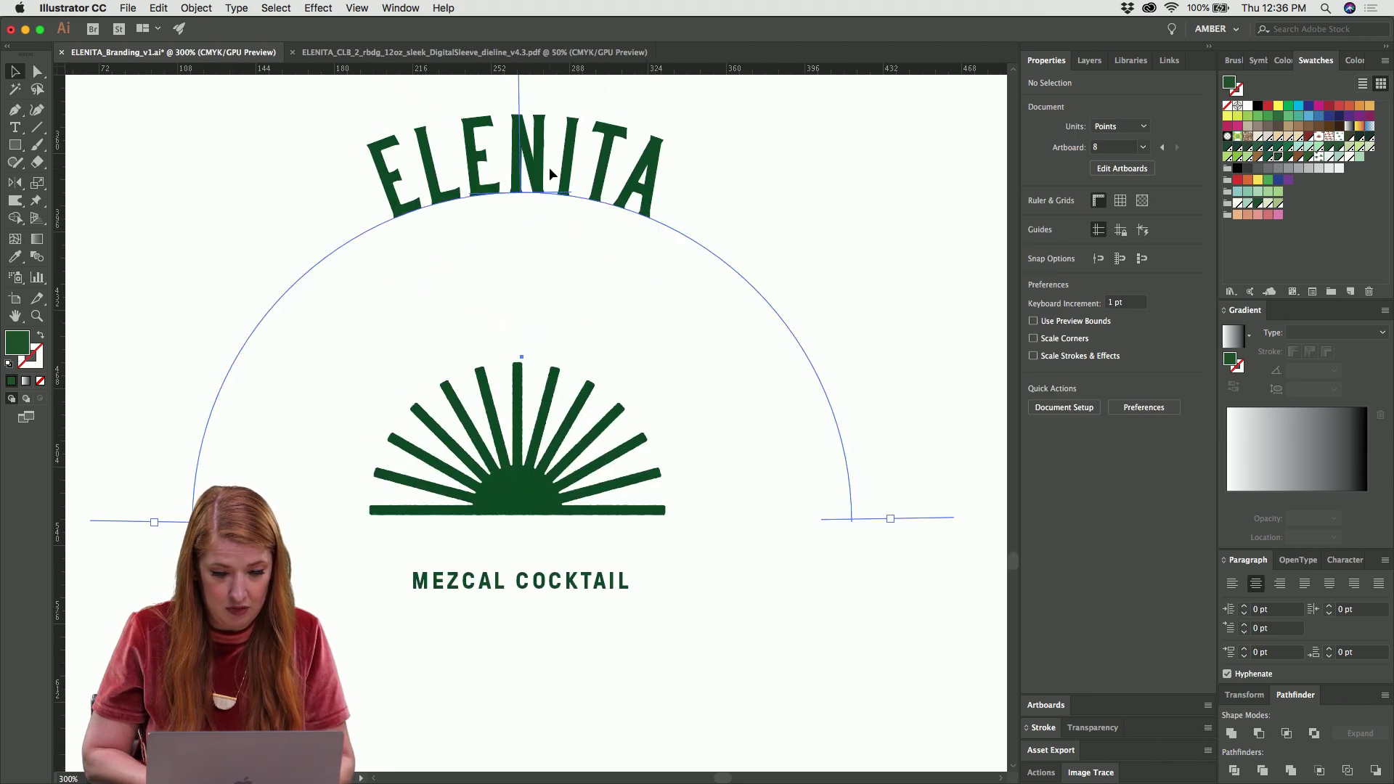
pyautogui.moveTo(553, 255); pyautogui.dragTo(550, 279)
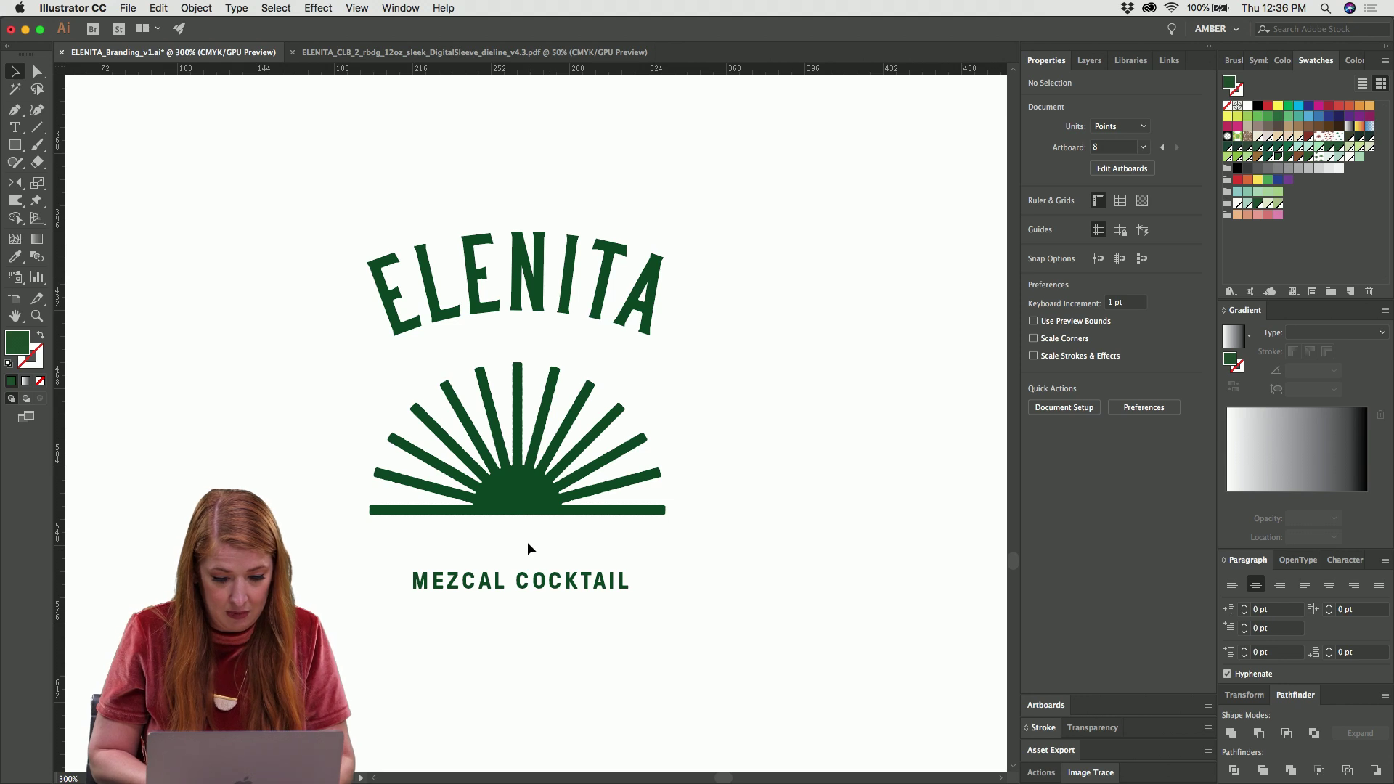
pyautogui.click(508, 493)
pyautogui.moveTo(666, 363); pyautogui.dragTo(651, 377)
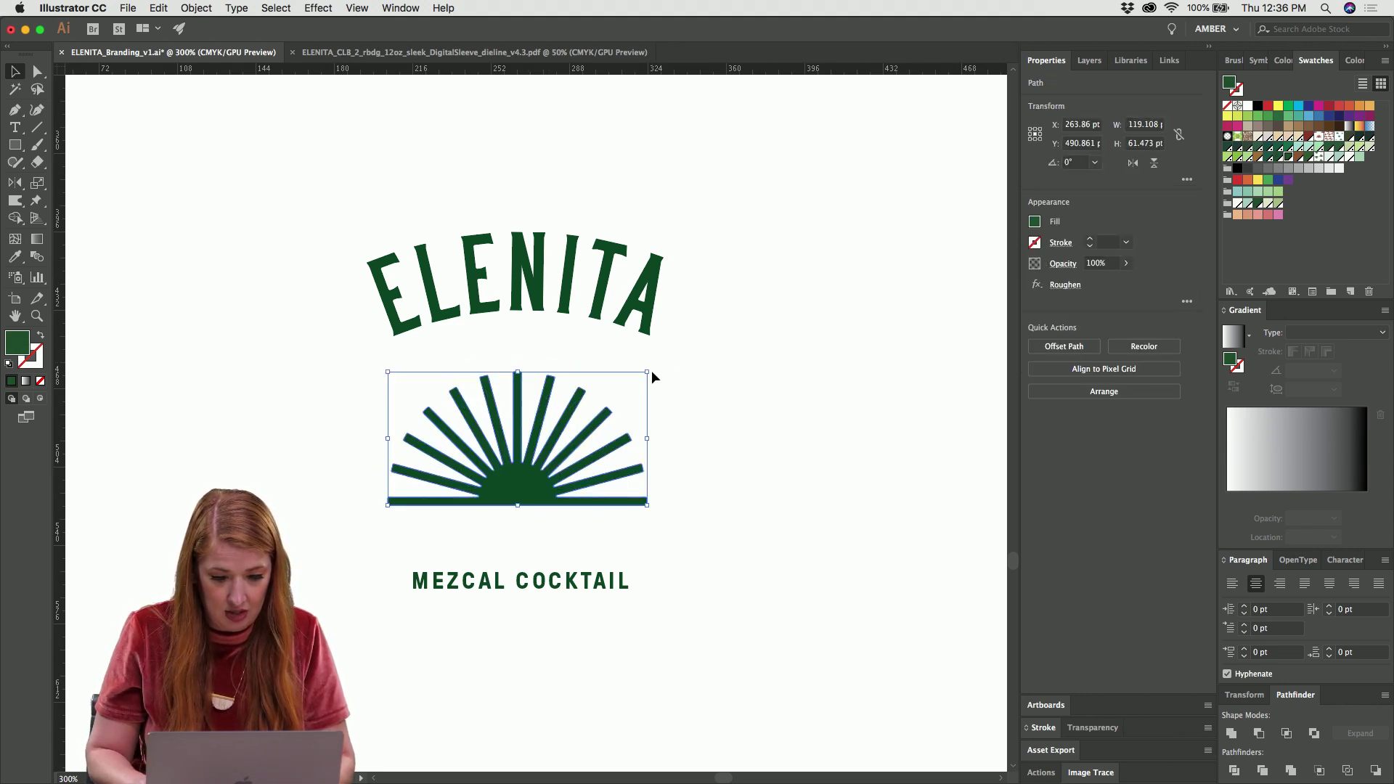
# Raise the agave icon 6 pt toward the wordmark and move the MEZCAL COCKTAIL line up close beneath it
pyautogui.press('Up')
pyautogui.press('Up')
pyautogui.press('Up')
pyautogui.press('Up')
pyautogui.press('Up')
pyautogui.press('Up')
pyautogui.click(655, 377)
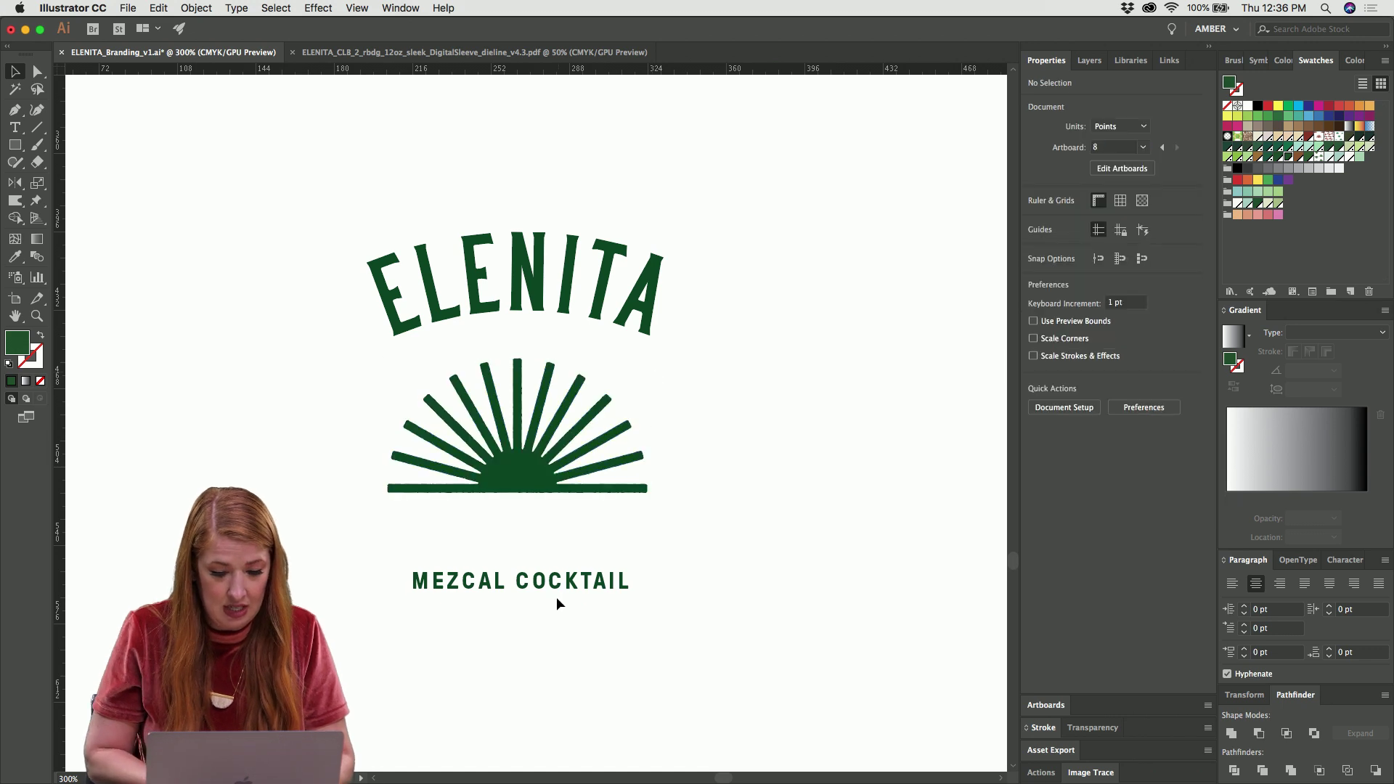
pyautogui.moveTo(559, 590); pyautogui.dragTo(553, 540)
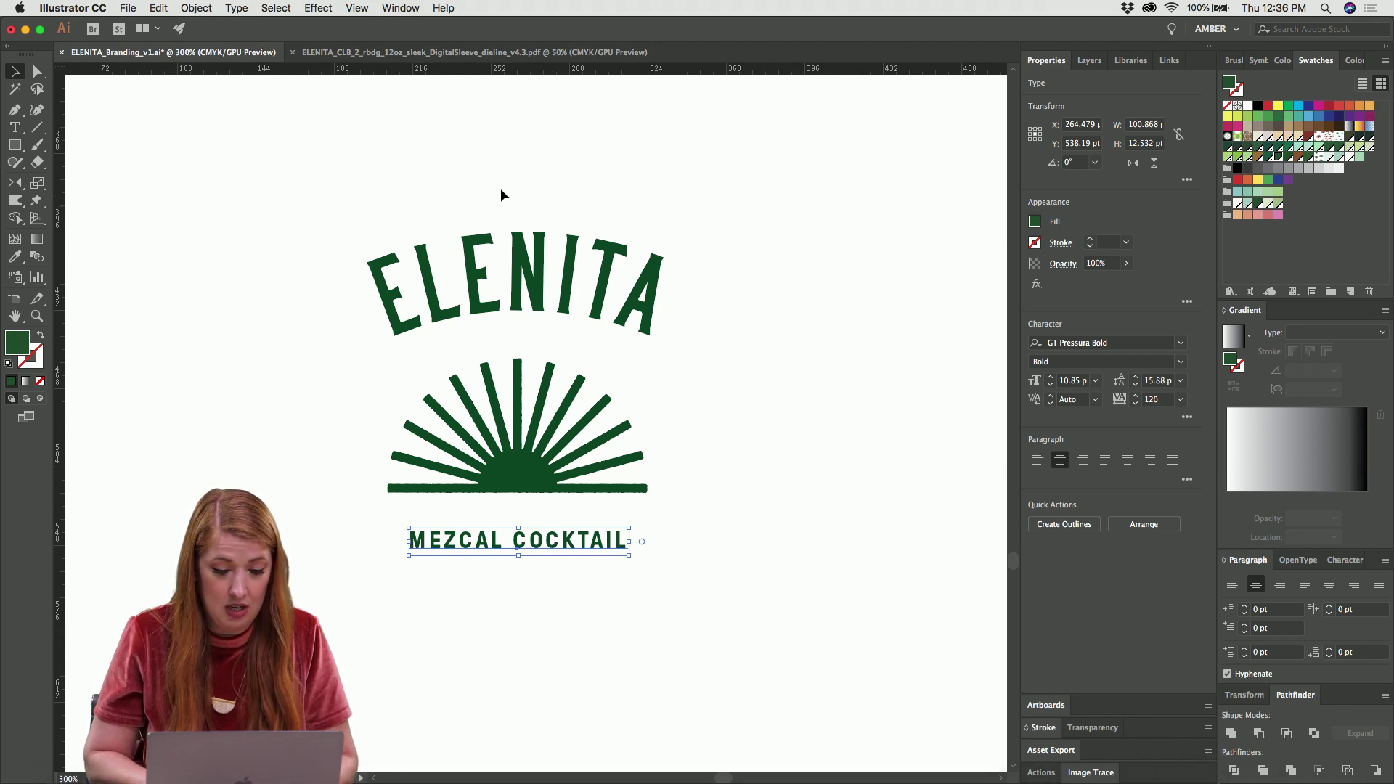
pyautogui.click(496, 151)
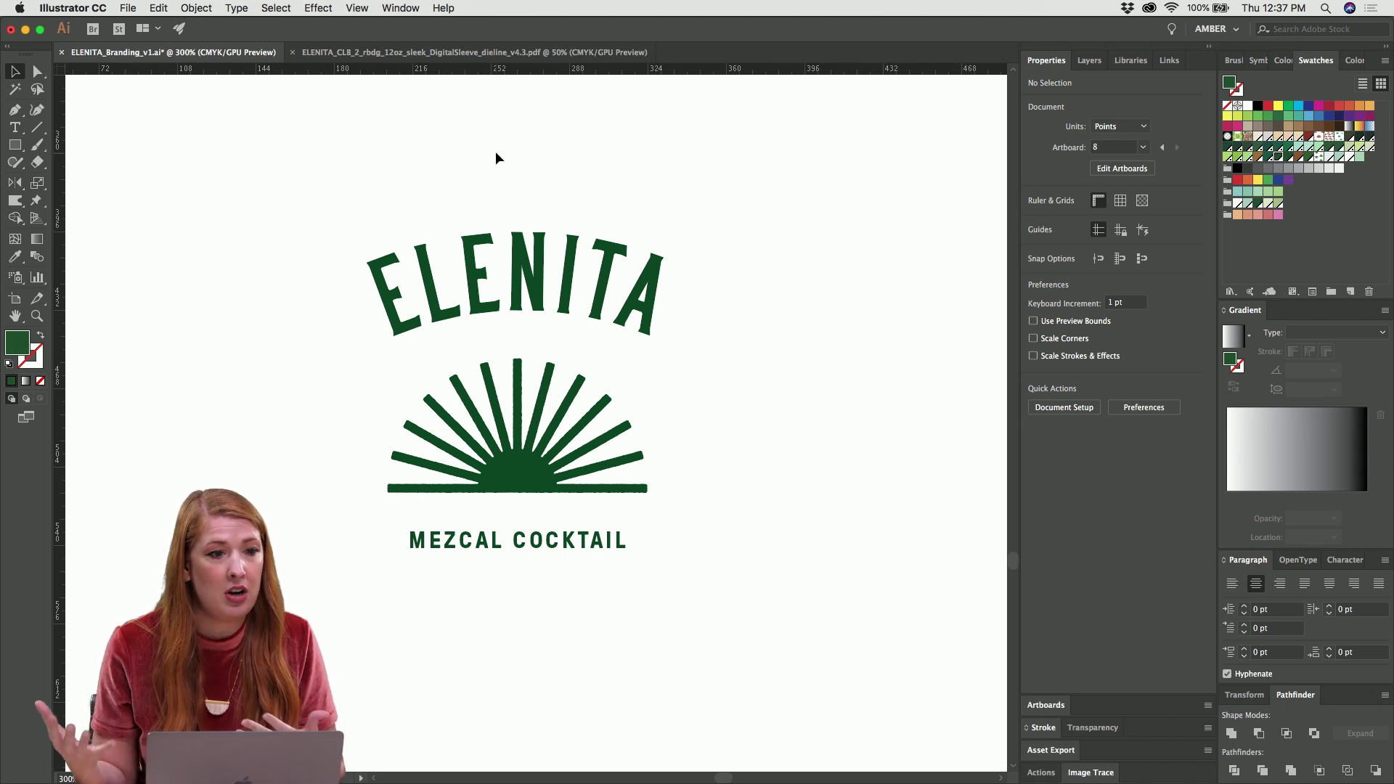
# Convert the arched ELENITA wordmark to outlines
pyautogui.moveTo(496, 153); pyautogui.dragTo(656, 709)
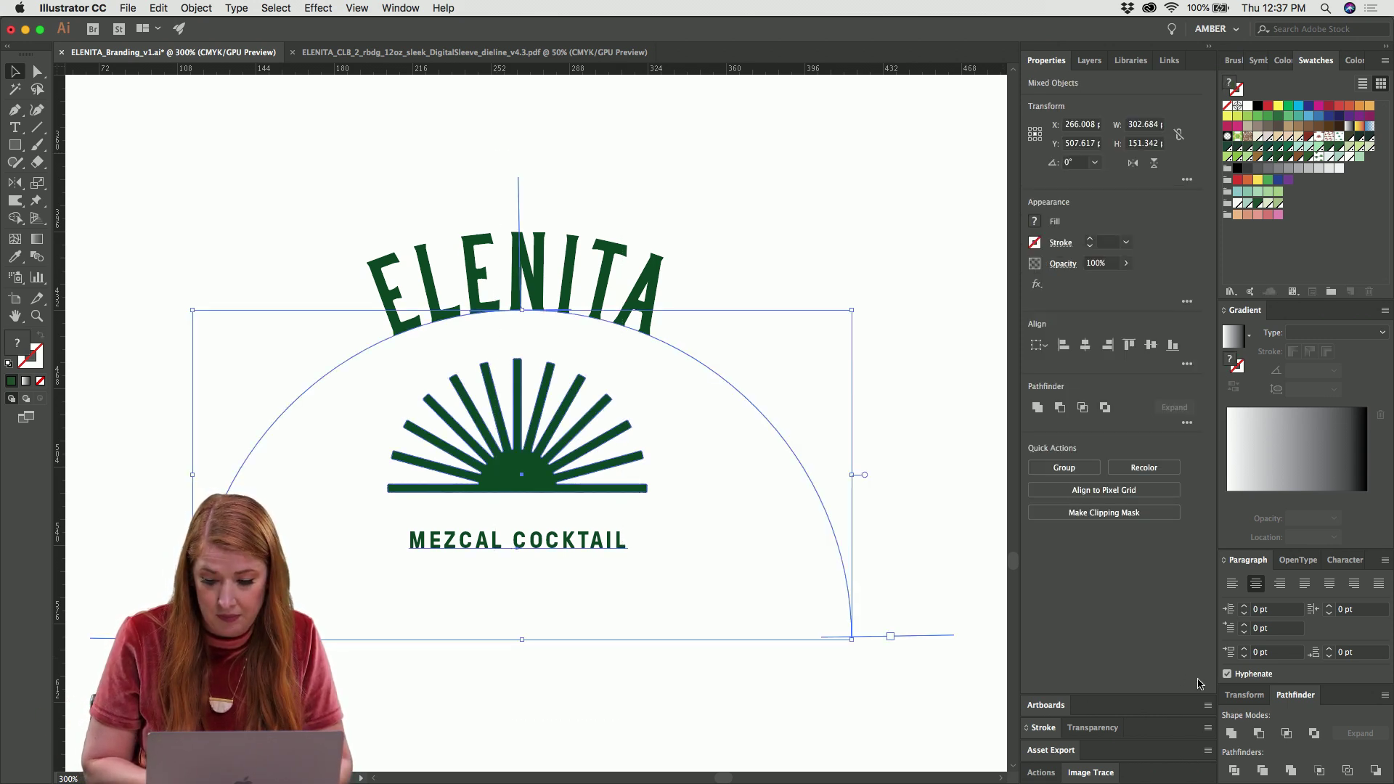
pyautogui.click(600, 328)
pyautogui.click(598, 316)
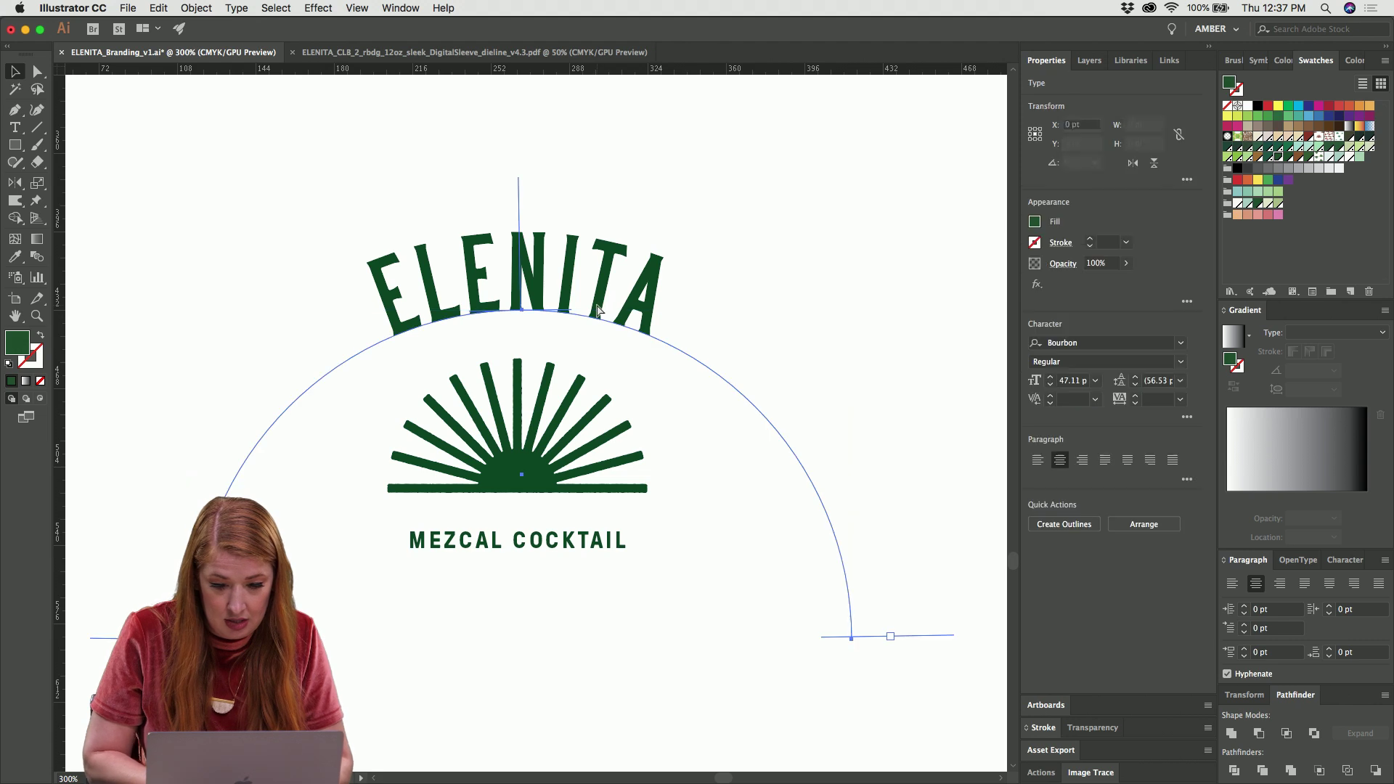
pyautogui.click(597, 312)
pyautogui.click(597, 311)
pyautogui.moveTo(459, 164); pyautogui.dragTo(587, 604)
pyautogui.click(573, 597)
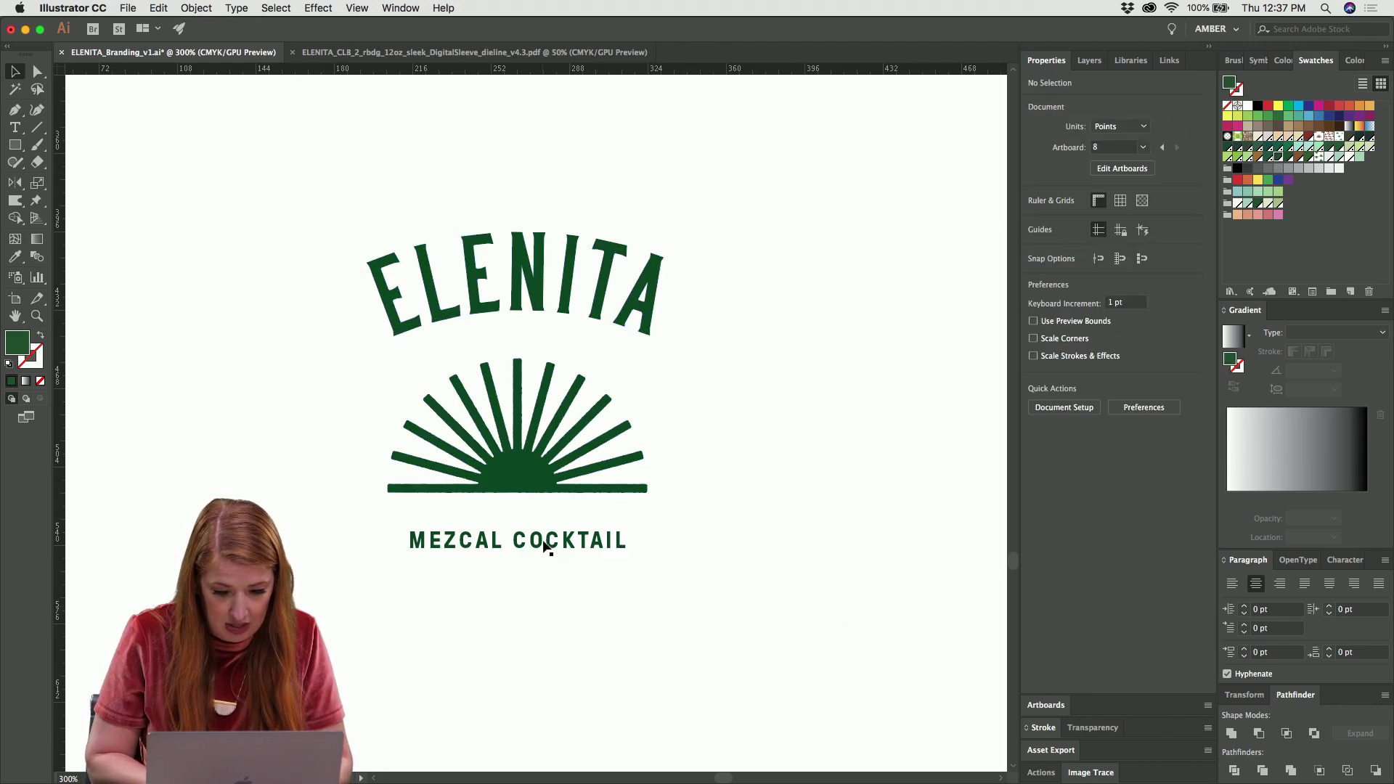
# Convert the MEZCAL COCKTAIL line to outlines and align the wordmark, icon and text on their horizontal centres
pyautogui.click(546, 546)
pyautogui.press('super+g')
pyautogui.click(544, 546)
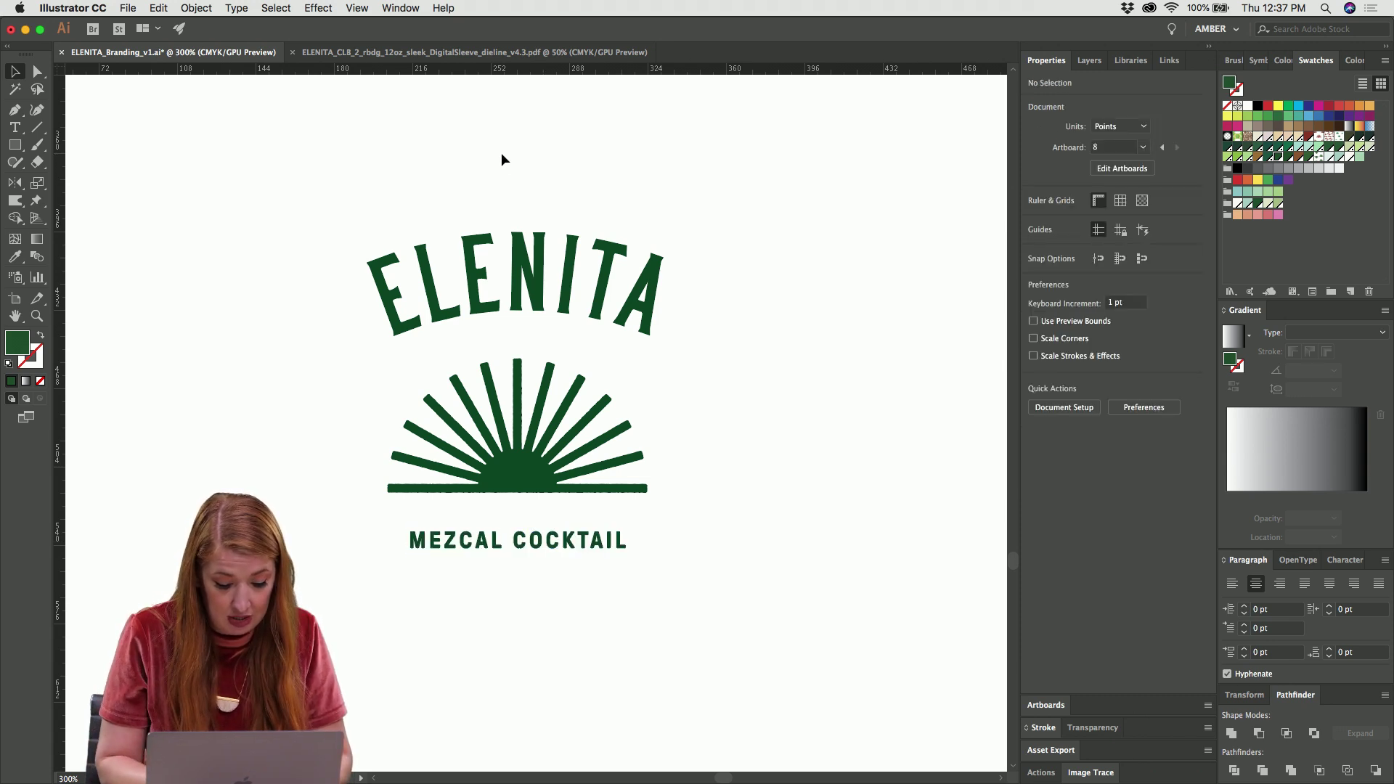
pyautogui.moveTo(501, 158); pyautogui.dragTo(602, 614)
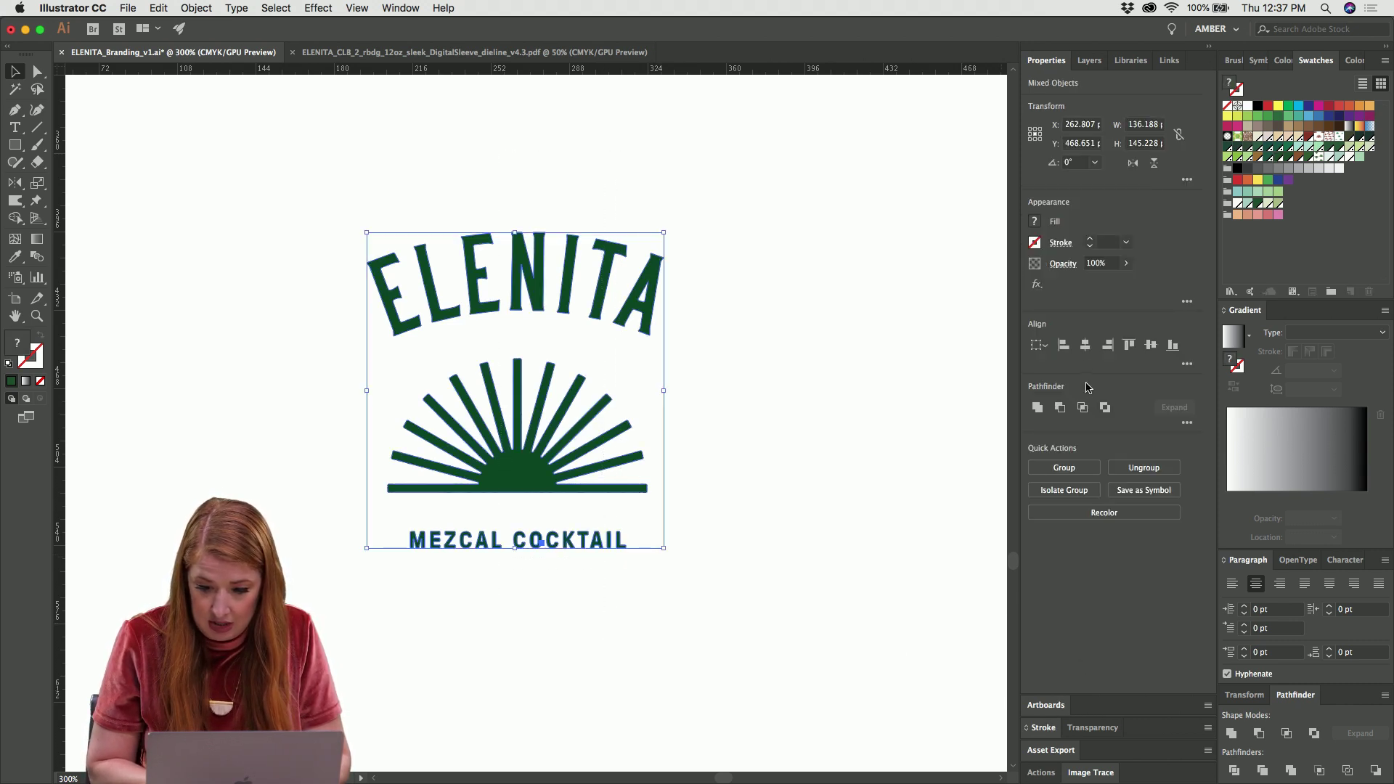
pyautogui.click(1085, 345)
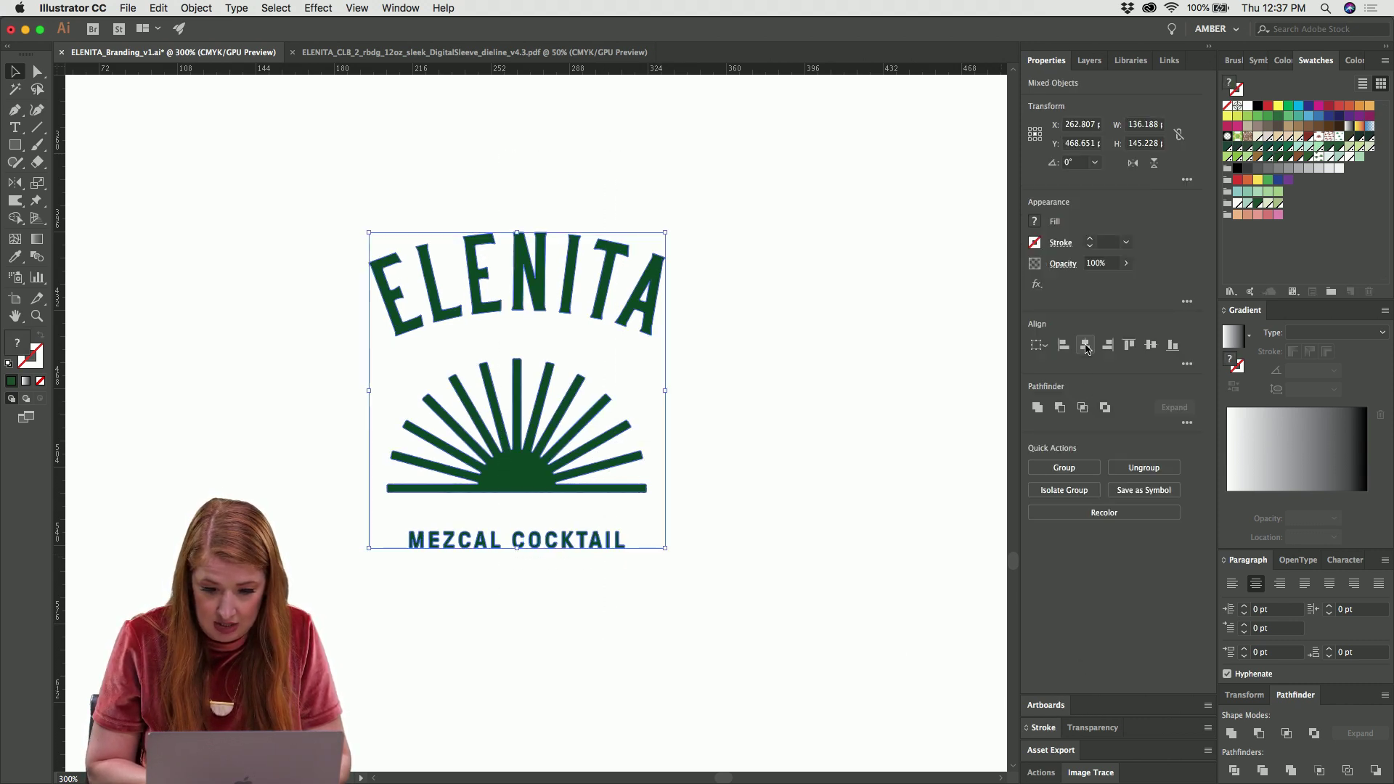
# Duplicate the full lockup of ELENITA wordmark, agave icon and MEZCAL COCKTAIL line to its right, at the same height
pyautogui.click(702, 394)
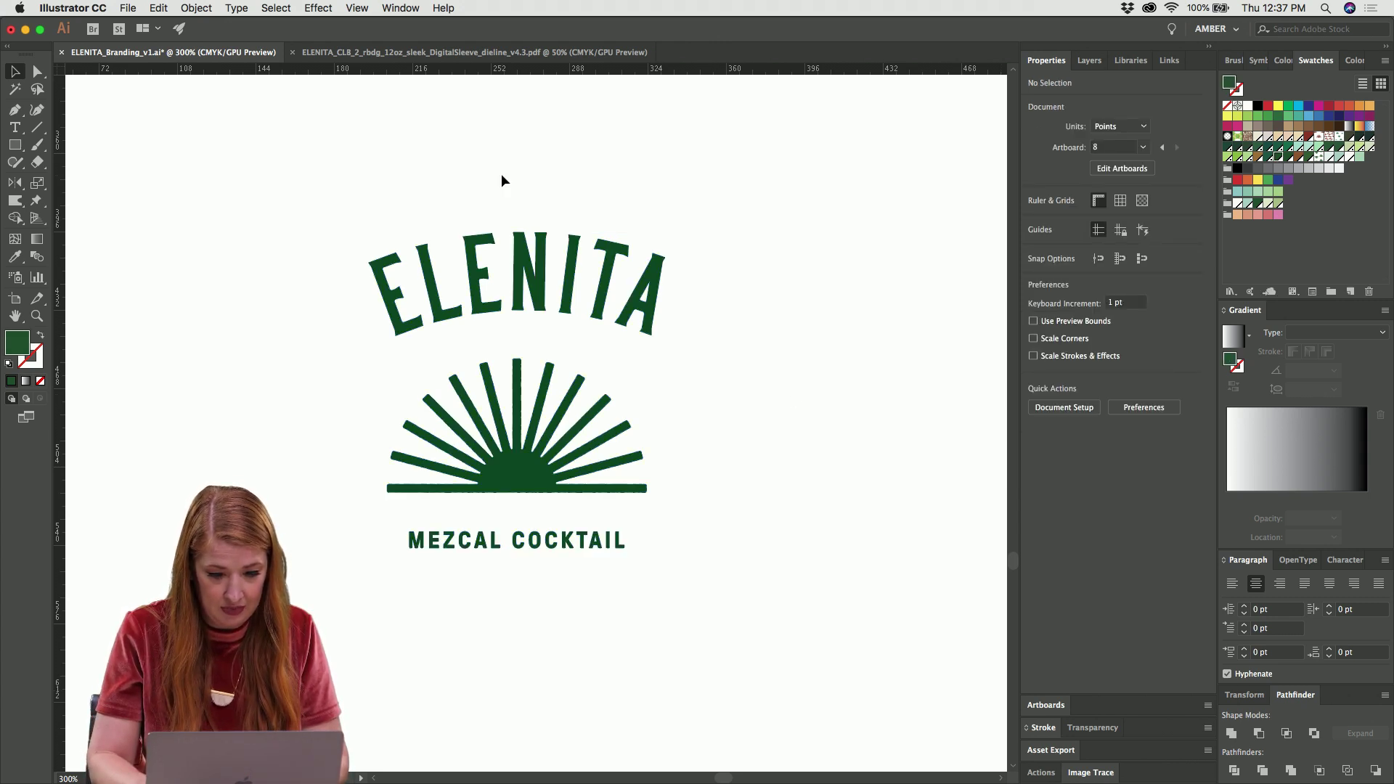
pyautogui.press('super+minus')
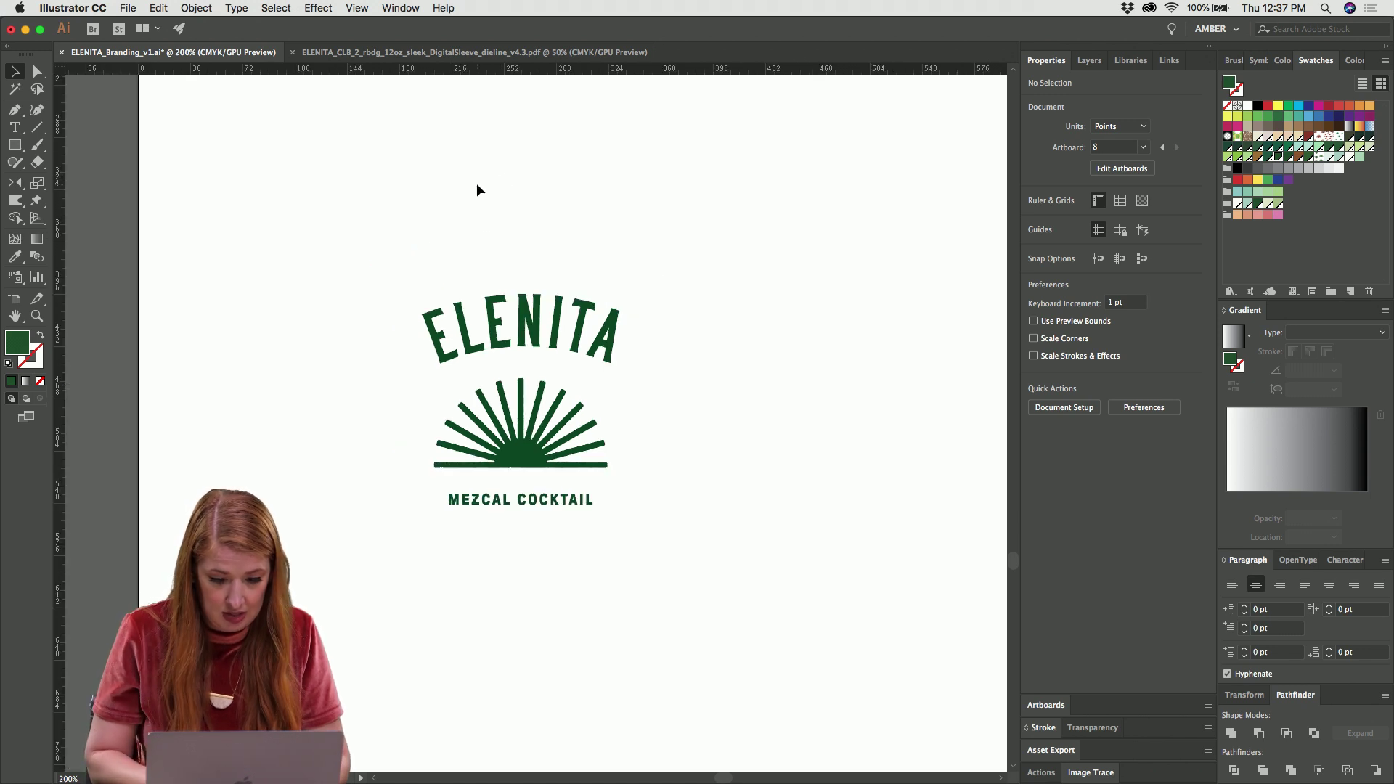
pyautogui.press('super+minus')
pyautogui.moveTo(477, 193); pyautogui.dragTo(594, 536)
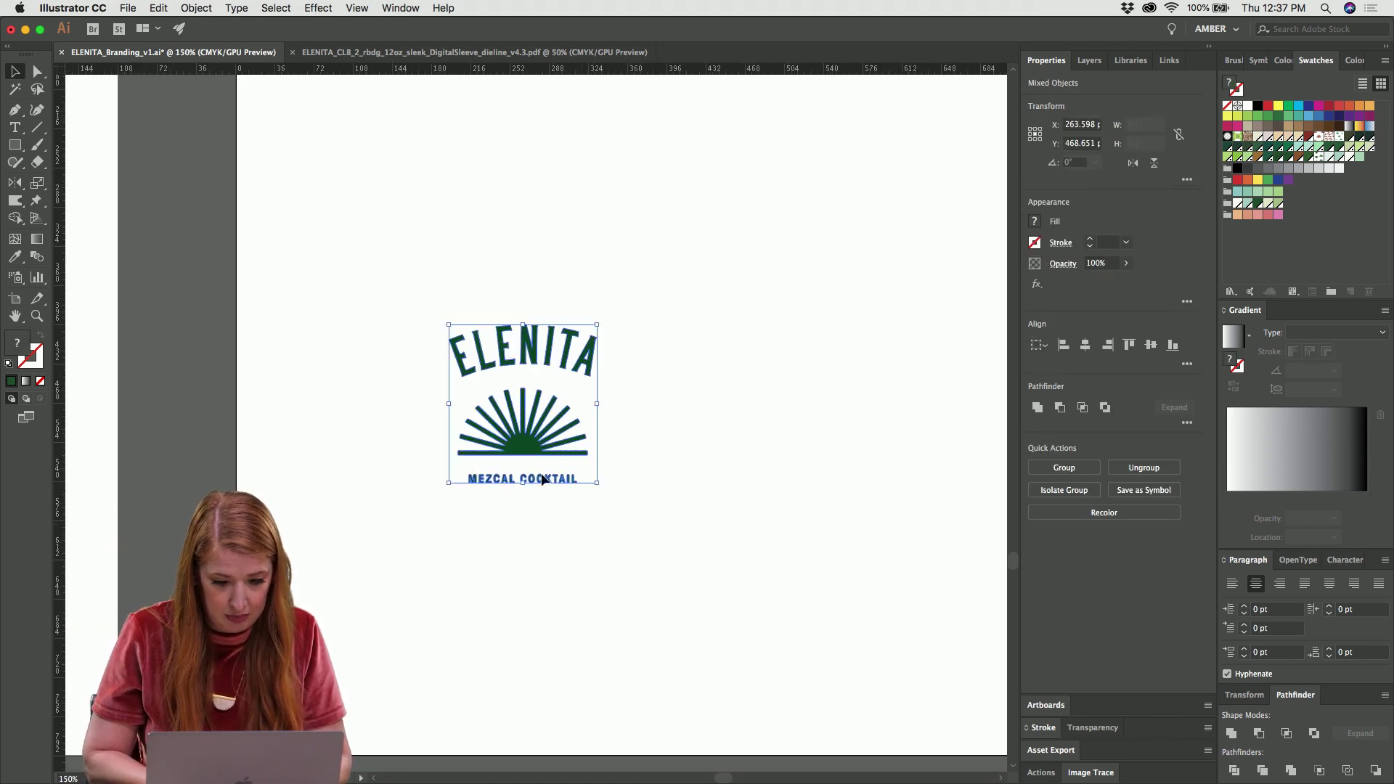
pyautogui.moveTo(519, 480); pyautogui.dragTo(826, 476)
pyautogui.hscroll(3, 826, 477)
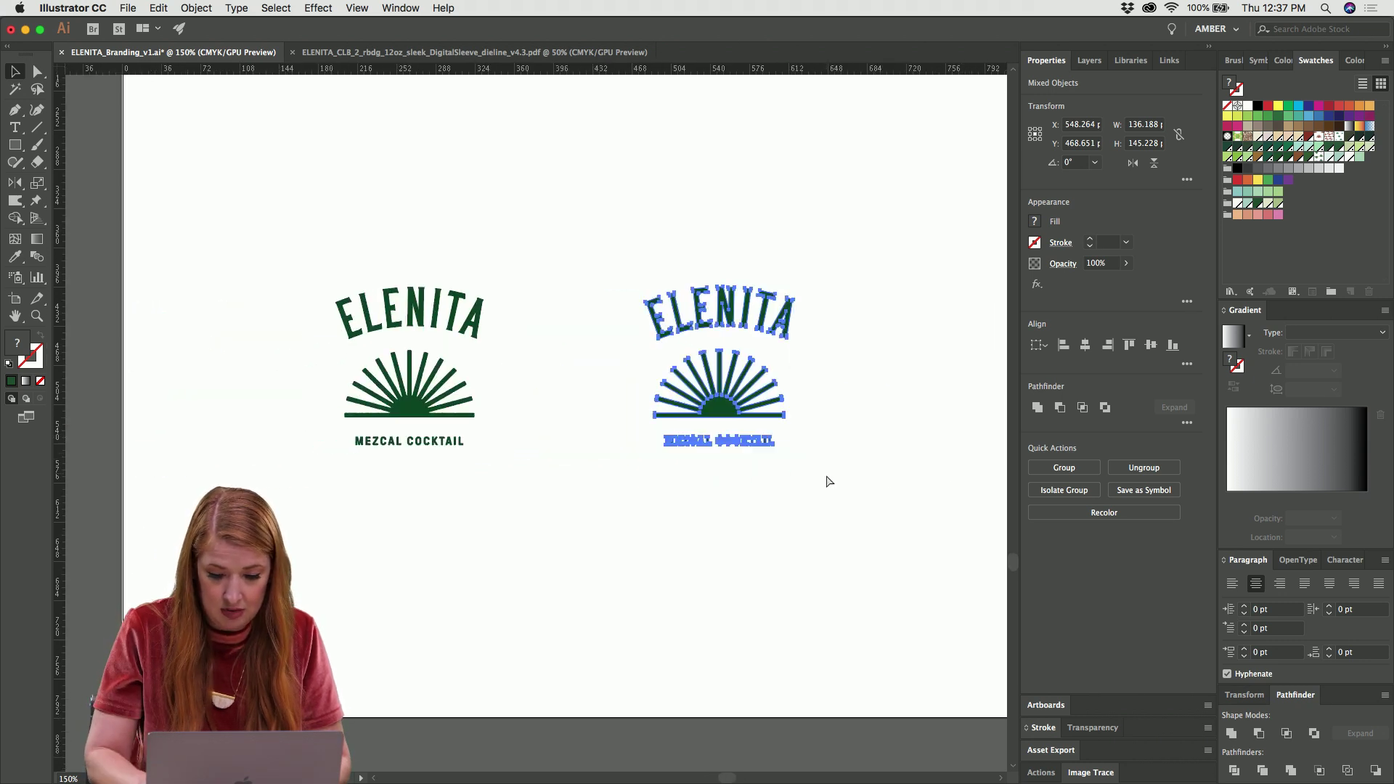
# Delete the MEZCAL COCKTAIL line from the duplicated lockup, keeping the ELENITA wordmark and agave icon
pyautogui.press('super+minus')
pyautogui.hscroll(-2, 825, 473)
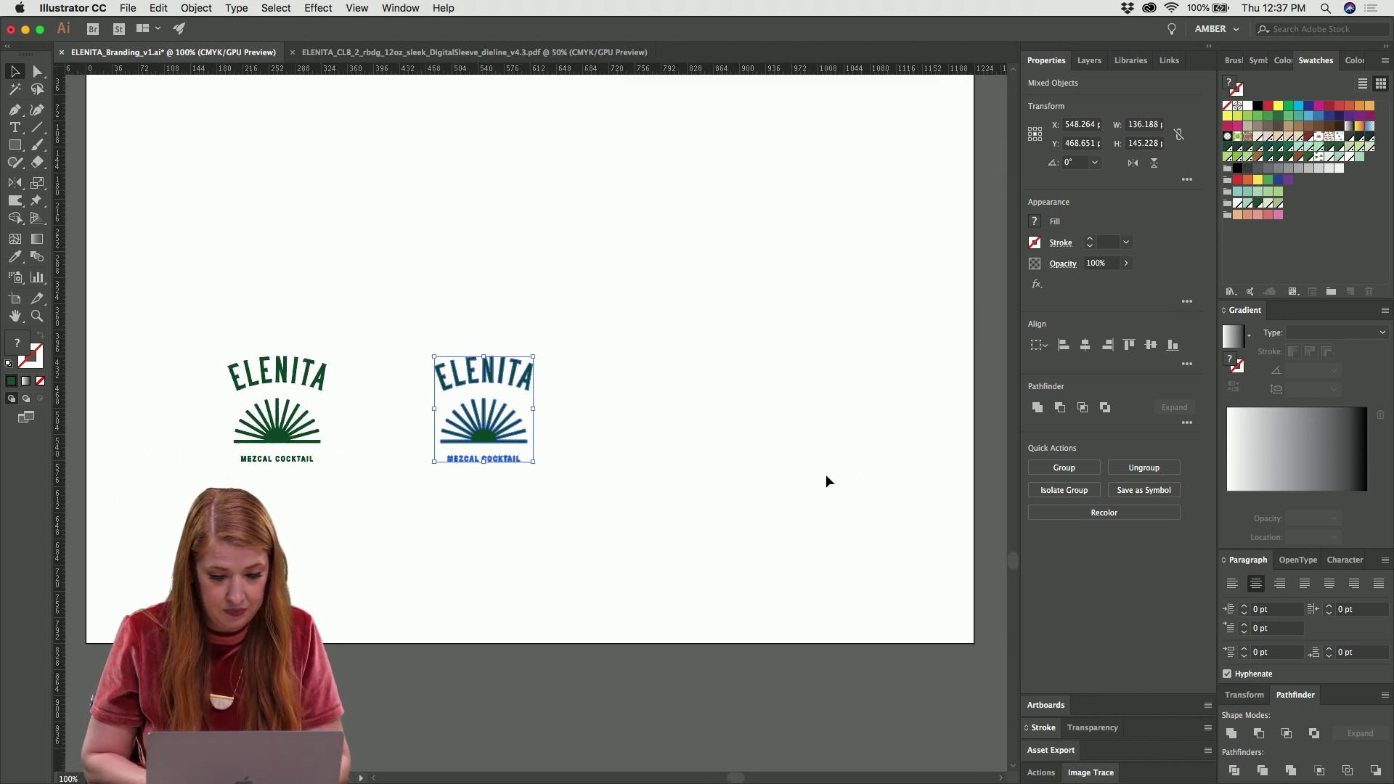
pyautogui.click(825, 473)
pyautogui.click(482, 456)
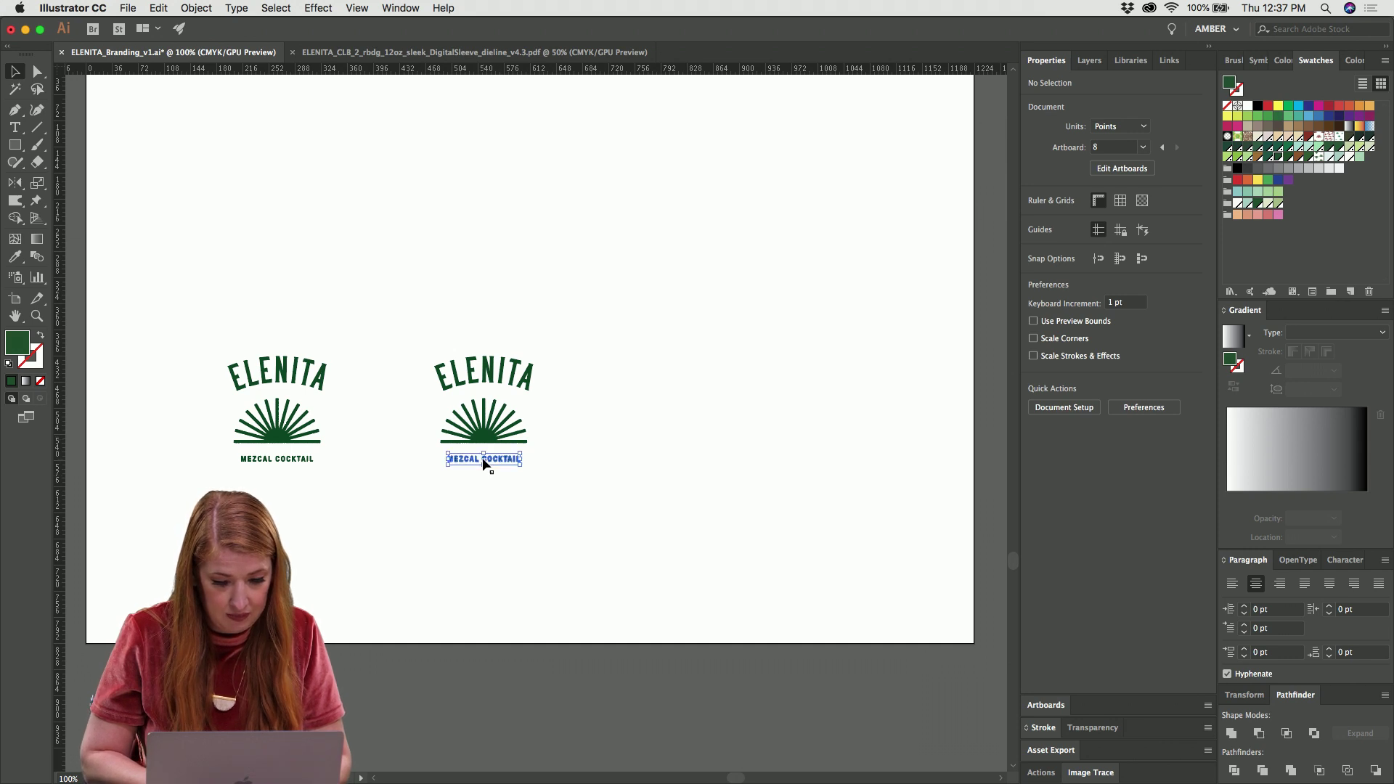
pyautogui.press('BackSpace')
pyautogui.press('super+equal')
pyautogui.hscroll(-4, 485, 465)
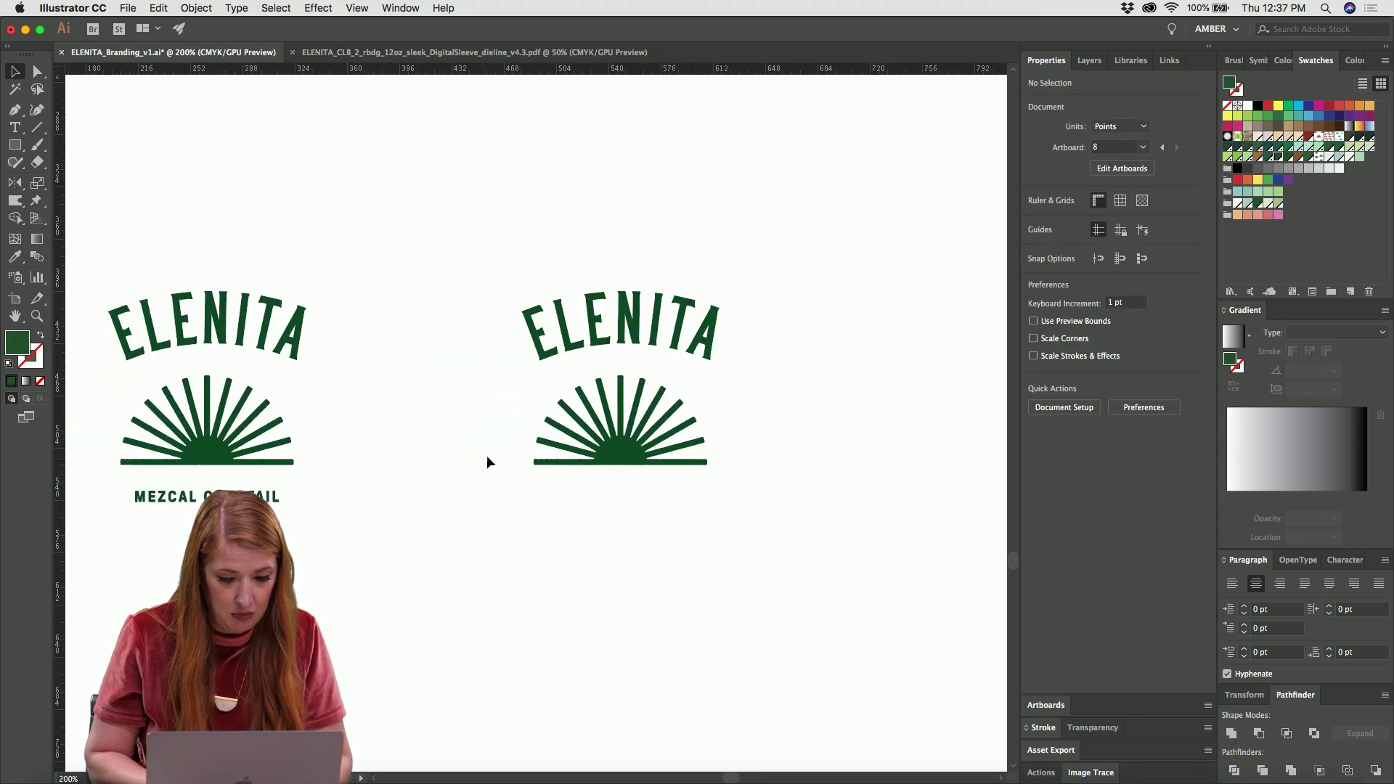
pyautogui.click(651, 456)
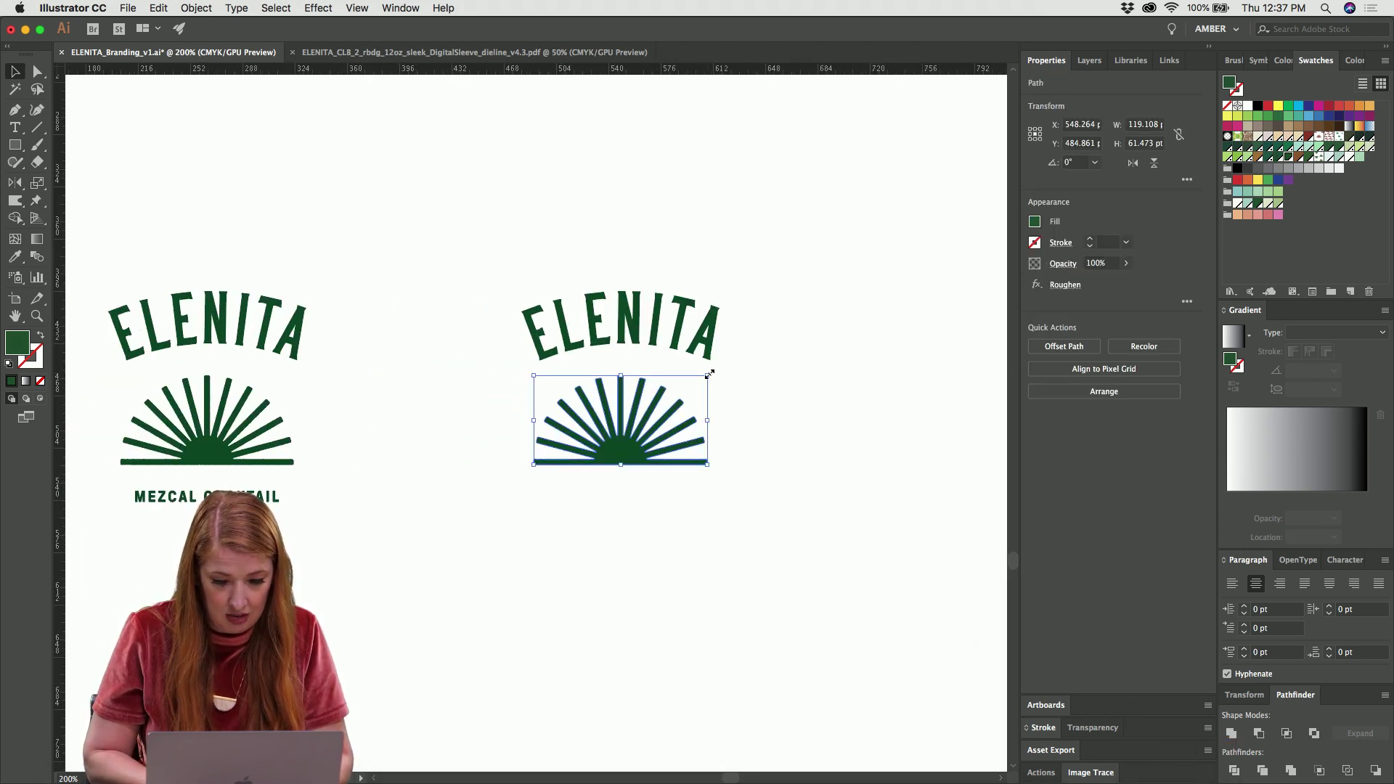
pyautogui.click(767, 333)
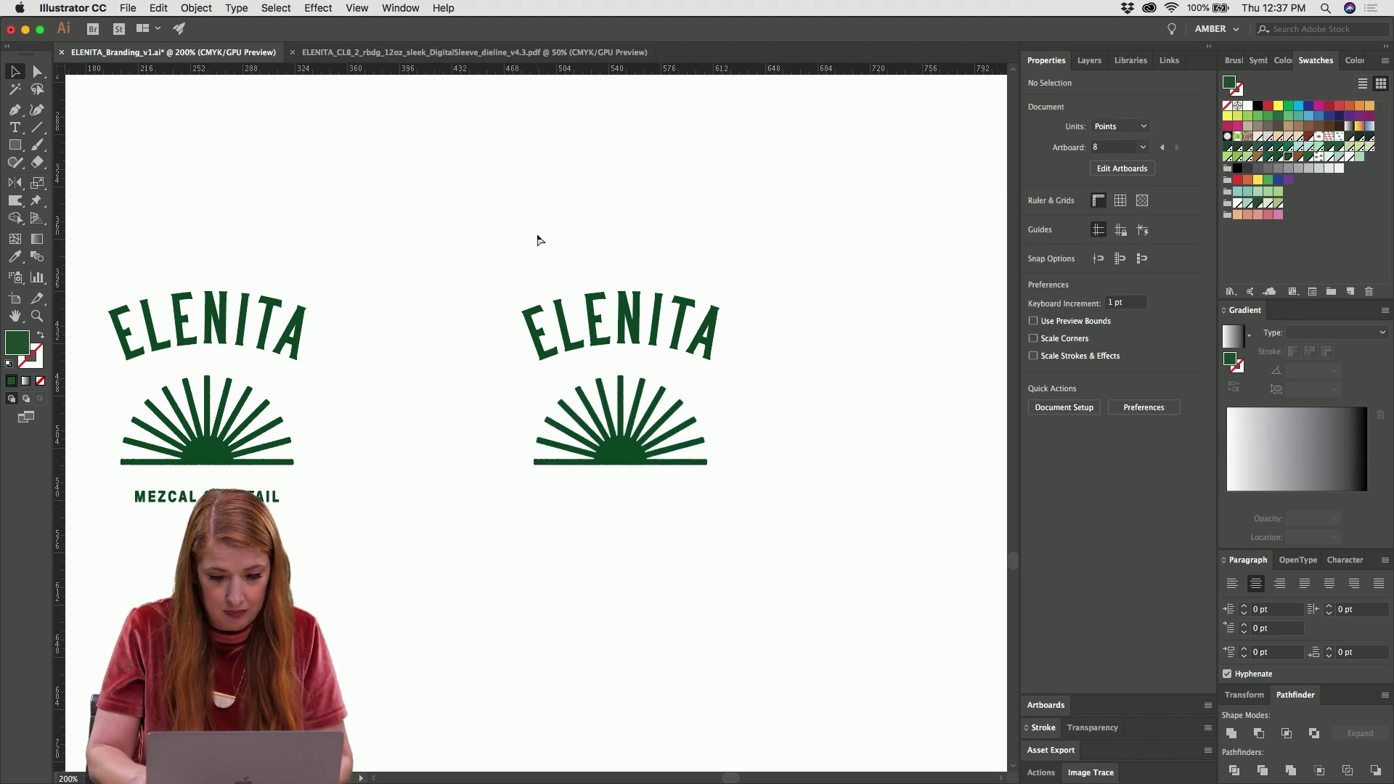
# Duplicate the wordmark-and-icon version to its right at the same height as a third logo
pyautogui.press('super+minus')
pyautogui.moveTo(536, 234); pyautogui.dragTo(681, 595)
pyautogui.hscroll(5, 682, 595)
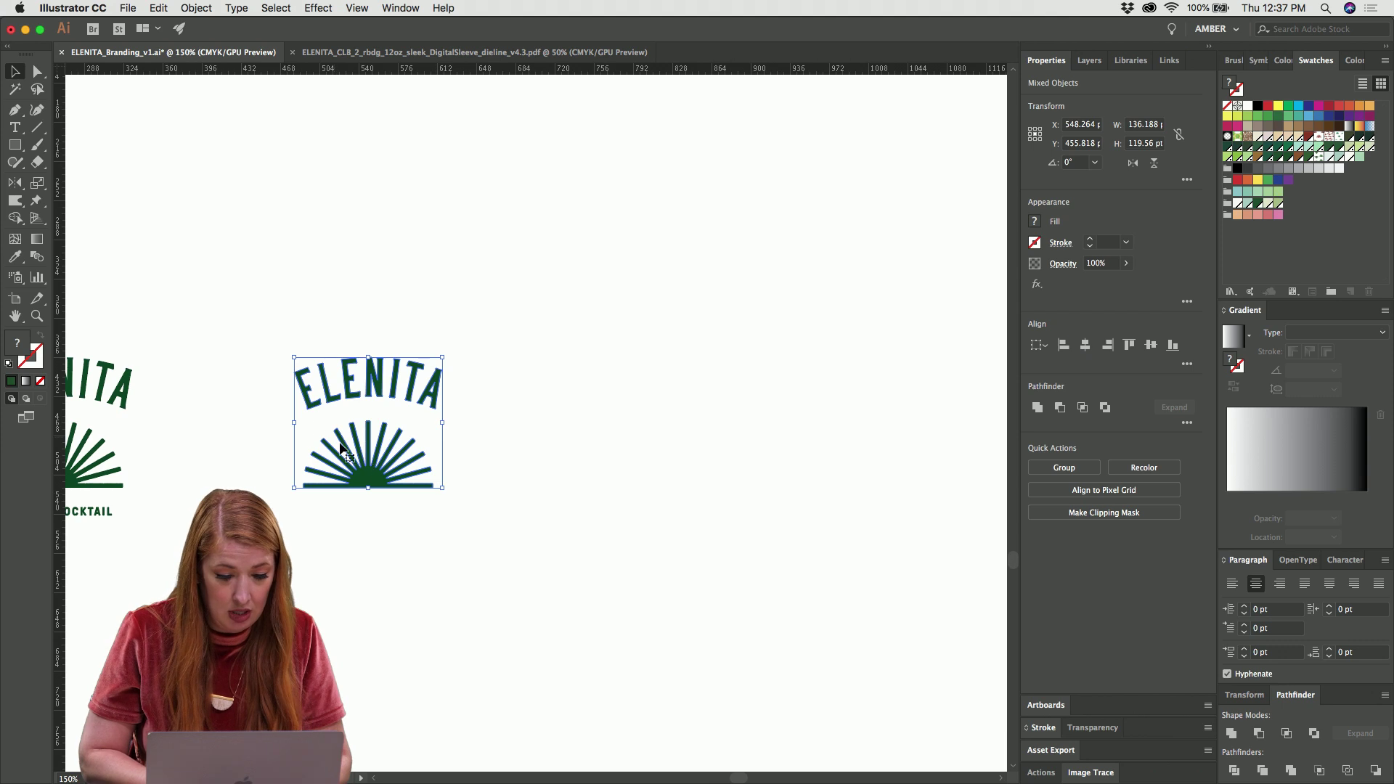
pyautogui.moveTo(383, 462); pyautogui.dragTo(672, 507)
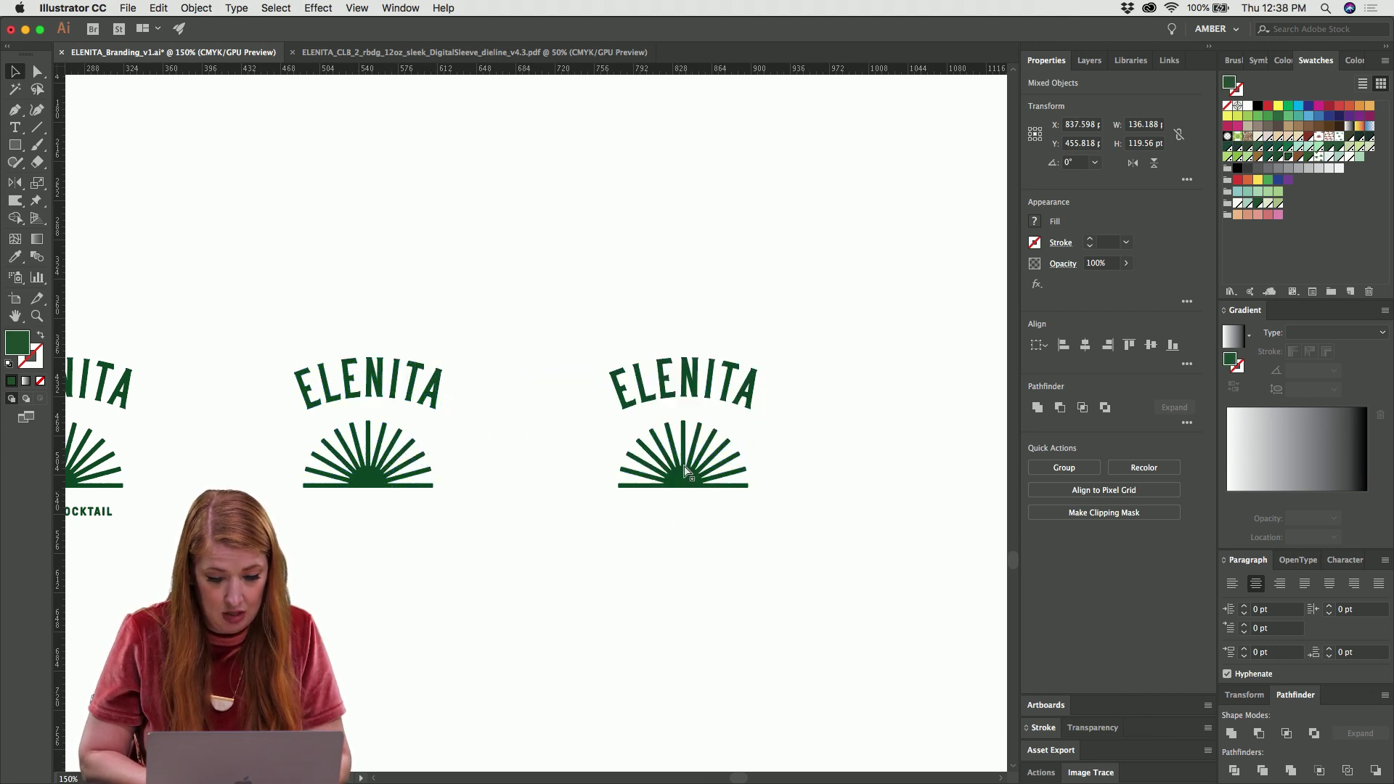
# Delete the agave icon from the third logo and lower its ELENITA wordmark to about mid-height of the neighbouring logo
pyautogui.click(682, 477)
pyautogui.press('Delete')
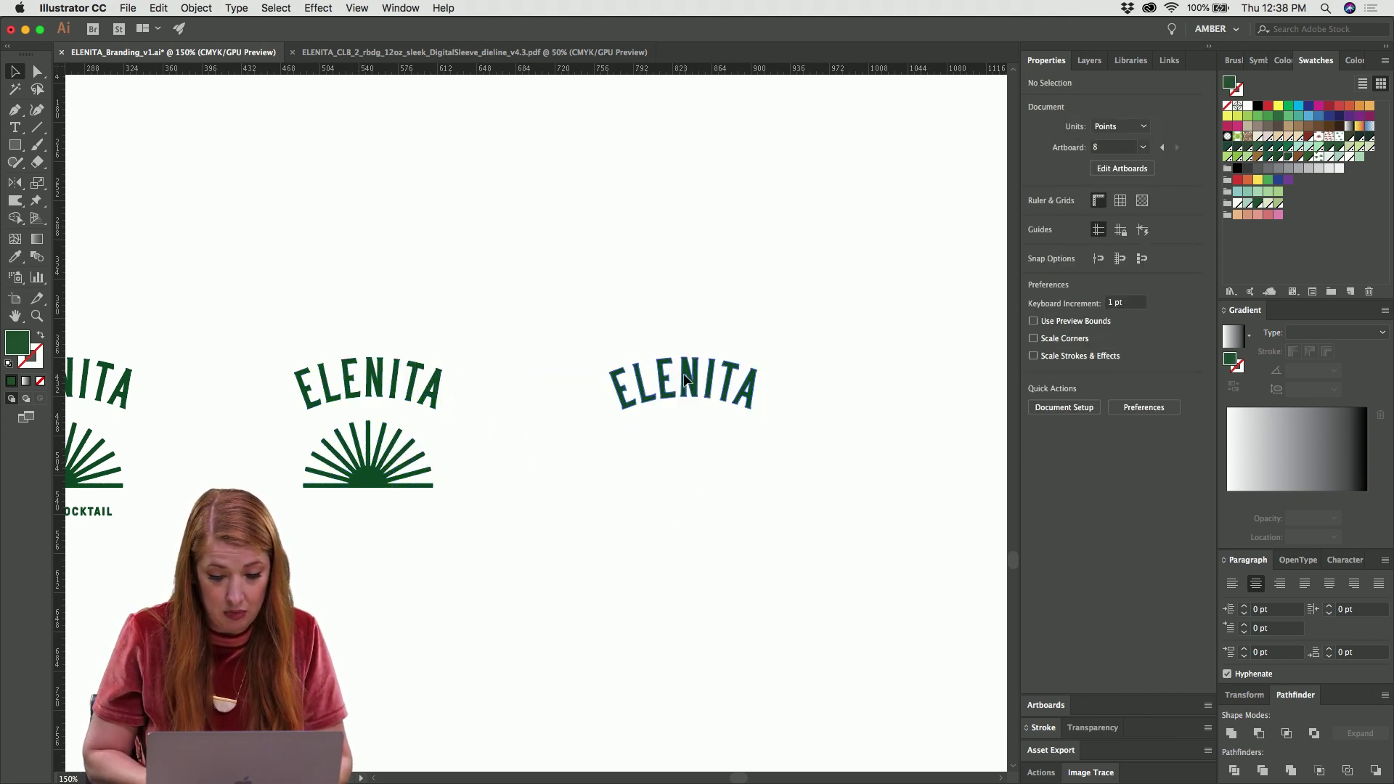
pyautogui.moveTo(682, 417); pyautogui.dragTo(683, 418)
pyautogui.click(596, 304)
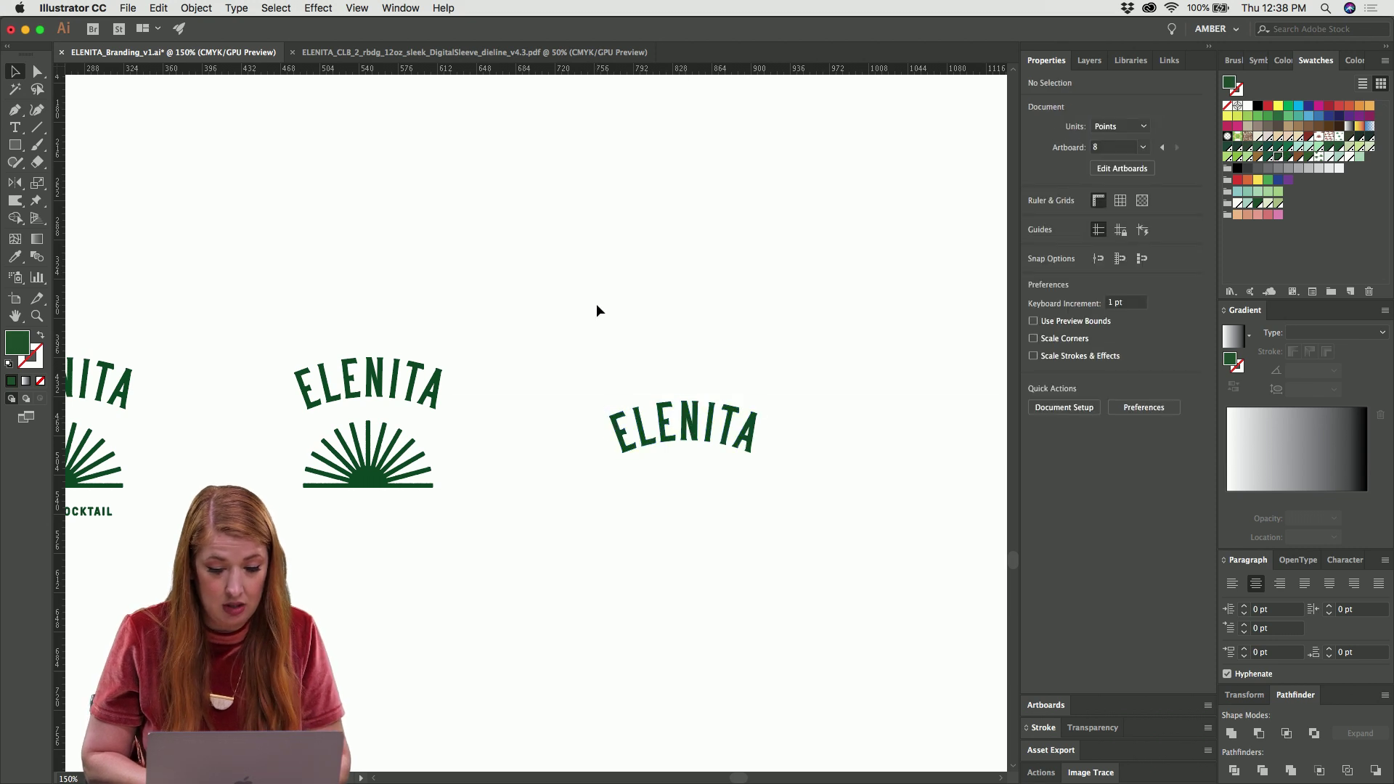
# Look through the can label explorations and loose artwork on the other artboards, comparing their agave icons and wordmarks
pyautogui.hscroll(-5, 595, 304)
pyautogui.hscroll(10, 596, 306)
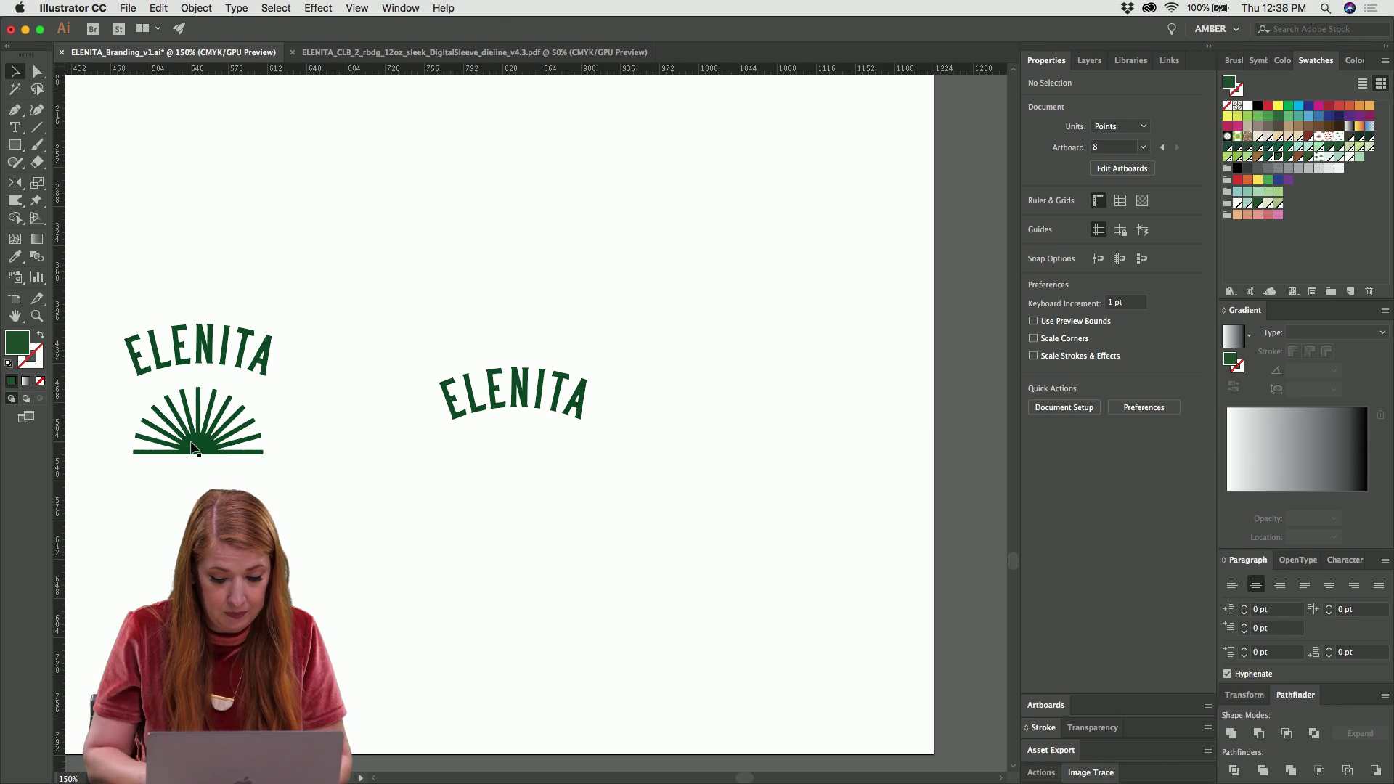
pyautogui.press('super+minus')
pyautogui.press('super+minus')
pyautogui.hscroll(-15, 424, 508)
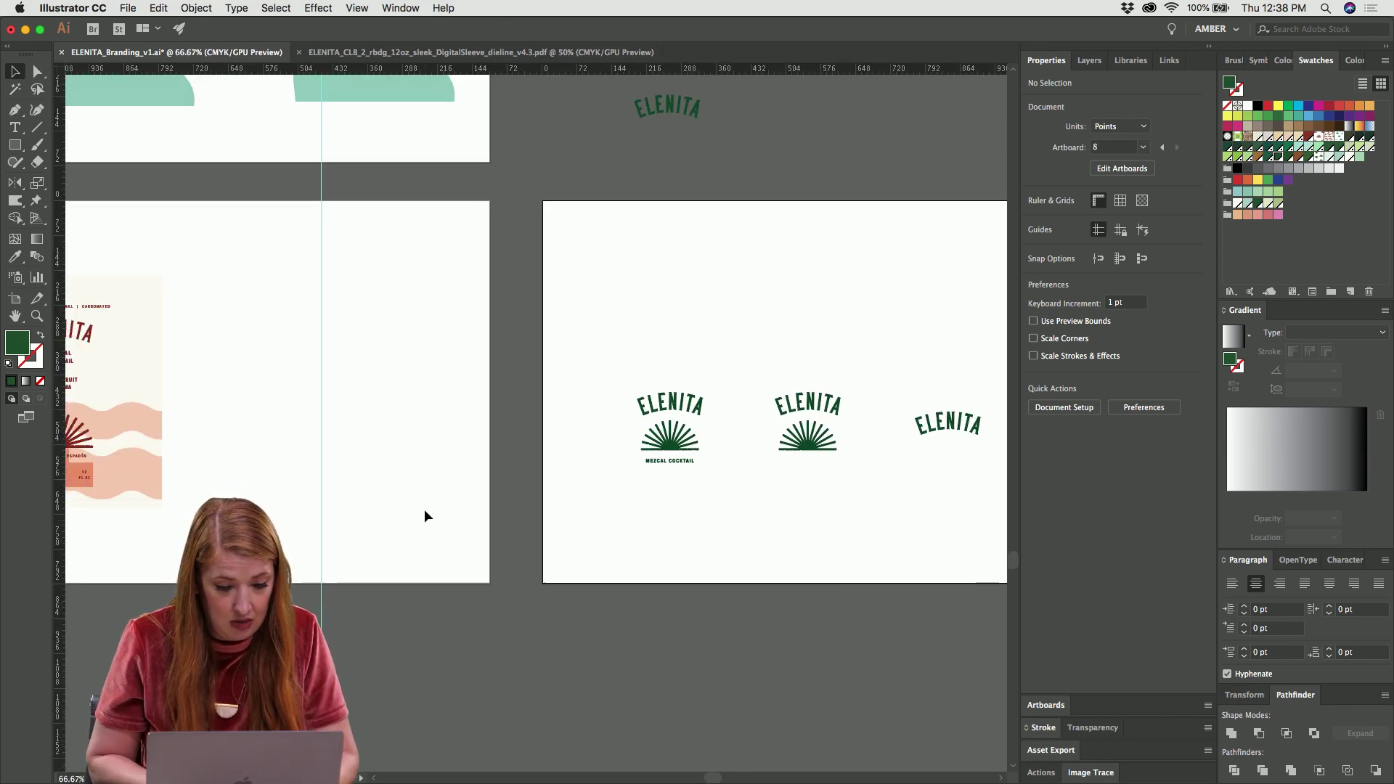
pyautogui.click(411, 458)
pyautogui.scroll(10, 408, 467)
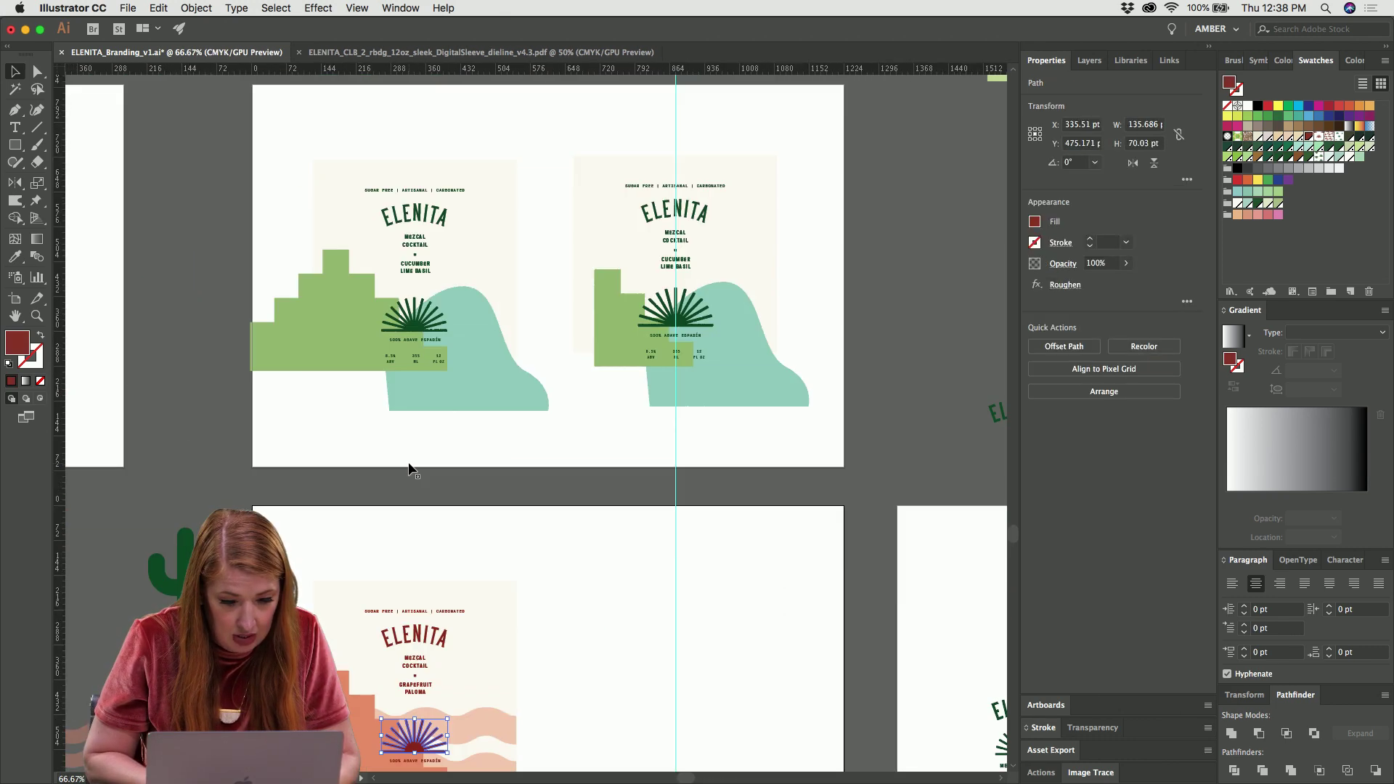
pyautogui.click(677, 316)
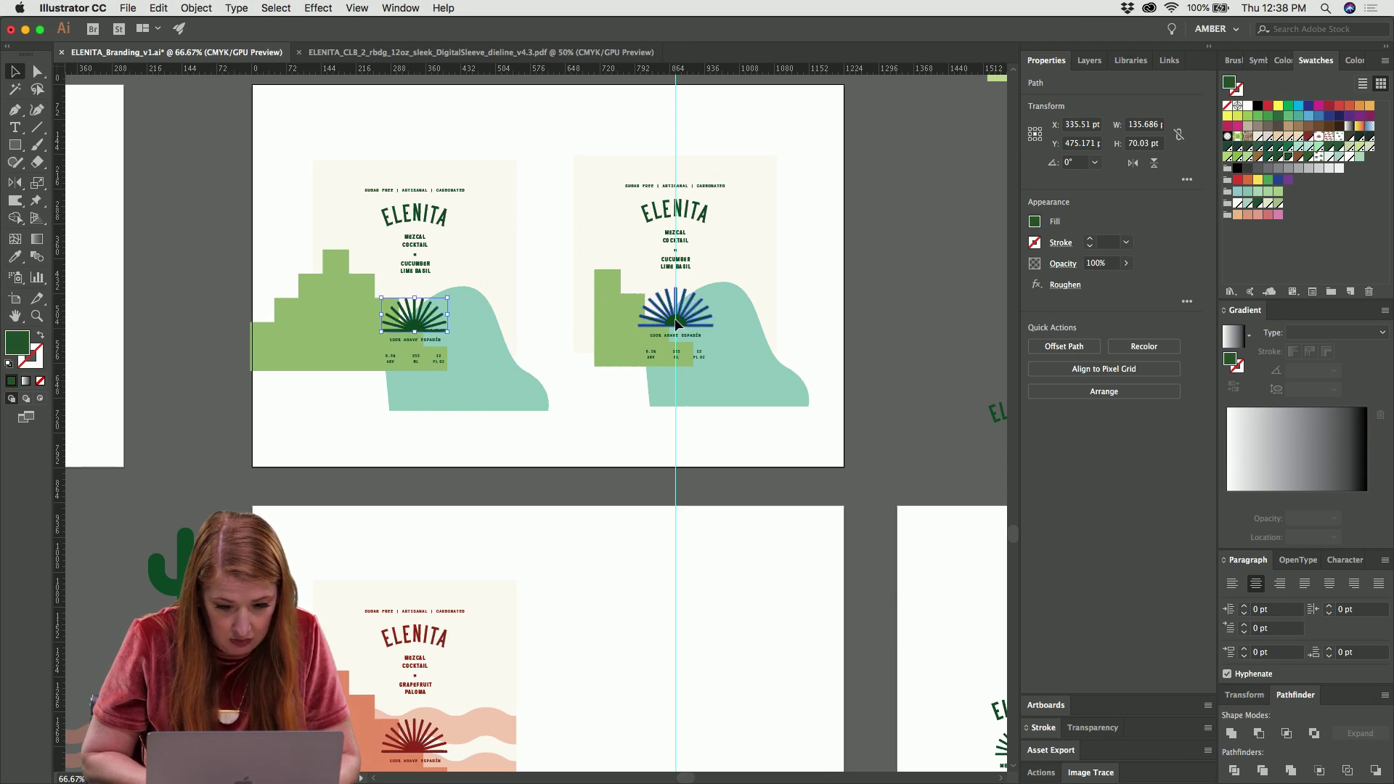
pyautogui.scroll(2, 675, 325)
pyautogui.scroll(14, 675, 319)
pyautogui.hscroll(15, 763, 368)
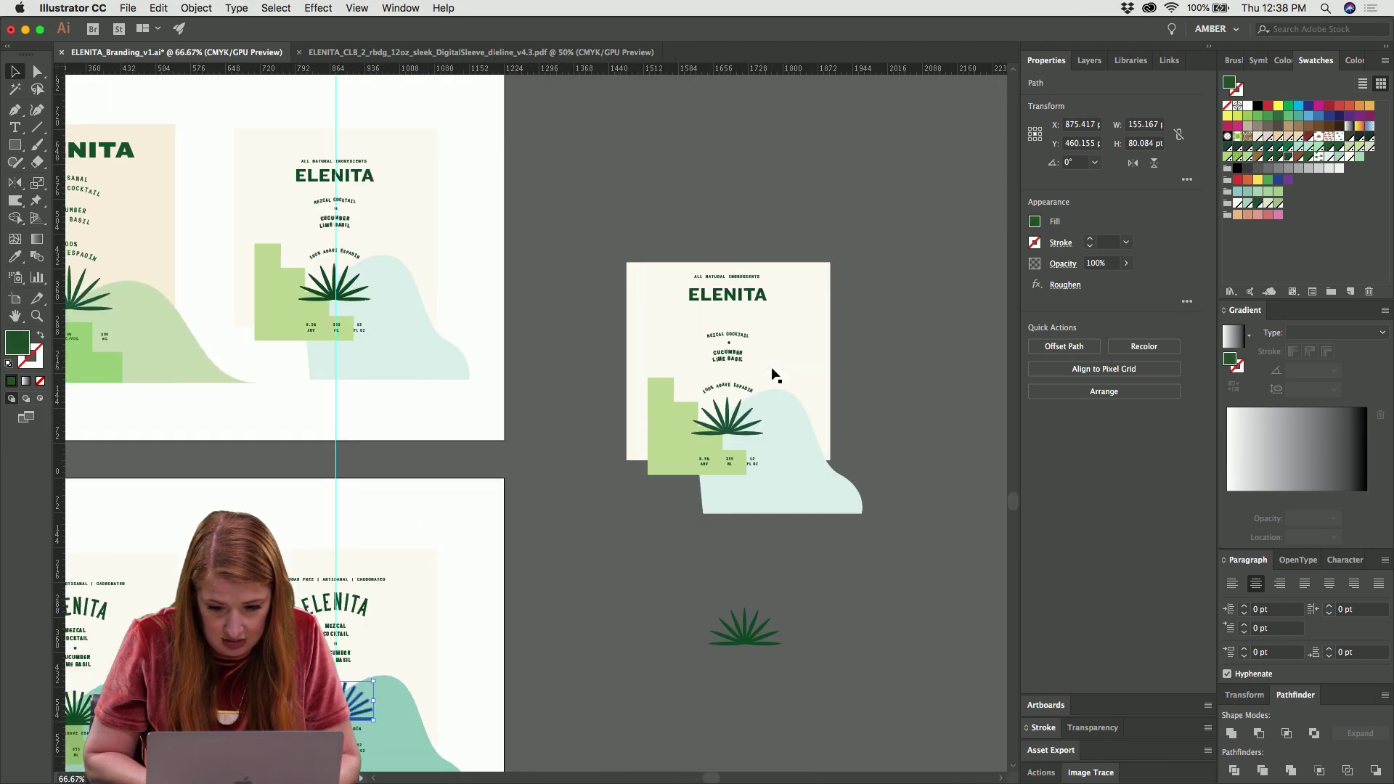
pyautogui.scroll(5, 733, 616)
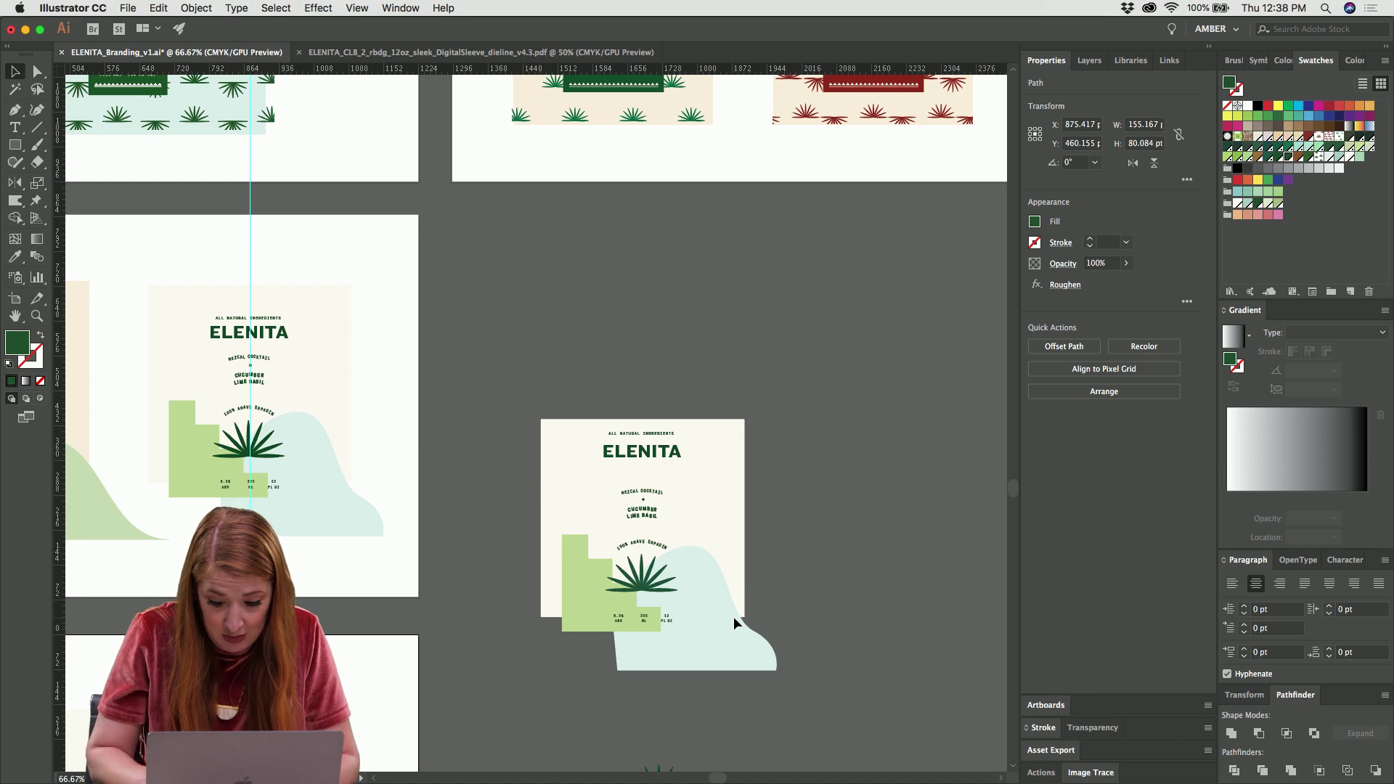
pyautogui.press('super+minus')
pyautogui.press('super+minus')
pyautogui.press('super+minus')
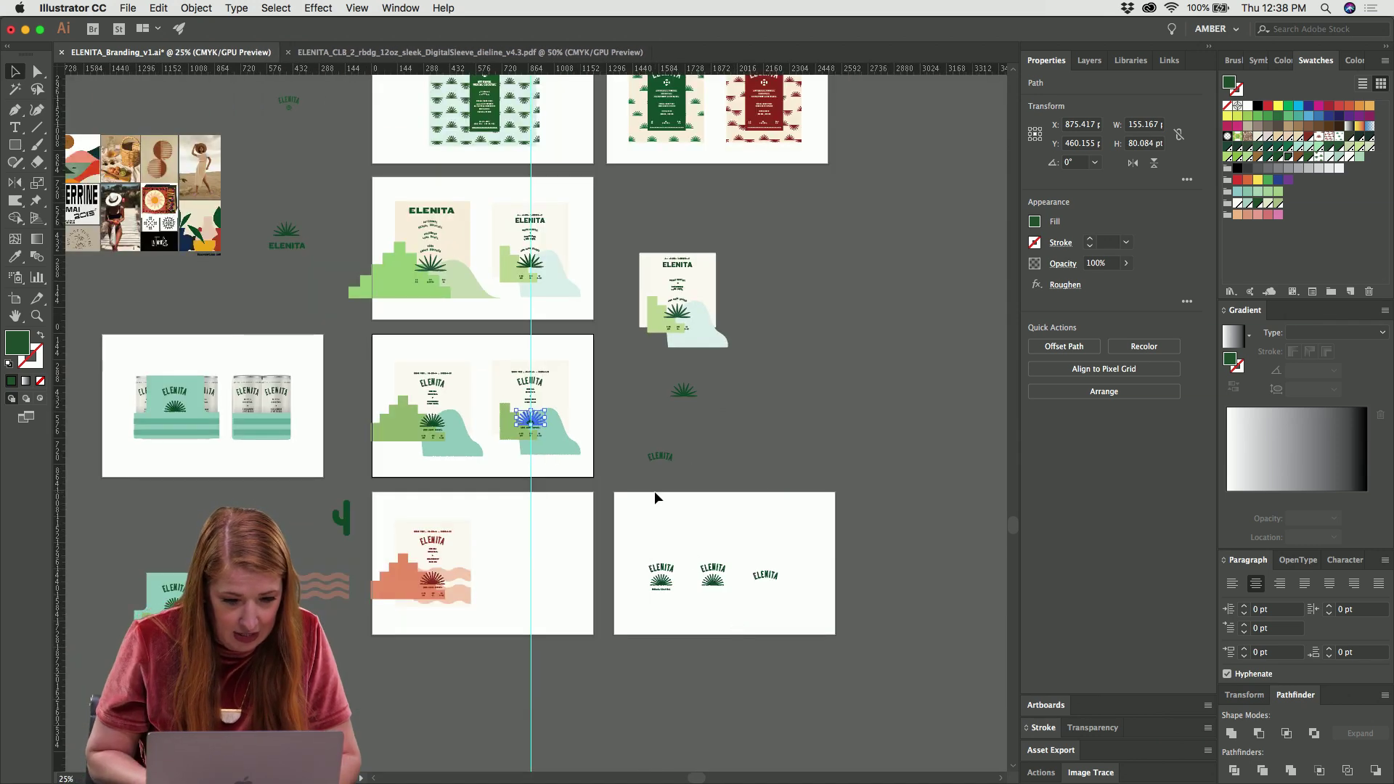
pyautogui.scroll(2, 655, 491)
pyautogui.scroll(5, 655, 498)
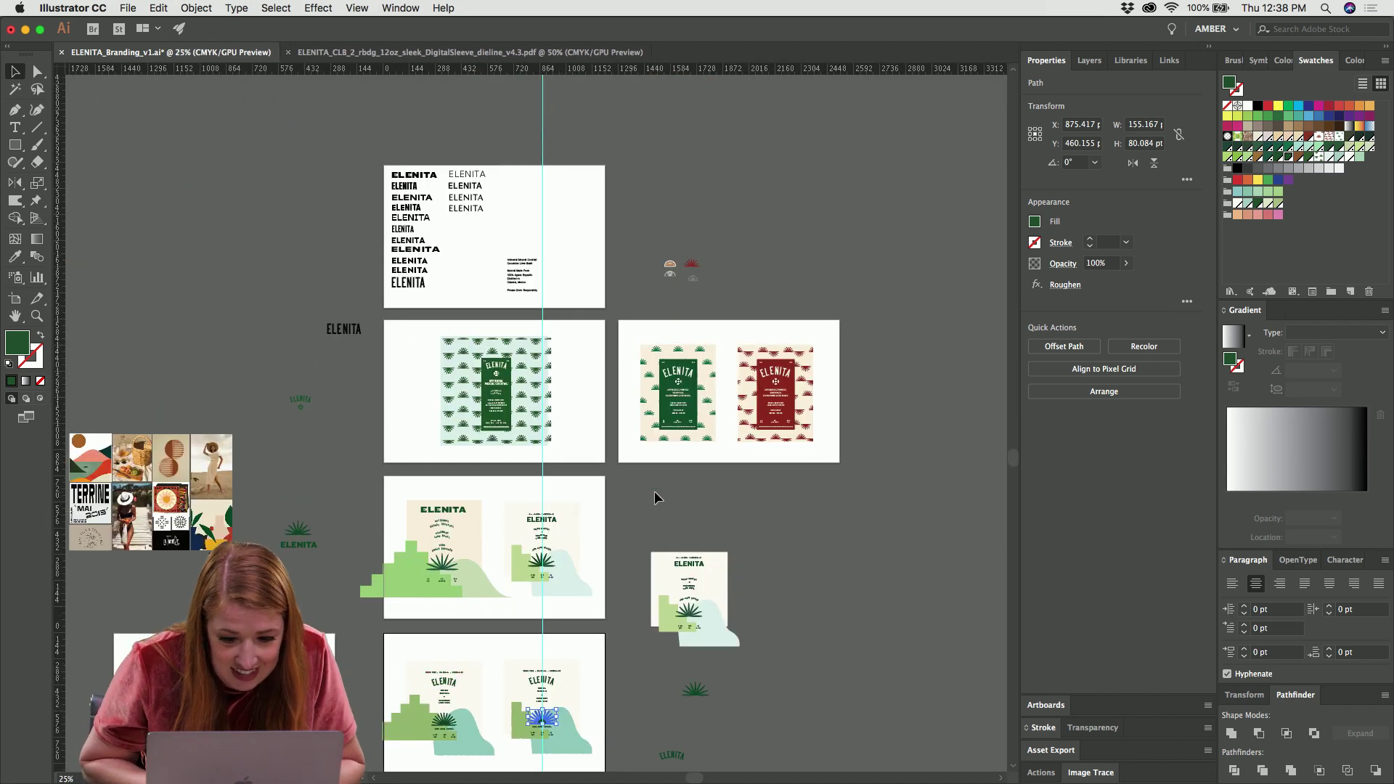
pyautogui.scroll(-6, 655, 498)
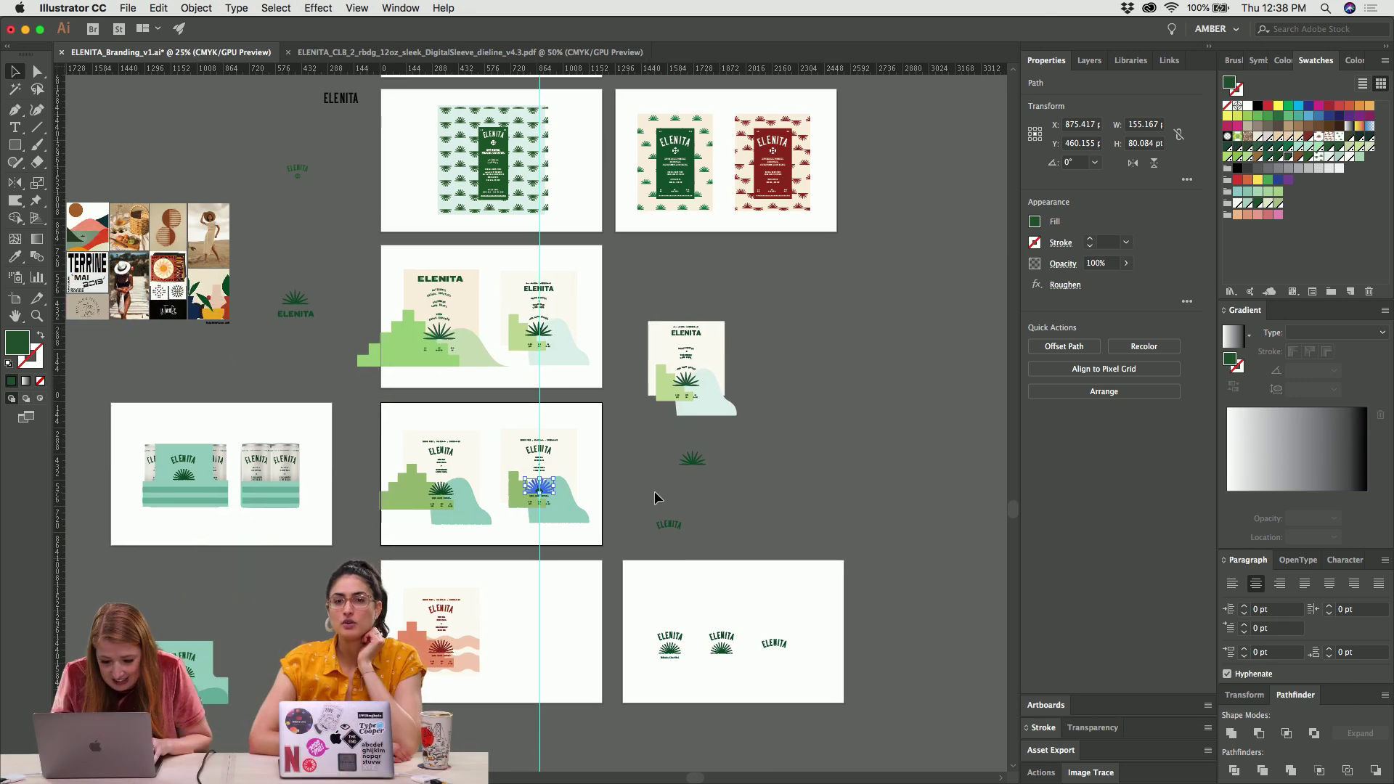
pyautogui.press('super+plus')
pyautogui.press('super+plus')
pyautogui.press('super+plus')
pyautogui.press('super+plus')
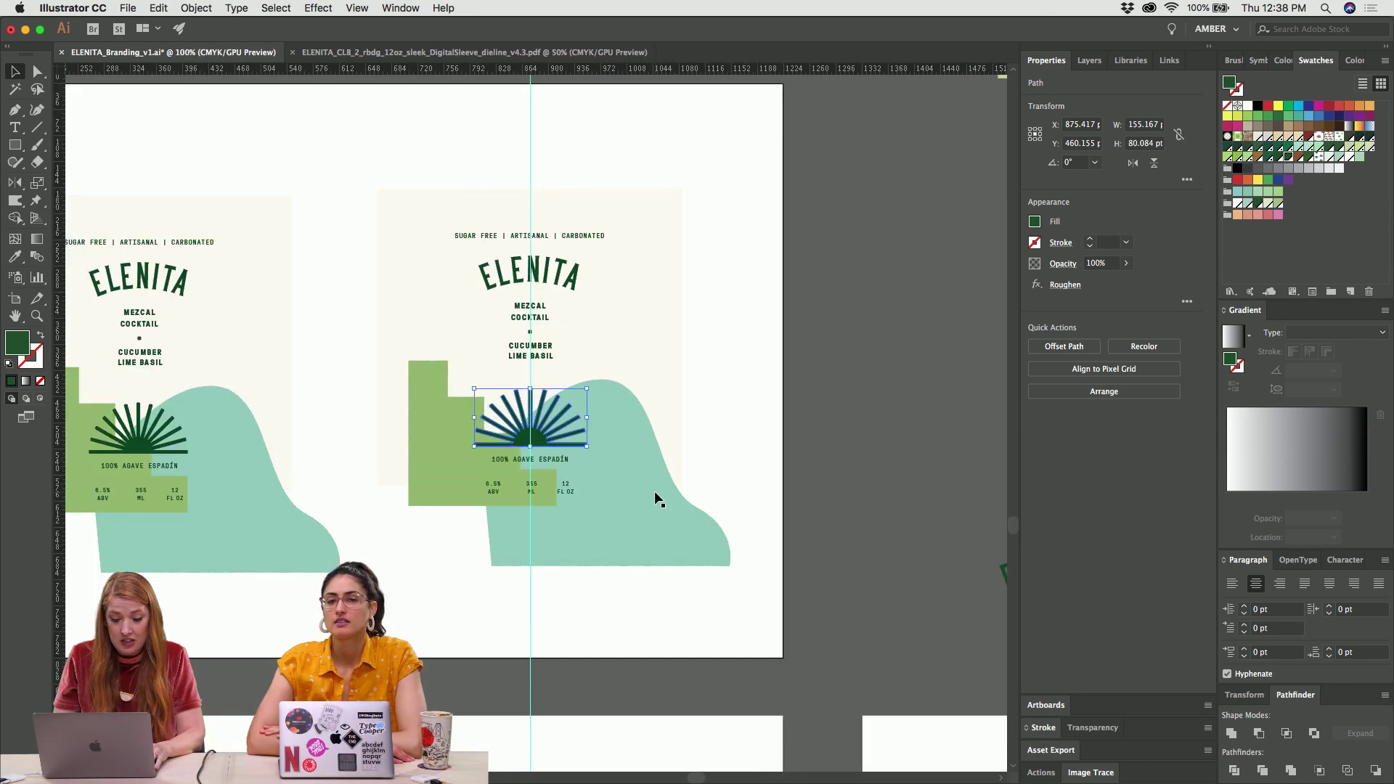
# Select all three logo versions on the logo artboard and move them together up and slightly to the left
pyautogui.click(419, 552)
pyautogui.hscroll(15, 418, 552)
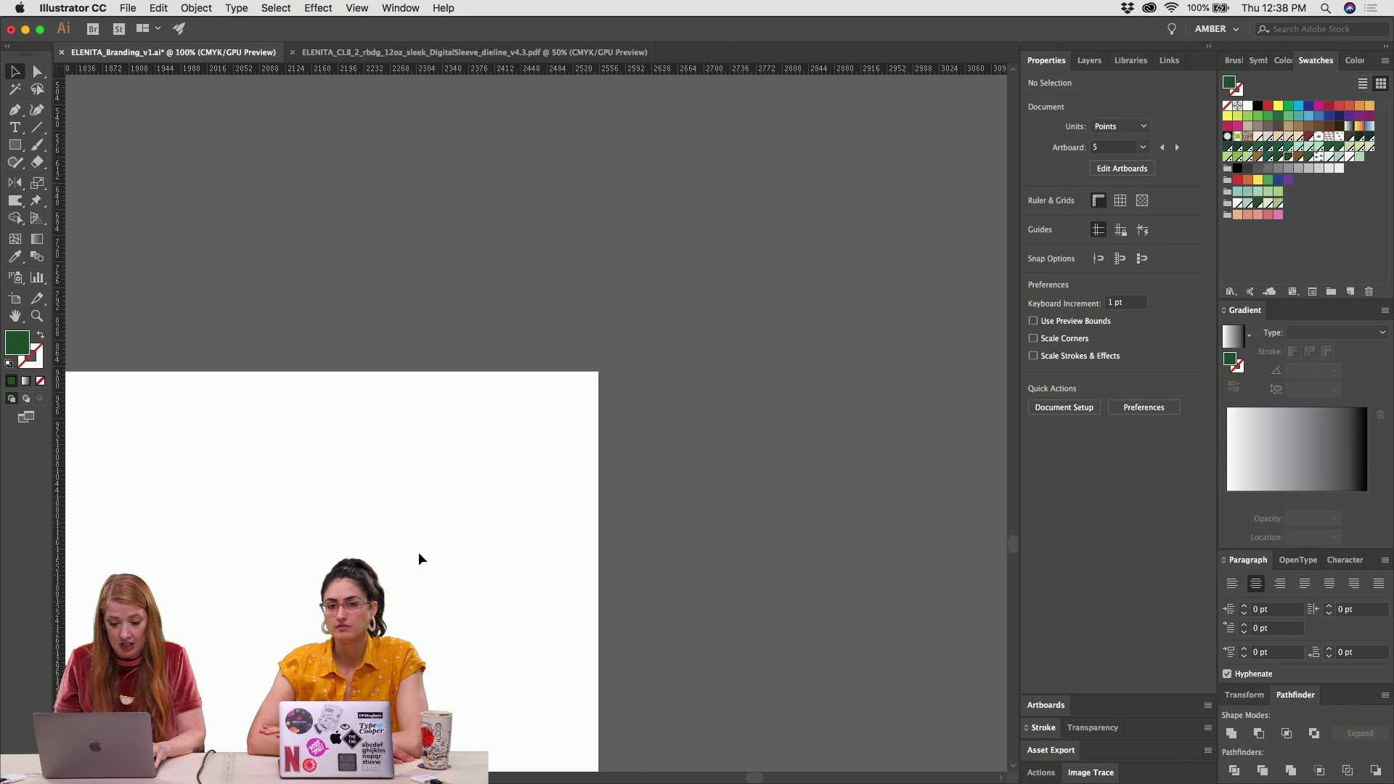
pyautogui.hscroll(-4, 415, 530)
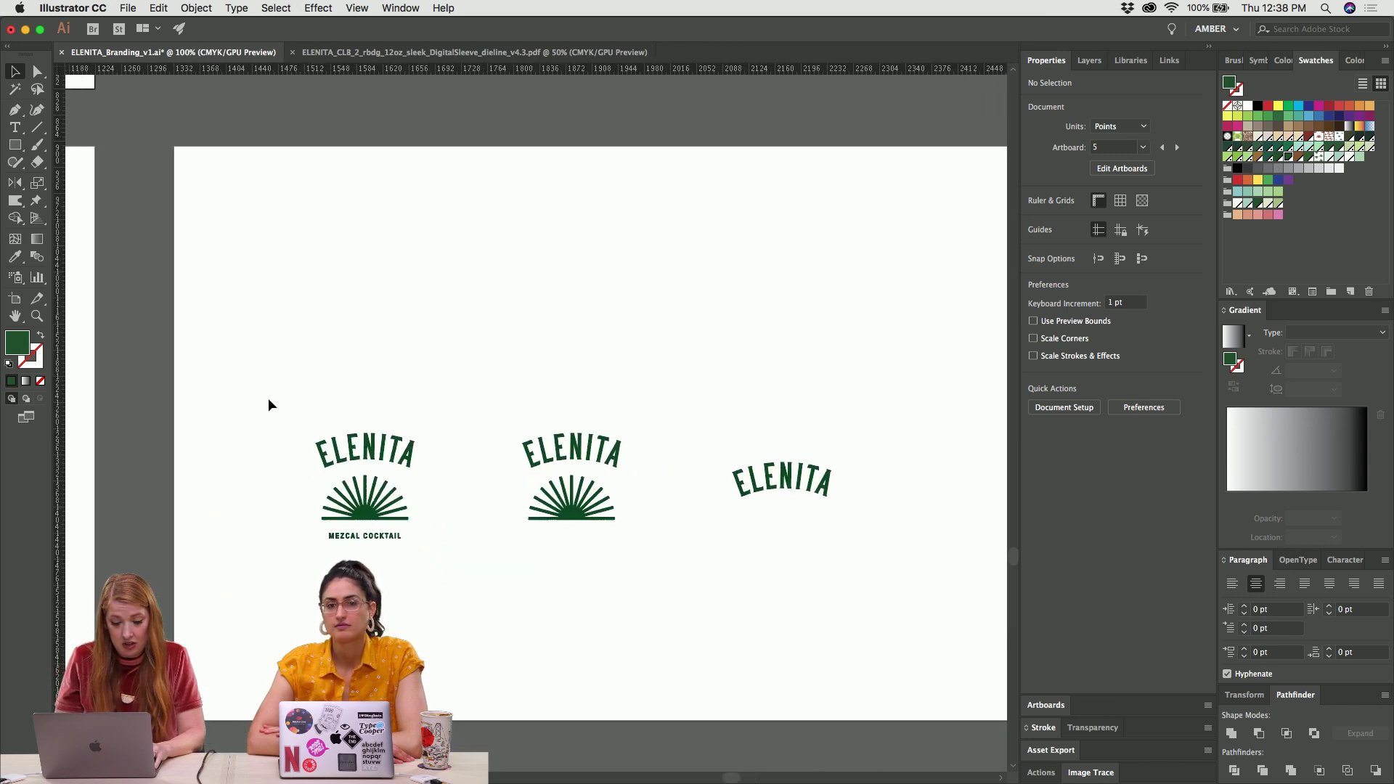
pyautogui.moveTo(710, 592); pyautogui.dragTo(852, 644)
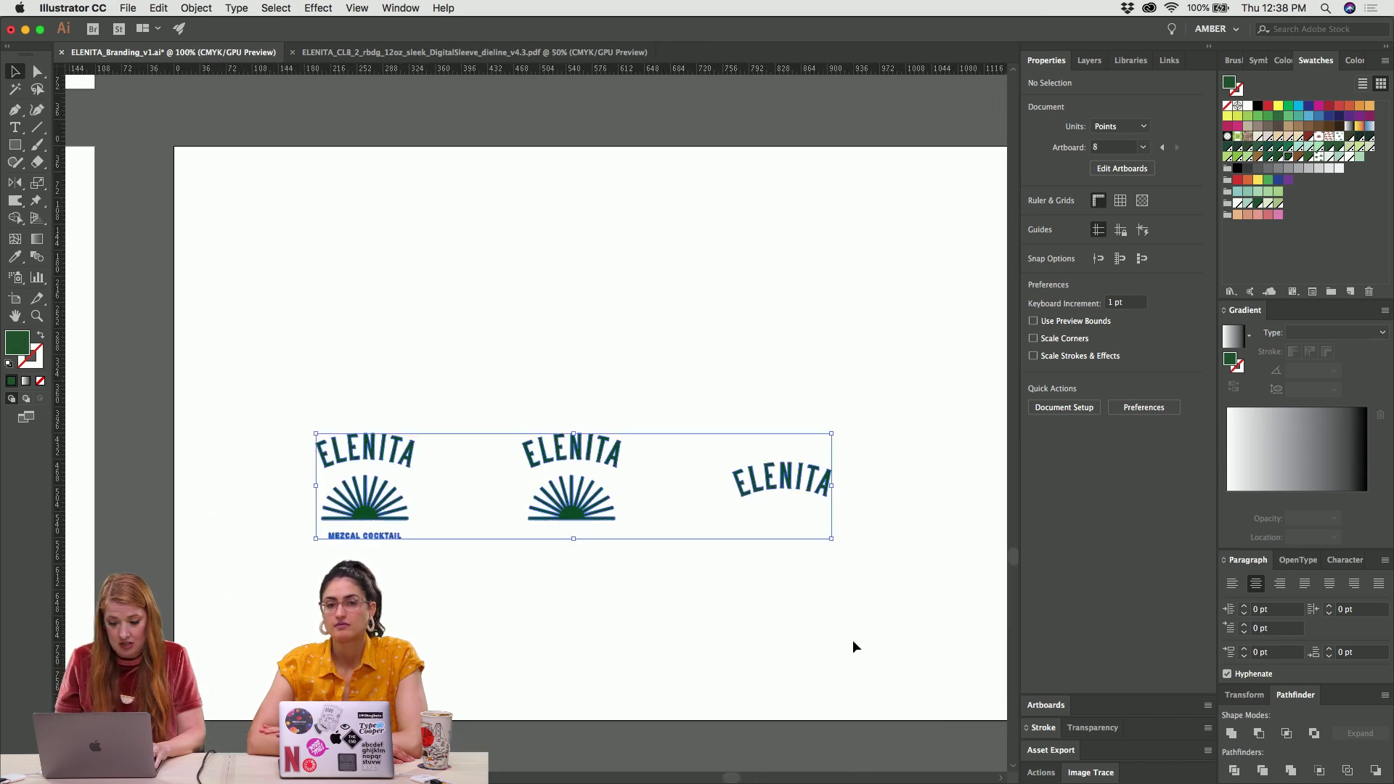
pyautogui.moveTo(572, 511); pyautogui.dragTo(526, 439)
pyautogui.click(569, 517)
# Examine the wordmark-and-icon logo up close and compare it with the versions on either side
pyautogui.press('super+equal')
pyautogui.press('super+equal')
pyautogui.press('super+equal')
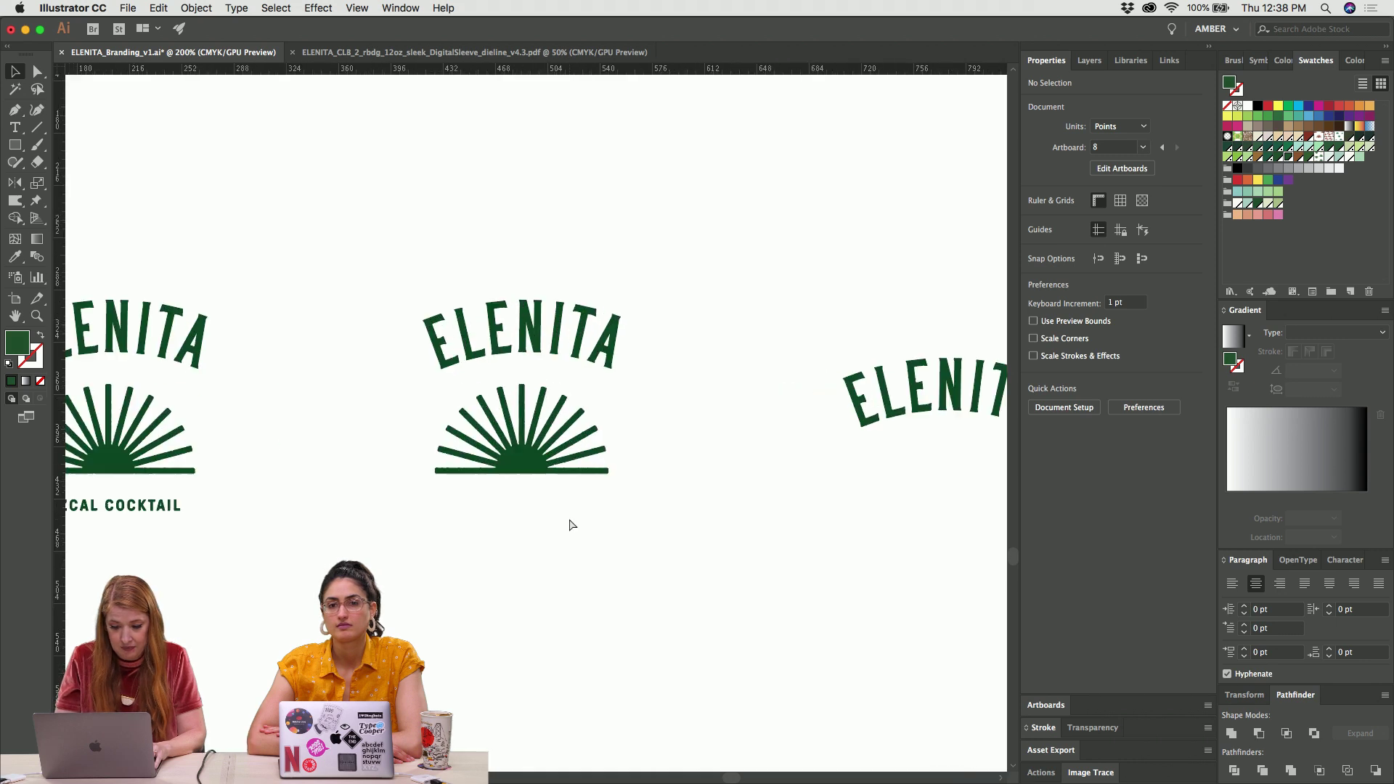
pyautogui.press('super+equal')
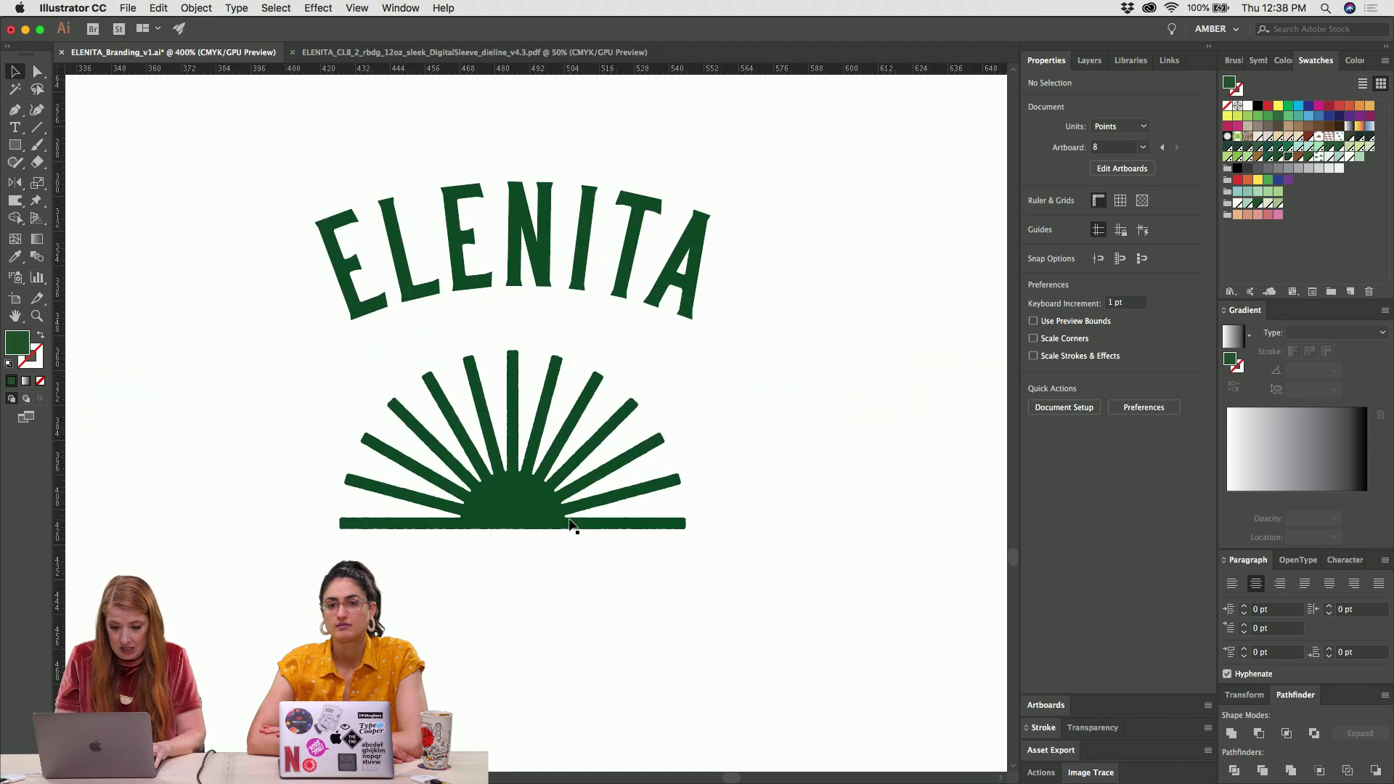
pyautogui.press('super+minus')
pyautogui.press('super+minus')
pyautogui.hscroll(5, 569, 520)
pyautogui.hscroll(-4, 569, 520)
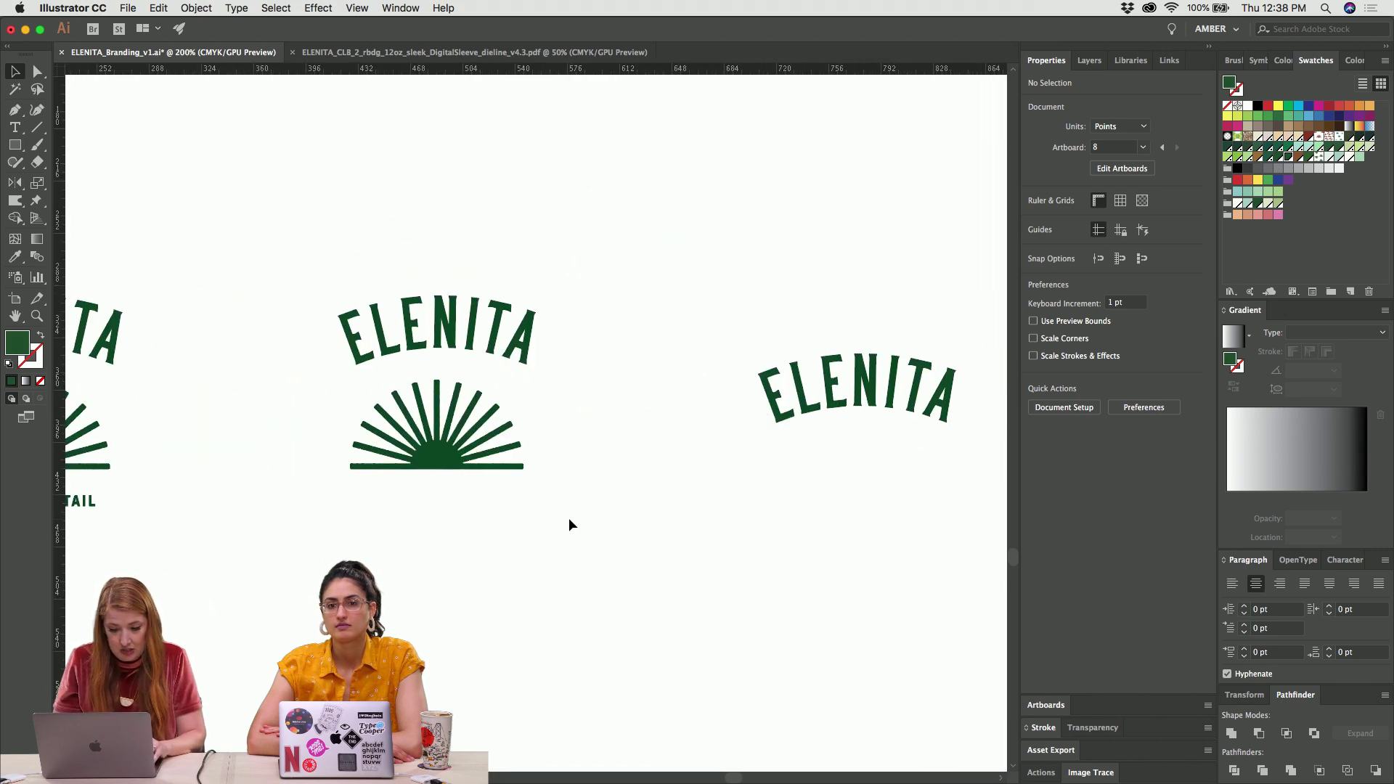
pyautogui.hscroll(2, 568, 517)
# Draw a vertical line about 27 pt long with the Pen tool, right of the wordmark-only logo, with green stroke and no fill
pyautogui.press('super+equal')
pyautogui.hscroll(5, 568, 517)
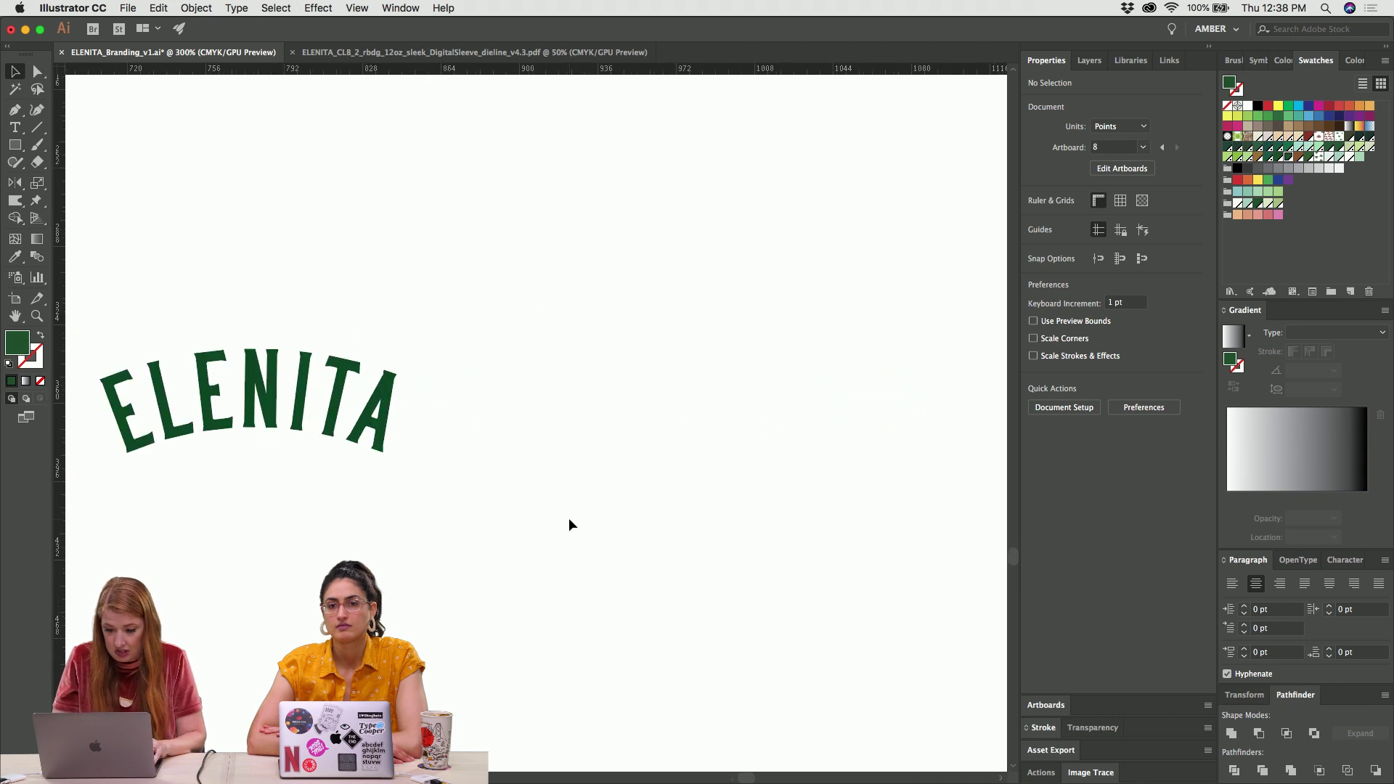
pyautogui.hscroll(4, 569, 518)
pyautogui.press('p')
pyautogui.click(635, 356)
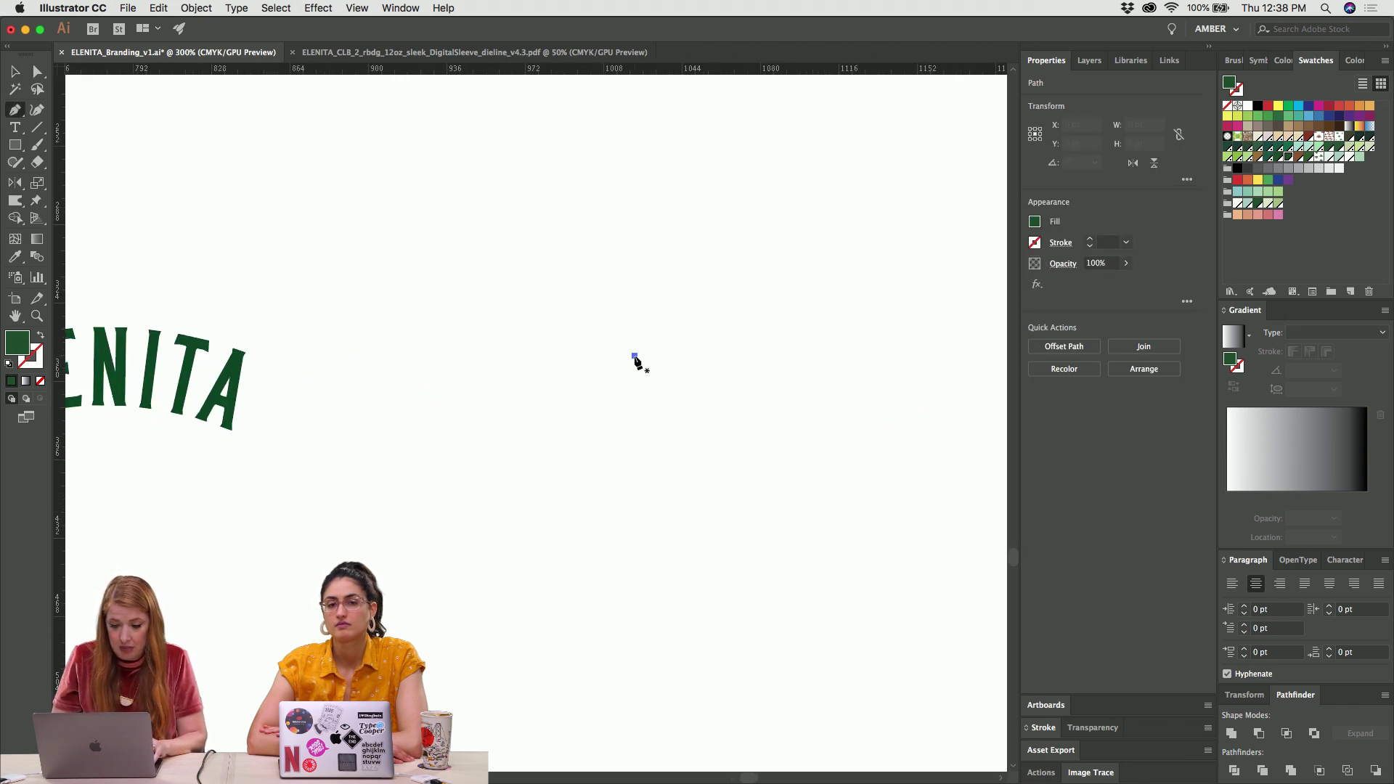
pyautogui.click(634, 413)
pyautogui.hotkey('shift', 'x')
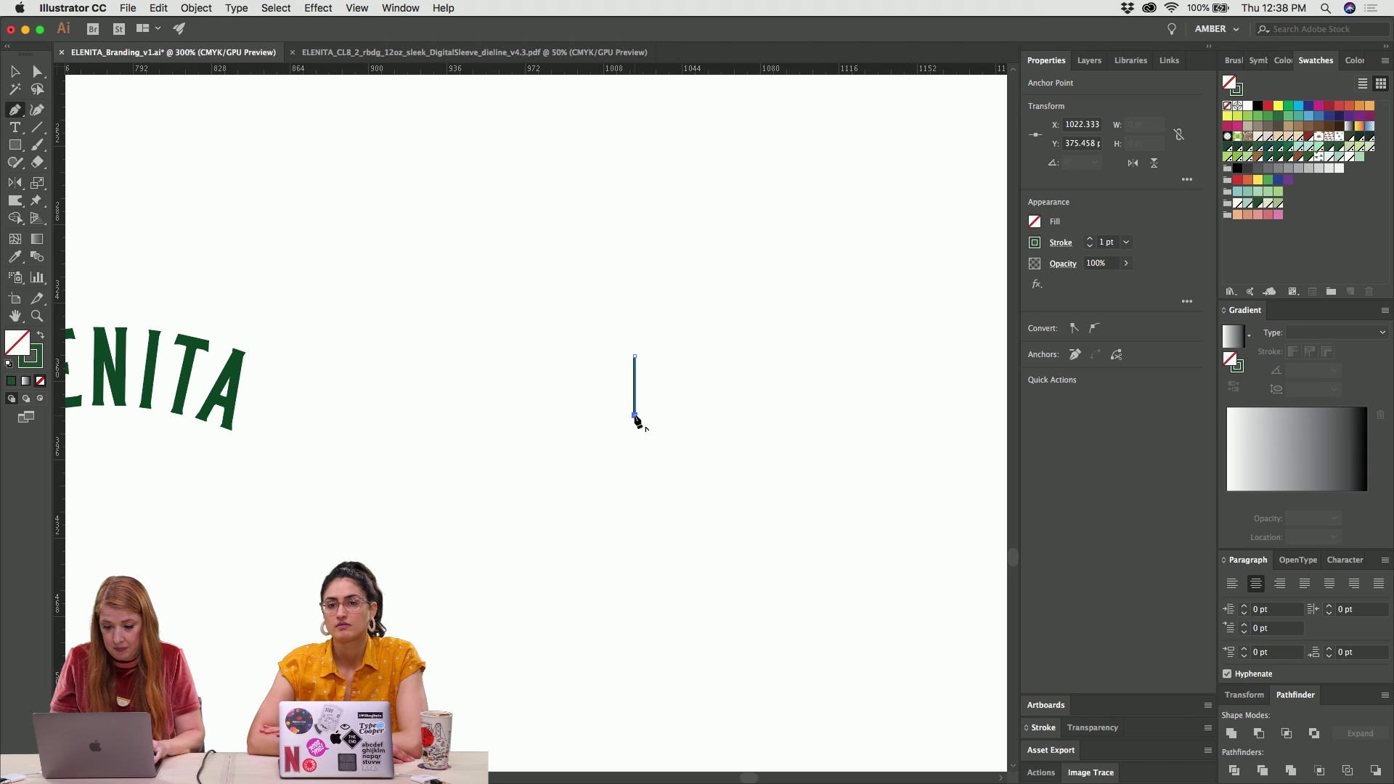
# Set the vertical line's stroke weight to 5 pt
pyautogui.click(1089, 240)
pyautogui.click(1089, 240)
pyautogui.click(1090, 240)
pyautogui.click(1089, 240)
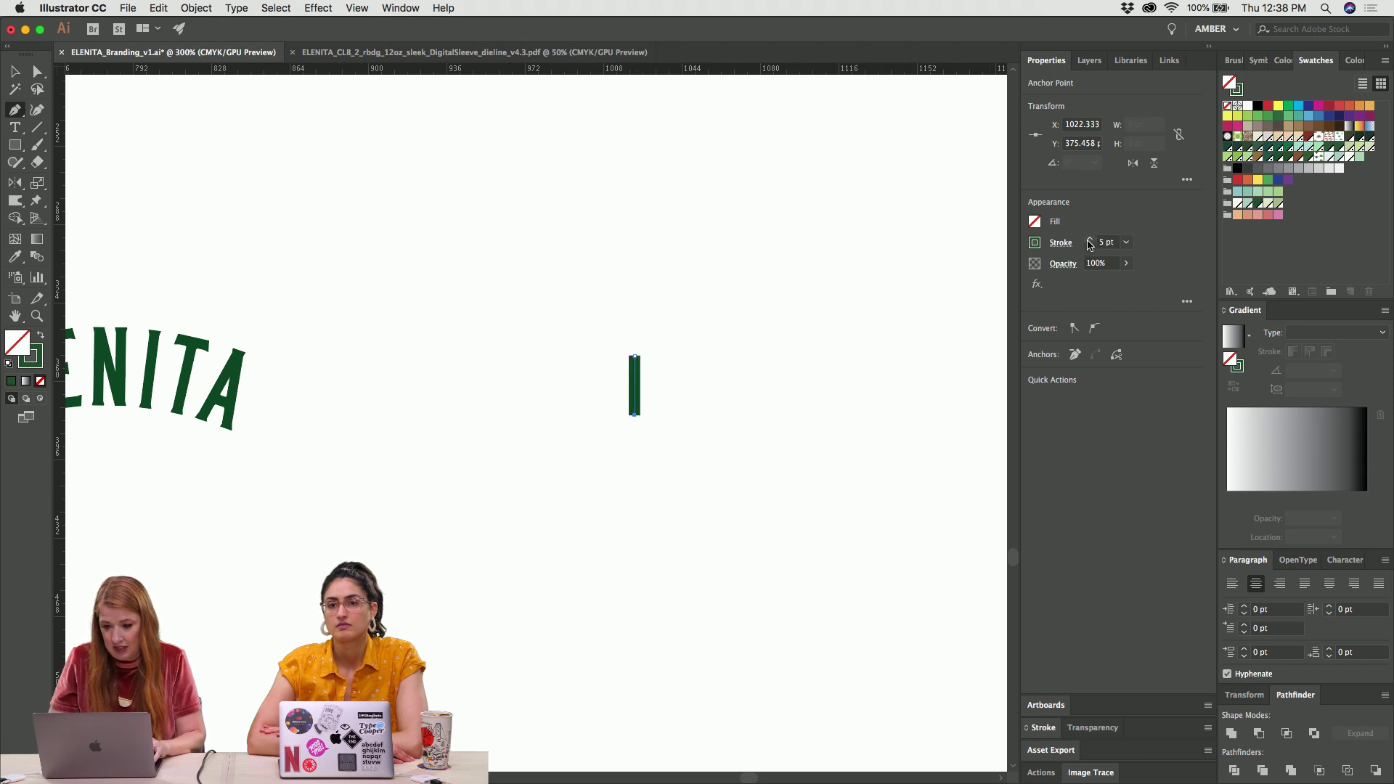
# Duplicate the vertical bar, rotate the copy 90° and place it horizontally at the bar's lower left end
pyautogui.press('v')
pyautogui.click(645, 407)
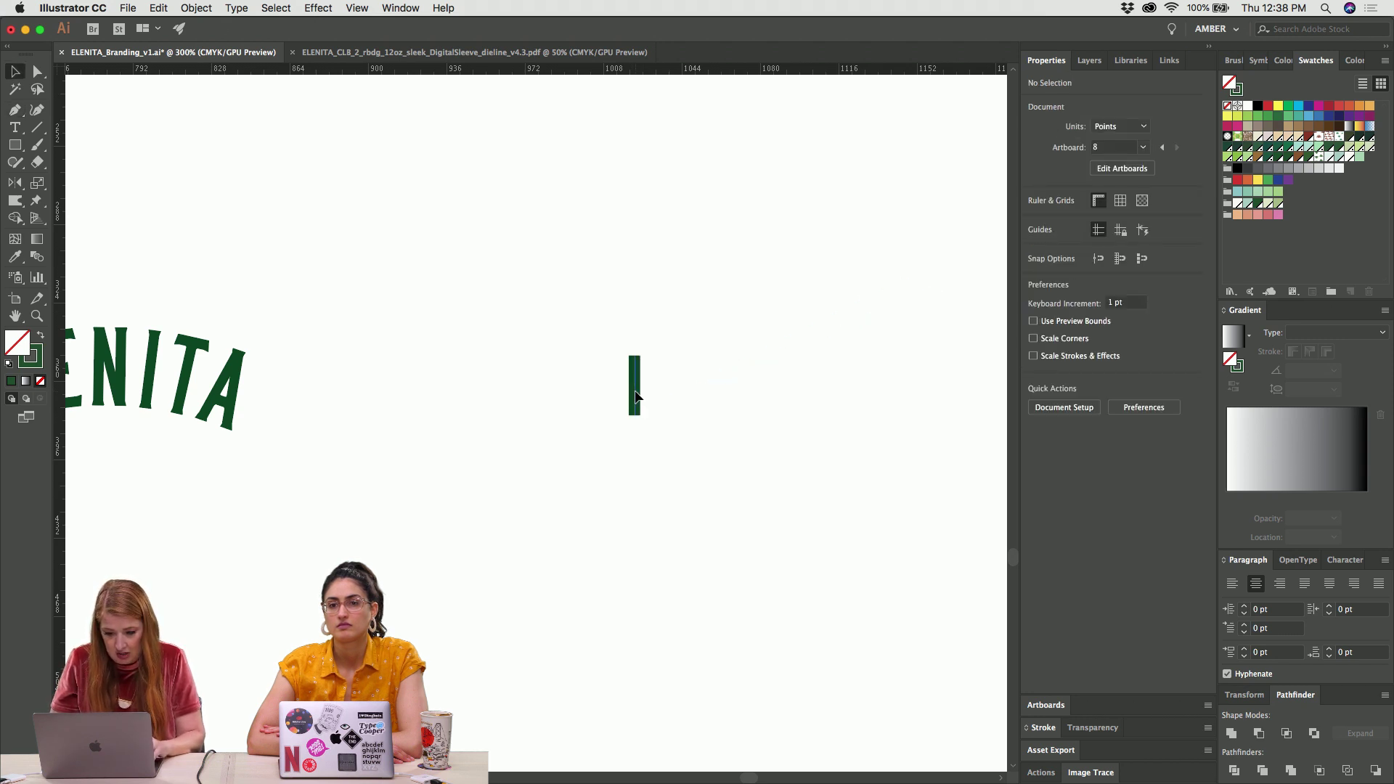
pyautogui.moveTo(634, 396)
pyautogui.mouseDown()
pyautogui.moveTo(573, 377)
pyautogui.moveTo(542, 411)
pyautogui.moveTo(615, 412)
pyautogui.mouseUp()
pyautogui.click(621, 392)
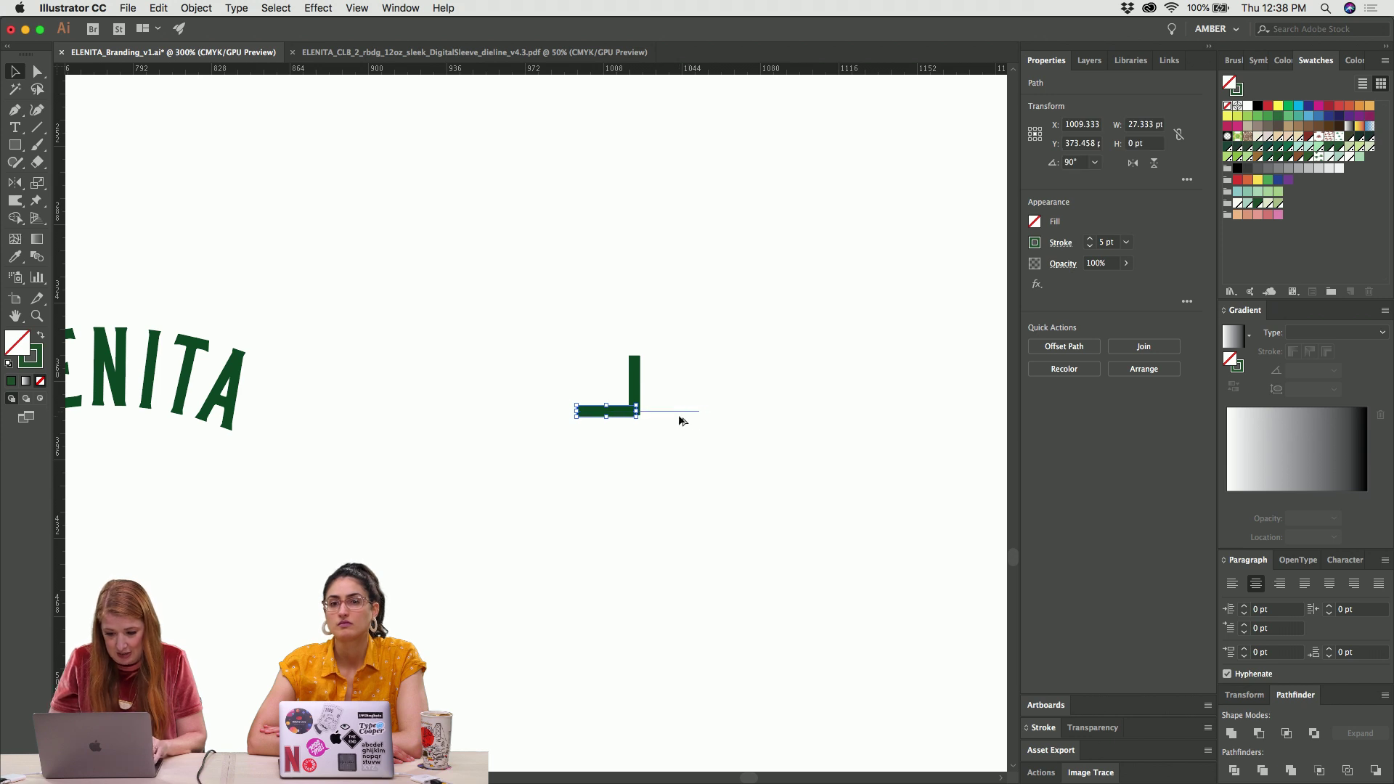
# Duplicate the horizontal bar end to end beside the original and centre both horizontal bars under the vertical bar
pyautogui.moveTo(675, 421); pyautogui.dragTo(675, 420)
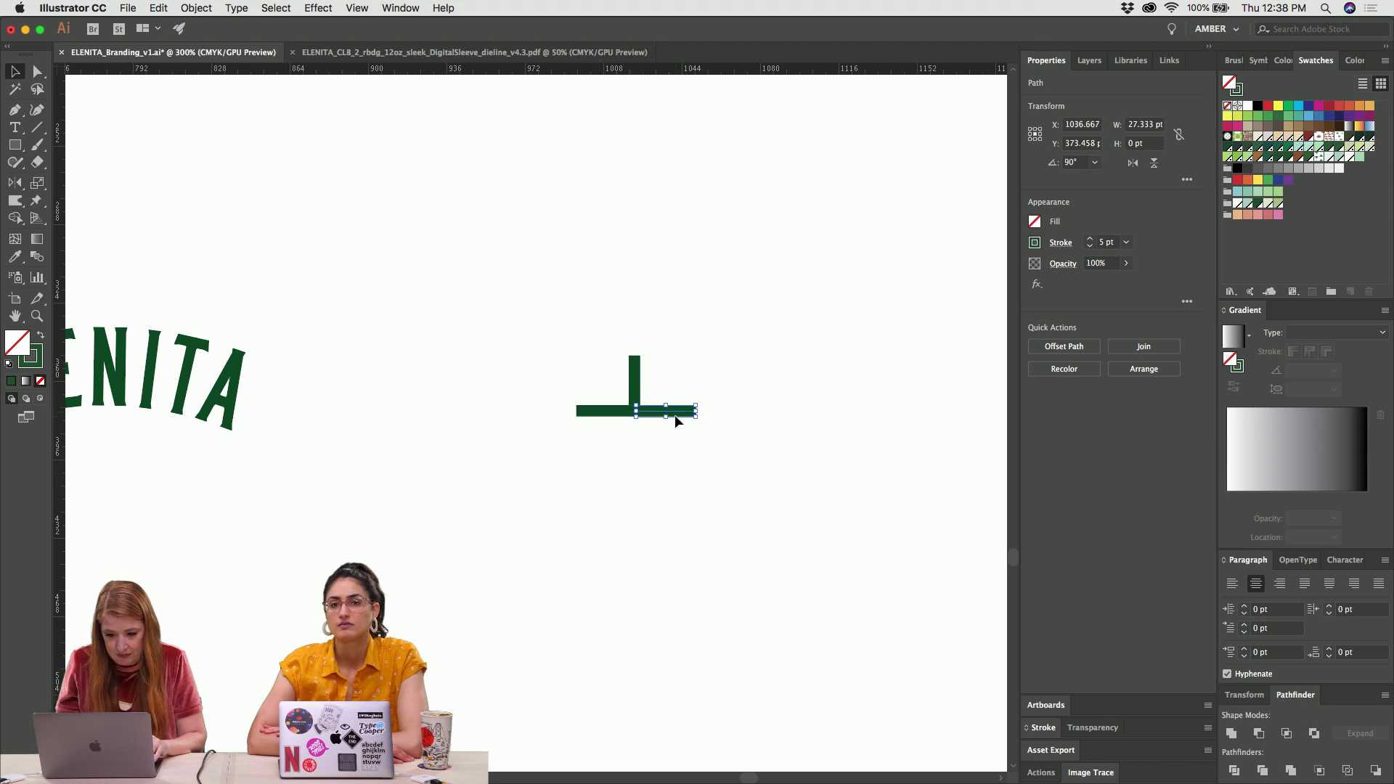
pyautogui.keyDown('shift'); pyautogui.click(603, 411); pyautogui.keyUp('shift')
pyautogui.press('super+minus')
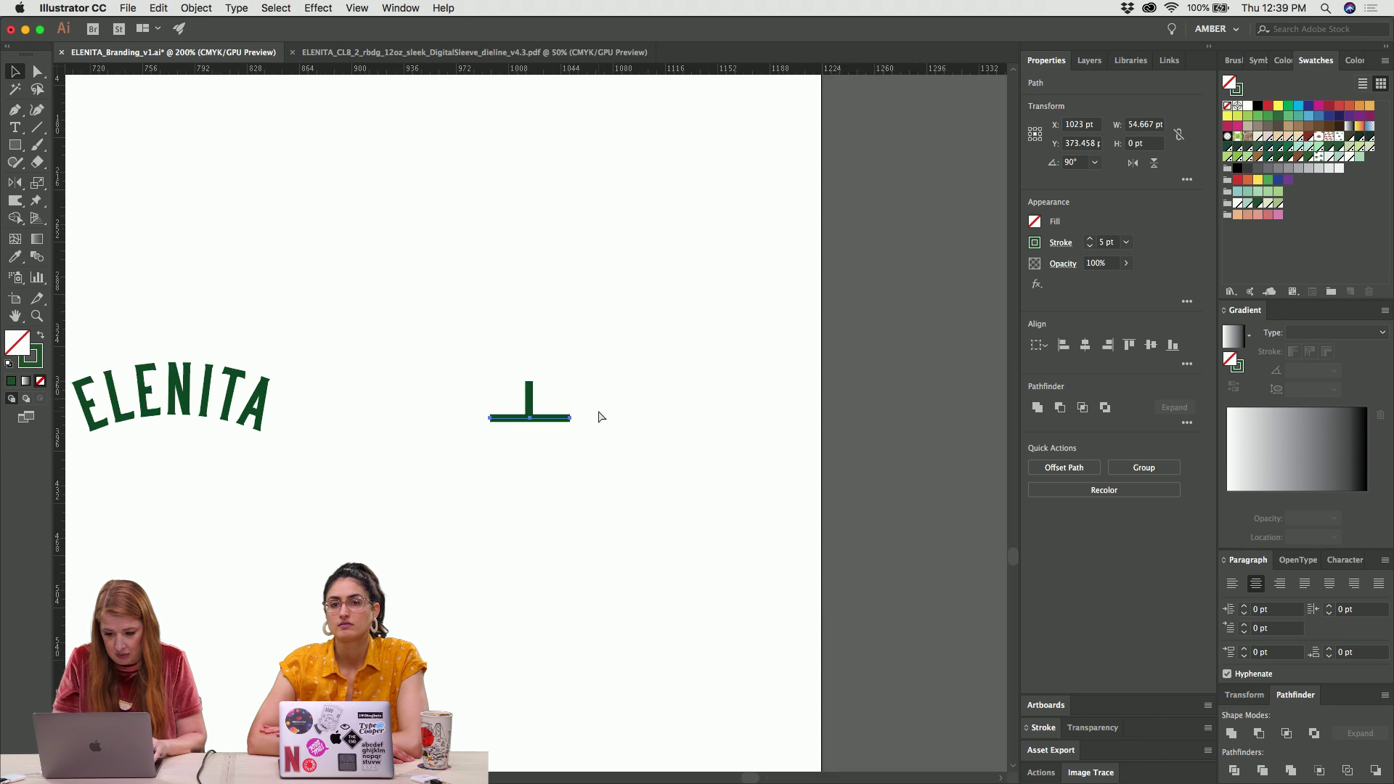
pyautogui.press('super+plus')
pyautogui.press('super+plus')
pyautogui.press('super+plus')
pyautogui.press('super+plus')
pyautogui.press('super+plus')
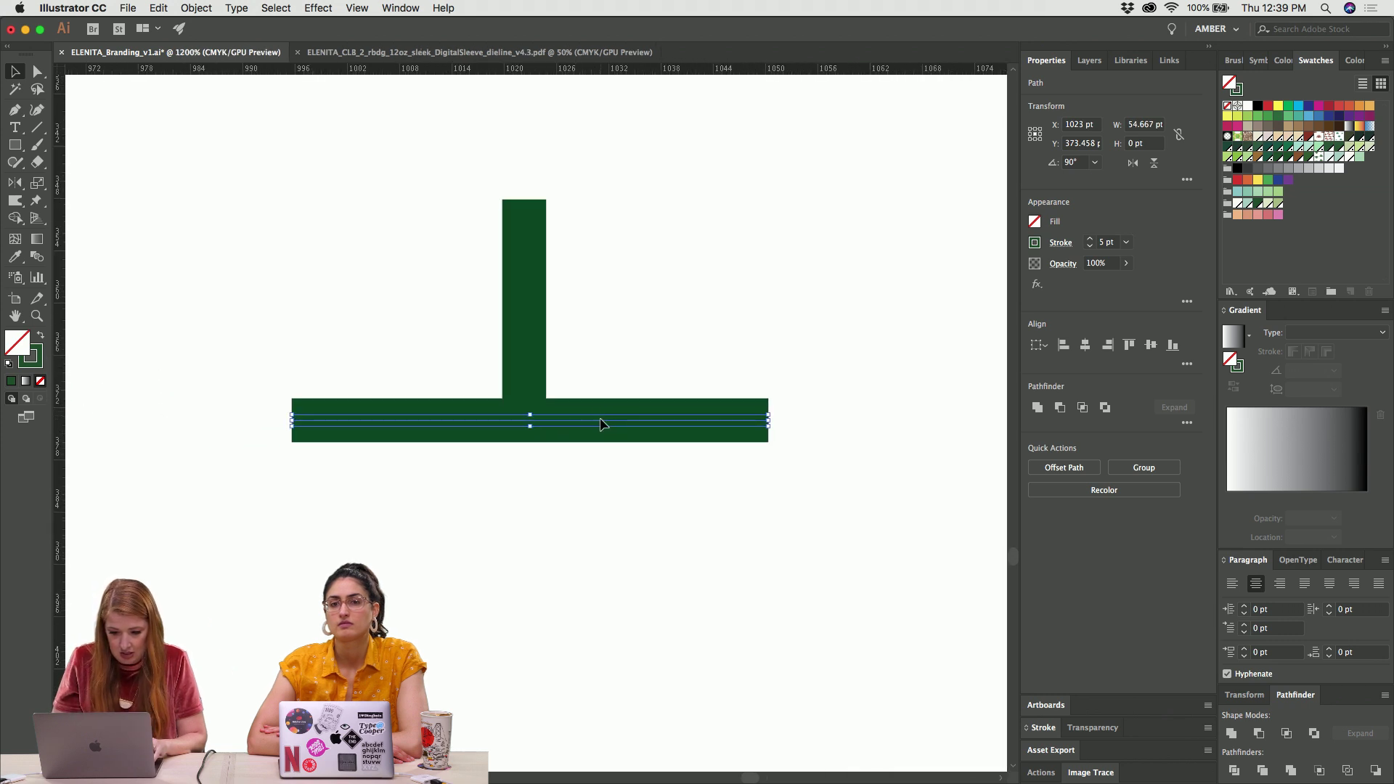
pyautogui.press('Left')
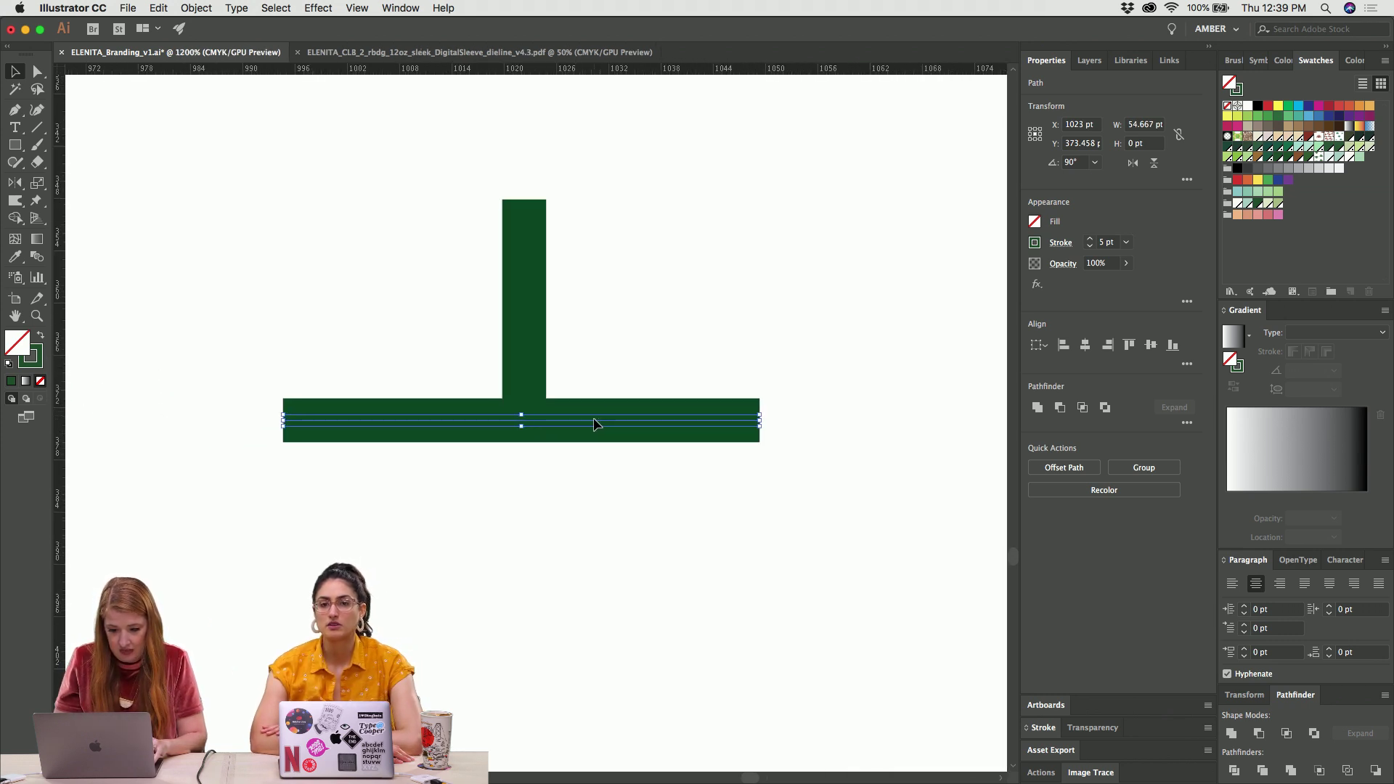
pyautogui.press('Right')
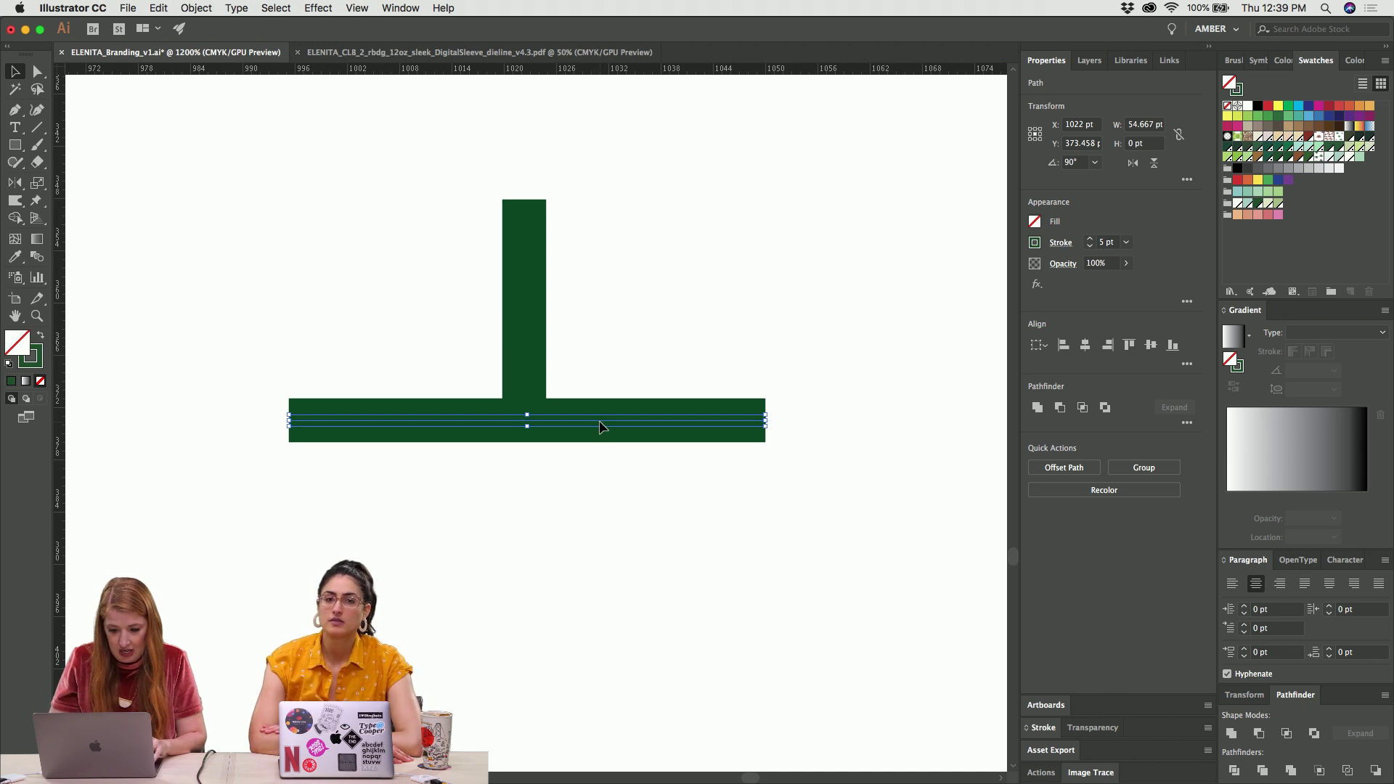
pyautogui.press('shift+super+a')
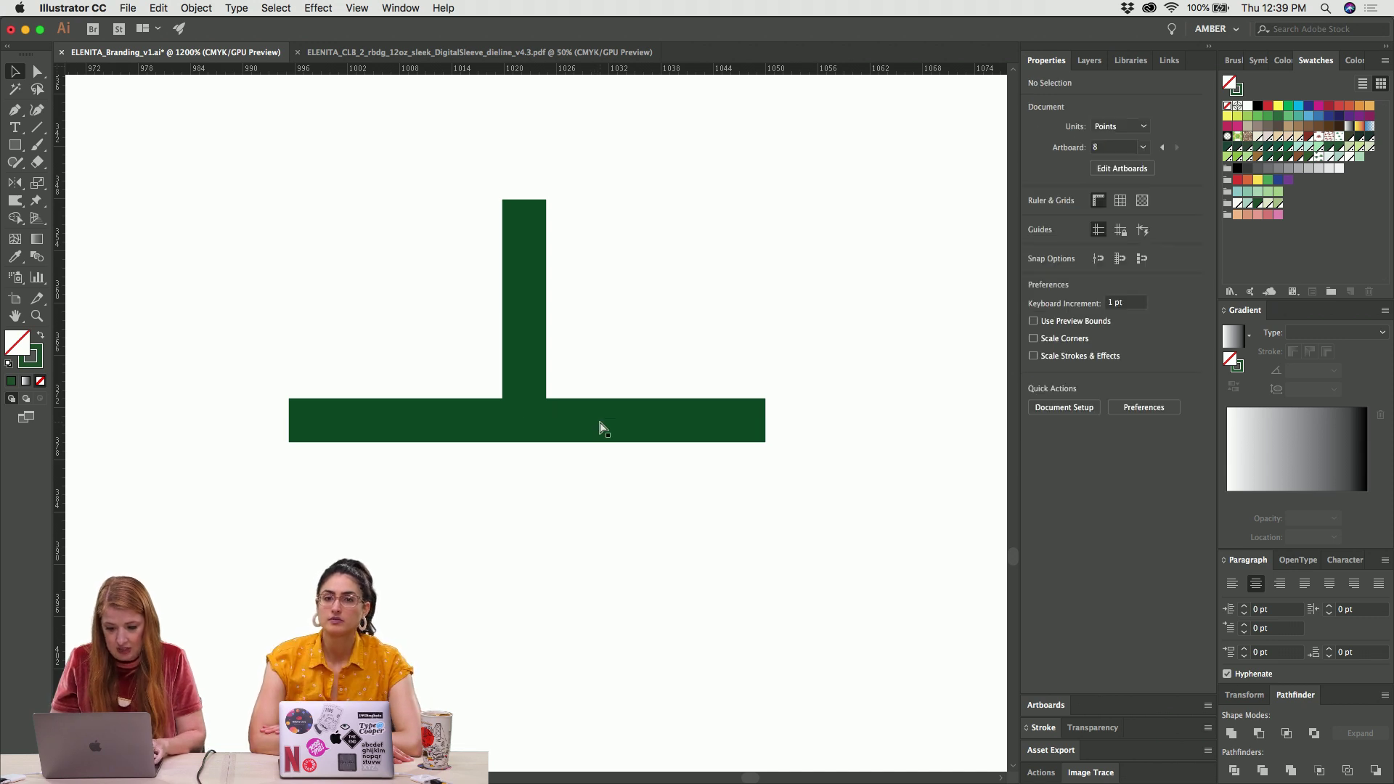
# Try fanning rotated copies of the vertical bar out to its left, at about 32° and 77°
pyautogui.click(528, 305)
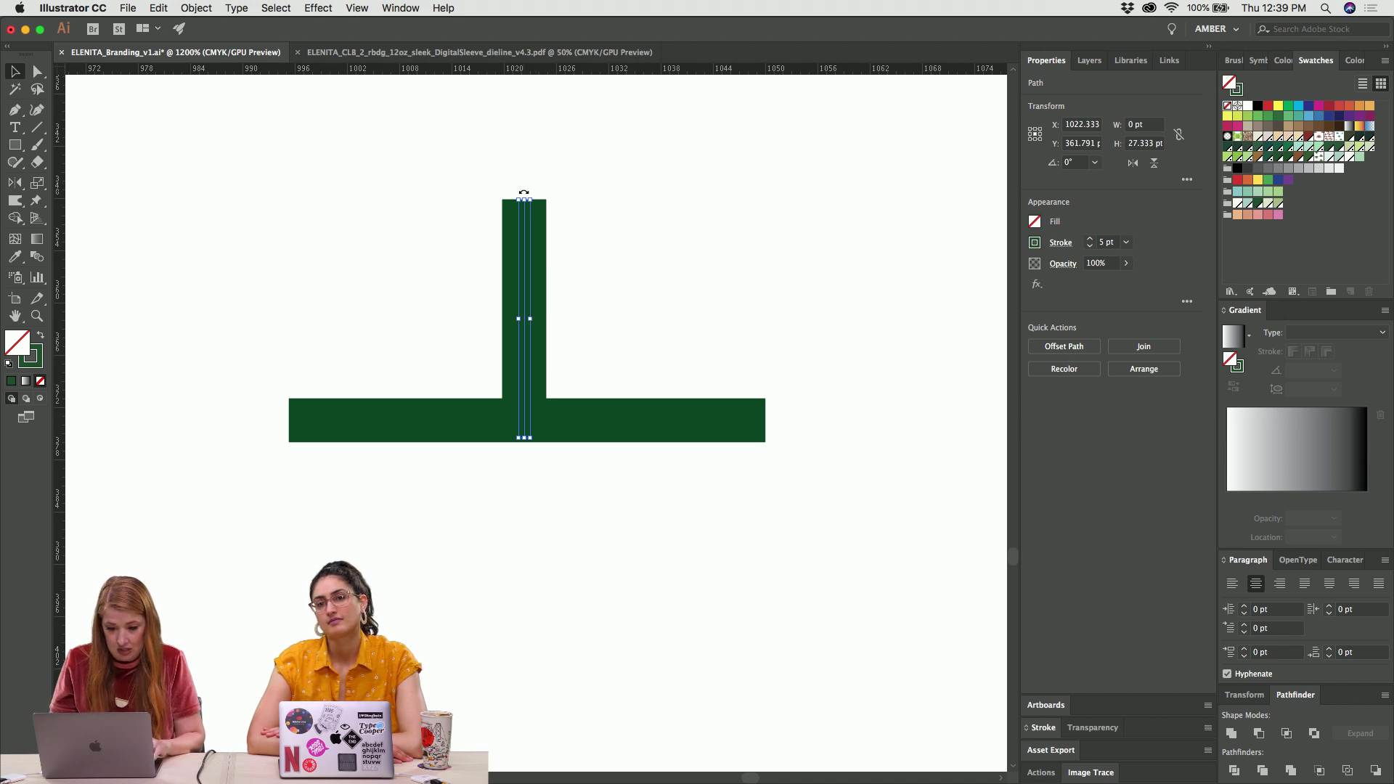
pyautogui.moveTo(525, 195); pyautogui.dragTo(381, 286)
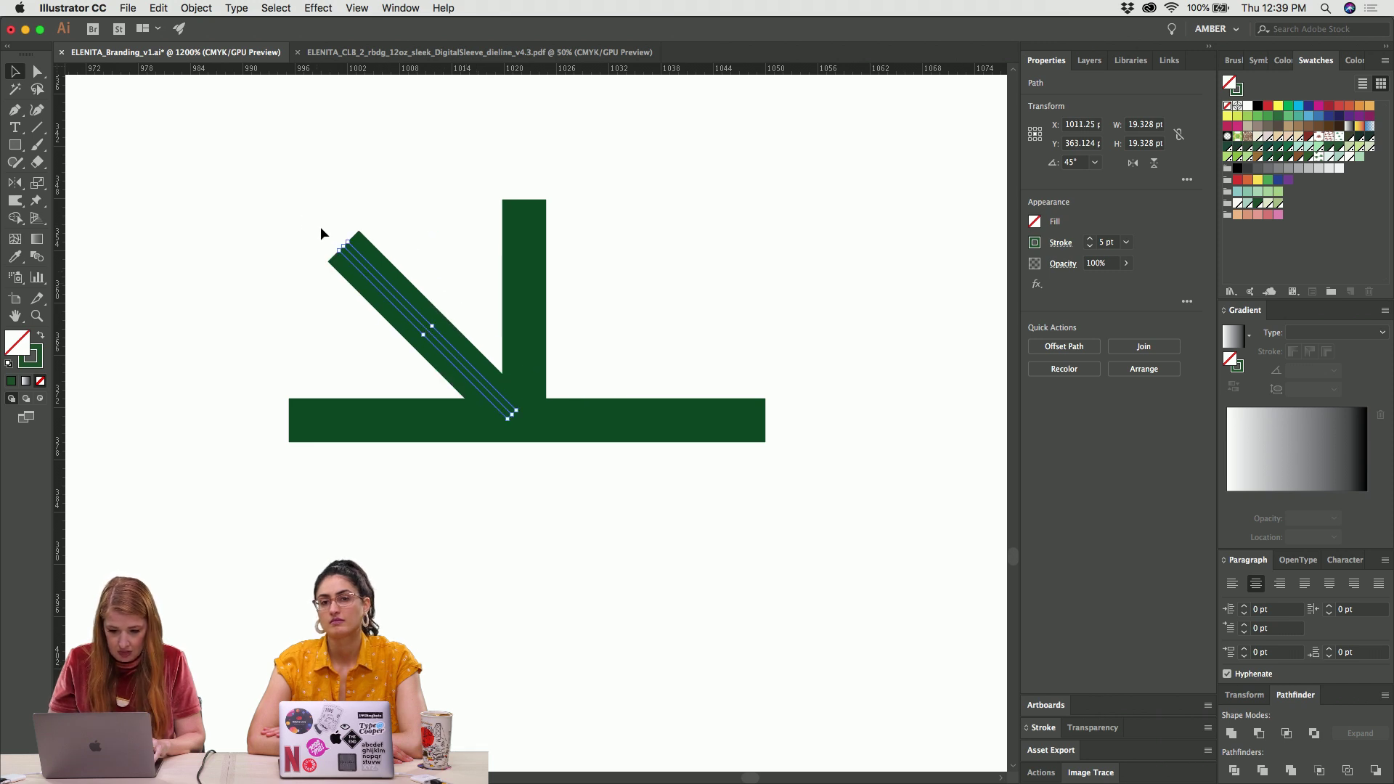
pyautogui.moveTo(337, 238); pyautogui.dragTo(360, 222)
pyautogui.moveTo(390, 276); pyautogui.dragTo(421, 272)
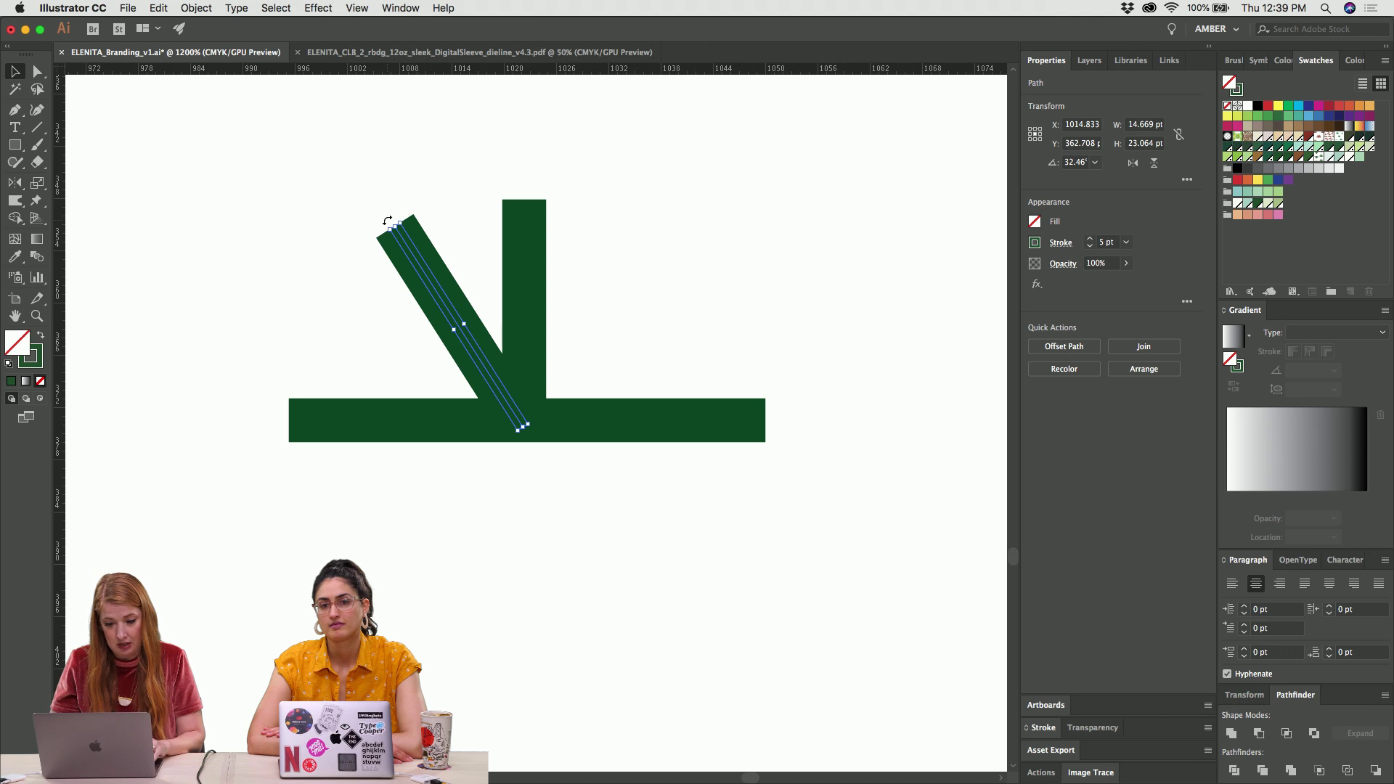
pyautogui.moveTo(388, 220); pyautogui.dragTo(340, 369)
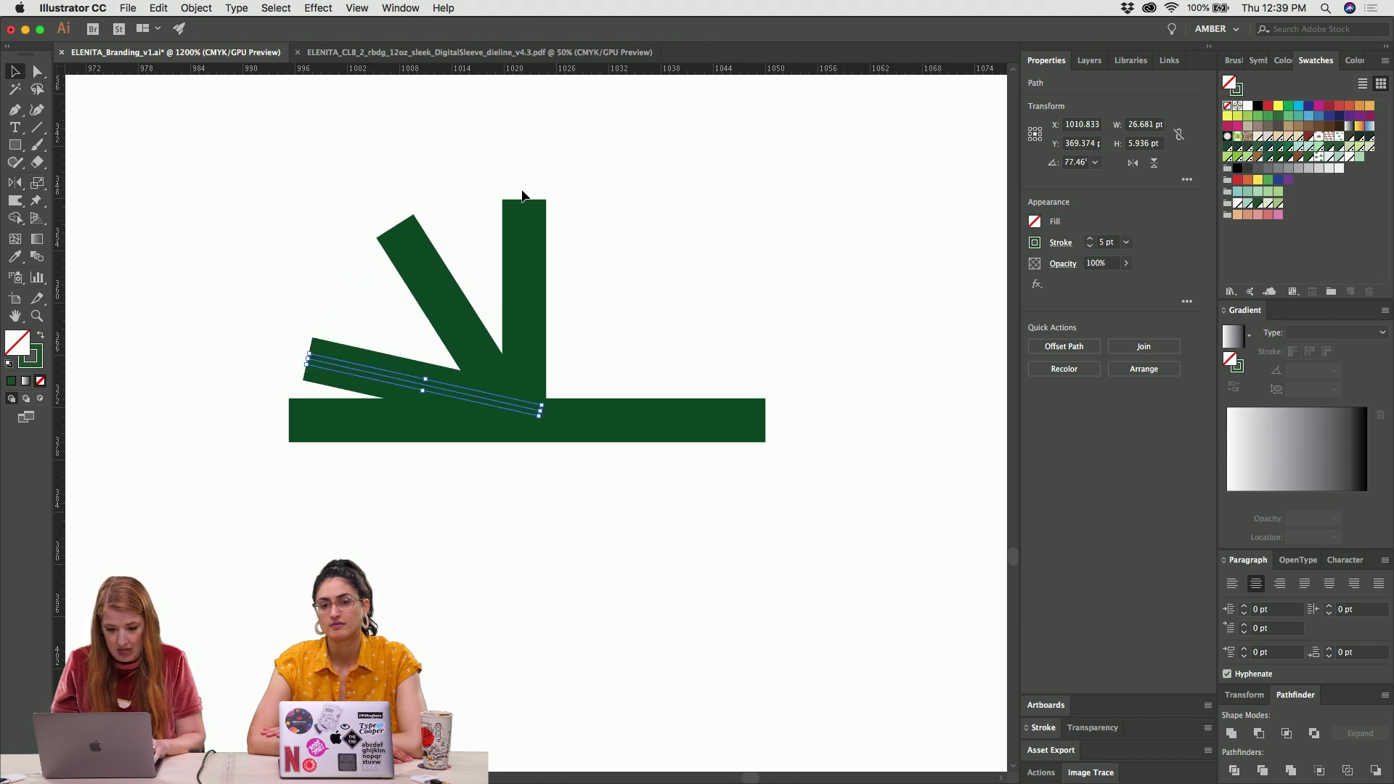
# Delete the two angled bars, keeping the vertical and horizontal ones
pyautogui.click(375, 150)
pyautogui.moveTo(246, 150); pyautogui.dragTo(538, 524)
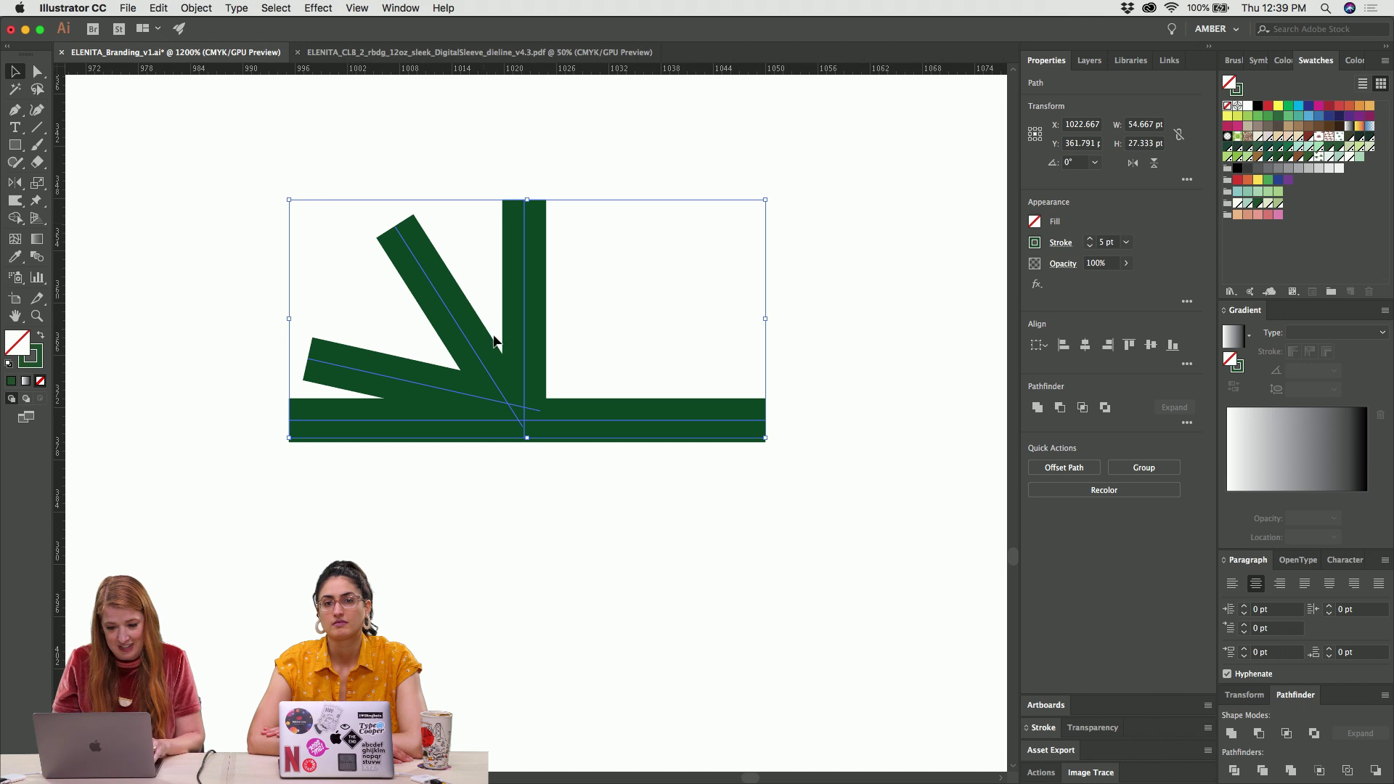
pyautogui.click(437, 476)
pyautogui.click(418, 383)
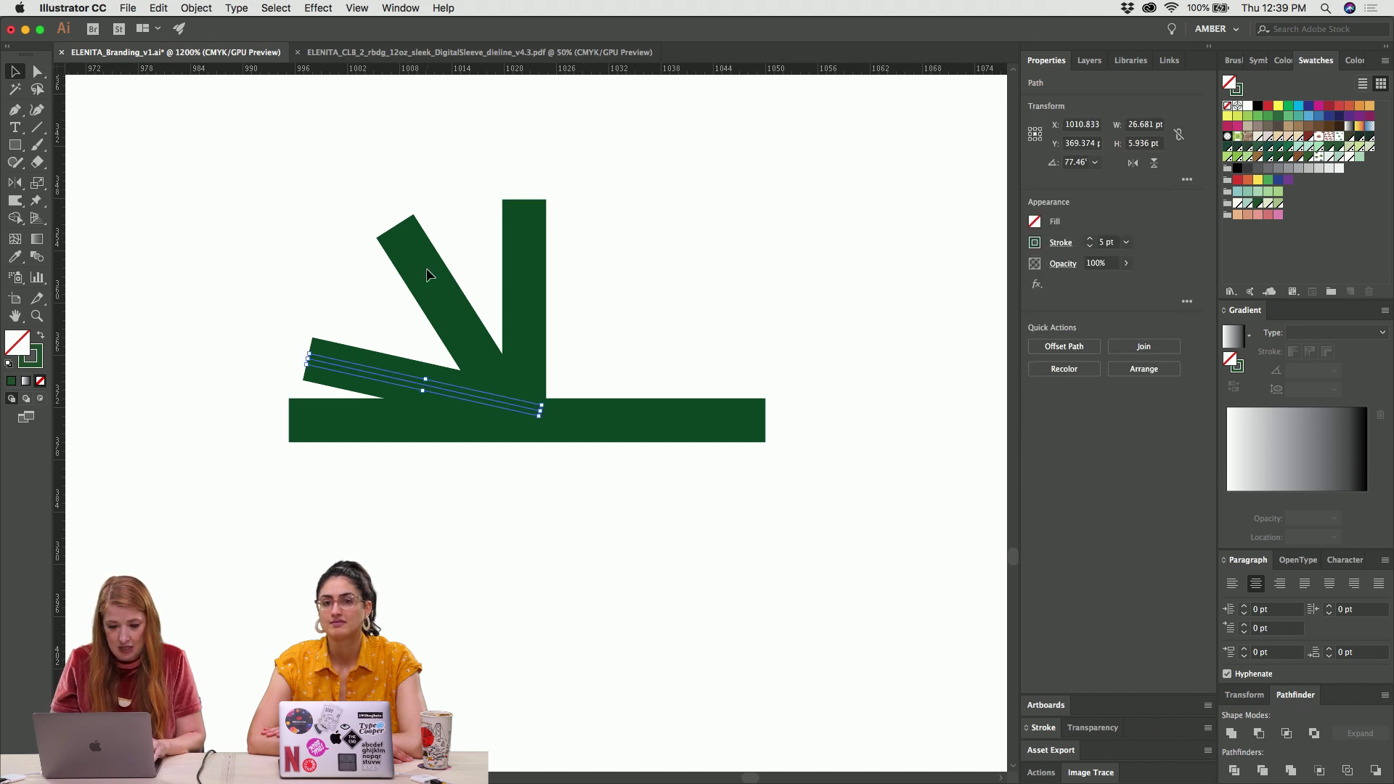
pyautogui.keyDown('shift'); pyautogui.click(424, 280); pyautogui.keyUp('shift')
pyautogui.press('Delete')
pyautogui.hotkey('ctrl', 'z')
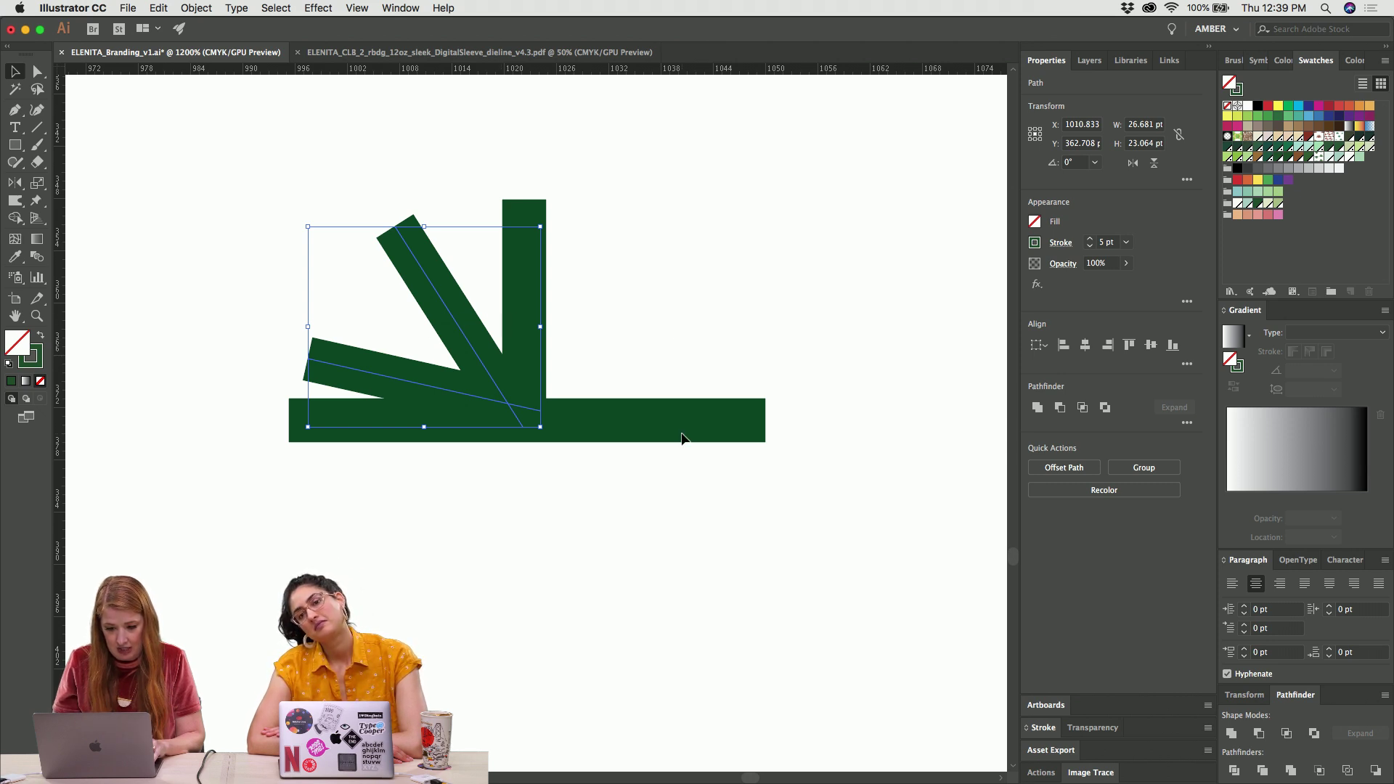
pyautogui.click(373, 180)
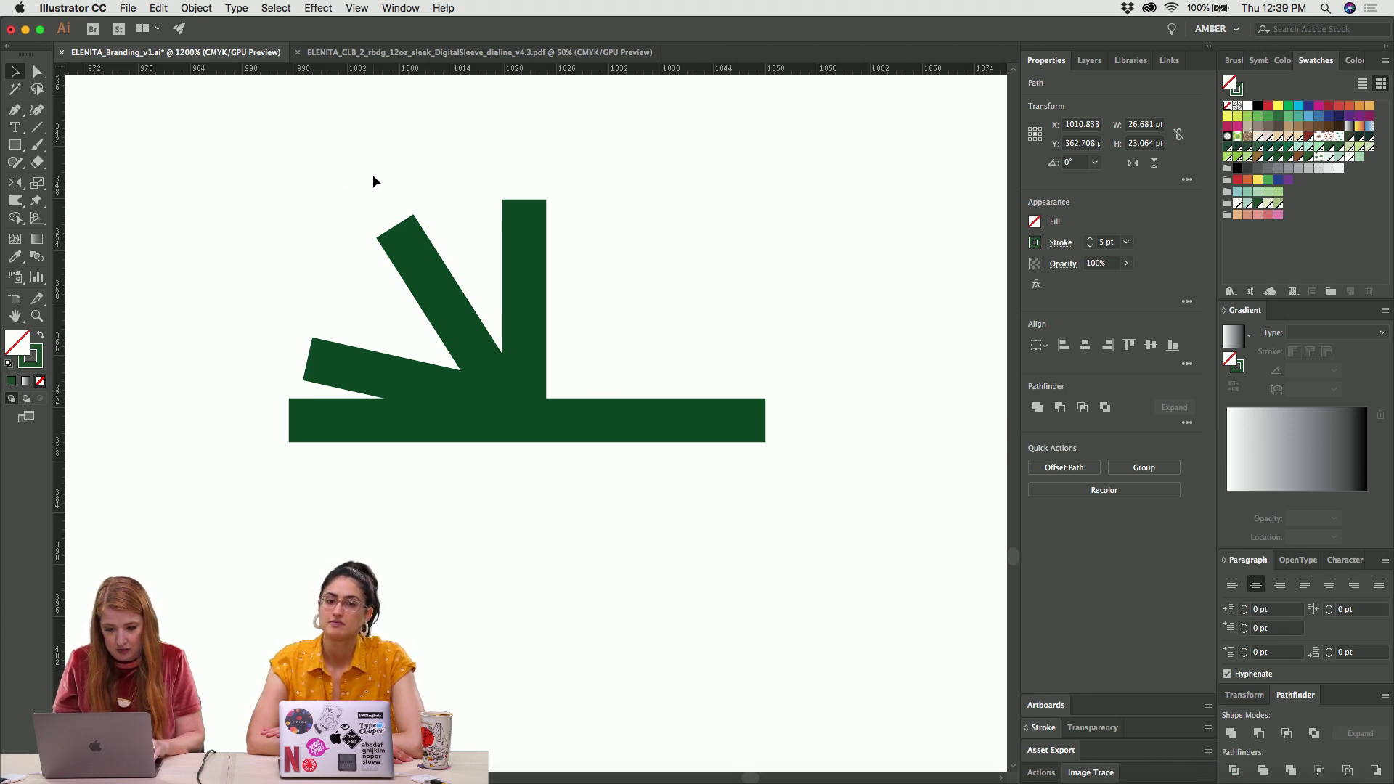
pyautogui.moveTo(373, 178); pyautogui.dragTo(428, 387)
pyautogui.press('Delete')
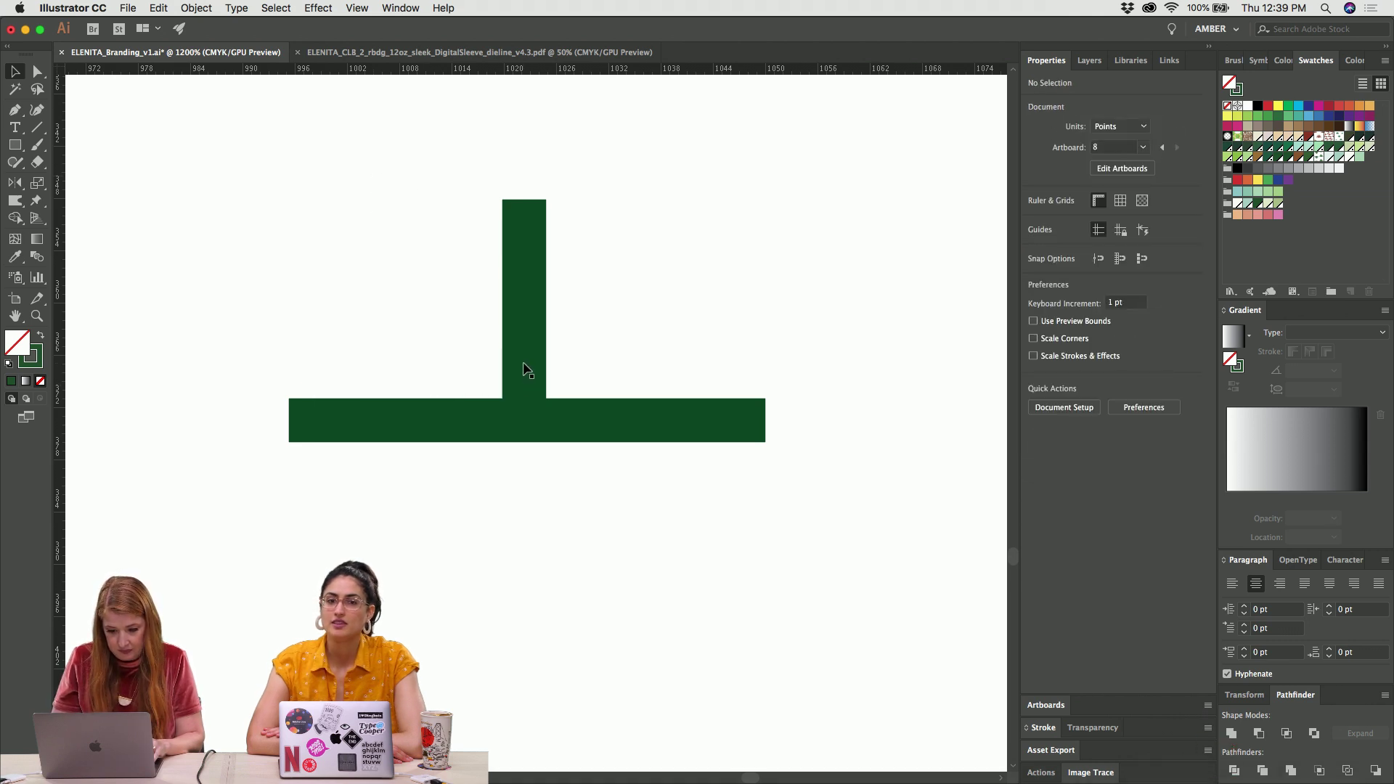
# Lengthen the vertical bar downward to about 53.5 pt and delete the two horizontal bars
pyautogui.moveTo(485, 285); pyautogui.dragTo(593, 367)
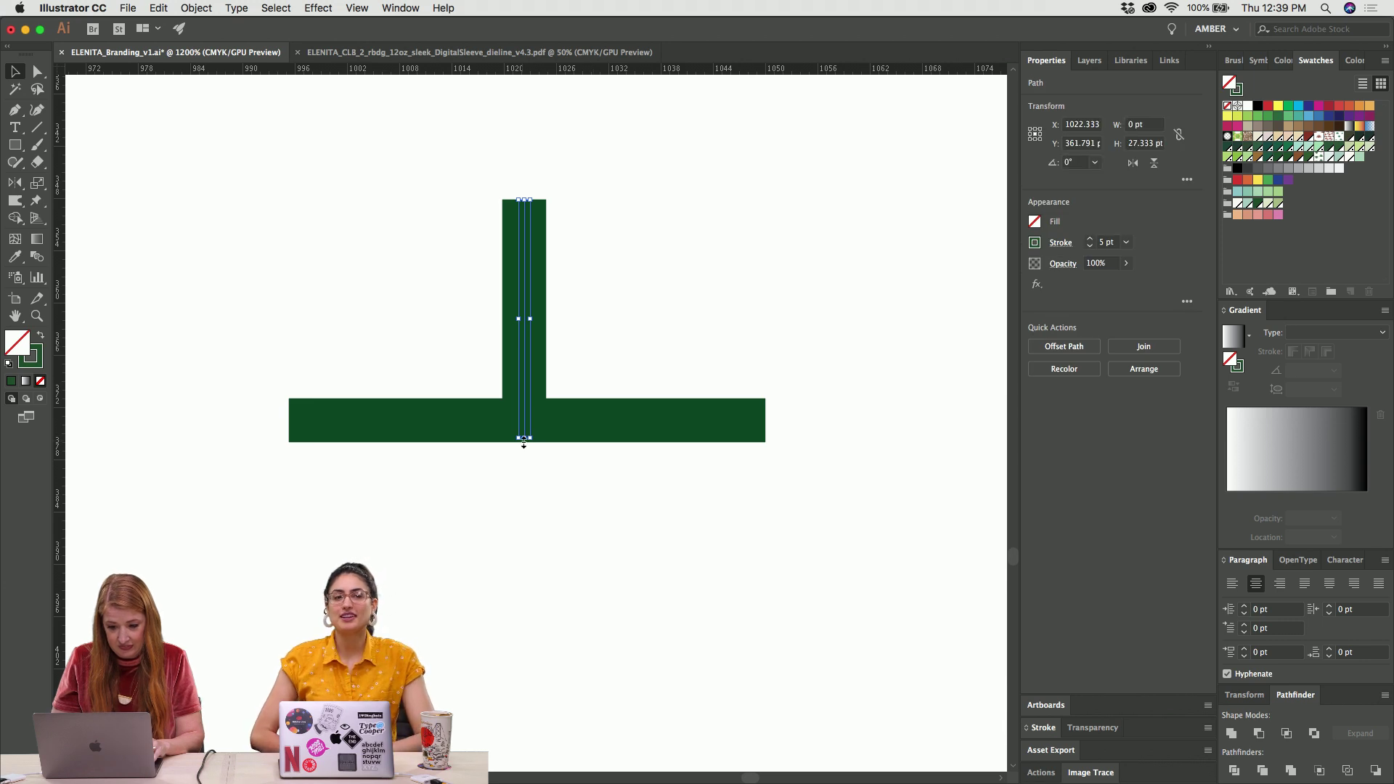
pyautogui.moveTo(523, 438); pyautogui.dragTo(519, 670)
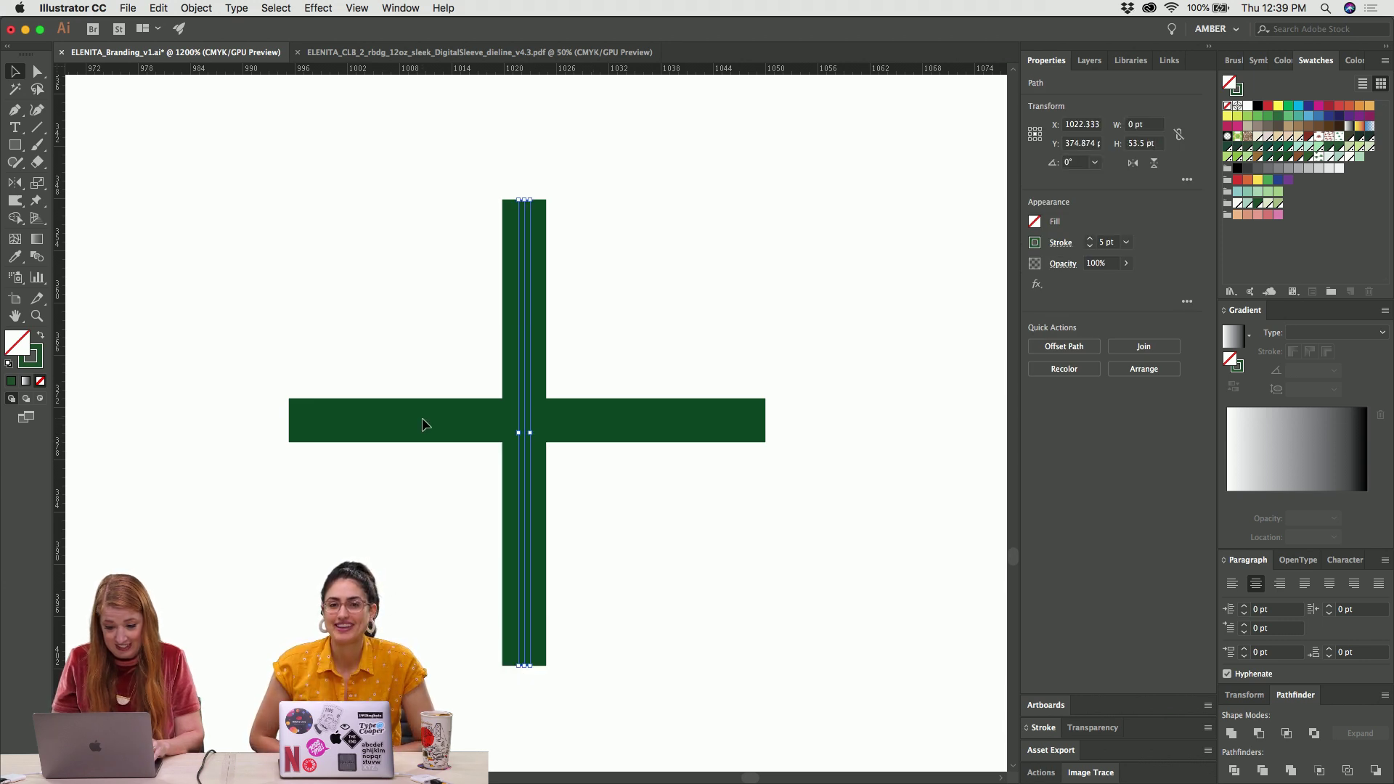
pyautogui.moveTo(412, 403); pyautogui.dragTo(752, 549)
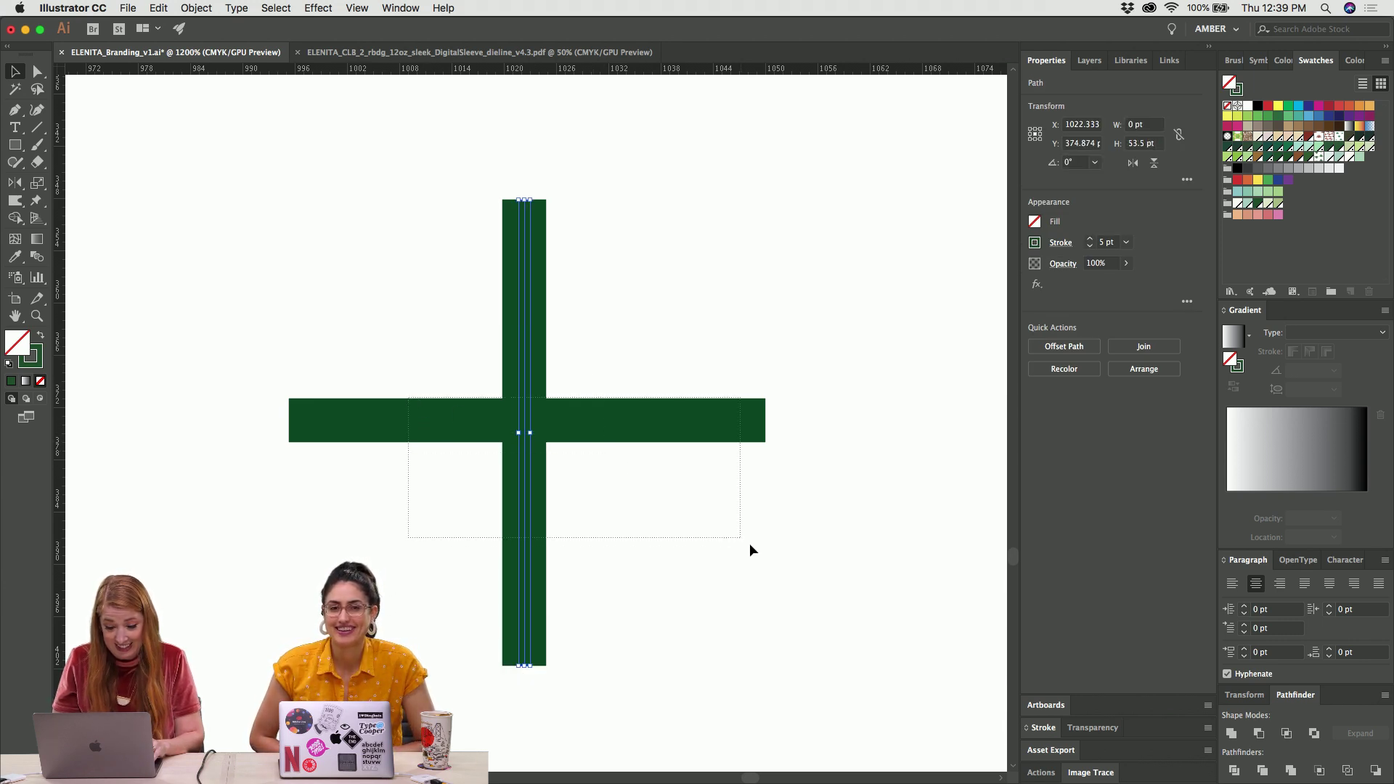
pyautogui.keyDown('shift'); pyautogui.click(526, 343); pyautogui.keyUp('shift')
pyautogui.press('Delete')
# Try rotating a copy of the vertical bar by 360/7 degrees about its centre and repeat the transformation twice
pyautogui.click(526, 345)
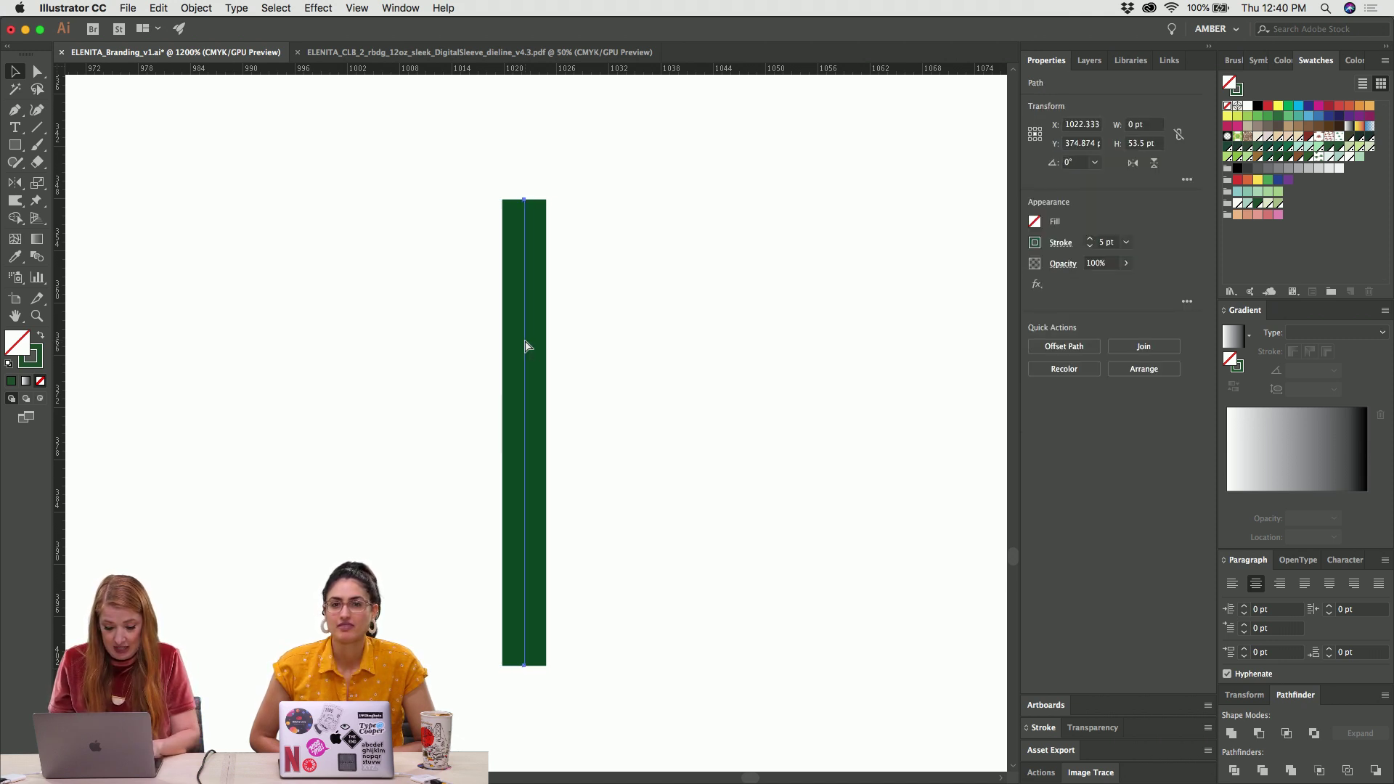
pyautogui.moveTo(526, 346); pyautogui.dragTo(526, 346)
pyautogui.press('r')
pyautogui.press('Return')
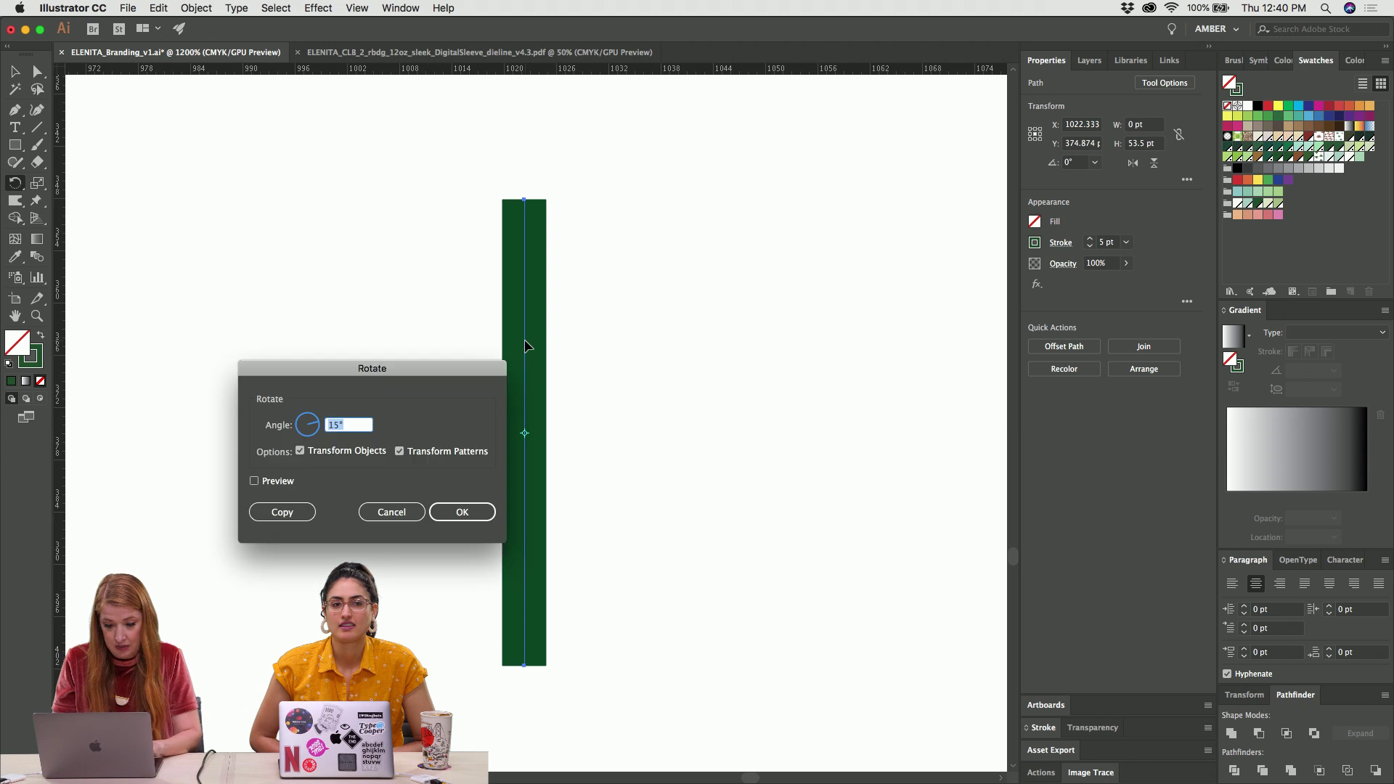
pyautogui.write('360/7')
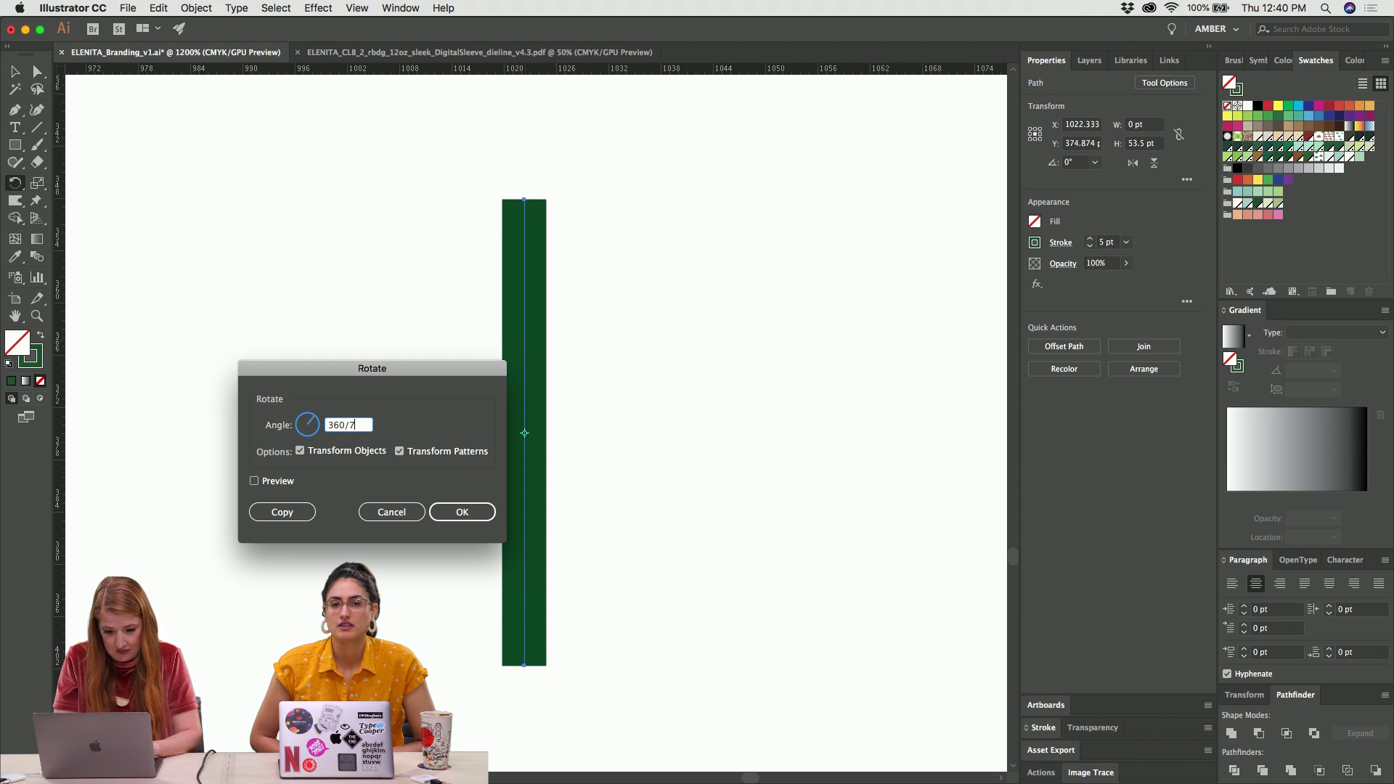
pyautogui.press('Return')
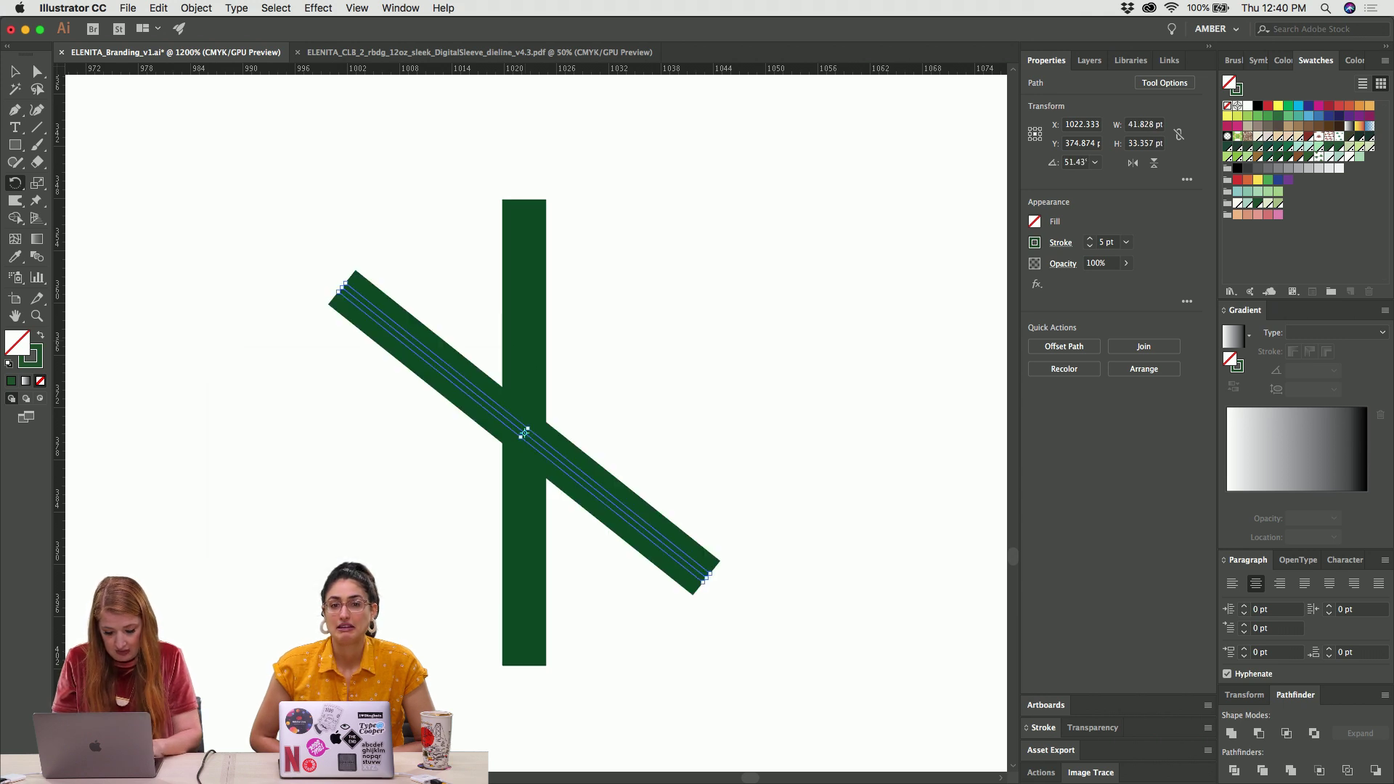
pyautogui.hotkey('ctrl', 'd')
pyautogui.hotkey('ctrl', 'd')
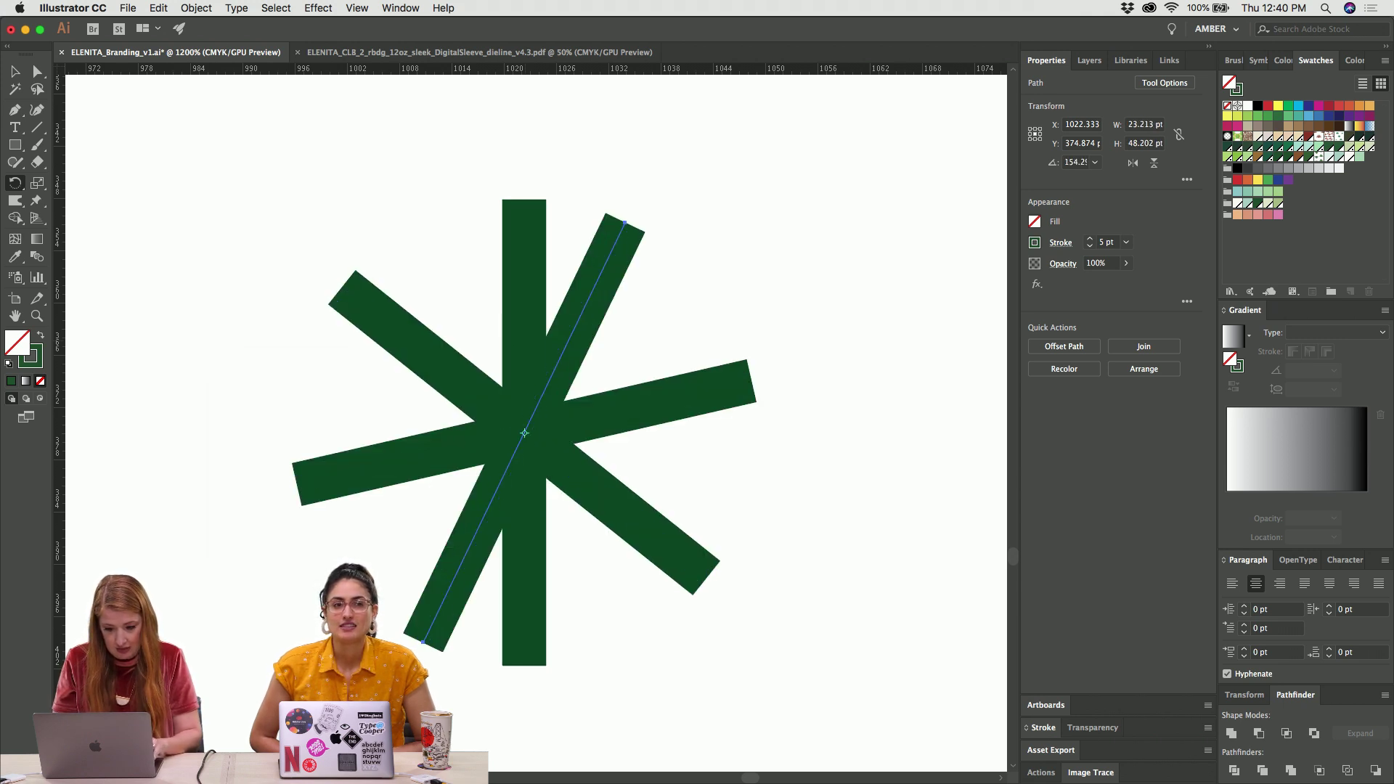
# Undo all the rotated copies of the bar, leaving only the vertical one
pyautogui.hotkey('ctrl', 'z')
pyautogui.hotkey('ctrl', 'z')
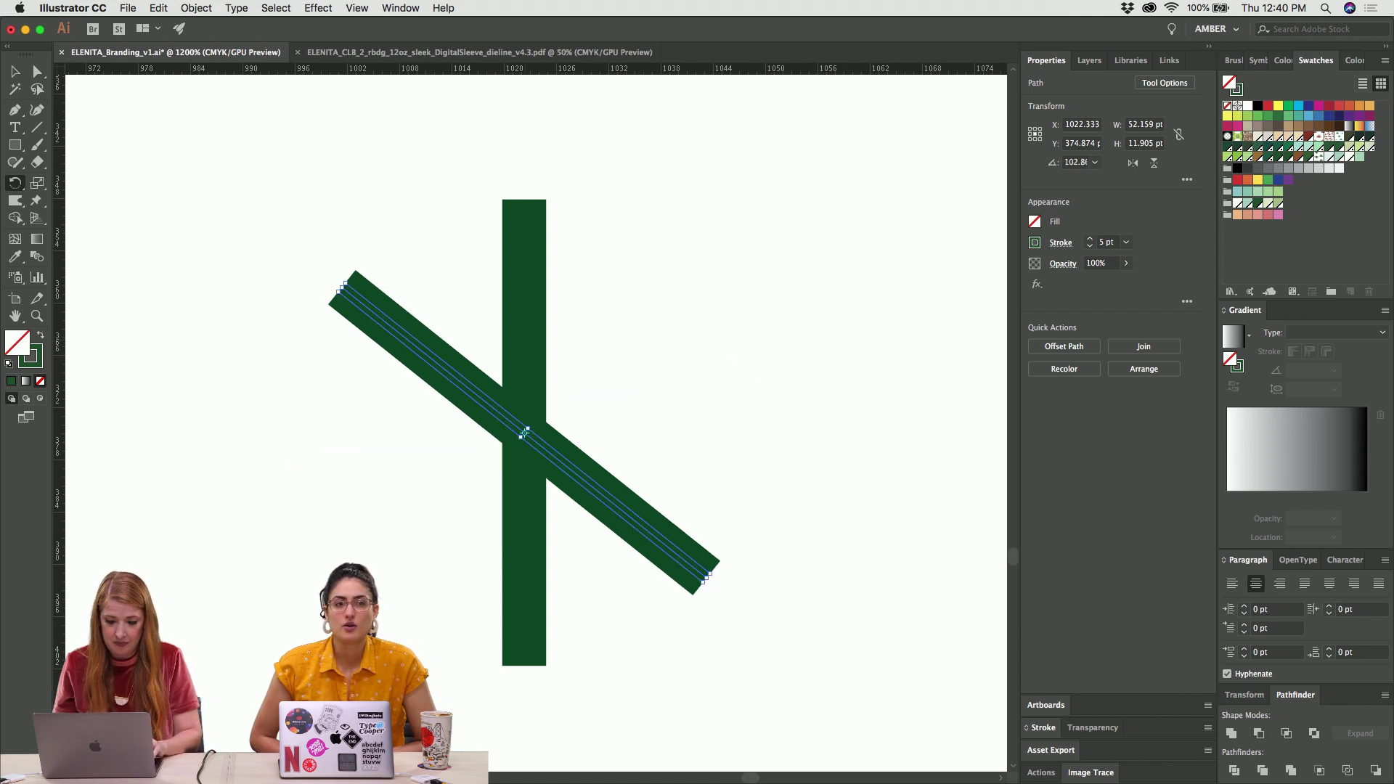
pyautogui.hotkey('ctrl', 'z')
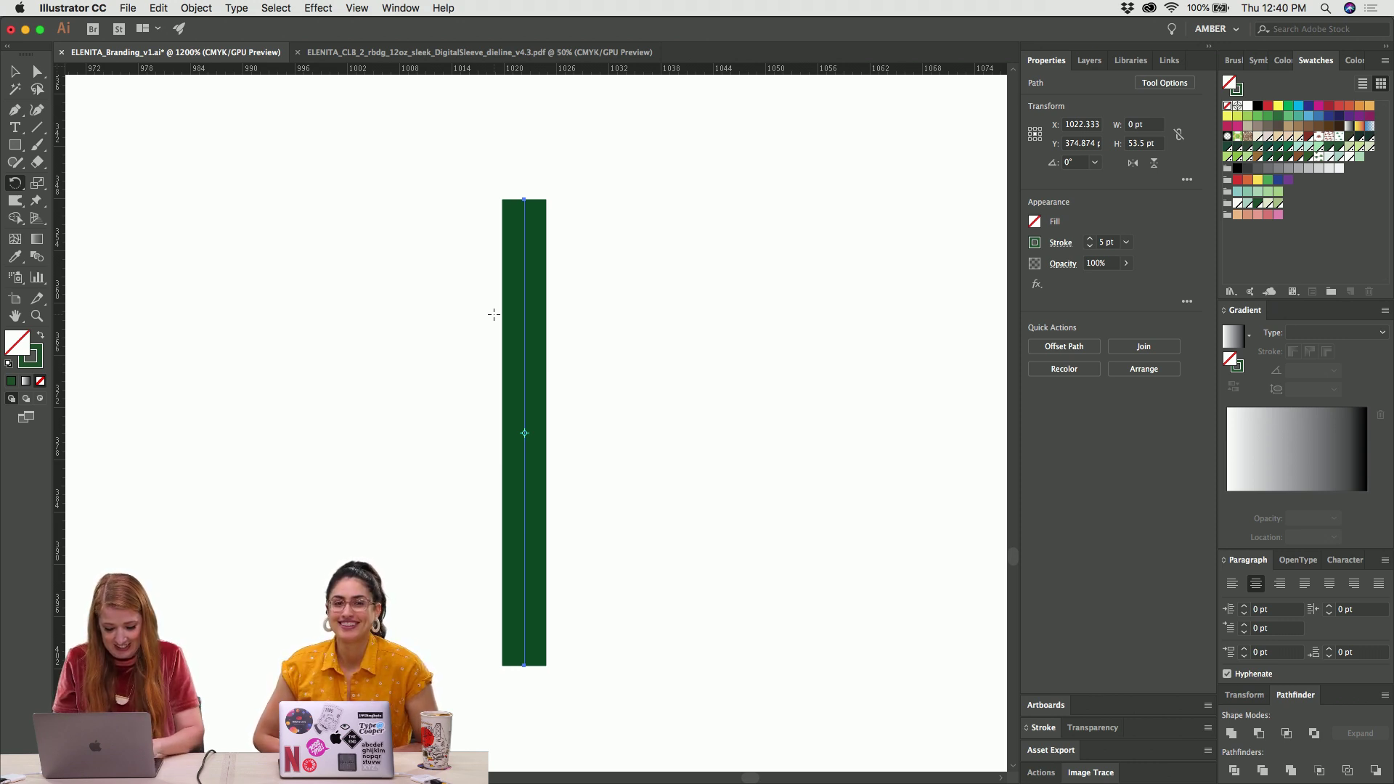
# Rotate a copy of the vertical bar by 30° about its centre and repeat it four times to form a twelve-ray starburst
pyautogui.press('Return')
pyautogui.write('260')
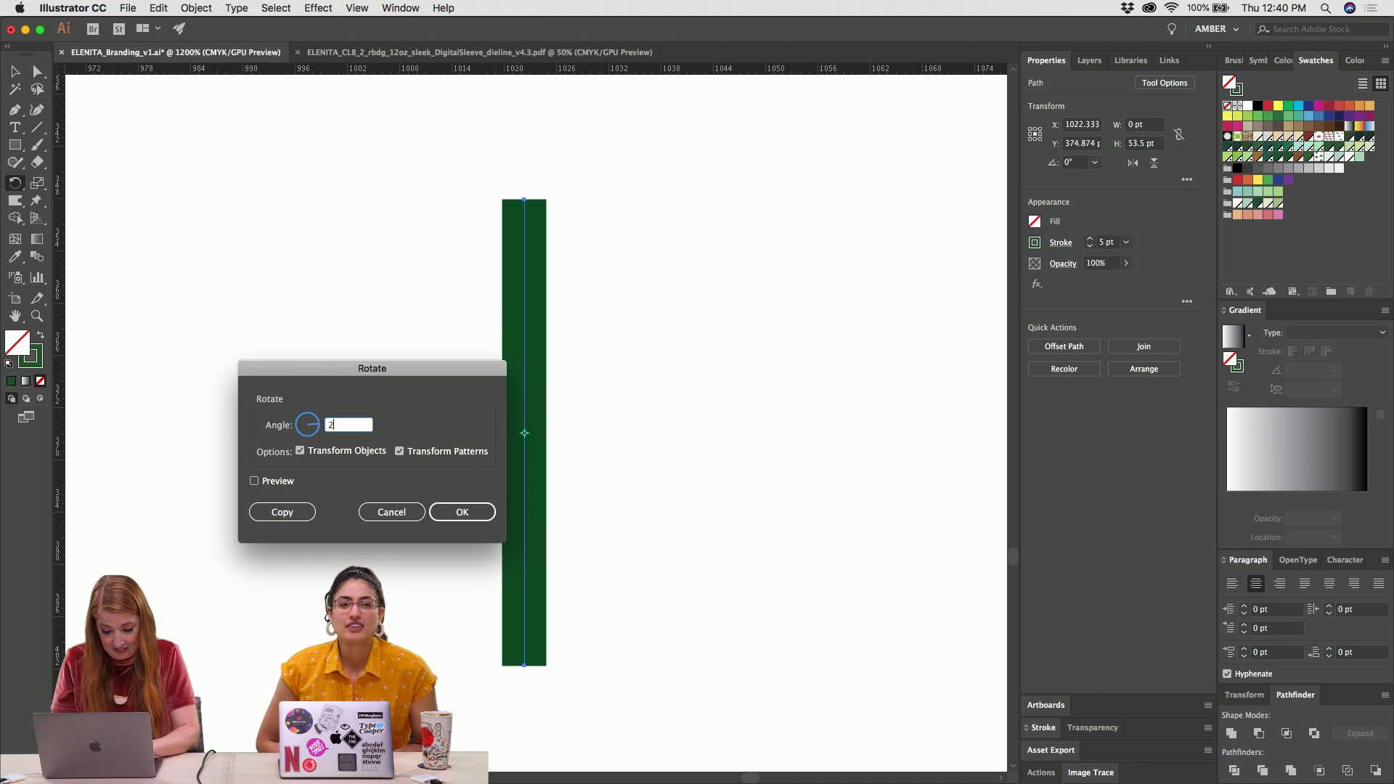
pyautogui.press('BackSpace')
pyautogui.press('BackSpace')
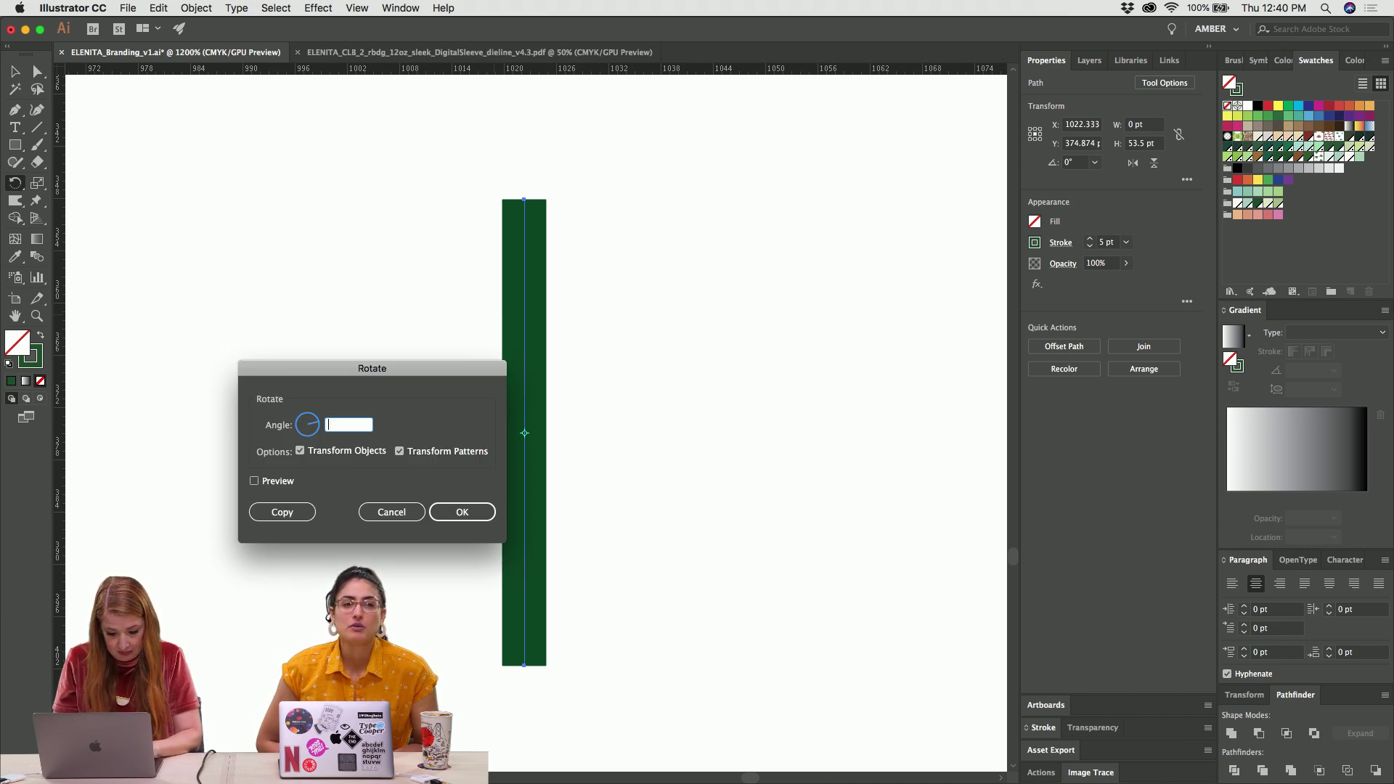
pyautogui.hotkey('alt', 'Return')
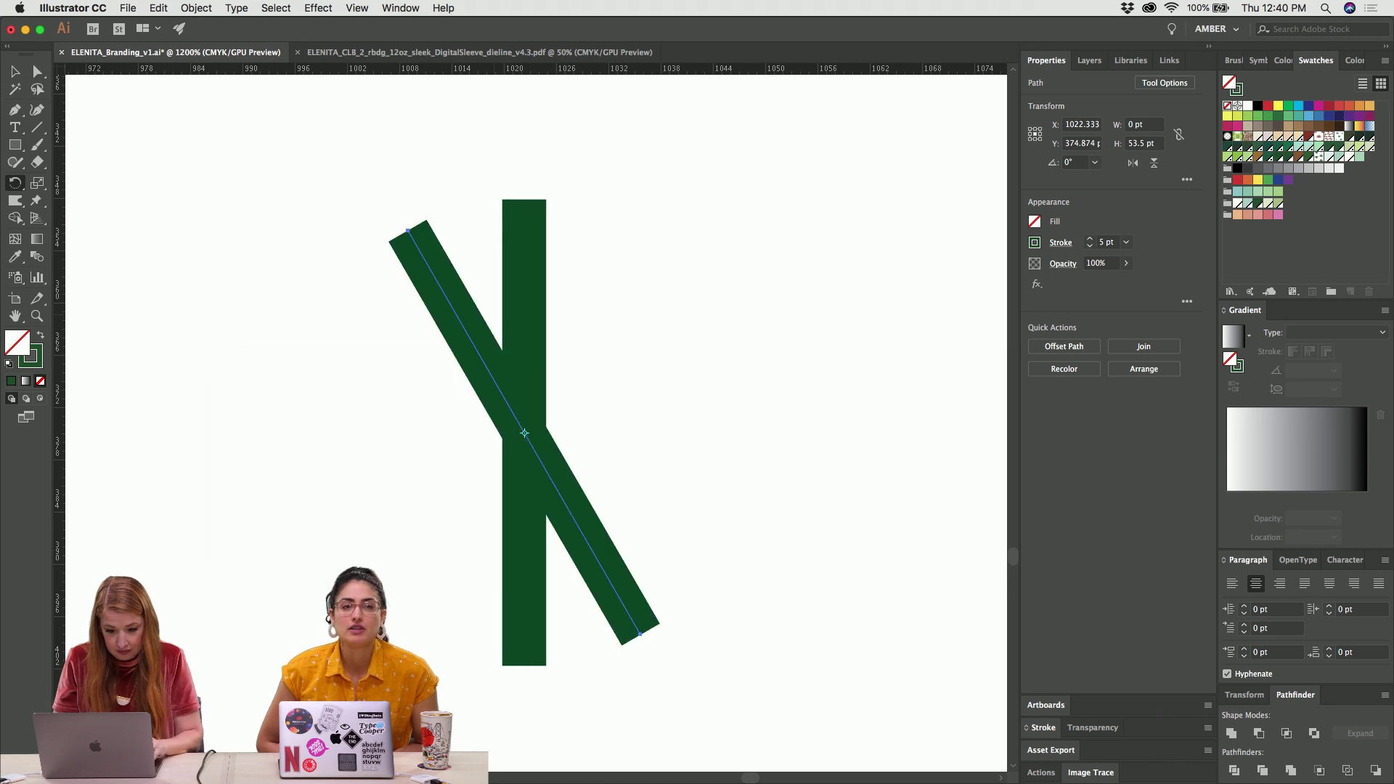
pyautogui.press('super+d')
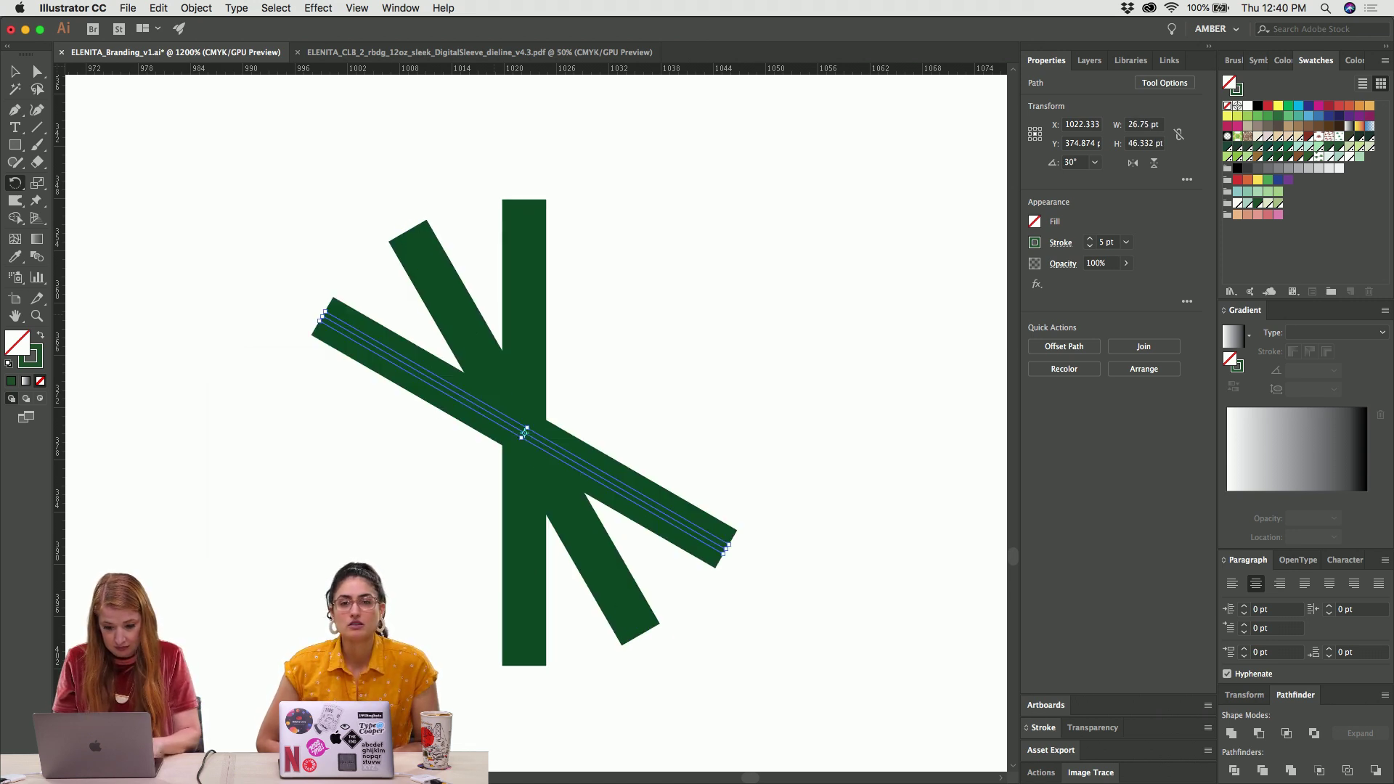
pyautogui.press('super+d')
pyautogui.press('super+d')
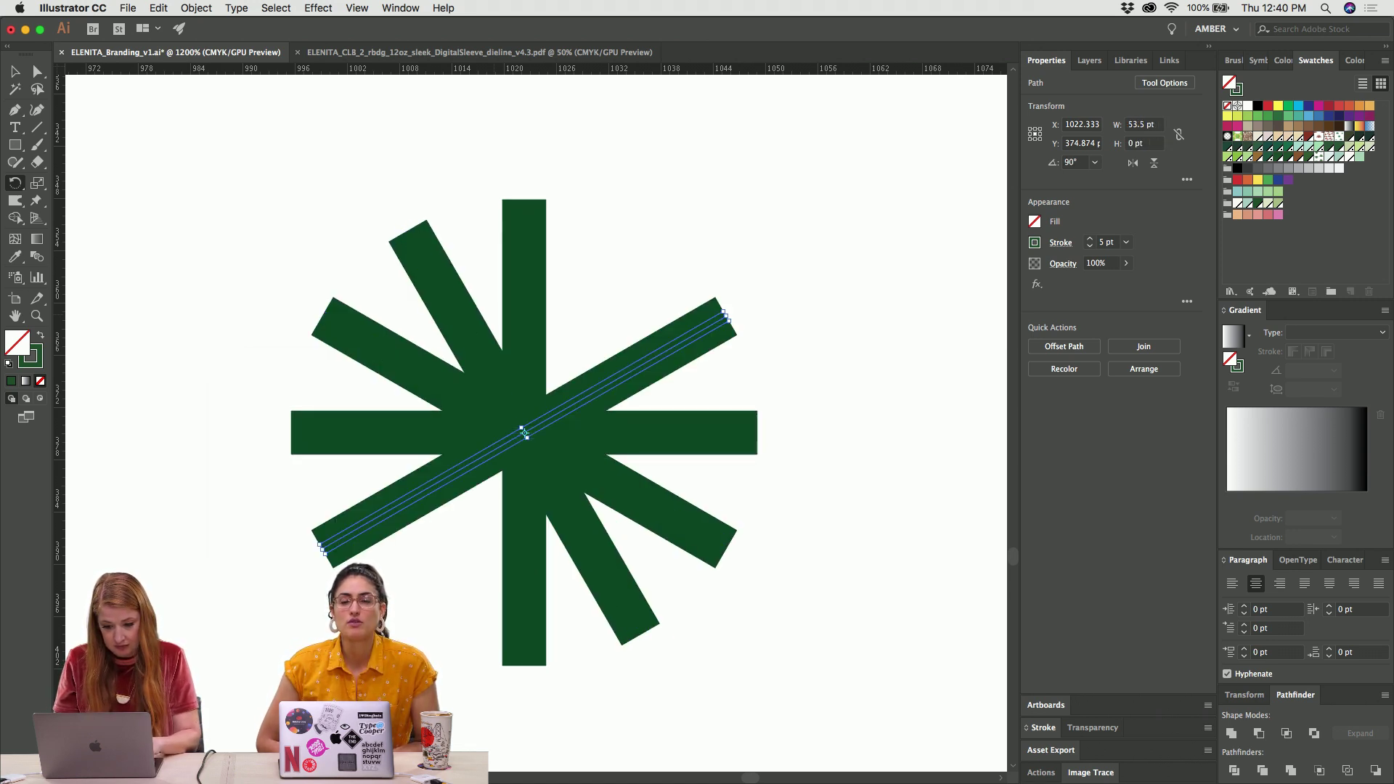
pyautogui.press('super+d')
pyautogui.press('v')
pyautogui.click(350, 138)
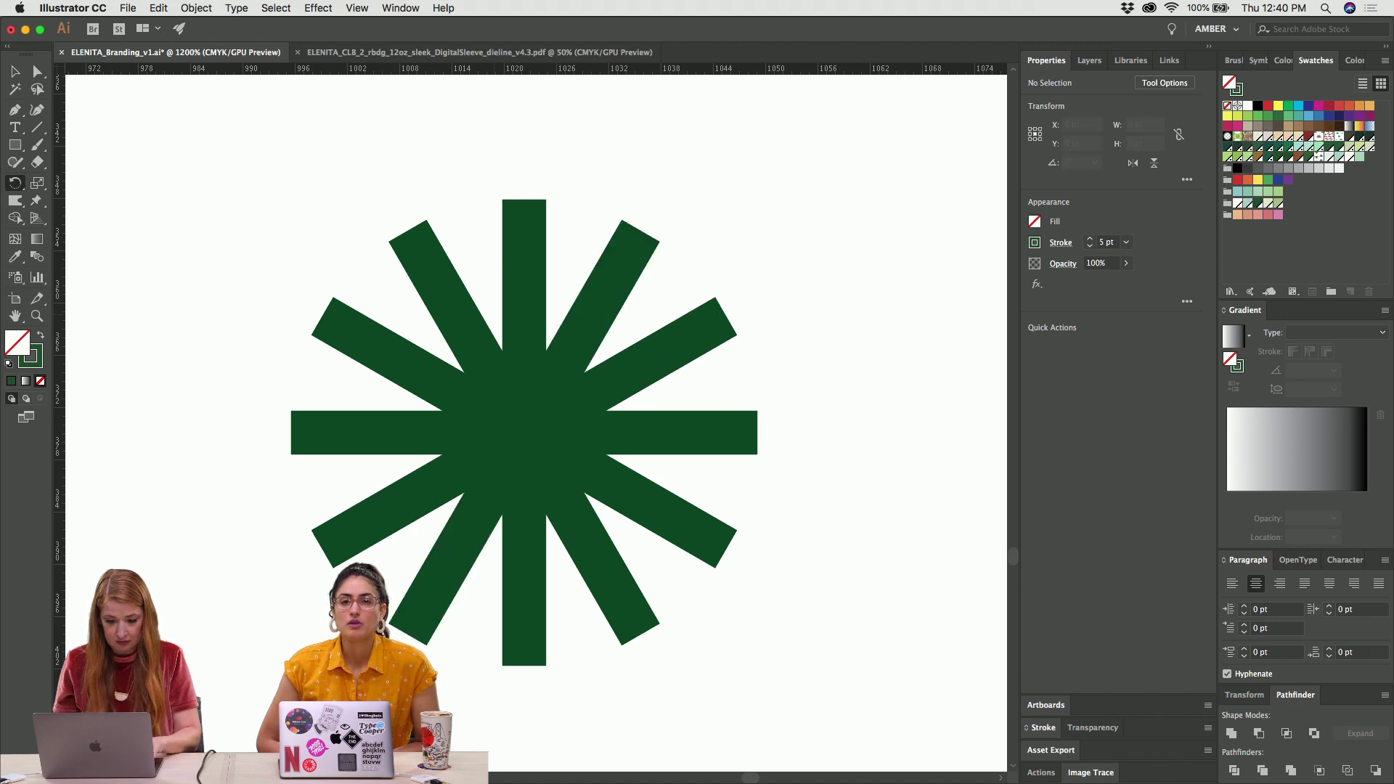
# Set the stroke weight of all the starburst's bars to 4 pt, keeping them selected
pyautogui.moveTo(479, 324); pyautogui.dragTo(722, 697)
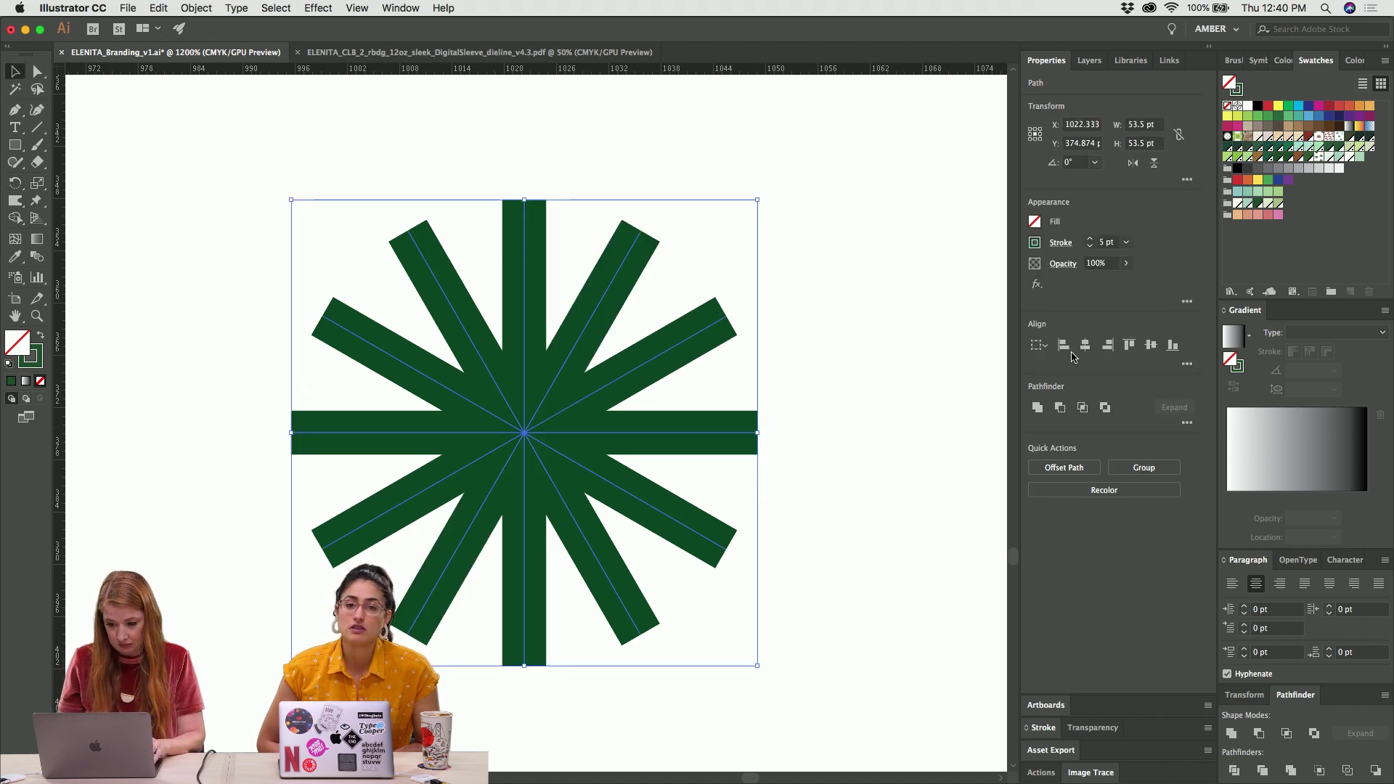
pyautogui.click(1090, 247)
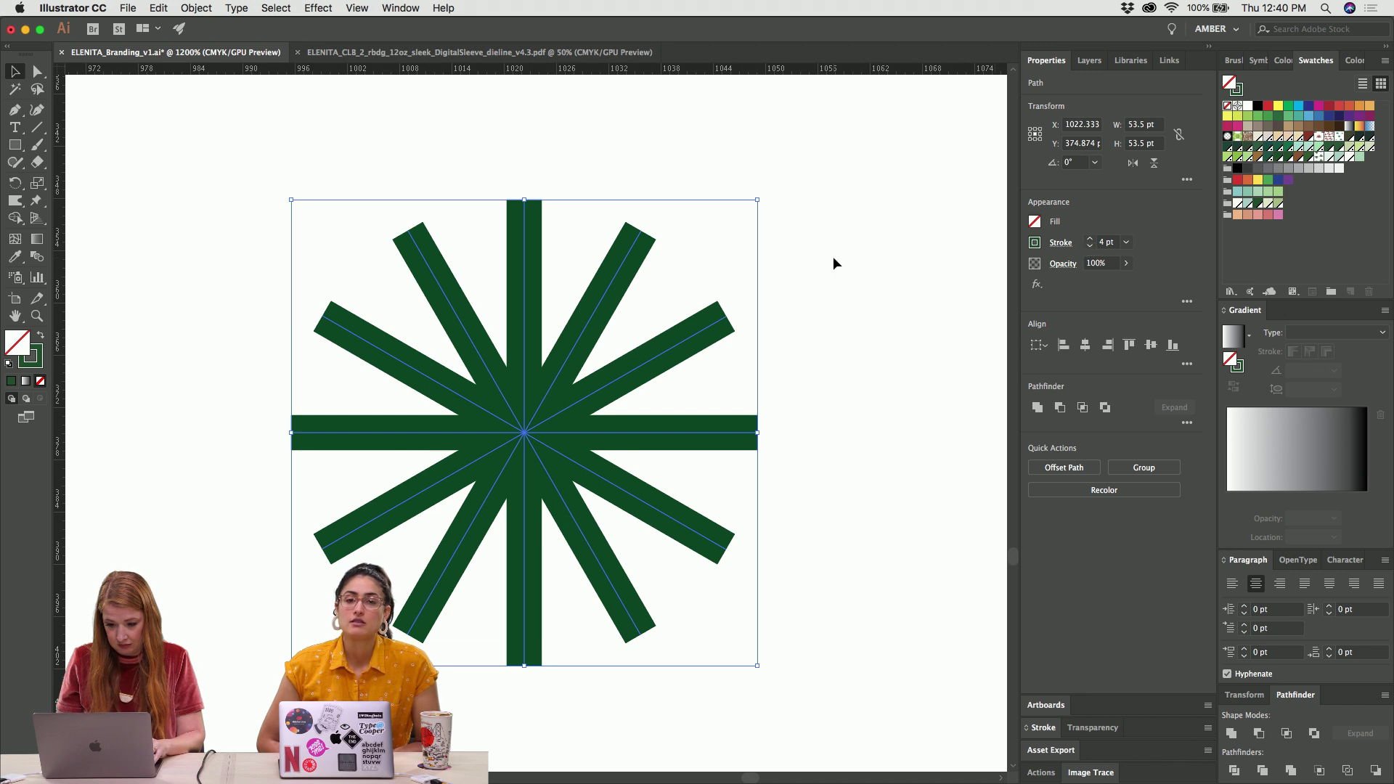
pyautogui.moveTo(791, 220); pyautogui.dragTo(344, 660)
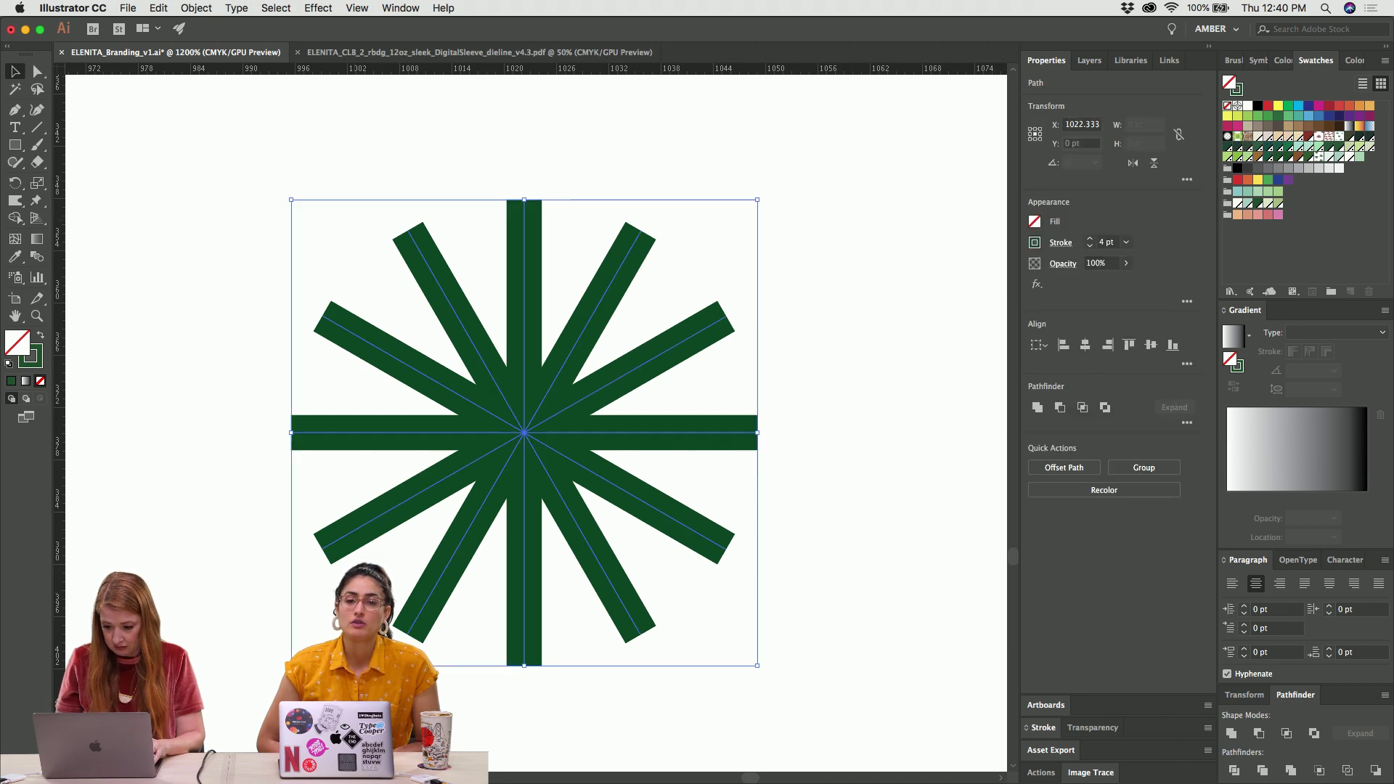
pyautogui.press('super+minus')
pyautogui.press('super+minus')
pyautogui.press('super+minus')
pyautogui.press('super+minus')
pyautogui.press('super+minus')
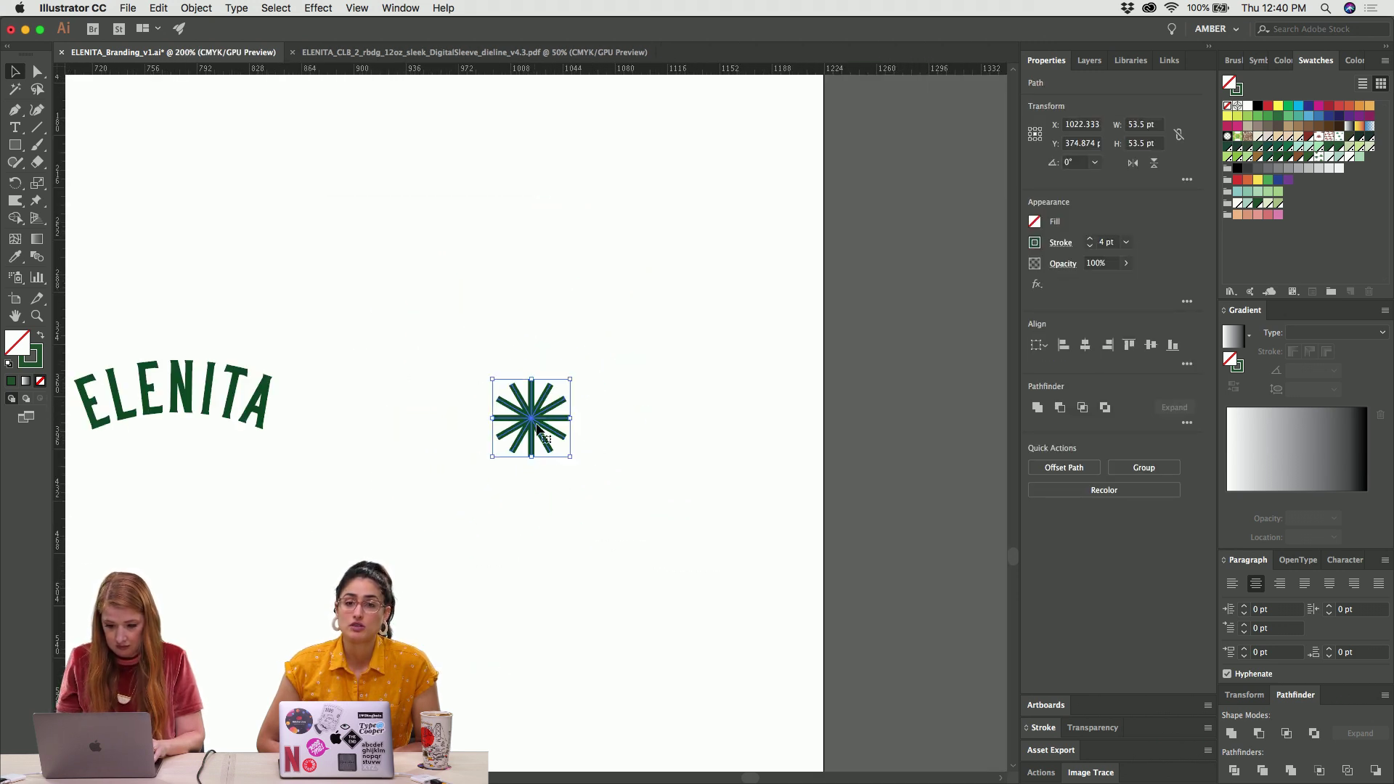
# Place a copy of the twelve-ray starburst on the pasteboard beside the artboard, level with the original
pyautogui.moveTo(537, 429); pyautogui.dragTo(943, 457)
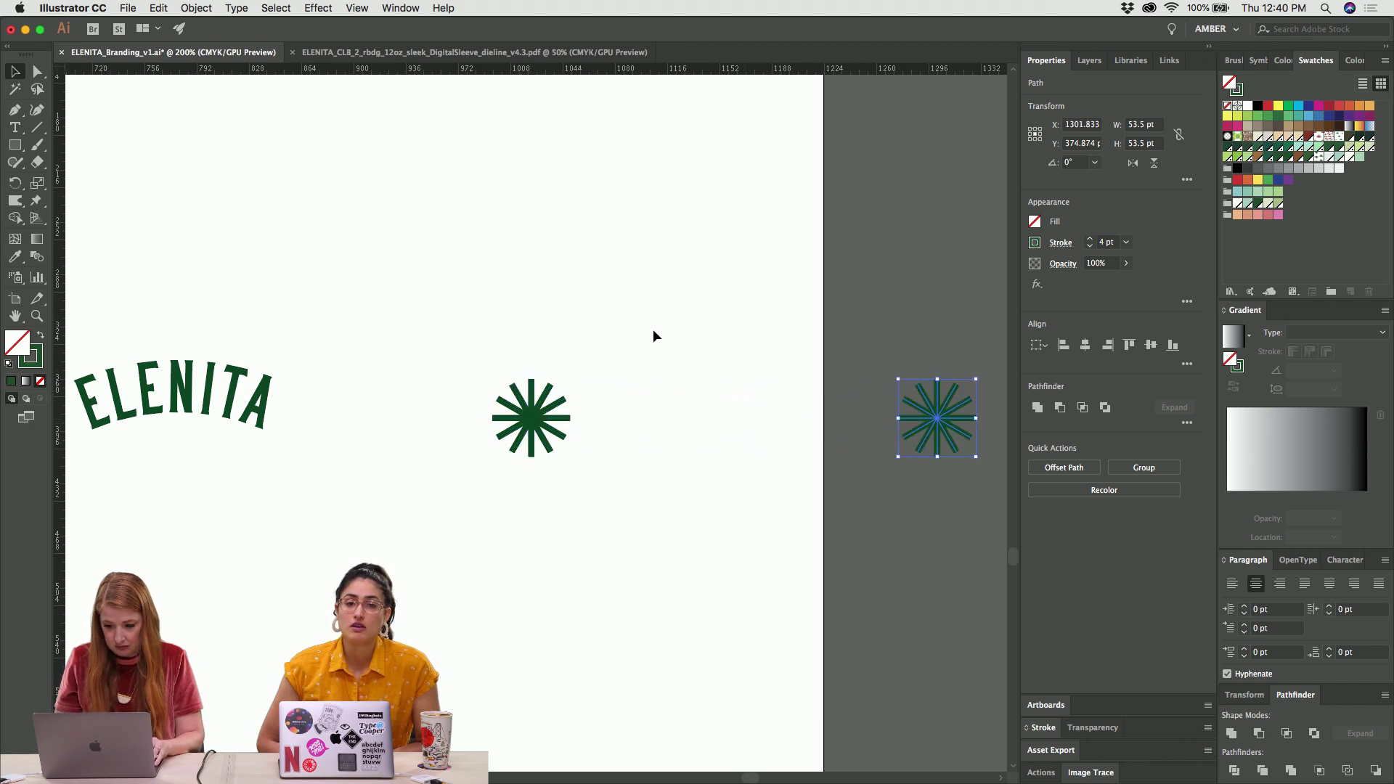
# Try to combine all bars of the original starburst with Pathfinder Unite and then Merge
pyautogui.press('super+plus')
pyautogui.press('super+plus')
pyautogui.press('super+plus')
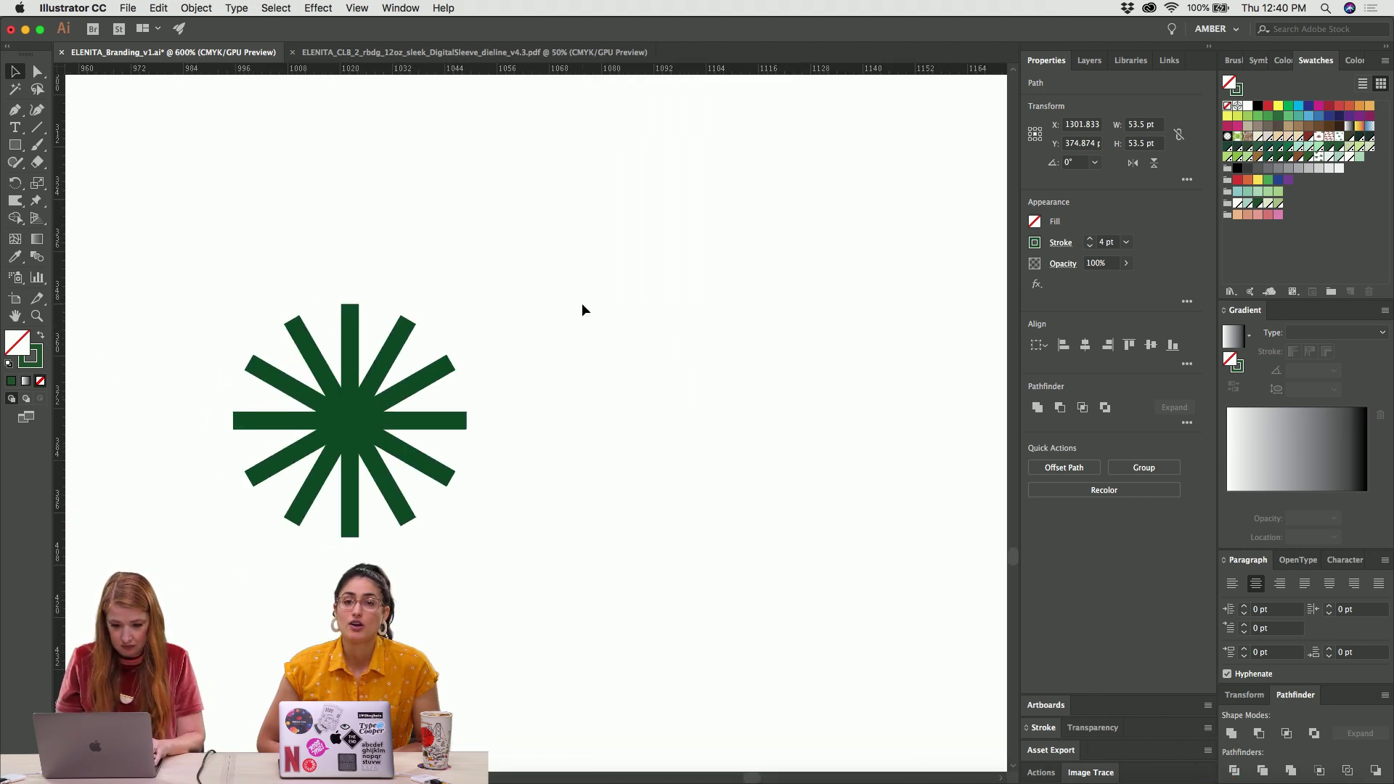
pyautogui.hscroll(-5, 583, 305)
pyautogui.moveTo(347, 215); pyautogui.dragTo(617, 598)
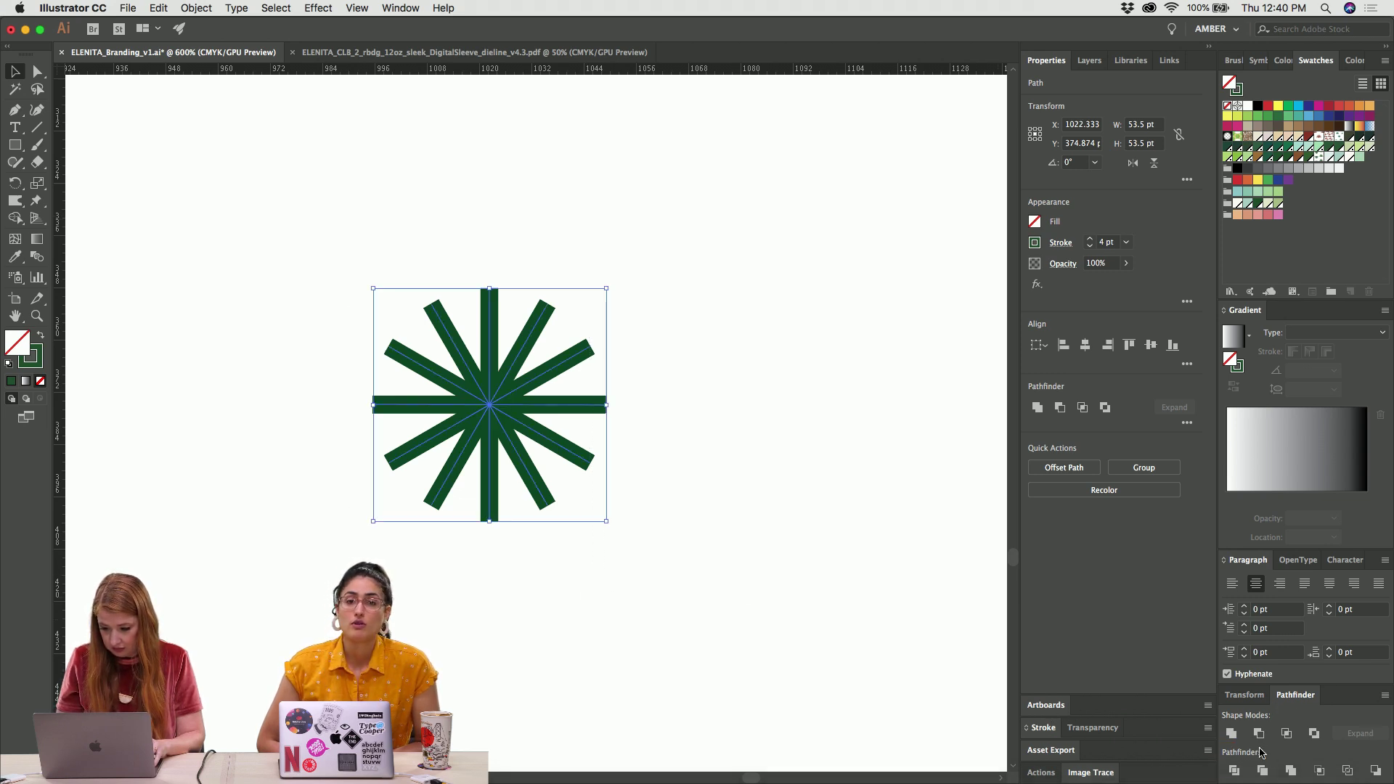
pyautogui.click(1232, 735)
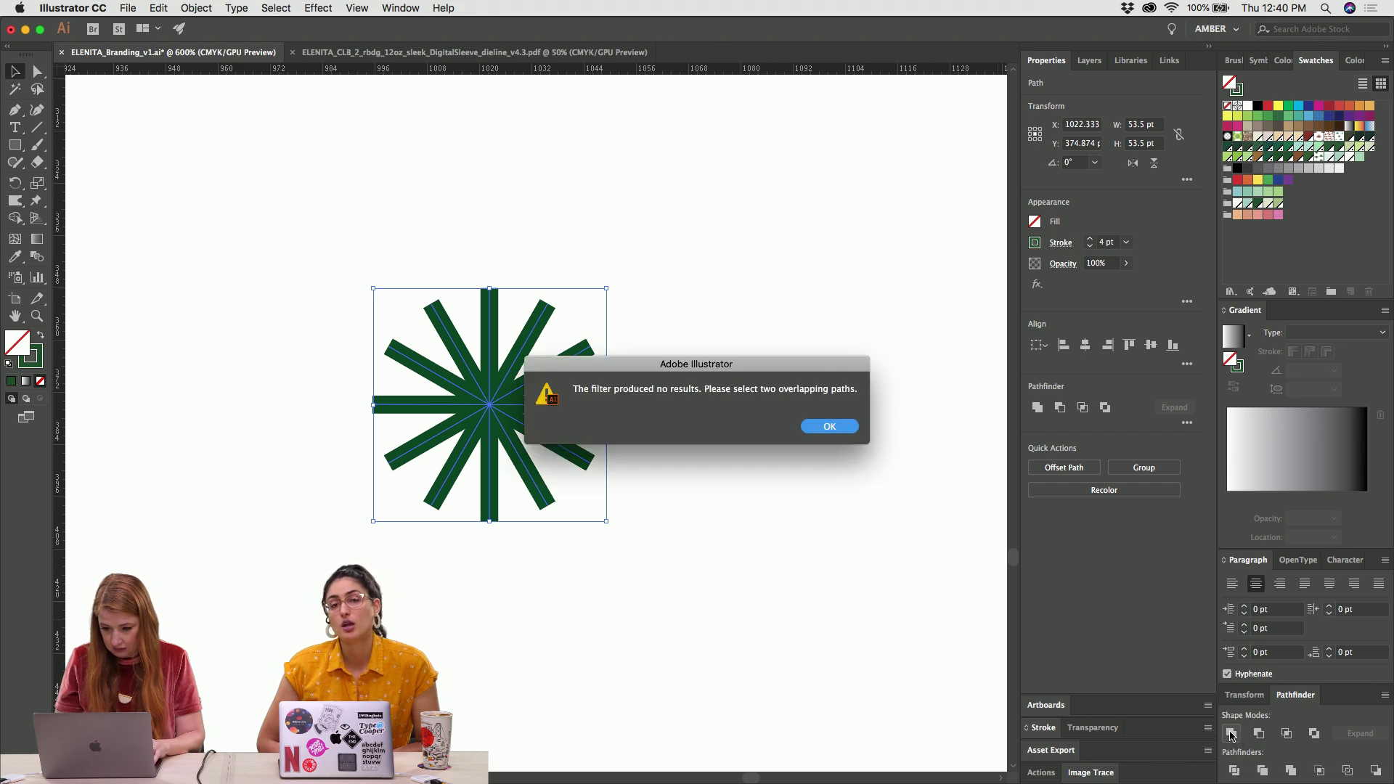
pyautogui.click(842, 432)
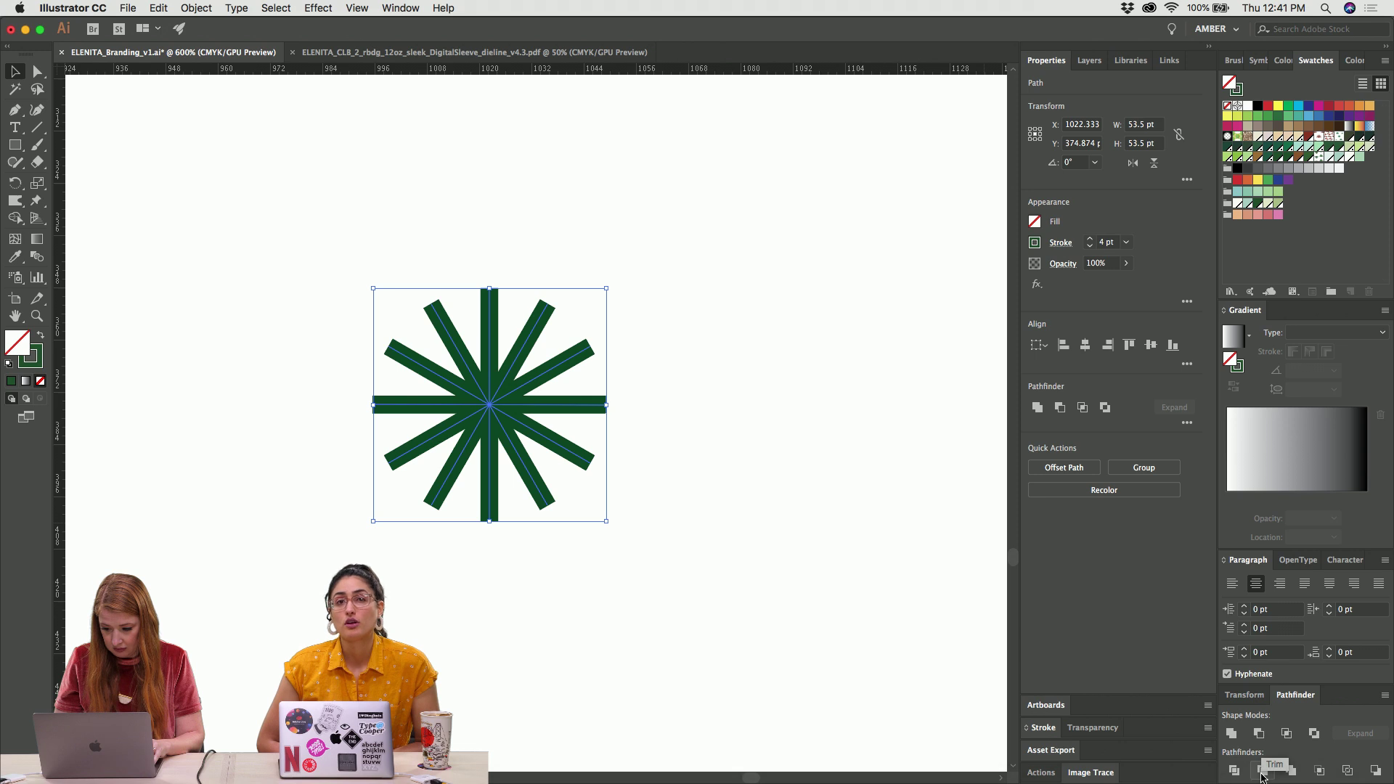
pyautogui.click(1297, 772)
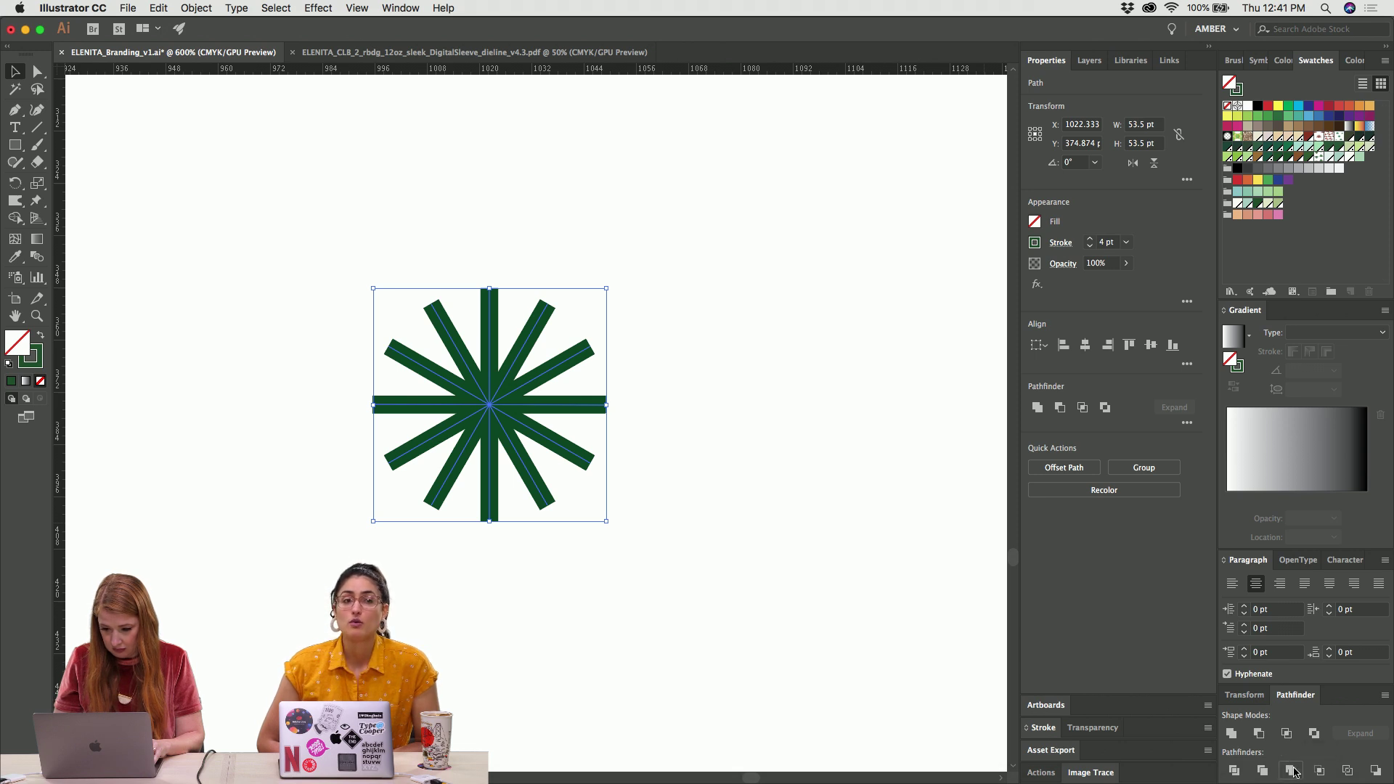
pyautogui.click(844, 430)
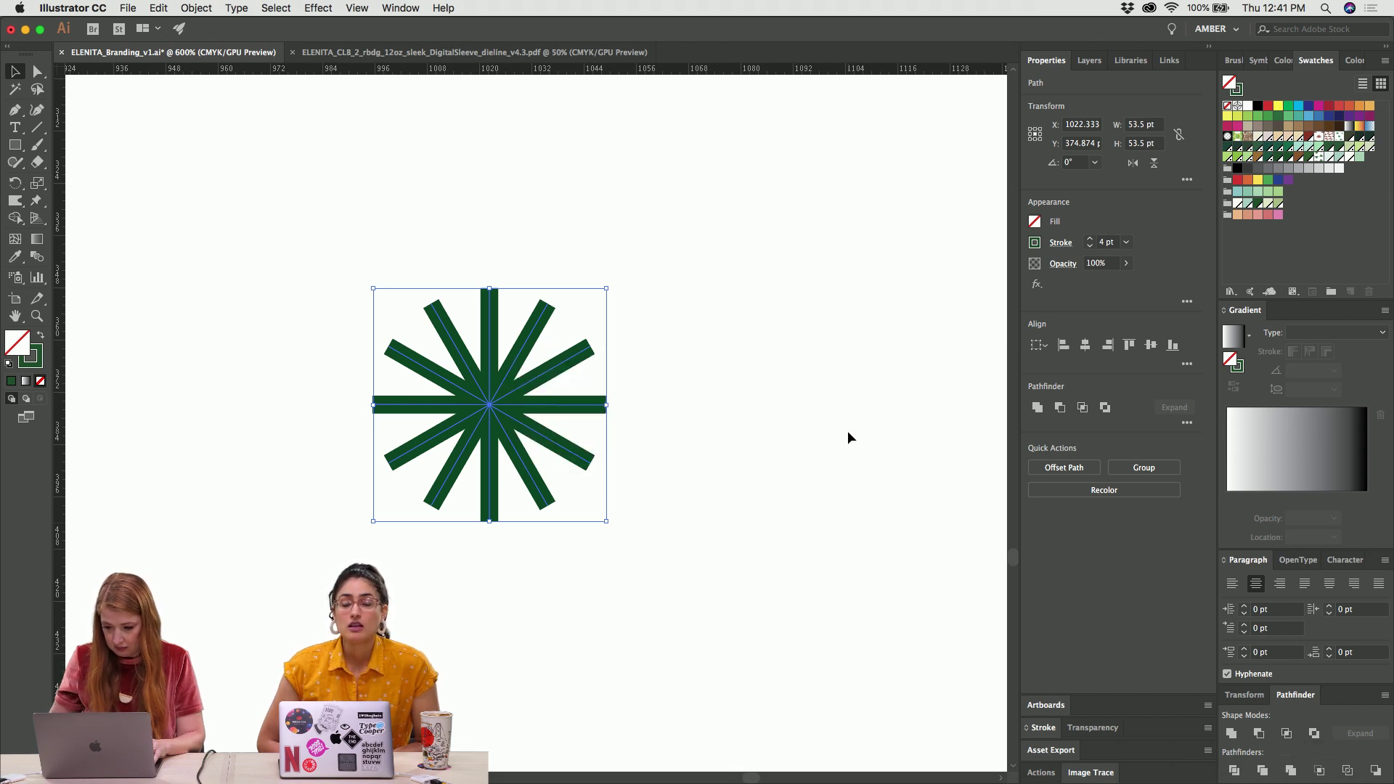
# Split the starburst's bars with Pathfinder Outline and give the resulting lines a dark green 4 pt stroke
pyautogui.click(1348, 770)
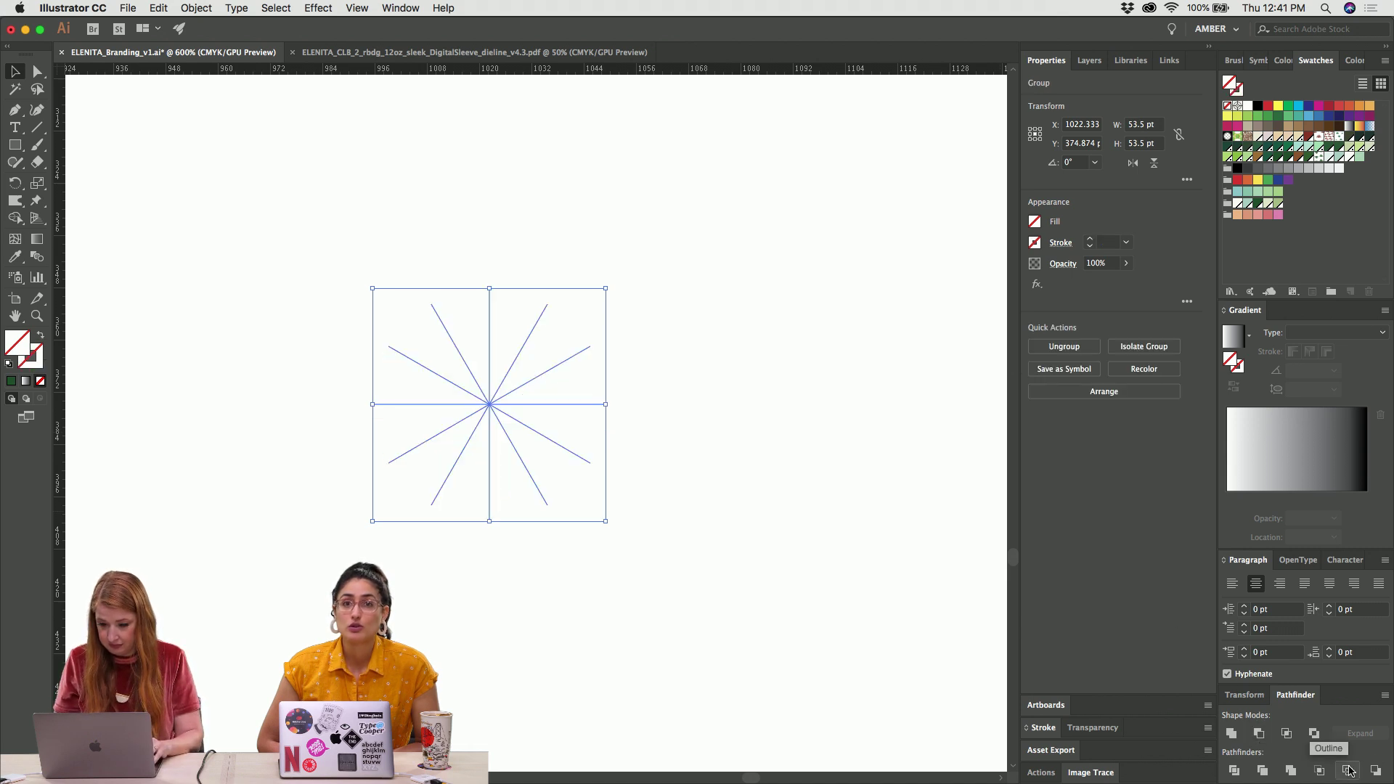
pyautogui.press('x')
pyautogui.click(1258, 204)
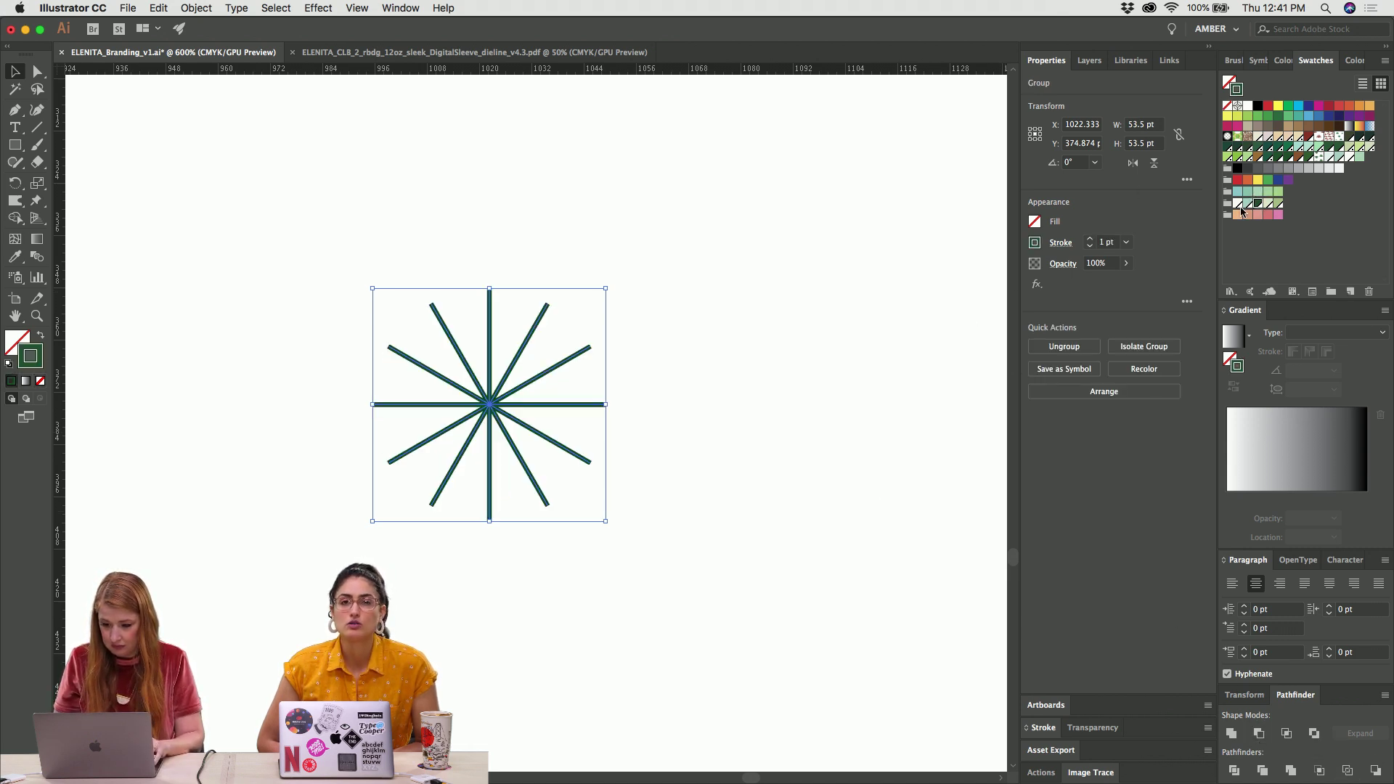
pyautogui.click(1092, 239)
pyautogui.click(1091, 239)
pyautogui.click(1091, 239)
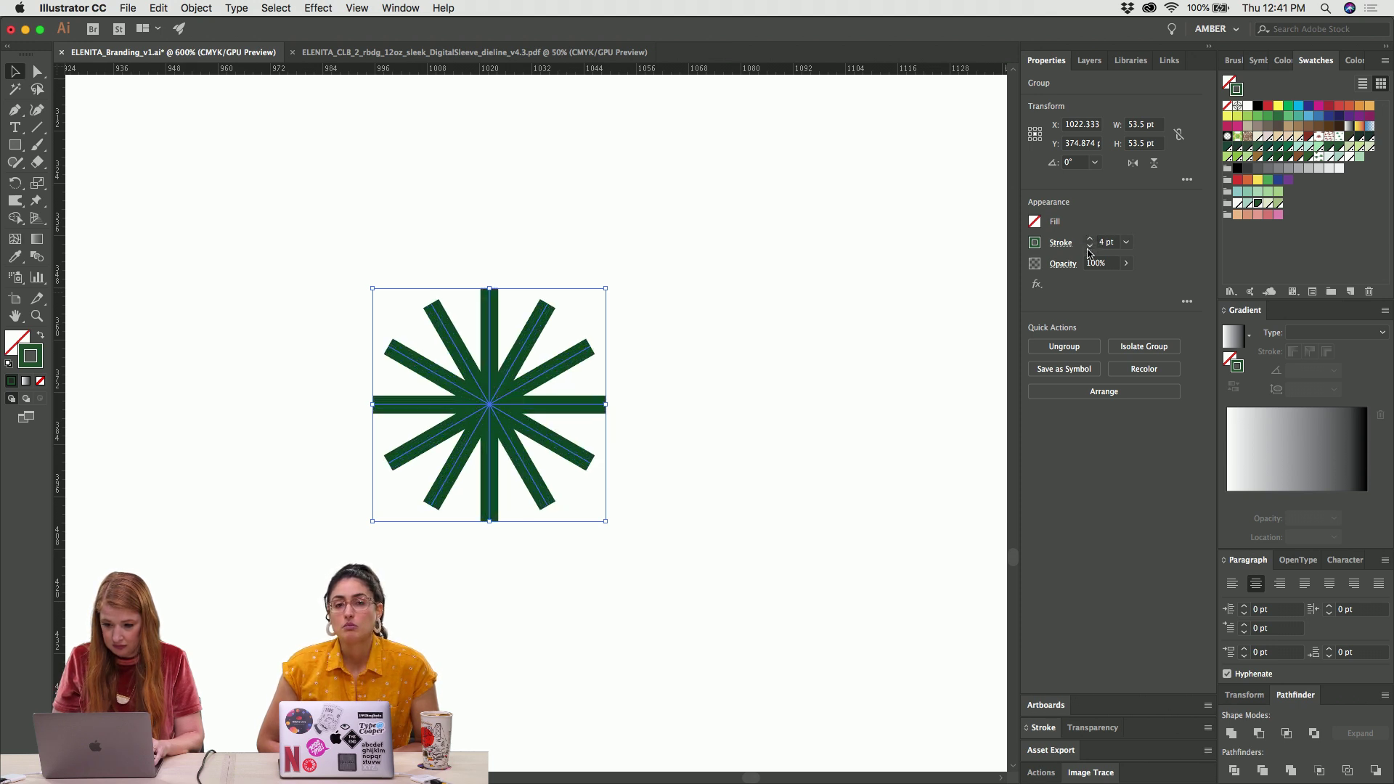
pyautogui.click(1089, 246)
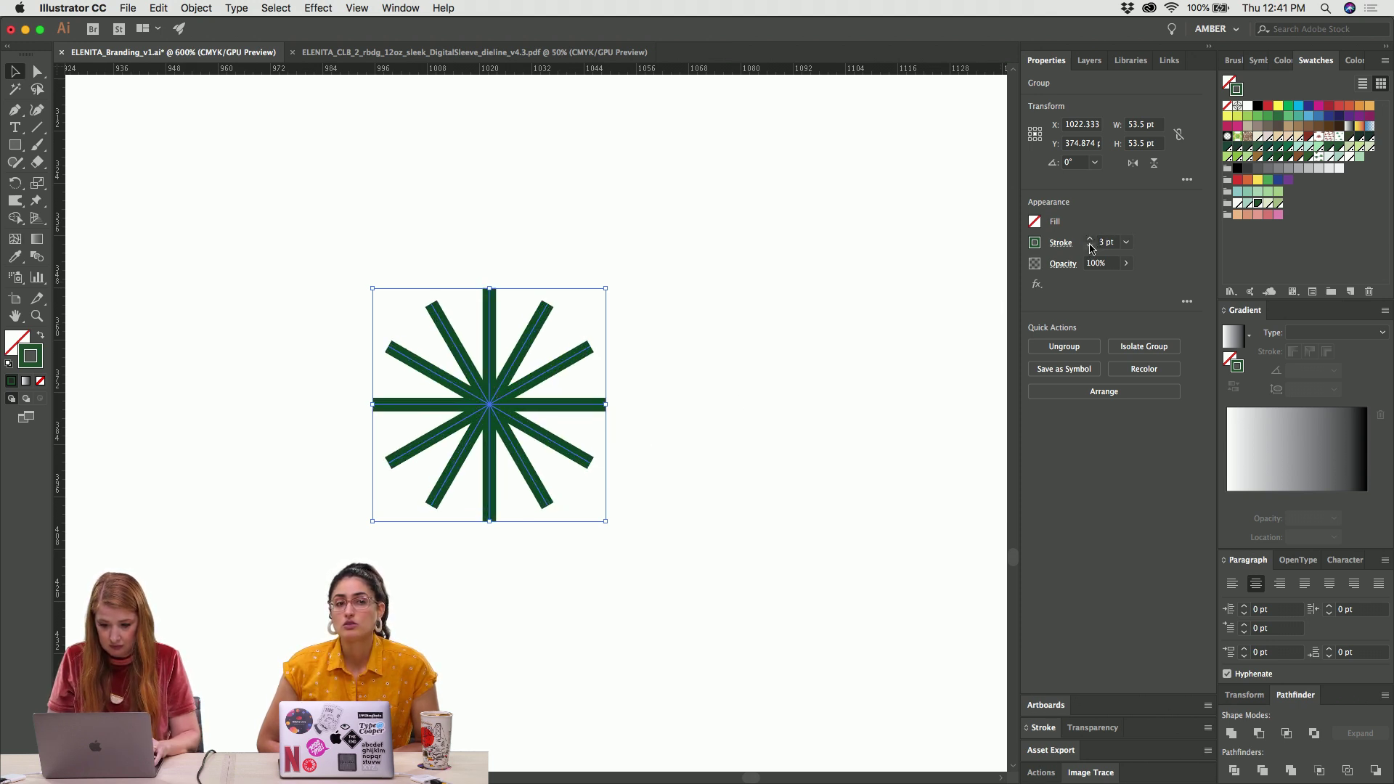
pyautogui.click(1089, 238)
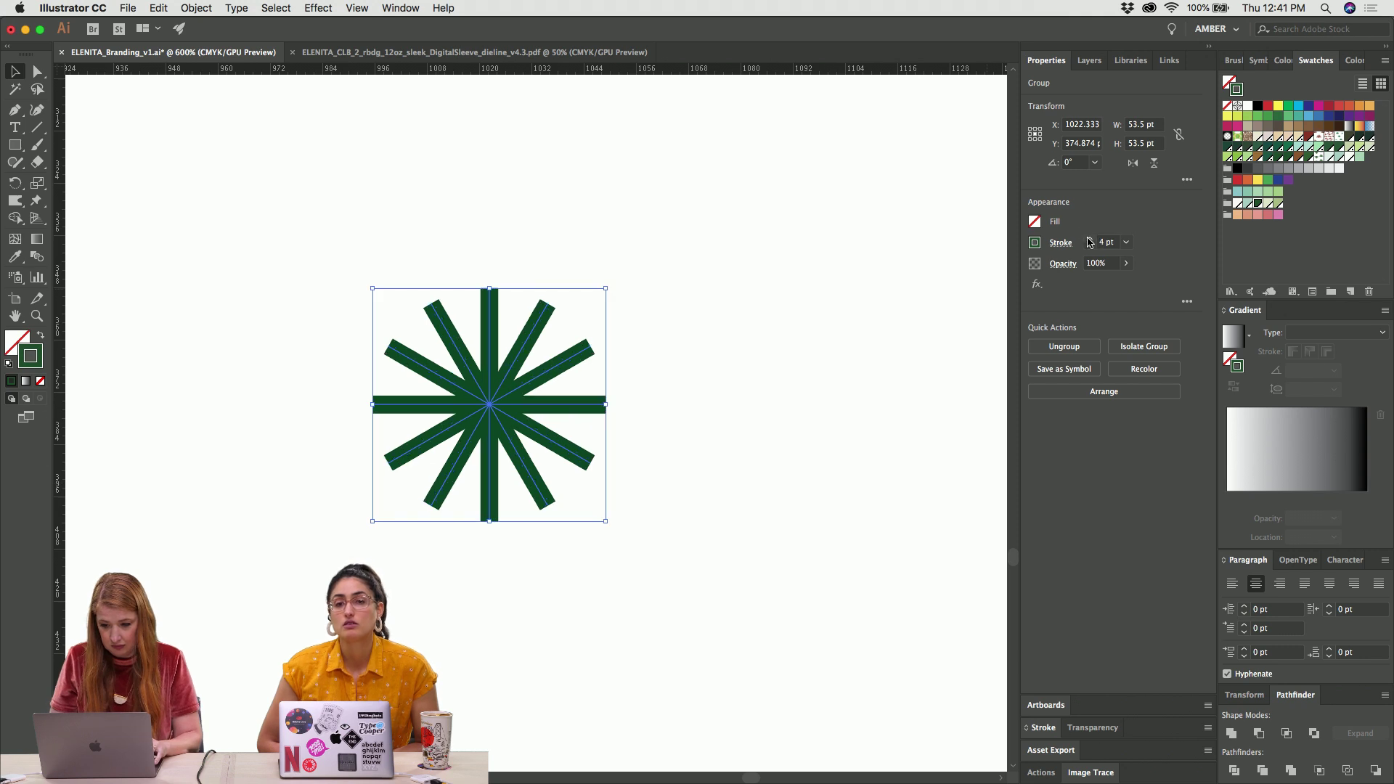
# Delete the five downward-pointing rays of the original starburst, leaving a half starburst on its horizontal bar
pyautogui.click(441, 546)
pyautogui.press('a')
pyautogui.moveTo(349, 448); pyautogui.dragTo(596, 559)
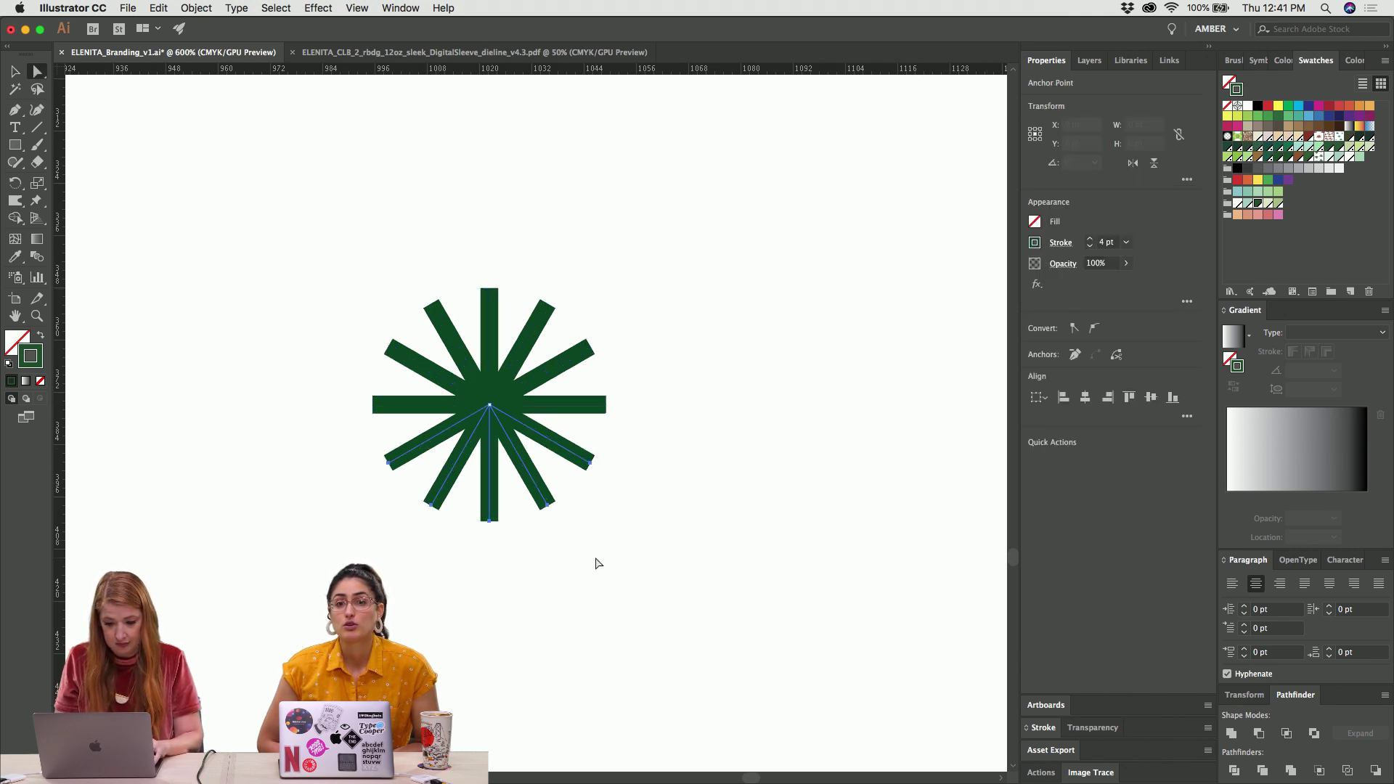
pyautogui.press('Delete')
pyautogui.click(595, 559)
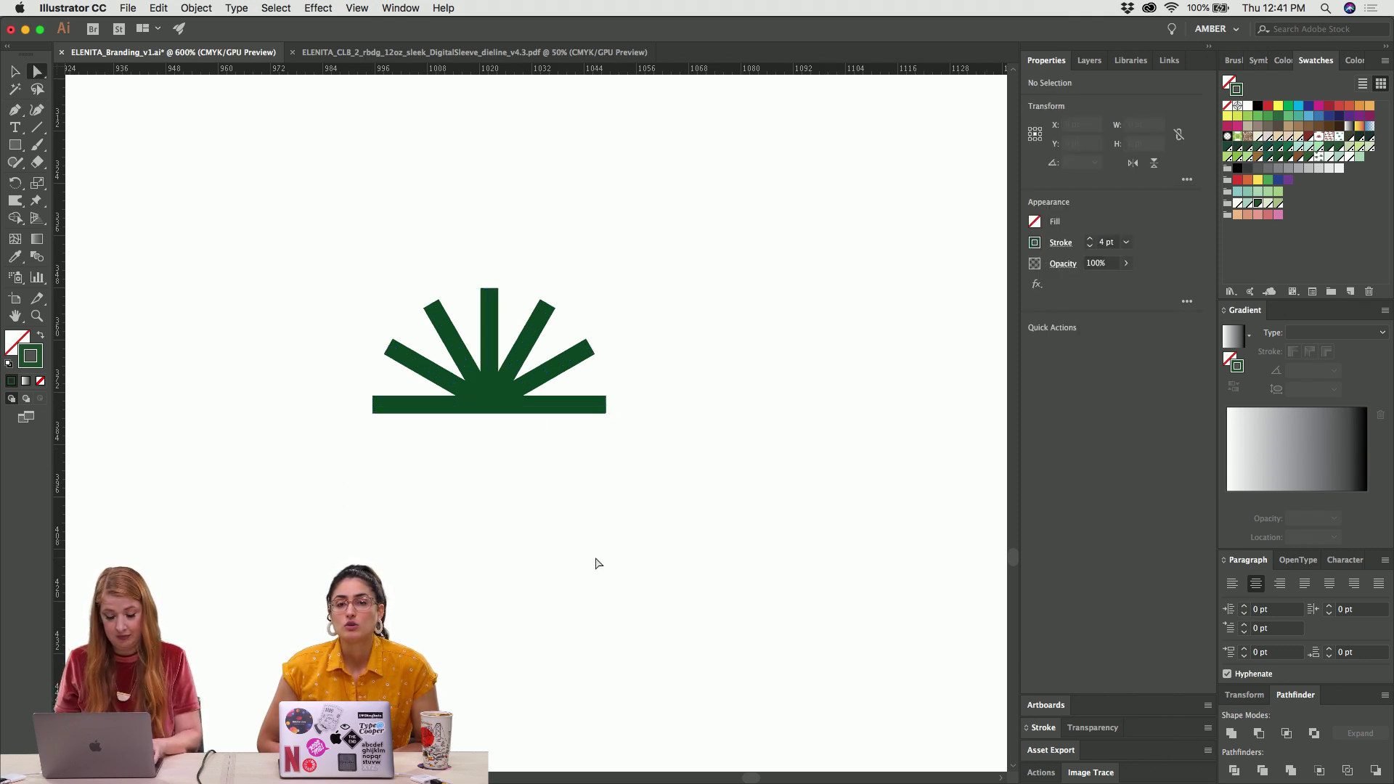
# Reduce the stroke weight of the half starburst to 3 pt and deselect it
pyautogui.press('v')
pyautogui.press('super+minus')
pyautogui.press('super+minus')
pyautogui.press('super+minus')
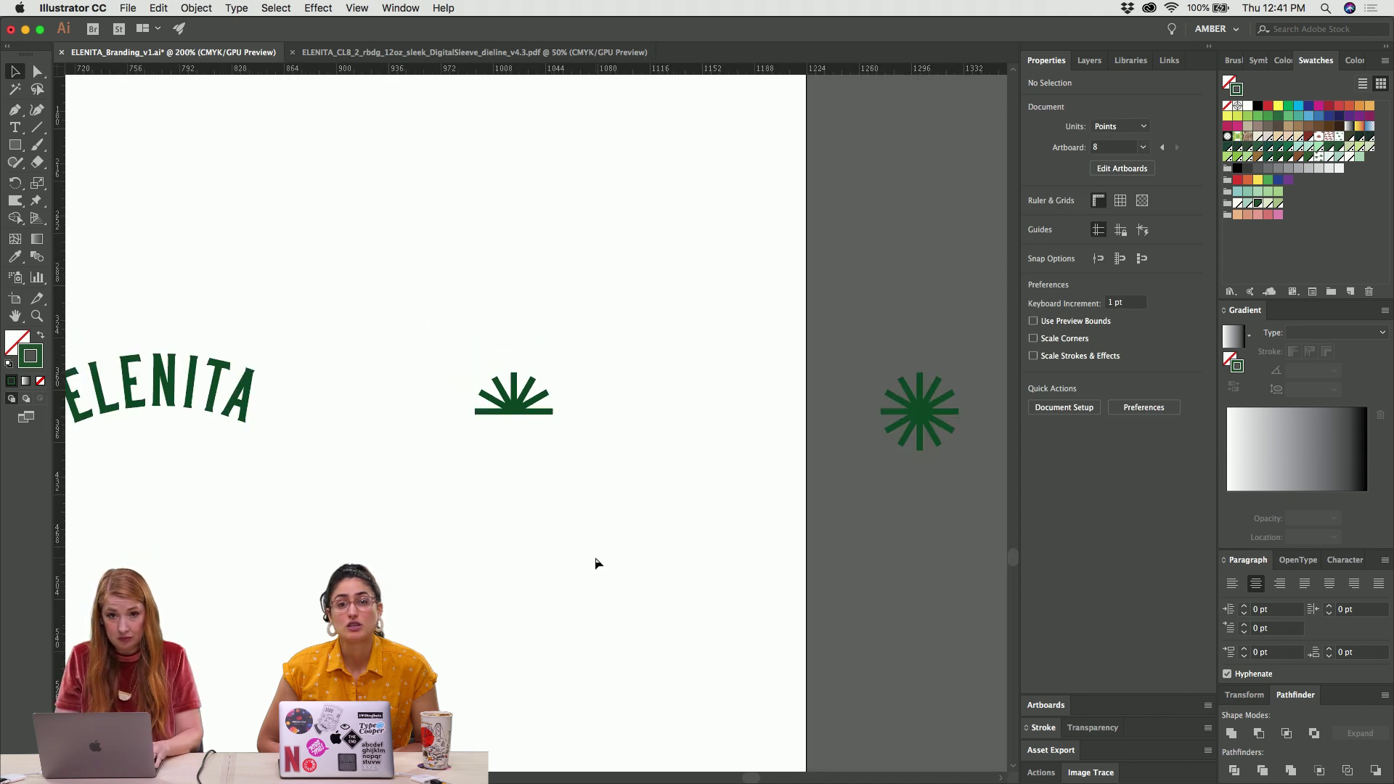
pyautogui.hscroll(-5, 596, 563)
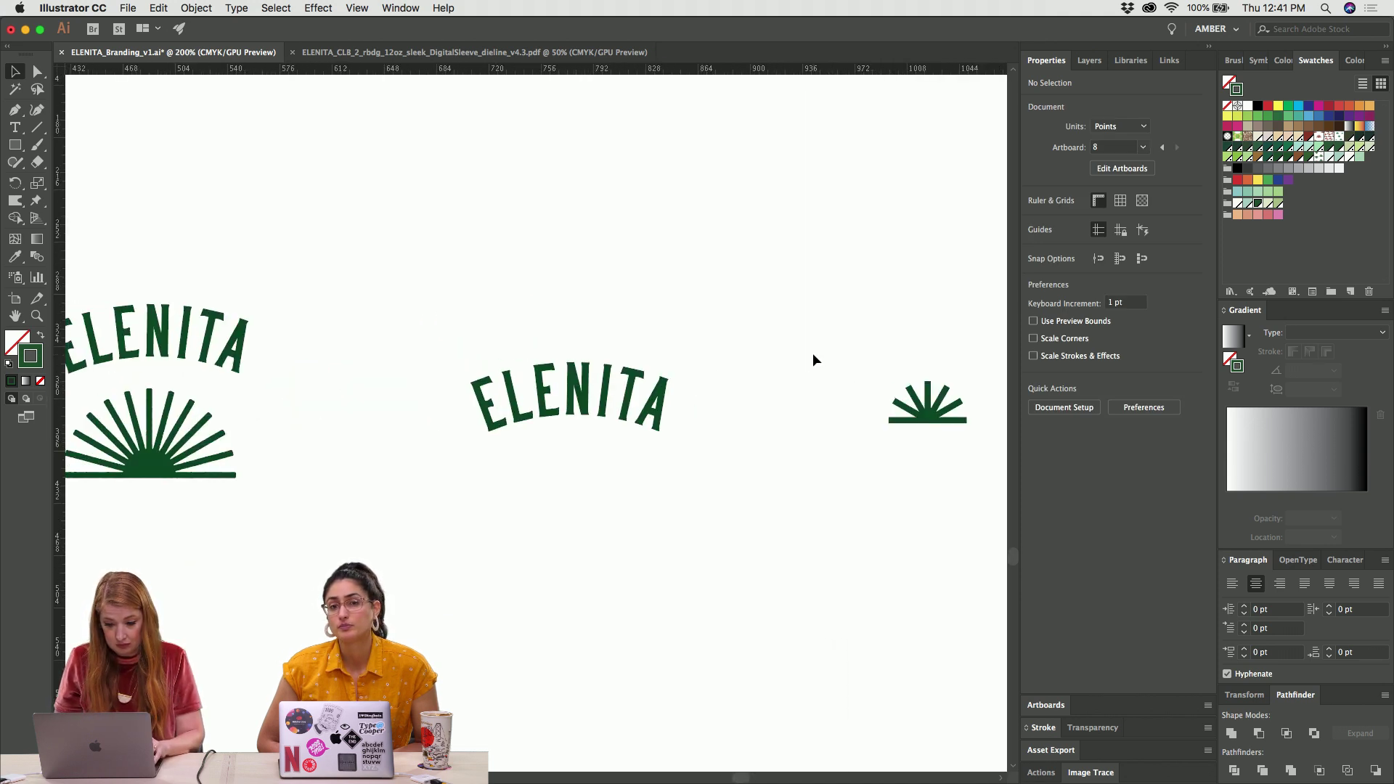
pyautogui.moveTo(813, 360); pyautogui.dragTo(968, 504)
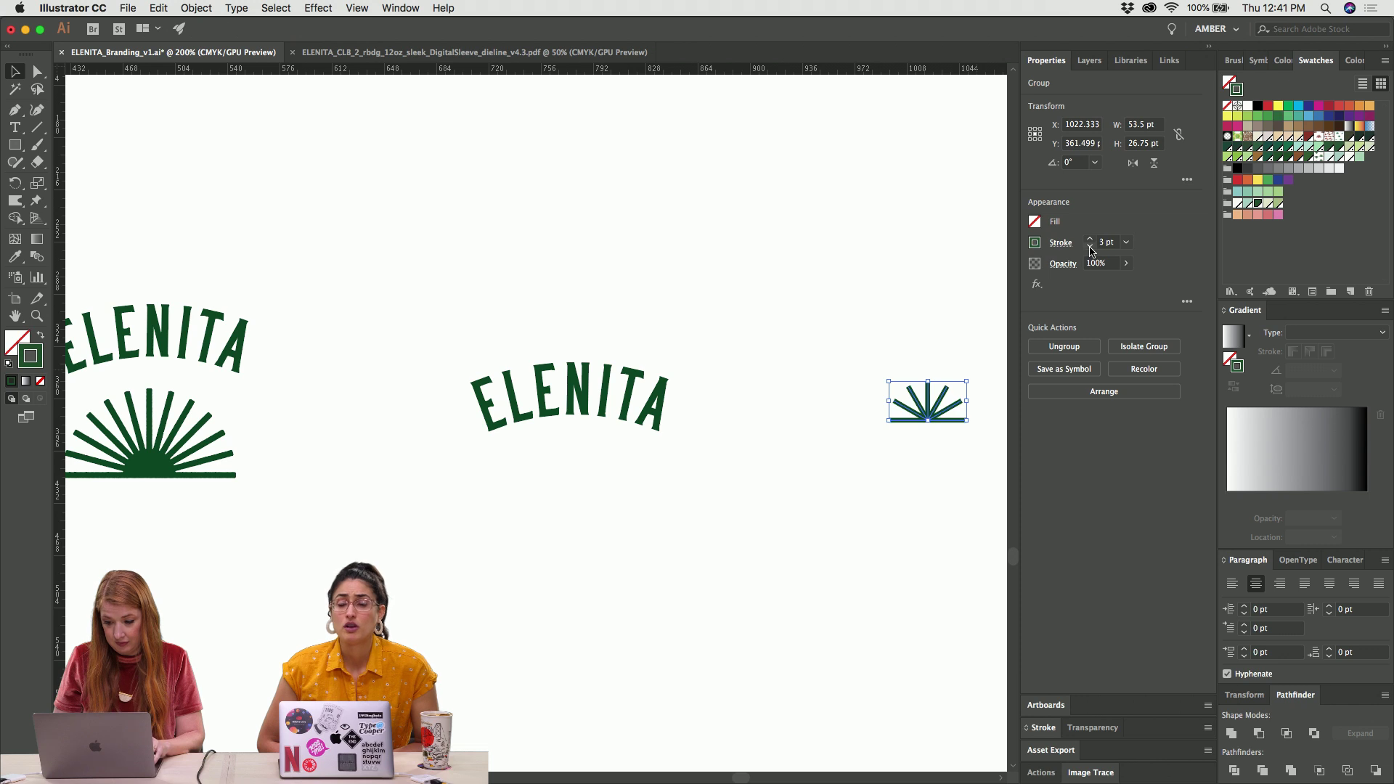
pyautogui.click(834, 269)
pyautogui.hscroll(-4, 835, 269)
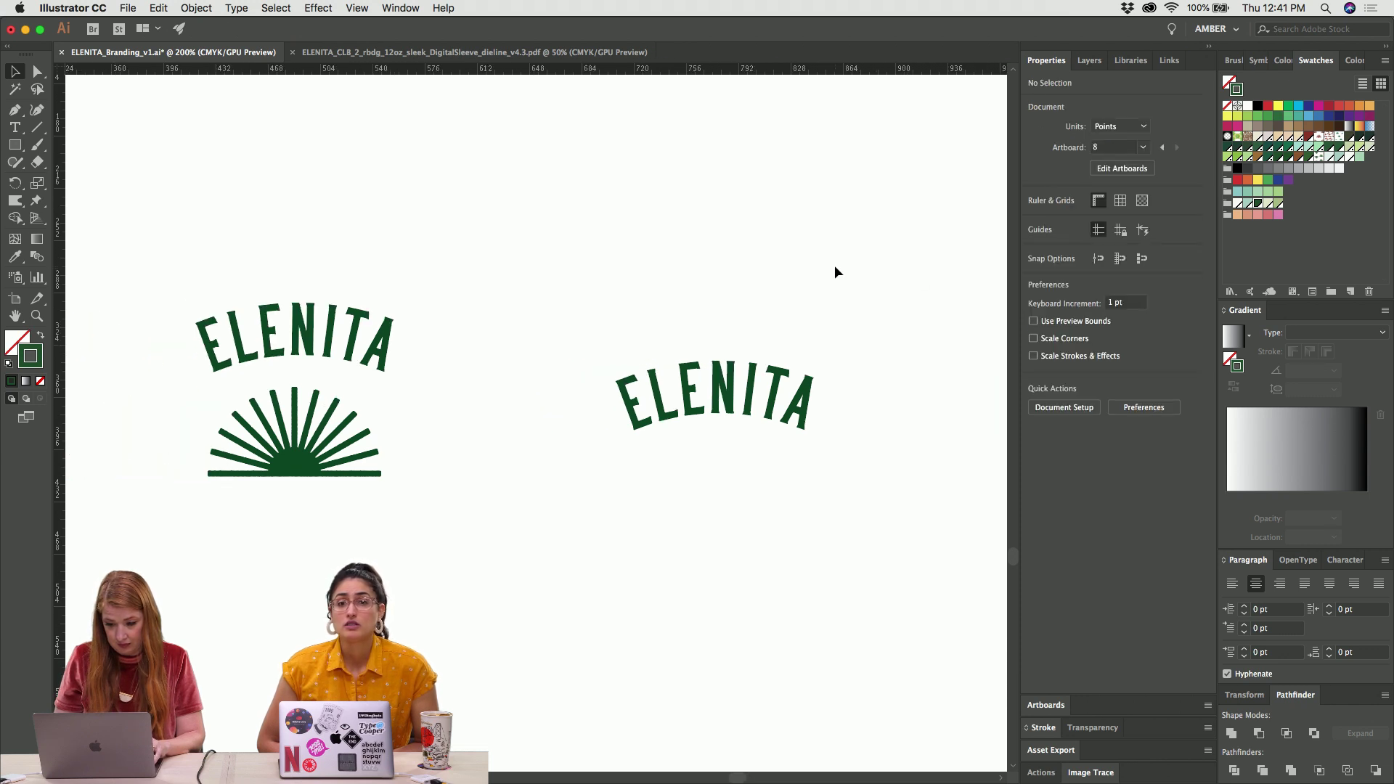
# Scale the half starburst down proportionally about its centre to about 42 pt wide
pyautogui.hscroll(5, 835, 268)
pyautogui.moveTo(827, 265); pyautogui.dragTo(690, 414)
pyautogui.moveTo(798, 328); pyautogui.dragTo(787, 329)
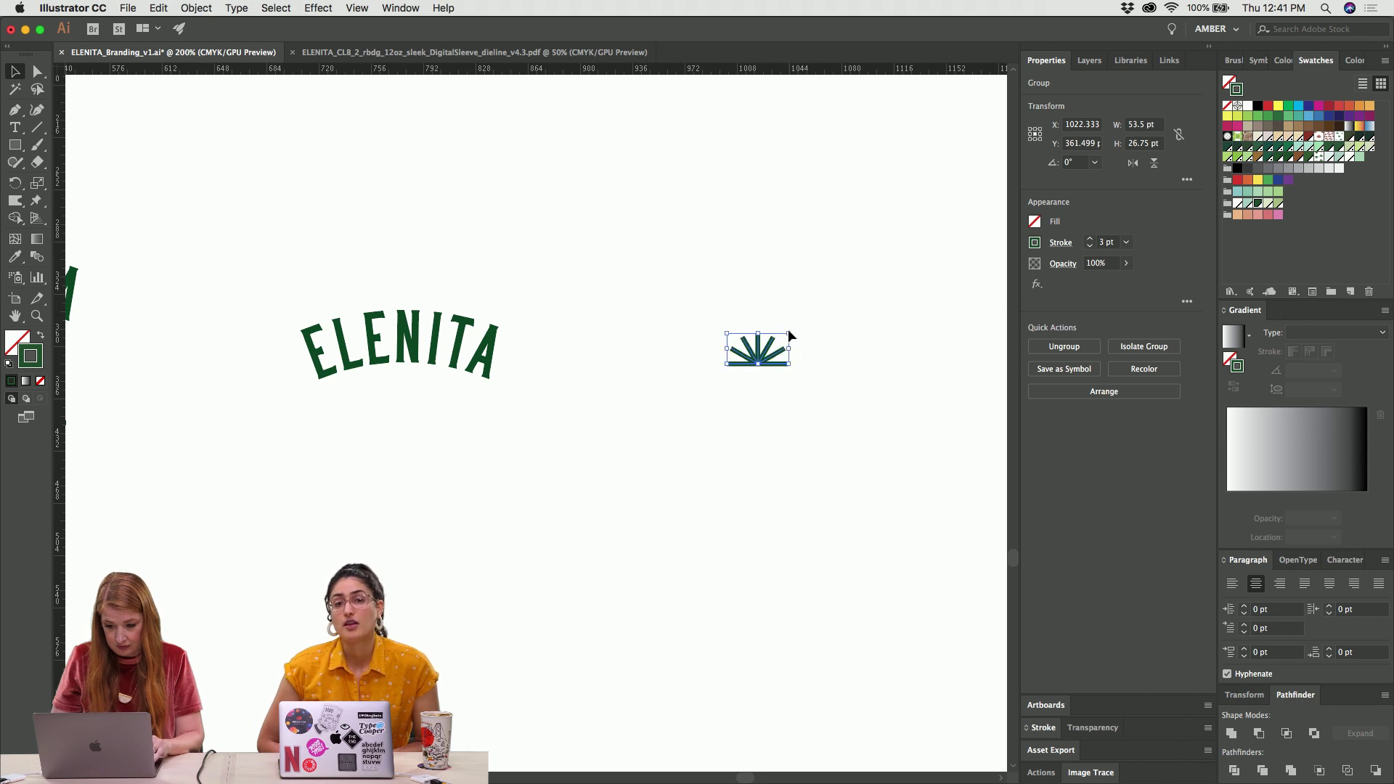
pyautogui.click(828, 243)
# Try scaling the half starburst down further about its centre
pyautogui.scroll(-5, 827, 243)
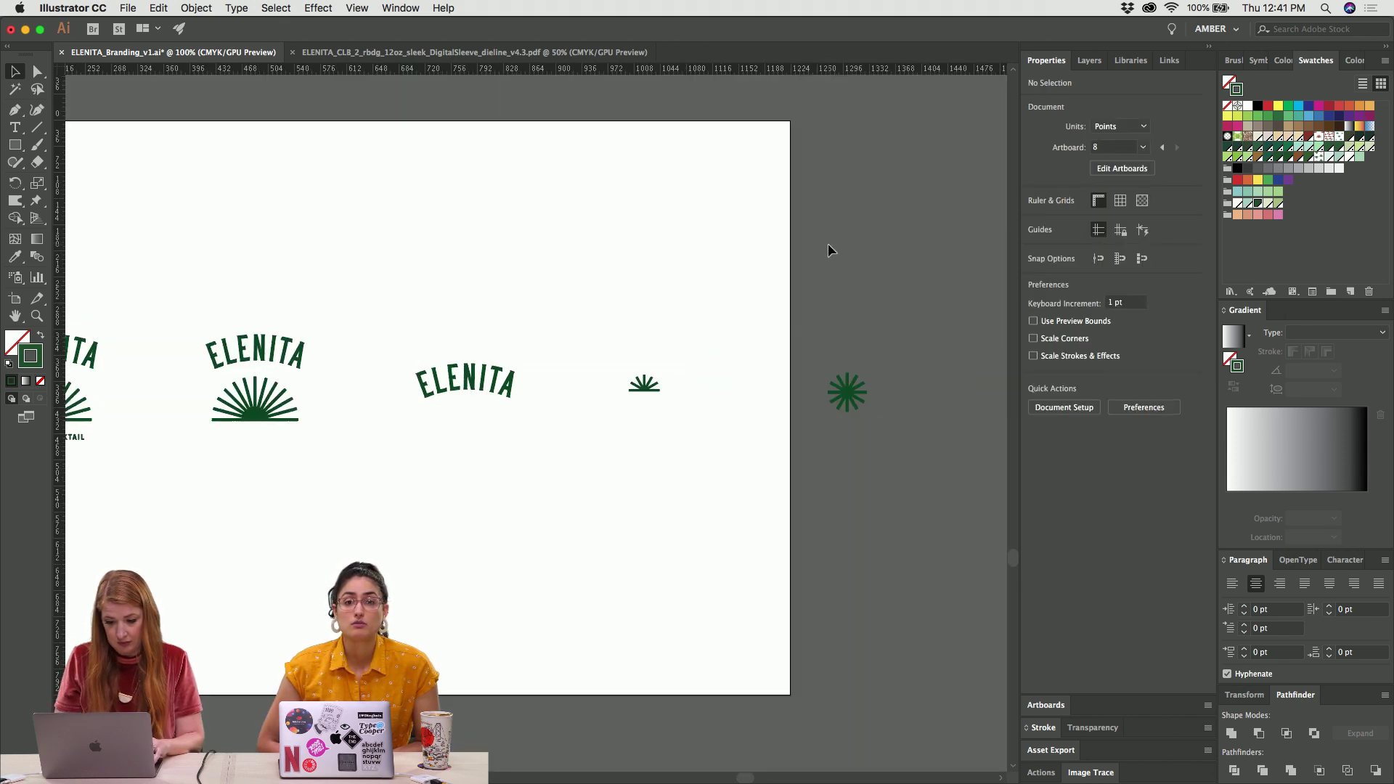
pyautogui.hscroll(-1, 828, 246)
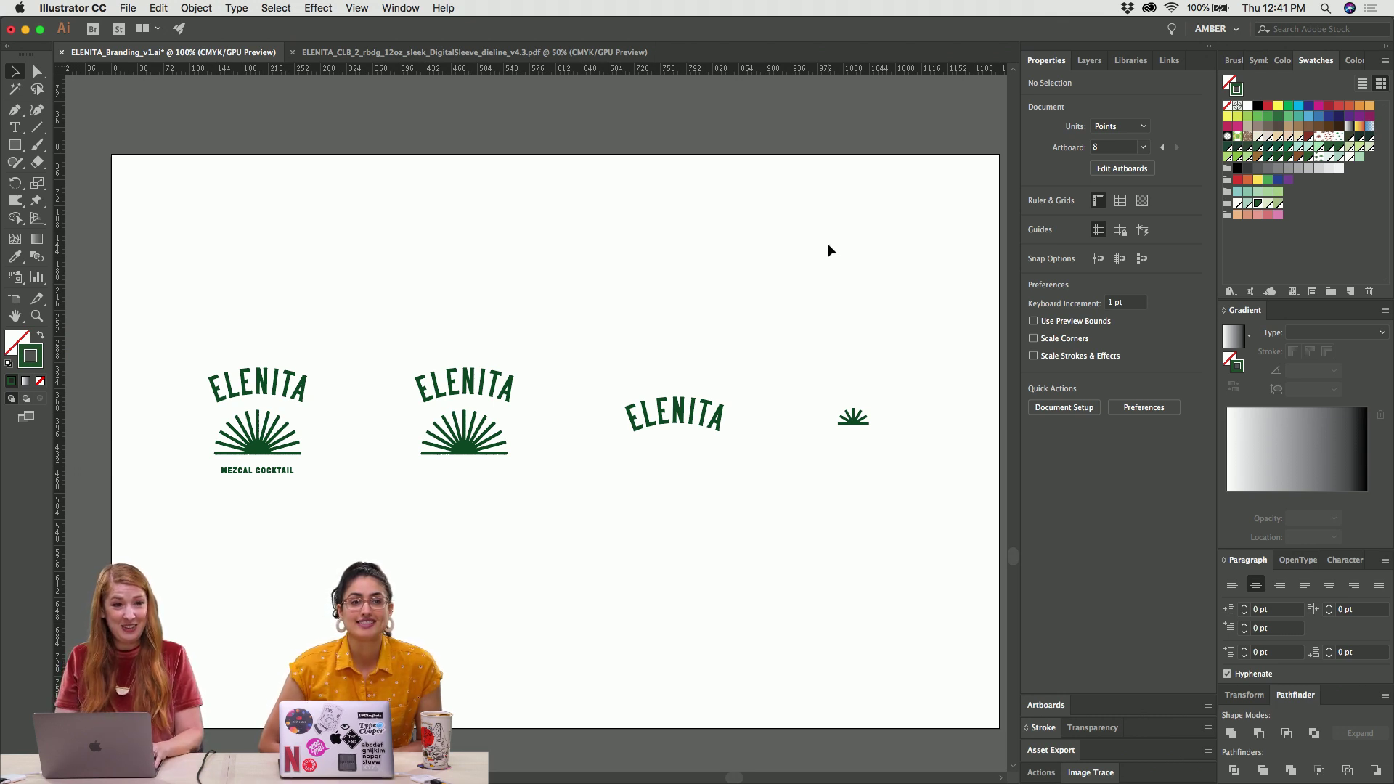
pyautogui.press('super+equal')
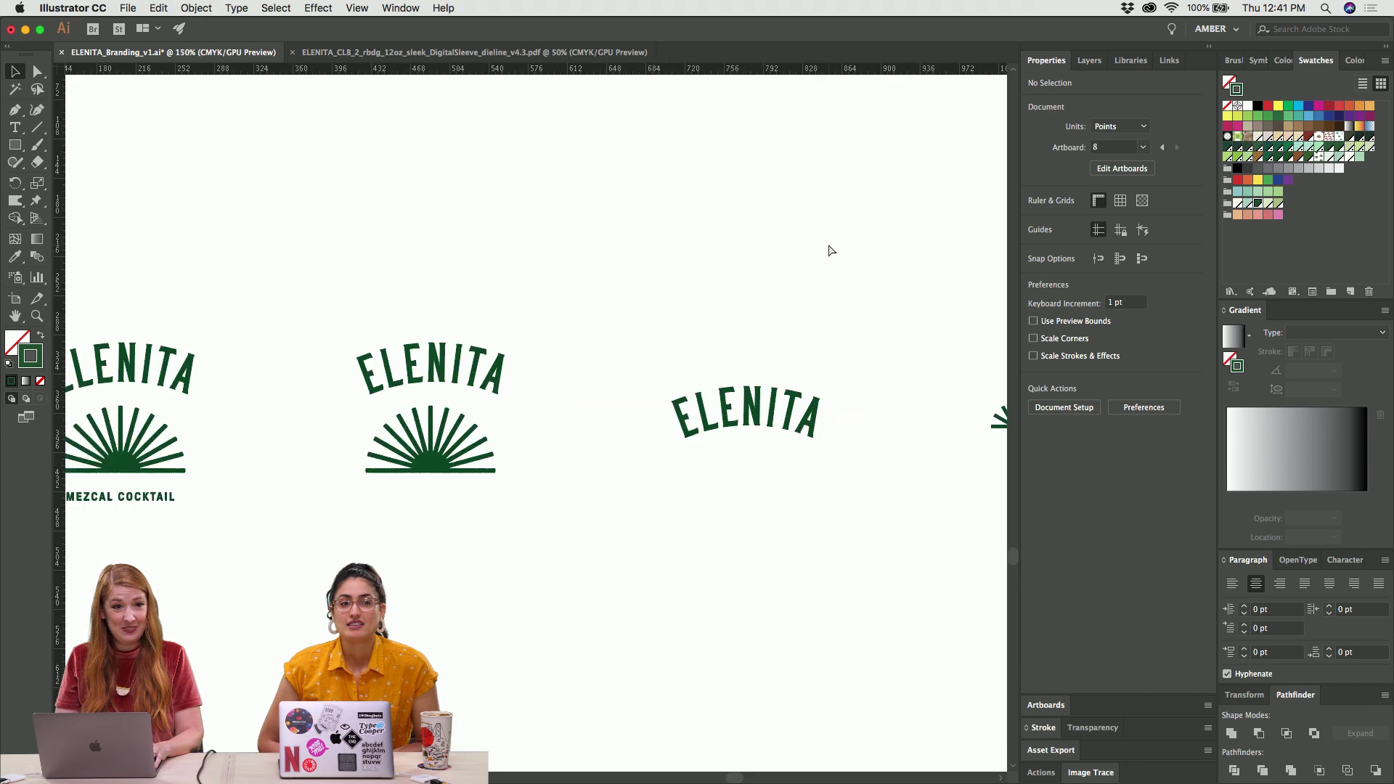
pyautogui.hscroll(5, 828, 250)
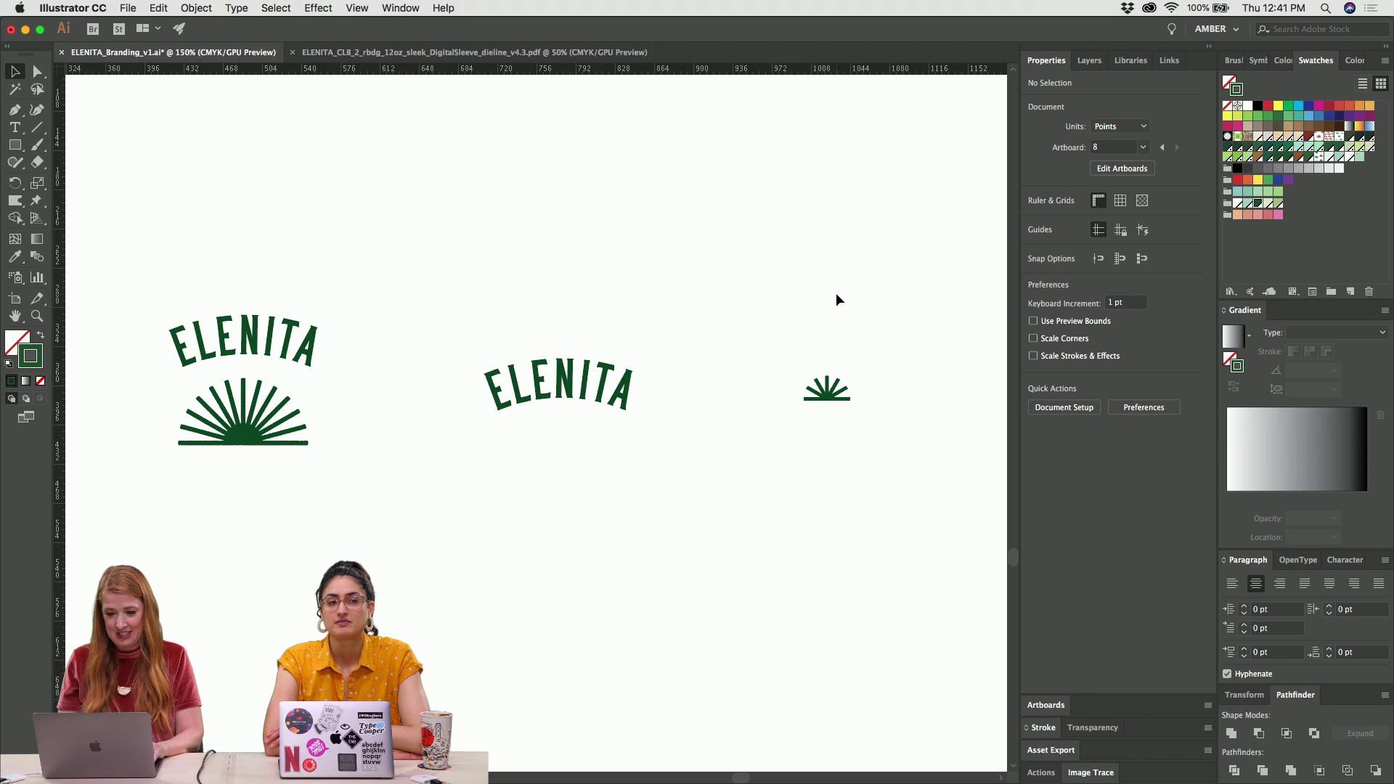
pyautogui.press('super+equal')
pyautogui.press('super+equal')
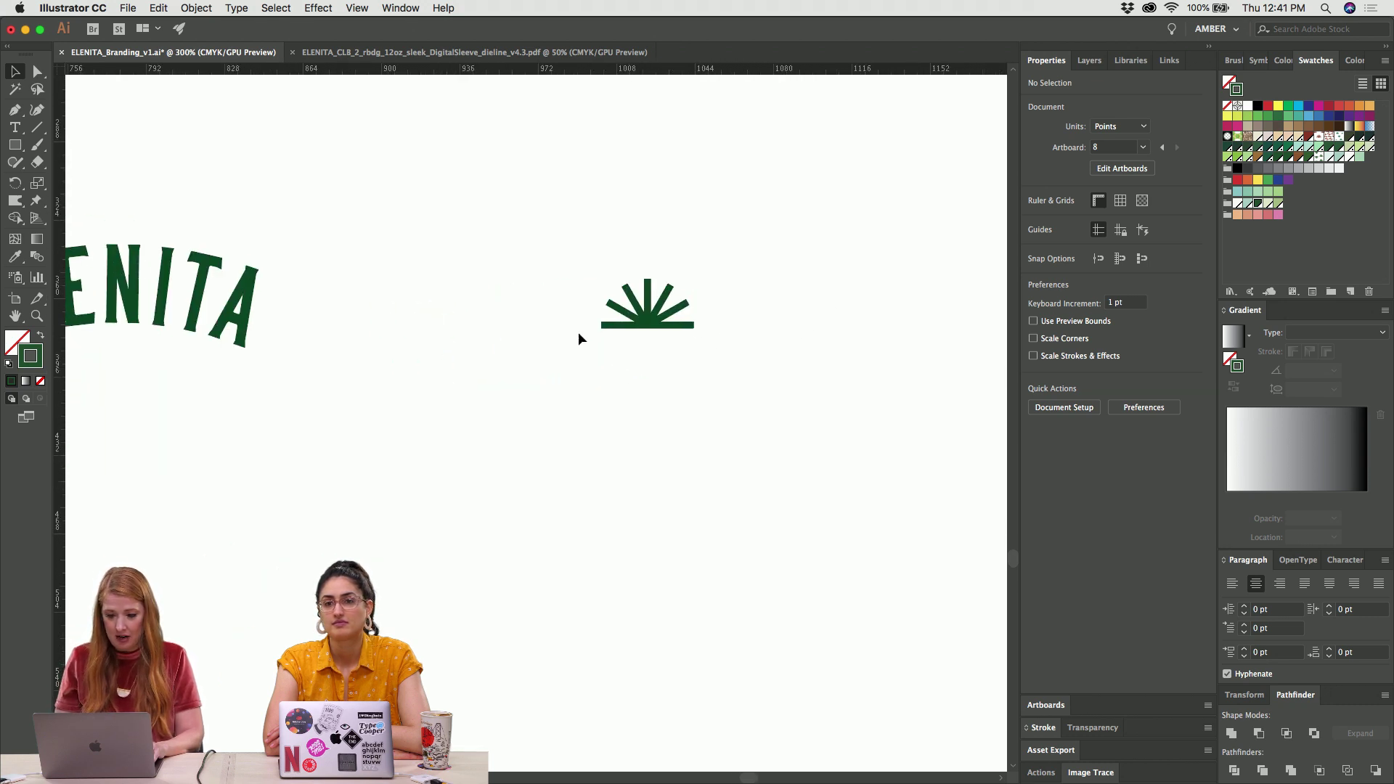
pyautogui.moveTo(569, 255); pyautogui.dragTo(766, 411)
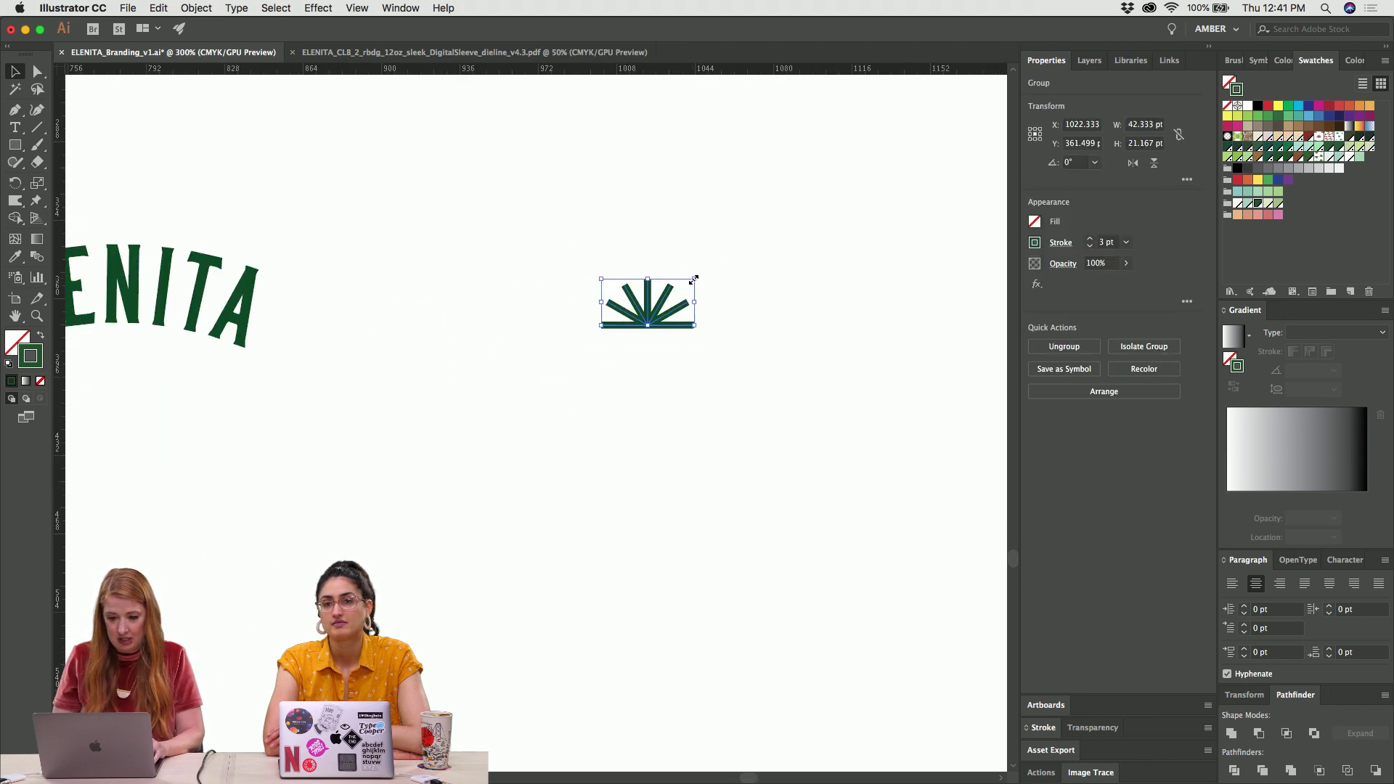
pyautogui.moveTo(694, 280); pyautogui.dragTo(682, 283)
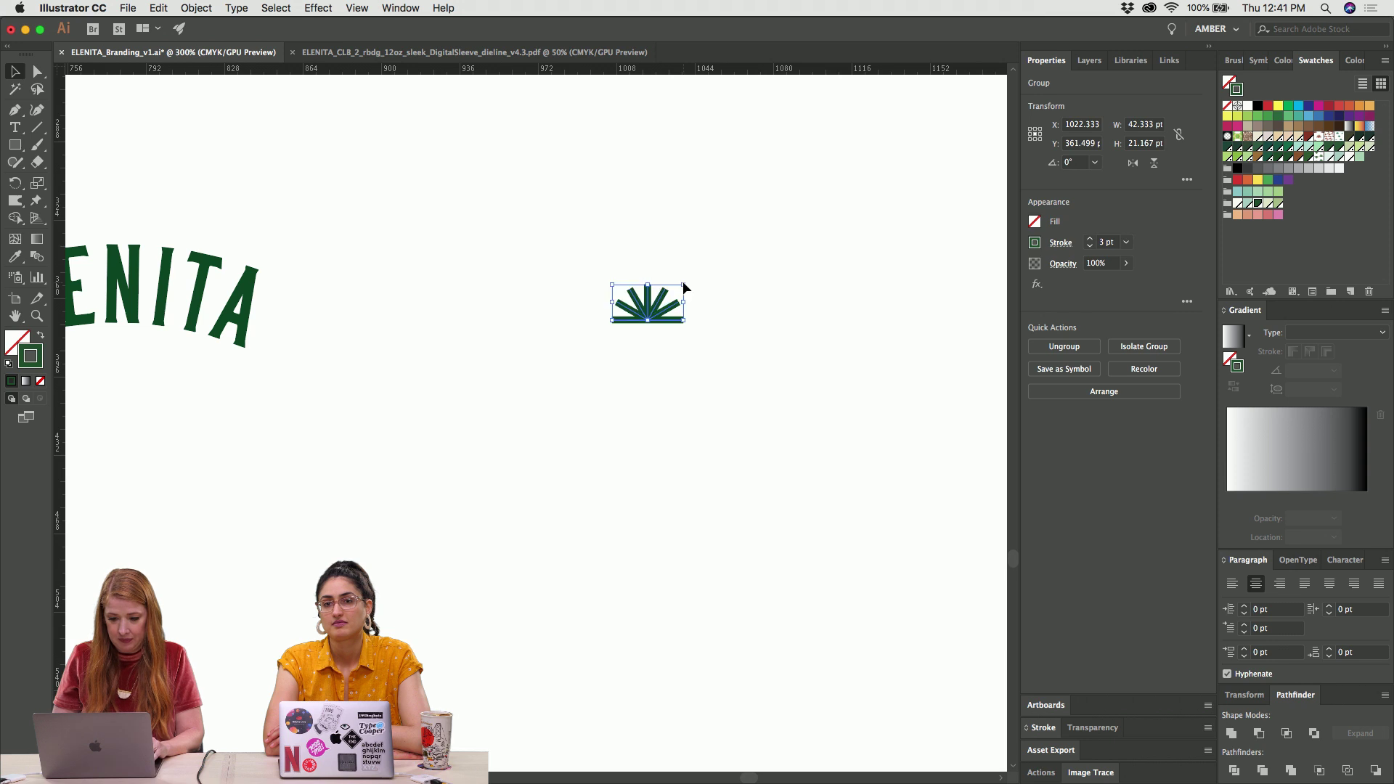
pyautogui.click(755, 255)
# Copy the second logo's detailed sunburst beneath the half starburst, scaled down to about 44.5 pt wide
pyautogui.press('super+minus')
pyautogui.press('super+minus')
pyautogui.press('super+minus')
pyautogui.press('super+minus')
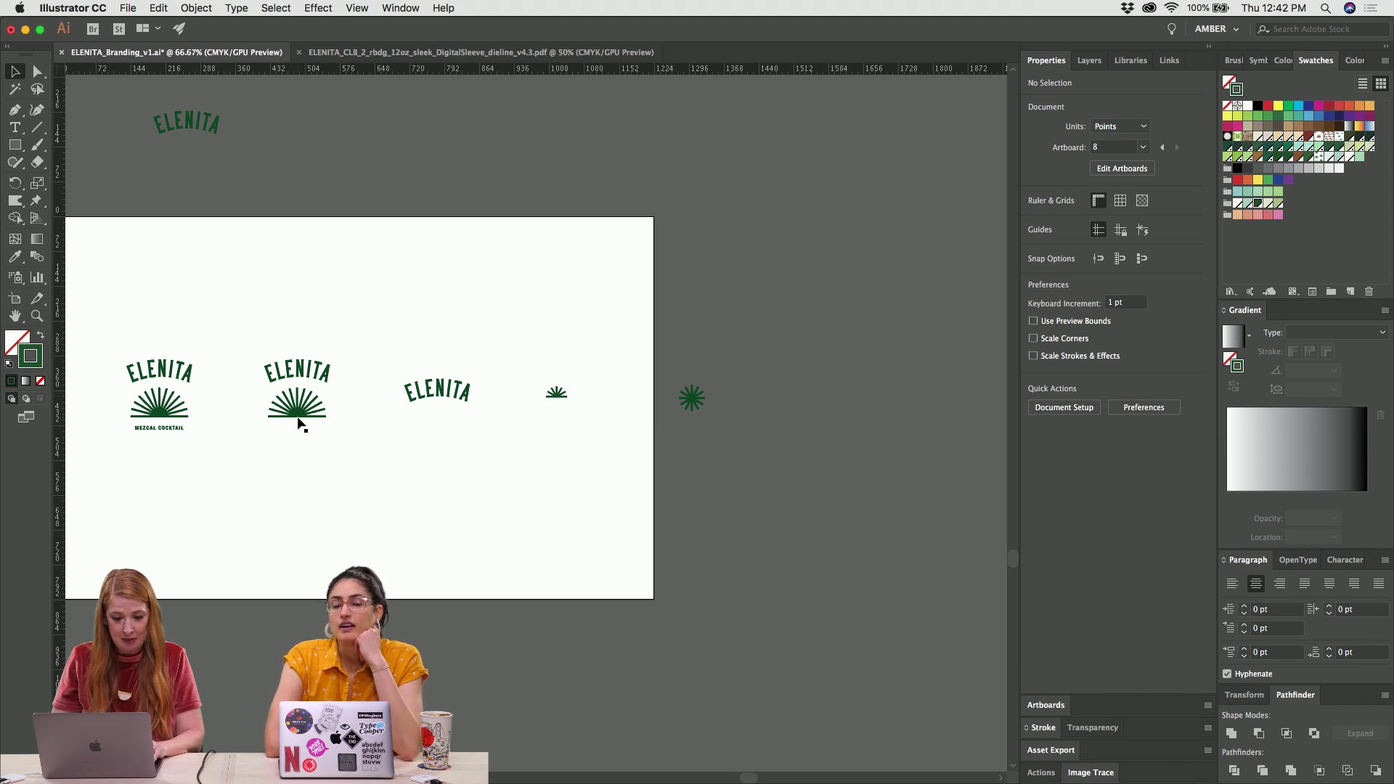
pyautogui.moveTo(299, 410); pyautogui.dragTo(569, 415)
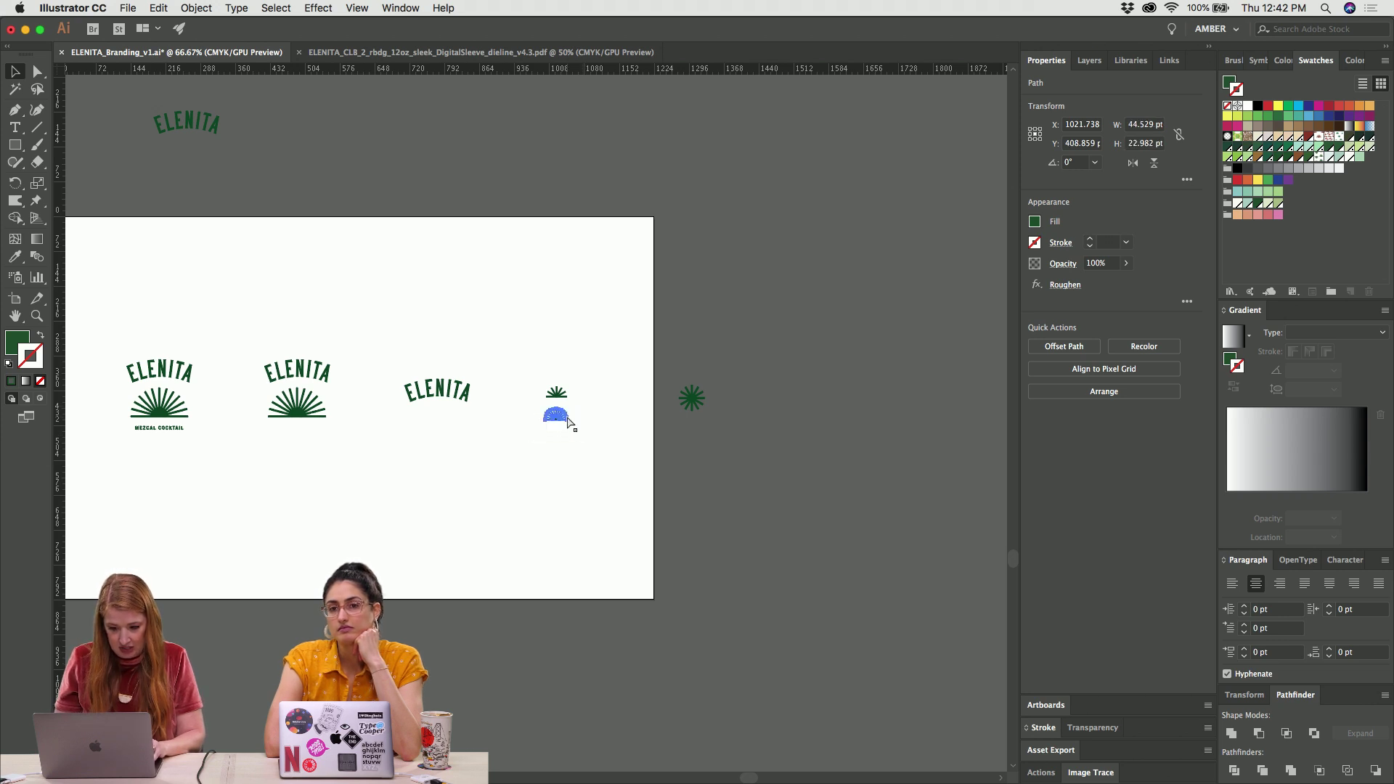
pyautogui.click(608, 340)
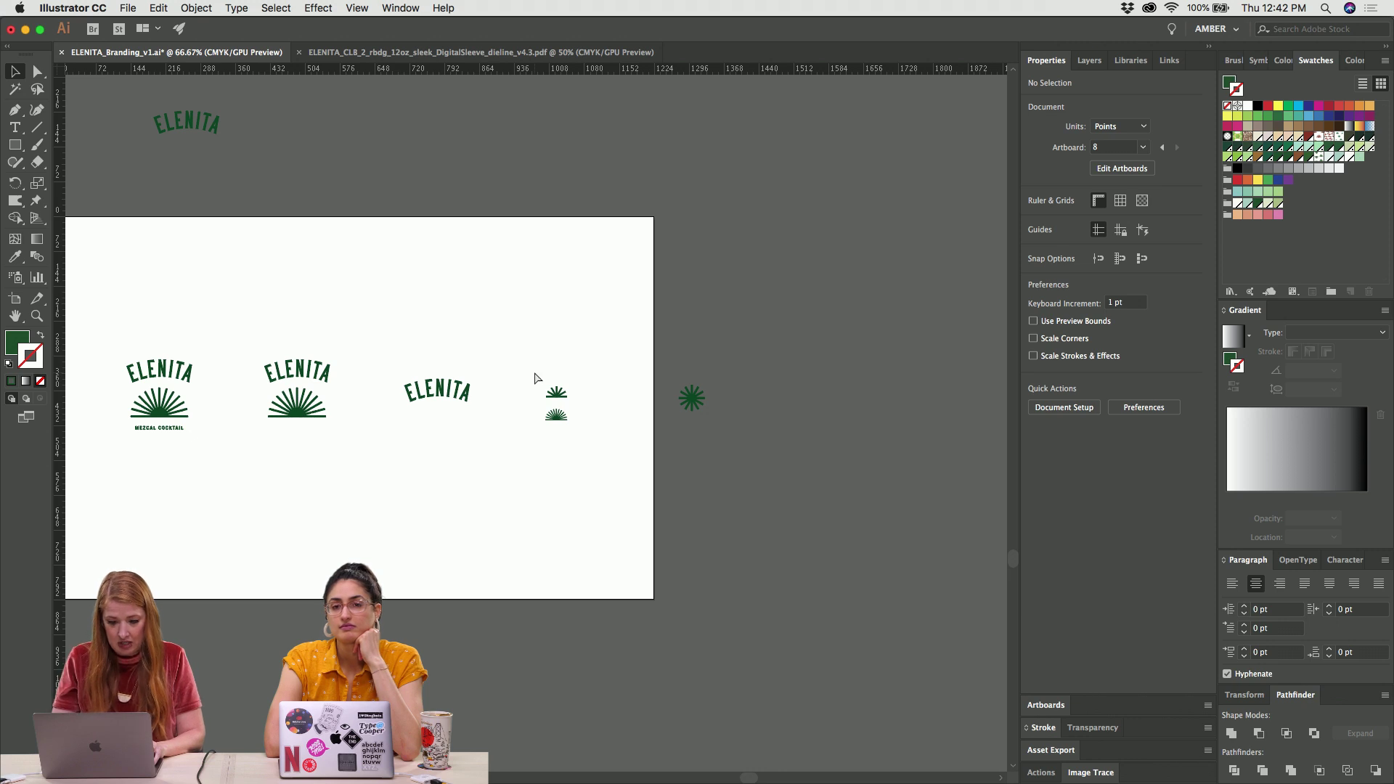
# Compare the simplified half starburst with the detailed sunburst beneath it, both close up and within the logo row
pyautogui.press('super+equal')
pyautogui.press('super+equal')
pyautogui.press('super+equal')
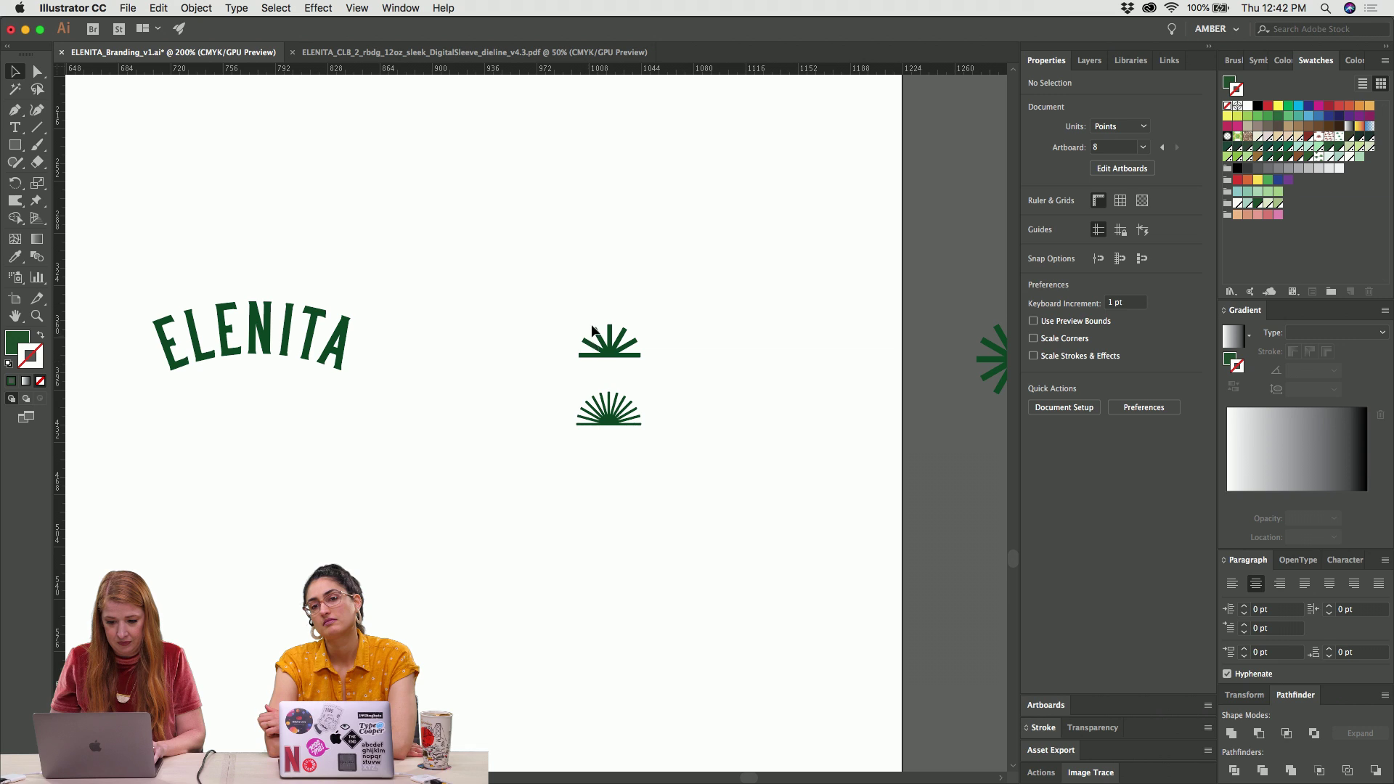
pyautogui.moveTo(560, 314); pyautogui.dragTo(669, 354)
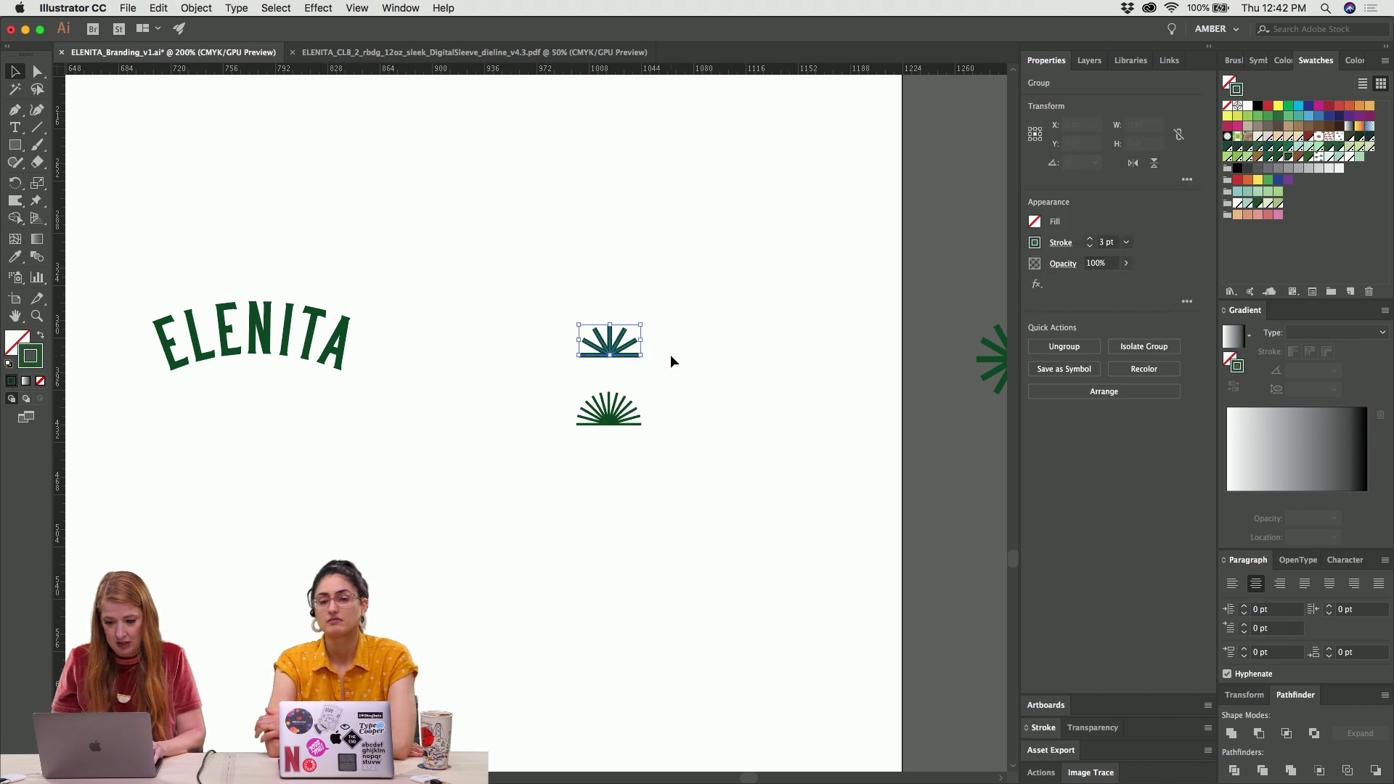
pyautogui.click(670, 354)
pyautogui.press('super+minus')
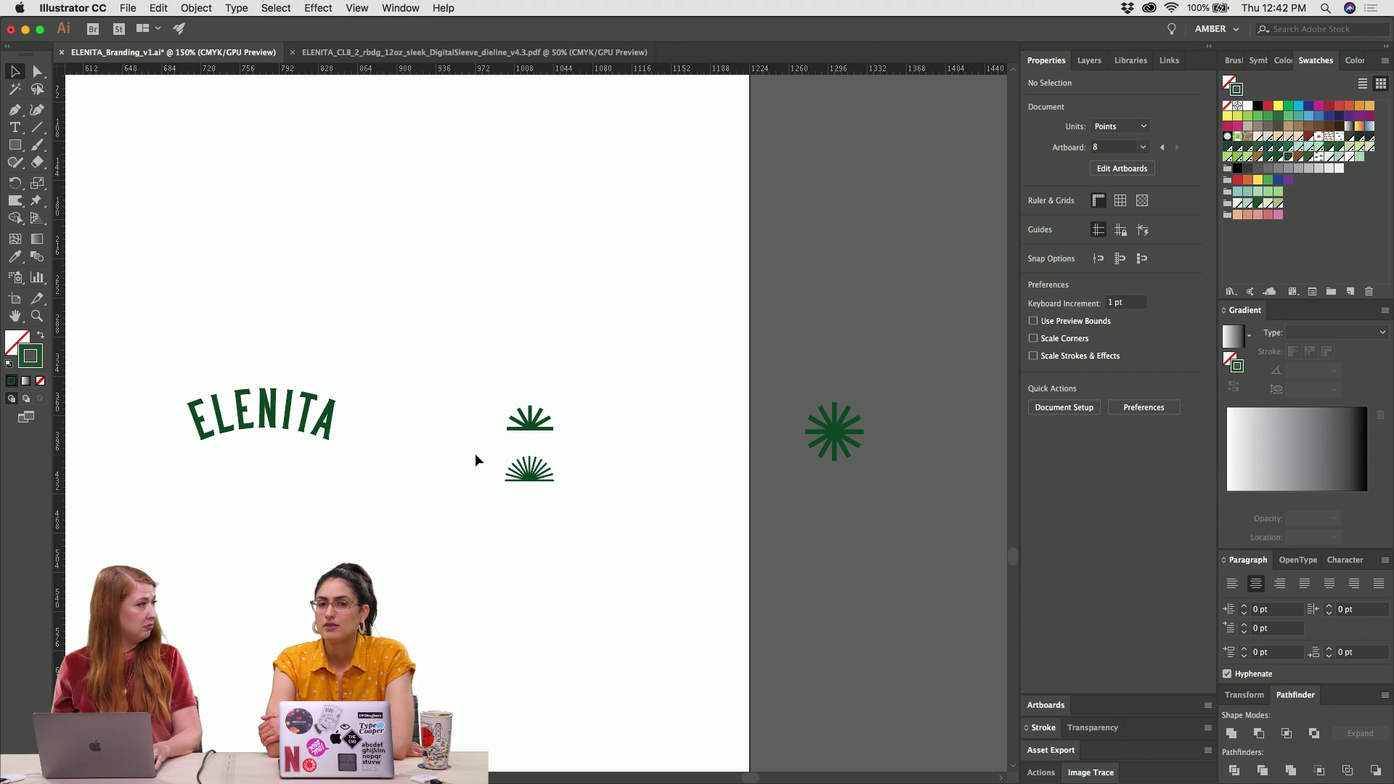
pyautogui.press('super+minus')
pyautogui.press('super+minus')
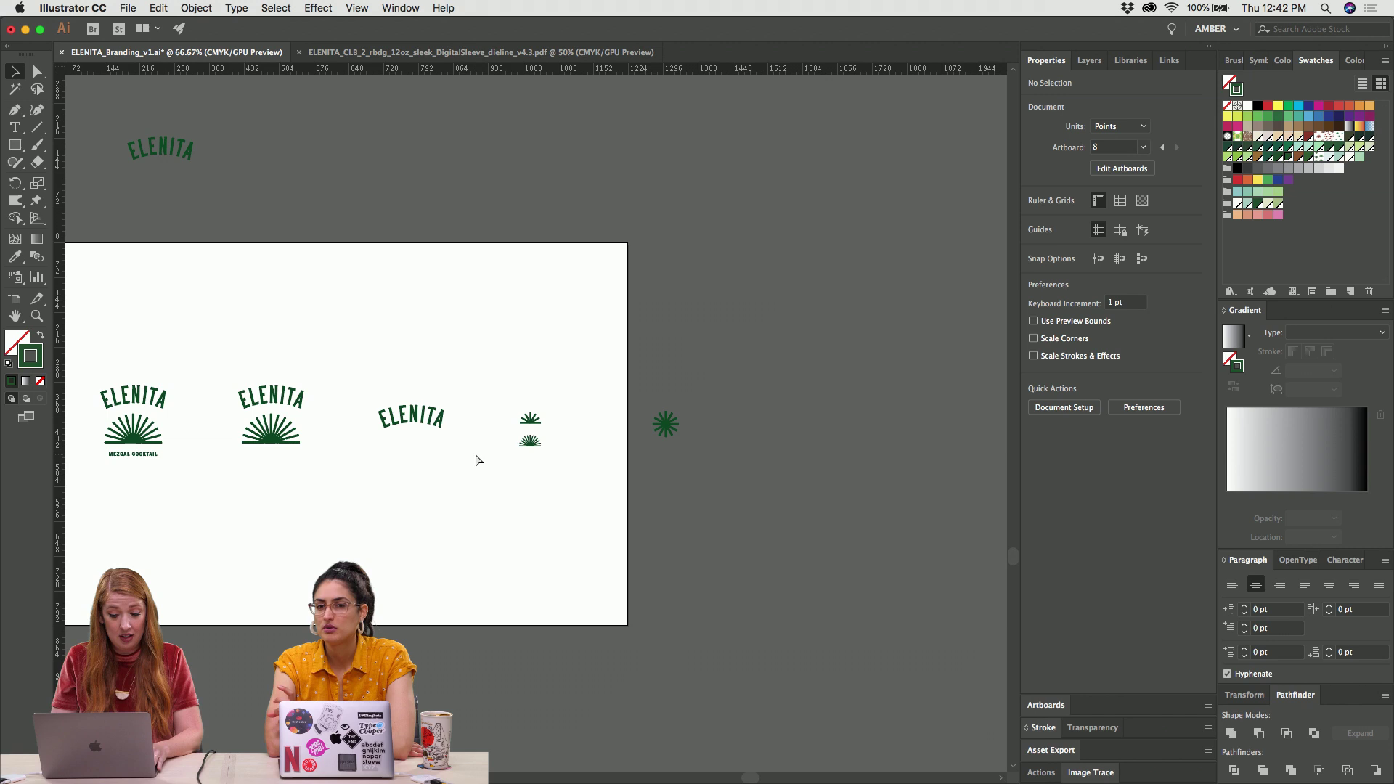
pyautogui.press('super+plus')
pyautogui.press('super+minus')
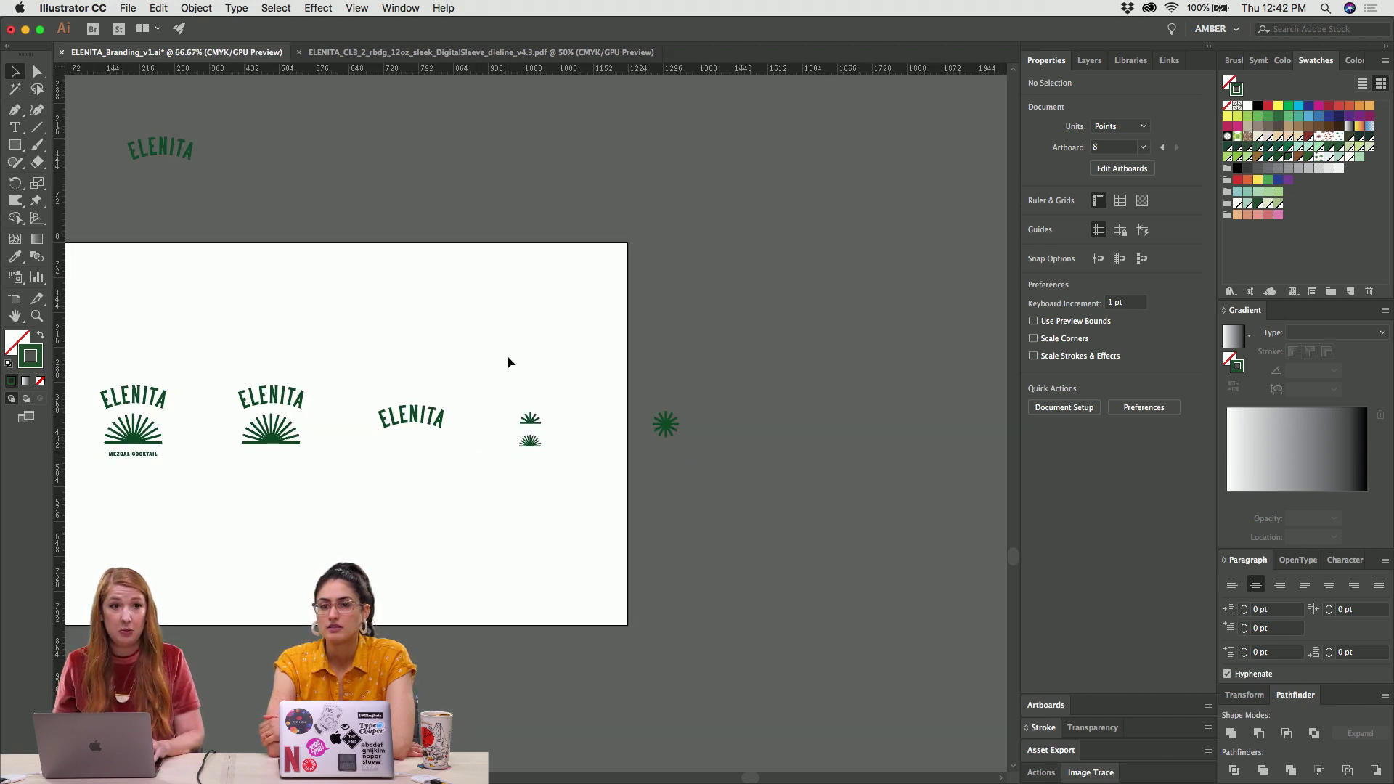
pyautogui.press('super+plus')
pyautogui.press('super+plus')
pyautogui.press('super+plus')
pyautogui.press('super+plus')
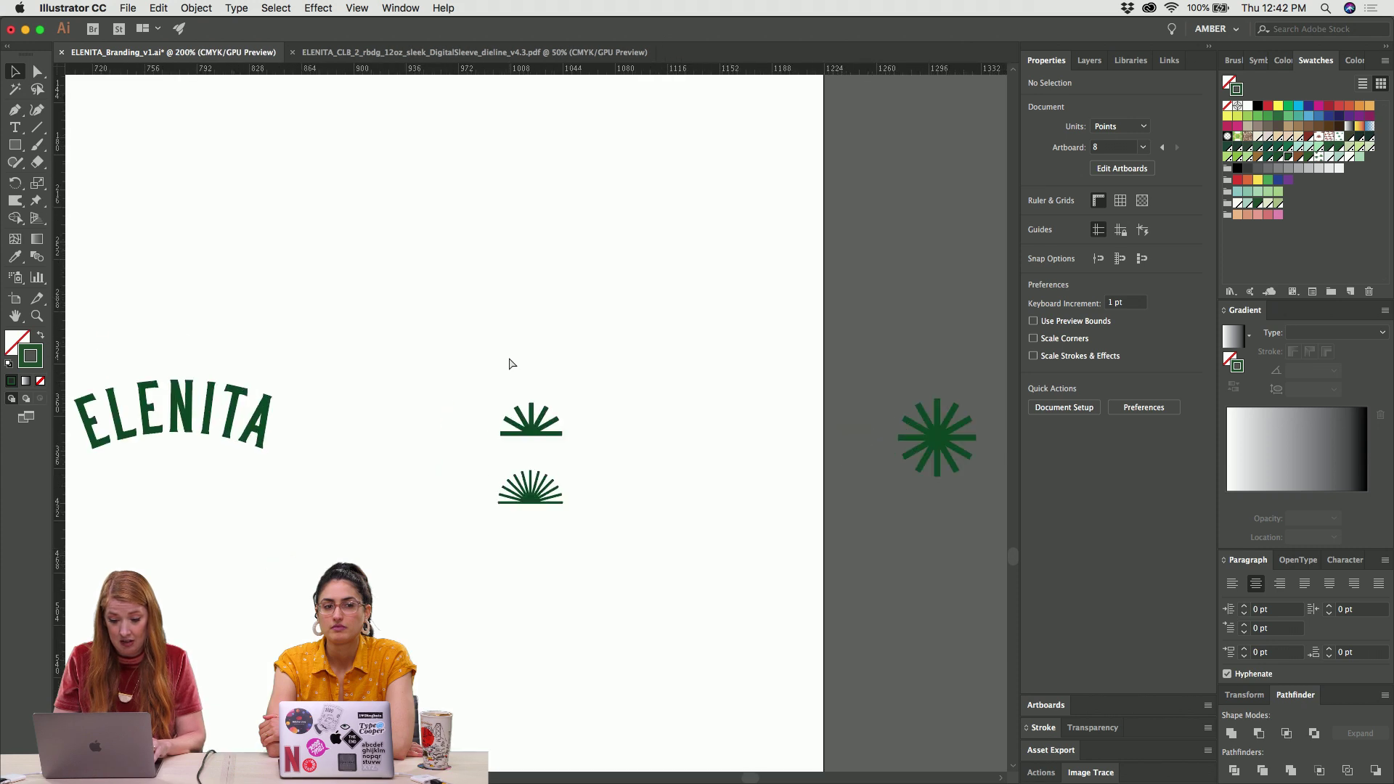
# Delete the detailed sunburst beneath the simplified half starburst
pyautogui.moveTo(462, 357); pyautogui.dragTo(601, 472)
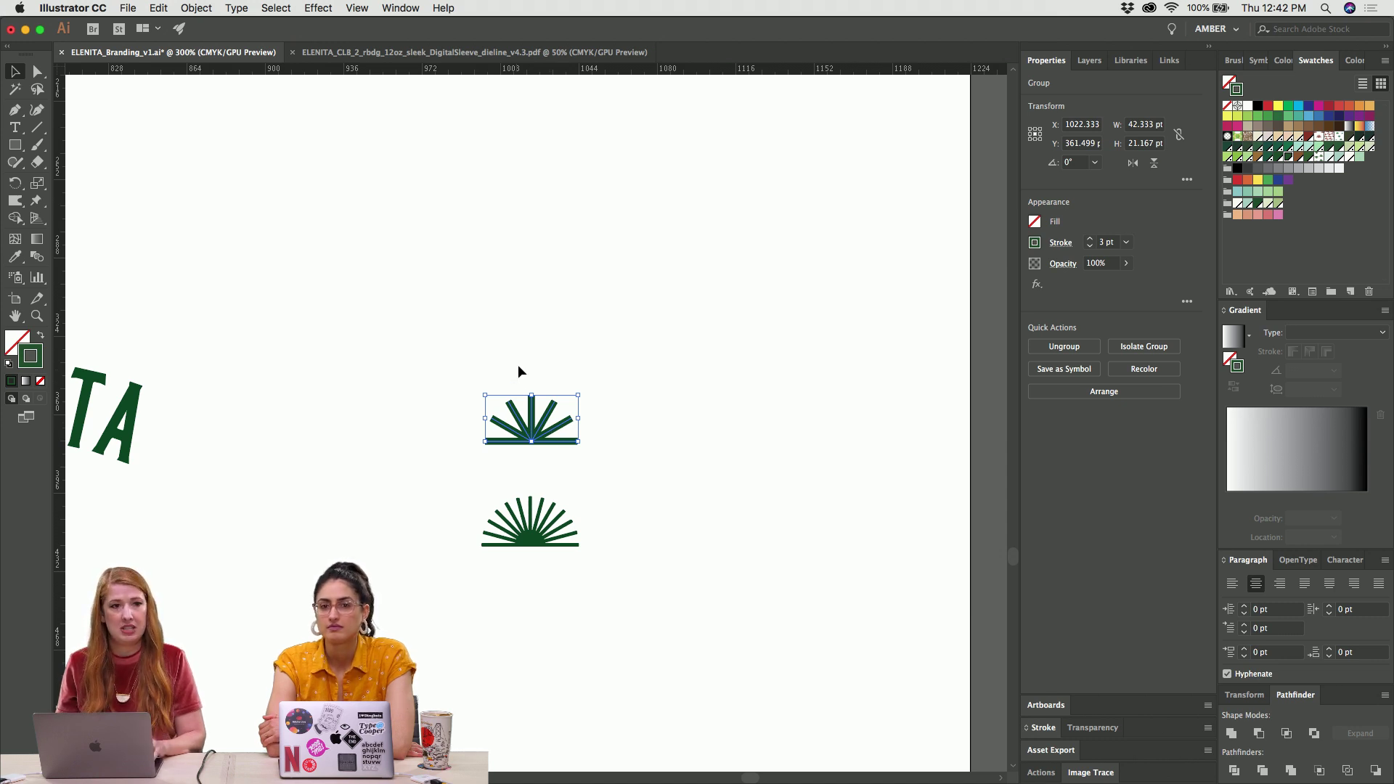
pyautogui.click(531, 531)
pyautogui.press('Delete')
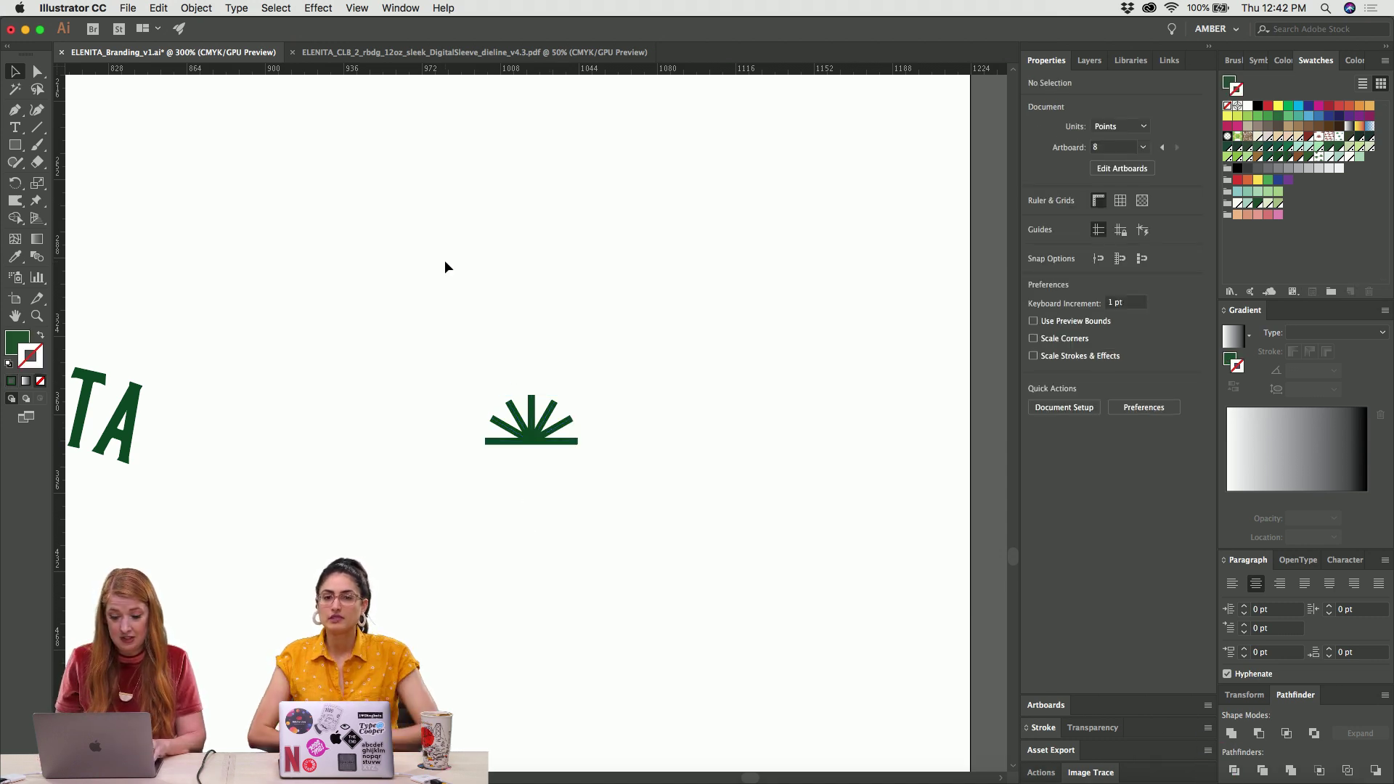
# Place a copy of the simplified half starburst outside the artboard, above the full starburst
pyautogui.moveTo(444, 263); pyautogui.dragTo(690, 633)
pyautogui.press('super+minus')
pyautogui.press('super+minus')
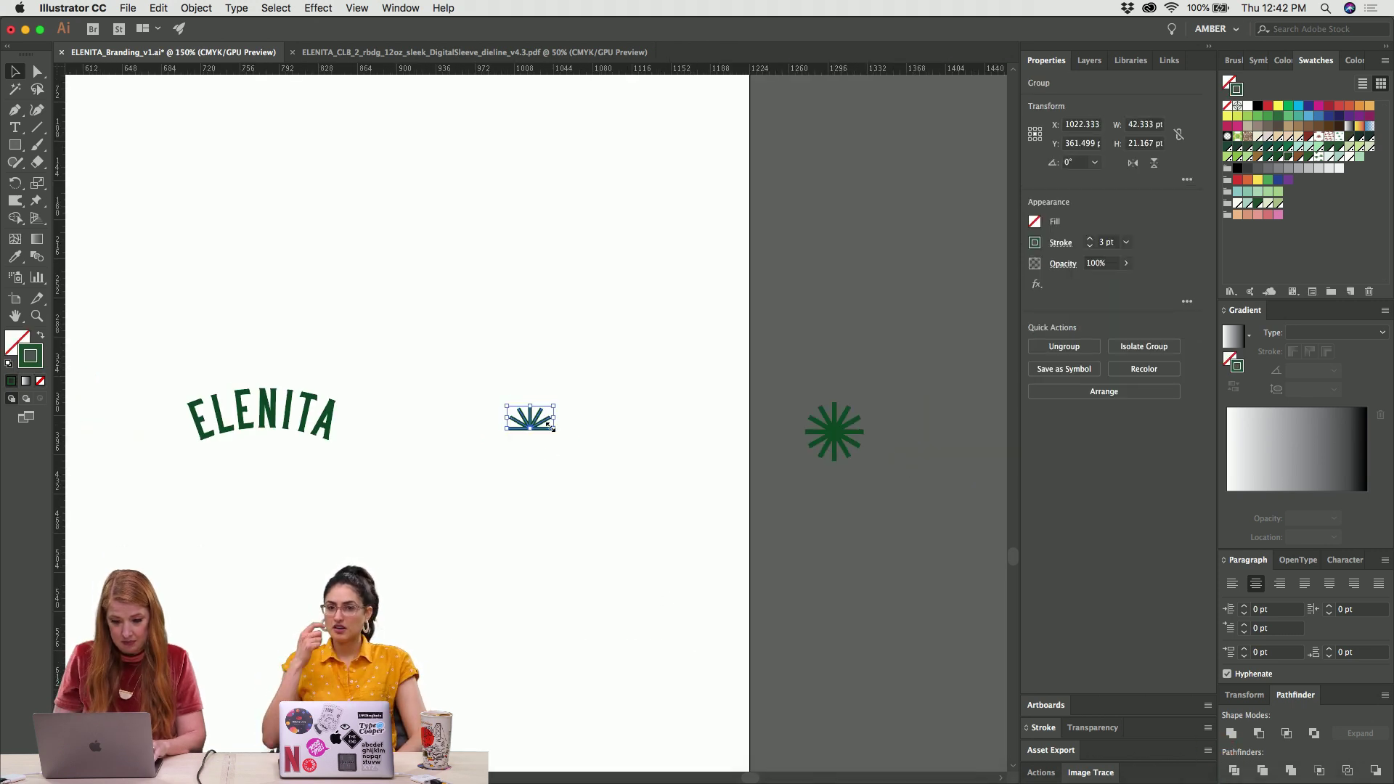
pyautogui.moveTo(530, 418); pyautogui.dragTo(840, 271)
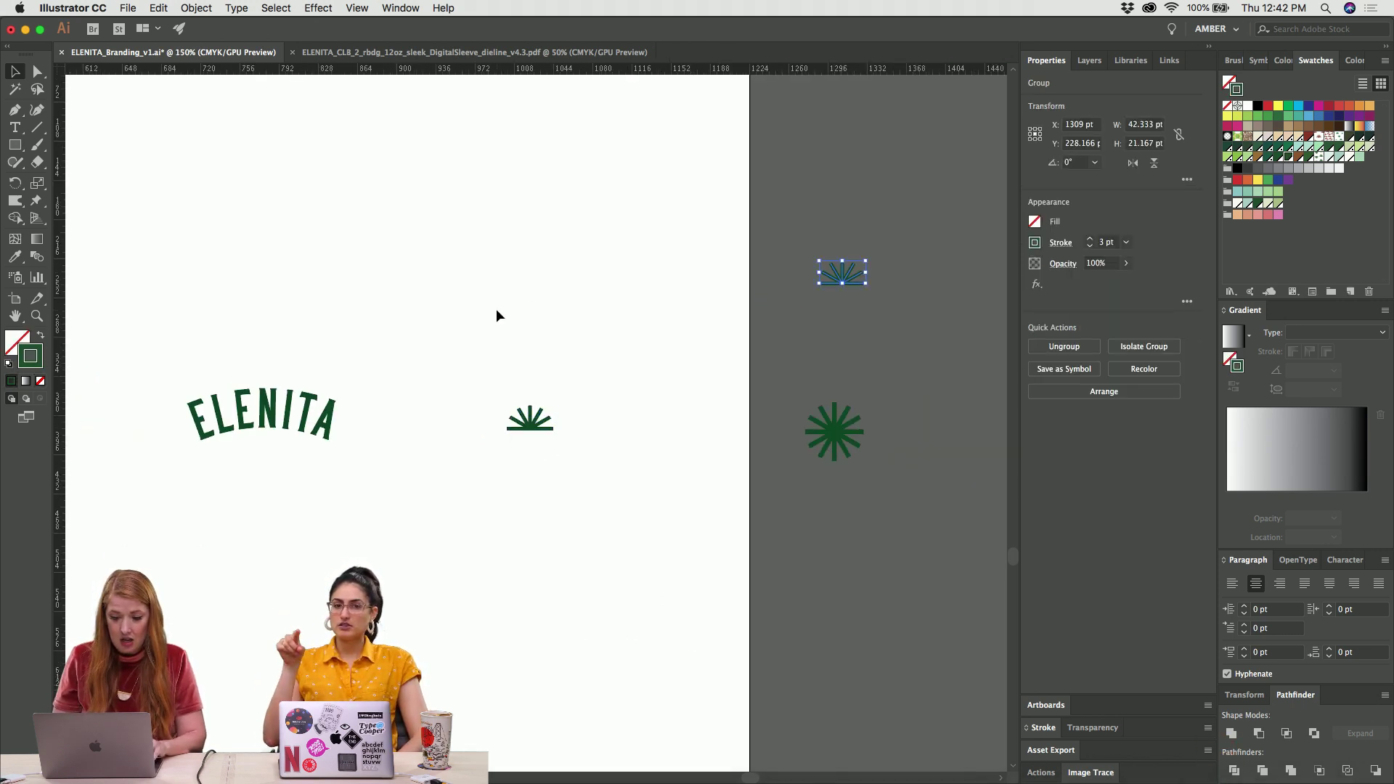
# Copy the detailed sunburst from the second Elenita logo and switch to InDesign
pyautogui.click(534, 420)
pyautogui.hscroll(-3, 488, 215)
pyautogui.hscroll(-5, 488, 213)
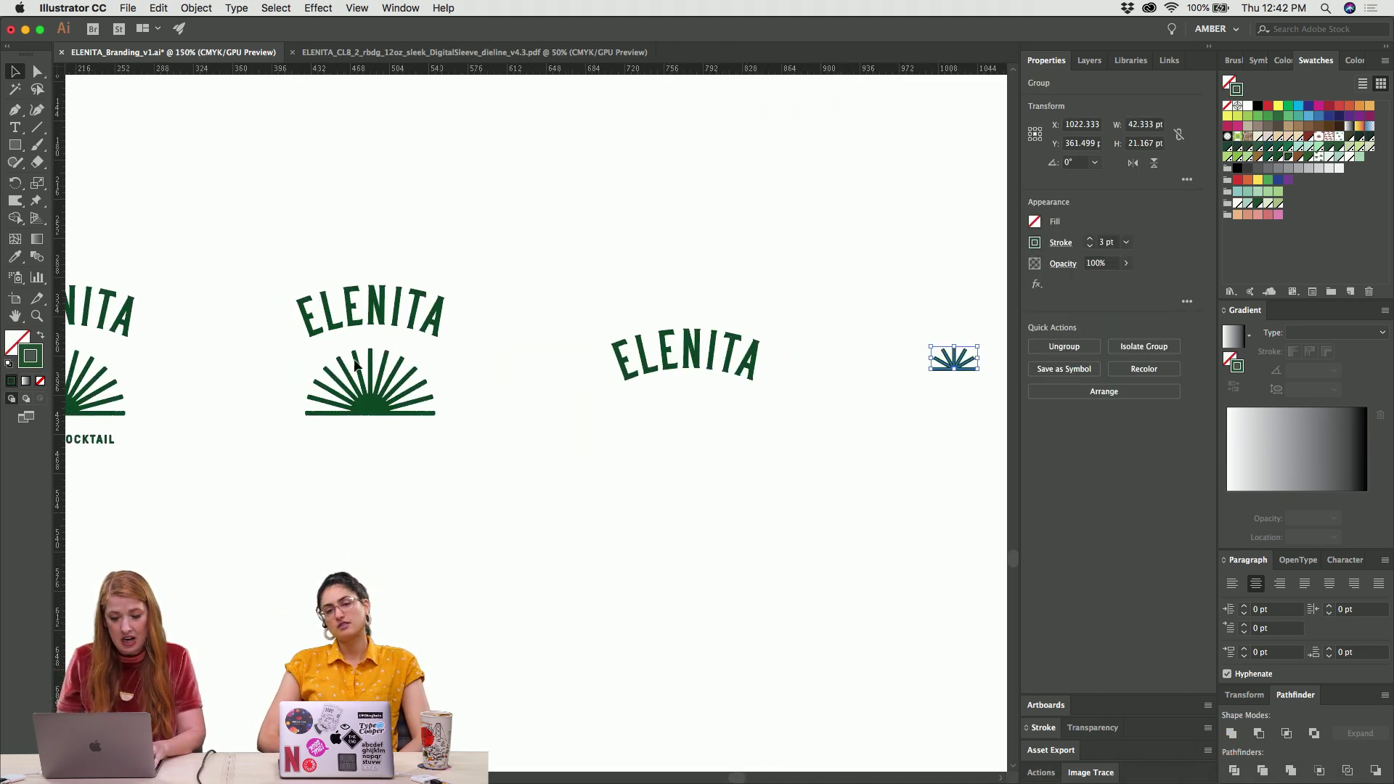
pyautogui.click(376, 393)
pyautogui.press('super+Tab')
pyautogui.press('super+Tab')
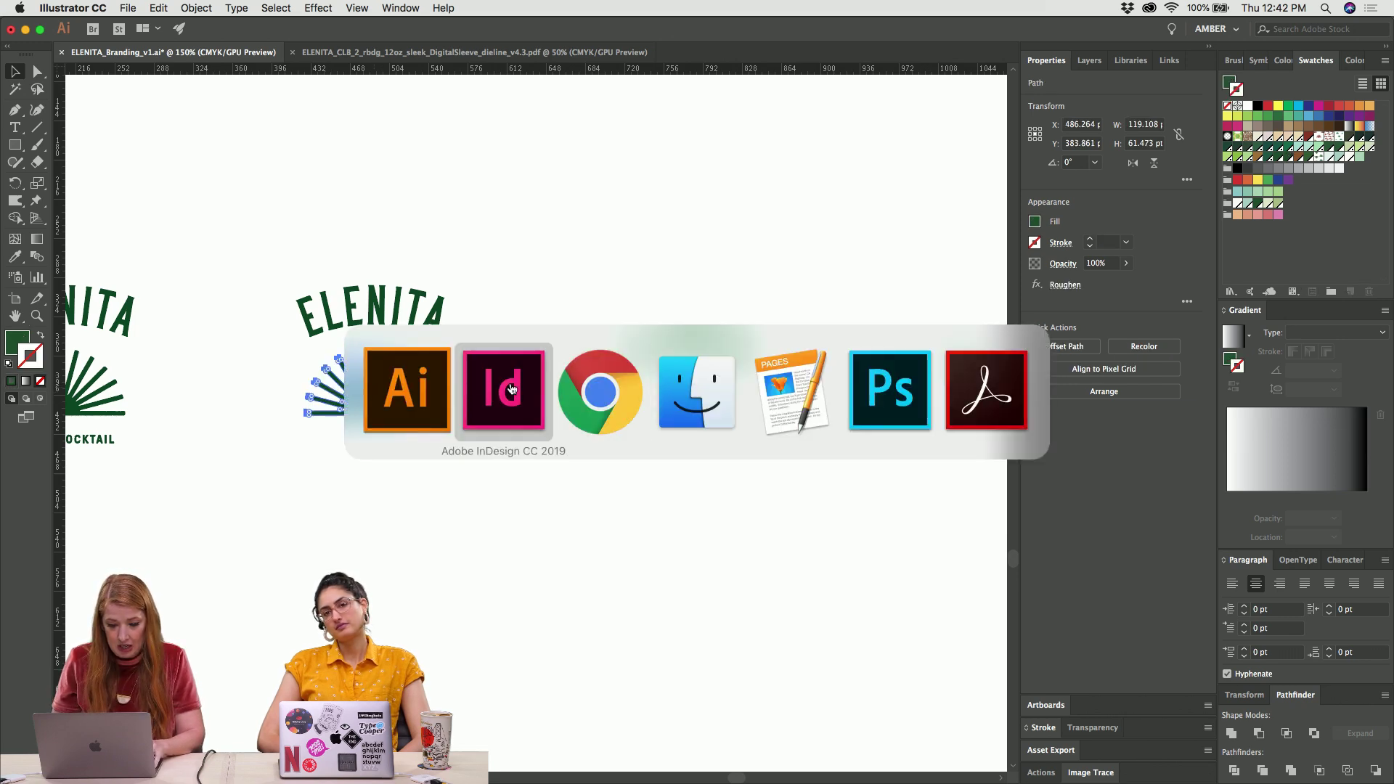
# Paste the sunburst onto the presentation's Instagram mockup page
pyautogui.scroll(-20, 509, 382)
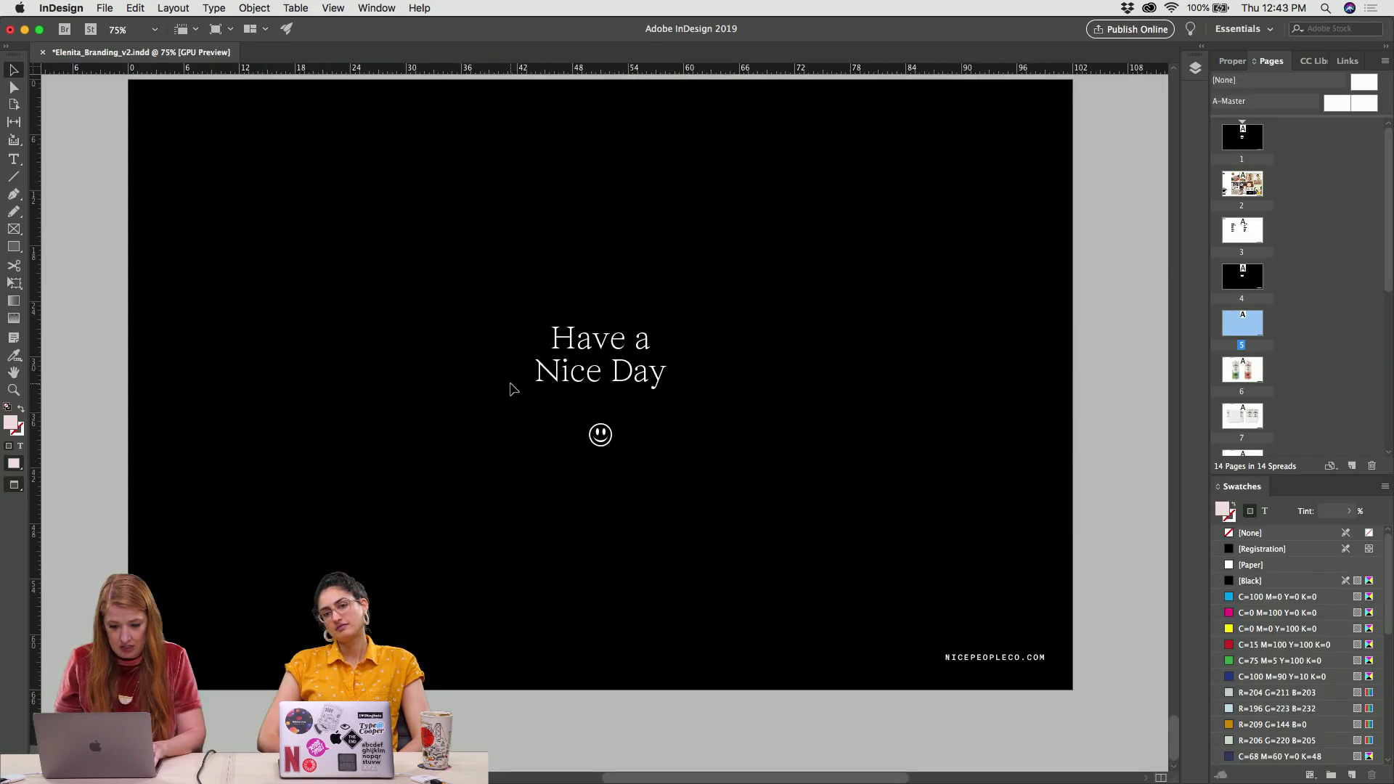
pyautogui.scroll(-4, 510, 388)
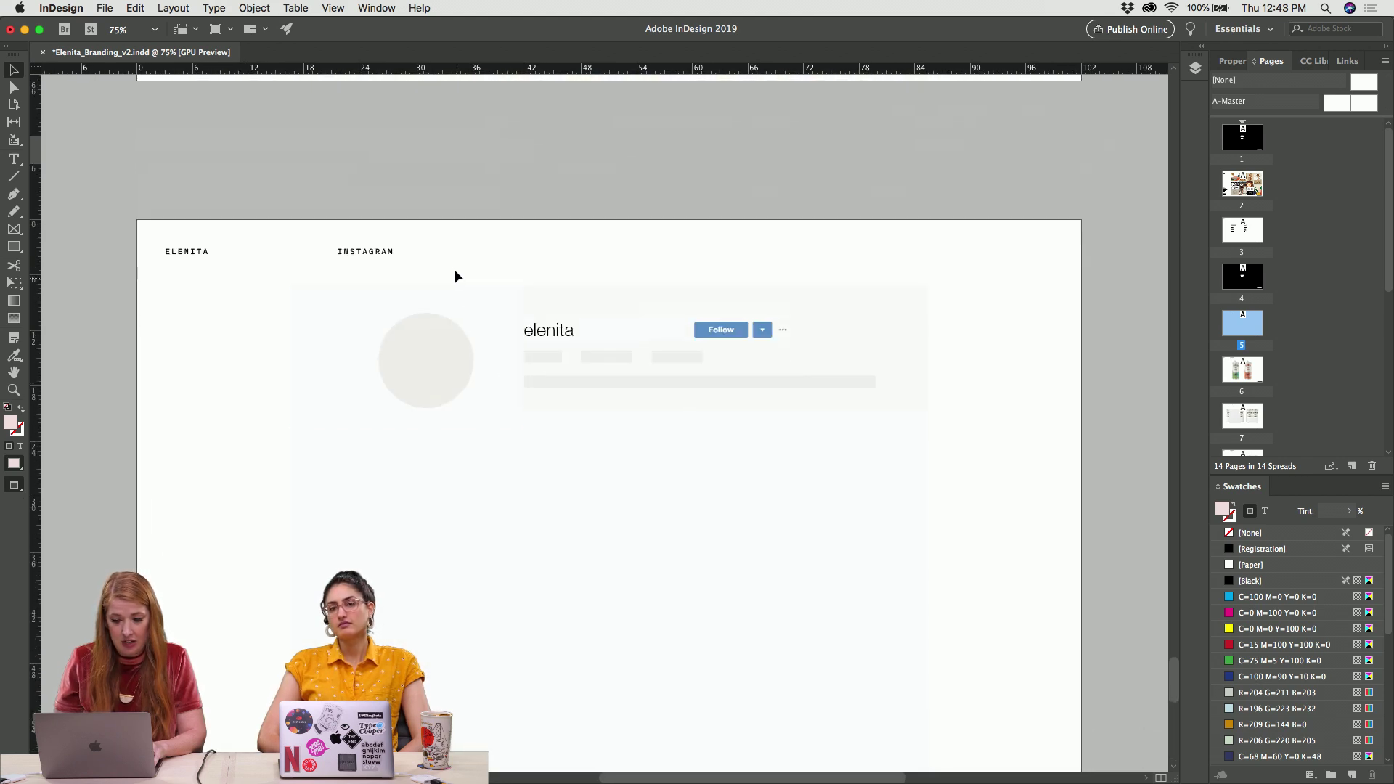
pyautogui.press('super+equal')
pyautogui.press('super+v')
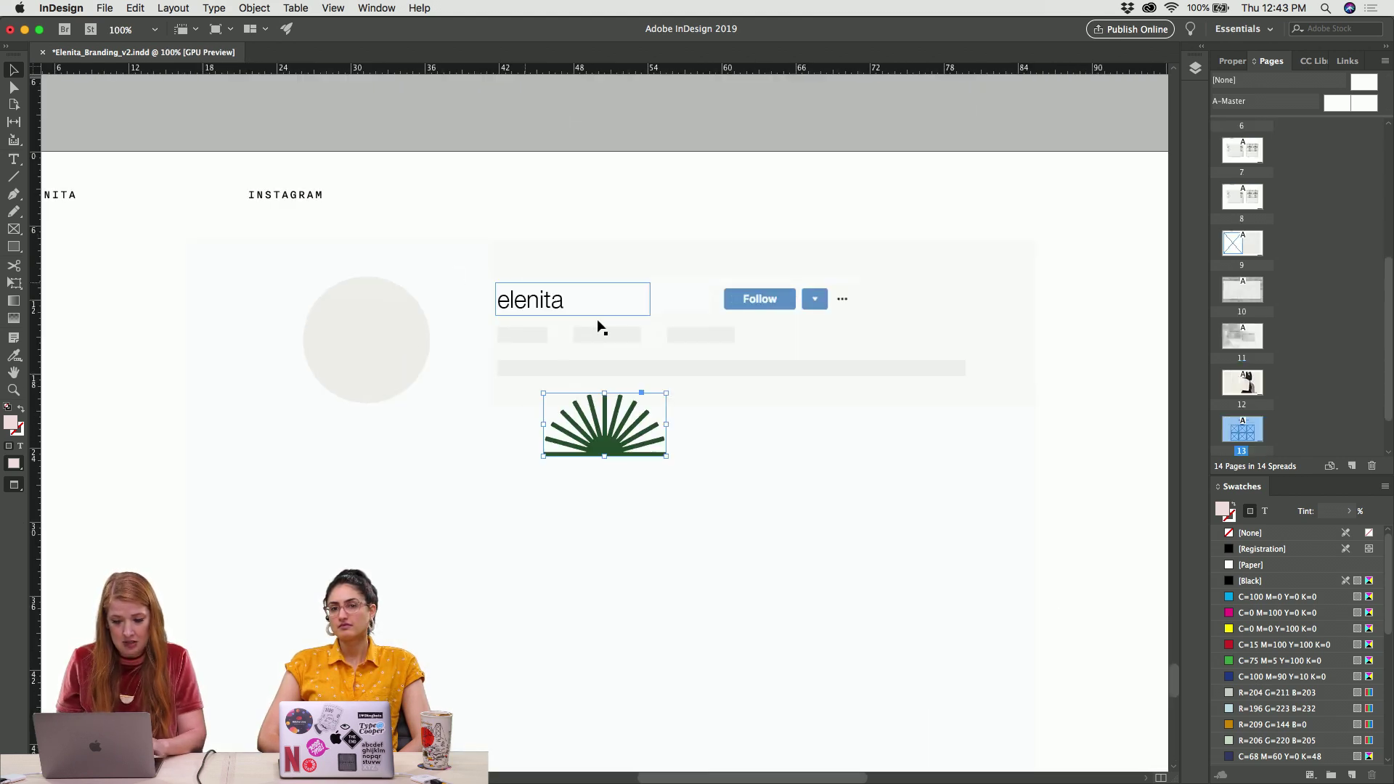
# Move the sunburst into the Instagram profile circle, scale it down to fit inside, and nudge it up
pyautogui.moveTo(592, 442); pyautogui.dragTo(357, 361)
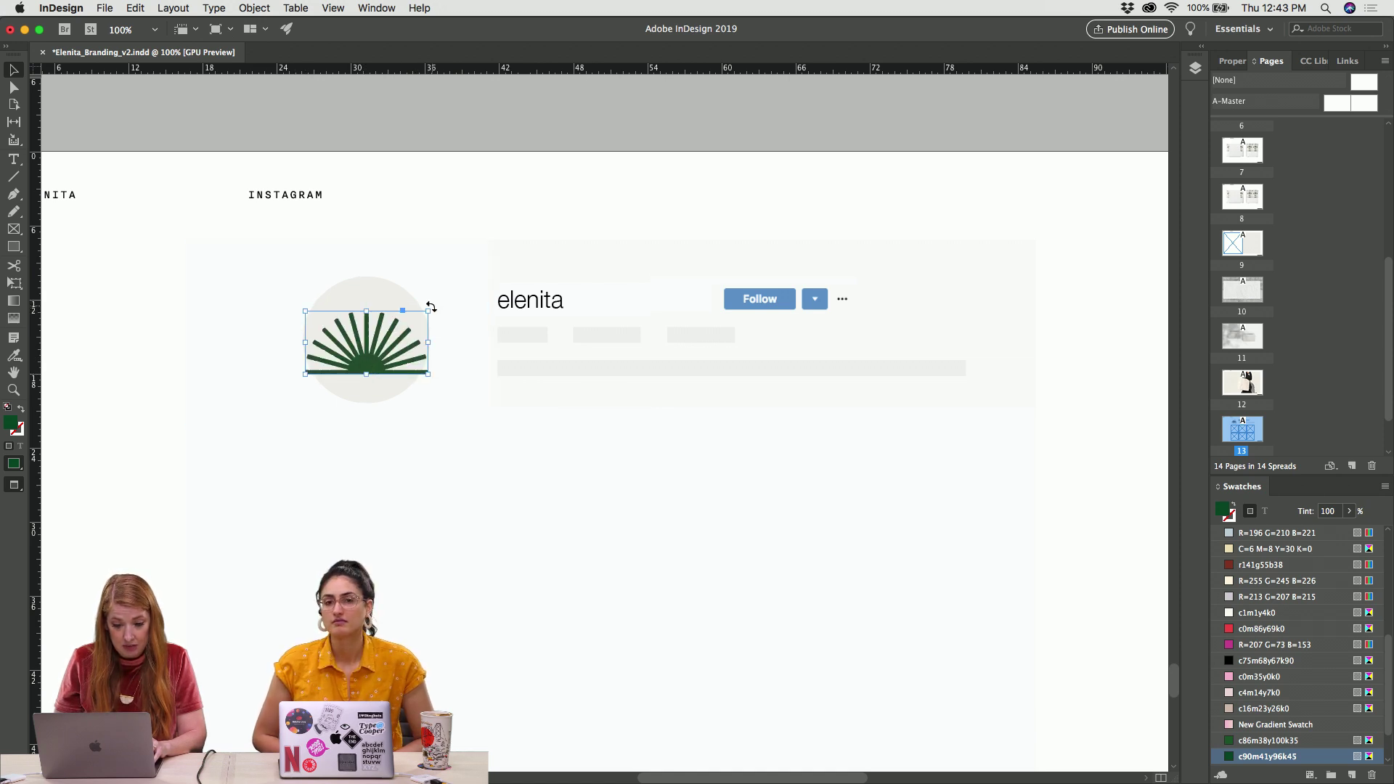
pyautogui.moveTo(428, 310); pyautogui.dragTo(411, 320)
pyautogui.press('Up')
pyautogui.press('Up')
pyautogui.press('Up')
pyautogui.press('Up')
pyautogui.press('Up')
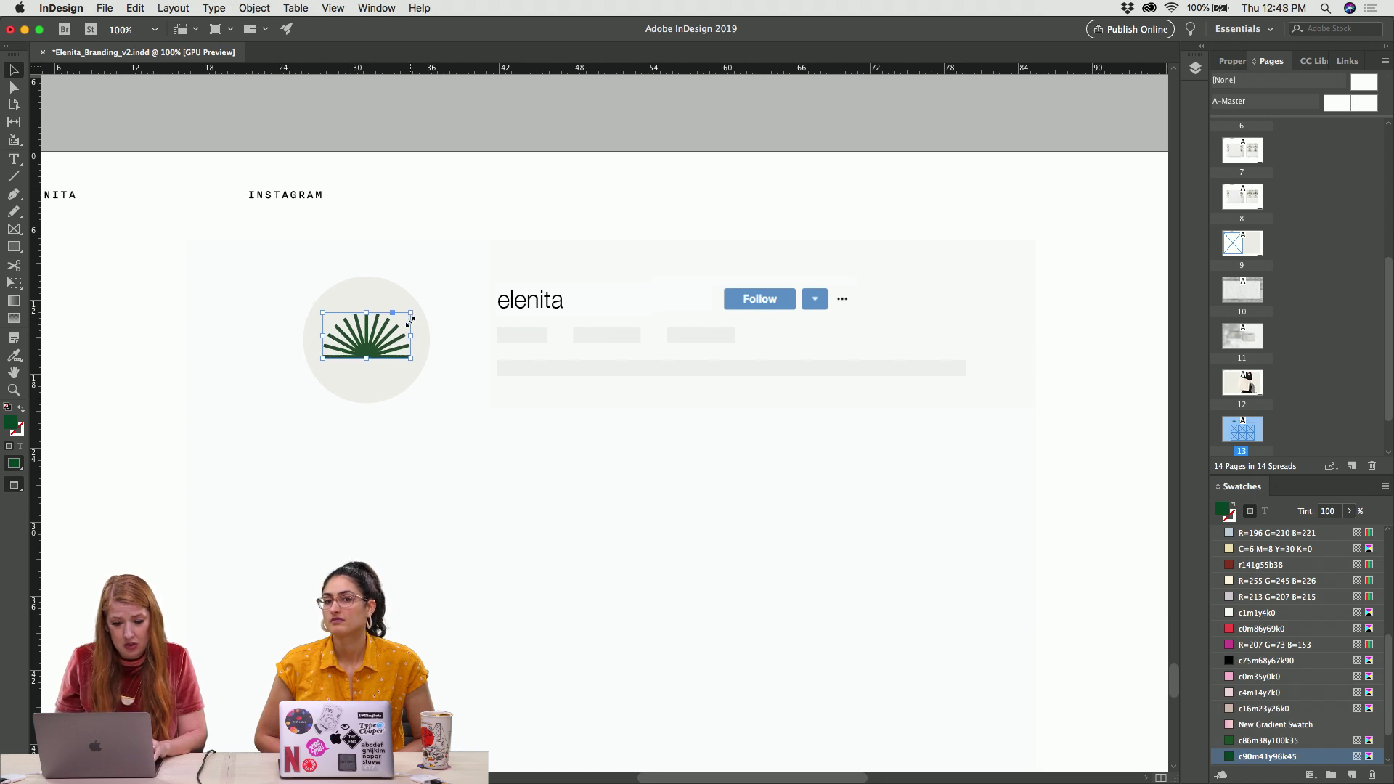
pyautogui.press('super+shift+a')
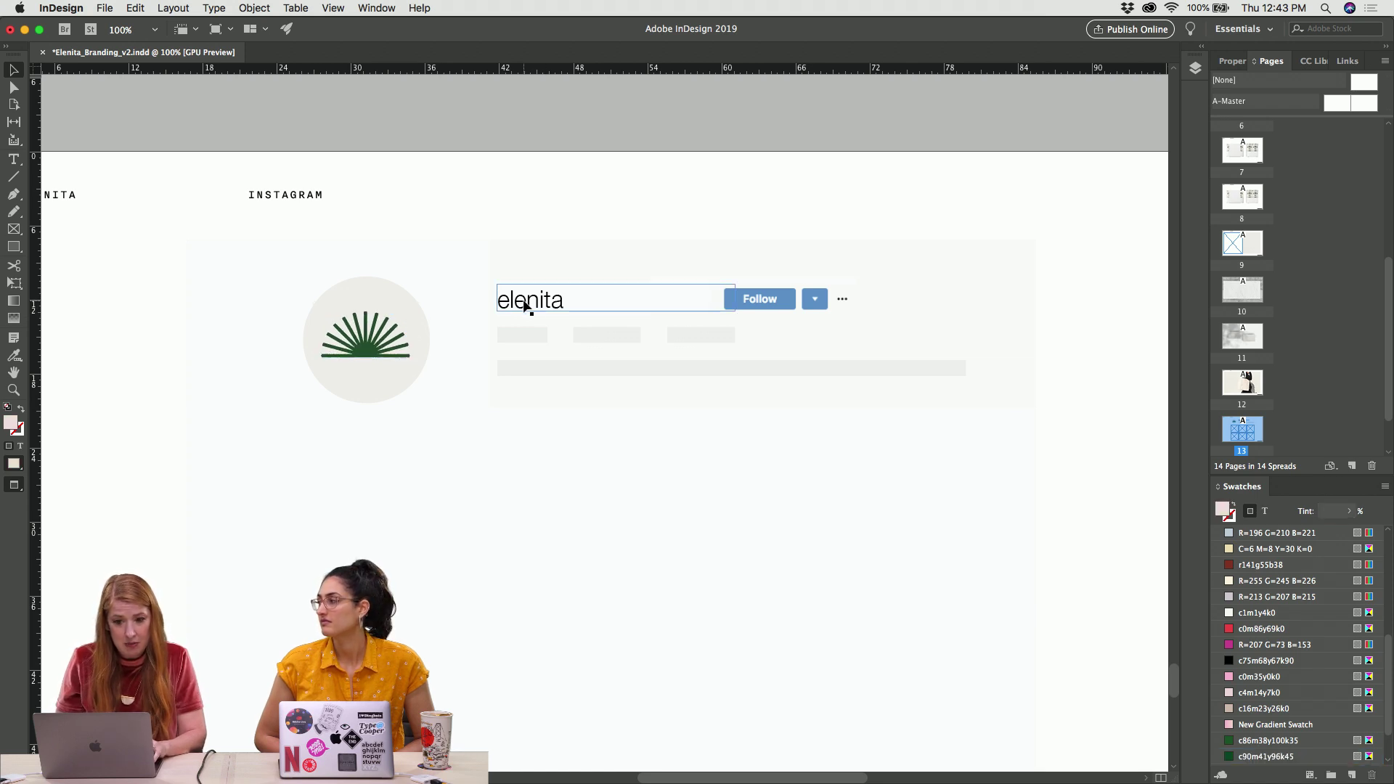
# Shrink the sunburst slightly and nudge it up so its base sits at the profile circle's middle
pyautogui.click(379, 352)
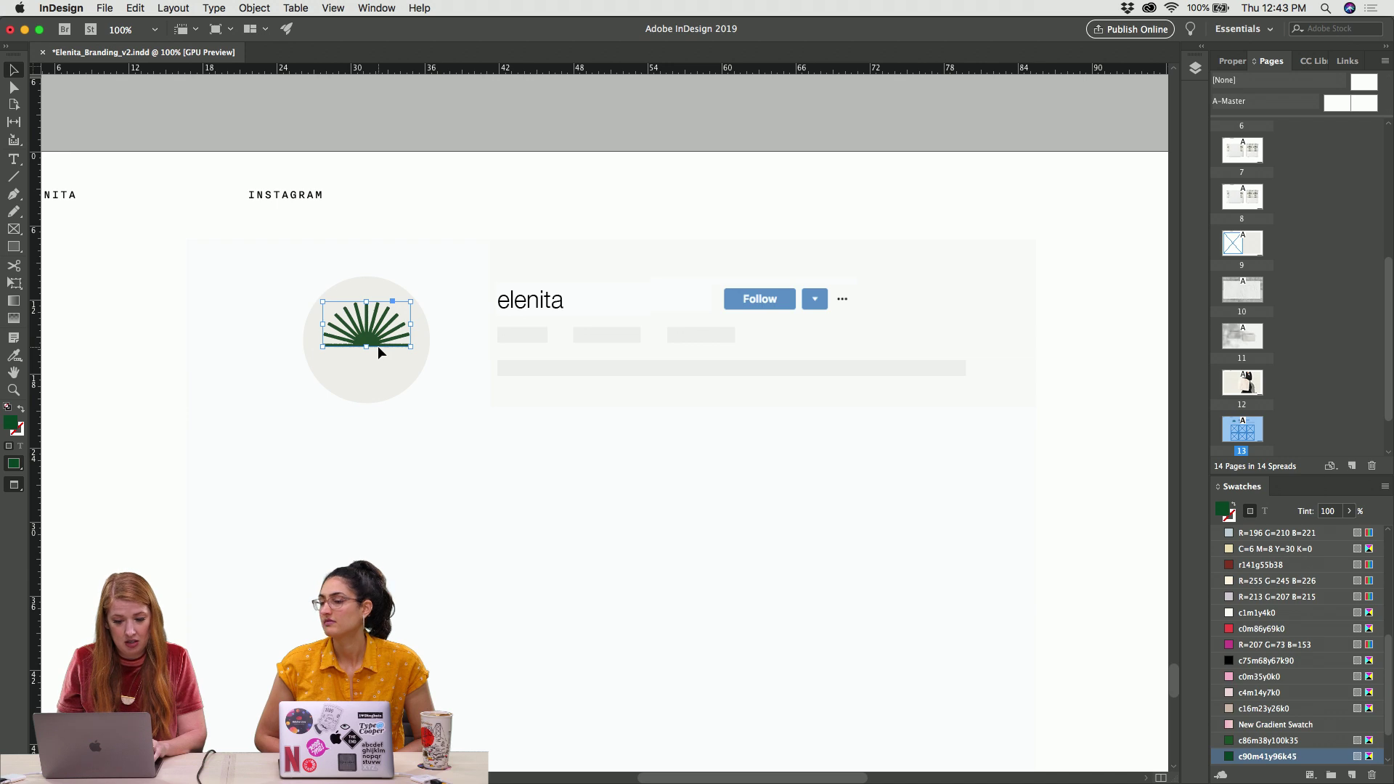
pyautogui.hotkey('shift', 'Up')
pyautogui.moveTo(409, 301); pyautogui.dragTo(405, 303)
pyautogui.press('super+equal')
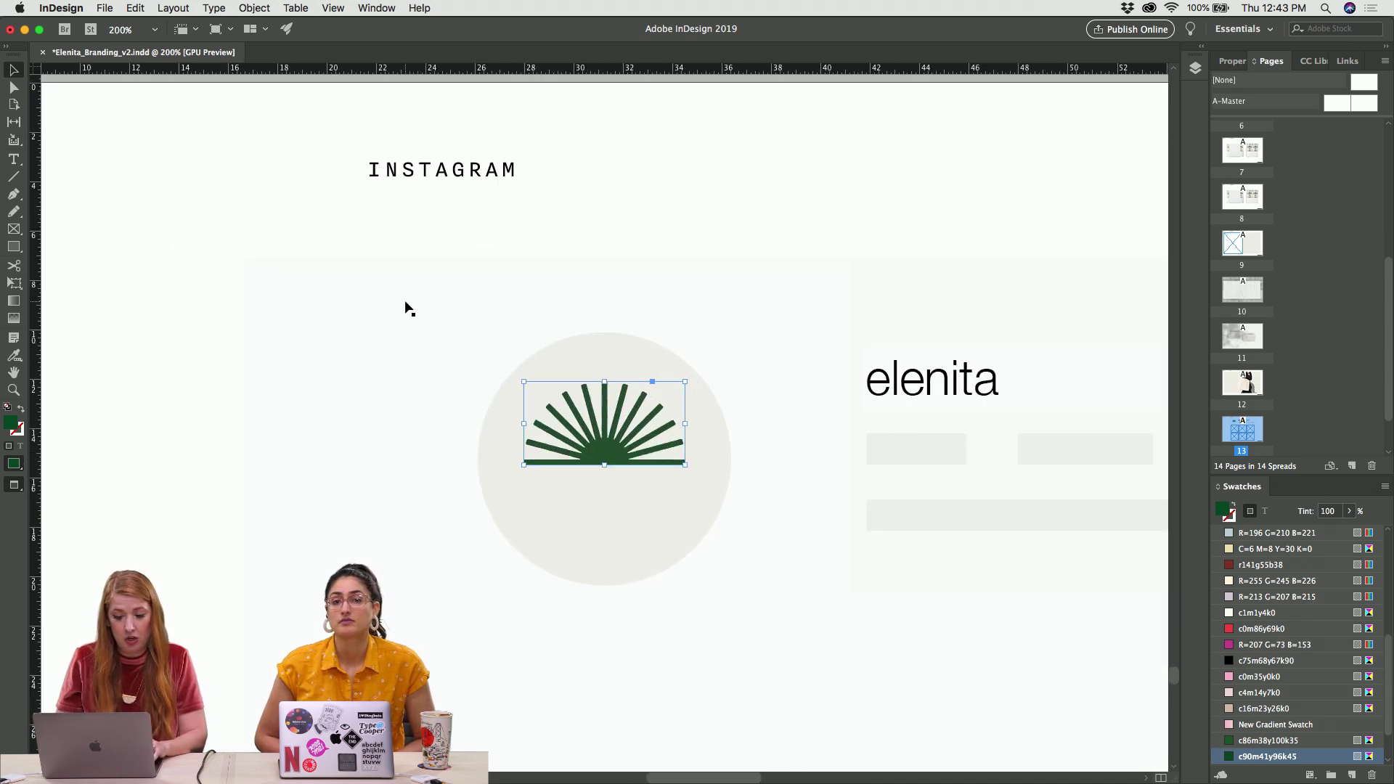
pyautogui.click(408, 308)
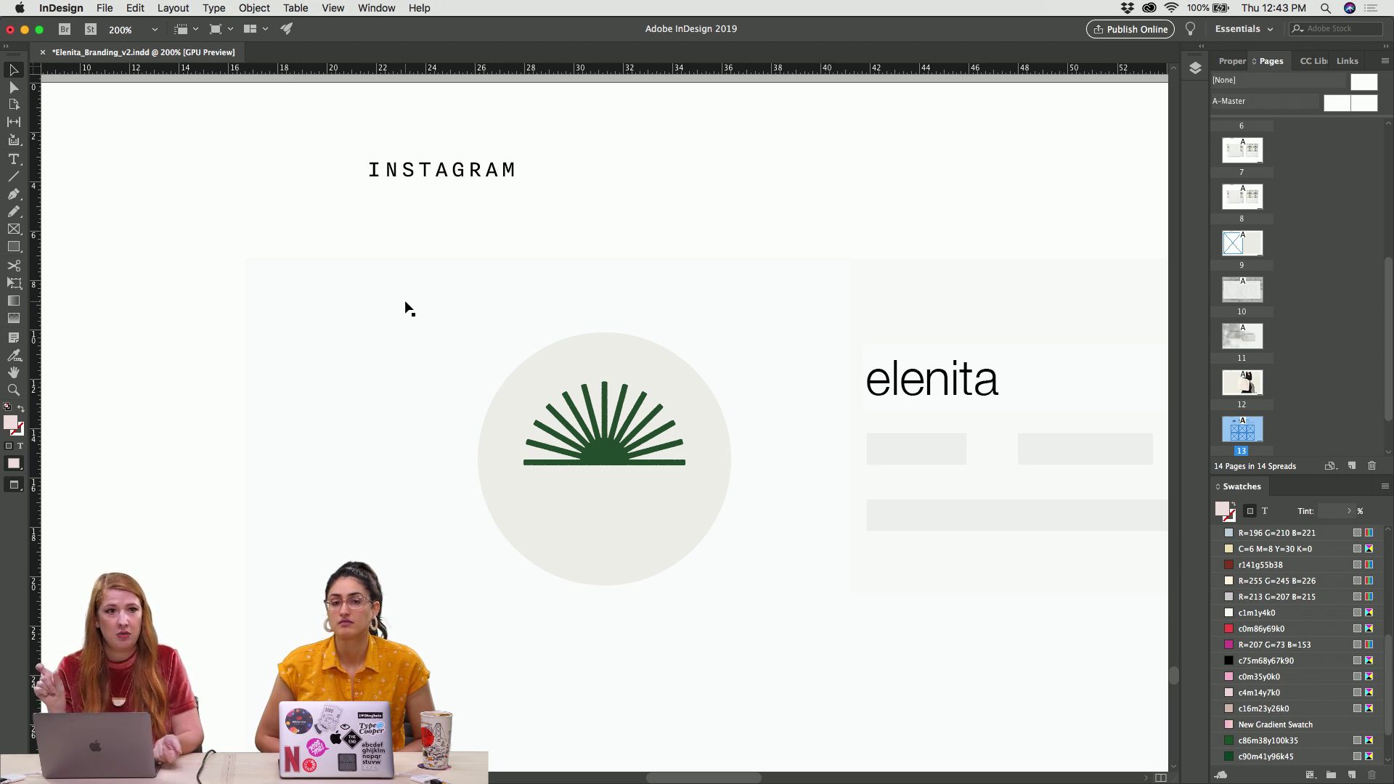
pyautogui.click(591, 449)
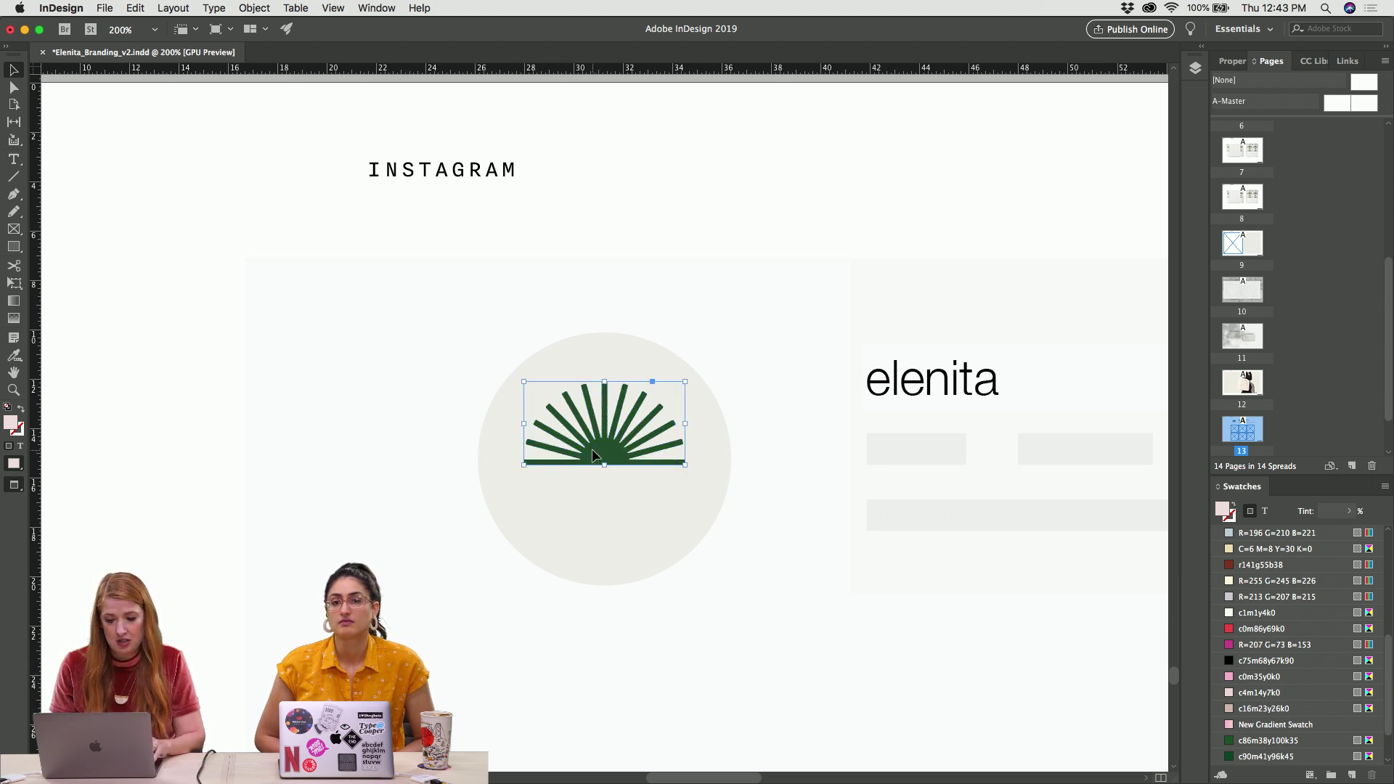
pyautogui.press('Up')
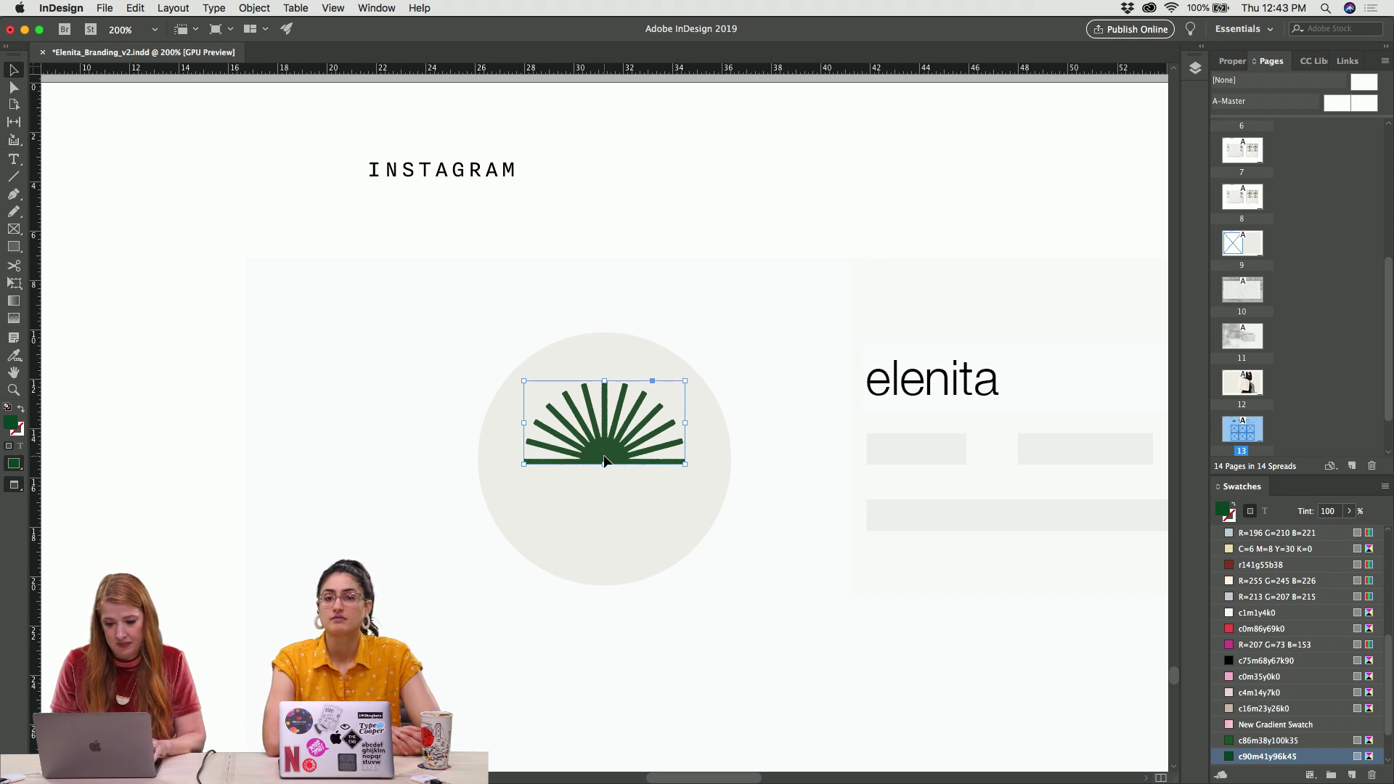
pyautogui.press('Up')
pyautogui.click(691, 224)
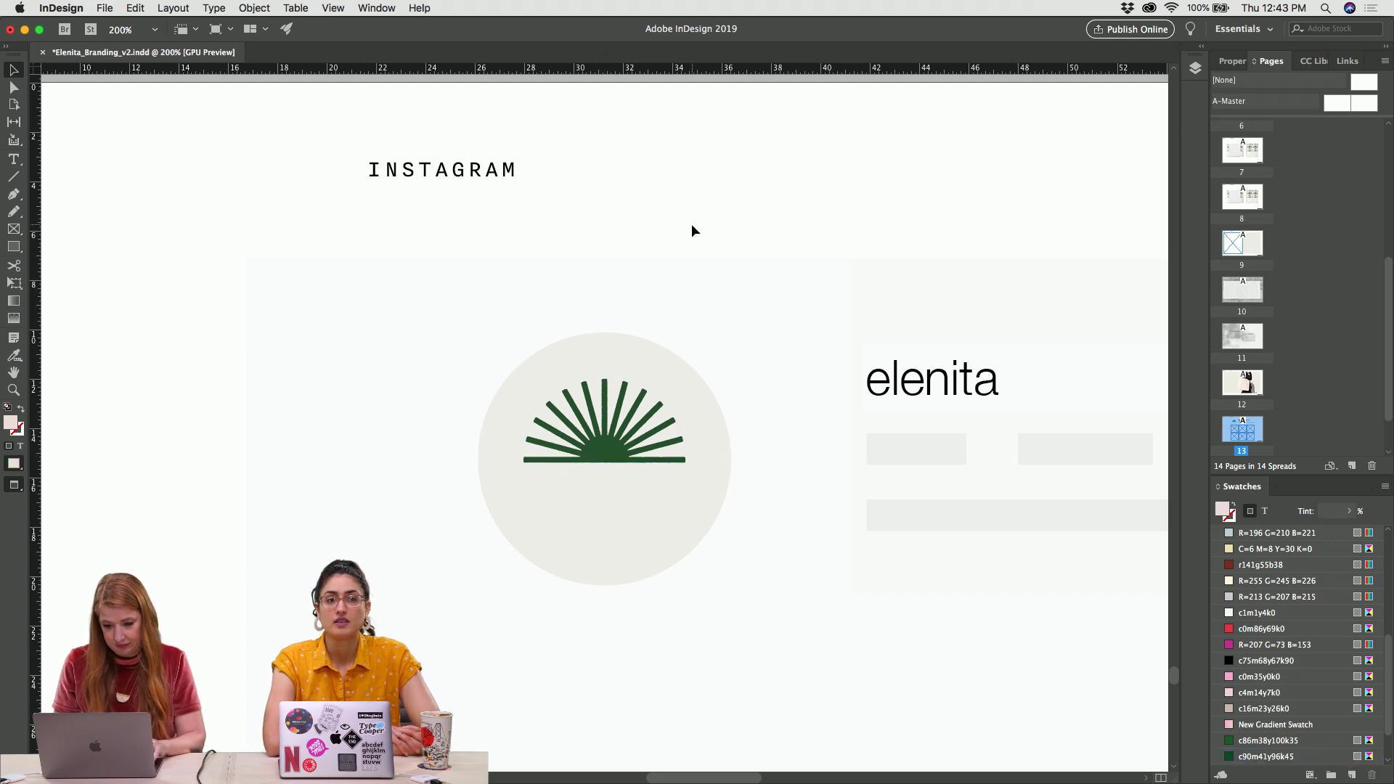
# Examine the sunburst's size and placement in the profile circle, both close up and at 100% view
pyautogui.press('super+minus')
pyautogui.press('super+minus')
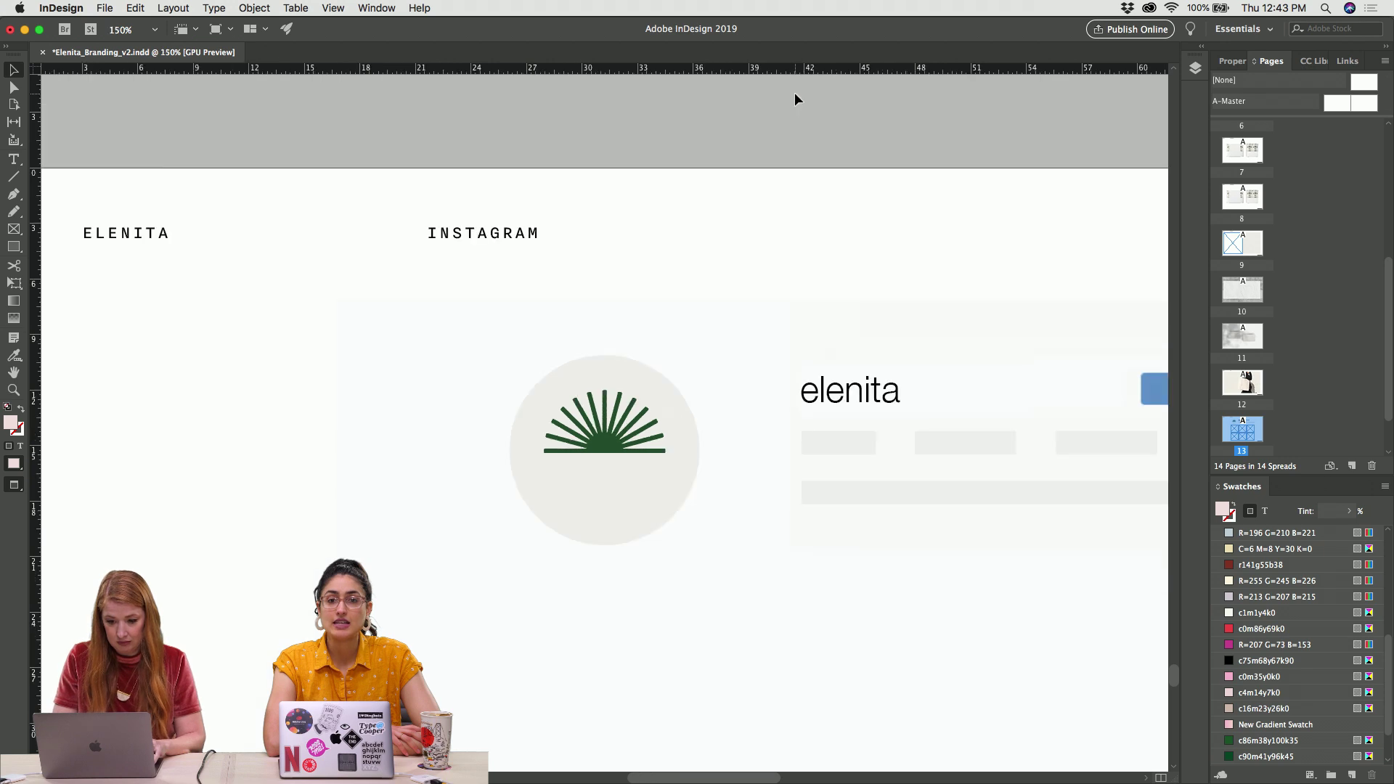
pyautogui.scroll(-3, 778, 414)
pyautogui.hscroll(2, 779, 414)
pyautogui.scroll(3, 778, 413)
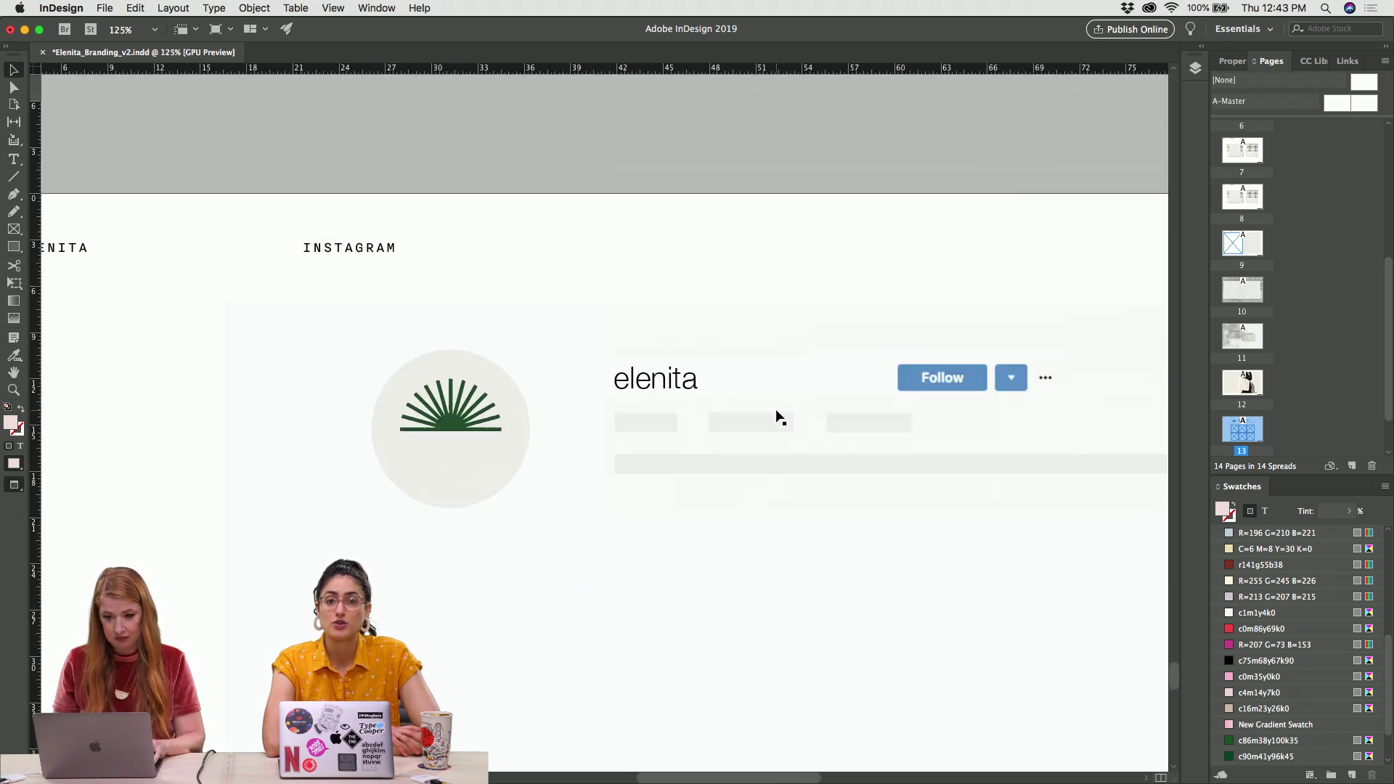
pyautogui.click(453, 427)
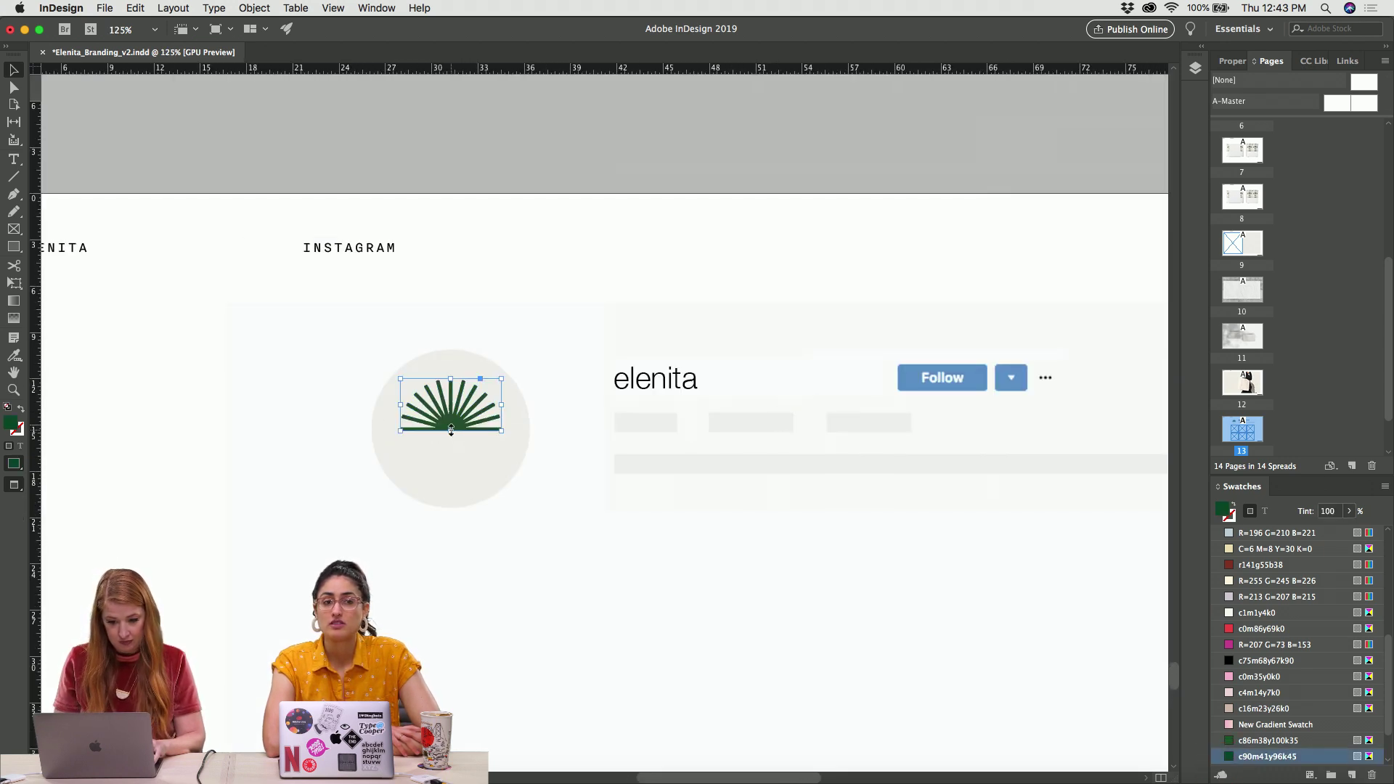
pyautogui.press('super+equal')
pyautogui.press('super+equal')
pyautogui.click(555, 495)
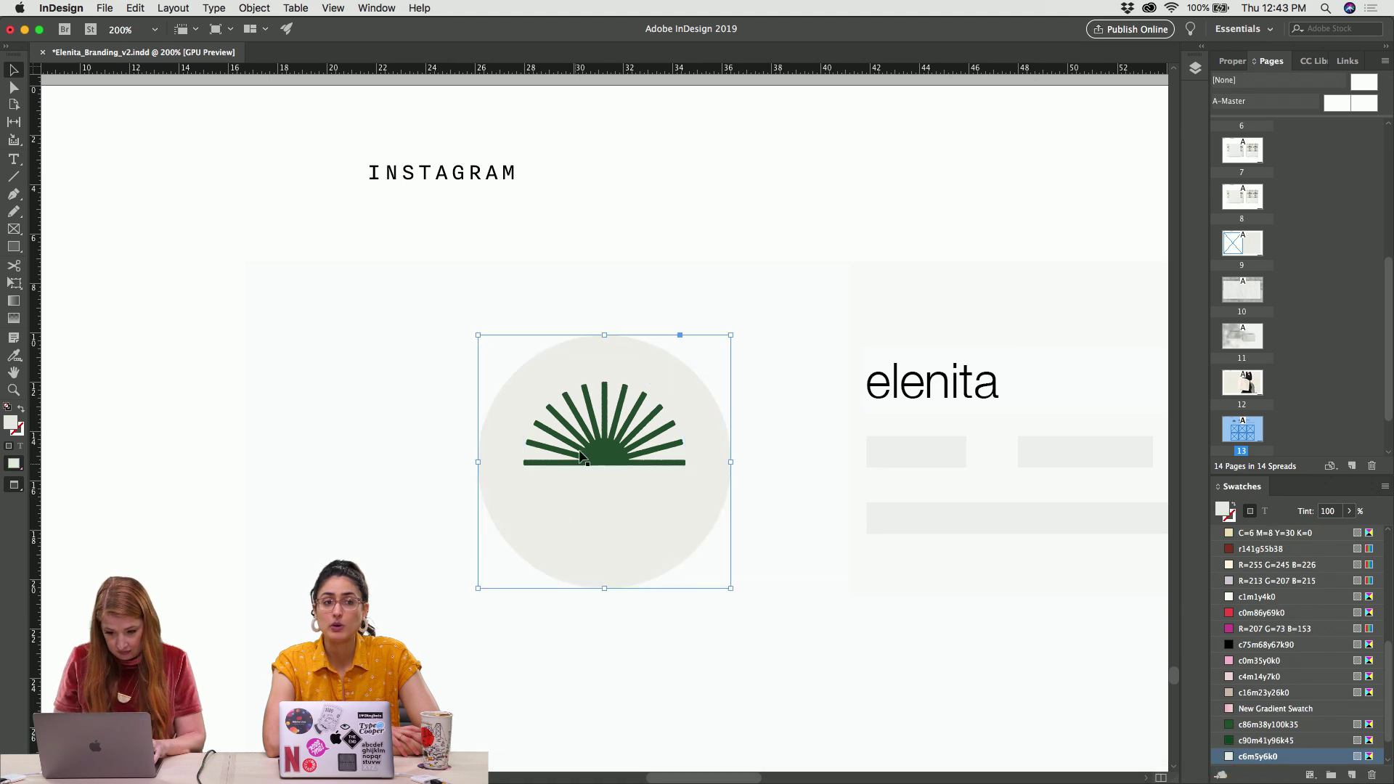
pyautogui.click(600, 461)
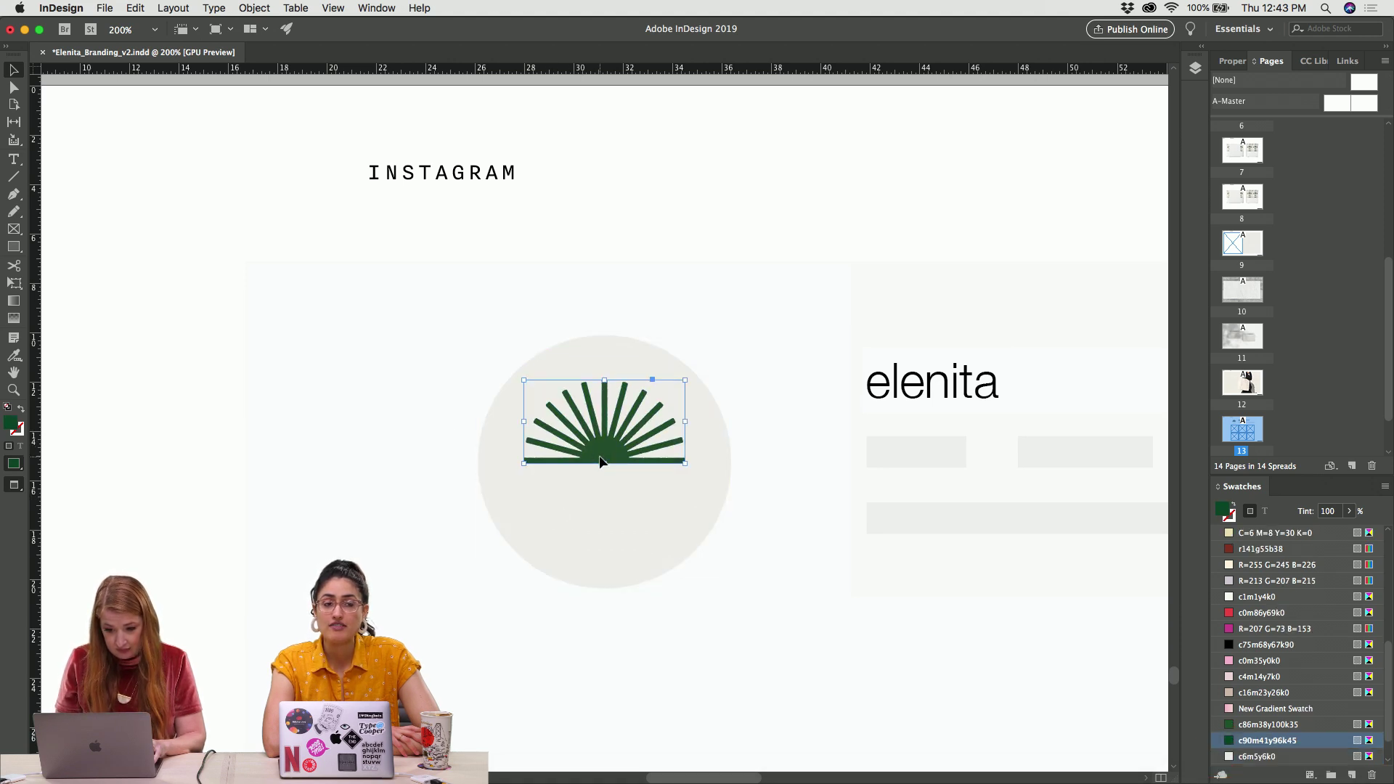
pyautogui.click(700, 320)
pyautogui.press('super+1')
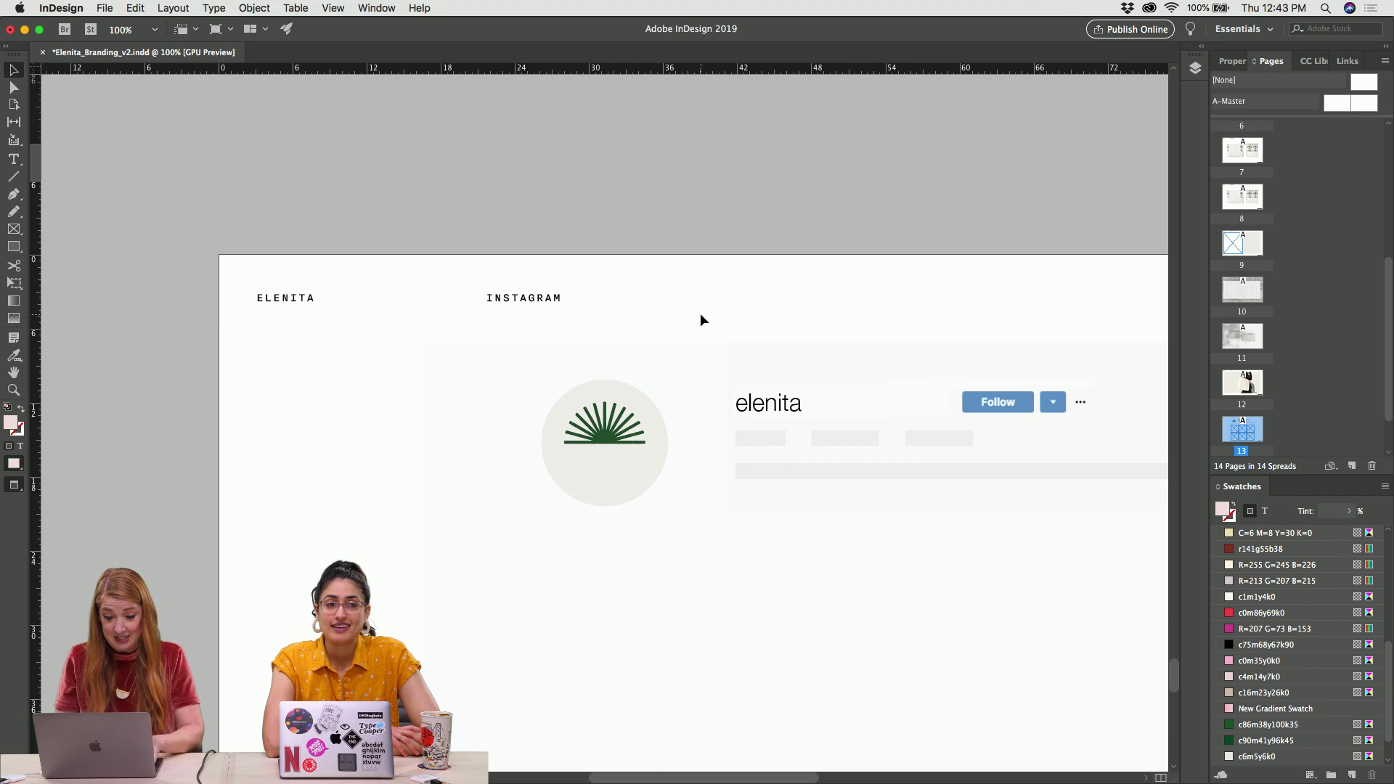
# Switch to Chrome and copy the image of the 15 Frozen Cocktail Recipes pin from the Pinterest Mezcal board
pyautogui.scroll(-5, 701, 315)
pyautogui.press('super+minus')
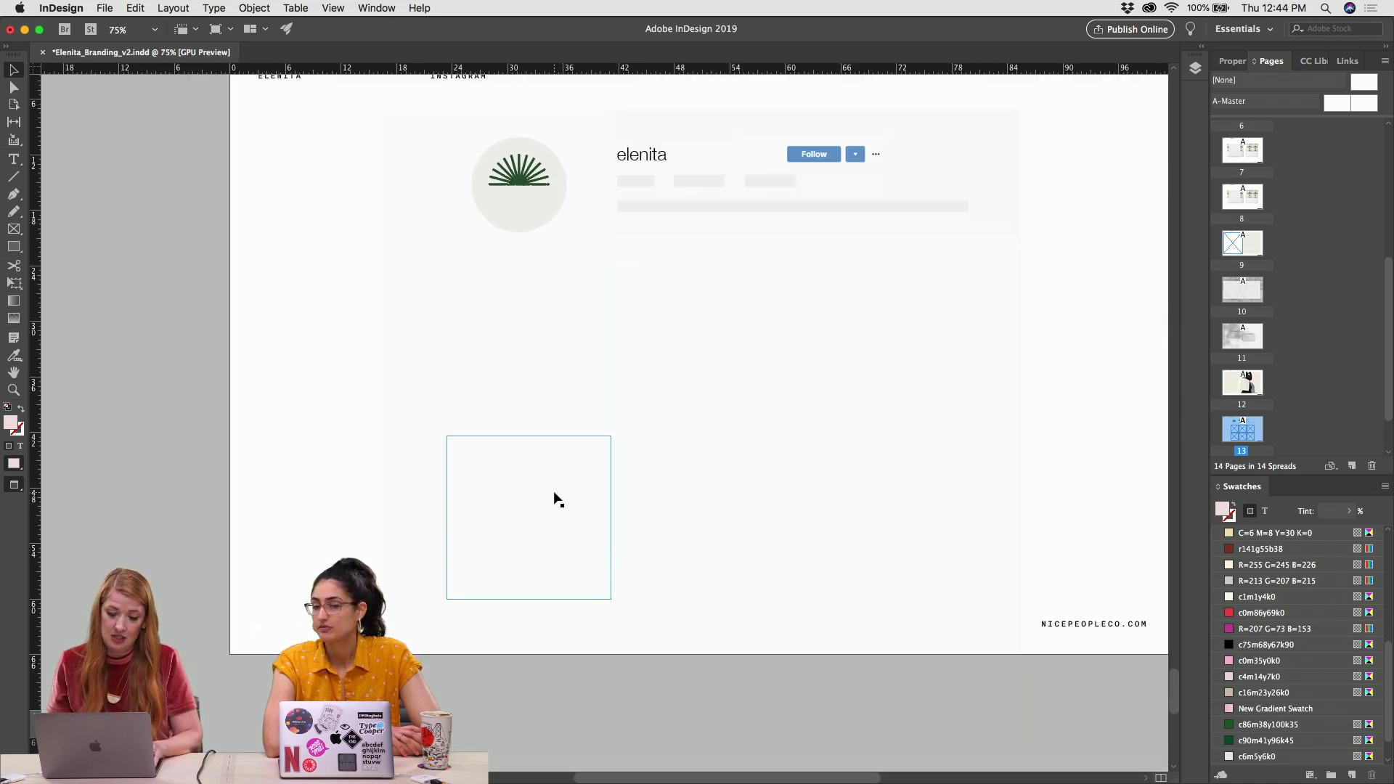
pyautogui.press('super+Tab')
pyautogui.press('super+Tab')
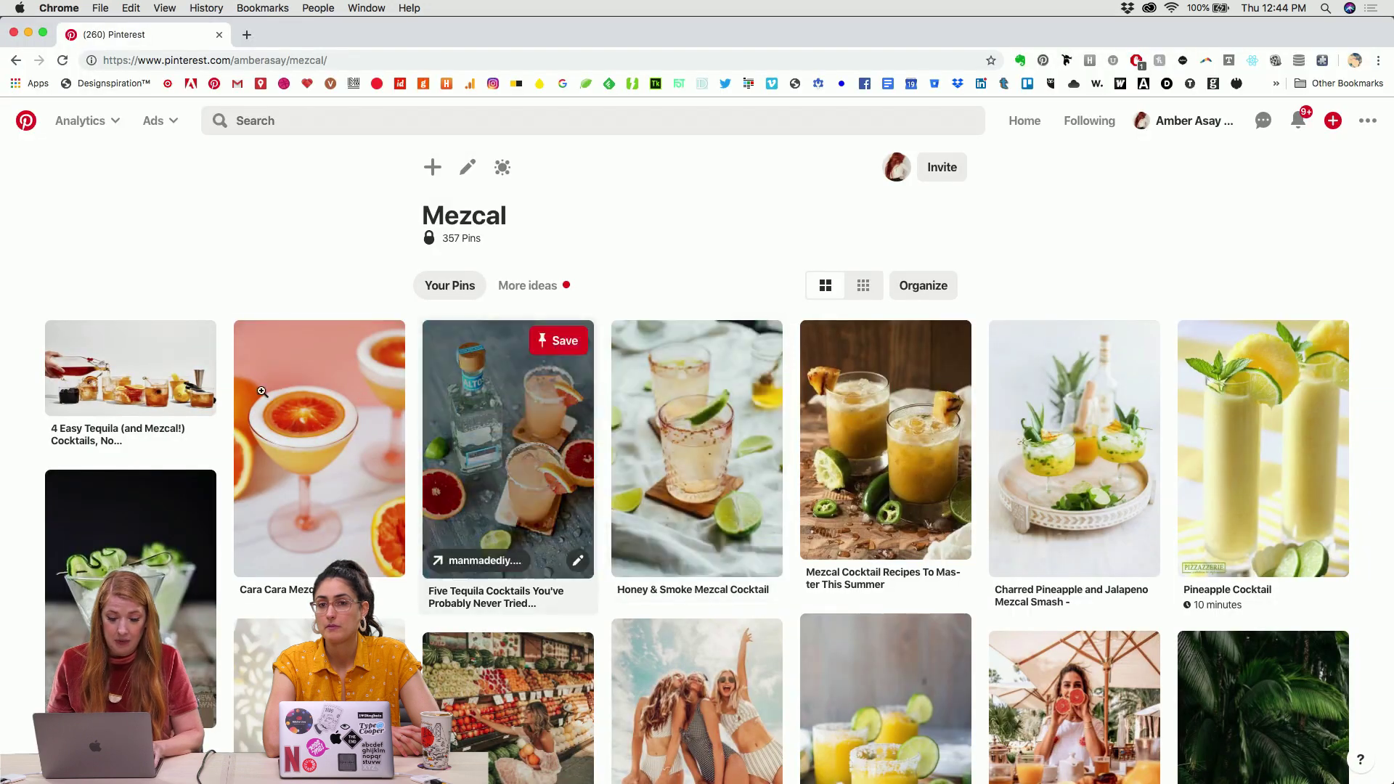
pyautogui.scroll(-3, 206, 375)
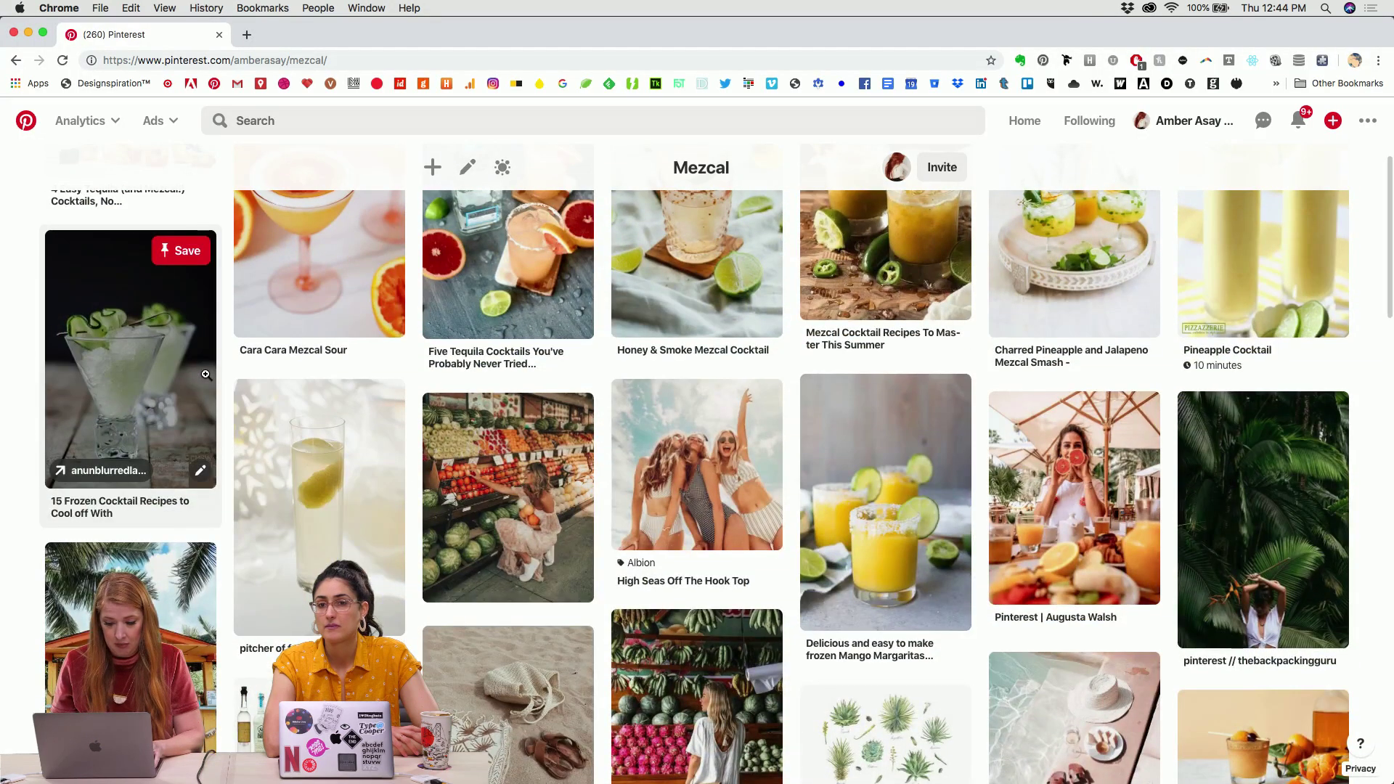
pyautogui.click(97, 350)
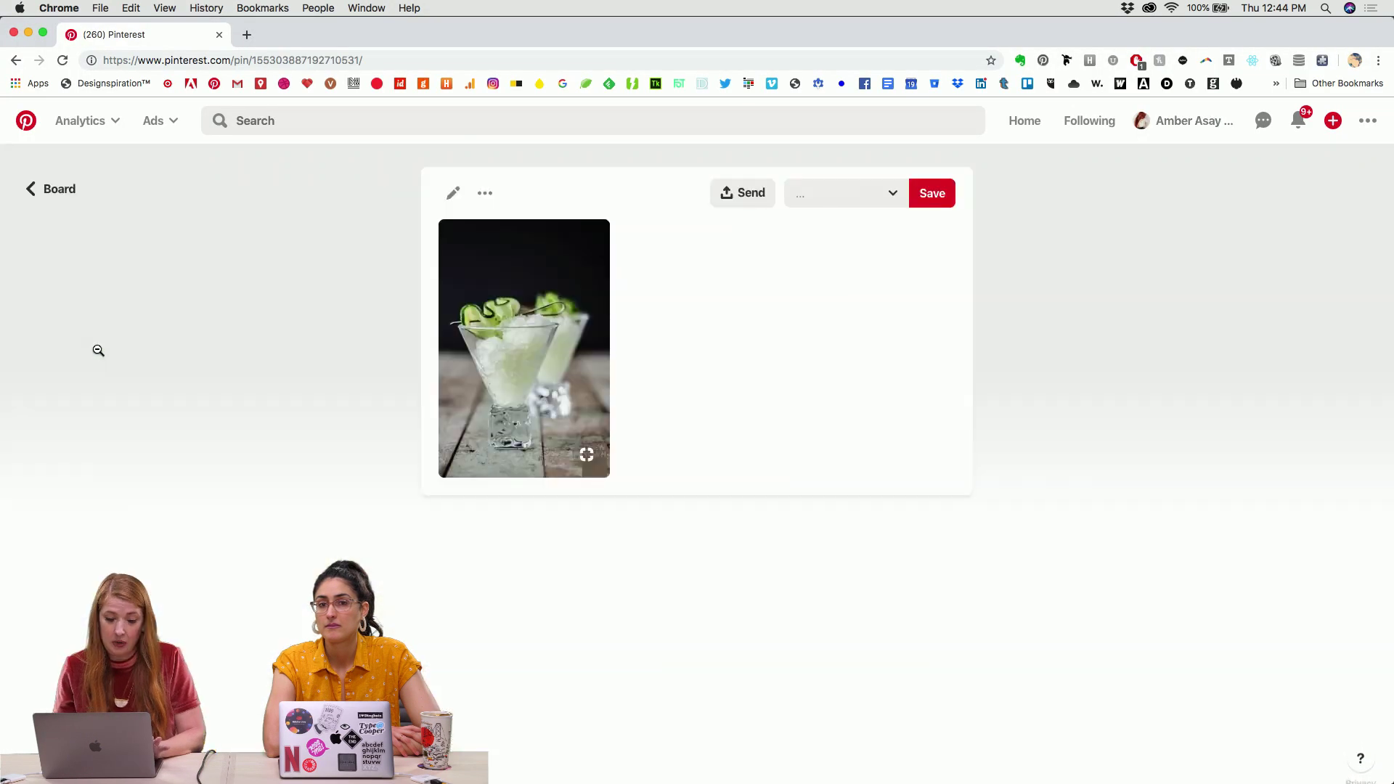
pyautogui.rightClick(524, 312)
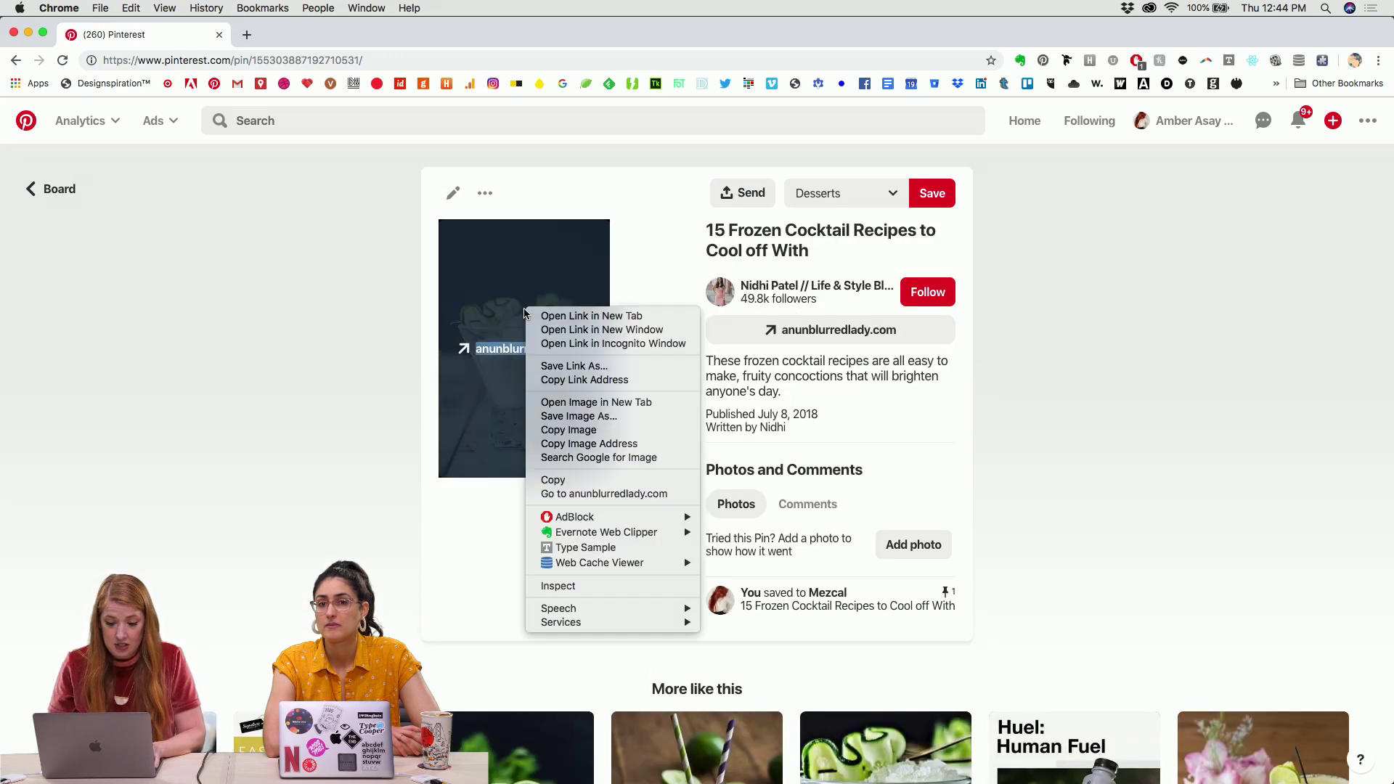
pyautogui.click(568, 430)
# Switch to InDesign and paste the cocktail photo into the first frame of the Instagram image grid
pyautogui.press('super+Tab')
pyautogui.click(499, 353)
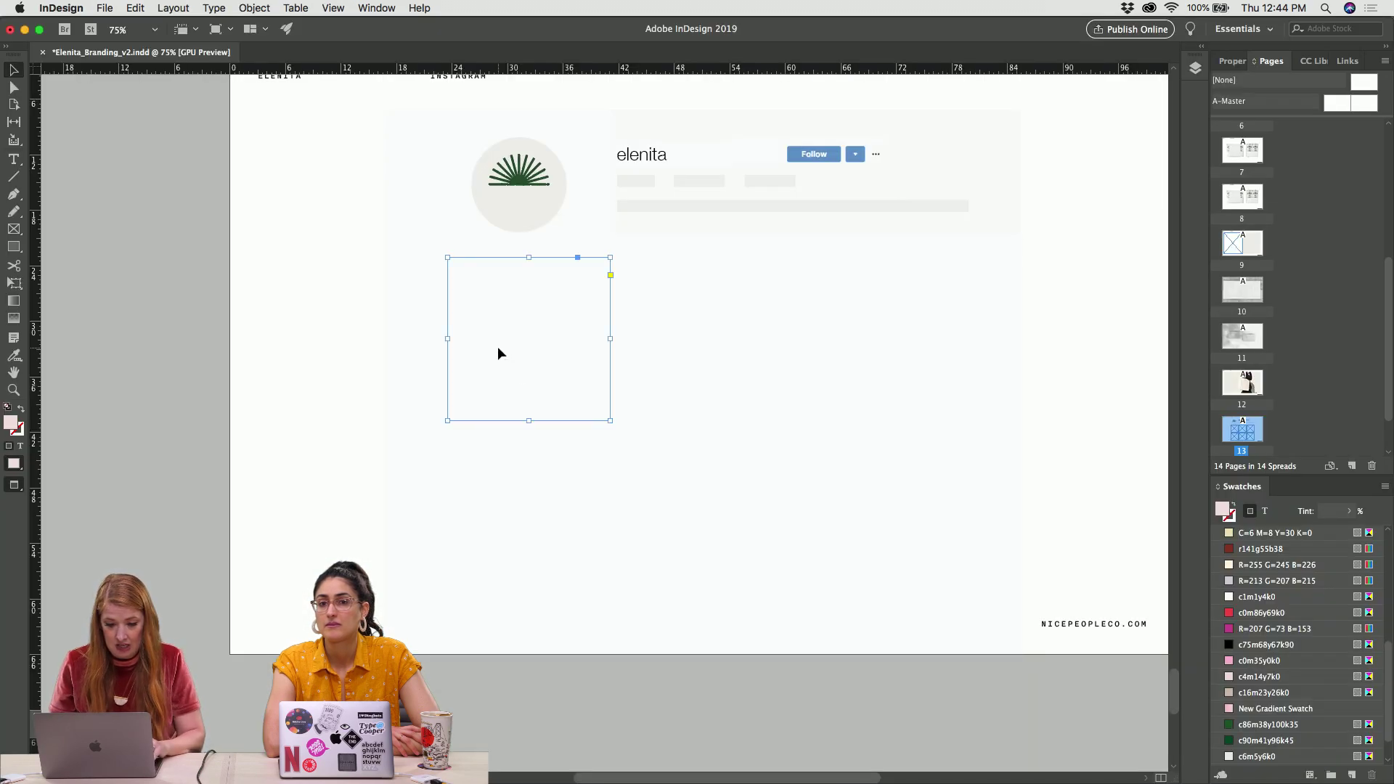
pyautogui.press('alt+super+v')
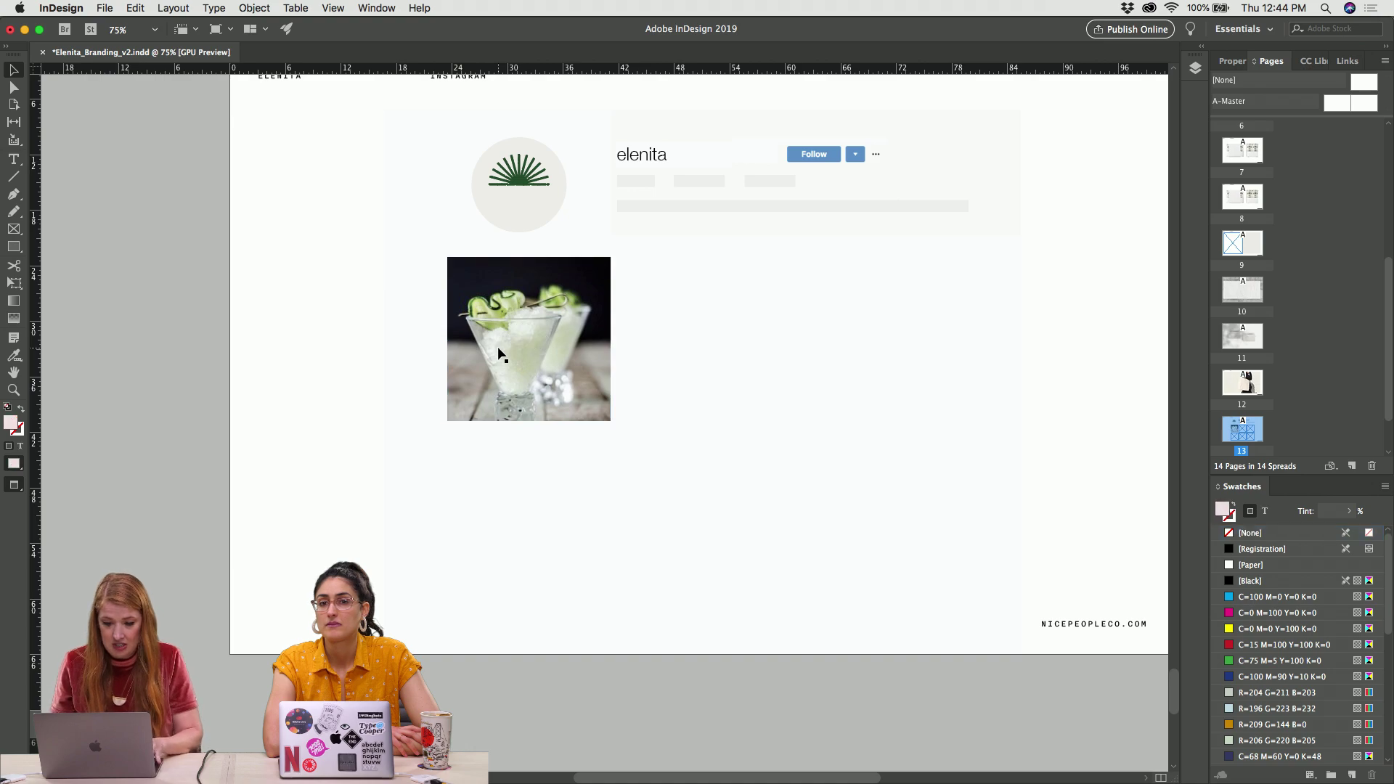
# Switch to Chrome and copy the image of the straw hat and sandals pin from the Pinterest Mezcal board
pyautogui.press('super+Tab')
pyautogui.click(44, 190)
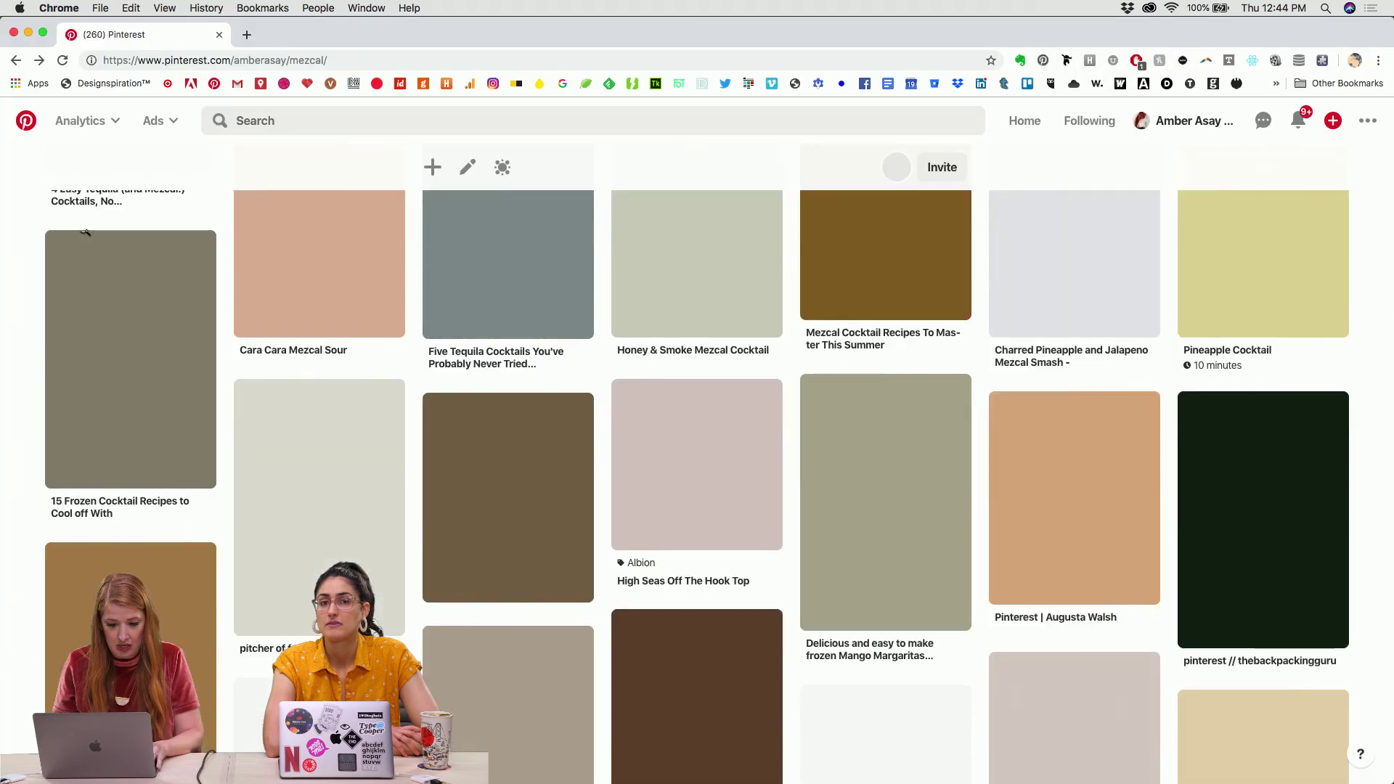
pyautogui.scroll(-5, 616, 459)
pyautogui.scroll(-6, 615, 458)
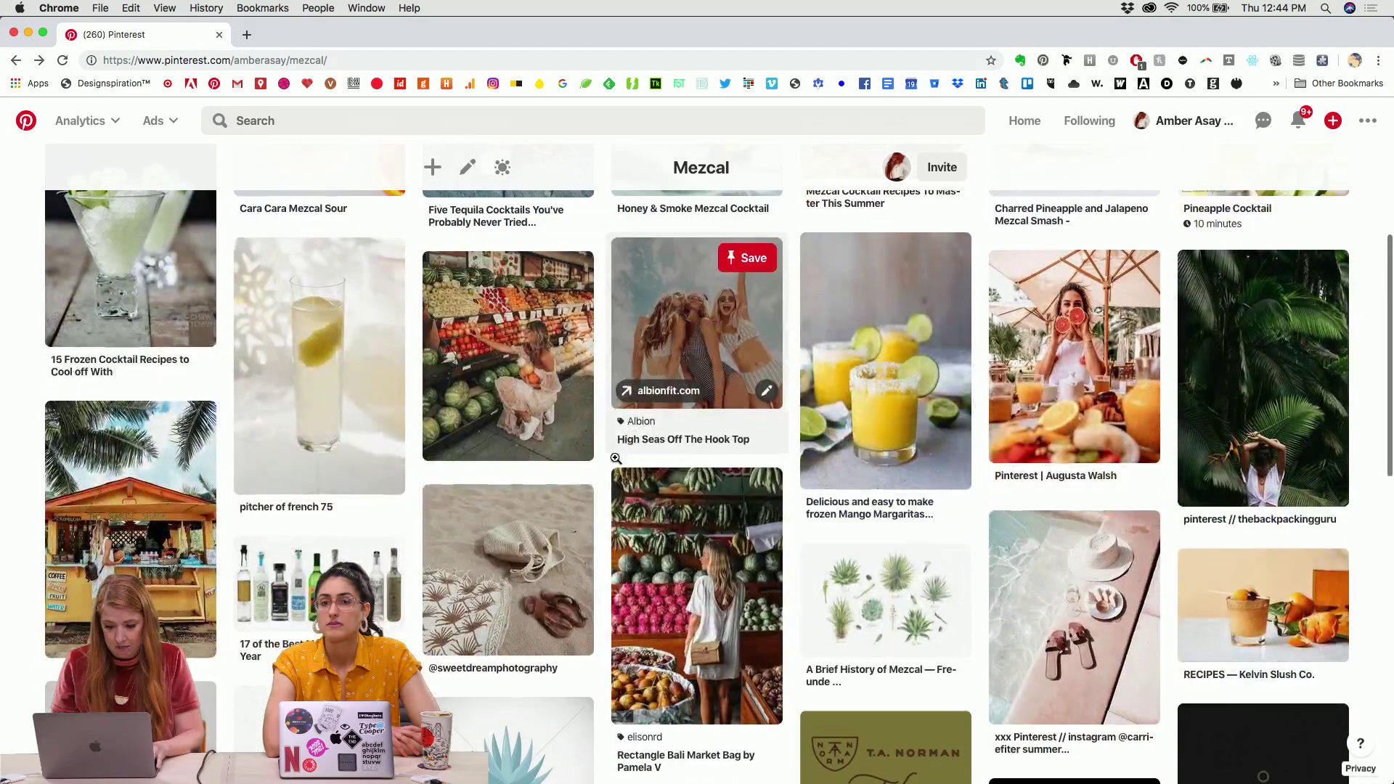
pyautogui.scroll(-2, 615, 458)
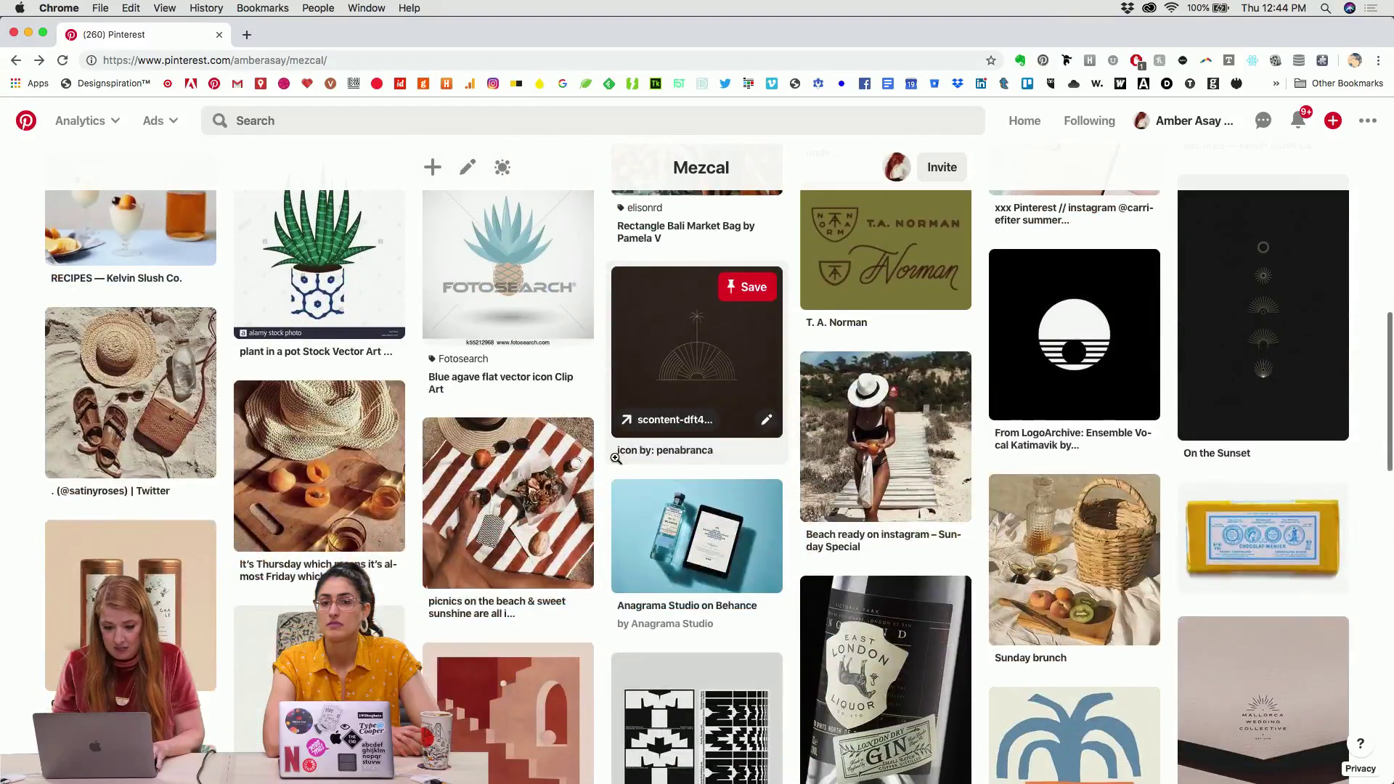
pyautogui.click(139, 369)
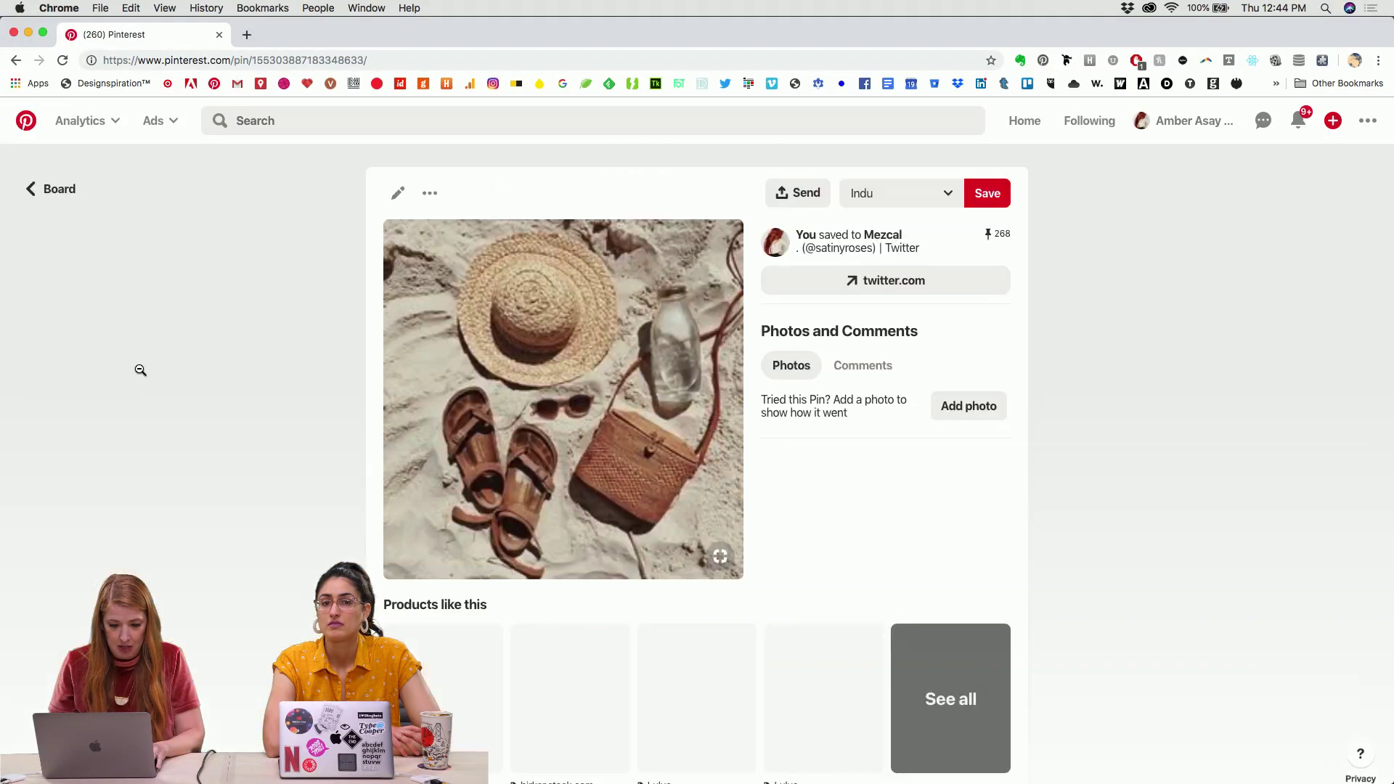
pyautogui.rightClick(427, 351)
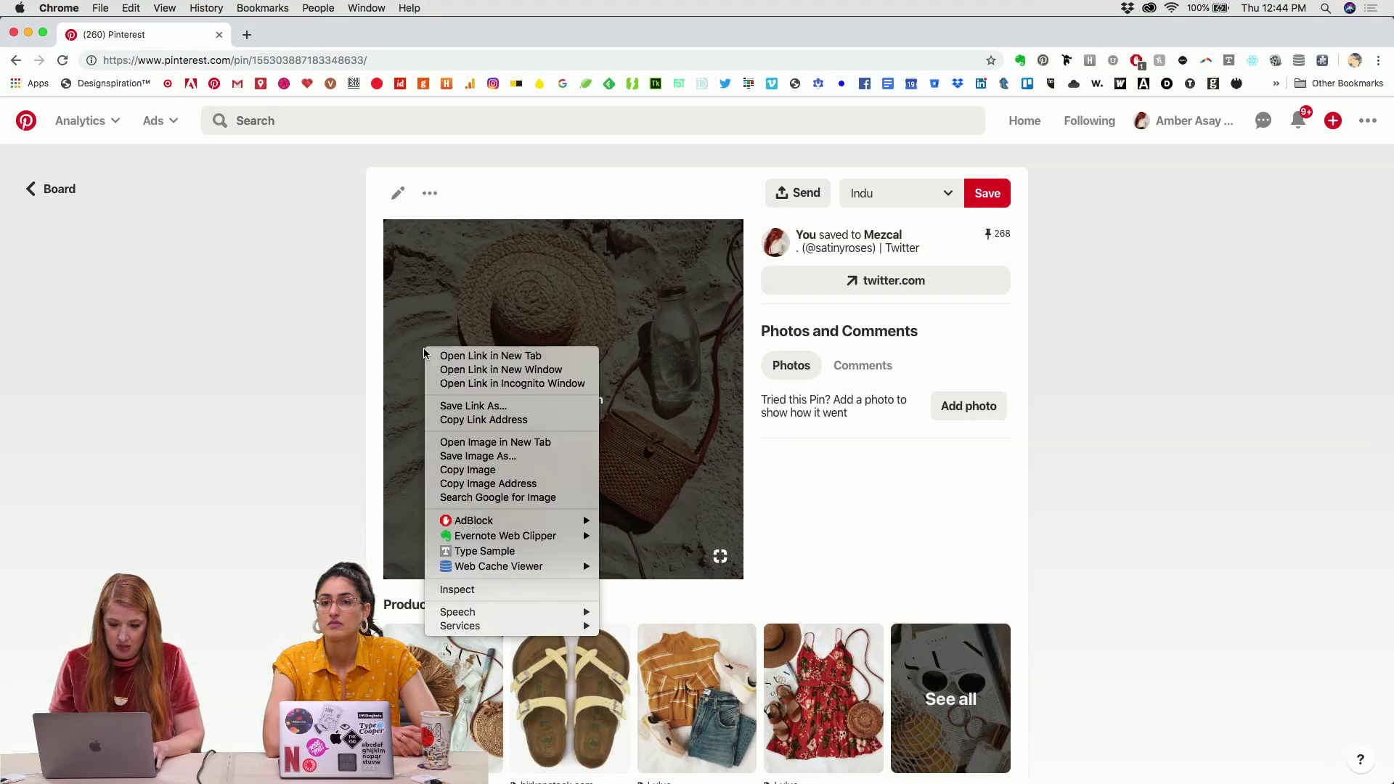
pyautogui.click(460, 473)
# Switch to InDesign and paste the hat and sandals photo into the middle frame of the grid's first row, filling it proportionally
pyautogui.press('super+Tab')
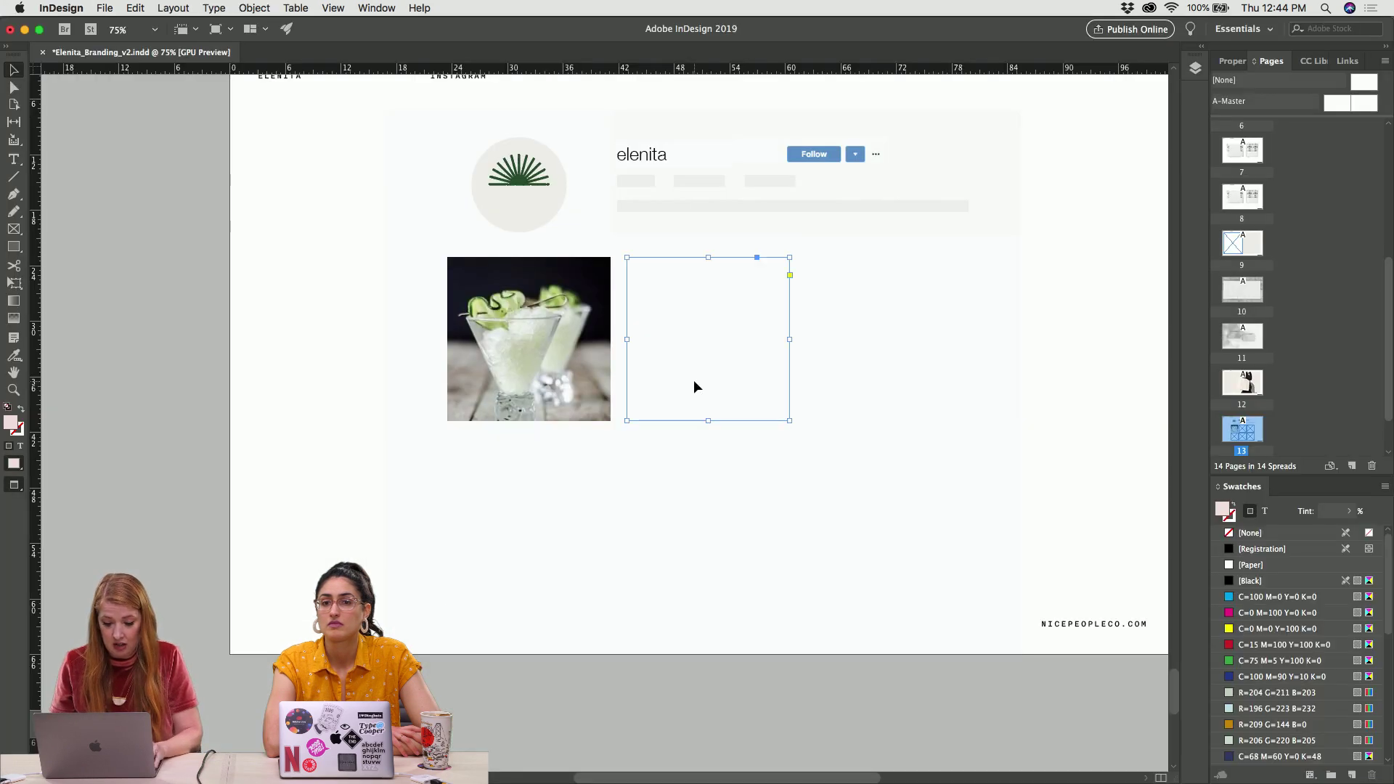
pyautogui.press('super+alt+v')
pyautogui.press('super+alt+shift+c')
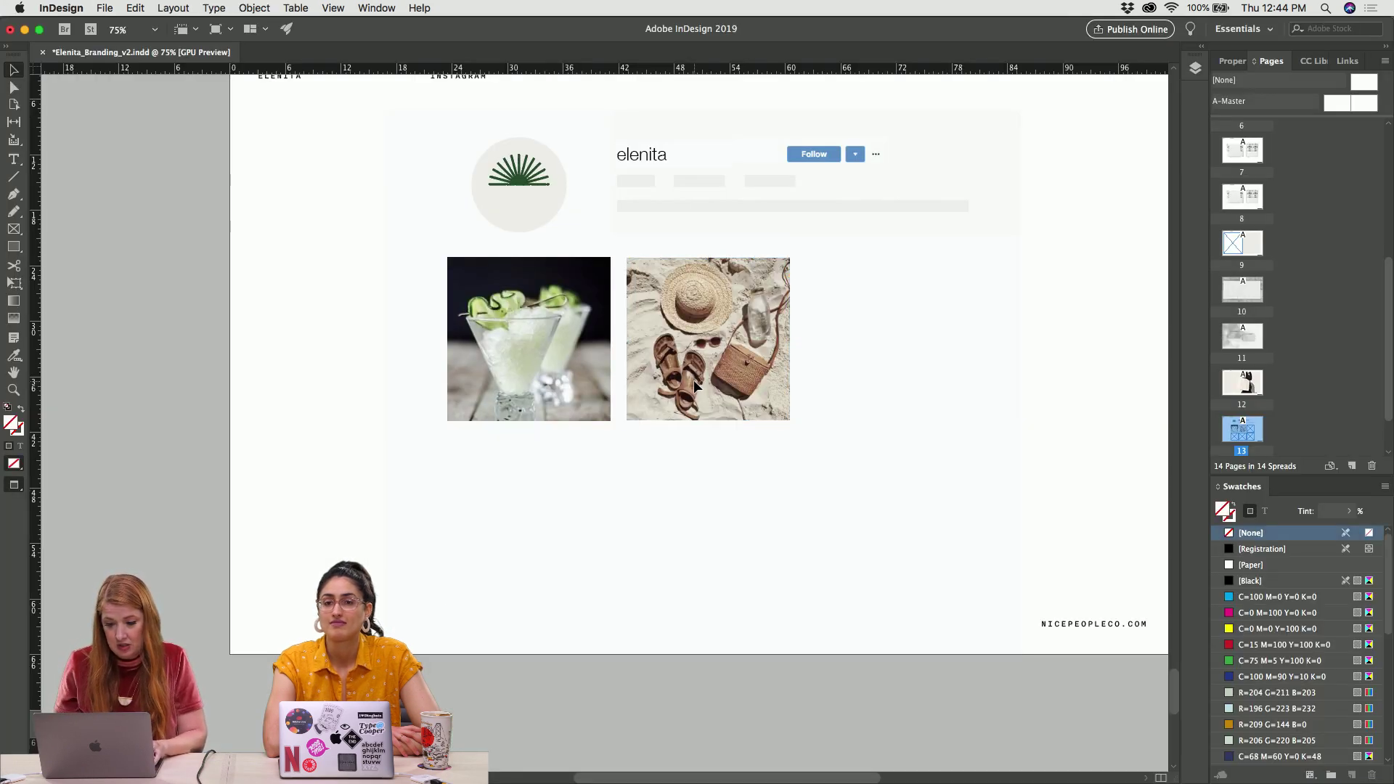
# Switch to Chrome and copy the image of the striped-blanket beach picnic pin from the Mezcal board
pyautogui.press('super+Tab')
pyautogui.click(34, 191)
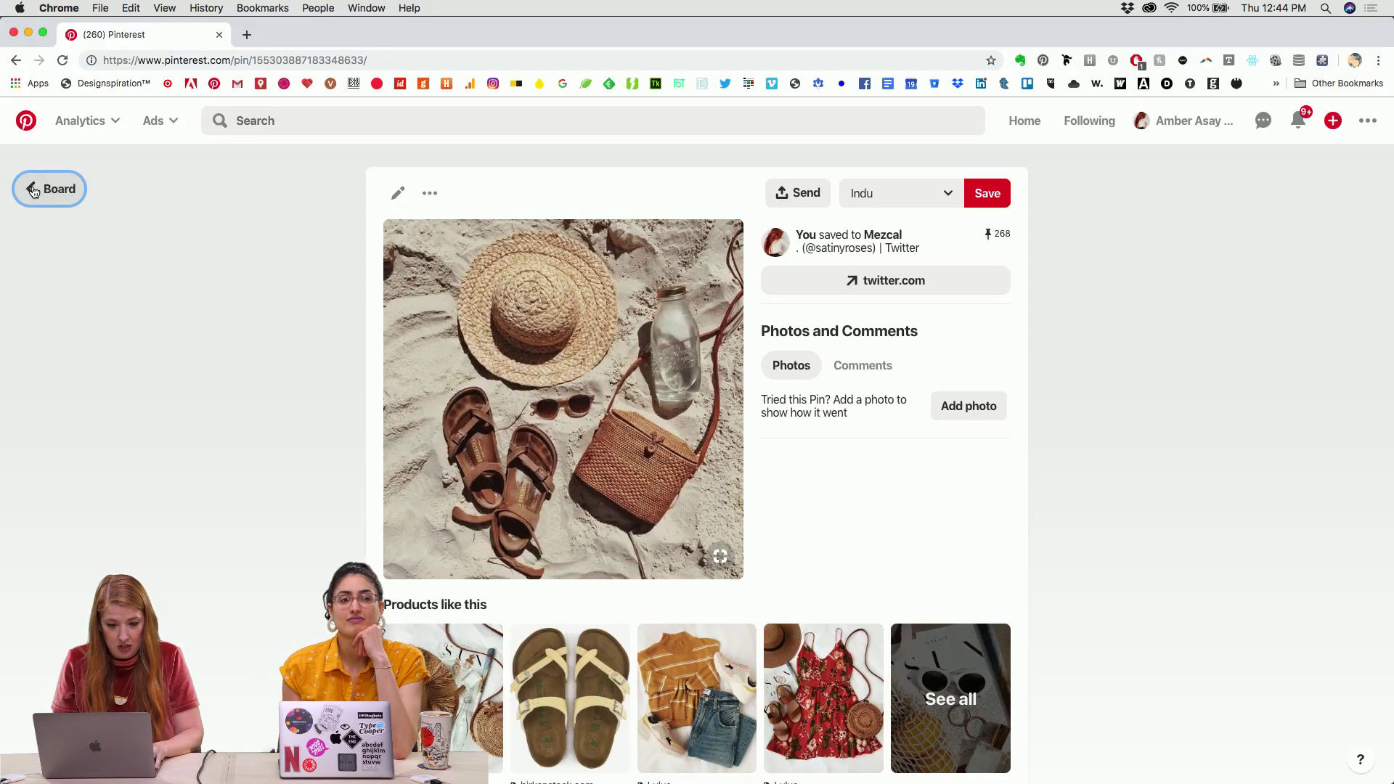
pyautogui.scroll(-10, 832, 446)
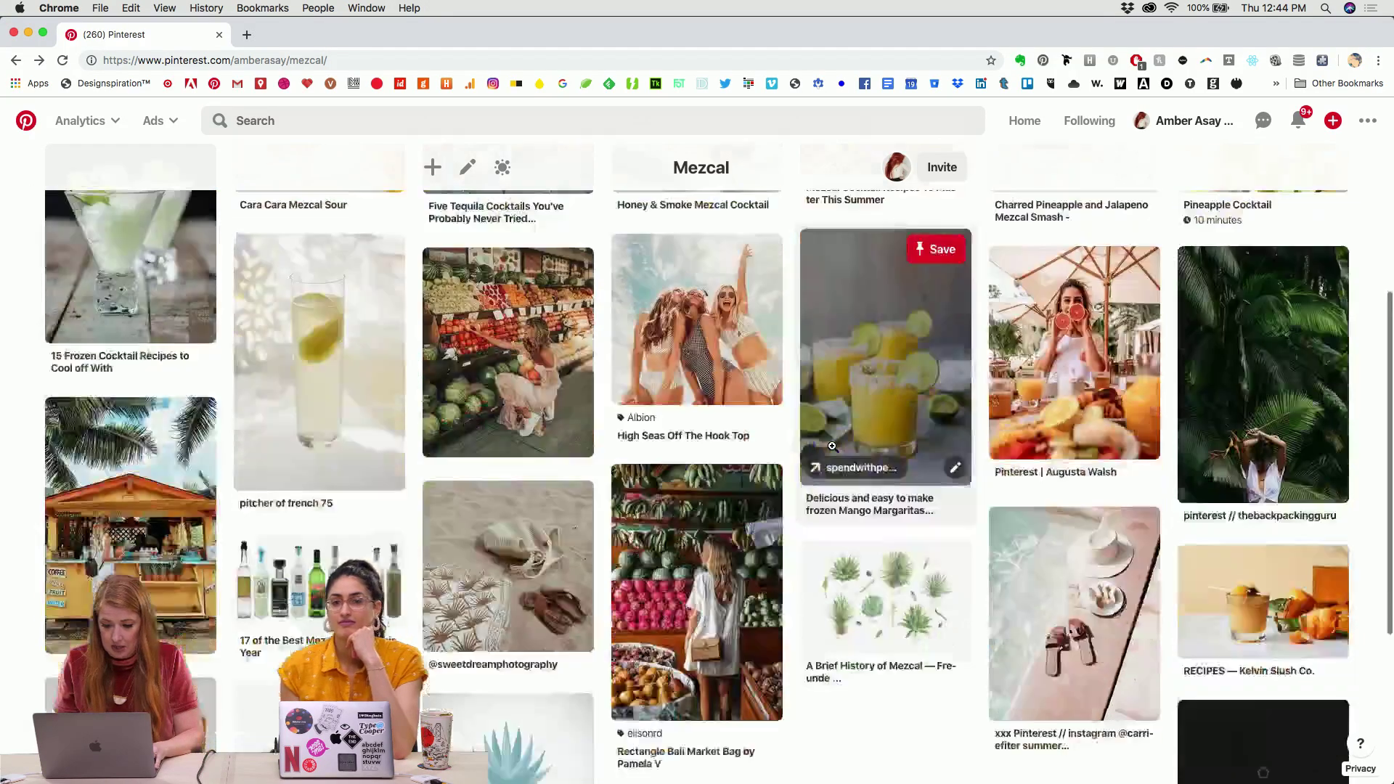
pyautogui.scroll(-5, 832, 446)
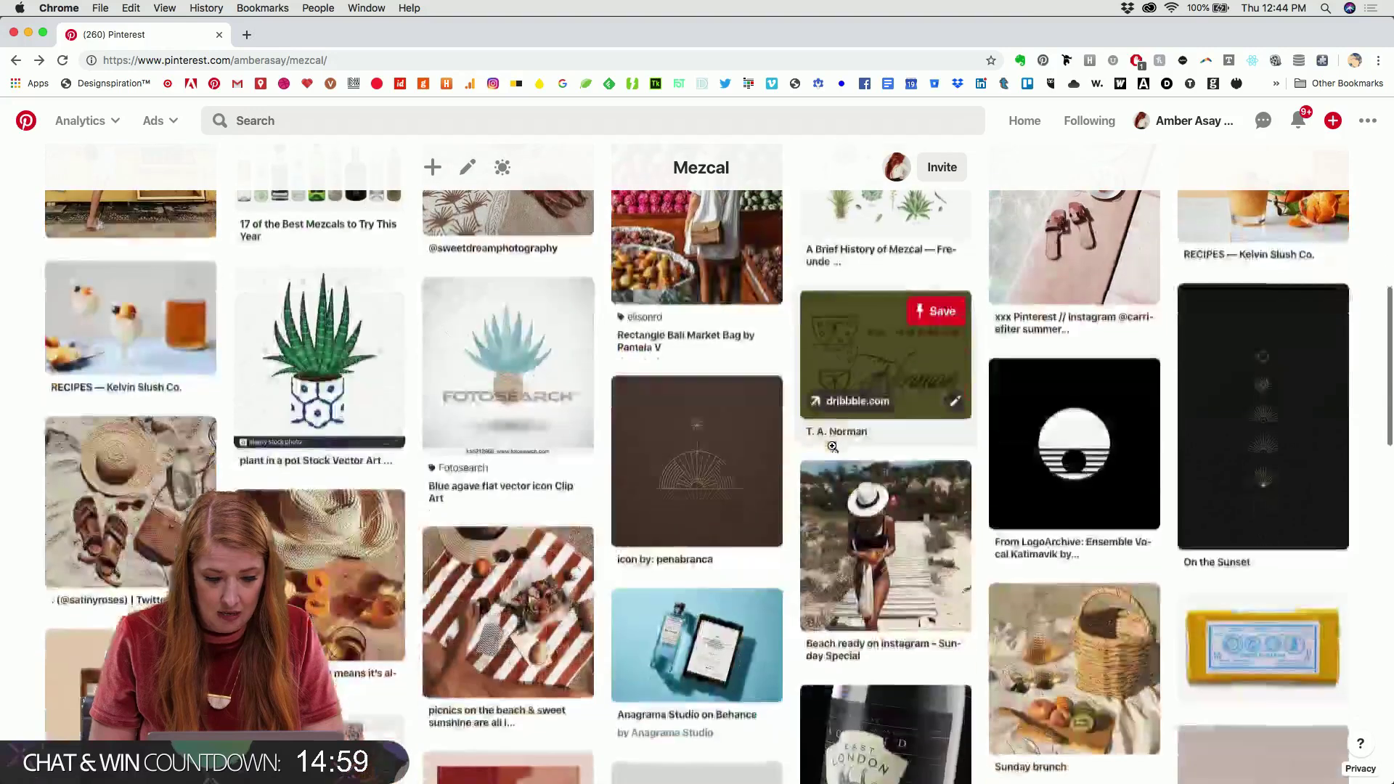
pyautogui.click(529, 613)
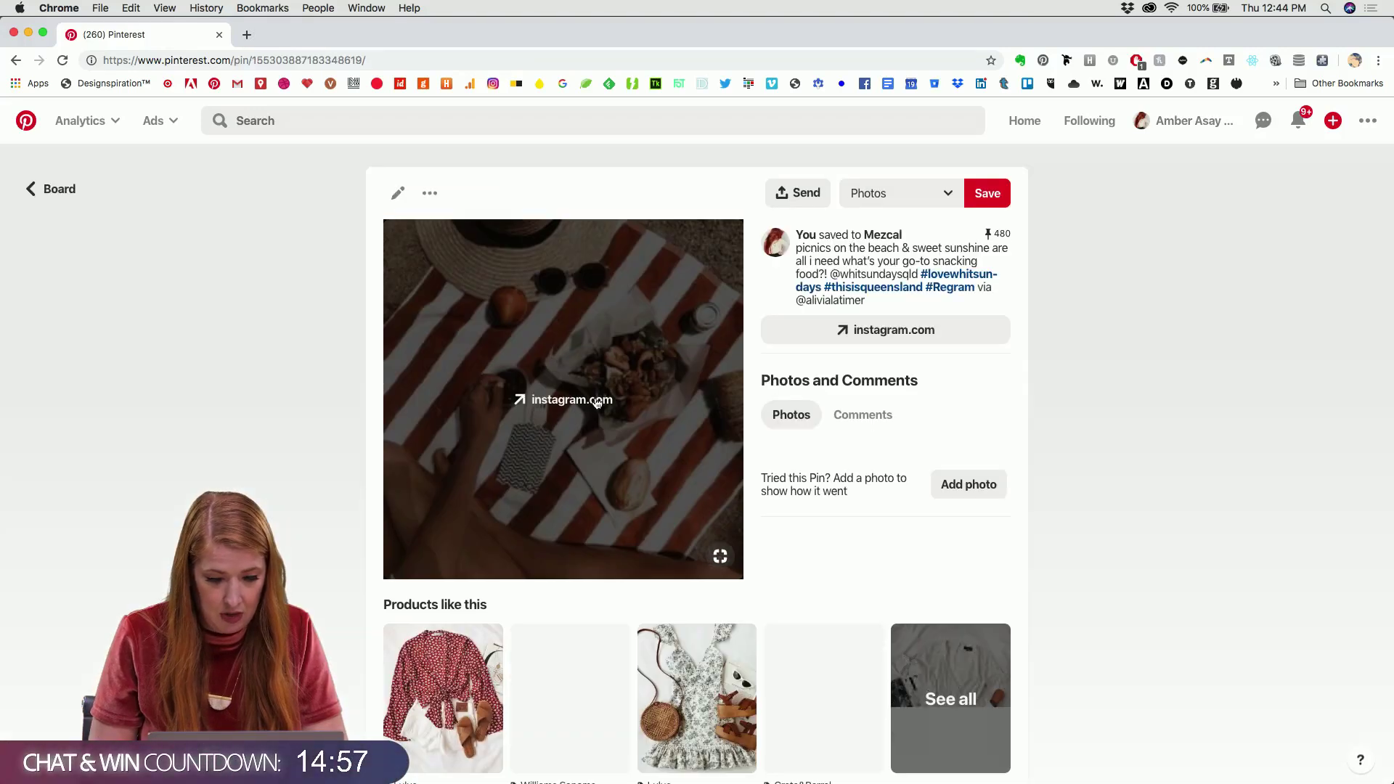
pyautogui.rightClick(610, 303)
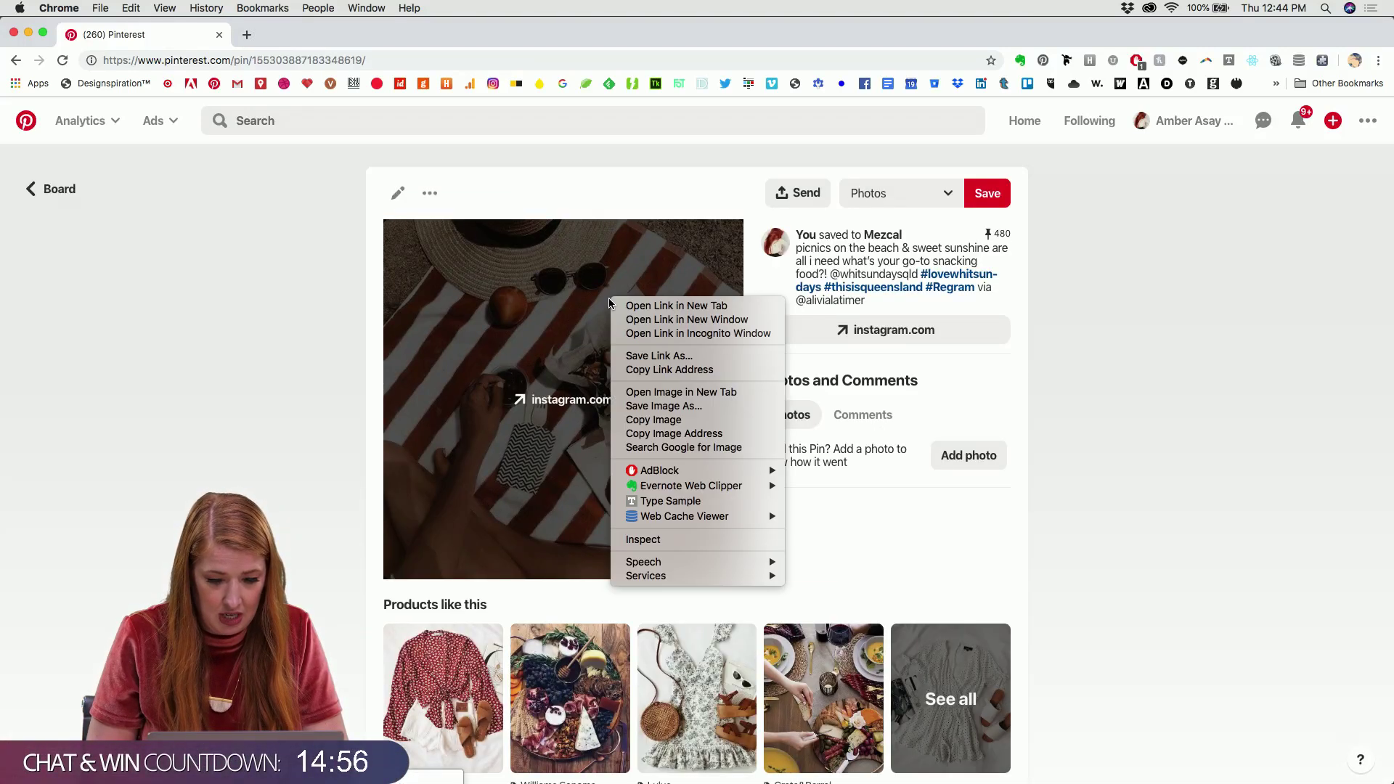
pyautogui.click(668, 421)
# Switch to InDesign and paste the beach picnic photo into the middle frame of the grid's second row
pyautogui.press('super+Tab')
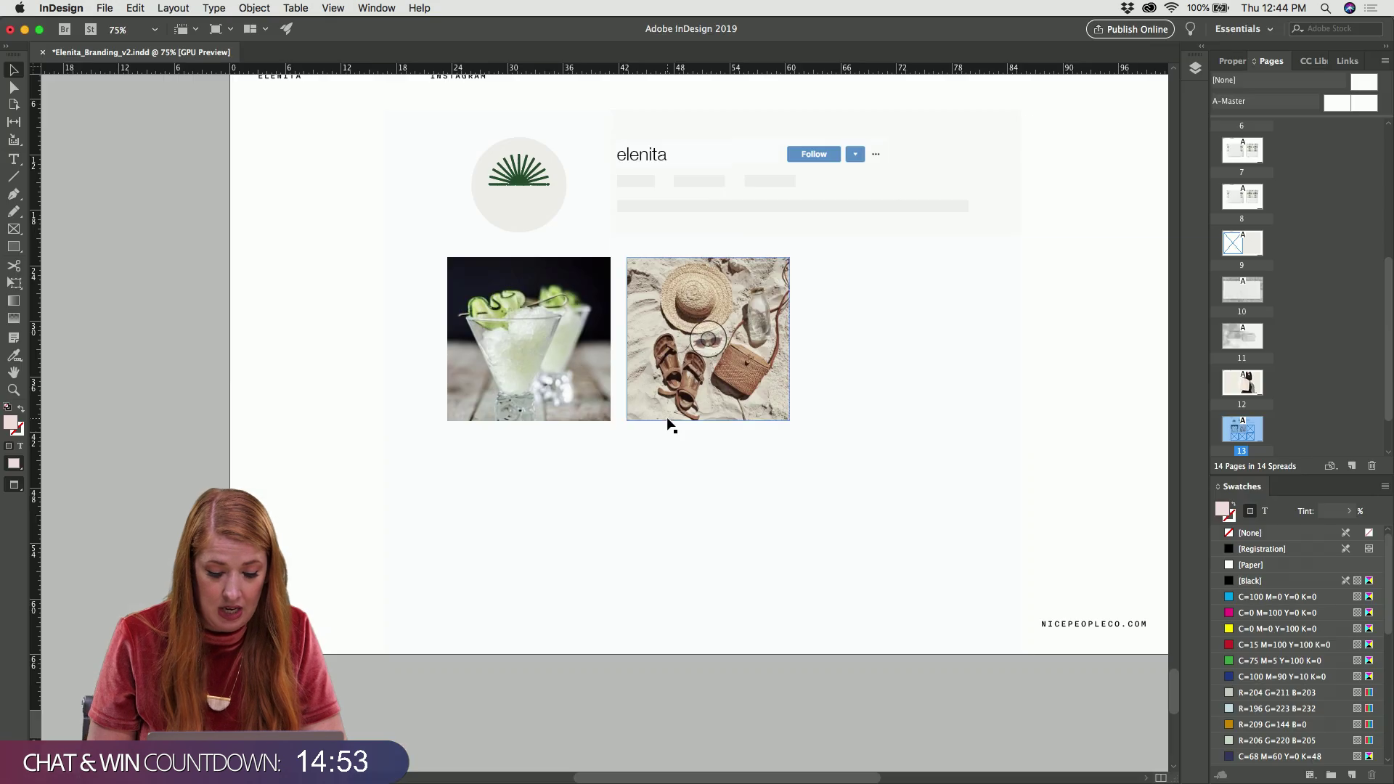
pyautogui.click(749, 449)
pyautogui.press('alt+super+v')
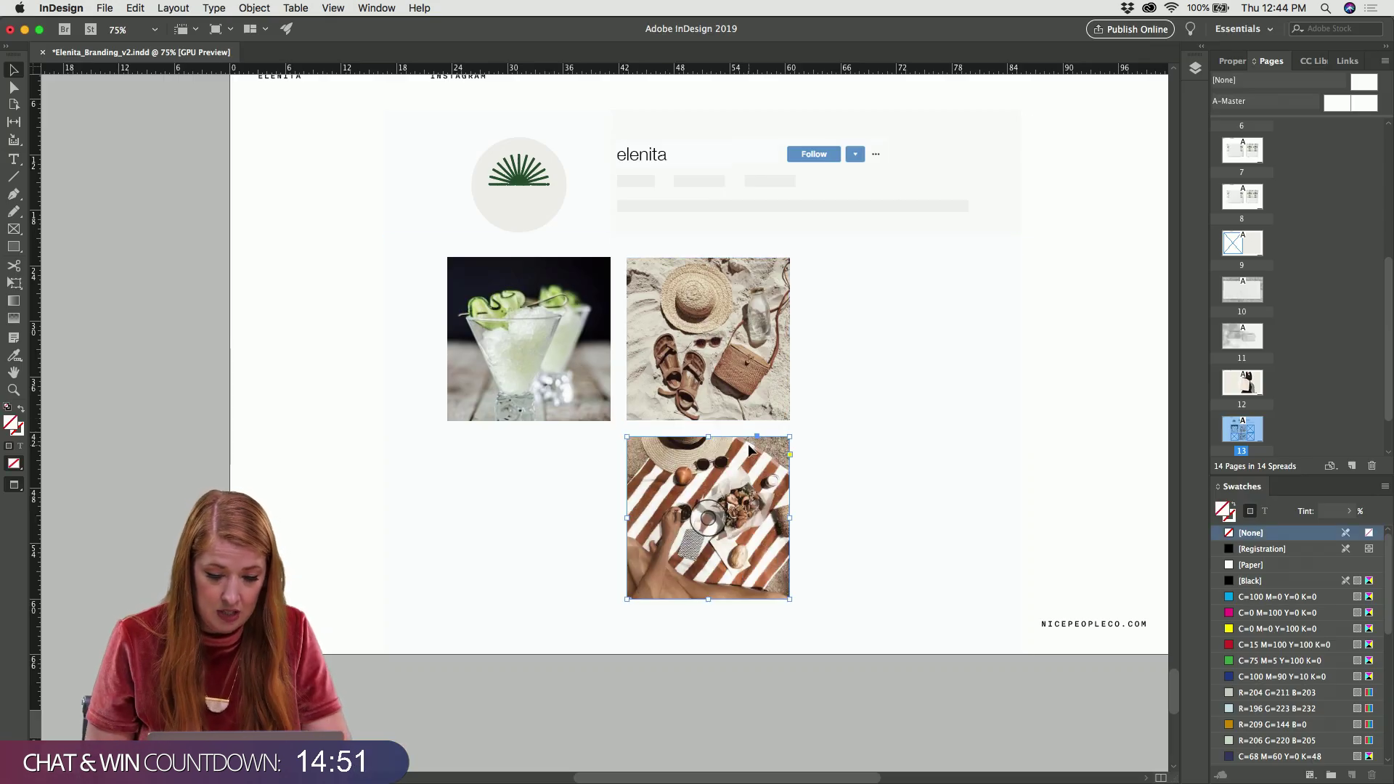
# Switch to Chrome and copy the image of the thebackpackingguru palm jungle pin from the Mezcal board
pyautogui.press('super+Tab')
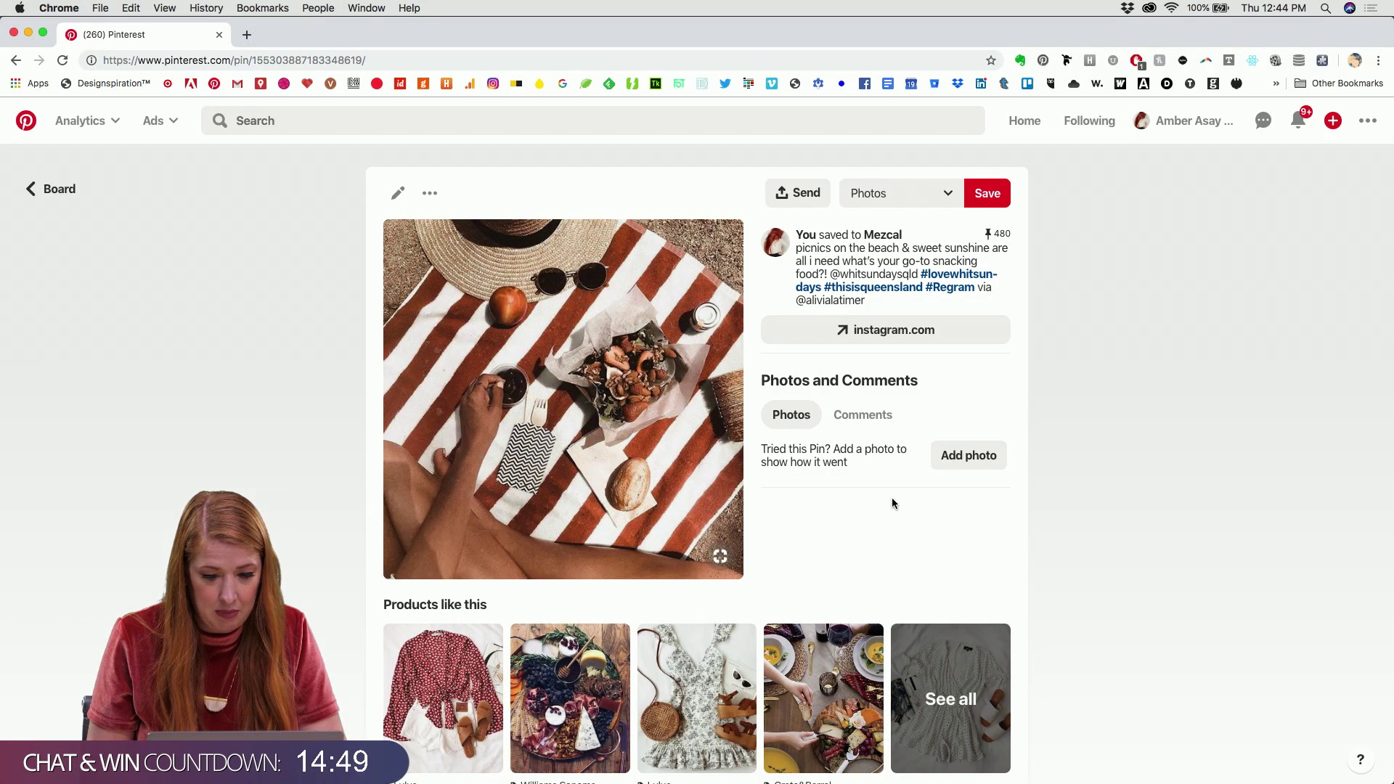
pyautogui.click(45, 193)
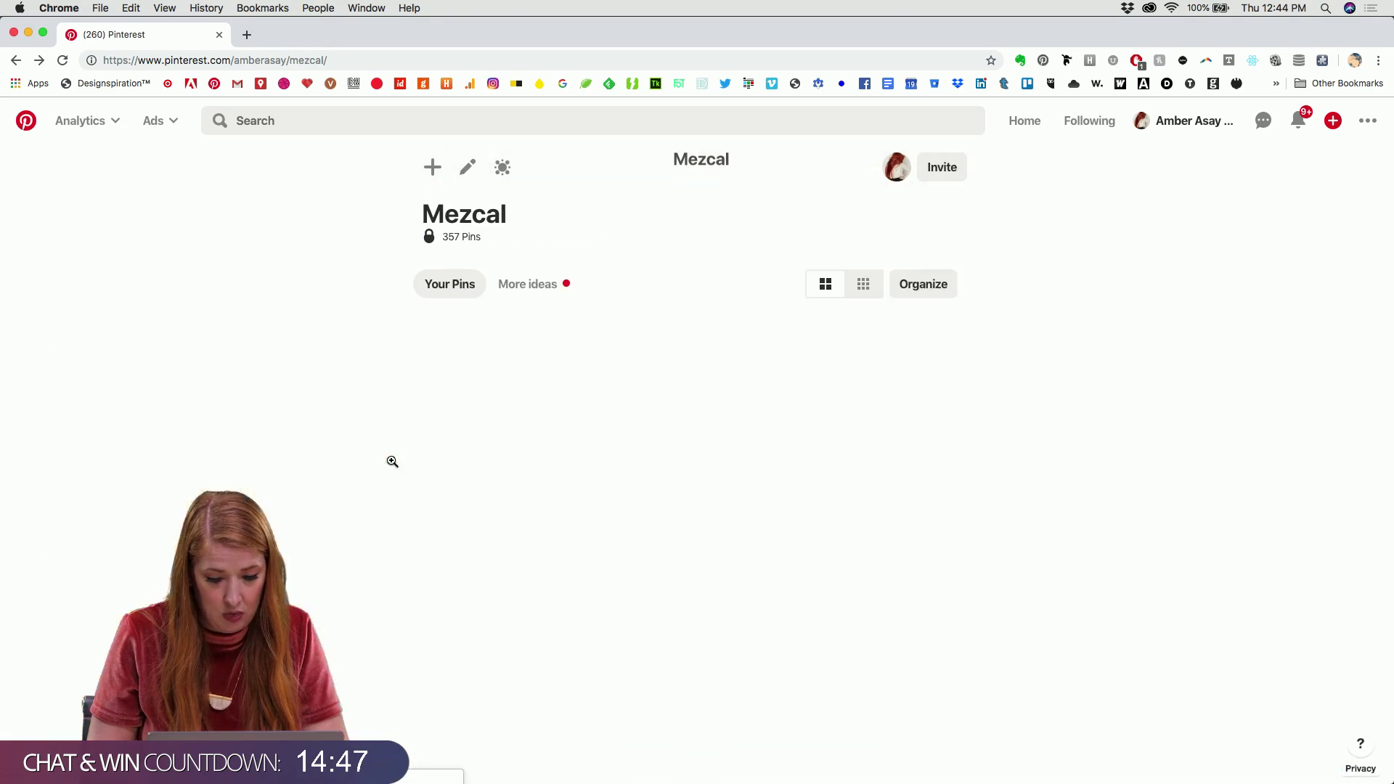
pyautogui.scroll(-5, 929, 392)
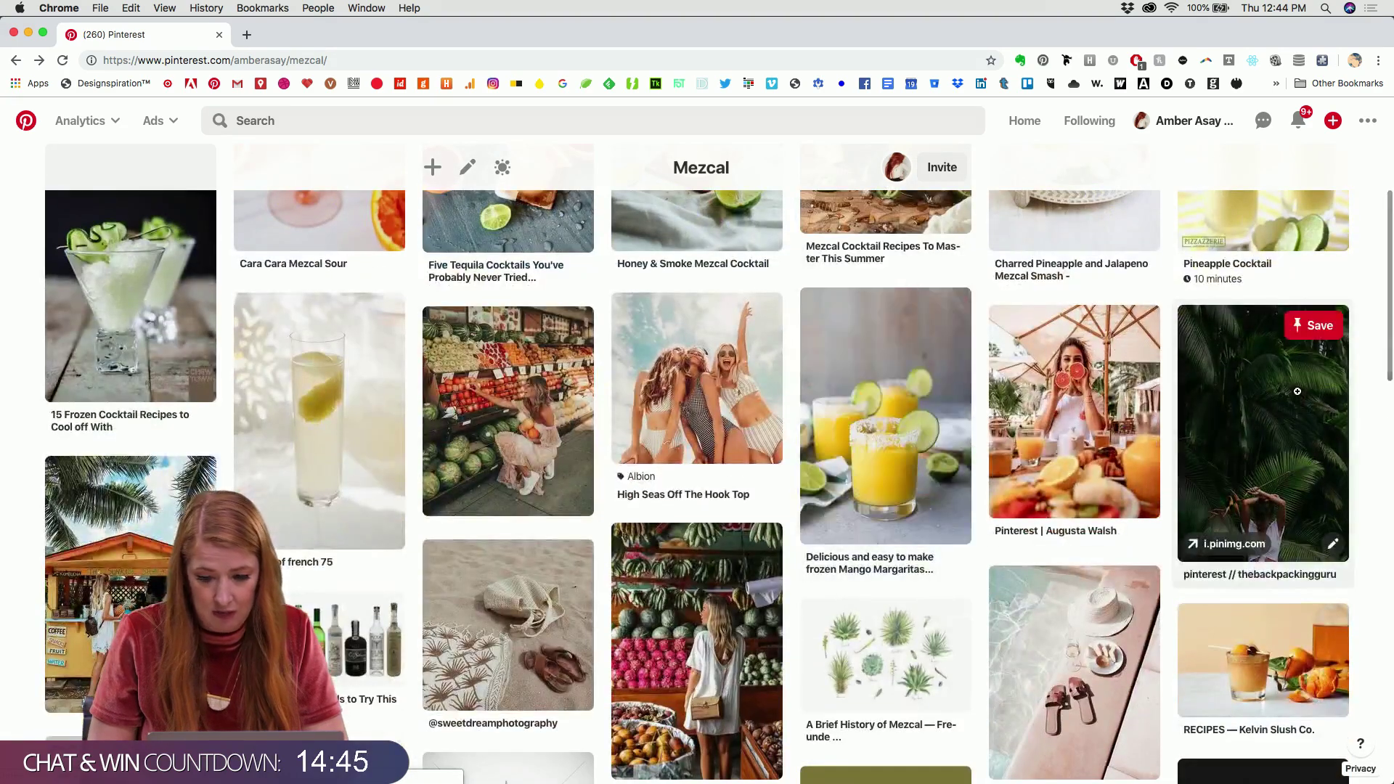
pyautogui.click(1297, 391)
pyautogui.rightClick(648, 427)
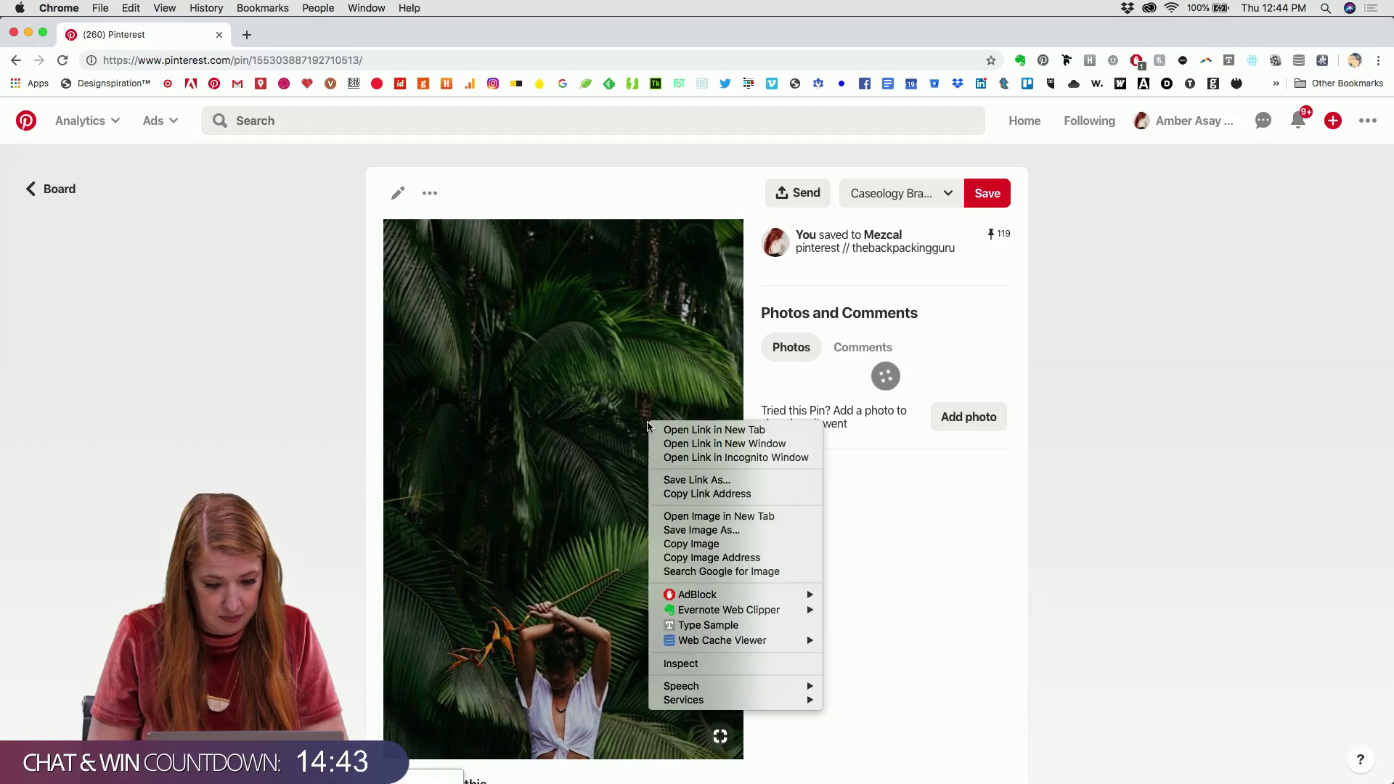
pyautogui.click(712, 544)
# Switch to InDesign, paste the palm jungle photo into the last frame of the first row, and nudge it up within its frame
pyautogui.press('super+Tab')
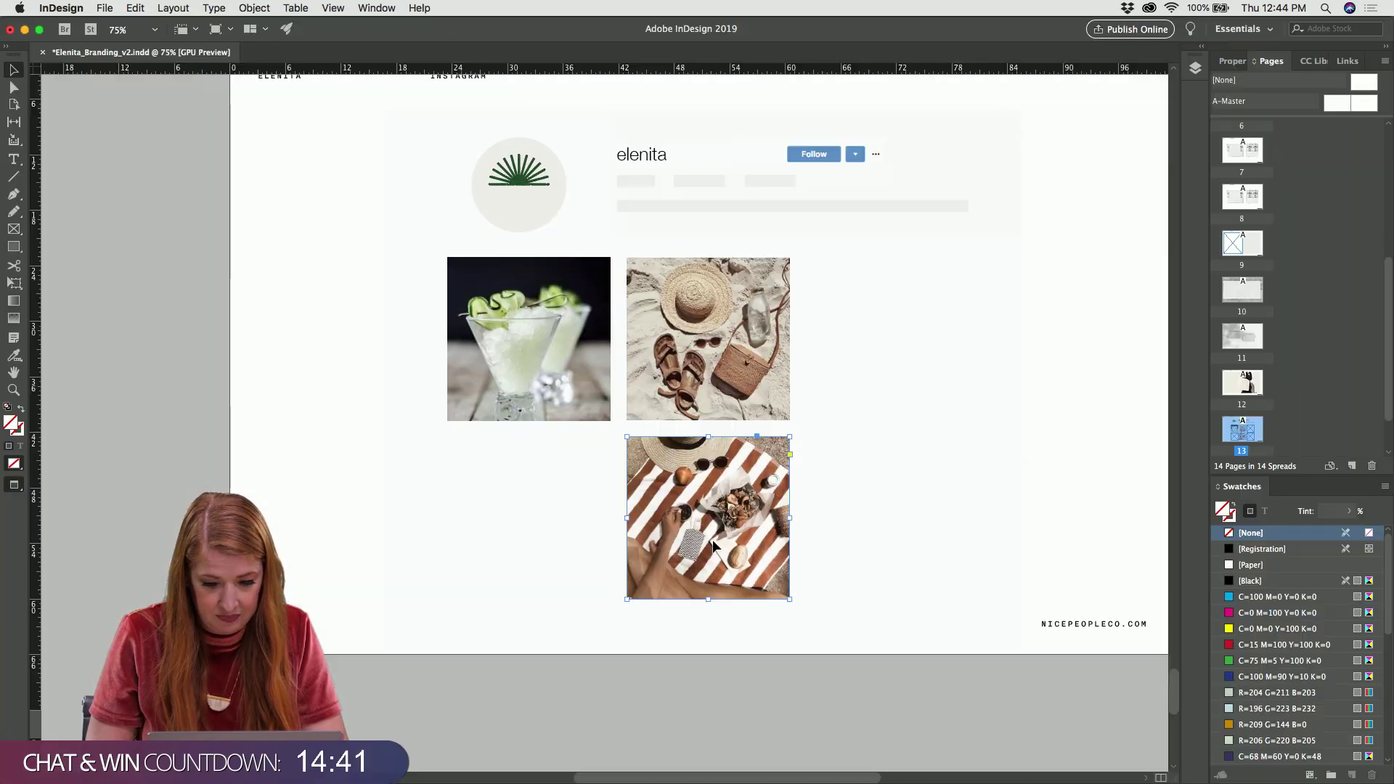
pyautogui.click(895, 354)
pyautogui.press('alt+super+v')
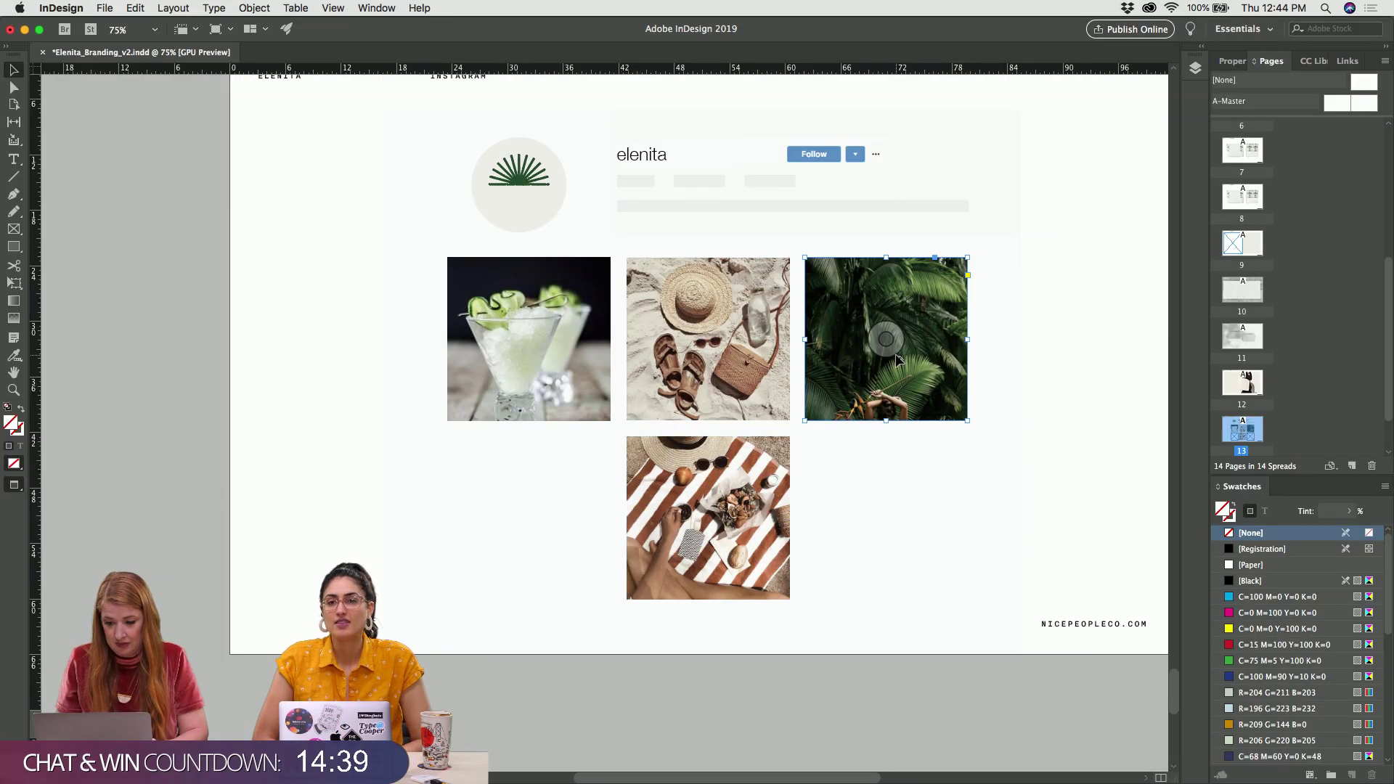
pyautogui.click(884, 333)
pyautogui.hotkey('shift', 'Up')
pyautogui.hotkey('shift', 'Up')
pyautogui.hotkey('shift', 'Up')
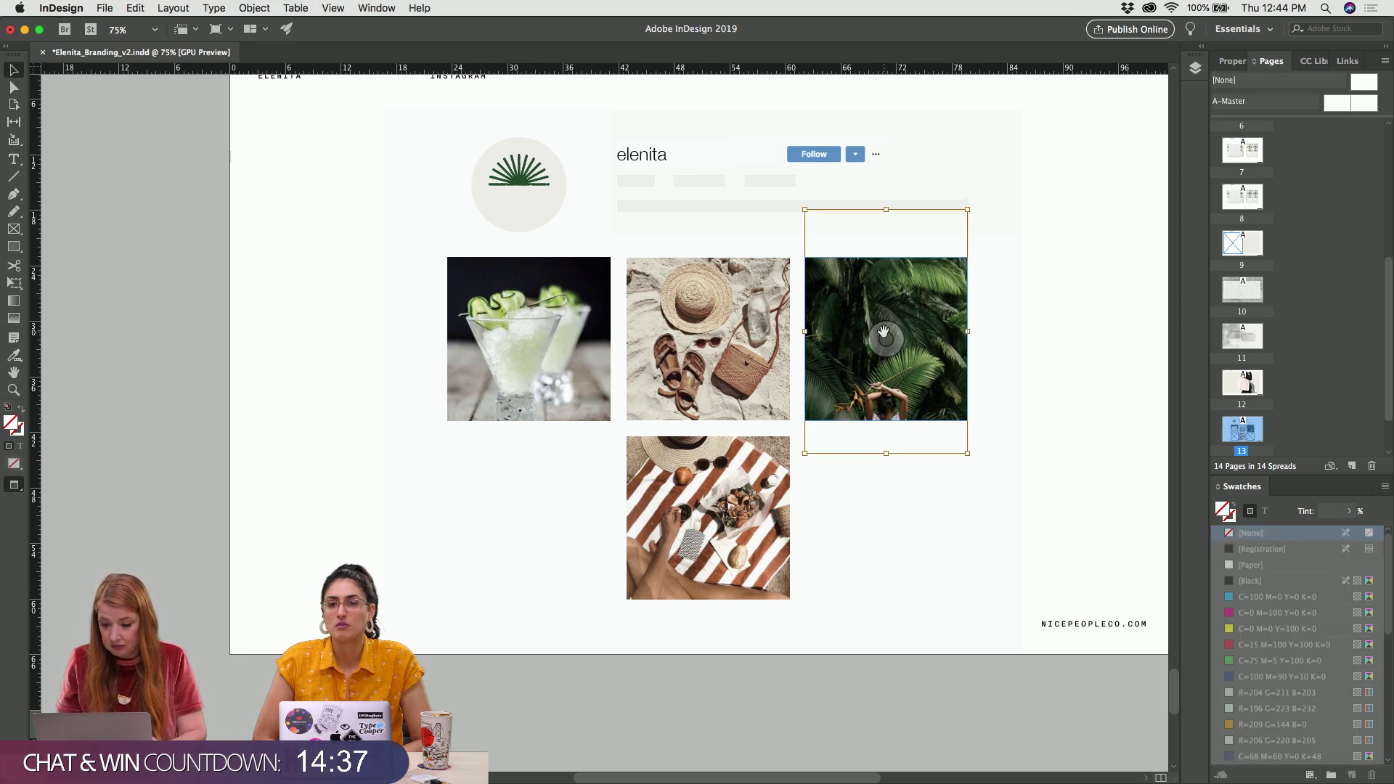
# Switch to Chrome and copy the fruit market image of the Rectangle Bali Market Bag pin from the Mezcal board
pyautogui.press('super+Tab')
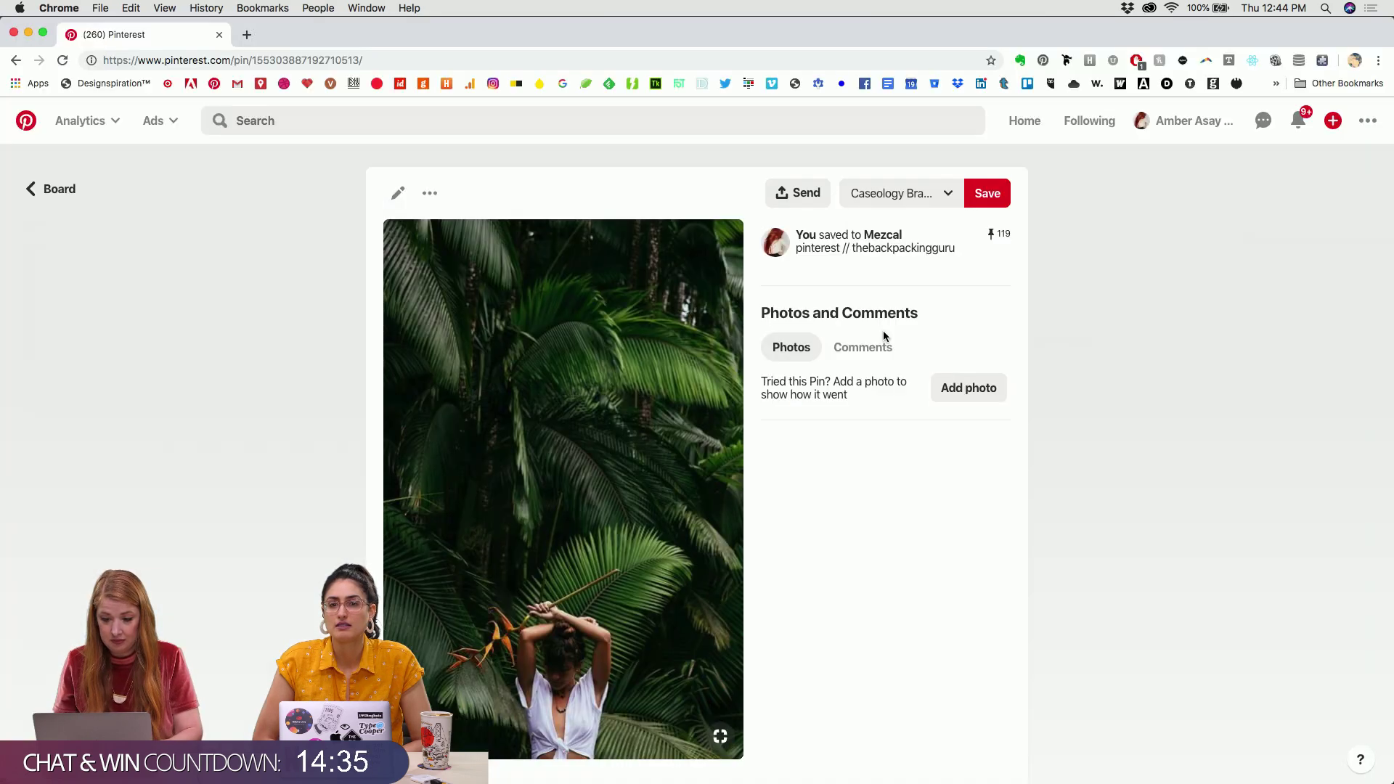
pyautogui.click(45, 188)
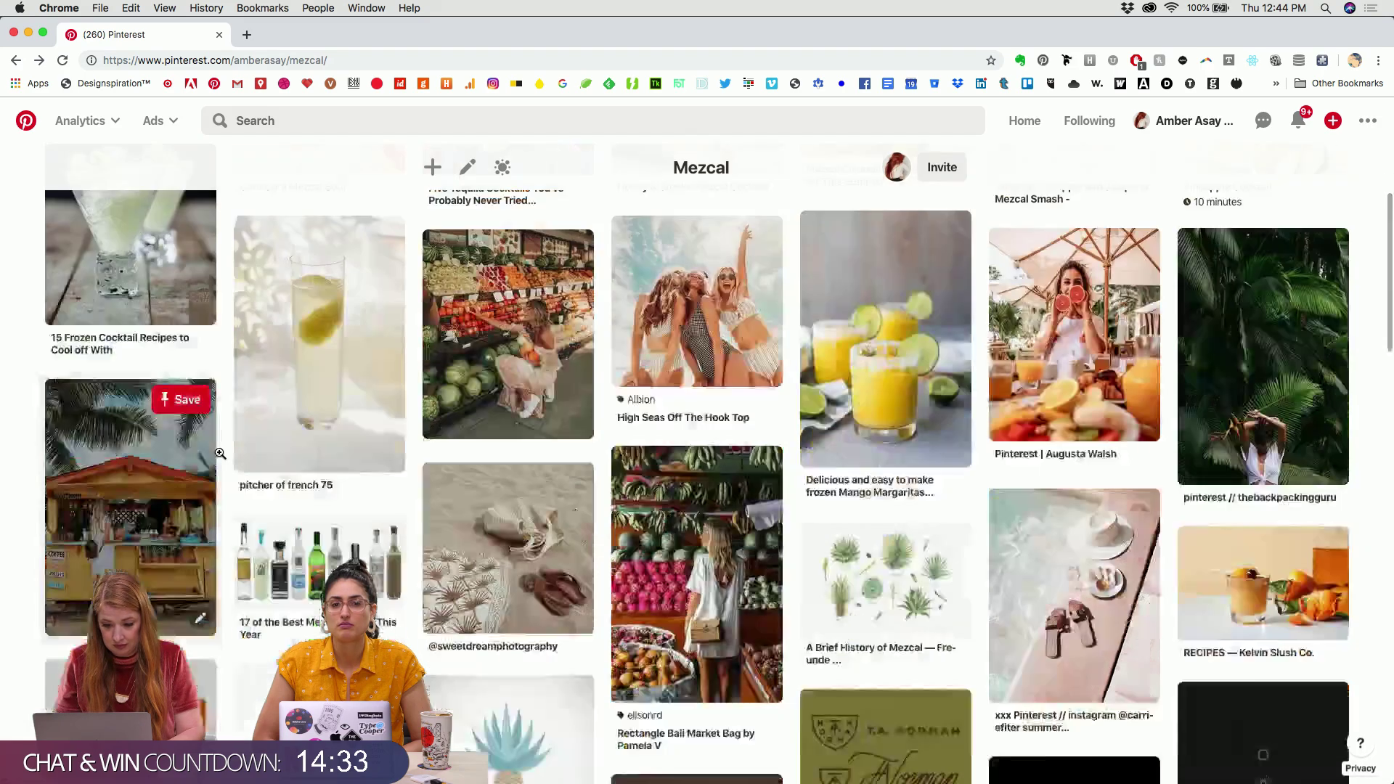
pyautogui.scroll(-7, 220, 454)
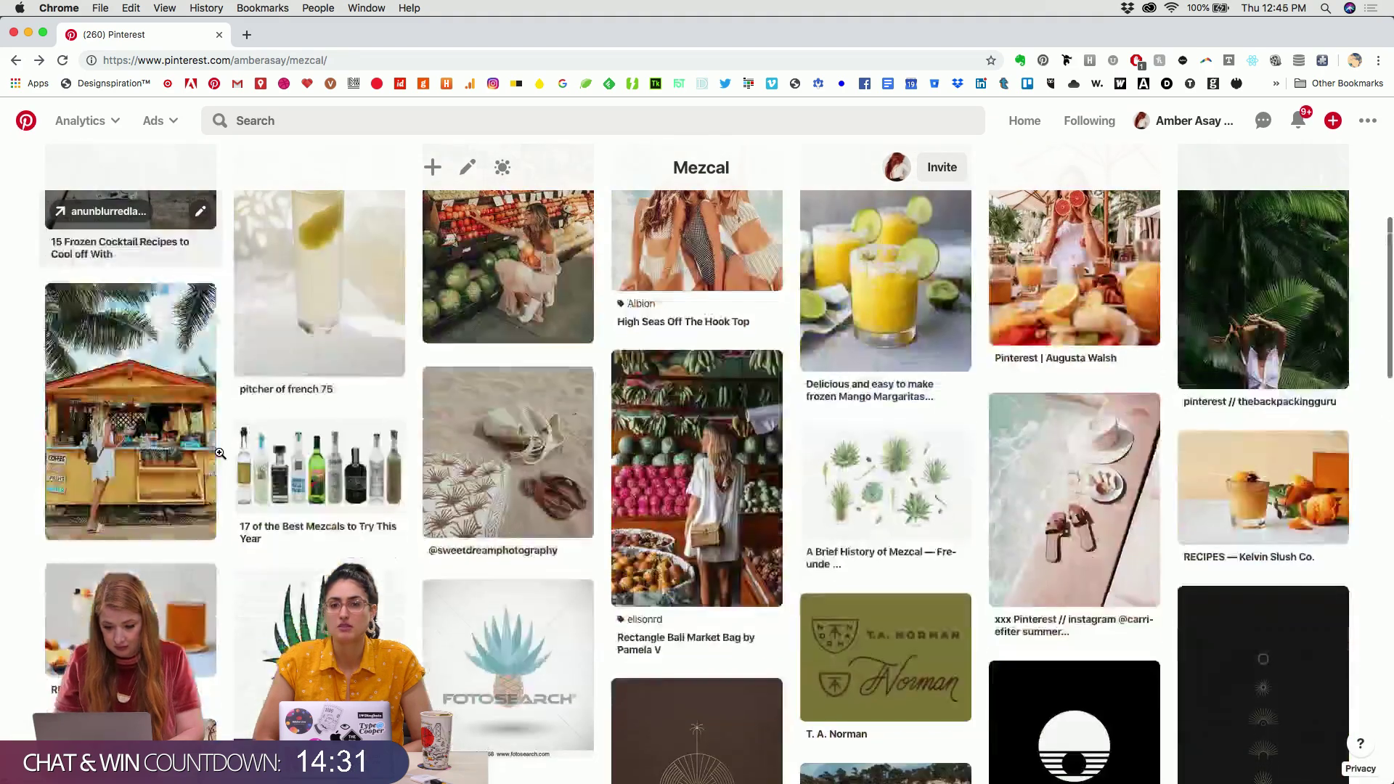
pyautogui.click(713, 506)
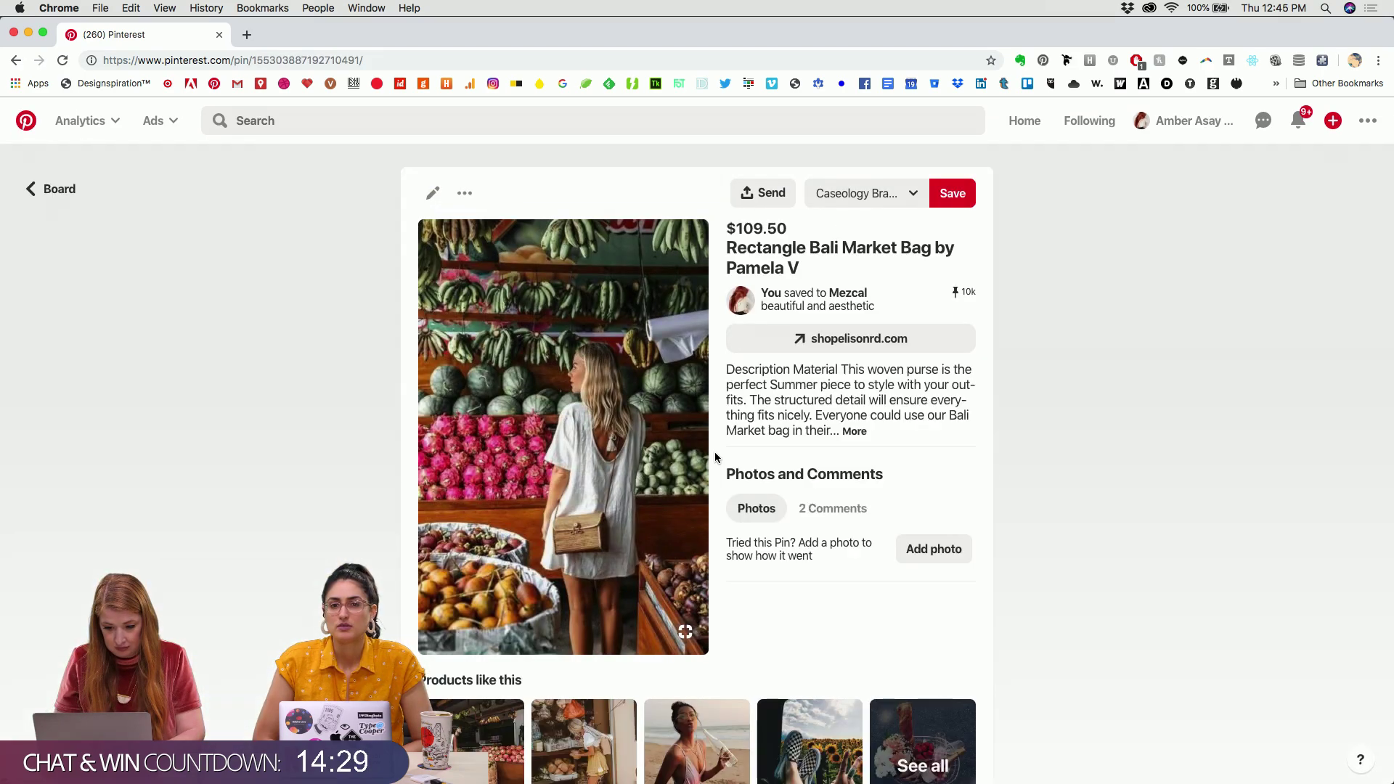
pyautogui.rightClick(617, 365)
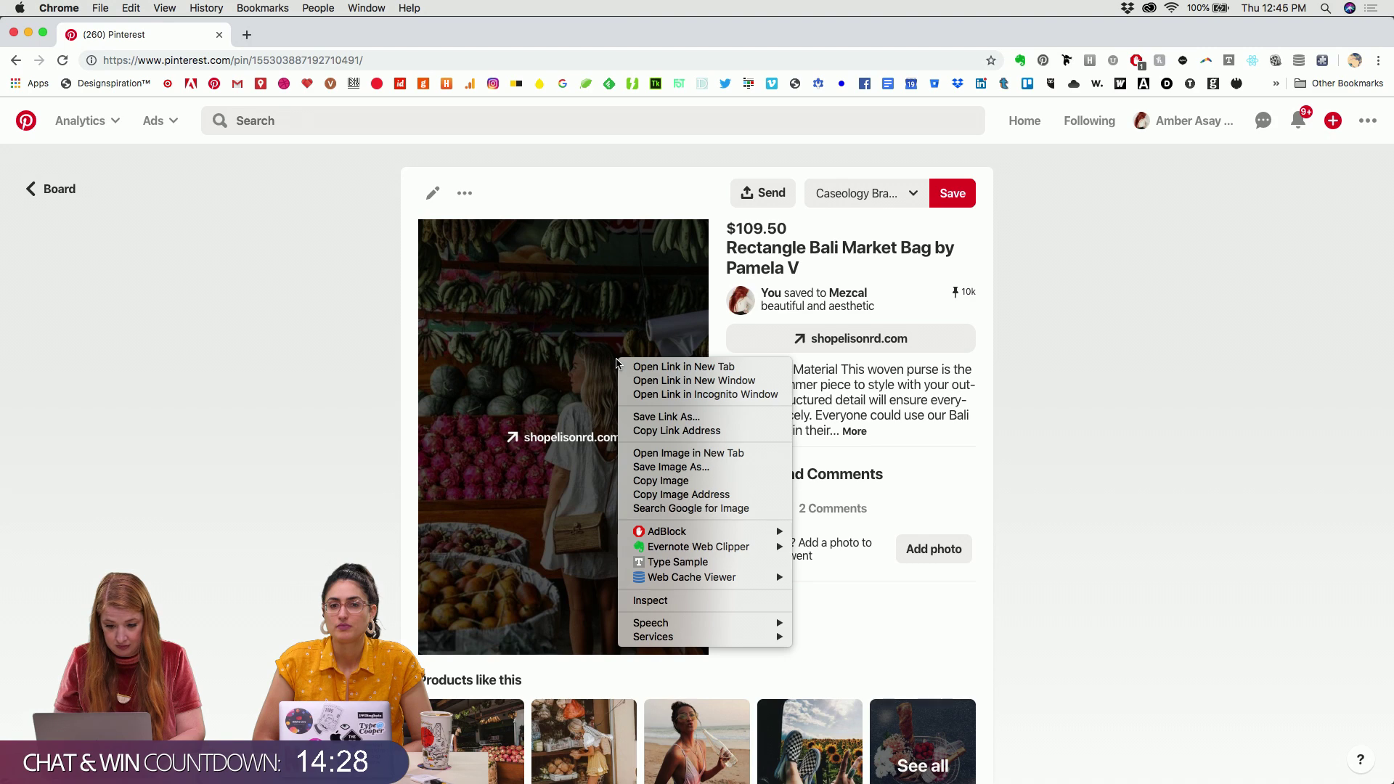
pyautogui.click(647, 481)
# Switch to InDesign and paste the fruit market photo into the first frame of the grid's second row, filling it proportionally
pyautogui.press('super+Tab')
pyautogui.click(538, 468)
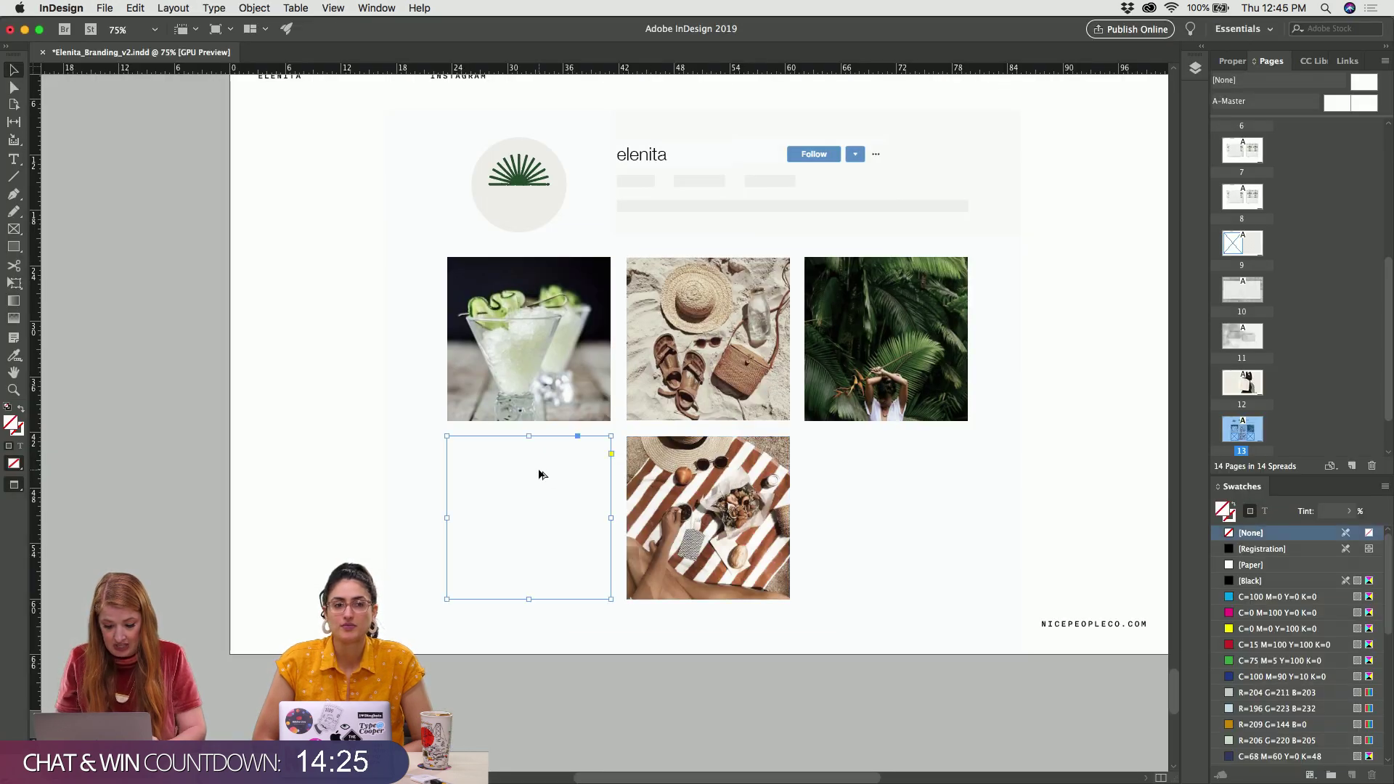
pyautogui.press('super+v')
pyautogui.press('super+alt+shift+c')
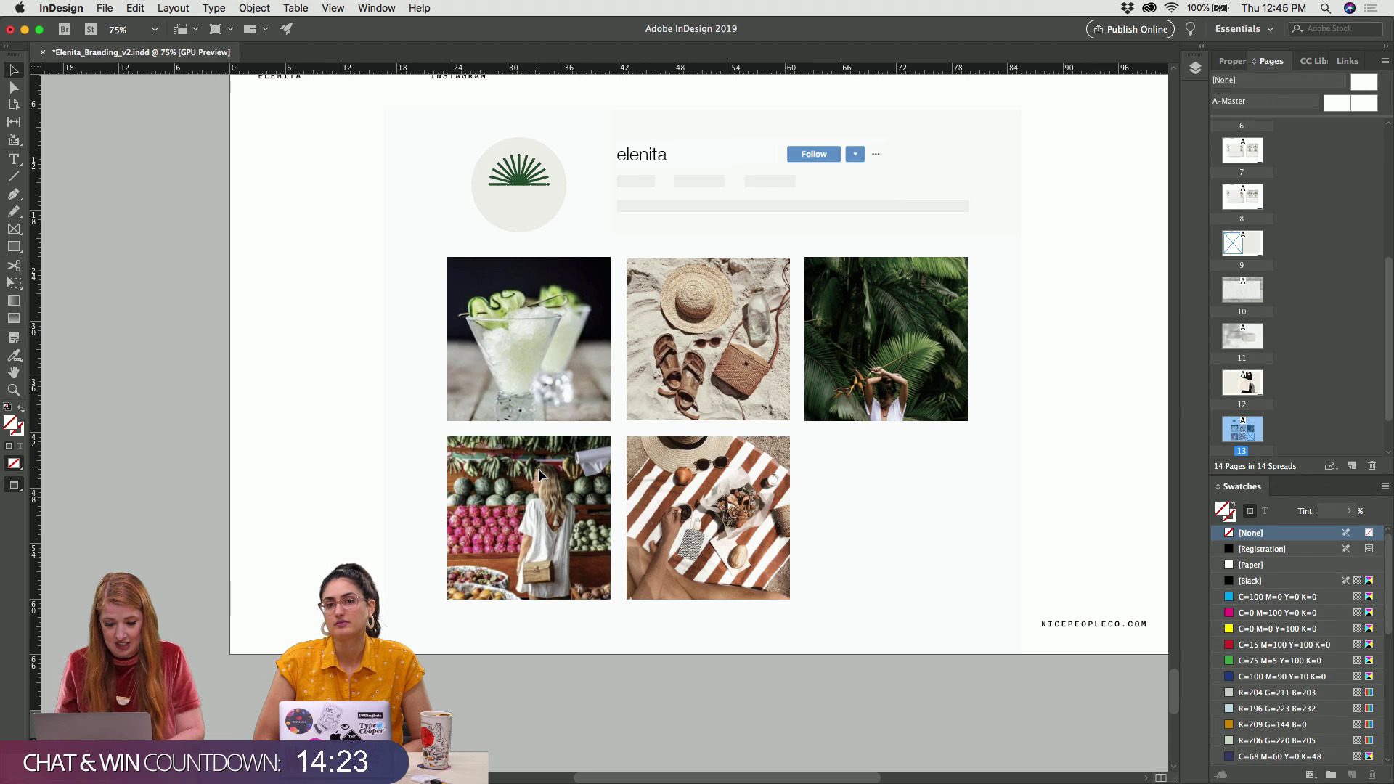
# Examine the cropping of the fruit market and cocktail photos within the whole Instagram page
pyautogui.click(294, 437)
pyautogui.scroll(3, 293, 437)
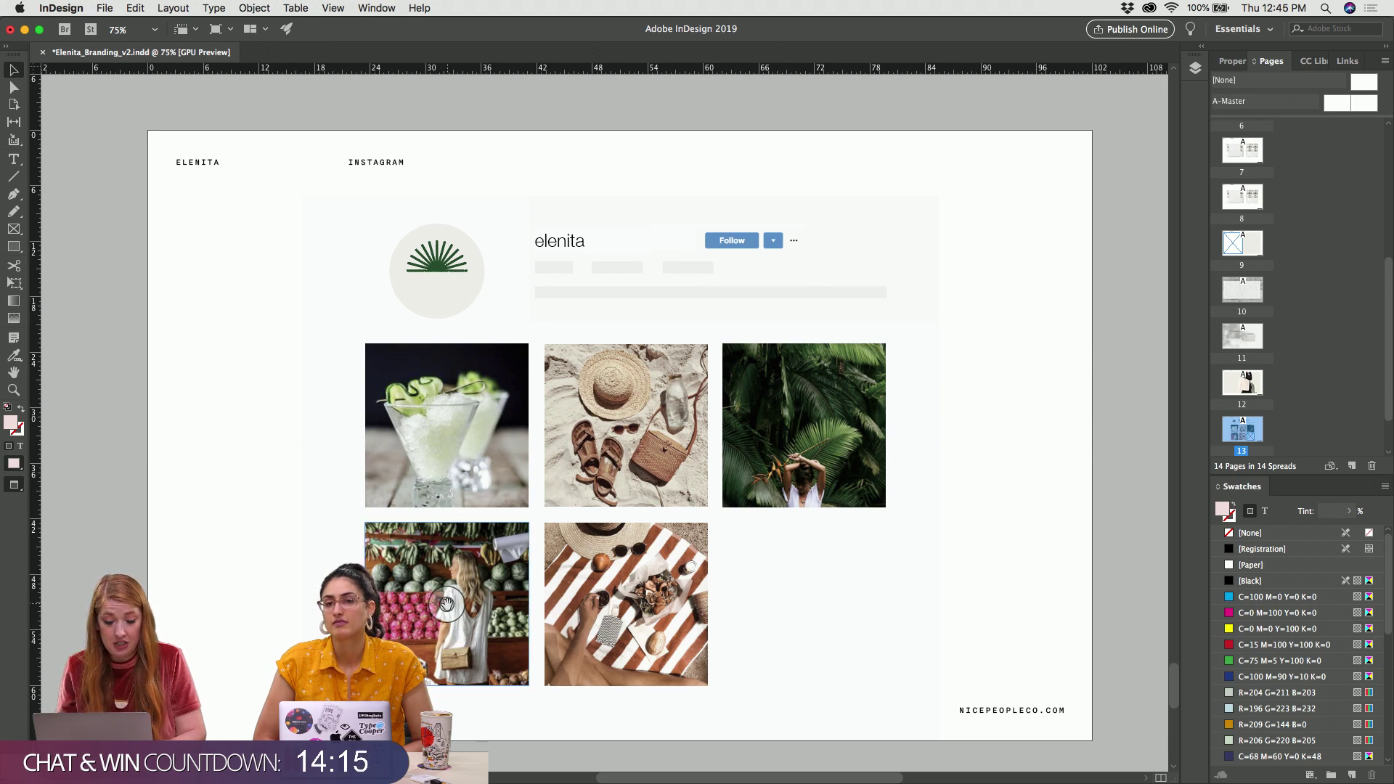
pyautogui.click(494, 708)
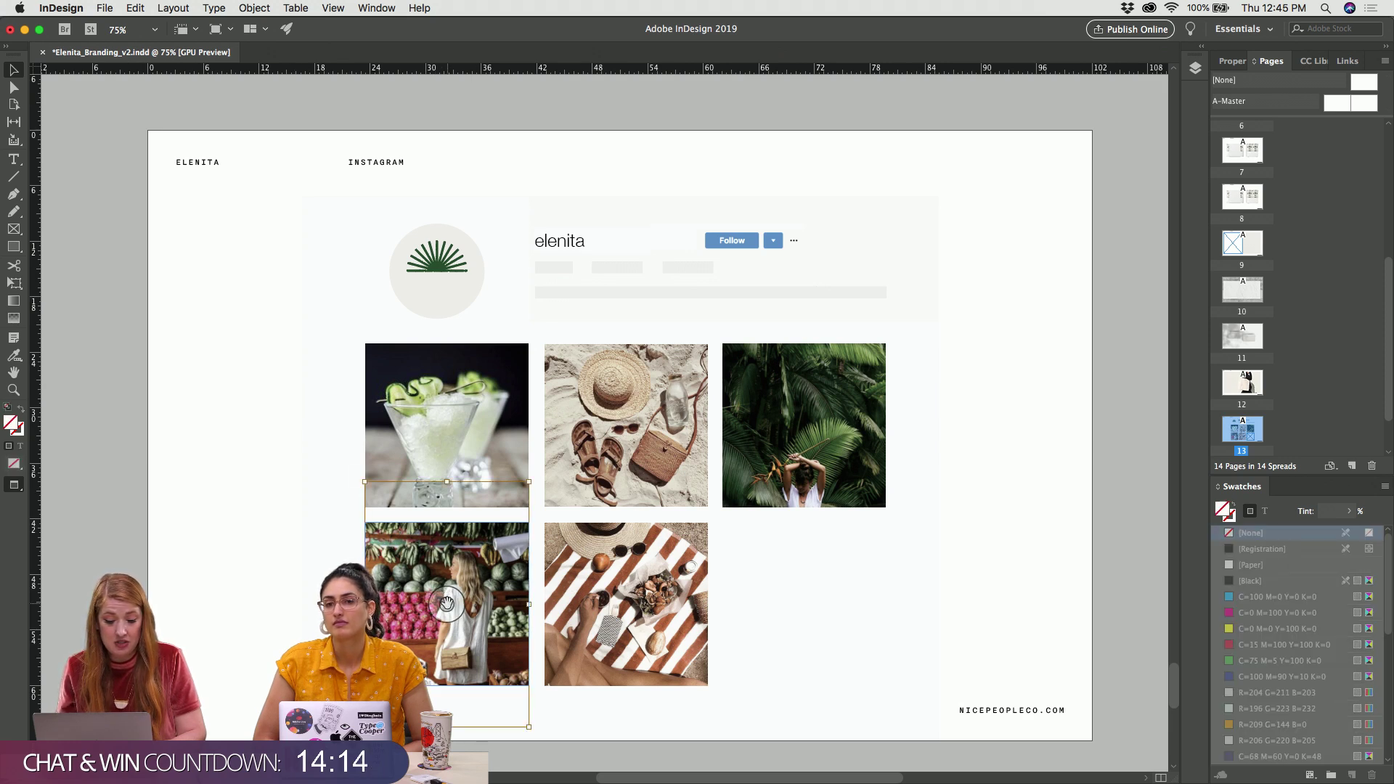
pyautogui.click(229, 447)
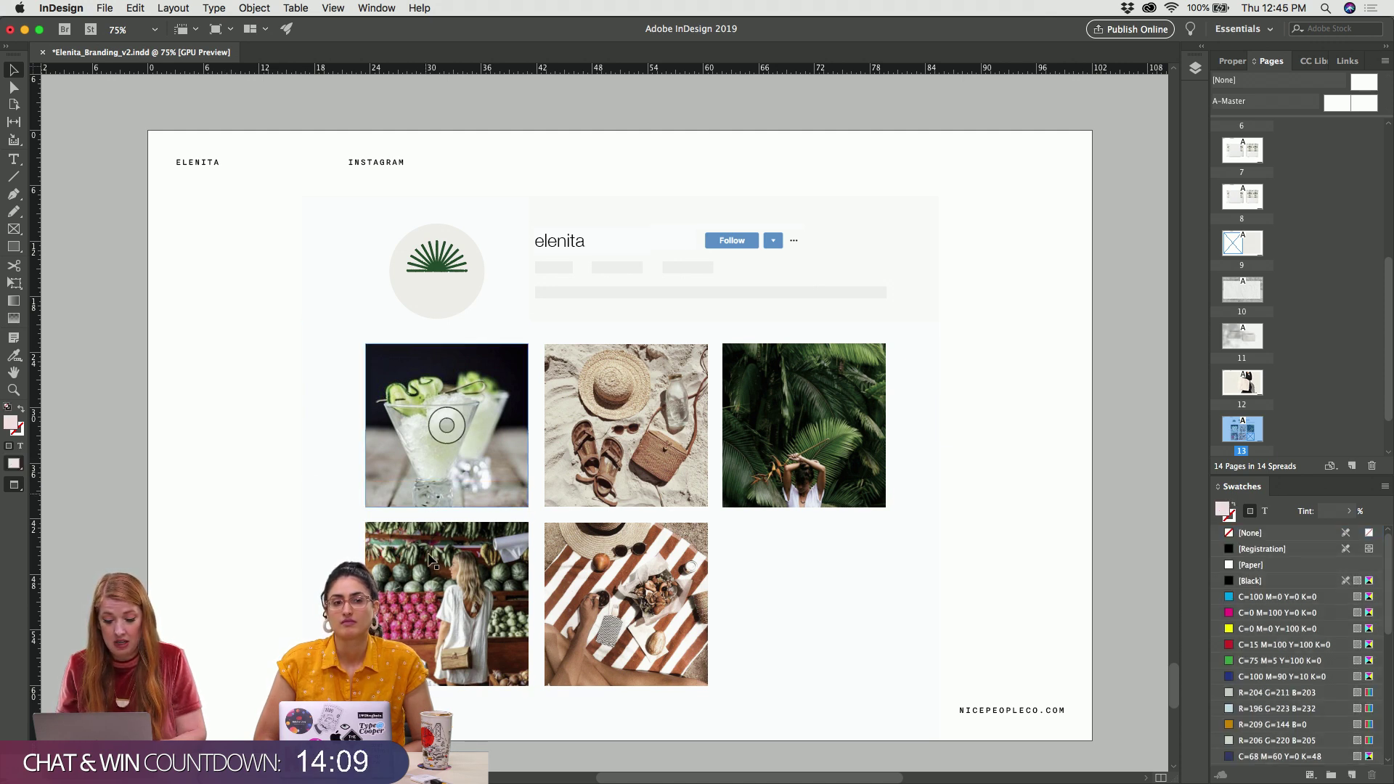
pyautogui.click(469, 409)
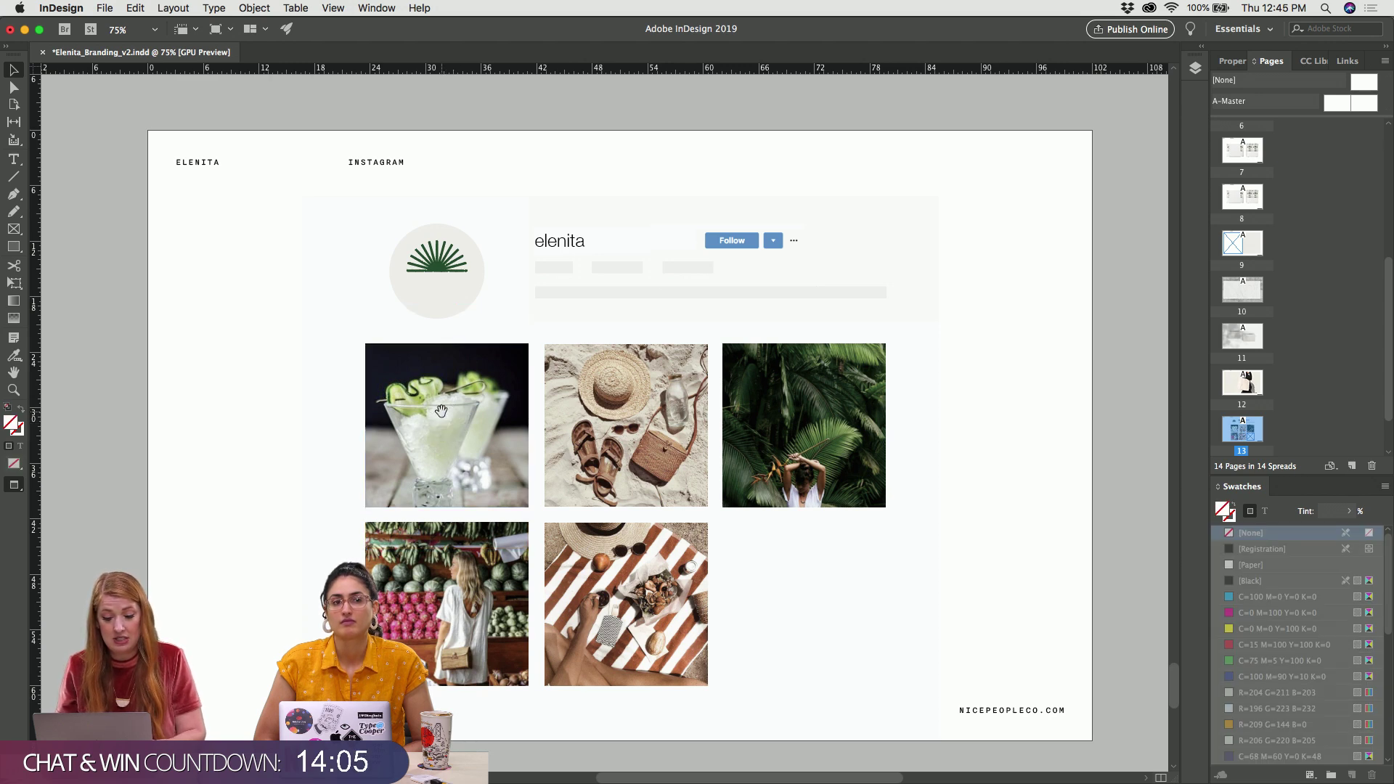
pyautogui.click(200, 324)
# Switch to Chrome, return to the Mezcal board, and copy the layered mango cocktail image from the Davide Luciano pin
pyautogui.press('super+Tab')
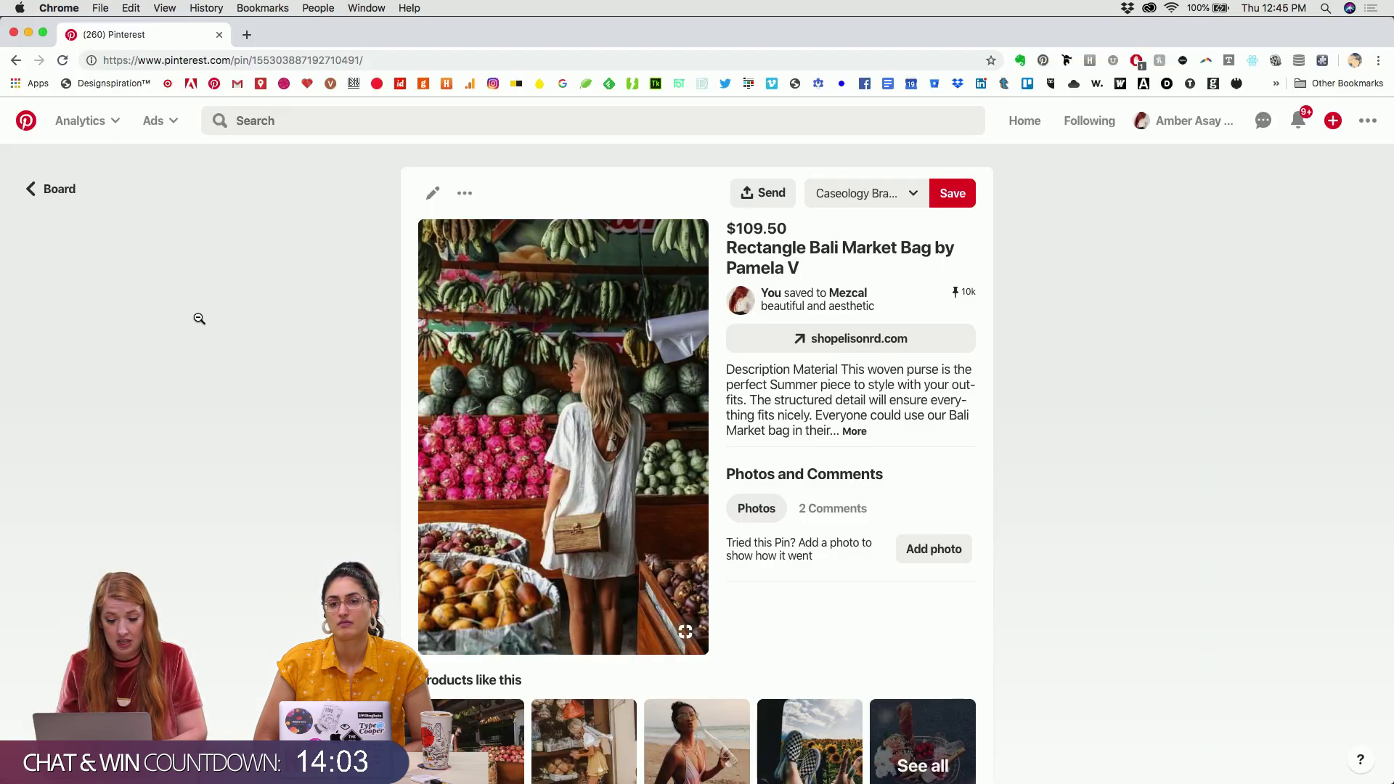
pyautogui.click(54, 188)
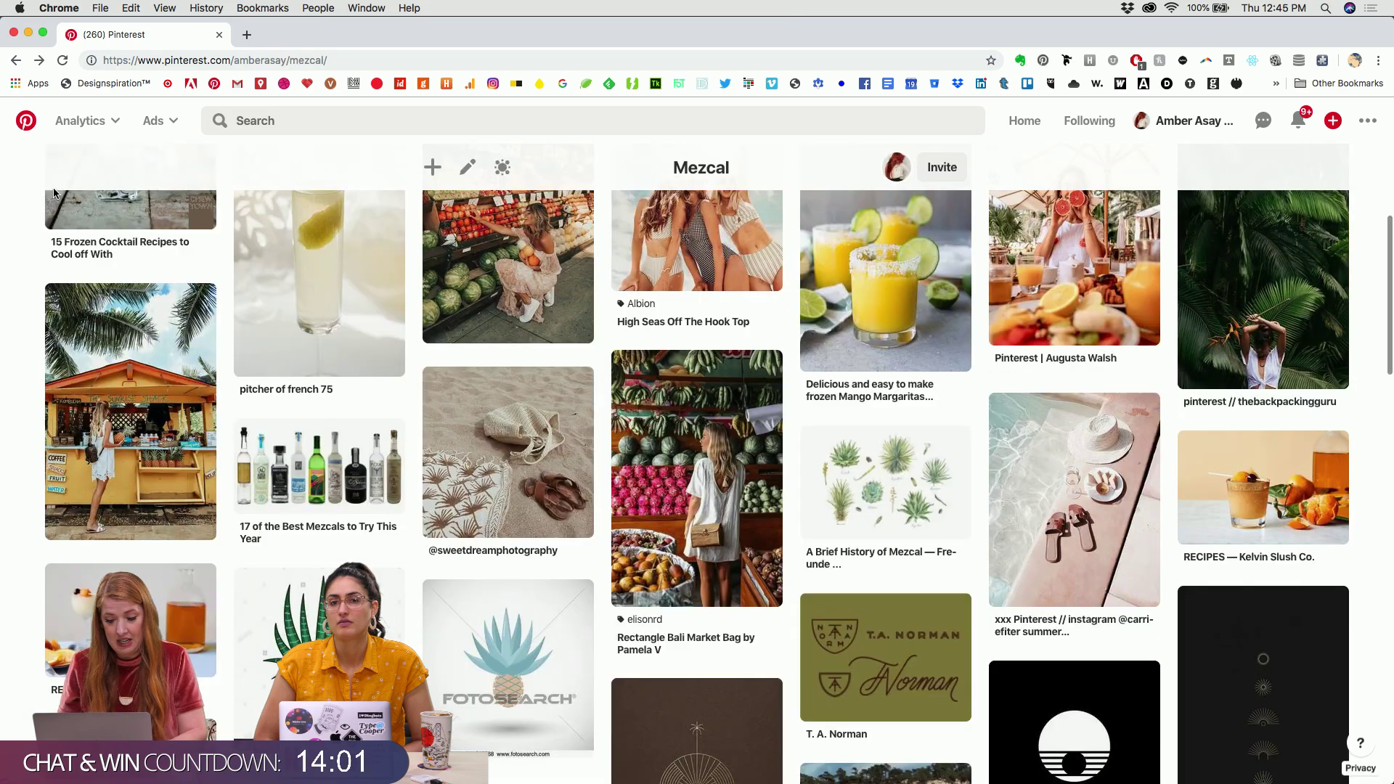
pyautogui.scroll(-20, 485, 494)
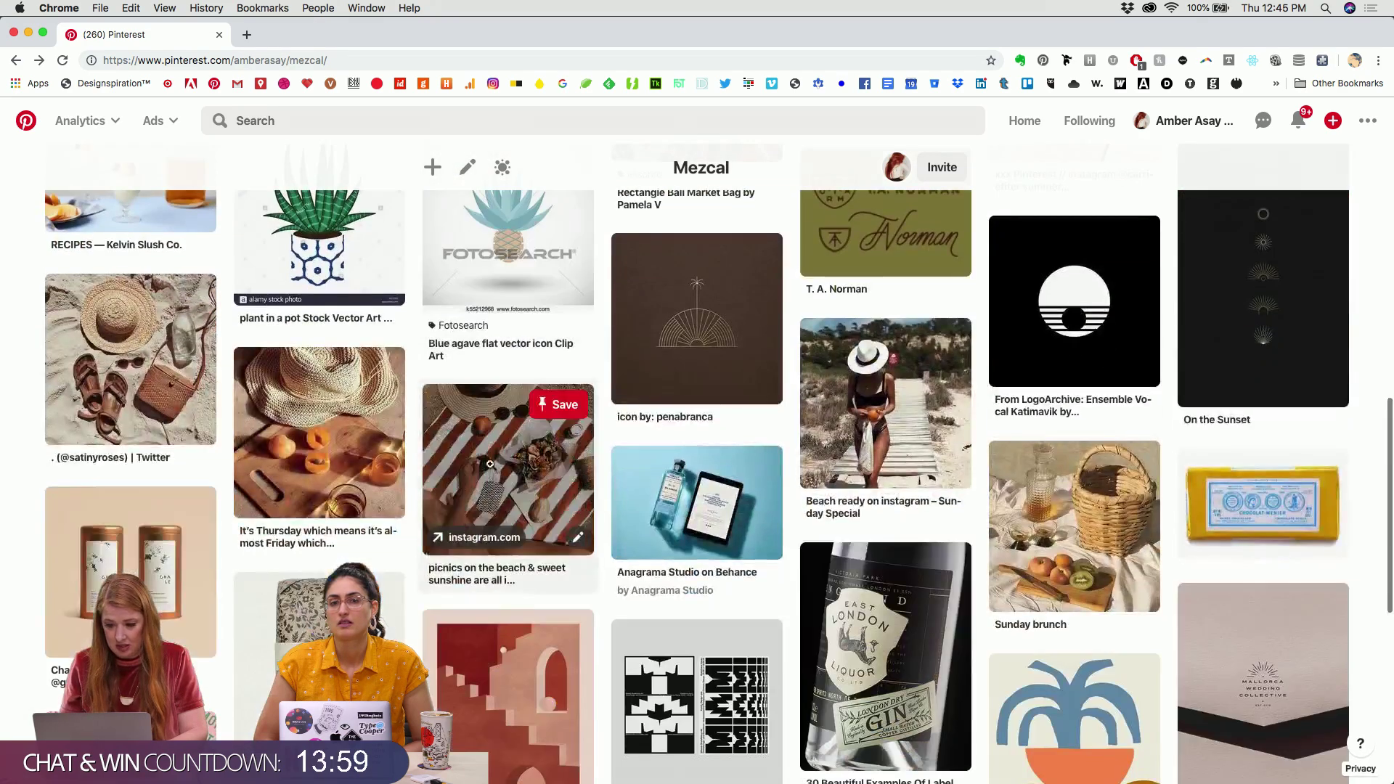
pyautogui.scroll(-6, 887, 658)
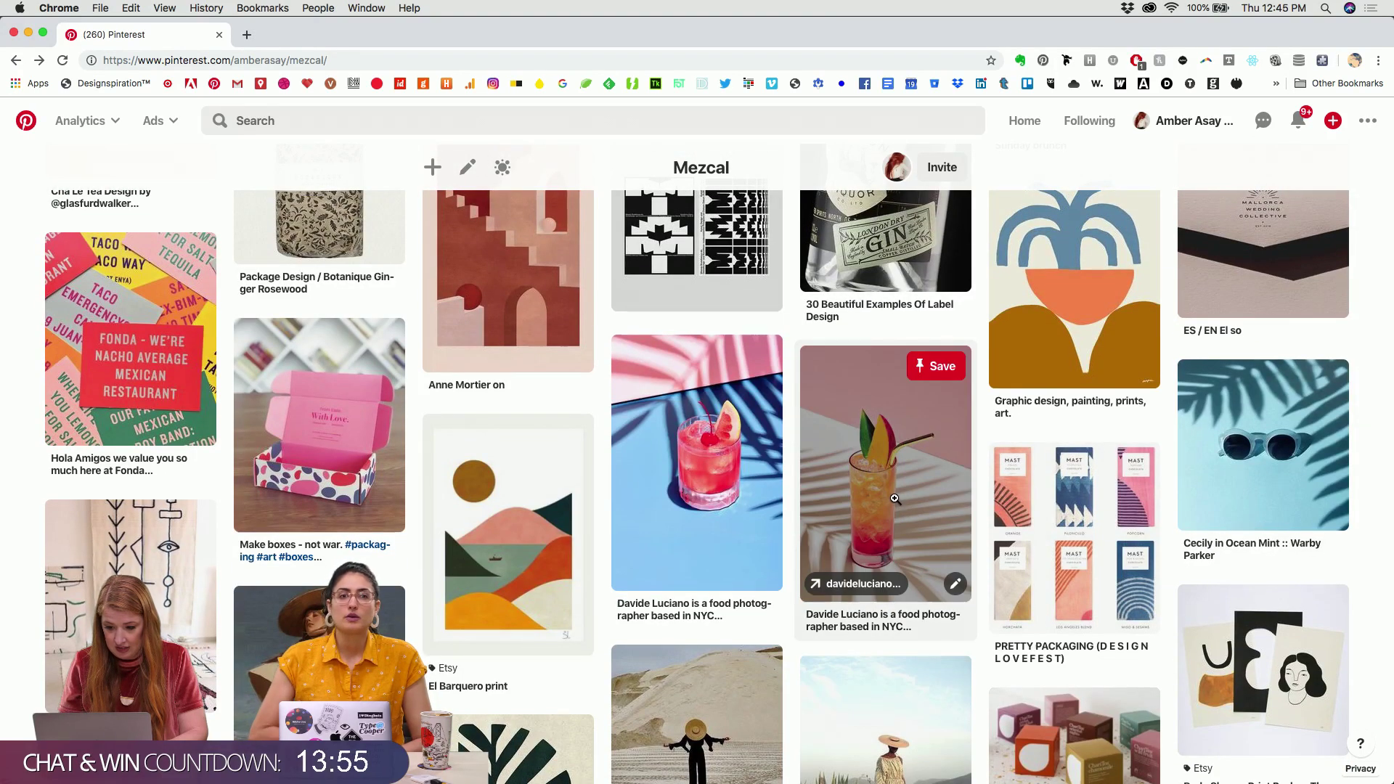
pyautogui.click(895, 498)
pyautogui.rightClick(631, 438)
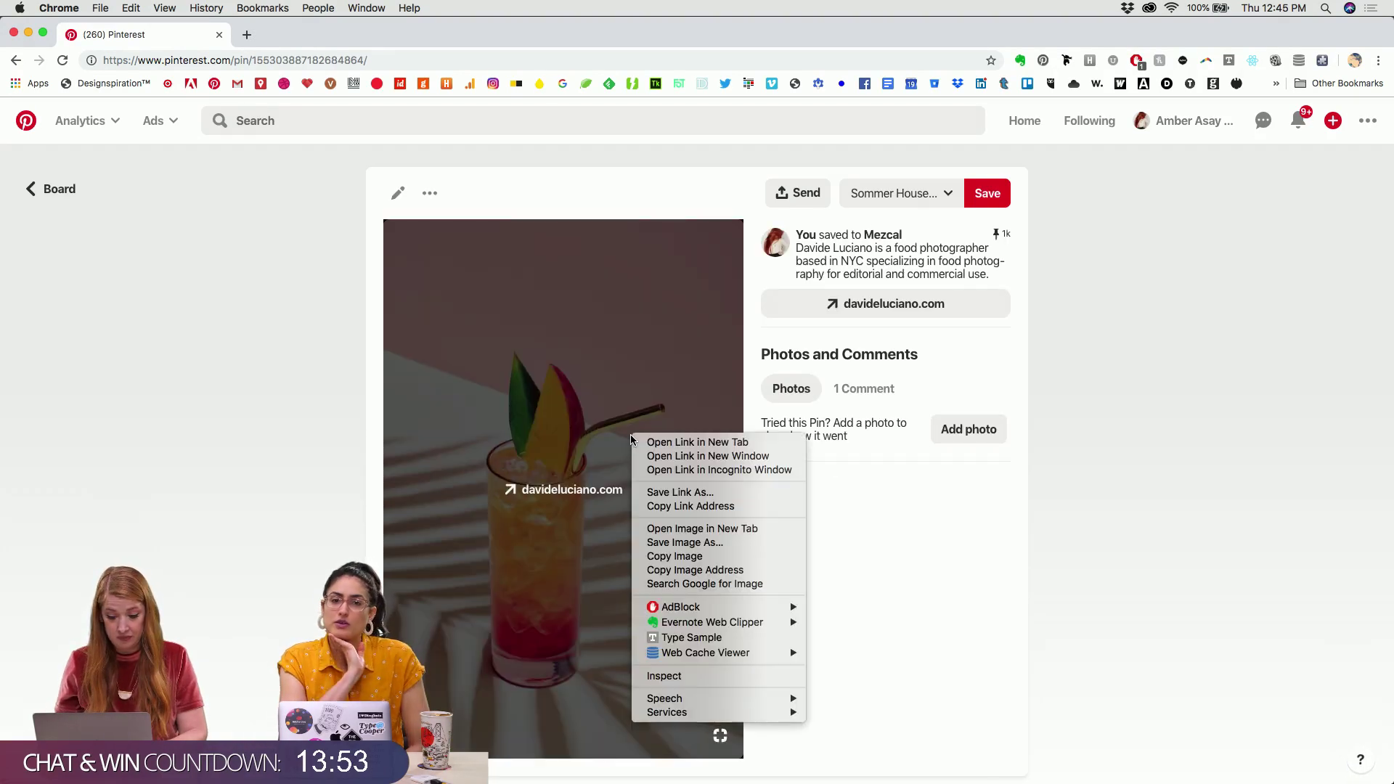
pyautogui.click(726, 556)
# Switch to InDesign, paste the mango cocktail photo into the last frame of the second row, and shift it up within the frame
pyautogui.press('super+Tab')
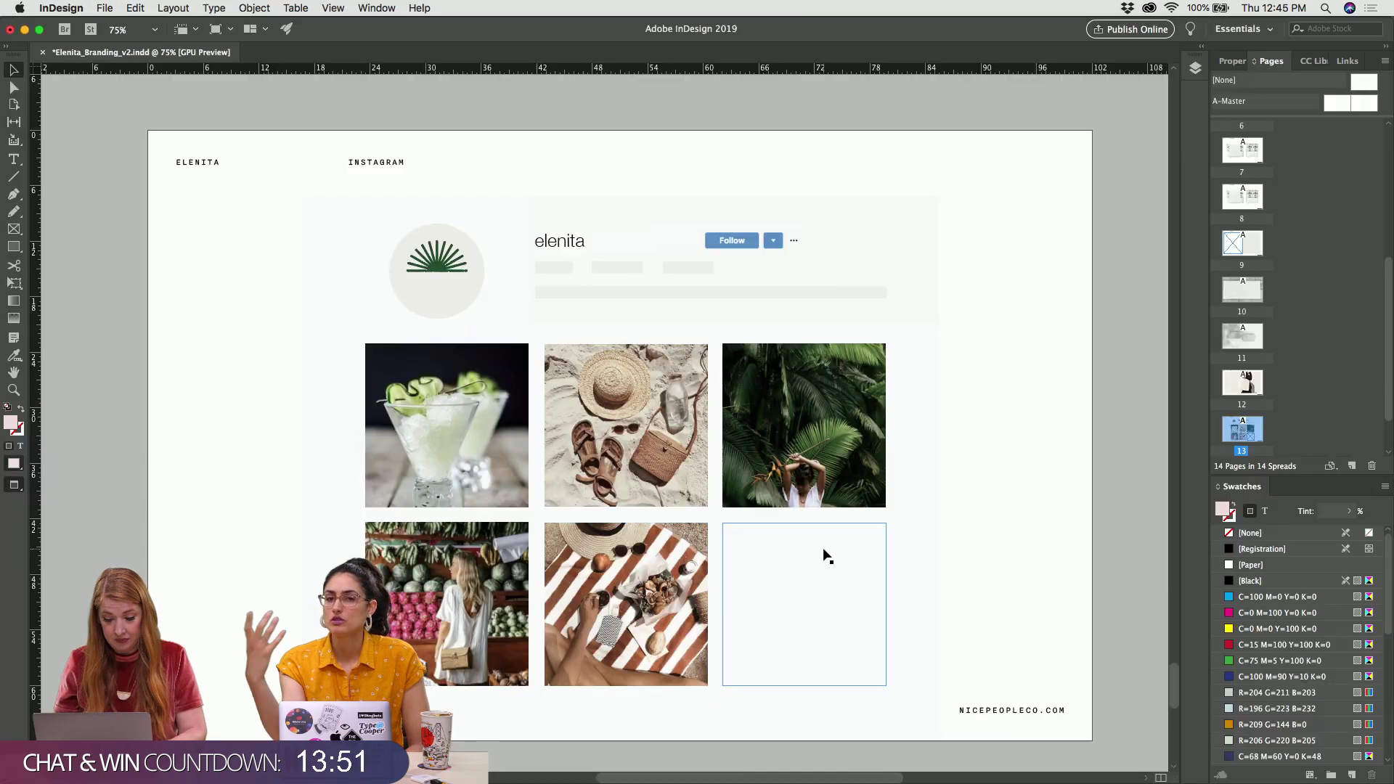
pyautogui.click(827, 556)
pyautogui.press('super+v')
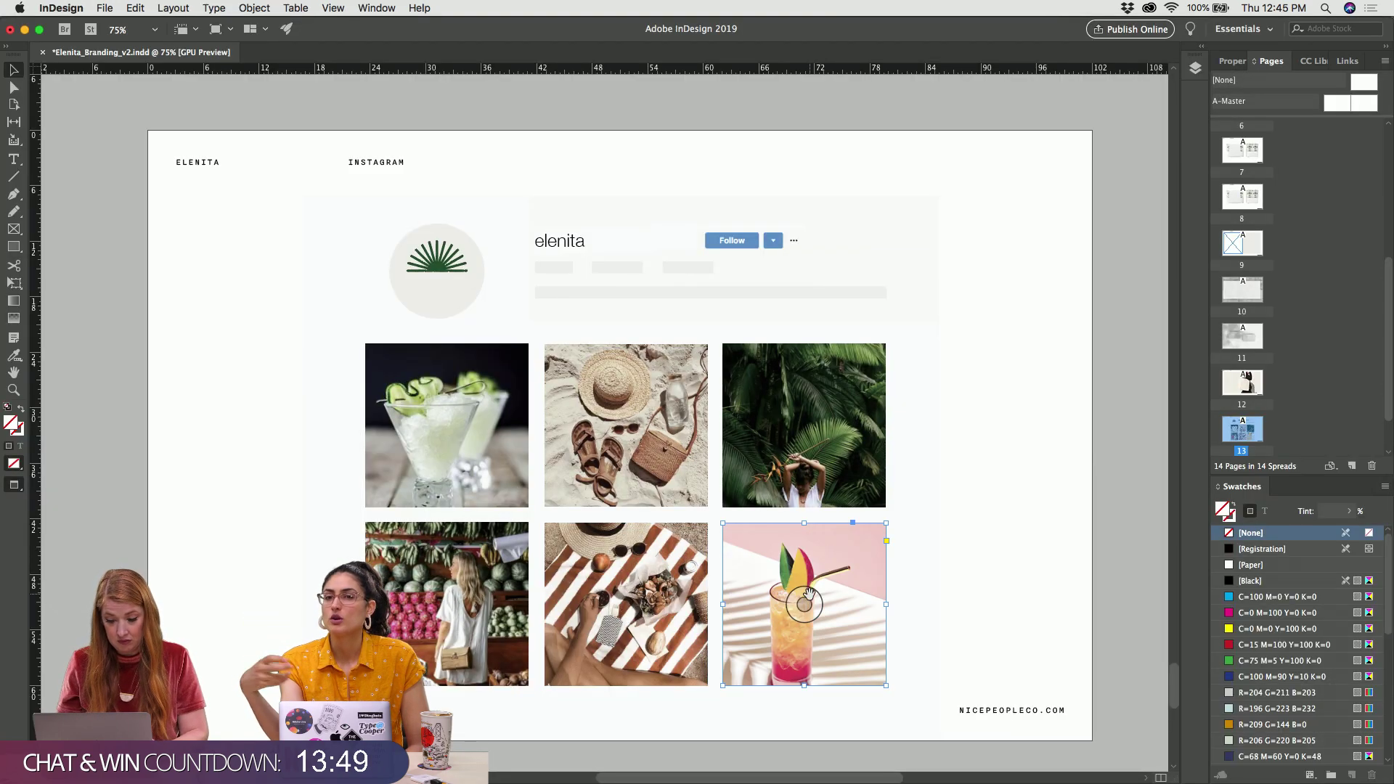
pyautogui.press('super+shift+a')
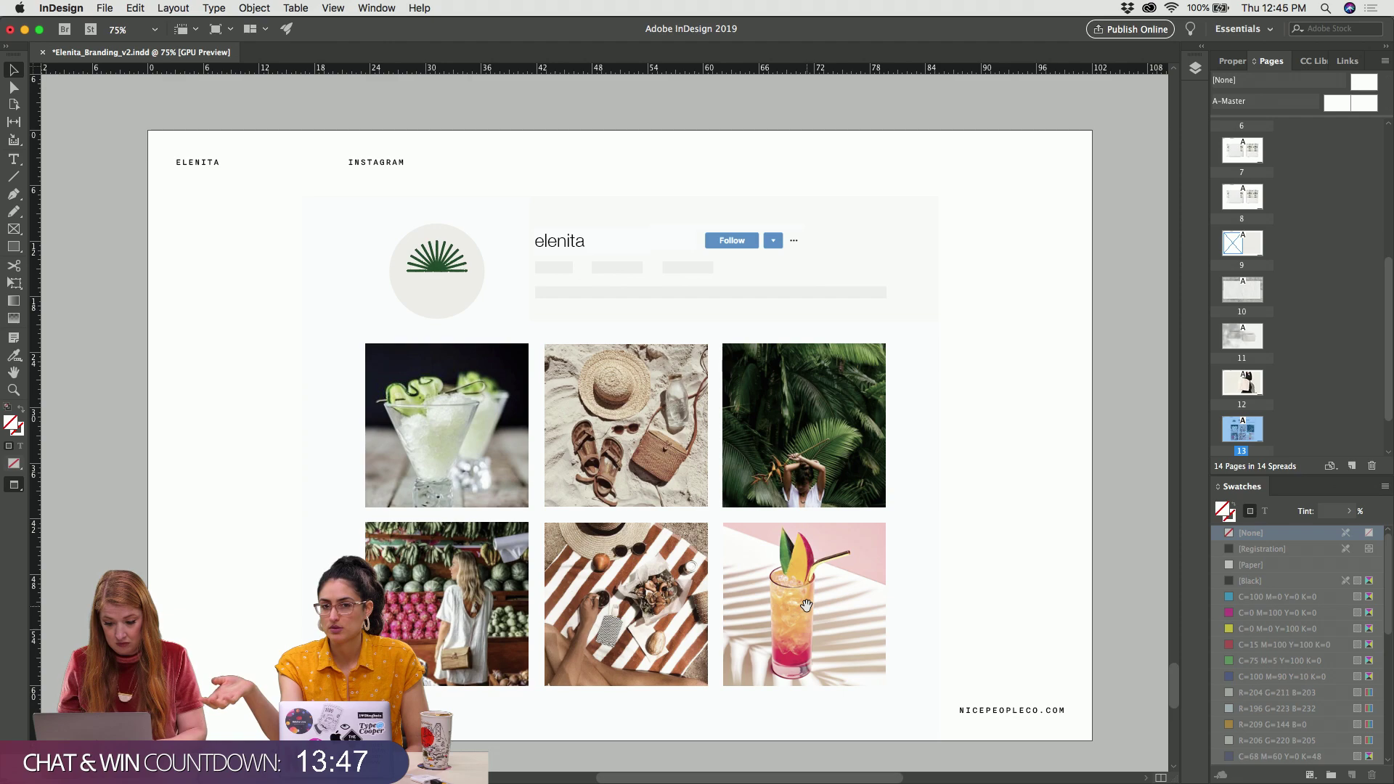
# Bring up the blank Logo Option 1 page, switch to Illustrator, and copy the full ELENITA logo with sunburst and MEZCAL COCKTAIL tagline
pyautogui.scroll(15, 806, 604)
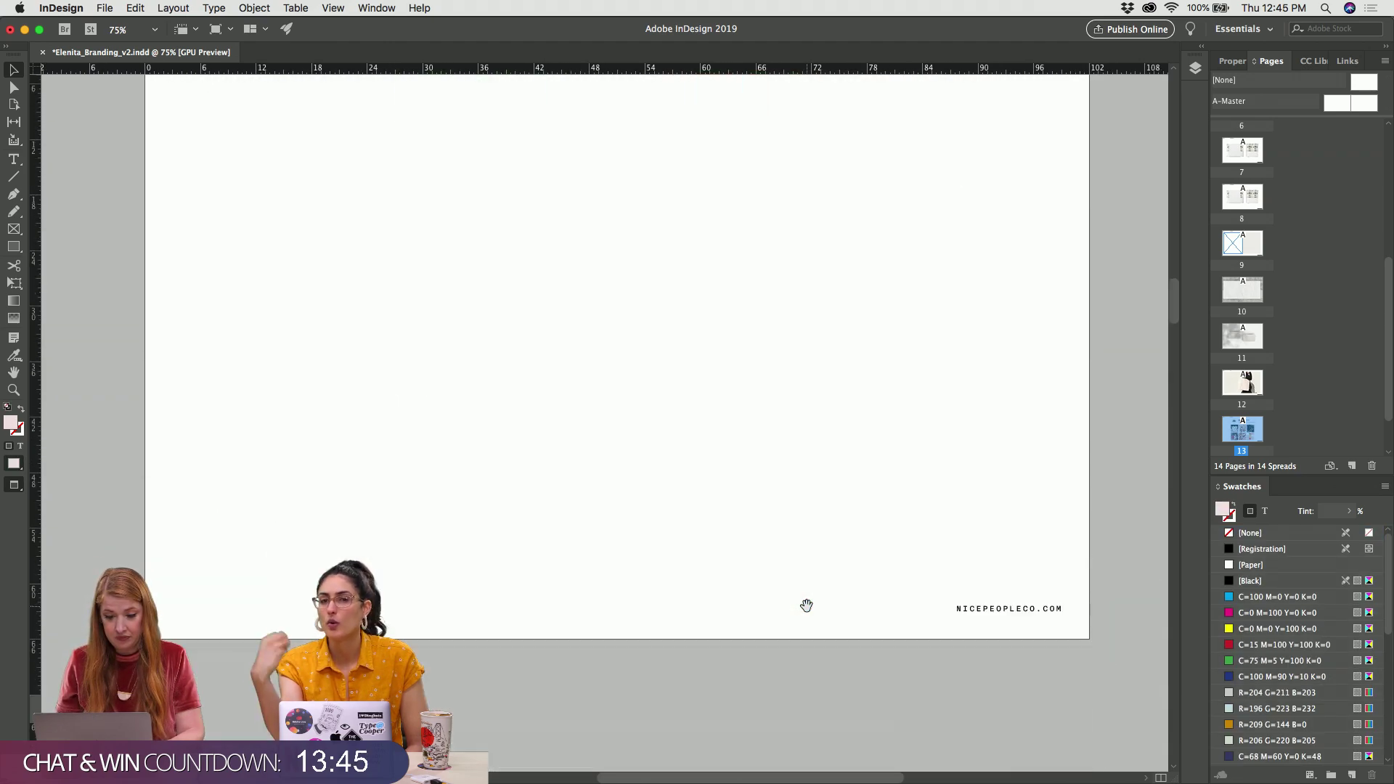
pyautogui.scroll(-8, 806, 604)
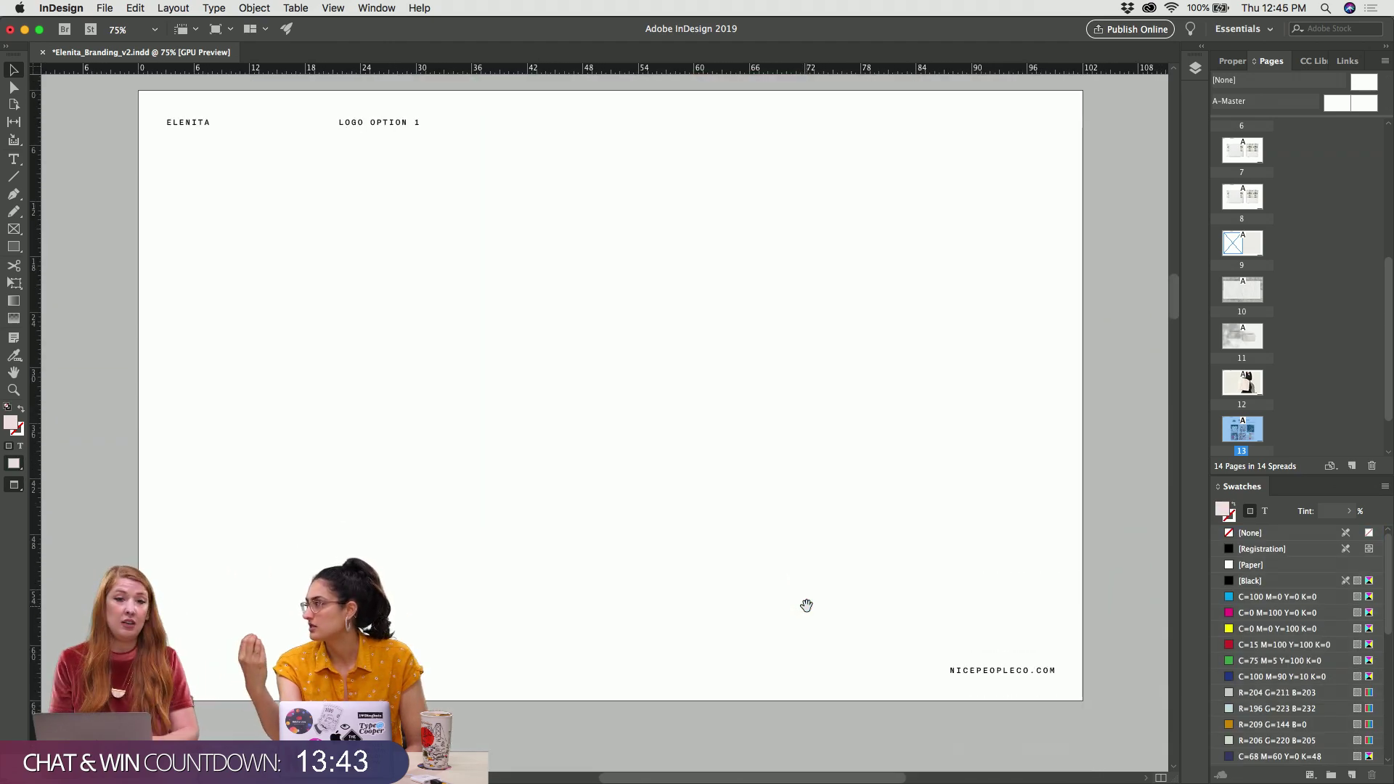
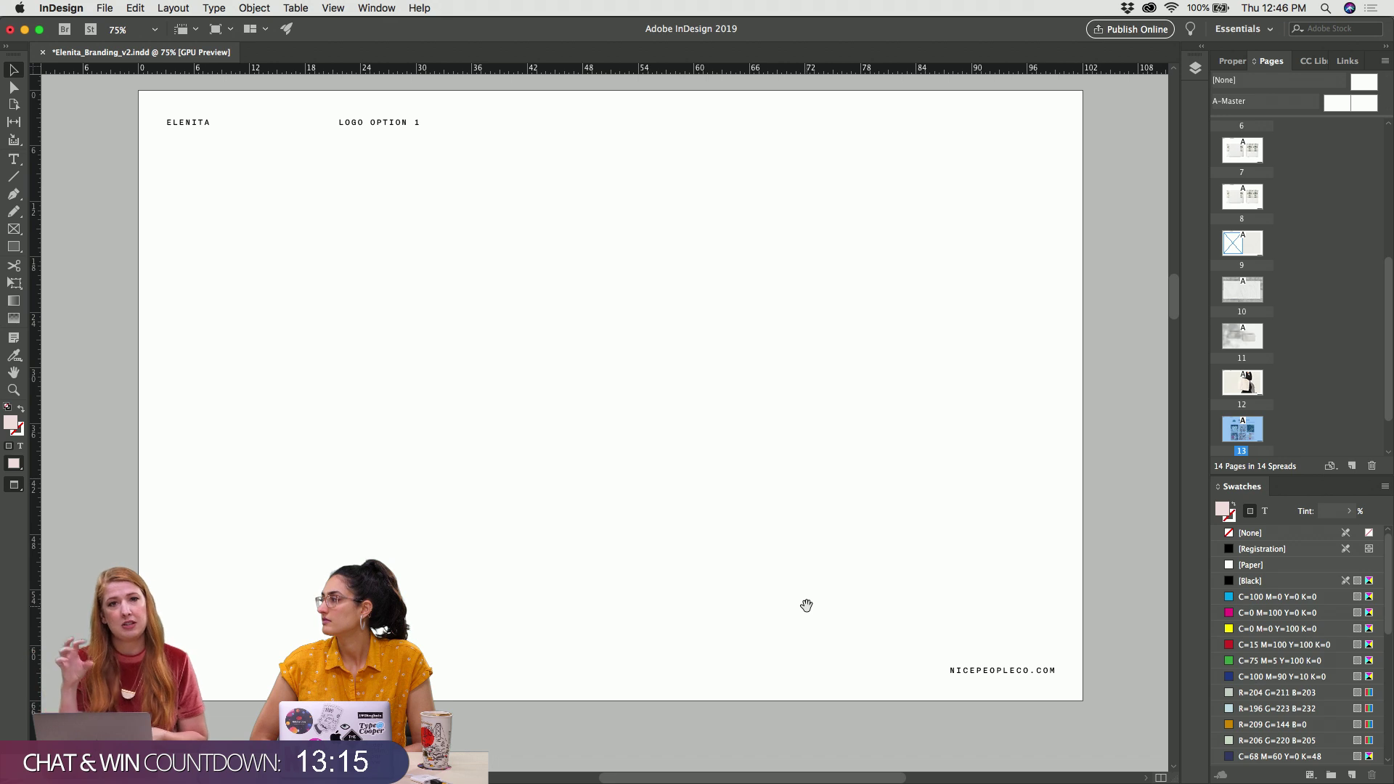
pyautogui.press('super+Tab')
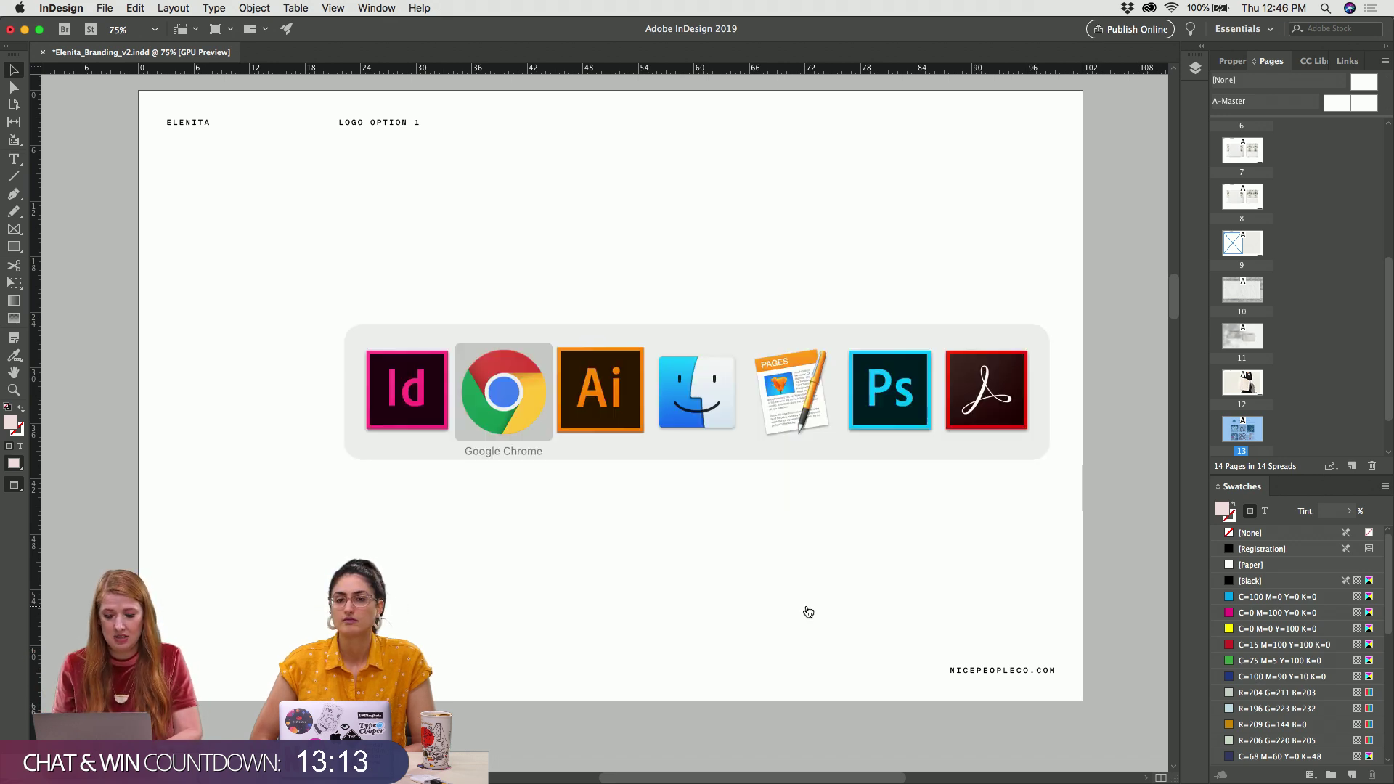
pyautogui.press('super+Tab')
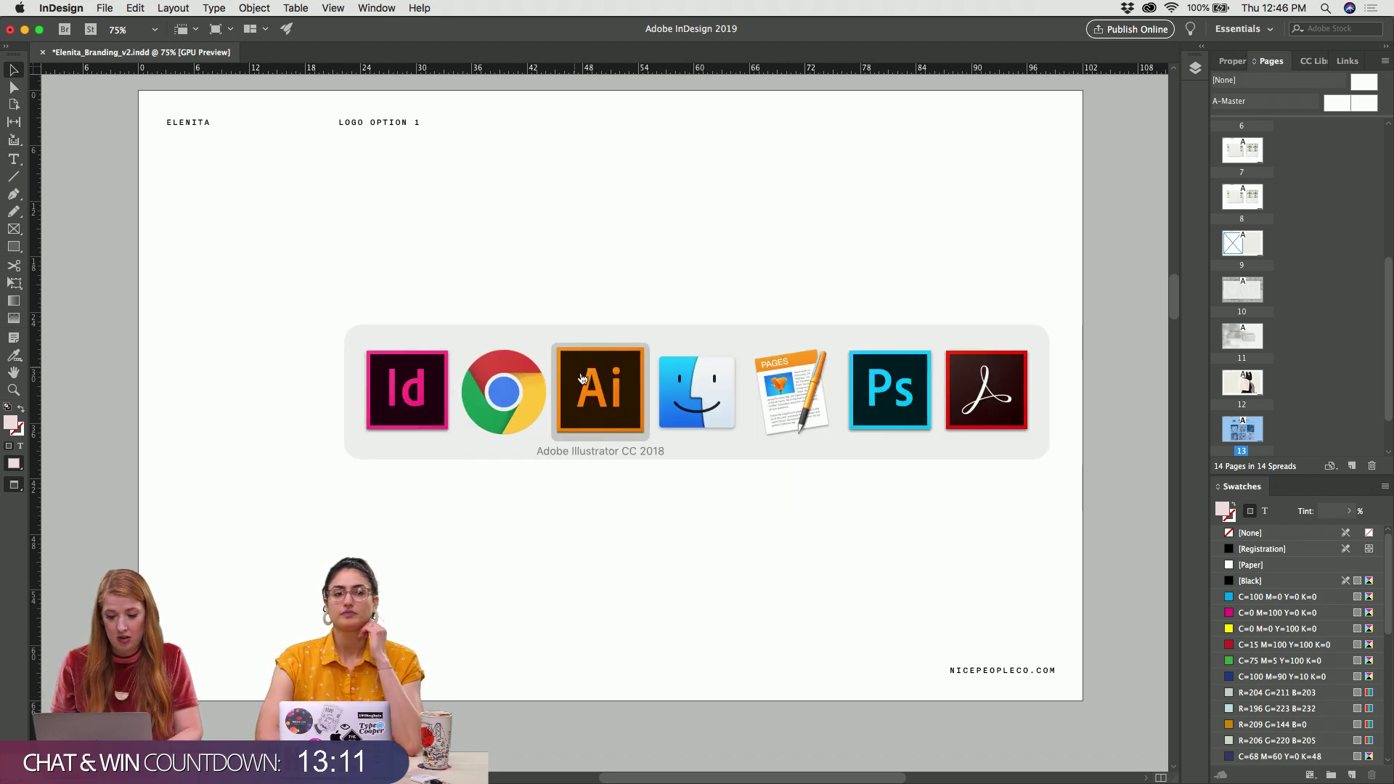
pyautogui.hscroll(-5, 641, 415)
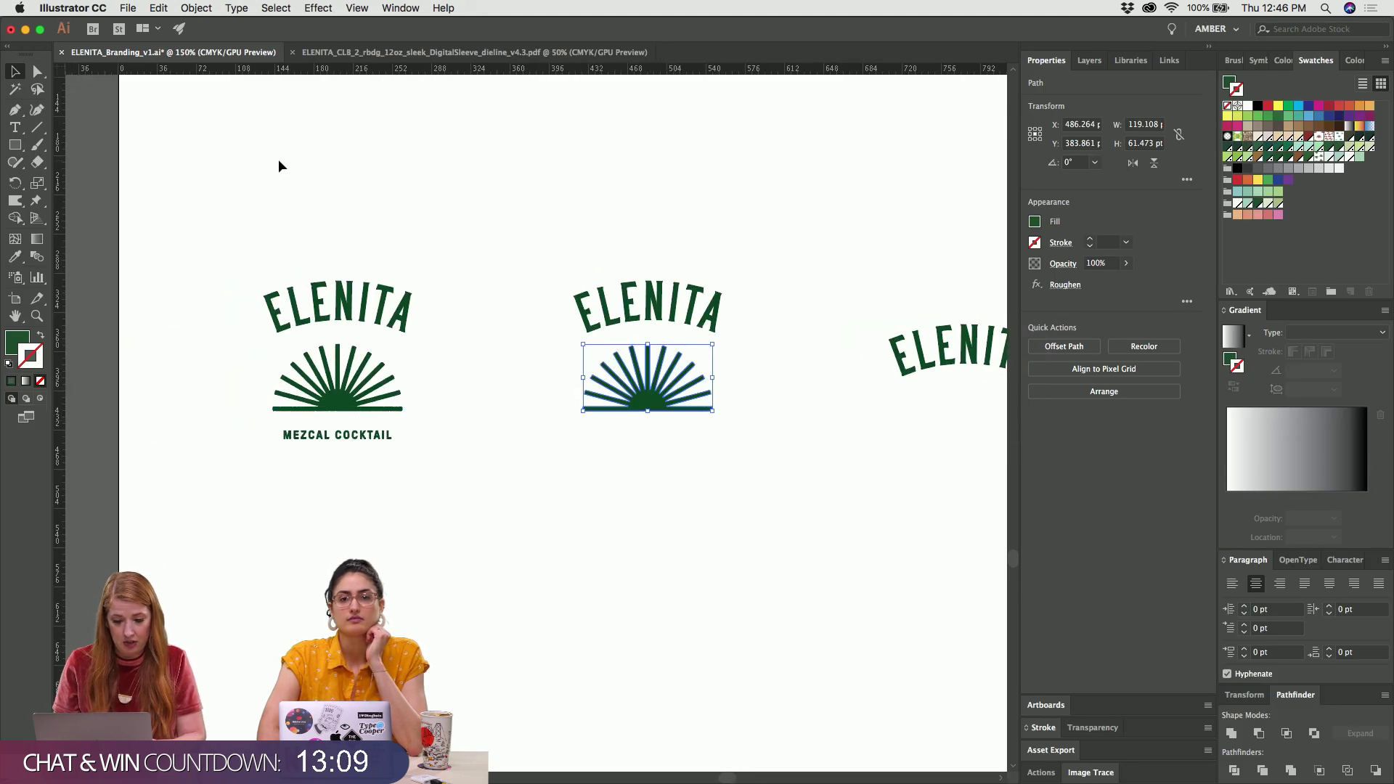
pyautogui.moveTo(280, 165); pyautogui.dragTo(402, 561)
pyautogui.press('super+c')
# Switch to InDesign and paste the full logo on the left side of the Logo Option 1 page
pyautogui.press('super+Tab')
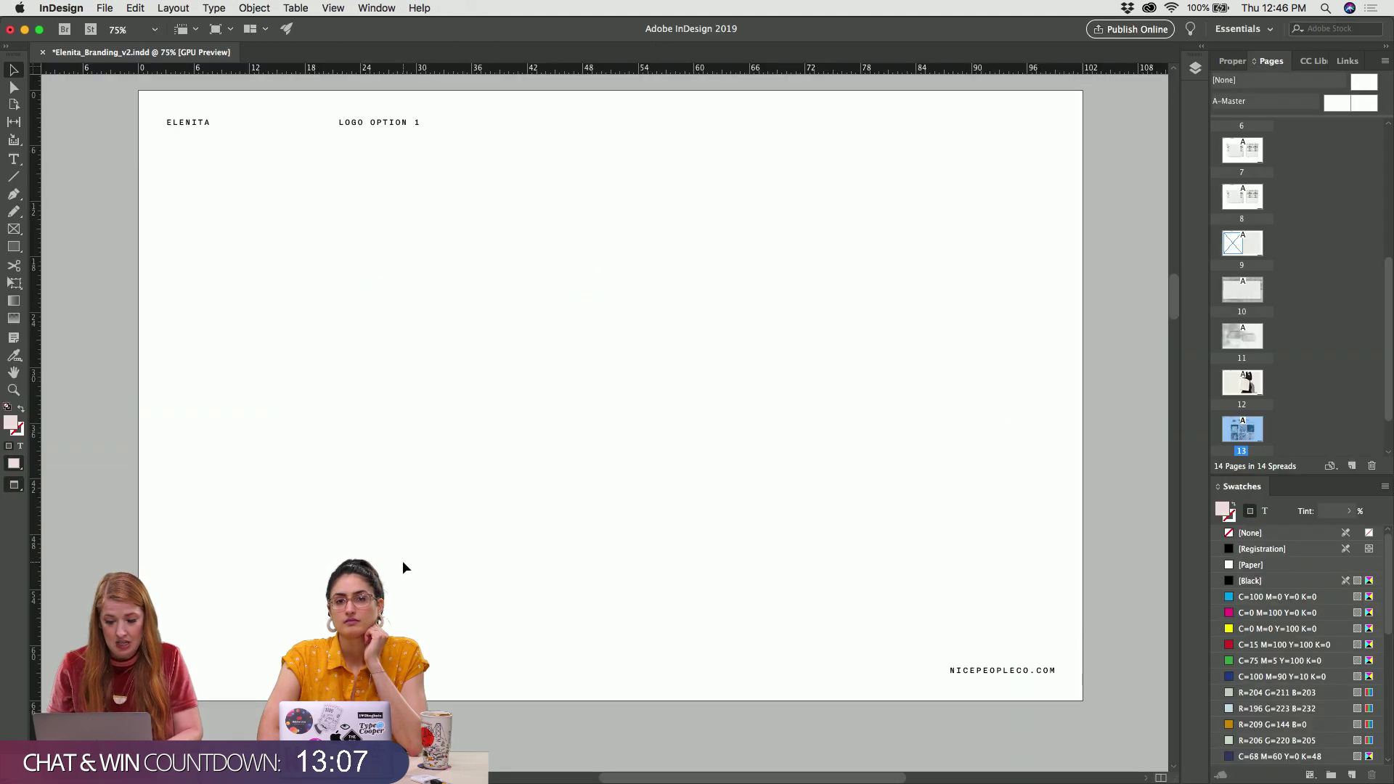
pyautogui.press('super+v')
pyautogui.moveTo(602, 447); pyautogui.dragTo(283, 421)
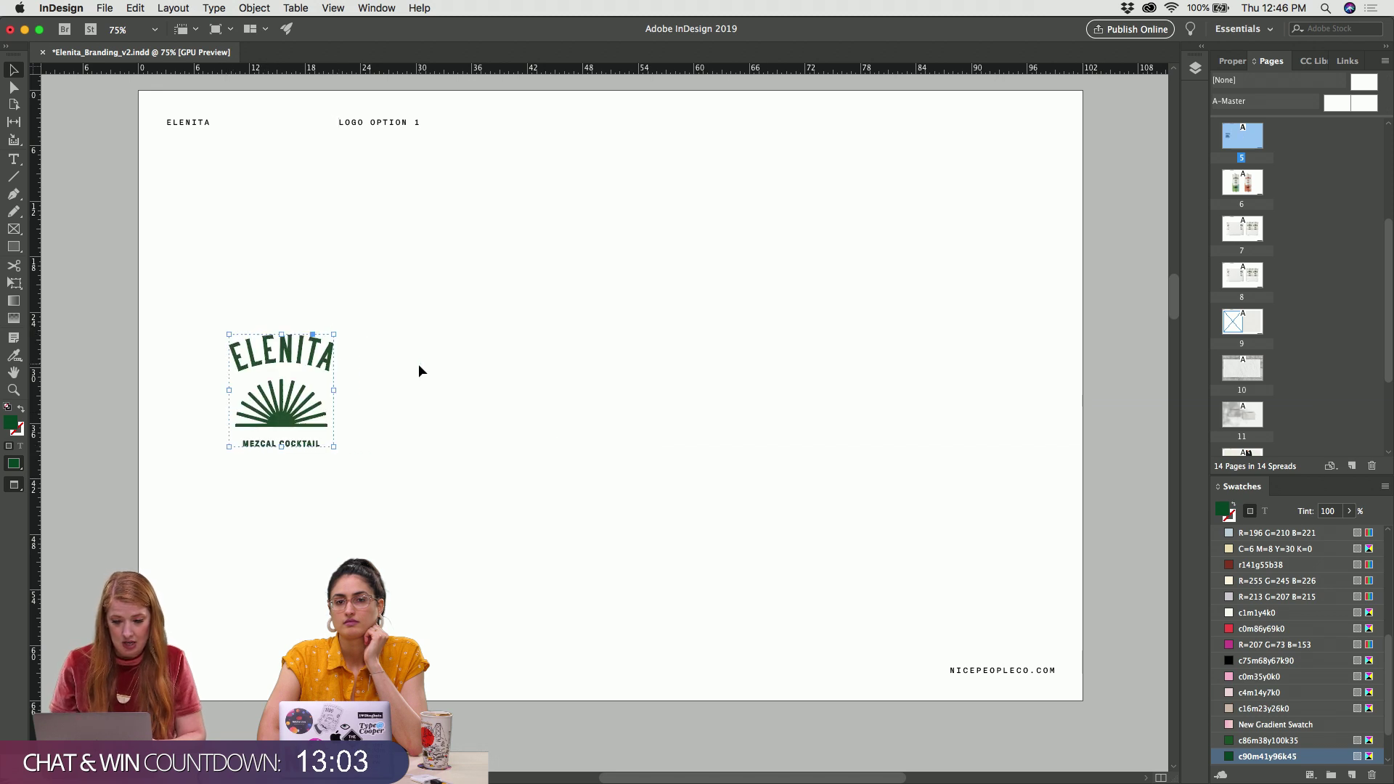
# Copy the ELENITA sunburst logo without the tagline from Illustrator and paste it beside the full logo on the InDesign page
pyautogui.press('super+Tab')
pyautogui.moveTo(582, 239); pyautogui.dragTo(500, 425)
pyautogui.press('super+c')
pyautogui.press('super+Tab')
pyautogui.press('super+v')
# Copy the standalone arched ELENITA wordmark from Illustrator, paste it into InDesign, and place it to the right of the second logo
pyautogui.press('super+Tab')
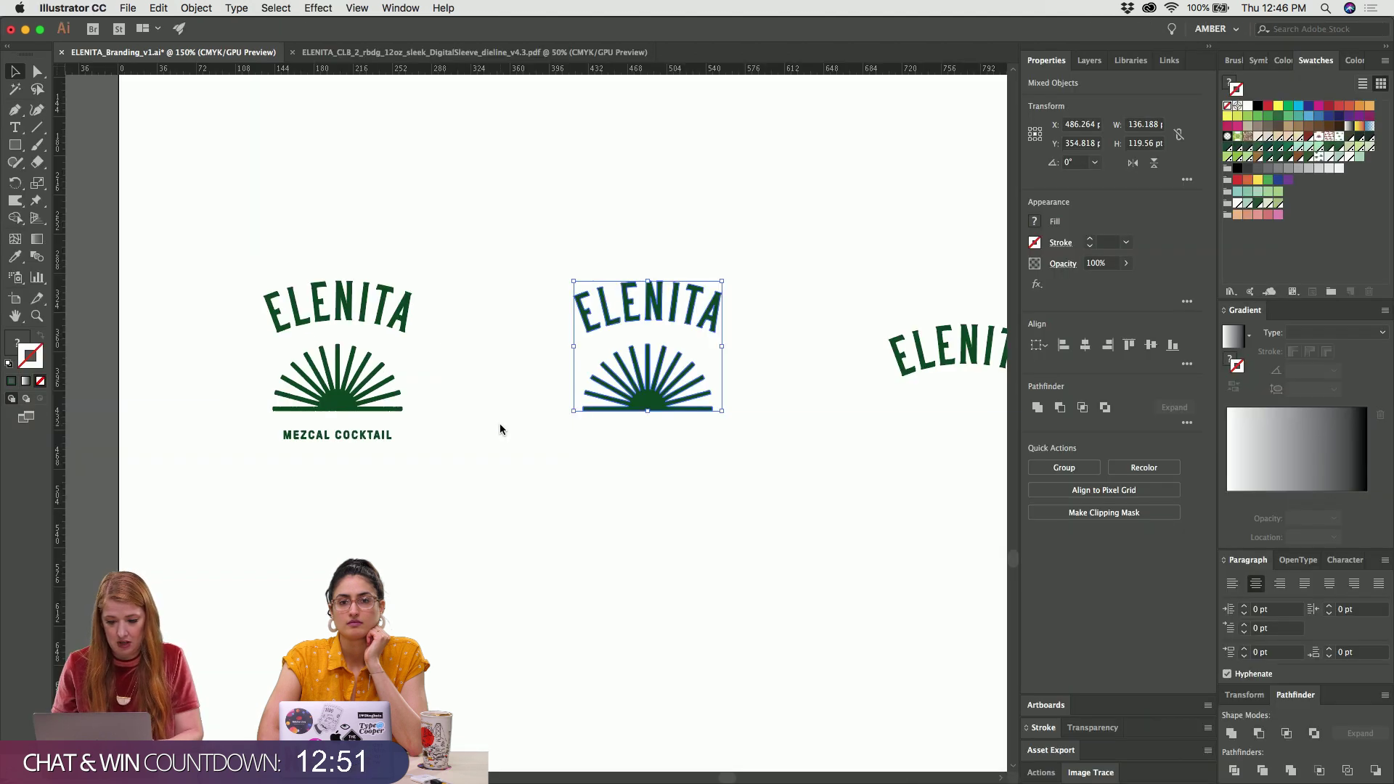
pyautogui.click(531, 327)
pyautogui.press('super+c')
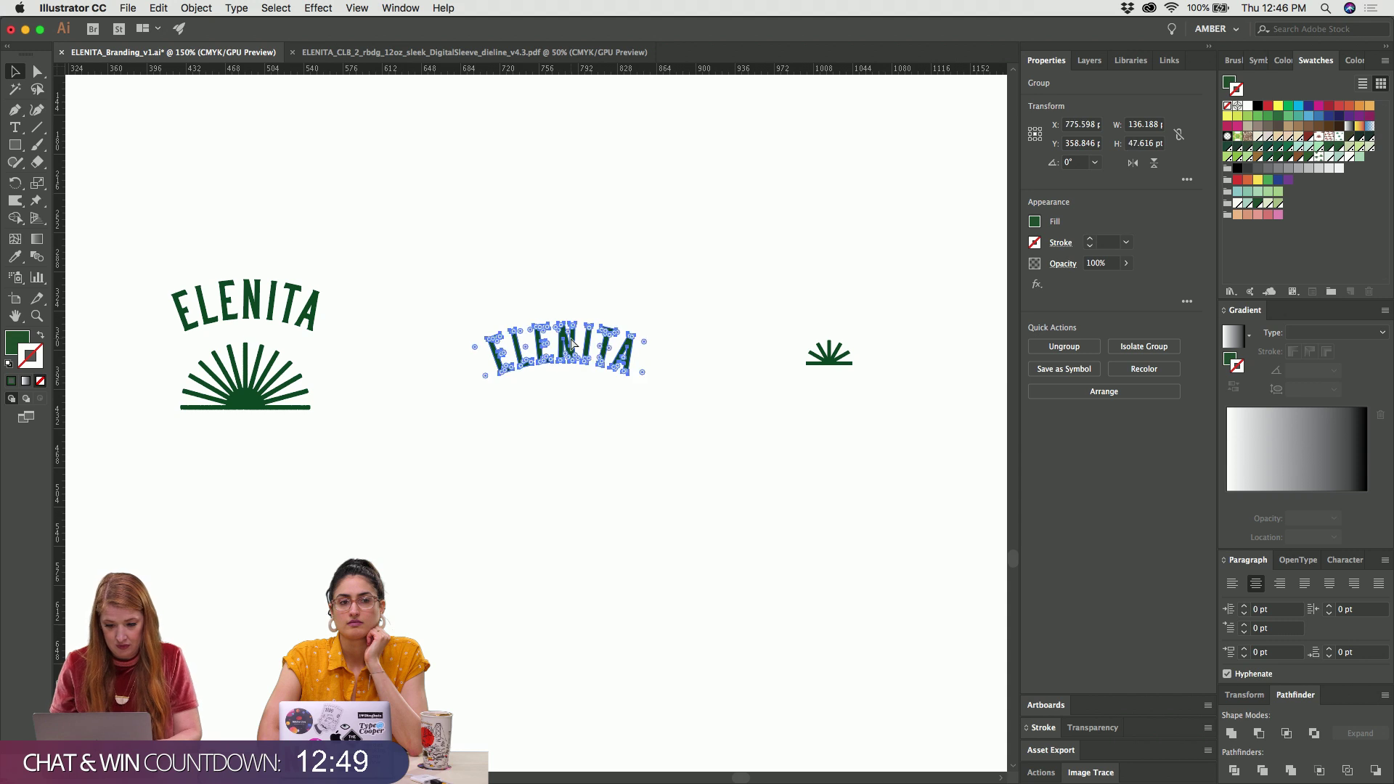
pyautogui.press('super+Tab')
pyautogui.press('super+v')
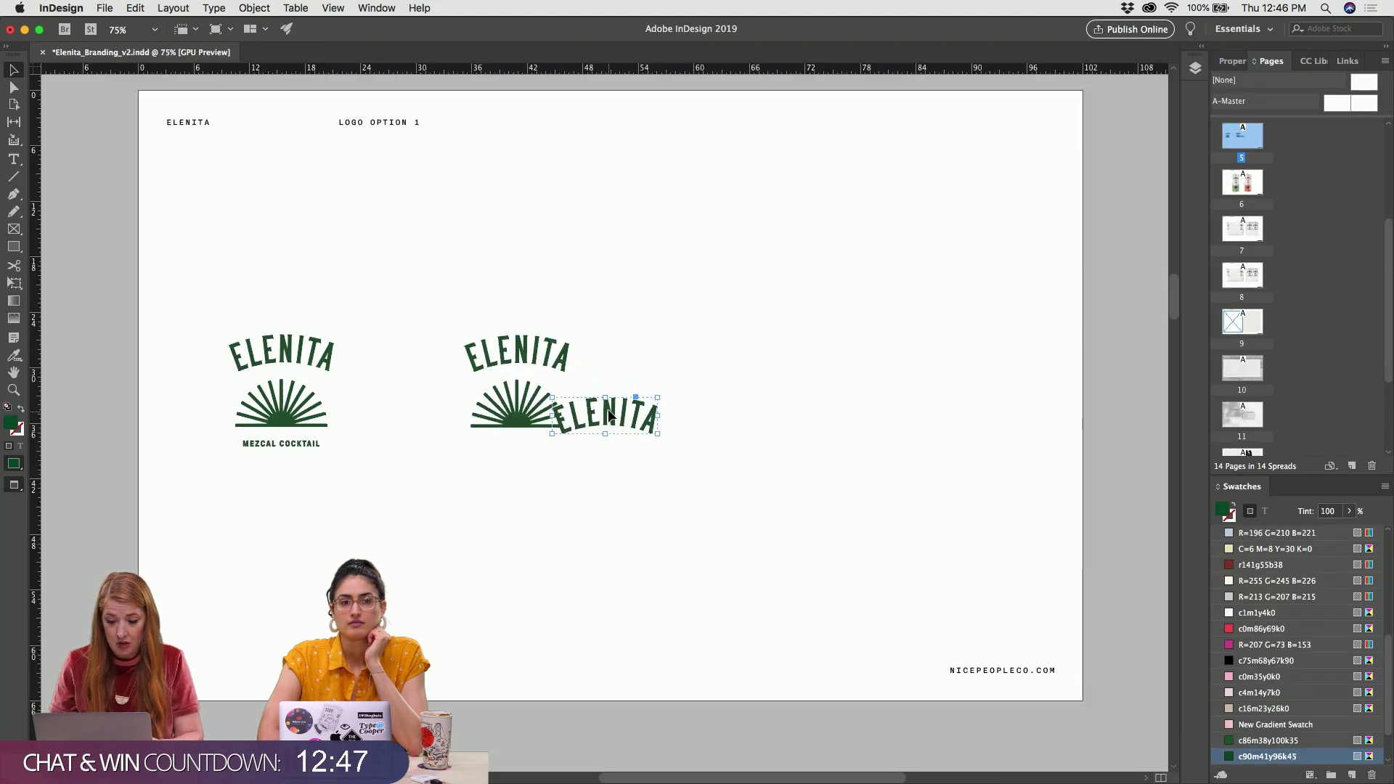
pyautogui.moveTo(610, 415); pyautogui.dragTo(755, 383)
pyautogui.hotkey('shift', 'Left')
pyautogui.hotkey('shift', 'Left')
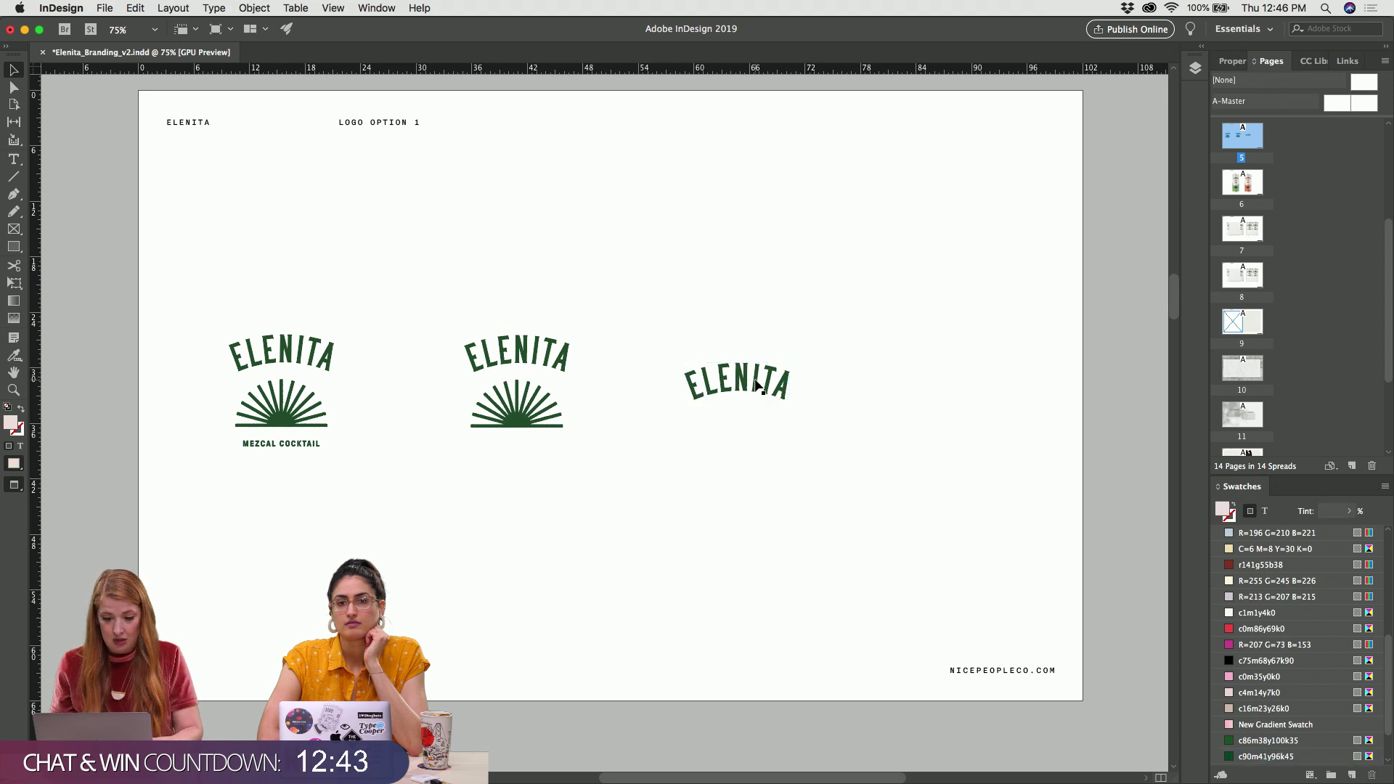
# Switch to Illustrator and expand the fill and stroke of the small sunburst icon
pyautogui.press('super+Tab')
pyautogui.moveTo(798, 310); pyautogui.dragTo(867, 398)
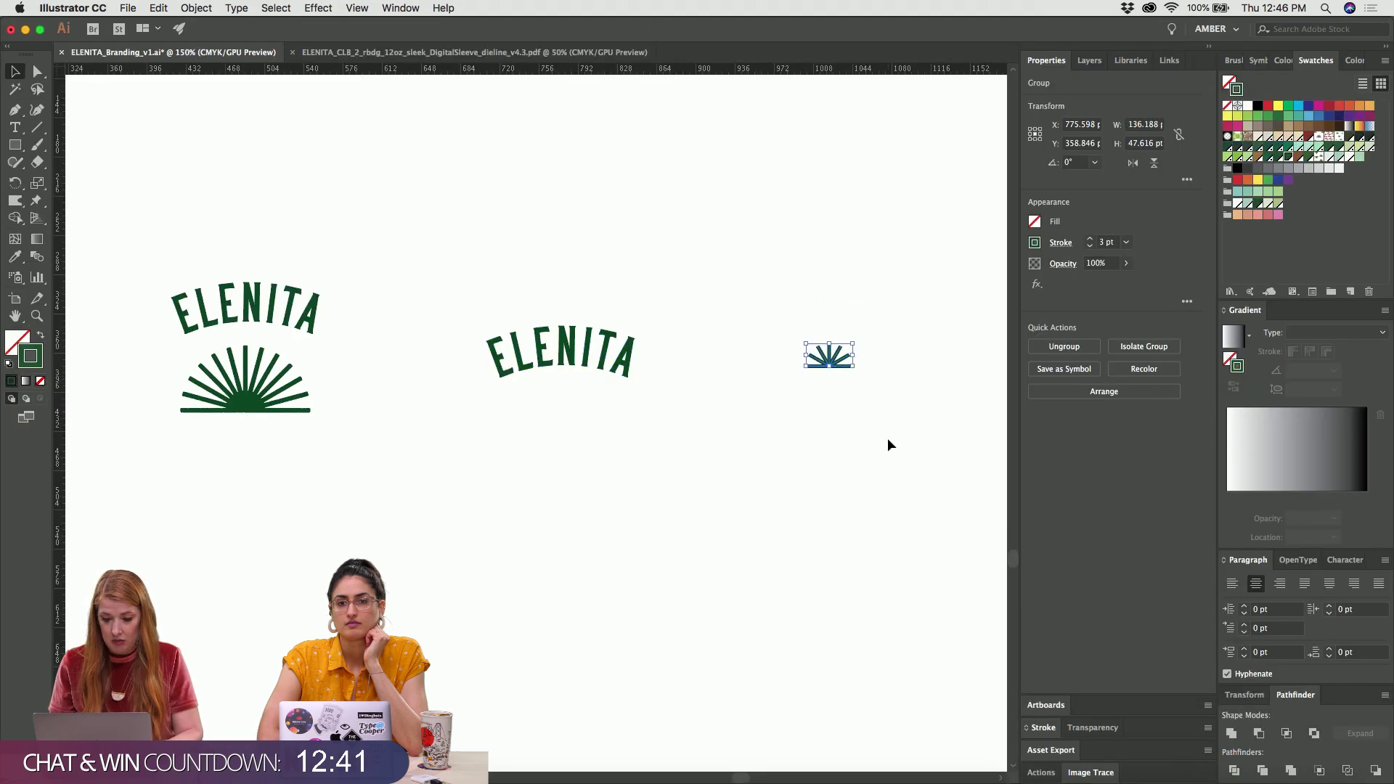
pyautogui.click(886, 445)
pyautogui.click(829, 356)
pyautogui.scroll(3, 309, 214)
pyautogui.hscroll(3, 308, 214)
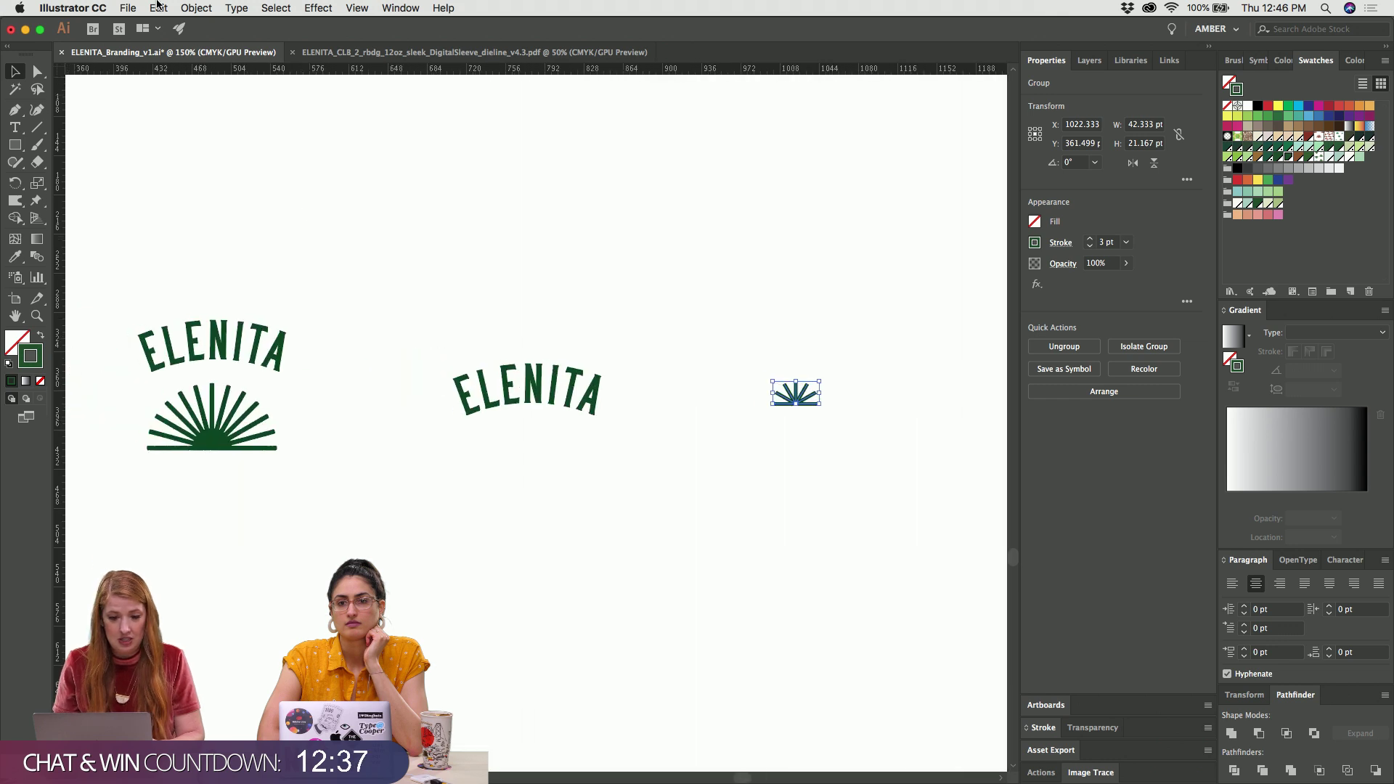
pyautogui.click(196, 8)
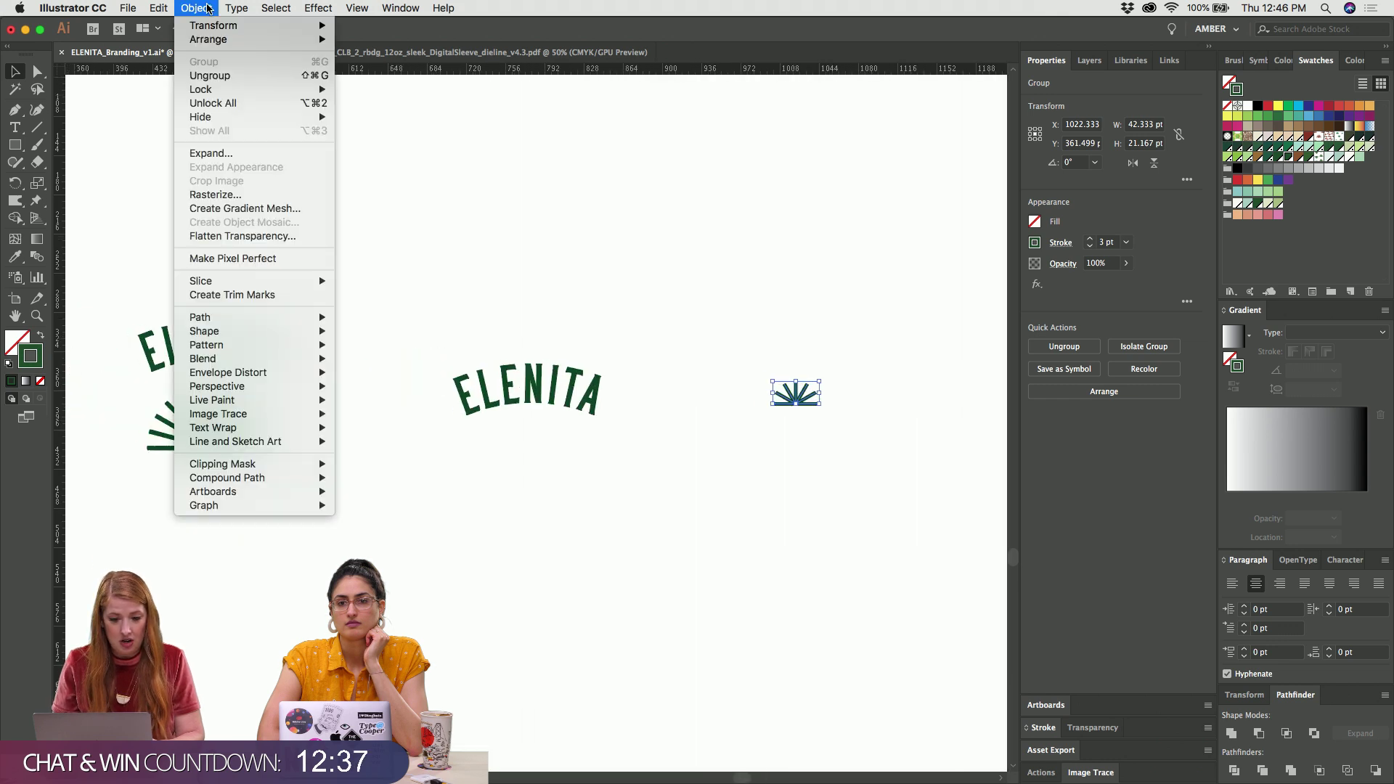
pyautogui.click(215, 158)
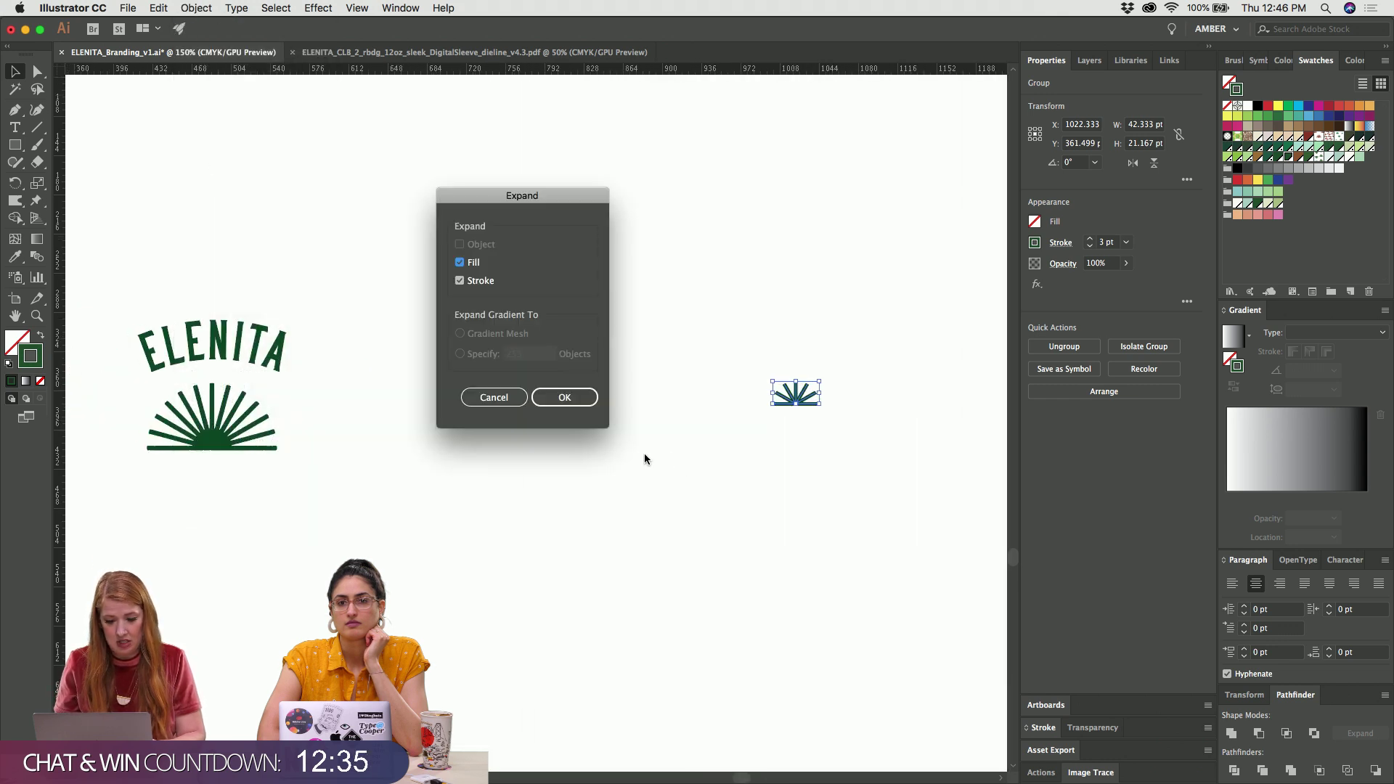
pyautogui.click(570, 398)
# Unite the expanded sunburst shapes in Illustrator into a single path
pyautogui.press('super+Tab')
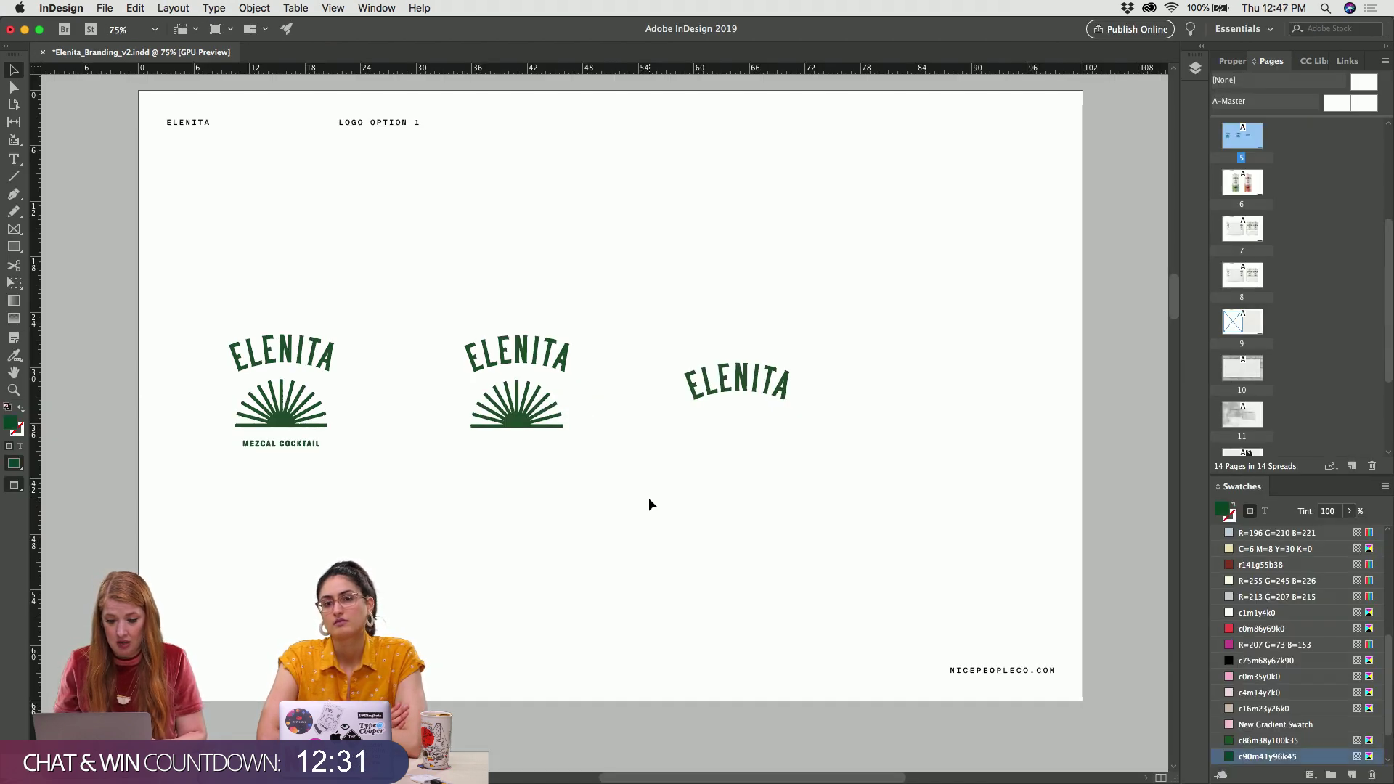
pyautogui.hscroll(3, 649, 507)
pyautogui.press('super+Tab')
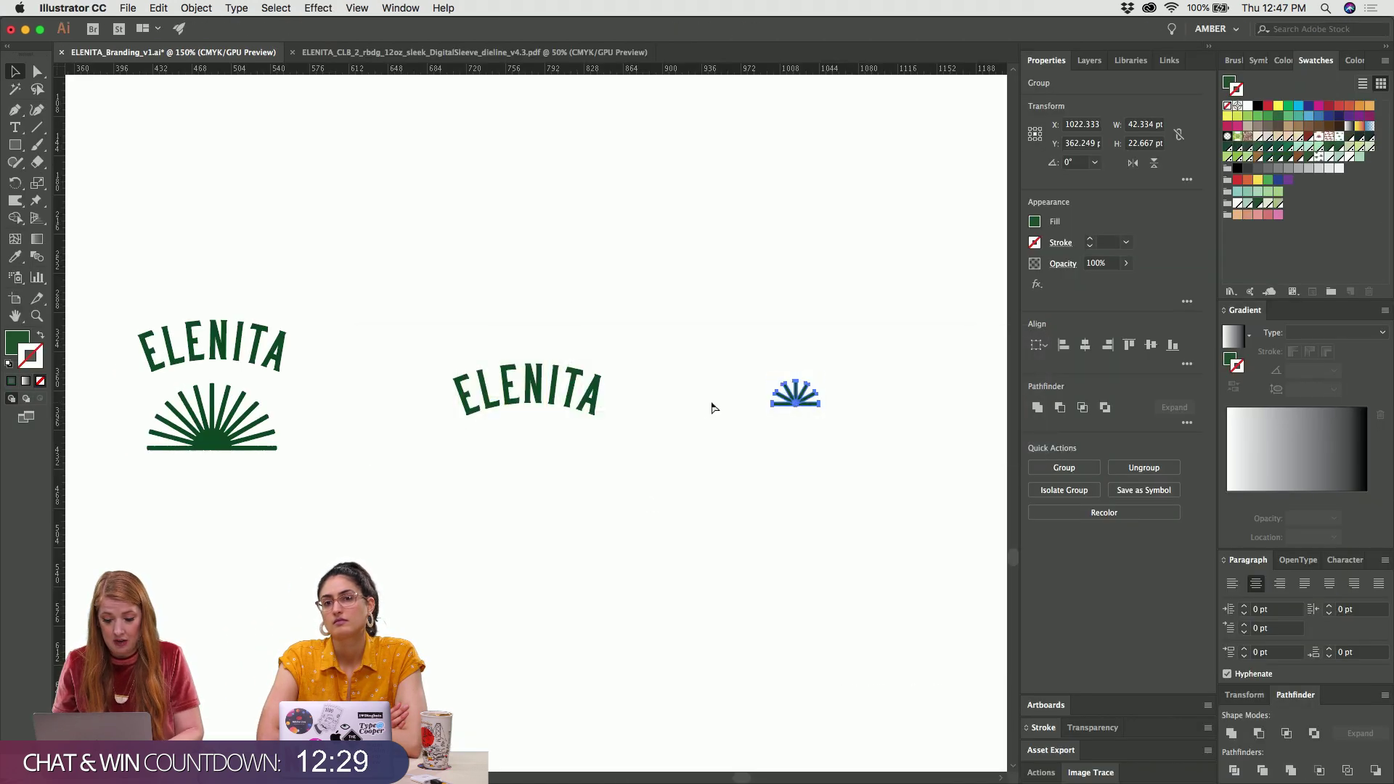
pyautogui.click(1232, 735)
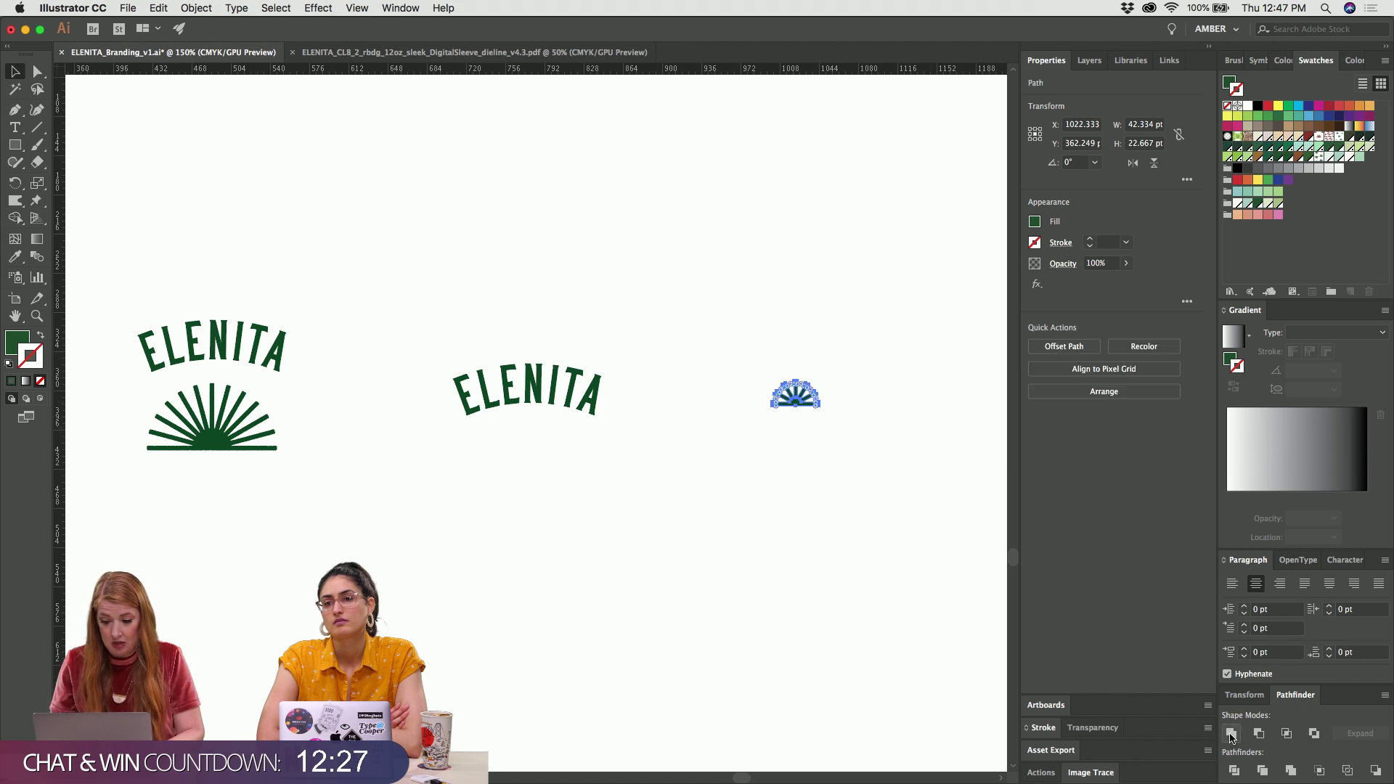
# Switch to InDesign, paste the small sunburst icon, and place it to the right of the arched wordmark
pyautogui.press('super+Tab')
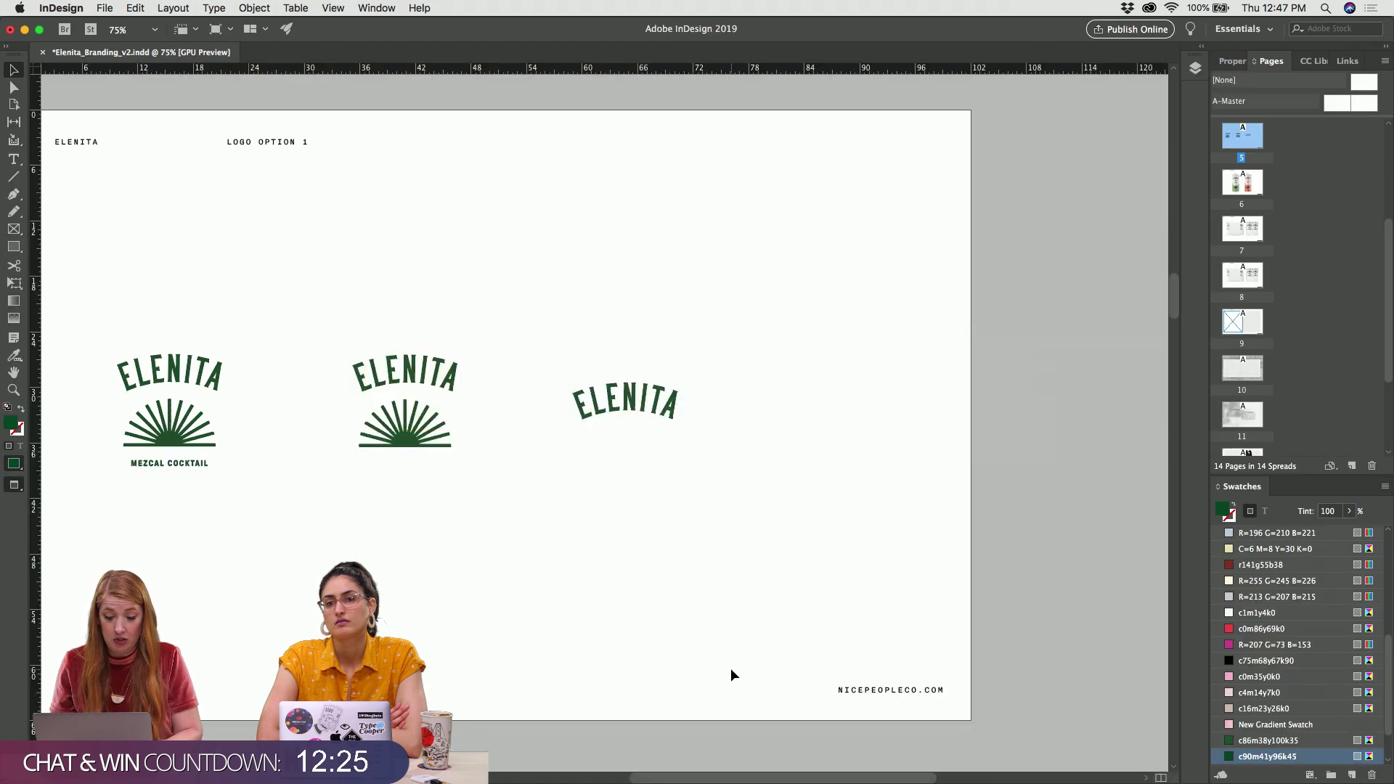
pyautogui.press('super+v')
pyautogui.moveTo(603, 430); pyautogui.dragTo(828, 417)
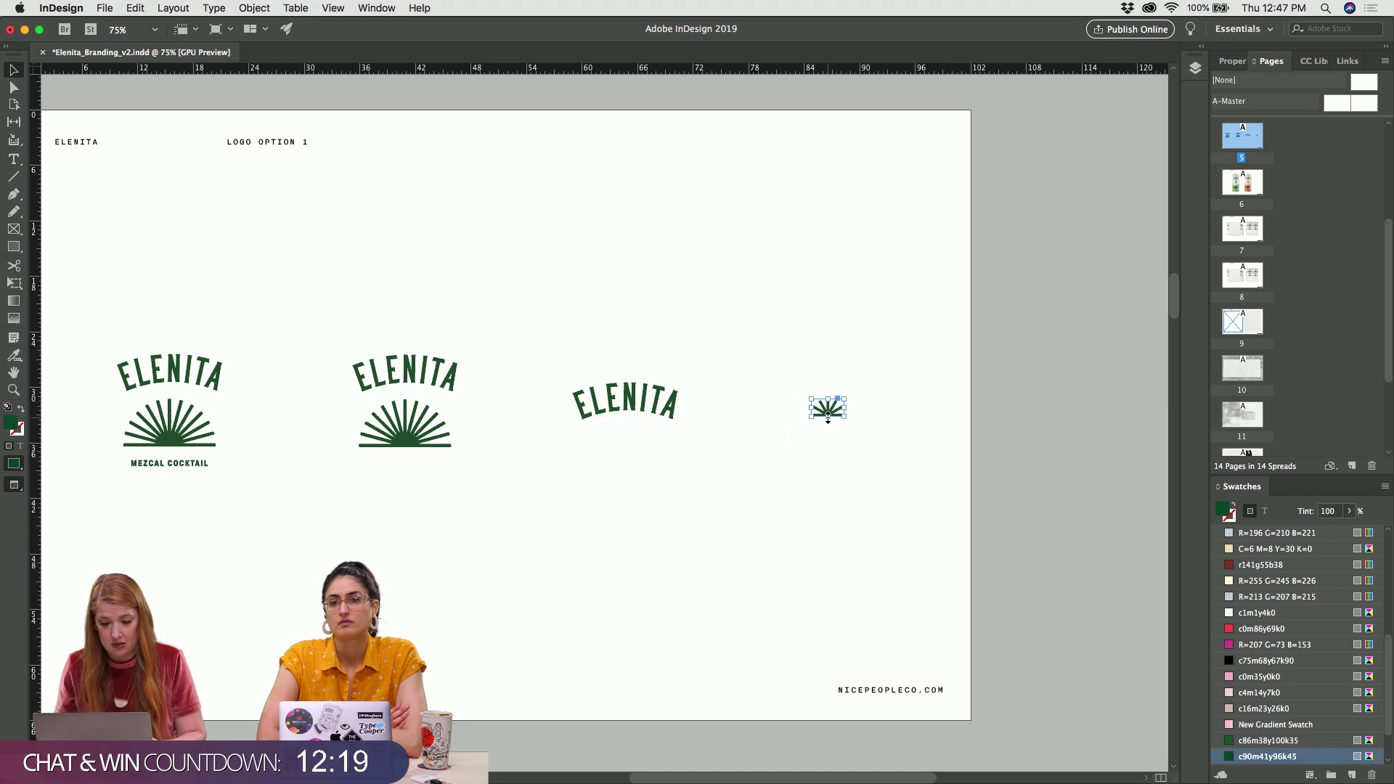
pyautogui.click(786, 516)
pyautogui.hscroll(-3, 786, 516)
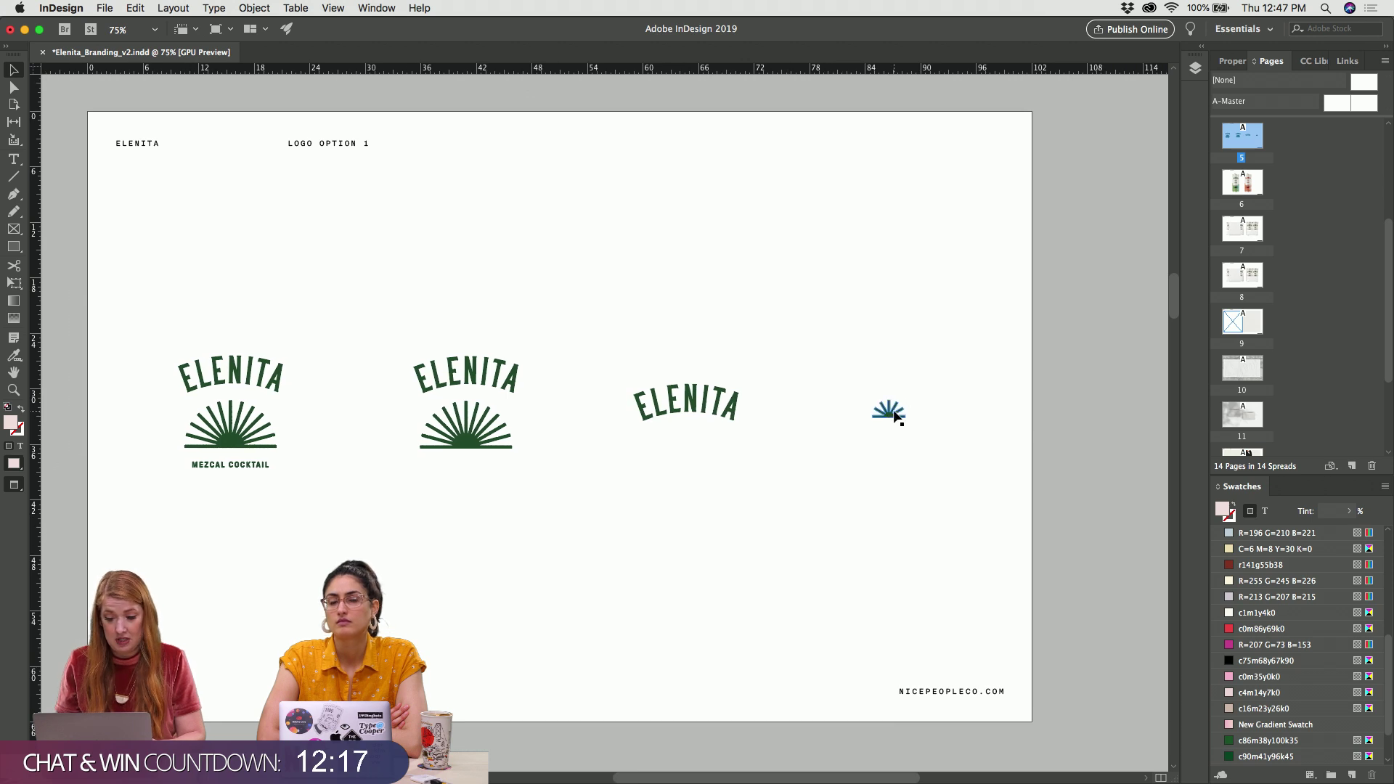
# Nudge the standalone ELENITA wordmark slightly right in the logo row, then select the small sunburst icon
pyautogui.click(694, 403)
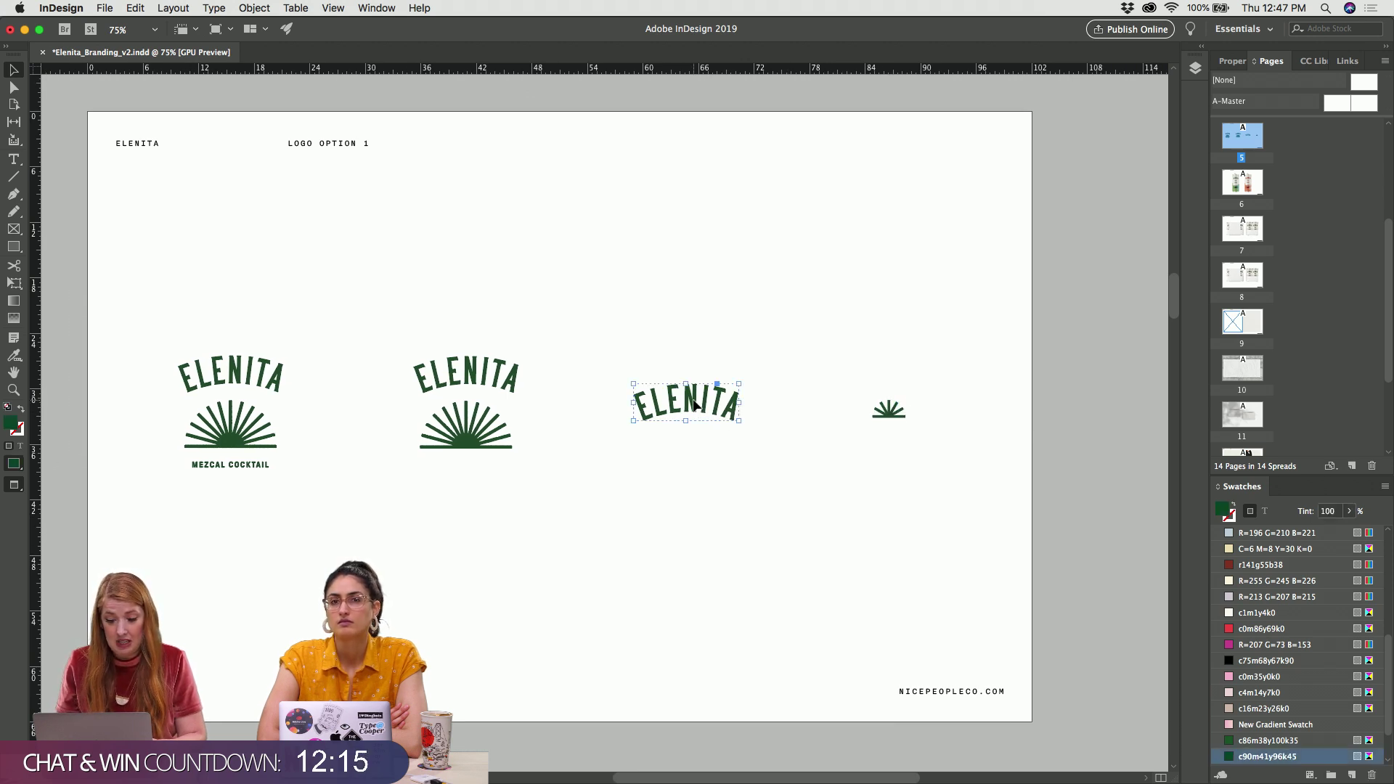
pyautogui.press('Left')
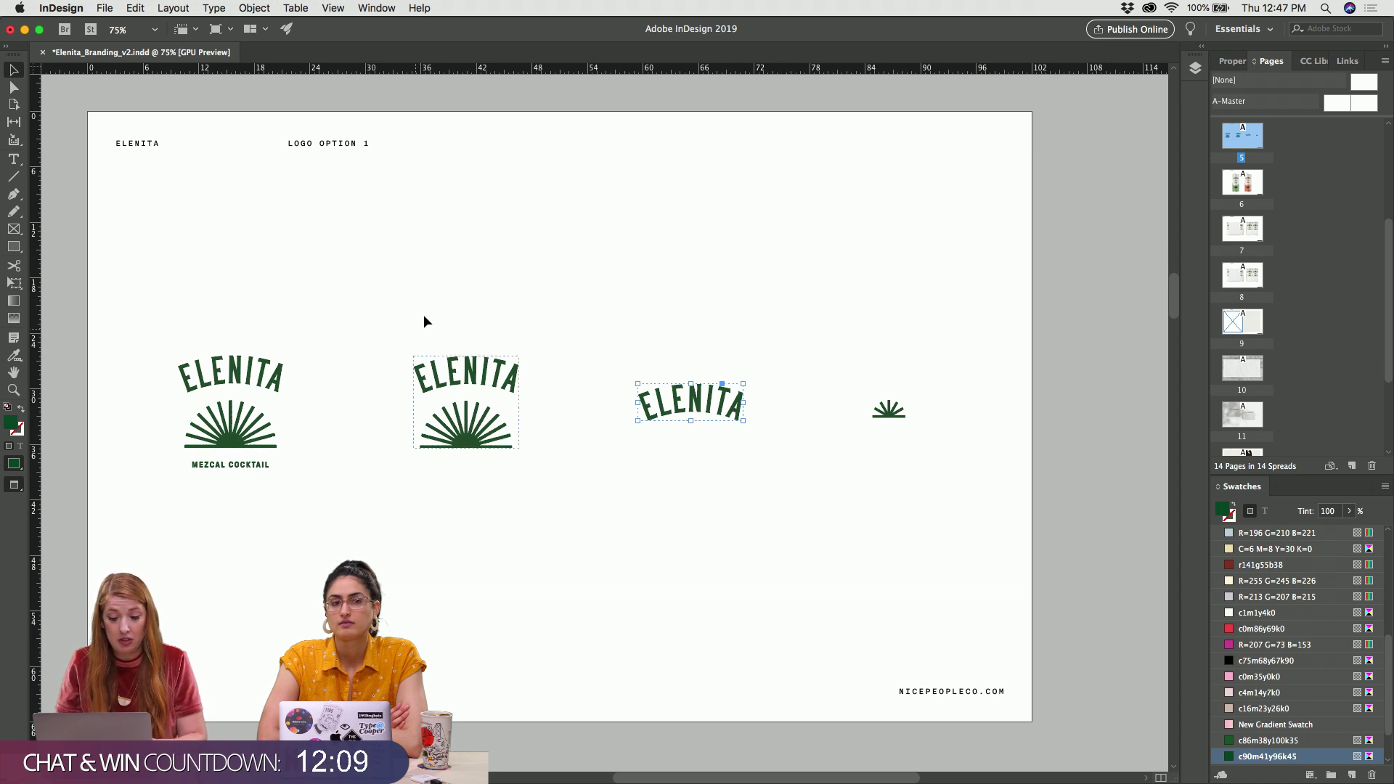
pyautogui.click(656, 328)
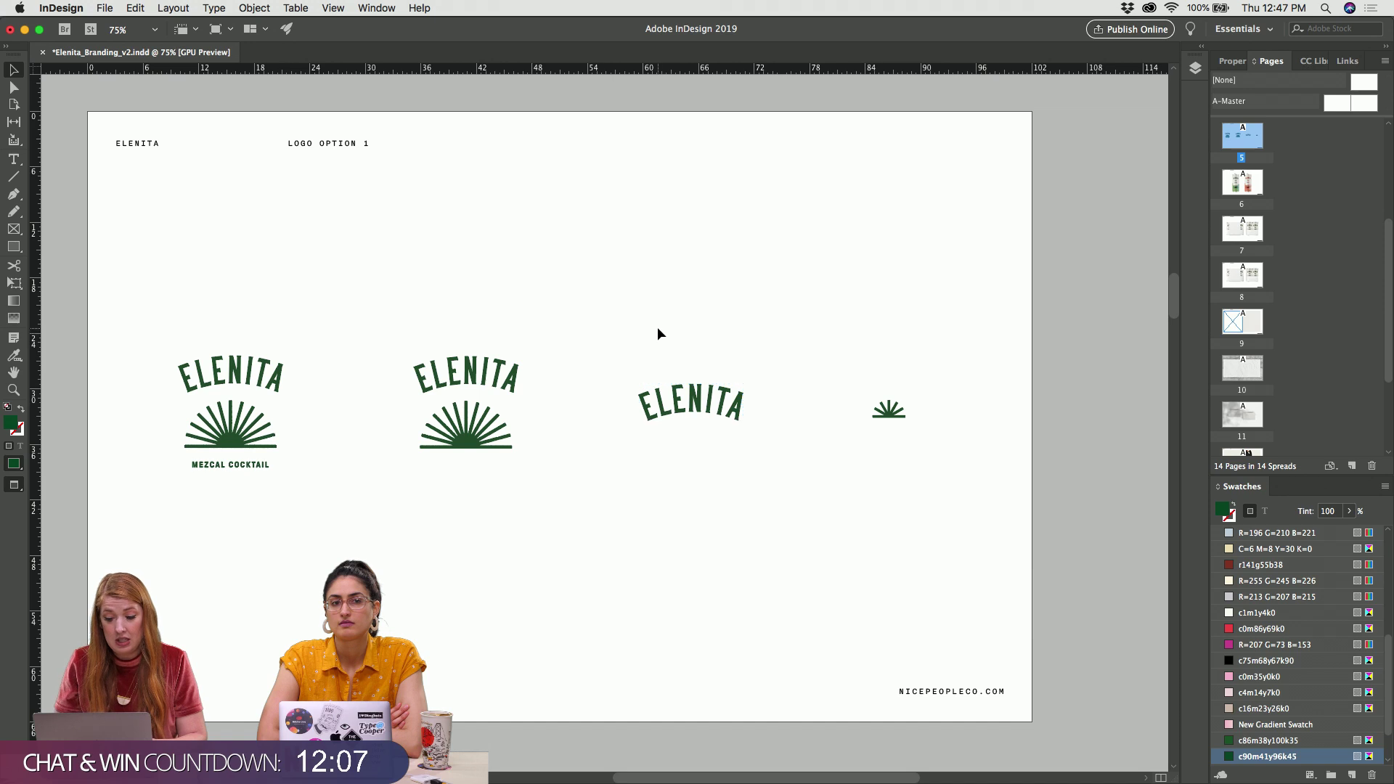
pyautogui.click(696, 408)
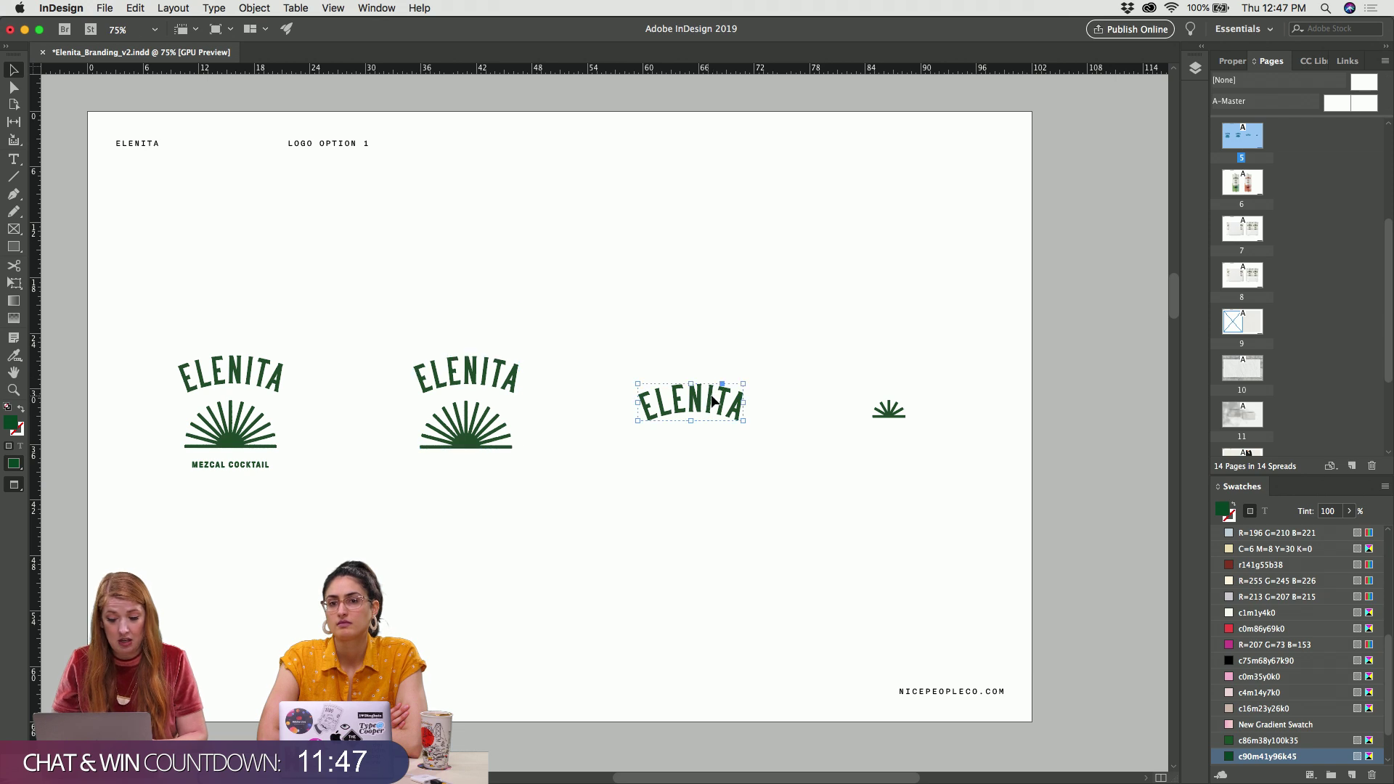
pyautogui.click(894, 414)
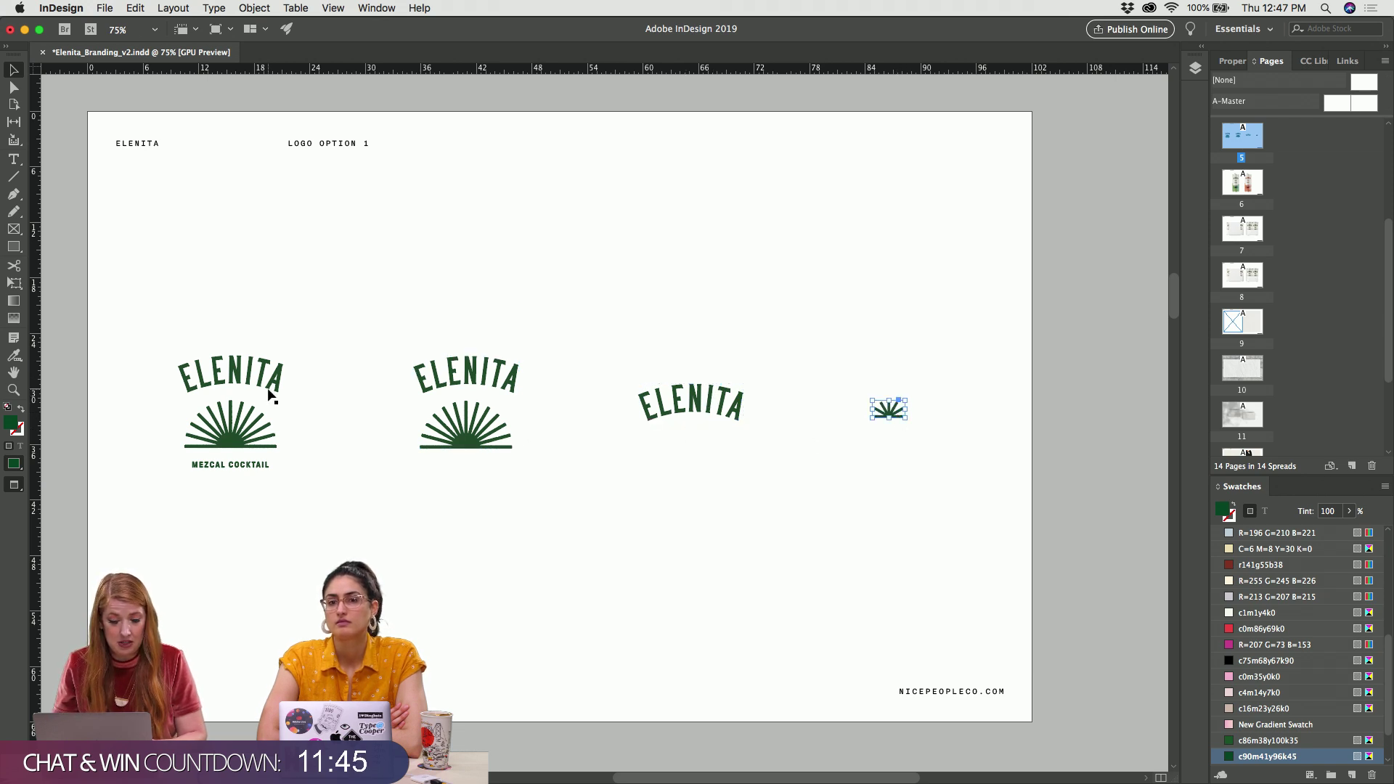
pyautogui.click(229, 433)
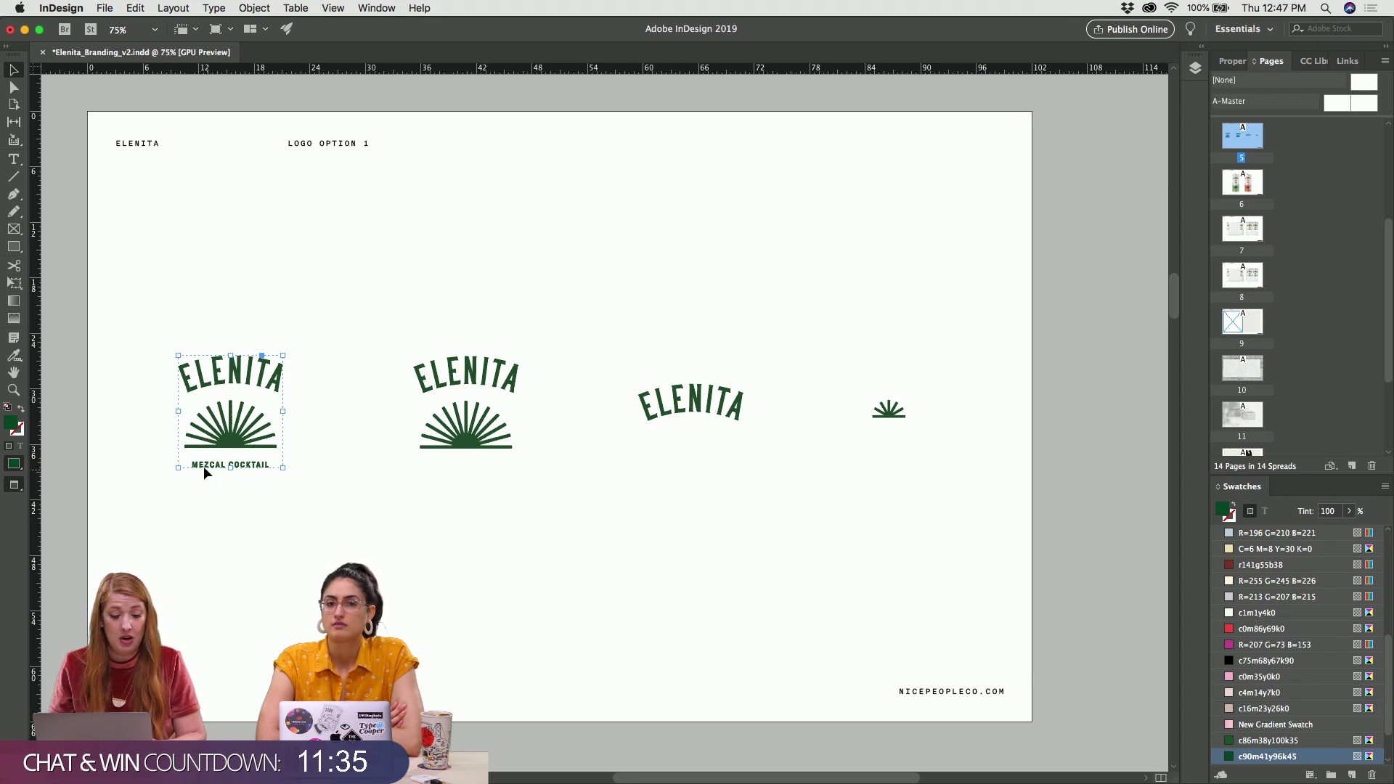
pyautogui.click(241, 532)
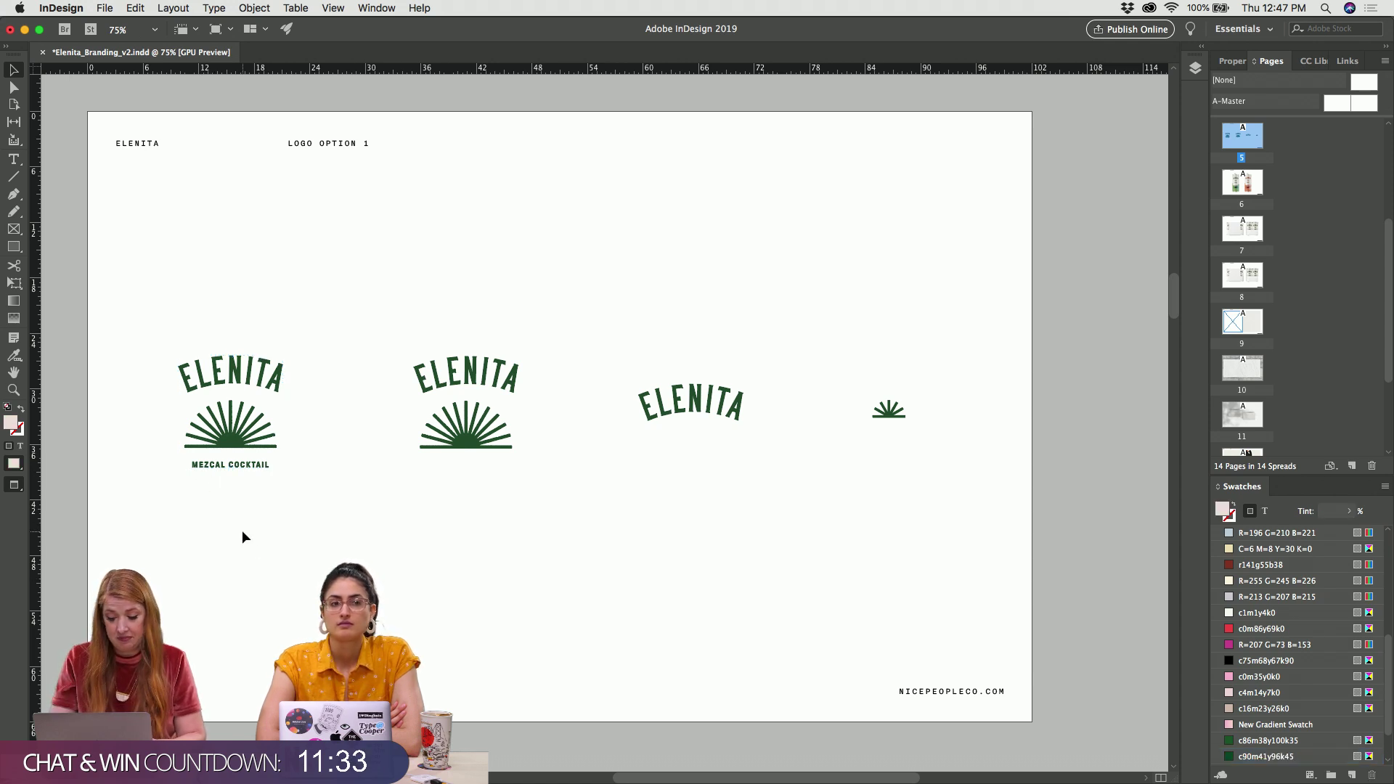
pyautogui.press('super+minus')
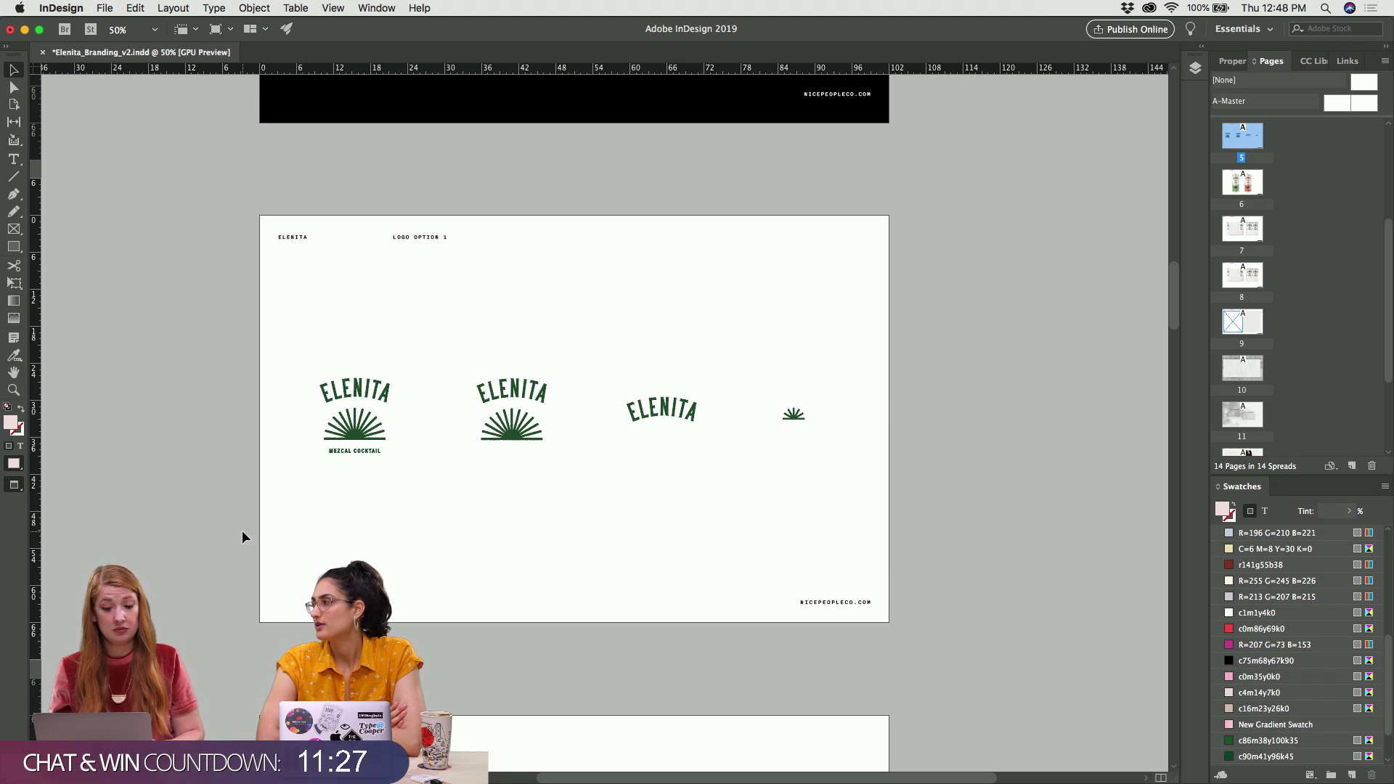
# Switch to Chrome, return to the Mezcal Pinterest board, and open the pin of a beach bag and sandals on sand
pyautogui.press('super+Tab')
pyautogui.press('super+Tab')
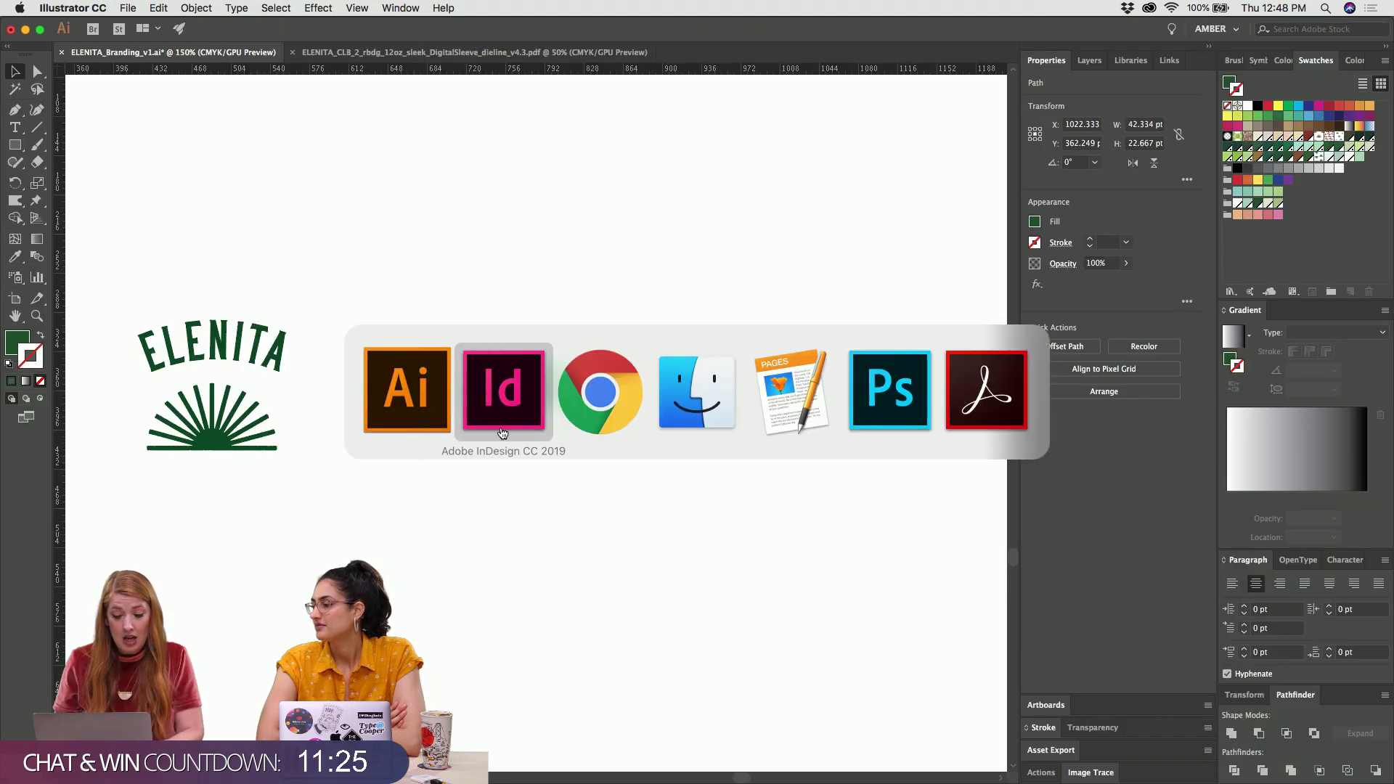
pyautogui.click(587, 415)
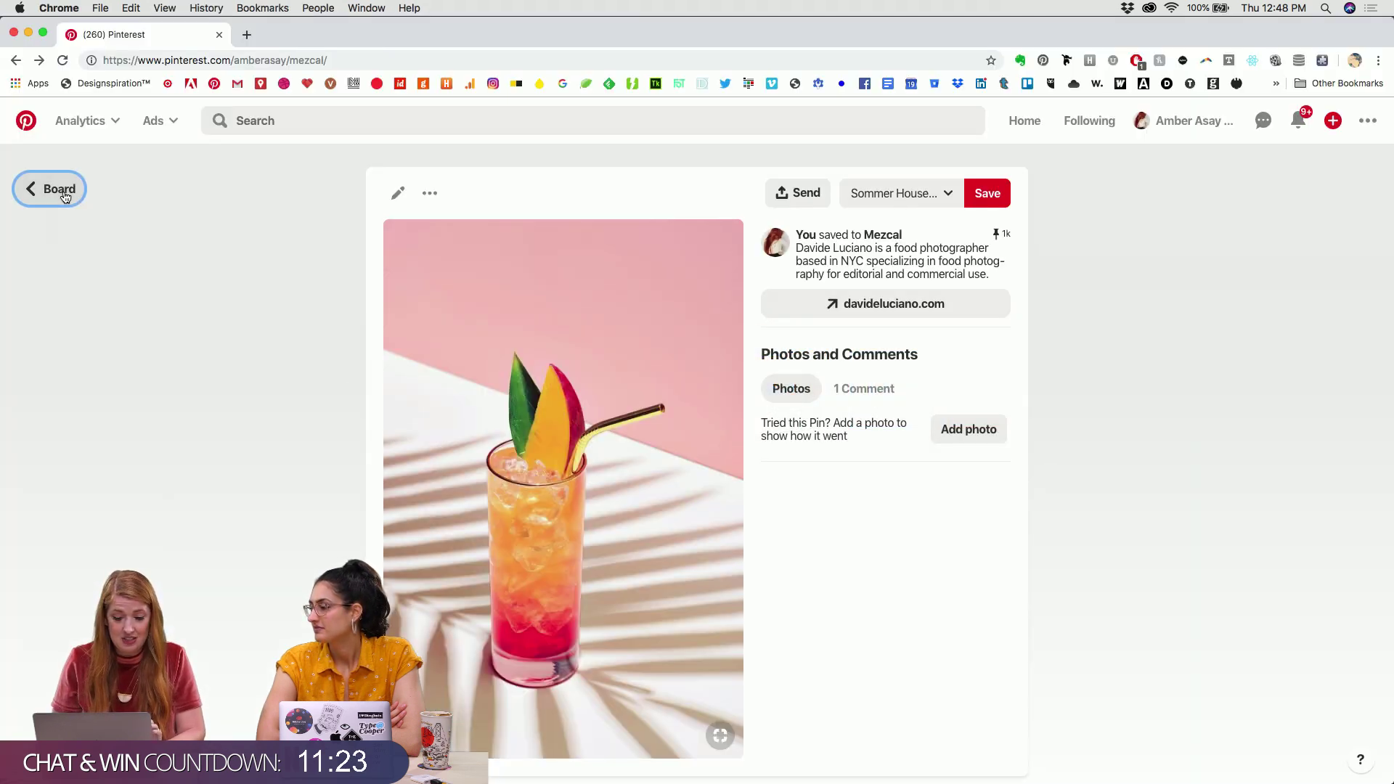
pyautogui.click(62, 190)
pyautogui.scroll(-5, 528, 477)
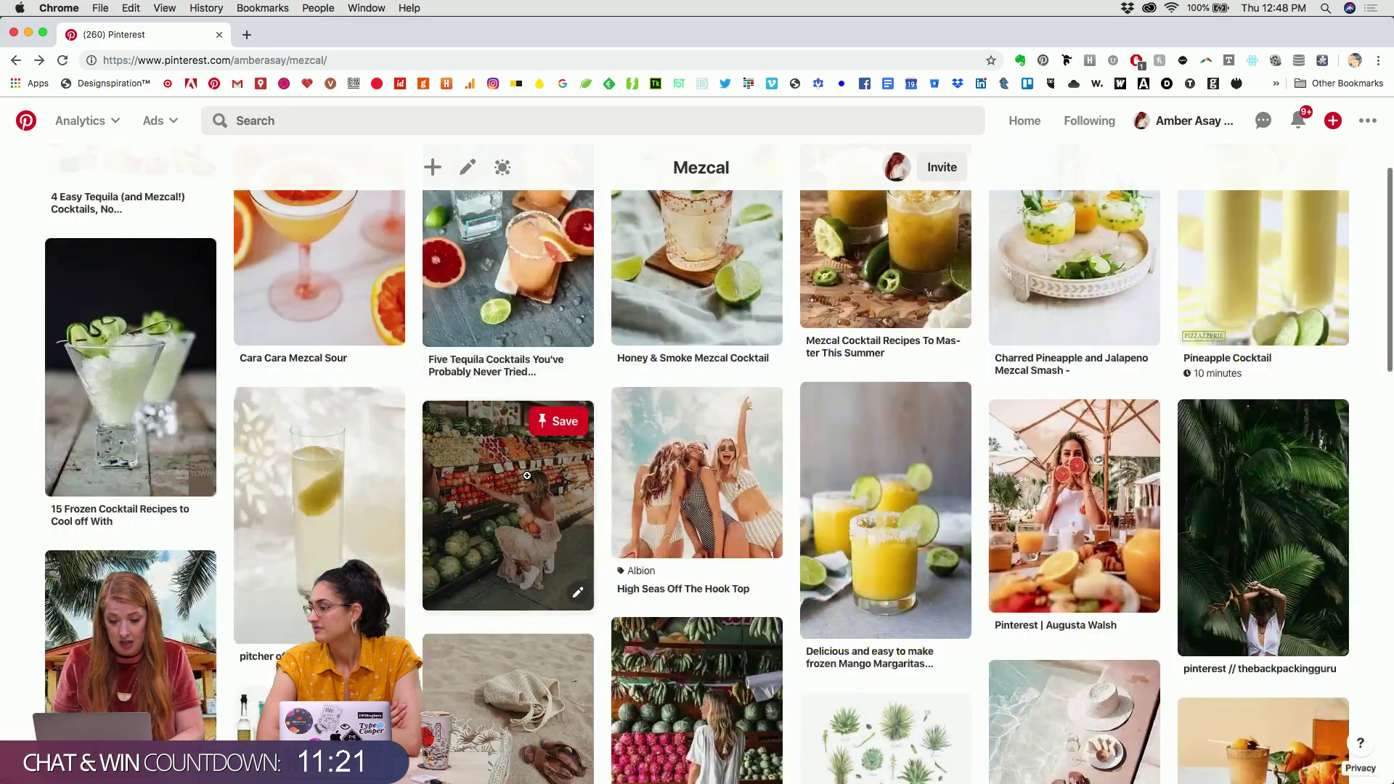
pyautogui.scroll(-4, 528, 476)
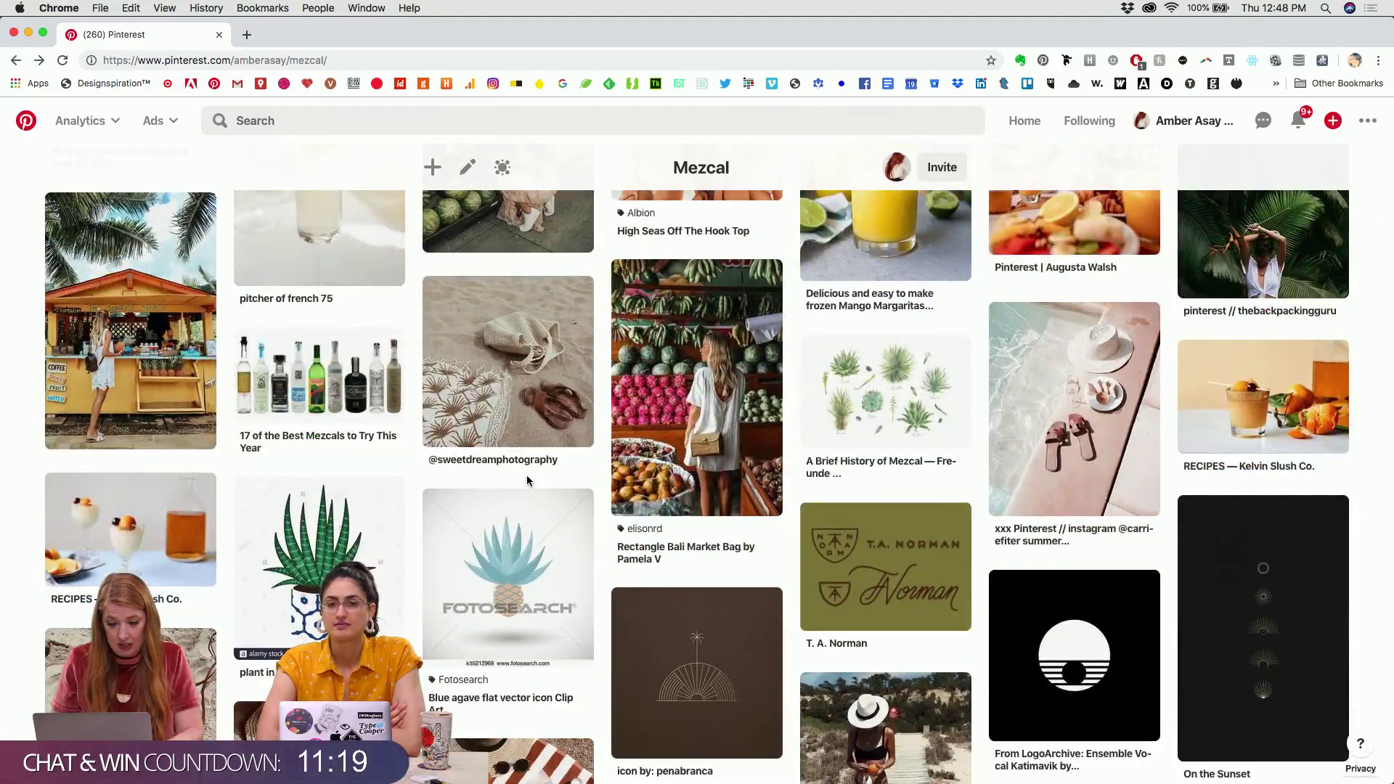
pyautogui.click(503, 363)
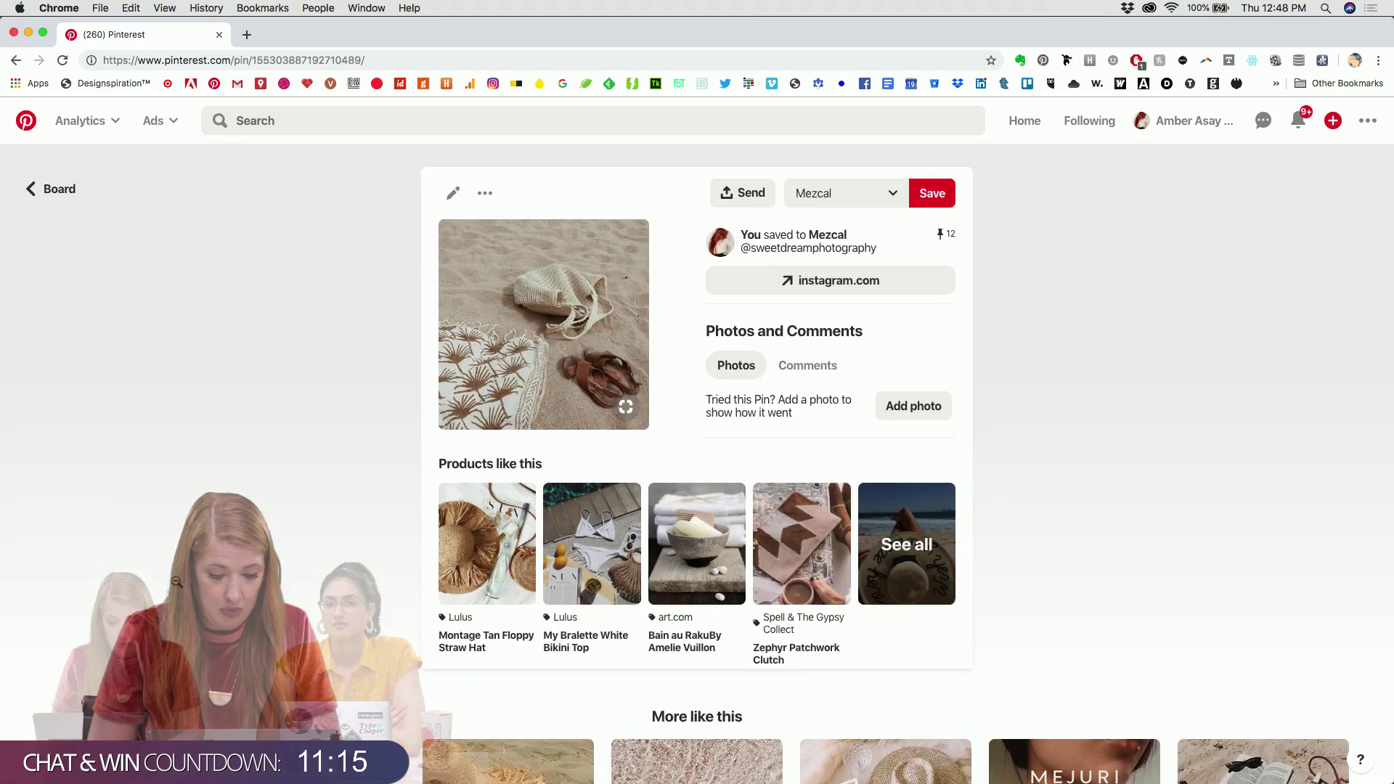
# Open the 19 Fabulous Beach Picnic Ideas pin from the similar pins and save it to the Mezcal board
pyautogui.scroll(-4, 178, 333)
pyautogui.scroll(-3, 671, 392)
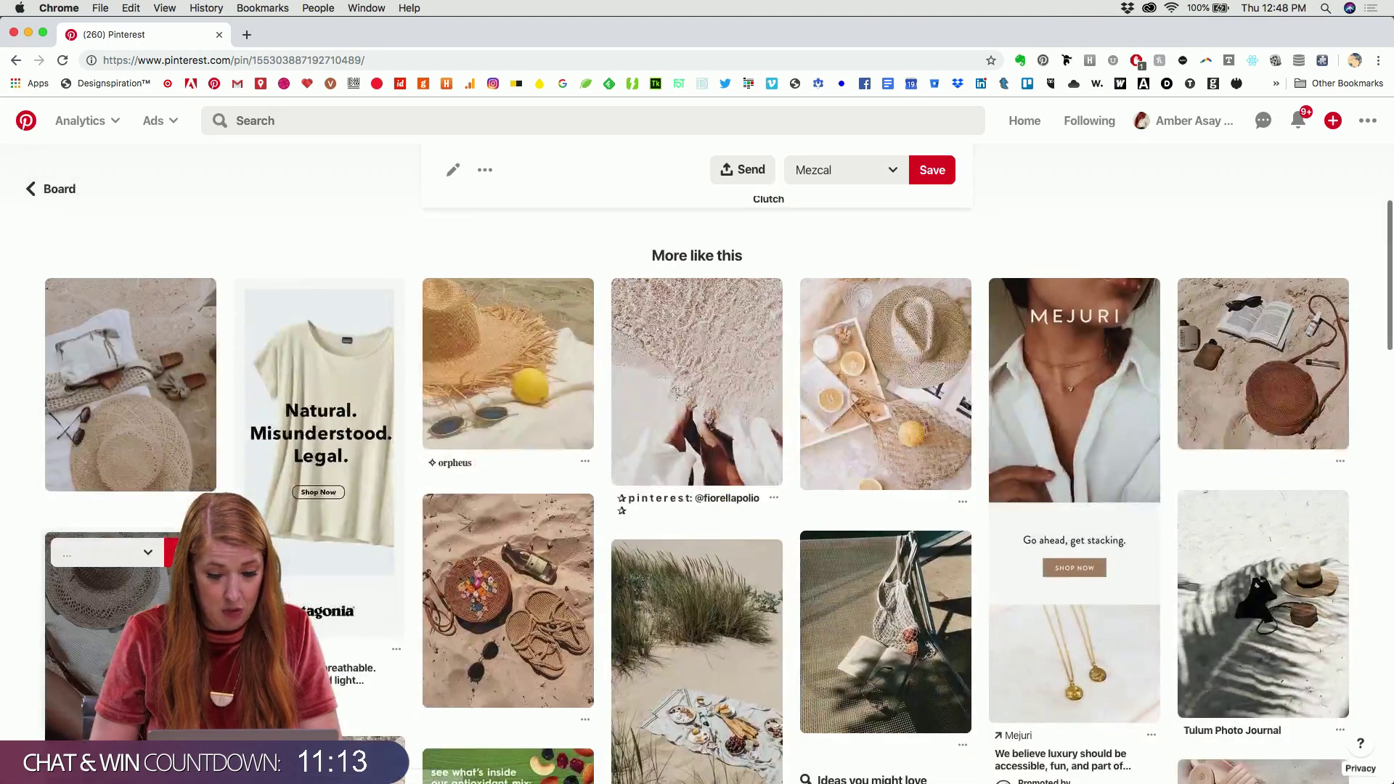
pyautogui.scroll(-3, 671, 392)
pyautogui.scroll(3, 670, 392)
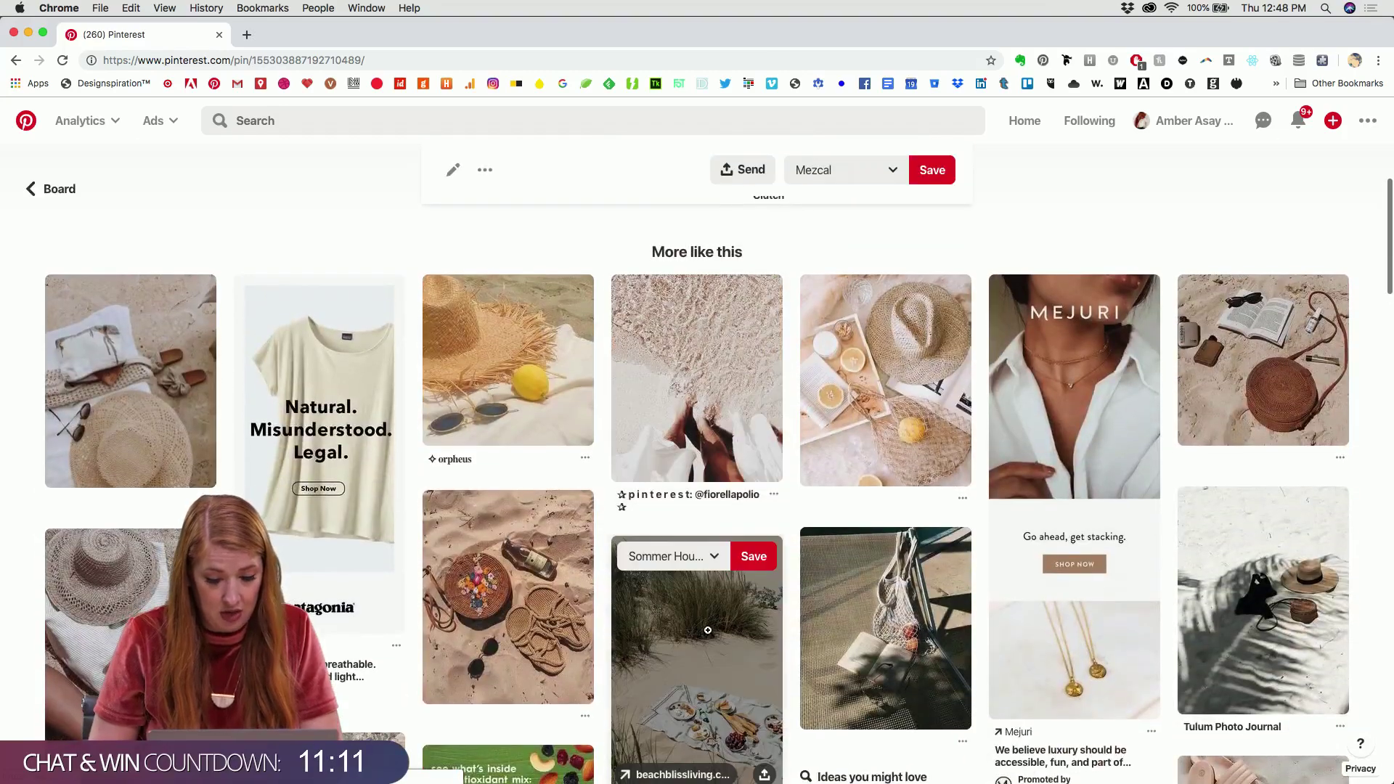
pyautogui.scroll(-3, 690, 450)
pyautogui.click(692, 444)
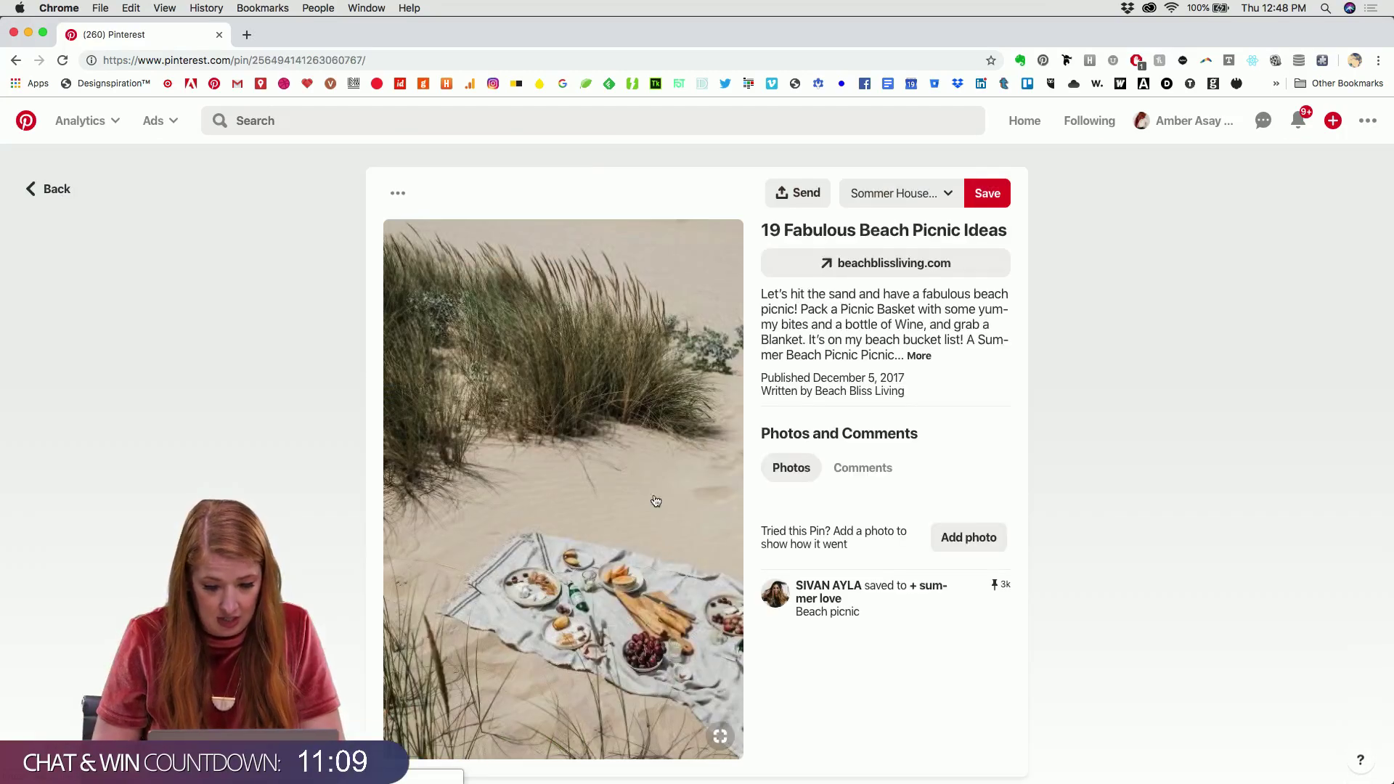
pyautogui.click(908, 199)
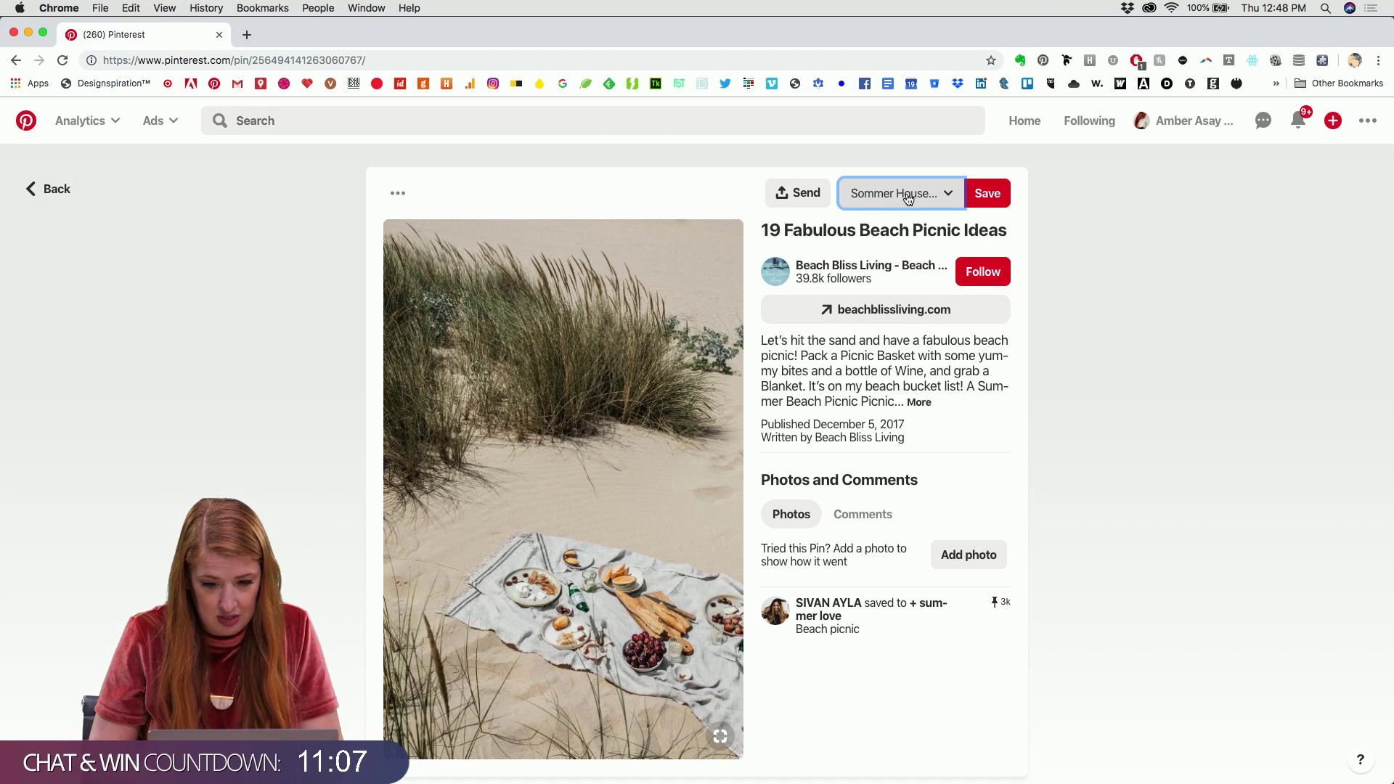
pyautogui.click(888, 302)
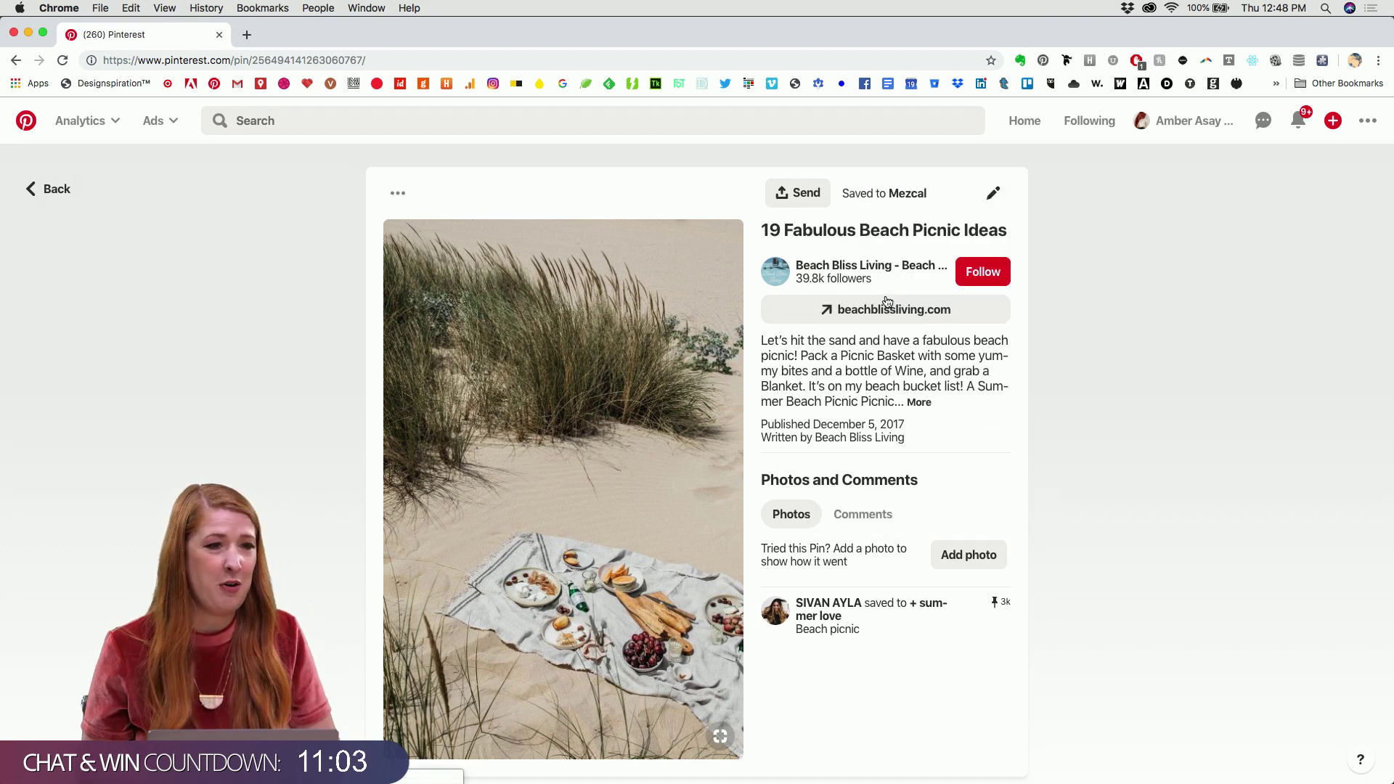
# Return to the Mezcal board and look through its pins, from the cocktail photos to the typography and packaging references
pyautogui.click(45, 188)
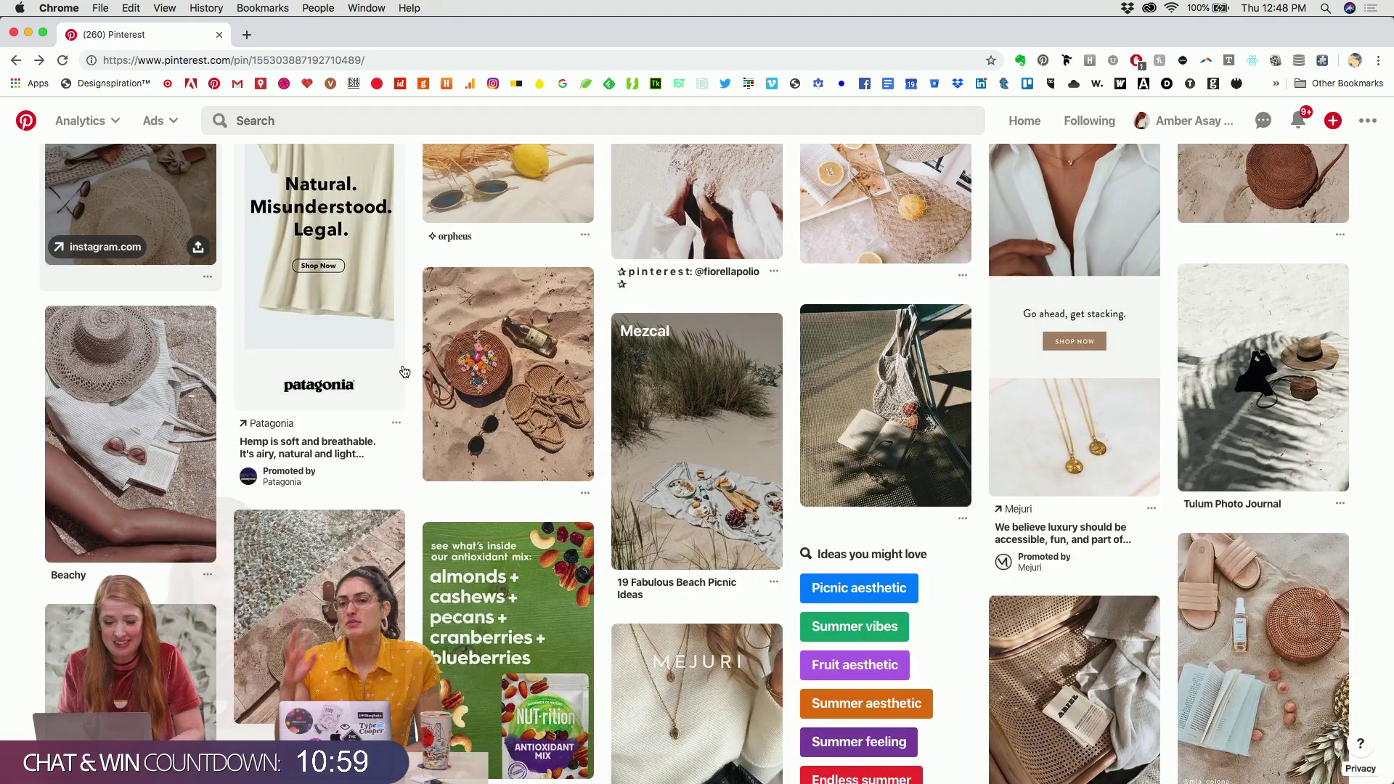
pyautogui.scroll(-10, 485, 423)
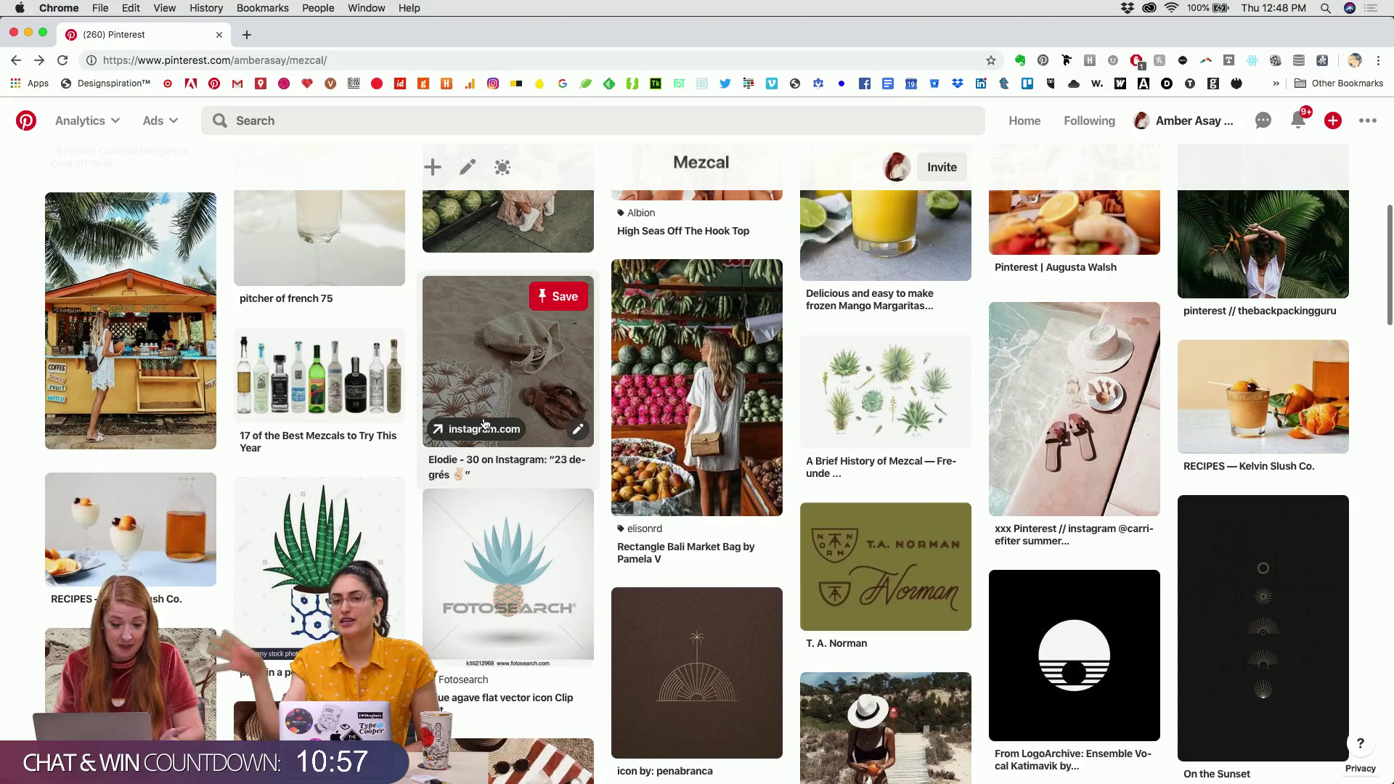
pyautogui.scroll(-2, 608, 492)
pyautogui.scroll(-7, 608, 492)
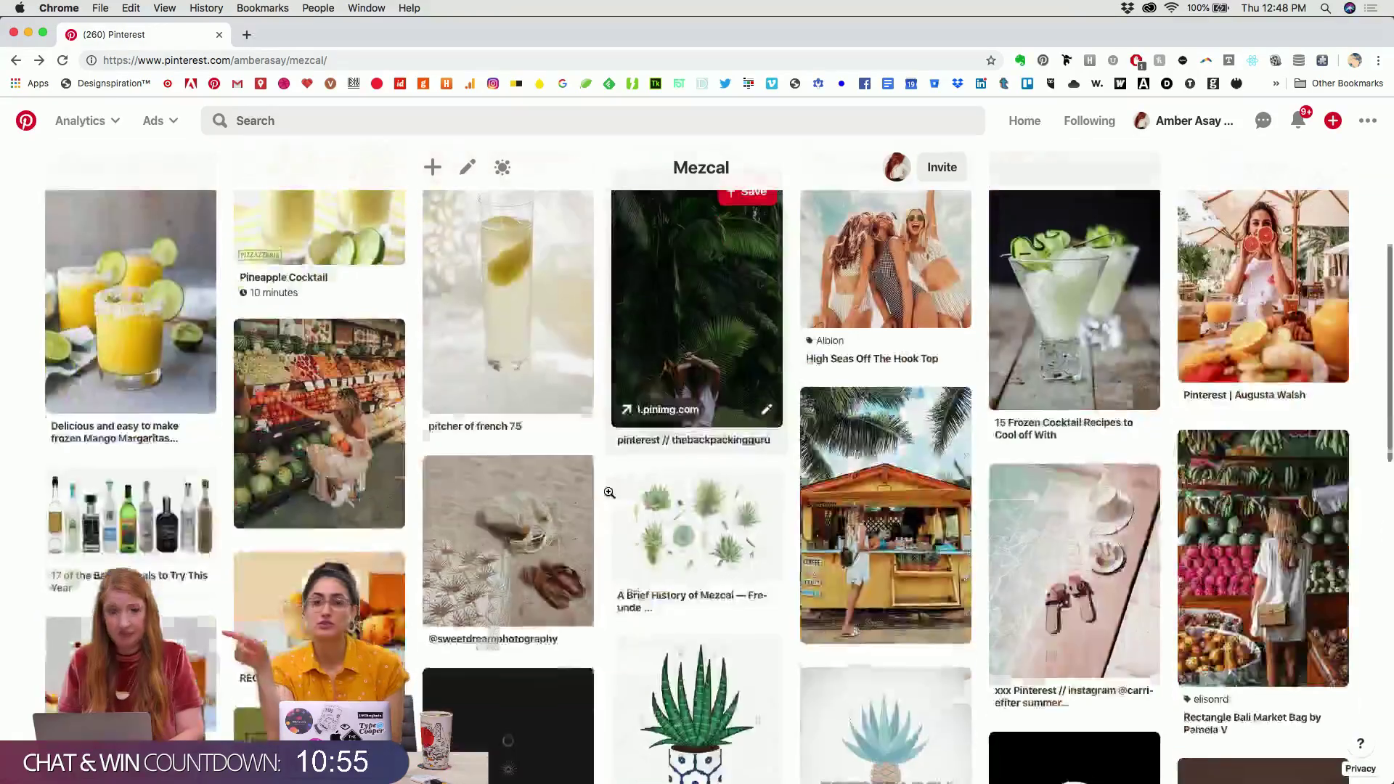
pyautogui.scroll(4, 607, 491)
pyautogui.scroll(6, 608, 492)
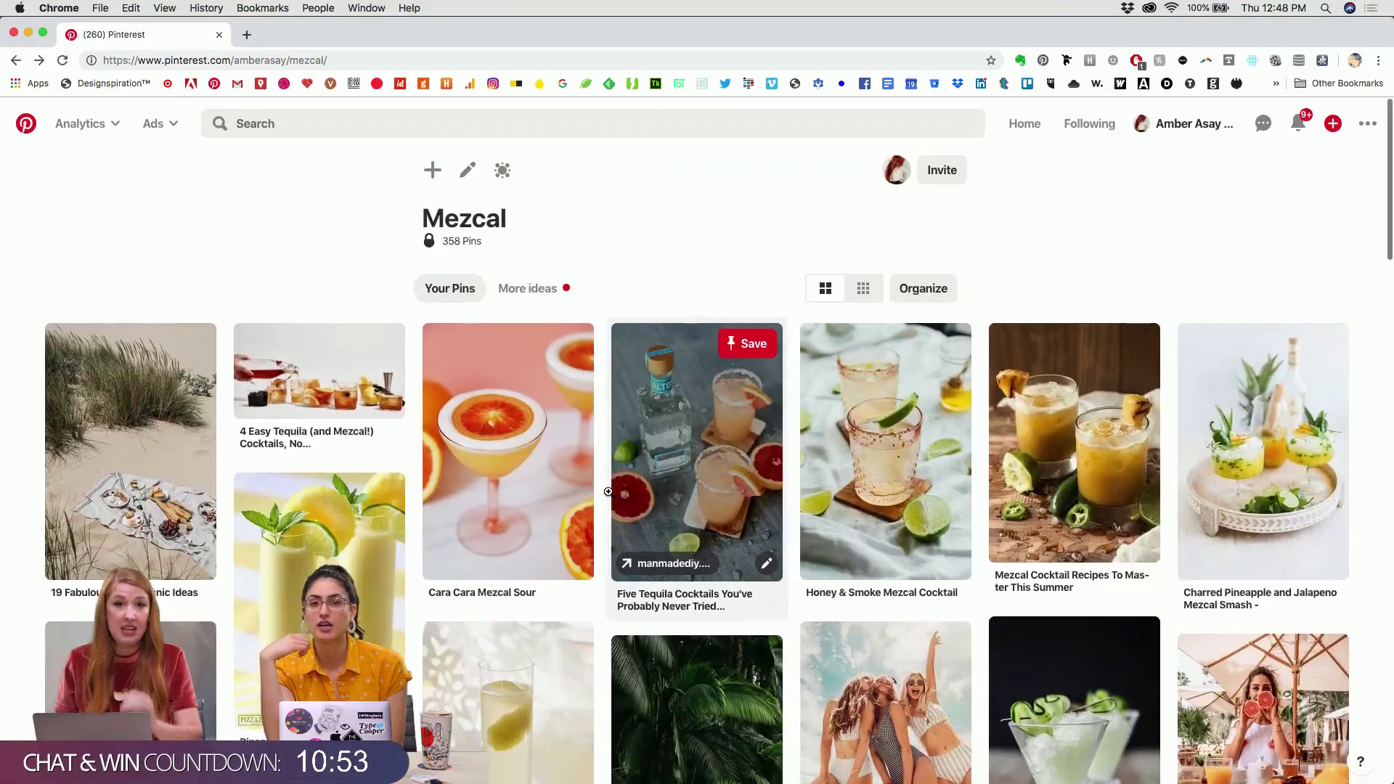
pyautogui.scroll(-15, 596, 494)
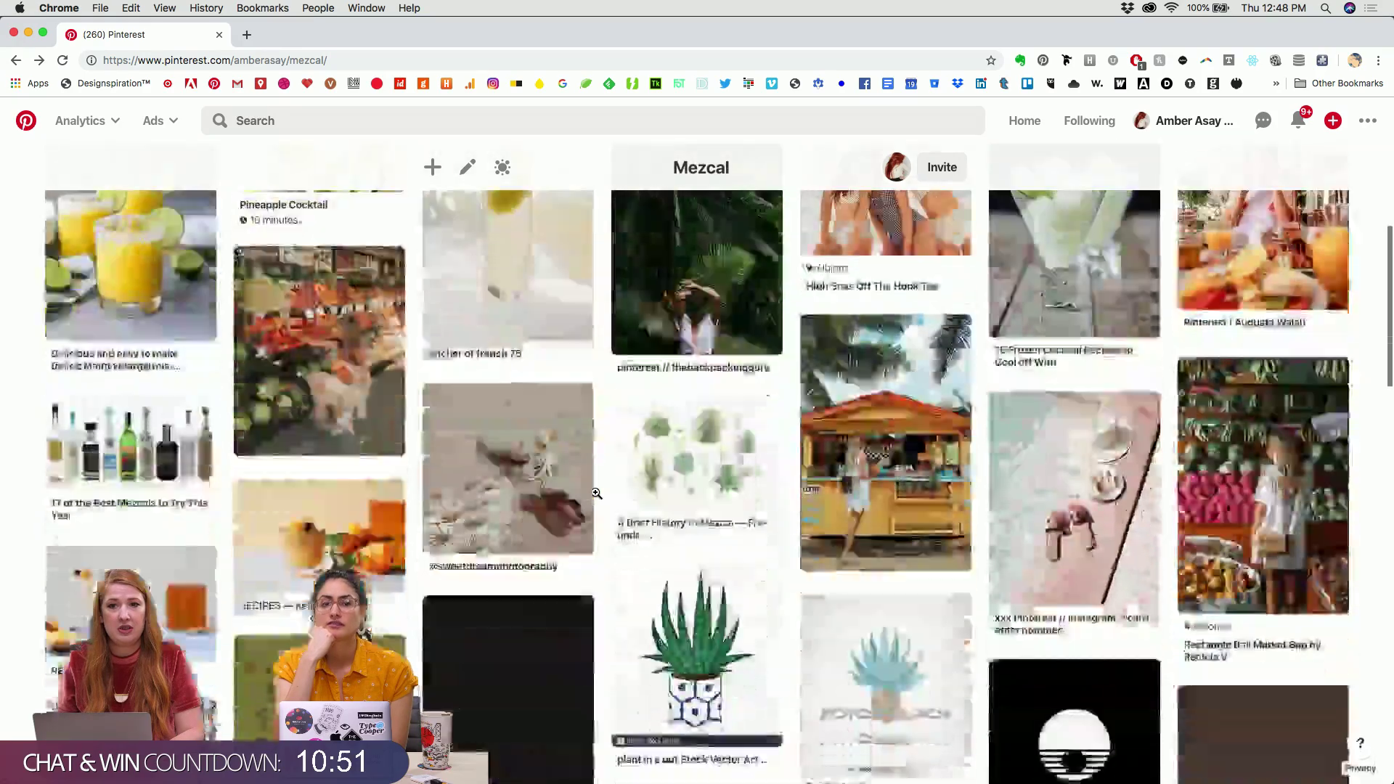
pyautogui.scroll(-18, 596, 494)
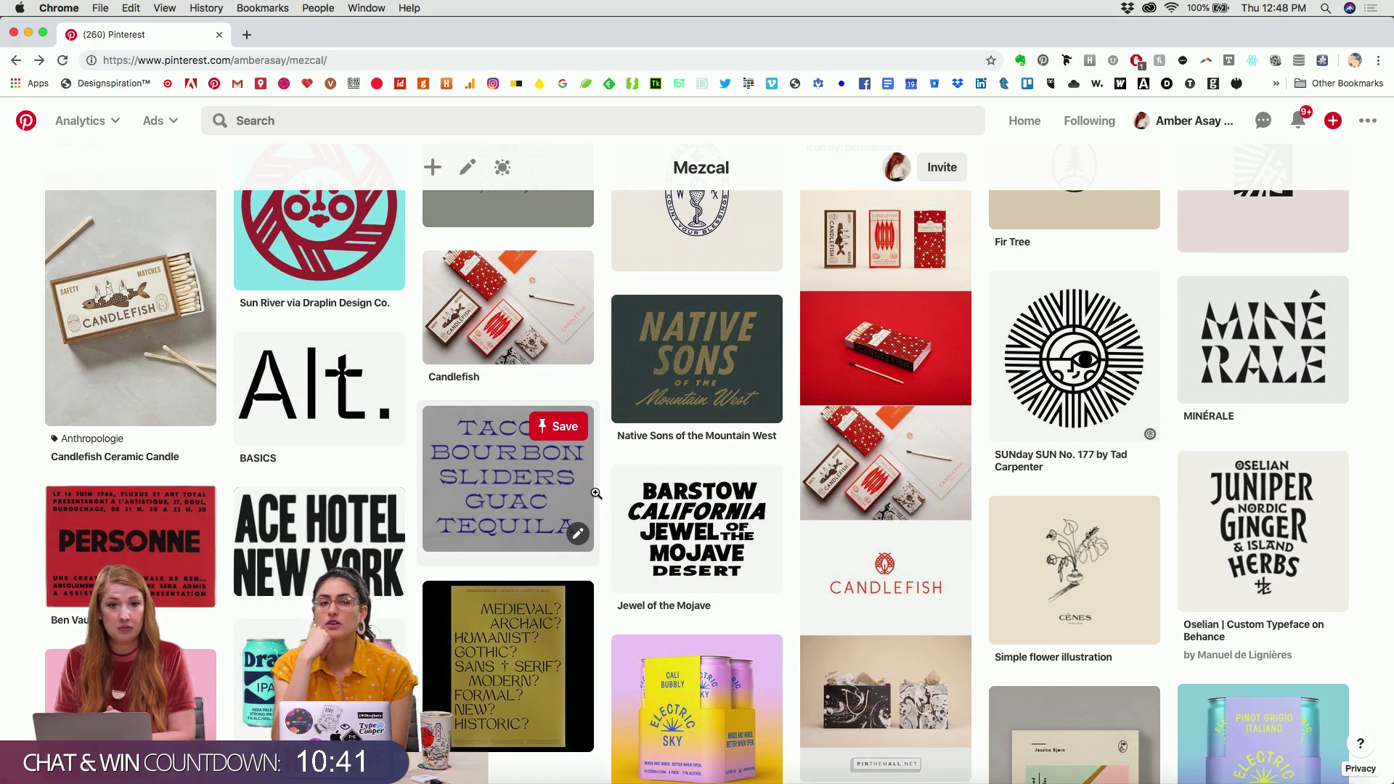
# Check the logo row in Illustrator, and review the brand words and Option 1 mood board pages in InDesign
pyautogui.press('super+Tab')
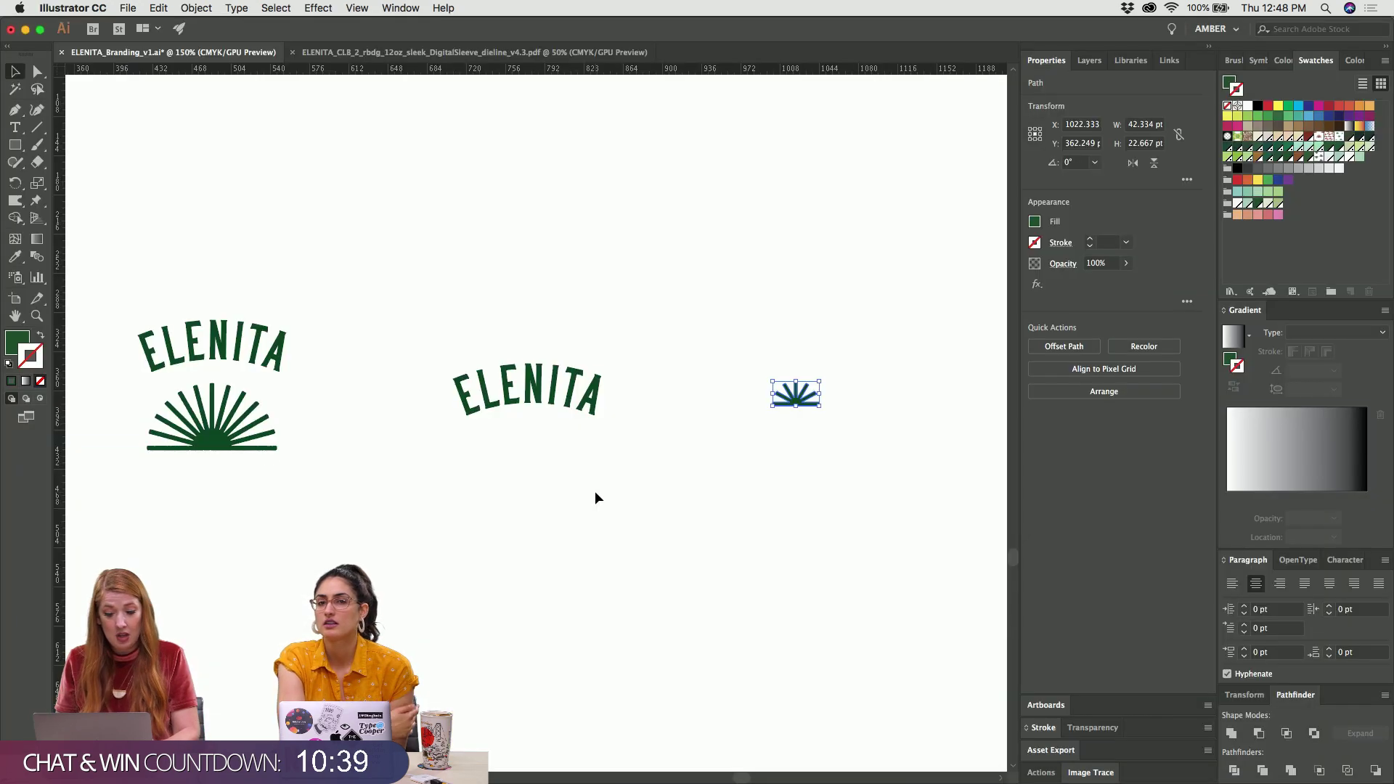
pyautogui.click(596, 498)
pyautogui.press('super+minus')
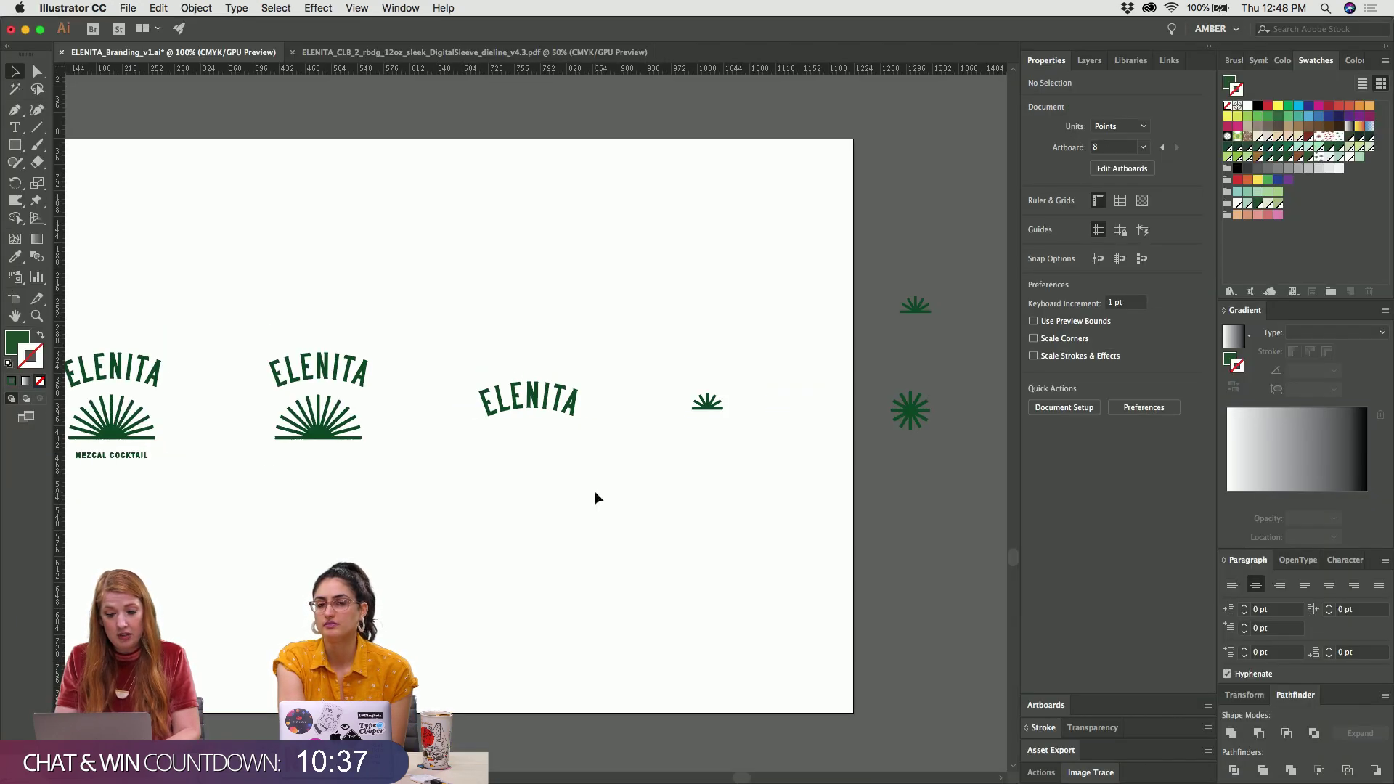
pyautogui.press('super+Tab')
pyautogui.click(597, 407)
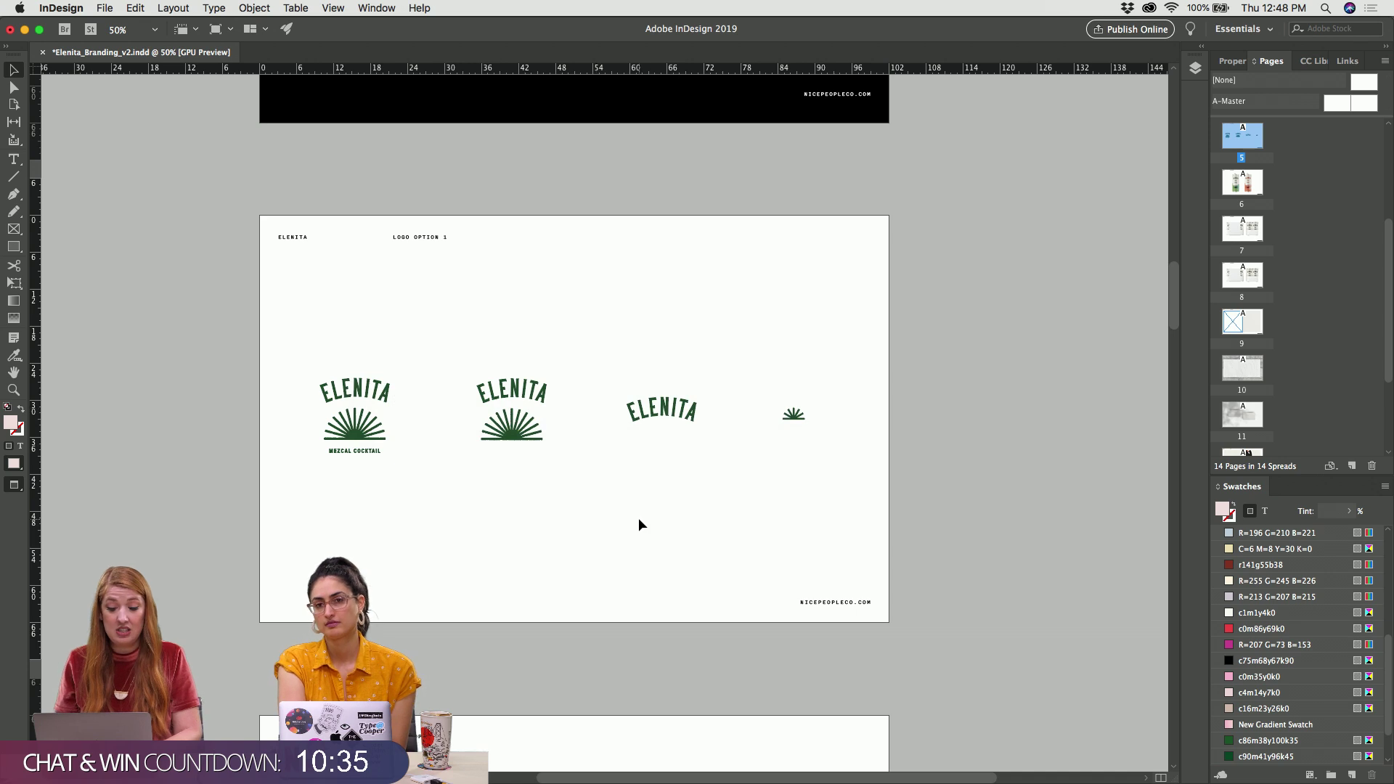
pyautogui.scroll(15, 638, 517)
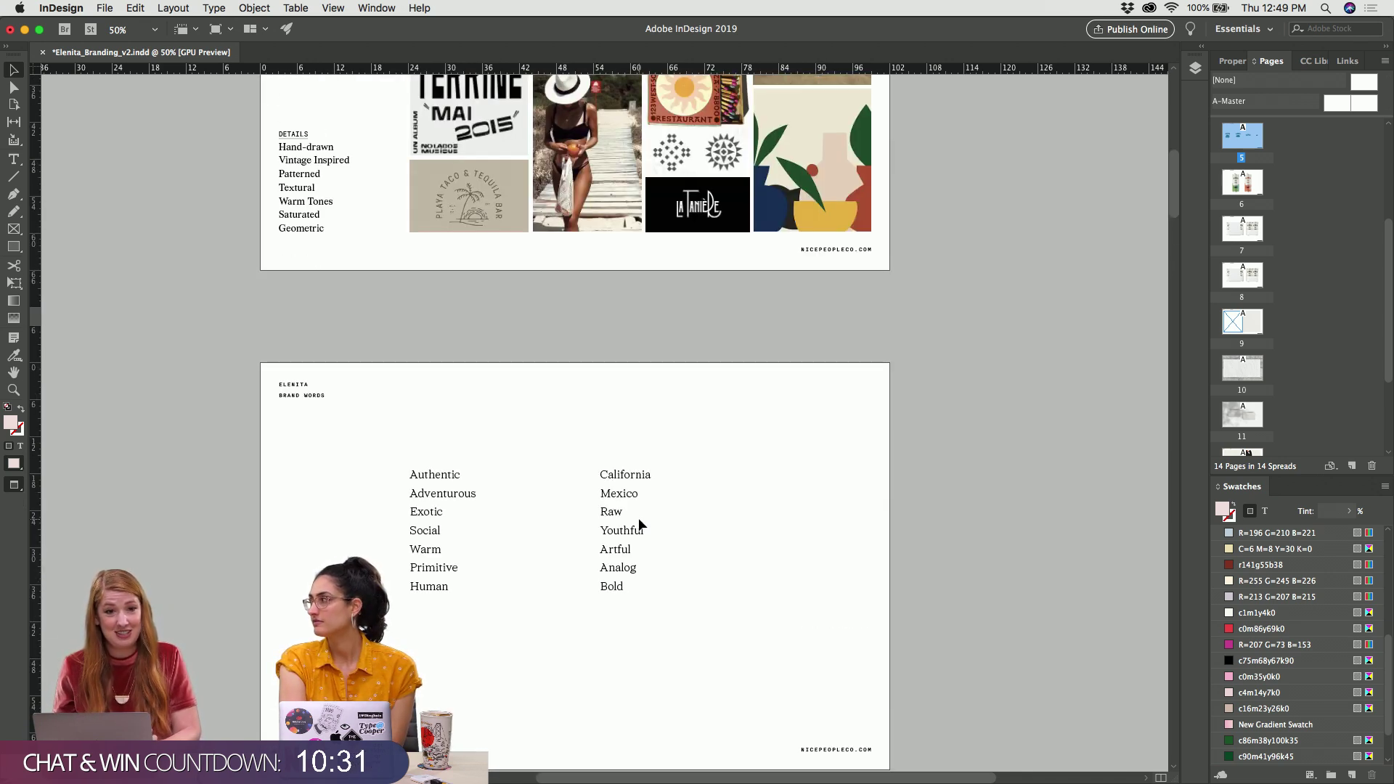
pyautogui.scroll(10, 639, 521)
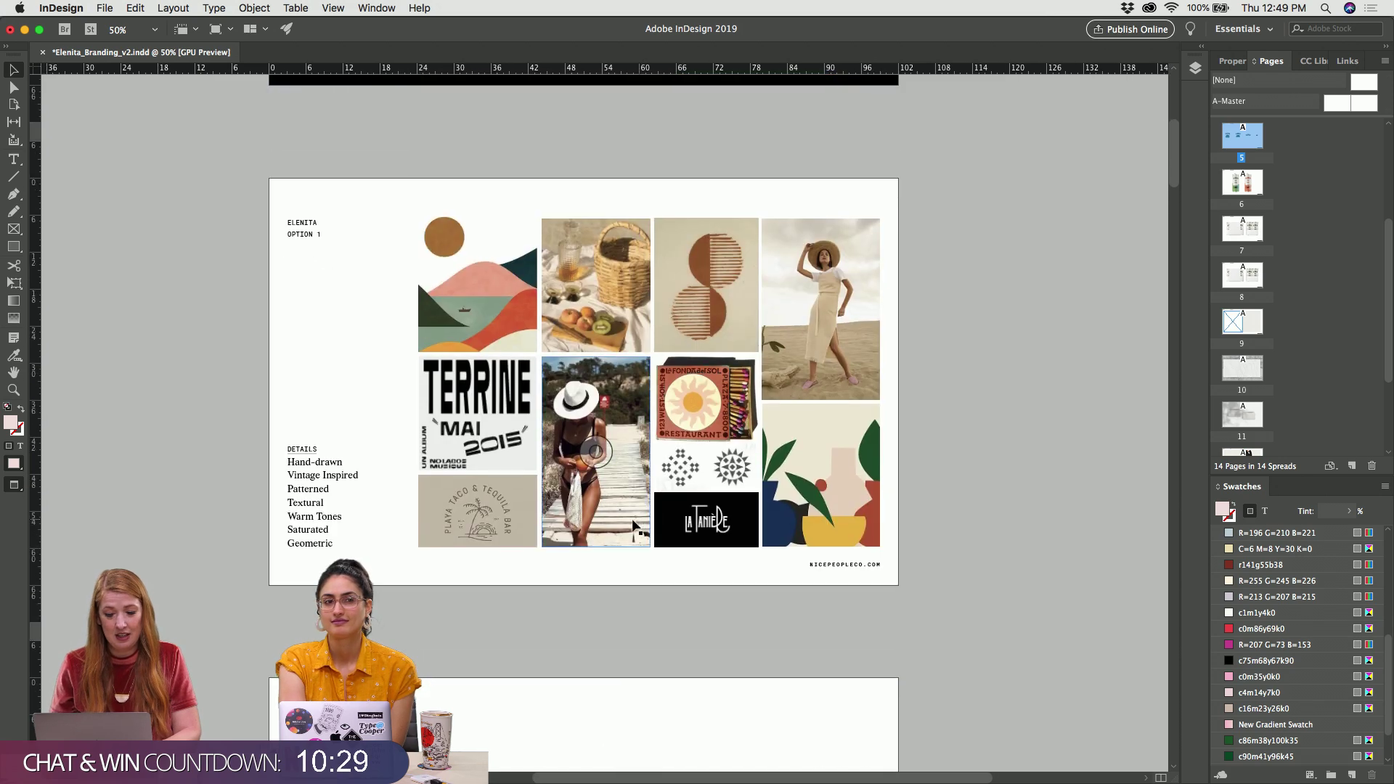
pyautogui.scroll(-15, 640, 371)
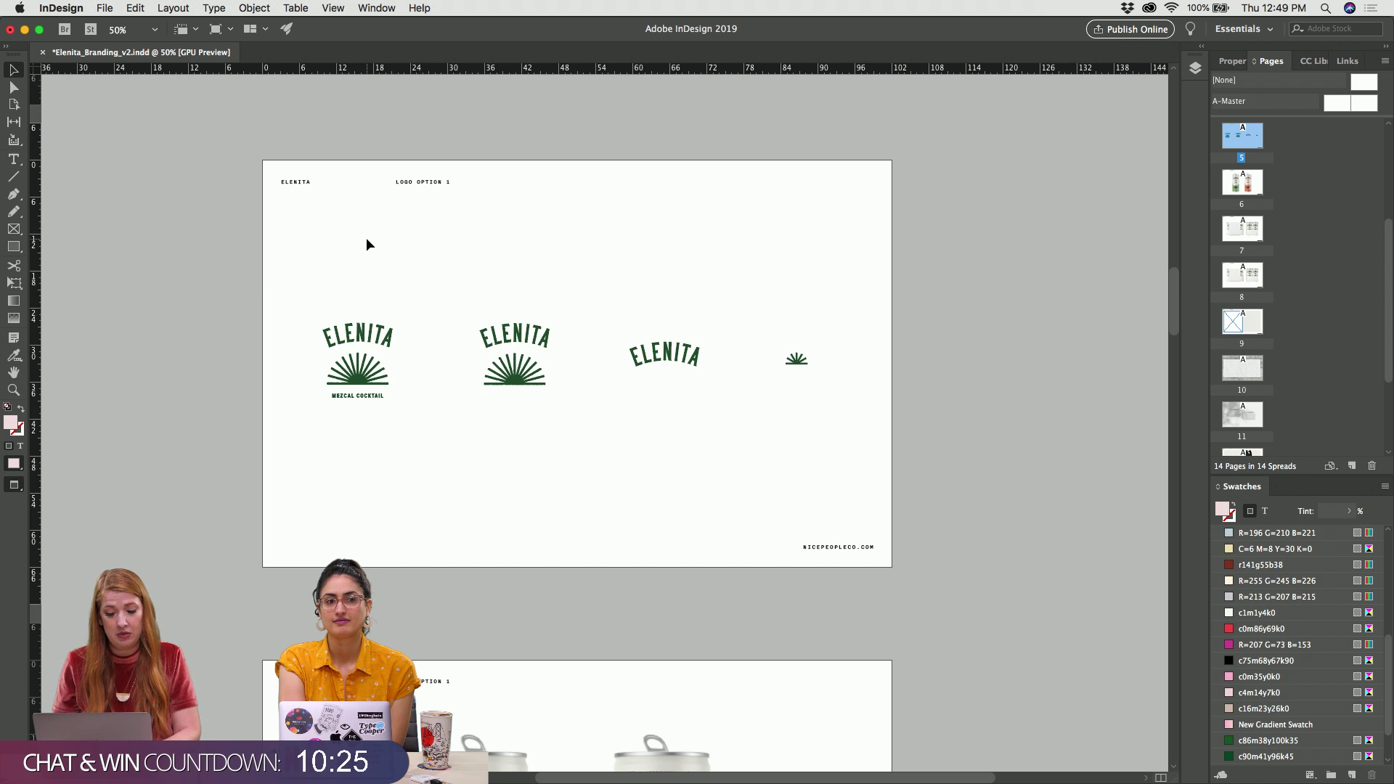
# Select all four logo variations on the Logo Option 1 page and nudge them slightly right as a group
pyautogui.moveTo(327, 260); pyautogui.dragTo(838, 500)
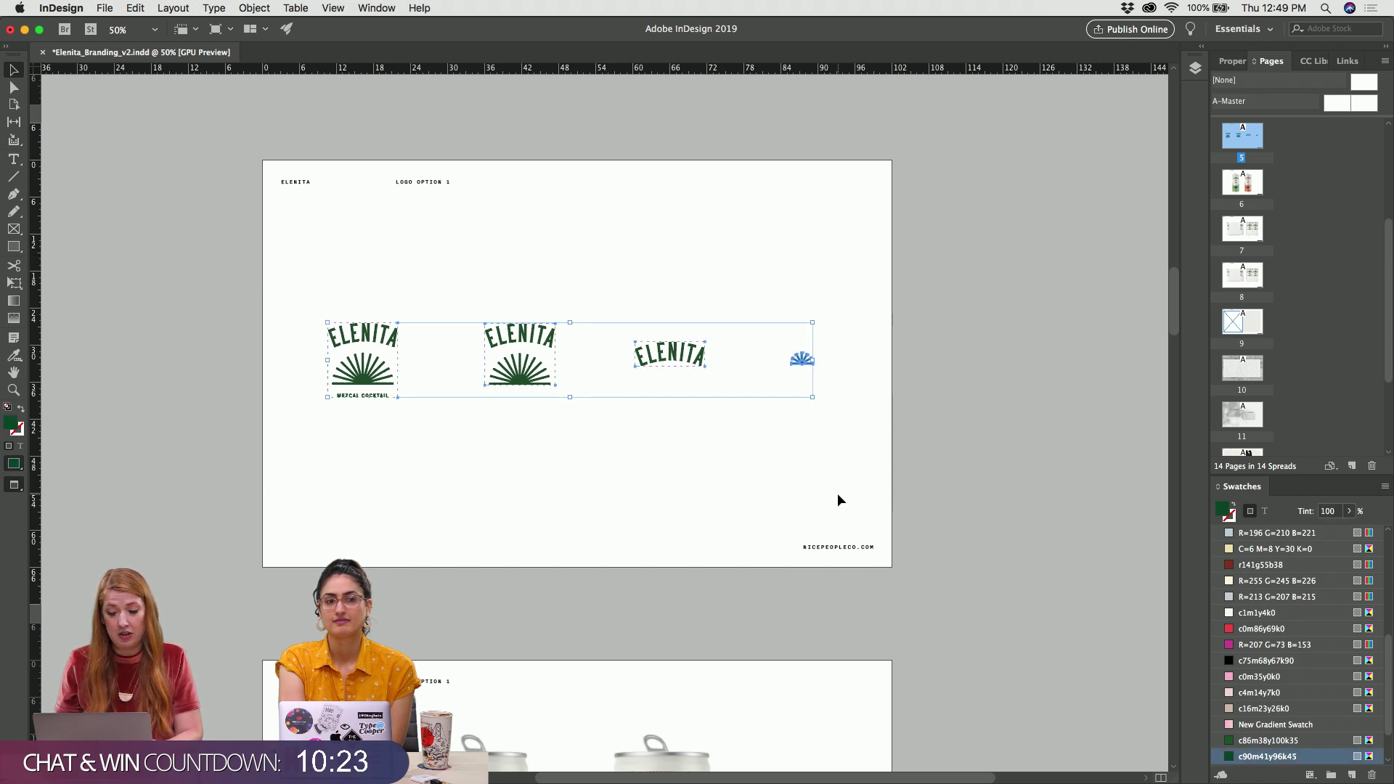
pyautogui.hotkey('shift', 'Right')
pyautogui.click(835, 496)
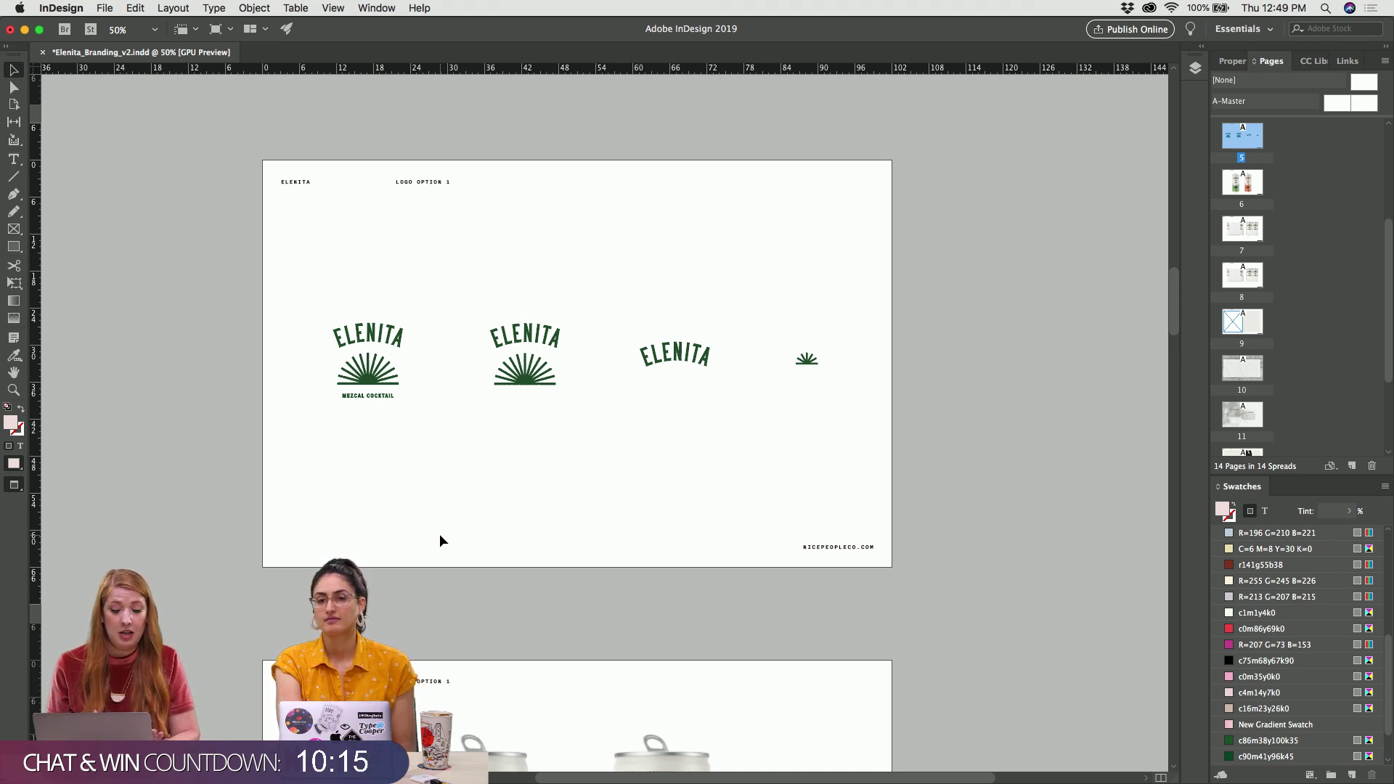
# Review the can and packaging mockup pages and bring the Typography page into close view
pyautogui.scroll(-5, 440, 541)
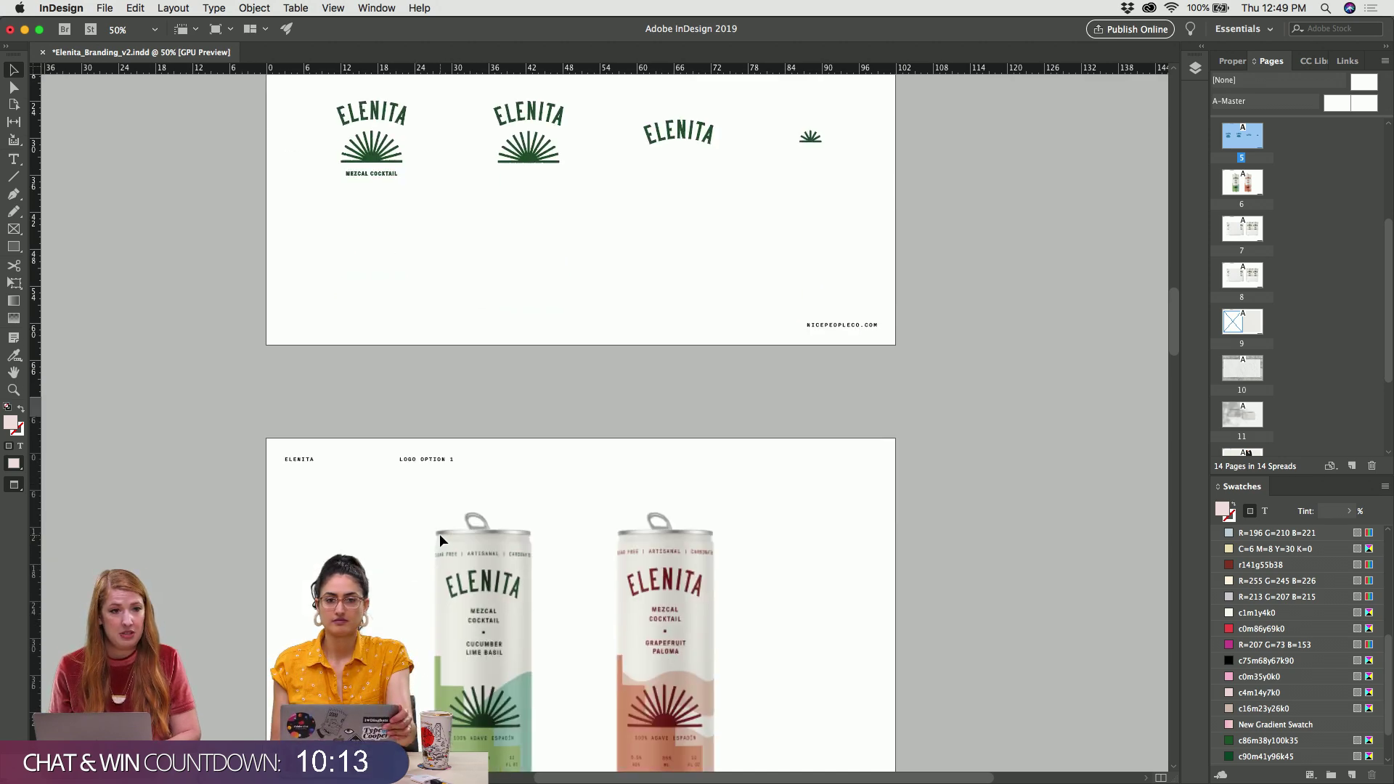
pyautogui.scroll(-20, 440, 540)
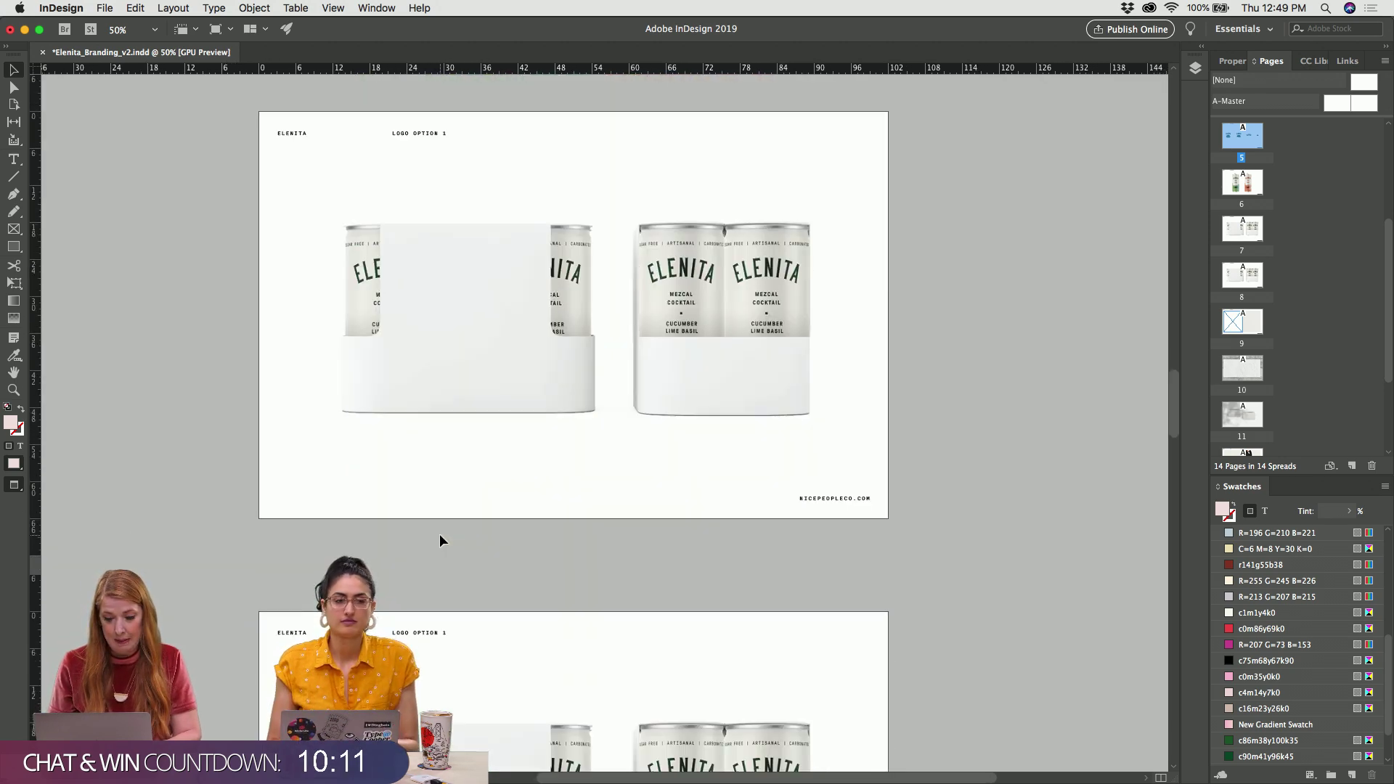
pyautogui.scroll(-20, 440, 535)
pyautogui.scroll(15, 440, 536)
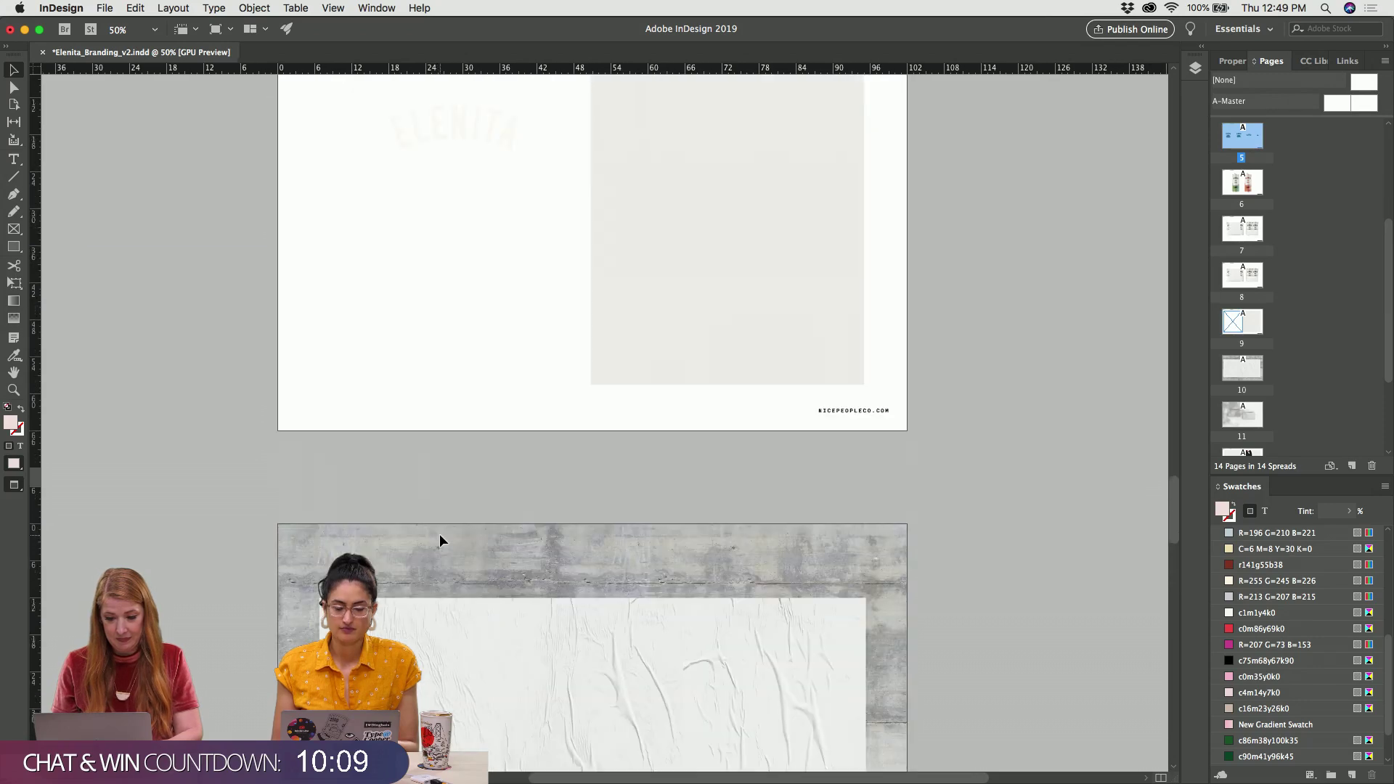
pyautogui.click(576, 131)
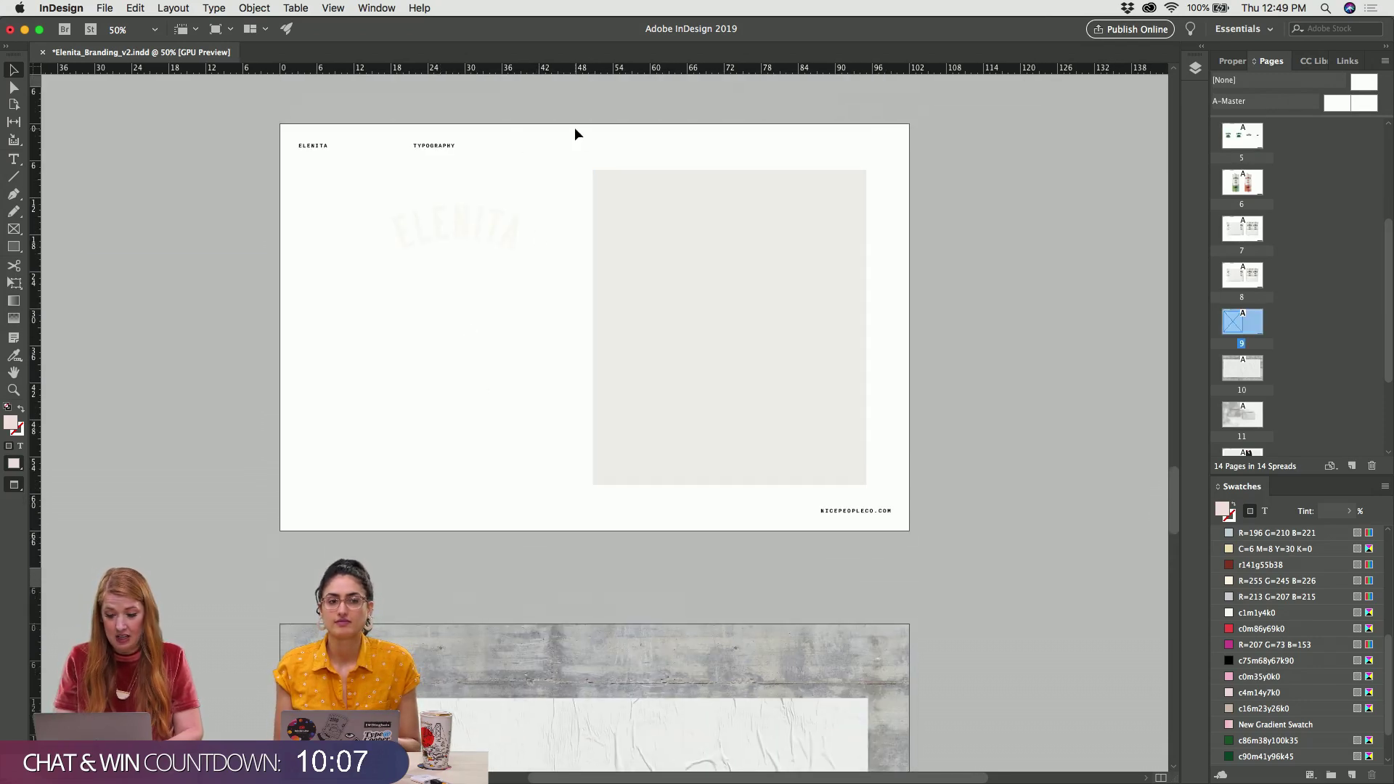
pyautogui.press('super+equal')
pyautogui.scroll(3, 576, 133)
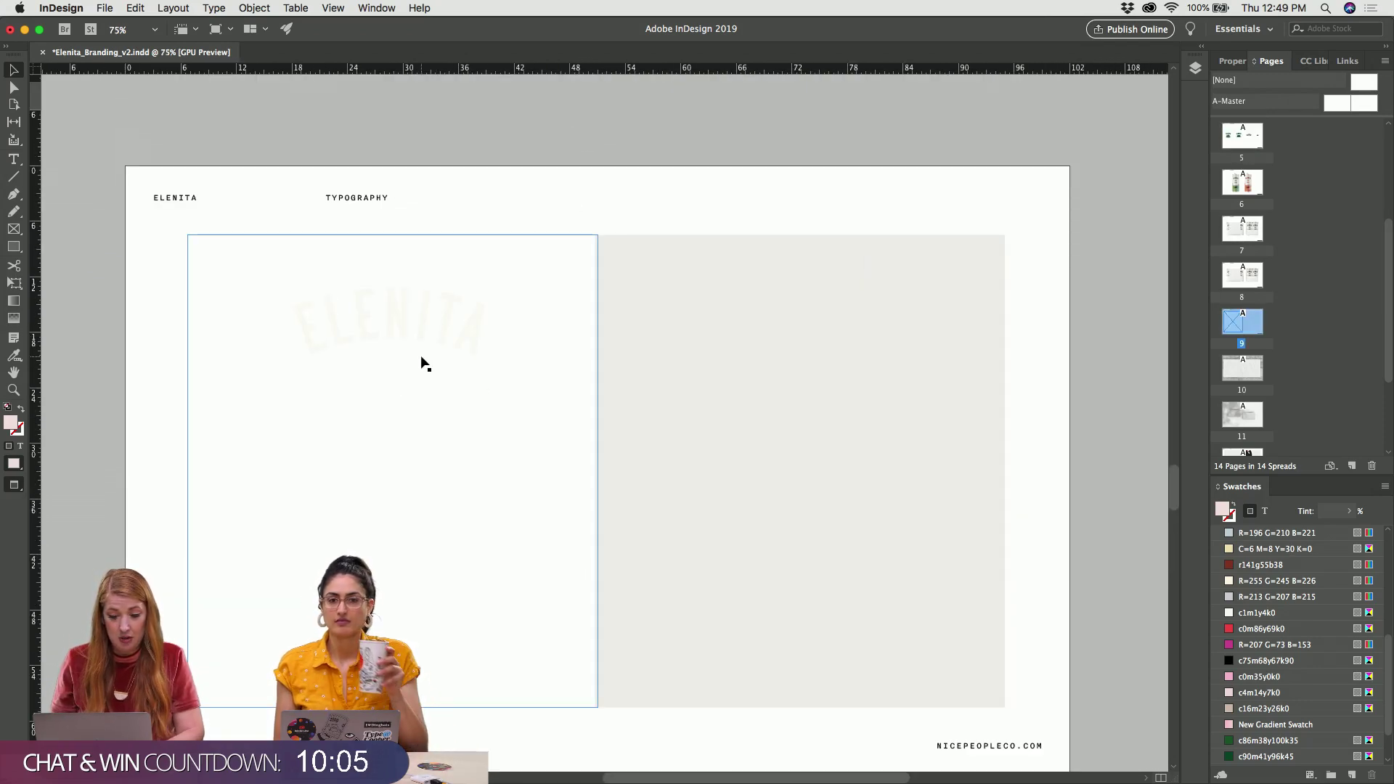
# Switch to Chrome, find the Sunday brunch picnic pin on the Mezcal board and copy its image
pyautogui.press('super+Tab')
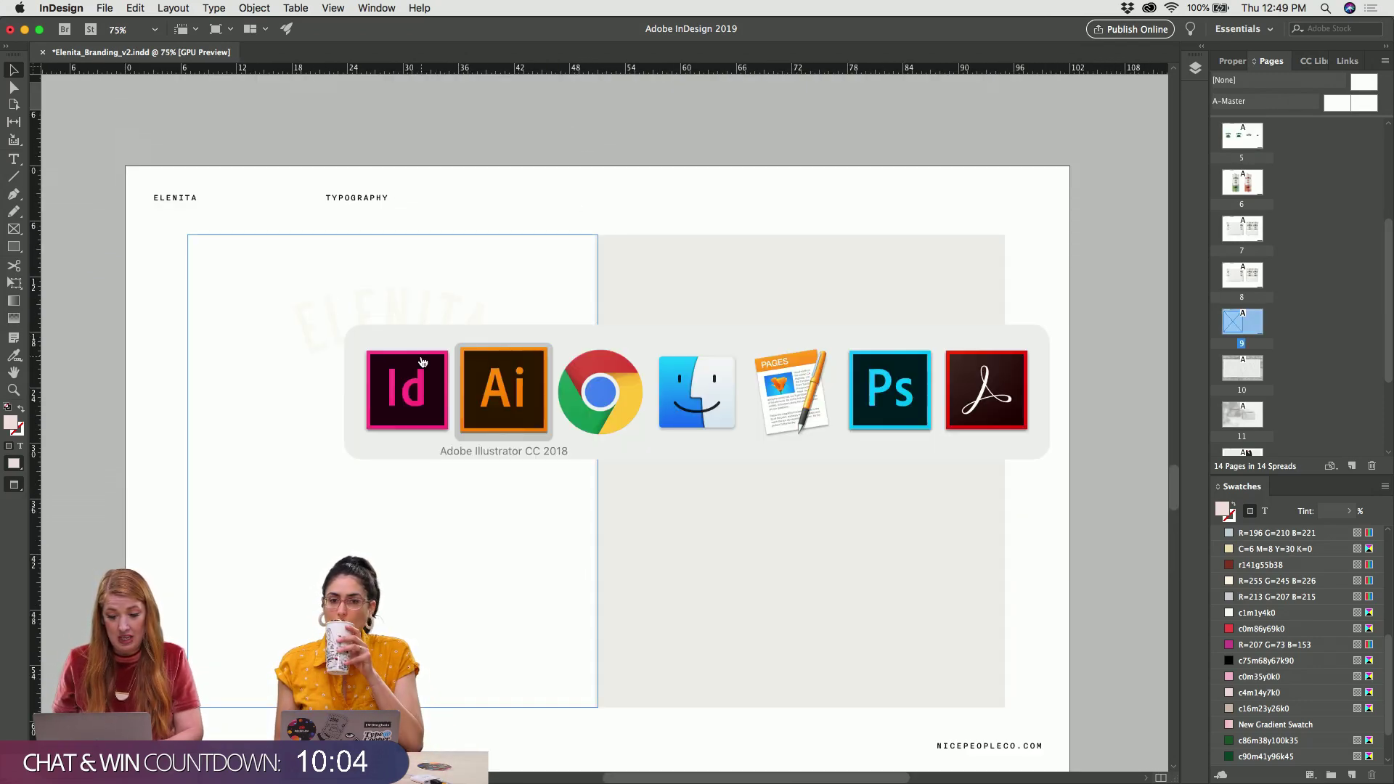
pyautogui.click(650, 412)
pyautogui.scroll(10, 650, 413)
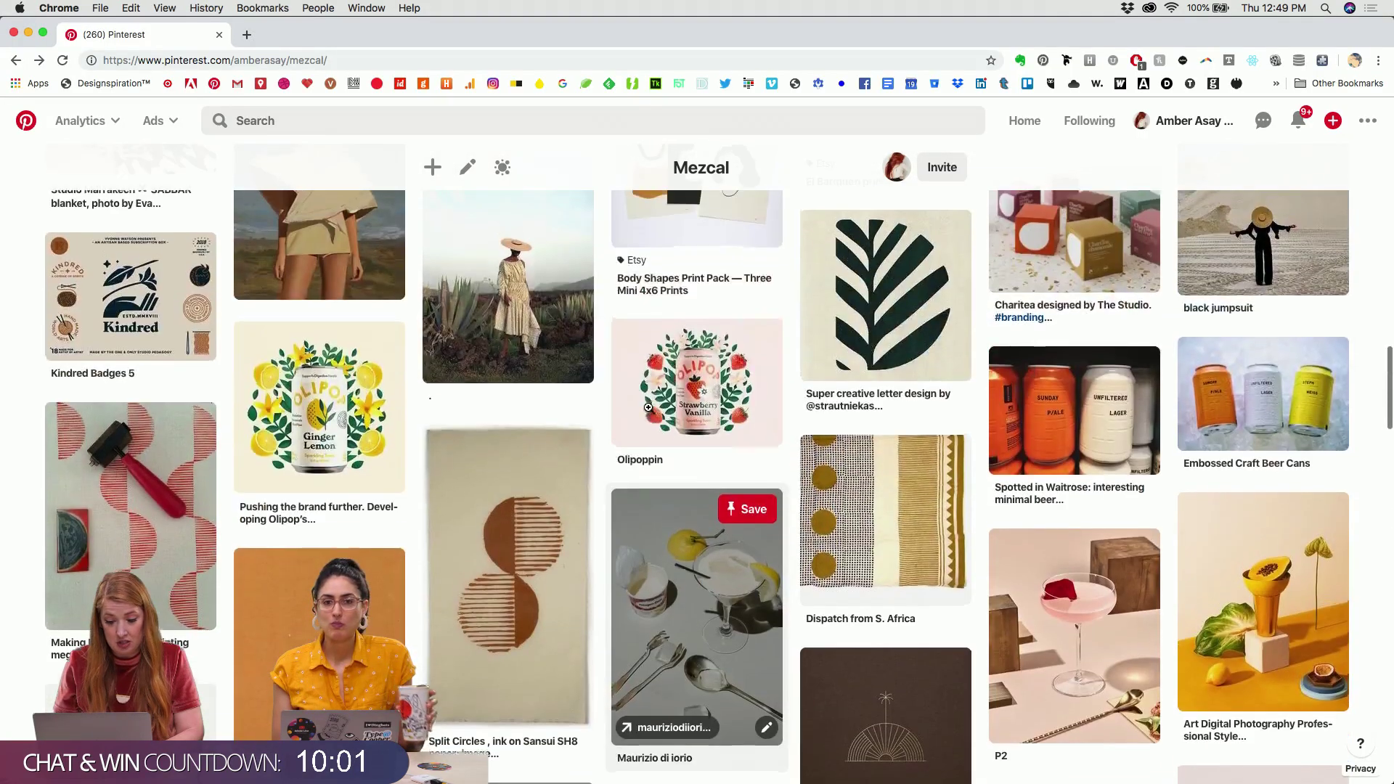
pyautogui.scroll(10, 648, 407)
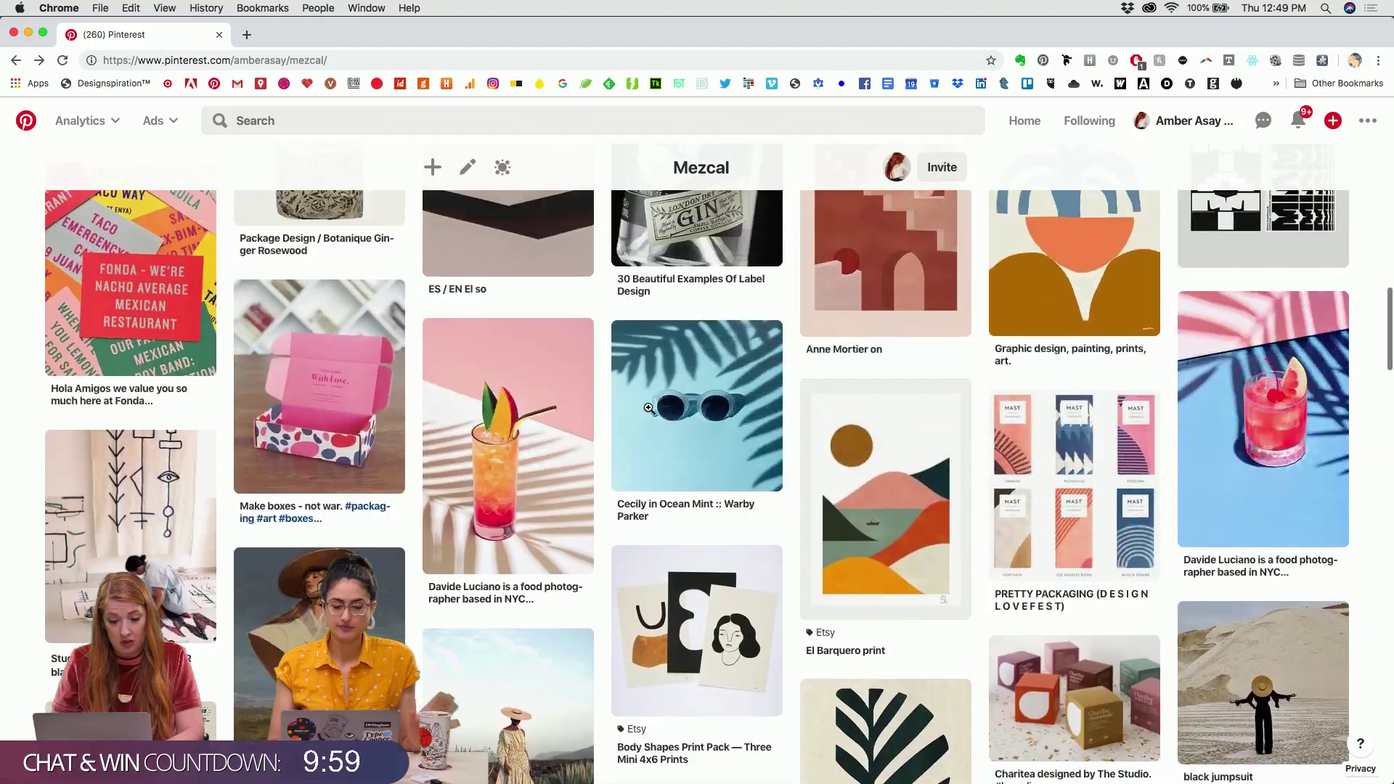
pyautogui.scroll(4, 648, 408)
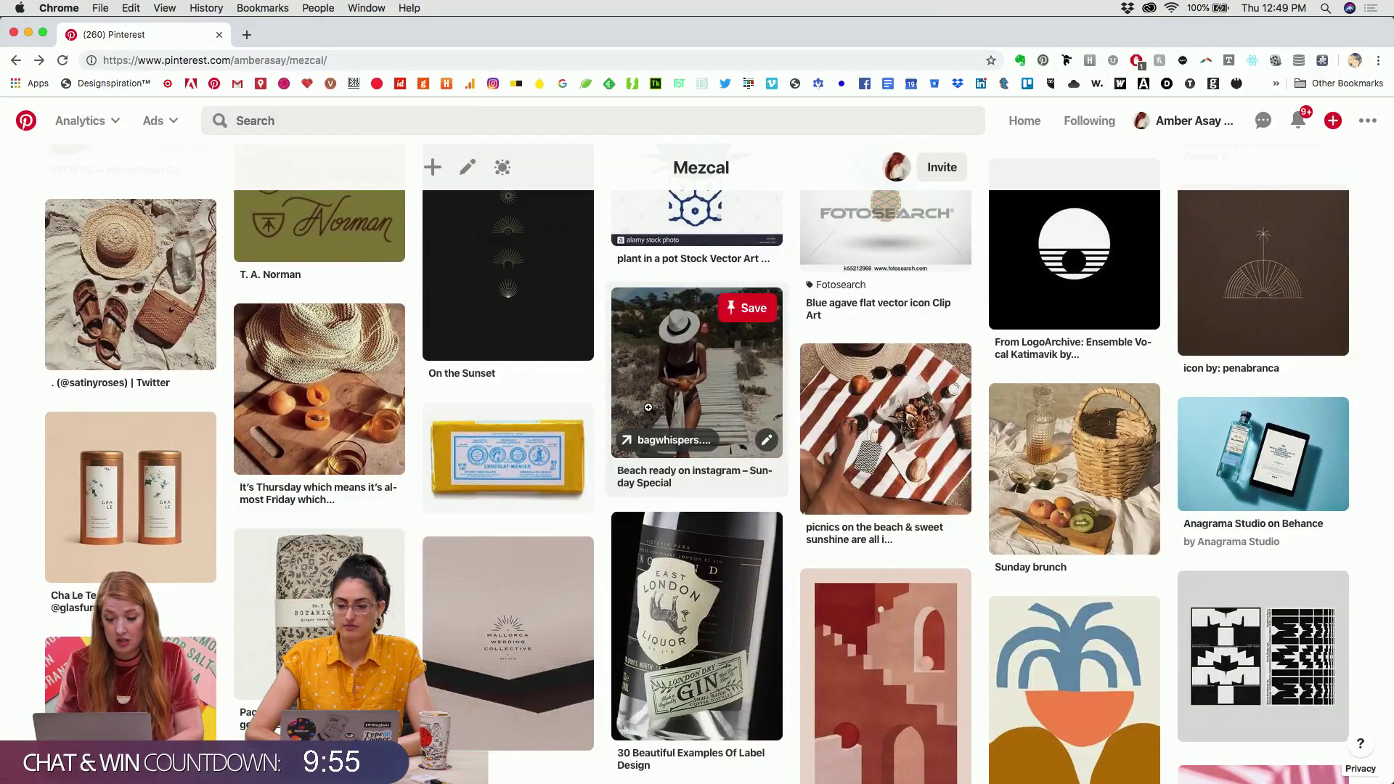
pyautogui.click(1075, 453)
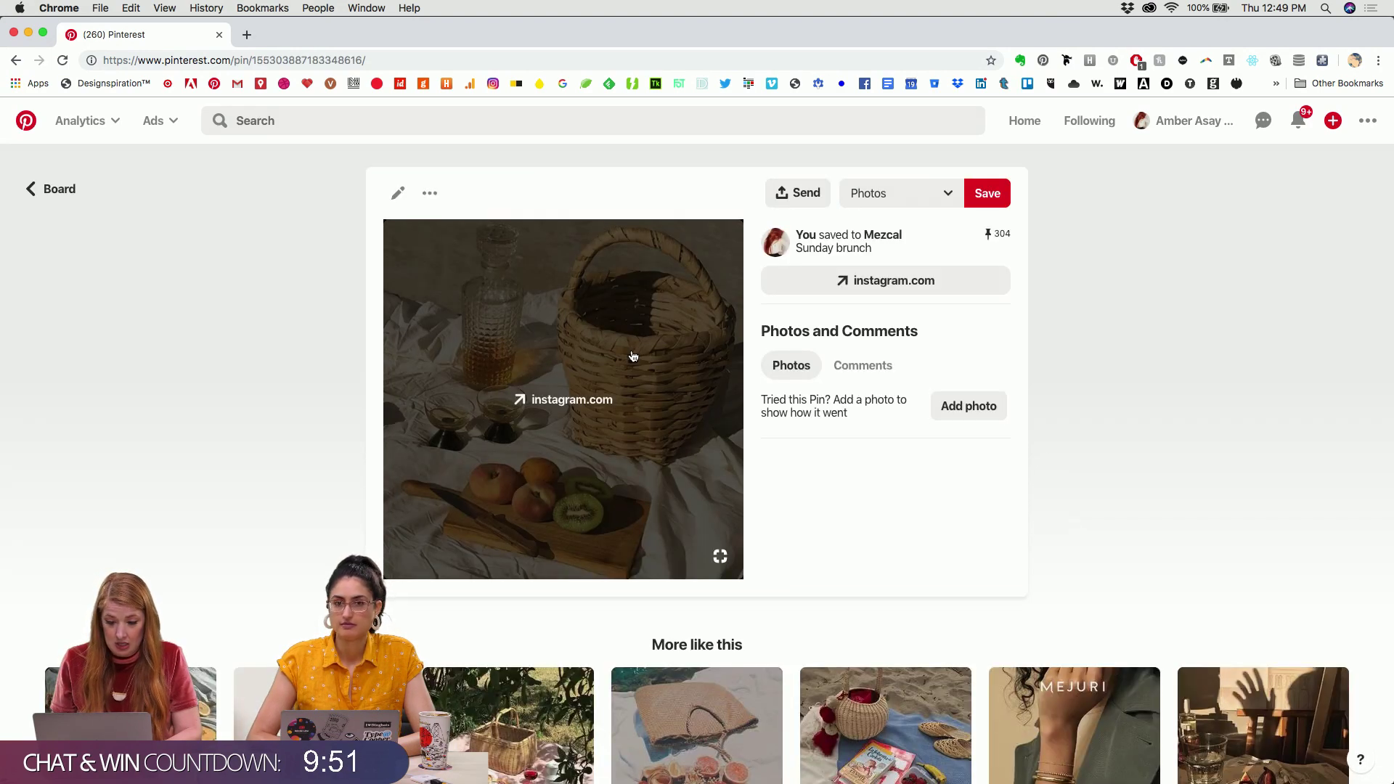
pyautogui.rightClick(633, 356)
pyautogui.click(681, 473)
# Paste the picnic photo into the left frame of InDesign's Typography page and fill the frame proportionally behind the Elenita logo
pyautogui.press('super+Tab')
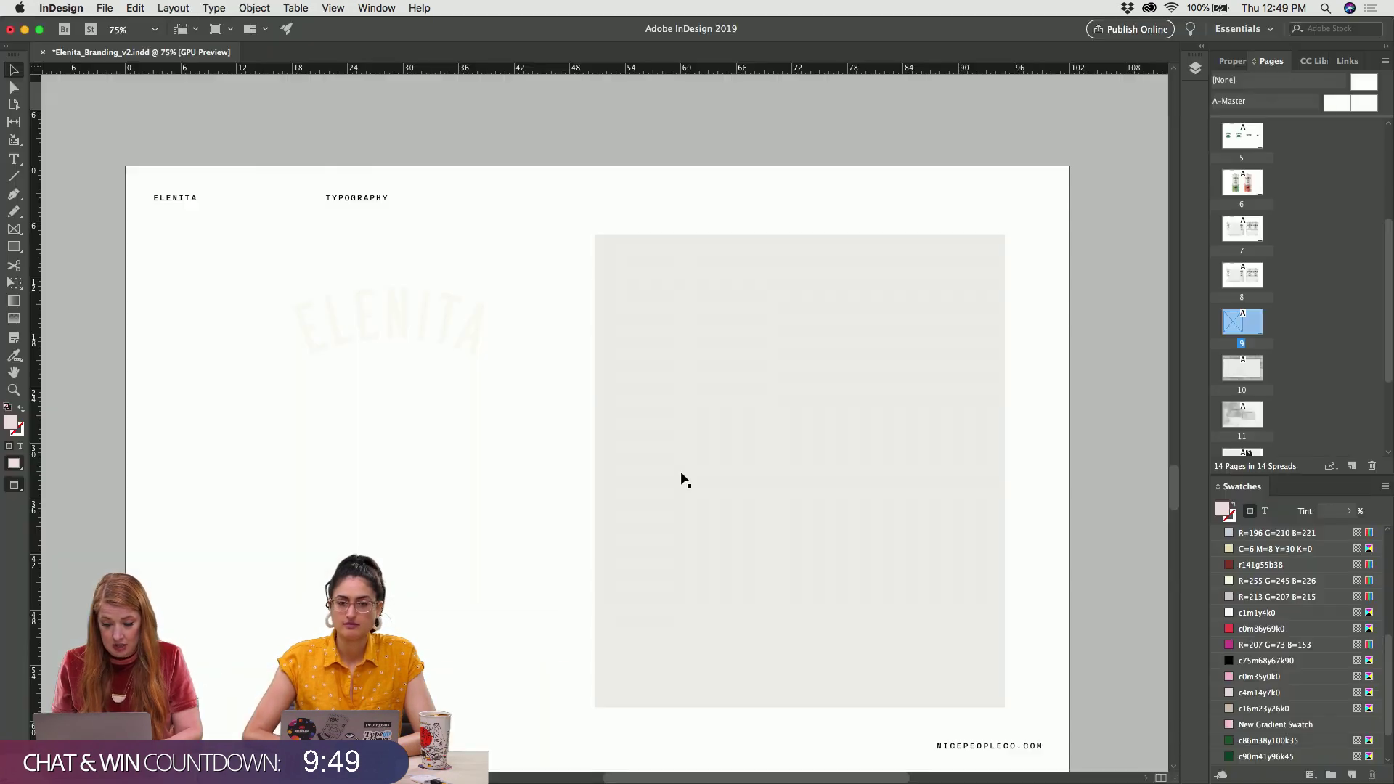
pyautogui.click(466, 395)
pyautogui.press('super+v')
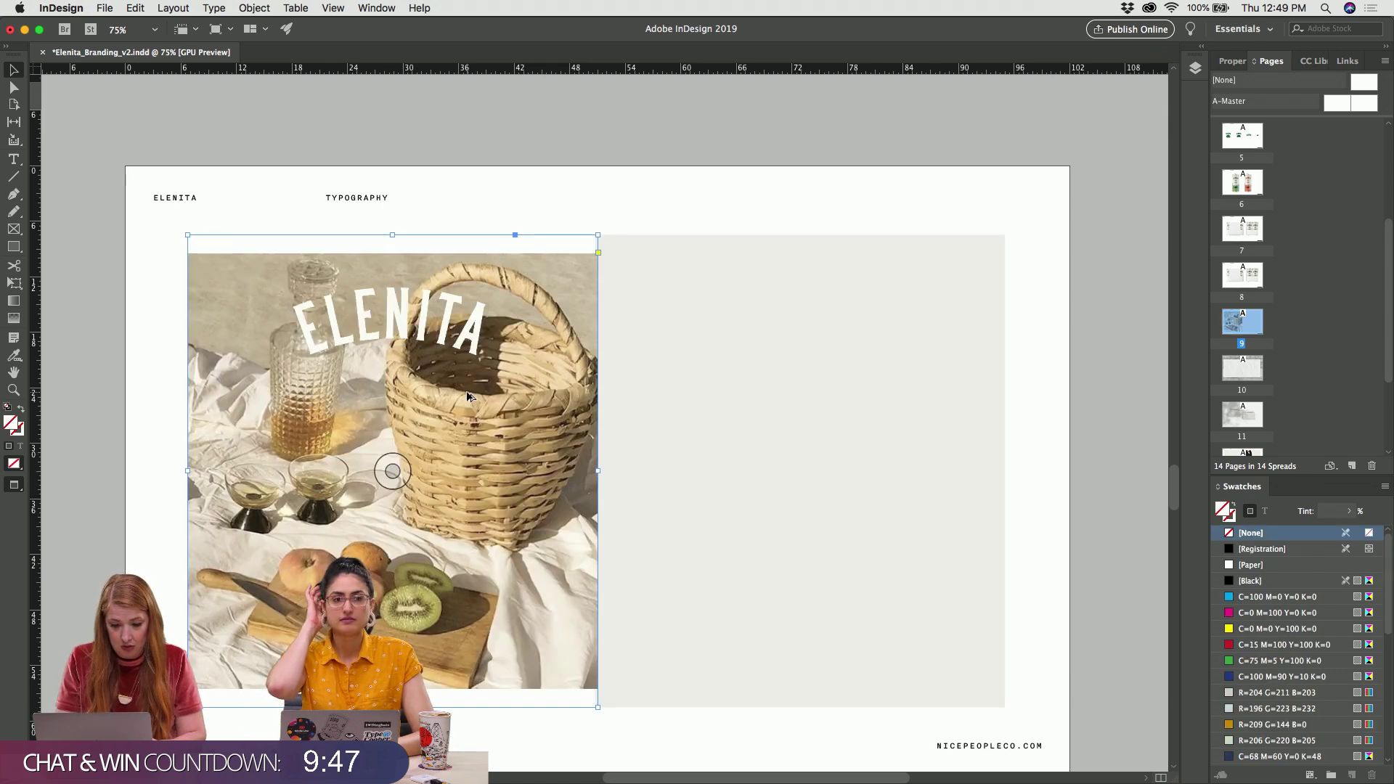
pyautogui.press('super+alt+shift+c')
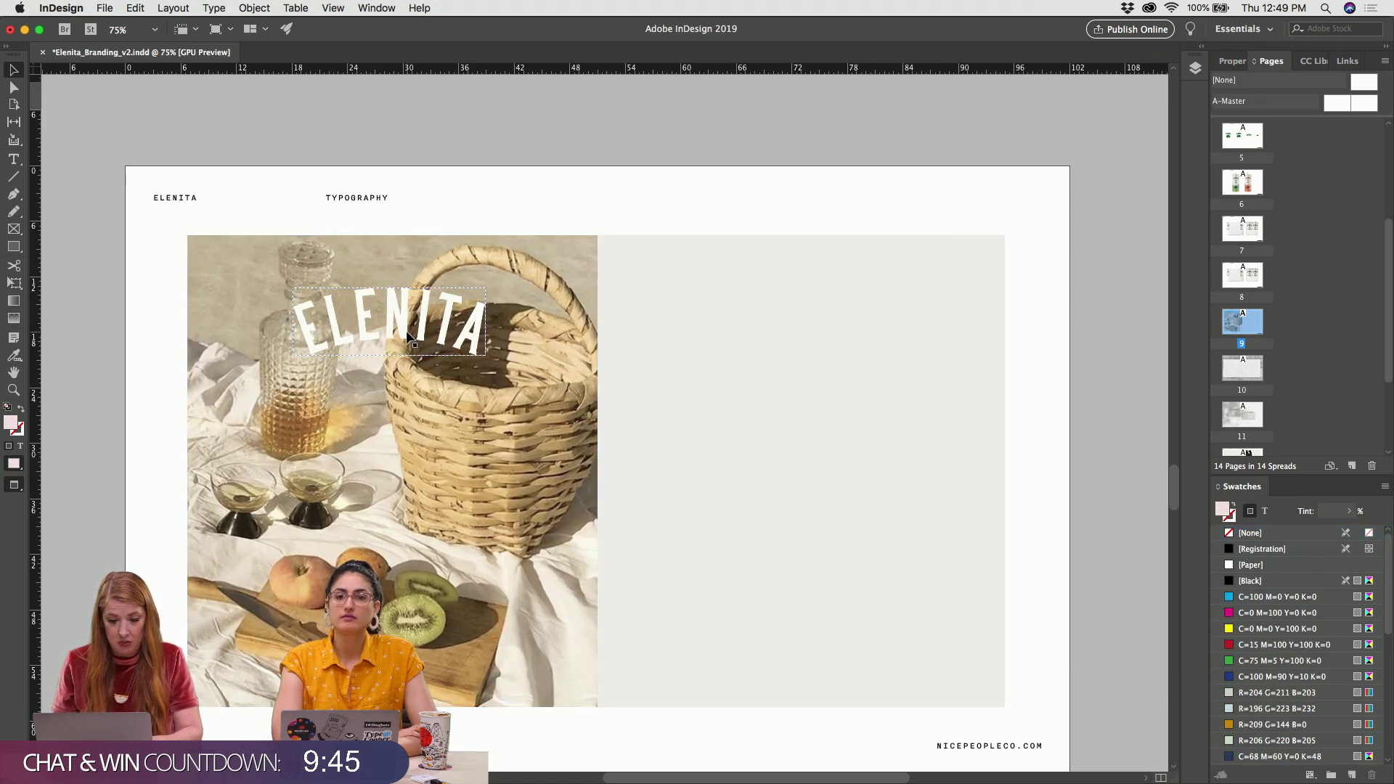
pyautogui.click(406, 337)
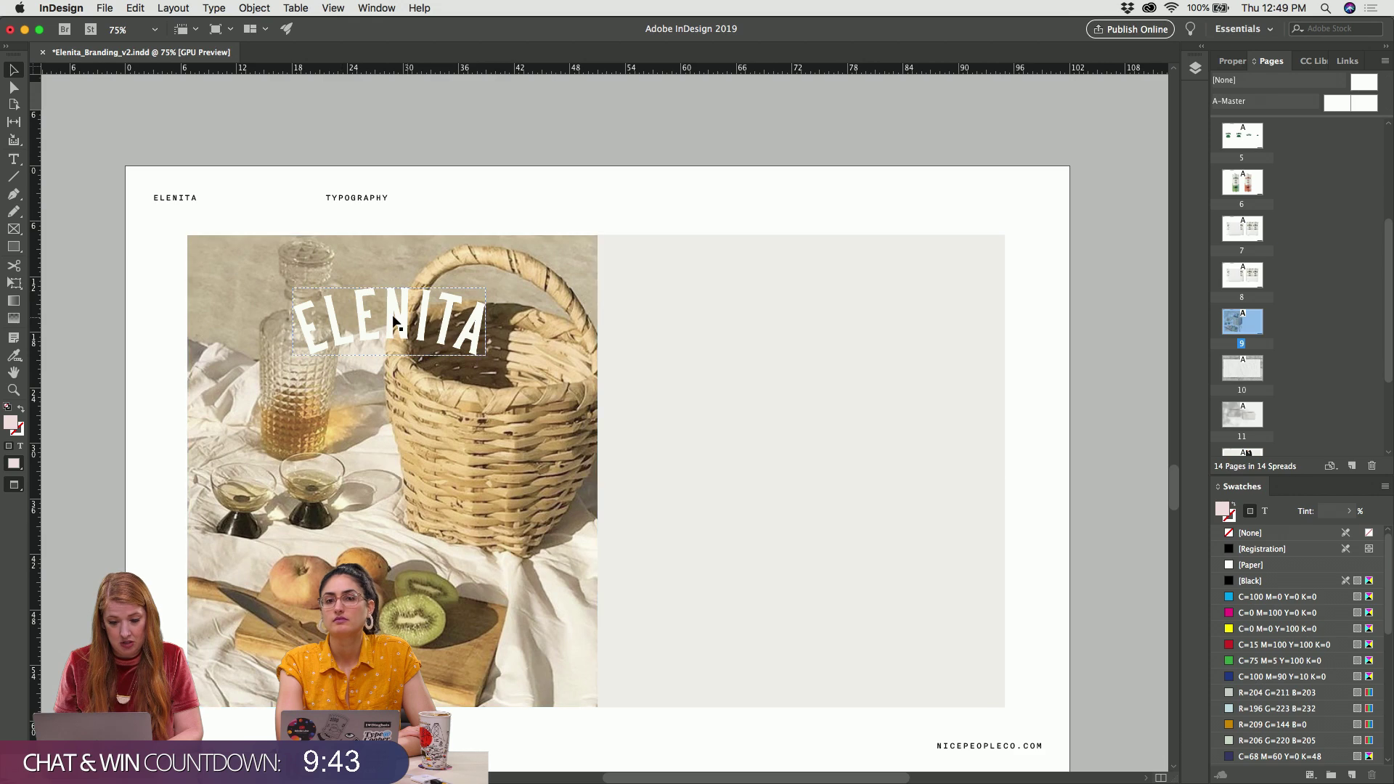
pyautogui.click(124, 311)
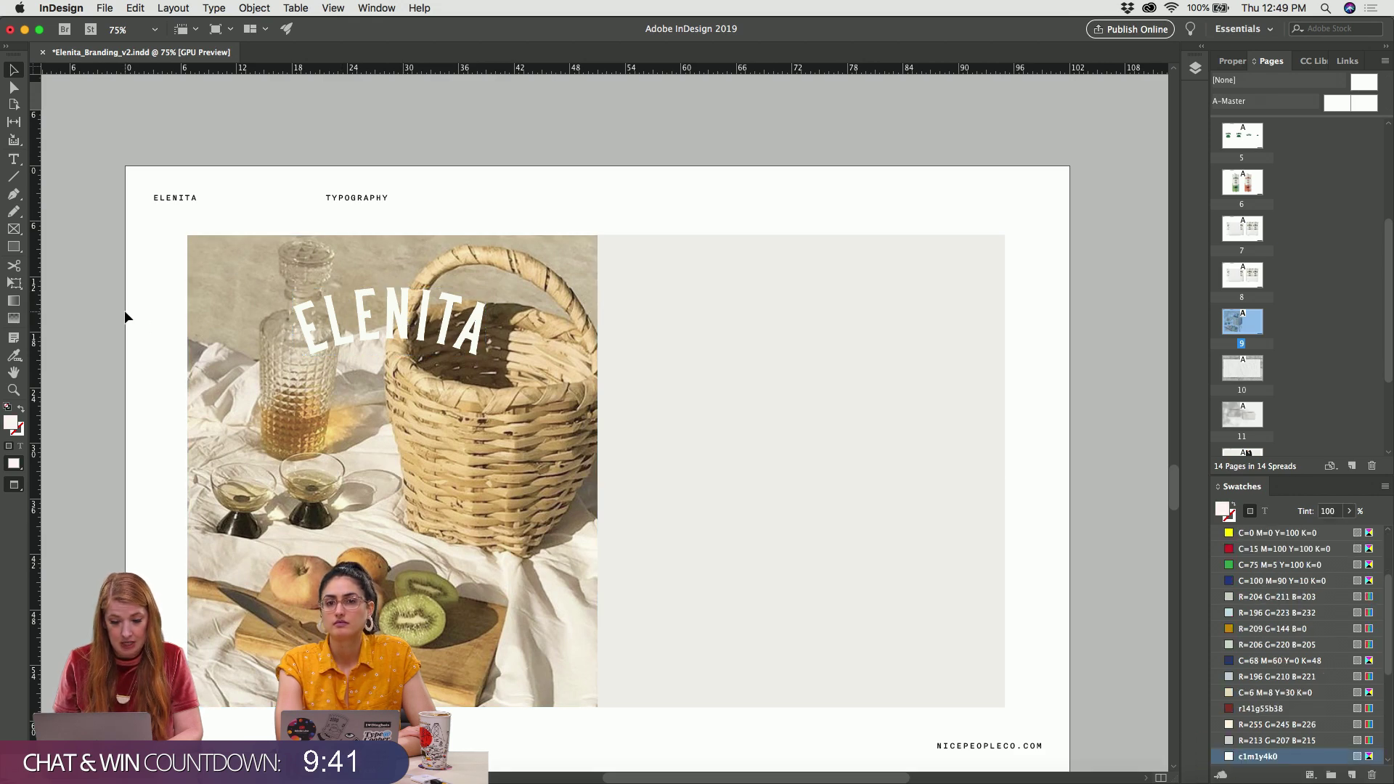
# Review the packaging and can mockup pages and compare them with the Typography page
pyautogui.scroll(-10, 124, 311)
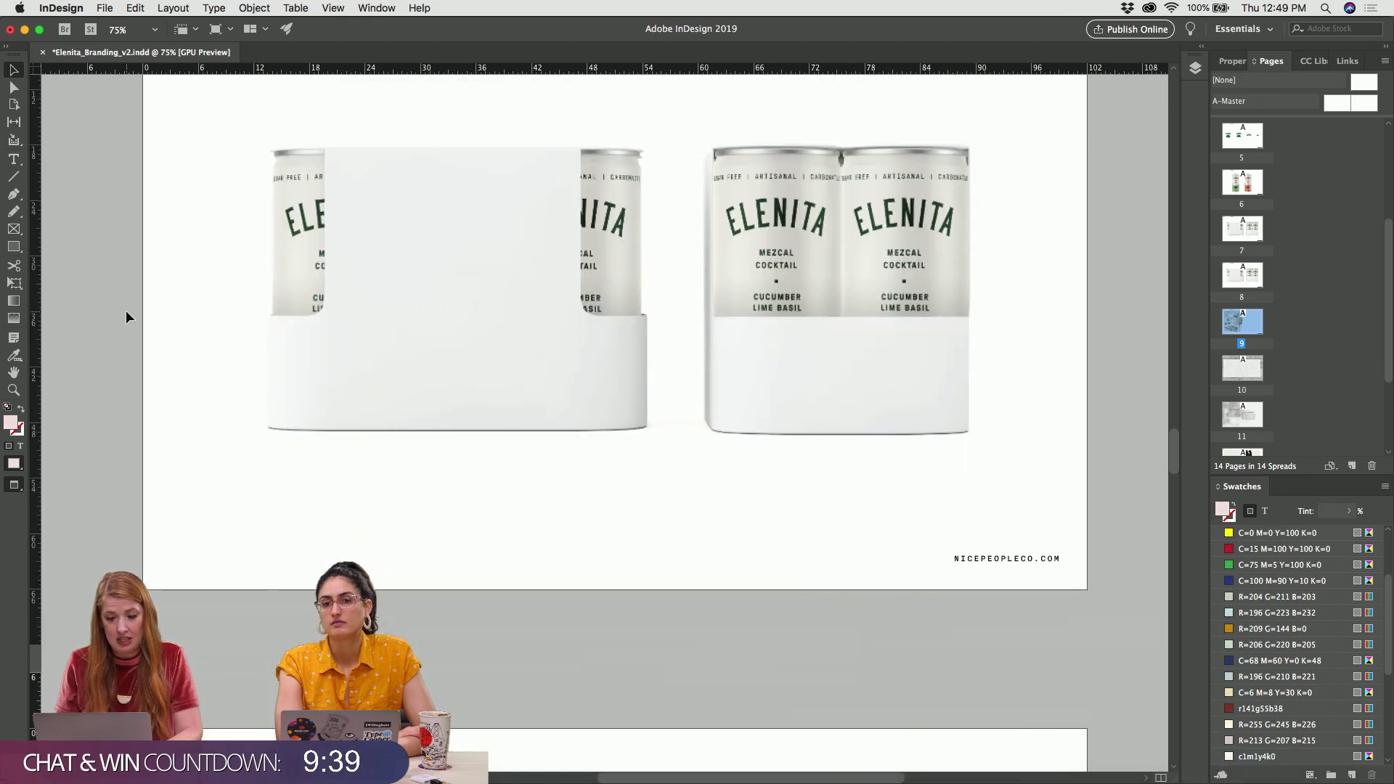
pyautogui.scroll(-5, 125, 311)
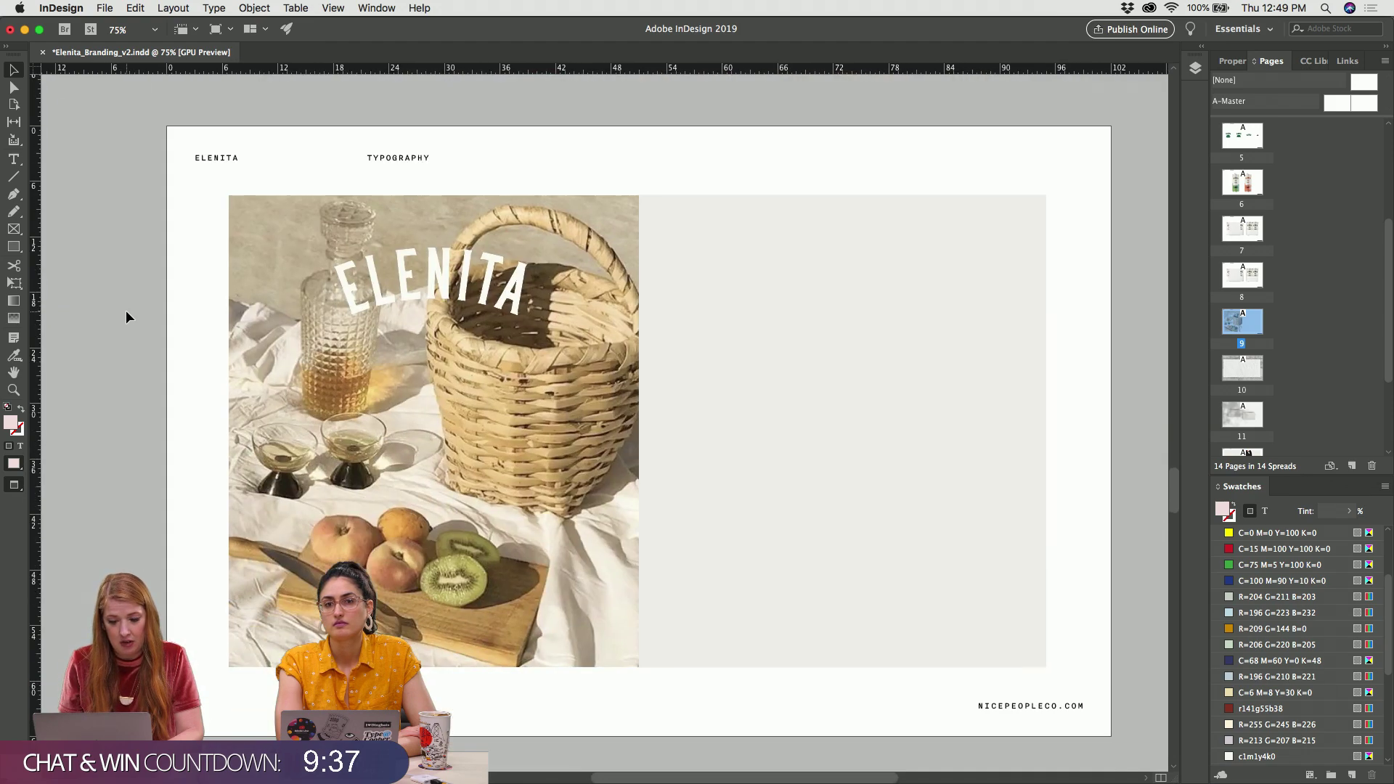
pyautogui.scroll(-10, 125, 311)
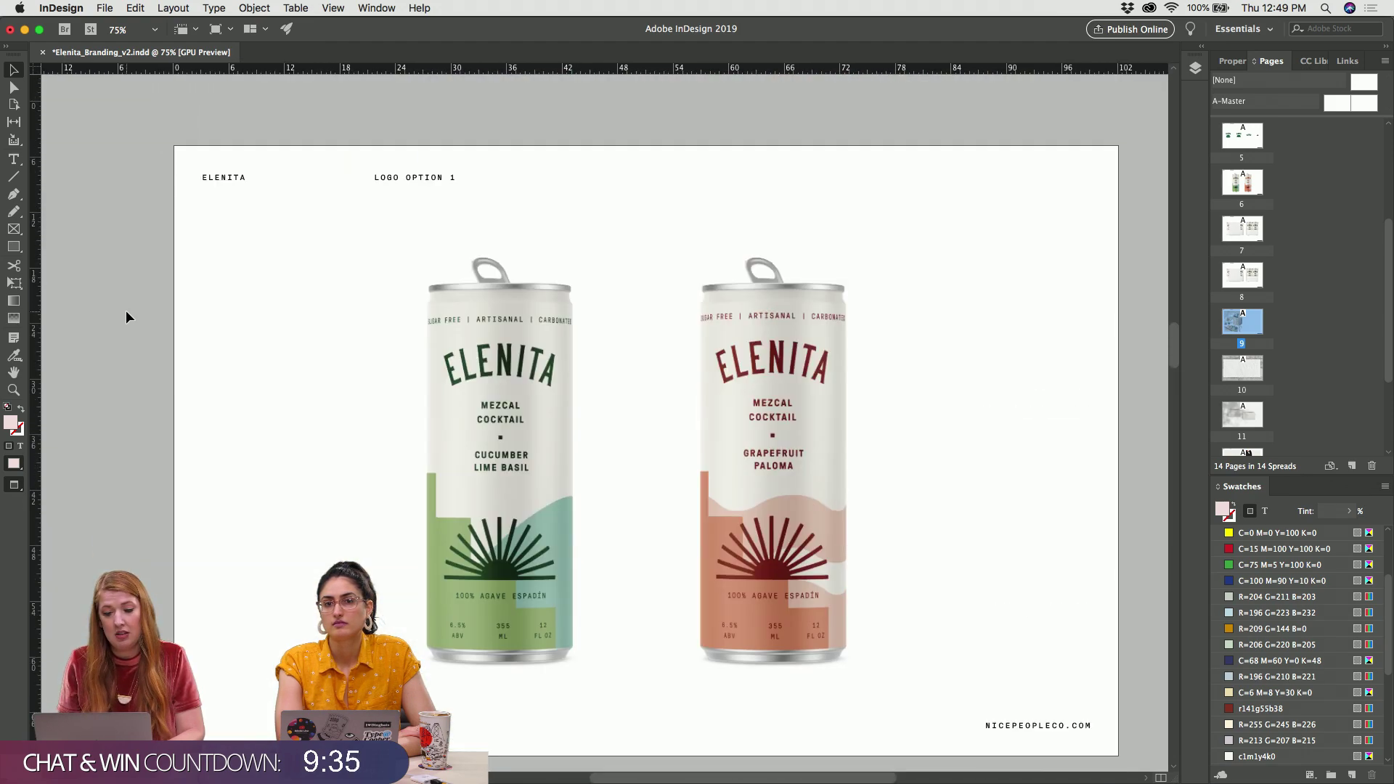
pyautogui.scroll(15, 129, 433)
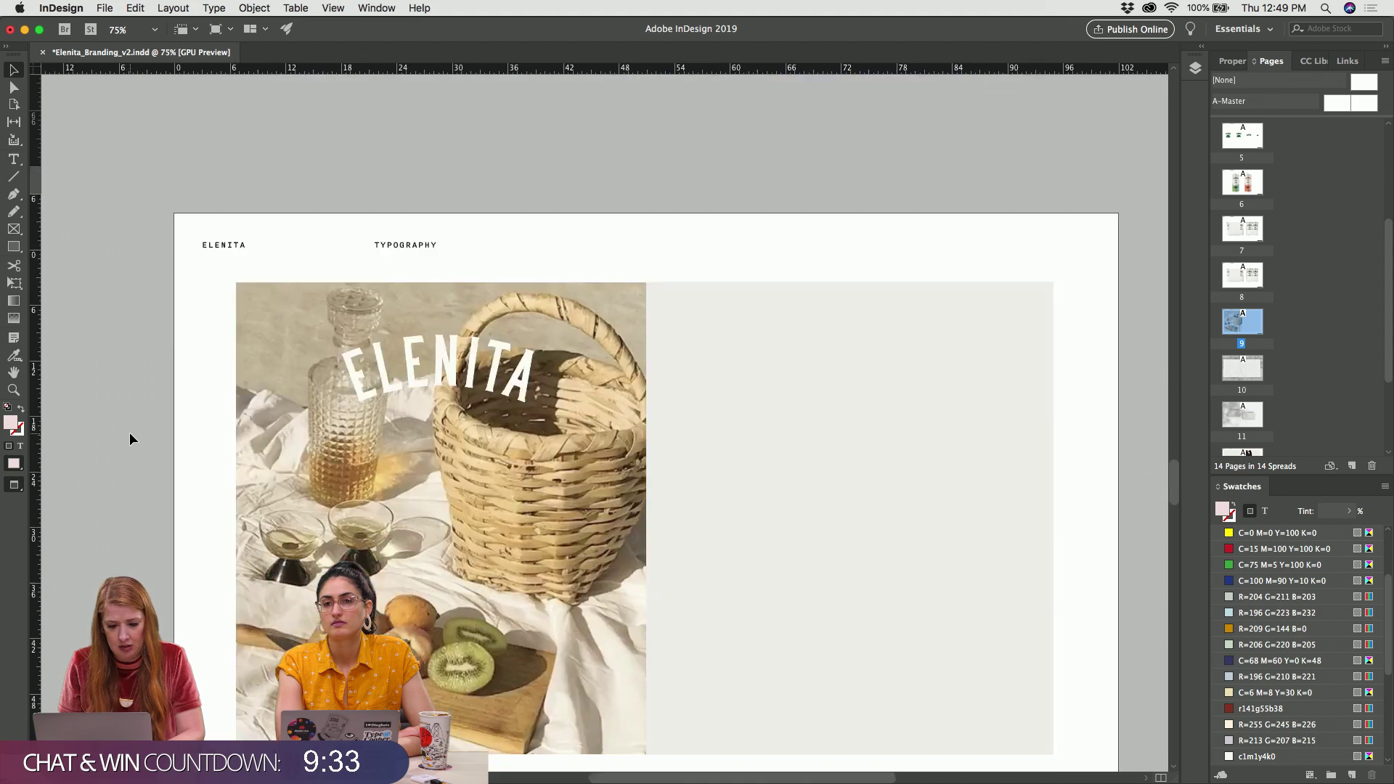
pyautogui.scroll(3, 129, 432)
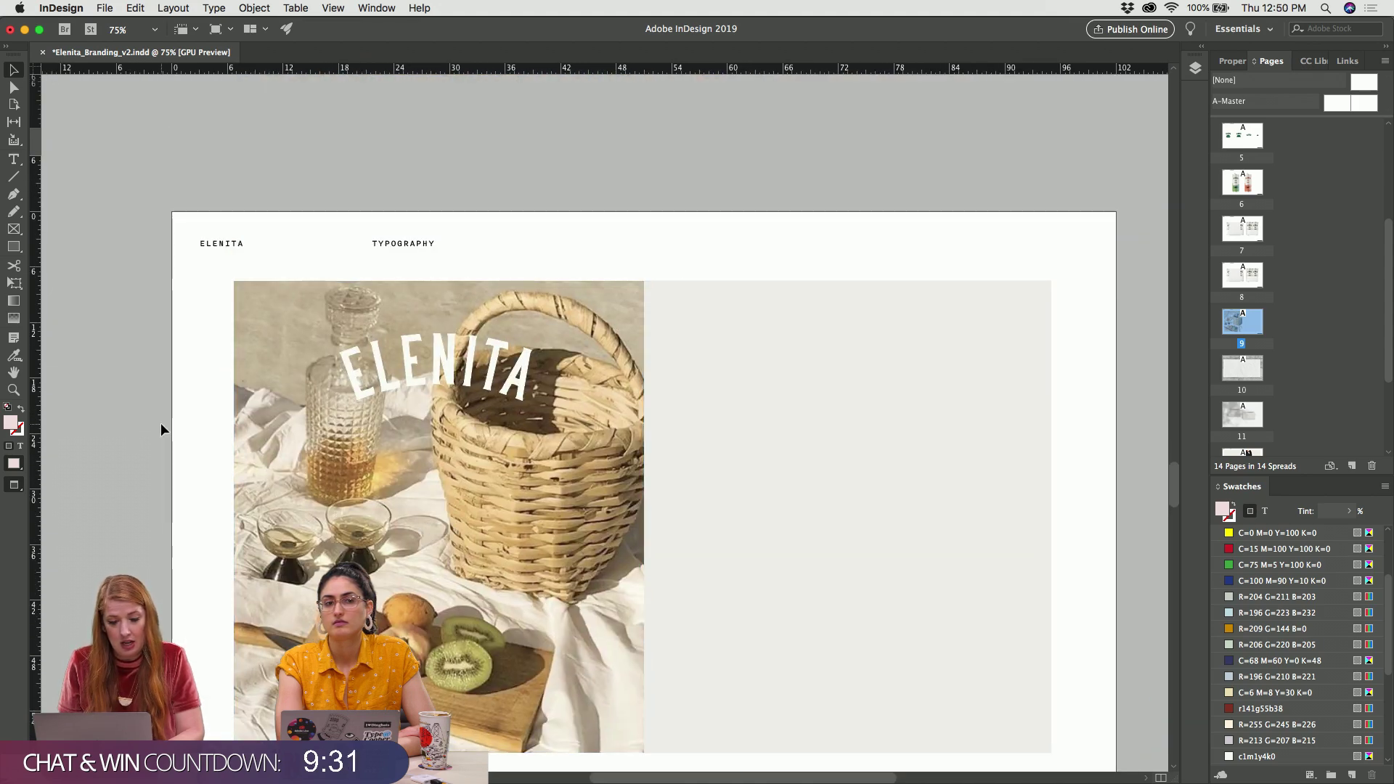
pyautogui.scroll(-2, 162, 429)
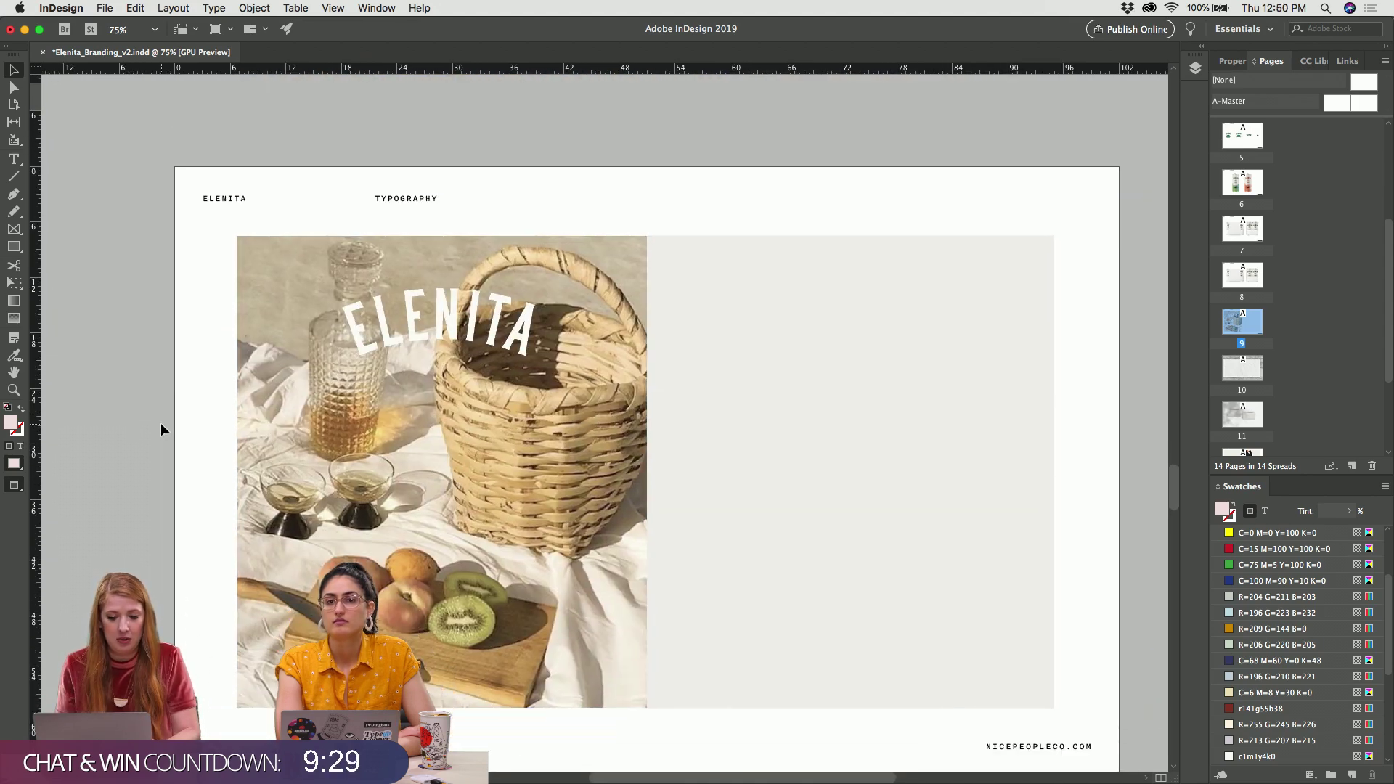
# Return to the Mezcal board in Chrome and copy the image from the Mezcal Cocktail Recipes To Master This Summer pin
pyautogui.press('super+Tab')
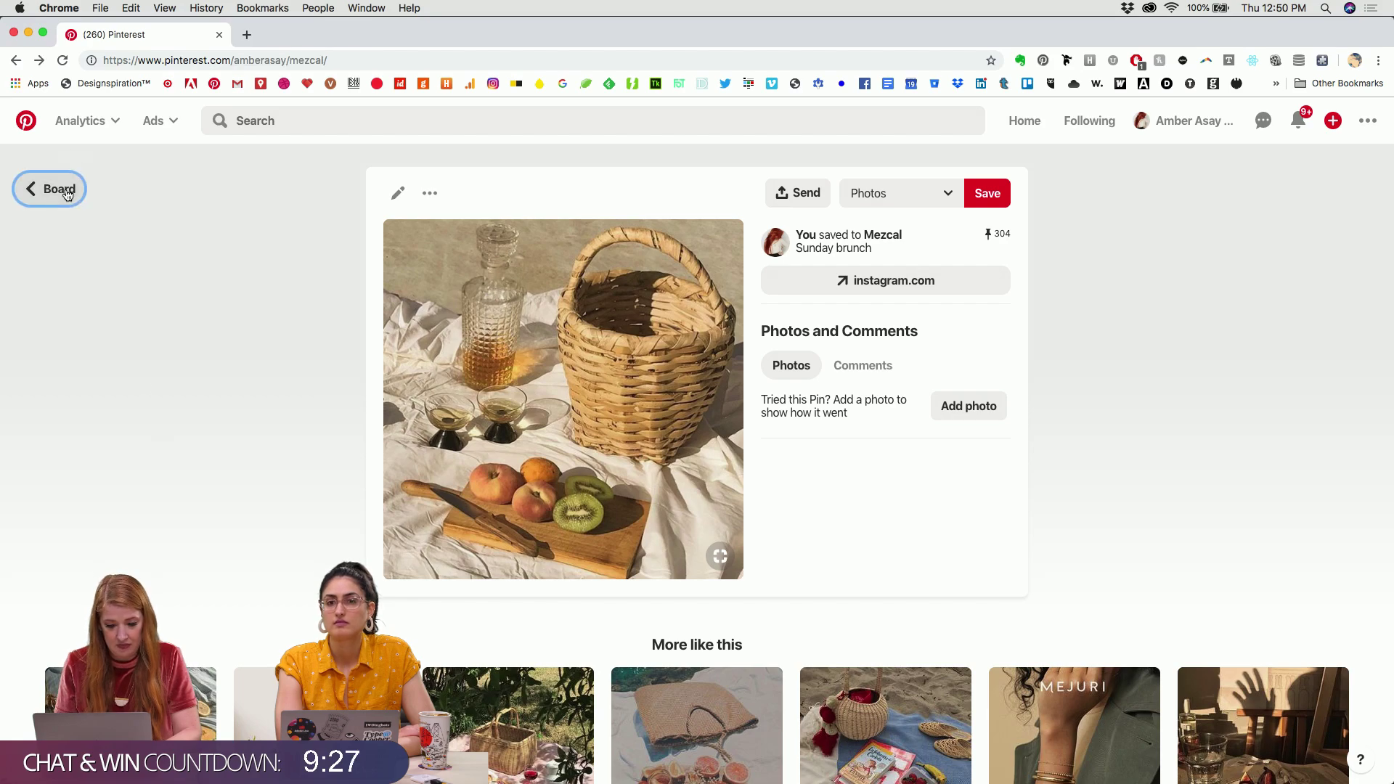
pyautogui.click(64, 188)
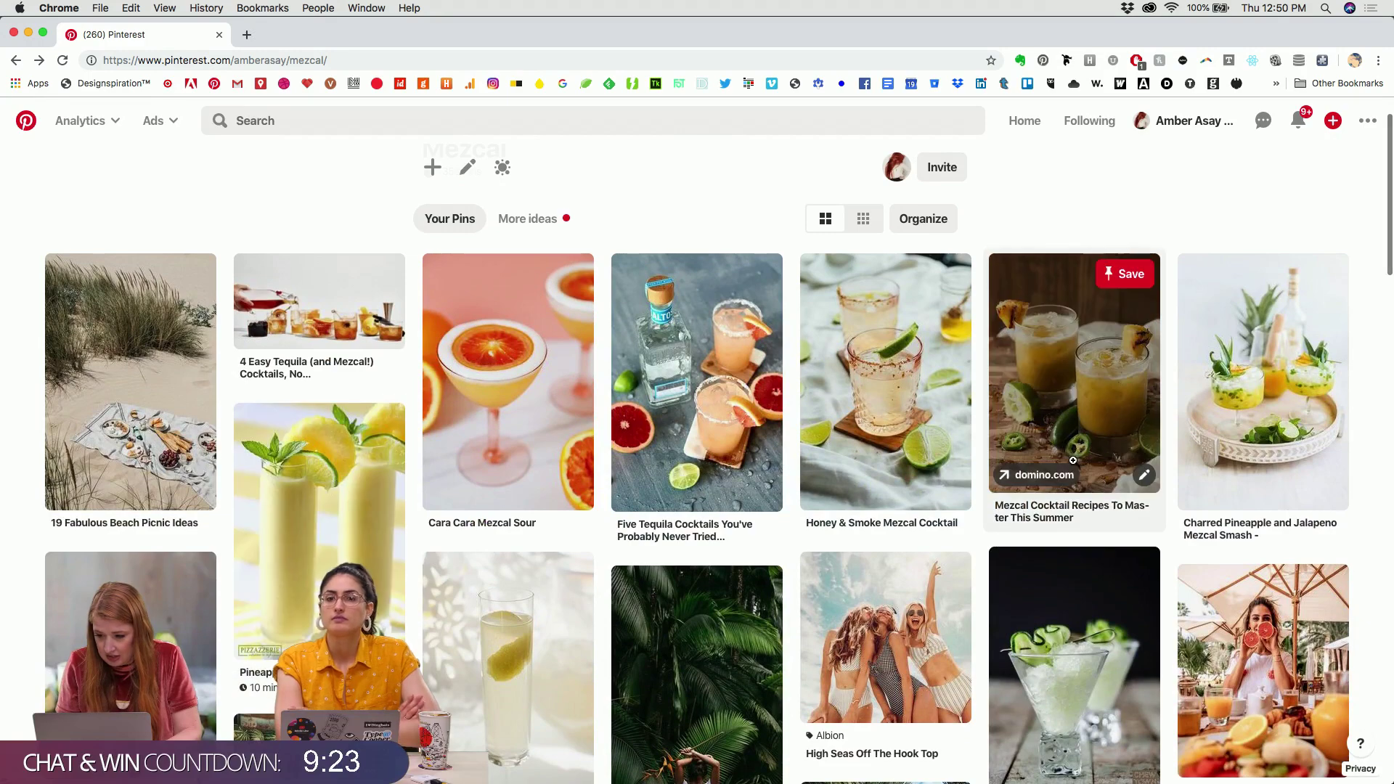
pyautogui.click(1077, 374)
pyautogui.rightClick(616, 262)
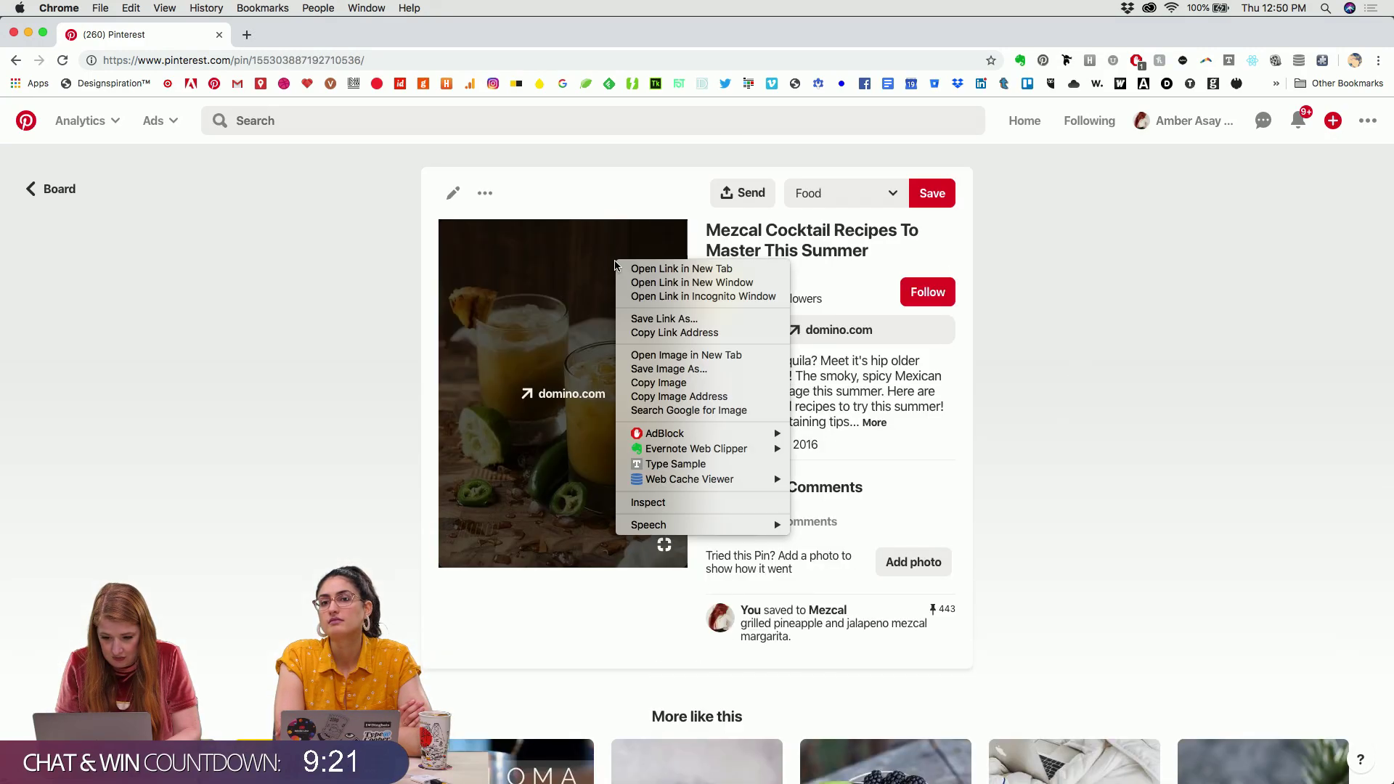
pyautogui.click(657, 383)
# Replace the picnic photo in the Typography page's left frame with the copied cocktail photo and fill the frame proportionally
pyautogui.press('super+Tab')
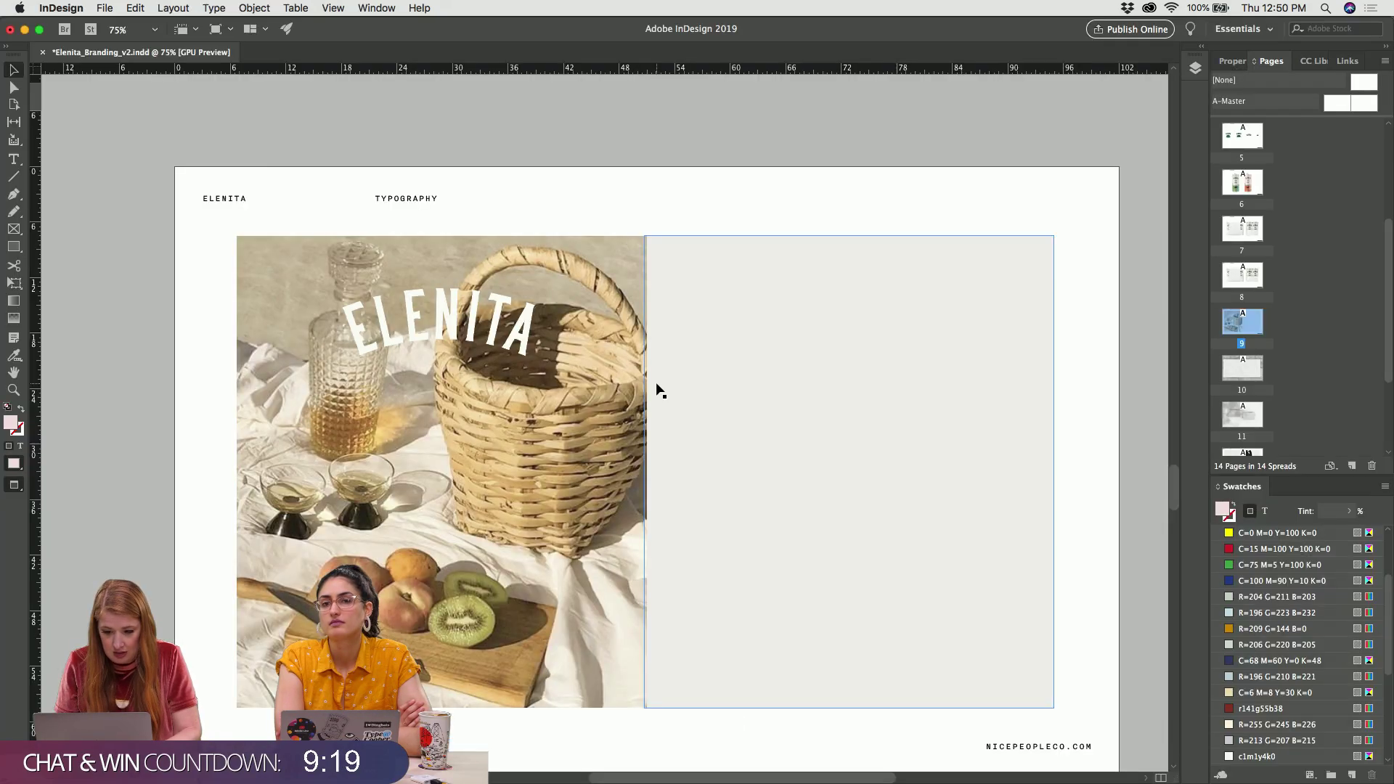
pyautogui.press('super+v')
pyautogui.press('super+alt+shift+c')
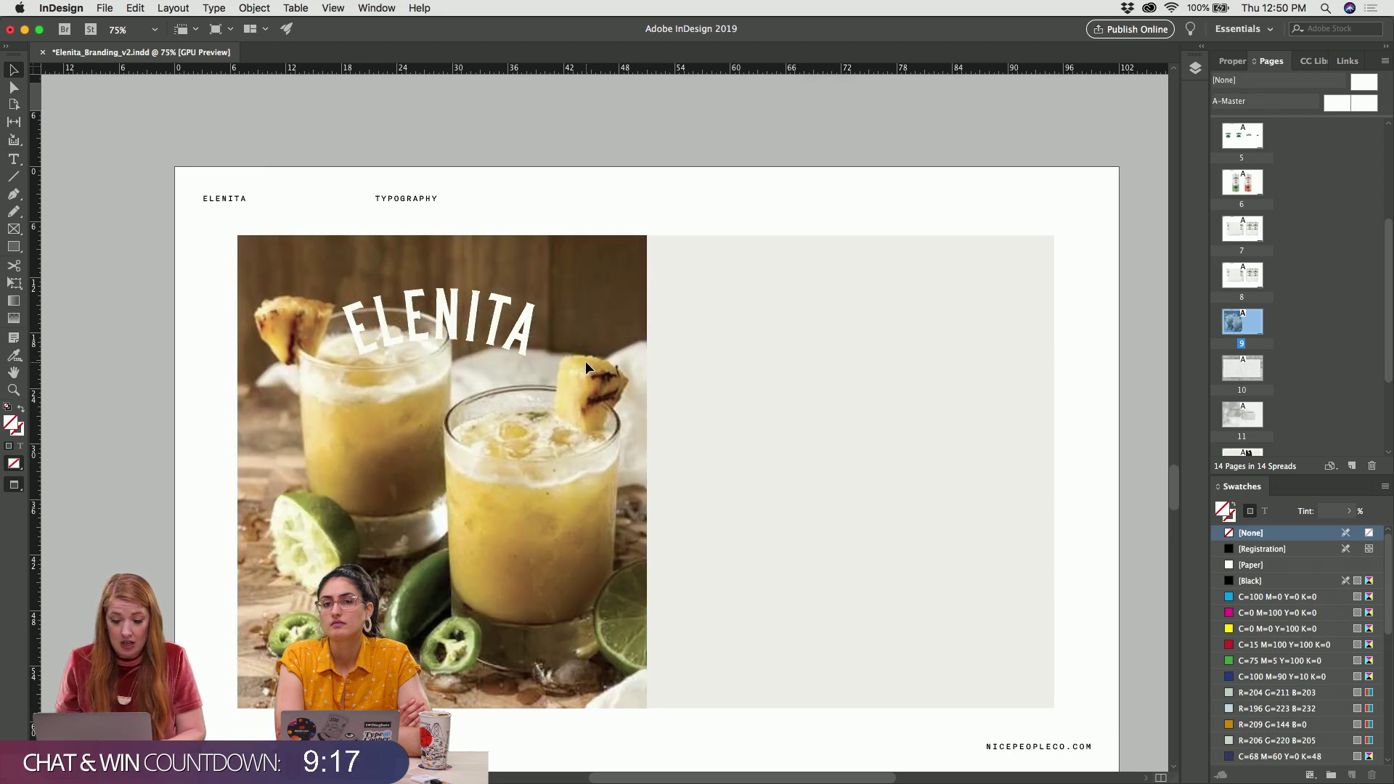
pyautogui.press('super+shift+a')
# Shift the cocktail photo down inside its frame so the glasses sit below the Elenita logo
pyautogui.press('w')
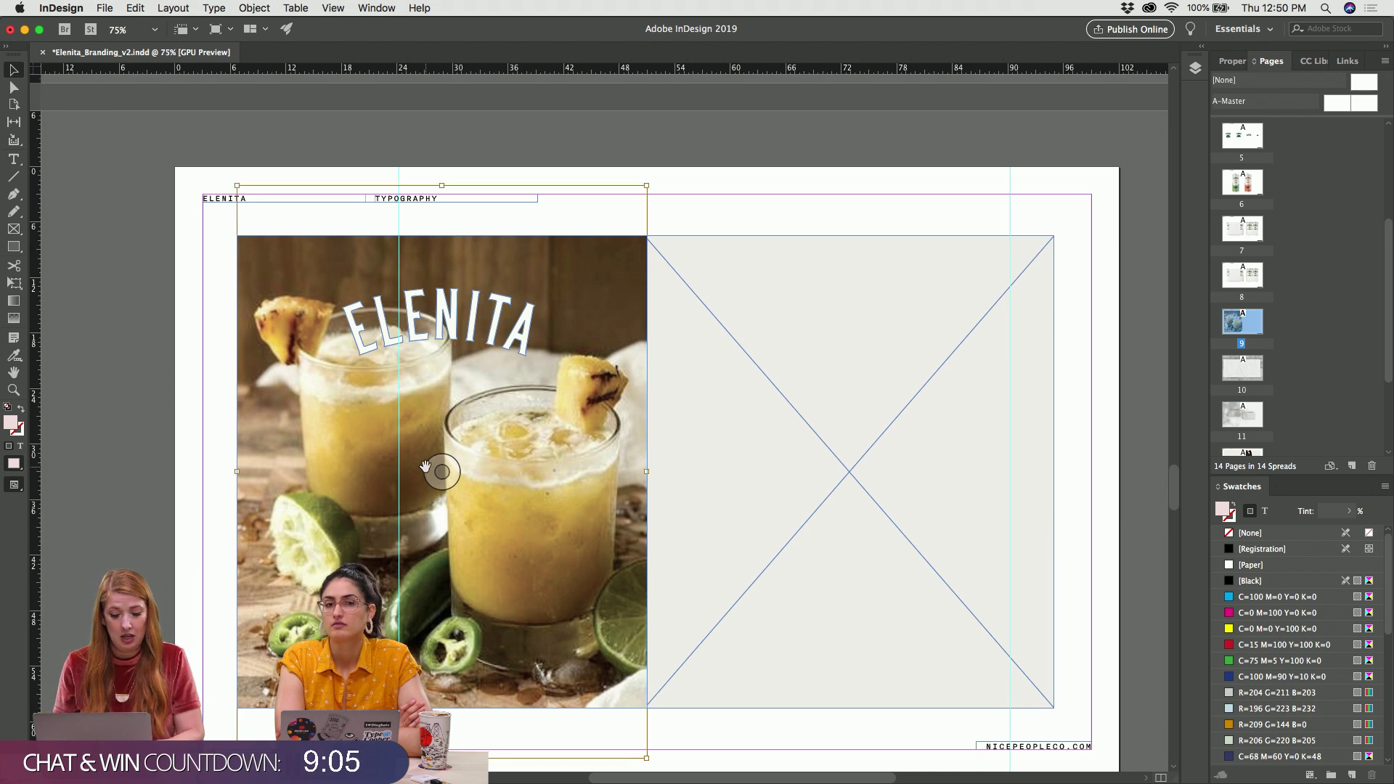
pyautogui.click(426, 467)
pyautogui.hotkey('shift', 'Down')
pyautogui.hotkey('shift', 'Down')
pyautogui.hotkey('shift', 'Down')
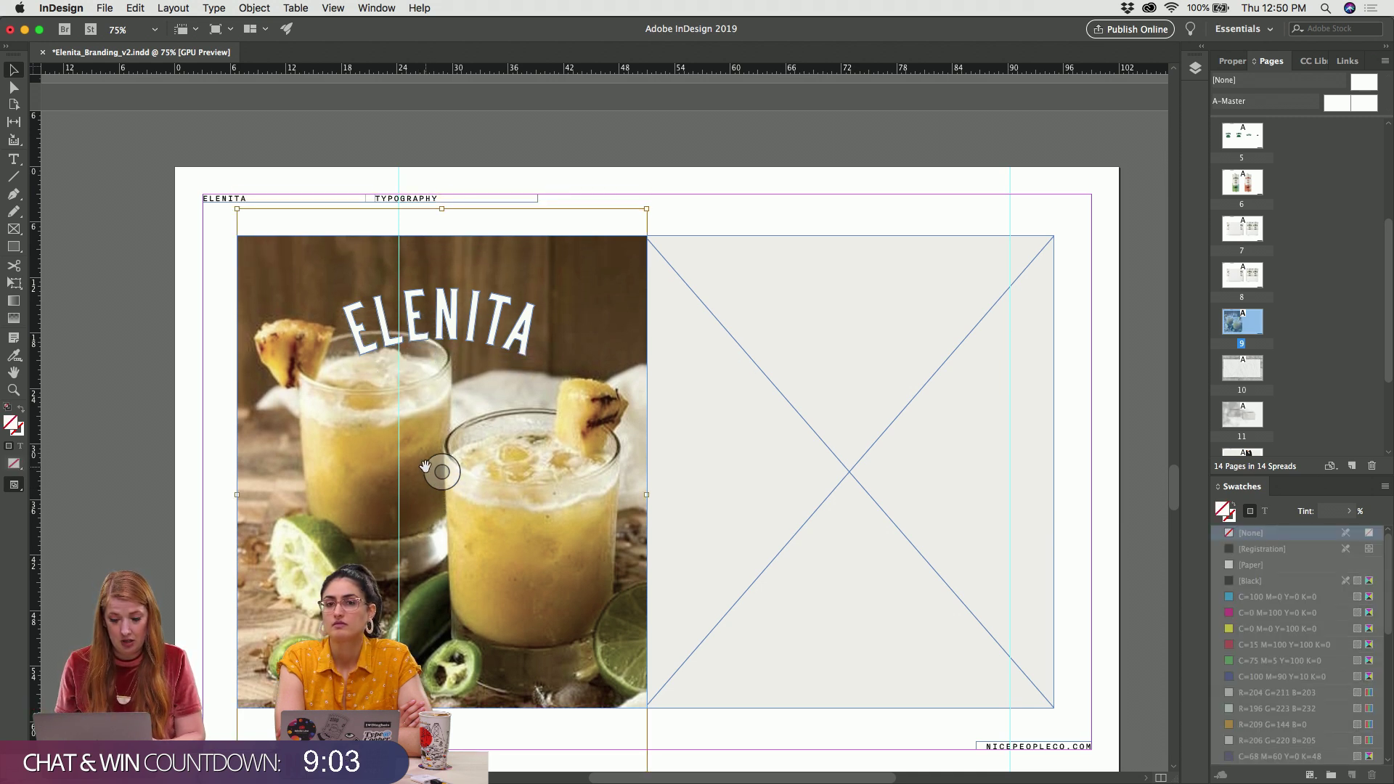
pyautogui.press('super+shift+a')
pyautogui.press('w')
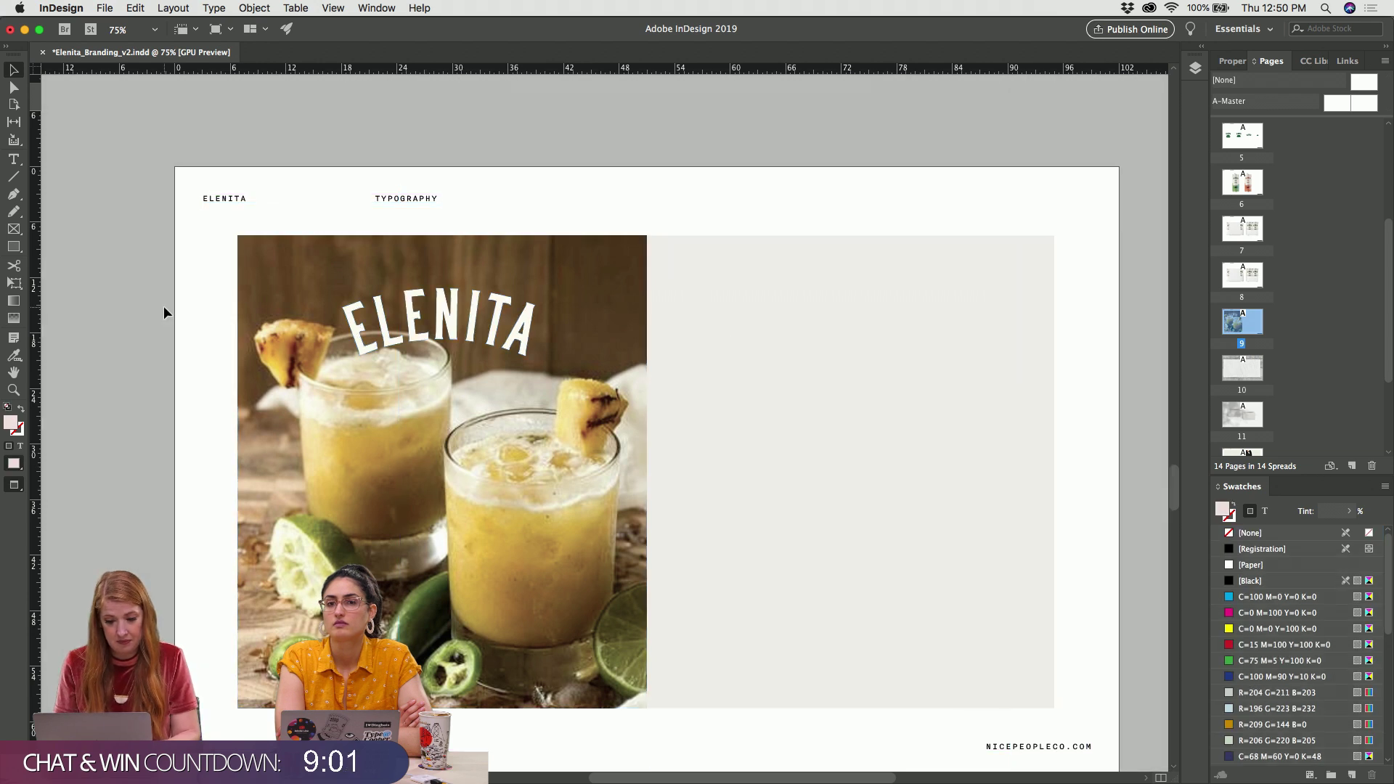
pyautogui.click(444, 472)
pyautogui.hotkey('shift', 'Down')
pyautogui.hotkey('shift', 'Down')
pyautogui.hotkey('shift', 'Down')
pyautogui.hotkey('shift', 'Down')
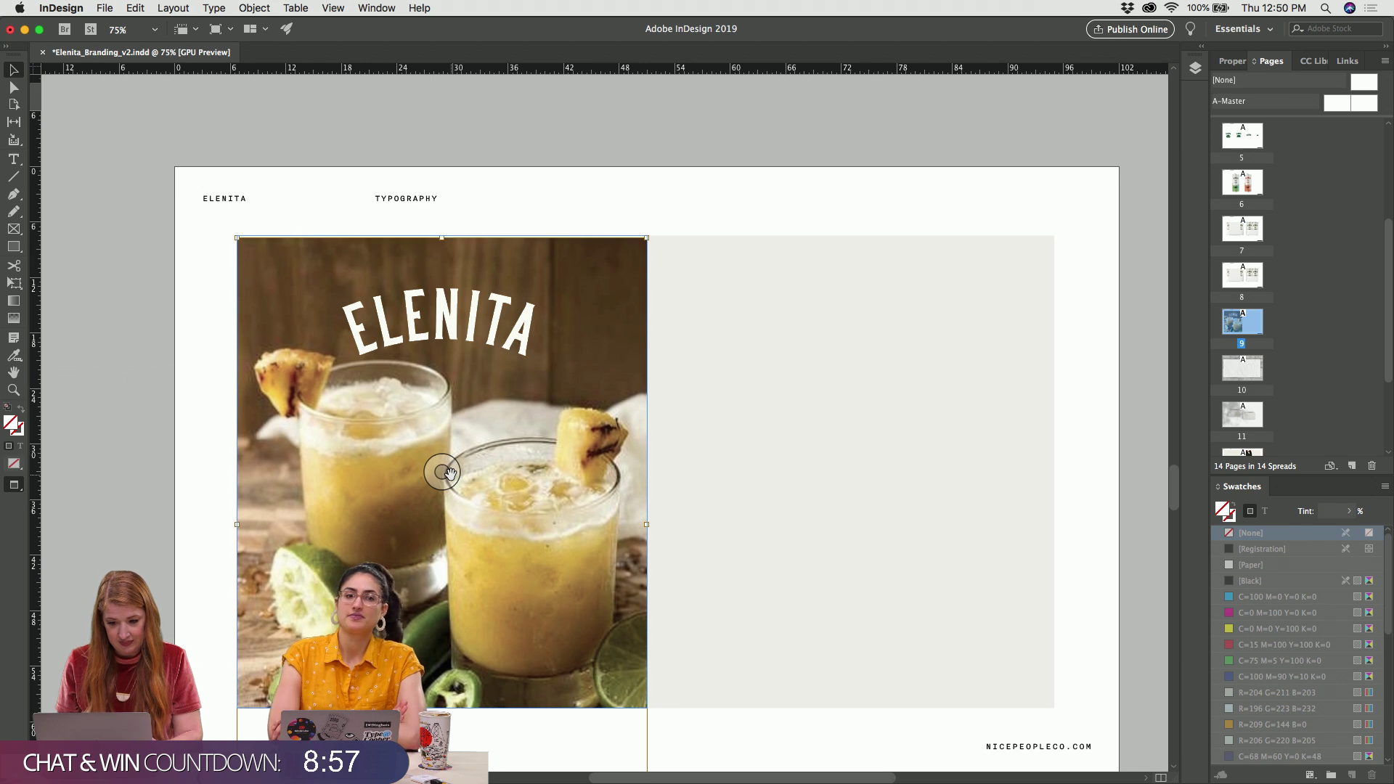
pyautogui.press('super+shift+a')
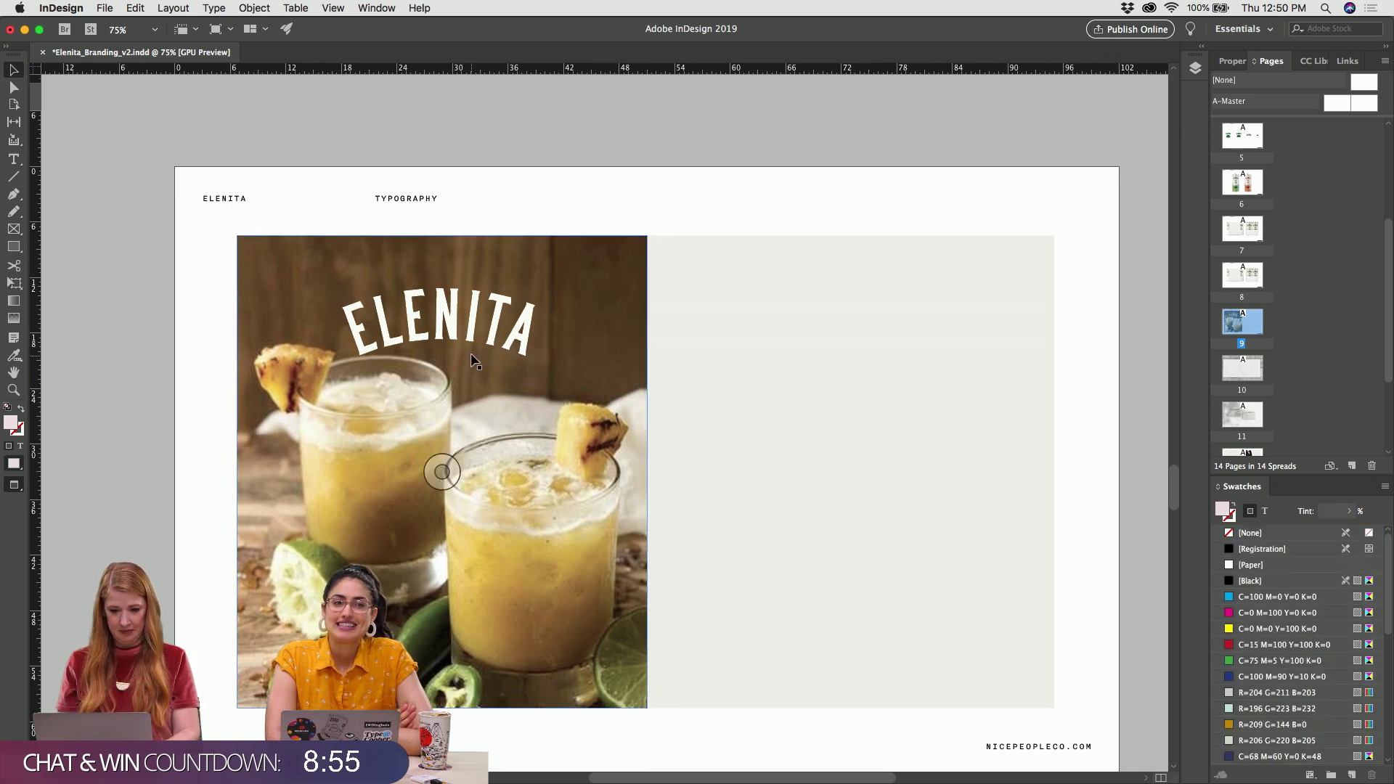
# Move the white Elenita logo slightly up on the cocktail photo and scale it down a little from its center
pyautogui.click(473, 316)
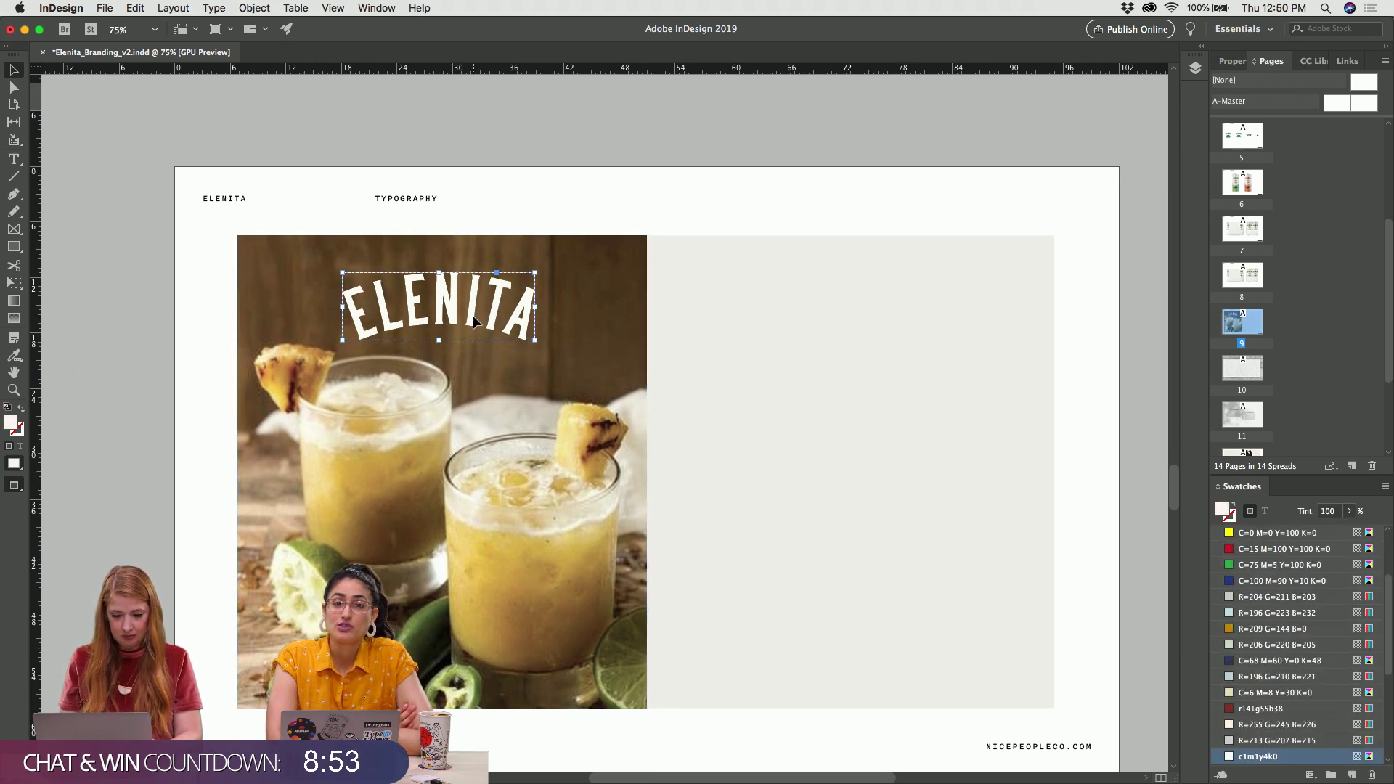
pyautogui.moveTo(535, 348); pyautogui.dragTo(524, 335)
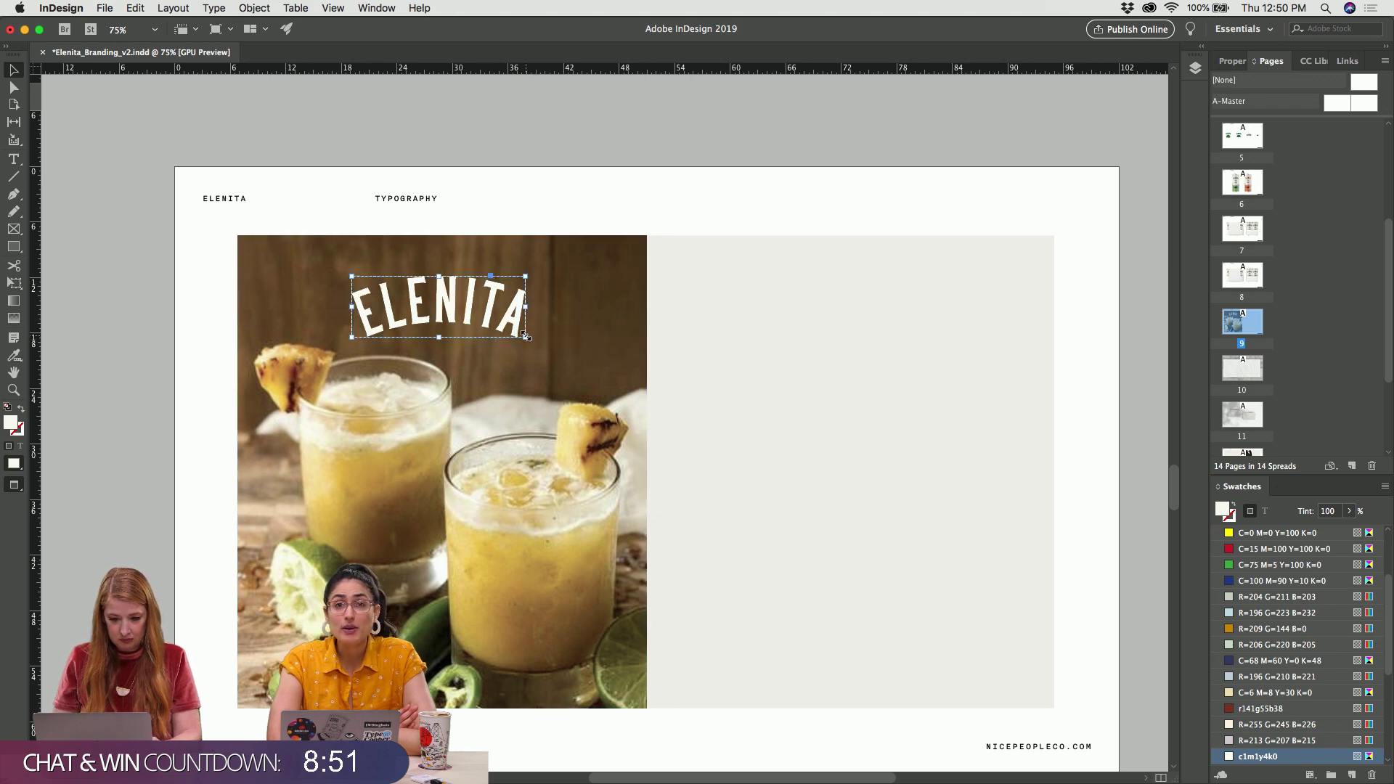
pyautogui.click(526, 338)
pyautogui.hscroll(2, 806, 208)
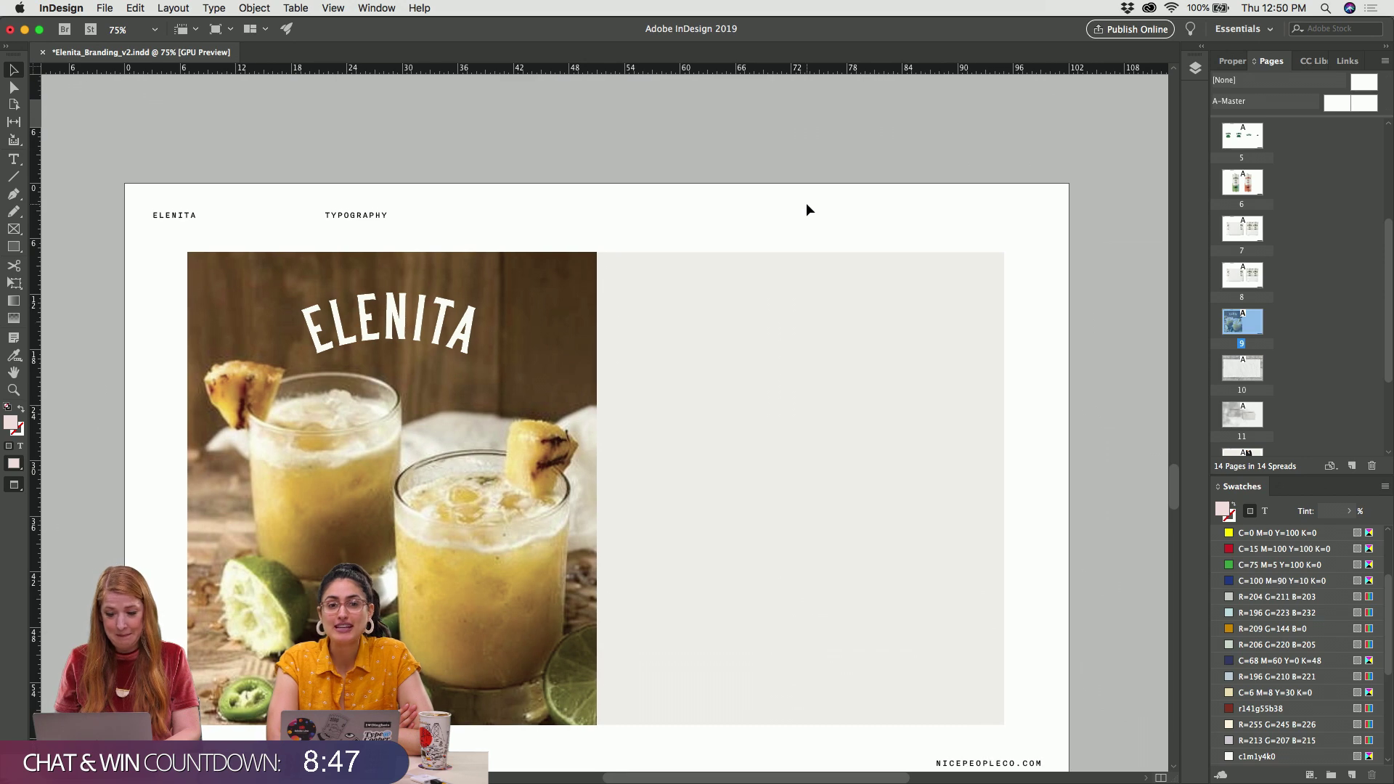
# Copy the cream background rectangle of the Grapefruit Paloma label in Illustrator and return to InDesign
pyautogui.press('super+Tab')
pyautogui.click(573, 382)
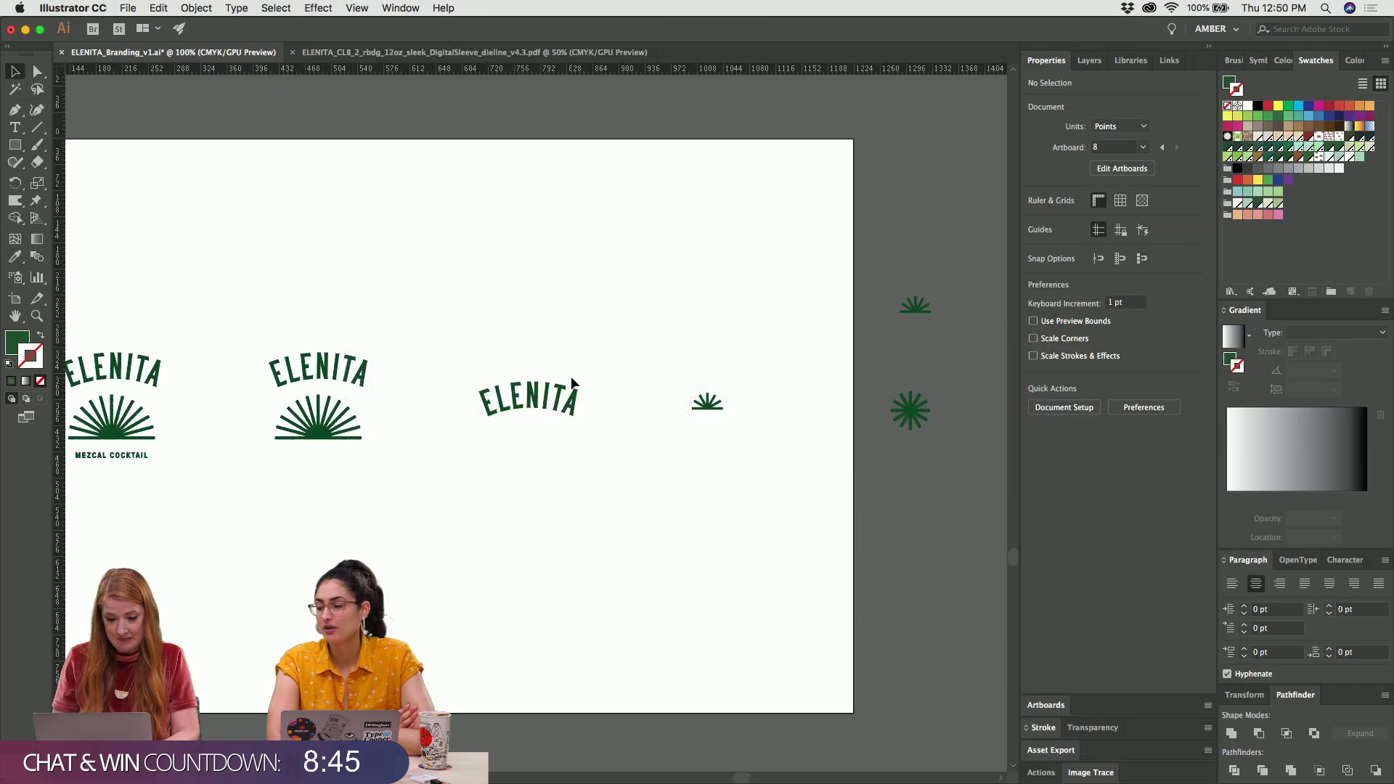
pyautogui.hscroll(-10, 573, 382)
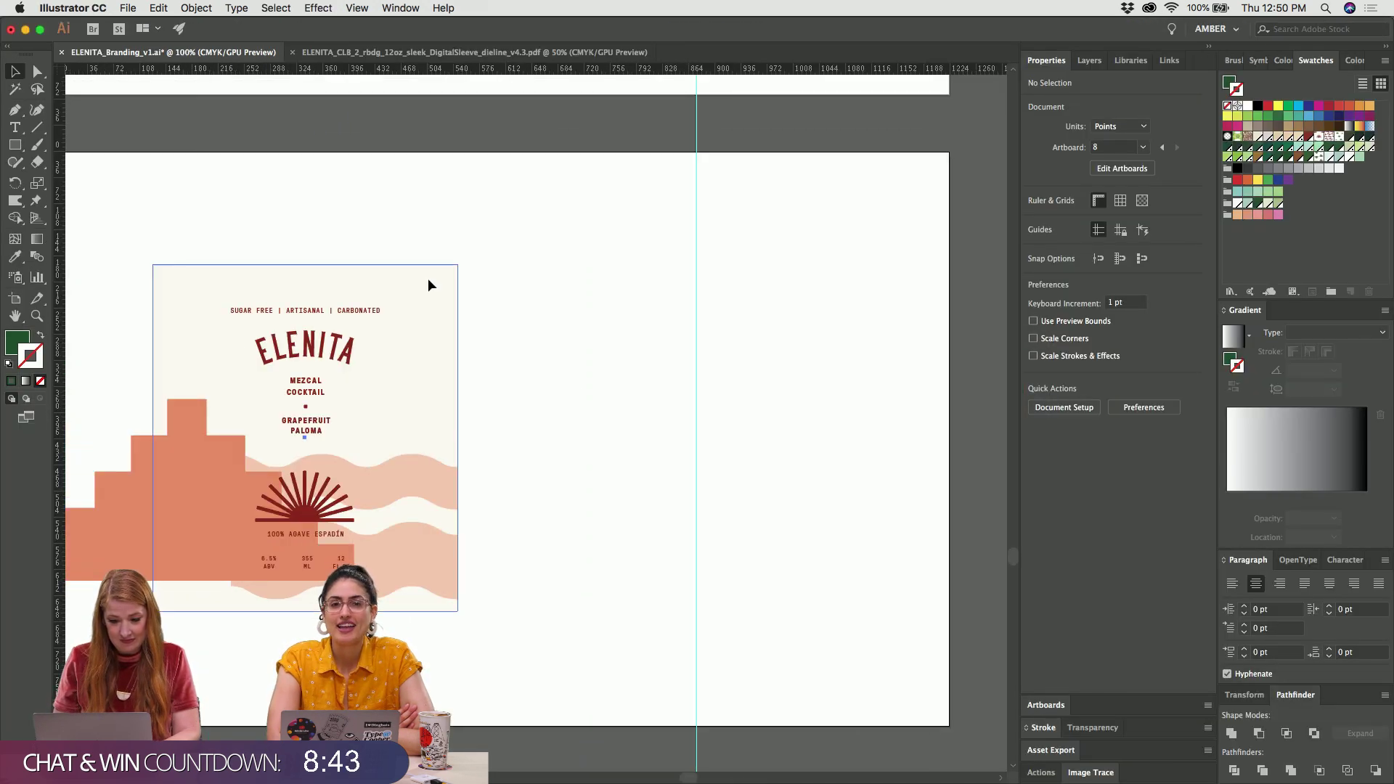
pyautogui.click(428, 285)
pyautogui.press('super+Tab')
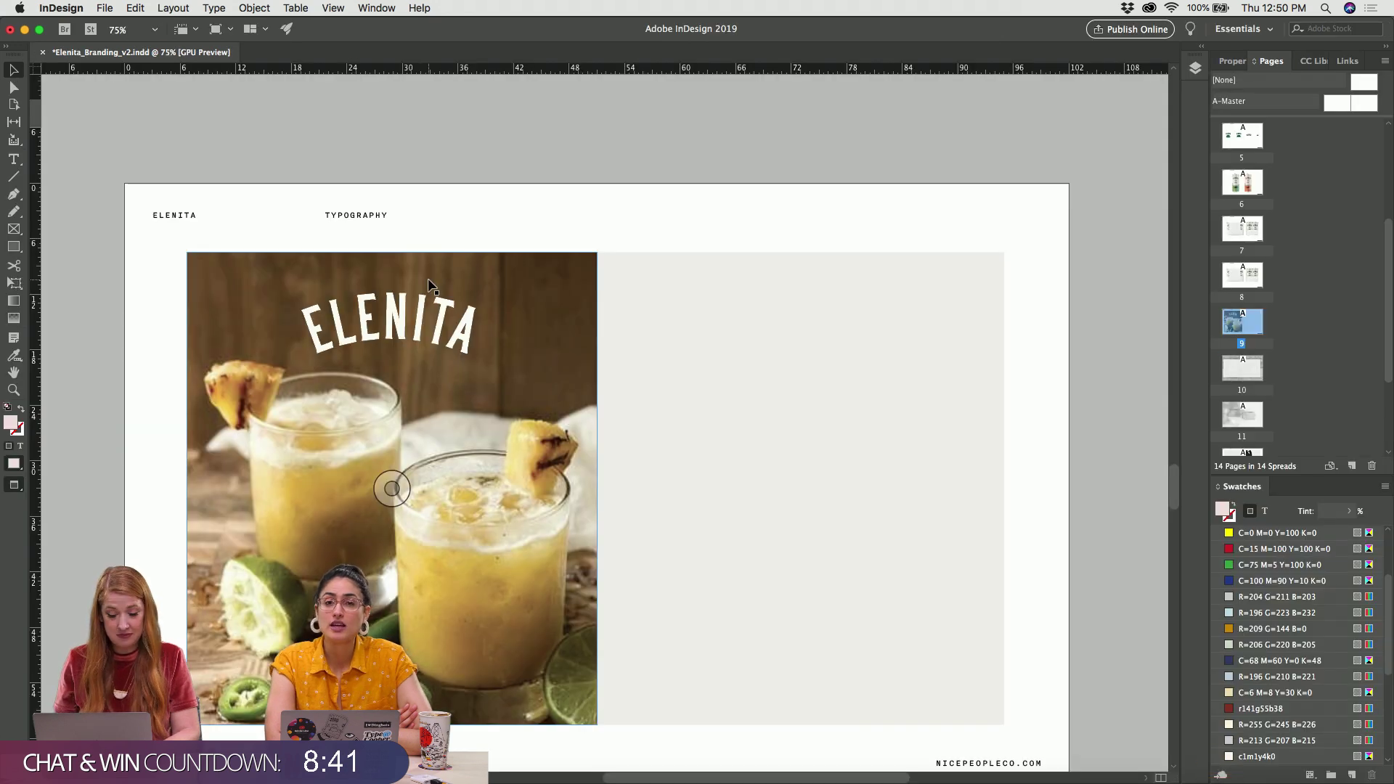
# Paste the cream rectangle, sample its color onto the Typography page's right panel, and delete the pasted rectangle
pyautogui.press('super+v')
pyautogui.click(913, 332)
pyautogui.press('i')
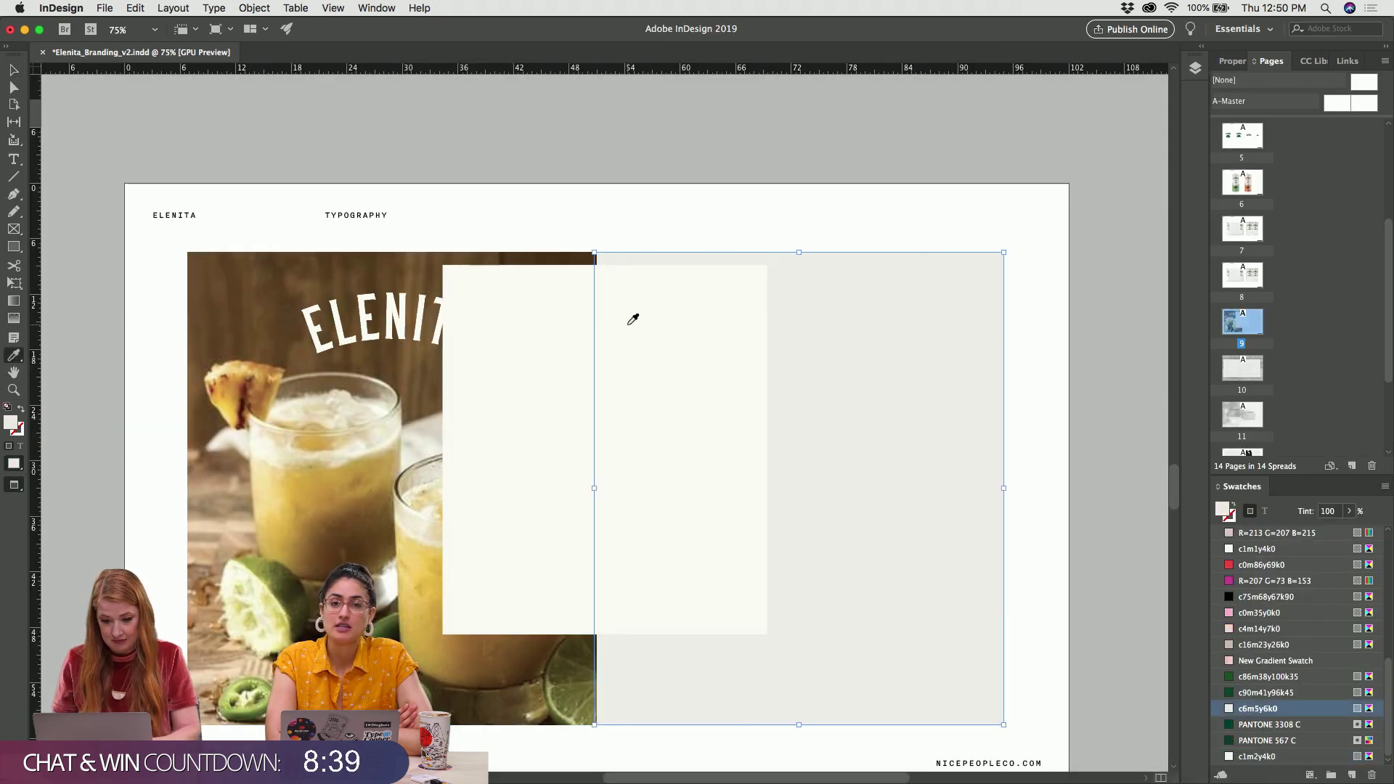
pyautogui.click(628, 325)
pyautogui.press('v')
pyautogui.click(627, 325)
pyautogui.press('Delete')
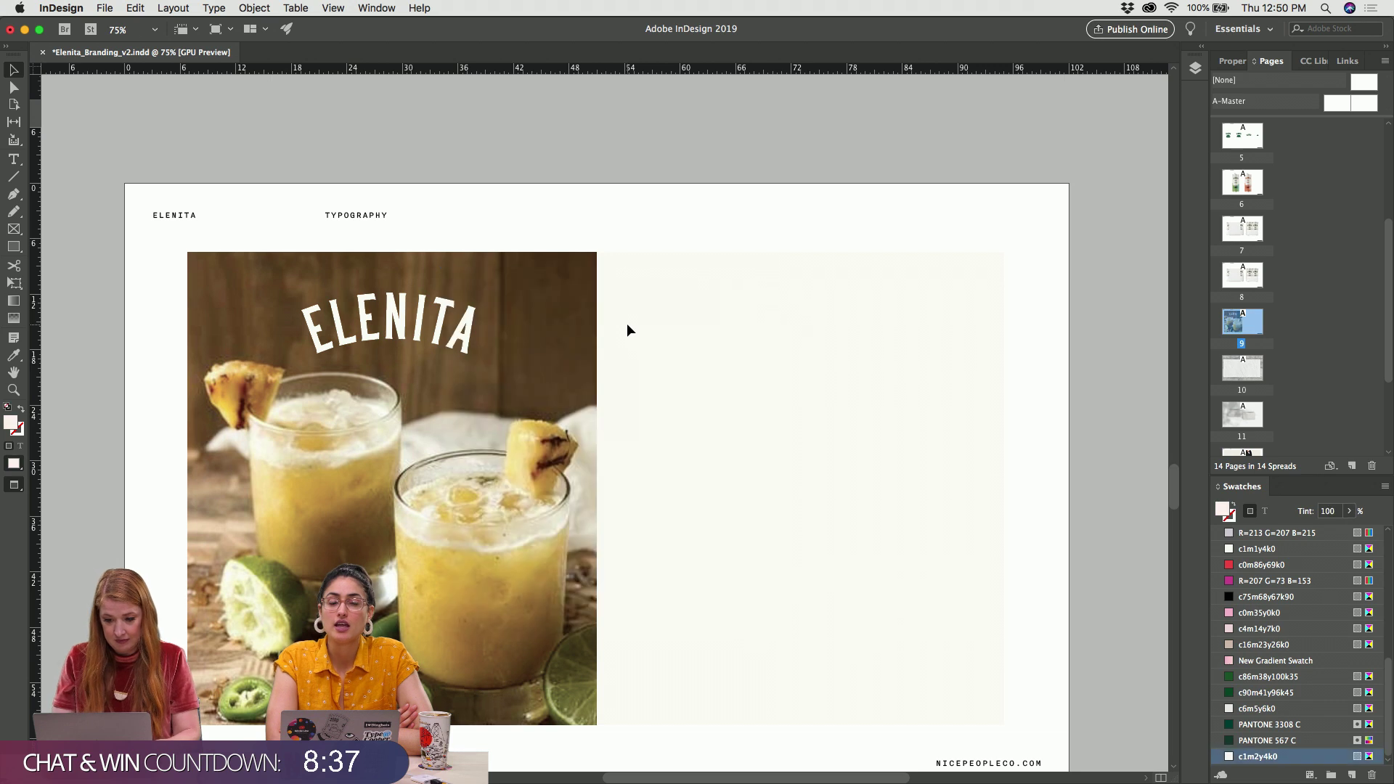
# Switch to Illustrator and look over the green Cucumber Lime Basil label designs on the artboards
pyautogui.press('super+Tab')
pyautogui.click(627, 324)
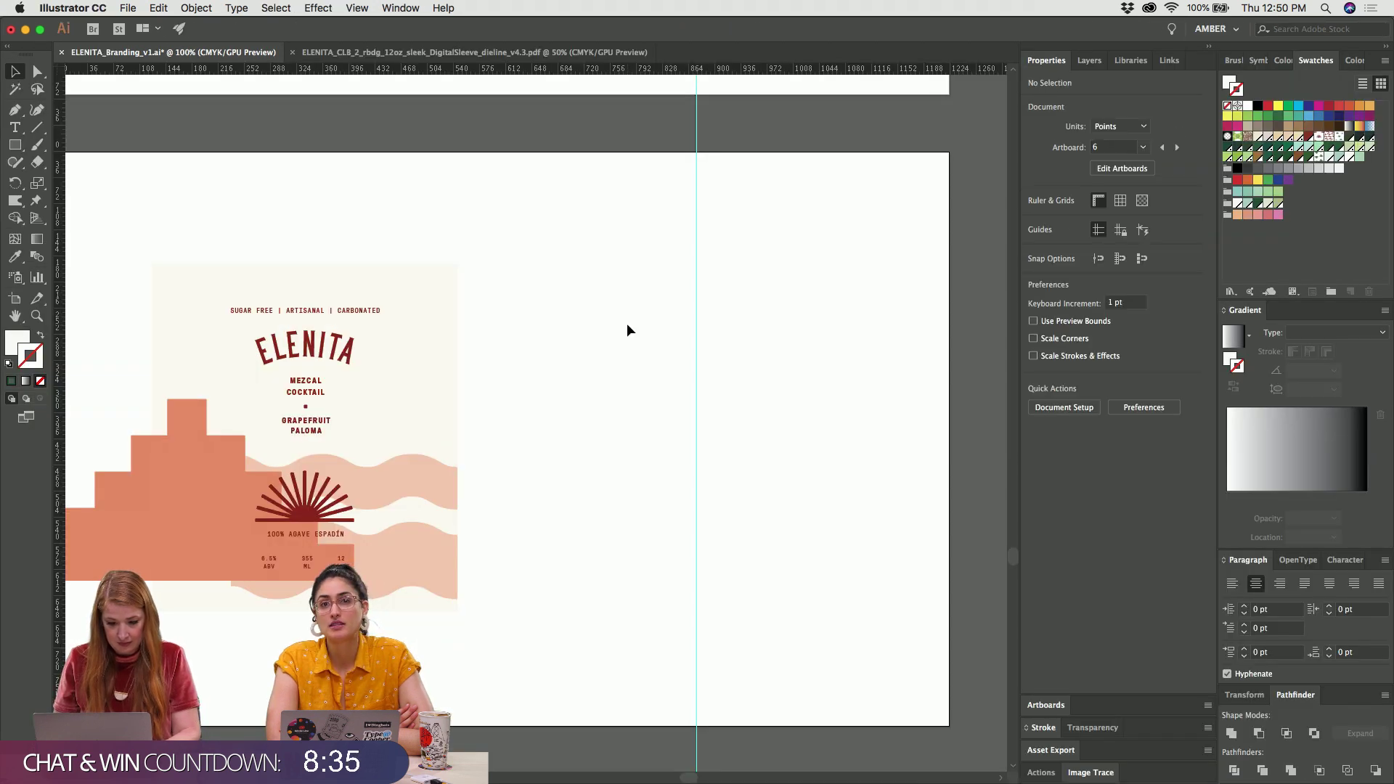
pyautogui.scroll(2, 627, 324)
pyautogui.hscroll(-1, 627, 325)
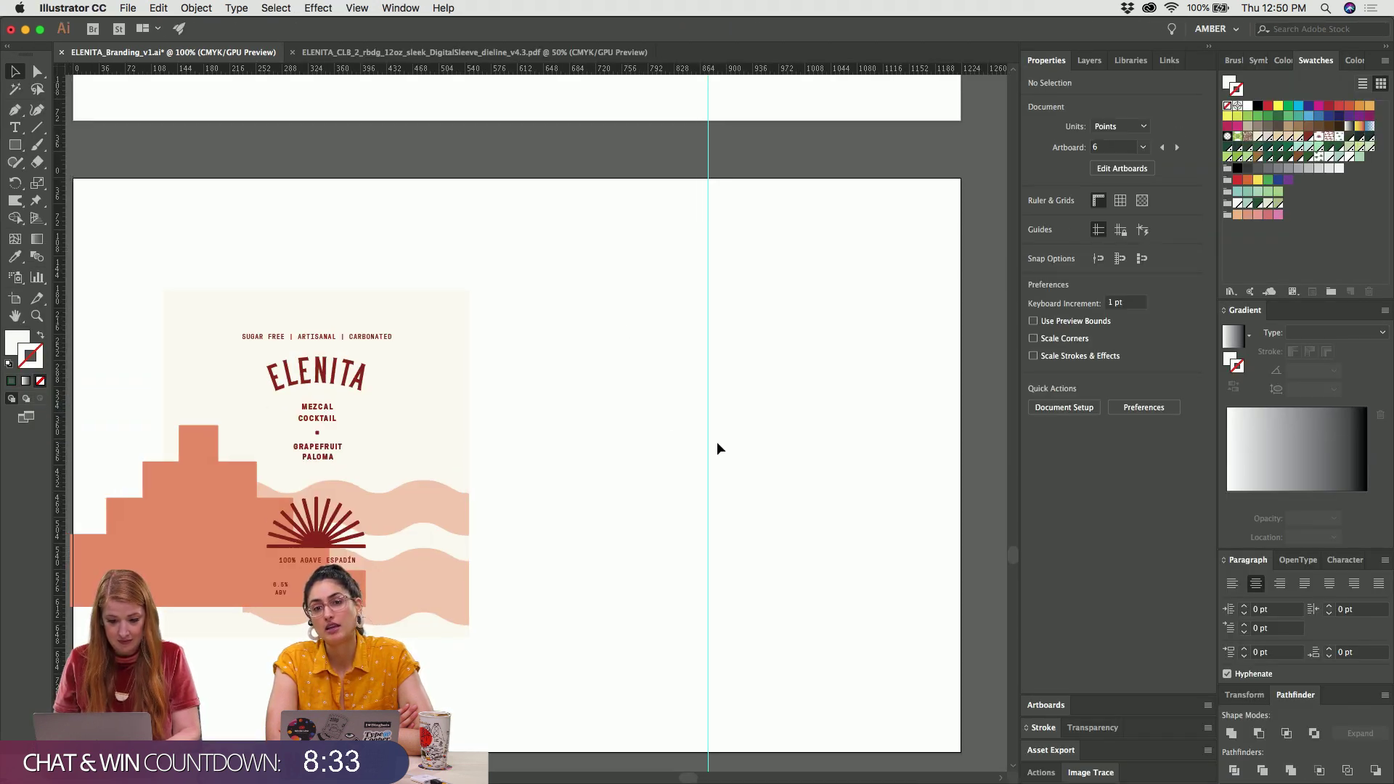
pyautogui.scroll(10, 718, 448)
pyautogui.scroll(-5, 718, 448)
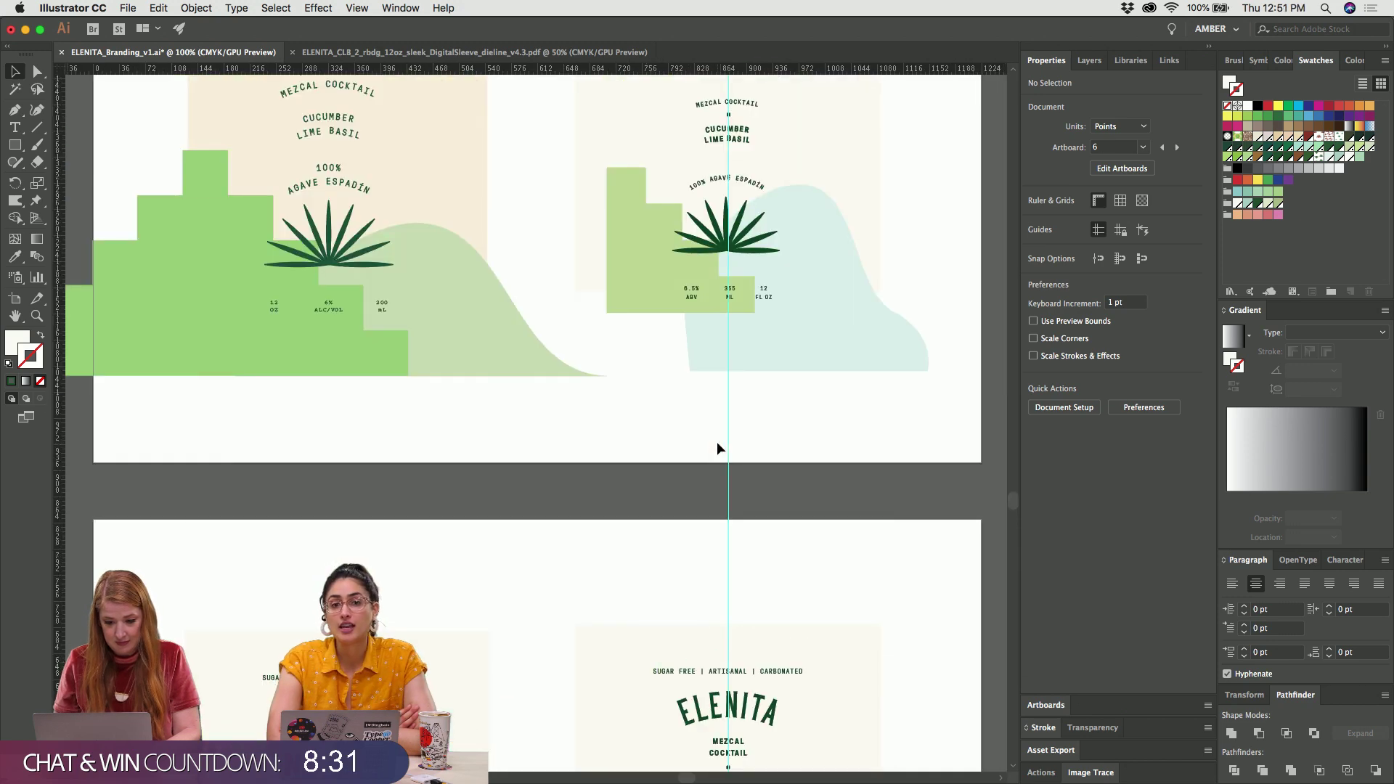
pyautogui.scroll(5, 719, 448)
# Switch to Finder and open the Elenita_Back of Can document from the client files in the Adobe Live project's 2_Reference folder
pyautogui.press('super+Tab')
pyautogui.press('super+Tab')
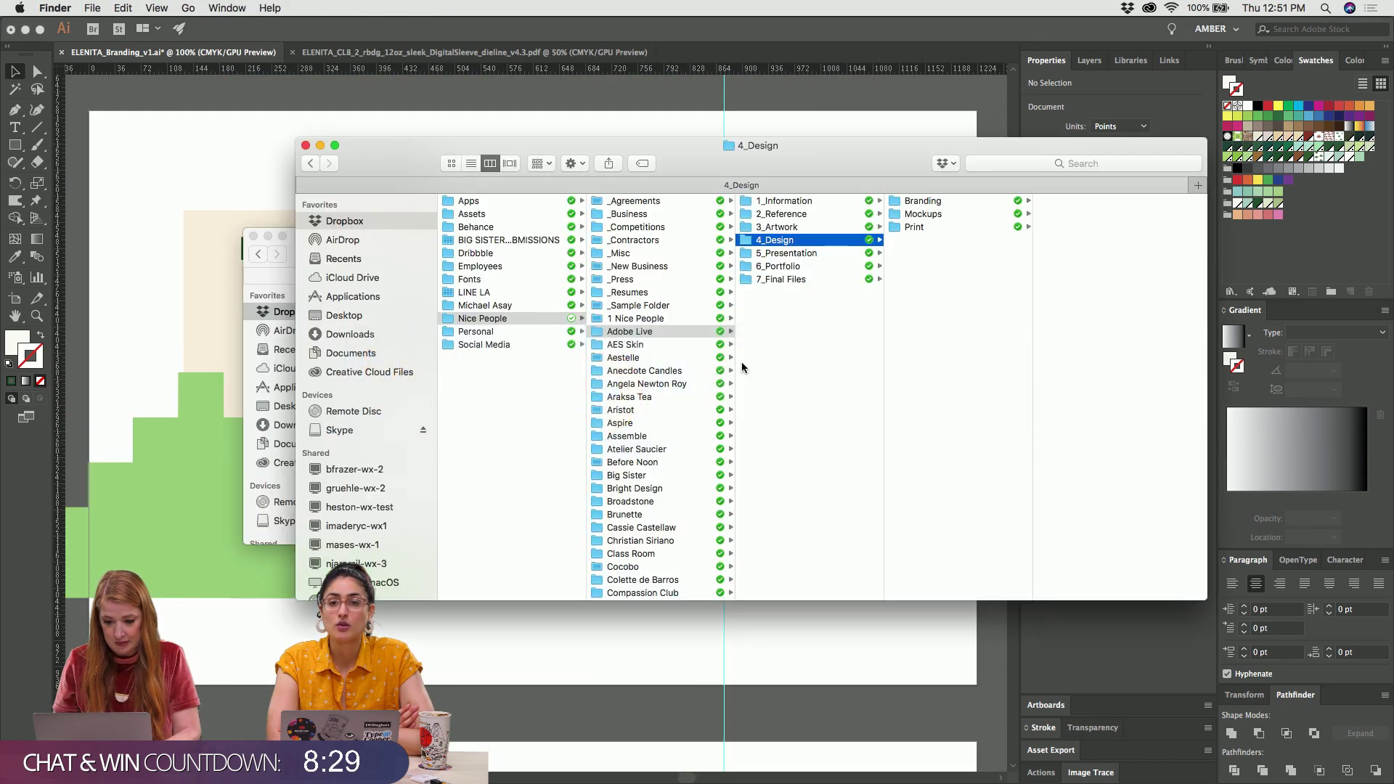
pyautogui.click(784, 201)
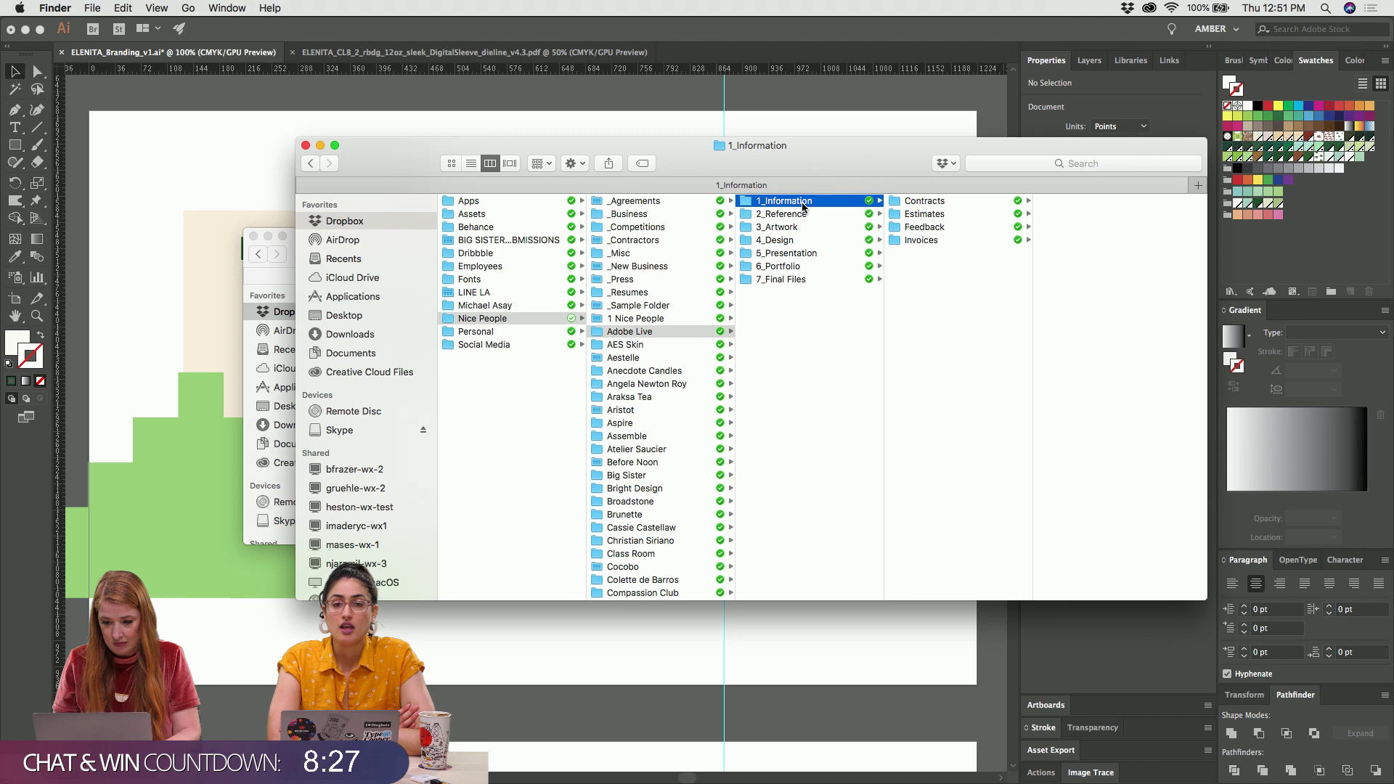
pyautogui.click(934, 200)
pyautogui.click(921, 214)
pyautogui.press('Down')
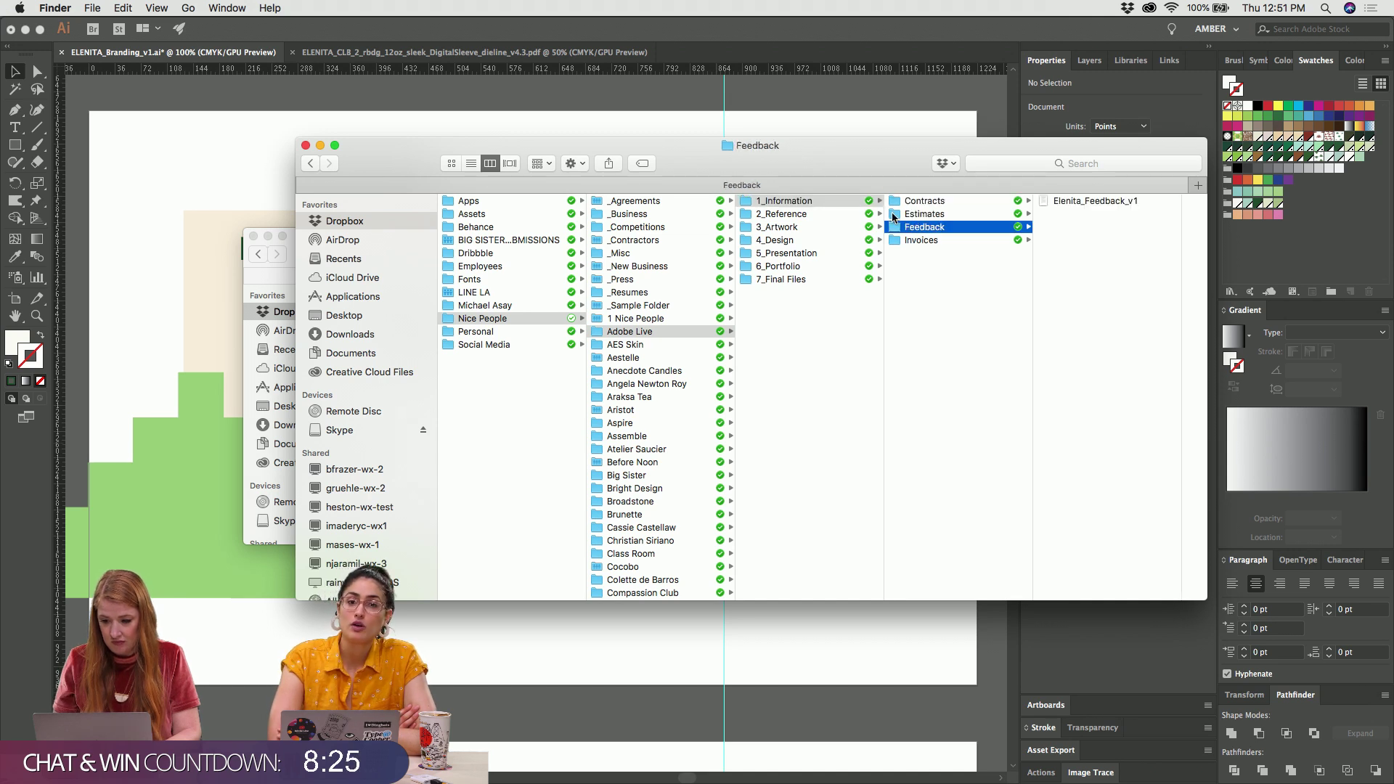
pyautogui.press('Down')
pyautogui.press('Up')
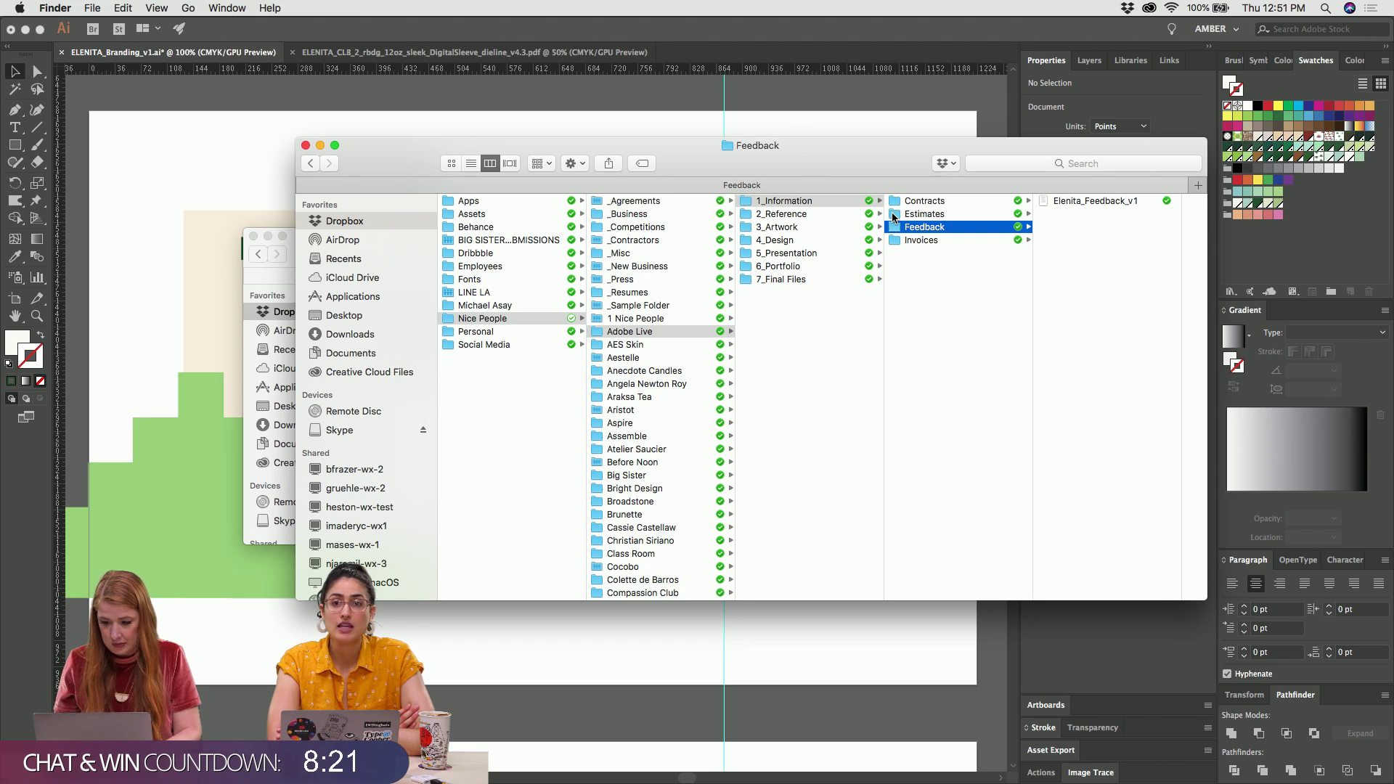
pyautogui.press('Left')
pyautogui.press('Down')
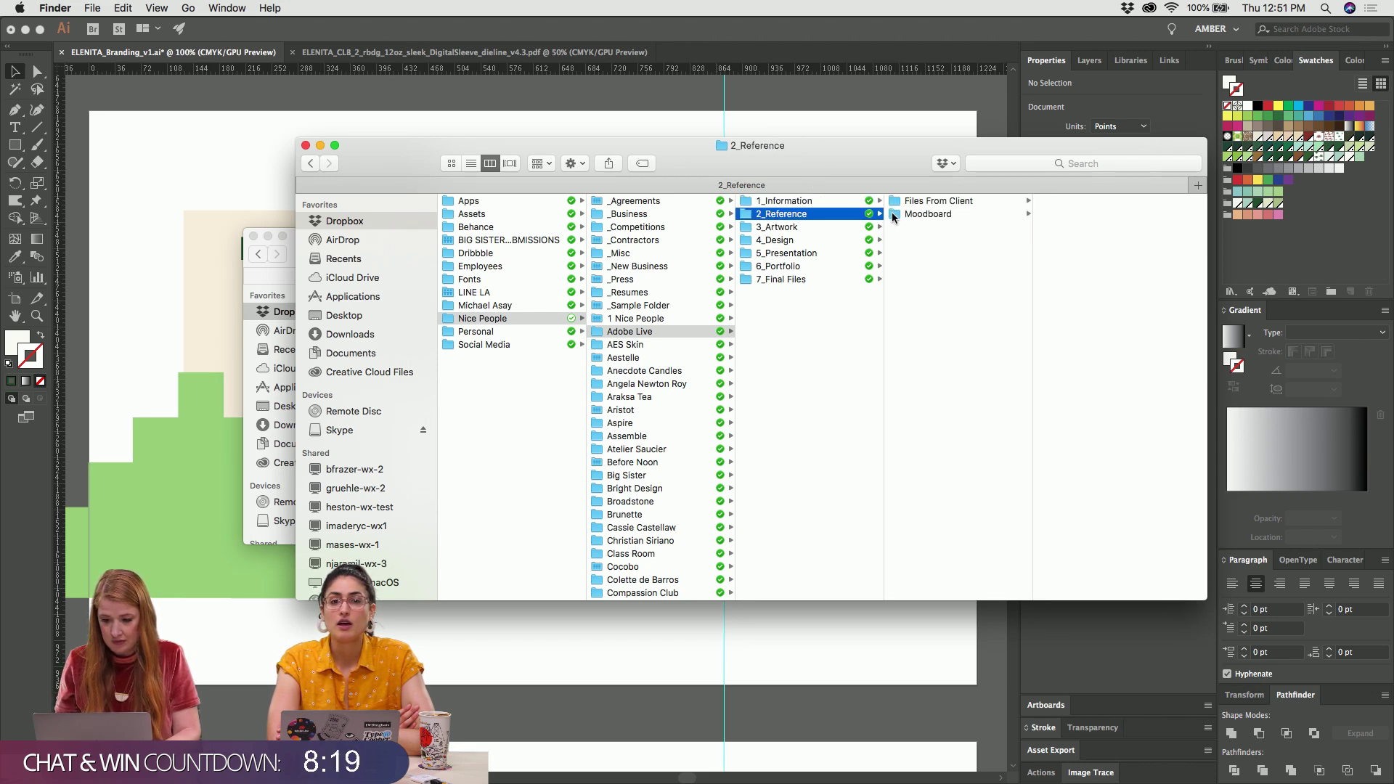
pyautogui.press('Right')
pyautogui.doubleClick(1048, 201)
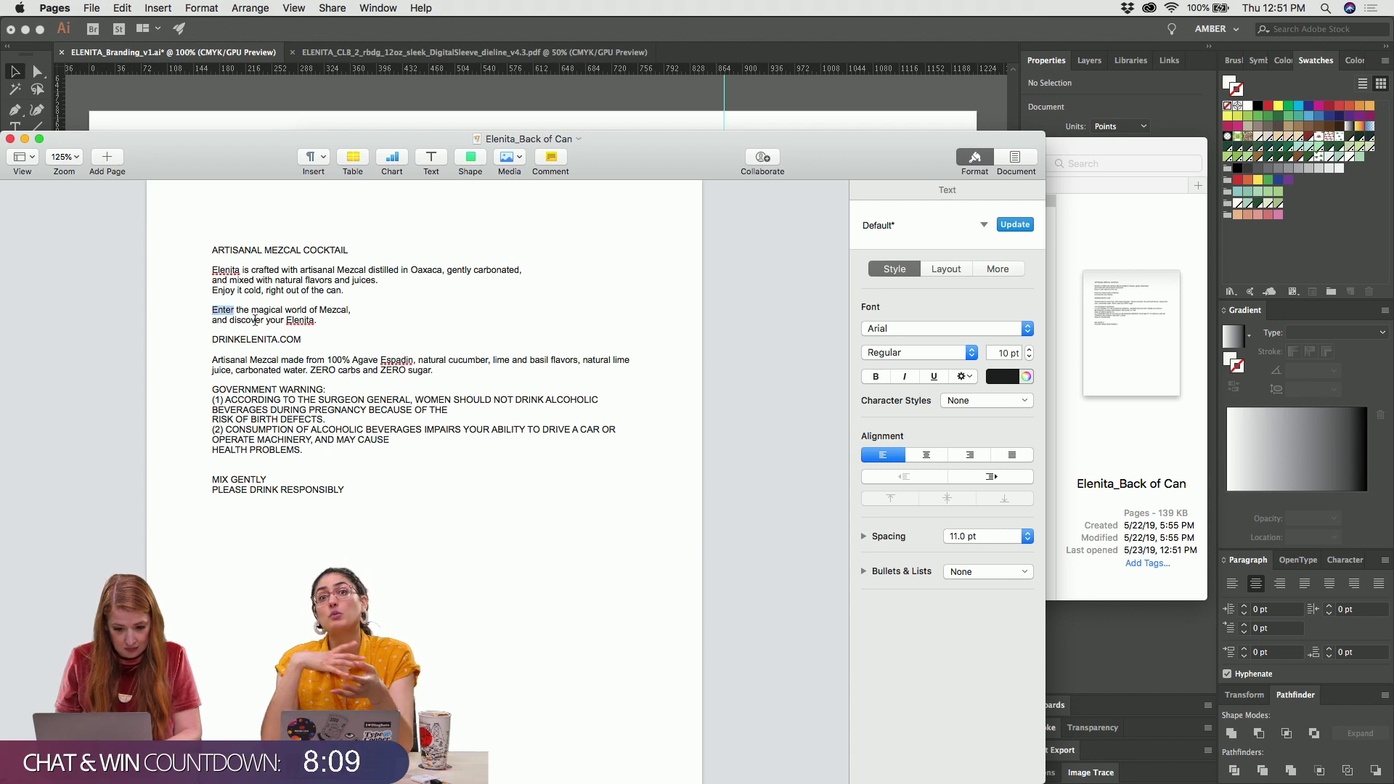
# Copy the sentence "Enter the magical world of Mezcal, and discover your Elenita." and return to InDesign
pyautogui.moveTo(255, 321); pyautogui.dragTo(315, 326)
pyautogui.press('super+c')
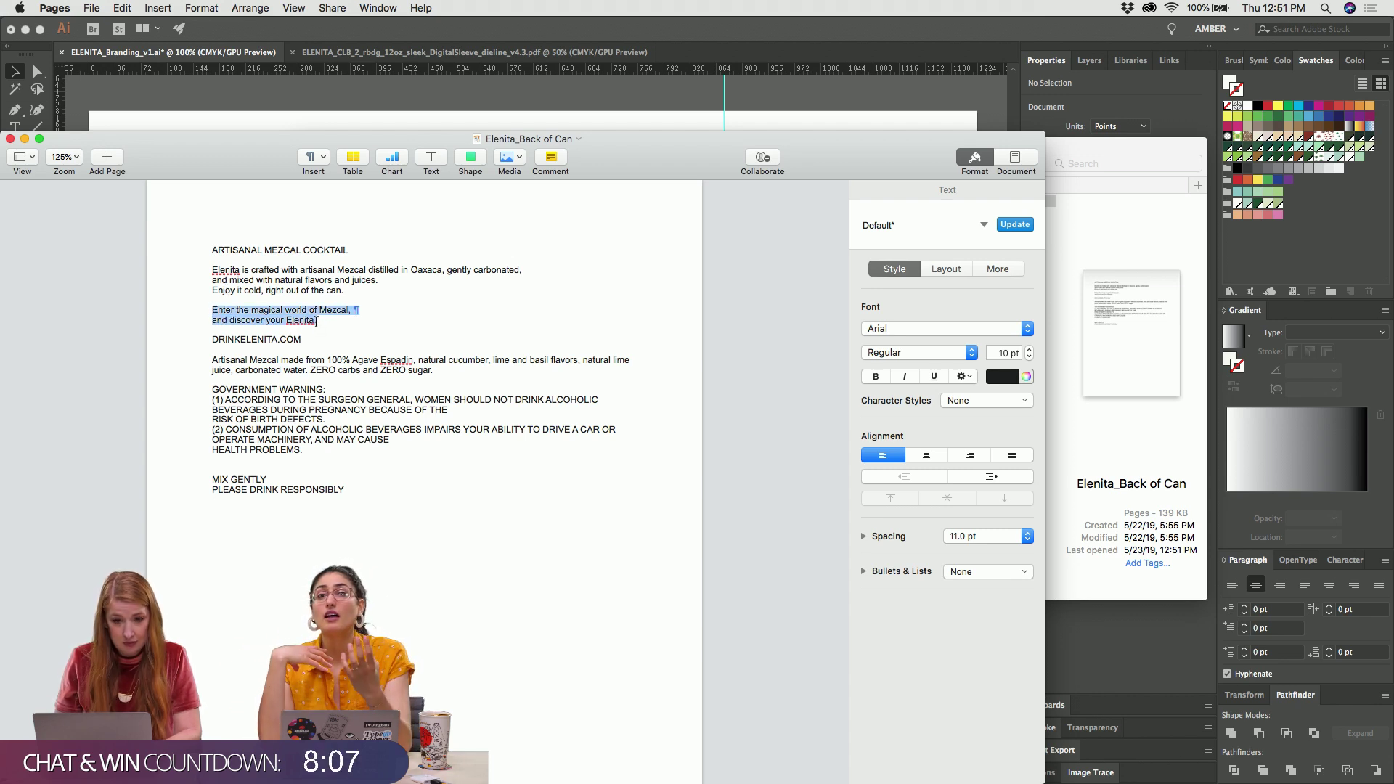
pyautogui.press('super+Tab')
pyautogui.press('super+Tab')
pyautogui.press('super+Tab')
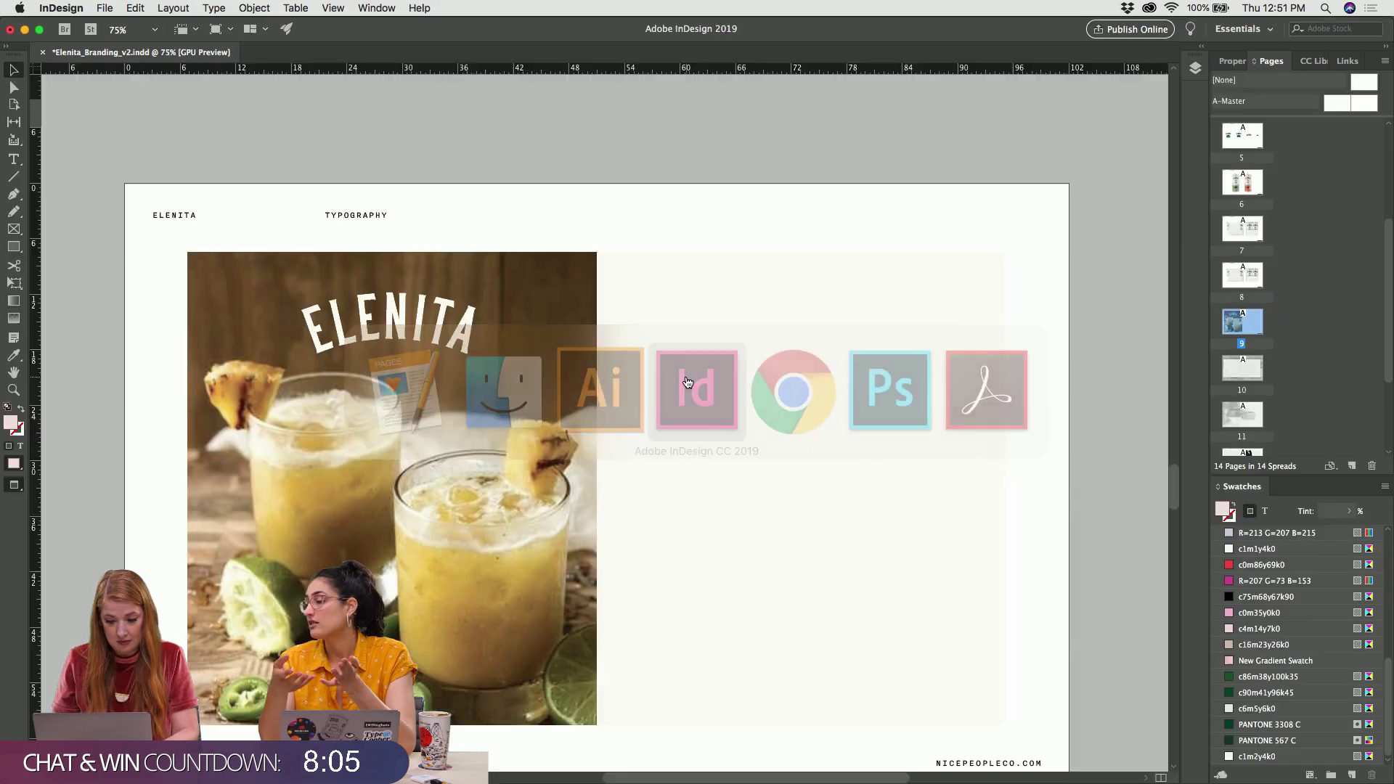
# Draw a text frame on the cream panel beside the cocktail photo and paste the copied tagline into it
pyautogui.click(704, 221)
pyautogui.press('t')
pyautogui.moveTo(687, 361); pyautogui.dragTo(927, 629)
pyautogui.press('super+v')
pyautogui.press('super+a')
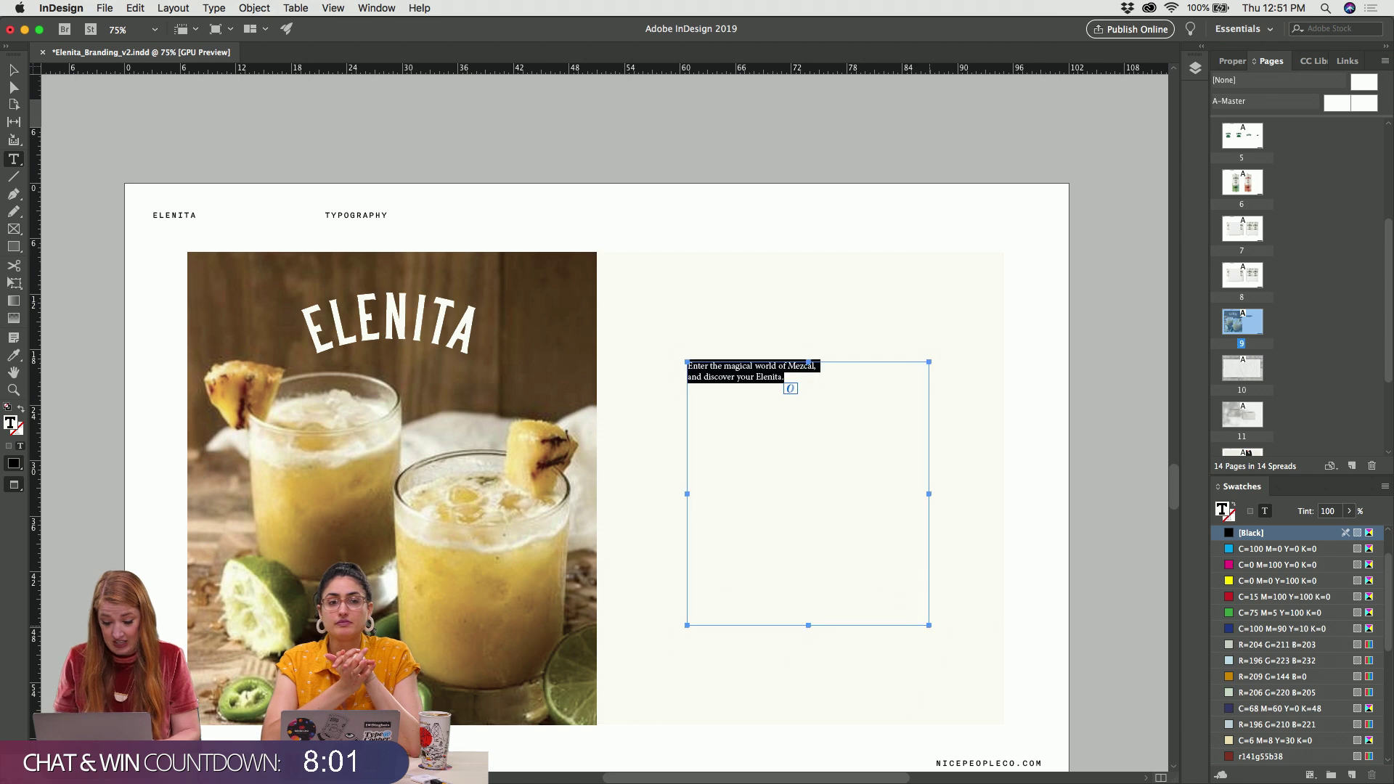
# Enlarge the whole pasted tagline to 38 pt
pyautogui.press('super+shift+period')
pyautogui.press('super+shift+period')
pyautogui.press('super+shift+period')
pyautogui.press('super+shift+period')
pyautogui.press('super+shift+period')
pyautogui.press('super+shift+period')
pyautogui.press('super+shift+period')
pyautogui.press('super+shift+period')
pyautogui.press('super+shift+period')
pyautogui.press('super+shift+period')
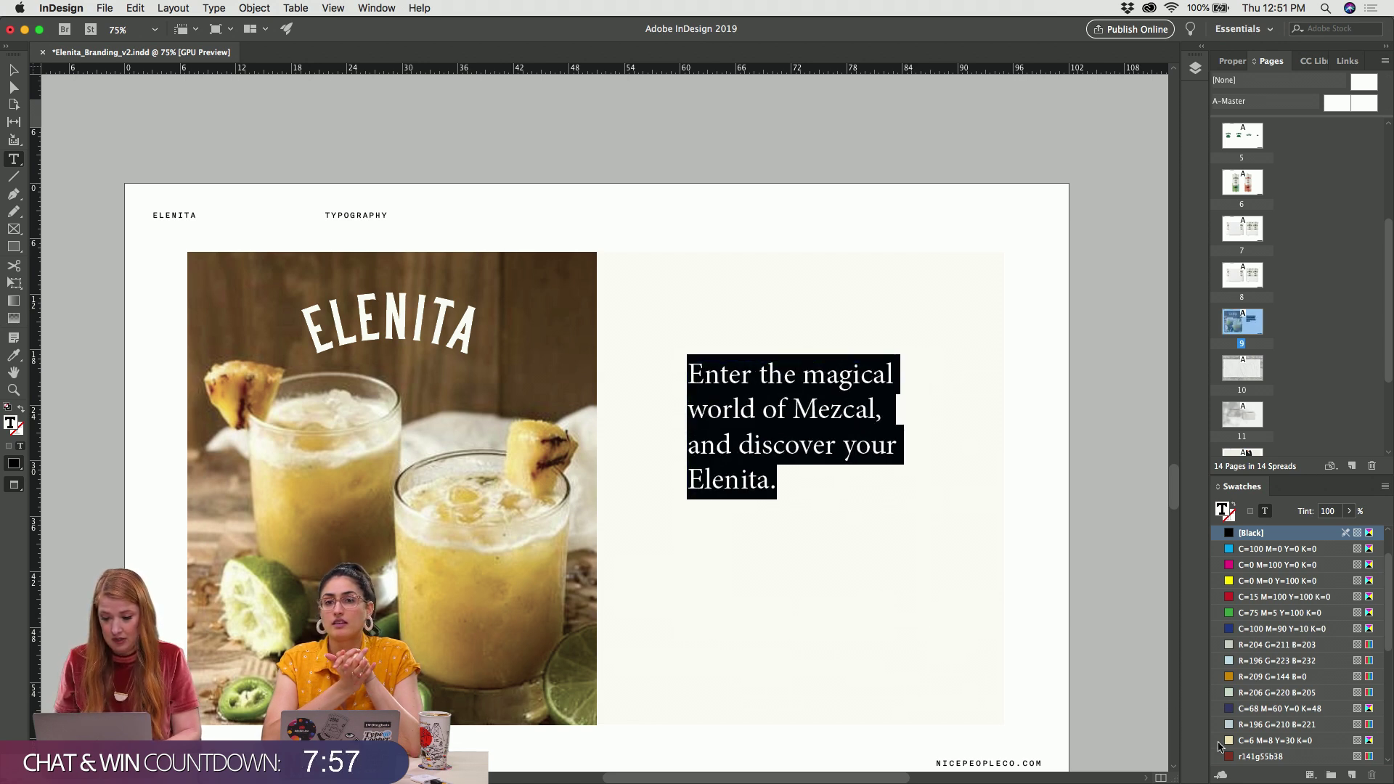
pyautogui.press('super+shift+a')
pyautogui.press('super+a')
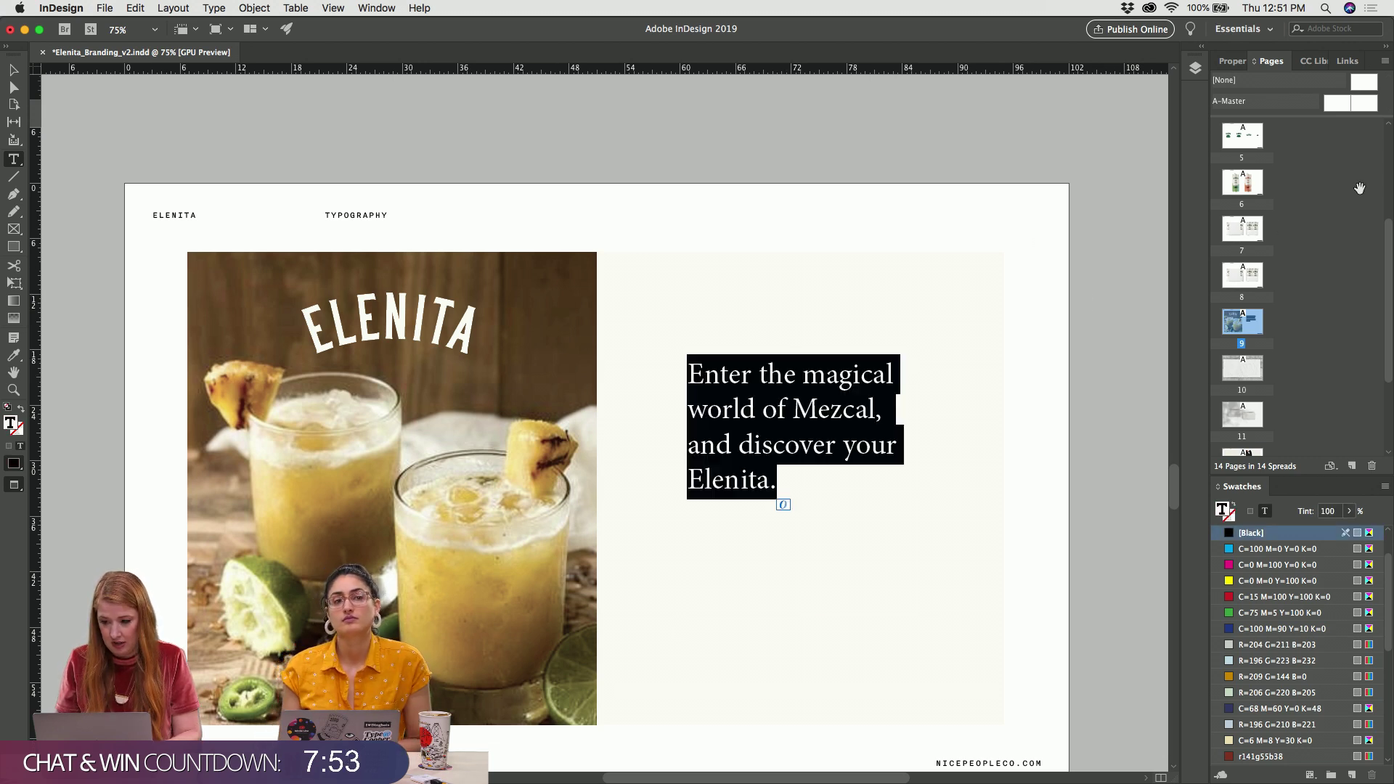
pyautogui.click(982, 366)
pyautogui.click(813, 411)
pyautogui.tripleClick(812, 412)
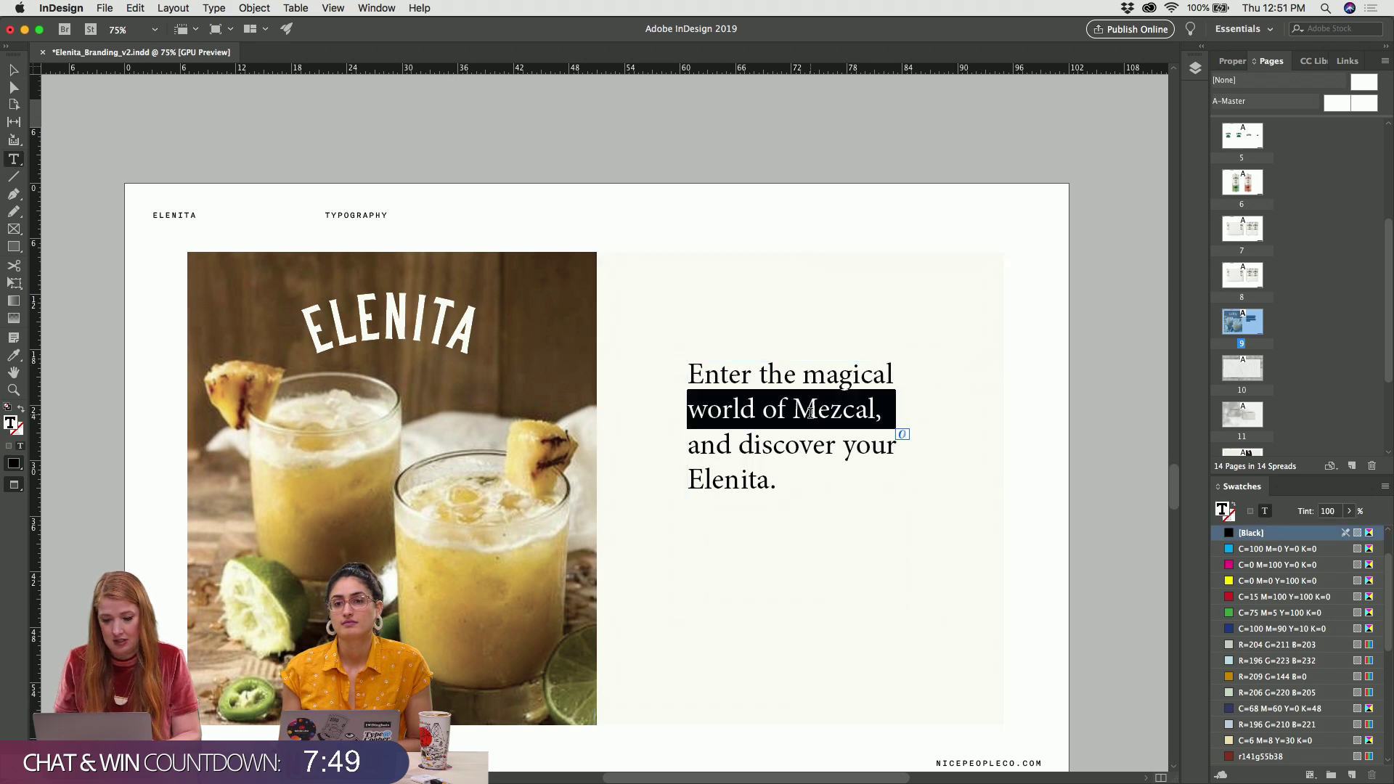
pyautogui.press('super+a')
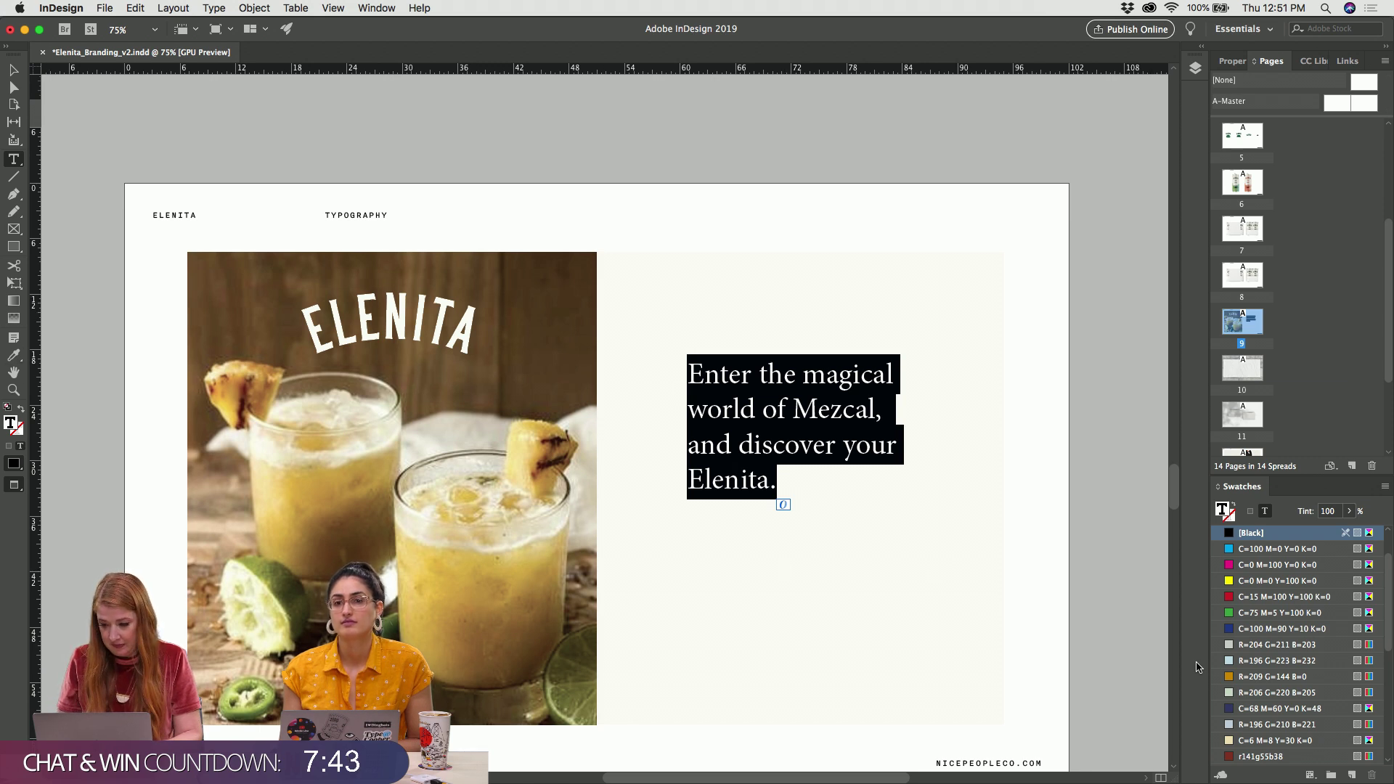
# Show the Paragraph and Character settings and dock them together between Pages and Swatches
pyautogui.click(420, 8)
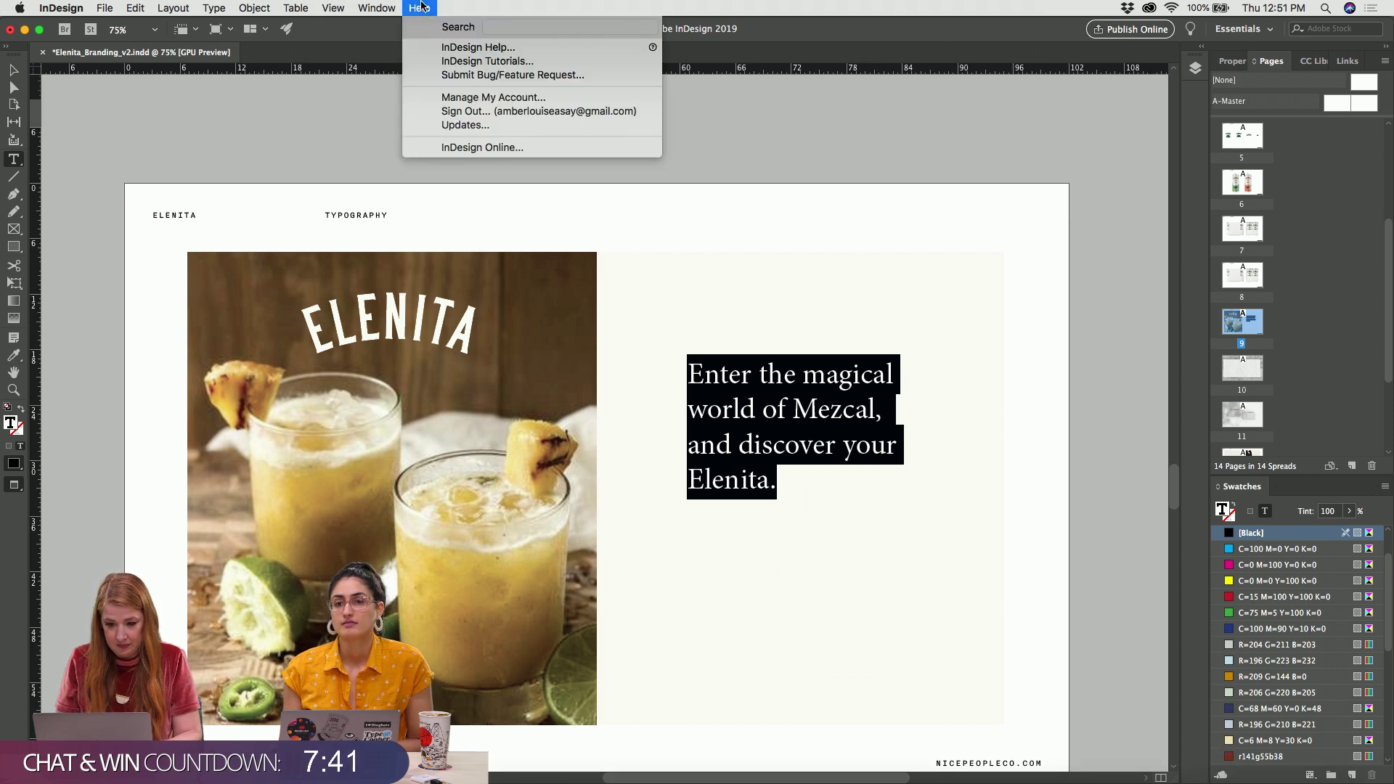
pyautogui.moveTo(392, 6)
pyautogui.moveTo(581, 365)
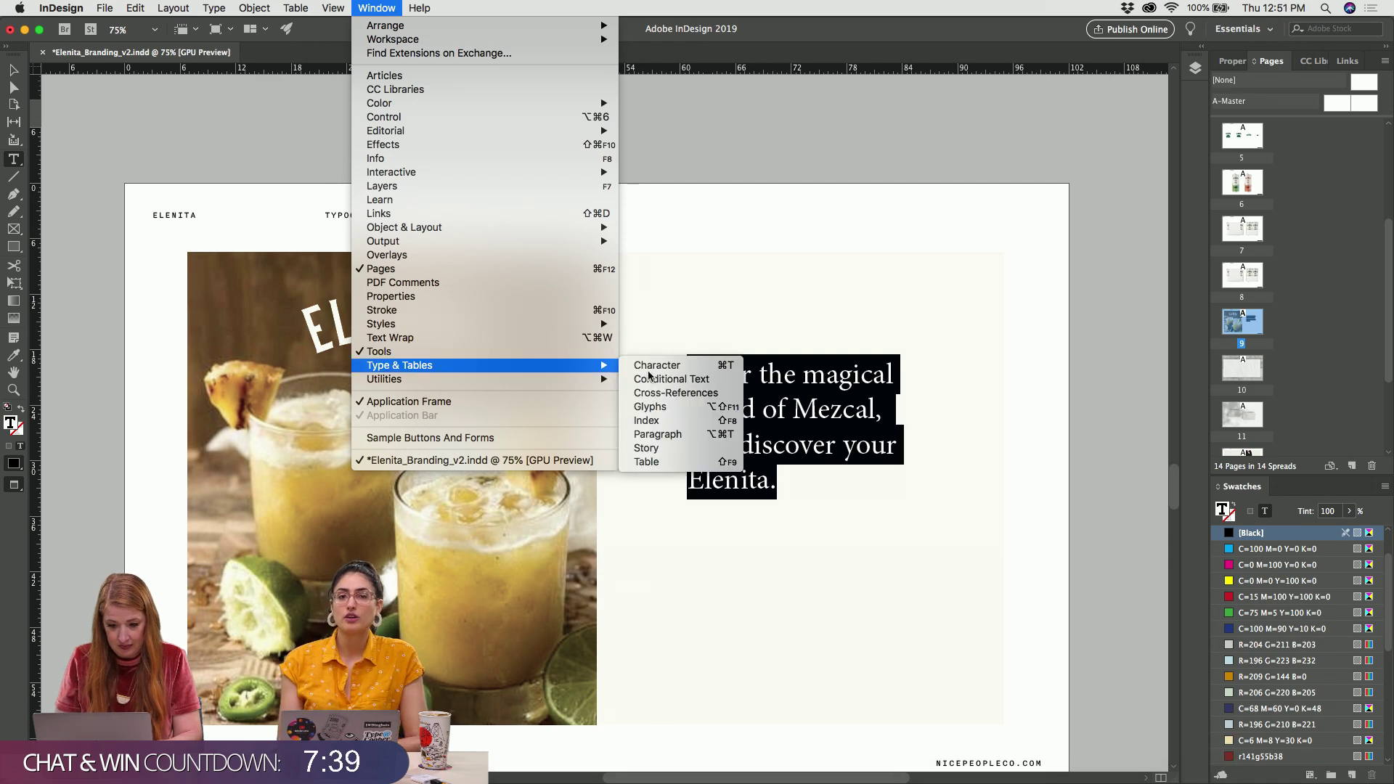
pyautogui.click(658, 435)
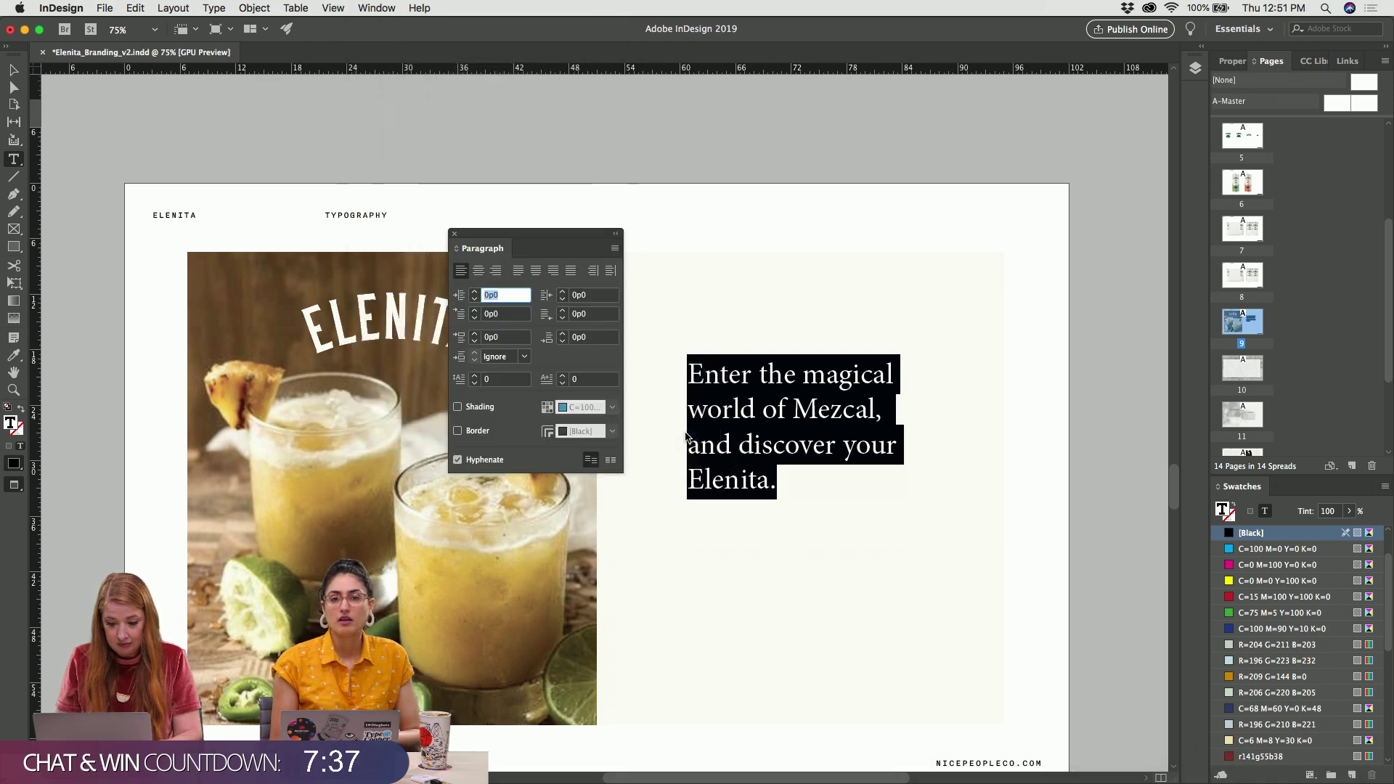
pyautogui.click(376, 8)
pyautogui.moveTo(551, 365)
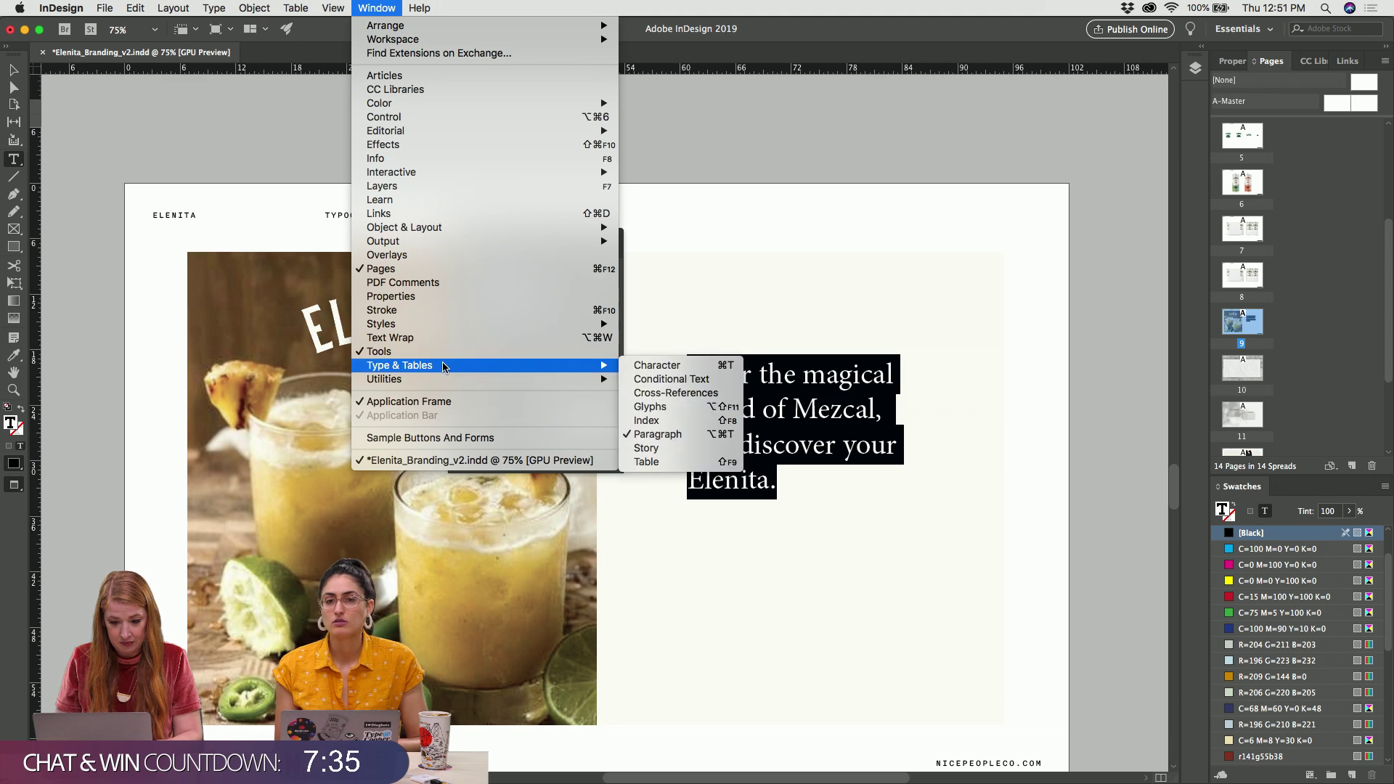
pyautogui.click(697, 368)
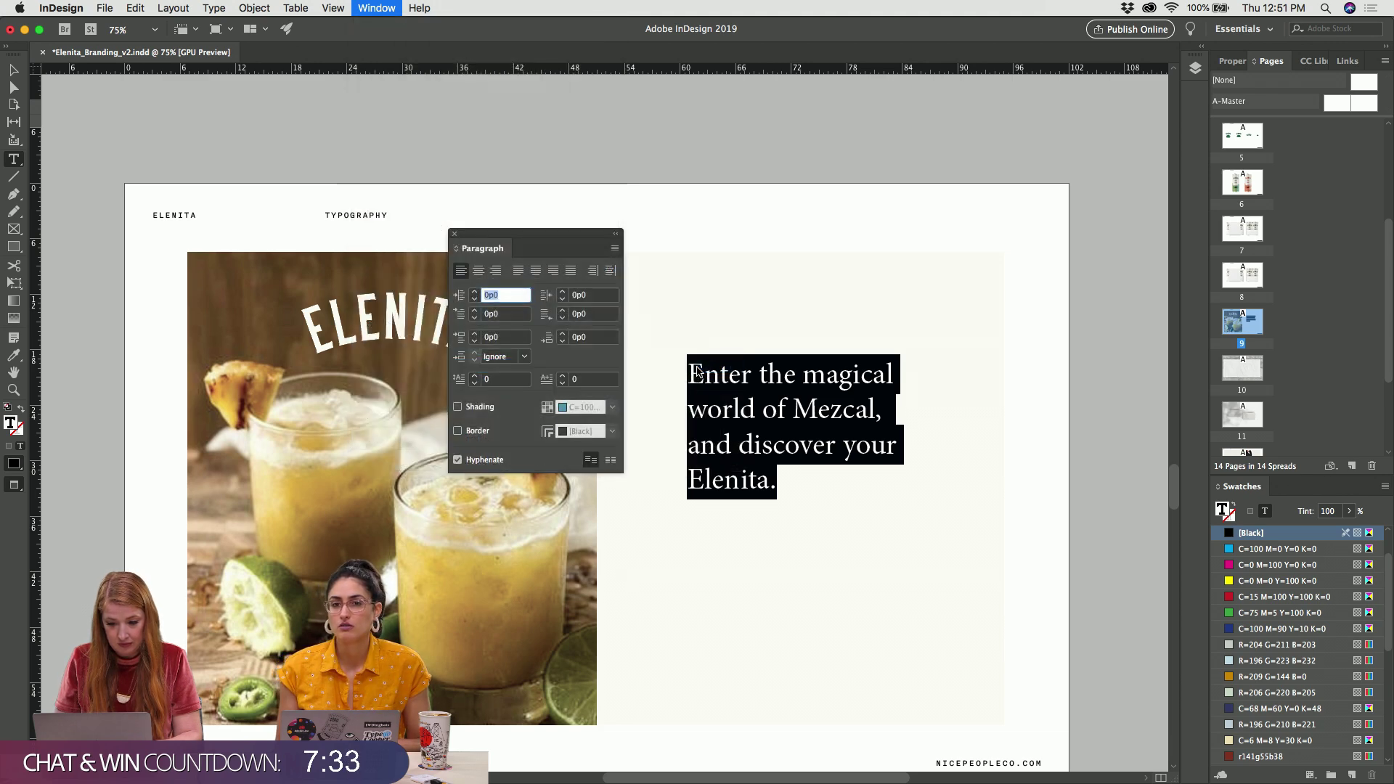
pyautogui.moveTo(472, 224); pyautogui.dragTo(1235, 481)
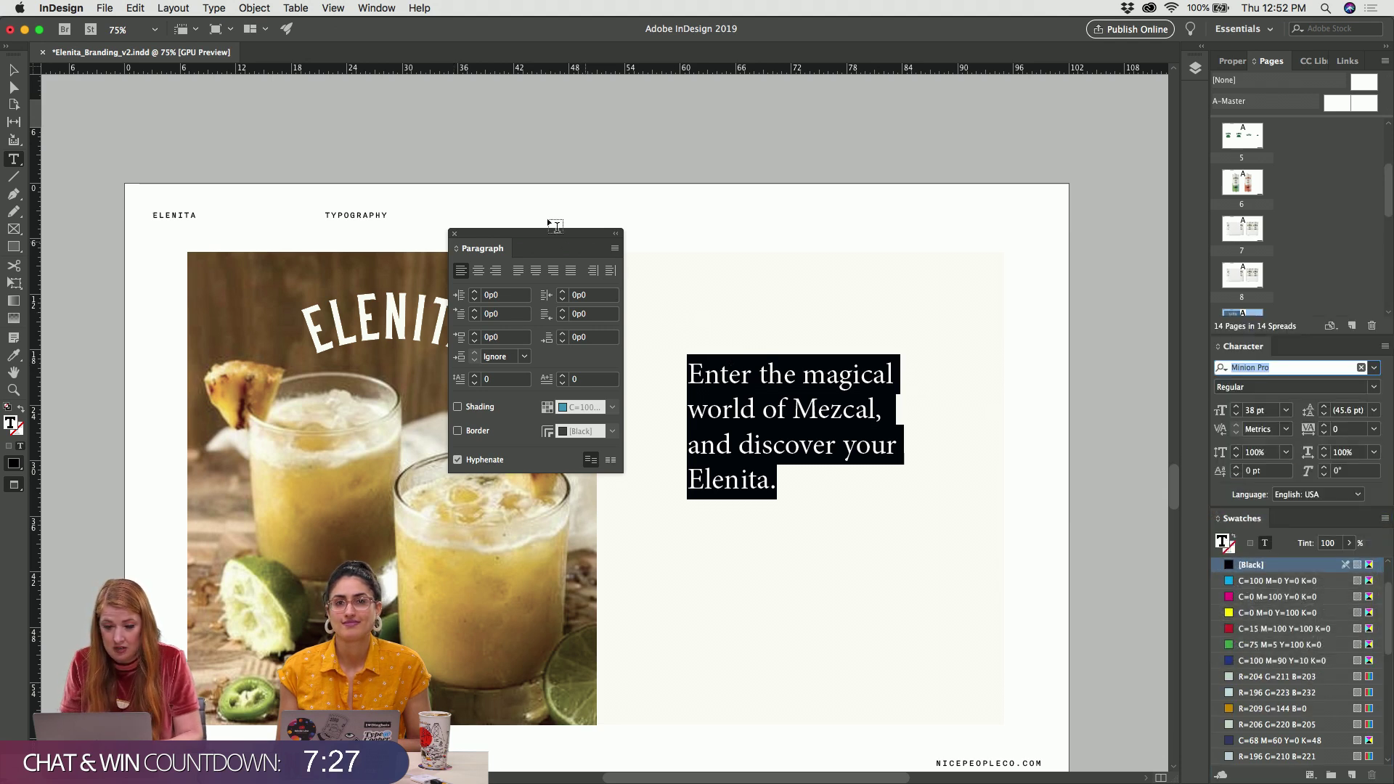
pyautogui.moveTo(527, 236); pyautogui.dragTo(1284, 348)
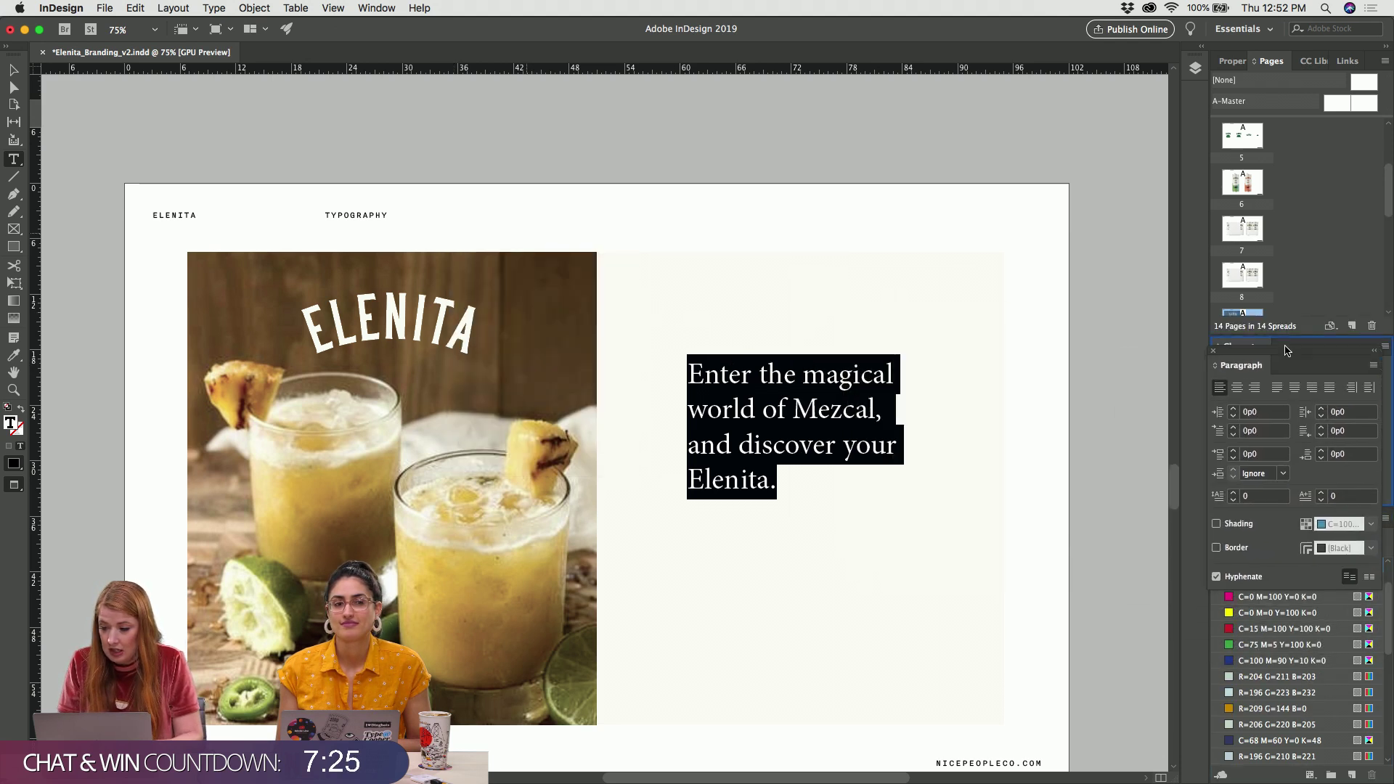
# Set the font of the whole tagline to GT Pressura Mono Bold
pyautogui.click(757, 400)
pyautogui.press('super+a')
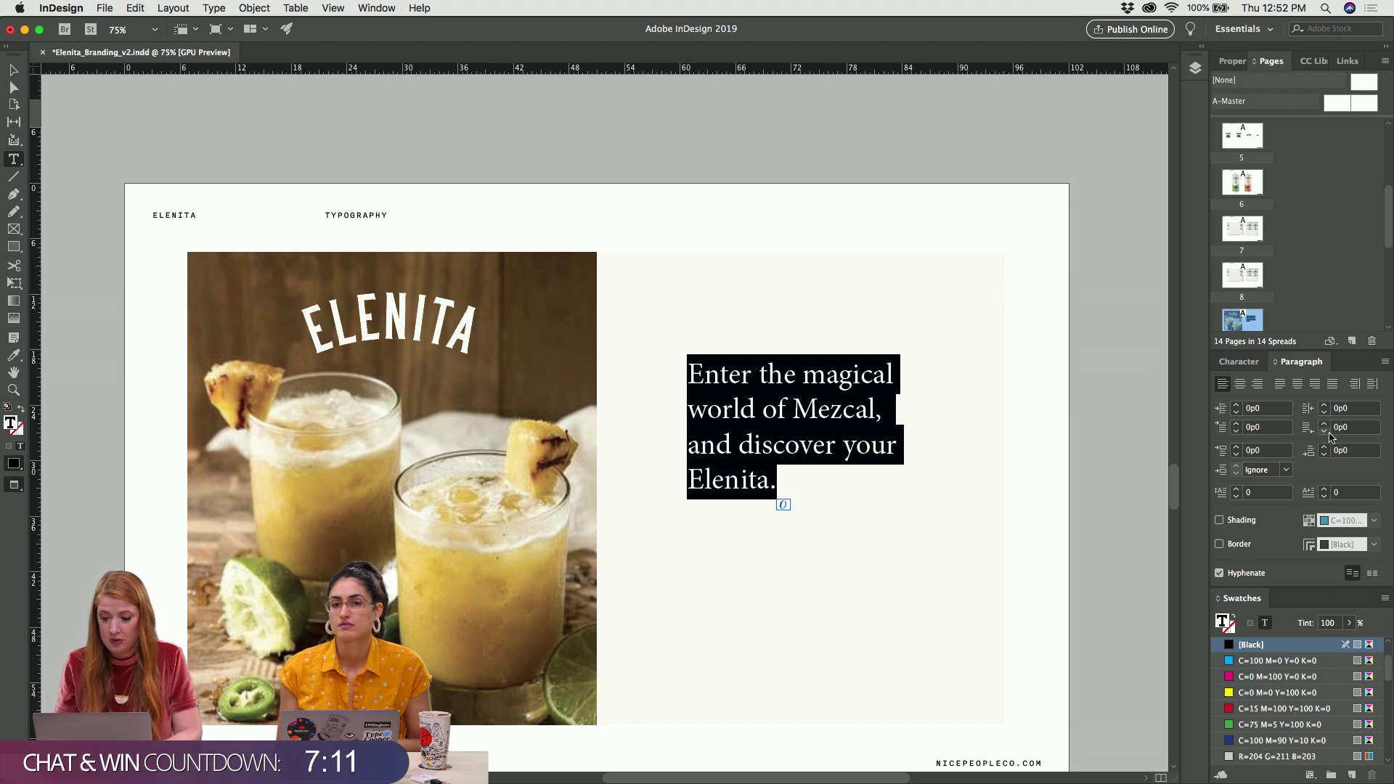
pyautogui.click(1249, 361)
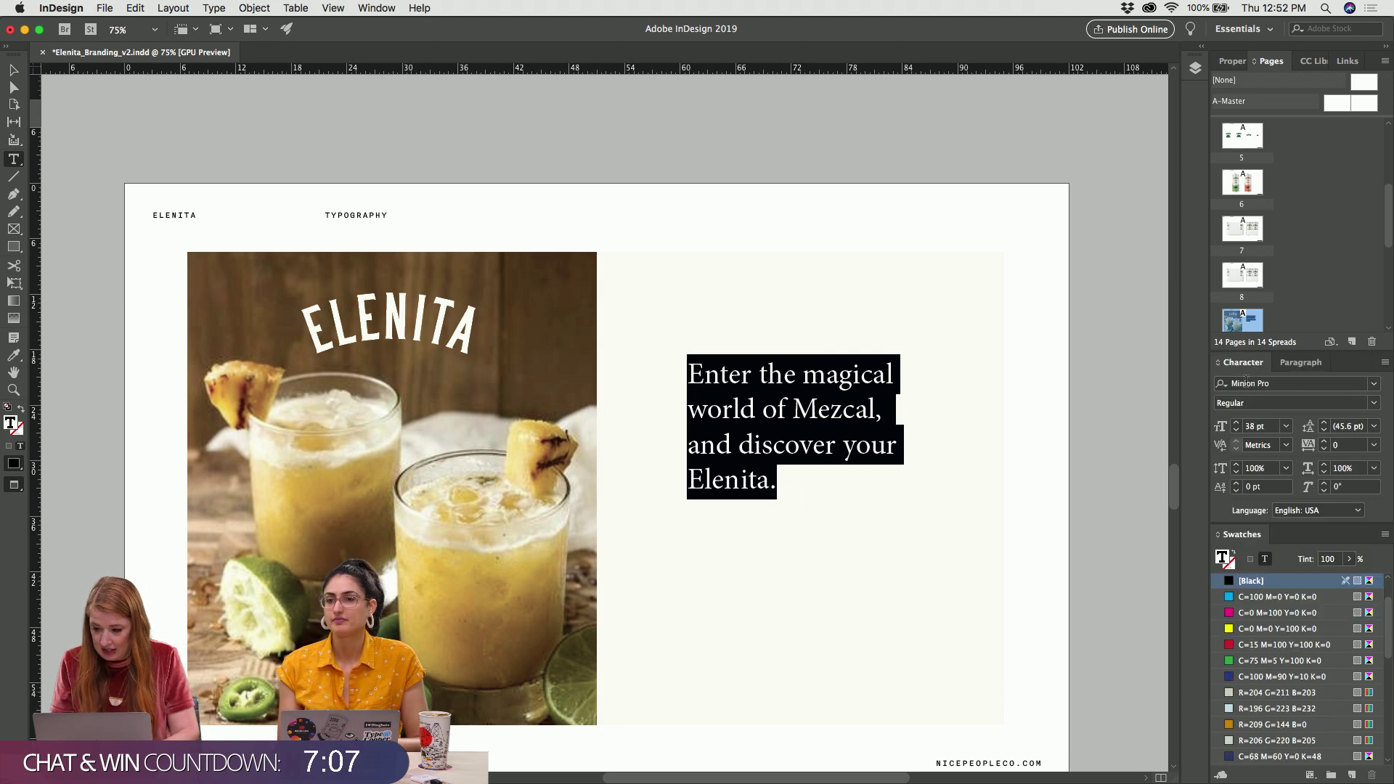
pyautogui.click(1248, 383)
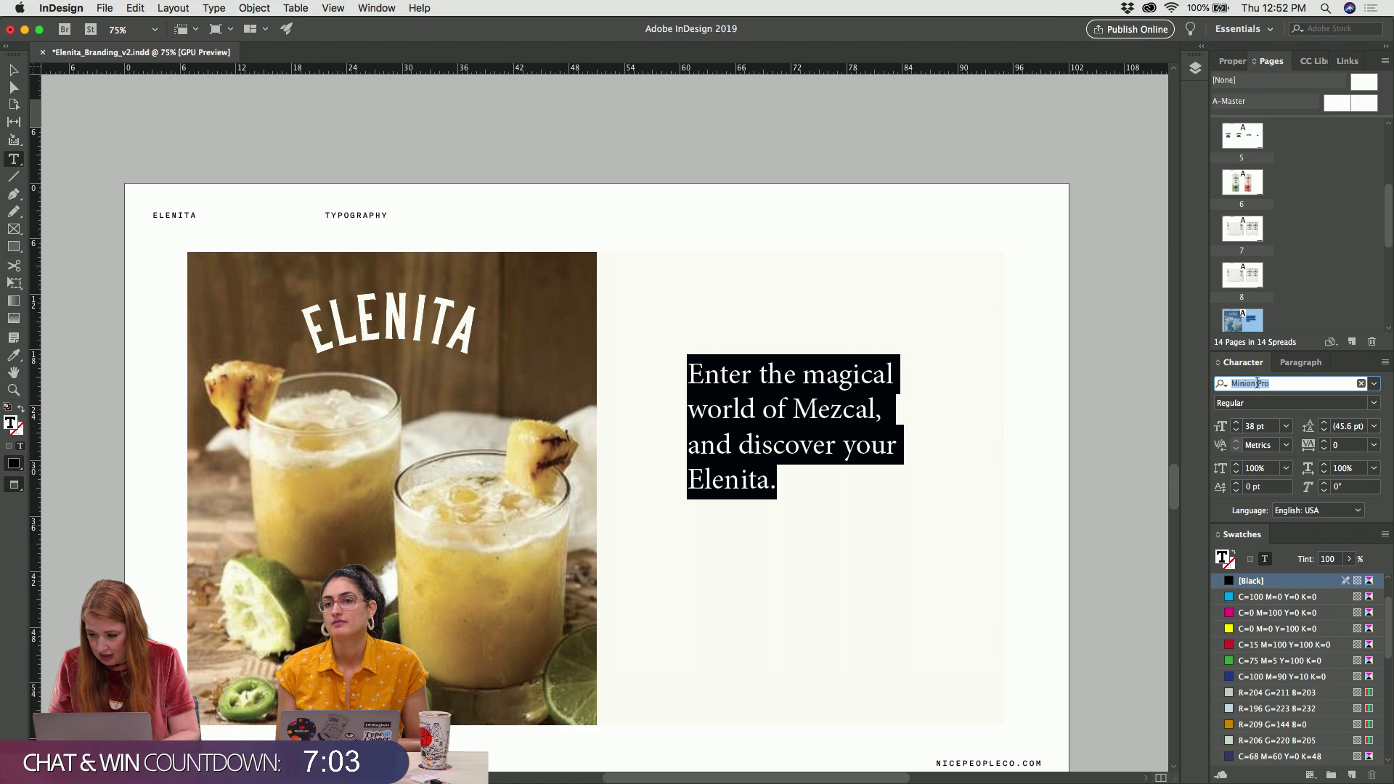
pyautogui.click(379, 7)
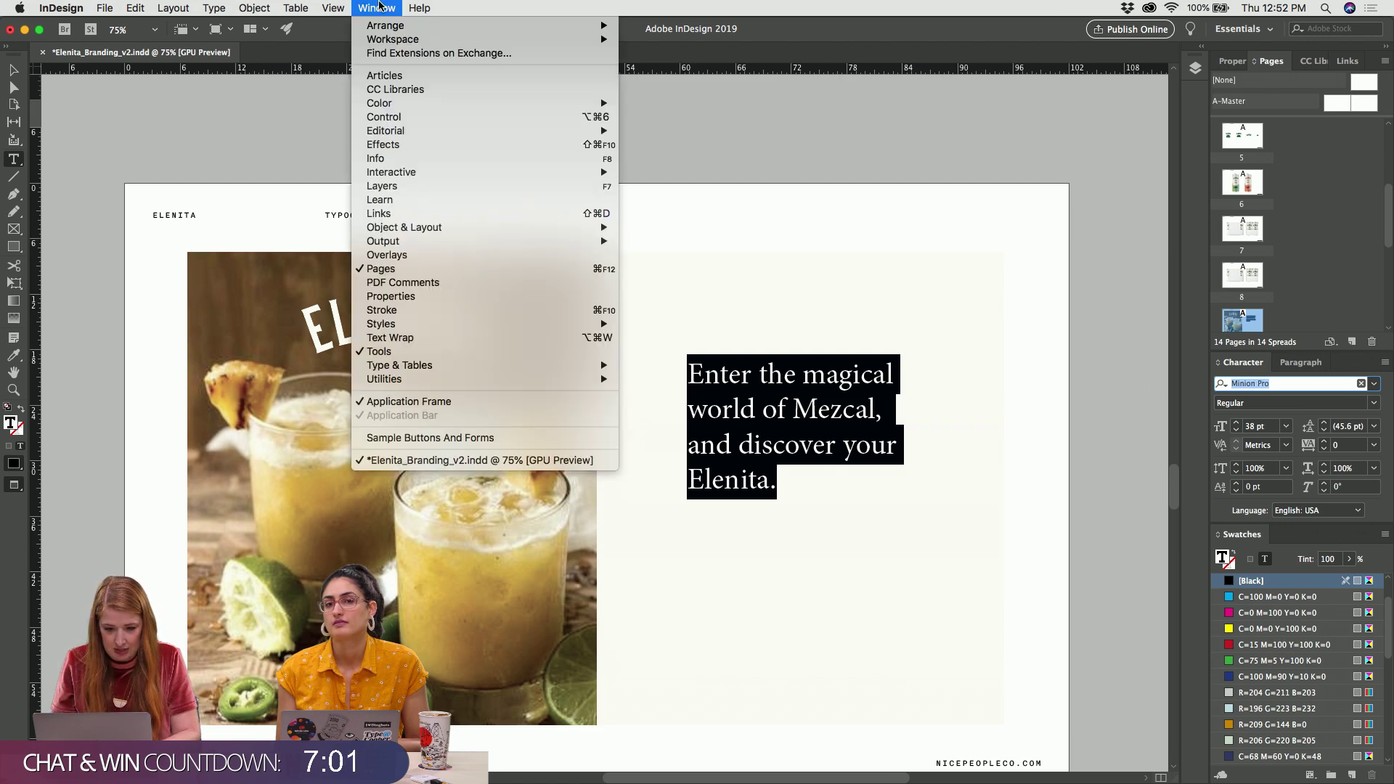
pyautogui.press('Escape')
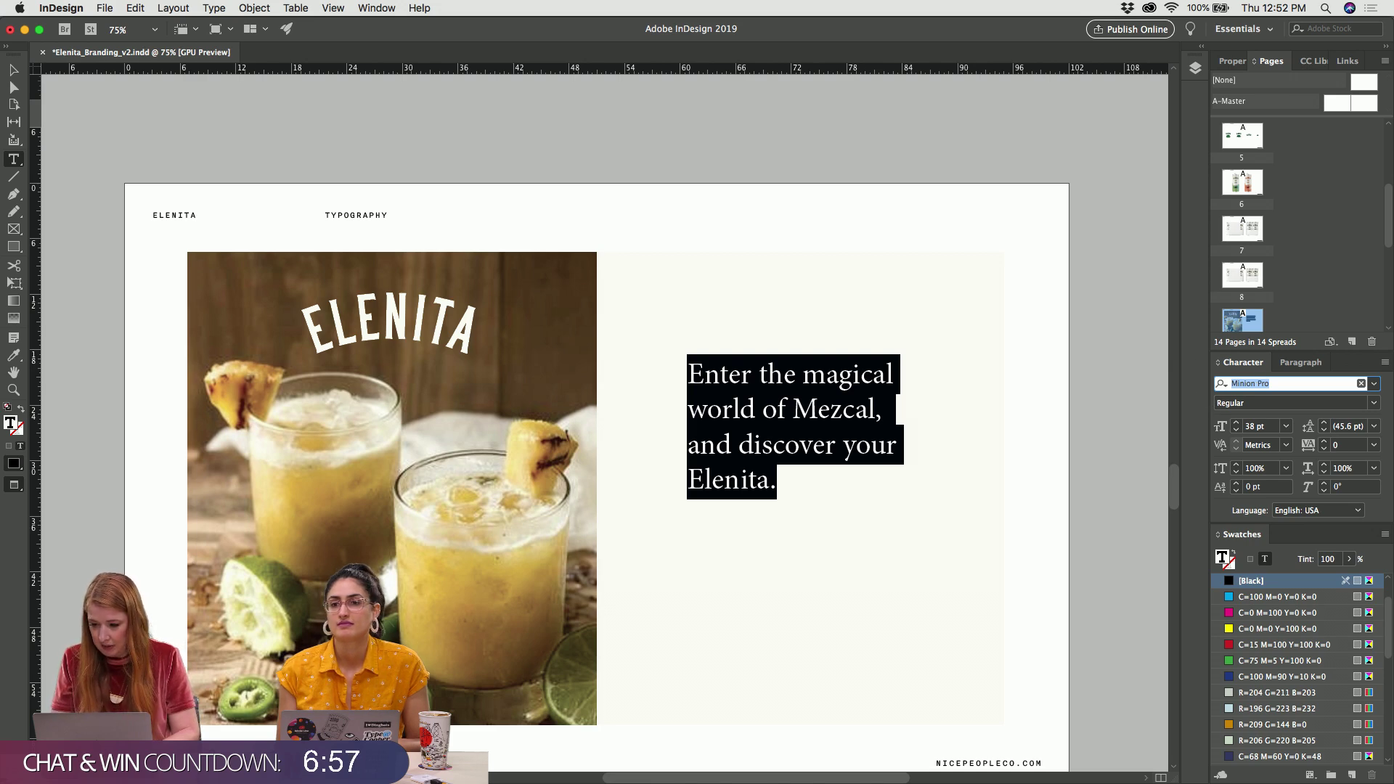
pyautogui.write('pressu')
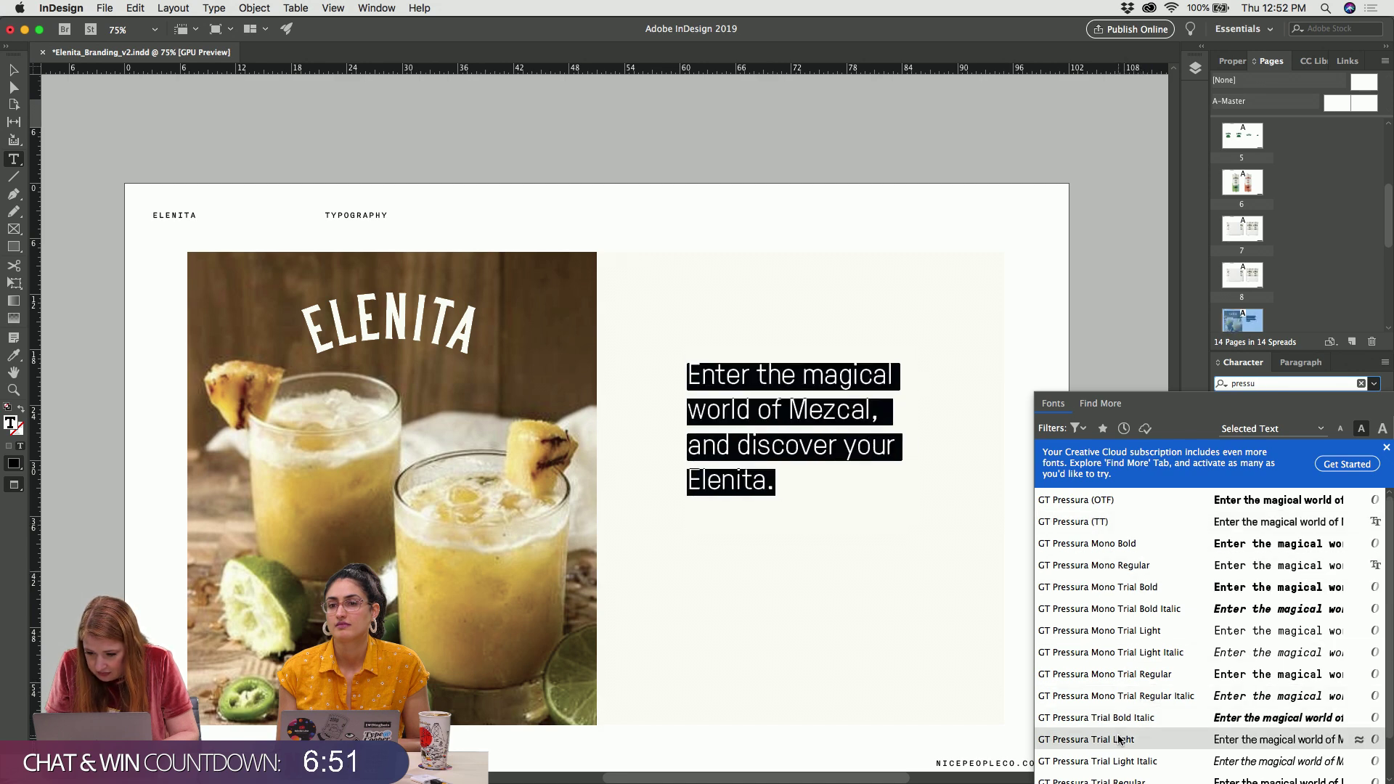
pyautogui.click(1114, 545)
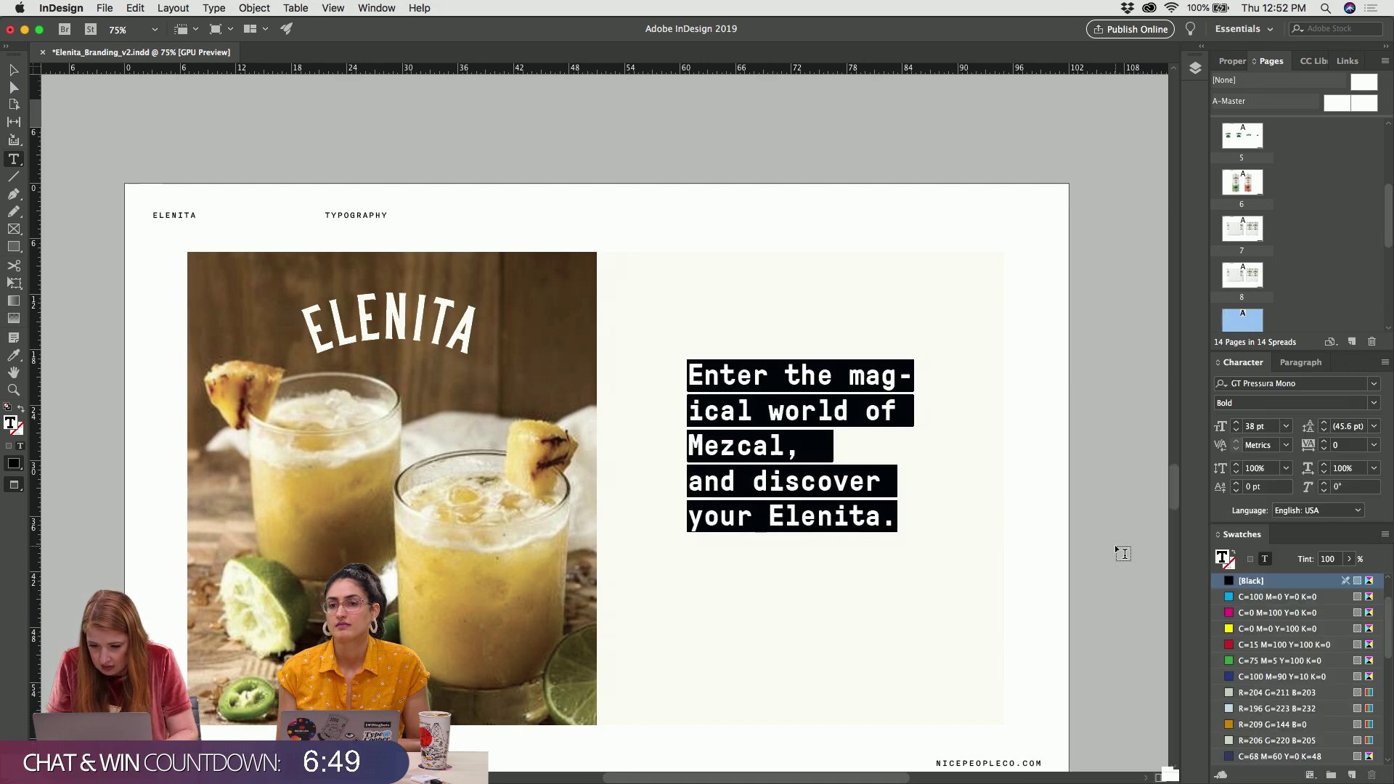
# Check the lettering of the Cucumber Lime Basil label in Illustrator and return to InDesign
pyautogui.press('super+Tab')
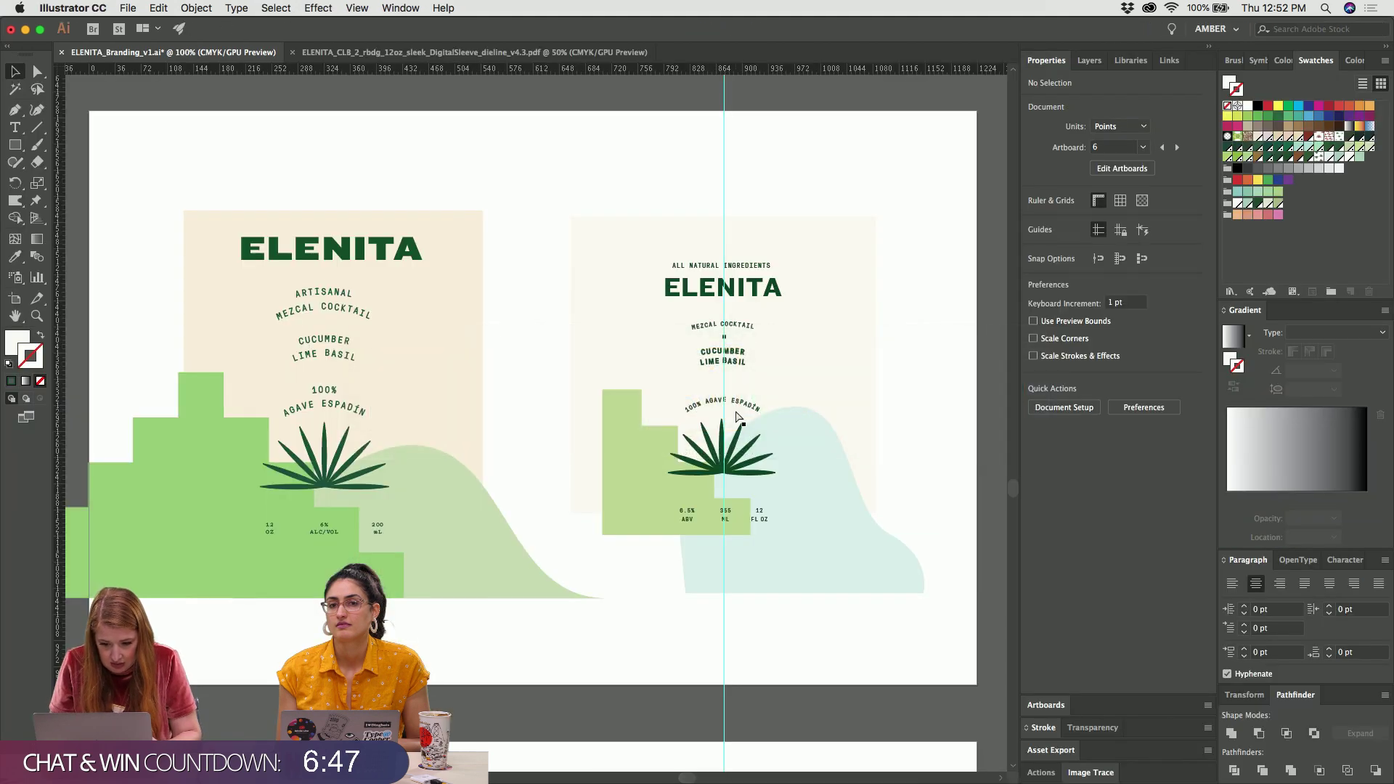
pyautogui.scroll(-10, 321, 342)
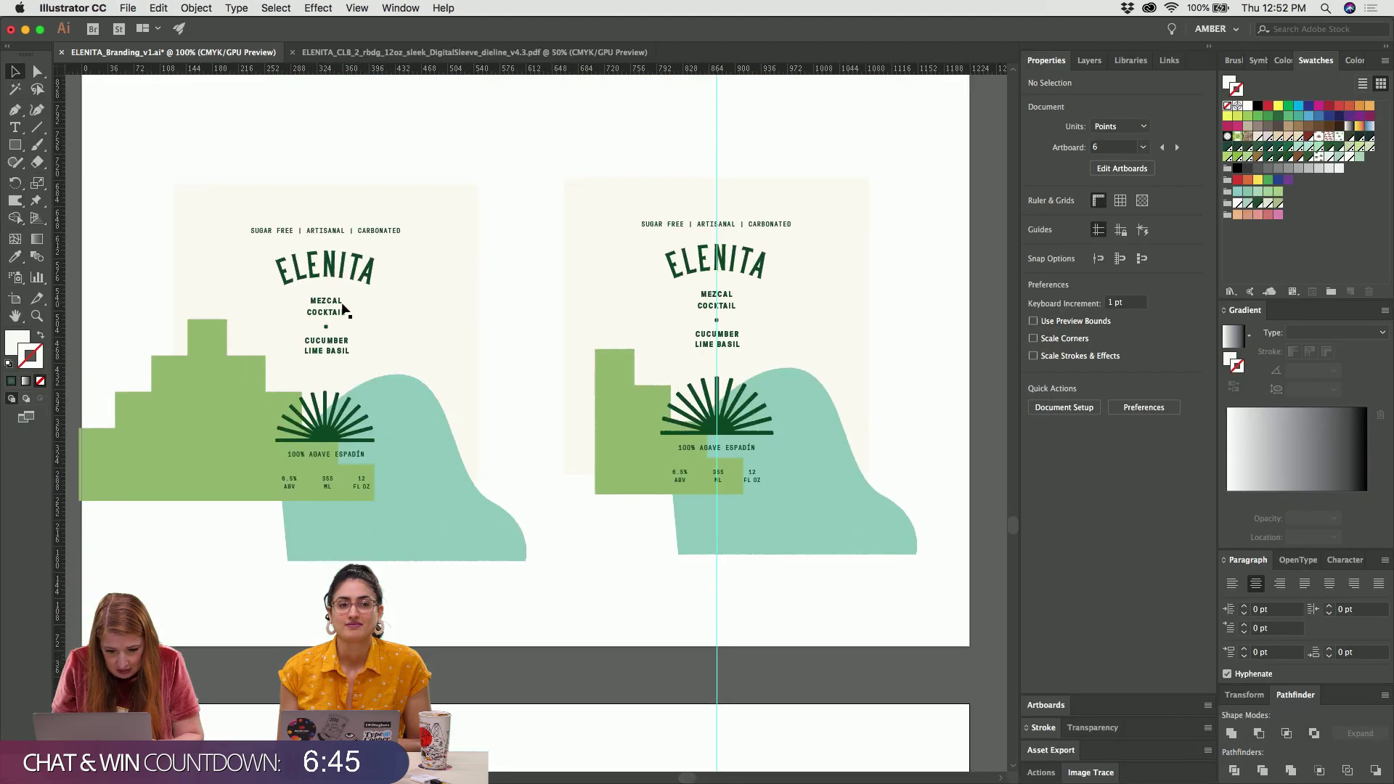
pyautogui.click(330, 314)
pyautogui.press('super+Tab')
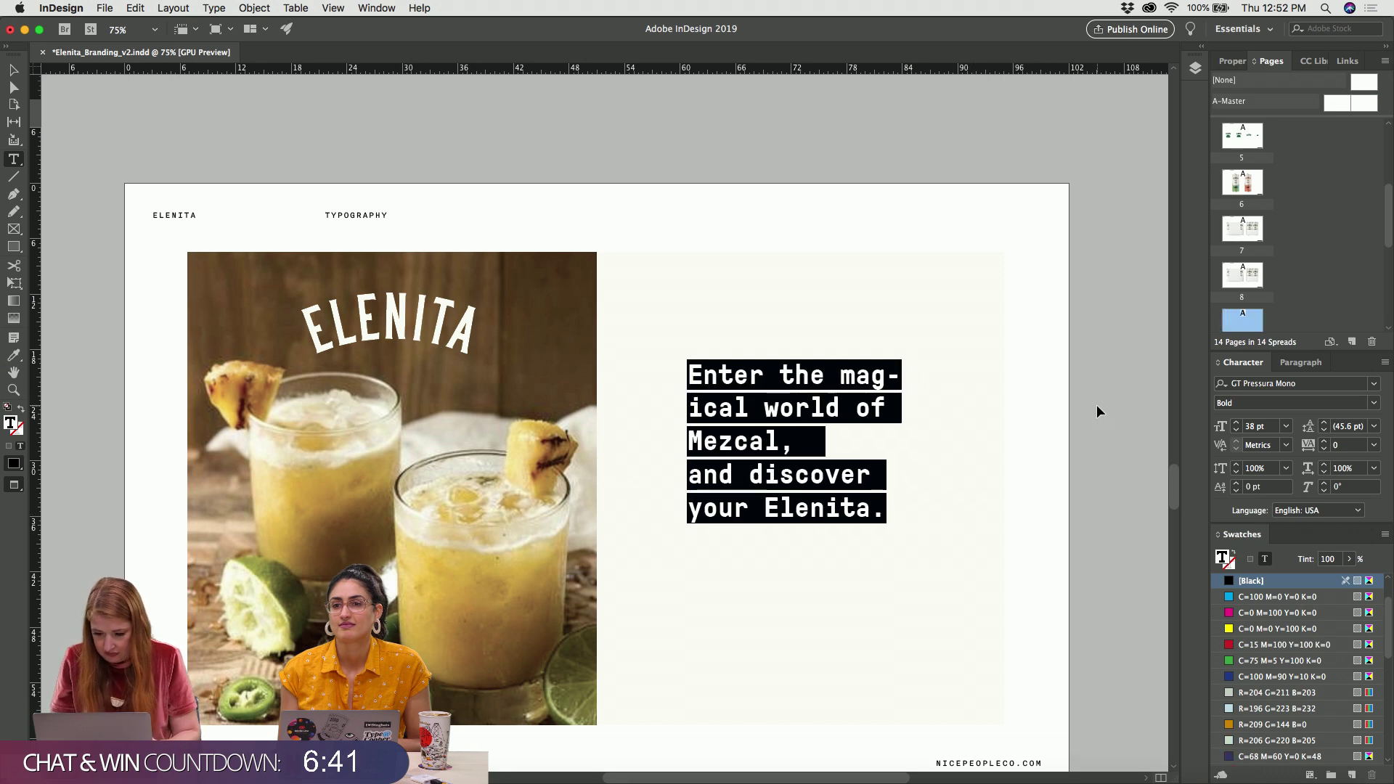
# Reduce the tagline's font size to 28 pt
pyautogui.press('super+shift+comma')
pyautogui.press('super+shift+comma')
pyautogui.press('super+shift+comma')
pyautogui.press('super+shift+comma')
pyautogui.press('super+shift+comma')
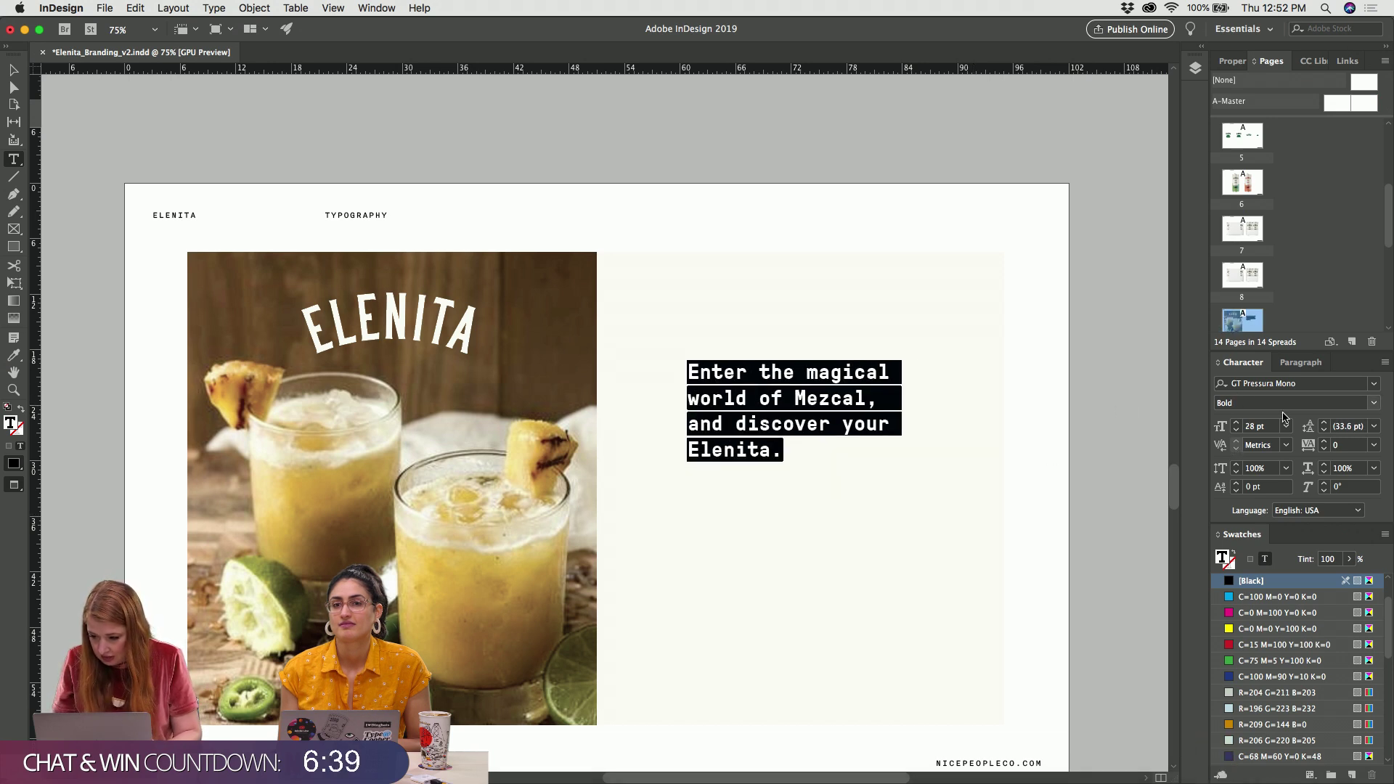
# Change the selected tagline's case to UPPERCASE
pyautogui.click(1301, 363)
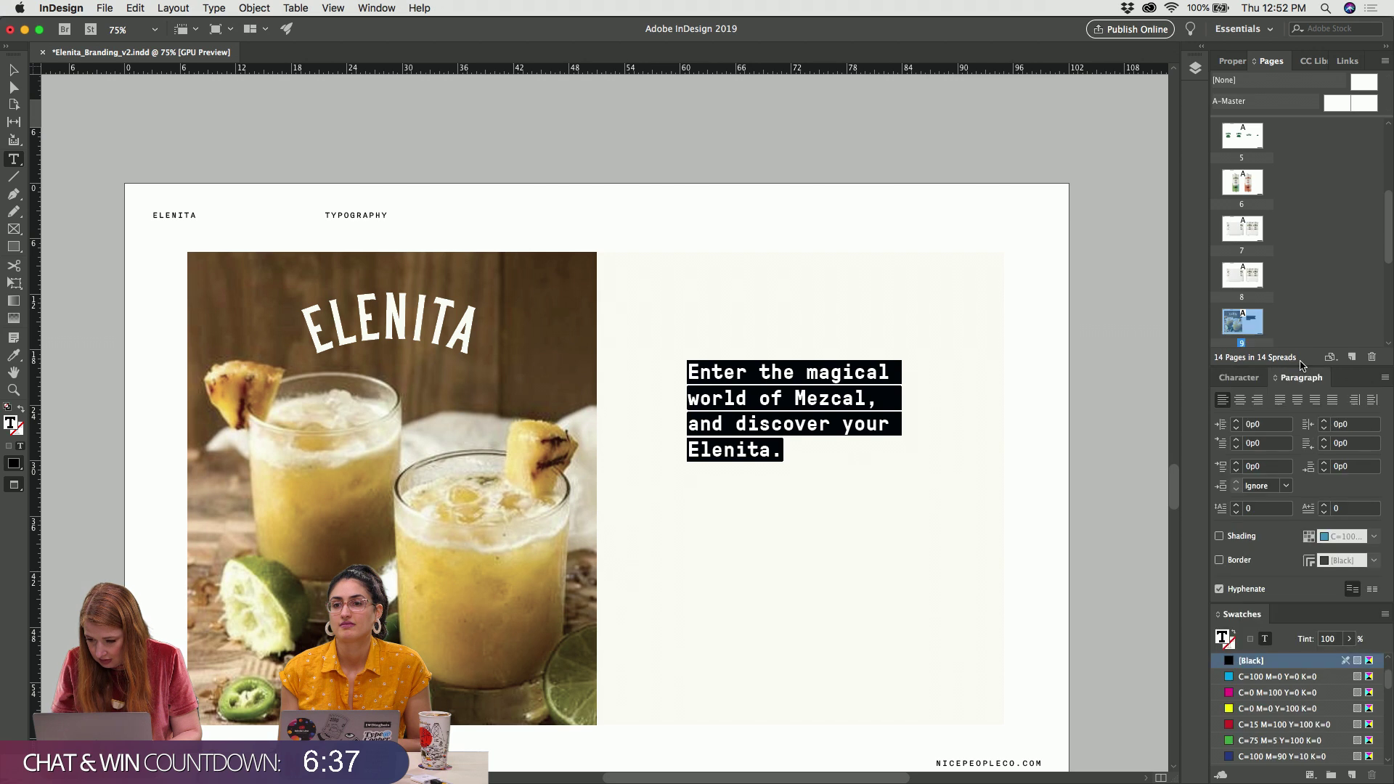
pyautogui.click(1238, 379)
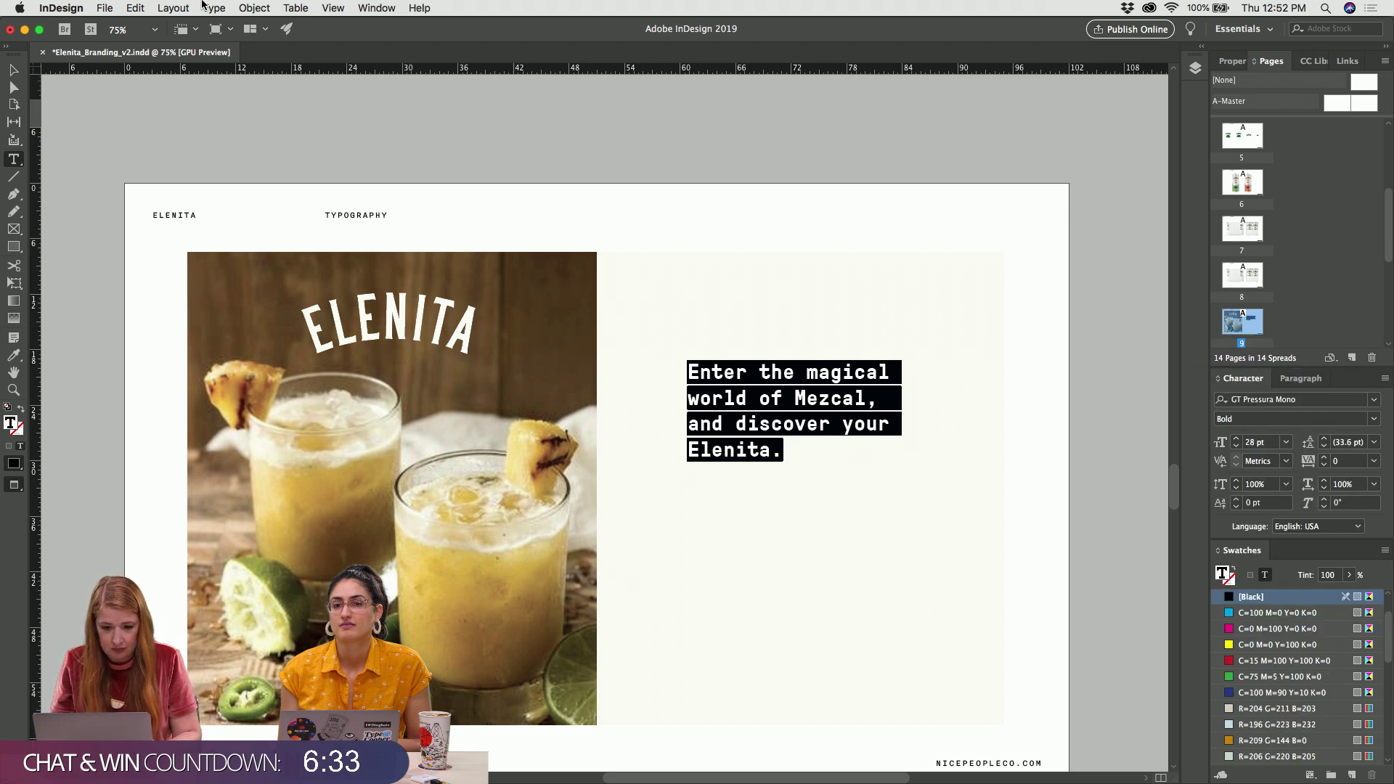
pyautogui.click(237, 8)
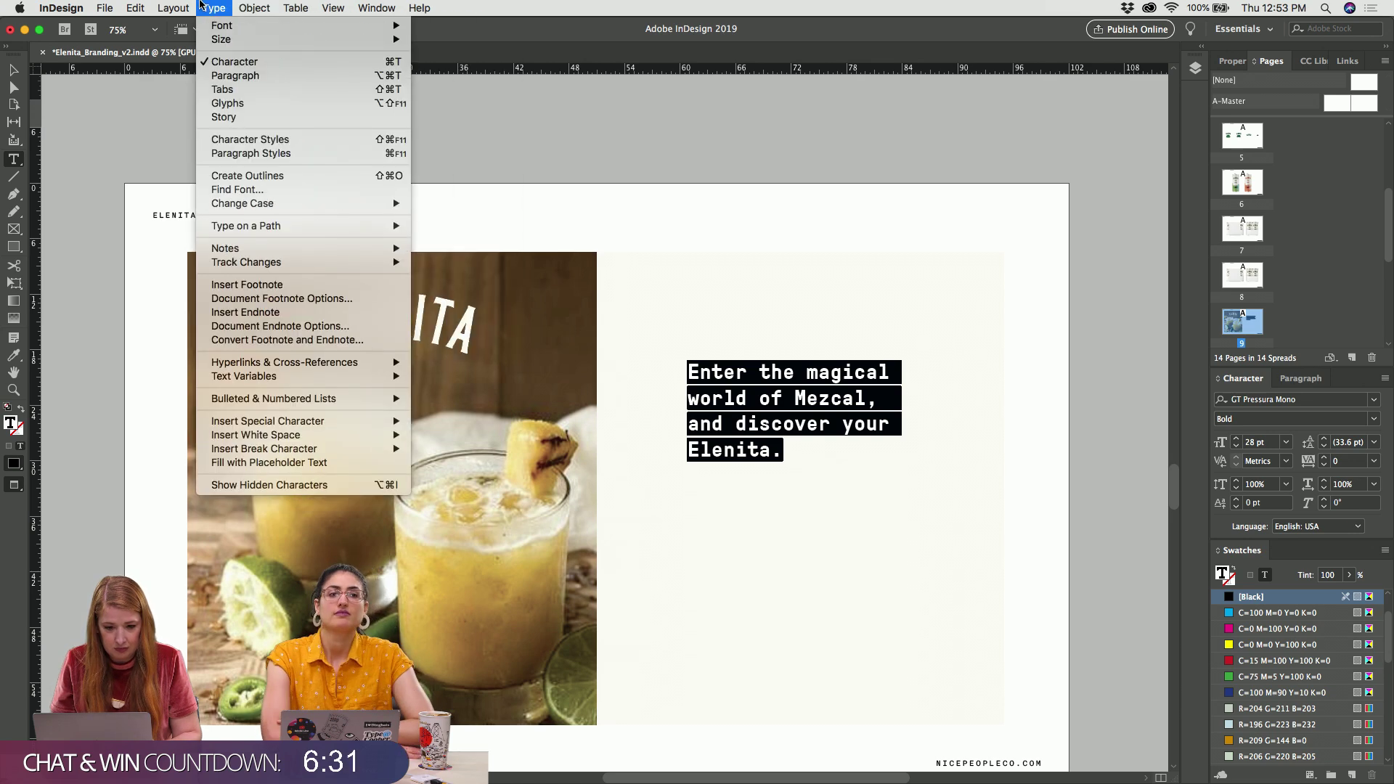
pyautogui.moveTo(290, 205)
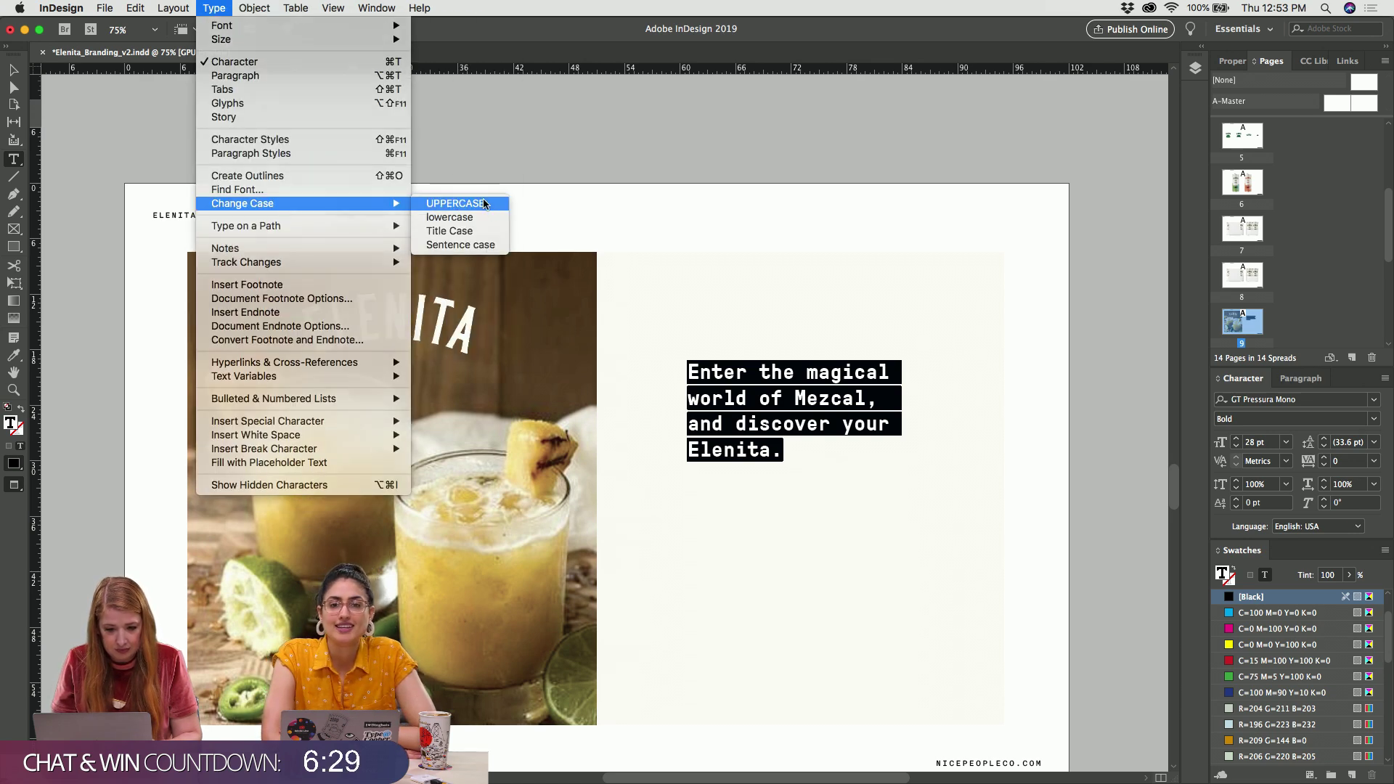
# Convert the "Enter the magical world of Mezcal, and discover your Elenita." text to uppercase
pyautogui.click(483, 204)
pyautogui.click(482, 205)
pyautogui.click(819, 398)
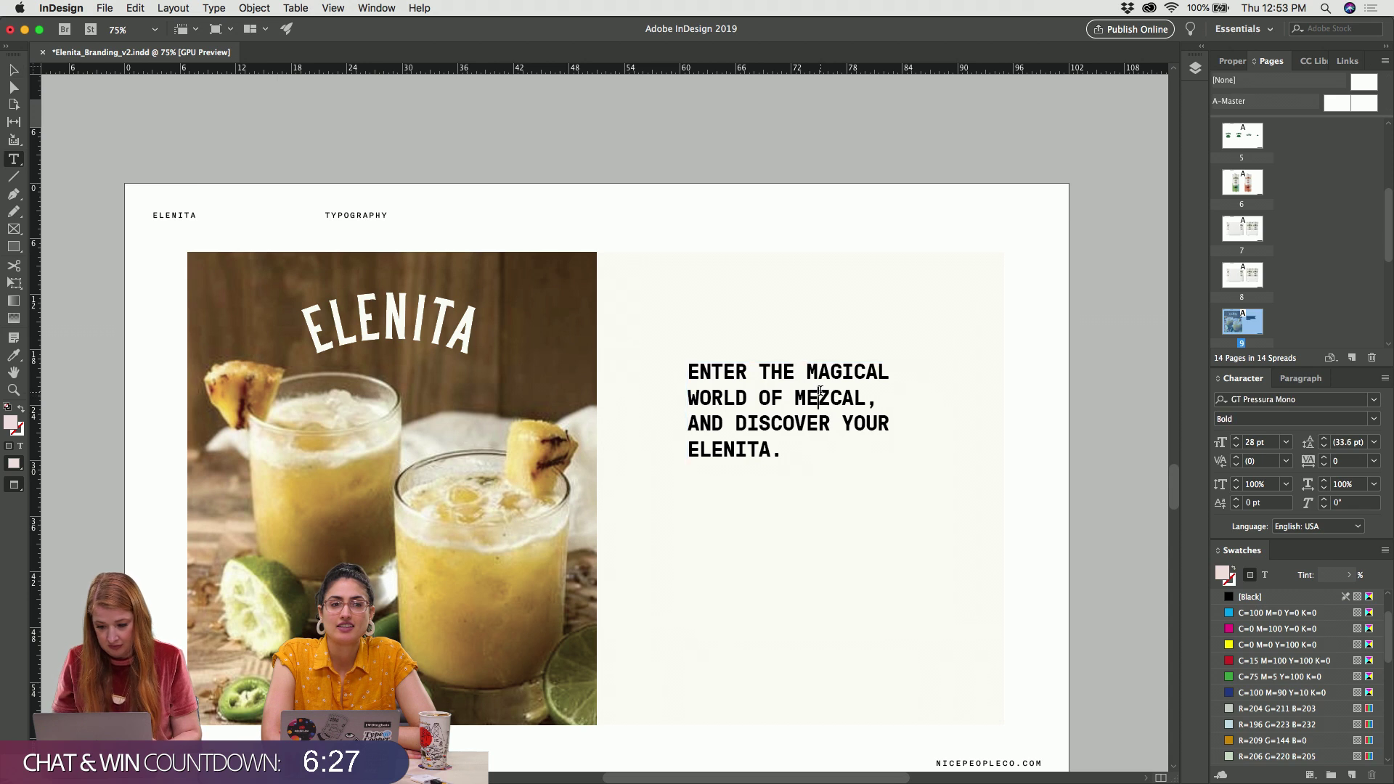
# Set the tracking of the whole tagline beside the cocktail photo to 100
pyautogui.press('super+a')
pyautogui.hotkey('alt', 'Right')
pyautogui.hotkey('alt', 'Right')
pyautogui.hotkey('alt', 'Right')
pyautogui.hotkey('alt', 'Right')
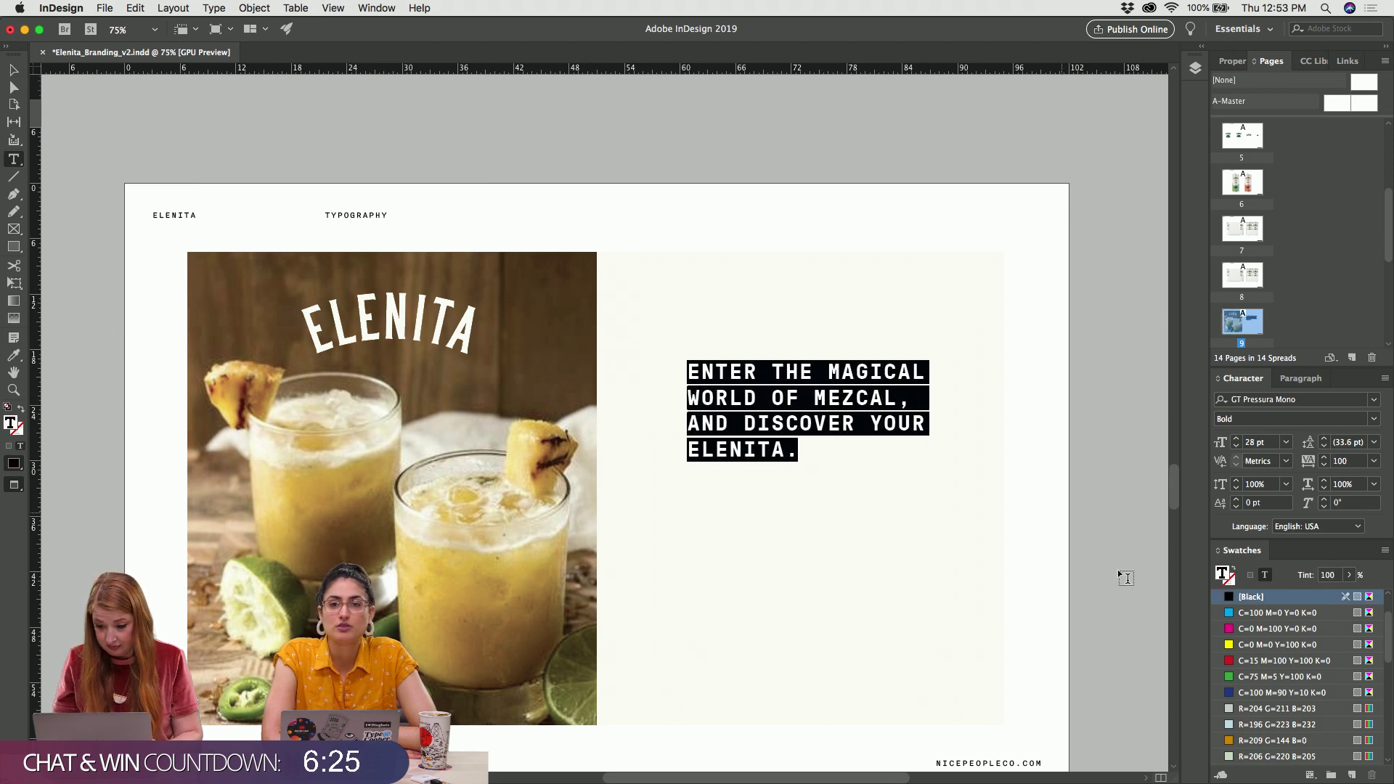
pyautogui.click(1138, 587)
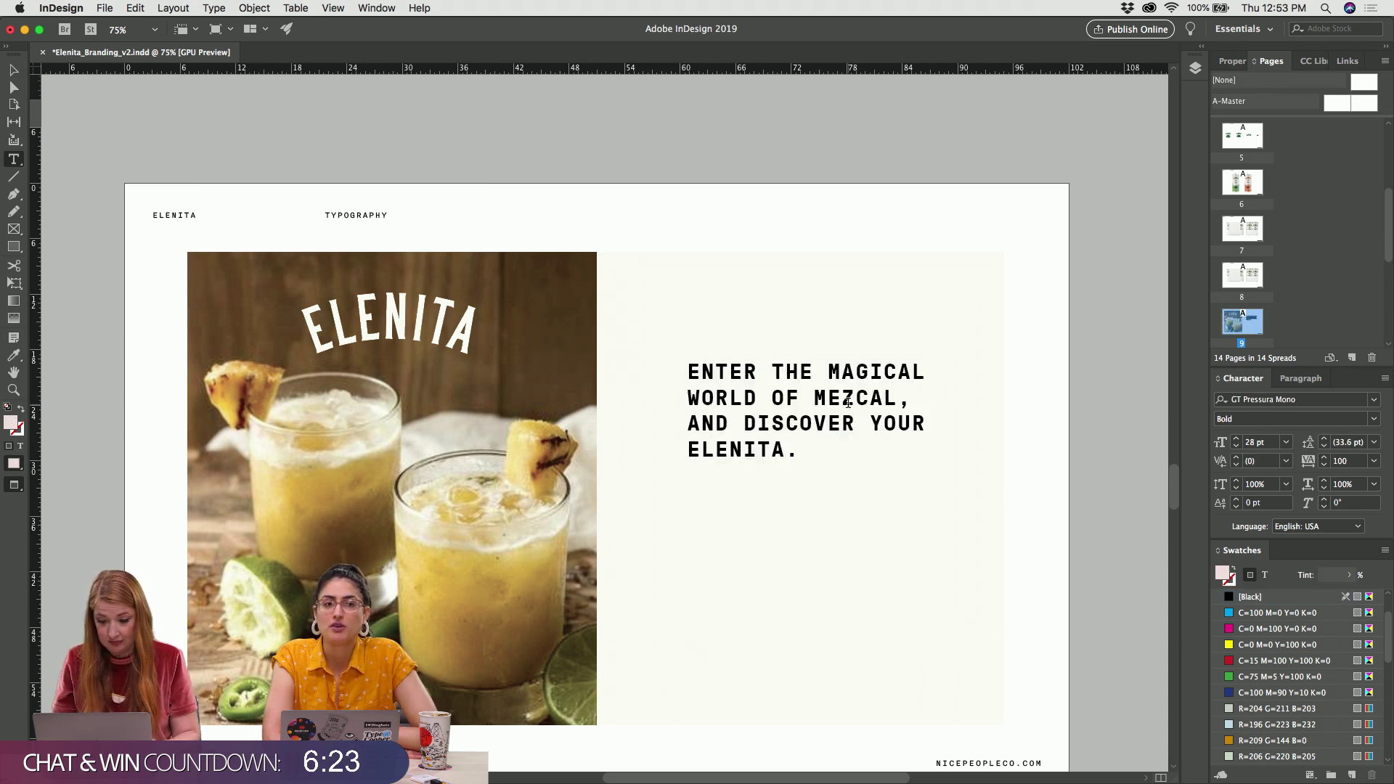
# Set the whole tagline's leading to 41.6 pt and its tracking to 60
pyautogui.press('super+a')
pyautogui.hotkey('alt', 'Down')
pyautogui.hotkey('alt', 'Down')
pyautogui.hotkey('alt', 'Down')
pyautogui.hotkey('alt', 'Down')
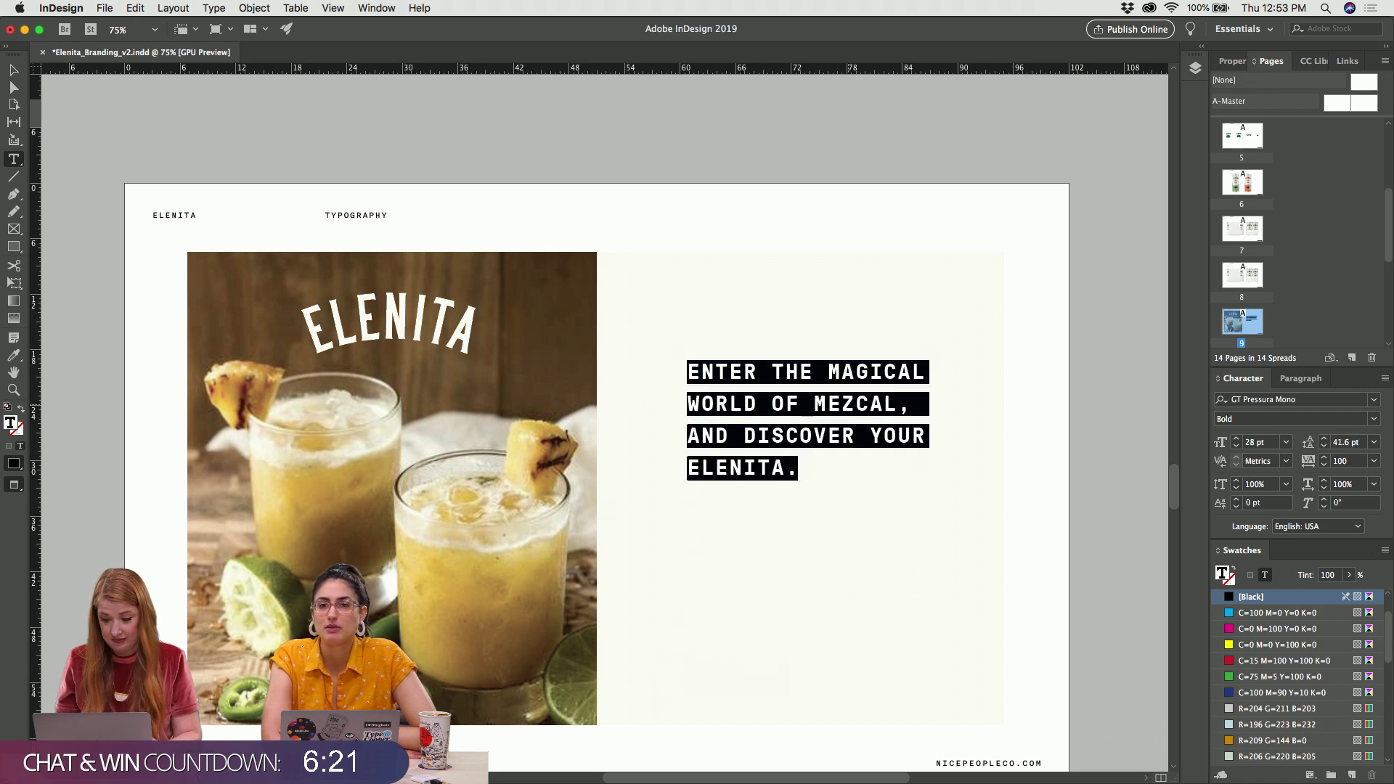
pyautogui.hotkey('alt', 'Left')
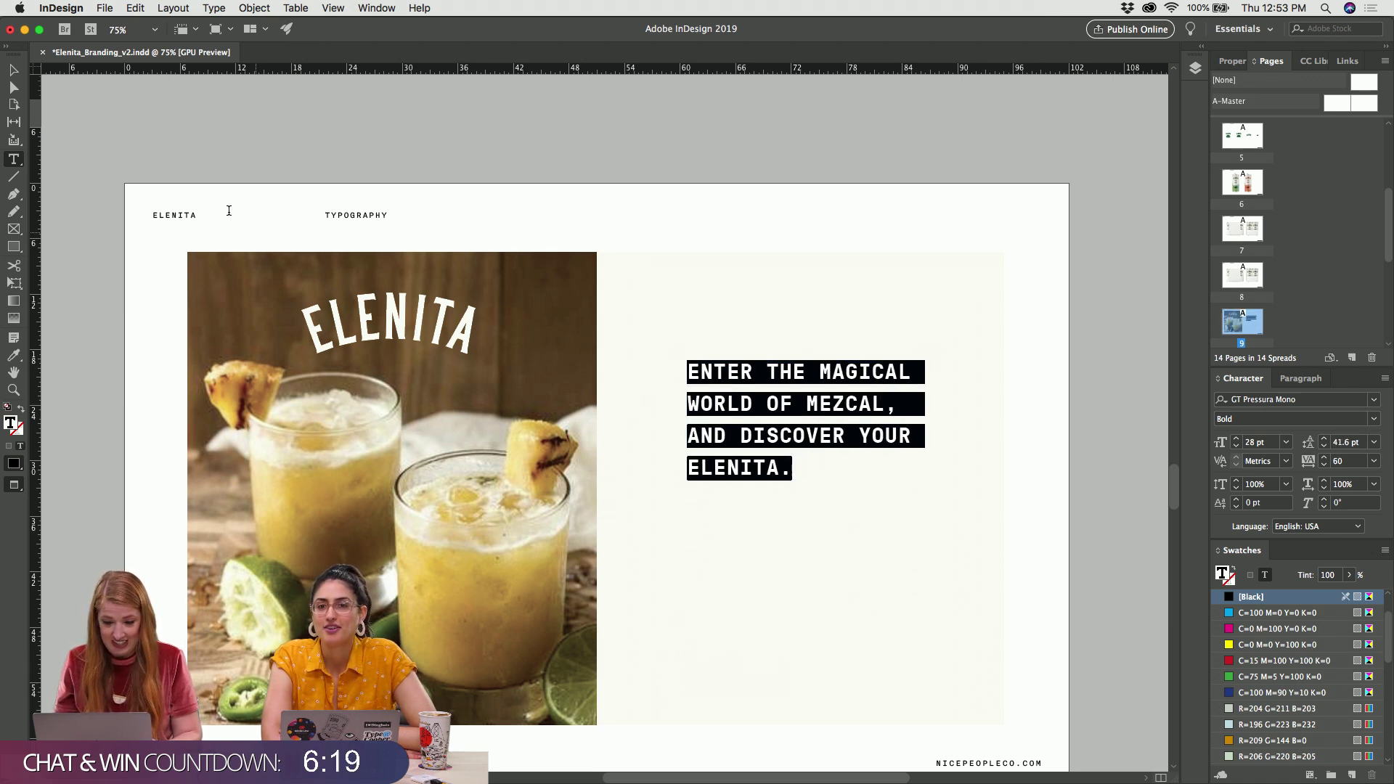
# Center-align the tagline and force a line break before "YOUR" so the last line reads "YOUR ELENITA."
pyautogui.scroll(-5, 642, 429)
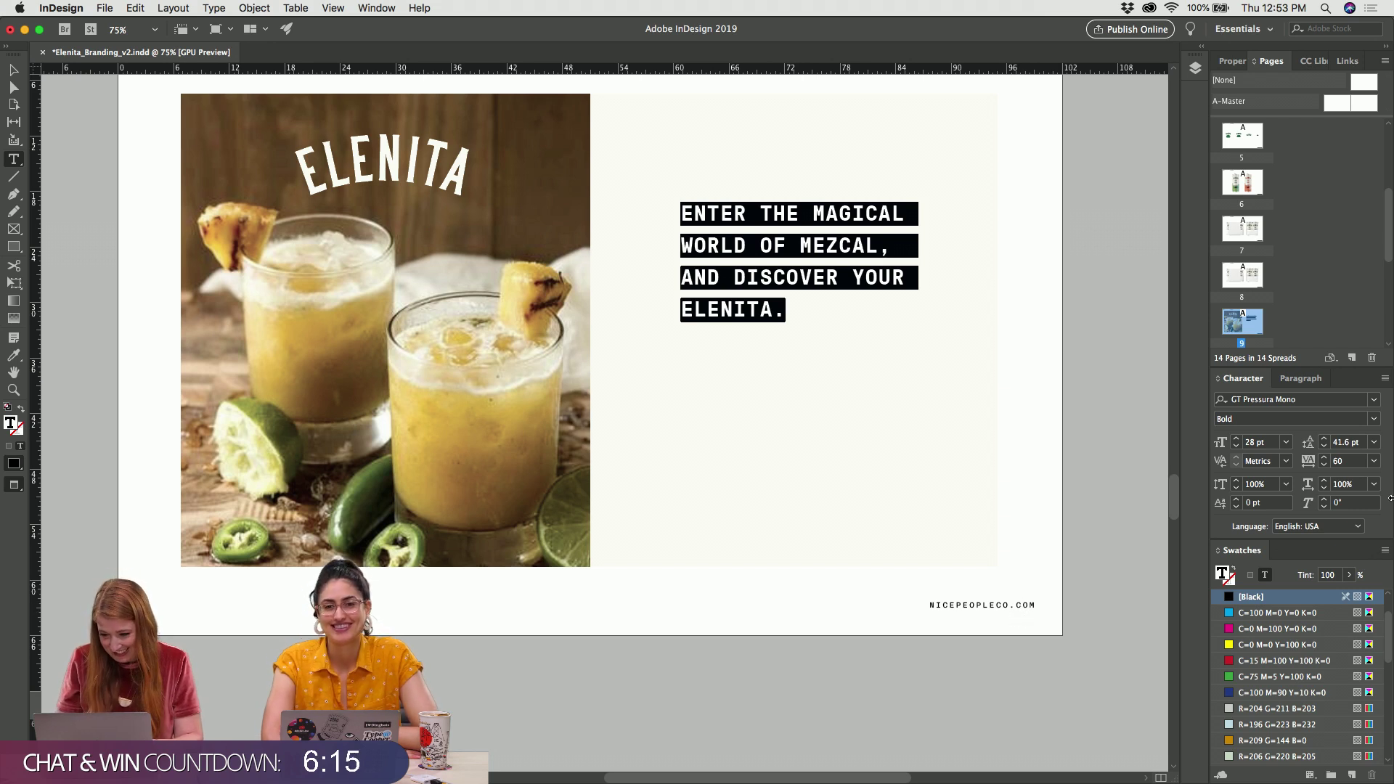
pyautogui.click(1298, 378)
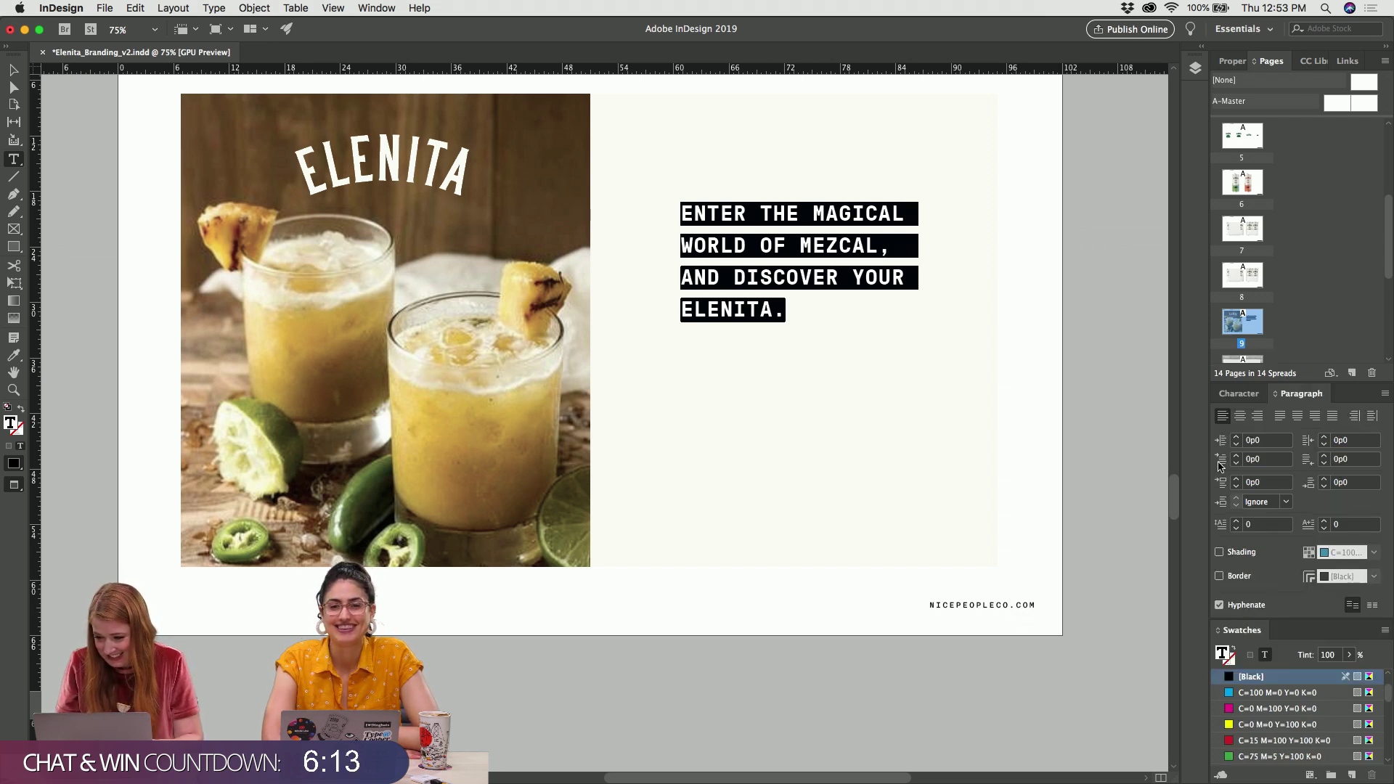
pyautogui.click(1240, 415)
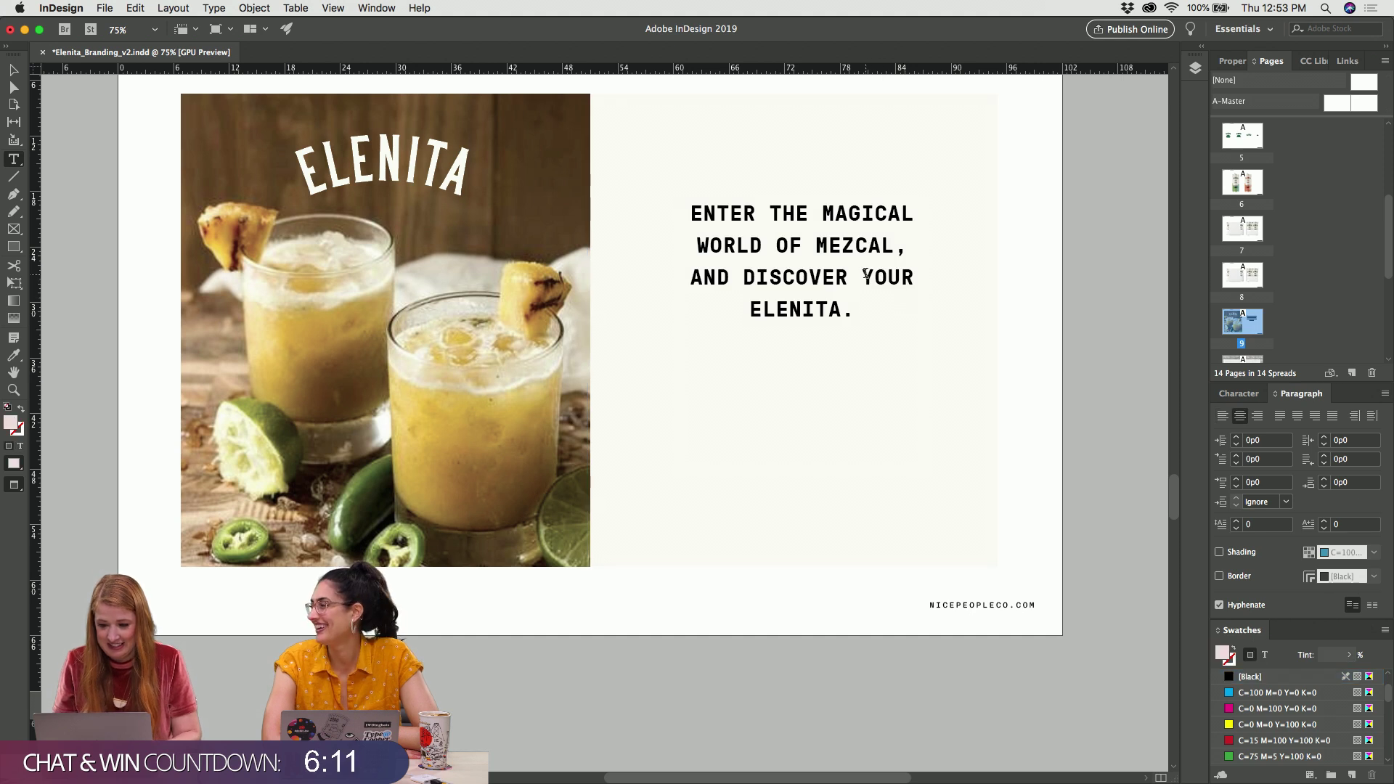
pyautogui.hotkey('shift', 'Return')
pyautogui.press('Escape')
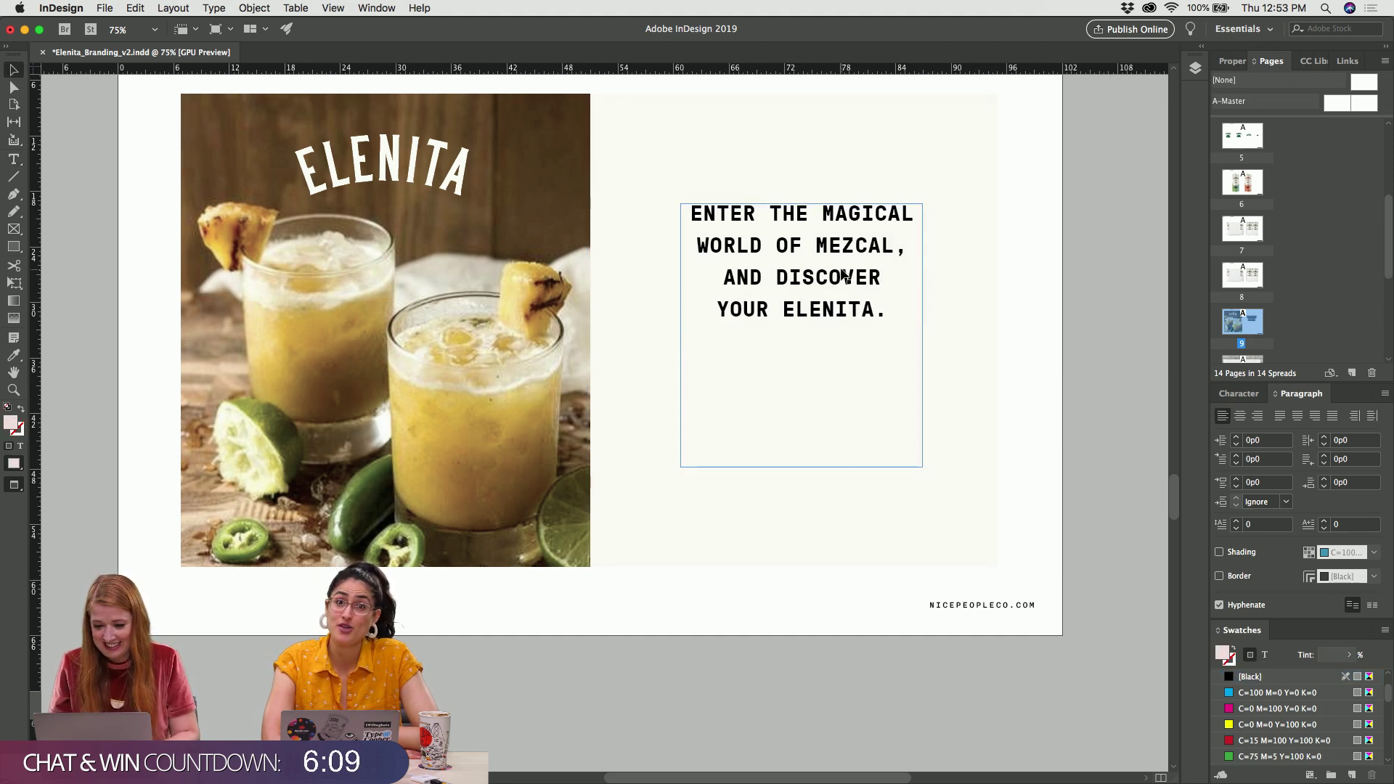
pyautogui.click(844, 275)
# Copy the dark green sunburst from the first label in Illustrator and paste it onto the InDesign typography page
pyautogui.press('super+Tab')
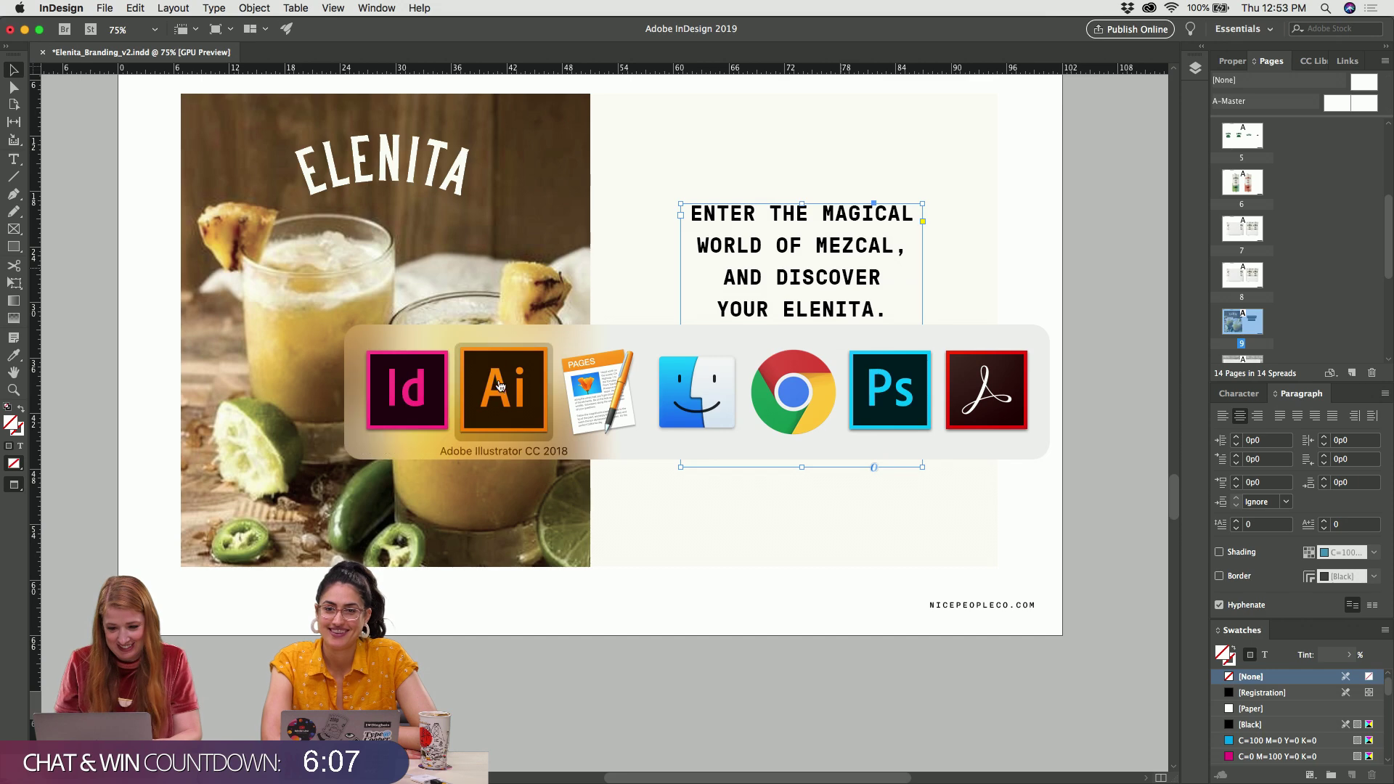
pyautogui.click(331, 434)
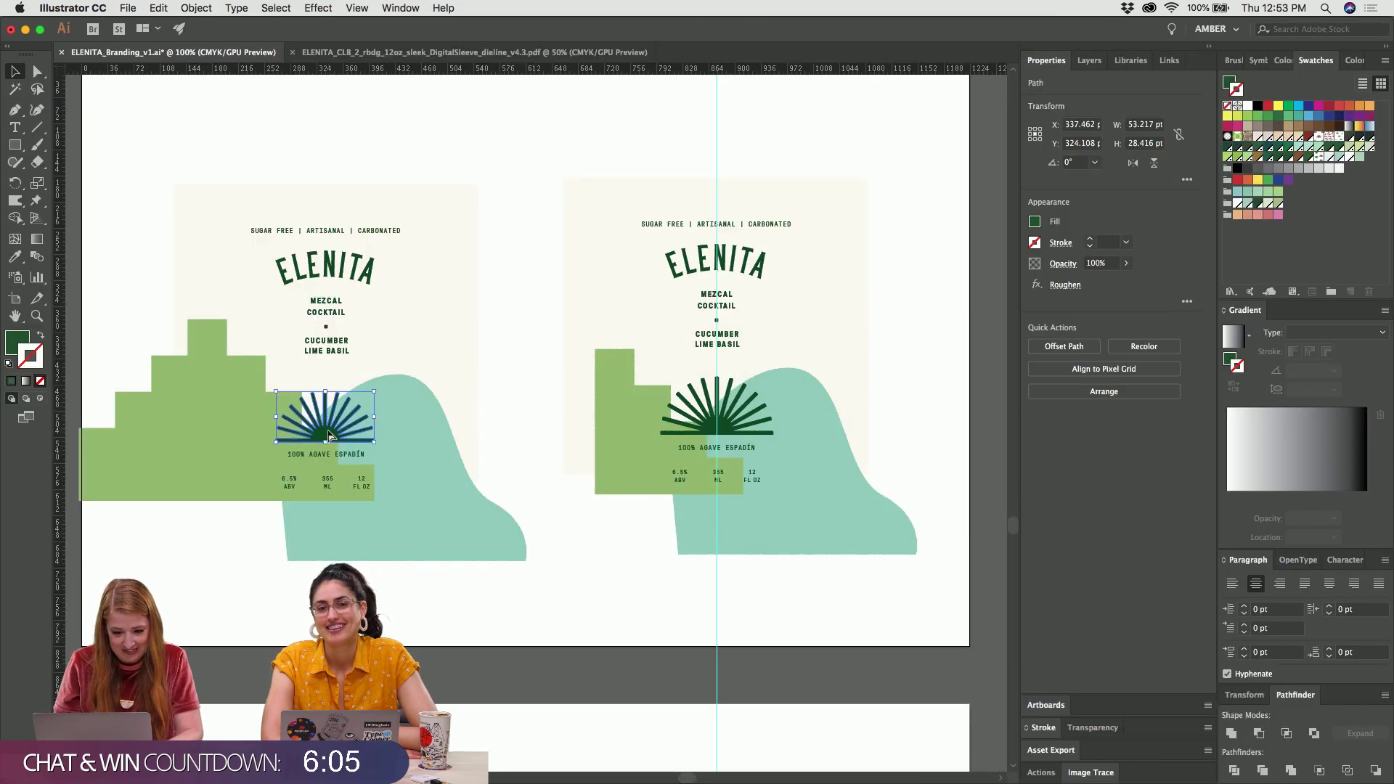
pyautogui.press('super+Tab')
pyautogui.press('super+v')
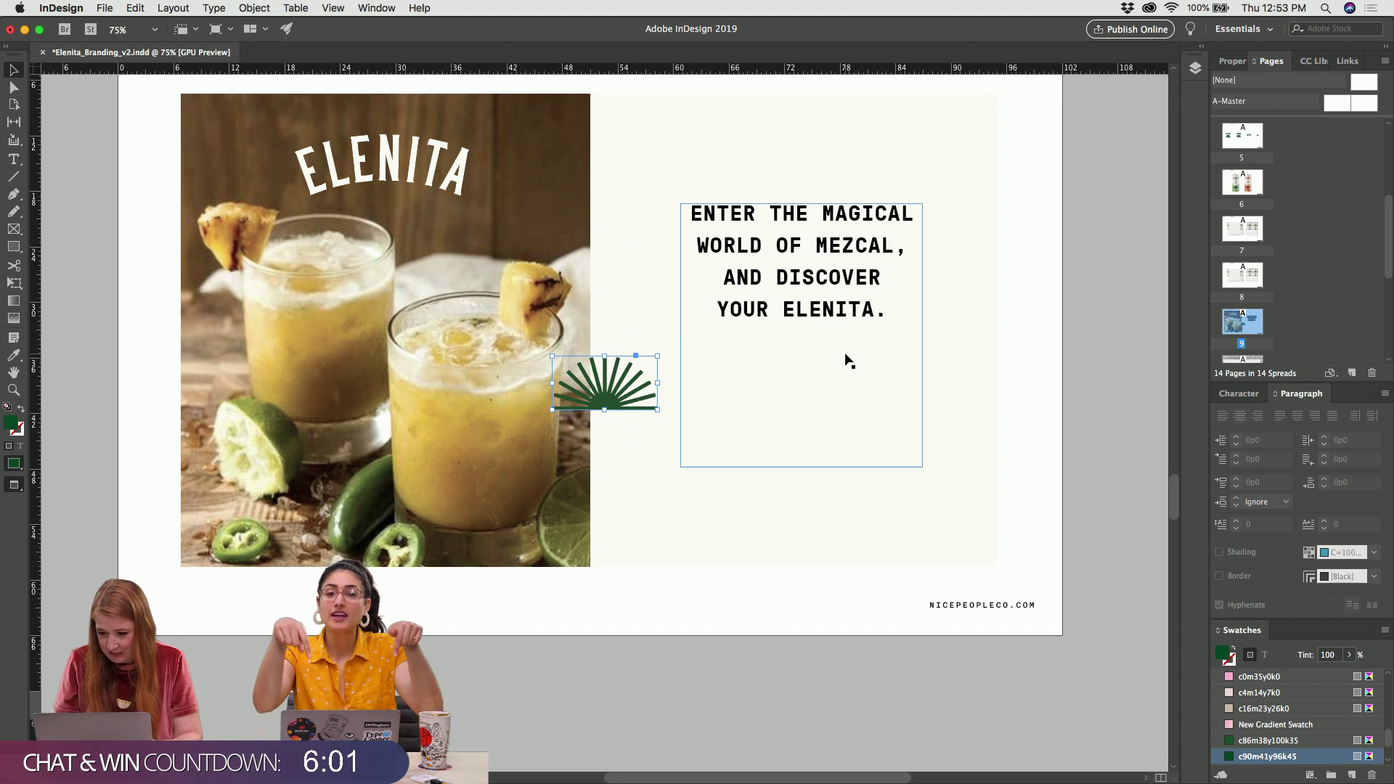
# Color the whole tagline with the dark green swatch c90m41y96k45
pyautogui.doubleClick(825, 311)
pyautogui.press('super+a')
pyautogui.scroll(-5, 1229, 684)
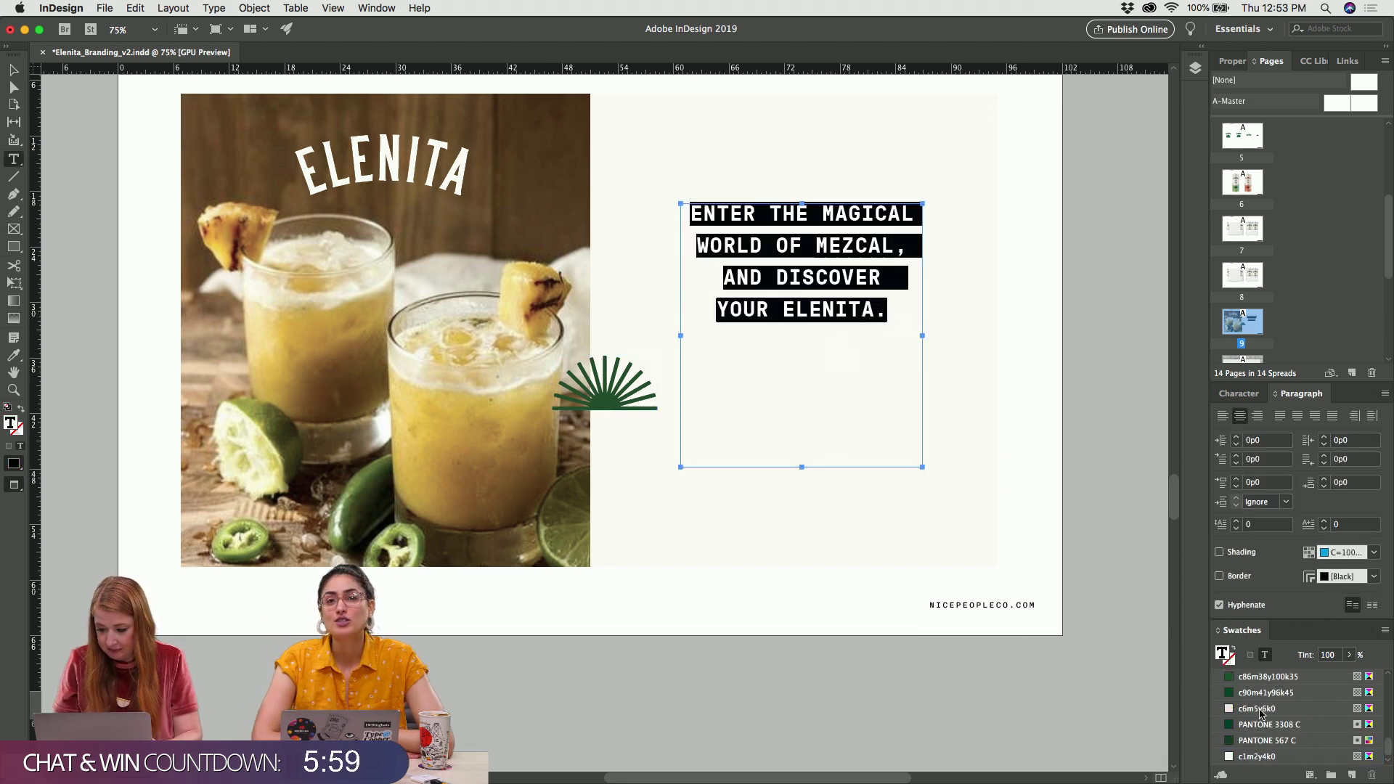
pyautogui.click(1235, 692)
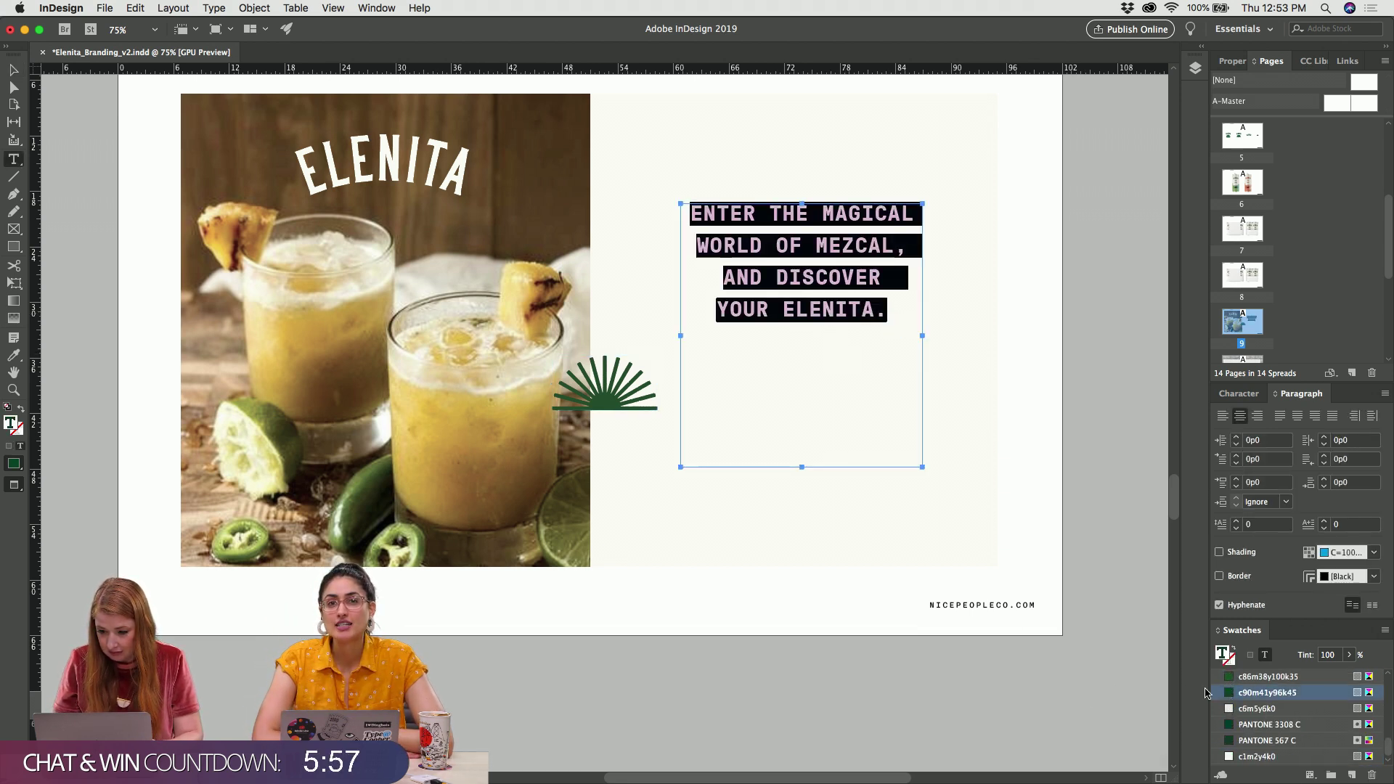
pyautogui.press('Escape')
pyautogui.click(761, 594)
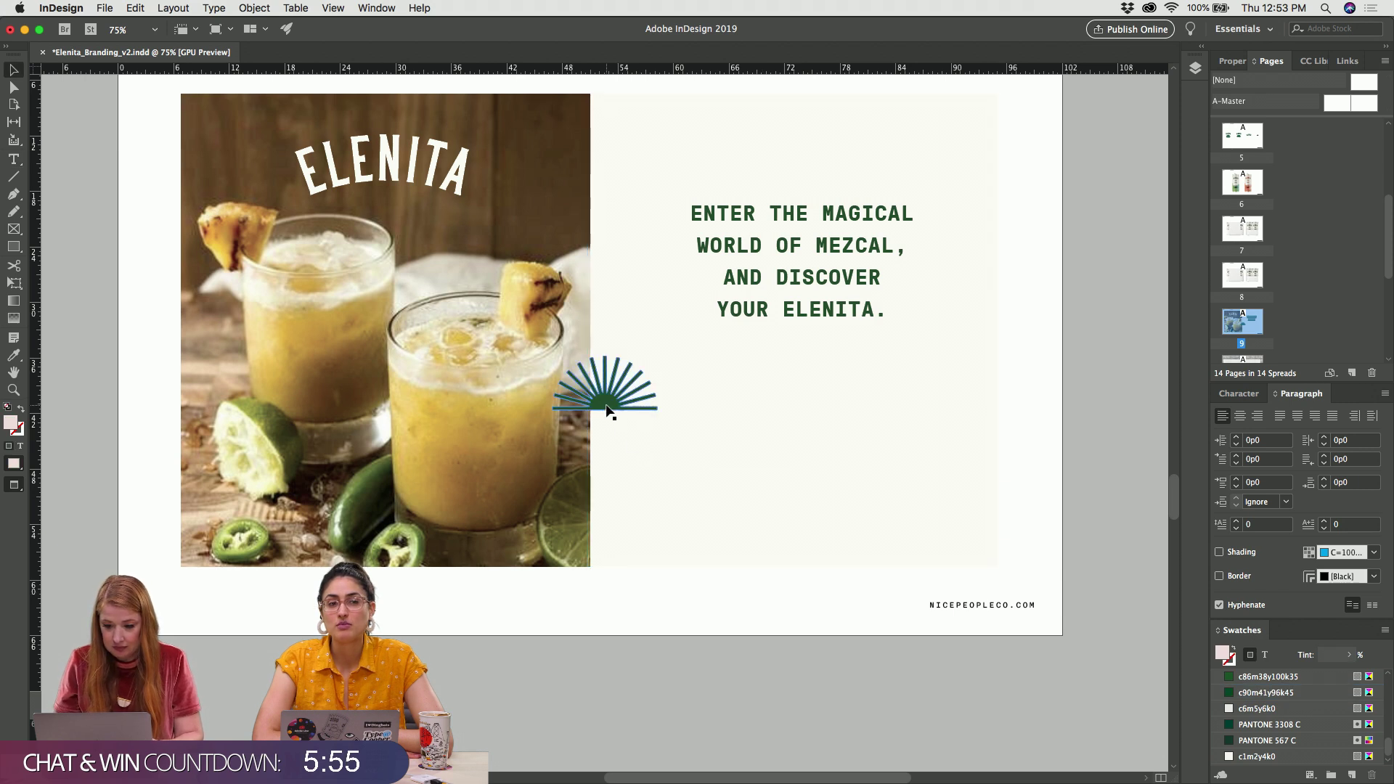
# Scale the sunburst down to about half its size and center it above the tagline's first line
pyautogui.moveTo(609, 411); pyautogui.dragTo(823, 152)
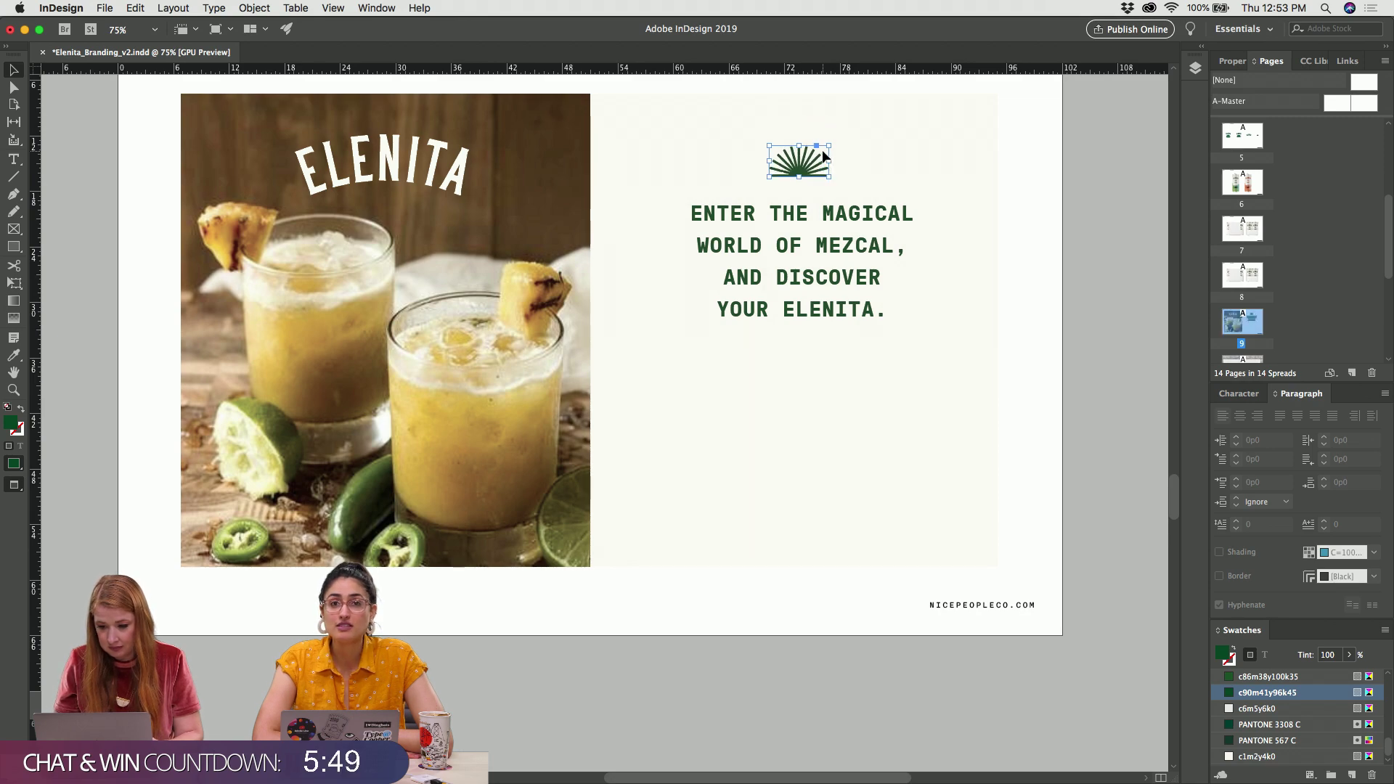
pyautogui.click(799, 349)
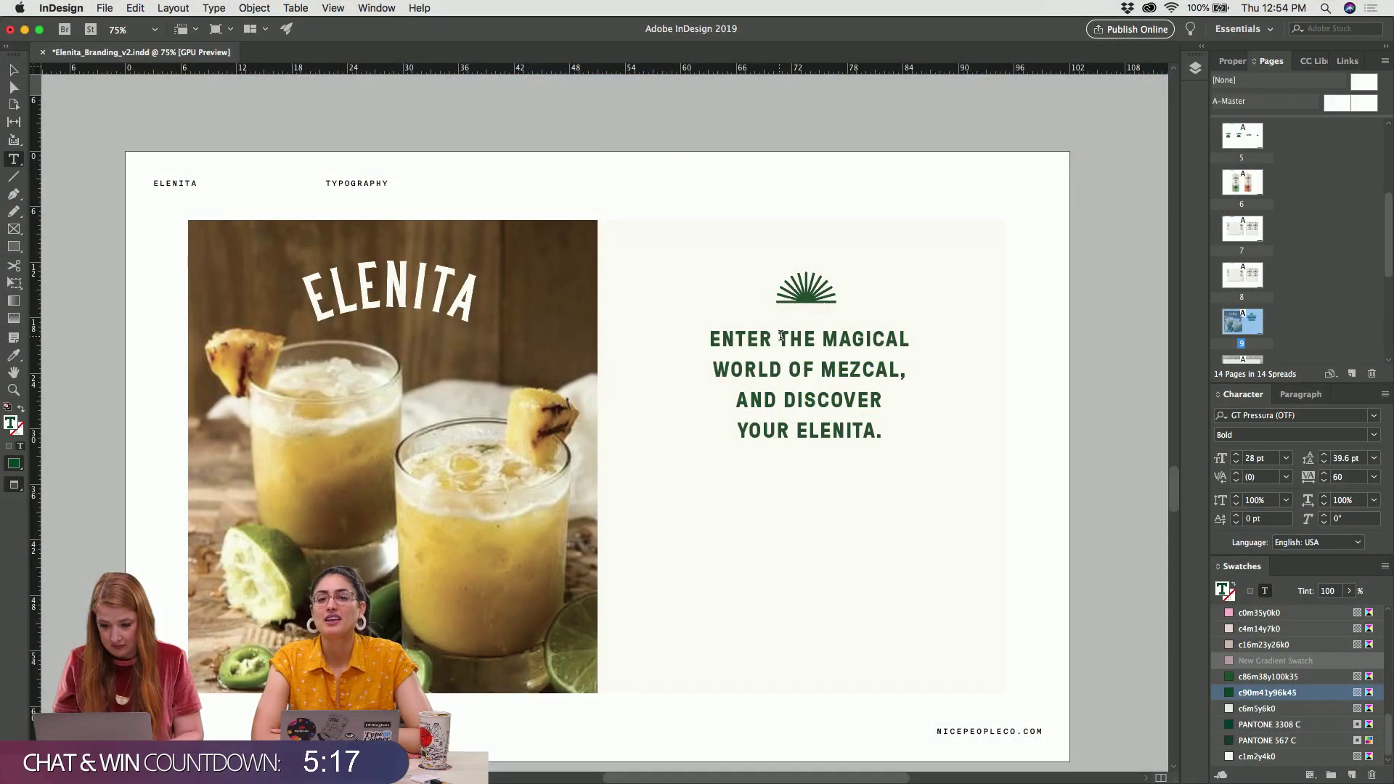
# Insert forced line breaks before "MAGICAL" and "OF" so the tagline opens with "ENTER THE", "MAGICAL WORLD" and "OF MEZCAL,"
pyautogui.click(790, 370)
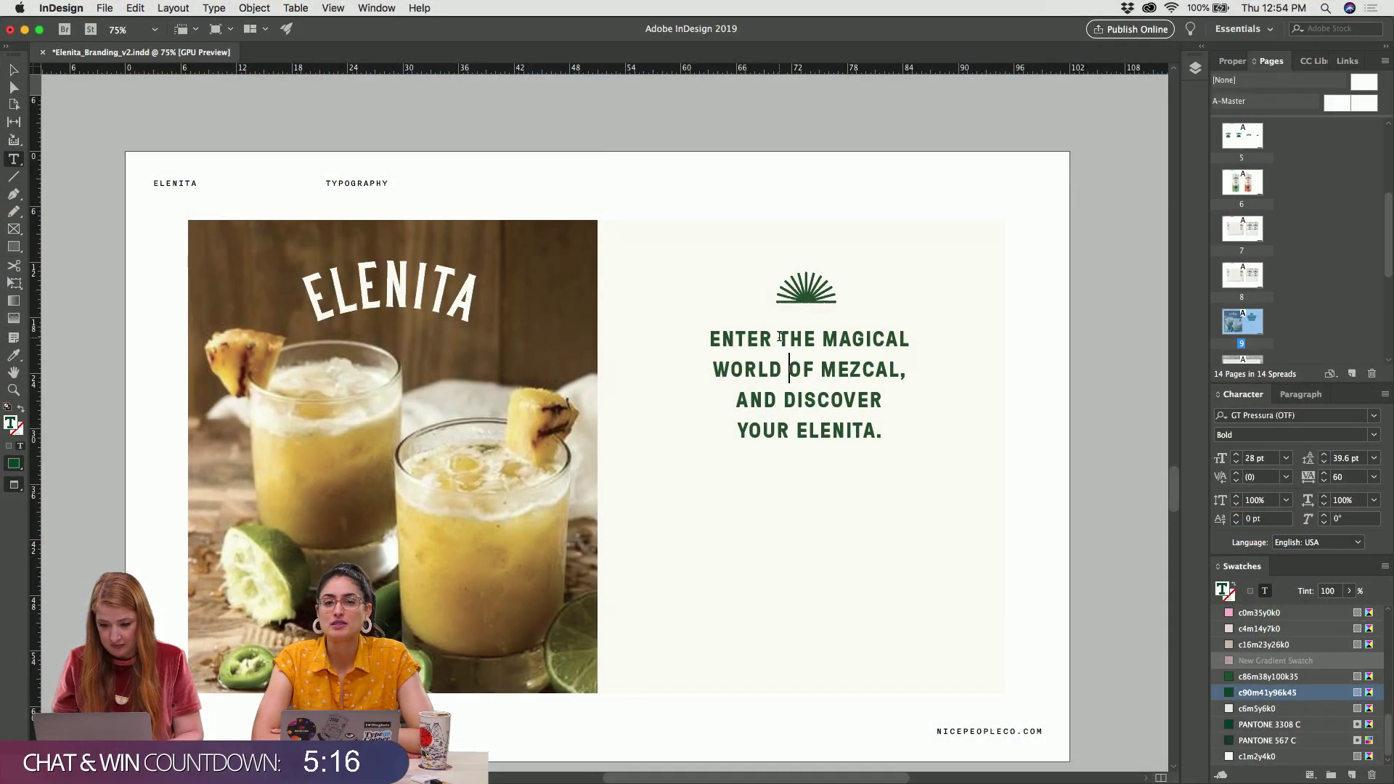
pyautogui.click(824, 339)
pyautogui.hotkey('shift', 'Return')
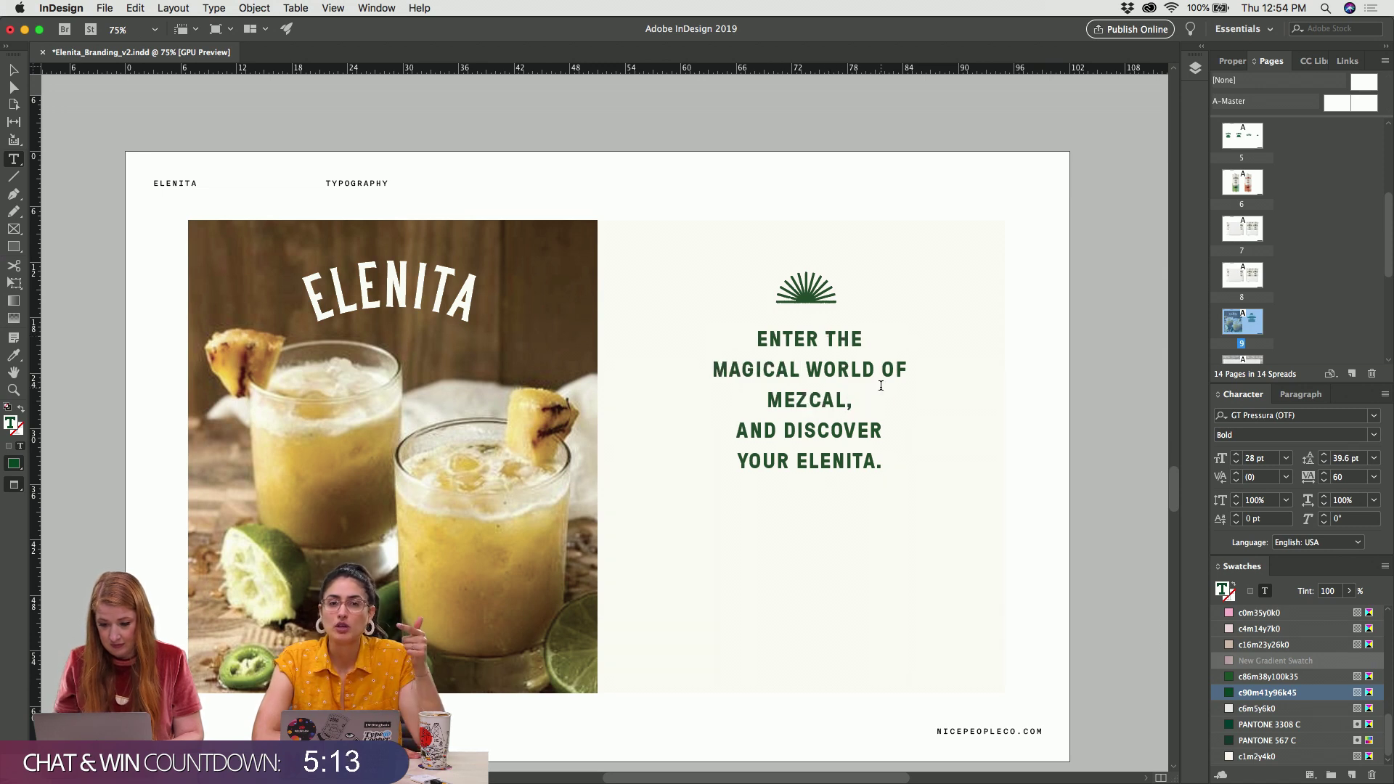
pyautogui.click(881, 369)
pyautogui.hotkey('shift', 'Return')
# Reduce the font size of the "ENTER THE" line to 22 pt
pyautogui.doubleClick(837, 339)
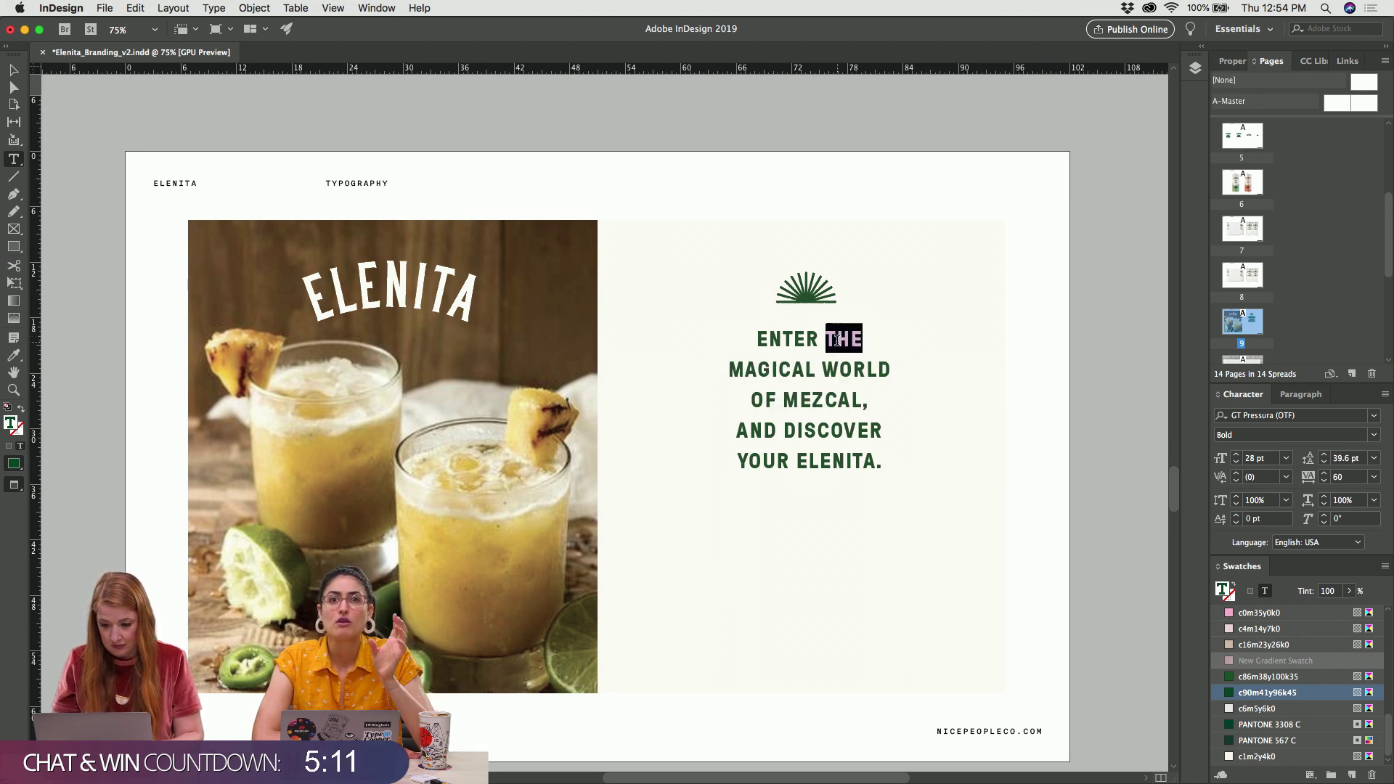
pyautogui.tripleClick(837, 339)
pyautogui.press('super+shift+comma')
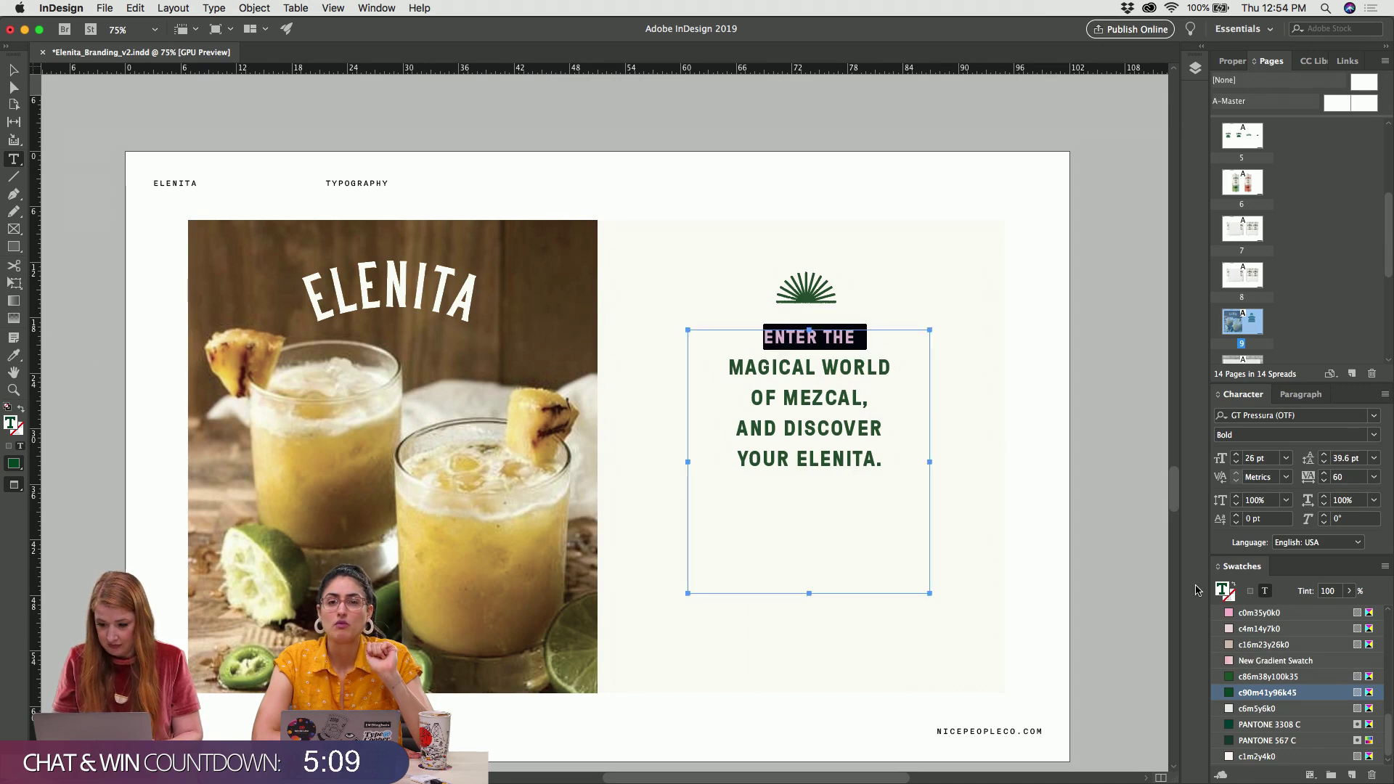
pyautogui.press('super+shift+comma')
pyautogui.press('super+shift+comma')
# Set the "ENTER THE" line in GT Pressura Mono Regular and compare it with the label lettering in Illustrator
pyautogui.click(1373, 435)
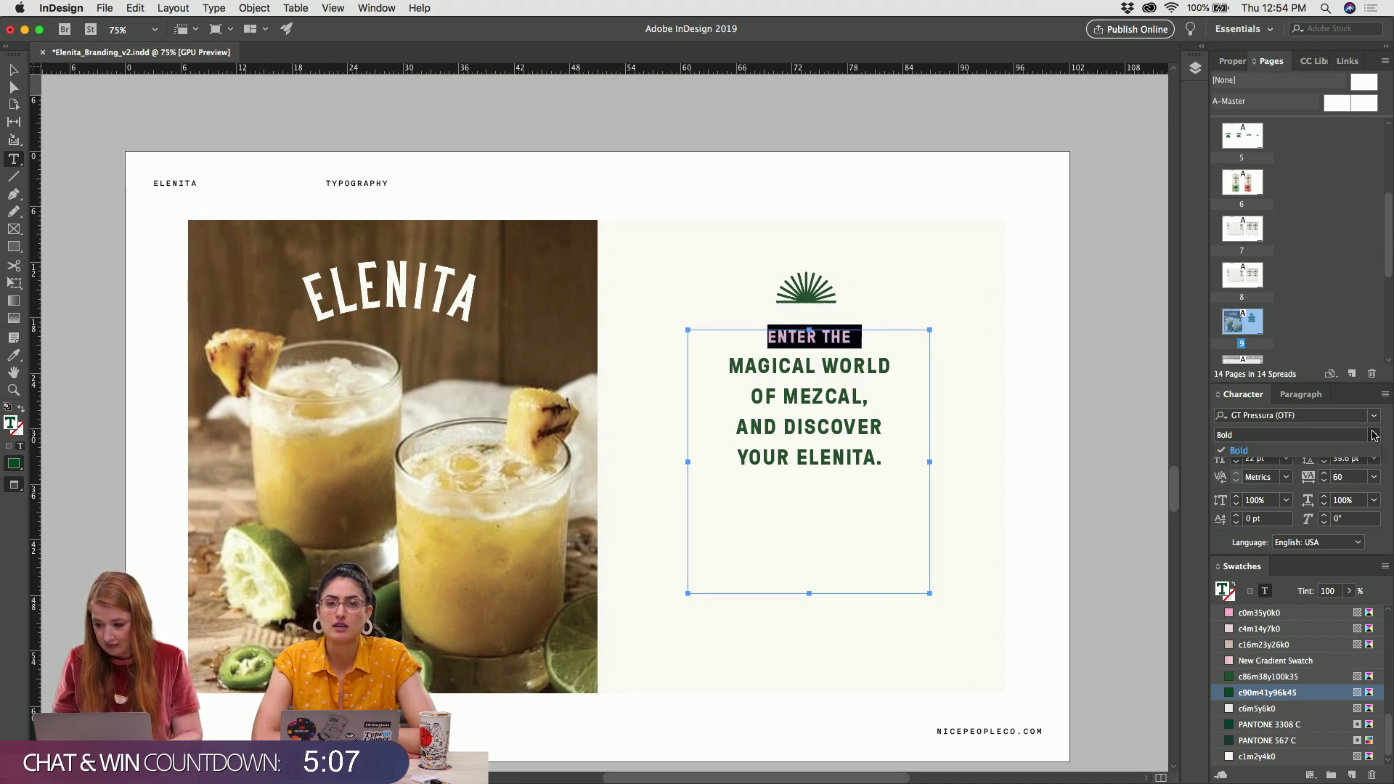
pyautogui.click(1373, 434)
pyautogui.click(1330, 416)
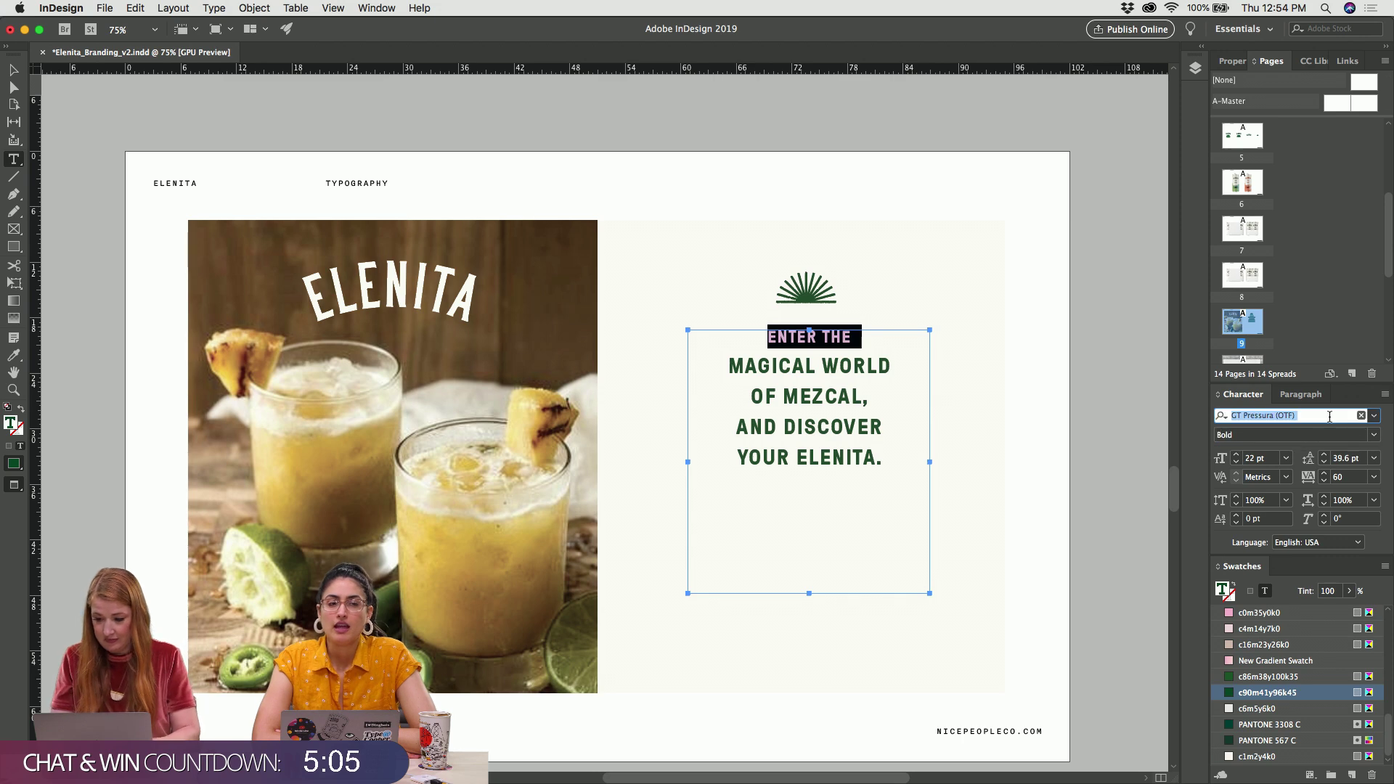
pyautogui.write('pressu')
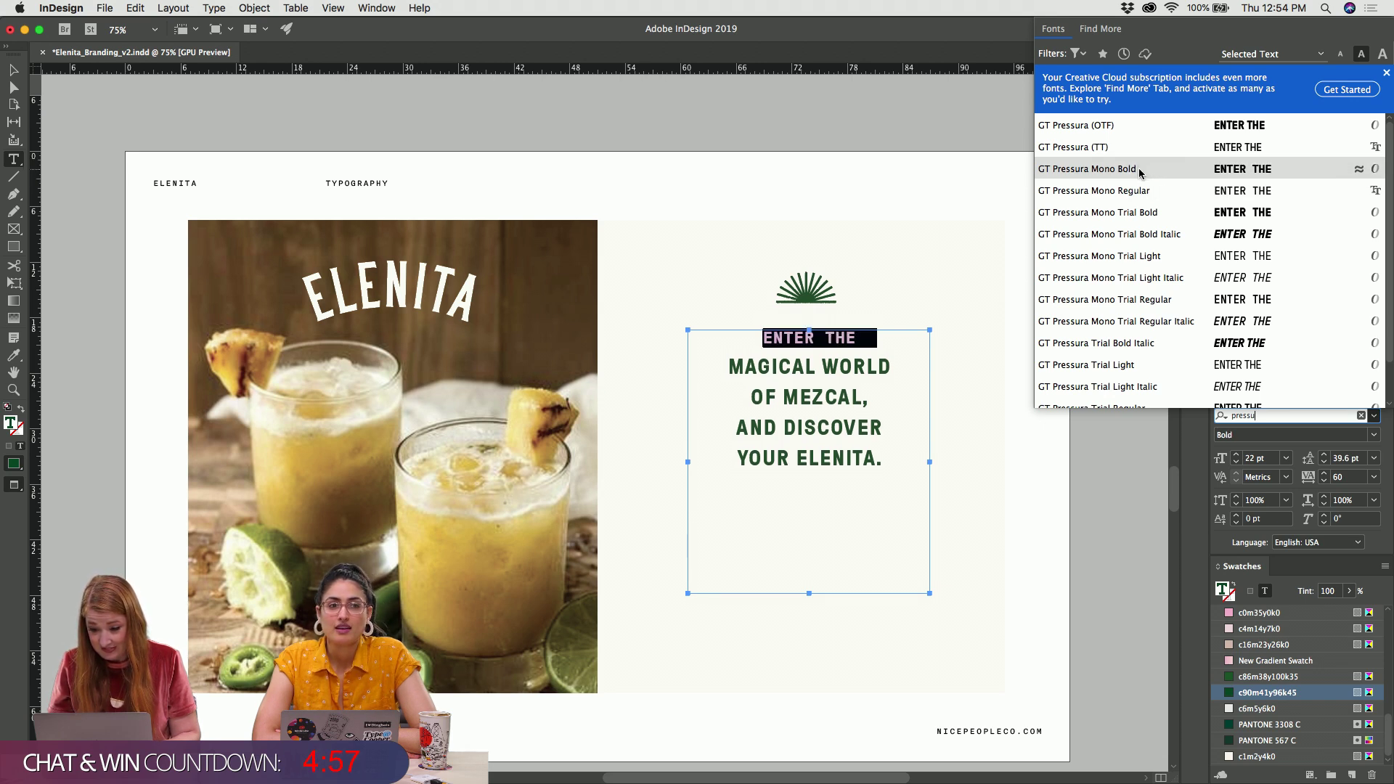
pyautogui.click(1147, 188)
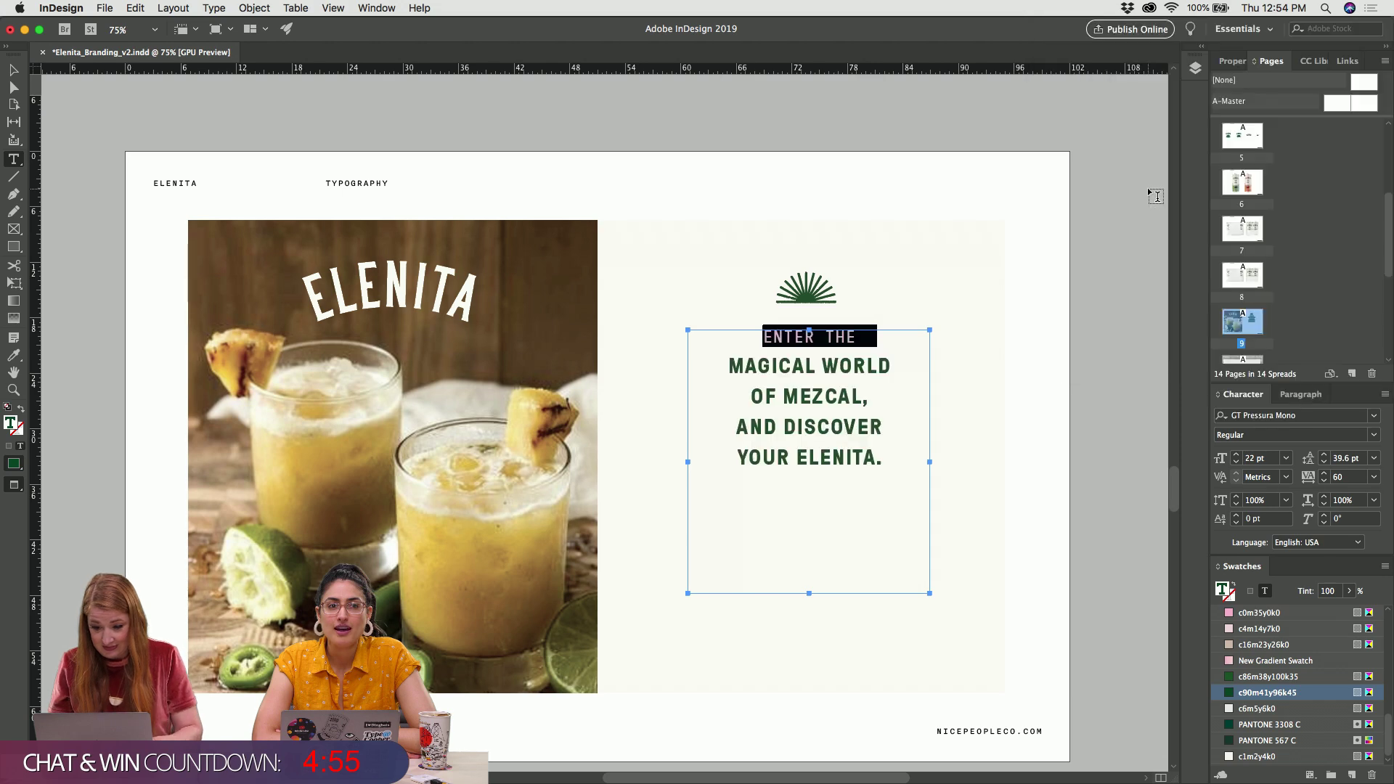
pyautogui.press('super+Tab')
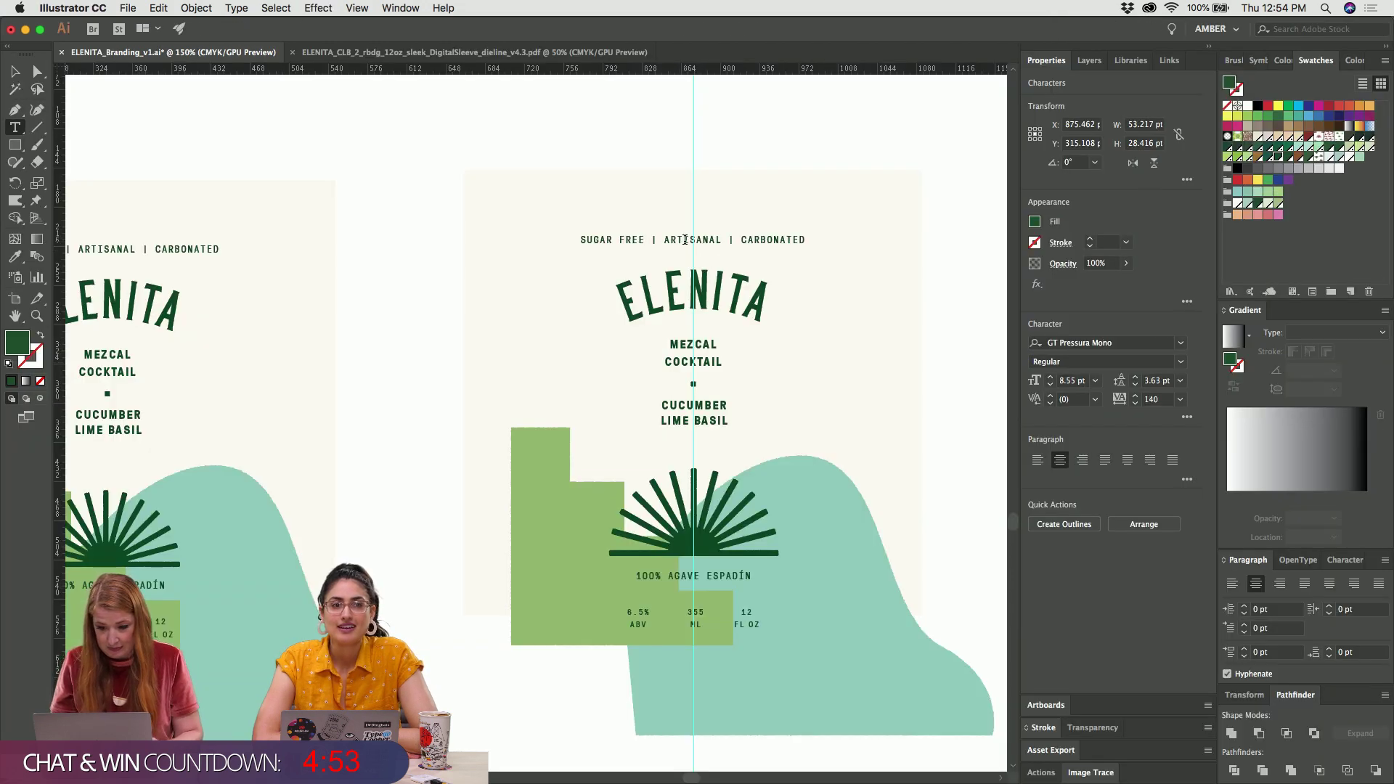
pyautogui.press('super+Tab')
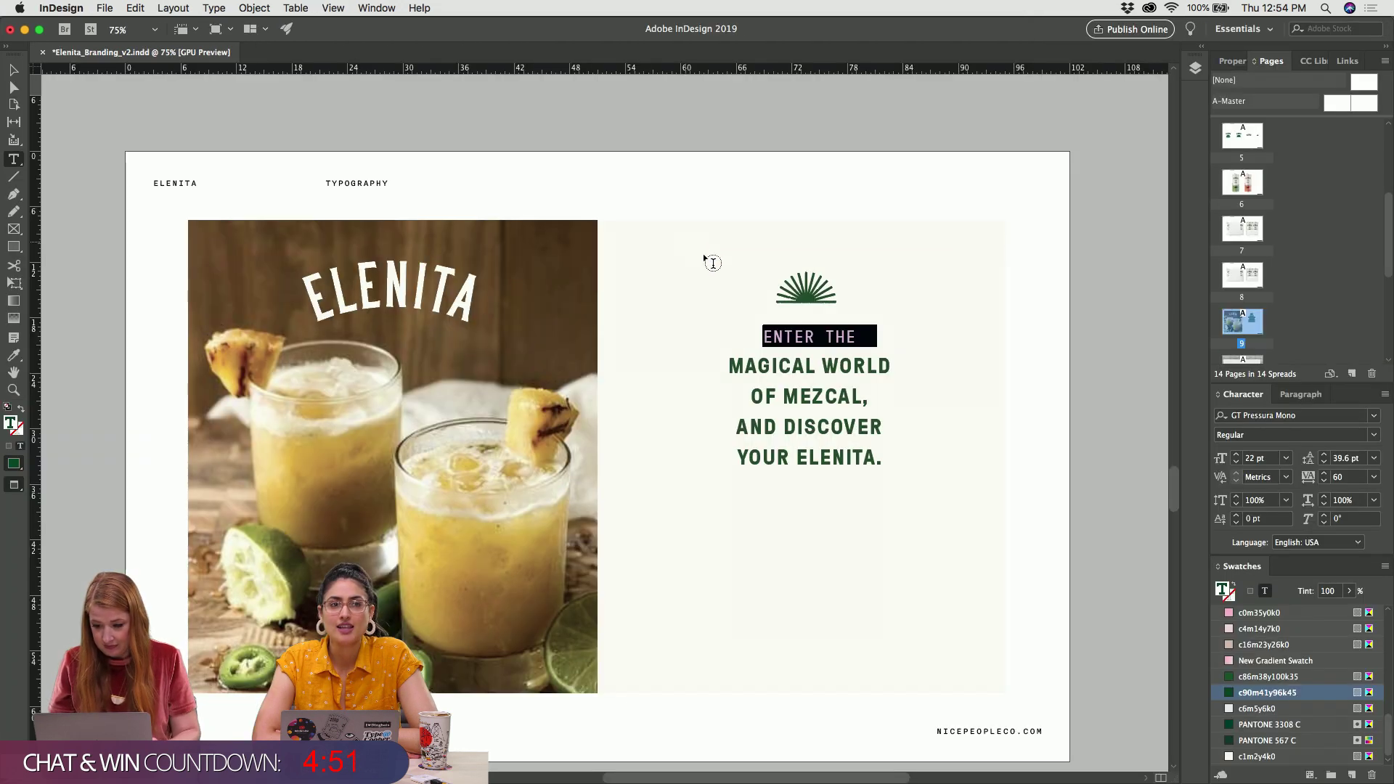
# Shrink the "ENTER THE" line further in small font-size increments and deselect it
pyautogui.click(872, 352)
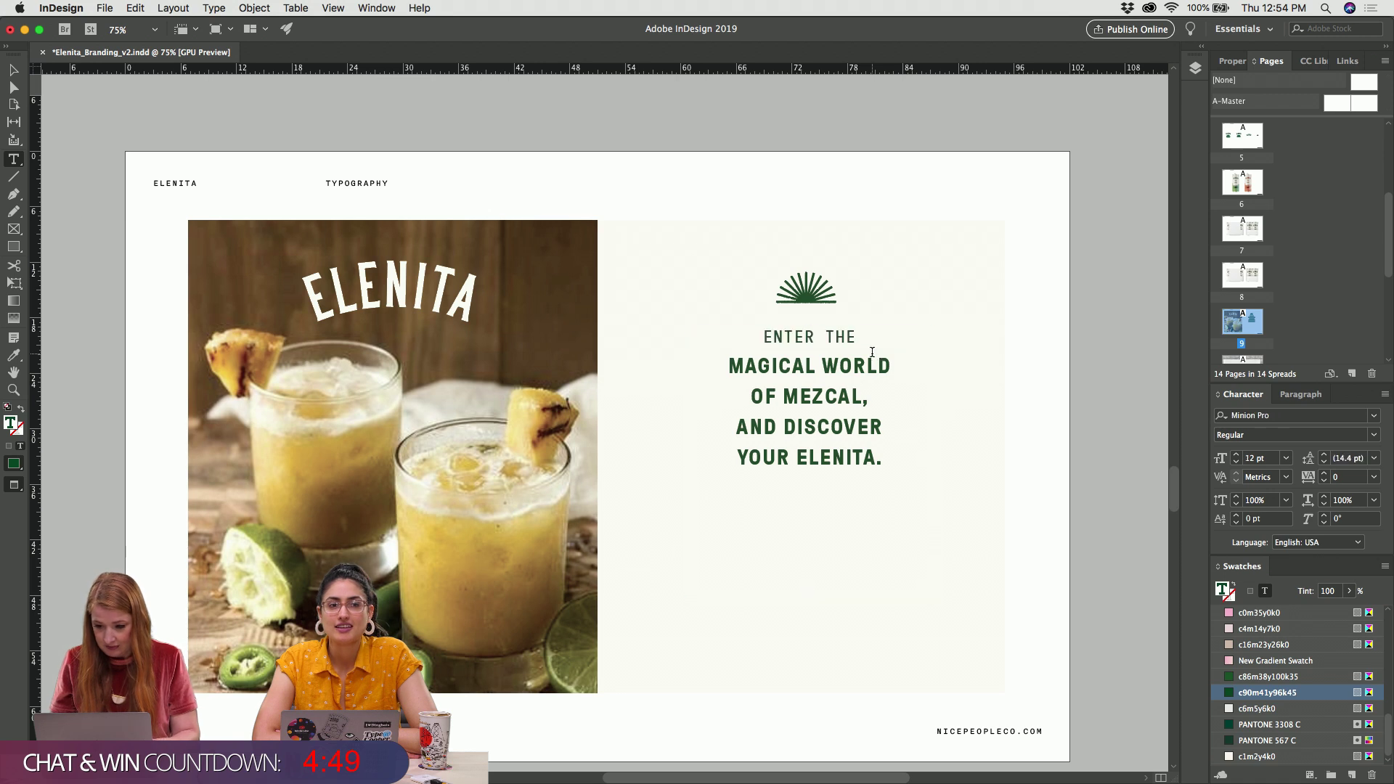
pyautogui.tripleClick(833, 336)
pyautogui.press('super+shift+comma')
pyautogui.press('super+shift+comma')
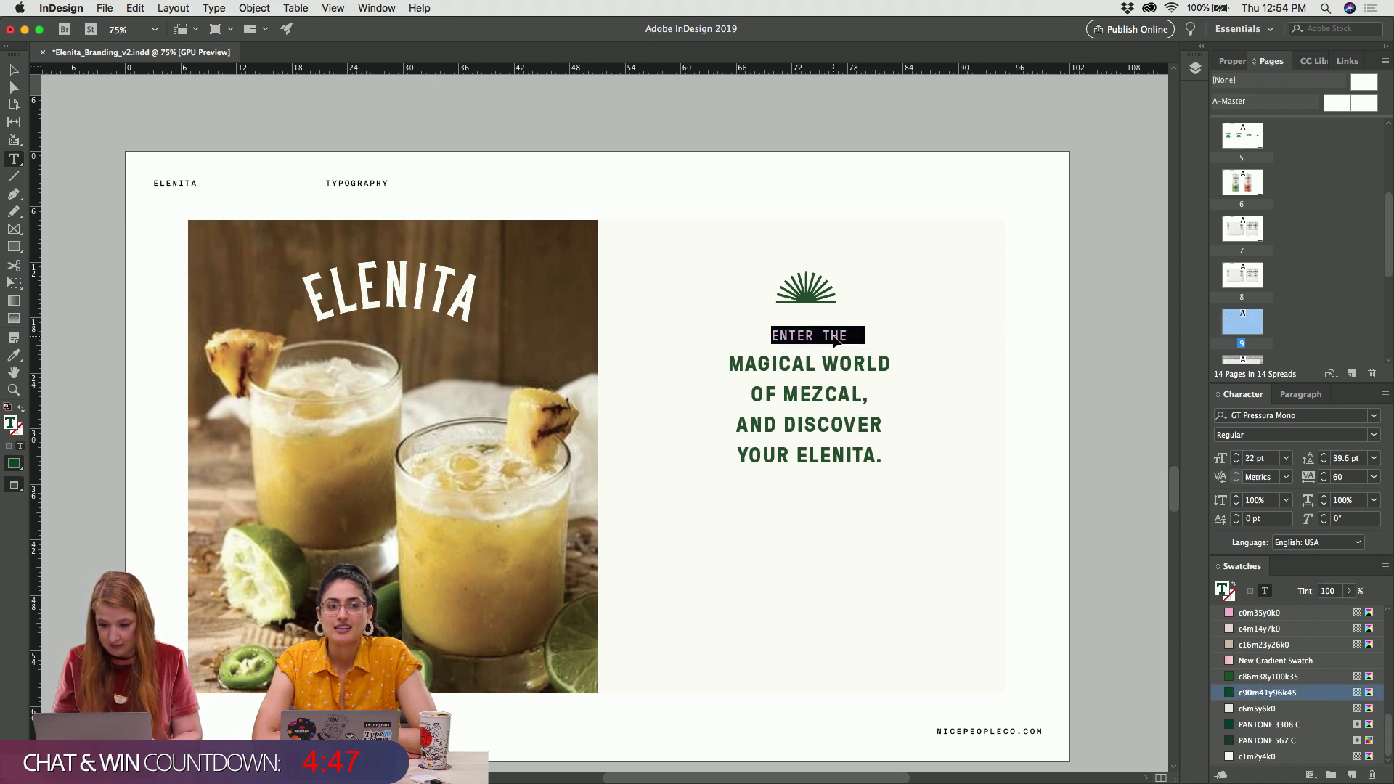
pyautogui.press('super+shift+a')
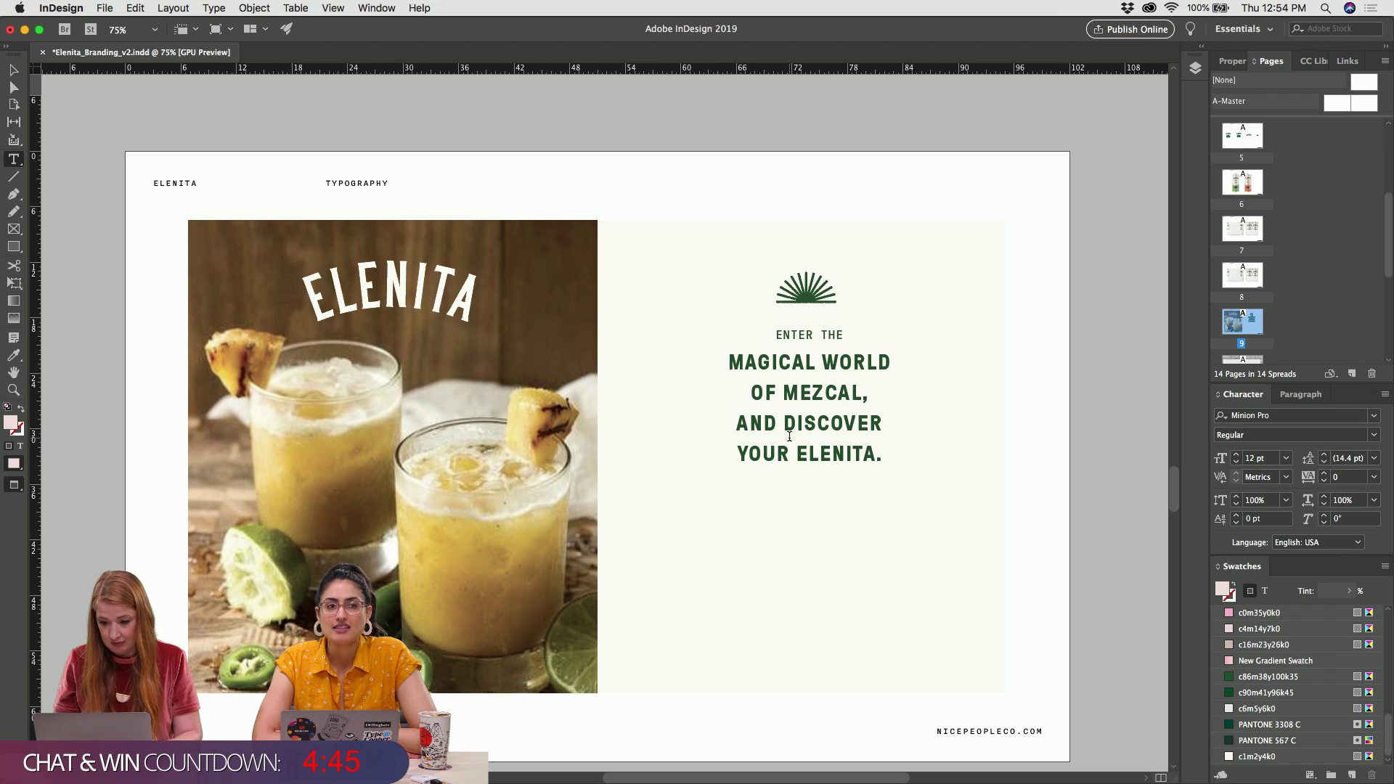
# Undo the font and size changes on the "ENTER THE" line back to 28 pt GT Pressura Bold and deselect the text
pyautogui.click(790, 437)
pyautogui.press('super+z')
pyautogui.press('super+z')
pyautogui.press('super+z')
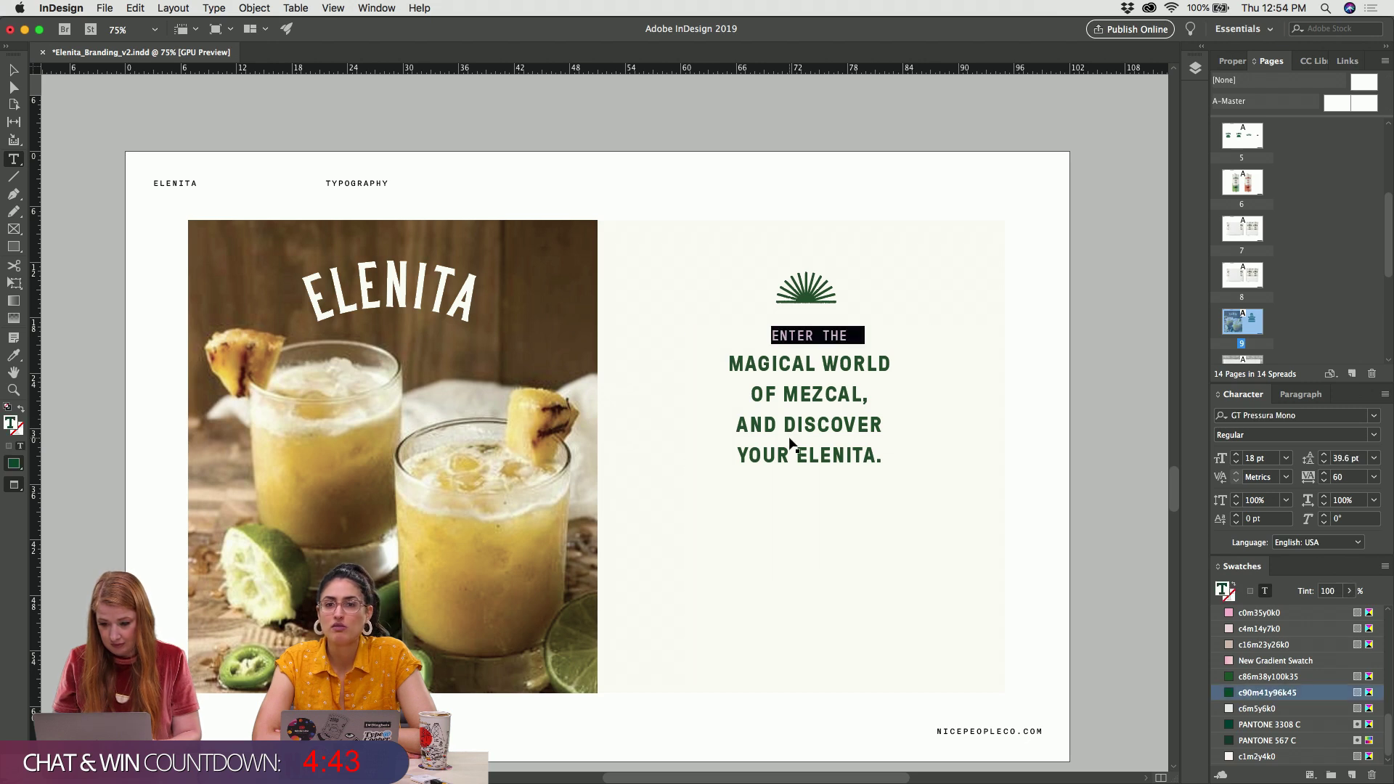
pyautogui.hotkey('shift', 'Return')
pyautogui.press('Escape')
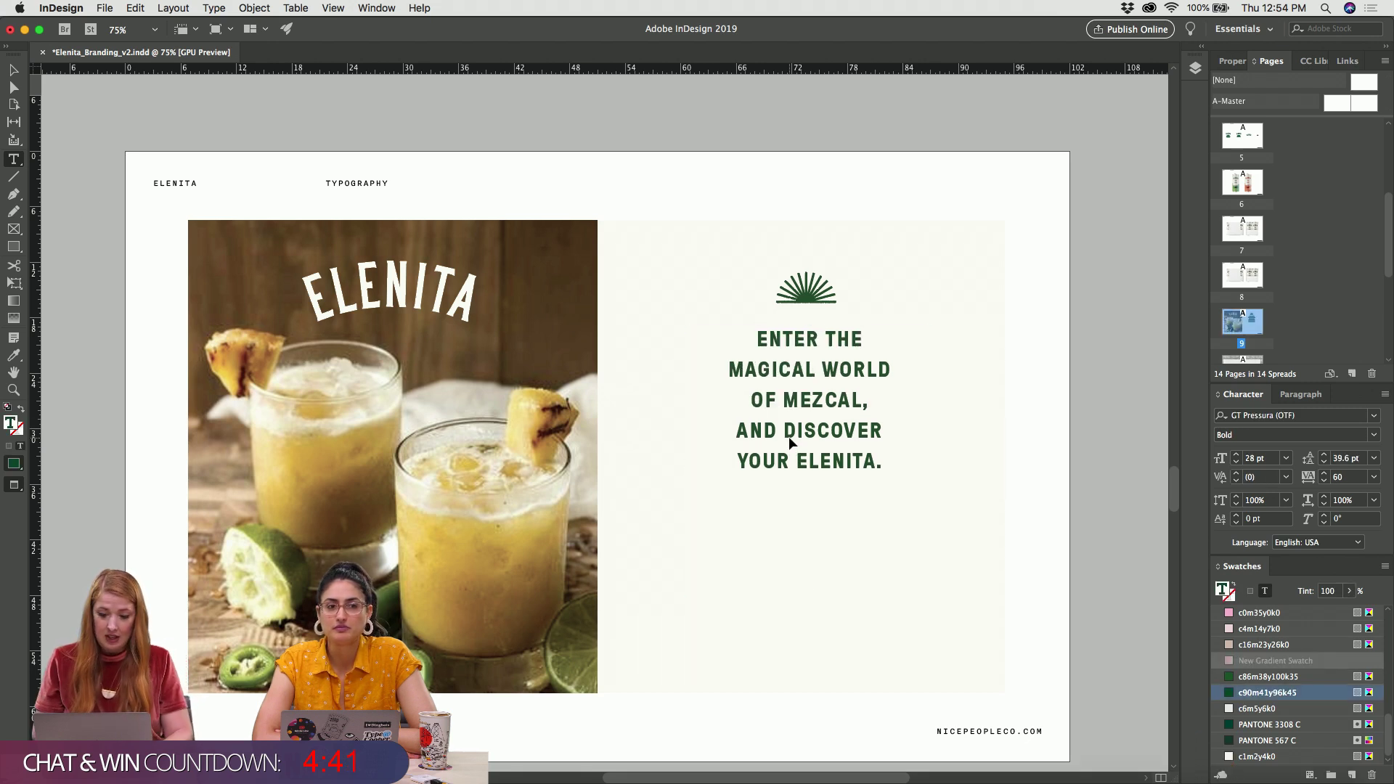
pyautogui.press('super+shift+a')
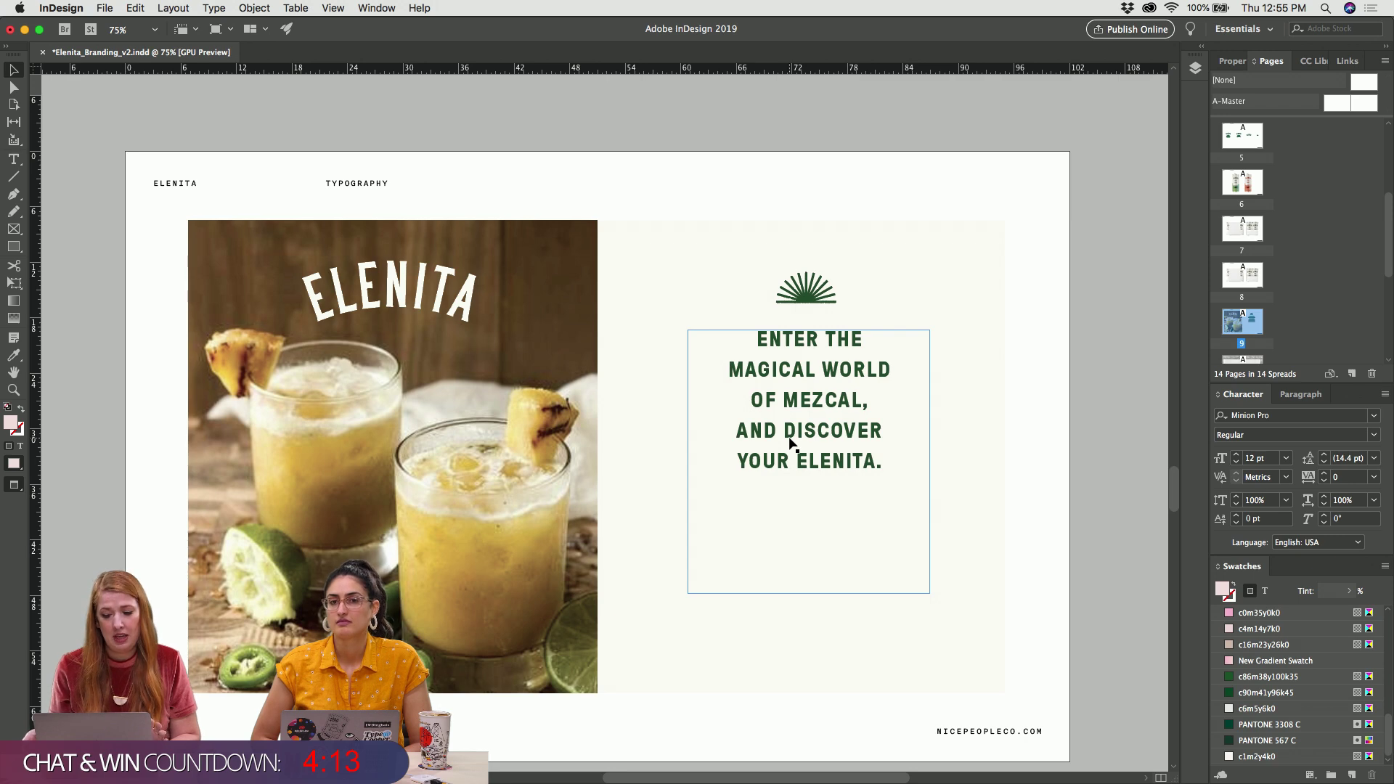
# Switch to Illustrator and inspect the type settings of the label's "SUGAR FREE | ARTISANAL | CARBONATED" and "MEZCAL COCKTAIL" text
pyautogui.press('super+Tab')
pyautogui.scroll(2, 789, 437)
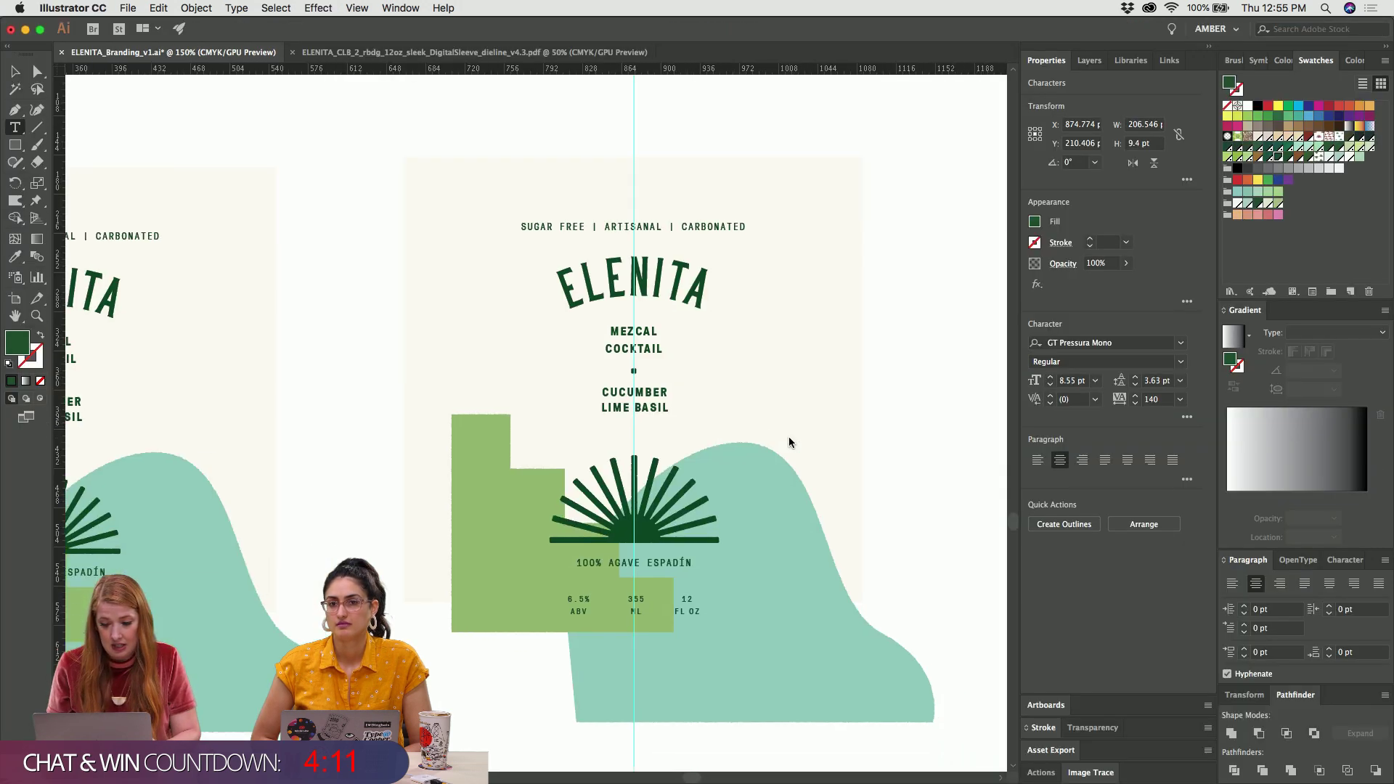
pyautogui.press('super+shift+a')
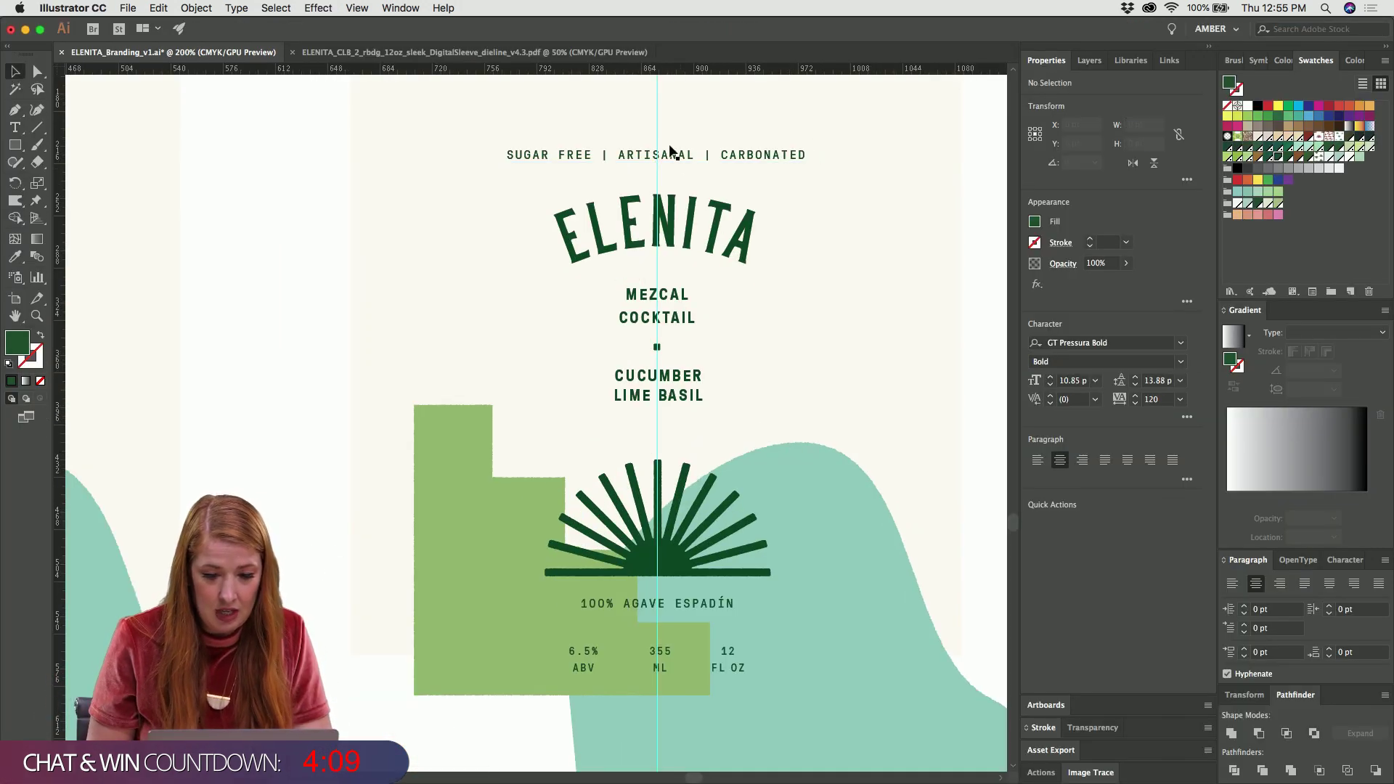
pyautogui.press('v')
pyautogui.hscroll(2, 674, 161)
pyautogui.scroll(2, 674, 161)
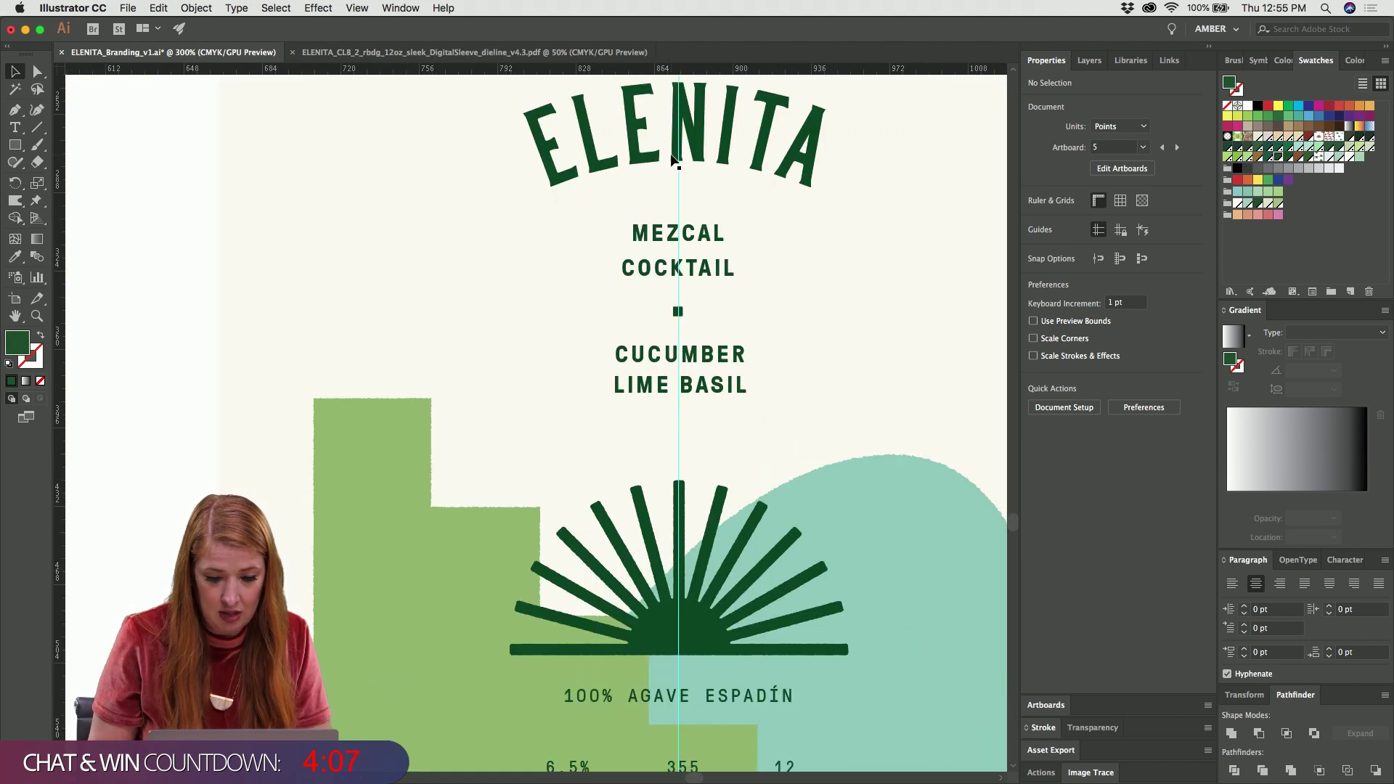
pyautogui.scroll(3, 672, 152)
pyautogui.click(616, 154)
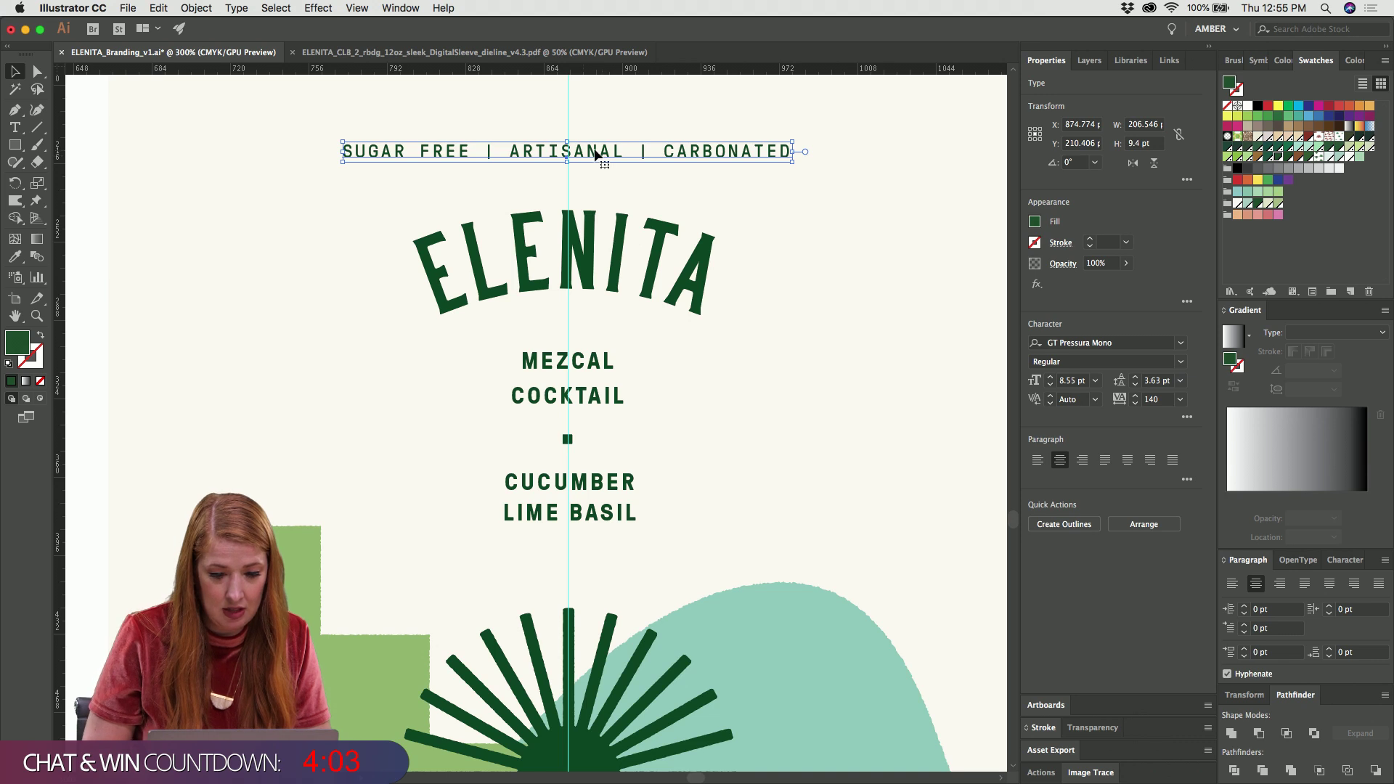
pyautogui.click(550, 371)
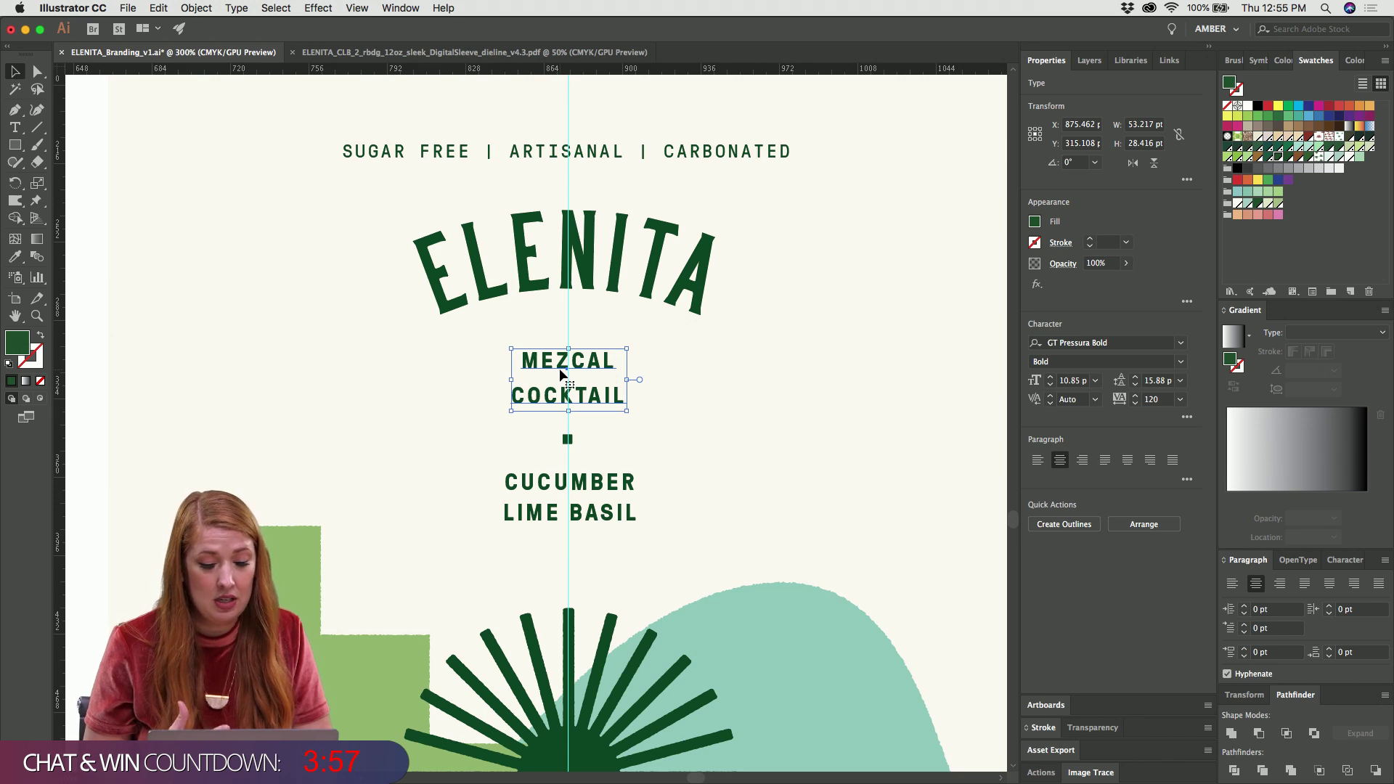
pyautogui.keyDown('shift'); pyautogui.click(584, 152); pyautogui.keyUp('shift')
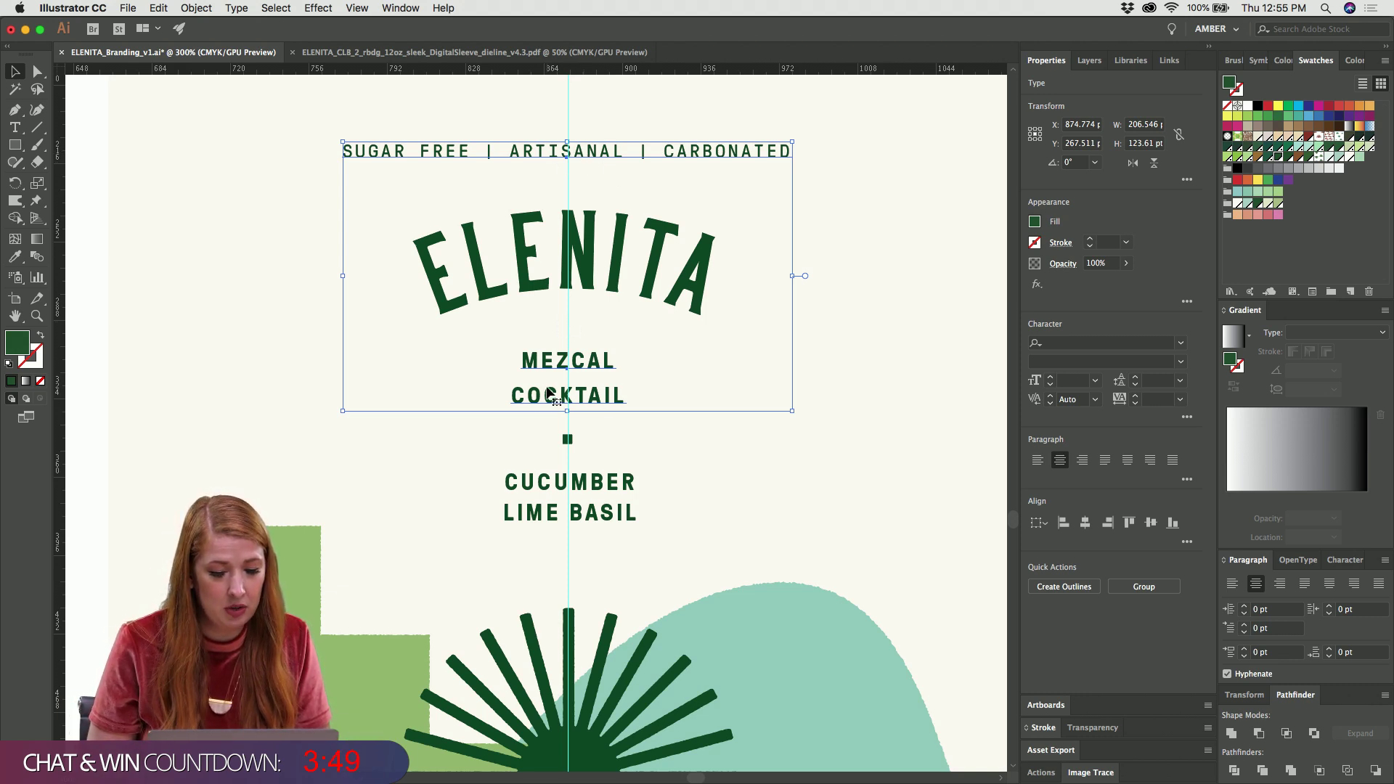
pyautogui.click(241, 374)
pyautogui.click(501, 267)
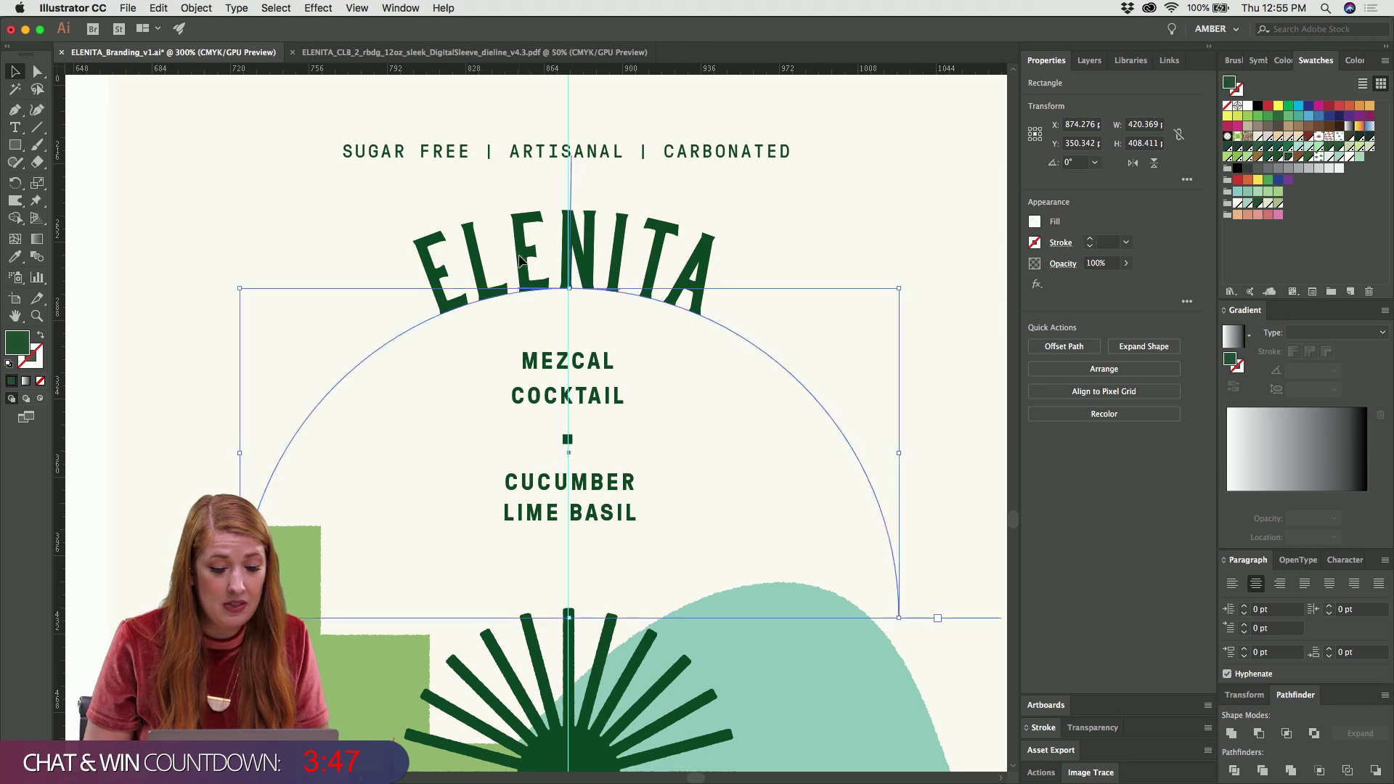
pyautogui.click(538, 358)
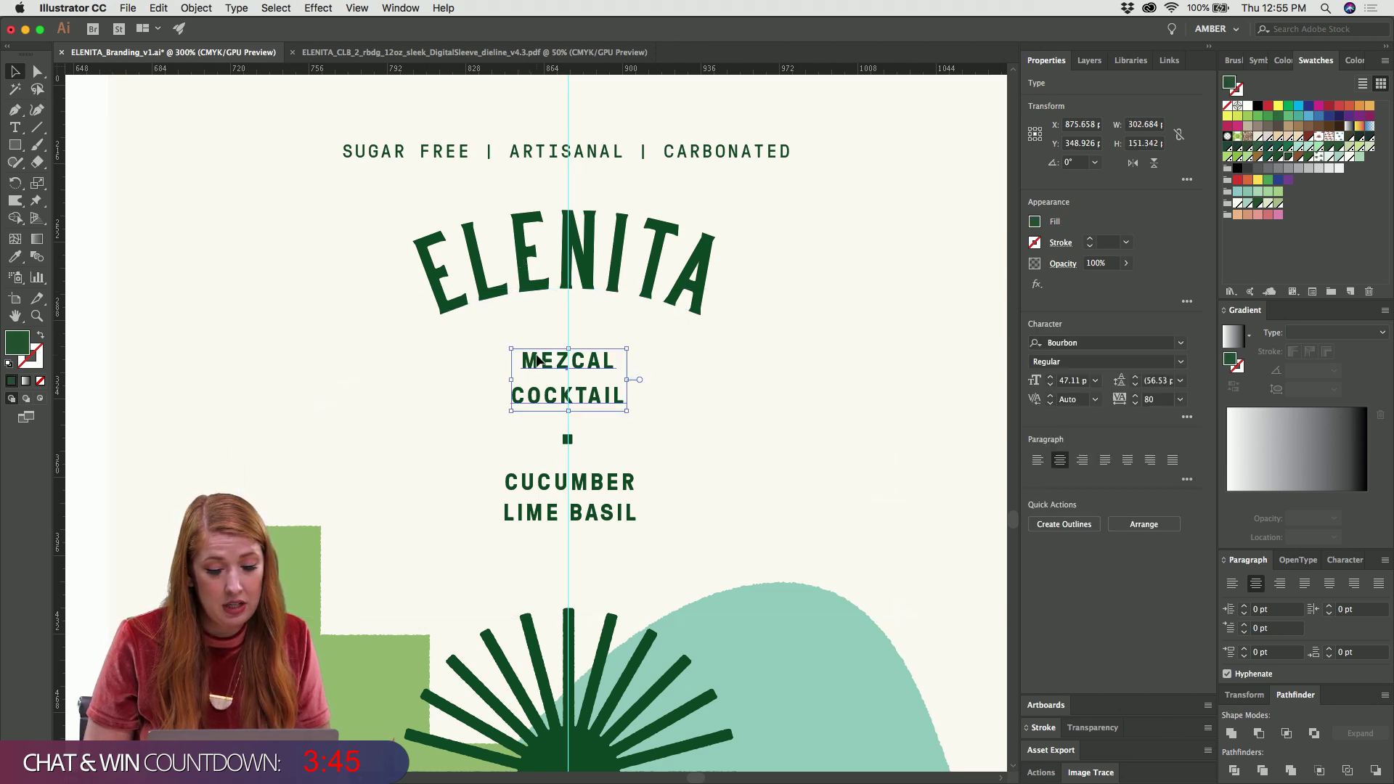
# Examine the letterforms of the arched ELENITA wordmark on the label close up
pyautogui.press('super+equal')
pyautogui.press('super+equal')
pyautogui.press('super+equal')
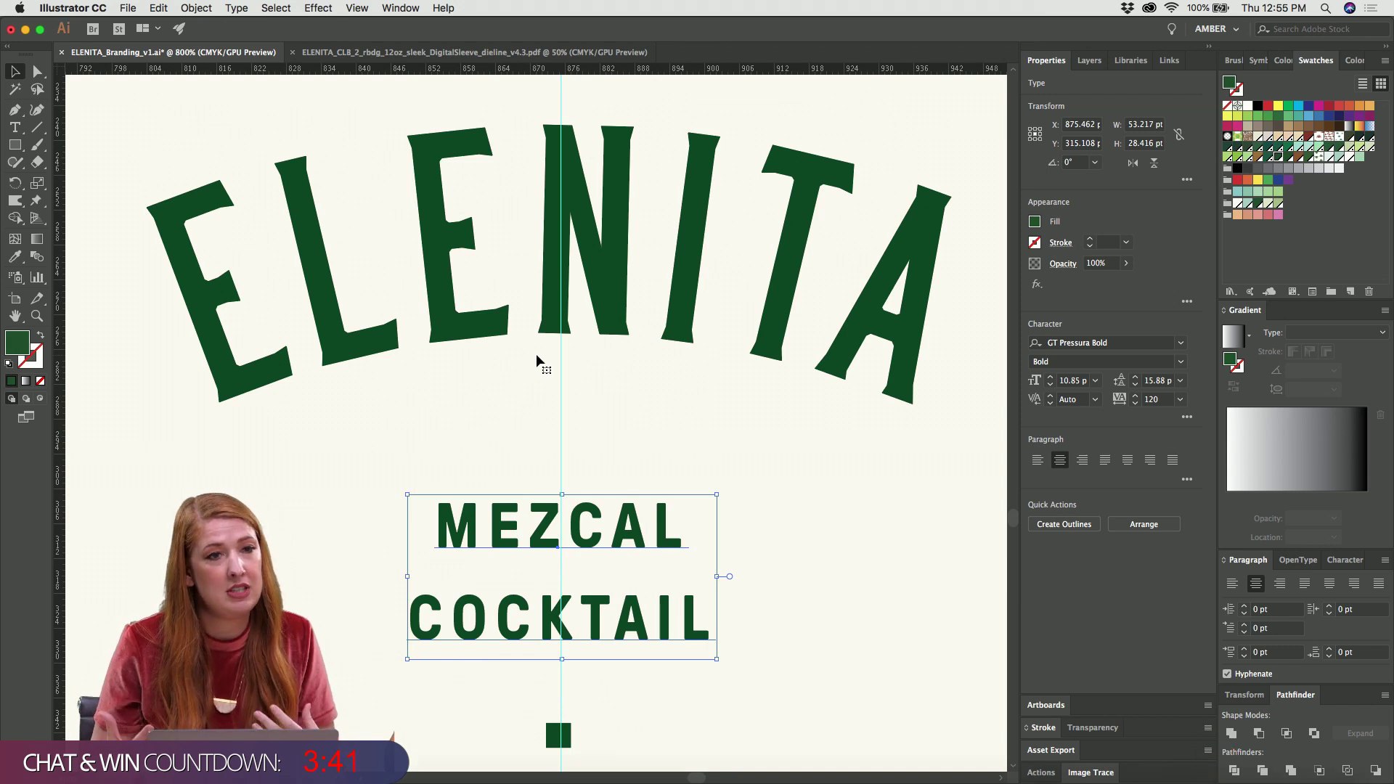
pyautogui.click(440, 258)
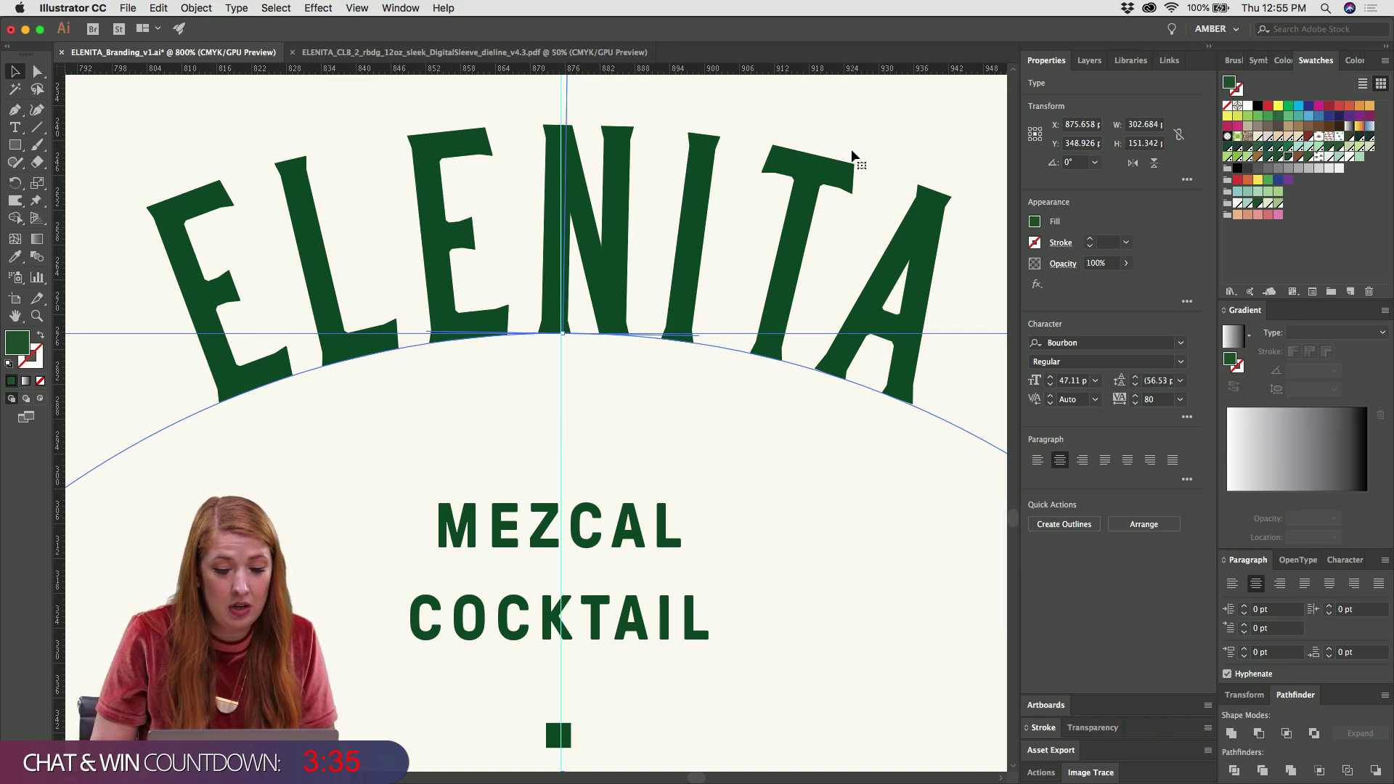
pyautogui.press('super+equal')
pyautogui.scroll(10, 708, 150)
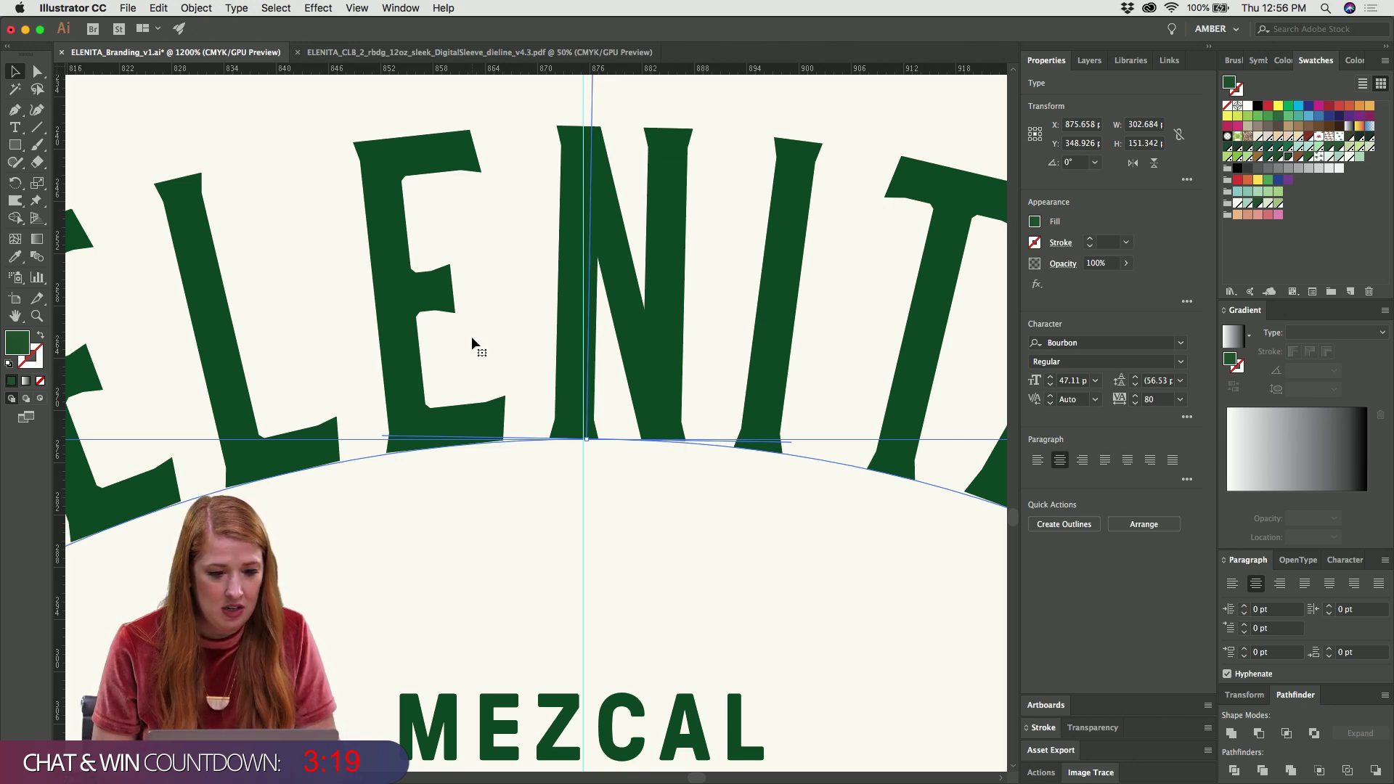
# Examine the letter corners of the "MEZCAL COCKTAIL" text at high magnification, then return to the full label with nothing selected
pyautogui.scroll(-10, 472, 338)
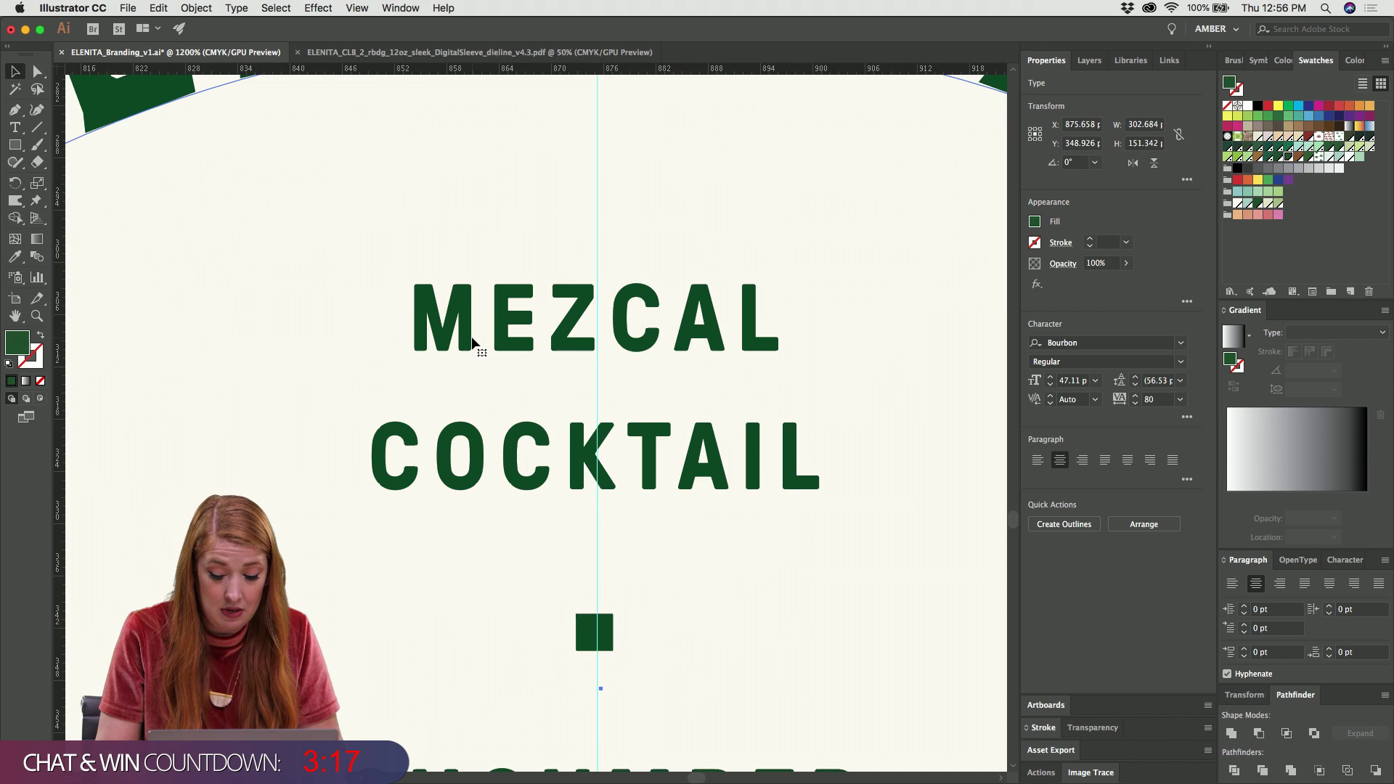
pyautogui.hotkey('ctrl', '=')
pyautogui.scroll(5, 471, 344)
pyautogui.click(482, 293)
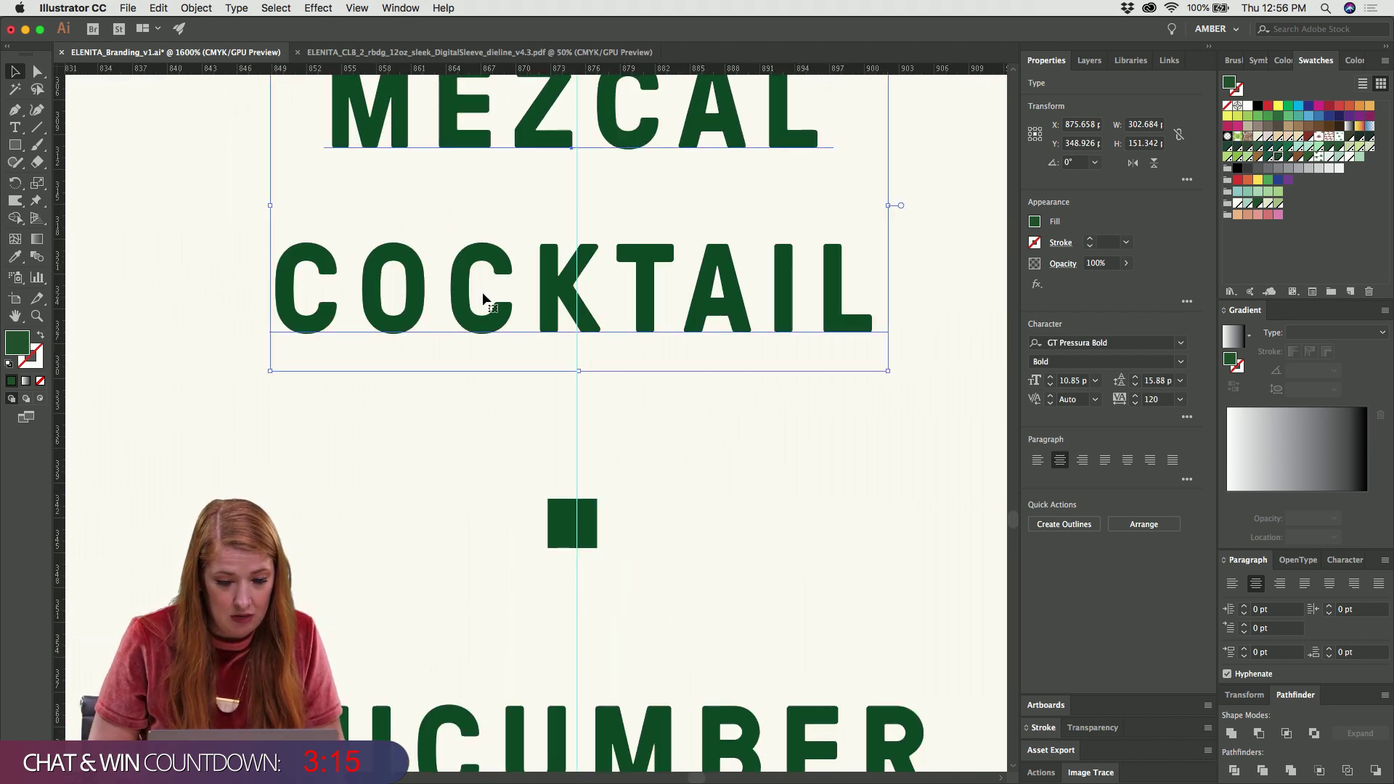
pyautogui.scroll(1, 482, 292)
pyautogui.scroll(2, 482, 292)
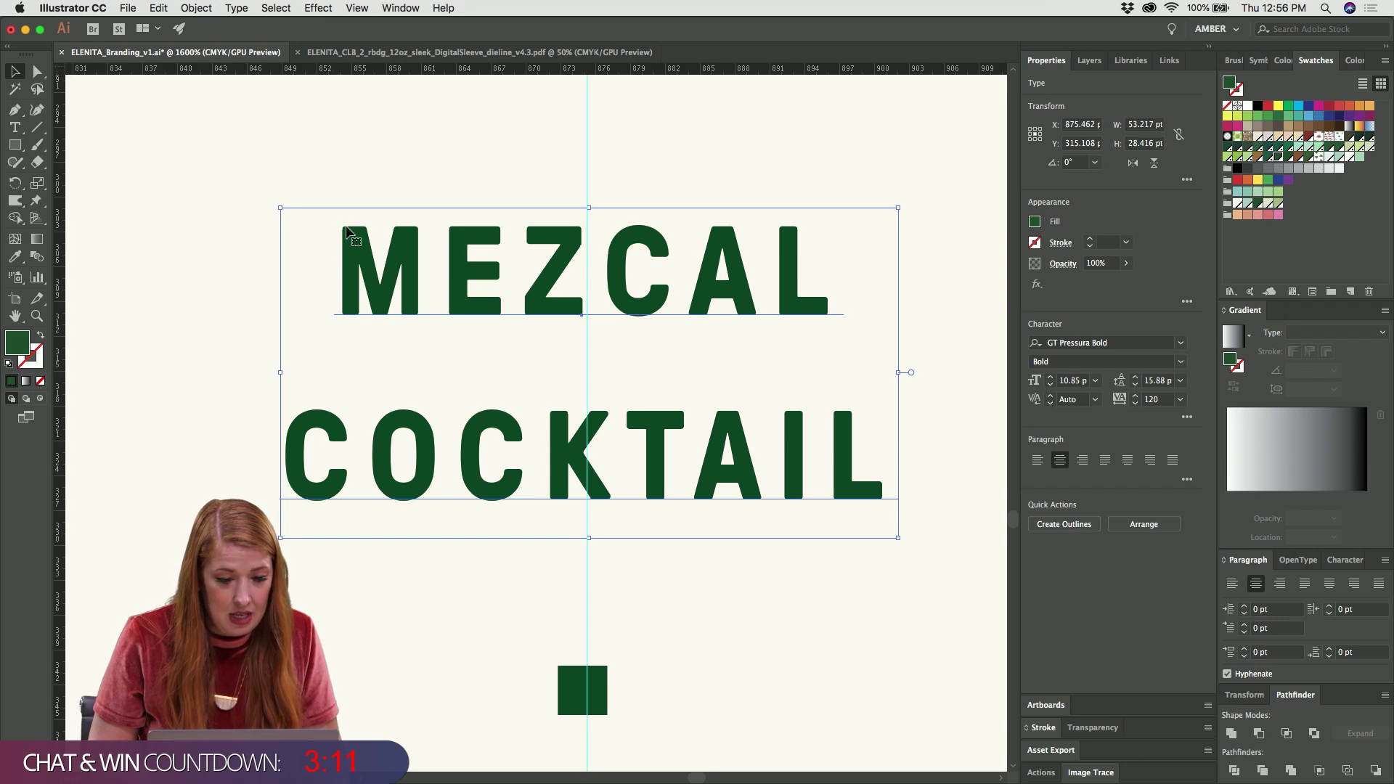
pyautogui.hotkey('ctrl', 'shift', 'b')
pyautogui.hotkey('ctrl', '=')
pyautogui.hotkey('ctrl', '=')
pyautogui.hotkey('ctrl', '=')
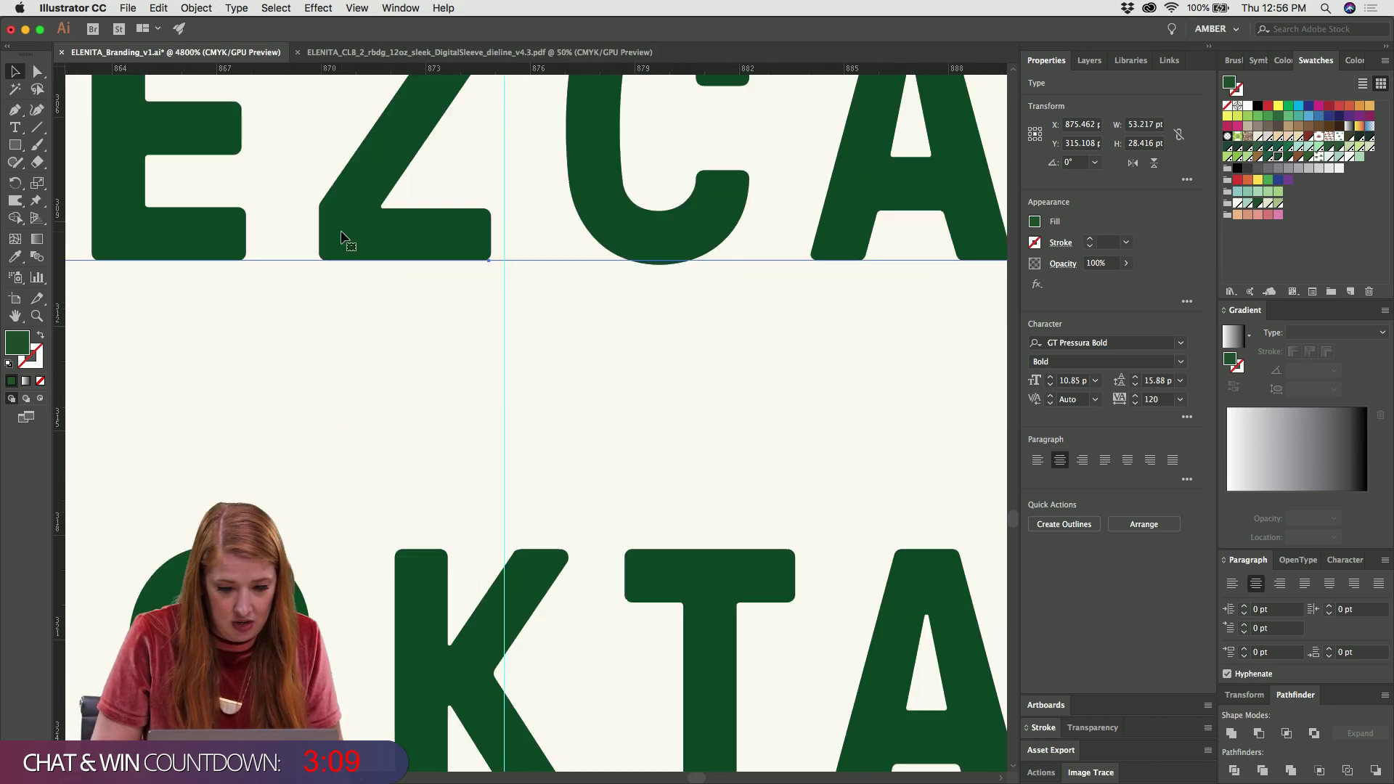
pyautogui.hotkey('ctrl', '-')
pyautogui.hotkey('ctrl', '-')
pyautogui.hotkey('ctrl', '-')
pyautogui.hotkey('ctrl', '-')
pyautogui.hotkey('ctrl', '-')
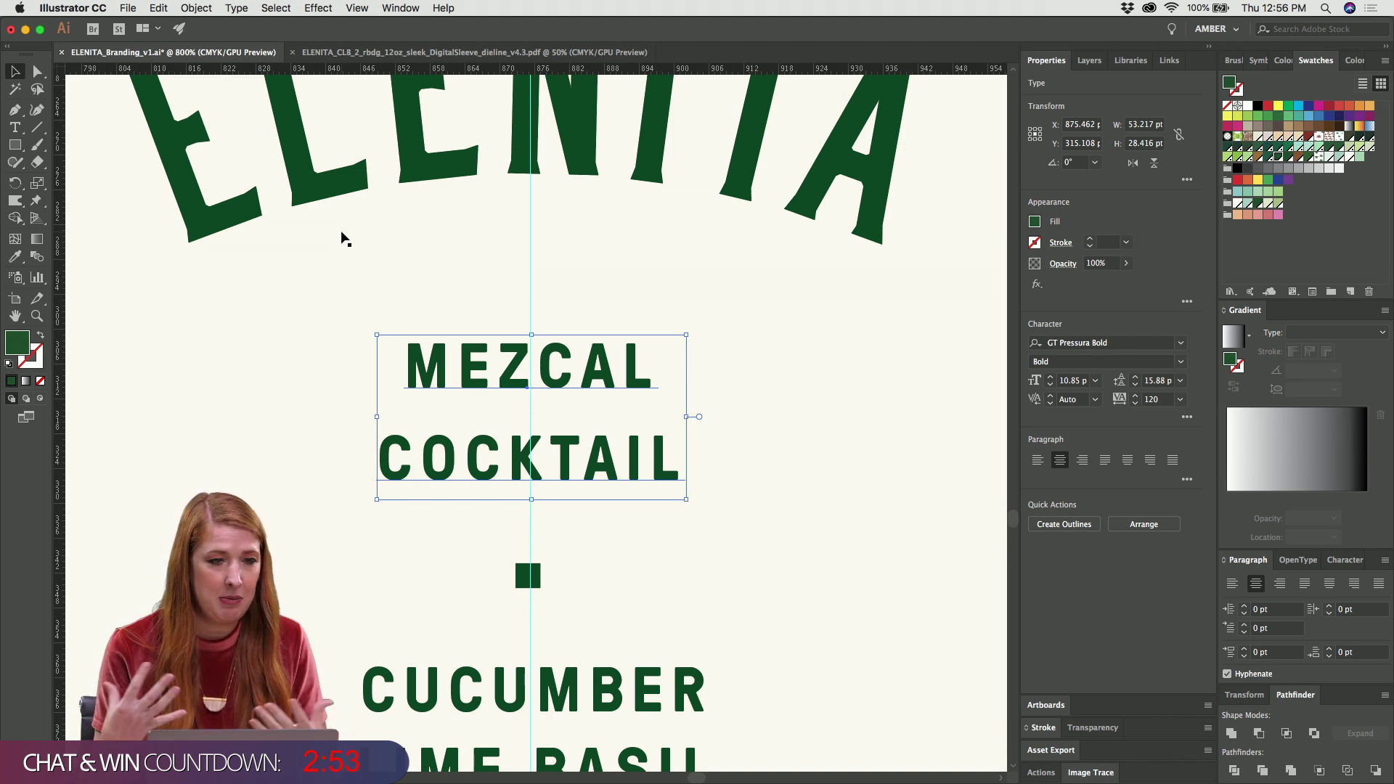
pyautogui.press('a')
pyautogui.press('super+minus')
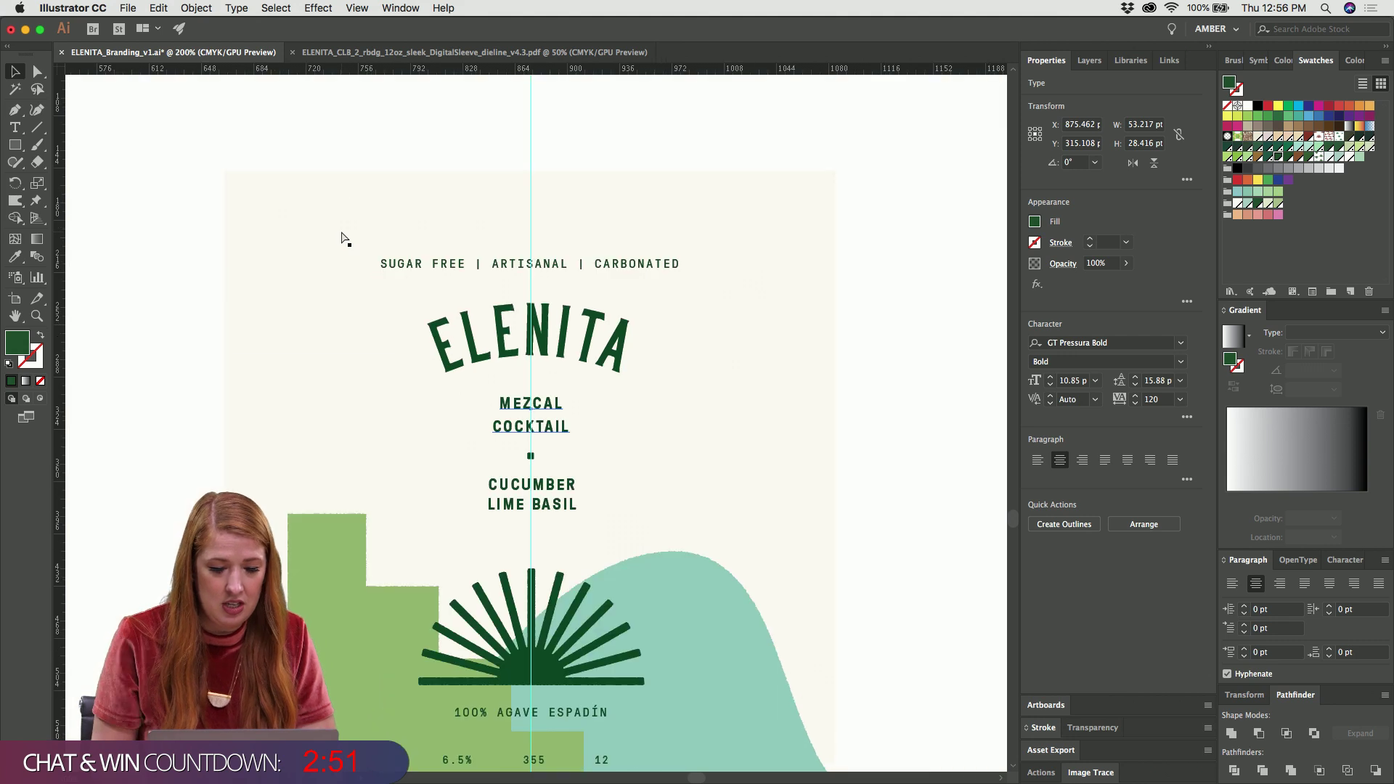
pyautogui.click(343, 240)
pyautogui.scroll(-3, 446, 520)
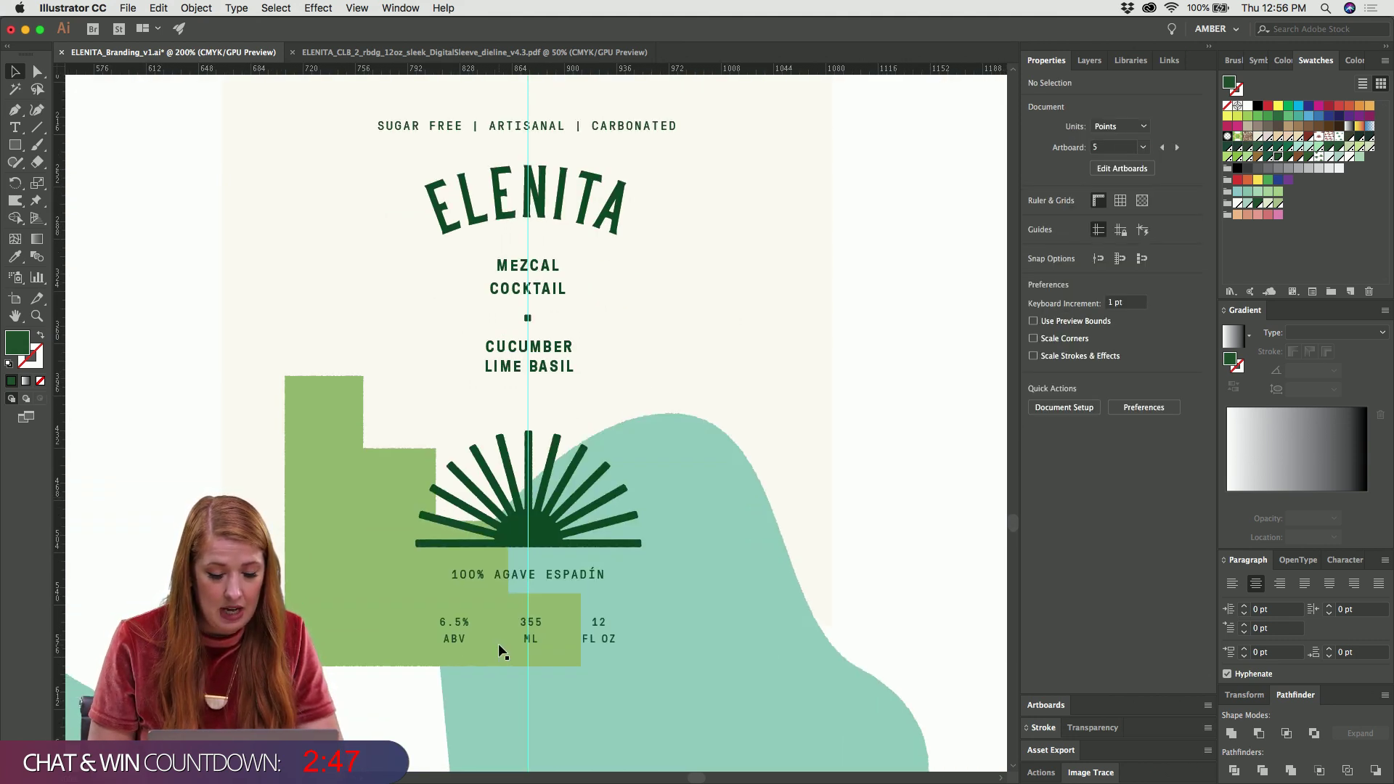
# Compare the tagline on the InDesign typography page with the label lettering in Illustrator
pyautogui.press('super+Tab')
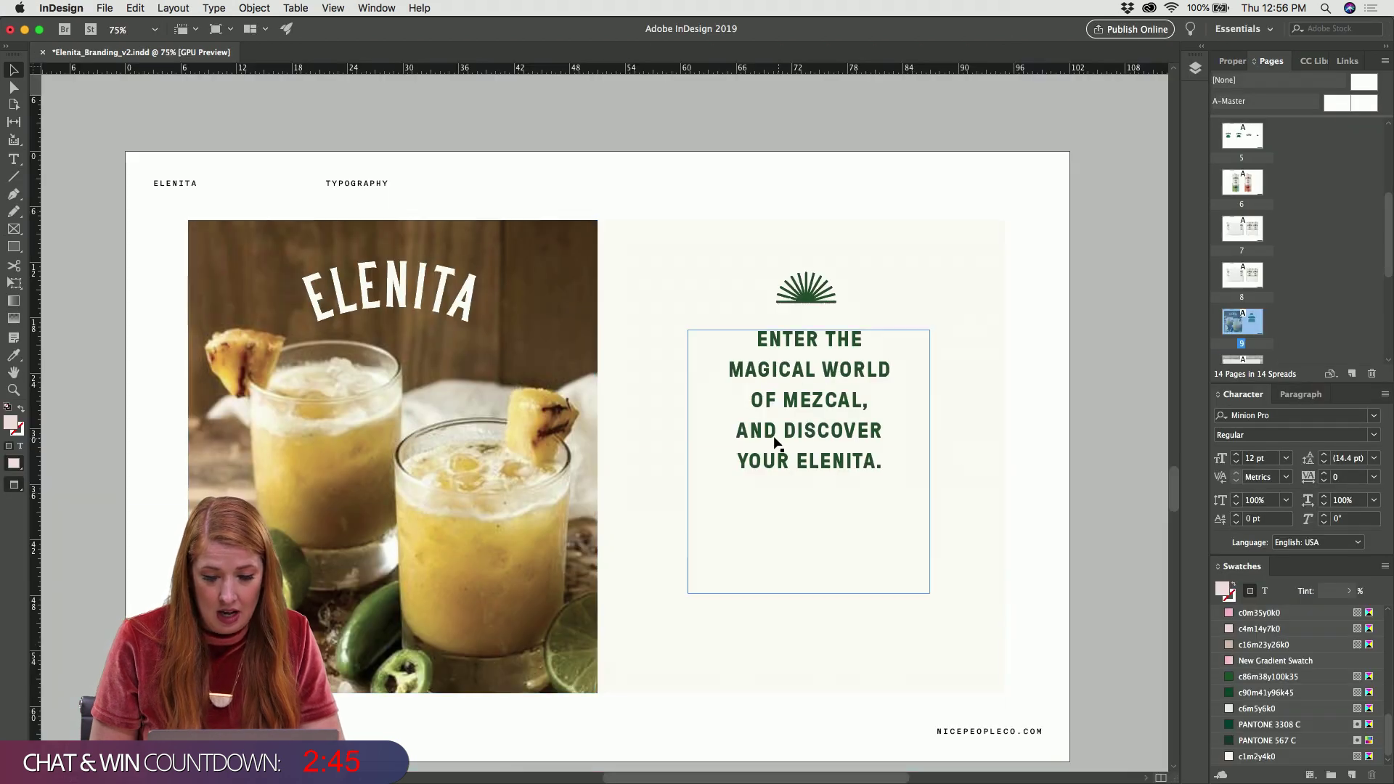
pyautogui.doubleClick(806, 435)
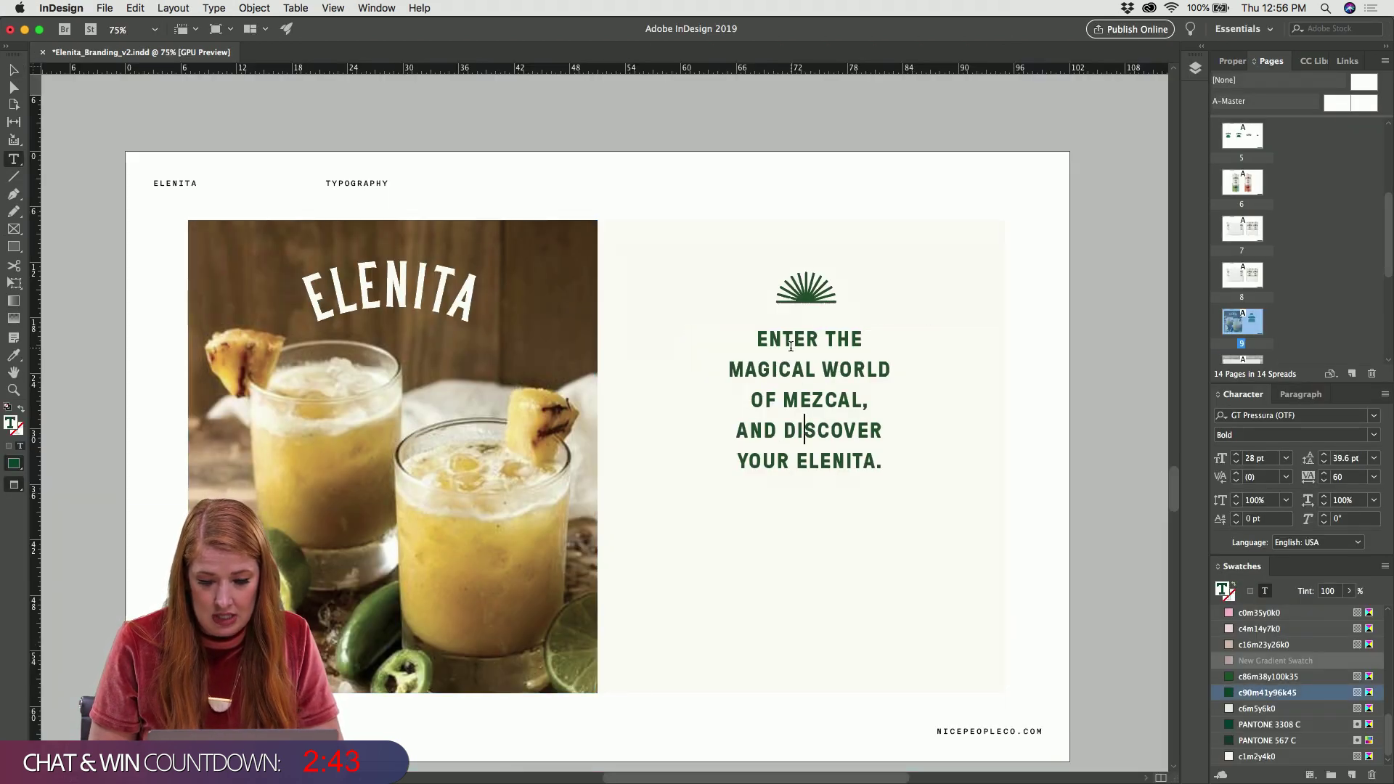
pyautogui.press('super+Tab')
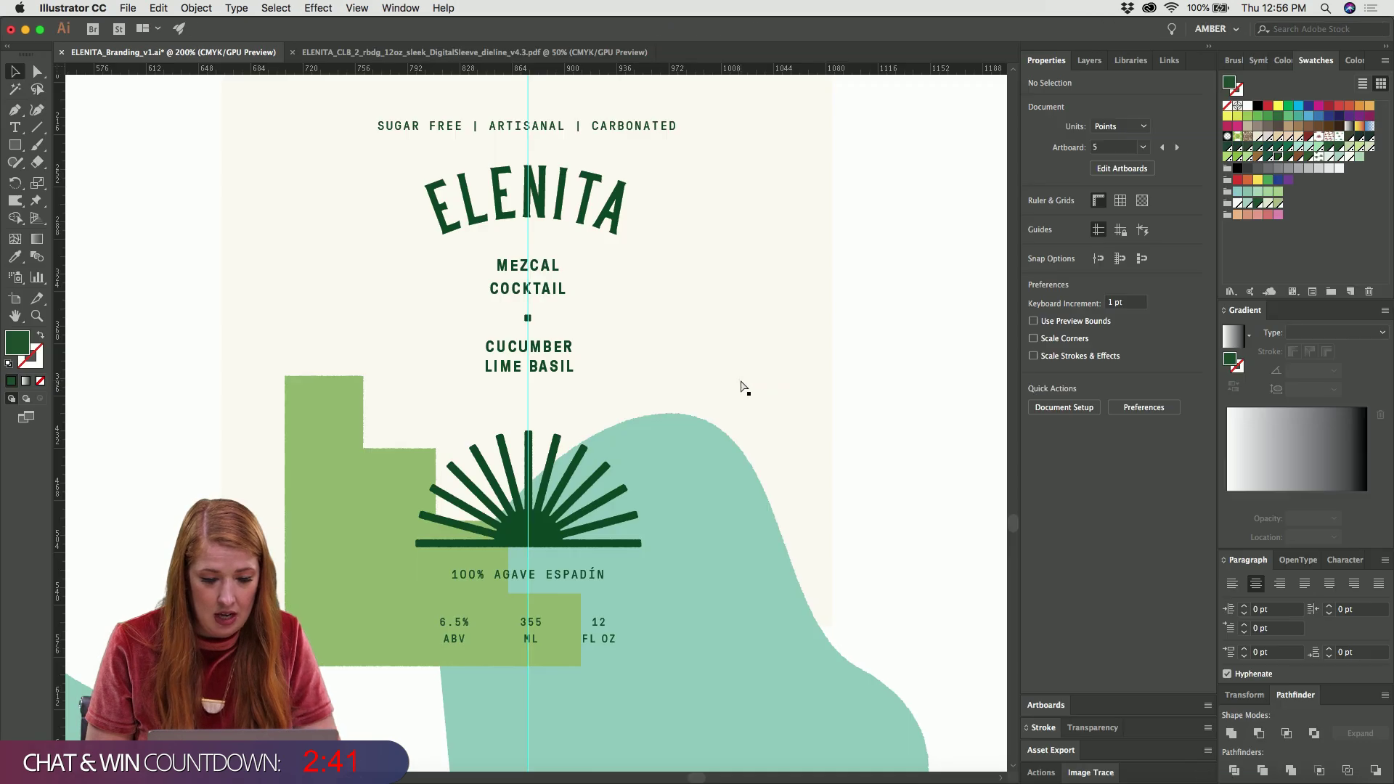
pyautogui.press('super+Tab')
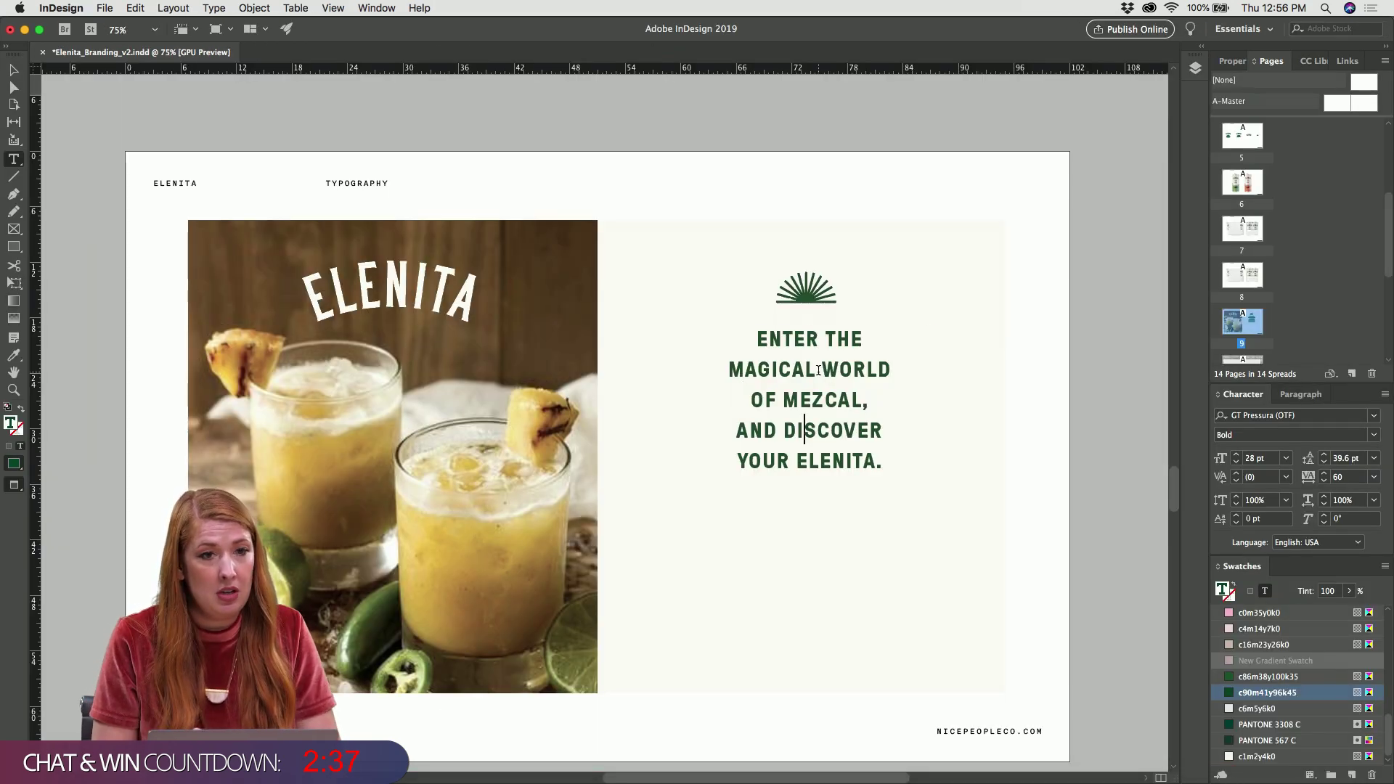
pyautogui.press('super+Tab')
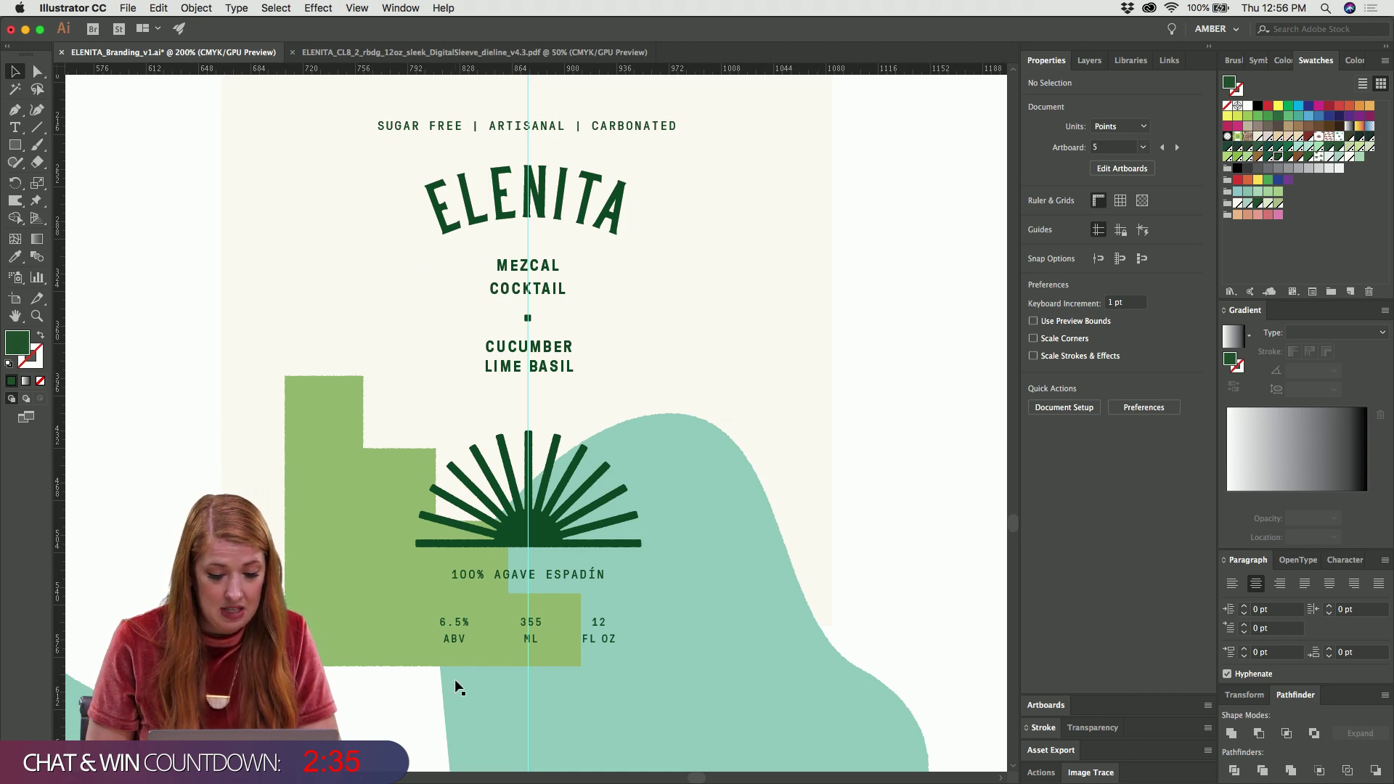
# Check the type settings of the label's "CUCUMBER LIME BASIL" and "SUGAR FREE | ARTISANAL | CARBONATED" lines and deselect them
pyautogui.click(541, 352)
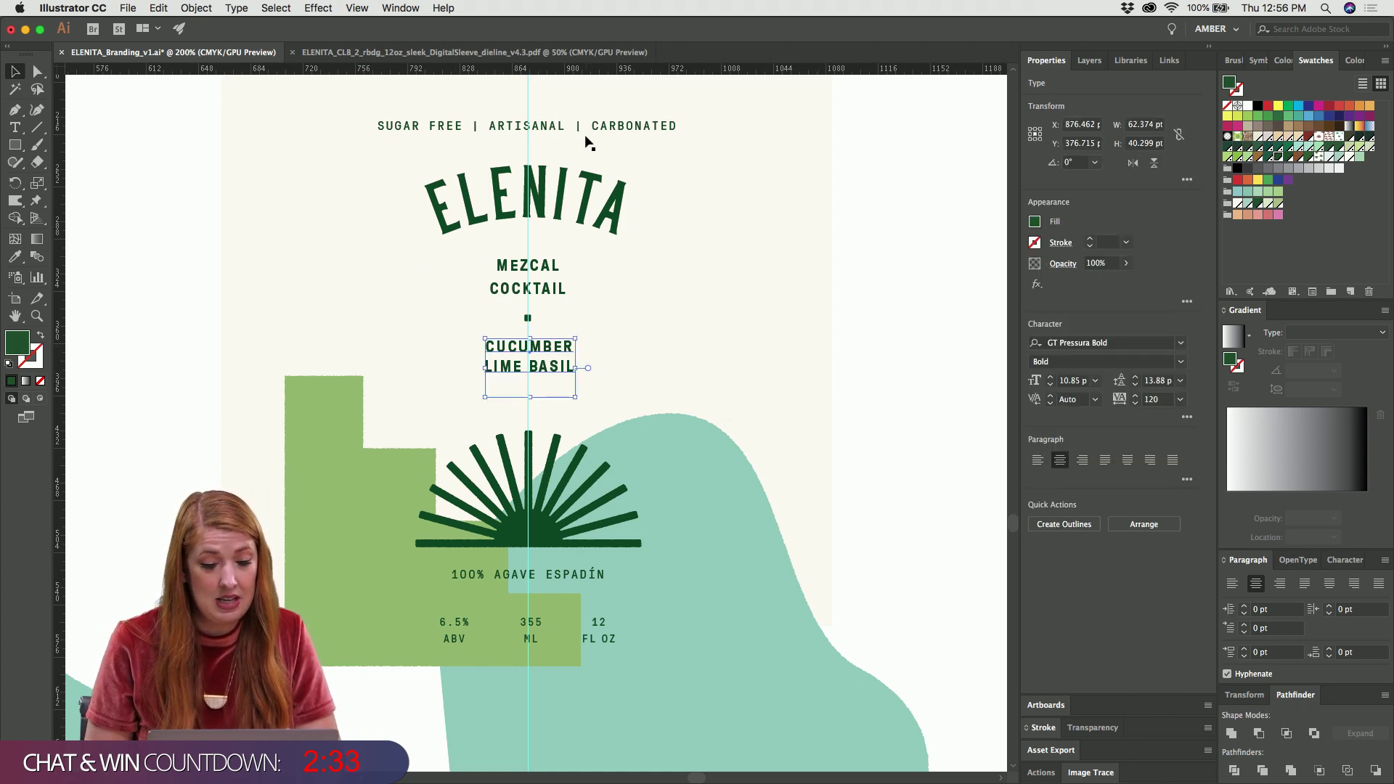
pyautogui.click(551, 128)
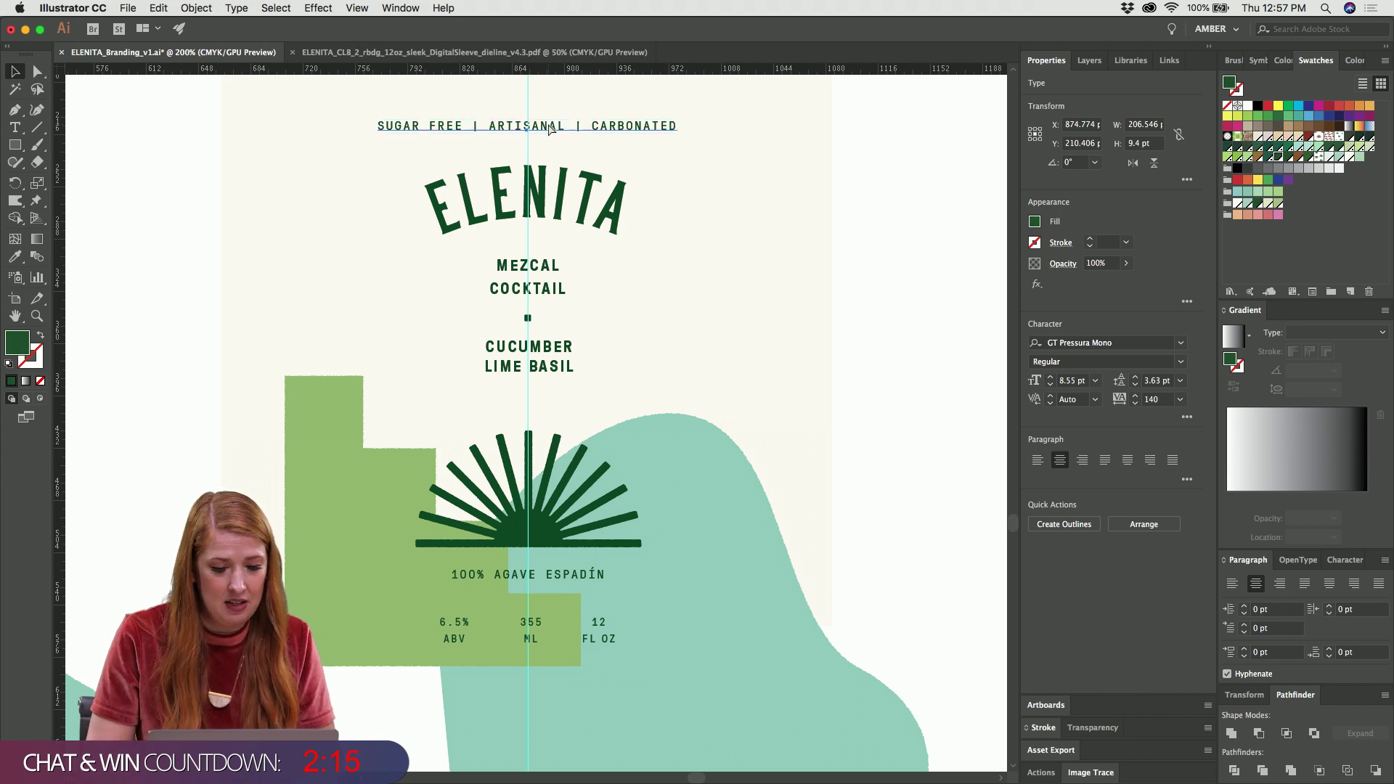
pyautogui.press('super+equal')
pyautogui.press('super+equal')
pyautogui.click(562, 134)
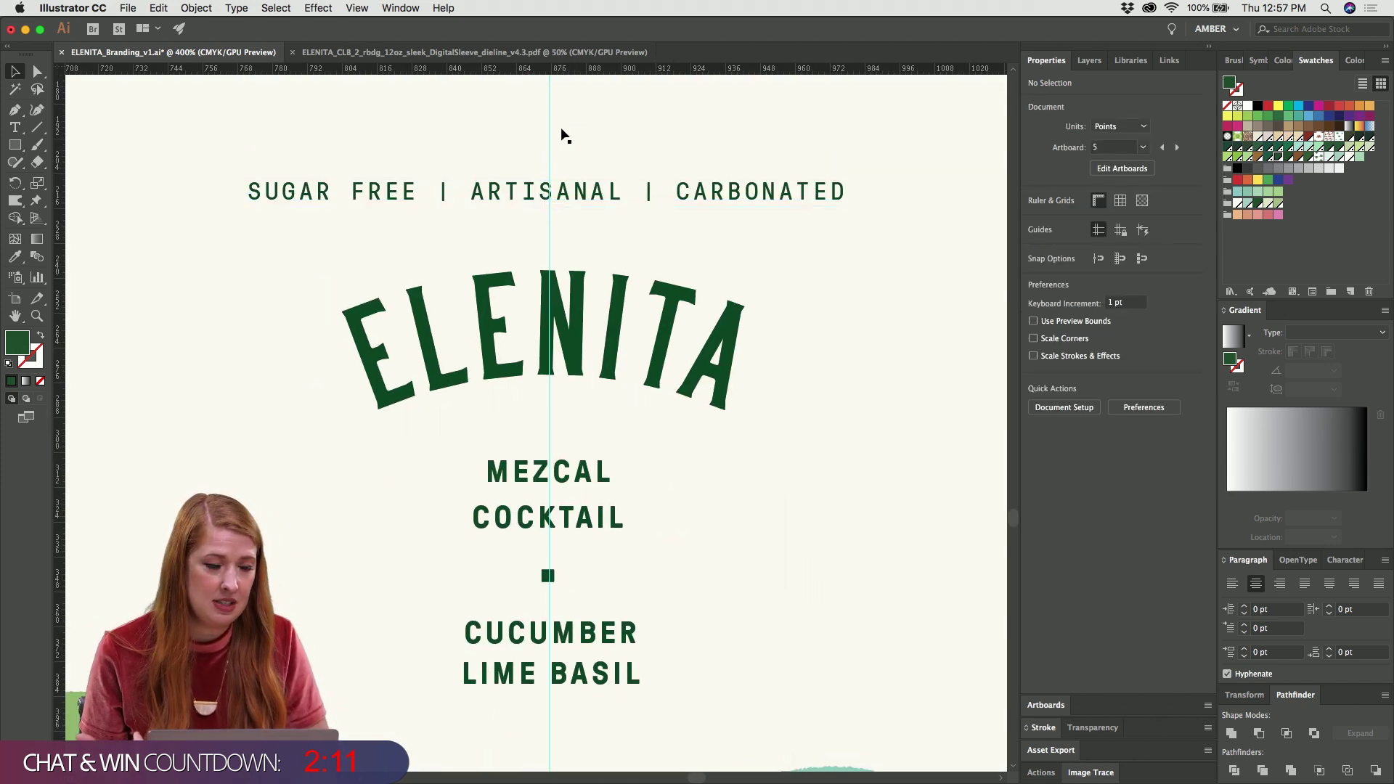
# Return to InDesign, select the whole tagline beside the cocktail photo to review its type settings, and deselect it
pyautogui.press('super+Tab')
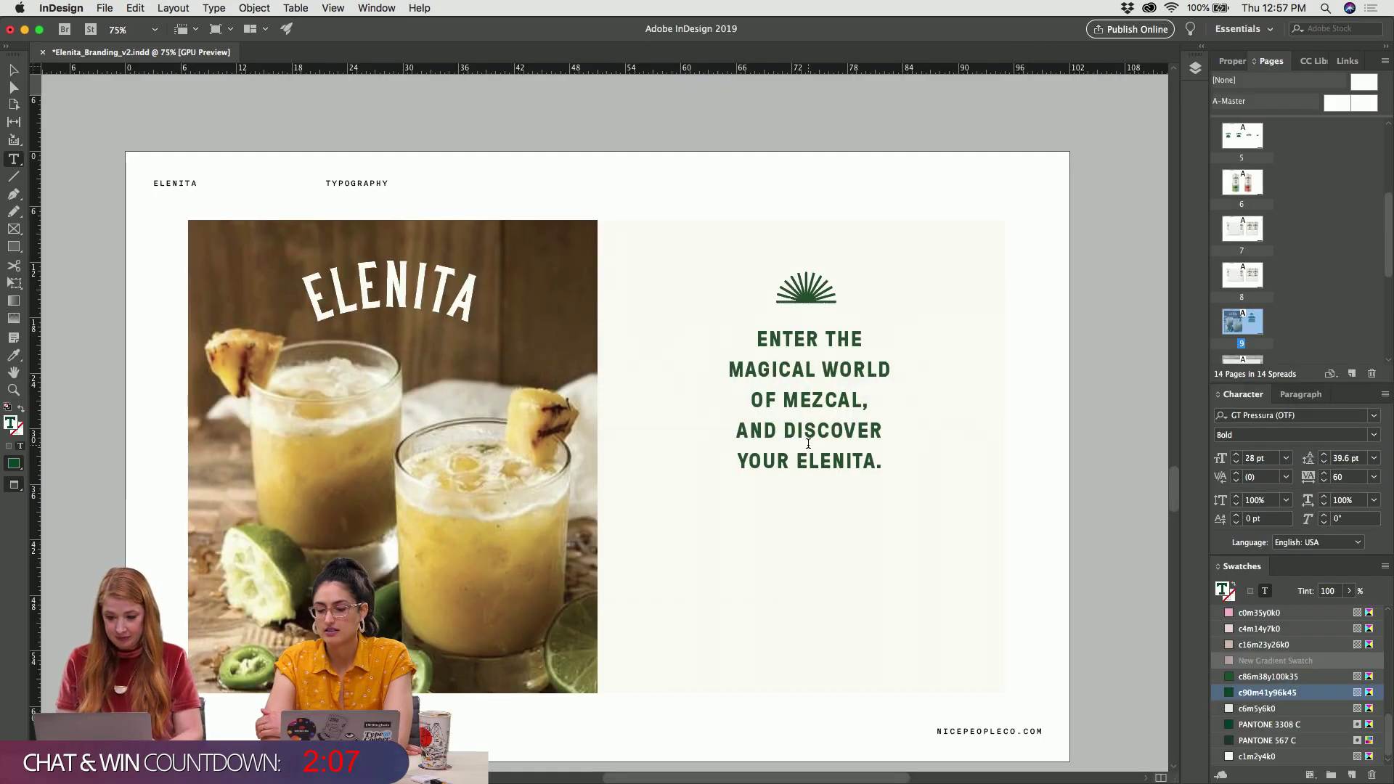
pyautogui.click(808, 442)
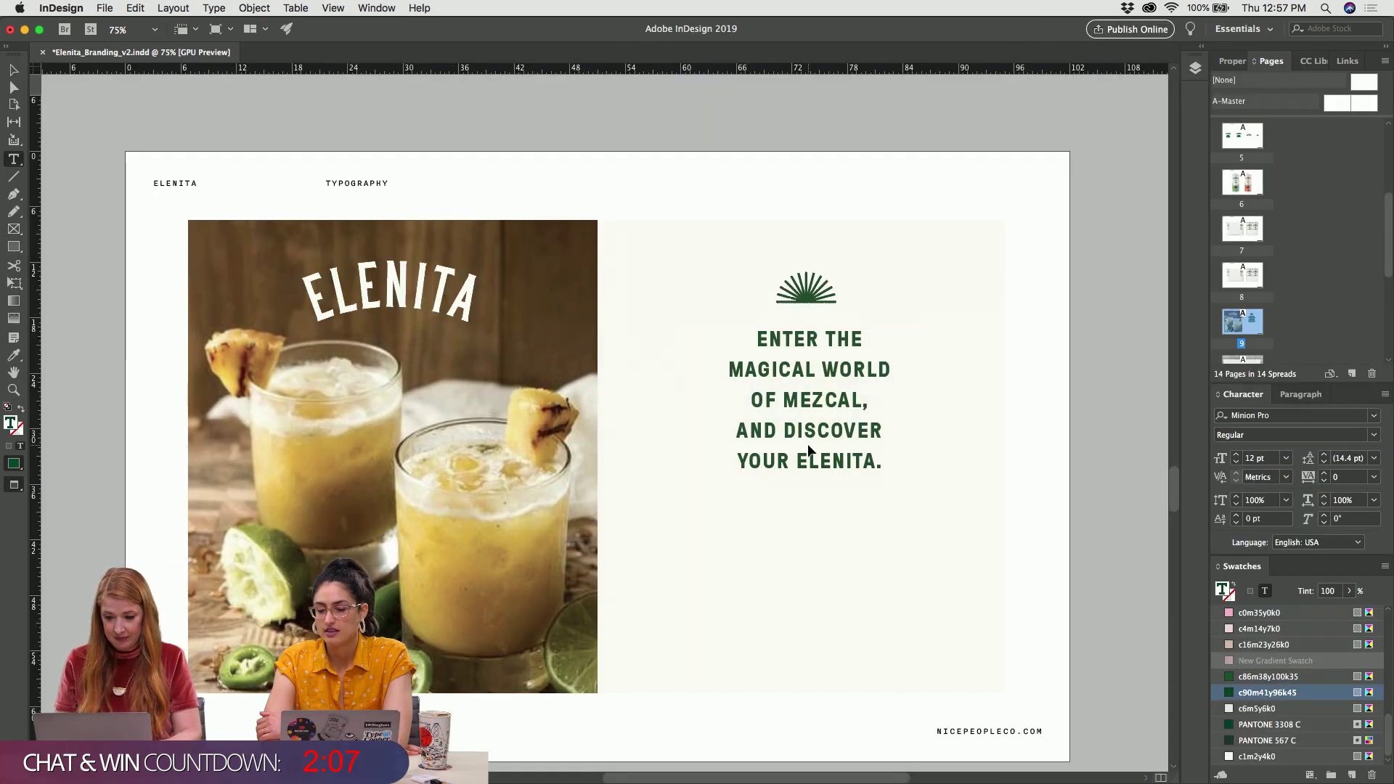
pyautogui.press('super+a')
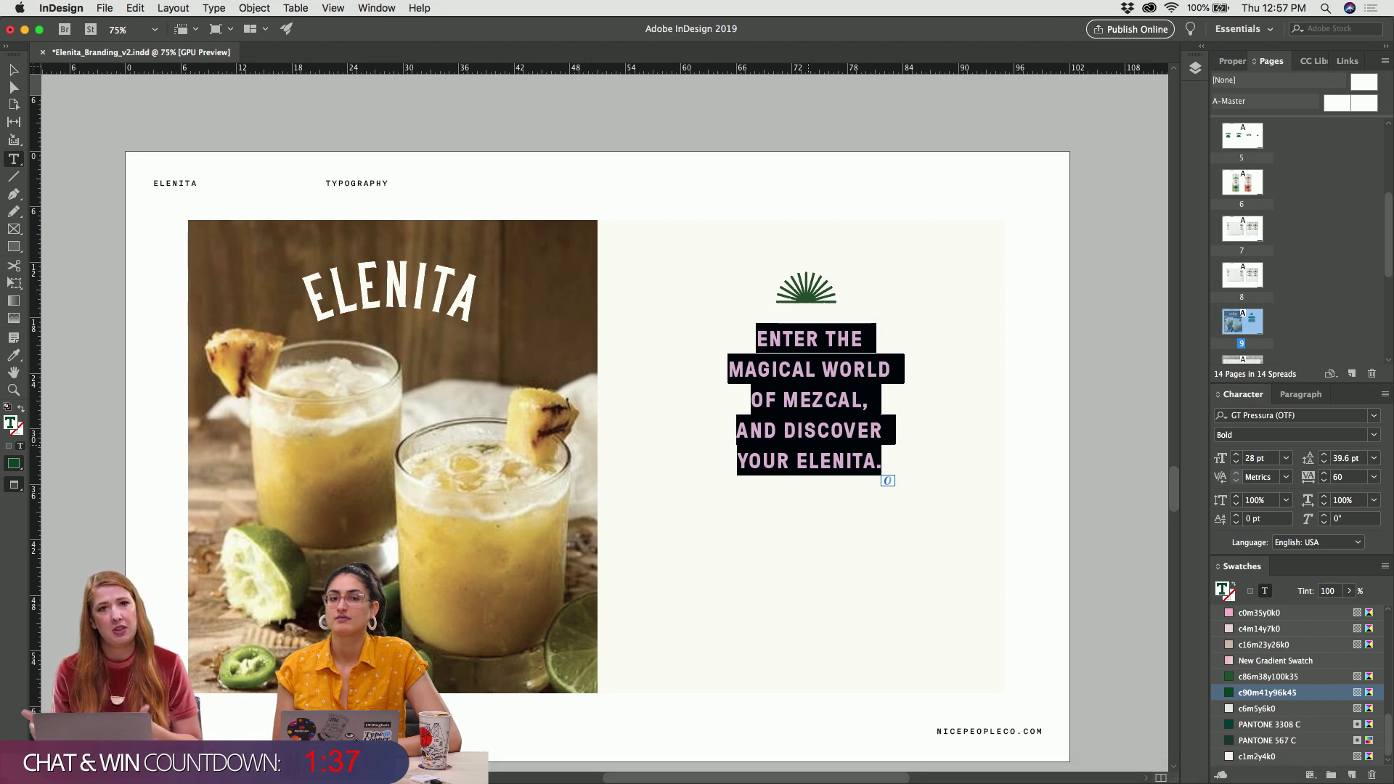
pyautogui.press('Escape')
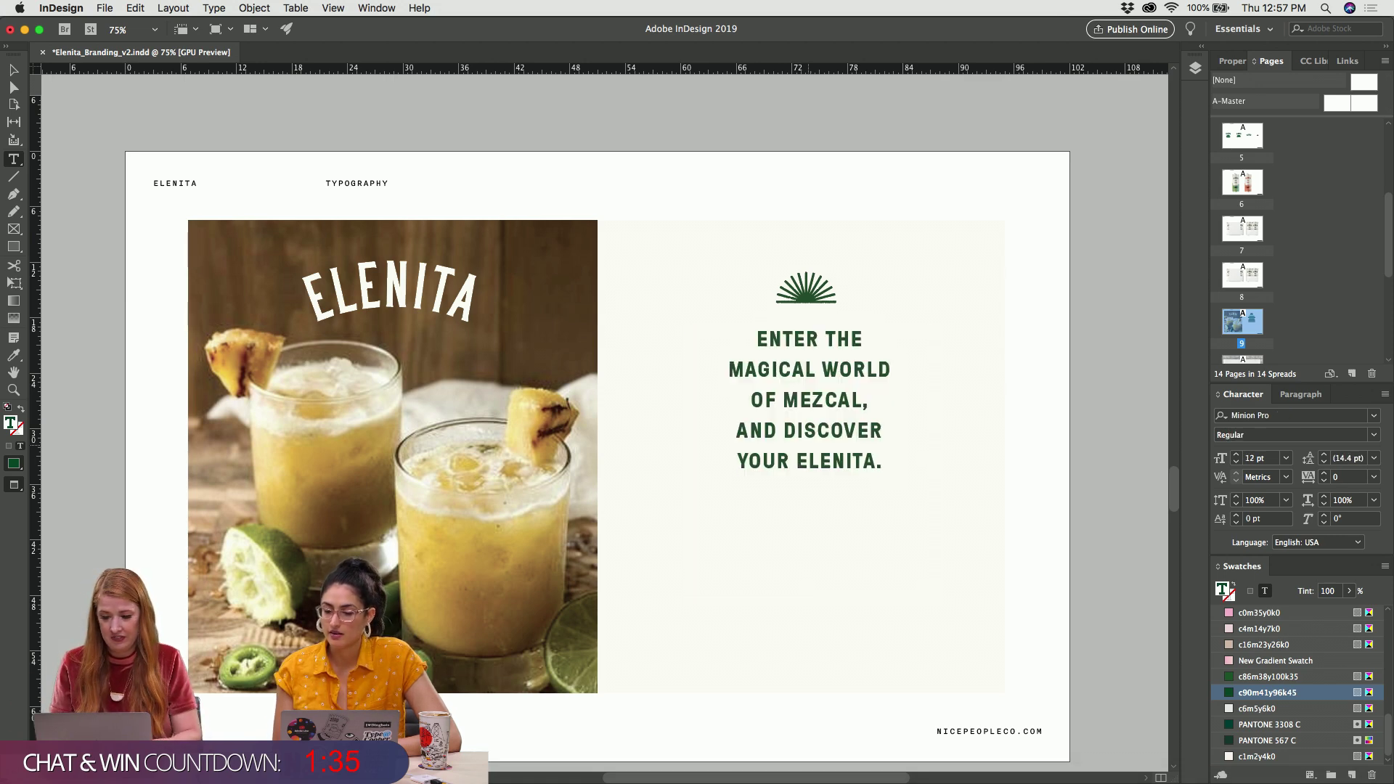
# Go past the poster and business card mockups to the tote page and select its bag photo
pyautogui.scroll(-5, 603, 419)
pyautogui.scroll(-5, 603, 418)
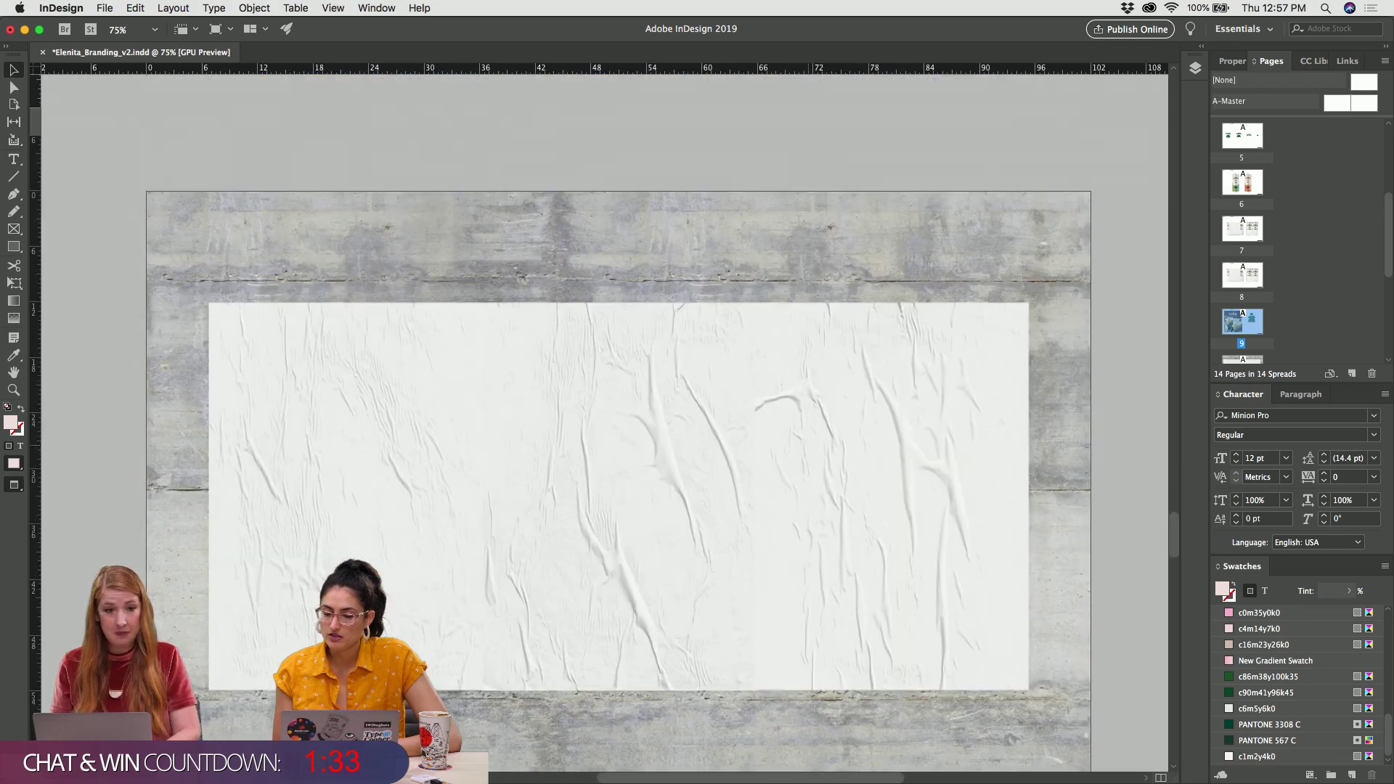
pyautogui.scroll(-7, 602, 419)
pyautogui.scroll(-18, 603, 418)
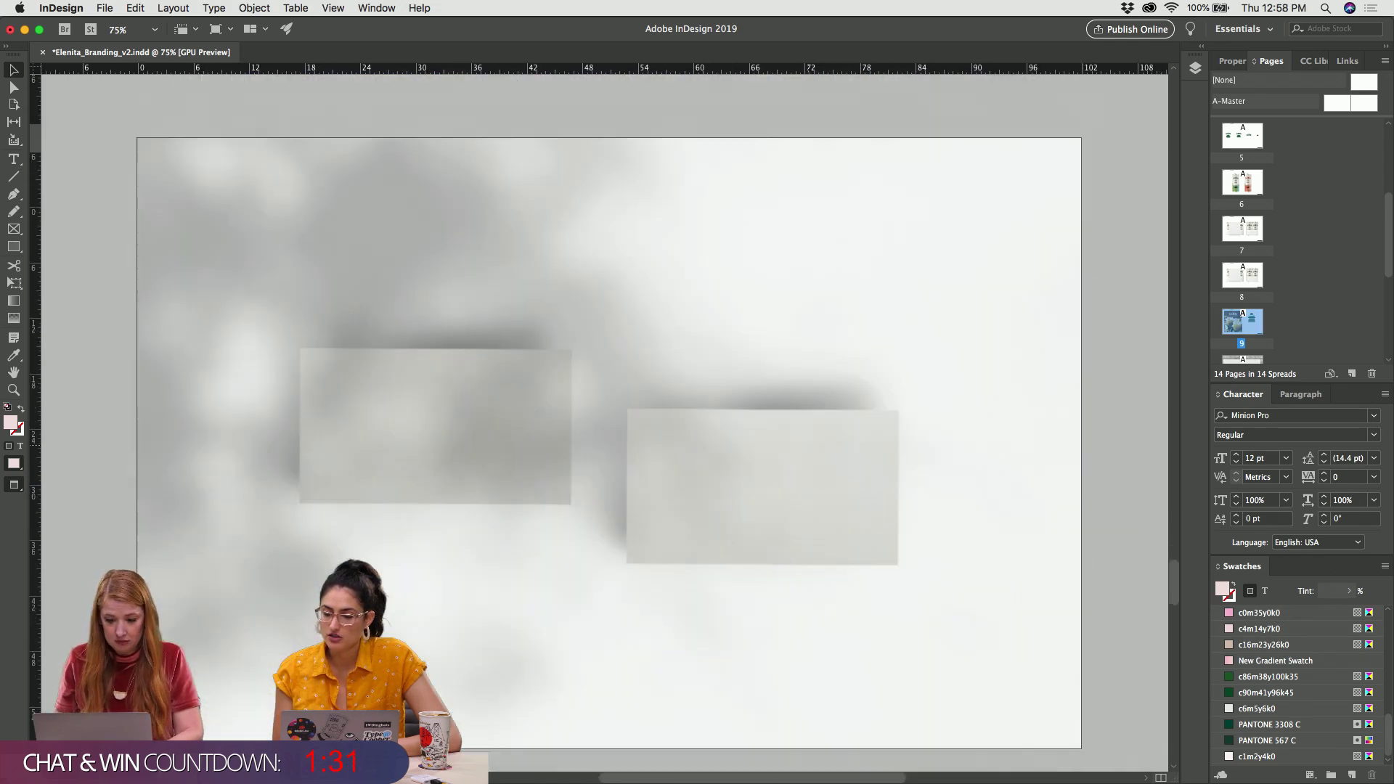
pyautogui.scroll(3, 602, 418)
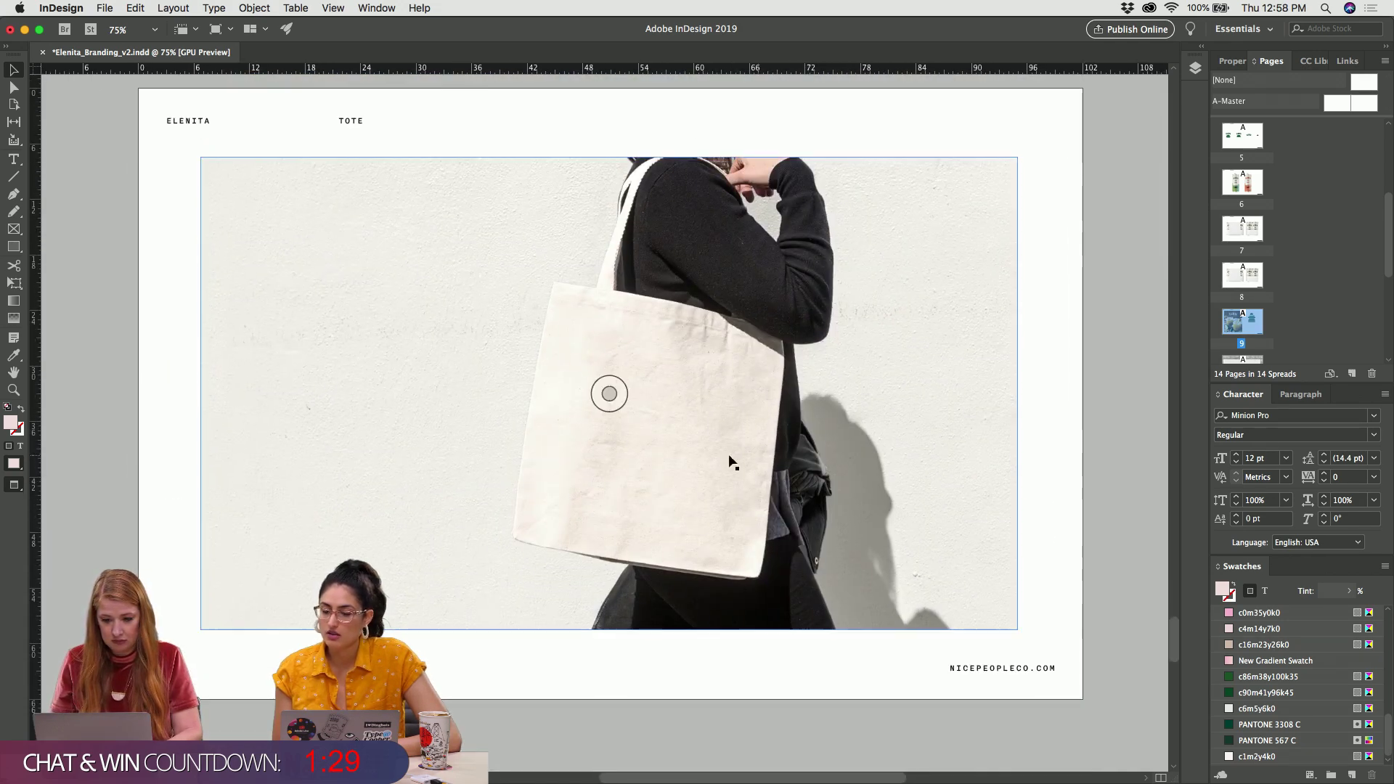
pyautogui.click(552, 398)
pyautogui.rightClick(552, 398)
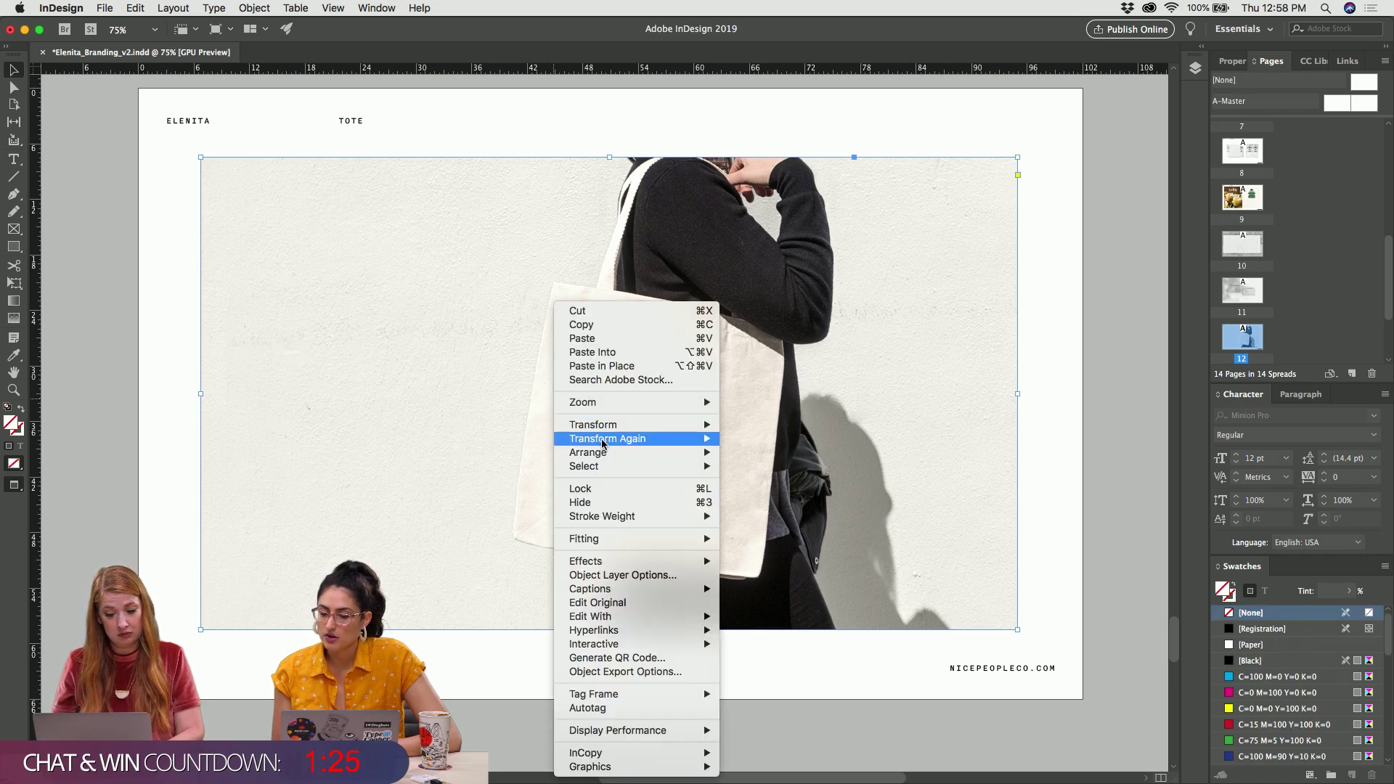
pyautogui.moveTo(602, 446)
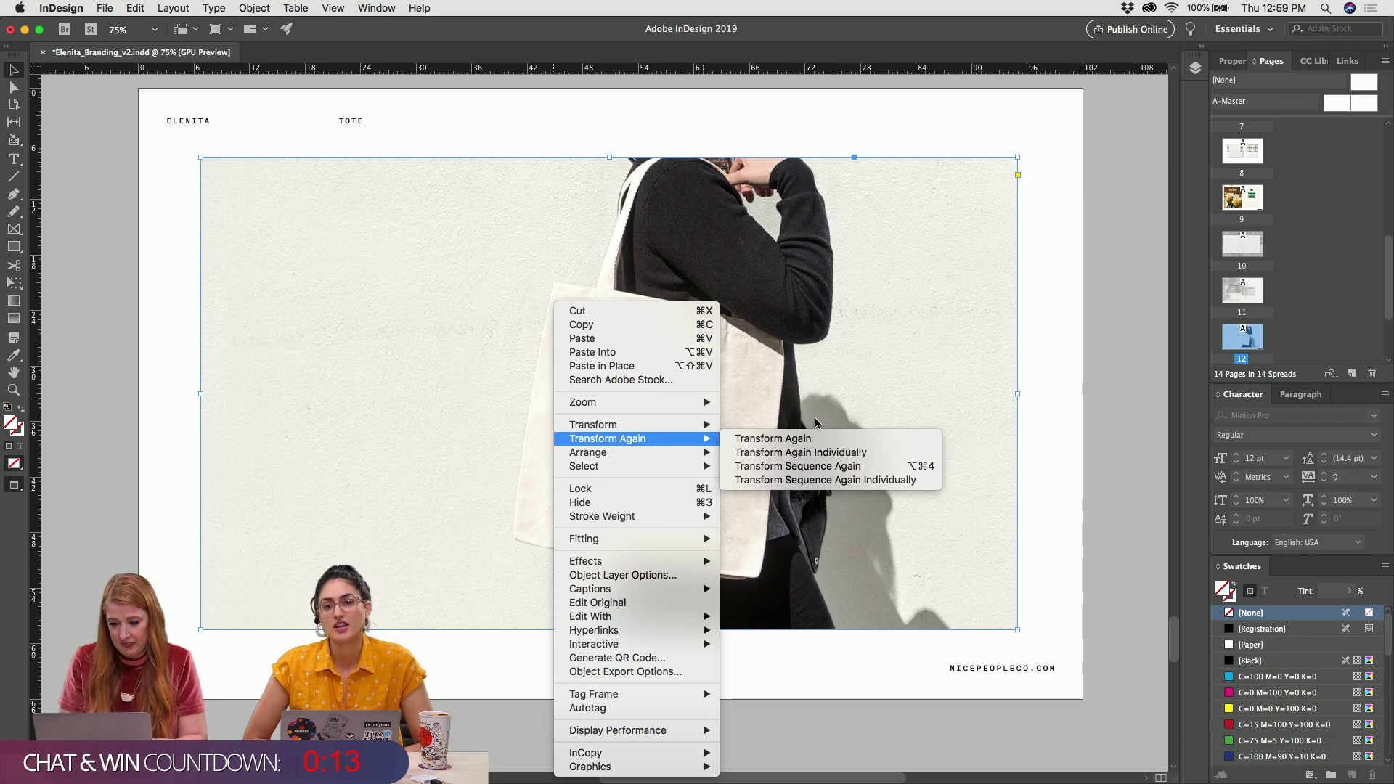
pyautogui.press('Right')
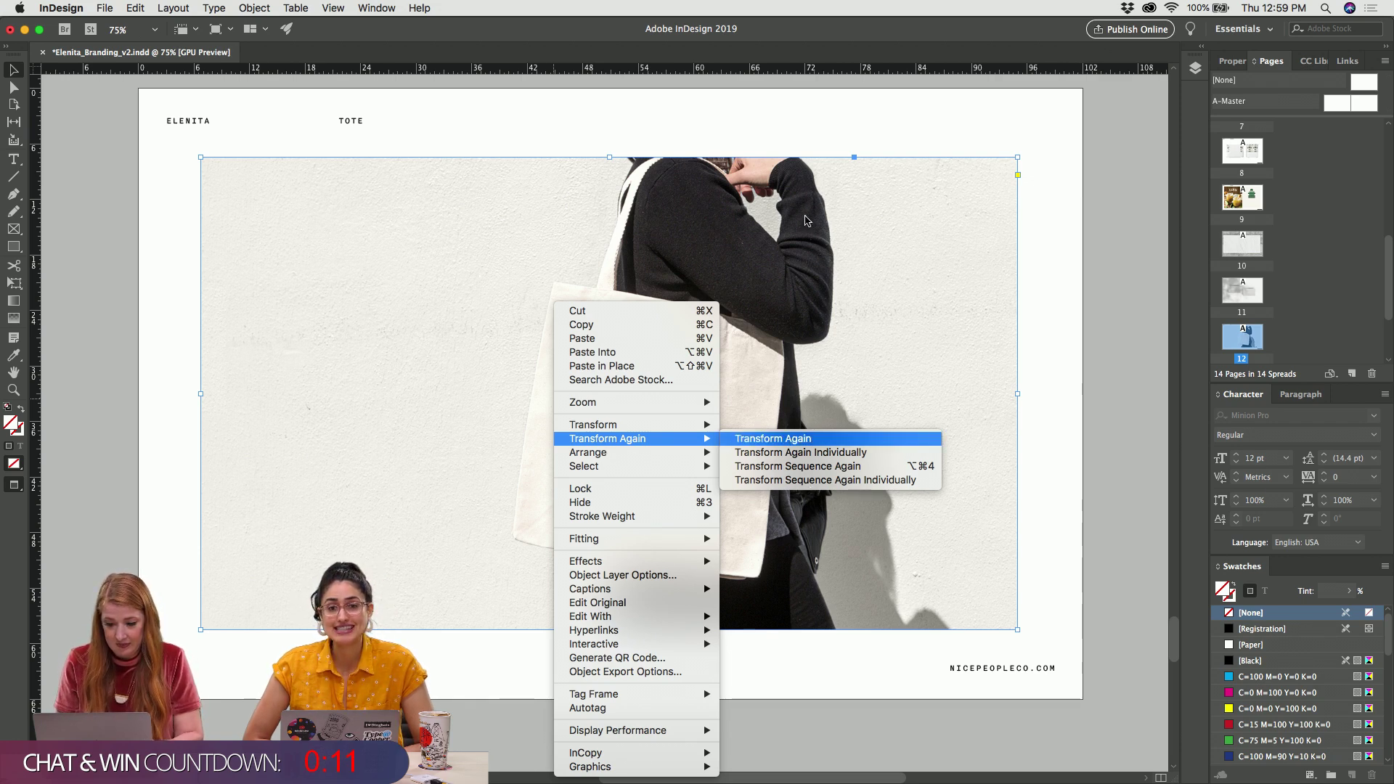
pyautogui.press('Return')
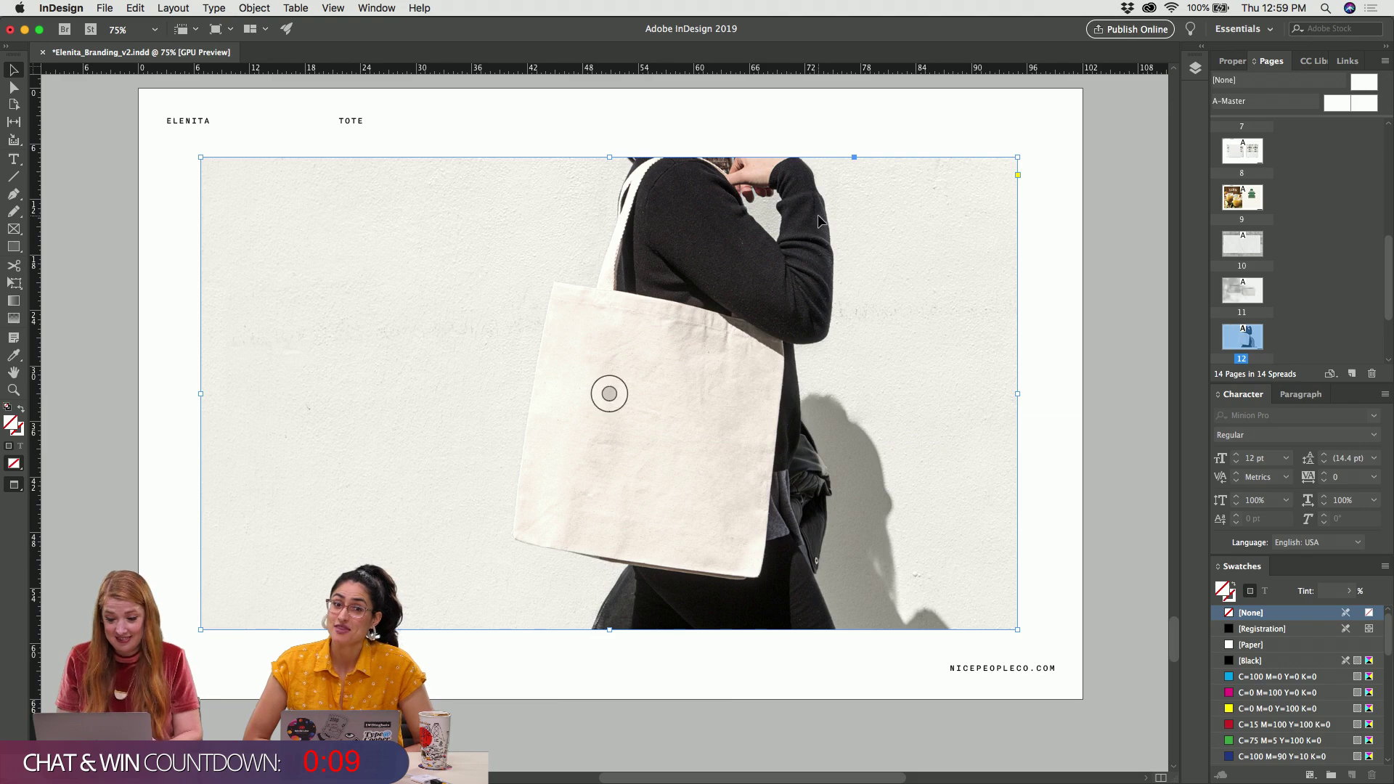
# Open the tote photo for editing in Adobe Photoshop CC 2018 and reposition the Photoshop window
pyautogui.rightClick(818, 215)
pyautogui.moveTo(884, 537)
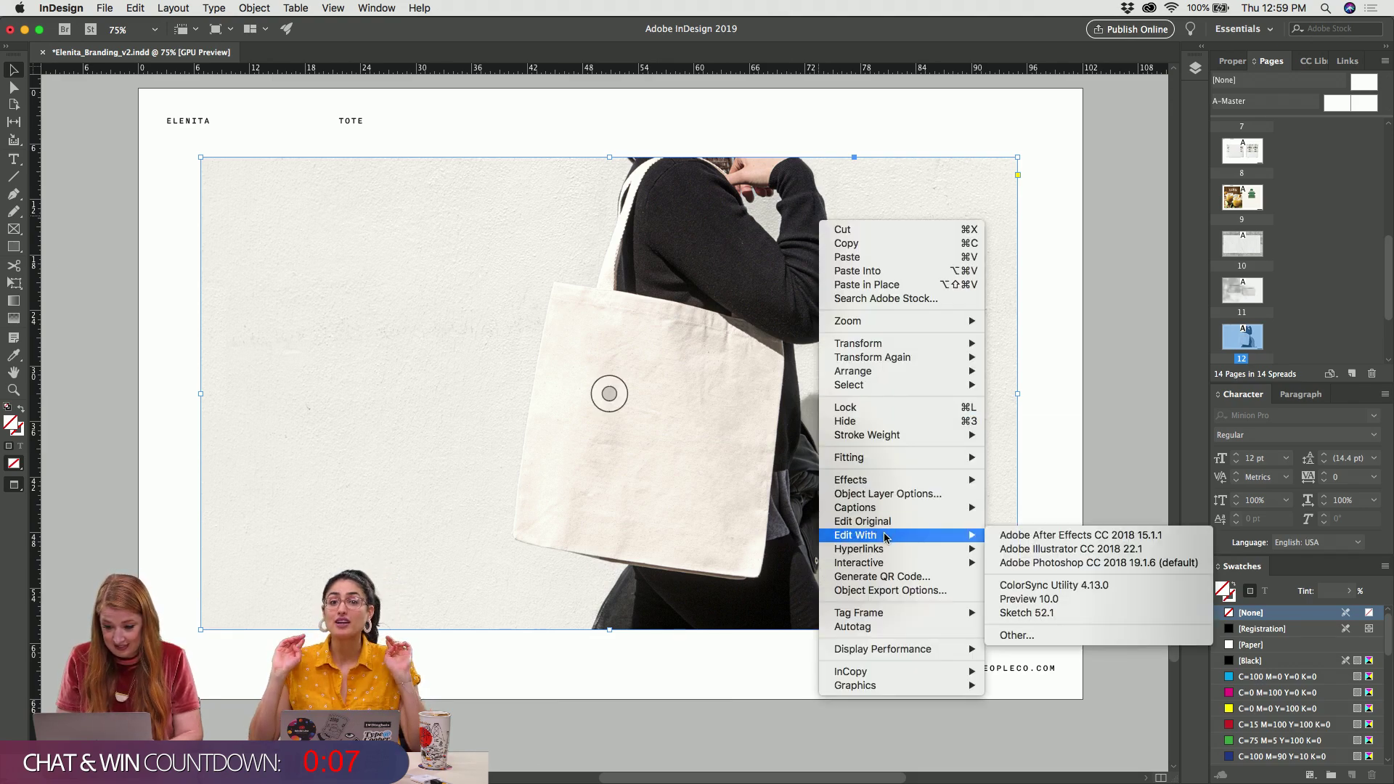
pyautogui.click(1100, 563)
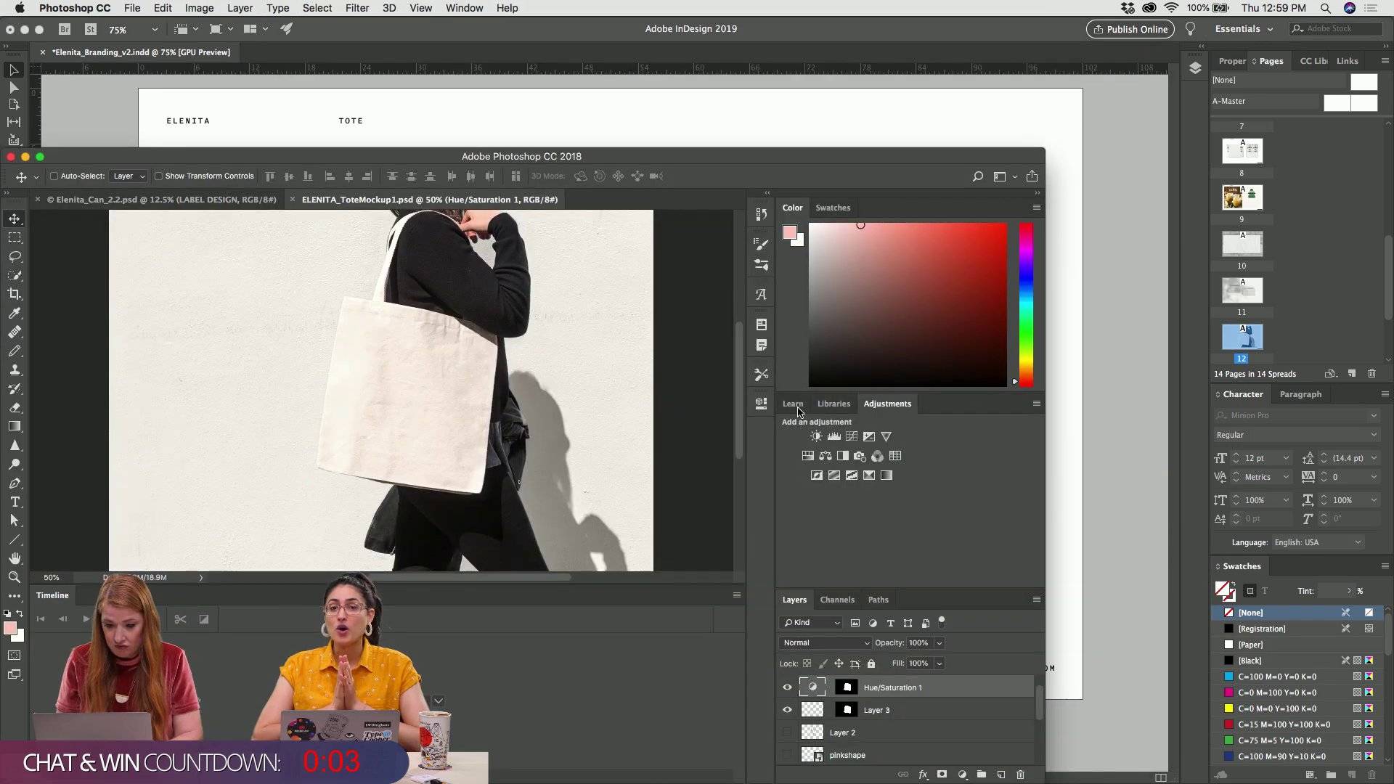
pyautogui.moveTo(432, 156); pyautogui.dragTo(426, 6)
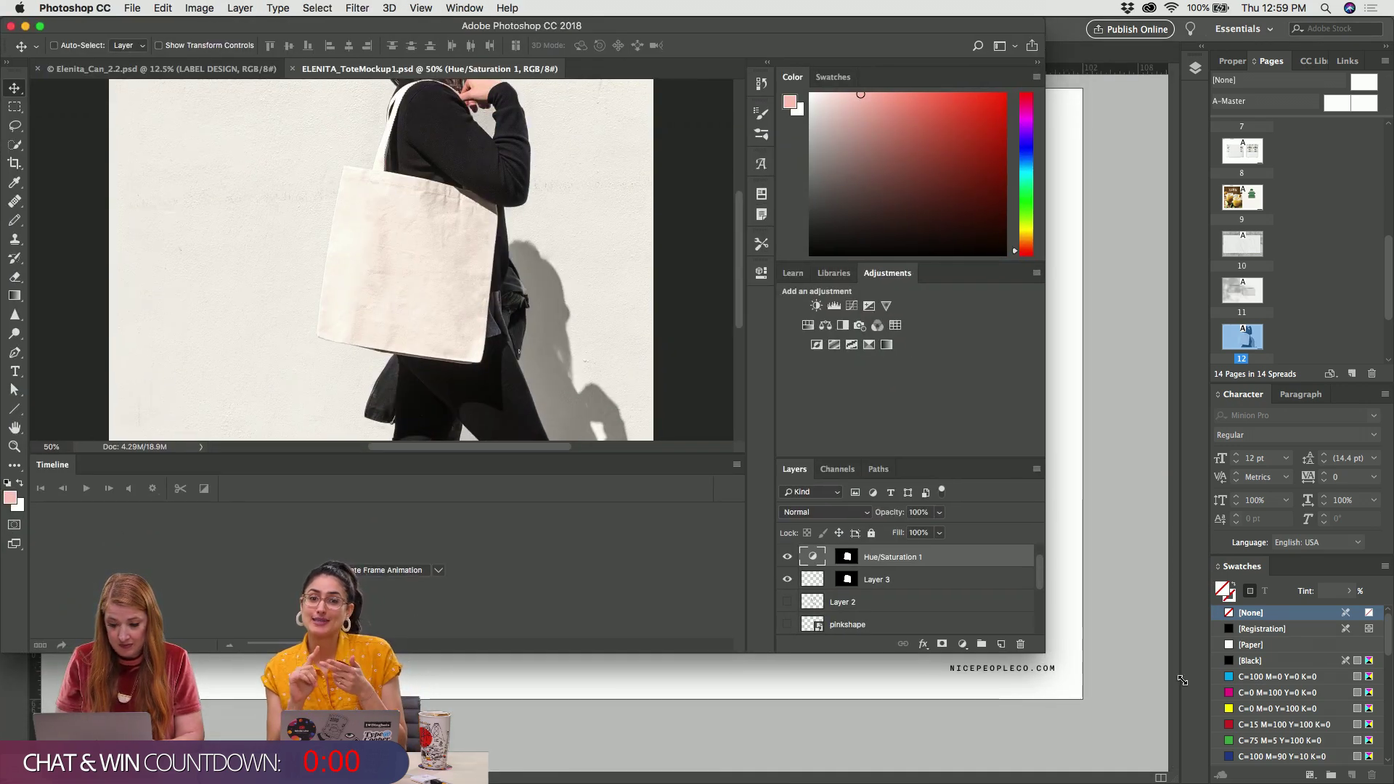
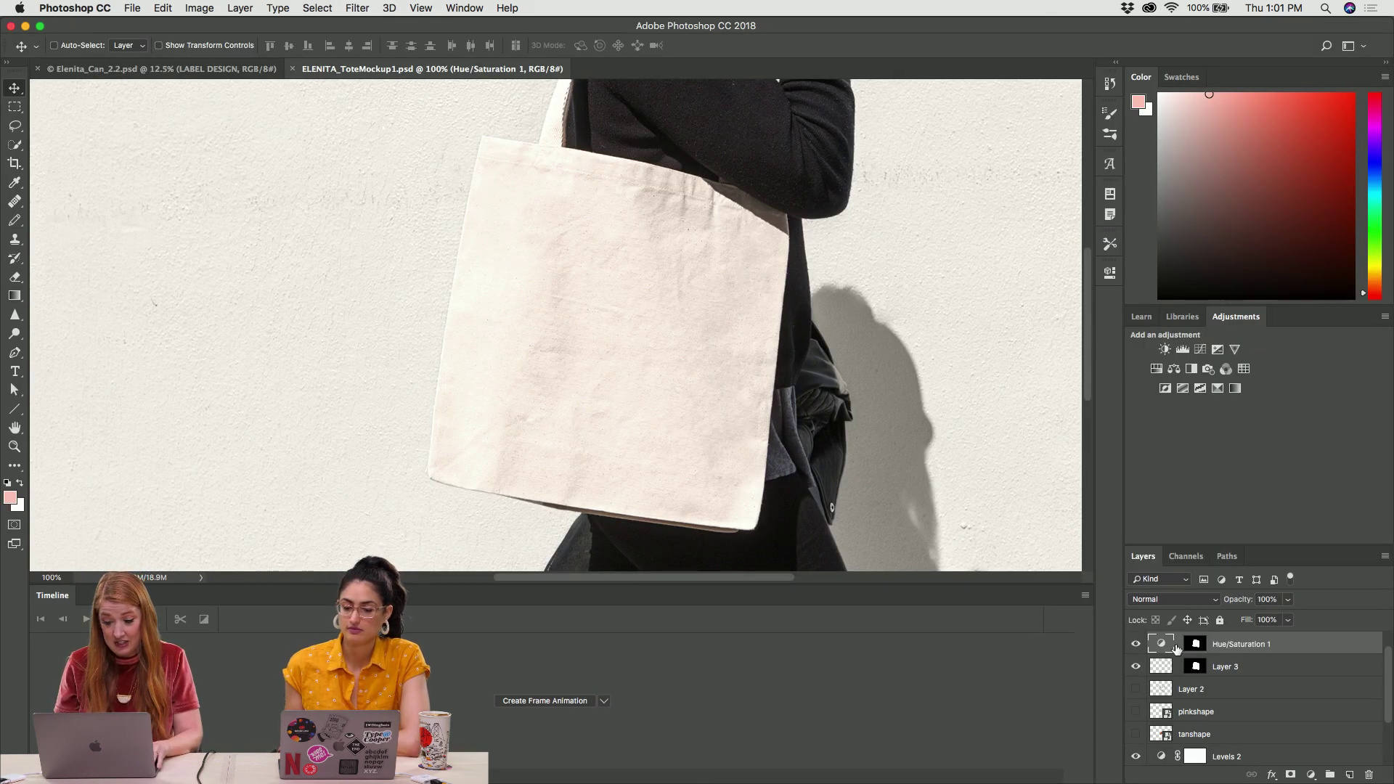
# Paste the copied green stepped shape as a Smart Object, scale it to about 187% and rotate it about 9.3° over the tote
pyautogui.click(1135, 645)
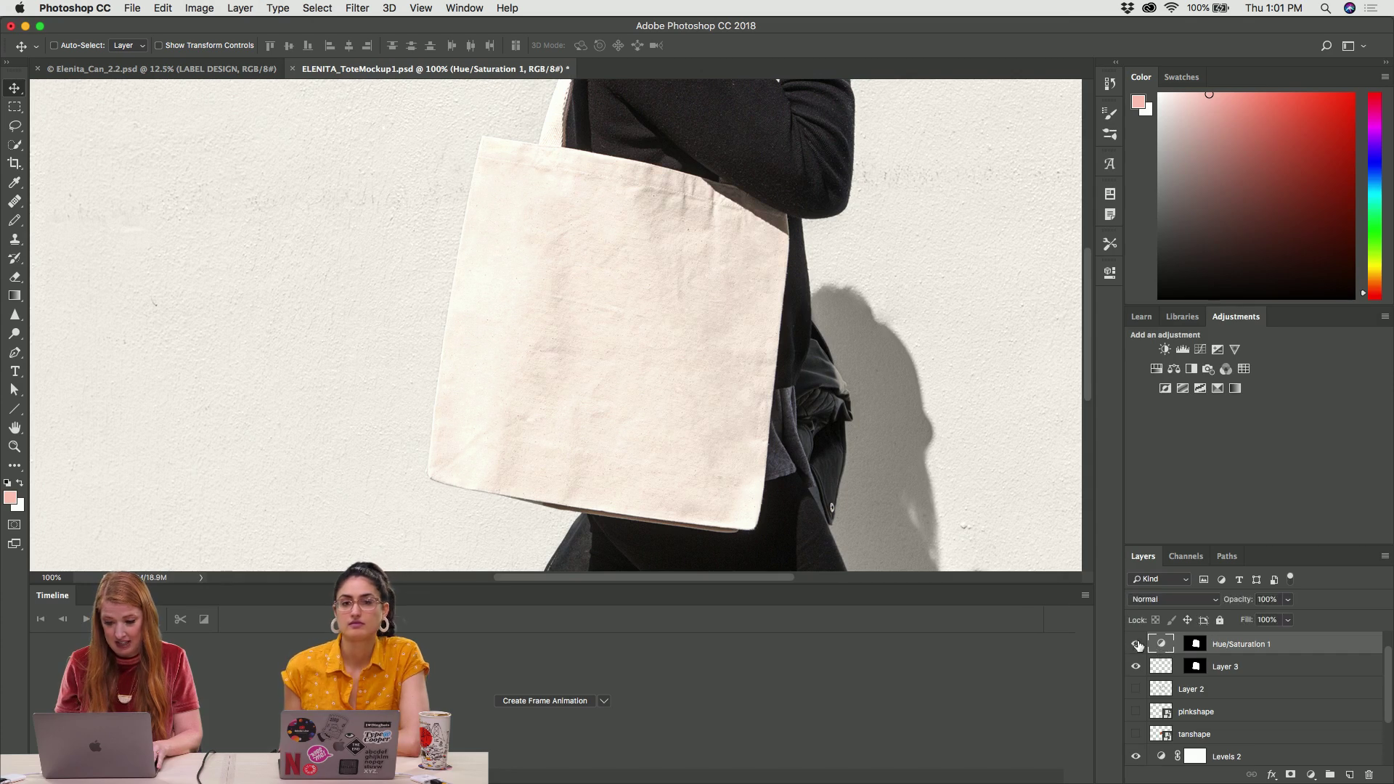
pyautogui.press('super+v')
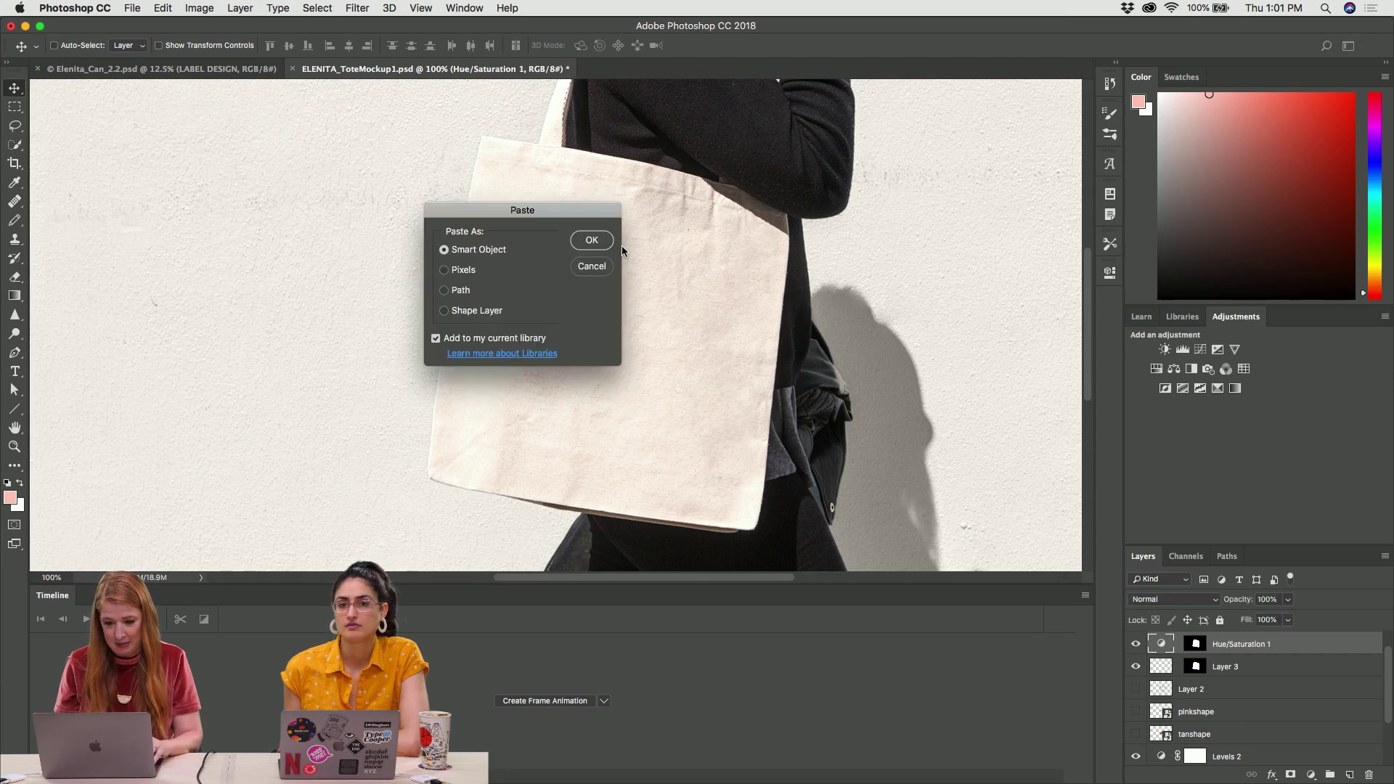
pyautogui.click(592, 240)
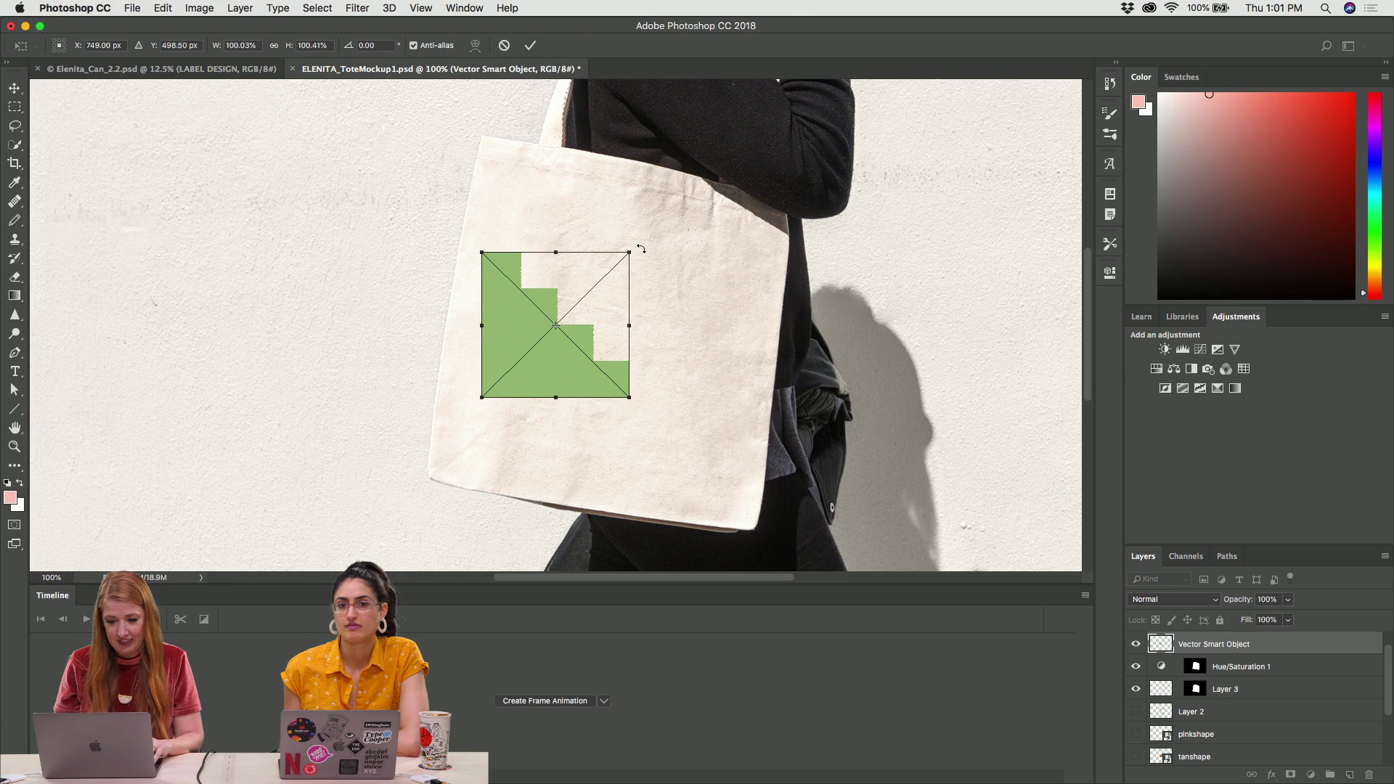
pyautogui.moveTo(647, 262); pyautogui.dragTo(712, 205)
pyautogui.moveTo(489, 313); pyautogui.dragTo(510, 360)
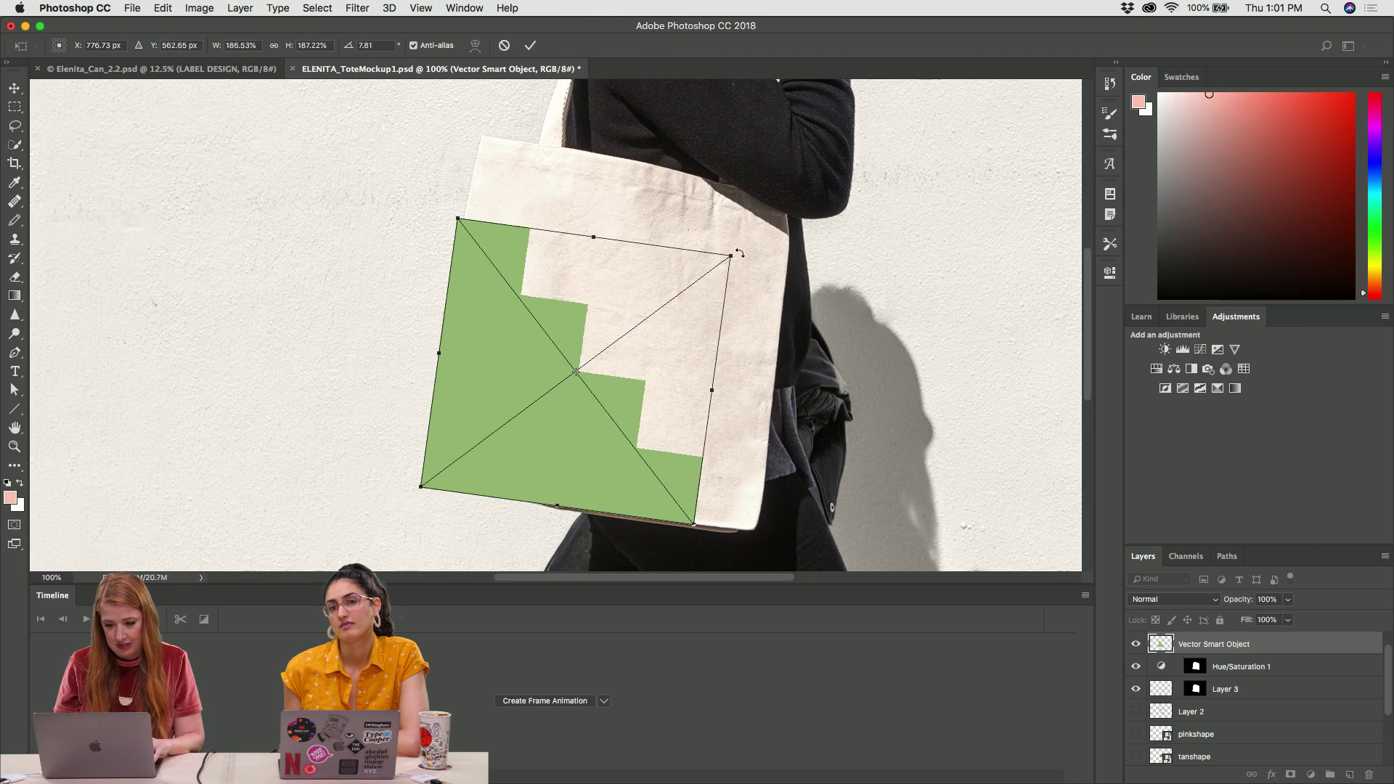
pyautogui.moveTo(740, 252); pyautogui.dragTo(742, 258)
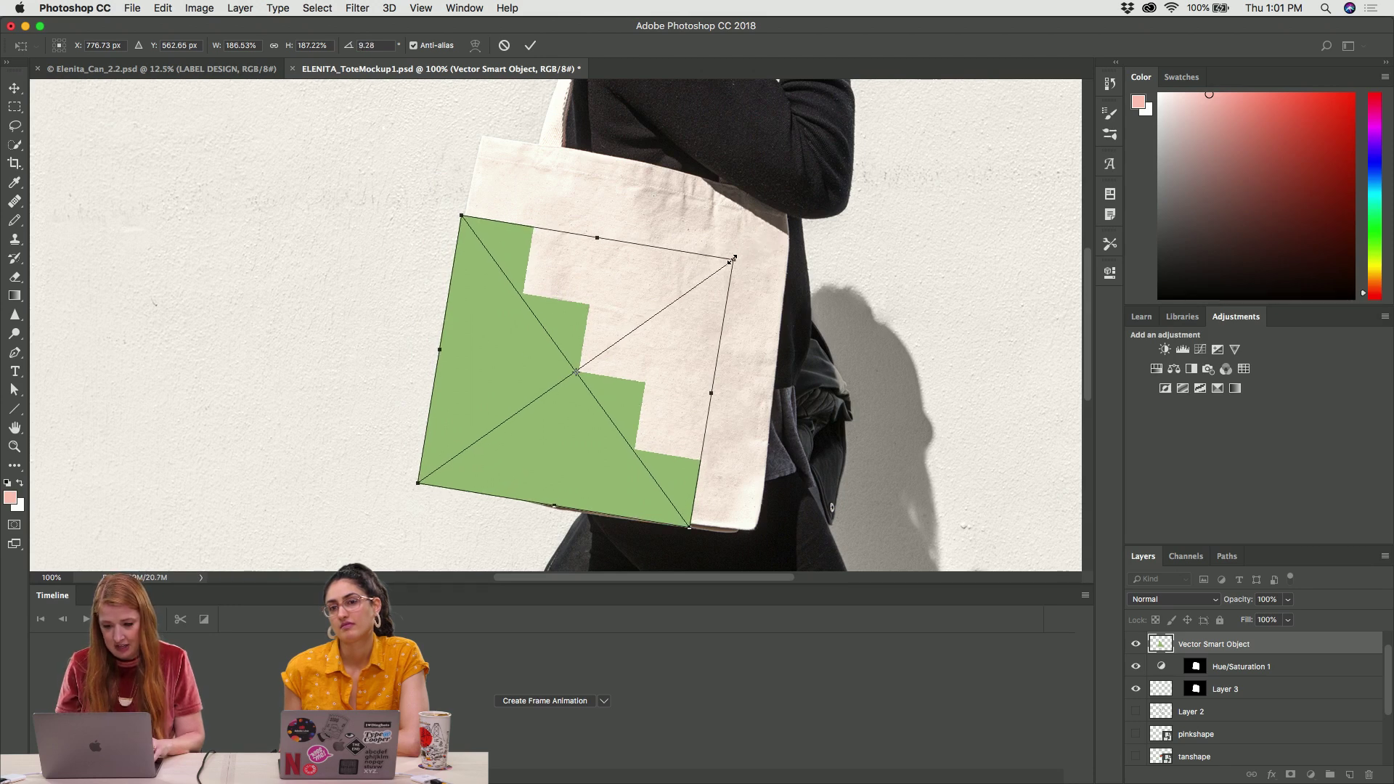
pyautogui.press('Return')
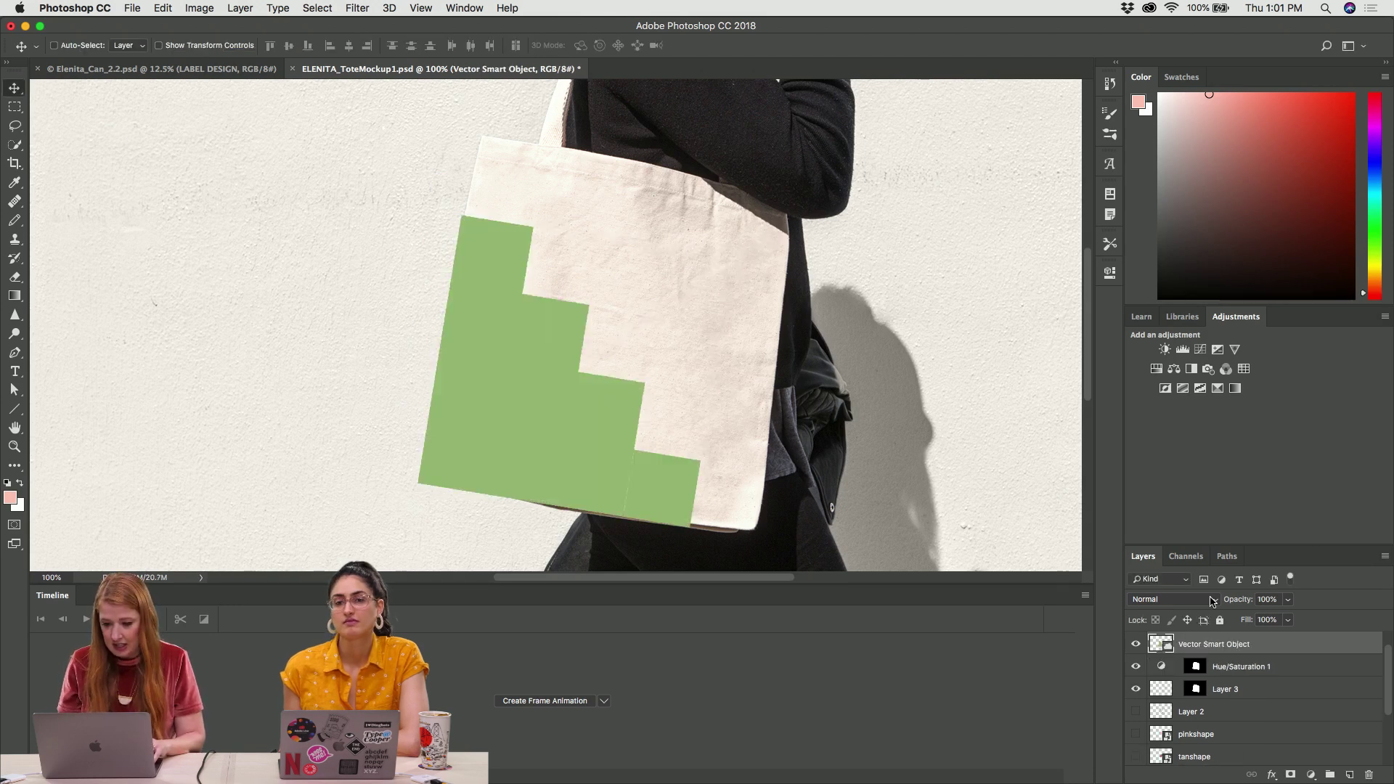
# Apply the Hue/Saturation 1 layer's mask to the green shape's Vector Smart Object layer and compare it hidden and shown
pyautogui.moveTo(1195, 667); pyautogui.dragTo(1196, 644)
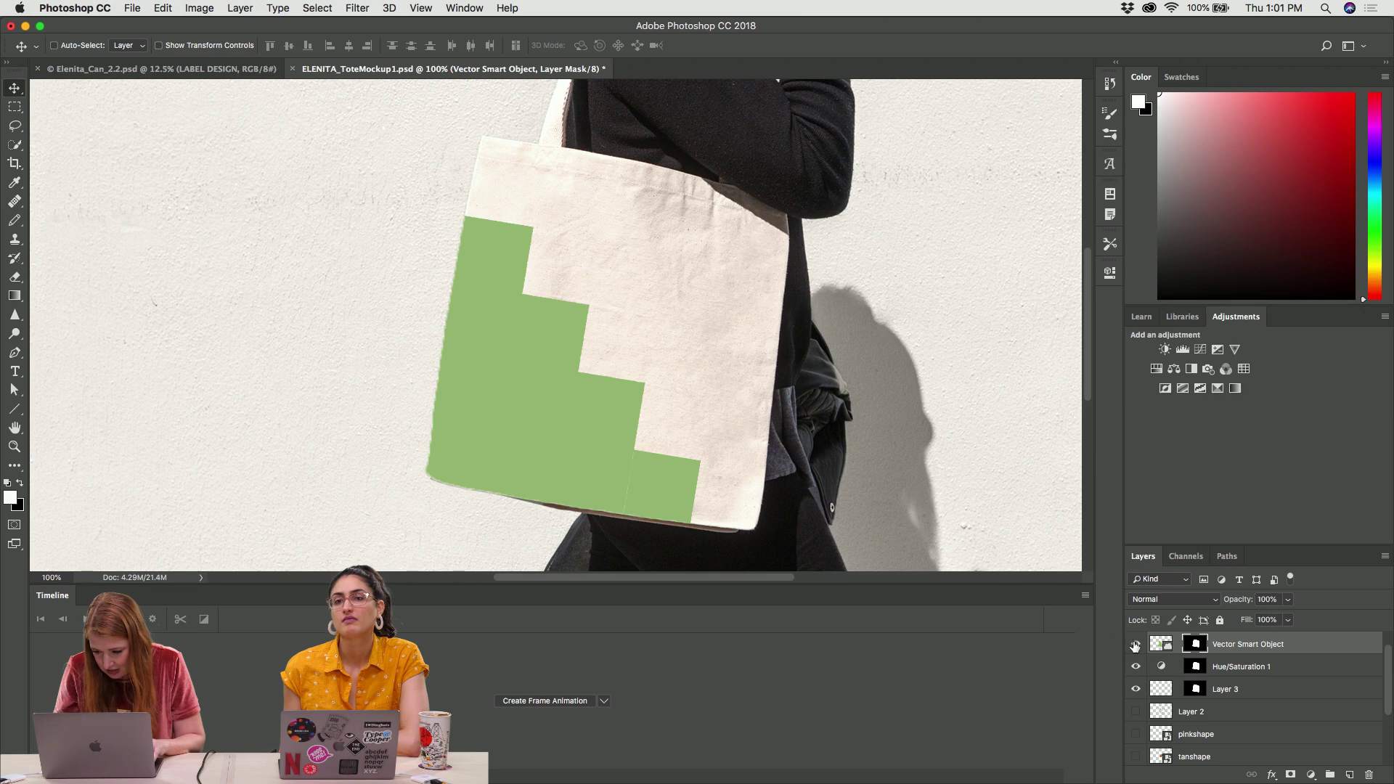
pyautogui.click(1136, 646)
pyautogui.click(1136, 645)
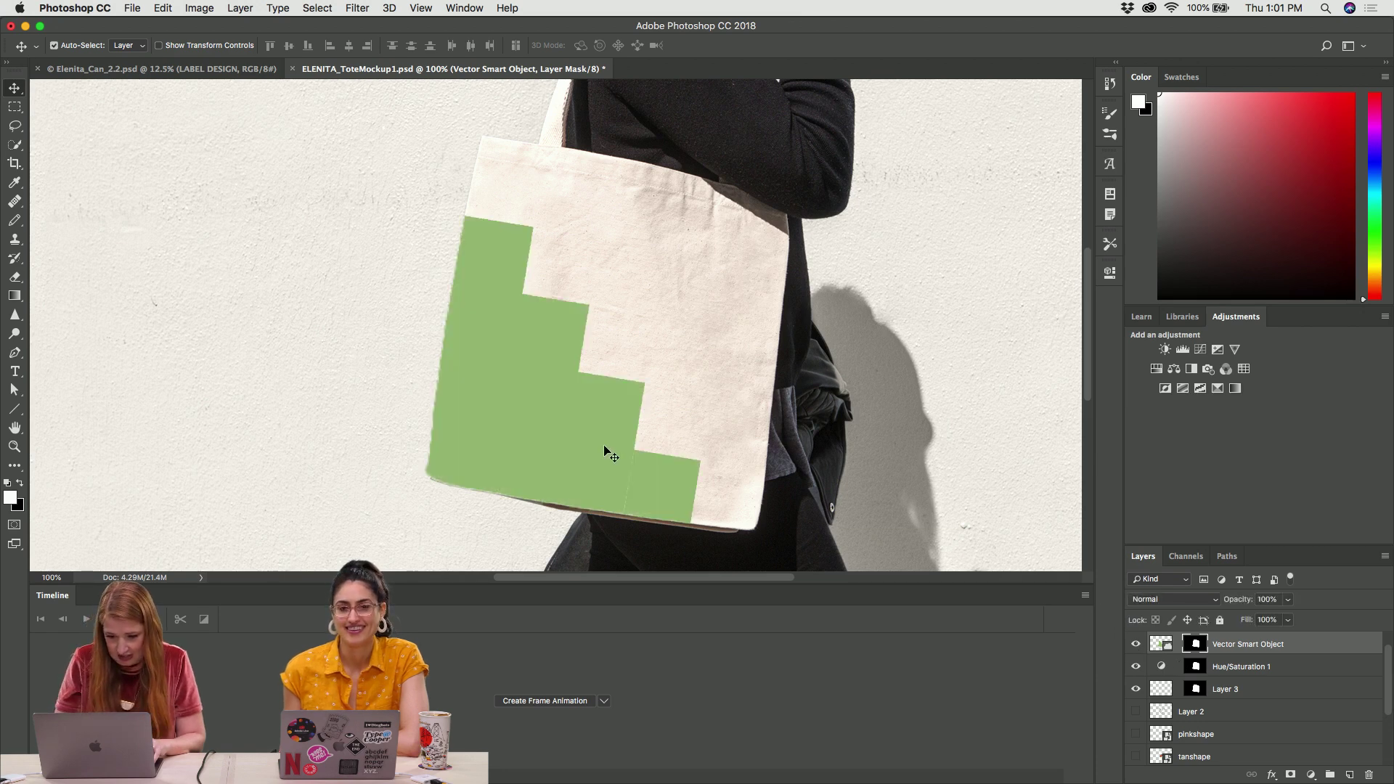
# Start a Pen tool path at the tote's upper-left corner and trace down its left edge
pyautogui.press('super+equal')
pyautogui.press('super+minus')
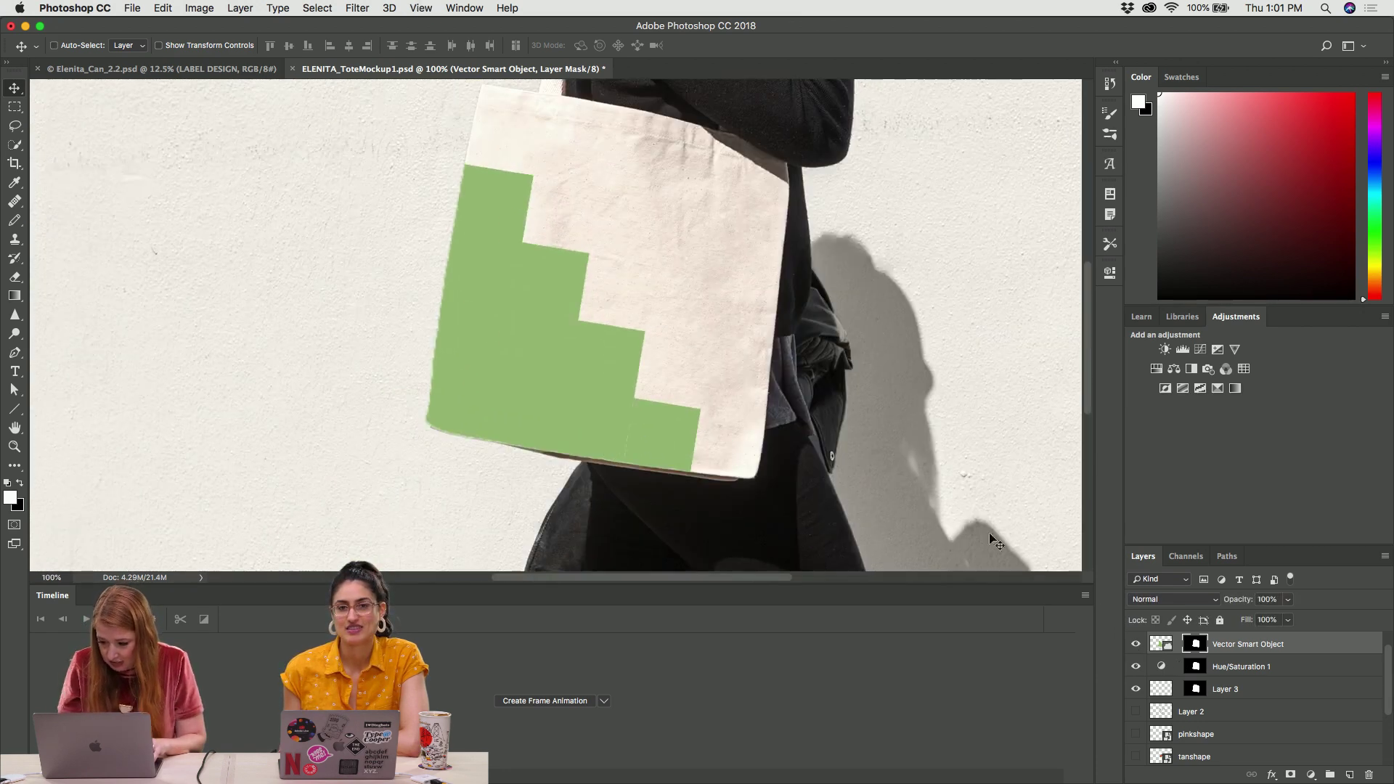
pyautogui.press('p')
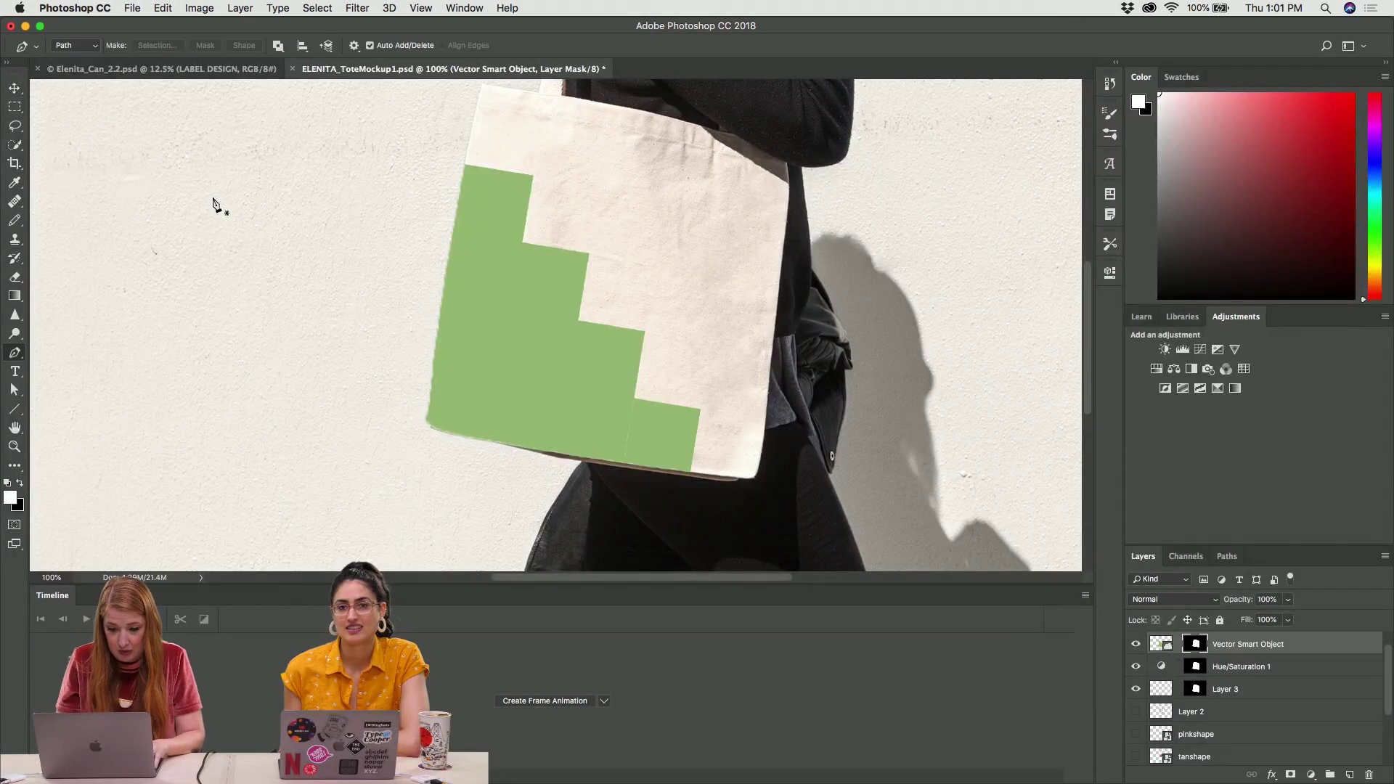
pyautogui.click(483, 85)
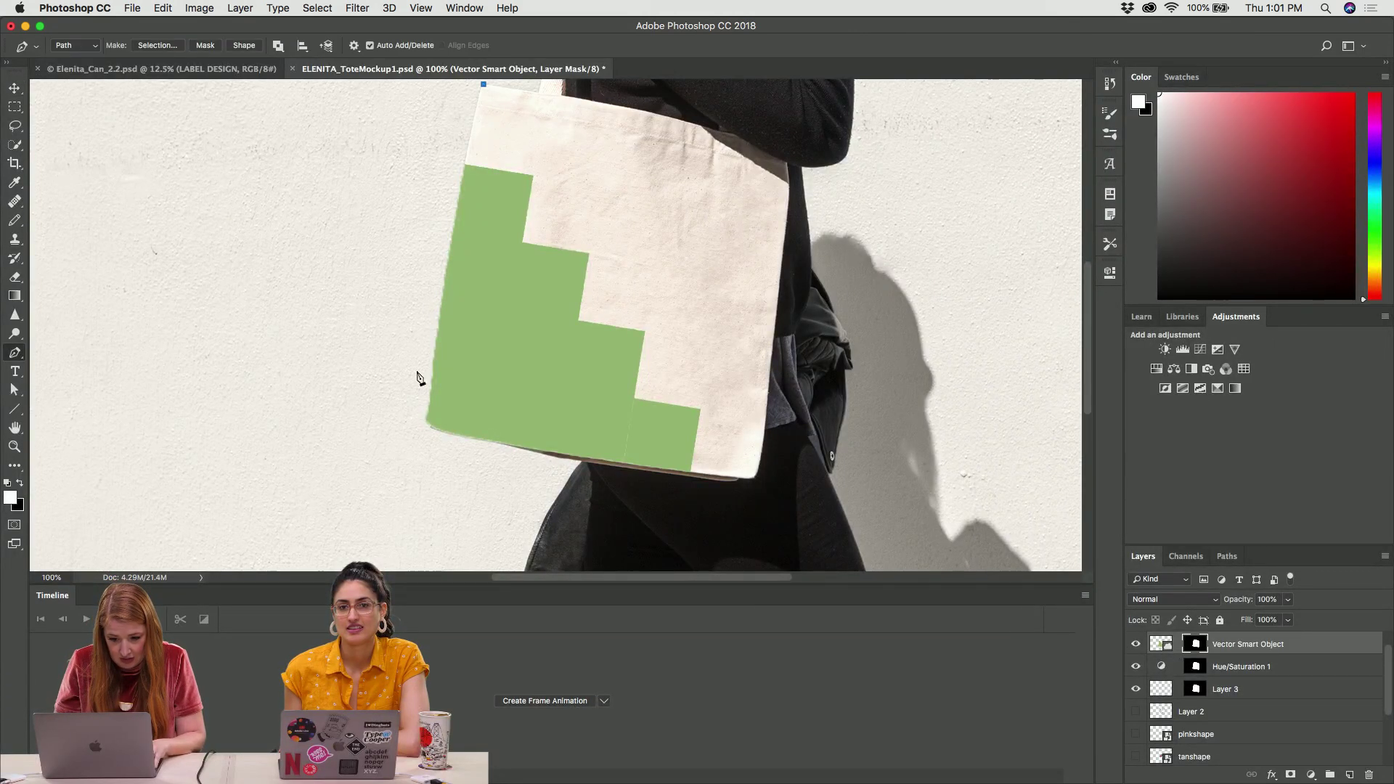
pyautogui.moveTo(446, 269); pyautogui.dragTo(436, 342)
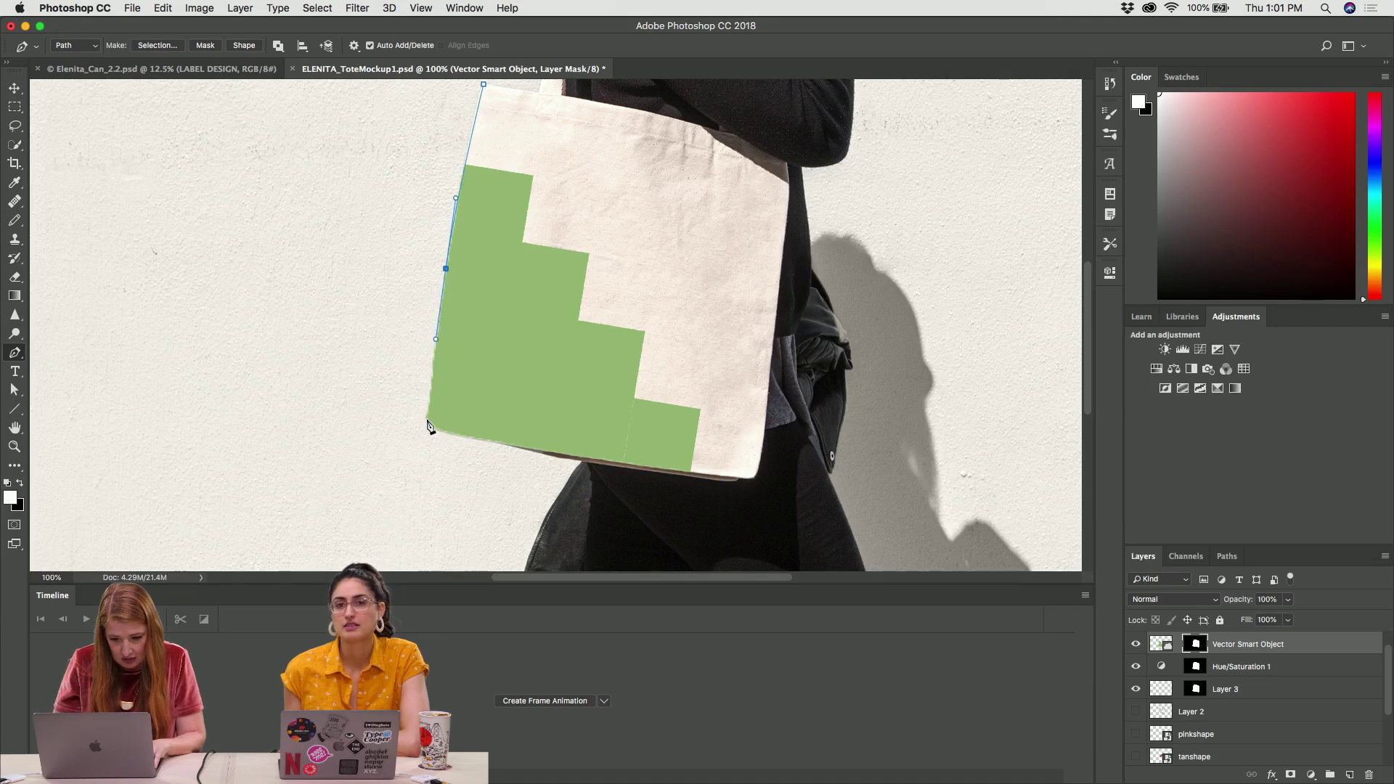
pyautogui.moveTo(427, 421); pyautogui.dragTo(430, 426)
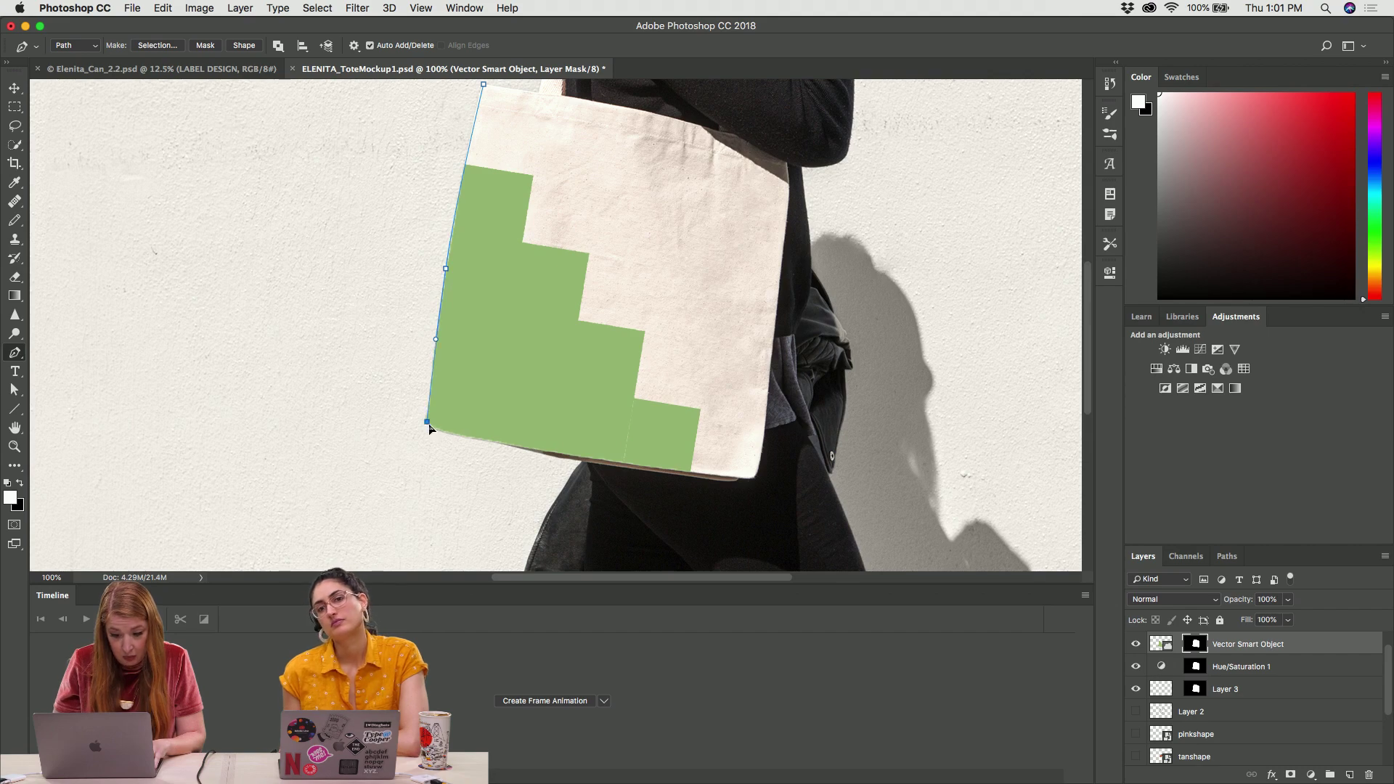
# Continue the pen path down the lower left edge of the tote and curve it around the lower-left corner
pyautogui.press('super+equal')
pyautogui.press('super+equal')
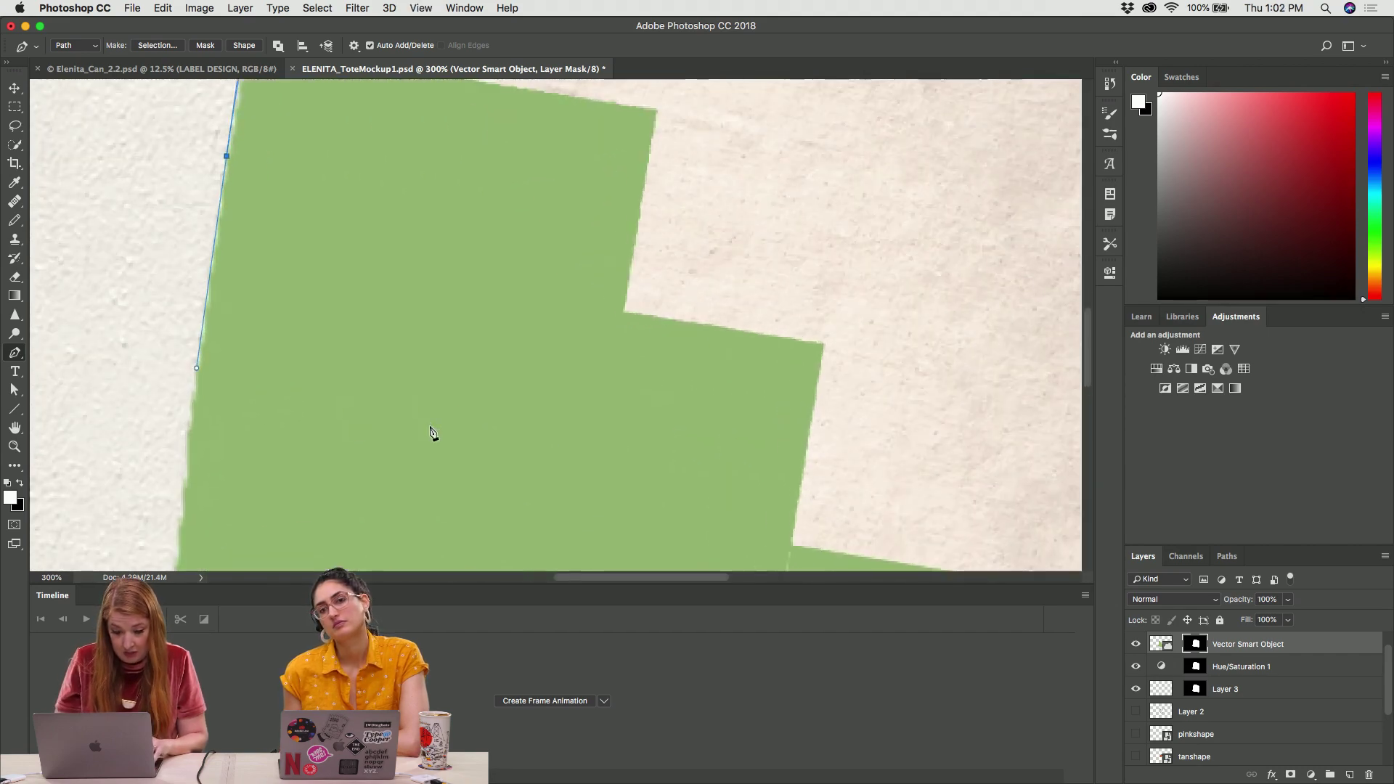
pyautogui.scroll(3, 415, 356)
pyautogui.press('super+minus')
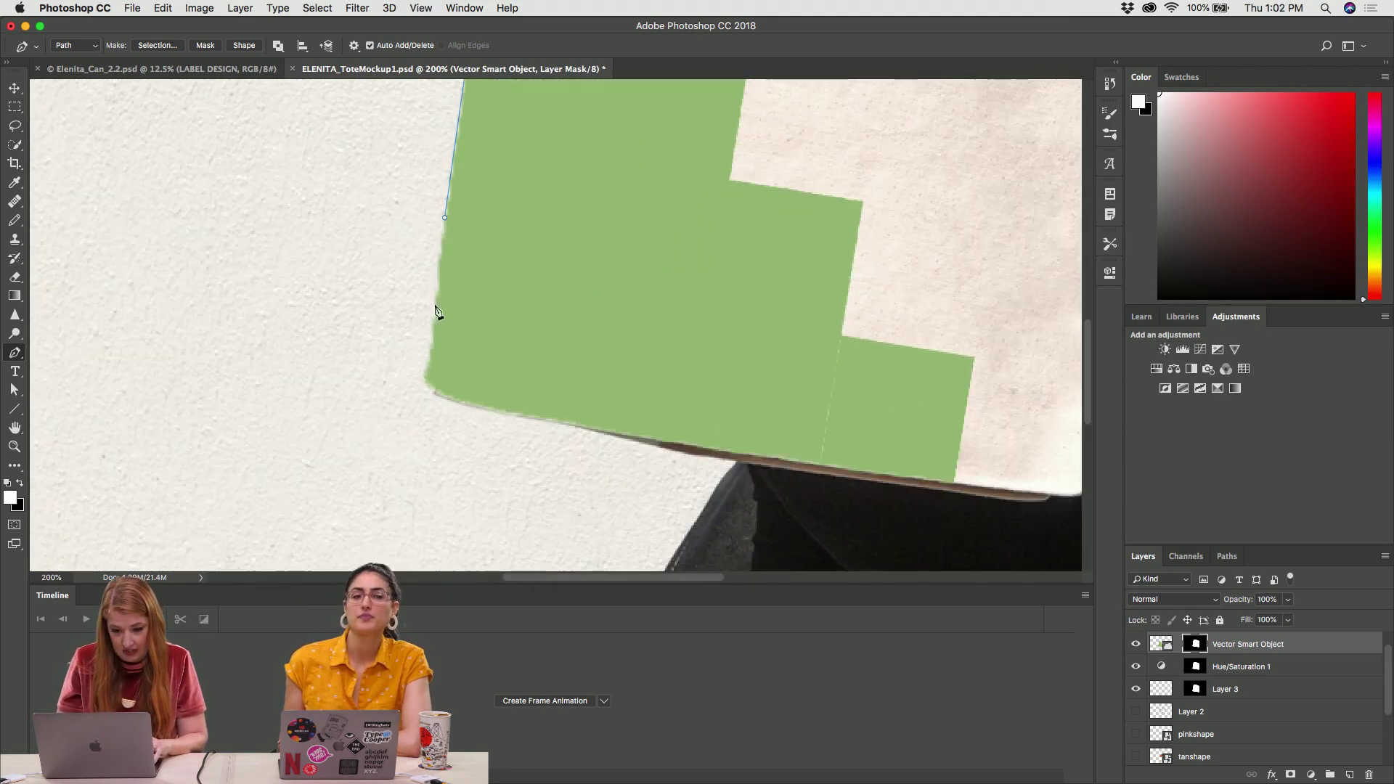
pyautogui.click(438, 280)
pyautogui.moveTo(438, 280); pyautogui.dragTo(435, 311)
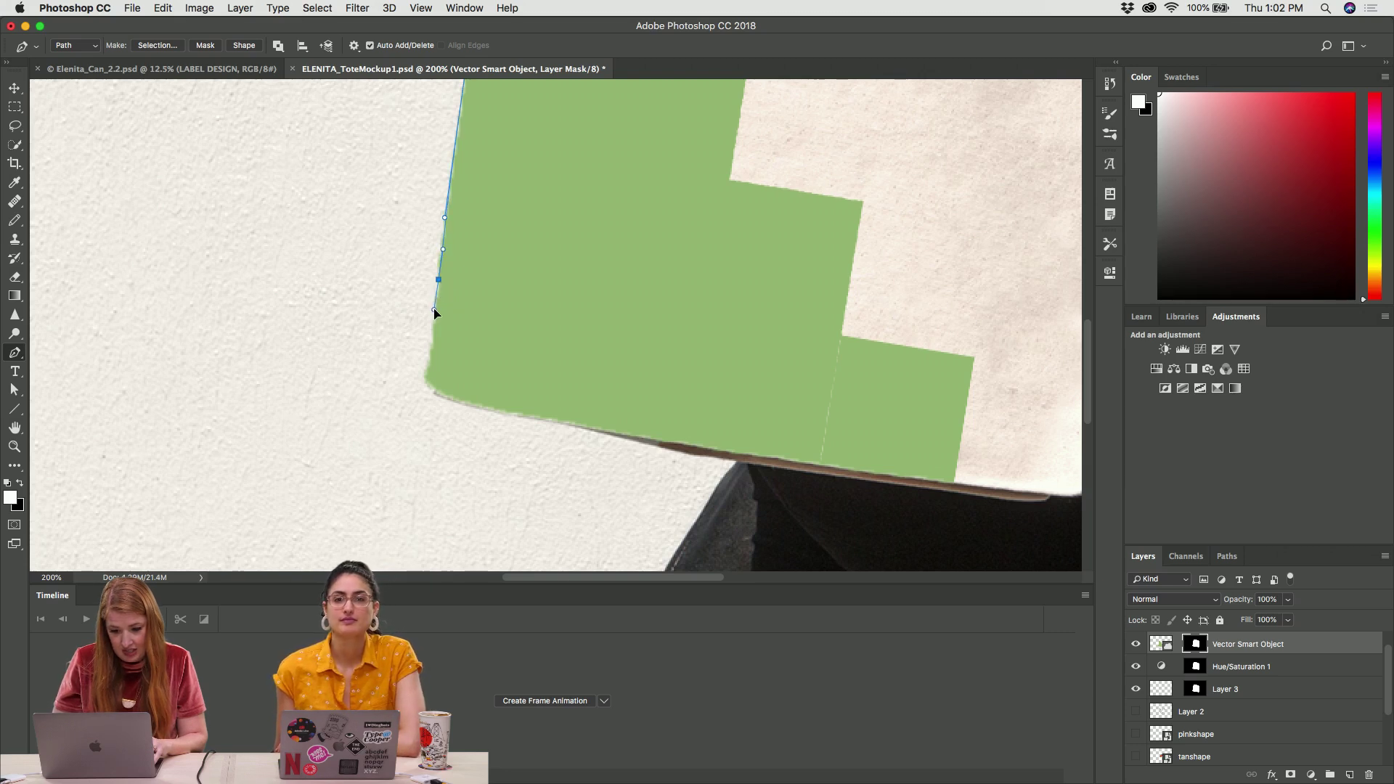
pyautogui.moveTo(429, 382); pyautogui.dragTo(438, 397)
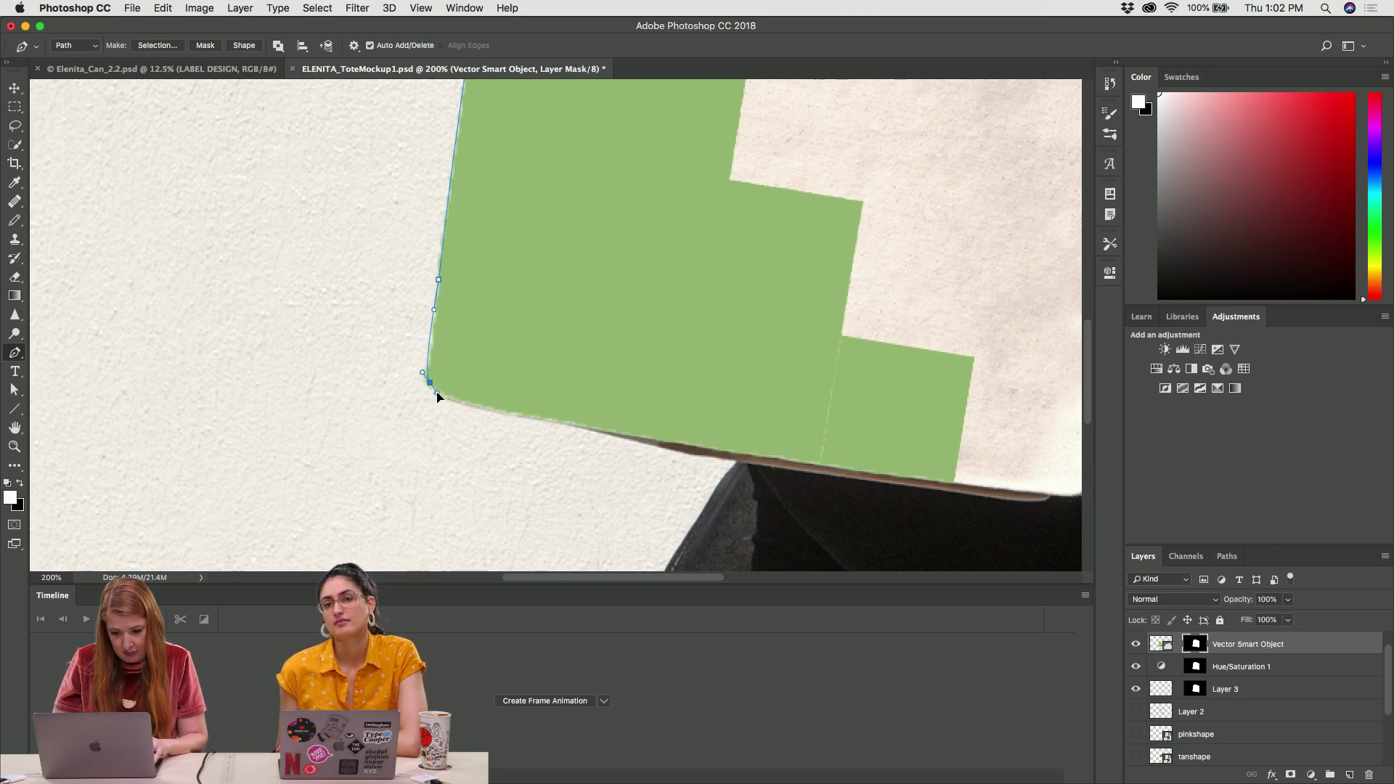
# Trace the pen path along the tote's bottom edge and around its lower-right corner
pyautogui.moveTo(730, 451); pyautogui.dragTo(875, 478)
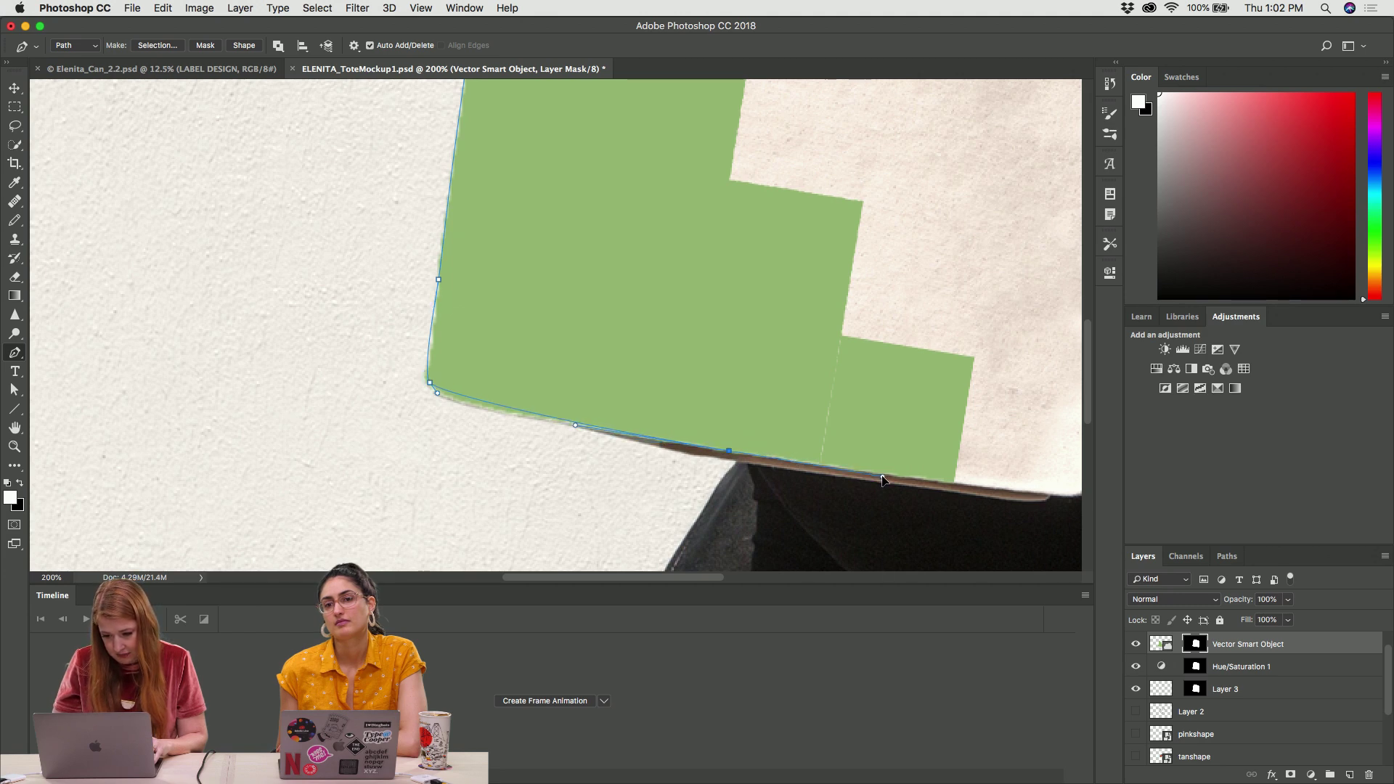
pyautogui.hscroll(8, 883, 480)
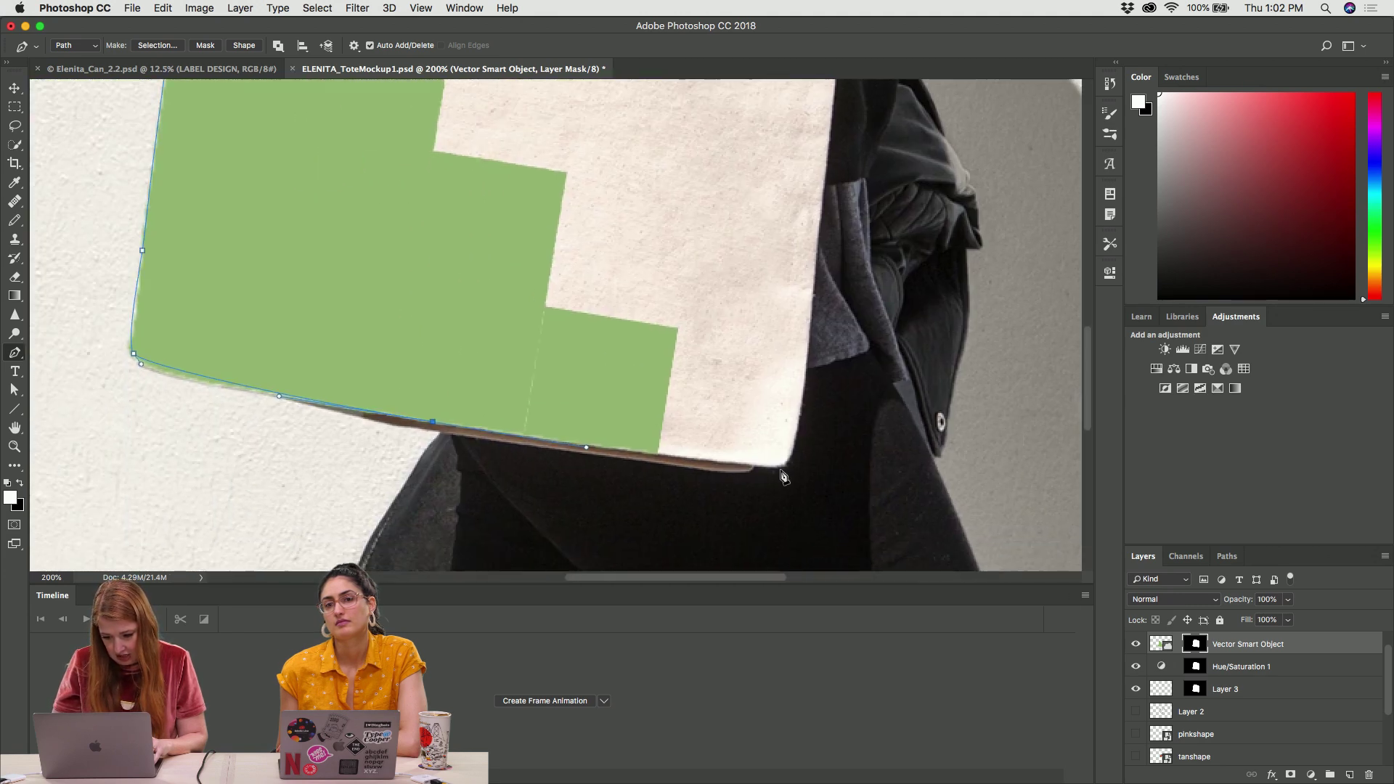
pyautogui.moveTo(785, 463); pyautogui.dragTo(798, 453)
# Extend the pen path up the tote's right edge to just below the upper-right corner
pyautogui.scroll(1, 798, 456)
pyautogui.scroll(4, 799, 456)
pyautogui.click(817, 385)
pyautogui.click(823, 301)
pyautogui.moveTo(830, 221); pyautogui.dragTo(834, 225)
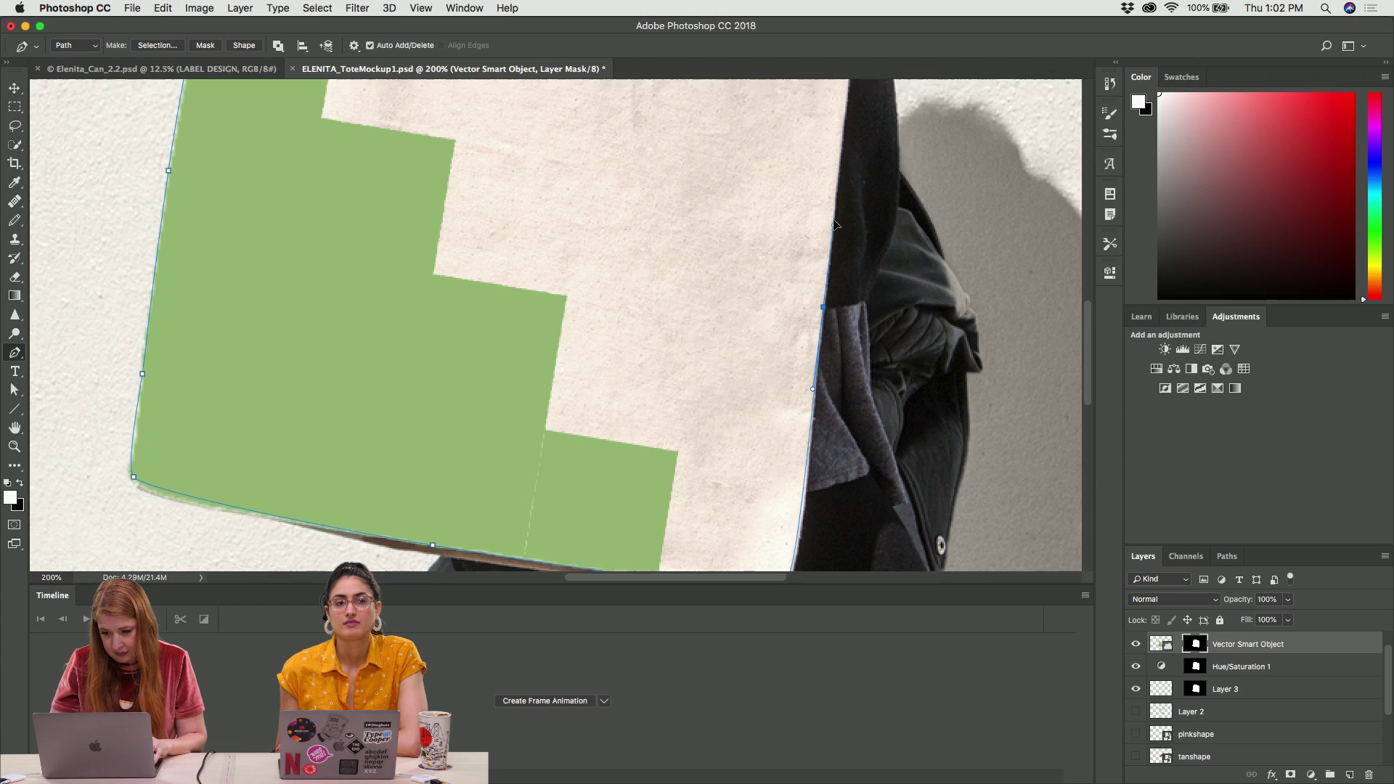
pyautogui.scroll(9, 834, 225)
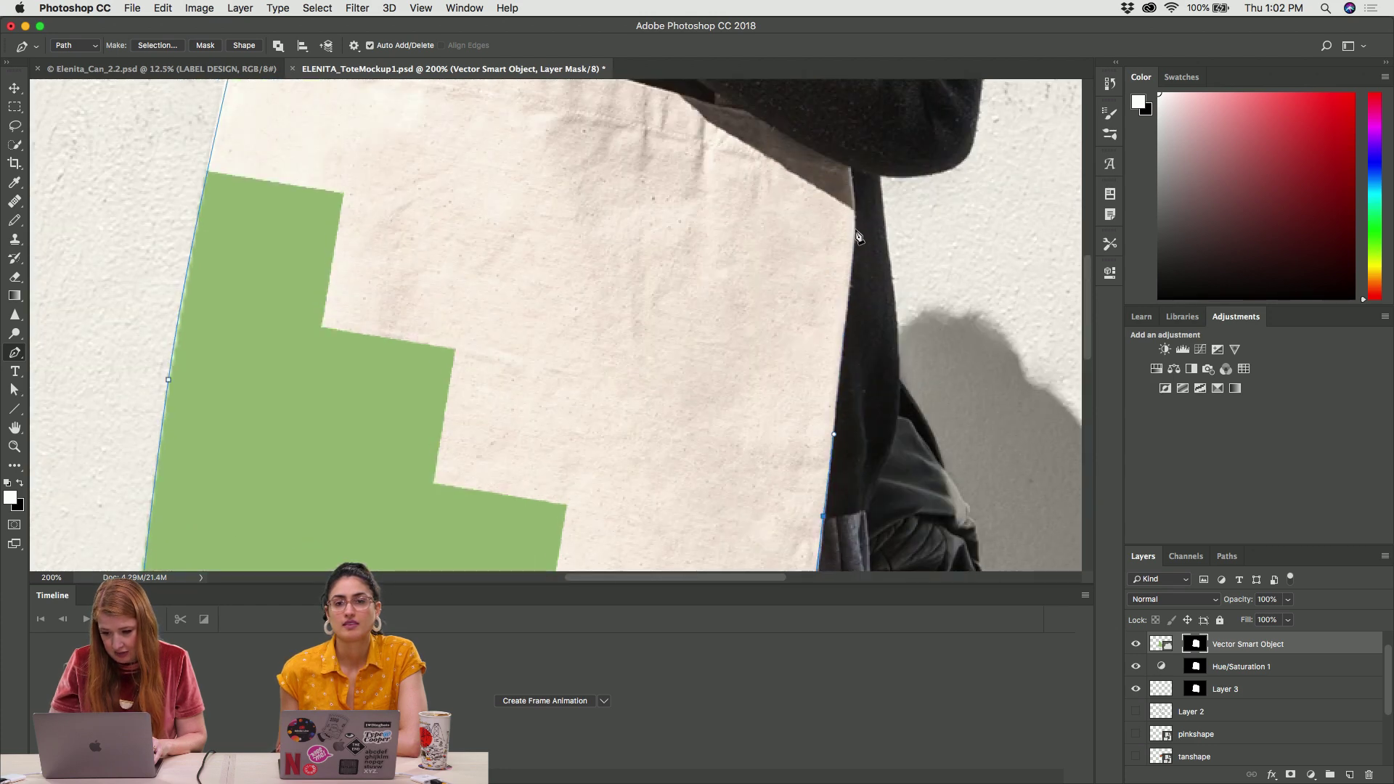
pyautogui.moveTo(855, 230); pyautogui.dragTo(855, 210)
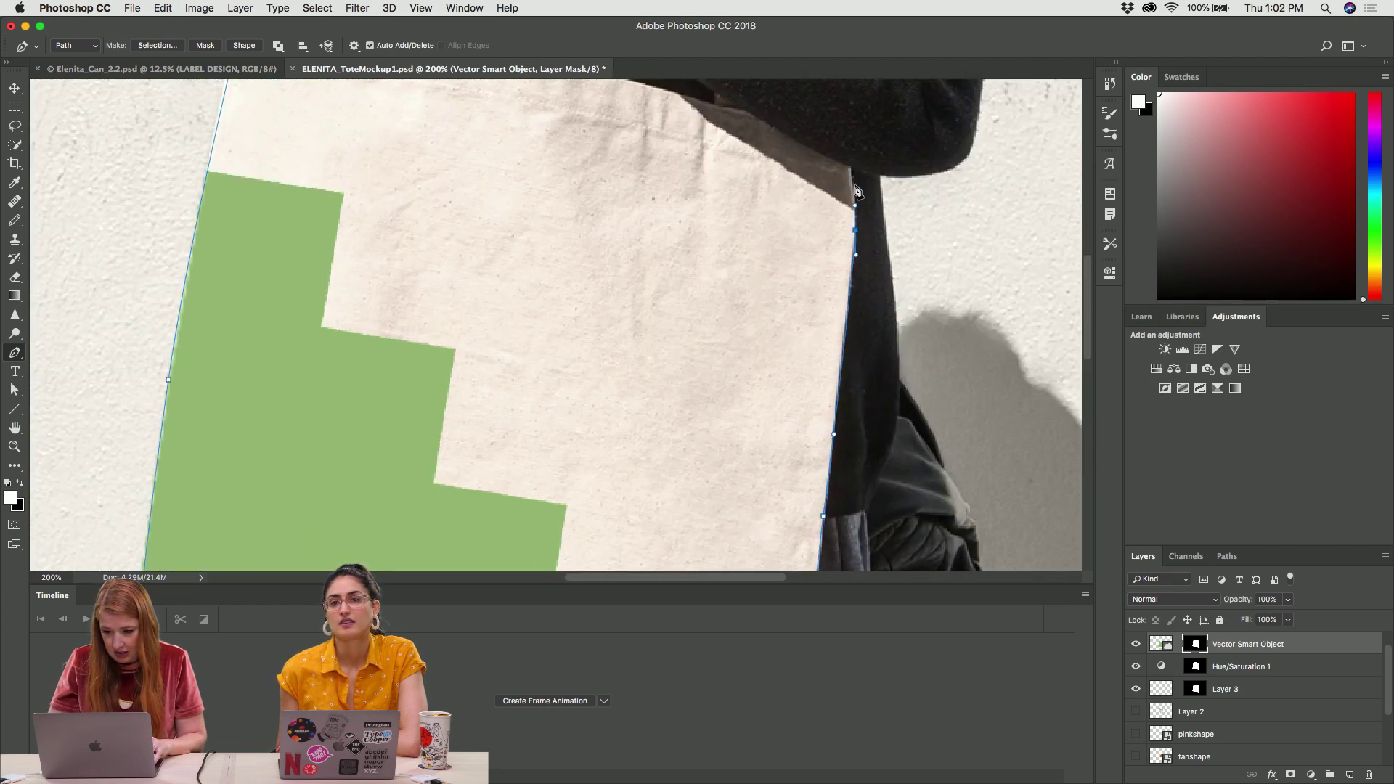
# Trace the pen path around the tote's upper-right corner and along its top edge, closing it at the upper-left corner
pyautogui.scroll(1, 853, 173)
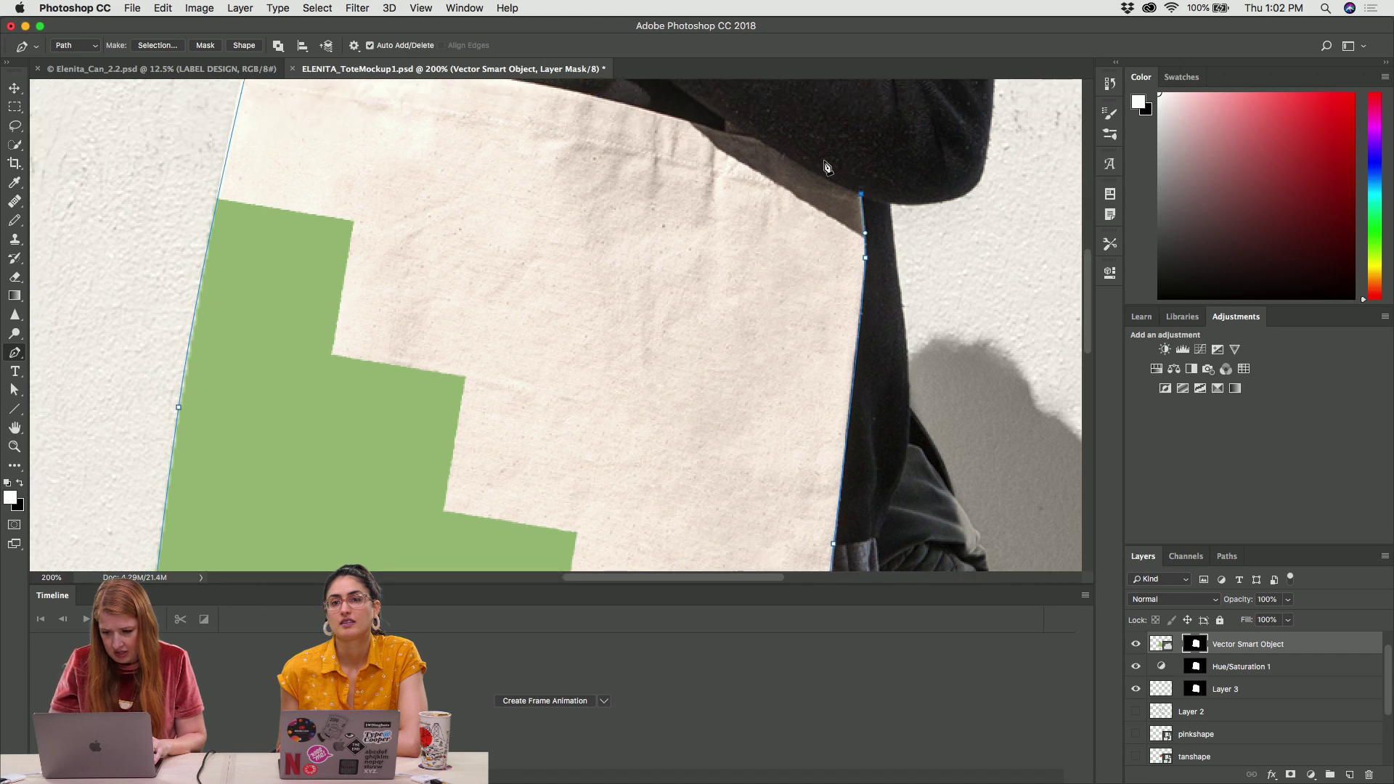
pyautogui.moveTo(757, 138); pyautogui.dragTo(714, 111)
pyautogui.keyDown('alt'); pyautogui.click(757, 139); pyautogui.keyUp('alt')
pyautogui.hscroll(-5, 762, 142)
pyautogui.scroll(3, 762, 142)
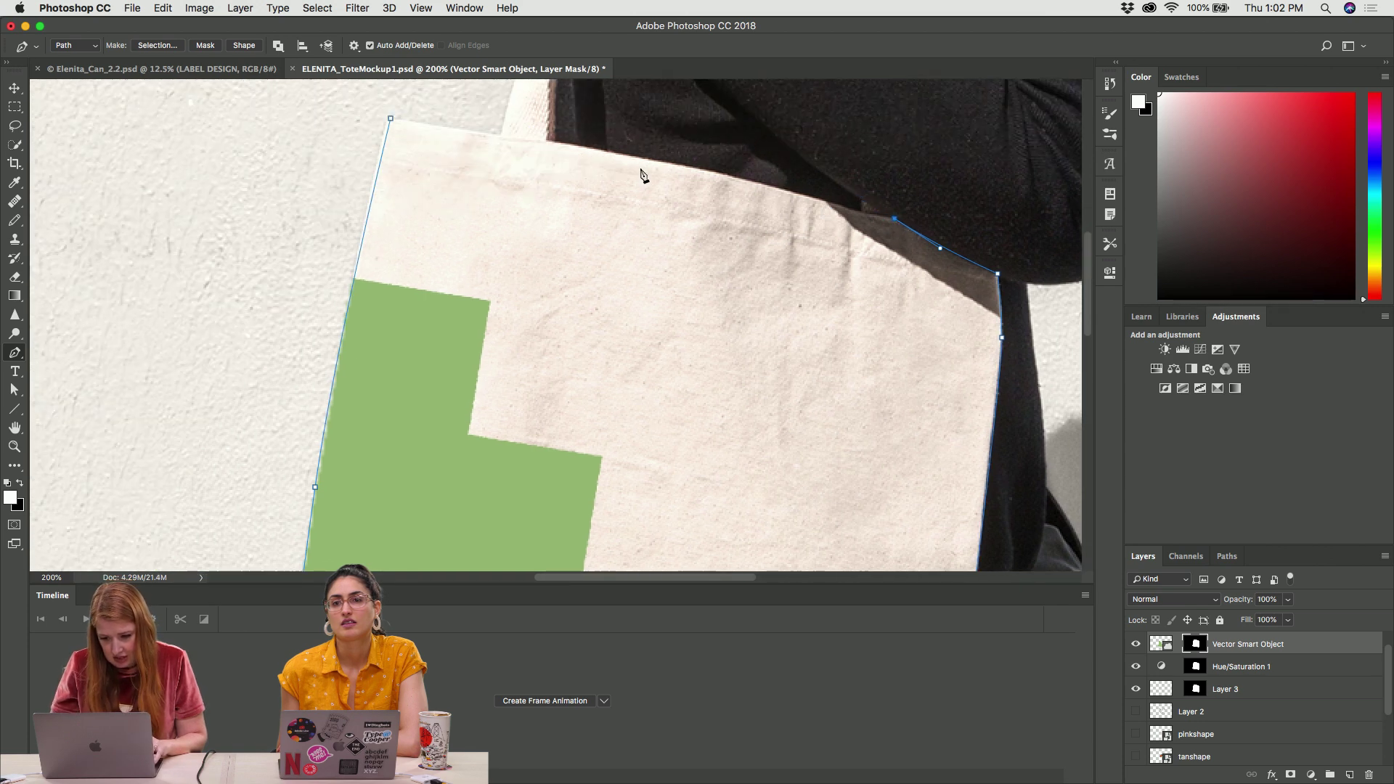
pyautogui.click(668, 165)
pyautogui.moveTo(669, 166); pyautogui.dragTo(613, 155)
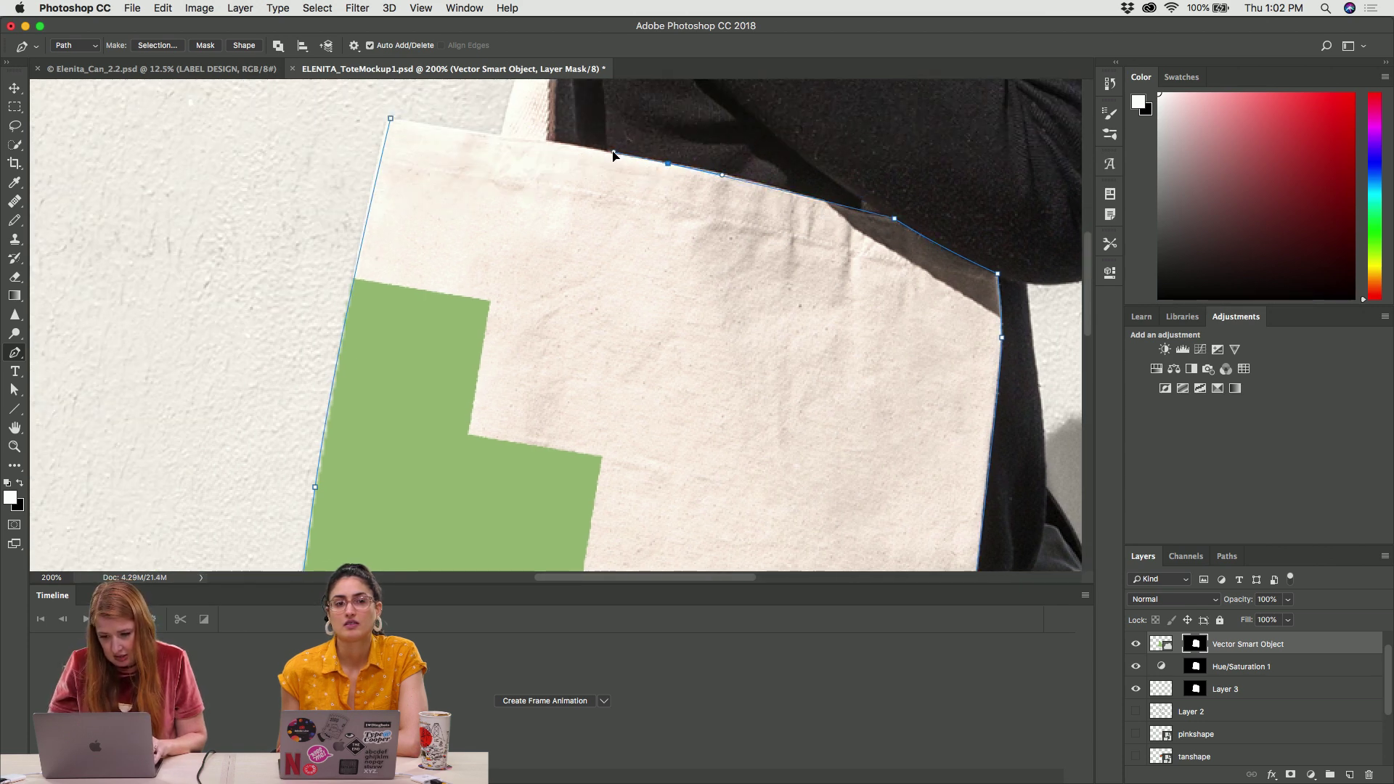
pyautogui.click(392, 119)
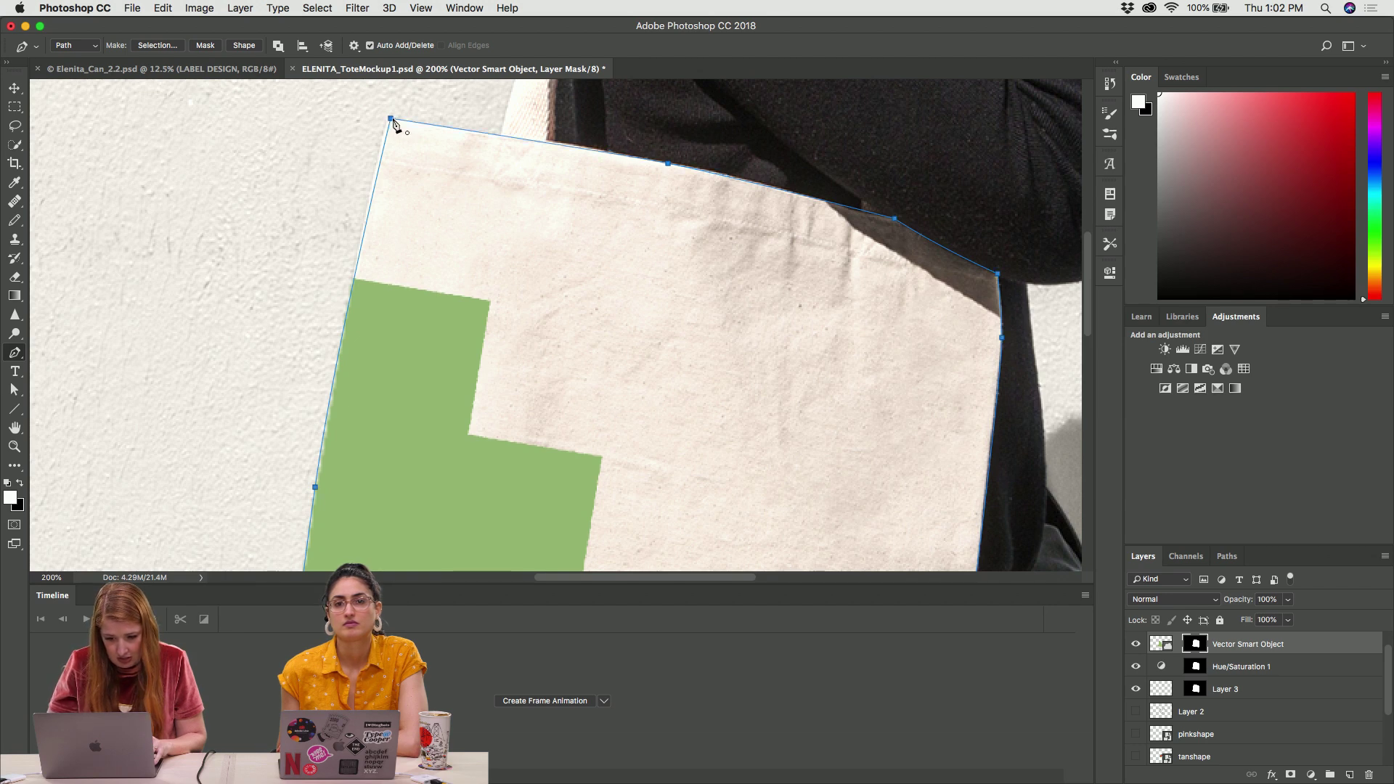
# Delete the green shape's layer mask and replace it with a vector mask made from the traced tote path
pyautogui.scroll(-3, 430, 322)
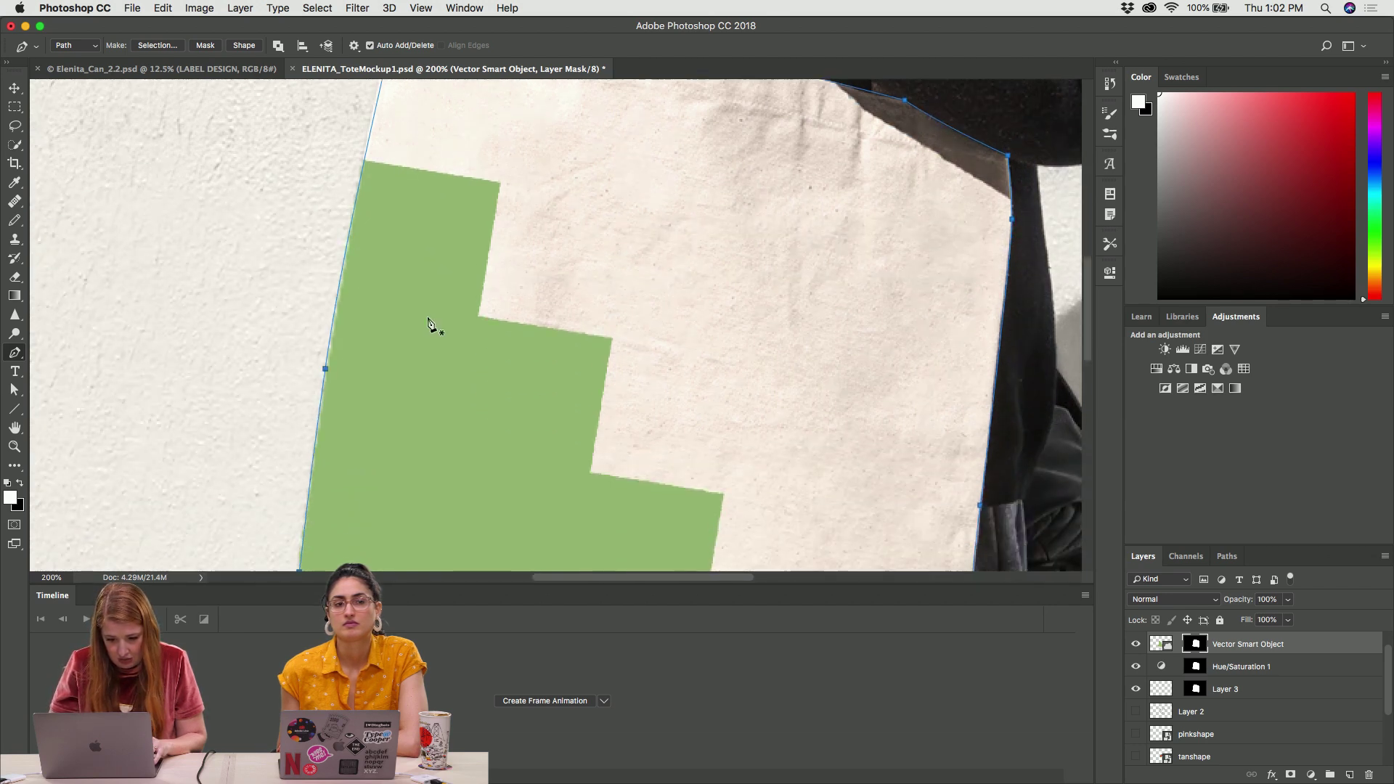
pyautogui.rightClick(1193, 644)
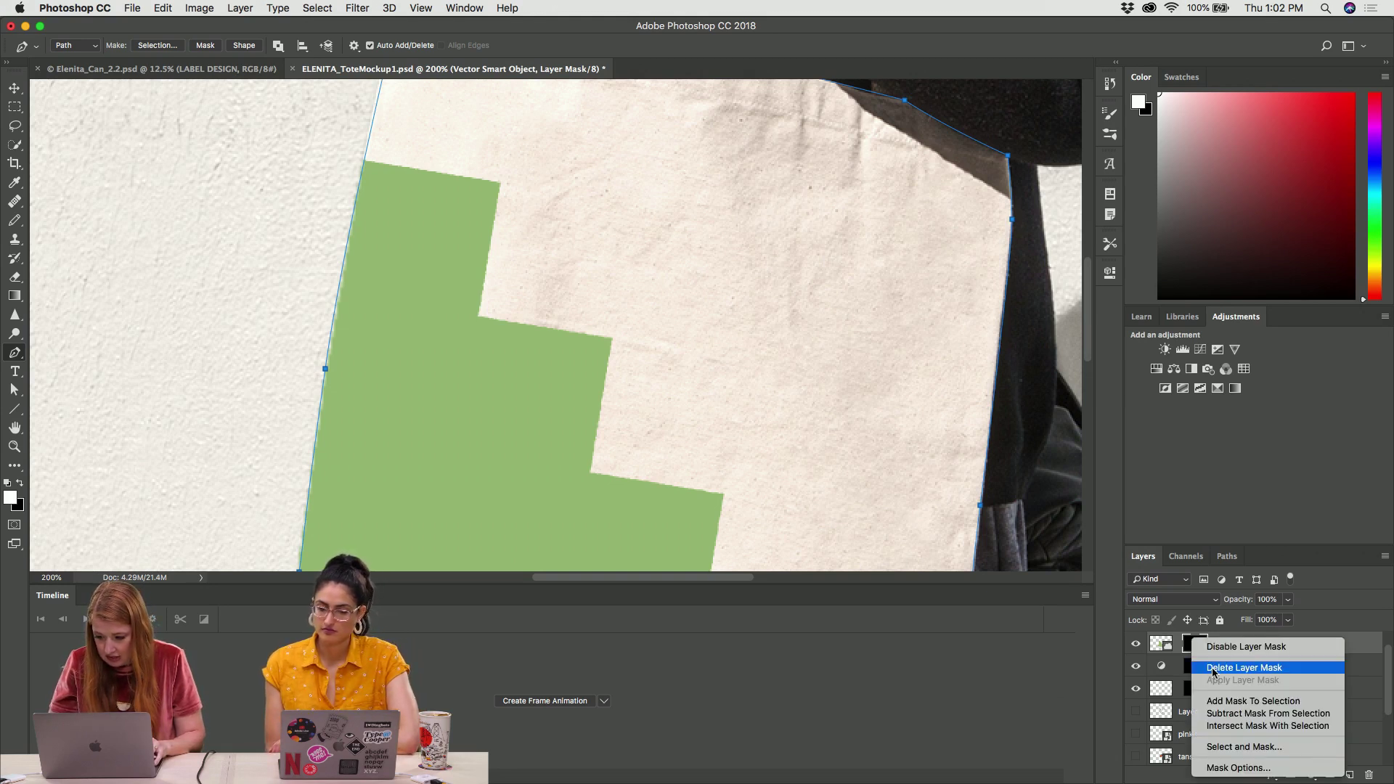
pyautogui.click(1211, 670)
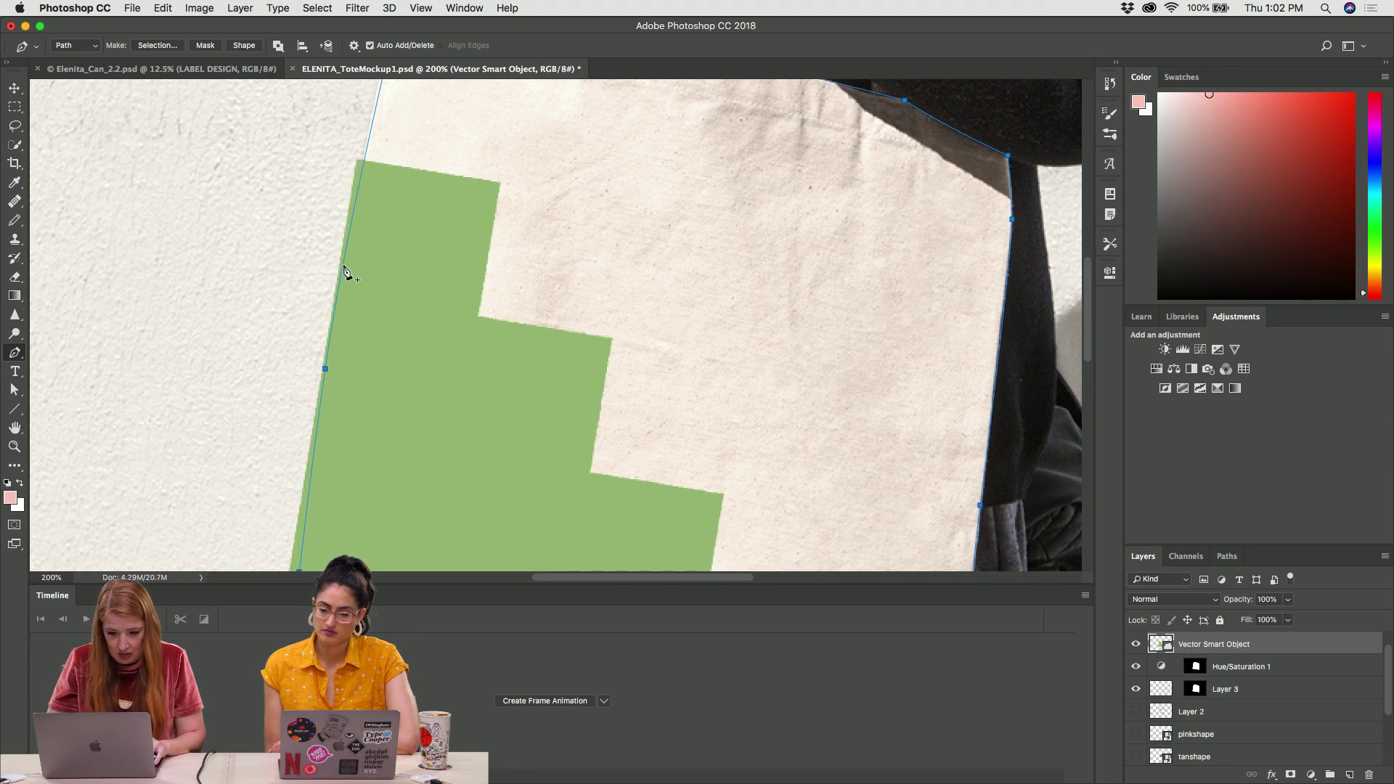
pyautogui.rightClick(342, 271)
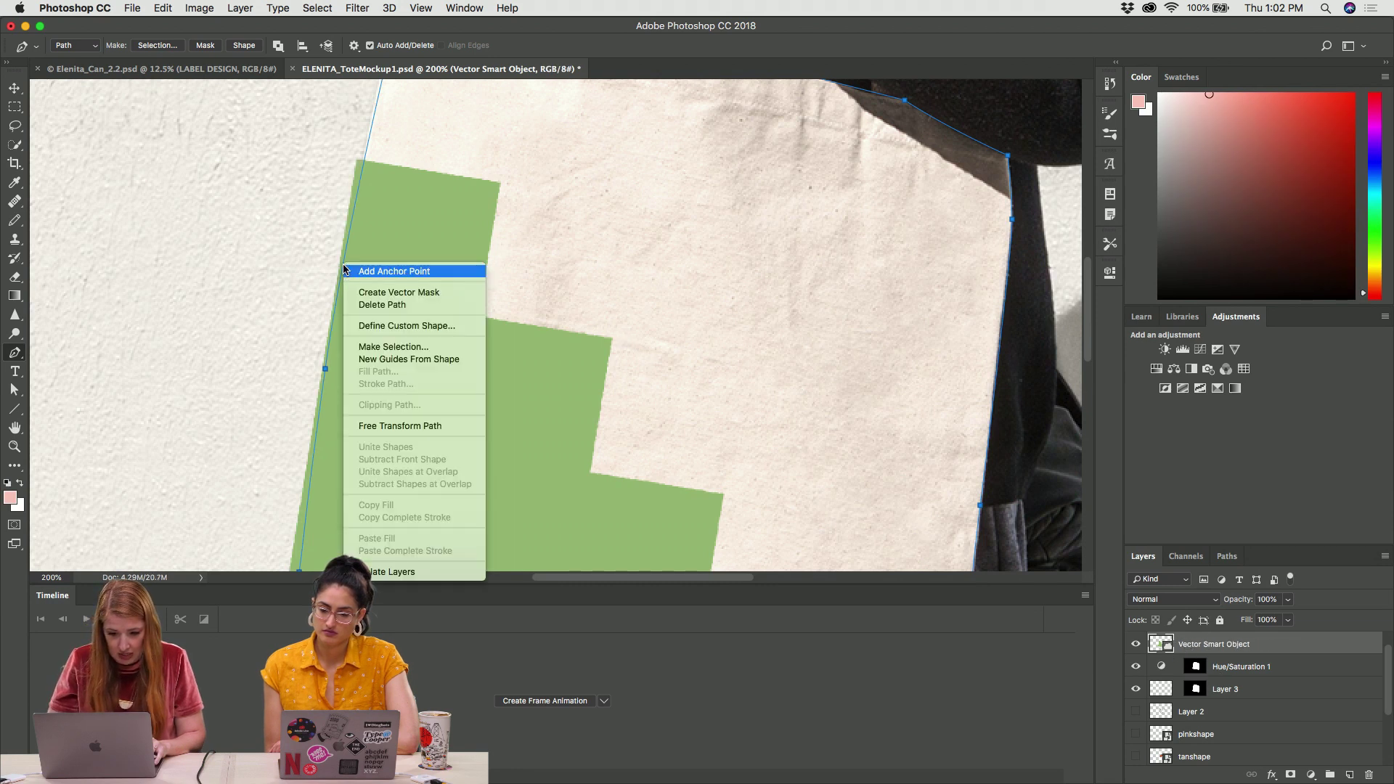
pyautogui.click(389, 293)
pyautogui.scroll(-2, 385, 301)
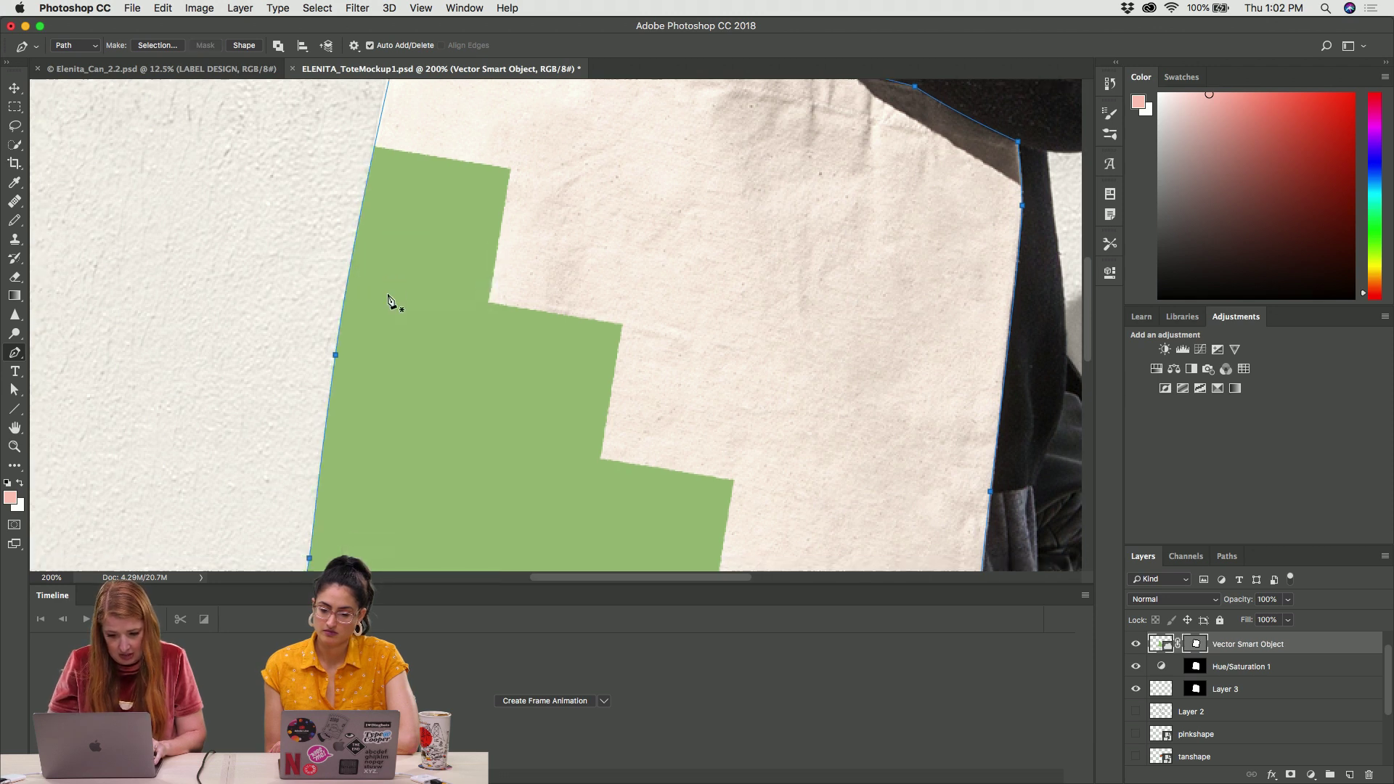
# Check the masked green shape along the tote's edges and set its layer's blend mode to Multiply
pyautogui.press('v')
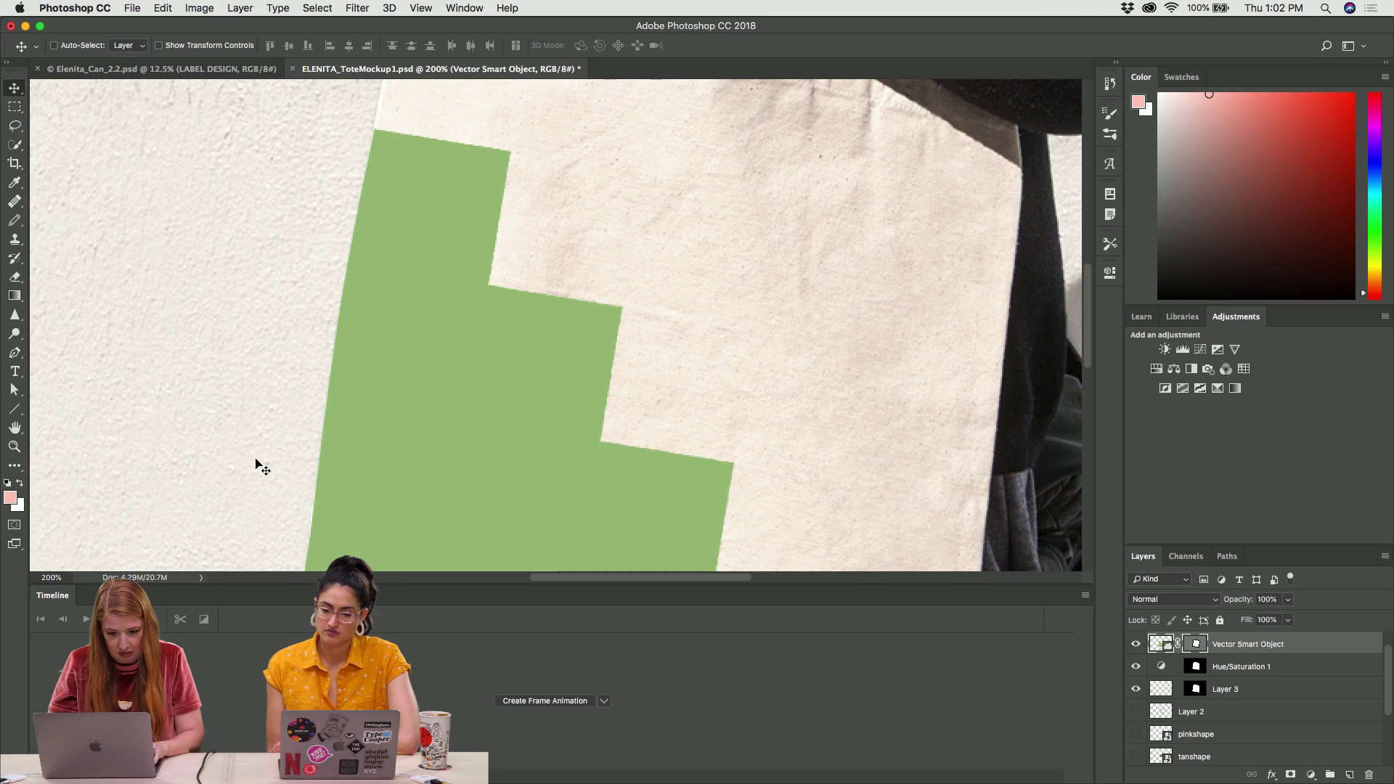
pyautogui.scroll(-4, 240, 435)
pyautogui.scroll(-3, 298, 496)
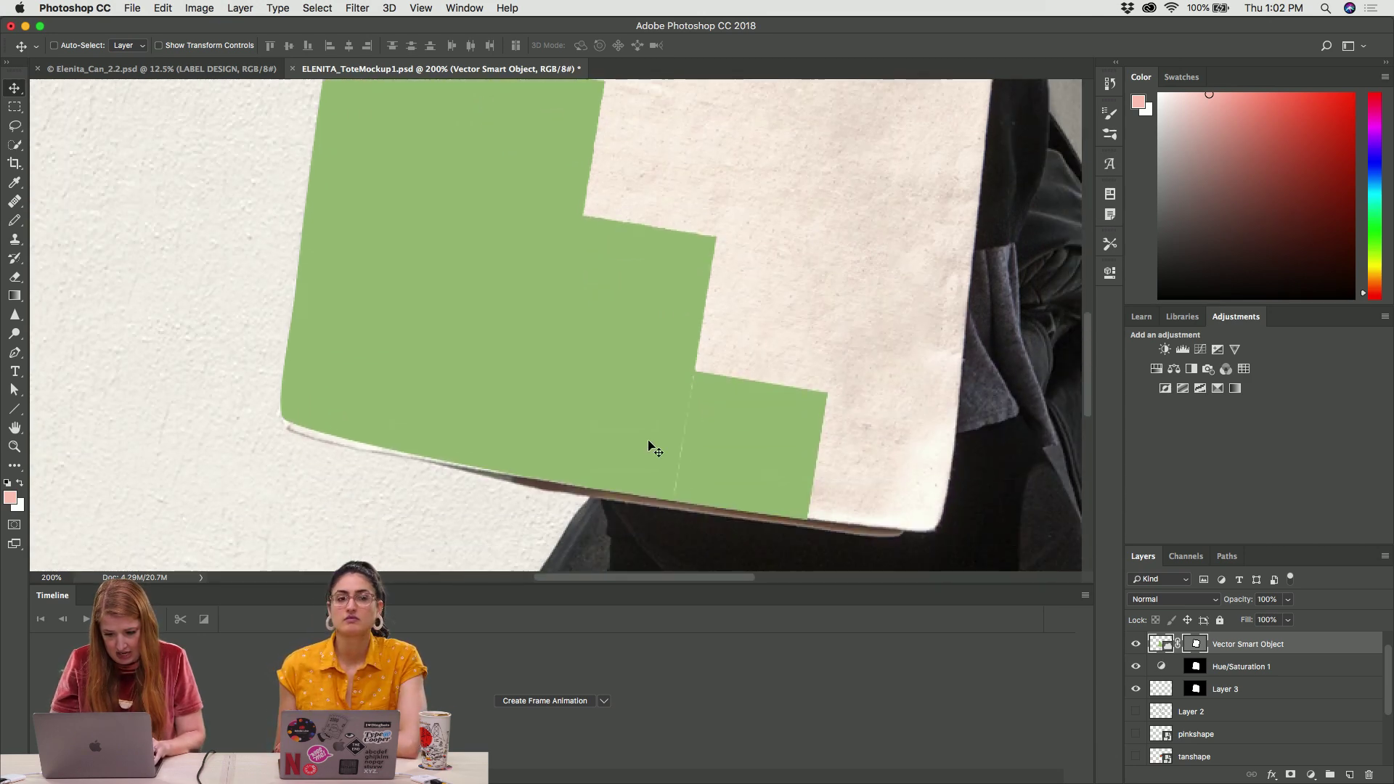
pyautogui.scroll(3, 654, 444)
pyautogui.scroll(2, 654, 442)
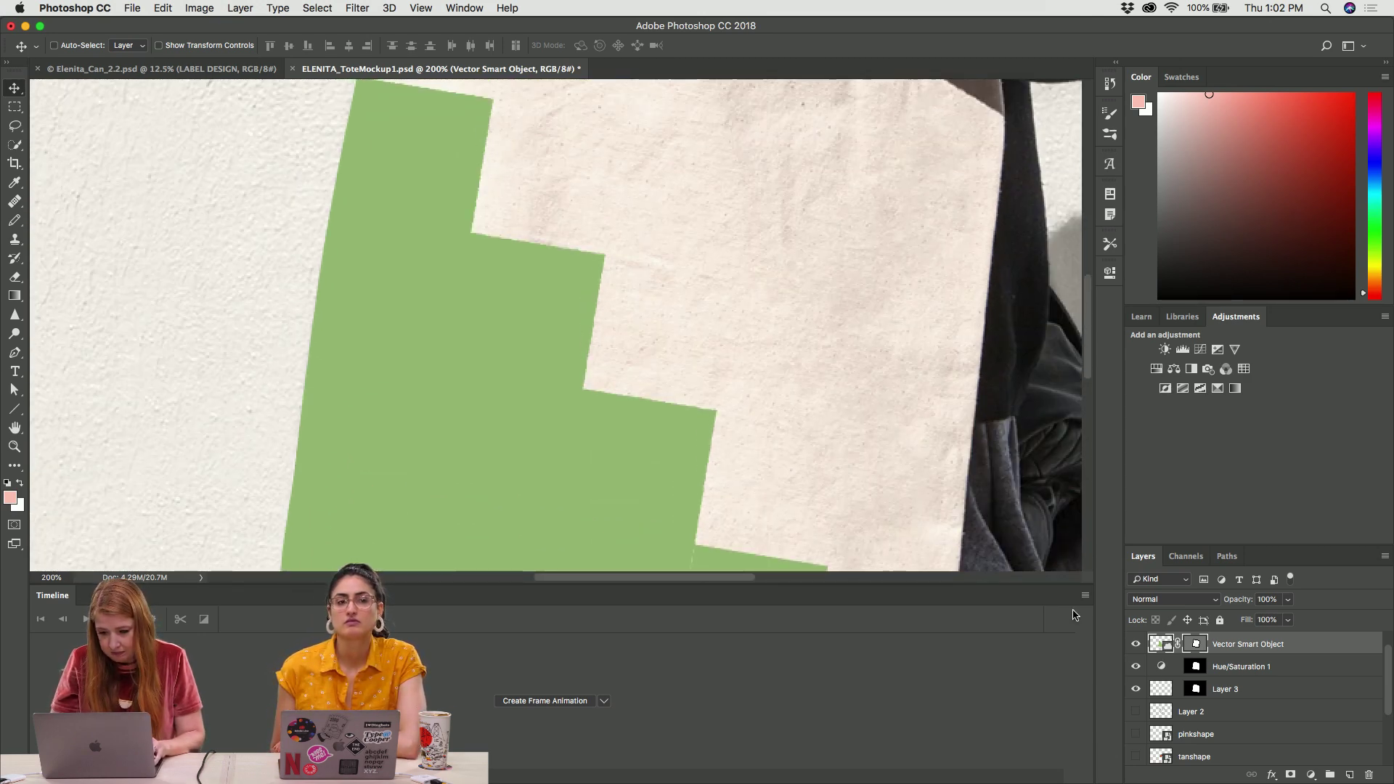
pyautogui.click(1158, 600)
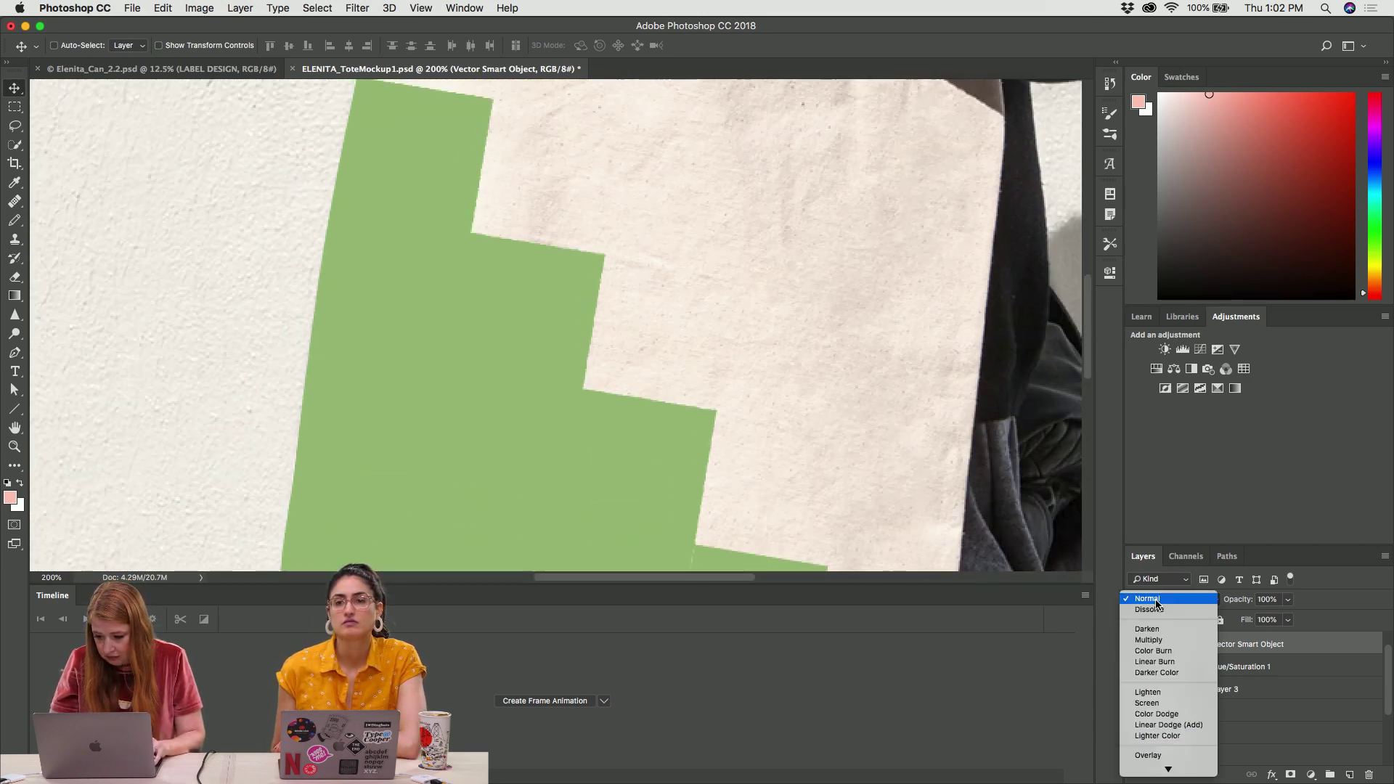
pyautogui.click(1158, 640)
pyautogui.press('super+minus')
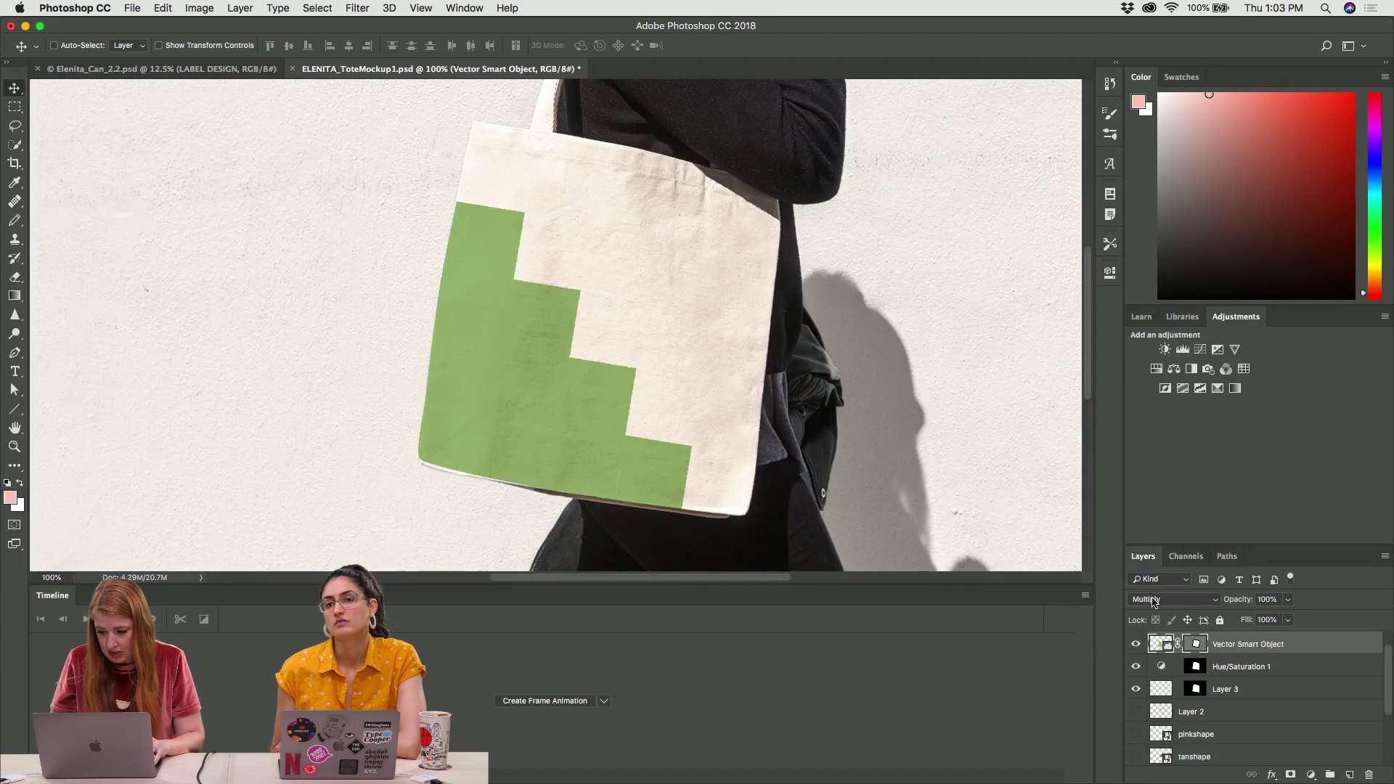
# Try Color Burn, Overlay, Soft Light, Hard Light and Darken on the green shape layer, and return it to Multiply
pyautogui.click(1154, 603)
pyautogui.click(1158, 612)
pyautogui.click(1158, 600)
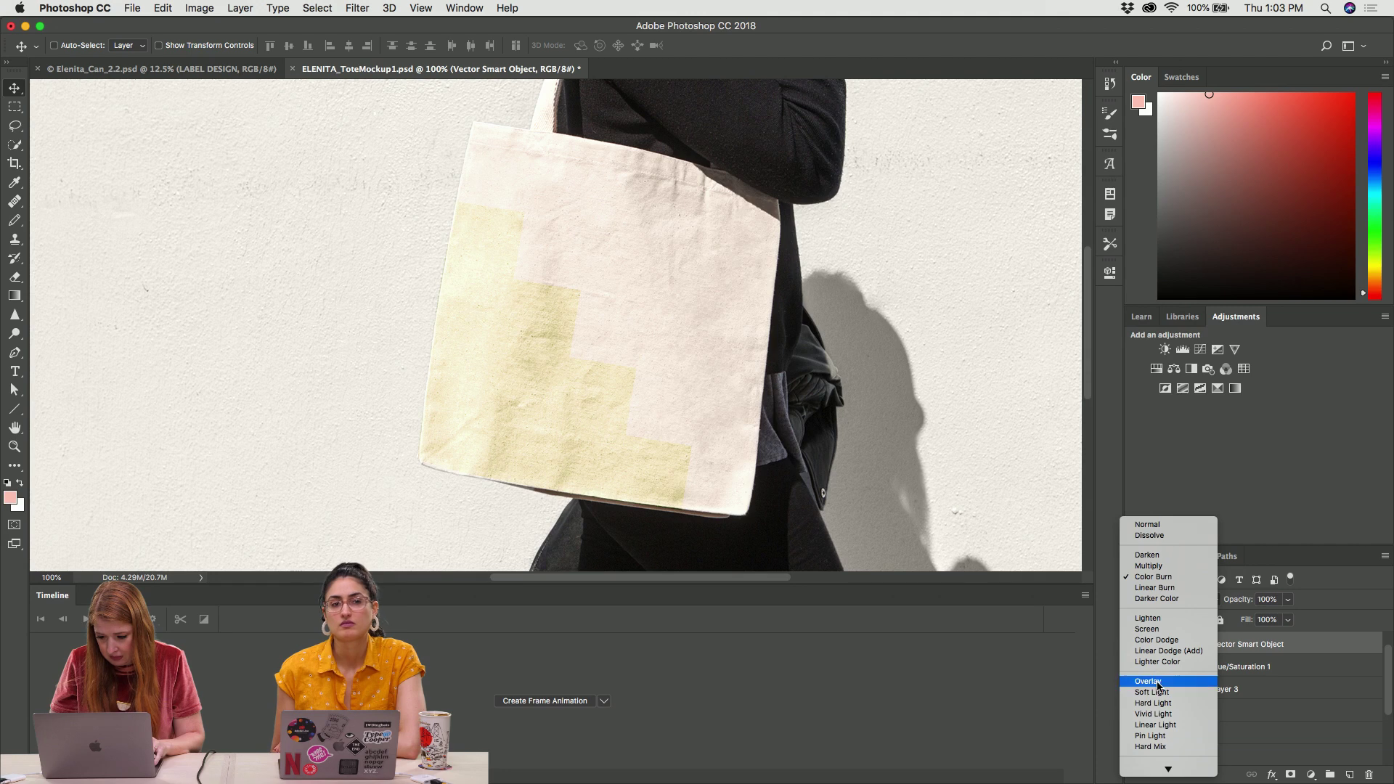
pyautogui.click(1149, 703)
pyautogui.click(1144, 600)
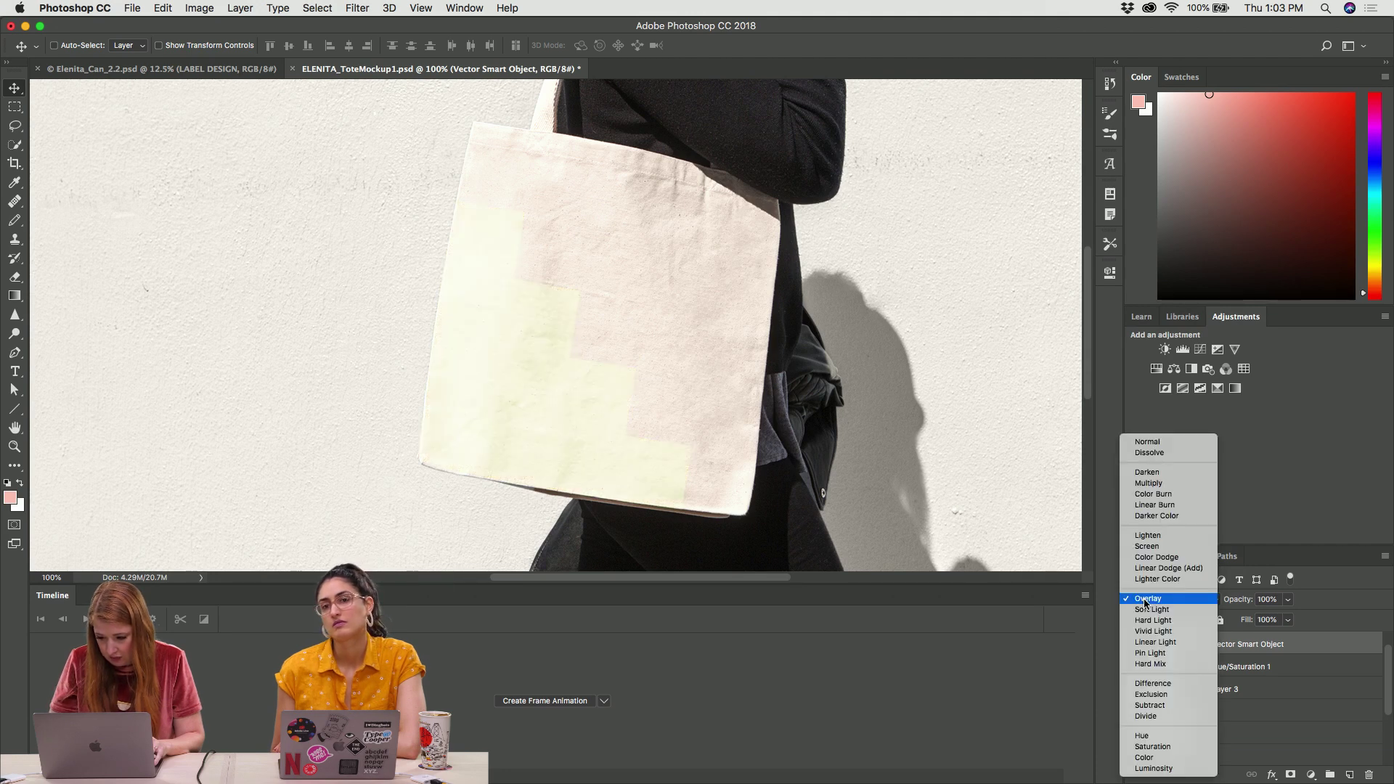
pyautogui.click(1150, 613)
pyautogui.click(1150, 601)
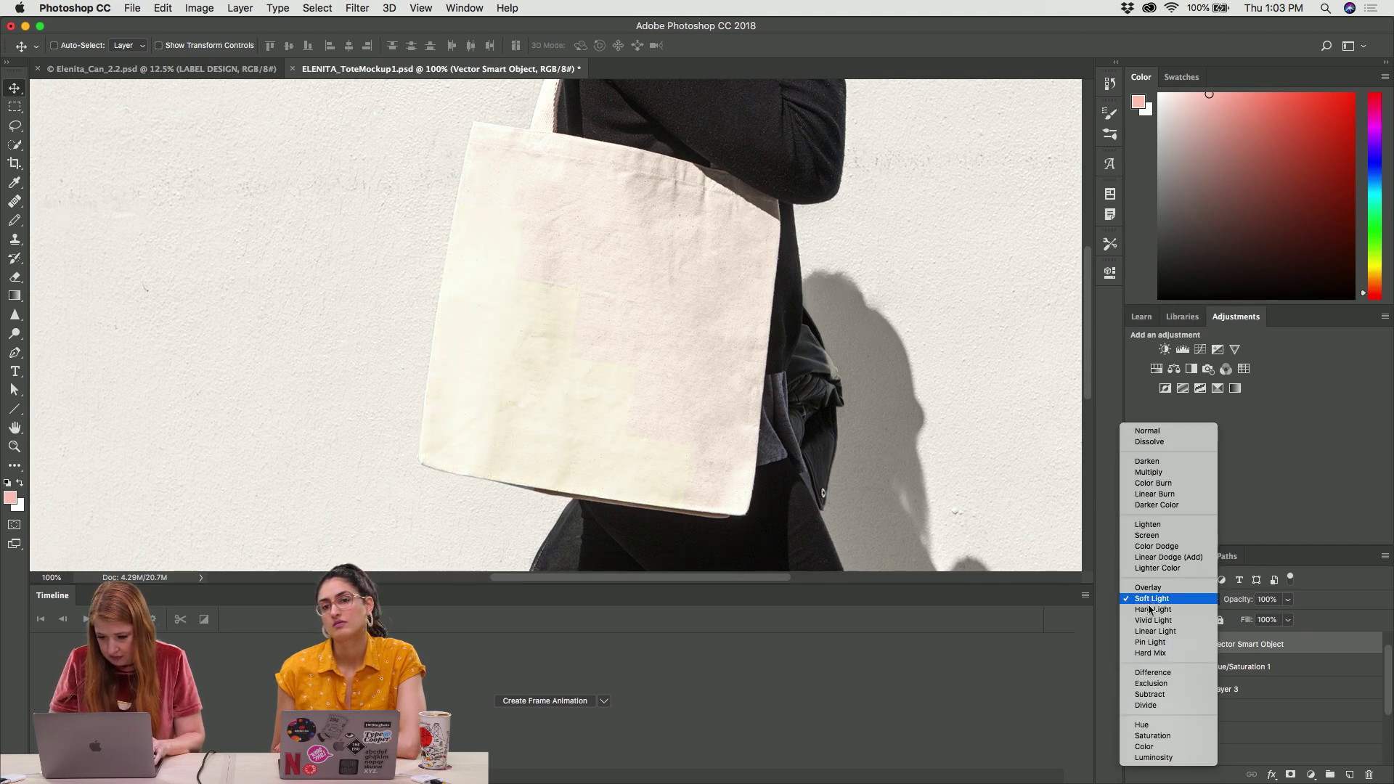
pyautogui.click(1150, 612)
pyautogui.click(1149, 603)
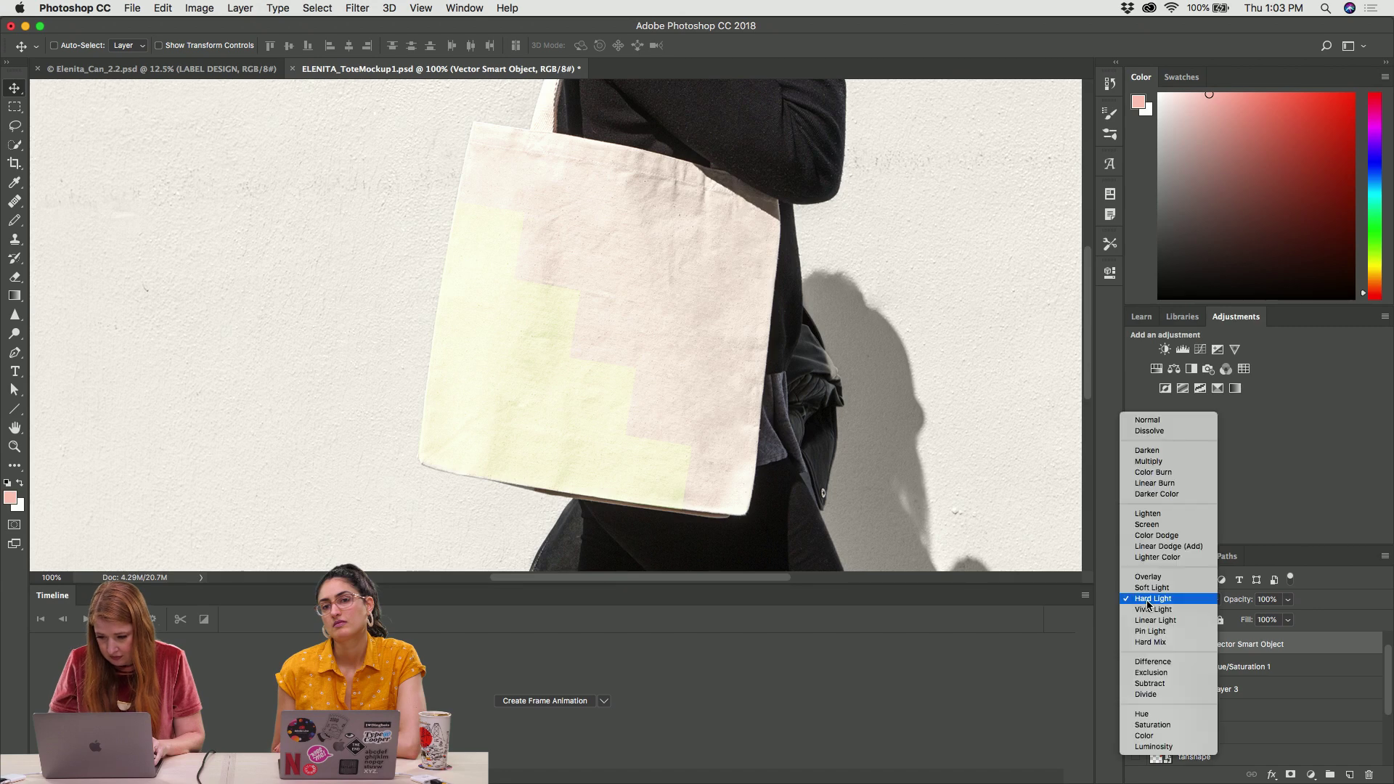
pyautogui.click(1149, 451)
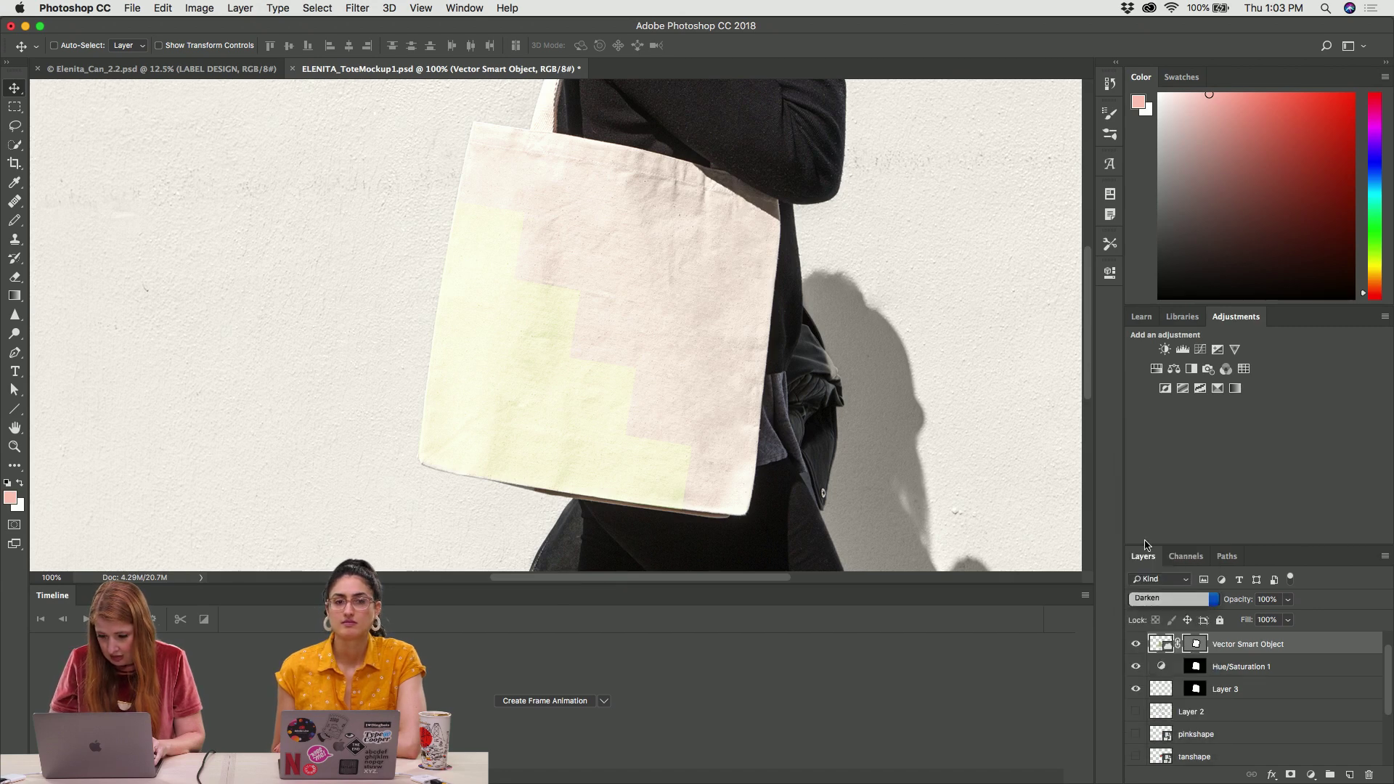
pyautogui.click(1142, 603)
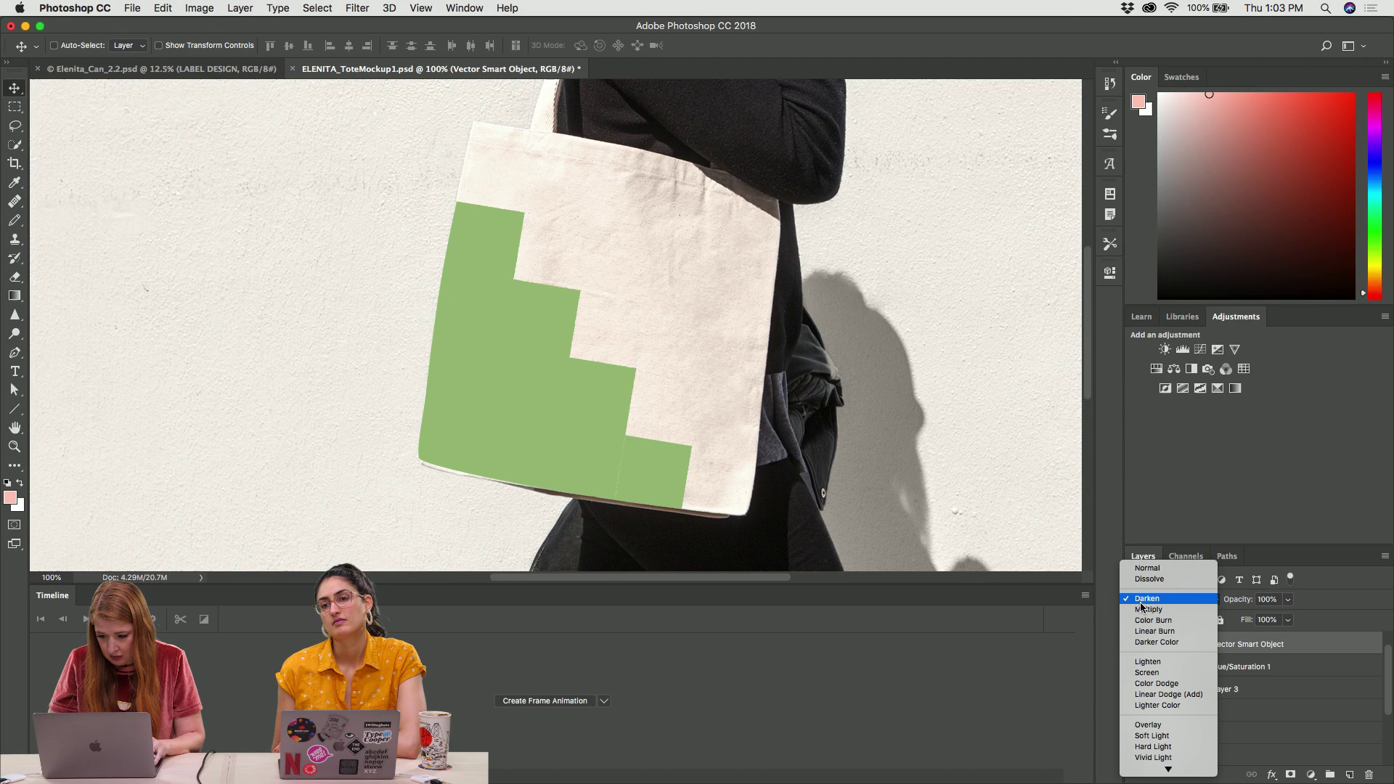
pyautogui.click(1142, 610)
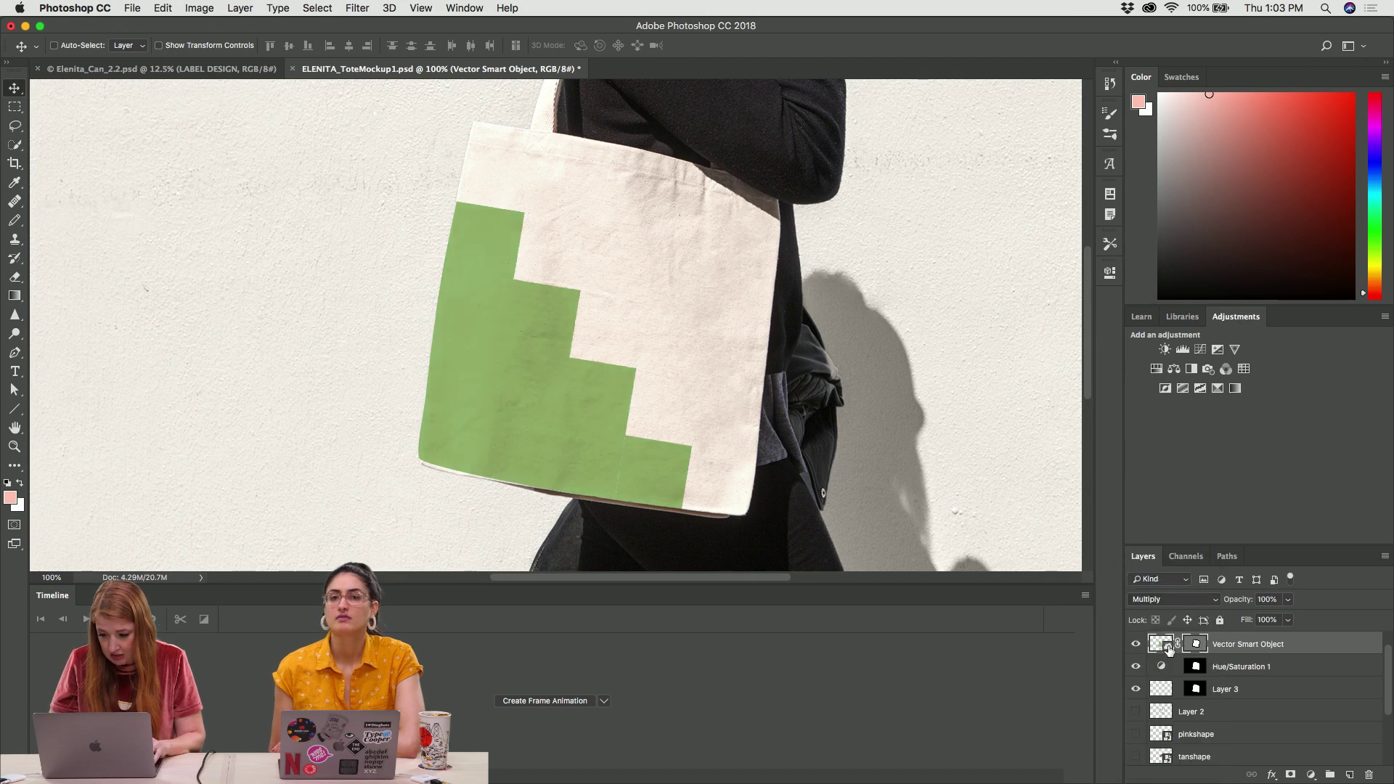
# Duplicate the green shape layer above Photo Filter 1, try Screen on the copy, and set its blend mode to Color
pyautogui.moveTo(1164, 646); pyautogui.dragTo(1158, 643)
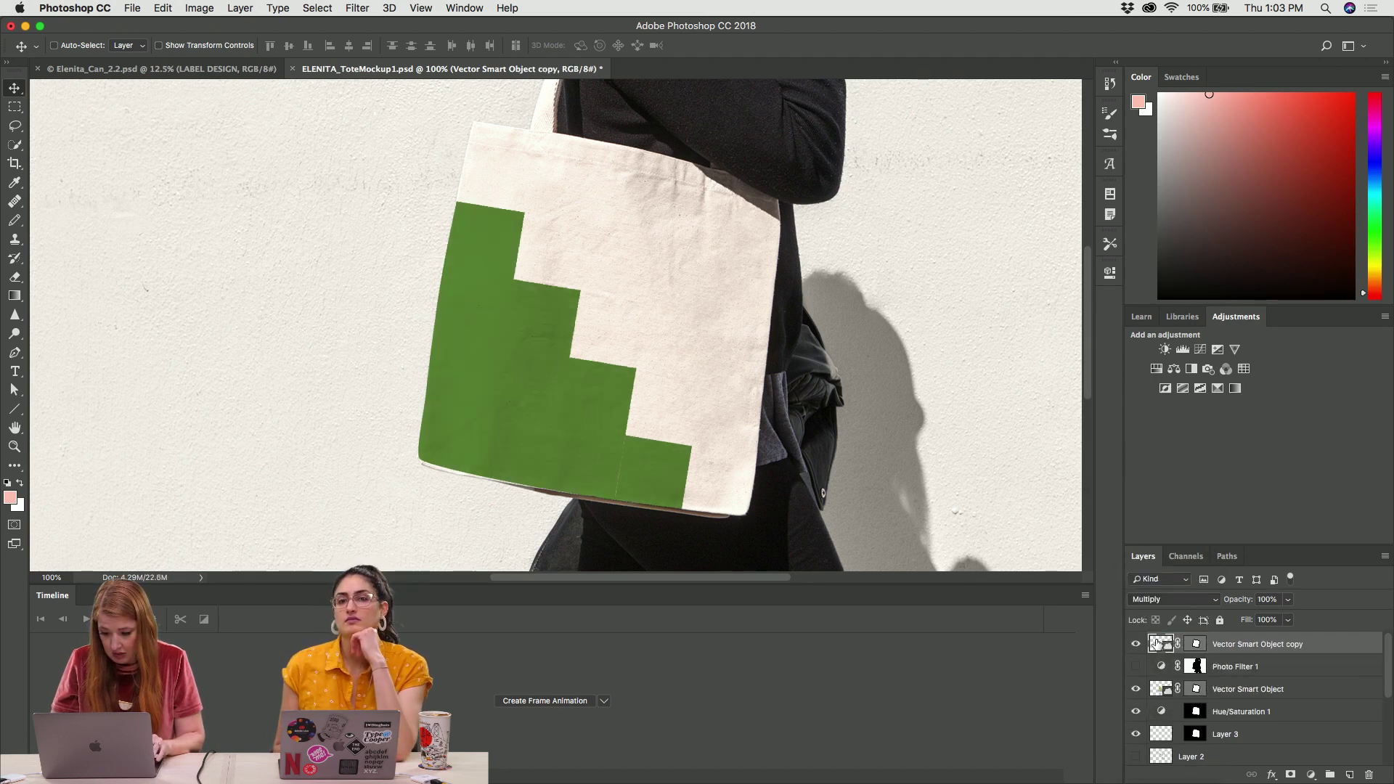
pyautogui.click(1149, 600)
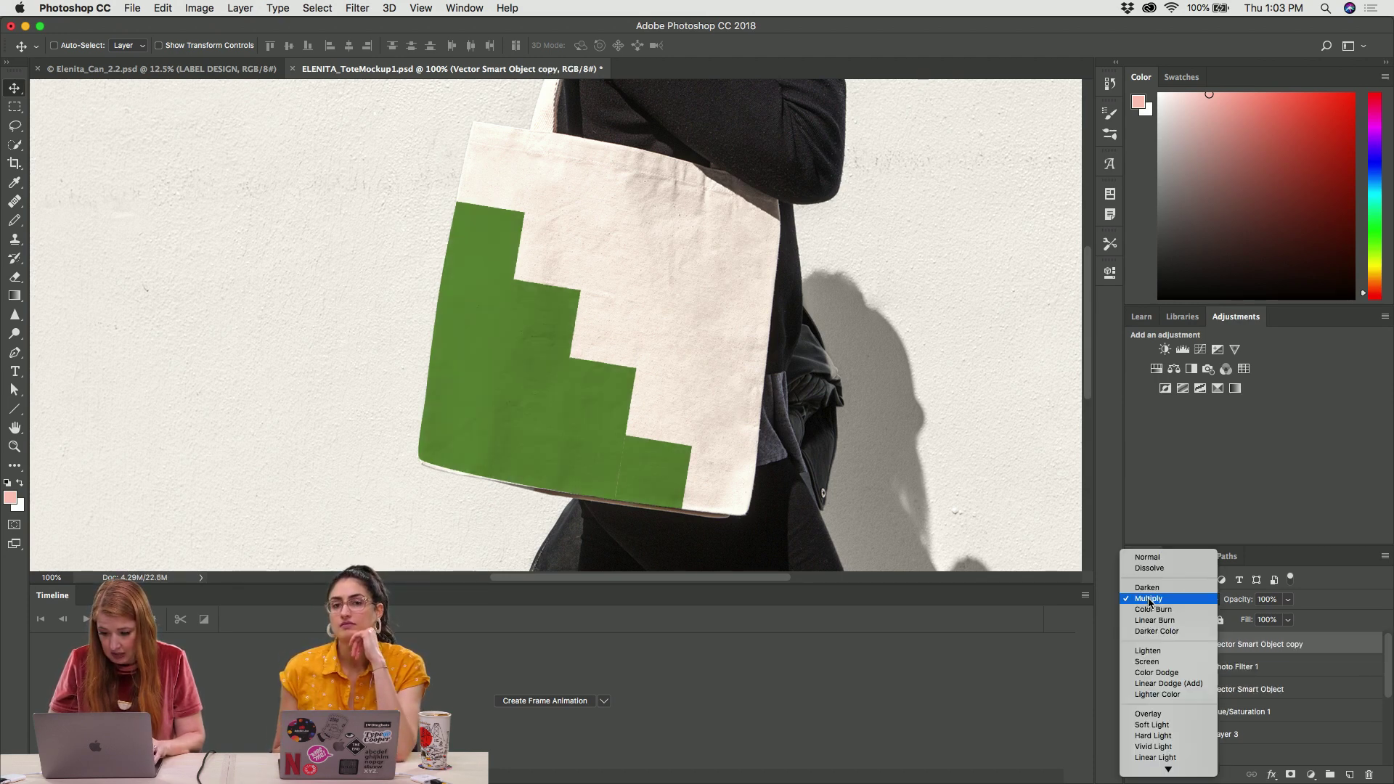
pyautogui.click(1148, 662)
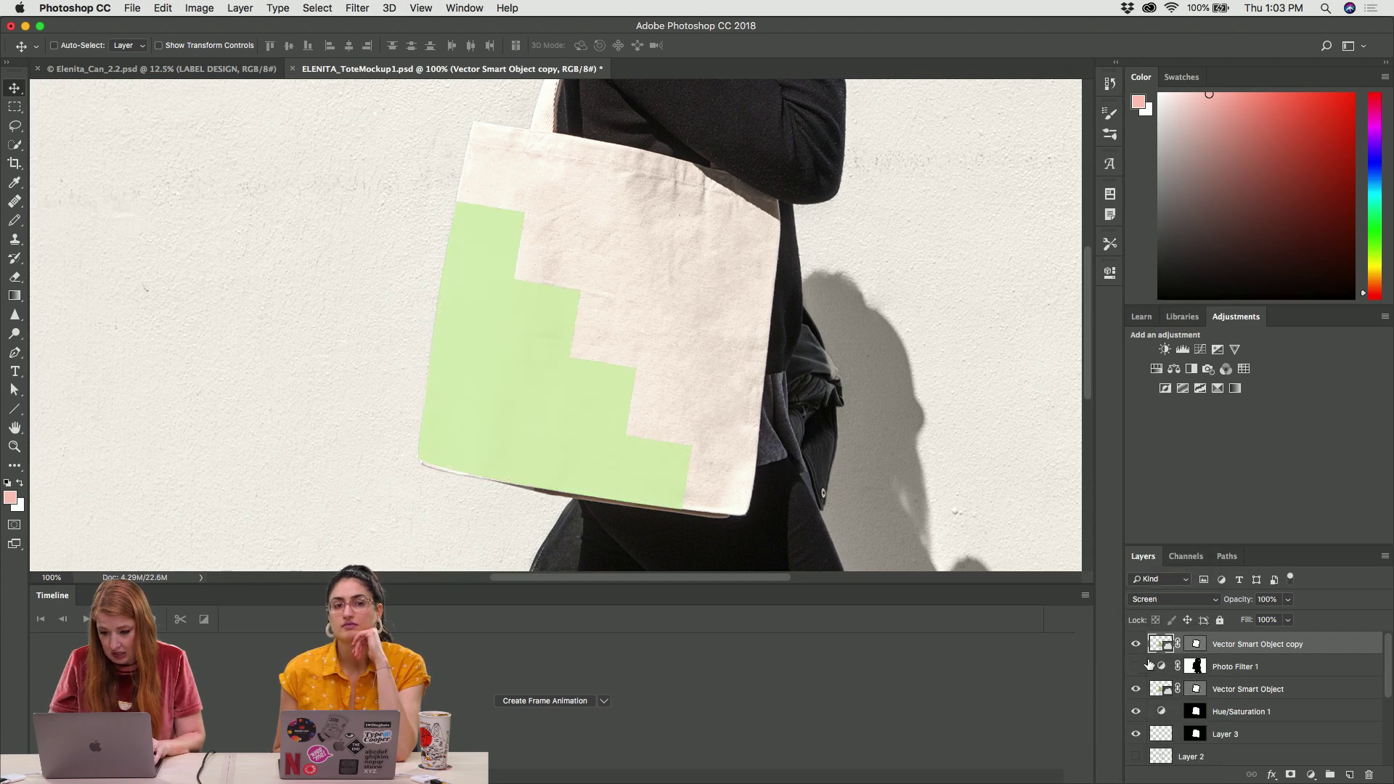
pyautogui.click(1156, 601)
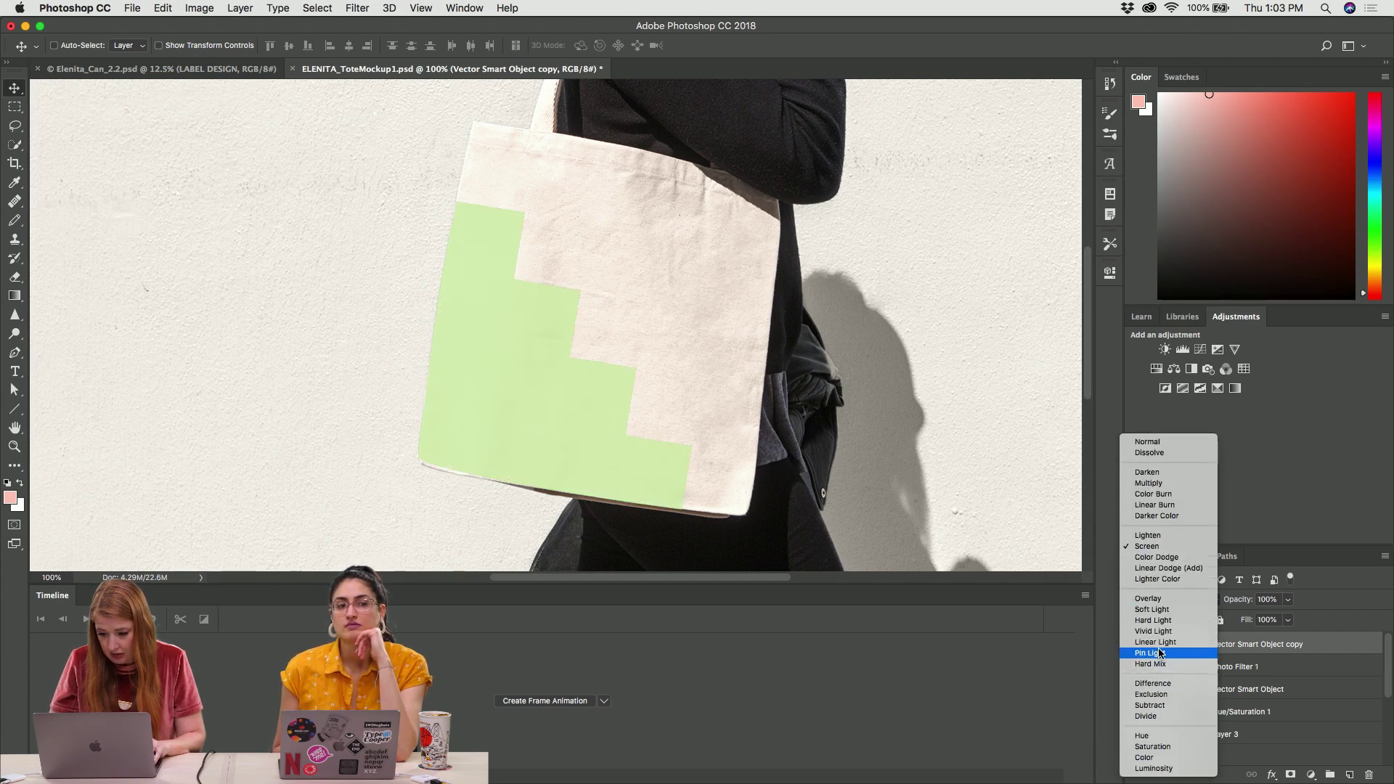
pyautogui.click(1148, 768)
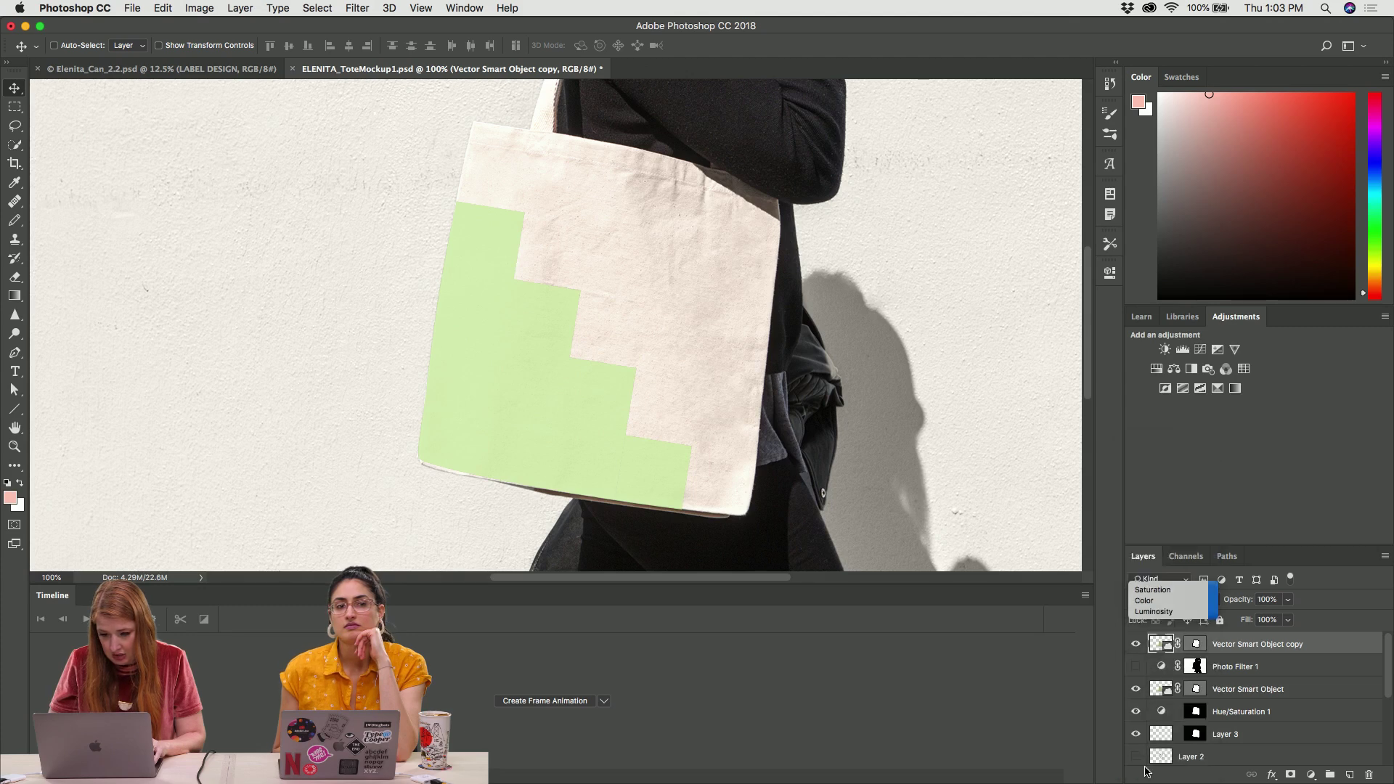
pyautogui.click(1145, 602)
pyautogui.click(1145, 586)
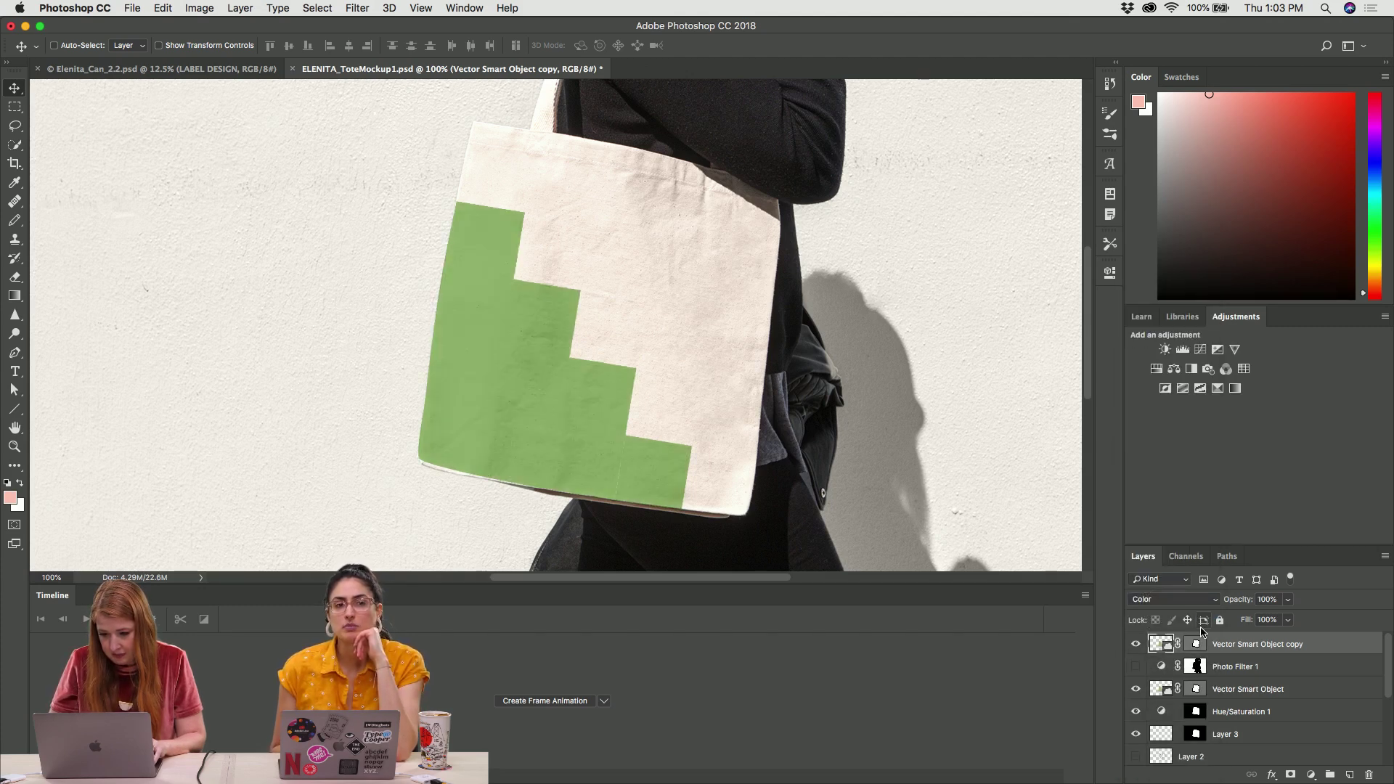
# Lower the opacity of both green shape layers to 70%, trying 80% on the Multiply layer first
pyautogui.click(1224, 688)
pyautogui.write('80')
pyautogui.press('Return')
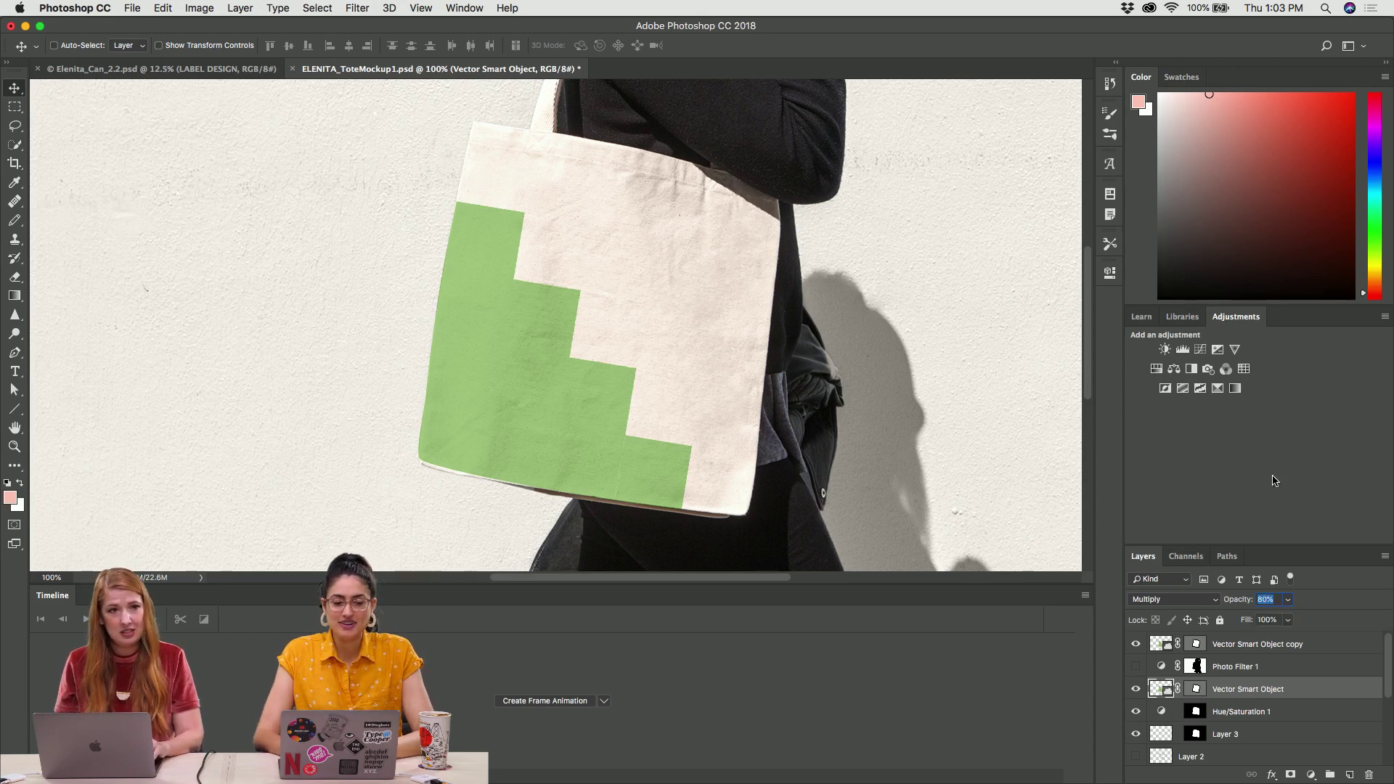
pyautogui.click(1223, 647)
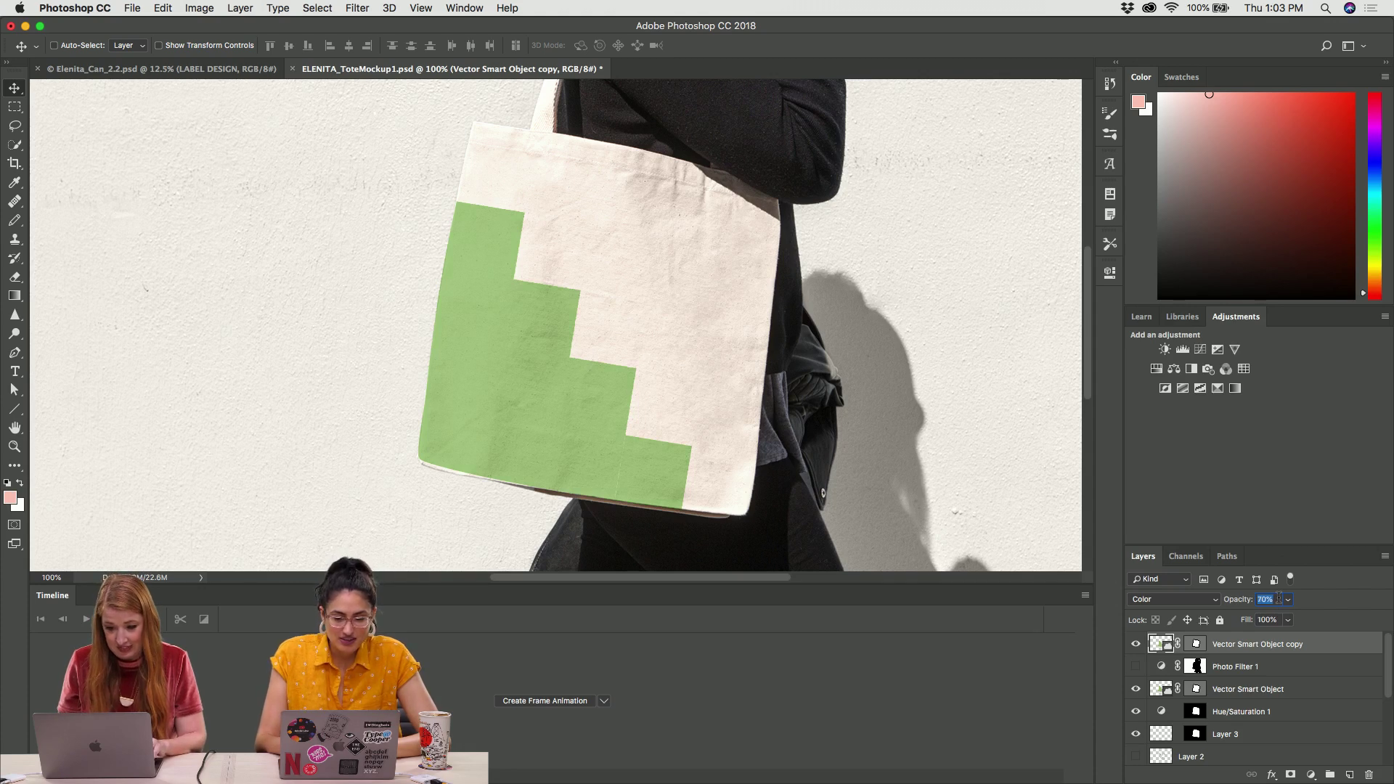
pyautogui.click(1224, 690)
pyautogui.press('7')
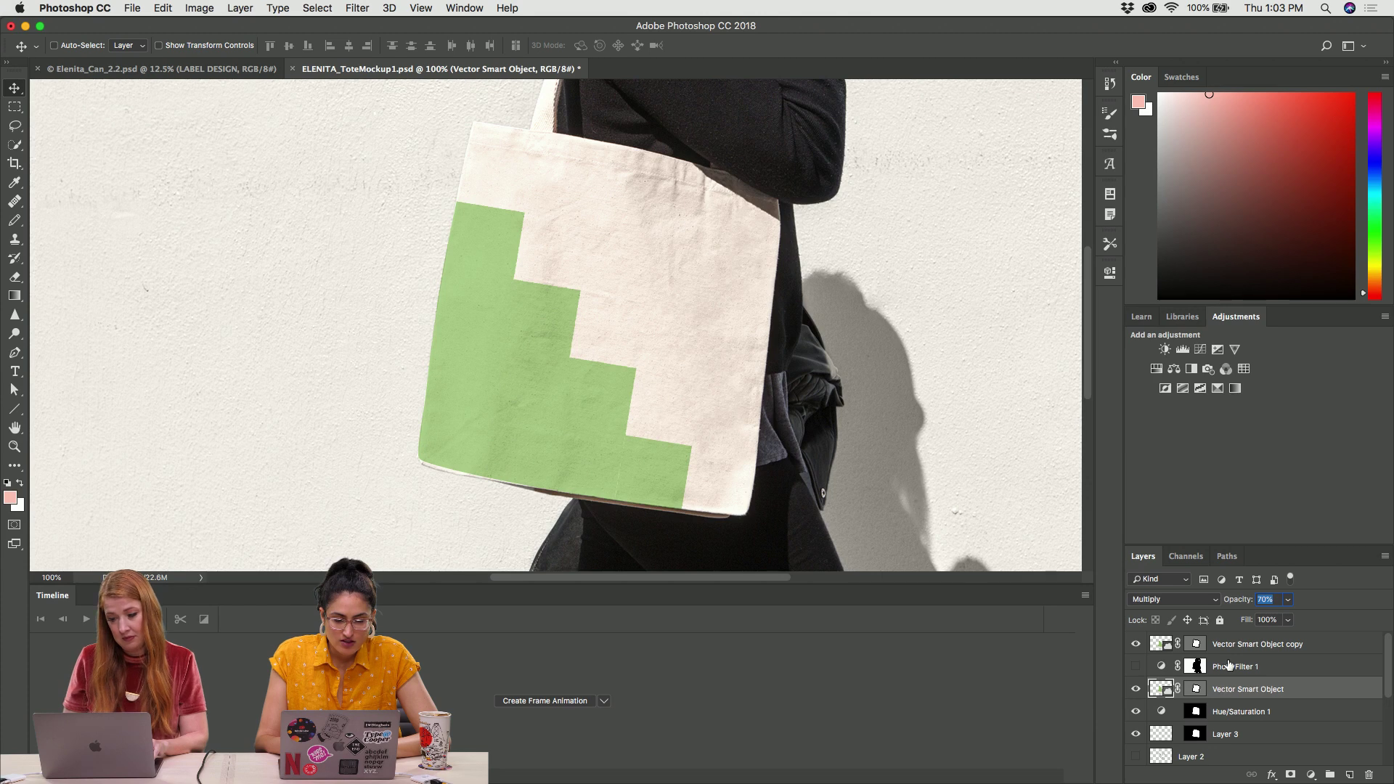
# Preview Photo Filter 1, hide it again, and move it below both green shape layers
pyautogui.click(1227, 667)
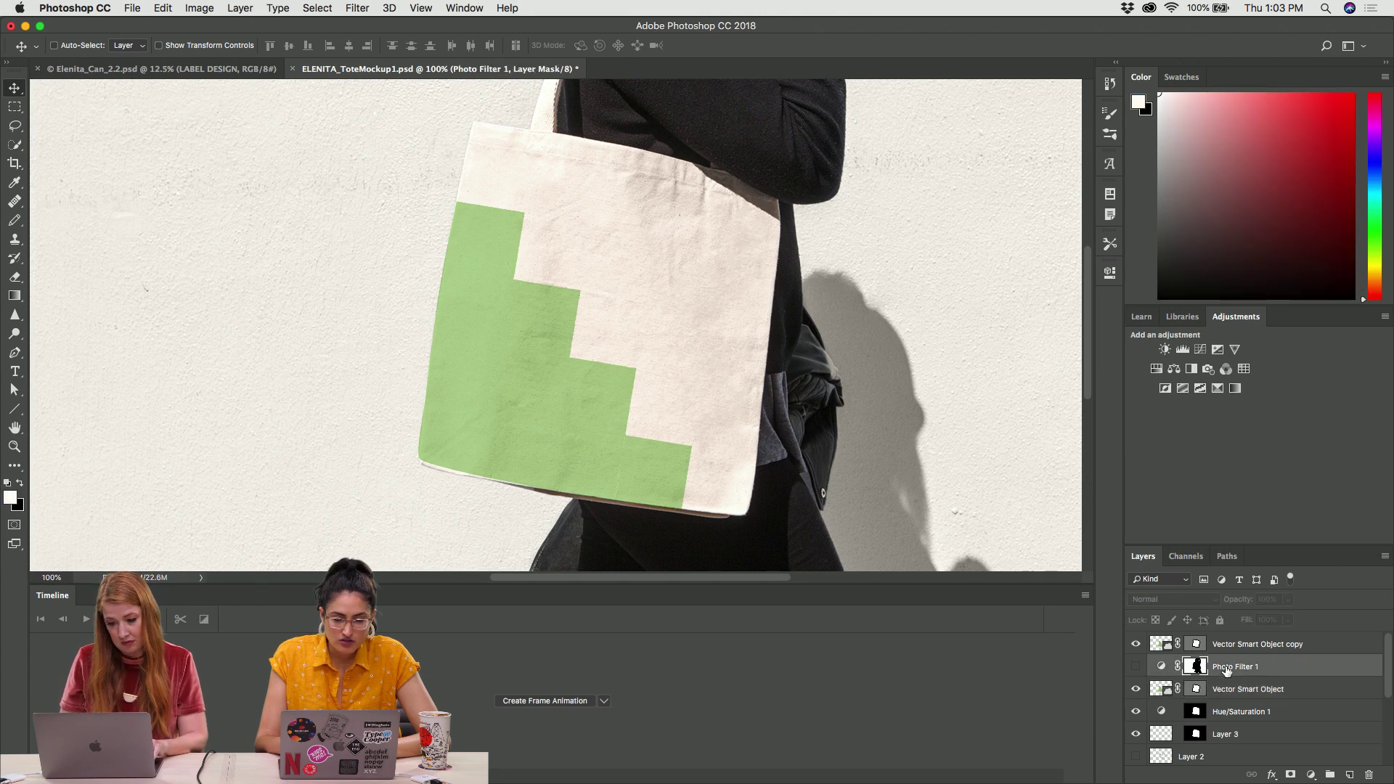
pyautogui.click(1137, 668)
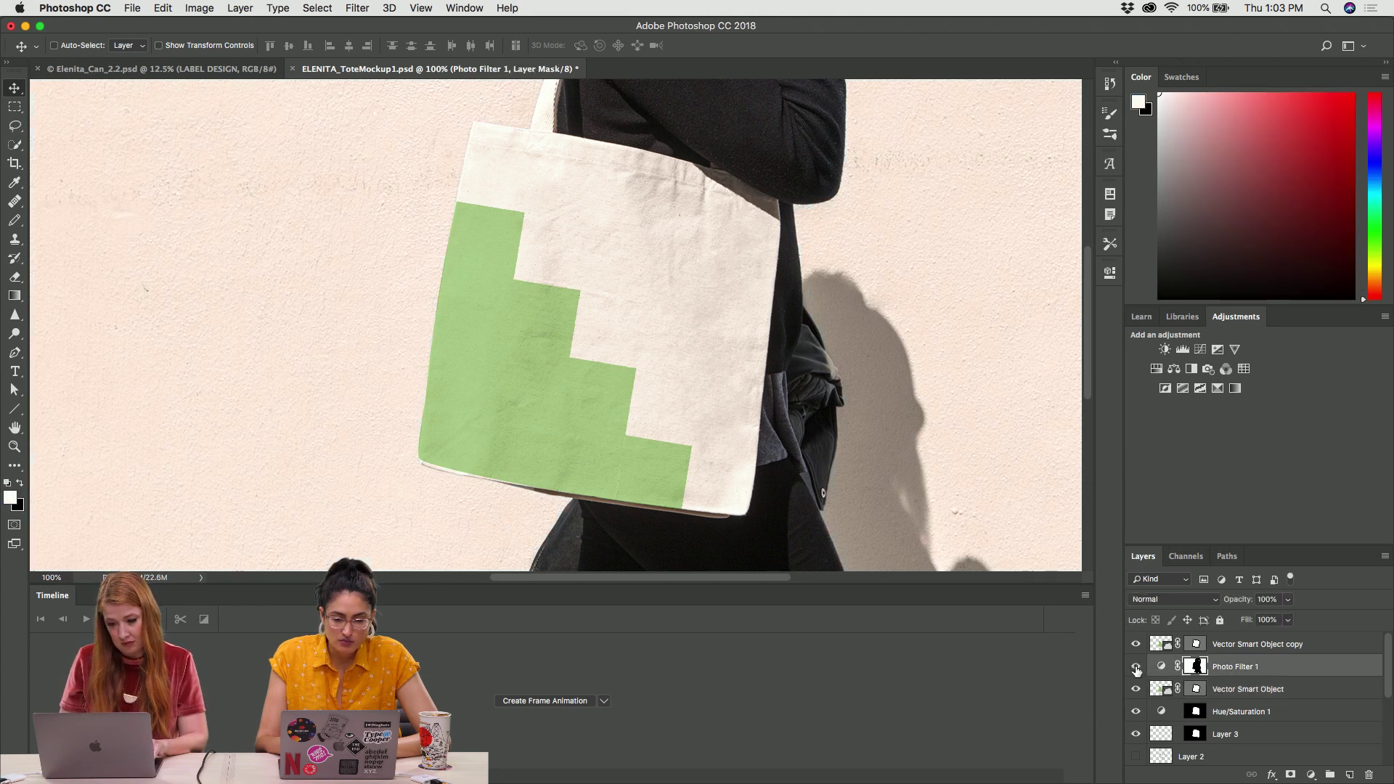
pyautogui.click(1137, 669)
pyautogui.moveTo(1229, 671); pyautogui.dragTo(1227, 697)
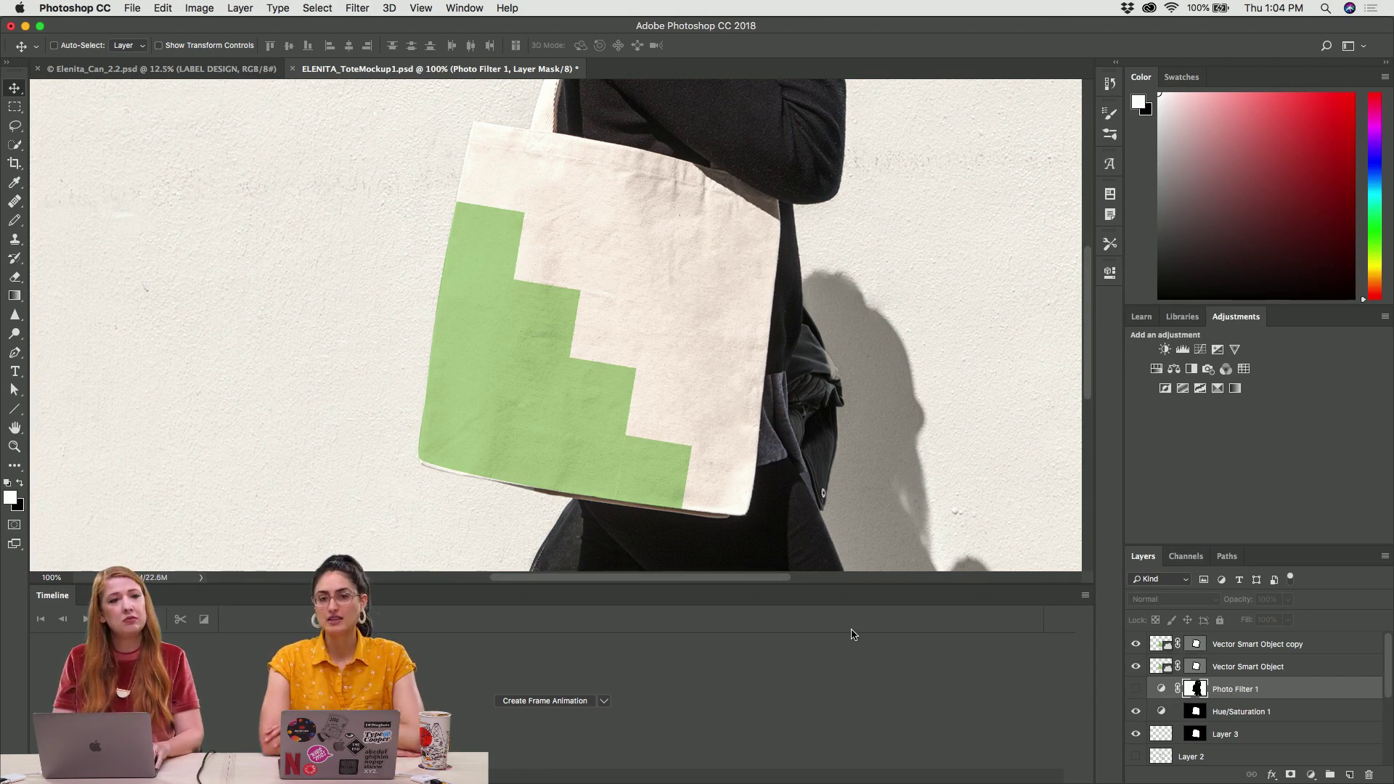
pyautogui.press('super+equal')
pyautogui.press('super+equal')
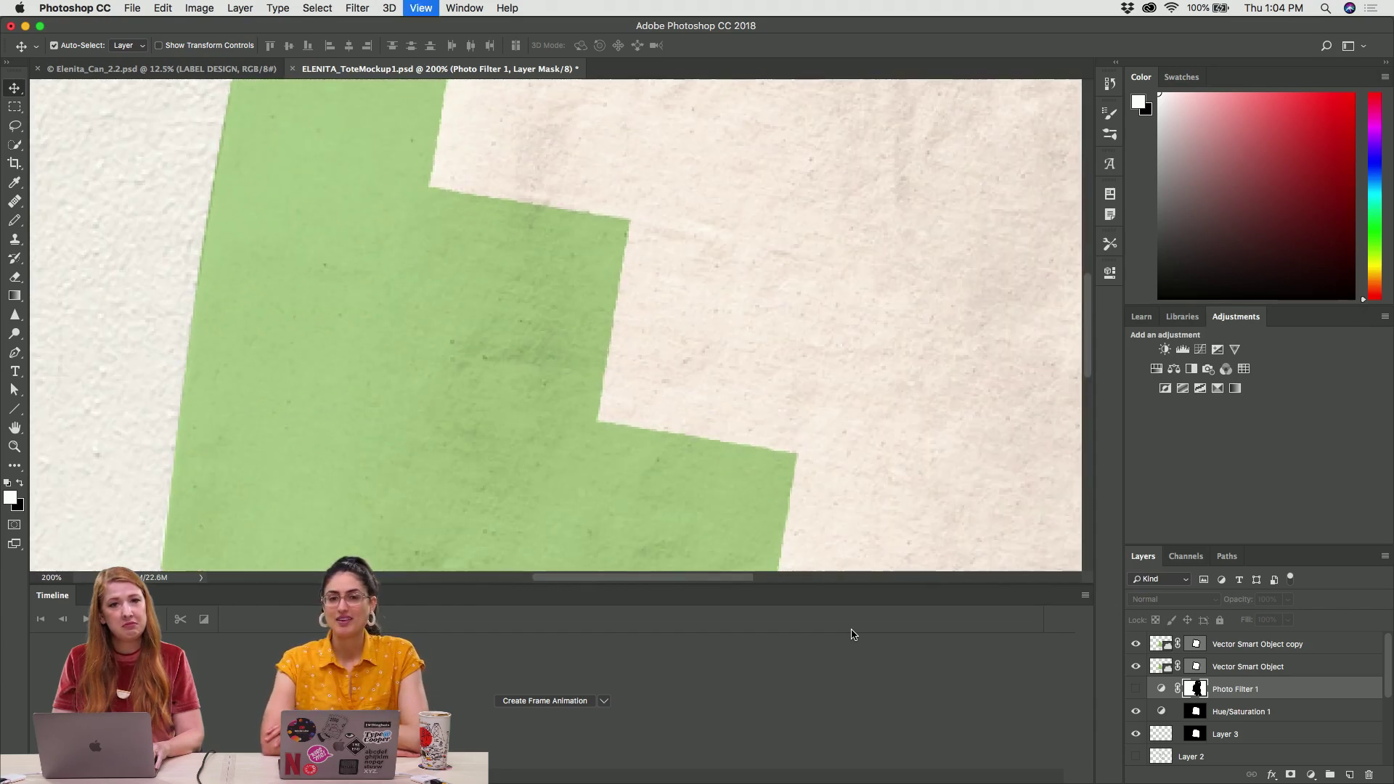
pyautogui.press('super+1')
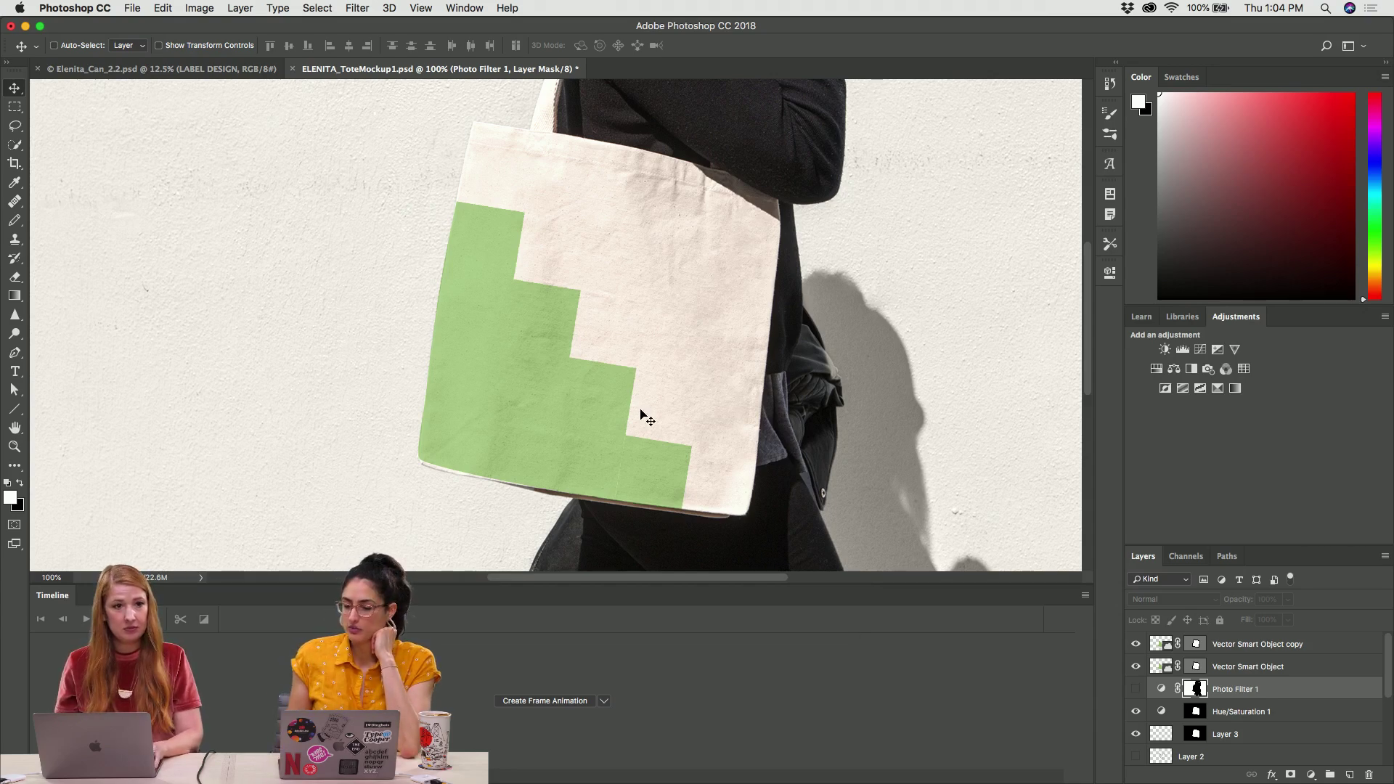
# Switch to Illustrator and draw a text area about 354 x 282 pt beside the red Grapefruit Paloma label on its artboard
pyautogui.press('super+Tab')
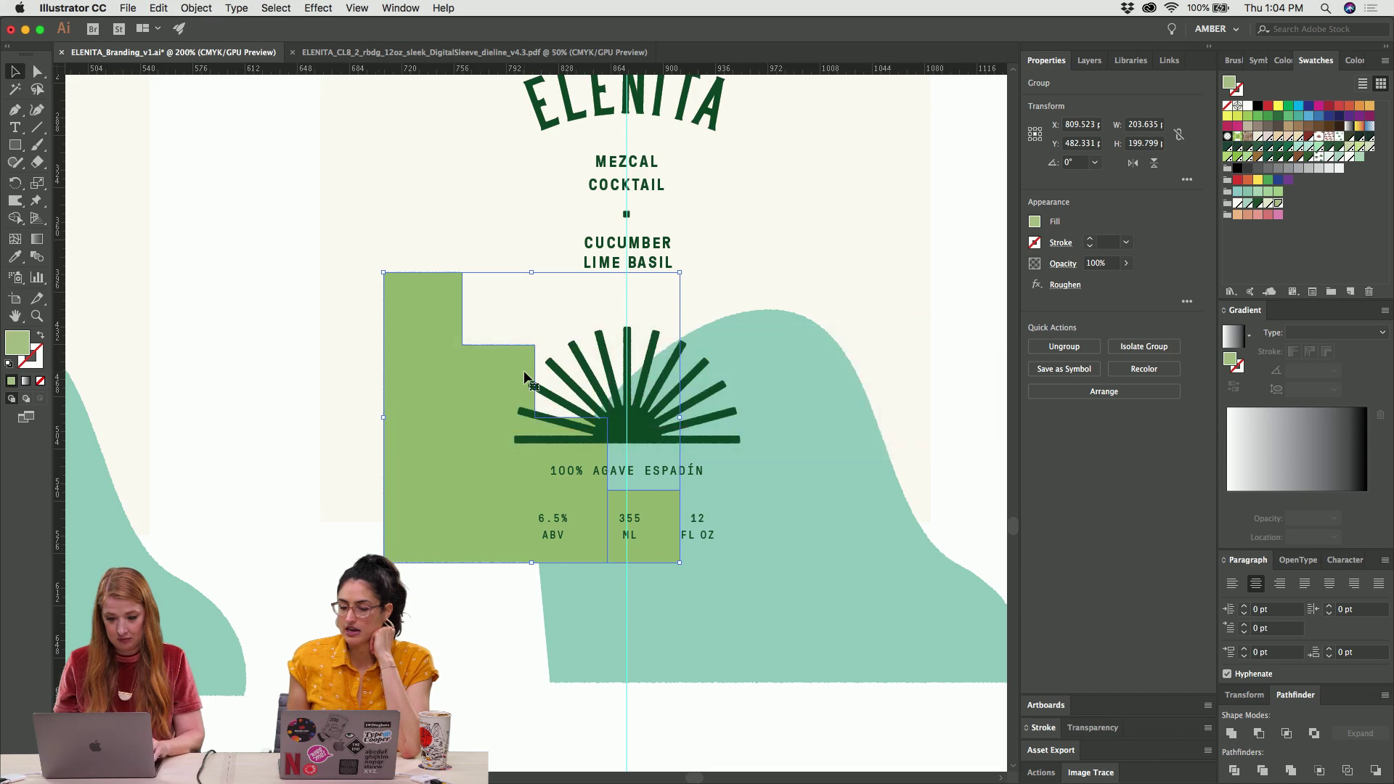
pyautogui.click(249, 385)
pyautogui.press('super+minus')
pyautogui.press('super+minus')
pyautogui.press('super+minus')
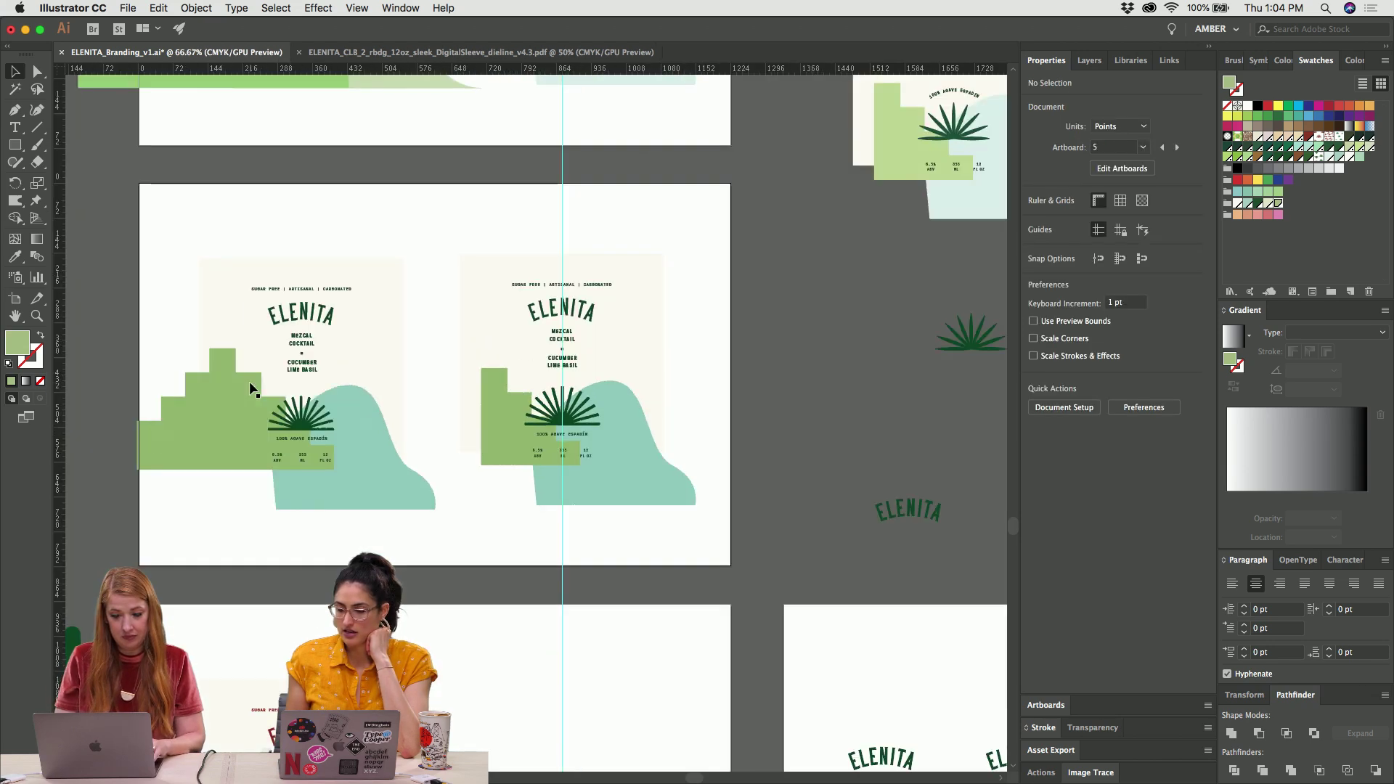
pyautogui.scroll(-3, 251, 384)
pyautogui.scroll(-1, 249, 385)
pyautogui.press('t')
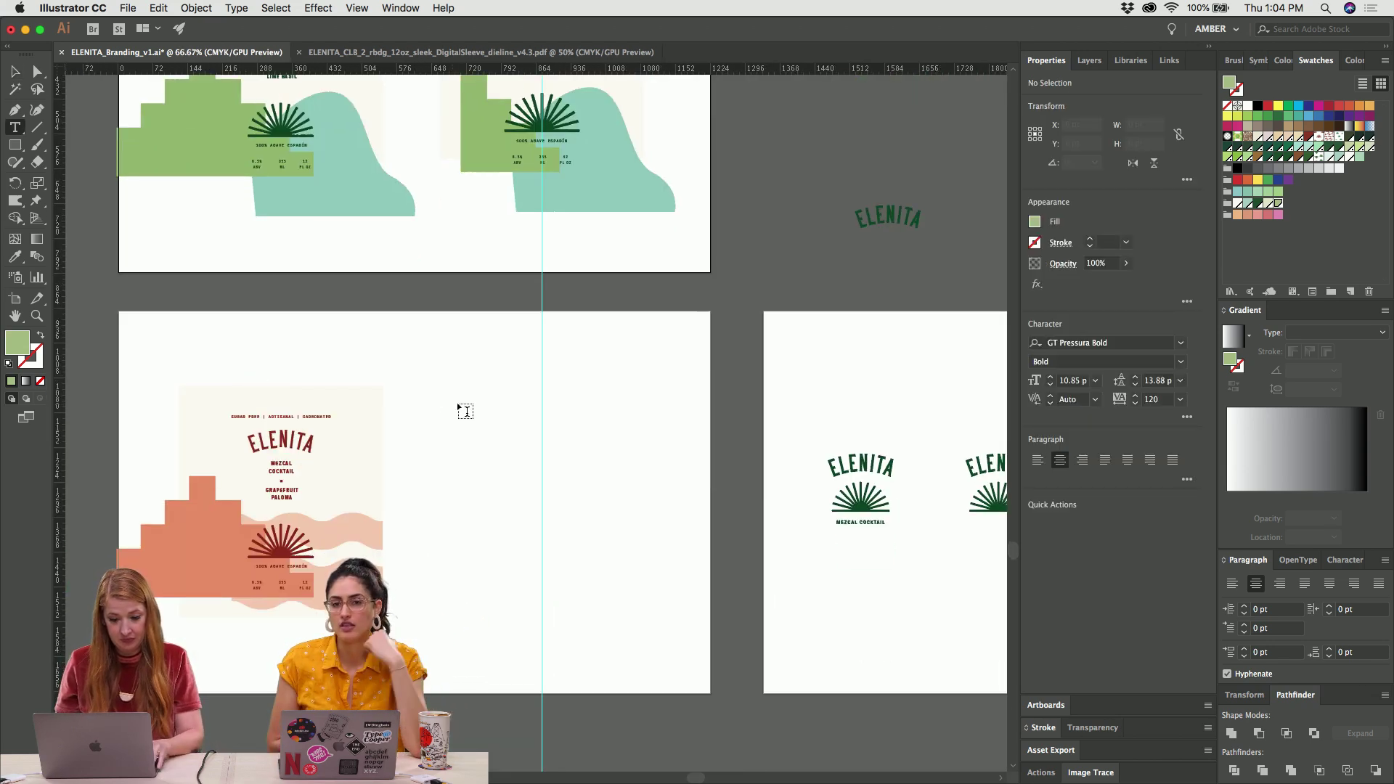
pyautogui.moveTo(463, 404); pyautogui.dragTo(636, 540)
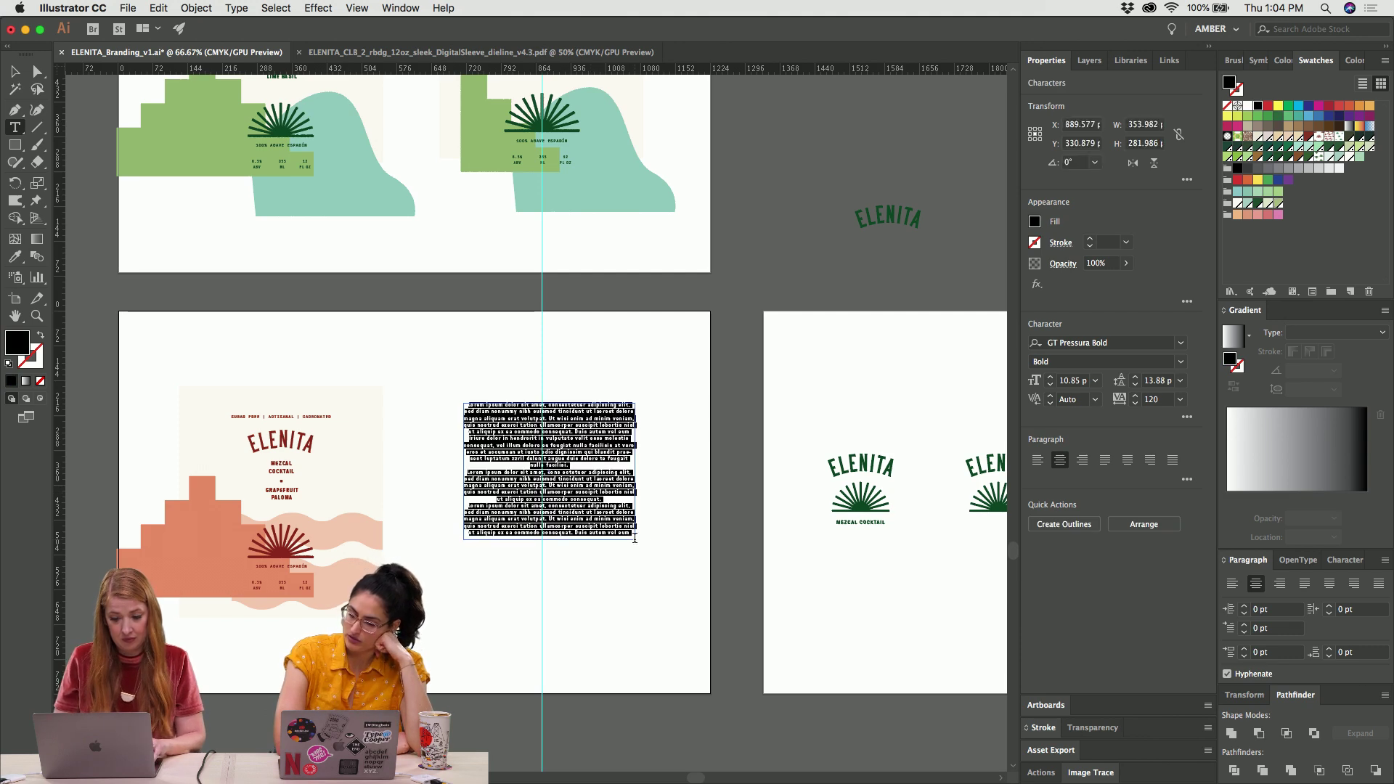
# Copy the word MEZCAL from the green label and replace all the placeholder text in the new text area with it
pyautogui.scroll(3, 592, 204)
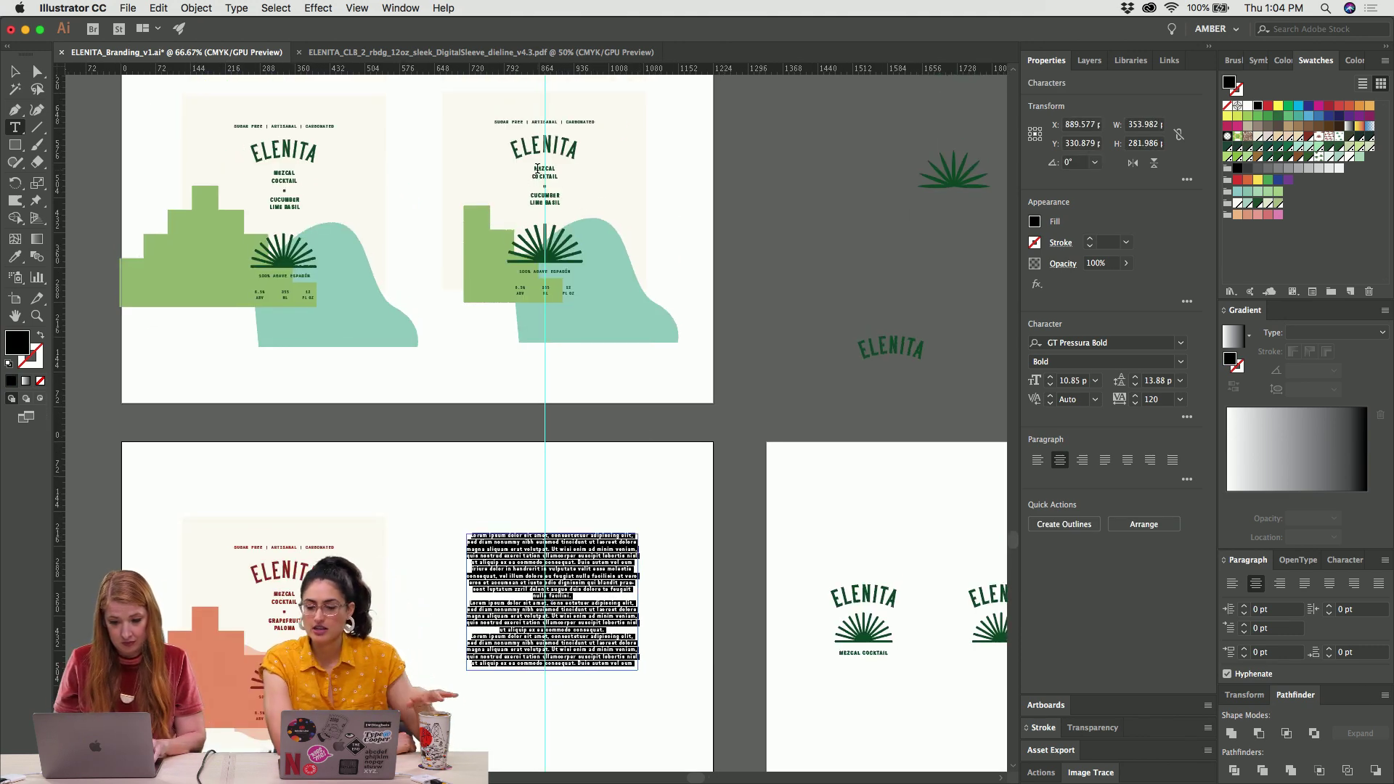
pyautogui.doubleClick(541, 169)
pyautogui.press('super+c')
pyautogui.click(561, 560)
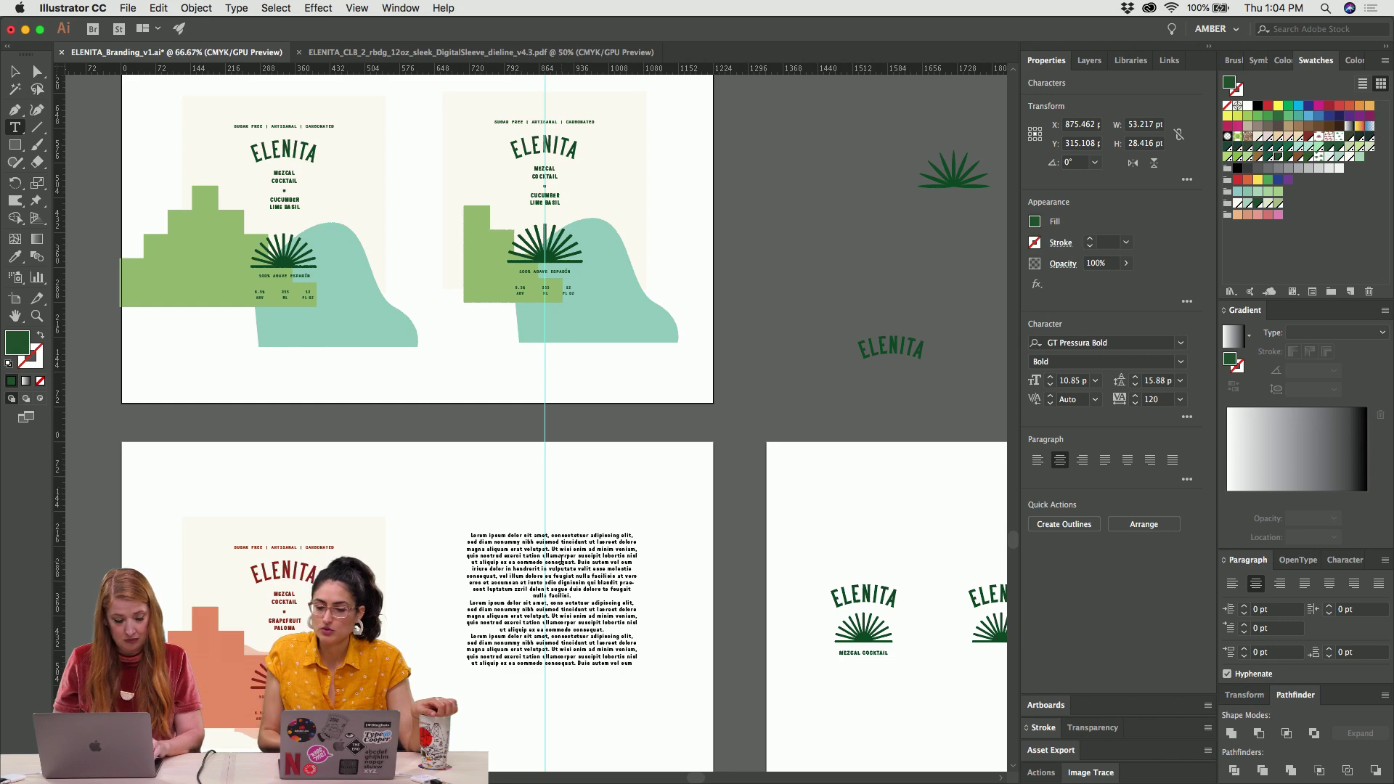
pyautogui.press('super+a')
pyautogui.press('super+v')
# Enlarge the pasted MEZCAL text to 22.85 pt
pyautogui.press('super')
pyautogui.press('super+equal')
pyautogui.press('super+equal')
pyautogui.doubleClick(561, 458)
pyautogui.press('super+shift+period')
pyautogui.press('super+shift+period')
pyautogui.press('super+shift+a')
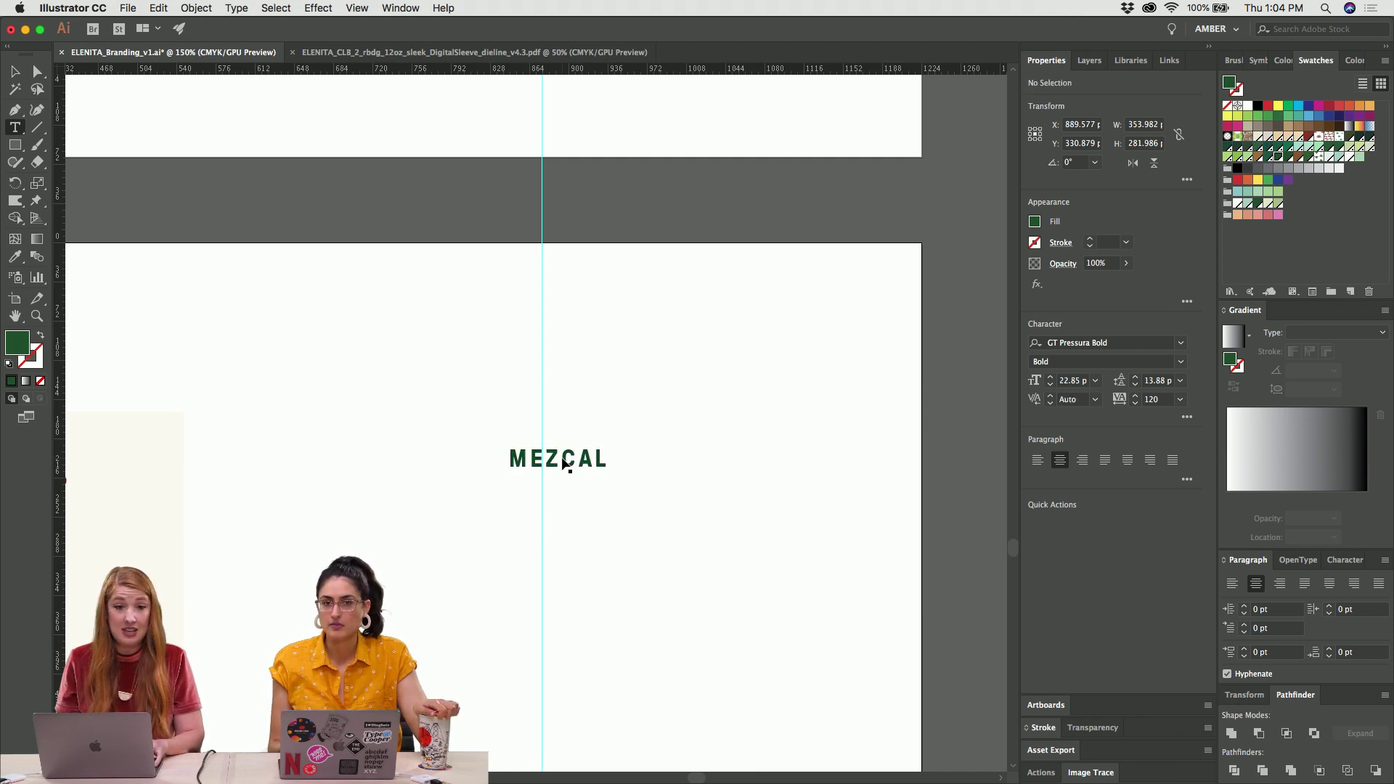
# Increase the letter tracking of the MEZCAL text to 460
pyautogui.press('v')
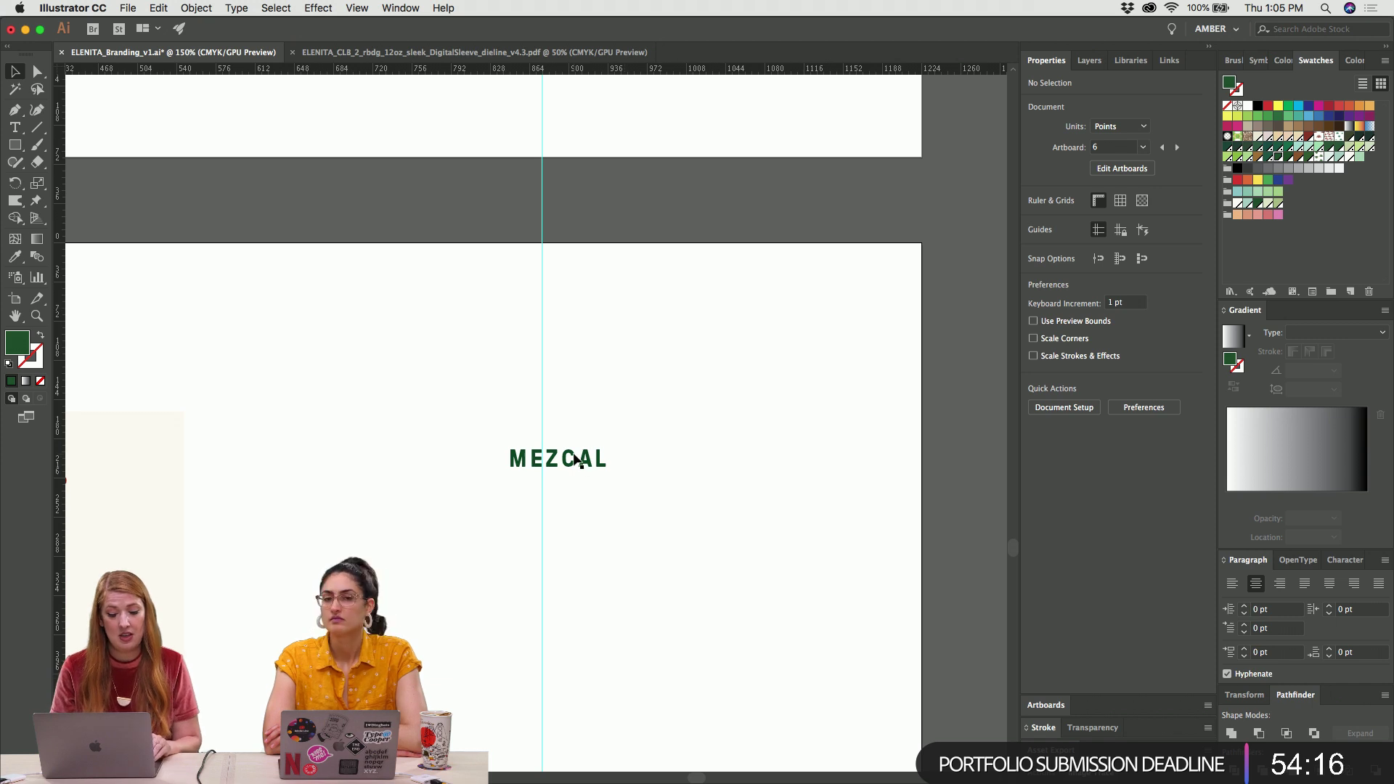
pyautogui.click(577, 461)
pyautogui.doubleClick(574, 463)
pyautogui.doubleClick(573, 459)
pyautogui.hotkey('alt', 'Right')
pyautogui.hotkey('alt', 'Right')
pyautogui.hotkey('alt', 'Right')
pyautogui.hotkey('alt', 'Right')
pyautogui.hotkey('alt', 'Right')
pyautogui.hotkey('alt', 'Right')
pyautogui.hotkey('alt', 'Right')
pyautogui.hotkey('alt', 'Right')
pyautogui.hotkey('alt', 'Right')
pyautogui.hotkey('alt', 'Right')
pyautogui.hotkey('alt', 'Right')
pyautogui.hotkey('alt', 'Right')
pyautogui.hotkey('alt', 'Right')
pyautogui.hotkey('alt', 'Right')
pyautogui.hotkey('alt', 'Right')
pyautogui.hotkey('alt', 'Right')
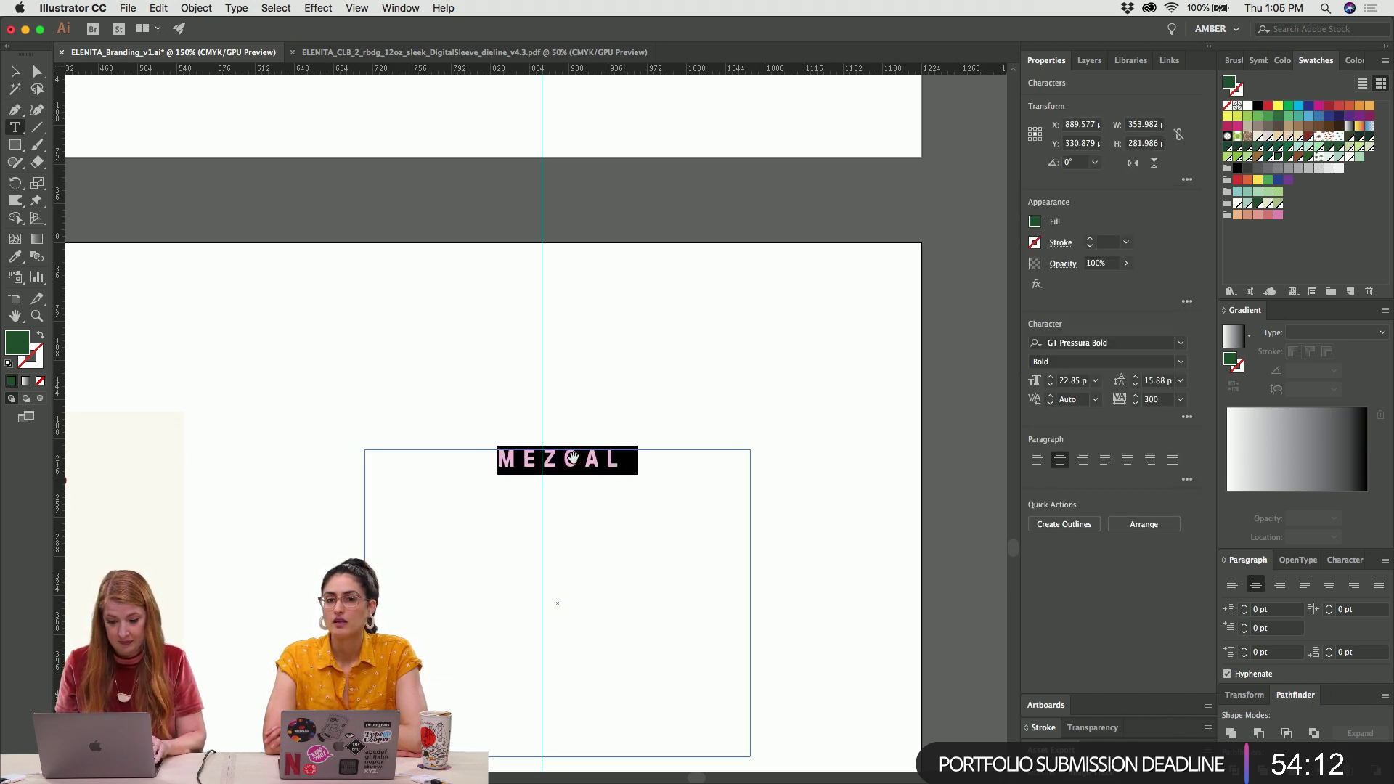
pyautogui.hotkey('alt', 'Right')
pyautogui.press('Right')
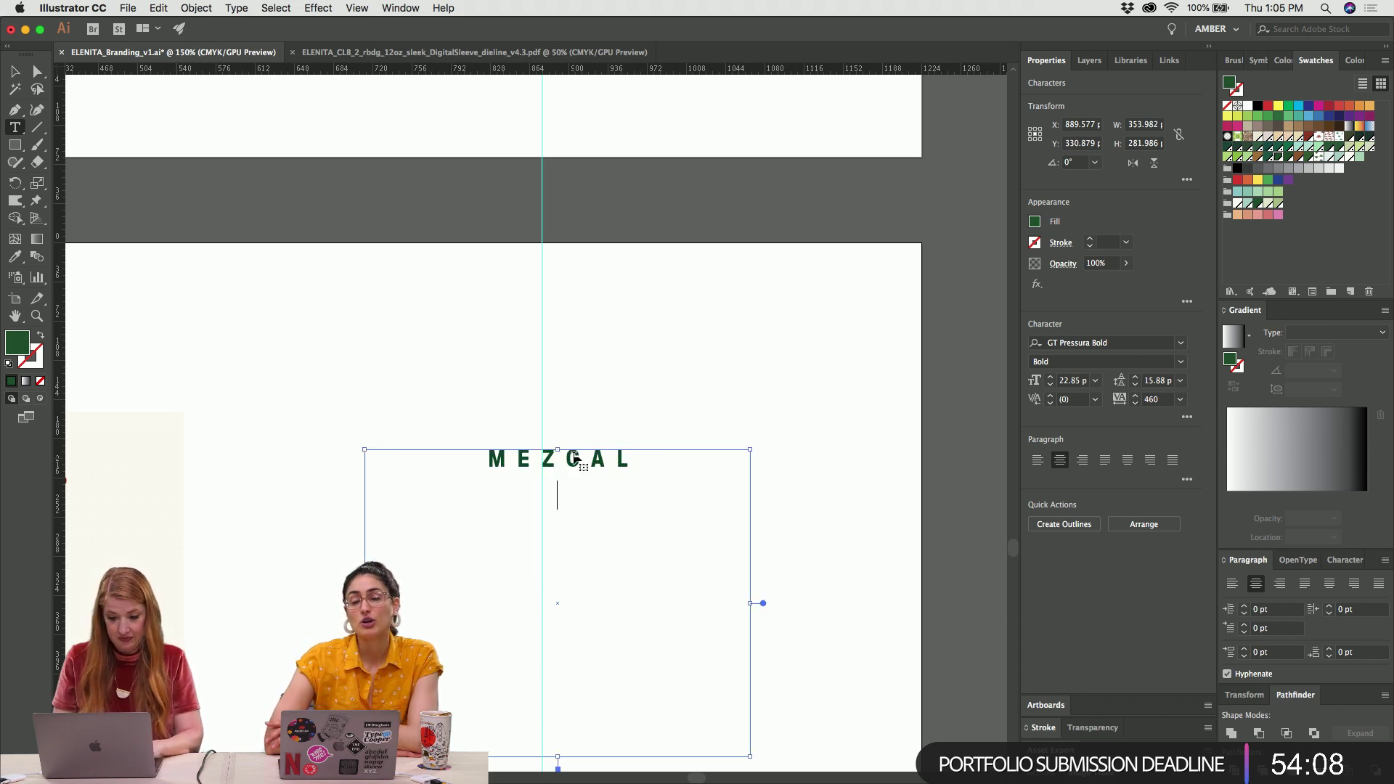
# Copy the widely spaced MEZCAL line and paste it as a second line in the same text area
pyautogui.doubleClick(573, 457)
pyautogui.press('cmd+c')
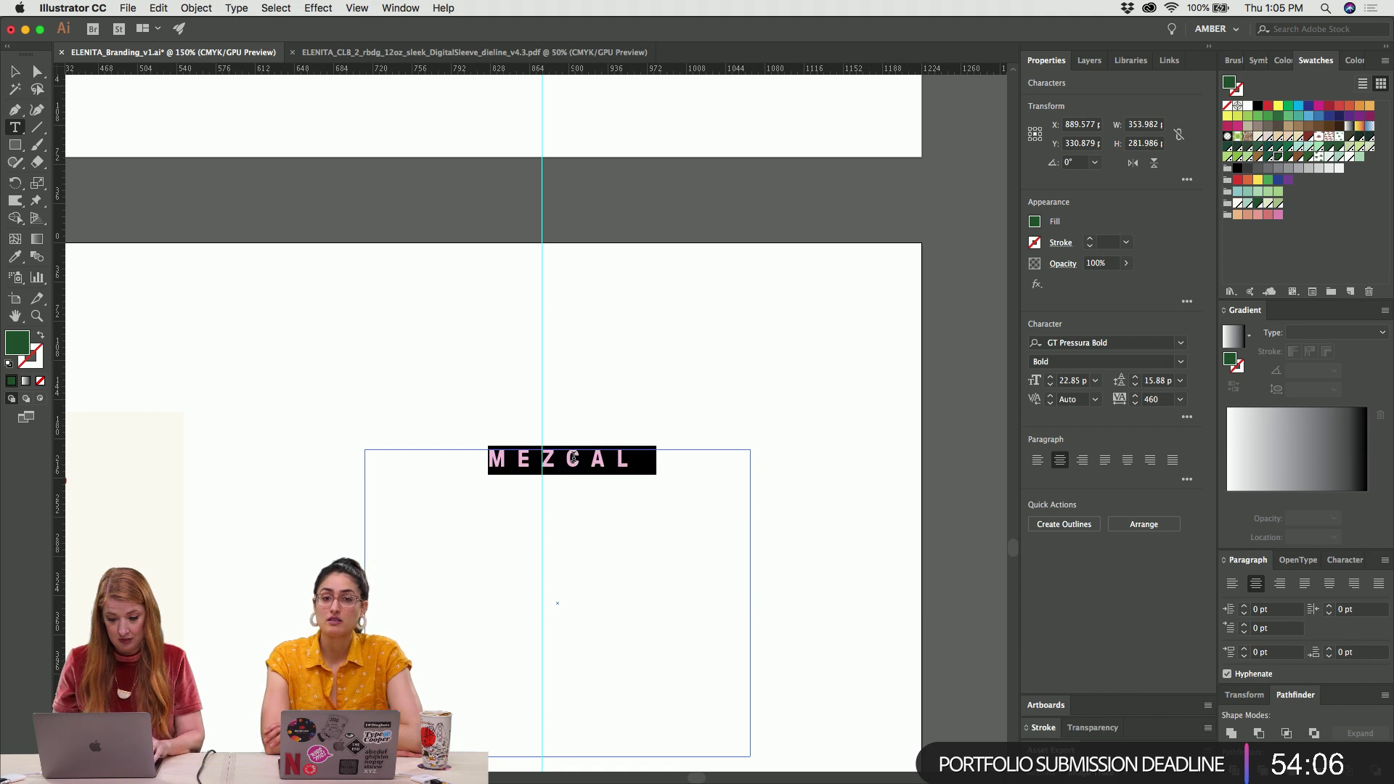
pyautogui.click(574, 457)
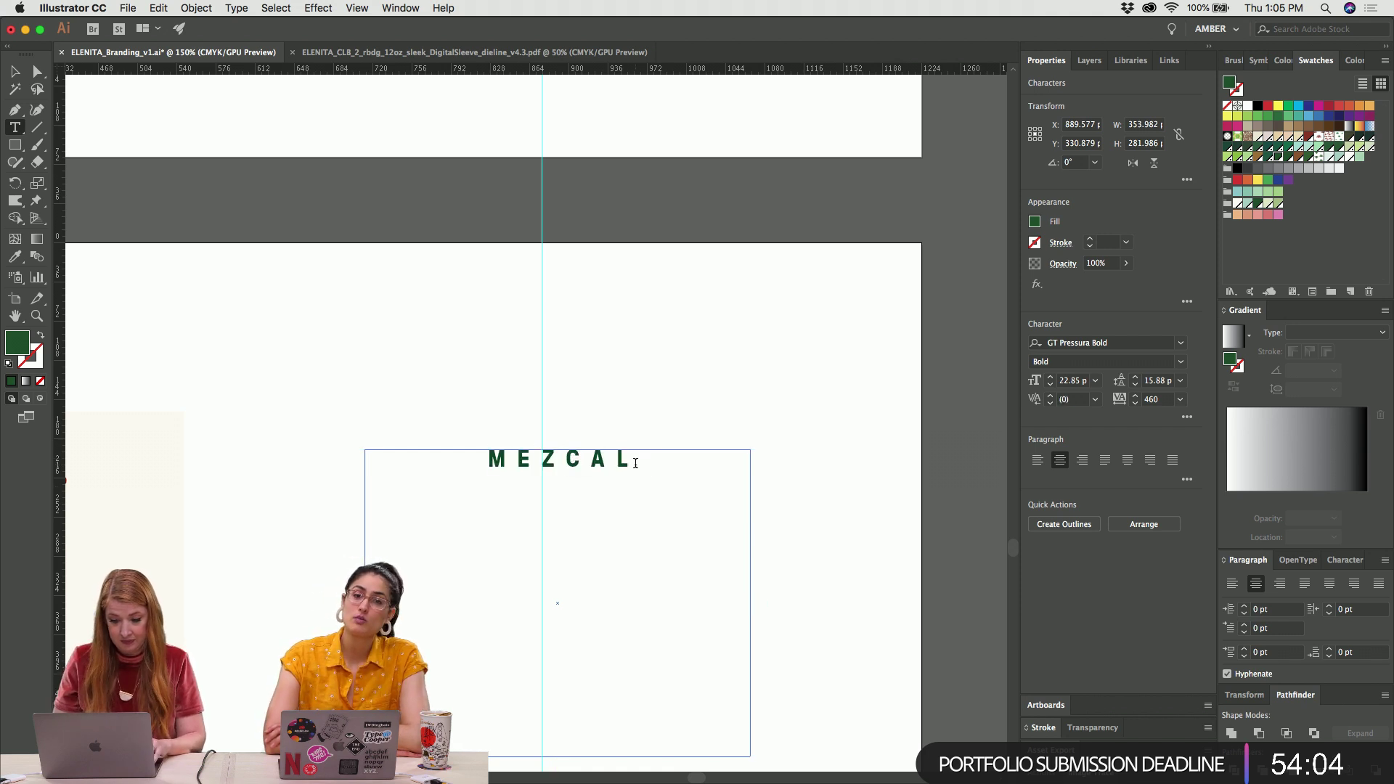
pyautogui.click(604, 454)
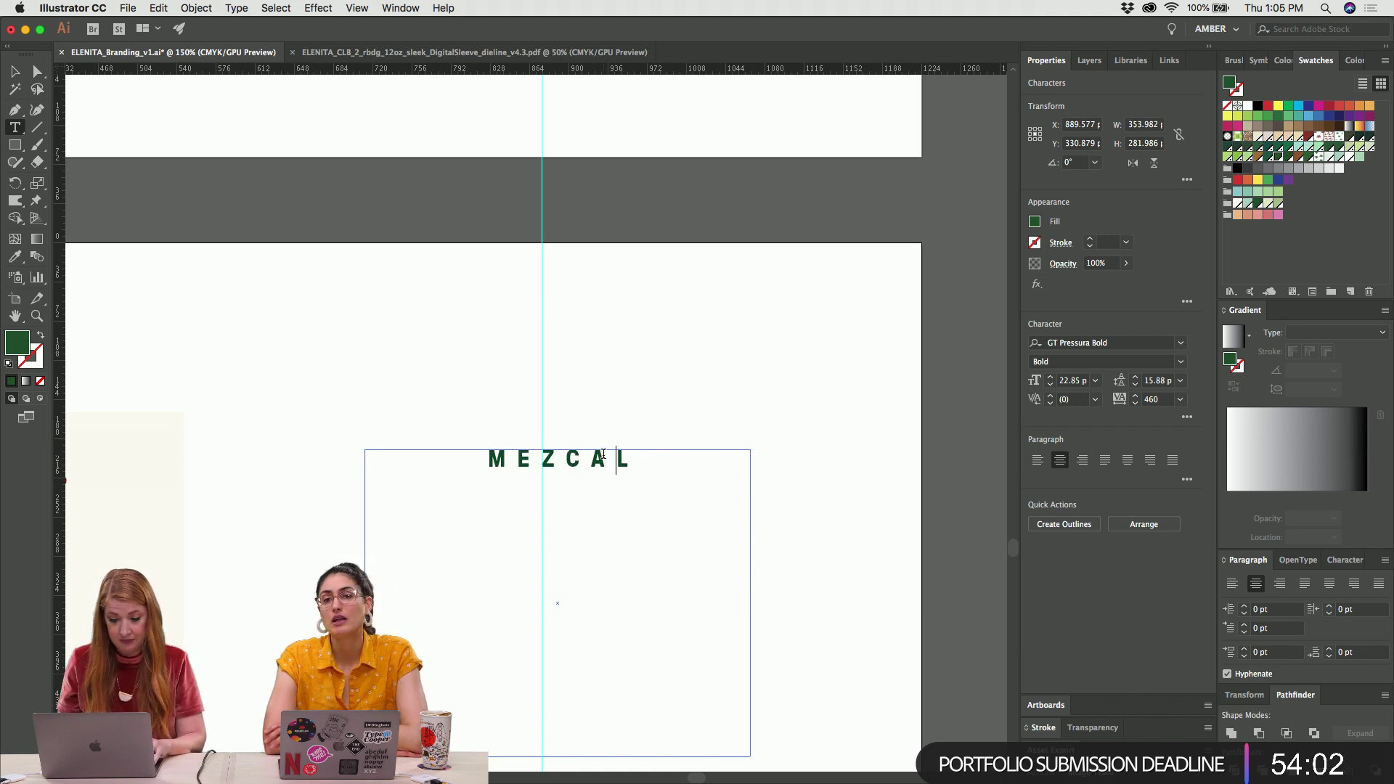
pyautogui.press('cmd+v')
# Set the leading of the MEZCAL lines to 29.88 pt, trying 31.88 pt first
pyautogui.press('cmd+a')
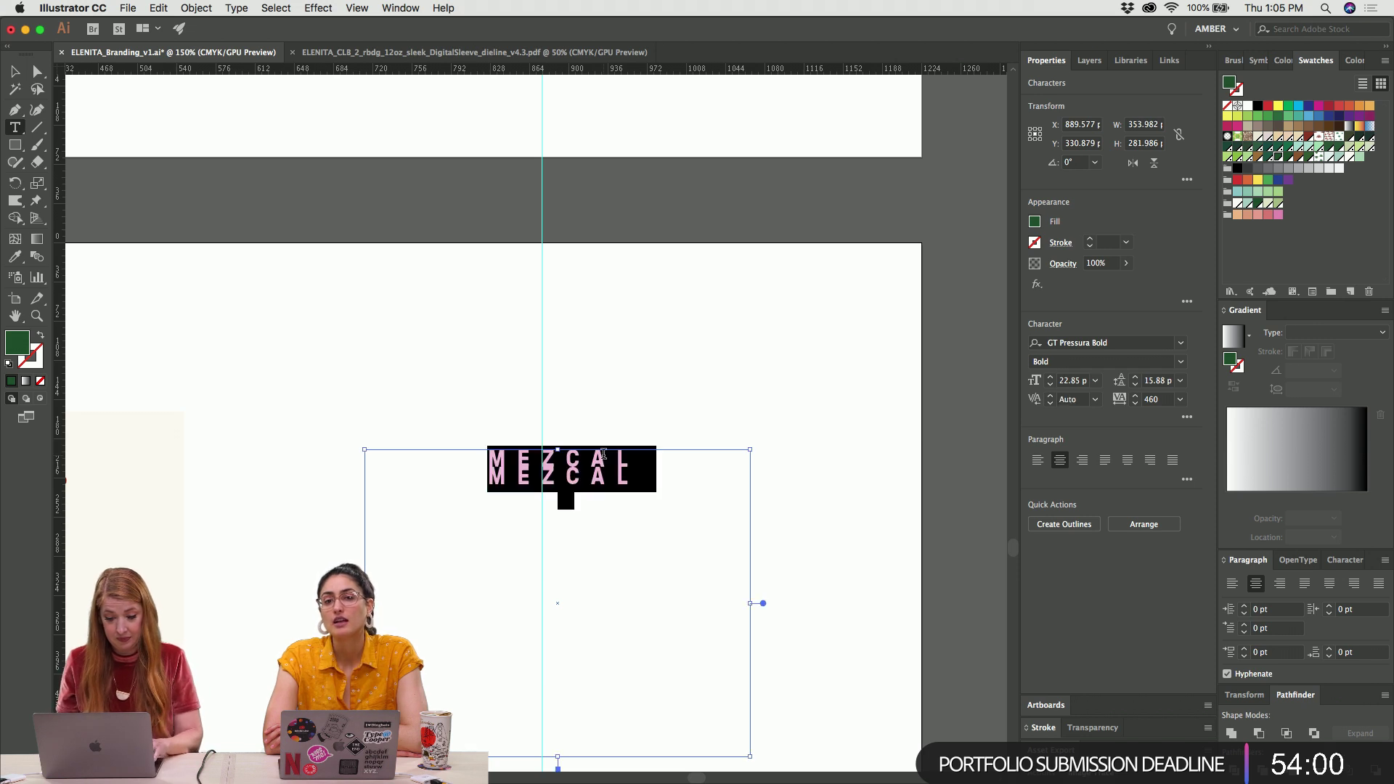
pyautogui.hotkey('alt', 'Down')
pyautogui.hotkey('alt', 'Down')
pyautogui.hotkey('alt', 'Down')
pyautogui.hotkey('alt', 'Down')
pyautogui.hotkey('alt', 'Down')
pyautogui.hotkey('alt', 'Down')
pyautogui.hotkey('alt', 'Down')
pyautogui.press('Right')
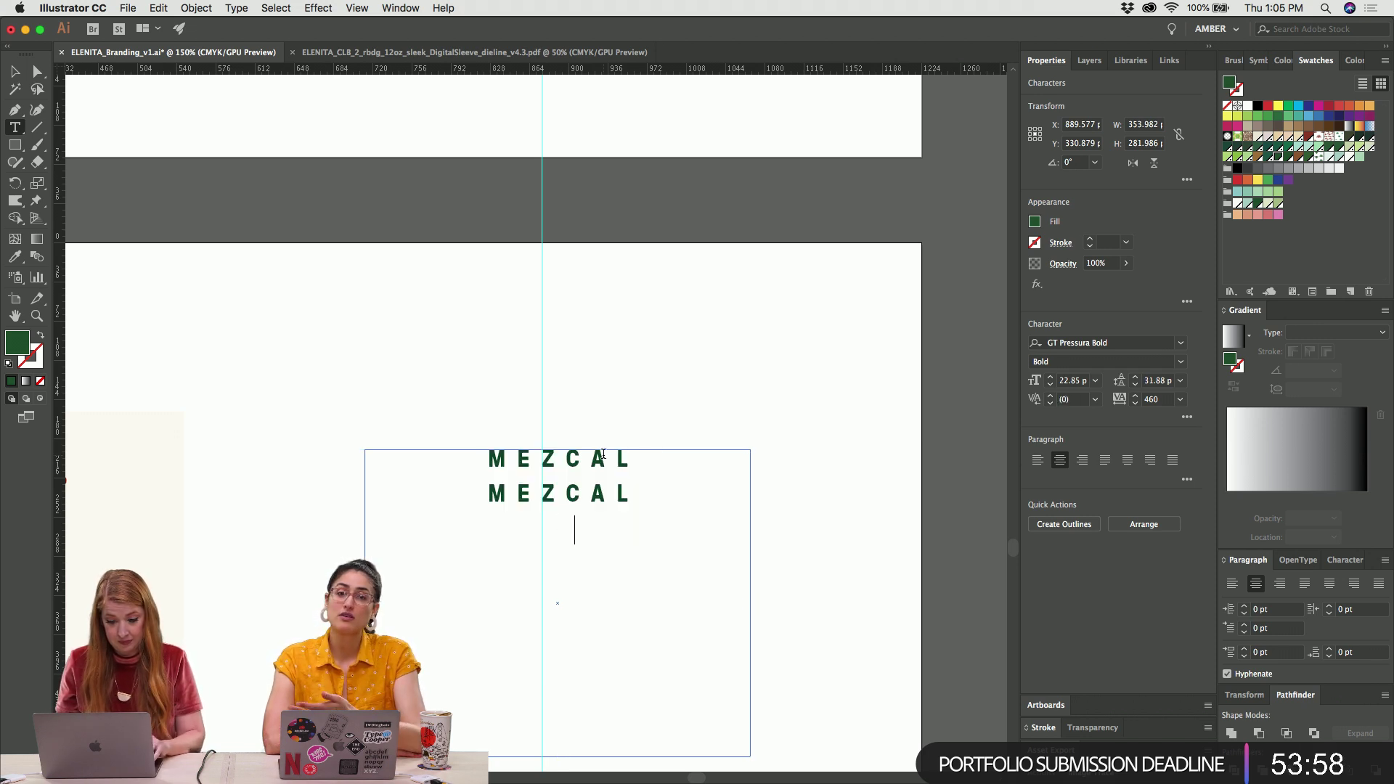
pyautogui.press('cmd+v')
pyautogui.press('cmd+z')
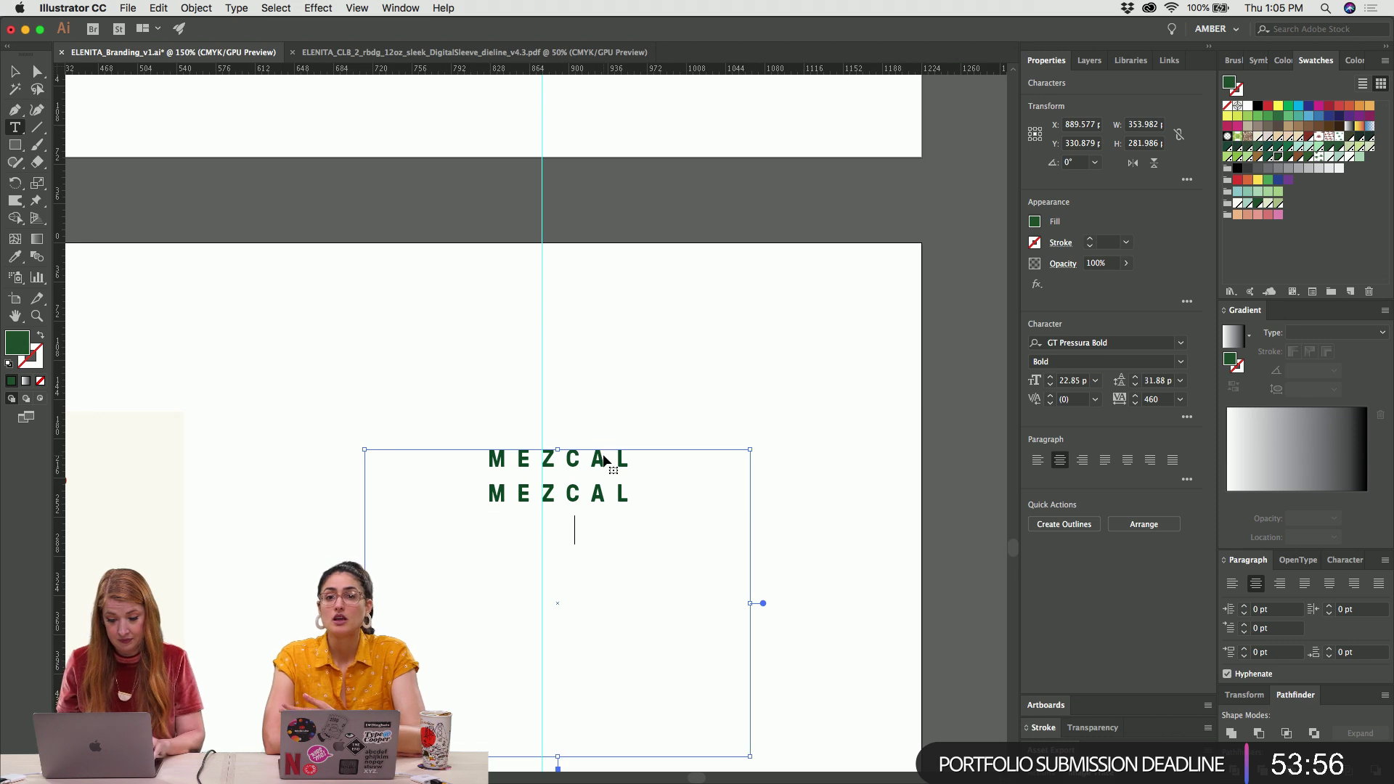
pyautogui.press('cmd+a')
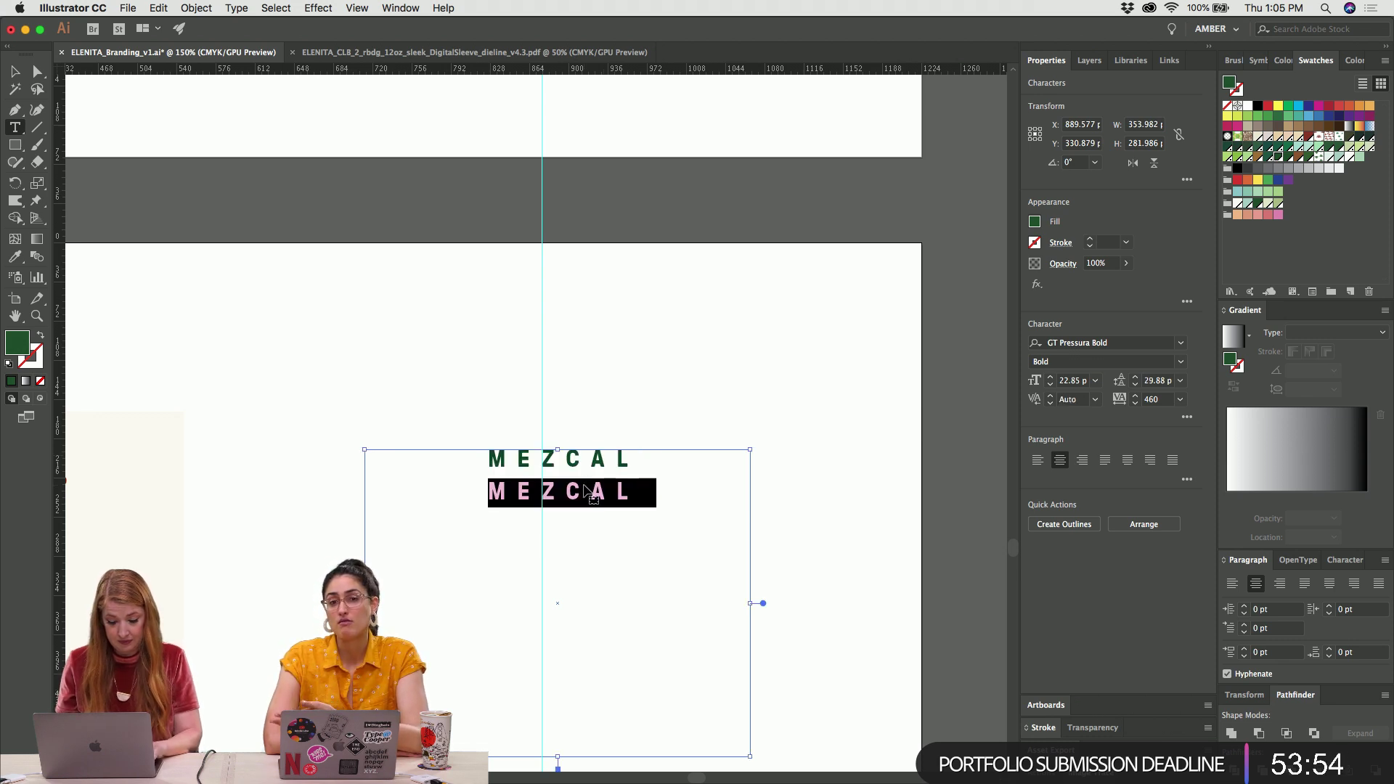
# Paste more copies of the MEZCAL line until the text area holds nine stacked rows
pyautogui.click(584, 484)
pyautogui.press('Escape')
pyautogui.press('cmd+shift+z')
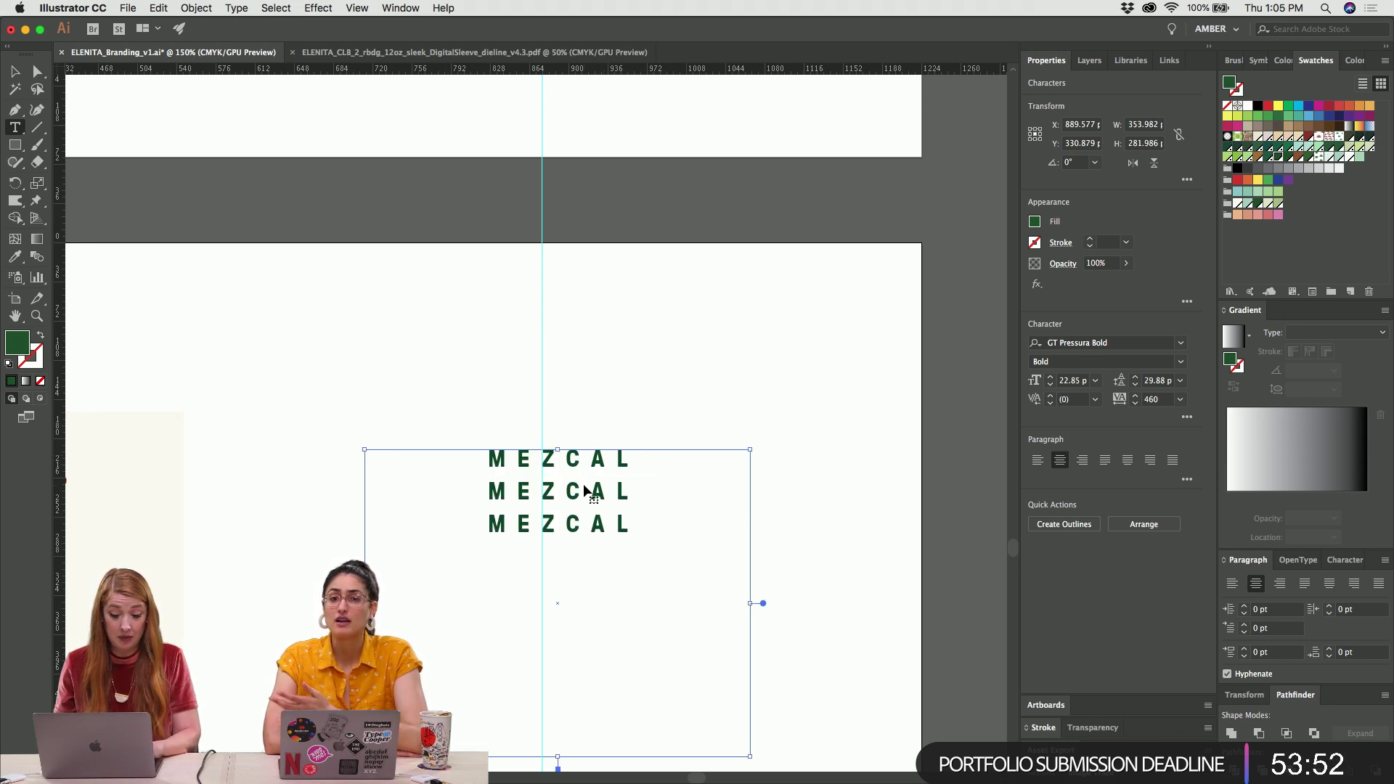
pyautogui.press('cmd+shift+z')
pyautogui.press('cmd+shift+z')
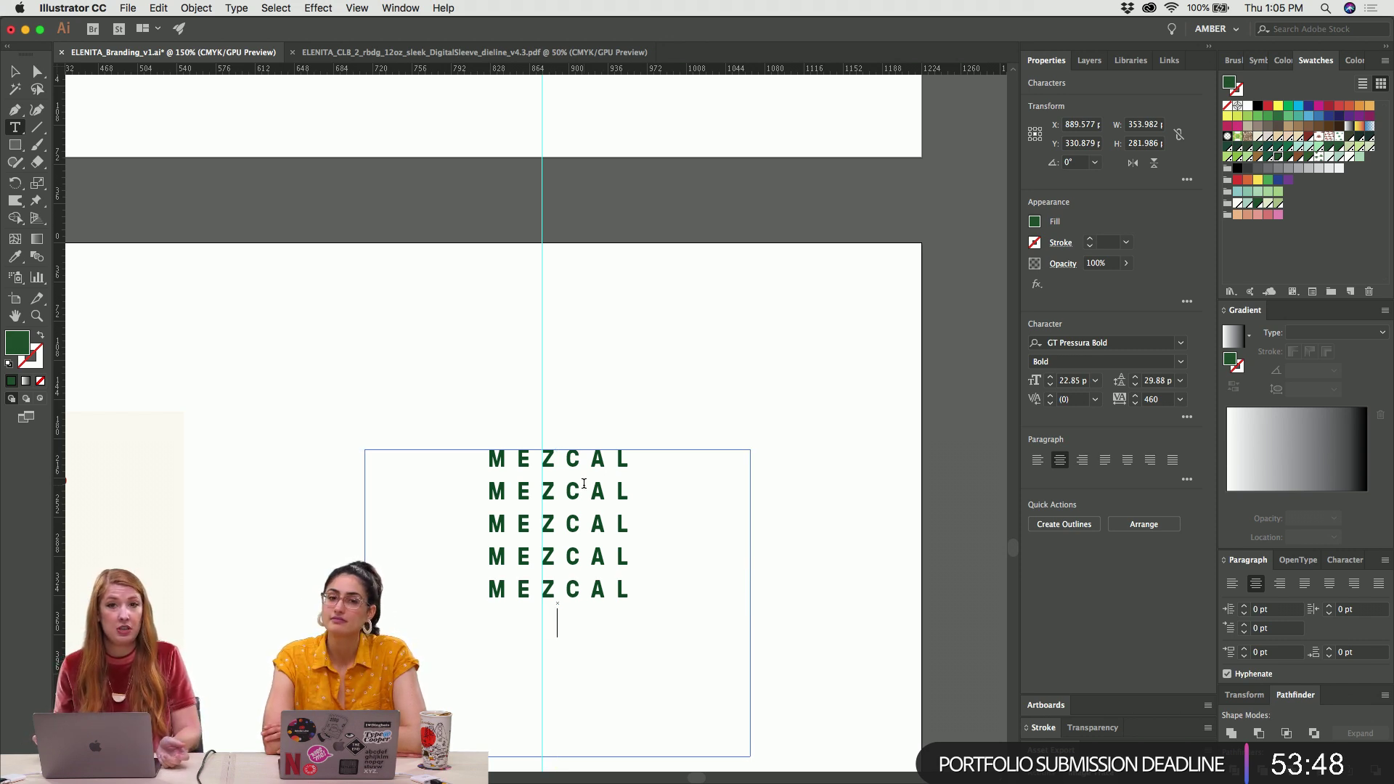
pyautogui.press('super+shift+z')
pyautogui.click(584, 483)
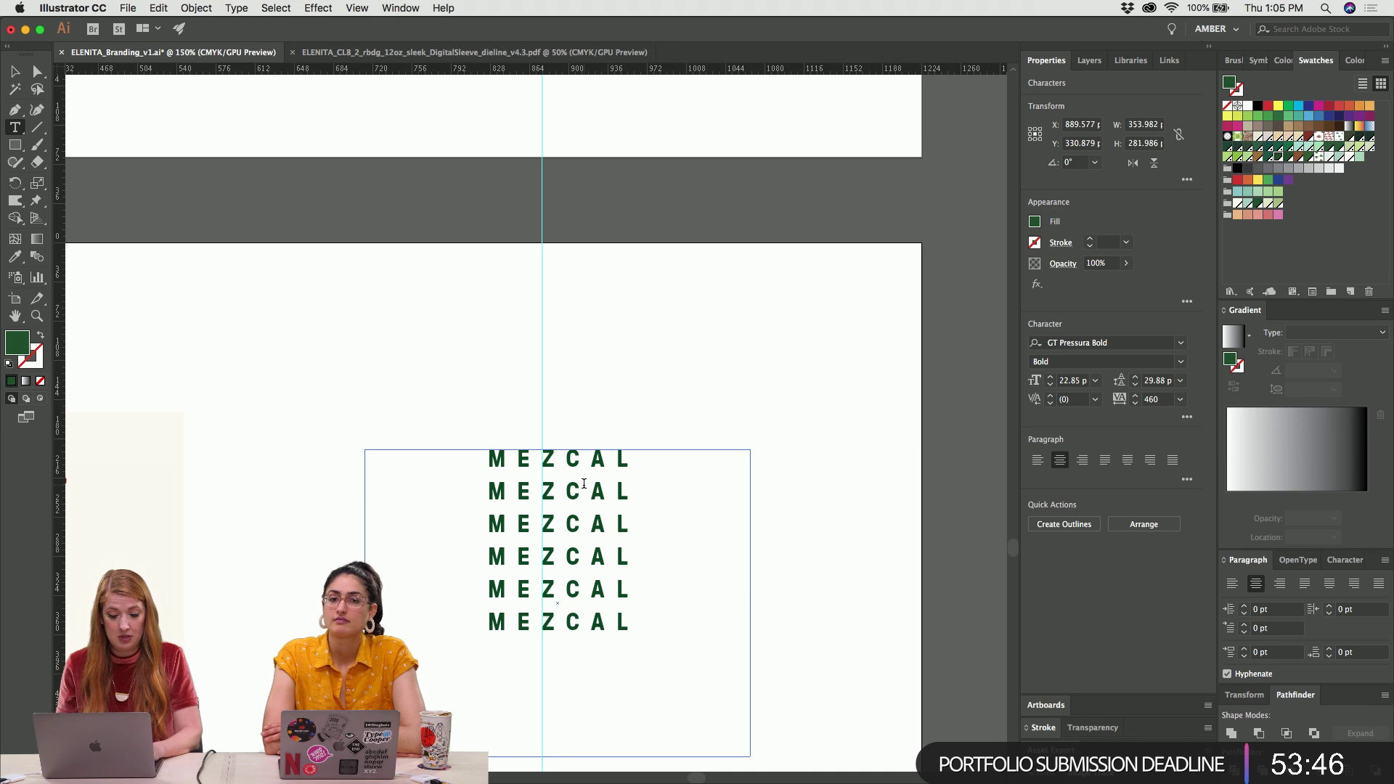
pyautogui.press('super+shift+z')
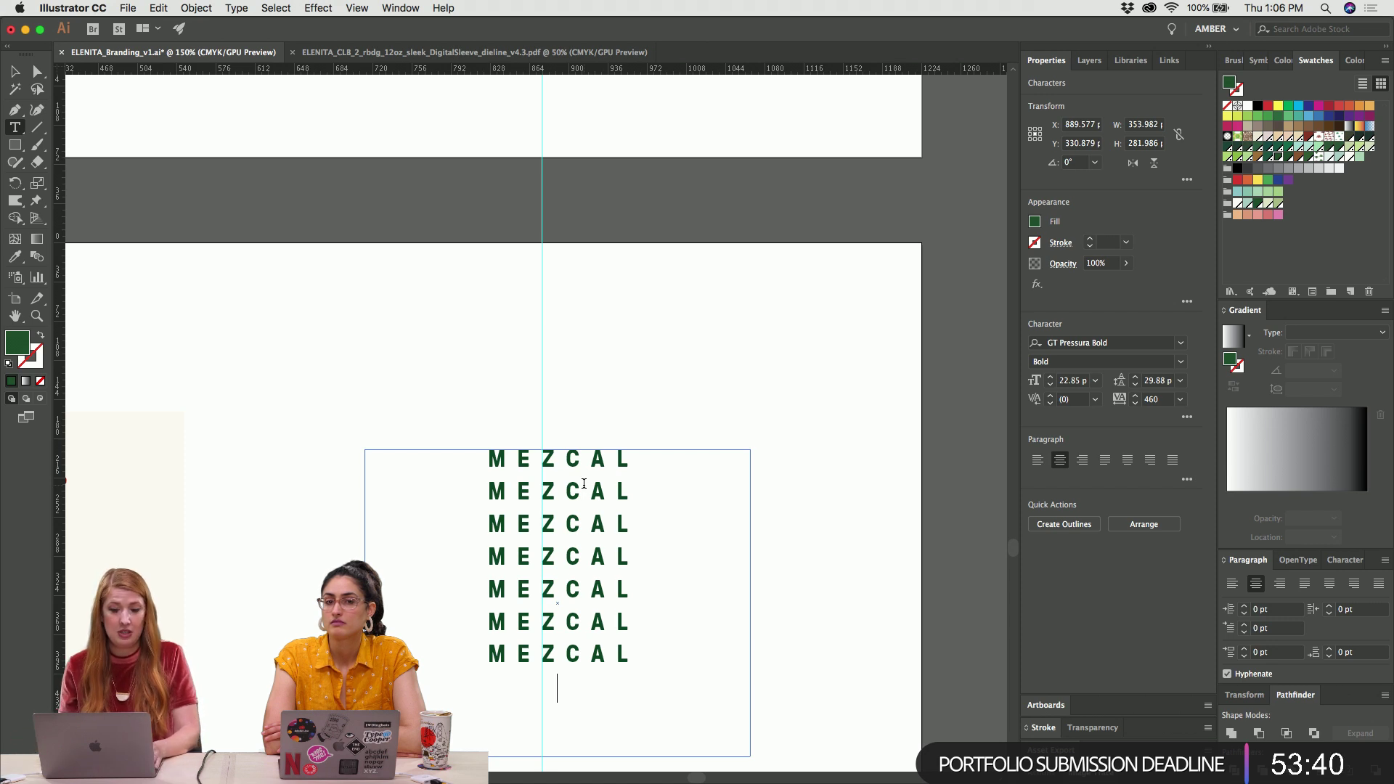
pyautogui.hotkey('ctrl', 'v')
pyautogui.hotkey('ctrl', 'v')
# Extend the text area downward to a height of about 351 pt and deselect it
pyautogui.press('Escape')
pyautogui.scroll(-3, 590, 552)
pyautogui.moveTo(579, 638); pyautogui.dragTo(579, 713)
pyautogui.click(513, 253)
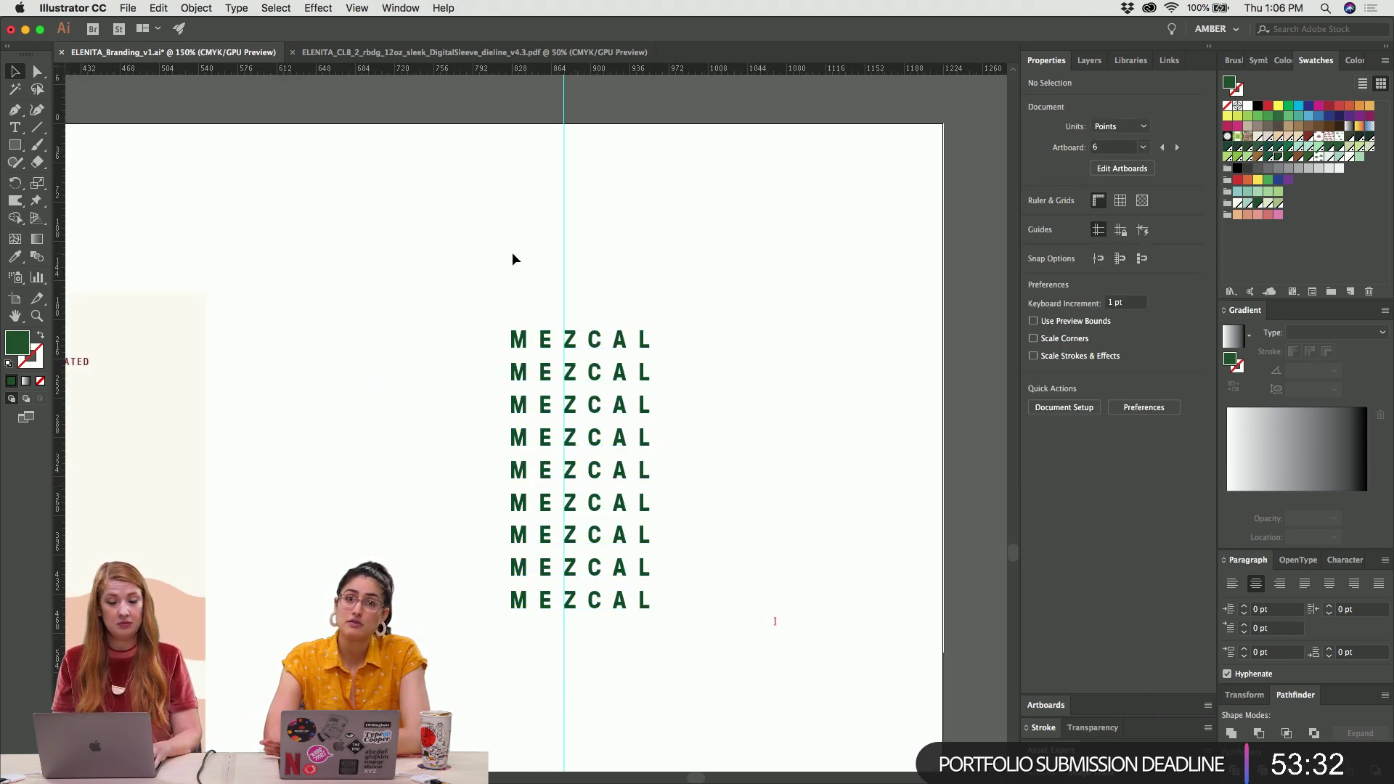
# Increase the tracking of all the MEZCAL rows to 580
pyautogui.doubleClick(625, 406)
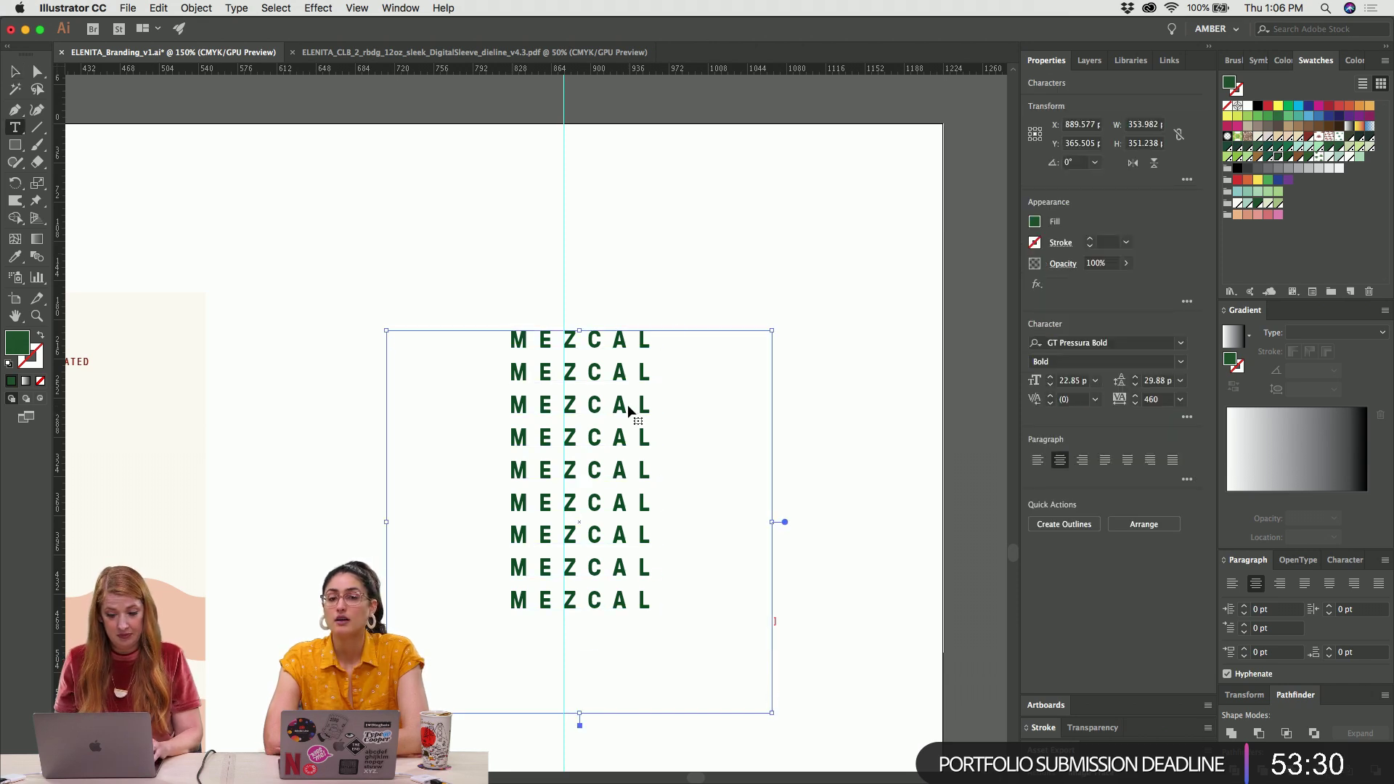
pyautogui.hotkey('ctrl', 'a')
pyautogui.press('Escape')
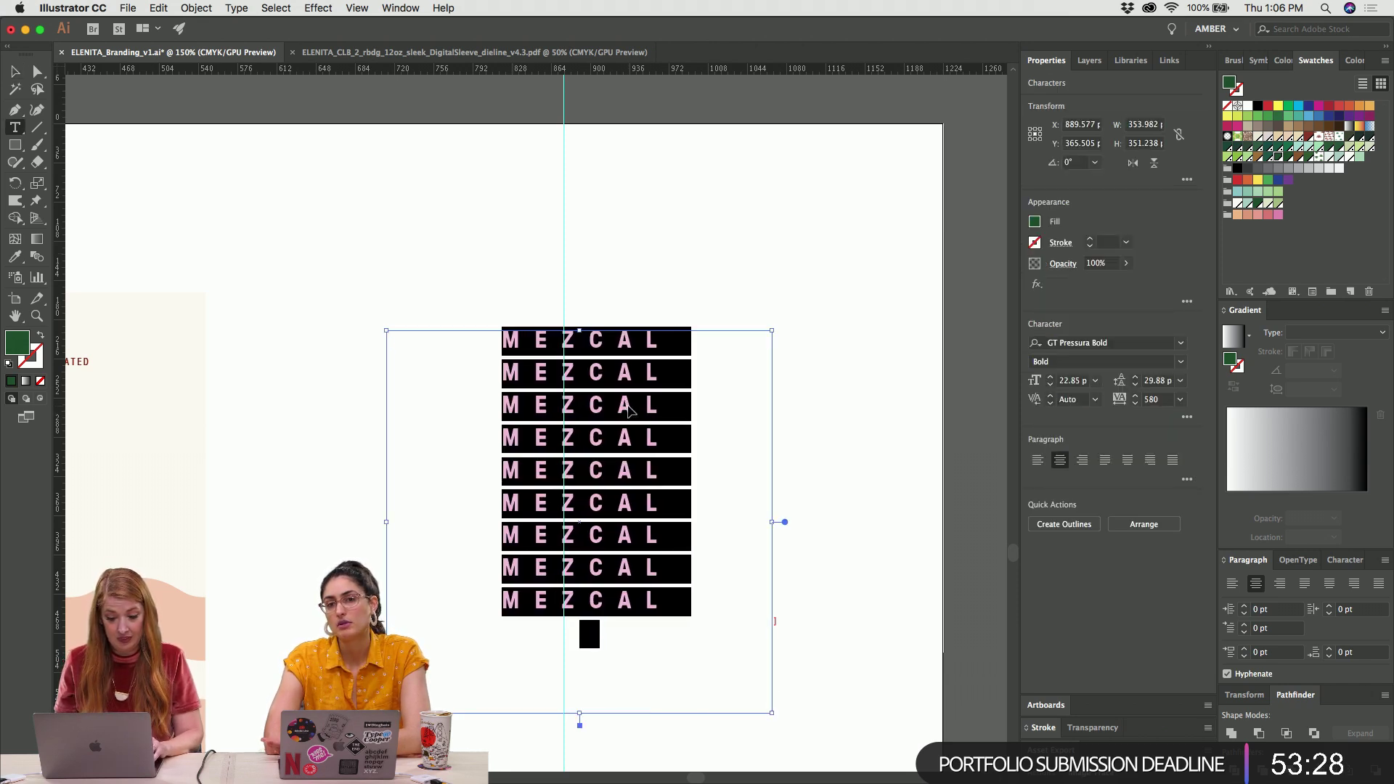
pyautogui.hotkey('ctrl', 'shift', 'a')
# Delete the last four MEZCAL rows so that five remain in the text area
pyautogui.click(626, 408)
pyautogui.press('t')
pyautogui.moveTo(507, 536); pyautogui.dragTo(721, 658)
pyautogui.press('BackSpace')
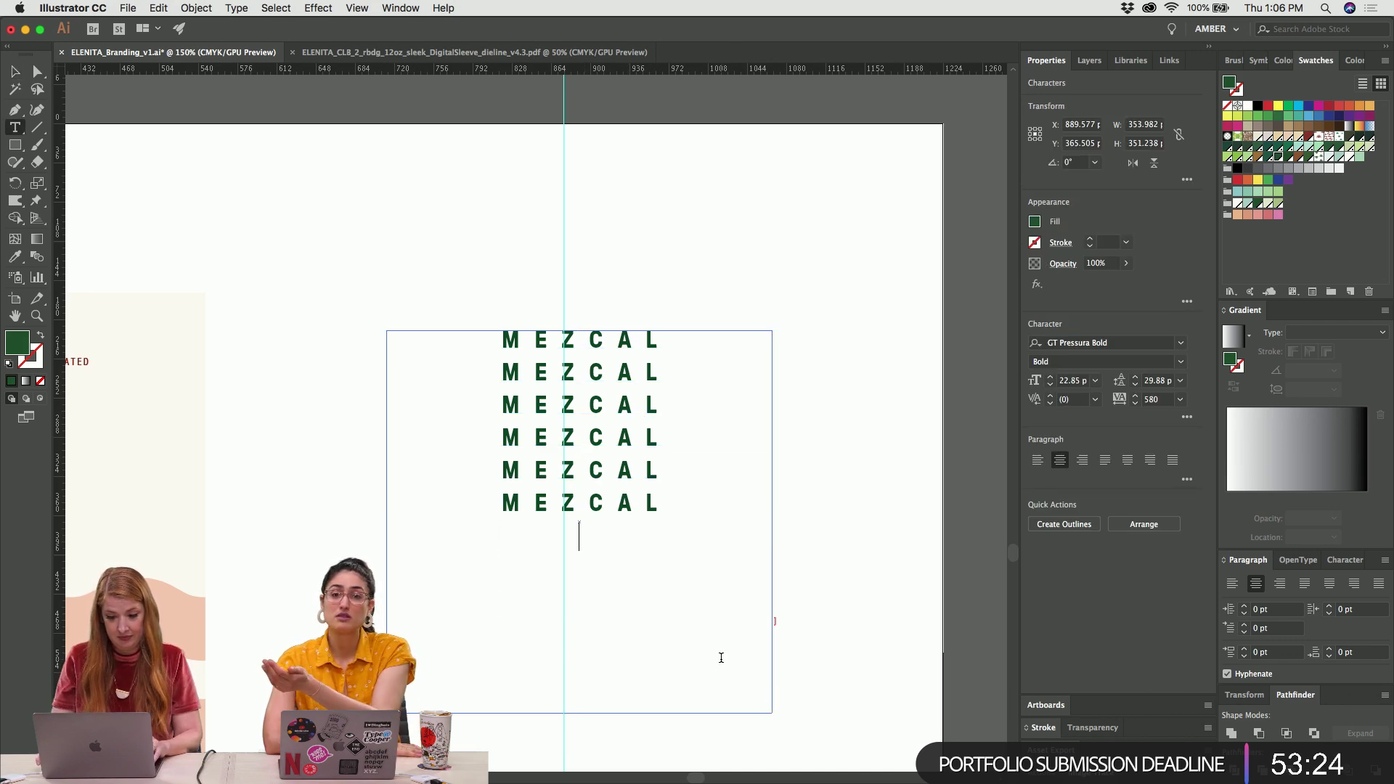
pyautogui.press('super+Tab')
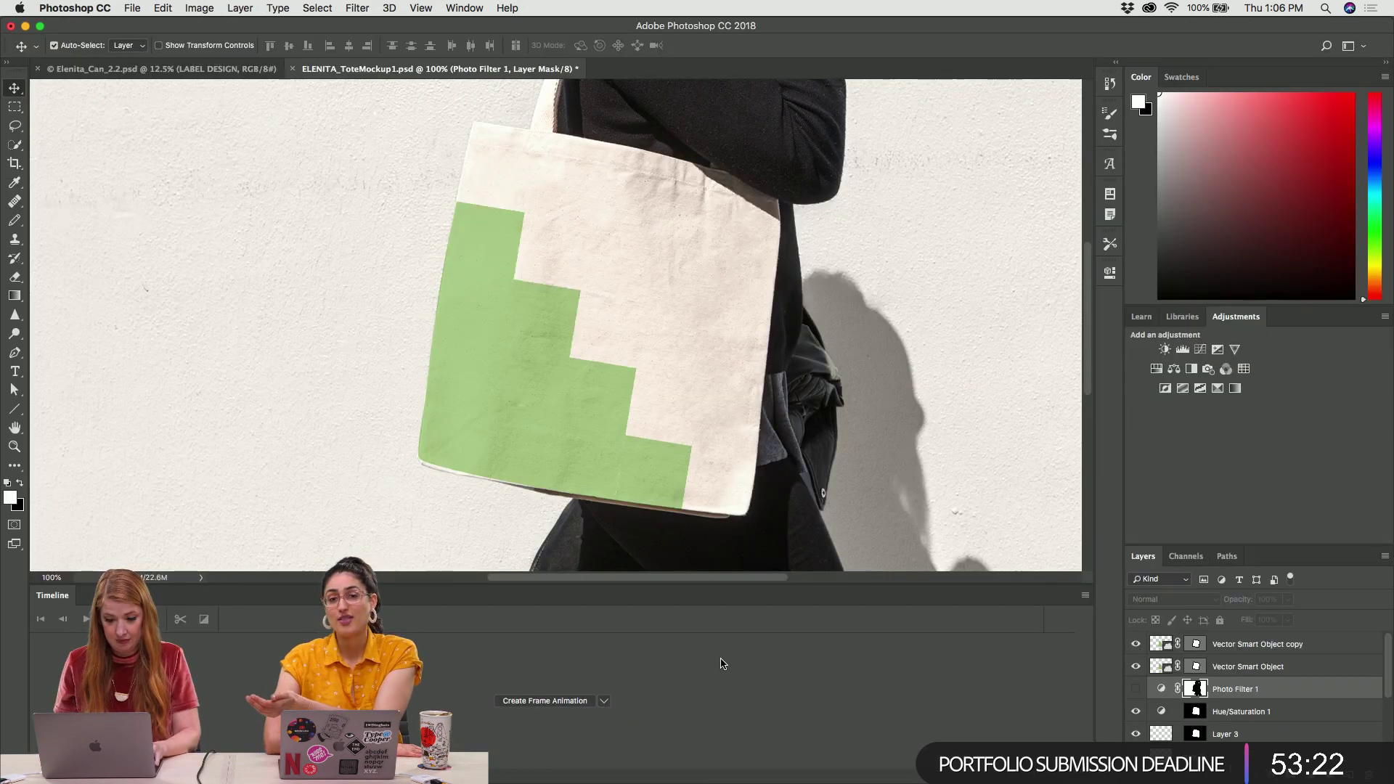
pyautogui.press('super+Tab')
pyautogui.doubleClick(571, 501)
pyautogui.press('BackSpace')
pyautogui.press('BackSpace')
pyautogui.press('super+shift+a')
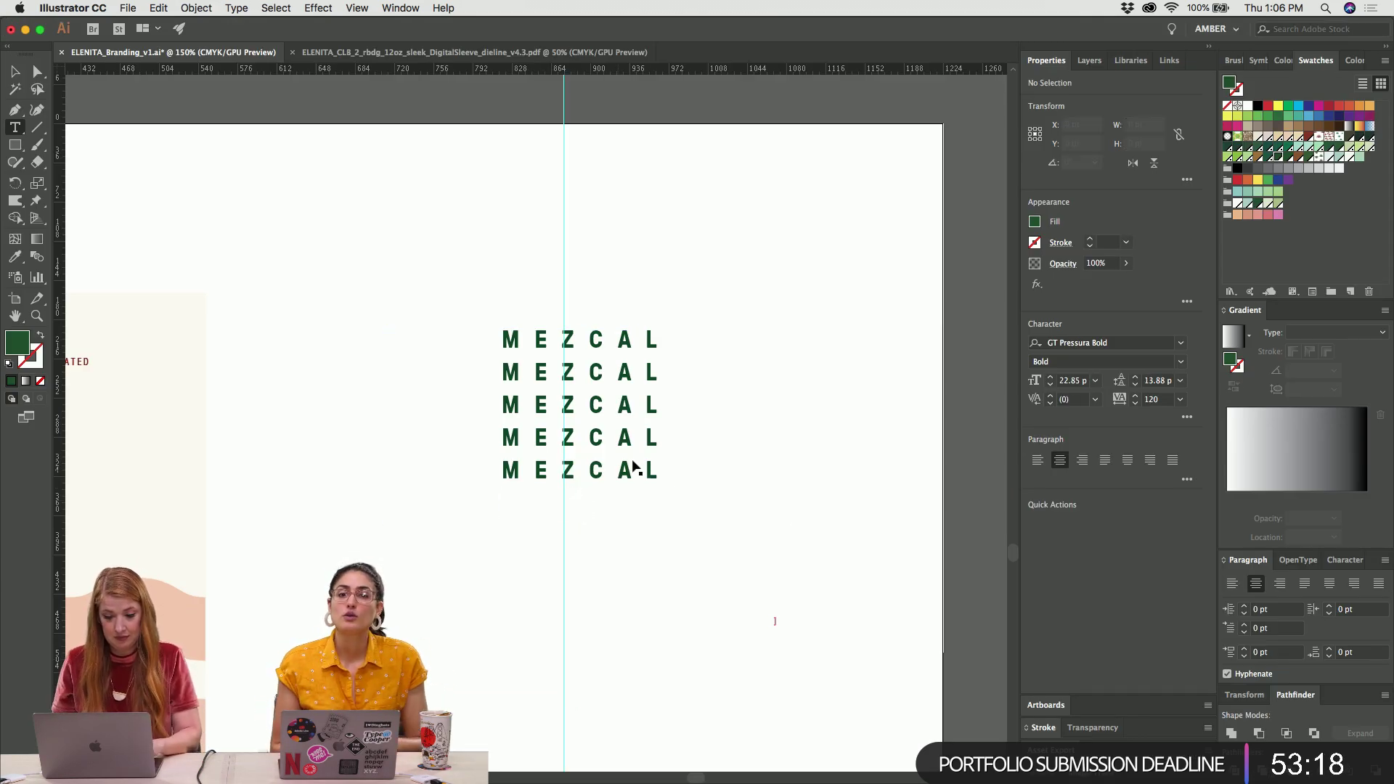
# Replace the first, third and fifth MEZCAL rows with ELENITA in capitals
pyautogui.doubleClick(514, 336)
pyautogui.write('e')
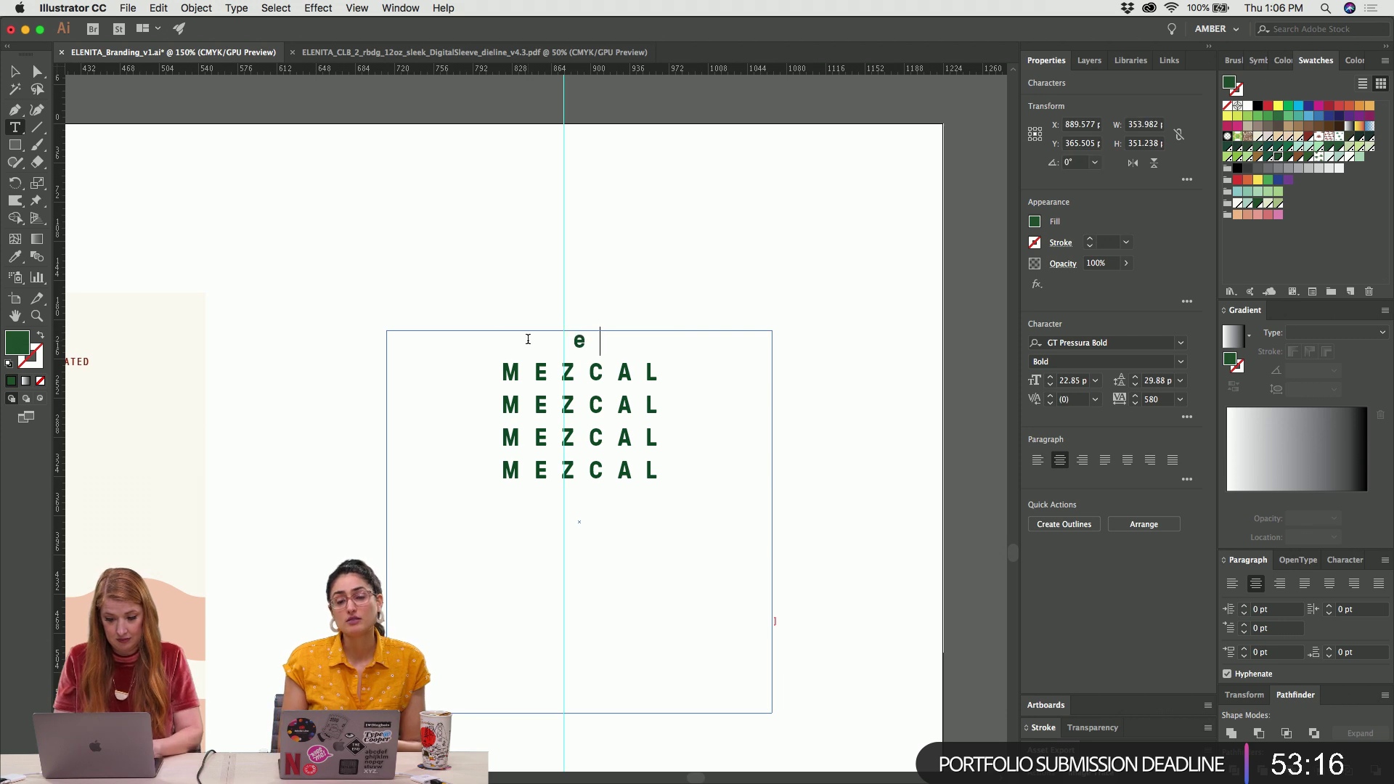
pyautogui.write('lenita')
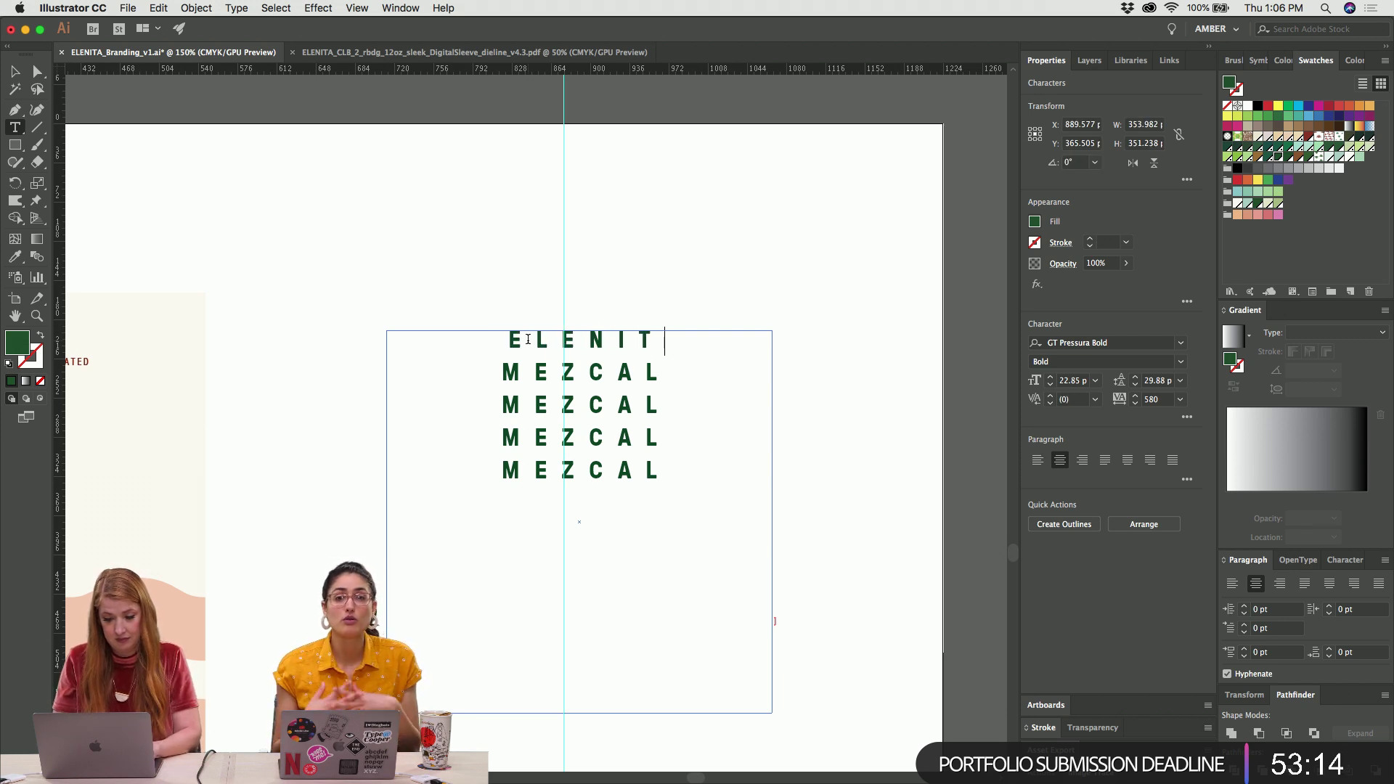
pyautogui.tripleClick(528, 339)
pyautogui.press('super+c')
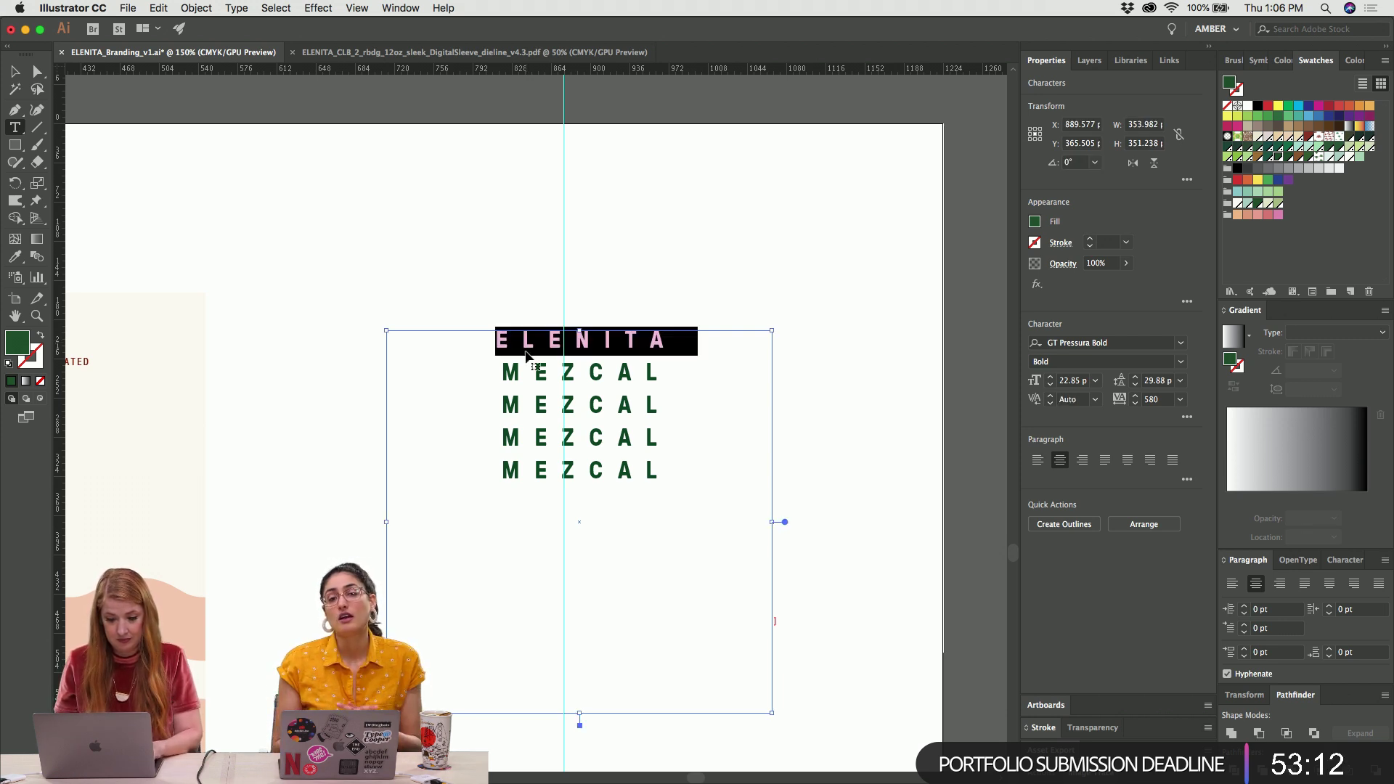
pyautogui.tripleClick(524, 408)
pyautogui.press('super+v')
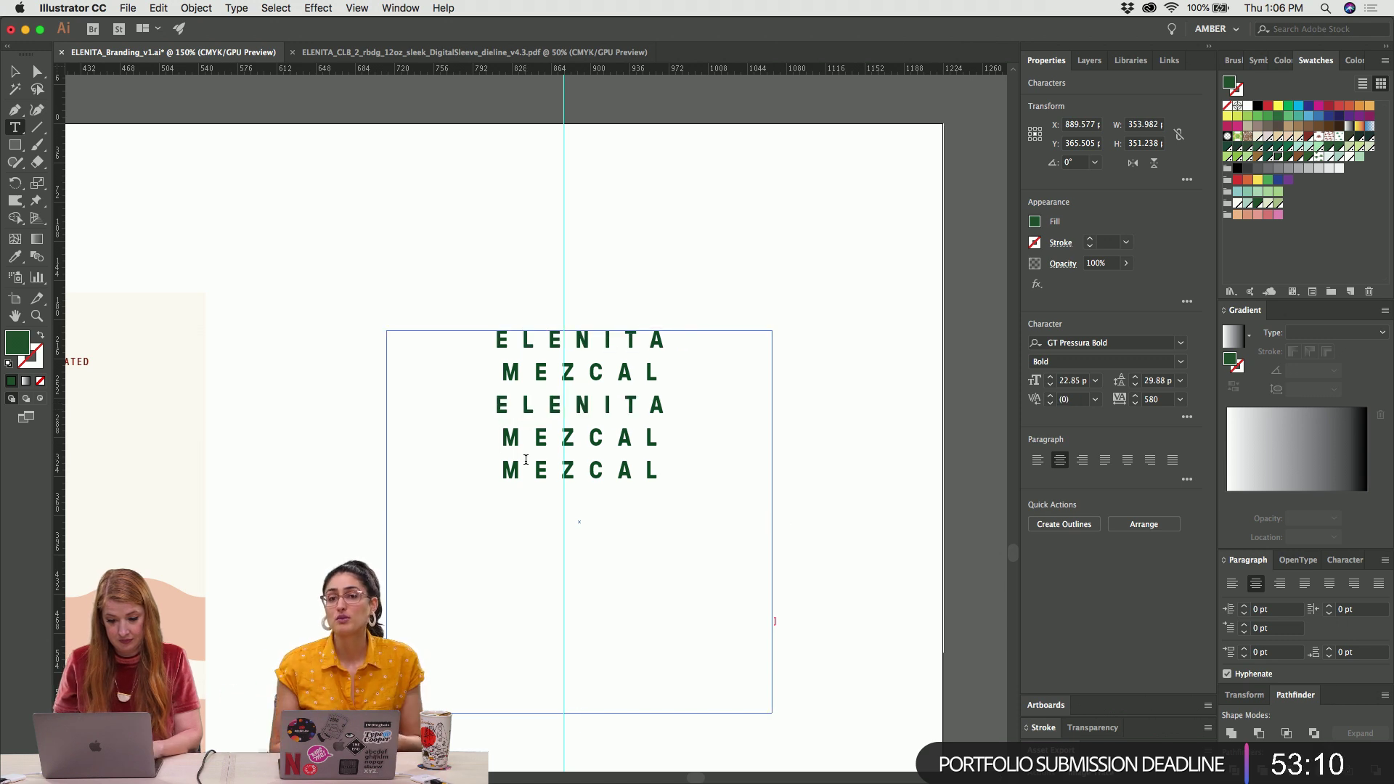
pyautogui.tripleClick(526, 470)
pyautogui.press('super+v')
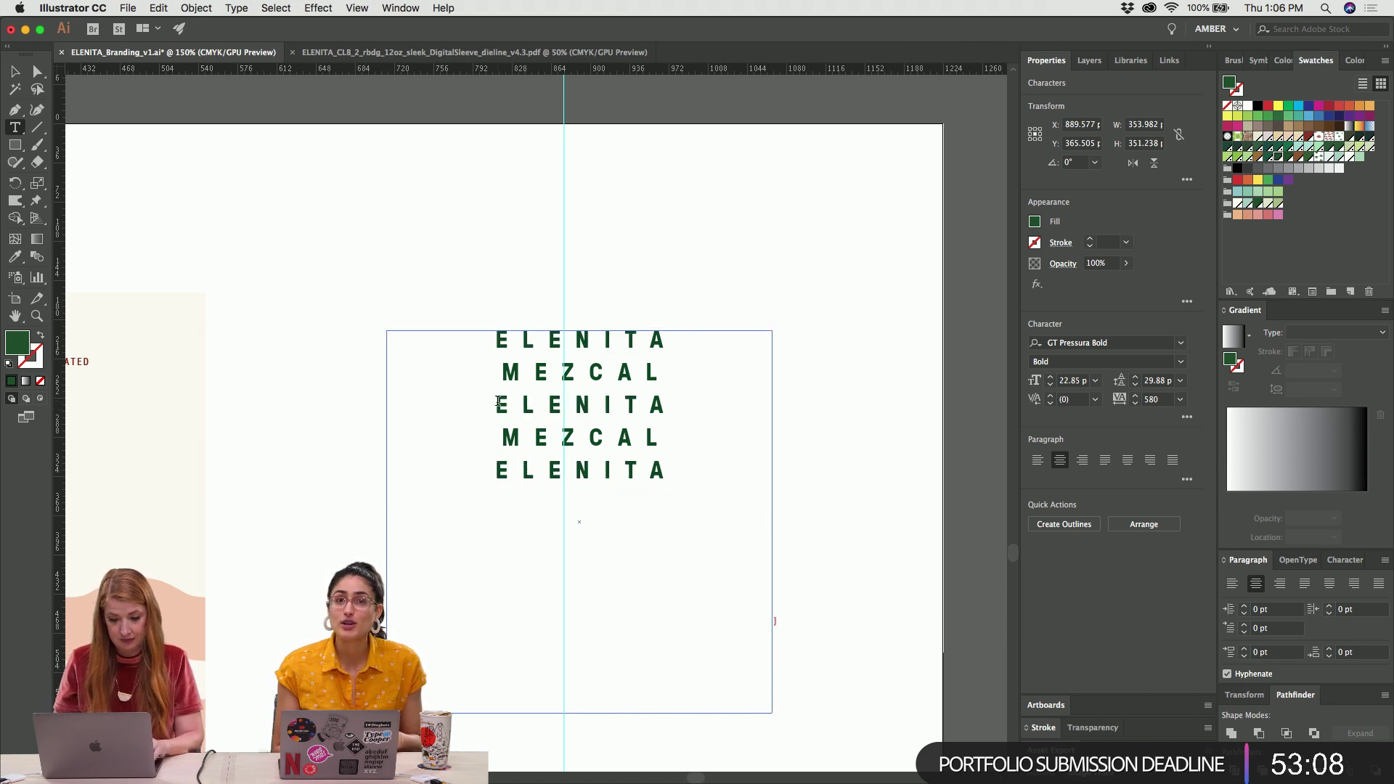
# Shrink the text area's height and width to fit closely around the five alternating ELENITA and MEZCAL rows
pyautogui.press('Escape')
pyautogui.click(507, 408)
pyautogui.click(571, 414)
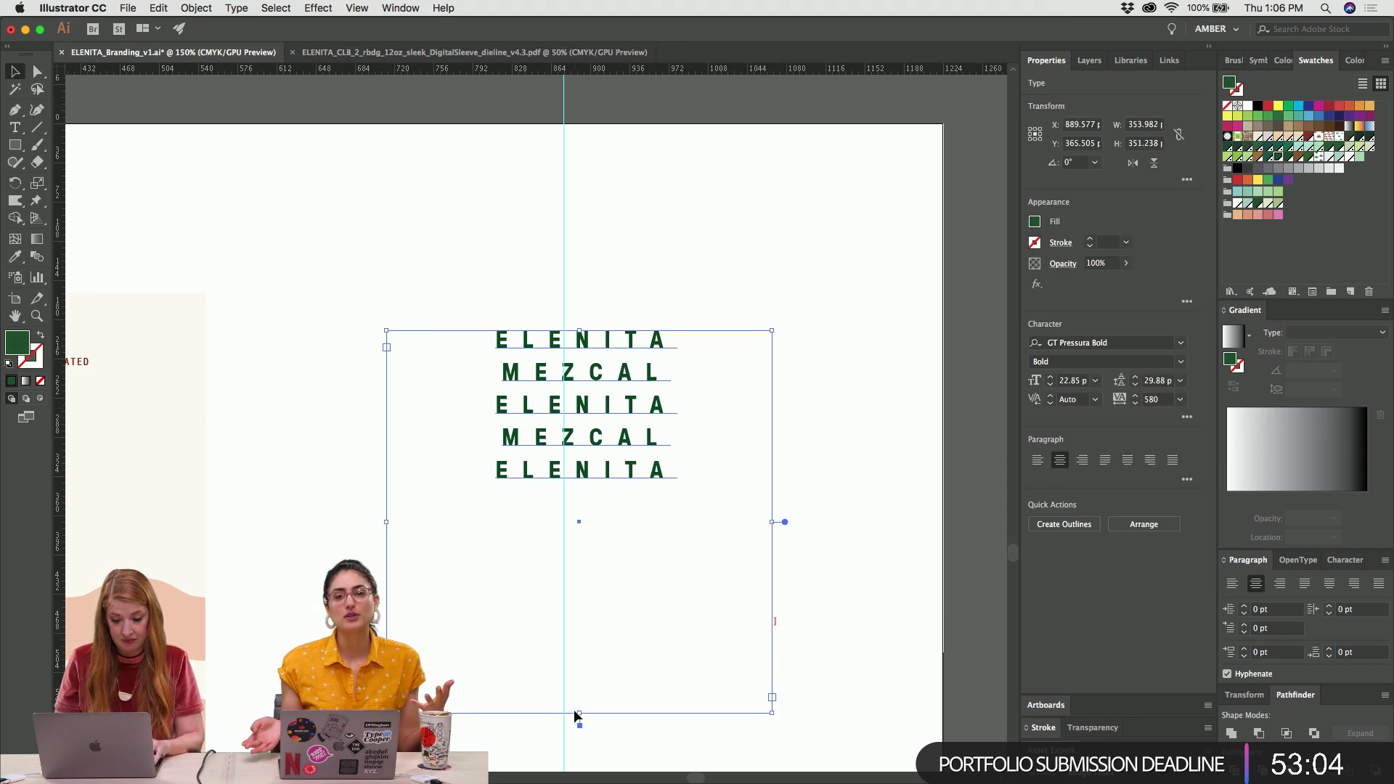
pyautogui.moveTo(579, 713); pyautogui.dragTo(579, 489)
pyautogui.moveTo(773, 411); pyautogui.dragTo(687, 411)
# Switch to Photoshop and paste the five-row text block onto the tote as a smart object, enlarged and rotated about 9.4°
pyautogui.press('super+Tab')
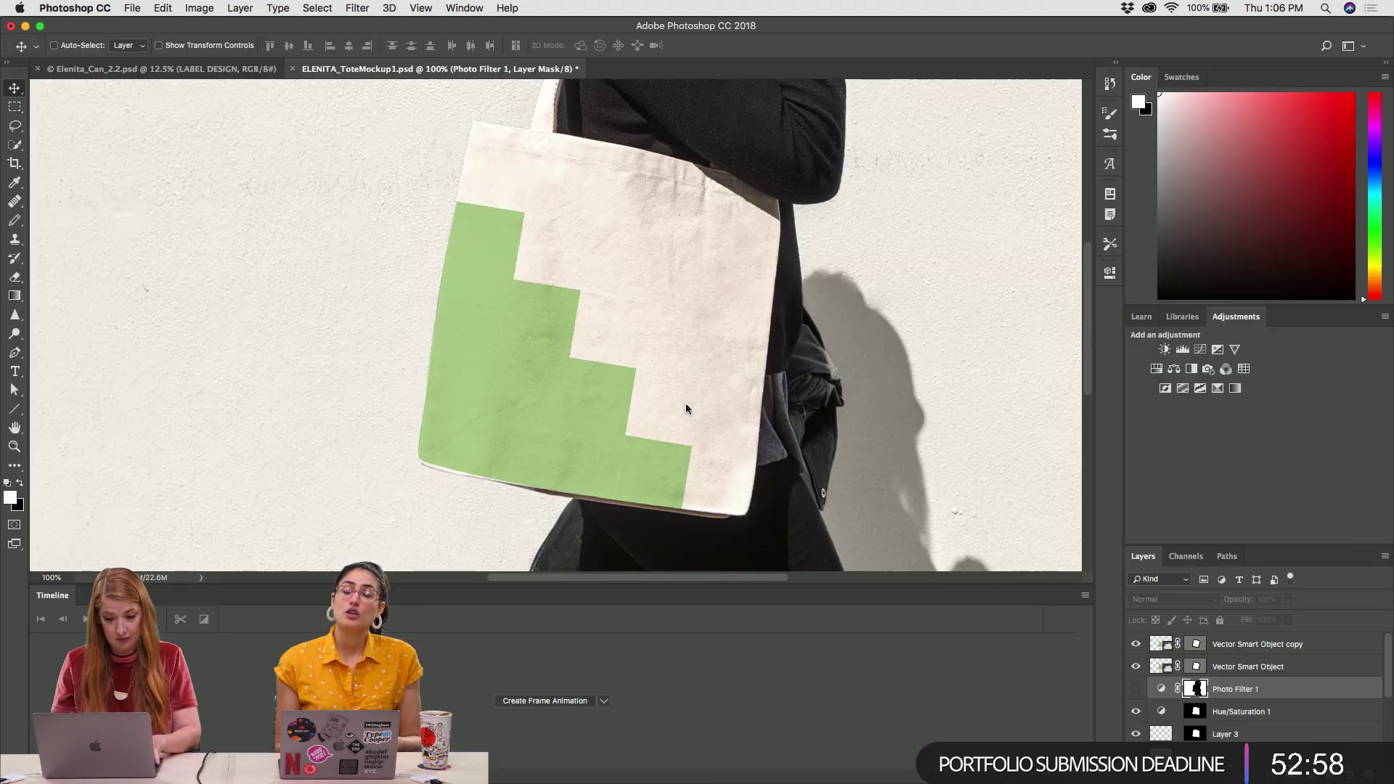
pyautogui.click(1223, 645)
pyautogui.press('super+v')
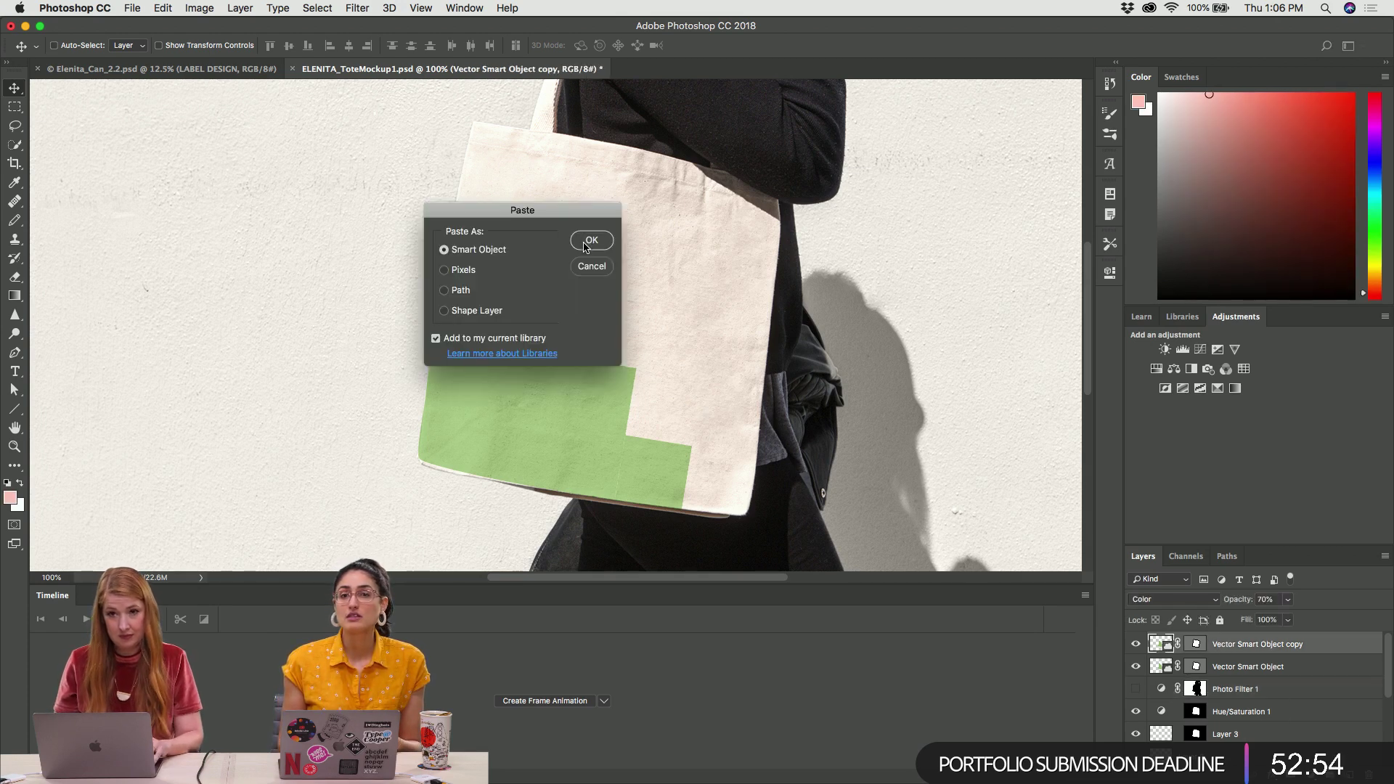
pyautogui.click(585, 241)
pyautogui.moveTo(632, 243); pyautogui.dragTo(748, 223)
pyautogui.moveTo(645, 265); pyautogui.dragTo(628, 298)
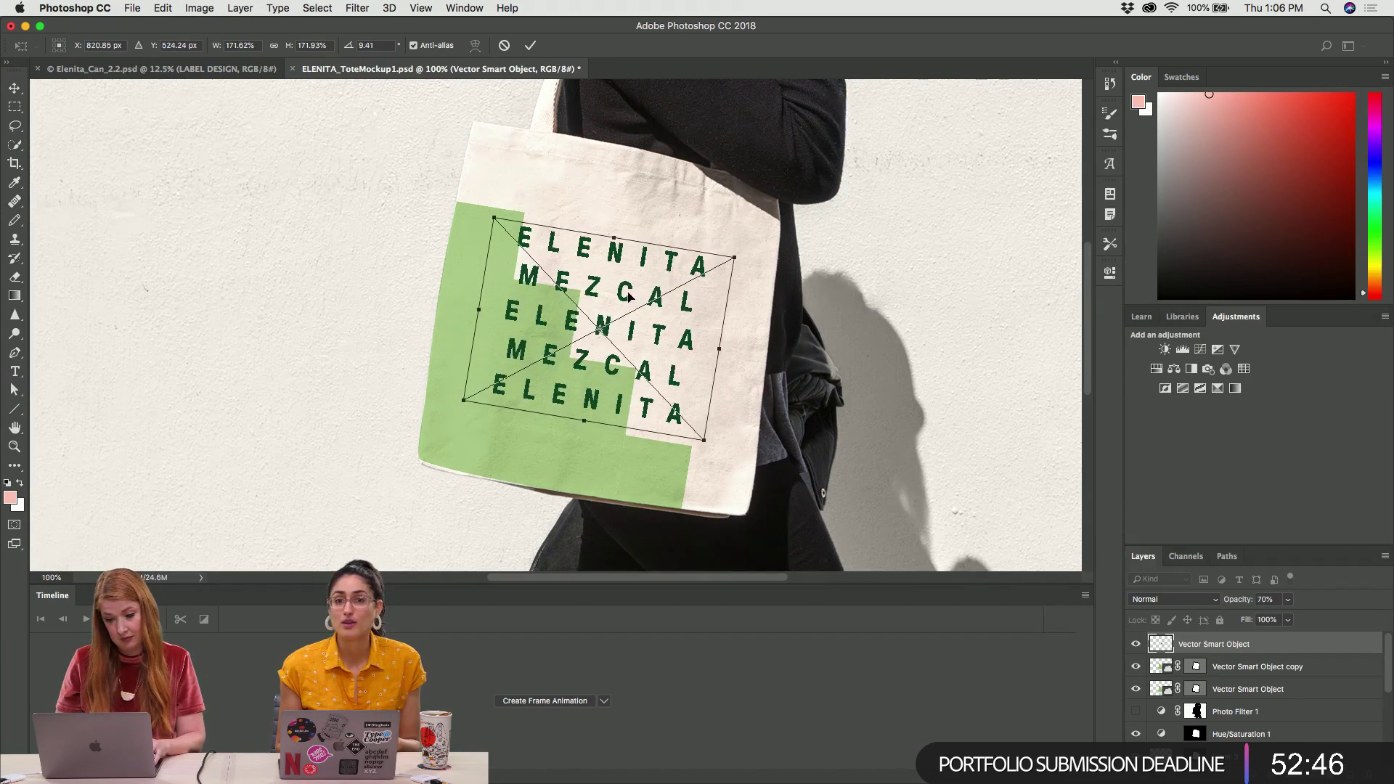
pyautogui.moveTo(735, 258); pyautogui.dragTo(757, 240)
pyautogui.press('Return')
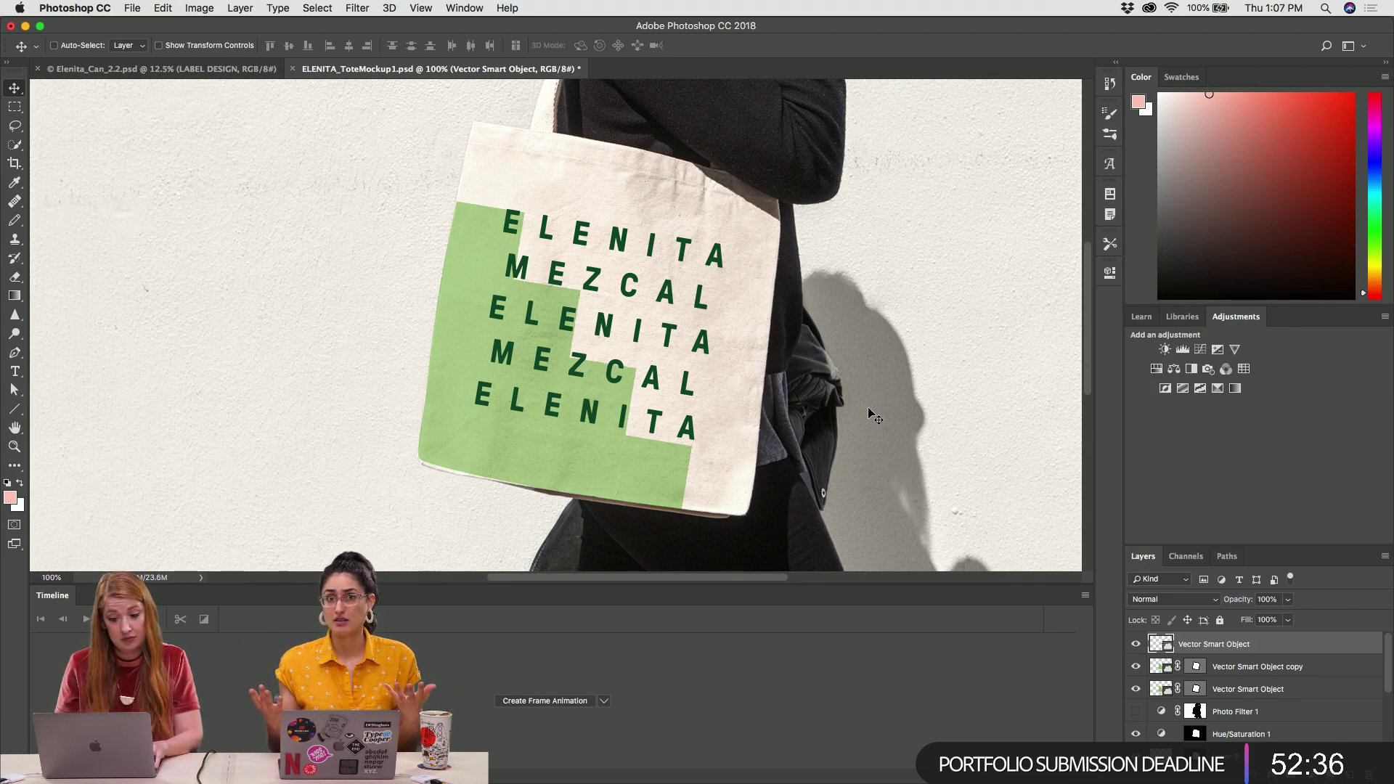
# Switch to Illustrator, extend the text area's height to about 209 pt and add a sixth row reading MEZCAL
pyautogui.press('super+Tab')
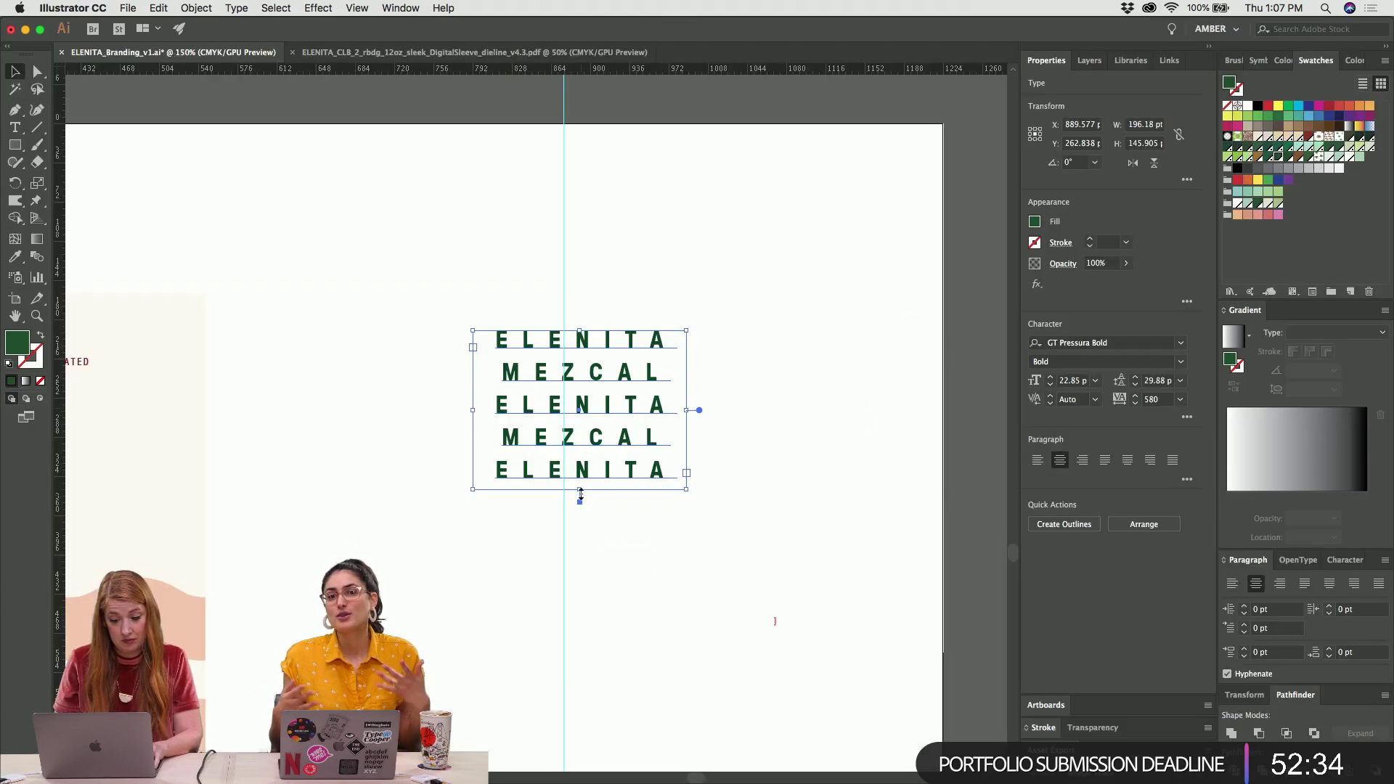
pyautogui.moveTo(580, 492); pyautogui.dragTo(580, 559)
pyautogui.doubleClick(548, 438)
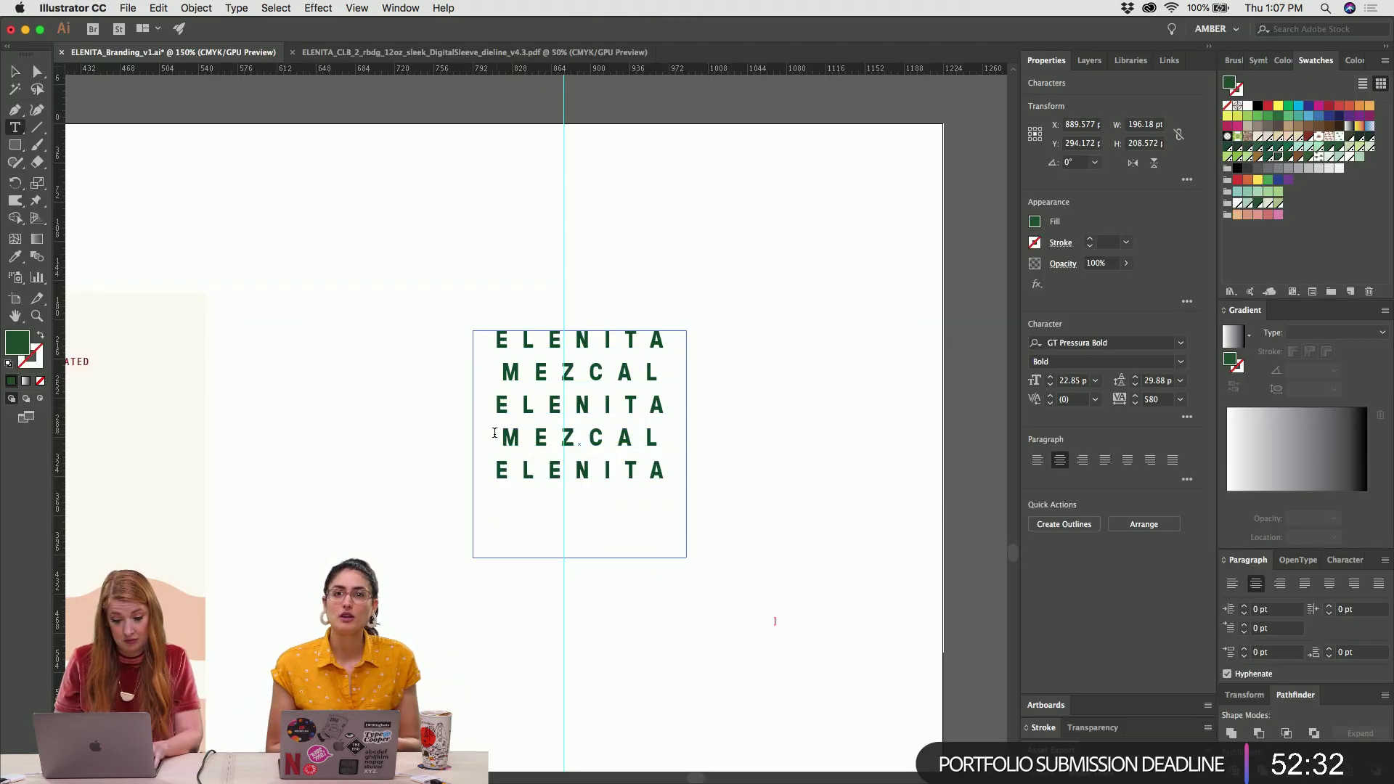
pyautogui.moveTo(501, 434); pyautogui.dragTo(741, 482)
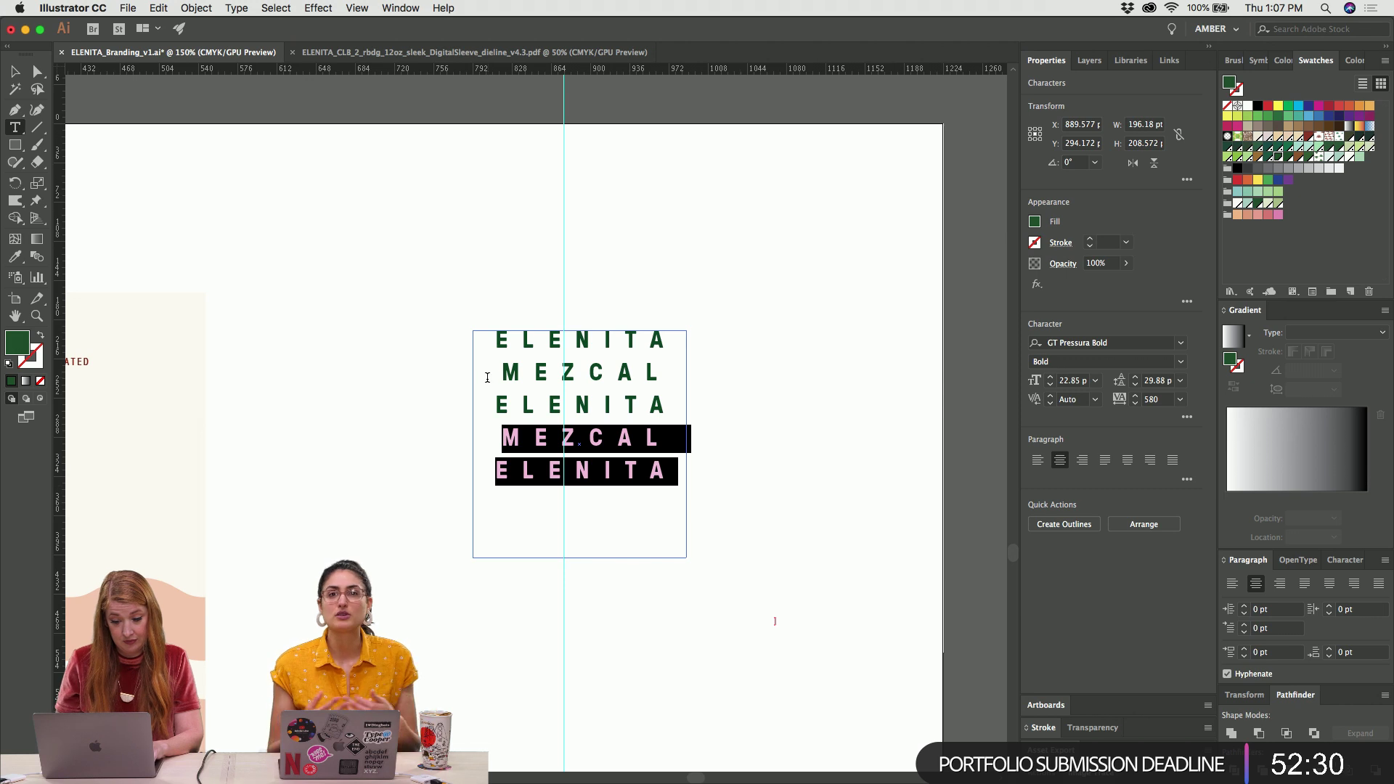
pyautogui.click(497, 406)
pyautogui.moveTo(504, 427); pyautogui.dragTo(697, 440)
pyautogui.click(511, 437)
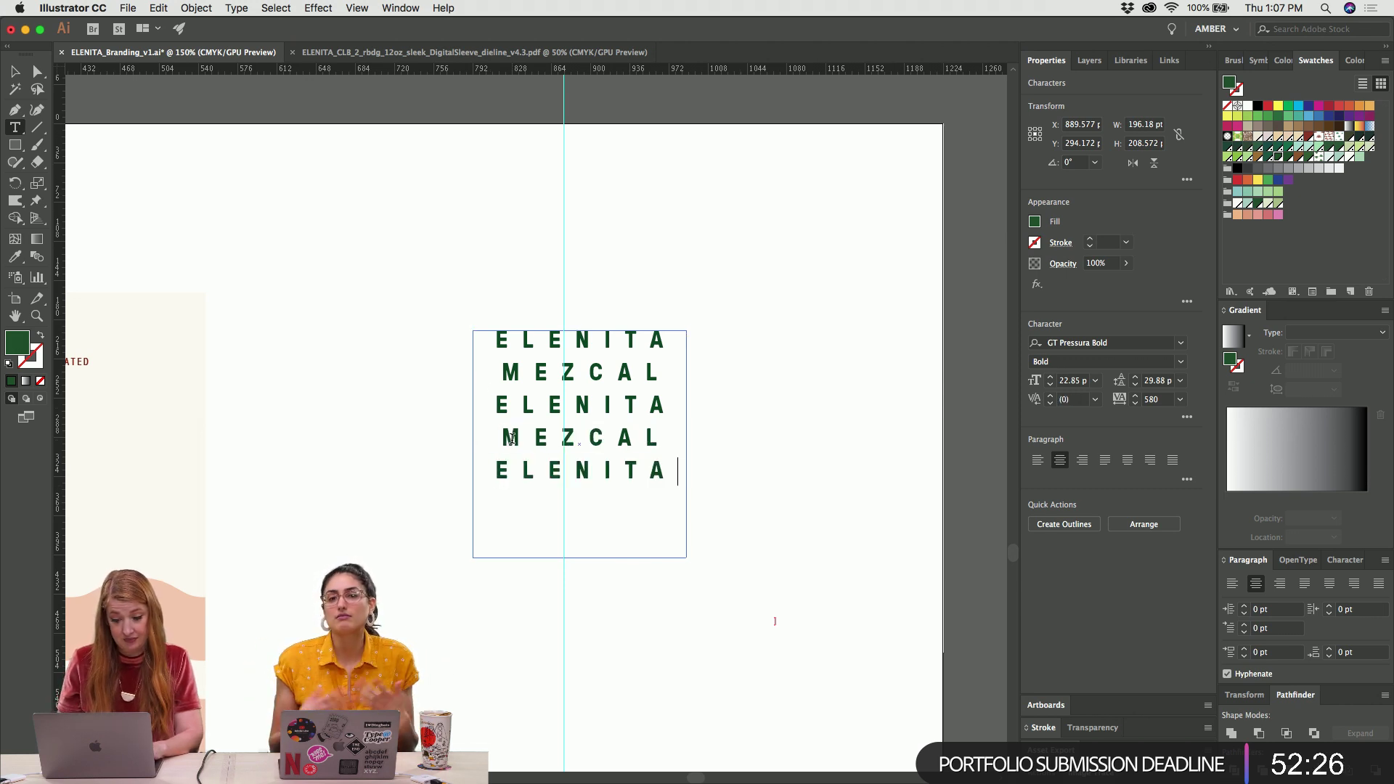
pyautogui.write('MEZCAL')
pyautogui.press('super+h')
pyautogui.press('BackSpace')
pyautogui.press('super+h')
pyautogui.press('Escape')
pyautogui.click(636, 471)
# Switch to Photoshop and replace the tote's text layer with the six-row block as a smart object, scaled to about 187% and rotated about 9.5°
pyautogui.press('super+Tab')
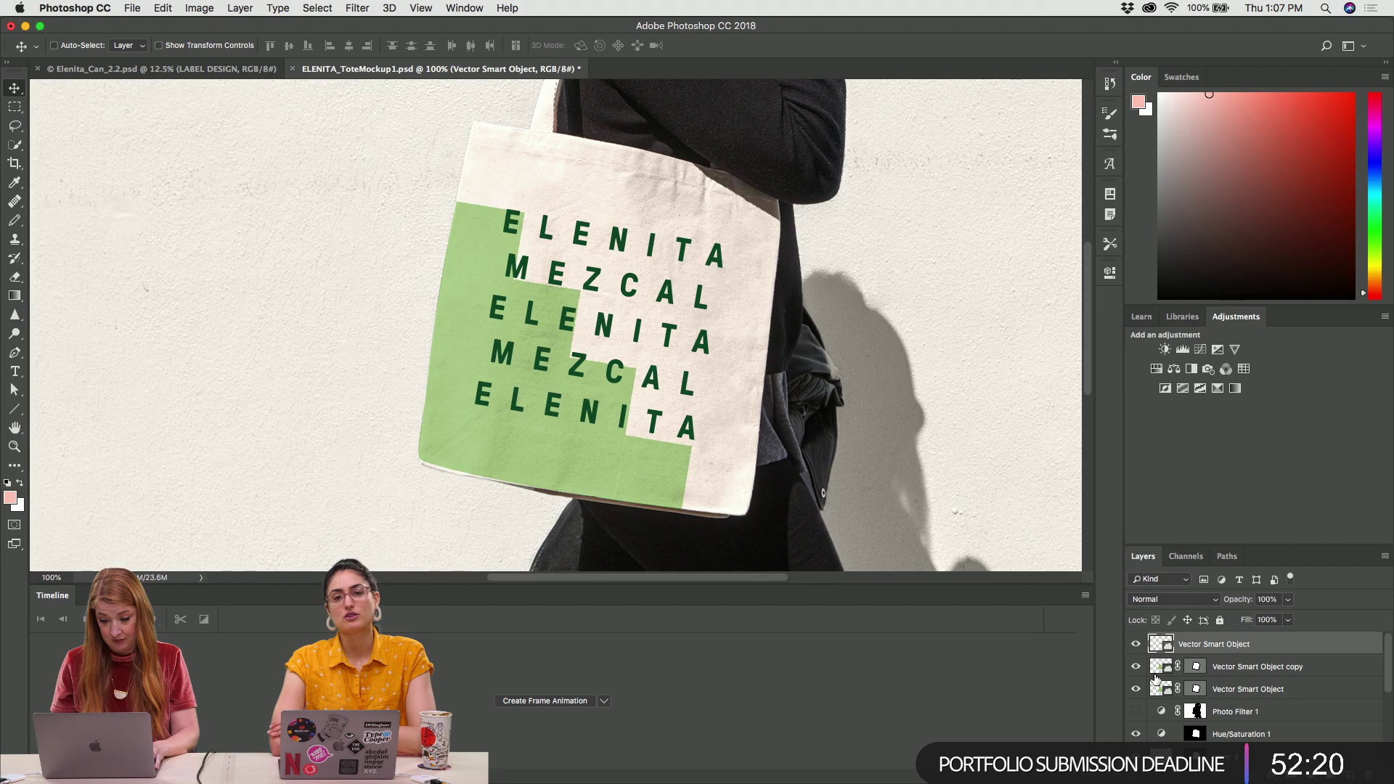
pyautogui.press('super+v')
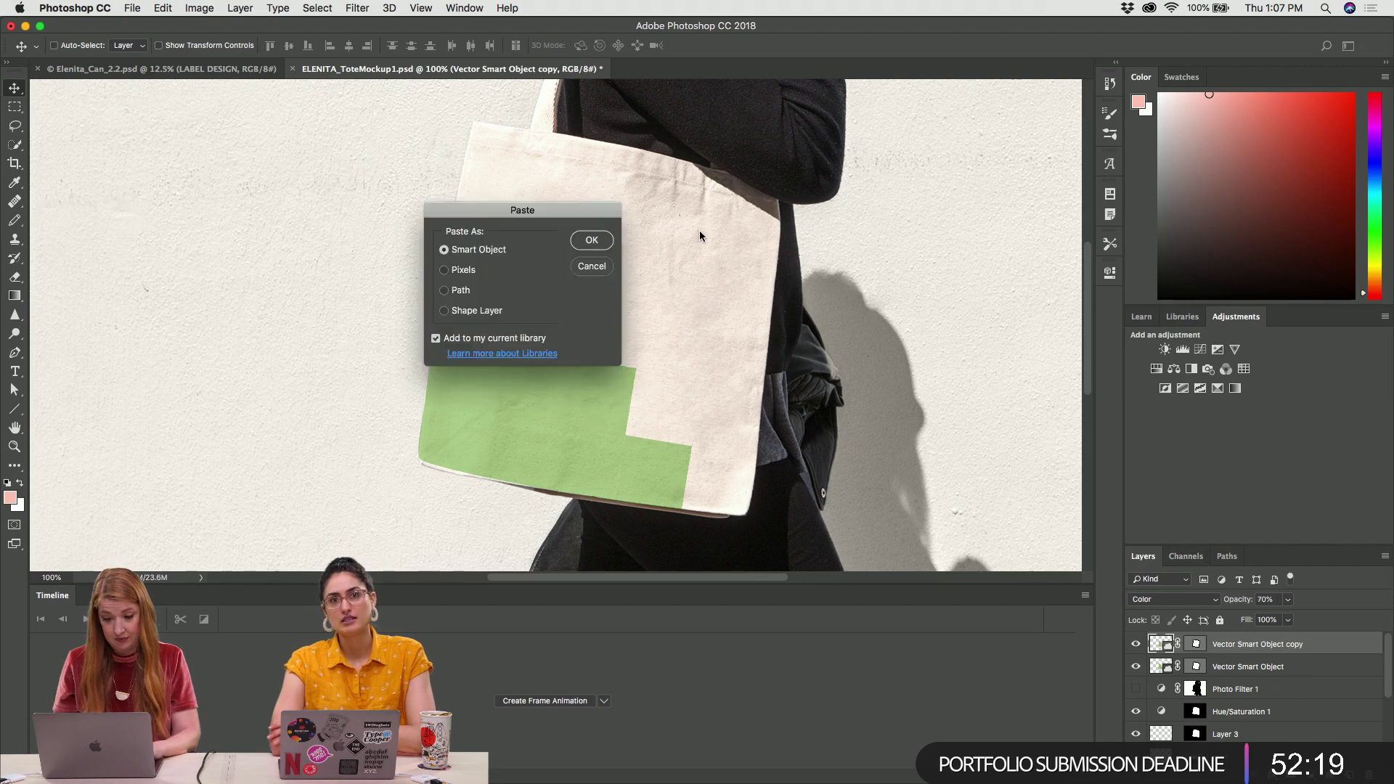
pyautogui.click(589, 239)
pyautogui.moveTo(641, 249); pyautogui.dragTo(749, 177)
pyautogui.moveTo(650, 188); pyautogui.dragTo(634, 251)
pyautogui.moveTo(734, 250); pyautogui.dragTo(748, 227)
# Nudge the six-row text block into position on the tote and set its layer opacity to 100%
pyautogui.hotkey('shift', 'Right')
pyautogui.press('Down')
pyautogui.press('Left')
pyautogui.press('Left')
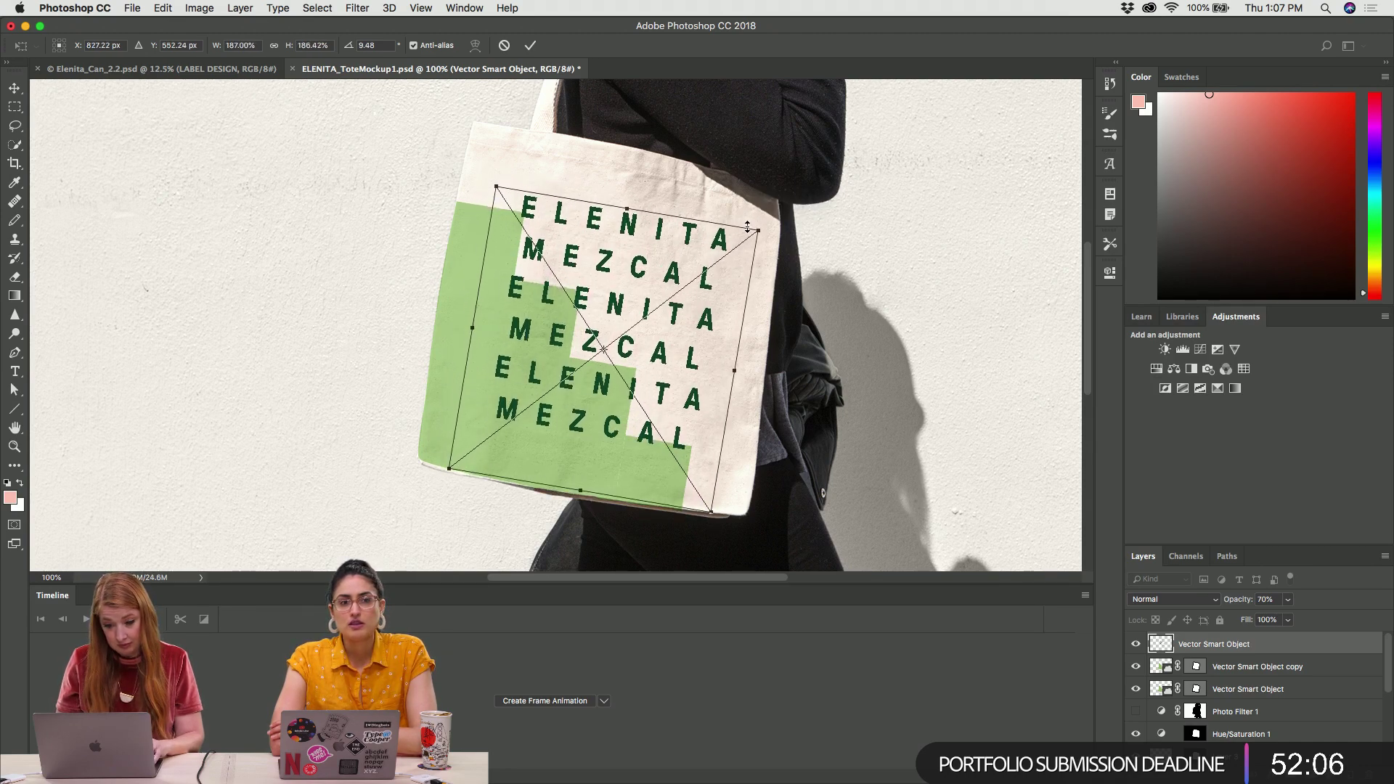
pyautogui.press('Down')
pyautogui.press('Down')
pyautogui.press('Down')
pyautogui.press('Down')
pyautogui.press('Left')
pyautogui.press('Left')
pyautogui.press('Left')
pyautogui.press('Left')
pyautogui.press('Left')
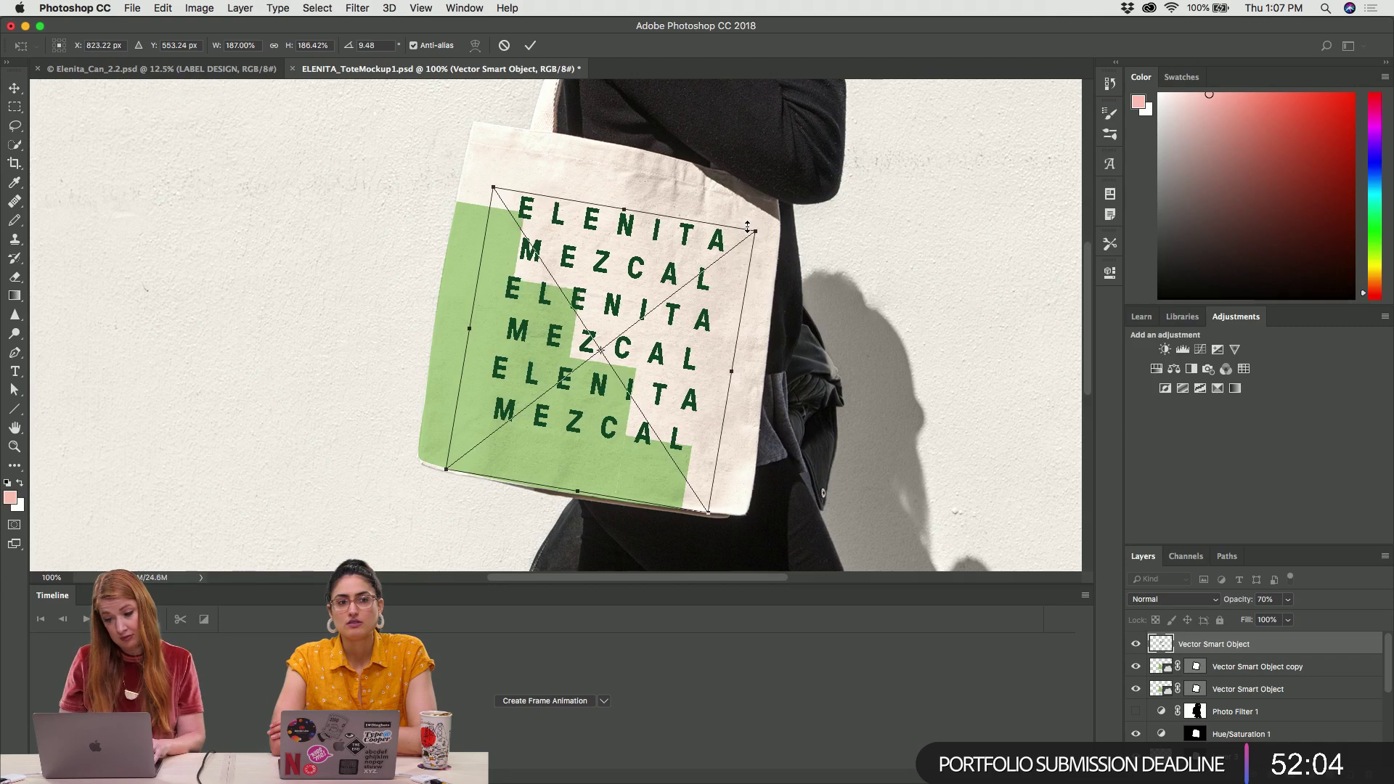
pyautogui.press('Return')
pyautogui.press('0')
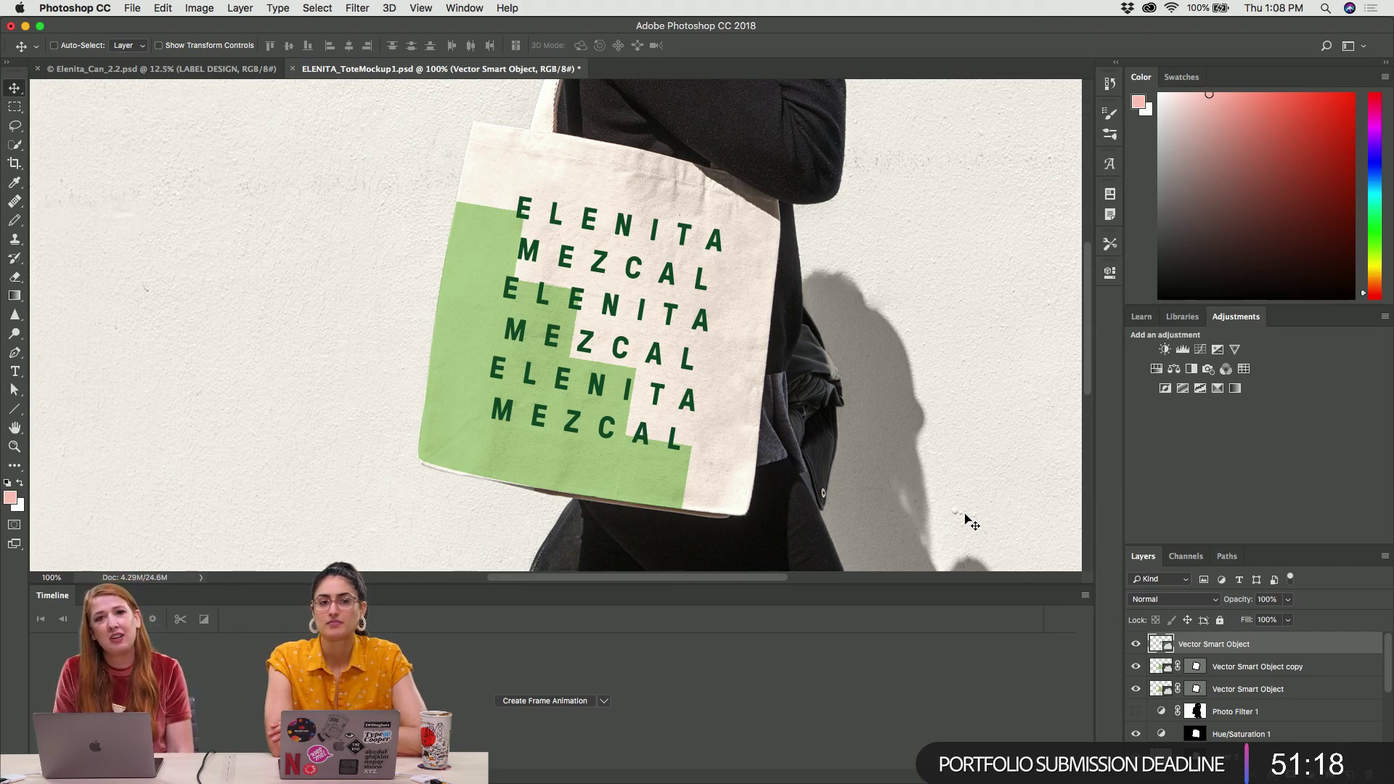
pyautogui.press('super+minus')
pyautogui.press('super+minus')
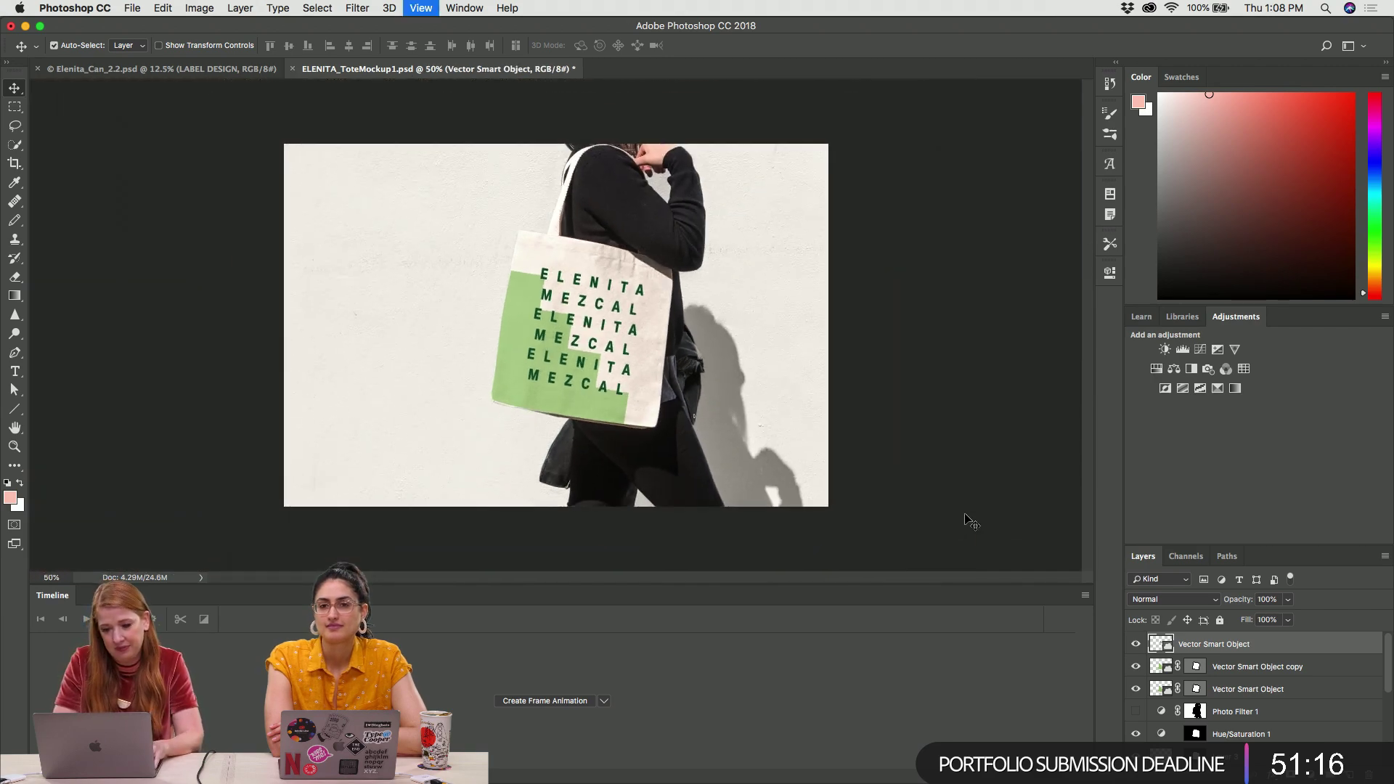
pyautogui.press('super+equal')
pyautogui.press('super+equal')
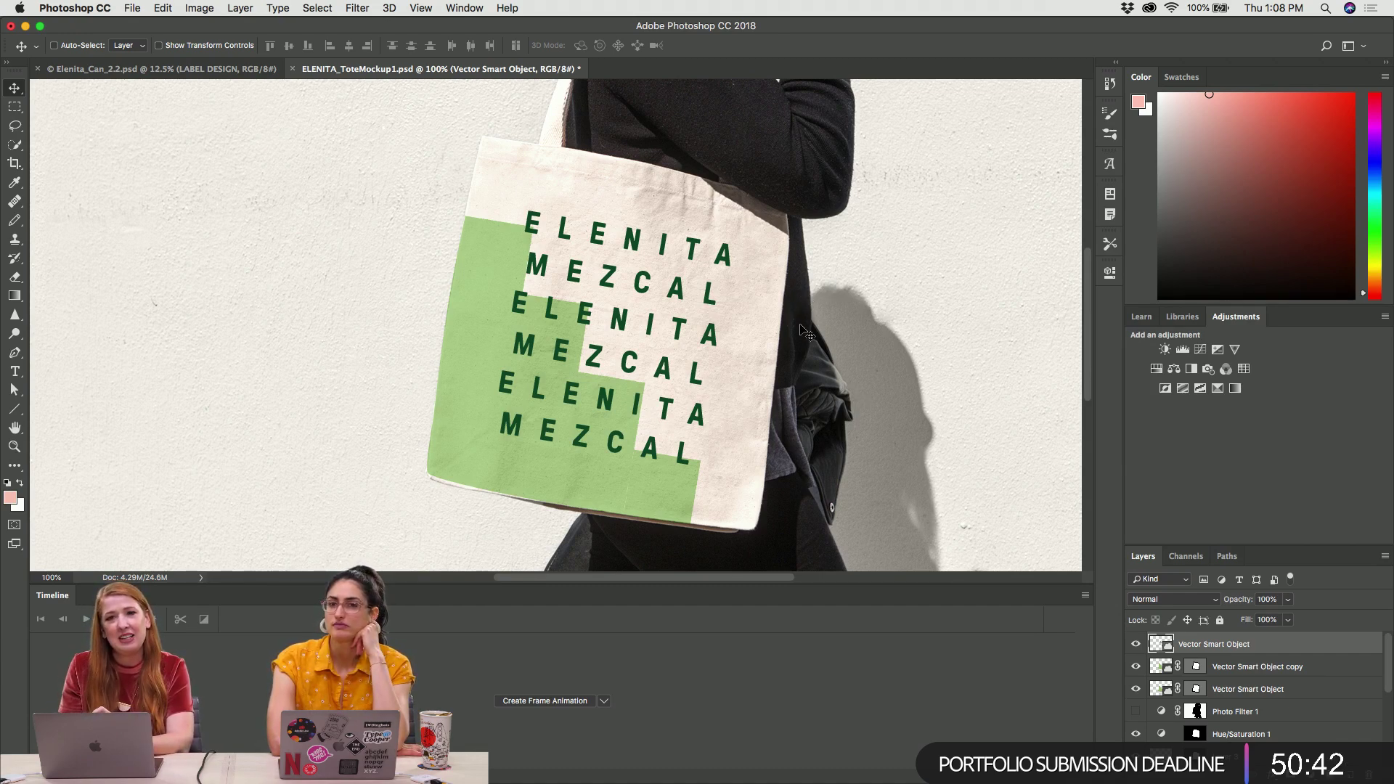
pyautogui.press('super+Tab')
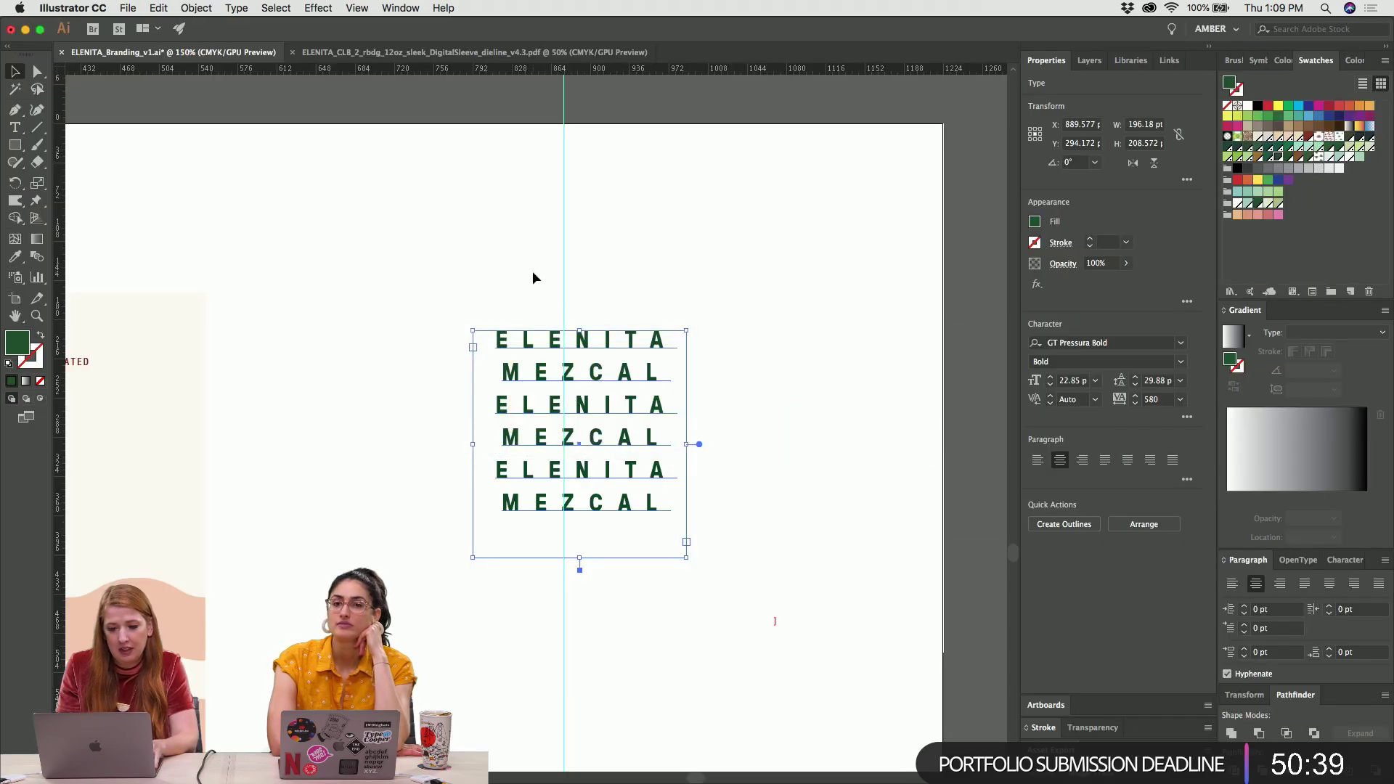
pyautogui.click(533, 273)
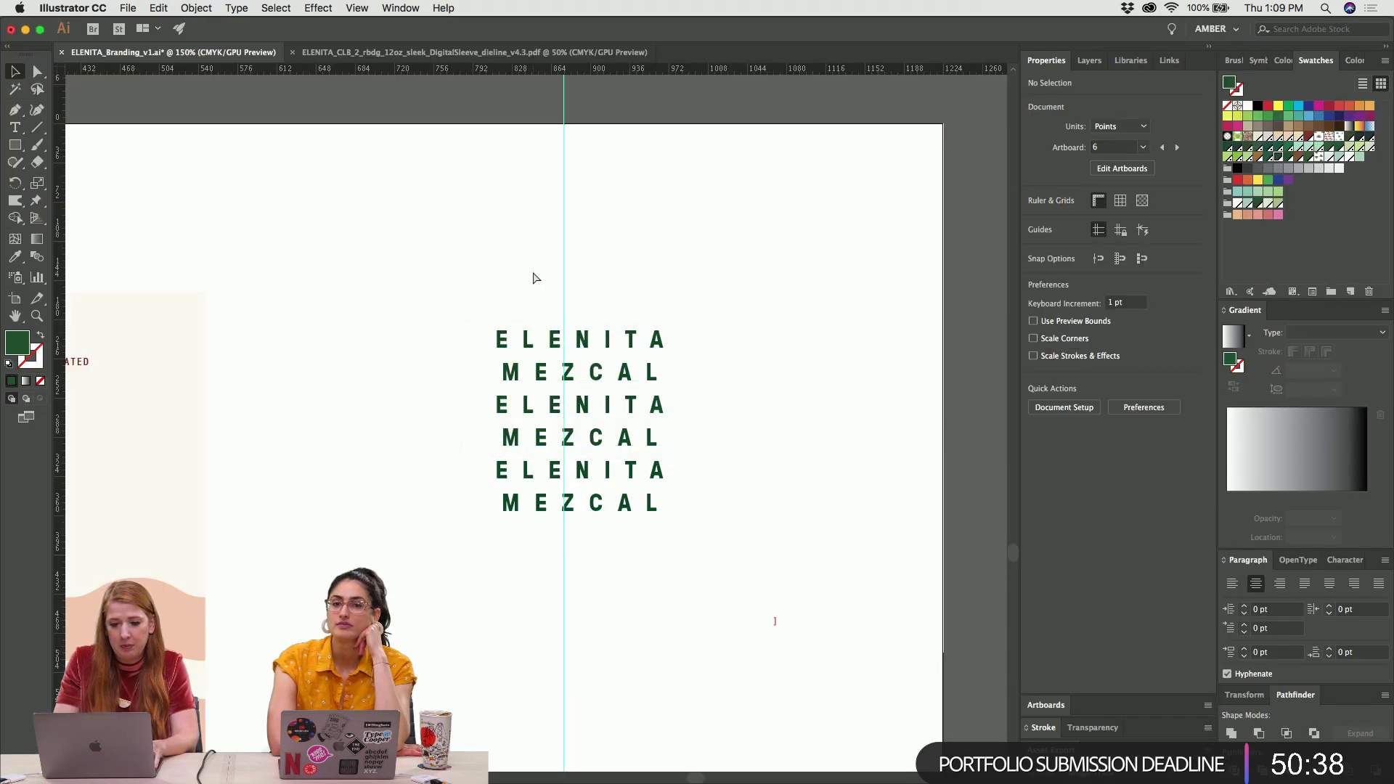
pyautogui.press('super+minus')
pyautogui.press('super+minus')
pyautogui.press('super+minus')
pyautogui.press('super+equal')
pyautogui.press('super+equal')
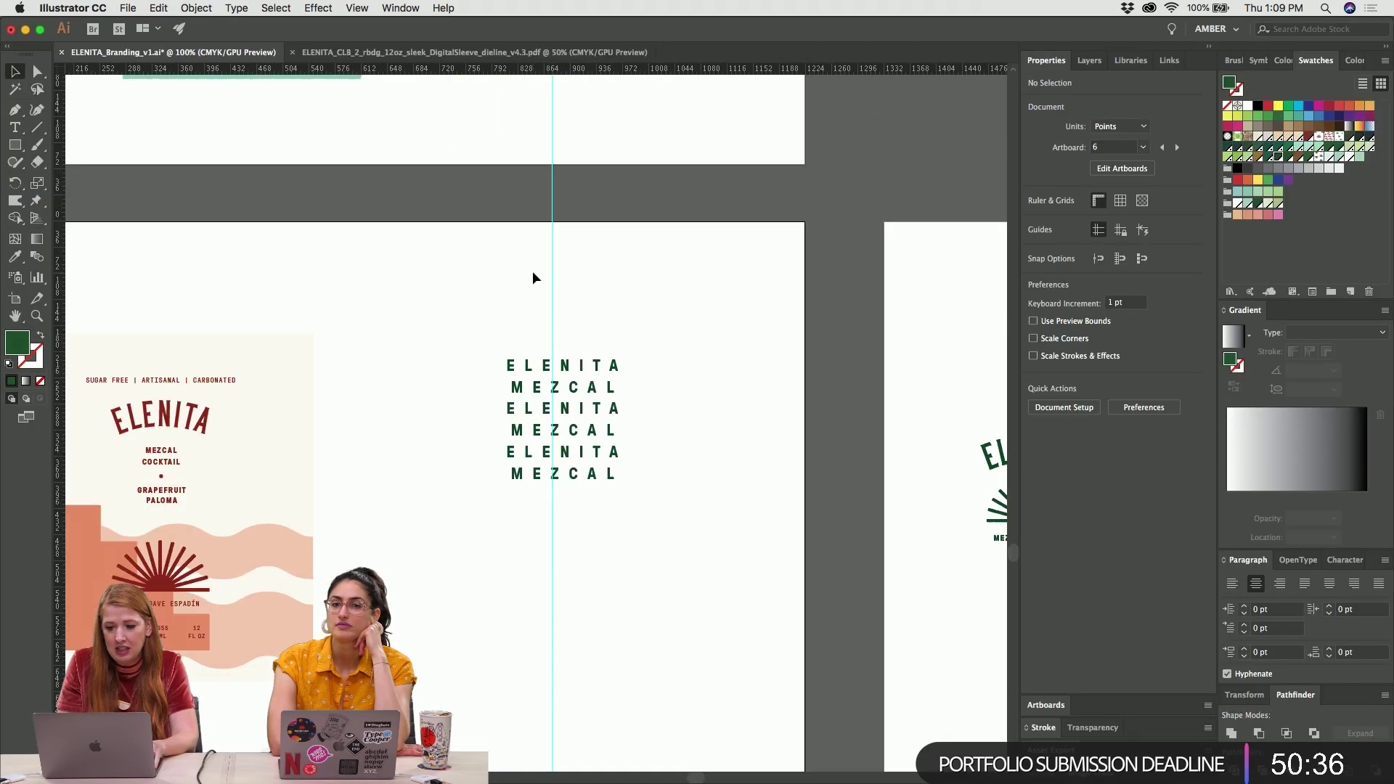
pyautogui.hscroll(5, 532, 277)
pyautogui.click(561, 498)
pyautogui.press('super+Tab')
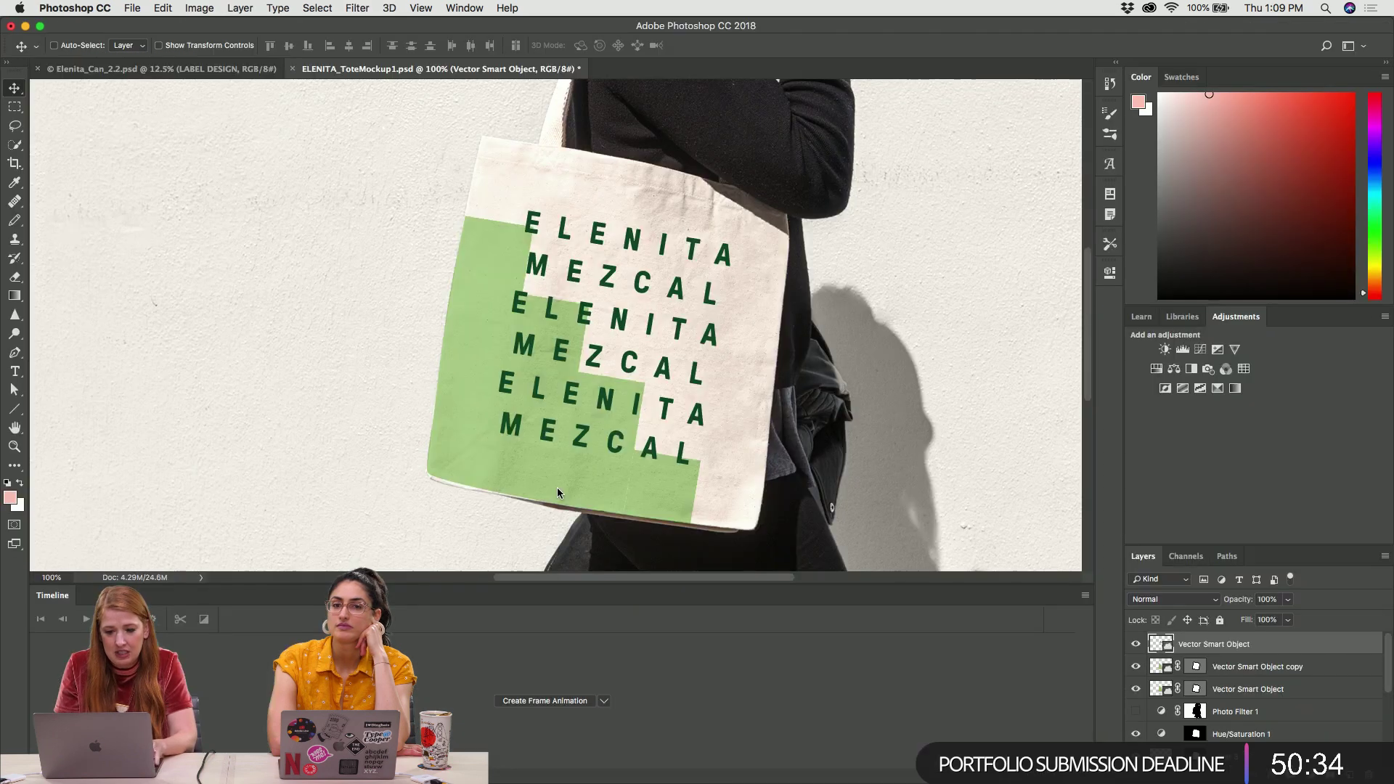
# Switch to Illustrator and draw a dark green rectangle about 163 by 59 pt beside the arched ELENITA wordmark above the artboard
pyautogui.press('super+Tab')
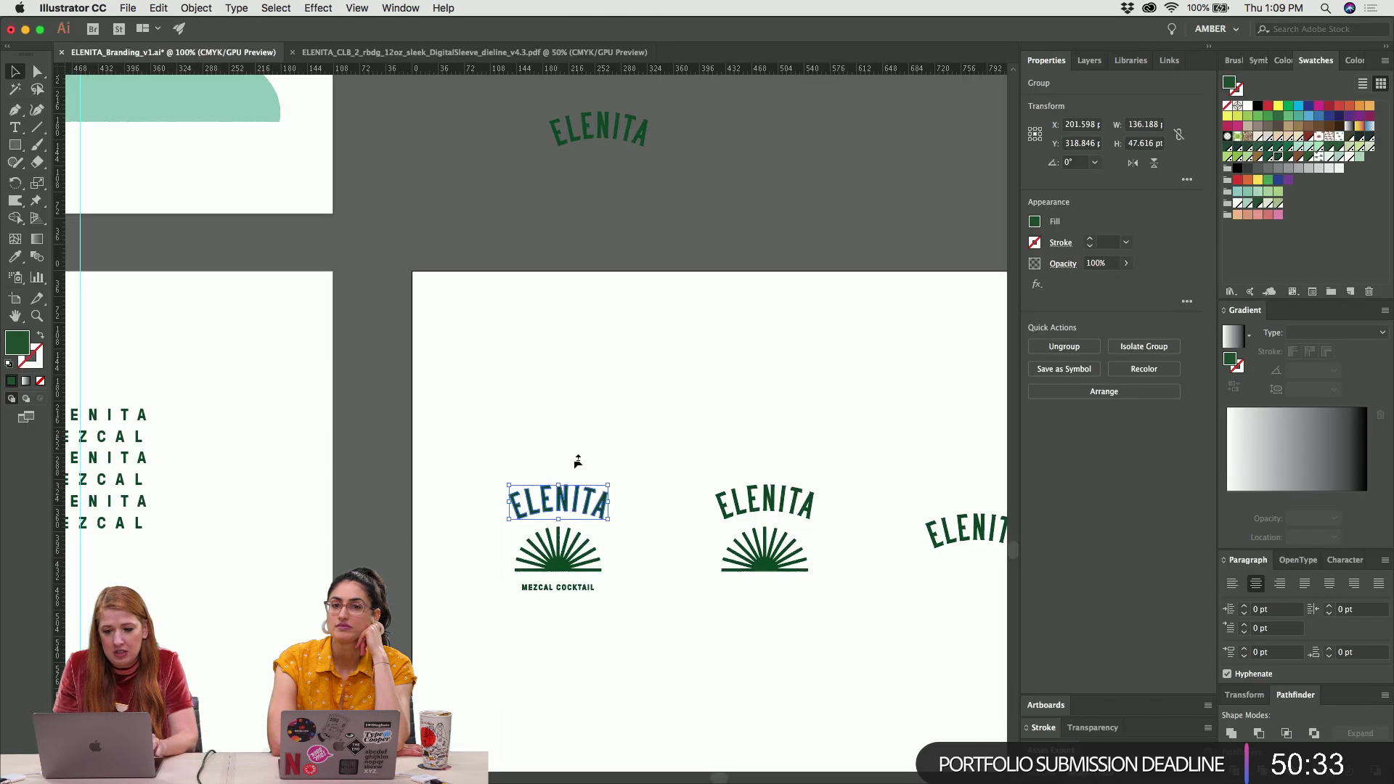
pyautogui.click(673, 305)
pyautogui.scroll(5, 674, 305)
pyautogui.hscroll(3, 674, 304)
pyautogui.press('m')
pyautogui.press('super+equal')
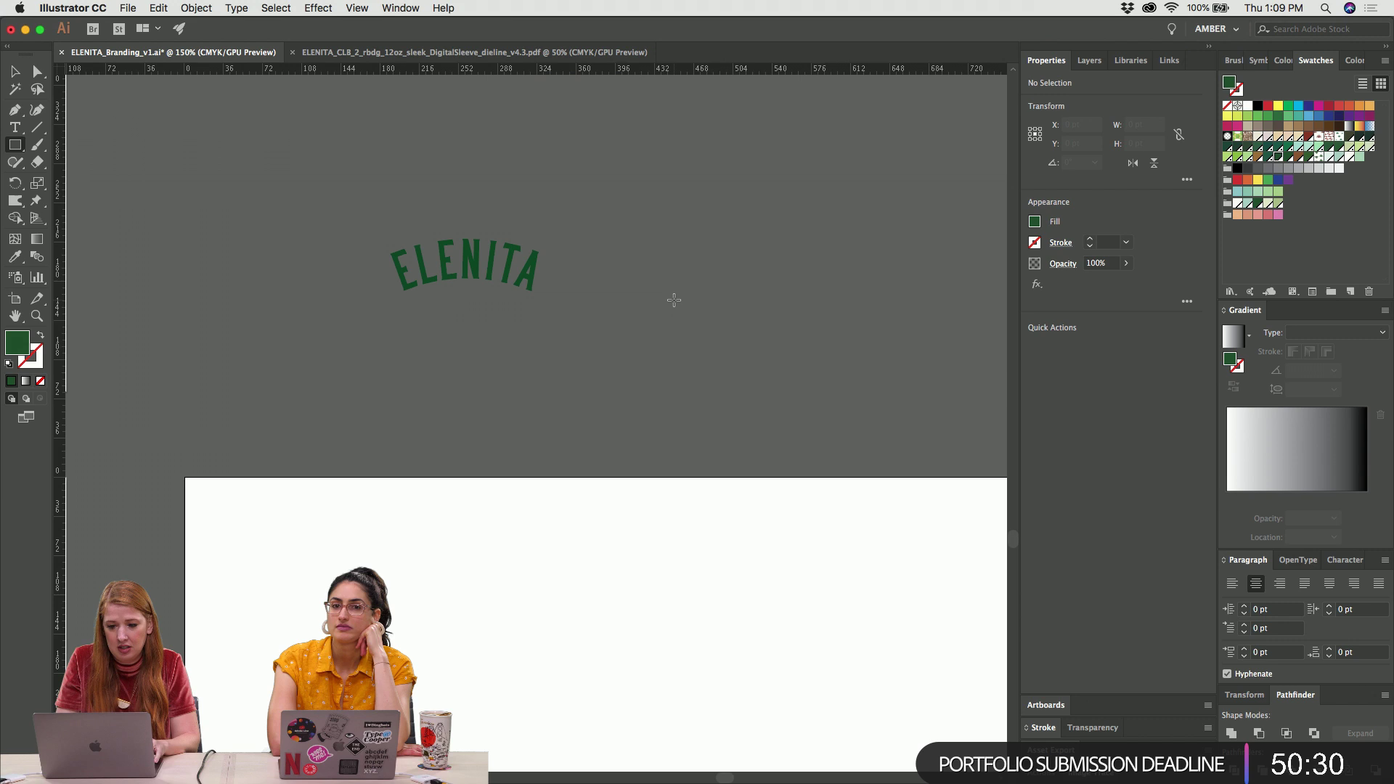
pyautogui.moveTo(633, 249); pyautogui.dragTo(811, 313)
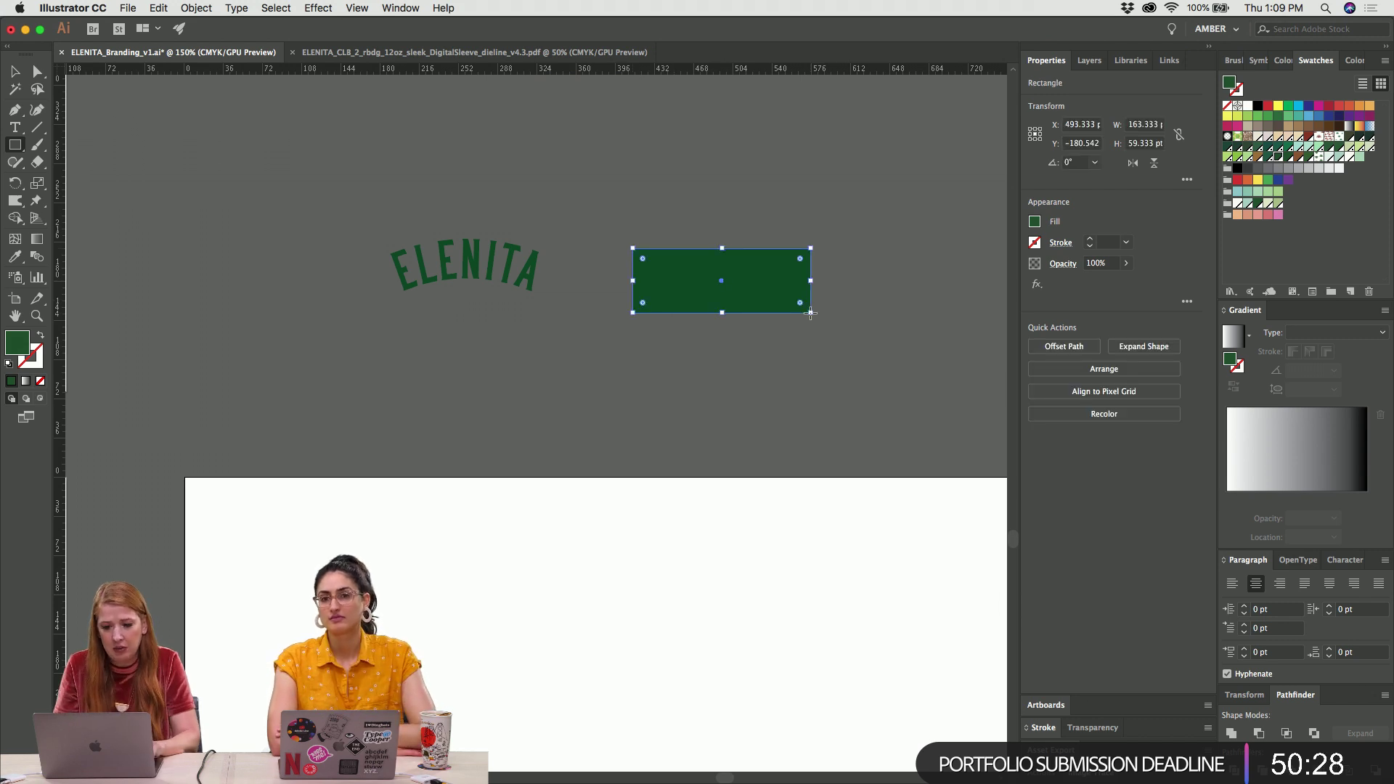
pyautogui.press('v')
pyautogui.click(813, 321)
# Duplicate the arched ELENITA wordmark onto the green rectangle and fill the copy with white
pyautogui.click(472, 270)
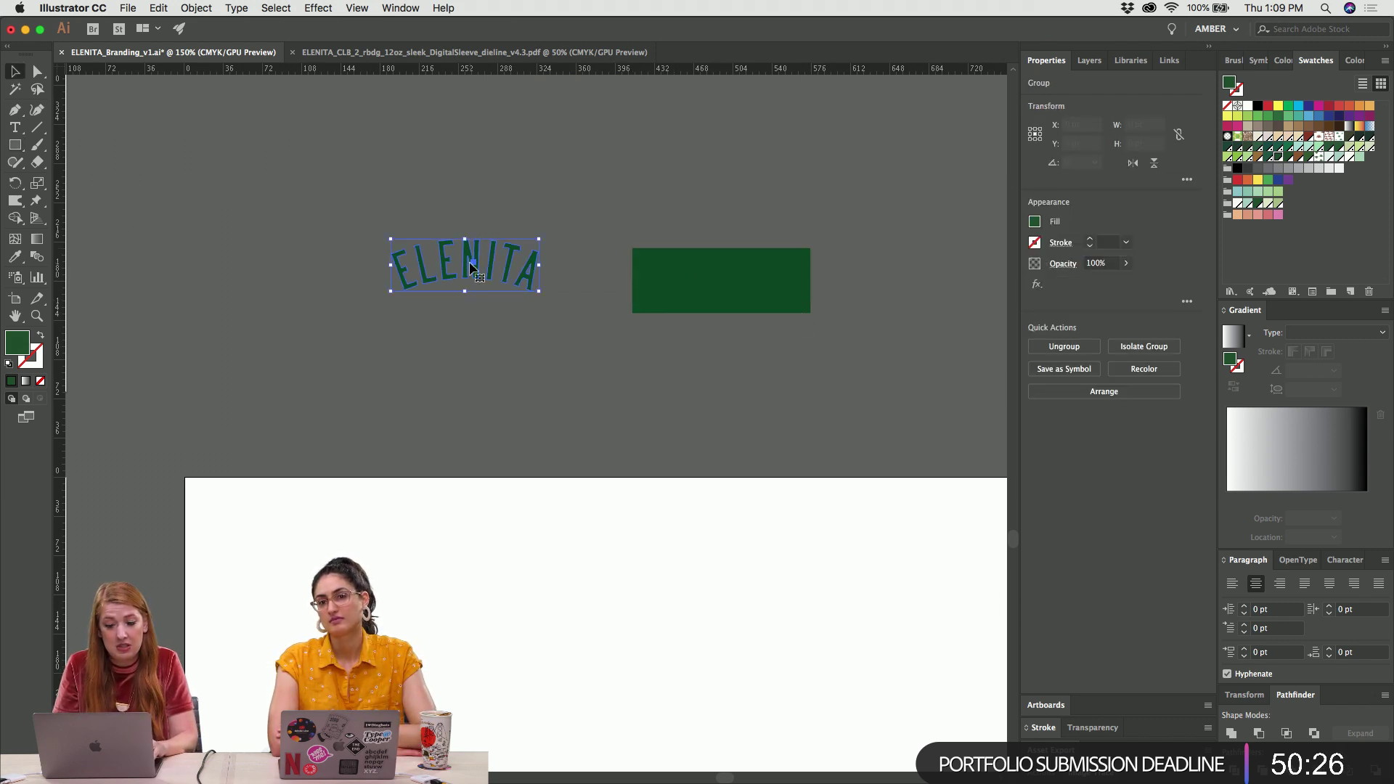
pyautogui.moveTo(472, 270); pyautogui.dragTo(726, 289)
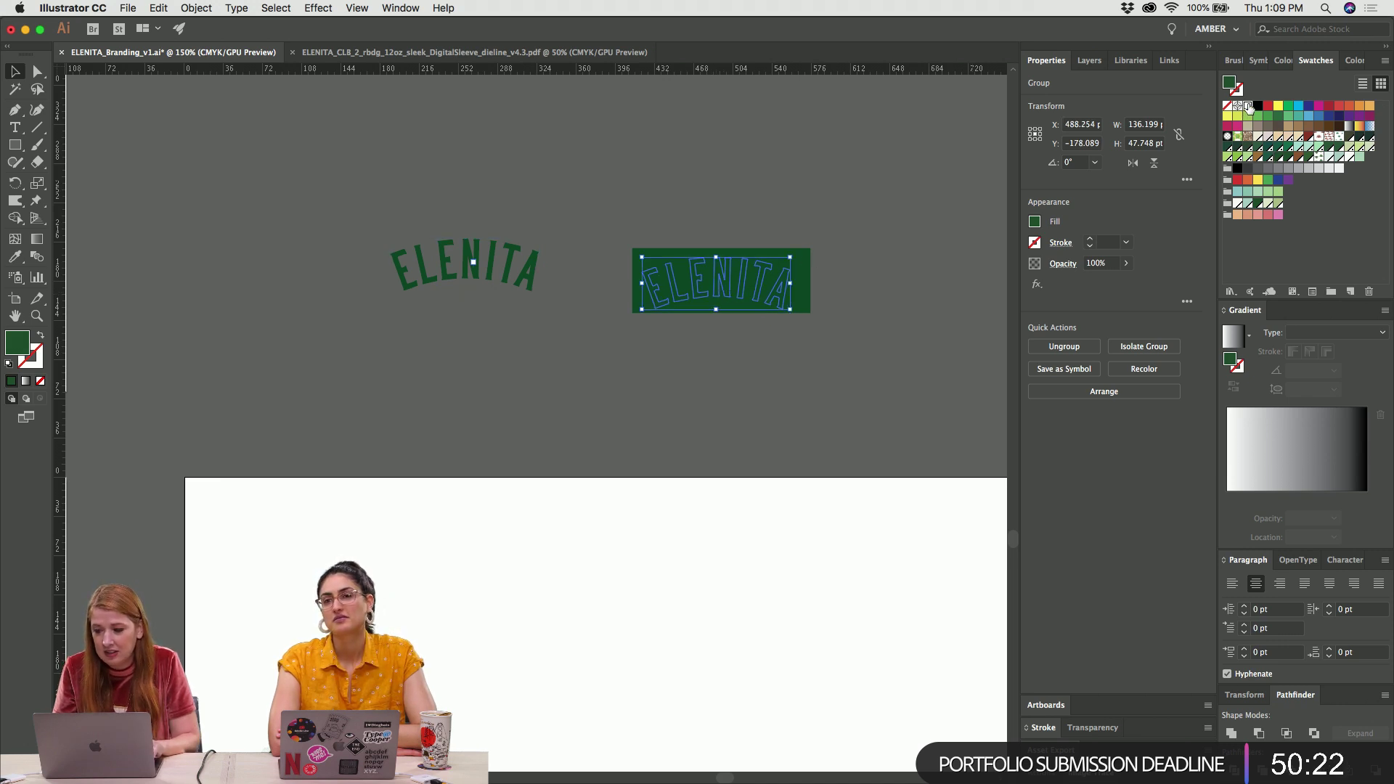
pyautogui.click(1248, 106)
# Shrink the white ELENITA wordmark to about 101 pt wide and nudge it to the centre of the green rectangle
pyautogui.moveTo(790, 256); pyautogui.dragTo(772, 263)
pyautogui.press('Right')
pyautogui.press('Right')
pyautogui.press('Right')
pyautogui.press('Right')
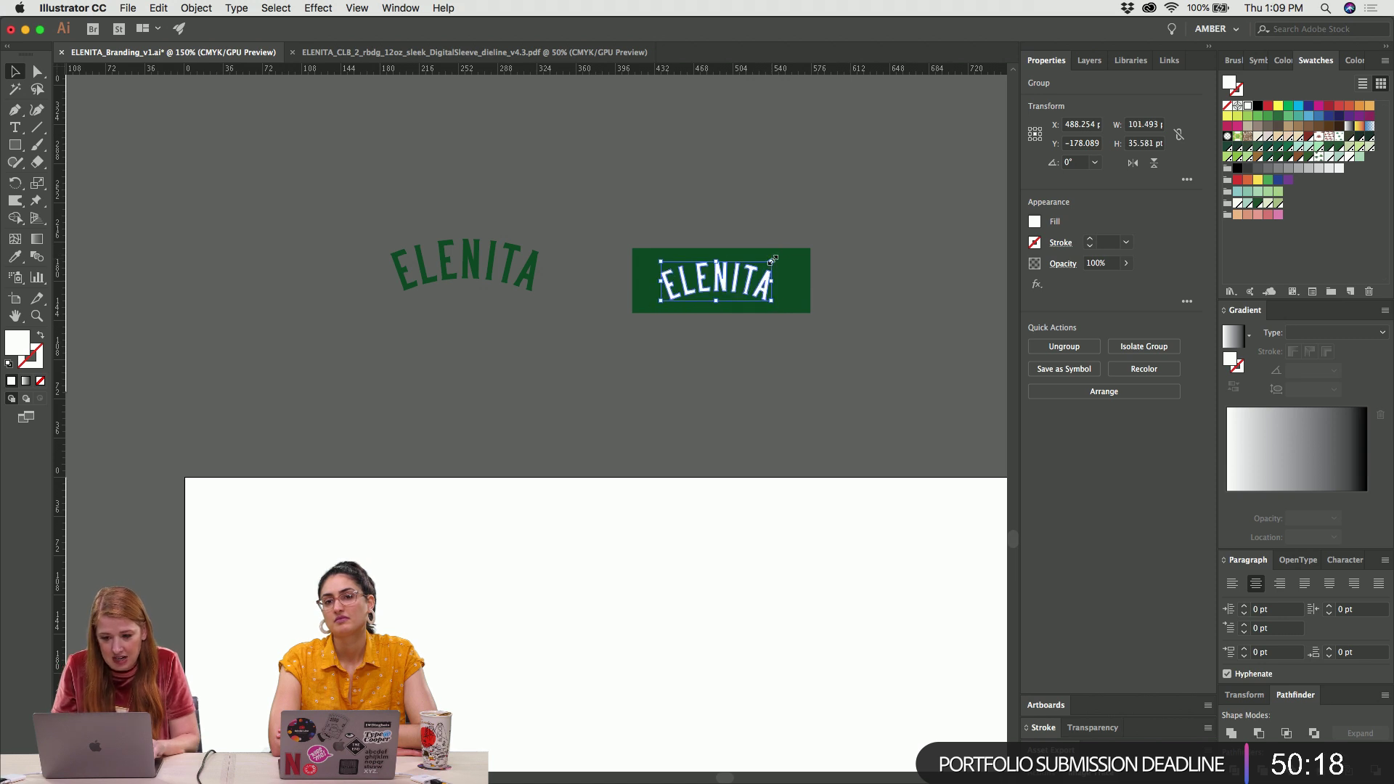
pyautogui.press('Up')
pyautogui.press('Up')
pyautogui.press('Up')
pyautogui.click(798, 262)
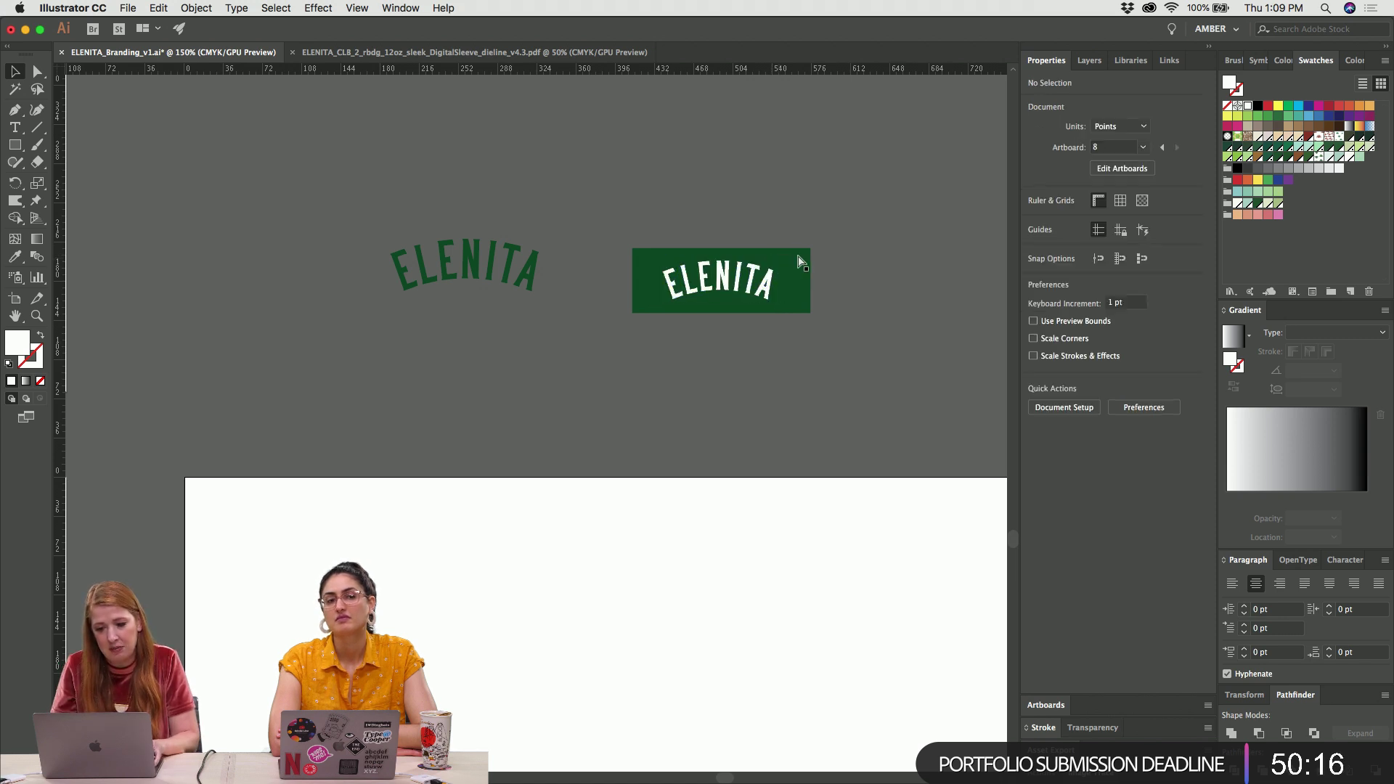
# Copy the green ELENITA label into the Photoshop tote mockup as a smart object, scaled to about 44% and rotated about -80°
pyautogui.moveTo(721, 249); pyautogui.dragTo(770, 383)
pyautogui.press('super+Tab')
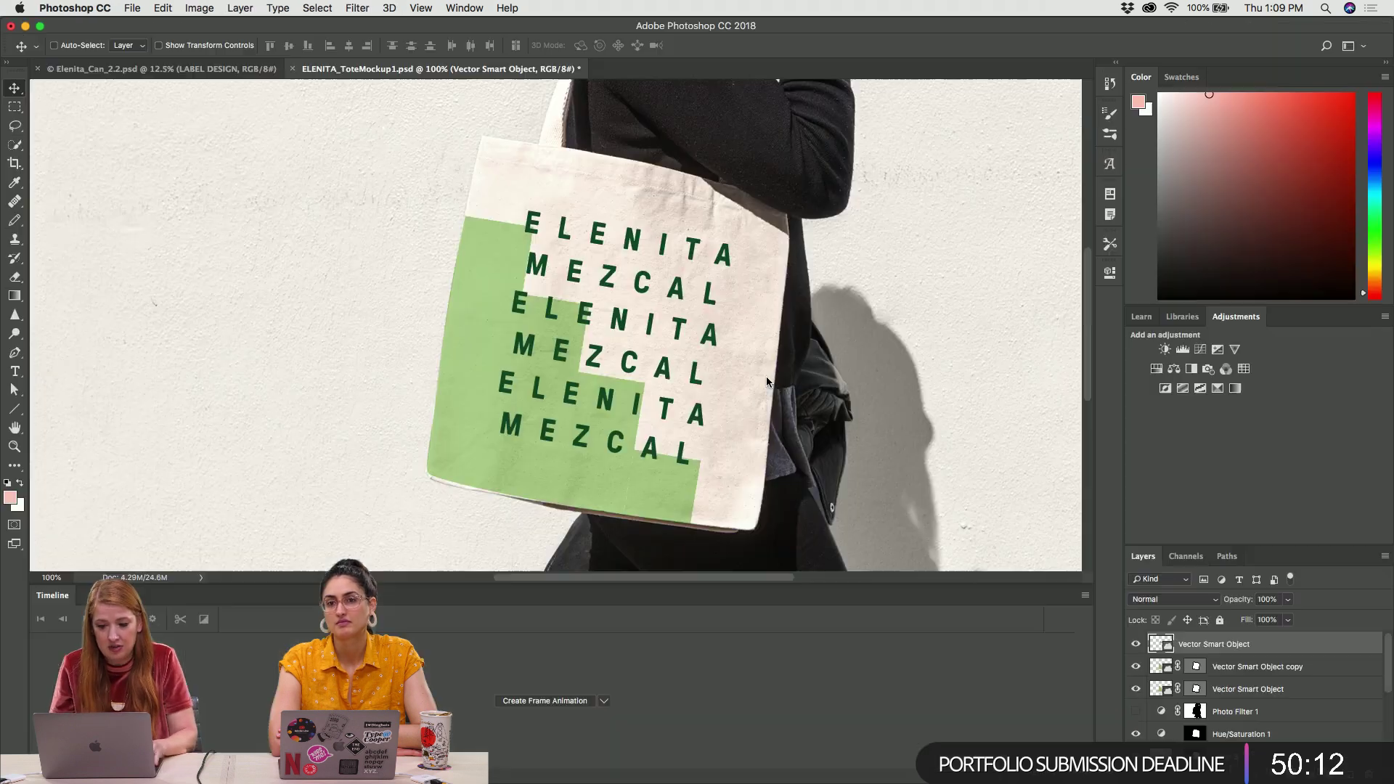
pyautogui.press('super+v')
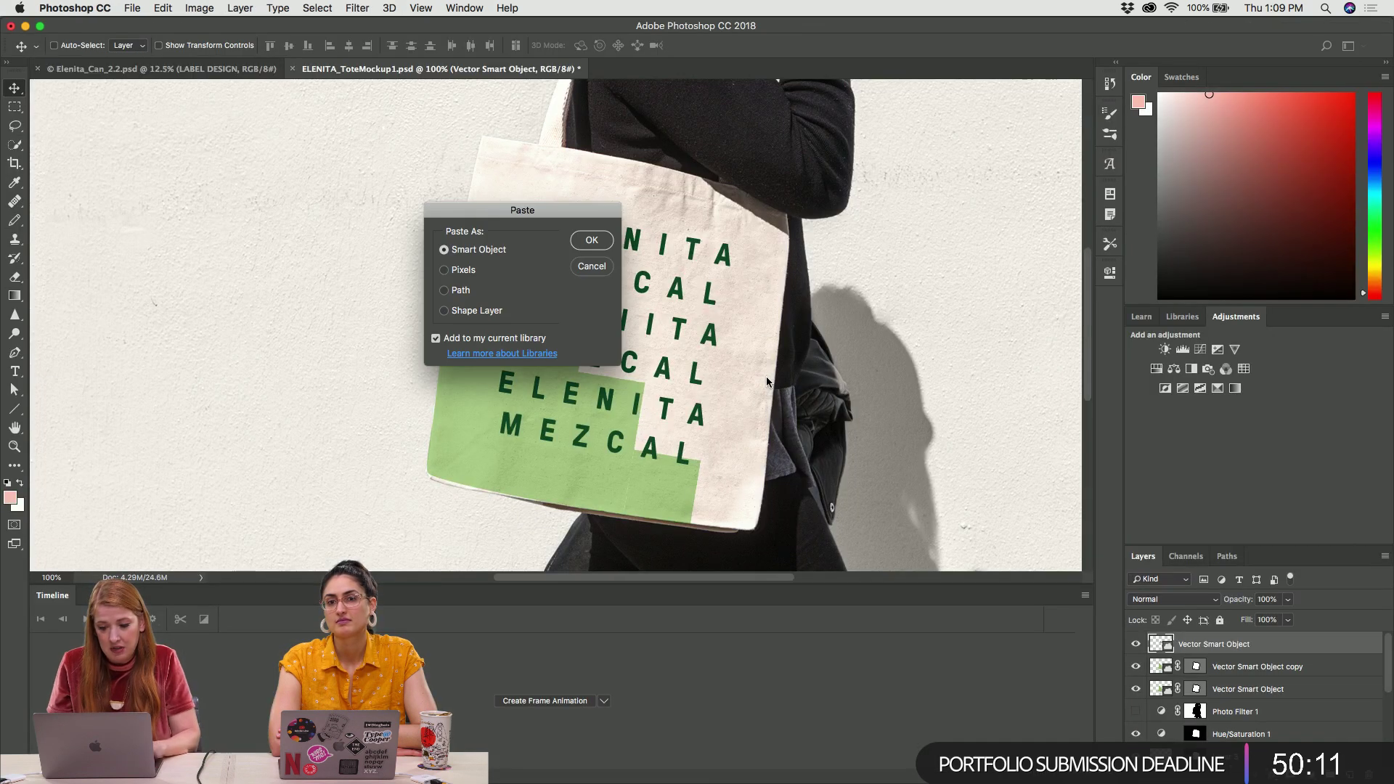
pyautogui.click(592, 240)
pyautogui.moveTo(631, 350); pyautogui.dragTo(365, 439)
# Place the slightly reduced ELENITA label against the tote's left side edge, just above the bottom corner
pyautogui.press('super+equal')
pyautogui.press('super+equal')
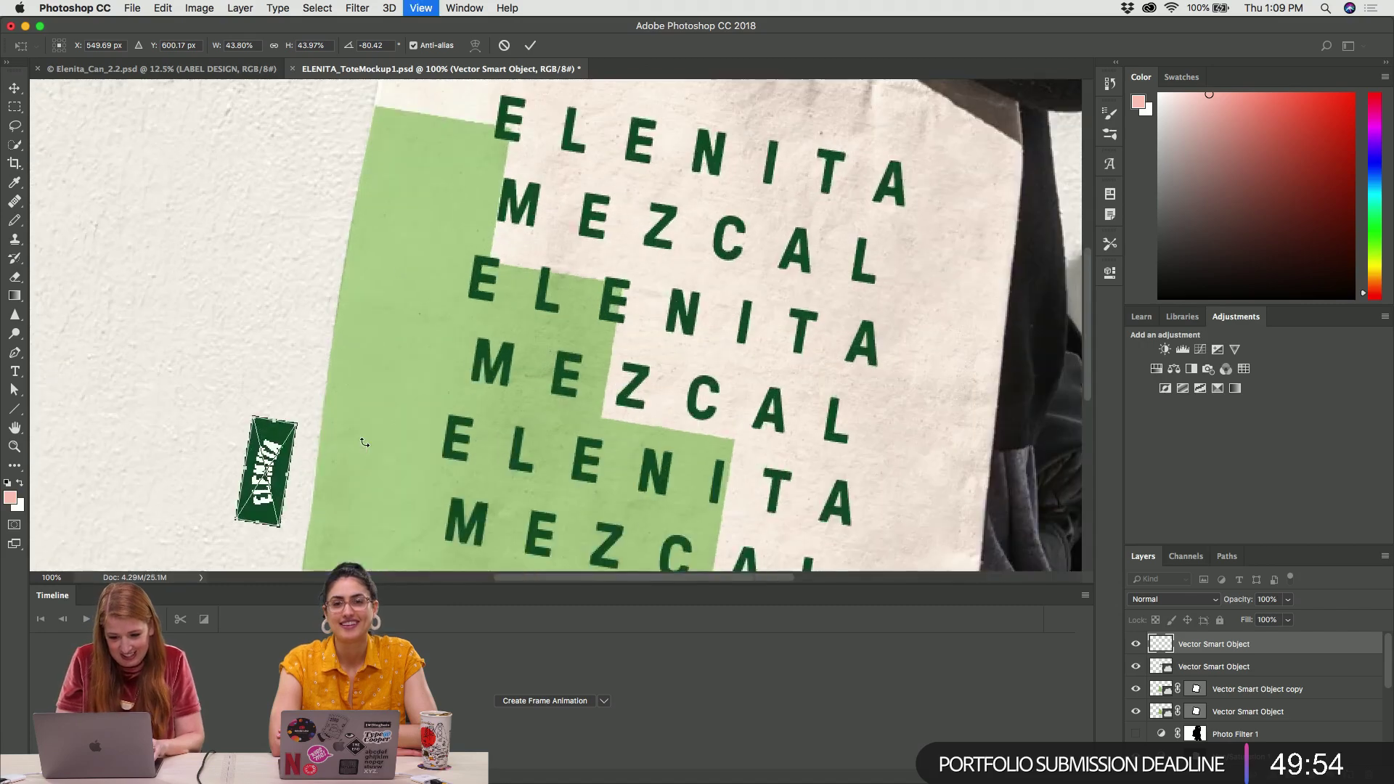
pyautogui.scroll(-5, 436, 327)
pyautogui.hscroll(-5, 436, 327)
pyautogui.scroll(5, 498, 220)
pyautogui.moveTo(605, 165); pyautogui.dragTo(634, 257)
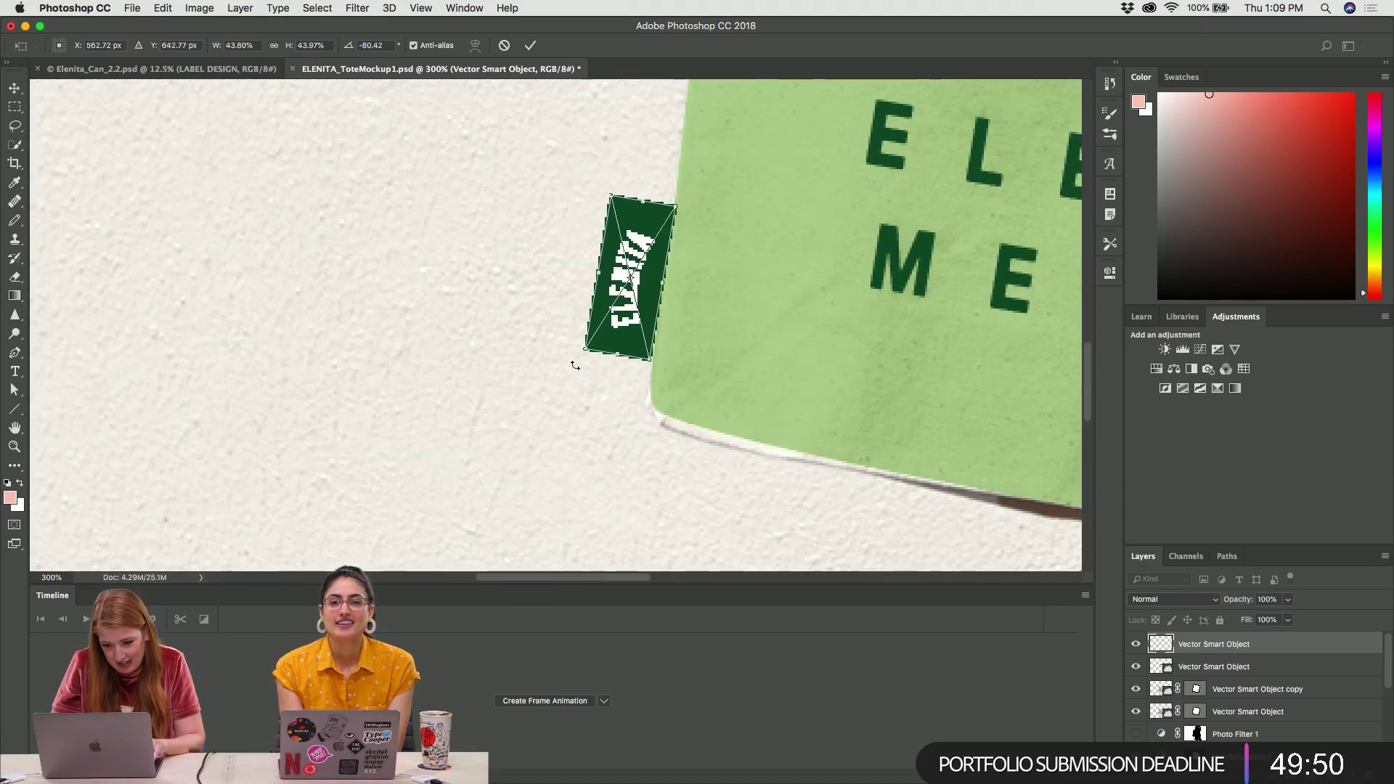
pyautogui.press('Return')
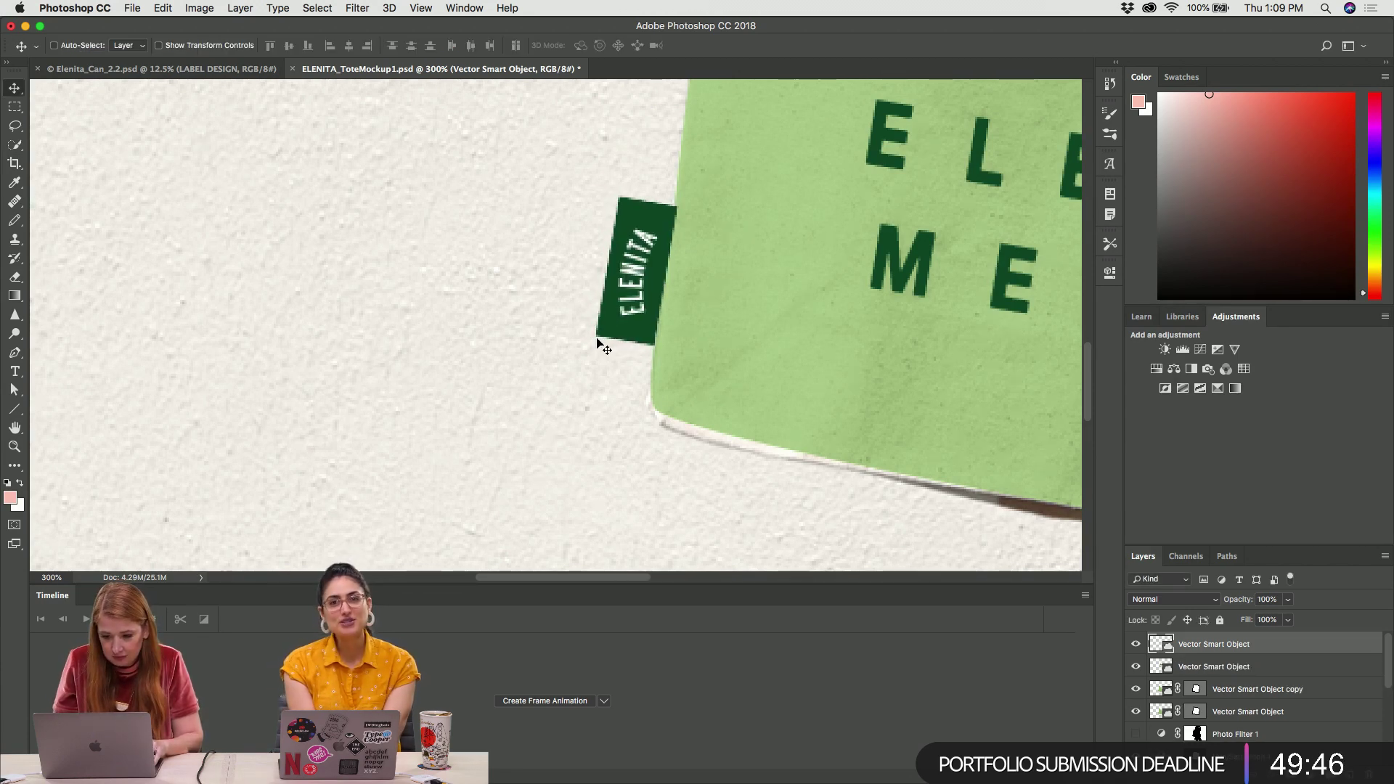
# Rotate the ELENITA label to about -82.7° so it follows the tote's side edge
pyautogui.press('super+t')
pyautogui.moveTo(689, 204); pyautogui.dragTo(694, 211)
pyautogui.press('Return')
pyautogui.press('super+minus')
pyautogui.press('super+minus')
pyautogui.press('super+minus')
pyautogui.press('super+minus')
pyautogui.press('super+minus')
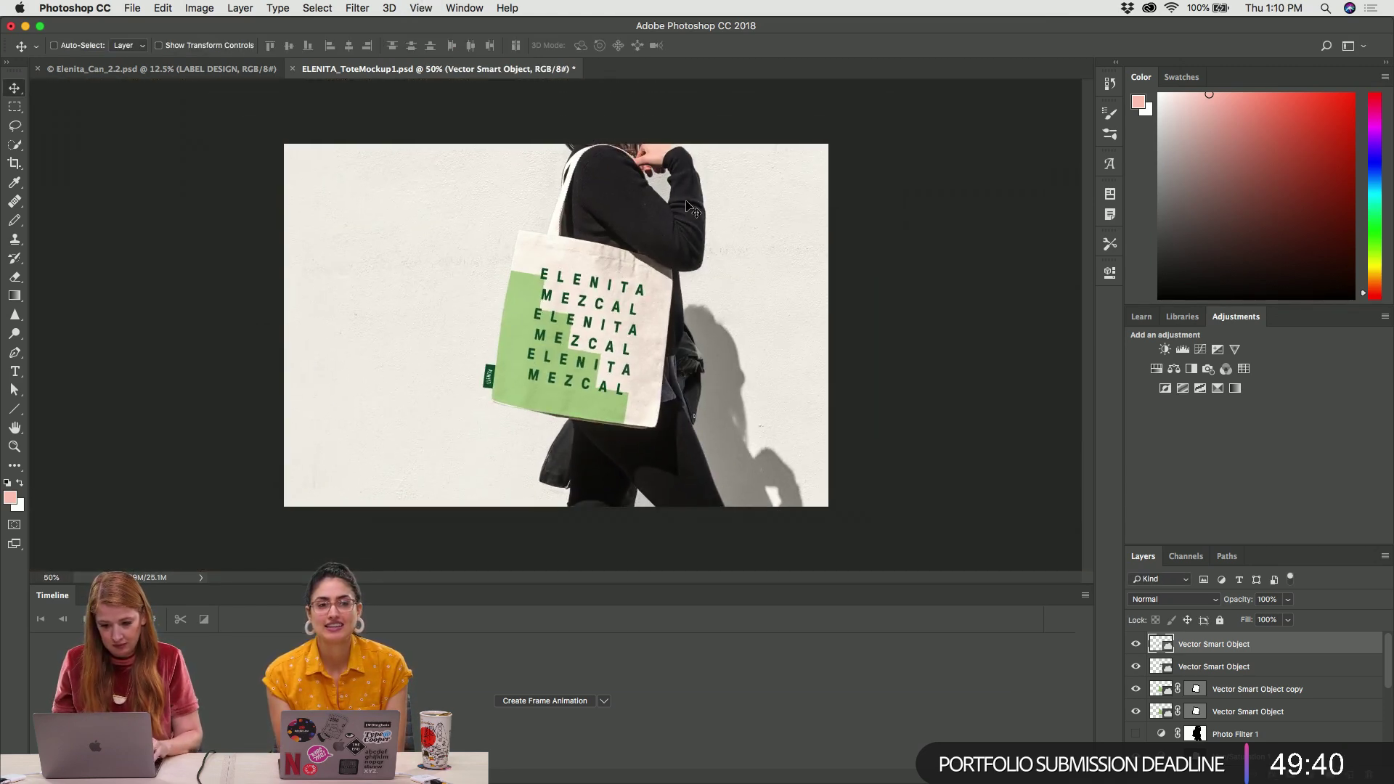
# Scale the ELENITA label down to about 31% and nudge it upward along the tote's side edge
pyautogui.press('super+plus')
pyautogui.press('super+plus')
pyautogui.press('super+plus')
pyautogui.press('super+plus')
pyautogui.scroll(-5, 686, 205)
pyautogui.hscroll(-5, 686, 205)
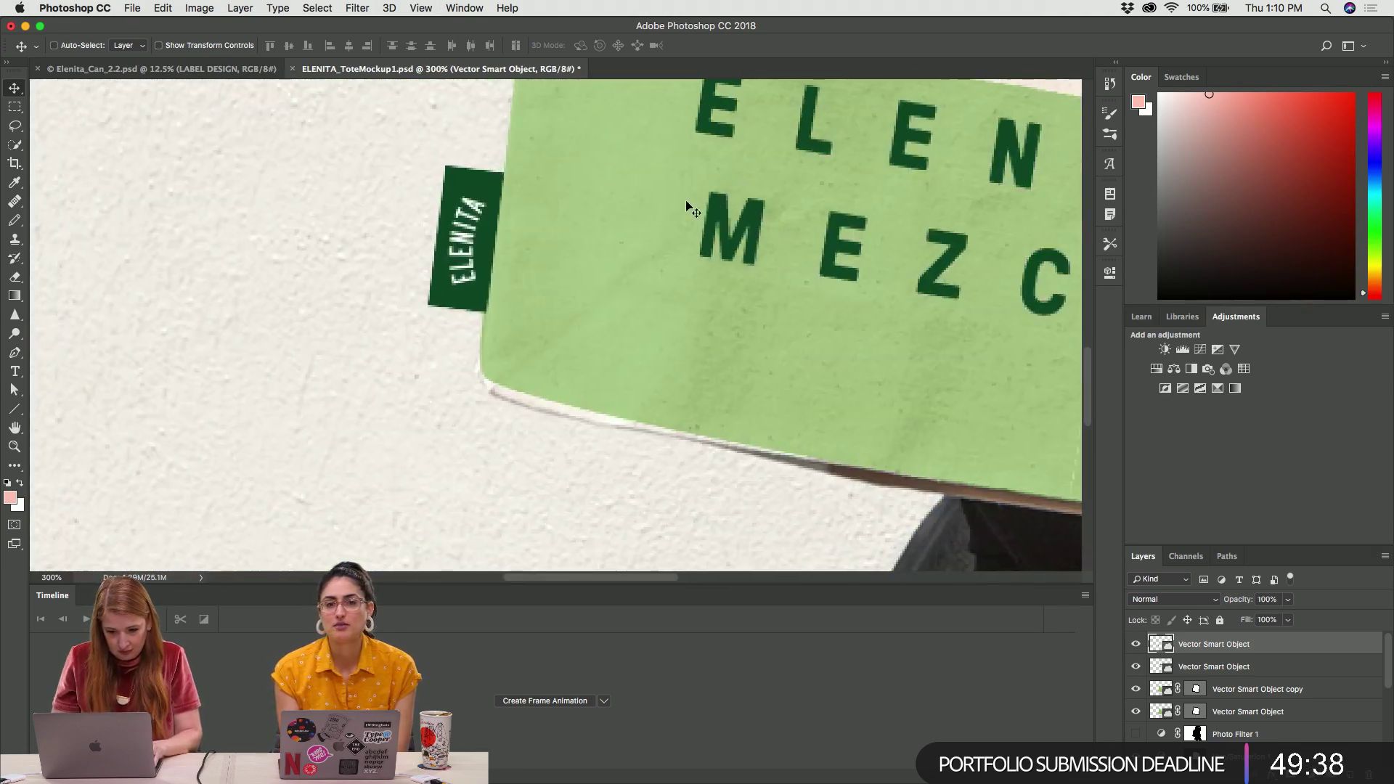
pyautogui.press('super+t')
pyautogui.moveTo(446, 158); pyautogui.dragTo(456, 191)
pyautogui.press('Up')
pyautogui.press('Up')
pyautogui.press('Up')
pyautogui.press('Up')
pyautogui.press('Up')
pyautogui.press('Up')
pyautogui.press('Up')
pyautogui.press('Up')
pyautogui.press('Up')
pyautogui.press('Up')
pyautogui.press('Up')
pyautogui.press('Up')
pyautogui.press('Up')
pyautogui.press('Up')
pyautogui.press('Up')
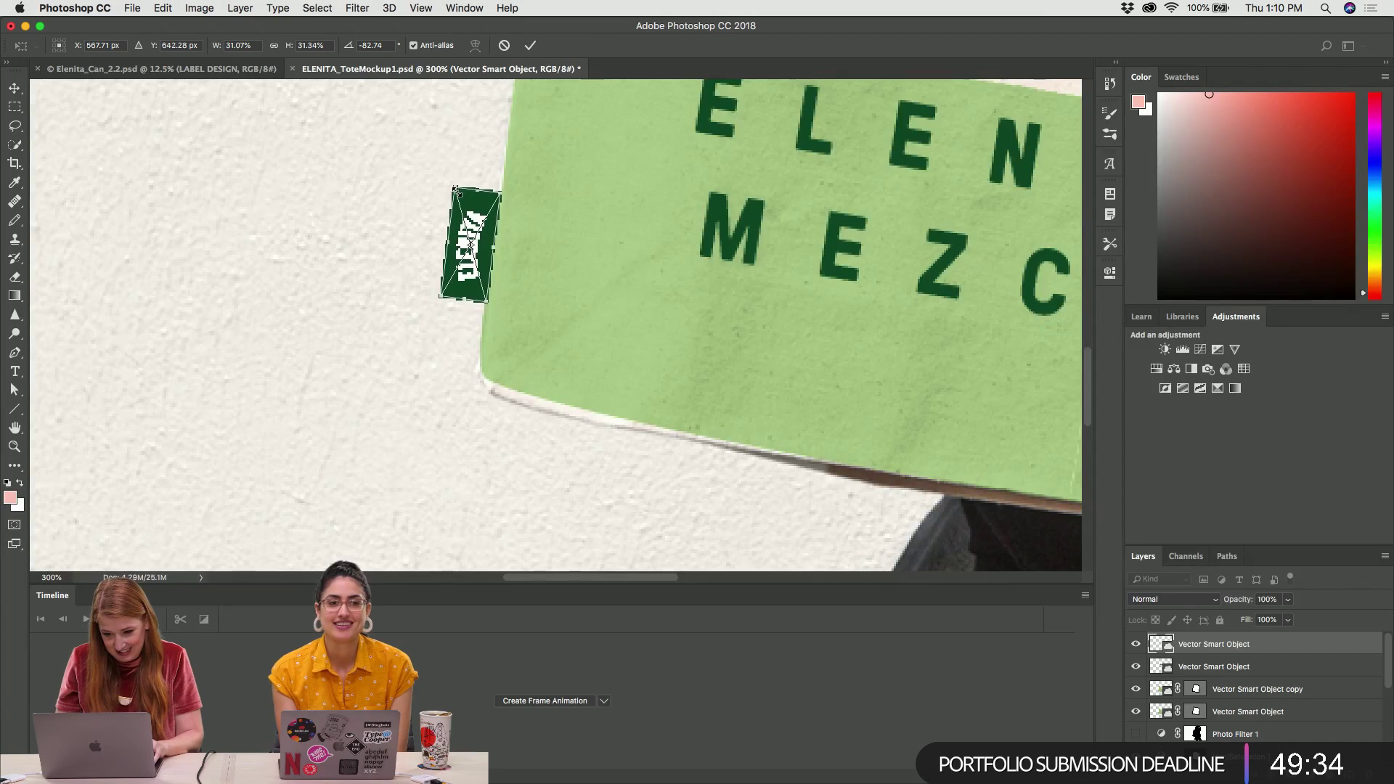
pyautogui.press('Return')
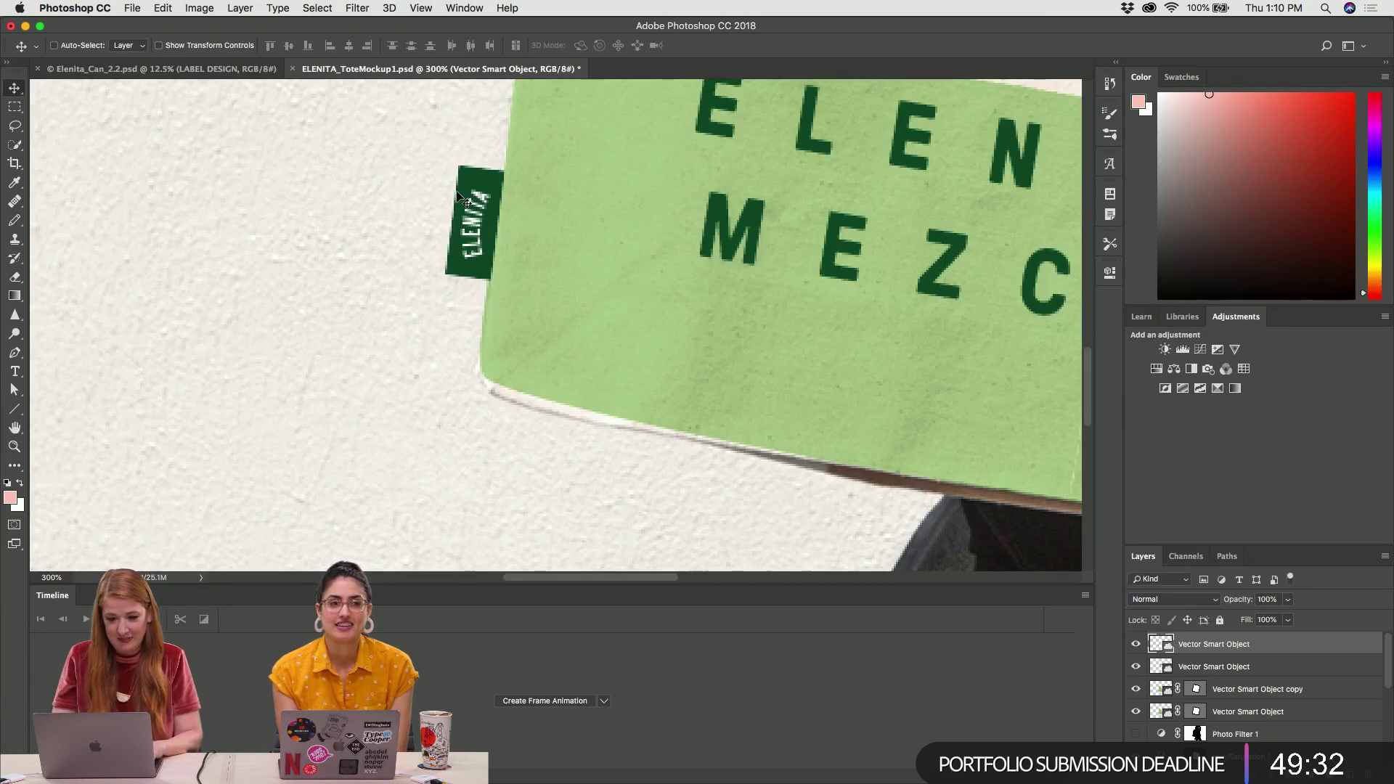
# Scale the small ELENITA side label on the tote down to about 27%
pyautogui.press('super+1')
pyautogui.press('super+minus')
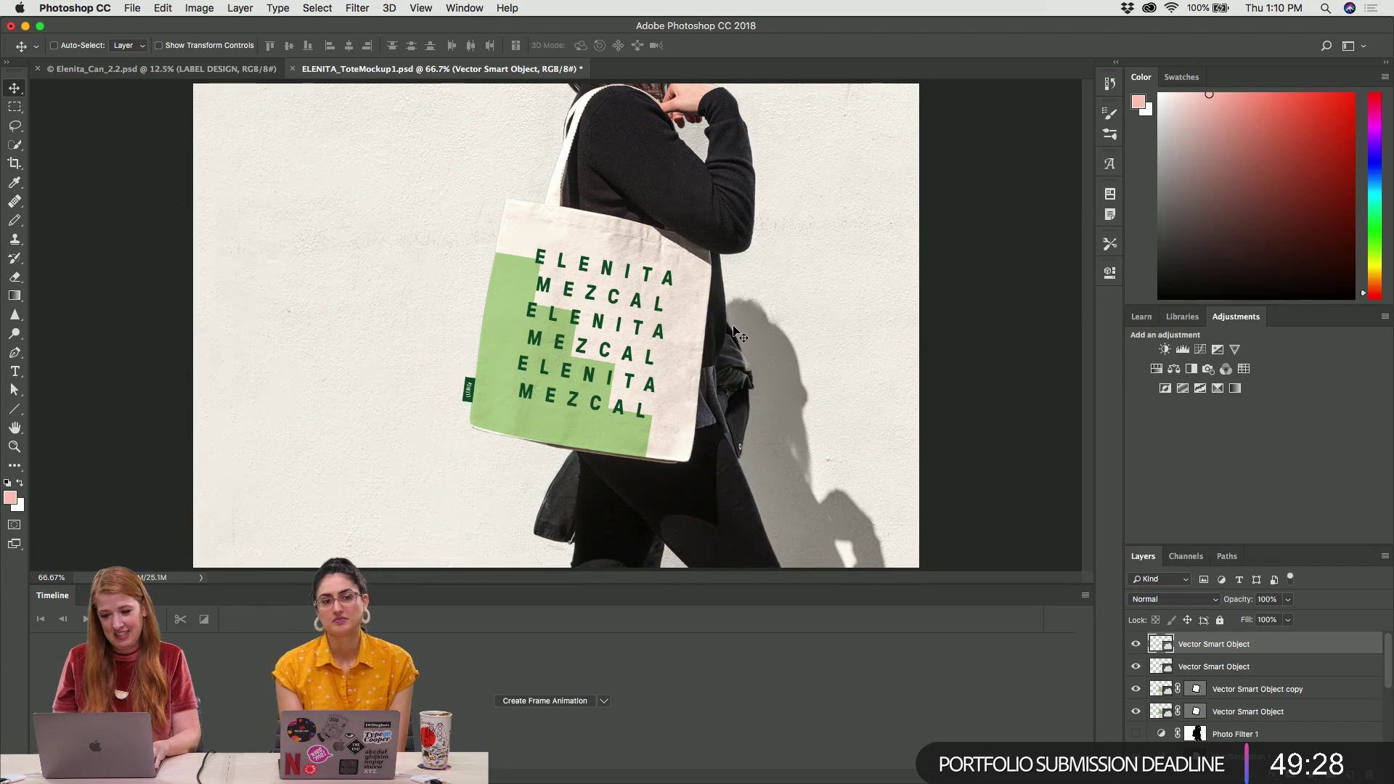
pyautogui.press('super+plus')
pyautogui.press('super+plus')
pyautogui.press('super+plus')
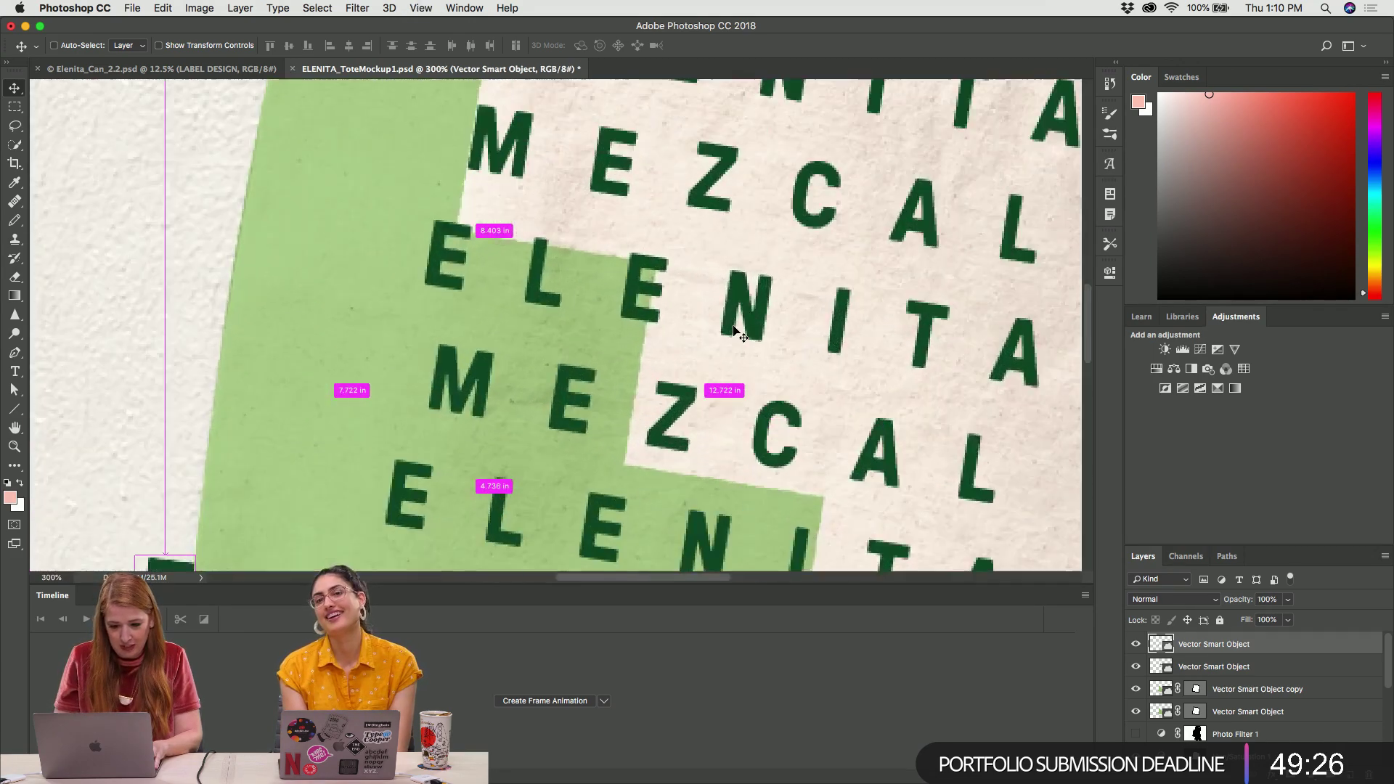
pyautogui.scroll(-2, 735, 333)
pyautogui.press('super+t')
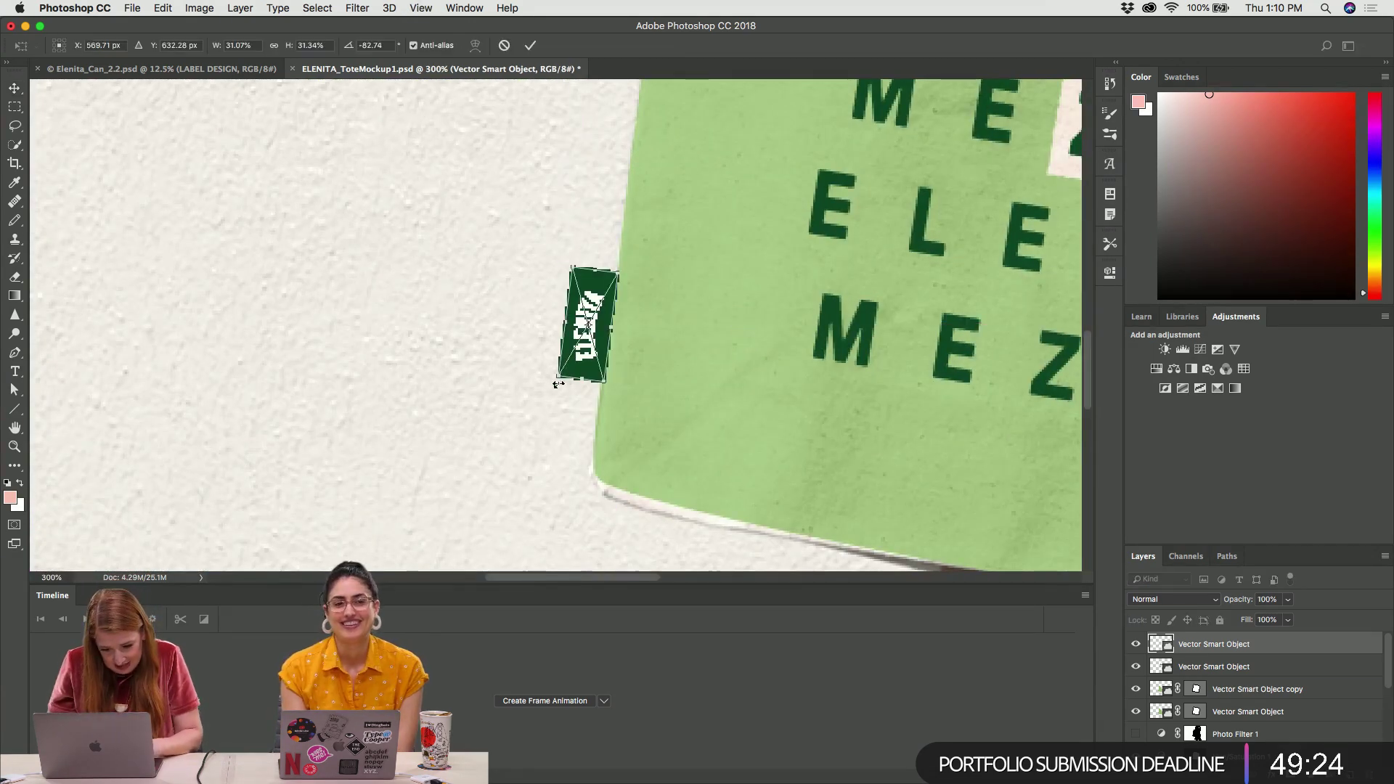
pyautogui.moveTo(554, 378); pyautogui.dragTo(563, 367)
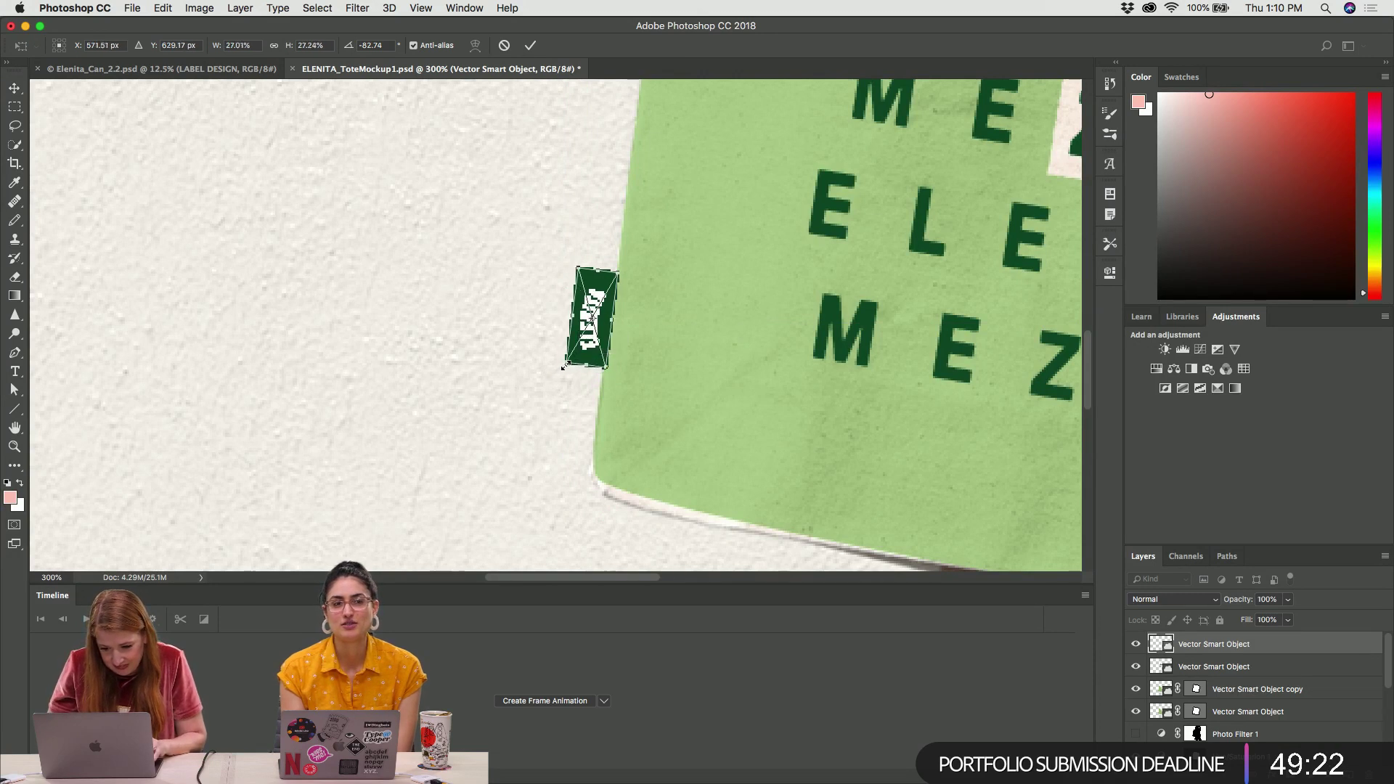
# Nudge the ELENITA label upward along the tote's side edge, keep it against the edge, and commit the transform
pyautogui.hotkey('shift', 'Up')
pyautogui.hotkey('shift', 'Up')
pyautogui.press('Right')
pyautogui.press('Right')
pyautogui.press('Right')
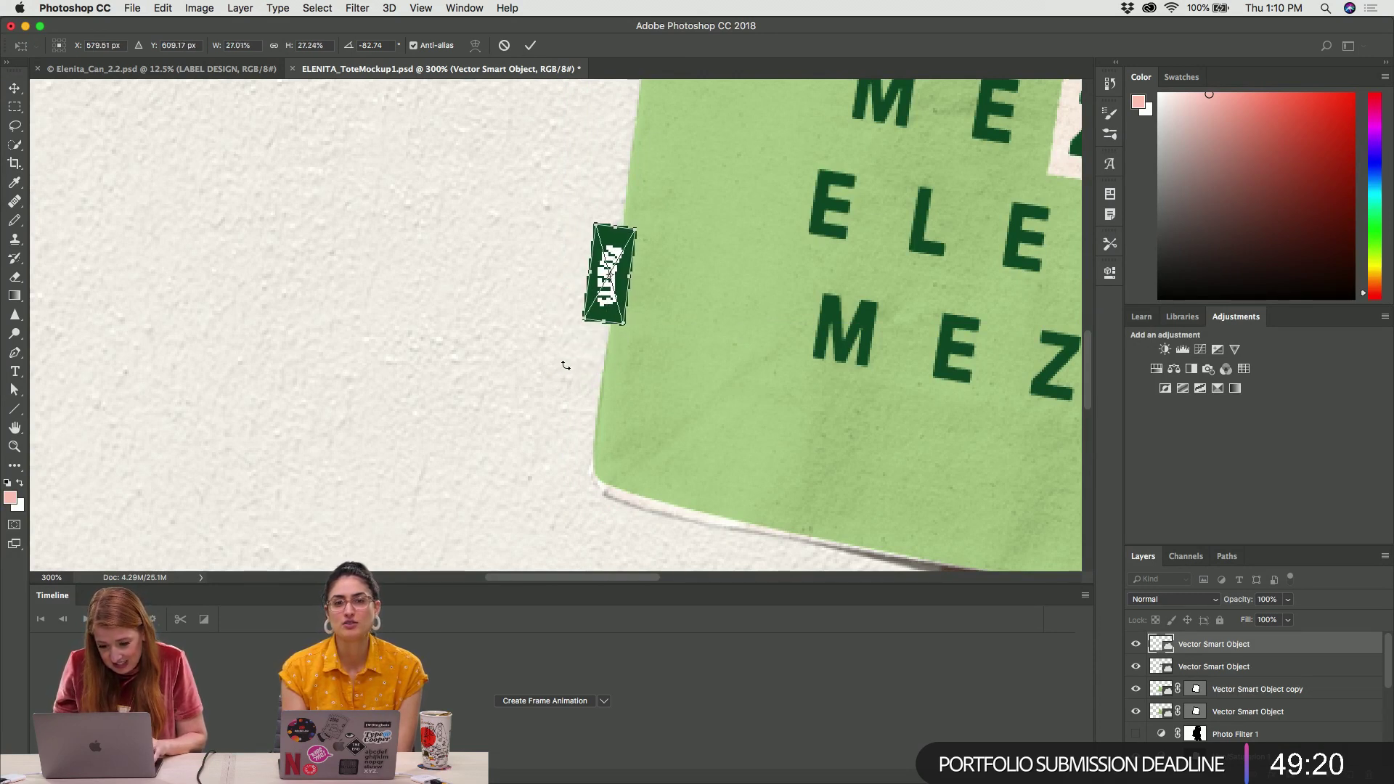
pyautogui.press('Left')
pyautogui.press('Return')
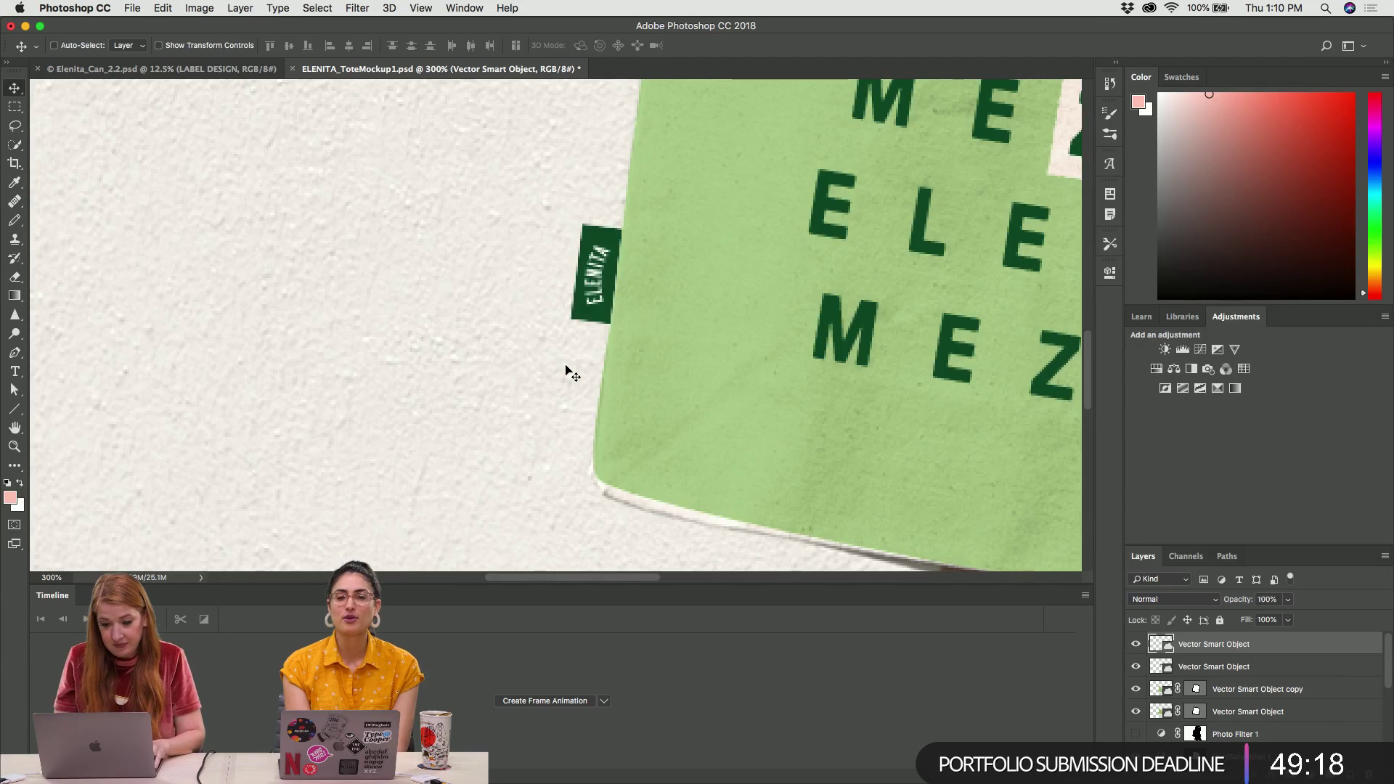
# Save the tote mockup and switch to the Elenita branding deck in InDesign
pyautogui.press('super+minus')
pyautogui.press('super+minus')
pyautogui.press('super+minus')
pyautogui.press('super+s')
pyautogui.press('super+Tab')
pyautogui.press('super+Tab')
pyautogui.click(1046, 258)
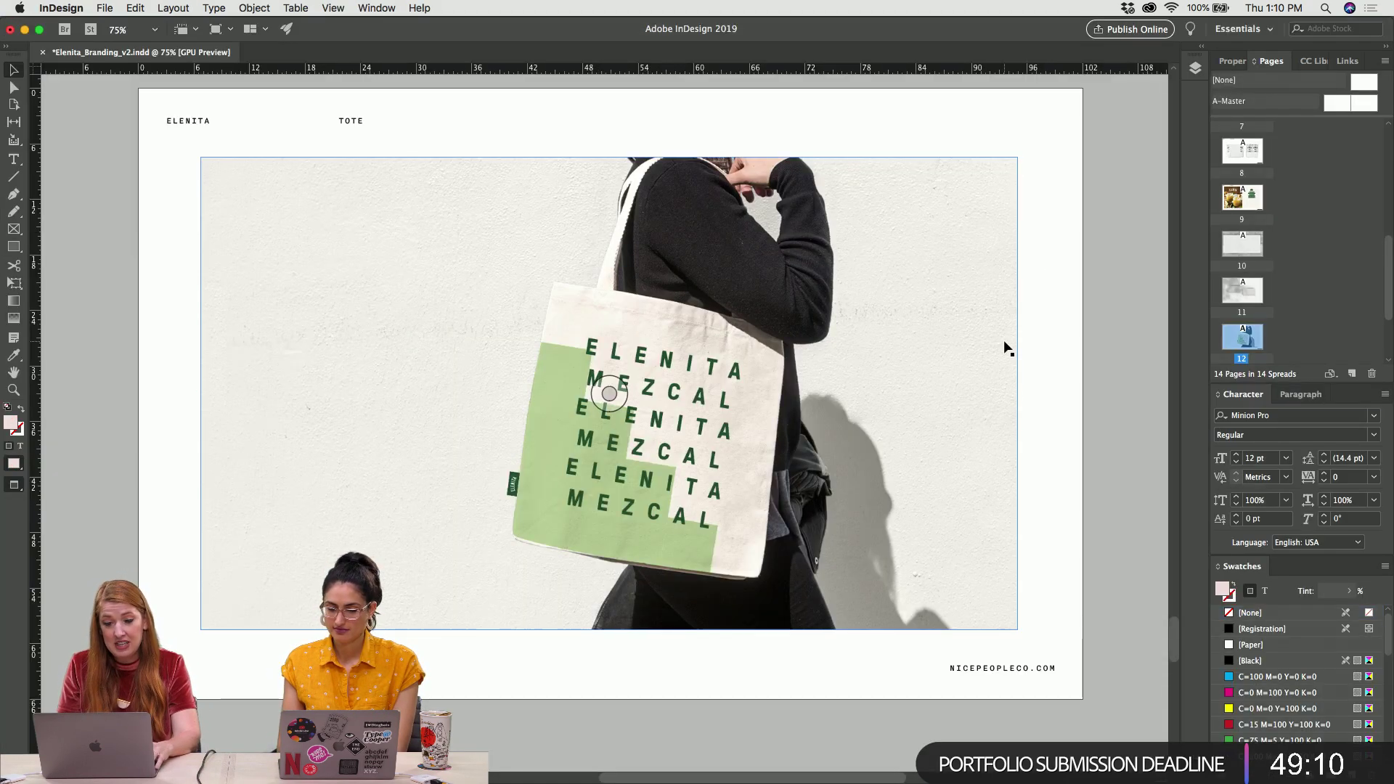
pyautogui.rightClick(740, 381)
pyautogui.click(748, 260)
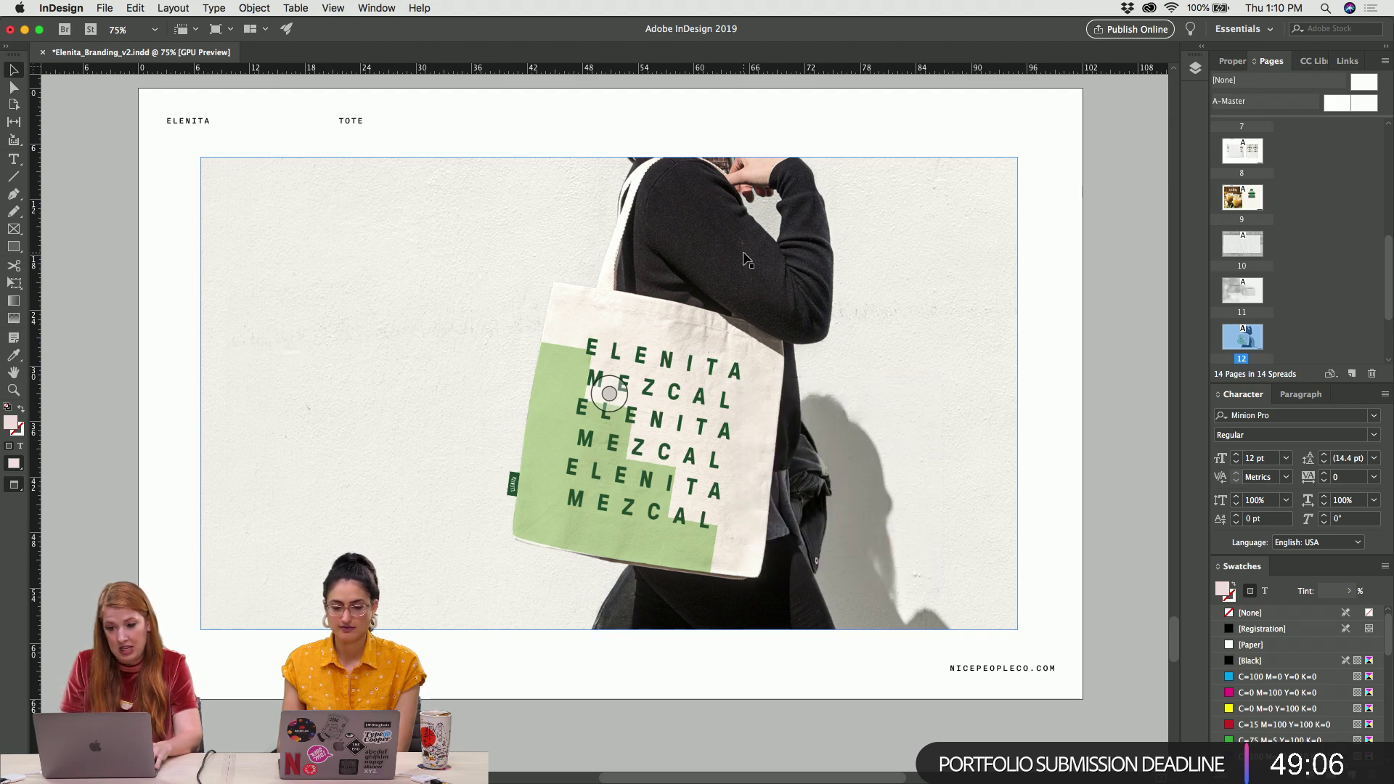
pyautogui.rightClick(747, 259)
pyautogui.click(748, 140)
pyautogui.click(744, 174)
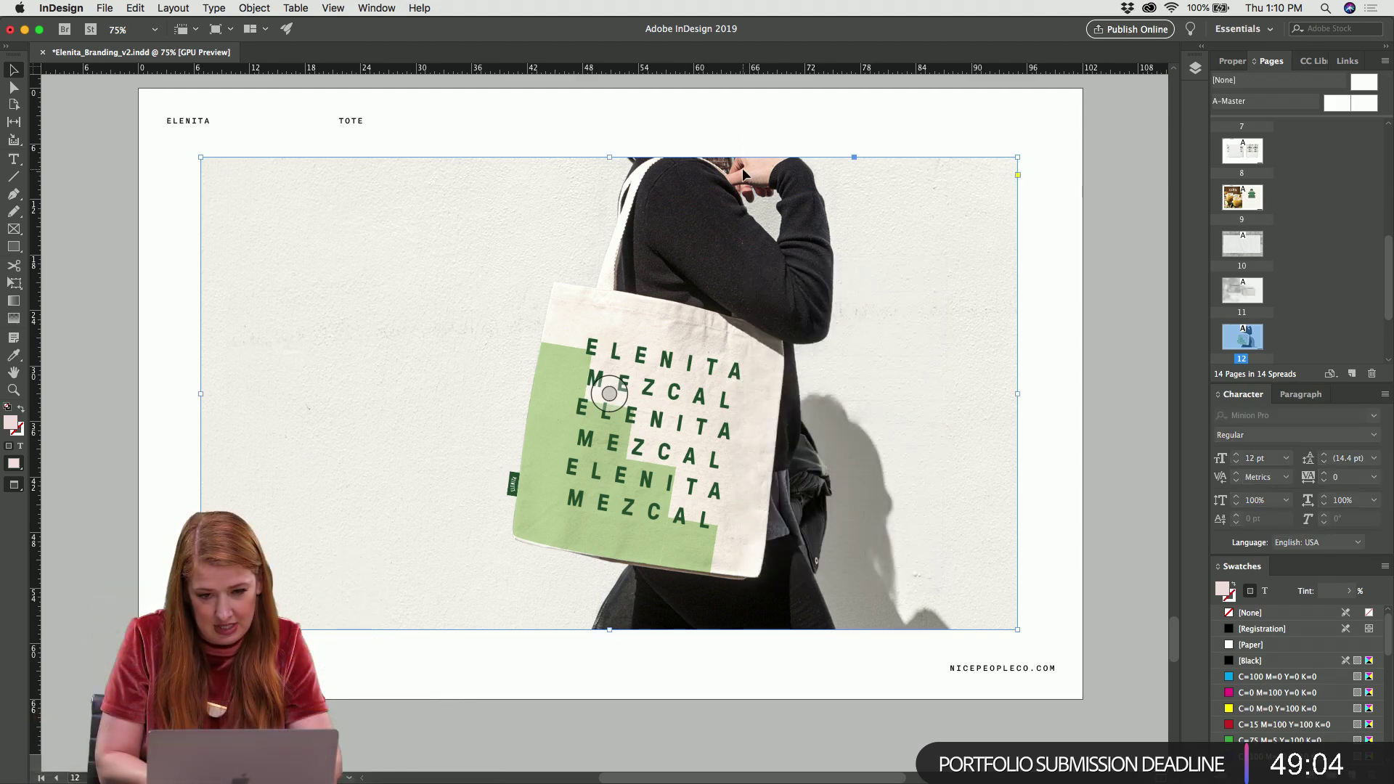
pyautogui.rightClick(742, 172)
pyautogui.moveTo(797, 490)
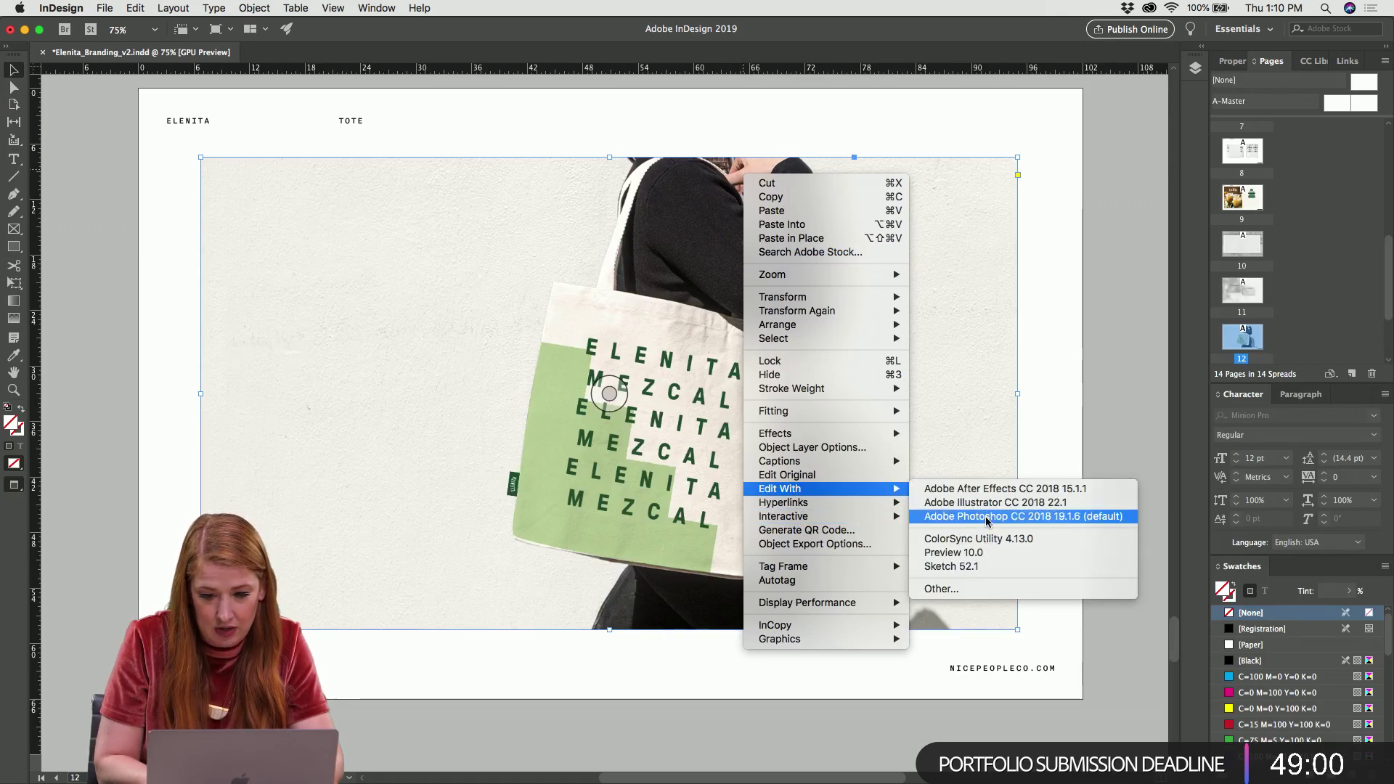
pyautogui.click(1044, 340)
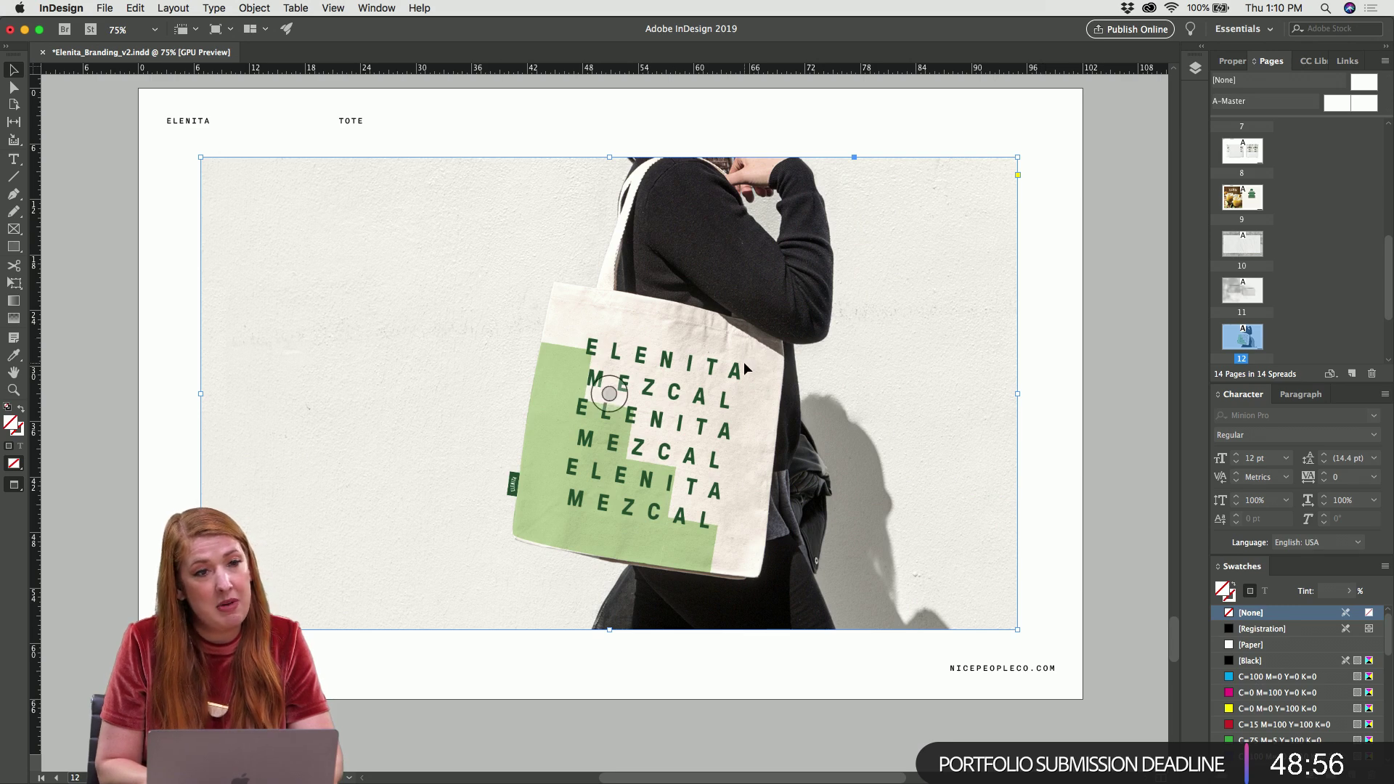
pyautogui.click(683, 129)
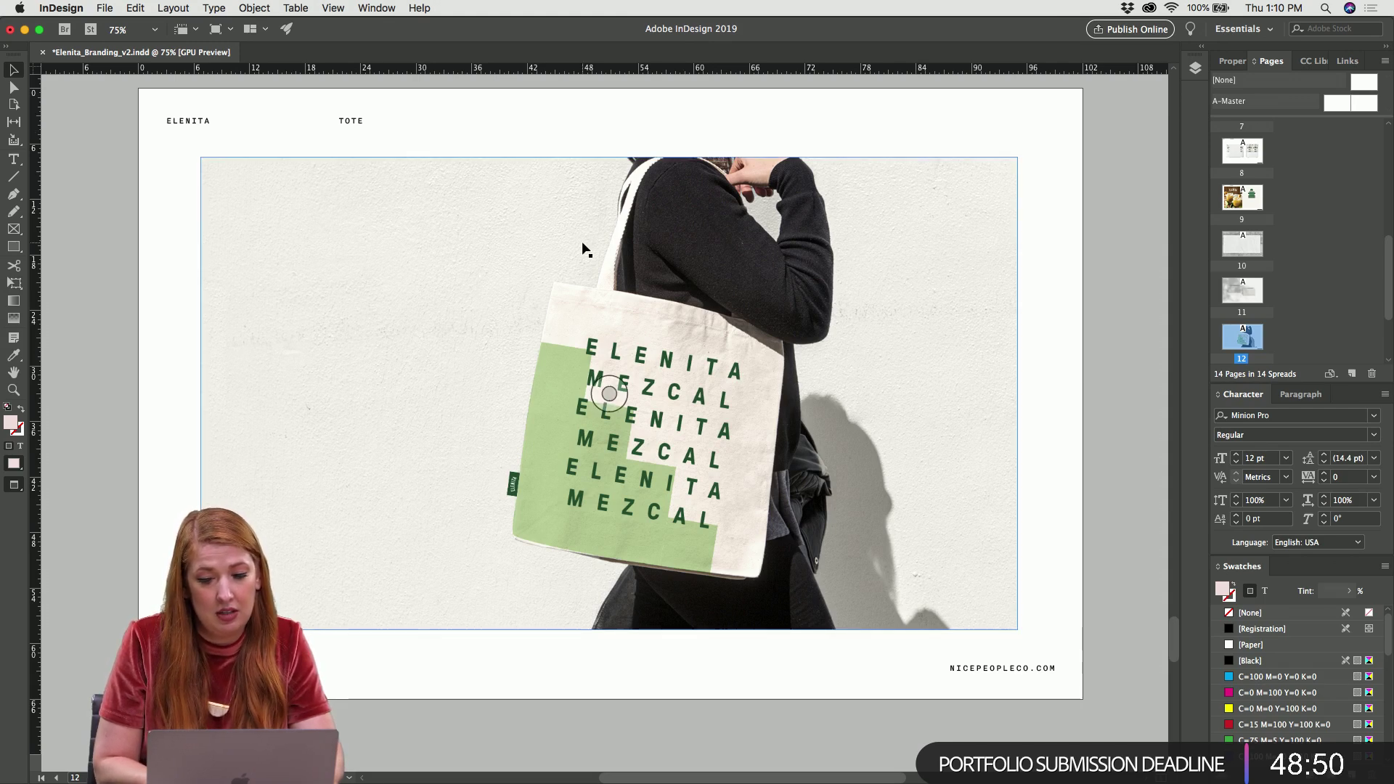
# Show the deck's linked files and inspect the link information of the business card mockup
pyautogui.click(1346, 61)
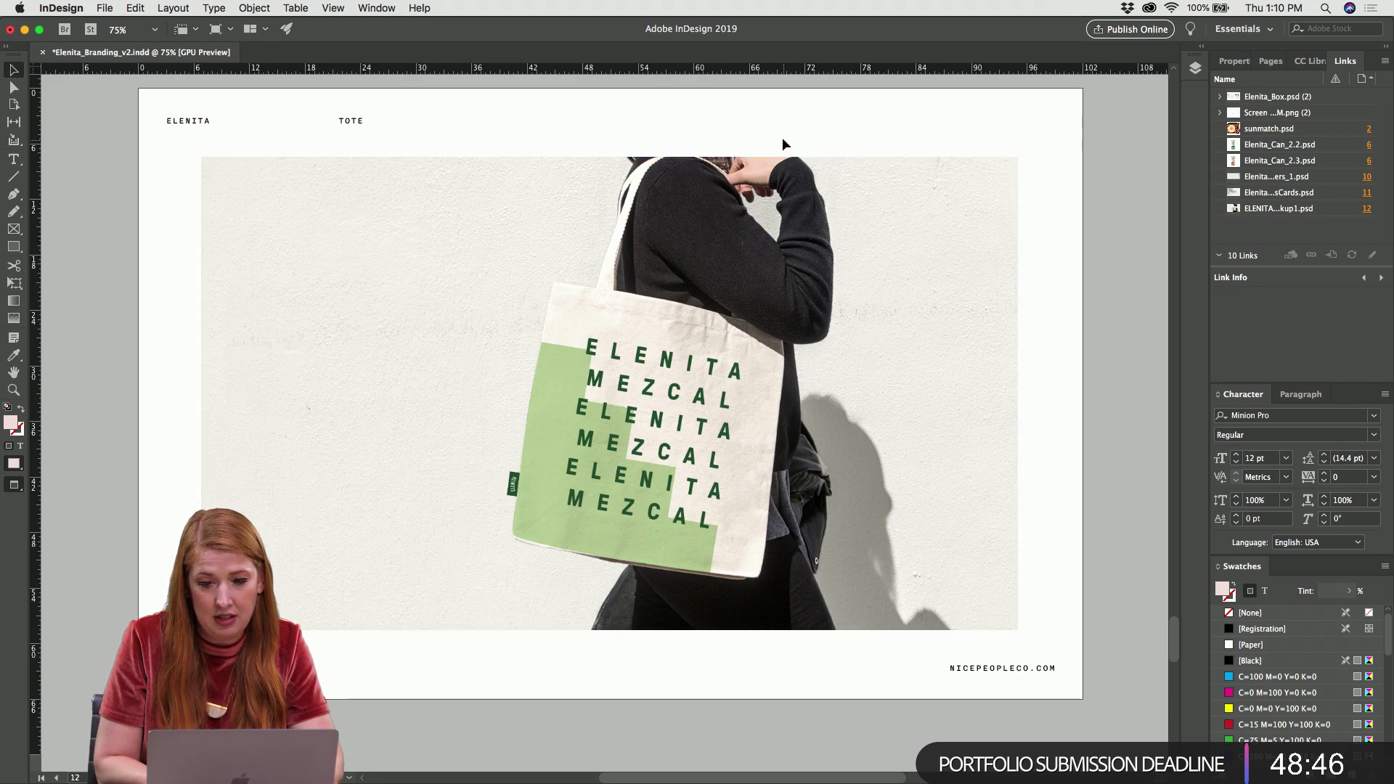
pyautogui.press('super+minus')
pyautogui.scroll(5, 782, 138)
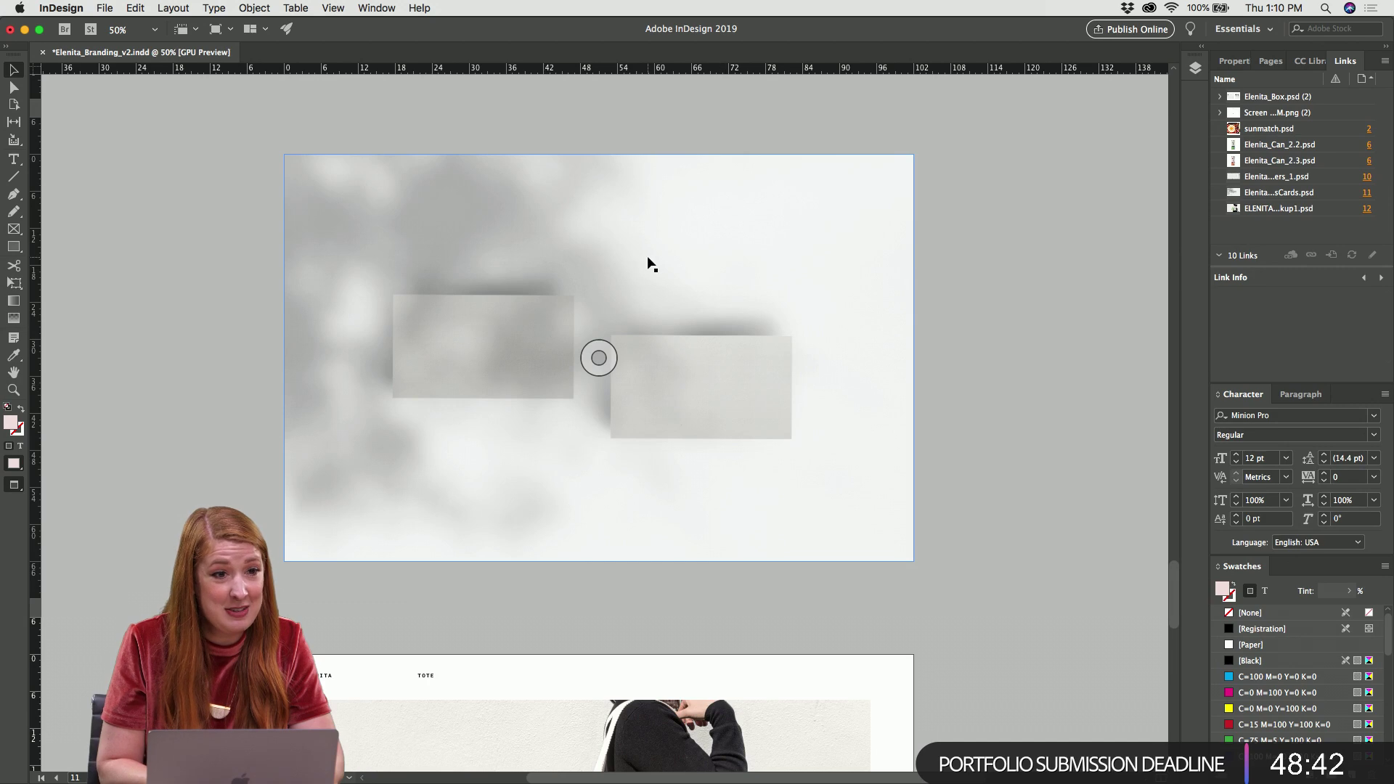
pyautogui.click(712, 258)
pyautogui.scroll(10, 712, 259)
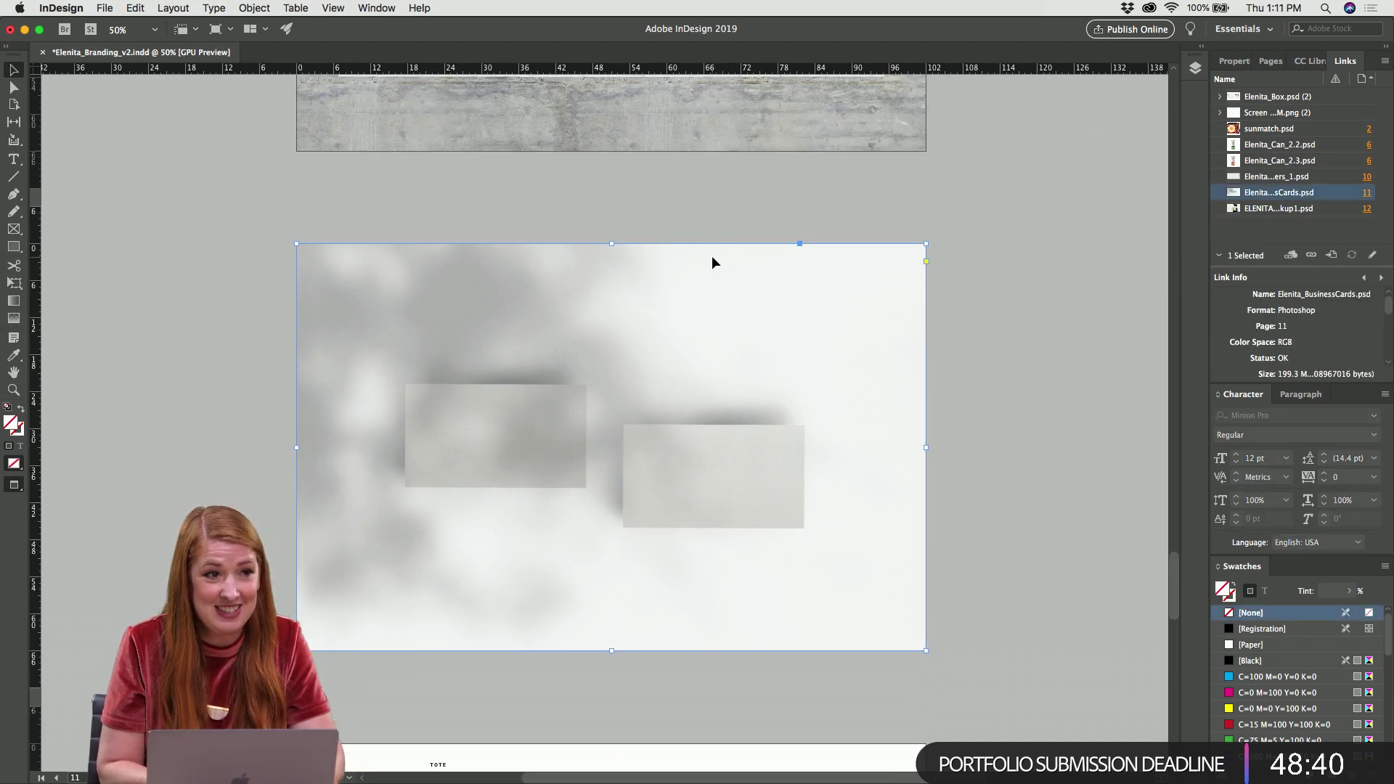
# Fit the tagline's text frame to its content on the Typography page and move it lower beneath the sun icon
pyautogui.scroll(8, 711, 261)
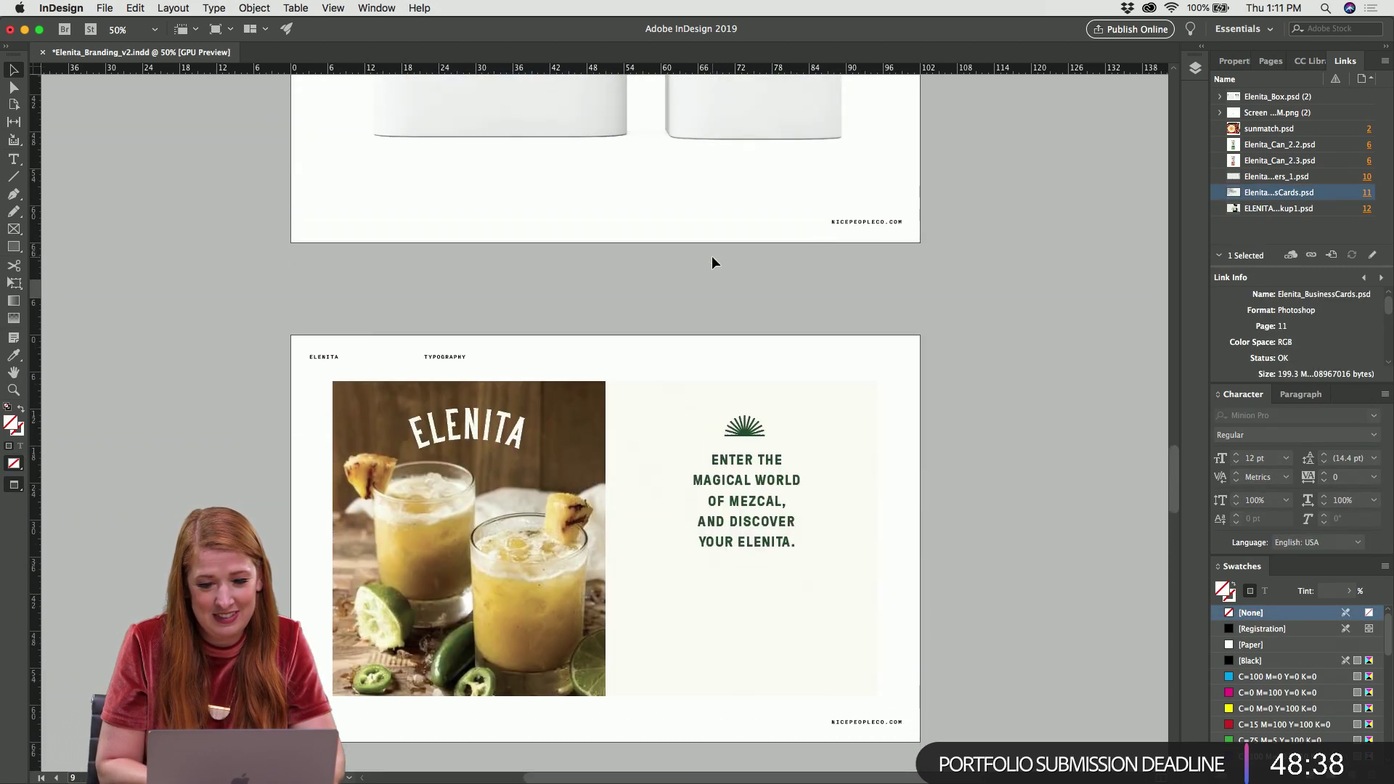
pyautogui.click(745, 497)
pyautogui.press('super+alt+c')
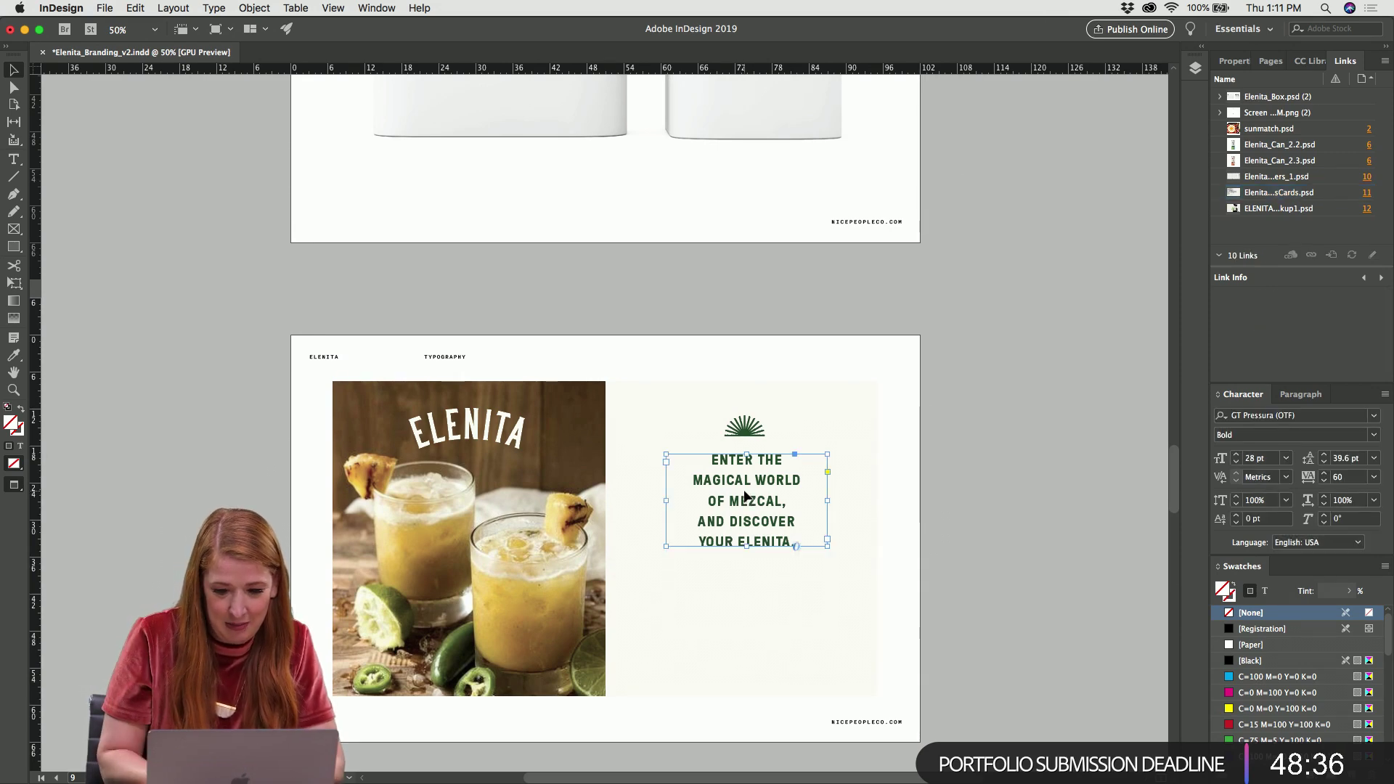
pyautogui.moveTo(737, 485); pyautogui.dragTo(738, 524)
pyautogui.click(941, 433)
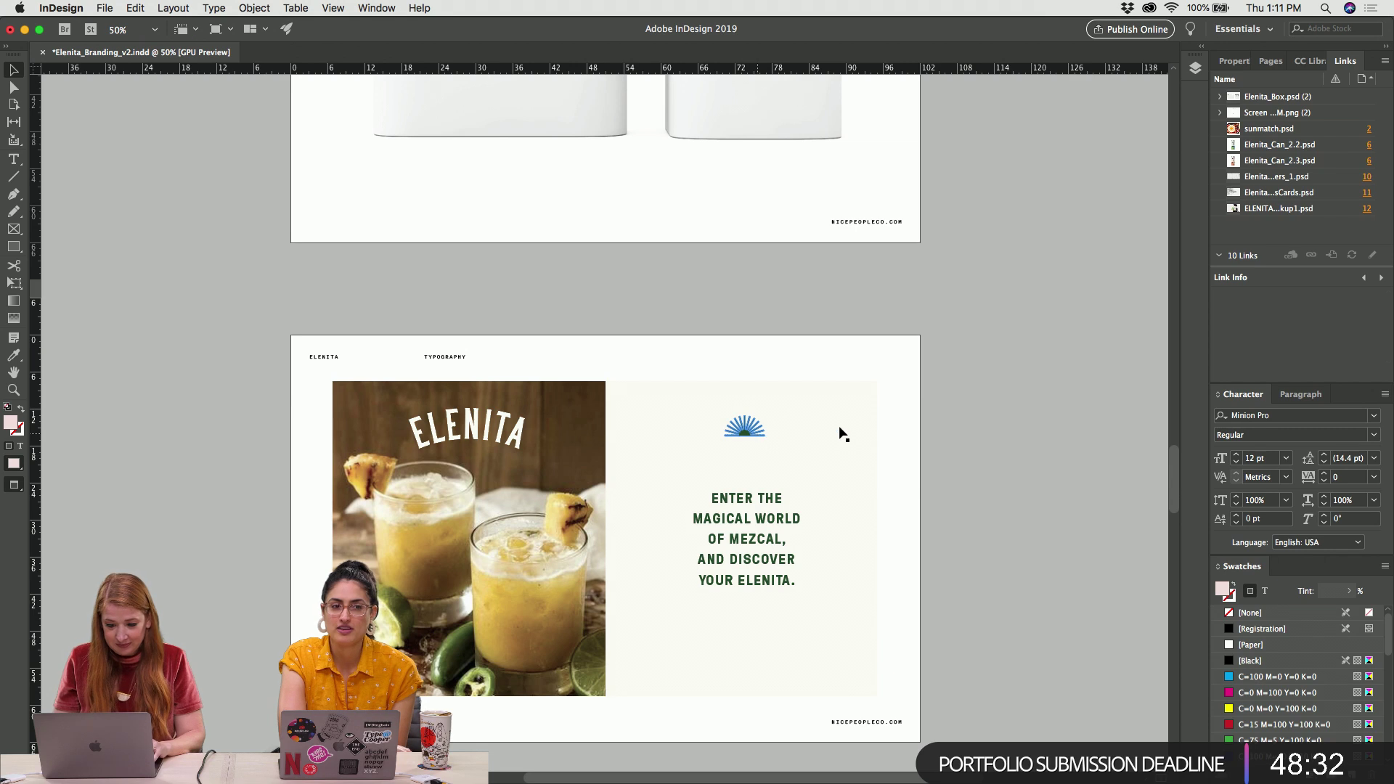
# Review the deck's pages from Typography down to Instagram
pyautogui.scroll(-3, 879, 438)
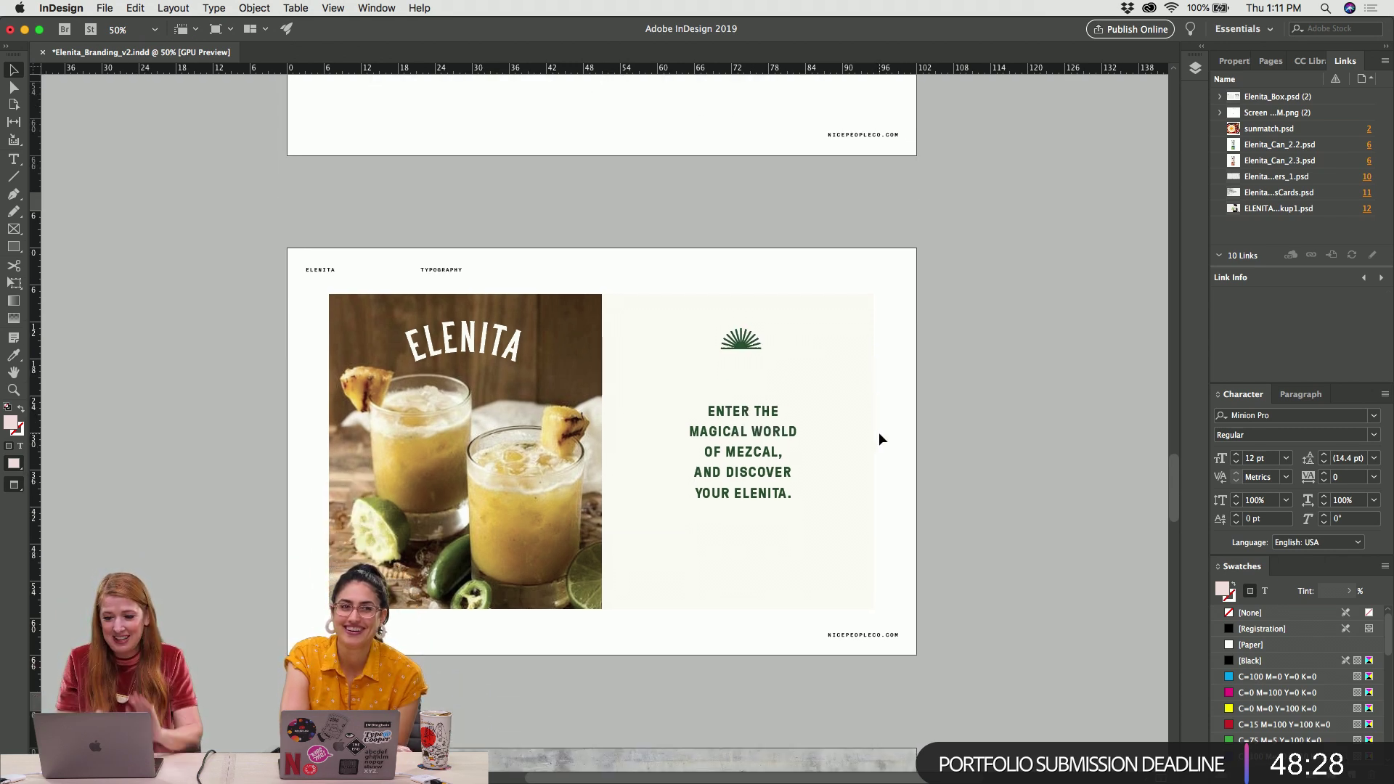
pyautogui.scroll(-10, 879, 436)
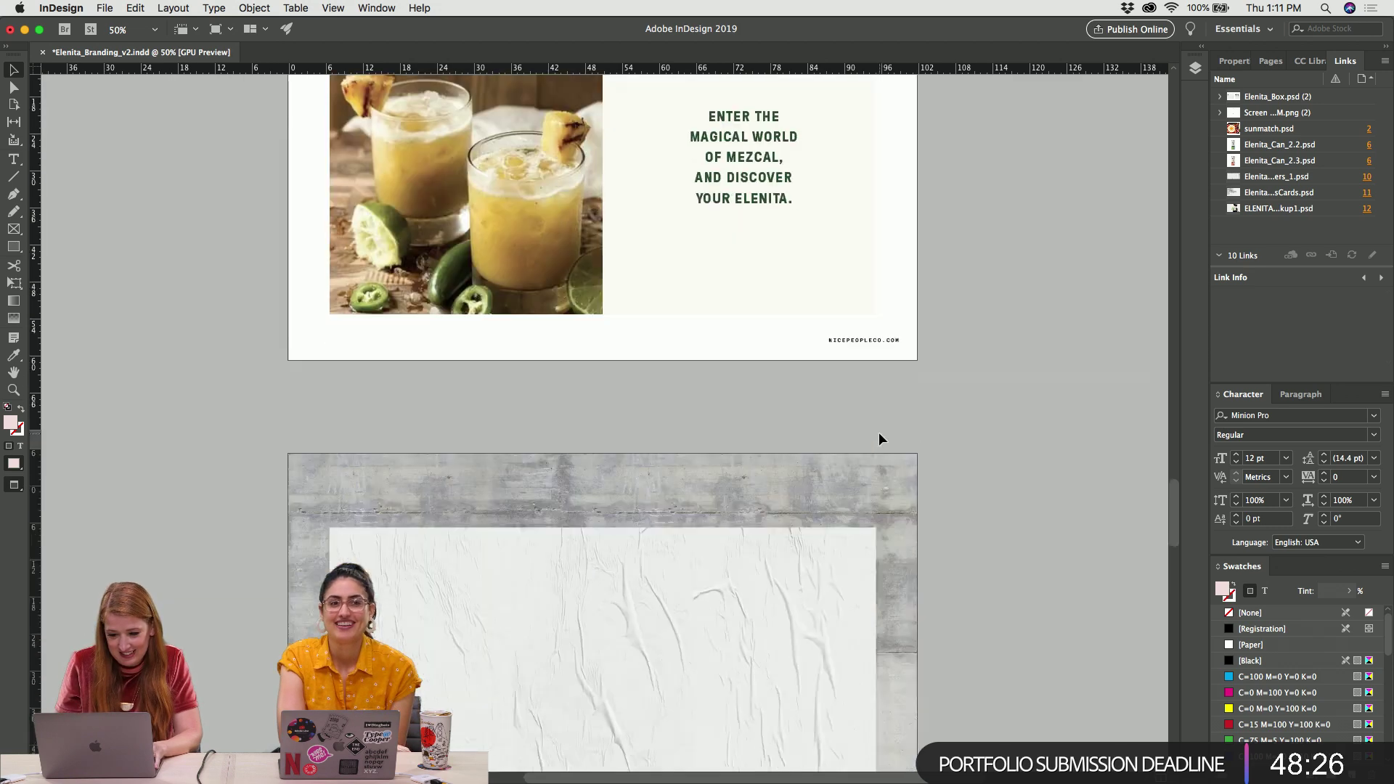
pyautogui.scroll(-15, 879, 434)
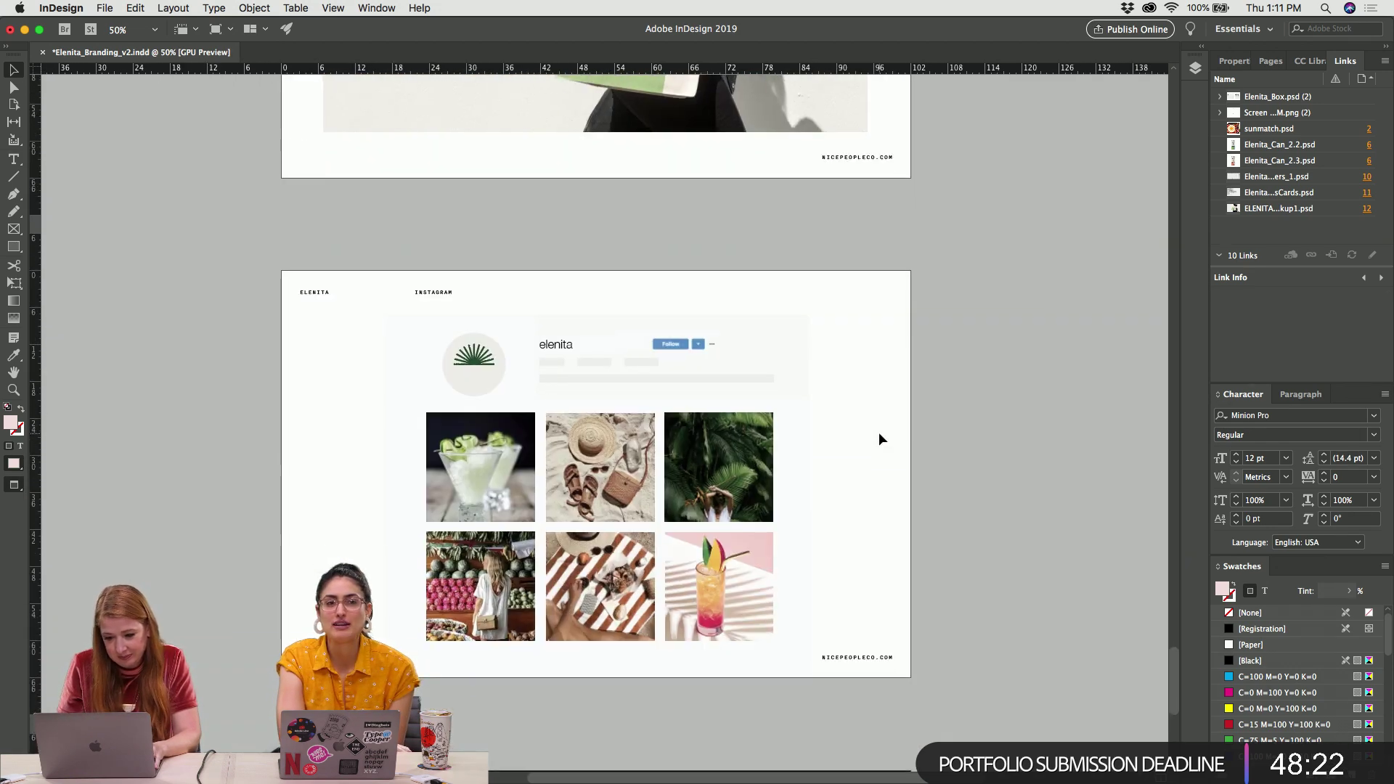
pyautogui.scroll(5, 878, 433)
pyautogui.scroll(-4, 879, 433)
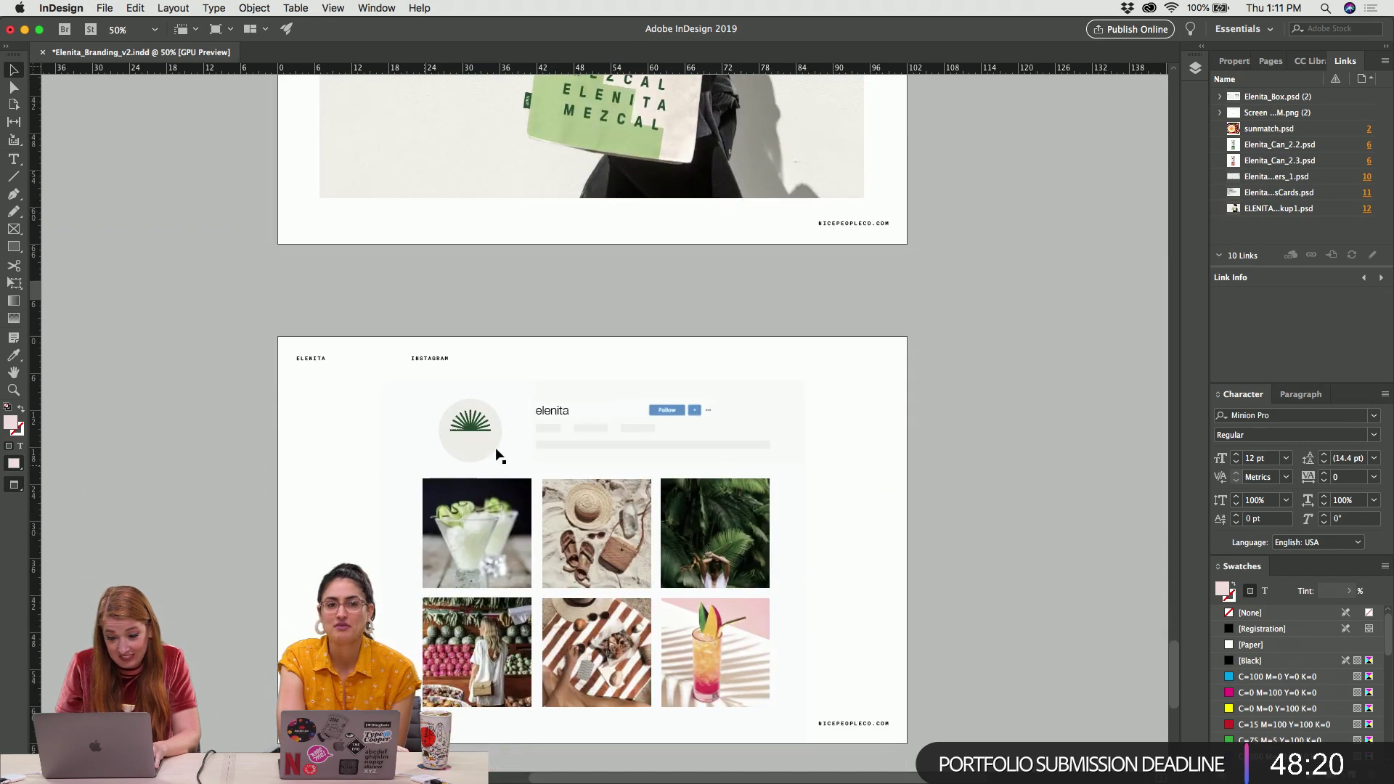
# Switch to Illustrator and copy the cream background rectangle of the Grapefruit Paloma label
pyautogui.press('super+Tab')
pyautogui.press('super+Tab')
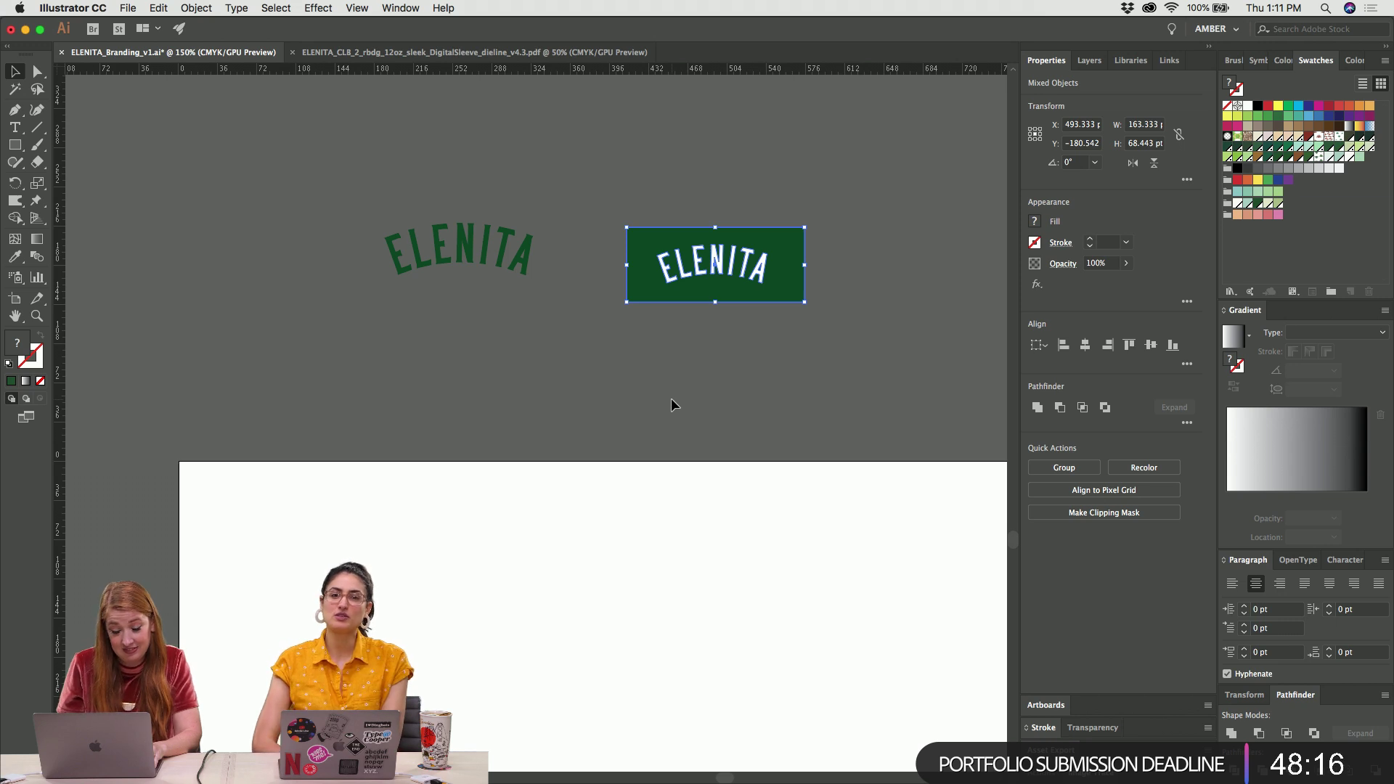
pyautogui.click(671, 400)
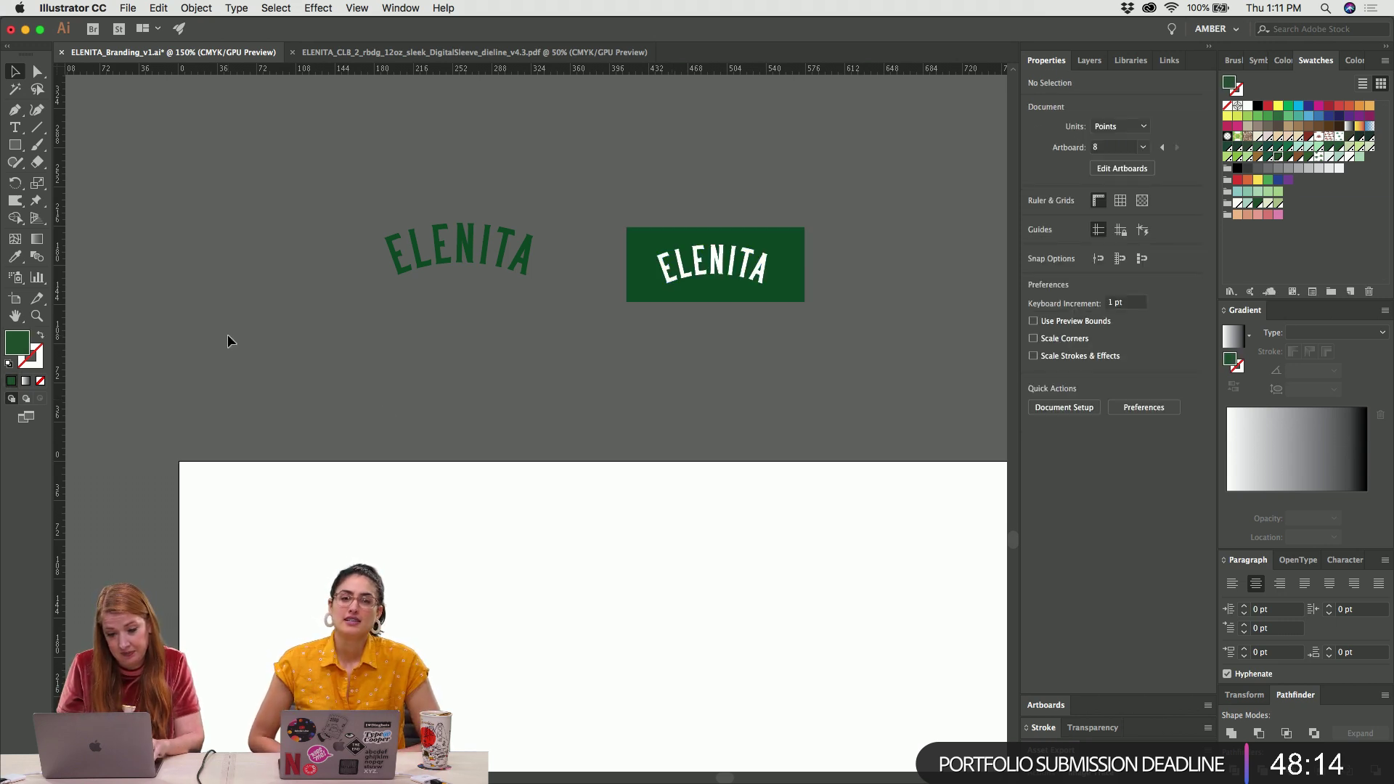
pyautogui.scroll(-5, 228, 334)
pyautogui.press('super+minus')
pyautogui.press('super+minus')
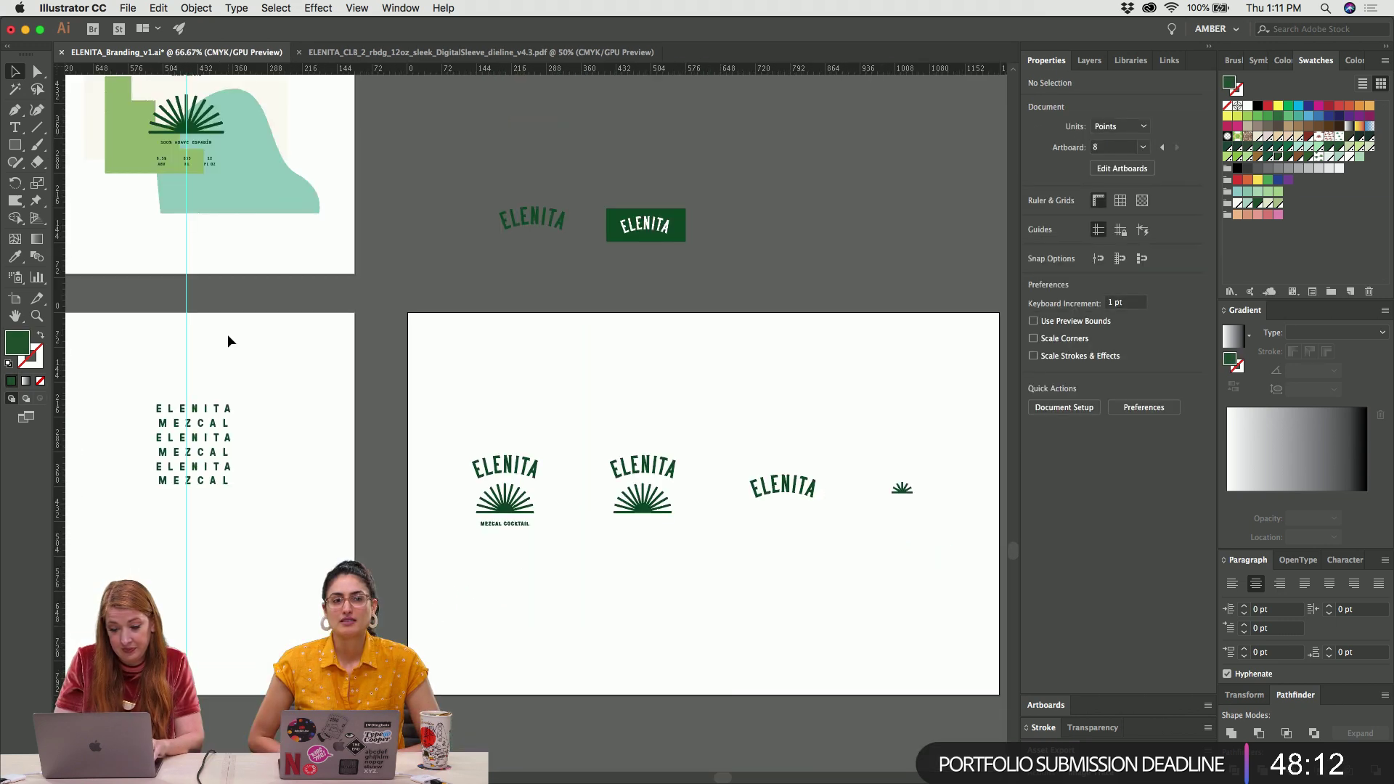
pyautogui.hscroll(-5, 228, 334)
pyautogui.hscroll(-3, 228, 334)
pyautogui.click(454, 432)
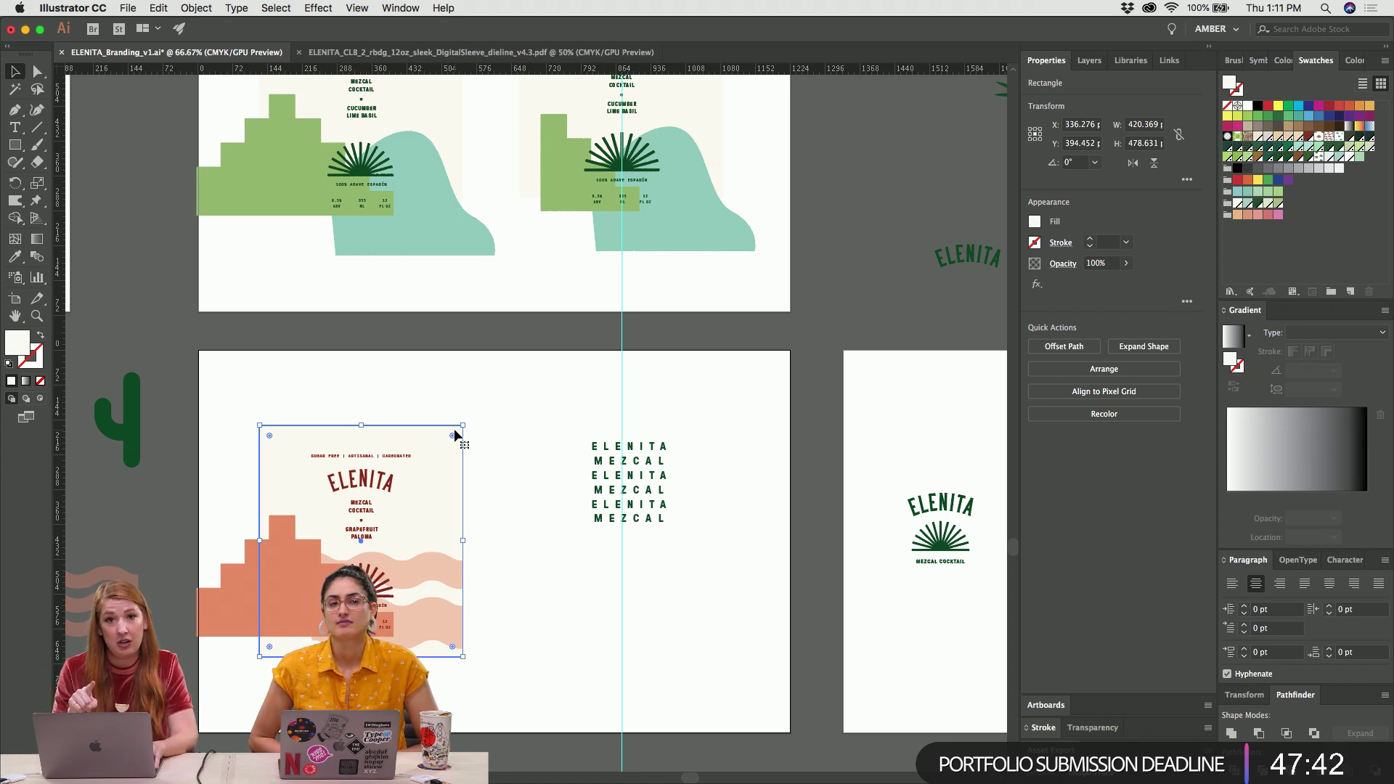
pyautogui.click(346, 371)
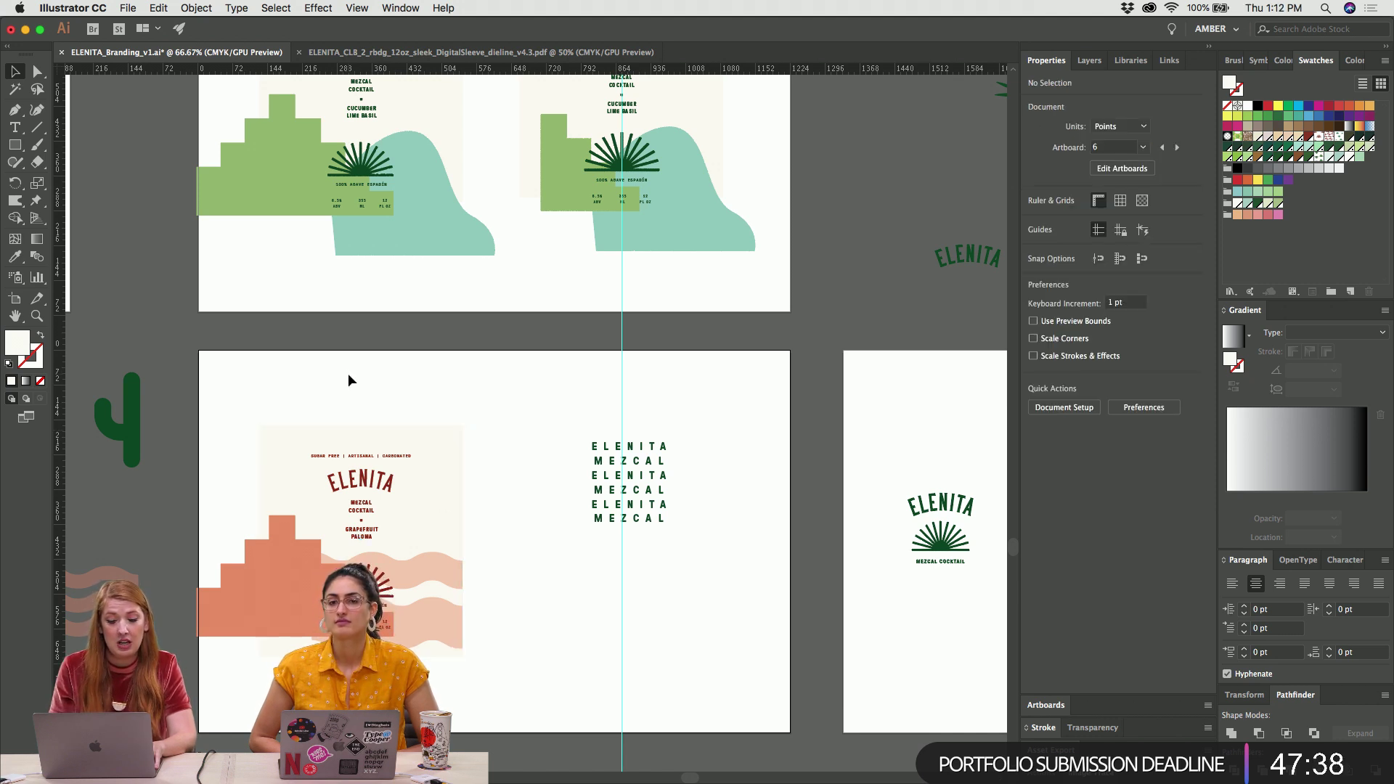
pyautogui.scroll(-3, 450, 412)
pyautogui.hscroll(-3, 450, 413)
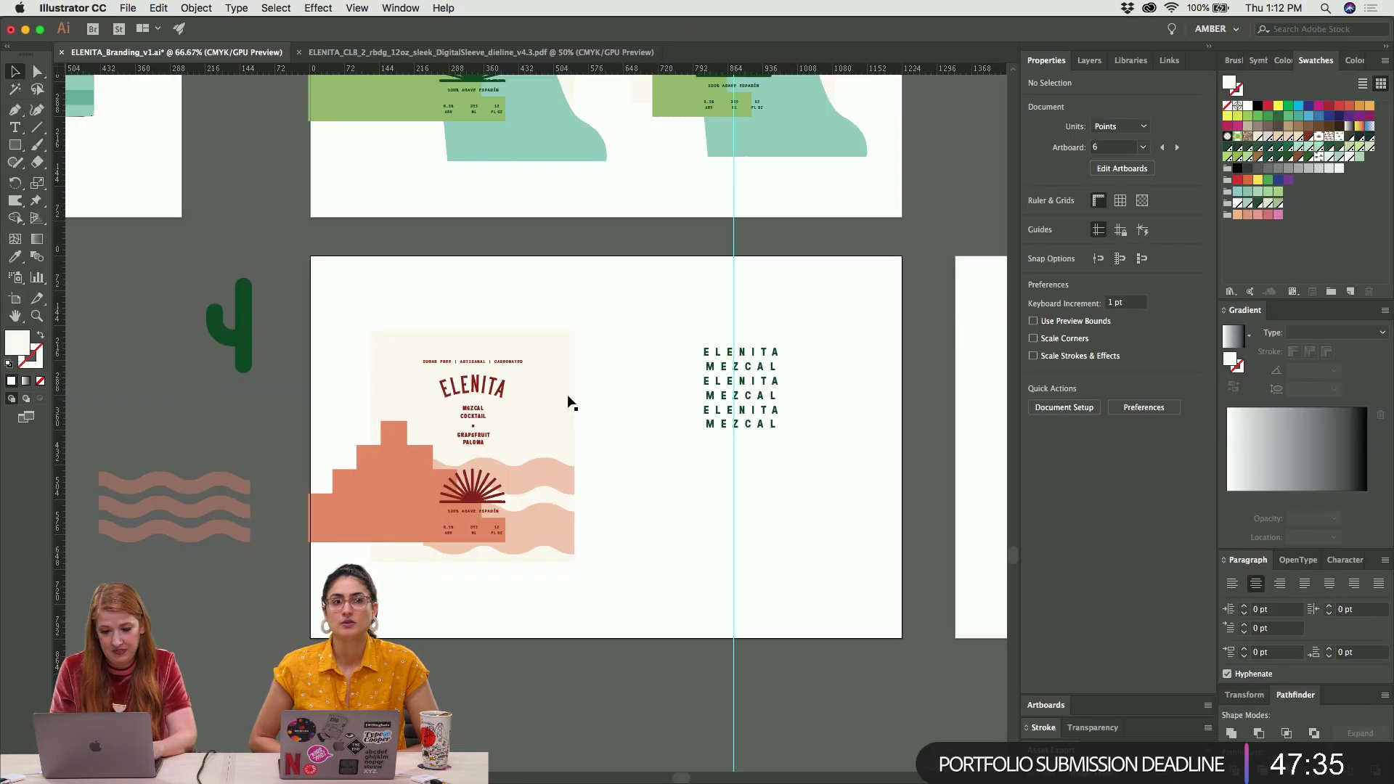
pyautogui.click(566, 394)
pyautogui.press('super+c')
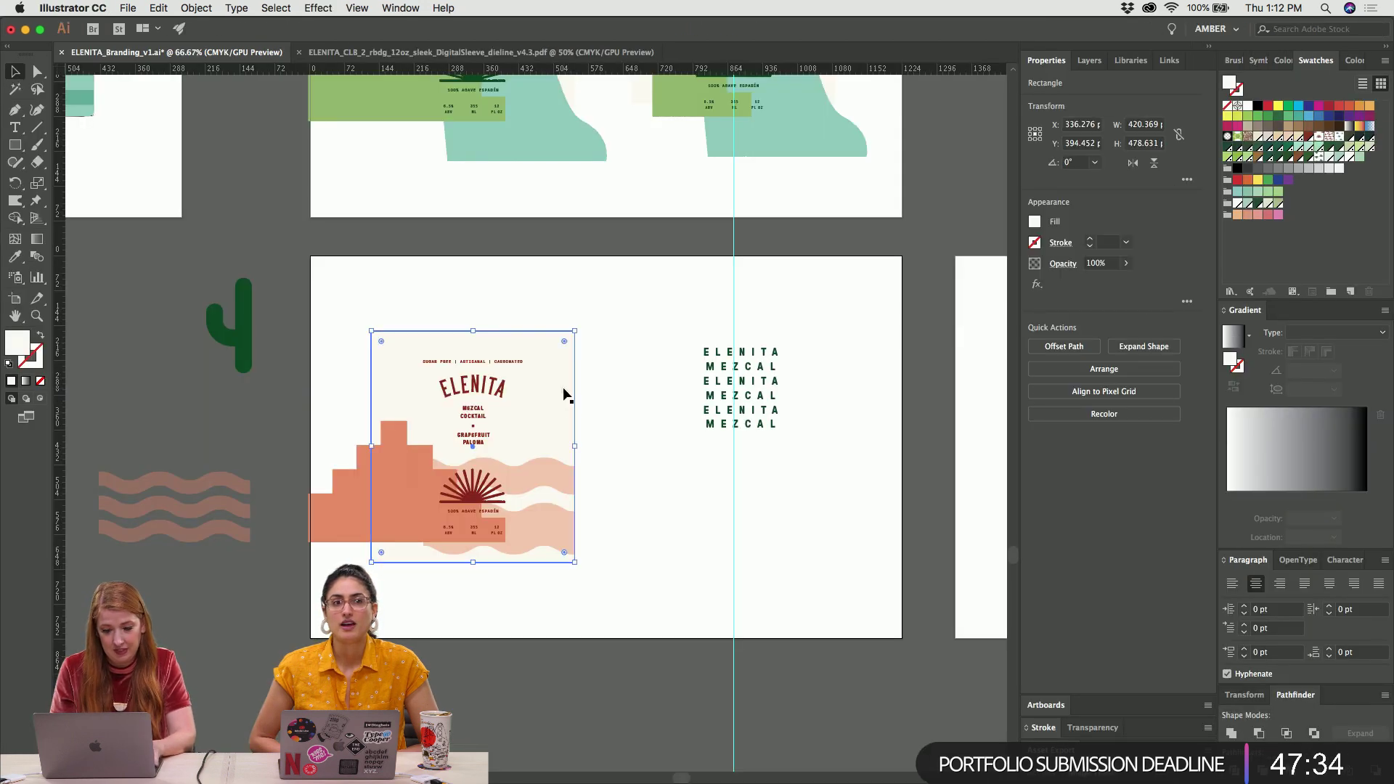
# Switch back to InDesign and use the copied rectangle's cream as the fill of the Instagram profile circle
pyautogui.press('super+Tab')
pyautogui.press('super+v')
pyautogui.press('shift+super+a')
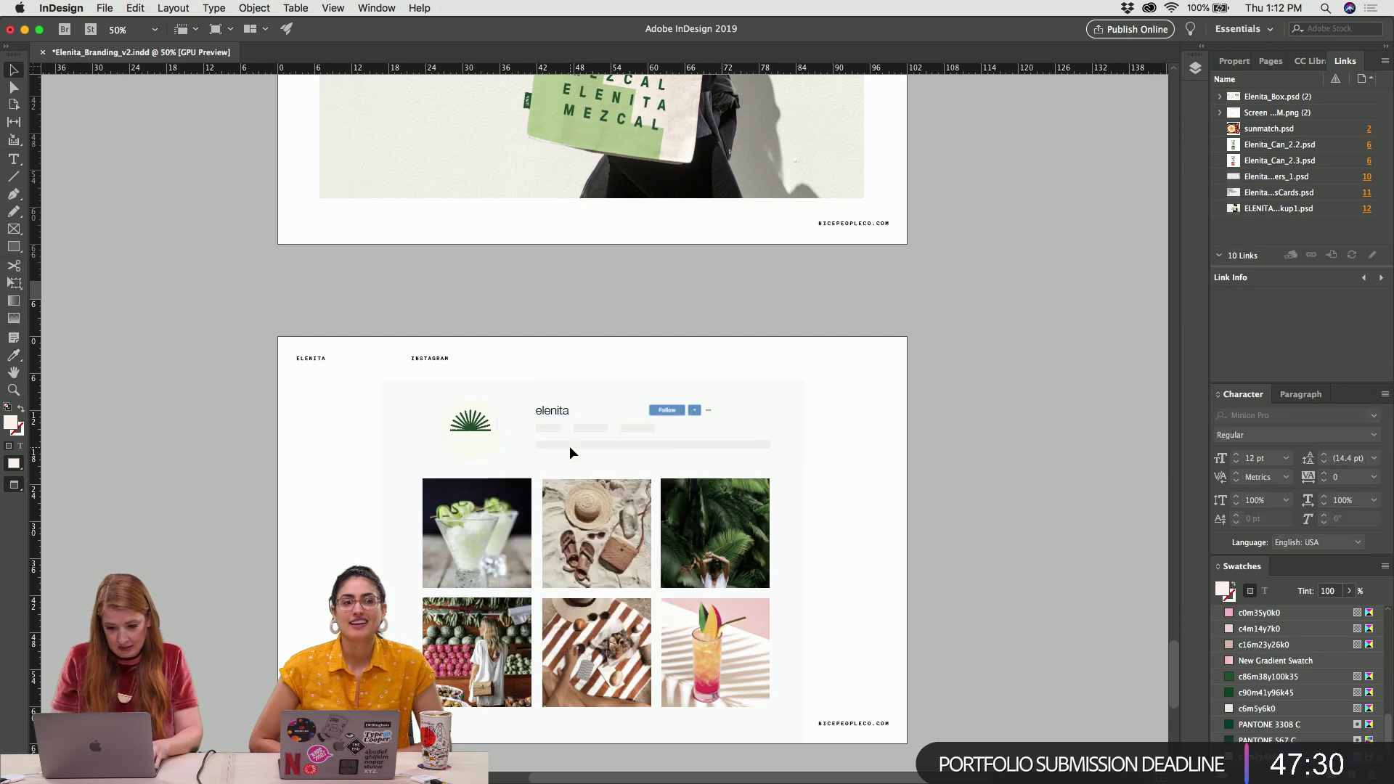
# Give the sun icon's profile circle on the Instagram page a [Registration] stroke
pyautogui.press('super+z')
pyautogui.scroll(5, 569, 446)
pyautogui.click(252, 414)
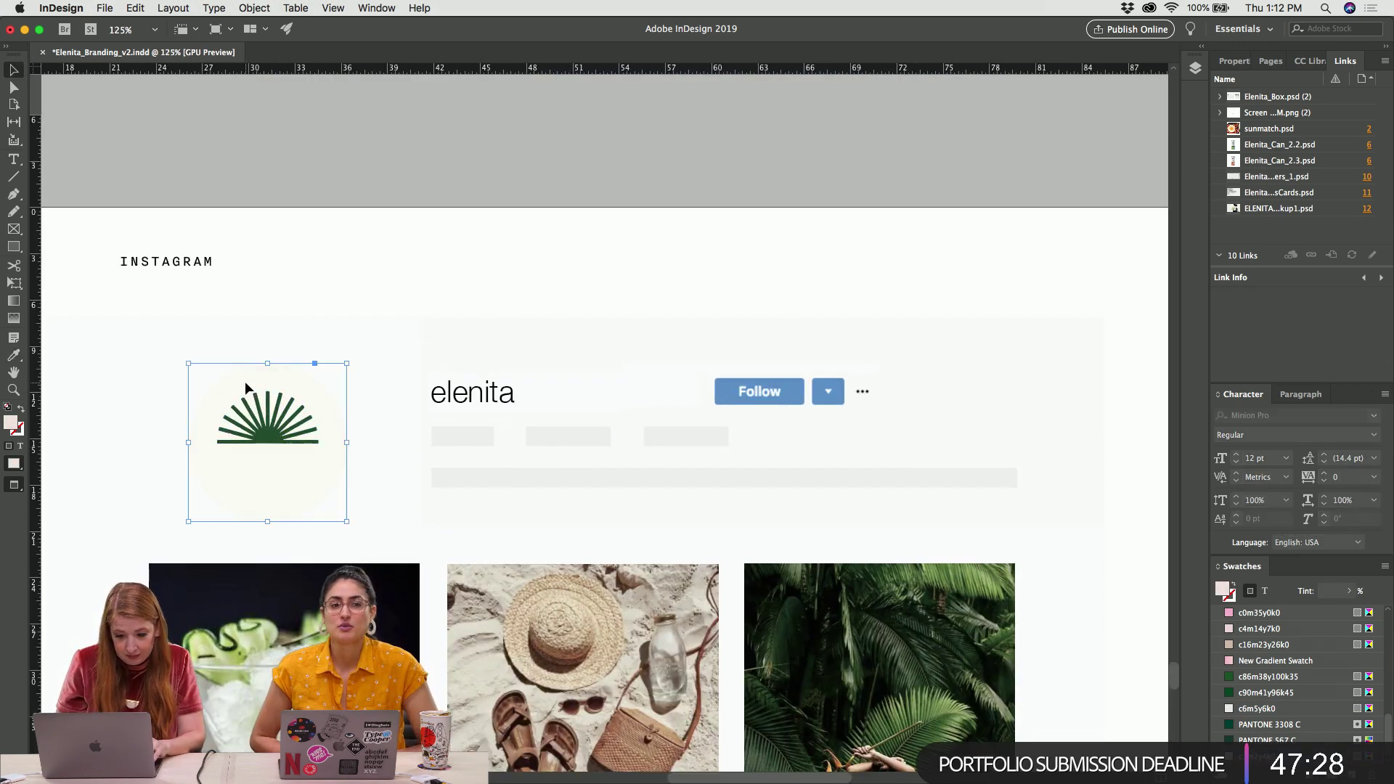
pyautogui.scroll(-5, 1237, 650)
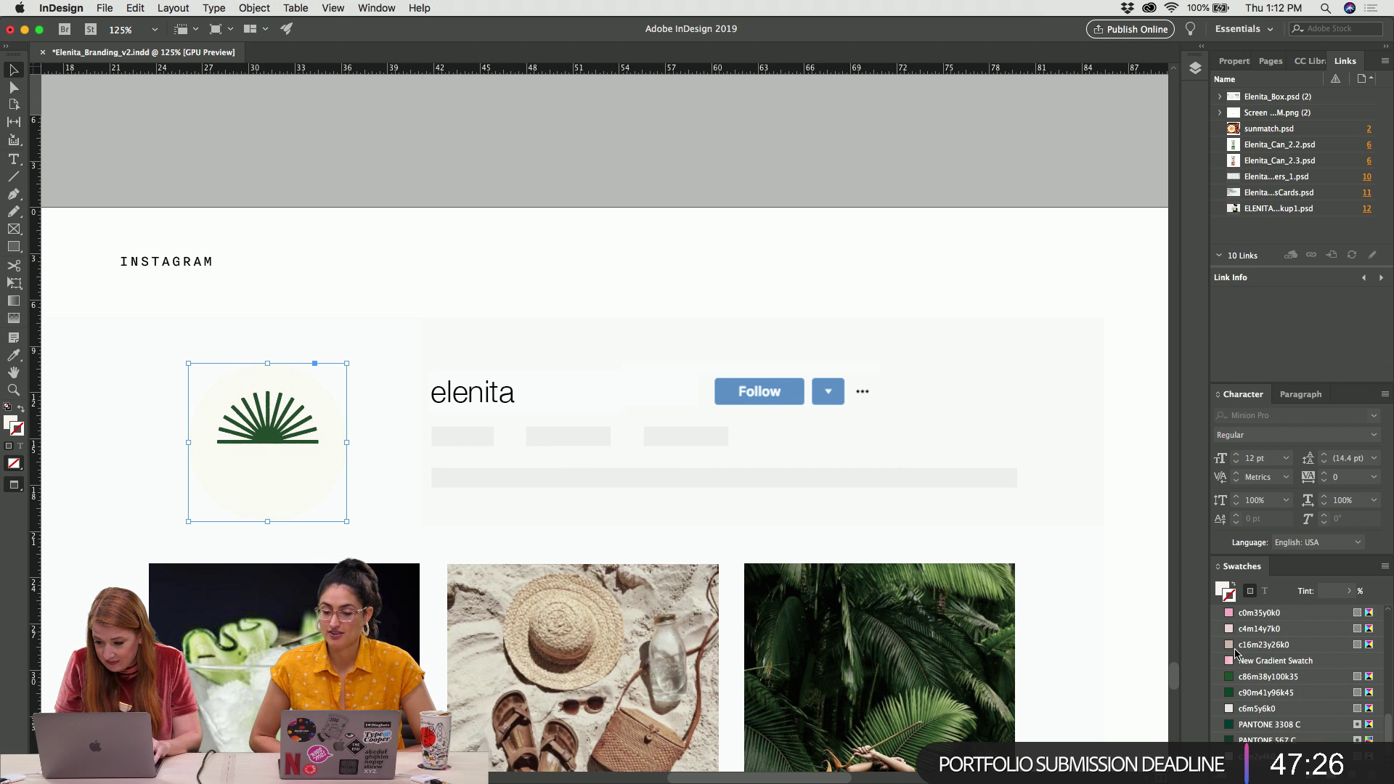
pyautogui.scroll(5, 1258, 652)
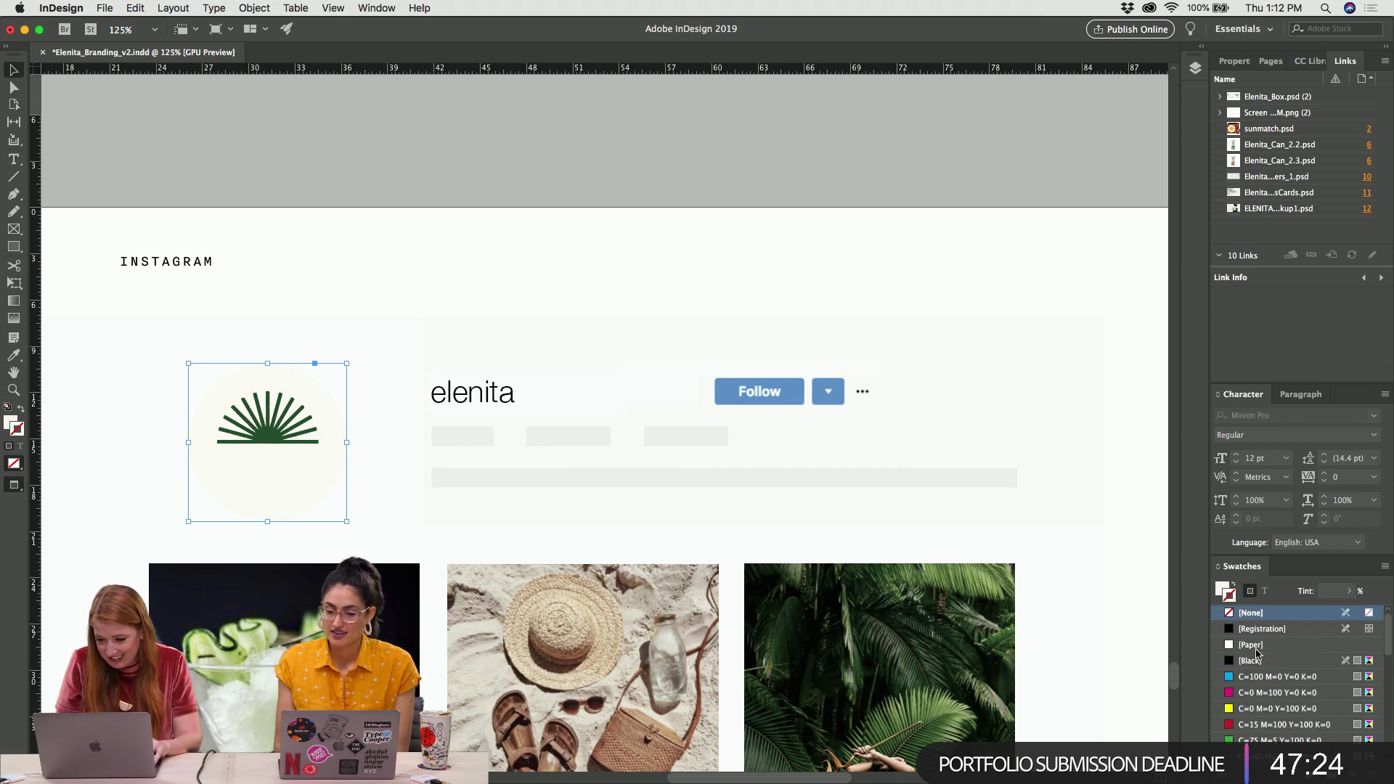
pyautogui.click(1235, 630)
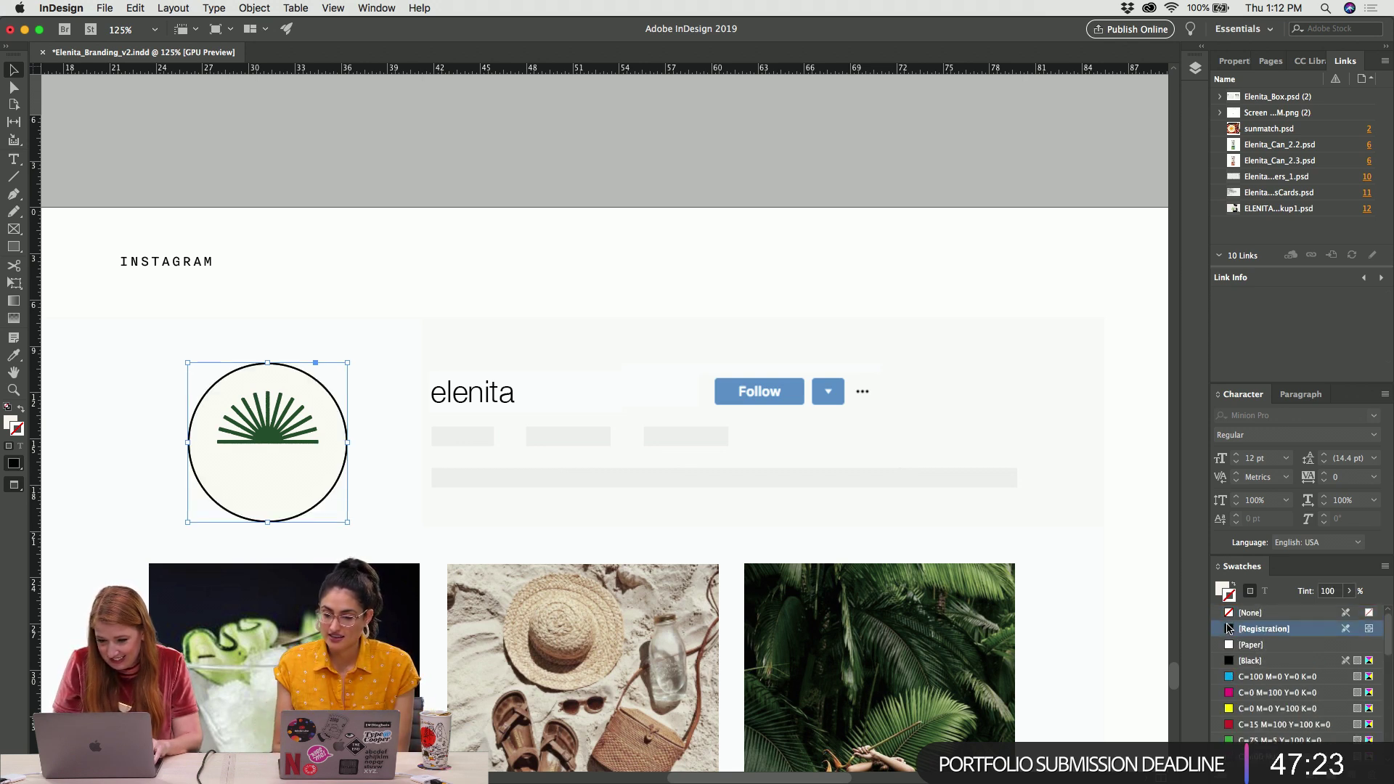
pyautogui.click(1345, 593)
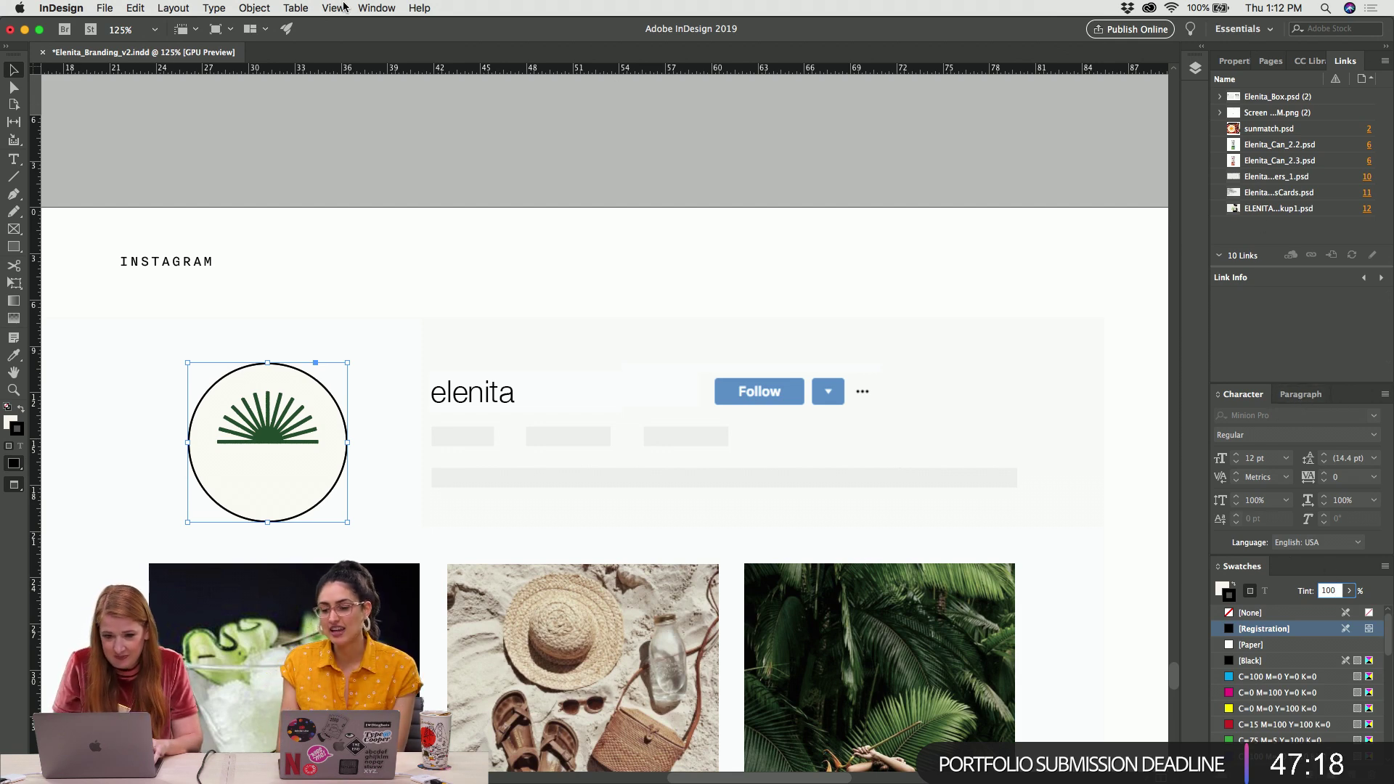
# Set the profile circle's stroke weight to 0.25 pt
pyautogui.click(374, 8)
pyautogui.click(382, 310)
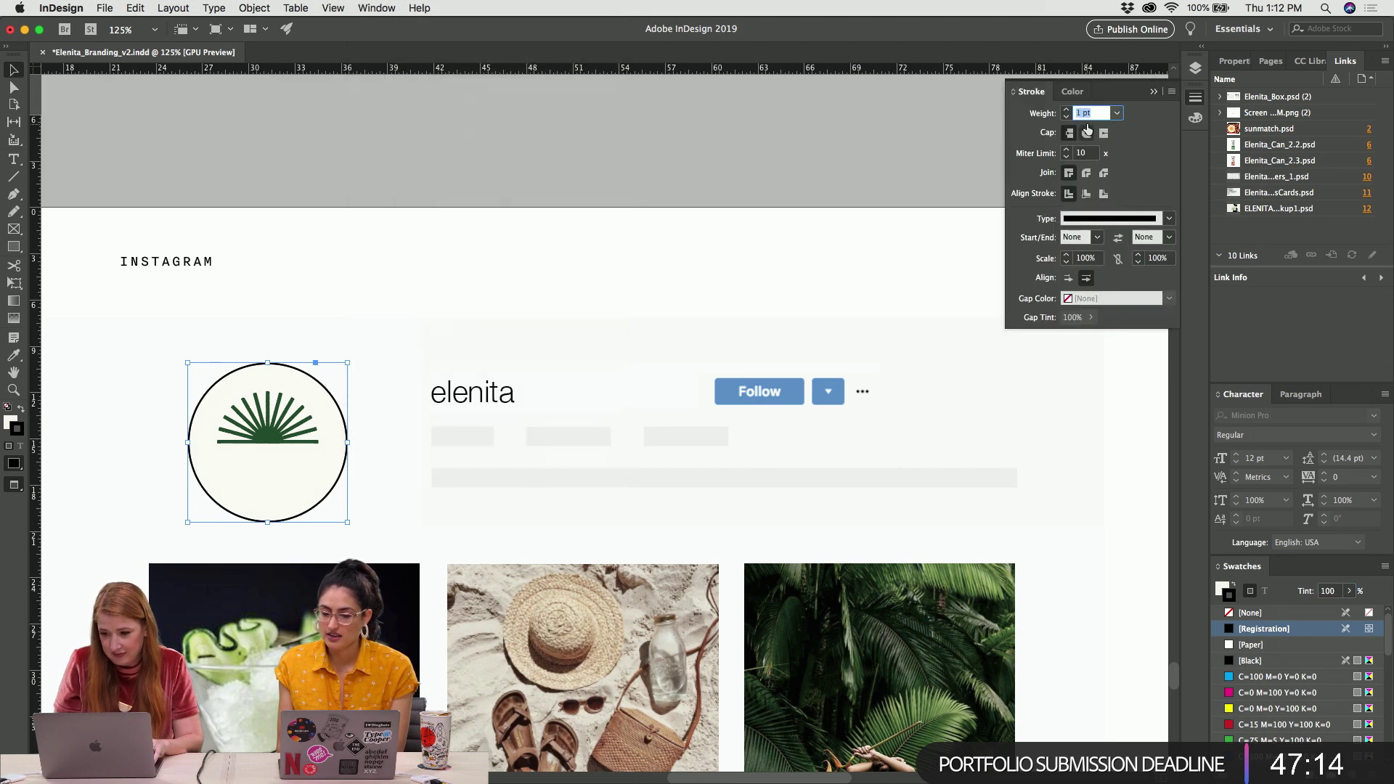
pyautogui.click(1116, 114)
pyautogui.click(1104, 143)
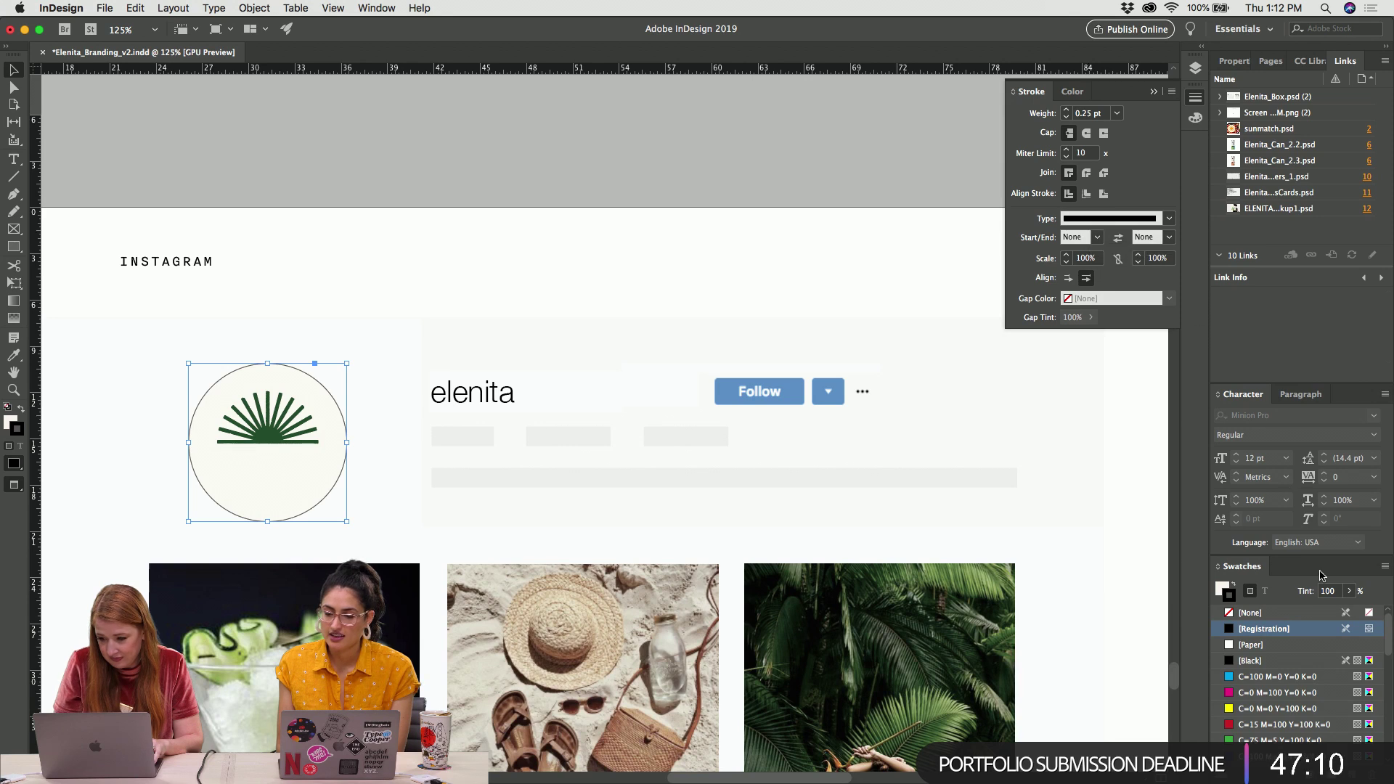
# Lighten the profile circle's stroke tint gradually, trying 50%, 20% and 10%, and settle on 16%
pyautogui.doubleClick(1337, 595)
pyautogui.write('60')
pyautogui.press('Return')
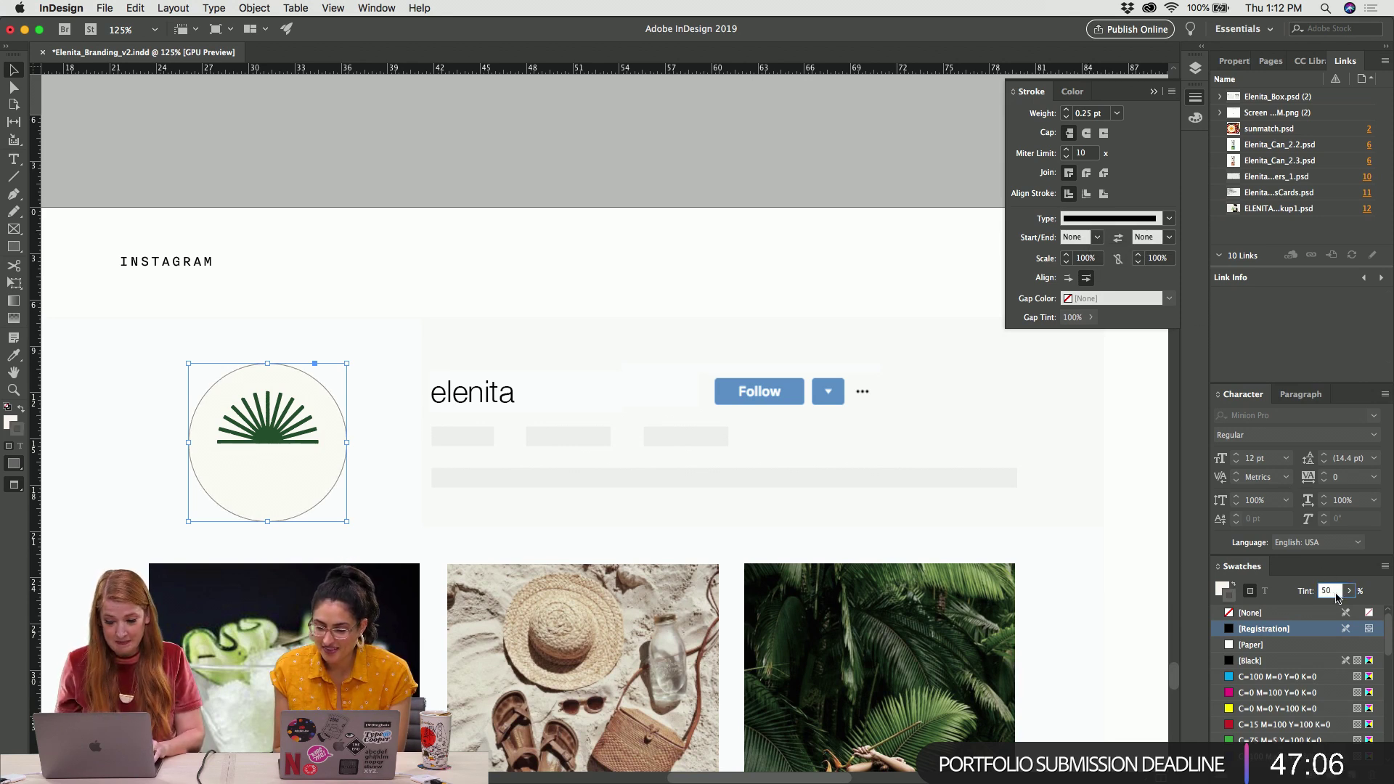
pyautogui.write('20')
pyautogui.press('Return')
pyautogui.write('10')
pyautogui.press('Return')
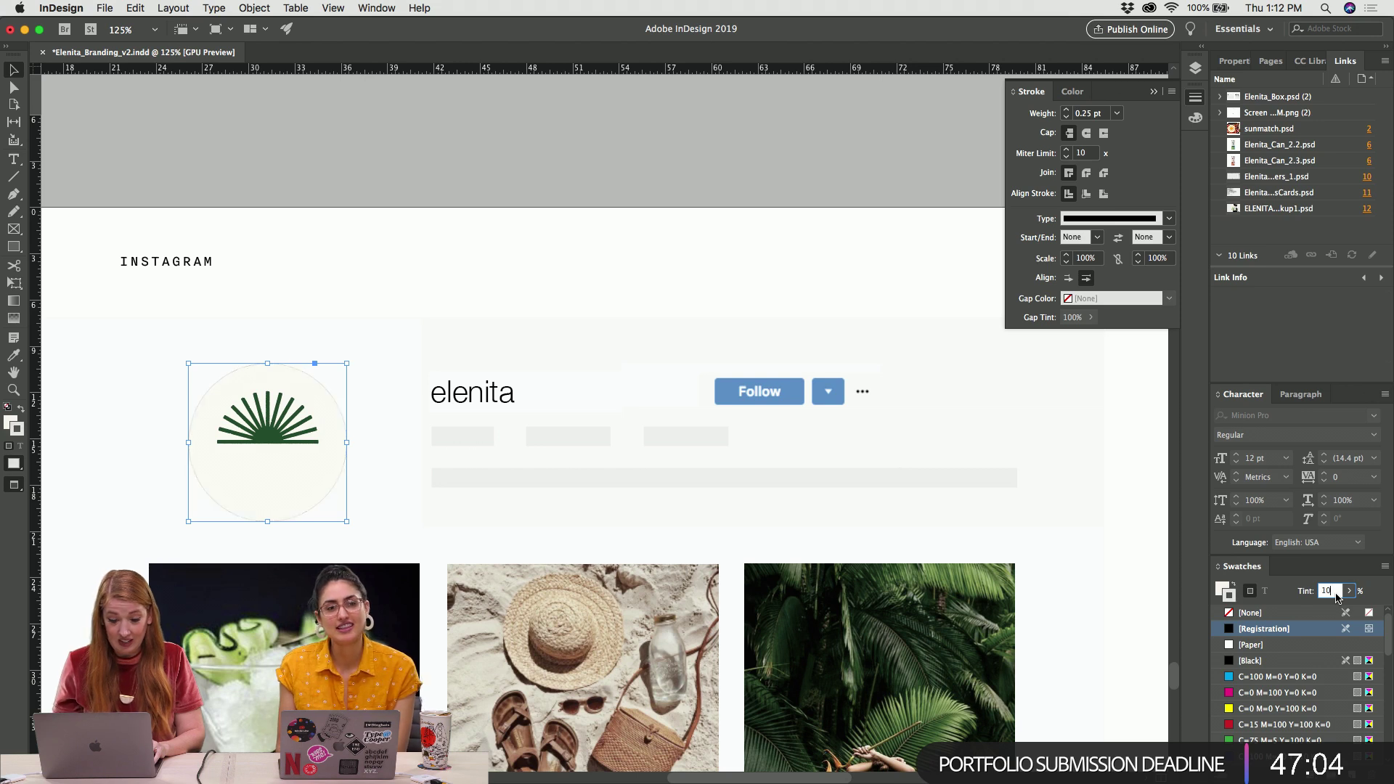
pyautogui.click(666, 321)
pyautogui.click(613, 262)
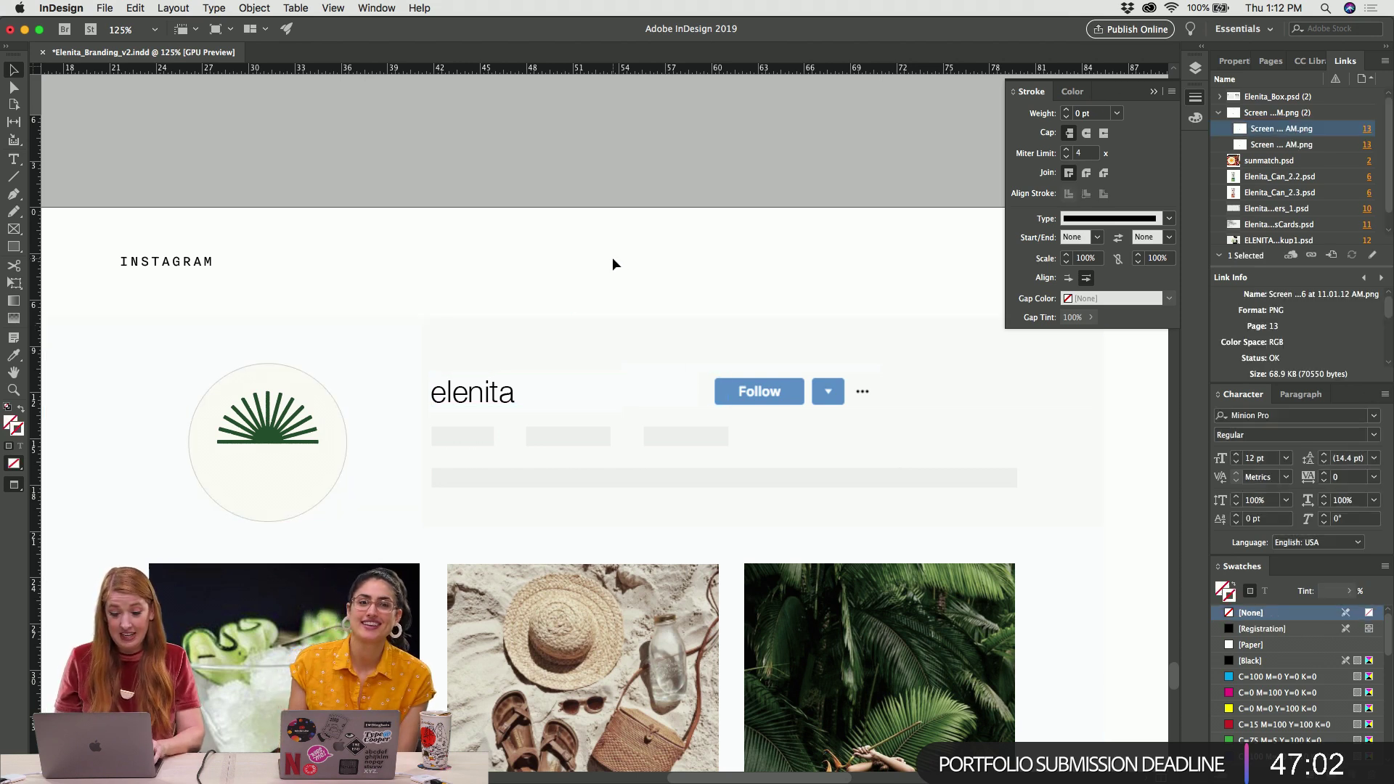
pyautogui.click(306, 403)
pyautogui.doubleClick(1328, 591)
pyautogui.write('10')
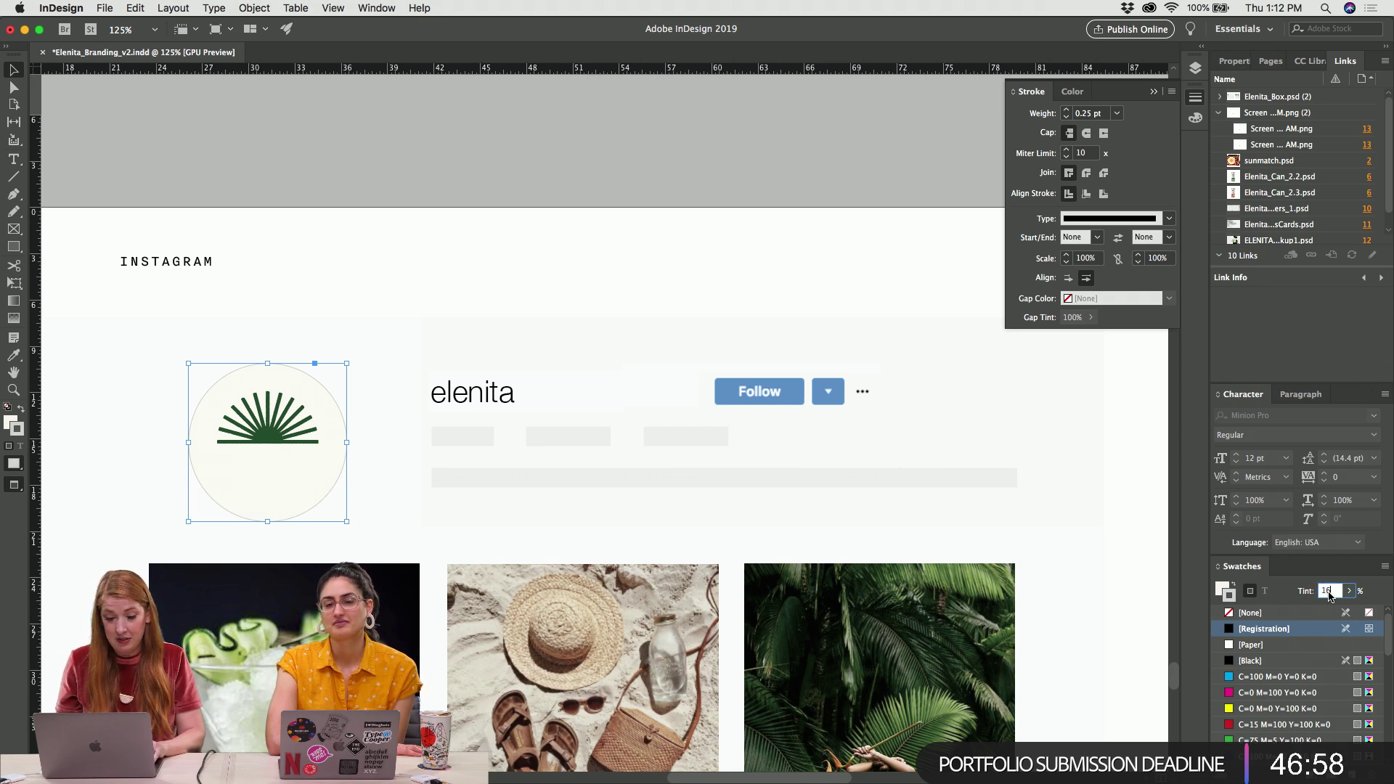
pyautogui.click(533, 231)
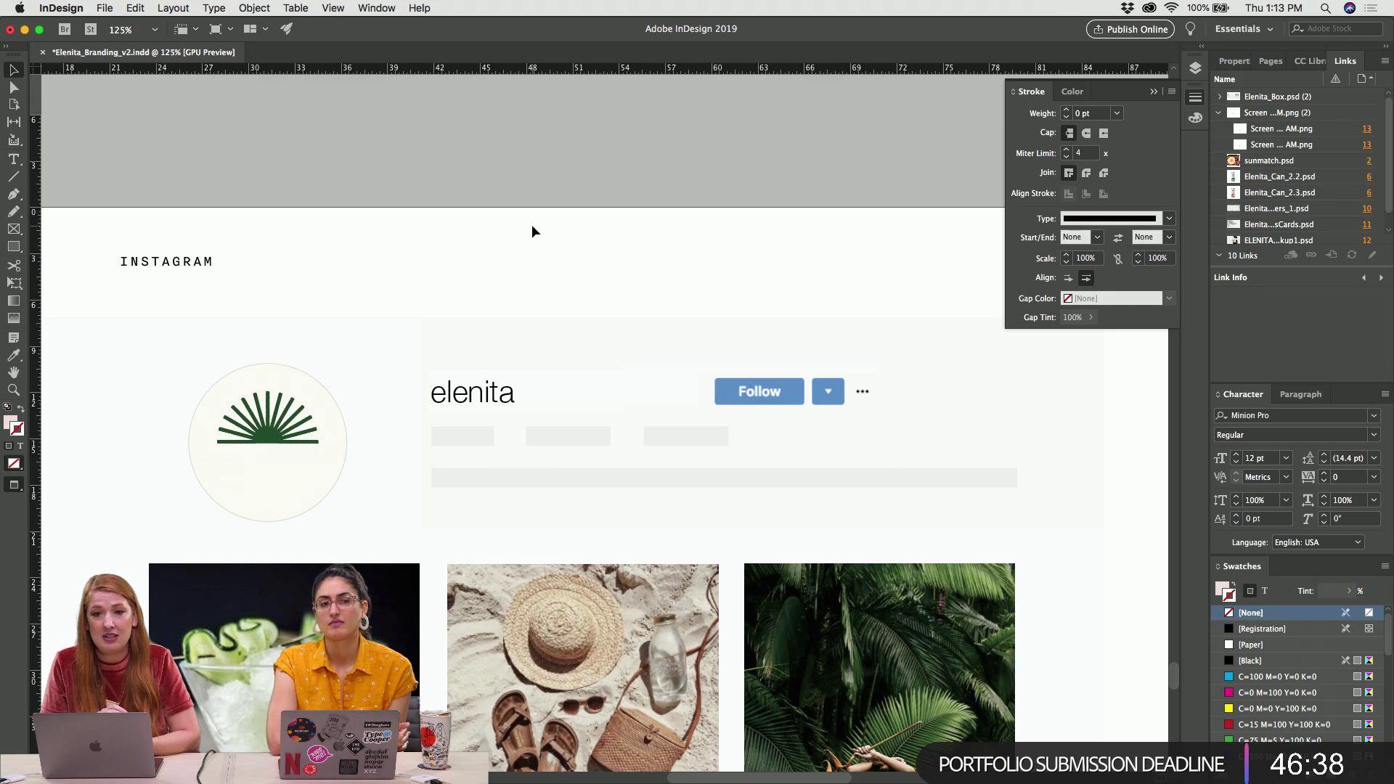
# Review the Instagram page's profile header and photo grid, and examine the blank cards on the business card mockup page
pyautogui.scroll(-10, 533, 230)
pyautogui.scroll(10, 533, 230)
pyautogui.scroll(-8, 532, 231)
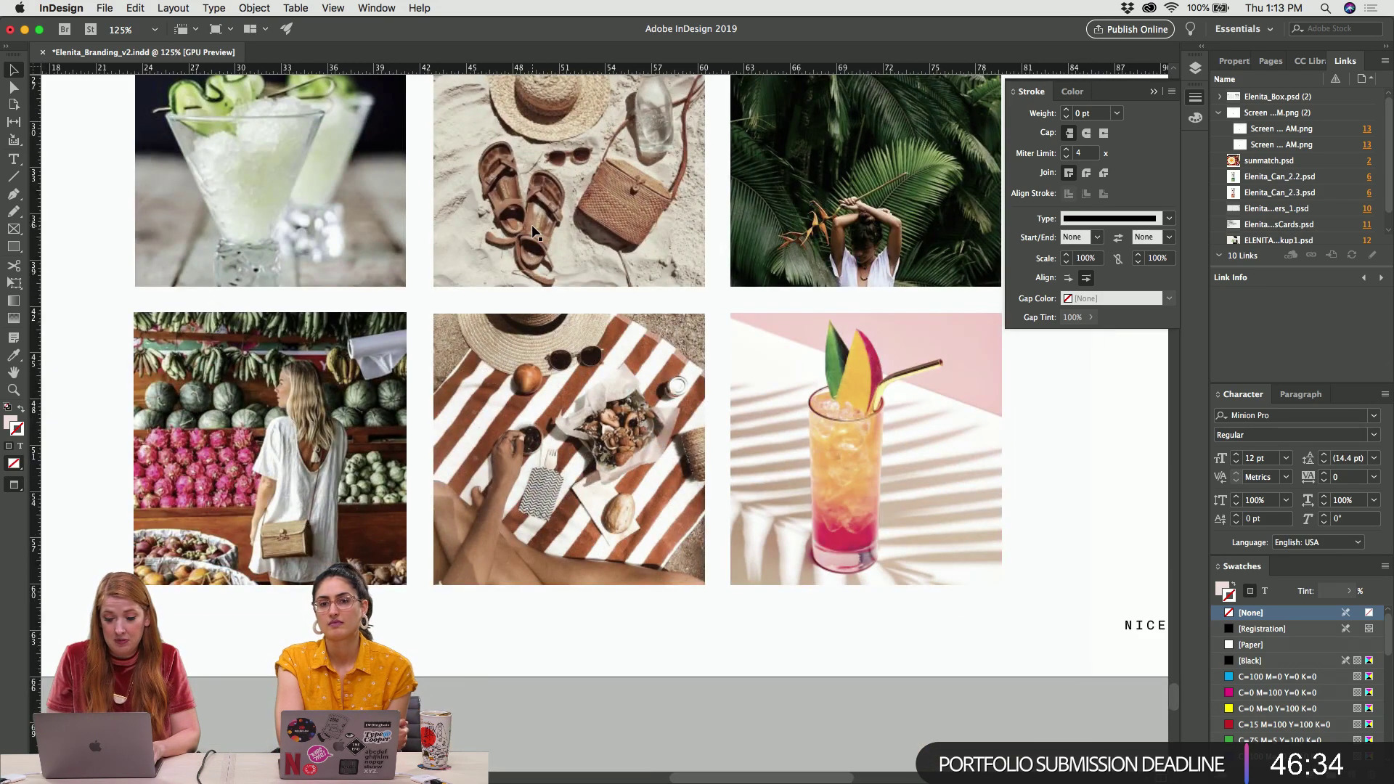
pyautogui.press('super+equal')
pyautogui.scroll(4, 533, 233)
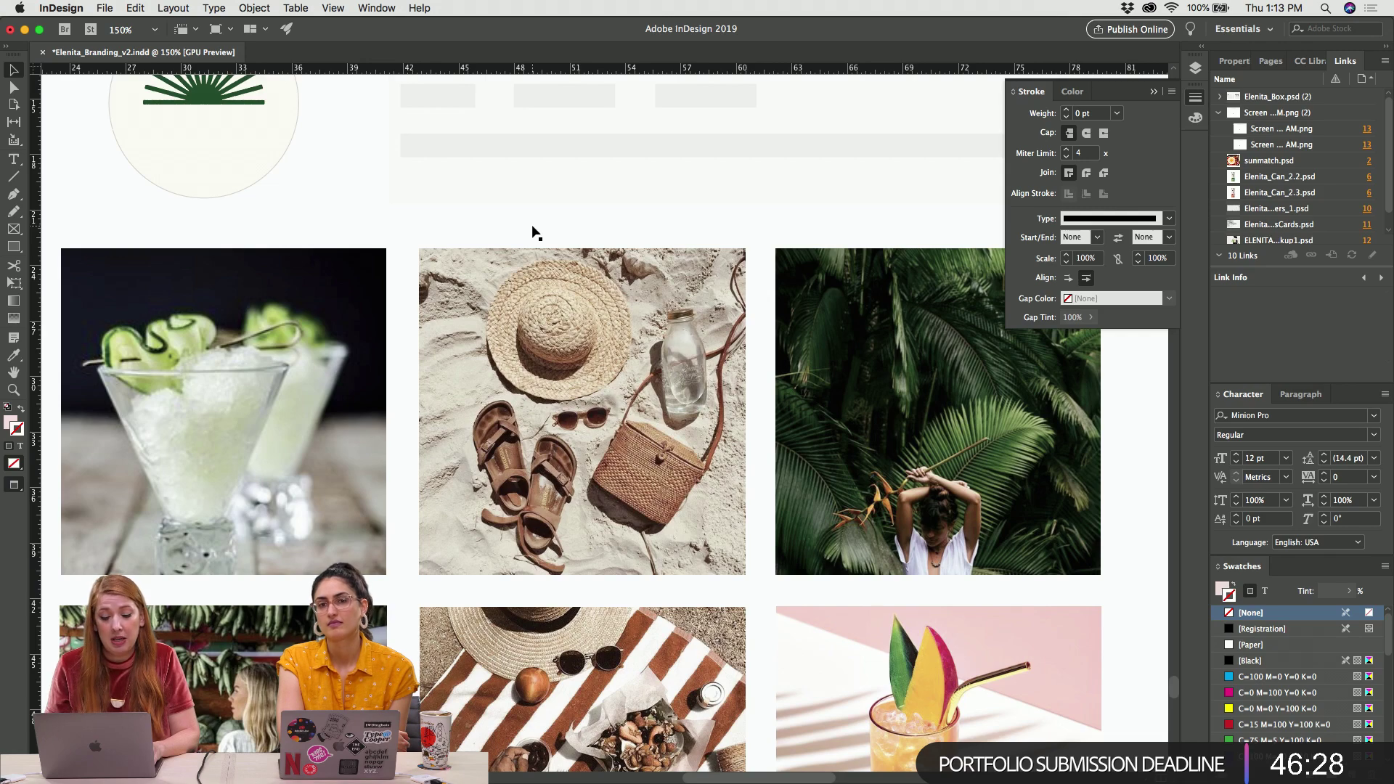
pyautogui.scroll(5, 533, 233)
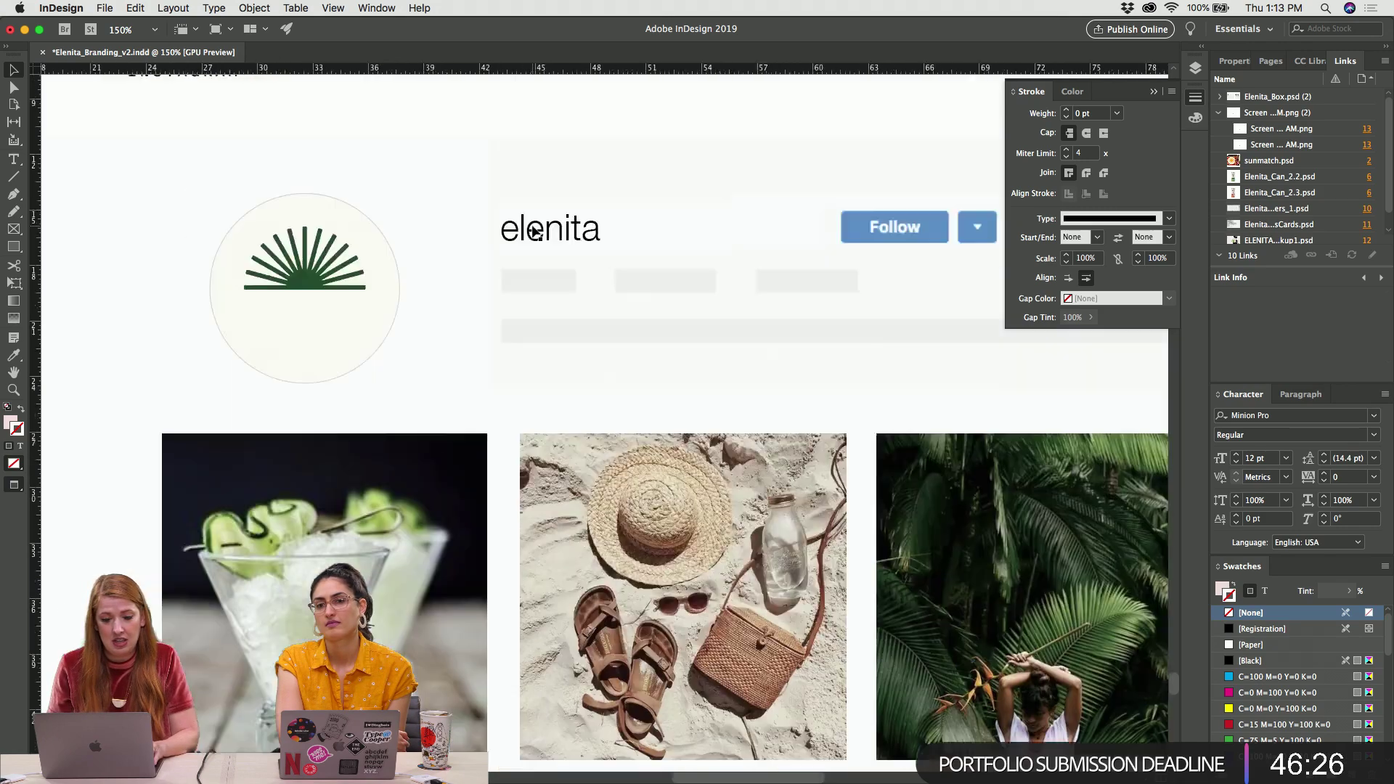
pyautogui.scroll(-5, 539, 256)
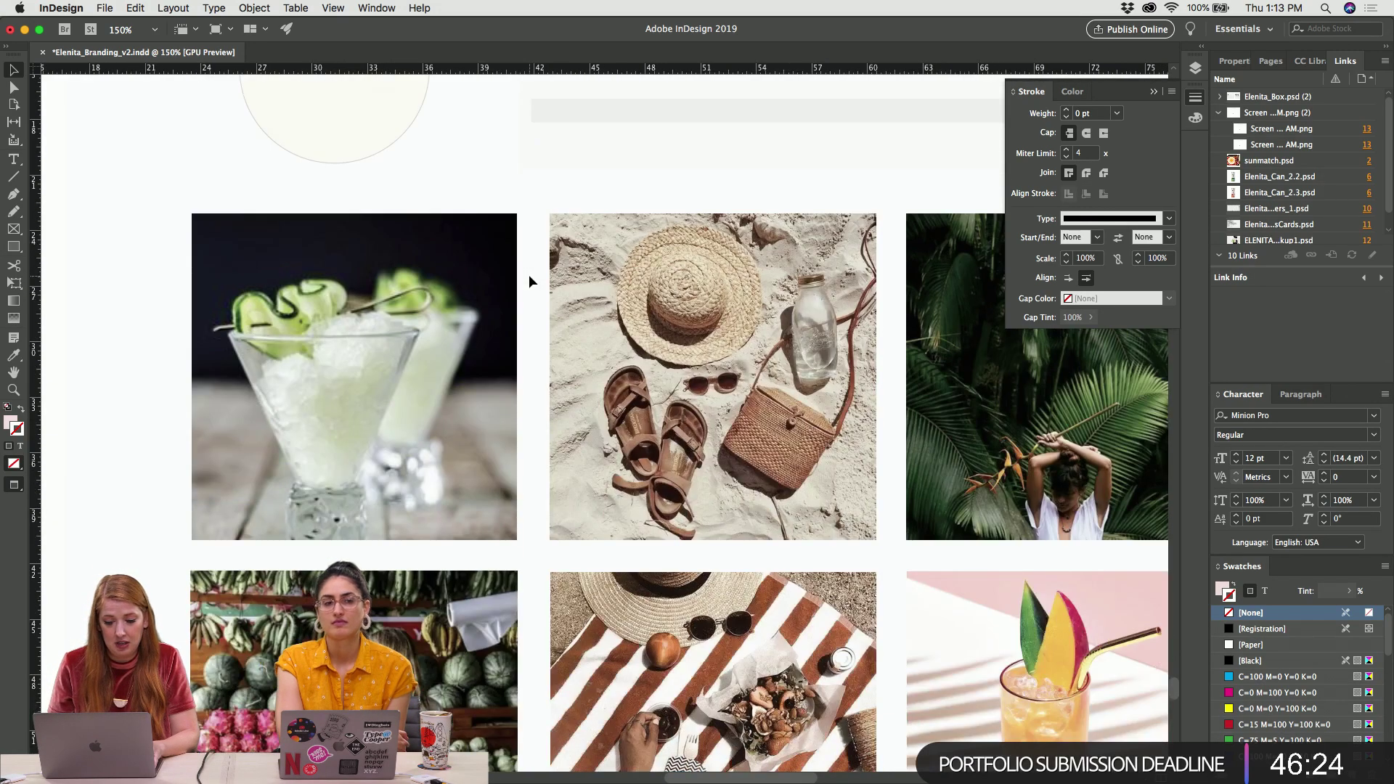
pyautogui.press('super+1')
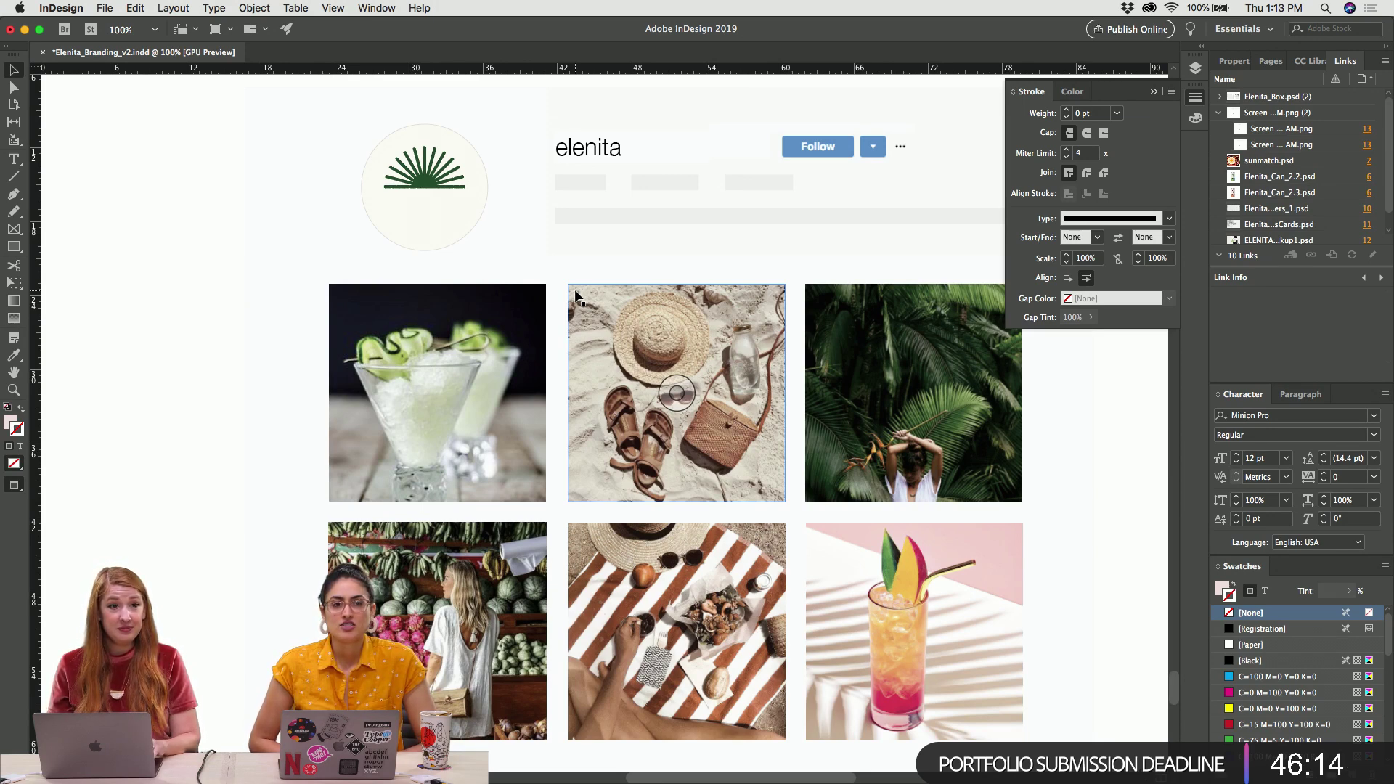
pyautogui.scroll(-2, 575, 296)
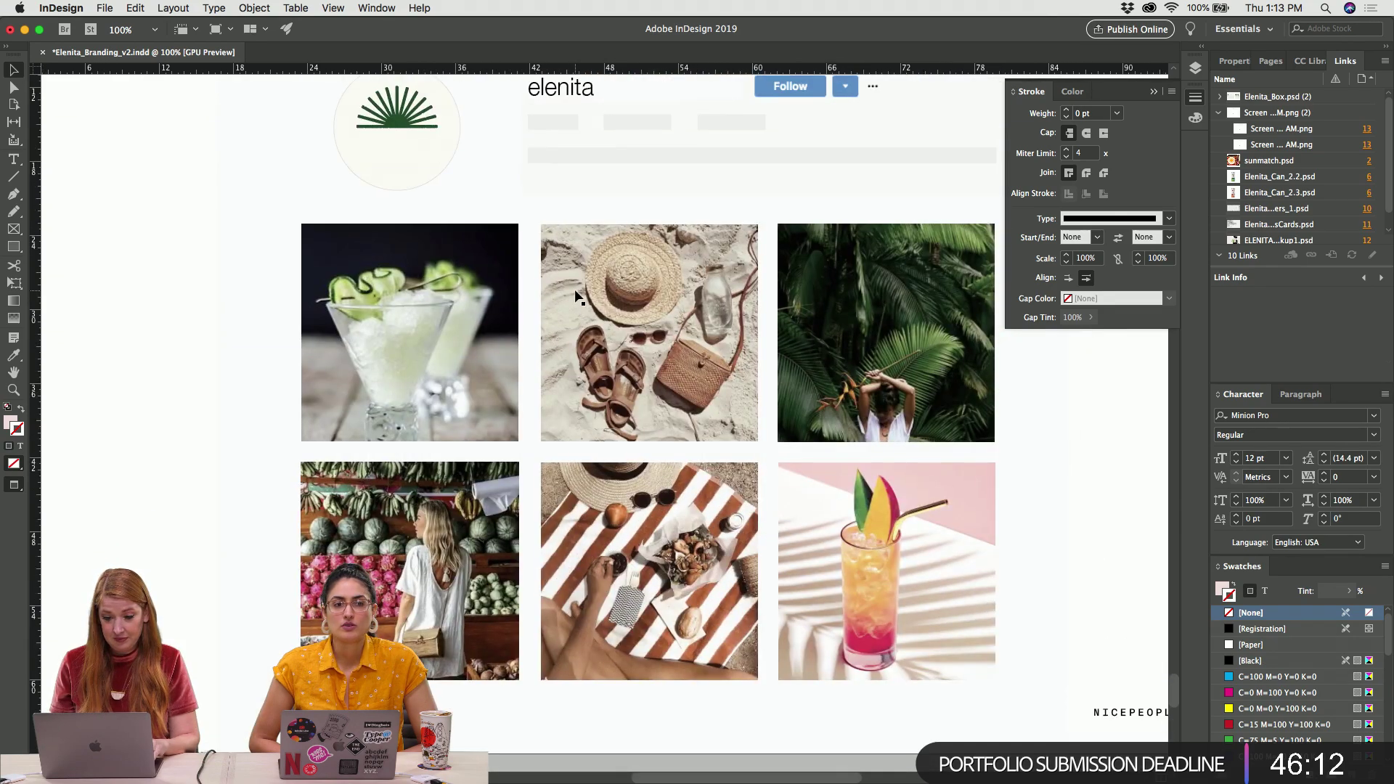
pyautogui.scroll(-15, 575, 297)
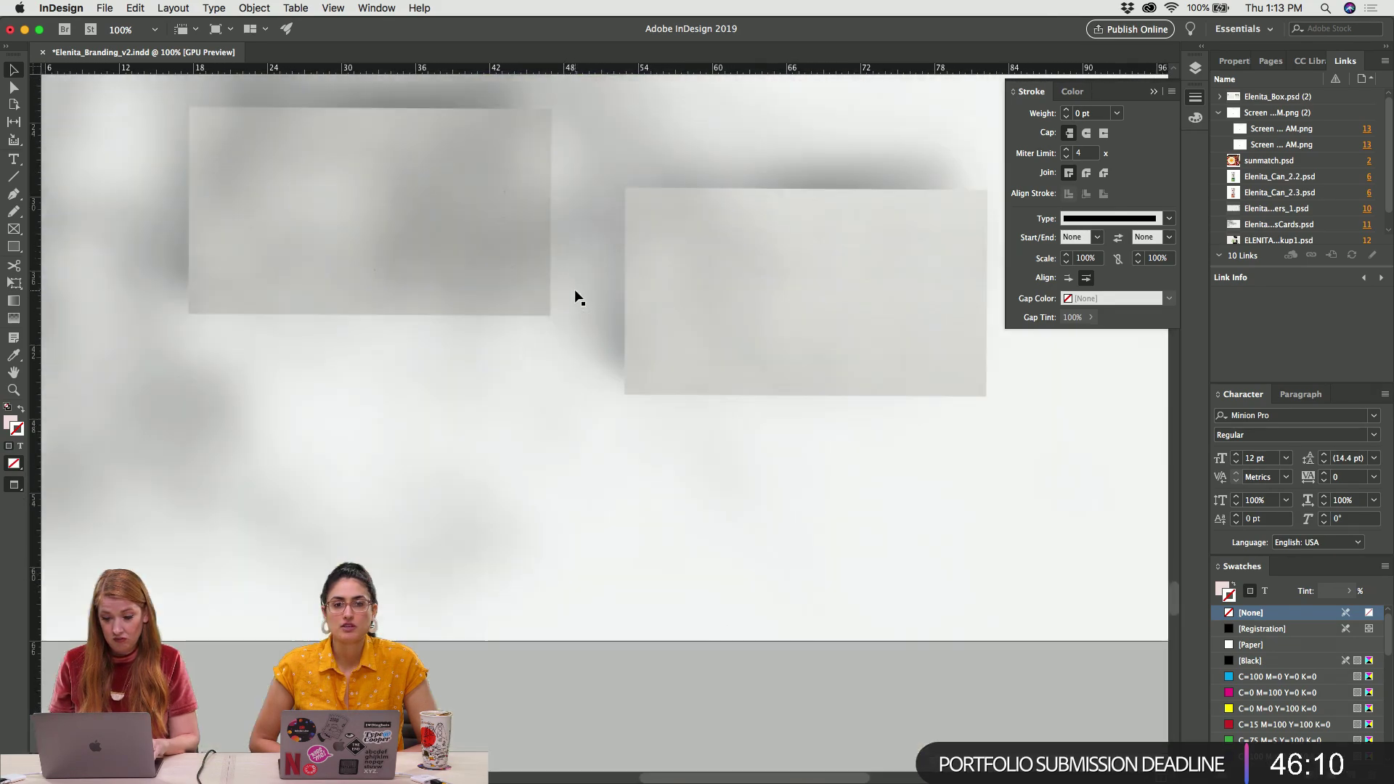
pyautogui.scroll(5, 575, 296)
pyautogui.click(573, 289)
pyautogui.press('super+minus')
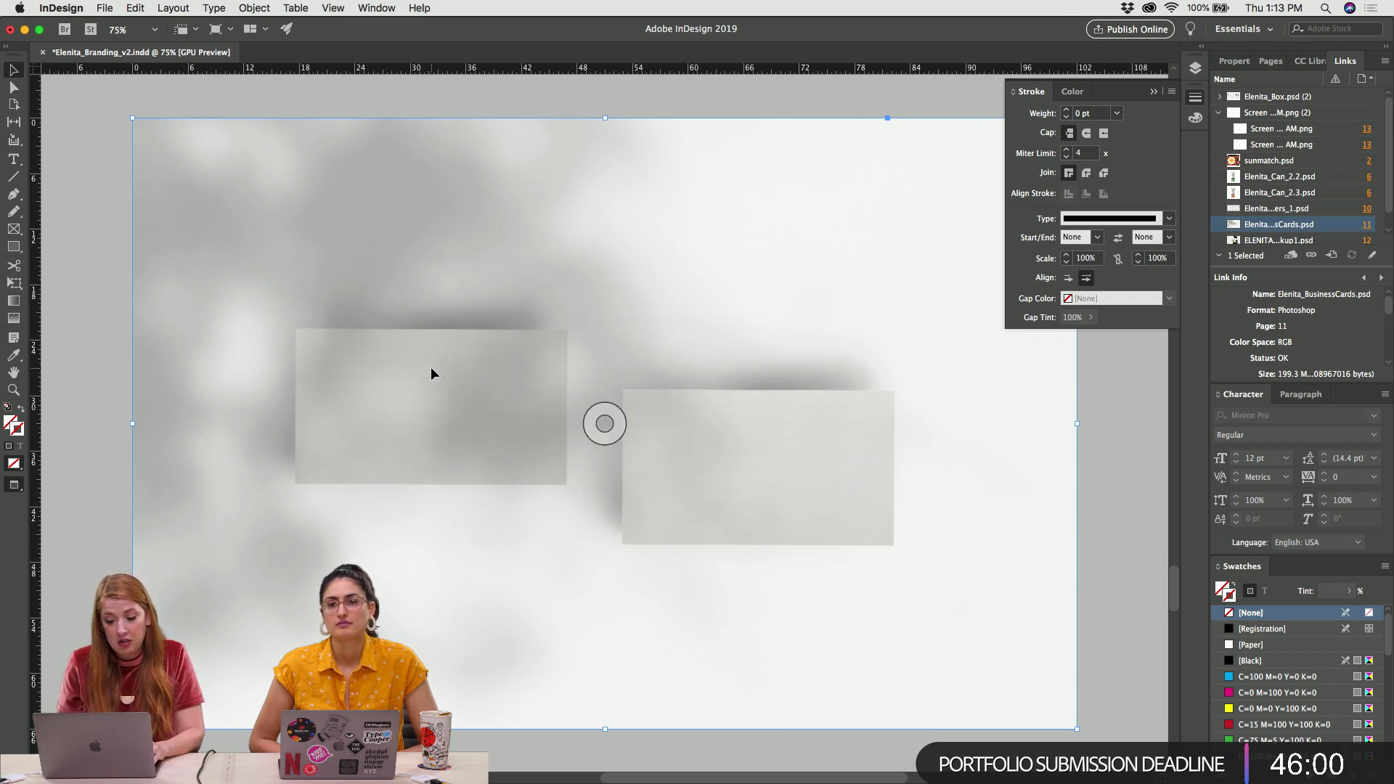
# Switch to Illustrator, duplicate the Grapefruit Paloma artboard directly below and delete the copied artwork on it
pyautogui.press('super+Tab')
pyautogui.click(782, 536)
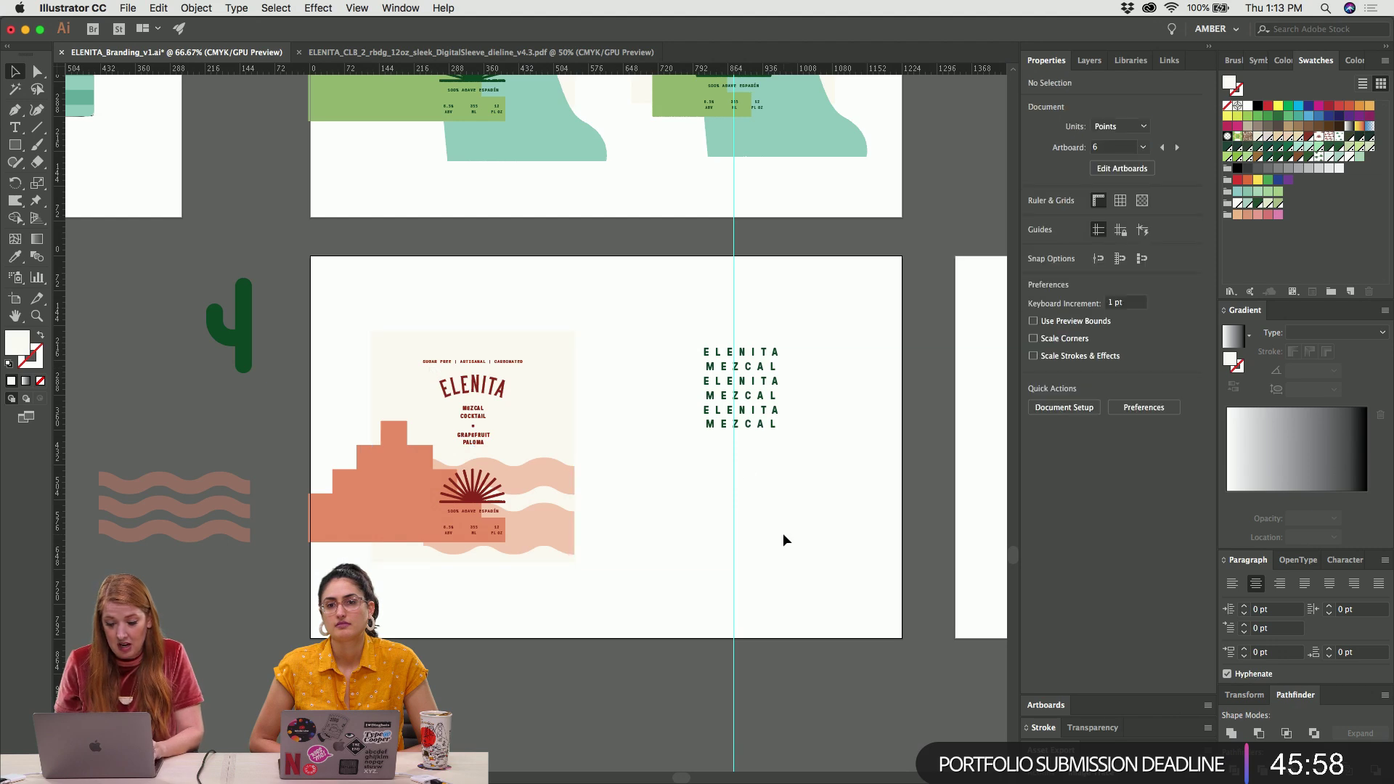
pyautogui.hotkey('shift', 'o')
pyautogui.moveTo(840, 215); pyautogui.dragTo(840, 650)
pyautogui.press('v')
pyautogui.scroll(-5, 840, 650)
pyautogui.moveTo(786, 374); pyautogui.dragTo(359, 639)
pyautogui.press('Delete')
pyautogui.hscroll(-3, 530, 421)
# Create a 3.5 in by 2 in business card rectangle on the empty artboard
pyautogui.press('m')
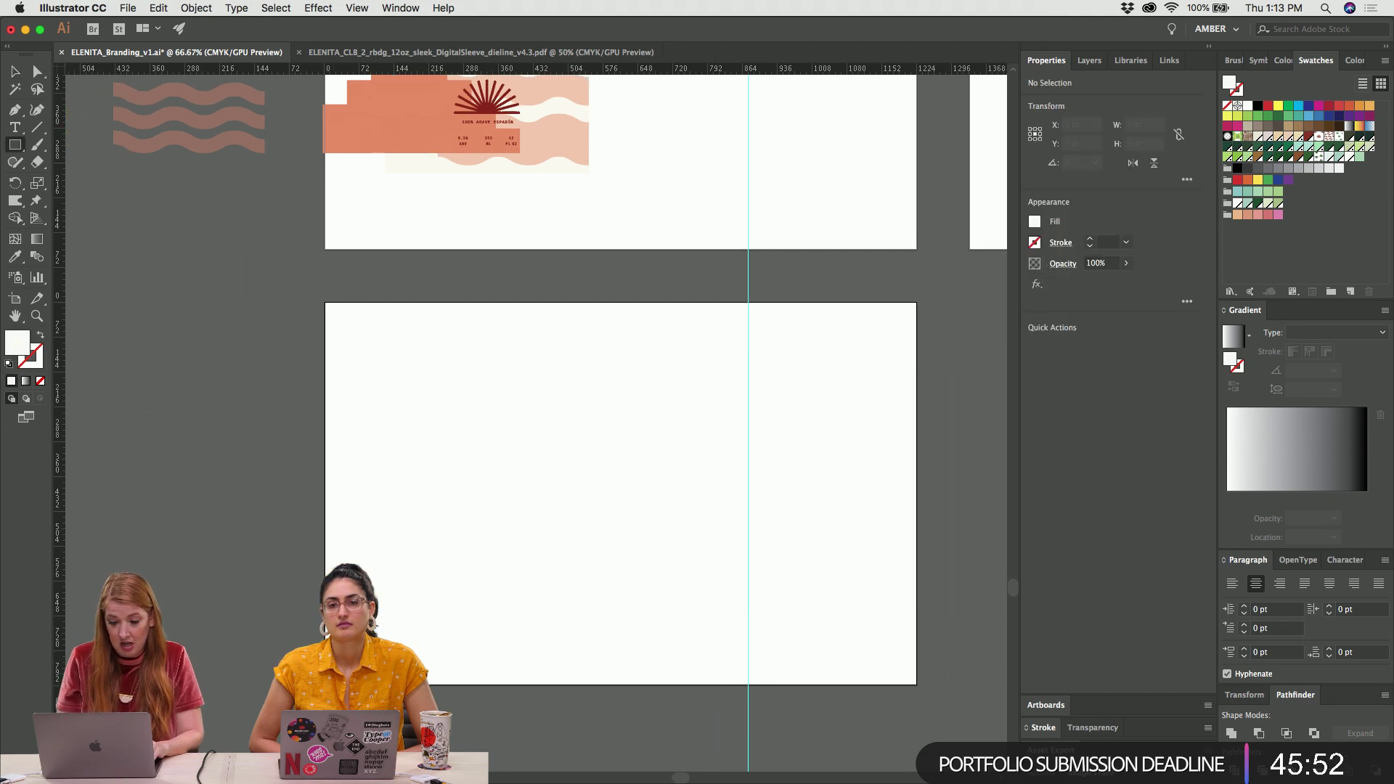
pyautogui.click(408, 366)
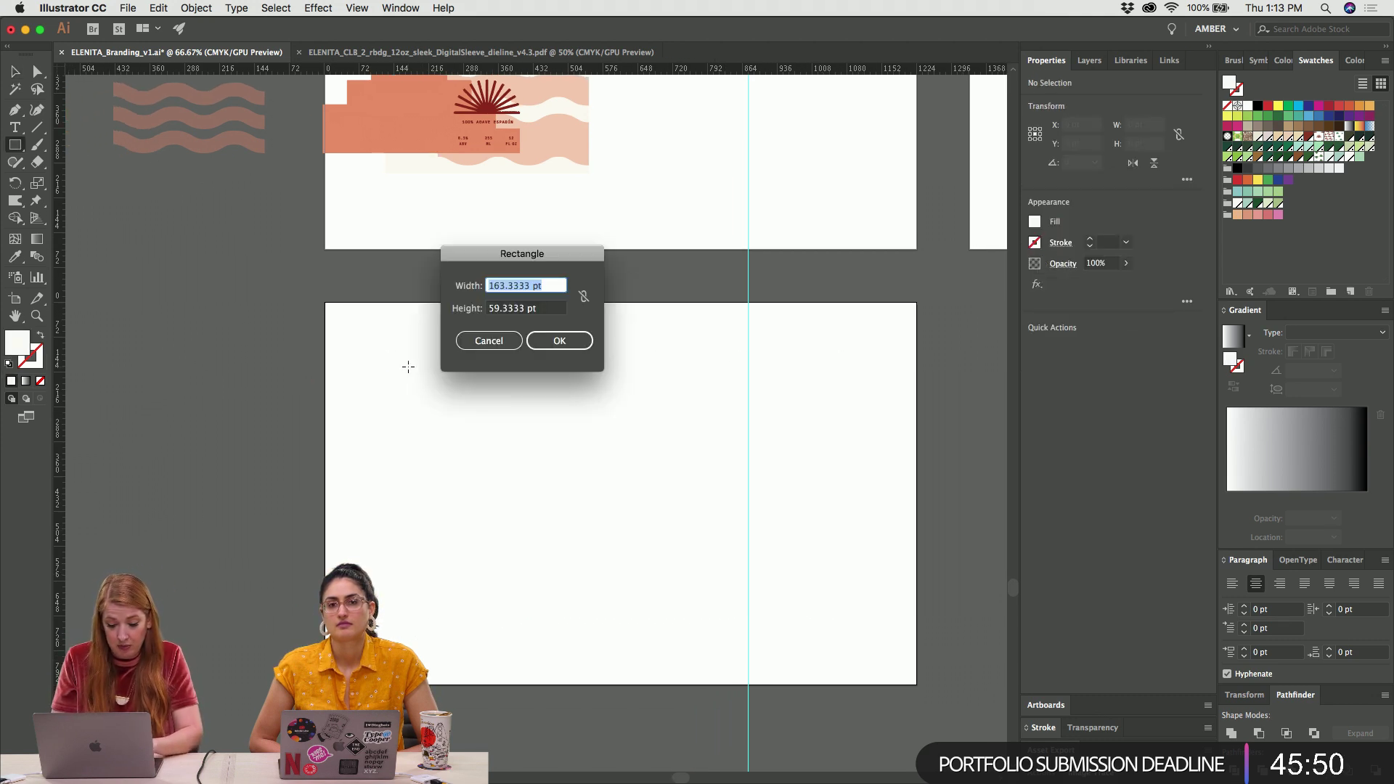
pyautogui.write('3.5in')
pyautogui.press('Tab')
pyautogui.write('2in')
pyautogui.press('Tab')
pyautogui.press('Return')
pyautogui.press('v')
# Duplicate the cream card rectangle directly below the first one
pyautogui.click(390, 445)
pyautogui.click(498, 392)
pyautogui.hotkey('shift', 'x')
pyautogui.hotkey('shift', 'x')
pyautogui.moveTo(481, 390); pyautogui.dragTo(479, 500)
pyautogui.click(621, 373)
pyautogui.press('super+equal')
pyautogui.press('super+equal')
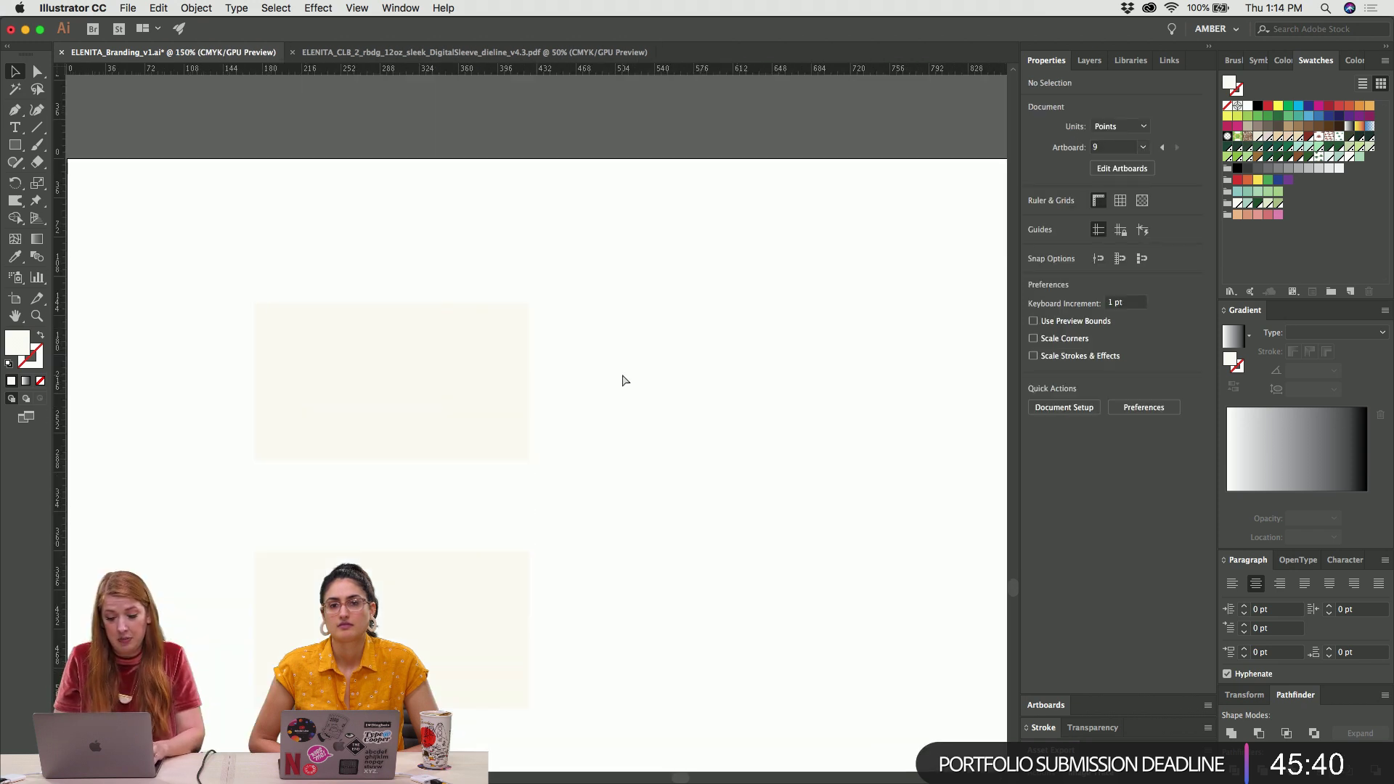
# Switch to InDesign to check the business card mockup and return to Illustrator
pyautogui.press('super+a')
pyautogui.press('super+Tab')
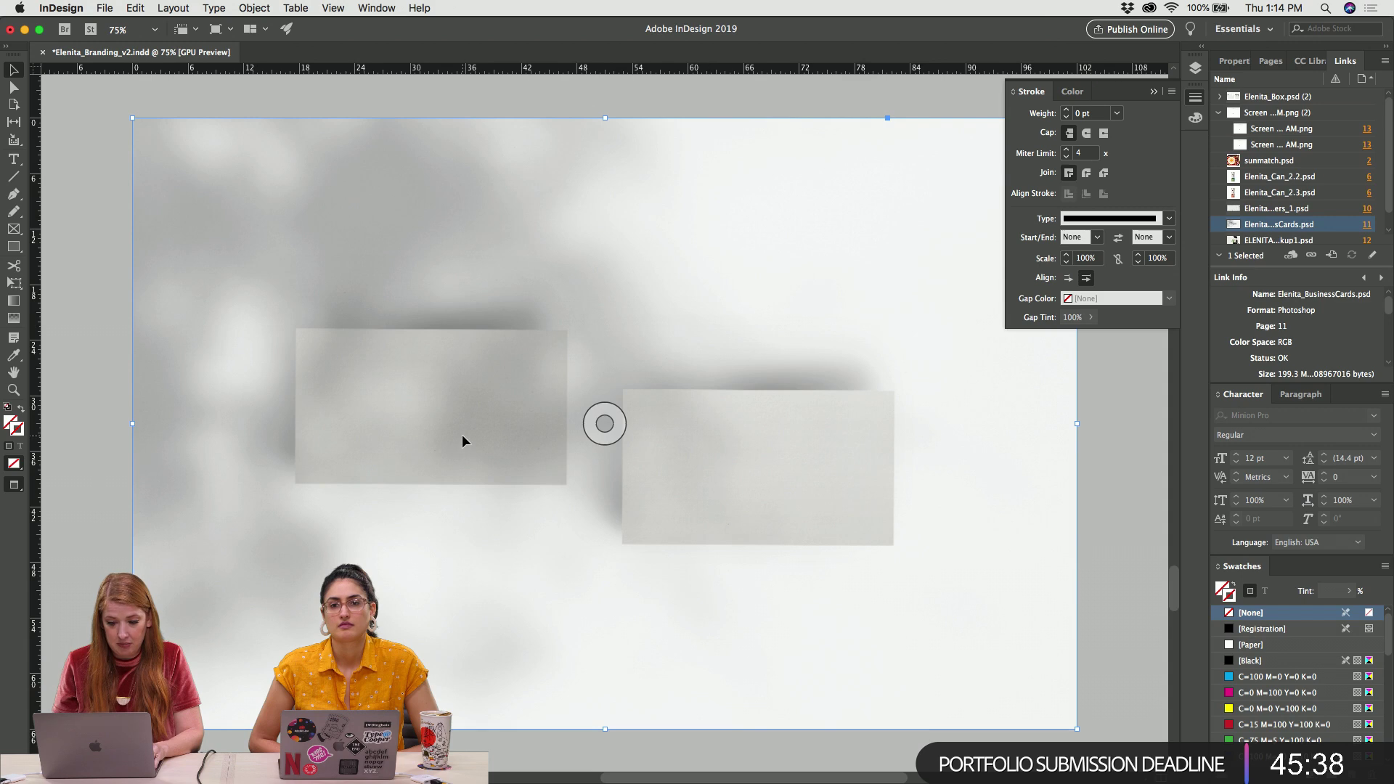
pyautogui.press('super+Tab')
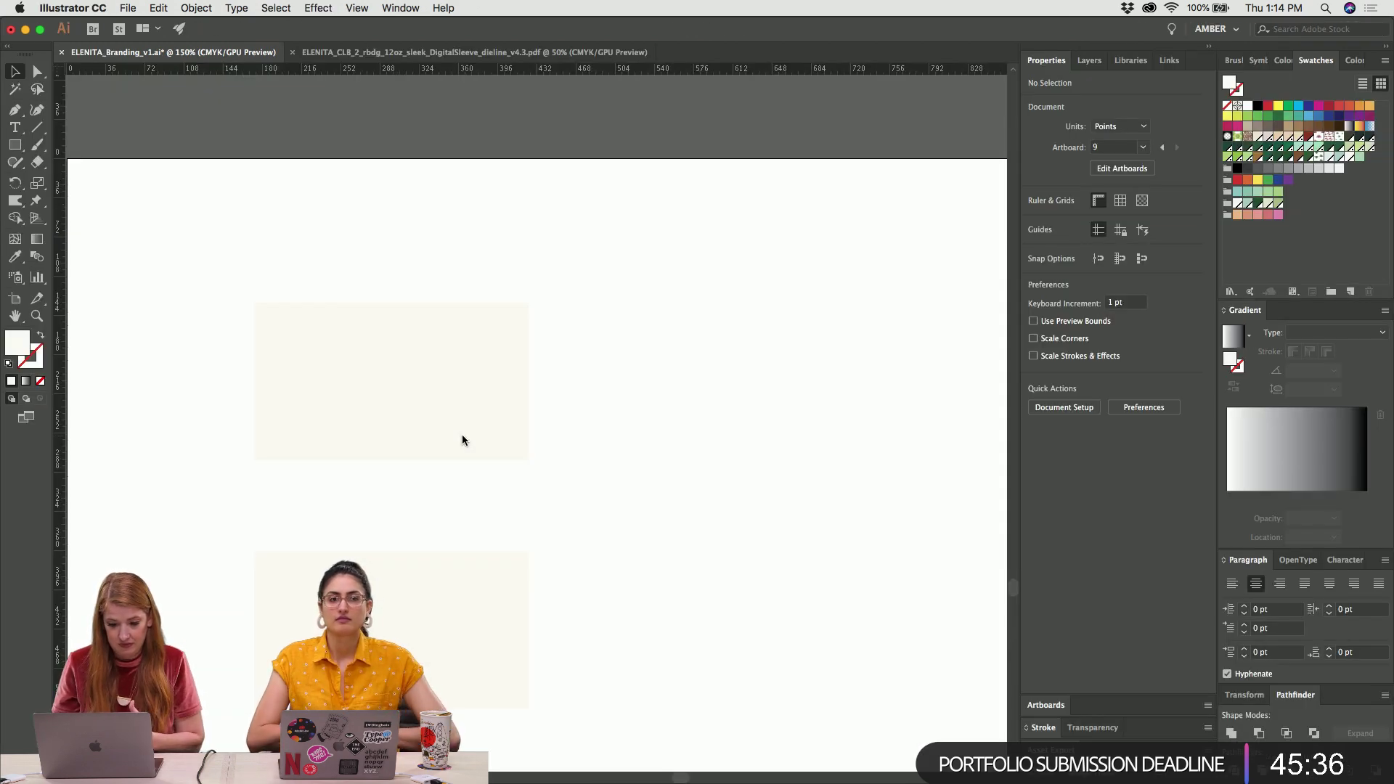
# Place a copy of the green arched ELENITA wordmark on the upper business card
pyautogui.press('super+minus')
pyautogui.press('super+minus')
pyautogui.press('super+minus')
pyautogui.scroll(3, 463, 438)
pyautogui.moveTo(512, 466); pyautogui.dragTo(518, 473)
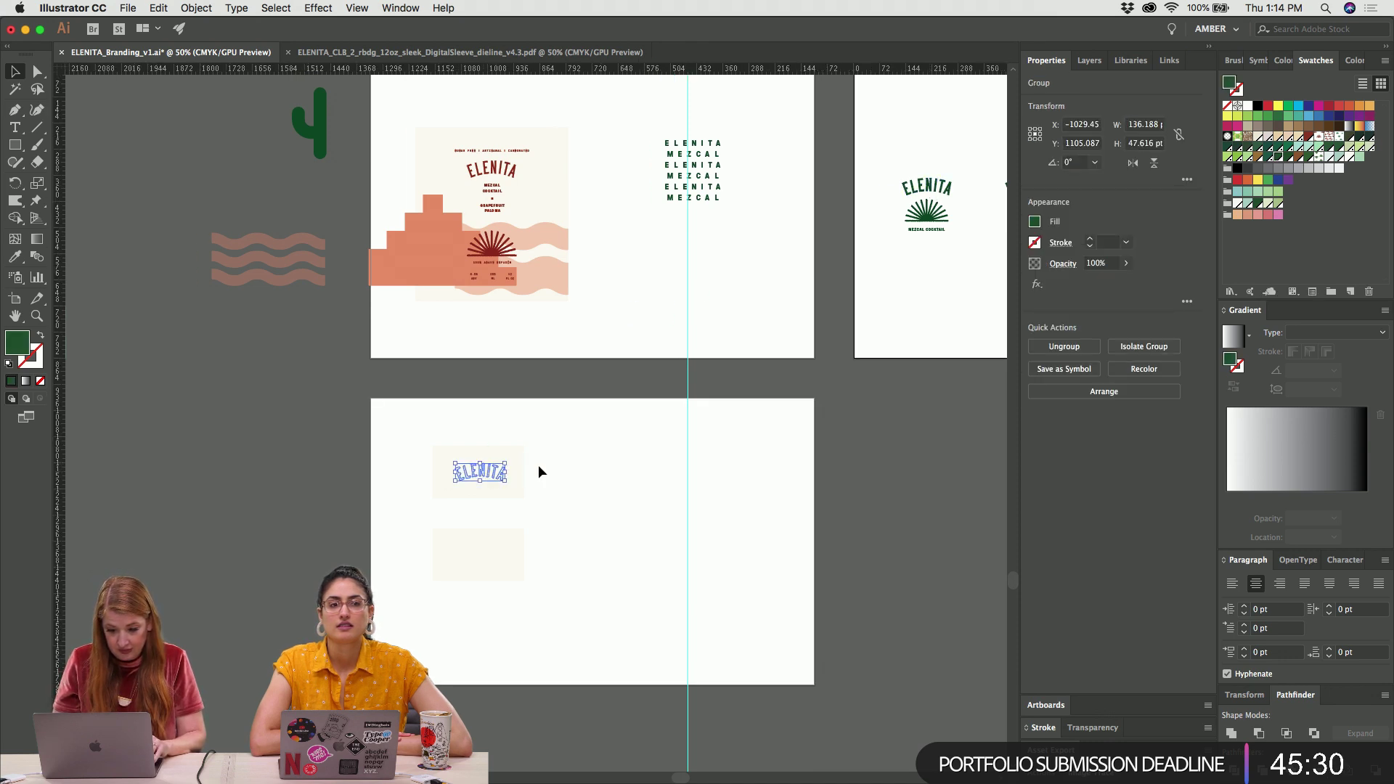
pyautogui.click(542, 471)
pyautogui.press('super+plus')
pyautogui.press('super+plus')
pyautogui.press('super+plus')
pyautogui.press('super+plus')
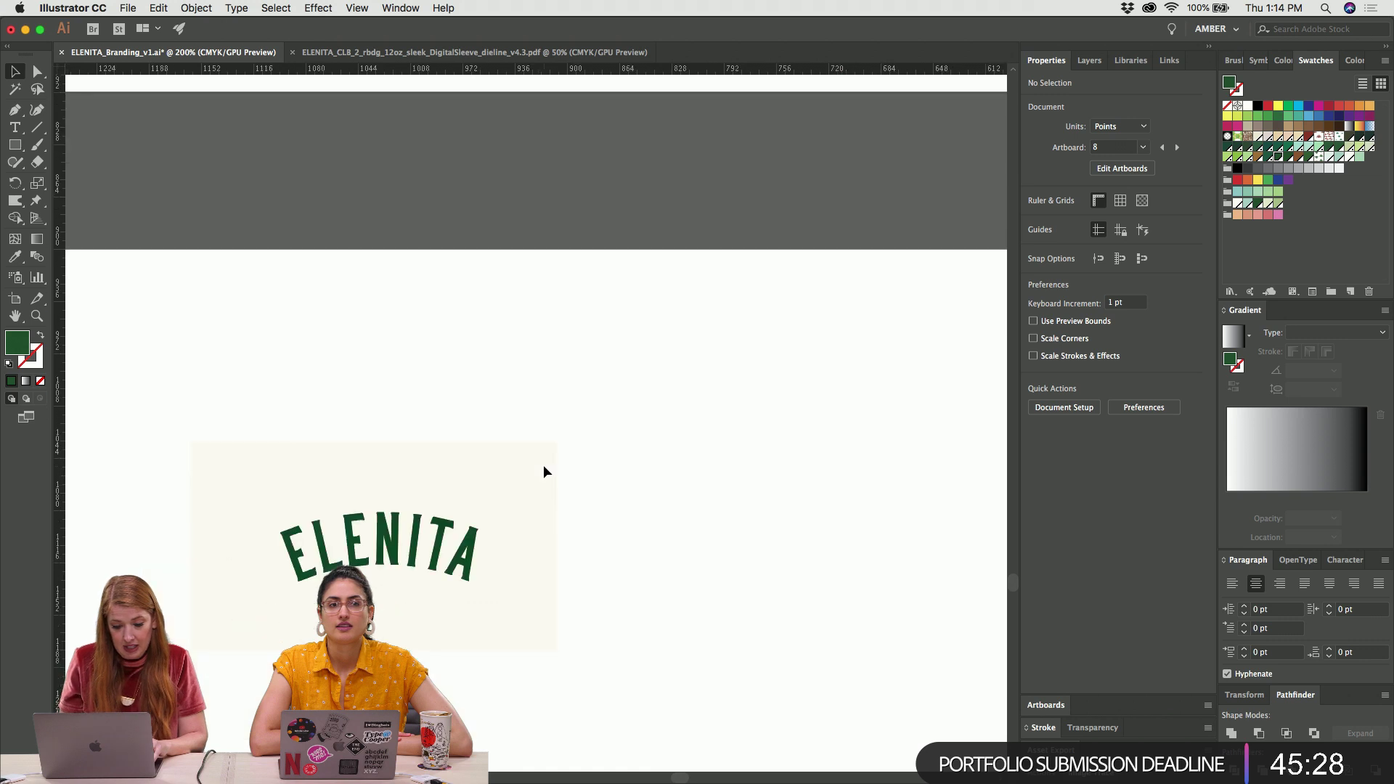
# Scale the ELENITA wordmark down to about 114 pt wide and nudge it up and left to centre it on the card
pyautogui.click(565, 319)
pyautogui.moveTo(578, 338); pyautogui.dragTo(566, 337)
pyautogui.press('Up')
pyautogui.press('Up')
pyautogui.press('Up')
pyautogui.press('Up')
pyautogui.press('Up')
pyautogui.press('Left')
pyautogui.press('Left')
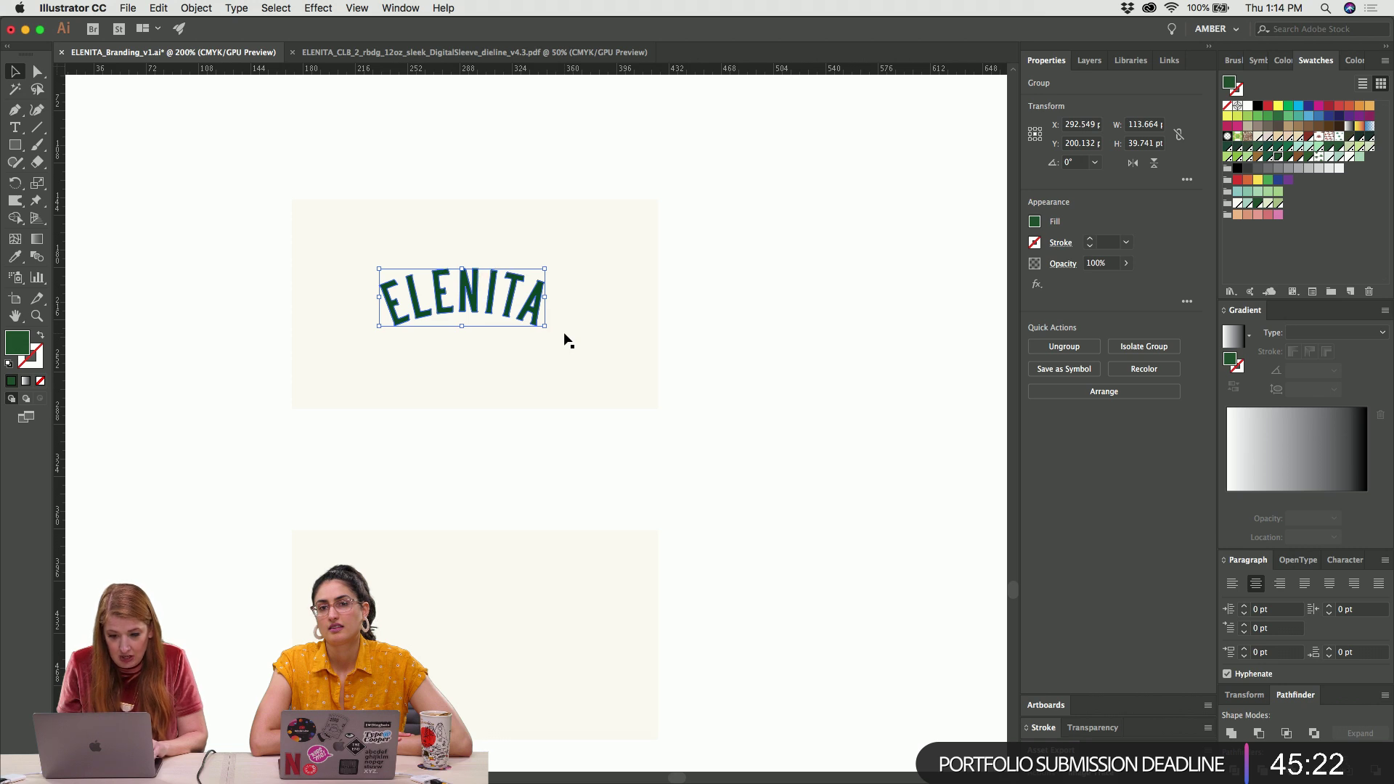
pyautogui.click(568, 342)
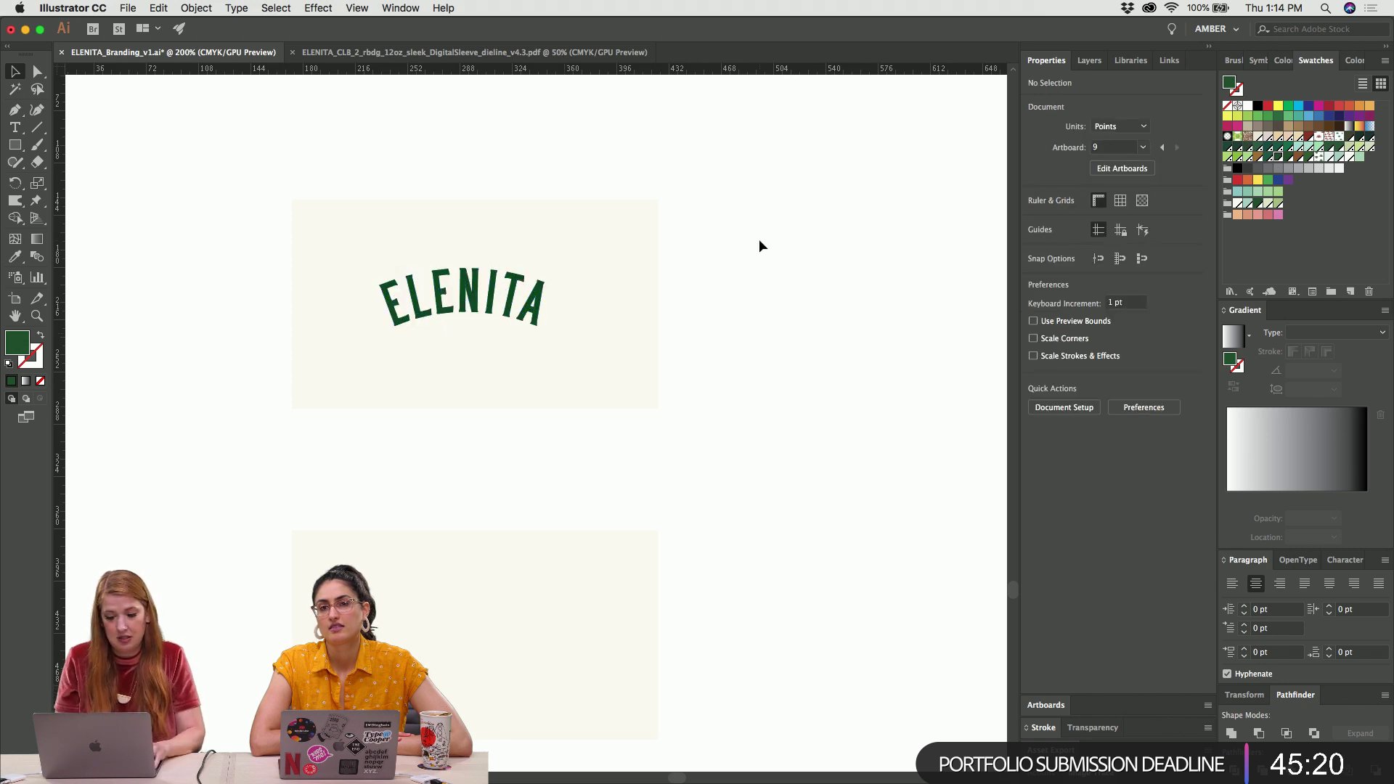
# Draw a dark green rectangle about 251 by 76.5 pt over the lower half of the upper card
pyautogui.press('m')
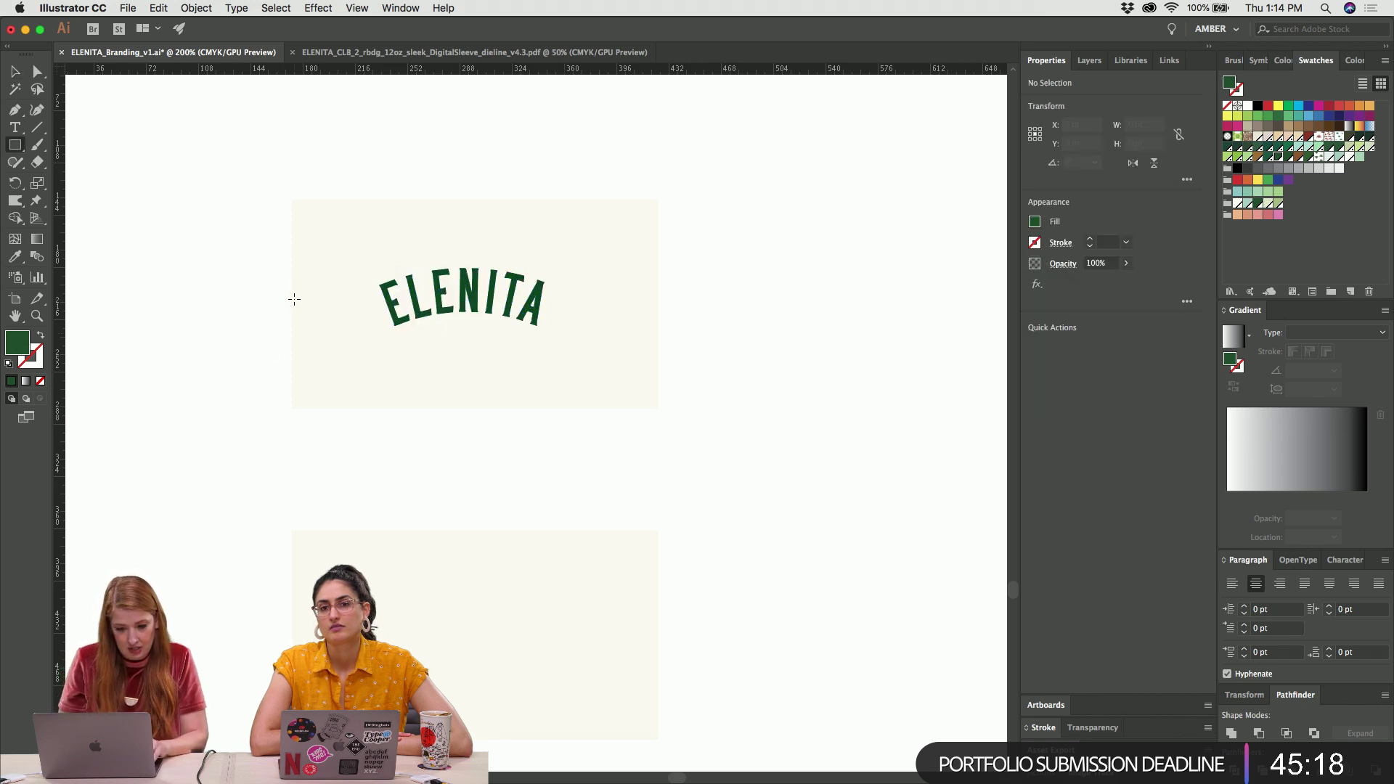
pyautogui.moveTo(293, 296); pyautogui.dragTo(658, 406)
pyautogui.press('super+minus')
pyautogui.press('super+minus')
pyautogui.press('super+minus')
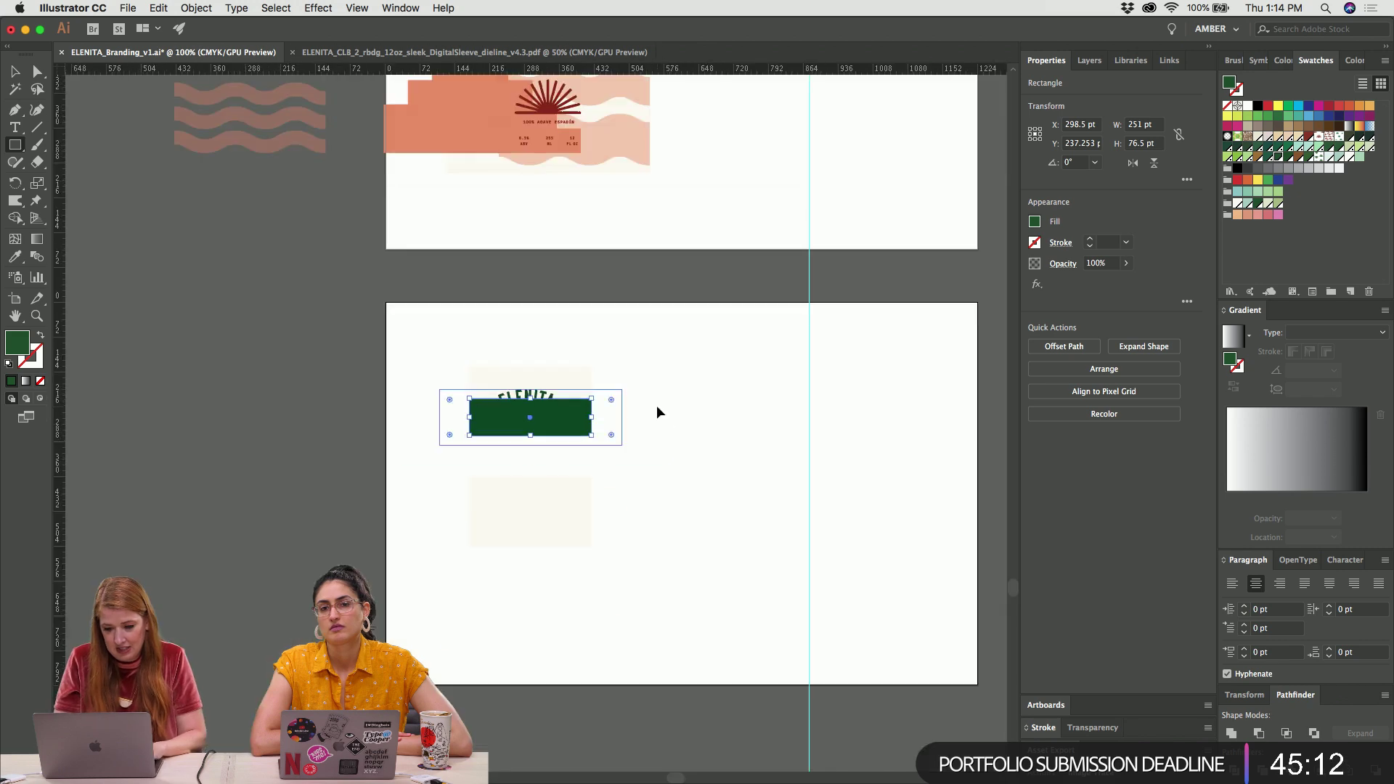
# Recolour the dark green rectangle by sampling the light green of the label's stepped pyramid on the artboard above
pyautogui.press('i')
pyautogui.scroll(10, 662, 395)
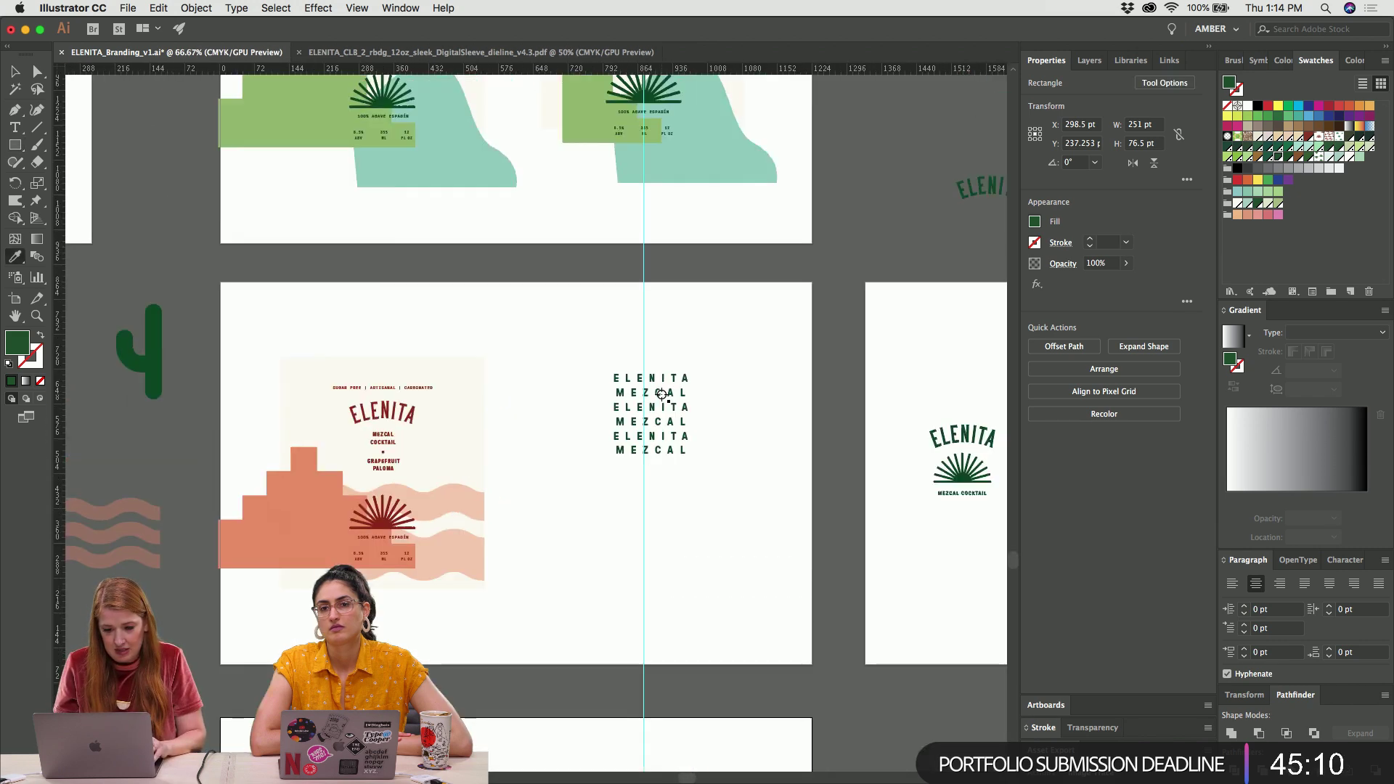
pyautogui.click(299, 184)
pyautogui.press('v')
pyautogui.scroll(-15, 299, 185)
pyautogui.click(302, 191)
# Send the light green band and its cream card rectangle behind the ELENITA wordmark
pyautogui.press('super+equal')
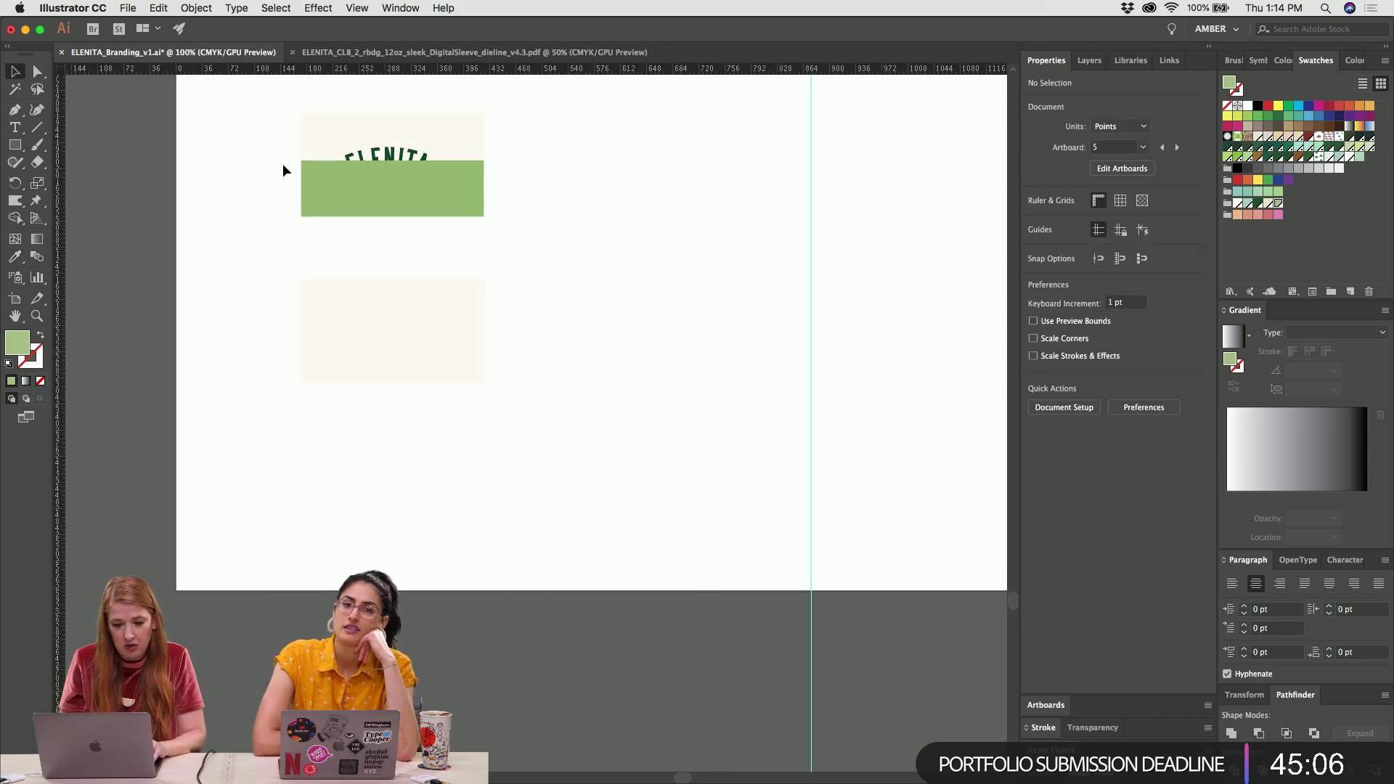
pyautogui.moveTo(266, 136); pyautogui.dragTo(308, 216)
pyautogui.hotkey('ctrl', 'shift', '[')
pyautogui.click(308, 223)
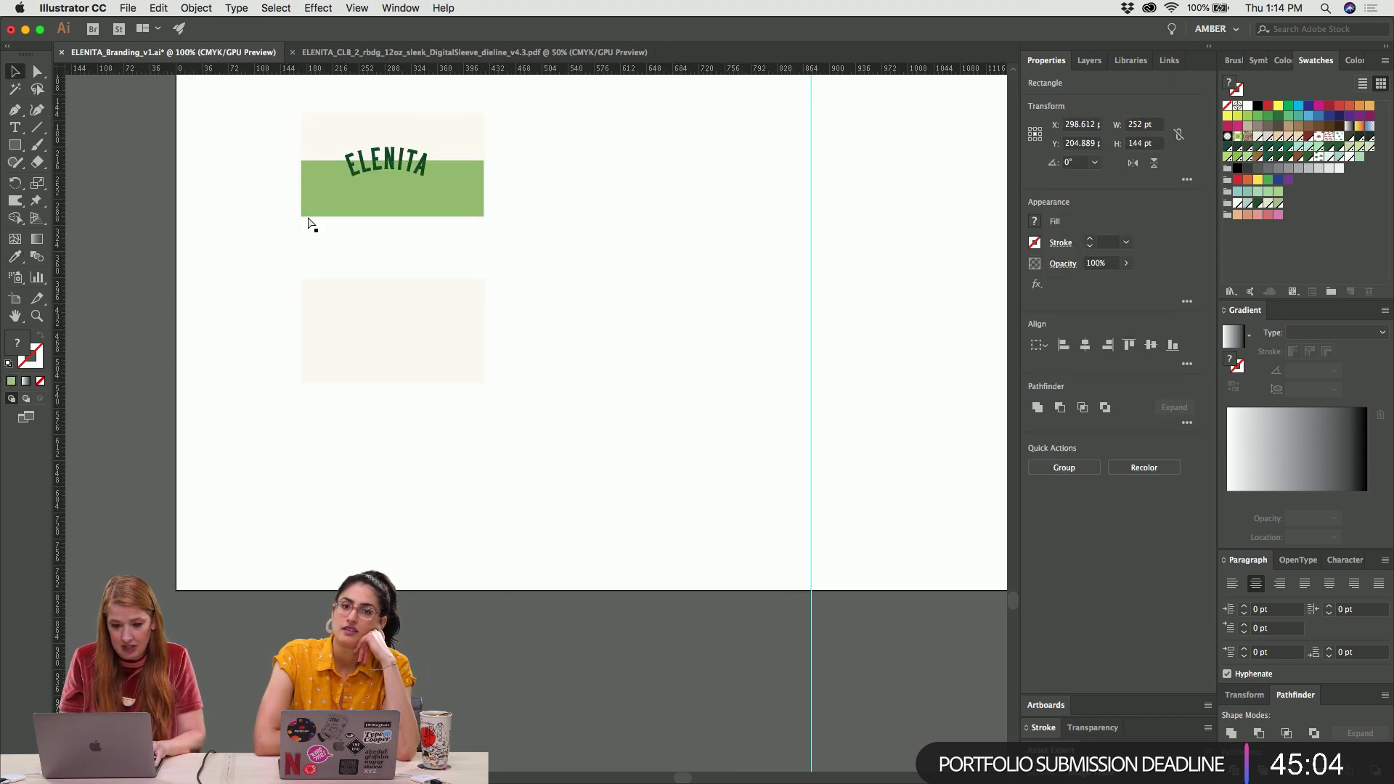
# Recolour the light green band across the lower half of the upper card with the palette's mint green swatch
pyautogui.scroll(5, 666, 271)
pyautogui.hscroll(-6, 666, 271)
pyautogui.press('super+equal')
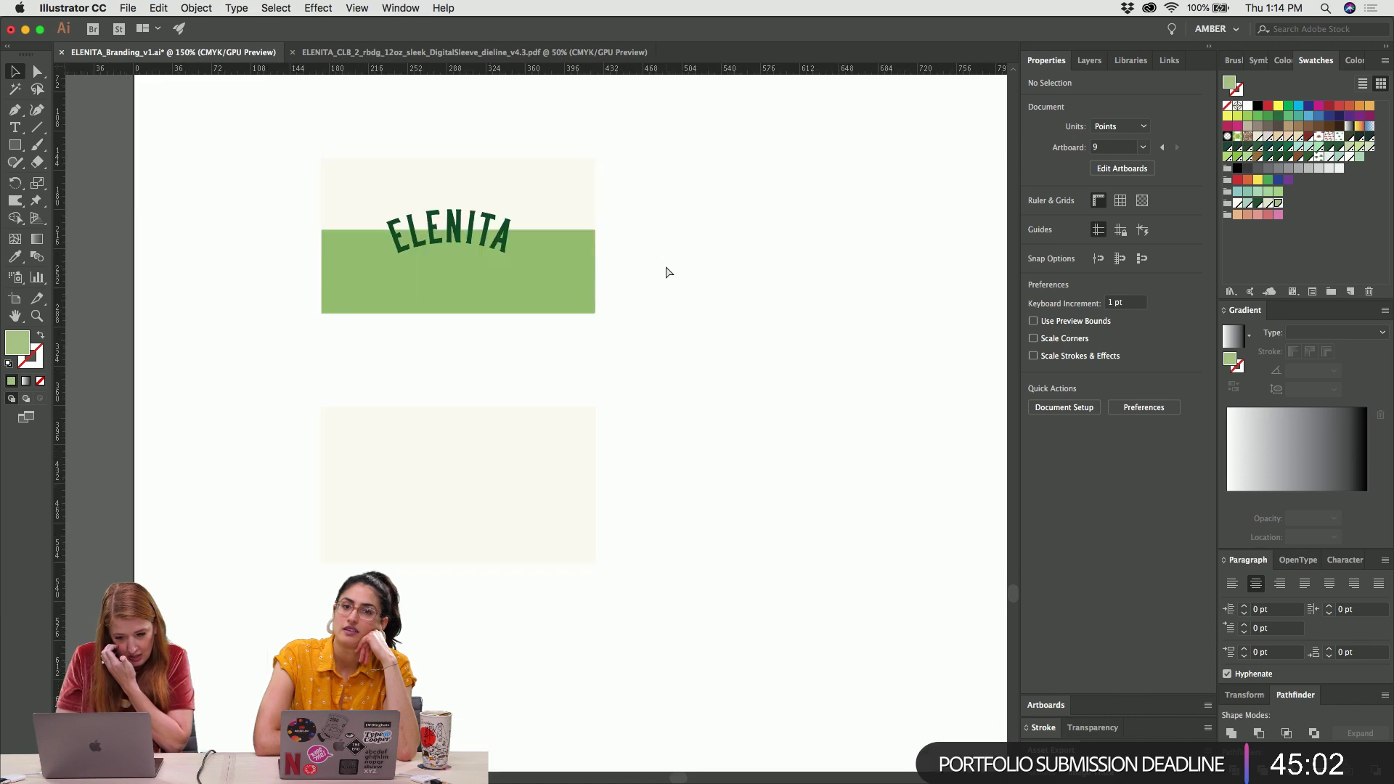
pyautogui.click(600, 223)
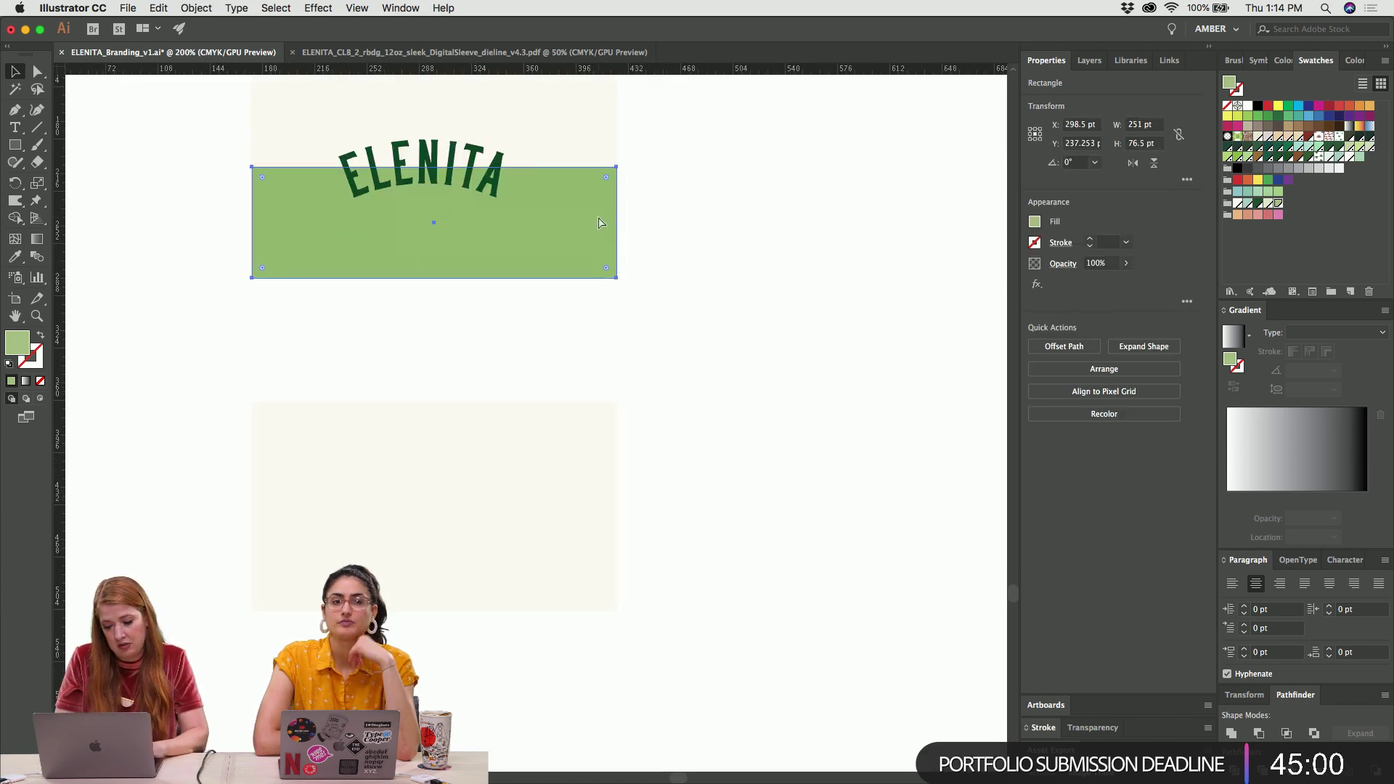
pyautogui.press('super+minus')
pyautogui.press('i')
pyautogui.scroll(5, 598, 218)
pyautogui.scroll(10, 599, 217)
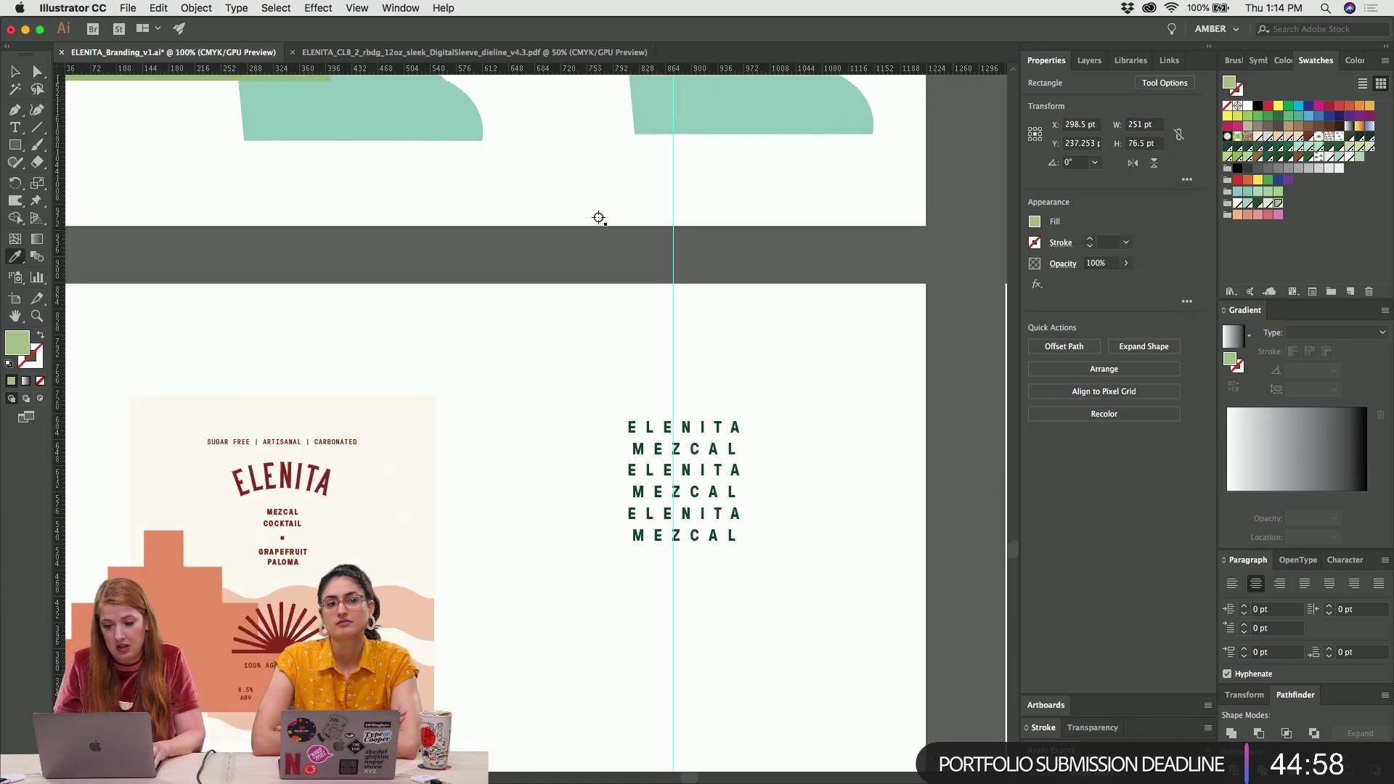
pyautogui.scroll(-10, 598, 218)
pyautogui.scroll(-10, 599, 219)
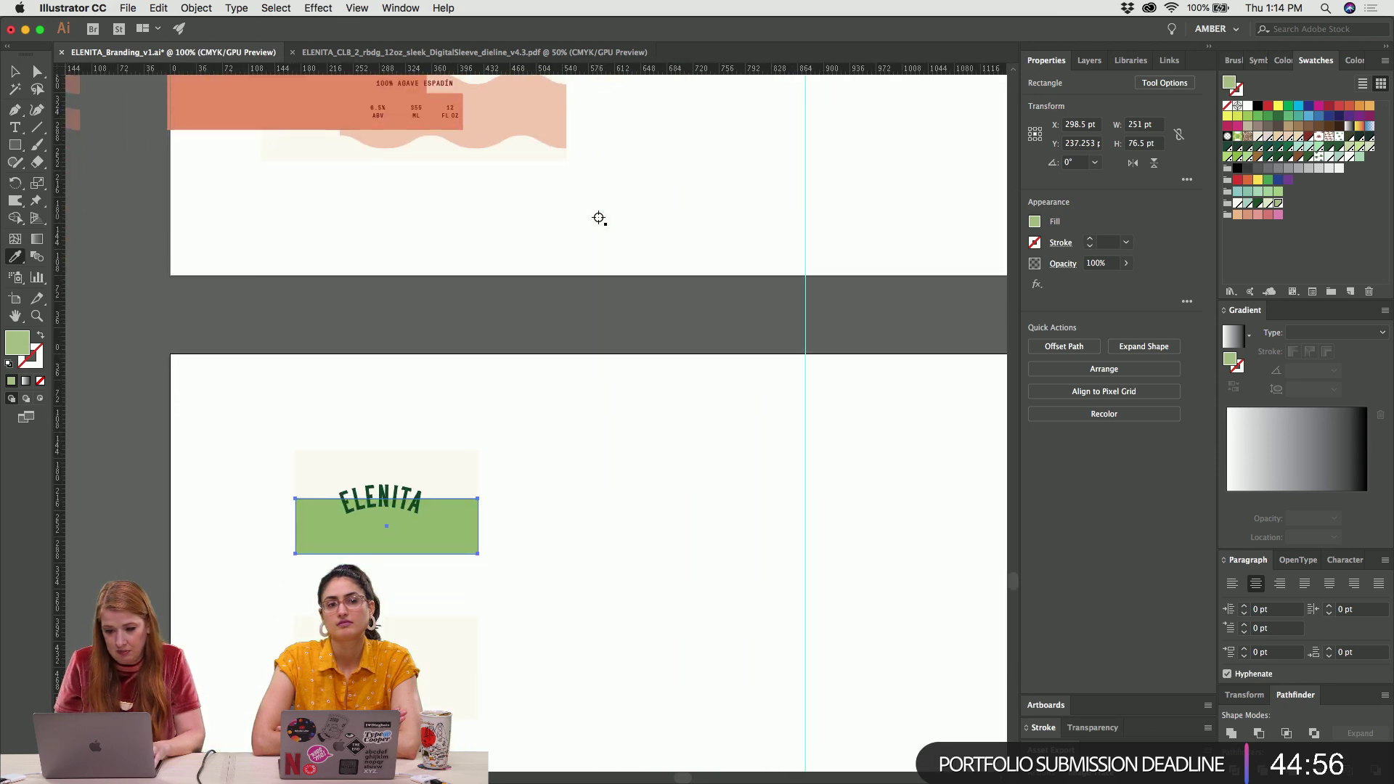
pyautogui.press('super+equal')
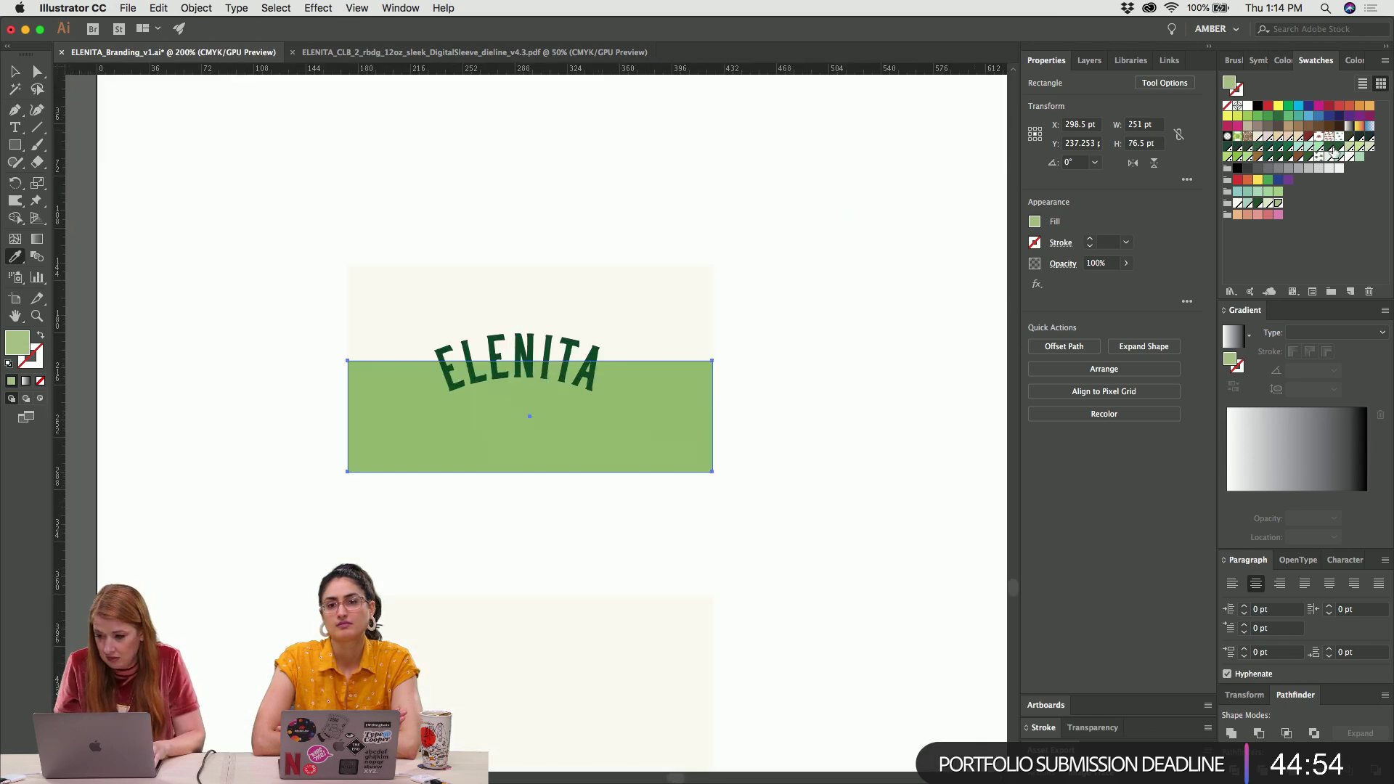
pyautogui.click(1305, 150)
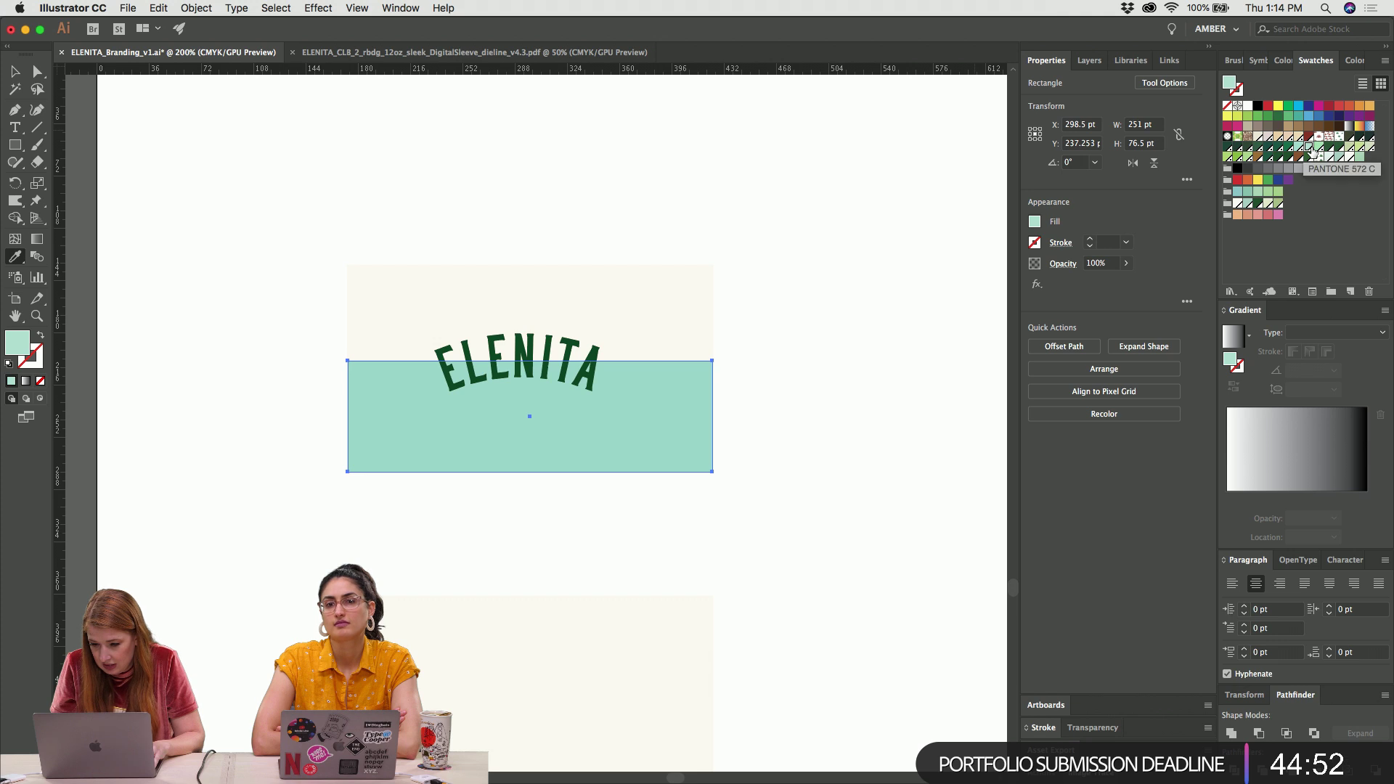
pyautogui.click(1247, 204)
pyautogui.press('v')
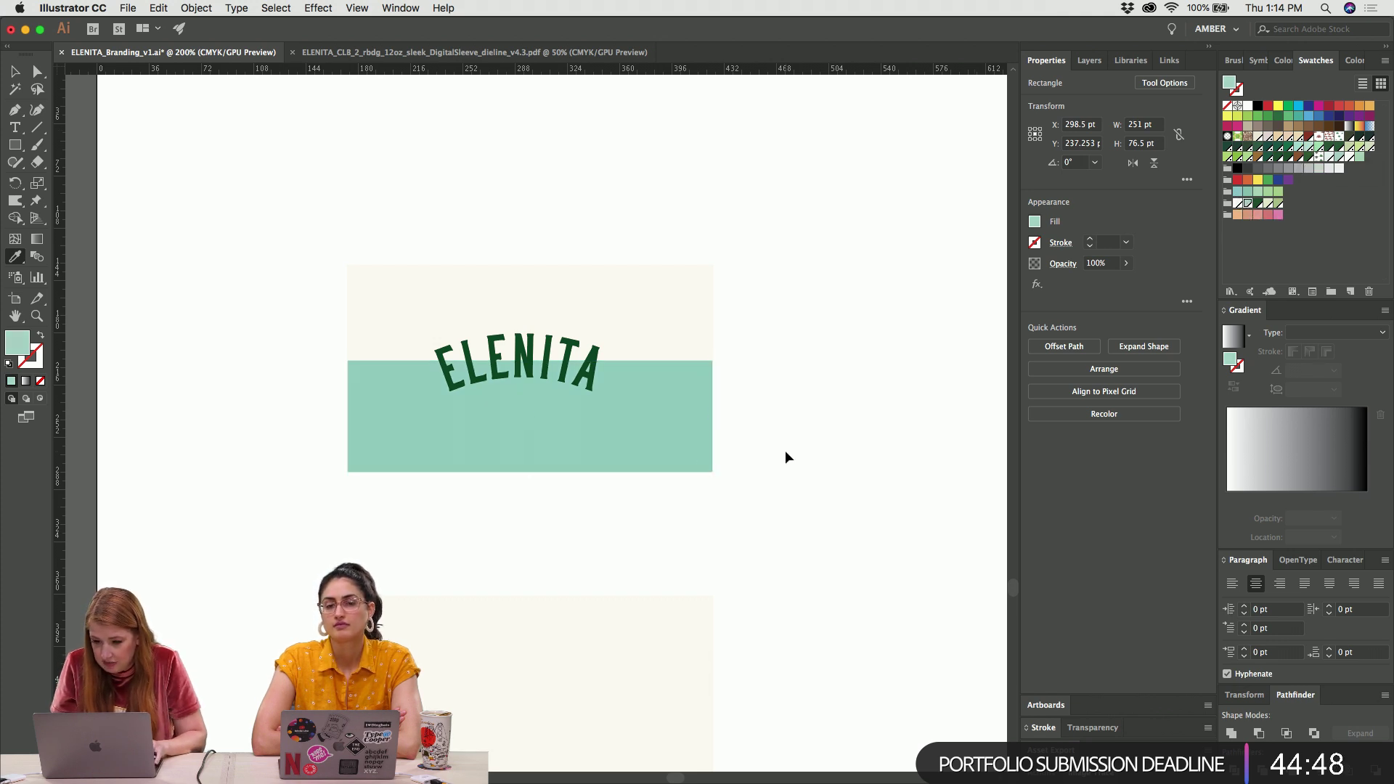
pyautogui.click(784, 458)
# Lower the opacity of the mint green band on the upper card to 40%
pyautogui.click(654, 420)
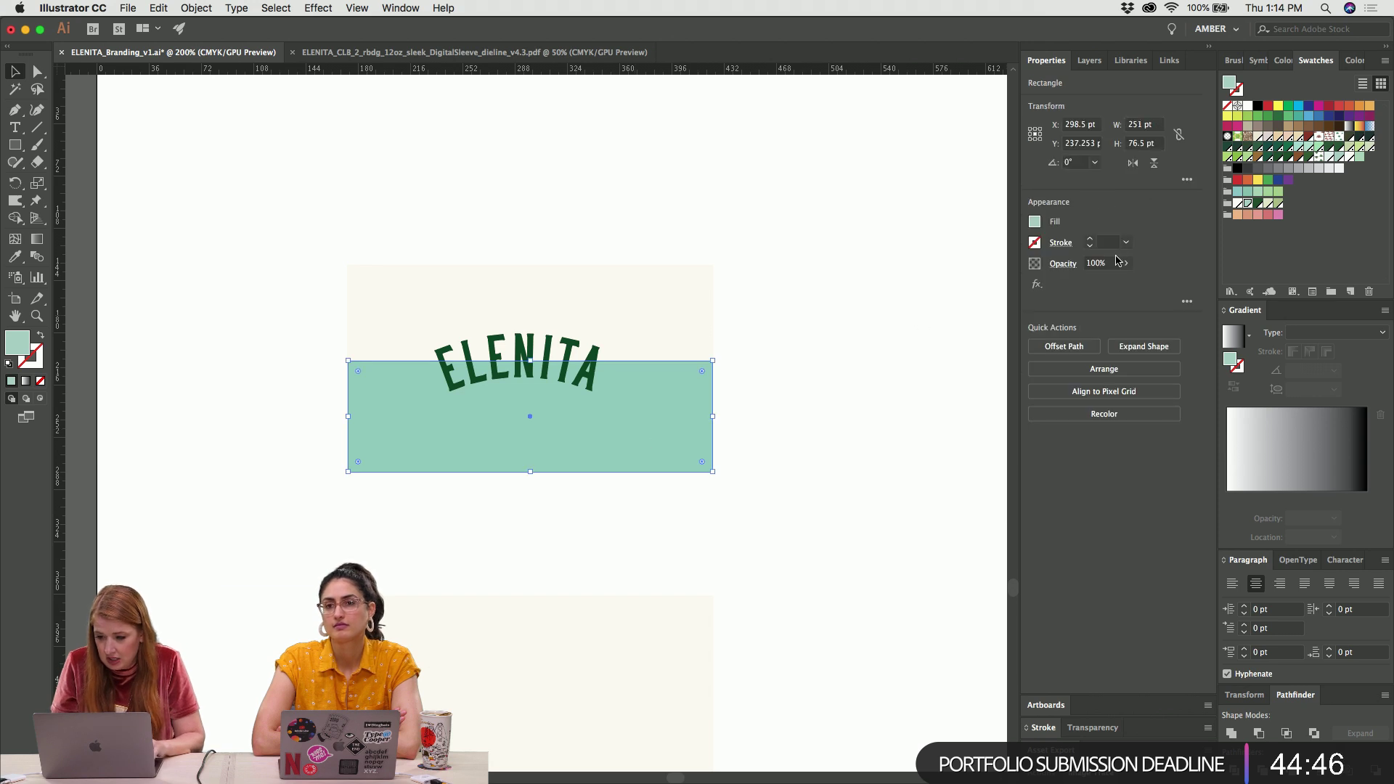
pyautogui.click(1098, 263)
pyautogui.write('60')
pyautogui.press('Return')
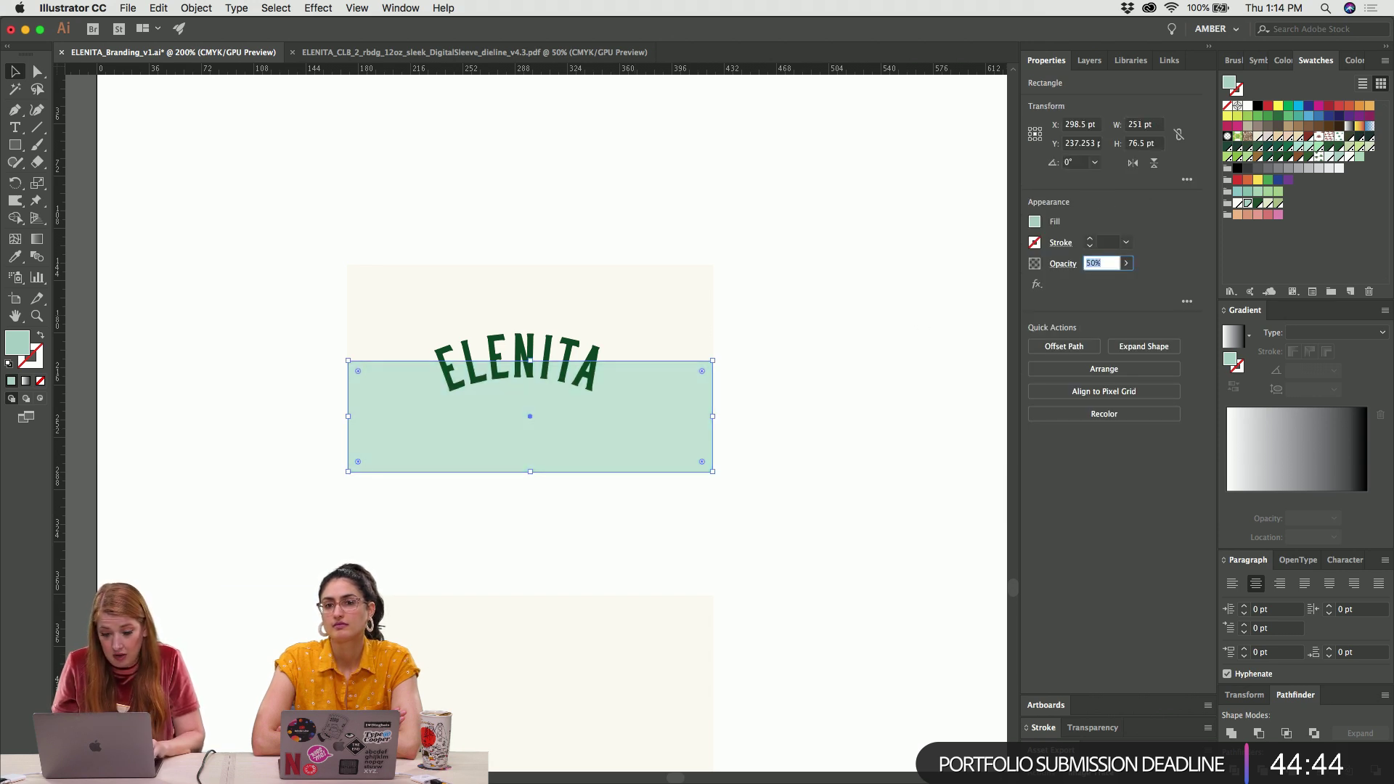
pyautogui.write('40')
pyautogui.press('Return')
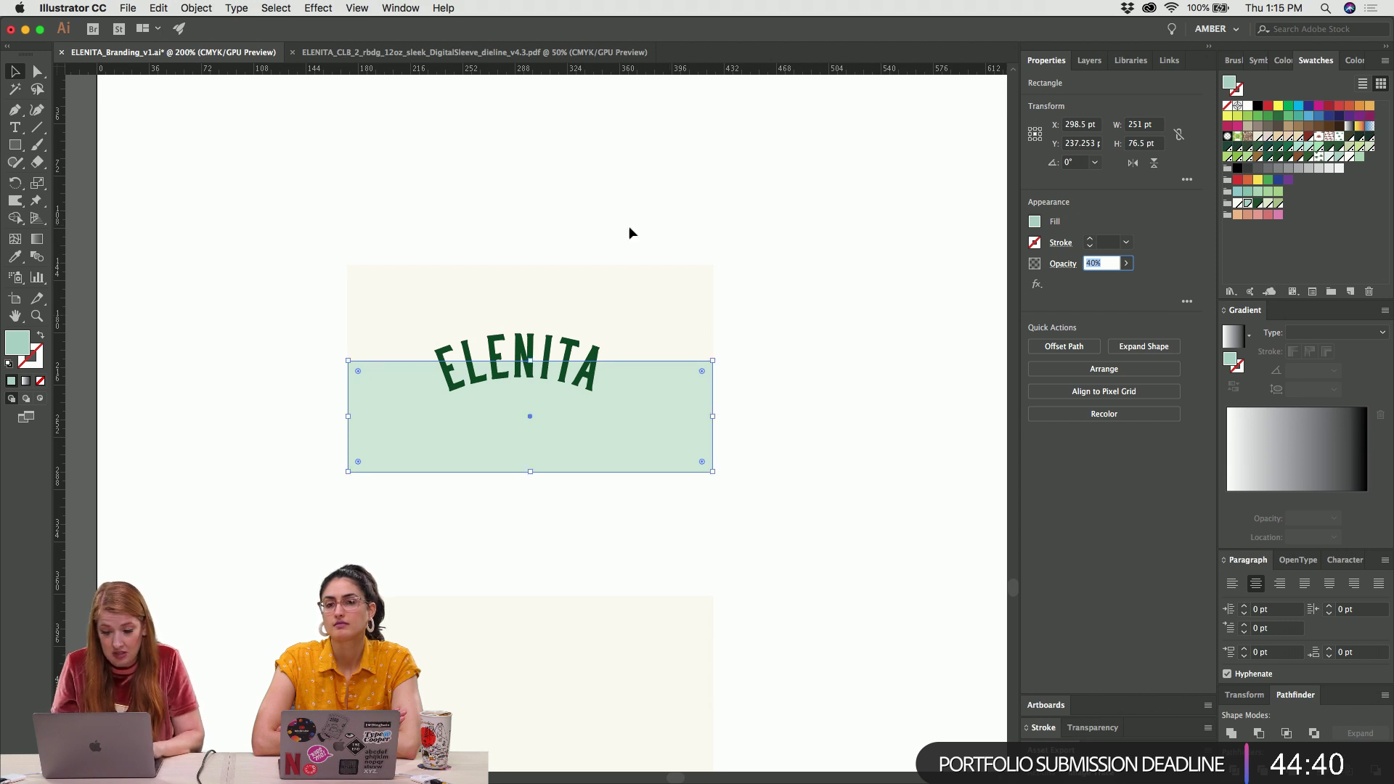
pyautogui.press('Escape')
pyautogui.click(199, 220)
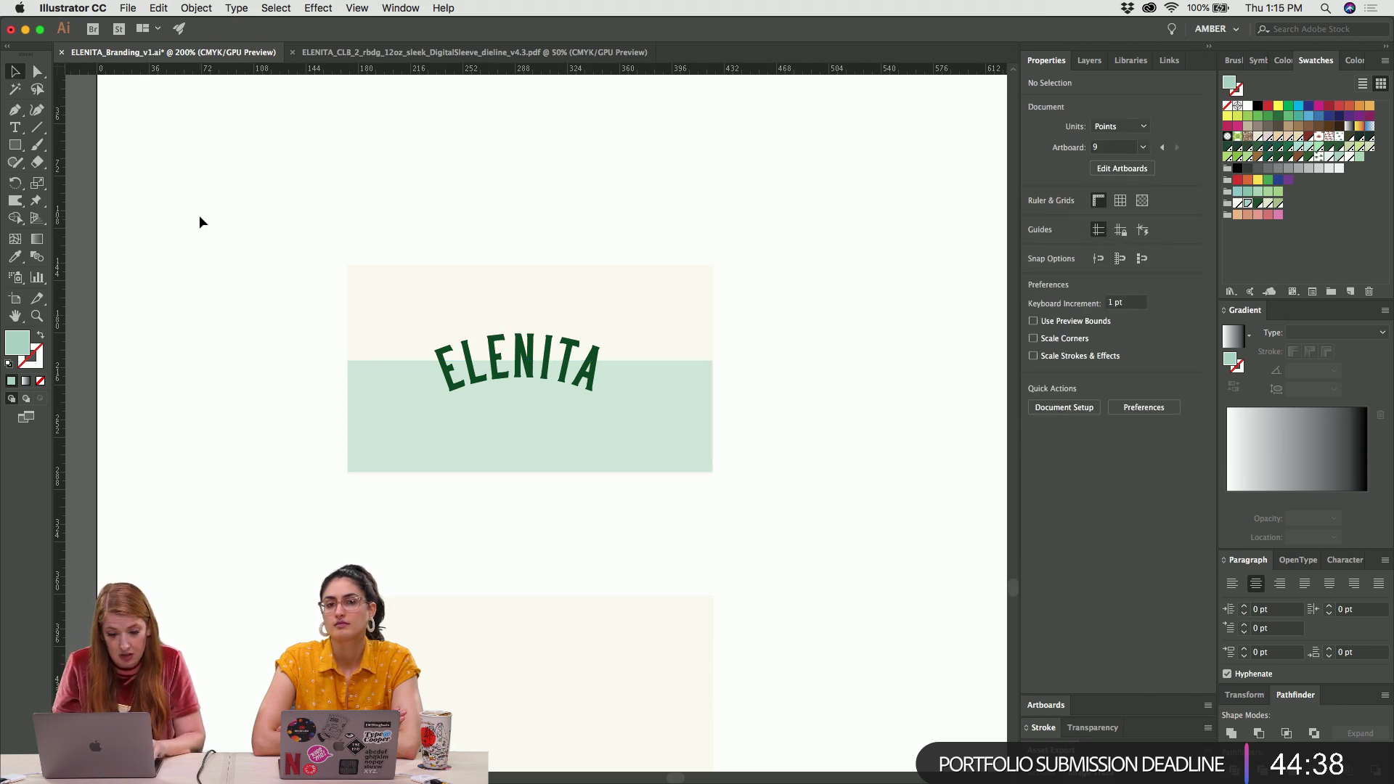
# Recolour the ELENITA wordmark on the card black
pyautogui.click(564, 380)
pyautogui.click(566, 355)
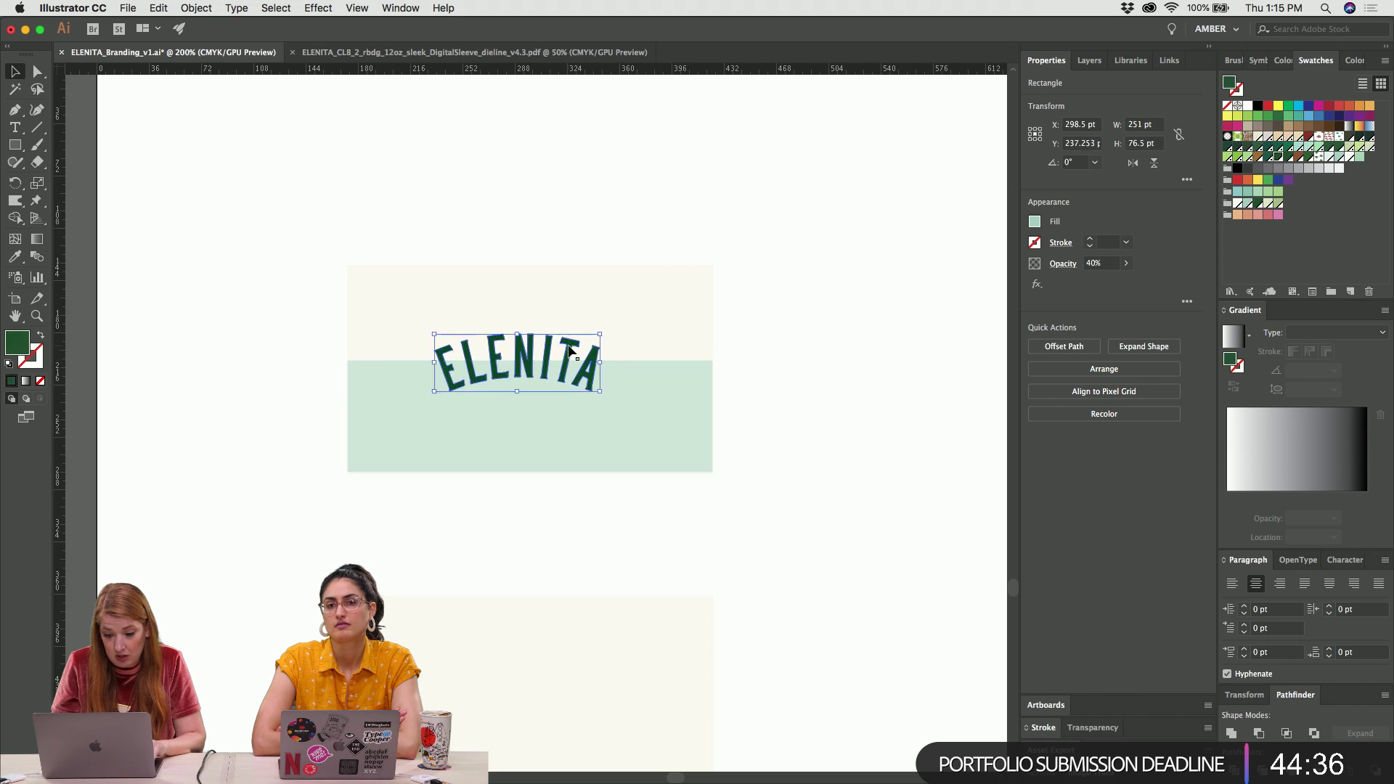
pyautogui.click(1258, 106)
pyautogui.click(825, 182)
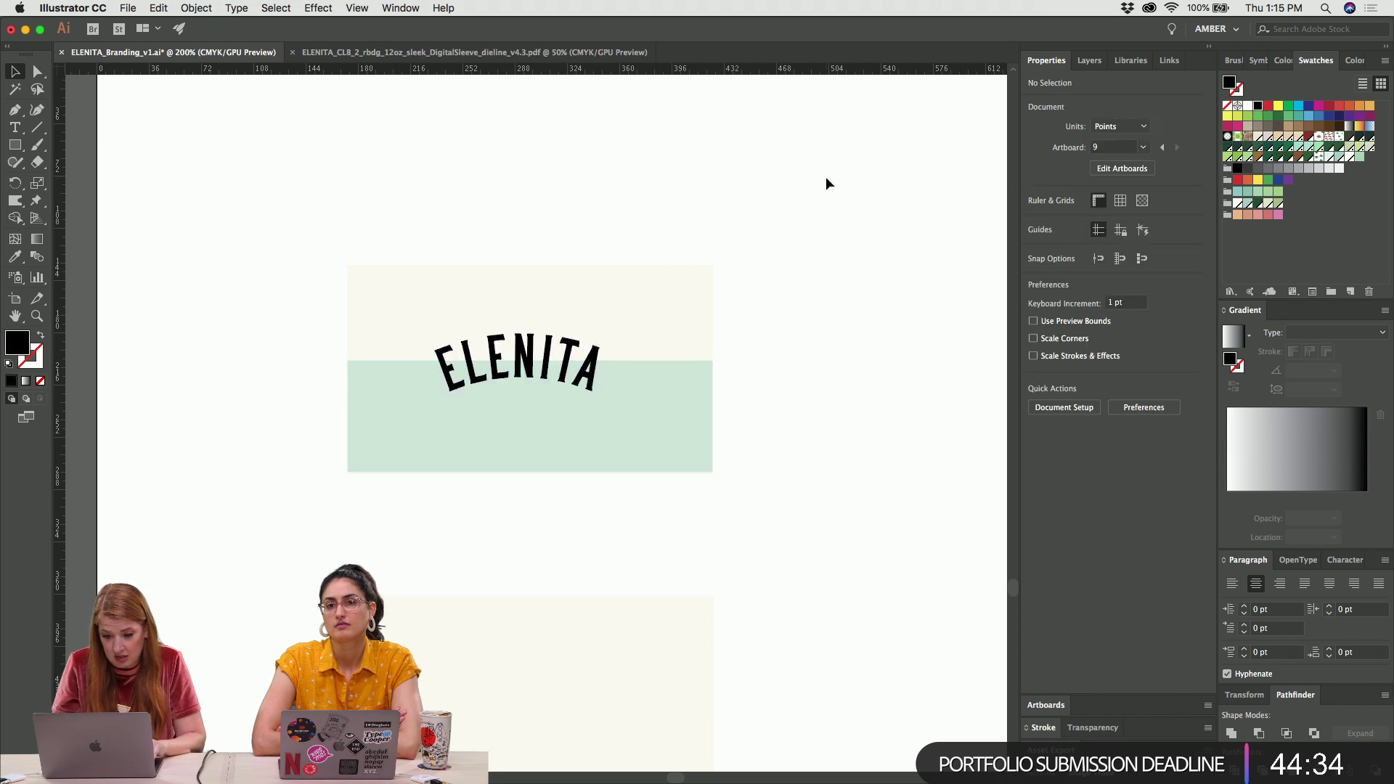
# Move the ELENITA wordmark slightly right and up so it sits centred across the width of the card
pyautogui.press('super+equal')
pyautogui.press('super+equal')
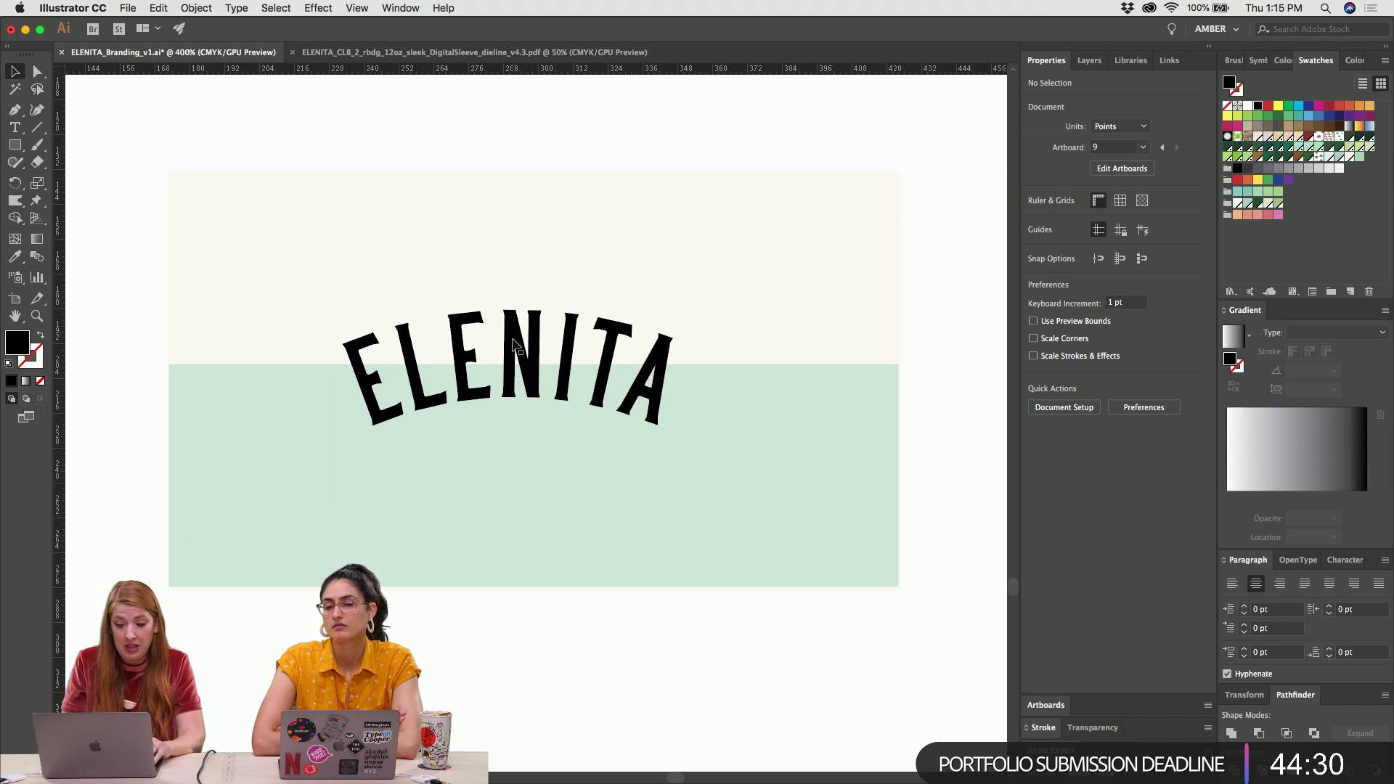
pyautogui.moveTo(515, 338); pyautogui.dragTo(531, 343)
pyautogui.click(831, 237)
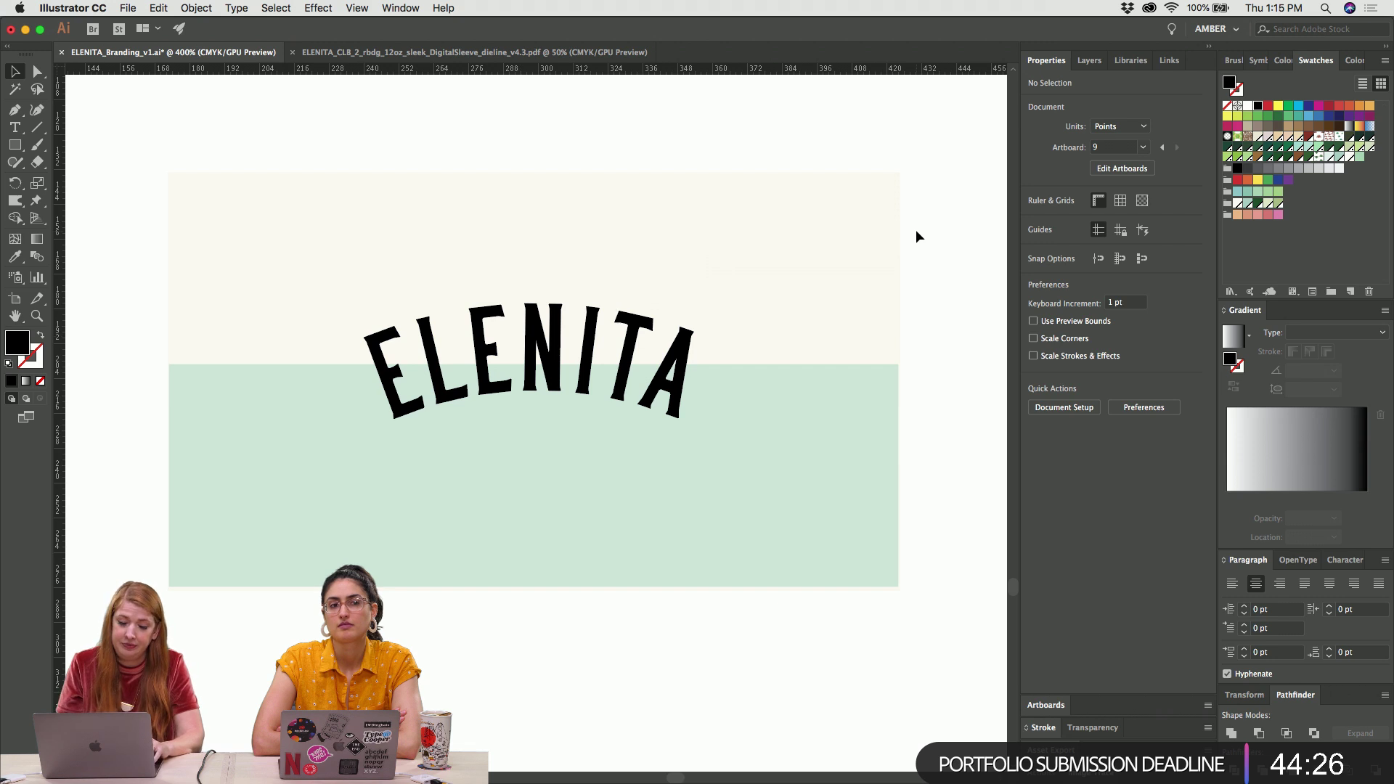
# Stretch the mint band's right edge to meet the right edge of the cream card, making it about 251.6 pt wide
pyautogui.click(825, 246)
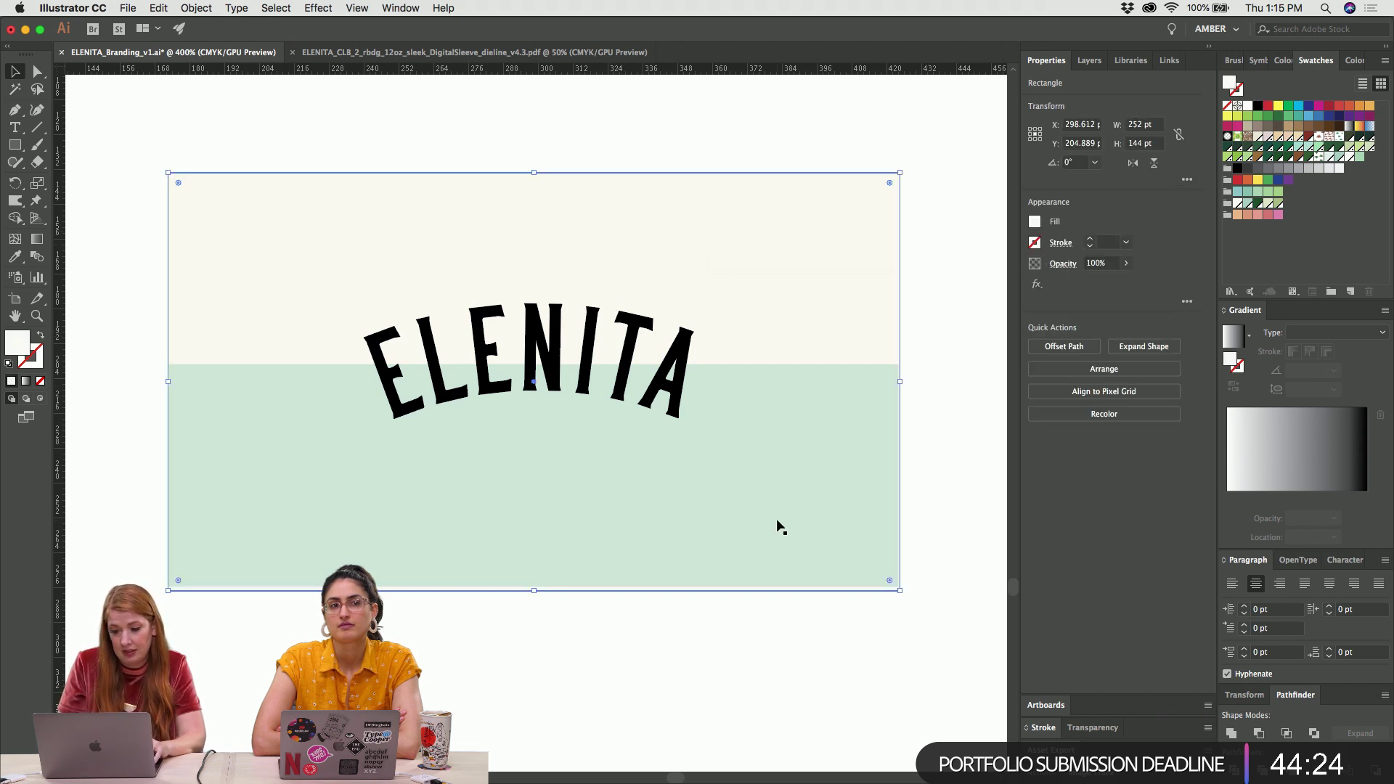
pyautogui.click(777, 521)
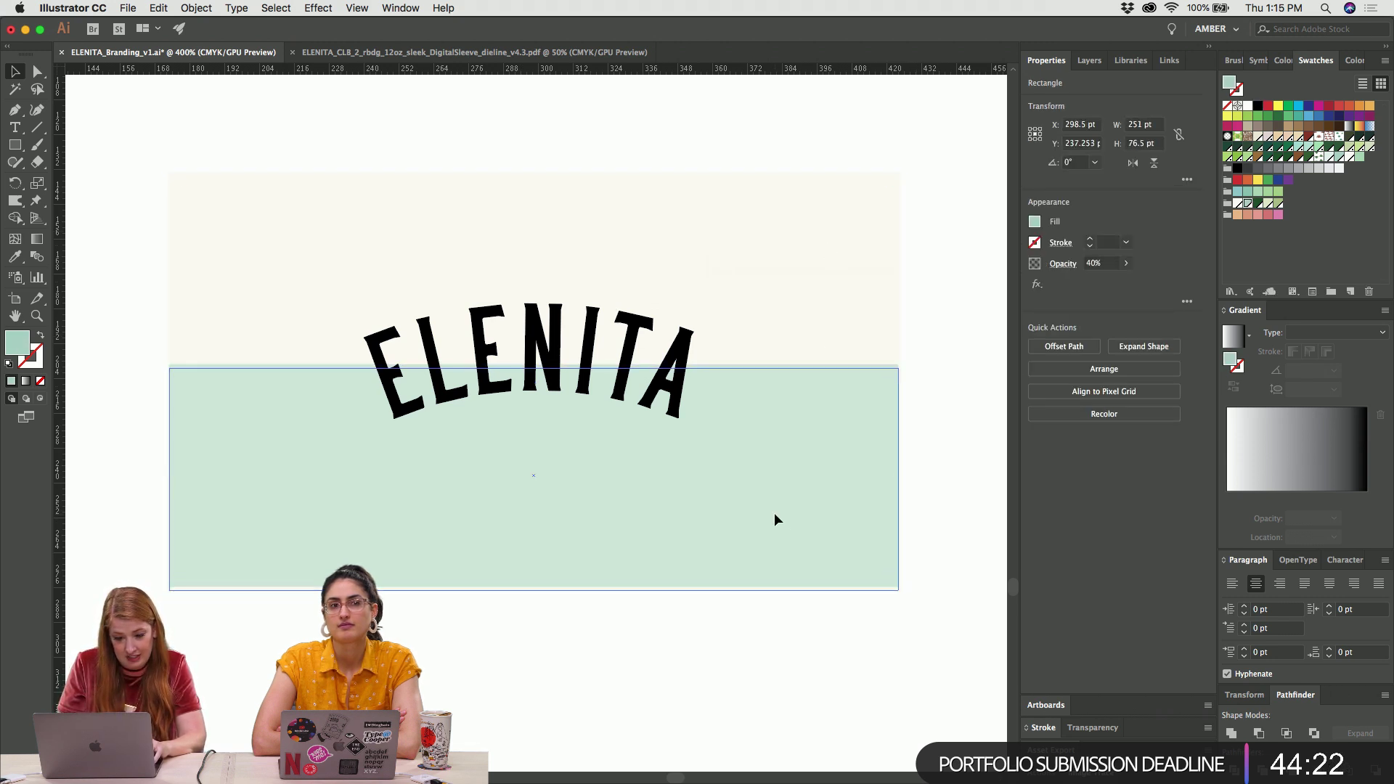
pyautogui.moveTo(775, 517); pyautogui.dragTo(776, 518)
pyautogui.moveTo(900, 475); pyautogui.dragTo(901, 476)
pyautogui.moveTo(926, 350); pyautogui.dragTo(861, 408)
pyautogui.click(909, 472)
pyautogui.click(797, 485)
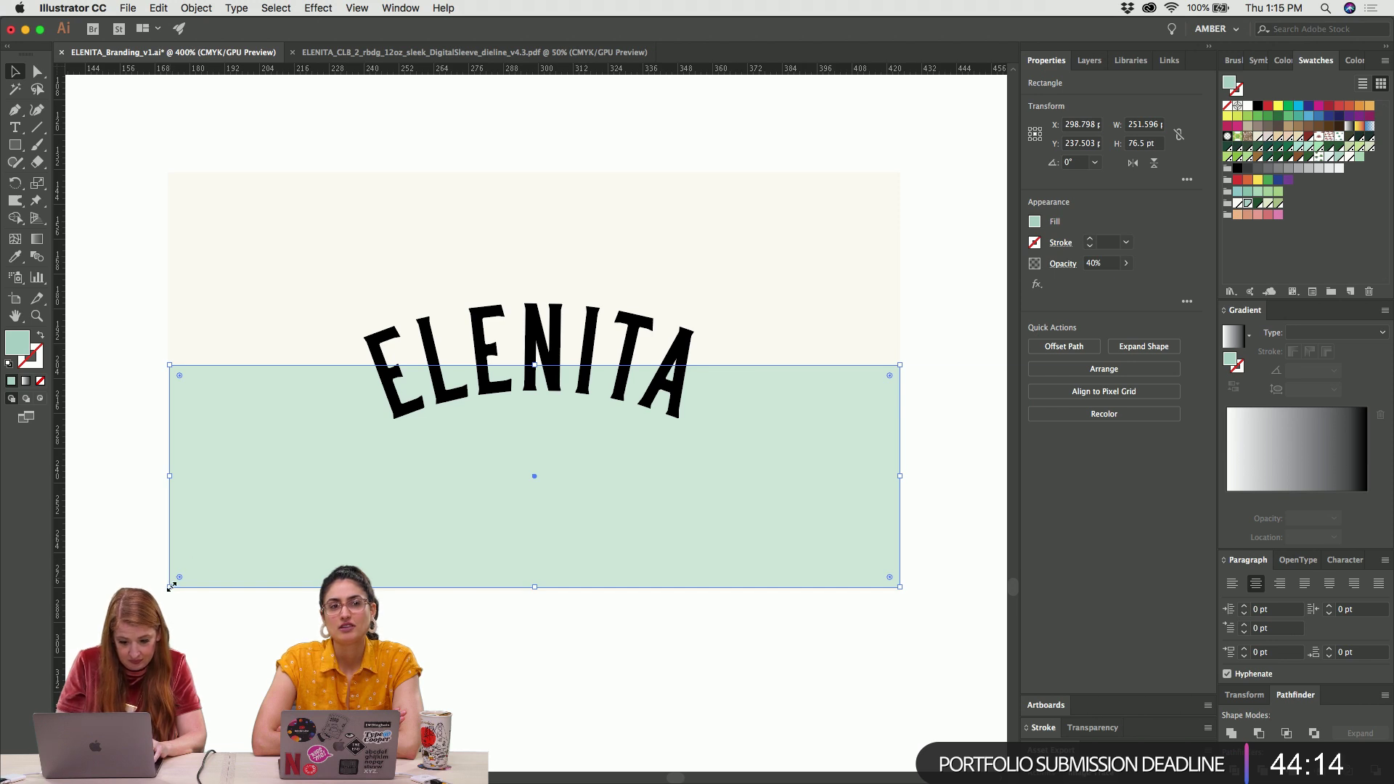
# In outline view, extend the mint band to the card's lower and left edges, making it about 252 by 77.8 pt
pyautogui.press('super+y')
pyautogui.moveTo(170, 589); pyautogui.dragTo(170, 592)
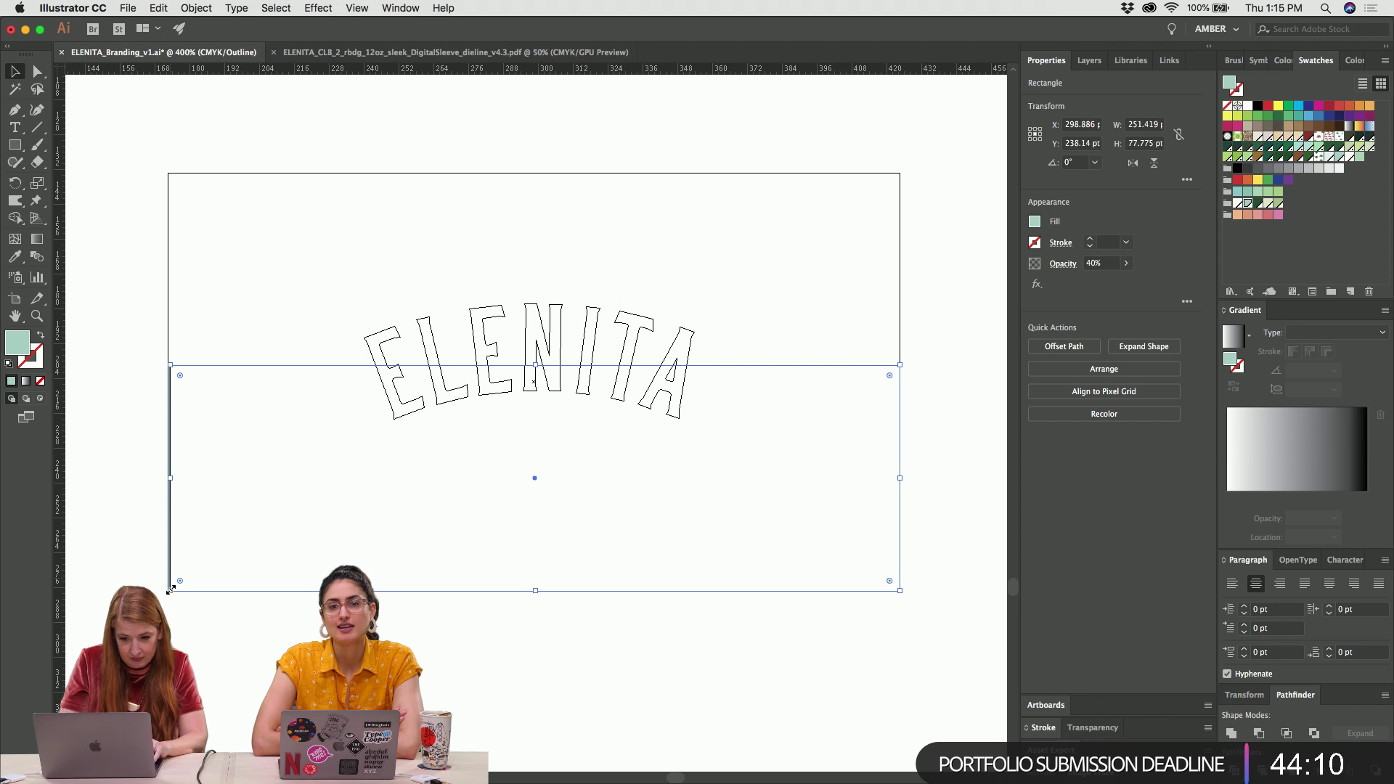
pyautogui.press('super+equal')
pyautogui.hscroll(-5, 247, 490)
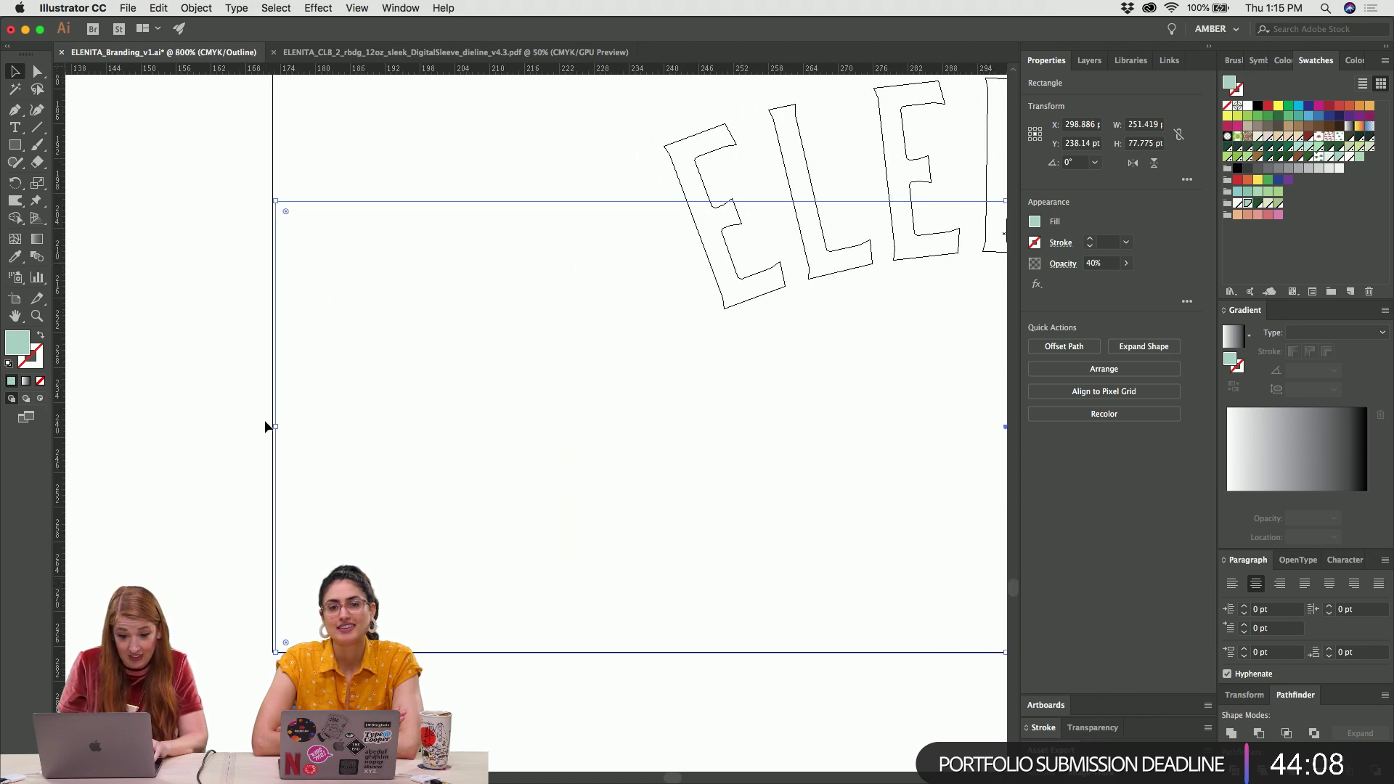
pyautogui.moveTo(277, 426); pyautogui.dragTo(273, 426)
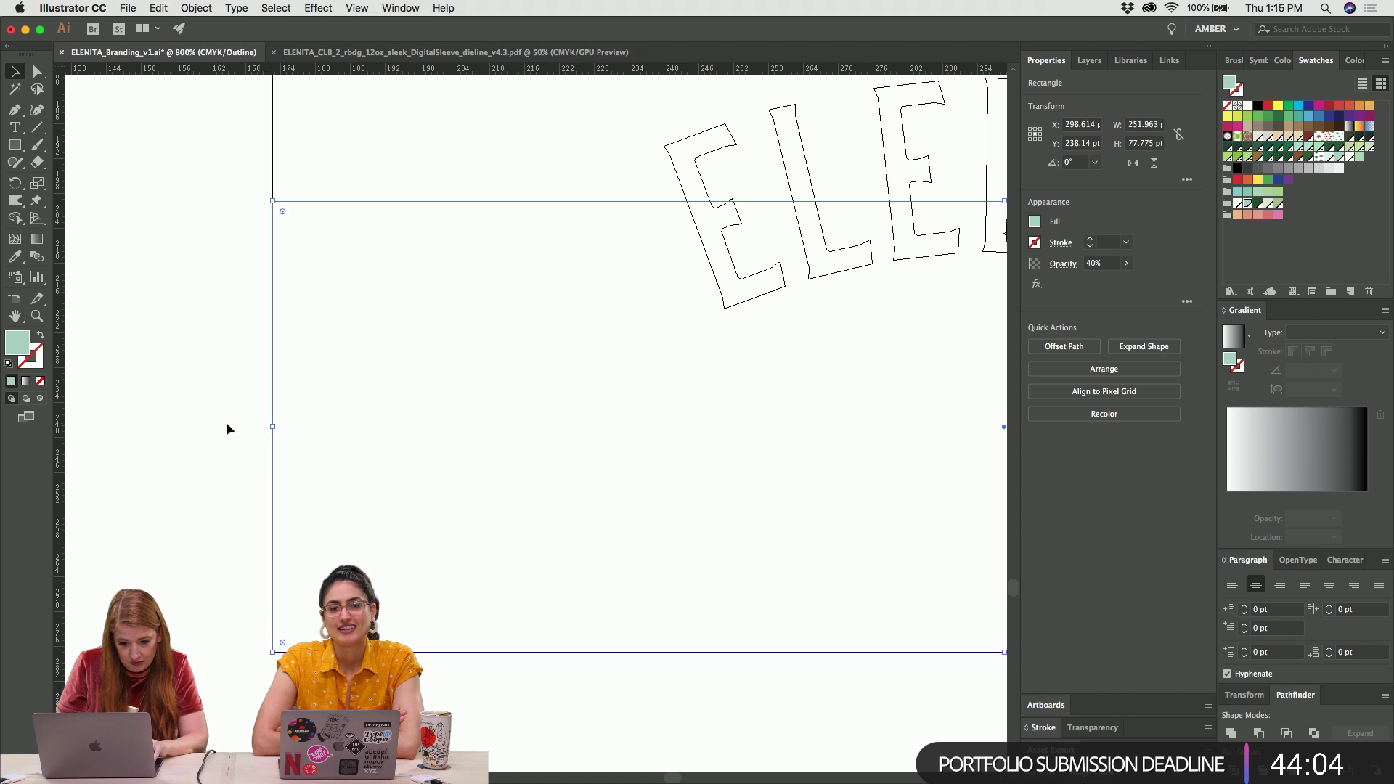
pyautogui.click(188, 422)
pyautogui.press('super+minus')
pyautogui.press('super+minus')
pyautogui.press('super+minus')
pyautogui.press('super+y')
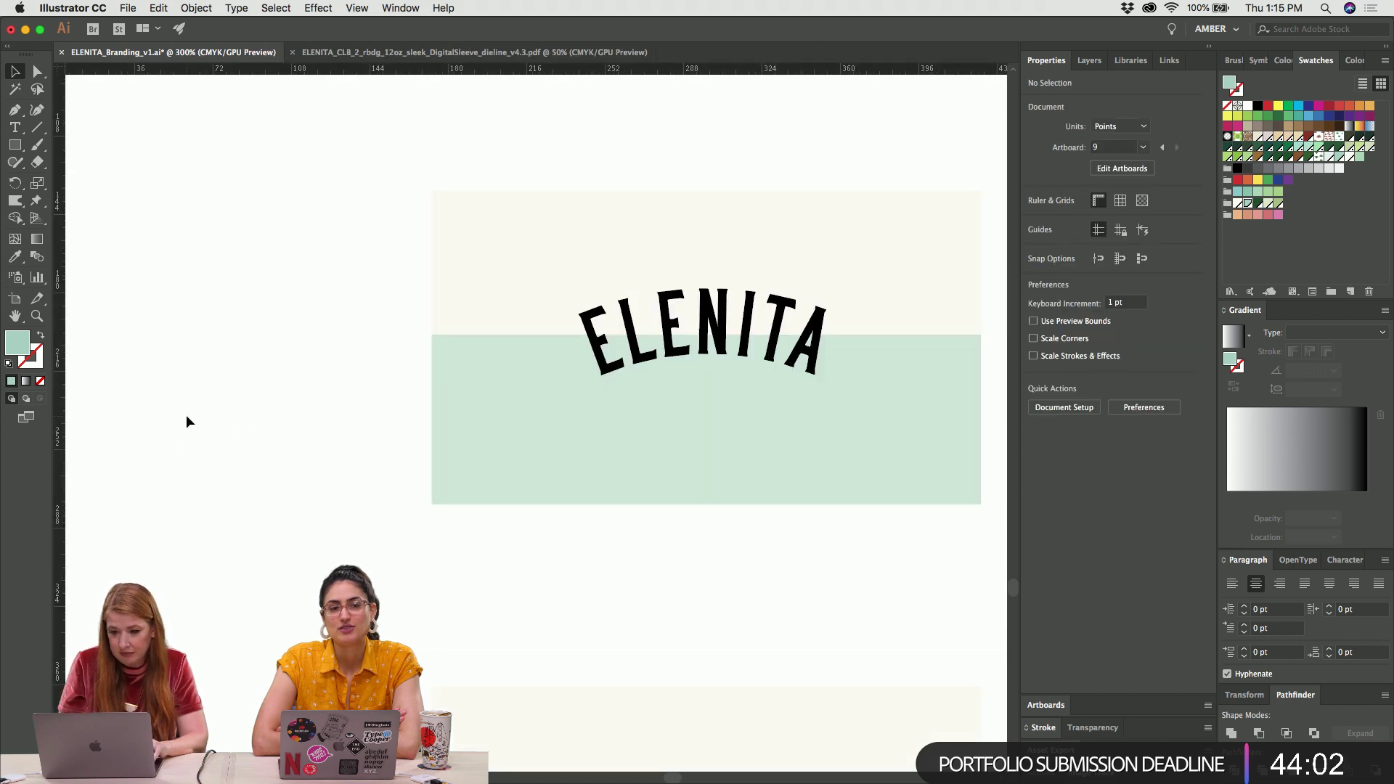
pyautogui.hscroll(2, 188, 421)
pyautogui.hscroll(3, 187, 422)
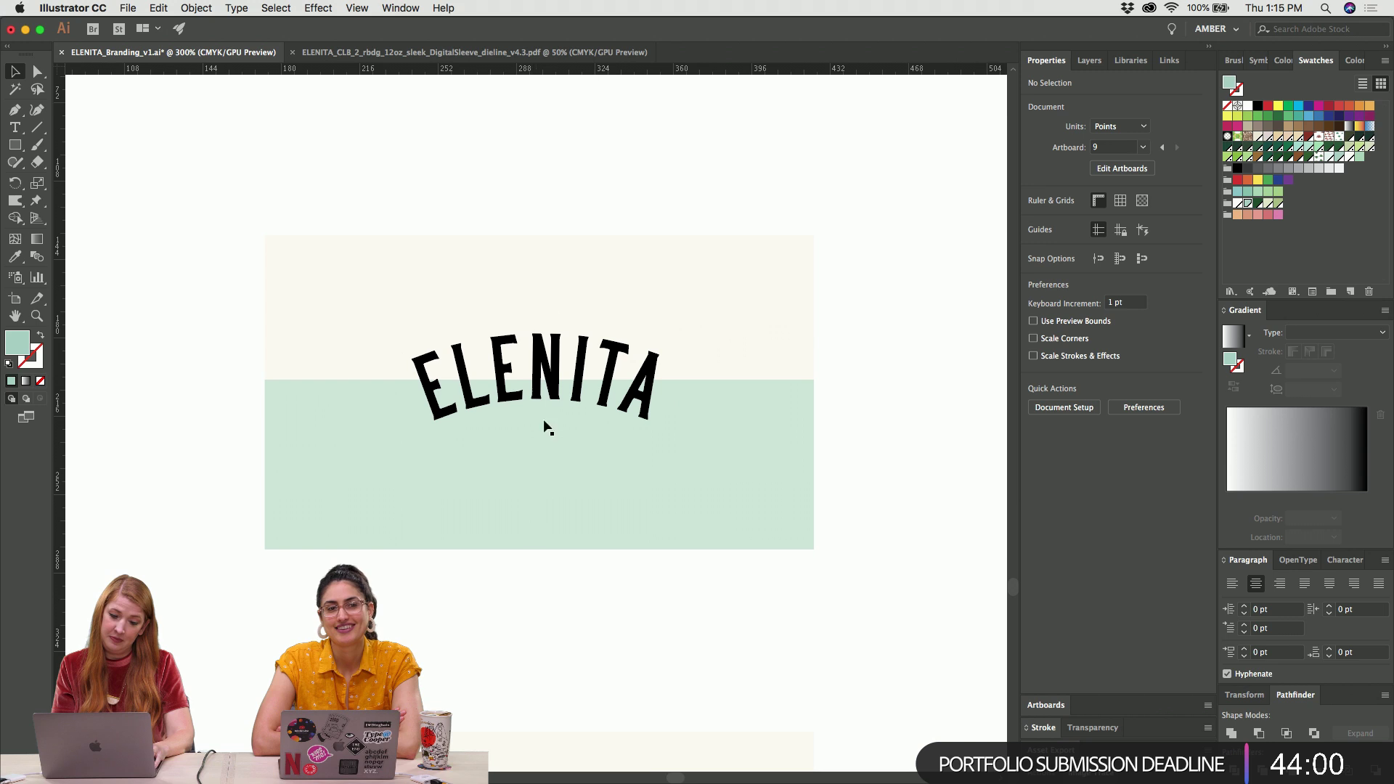
# Recolour the ELENITA wordmark with the palette's dark green swatch
pyautogui.click(549, 371)
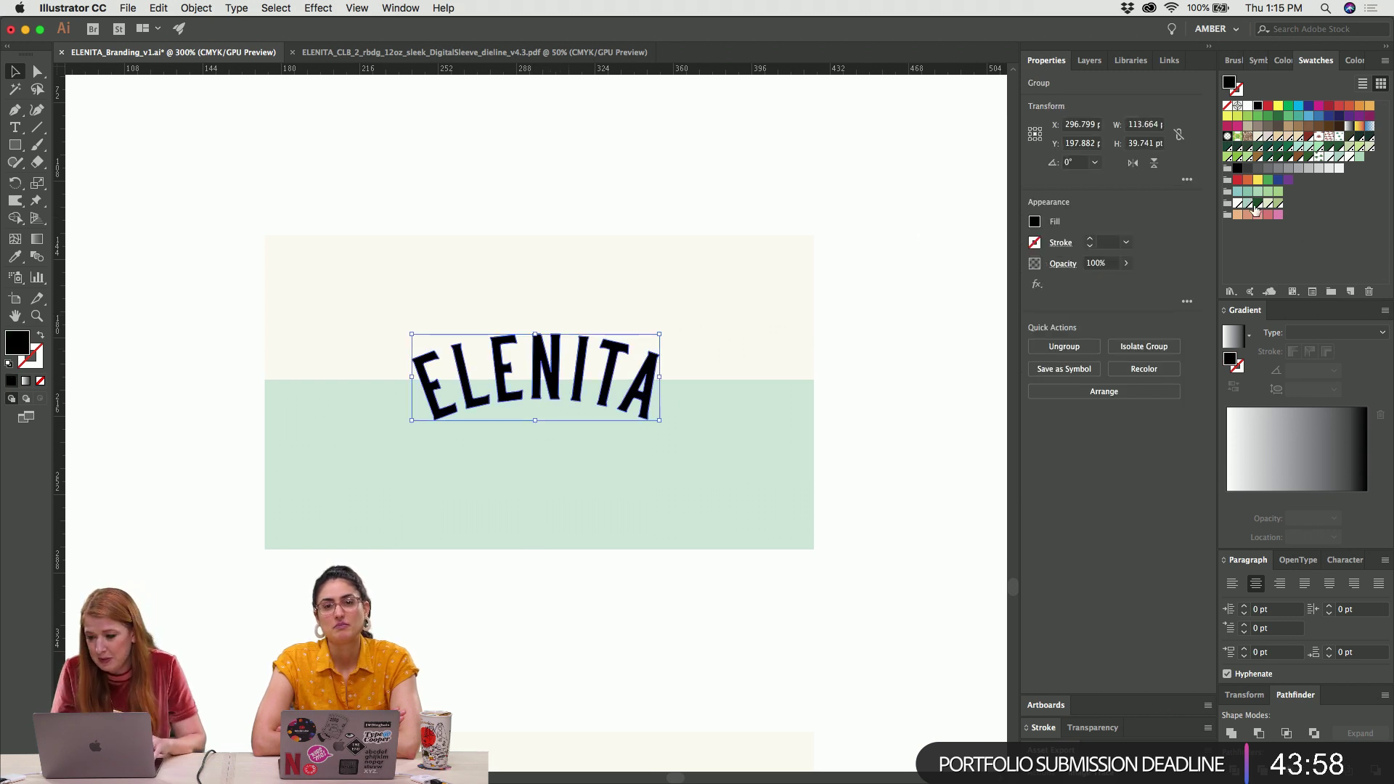
pyautogui.click(1258, 205)
pyautogui.click(526, 210)
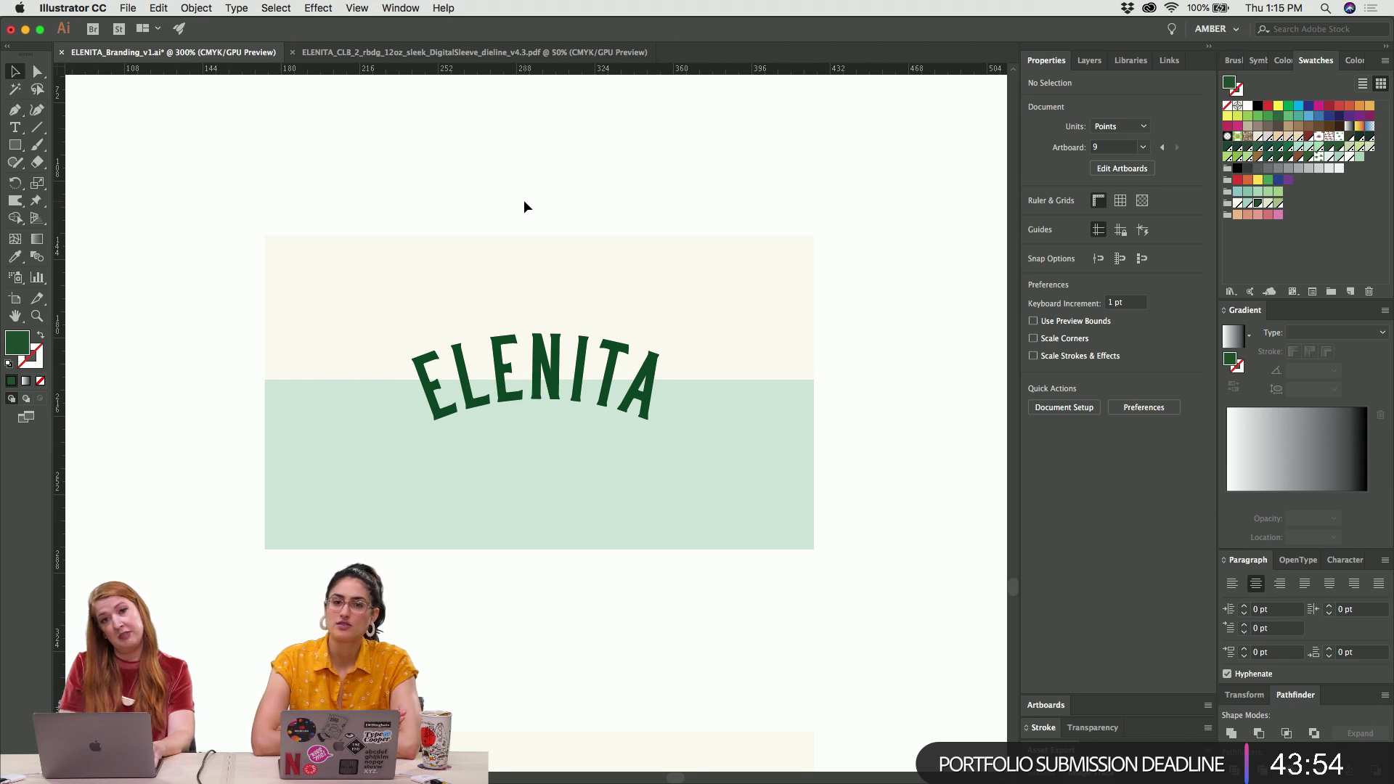
# In outline view, place a horizontal guide across the card just below the band's upper edge, near the card's vertical centre
pyautogui.click(710, 438)
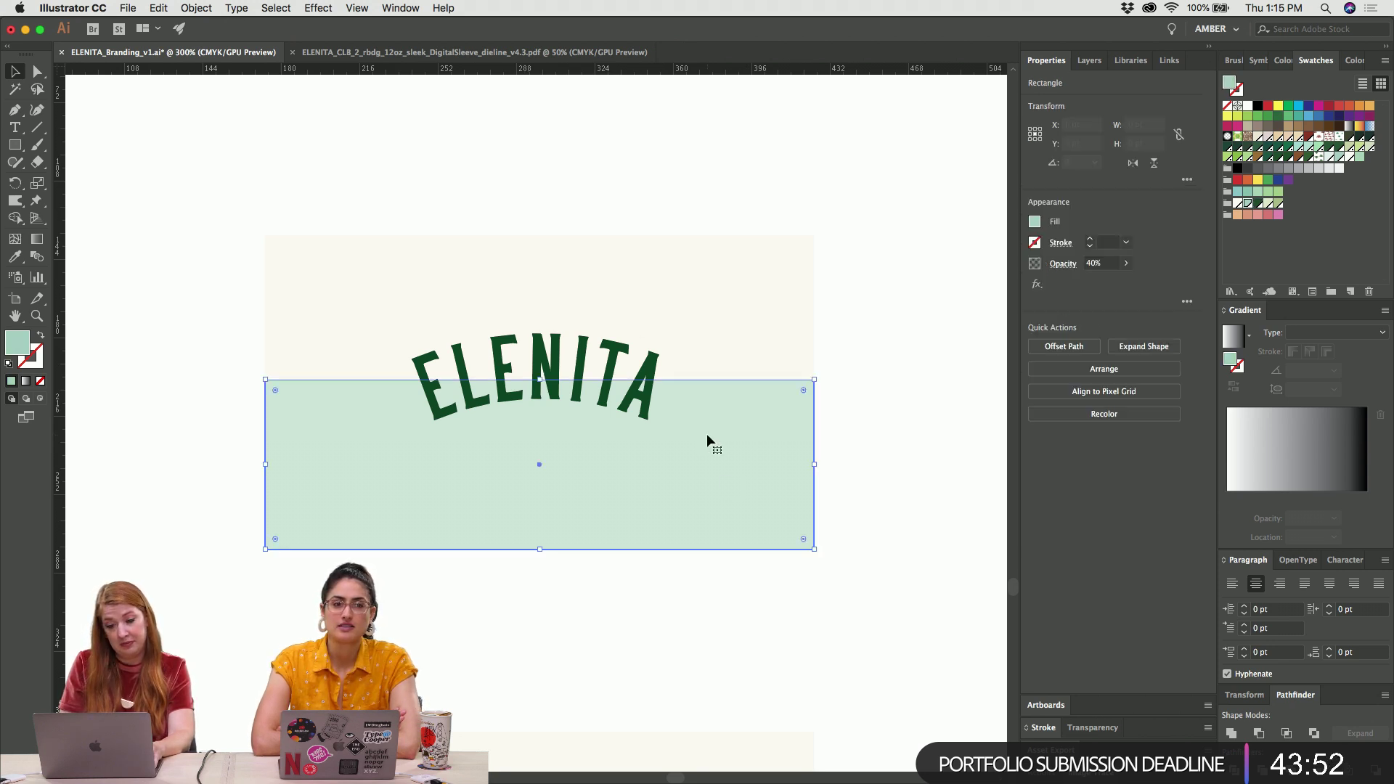
pyautogui.click(726, 352)
pyautogui.click(732, 385)
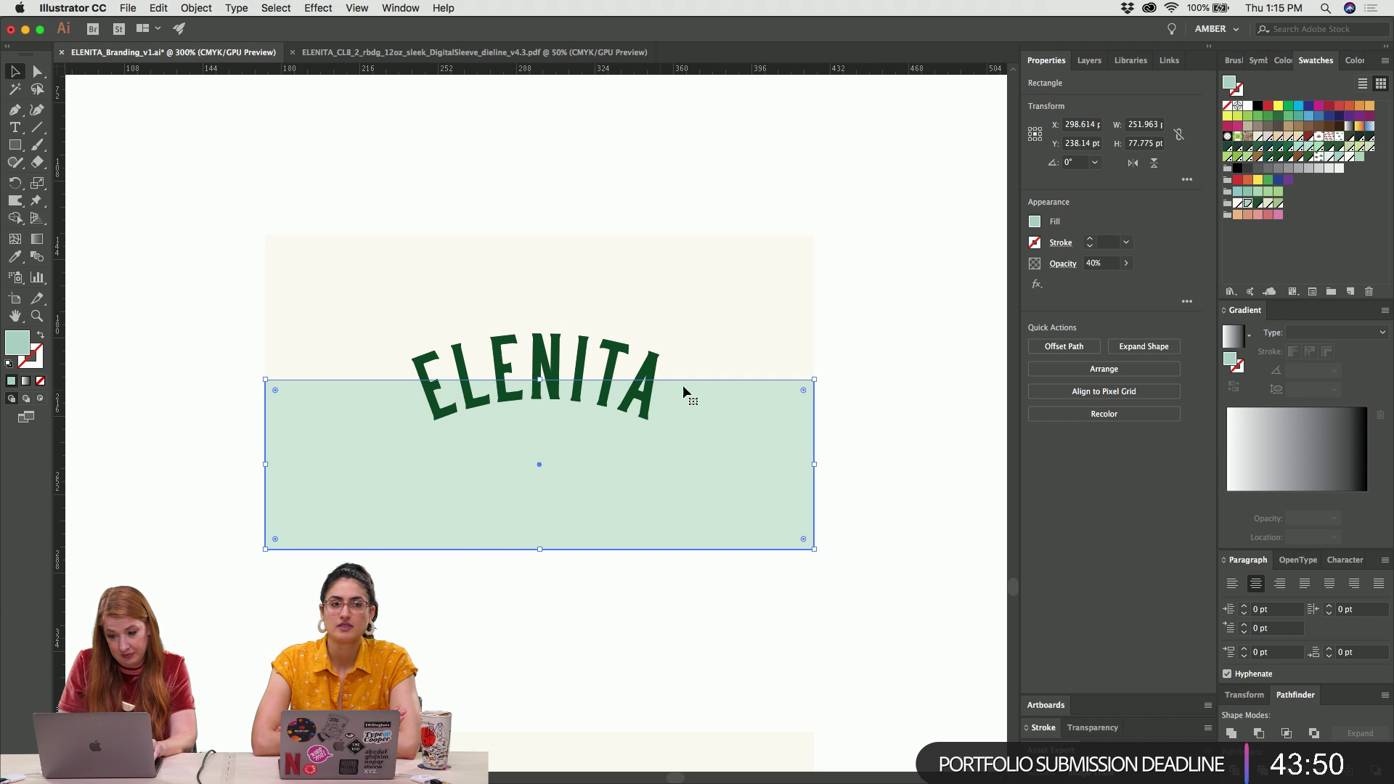
pyautogui.press('super+y')
pyautogui.press('super+equal')
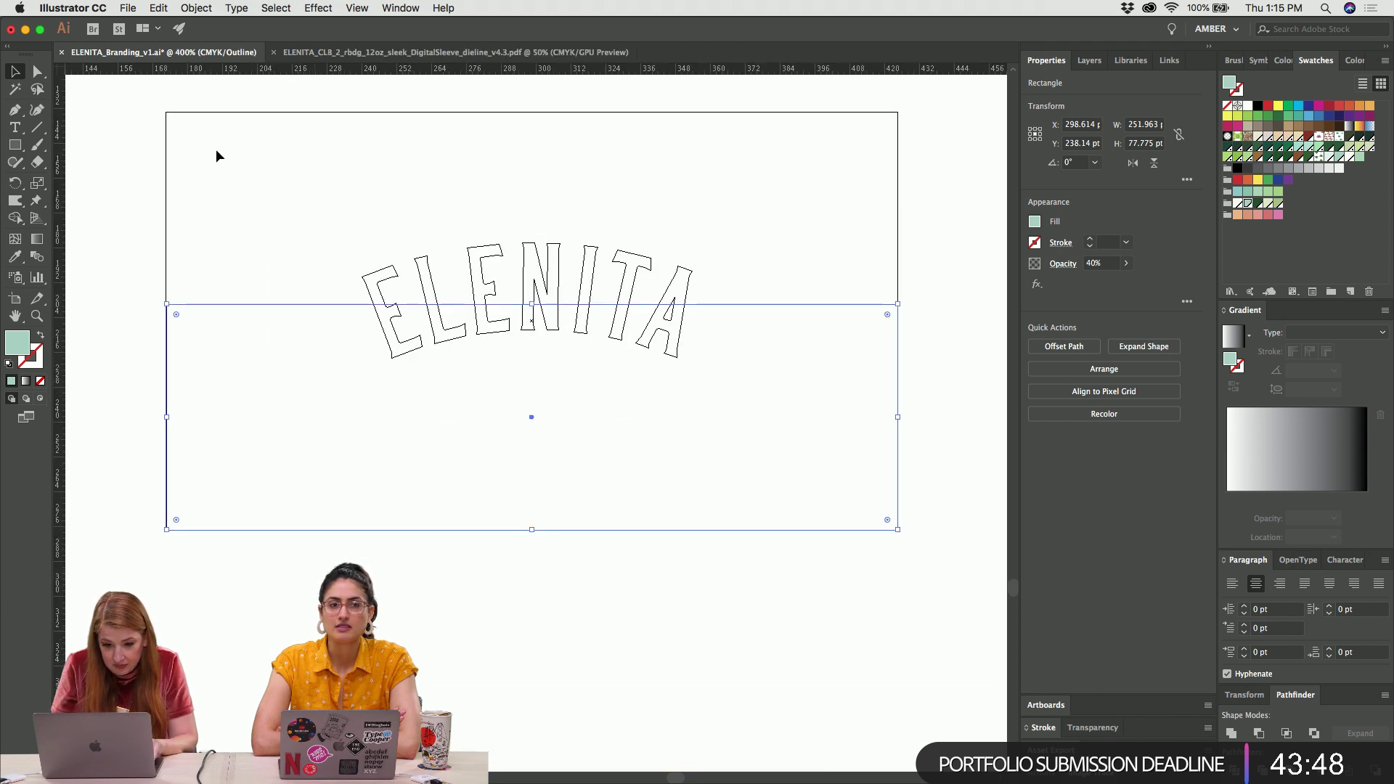
pyautogui.click(168, 153)
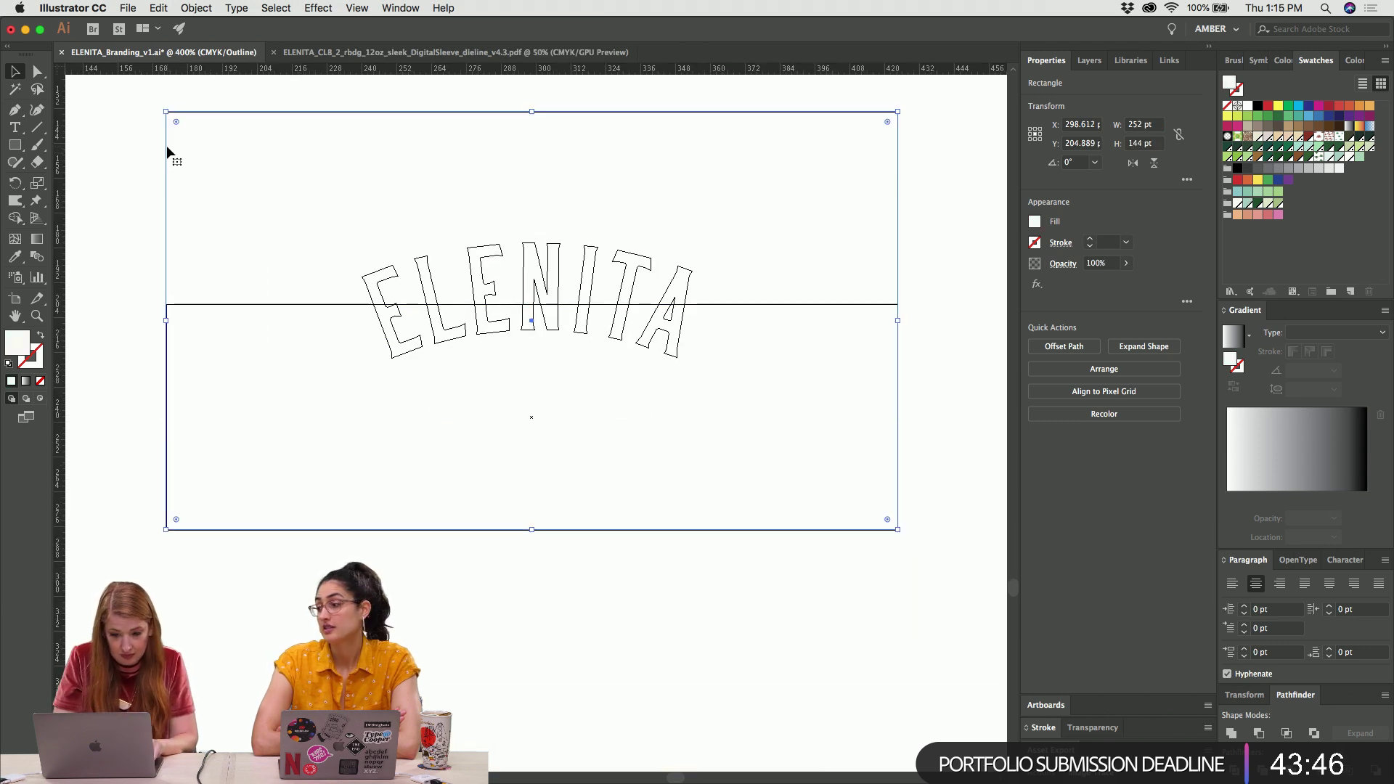
pyautogui.moveTo(378, 68); pyautogui.dragTo(375, 305)
pyautogui.press('super+equal')
pyautogui.hscroll(-8, 374, 319)
pyautogui.scroll(-1, 373, 315)
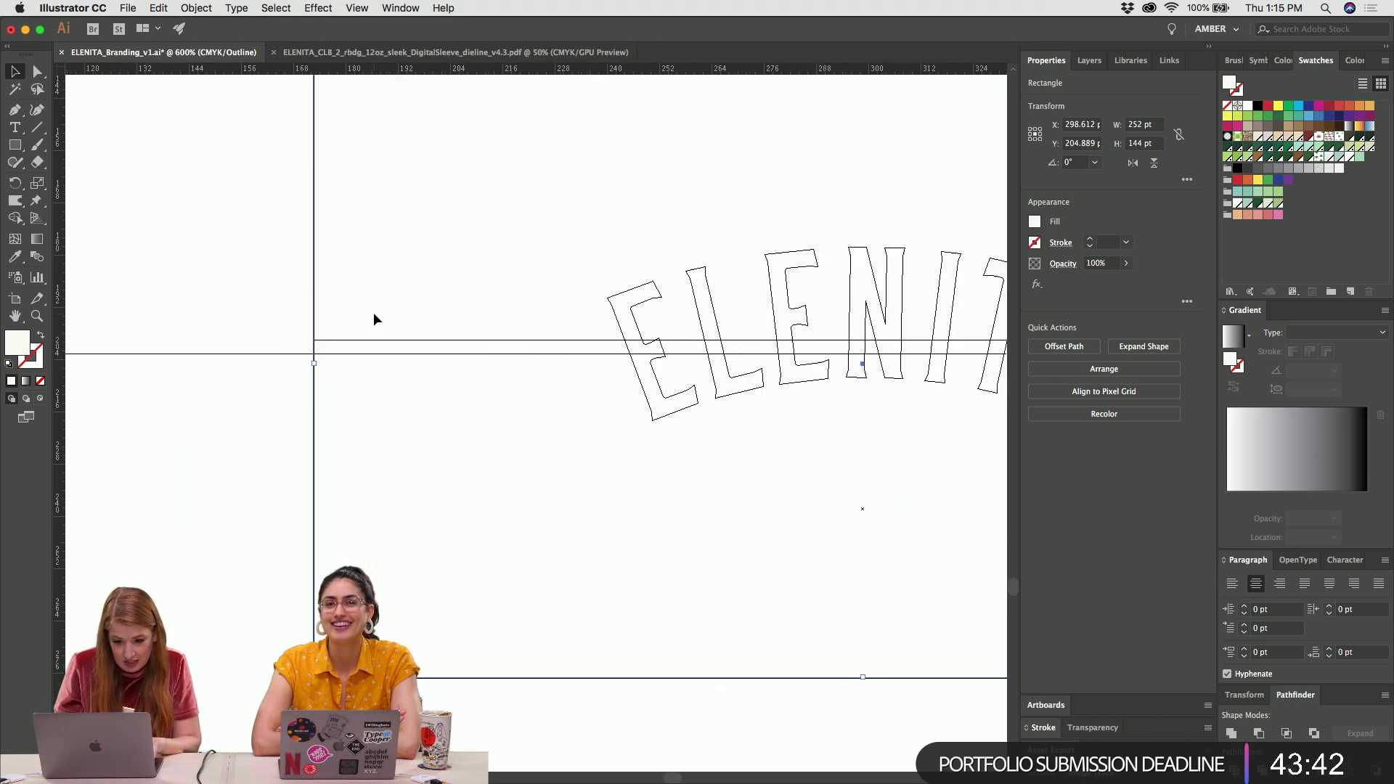
pyautogui.click(297, 363)
# Switch to Finder and look through the 1_Information project folder, including its Estimates, Feedback and Invoices subfolders
pyautogui.press('super+Tab')
pyautogui.press('super+Tab')
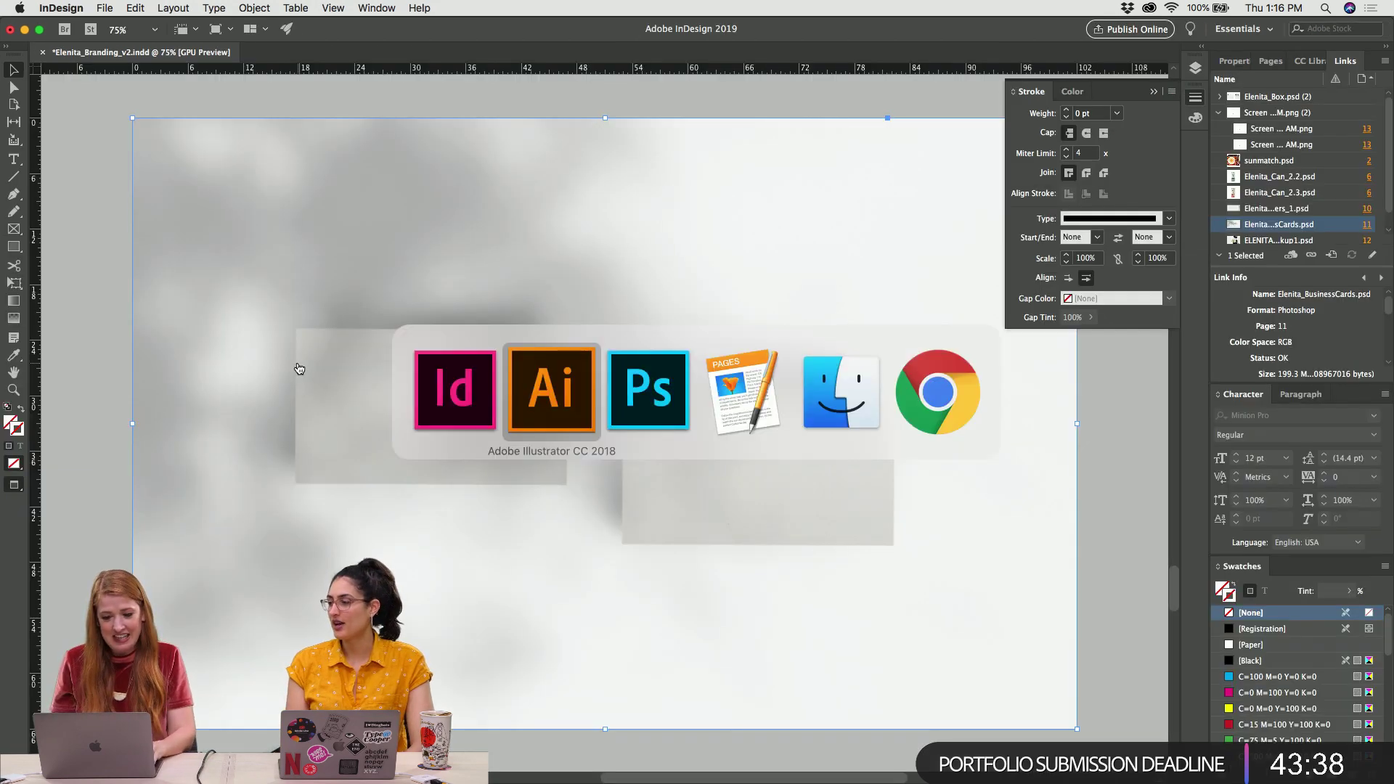
pyautogui.click(860, 392)
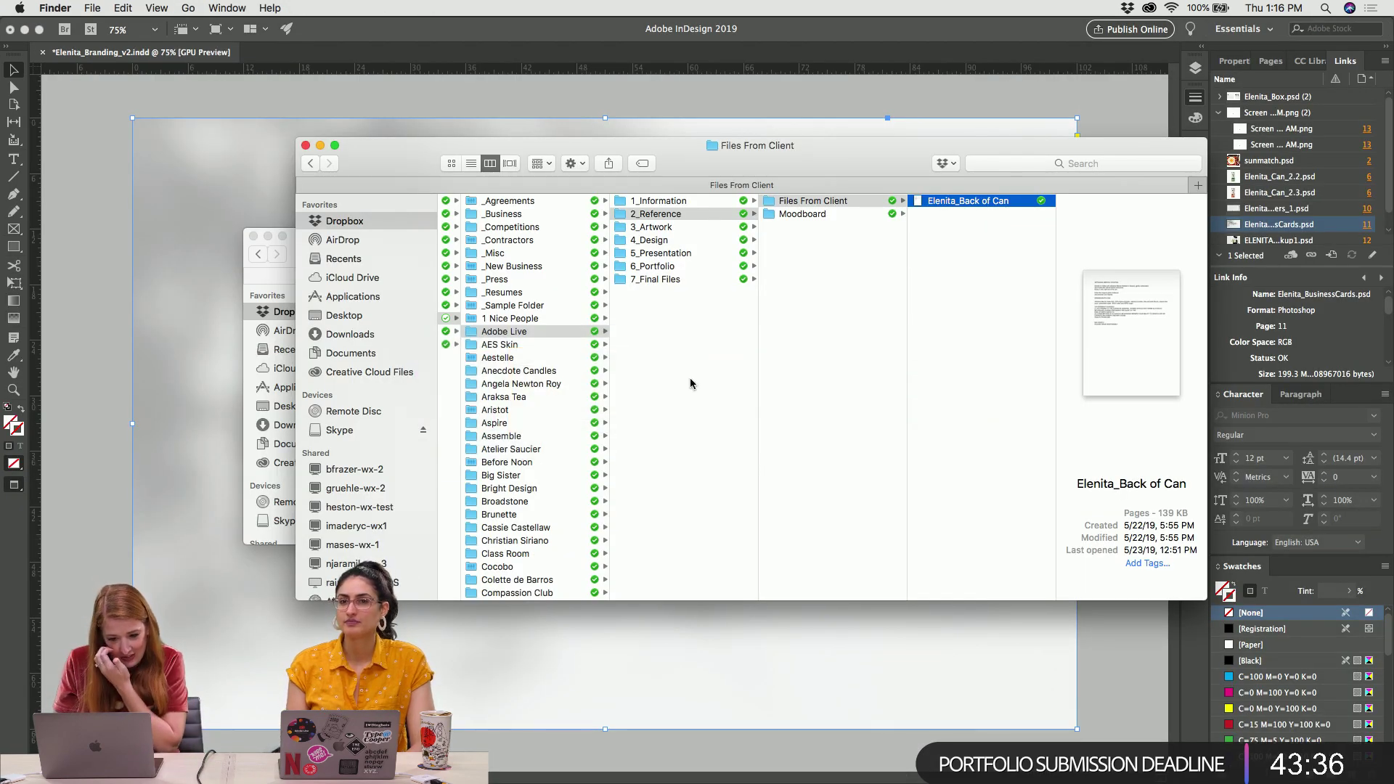
pyautogui.hscroll(-2, 690, 383)
pyautogui.scroll(-3, 541, 436)
pyautogui.scroll(3, 548, 493)
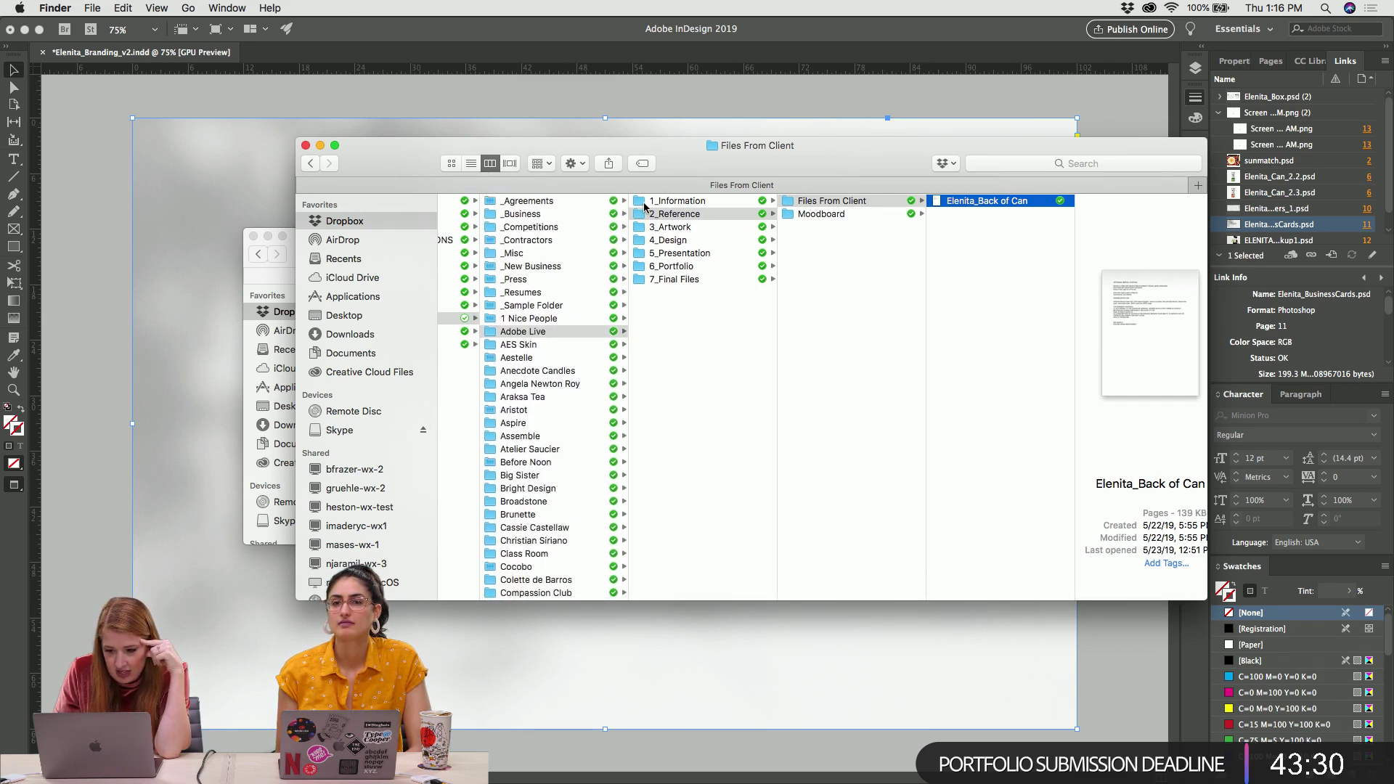
pyautogui.click(671, 201)
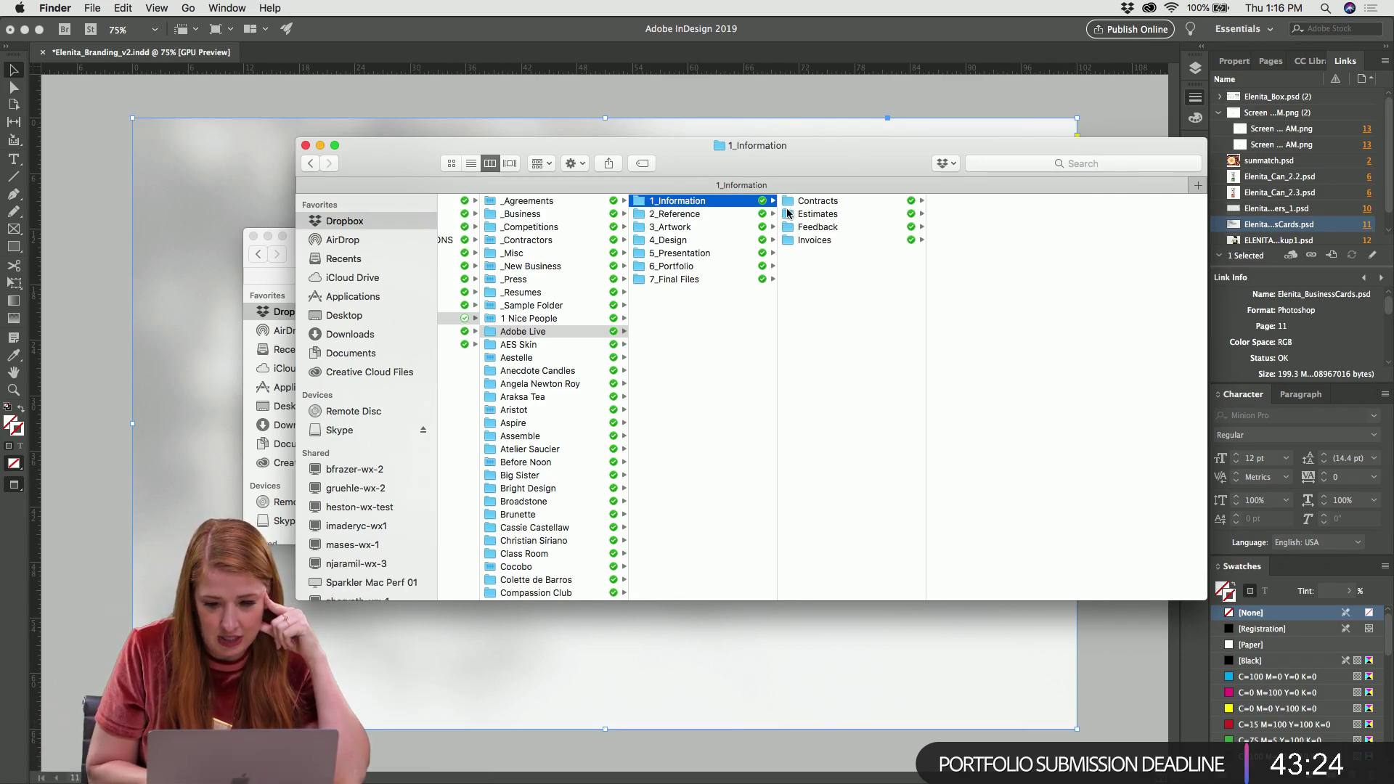
pyautogui.click(790, 214)
pyautogui.click(789, 229)
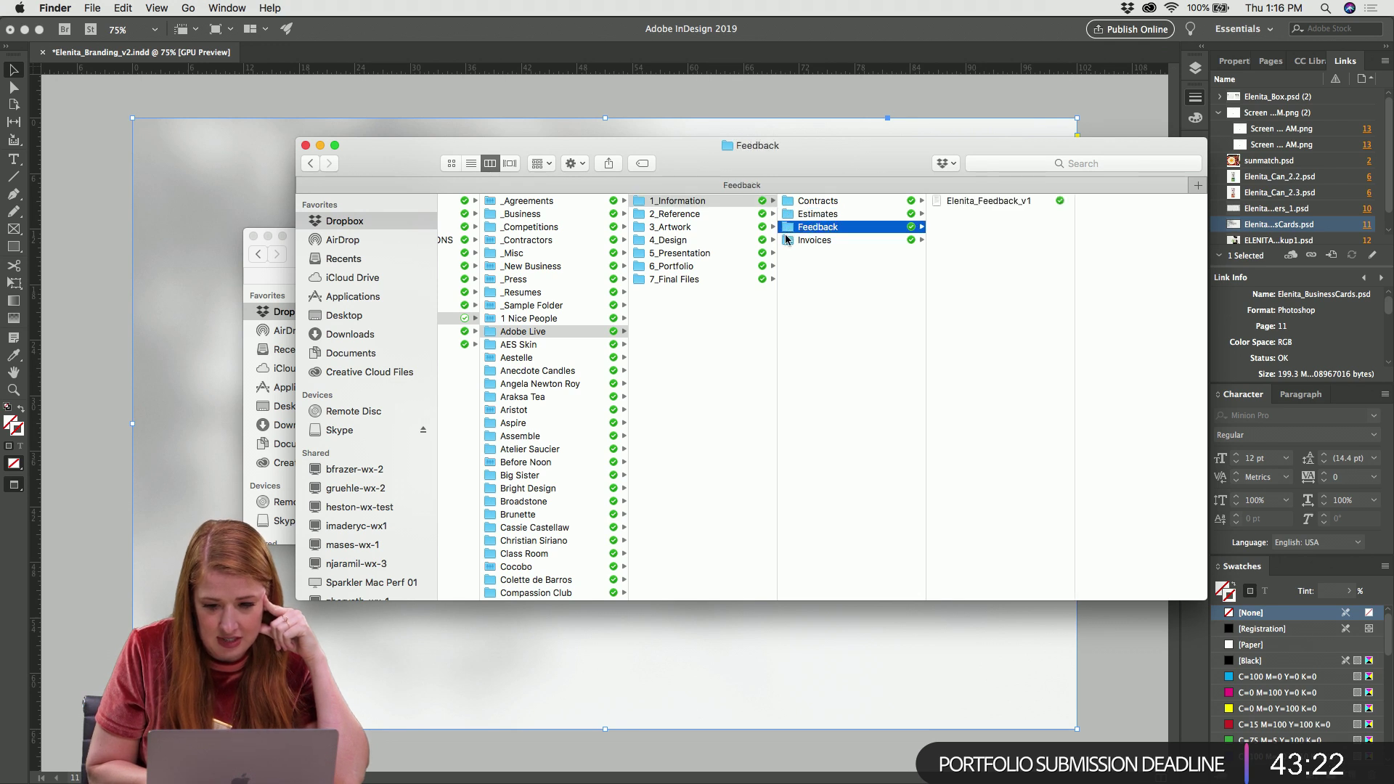
pyautogui.click(789, 241)
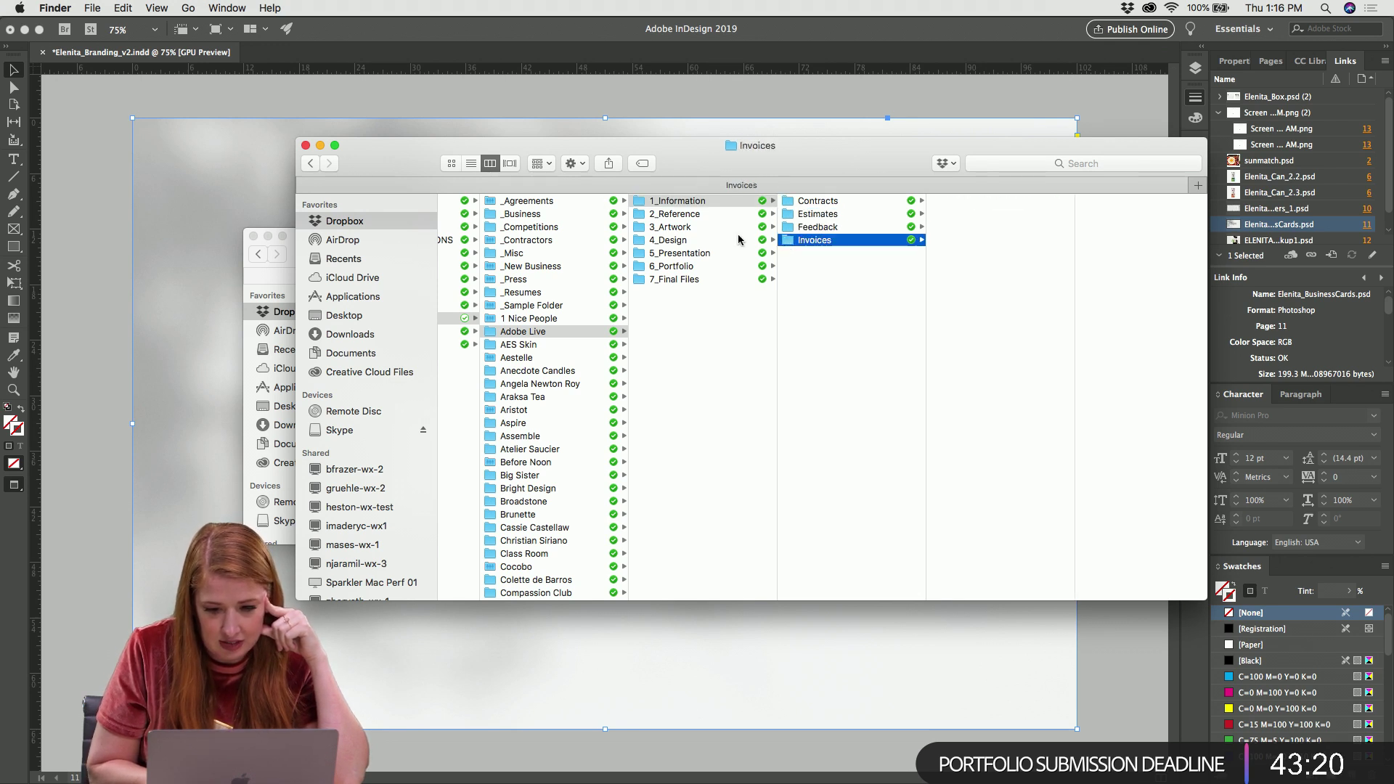
# Look through the Moodboard and Files From Client subfolders of 2_Reference and preview AdobeStock_245864097.jpeg in 3_Artwork
pyautogui.click(641, 217)
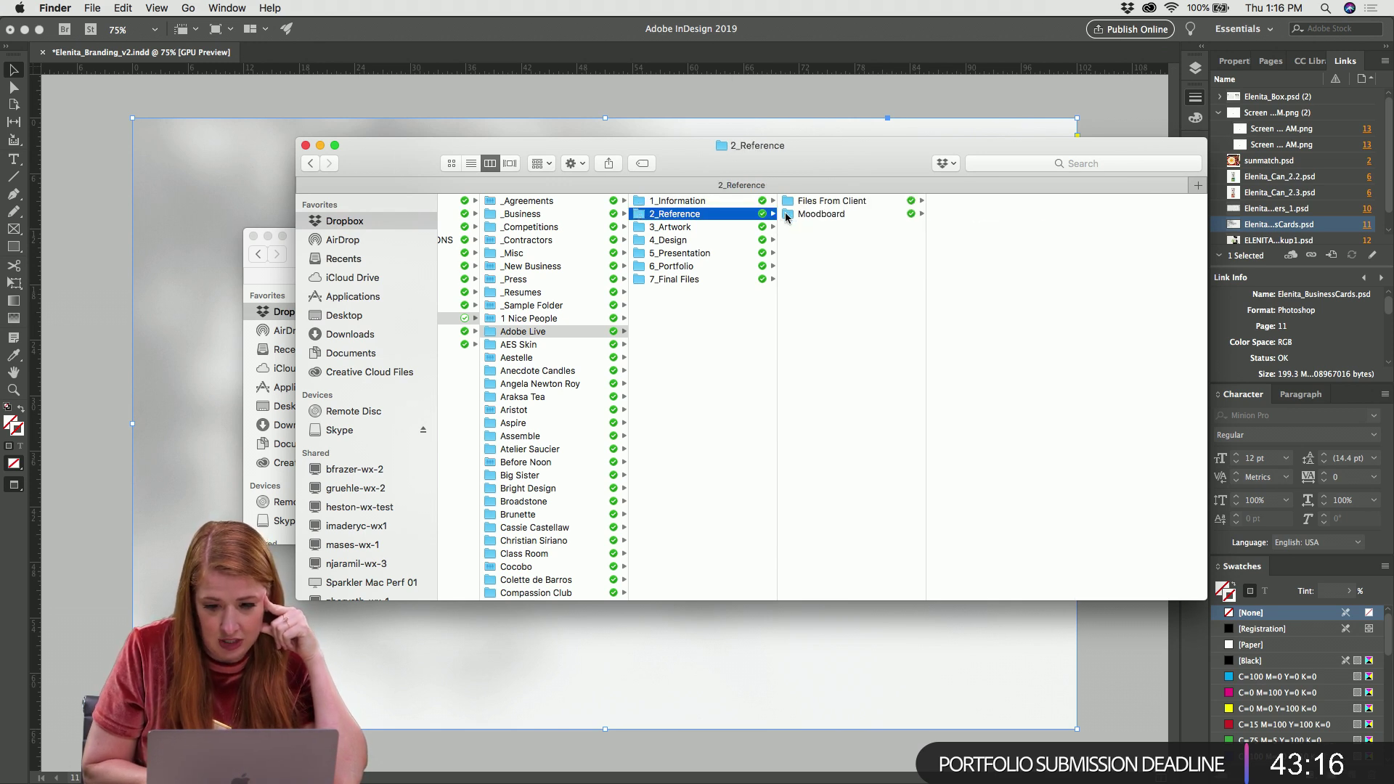
pyautogui.click(788, 214)
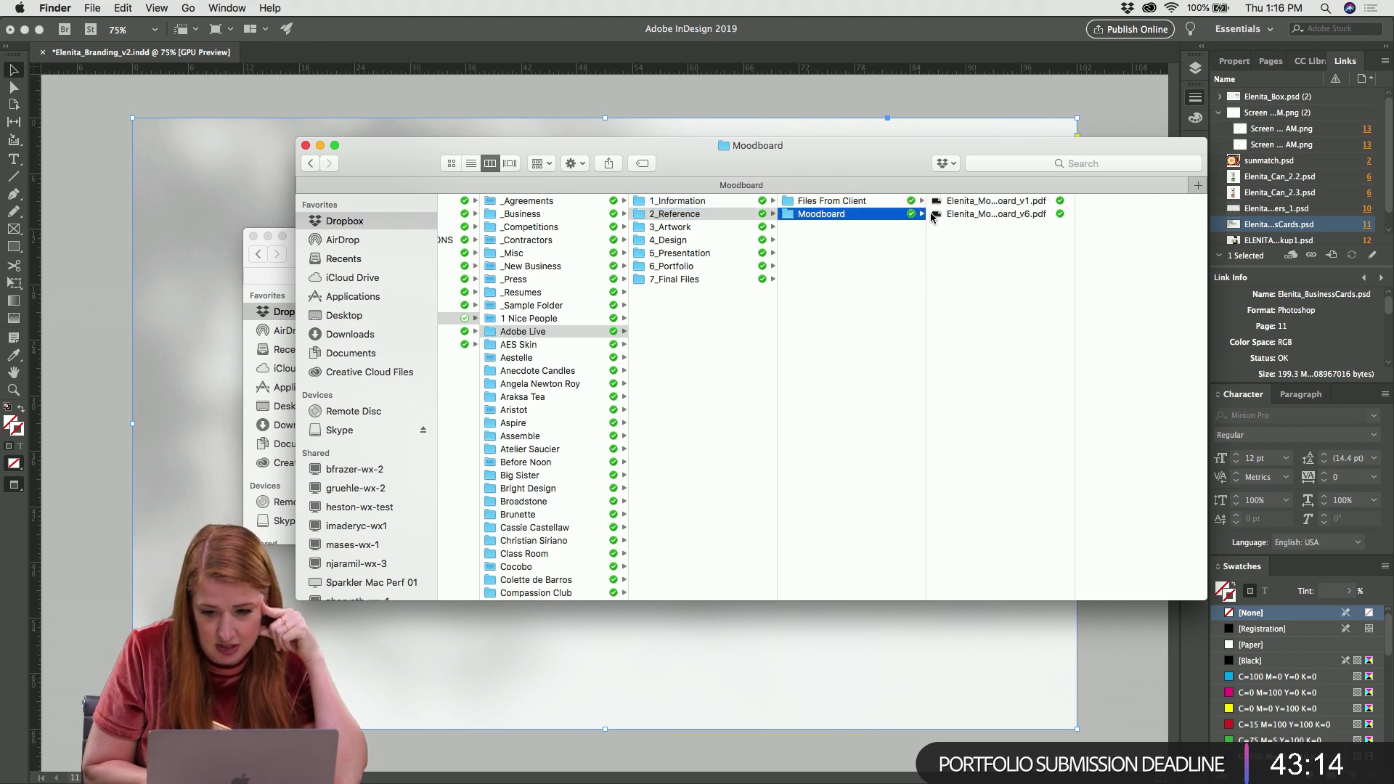
pyautogui.click(788, 201)
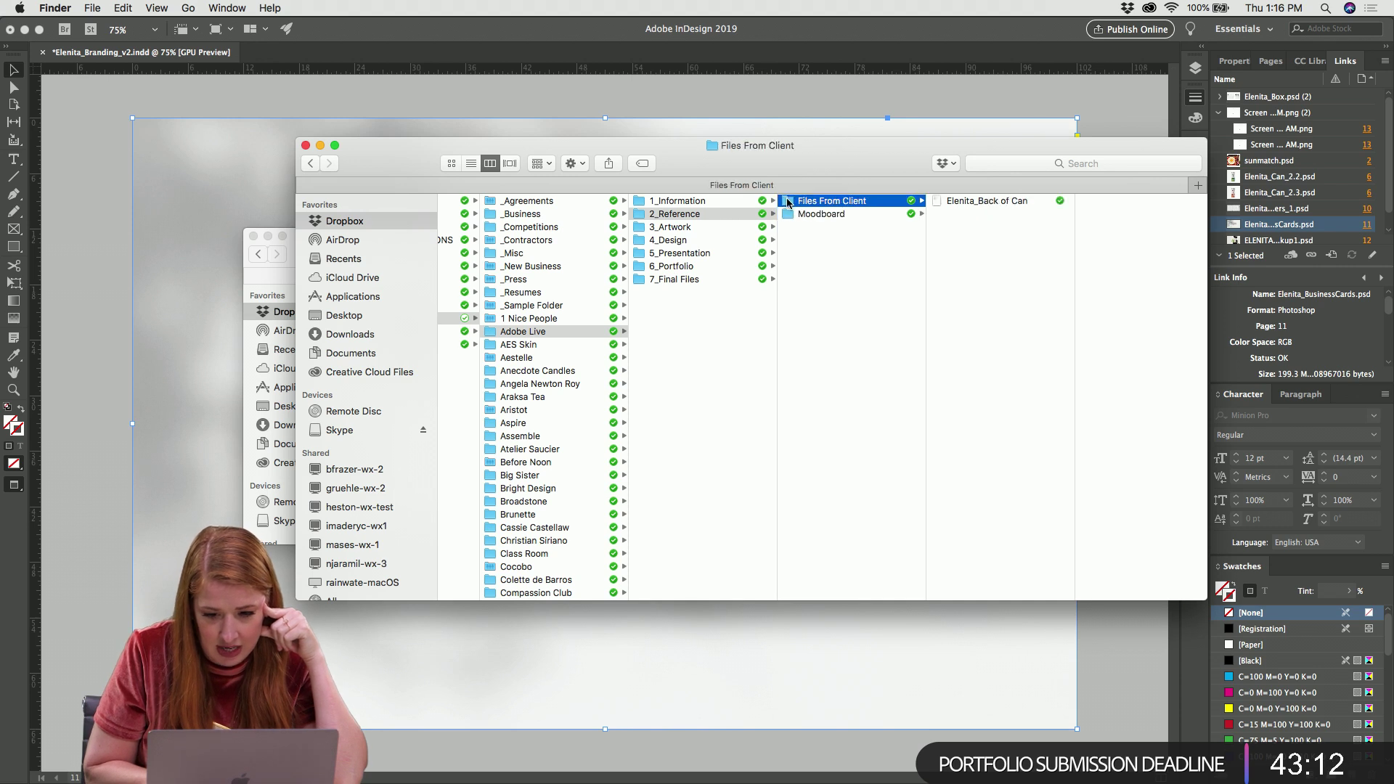
pyautogui.click(639, 227)
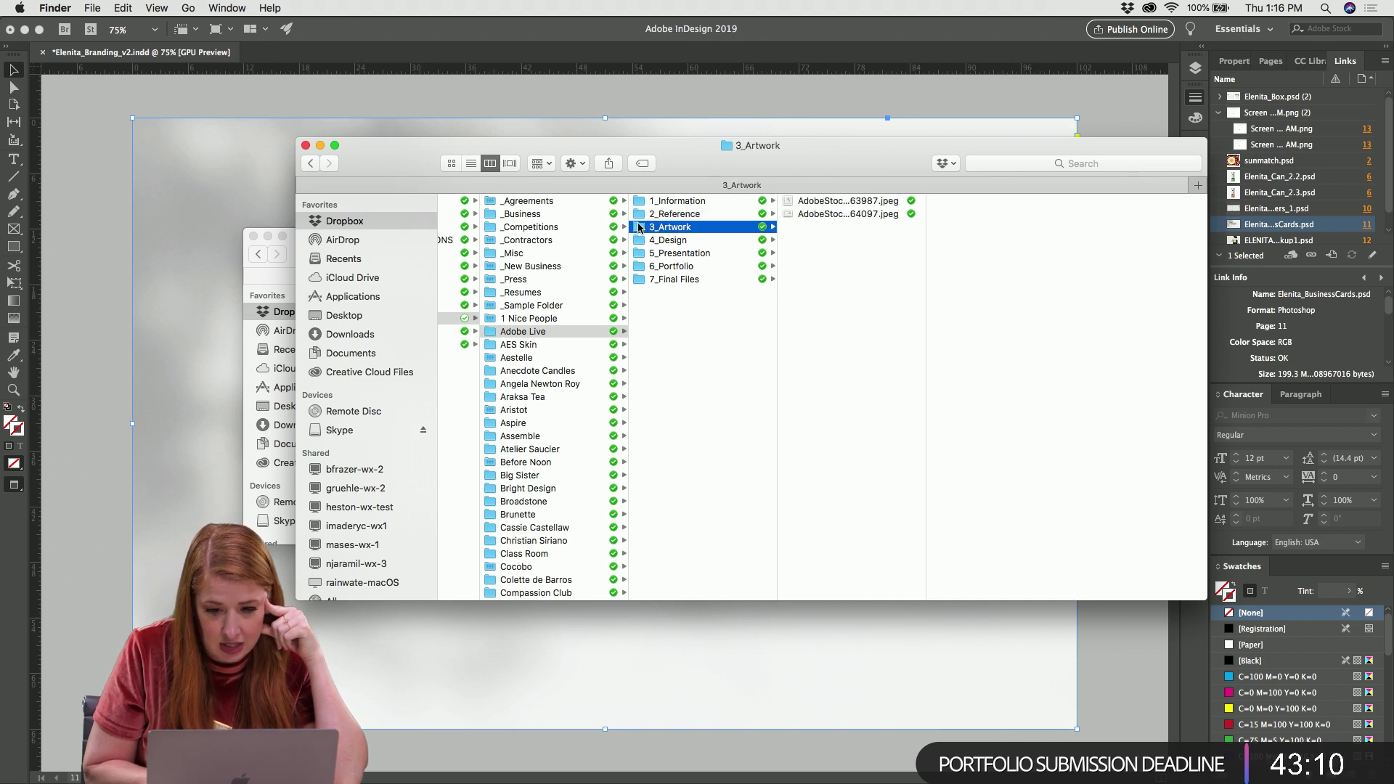
pyautogui.click(818, 215)
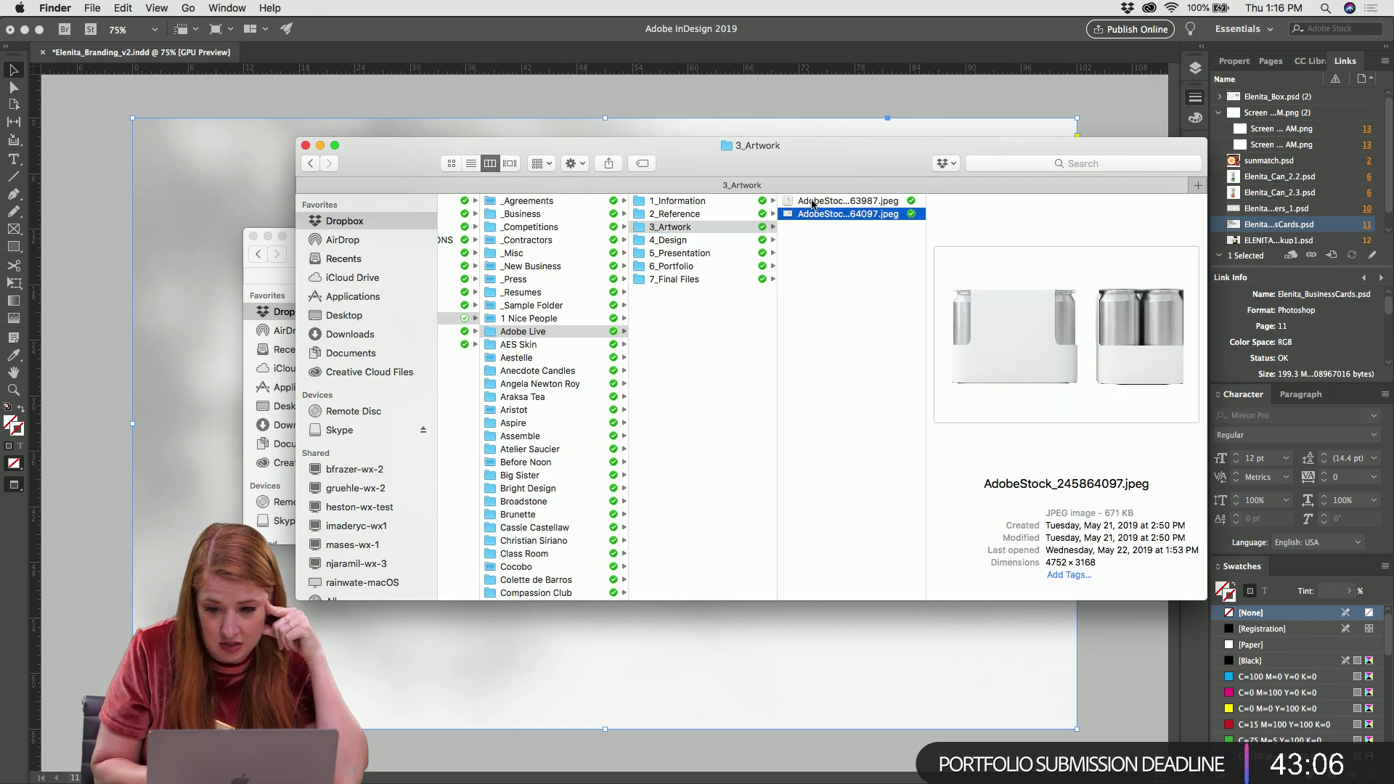
pyautogui.press('space')
pyautogui.press('space')
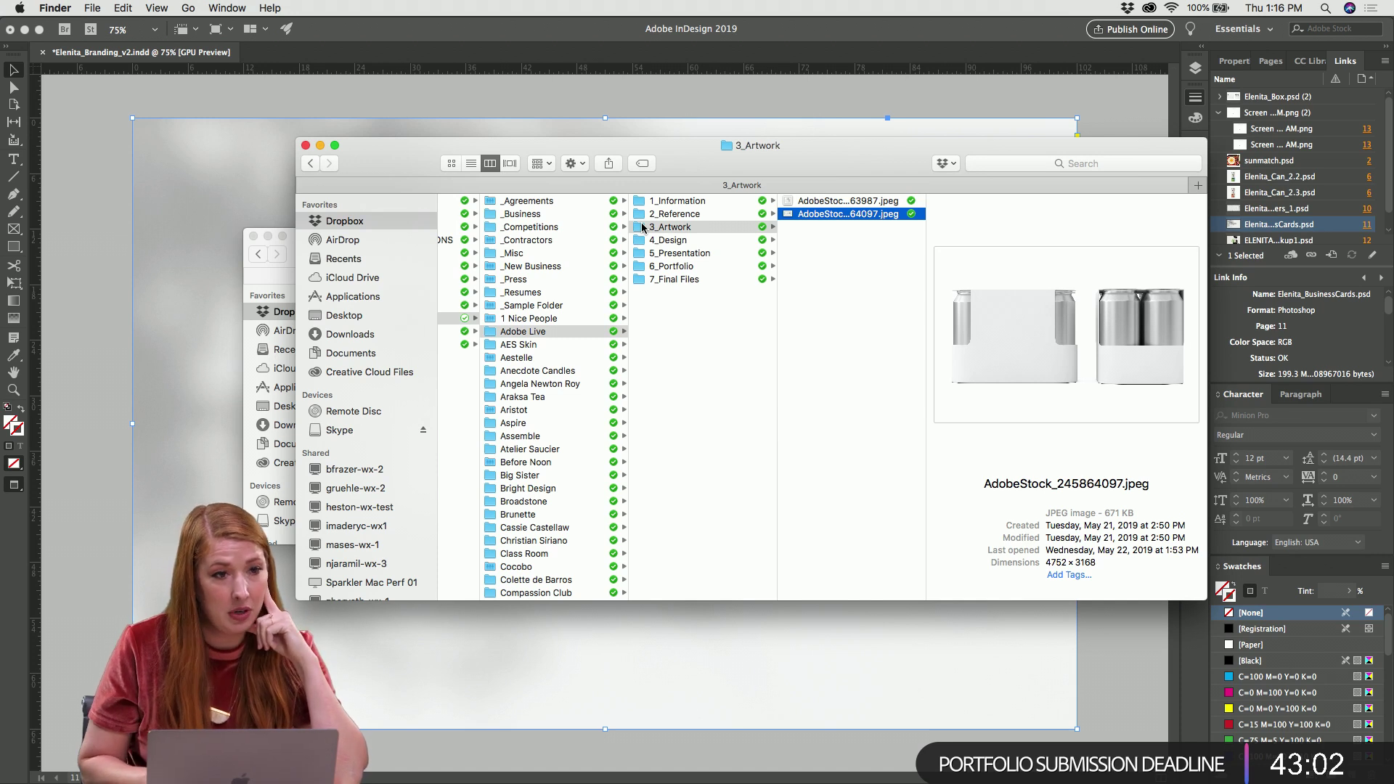
# Look through the Branding, Mockups and Print subfolders of 4_Design and preview the can sleeve dieline PDF
pyautogui.click(638, 242)
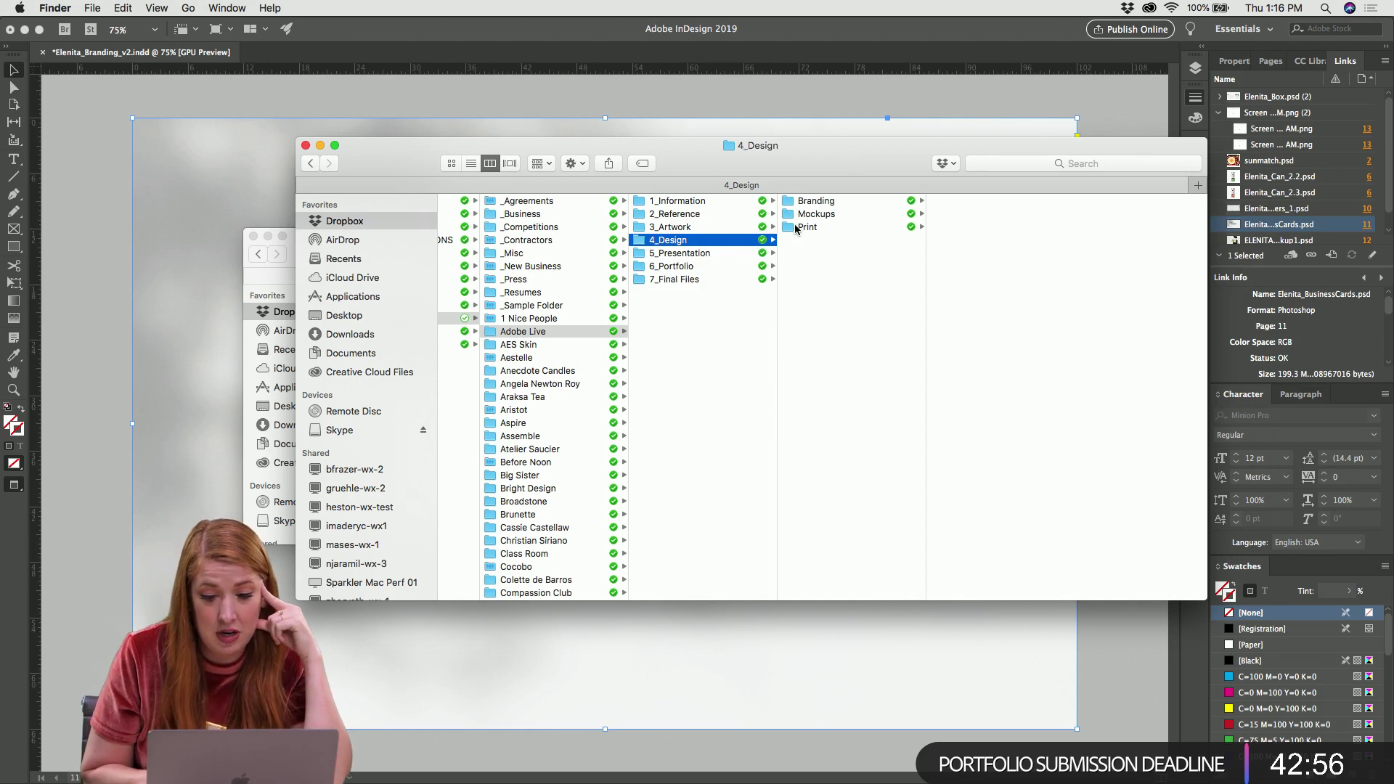
pyautogui.click(786, 205)
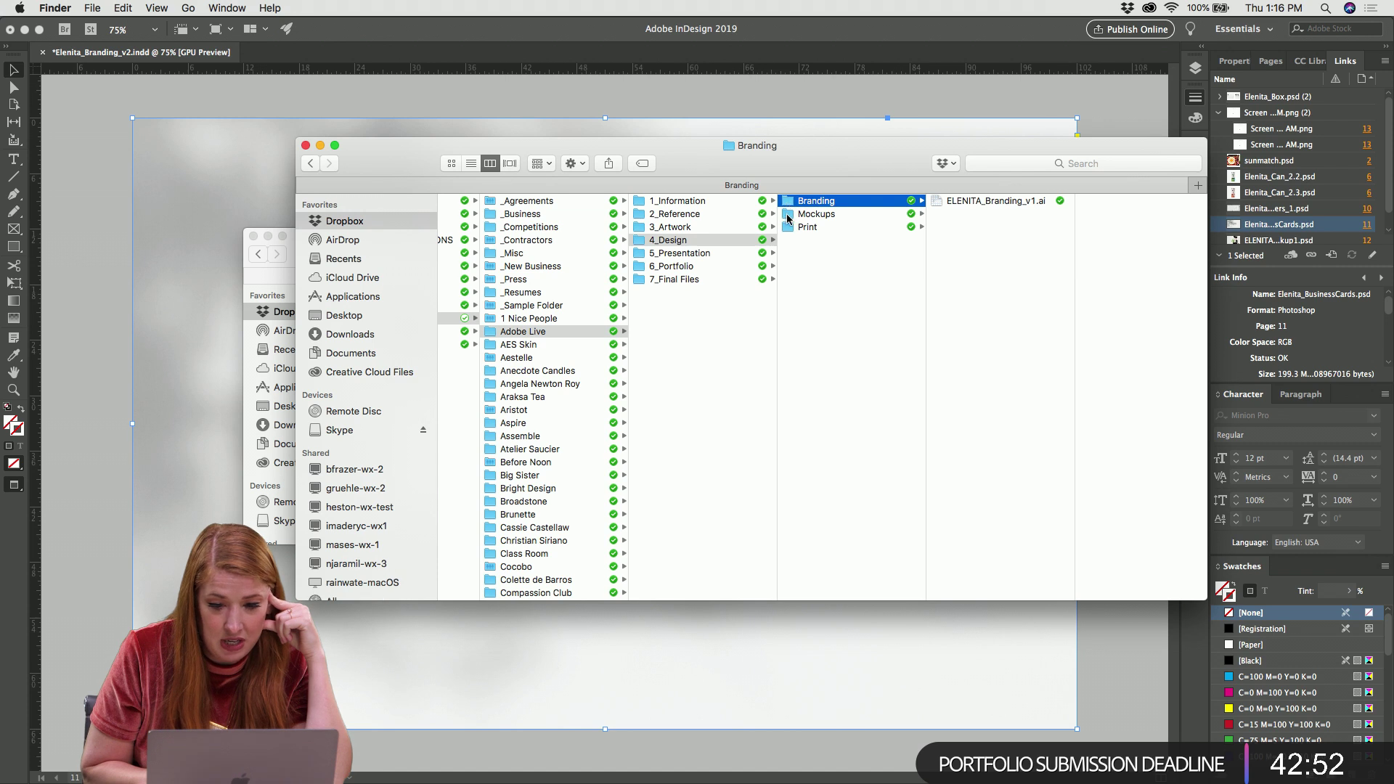
pyautogui.click(792, 215)
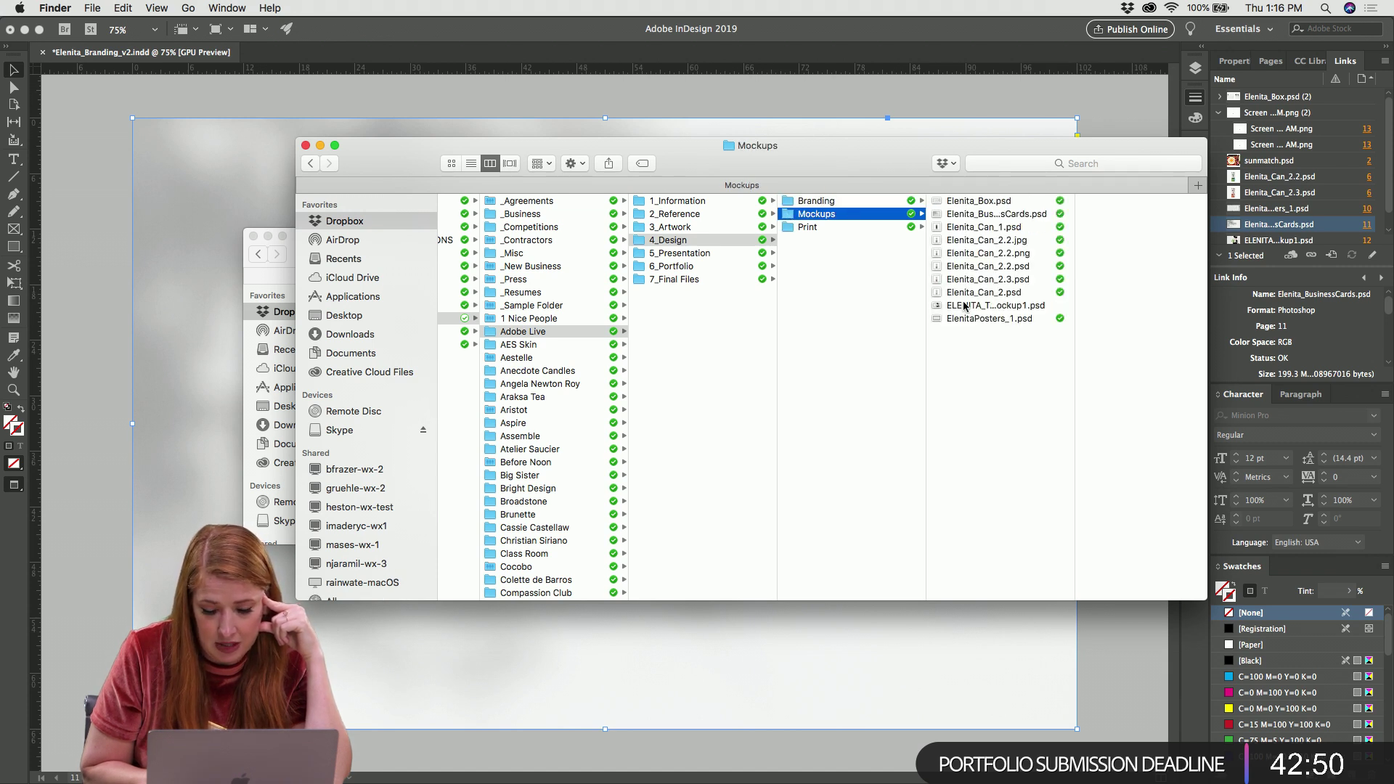
pyautogui.click(792, 227)
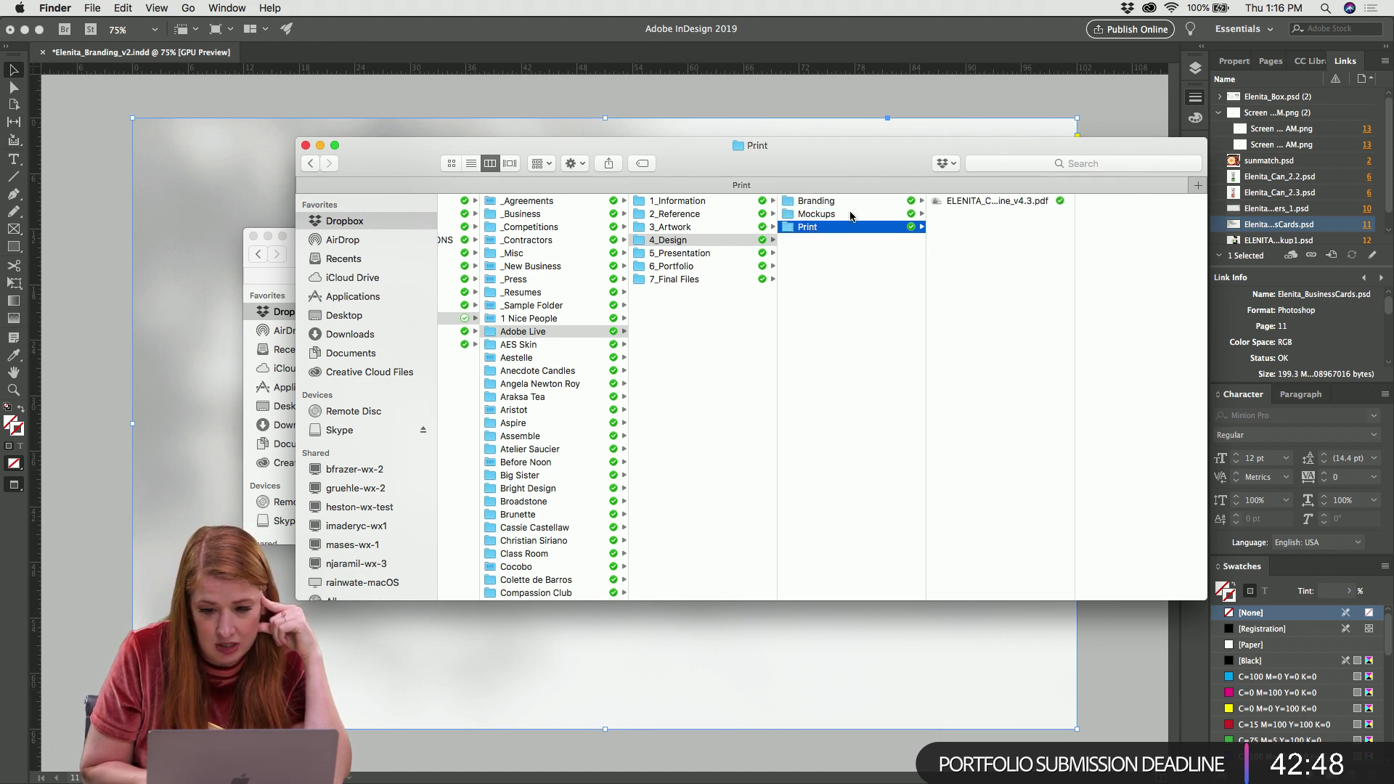
pyautogui.click(953, 201)
pyautogui.press('space')
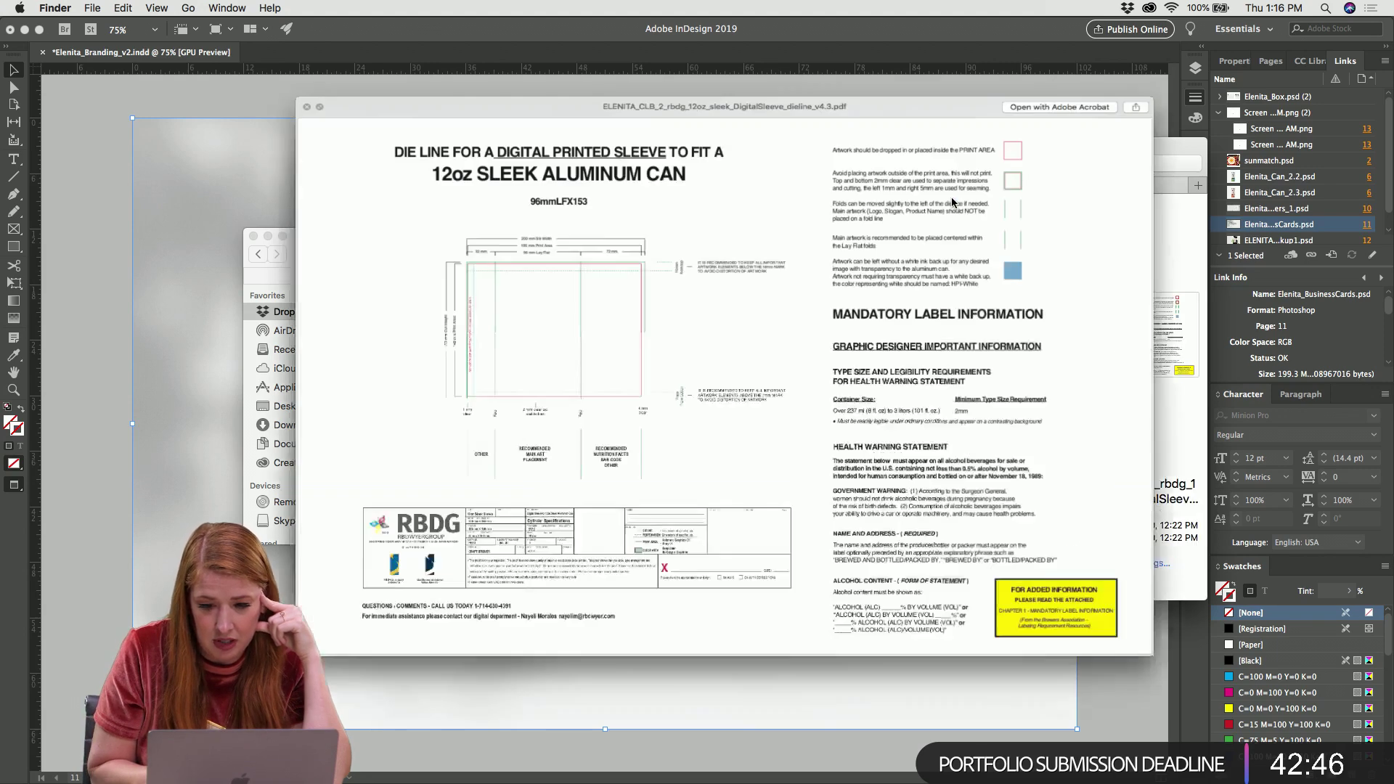
pyautogui.press('space')
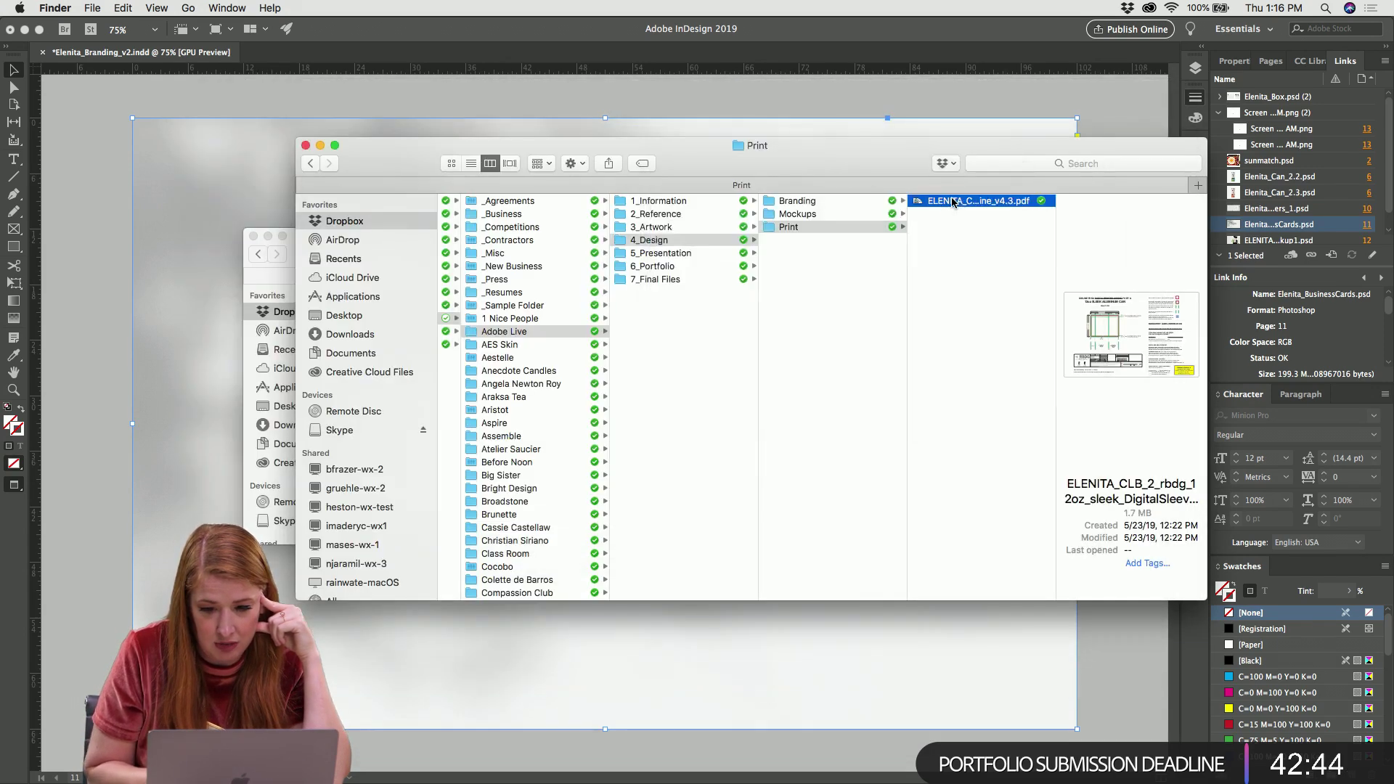
# Look through the 5_Presentation, 6_Portfolio and 7_Final Files folders and return to the InDesign branding deck
pyautogui.click(622, 255)
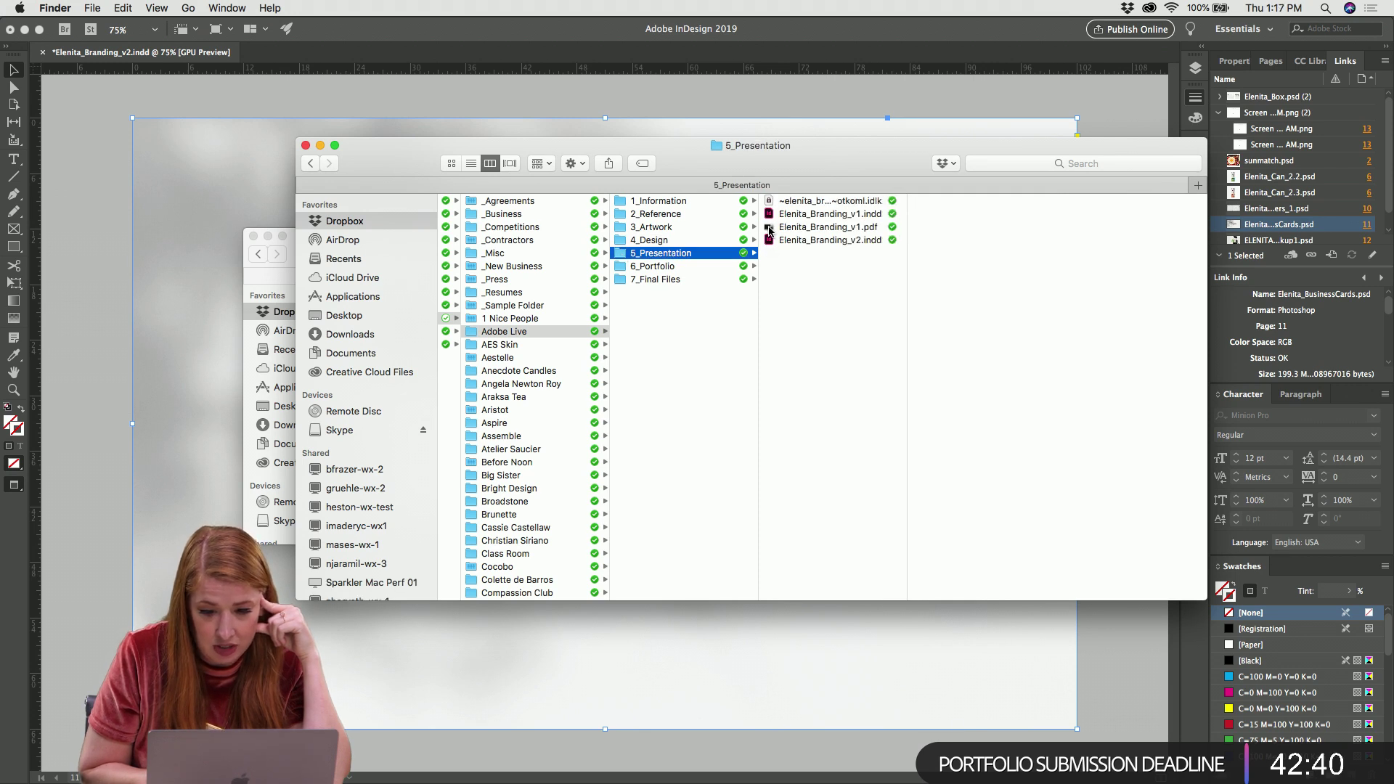
pyautogui.click(770, 228)
pyautogui.press('Up')
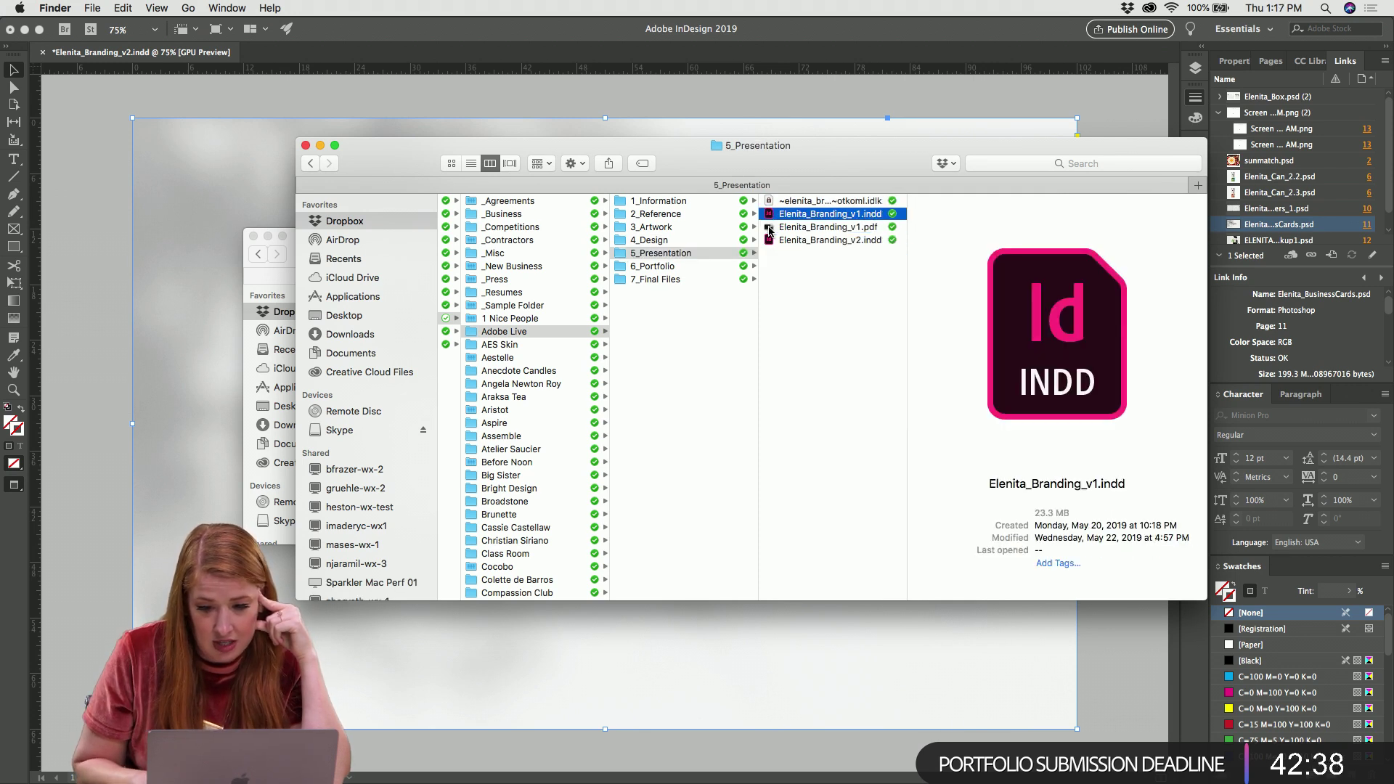
pyautogui.click(620, 267)
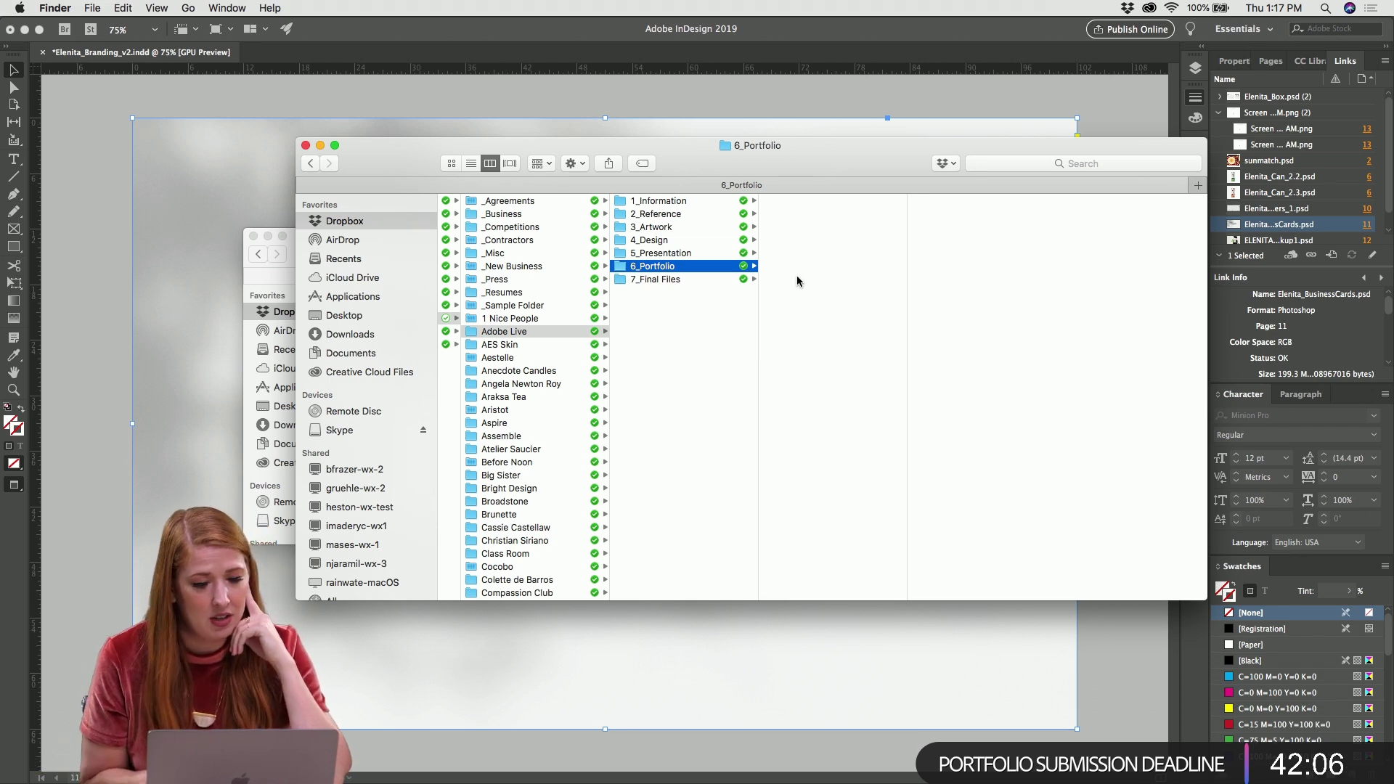
pyautogui.click(621, 280)
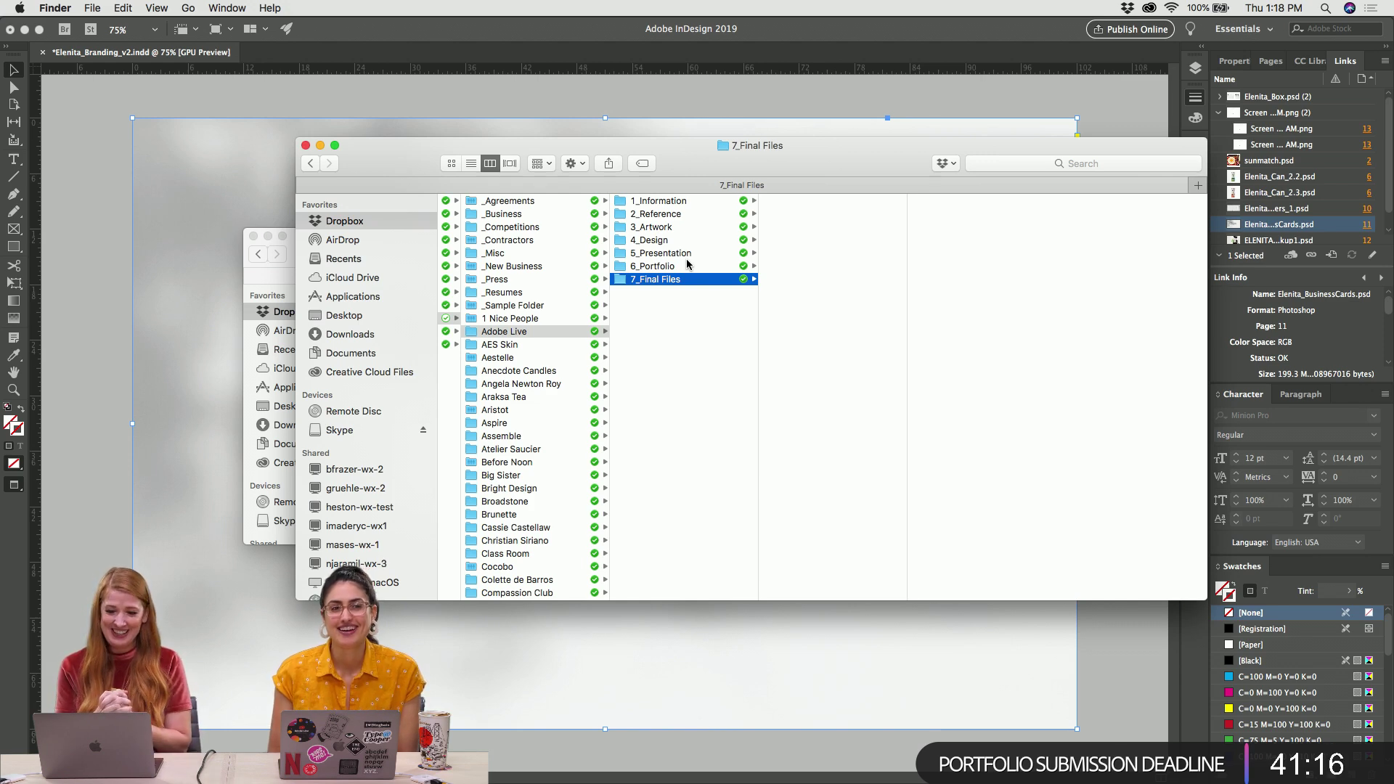
pyautogui.click(407, 101)
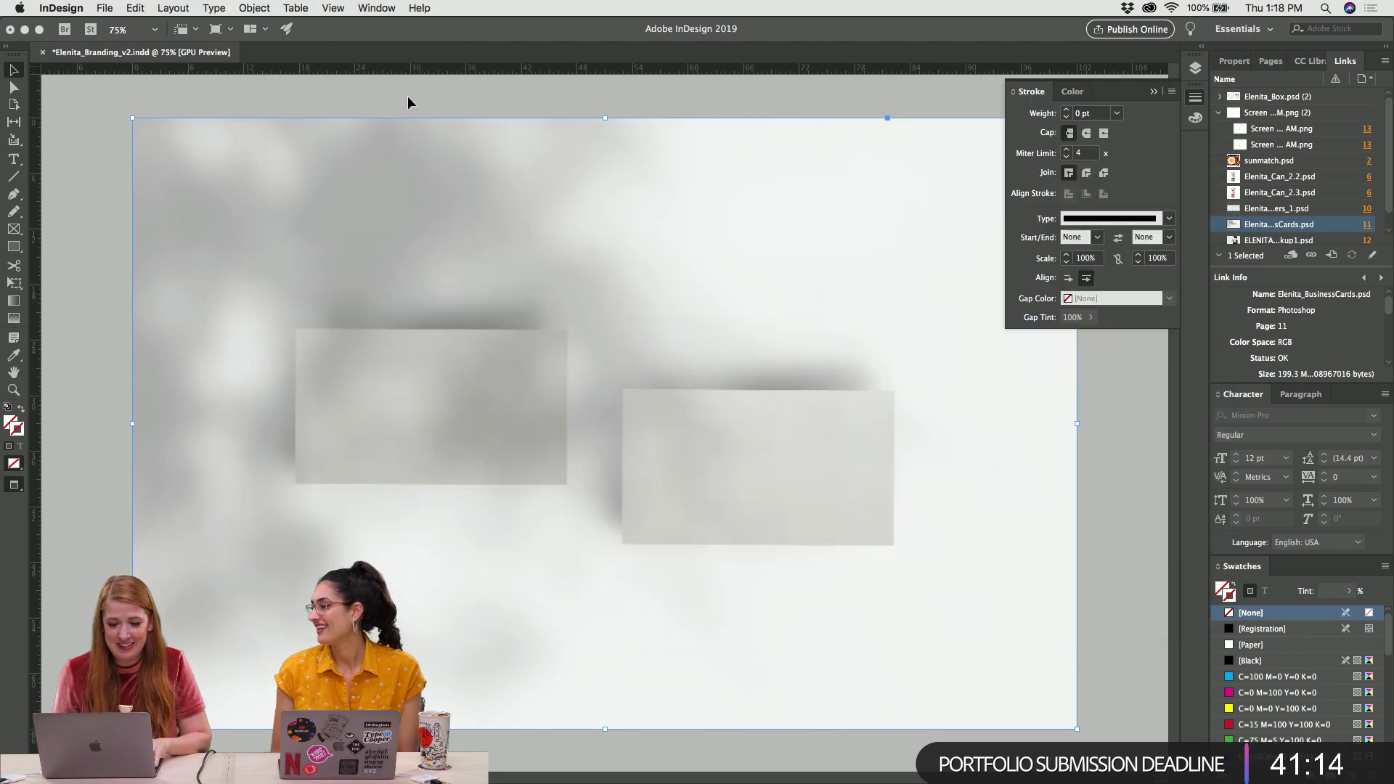
# Scan the full list of project folders in Finder, return to InDesign and deselect the business card mockup image
pyautogui.press('super+Tab')
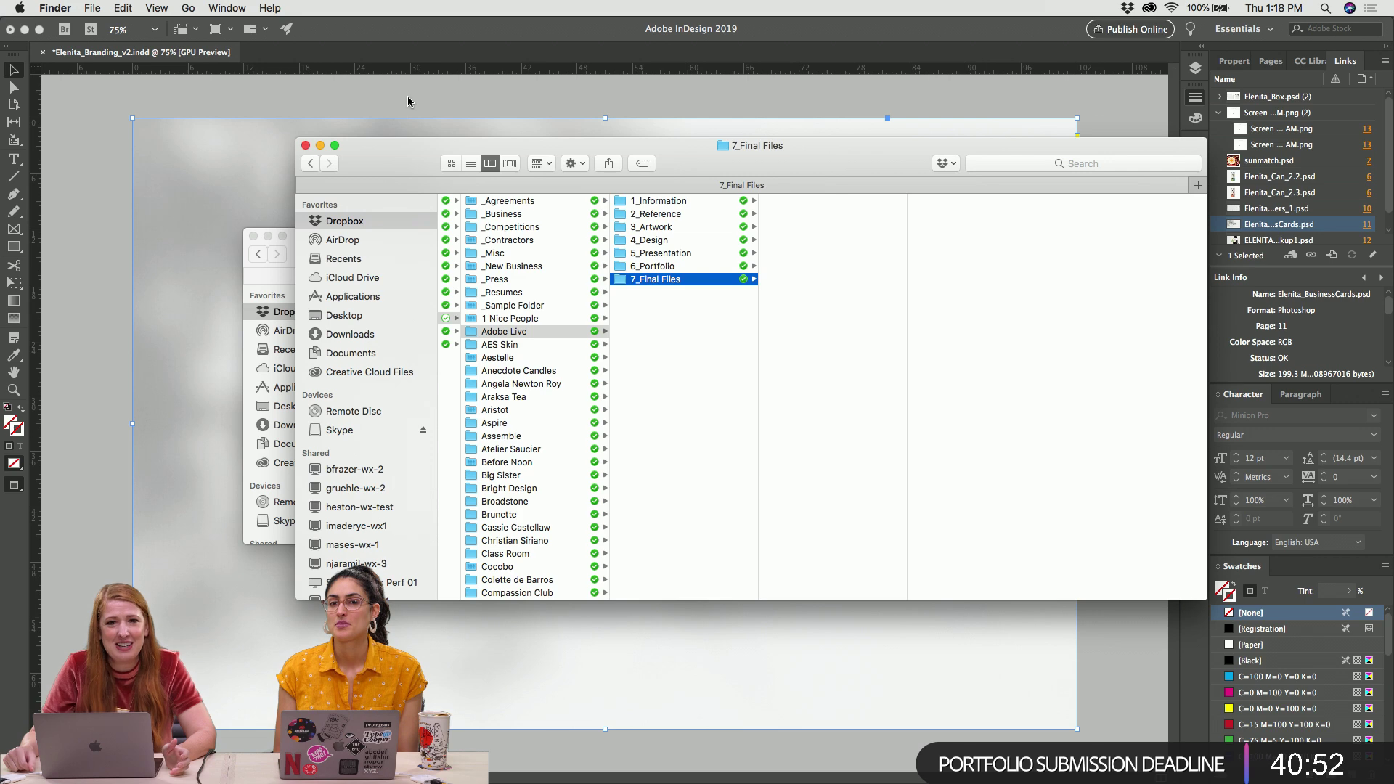
pyautogui.scroll(-15, 524, 307)
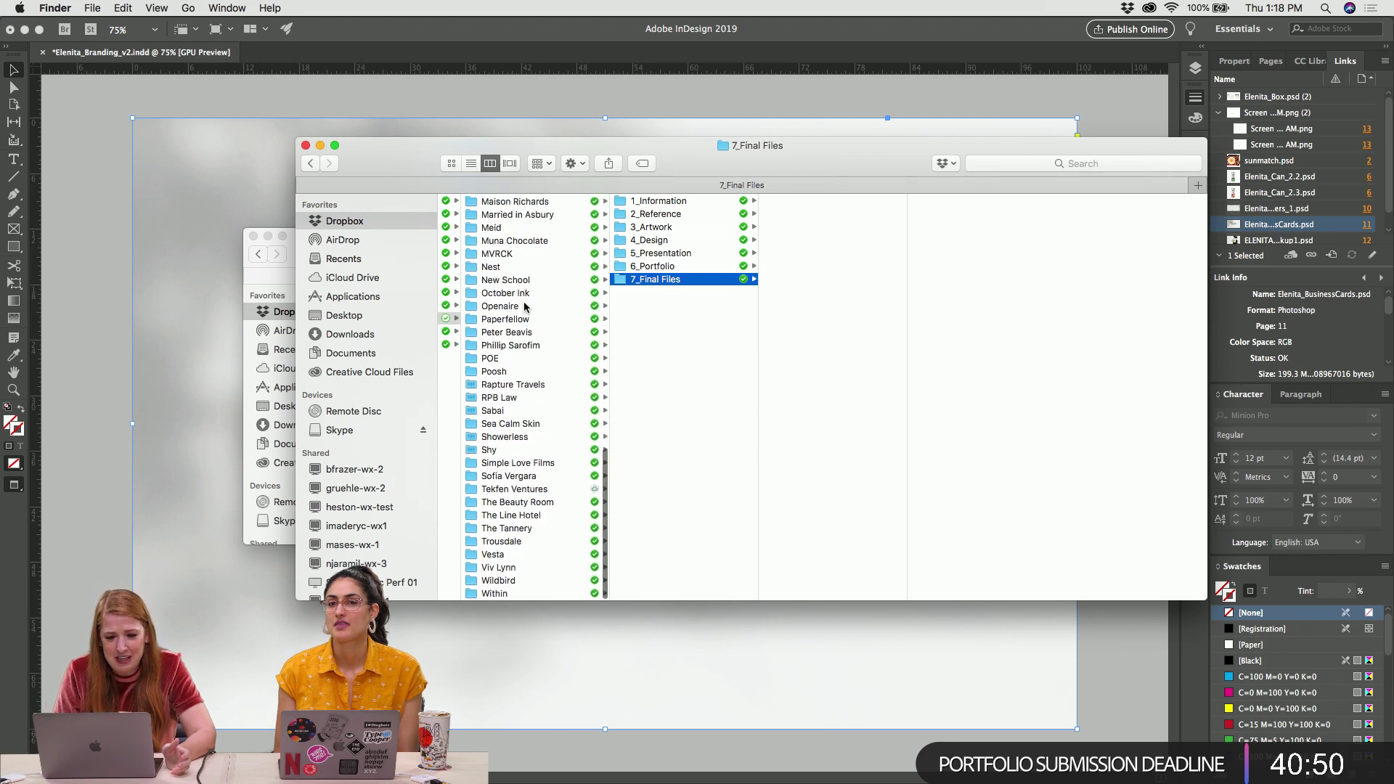
pyautogui.scroll(15, 524, 306)
pyautogui.click(99, 182)
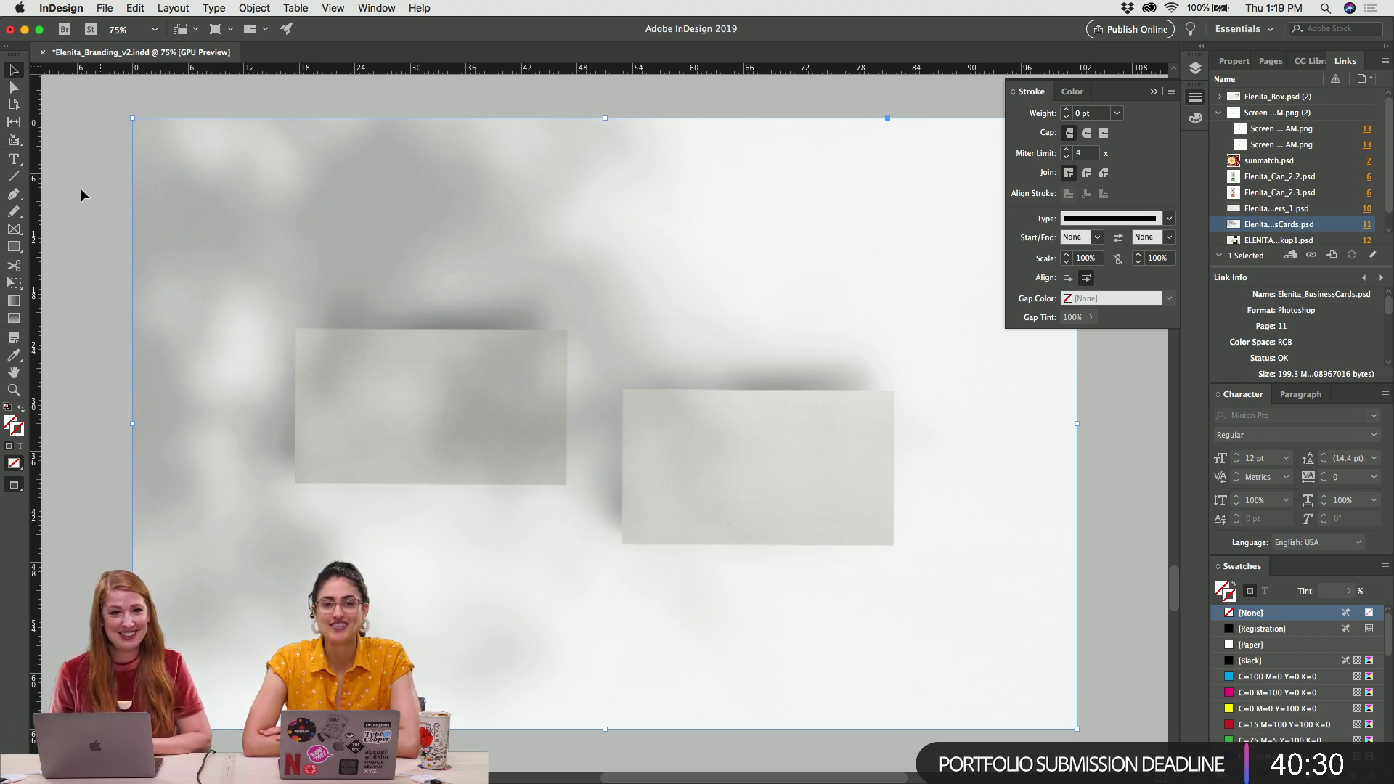
pyautogui.click(81, 189)
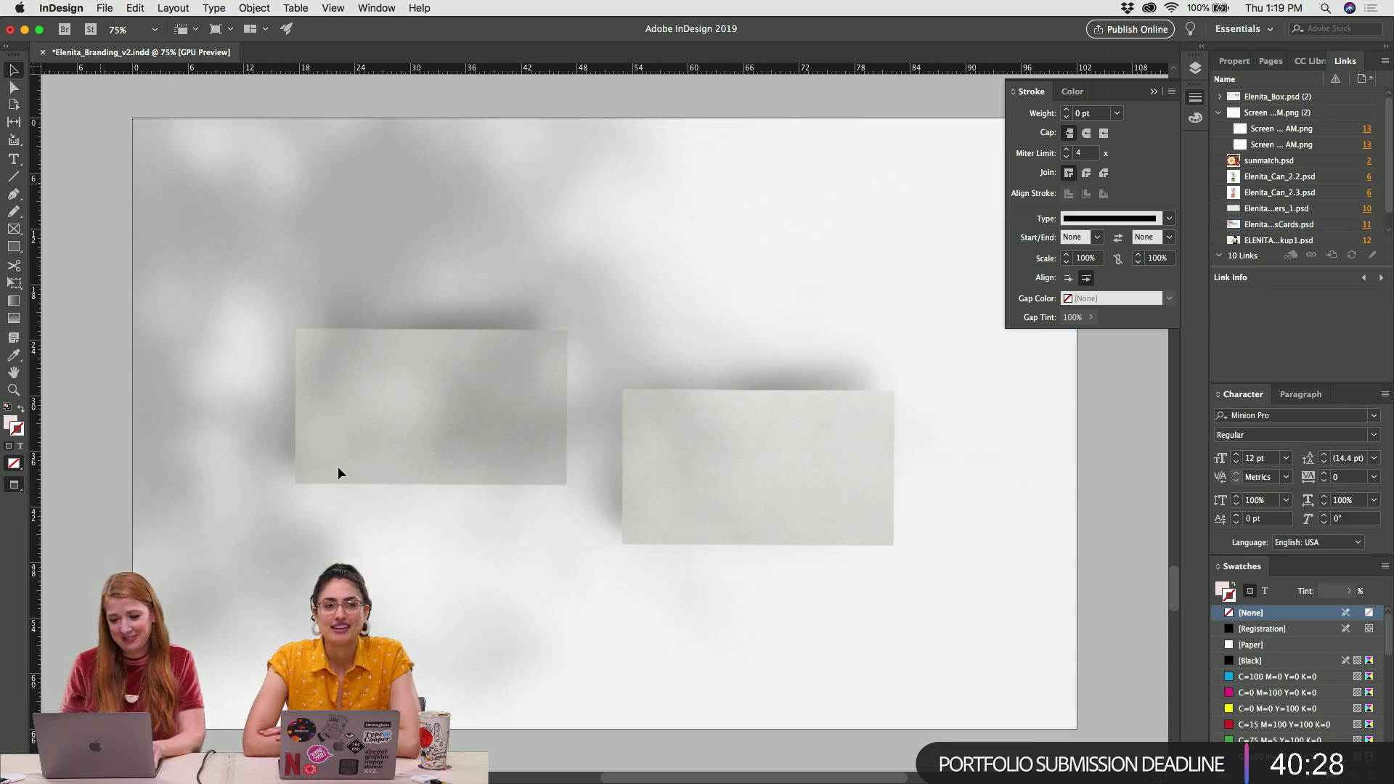
# Switch to Illustrator, leave outline view and lower the mint band's upper edge to the horizontal guide, making it about 74.4 pt high
pyautogui.press('super+Tab')
pyautogui.press('super+Tab')
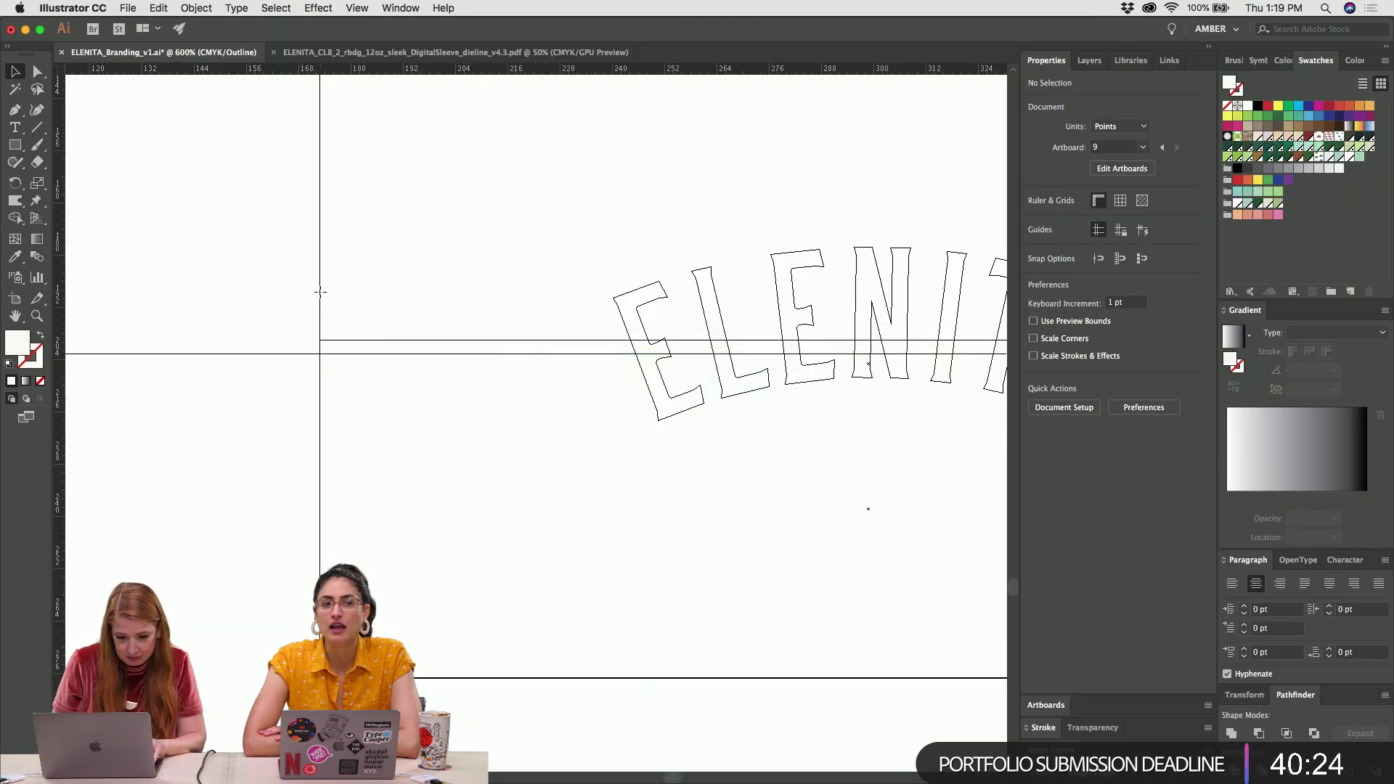
pyautogui.click(321, 297)
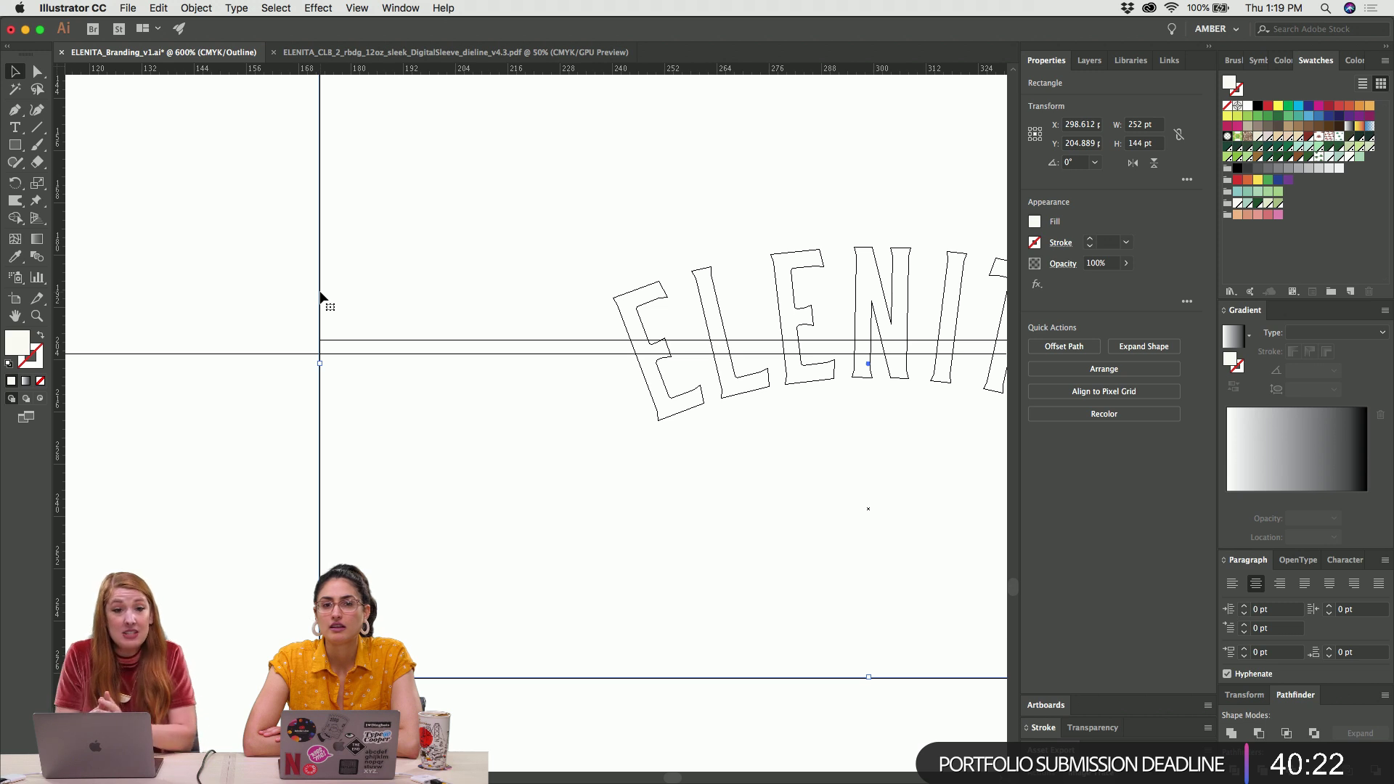
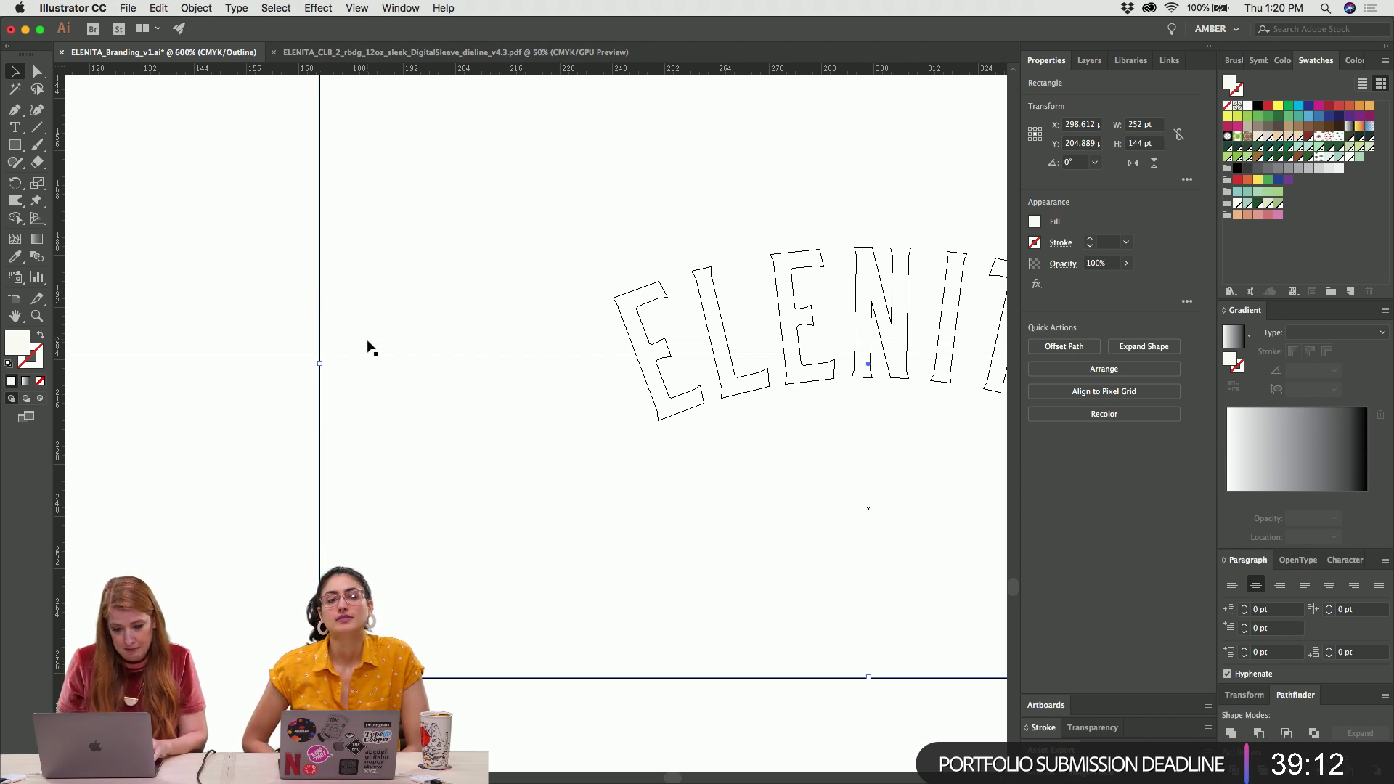
pyautogui.click(367, 339)
pyautogui.click(368, 341)
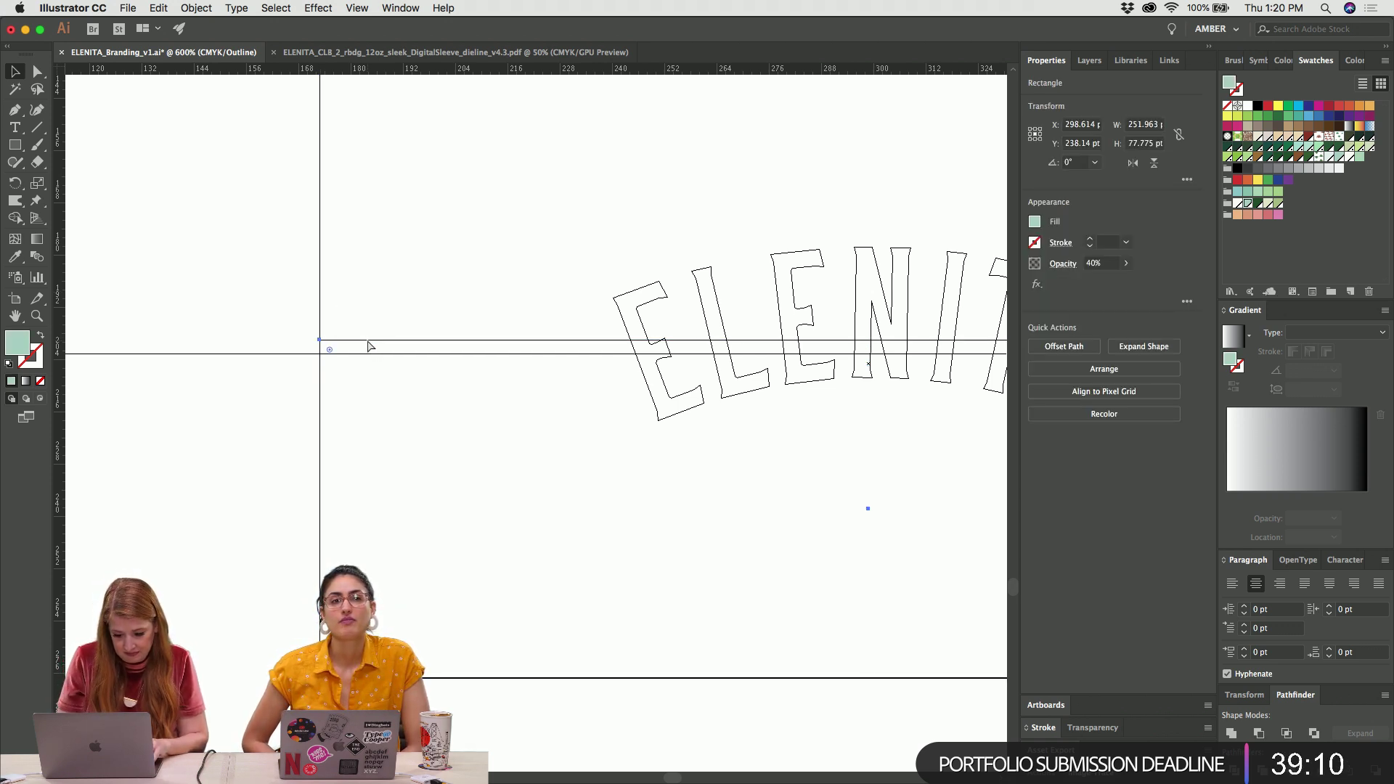
pyautogui.press('super+y')
pyautogui.moveTo(872, 339); pyautogui.dragTo(868, 356)
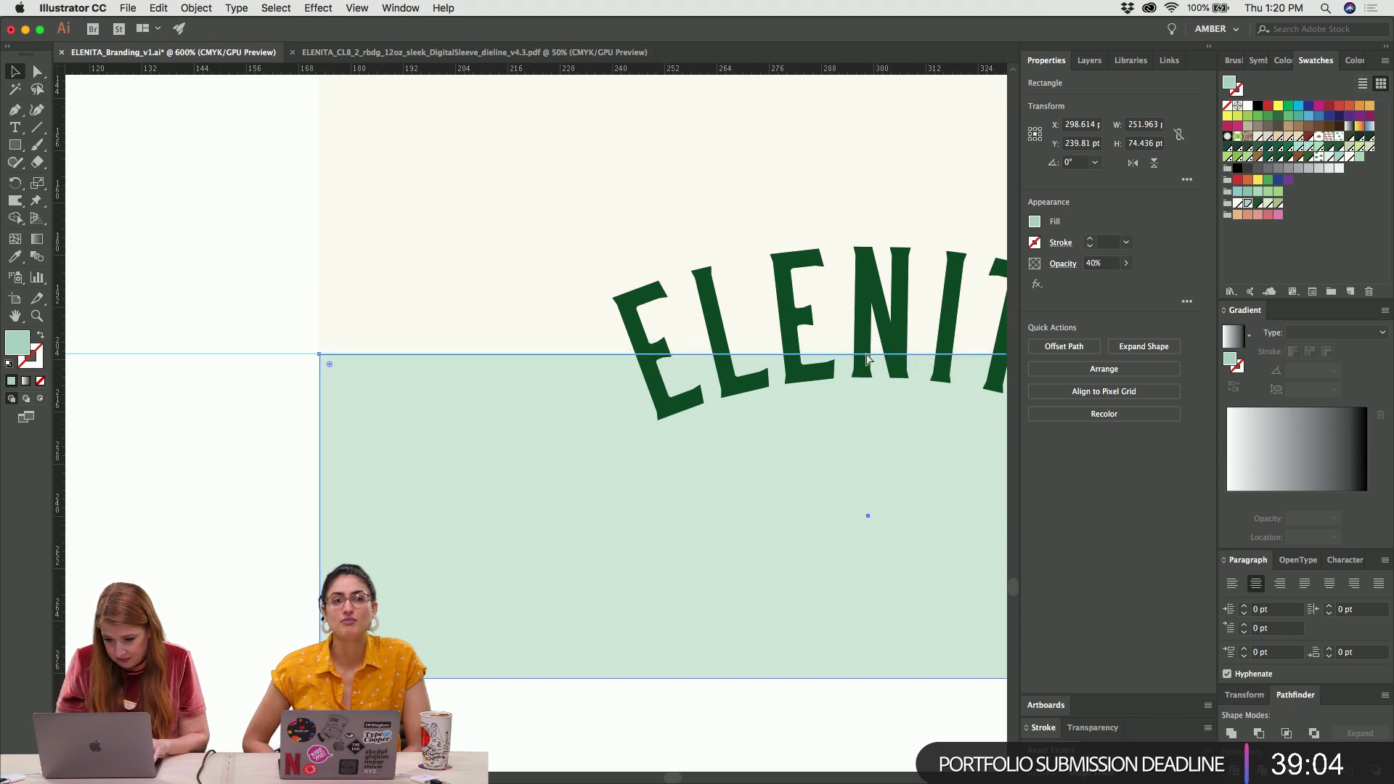
# Nudge the ELENITA wordmark down about 5 pt so it sits more centrally over the upper edge of the mint band
pyautogui.press('shift+super+a')
pyautogui.press('super+minus')
pyautogui.press('super+minus')
pyautogui.press('super+minus')
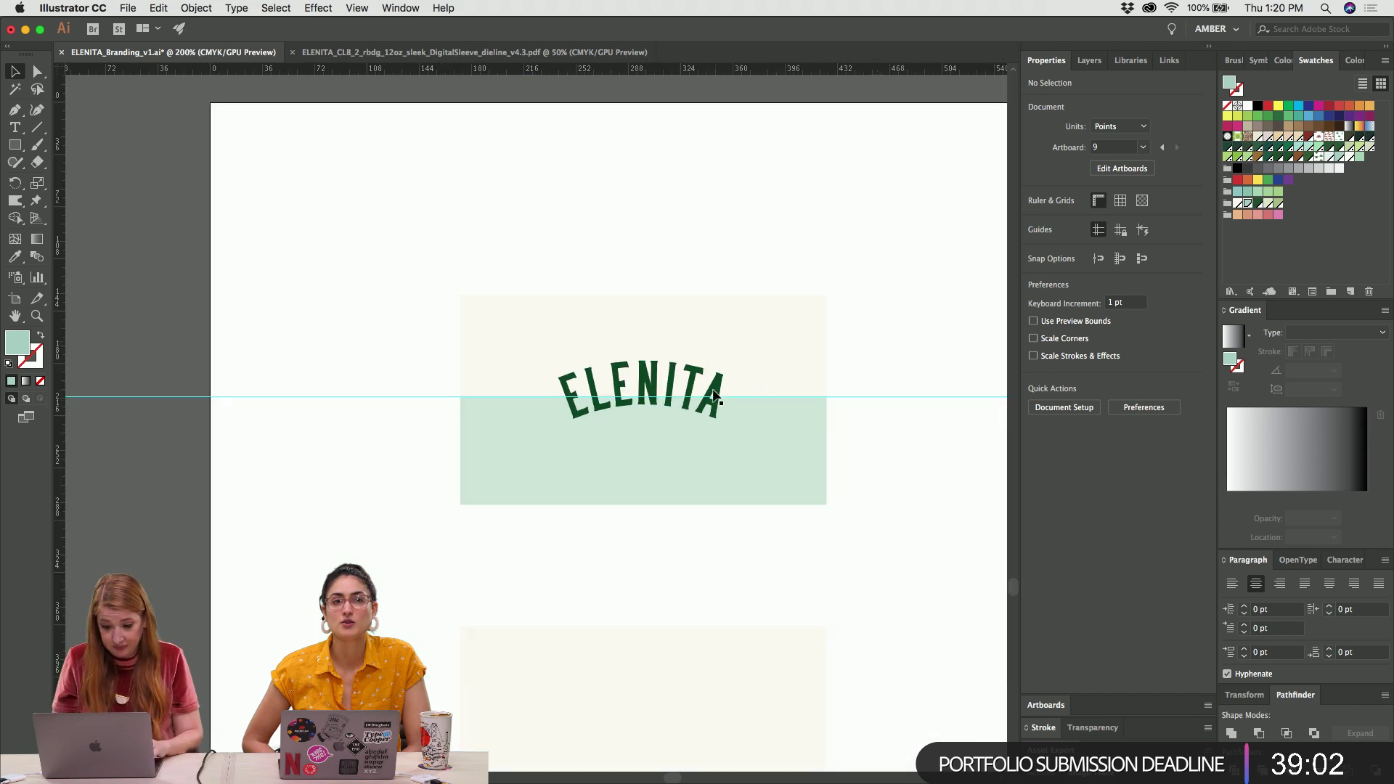
pyautogui.click(697, 382)
pyautogui.press('super+plus')
pyautogui.press('super+plus')
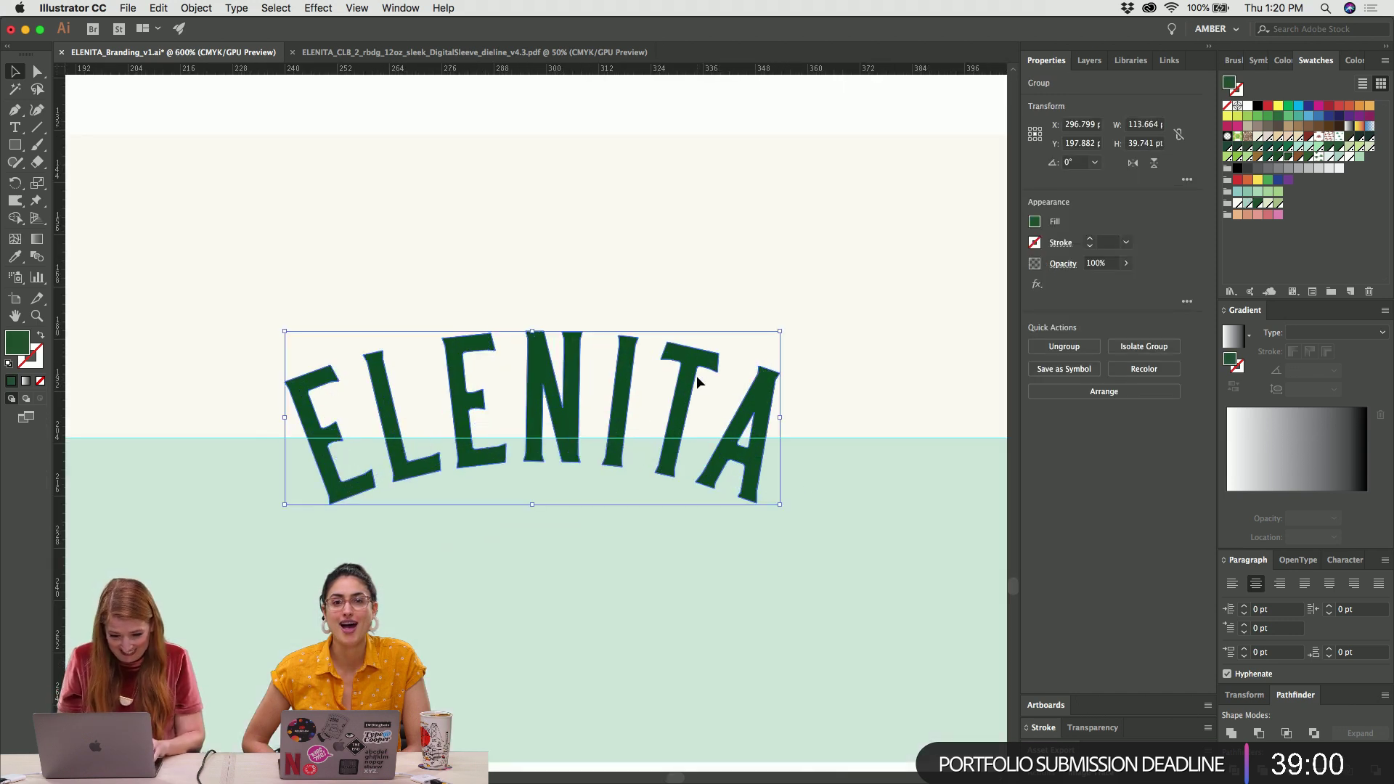
pyautogui.press('Down')
pyautogui.press('Down')
pyautogui.press('Down')
pyautogui.press('Down')
pyautogui.press('Down')
pyautogui.press('Down')
pyautogui.press('Down')
pyautogui.press('Down')
pyautogui.press('Down')
pyautogui.press('Down')
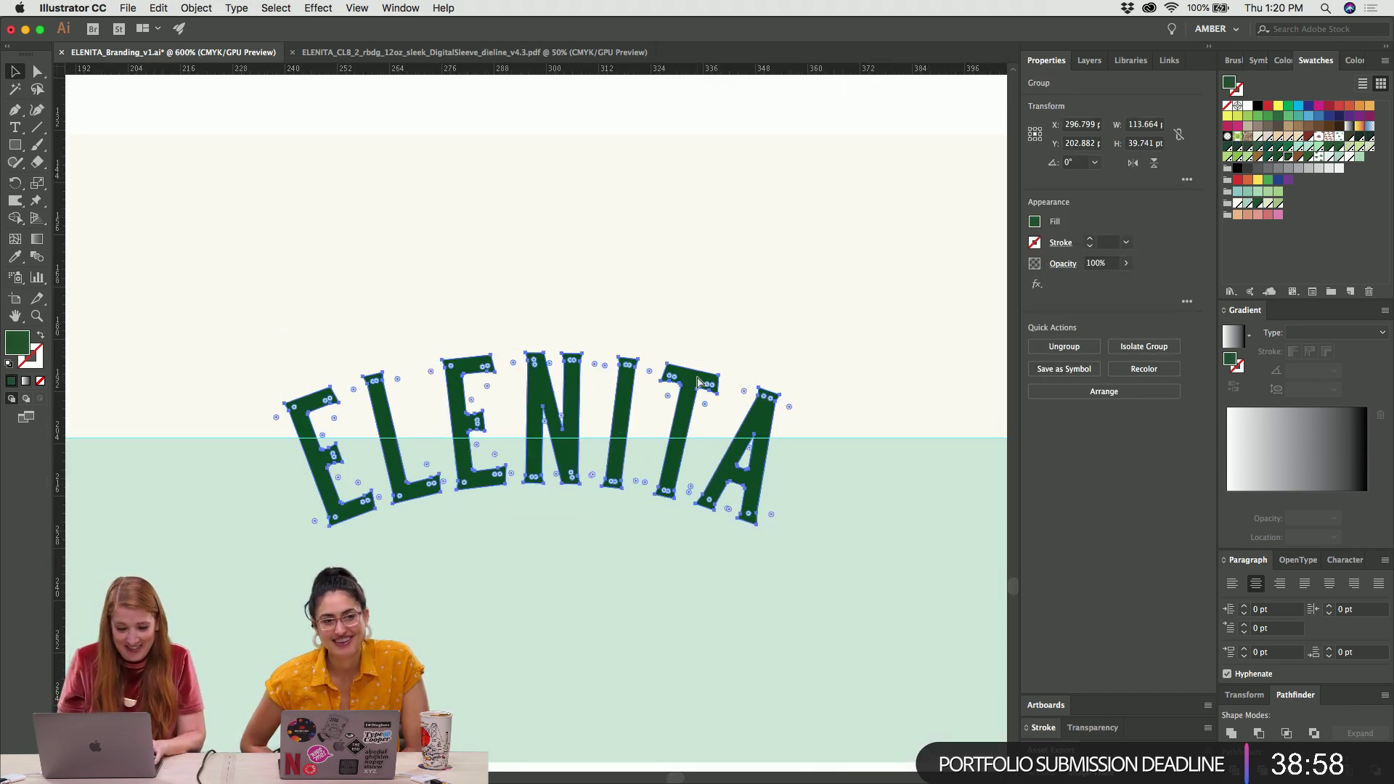
# Deselect the ELENITA wordmark and select the blank cream card rectangle below the two-tone card
pyautogui.press('shift+super+a')
pyautogui.press('super+minus')
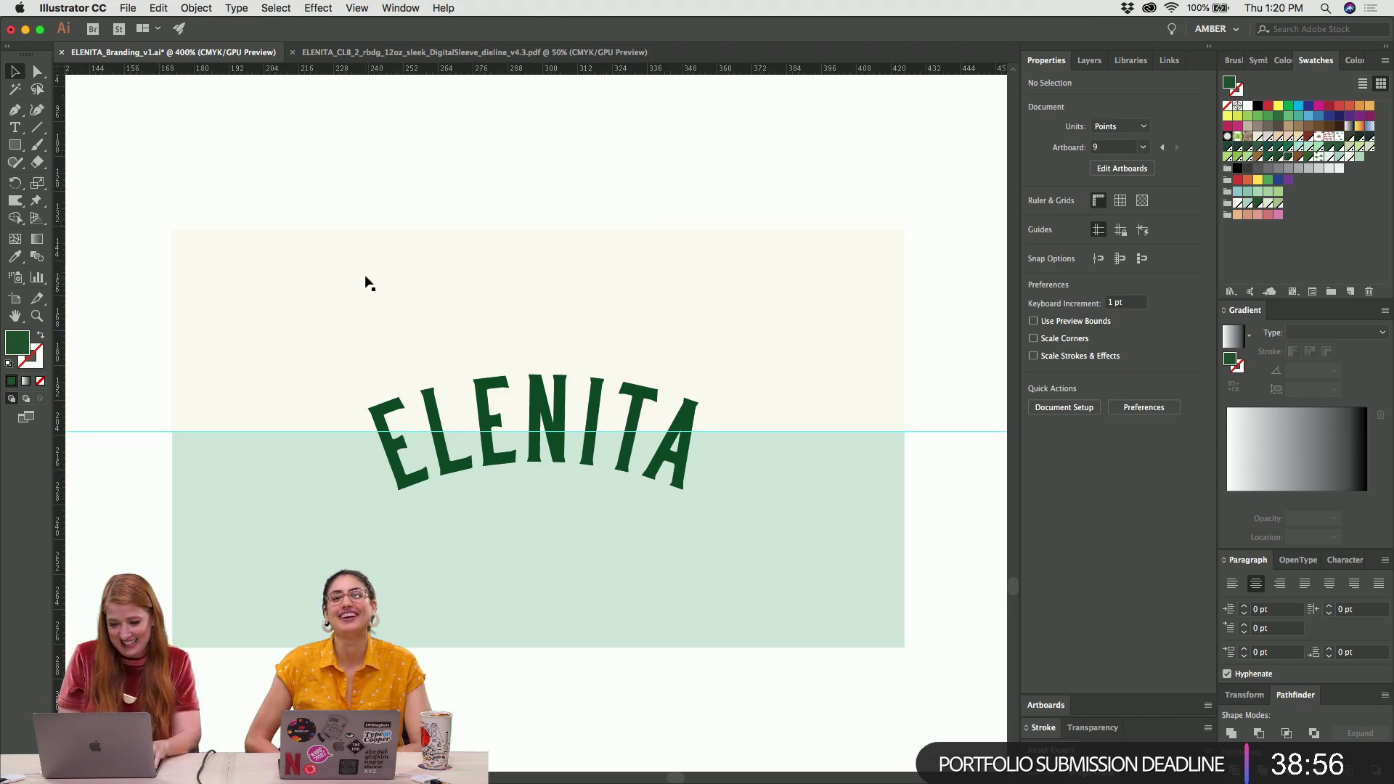
pyautogui.scroll(-10, 364, 280)
pyautogui.click(447, 415)
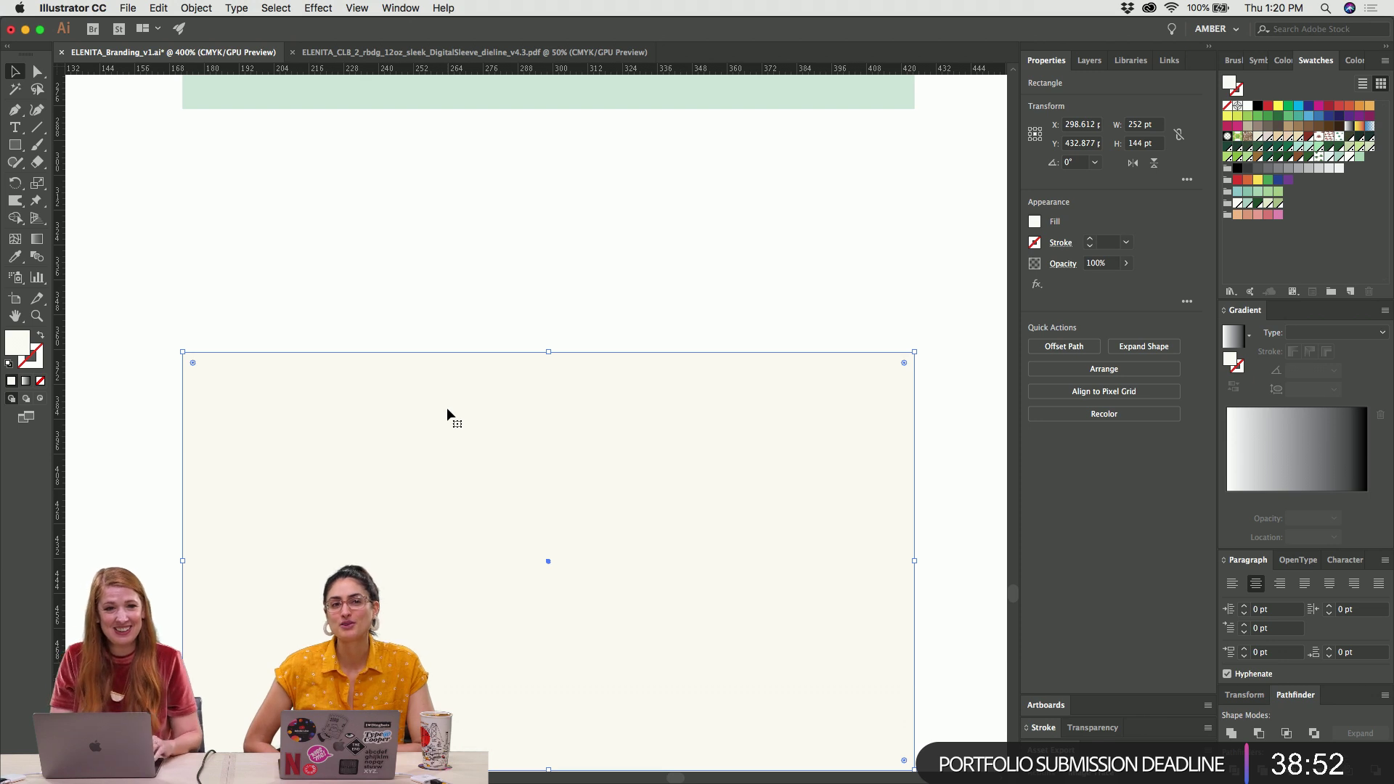
pyautogui.moveTo(448, 415); pyautogui.dragTo(448, 414)
# Switch to Chrome and look at the mezcal cocktail recipes pin on Pinterest
pyautogui.press('super+Tab')
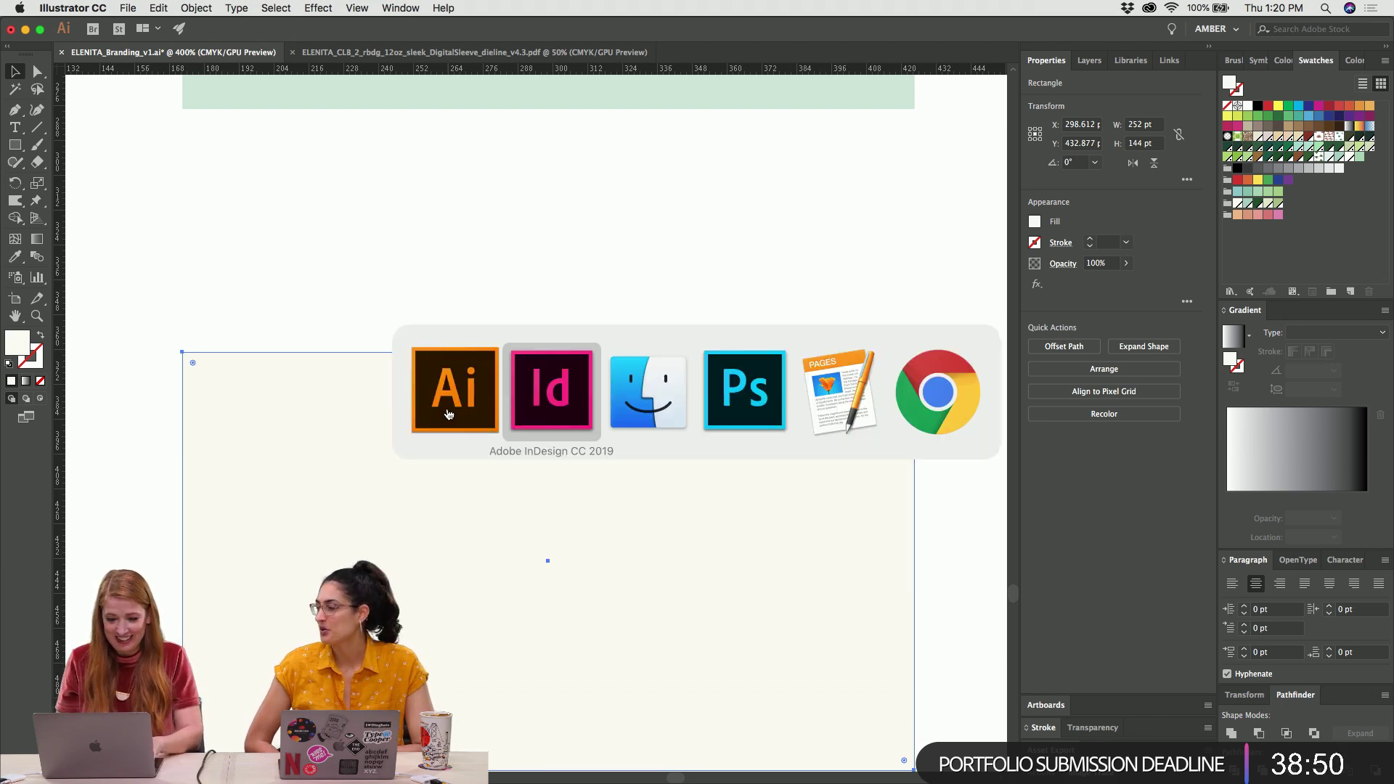
pyautogui.click(977, 378)
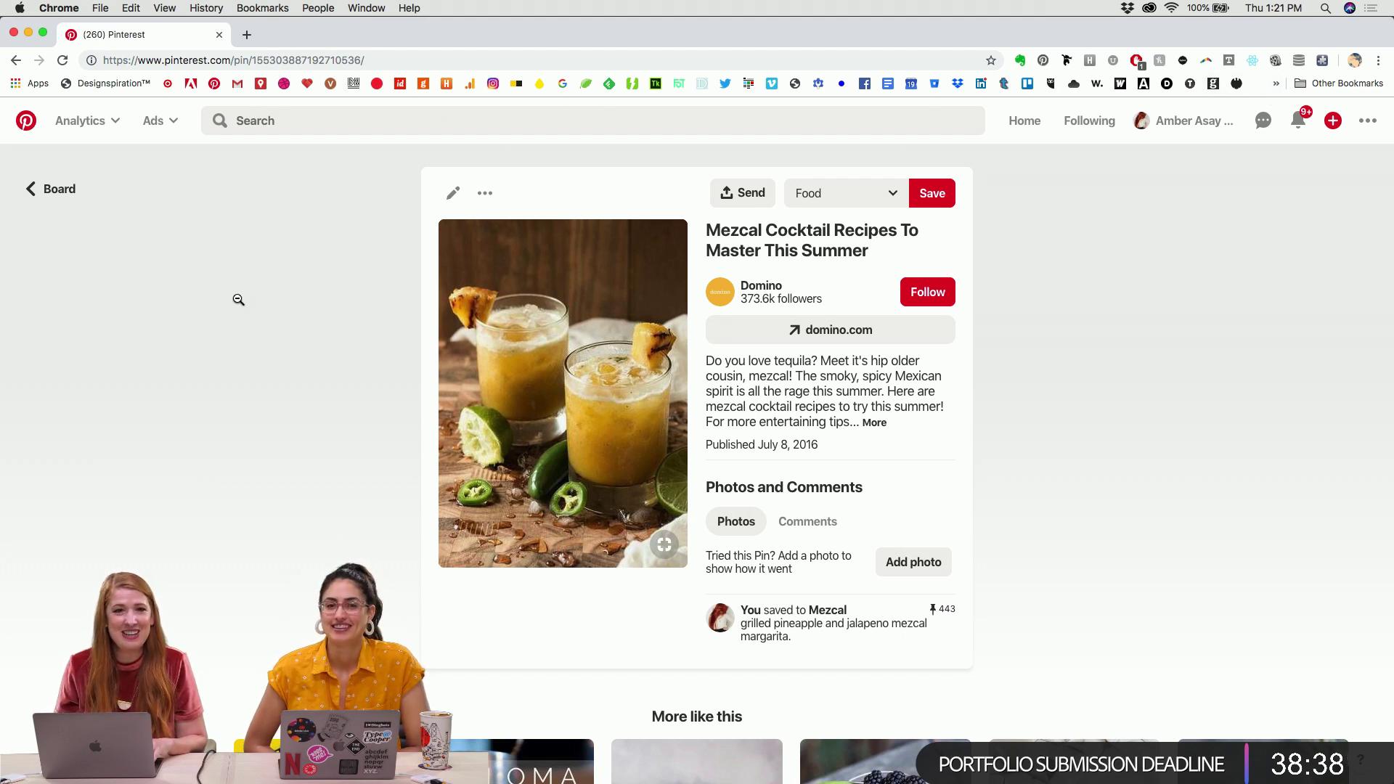
pyautogui.scroll(-1, 238, 299)
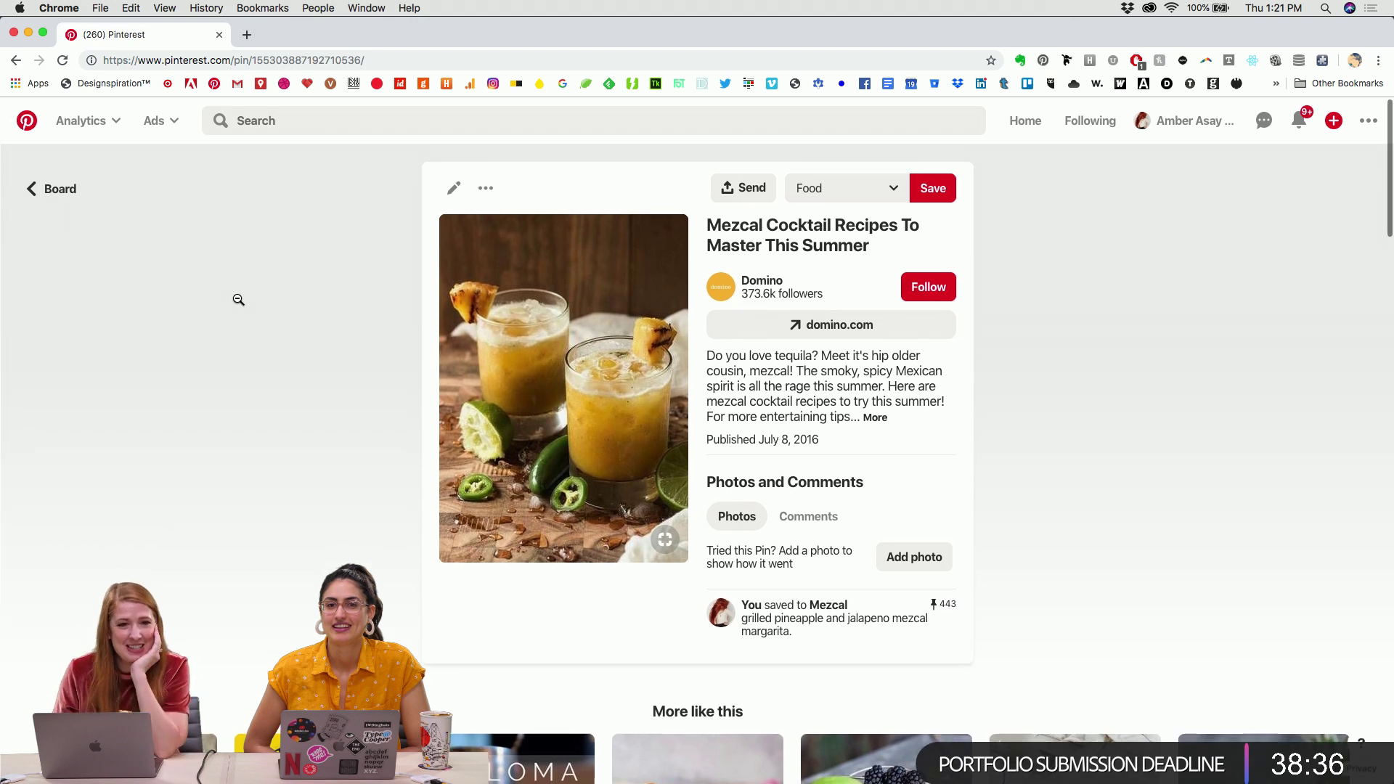
pyautogui.scroll(-1, 238, 299)
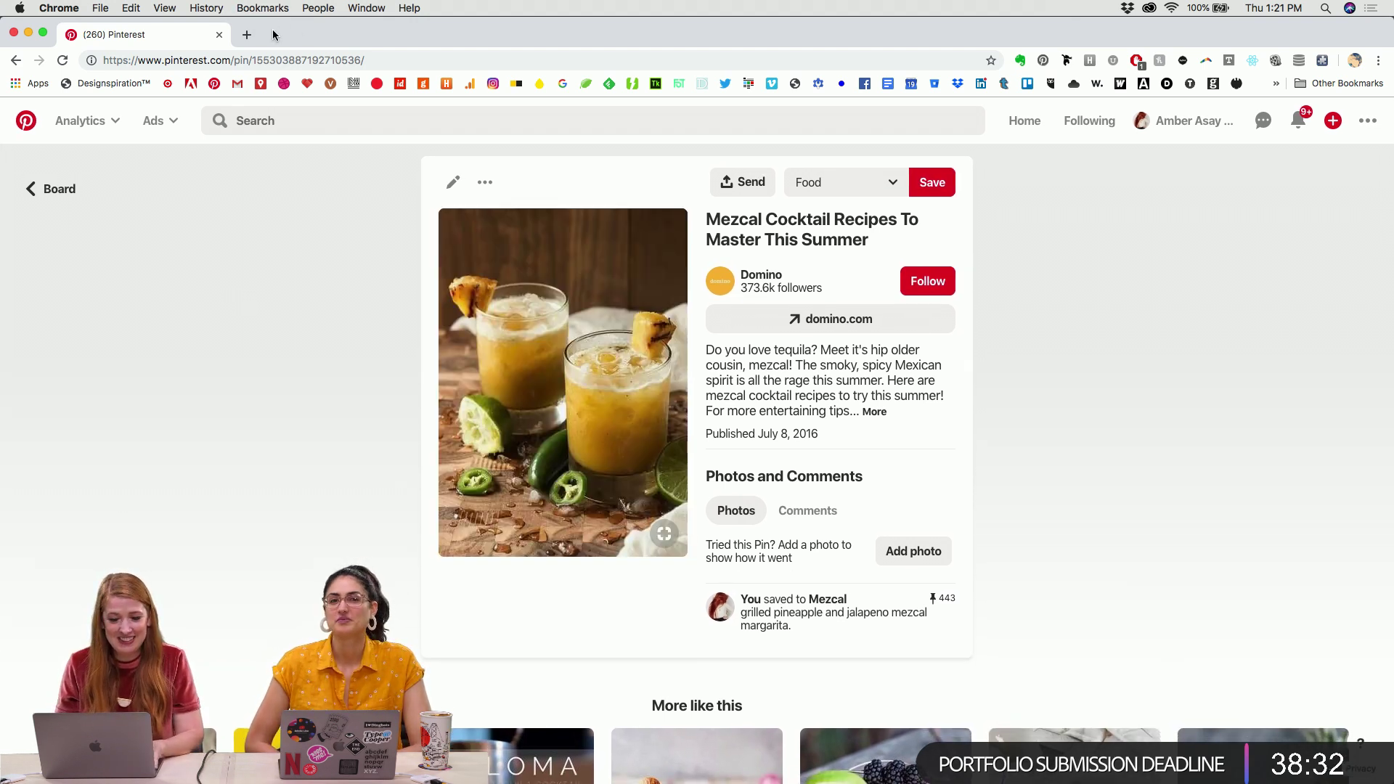
pyautogui.press('super+d')
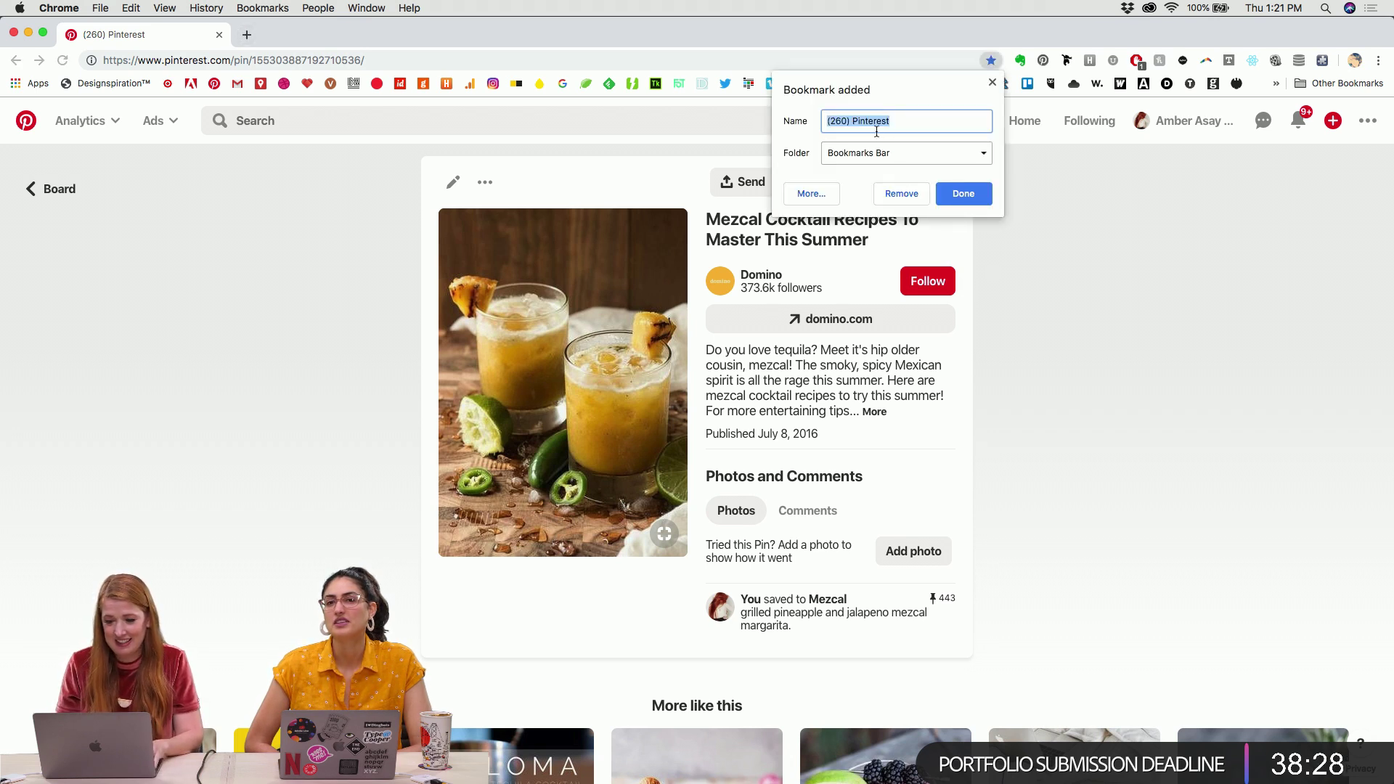
pyautogui.press('BackSpace')
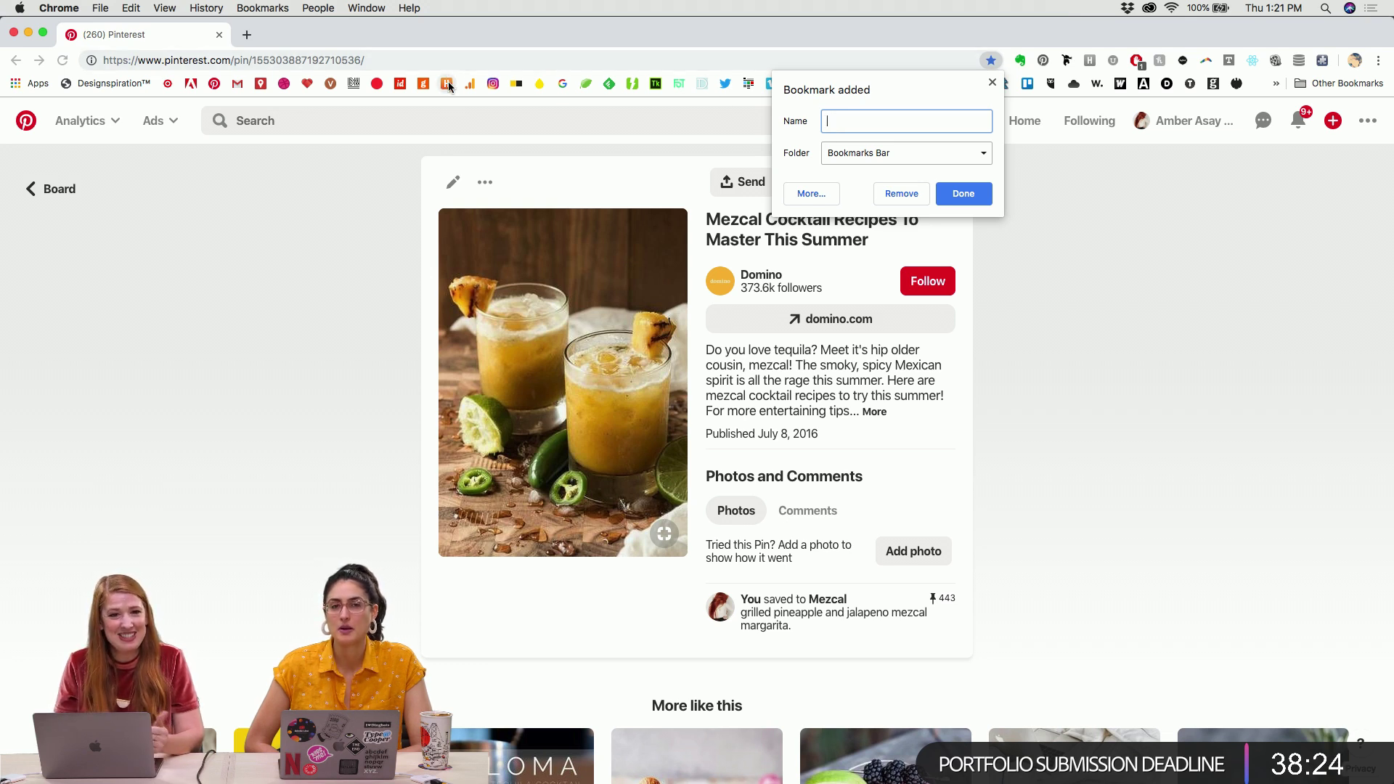
pyautogui.click(900, 192)
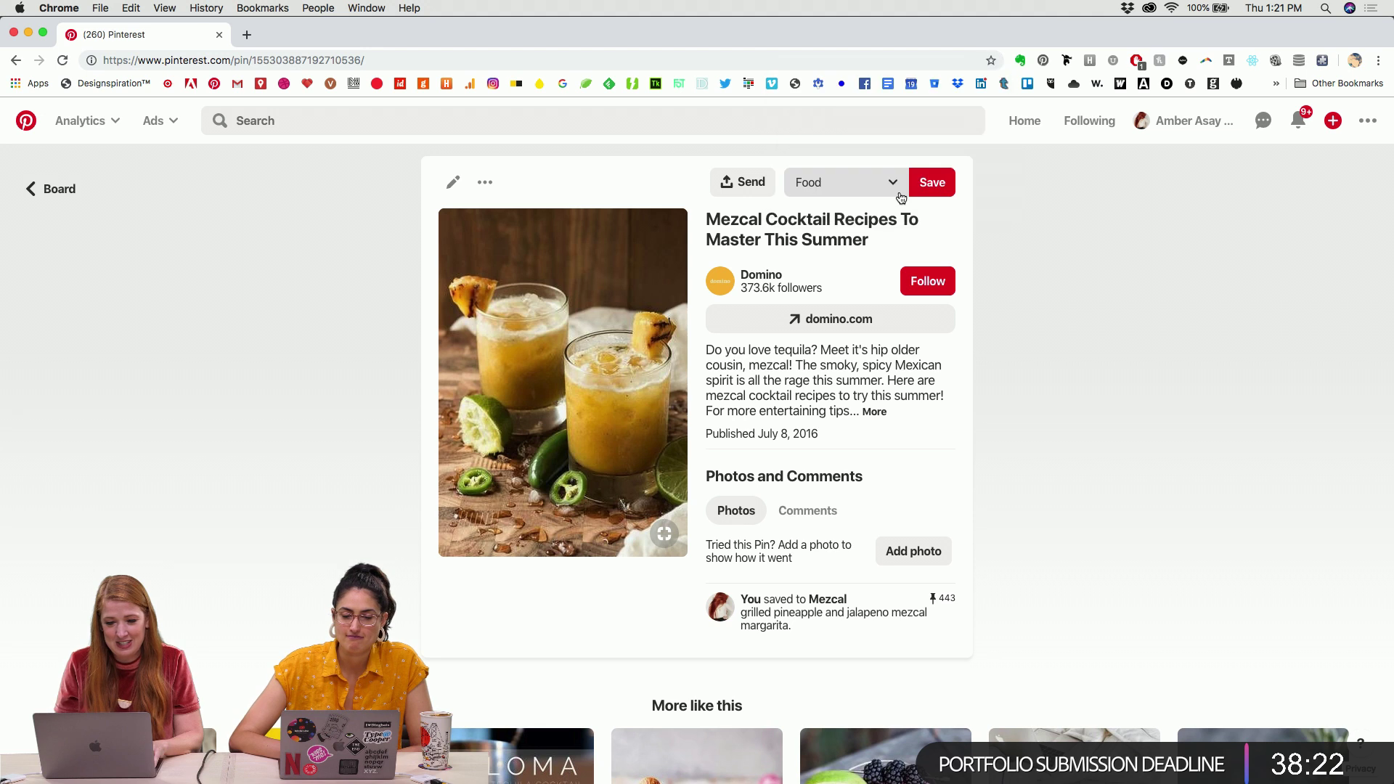
# Open Adobe Fonts in a new browser tab and browse the font families previewed with ELENITA
pyautogui.keyDown('shift'); pyautogui.keyDown('super'); pyautogui.click(187, 88); pyautogui.keyUp('super'); pyautogui.keyUp('shift')
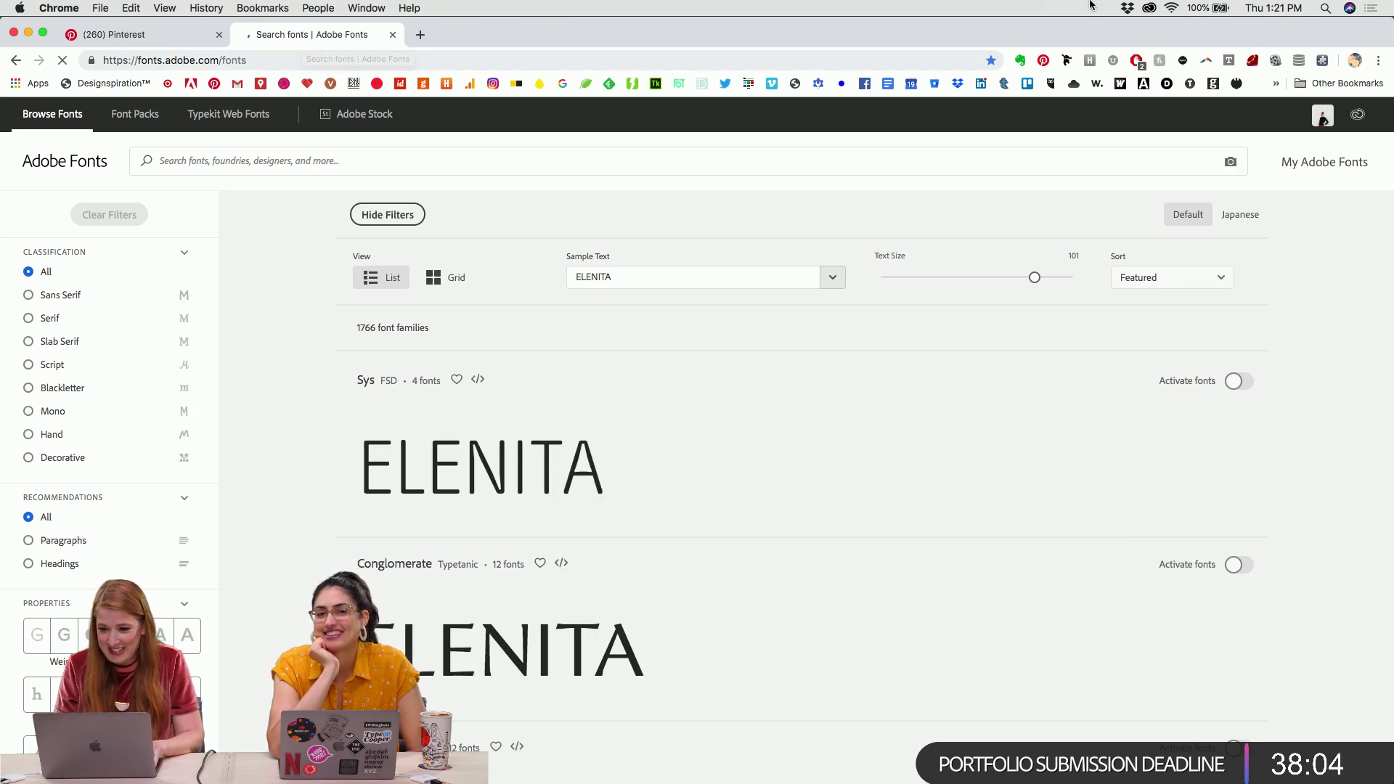
pyautogui.scroll(-10, 656, 236)
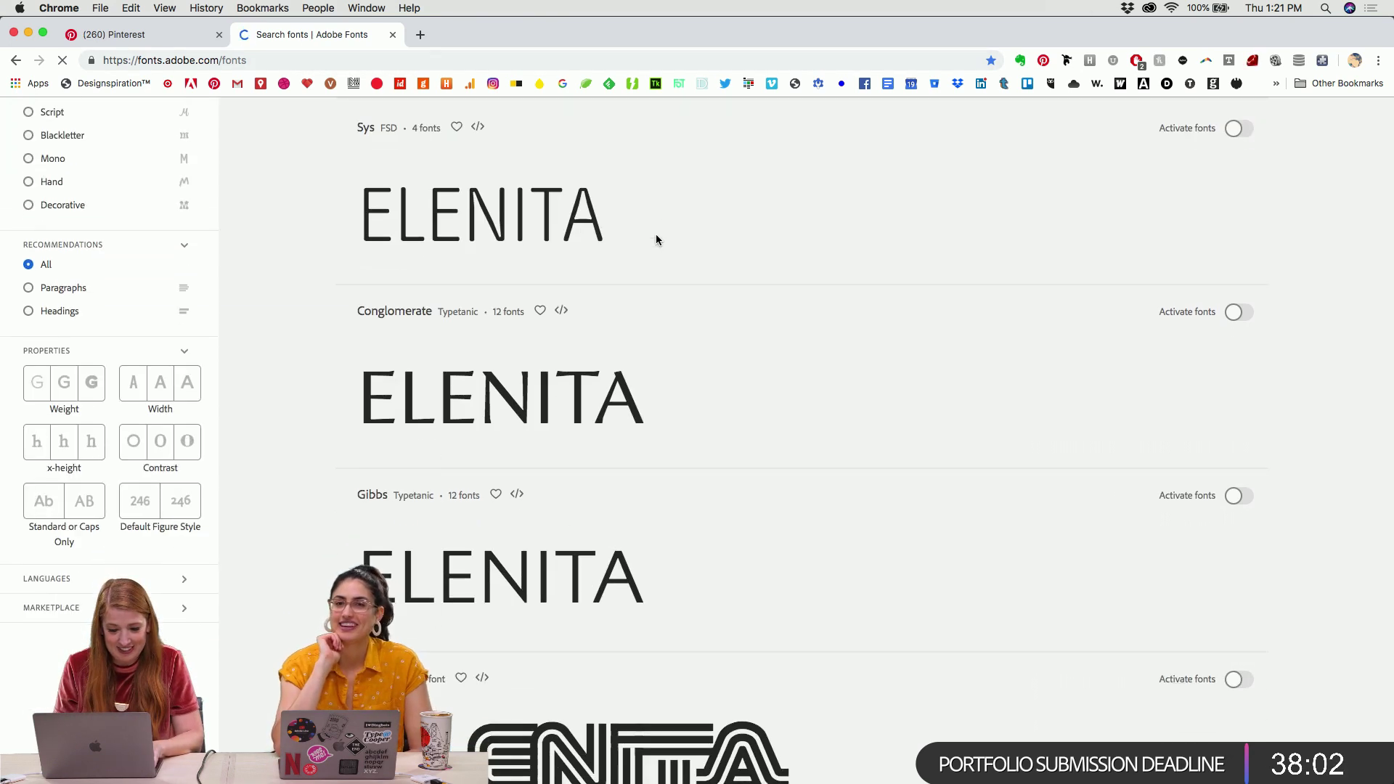
pyautogui.press('super+Tab')
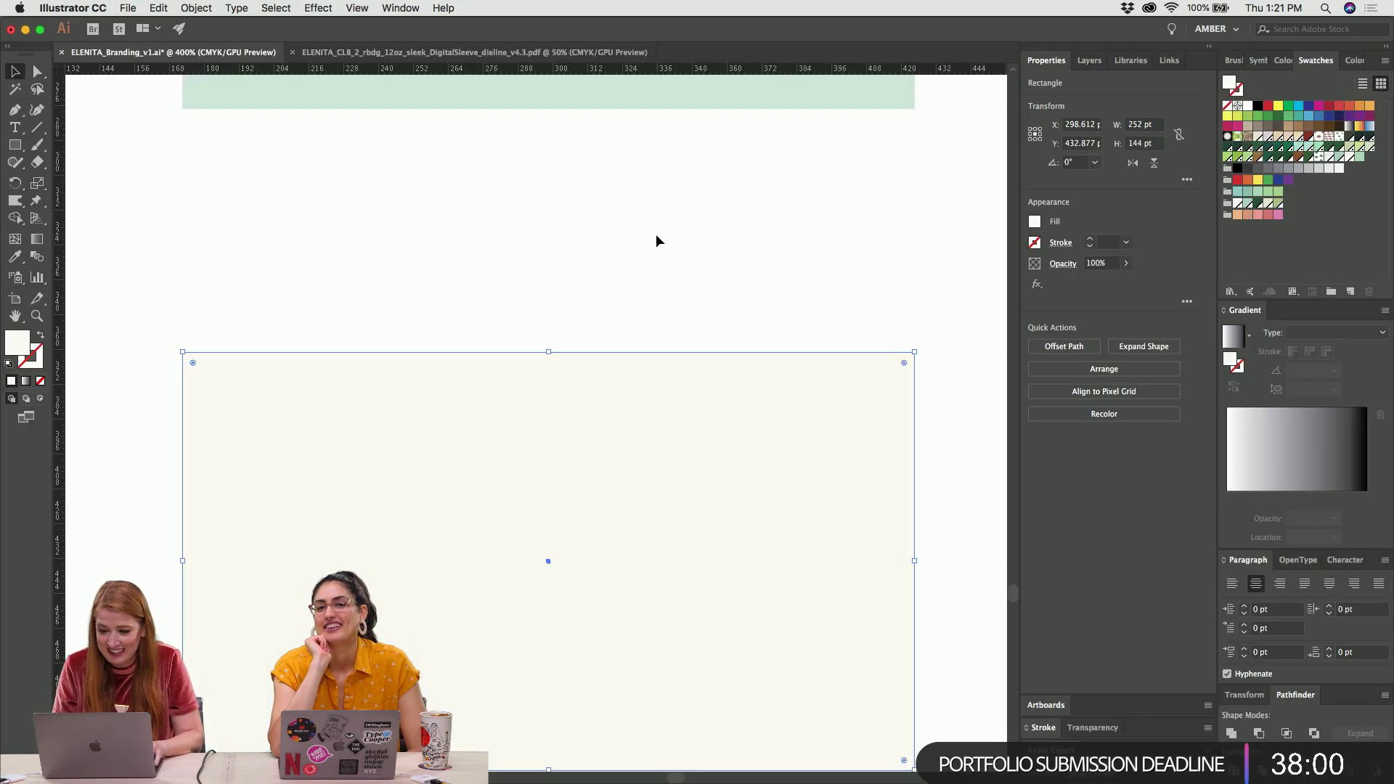
pyautogui.press('super+Tab')
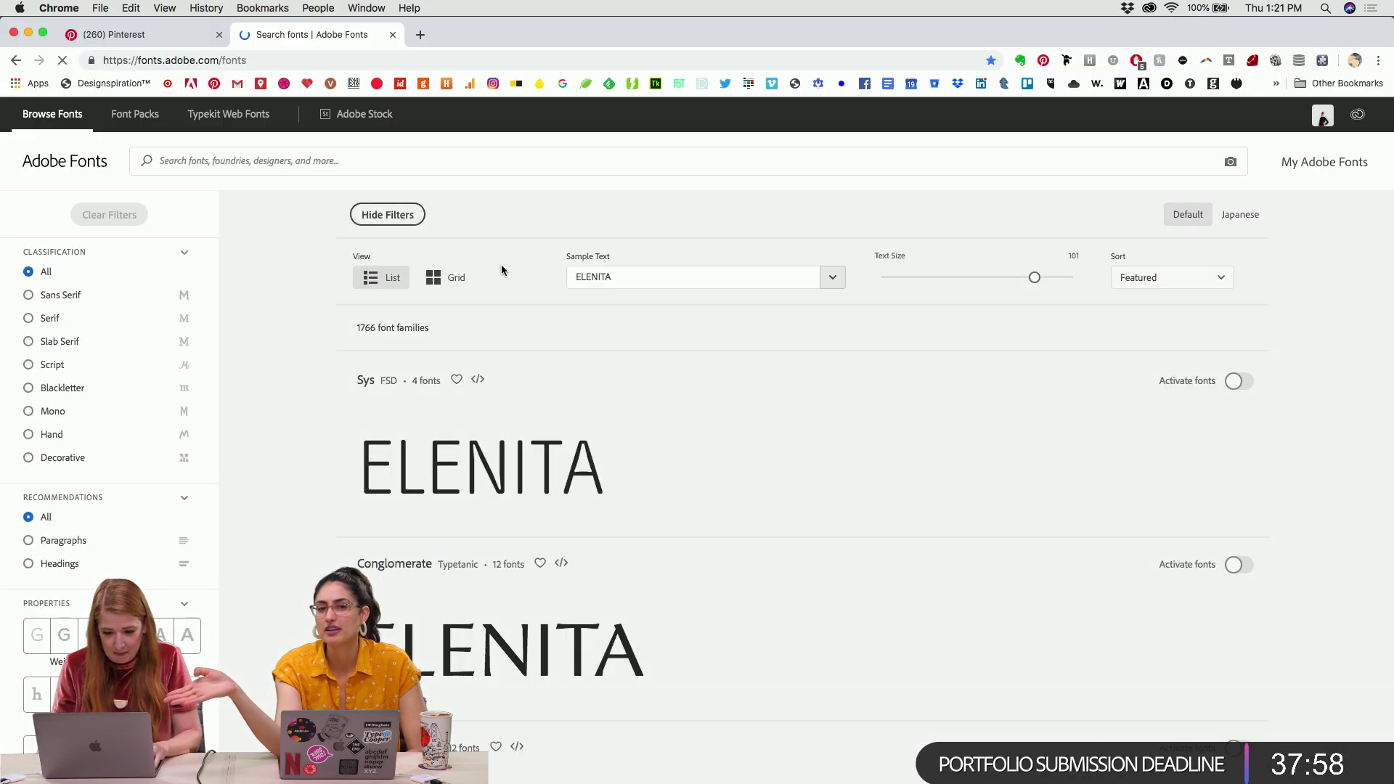
pyautogui.scroll(-4, 501, 270)
pyautogui.scroll(-6, 501, 271)
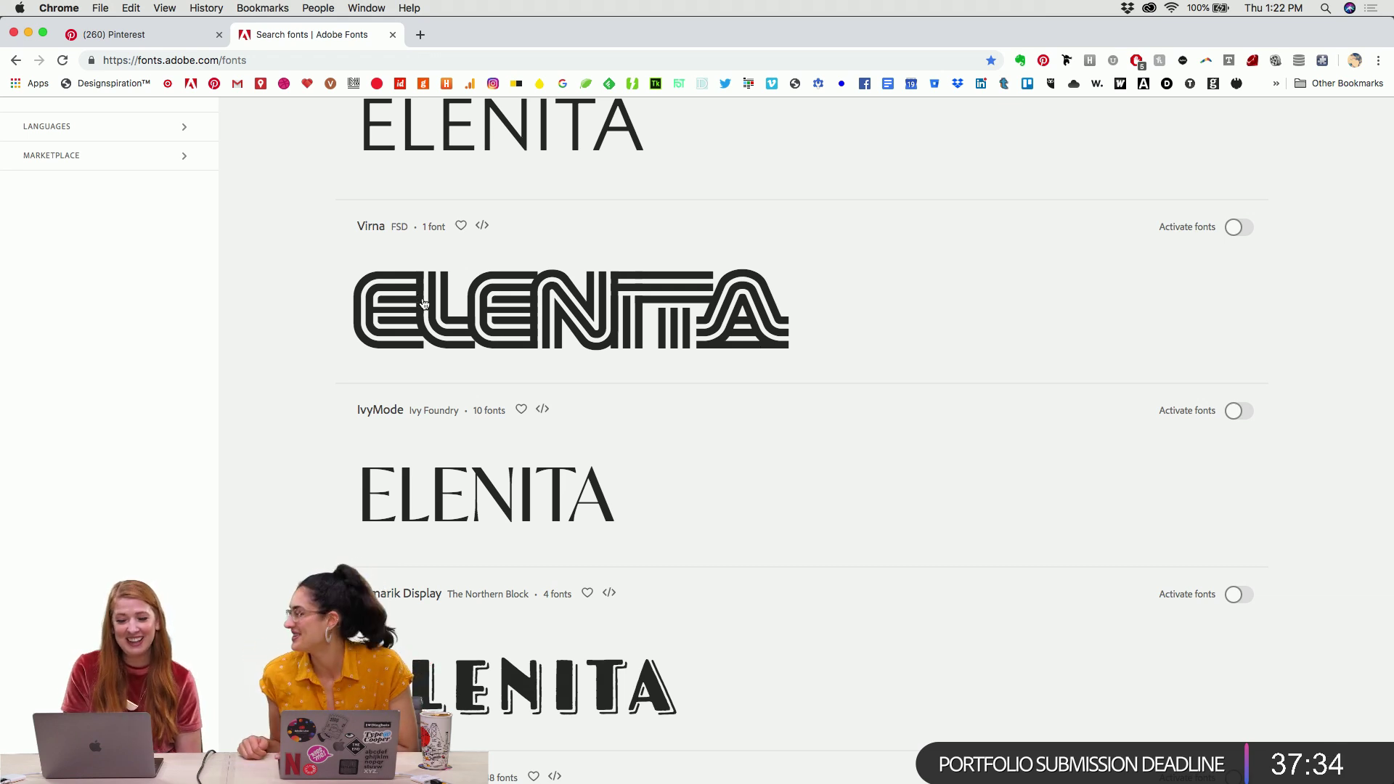
pyautogui.scroll(10, 488, 272)
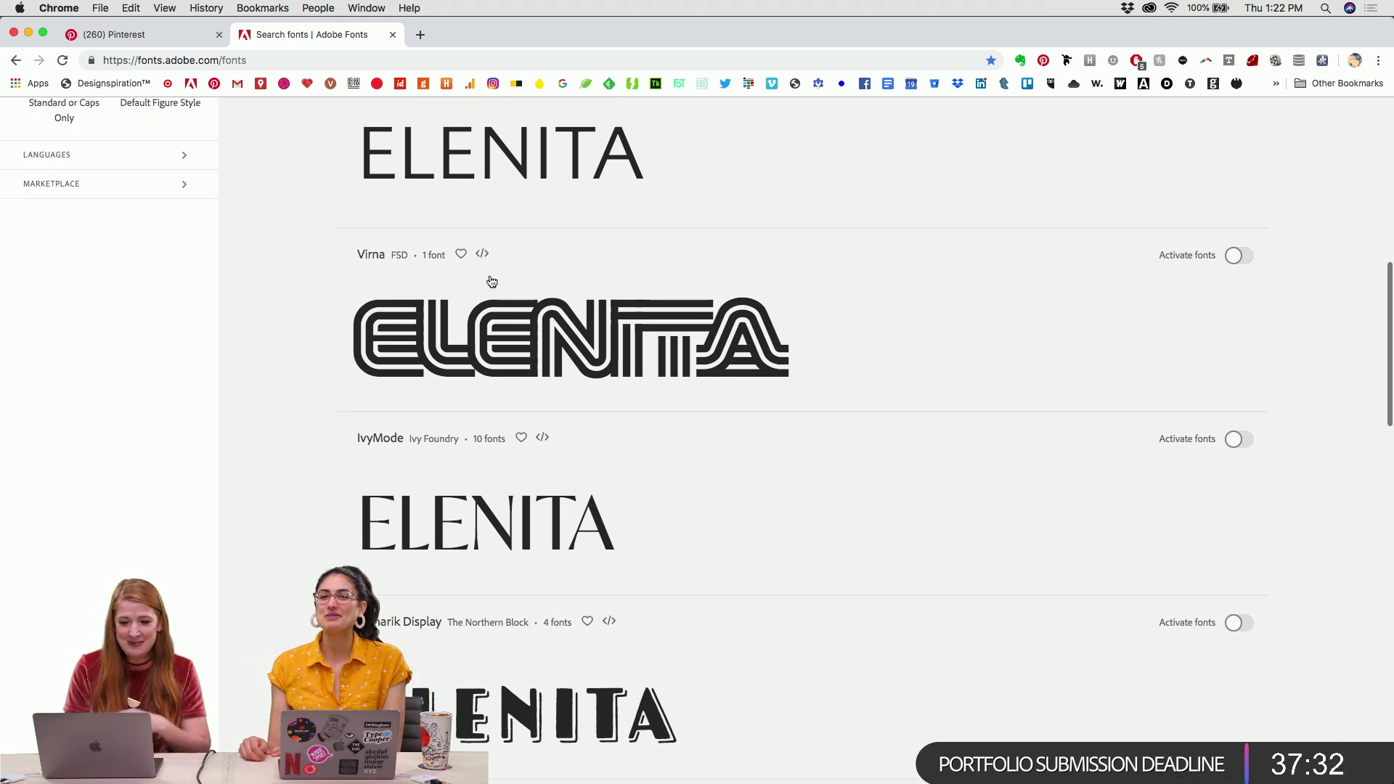
# Set the Adobe Fonts sample text to SEGA and examine its preview in the Virna typeface
pyautogui.doubleClick(638, 277)
pyautogui.write('SEGA')
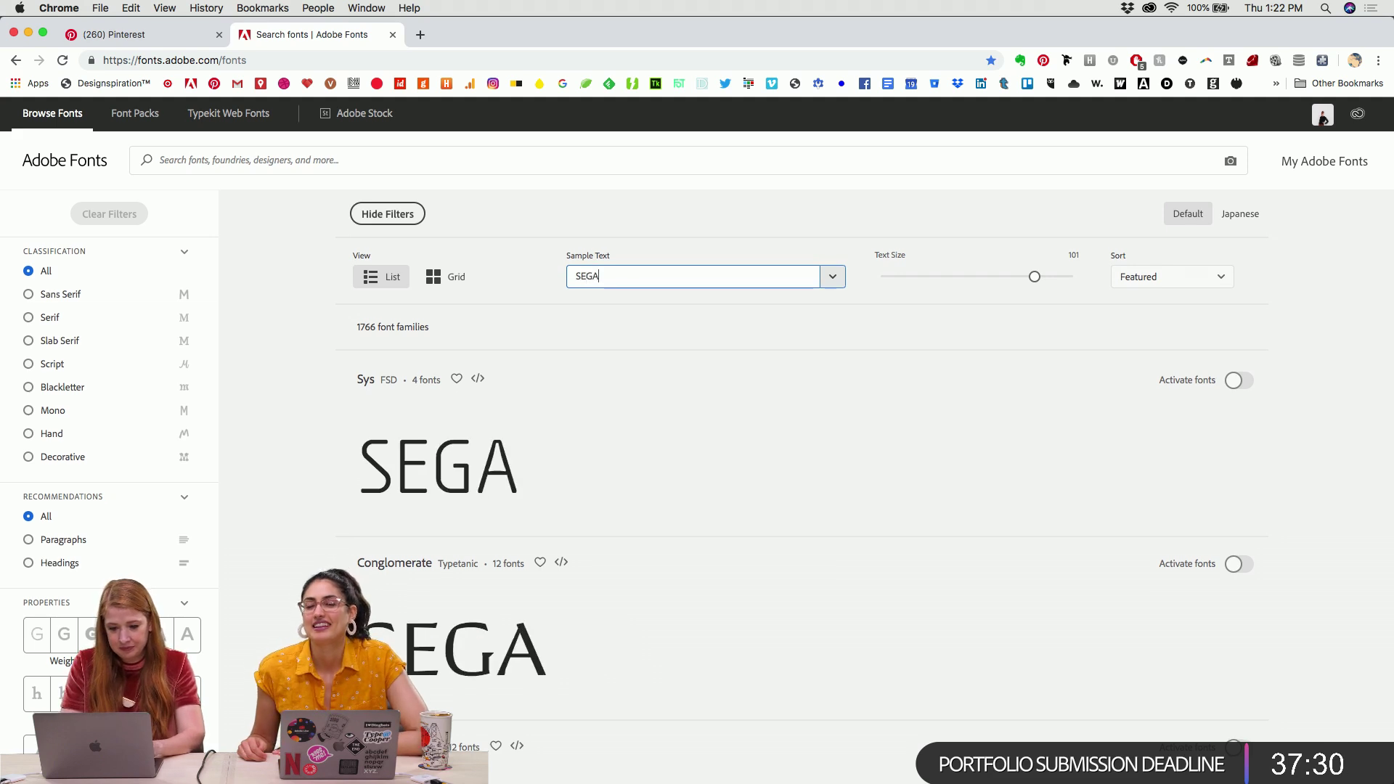
pyautogui.scroll(-10, 806, 436)
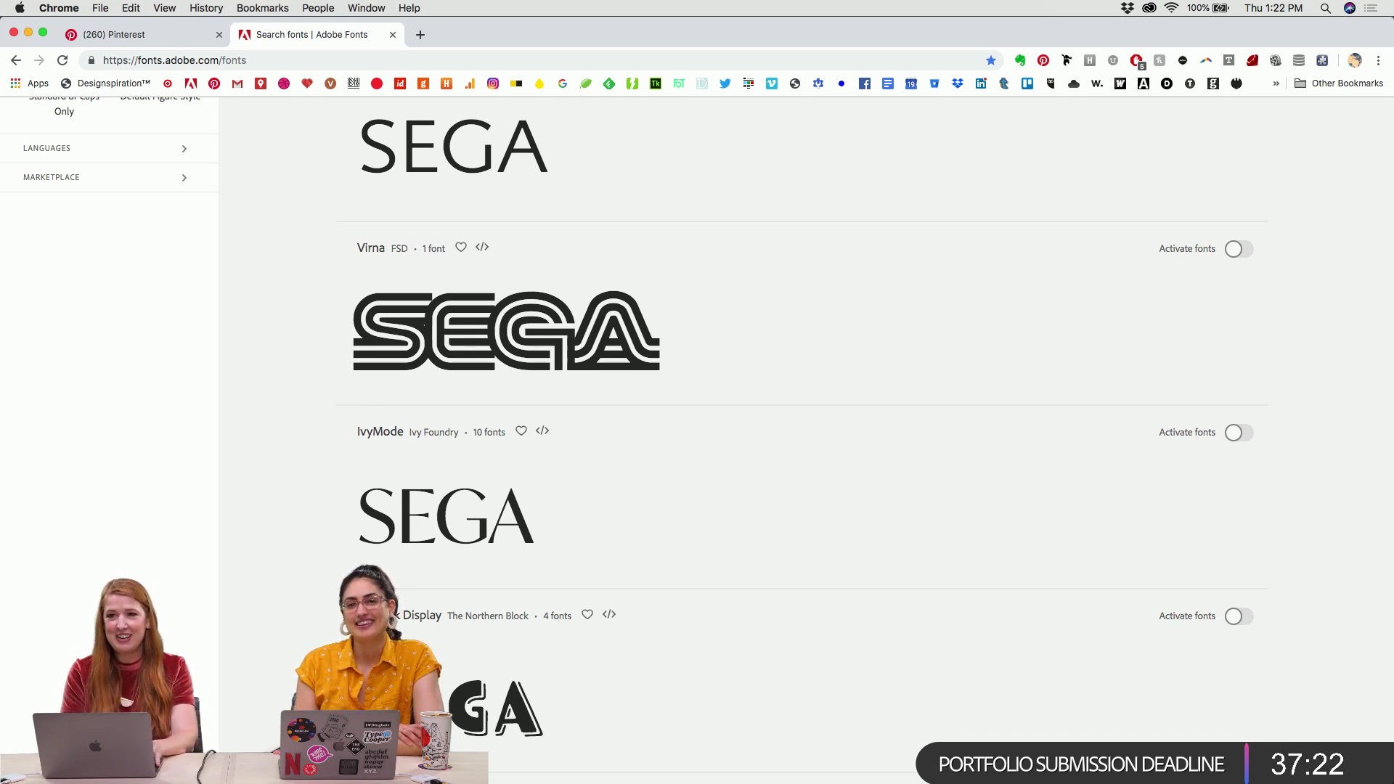
pyautogui.press('super+Tab')
pyautogui.click(632, 276)
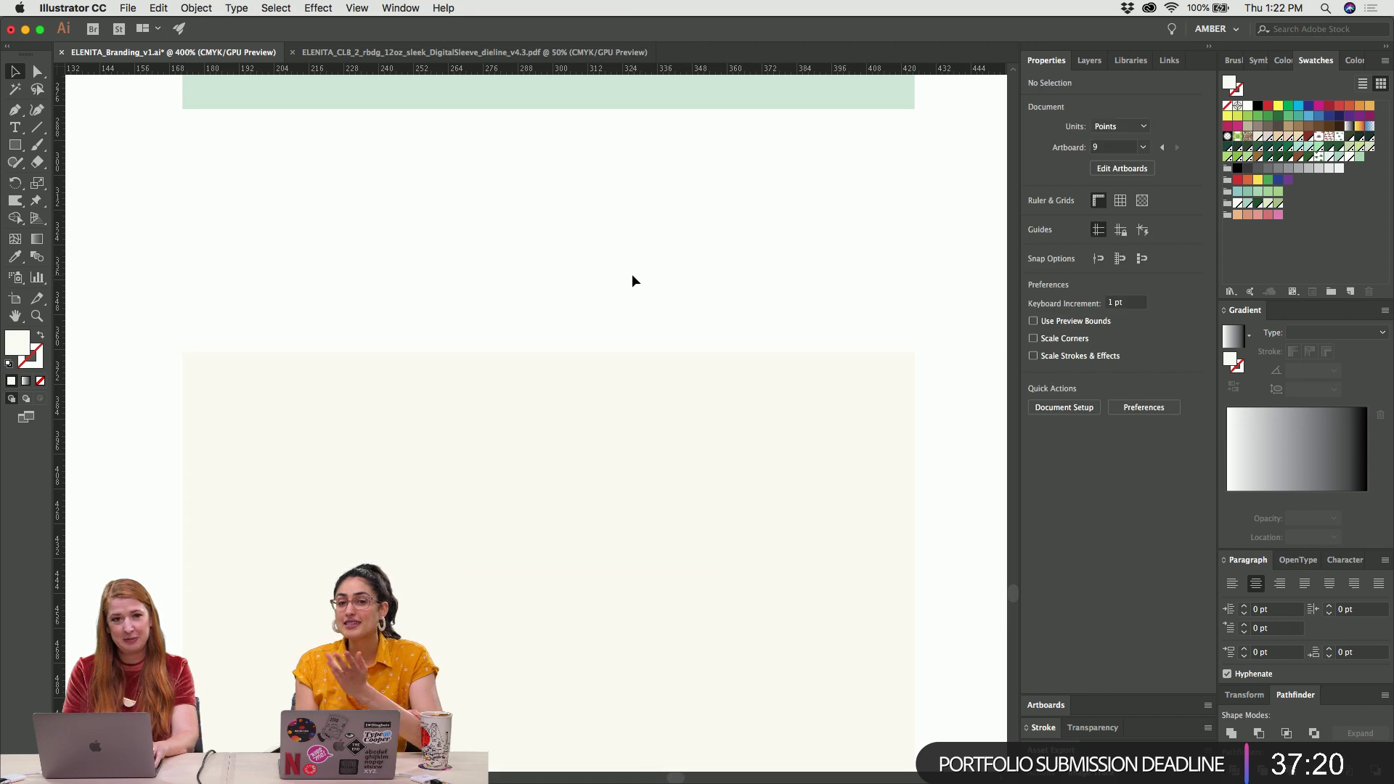
pyautogui.press('super+Tab')
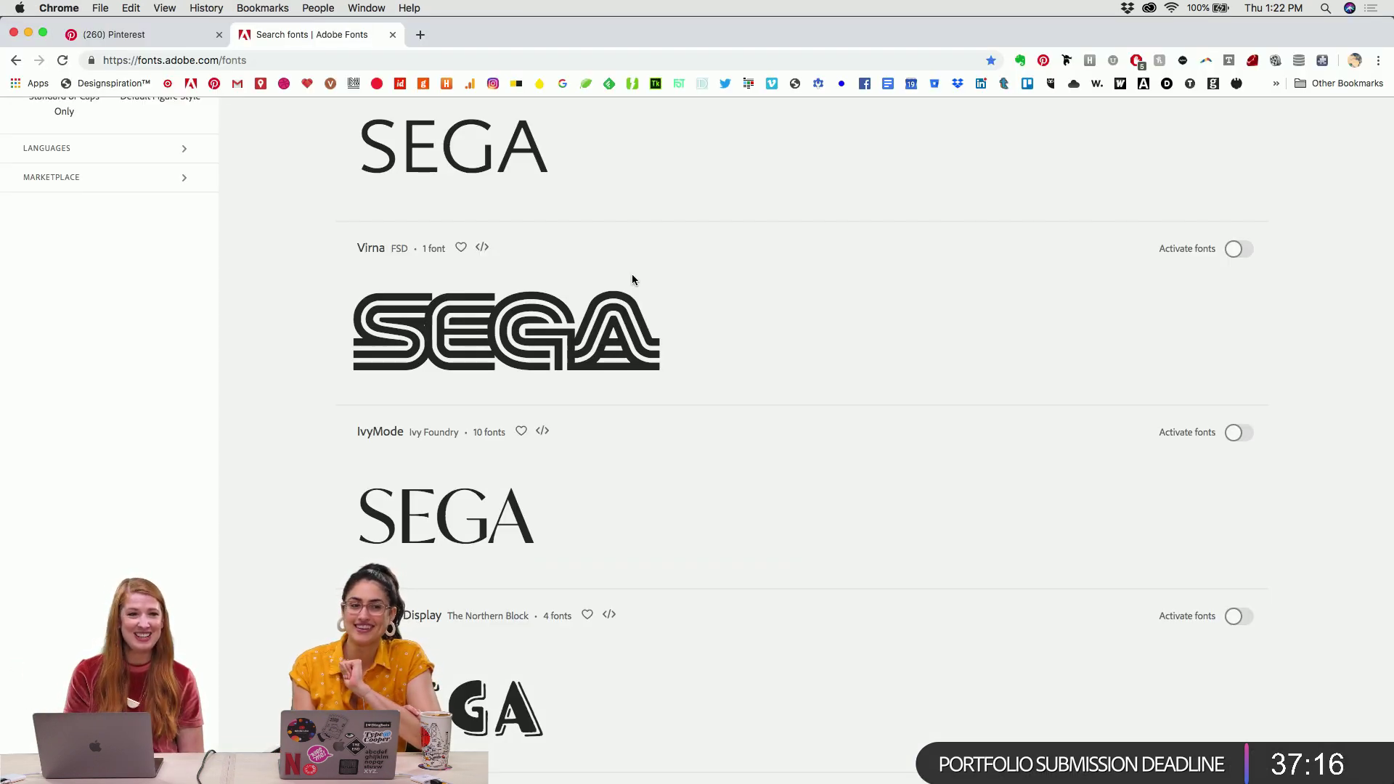
pyautogui.scroll(-4, 632, 279)
pyautogui.scroll(2, 632, 280)
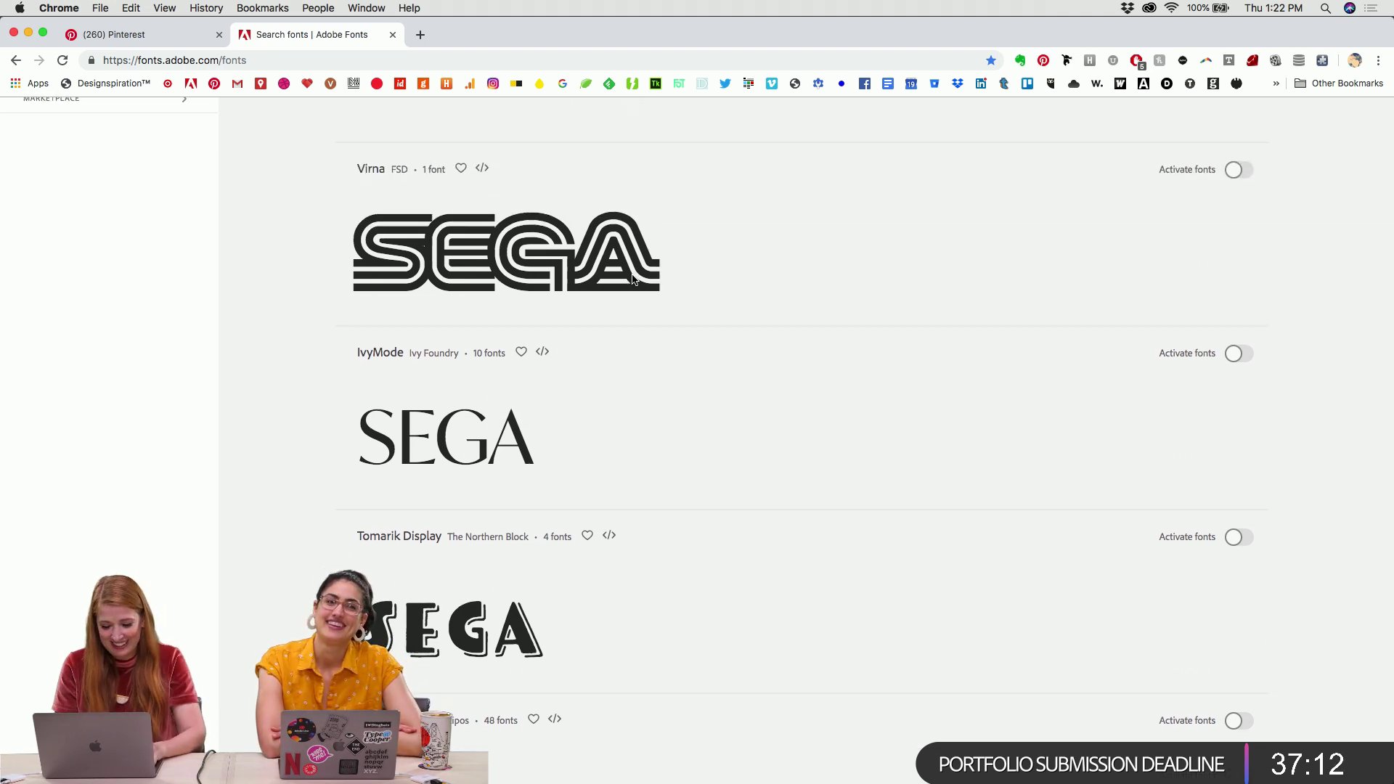
# Return to Illustrator and select the blank cream card rectangle
pyautogui.press('super+Tab')
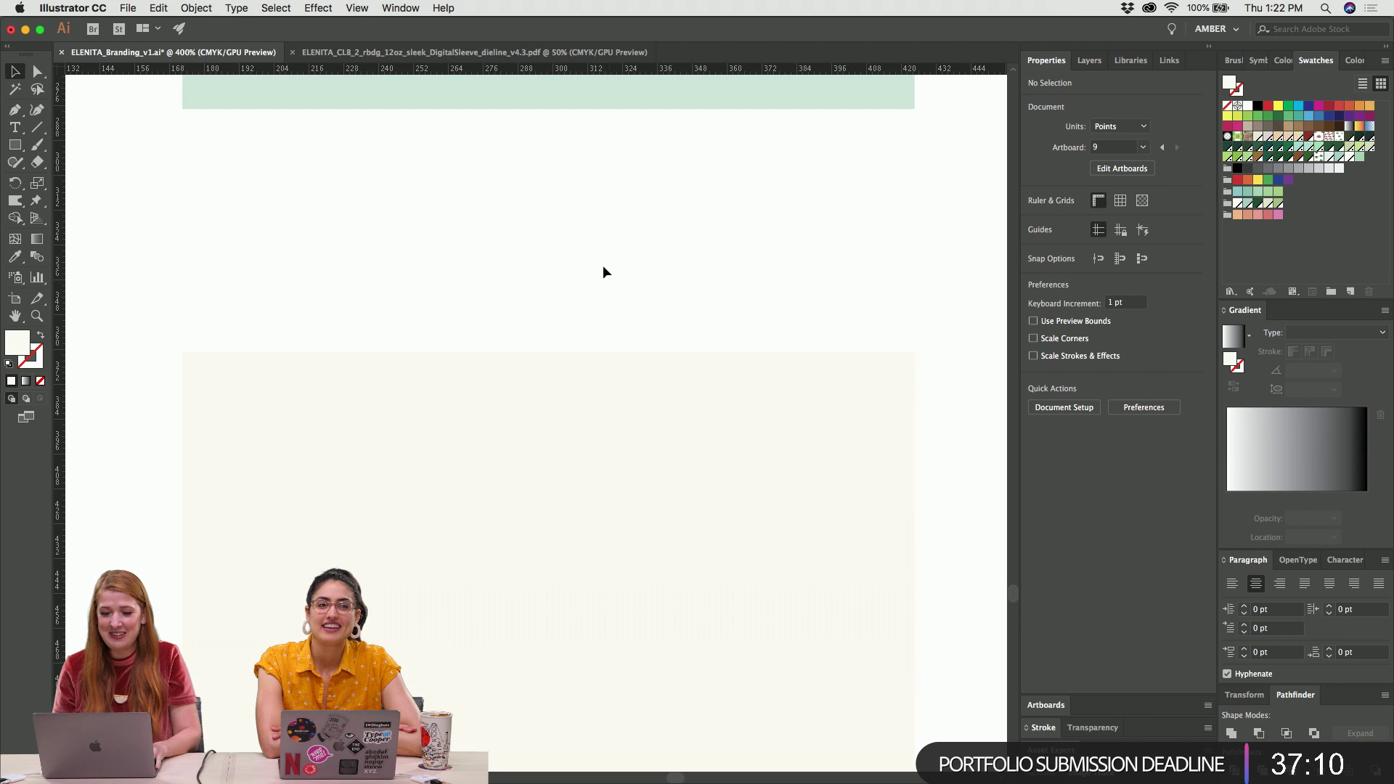
pyautogui.scroll(-5, 574, 262)
pyautogui.click(574, 262)
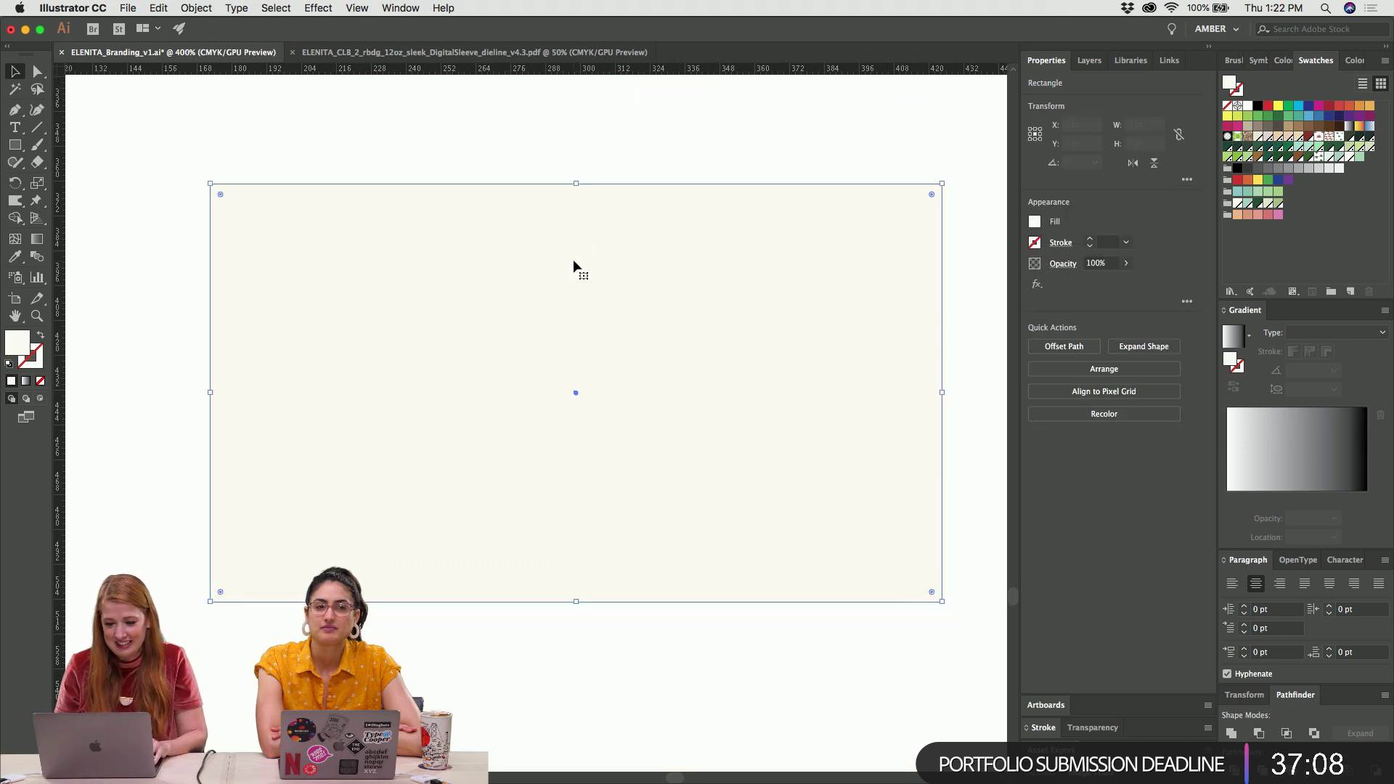
pyautogui.hscroll(2, 573, 259)
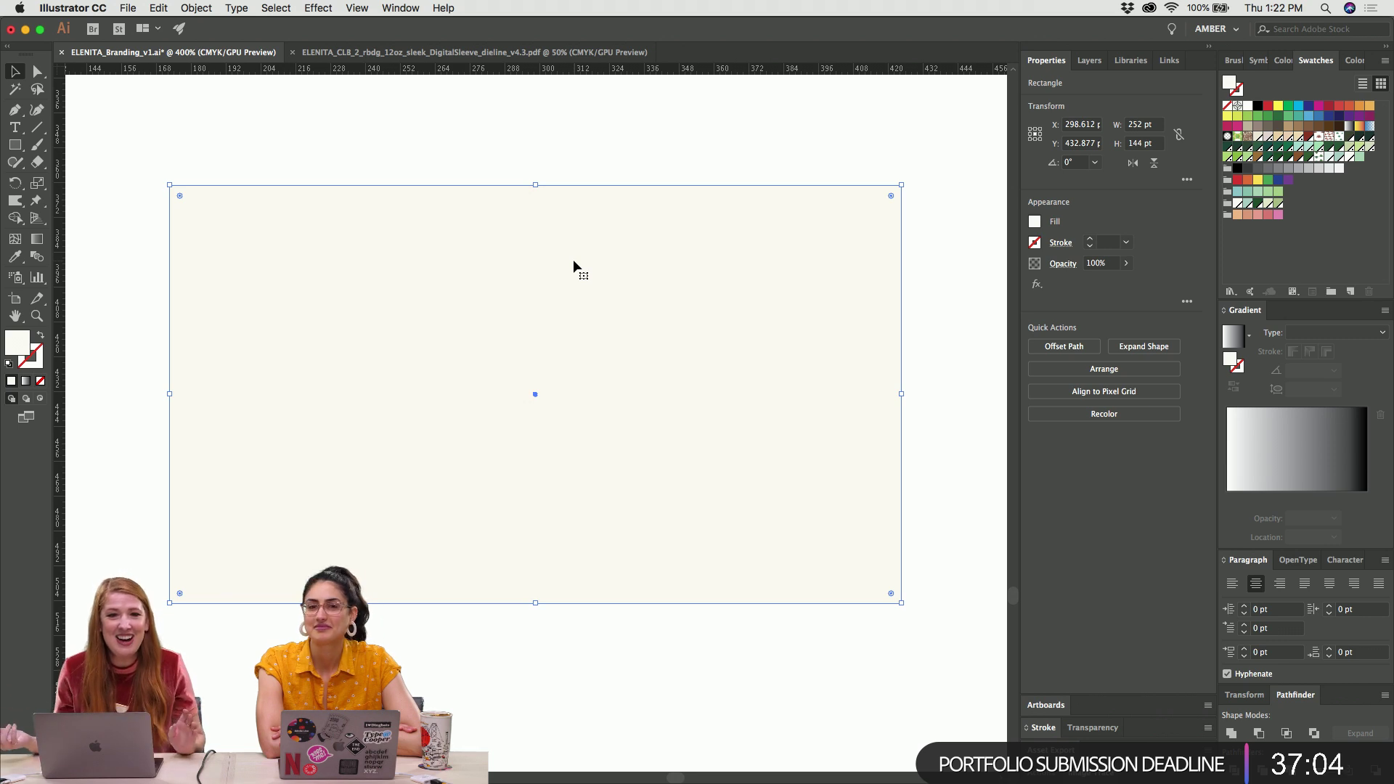
pyautogui.scroll(1, 573, 259)
pyautogui.scroll(1, 574, 261)
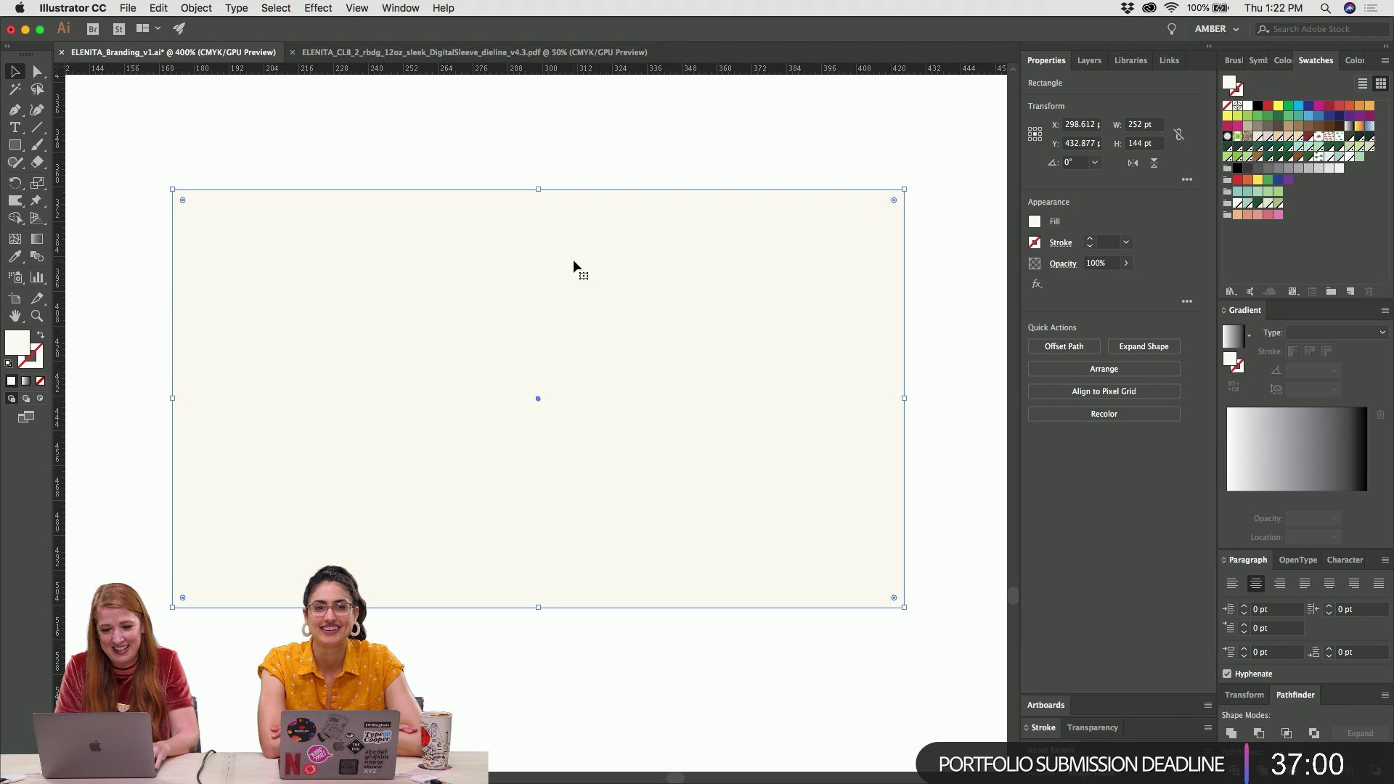
pyautogui.scroll(2, 574, 261)
pyautogui.hscroll(2, 574, 261)
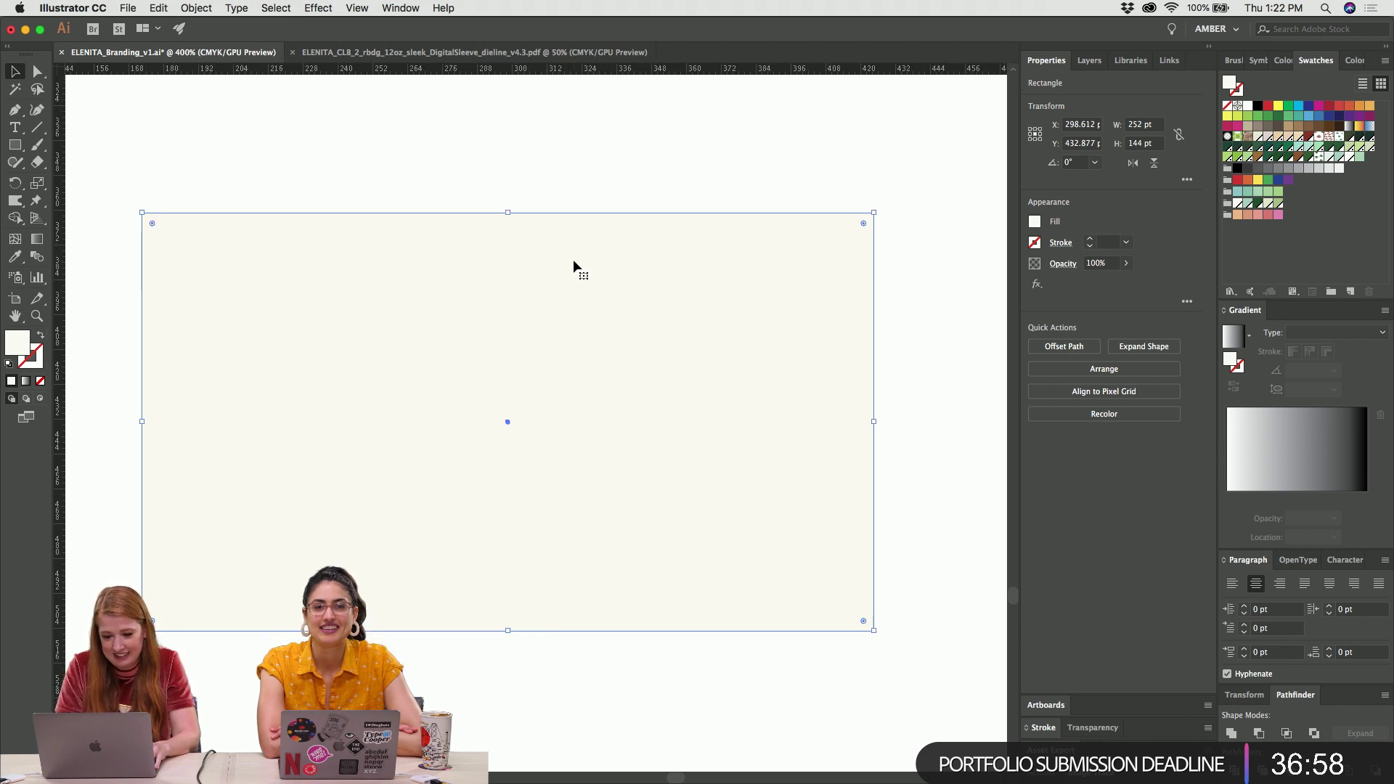
# Compare the blank cream card with the two-tone ELENITA card above it, leaving the cream rectangle selected
pyautogui.press('super+minus')
pyautogui.click(573, 259)
pyautogui.scroll(5, 573, 259)
pyautogui.scroll(-2, 573, 259)
pyautogui.press('super+equal')
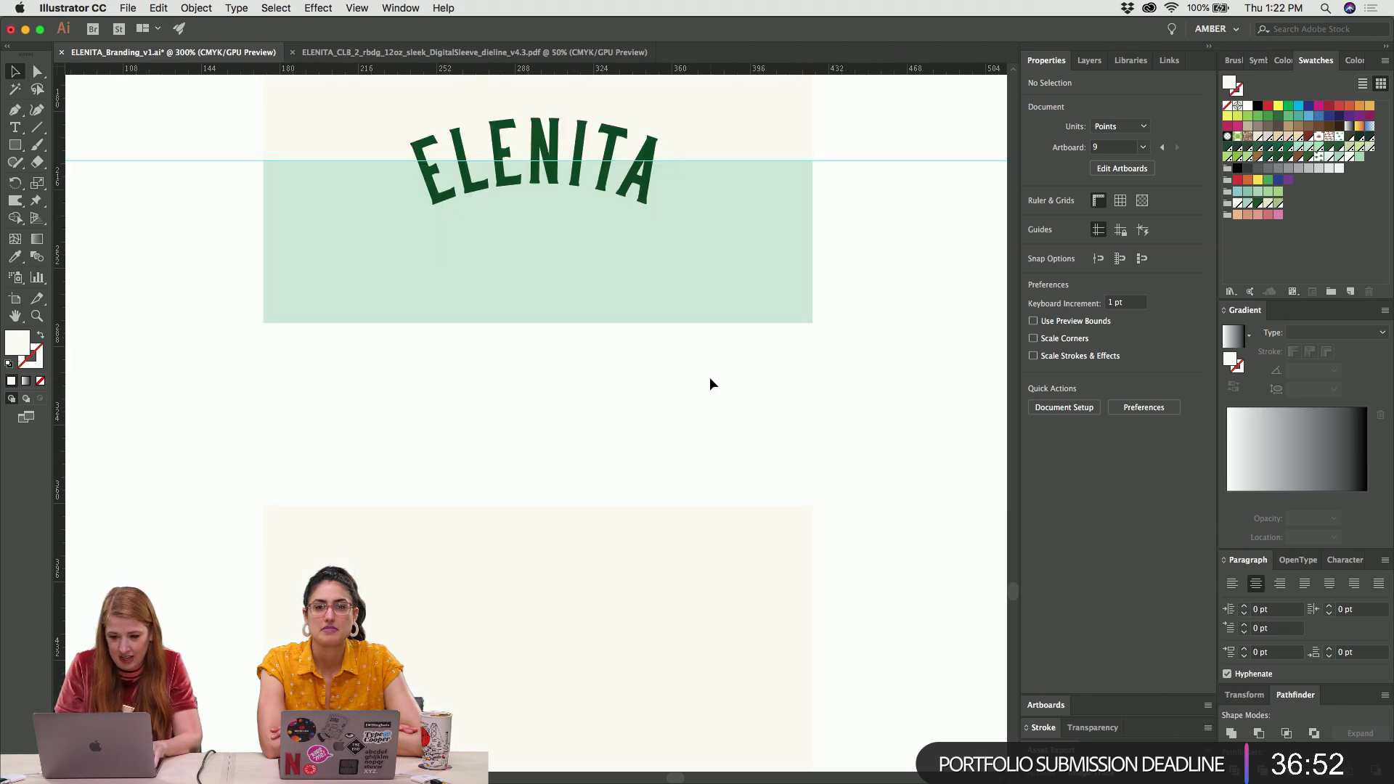
pyautogui.scroll(-5, 709, 379)
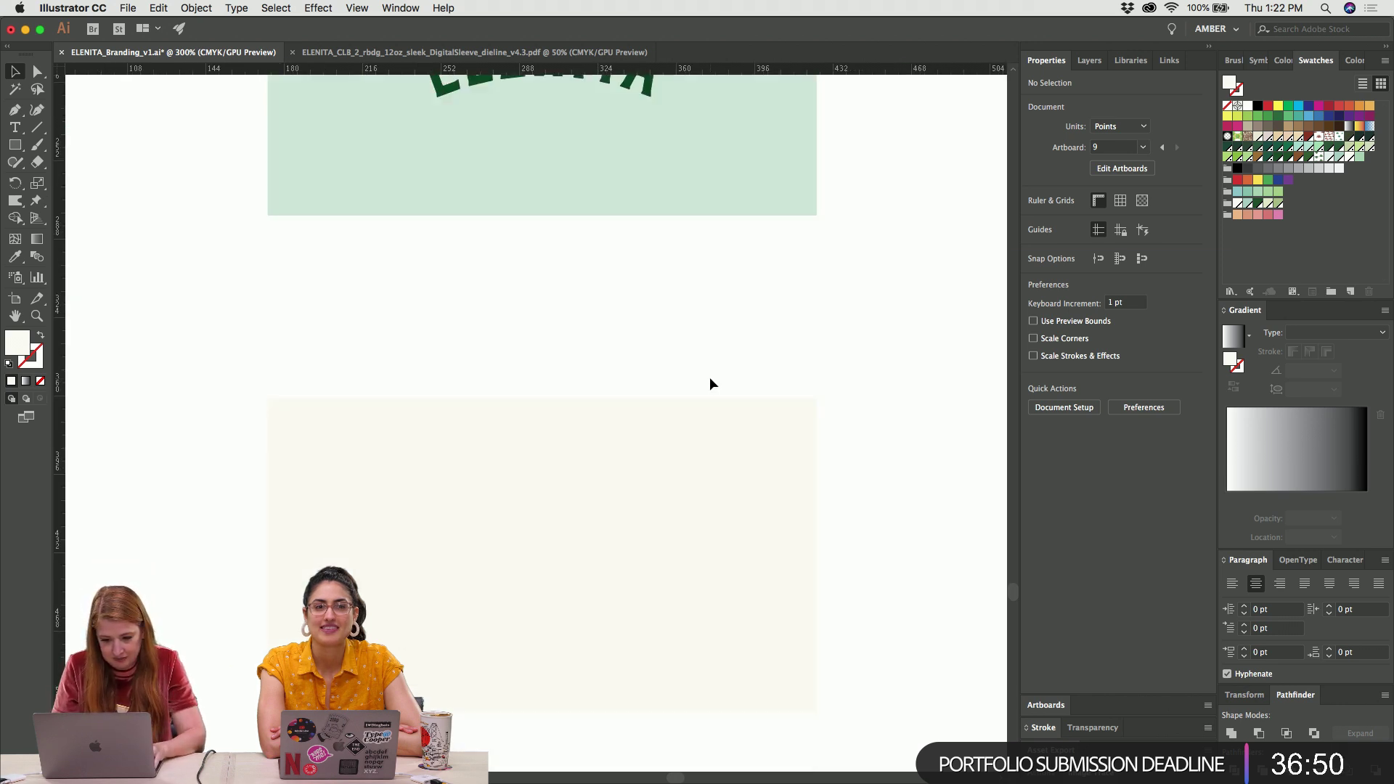
pyautogui.click(709, 378)
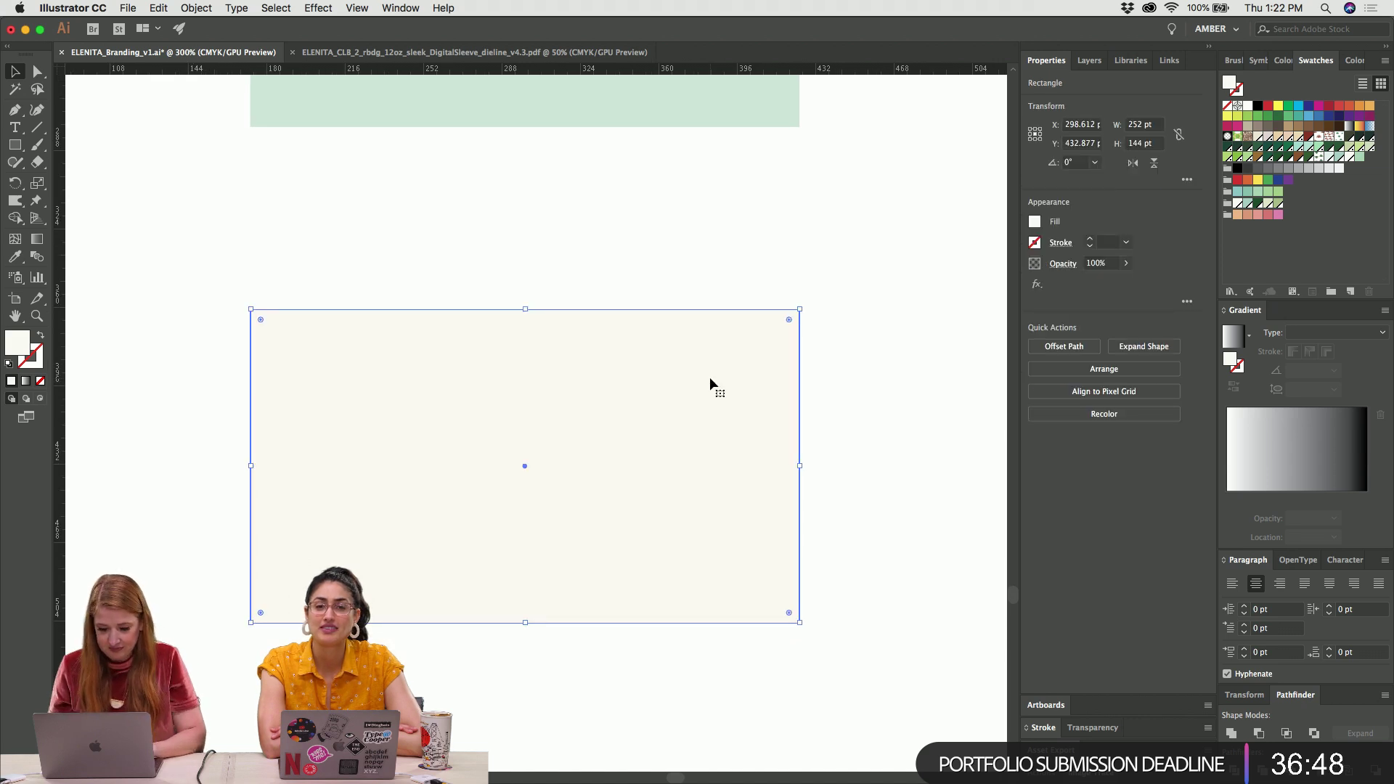
pyautogui.scroll(5, 709, 379)
pyautogui.scroll(-4, 710, 378)
# Add a line of Lorem ipsum point text and place it near the middle of the cream card's upper part
pyautogui.press('t')
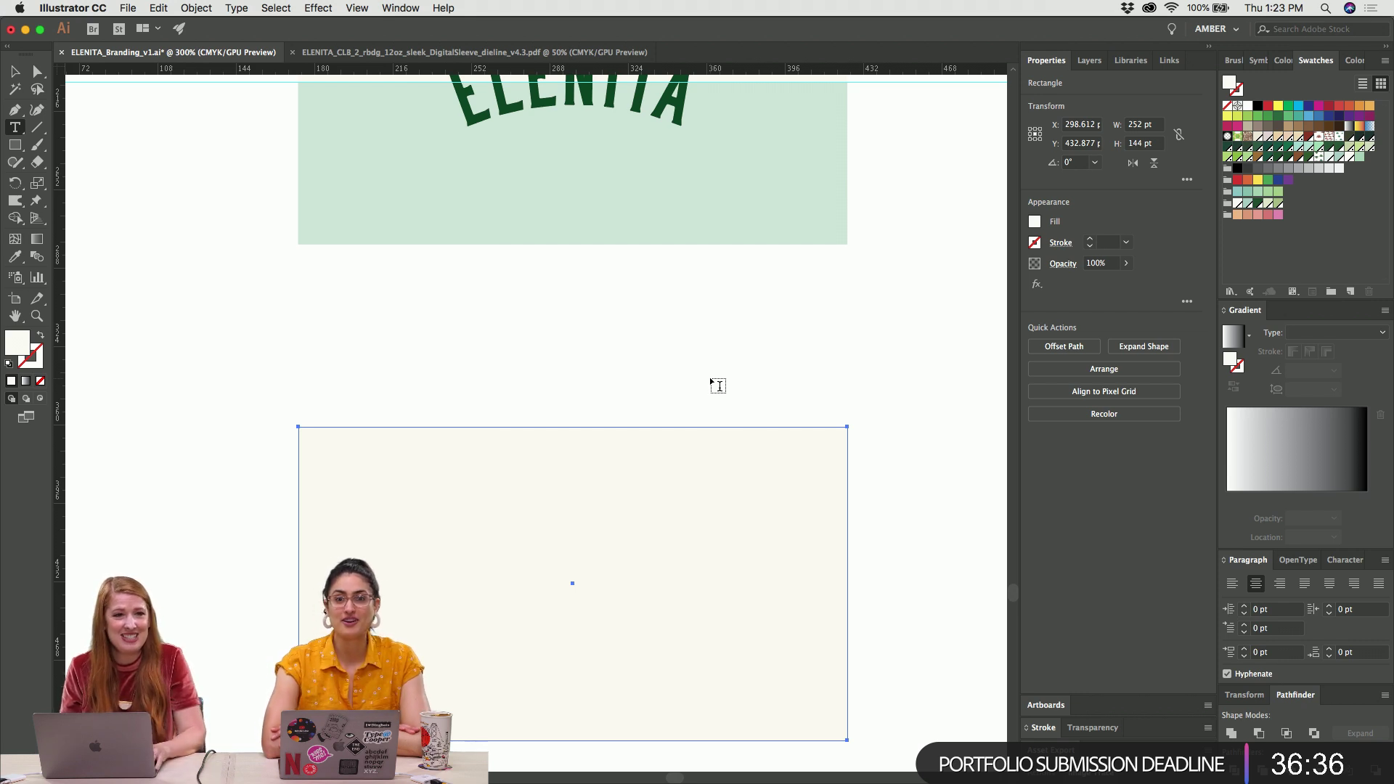
pyautogui.scroll(-3, 718, 386)
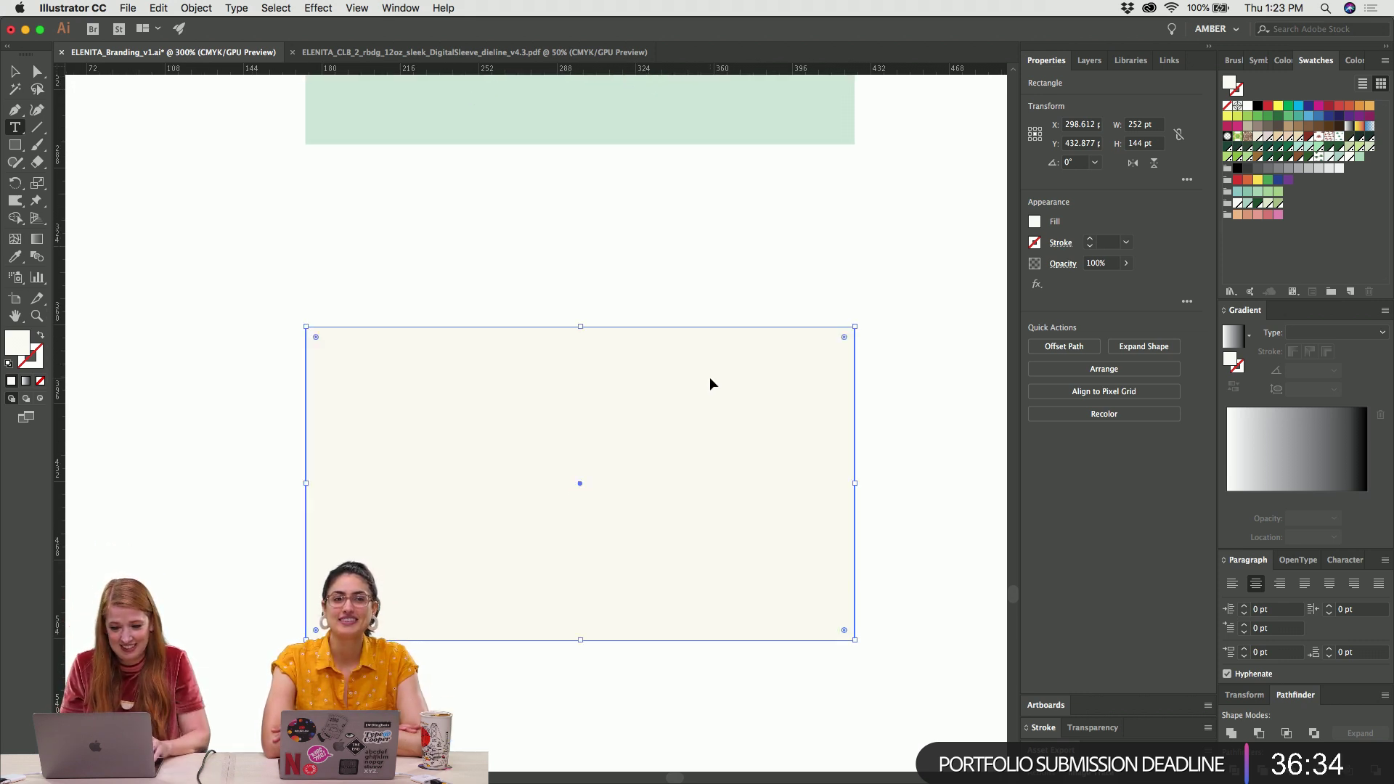
pyautogui.press('super+shift+a')
pyautogui.click(472, 367)
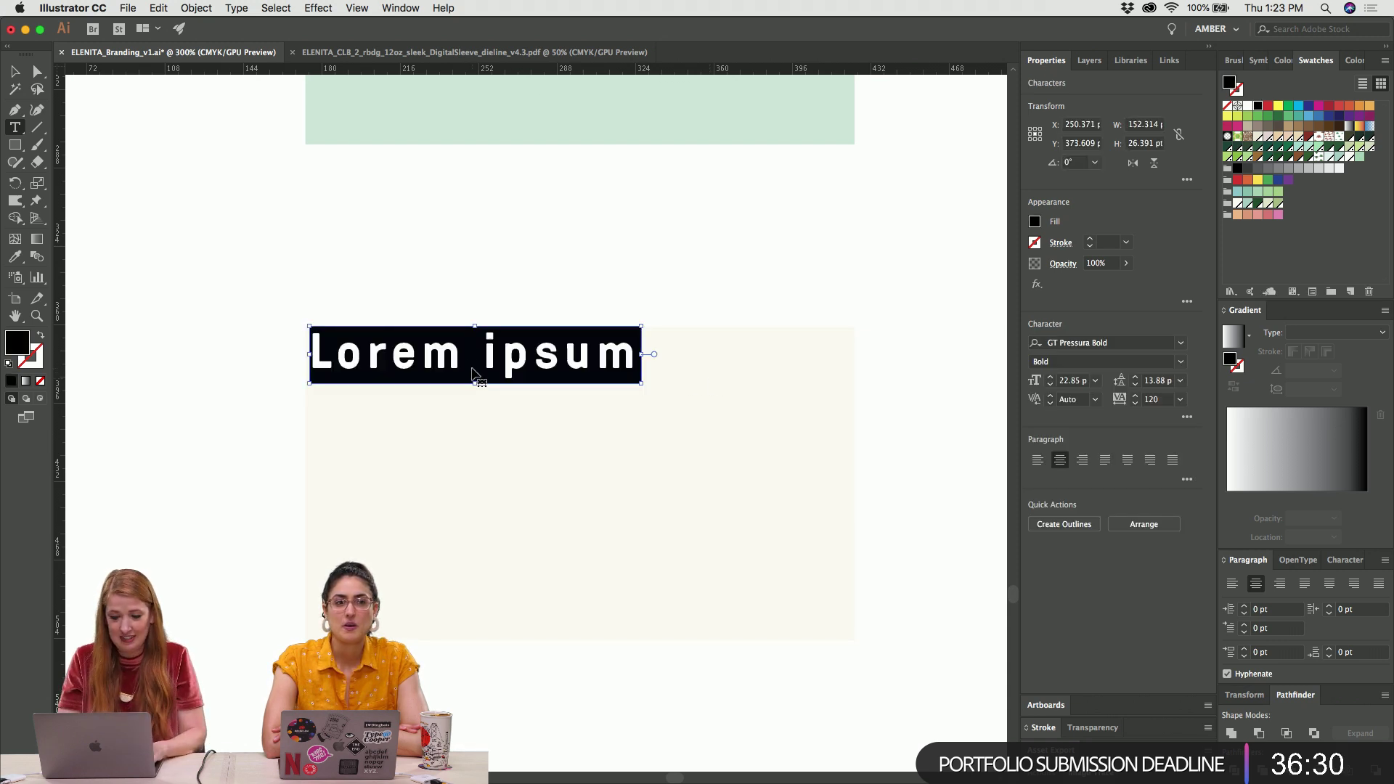
pyautogui.press('super+minus')
pyautogui.press('Escape')
pyautogui.press('super+shift+a')
pyautogui.moveTo(472, 369); pyautogui.dragTo(541, 412)
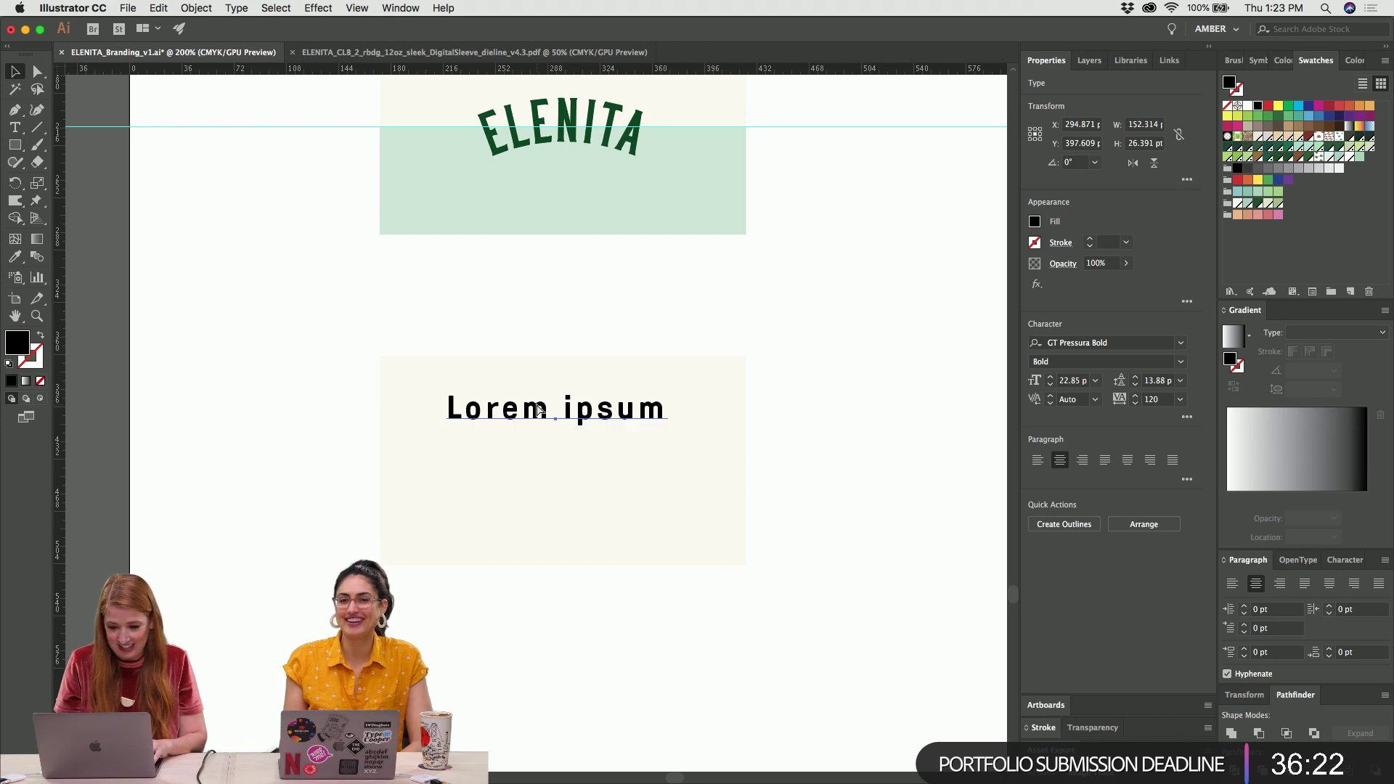
# Recolor the Lorem ipsum text dark green and scale it down proportionally to about 16.4 pt type, about 109 pt wide
pyautogui.click(1259, 204)
pyautogui.click(768, 237)
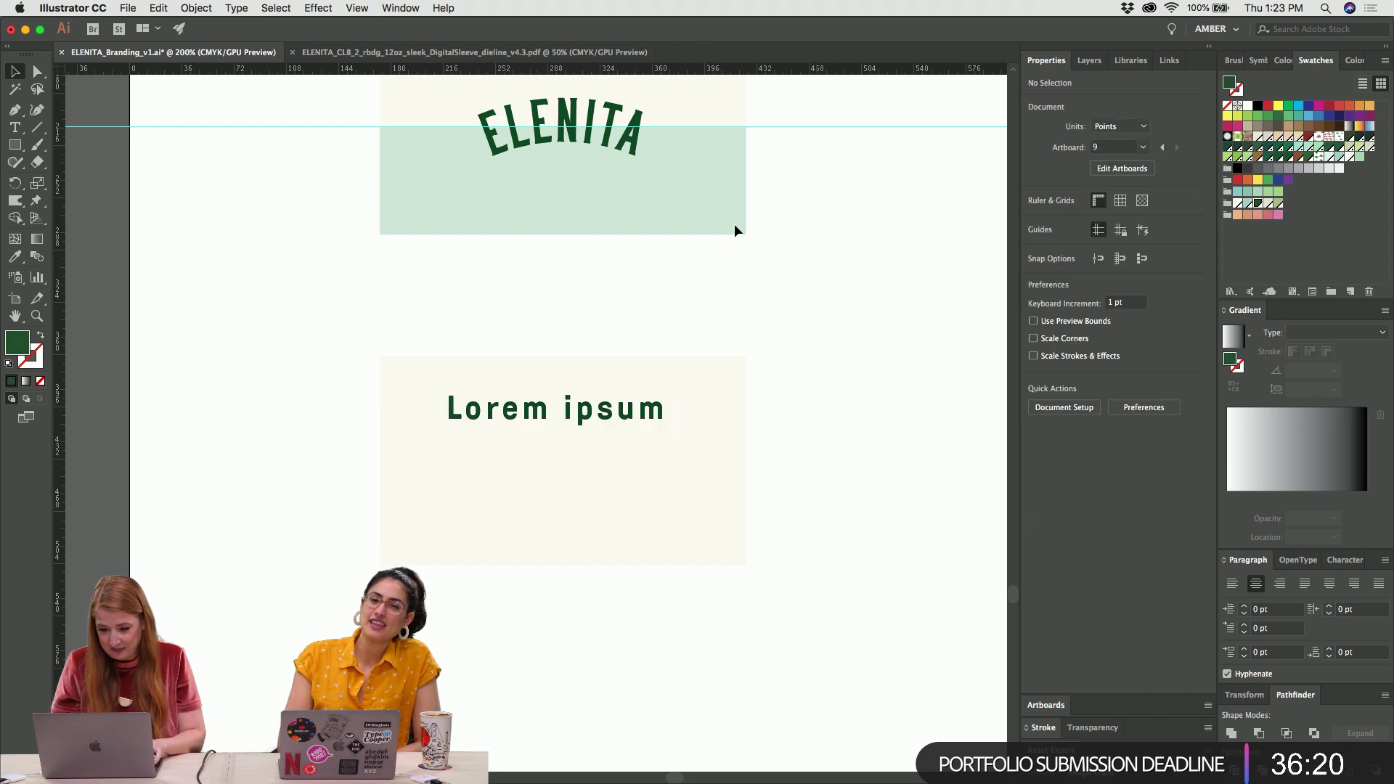
pyautogui.click(632, 399)
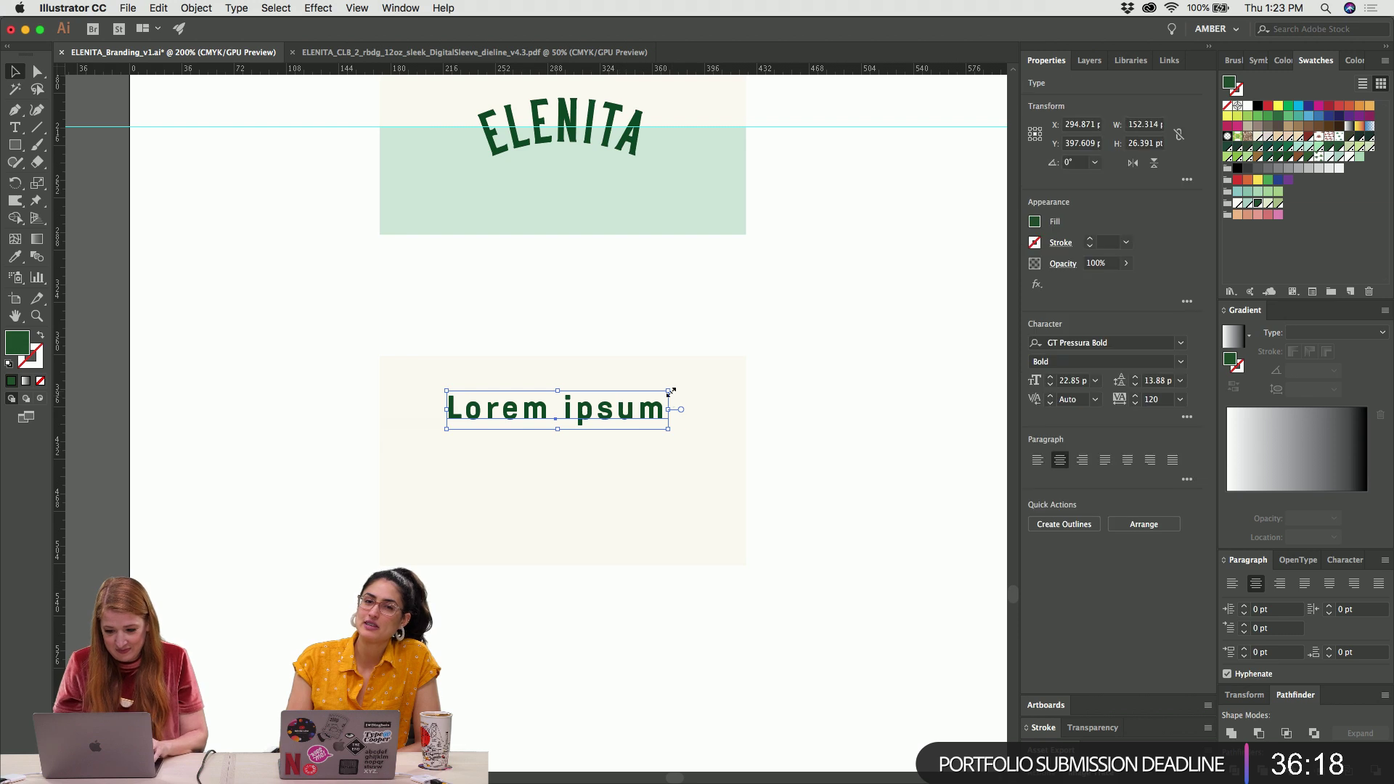
pyautogui.moveTo(666, 388); pyautogui.dragTo(637, 396)
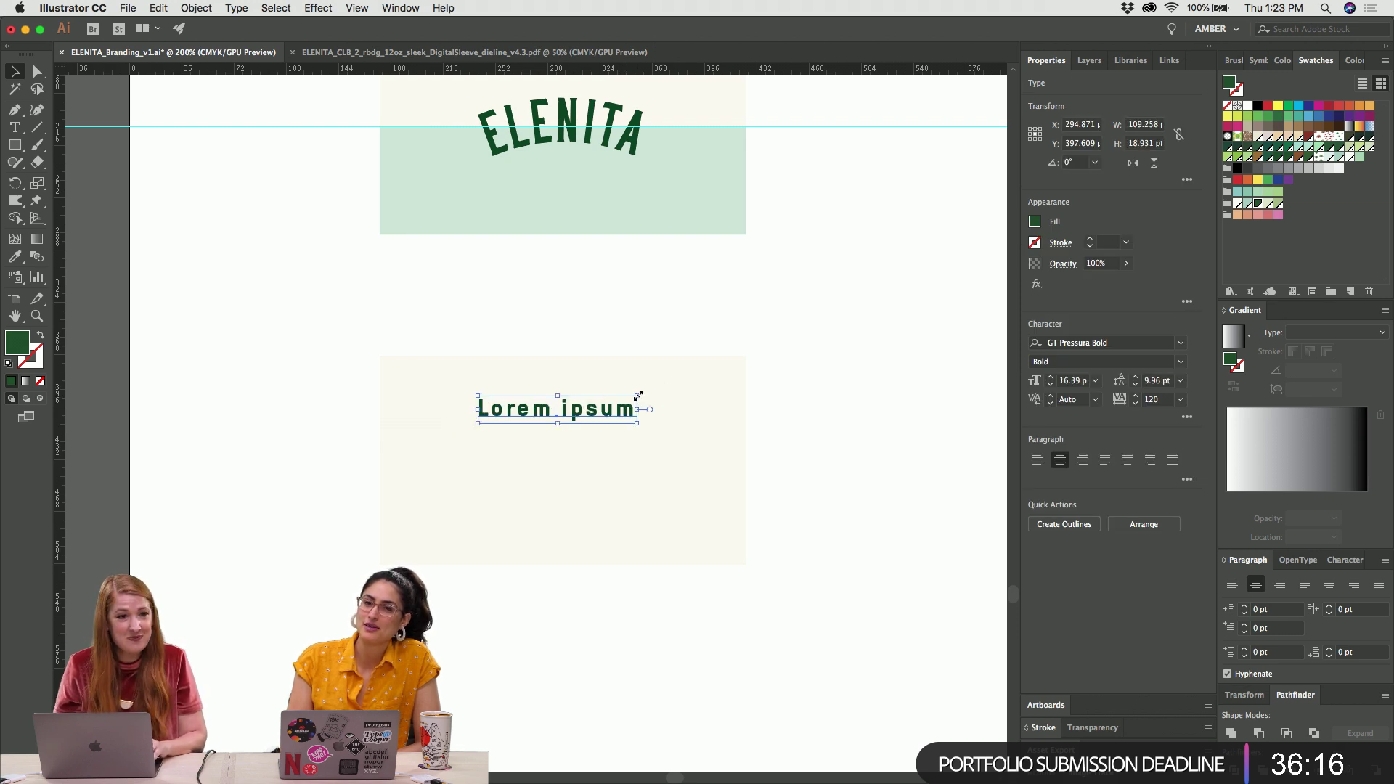
# Scale the Lorem ipsum text on the cream card down proportionally to 12.8 pt type, about 85 pt wide
pyautogui.click(610, 328)
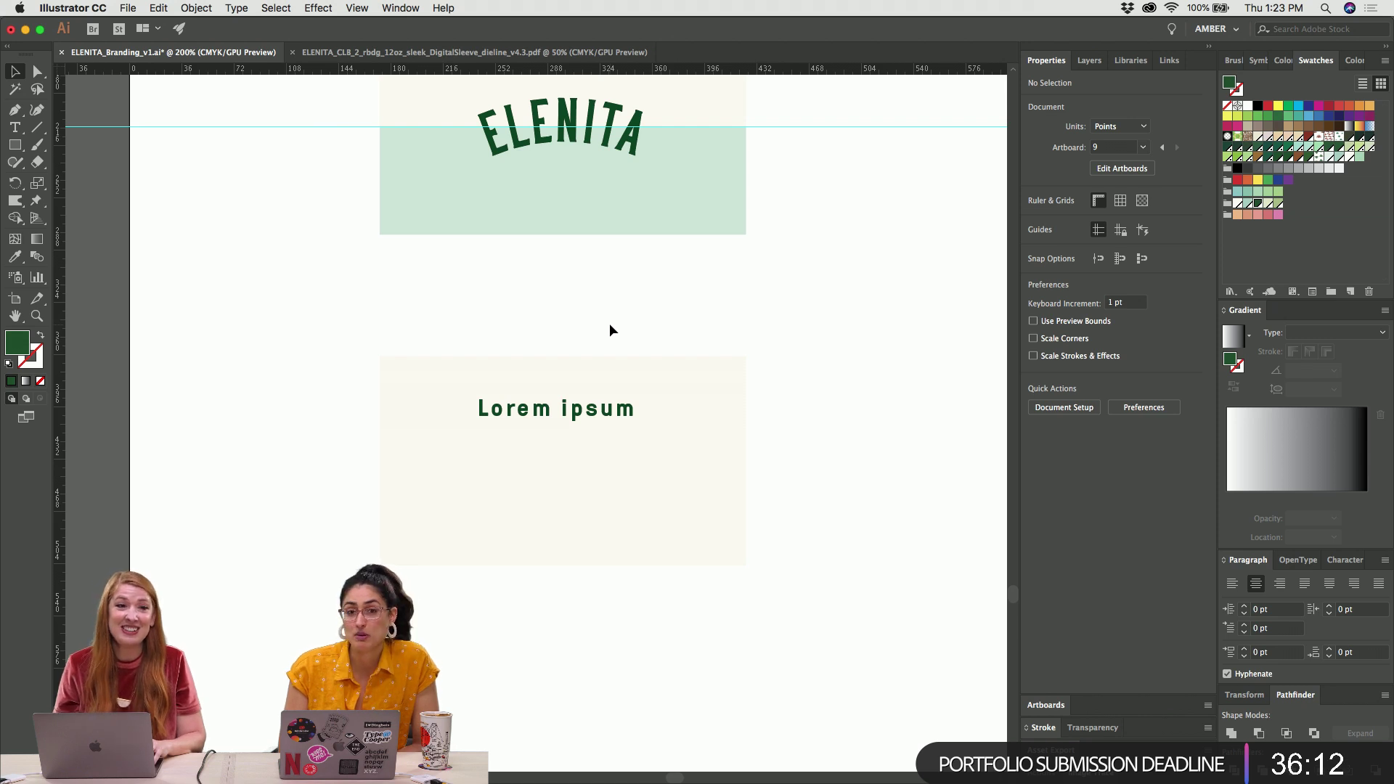
pyautogui.scroll(5, 610, 324)
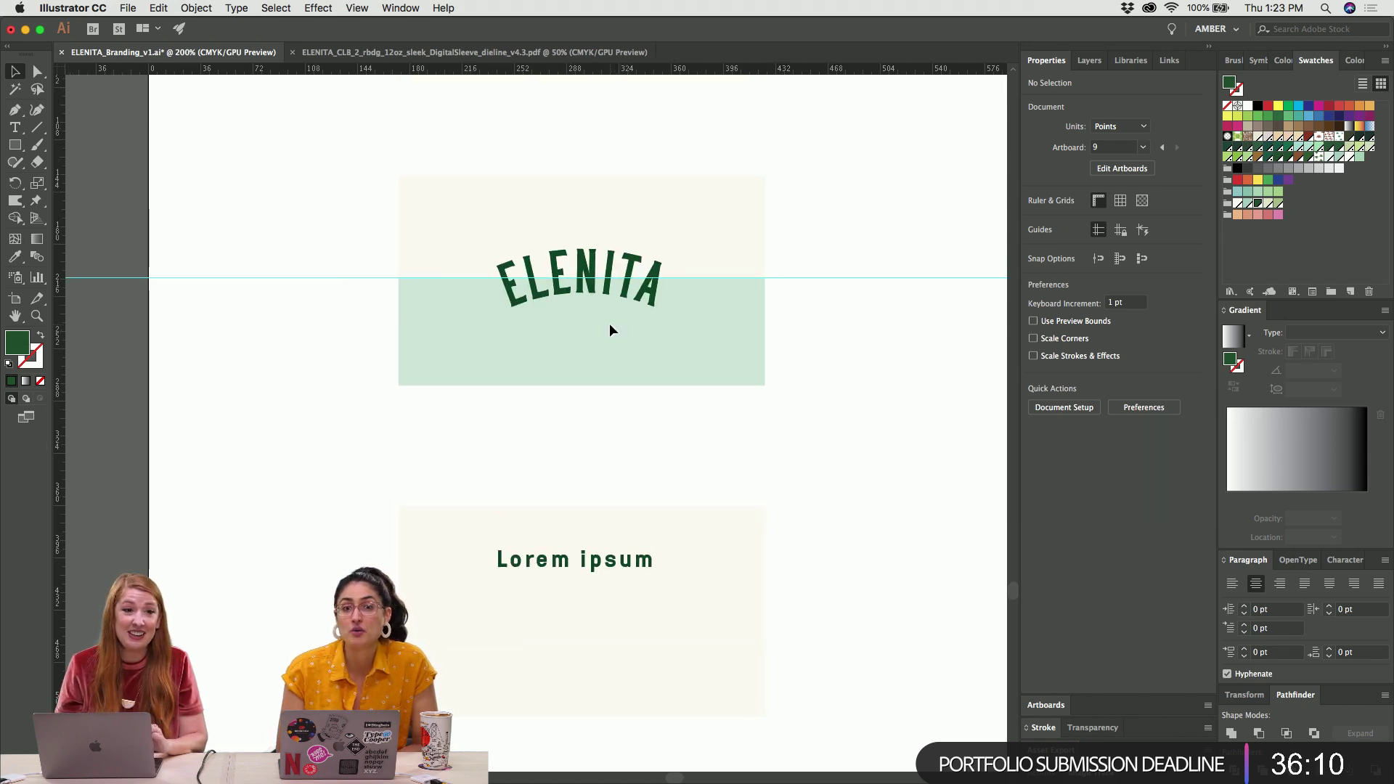
pyautogui.scroll(-4, 608, 324)
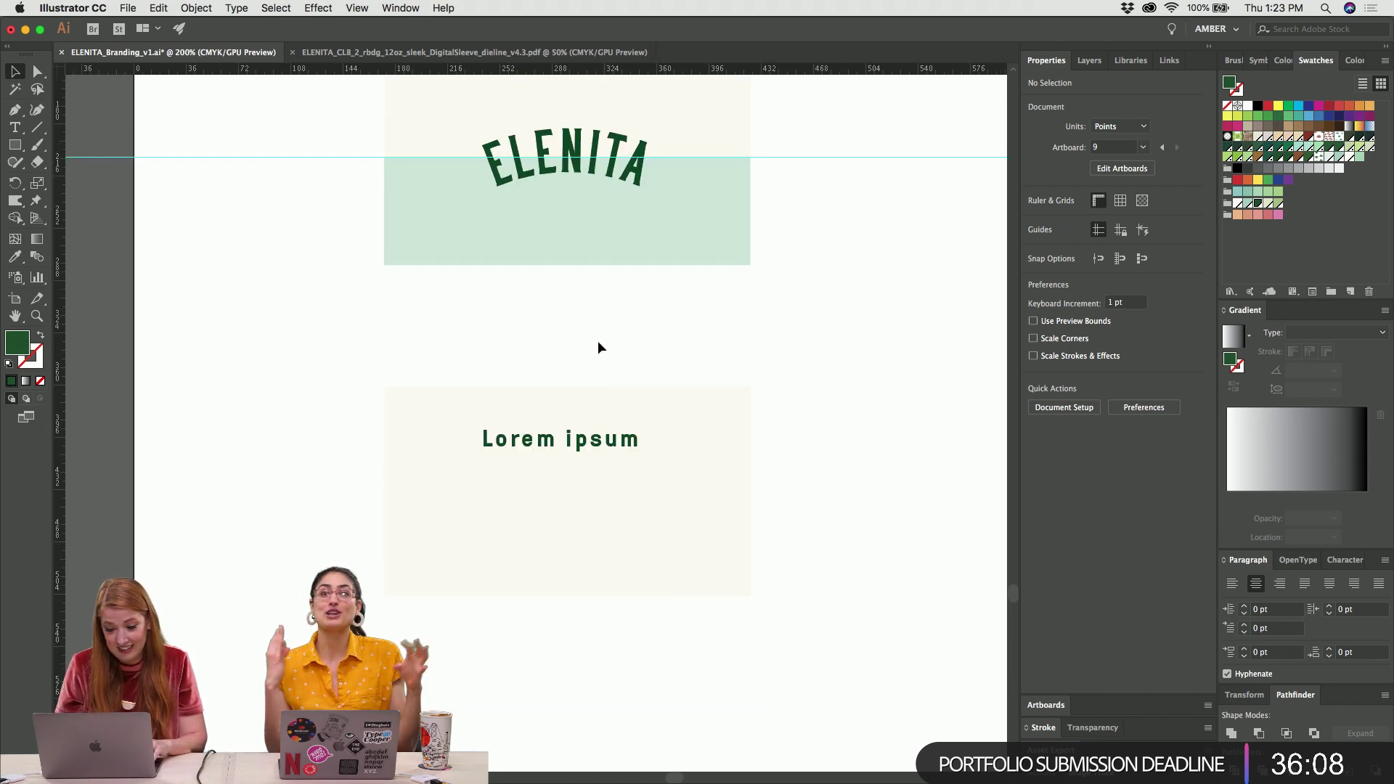
pyautogui.click(592, 435)
pyautogui.press('super+equal')
pyautogui.press('super+equal')
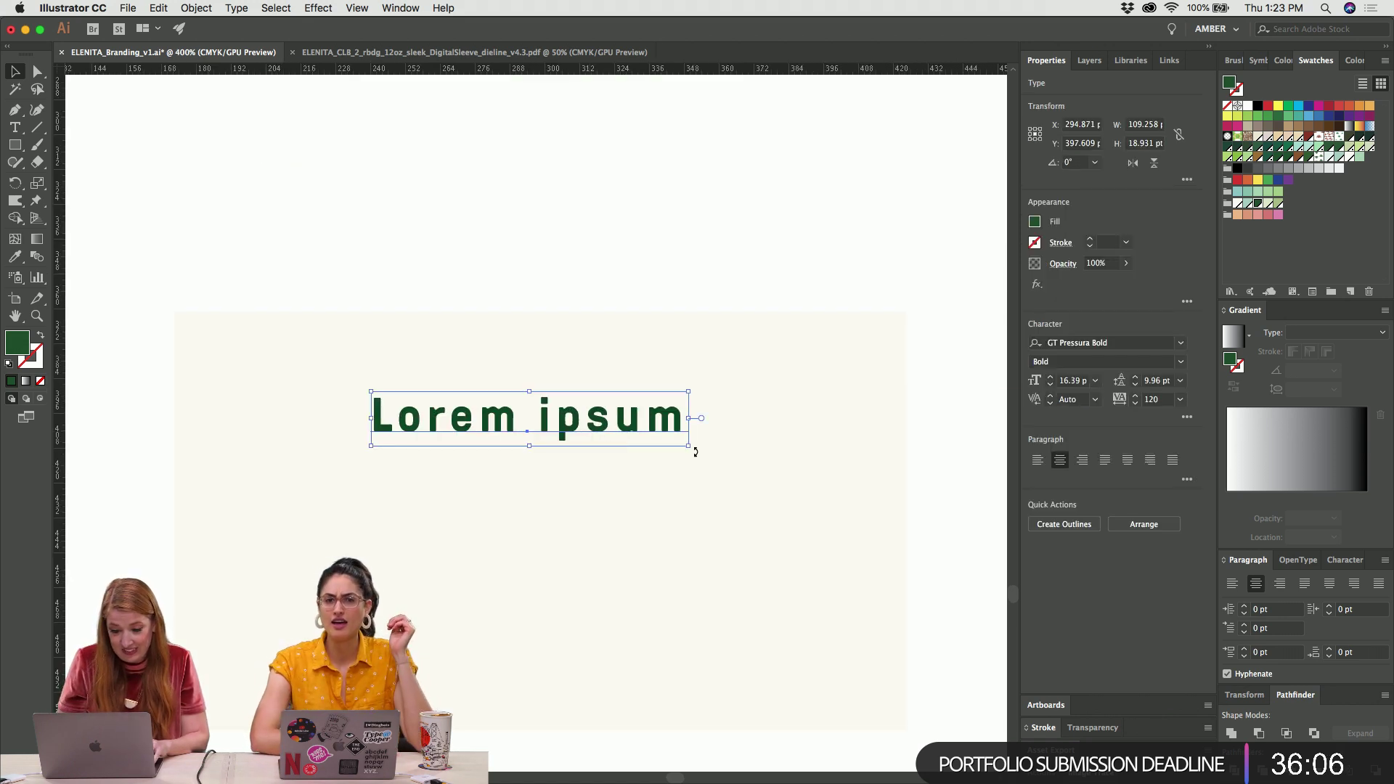
pyautogui.moveTo(688, 445); pyautogui.dragTo(655, 441)
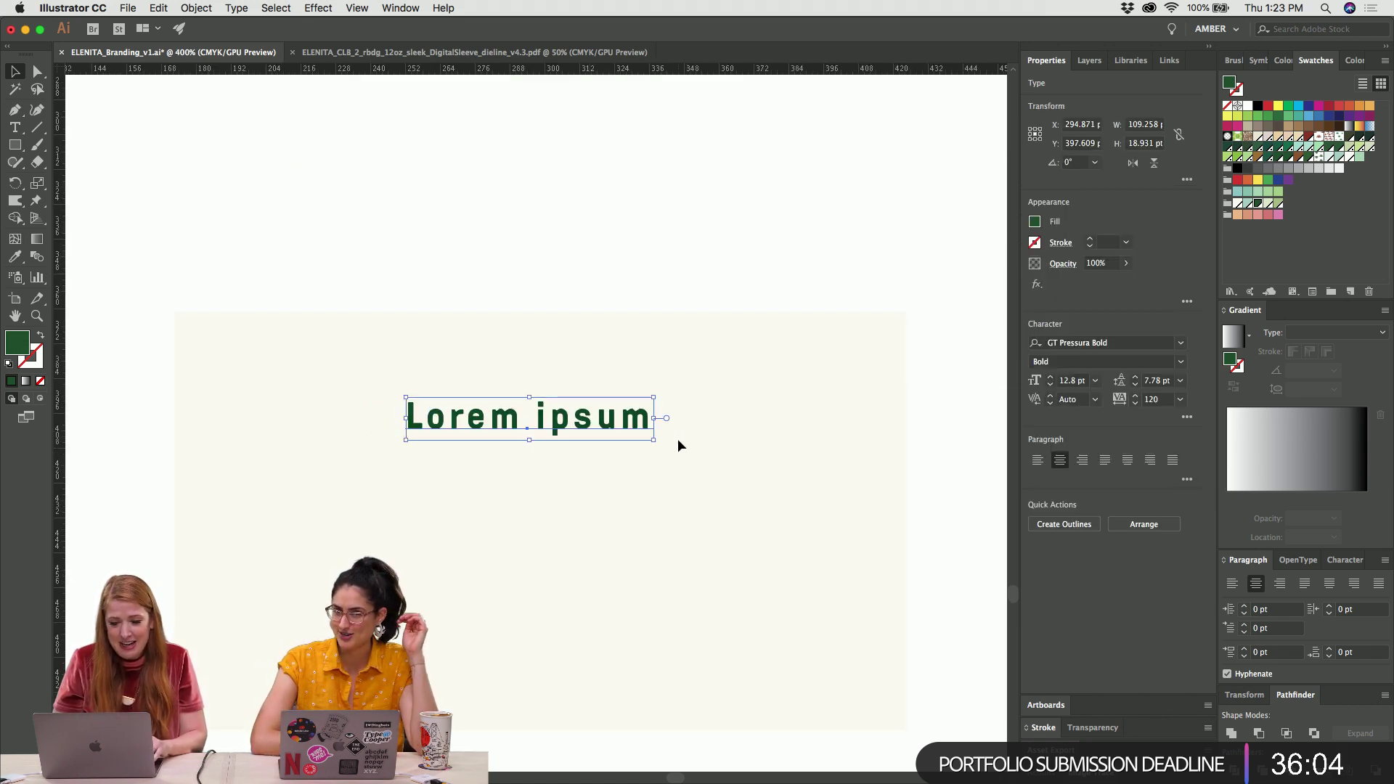
pyautogui.click(471, 183)
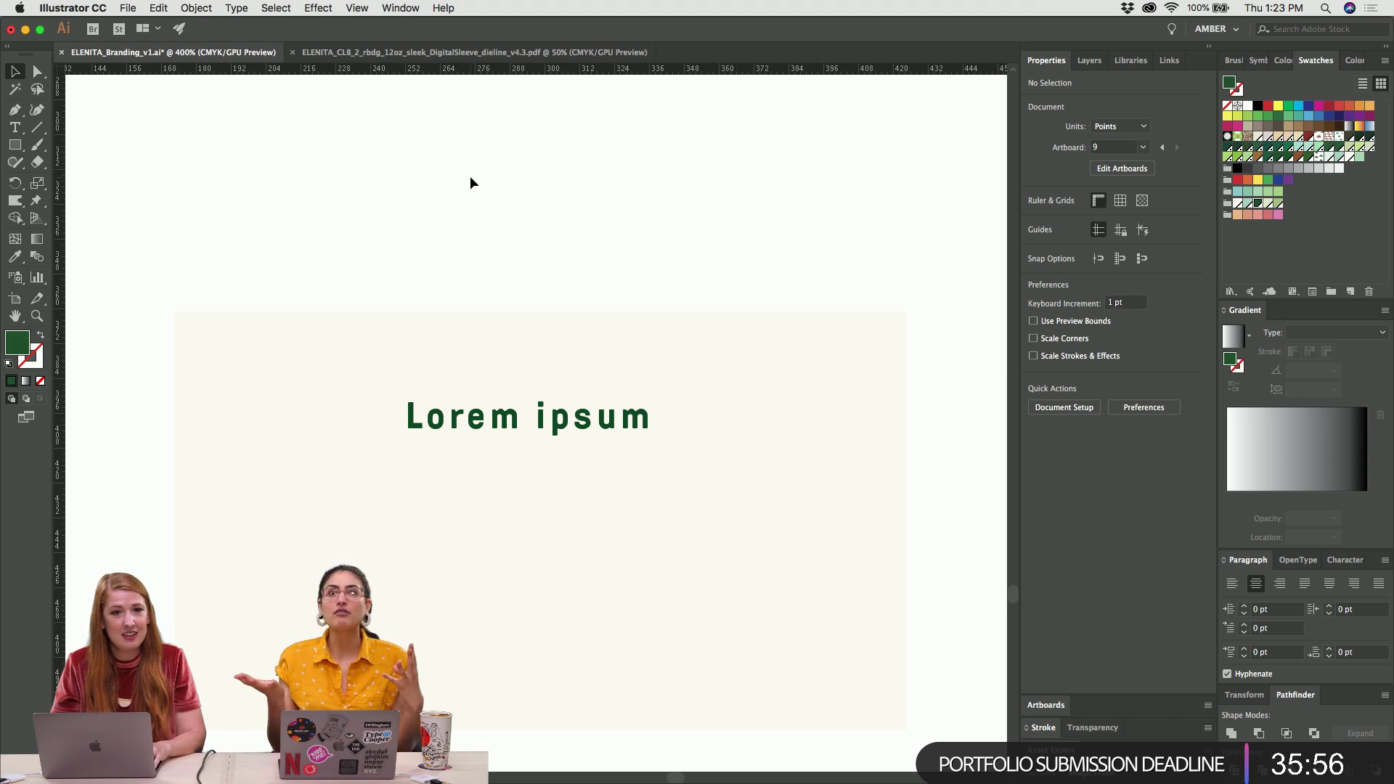
# Reduce the Lorem ipsum font size in small increments to one increment below 10.8 pt, leaving the text deselected
pyautogui.click(559, 421)
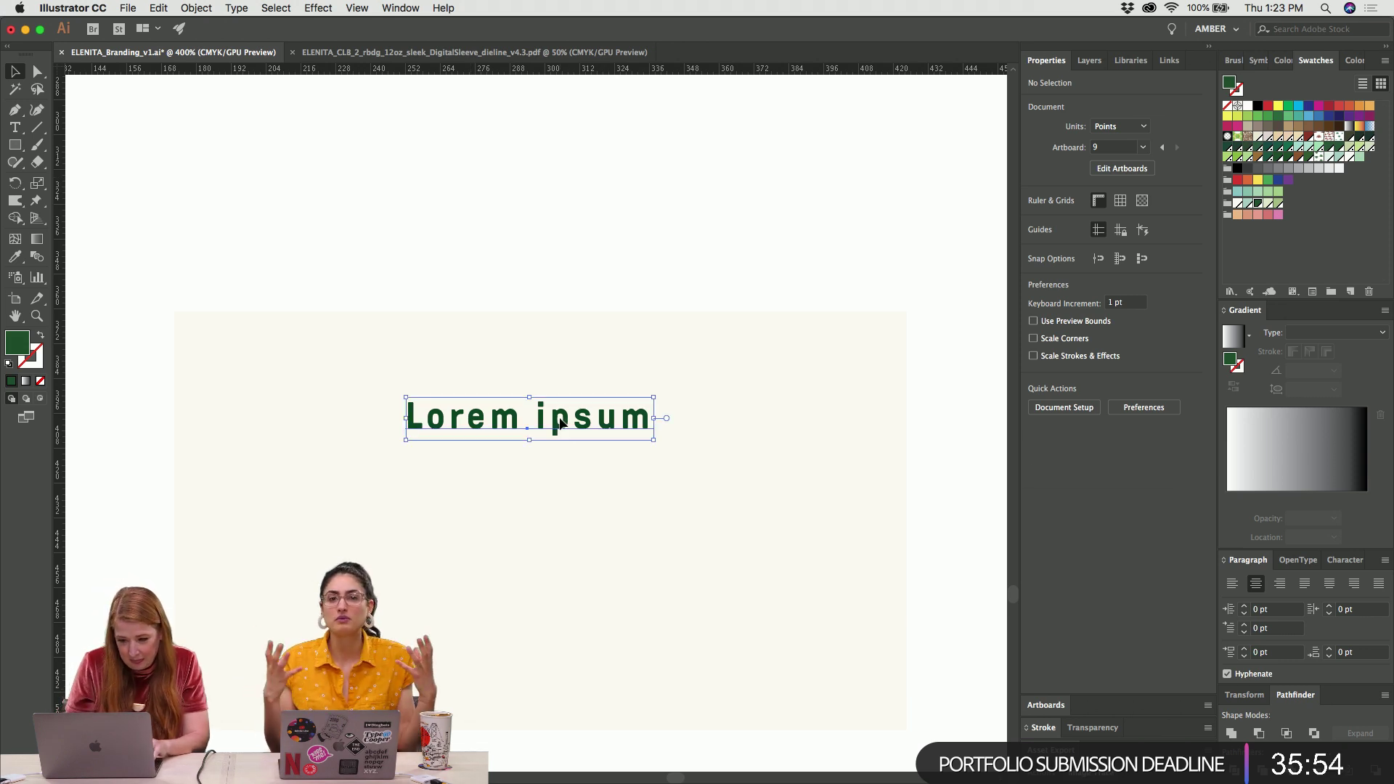
pyautogui.scroll(-2, 559, 417)
pyautogui.press('super+minus')
pyautogui.press('super+minus')
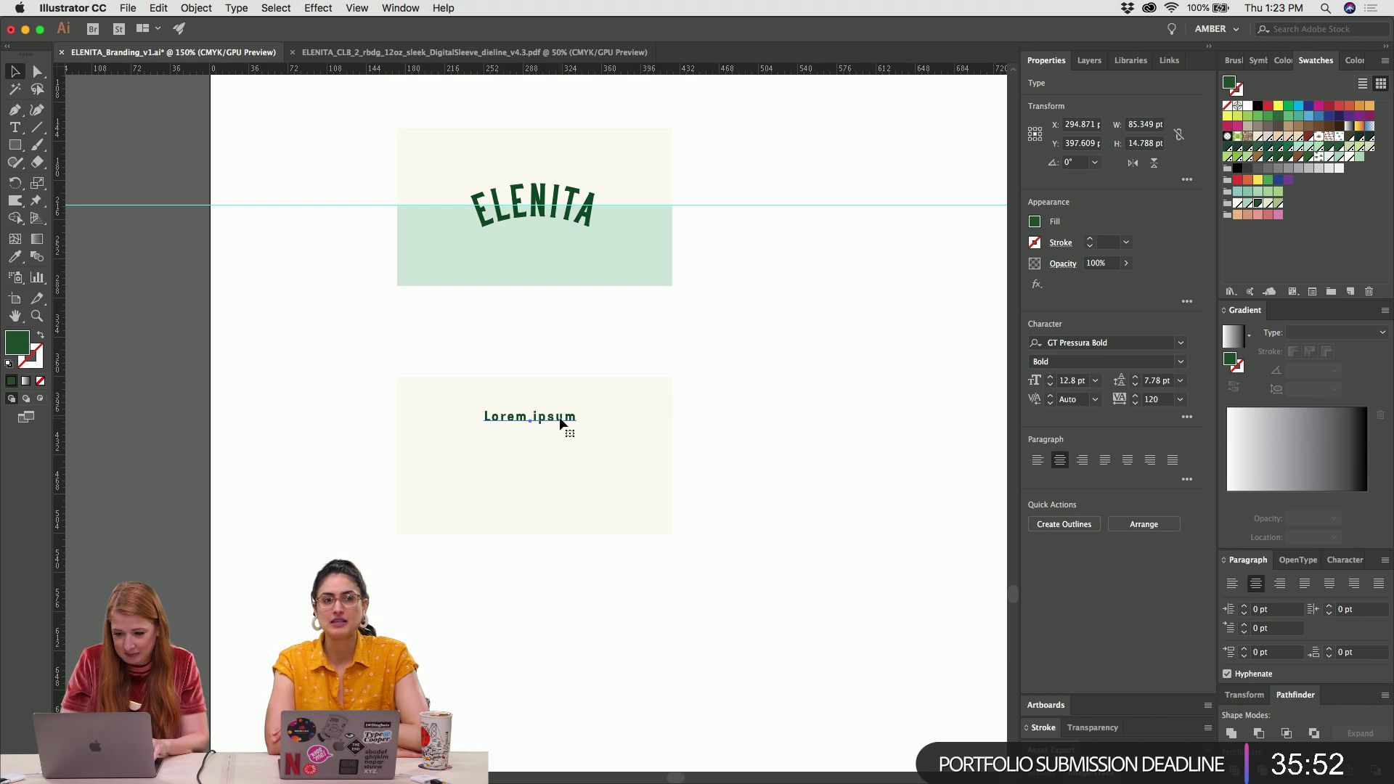
pyautogui.press('super+equal')
pyautogui.press('super+equal')
pyautogui.press('super+shift+comma')
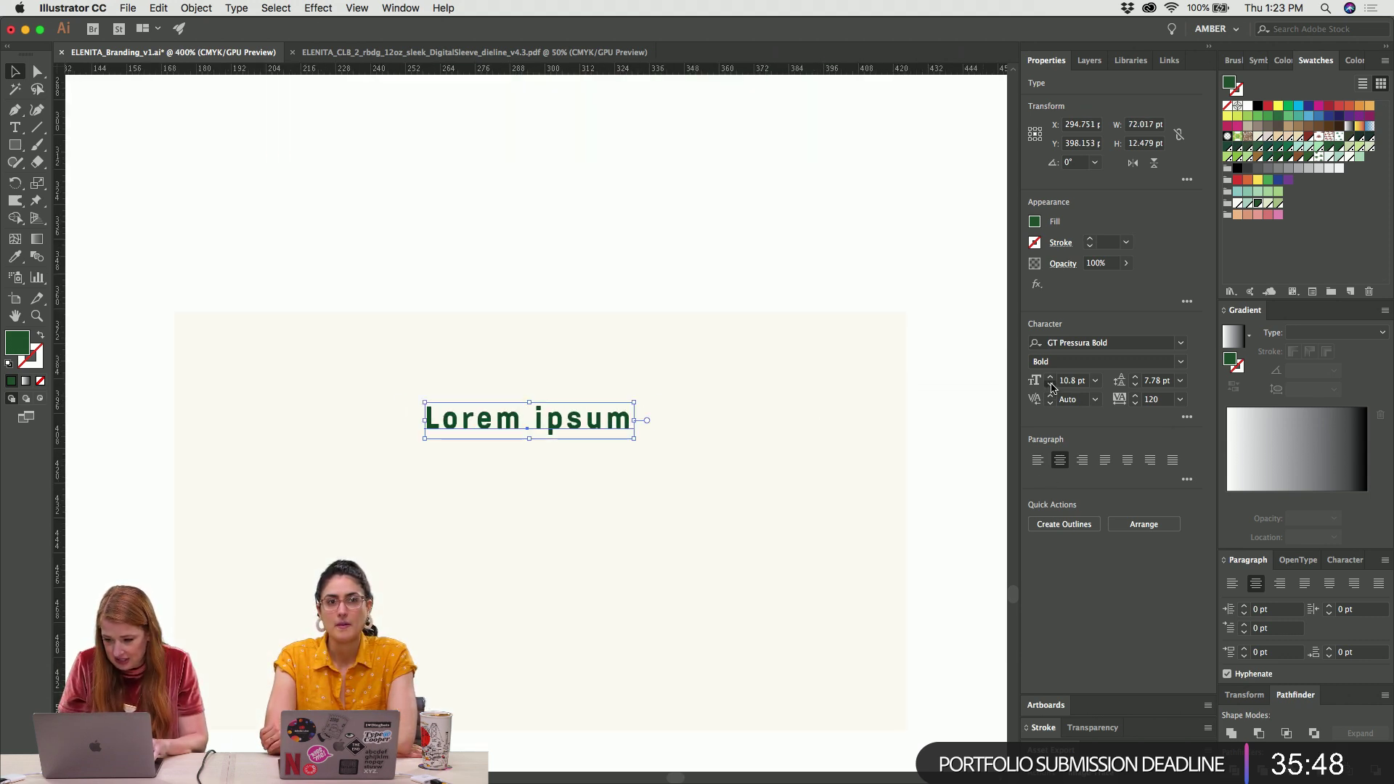
pyautogui.click(1050, 384)
pyautogui.click(523, 243)
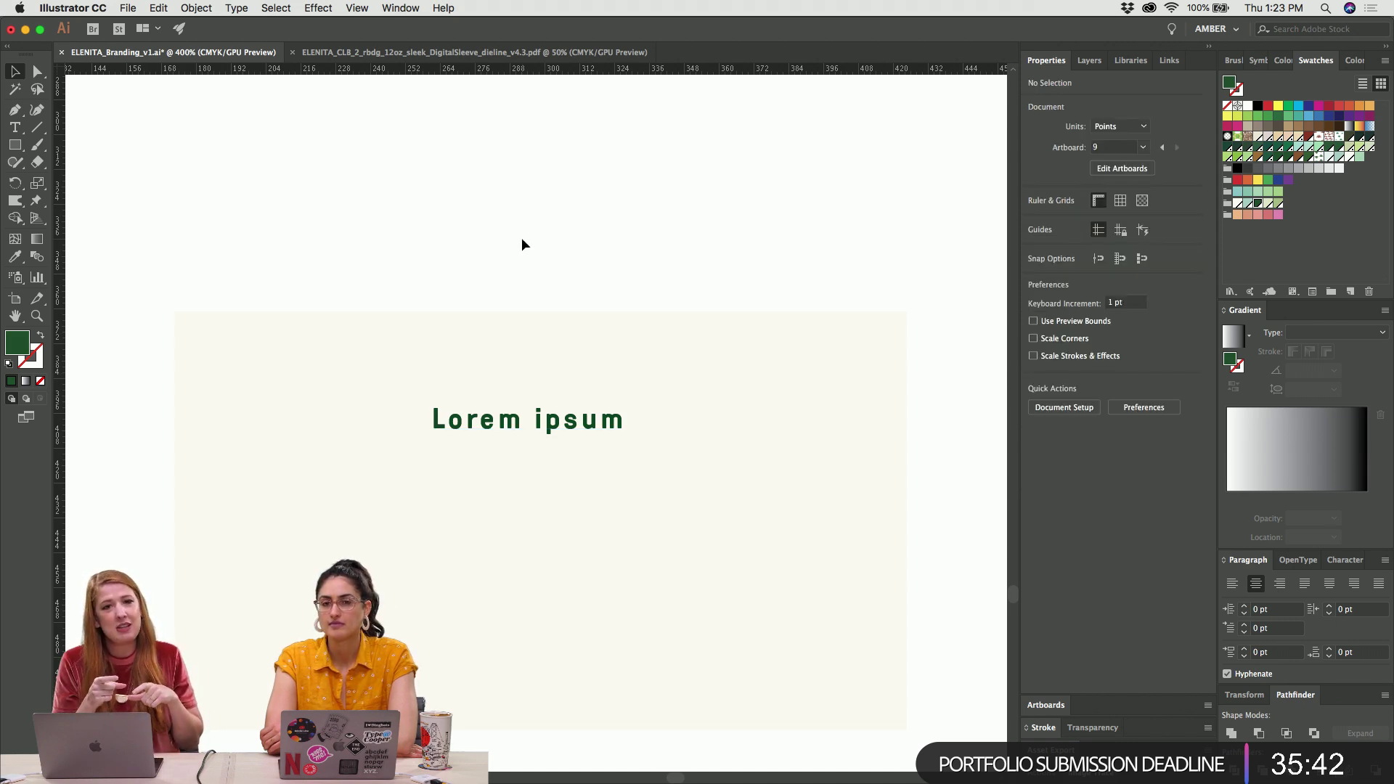
pyautogui.scroll(-5, 522, 240)
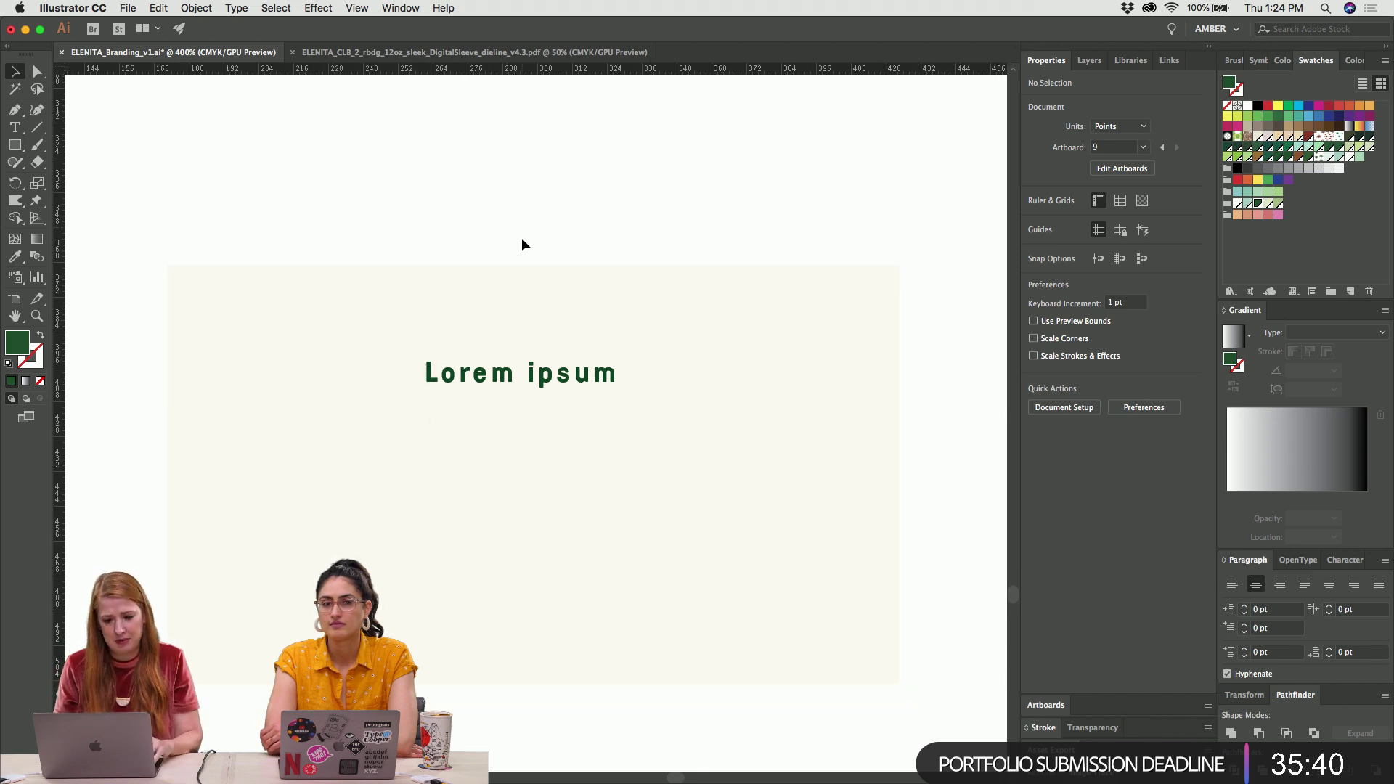
# Set the font size of the Lorem ipsum text on the cream card to 9 pt
pyautogui.click(521, 290)
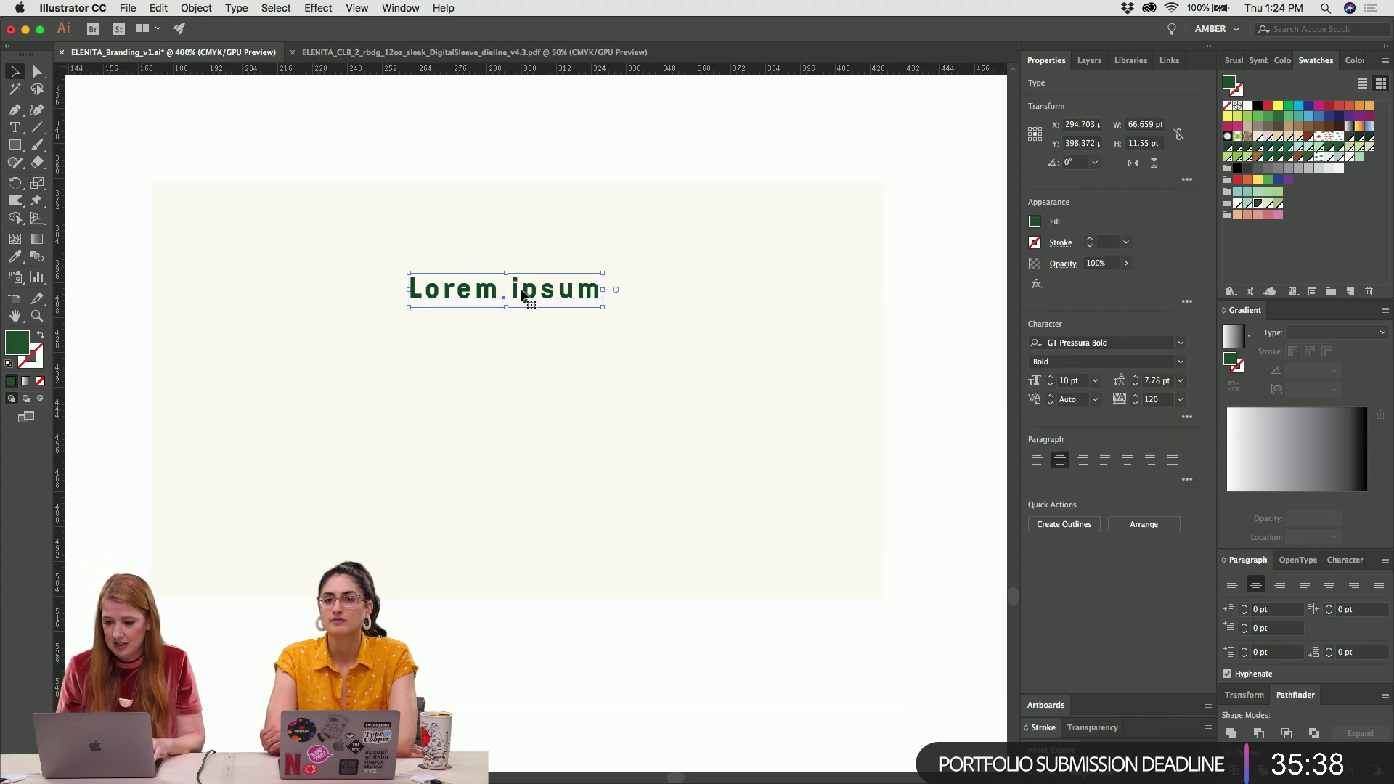
pyautogui.click(1068, 380)
pyautogui.press('Down')
pyautogui.press('Down')
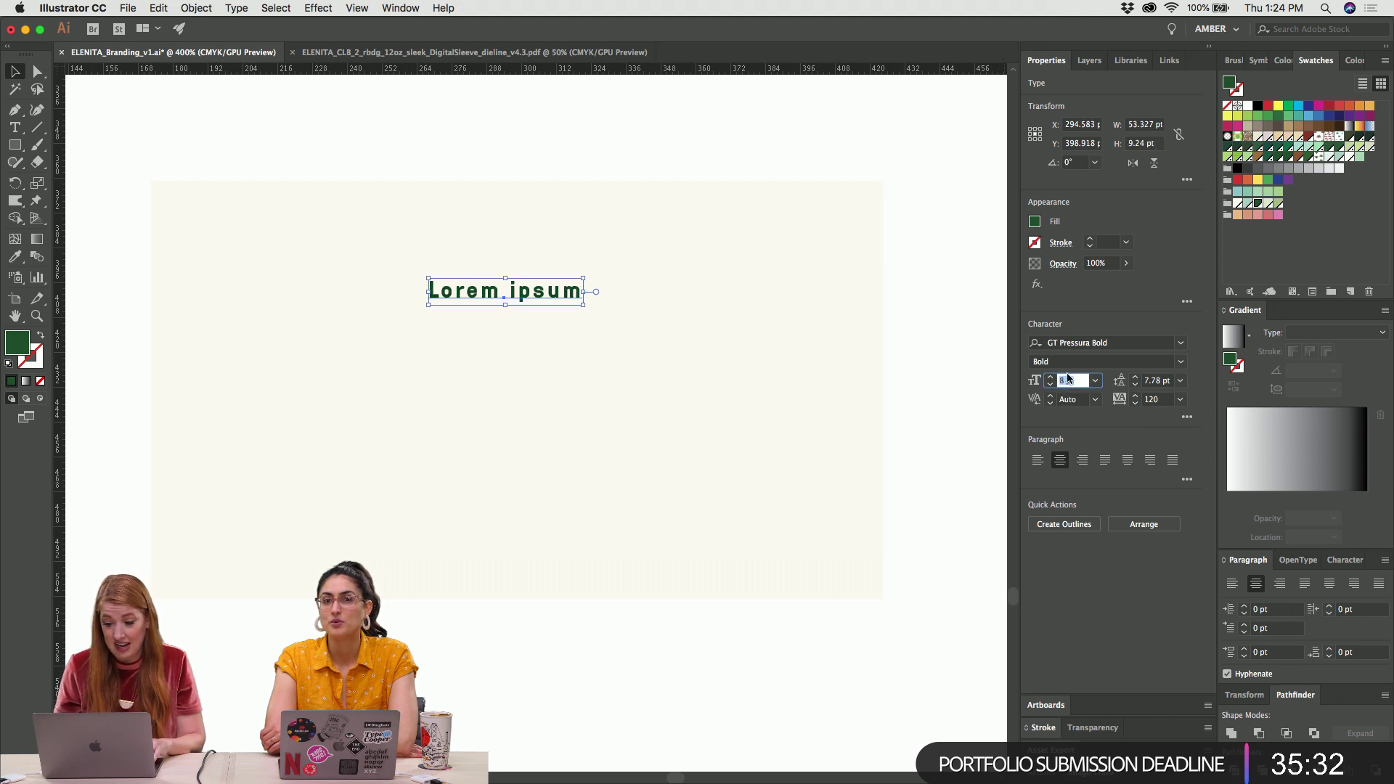
pyautogui.press('Up')
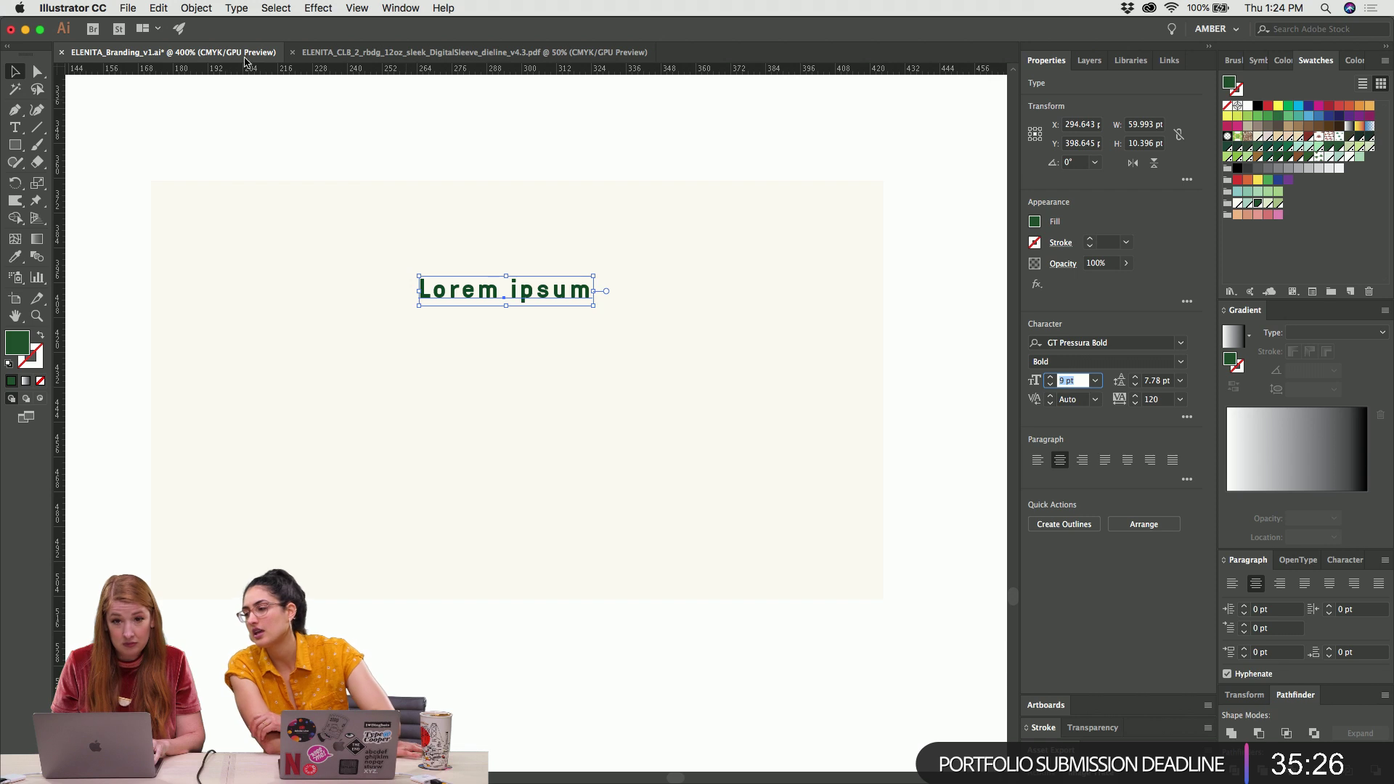
# Apply a dark grey stroke to the cream card rectangle behind the Lorem ipsum text
pyautogui.click(256, 329)
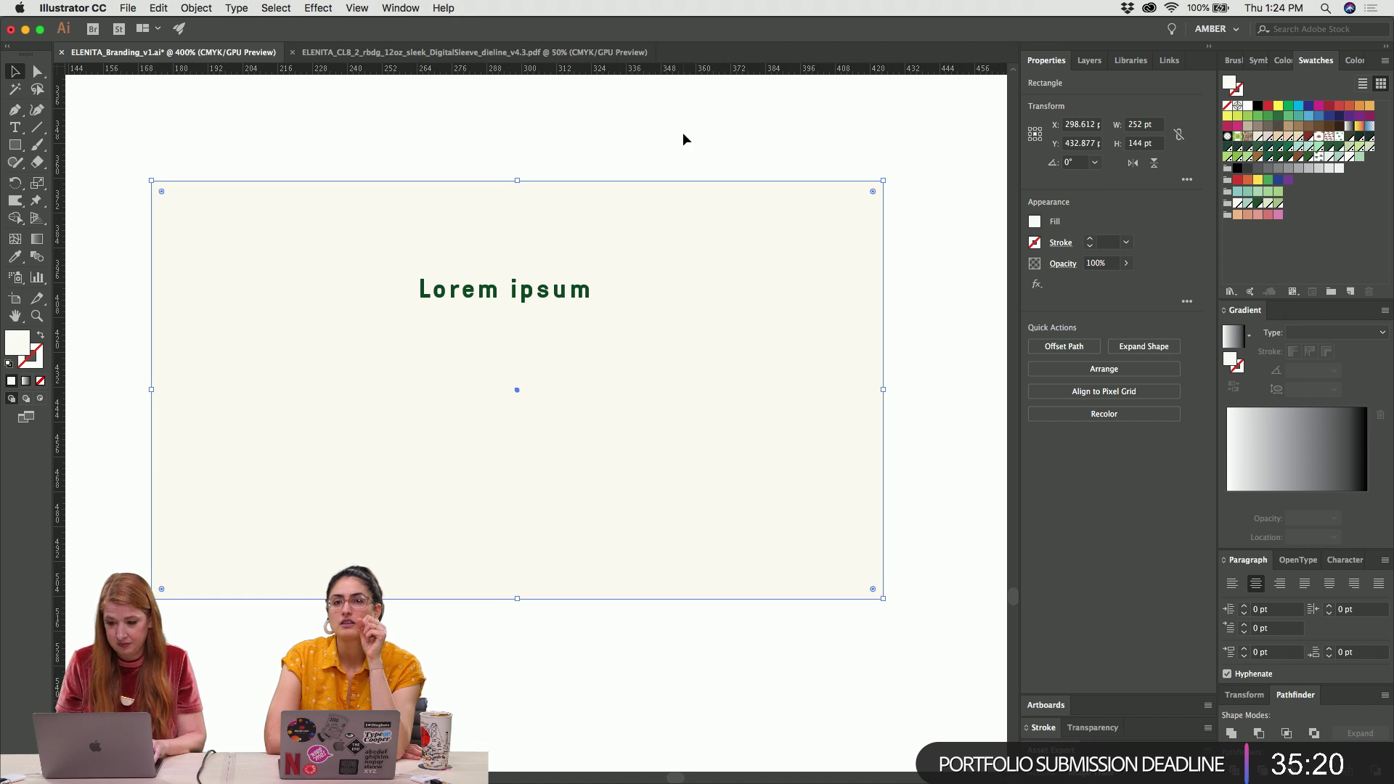
pyautogui.press('x')
pyautogui.click(1267, 169)
pyautogui.click(561, 100)
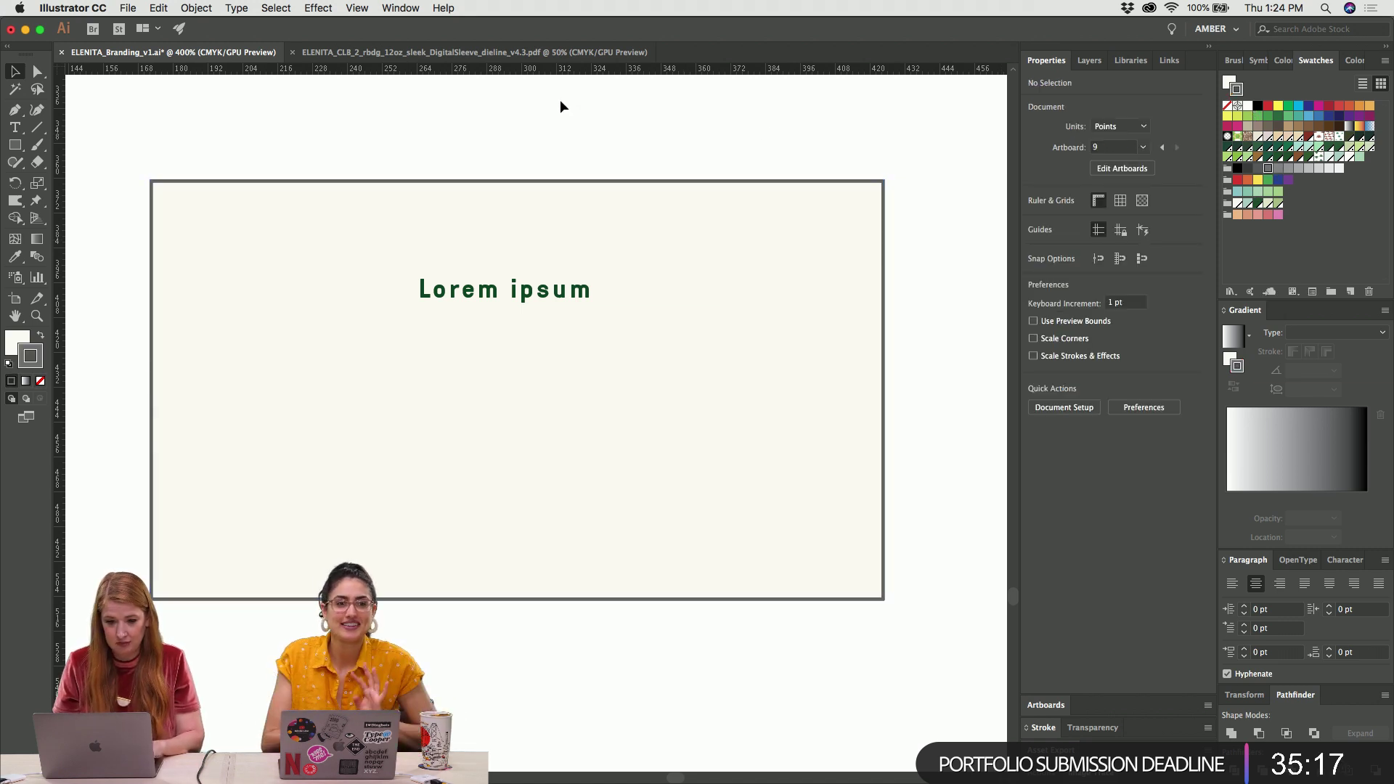
# Thin the cream rectangle's grey outline to a 0.25 pt stroke weight
pyautogui.click(537, 196)
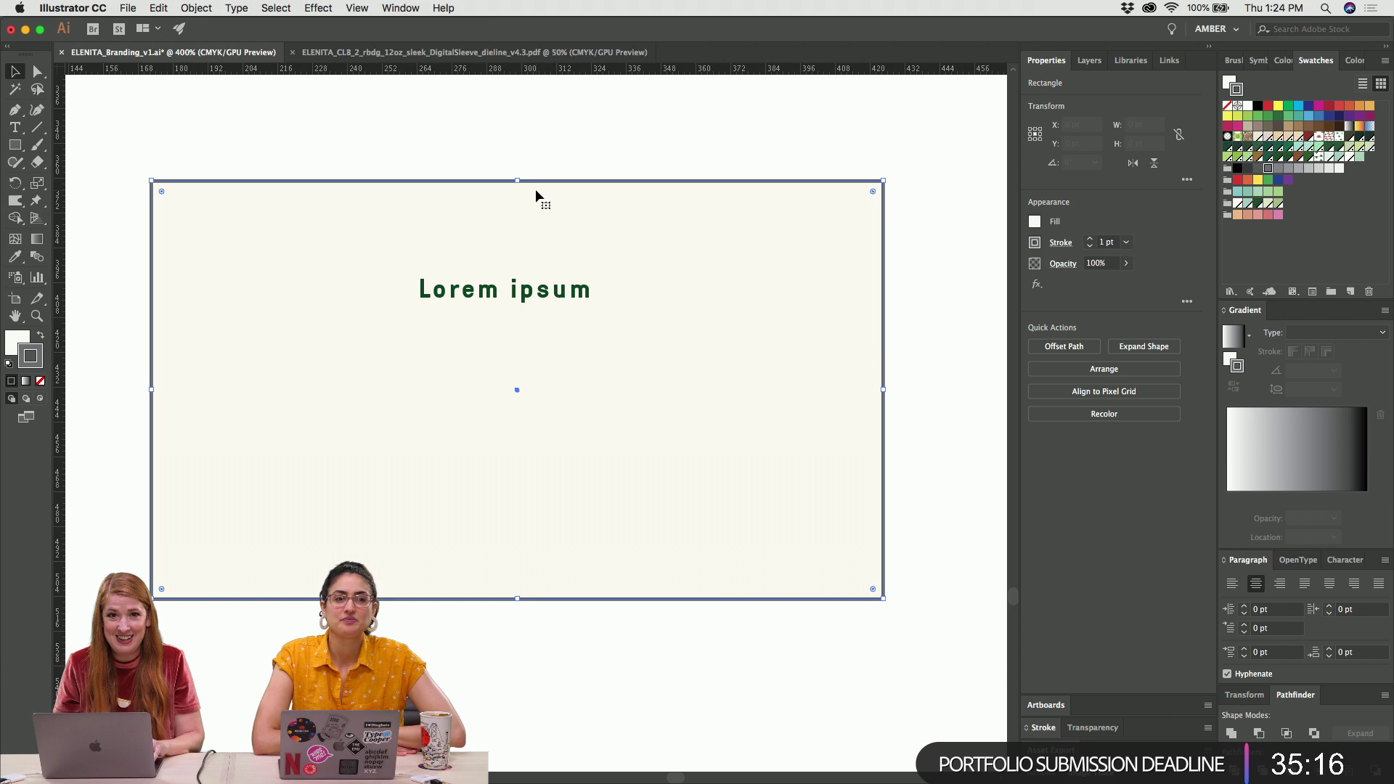
pyautogui.click(1127, 242)
pyautogui.click(1134, 279)
pyautogui.click(405, 90)
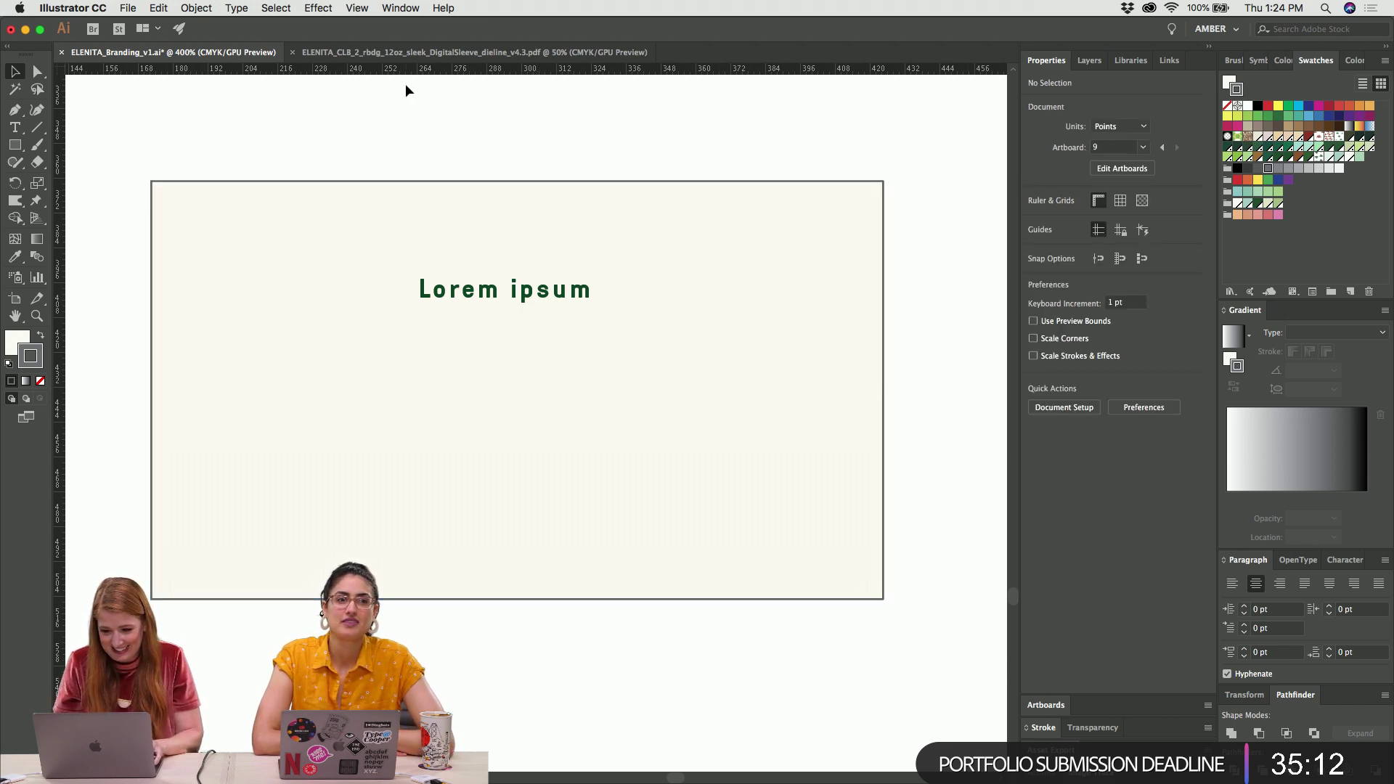
pyautogui.click(541, 372)
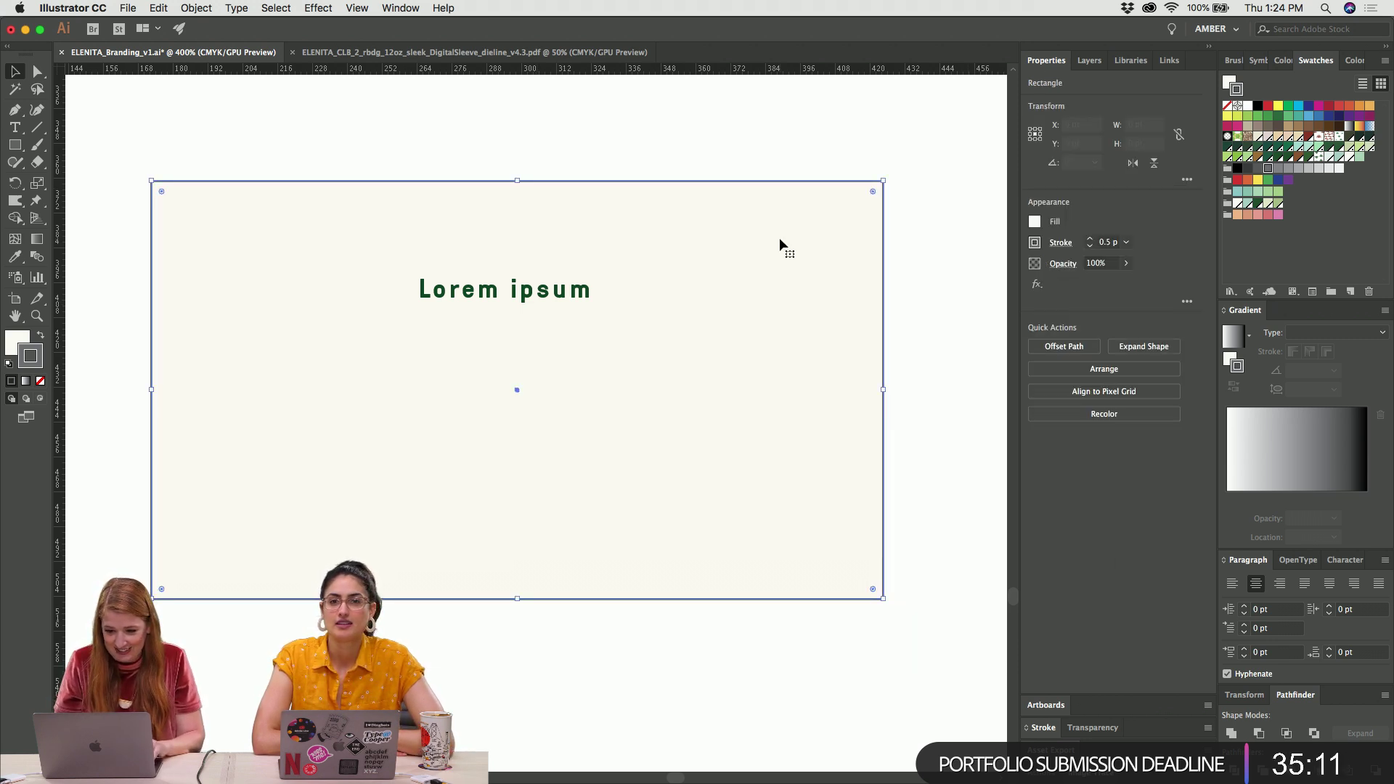
pyautogui.click(1128, 242)
pyautogui.click(1148, 258)
pyautogui.click(700, 145)
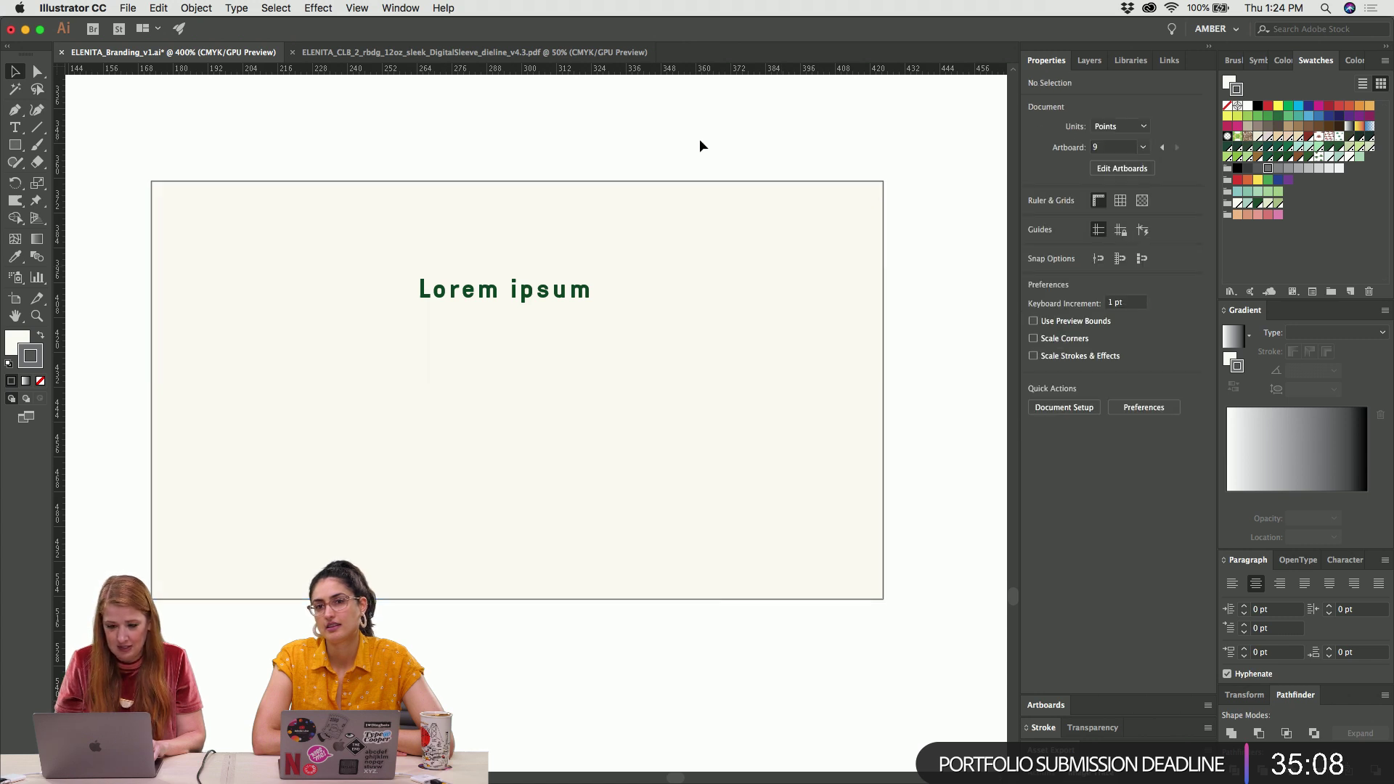
# Examine the arched ELENITA lettering on the two-tone card above, then return to the Lorem ipsum card
pyautogui.click(581, 210)
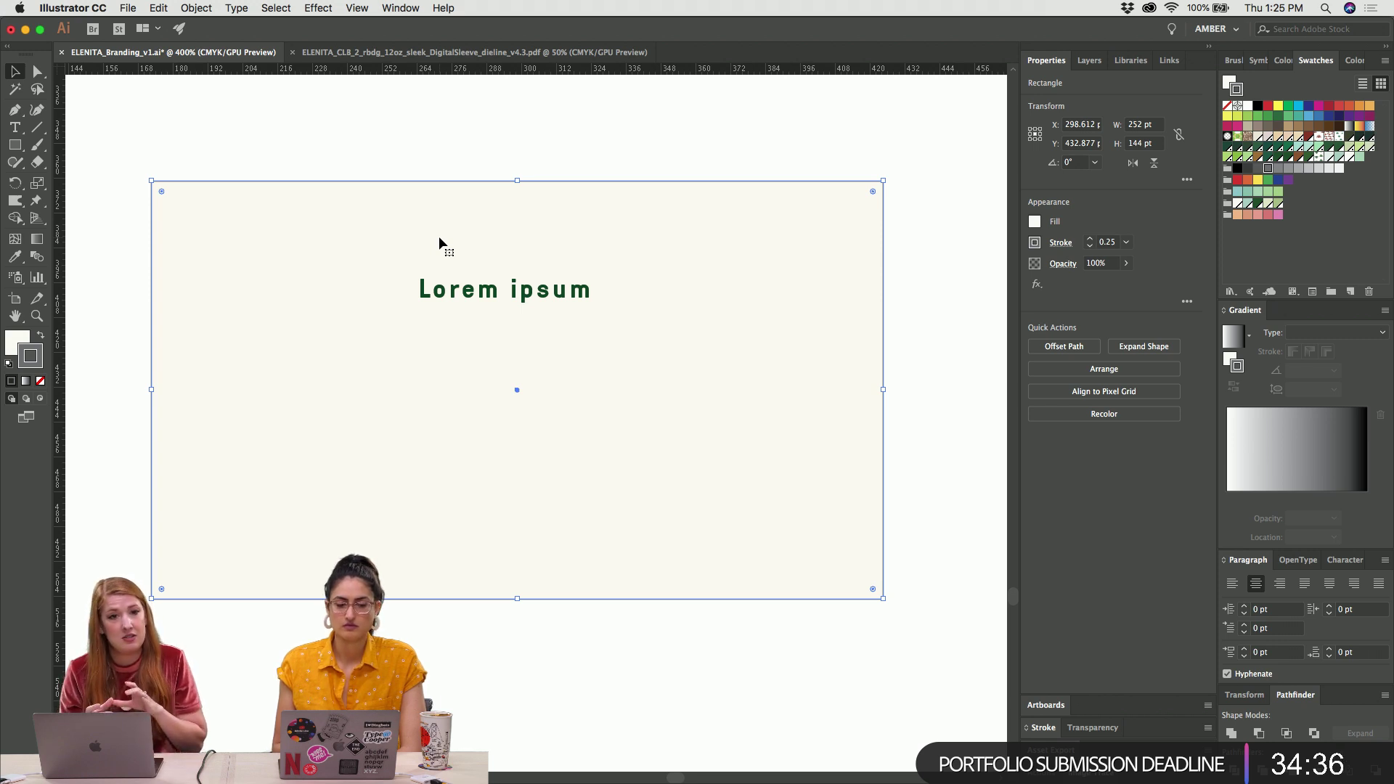
pyautogui.scroll(1, 438, 236)
pyautogui.scroll(10, 439, 236)
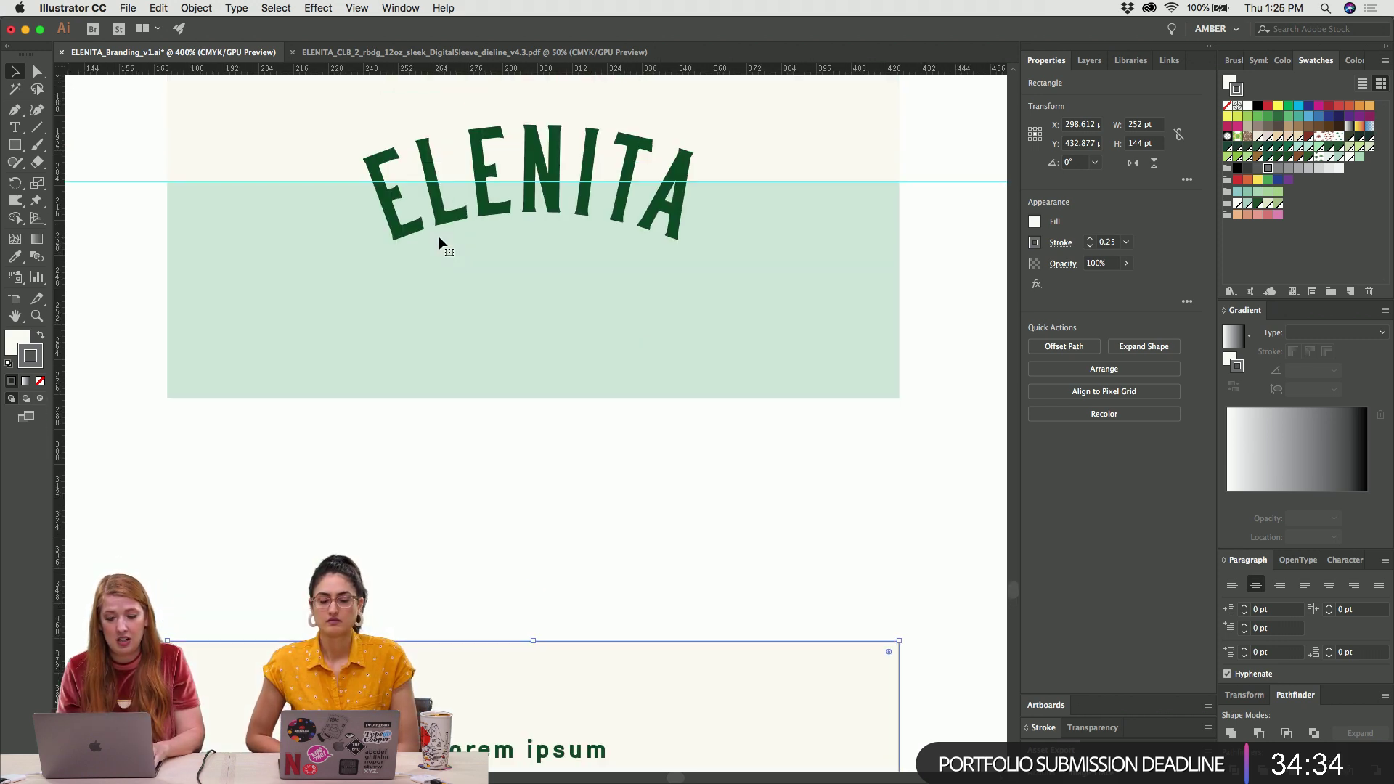
pyautogui.click(479, 286)
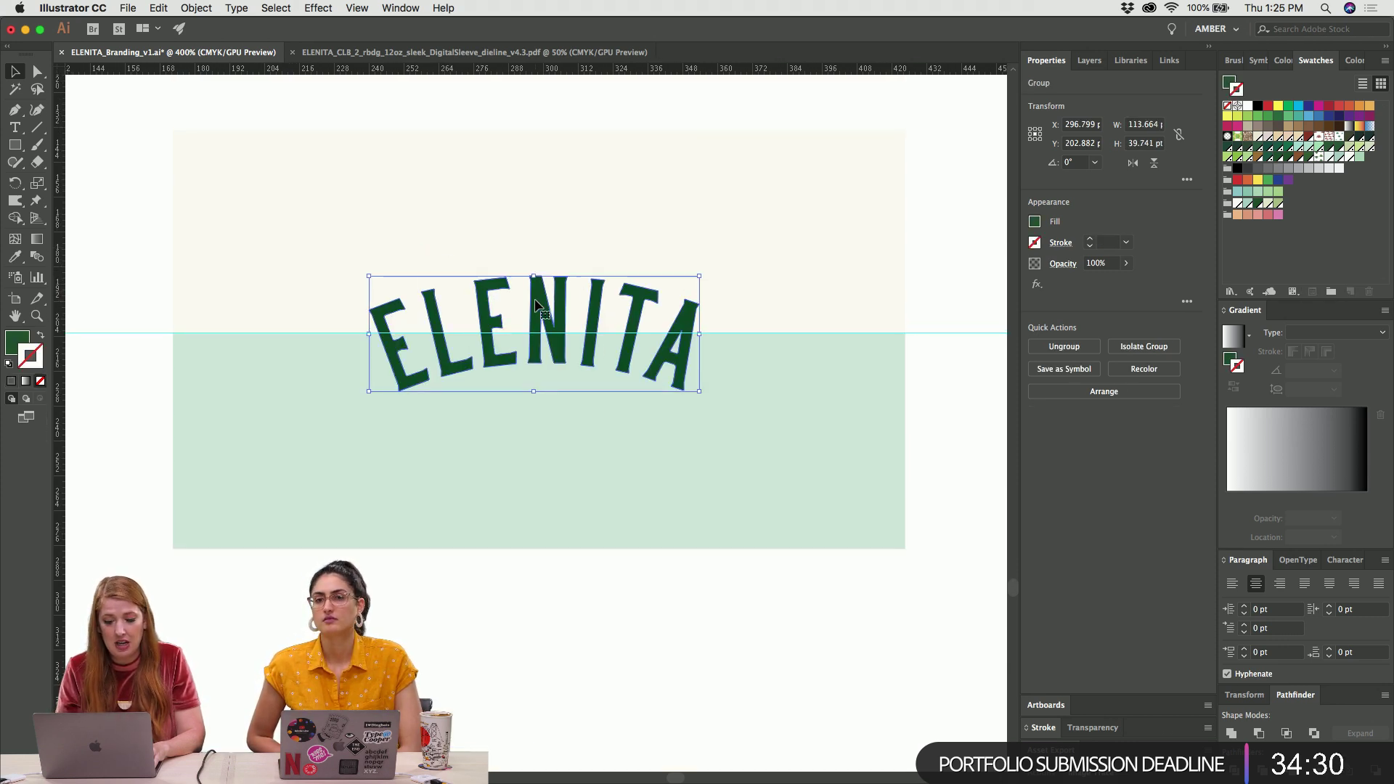
pyautogui.scroll(-5, 535, 303)
pyautogui.scroll(5, 535, 305)
pyautogui.scroll(2, 545, 314)
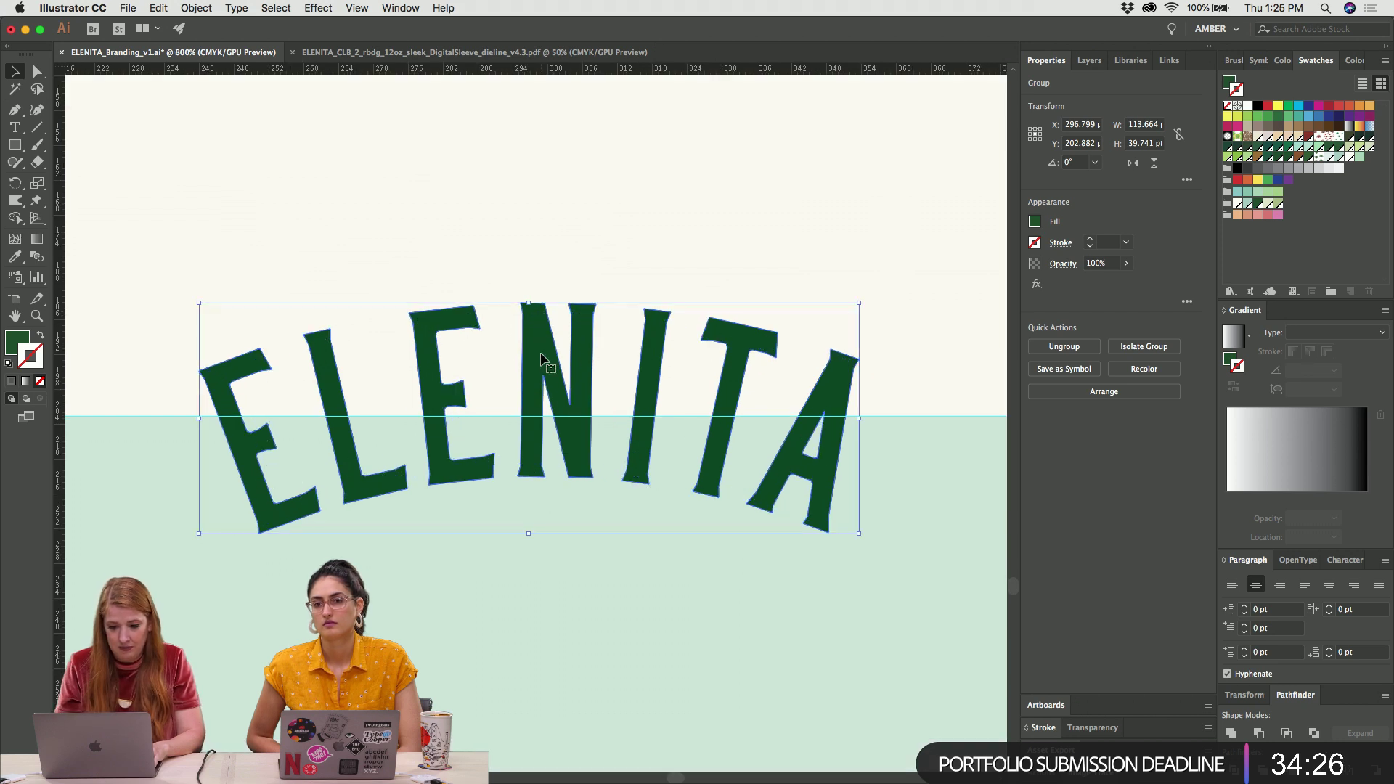
pyautogui.scroll(-2, 541, 358)
pyautogui.scroll(-8, 541, 358)
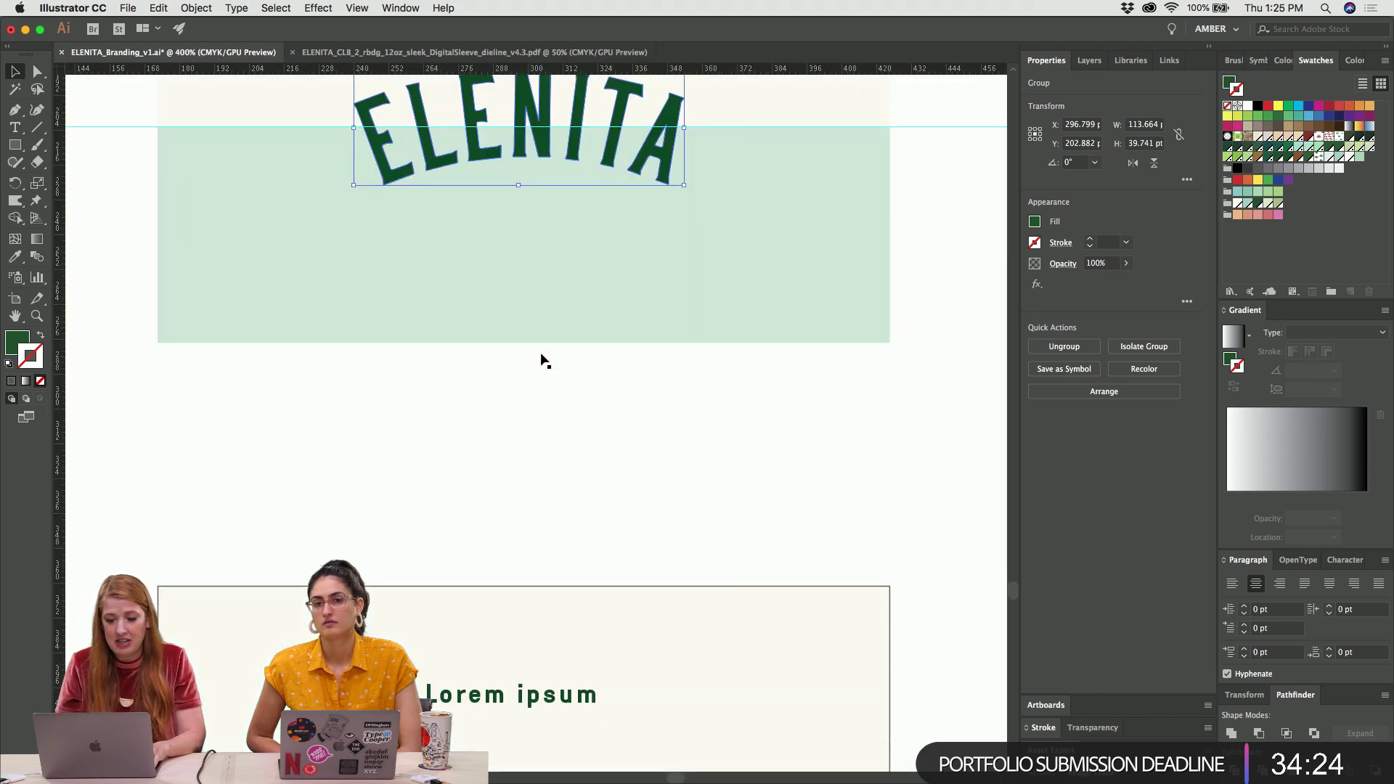
pyautogui.scroll(-3, 538, 240)
pyautogui.click(538, 234)
pyautogui.scroll(1, 537, 234)
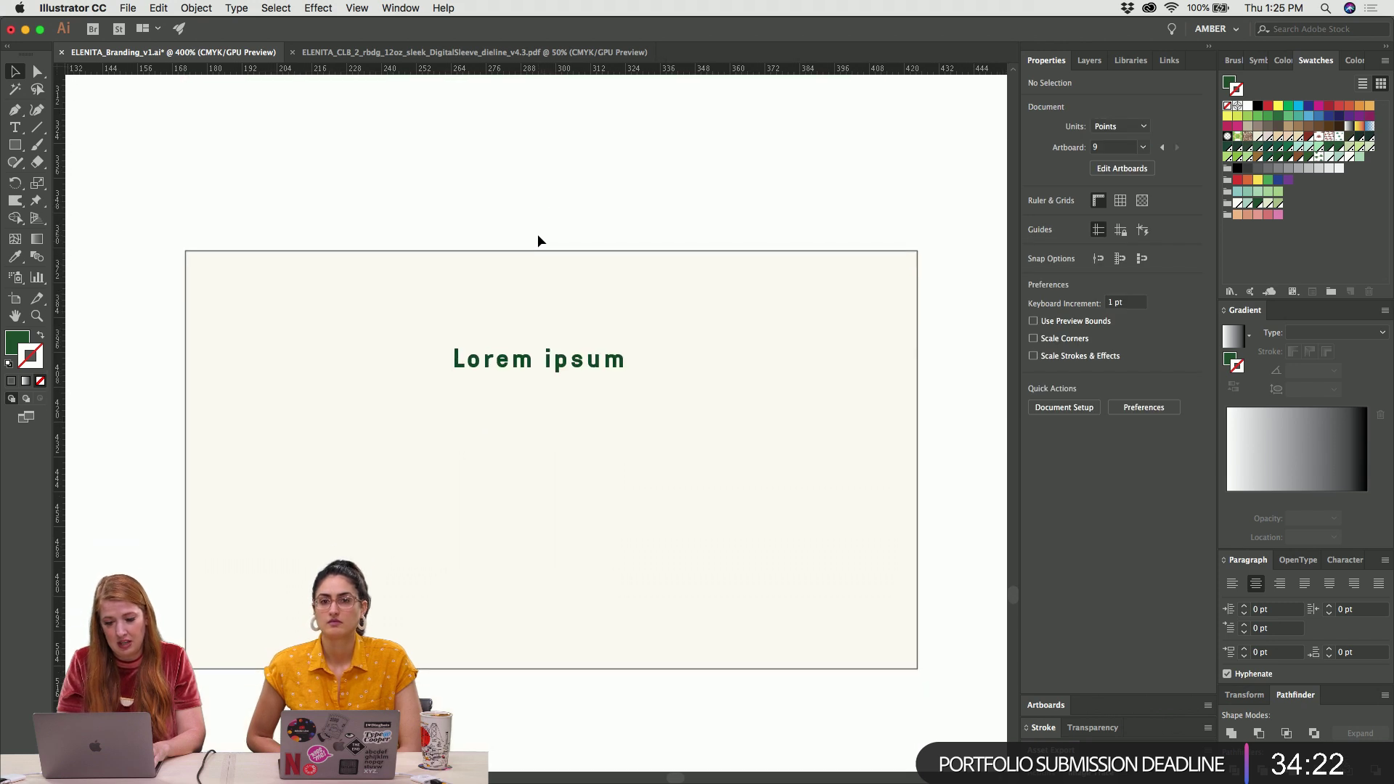
# Change the case of the Lorem ipsum text to UPPERCASE
pyautogui.click(513, 338)
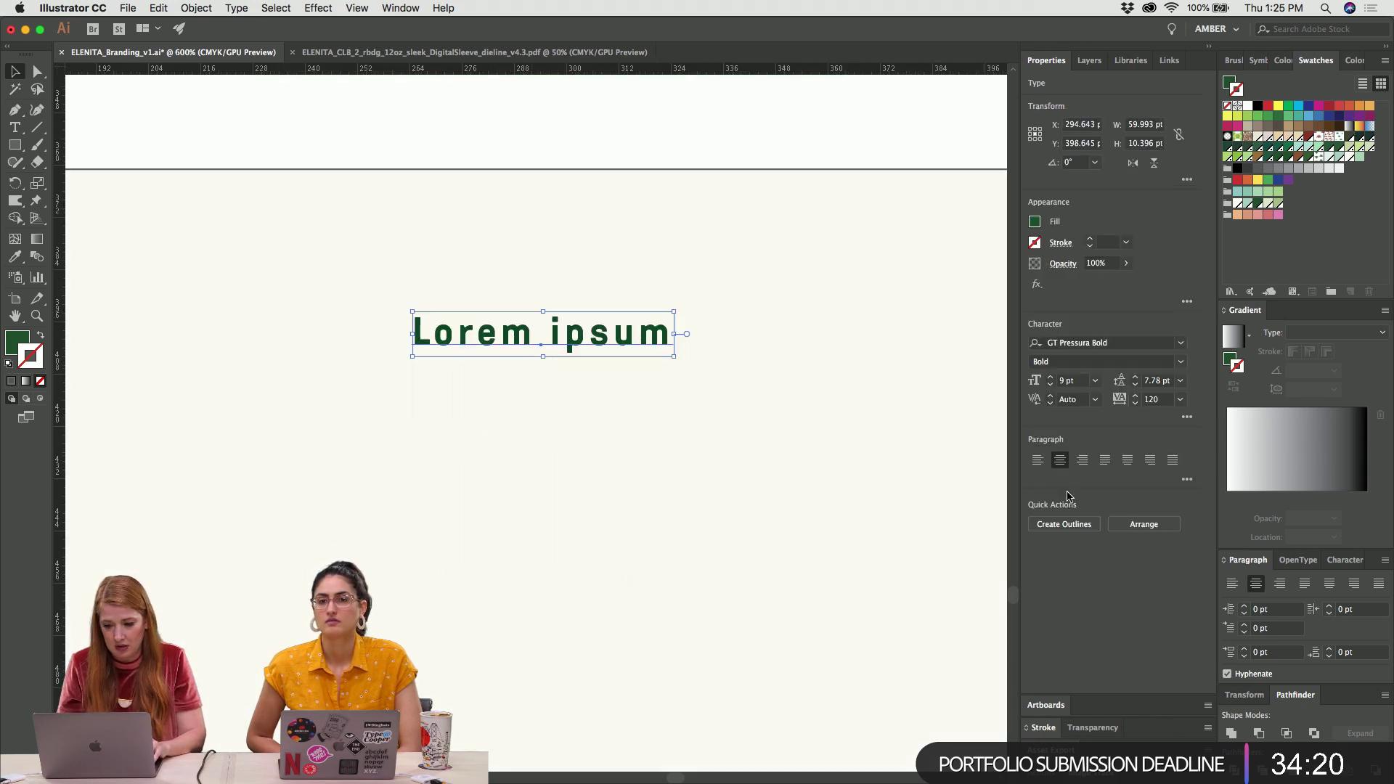
pyautogui.click(318, 8)
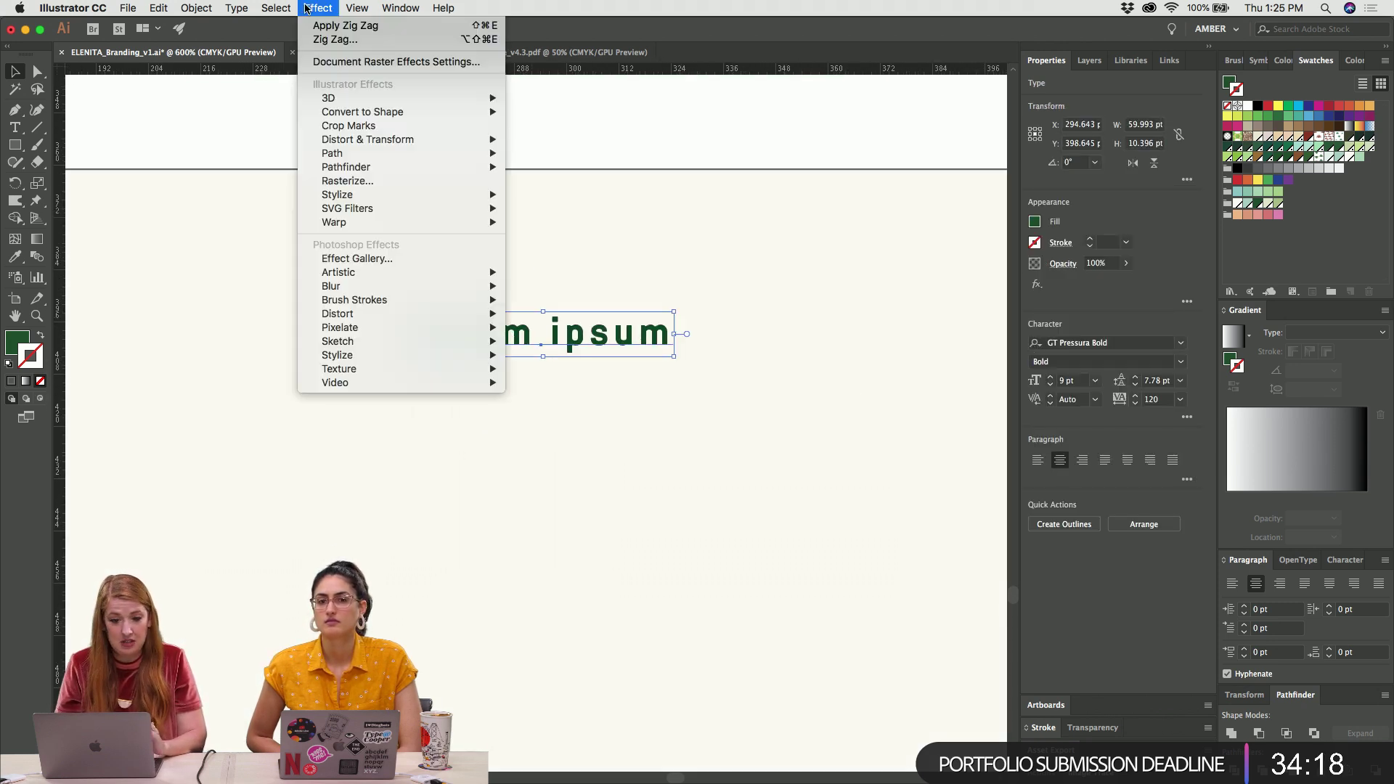
pyautogui.moveTo(384, 140)
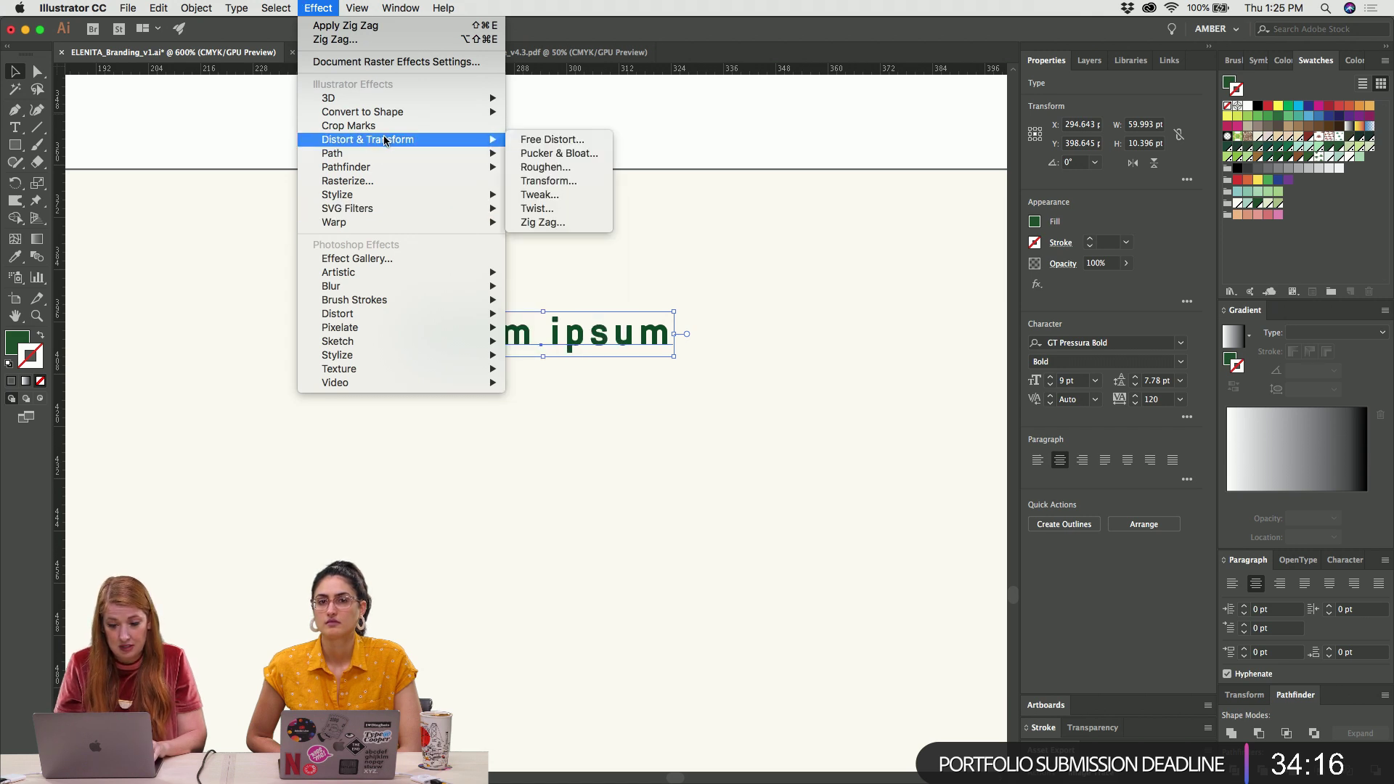
pyautogui.moveTo(362, 197)
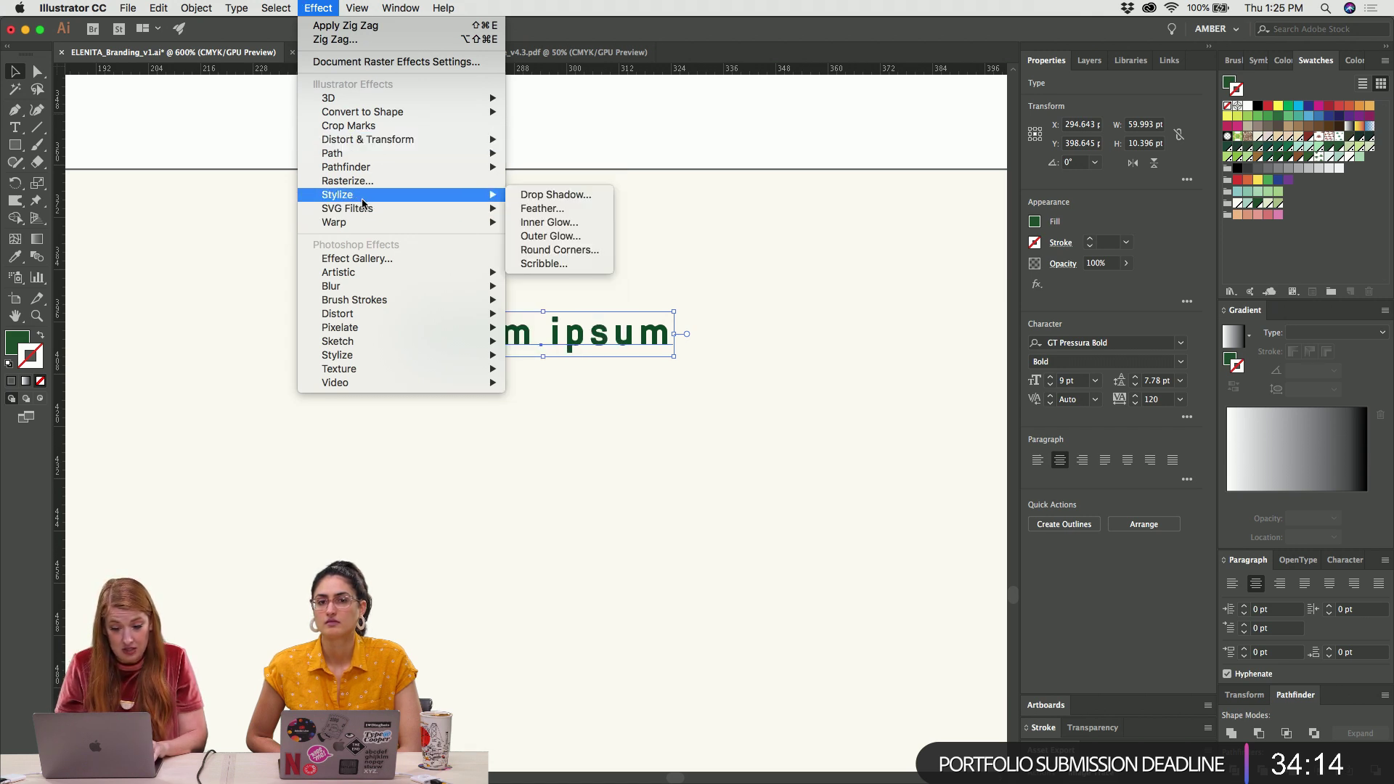
pyautogui.moveTo(236, 8)
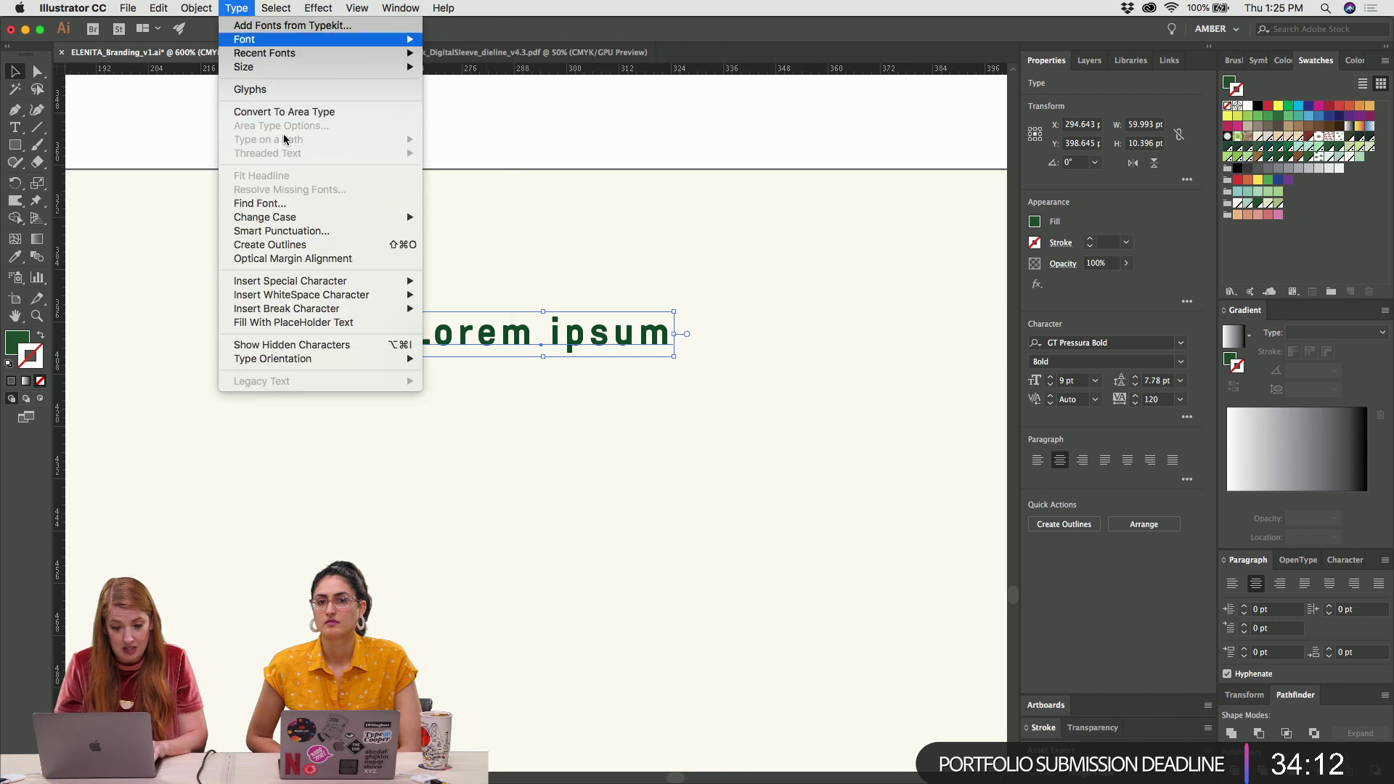
pyautogui.moveTo(326, 216)
pyautogui.click(508, 215)
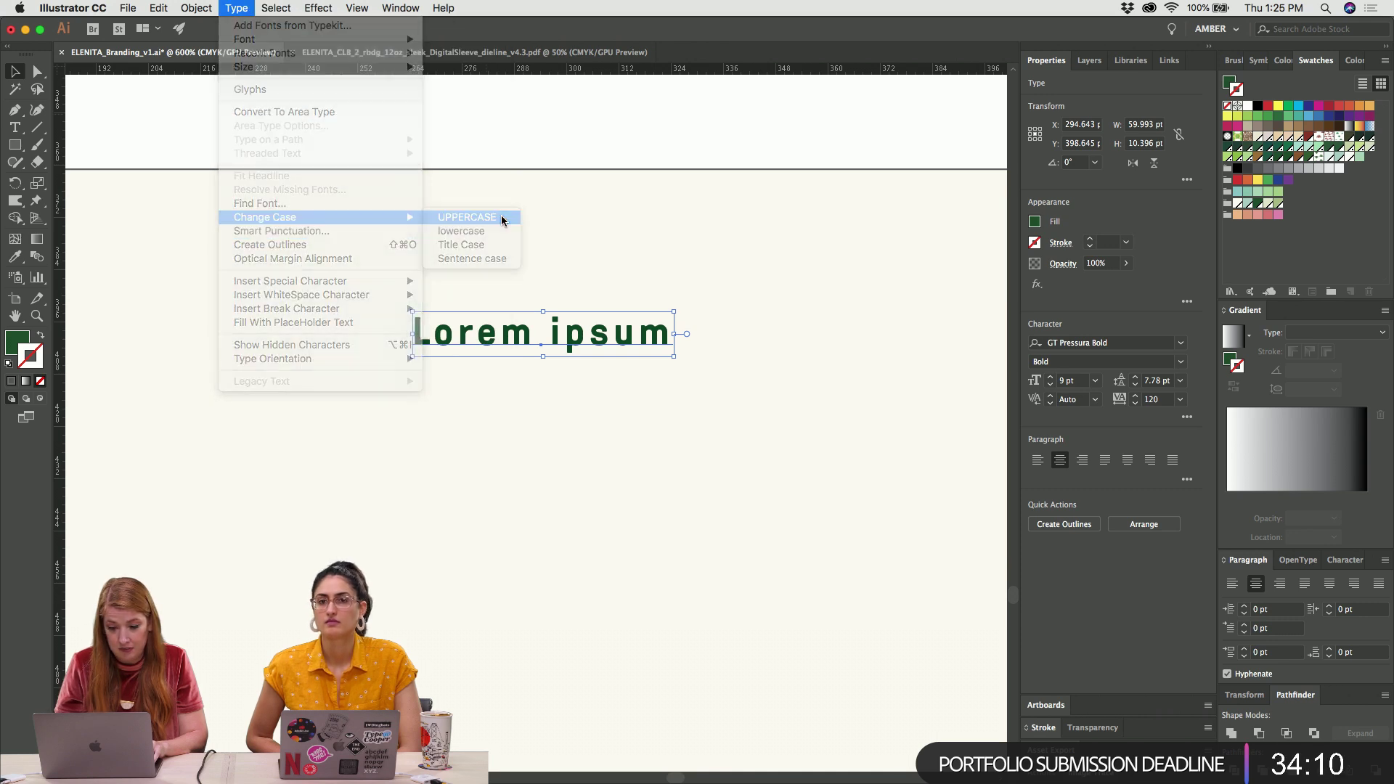
pyautogui.click(470, 129)
pyautogui.press('super+minus')
pyautogui.press('super+minus')
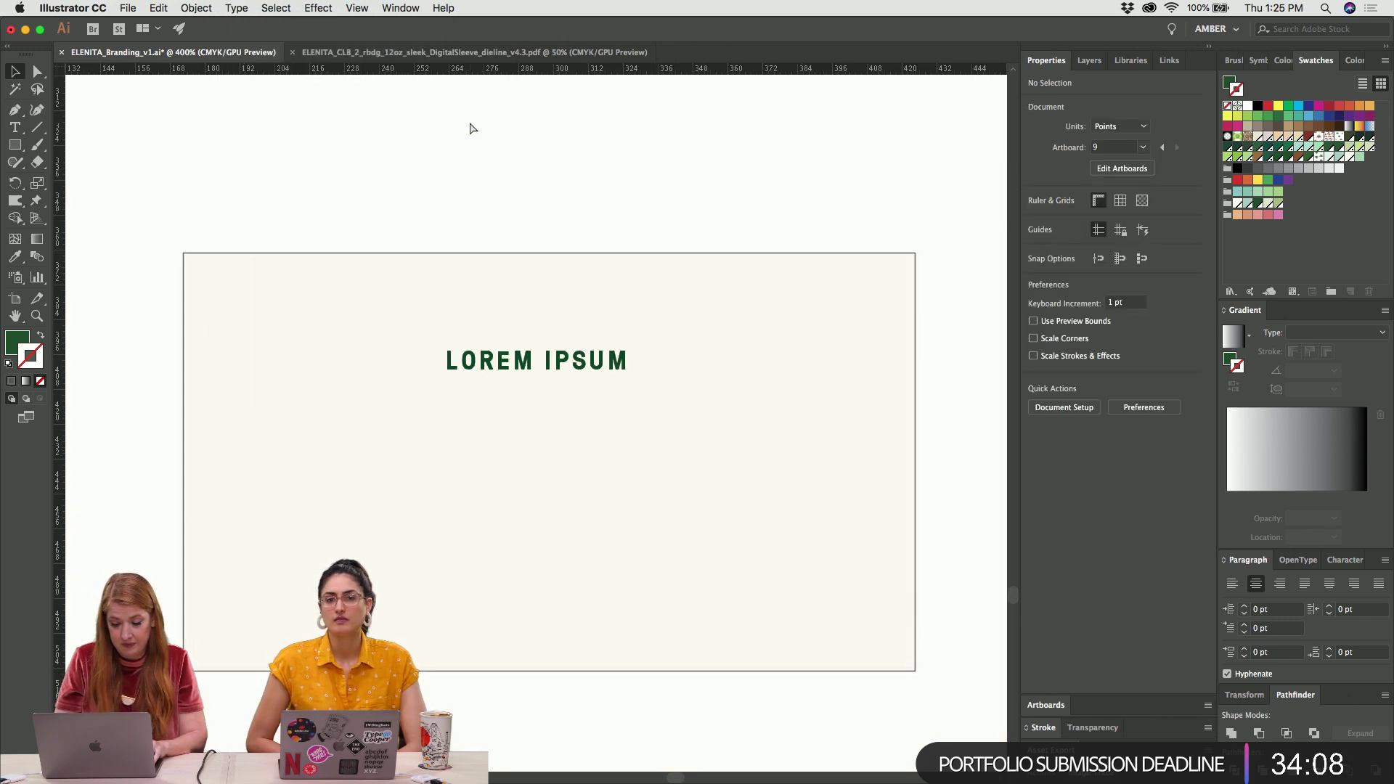
# Replace the LOREM IPSUM placeholder on the card with the text "FIRST LAST NAME"
pyautogui.tripleClick(564, 381)
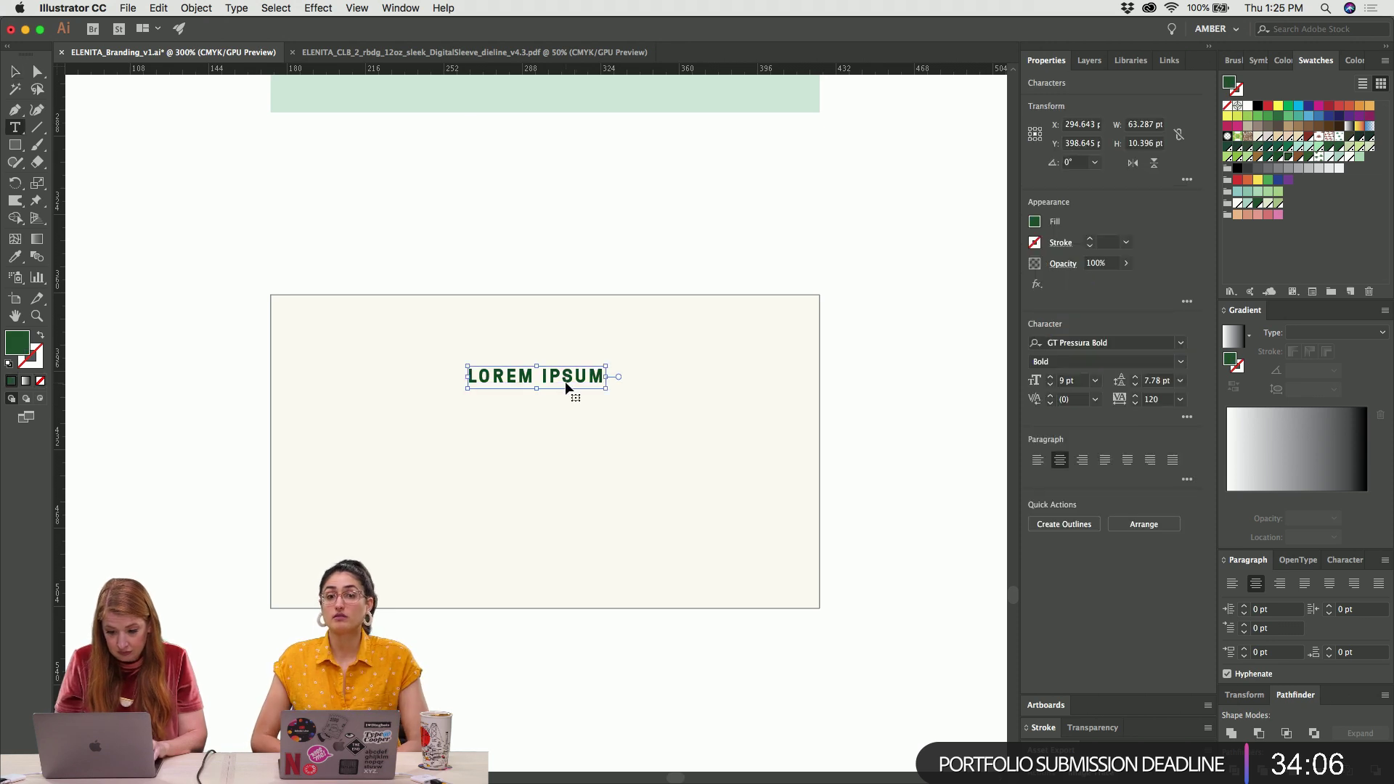
pyautogui.press('super+equal')
pyautogui.press('super+equal')
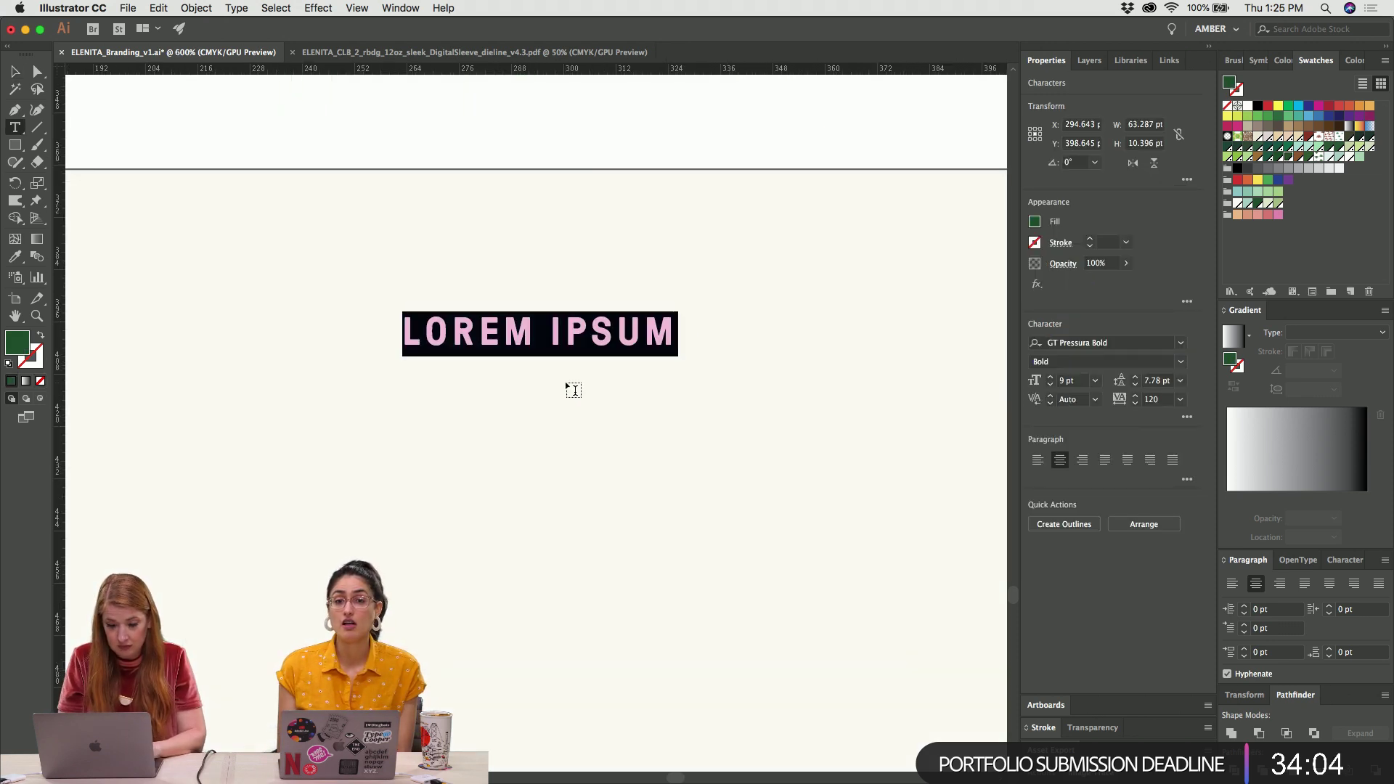
pyautogui.write('FIRST L')
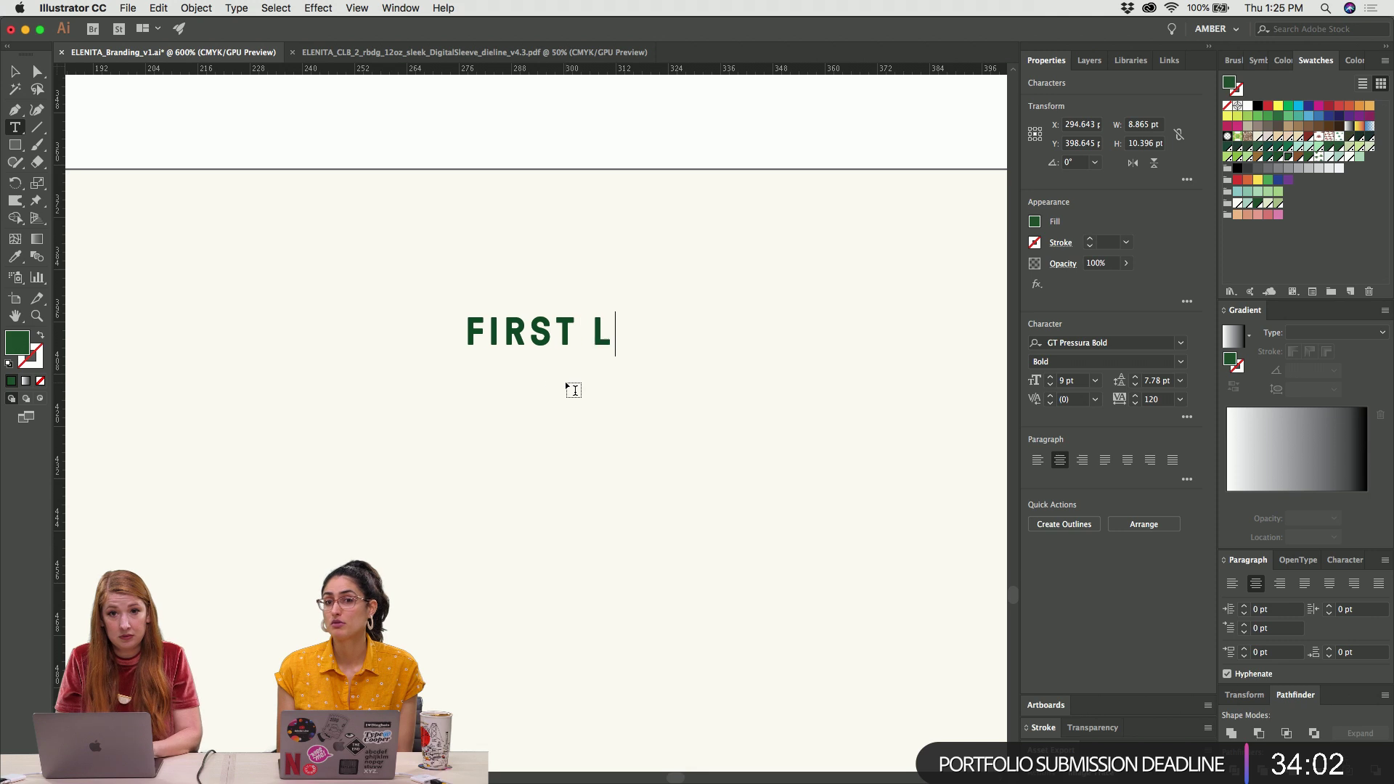
pyautogui.write('AST NAME')
pyautogui.press('Escape')
pyautogui.press('v')
pyautogui.press('super+minus')
# Place a vertical and a horizontal ruler guide through the centre of the cream card rectangle
pyautogui.click(540, 321)
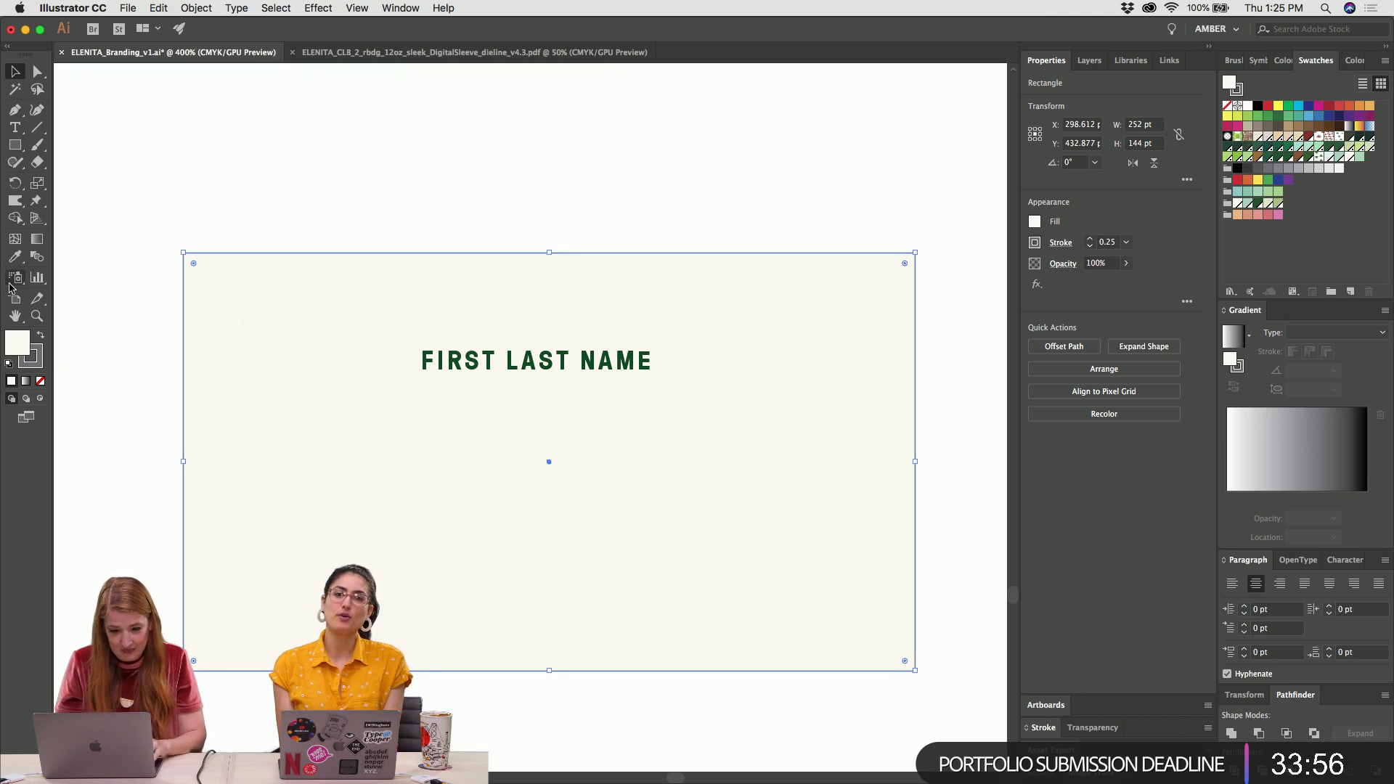
pyautogui.moveTo(61, 286); pyautogui.dragTo(548, 355)
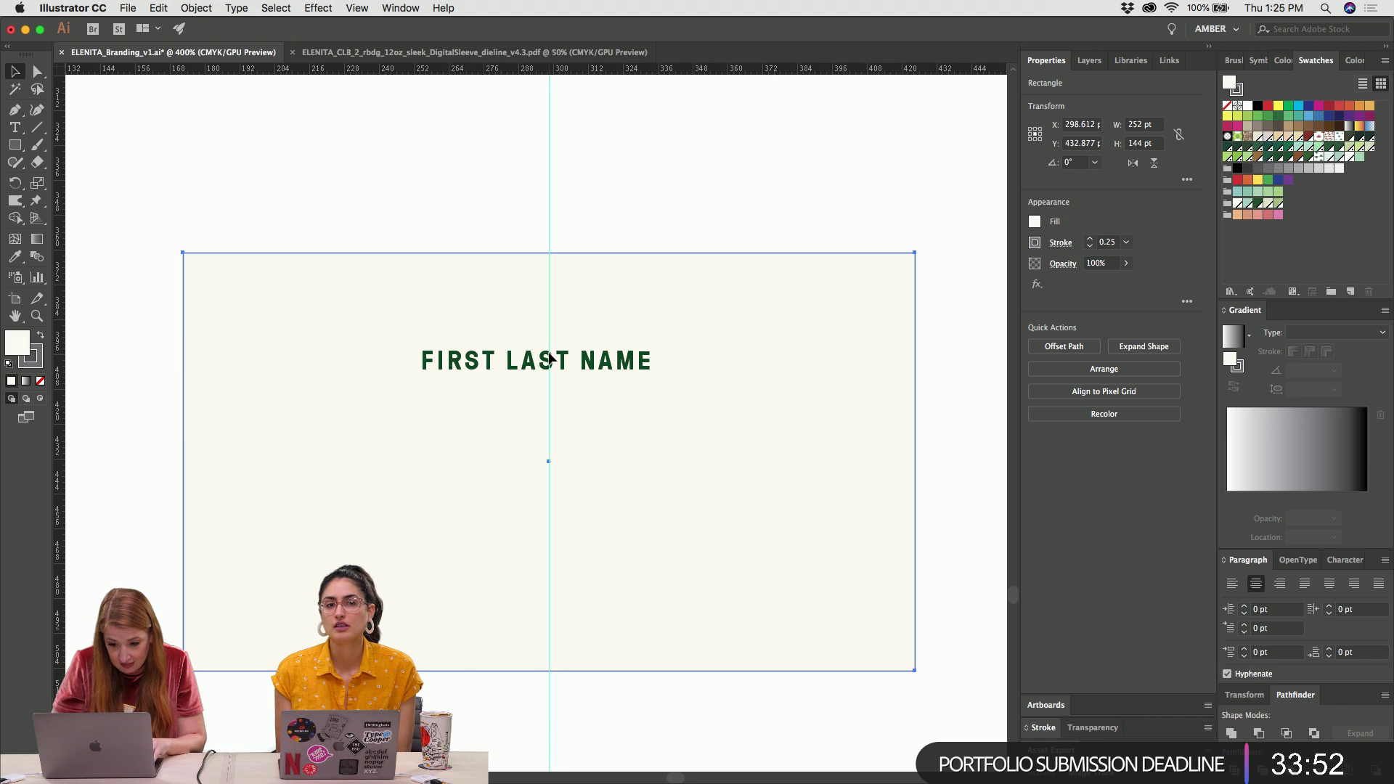
pyautogui.click(459, 268)
pyautogui.moveTo(399, 69); pyautogui.dragTo(383, 460)
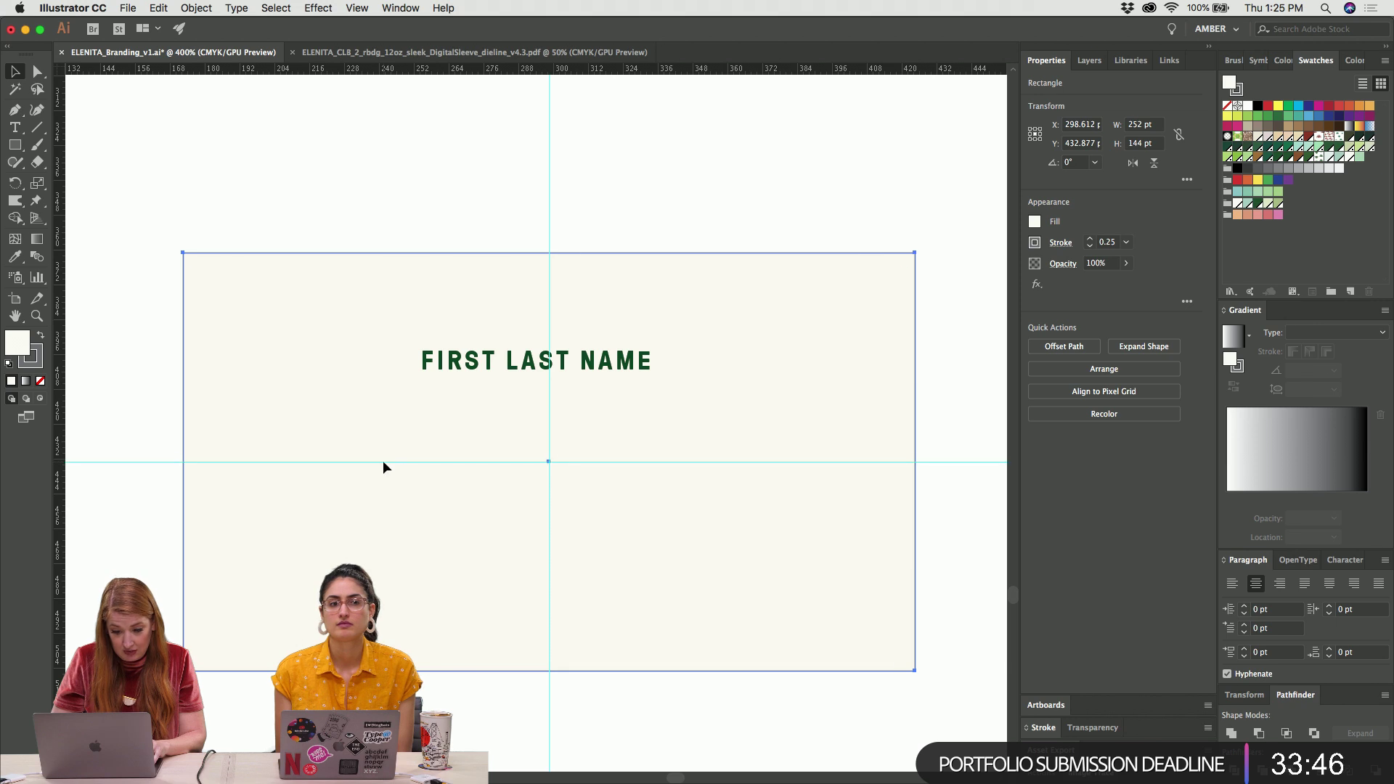
# Nudge the FIRST LAST NAME text 4 pt to the right to centre it on the vertical guide
pyautogui.click(459, 369)
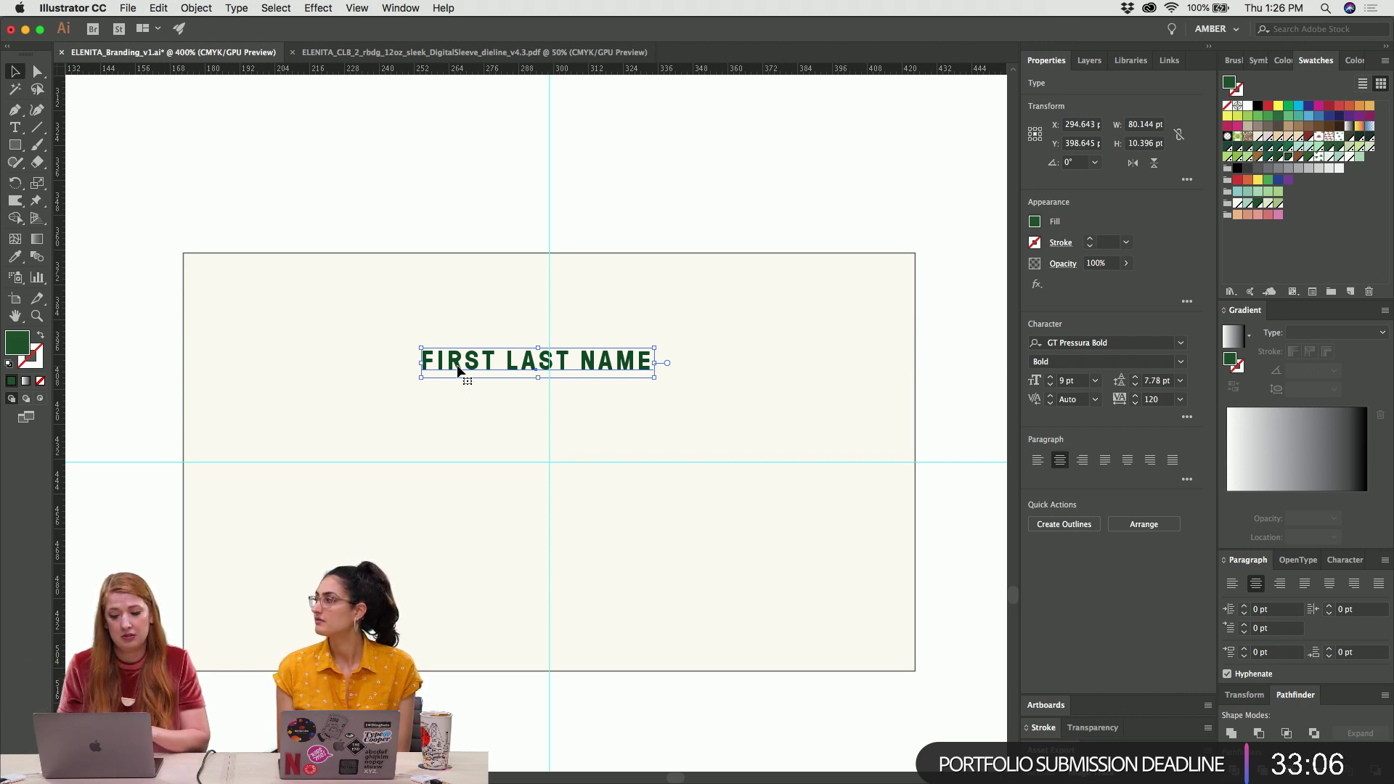
pyautogui.press('Right')
pyautogui.press('Right')
pyautogui.press('Right')
pyautogui.press('Right')
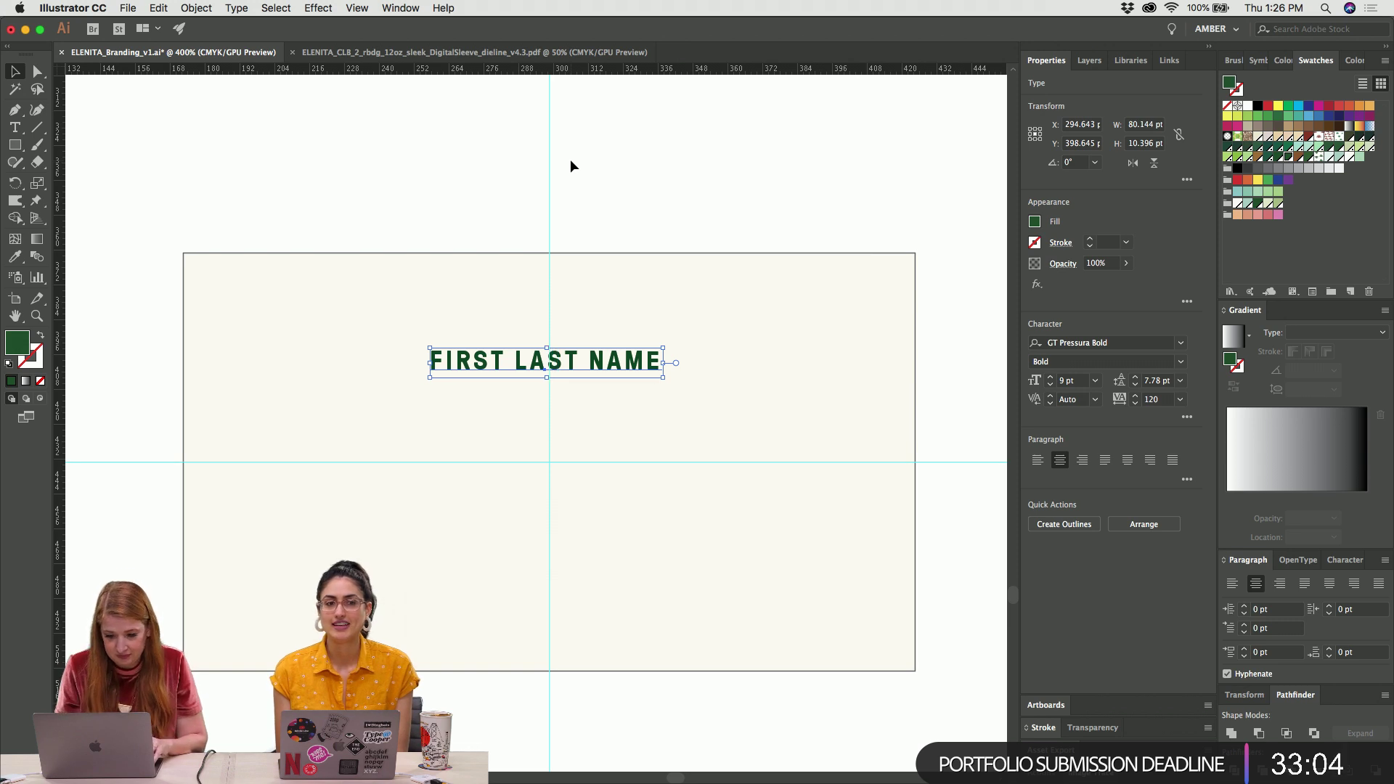
# Add a second line below FIRST LAST NAME containing a placeholder phone number separated by periods
pyautogui.doubleClick(618, 367)
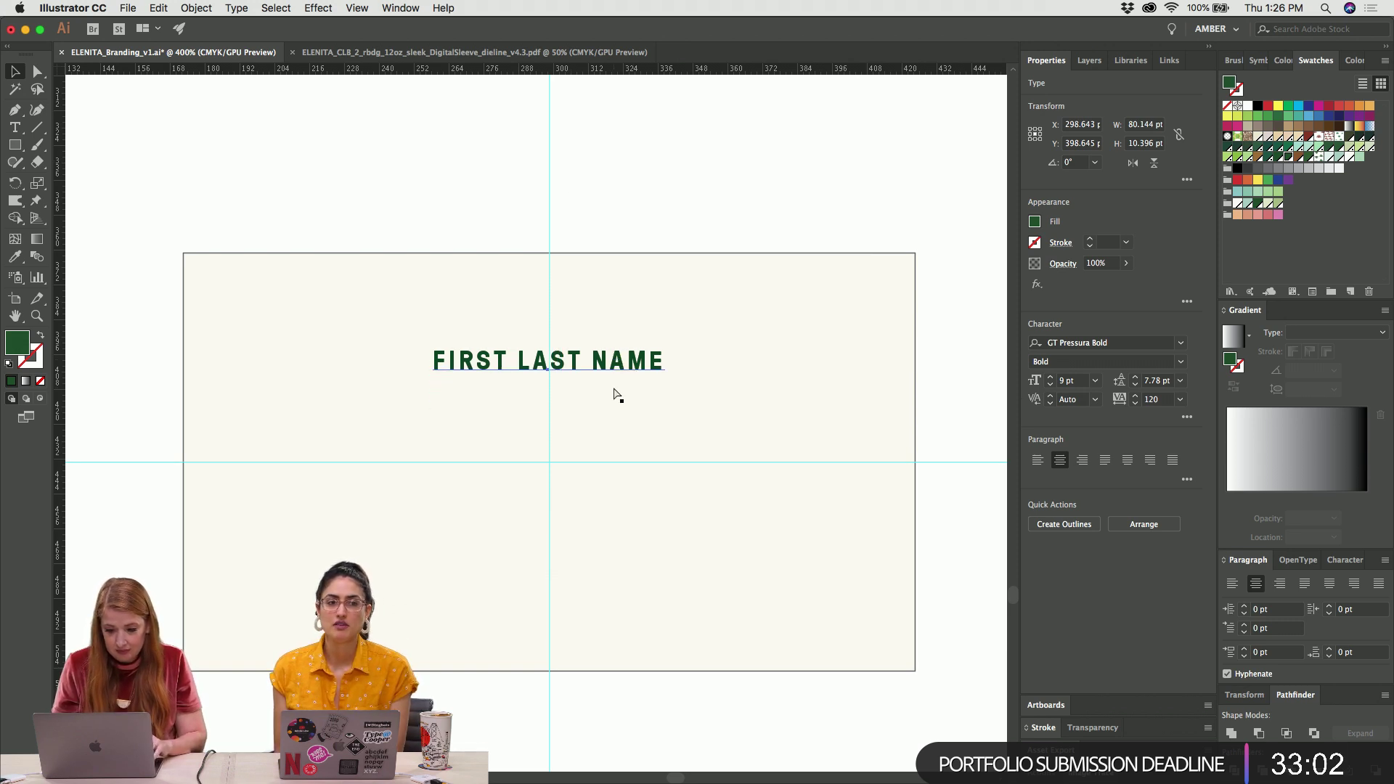
pyautogui.press('Return')
pyautogui.write('123.456')
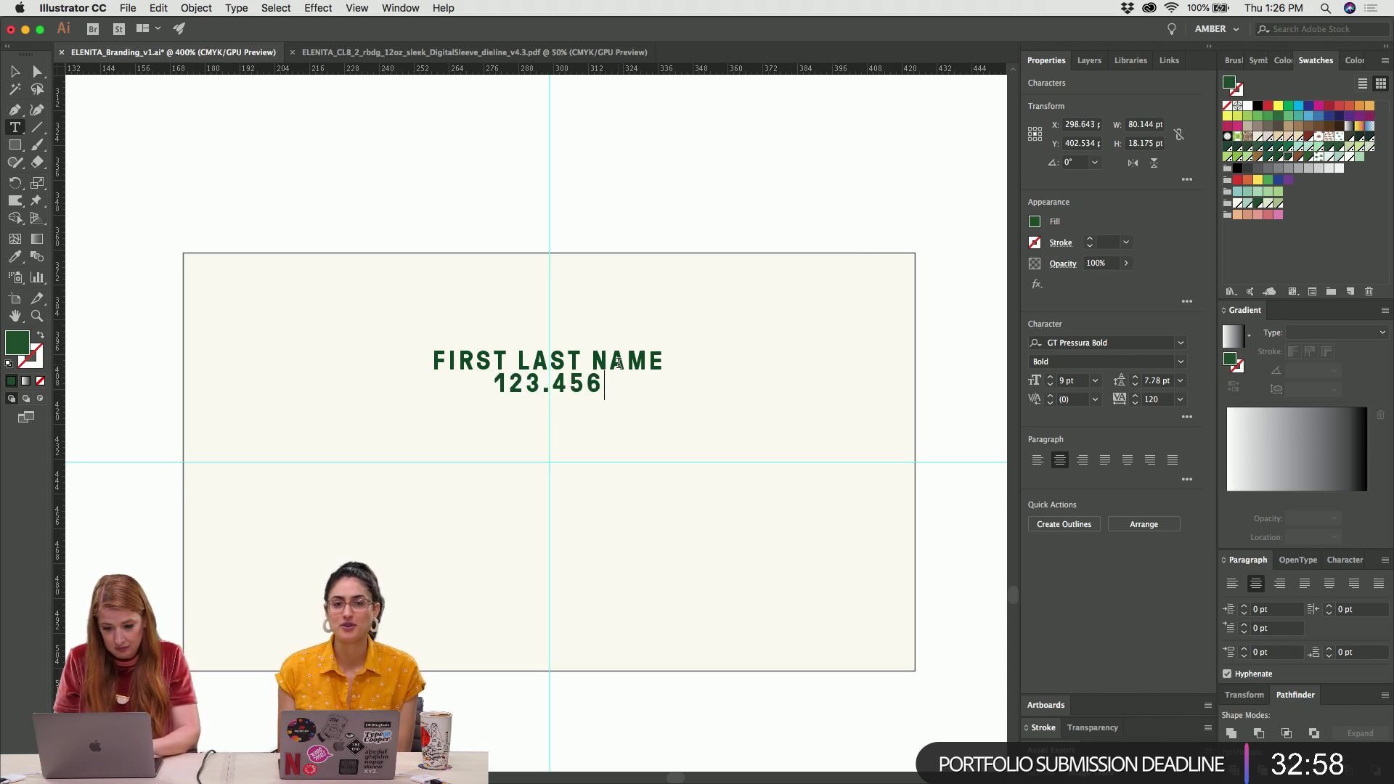
pyautogui.write('.7890')
# Increase the leading of the name and phone number lines to 15.78 pt
pyautogui.press('super+a')
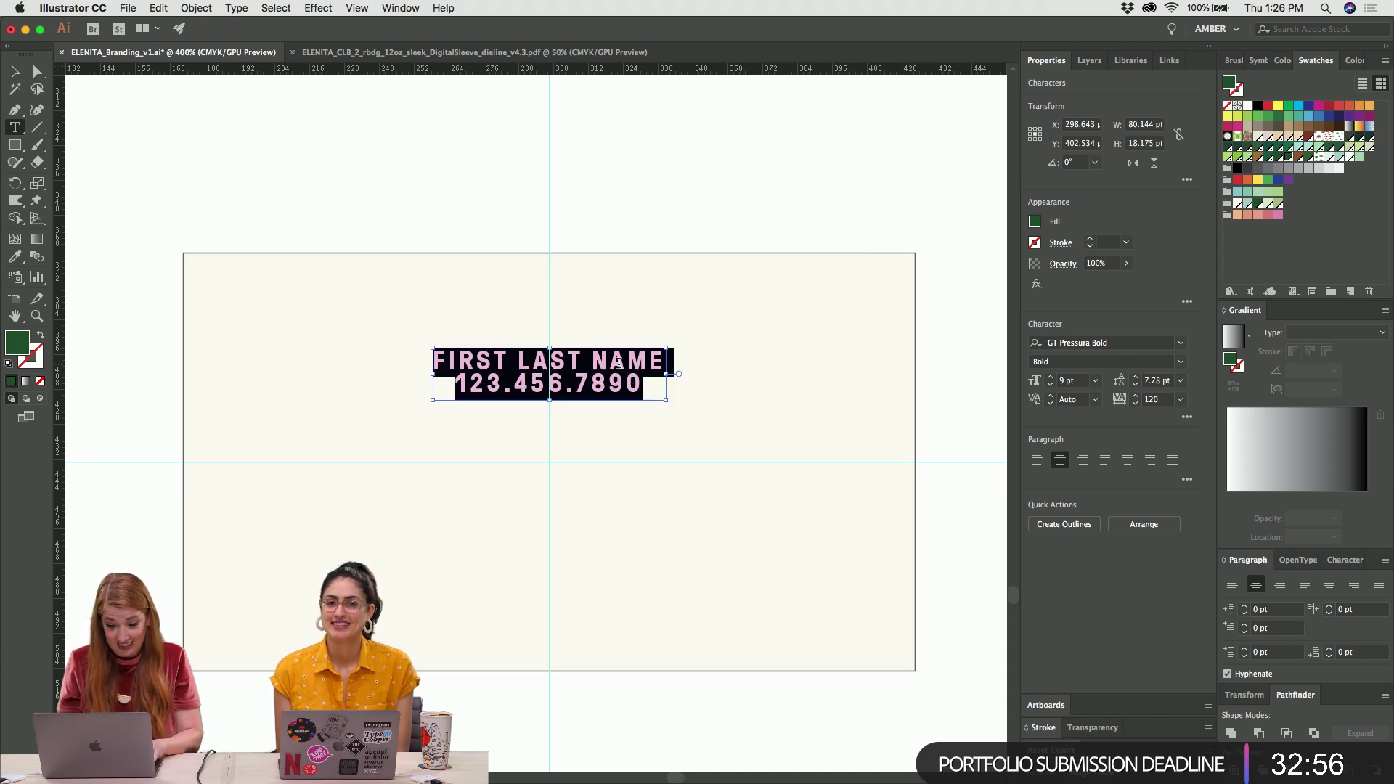
pyautogui.hotkey('alt', 'Down')
pyautogui.hotkey('alt', 'Down')
pyautogui.hotkey('alt', 'Down')
pyautogui.press('Escape')
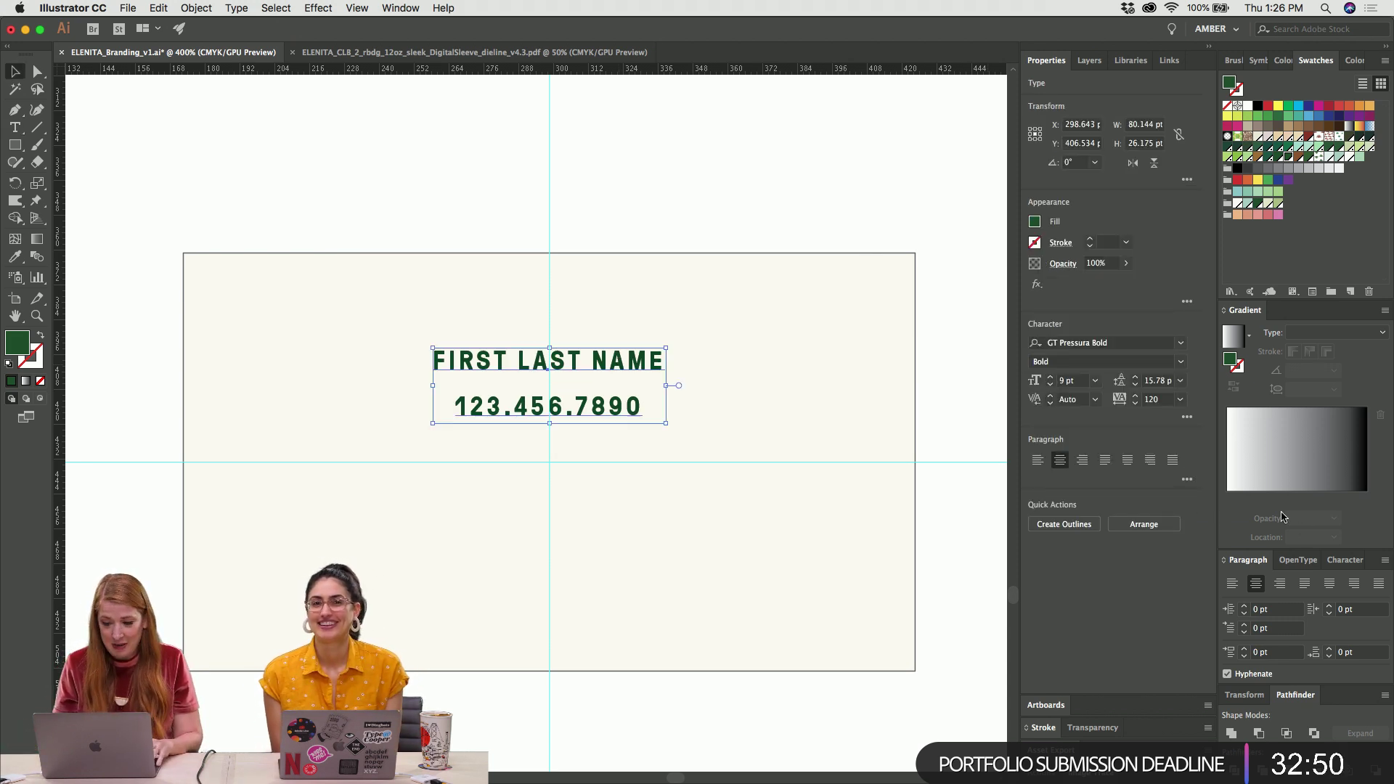
pyautogui.click(704, 269)
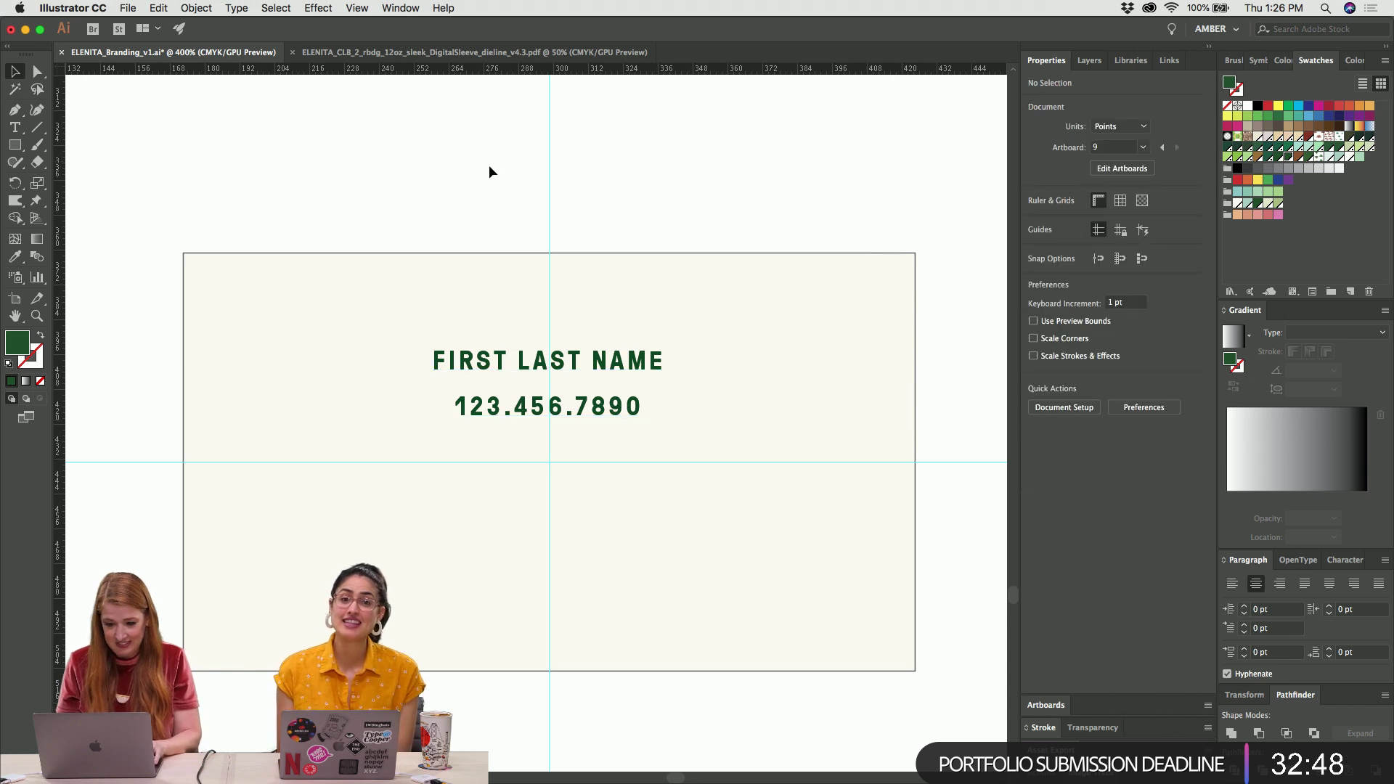
# Set the name and phone number text to 8 pt with a tracking of 140
pyautogui.click(613, 406)
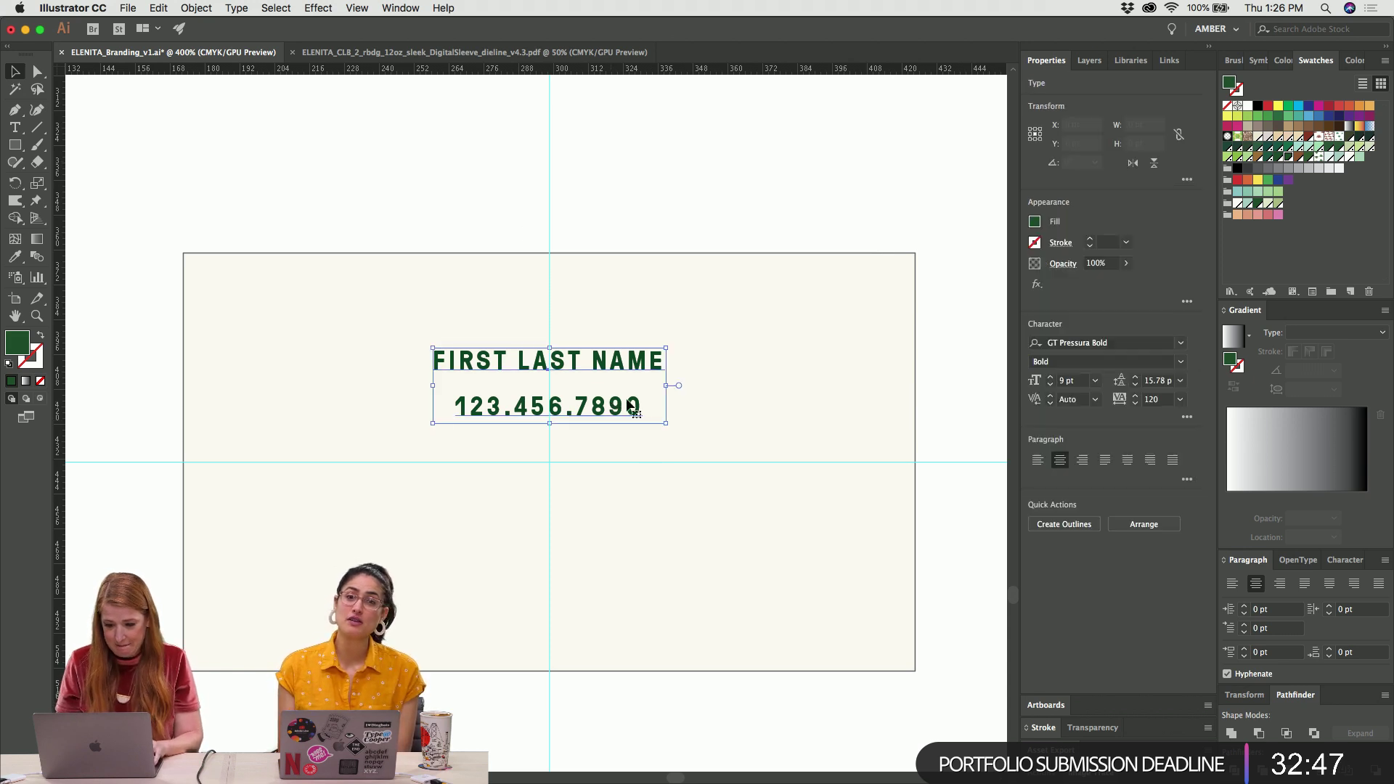
pyautogui.click(1050, 384)
pyautogui.click(509, 215)
pyautogui.click(529, 354)
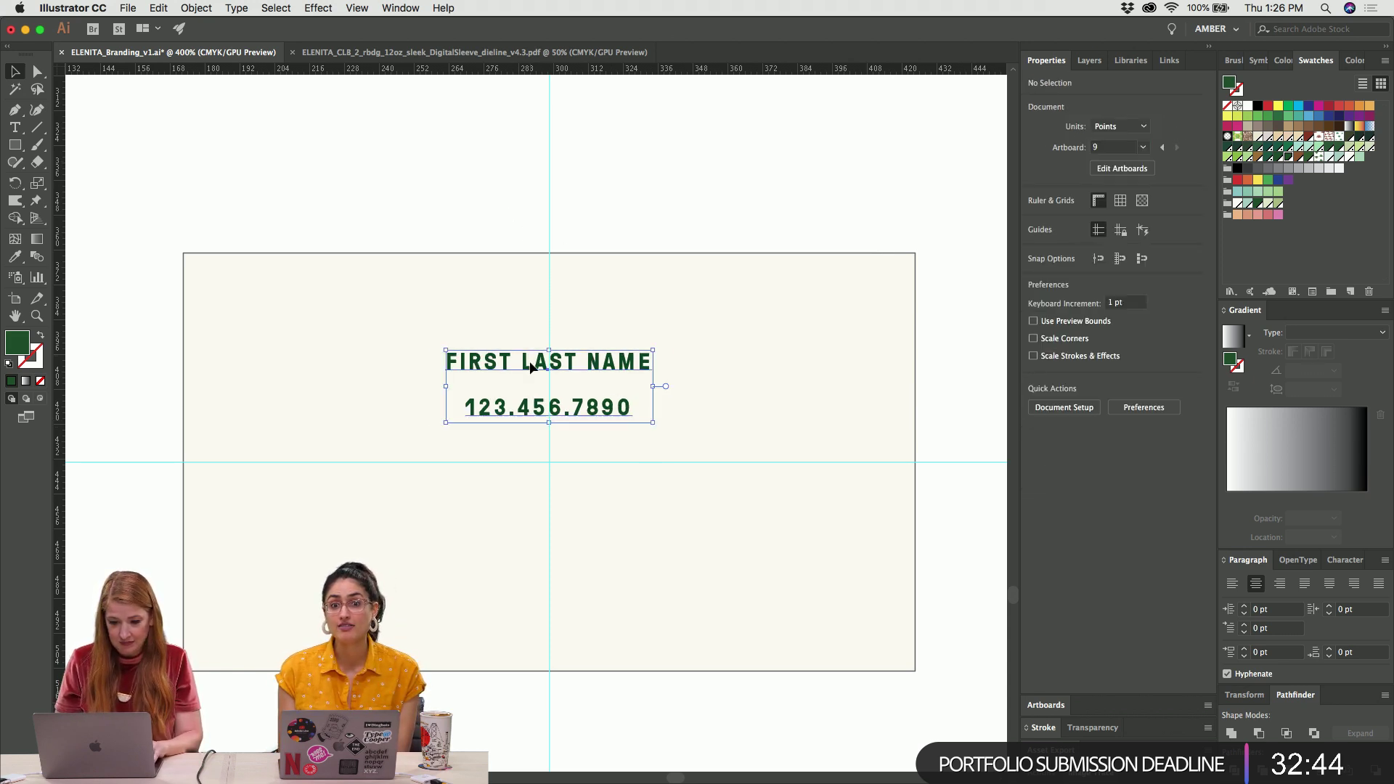
pyautogui.doubleClick(606, 413)
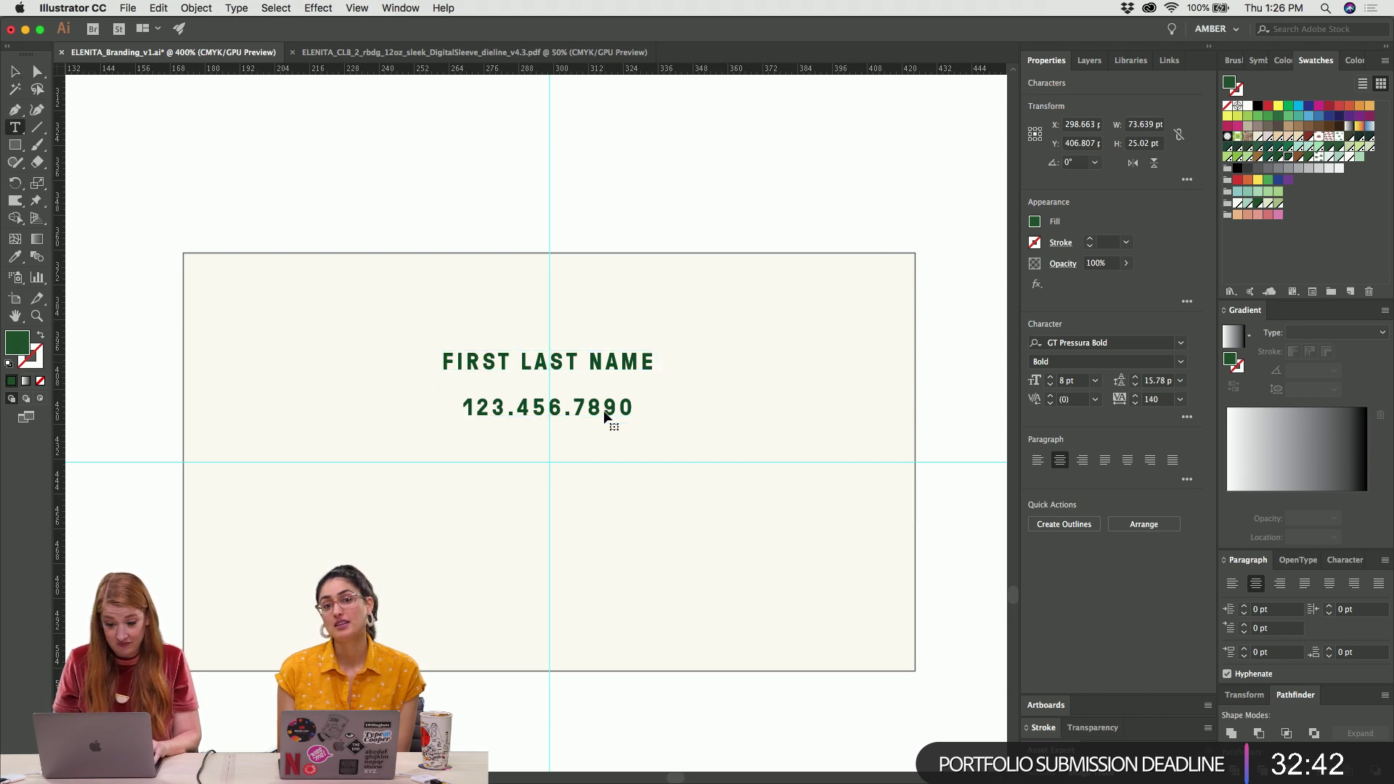
pyautogui.press('Right')
pyautogui.write('ELE')
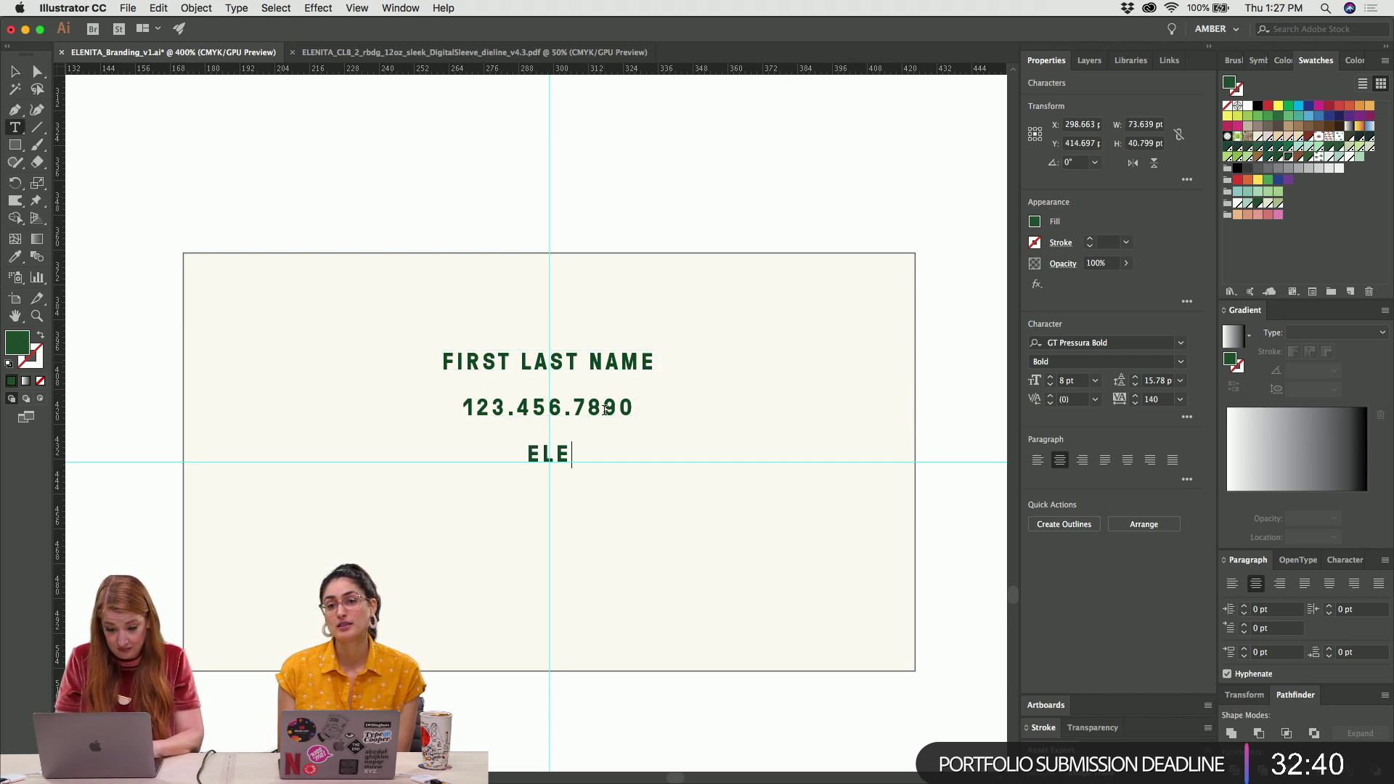
pyautogui.write('NITA.COM')
pyautogui.press('Return')
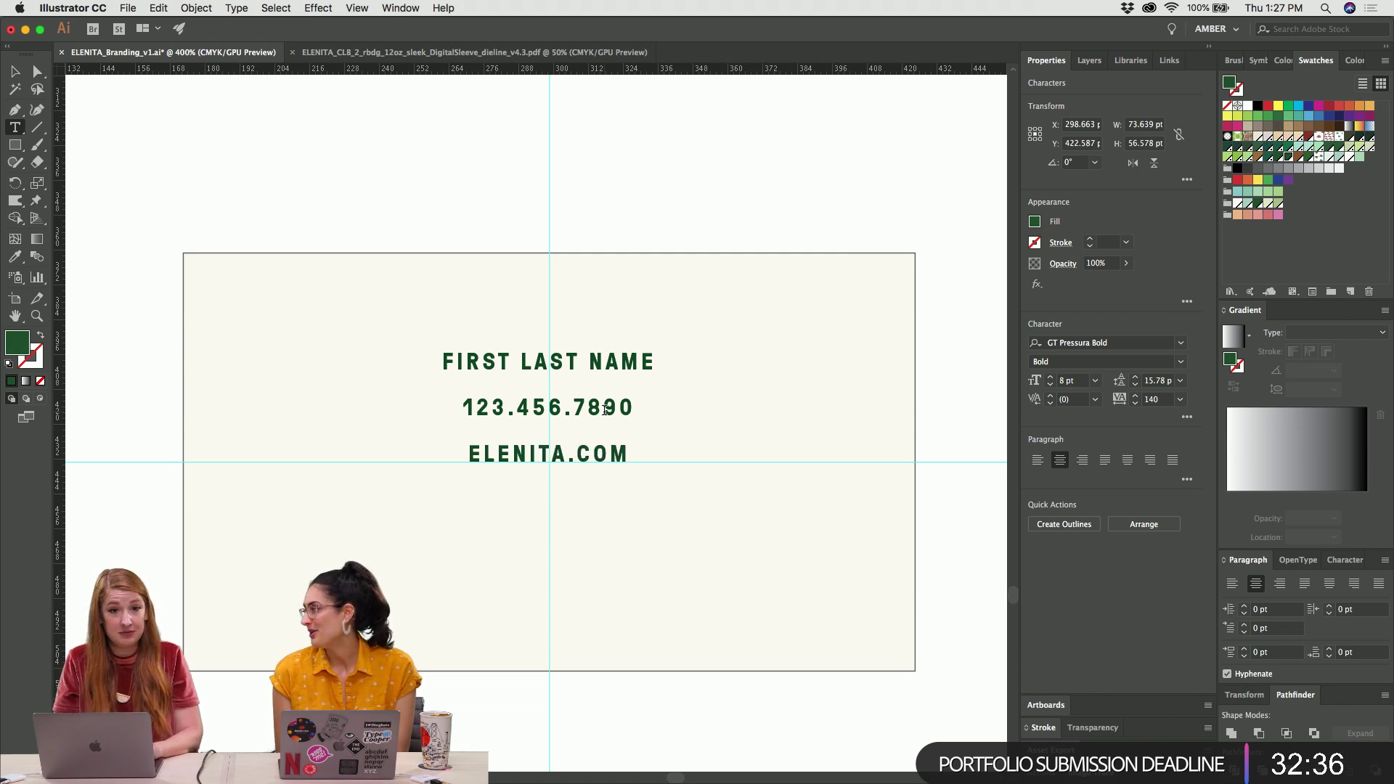
pyautogui.write('@ELENITA')
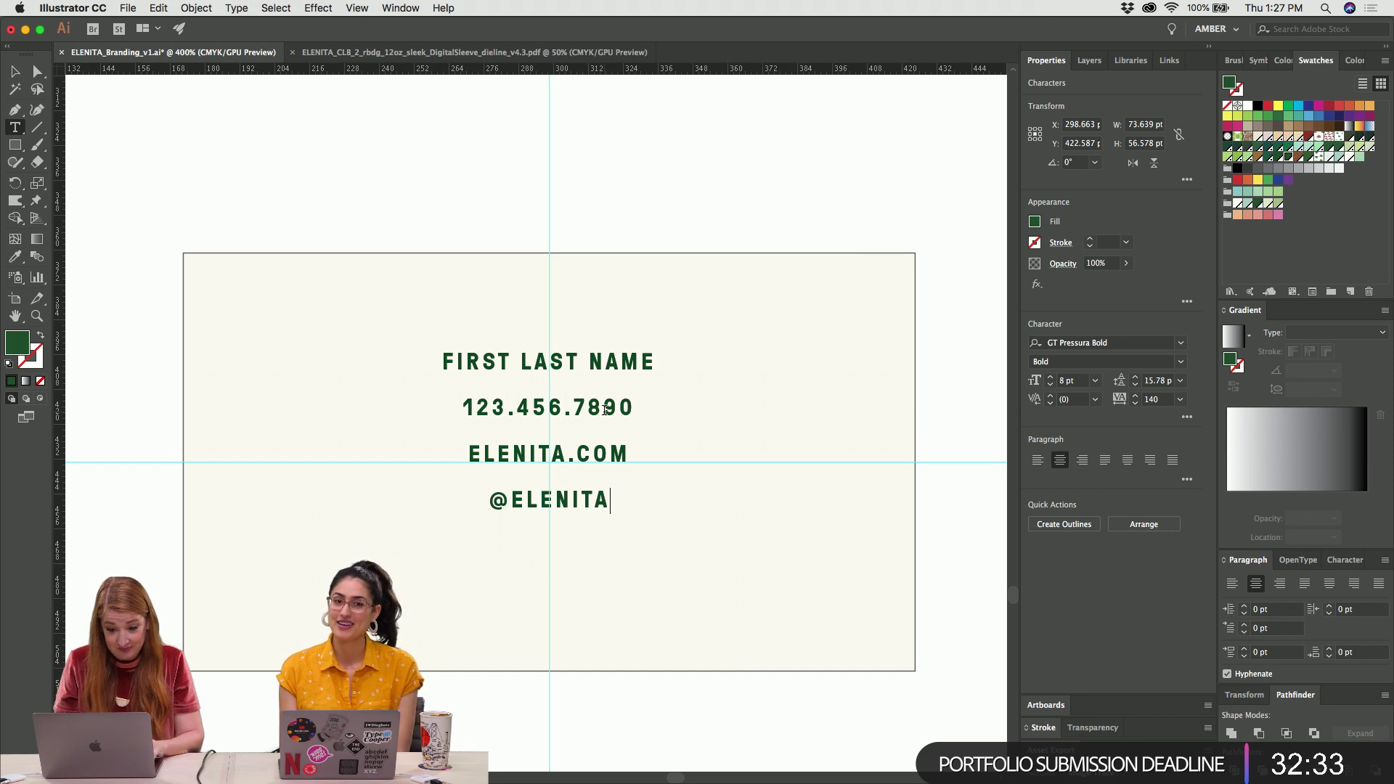
pyautogui.press('Escape')
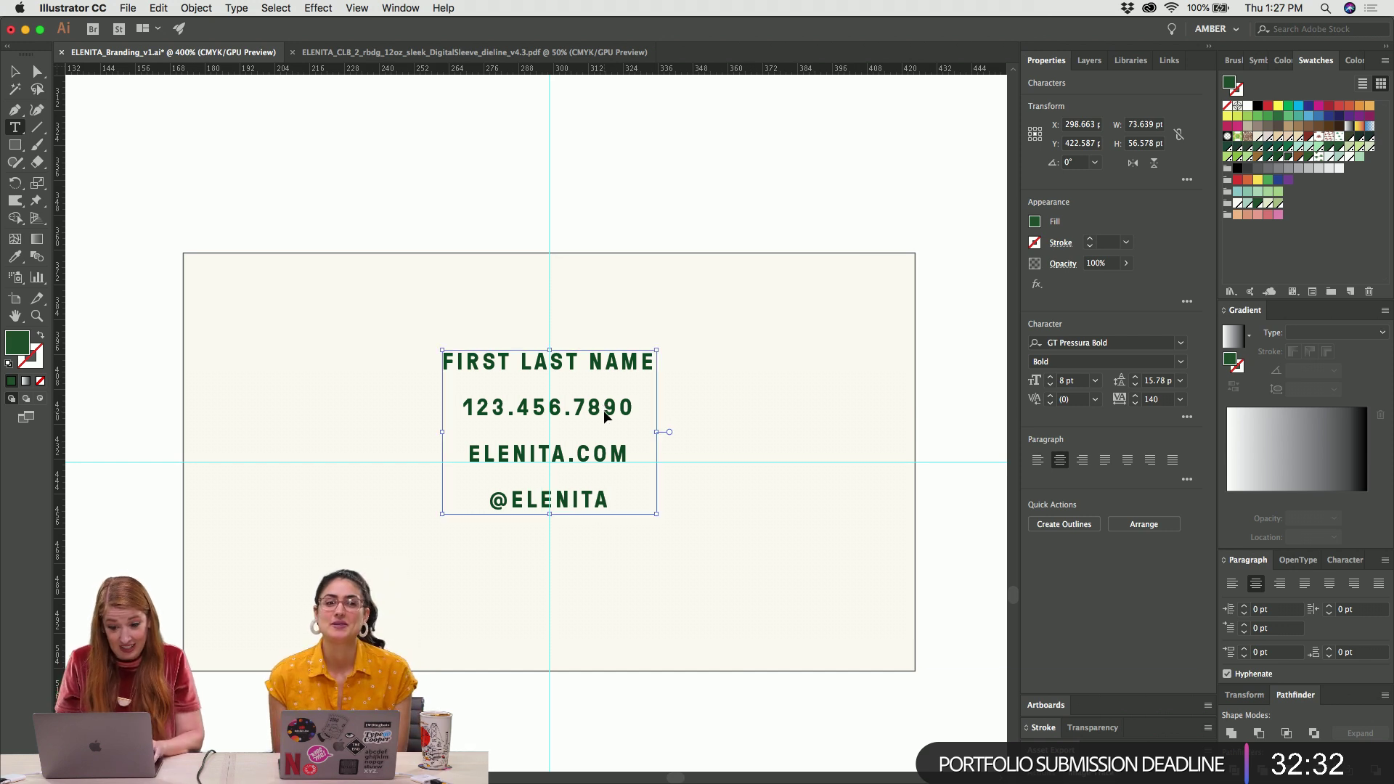
pyautogui.press('t')
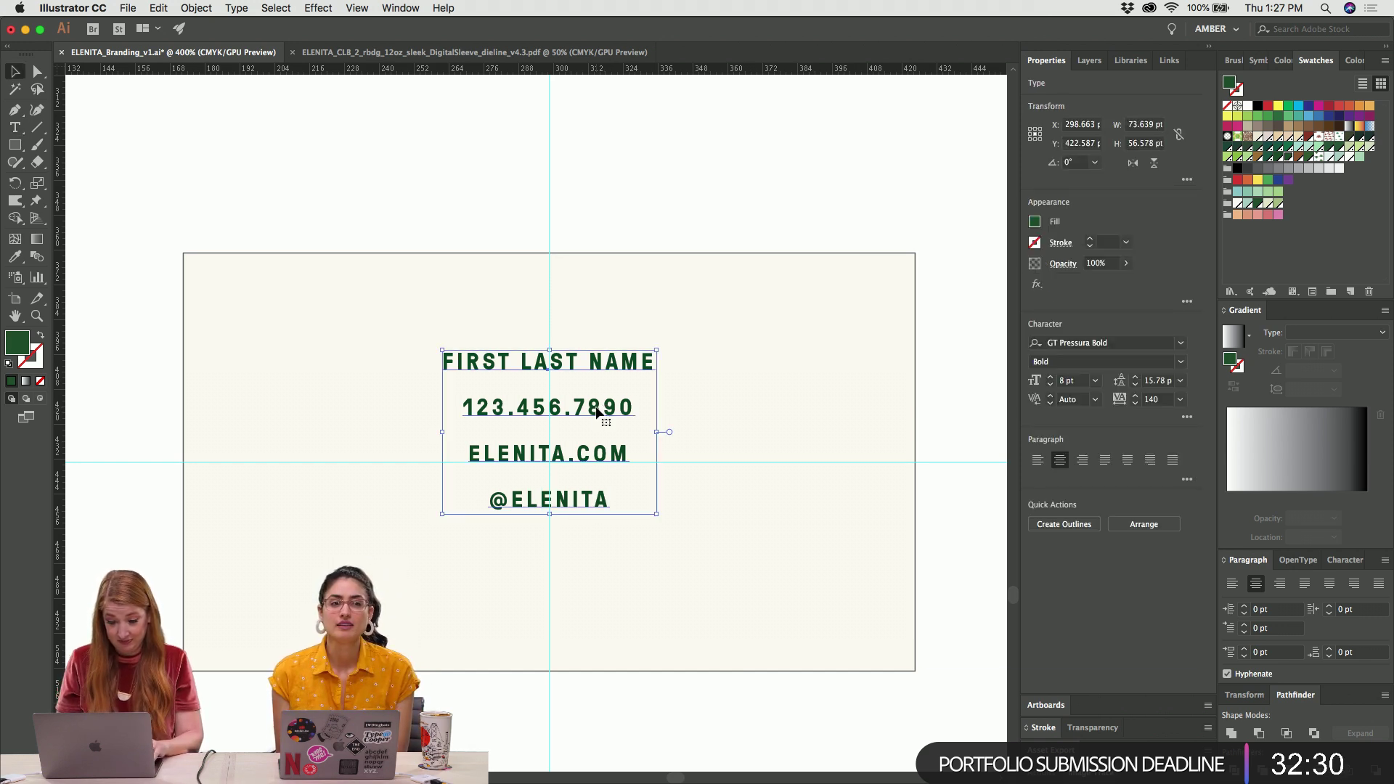
pyautogui.click(489, 455)
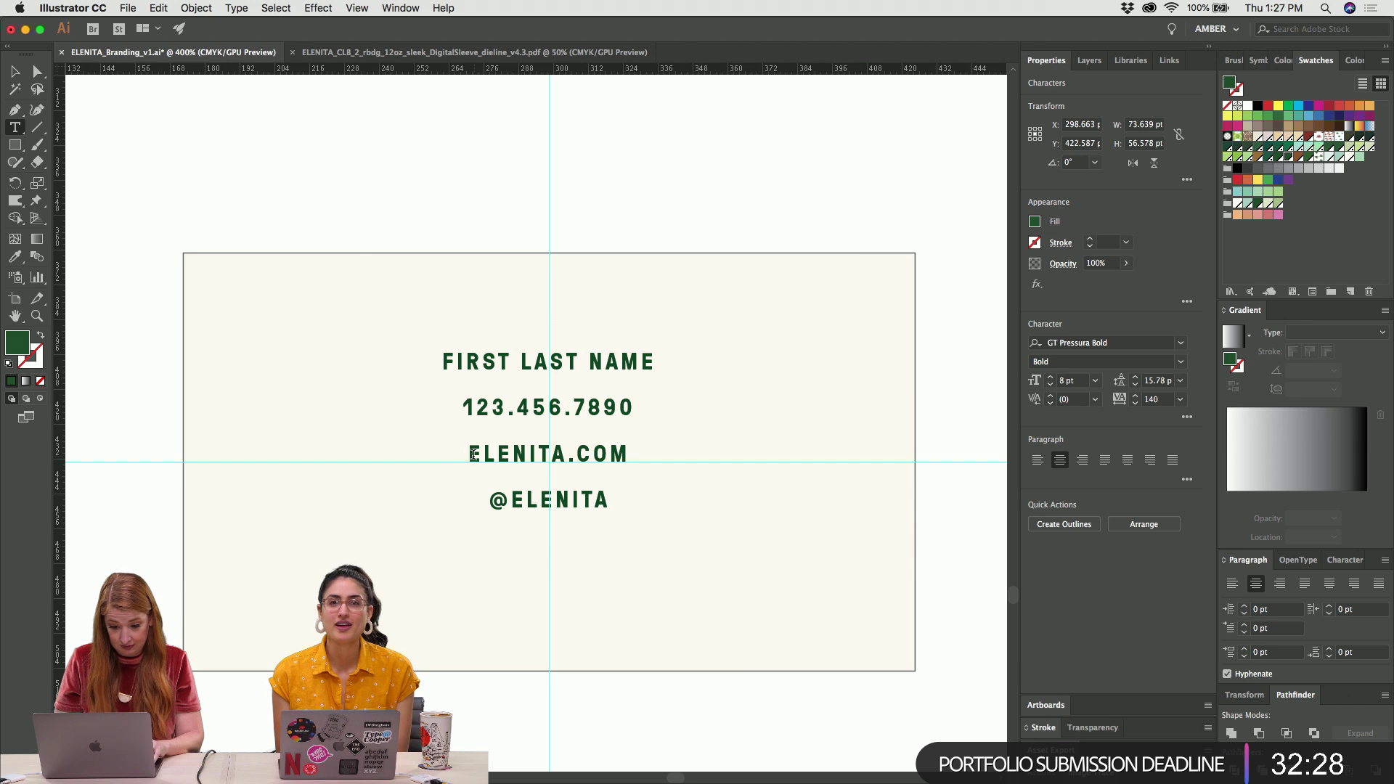
pyautogui.click(676, 488)
pyautogui.tripleClick(680, 492)
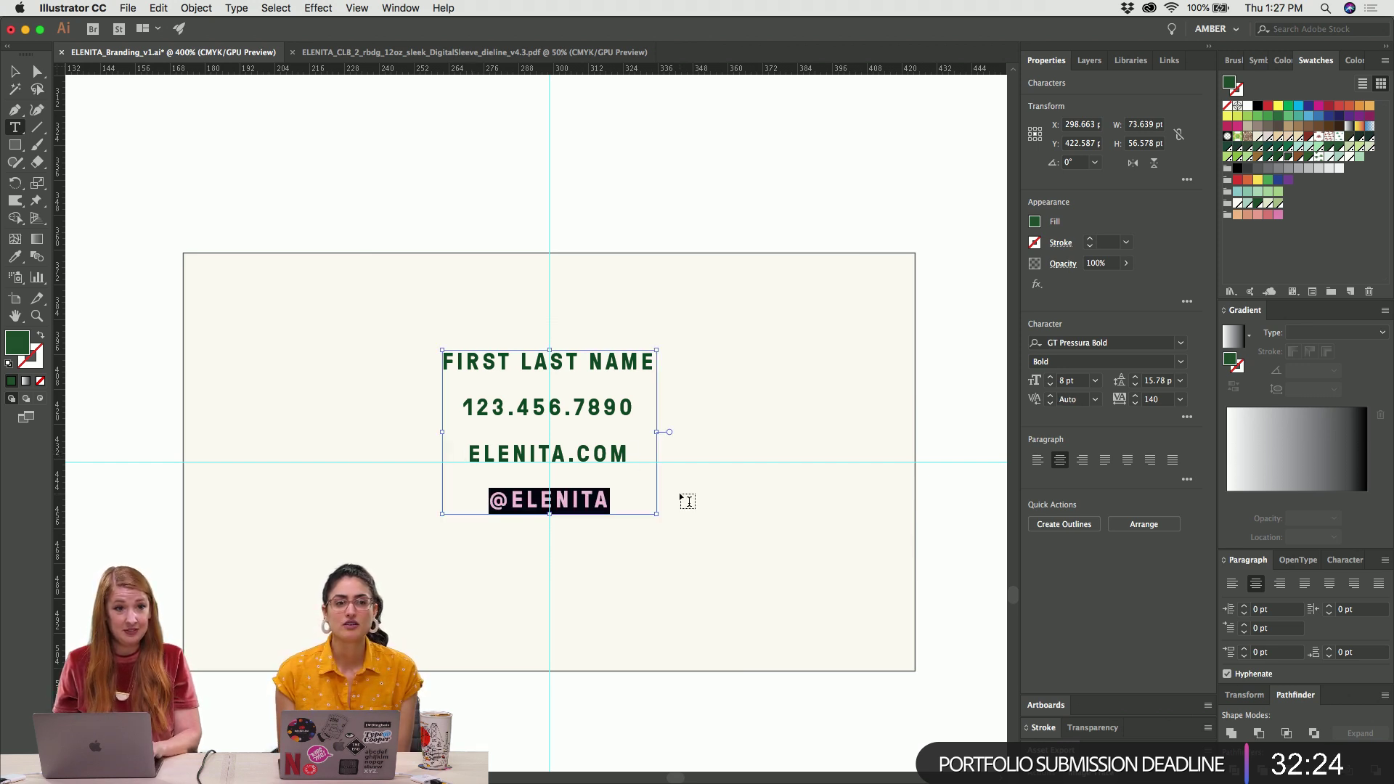
pyautogui.press('BackSpace')
pyautogui.press('Escape')
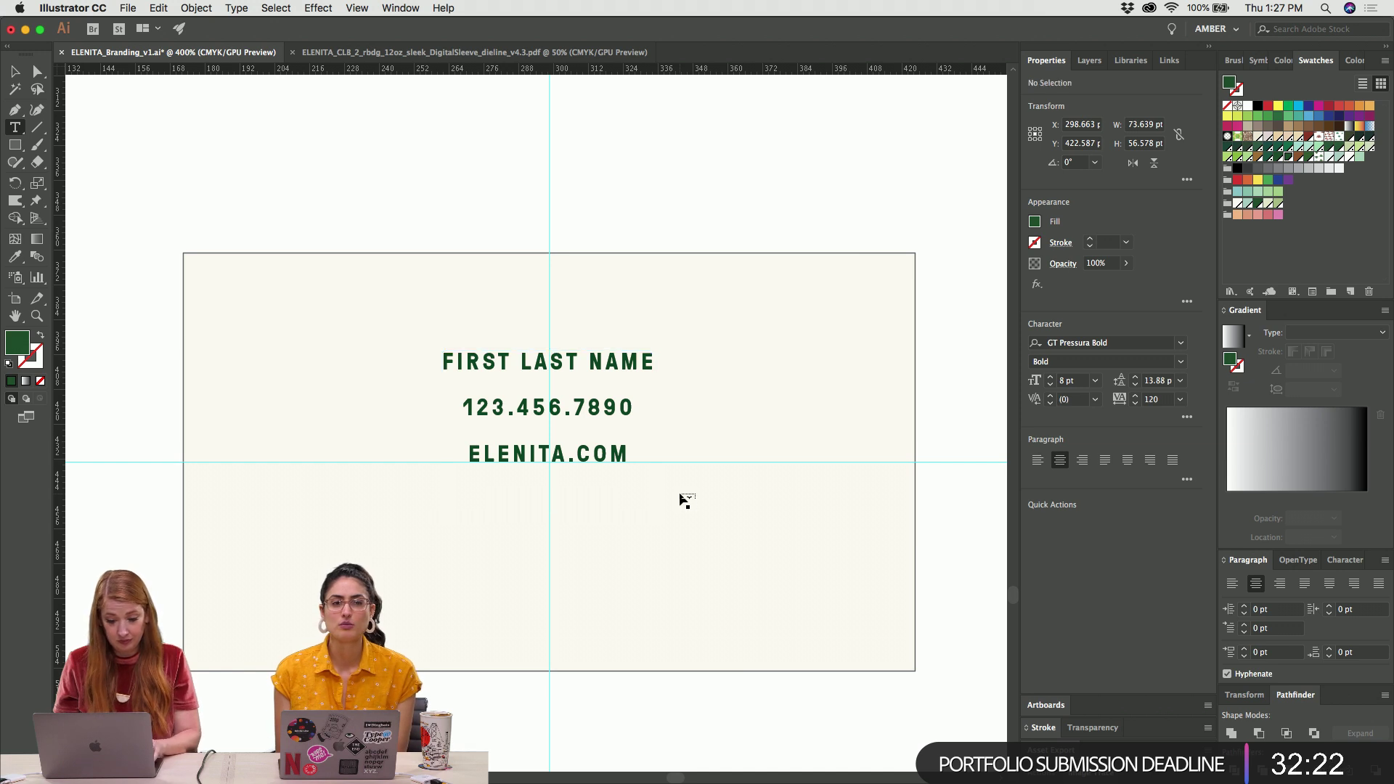
pyautogui.press('super+v')
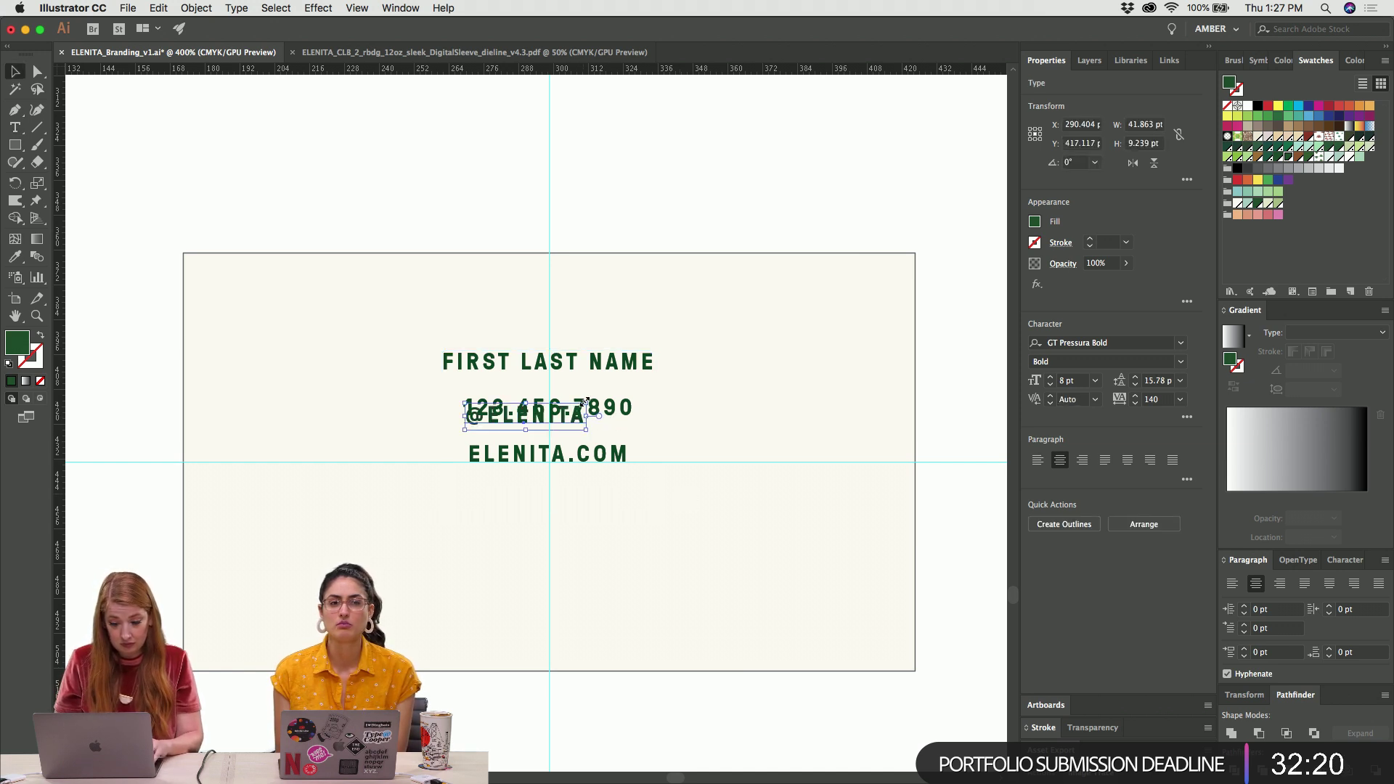
pyautogui.moveTo(594, 403); pyautogui.dragTo(232, 451)
pyautogui.press('super+shift+a')
pyautogui.press('super+1')
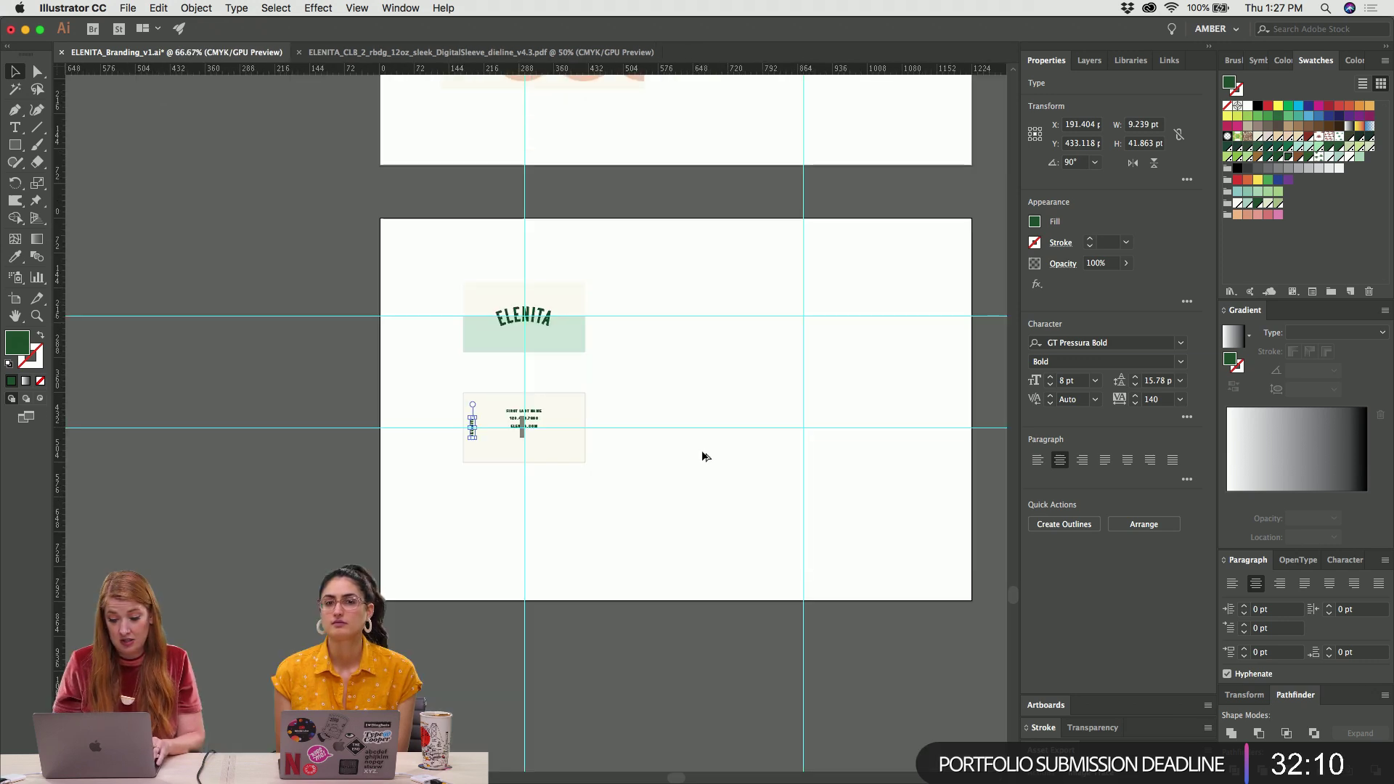
pyautogui.press('super+equal')
pyautogui.press('super+equal')
pyautogui.press('super+equal')
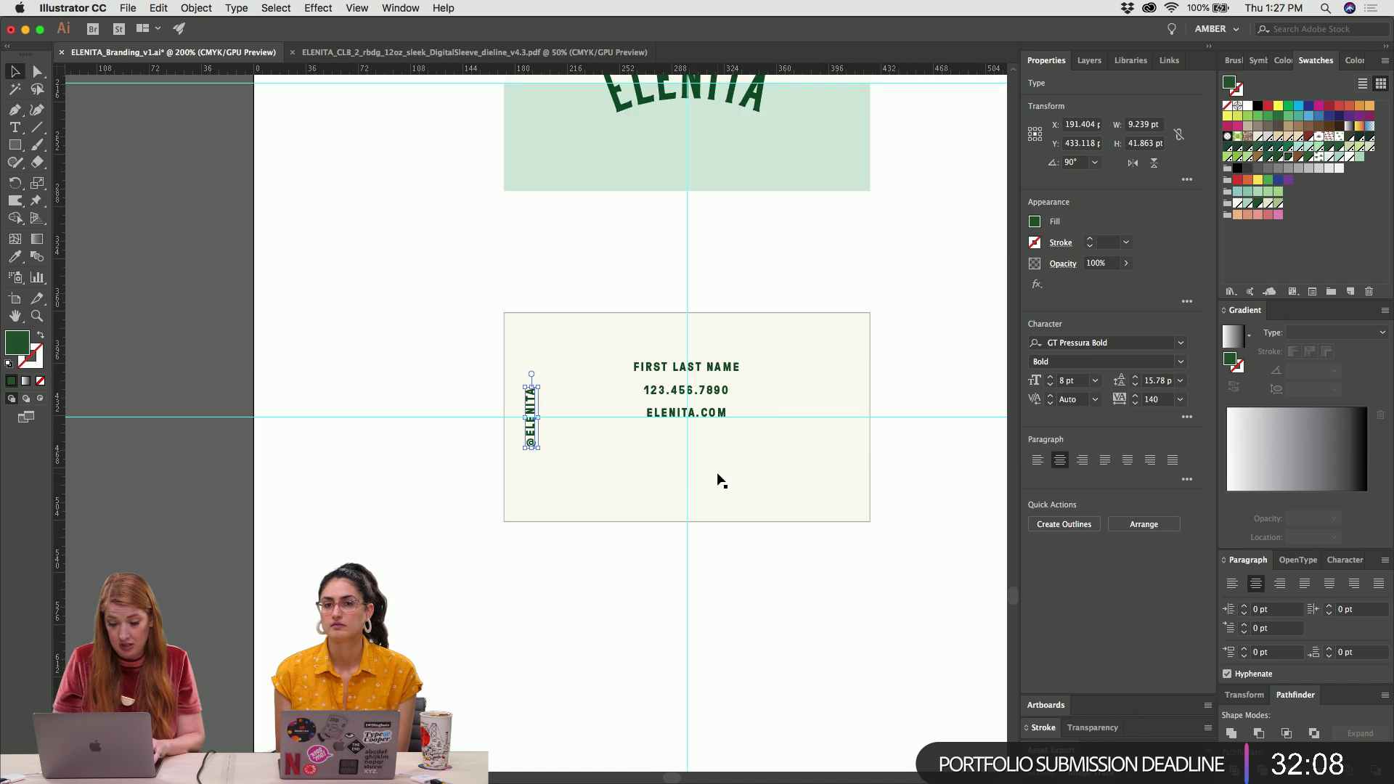
pyautogui.hscroll(5, 717, 479)
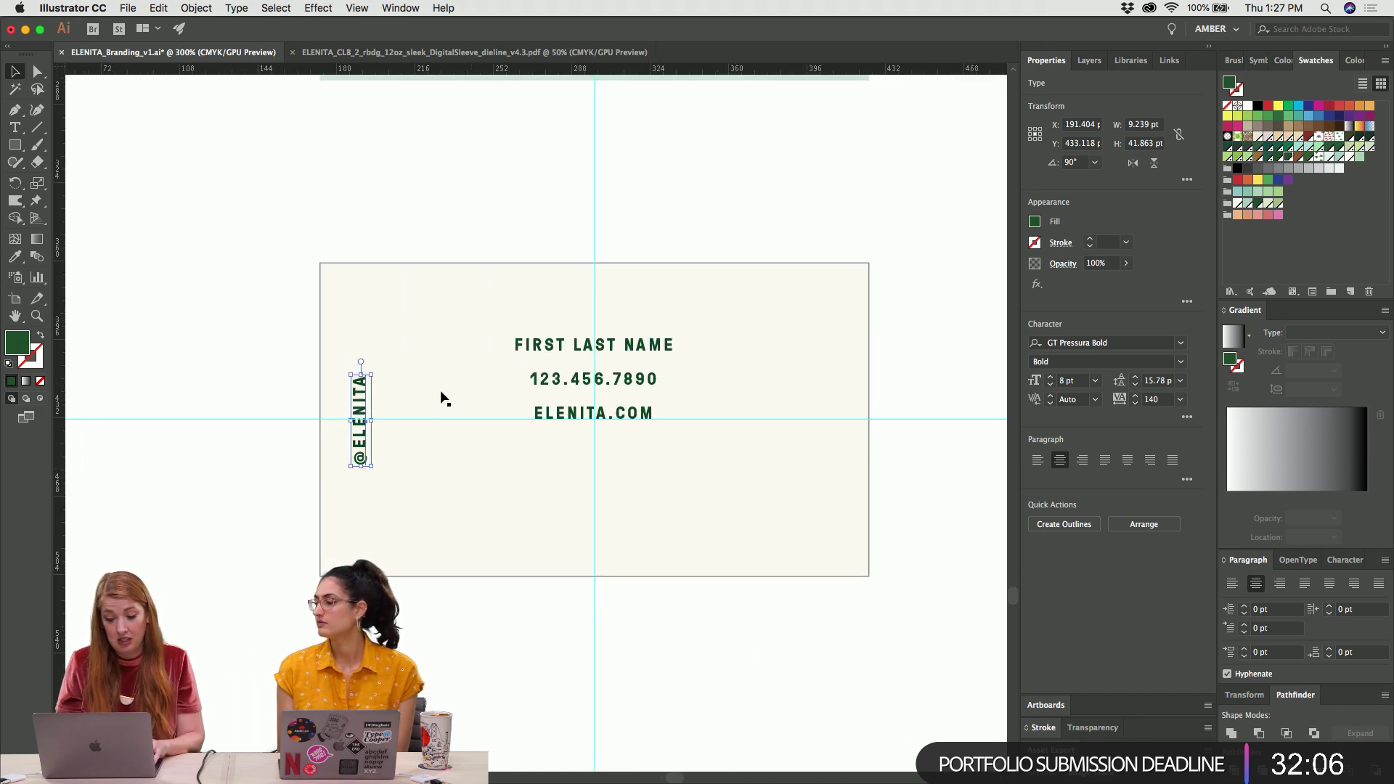
pyautogui.moveTo(358, 436); pyautogui.dragTo(814, 435)
pyautogui.click(359, 399)
pyautogui.press('Right')
pyautogui.press('Right')
pyautogui.press('Right')
pyautogui.press('Right')
pyautogui.press('Right')
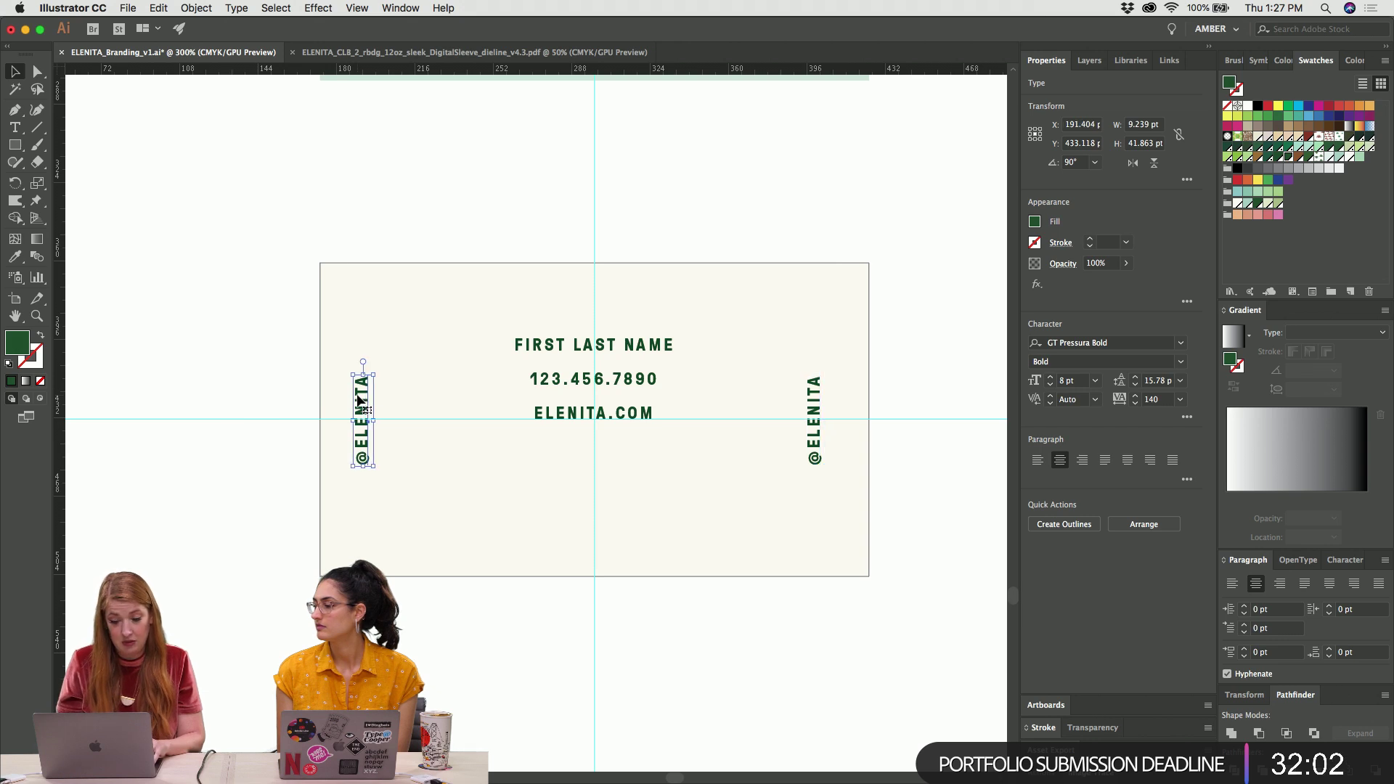
pyautogui.click(815, 406)
pyautogui.moveTo(835, 370); pyautogui.dragTo(776, 562)
pyautogui.click(741, 214)
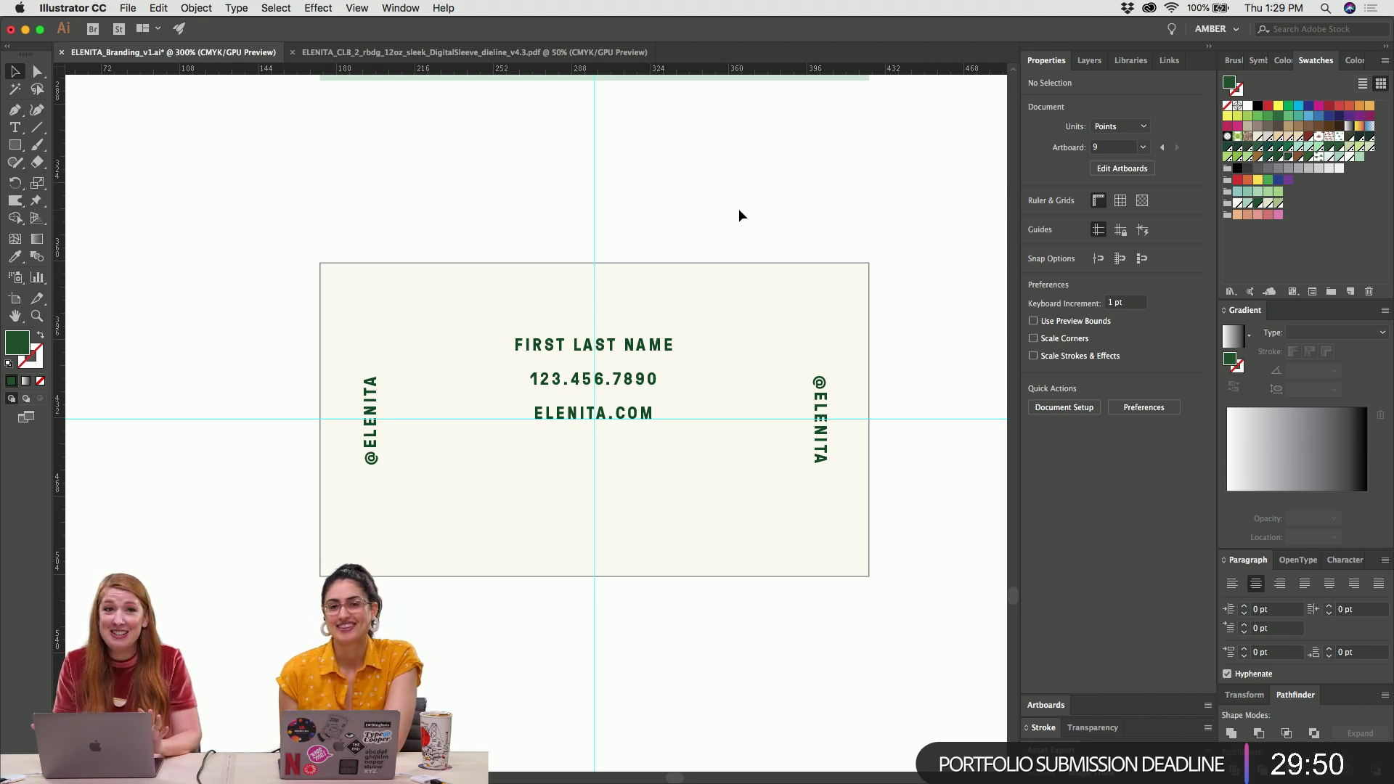
# Nudge the contact text block 18 pt down to centre its three lines on the horizontal guide
pyautogui.click(611, 350)
pyautogui.press('Down')
pyautogui.press('Down')
pyautogui.press('Down')
pyautogui.press('Down')
pyautogui.press('Down')
pyautogui.press('Down')
pyautogui.press('Down')
pyautogui.press('Down')
pyautogui.press('Down')
pyautogui.press('Down')
pyautogui.press('Down')
pyautogui.press('Down')
pyautogui.press('Down')
pyautogui.press('Down')
pyautogui.press('Down')
pyautogui.press('Down')
pyautogui.press('Down')
pyautogui.press('Down')
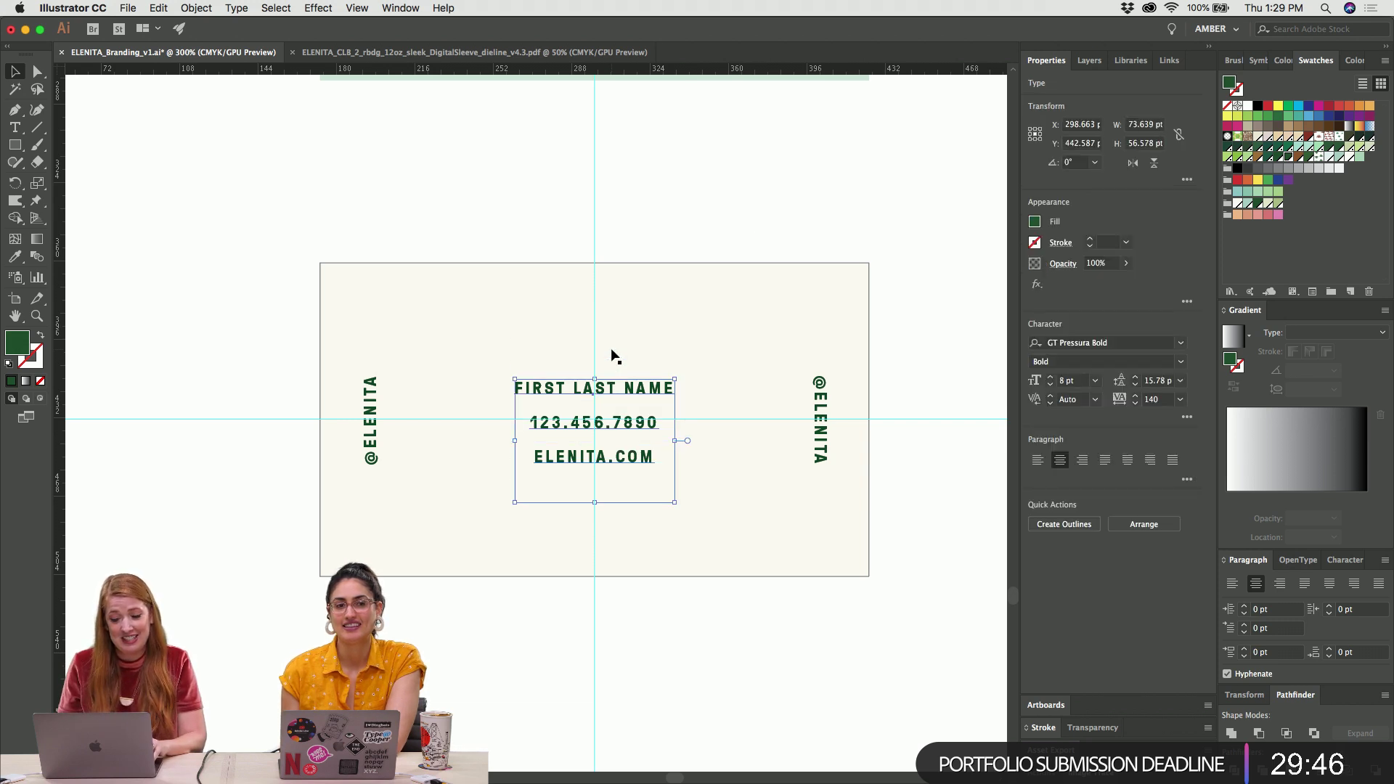
pyautogui.press('Up')
pyautogui.press('Up')
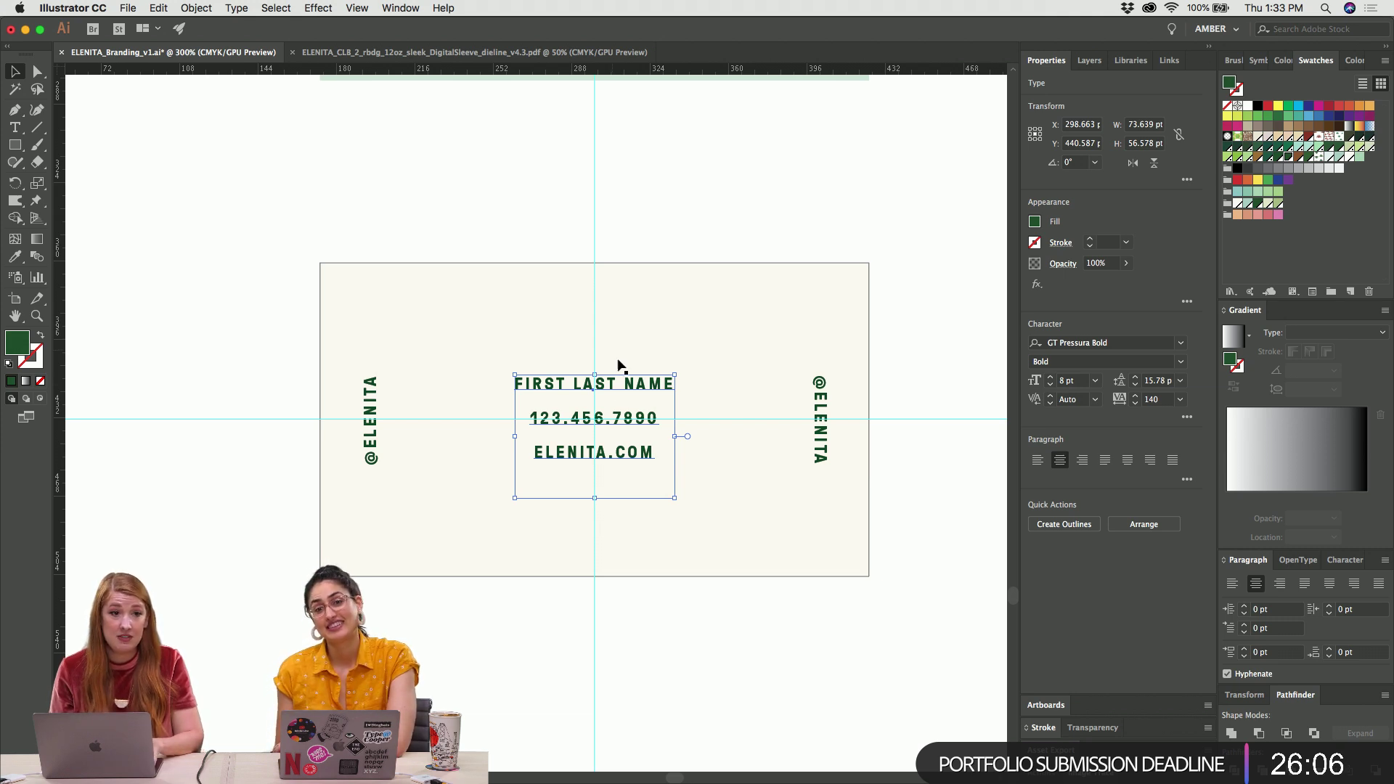
pyautogui.click(700, 625)
# Insert the line OWNER / CEO between FIRST LAST NAME and the phone number
pyautogui.click(599, 382)
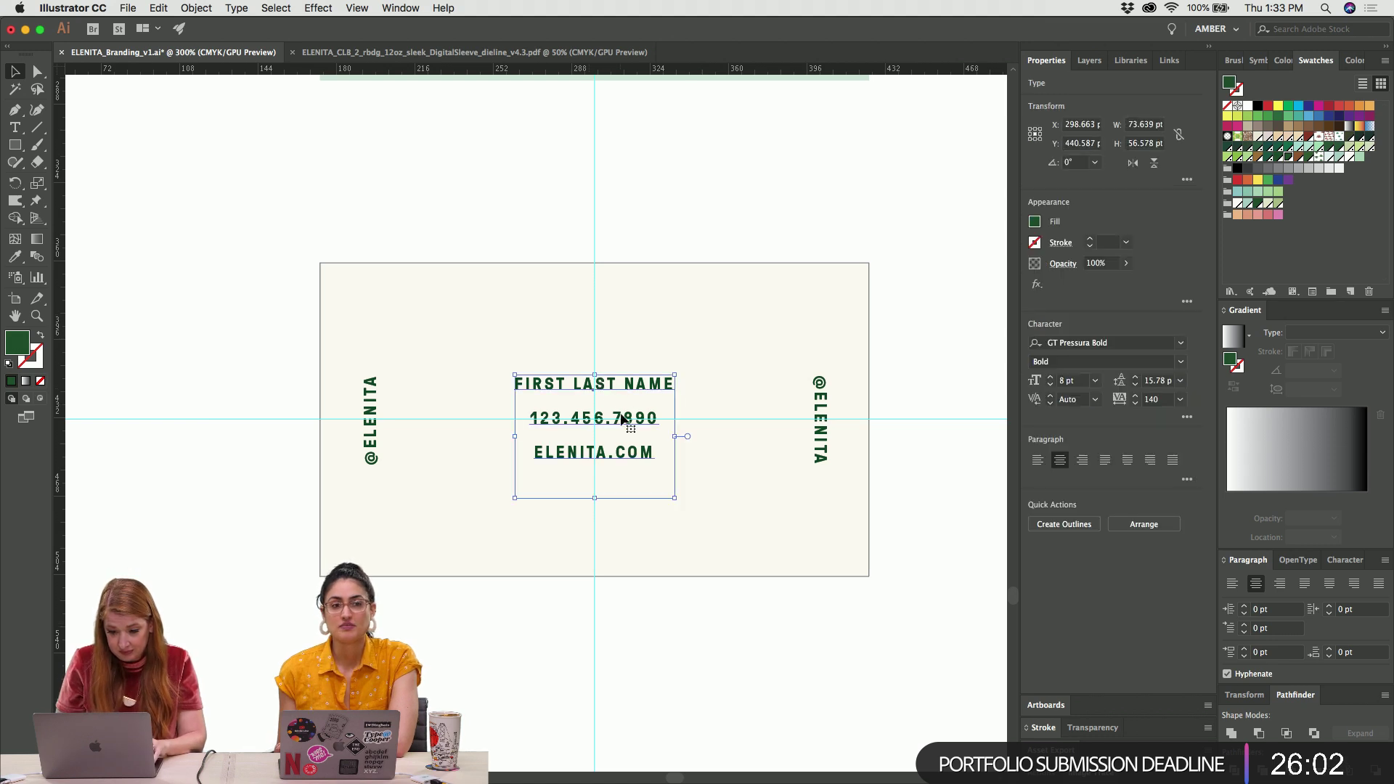
pyautogui.press('t')
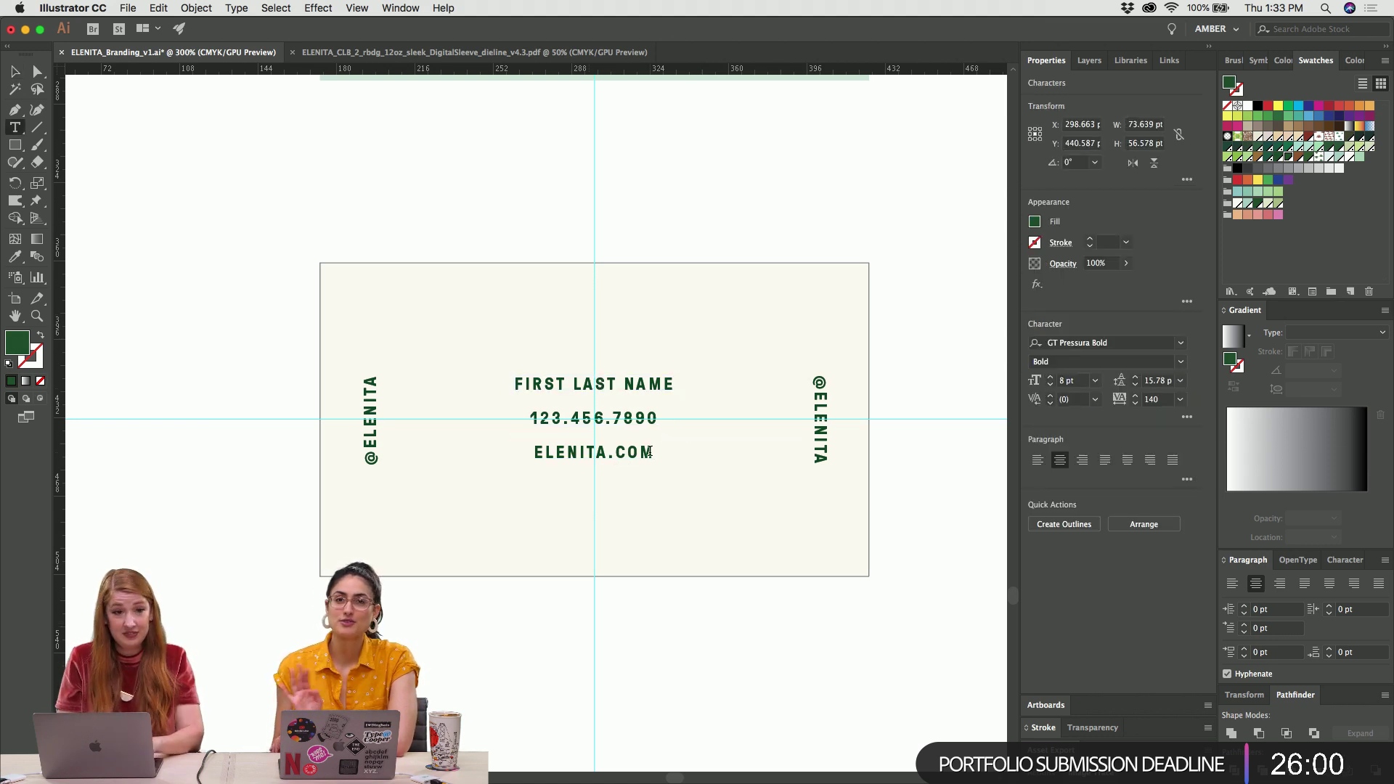
pyautogui.click(671, 383)
pyautogui.press('Return')
pyautogui.write('0WE')
pyautogui.press('BackSpace')
pyautogui.write('NER')
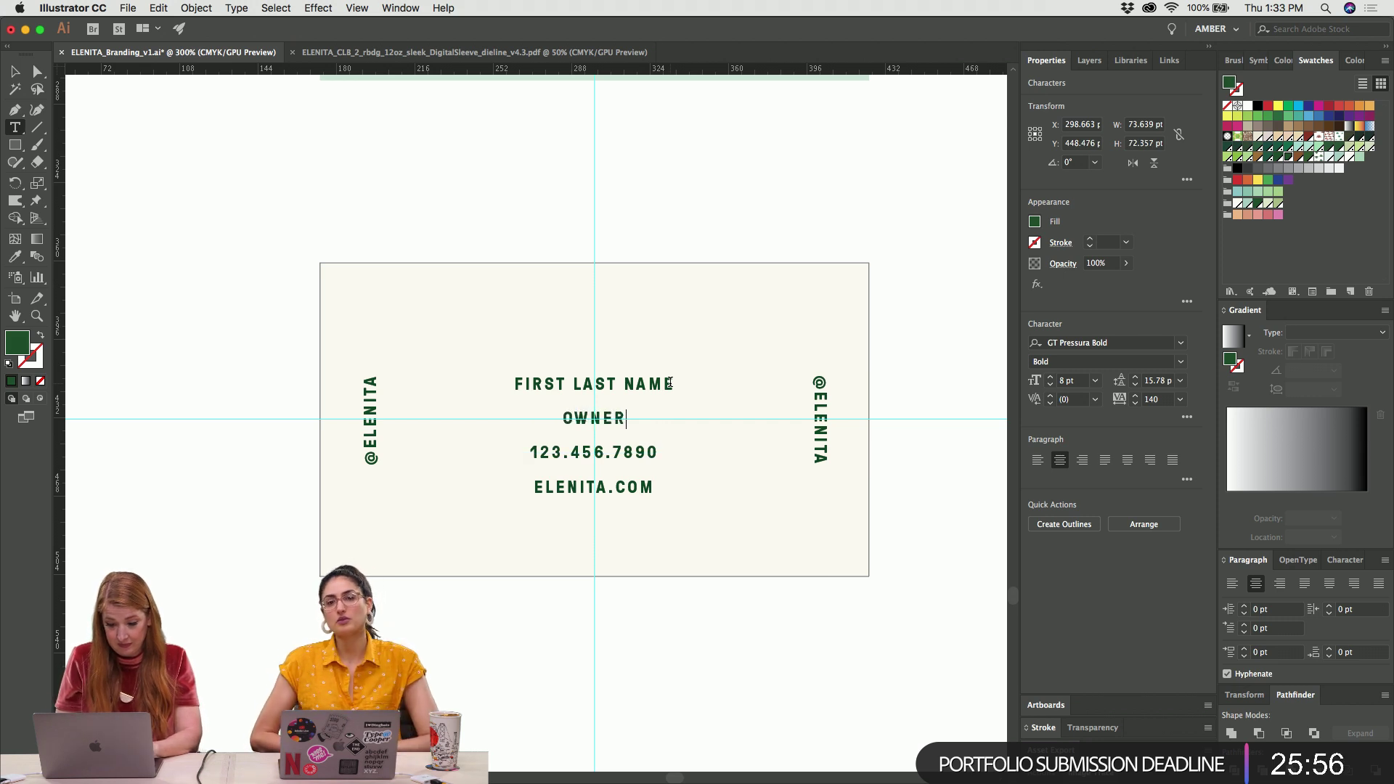
pyautogui.write(' / CEO')
pyautogui.press('Escape')
pyautogui.press('super+shift+a')
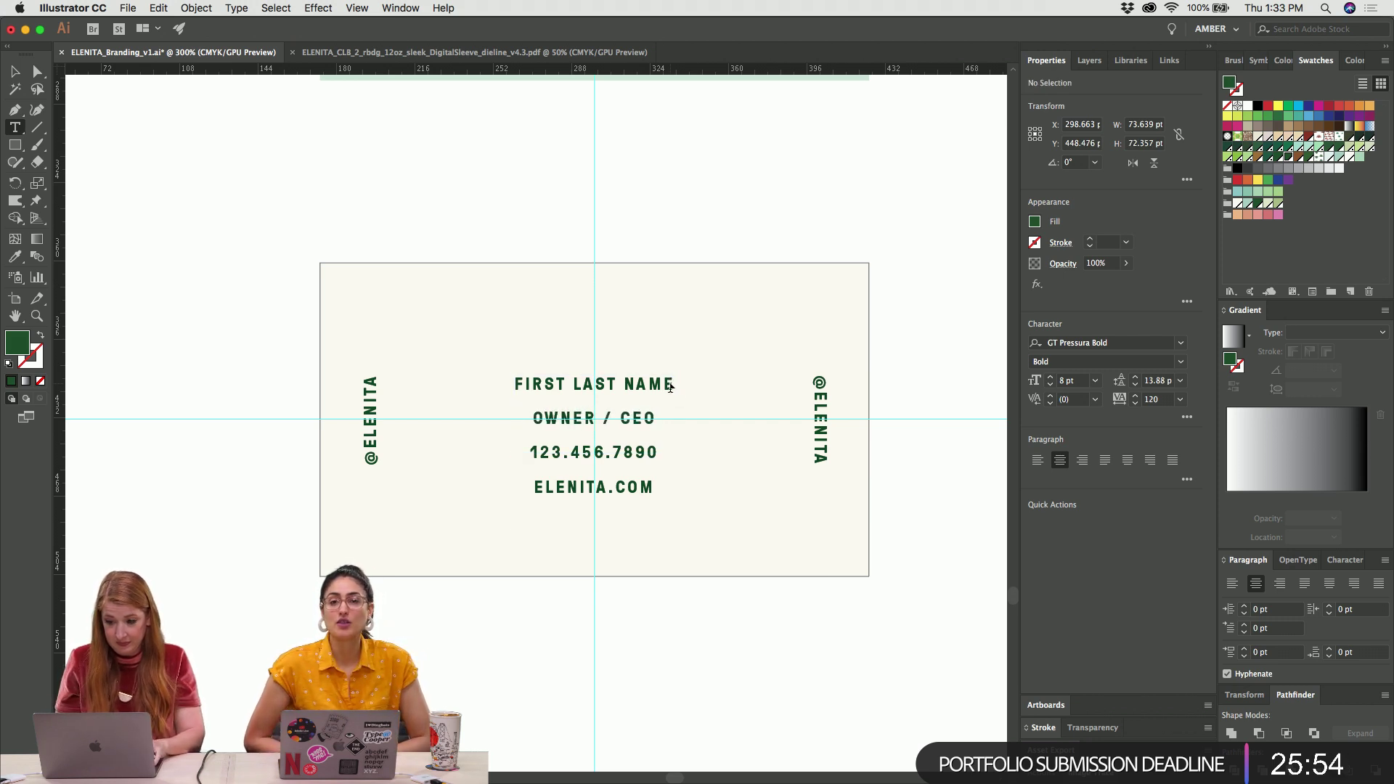
# Nudge the four-line contact text block 8 pt up to recentre it on the horizontal guide
pyautogui.click(642, 384)
pyautogui.press('Up')
pyautogui.press('Up')
pyautogui.press('Up')
pyautogui.press('Up')
pyautogui.press('Up')
pyautogui.press('Up')
pyautogui.press('Up')
pyautogui.press('Up')
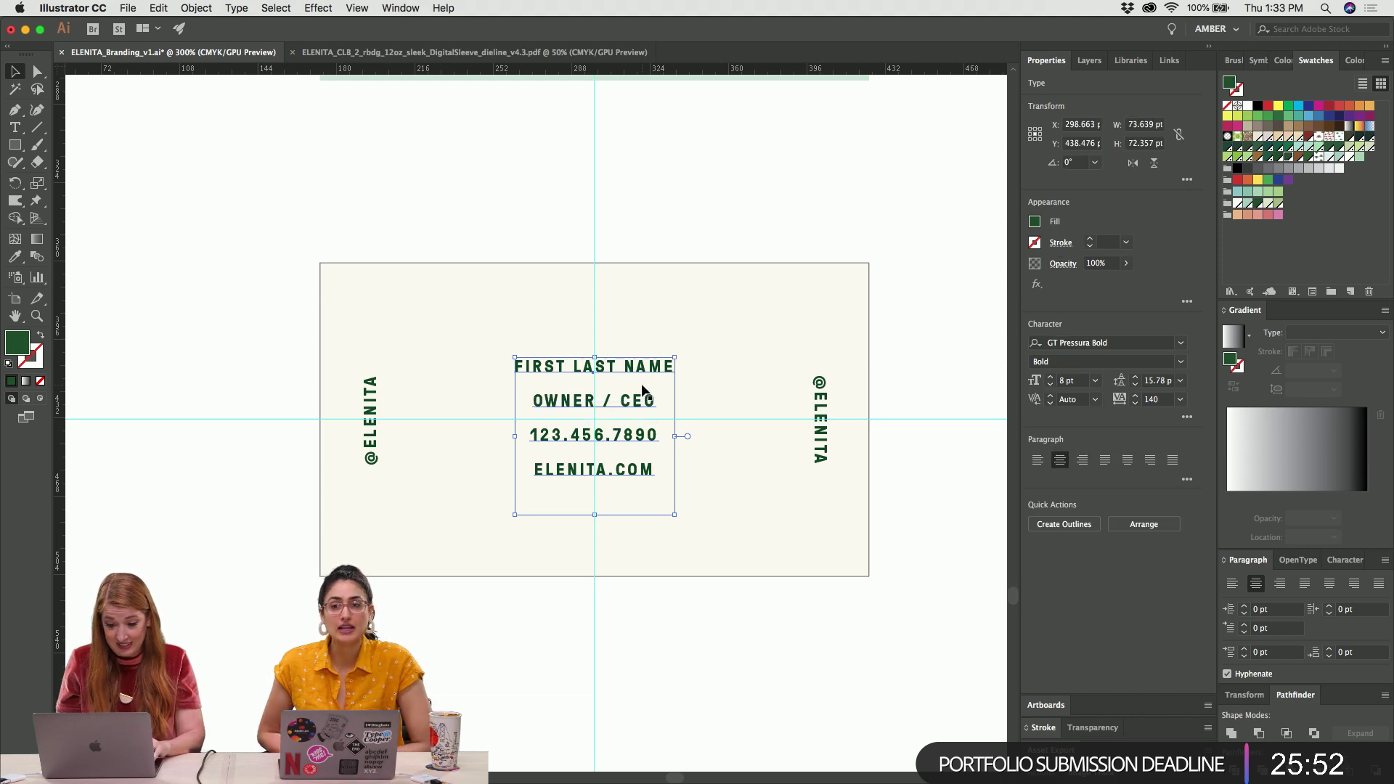
pyautogui.press('super+shift+a')
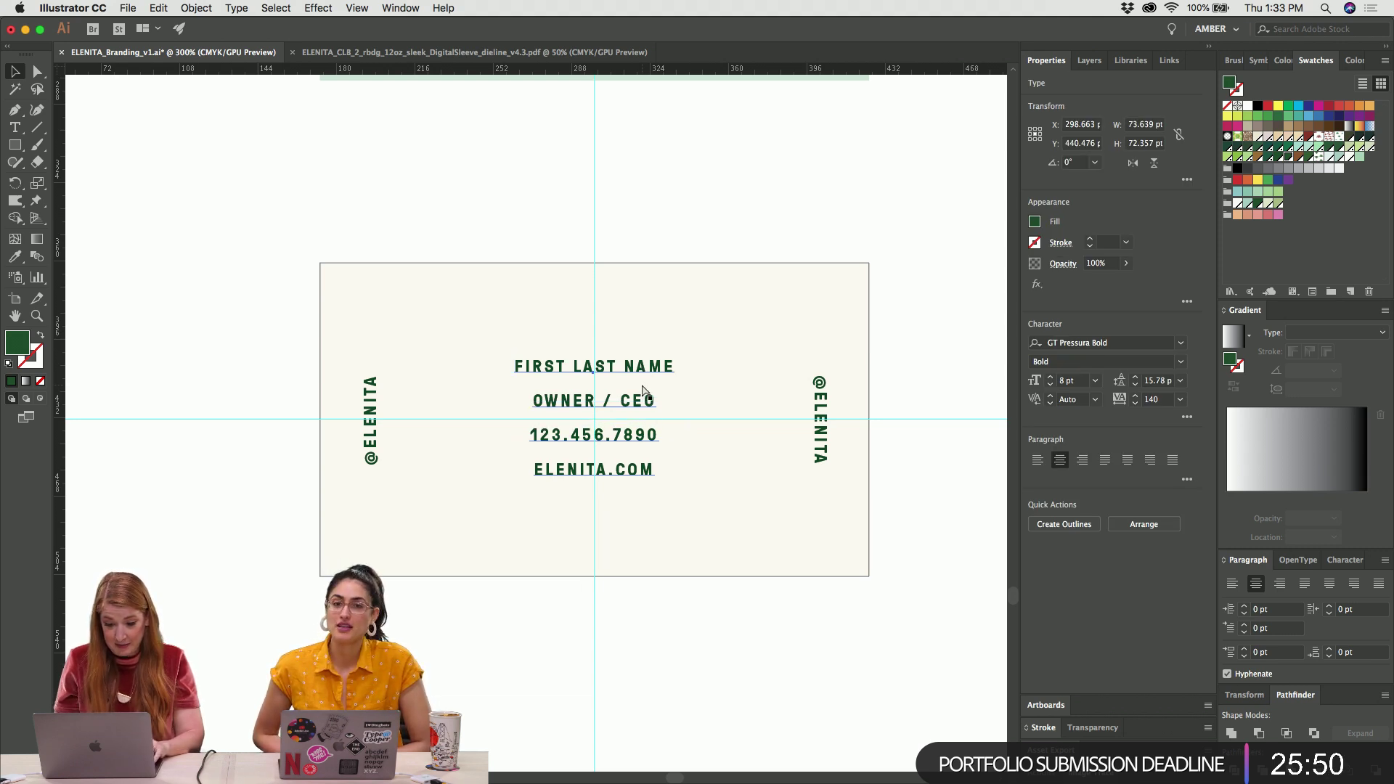
pyautogui.click(637, 369)
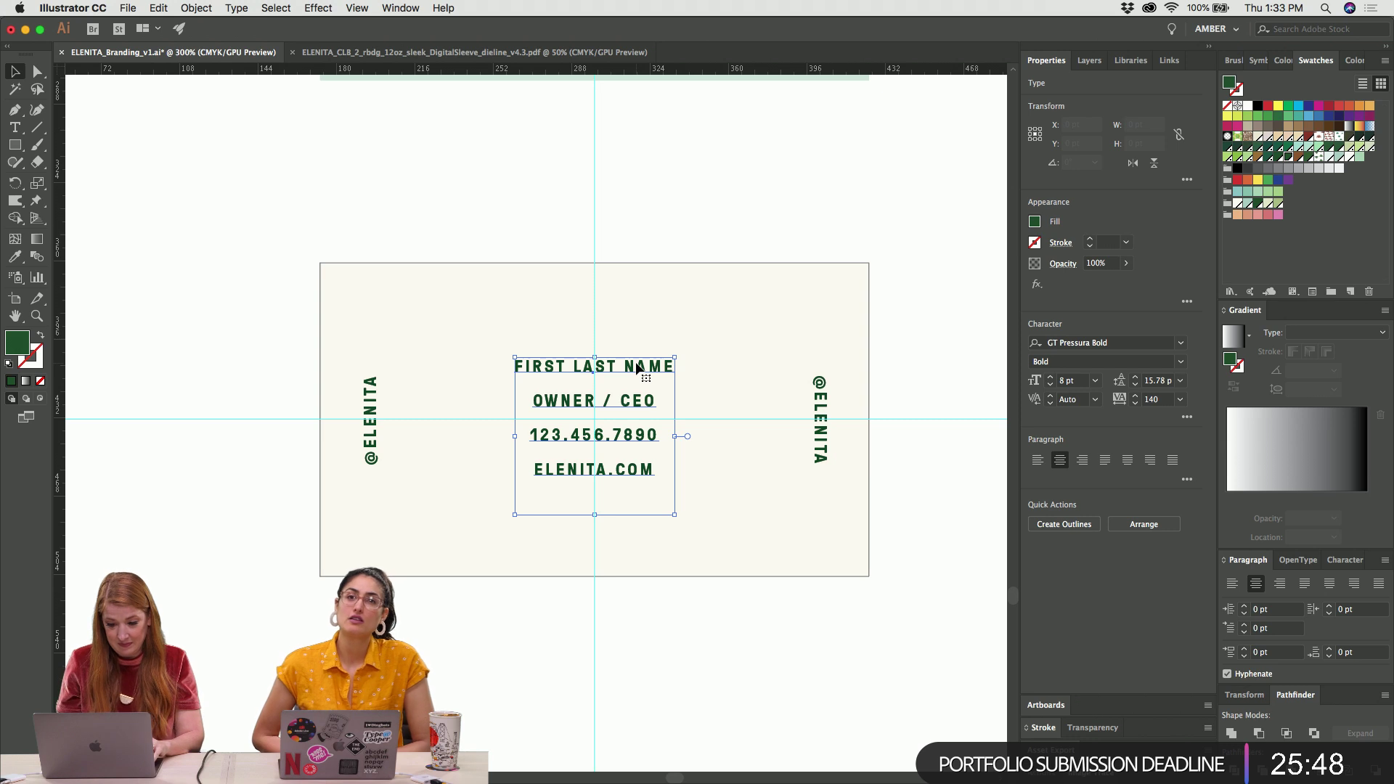
# Hide the guides and view both sides of the business card at 100%
pyautogui.click(690, 161)
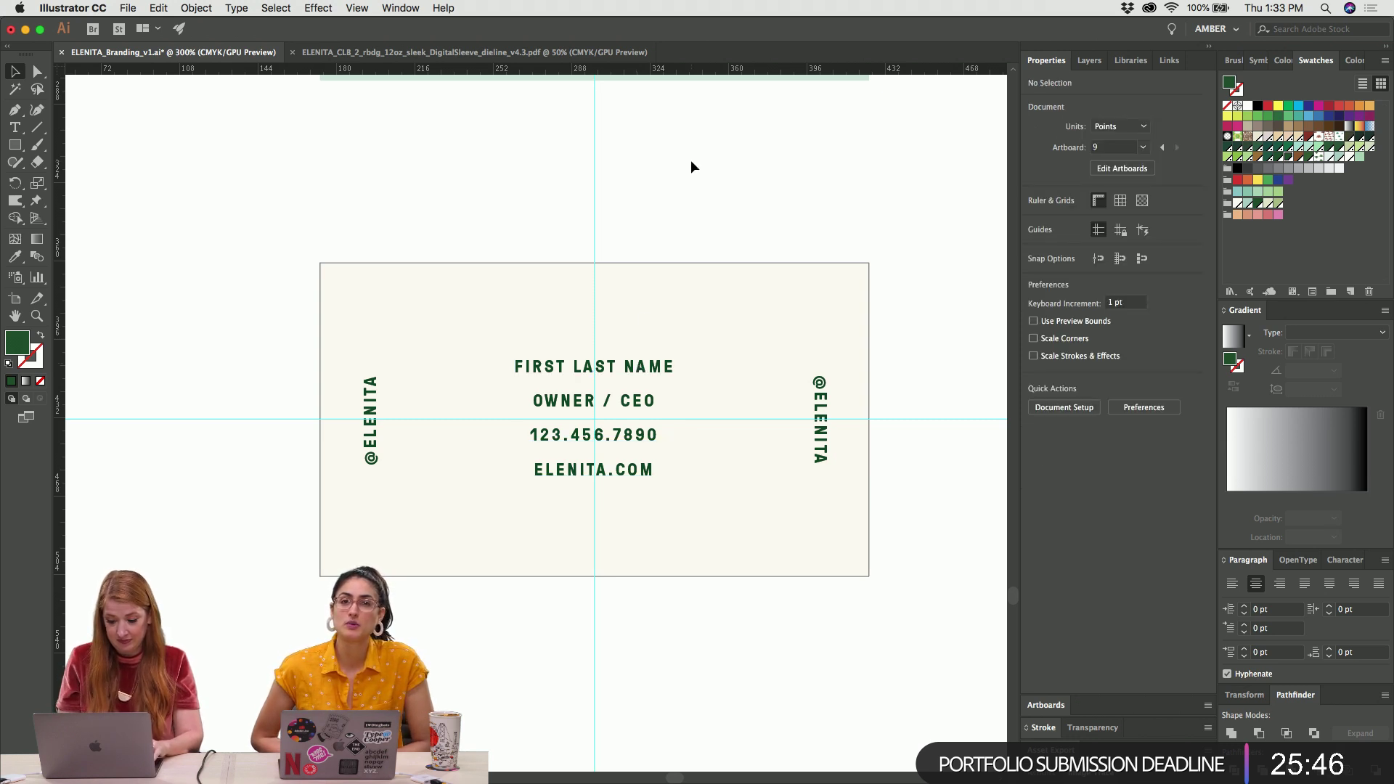
pyautogui.press('super+semicolon')
pyautogui.hscroll(5, 690, 159)
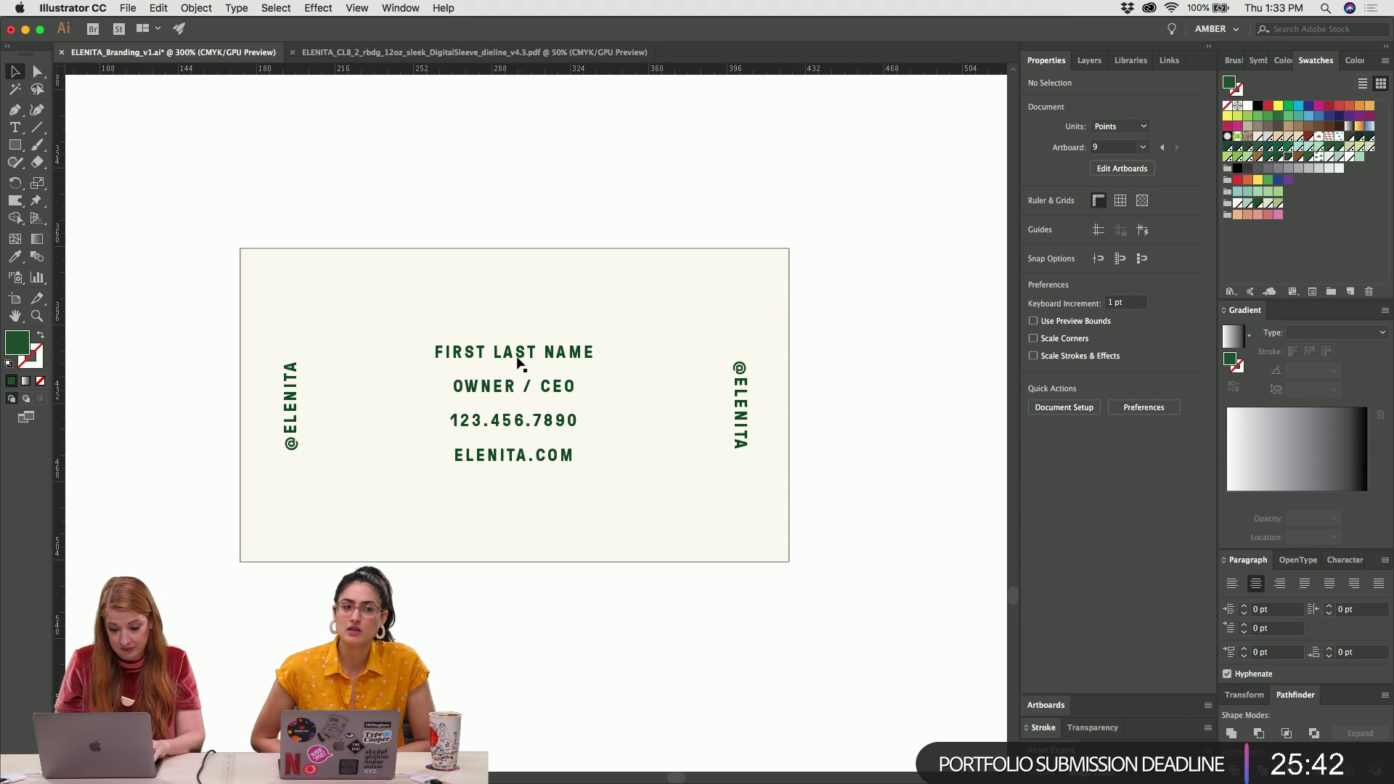
pyautogui.press('super+1')
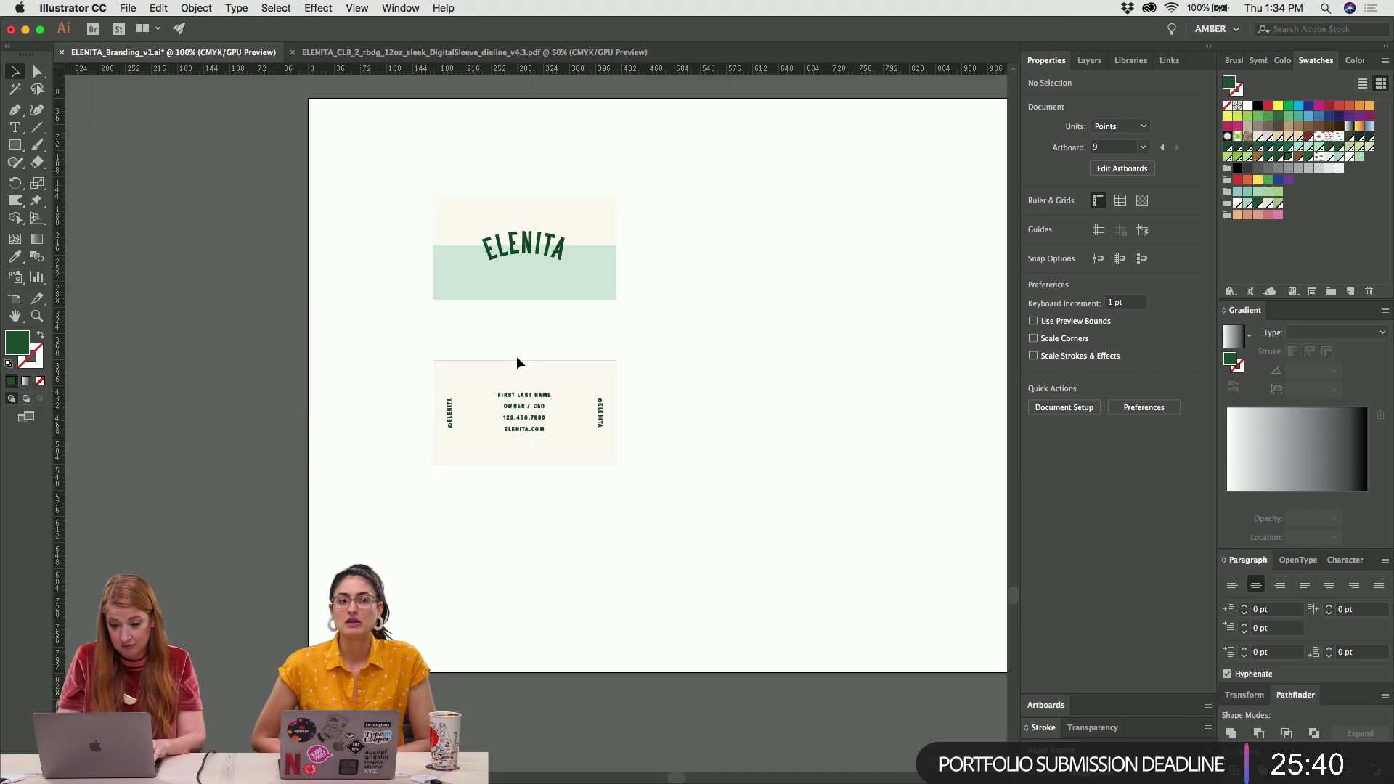
# Look through the can label artboards above and return to the business card for comparison
pyautogui.scroll(10, 516, 356)
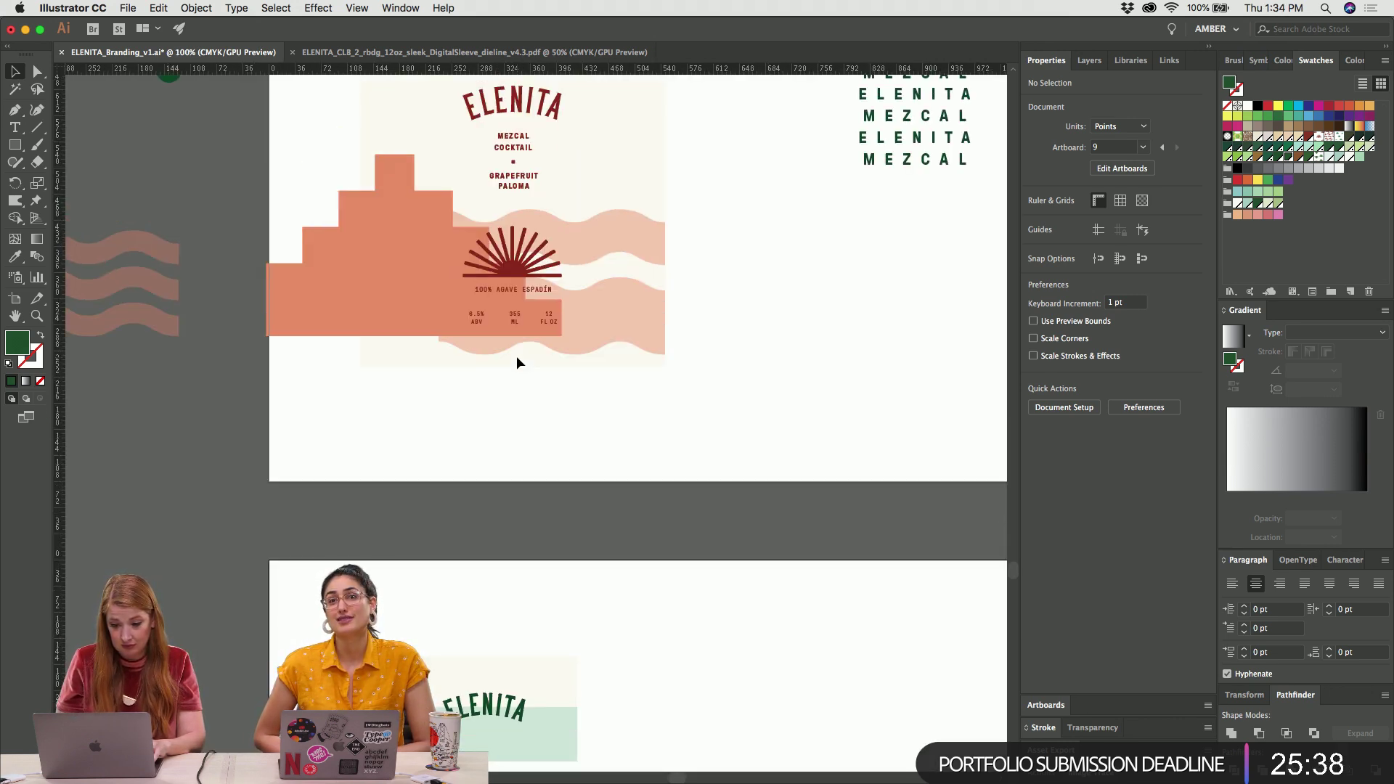
pyautogui.scroll(15, 516, 356)
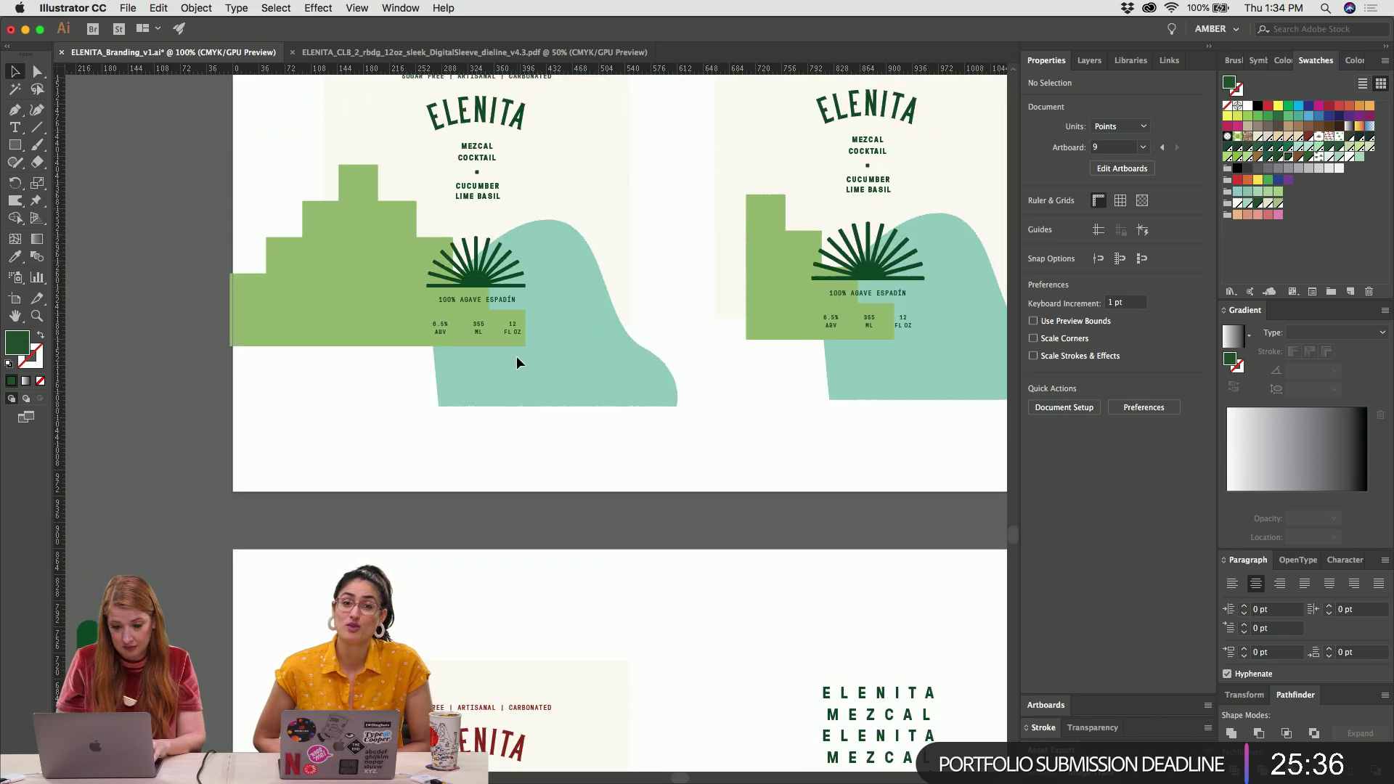
pyautogui.scroll(8, 516, 355)
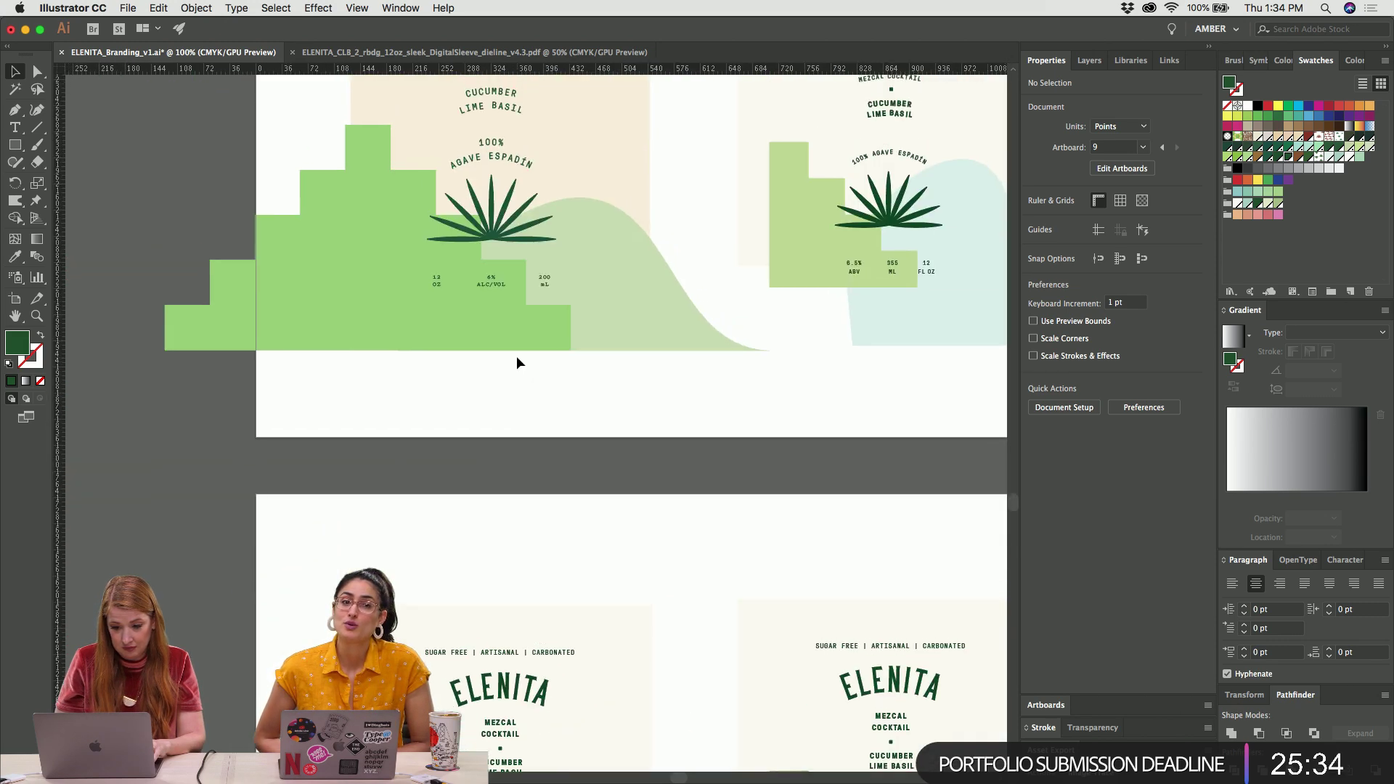
pyautogui.scroll(-20, 517, 356)
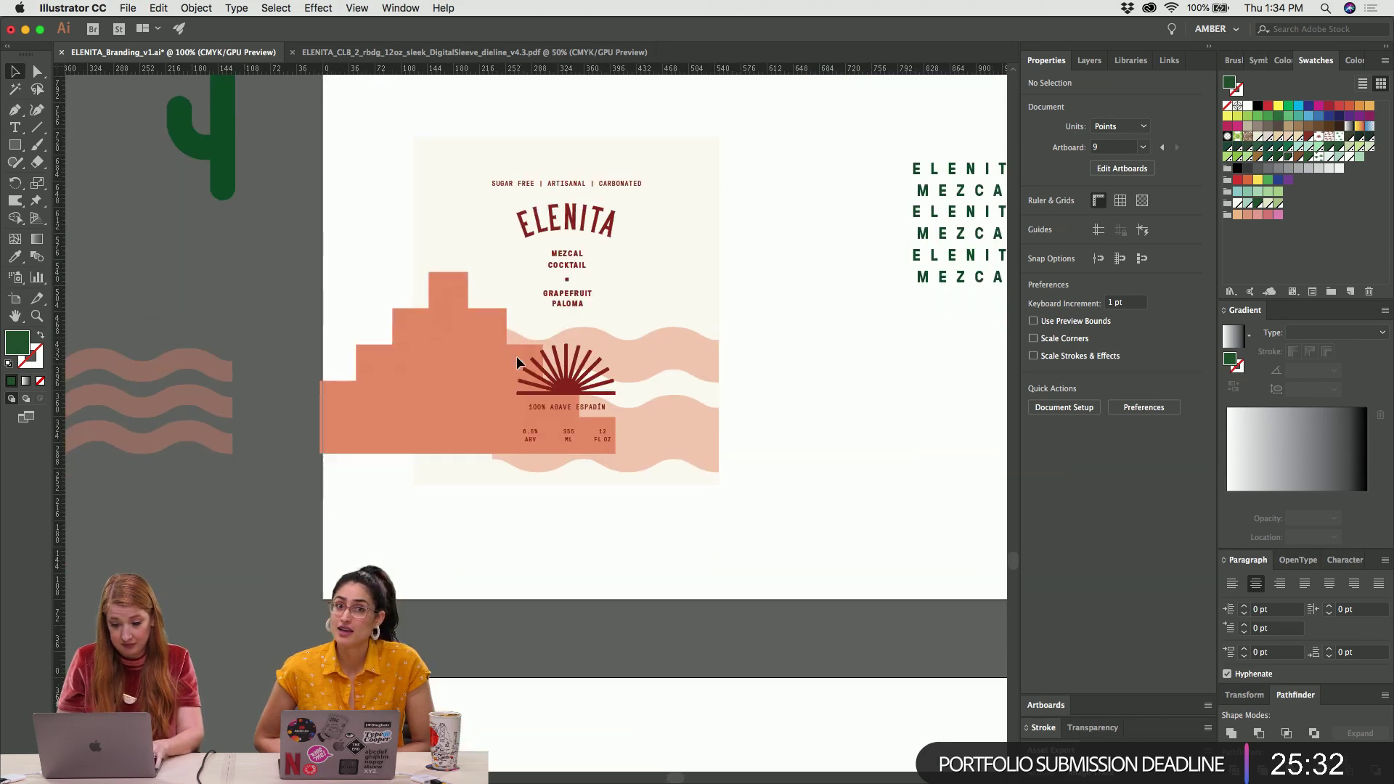
pyautogui.scroll(-3, 516, 356)
pyautogui.press('super+equal')
pyautogui.press('super+equal')
pyautogui.press('super+equal')
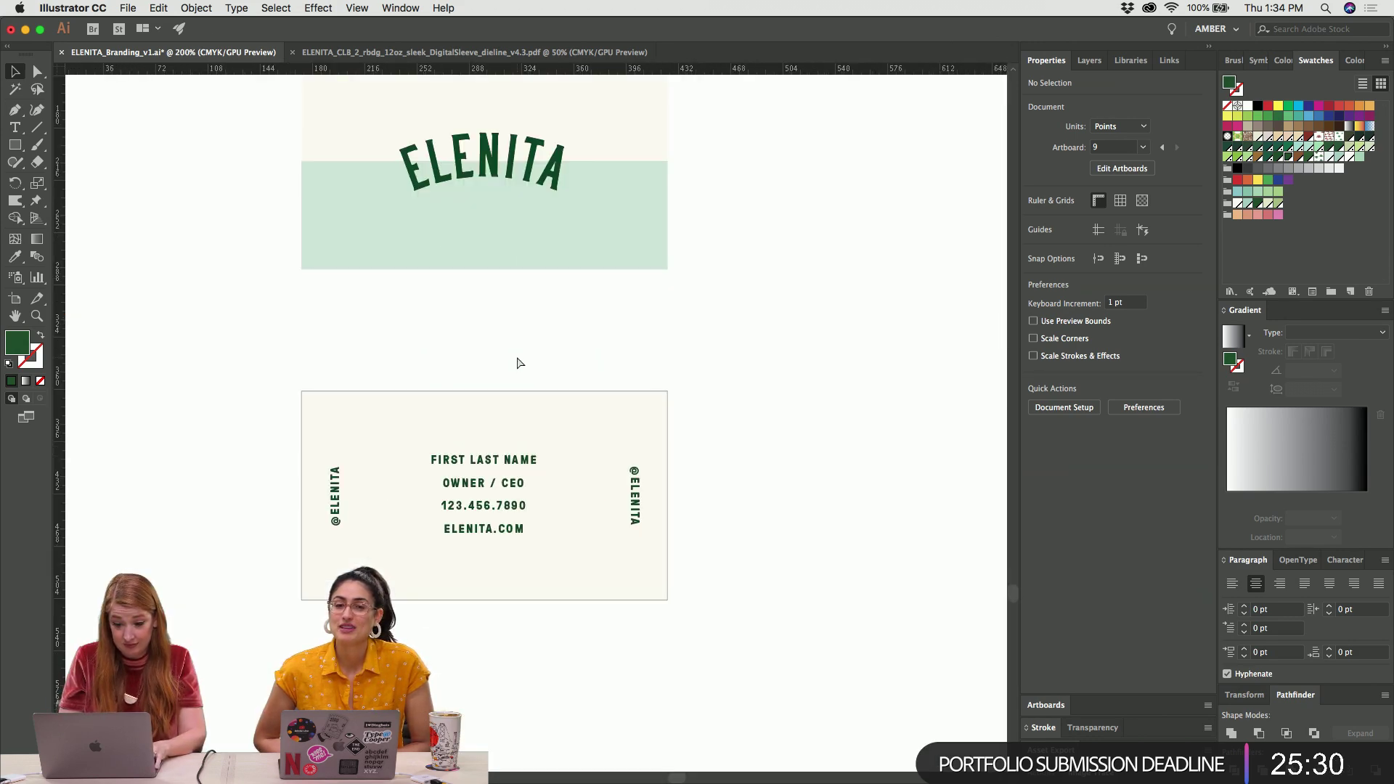
# Remove the outline stroke from the contact card's cream background rectangle and select all of the card's artwork
pyautogui.press('super+Tab')
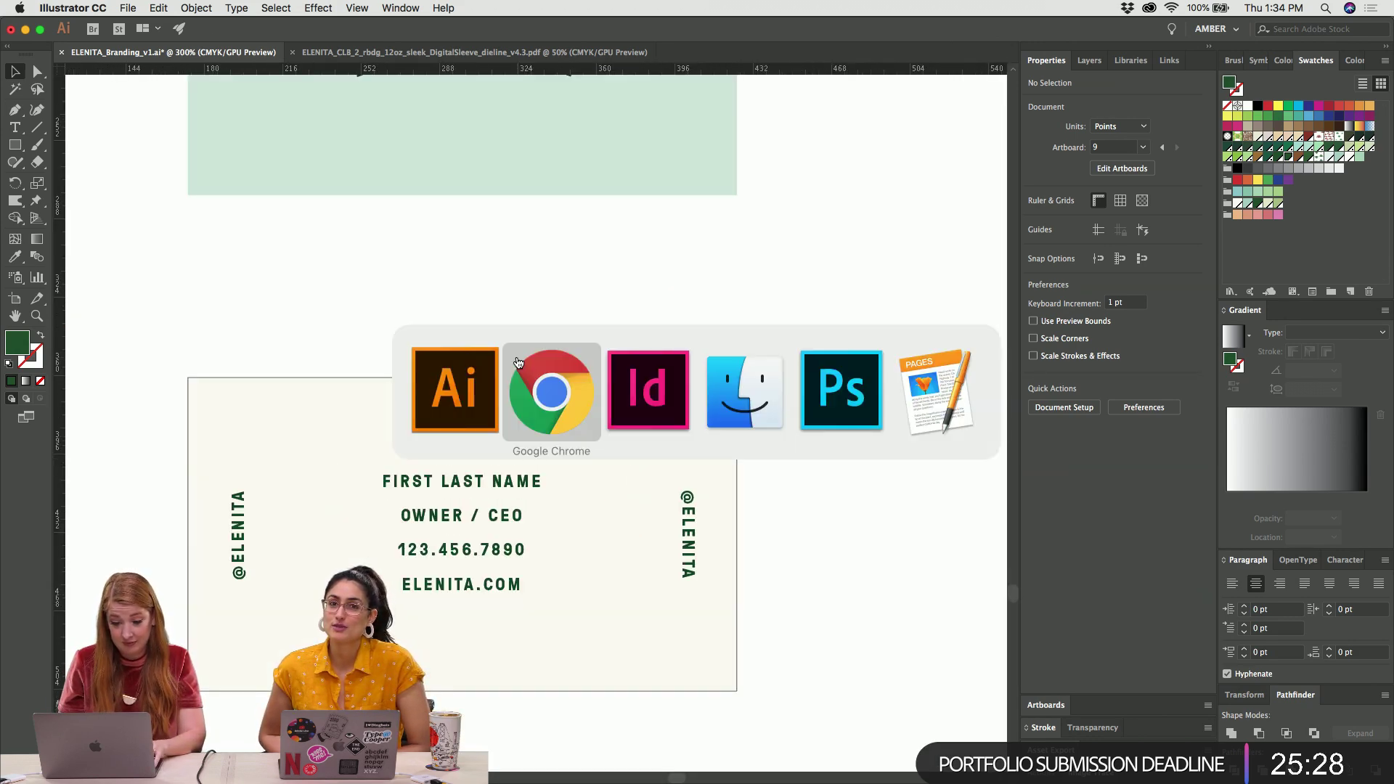
pyautogui.click(465, 392)
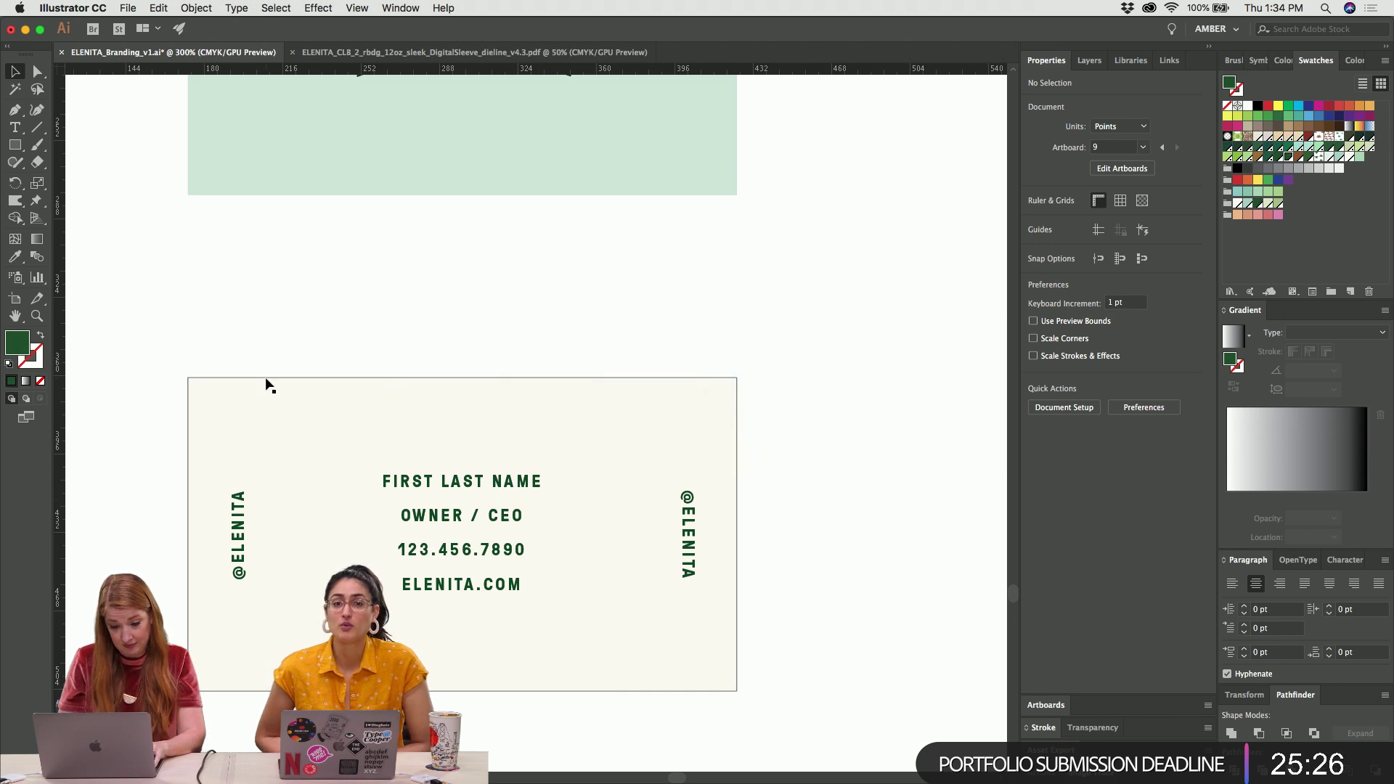
pyautogui.moveTo(181, 353); pyautogui.dragTo(777, 702)
pyautogui.click(715, 419)
pyautogui.click(715, 419)
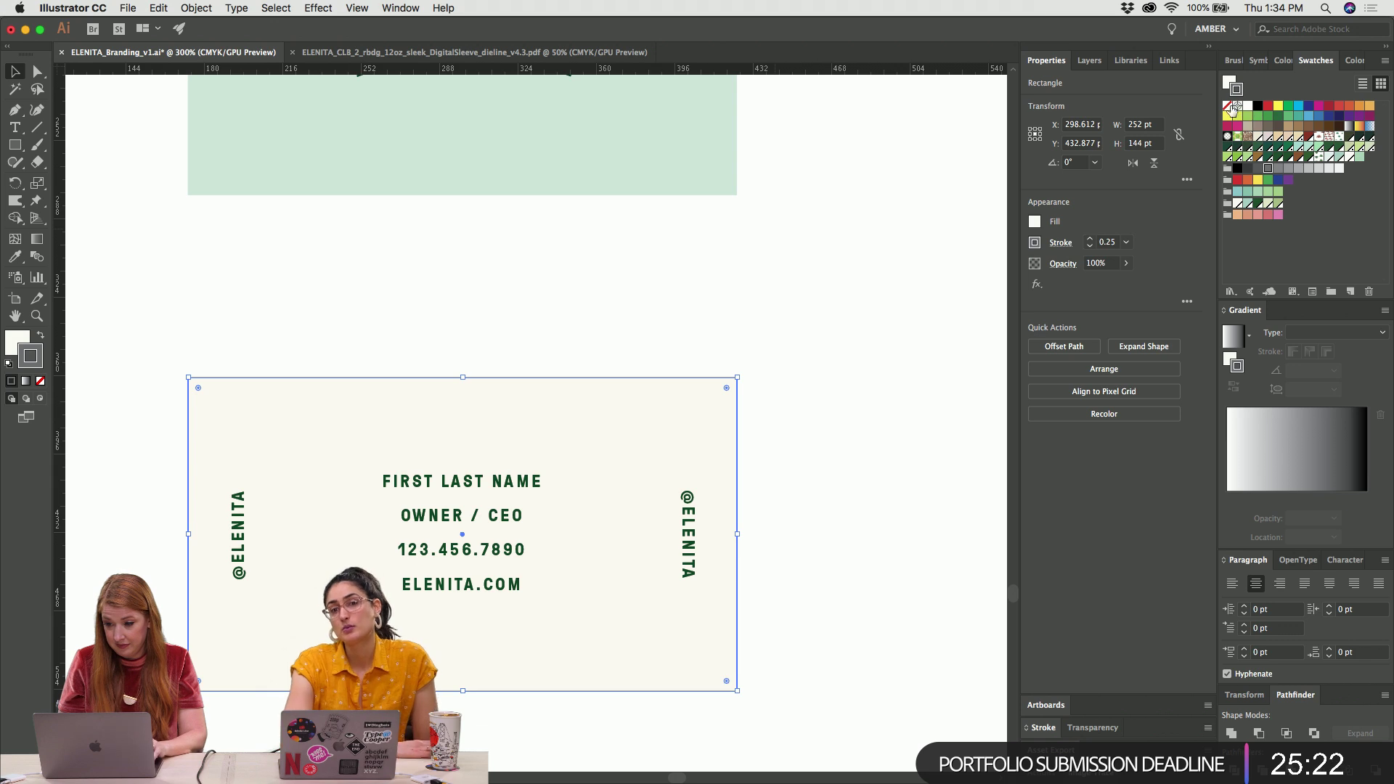
pyautogui.moveTo(764, 345); pyautogui.dragTo(117, 733)
# Switch to the InDesign presentation and open the linked Elenita_BusinessCards.psd mockup in Photoshop
pyautogui.press('super+Tab')
pyautogui.press('super+Tab')
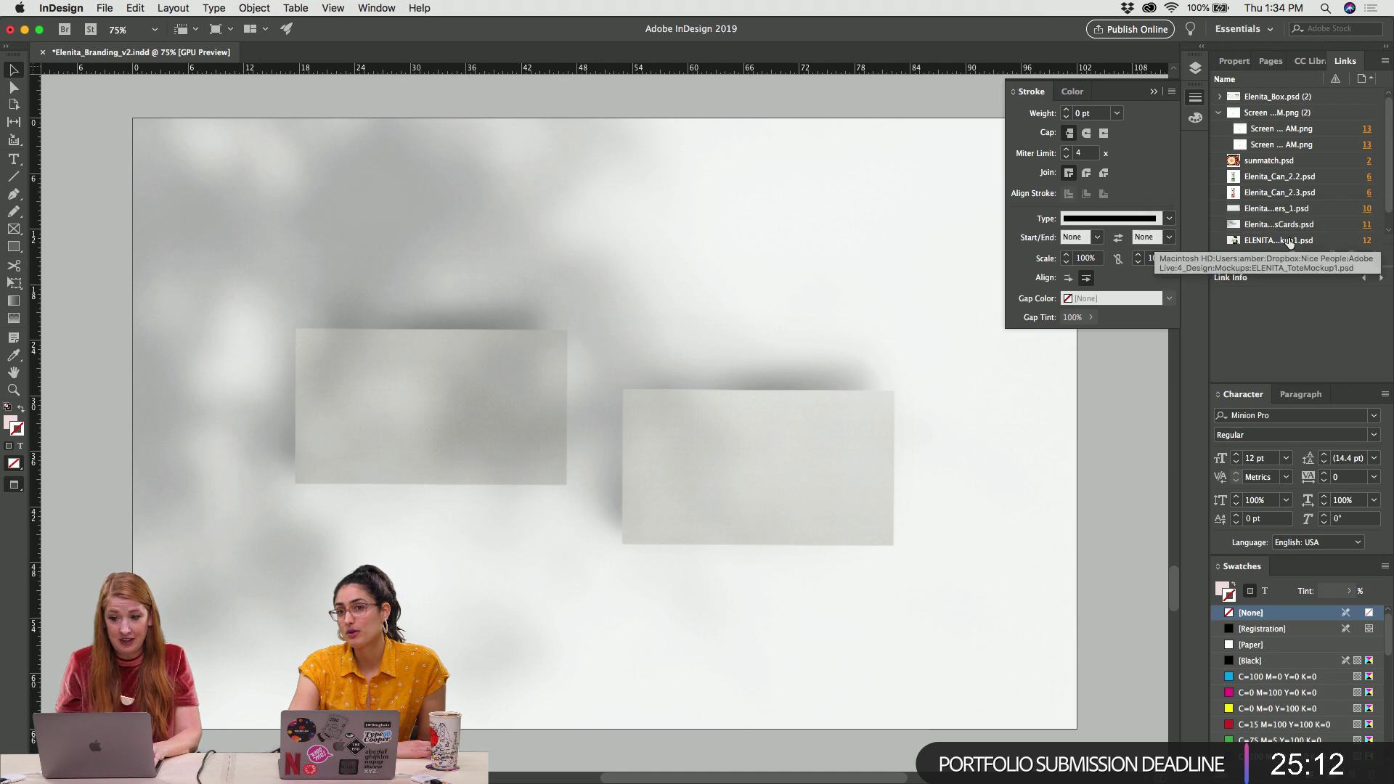
pyautogui.click(747, 467)
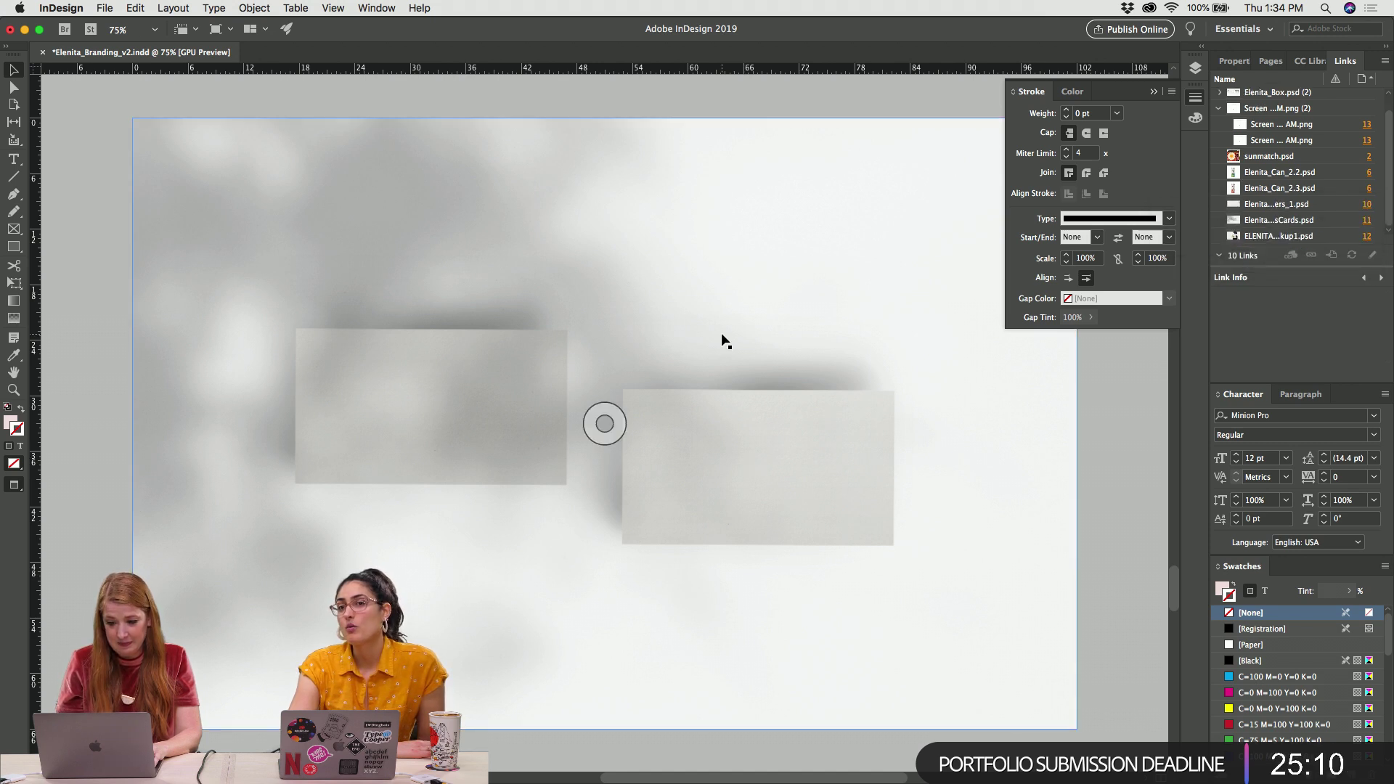
pyautogui.click(1220, 256)
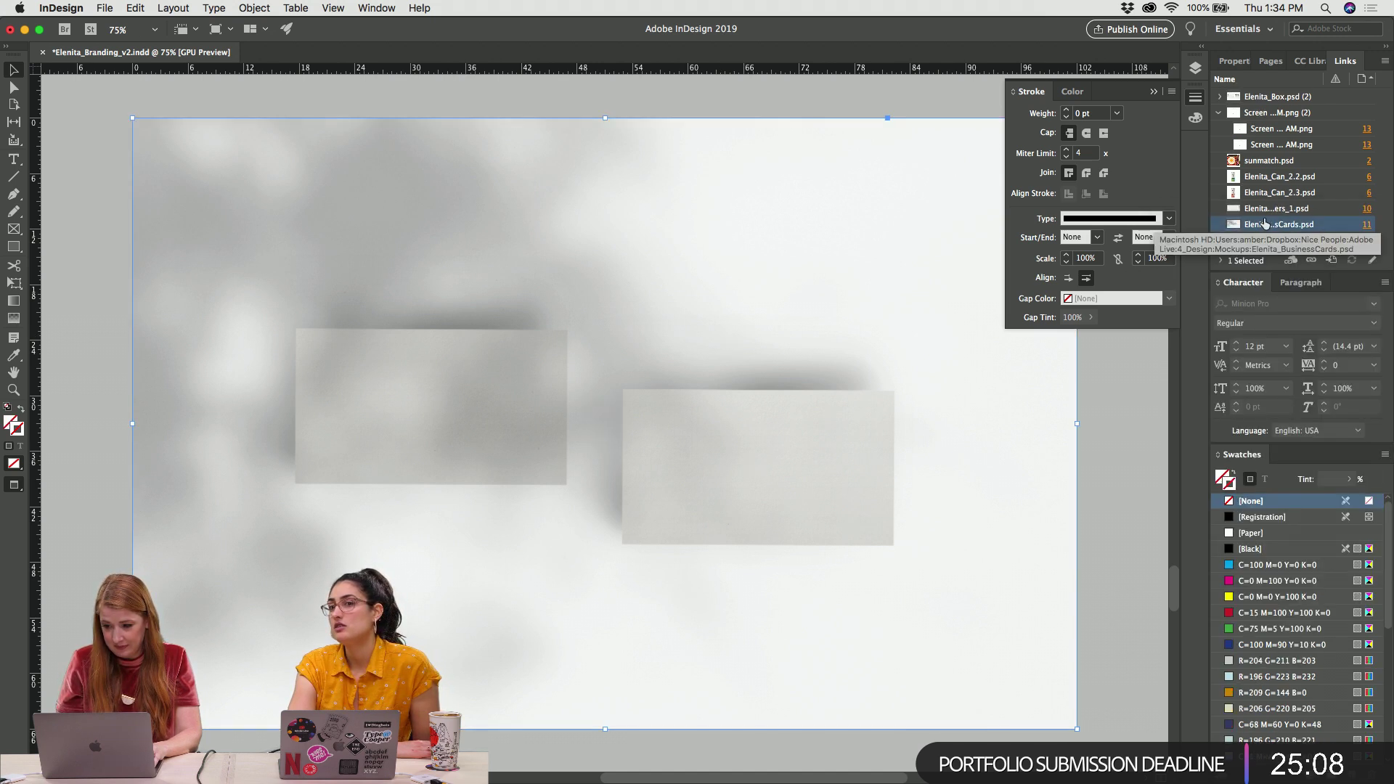
pyautogui.rightClick(877, 283)
pyautogui.moveTo(960, 603)
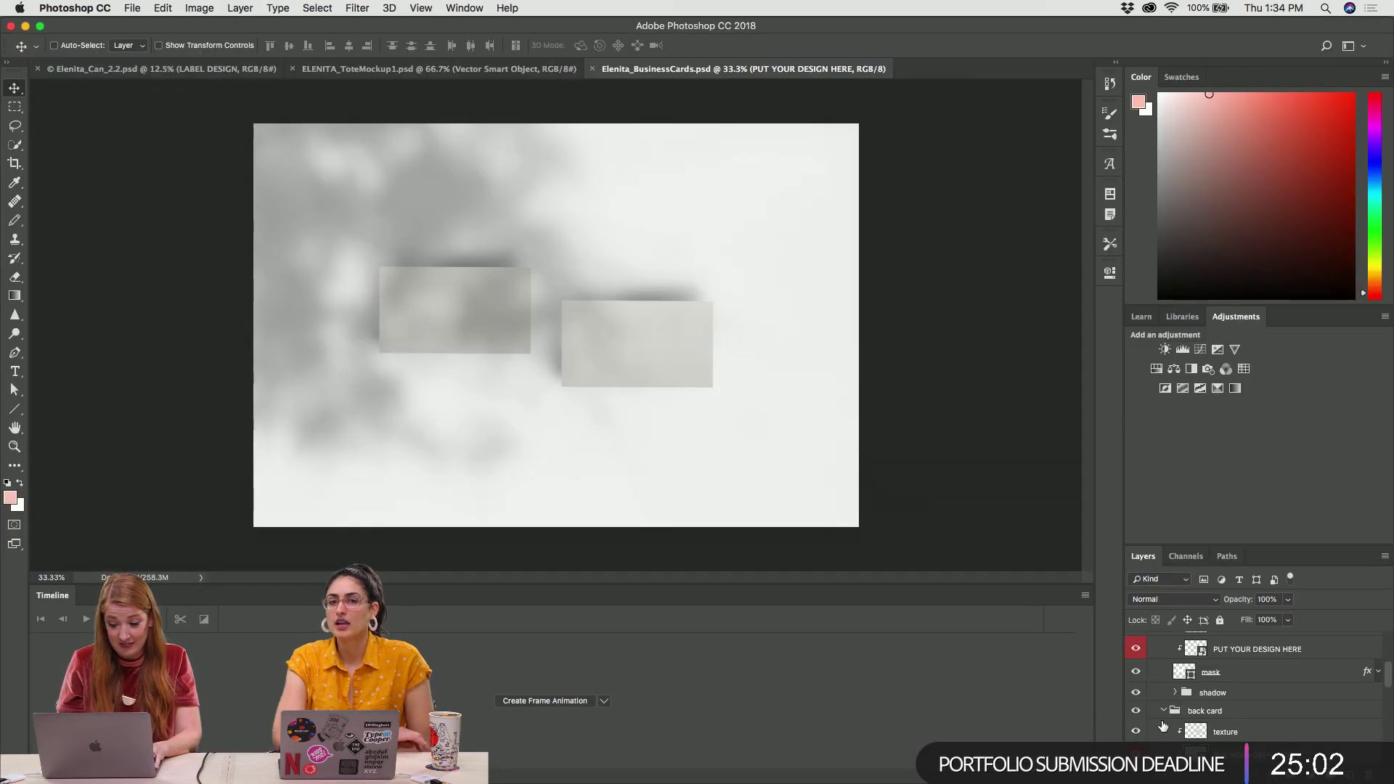
# Copy the selected contact card artwork in Illustrator and return to the business card mockup in Photoshop
pyautogui.scroll(3, 1234, 690)
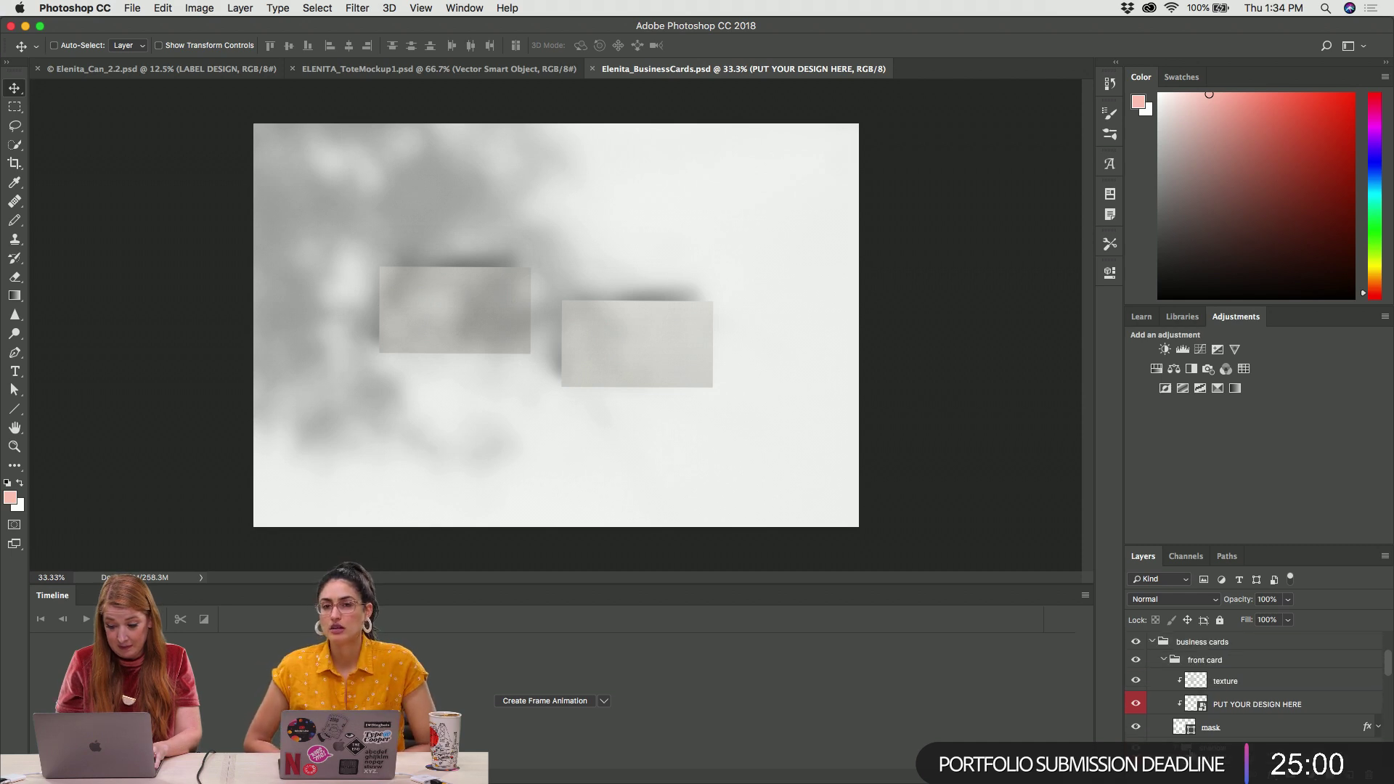
pyautogui.click(1189, 717)
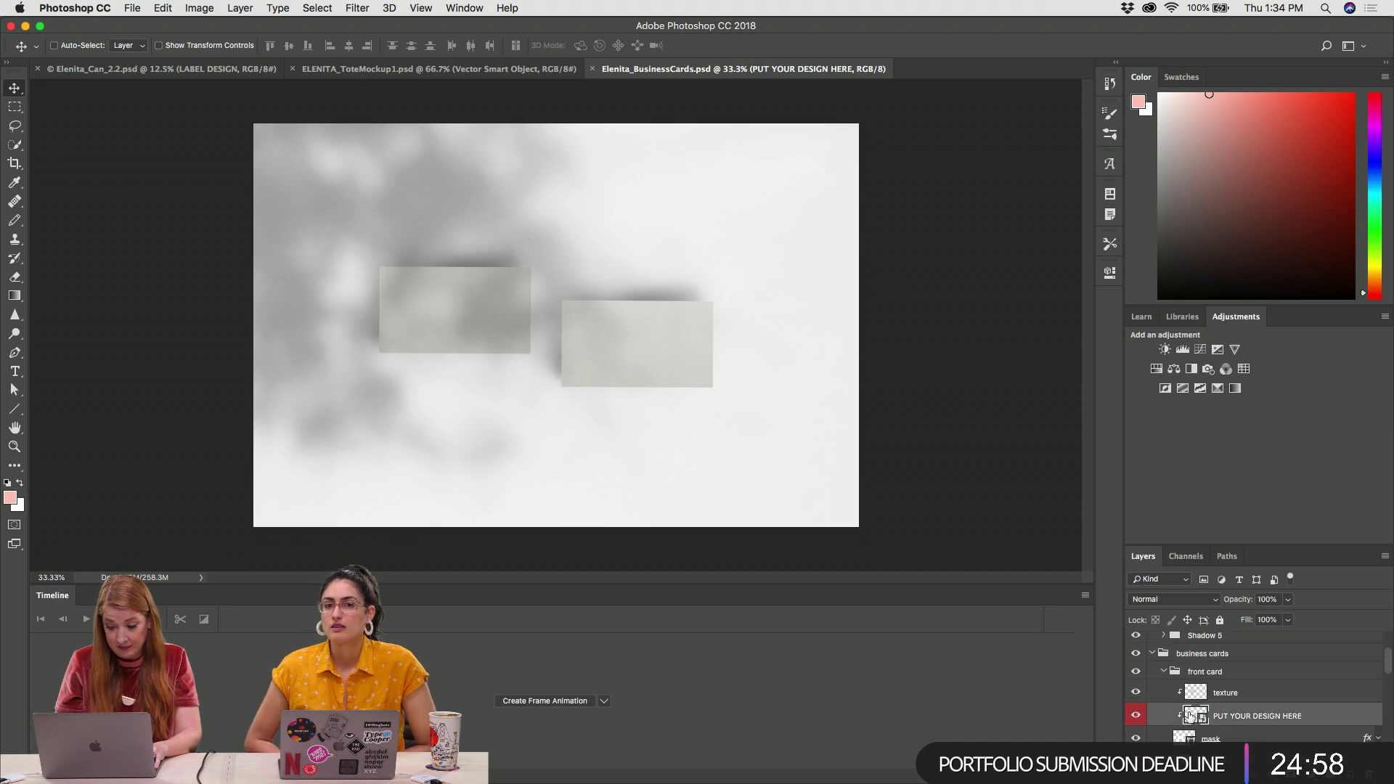
pyautogui.press('super+Tab')
pyautogui.press('super+Tab')
pyautogui.press('super+Tab')
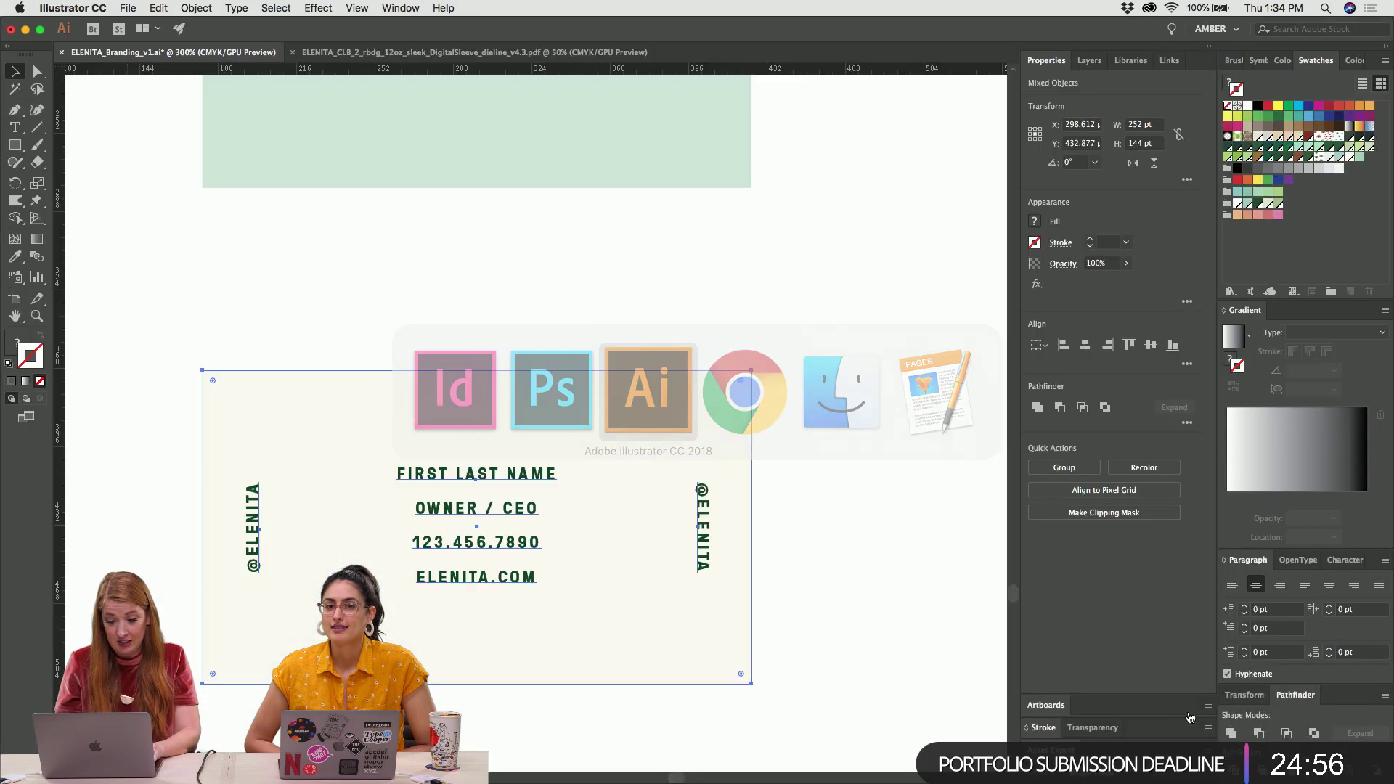
pyautogui.press('super+Tab')
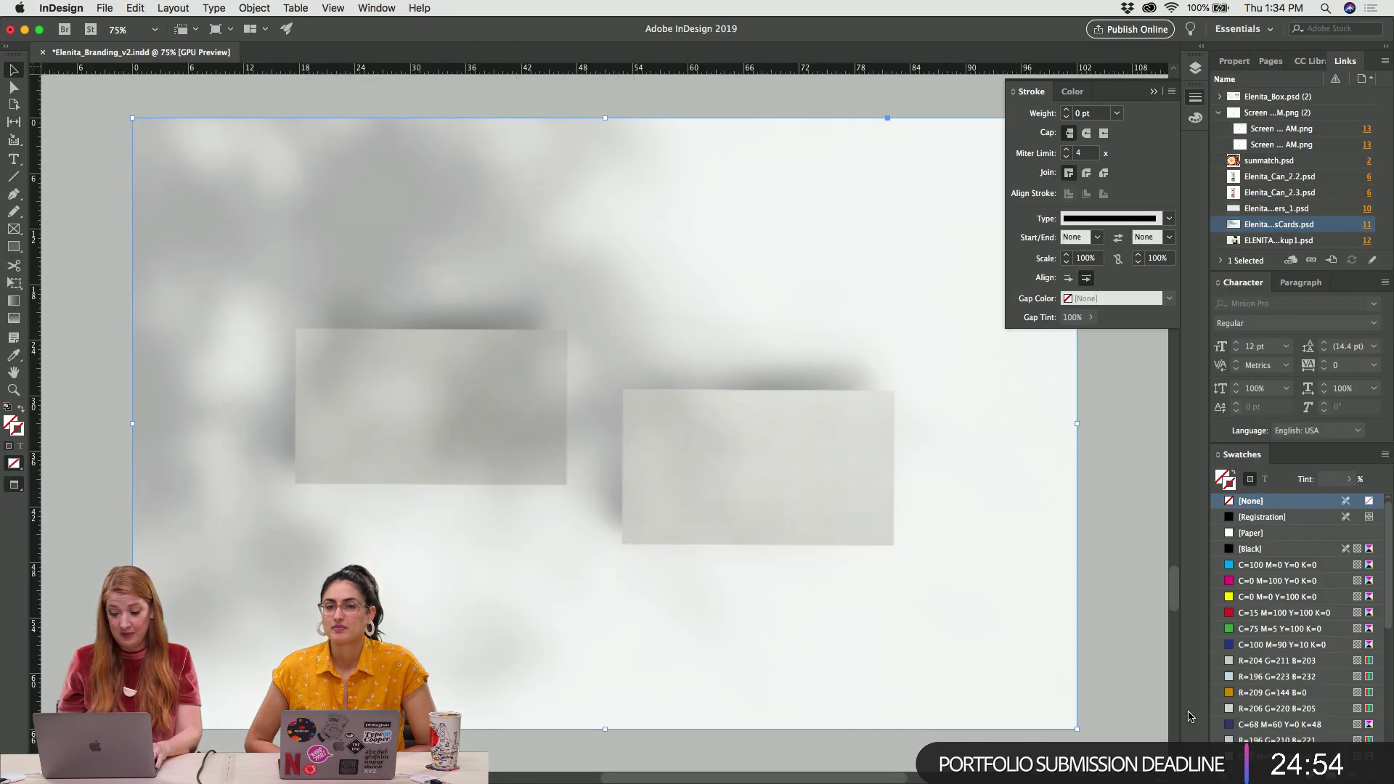
pyautogui.press('super+Tab')
pyautogui.press('super+Tab')
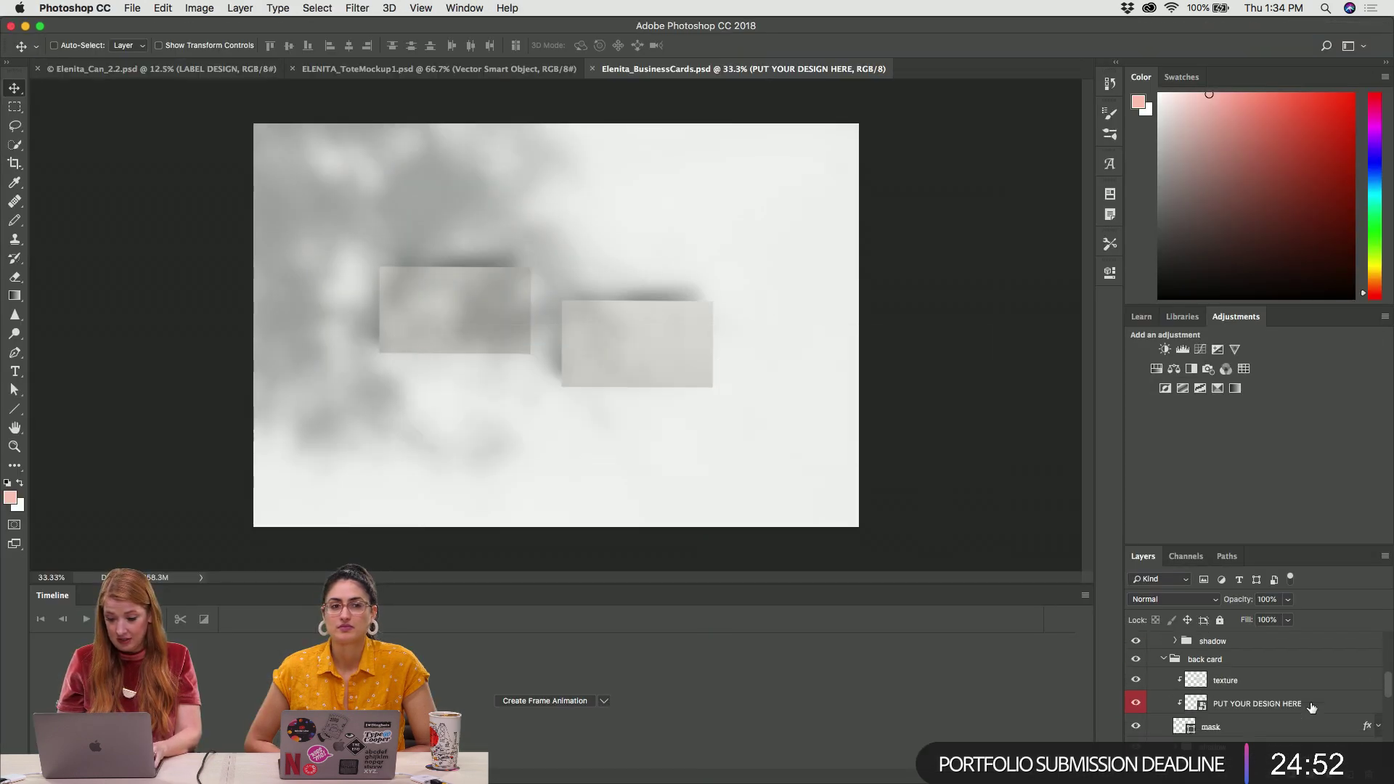
# Paste the contact artwork as a smart object into the back card's design layer, then save and close that file
pyautogui.doubleClick(1196, 679)
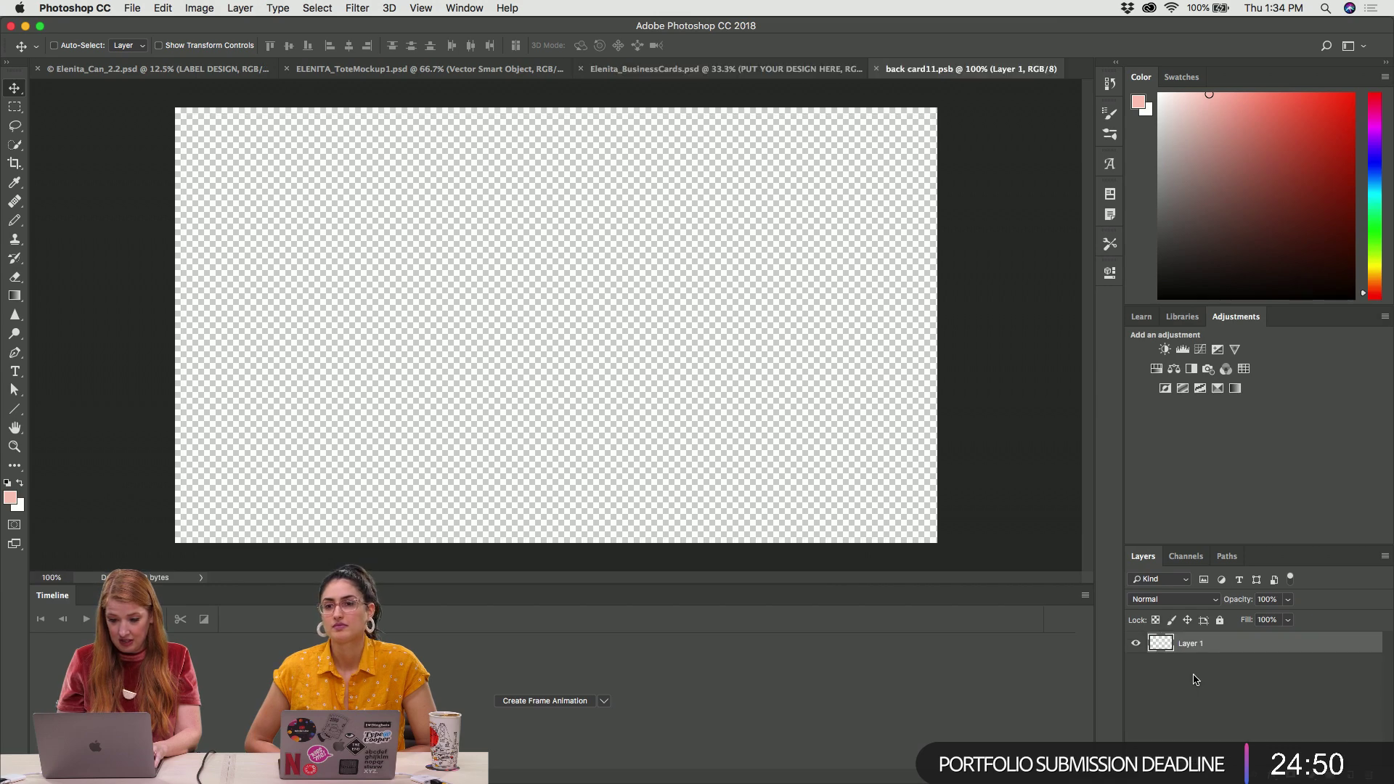
pyautogui.press('super+v')
pyautogui.click(591, 240)
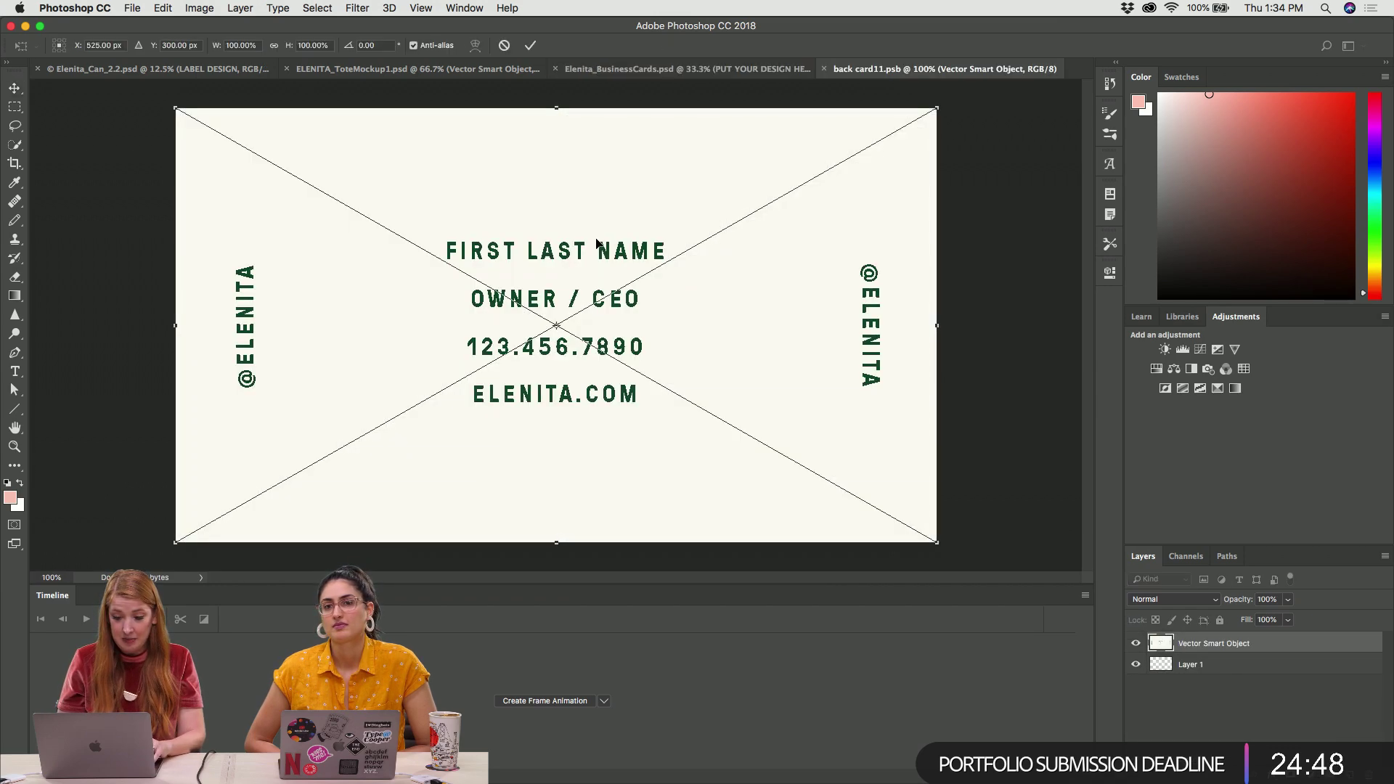
pyautogui.press('Return')
pyautogui.press('super+s')
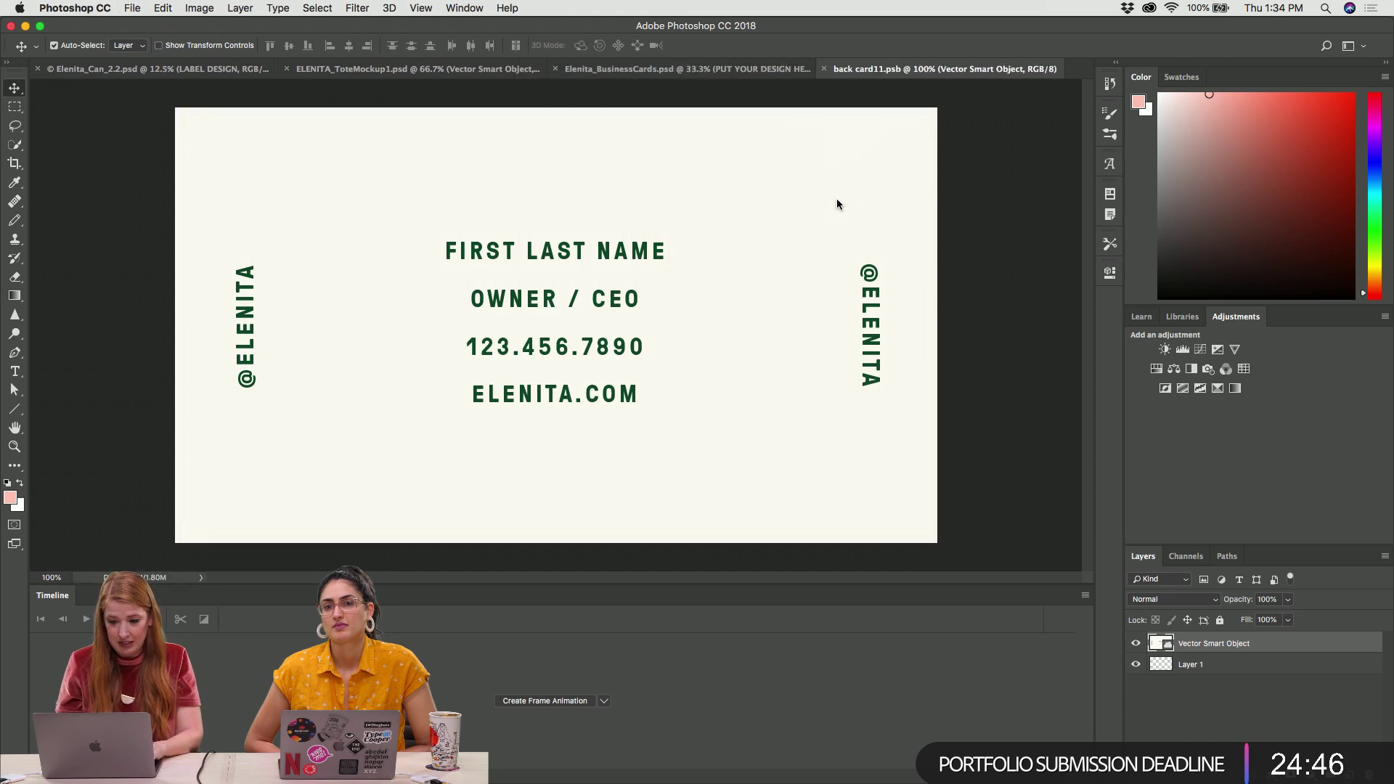
pyautogui.press('super+w')
# Copy the two-tone ELENITA logo card artwork in Illustrator and return to the business card mockup in Photoshop
pyautogui.press('super+Tab')
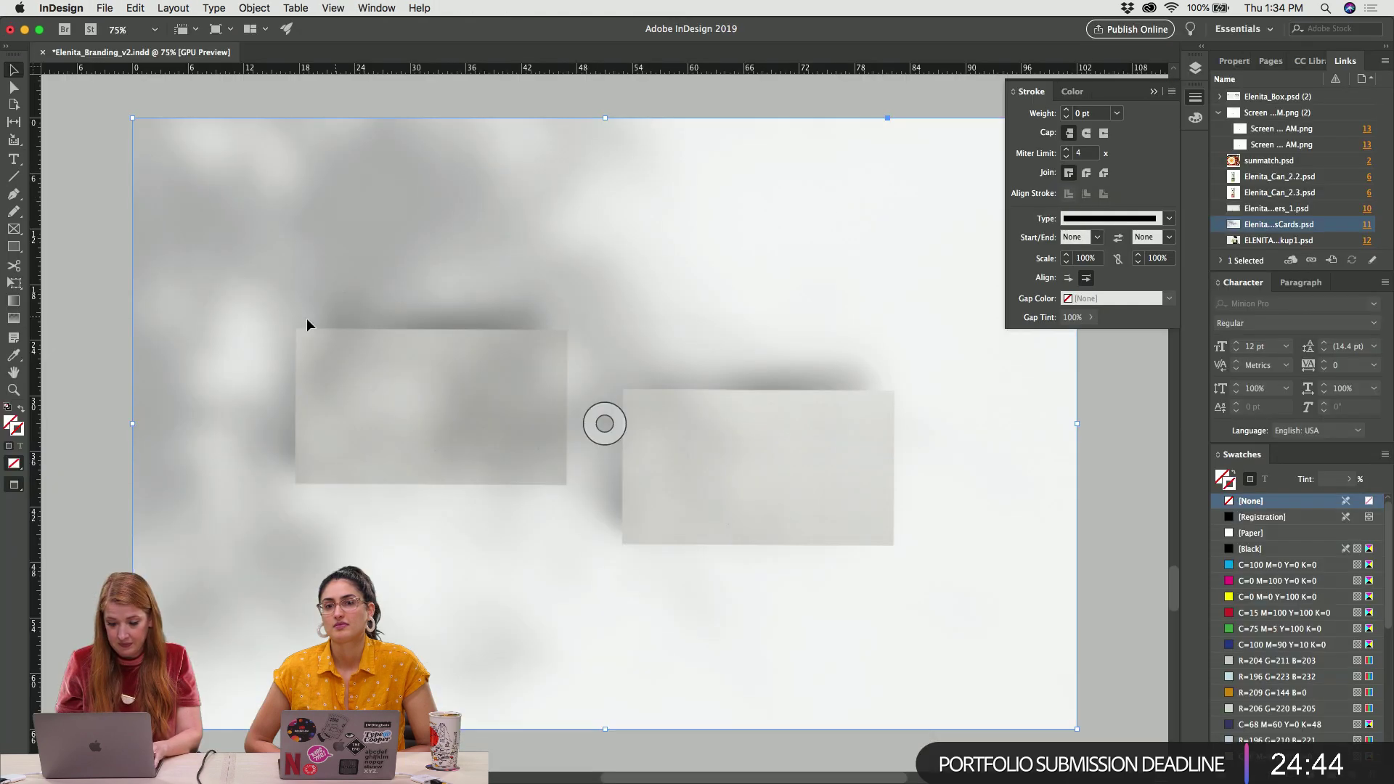
pyautogui.press('super+Tab')
pyautogui.click(624, 377)
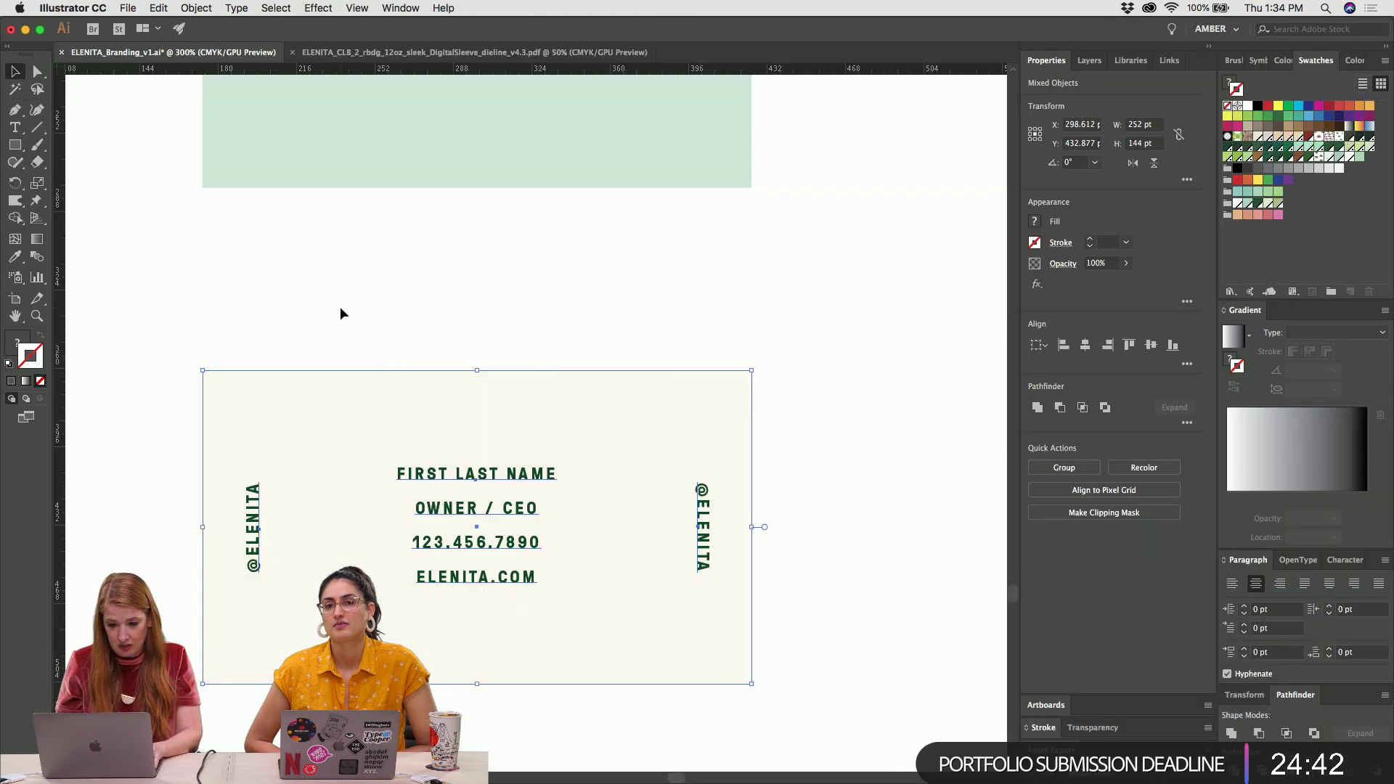
pyautogui.scroll(5, 340, 313)
pyautogui.moveTo(171, 133); pyautogui.dragTo(796, 500)
pyautogui.press('super+Tab')
pyautogui.press('super+Tab')
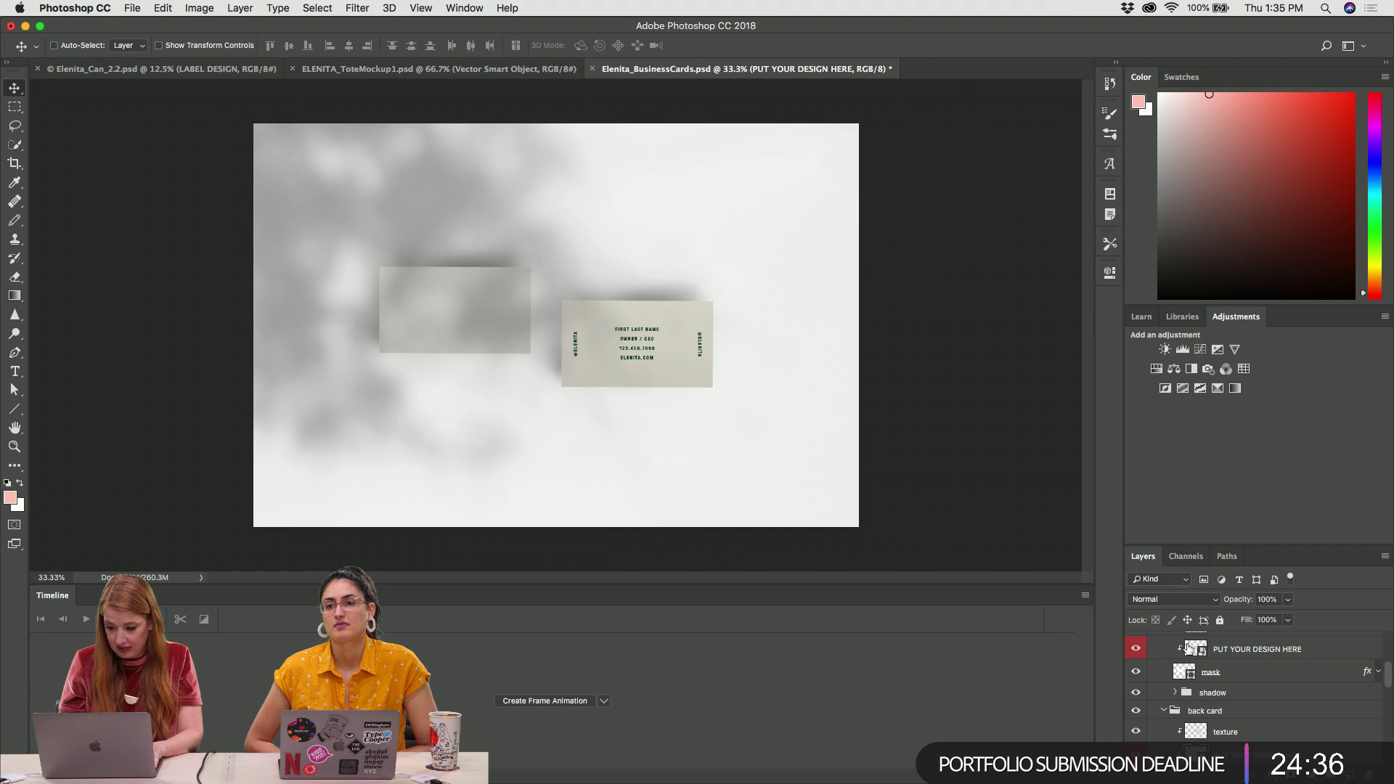
# Paste the logo artwork as a smart object into the front card's design layer, then save and close that file
pyautogui.scroll(2, 1188, 648)
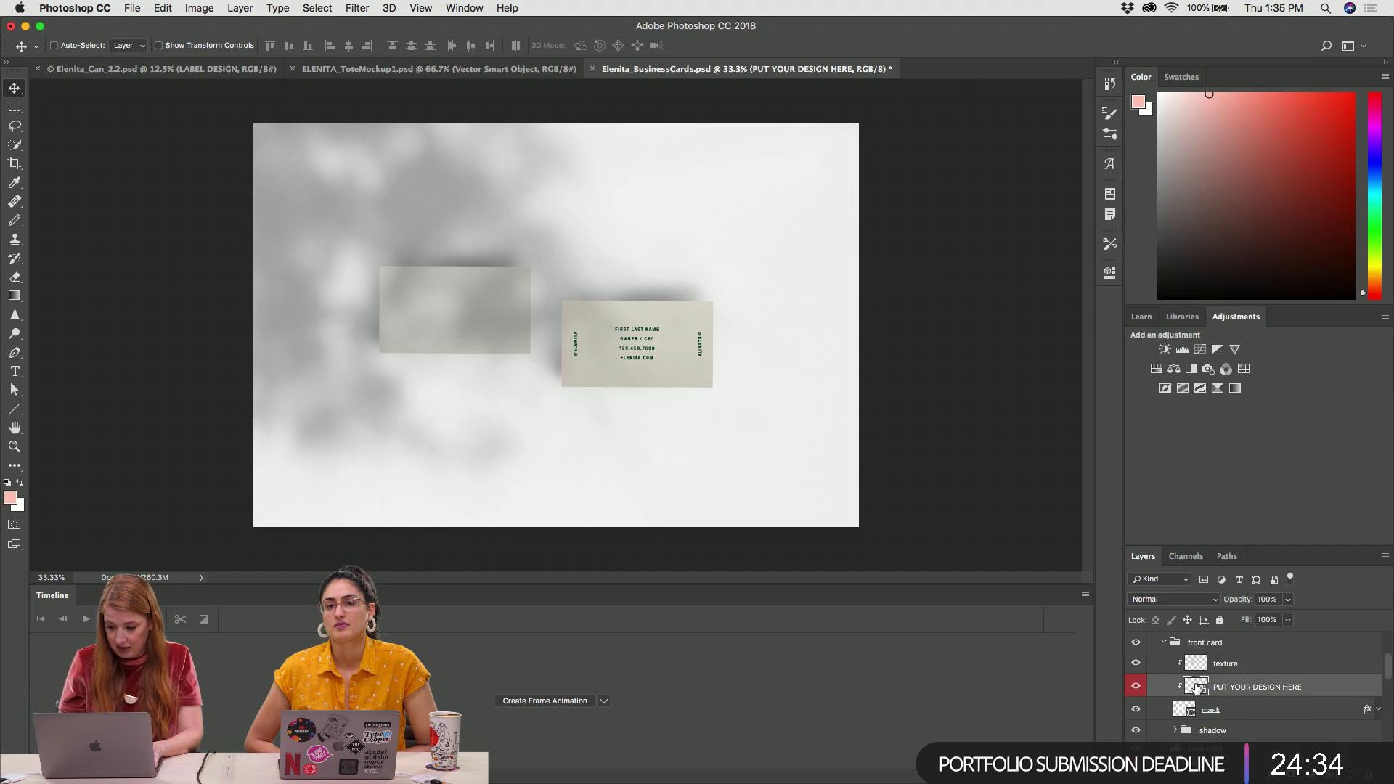
pyautogui.doubleClick(1195, 686)
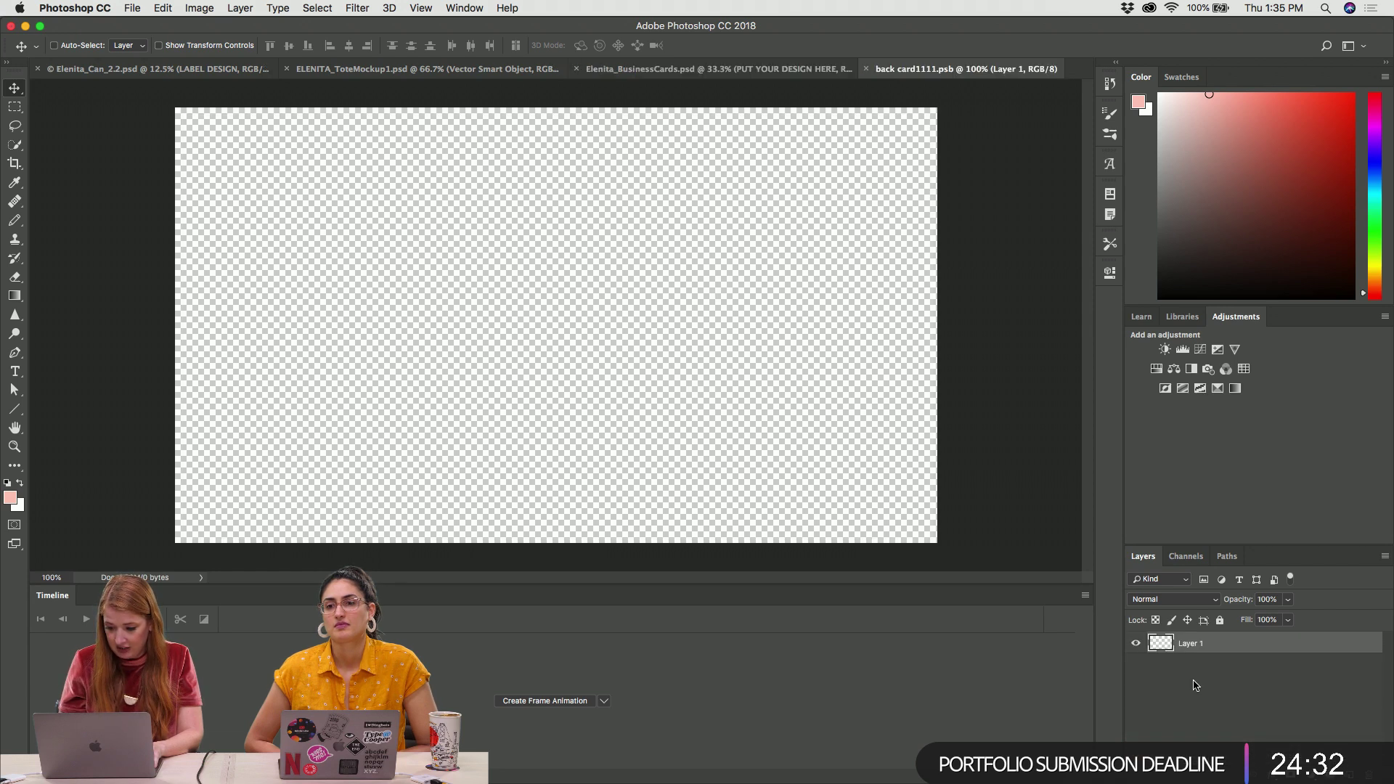
pyautogui.press('super+v')
pyautogui.click(590, 246)
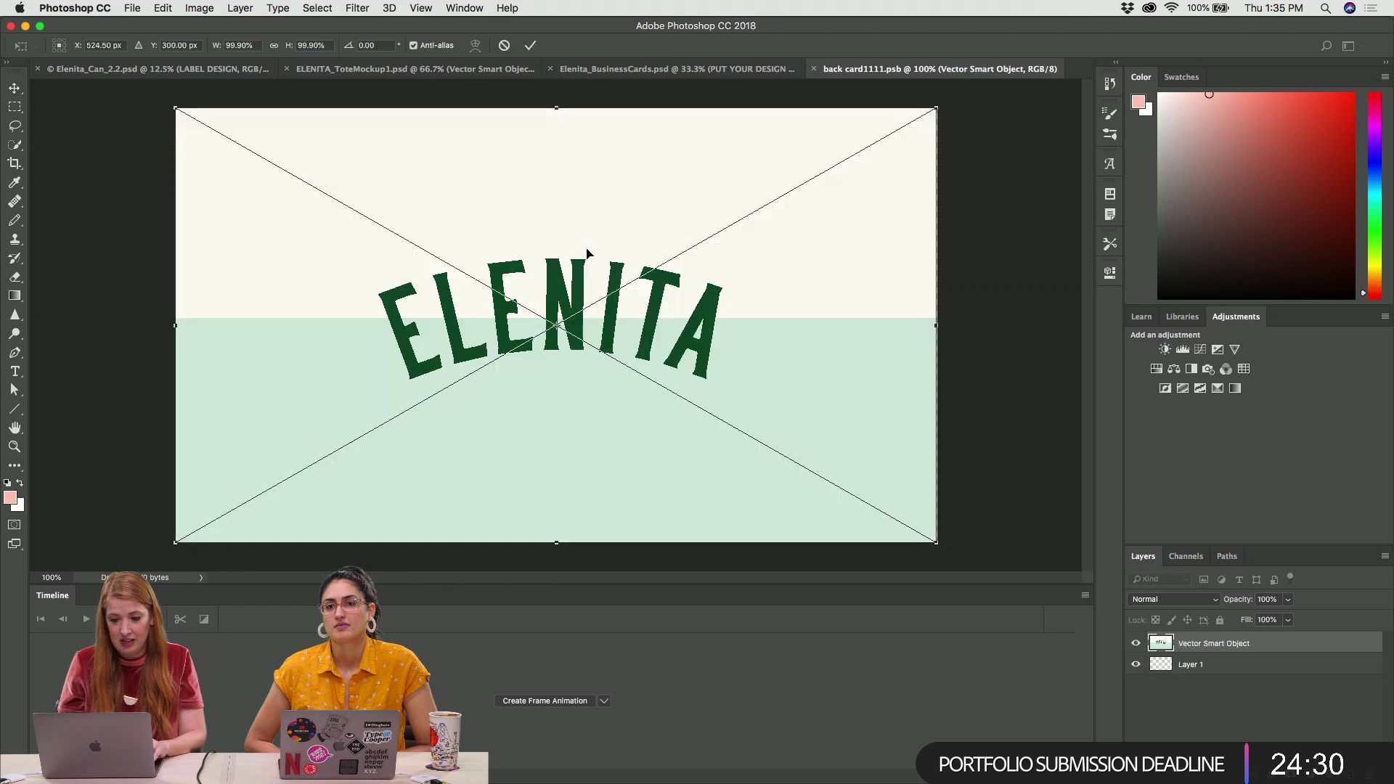
pyautogui.press('Return')
pyautogui.press('super+s')
pyautogui.press('super+w')
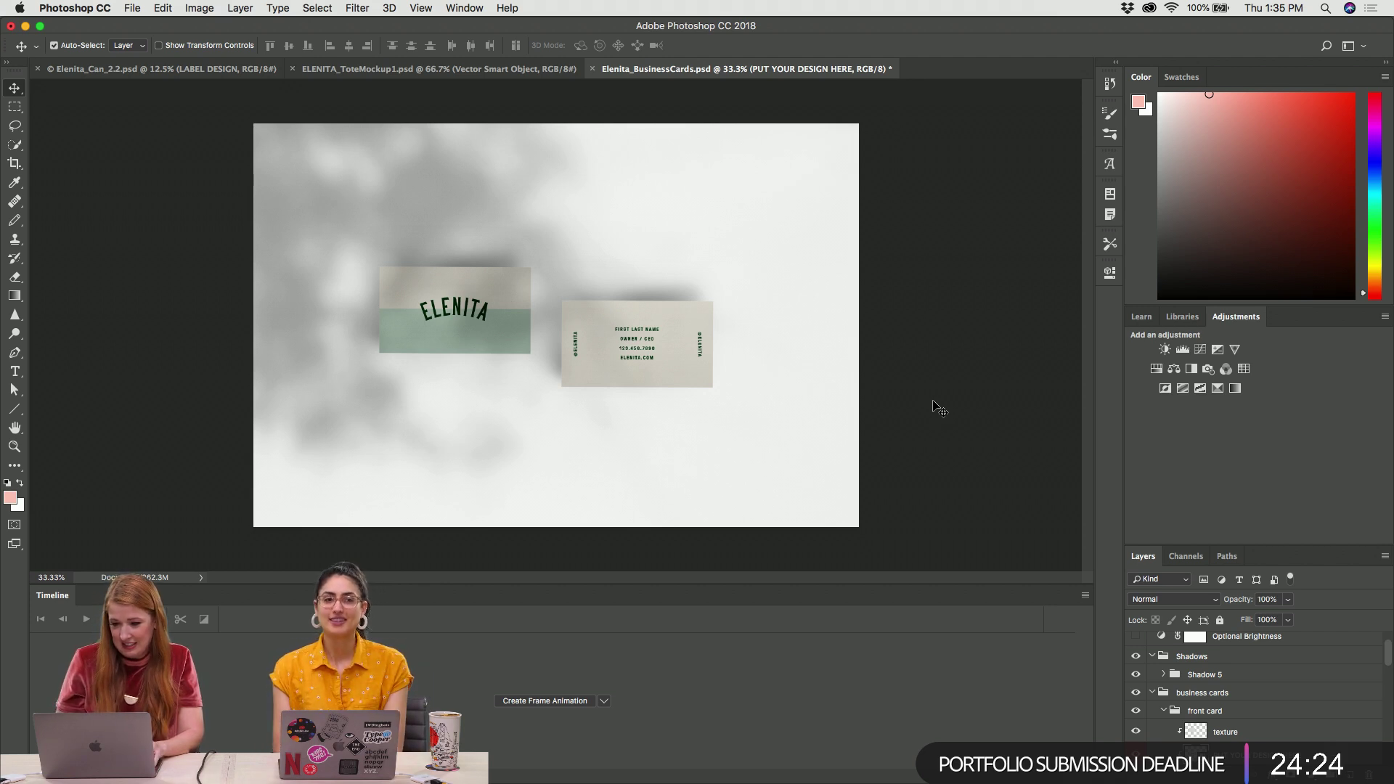
# Save the business card mockup and view its updated page in the InDesign presentation at 50%
pyautogui.press('super+s')
pyautogui.press('super+Tab')
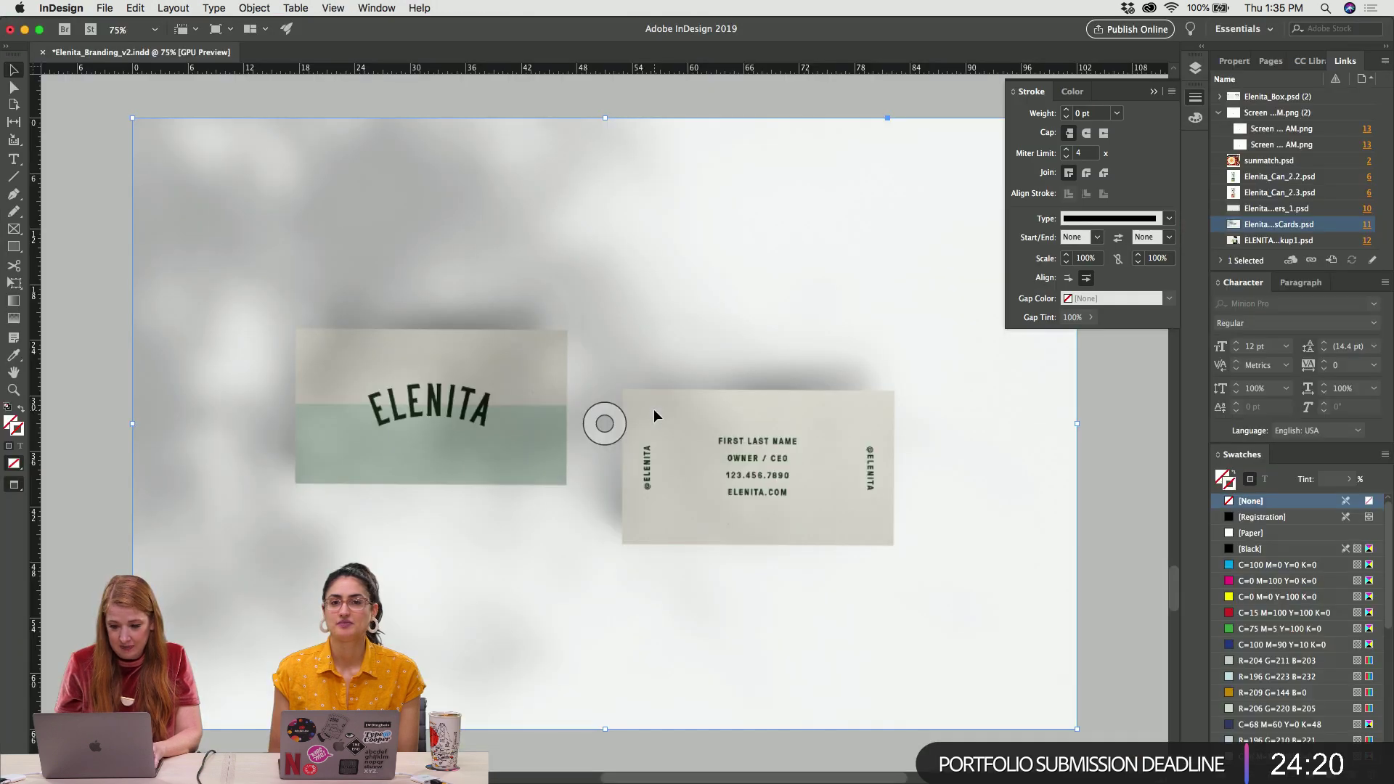
pyautogui.click(730, 106)
pyautogui.press('super+minus')
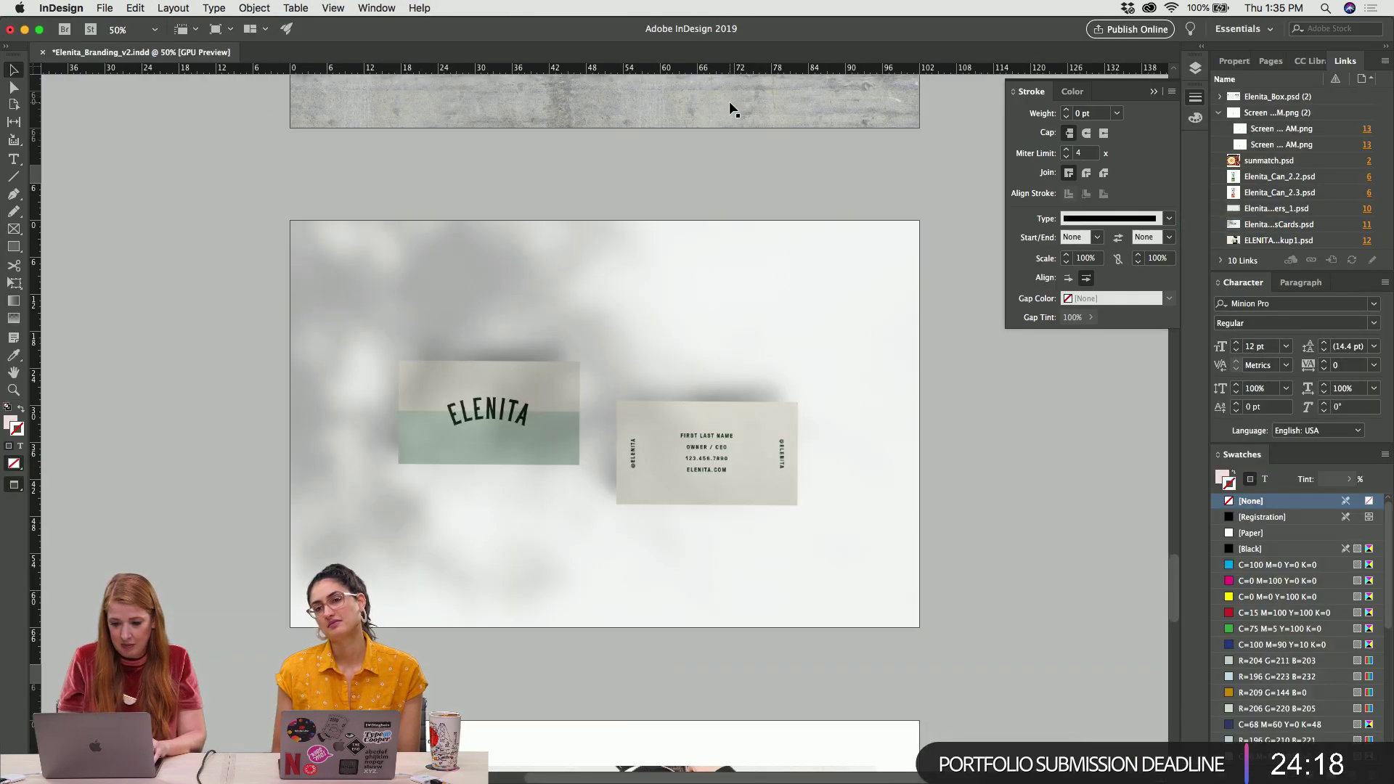
# Look through the presentation's mockup and closing pages and examine the tagline panel on the Typography page
pyautogui.scroll(-5, 954, 459)
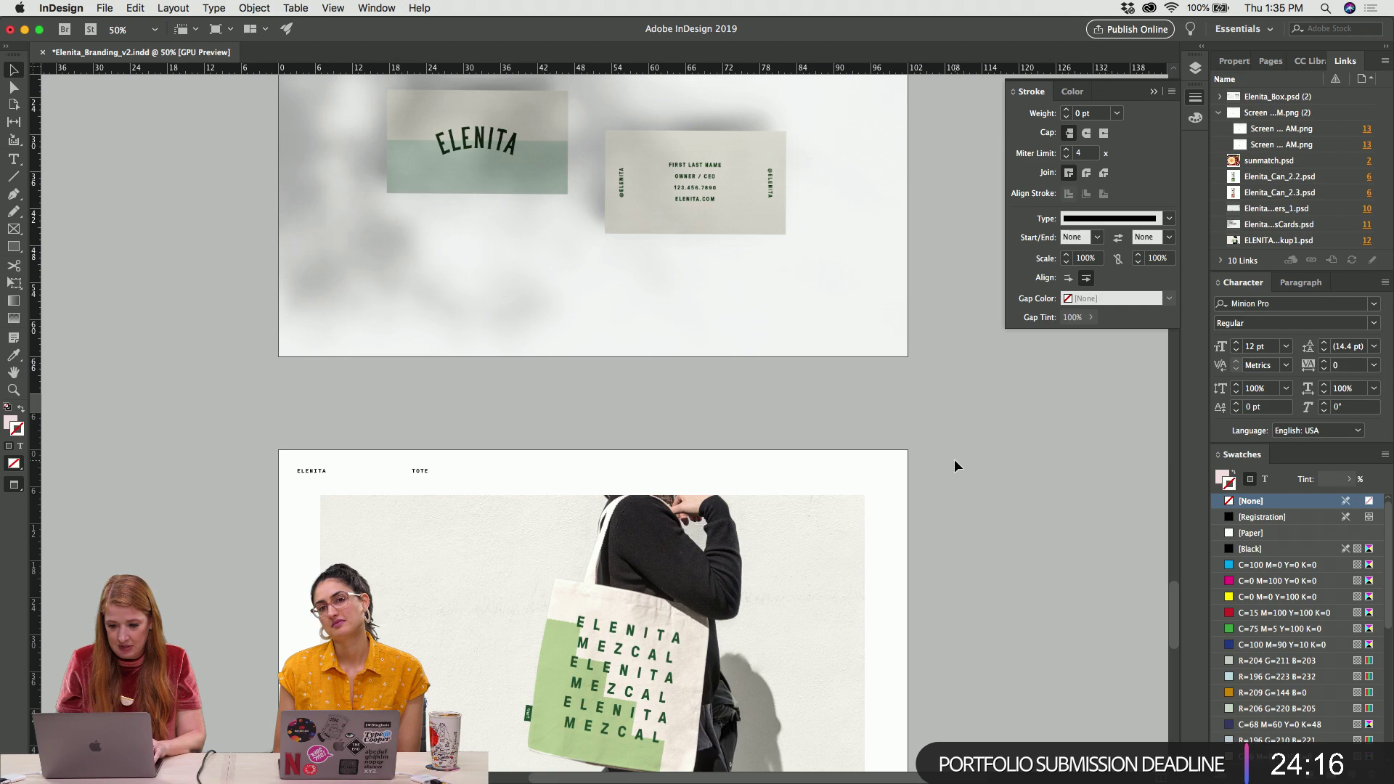
pyautogui.scroll(-10, 954, 458)
pyautogui.scroll(7, 954, 459)
pyautogui.scroll(-5, 954, 459)
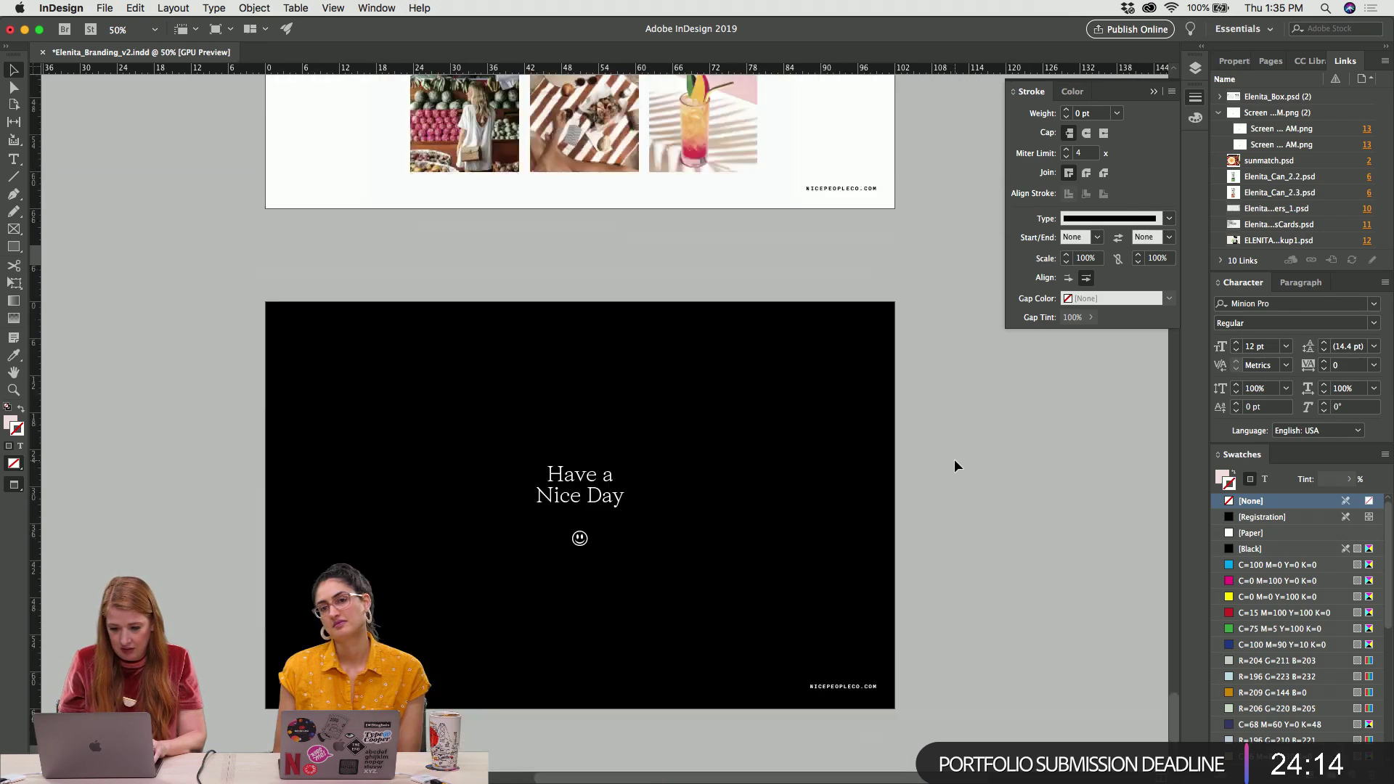
pyautogui.scroll(12, 954, 459)
pyautogui.scroll(10, 954, 459)
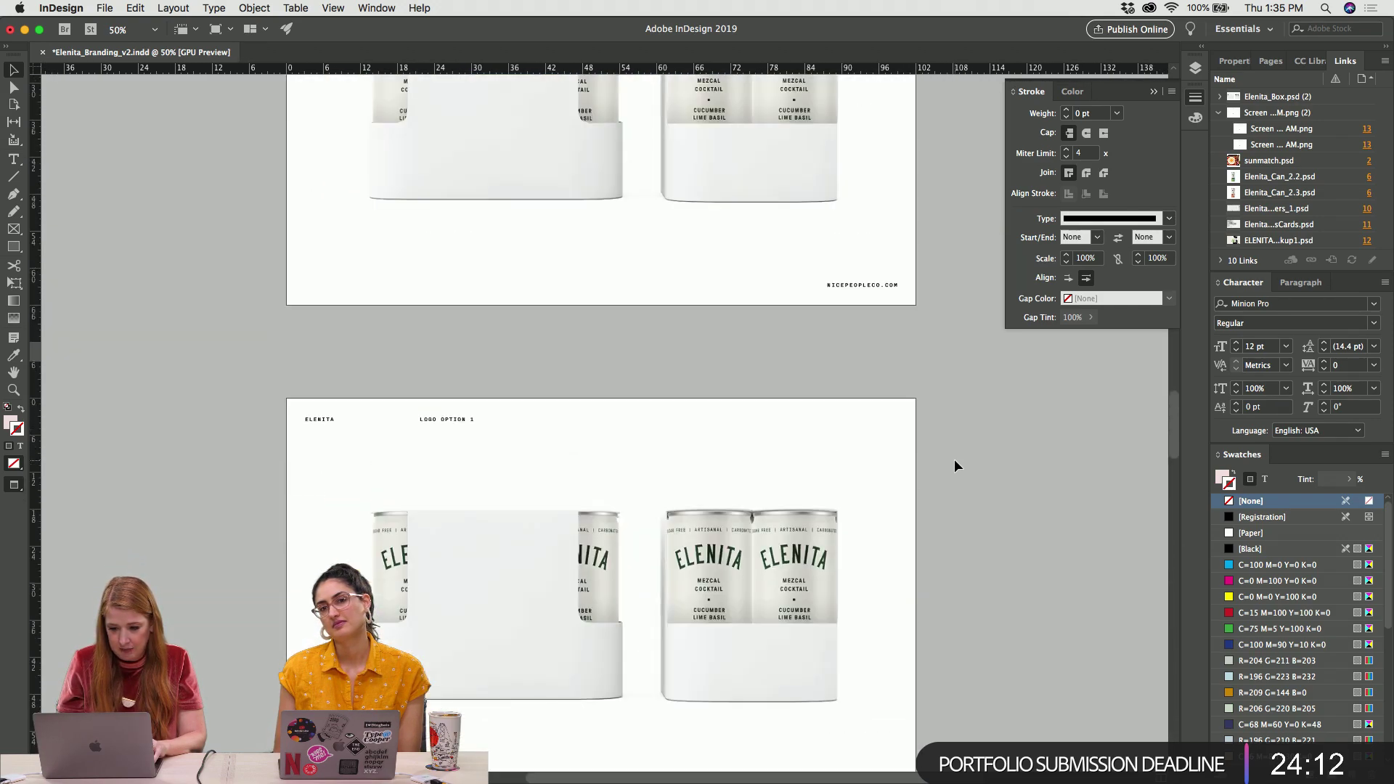
pyautogui.scroll(-7, 954, 459)
pyautogui.press('super+equal')
pyautogui.scroll(2, 871, 407)
pyautogui.click(788, 356)
pyautogui.doubleClick(785, 410)
pyautogui.press('Escape')
pyautogui.click(871, 525)
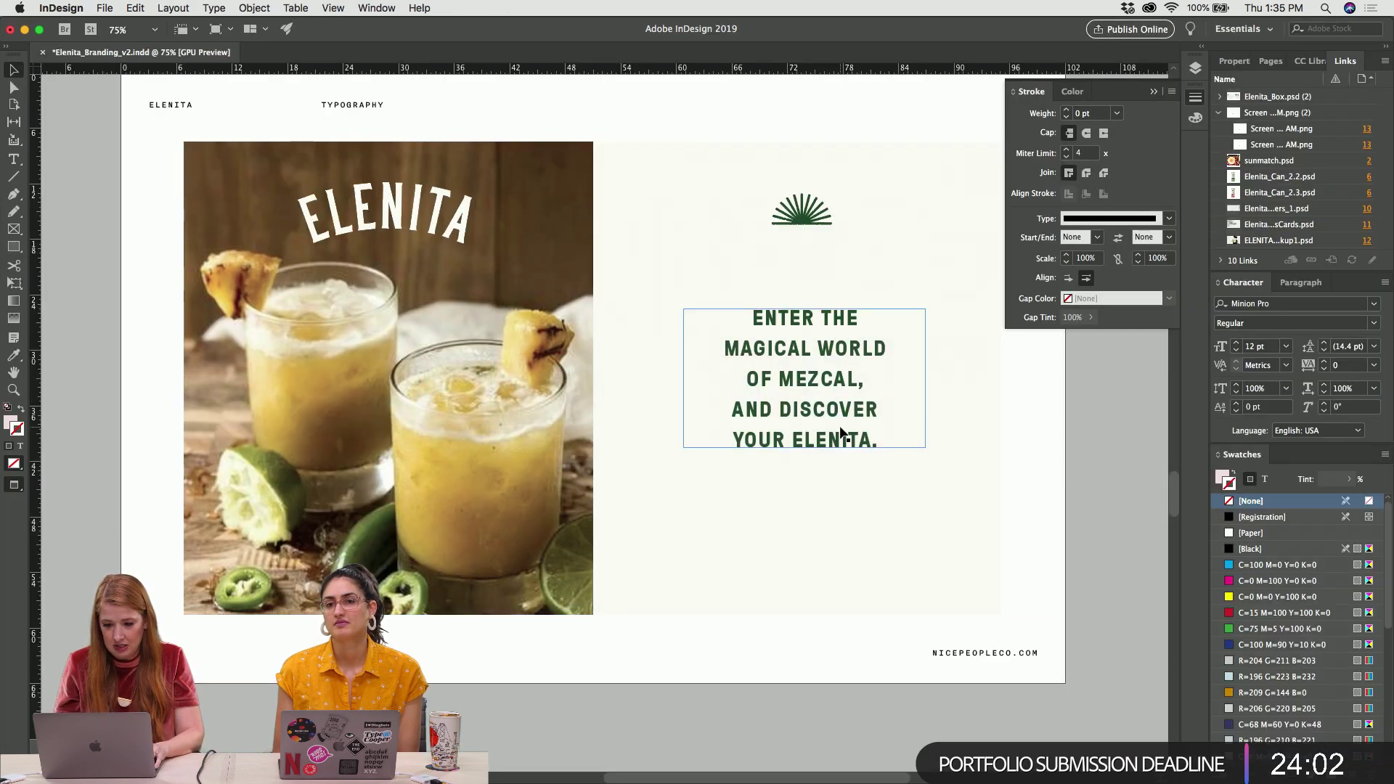
pyautogui.scroll(1, 684, 445)
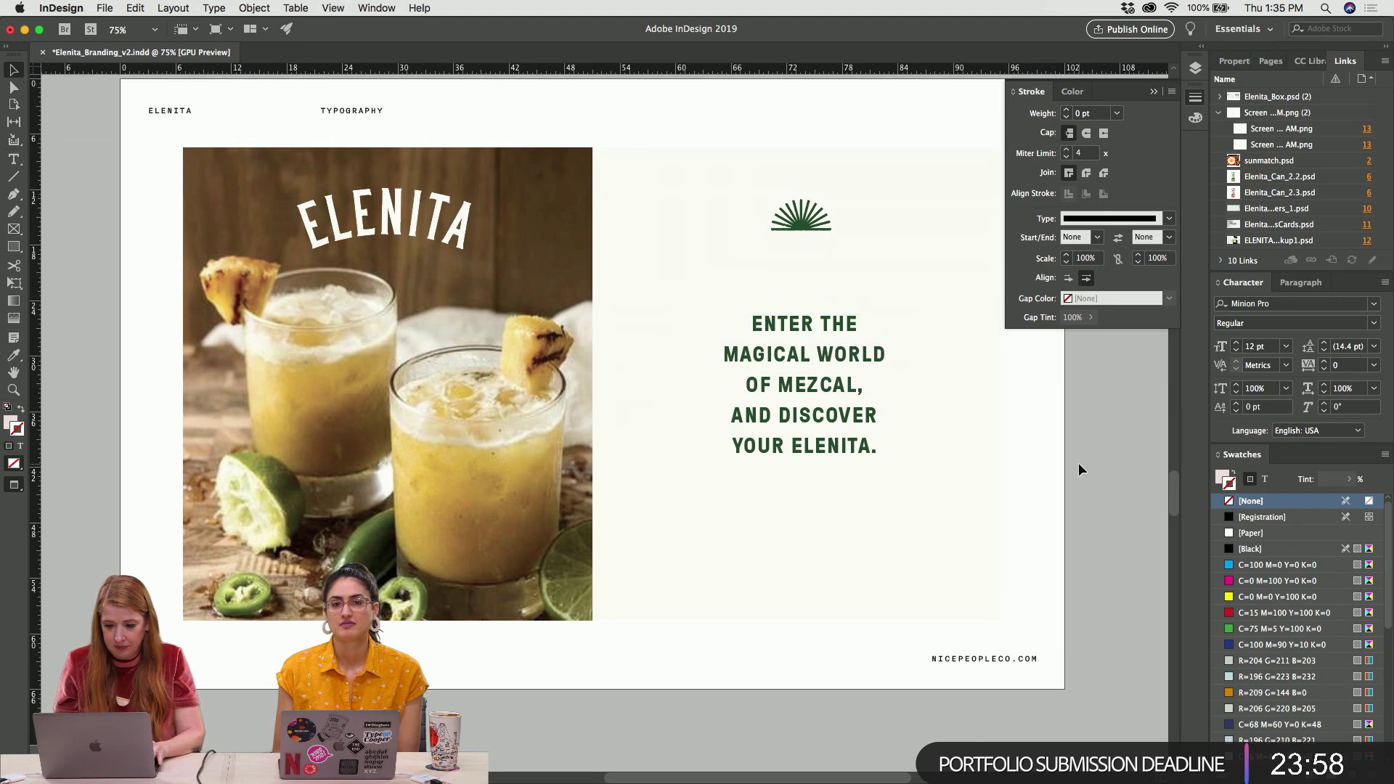
# Duplicate the tagline text frame downward on the Typography page and replace the copy's text with ELENITA.COM
pyautogui.moveTo(797, 454); pyautogui.dragTo(794, 576)
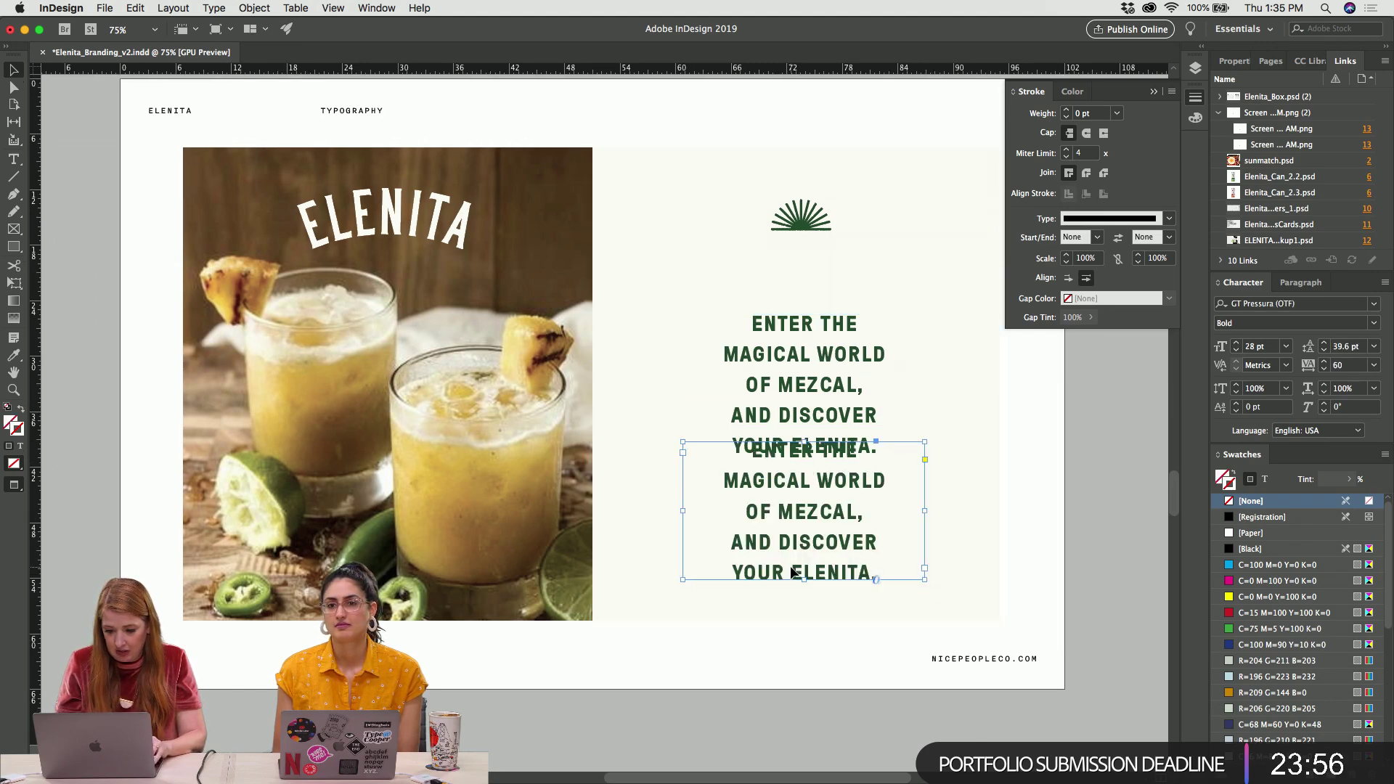
pyautogui.hotkey('ctrl', 'z')
pyautogui.doubleClick(803, 447)
pyautogui.click(815, 449)
pyautogui.write('ELEN')
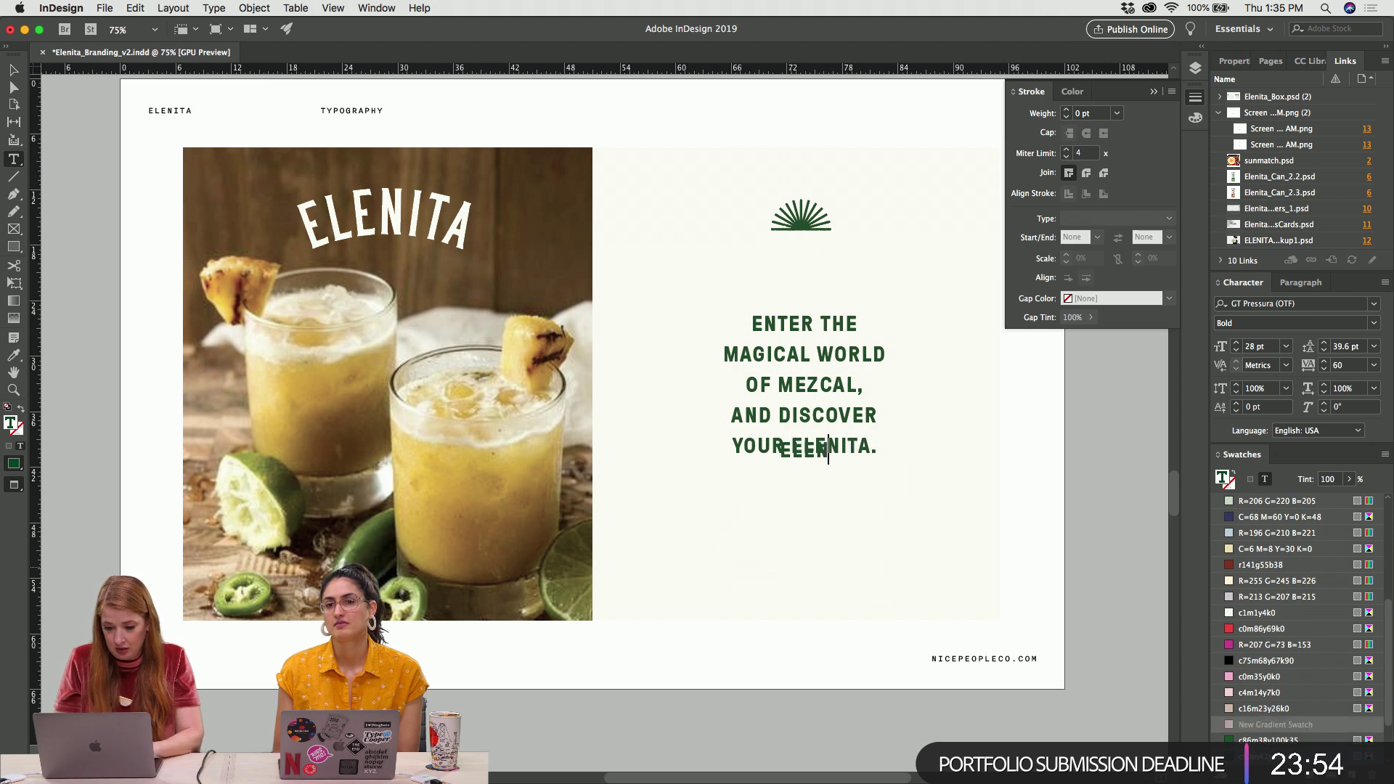
pyautogui.write('ITA.COM')
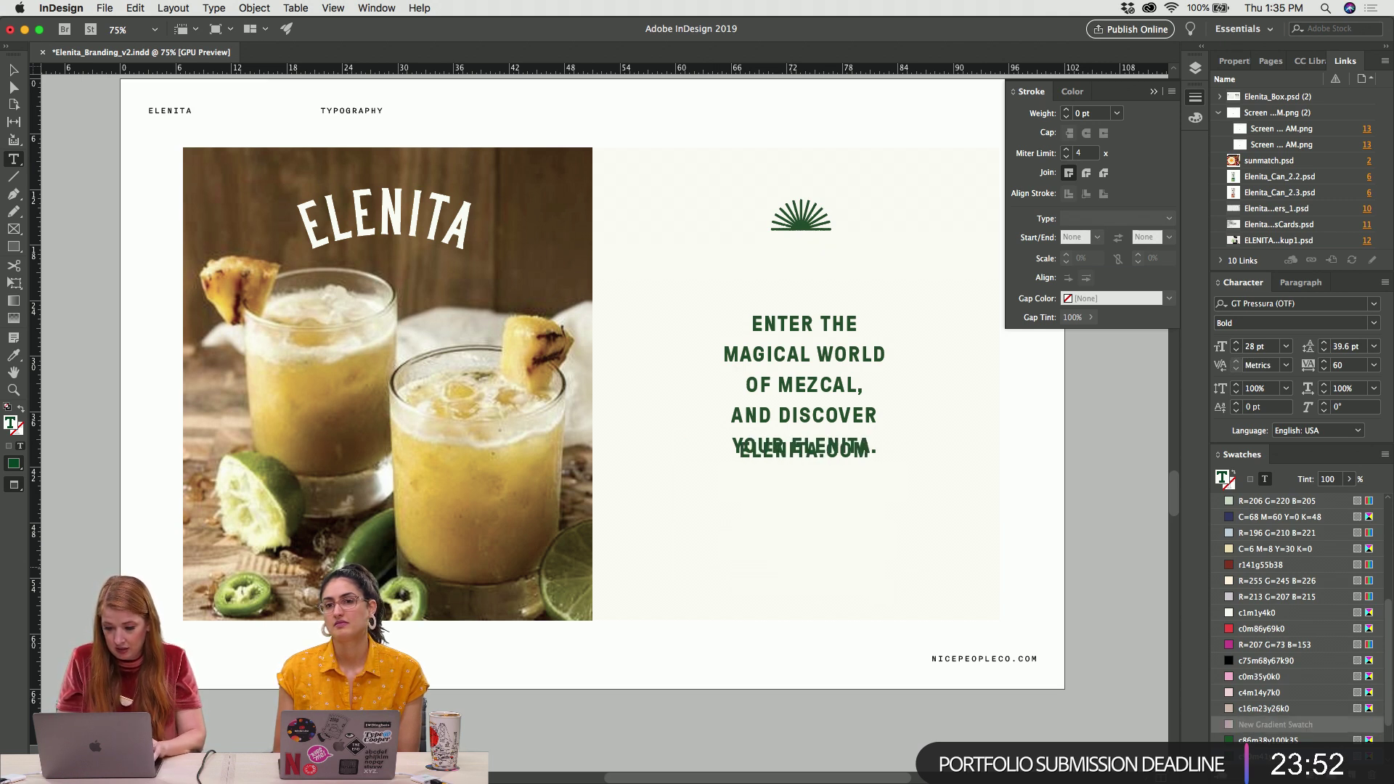
pyautogui.press('Escape')
# Move the ELENITA.COM line into the lower part of the cream panel and fit its frame to the text
pyautogui.moveTo(803, 480); pyautogui.dragTo(795, 589)
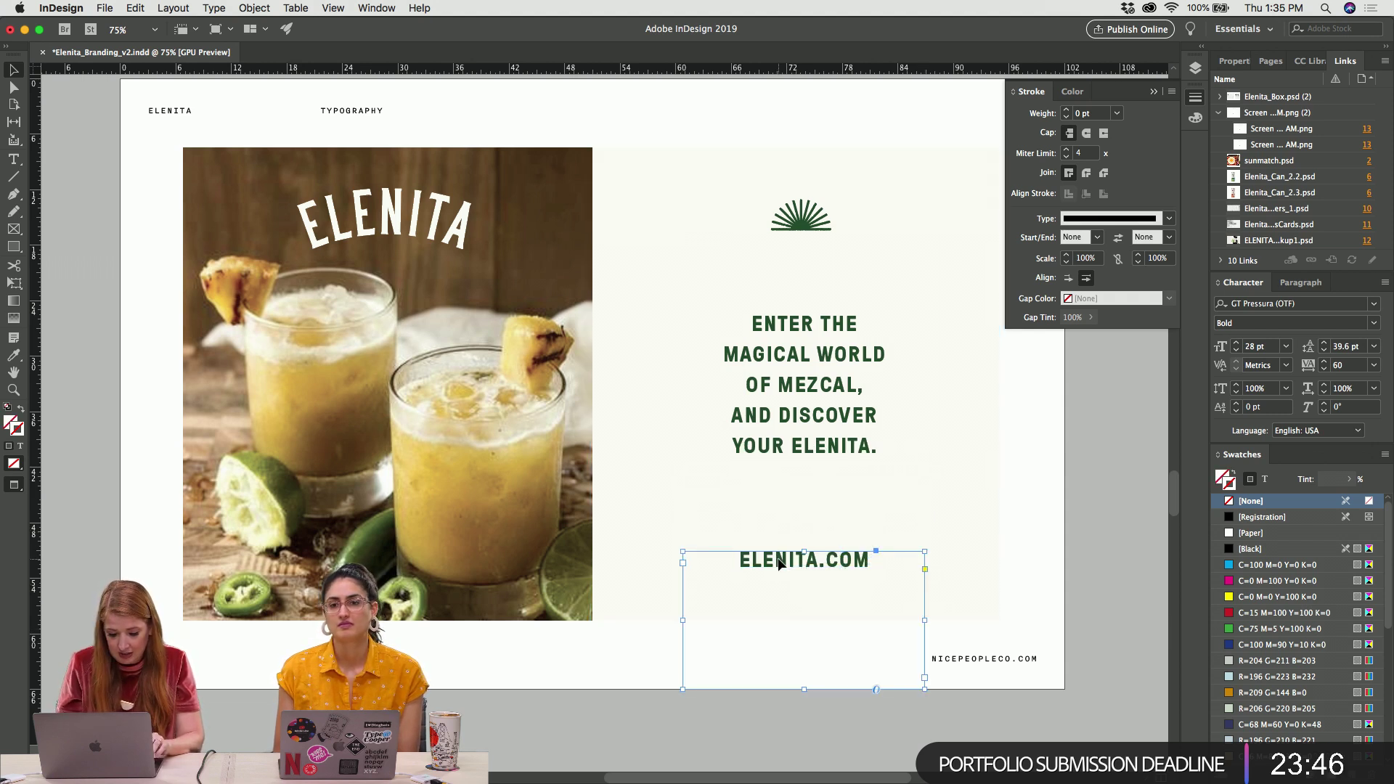
pyautogui.press('super+alt+c')
pyautogui.press('super+equal')
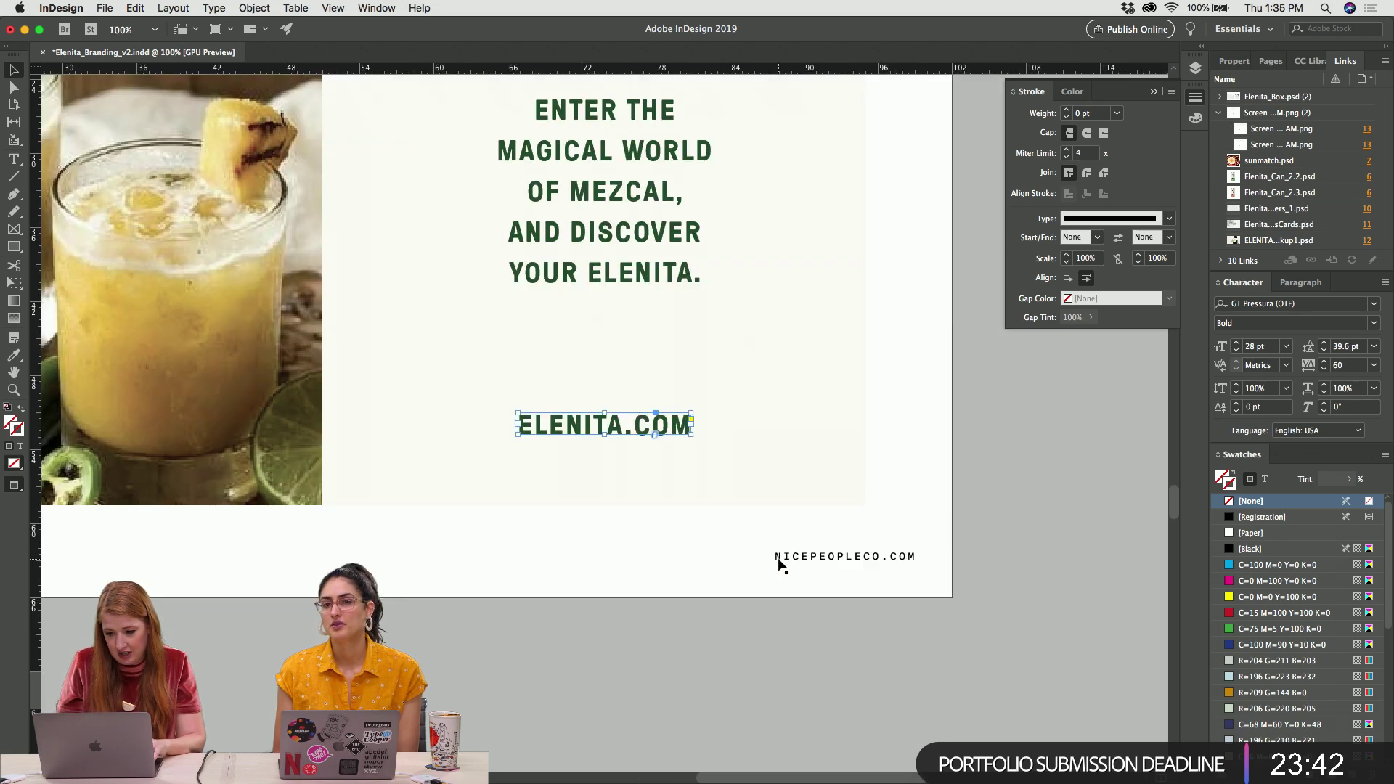
pyautogui.click(638, 273)
pyautogui.click(639, 442)
pyautogui.press('super+alt+c')
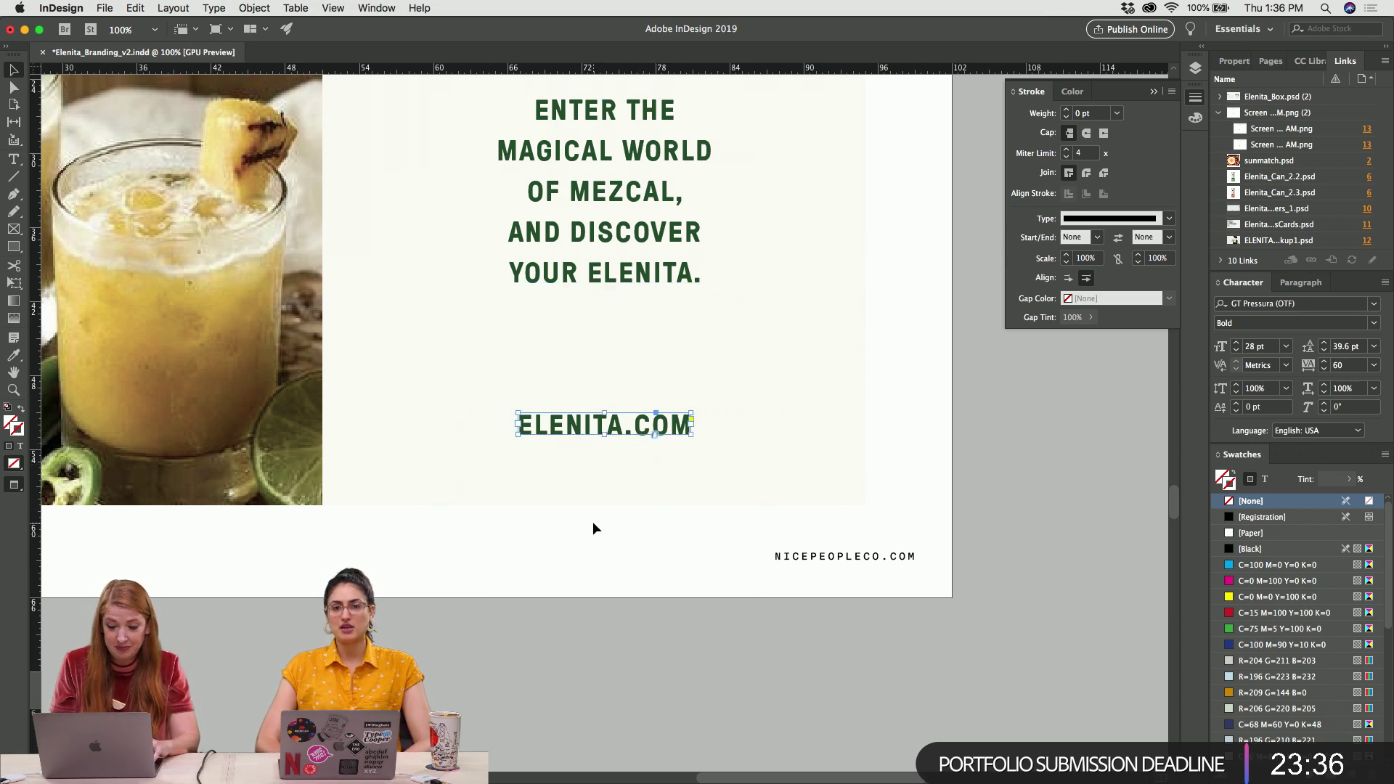
# Set the ELENITA.COM line in GT Pressura Mono Regular at 16 pt
pyautogui.press('super+equal')
pyautogui.doubleClick(604, 424)
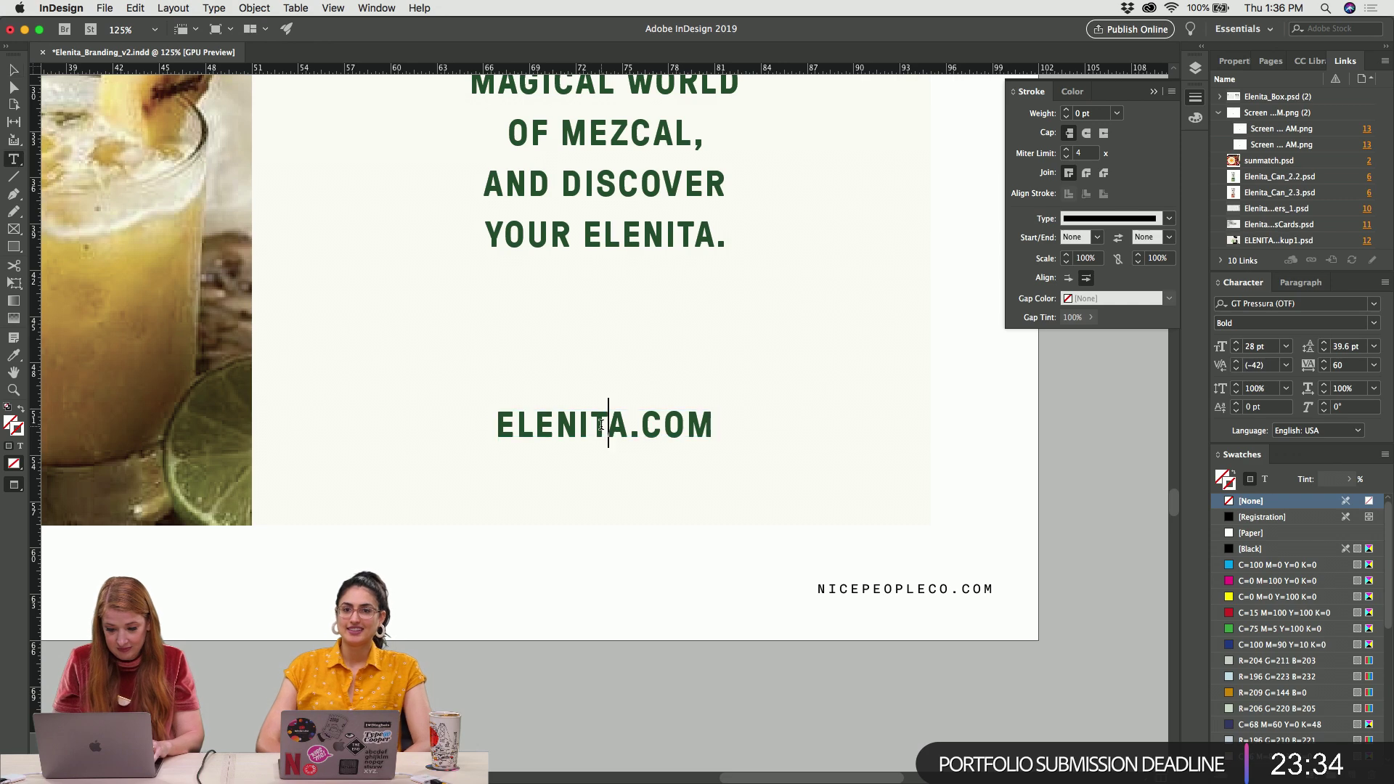
pyautogui.press('super+a')
pyautogui.scroll(-5, 1253, 612)
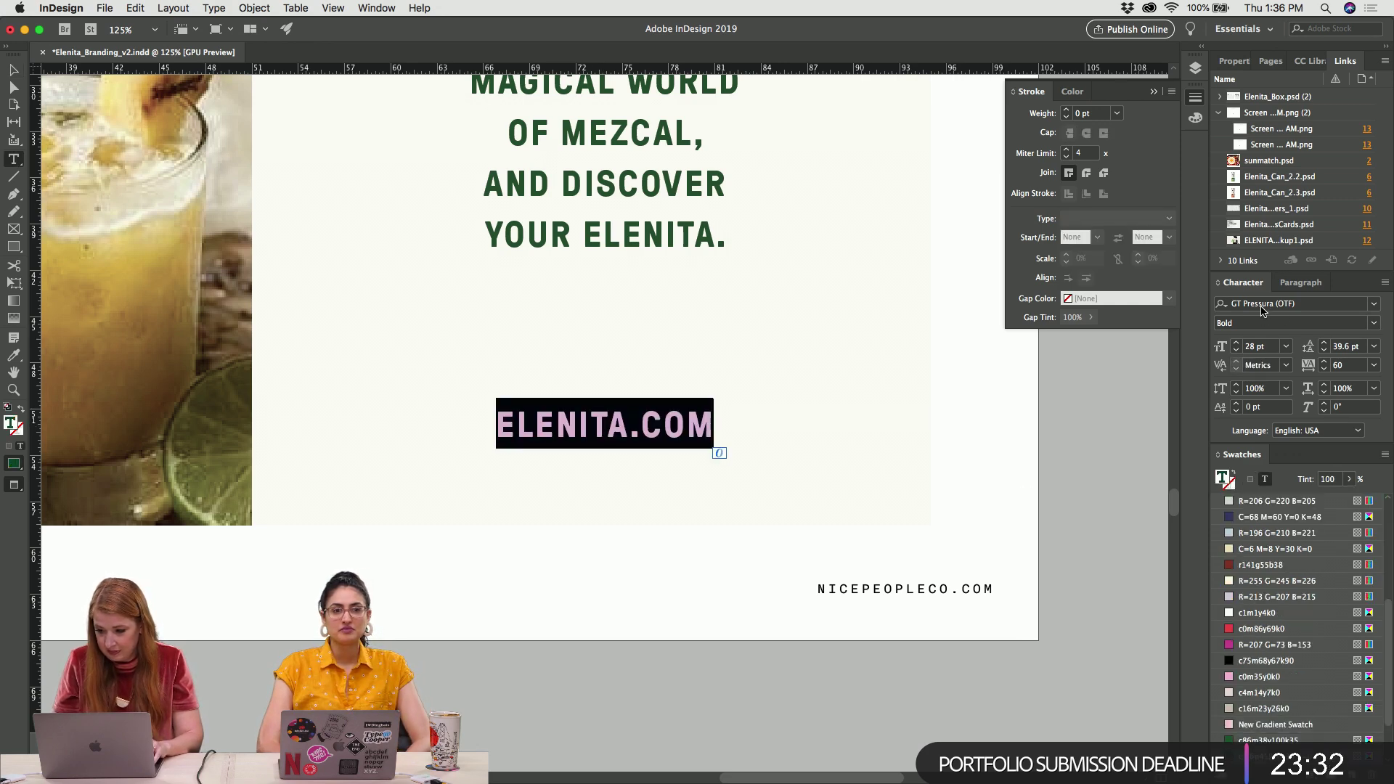
pyautogui.click(1314, 302)
pyautogui.write('PRESSU')
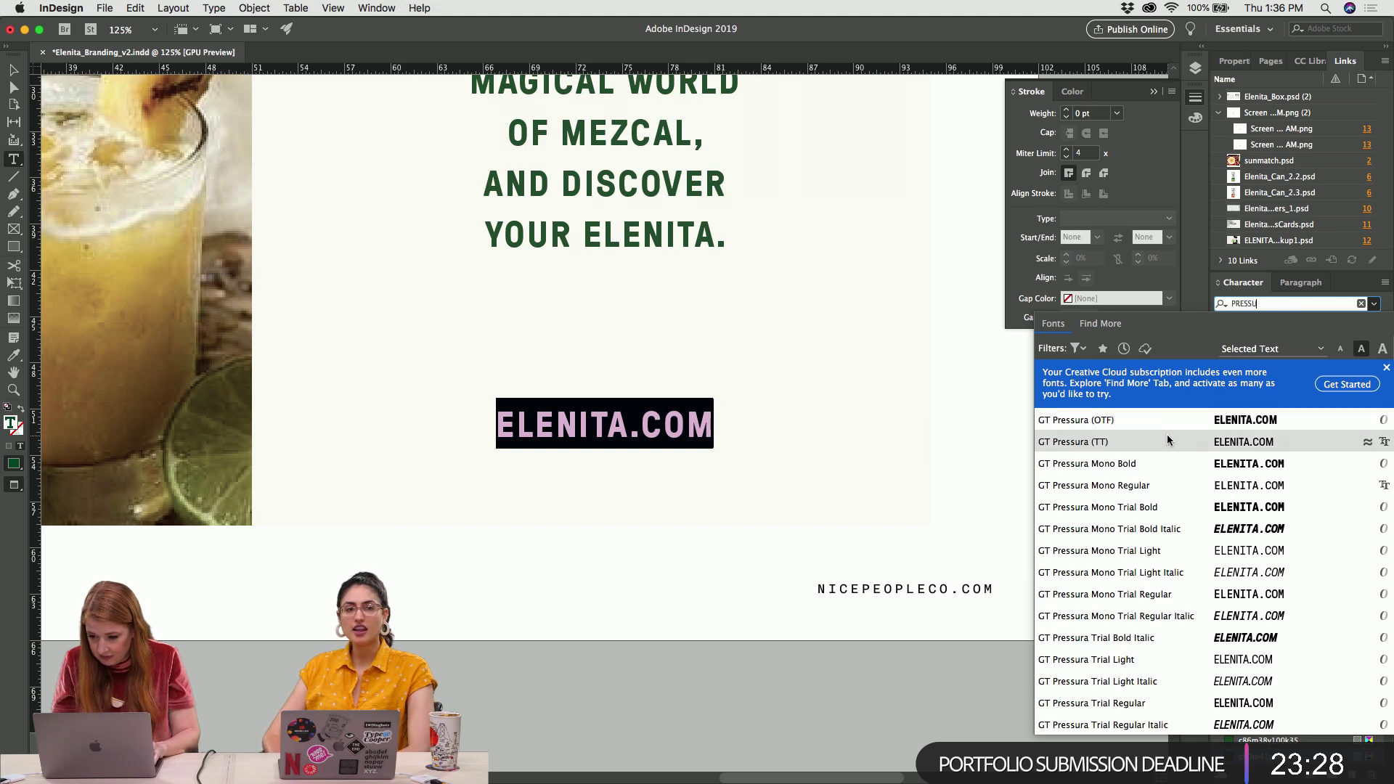
pyautogui.click(1160, 482)
pyautogui.press('super+shift+comma')
pyautogui.press('super+shift+comma')
pyautogui.press('super+shift+comma')
pyautogui.press('super+shift+comma')
pyautogui.click(877, 446)
# Nudge the ELENITA.COM line lower in the cream panel in large increments and deselect it
pyautogui.press('v')
pyautogui.click(623, 430)
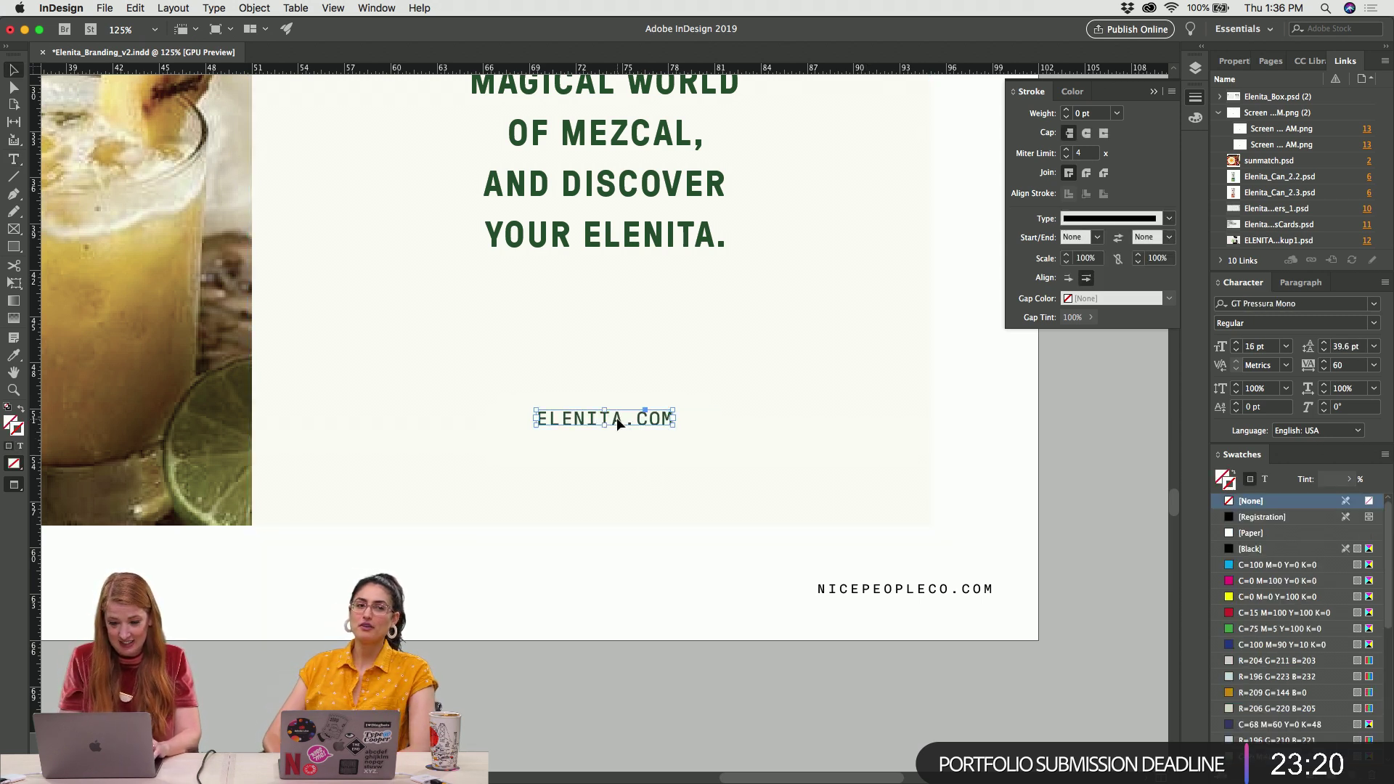
pyautogui.hotkey('shift', 'Down')
pyautogui.hotkey('shift', 'Down')
pyautogui.hotkey('shift', 'Down')
pyautogui.press('super+shift+a')
pyautogui.press('super+minus')
pyautogui.press('super+minus')
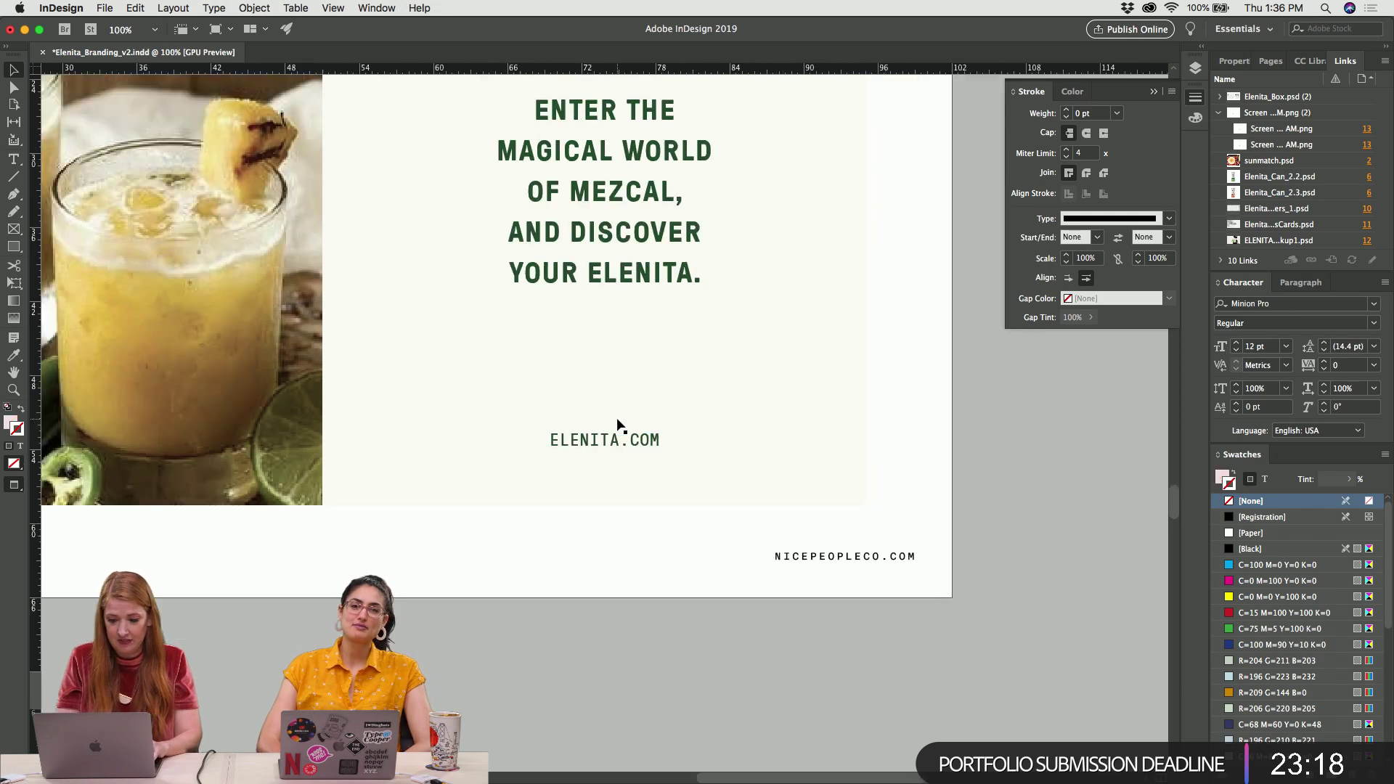
# Reduce the ELENITA.COM text to 14 pt and widen its tracking to 120
pyautogui.doubleClick(610, 436)
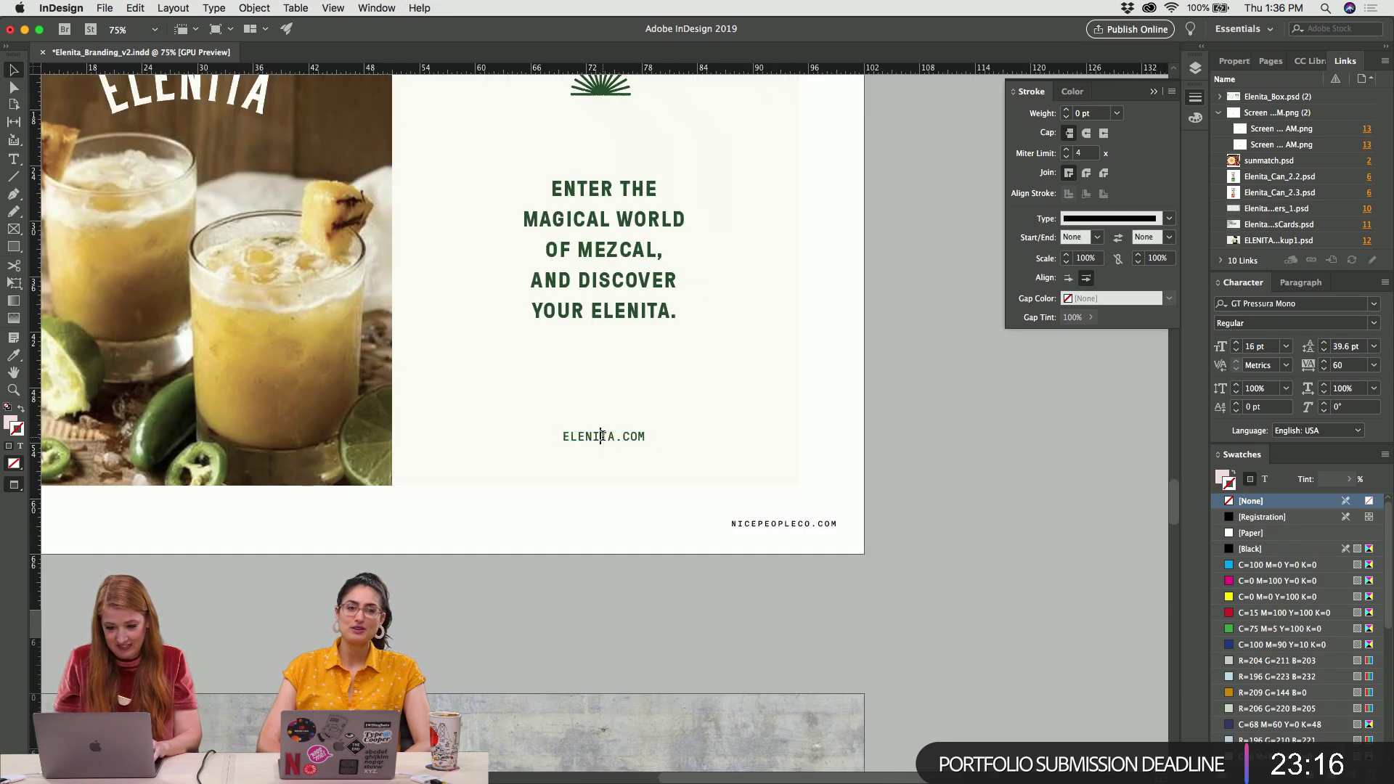
pyautogui.tripleClick(607, 435)
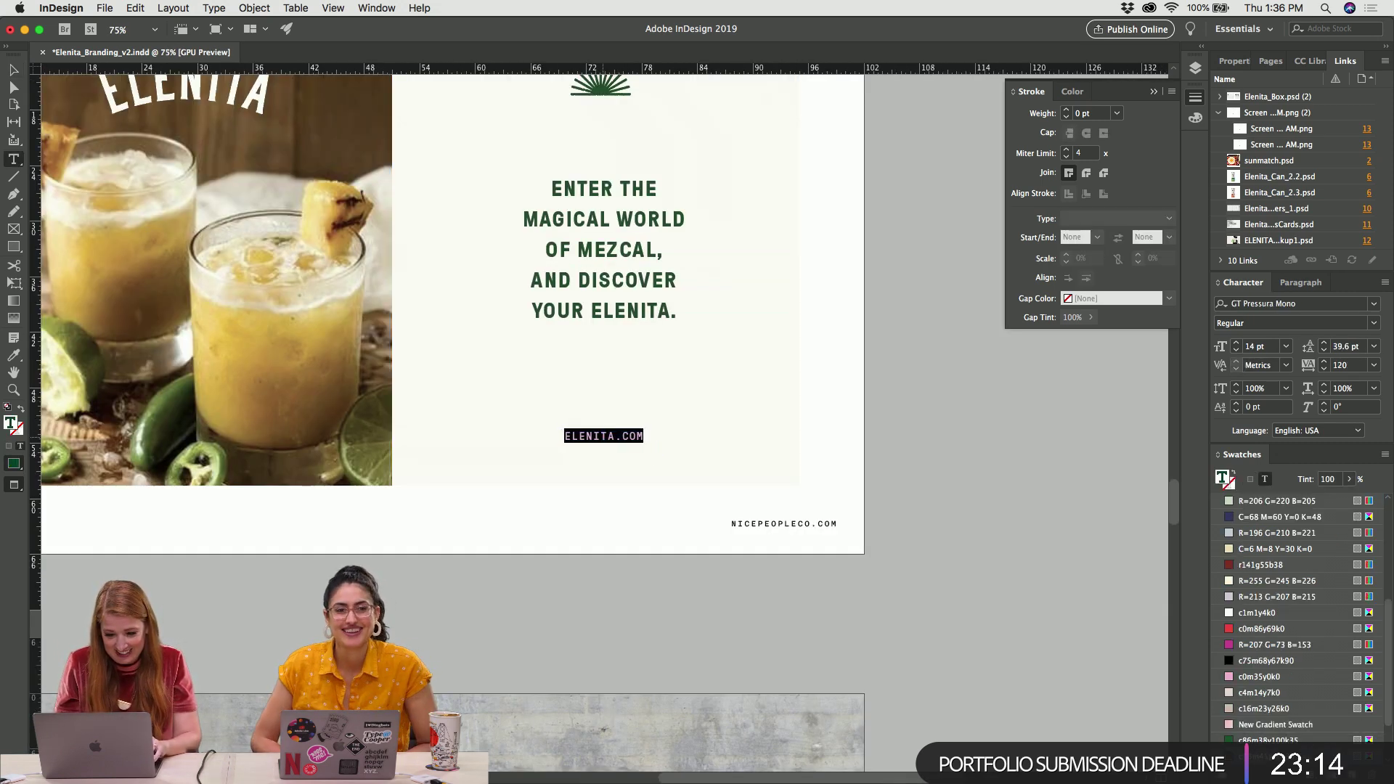
pyautogui.press('Escape')
pyautogui.click(671, 514)
# Duplicate the ELENITA.COM line into the cream panel's upper-left corner and replace the copy's text with CA
pyautogui.scroll(3, 672, 517)
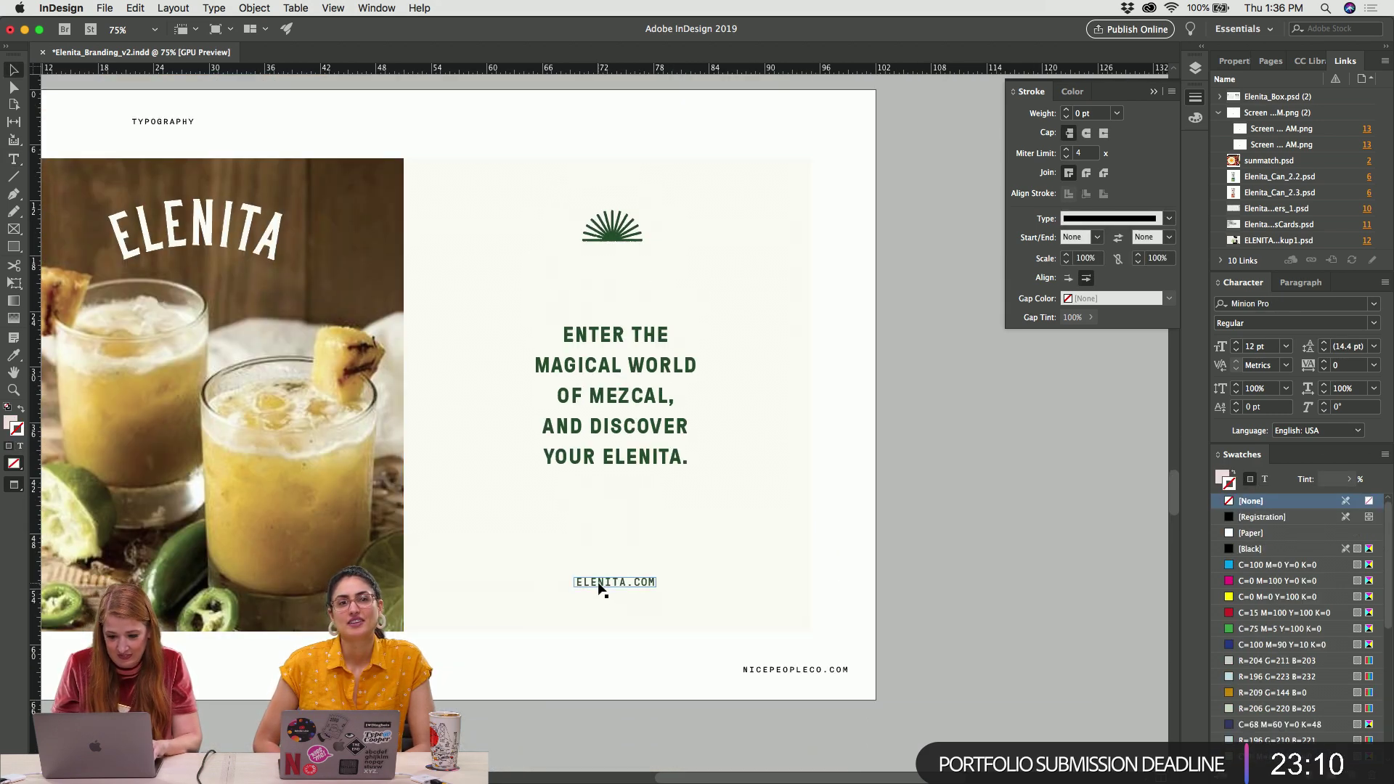
pyautogui.moveTo(599, 588); pyautogui.dragTo(453, 185)
pyautogui.doubleClick(453, 185)
pyautogui.press('super+a')
pyautogui.write('CA')
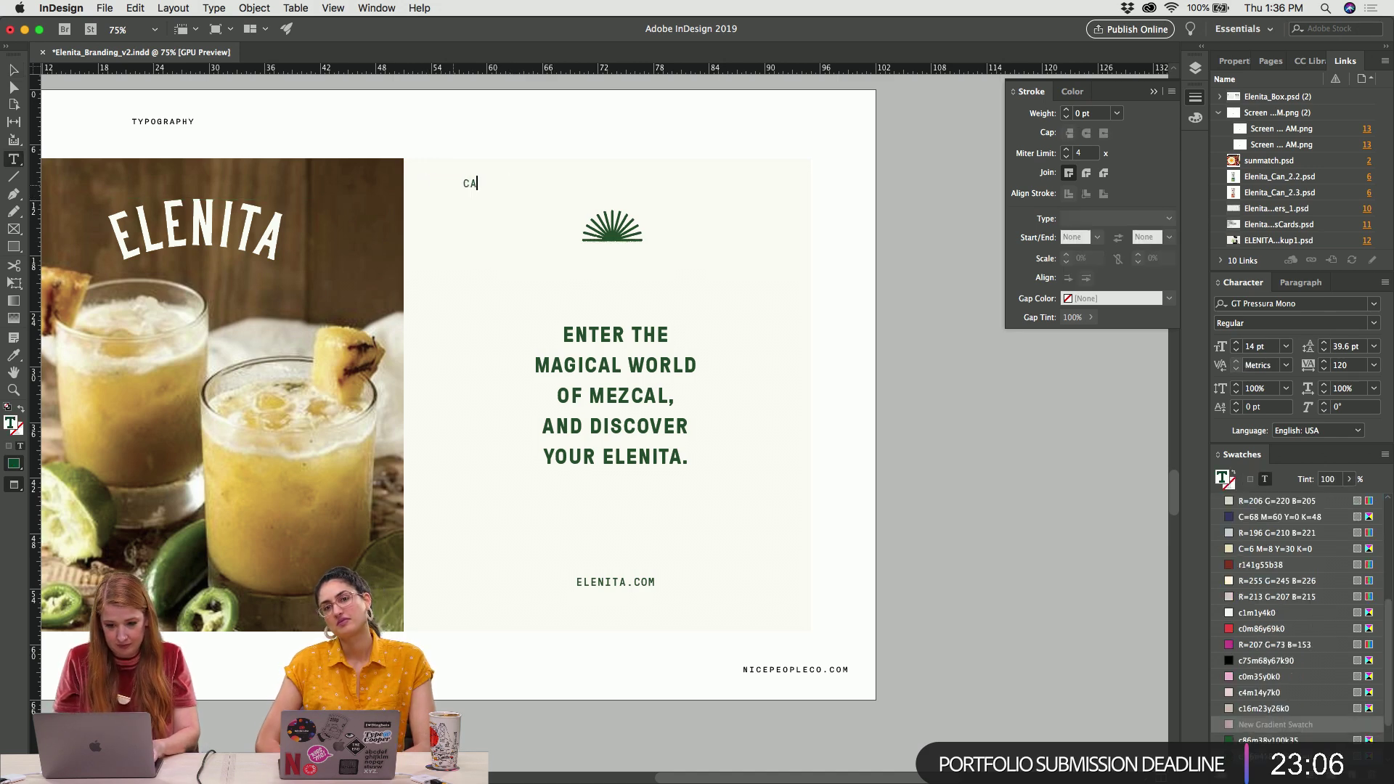
# Left-align the CA label within its text frame
pyautogui.click(463, 183)
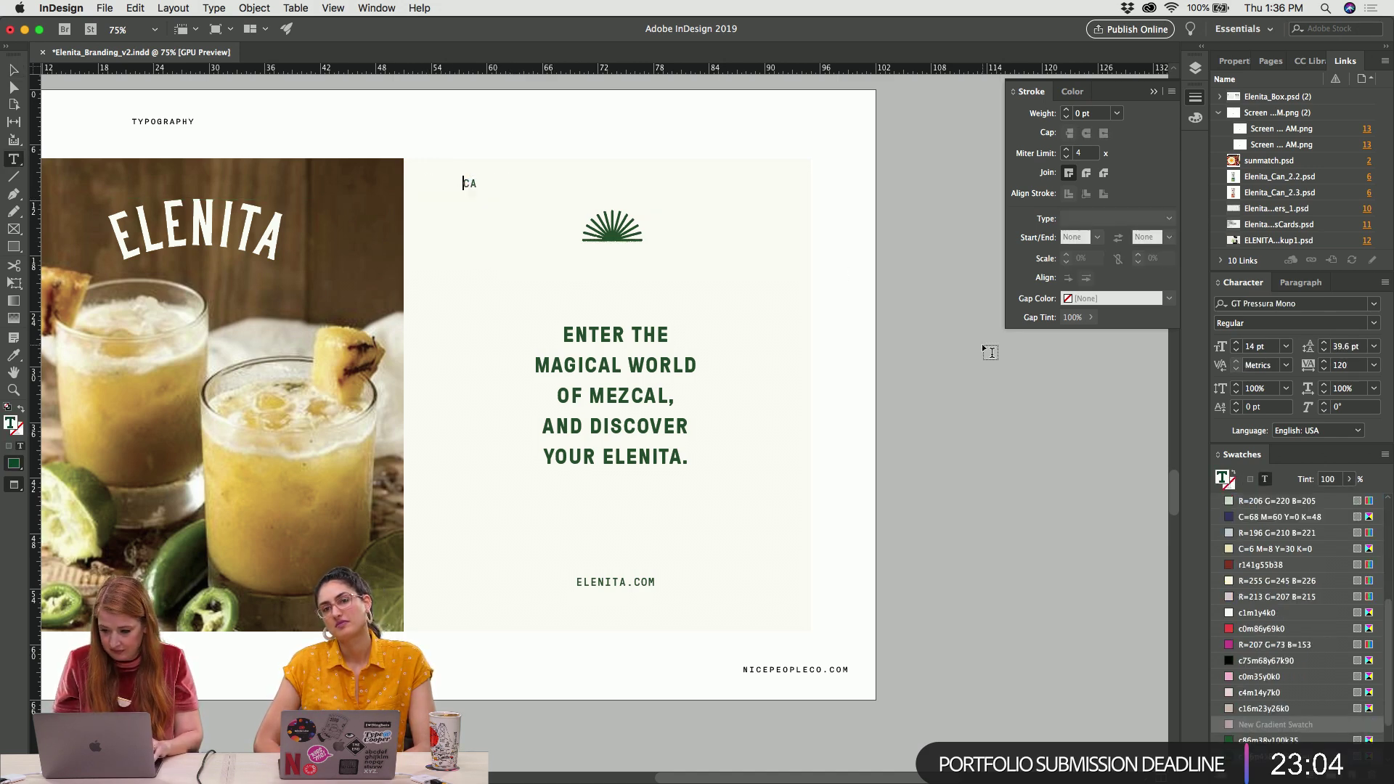
pyautogui.press('super+a')
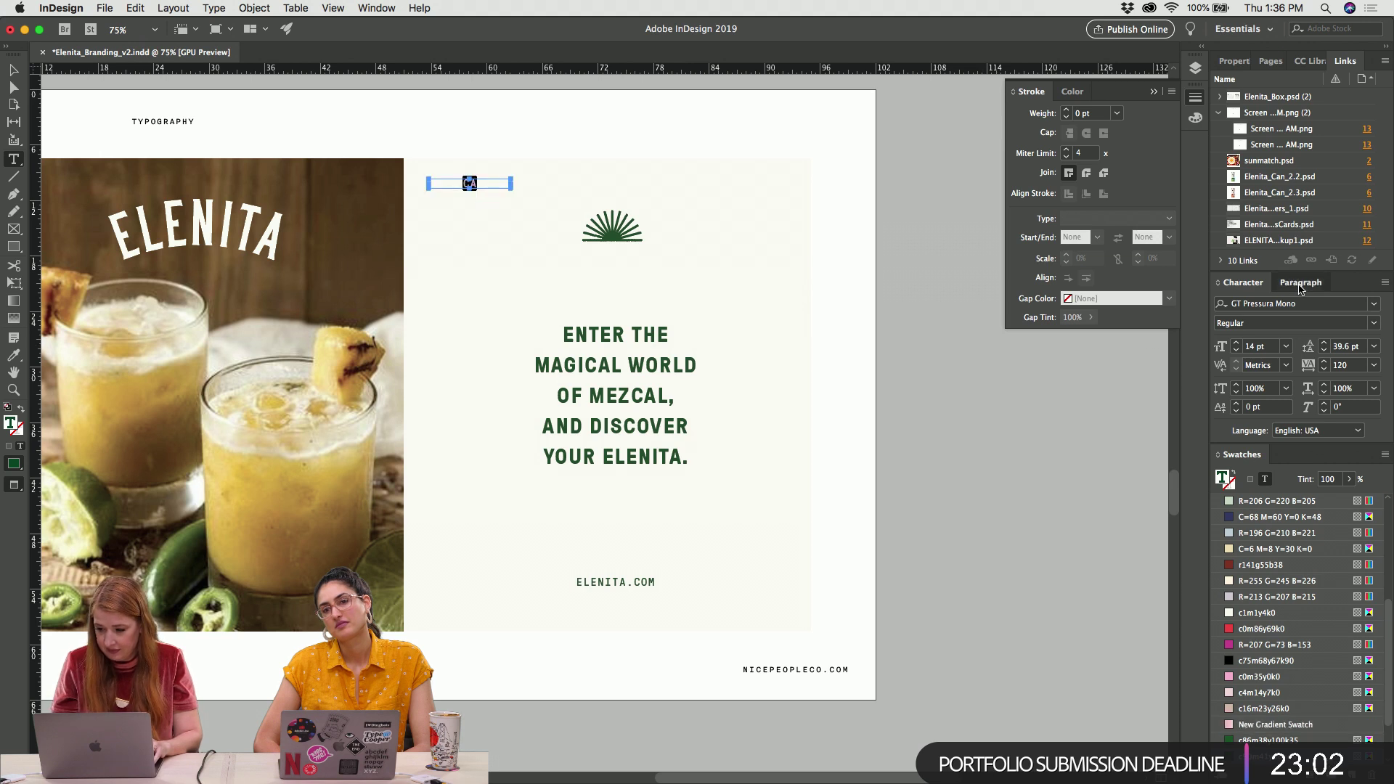
pyautogui.click(1300, 282)
pyautogui.click(1223, 321)
pyautogui.press('Escape')
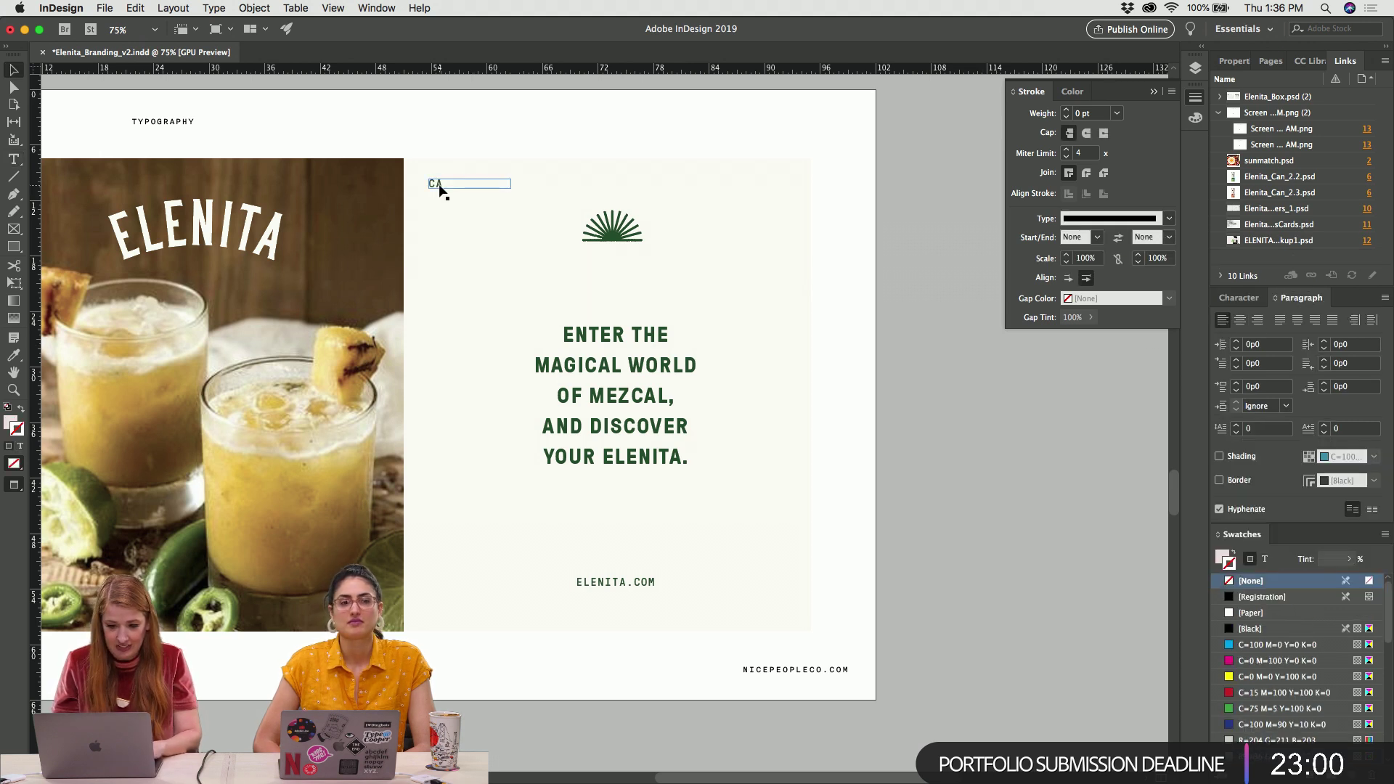
# Duplicate the CA label into the panel's upper-right corner, with its text changed to LA and aligned right
pyautogui.moveTo(439, 190); pyautogui.dragTo(727, 186)
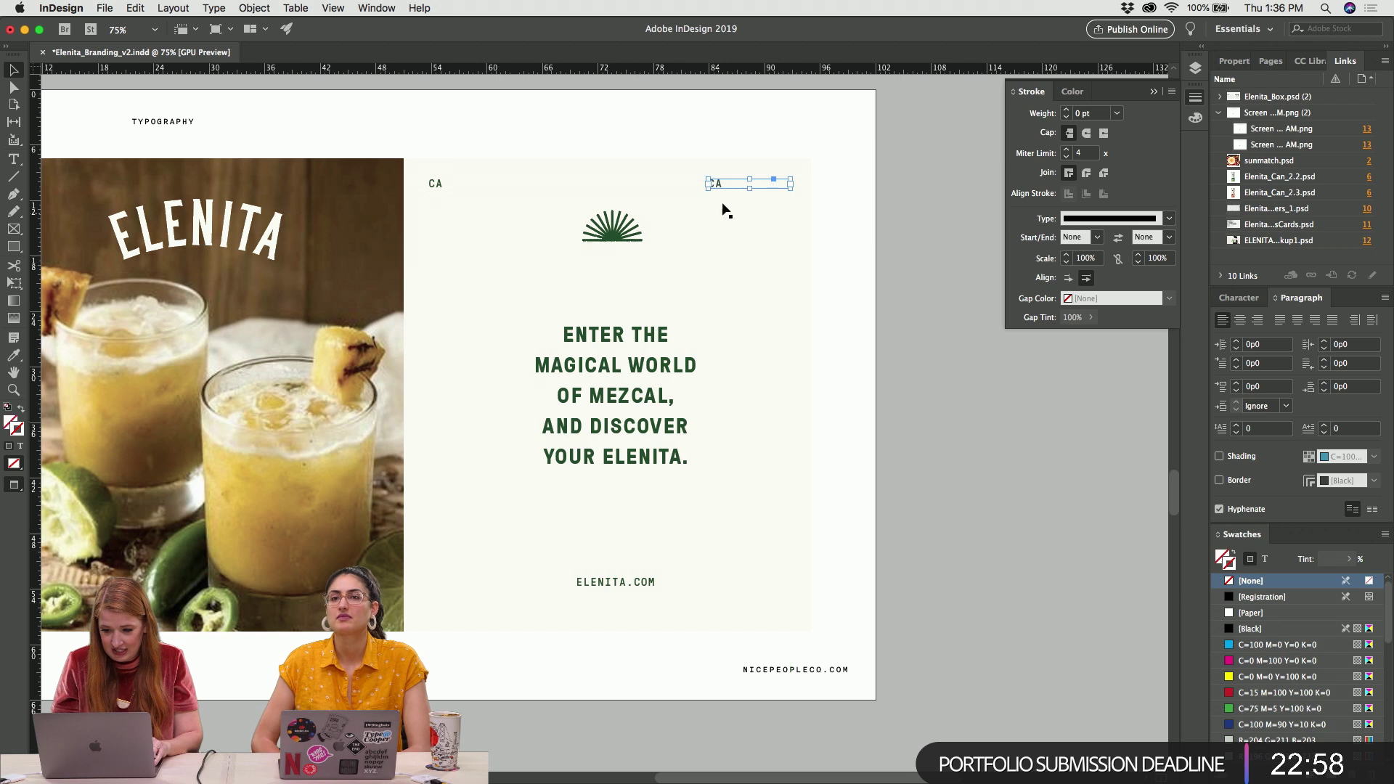
pyautogui.doubleClick(728, 187)
pyautogui.press('super+a')
pyautogui.write('4')
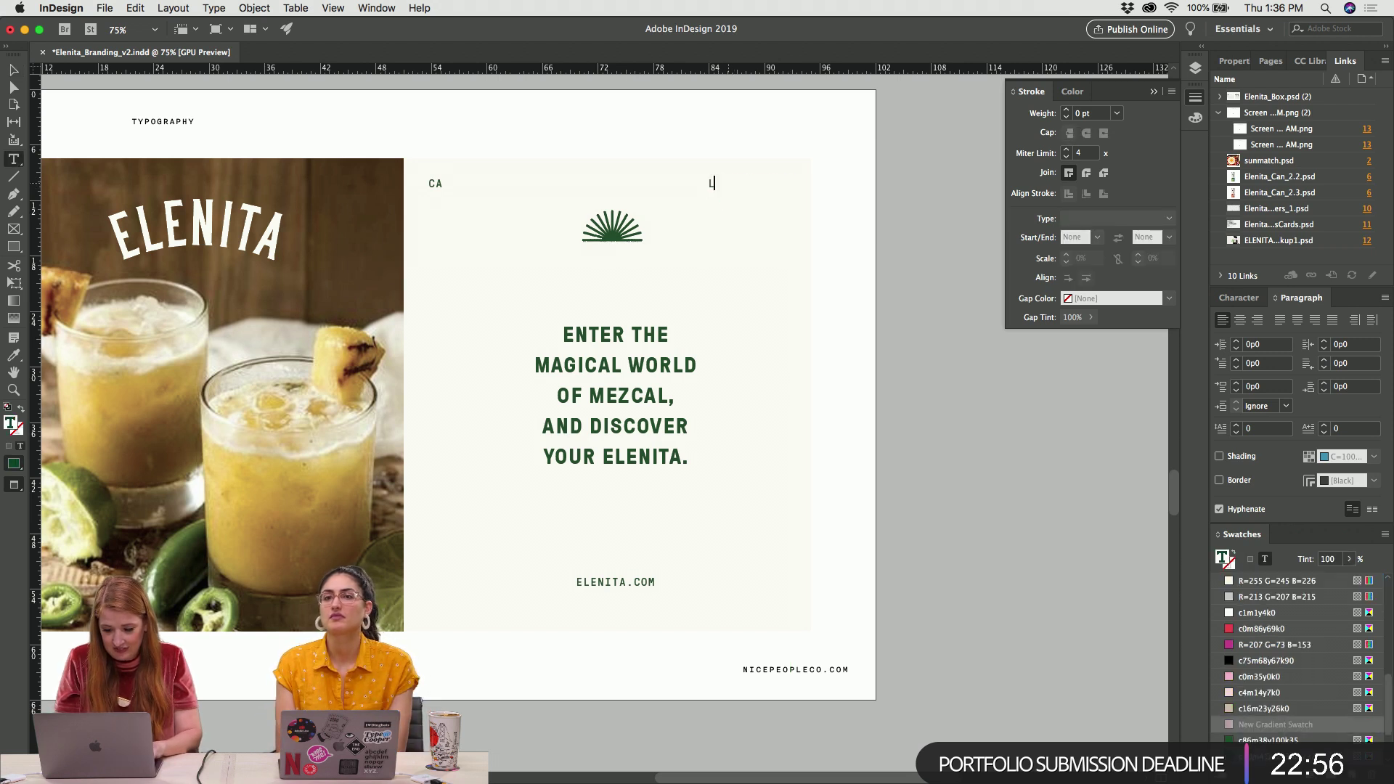
pyautogui.press('super+a')
pyautogui.click(1315, 320)
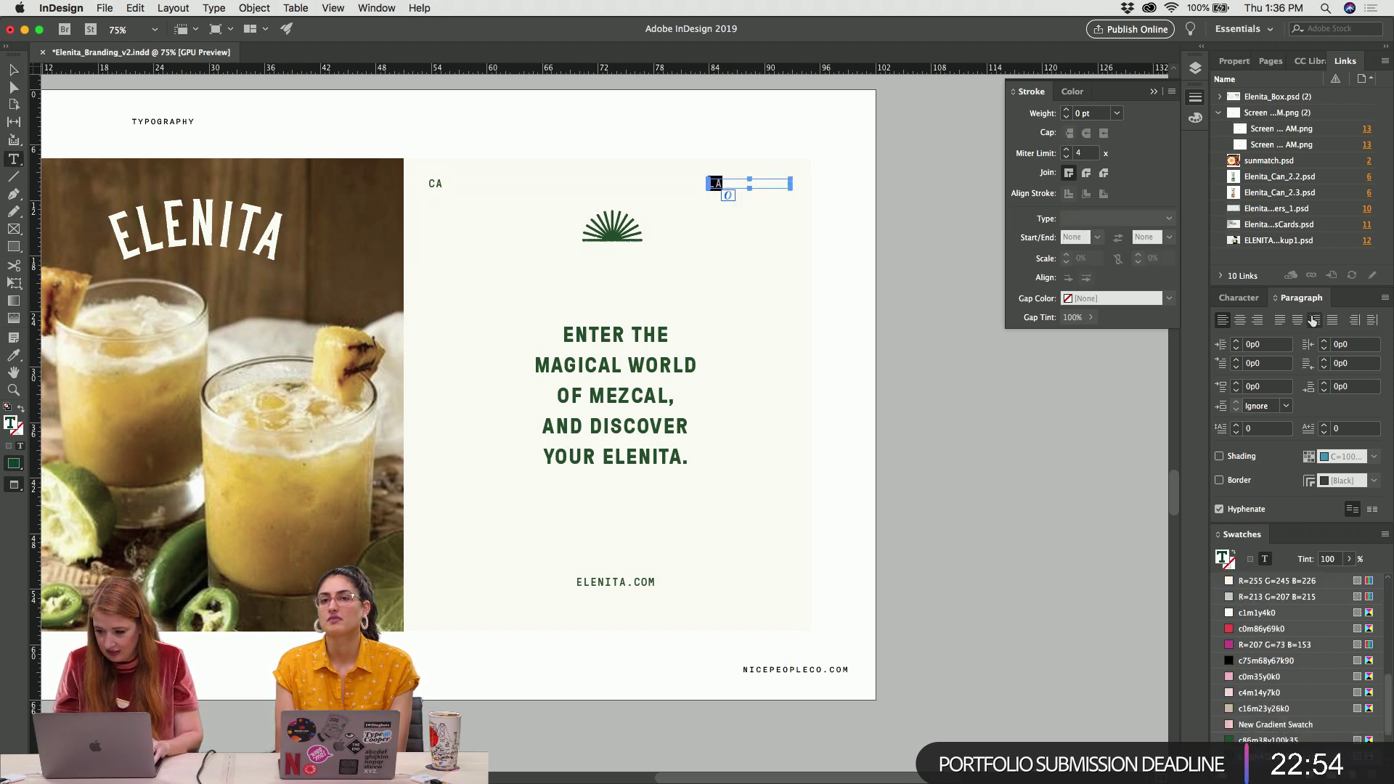
pyautogui.press('super+shift+a')
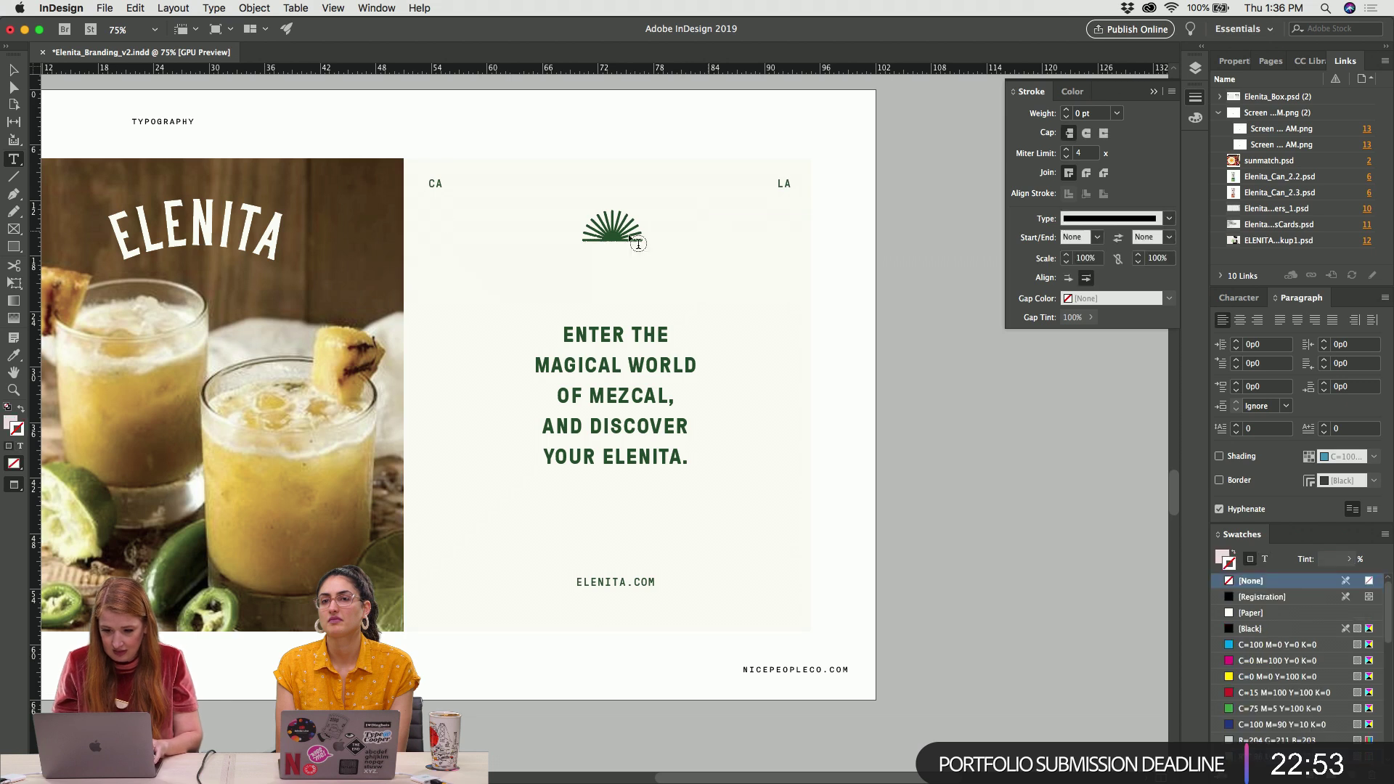
# Swap the two corner labels so that LA is on the panel's left and CA on its right
pyautogui.click(436, 183)
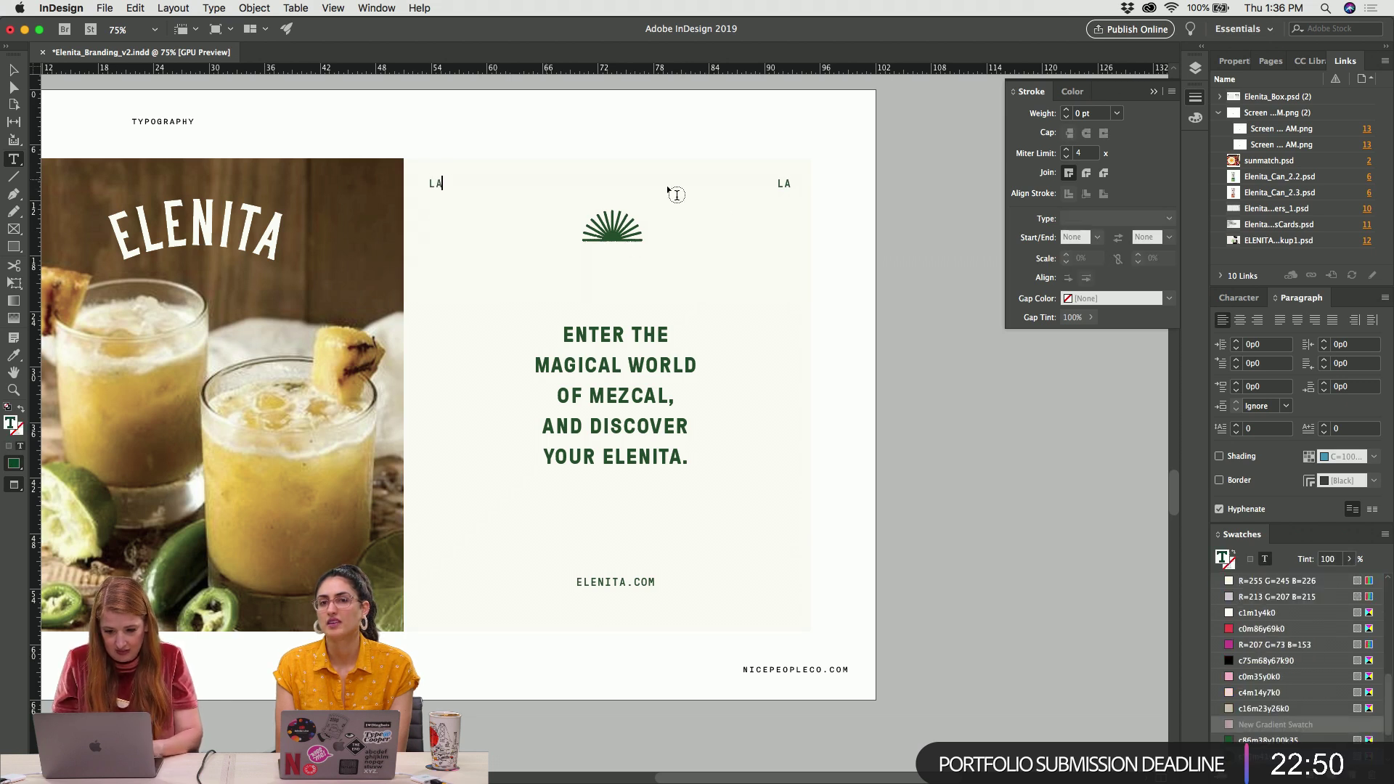
pyautogui.doubleClick(784, 183)
pyautogui.write('CA')
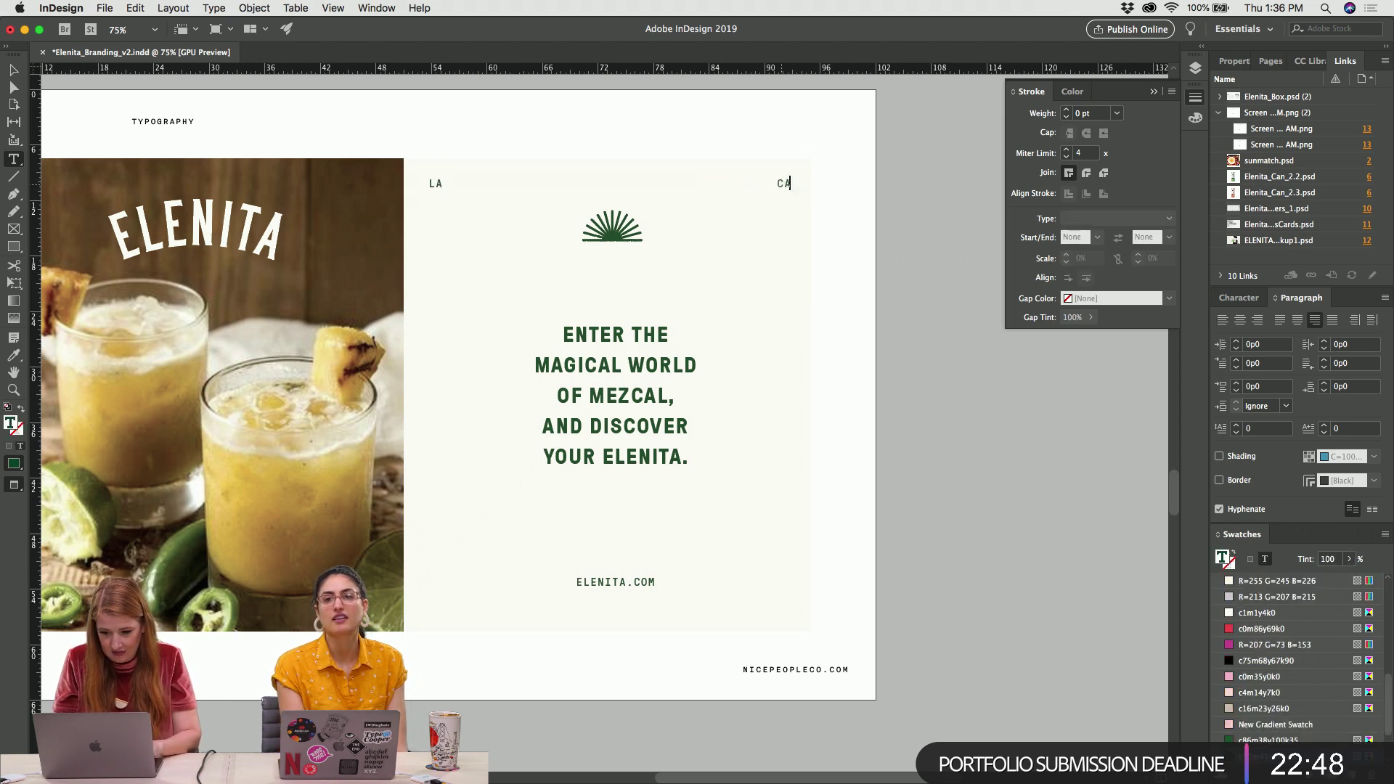
pyautogui.press('super+shift+a')
pyautogui.doubleClick(435, 183)
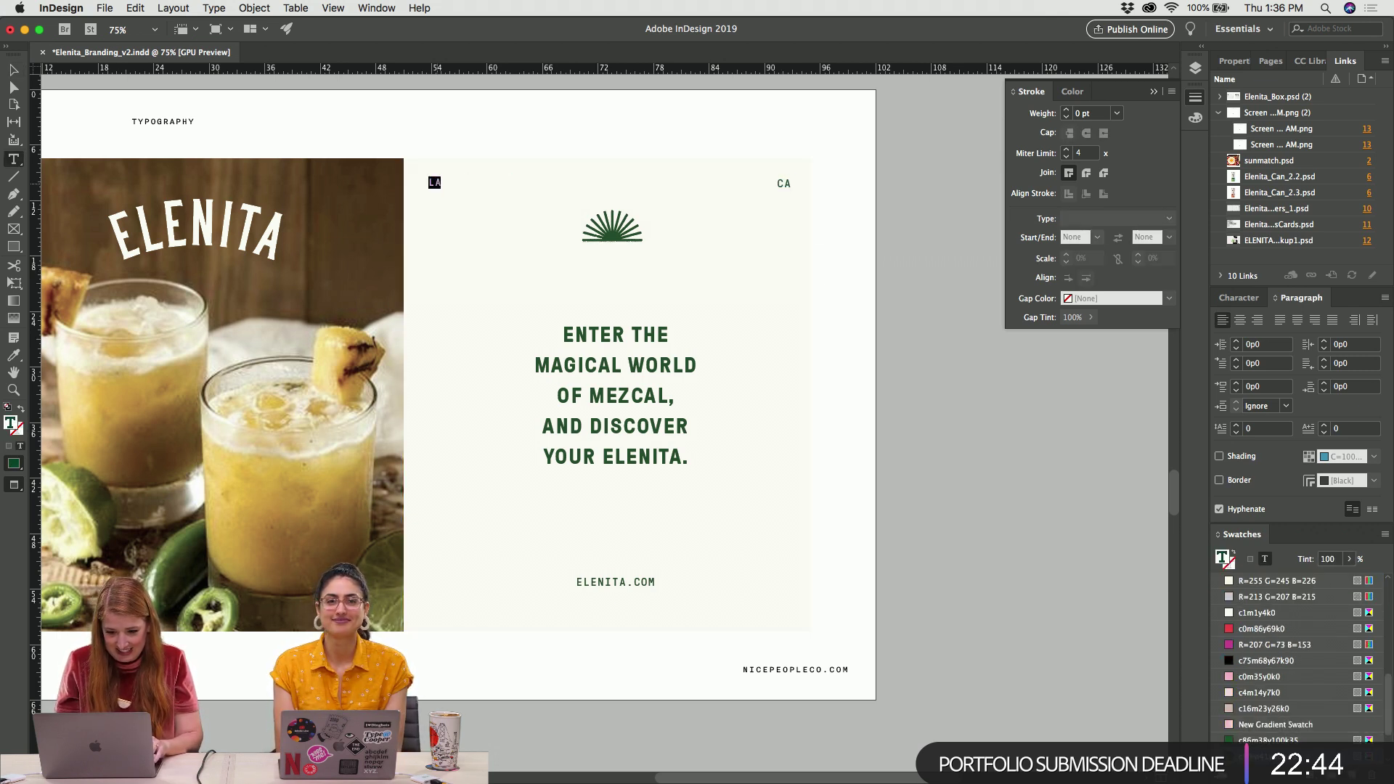
pyautogui.doubleClick(790, 186)
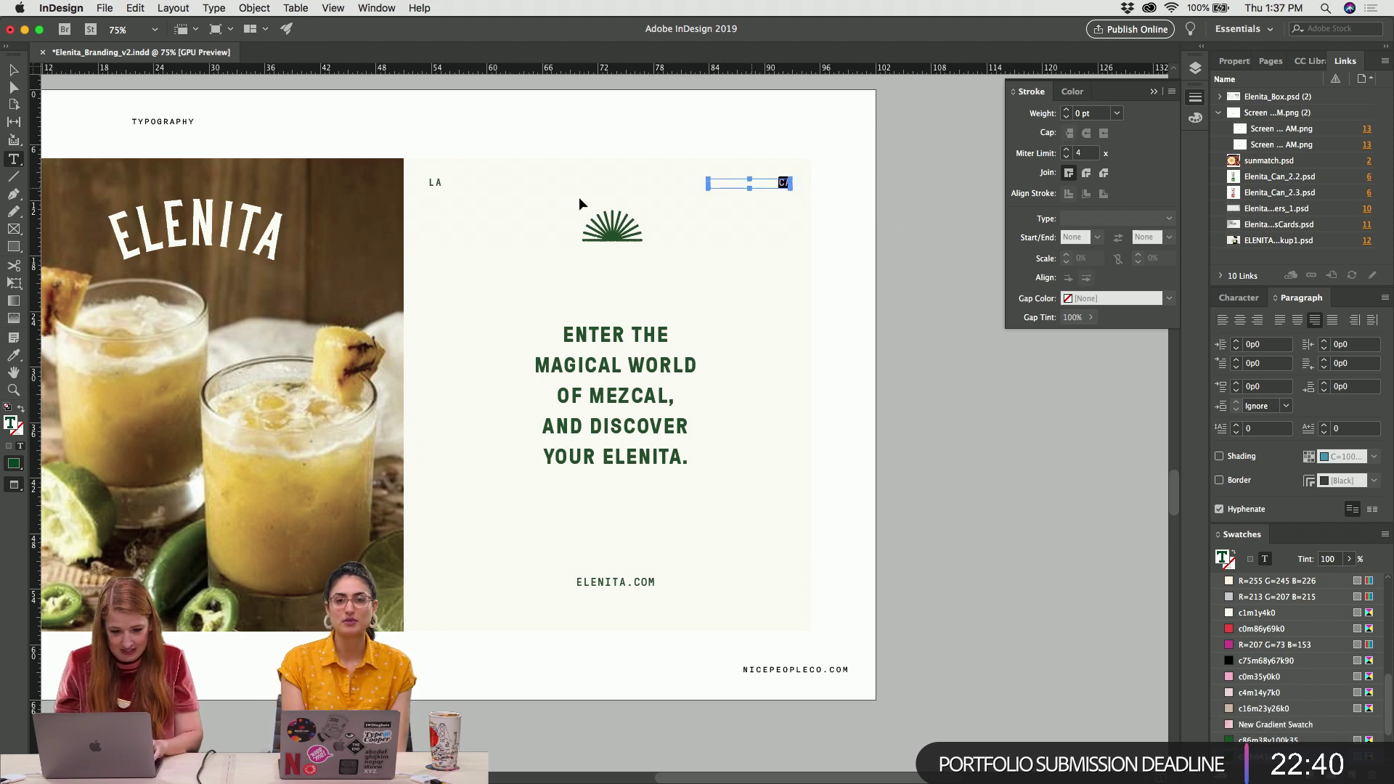
pyautogui.click(15, 358)
pyautogui.click(436, 181)
pyautogui.click(1258, 320)
pyautogui.press('v')
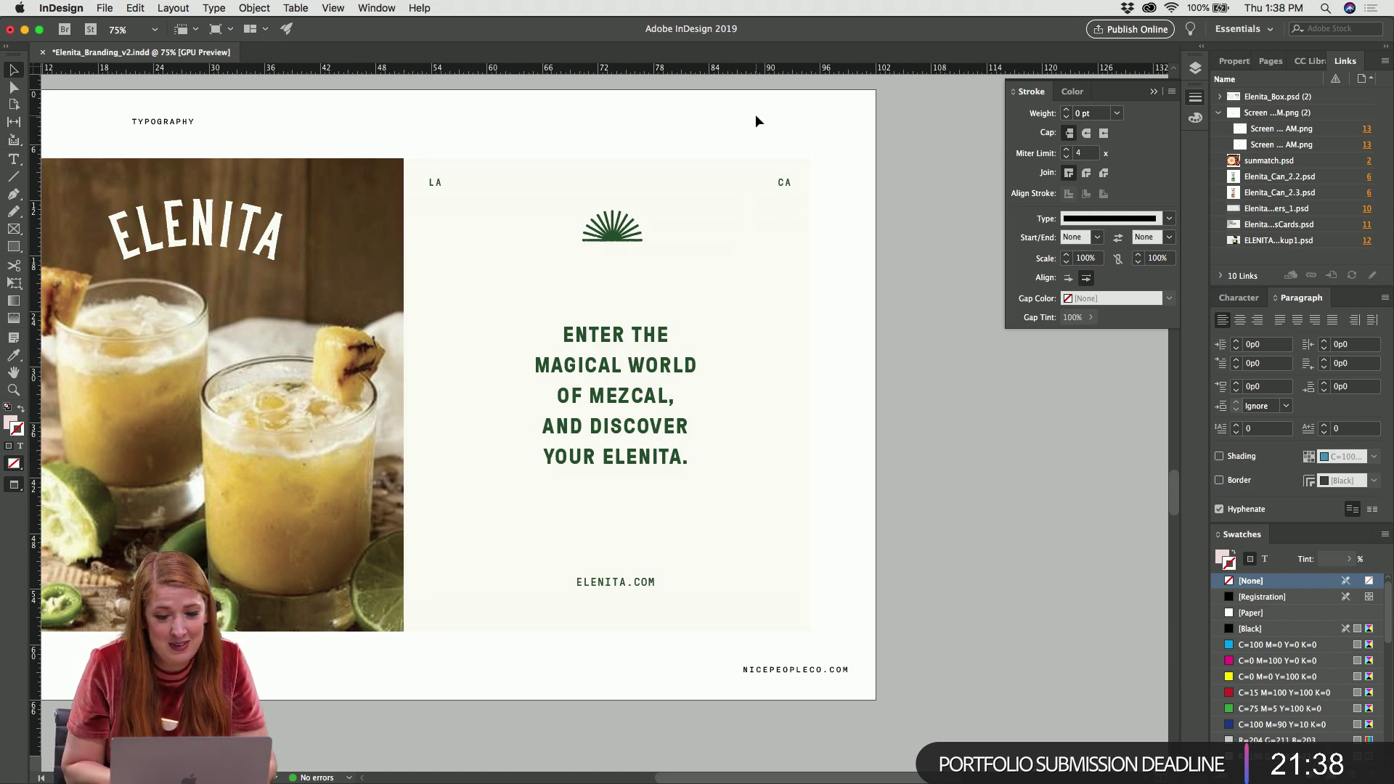
# Move the green sunburst icon down closer to the tagline and view the whole Typography page at 50%
pyautogui.hscroll(-3, 756, 118)
pyautogui.moveTo(726, 233); pyautogui.dragTo(727, 265)
pyautogui.click(964, 451)
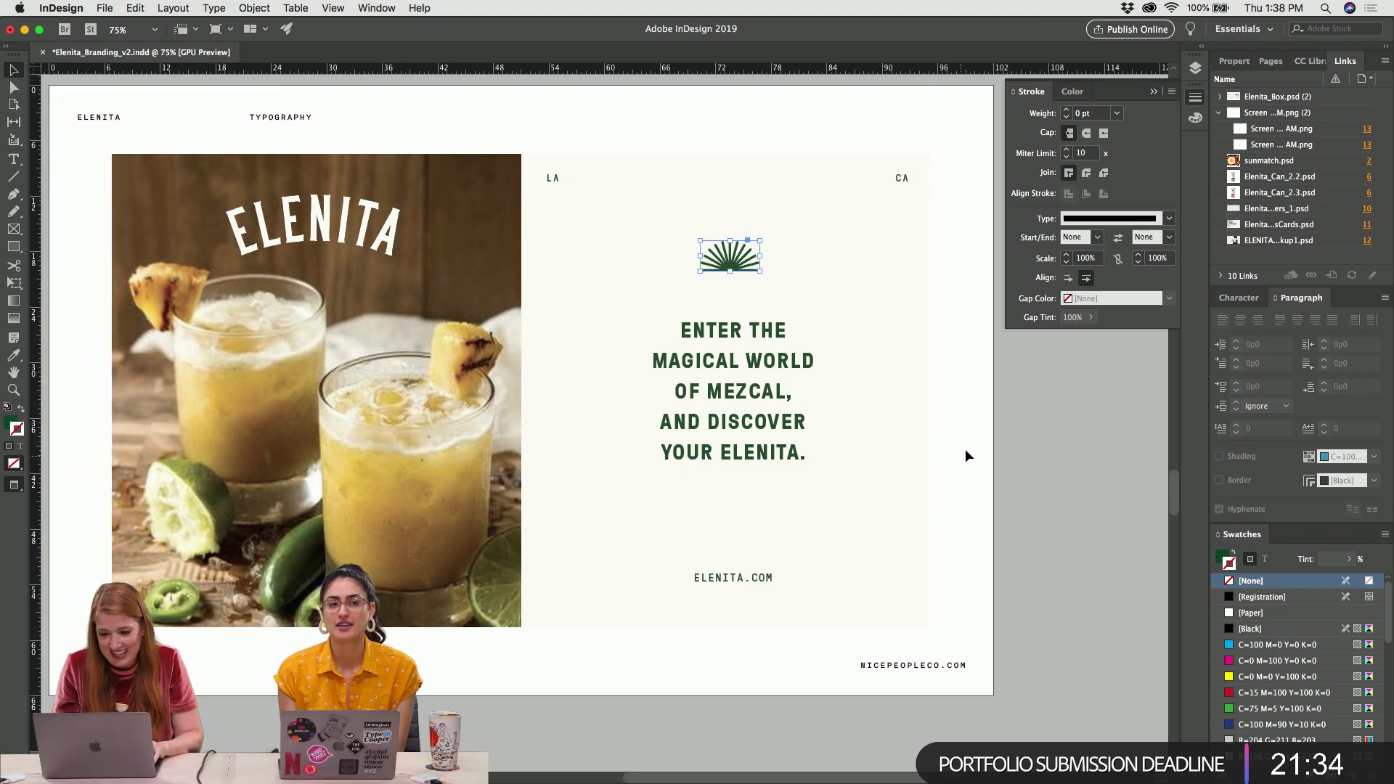
pyautogui.press('super+minus')
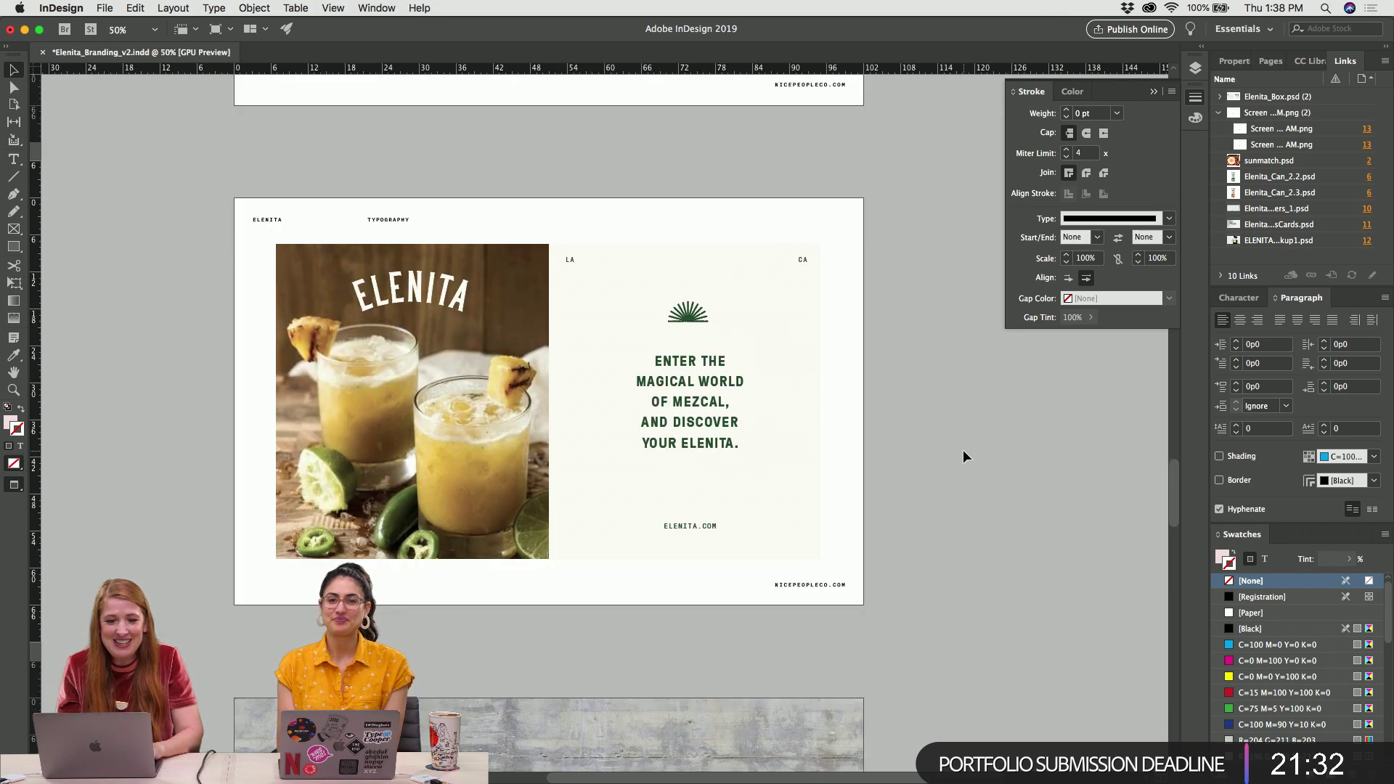
# Switch to Finder and open the 12oz sleek can sleeve dieline PDF (v4.3) from the 4_Design Print folder in Illustrator
pyautogui.scroll(-5, 874, 408)
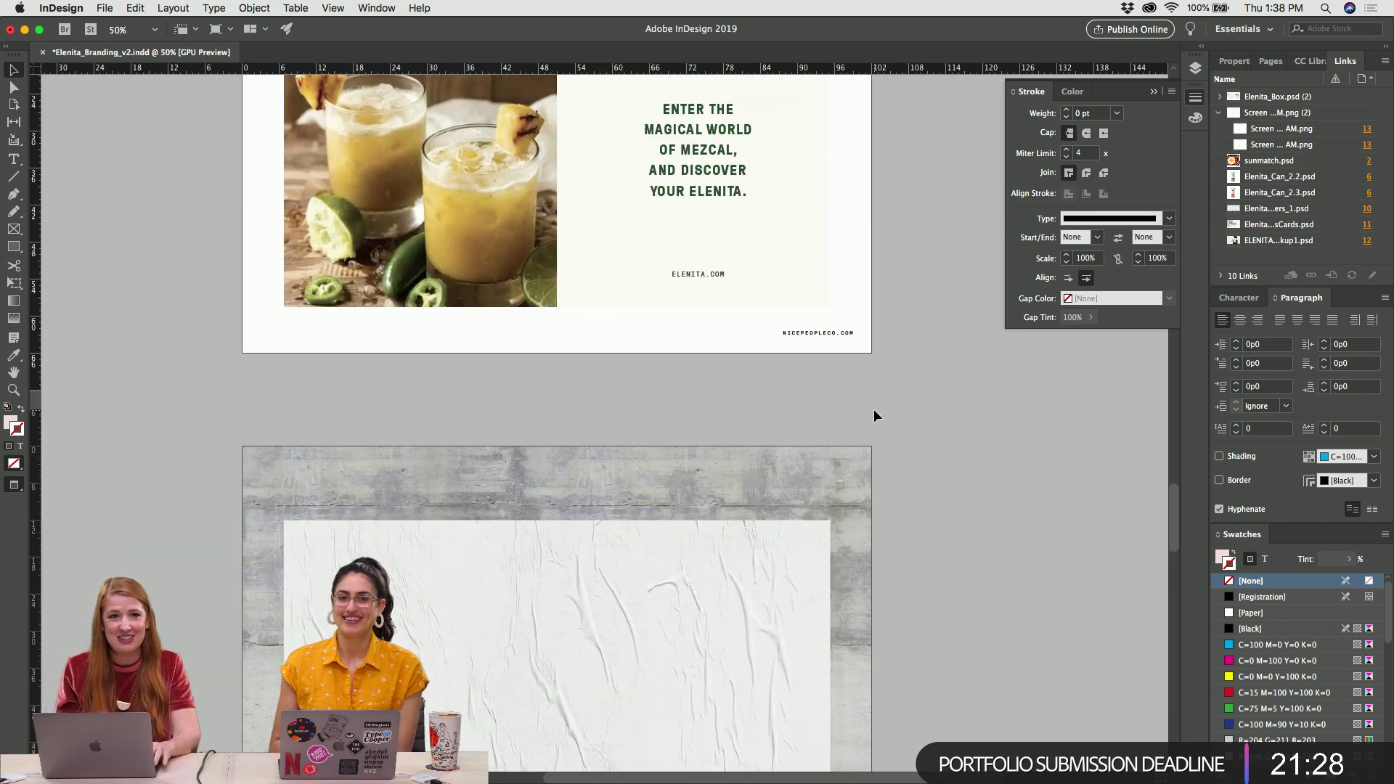
pyautogui.scroll(-5, 874, 410)
pyautogui.scroll(-20, 874, 408)
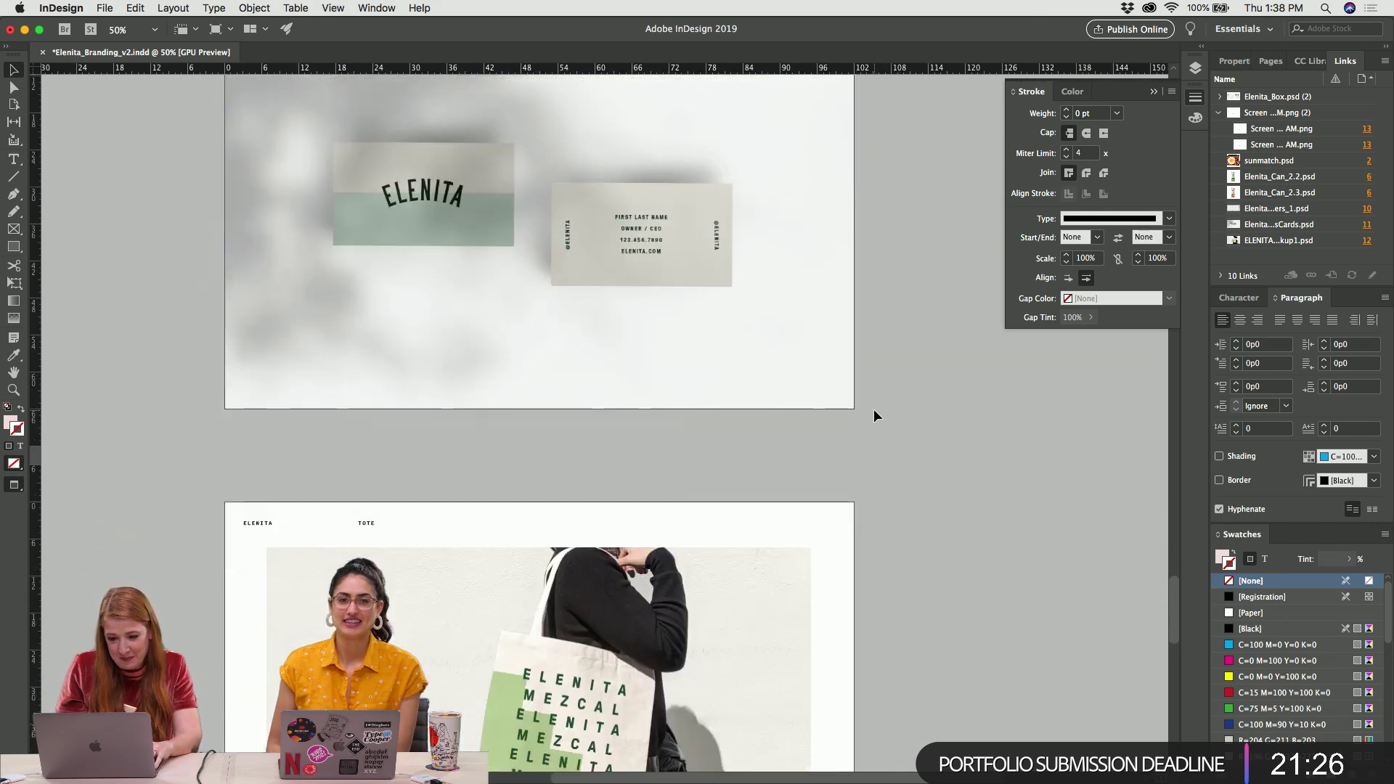
pyautogui.scroll(-5, 874, 408)
pyautogui.press('super+Tab')
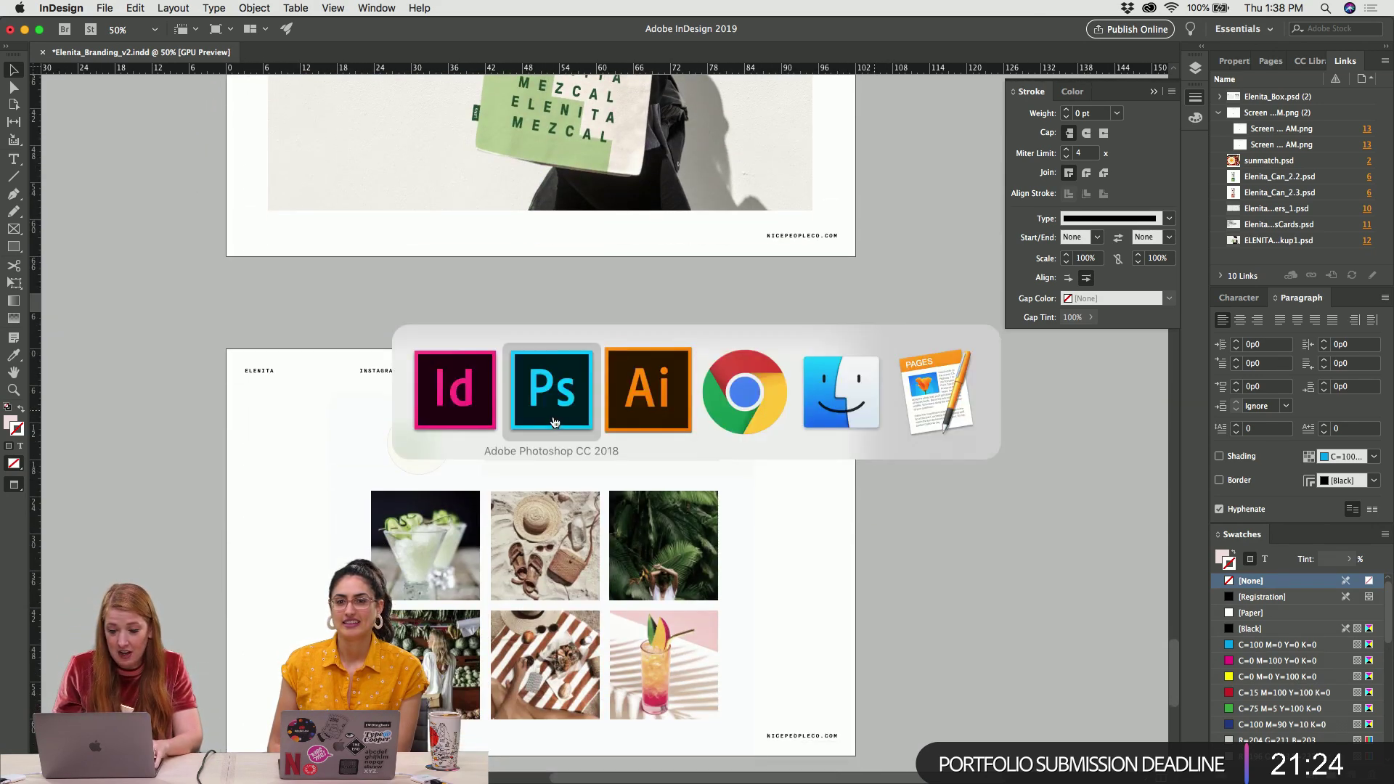
pyautogui.click(862, 428)
pyautogui.click(680, 241)
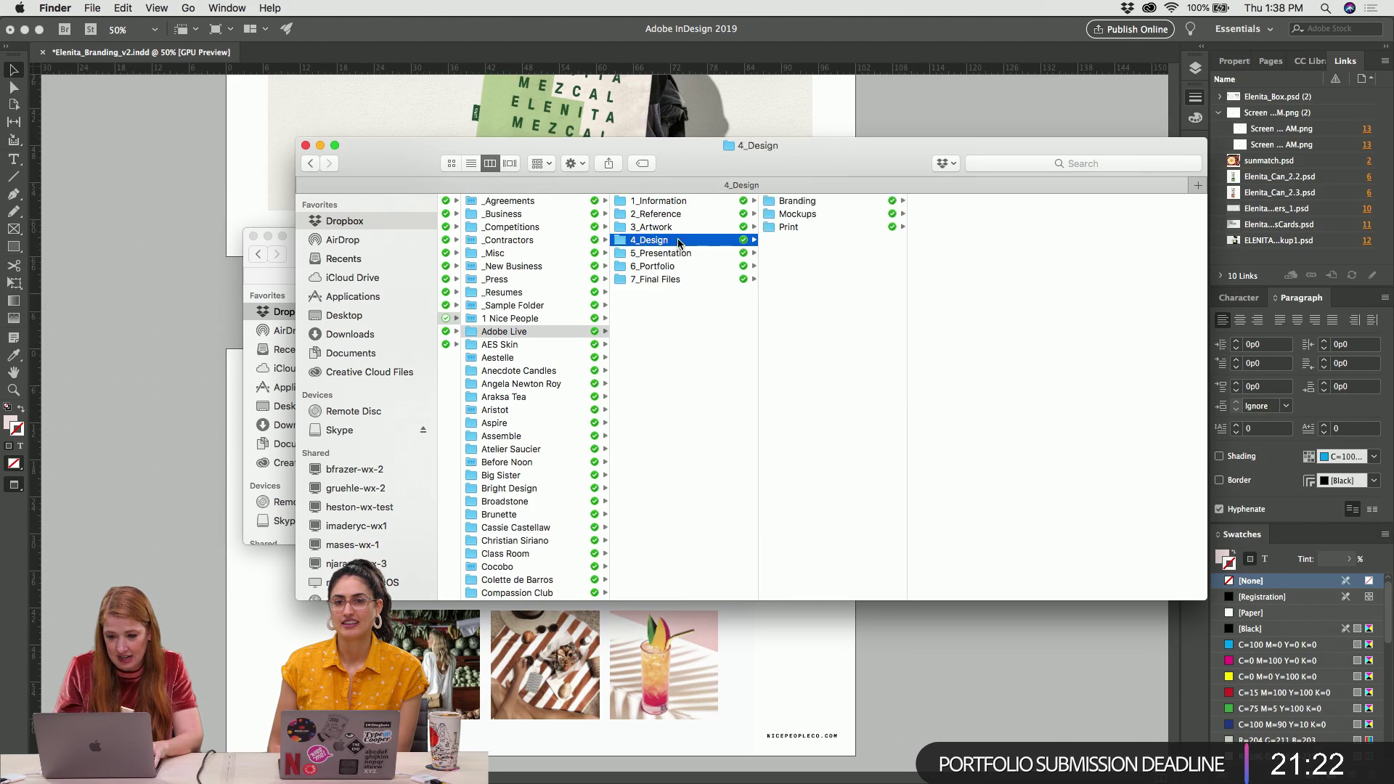
pyautogui.click(789, 228)
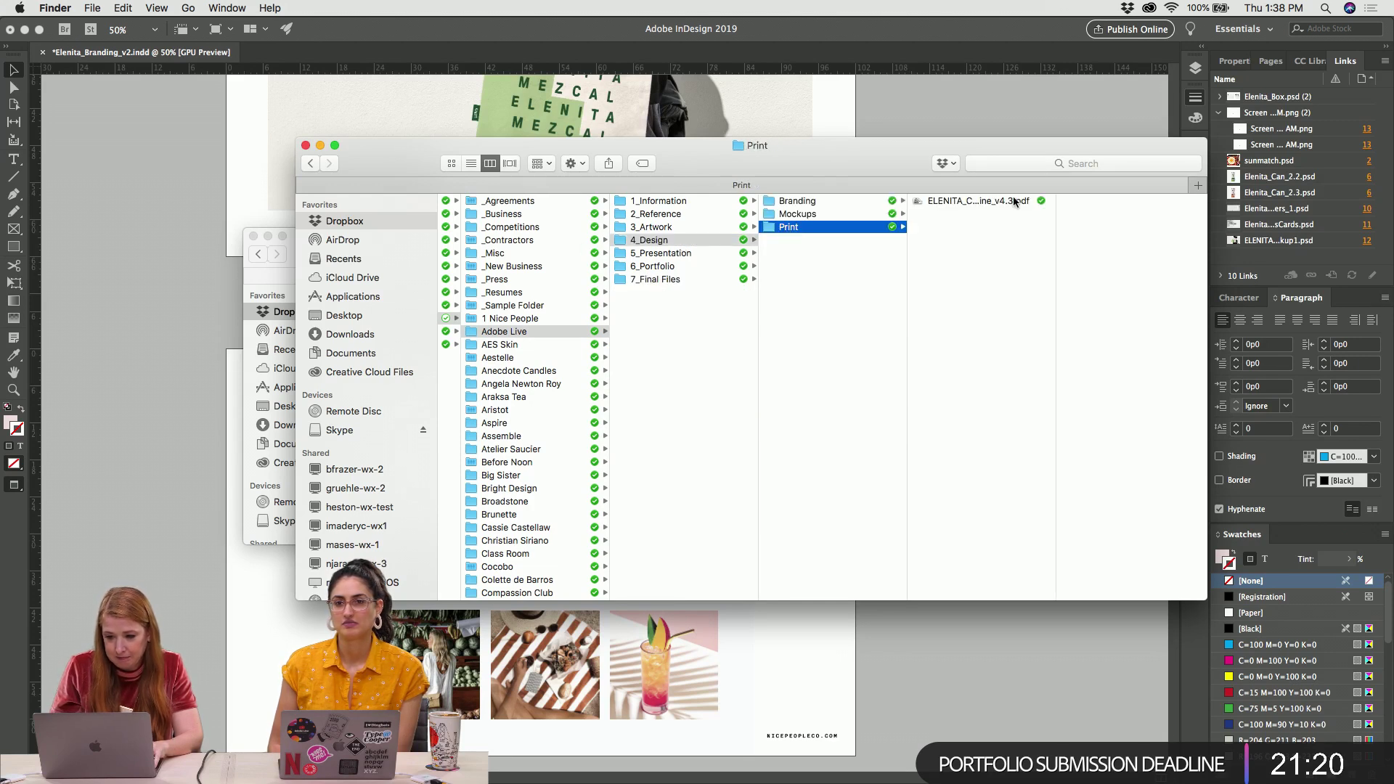
pyautogui.click(943, 202)
pyautogui.moveTo(917, 204); pyautogui.dragTo(755, 651)
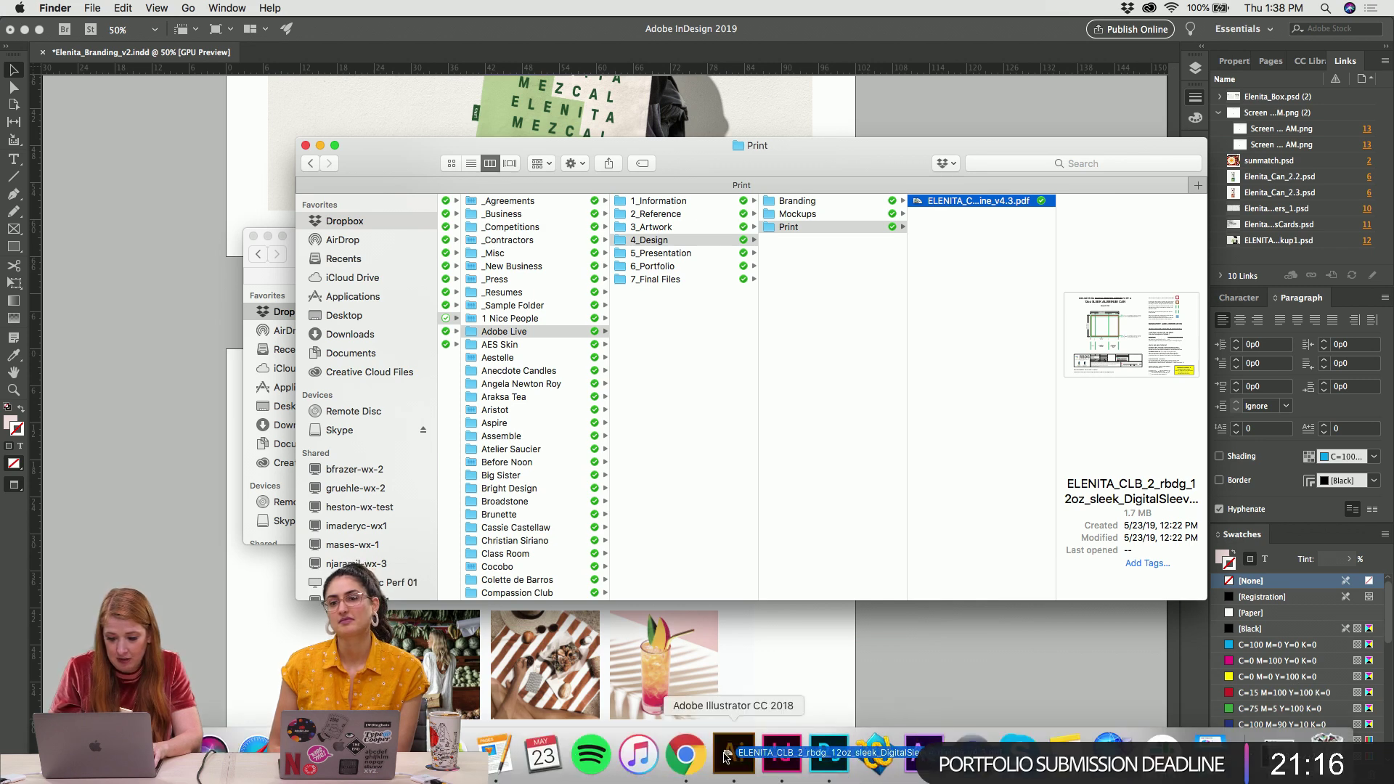
pyautogui.click(728, 755)
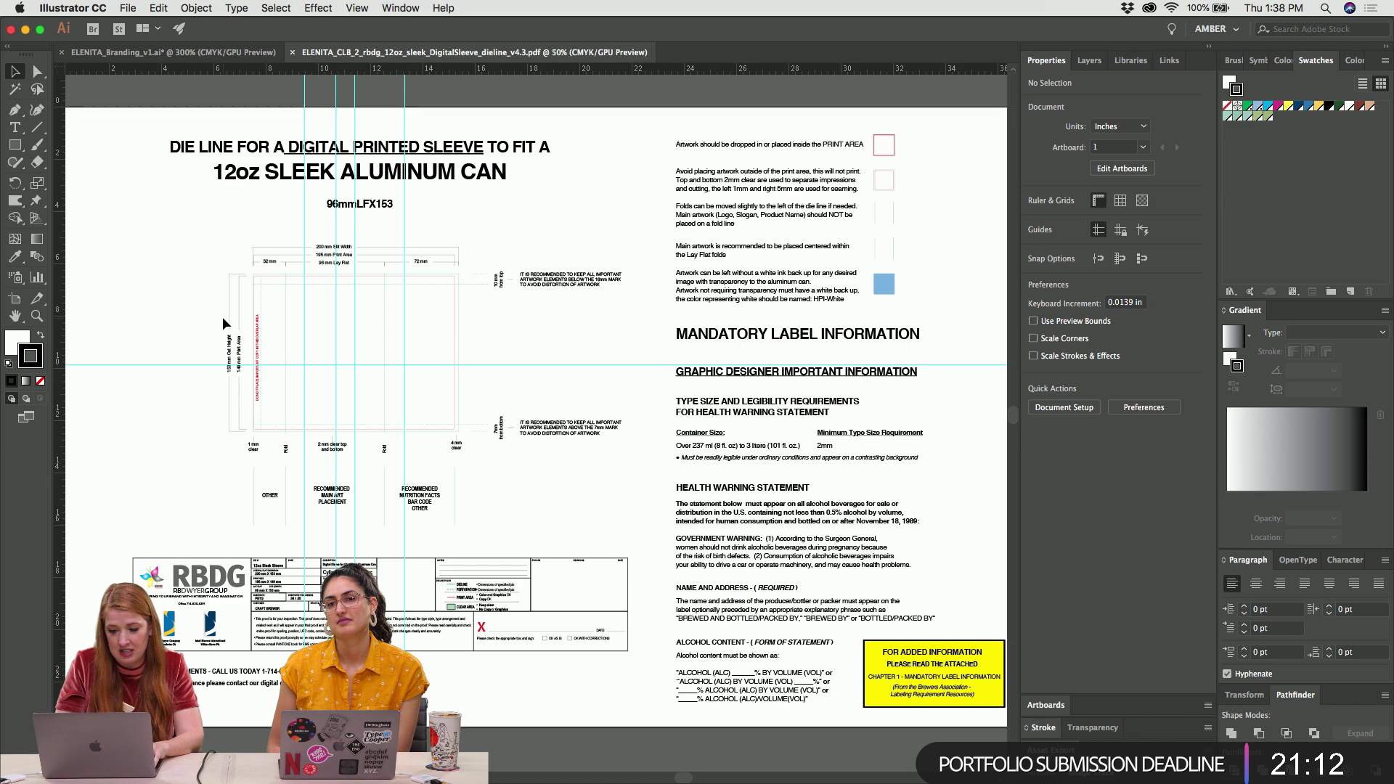
# Examine the can sleeve die line's print area, folds and margins along with the document's layers
pyautogui.scroll(5, 223, 320)
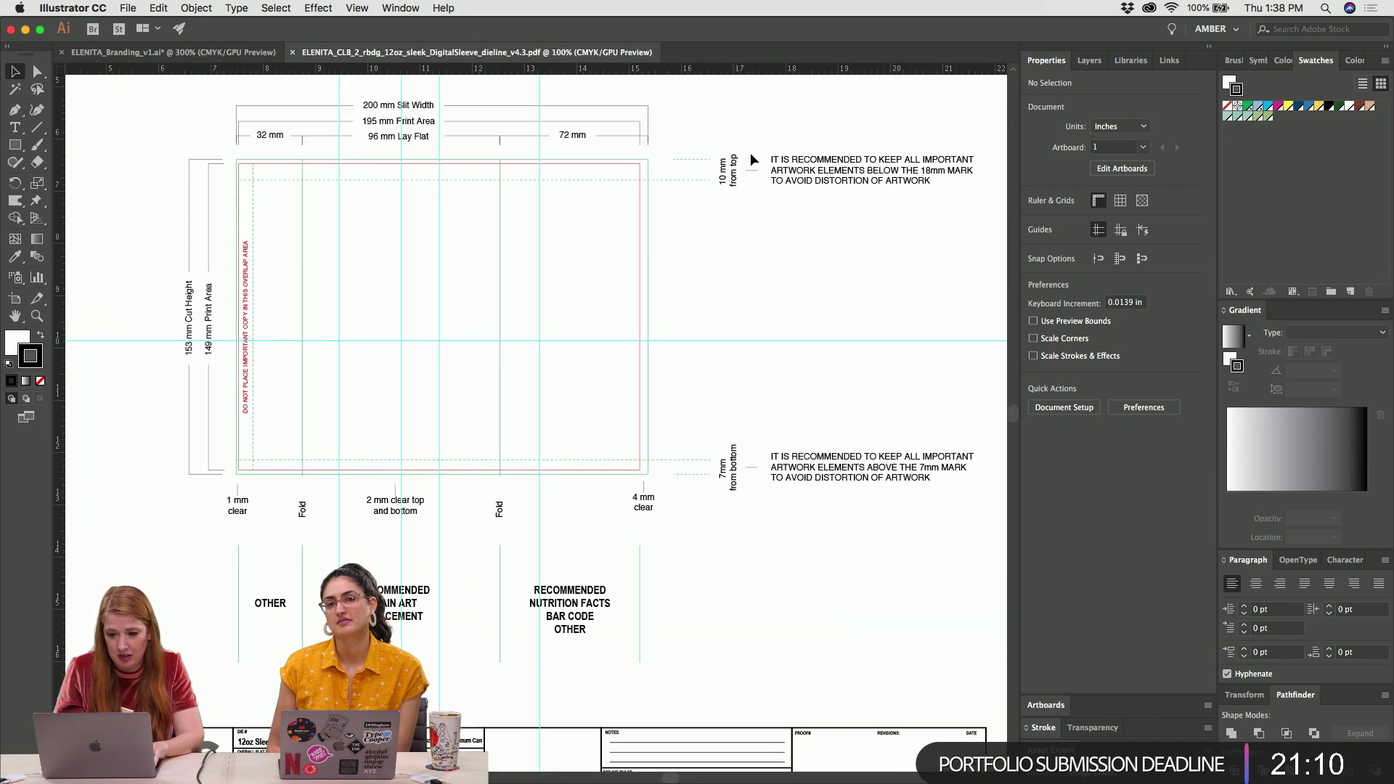
pyautogui.scroll(5, 795, 167)
pyautogui.hscroll(-5, 795, 167)
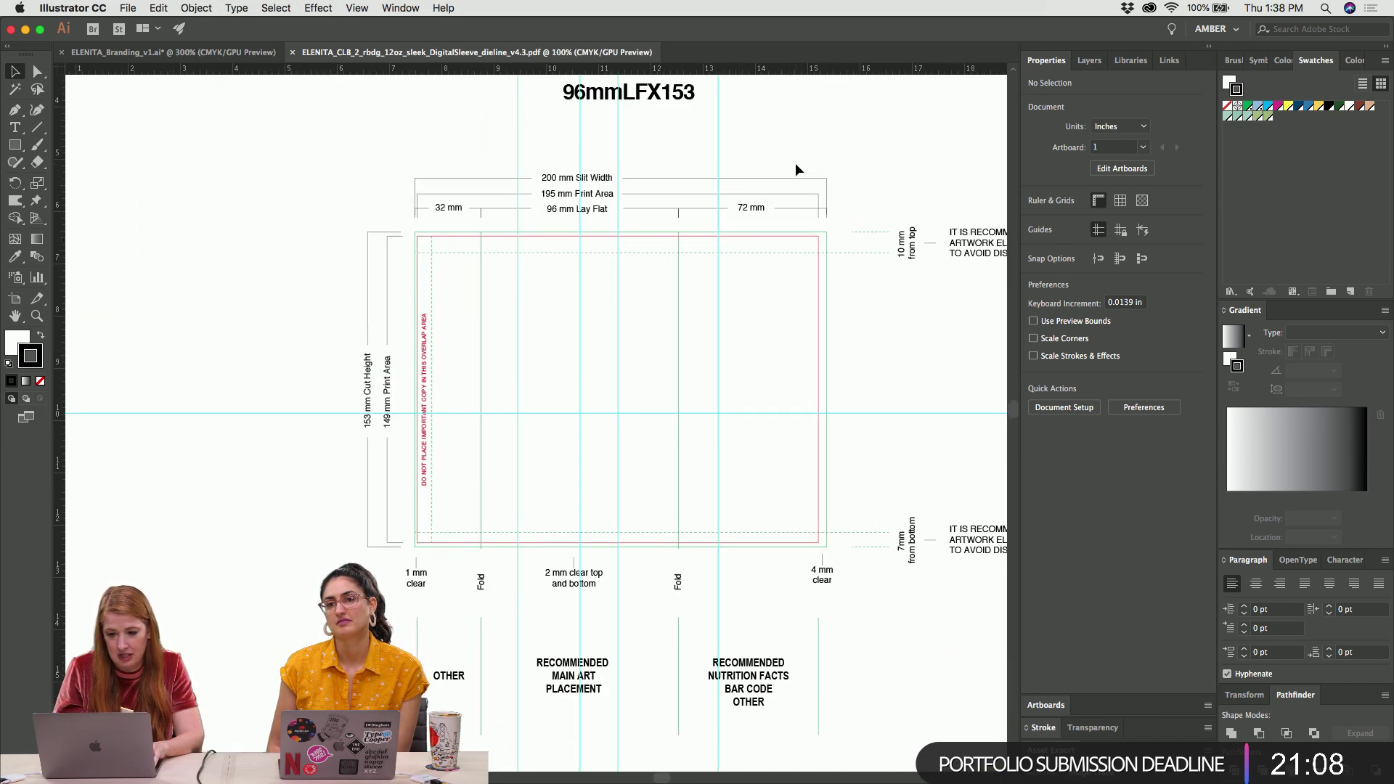
pyautogui.scroll(2, 795, 169)
pyautogui.hscroll(1, 795, 169)
pyautogui.scroll(2, 795, 169)
pyautogui.hscroll(-1, 795, 169)
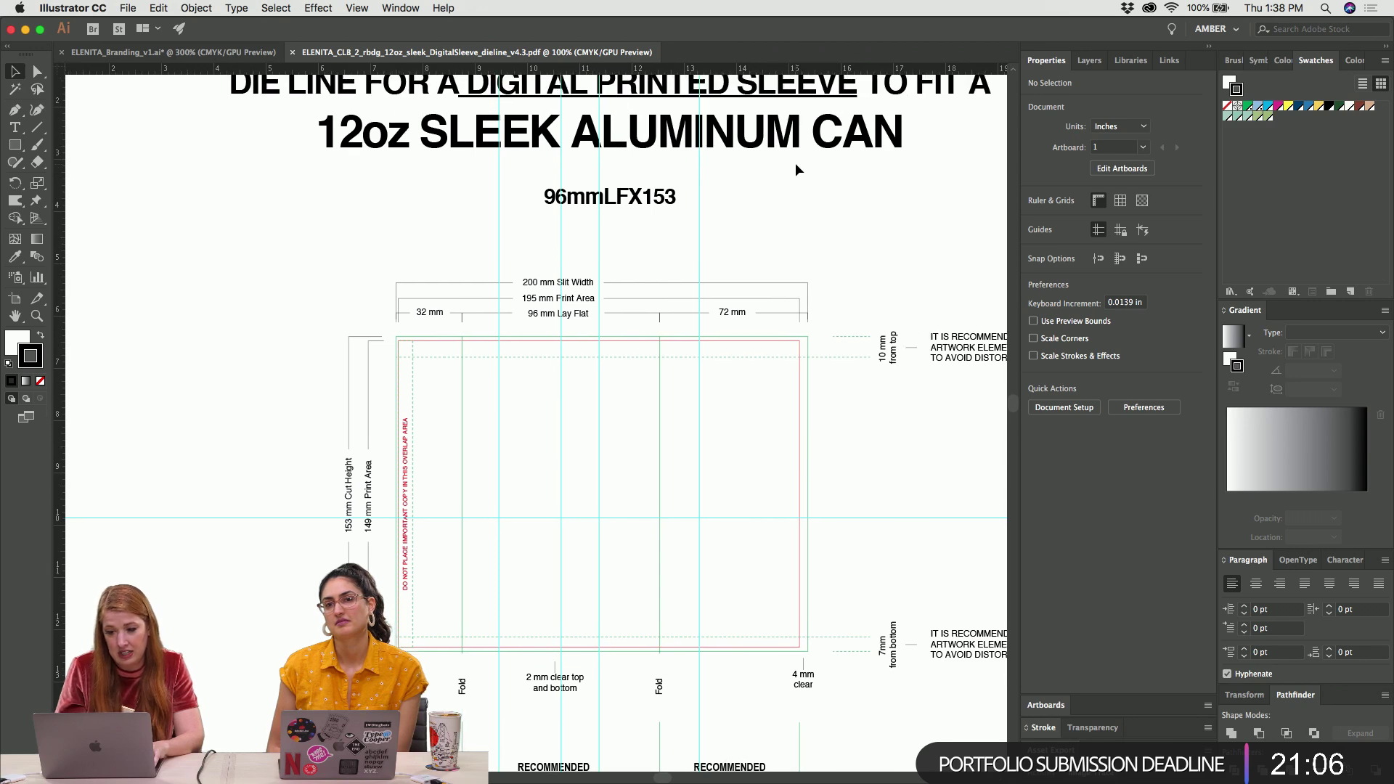
pyautogui.click(1086, 61)
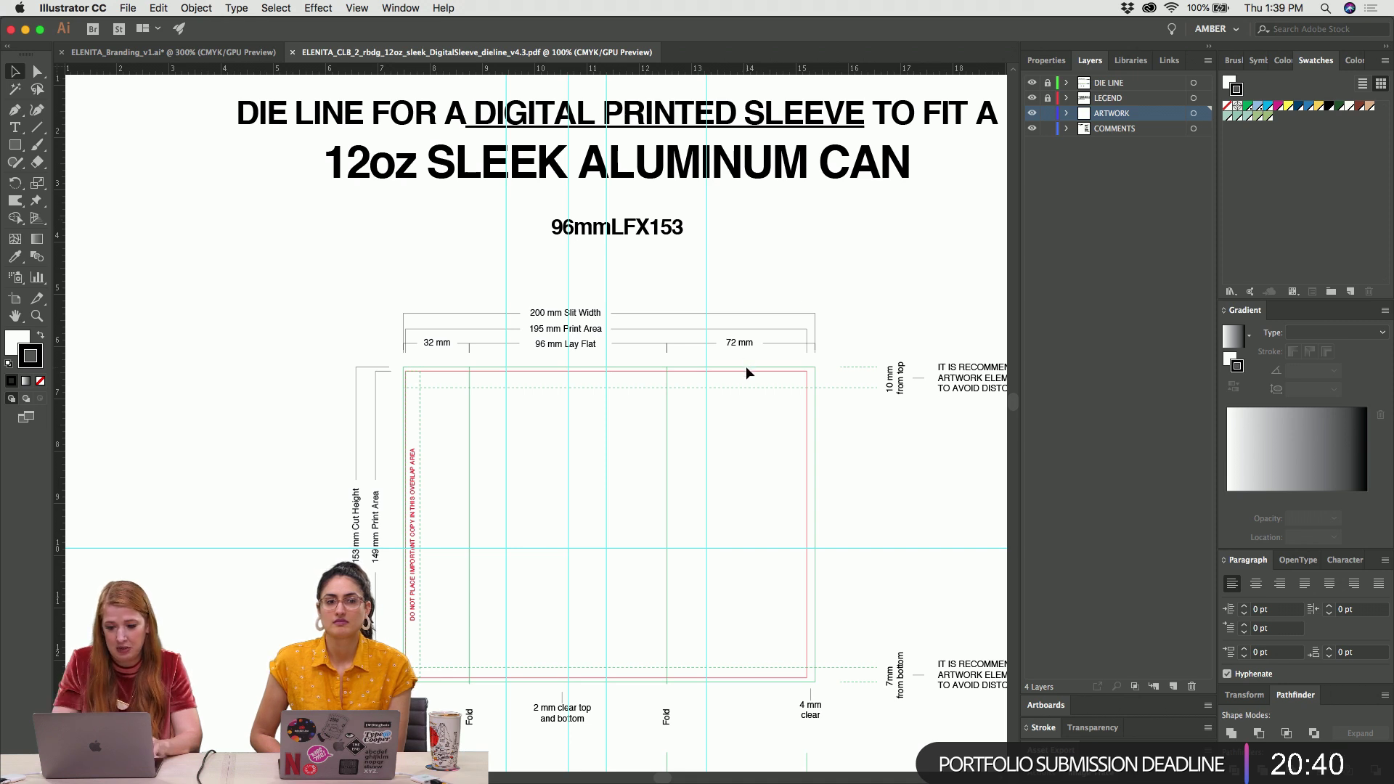
pyautogui.scroll(-3, 747, 373)
pyautogui.press('super+equal')
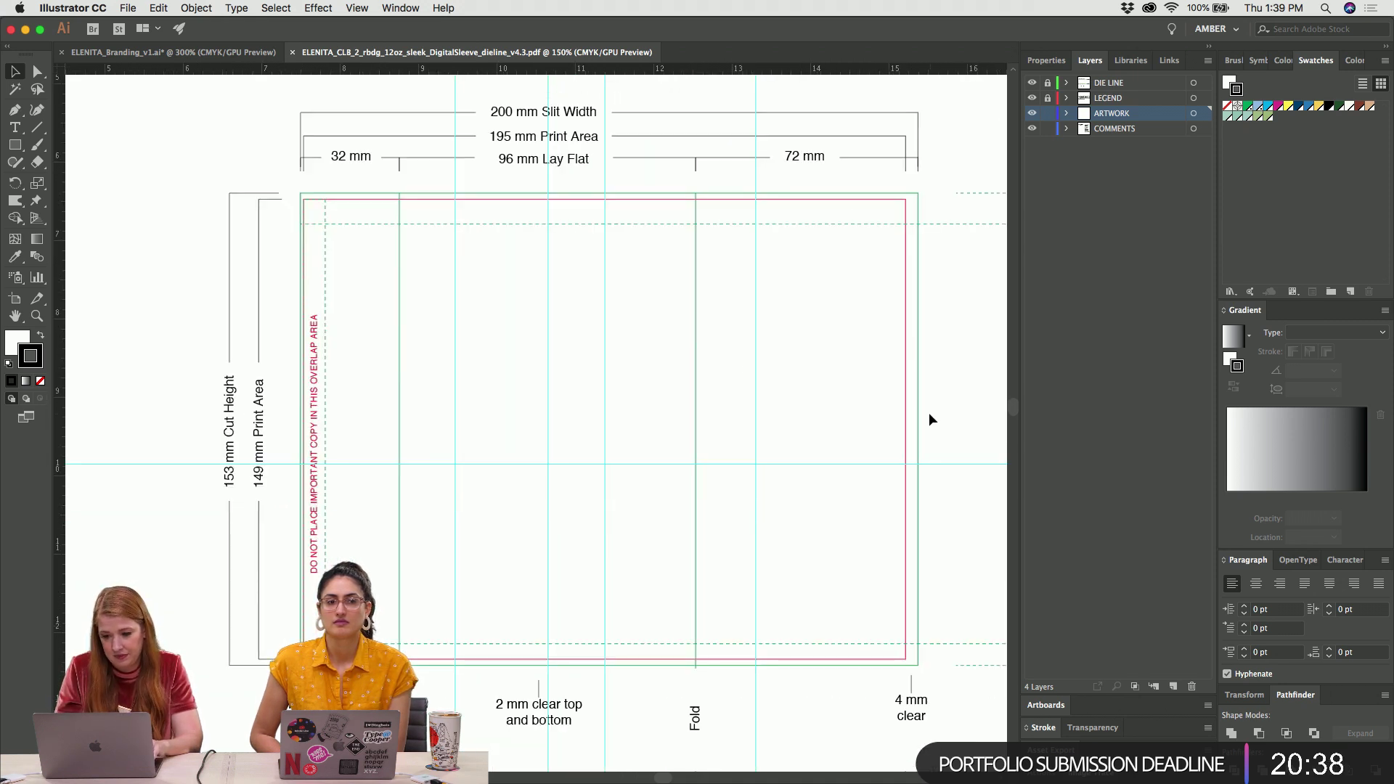
pyautogui.scroll(-1, 929, 412)
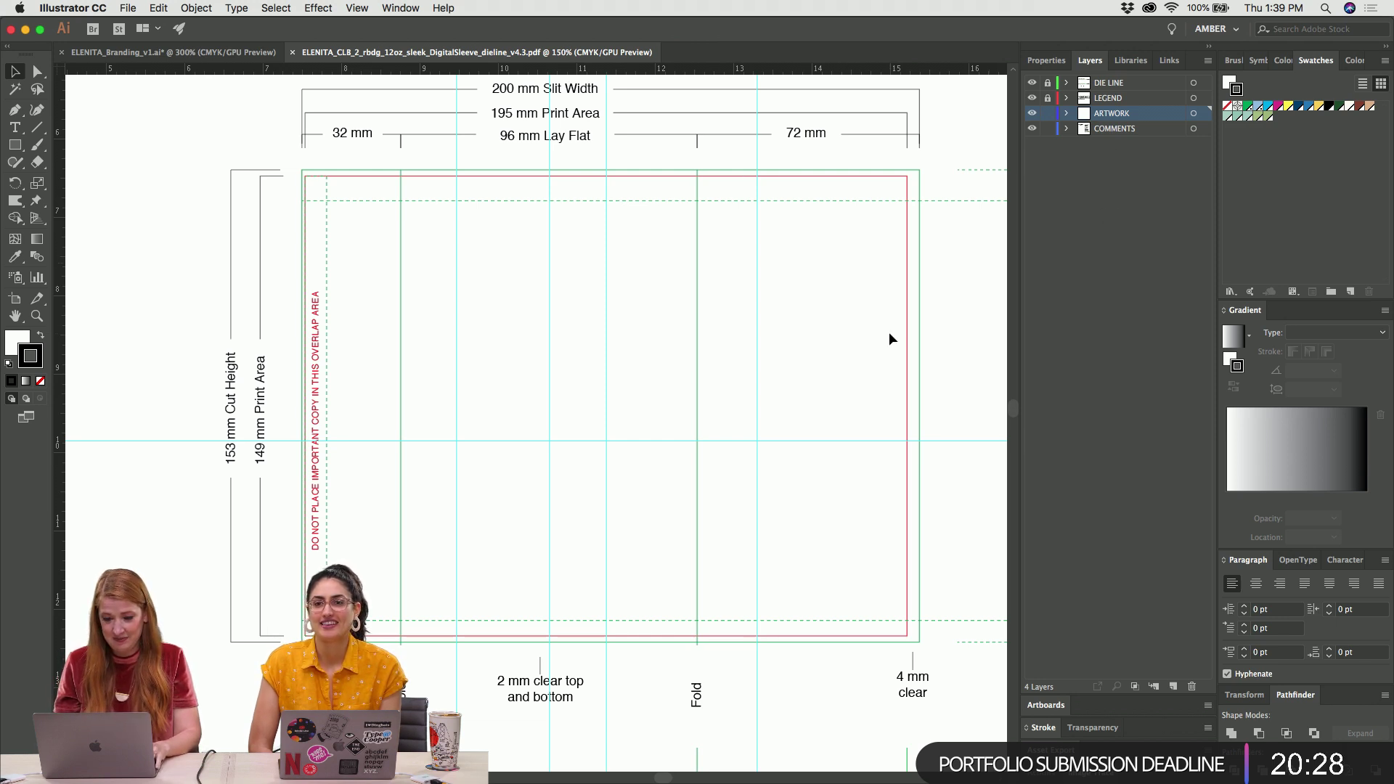
pyautogui.press('super+Tab')
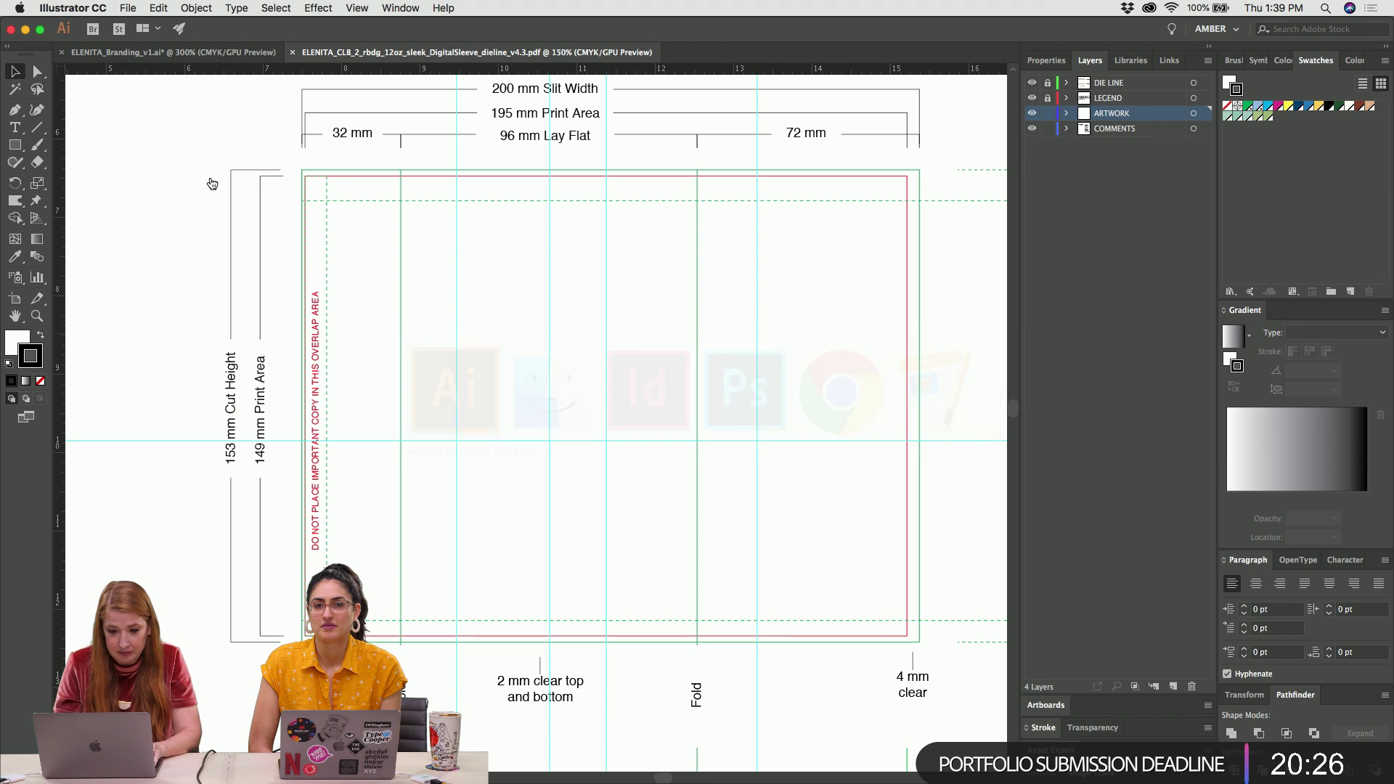
pyautogui.click(103, 52)
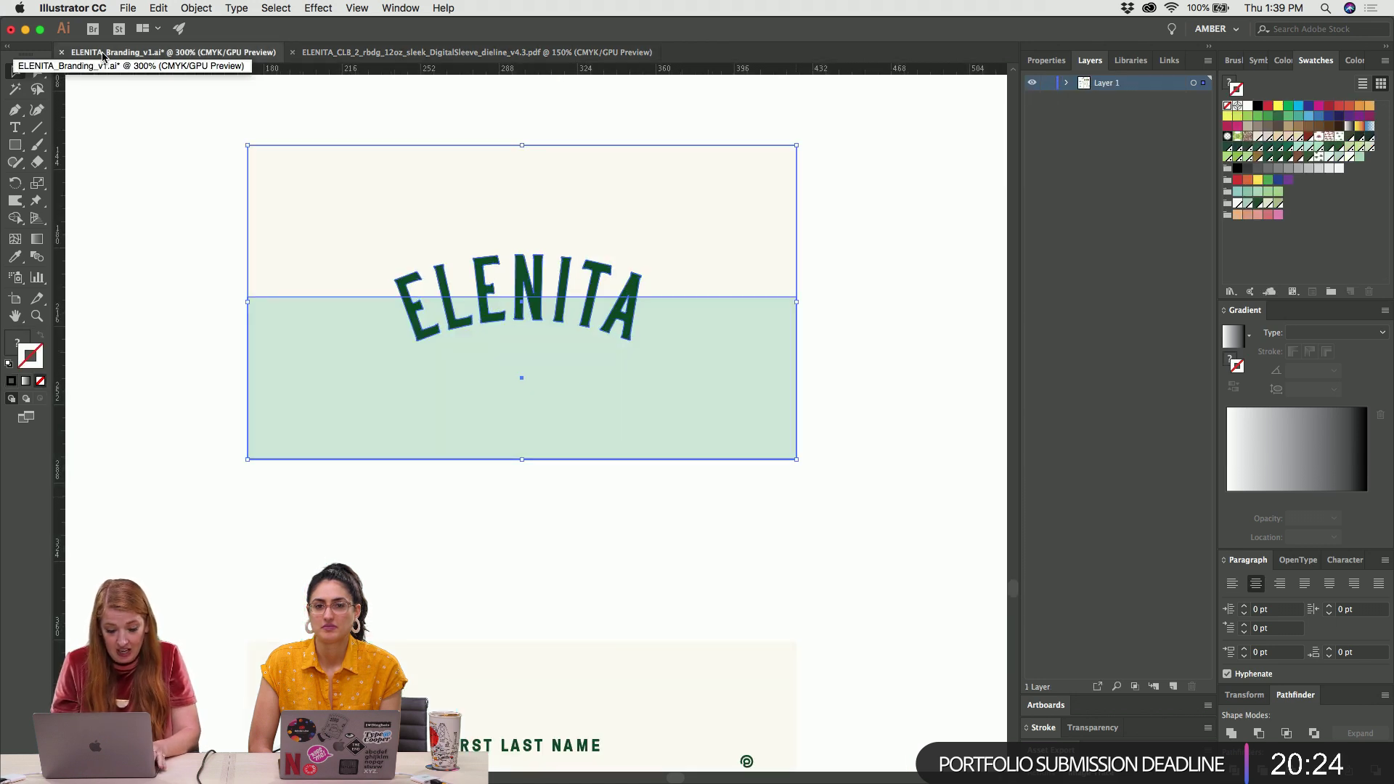
pyautogui.hotkey('ctrl', 'Tab')
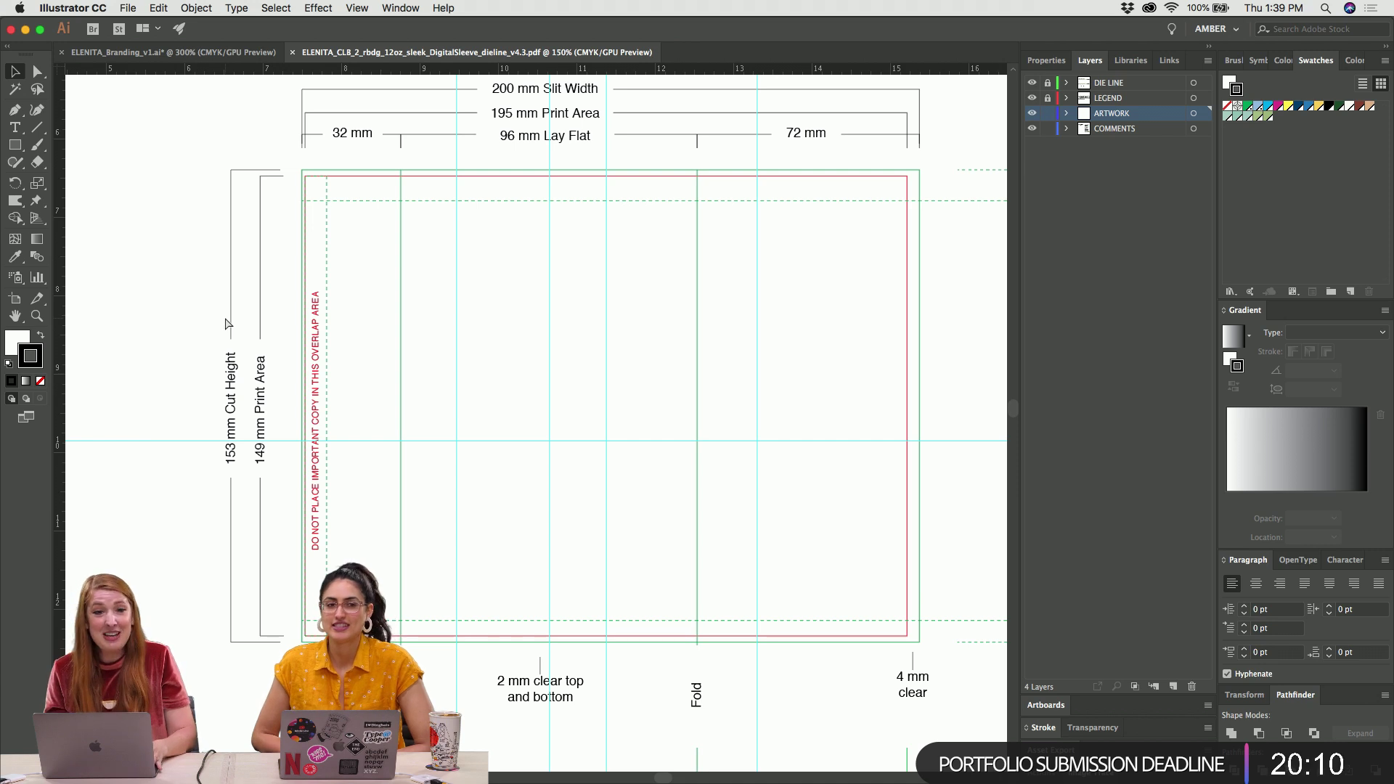
pyautogui.press('super+grave')
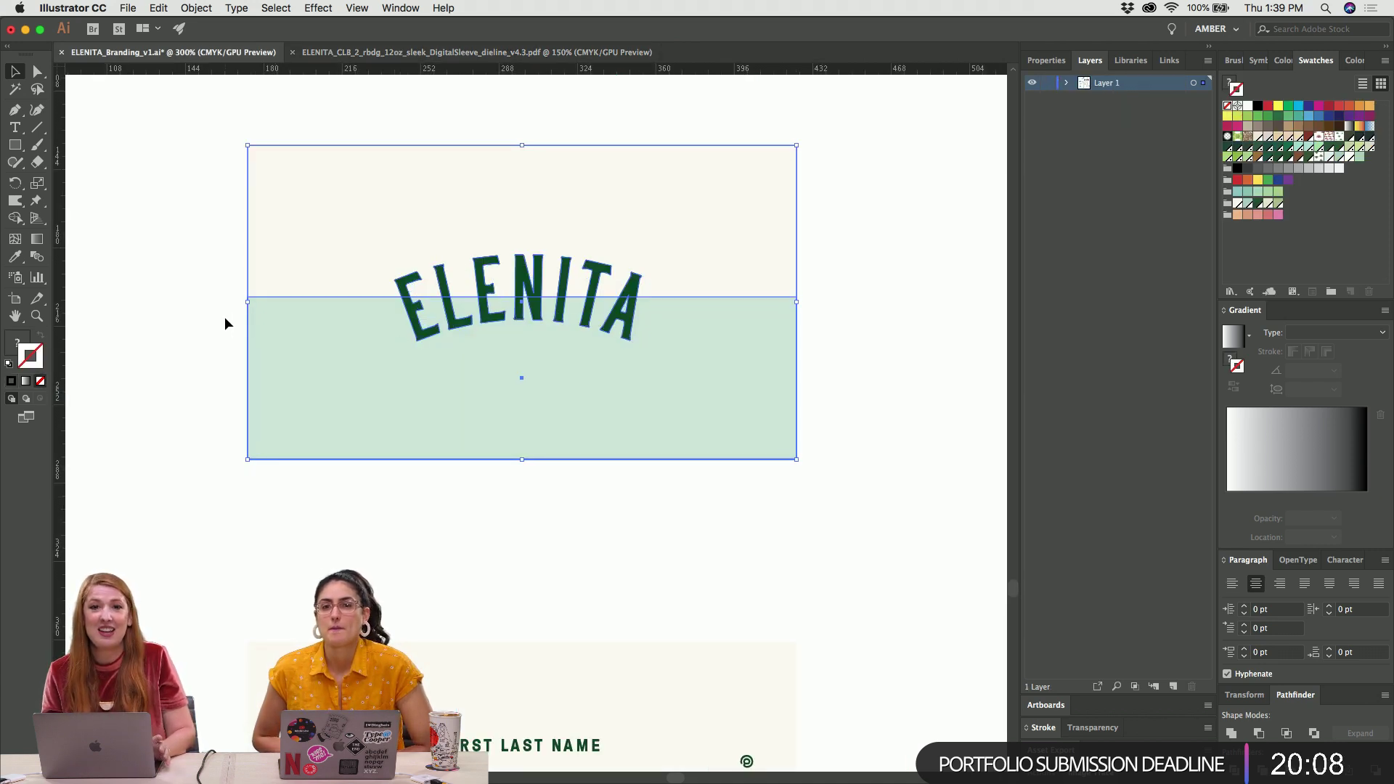
pyautogui.press('a')
pyautogui.press('super+grave')
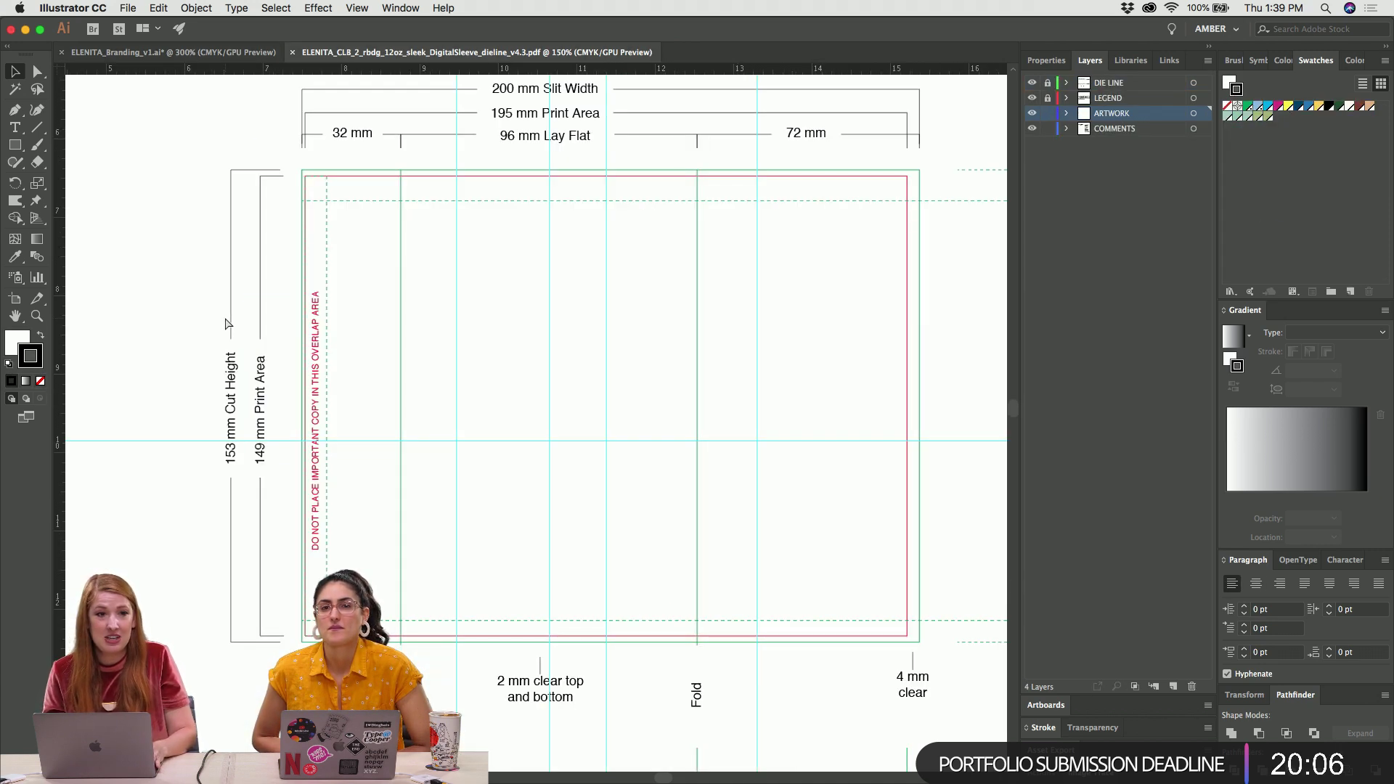
pyautogui.press('super+grave')
pyautogui.press('super+grave')
pyautogui.press('super+grave')
pyautogui.press('super+grave')
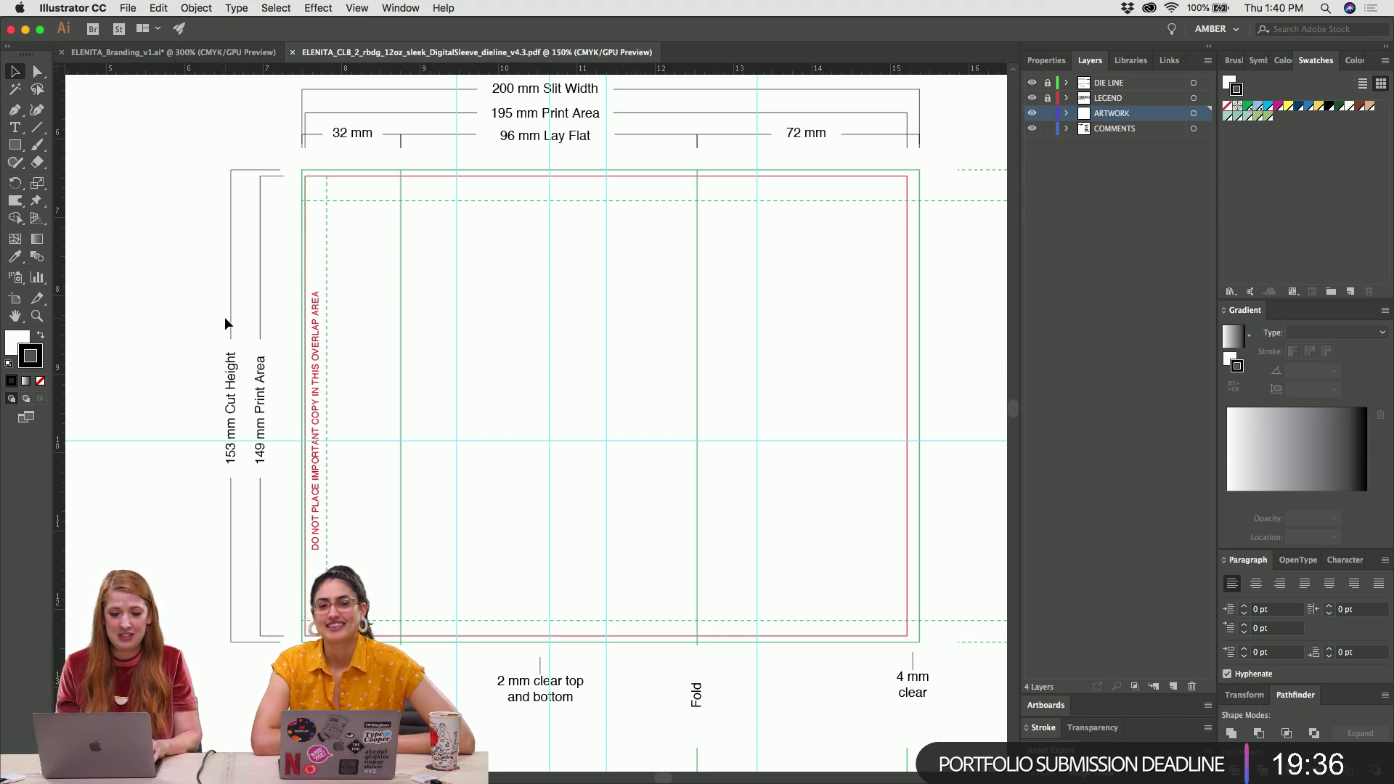
pyautogui.scroll(3, 163, 292)
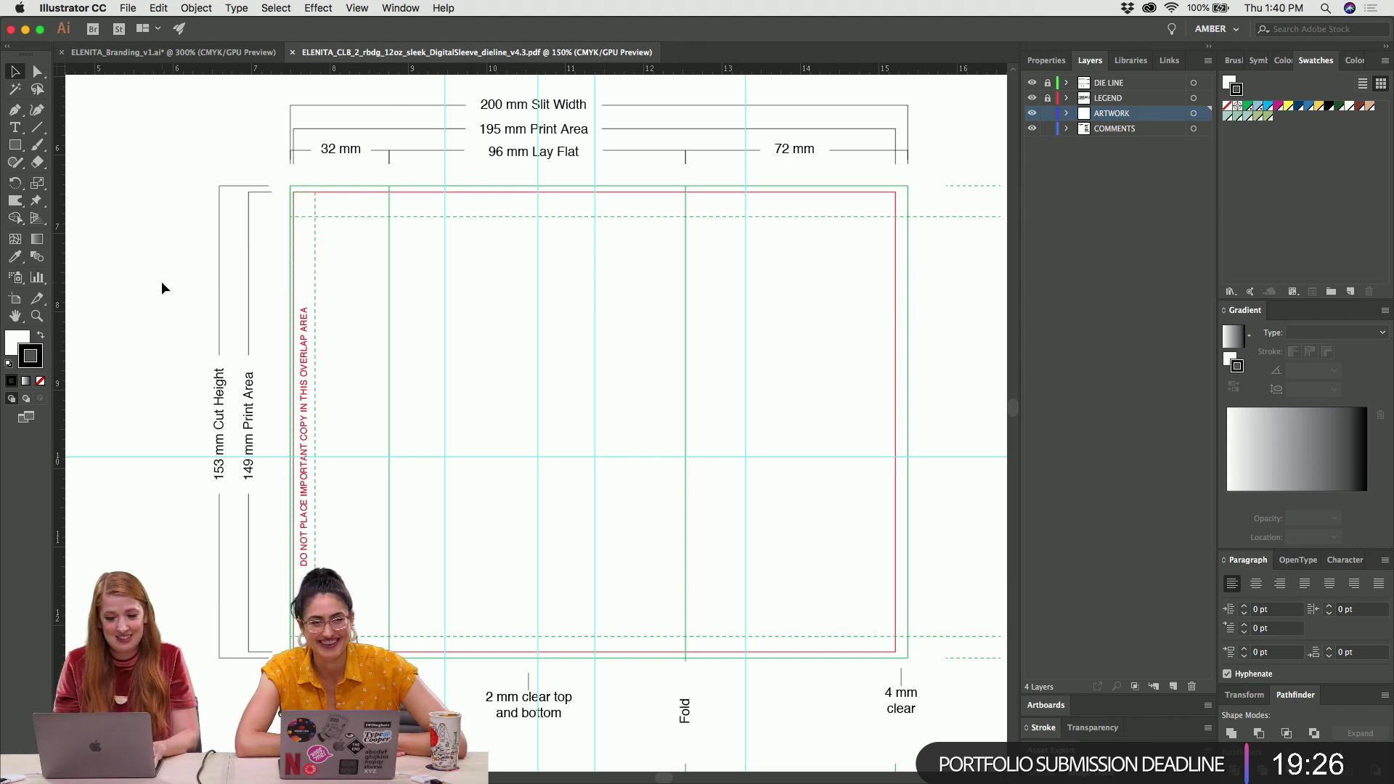
# Paste a copy of the branding document's cream background panel into the dieline's ARTWORK layer and enlarge it to fill the sleeve outline
pyautogui.click(121, 56)
pyautogui.click(160, 178)
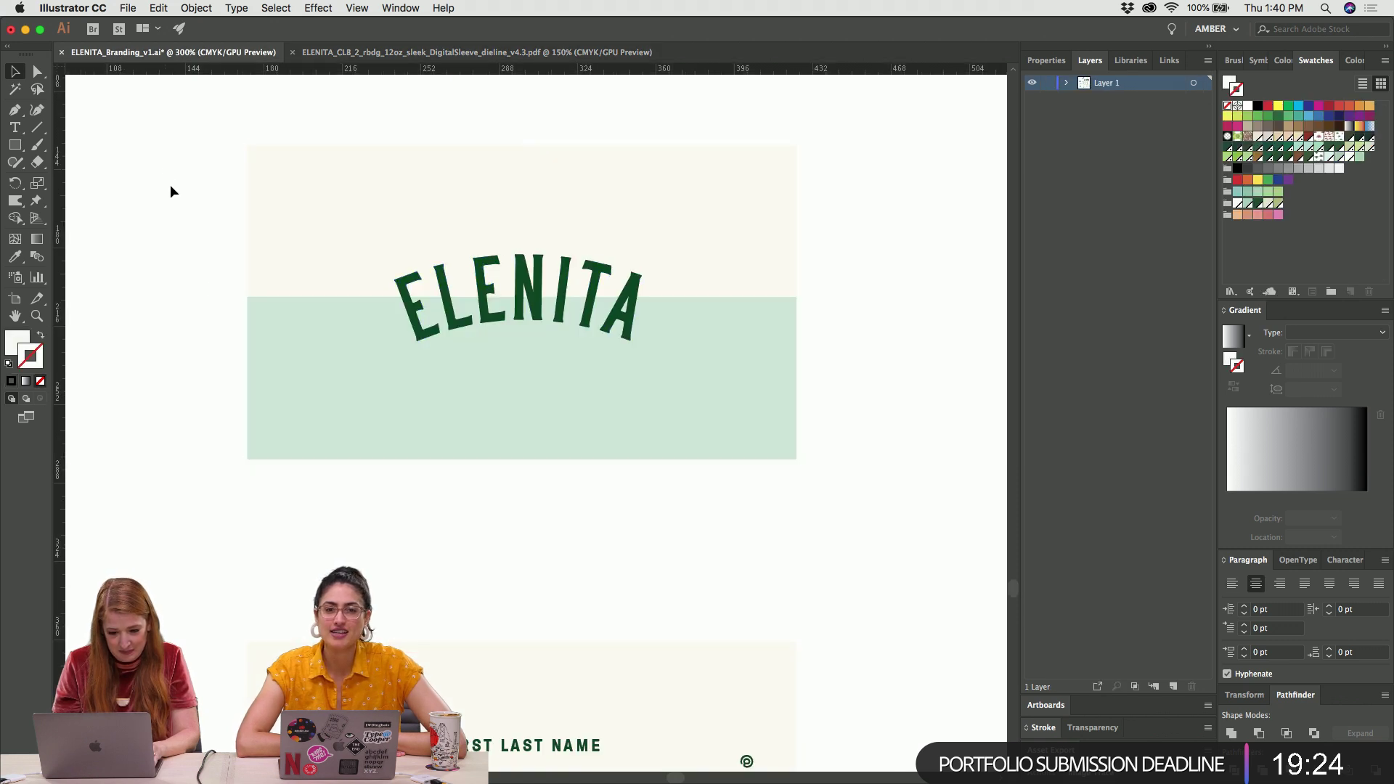
pyautogui.click(333, 55)
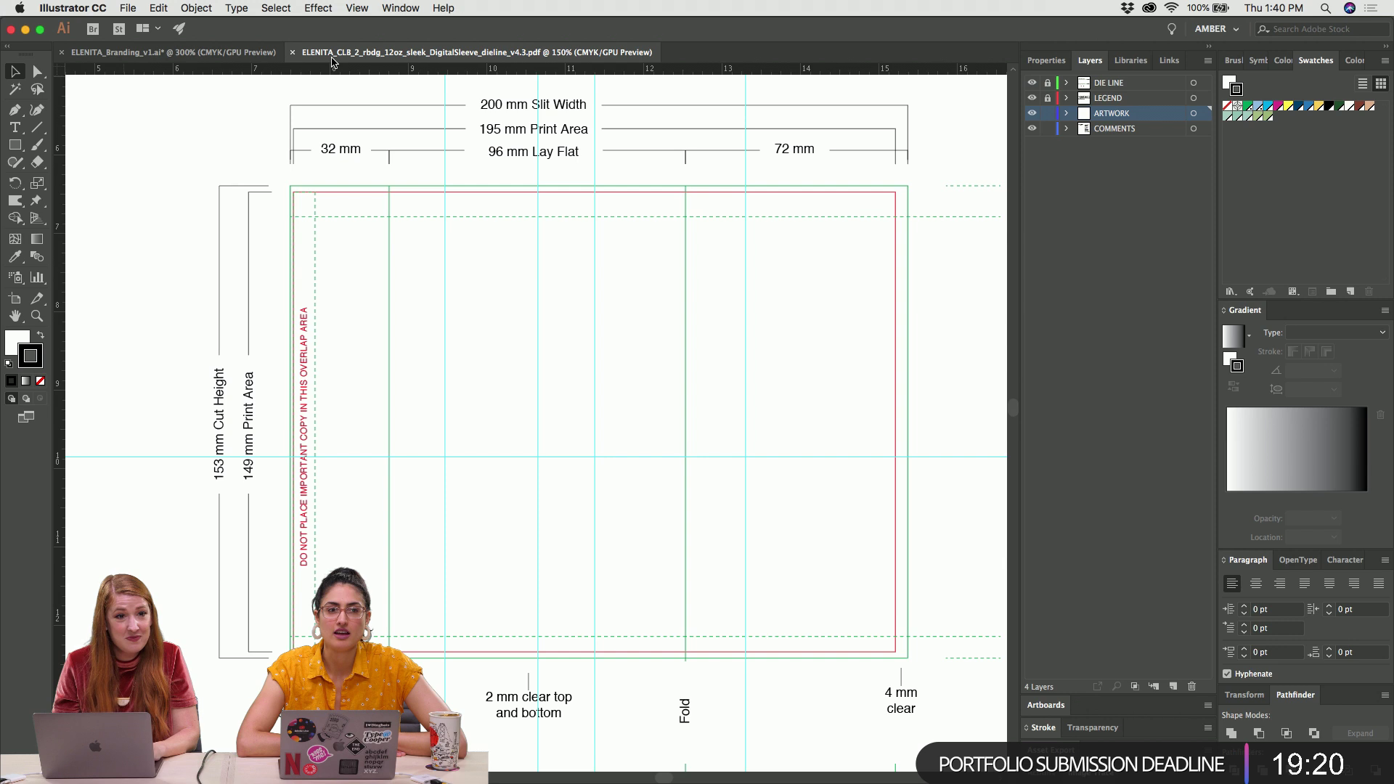
pyautogui.hotkey('ctrl', 'v')
pyautogui.press('Up')
pyautogui.moveTo(451, 372); pyautogui.dragTo(350, 220)
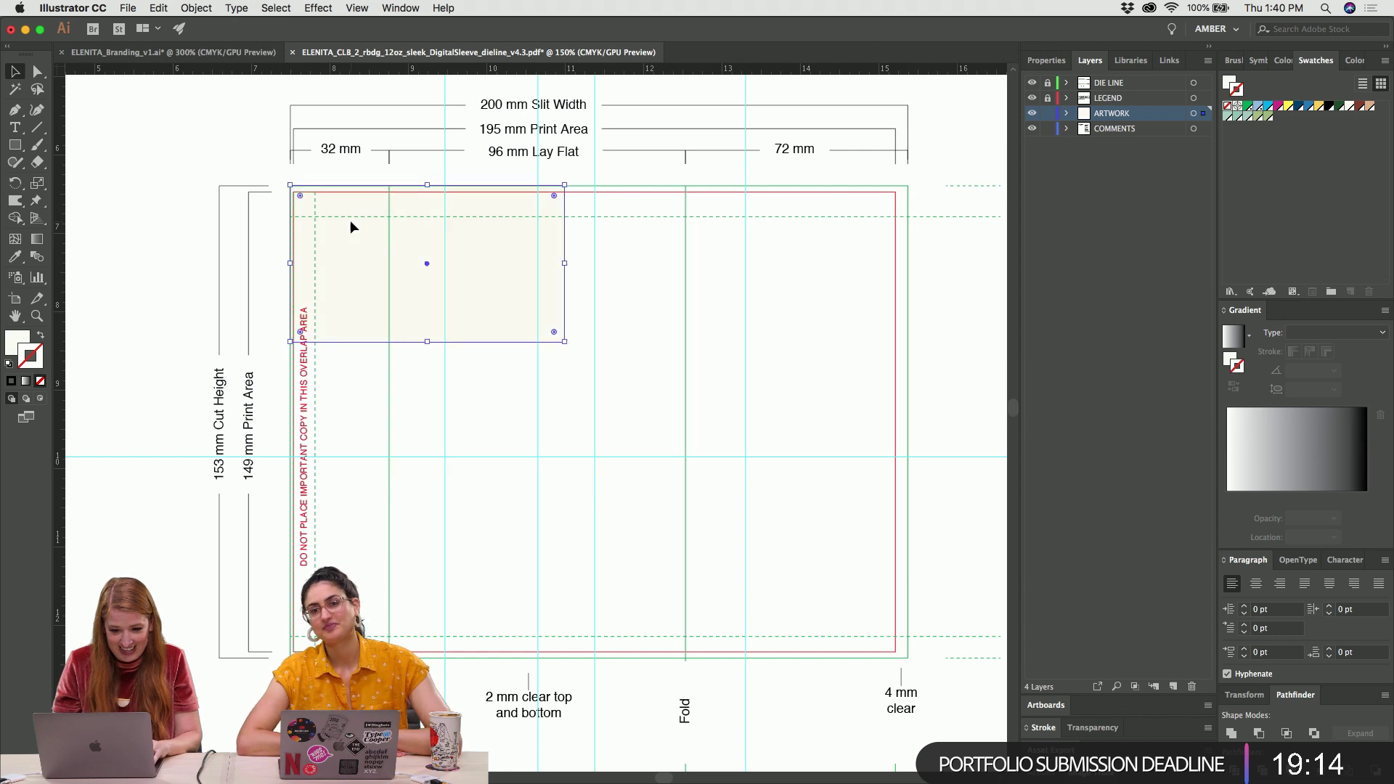
pyautogui.moveTo(565, 341); pyautogui.dragTo(908, 658)
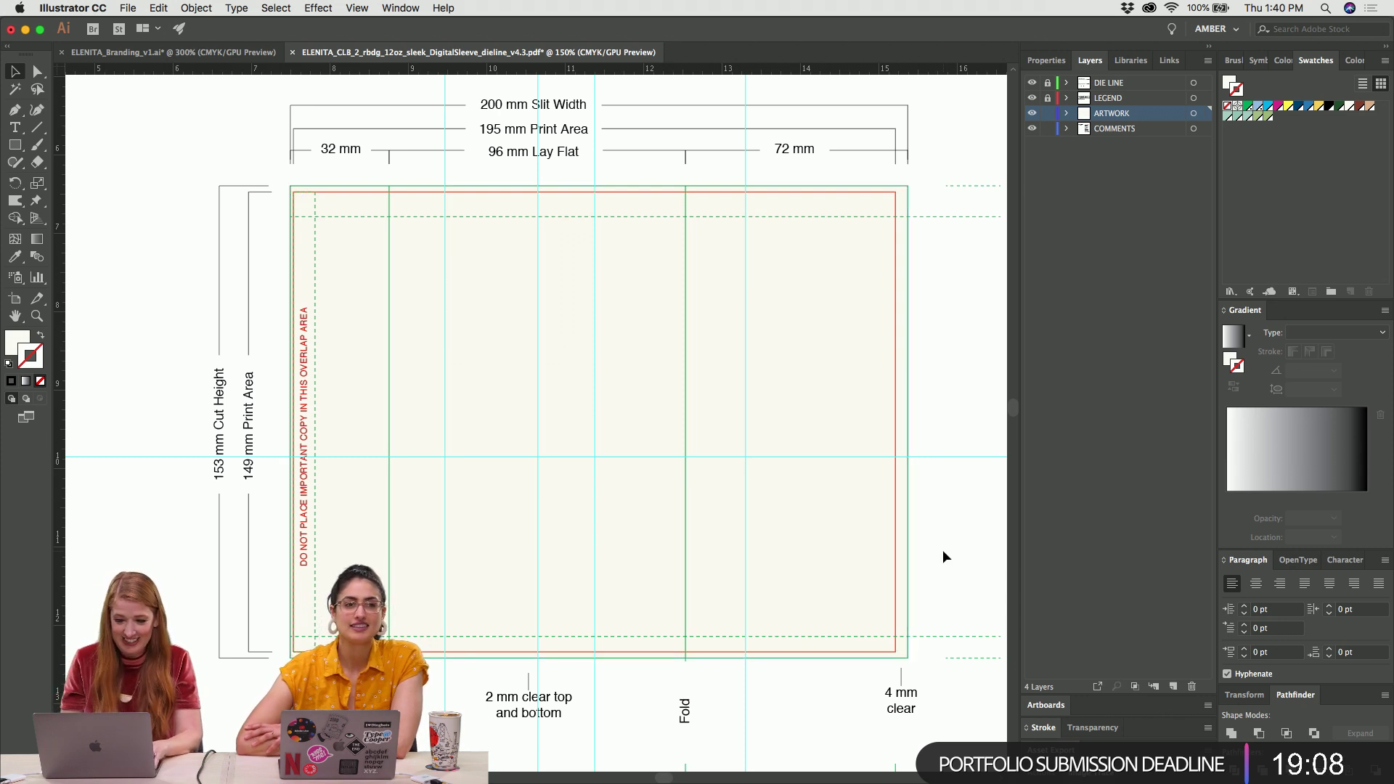
# Examine the whole dieline sheet, including the artwork placement notes and the mandatory label information beside the sleeve
pyautogui.press('super+minus')
pyautogui.press('super+minus')
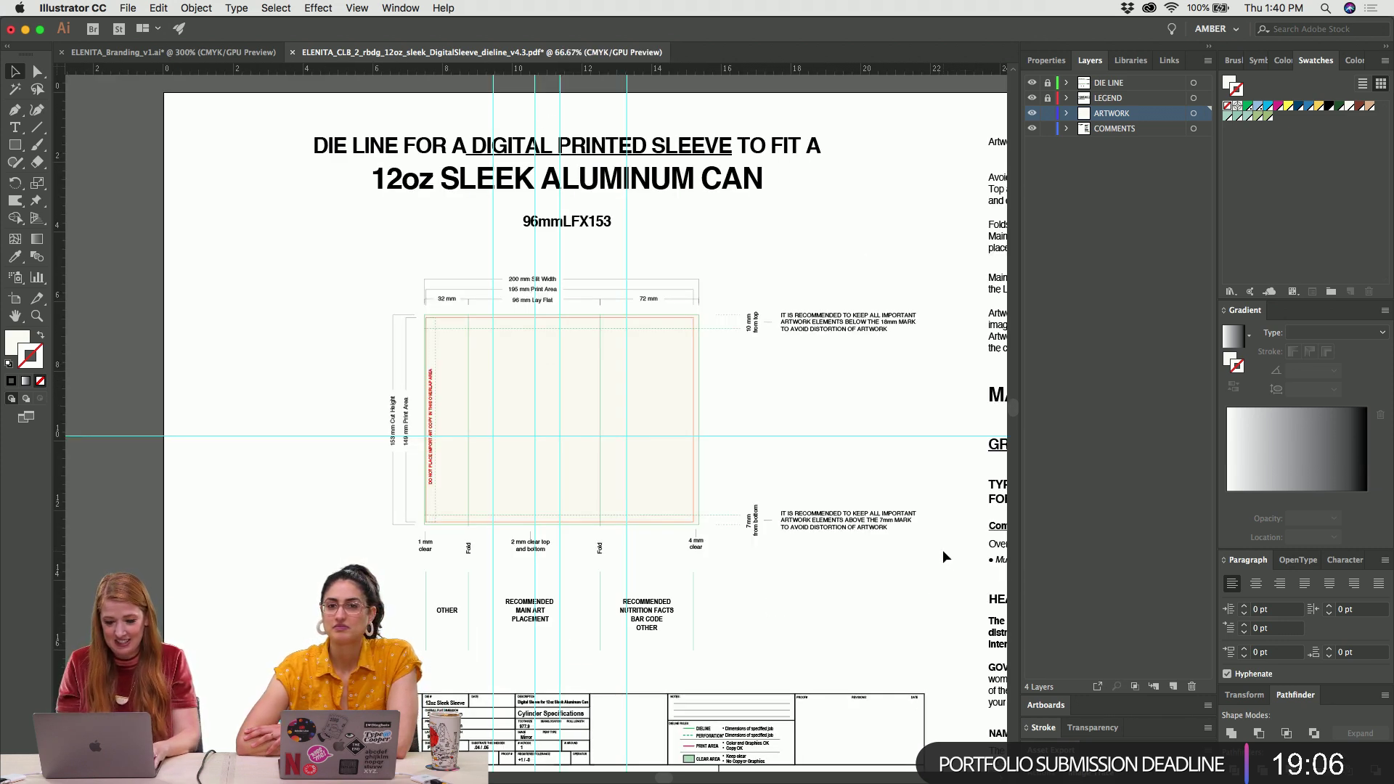
pyautogui.hscroll(8, 942, 550)
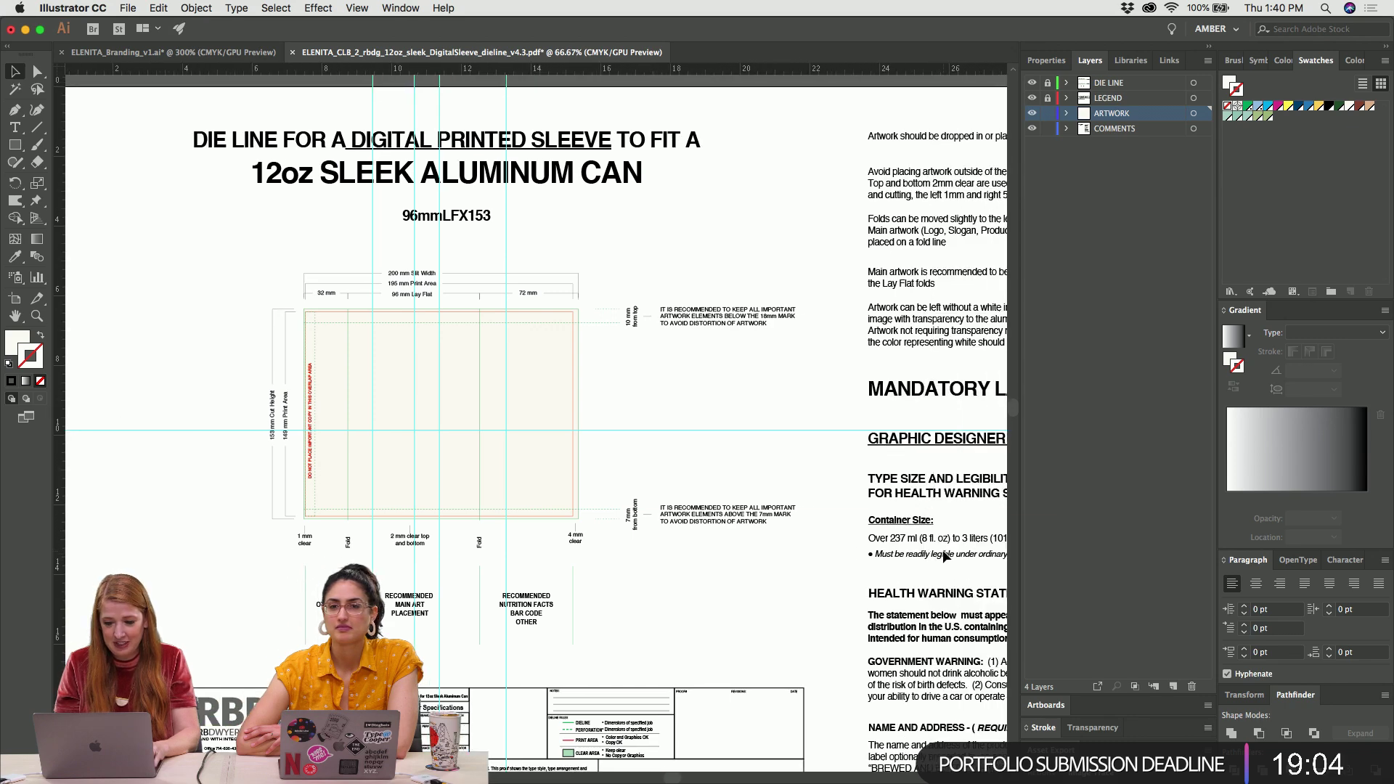
pyautogui.press('super+minus')
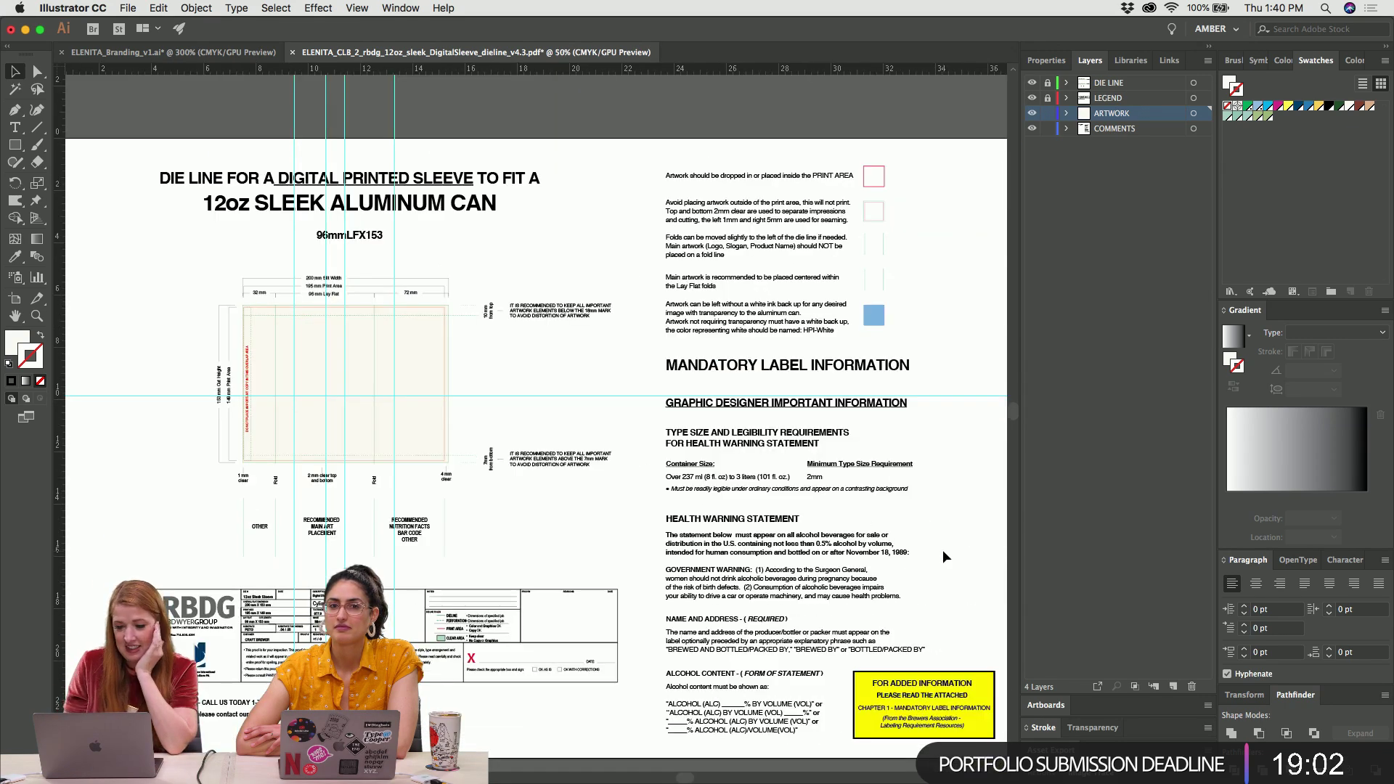
pyautogui.scroll(-1, 942, 551)
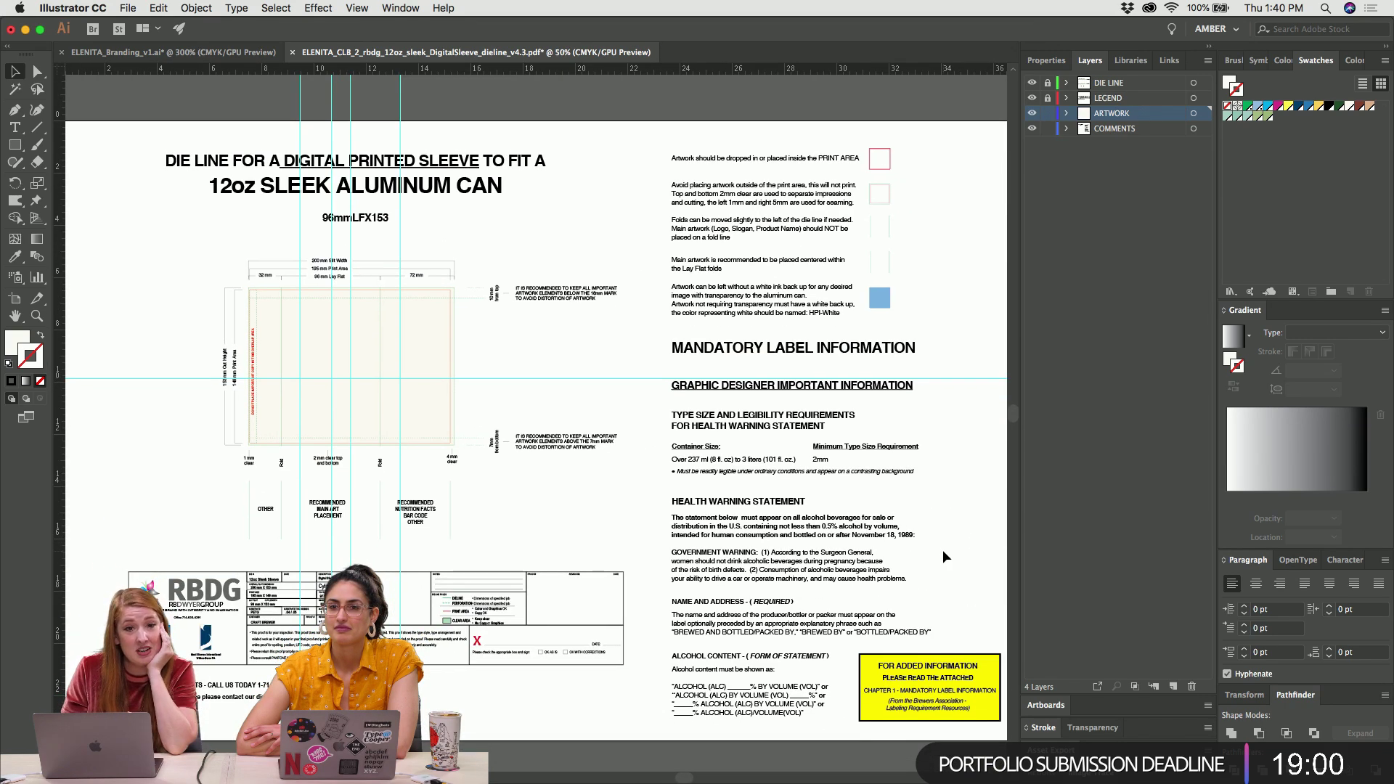
pyautogui.hscroll(5, 761, 350)
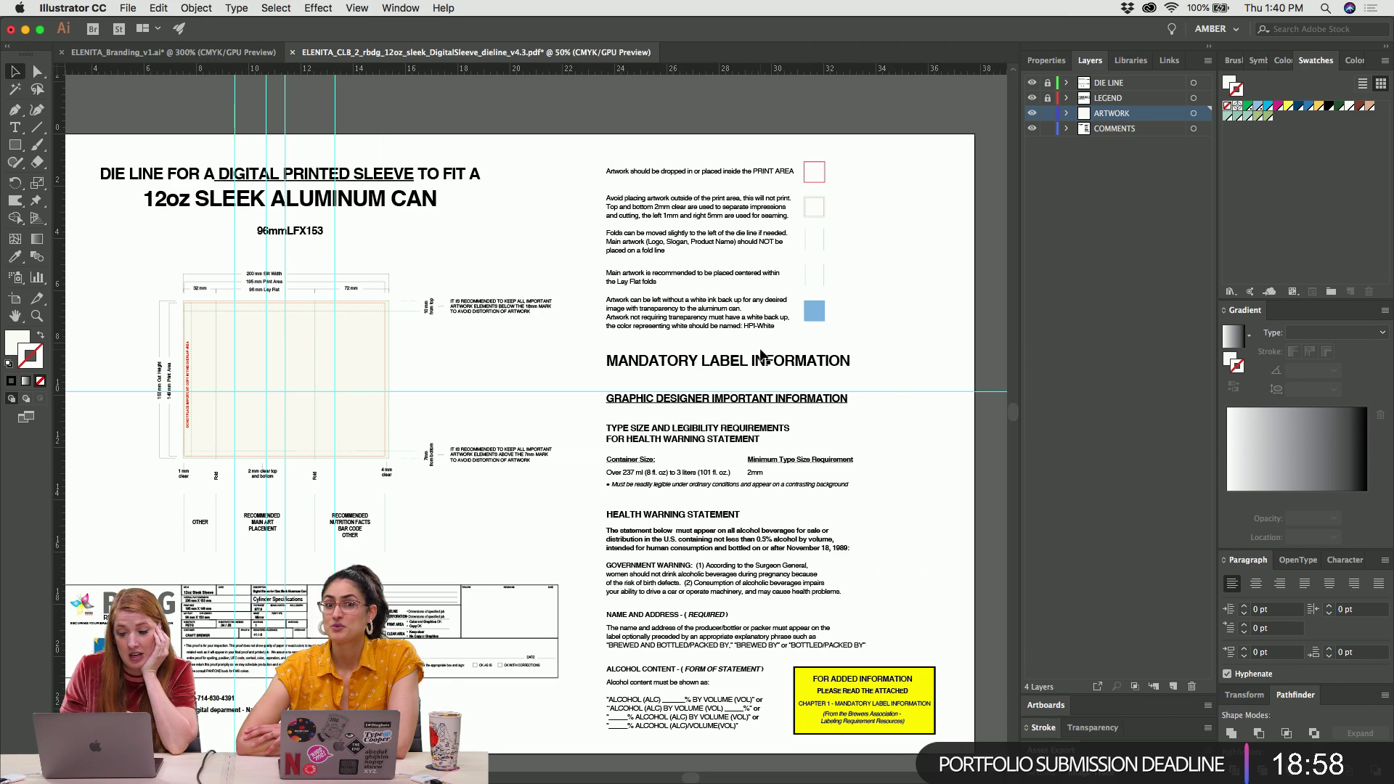
pyautogui.hscroll(-10, 761, 354)
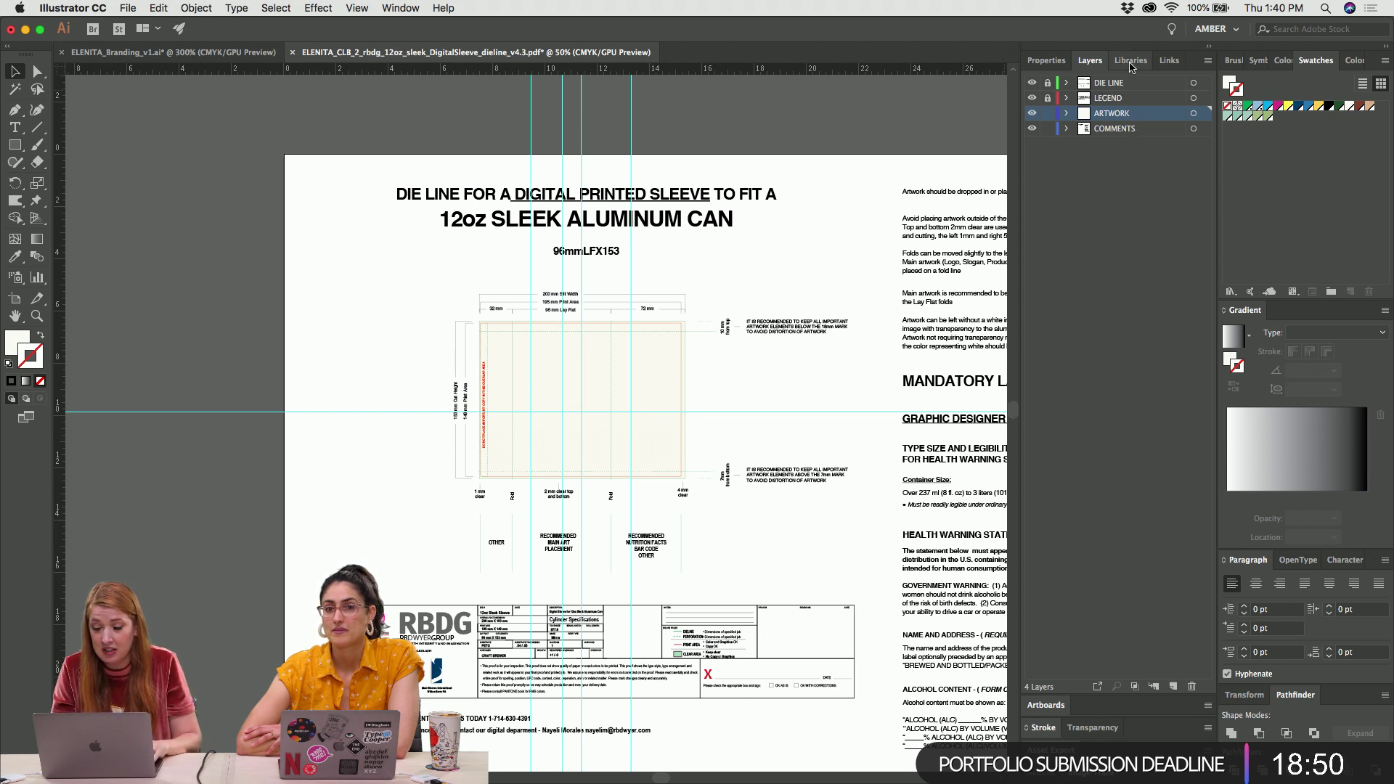
# Toggle the visibility of the DIE LINE, LEGEND, ARTWORK and COMMENTS layers to check what each one contains
pyautogui.click(1034, 81)
pyautogui.click(1034, 81)
pyautogui.click(1034, 81)
pyautogui.click(1034, 81)
pyautogui.click(1033, 81)
pyautogui.click(1032, 81)
pyautogui.click(1031, 99)
pyautogui.click(1032, 99)
pyautogui.click(1031, 99)
pyautogui.click(1032, 99)
pyautogui.click(1031, 113)
pyautogui.click(1031, 121)
pyautogui.click(1031, 120)
pyautogui.click(1031, 120)
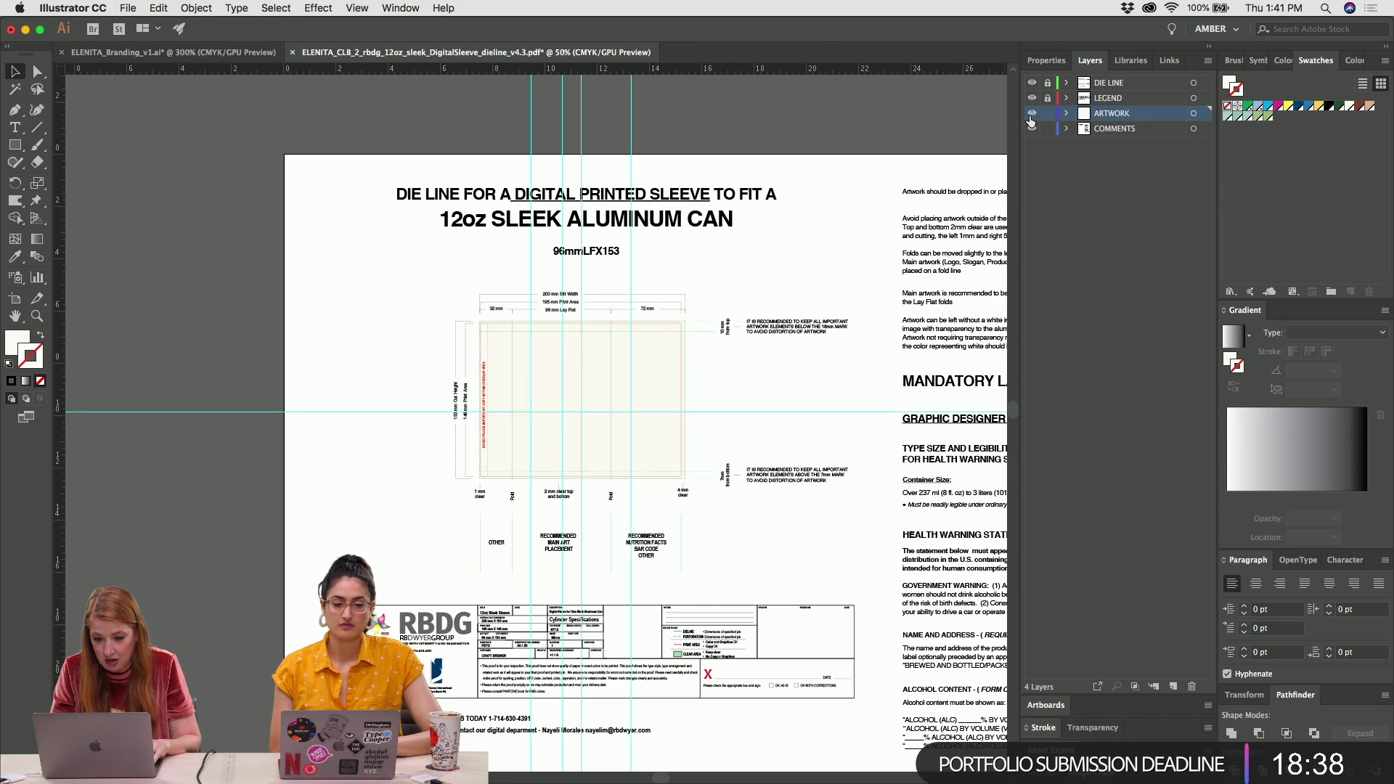
pyautogui.click(1031, 129)
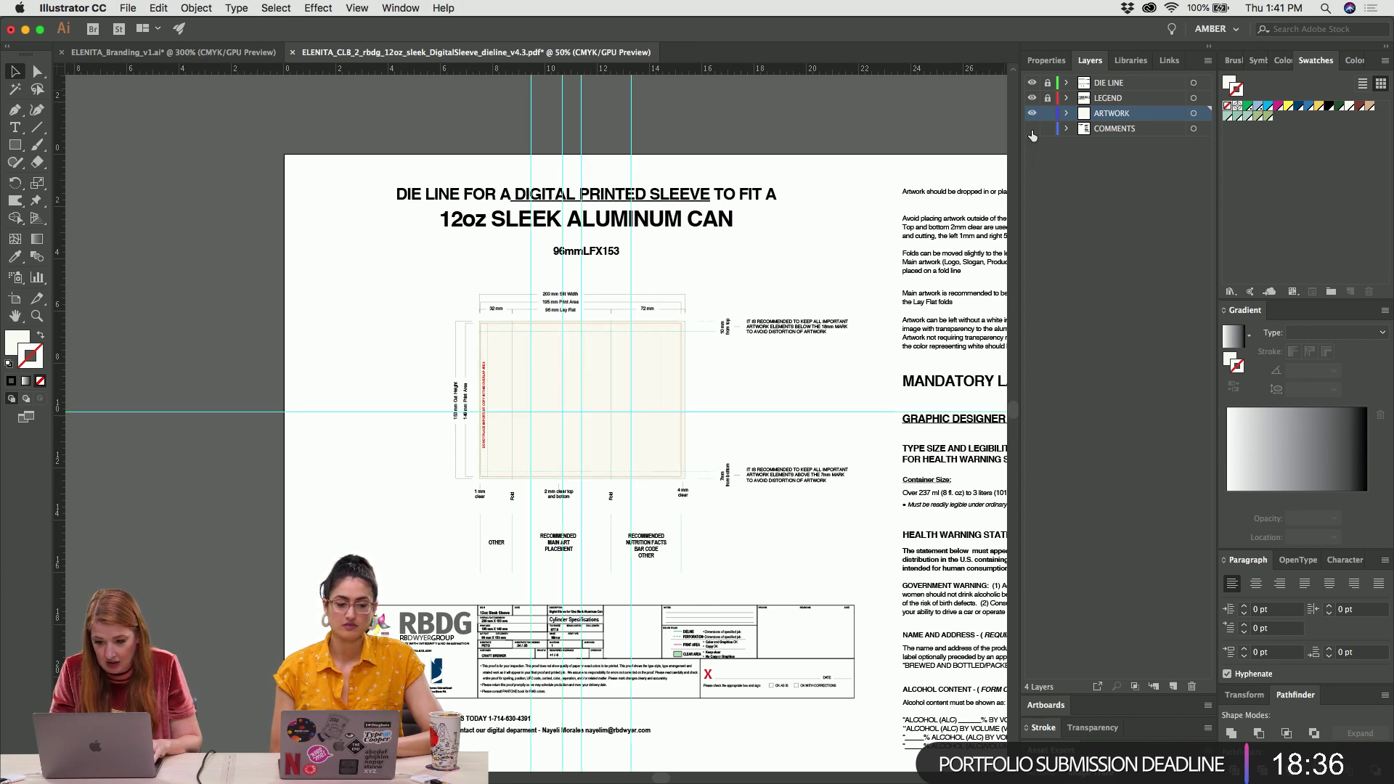
pyautogui.click(1032, 129)
pyautogui.click(1031, 130)
pyautogui.click(1031, 130)
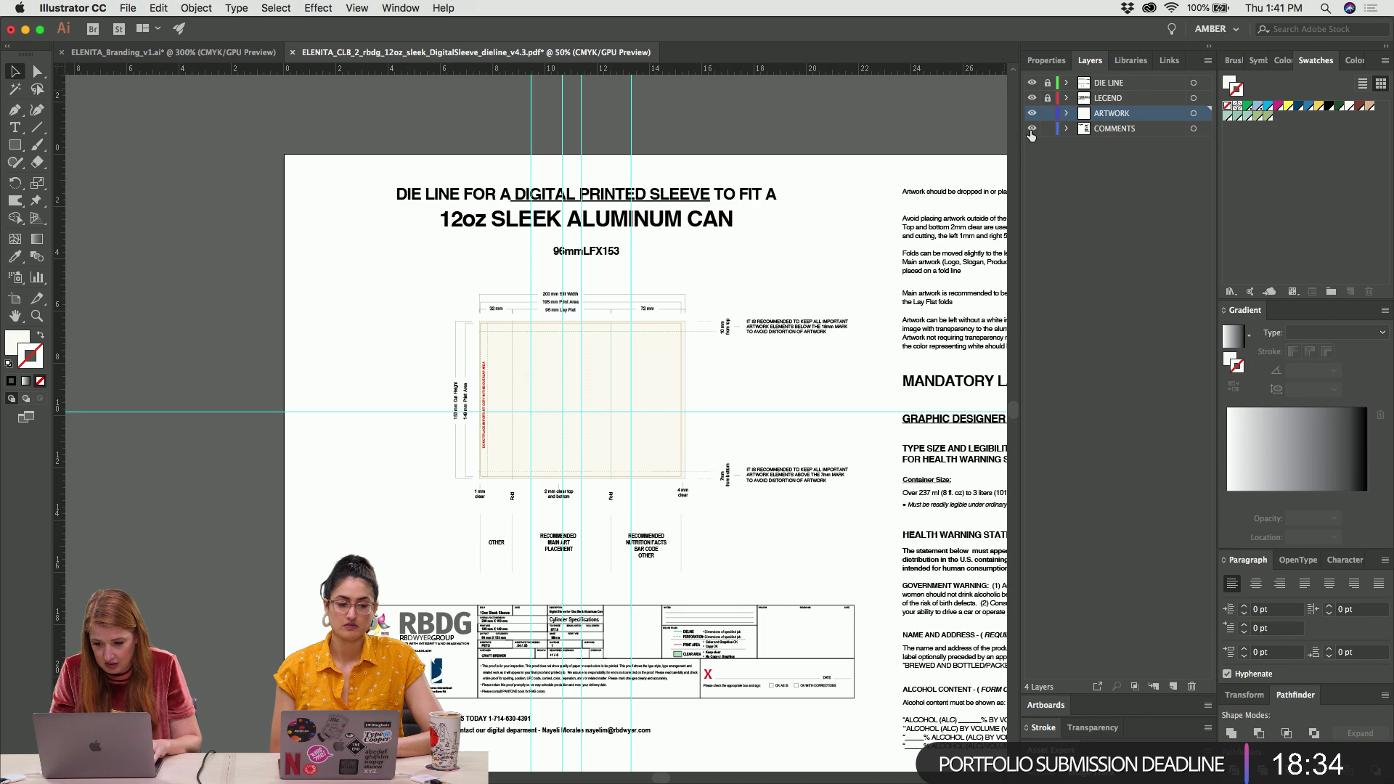
# Inspect the sleeve's fold lines, overlap area, main art placement zone and width dimensions over the cream background
pyautogui.scroll(-2, 703, 310)
pyautogui.scroll(5, 703, 309)
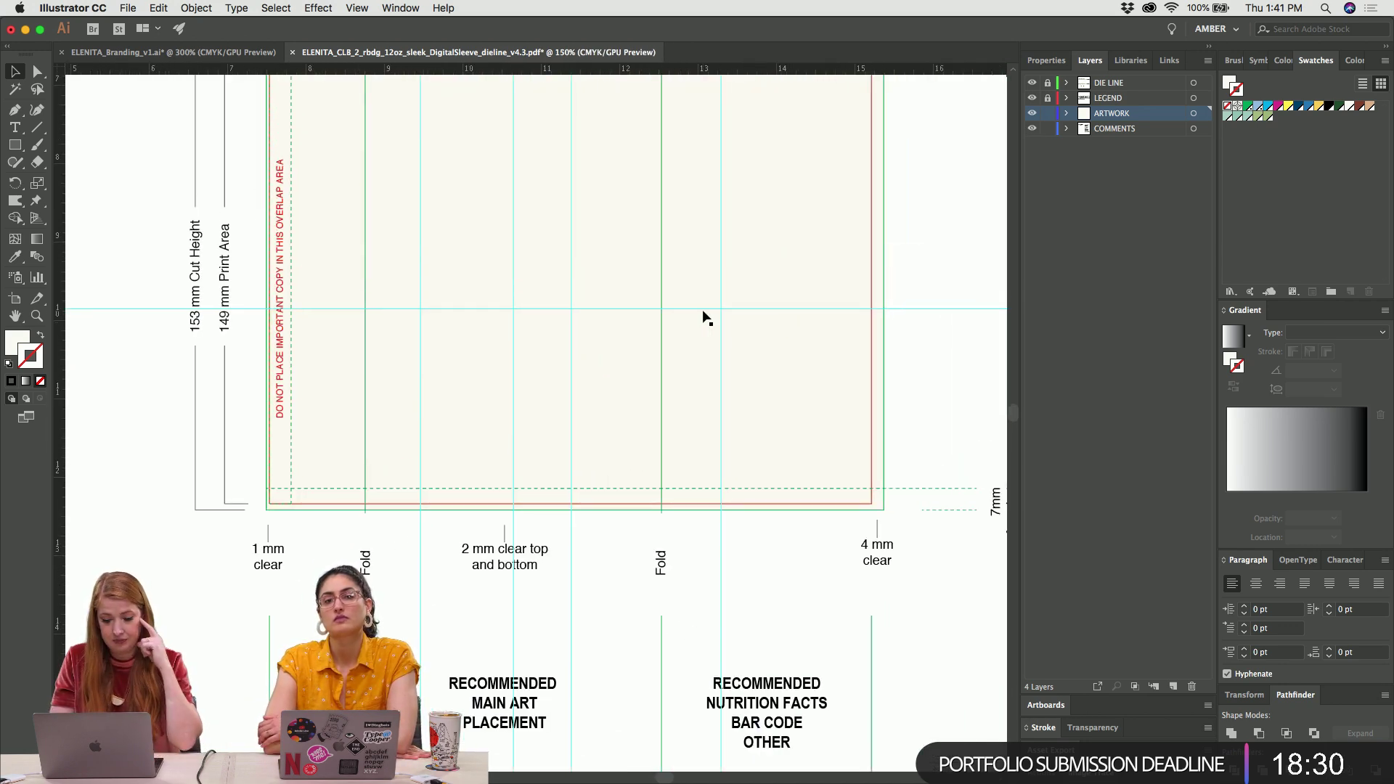
pyautogui.scroll(3, 703, 318)
pyautogui.scroll(-3, 703, 318)
pyautogui.scroll(-2, 702, 318)
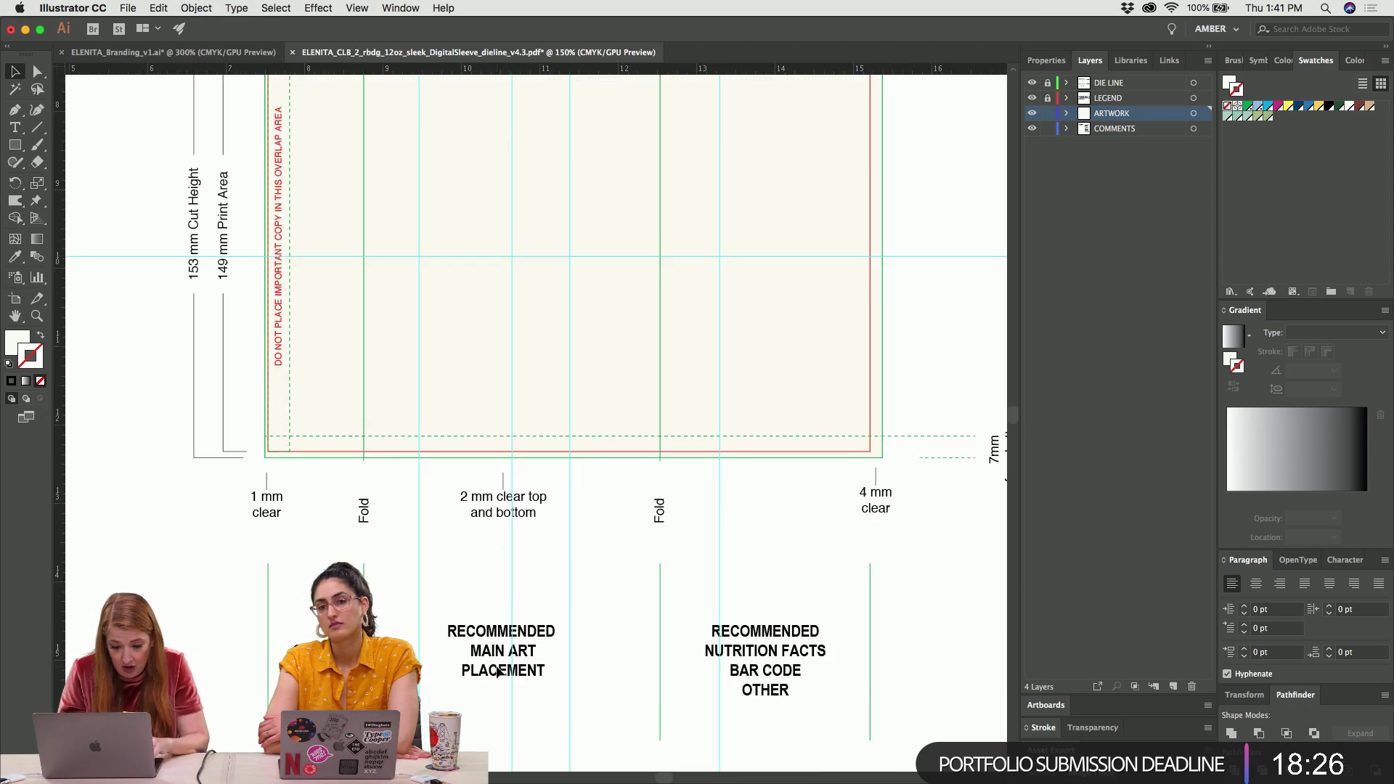
pyautogui.click(363, 287)
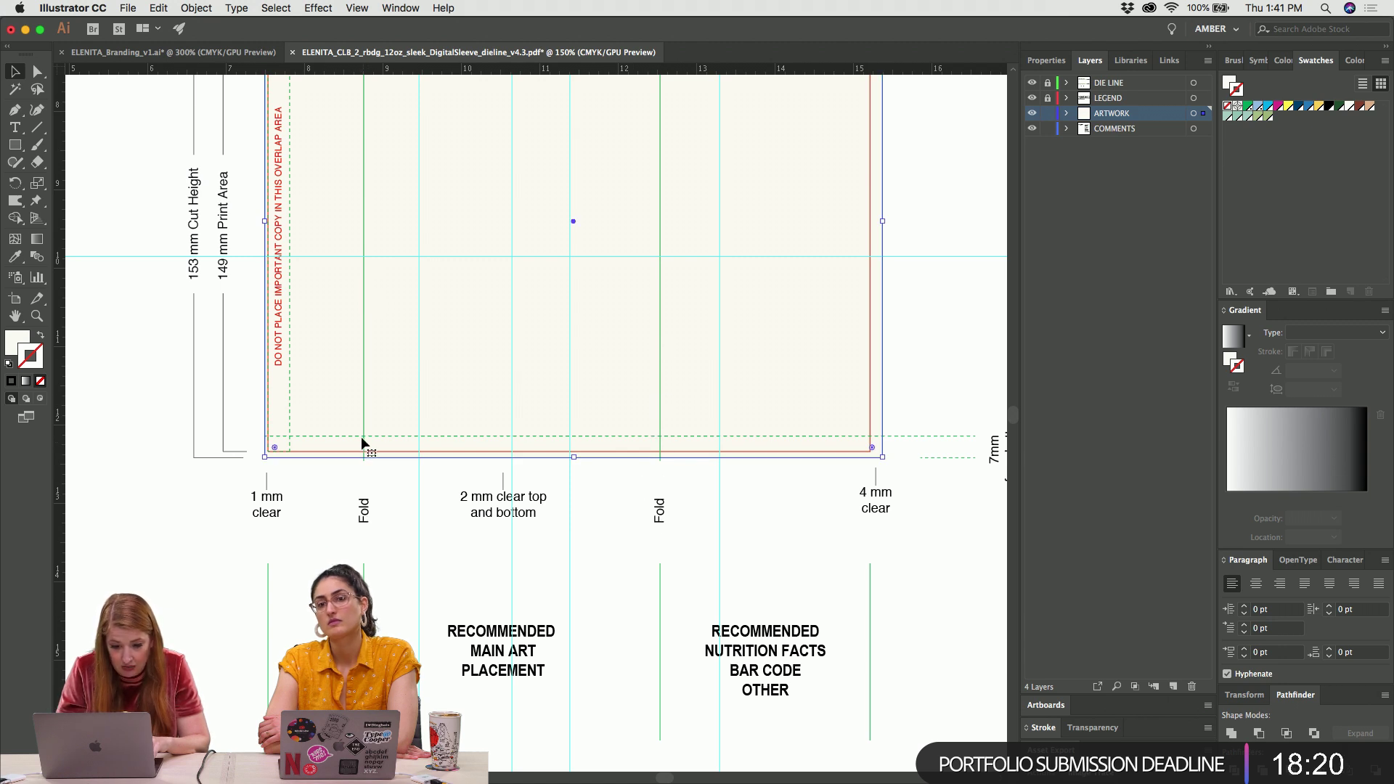
pyautogui.scroll(5, 371, 438)
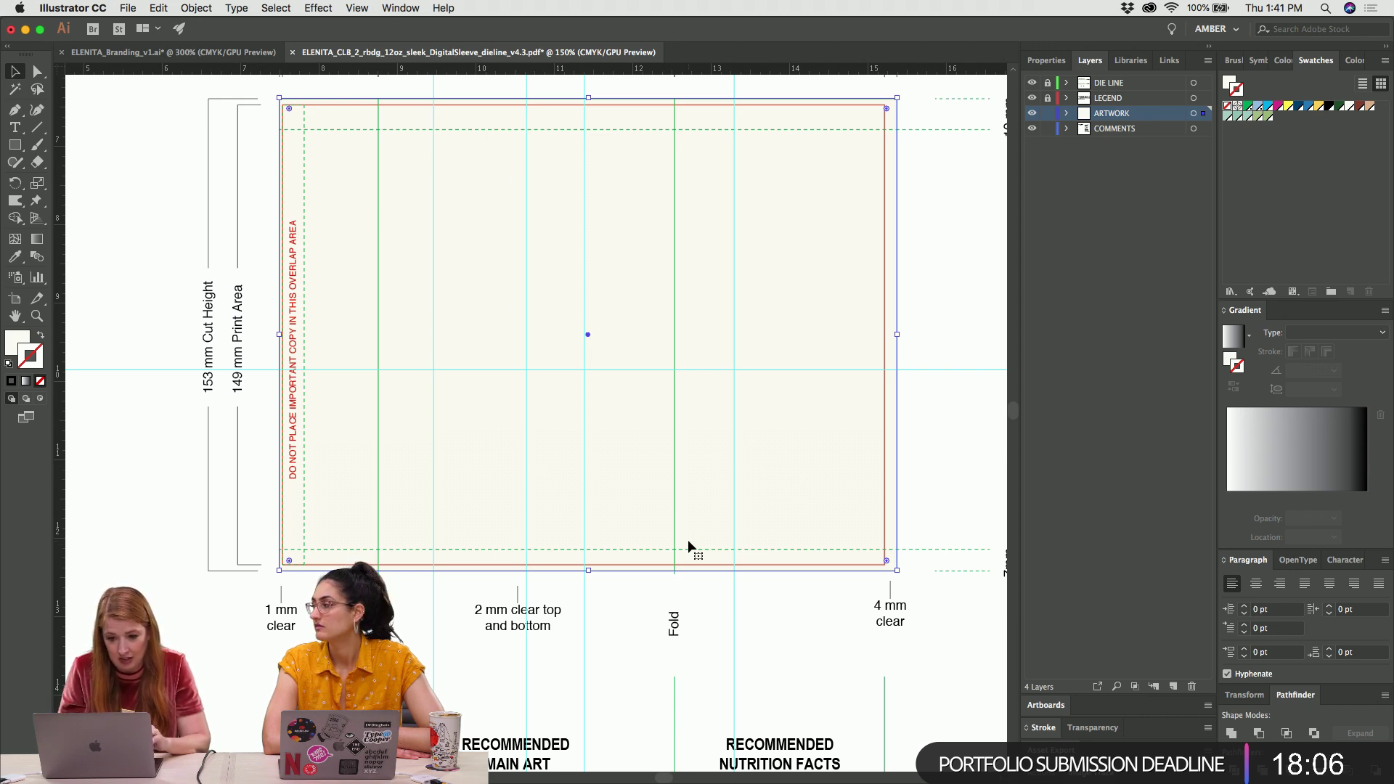
pyautogui.scroll(-2, 508, 535)
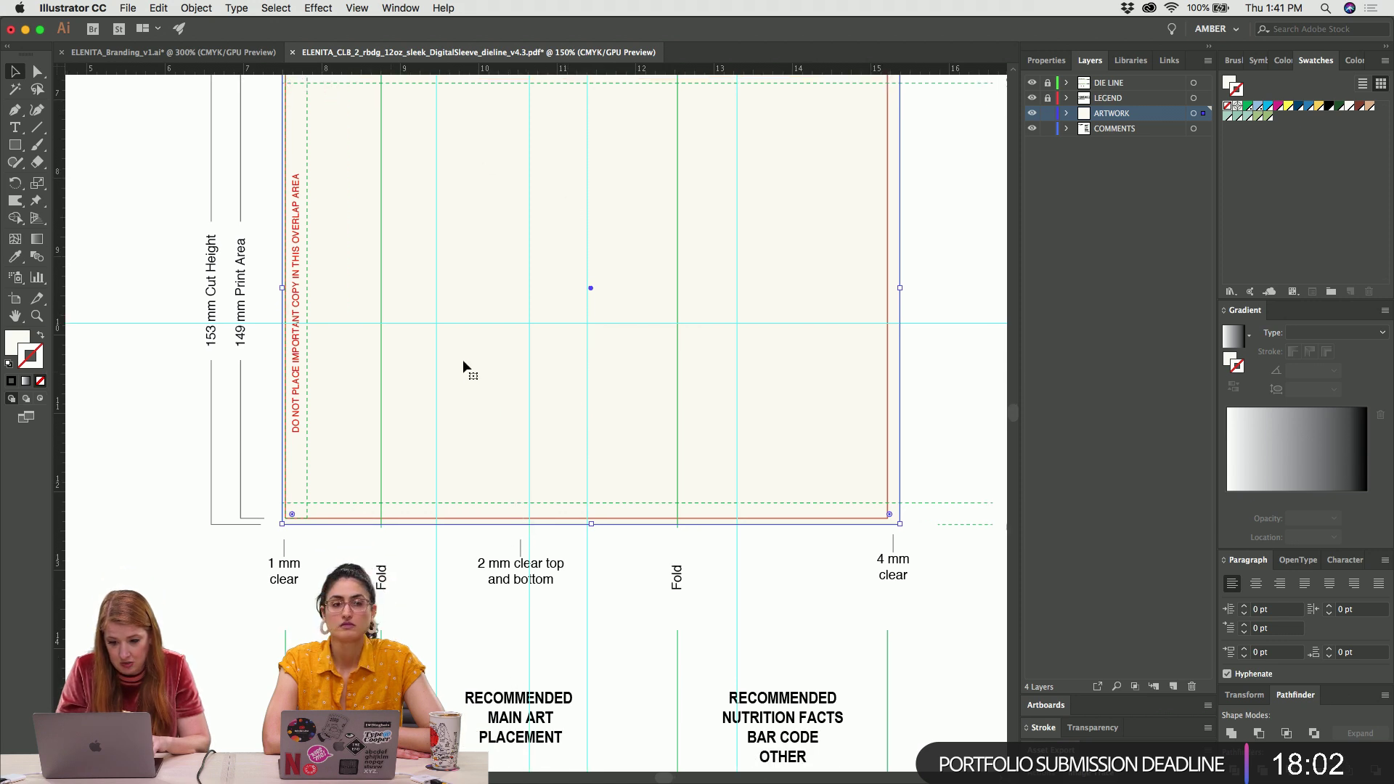
pyautogui.scroll(3, 671, 361)
pyautogui.scroll(1, 671, 360)
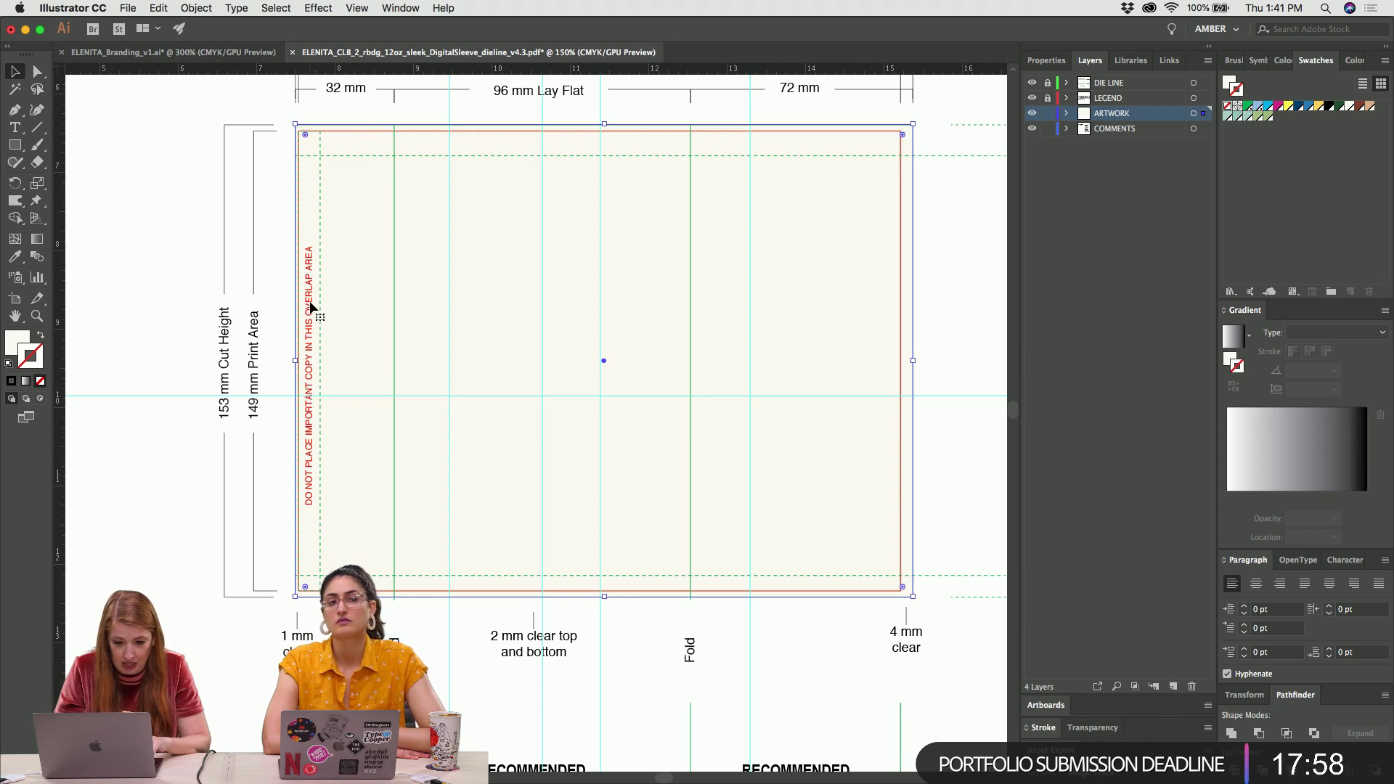
pyautogui.scroll(5, 310, 247)
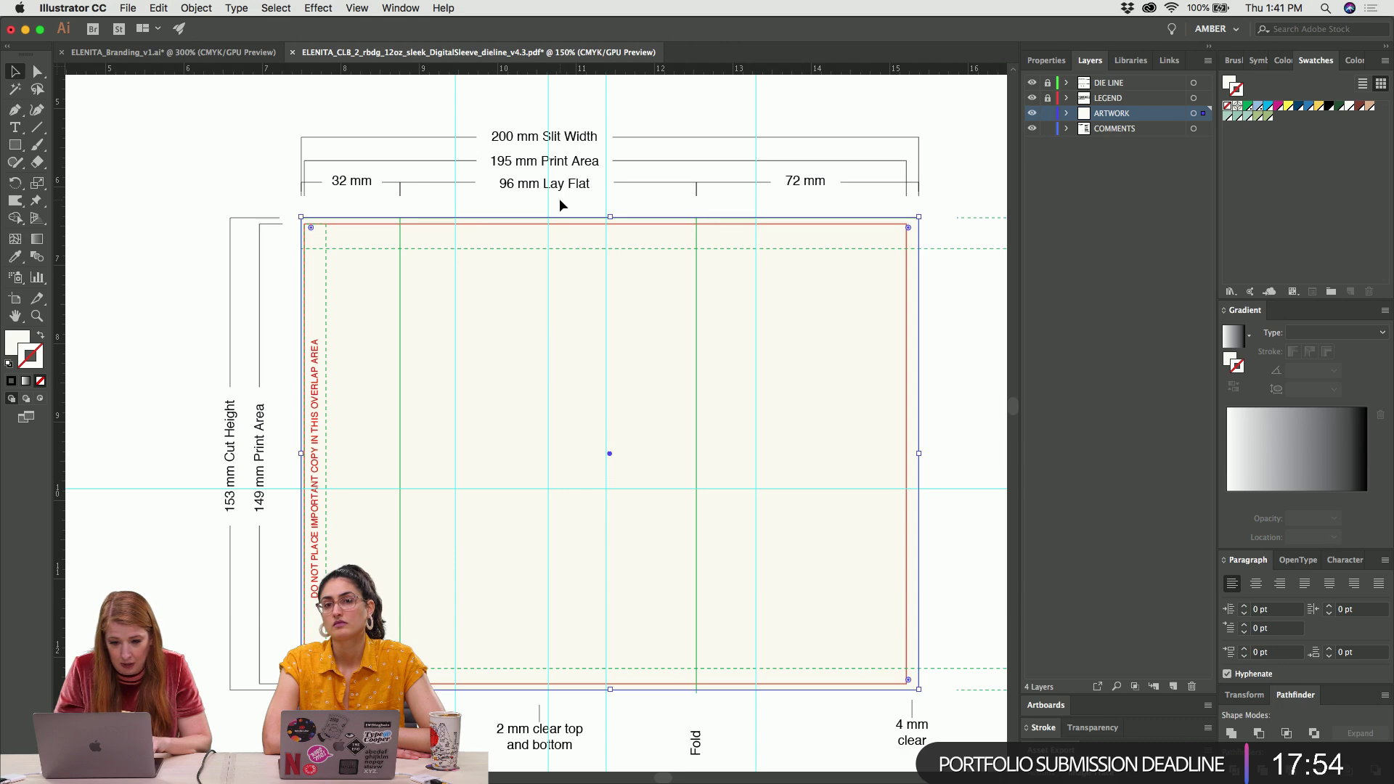
# Check the dieline rules legend for the print and clear areas against the sleeve's lower edge
pyautogui.scroll(-15, 559, 198)
pyautogui.hscroll(4, 571, 270)
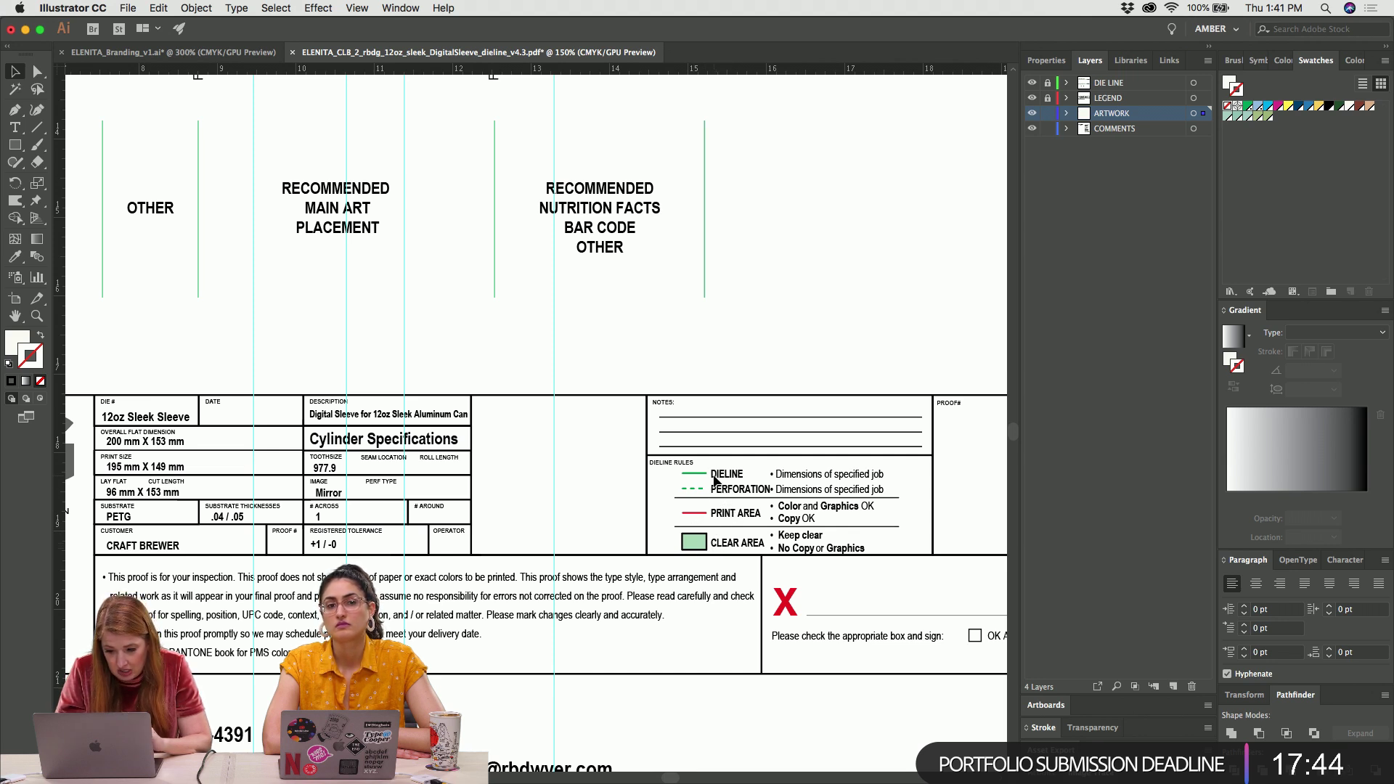
pyautogui.scroll(5, 726, 481)
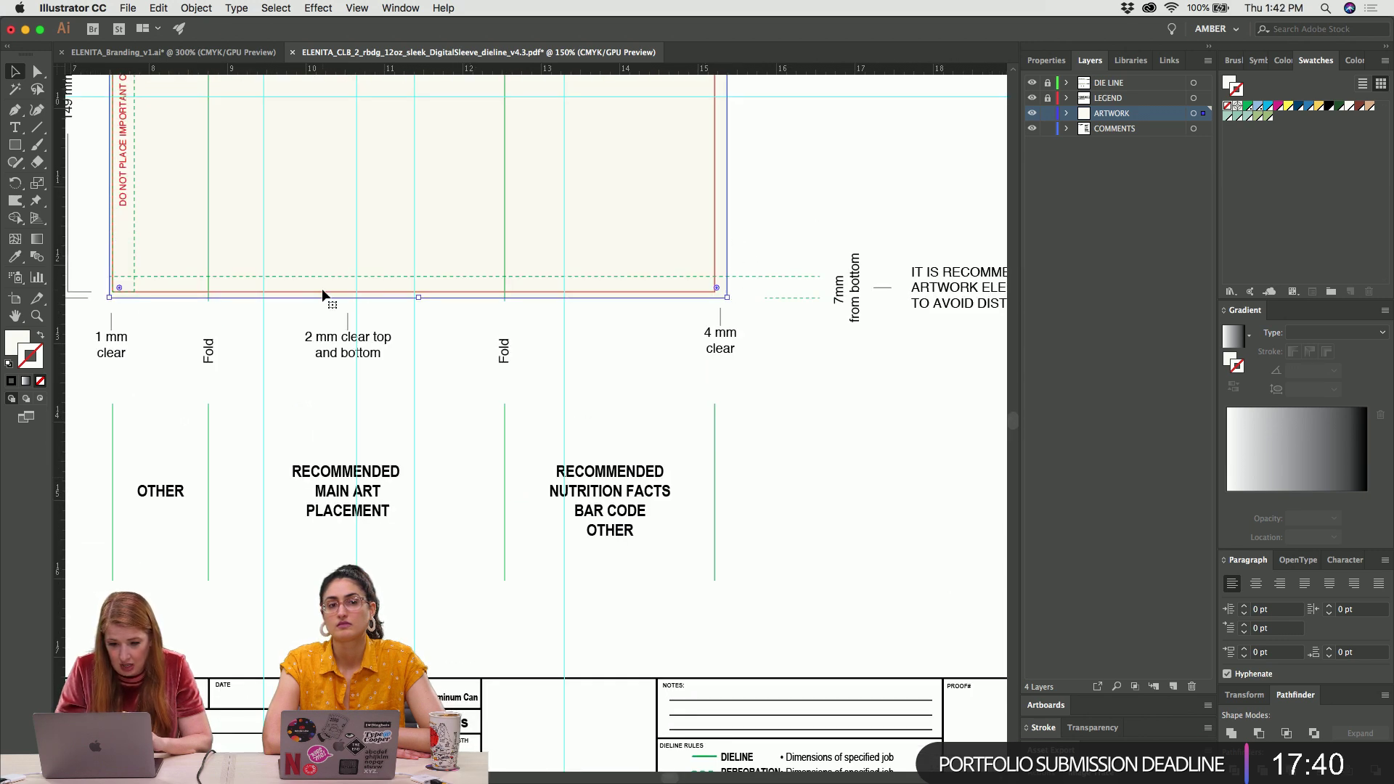
pyautogui.click(334, 307)
pyautogui.scroll(-5, 334, 307)
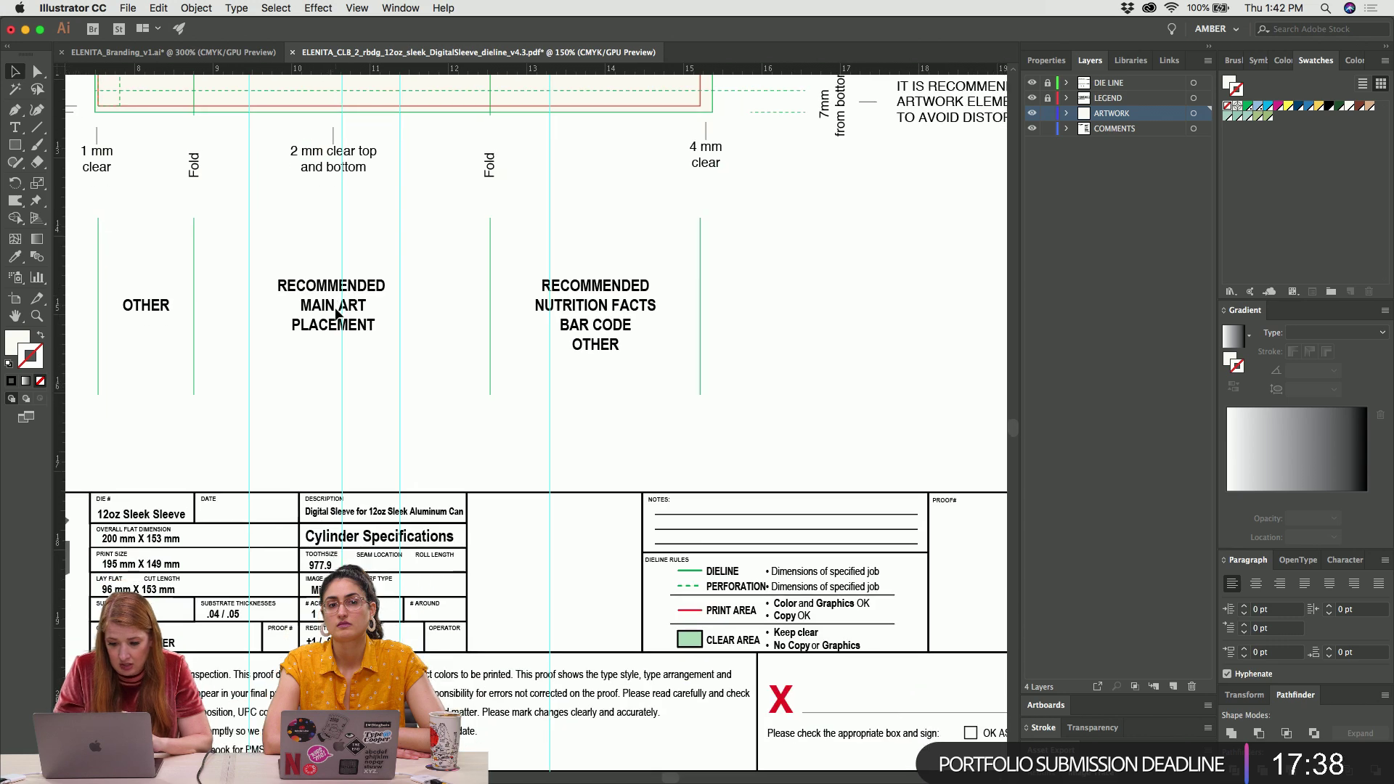
pyautogui.scroll(5, 664, 351)
pyautogui.click(704, 319)
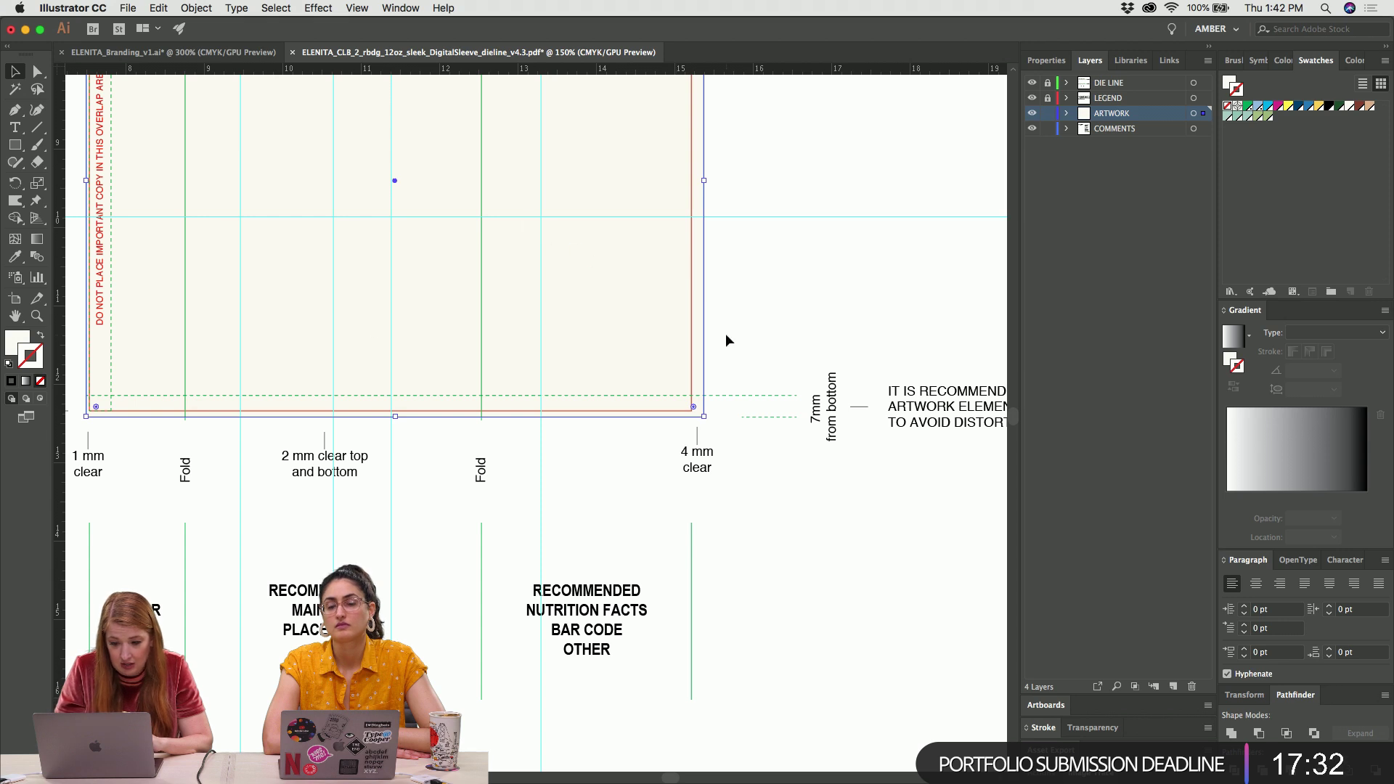
# Review the recommended artwork margins at the sleeve's upper and lower edges, finishing with the full sleeve at 150%
pyautogui.scroll(3, 725, 333)
pyautogui.hscroll(-3, 725, 333)
pyautogui.scroll(3, 726, 334)
pyautogui.hscroll(8, 725, 333)
pyautogui.scroll(-2, 725, 333)
pyautogui.press('super+minus')
pyautogui.hscroll(-3, 726, 333)
pyautogui.scroll(2, 726, 333)
pyautogui.hscroll(5, 725, 333)
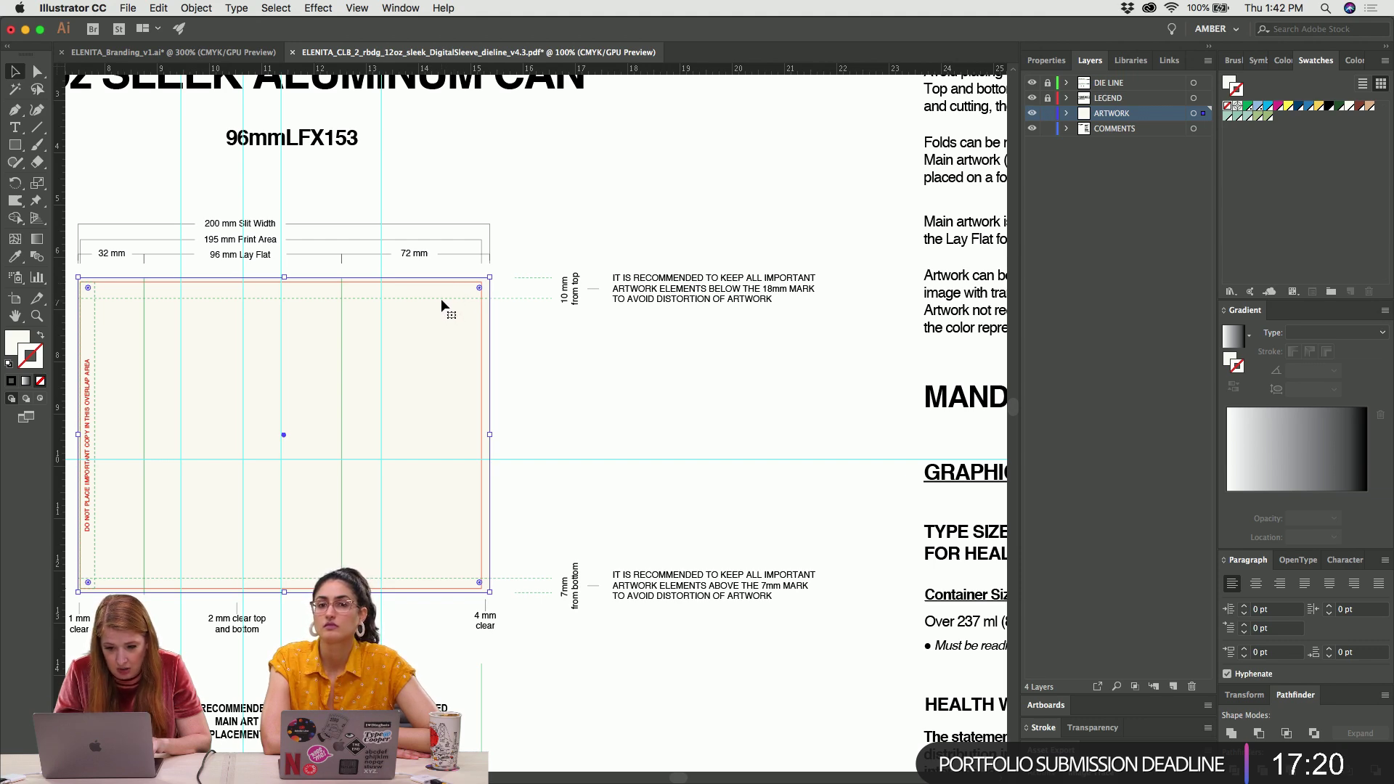
pyautogui.hscroll(-3, 442, 299)
pyautogui.scroll(1, 441, 299)
pyautogui.press('super+plus')
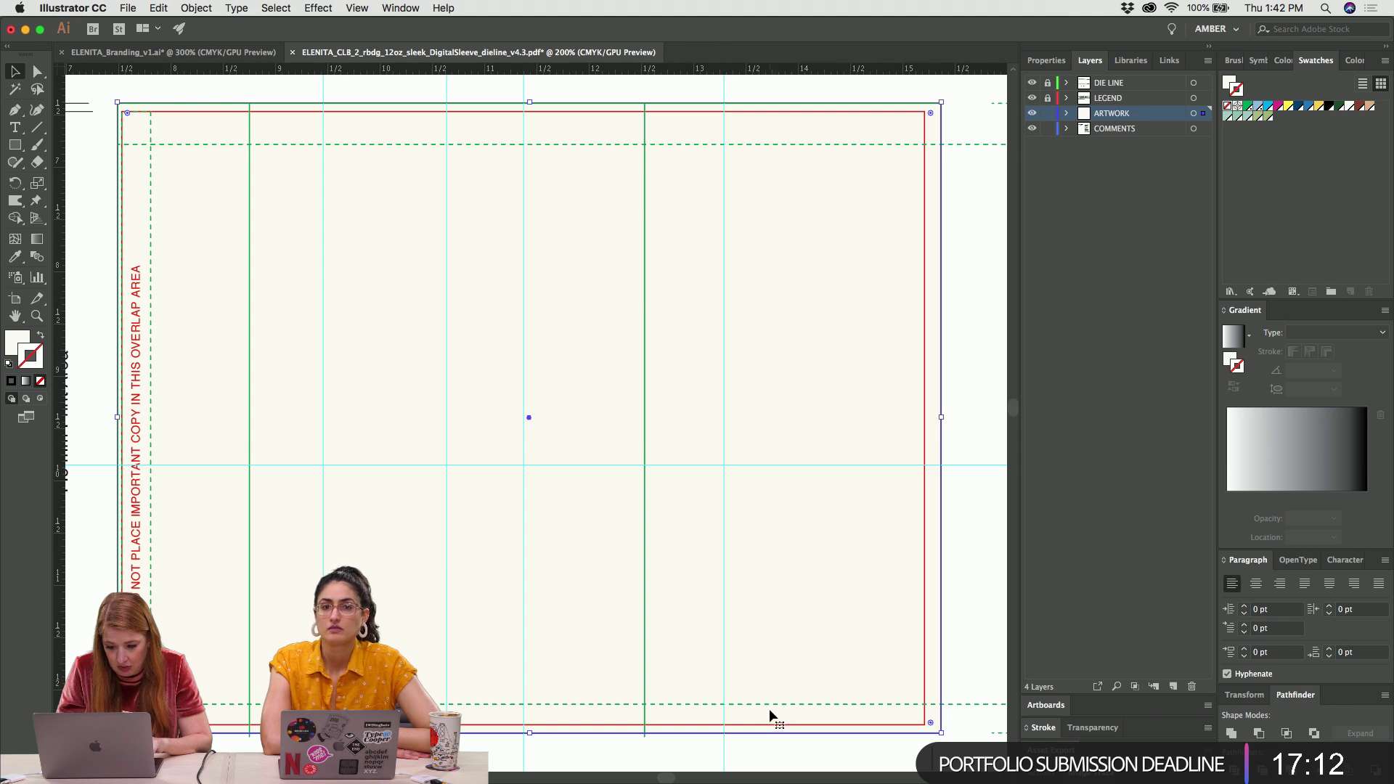
pyautogui.press('super+minus')
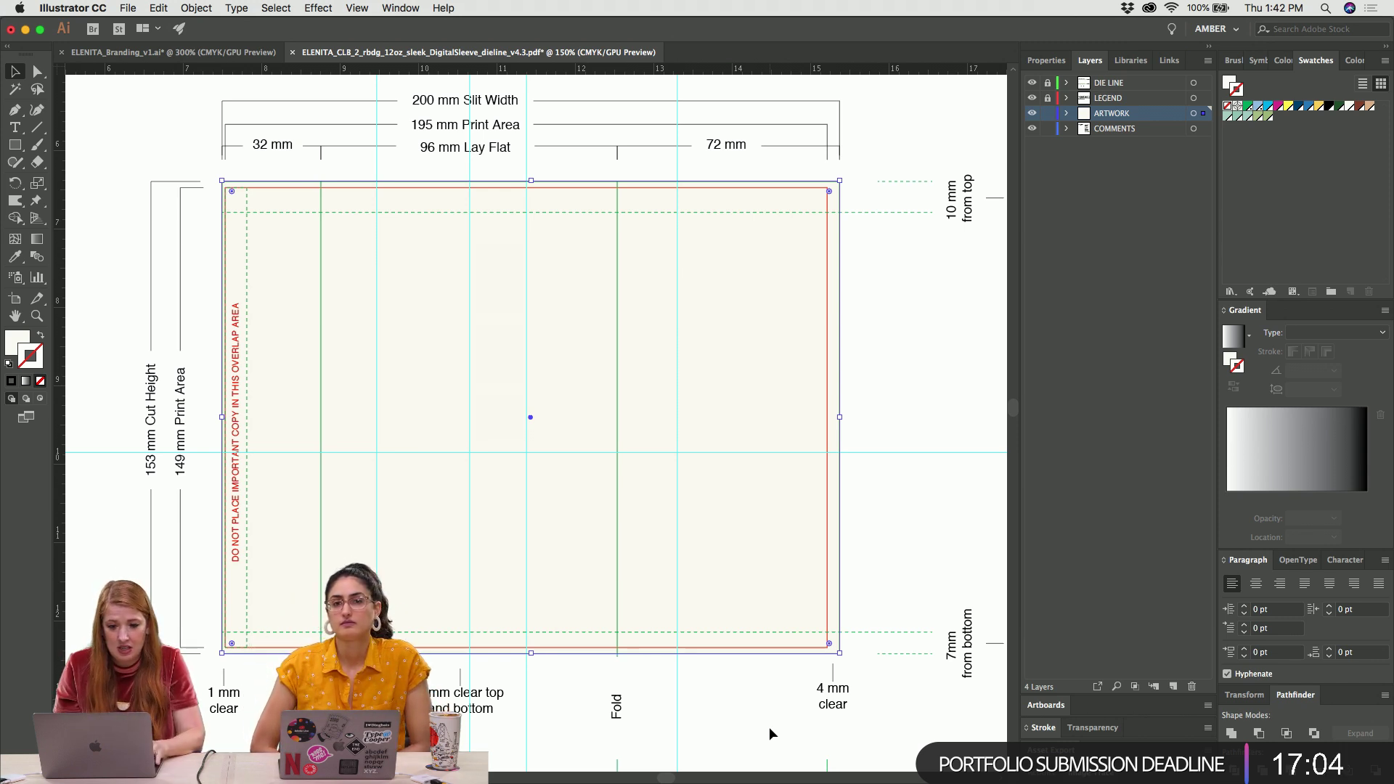
# Switch to InDesign and review the can mockups on the Logo Option 1 page of the branding presentation at 100%
pyautogui.press('super+Tab')
pyautogui.press('super+Tab')
pyautogui.press('super+Tab')
pyautogui.press('super+shift+Tab')
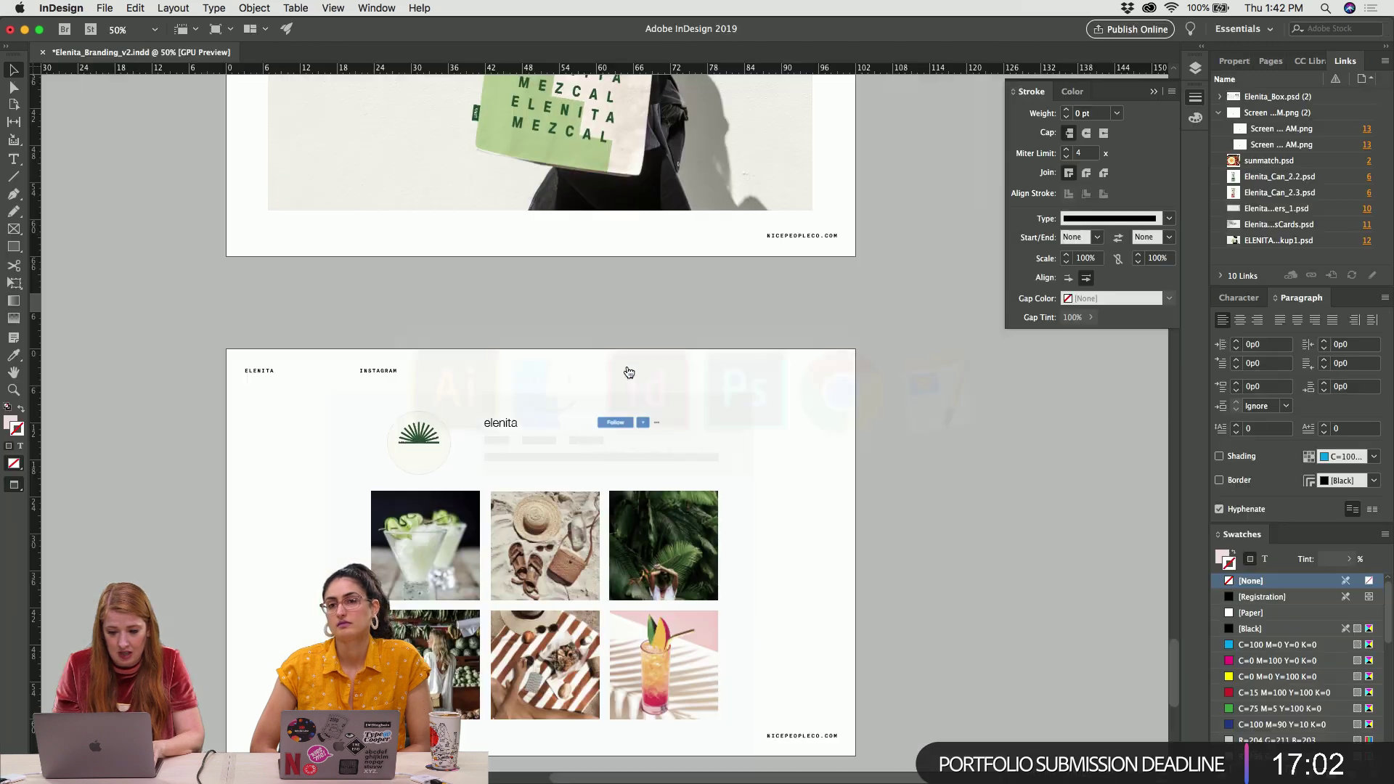
pyautogui.scroll(20, 626, 365)
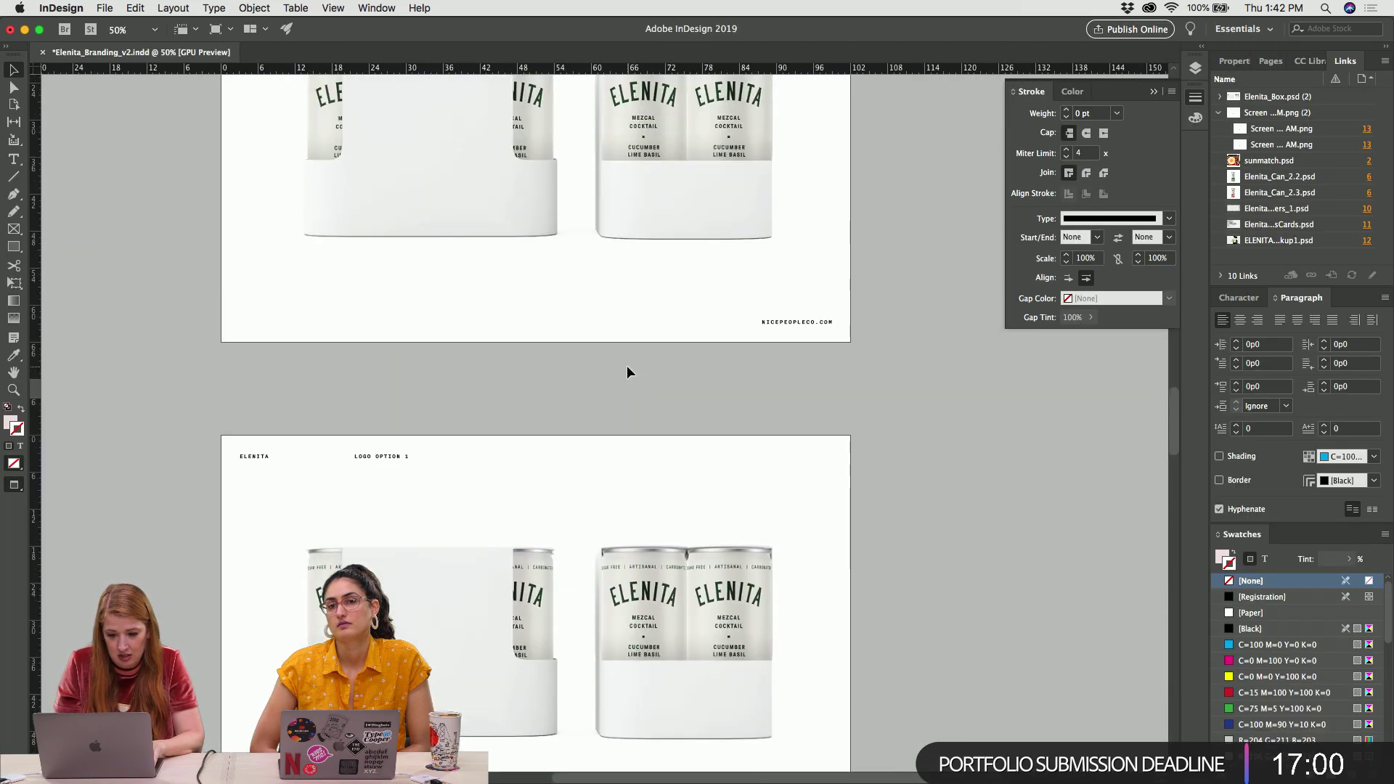
pyautogui.scroll(20, 627, 367)
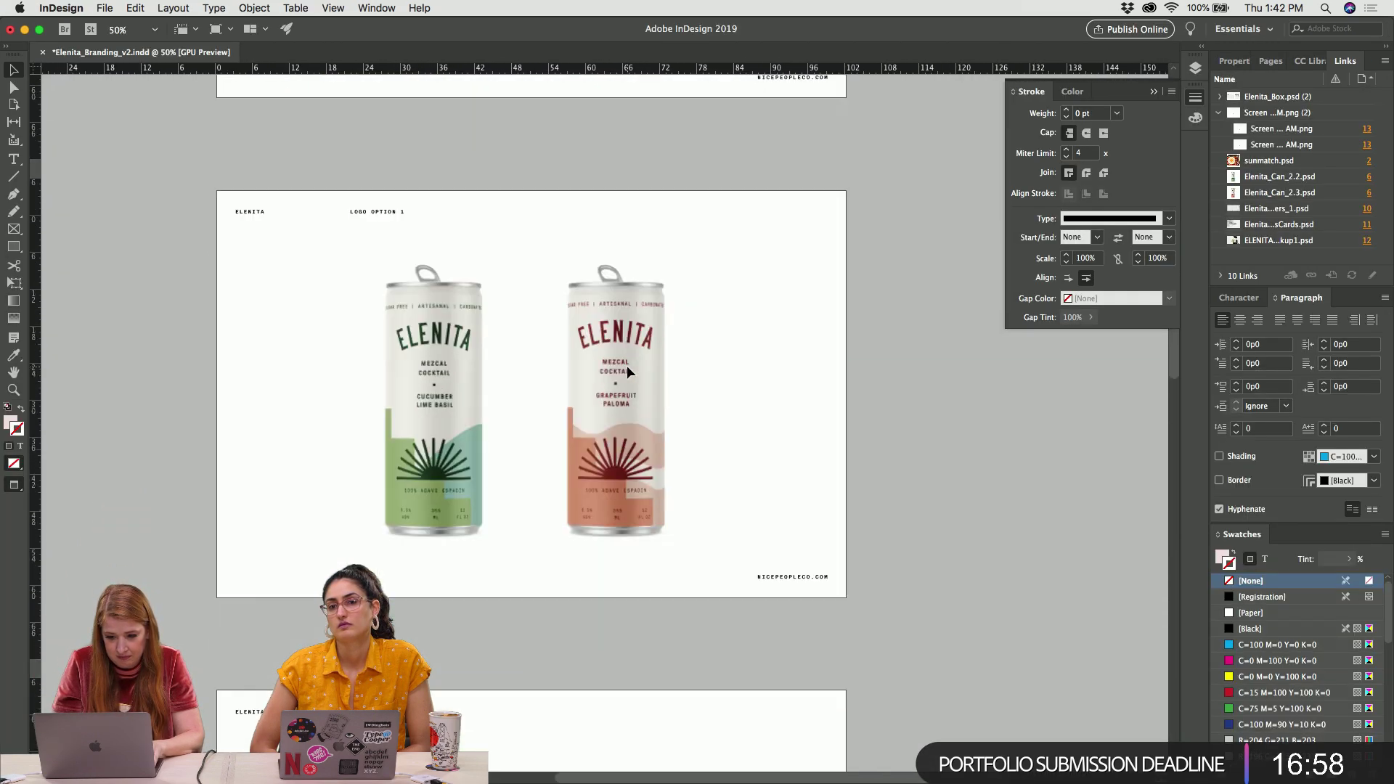
pyautogui.press('super+1')
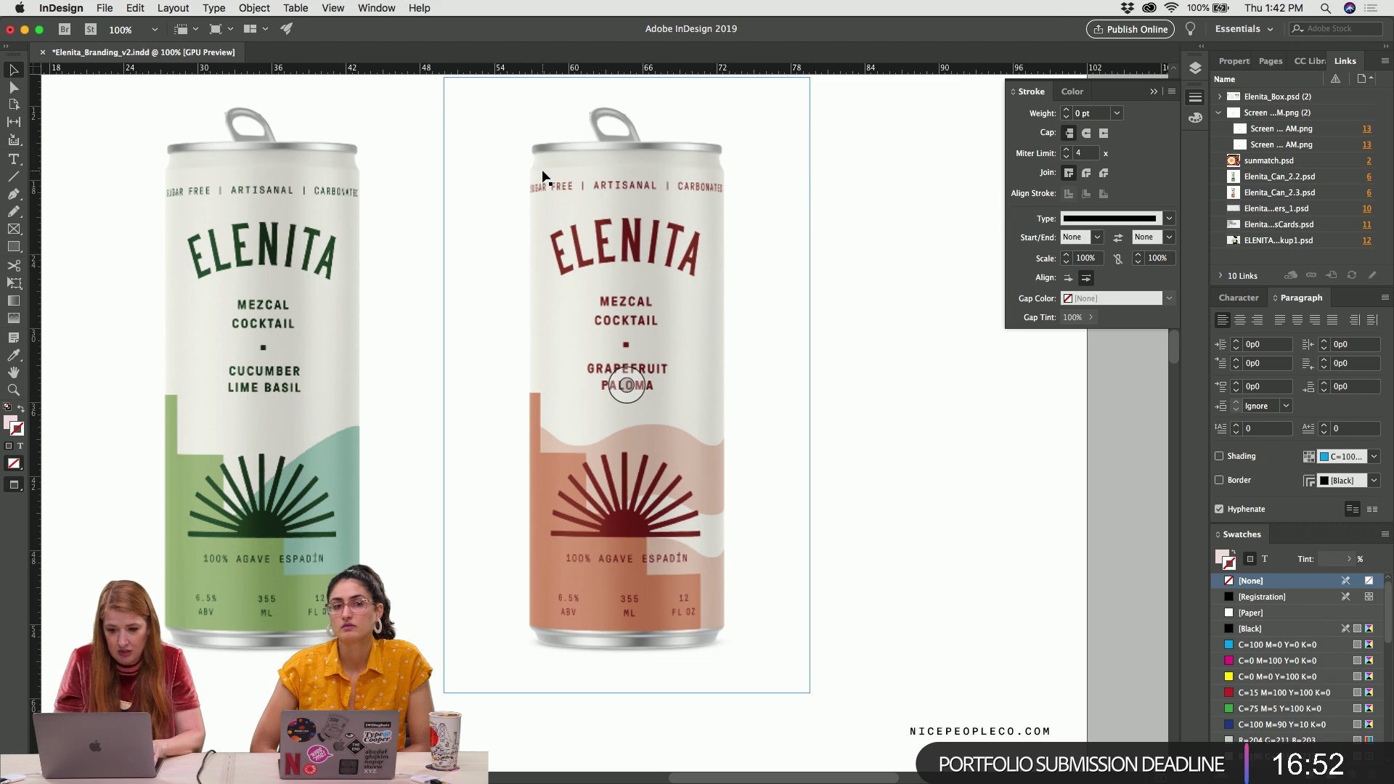
# Switch back to Illustrator and locate the cucumber lime basil can artwork in the ELENITA_Branding_v1.ai document
pyautogui.press('super+Tab')
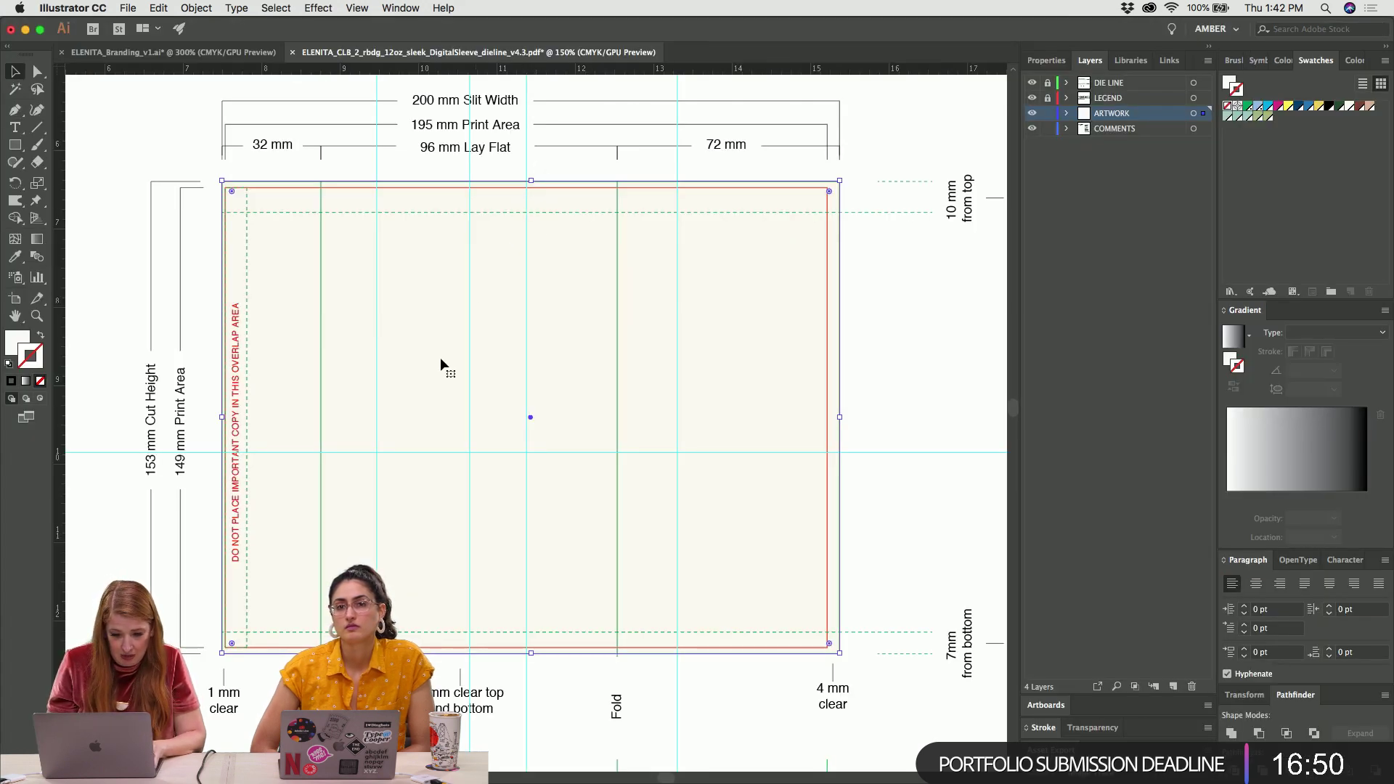
pyautogui.click(173, 52)
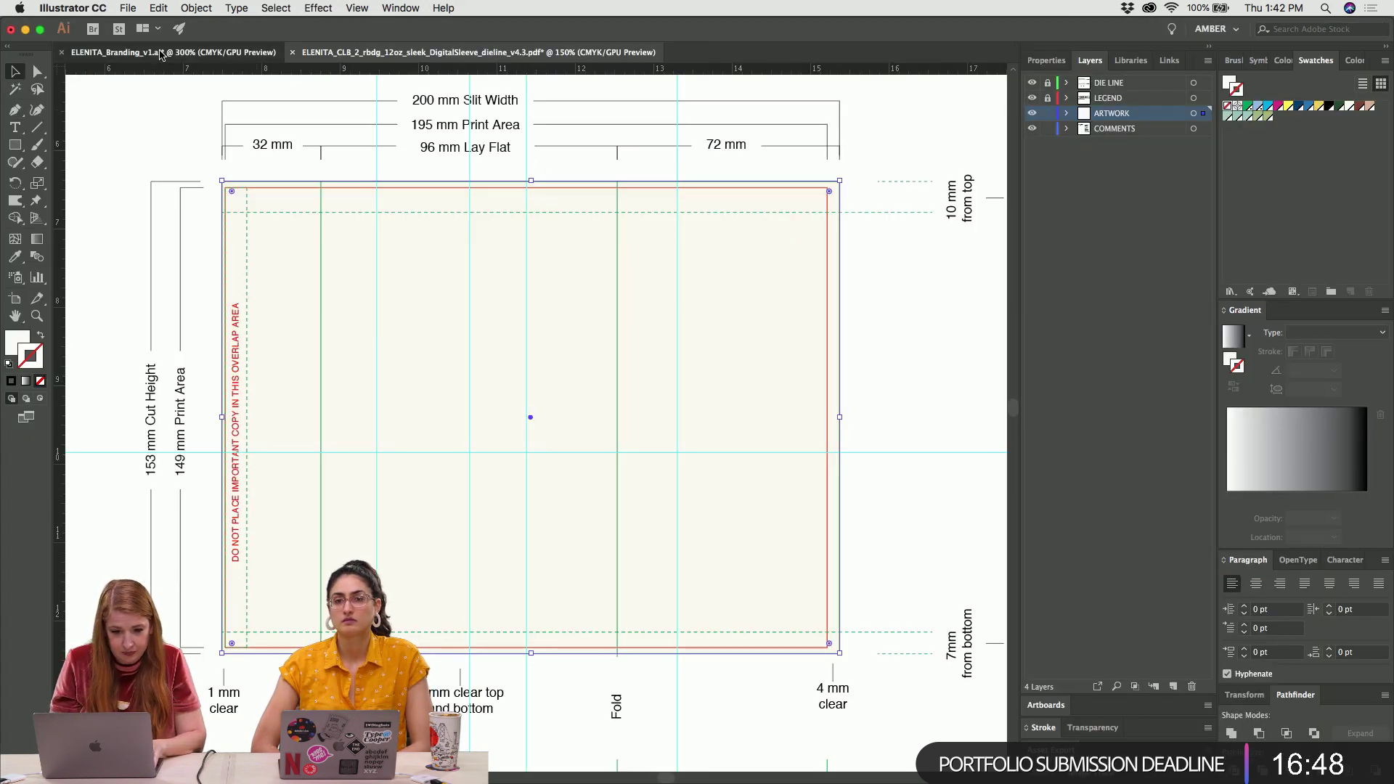
pyautogui.click(469, 414)
pyautogui.press('super+minus')
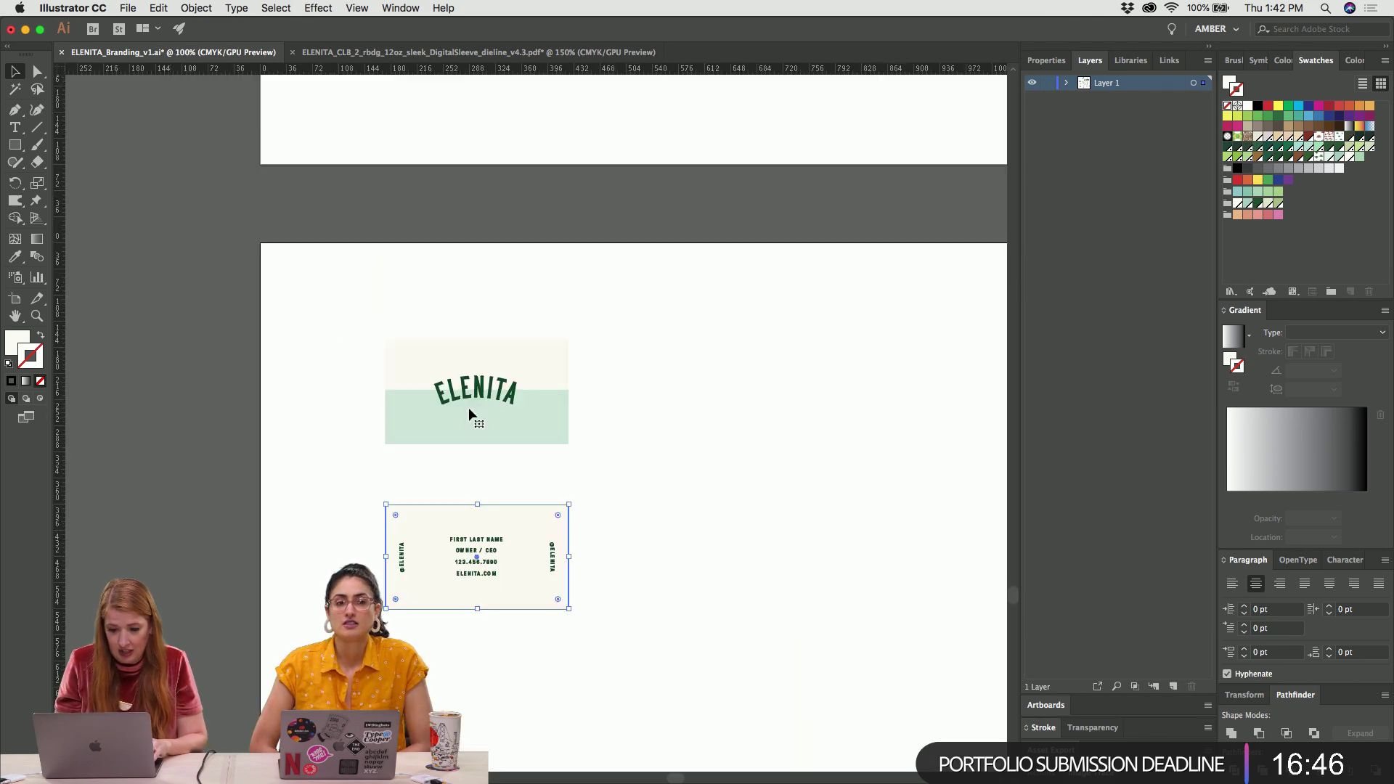
pyautogui.scroll(-10, 470, 414)
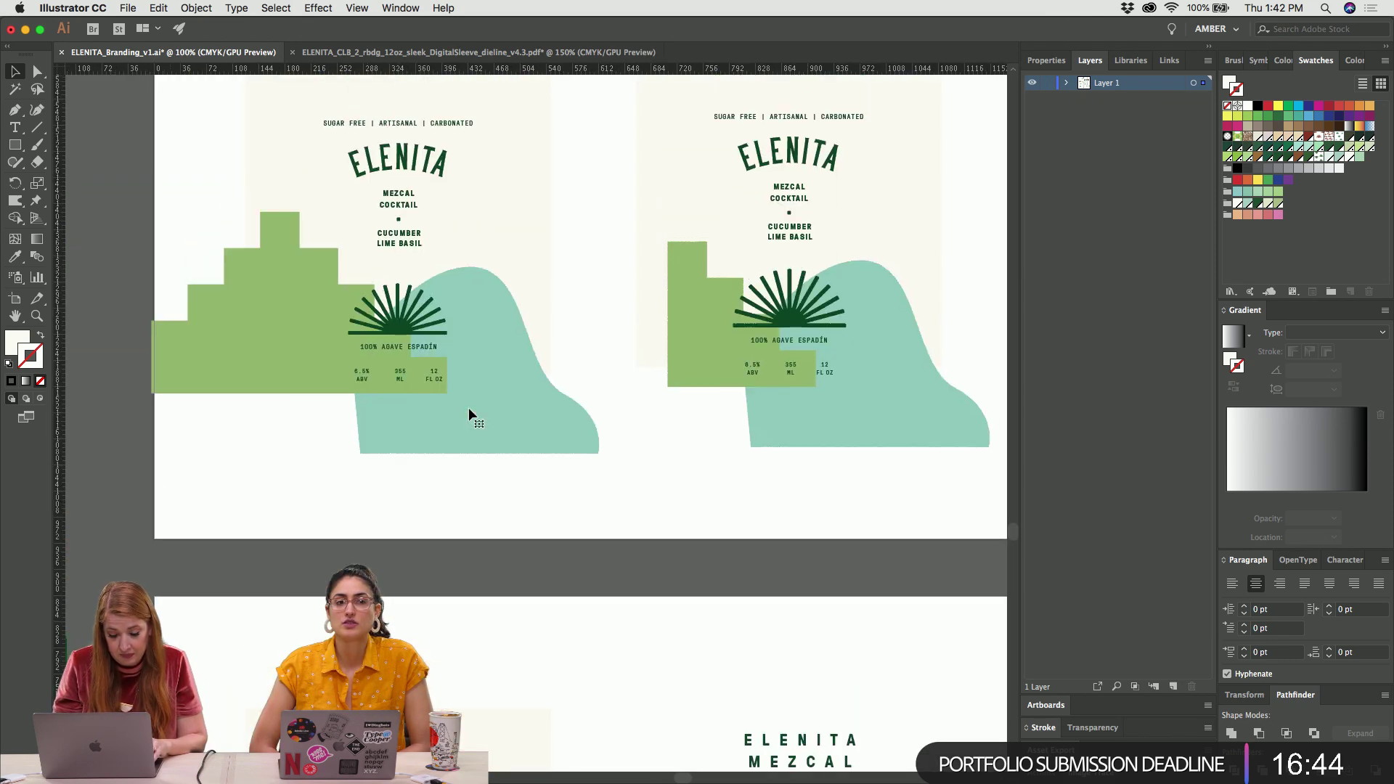
pyautogui.scroll(4, 469, 408)
pyautogui.click(376, 466)
pyautogui.press('super+equal')
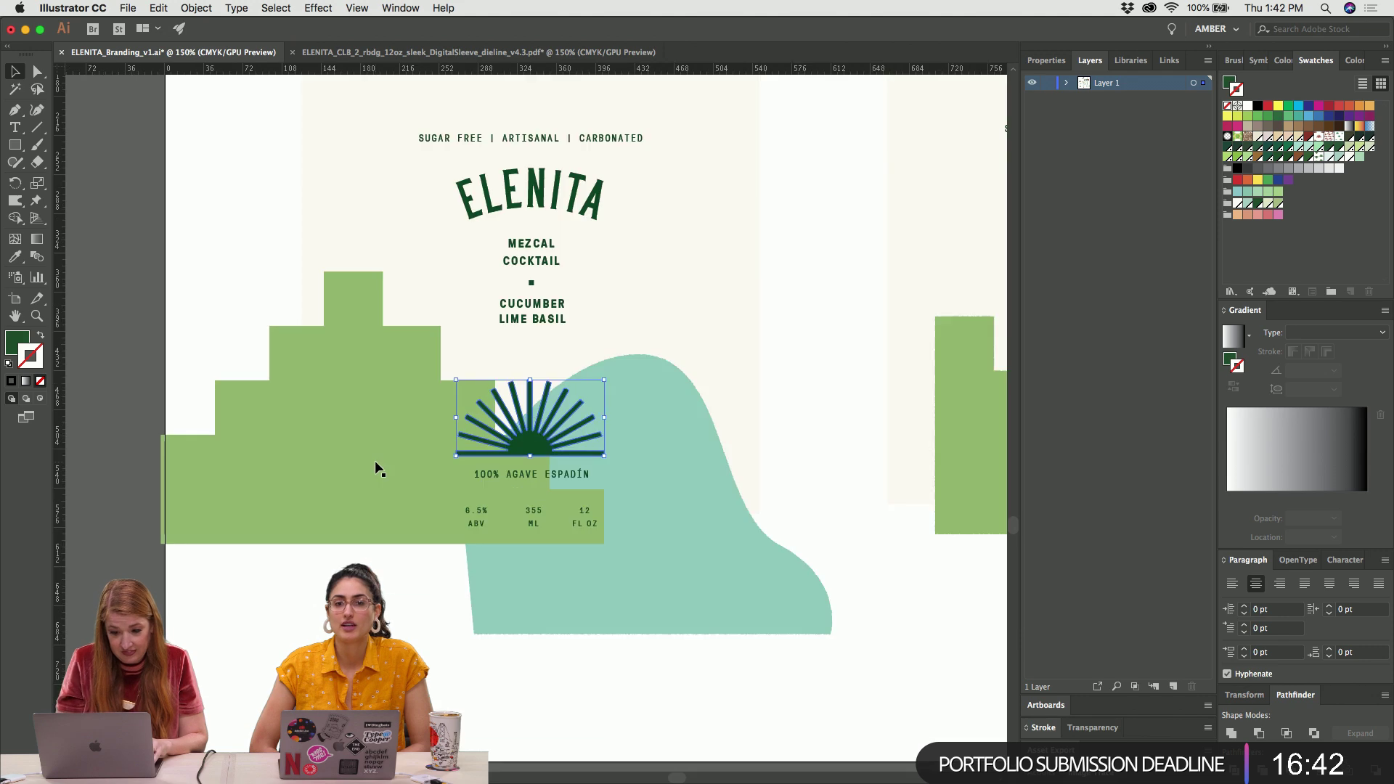
# Compare the two cucumber lime basil can layouts in the branding document and check which objects each one contains
pyautogui.scroll(3, 374, 461)
pyautogui.click(548, 220)
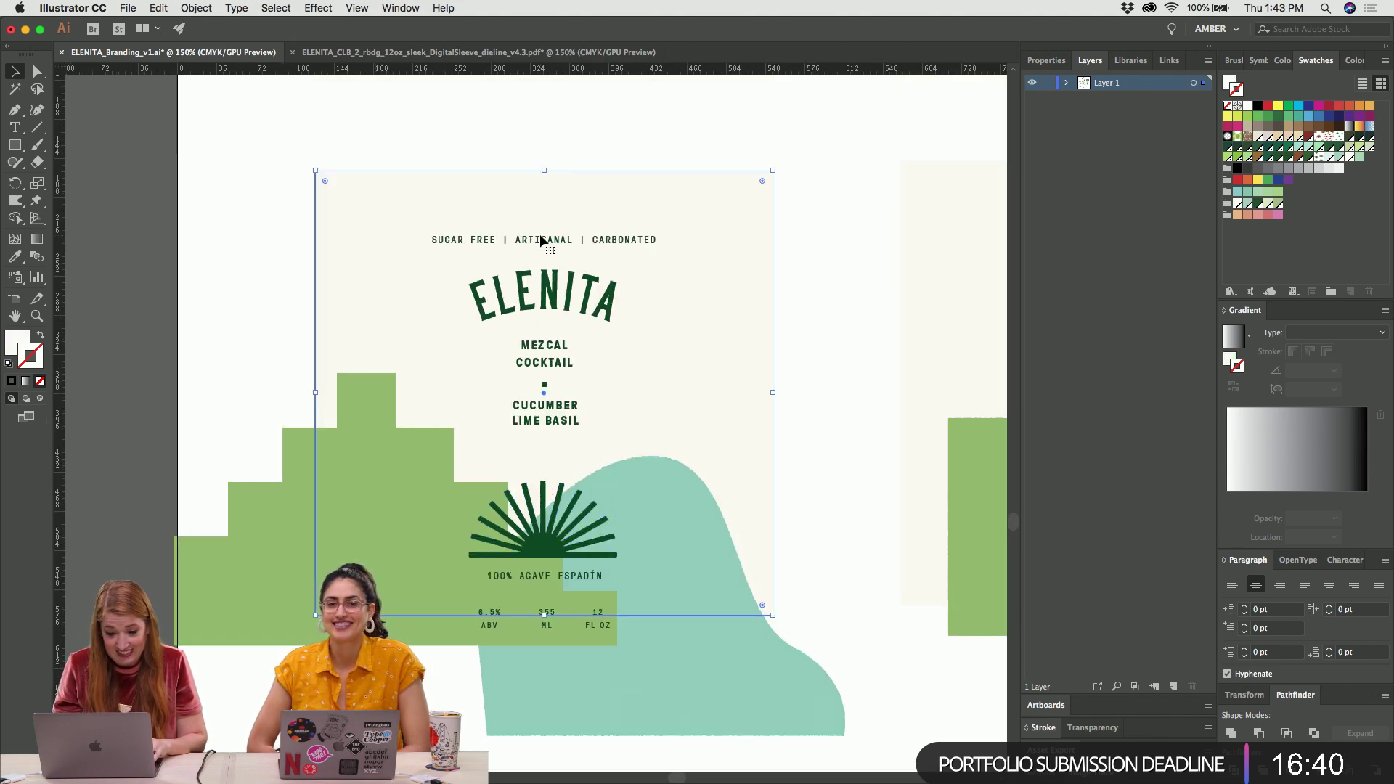
pyautogui.click(544, 240)
pyautogui.hscroll(2, 544, 240)
pyautogui.hscroll(5, 543, 240)
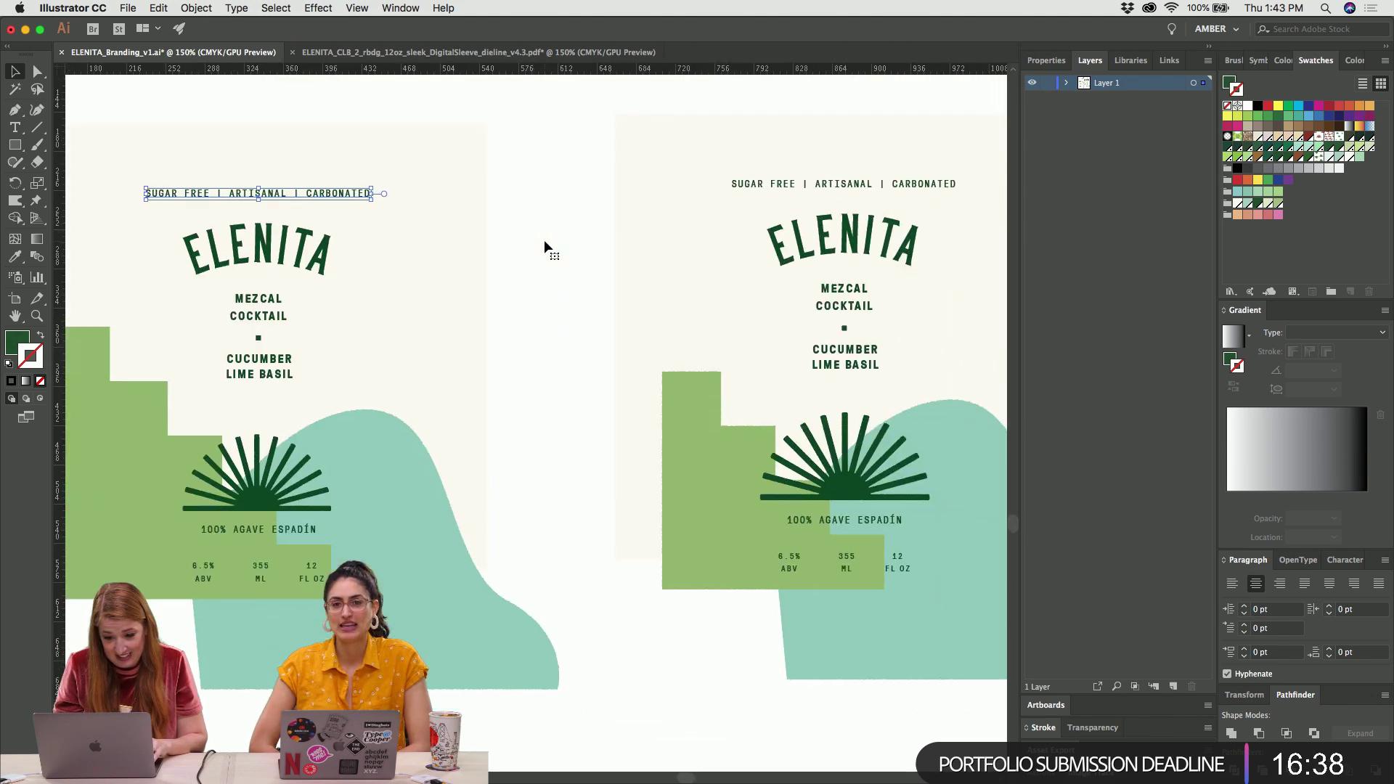
pyautogui.moveTo(573, 92); pyautogui.dragTo(852, 720)
pyautogui.hscroll(-5, 852, 720)
pyautogui.hscroll(-2, 852, 721)
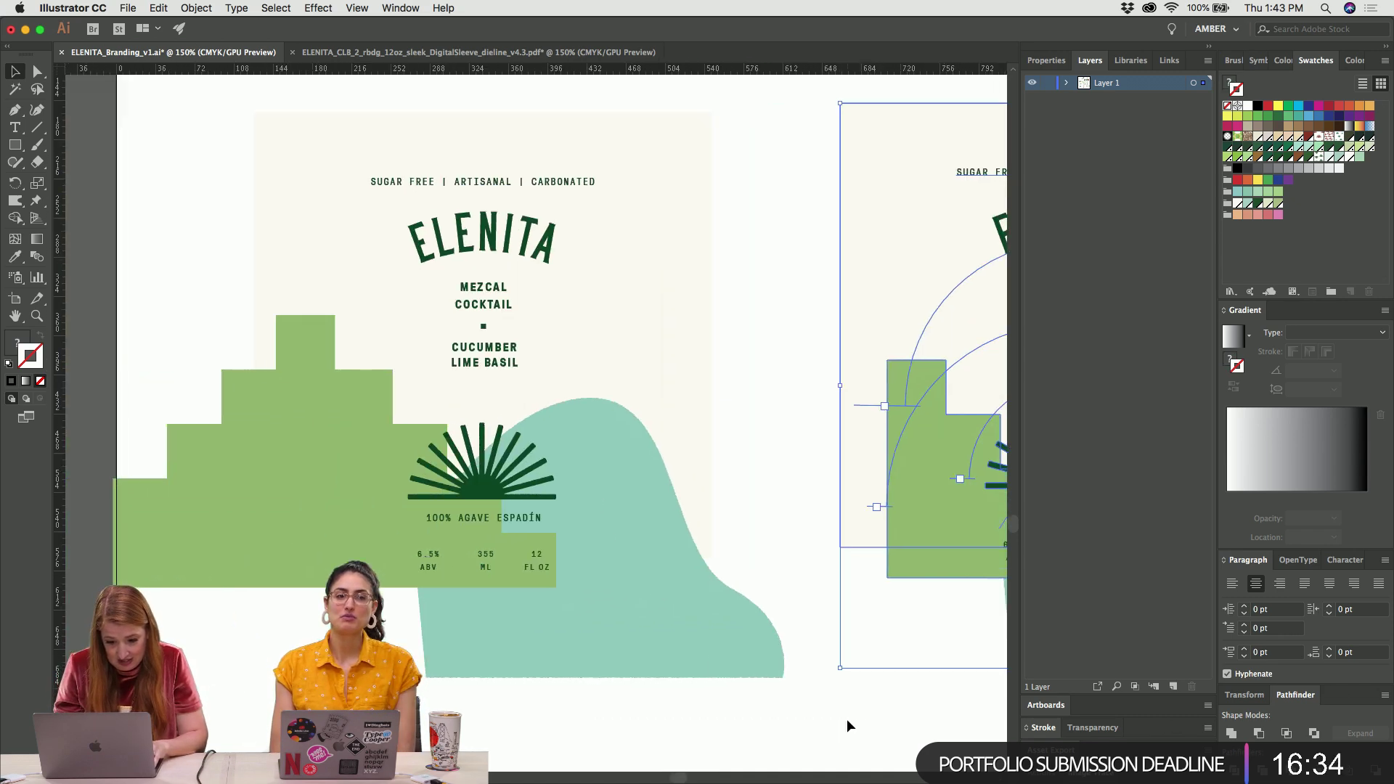
pyautogui.moveTo(366, 97); pyautogui.dragTo(508, 409)
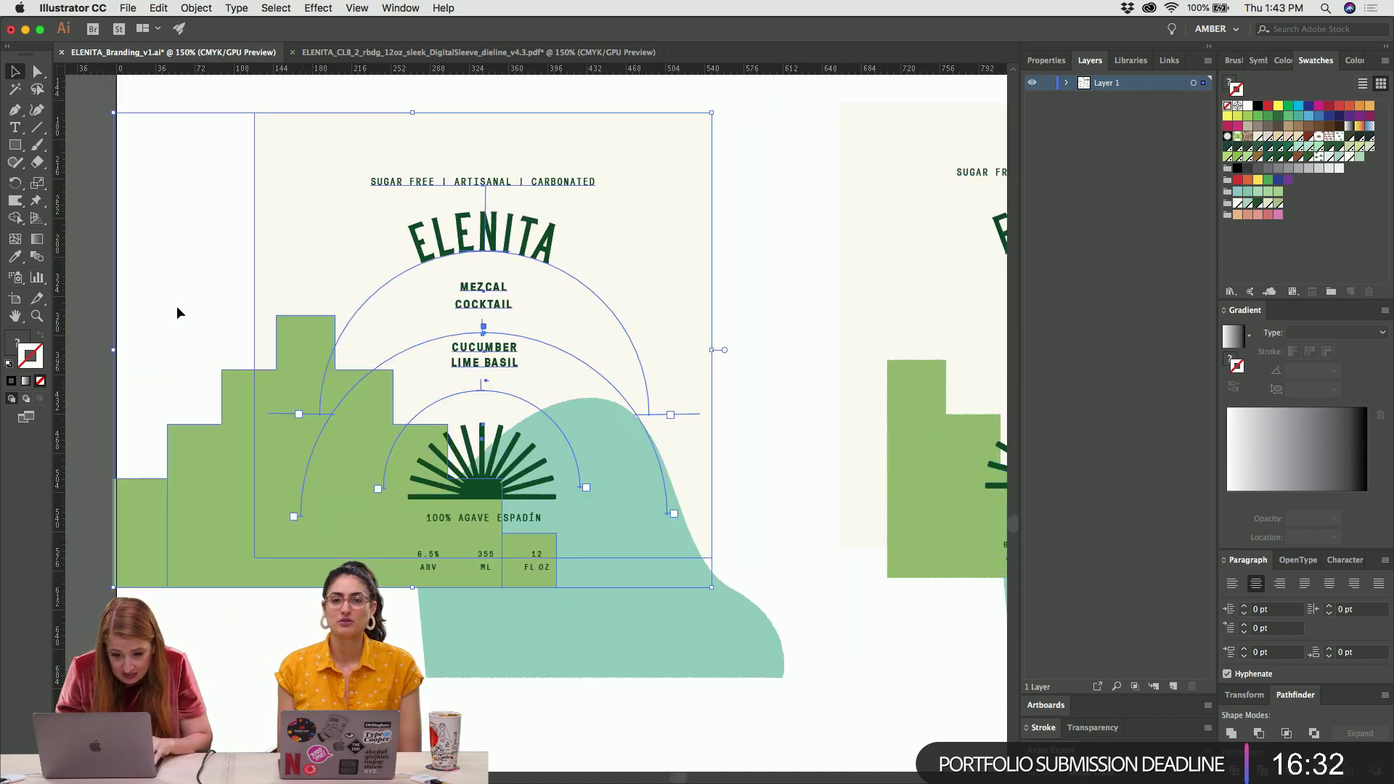
pyautogui.click(95, 259)
# Extend the inner edge of the green stepped shape's small lower square so it slightly overlaps the neighbouring main block
pyautogui.click(233, 526)
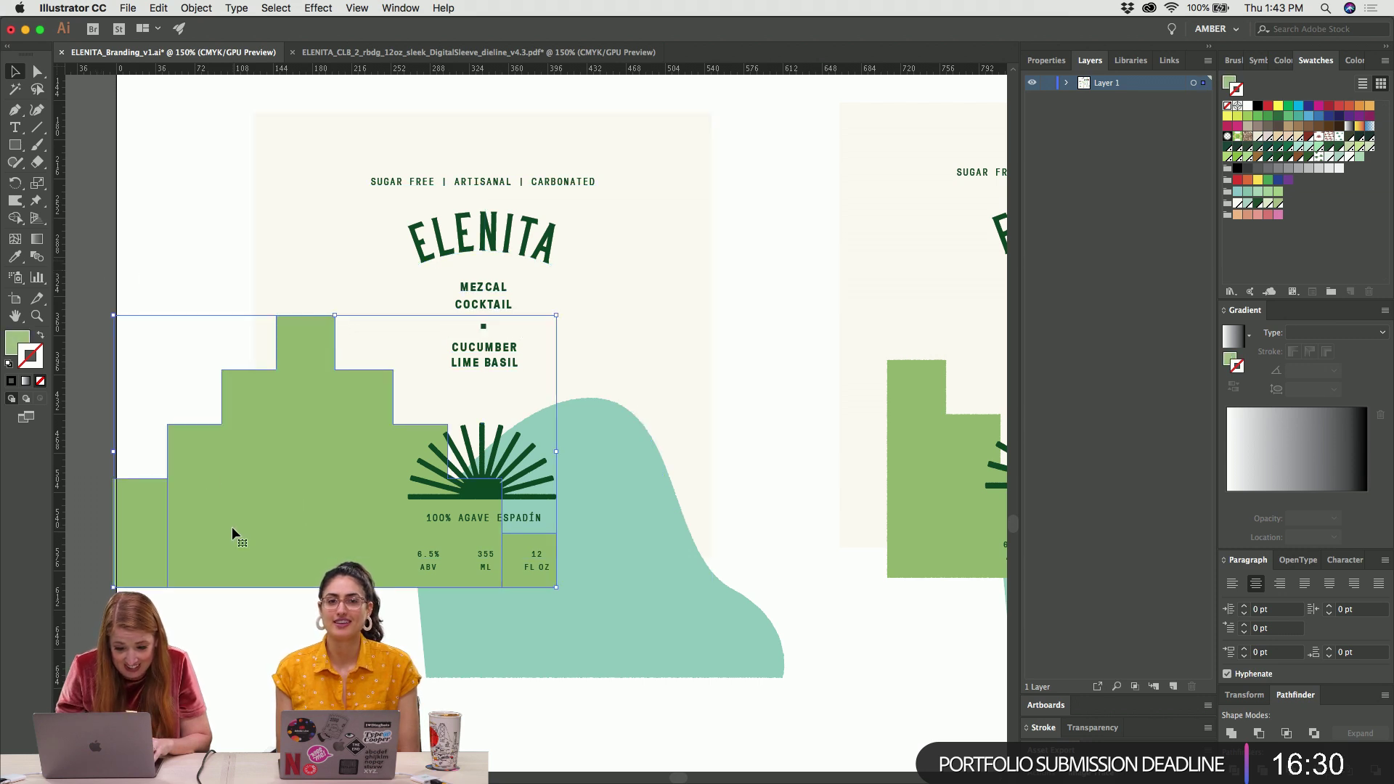
pyautogui.press('a')
pyautogui.click(165, 520)
pyautogui.click(167, 479)
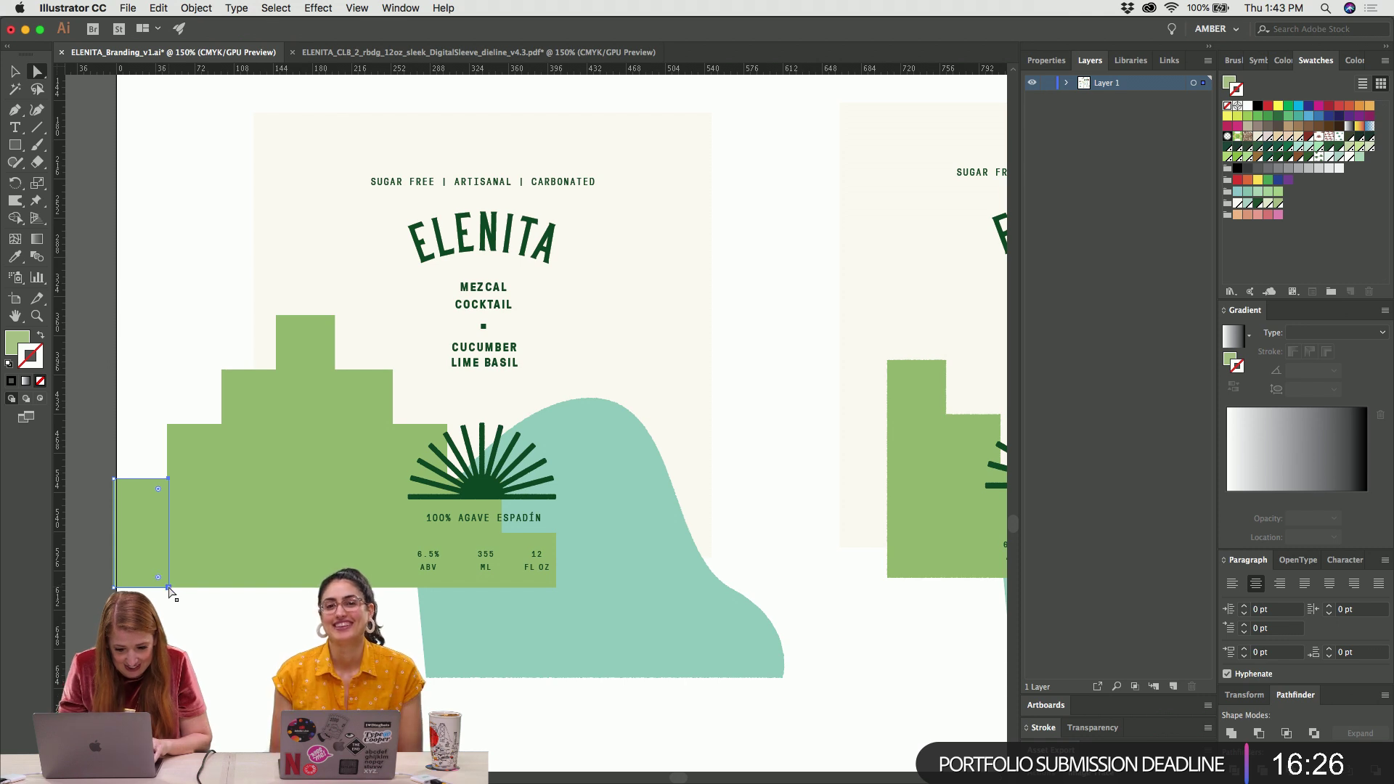
pyautogui.click(502, 536)
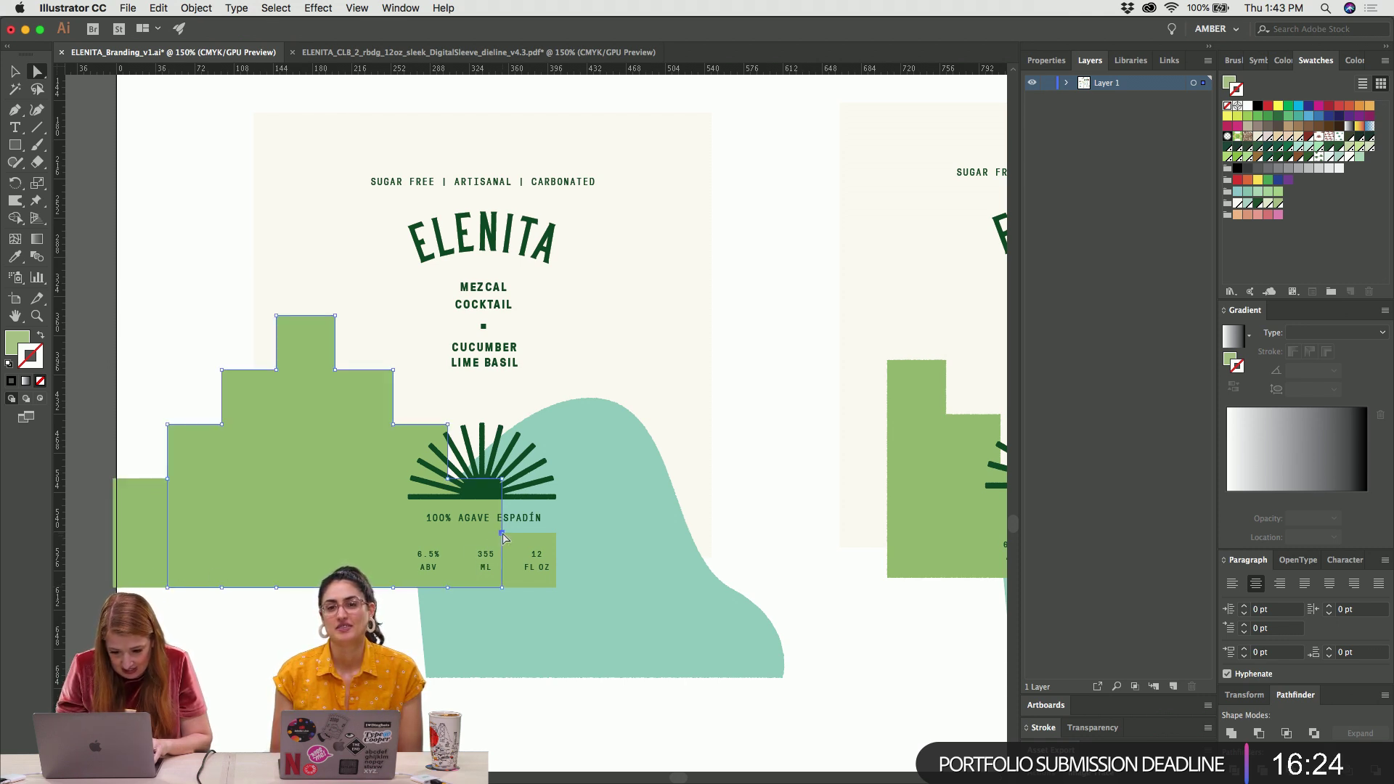
pyautogui.click(509, 549)
pyautogui.press('super+equal')
pyautogui.press('super+equal')
pyautogui.press('super+equal')
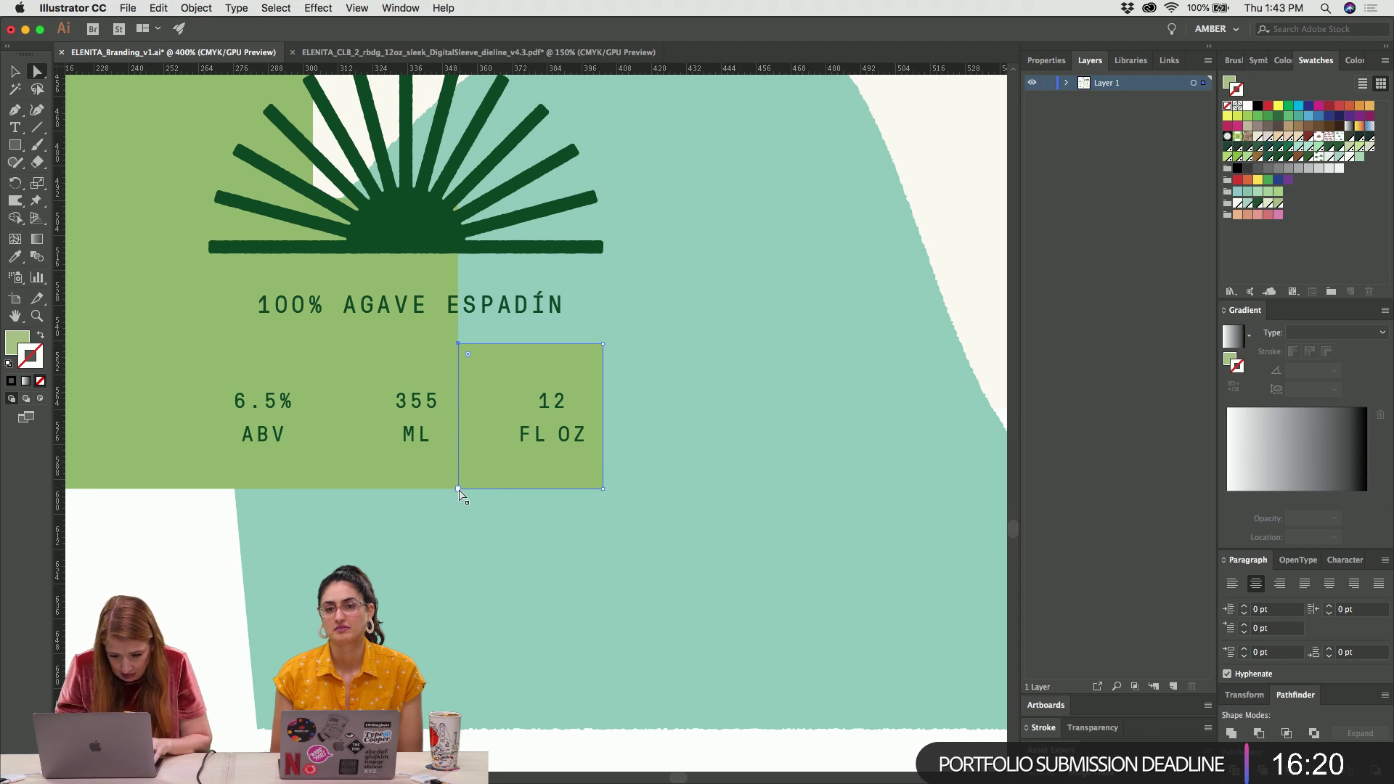
pyautogui.moveTo(459, 488); pyautogui.dragTo(456, 488)
# Unite the separate pieces of the green stepped pyramid into one shape with Pathfinder
pyautogui.hscroll(-10, 153, 485)
pyautogui.press('v')
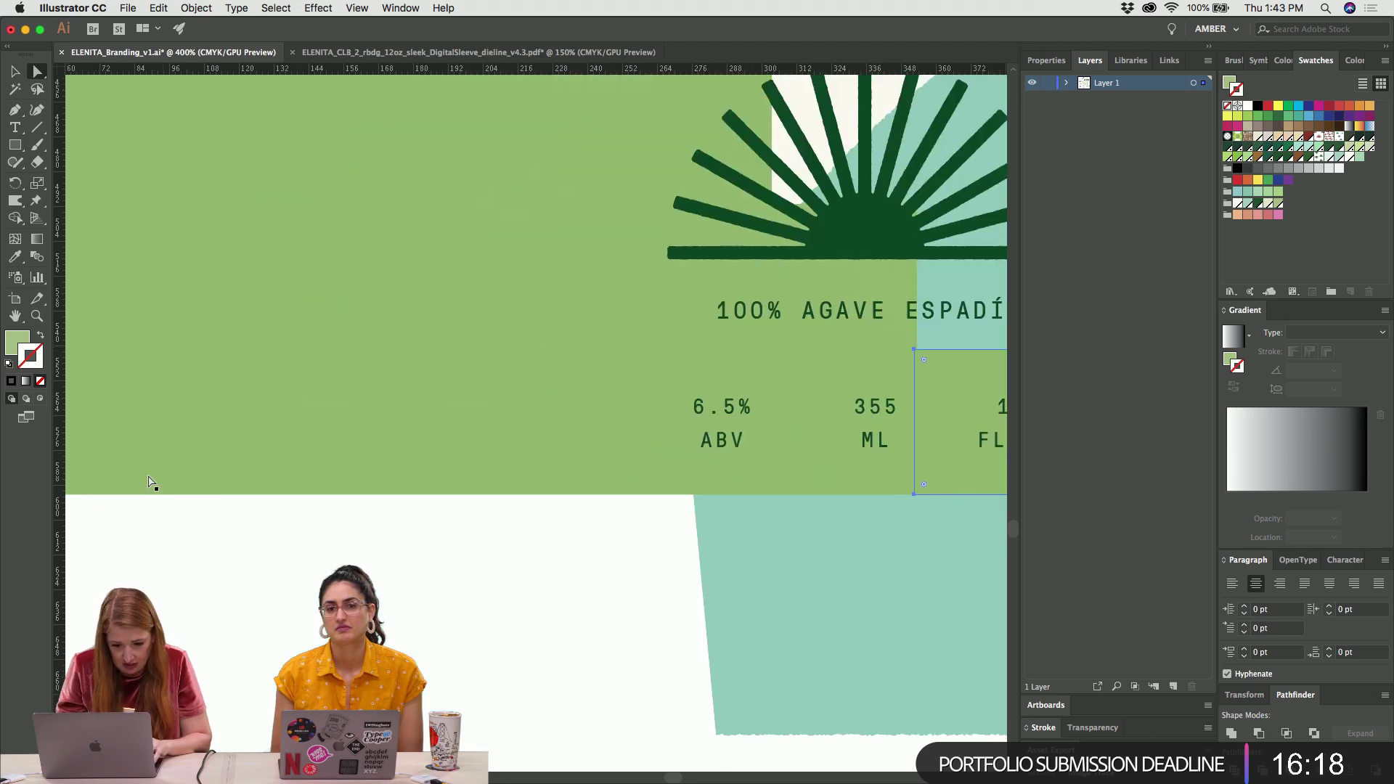
pyautogui.click(288, 443)
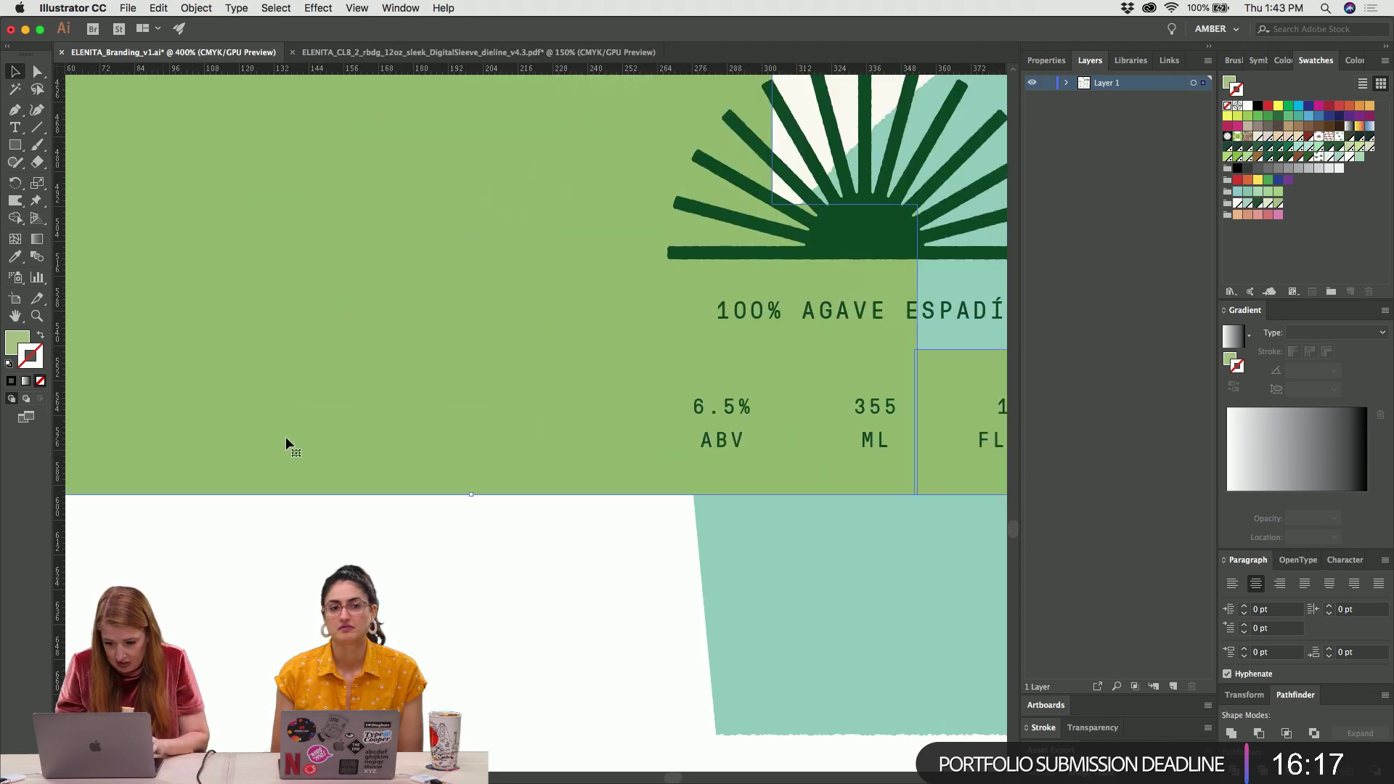
pyautogui.click(1232, 736)
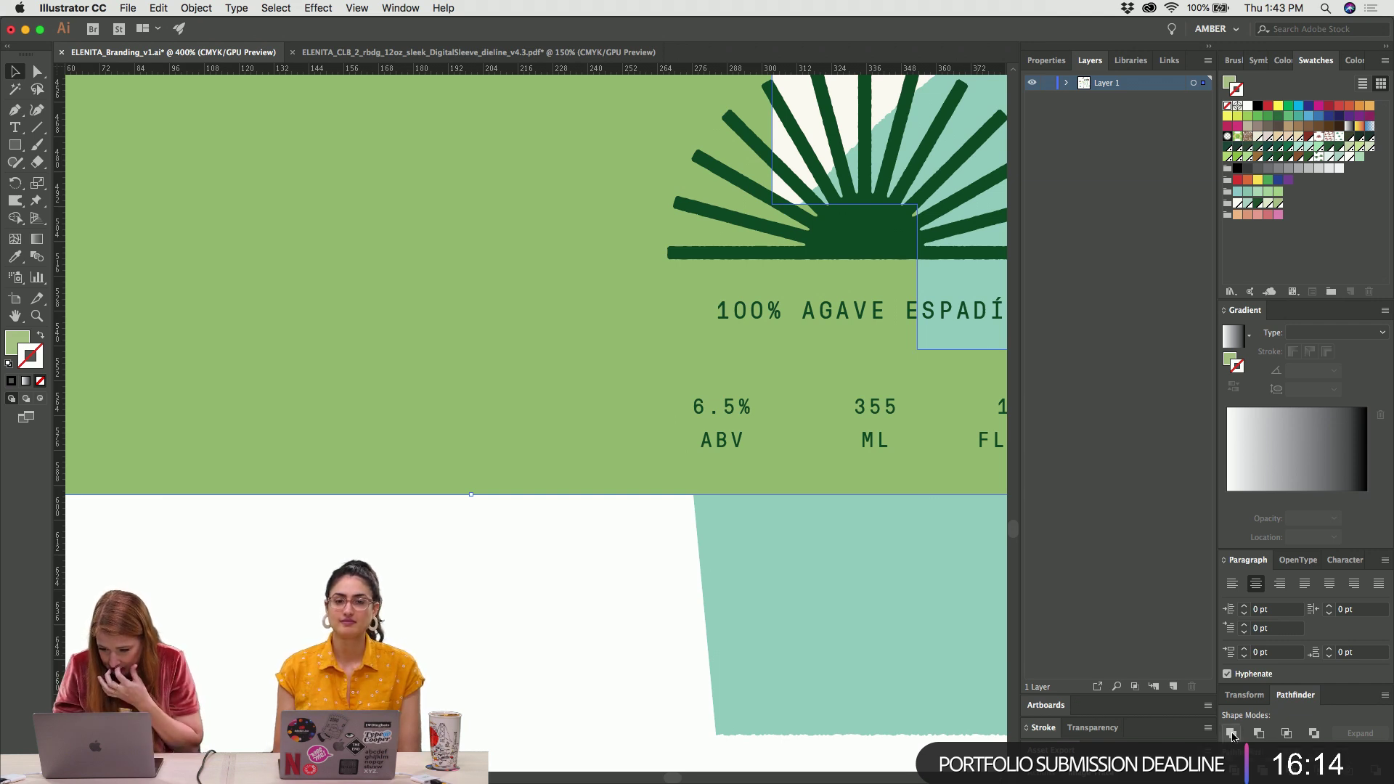
pyautogui.click(556, 632)
pyautogui.press('super+minus')
pyautogui.press('super+minus')
pyautogui.press('super+minus')
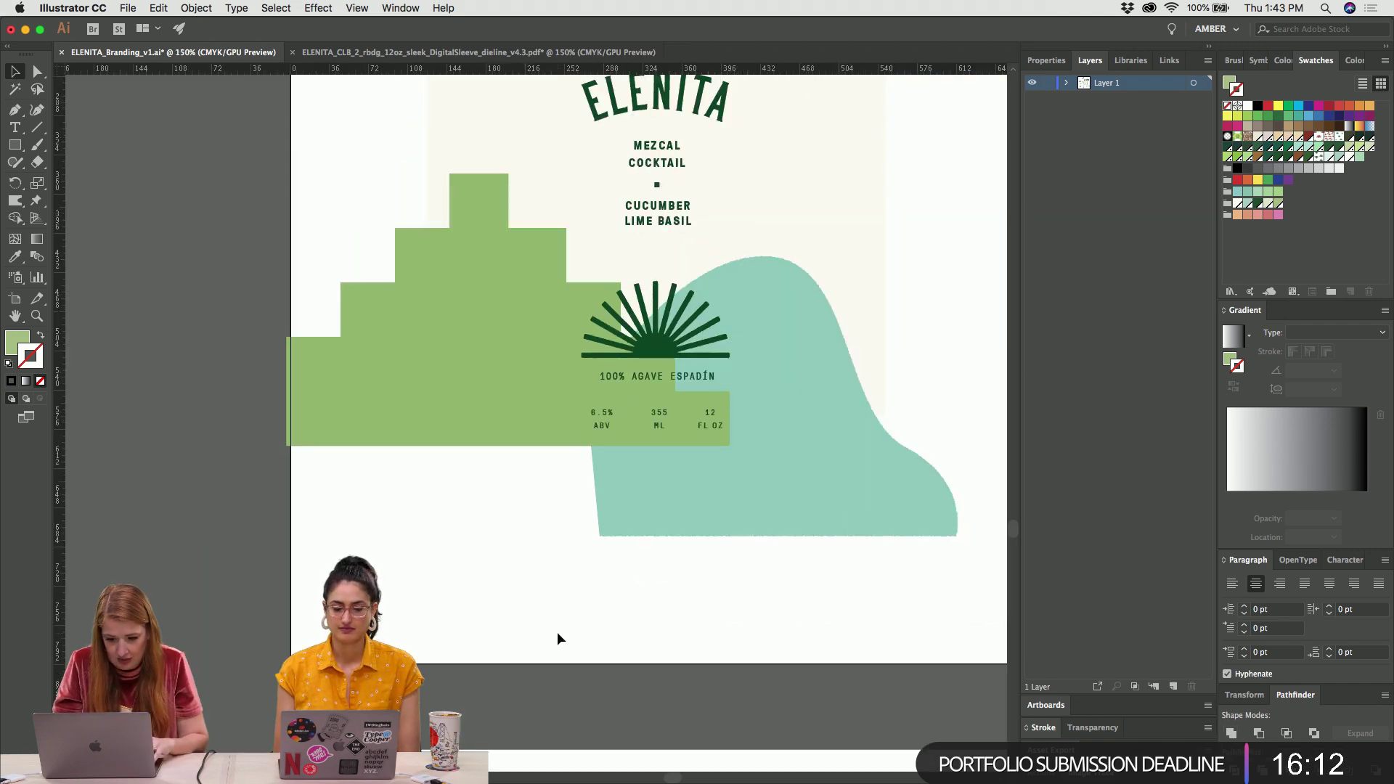
# Copy the can's text, logo, sun, green pyramid and teal hill without the cream background into the sleeve dieline document
pyautogui.click(457, 409)
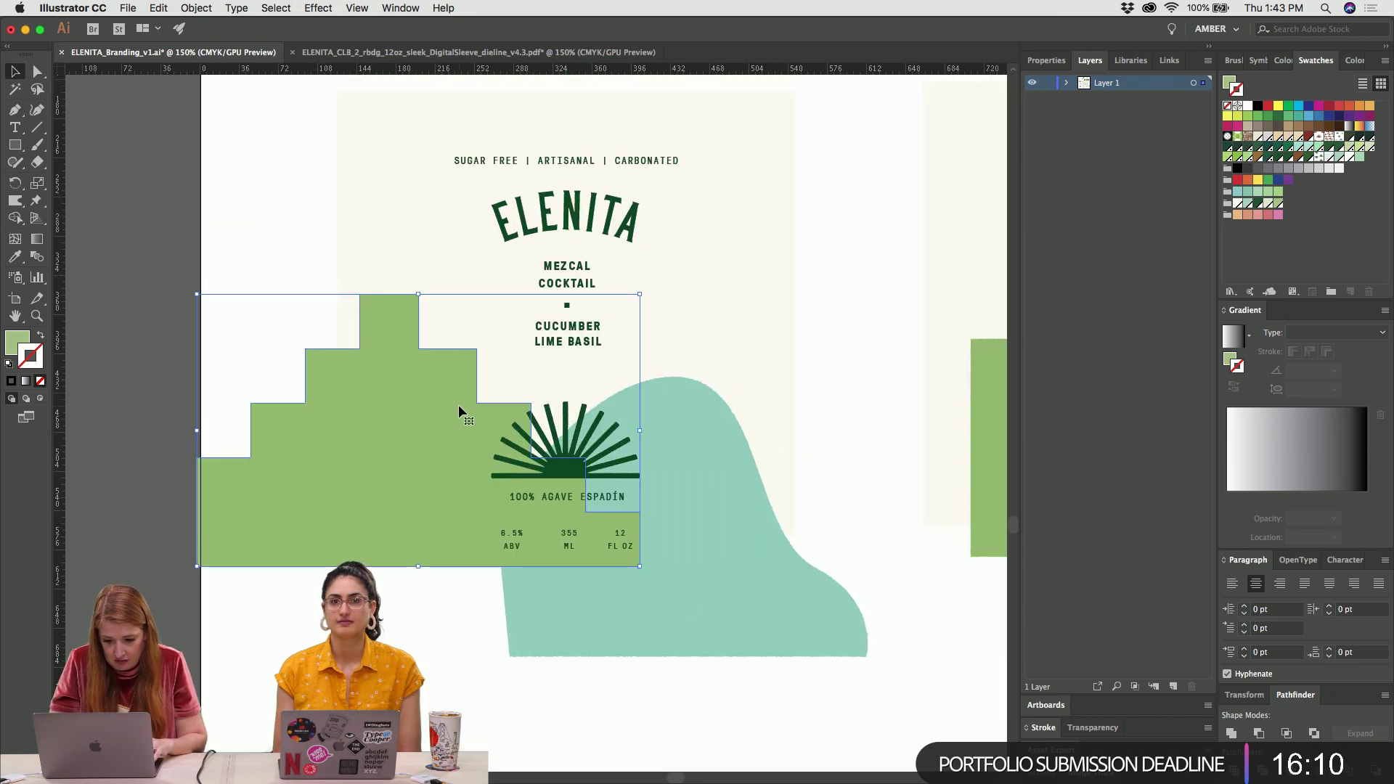
pyautogui.keyDown('shift'); pyautogui.click(566, 469); pyautogui.keyUp('shift')
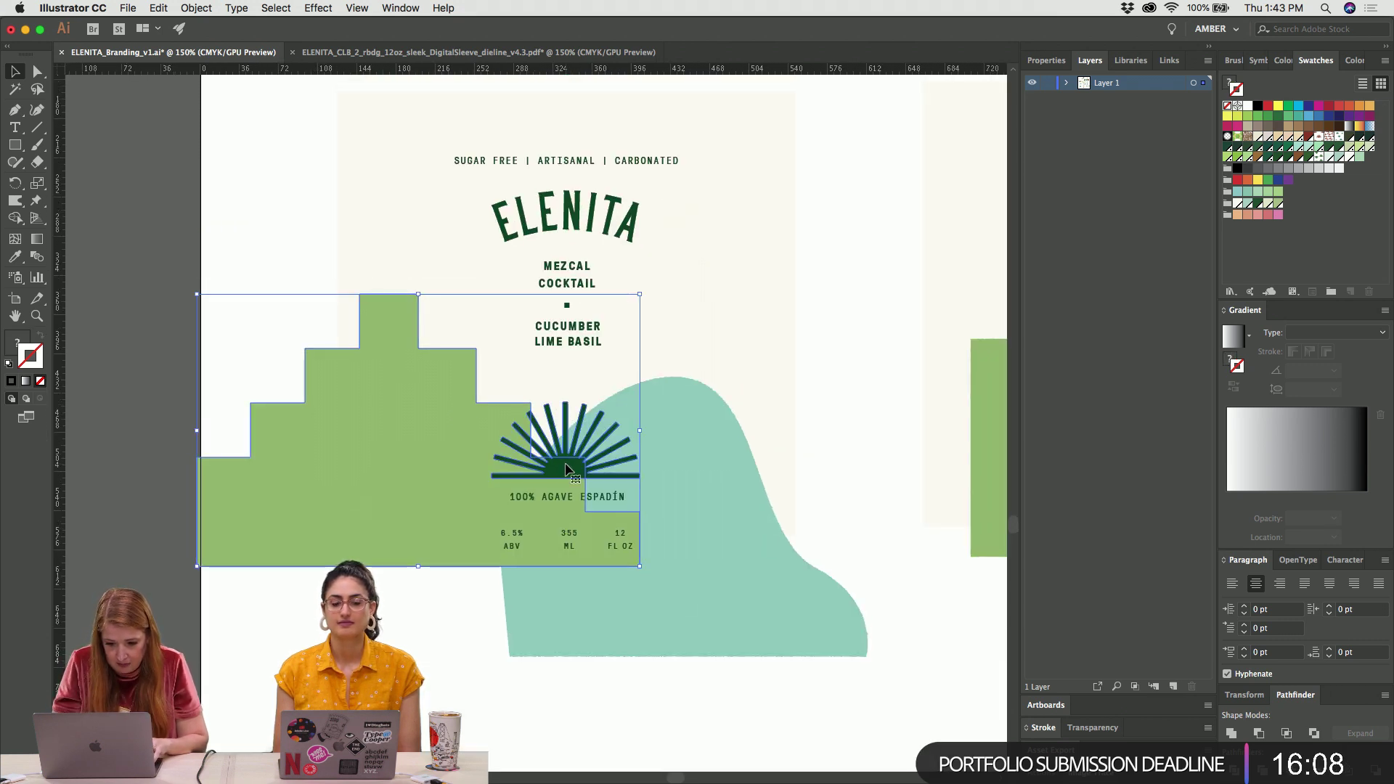
pyautogui.moveTo(289, 114); pyautogui.dragTo(737, 640)
pyautogui.click(472, 51)
pyautogui.press('super+v')
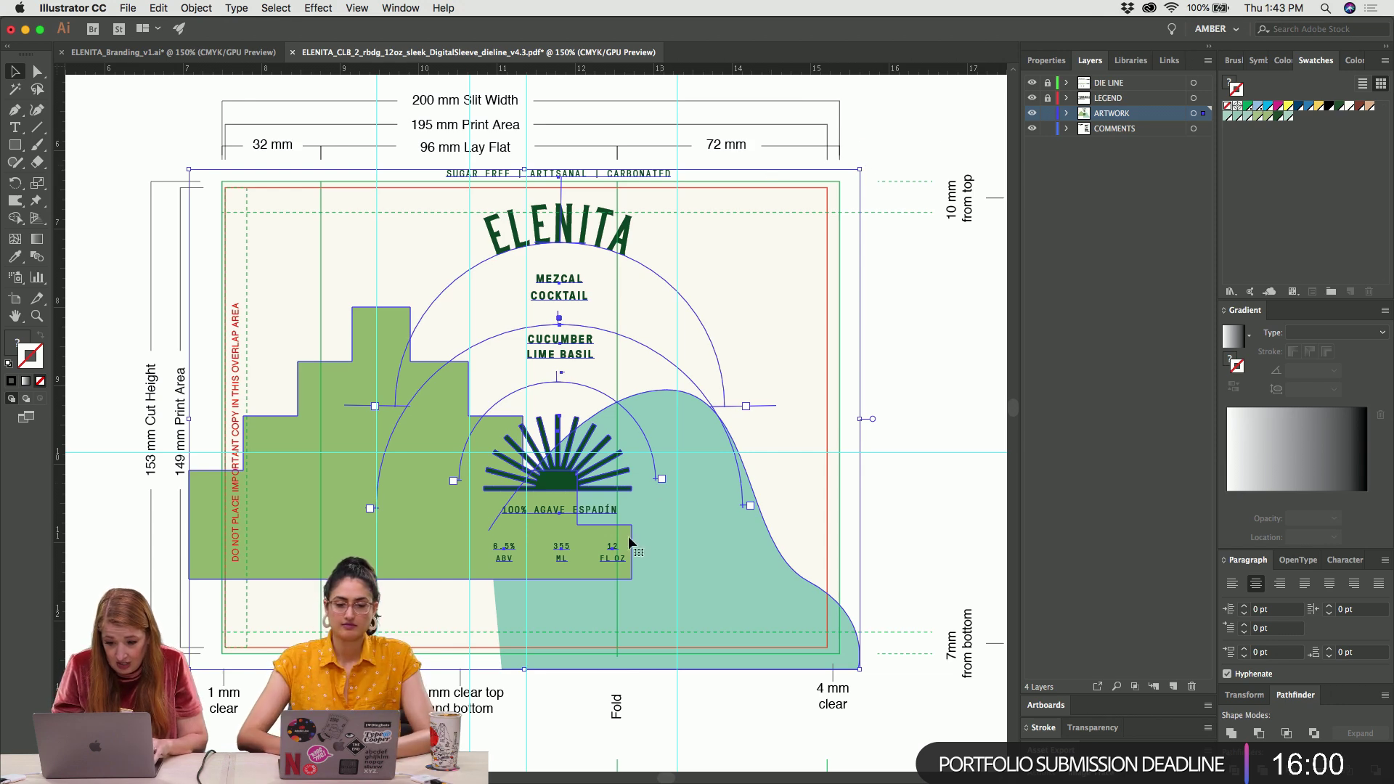
# Scale the pasted artwork down proportionally and position it on the sleeve's main panel, below the upper margin and reaching the lower edge
pyautogui.moveTo(695, 546); pyautogui.dragTo(594, 607)
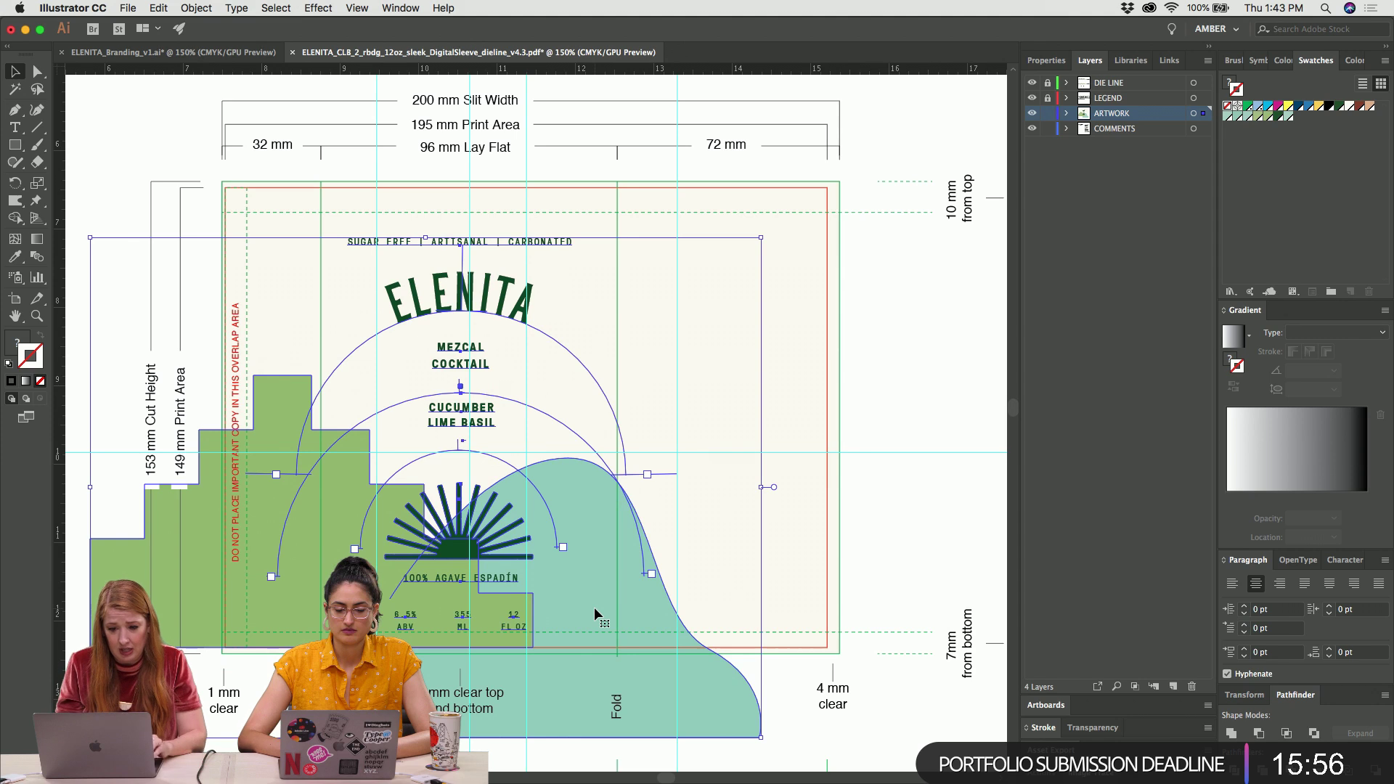
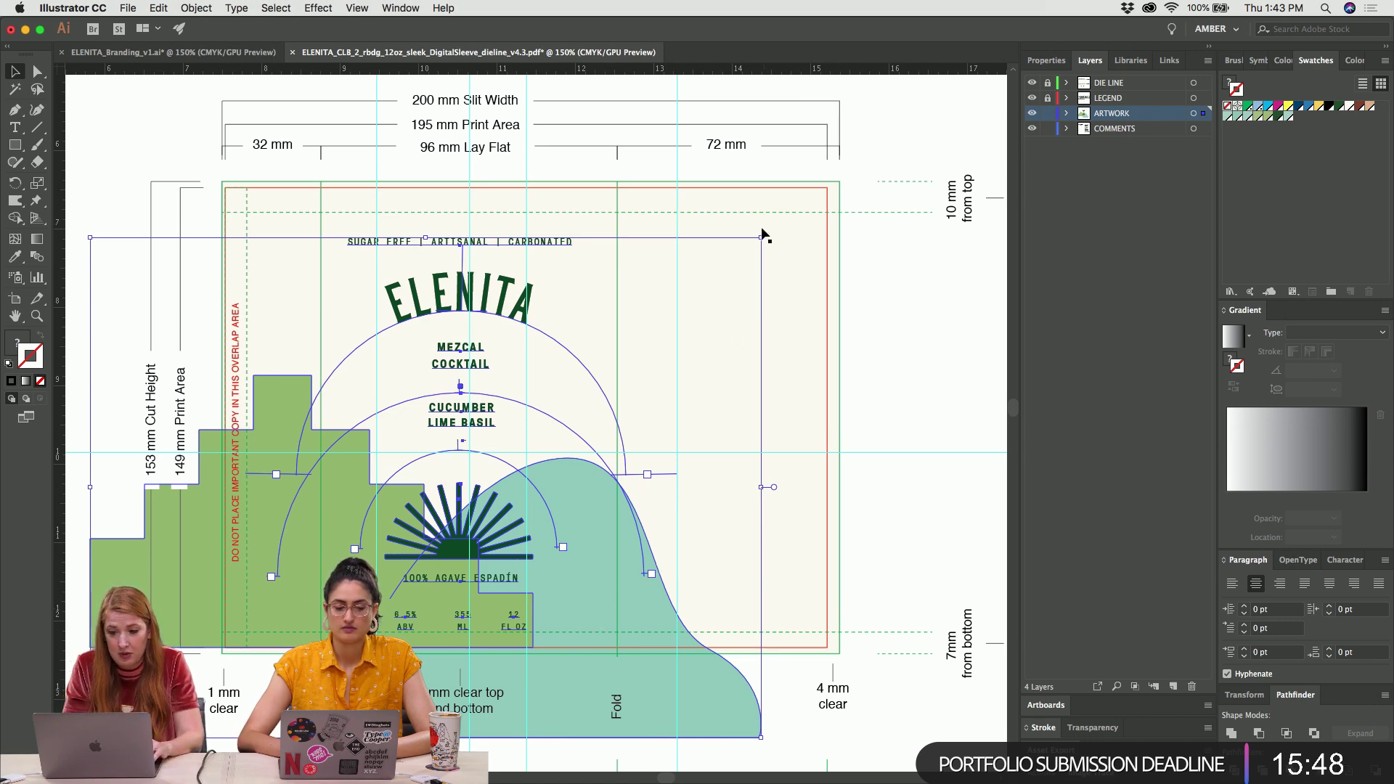
pyautogui.moveTo(761, 238); pyautogui.dragTo(716, 270)
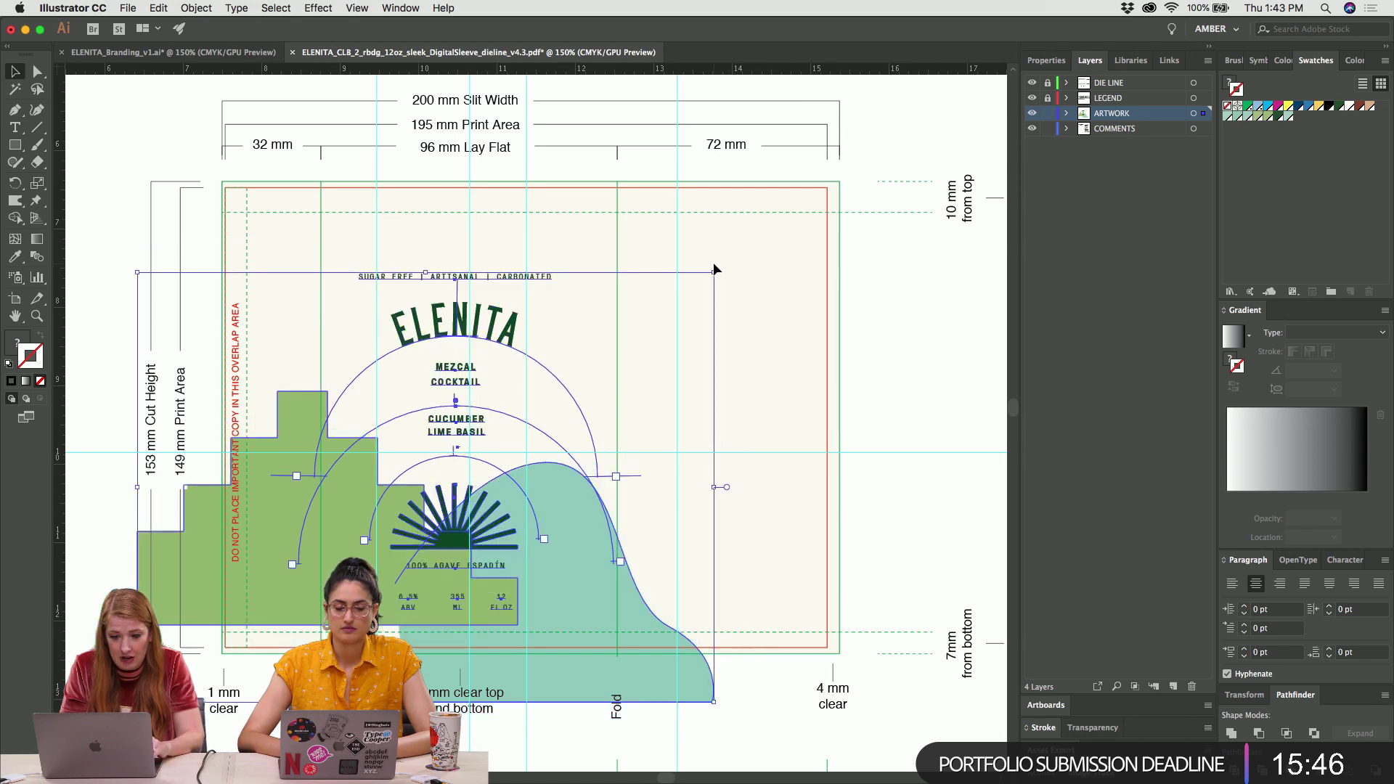
pyautogui.hotkey('shift', 'Right')
pyautogui.hotkey('shift', 'Up')
pyautogui.hotkey('shift', 'Up')
pyautogui.hotkey('shift', 'Up')
pyautogui.hotkey('shift', 'Up')
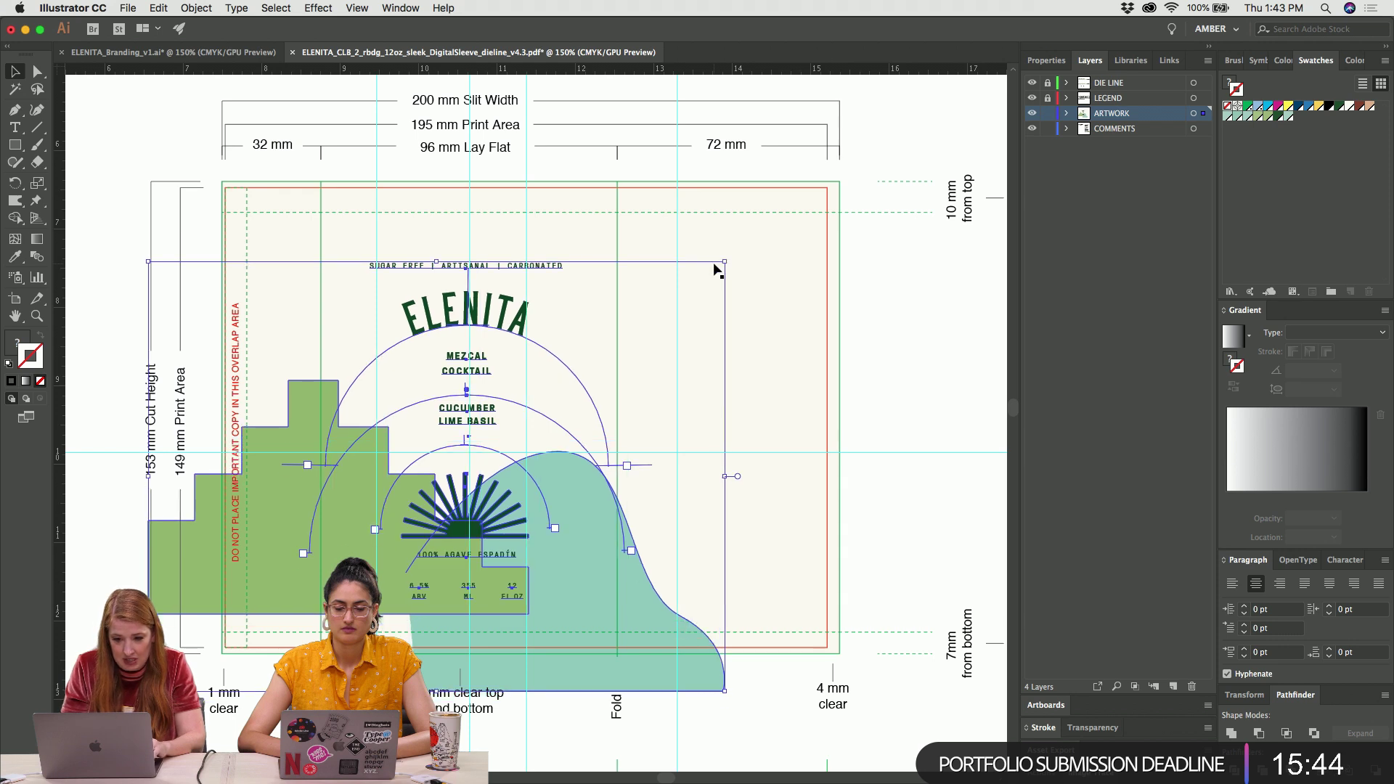
pyautogui.hotkey('shift', 'Up')
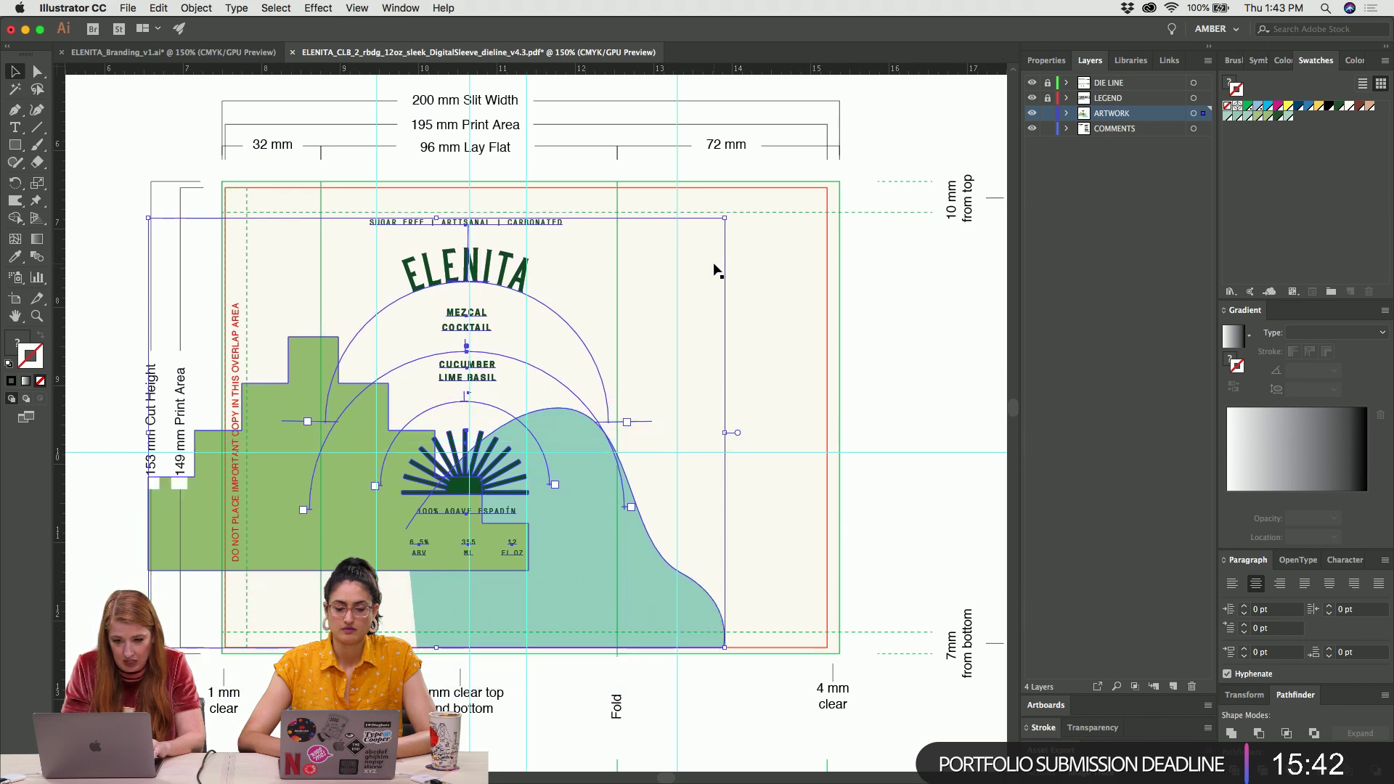
pyautogui.hotkey('shift', 'Down')
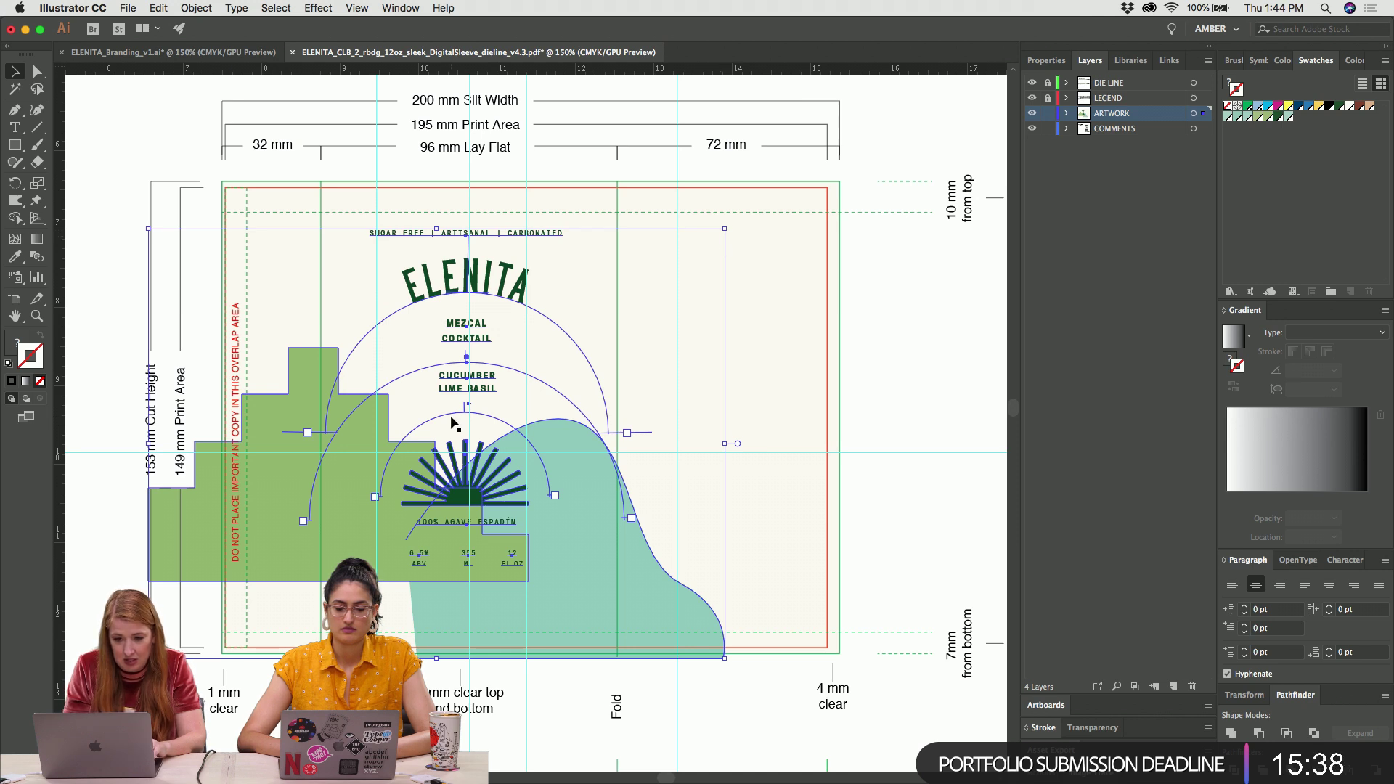
# Nudge the artwork sideways to centre it on the main panel's middle vertical guide, and deselect it
pyautogui.hotkey('shift', 'Left')
pyautogui.hotkey('shift', 'Right')
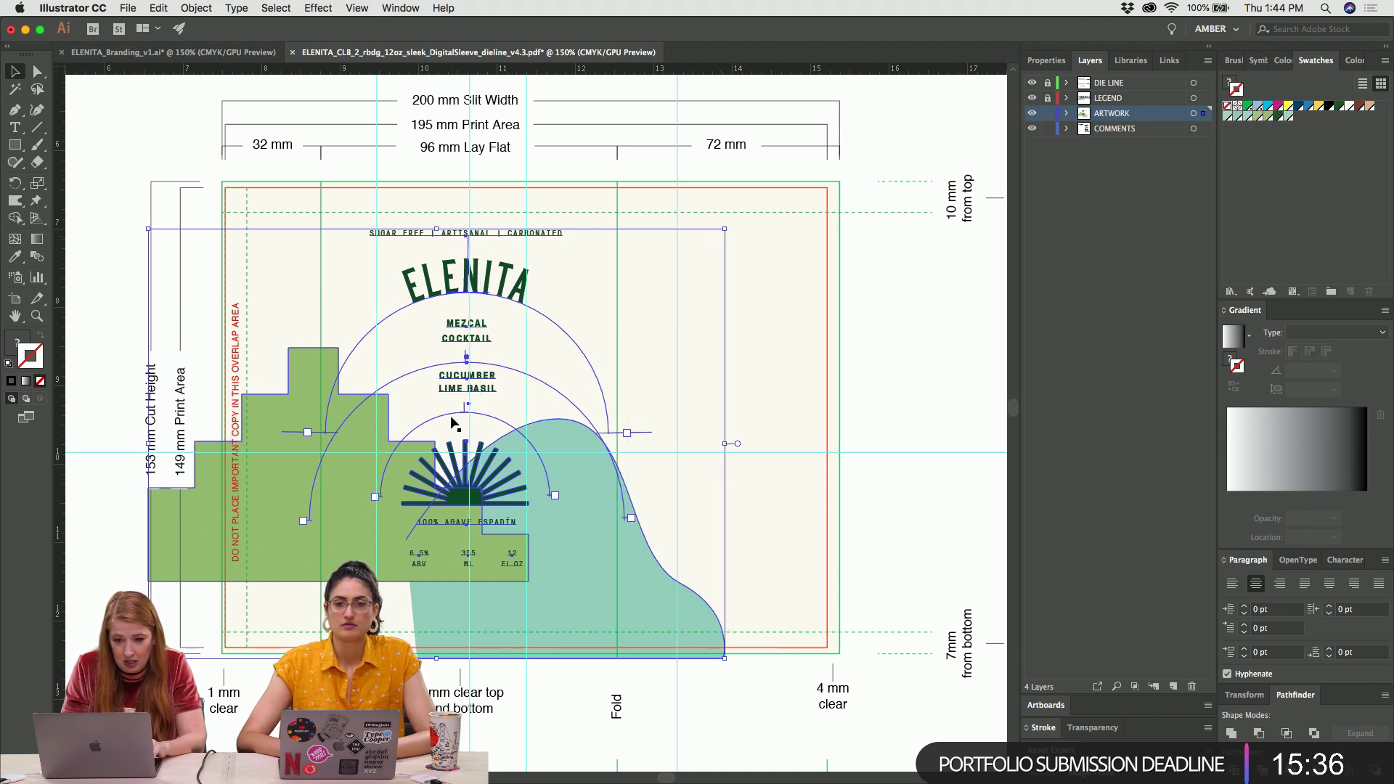
pyautogui.press('Right')
pyautogui.press('Left')
pyautogui.press('Right')
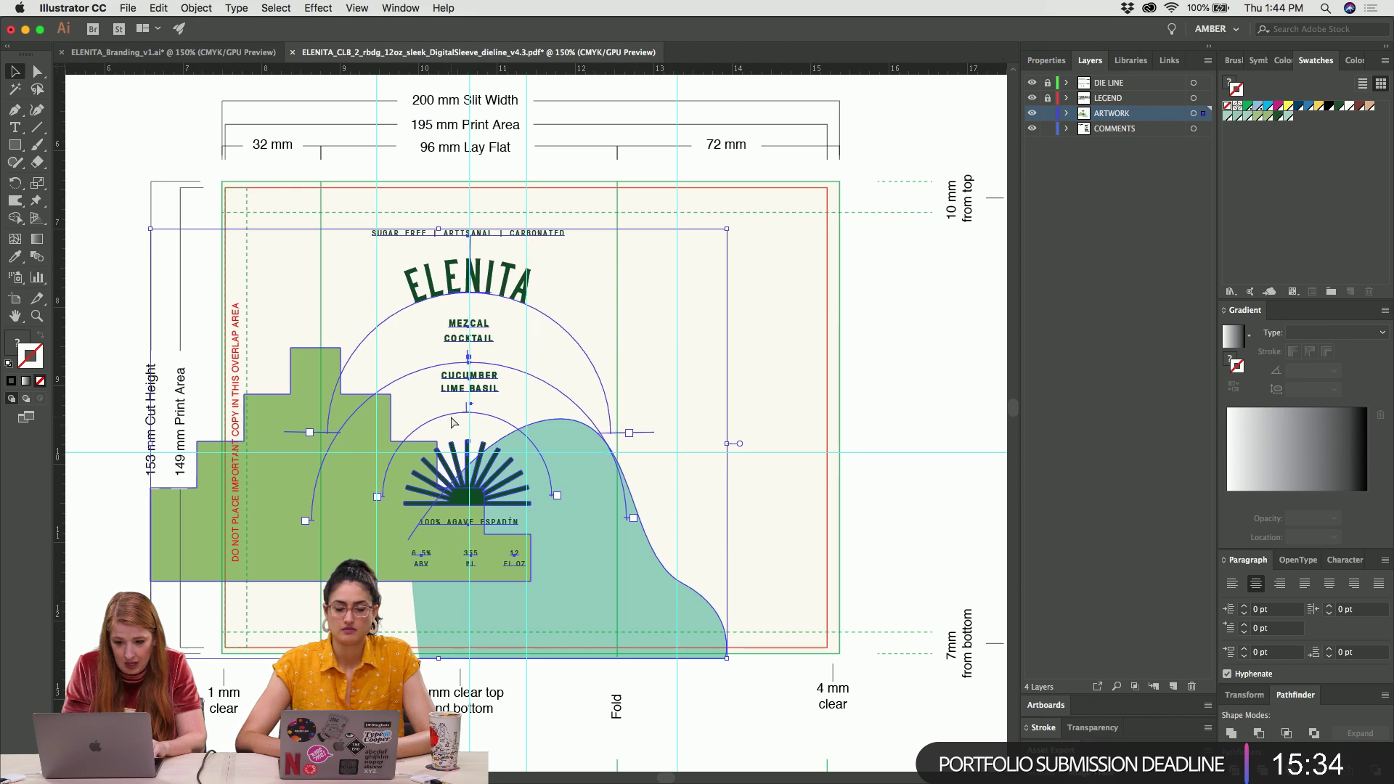
pyautogui.press('super+shift+a')
# Try moving the green stepped pyramid down to the sleeve's lower edge in isolation mode, and undo the move
pyautogui.doubleClick(359, 524)
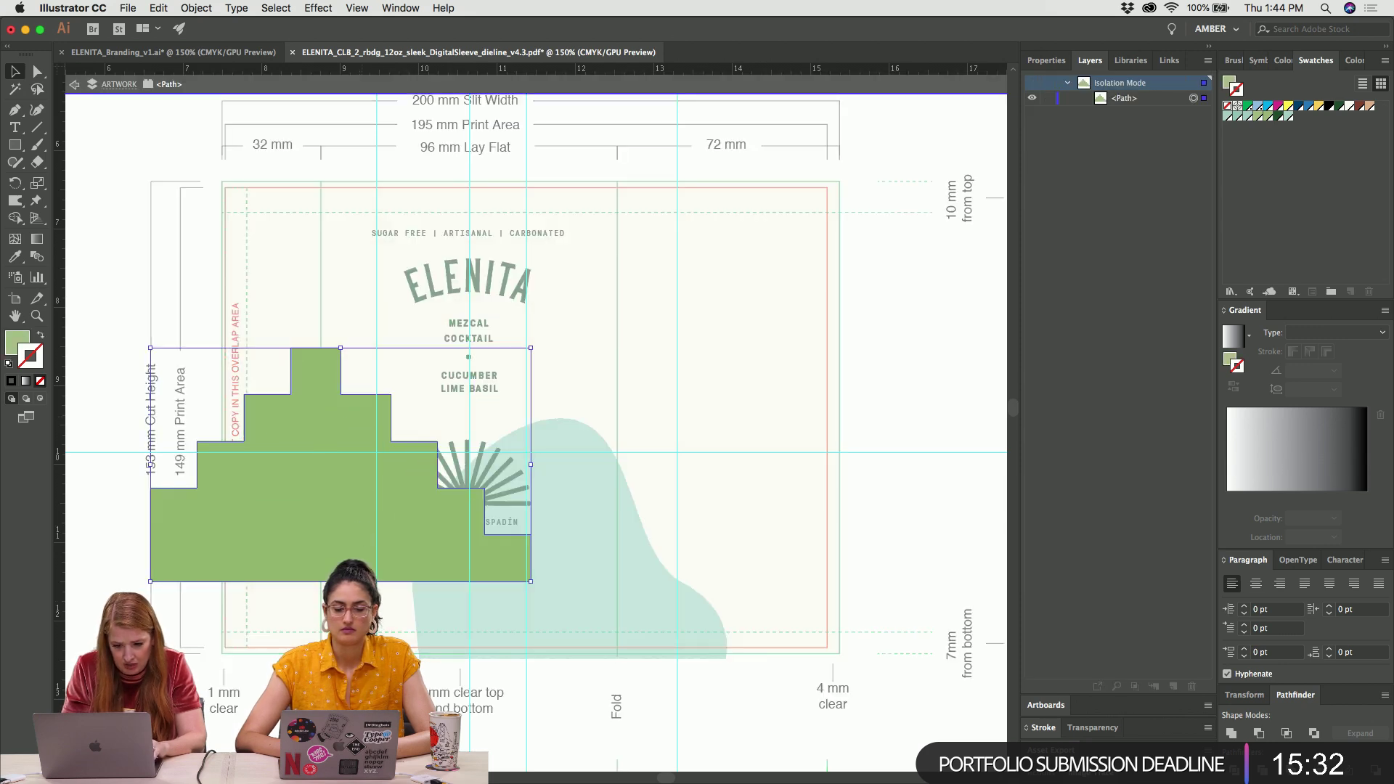
pyautogui.moveTo(337, 523); pyautogui.dragTo(337, 593)
pyautogui.press('Escape')
pyautogui.click(581, 560)
pyautogui.press('super+z')
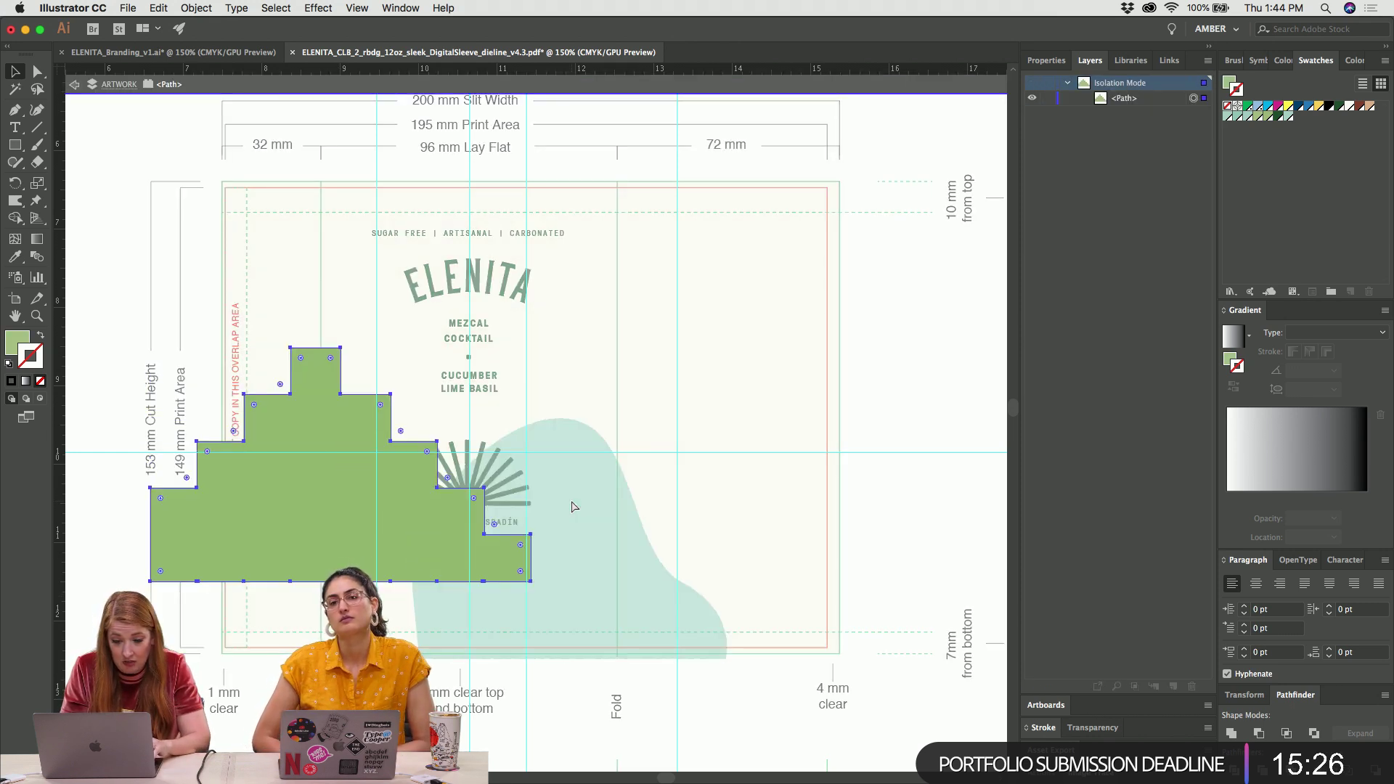
pyautogui.press('Escape')
pyautogui.click(574, 506)
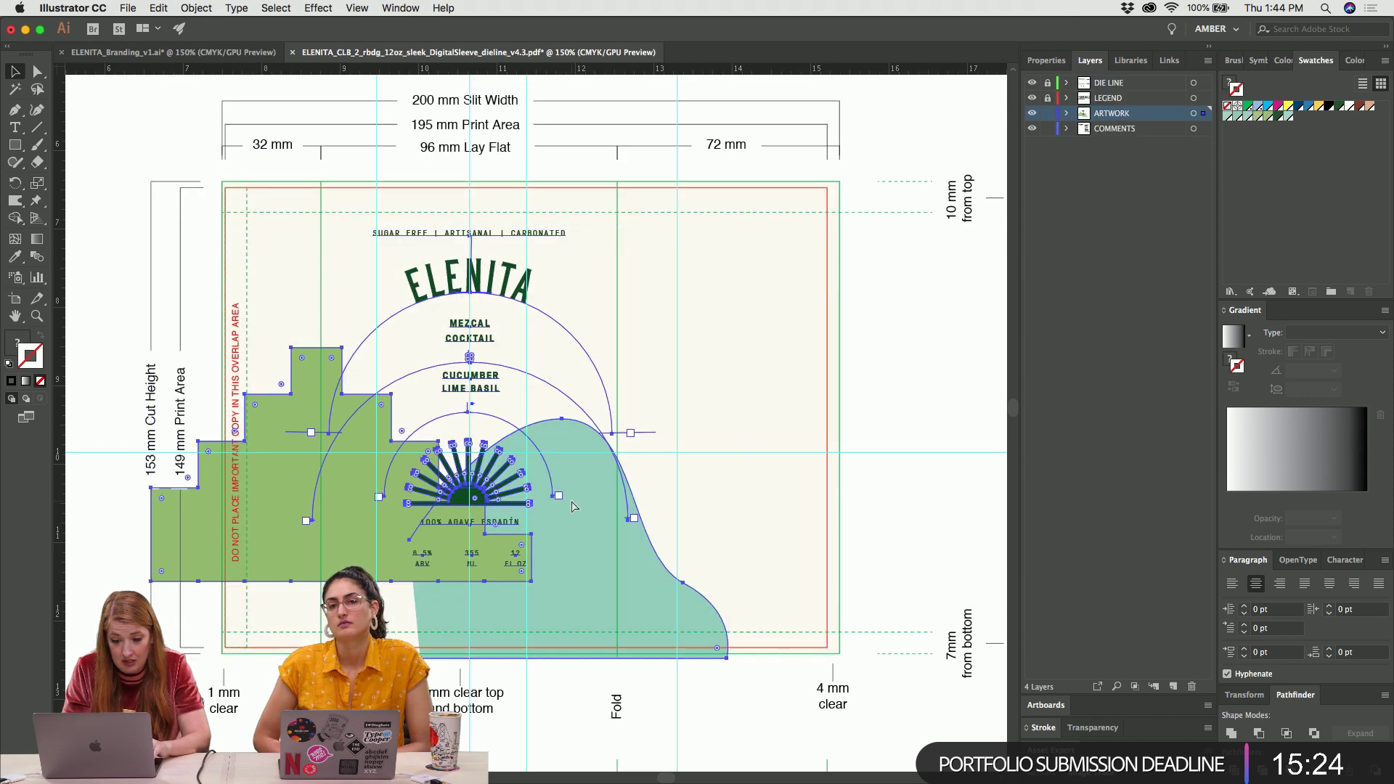
# Separate the green pyramid and teal hill from the other artwork and move both down until the pyramid's base meets the sleeve's lower edge
pyautogui.press('super+shift+a')
pyautogui.click(574, 506)
pyautogui.press('super+shift+a')
pyautogui.click(696, 605)
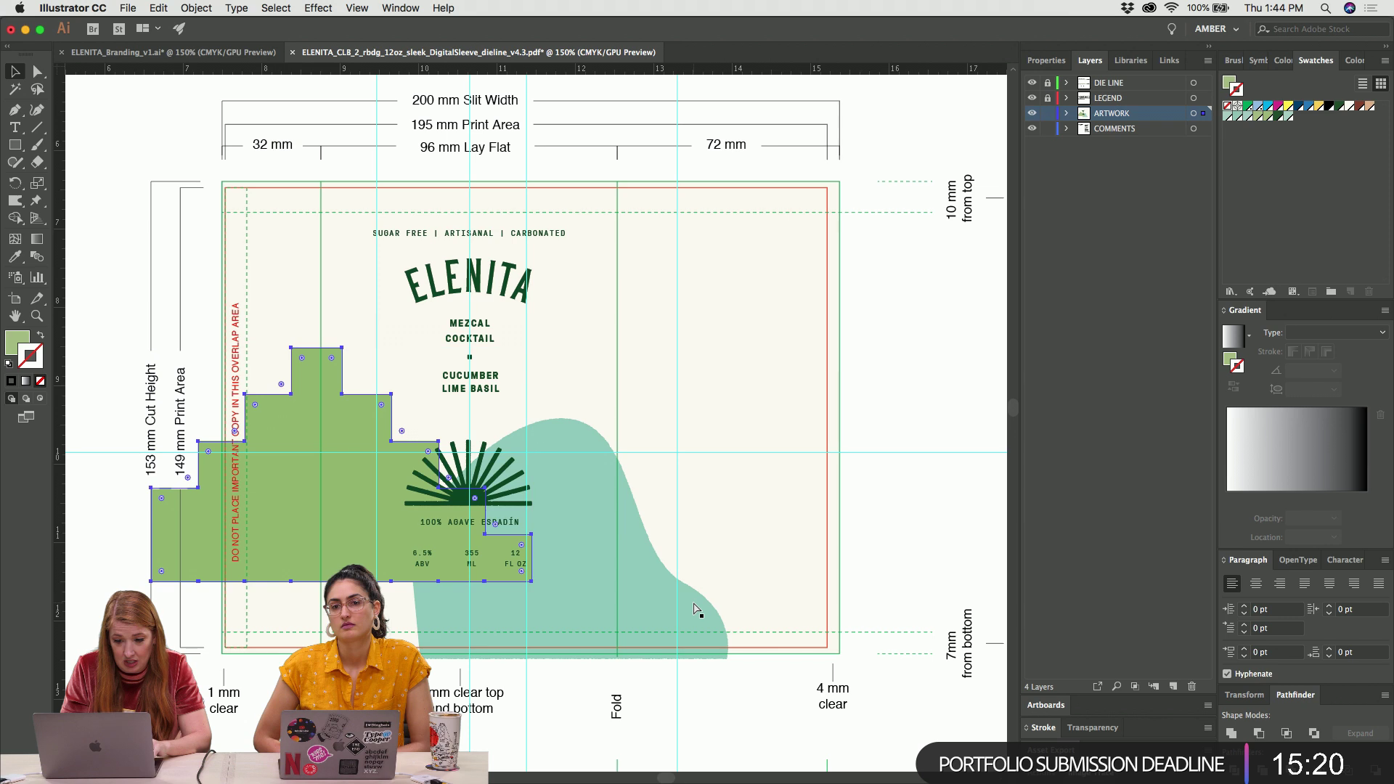
pyautogui.press('super+shift+a')
pyautogui.click(306, 503)
pyautogui.moveTo(306, 503); pyautogui.dragTo(300, 581)
pyautogui.press('Up')
pyautogui.press('Up')
pyautogui.press('Up')
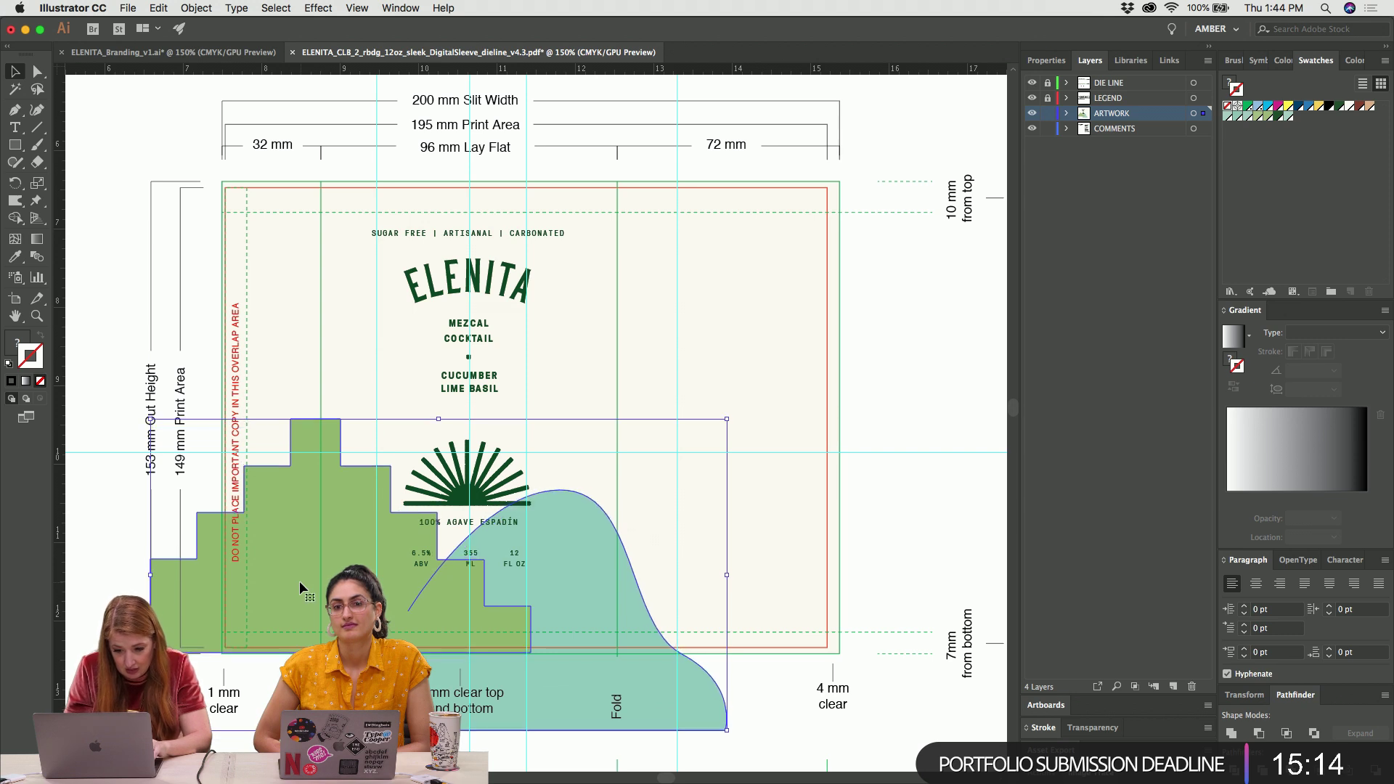
# Clip the pyramid and hill to a copy of the cream background rectangle, and place the clipped group behind the text and sun
pyautogui.press('super+shift+a')
pyautogui.click(813, 551)
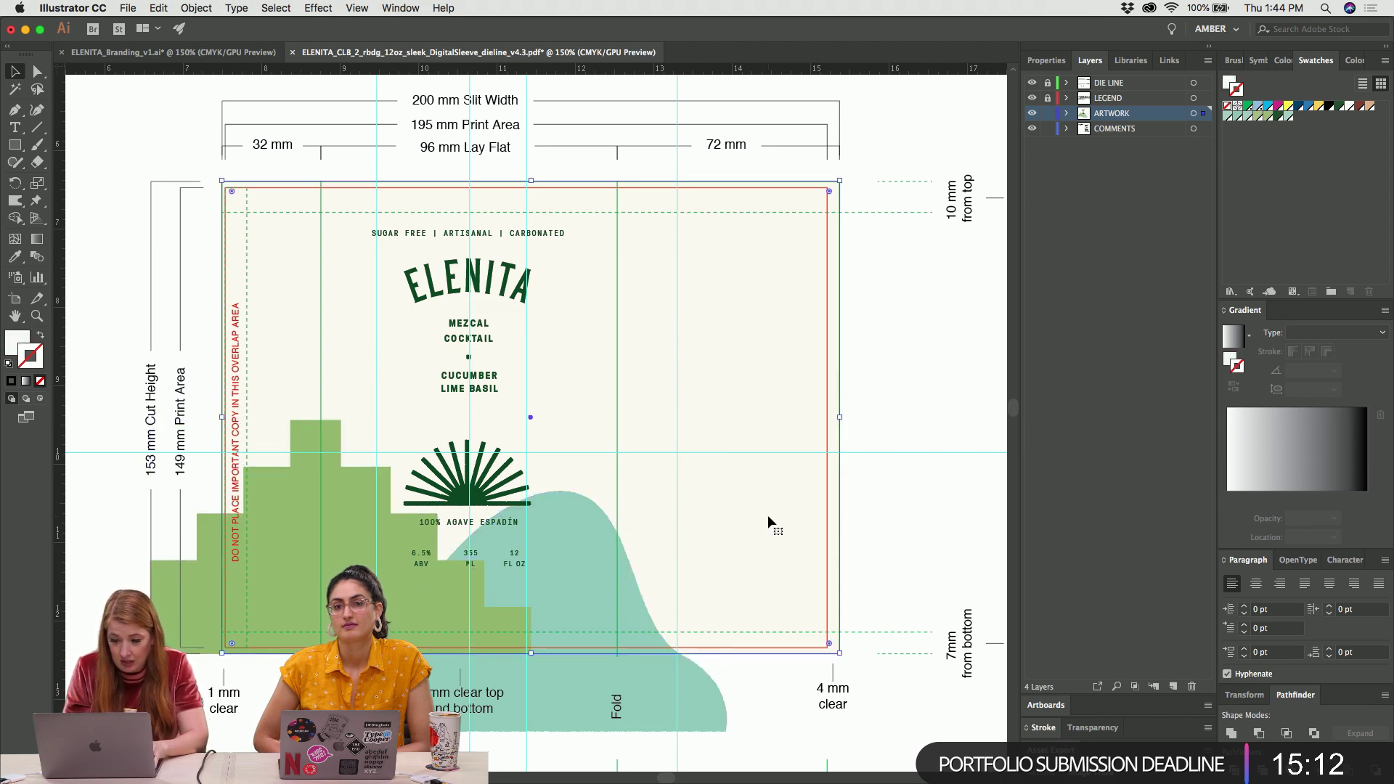
pyautogui.press('super+shift+bracketright')
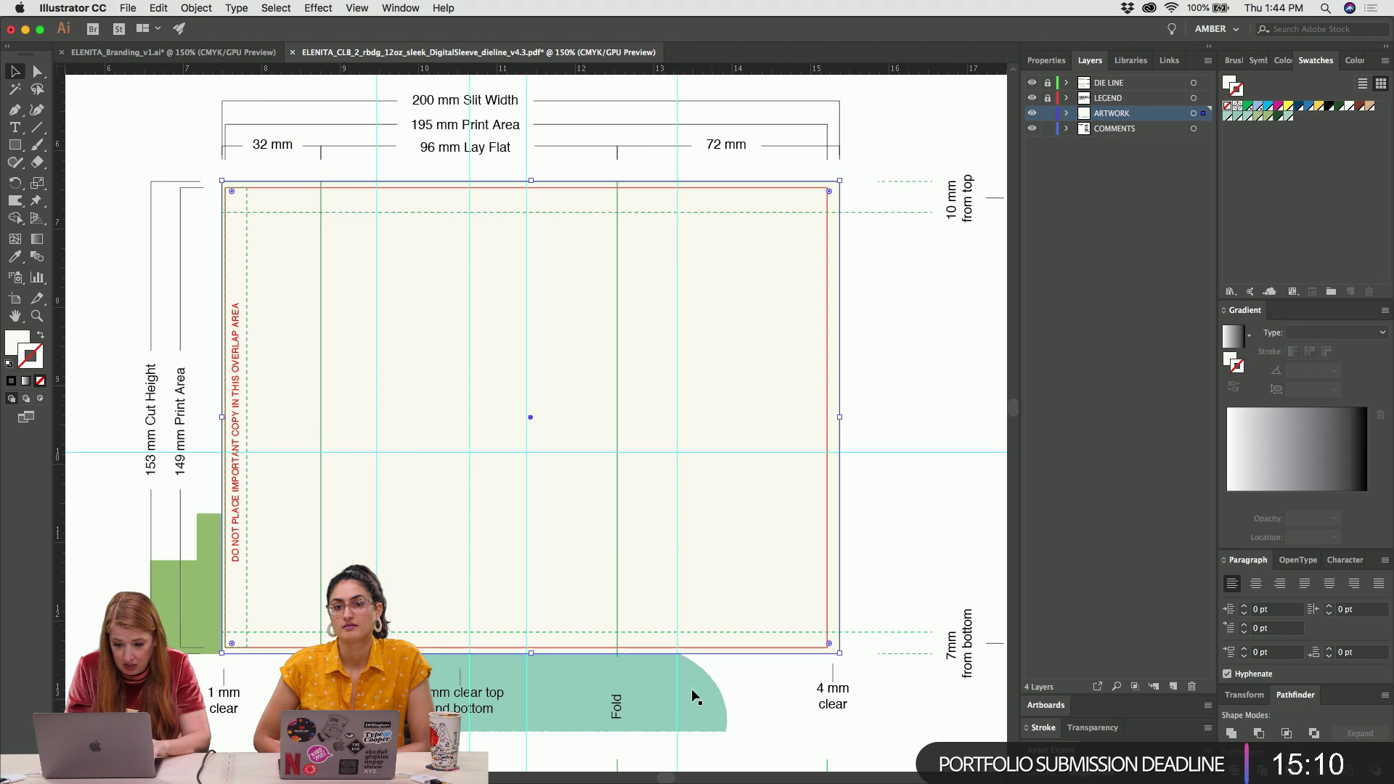
pyautogui.keyDown('shift'); pyautogui.click(674, 695); pyautogui.keyUp('shift')
pyautogui.keyDown('shift'); pyautogui.click(193, 572); pyautogui.keyUp('shift')
pyautogui.rightClick(194, 572)
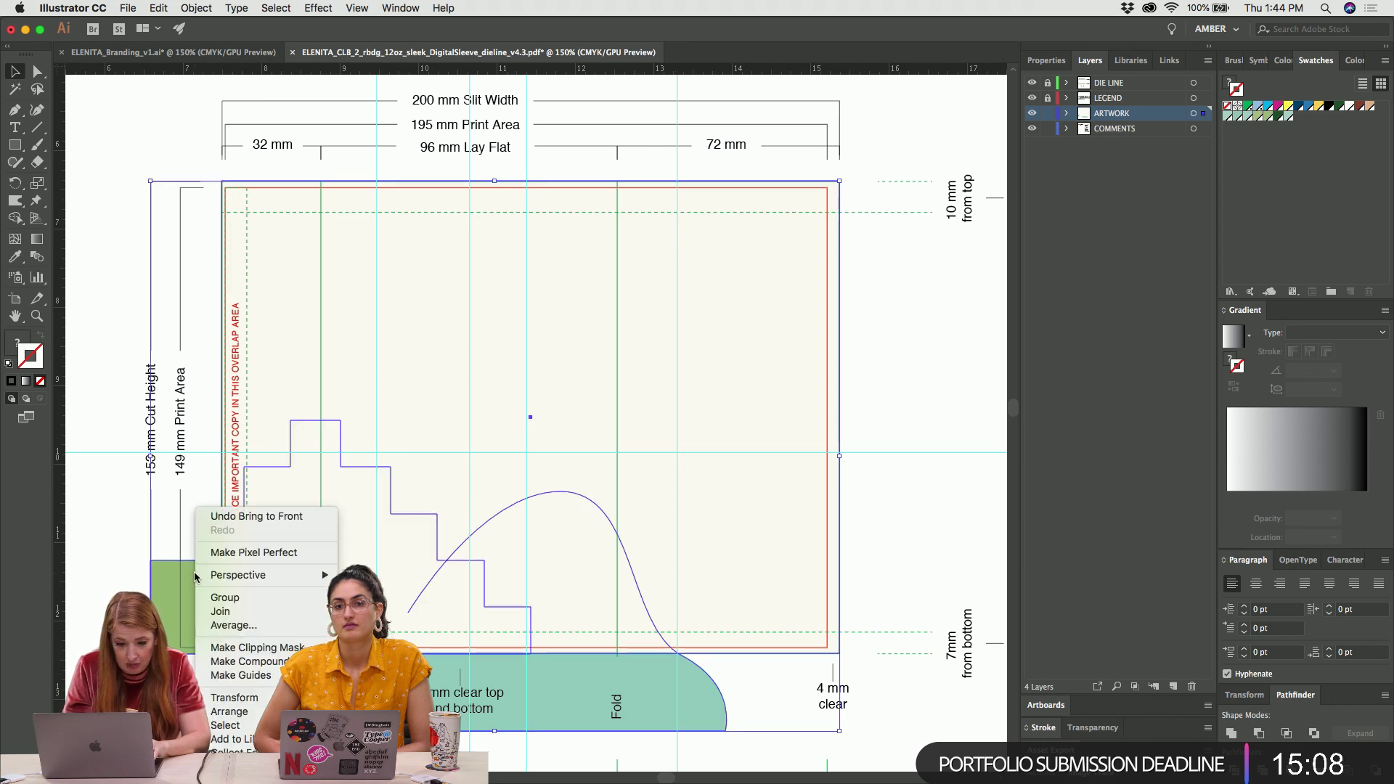
pyautogui.click(262, 650)
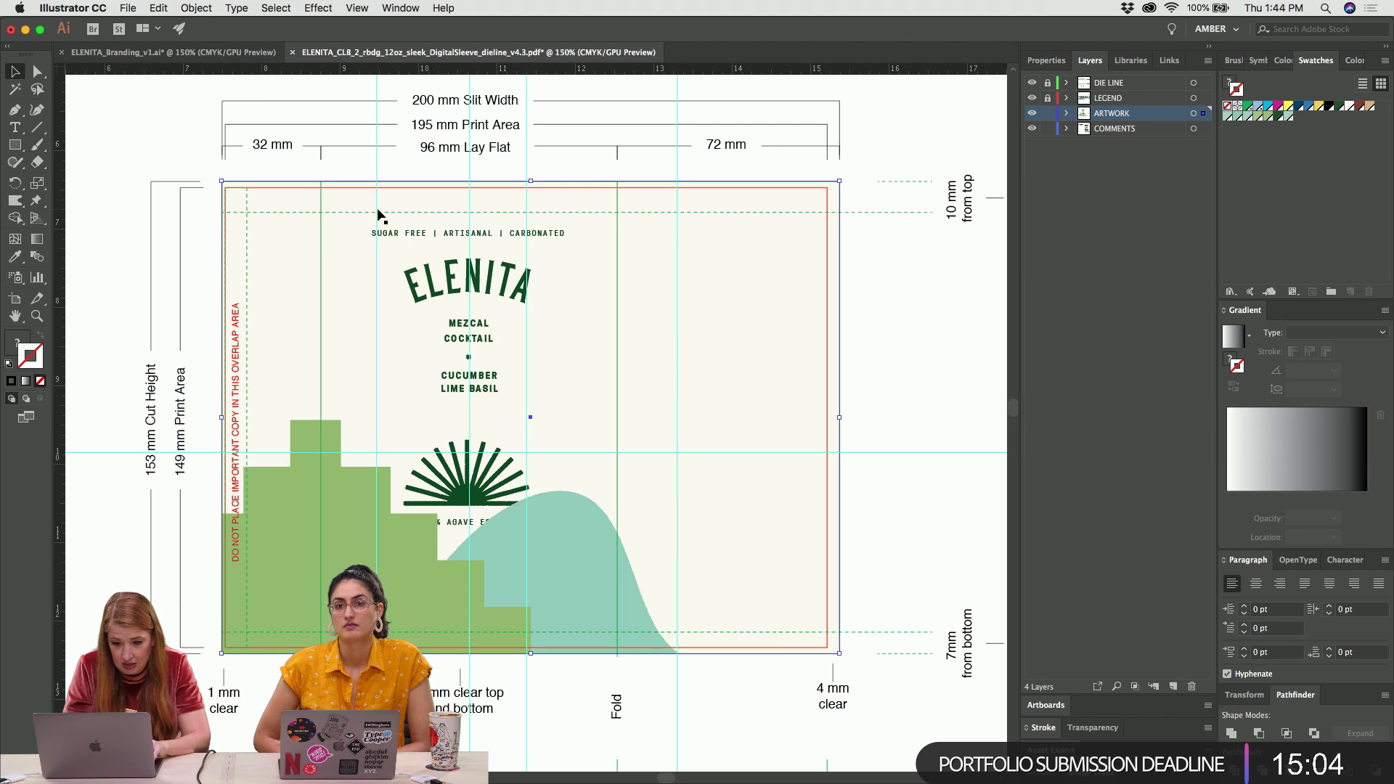
pyautogui.click(802, 303)
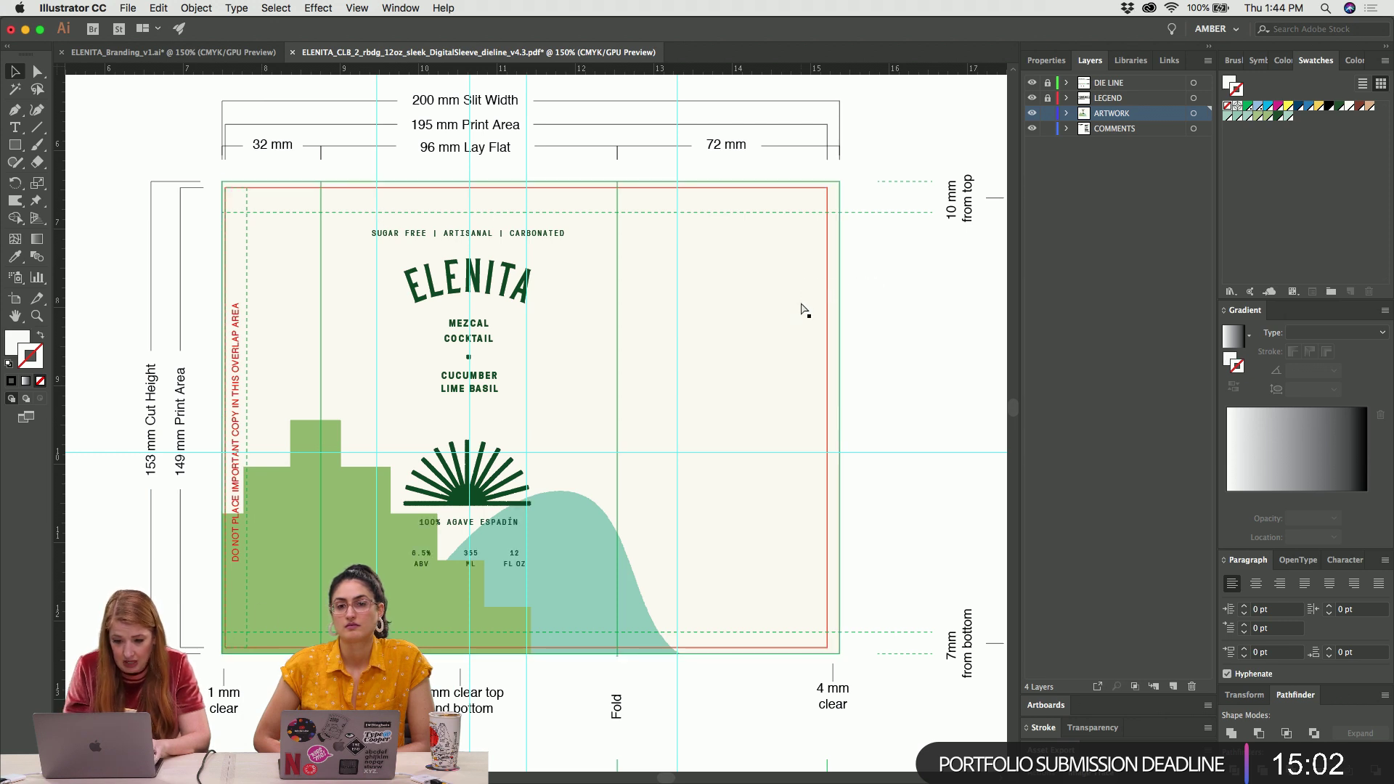
# Shift the pyramid and hill further down inside their clipping mask, and leave isolation mode
pyautogui.doubleClick(411, 586)
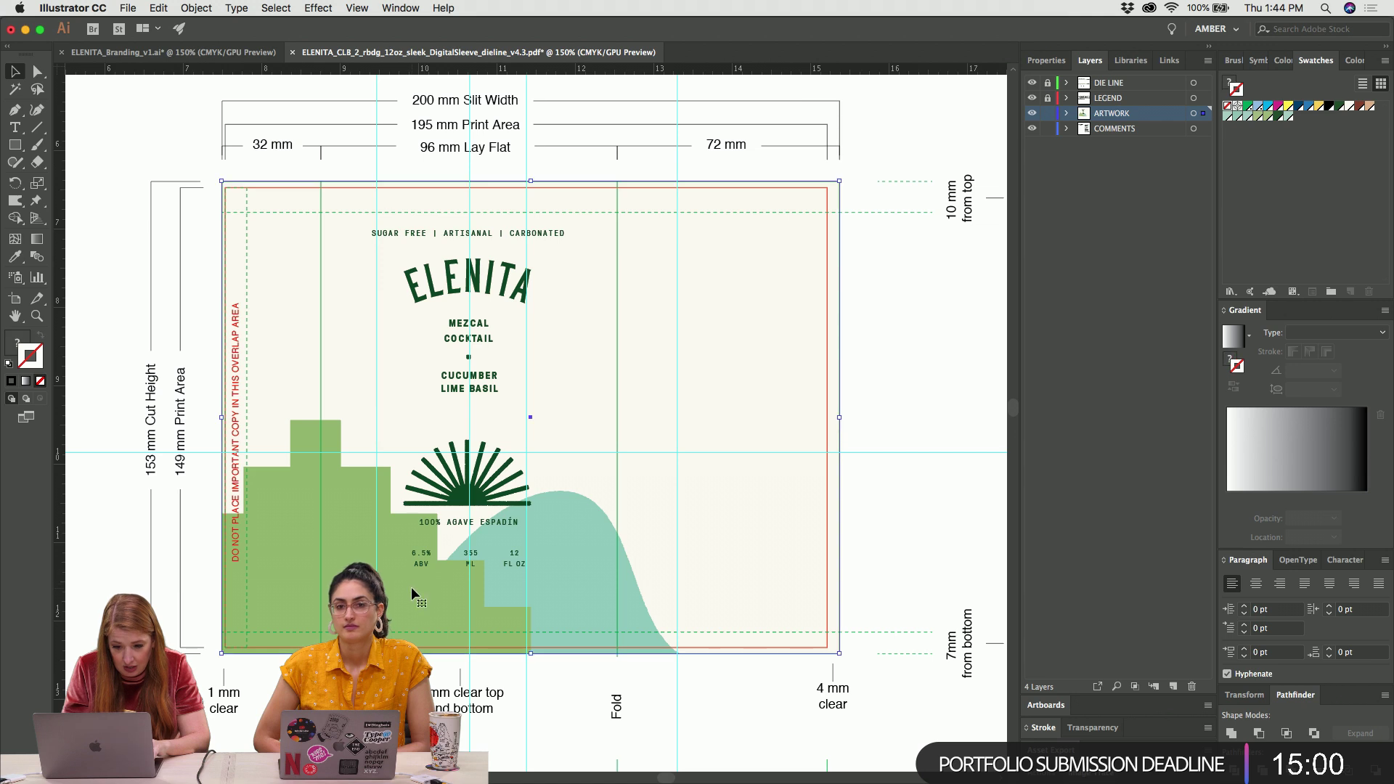
pyautogui.keyDown('shift'); pyautogui.click(589, 570); pyautogui.keyUp('shift')
pyautogui.hotkey('shift', 'Down')
pyautogui.hotkey('shift', 'Down')
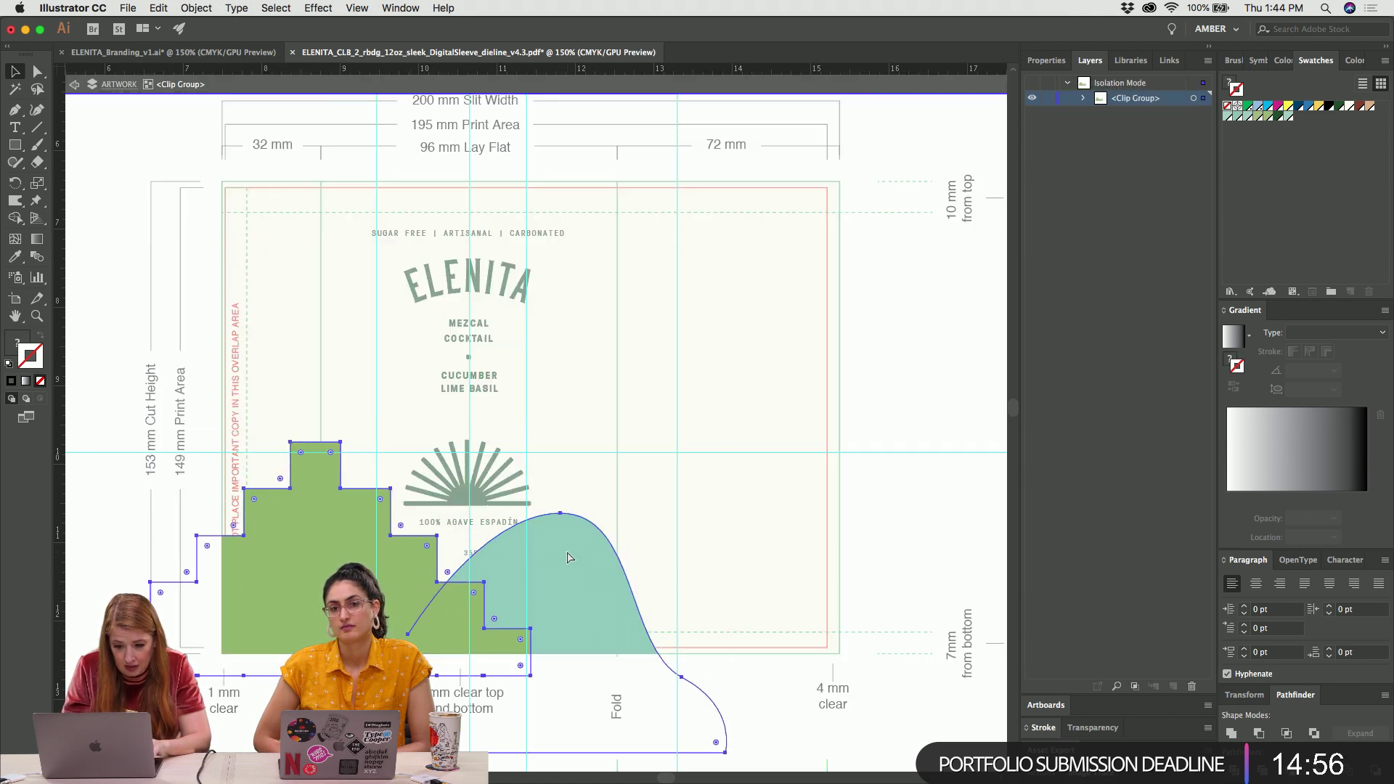
pyautogui.hotkey('shift', 'Up')
pyautogui.hotkey('shift', 'Up')
pyautogui.hotkey('shift', 'Down')
pyautogui.hotkey('shift', 'Down')
pyautogui.hotkey('shift', 'Down')
pyautogui.hotkey('shift', 'Down')
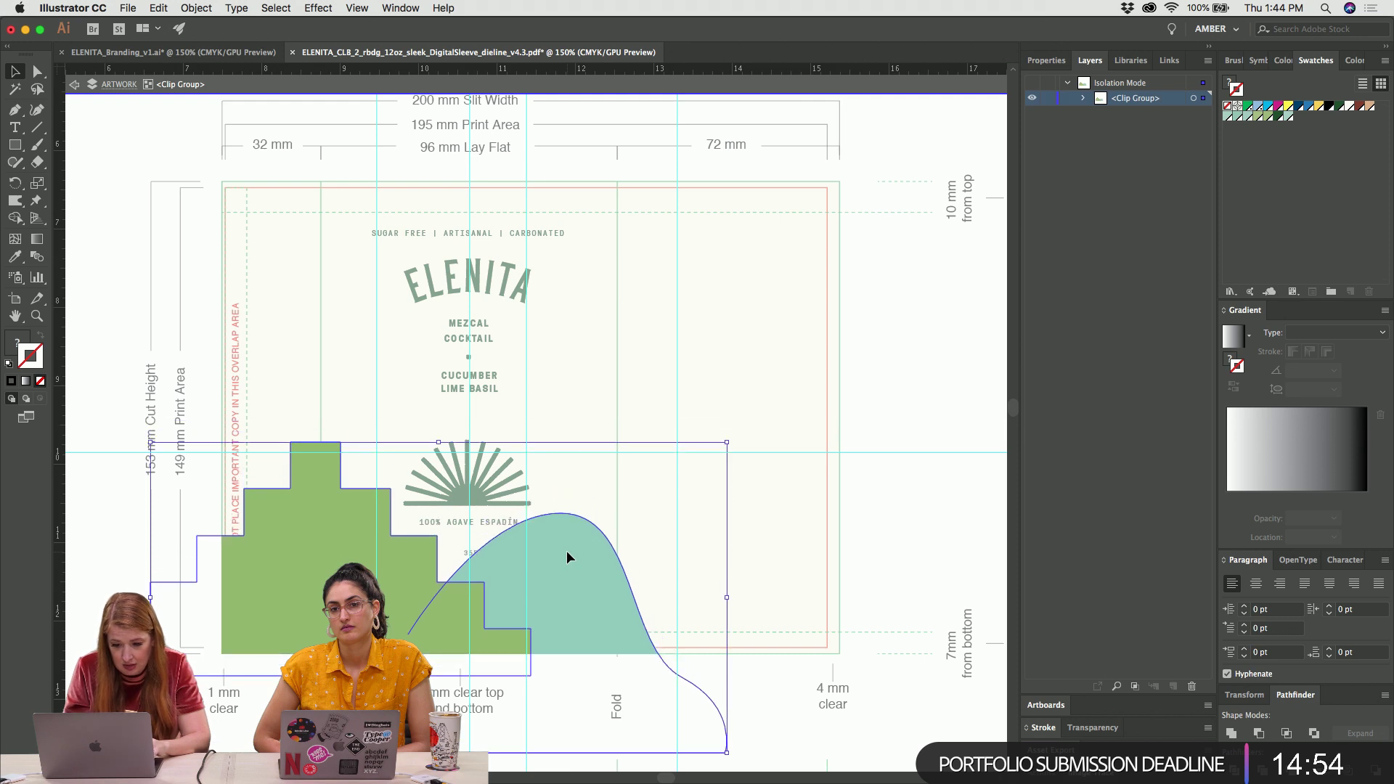
pyautogui.press('Down')
pyautogui.press('Down')
pyautogui.press('Down')
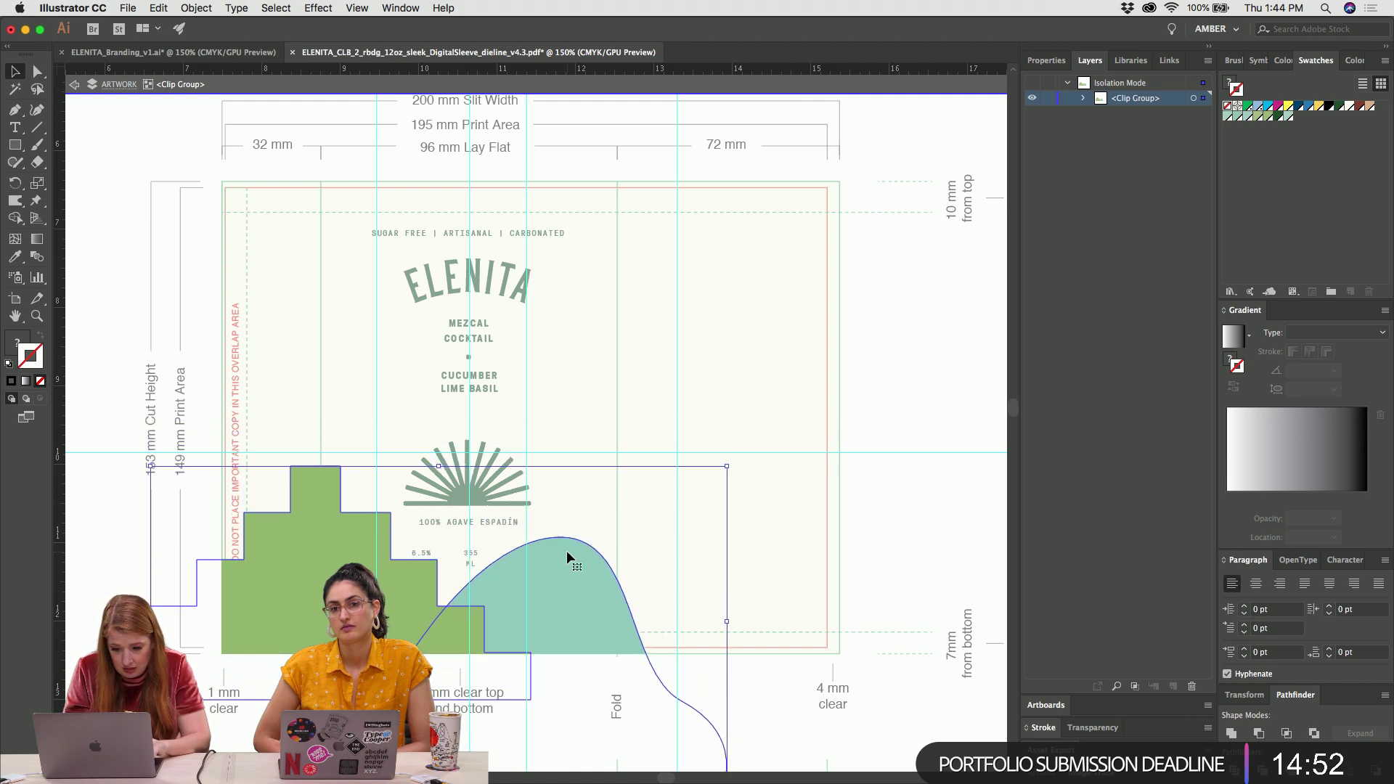
pyautogui.click(915, 505)
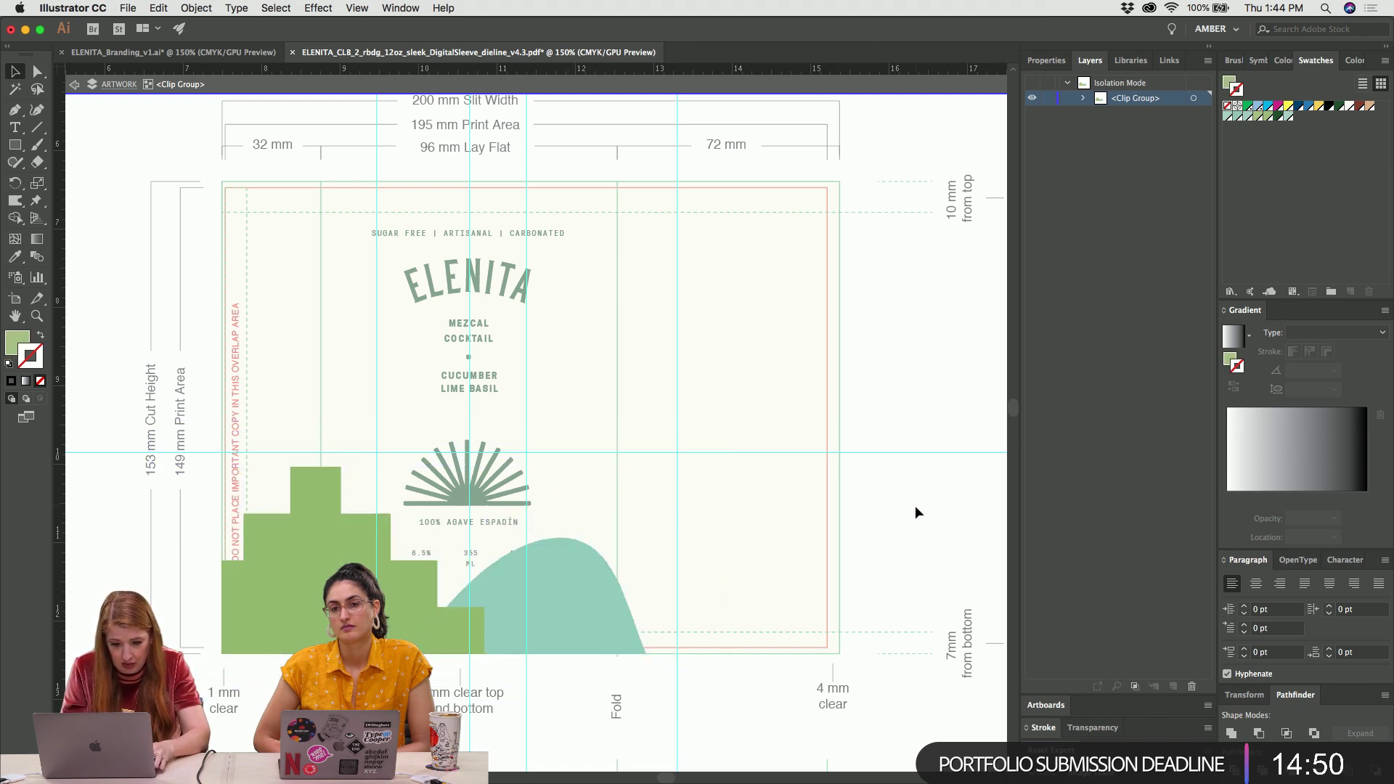
pyautogui.press('Escape')
# Move the sun, the 100% AGAVE ESPADÍN line and the ABV/ML/FL OZ text down together to the lower margin guide
pyautogui.click(481, 558)
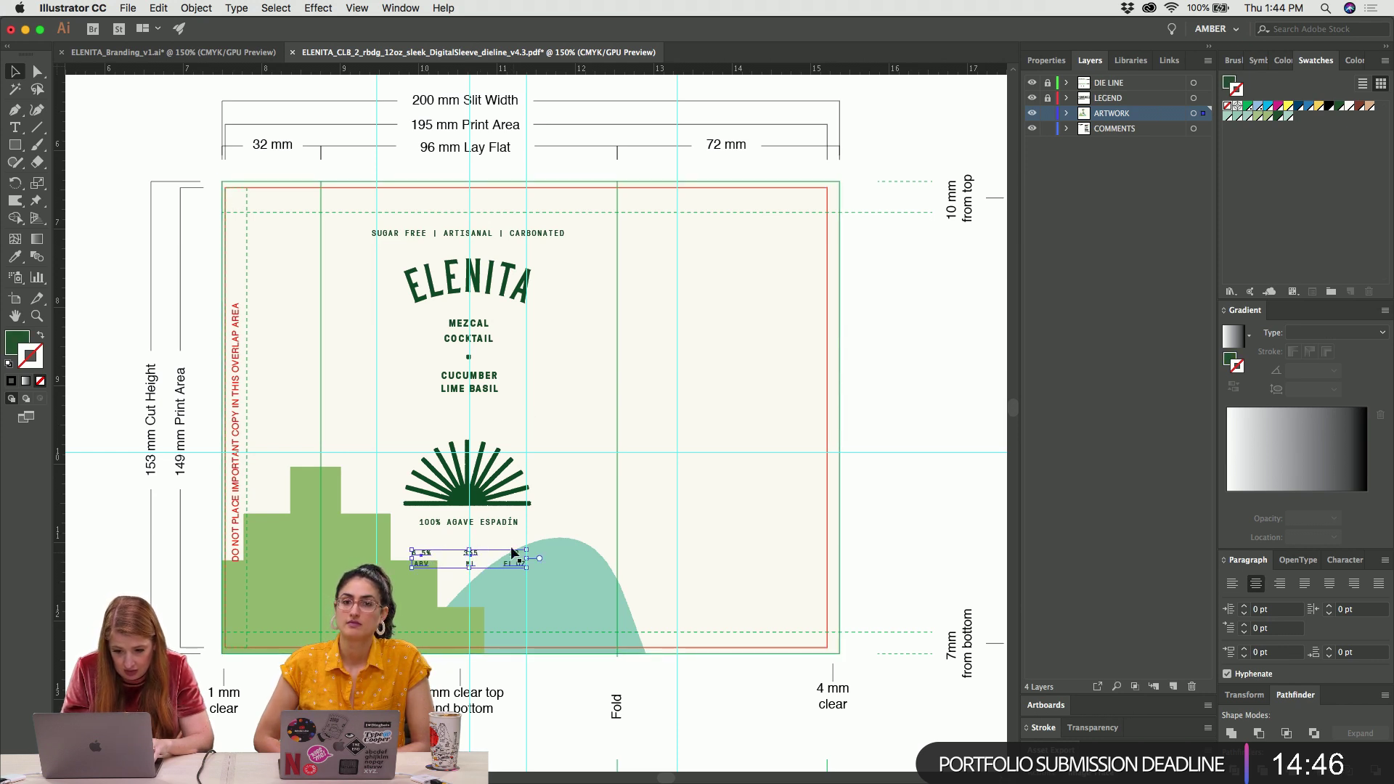
pyautogui.keyDown('shift'); pyautogui.click(477, 479); pyautogui.keyUp('shift')
pyautogui.moveTo(477, 479); pyautogui.dragTo(477, 501)
pyautogui.hotkey('shift', 'Down')
pyautogui.hotkey('shift', 'Down')
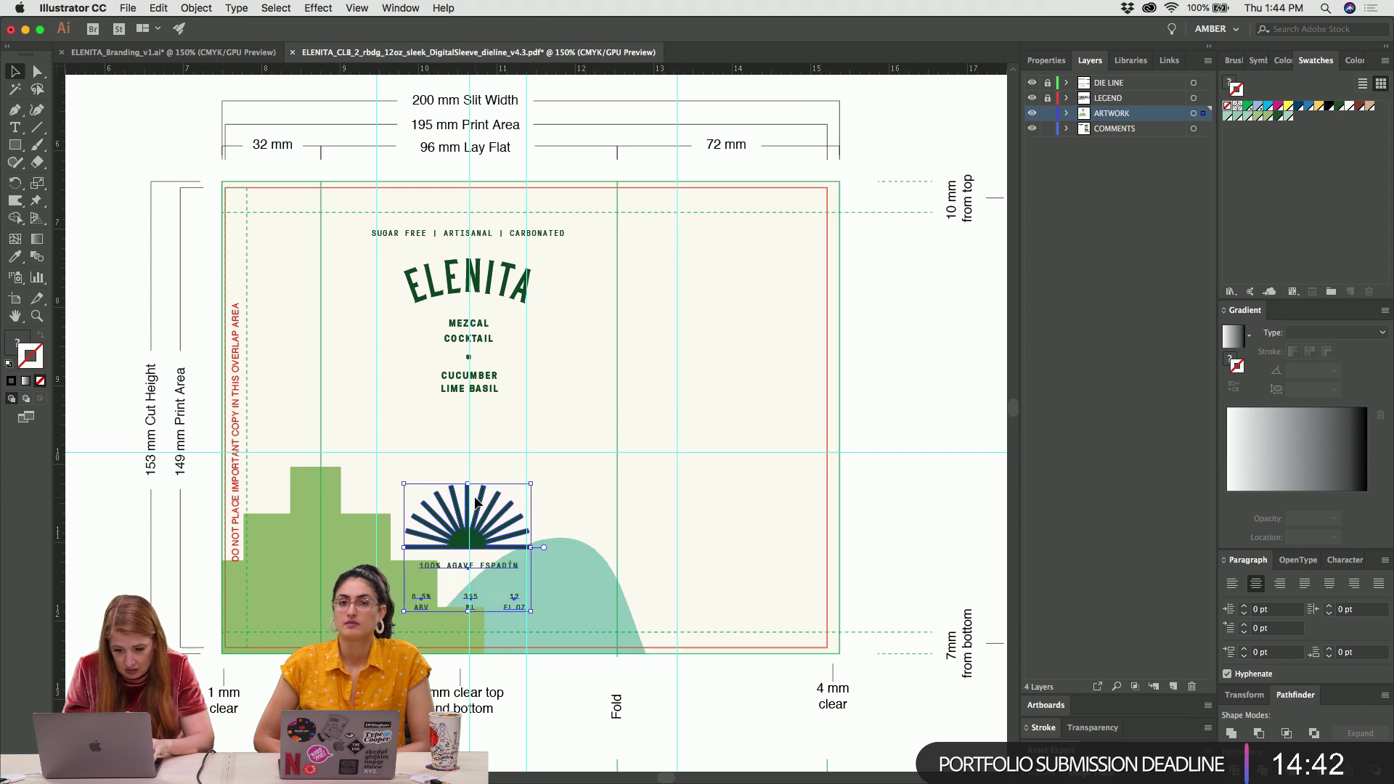
pyautogui.hotkey('shift', 'Down')
pyautogui.hotkey('shift', 'Up')
pyautogui.hotkey('shift', 'Up')
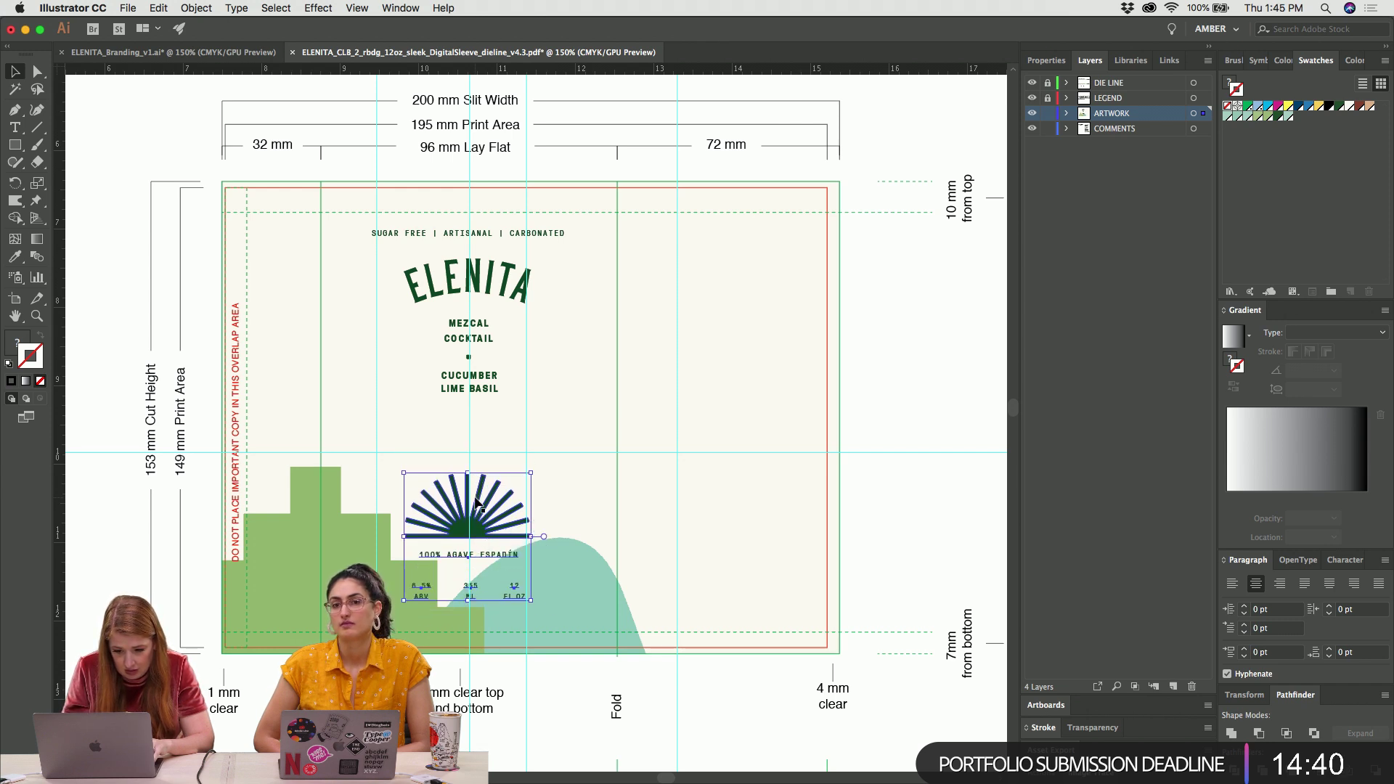
pyautogui.hotkey('shift', 'Down')
pyautogui.hotkey('shift', 'Down')
pyautogui.hotkey('shift', 'Down')
pyautogui.press('Down')
pyautogui.press('Down')
pyautogui.press('Down')
pyautogui.press('Down')
pyautogui.press('Down')
pyautogui.press('Down')
pyautogui.press('Down')
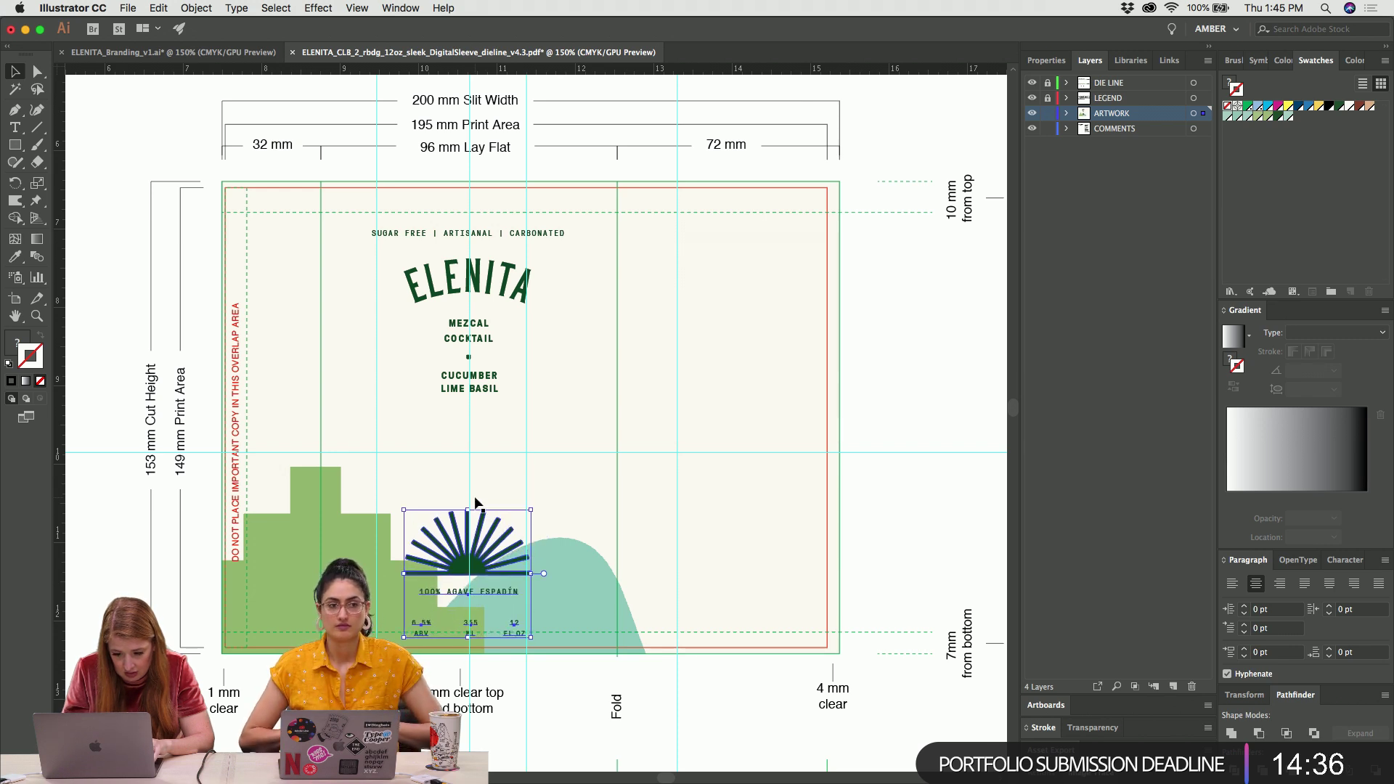
# Nudge the sun and lower text lines back up so the text sits just inside the lower margin
pyautogui.press('Up')
pyautogui.press('Up')
pyautogui.press('Up')
pyautogui.press('Up')
pyautogui.press('Up')
pyautogui.press('Up')
pyautogui.press('Up')
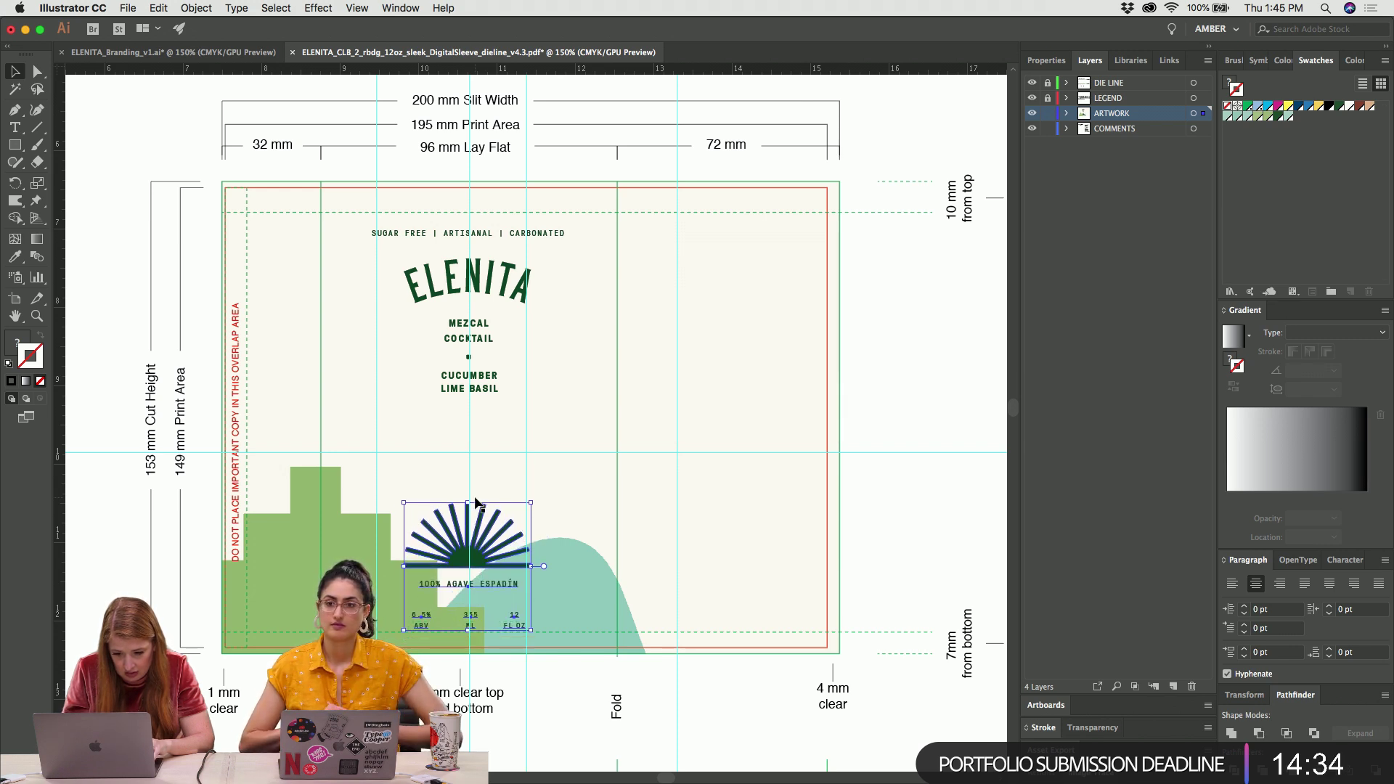
pyautogui.press('Up')
pyautogui.press('Up')
pyautogui.press('Up')
pyautogui.press('Up')
pyautogui.press('Up')
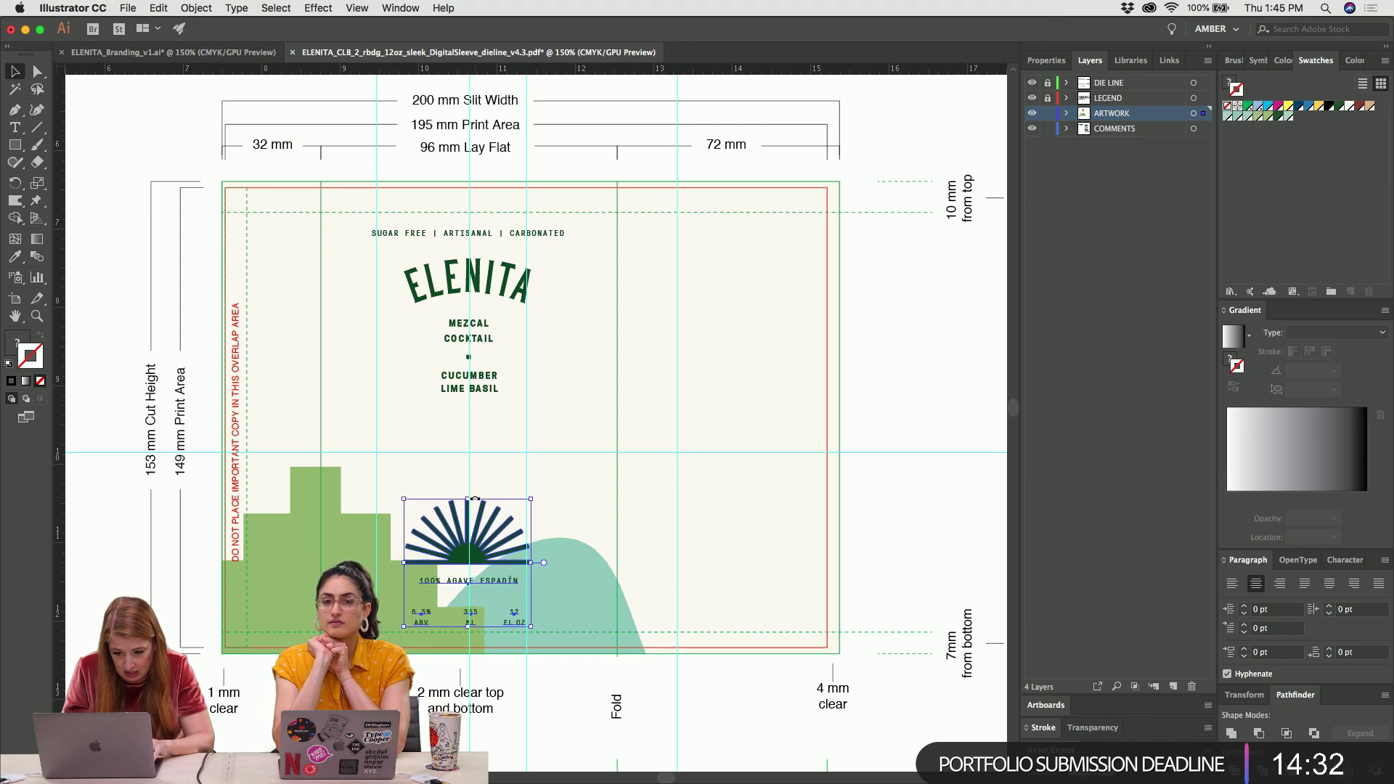
# Enlarge the pyramid and hill proportionally from their centre inside the clipping mask, and raise them behind the sun and lower text
pyautogui.press('super+equal')
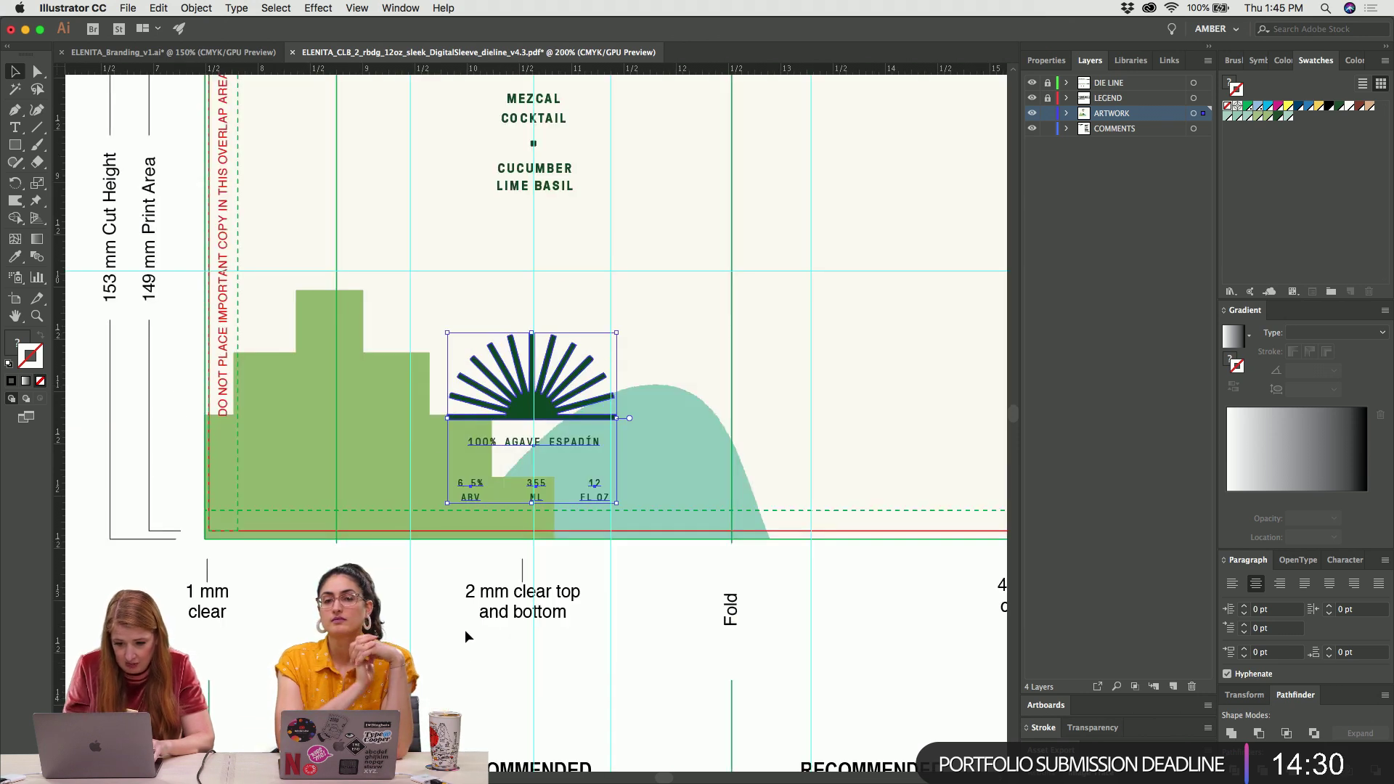
pyautogui.click(421, 413)
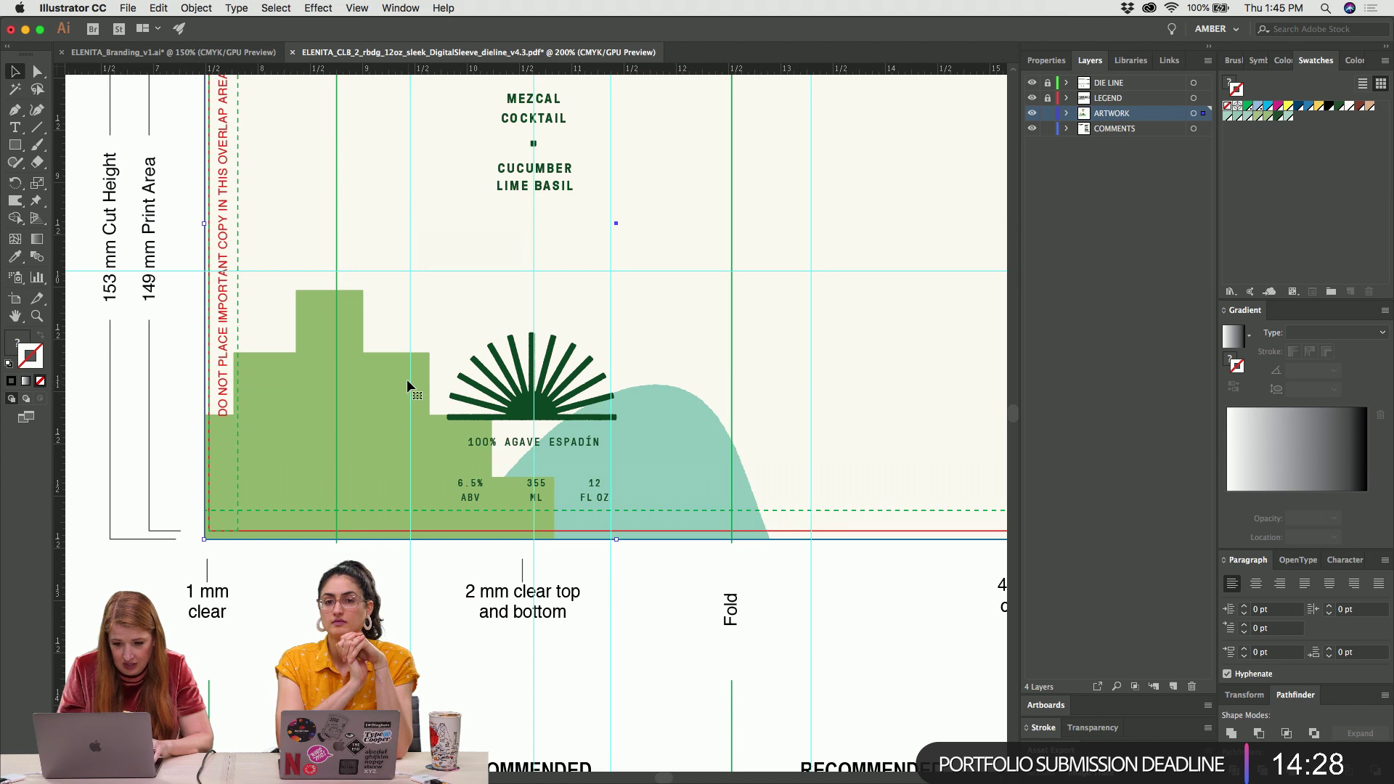
pyautogui.doubleClick(374, 379)
pyautogui.keyDown('shift'); pyautogui.click(693, 456); pyautogui.keyUp('shift')
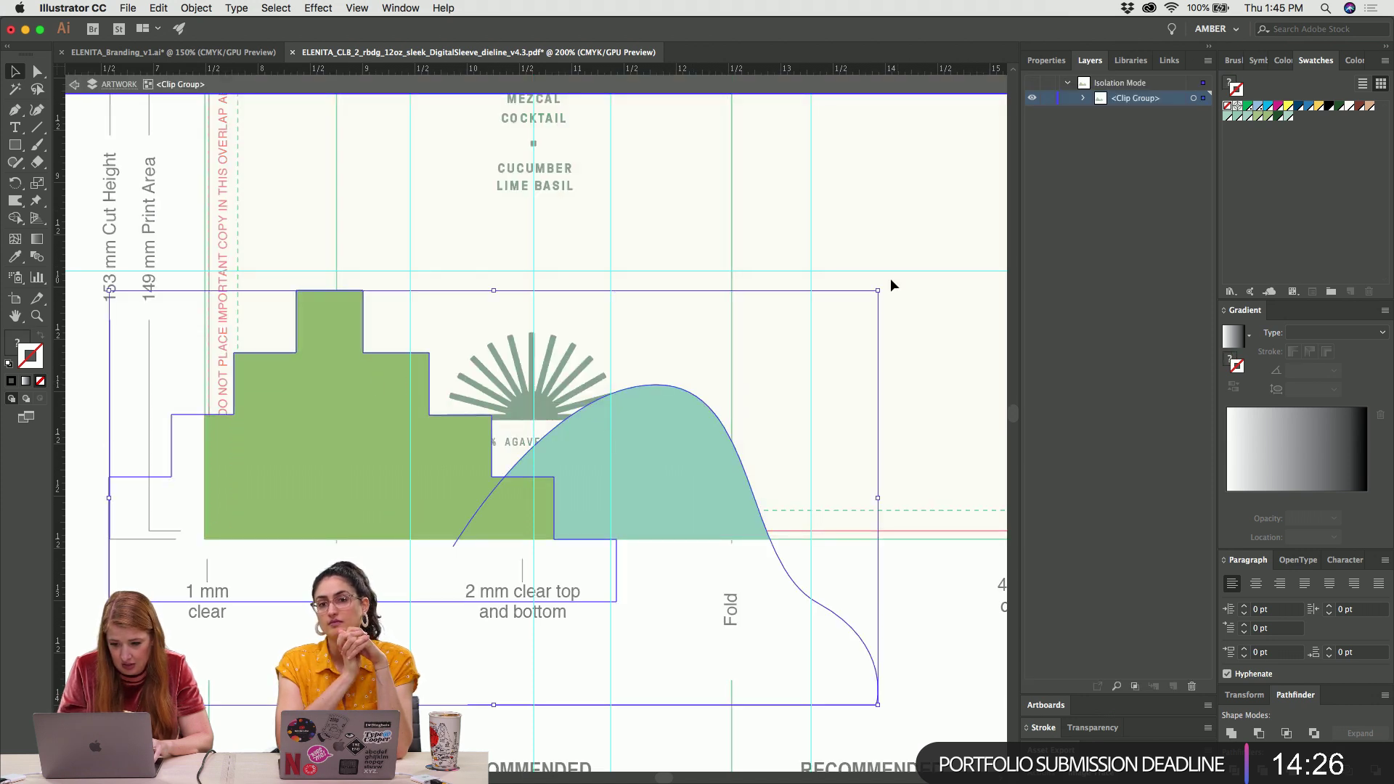
pyautogui.moveTo(880, 290); pyautogui.dragTo(931, 250)
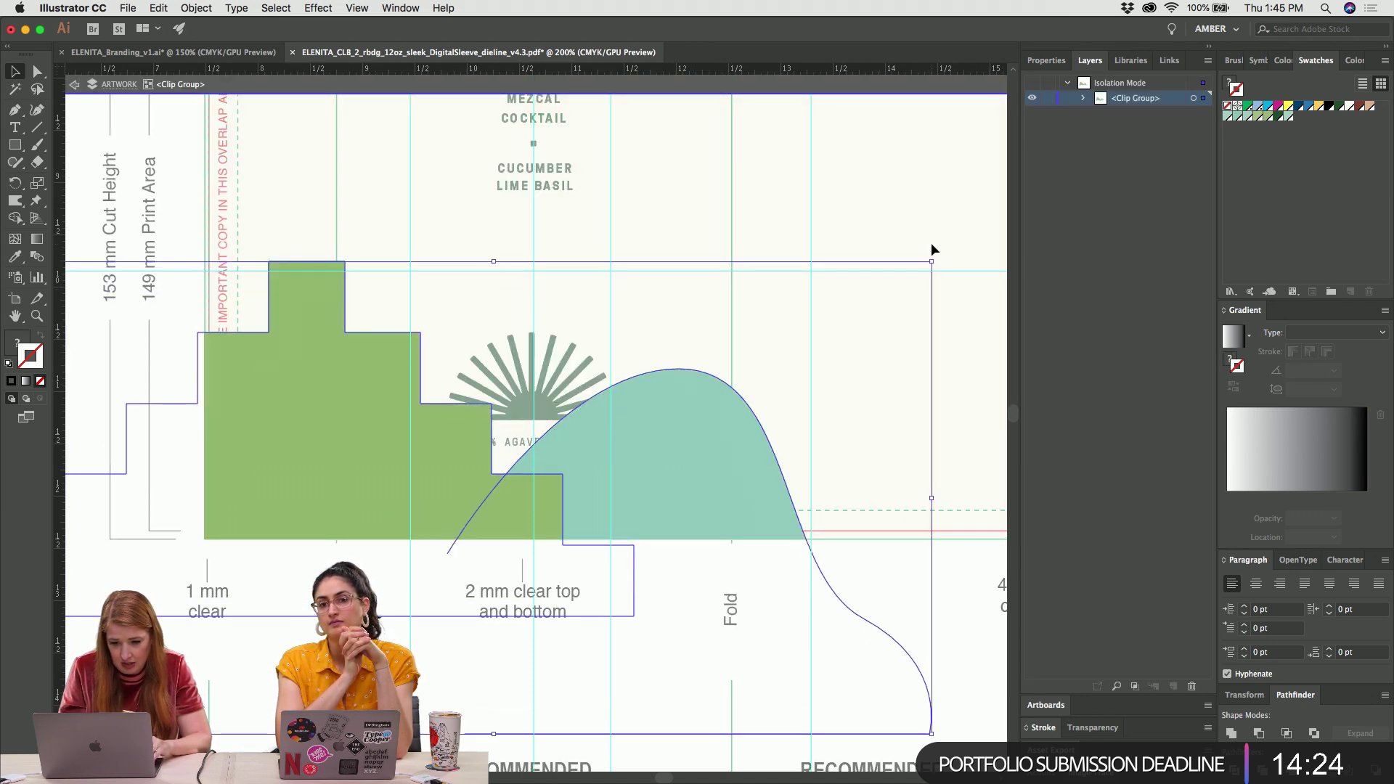
pyautogui.hotkey('shift', 'Up')
pyautogui.hotkey('shift', 'Up')
pyautogui.hotkey('shift', 'Up')
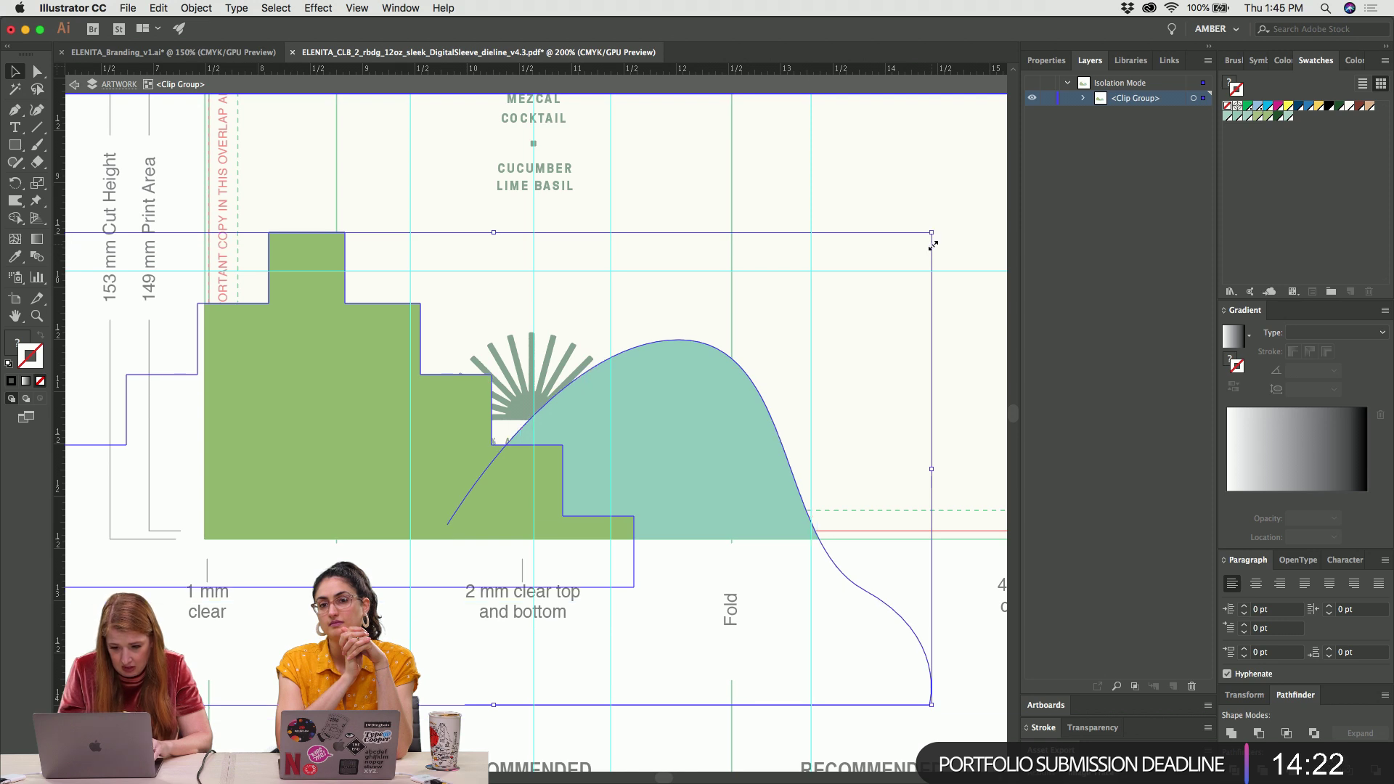
pyautogui.hotkey('shift', 'Up')
pyautogui.press('Escape')
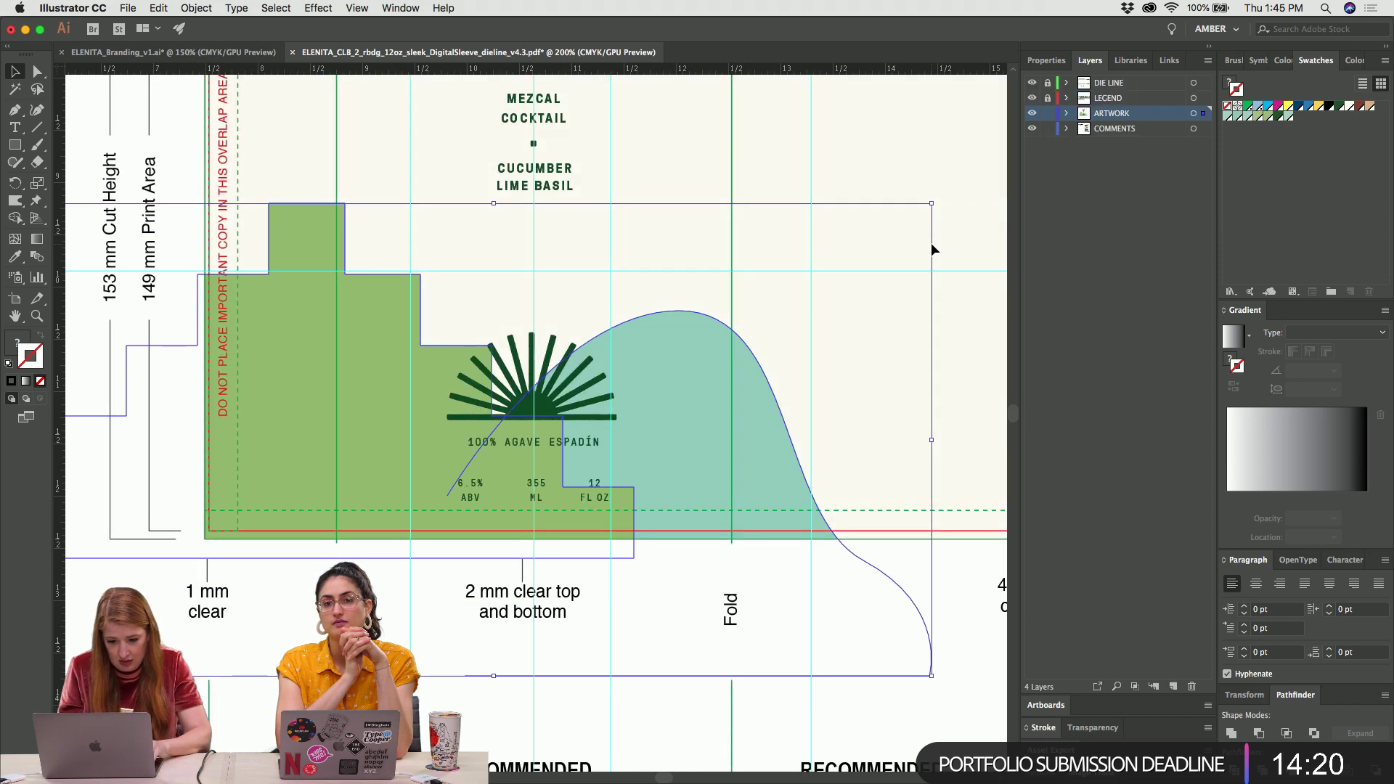
pyautogui.press('super+minus')
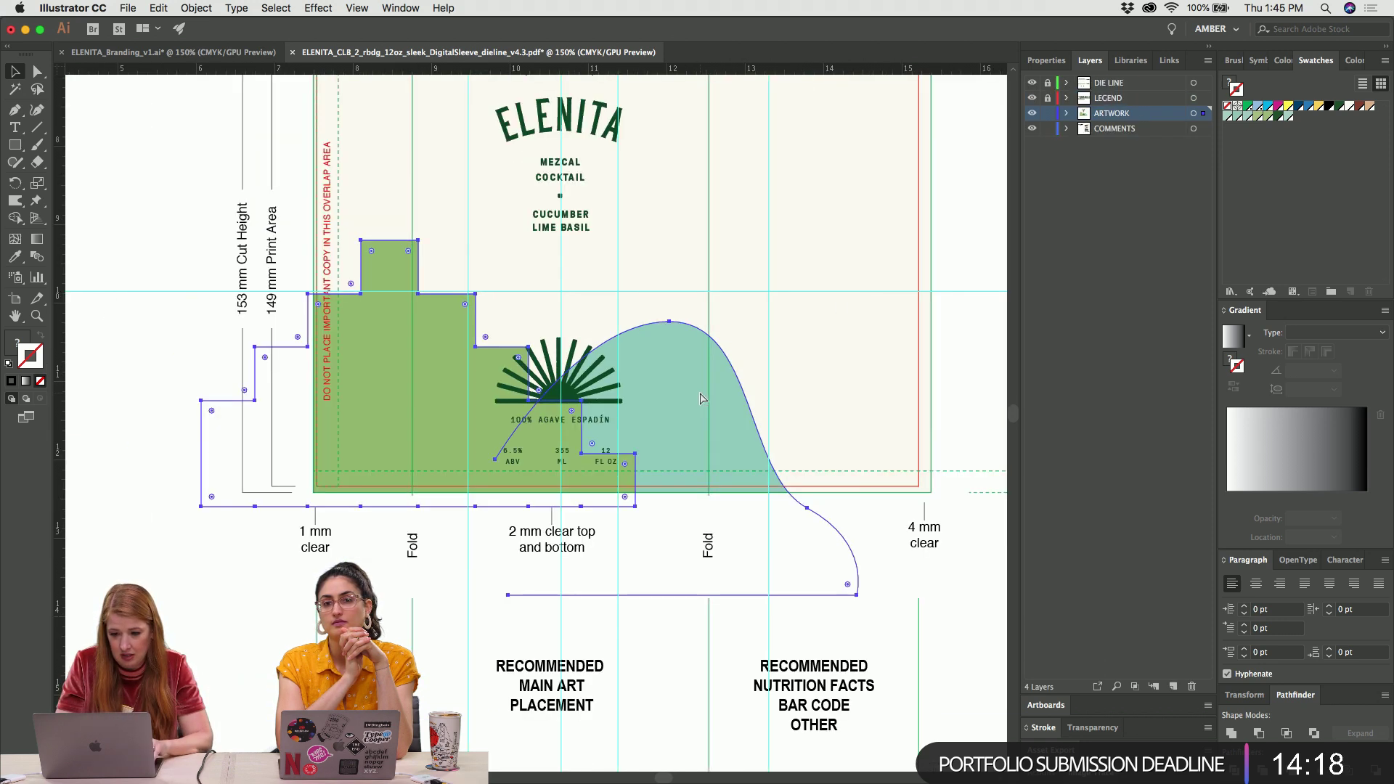
pyautogui.hscroll(3, 699, 391)
pyautogui.click(702, 400)
pyautogui.press('a')
pyautogui.click(635, 538)
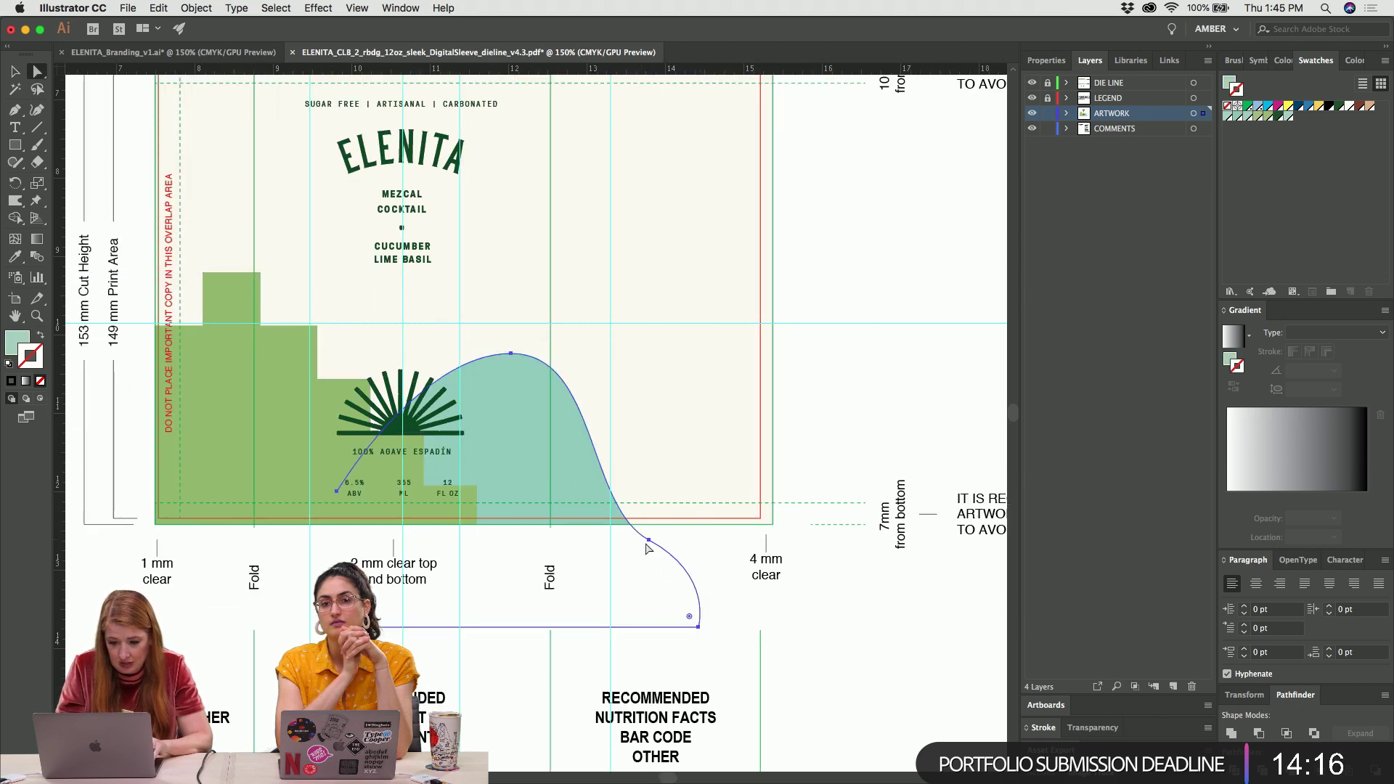
pyautogui.click(699, 630)
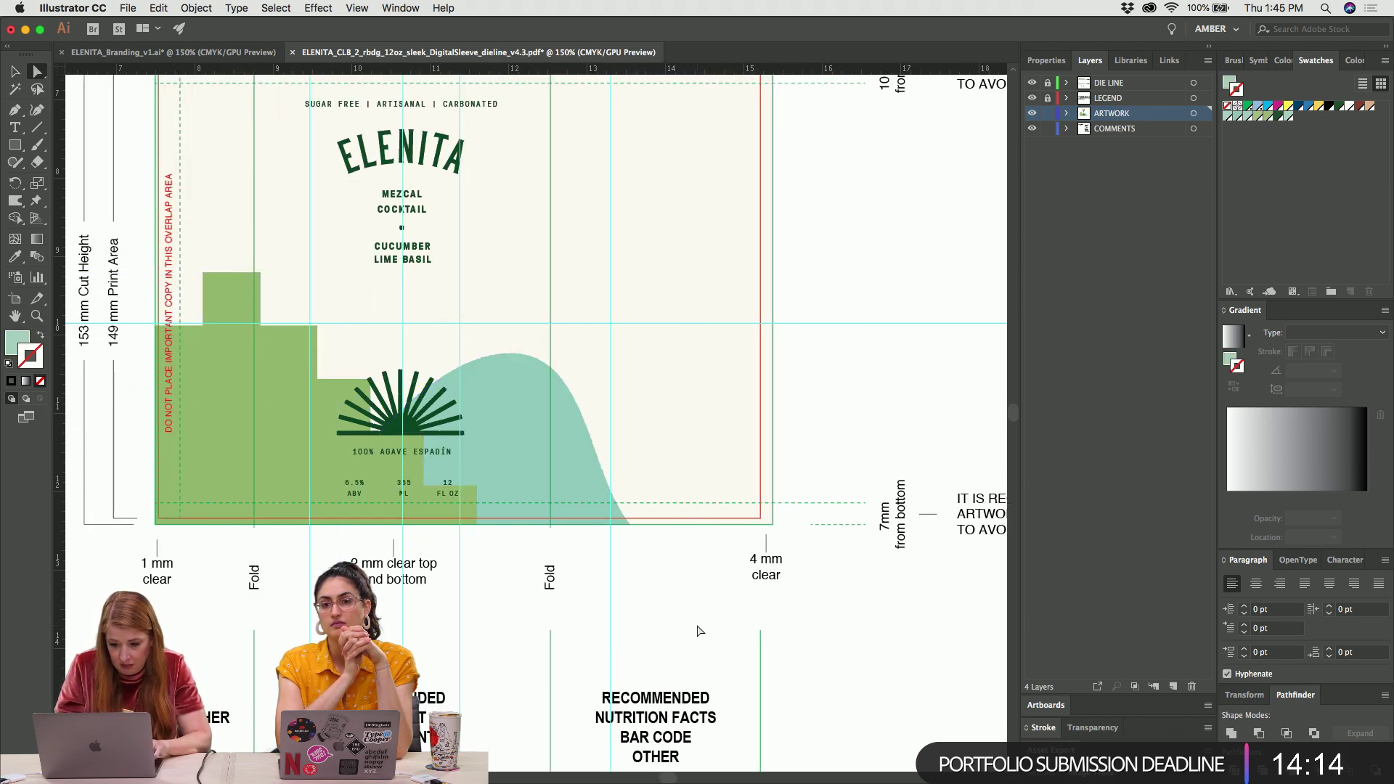
pyautogui.click(548, 459)
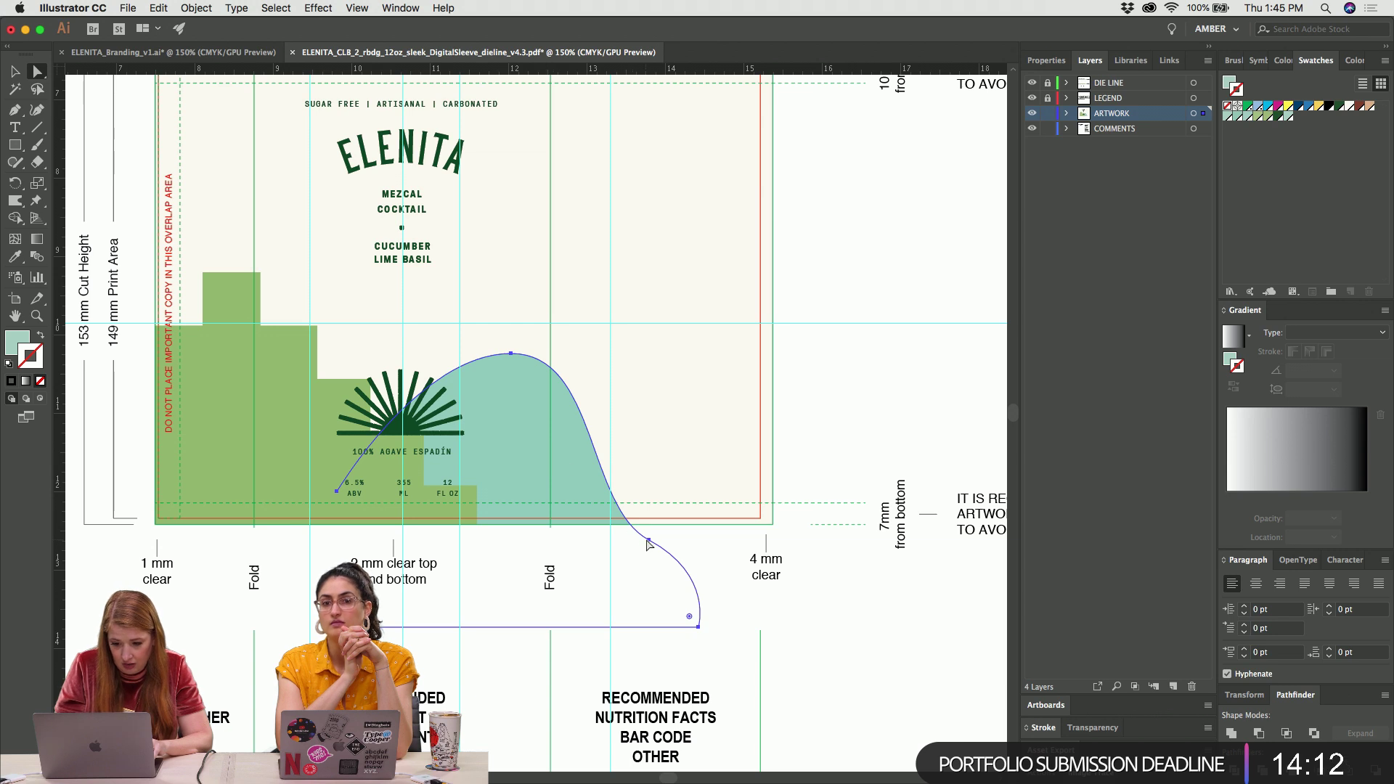
pyautogui.press('v')
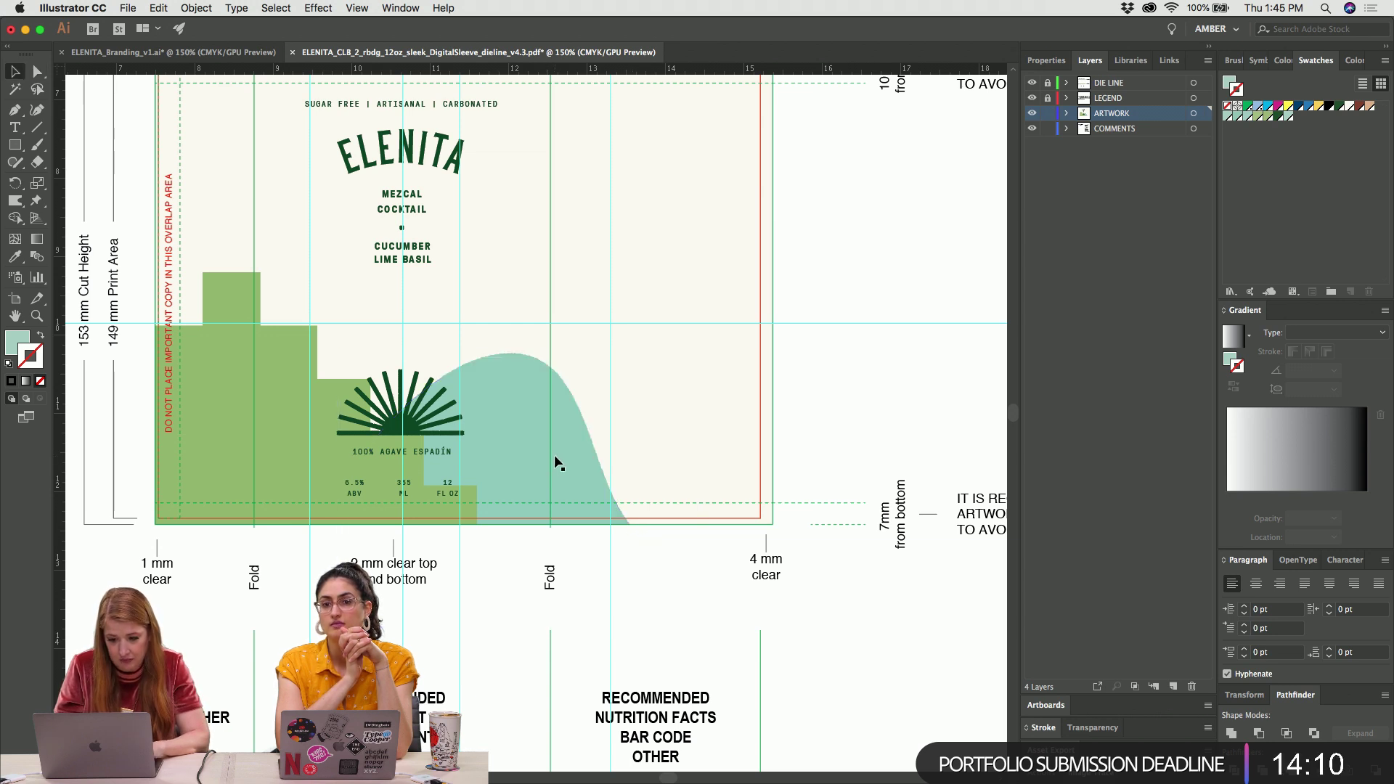
# Isolate the clipped group and move the hill's lower-right anchor points outward to extend its slope close to the sleeve's right edge
pyautogui.doubleClick(555, 458)
pyautogui.press('a')
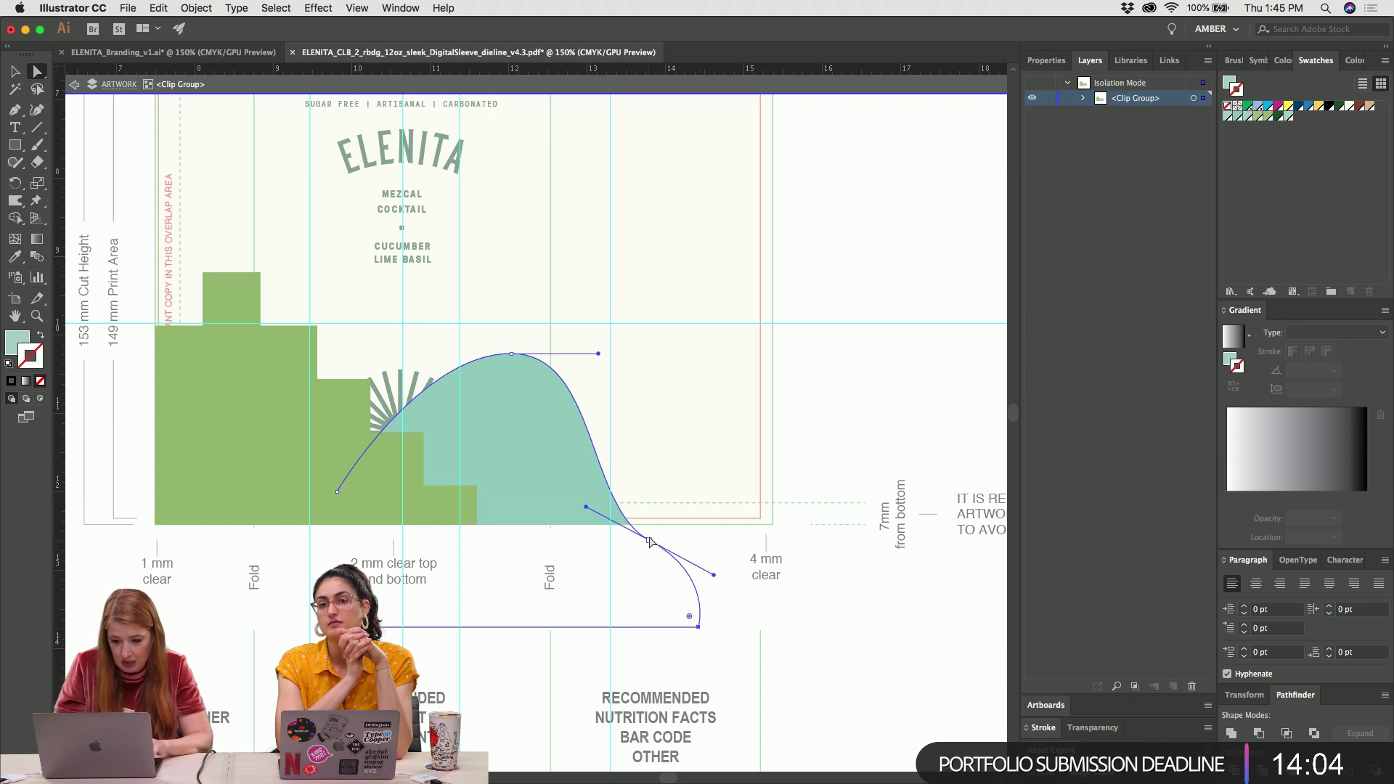
pyautogui.hotkey('shift', 'Right')
pyautogui.hotkey('shift', 'Right')
pyautogui.hotkey('shift', 'Right')
pyautogui.hotkey('shift', 'Right')
pyautogui.hotkey('shift', 'Right')
pyautogui.hotkey('shift', 'Right')
pyautogui.hotkey('shift', 'Right')
pyautogui.hotkey('shift', 'Right')
pyautogui.hotkey('shift', 'Right')
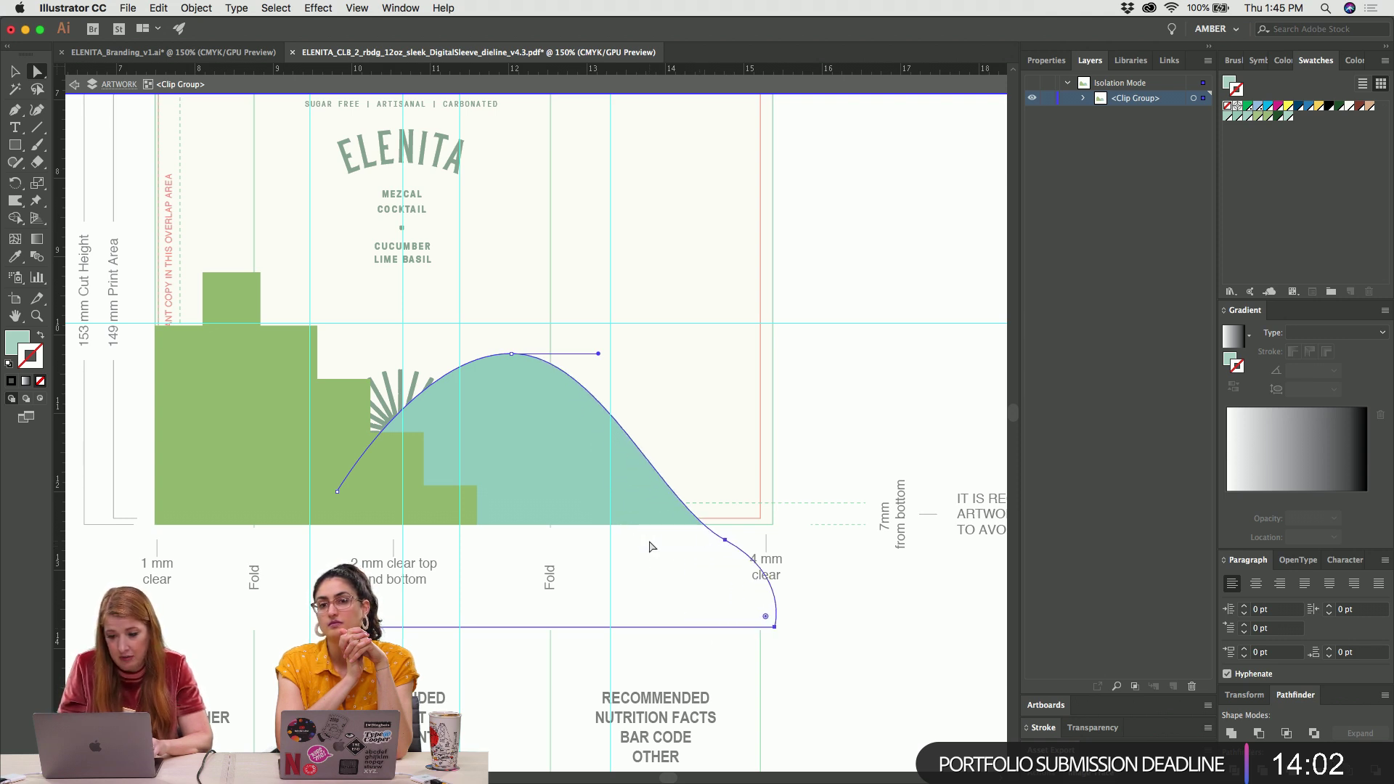
pyautogui.hotkey('shift', 'Right')
pyautogui.hotkey('shift', 'Right')
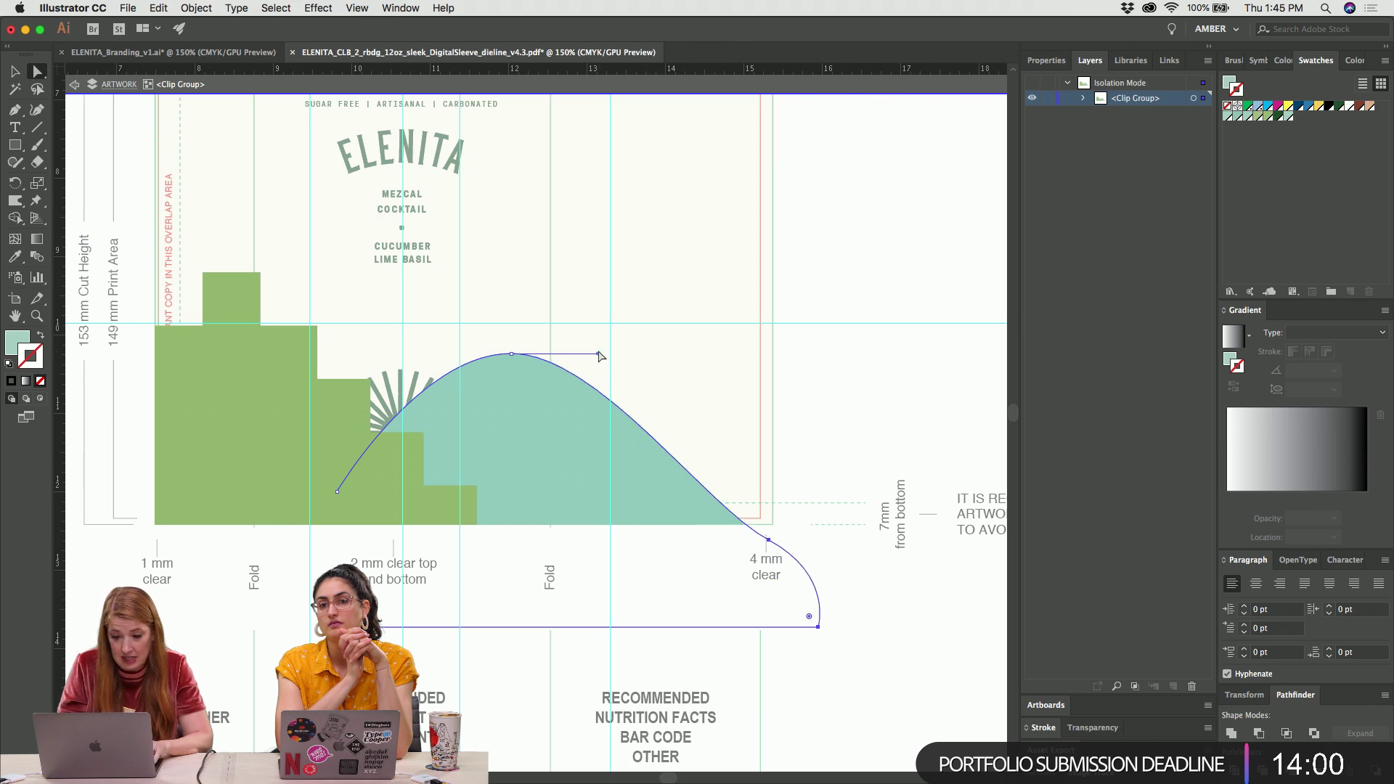
# Round the hill's right slope by lengthening its peak handle horizontally, and select the clipped group outside isolation mode
pyautogui.moveTo(599, 356); pyautogui.dragTo(684, 354)
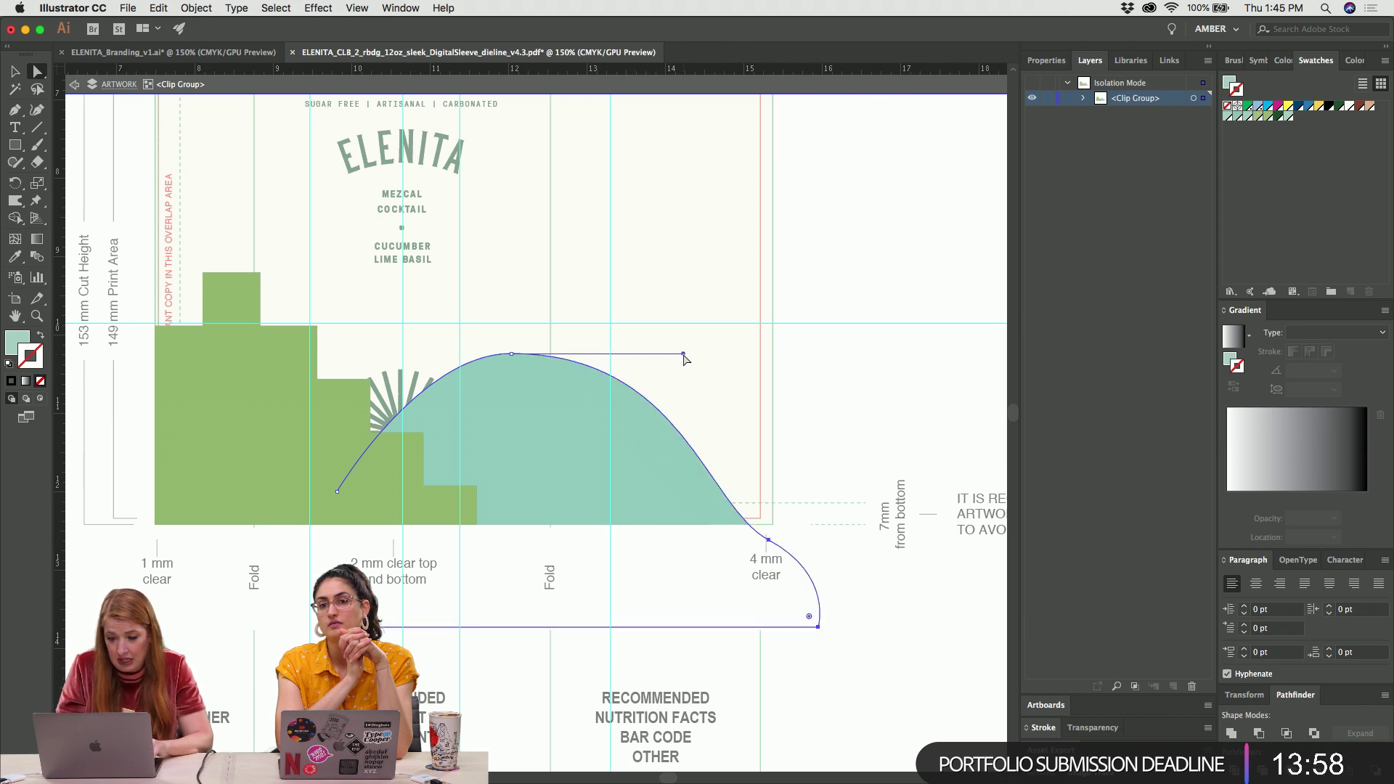
pyautogui.press('v')
pyautogui.click(683, 356)
pyautogui.press('Escape')
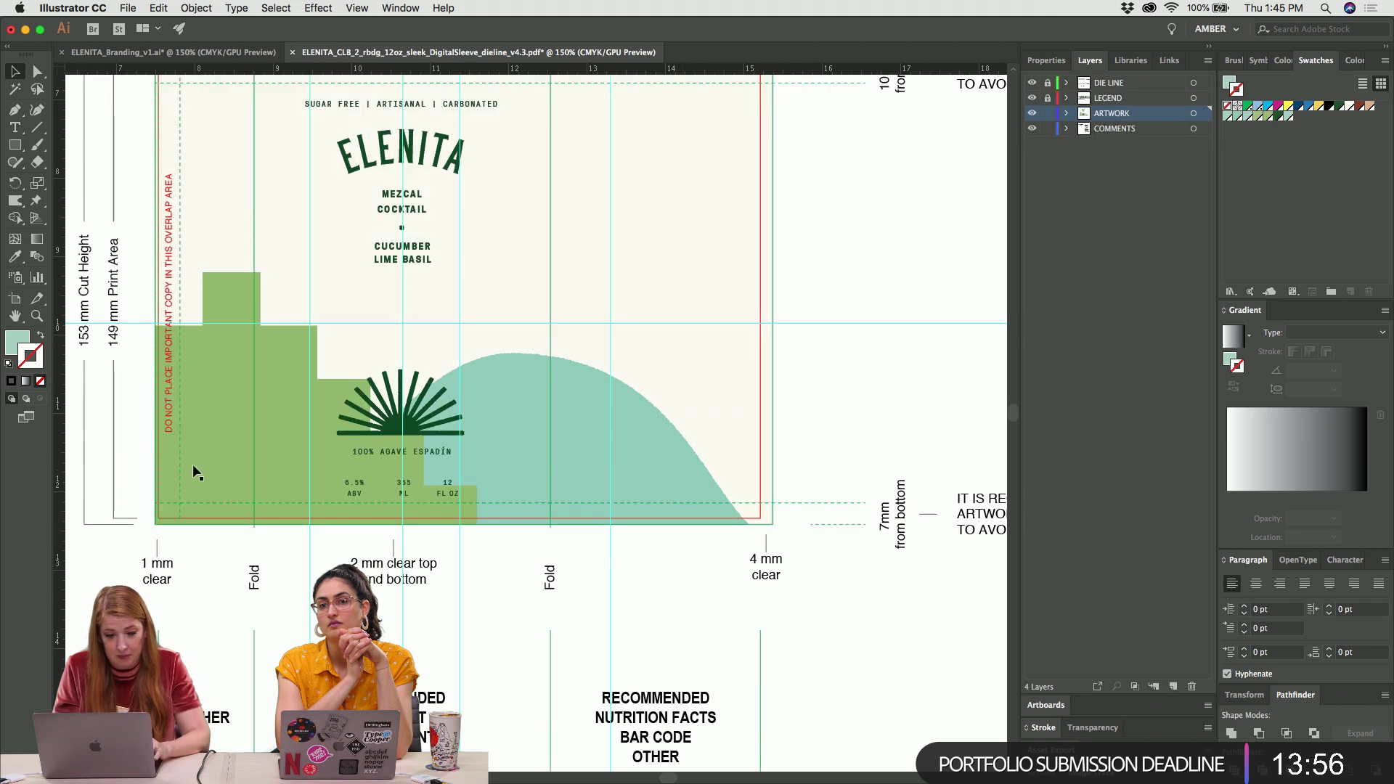
pyautogui.click(215, 450)
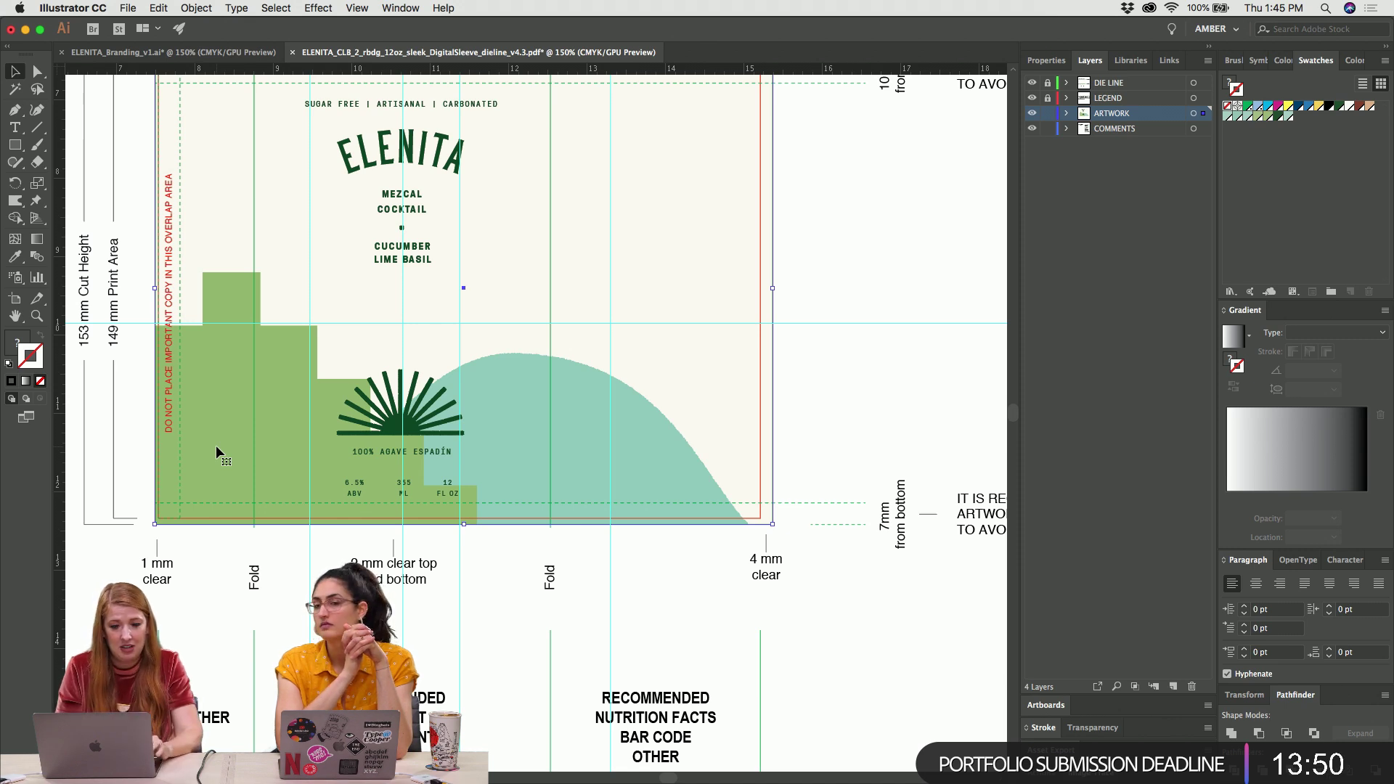
pyautogui.doubleClick(215, 444)
pyautogui.click(214, 442)
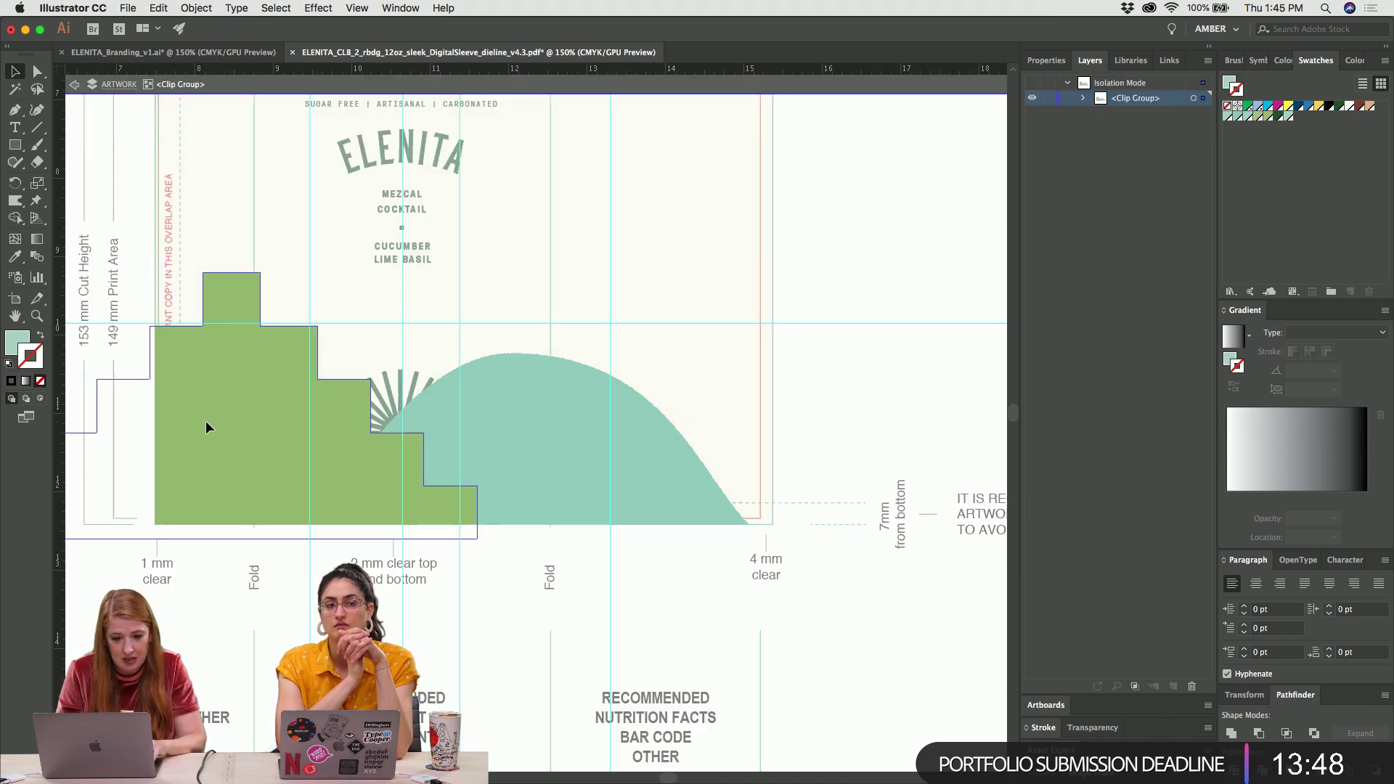
pyautogui.hscroll(-4, 206, 420)
pyautogui.doubleClick(122, 274)
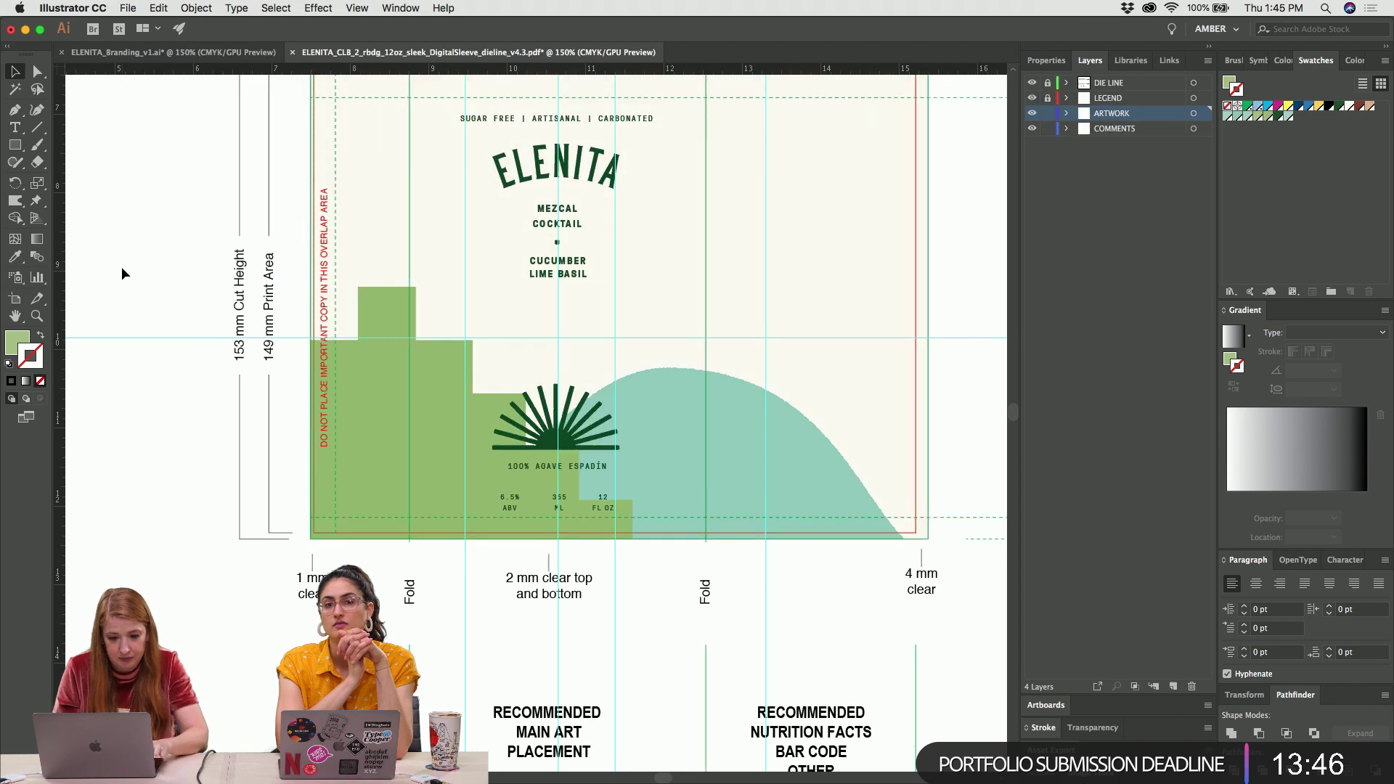
pyautogui.scroll(4, 122, 273)
pyautogui.press('l')
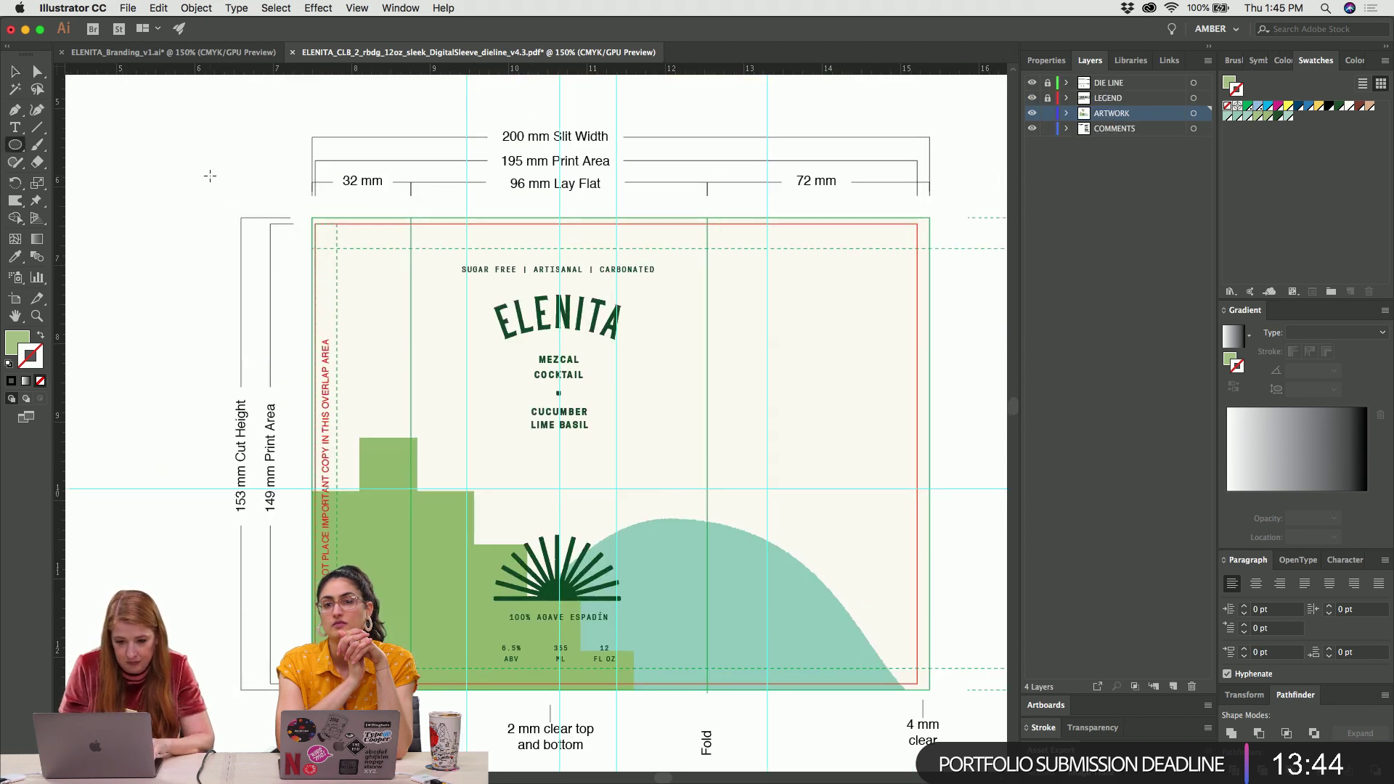
pyautogui.click(210, 176)
pyautogui.click(491, 358)
pyautogui.press('v')
# Duplicate the clipped landscape flush against the sleeve's right edge, and extend the copy's clipping mask leftward to reveal the pyramid's hidden half
pyautogui.click(501, 363)
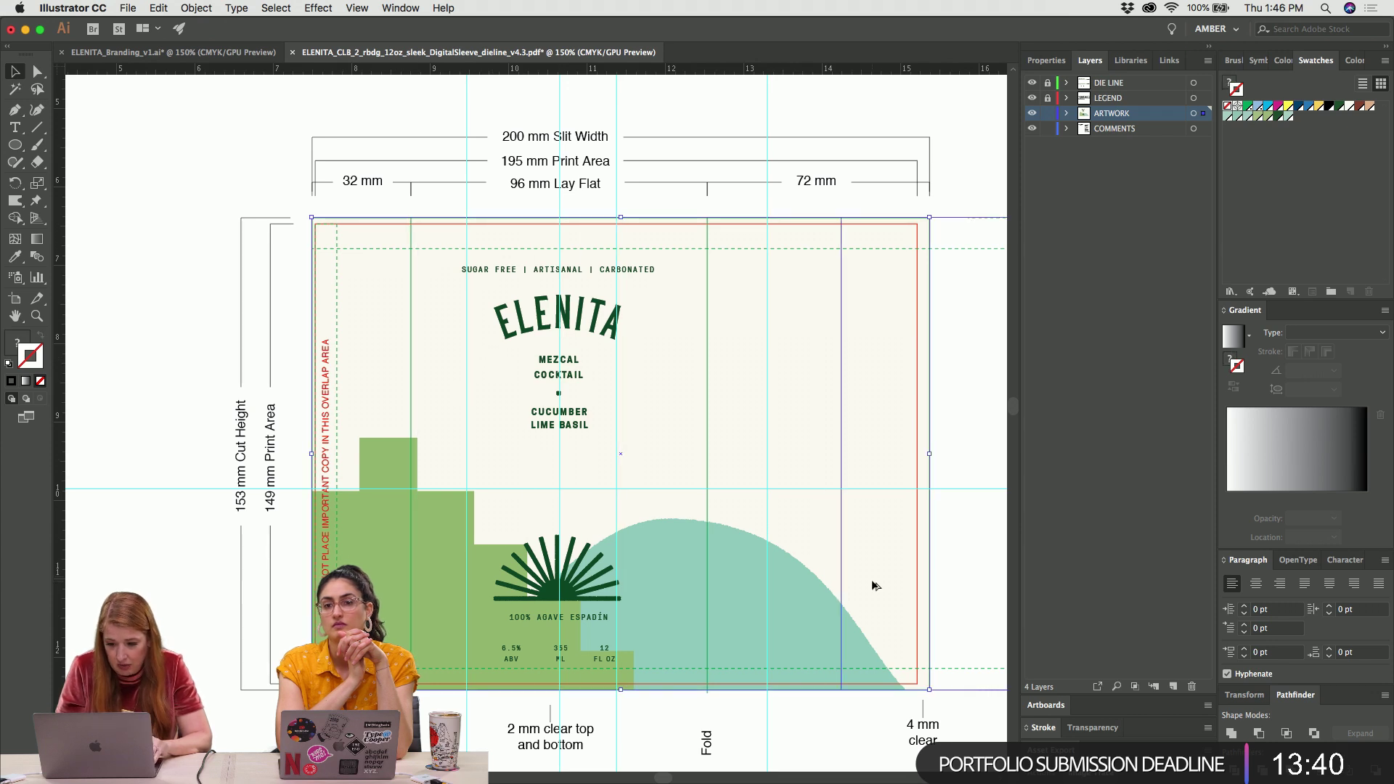
pyautogui.press('super+d')
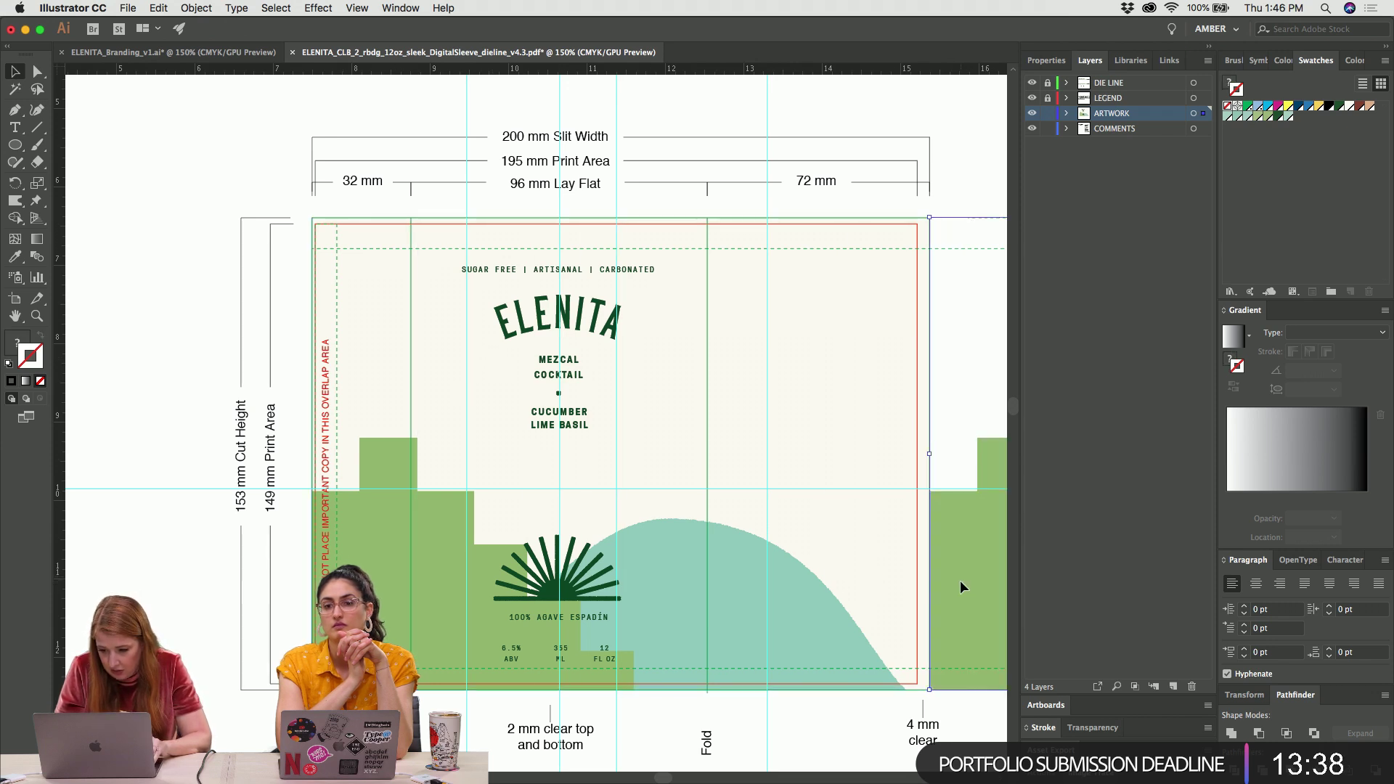
pyautogui.hscroll(10, 960, 581)
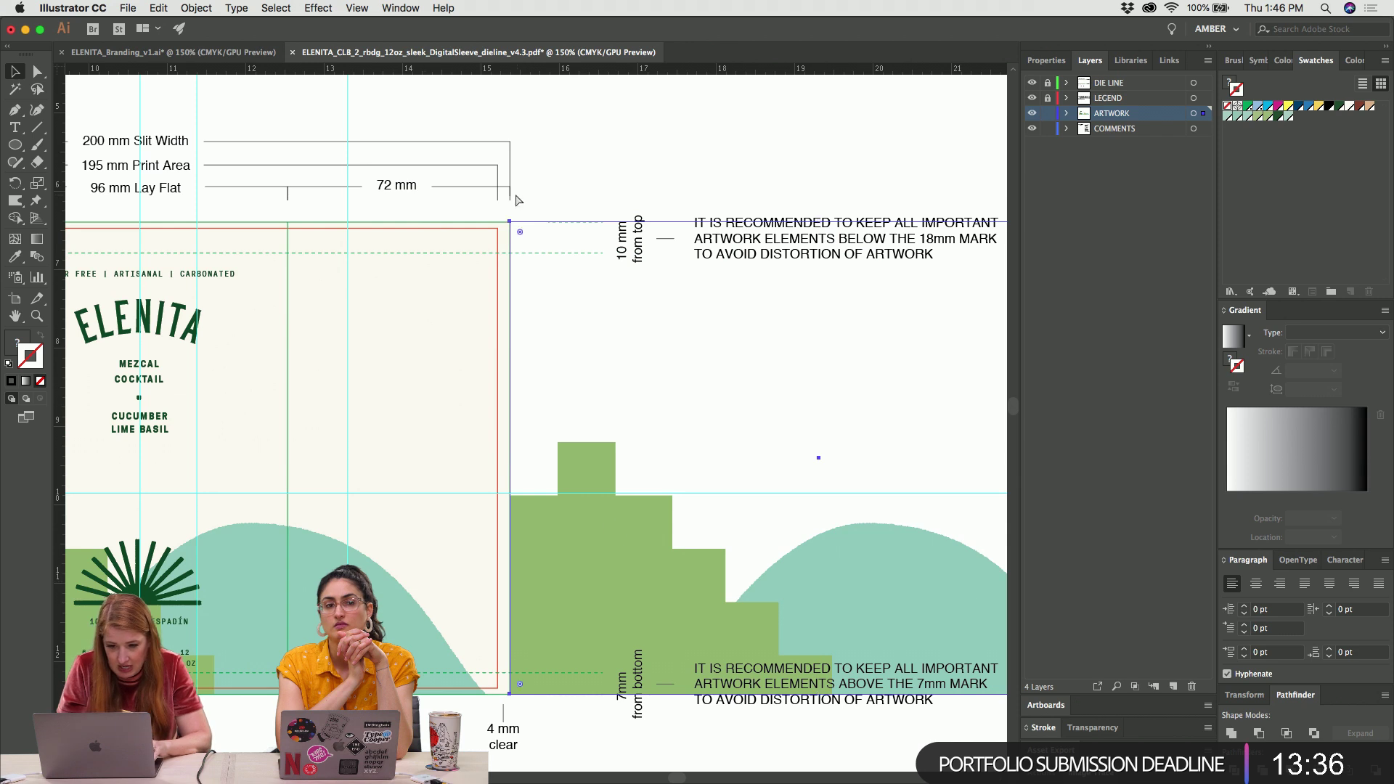
pyautogui.press('a')
pyautogui.click(510, 222)
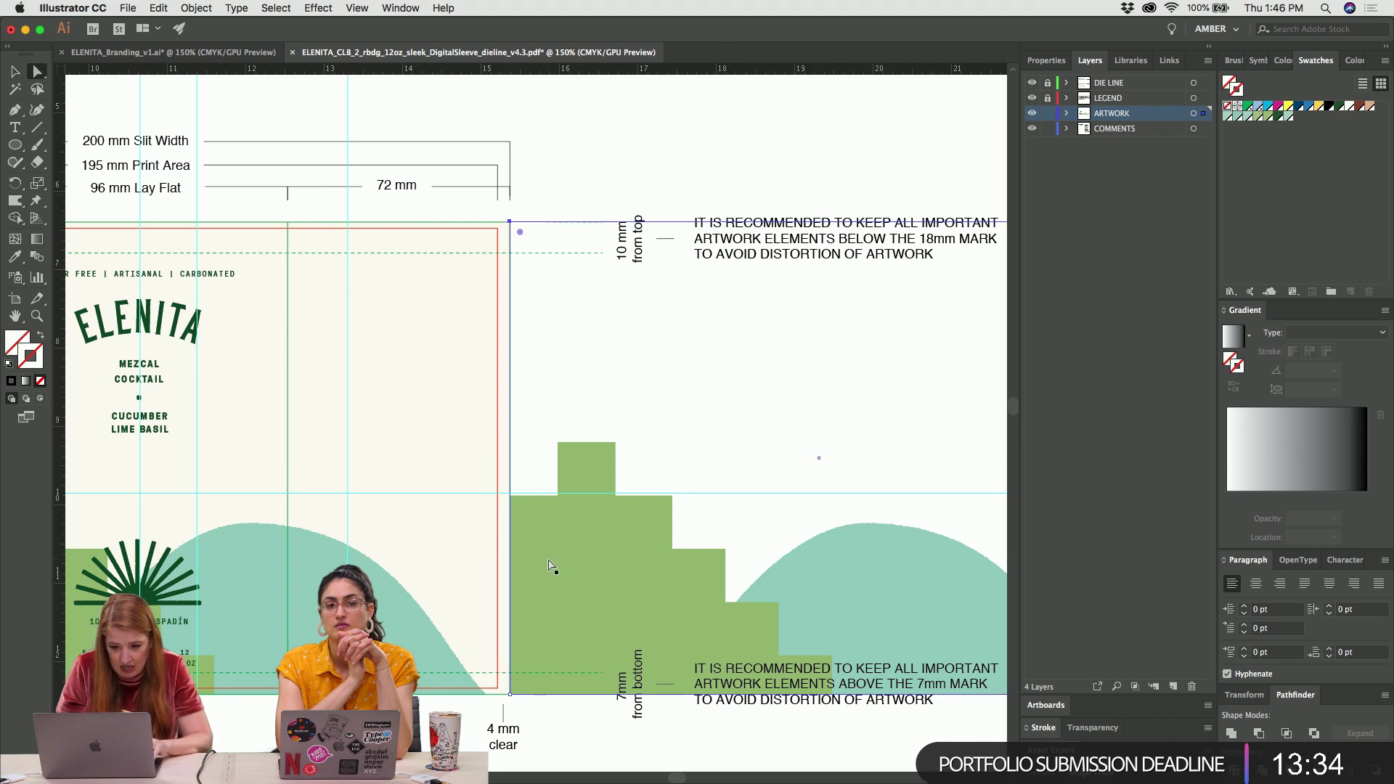
pyautogui.moveTo(510, 696); pyautogui.dragTo(211, 676)
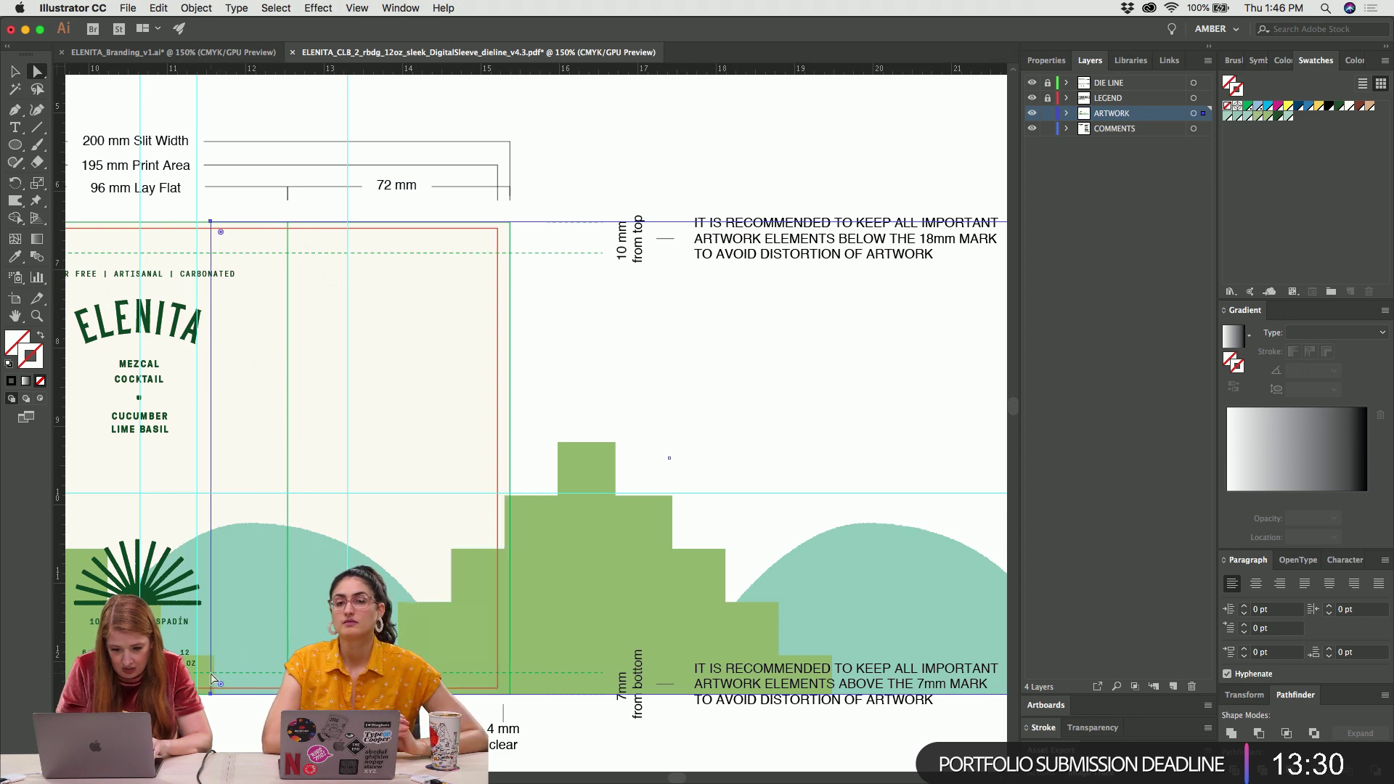
pyautogui.press('super+shift+a')
pyautogui.press('v')
# Isolate the original clipped group and nudge its pyramid left by two large increments
pyautogui.hscroll(-1, 510, 512)
pyautogui.hscroll(-10, 510, 512)
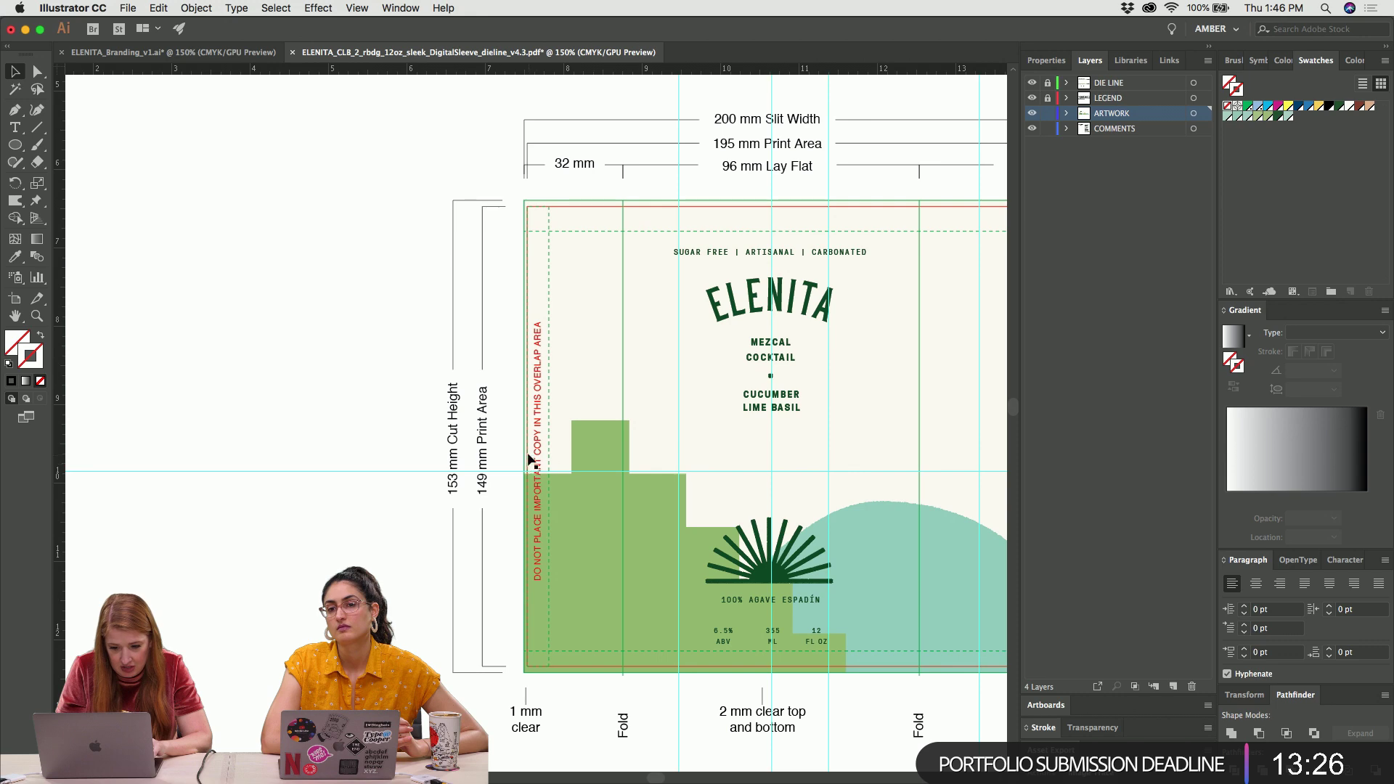
pyautogui.hscroll(6, 522, 492)
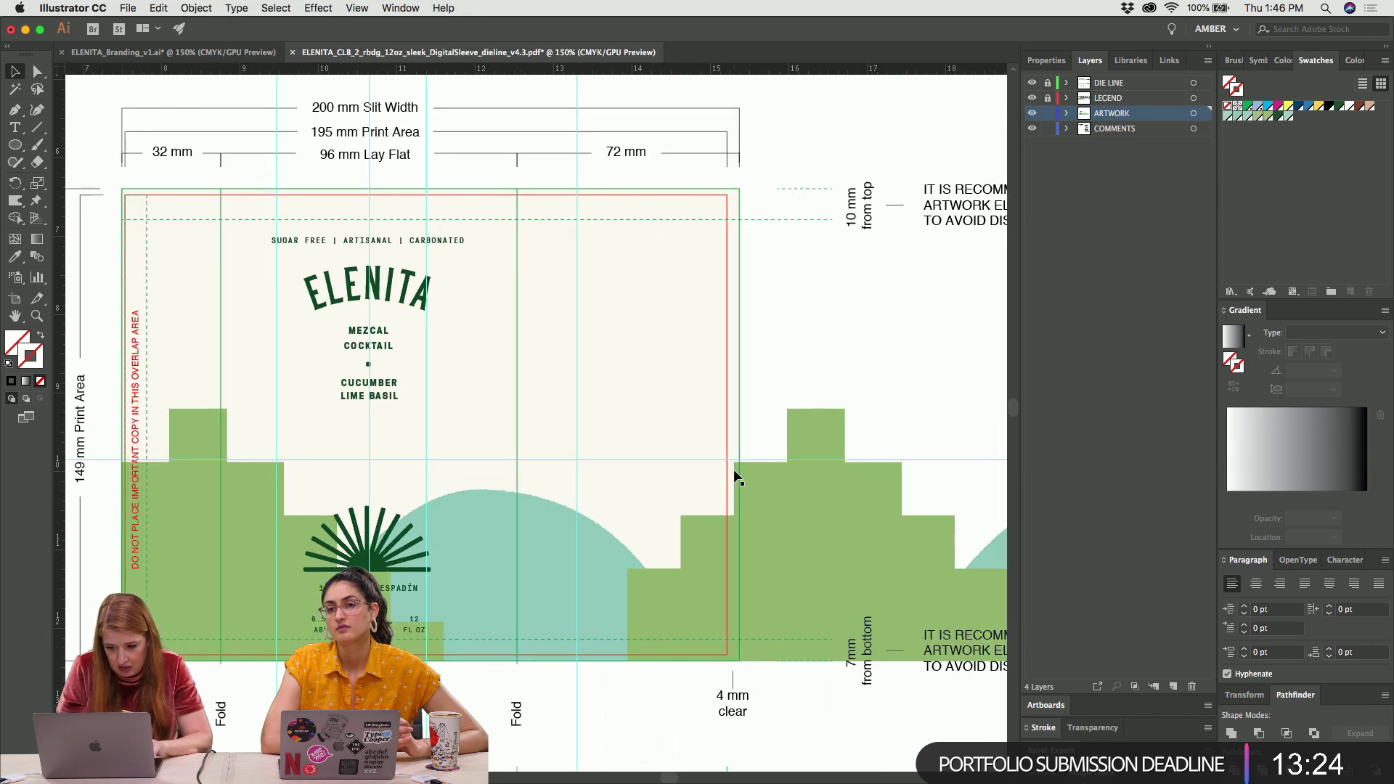
pyautogui.click(735, 465)
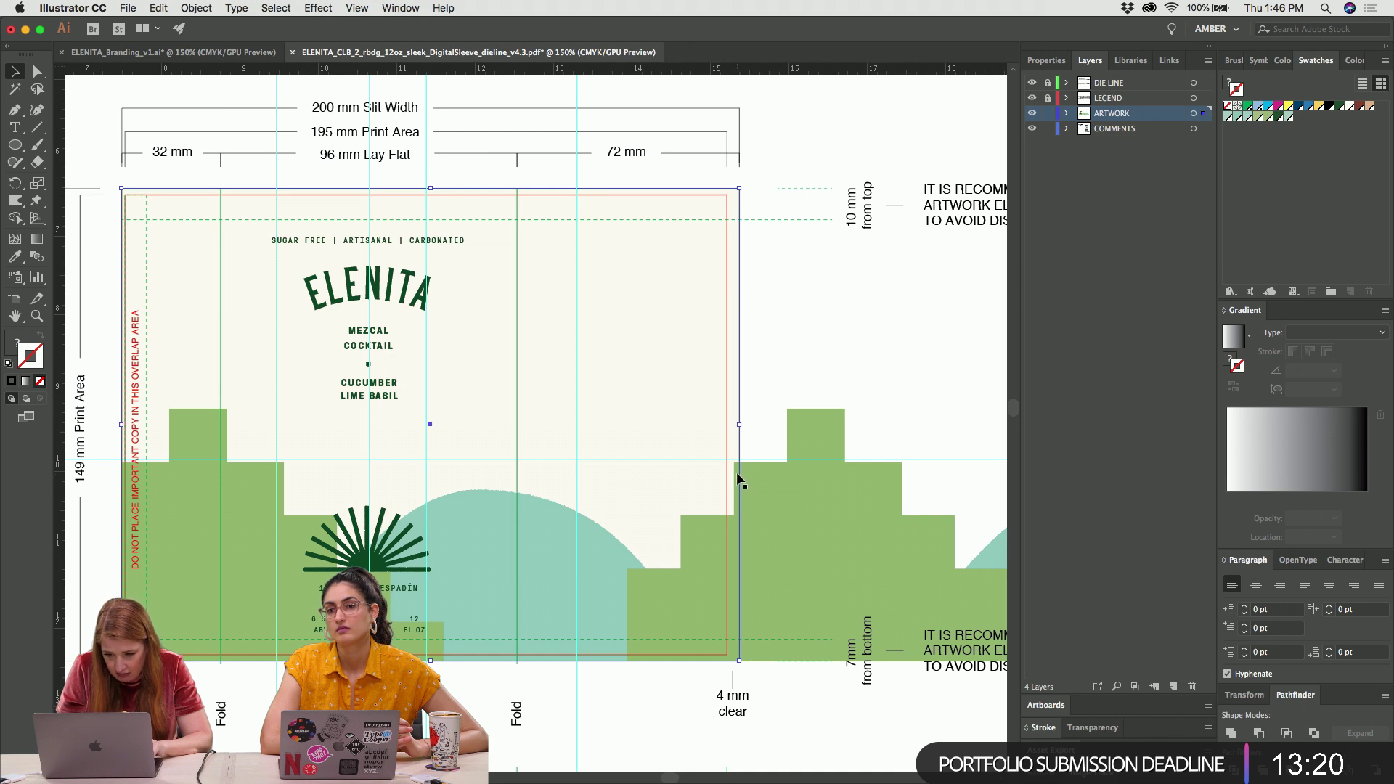
pyautogui.doubleClick(170, 555)
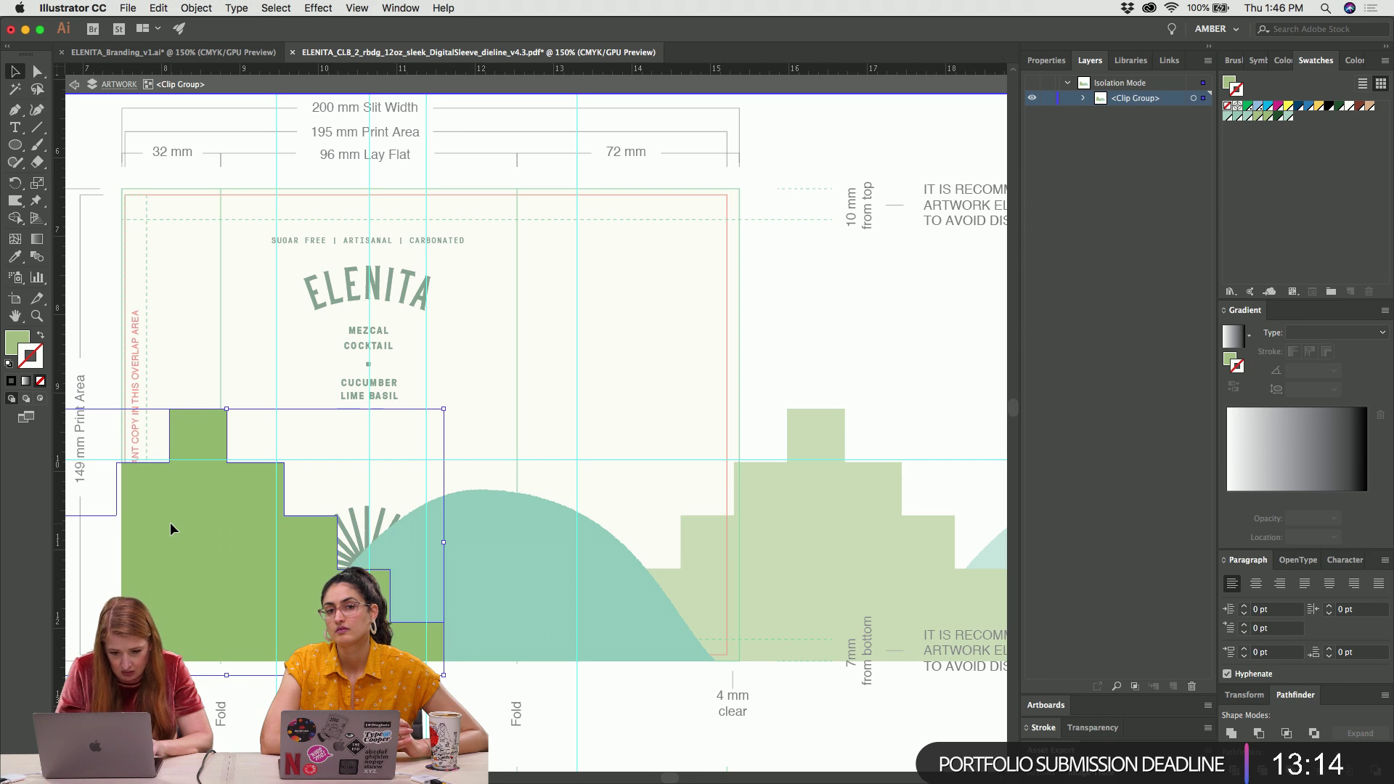
pyautogui.hotkey('shift', 'Left')
pyautogui.hotkey('shift', 'Left')
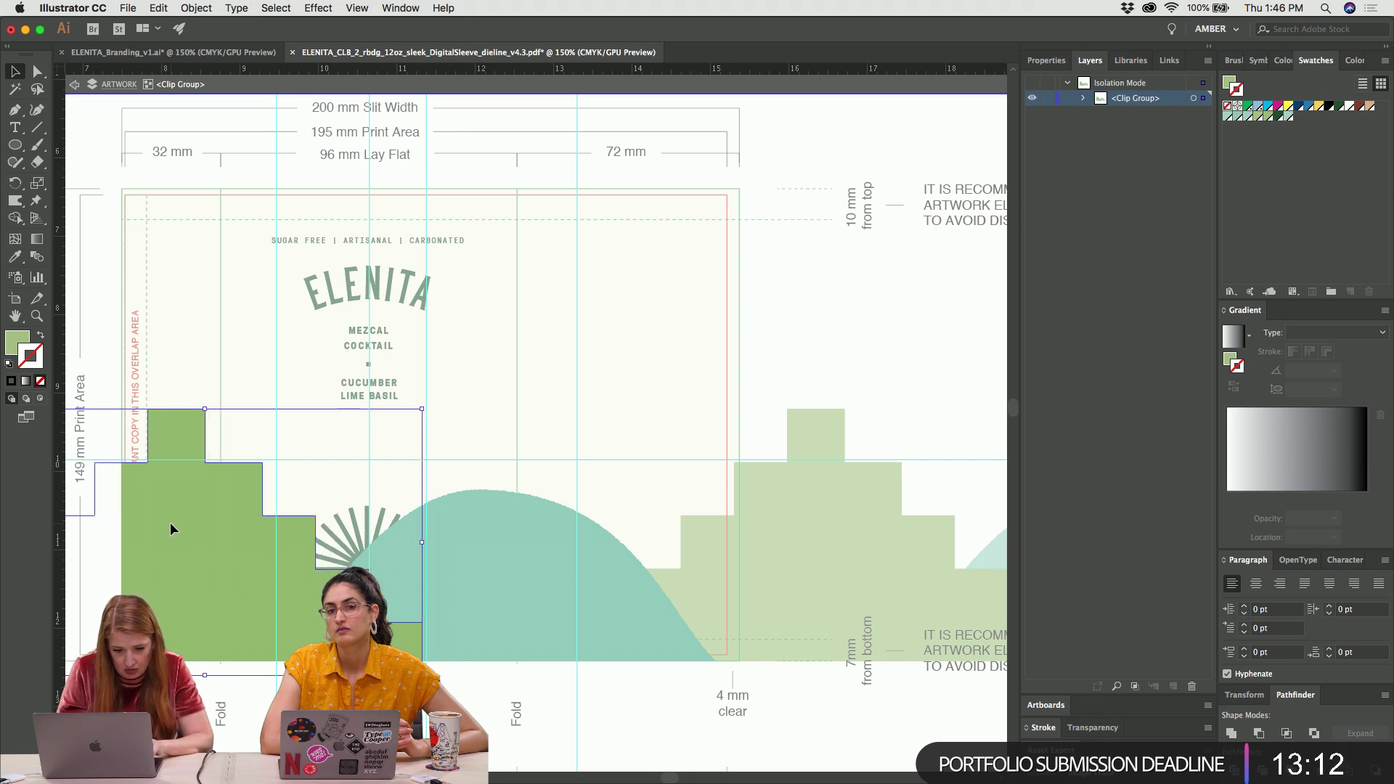
pyautogui.press('Escape')
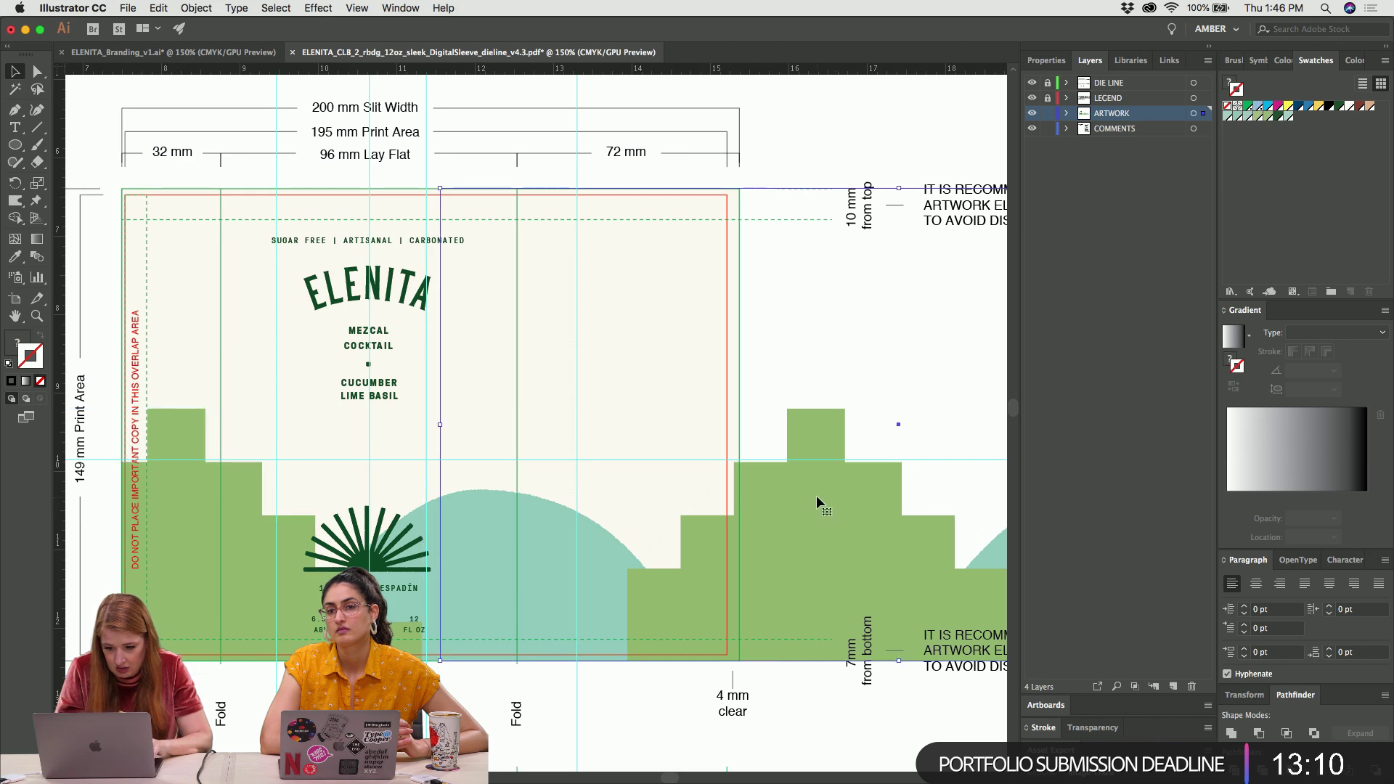
# Isolate the duplicated clipped group and nudge its pyramid left by the same two large increments to match the original
pyautogui.doubleClick(816, 495)
pyautogui.click(816, 495)
pyautogui.hotkey('shift', 'Left')
pyautogui.hotkey('shift', 'Left')
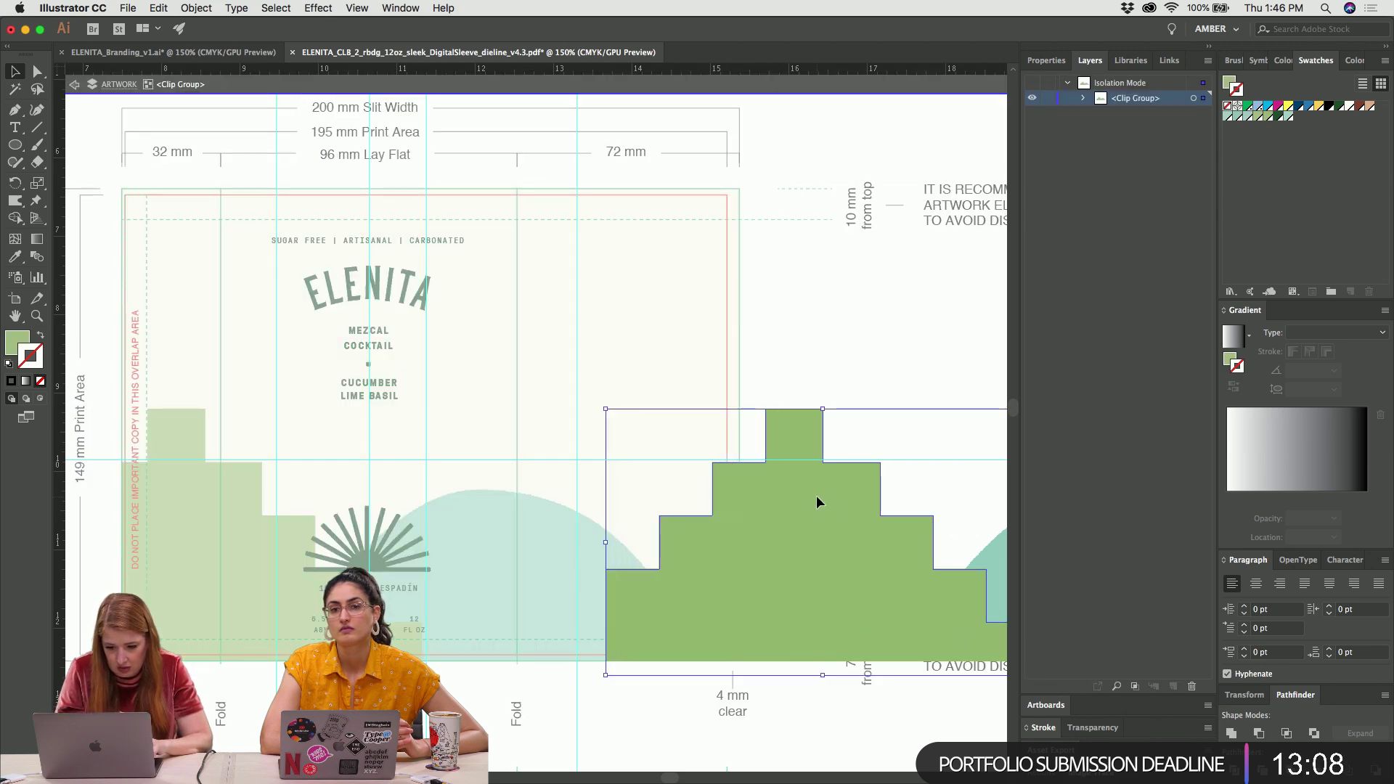
pyautogui.press('Escape')
# Isolate the original clipped group and nudge the teal hill left by the same distance as the pyramids
pyautogui.click(481, 561)
pyautogui.doubleClick(481, 560)
pyautogui.click(477, 554)
pyautogui.press('Escape')
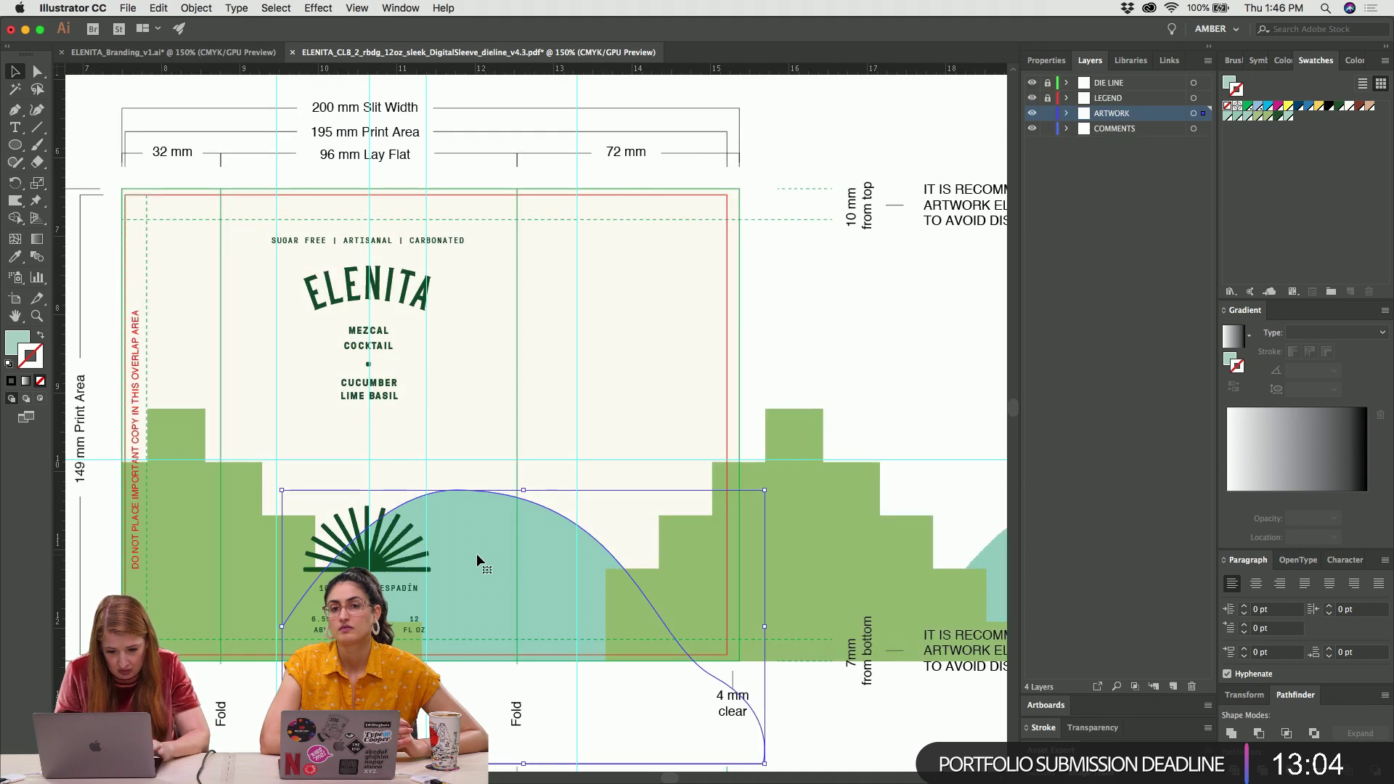
pyautogui.click(799, 244)
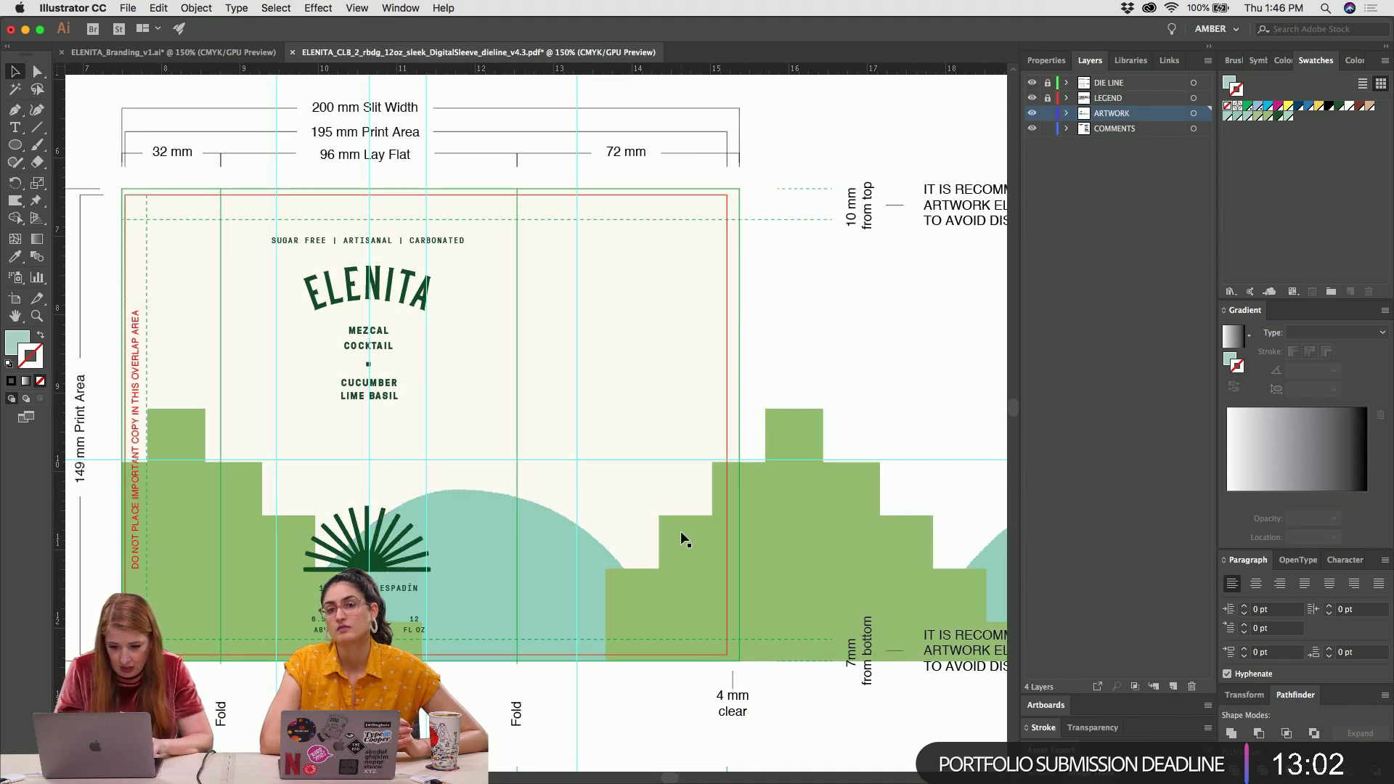
# Nudge the arched ELENITA title and the cocktail flavour text down together, away from the tagline
pyautogui.click(363, 393)
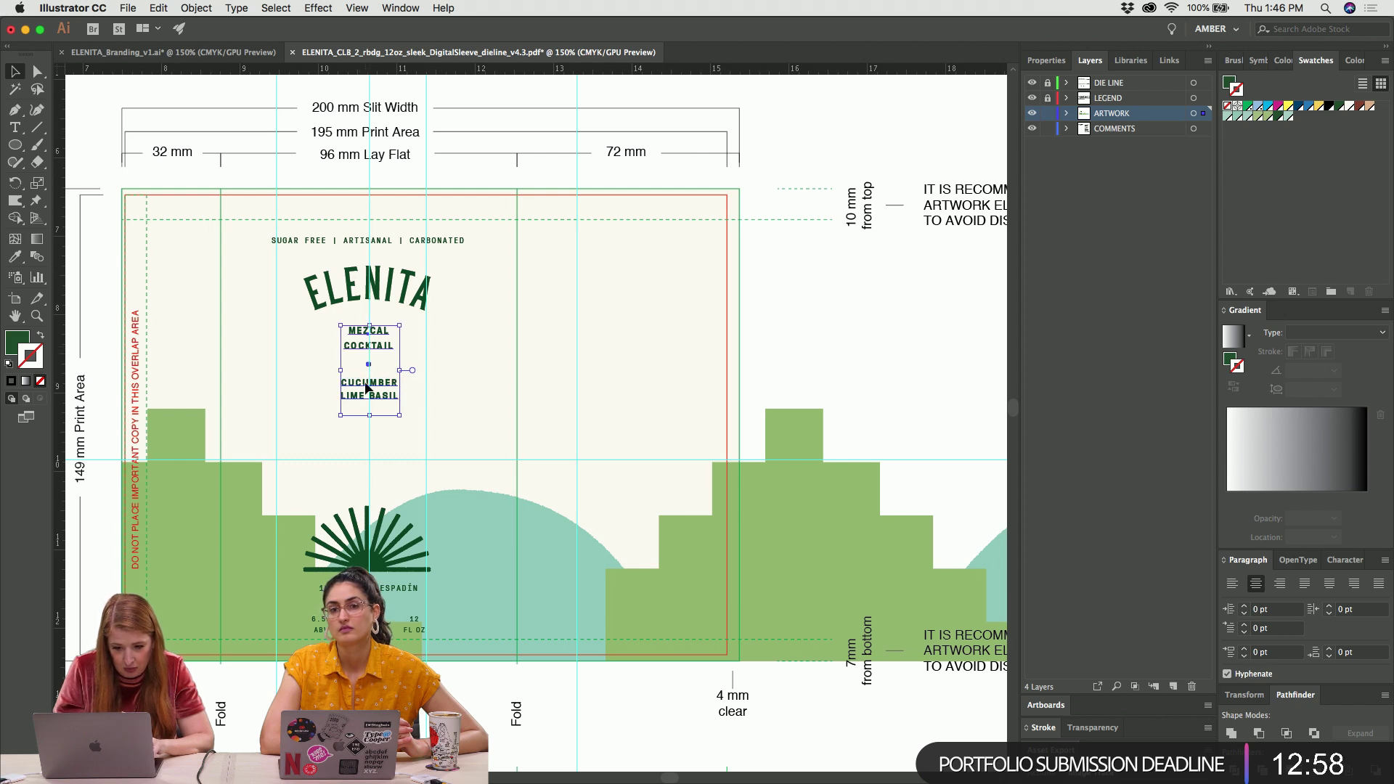
pyautogui.press('super+z')
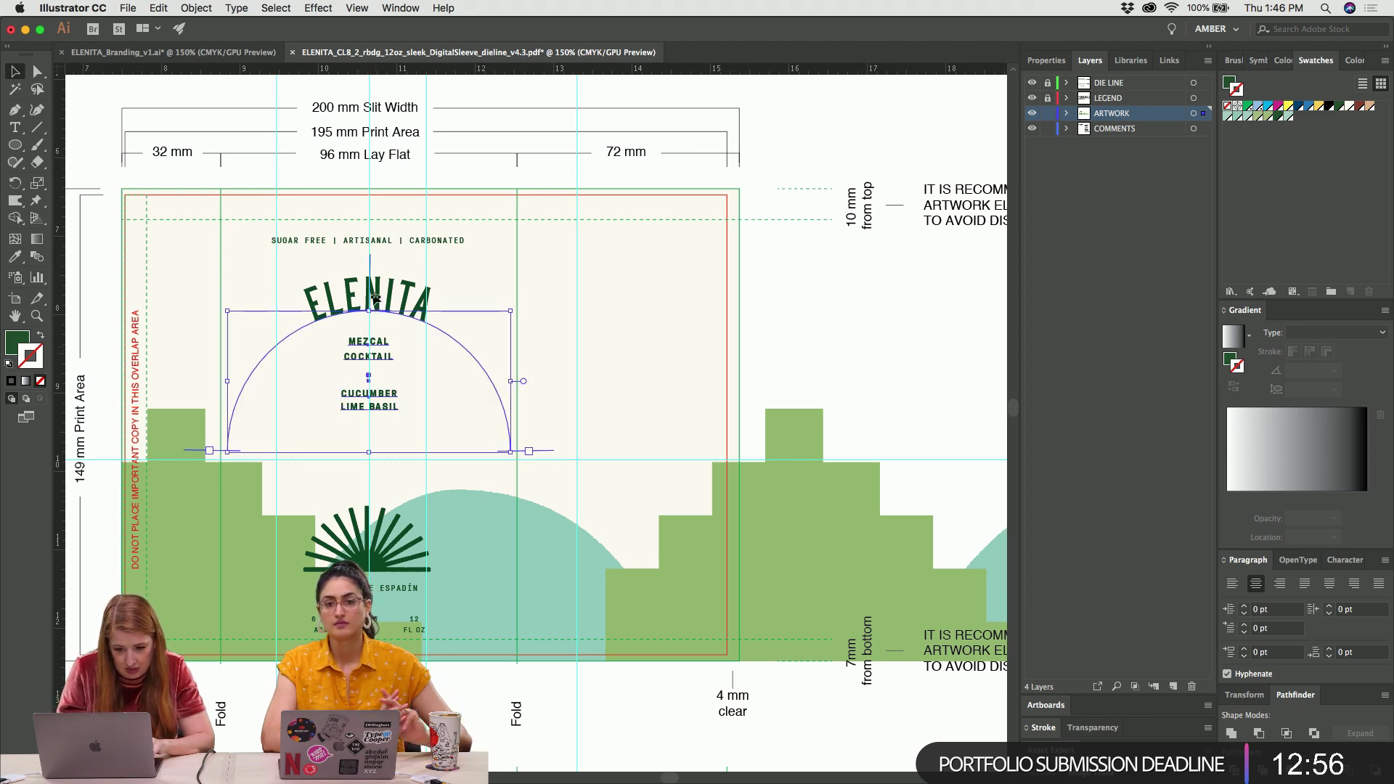
pyautogui.click(398, 248)
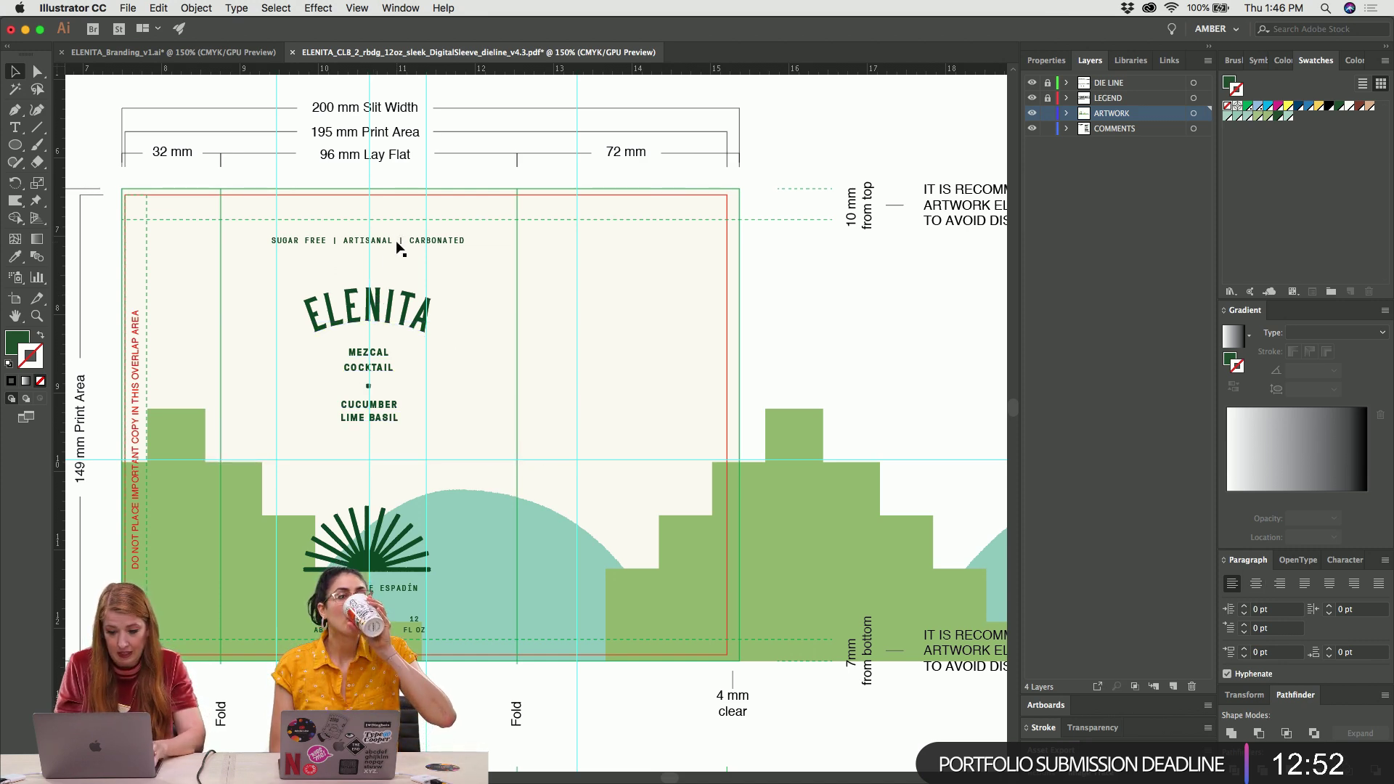
# Pull the right edge of the duplicated group's clipping mask inward to the sleeve's right cut edge
pyautogui.hscroll(10, 778, 509)
pyautogui.click(787, 490)
pyautogui.press('a')
pyautogui.click(978, 183)
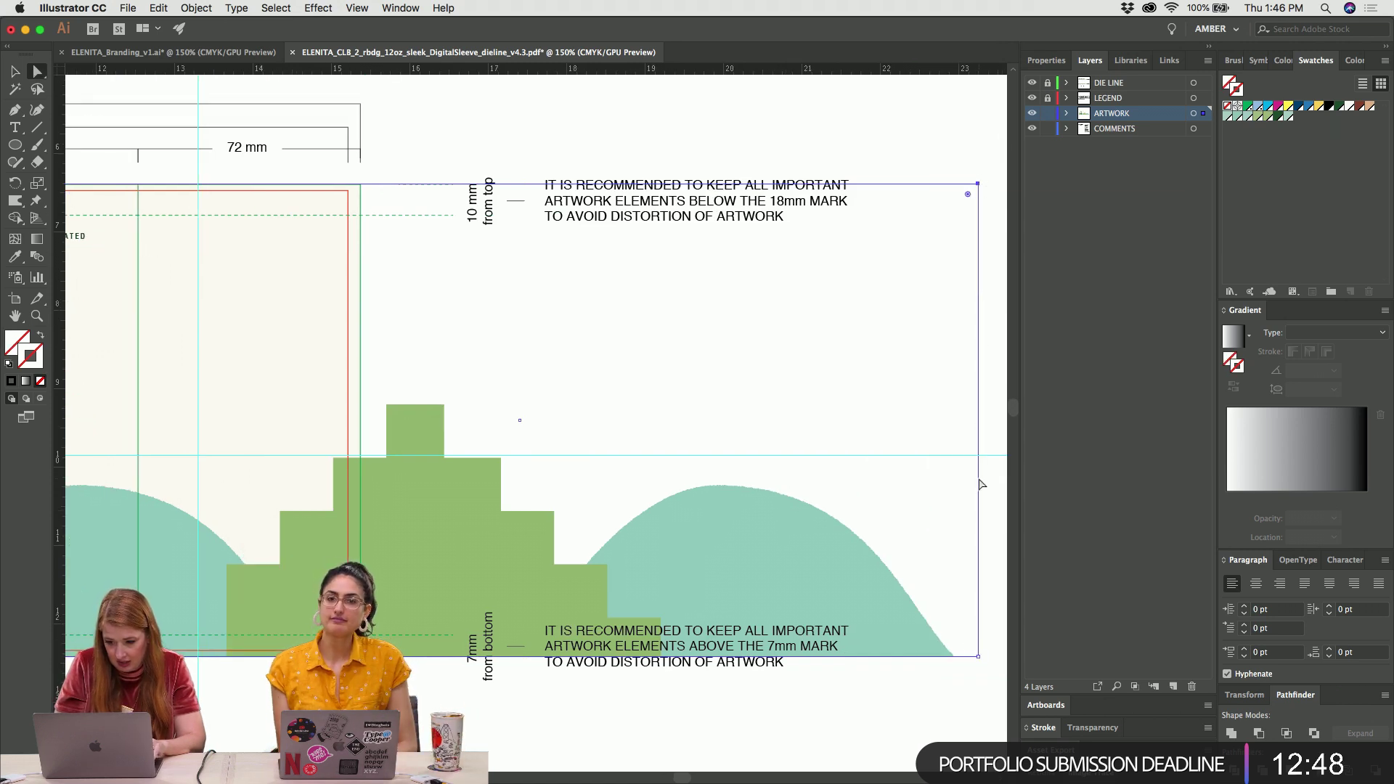
pyautogui.moveTo(978, 656); pyautogui.dragTo(360, 656)
pyautogui.click(426, 359)
# Examine the whole sleeve layout, comparing how the pyramid continues across the left and right edges
pyautogui.hscroll(-5, 426, 359)
pyautogui.press('super+minus')
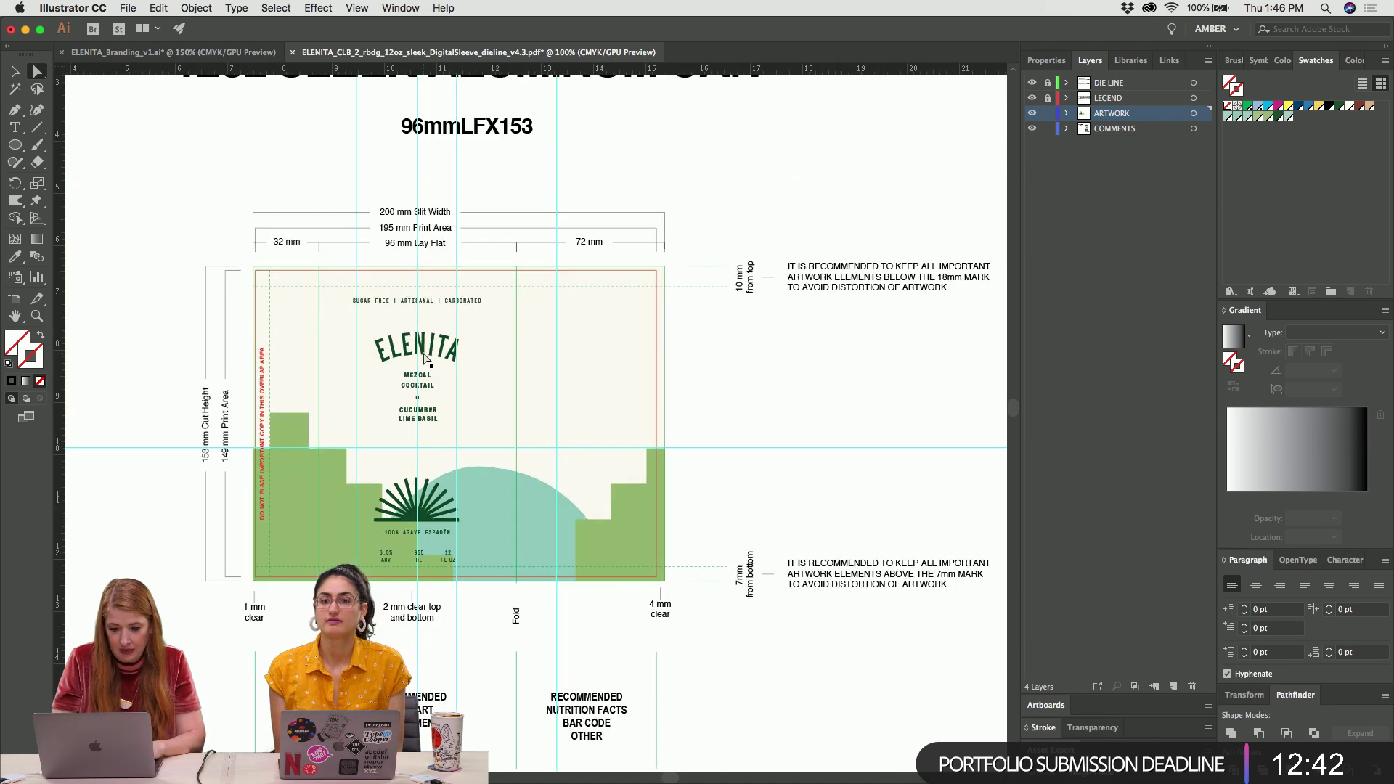
pyautogui.scroll(-3, 425, 358)
pyautogui.hscroll(-1, 425, 358)
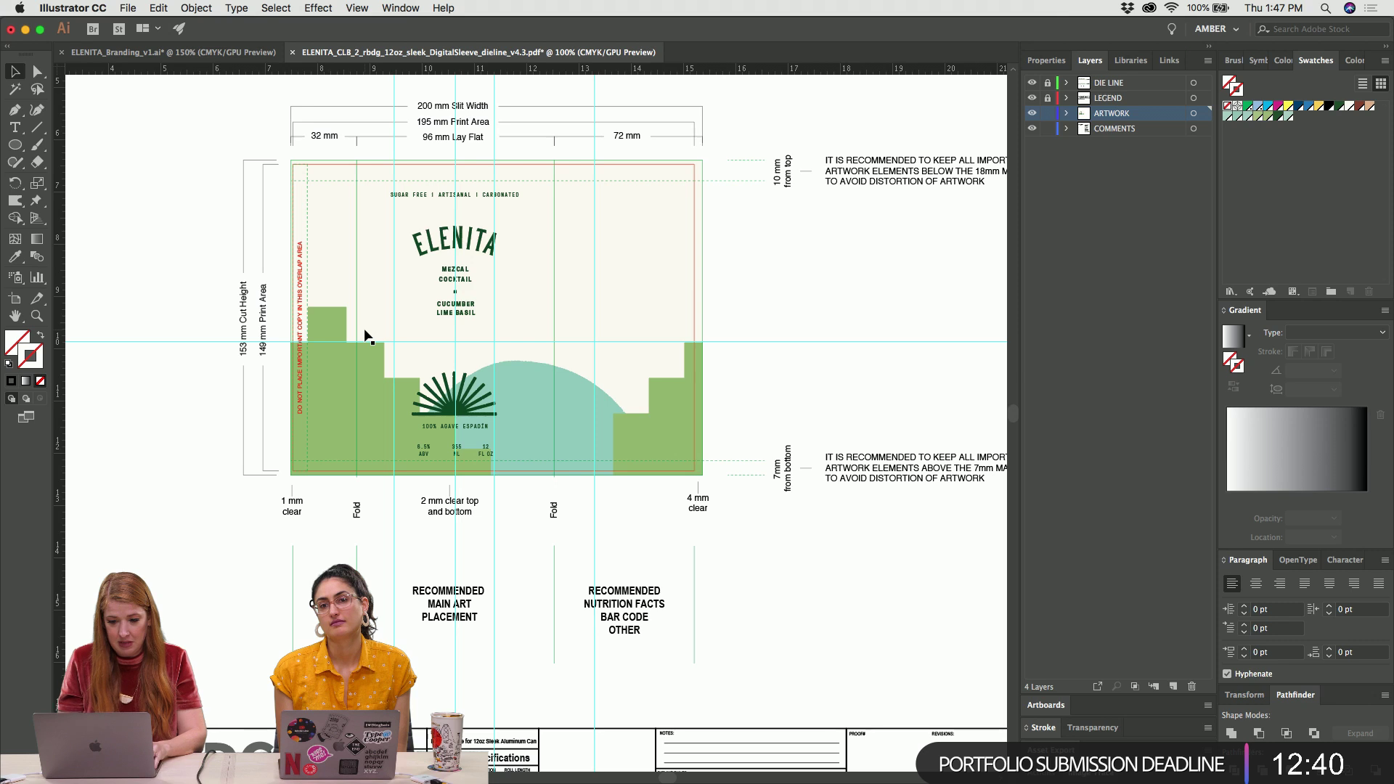
pyautogui.press('super+plus')
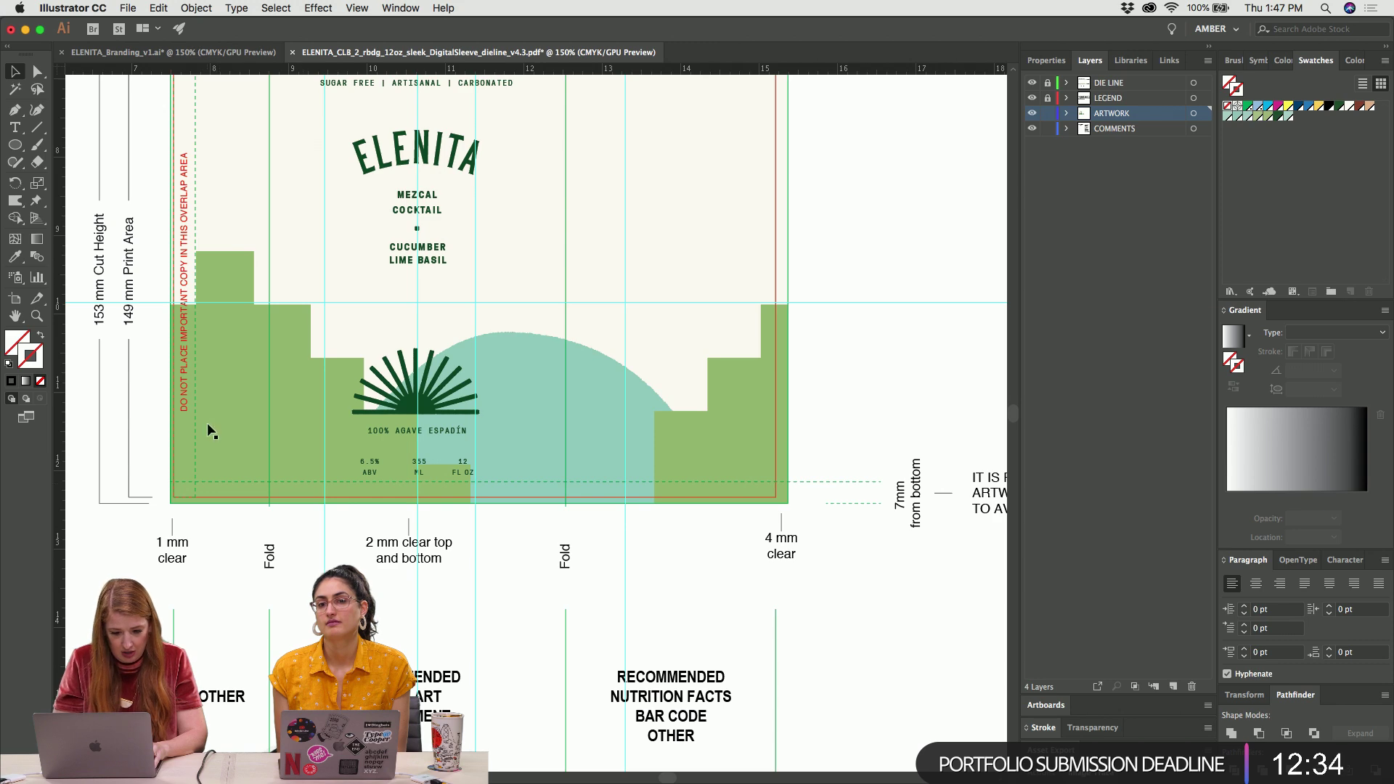
pyautogui.scroll(3, 242, 211)
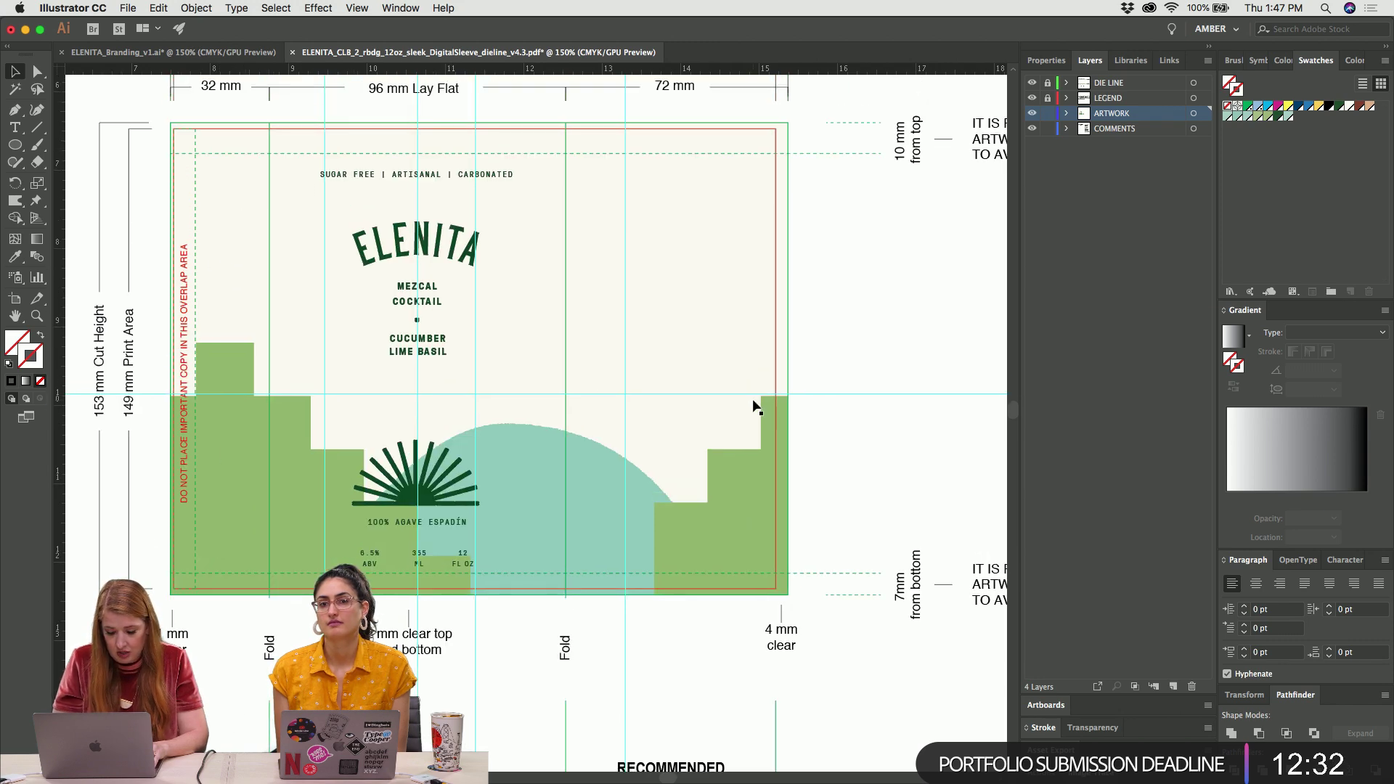
pyautogui.hscroll(4, 755, 407)
pyautogui.scroll(-1, 755, 407)
pyautogui.click(585, 404)
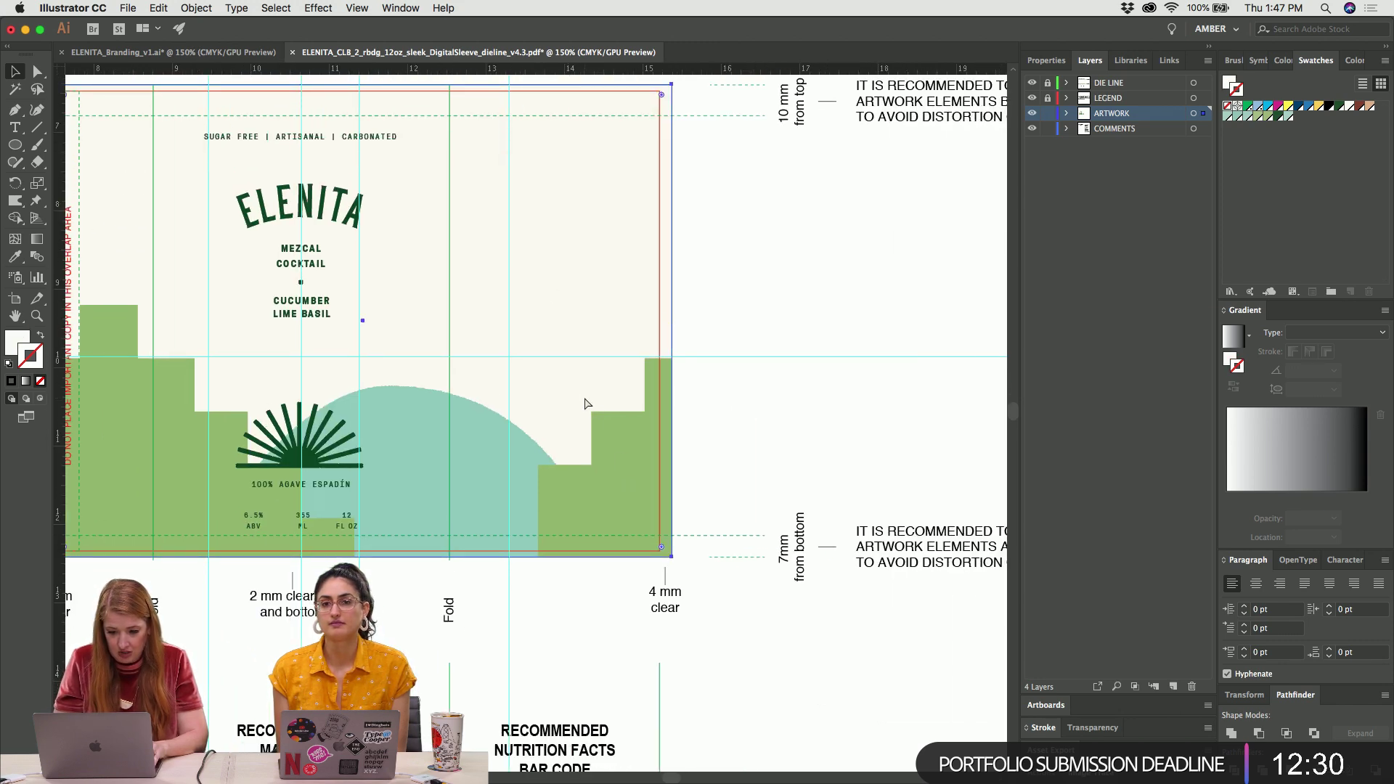
# Switch to Chrome and search Google Images for BARCODE in a new tab
pyautogui.press('super+Tab')
pyautogui.click(841, 392)
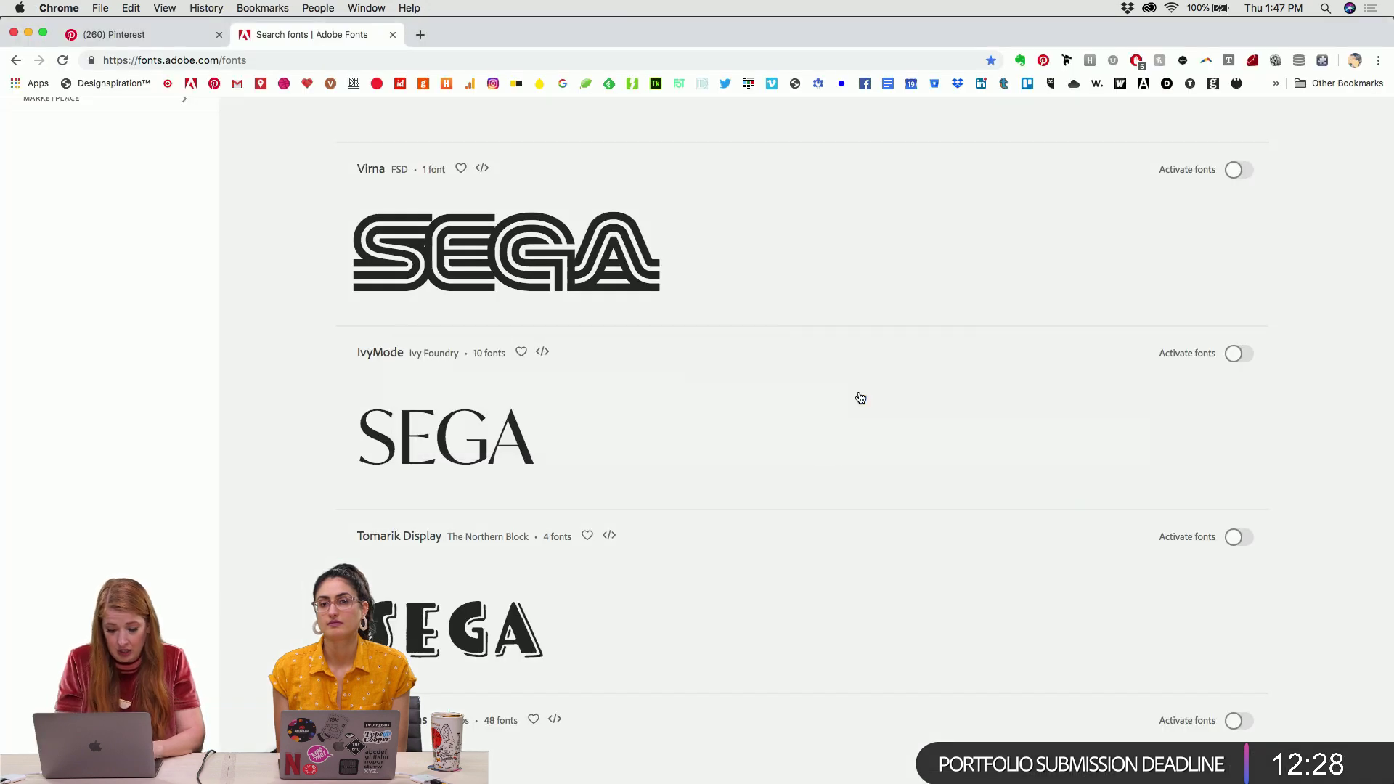
pyautogui.press('super+t')
pyautogui.write('BARCODE')
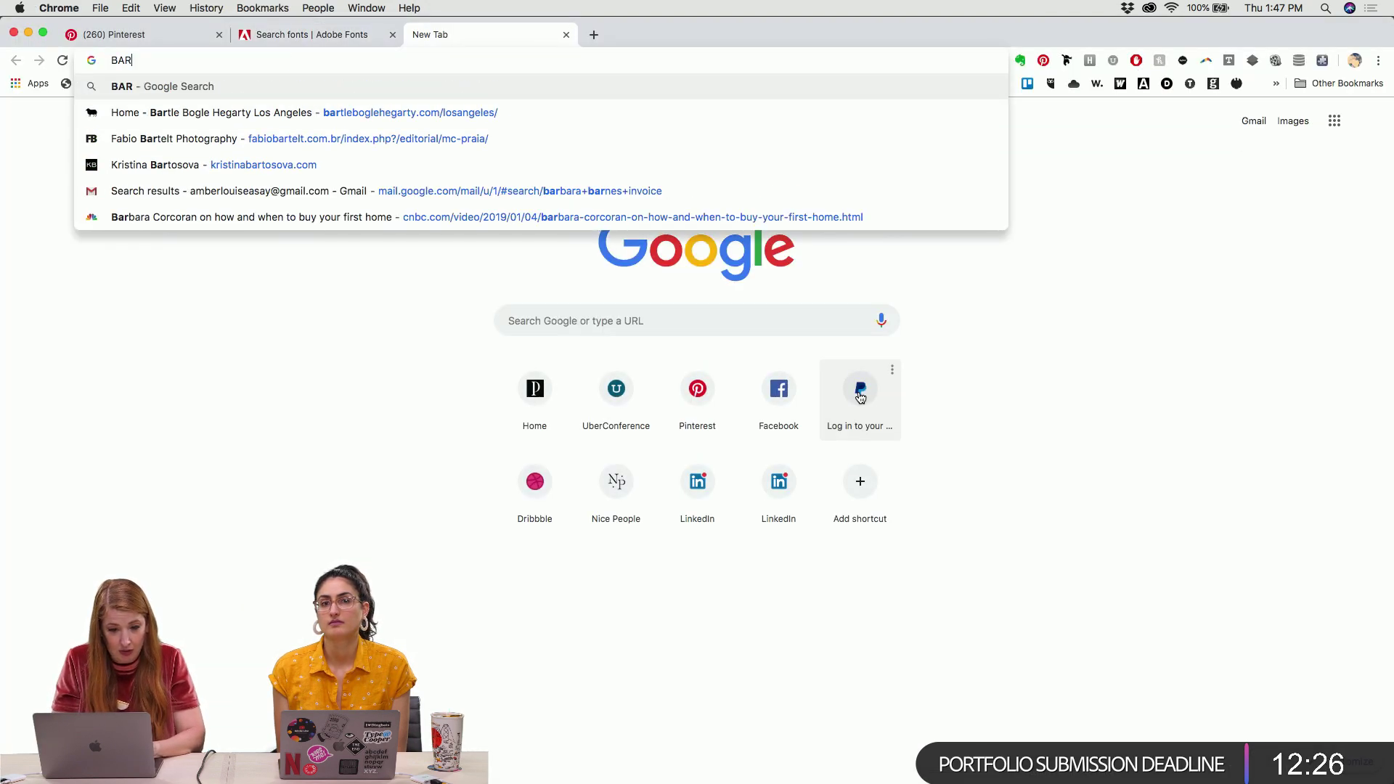
pyautogui.press('Return')
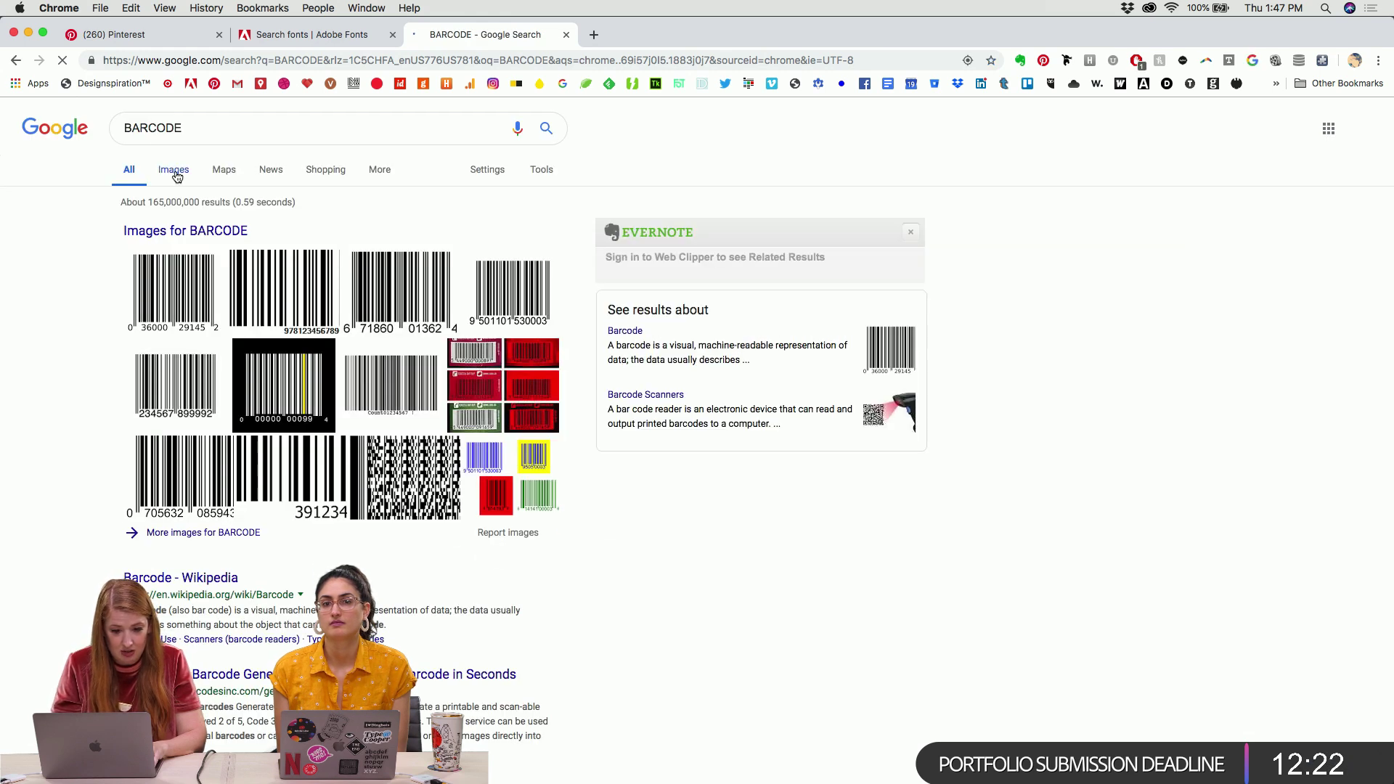
pyautogui.click(174, 171)
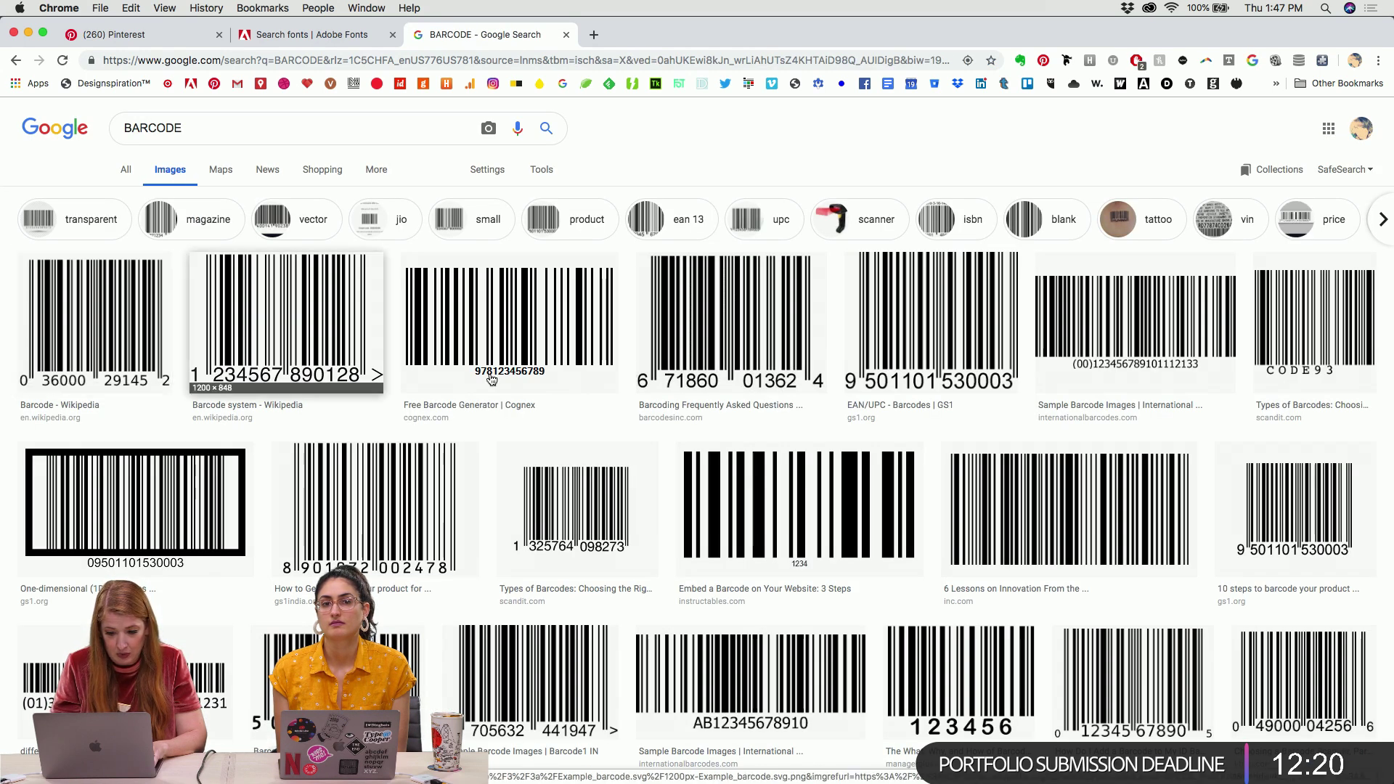
# Copy the wide barcode image numbered 1234 from the results and paste it into the Illustrator sleeve artwork
pyautogui.rightClick(795, 500)
pyautogui.click(844, 611)
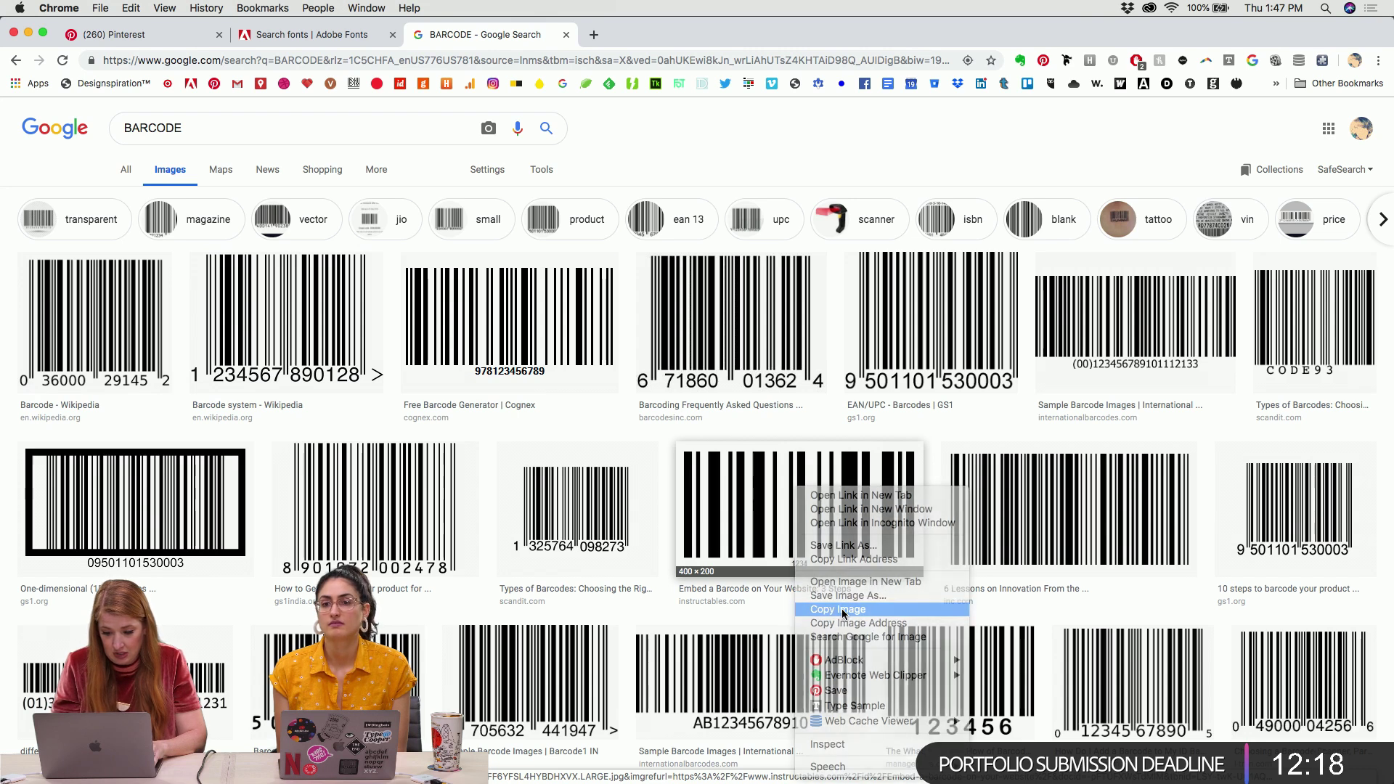
pyautogui.press('super+Tab')
pyautogui.press('super+v')
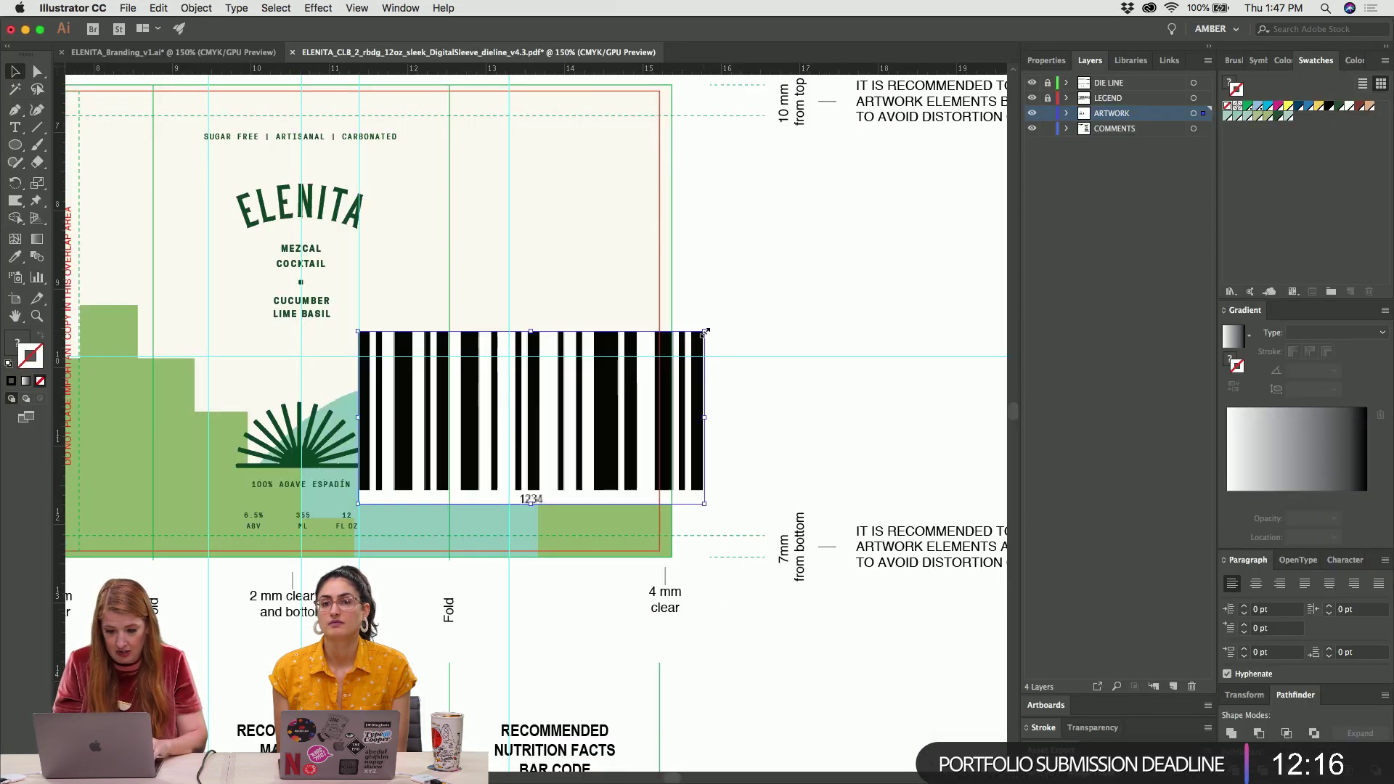
# Scale the barcode down to a small label and place it on the right-hand pyramid, just inside the sleeve's lower-right margins
pyautogui.moveTo(682, 343); pyautogui.dragTo(405, 488)
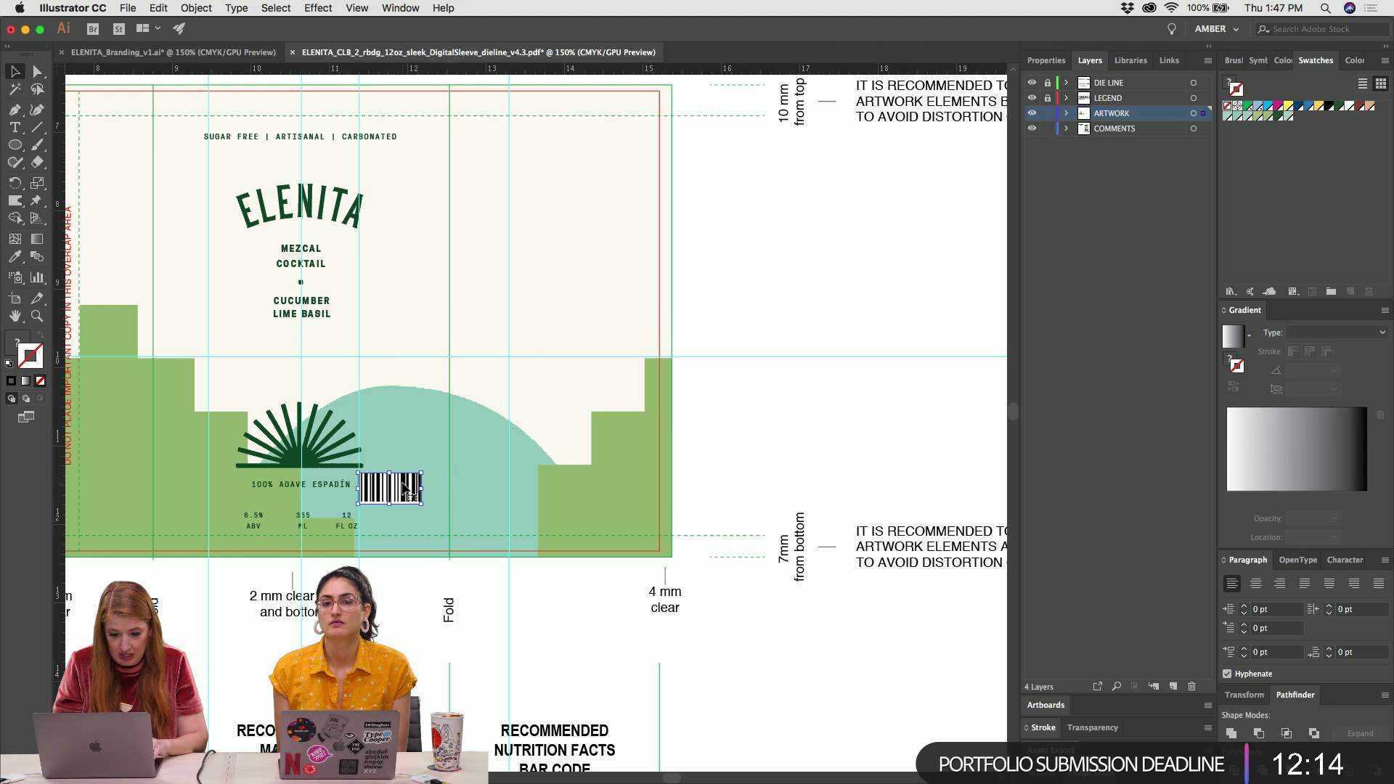
pyautogui.moveTo(626, 499); pyautogui.dragTo(629, 508)
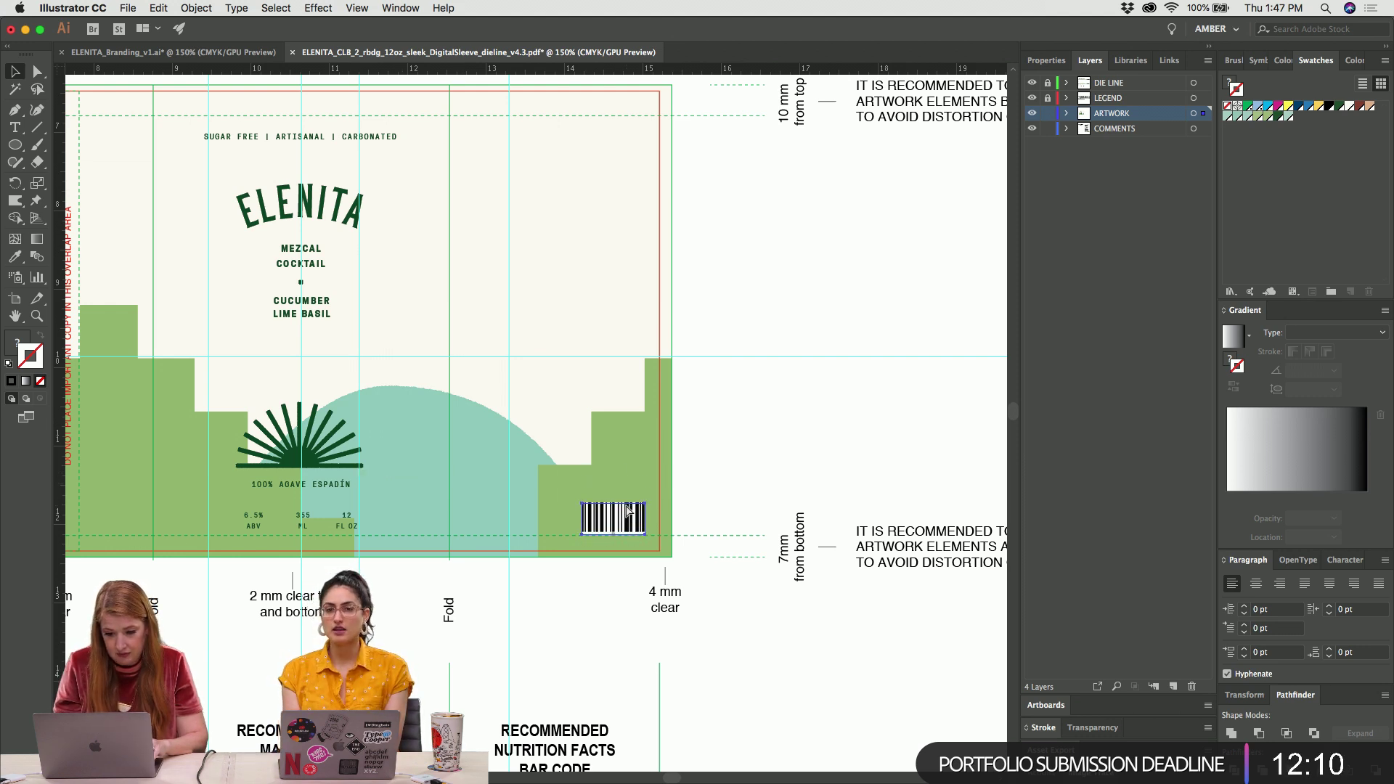
pyautogui.press('super+shift+a')
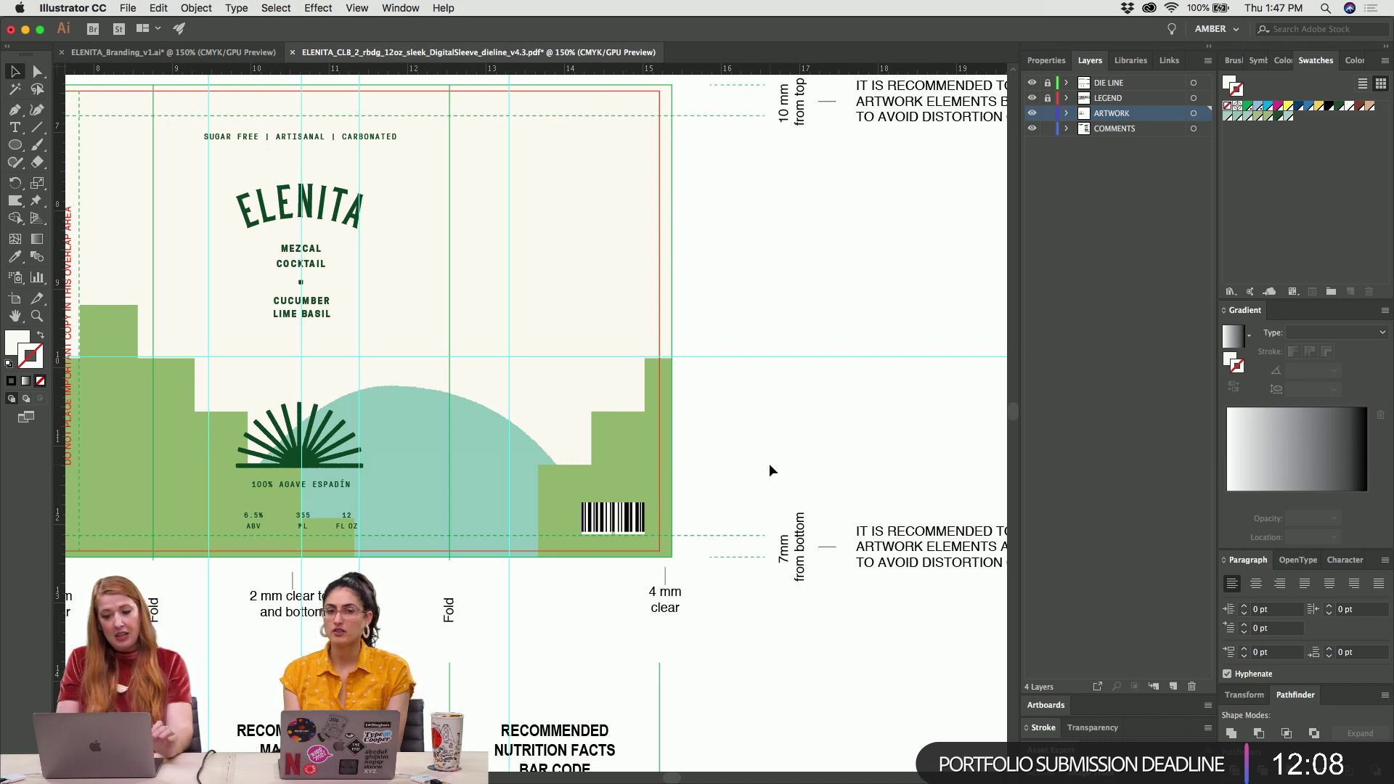
# Move the barcode off the right-hand pyramid into the open sky just above its steps
pyautogui.click(621, 514)
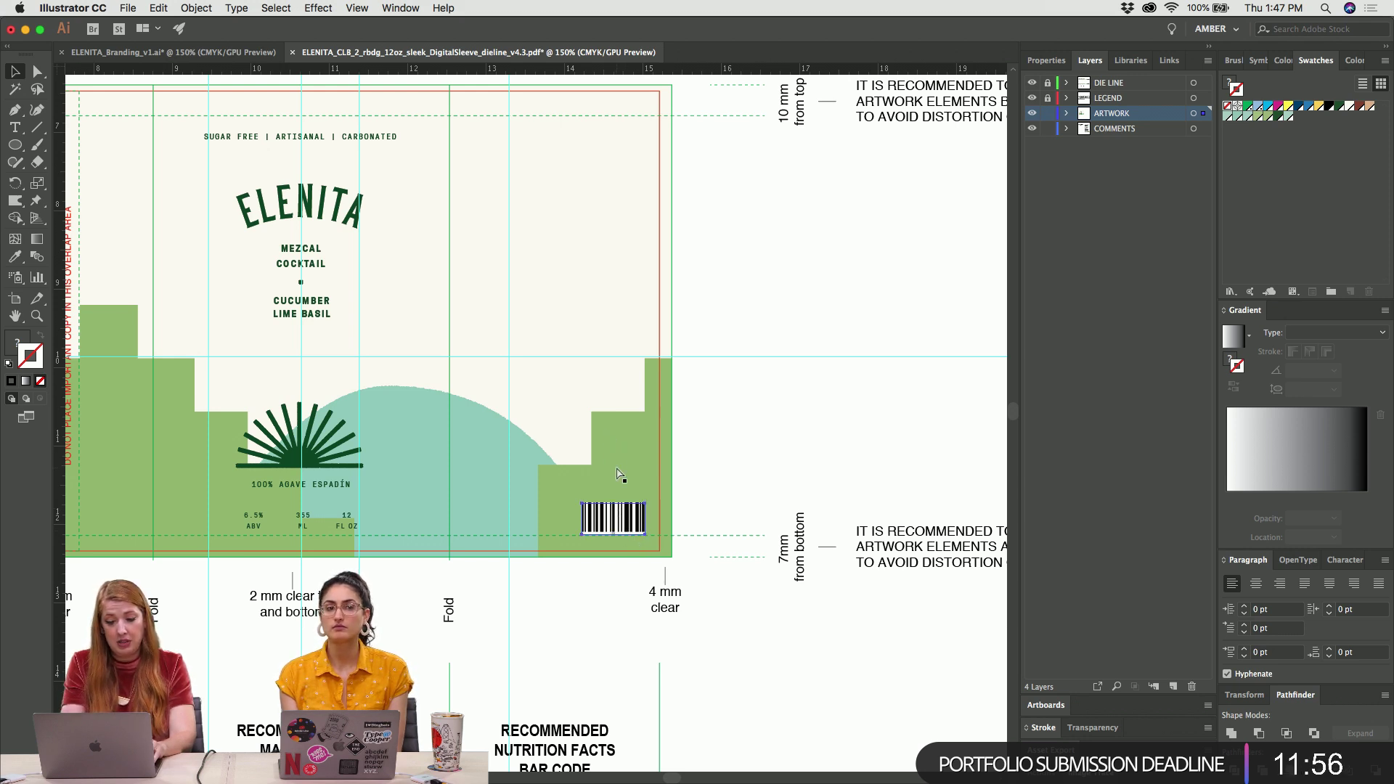
pyautogui.press('super+equal')
pyautogui.press('super+equal')
pyautogui.press('super+equal')
pyautogui.click(564, 262)
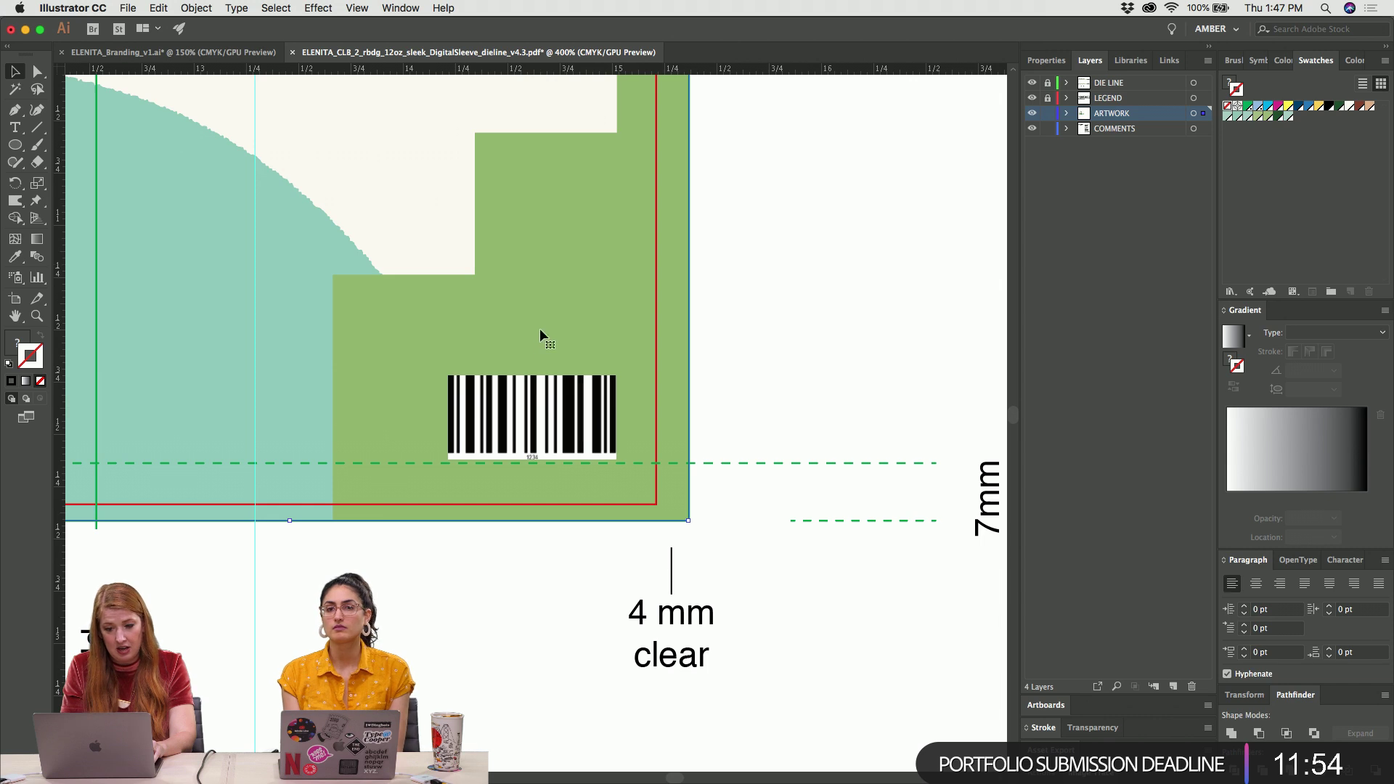
pyautogui.click(506, 401)
pyautogui.scroll(5, 504, 399)
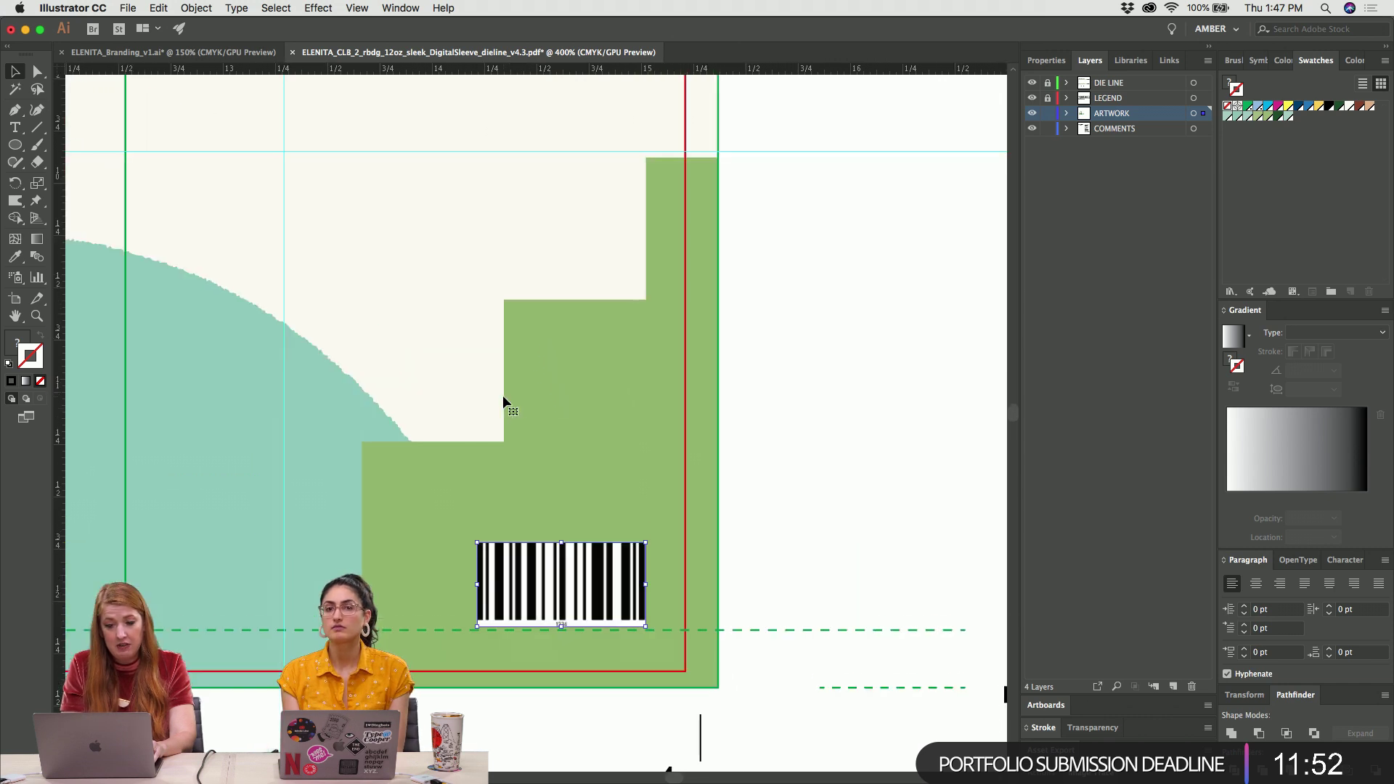
pyautogui.scroll(-5, 442, 270)
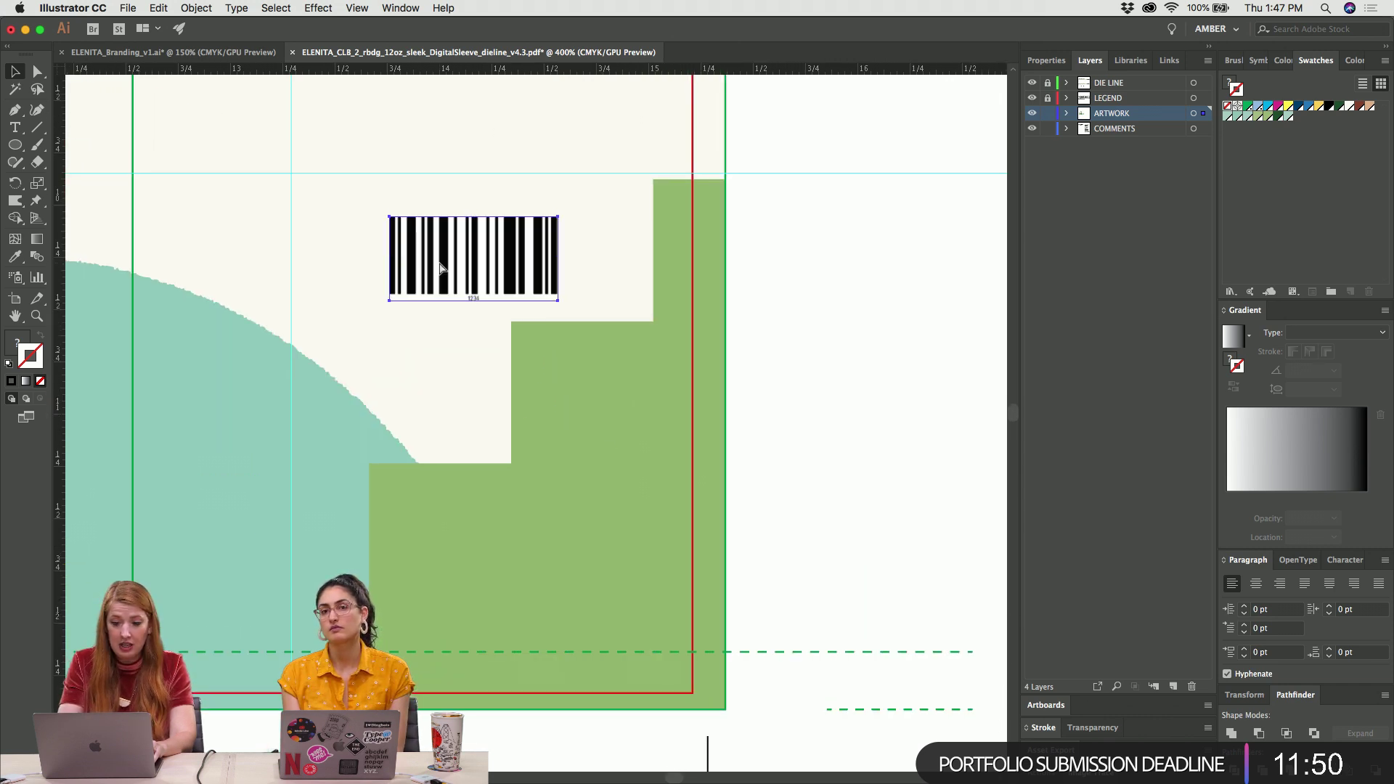
pyautogui.press('super+minus')
pyautogui.press('super+minus')
pyautogui.scroll(1, 442, 271)
pyautogui.scroll(1, 441, 270)
pyautogui.click(849, 347)
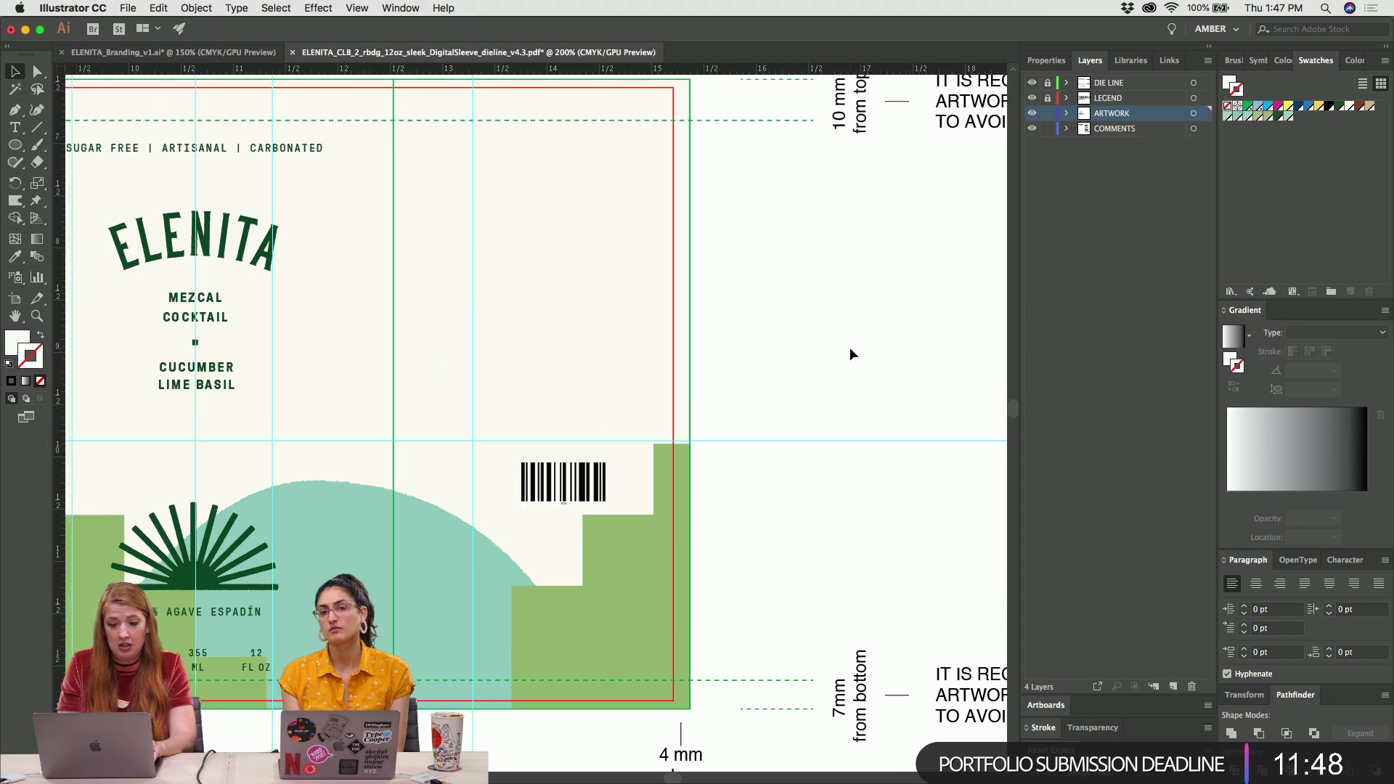
# Move the barcode up to the sleeve's upper-right corner, just below the 10 mm clearance line
pyautogui.hscroll(-3, 849, 347)
pyautogui.click(724, 465)
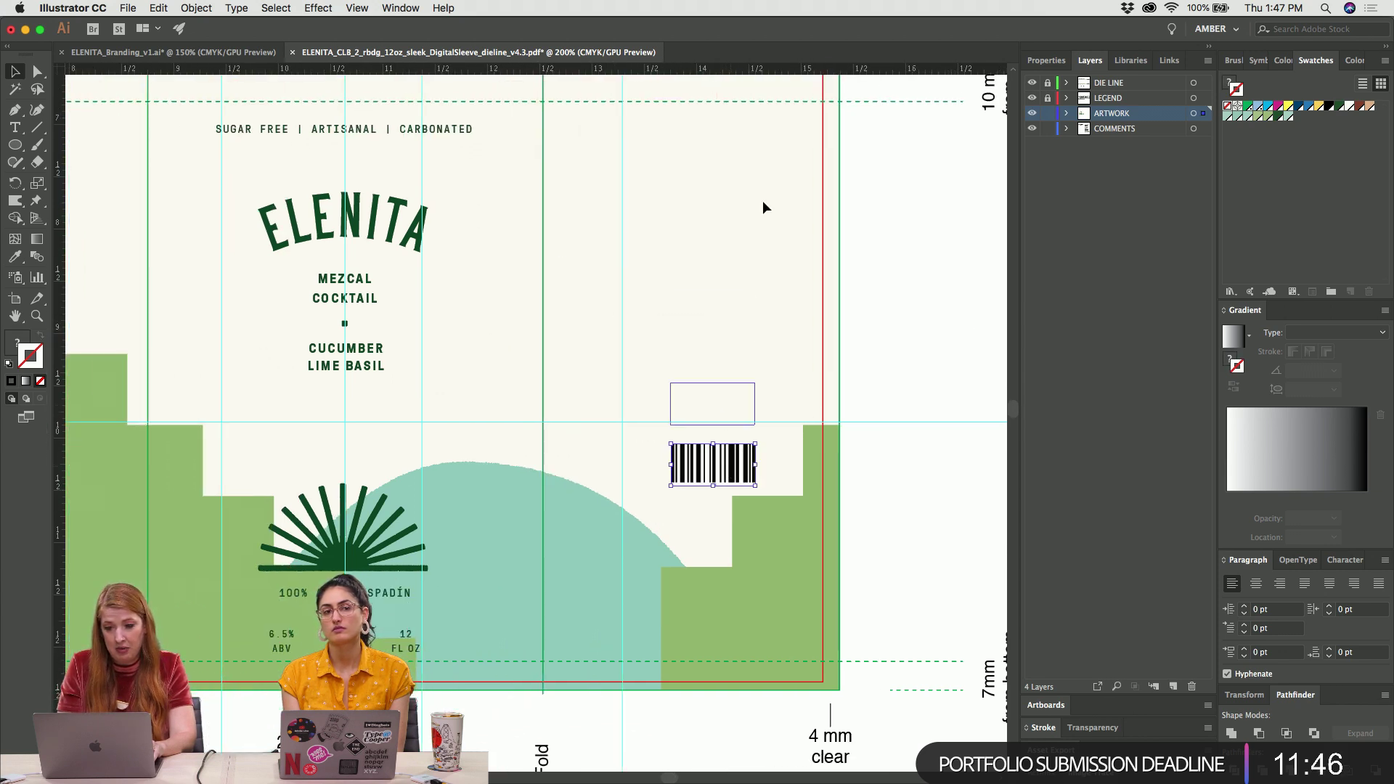
pyautogui.moveTo(769, 121); pyautogui.dragTo(769, 123)
pyautogui.scroll(4, 769, 122)
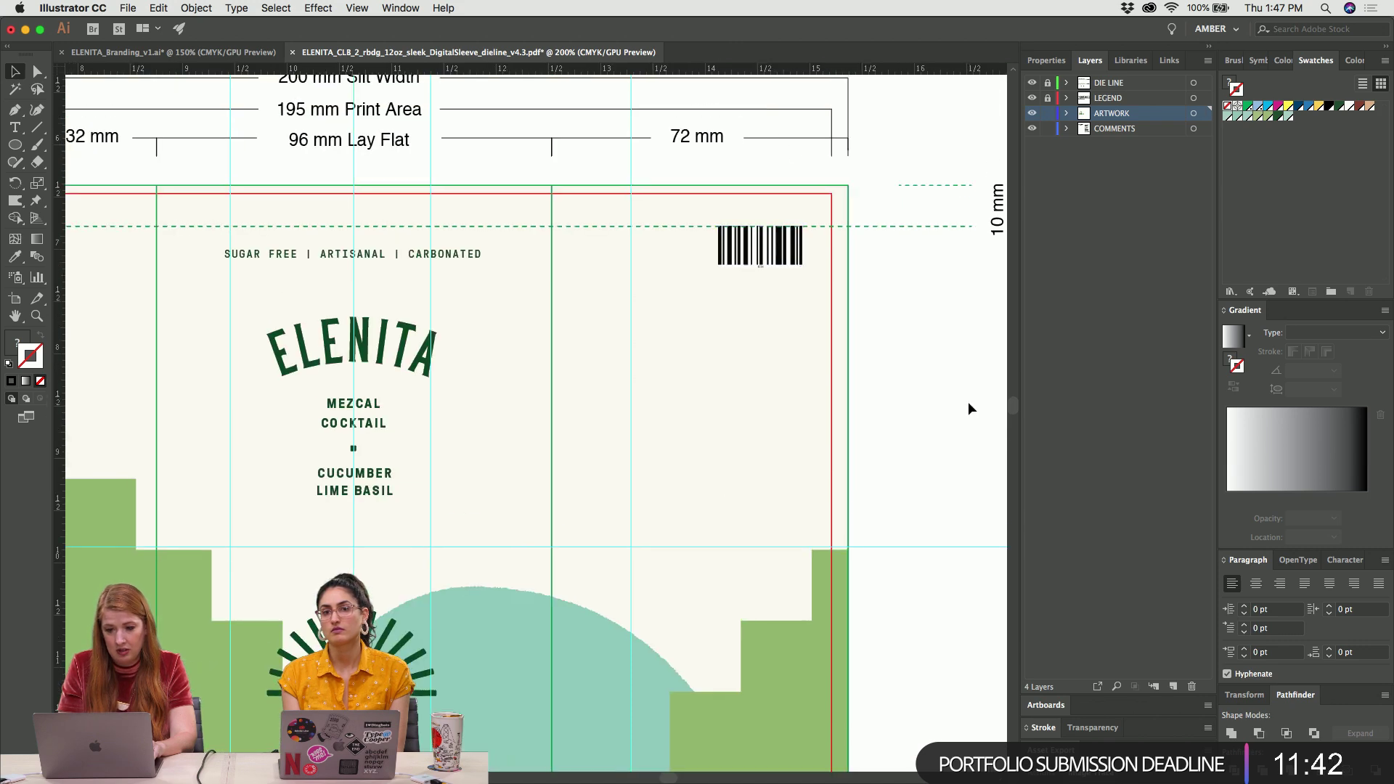
pyautogui.click(968, 402)
pyautogui.press('super+minus')
pyautogui.press('super+minus')
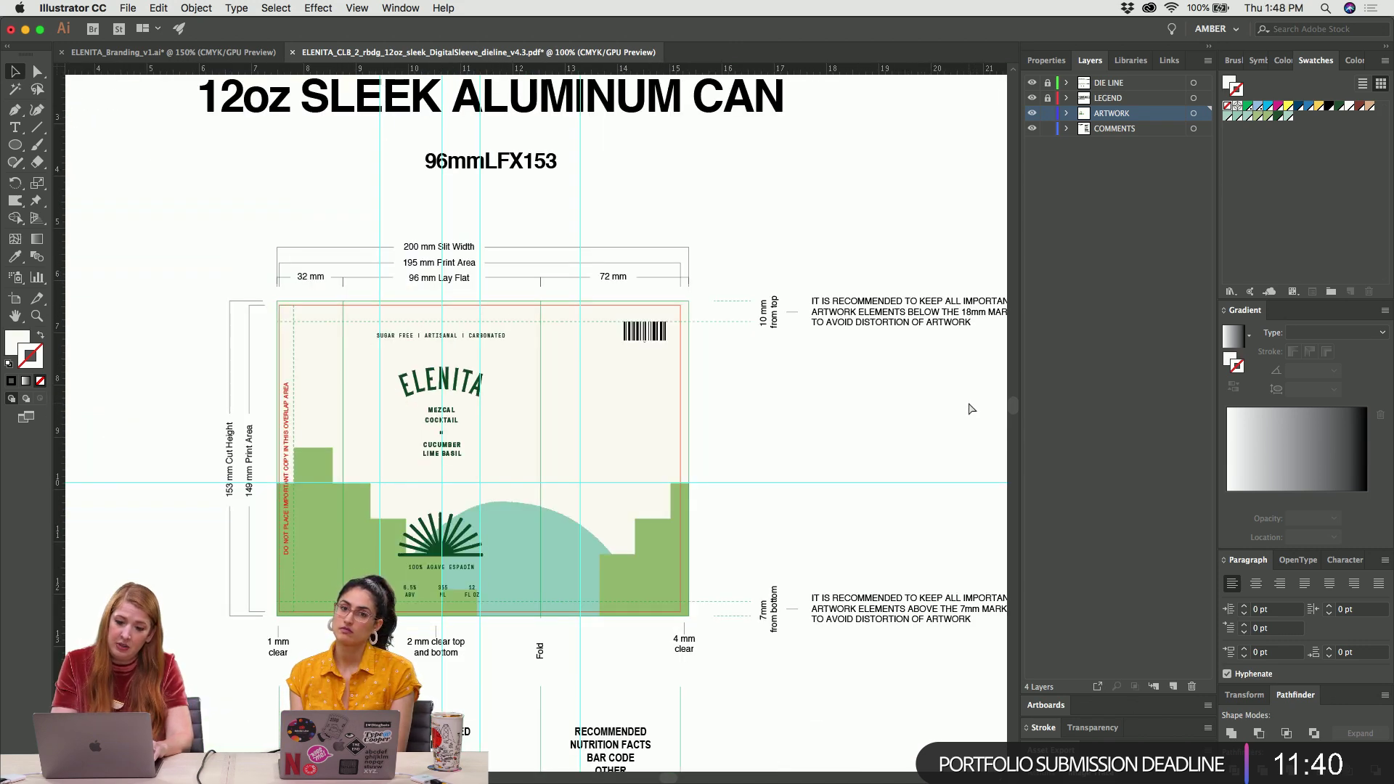
# Move the barcode across the sleeve to the left edge, above the left pyramid's top step
pyautogui.press('super+plus')
pyautogui.moveTo(724, 297); pyautogui.dragTo(251, 416)
pyautogui.hscroll(-2, 251, 415)
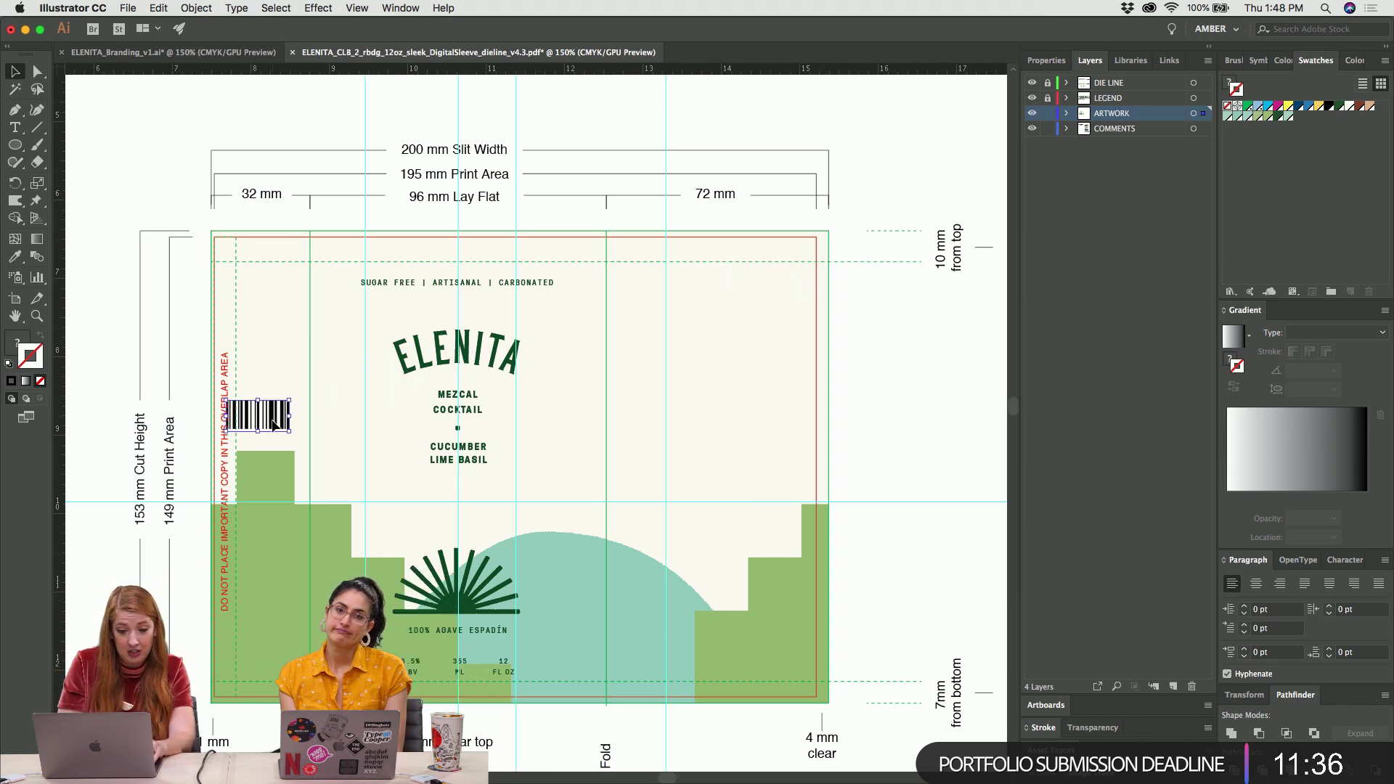
# Rotate the barcode 90 degrees and fit it just above the left pyramid's top step, inside the overlap line
pyautogui.moveTo(297, 398); pyautogui.dragTo(272, 455)
pyautogui.hotkey('shift', 'Right')
pyautogui.press('Left')
pyautogui.press('Left')
pyautogui.press('Left')
pyautogui.hotkey('shift', 'Up')
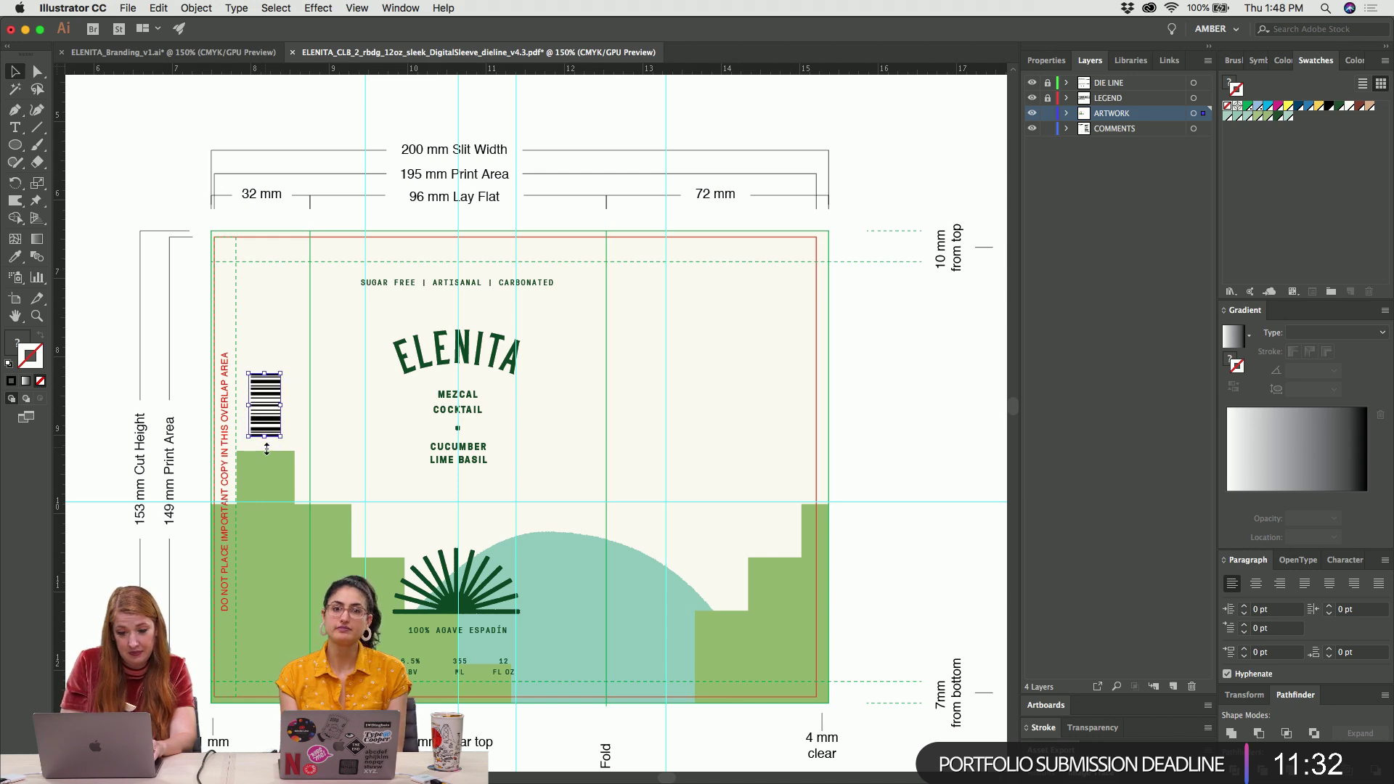
pyautogui.moveTo(284, 372); pyautogui.dragTo(288, 377)
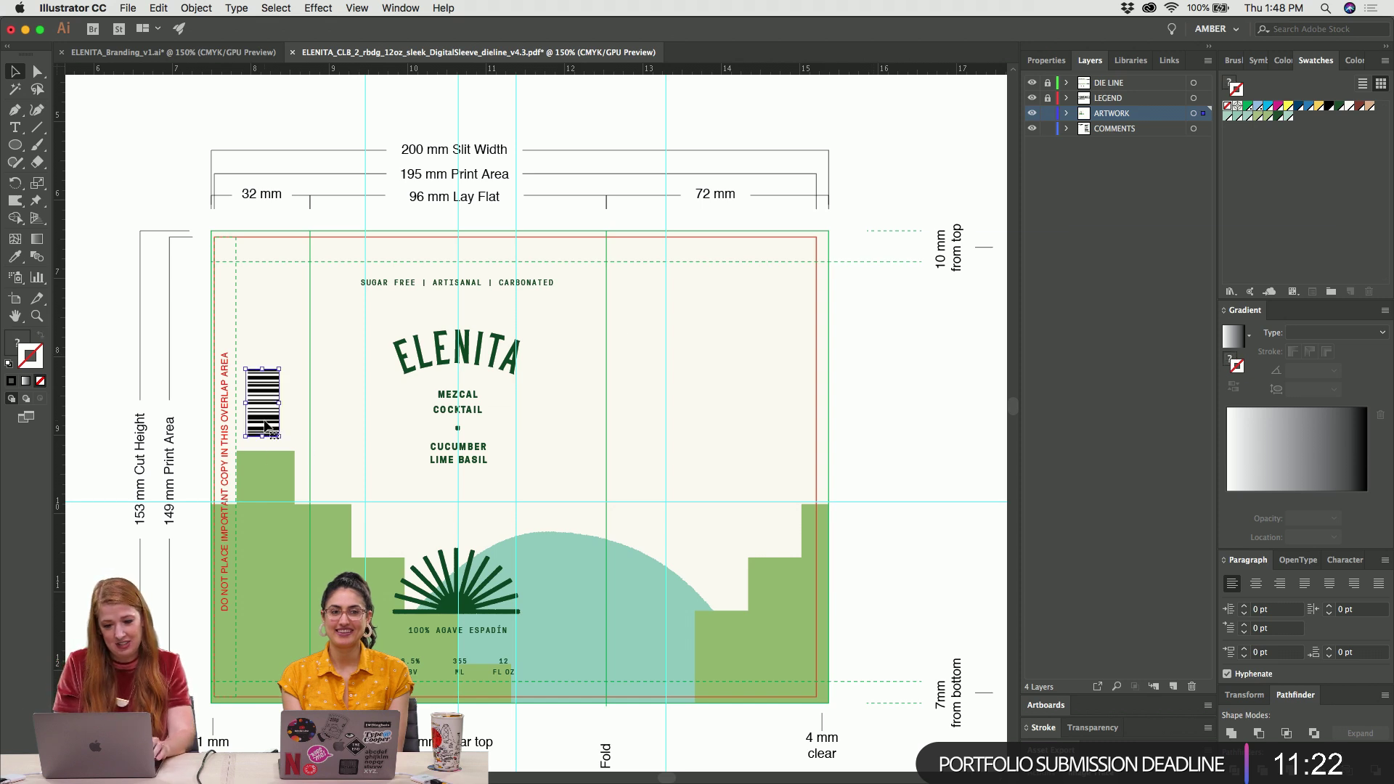
# Check the character settings of the SUGAR FREE | ARTISANAL | CARBONATED line
pyautogui.hscroll(2, 898, 377)
pyautogui.scroll(-3, 897, 376)
pyautogui.hscroll(3, 897, 376)
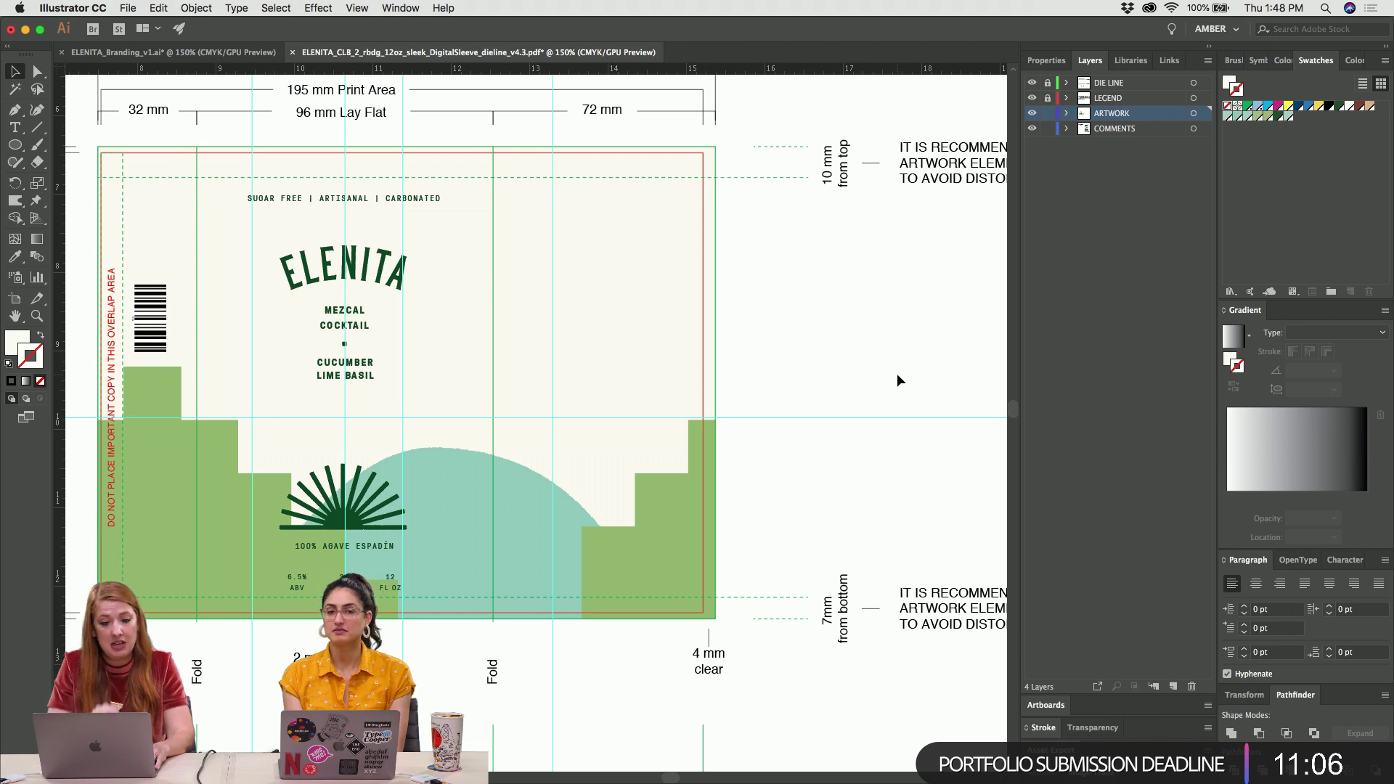
pyautogui.click(367, 207)
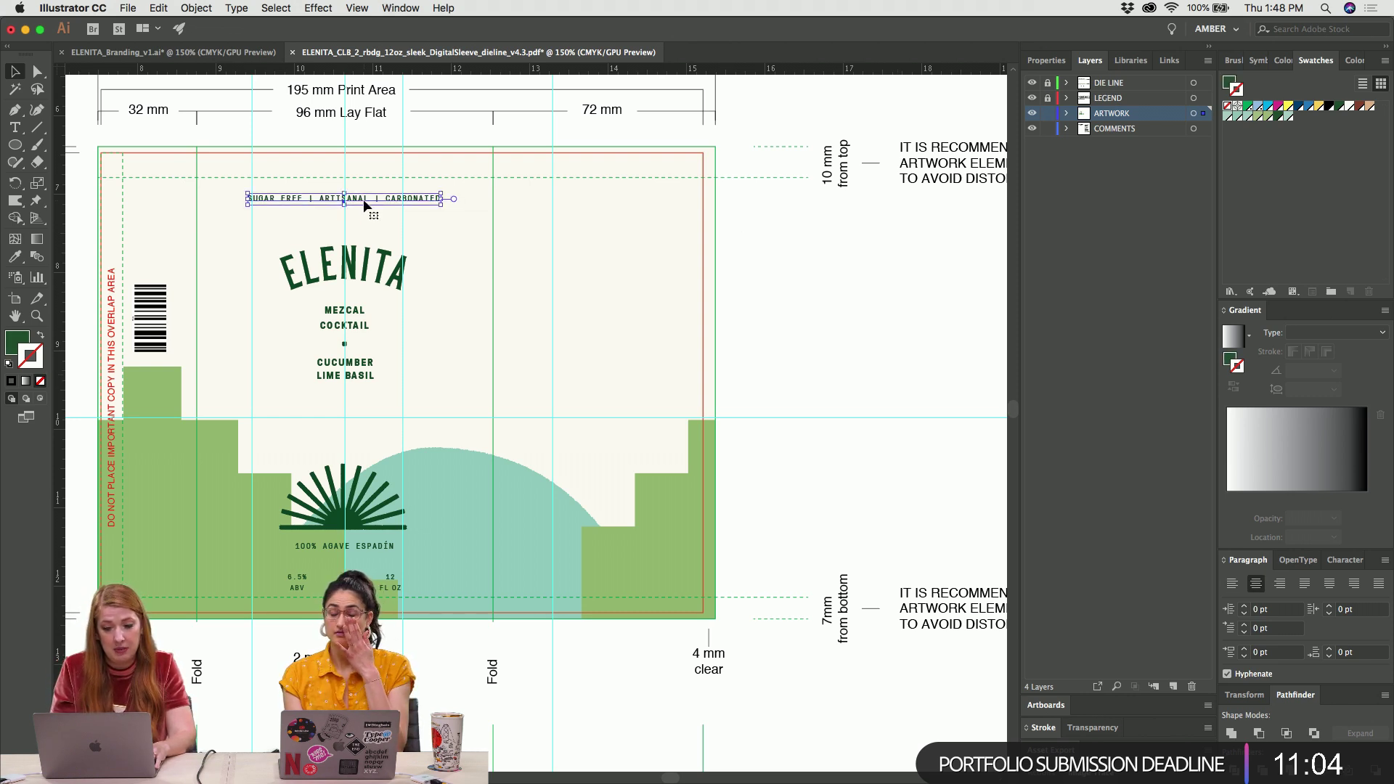
pyautogui.click(1056, 60)
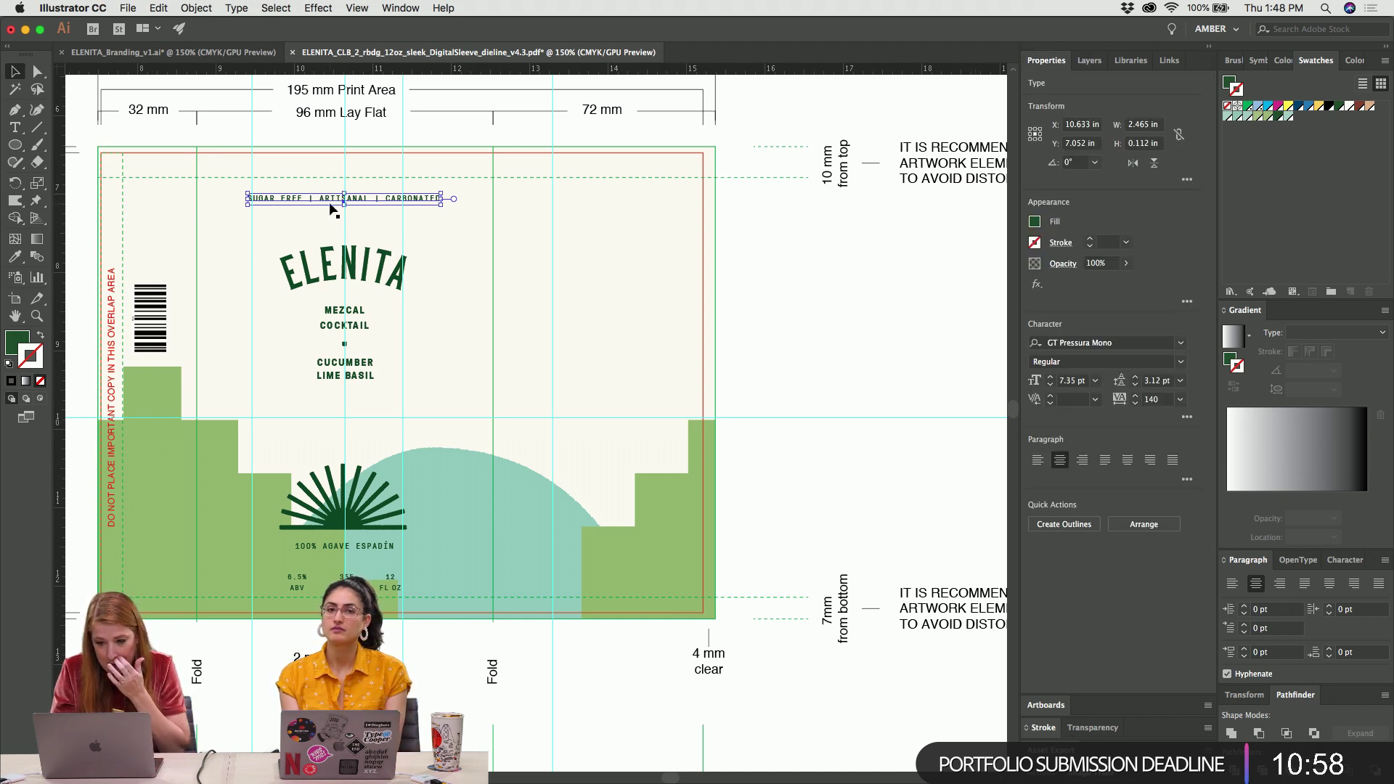
# Examine the dieline's label notes on the health warning, name and address, and alcohol content statements
pyautogui.scroll(-10, 336, 521)
pyautogui.hscroll(15, 336, 521)
pyautogui.scroll(-10, 336, 521)
pyautogui.hscroll(4, 335, 520)
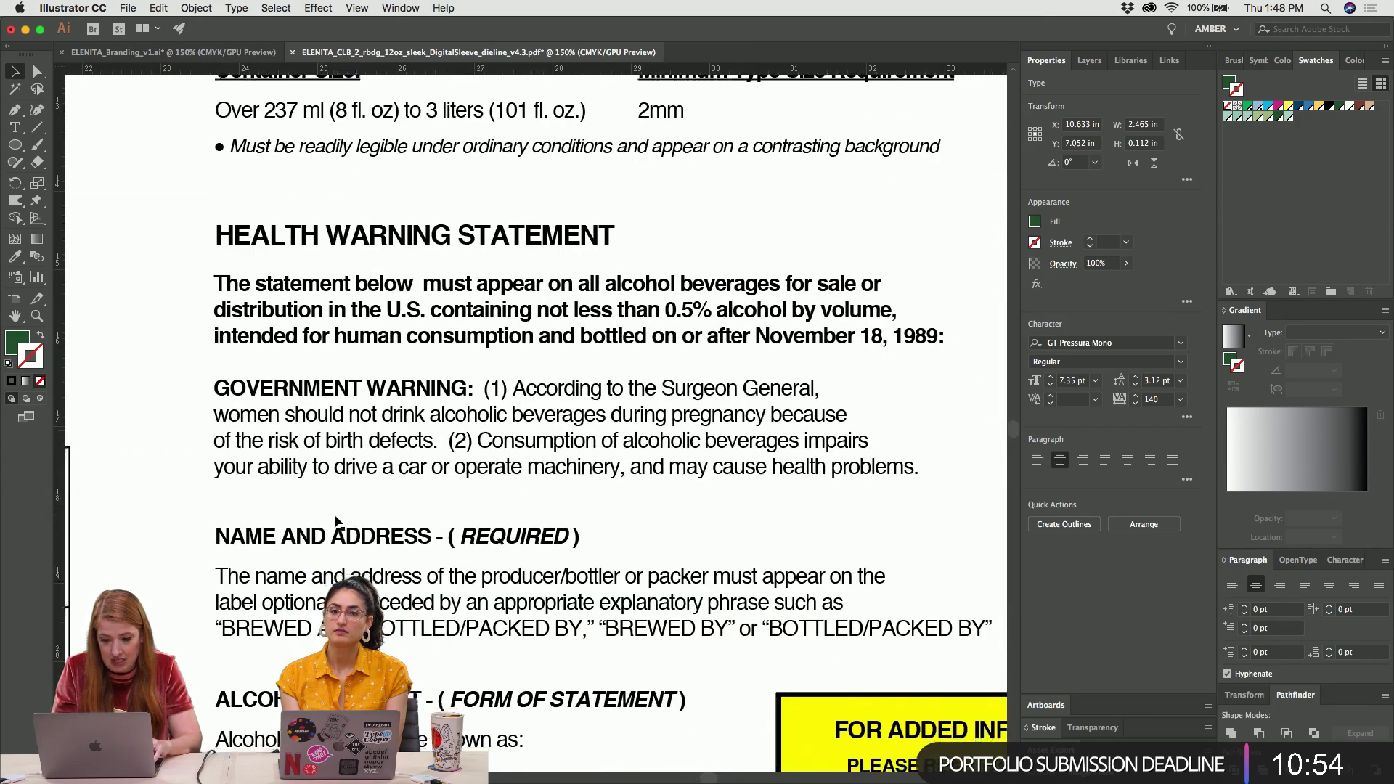
pyautogui.click(345, 563)
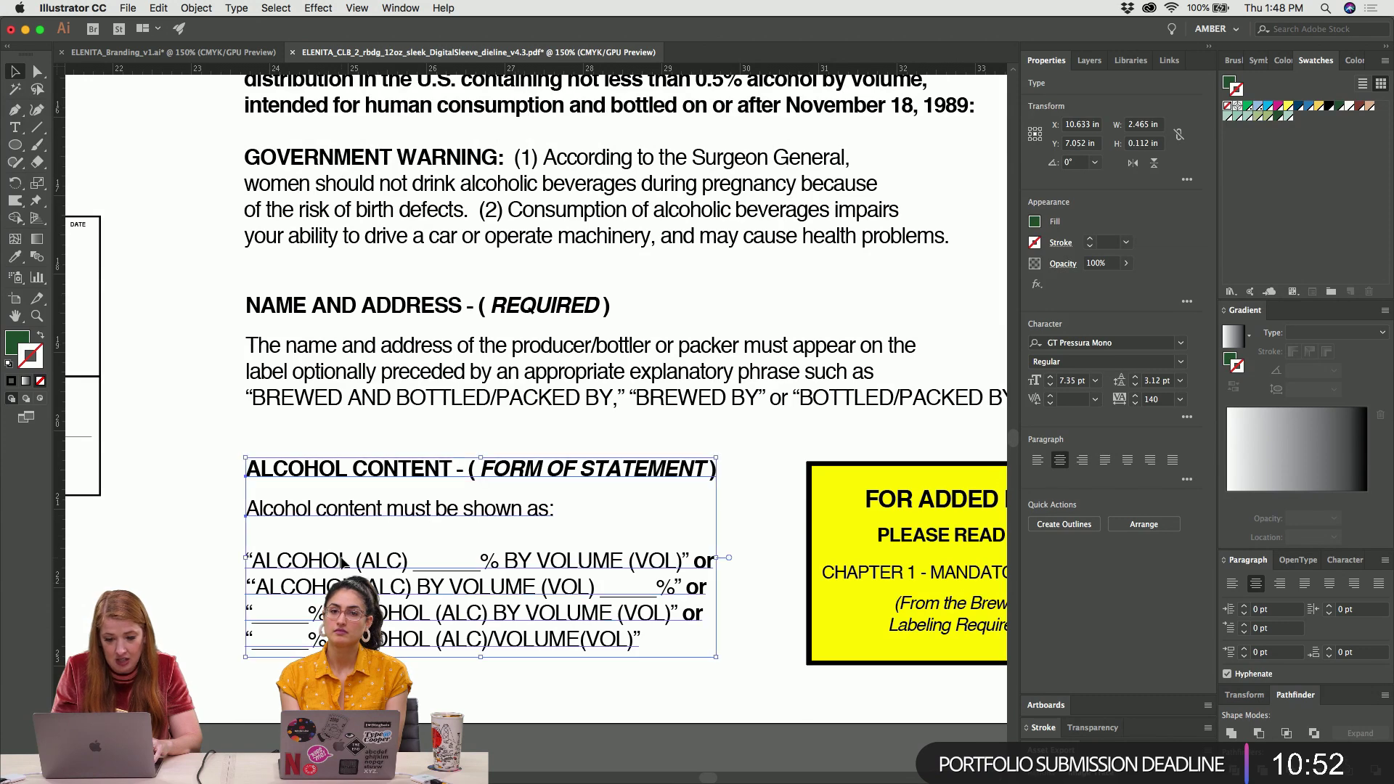
pyautogui.scroll(1, 341, 563)
pyautogui.hscroll(3, 341, 563)
pyautogui.scroll(-4, 341, 563)
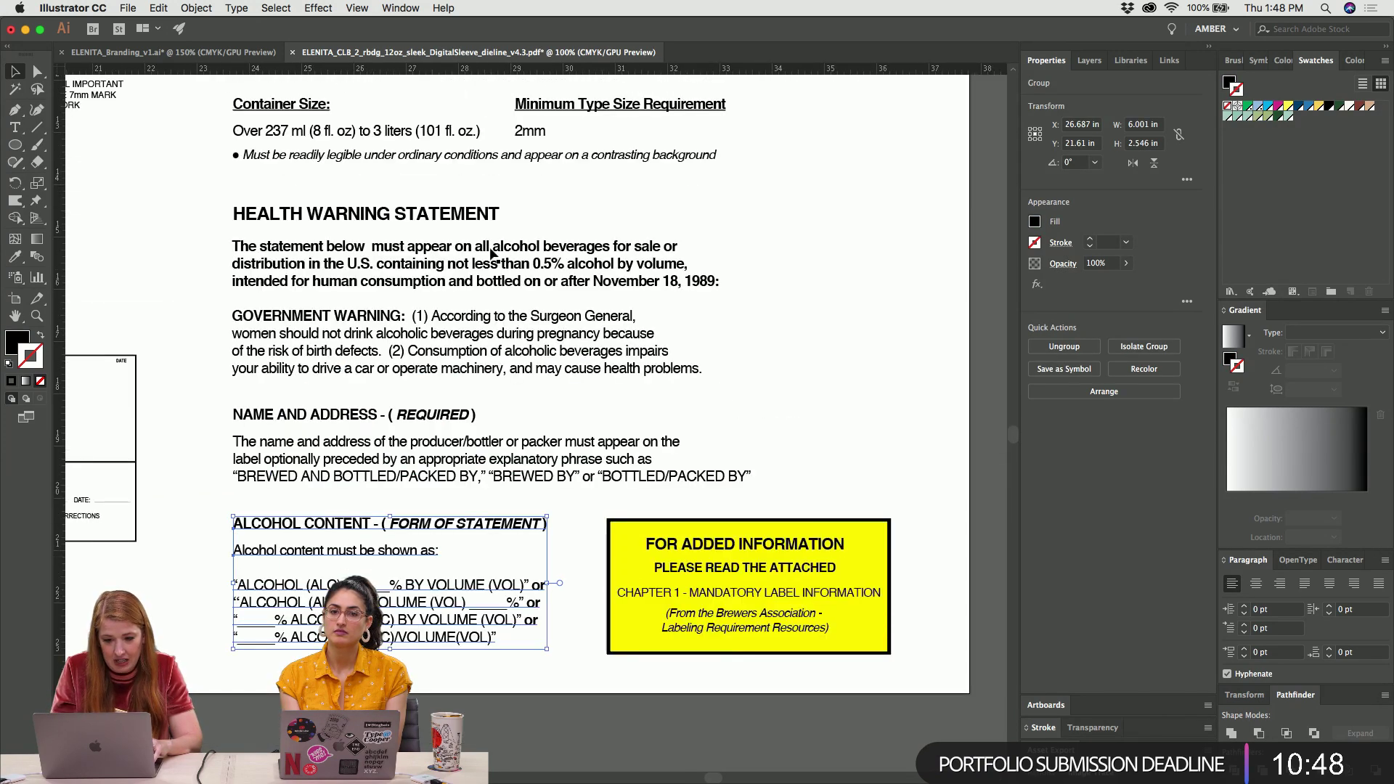
pyautogui.scroll(3, 416, 380)
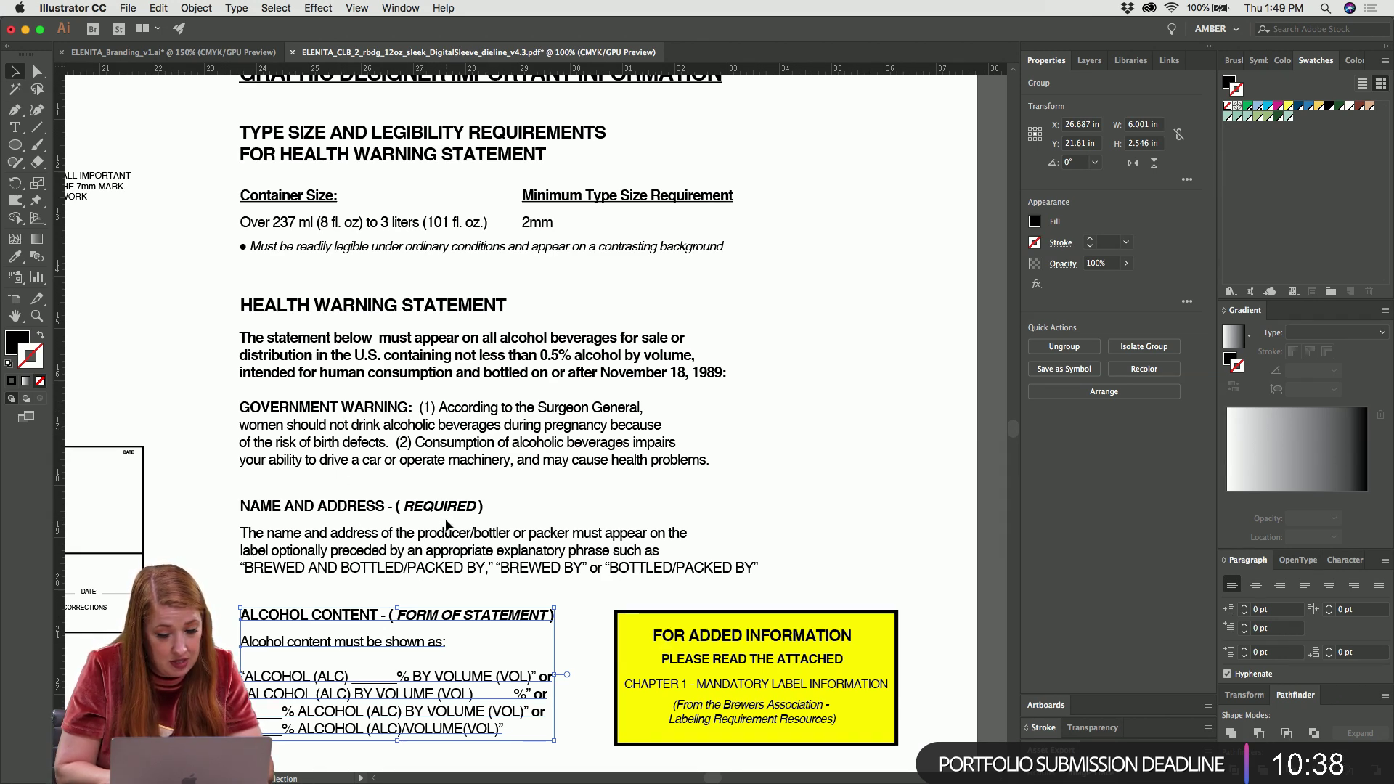
# Look up the minimum type size requirement for the container size in the mandatory label information
pyautogui.click(843, 532)
pyautogui.scroll(5, 844, 536)
pyautogui.scroll(-4, 844, 532)
pyautogui.scroll(4, 844, 536)
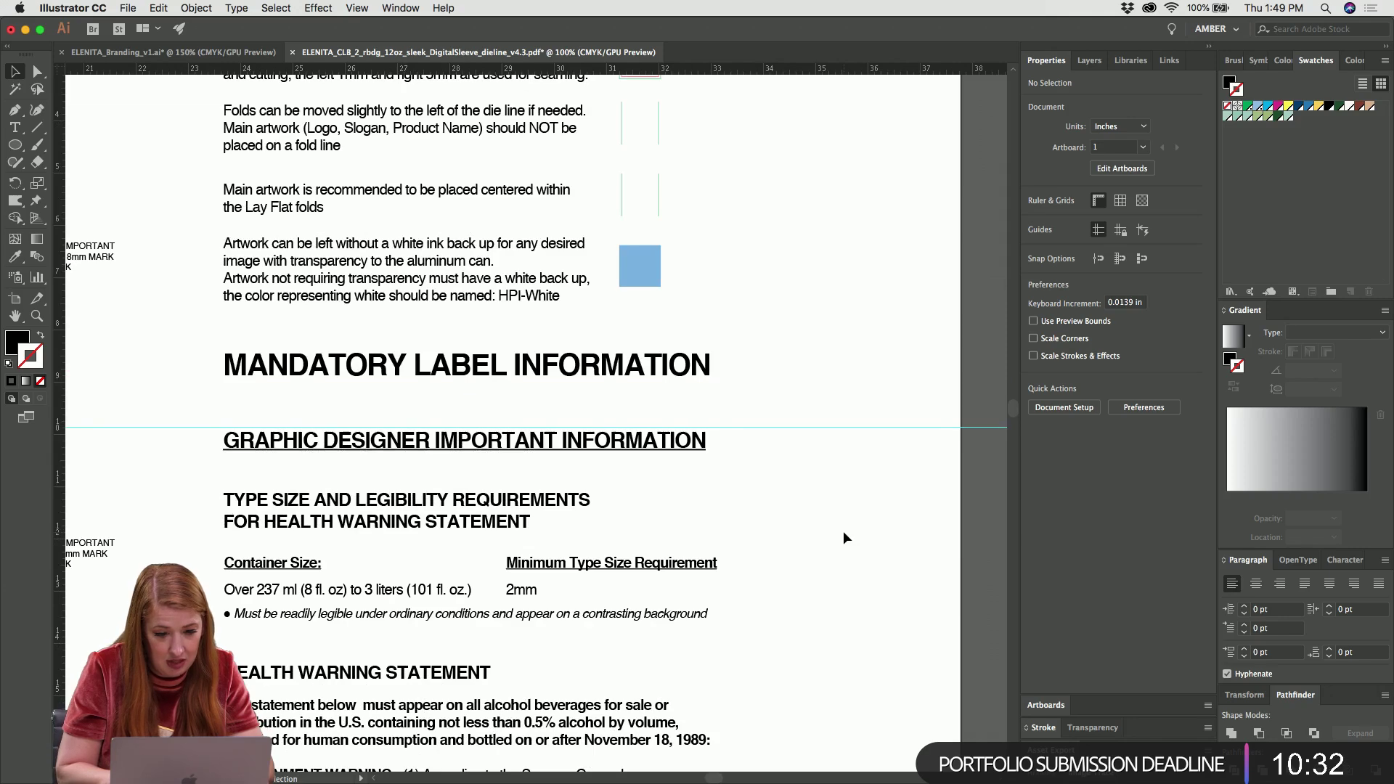
pyautogui.hscroll(-1, 844, 536)
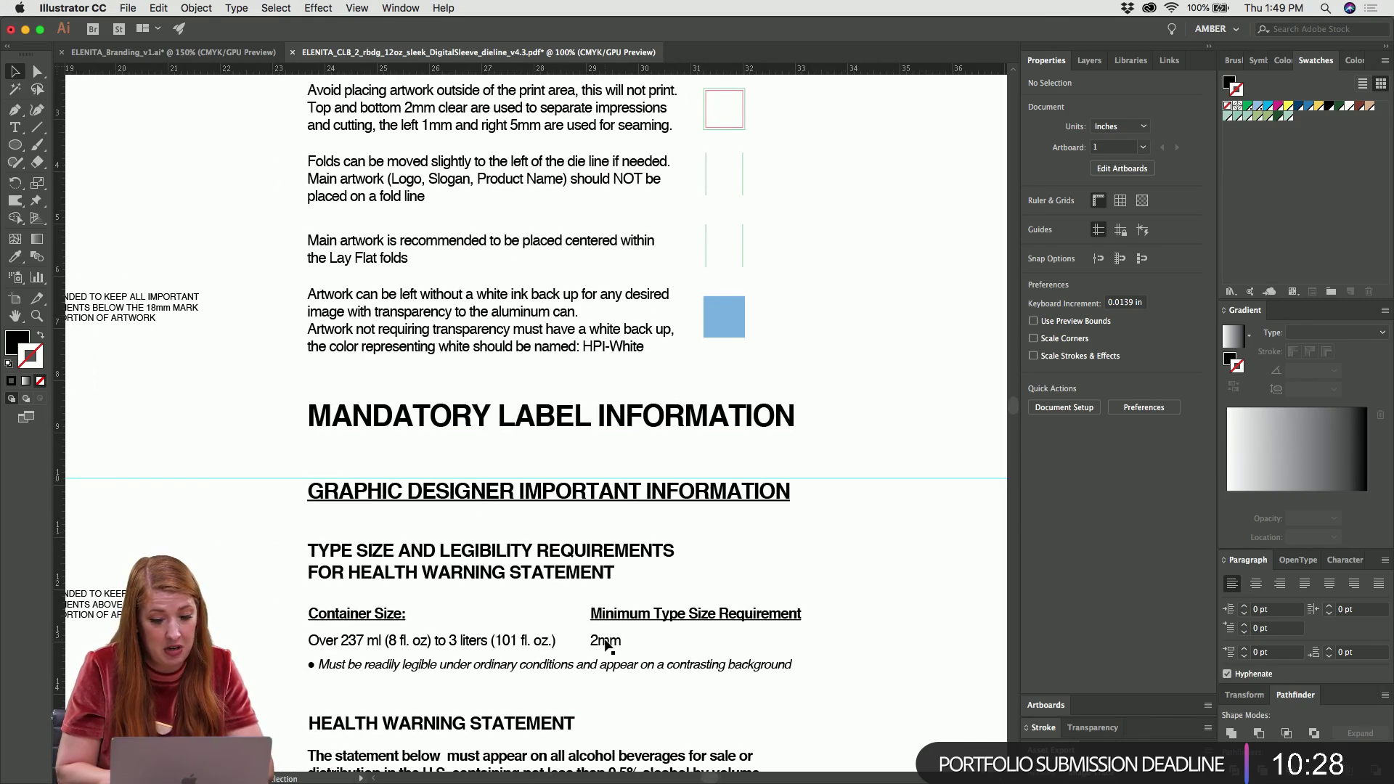
pyautogui.scroll(-1, 607, 644)
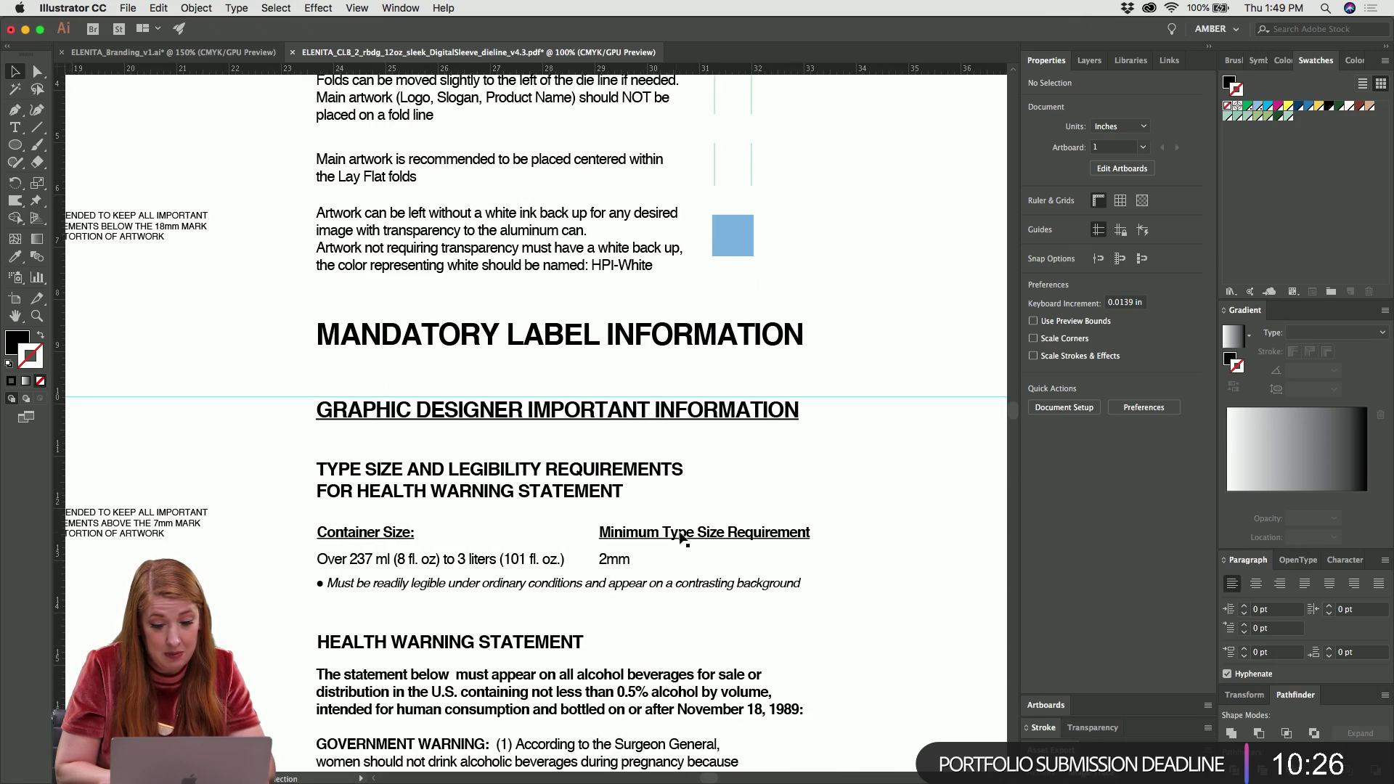
pyautogui.click(616, 564)
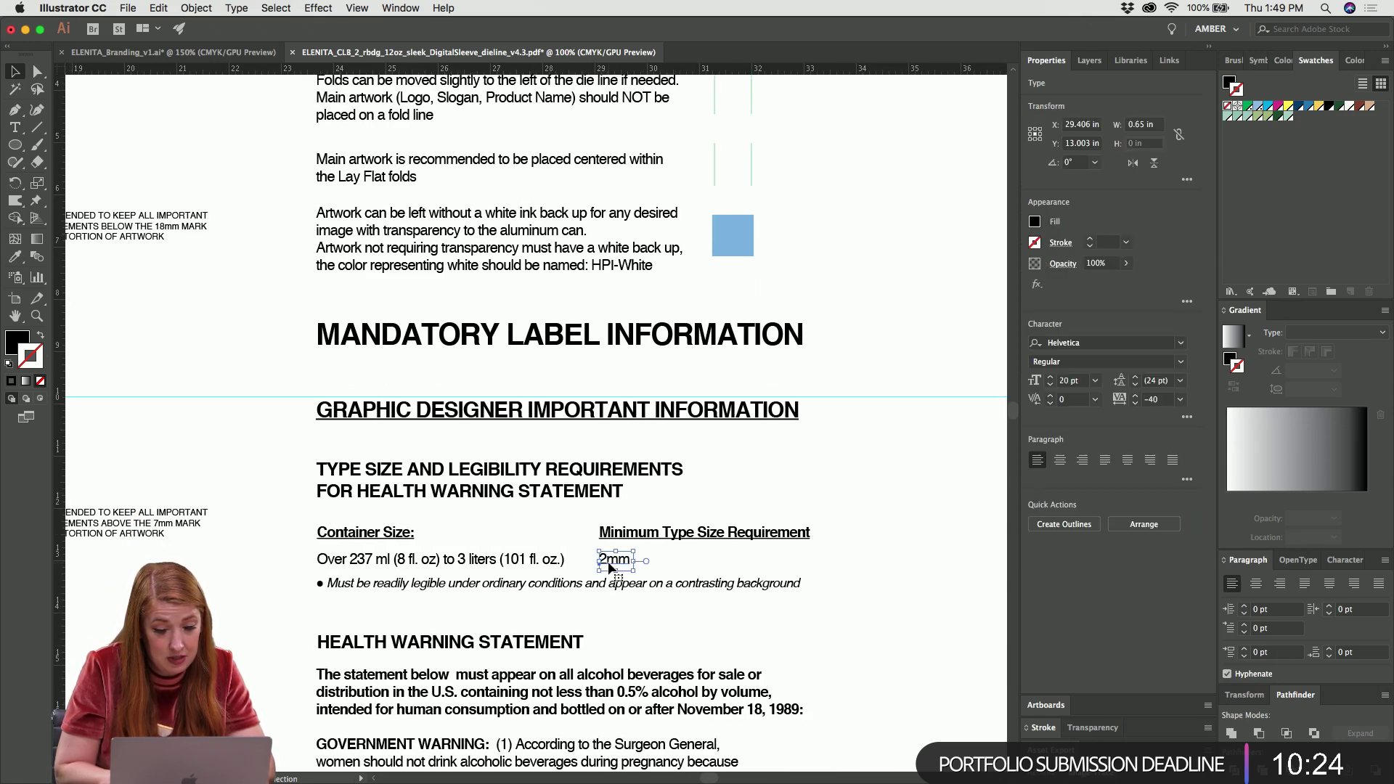
pyautogui.hscroll(-2, 617, 562)
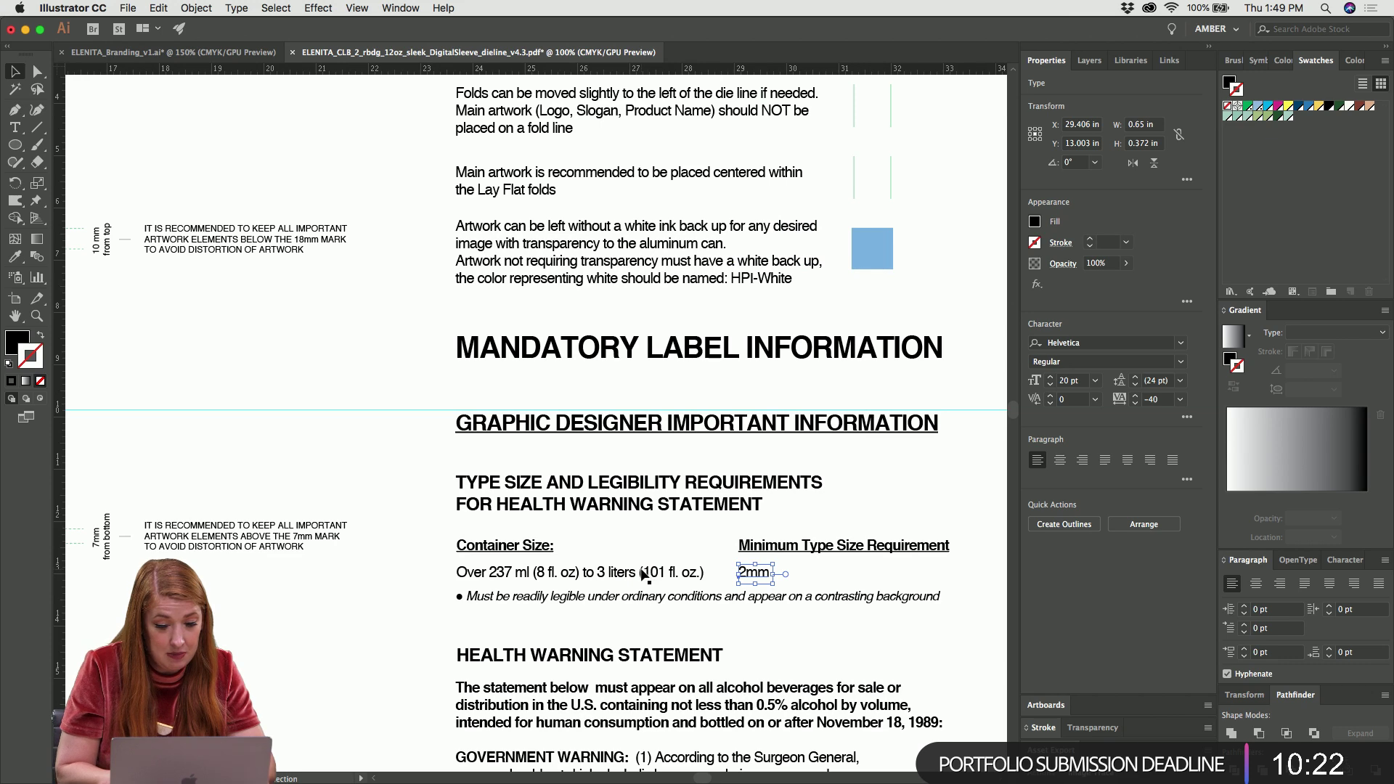
# Create a 2 mm by 2 mm square on the sleeve artwork, to the right of the sunburst
pyautogui.hscroll(-15, 639, 573)
pyautogui.click(431, 574)
pyautogui.scroll(5, 433, 573)
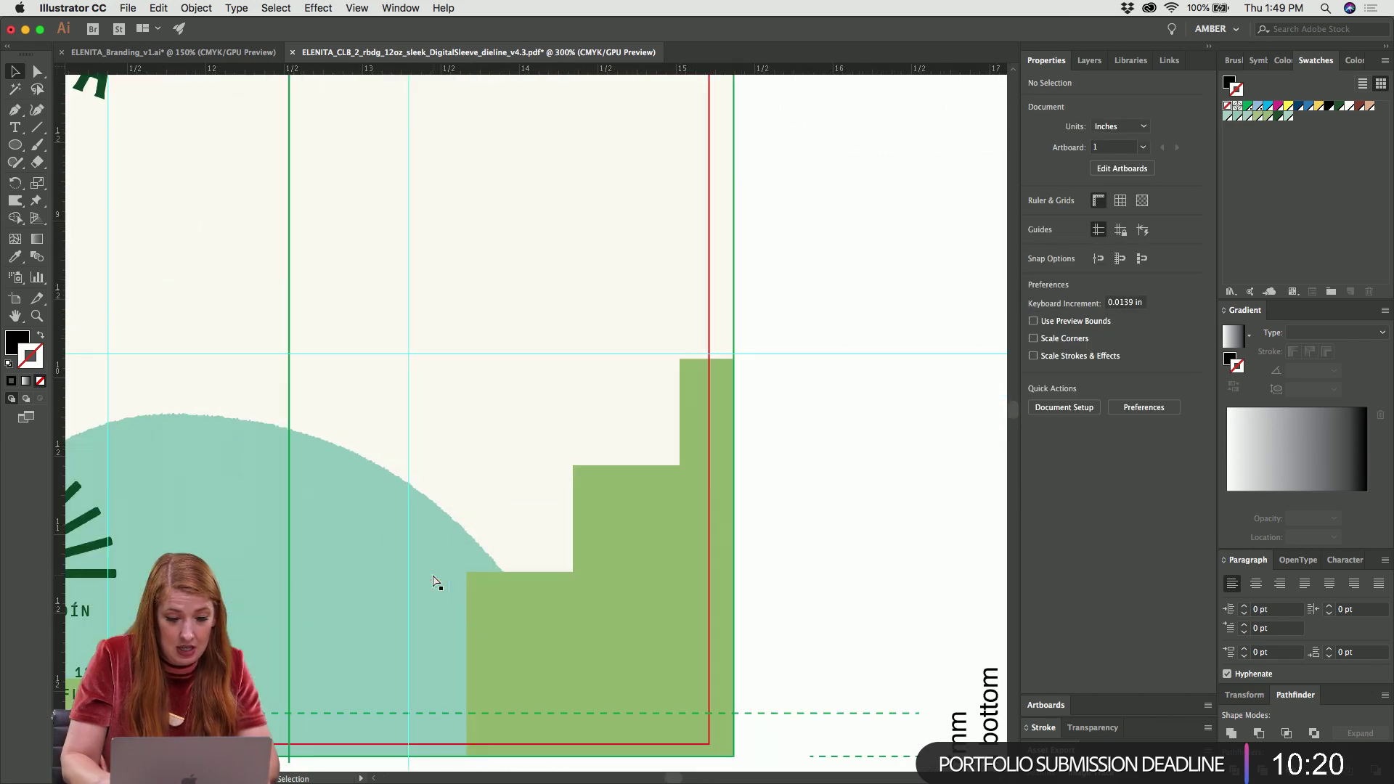
pyautogui.press('m')
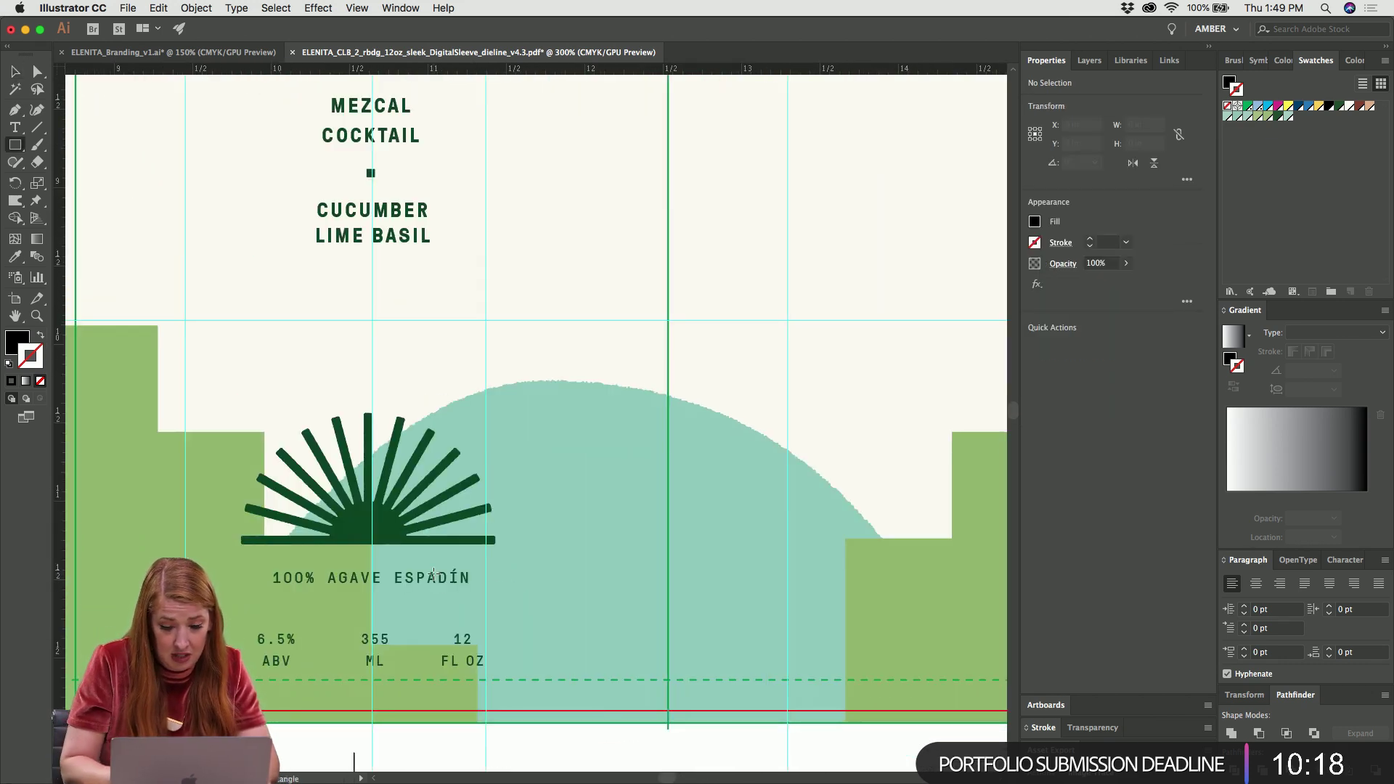
pyautogui.click(611, 549)
pyautogui.write('2')
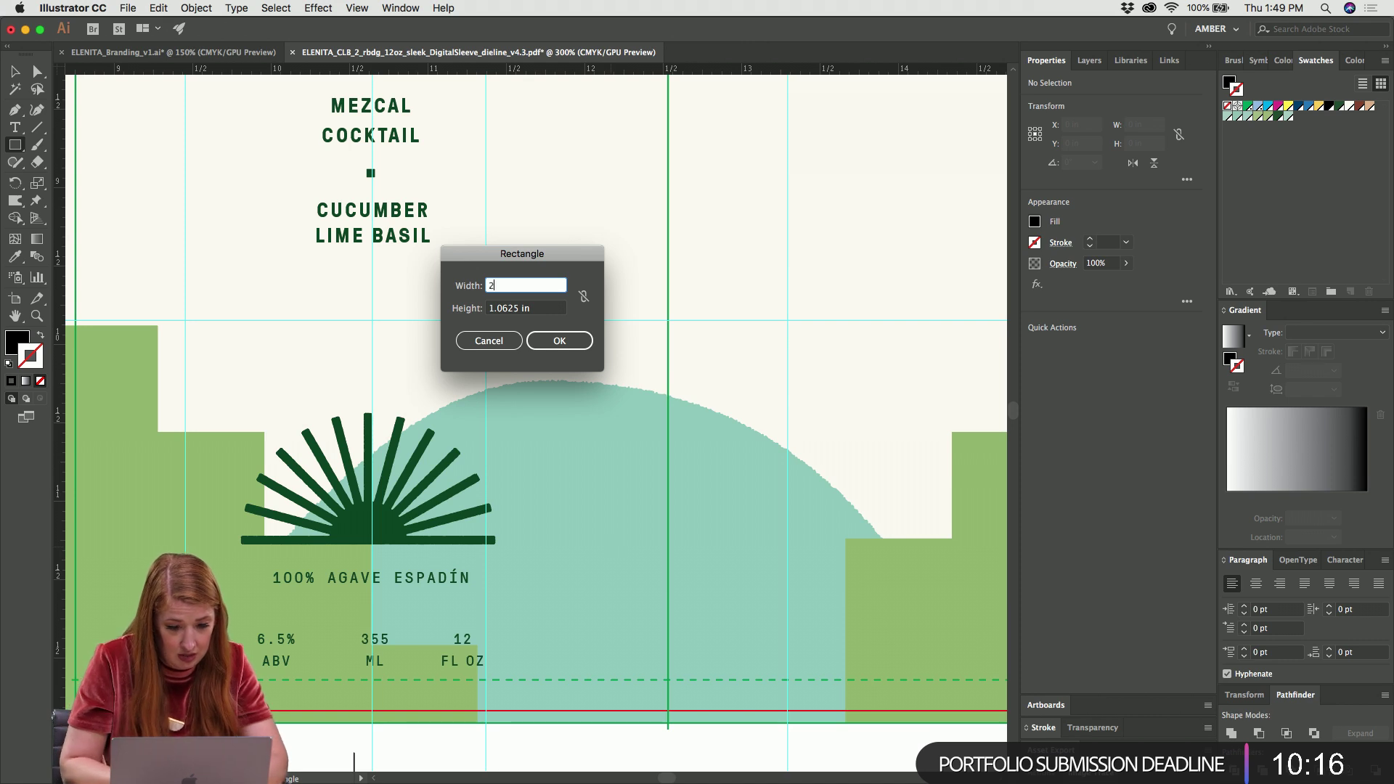
pyautogui.press('Tab')
pyautogui.write('2MM')
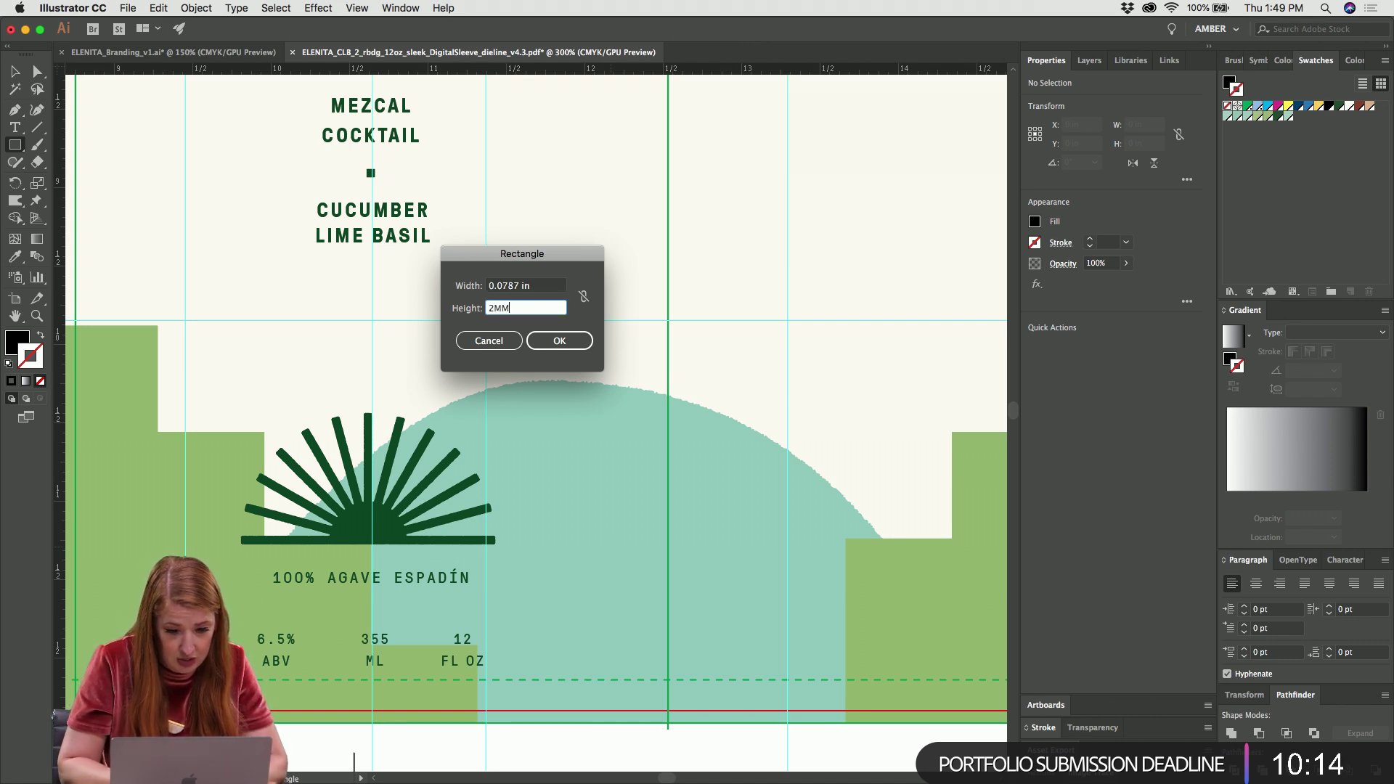
pyautogui.press('Return')
pyautogui.press('v')
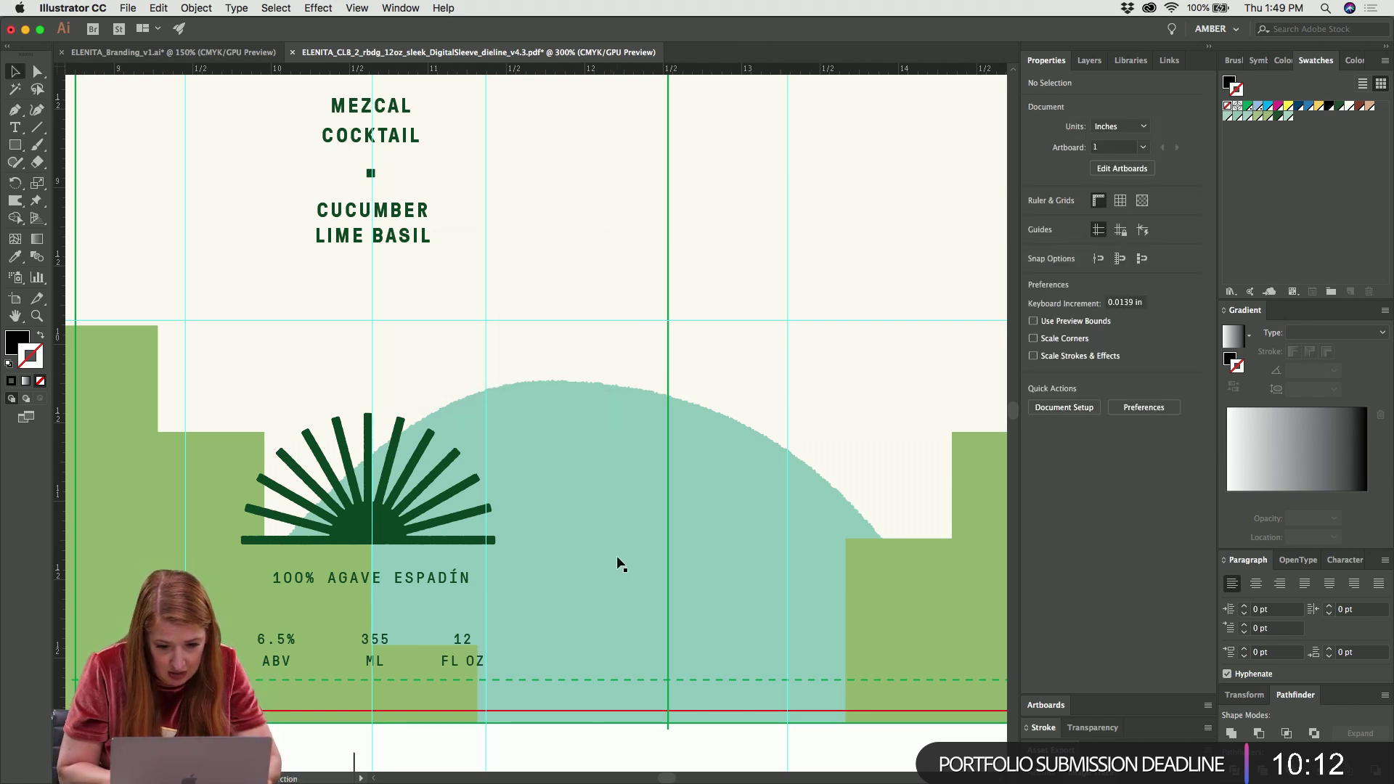
# Select the hidden 2 mm square in outline view and bring it in front of the landscape on the ARTWORK layer
pyautogui.click(616, 556)
pyautogui.press('super+y')
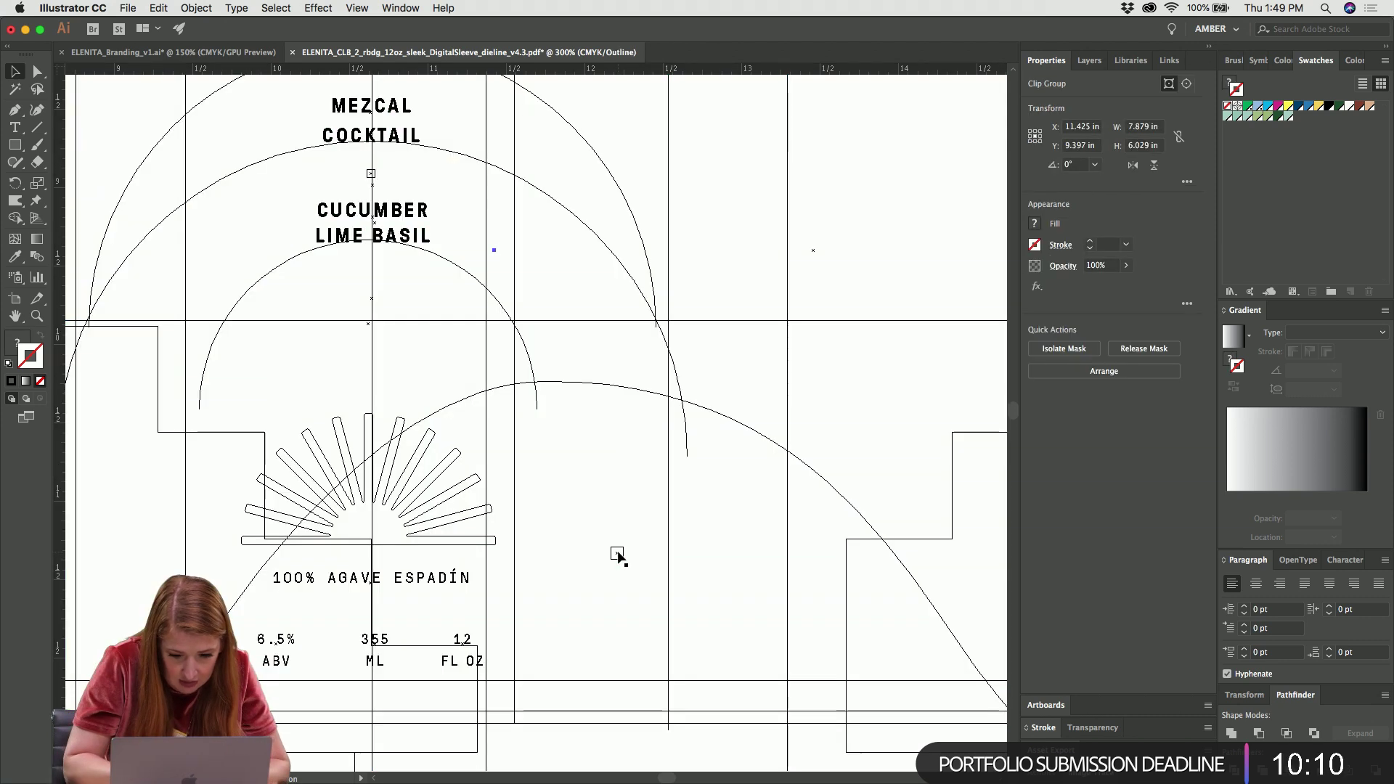
pyautogui.click(617, 553)
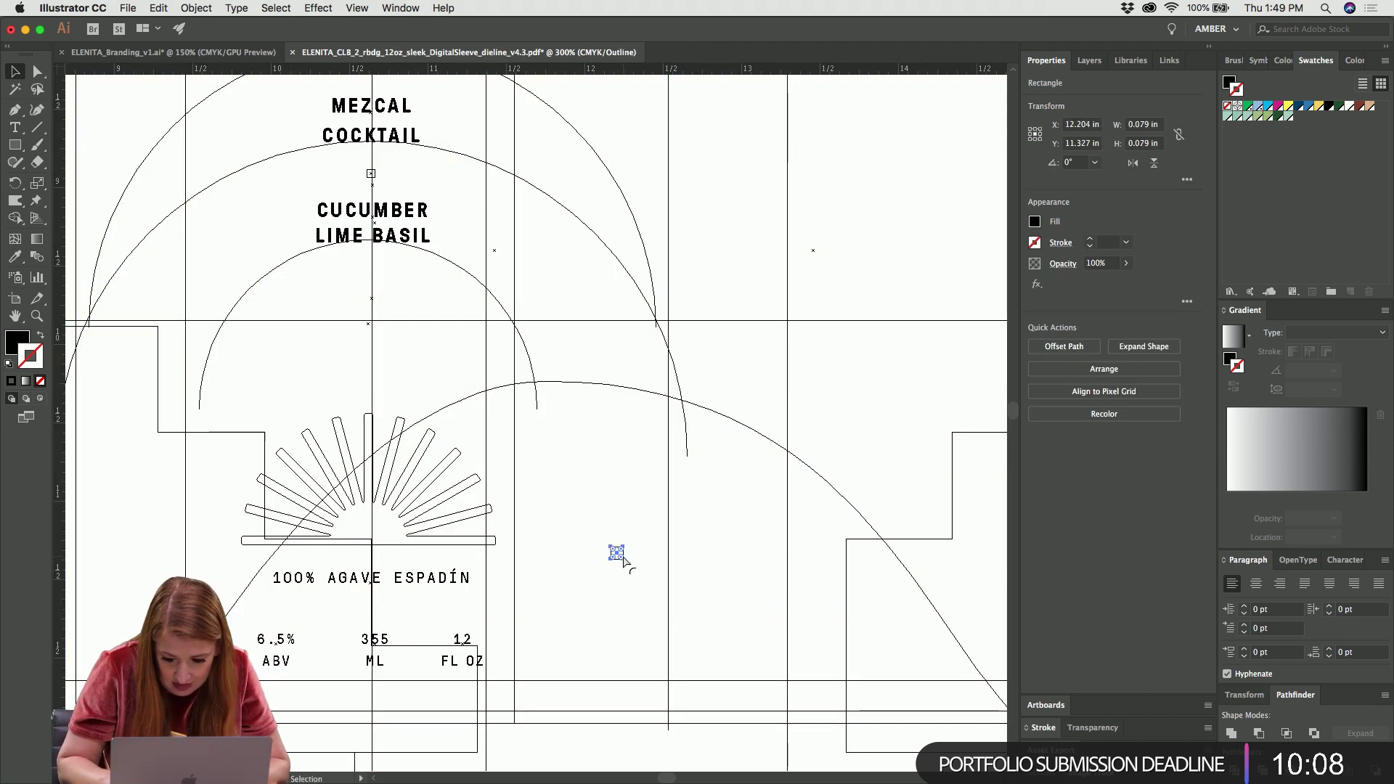
pyautogui.press('x')
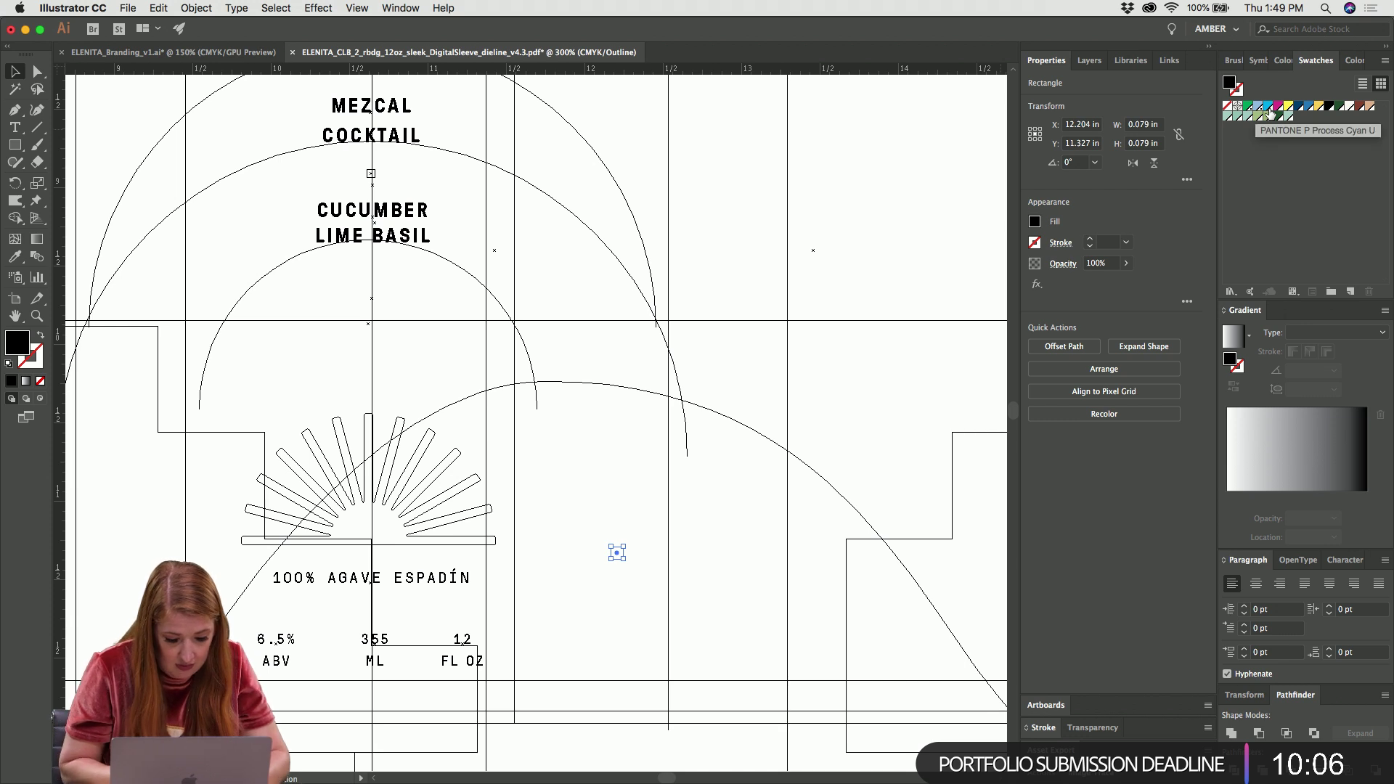
pyautogui.press('super+y')
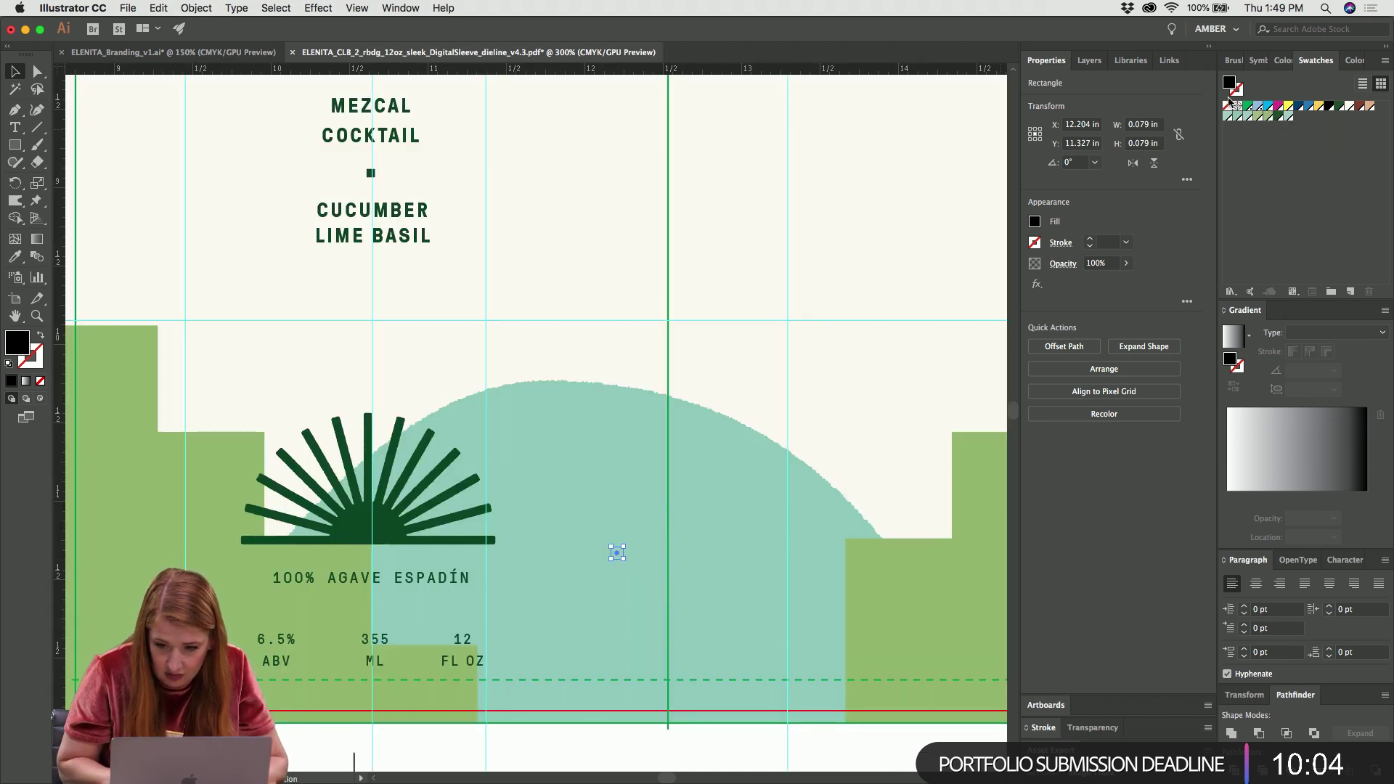
pyautogui.click(1089, 62)
pyautogui.press('shift+super+a')
pyautogui.click(1104, 115)
pyautogui.press('super+f')
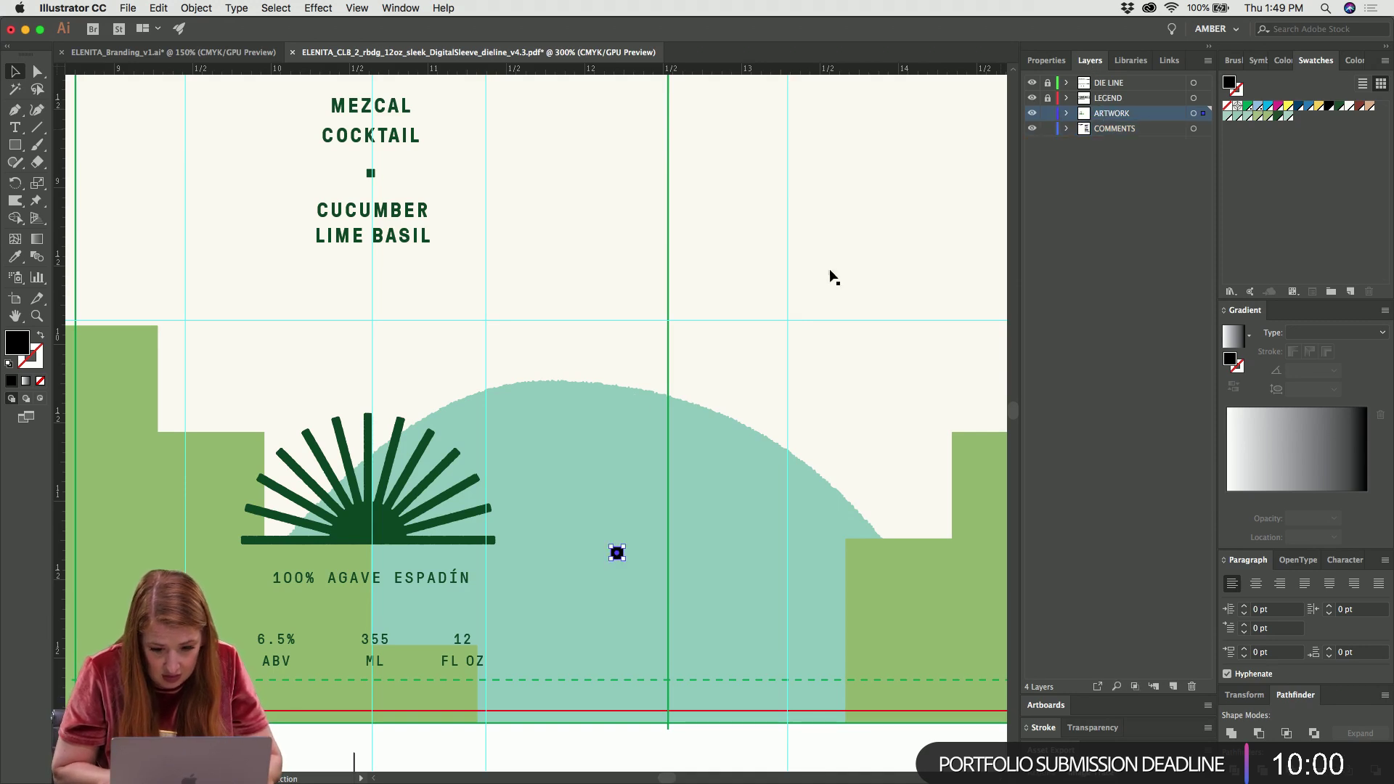
# Place the 2 mm square beside the Z of FL OZ and compare it with the letter height at close zoom
pyautogui.press('super+equal')
pyautogui.scroll(-1, 615, 411)
pyautogui.click(723, 438)
pyautogui.moveTo(724, 438); pyautogui.dragTo(456, 652)
pyautogui.press('super+equal')
pyautogui.press('super+equal')
pyautogui.press('super+equal')
pyautogui.press('super+equal')
pyautogui.press('super+equal')
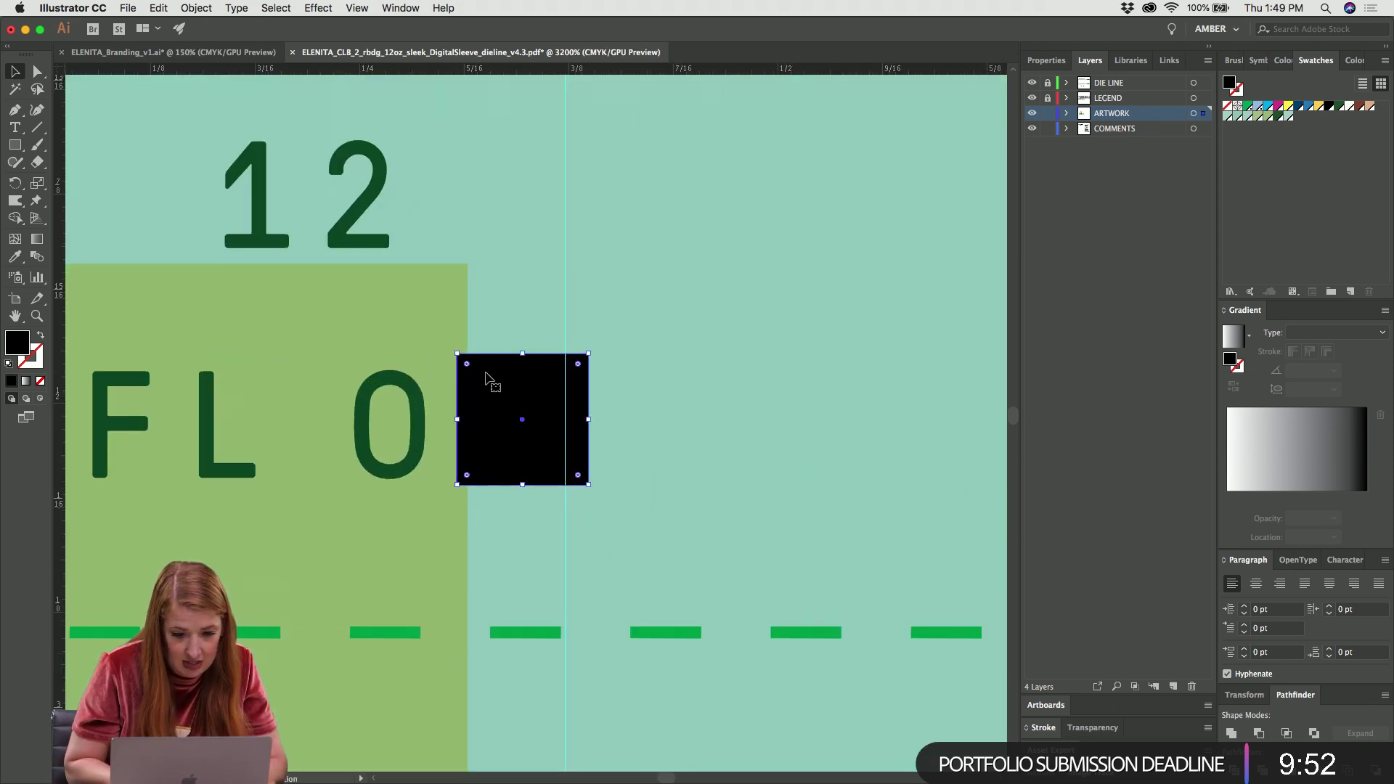
pyautogui.moveTo(488, 371); pyautogui.dragTo(551, 373)
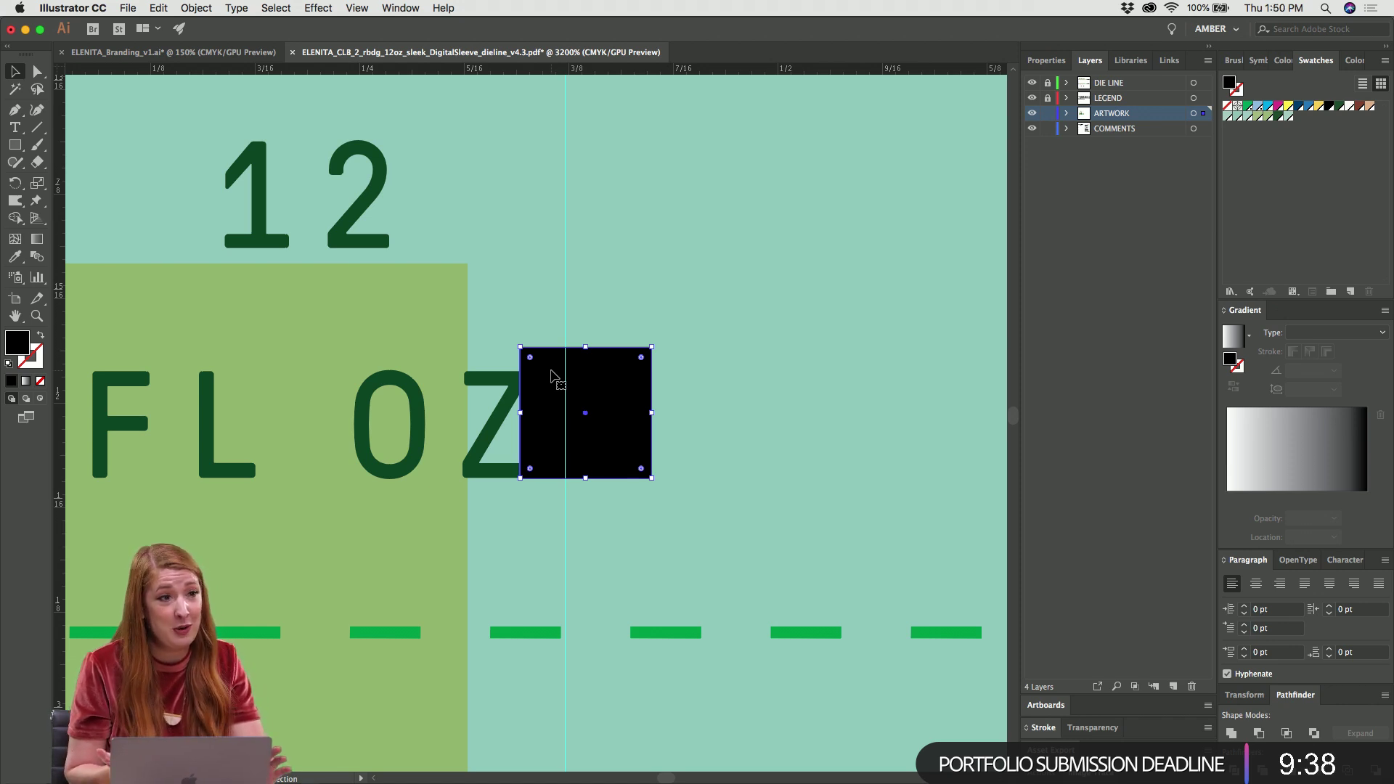
# Move the 2 mm square over the Z of FL OZ so it overlaps the lettering
pyautogui.press('a')
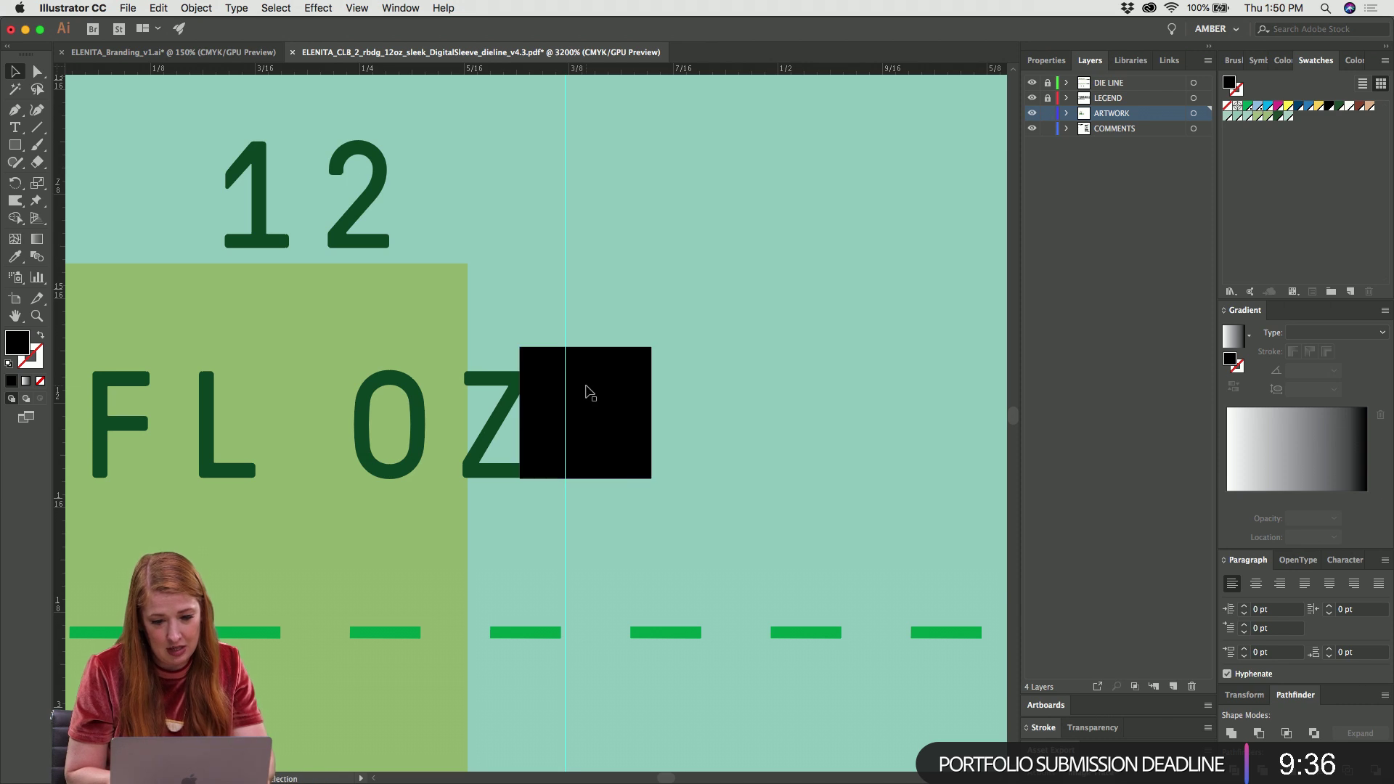
pyautogui.press('v')
pyautogui.moveTo(625, 390); pyautogui.dragTo(583, 382)
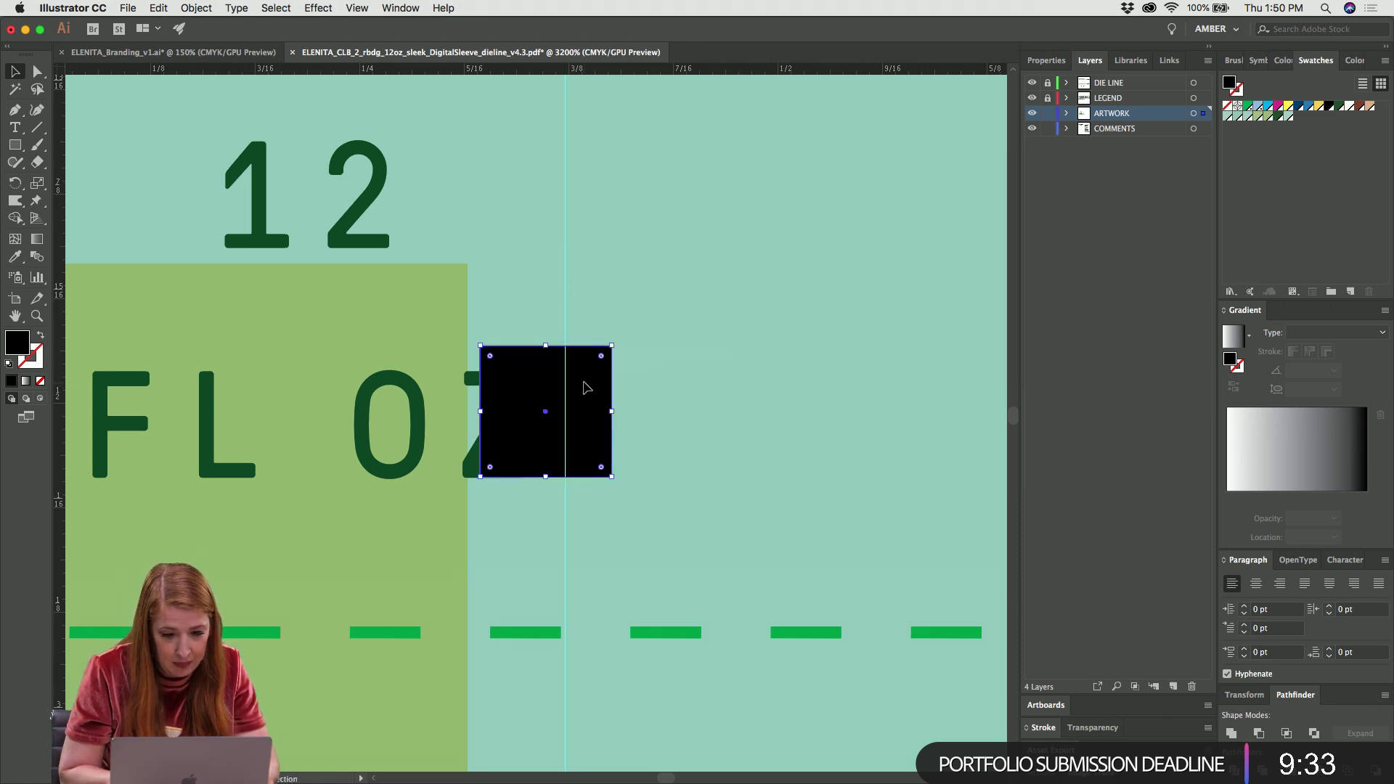
# Set the 12 FL OZ text size to 7 pt and raise it to 8 pt to compare with the 2 mm square
pyautogui.click(414, 377)
pyautogui.click(1046, 59)
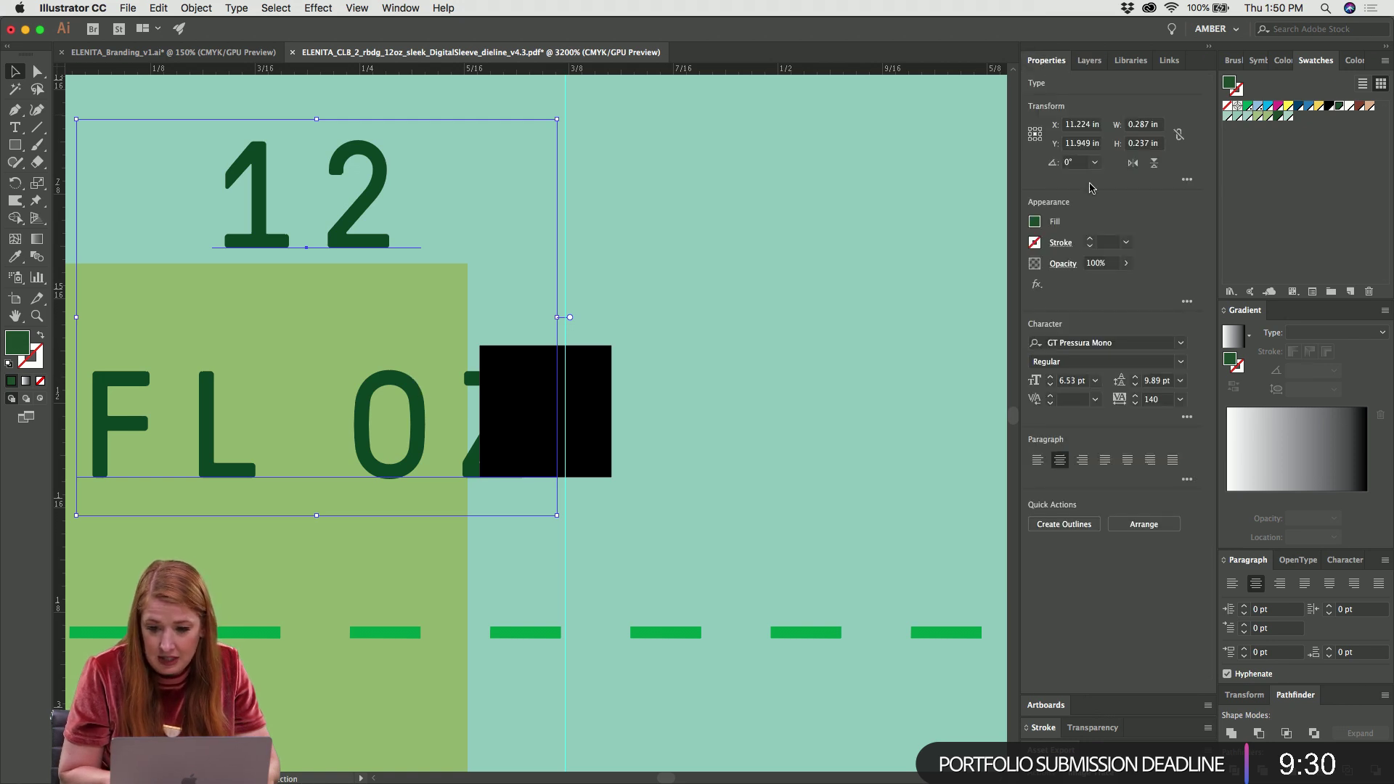
pyautogui.click(1062, 380)
pyautogui.write('7')
pyautogui.press('Return')
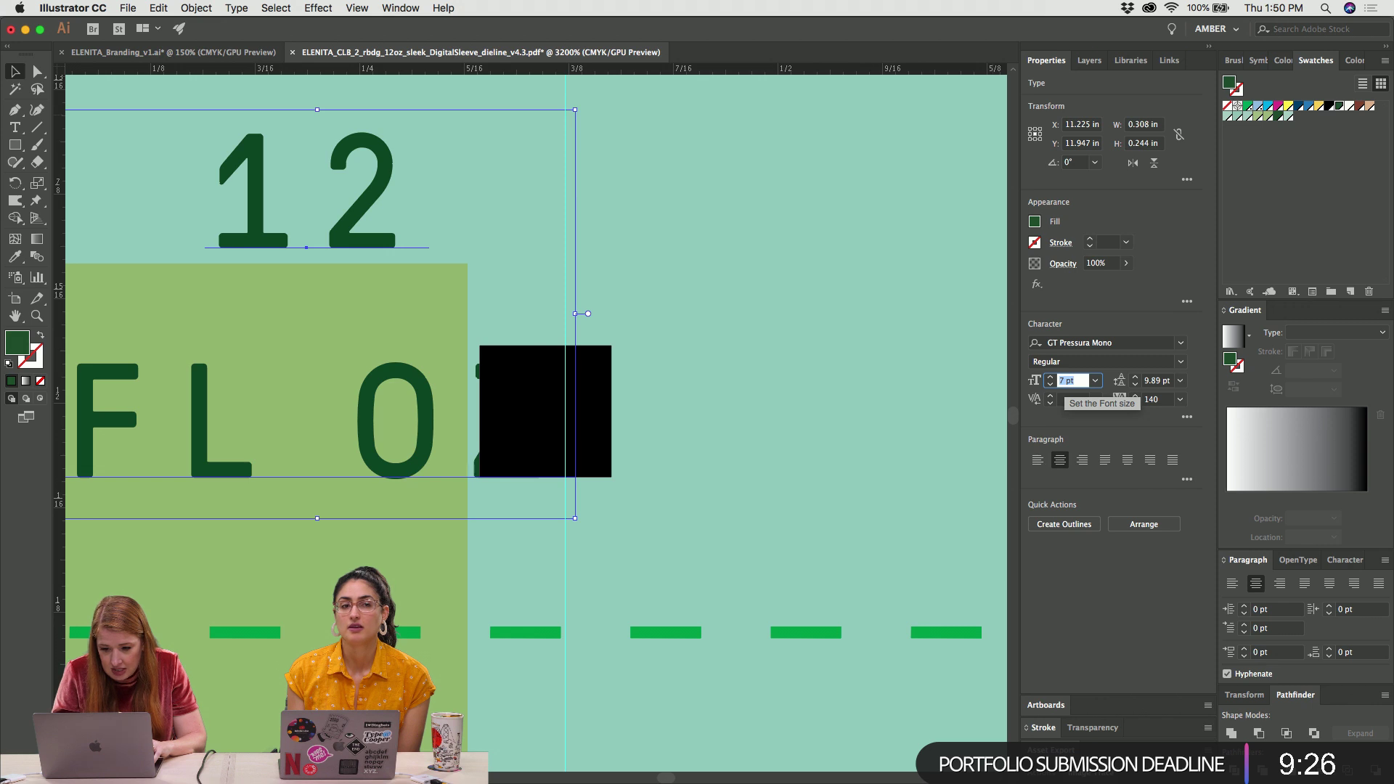
pyautogui.press('Up')
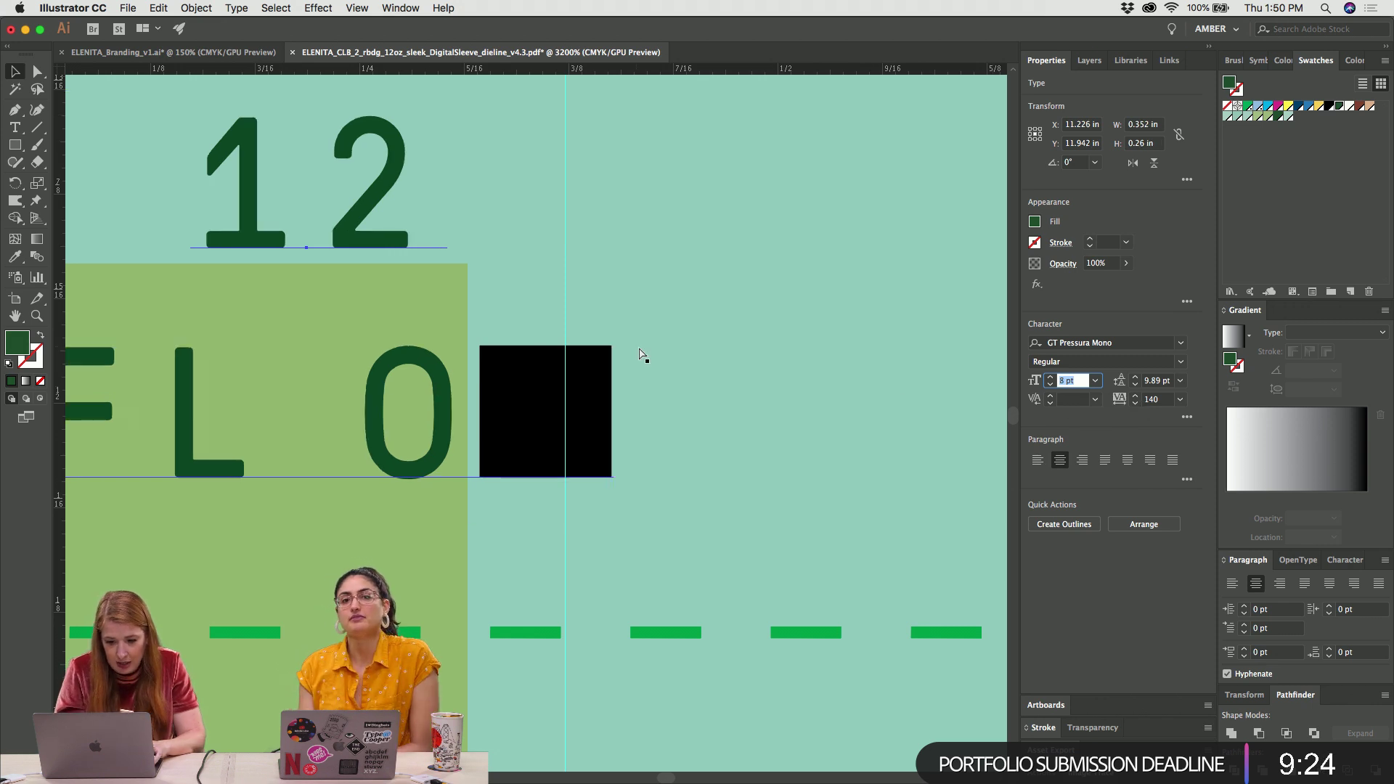
# Delete the 2 mm comparison square from the artwork
pyautogui.click(592, 363)
pyautogui.press('Delete')
pyautogui.press('super+minus')
pyautogui.press('super+minus')
pyautogui.press('super+minus')
pyautogui.press('super+minus')
pyautogui.press('super+minus')
pyautogui.press('super+minus')
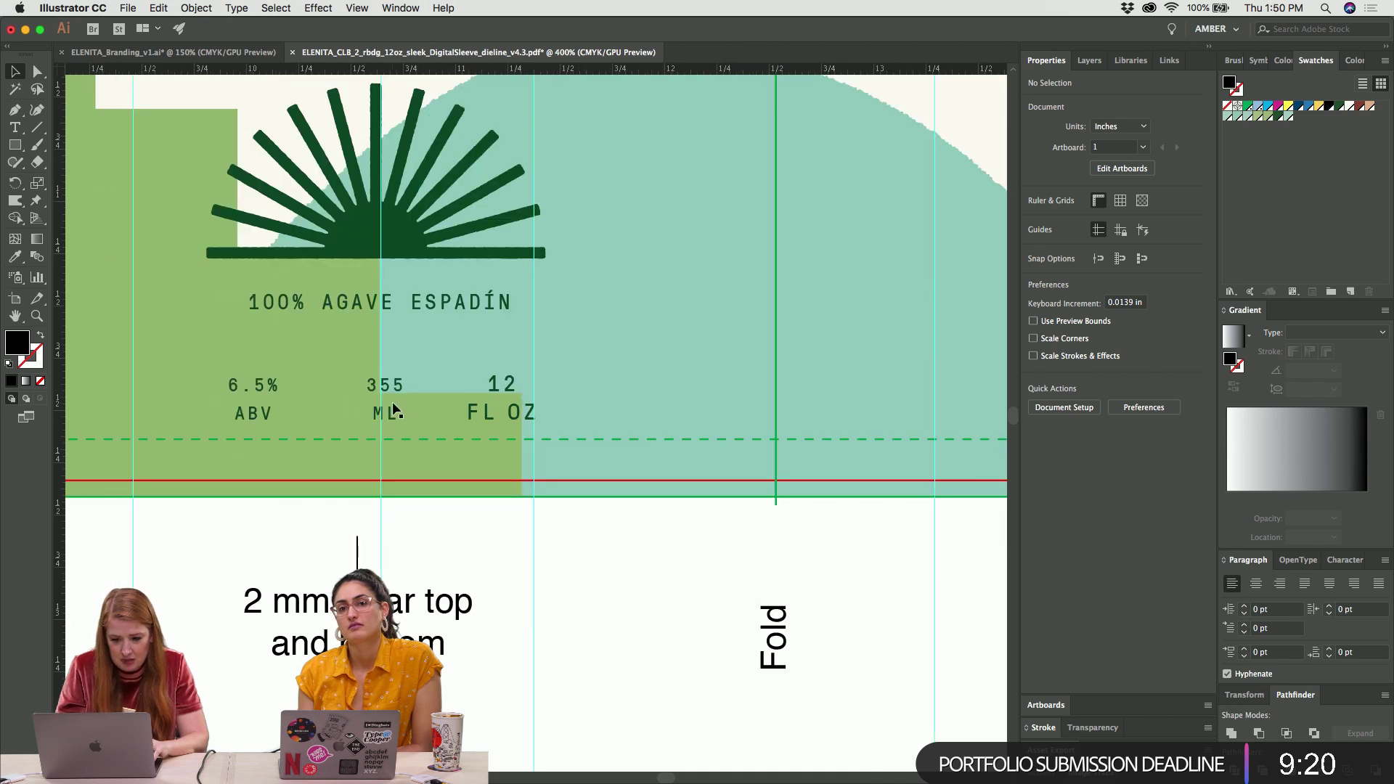
# Set the 12 FL OZ text size to 7 pt
pyautogui.click(499, 405)
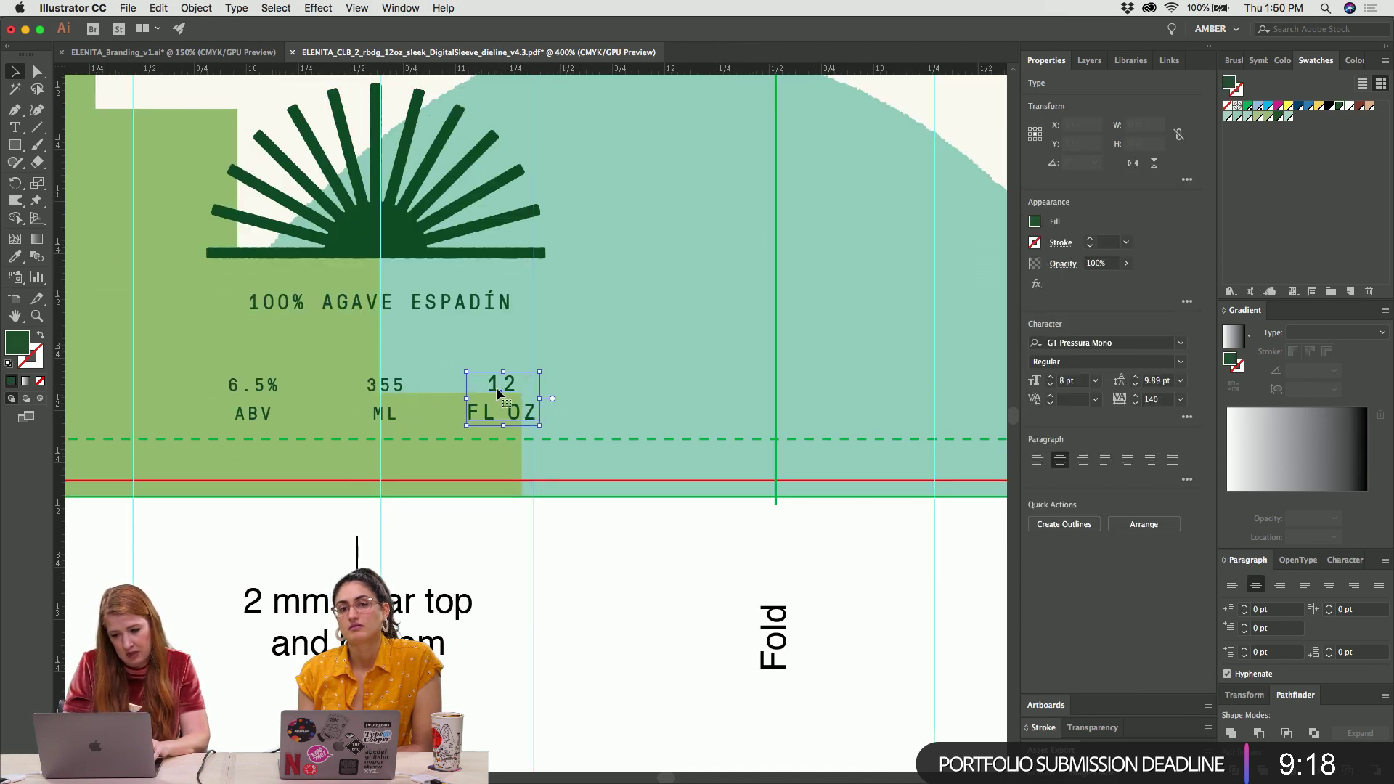
pyautogui.press('super+equal')
pyautogui.press('super+equal')
pyautogui.press('super+equal')
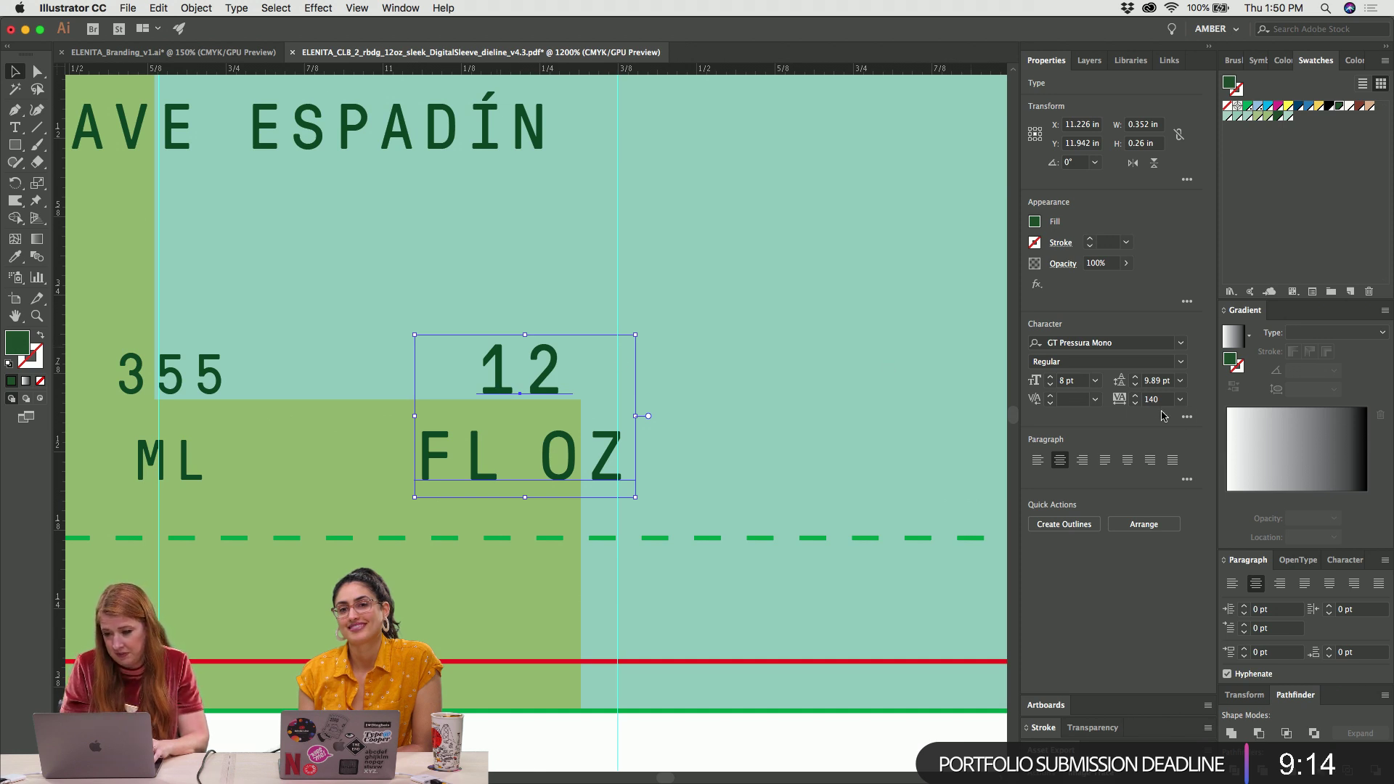
pyautogui.click(1081, 381)
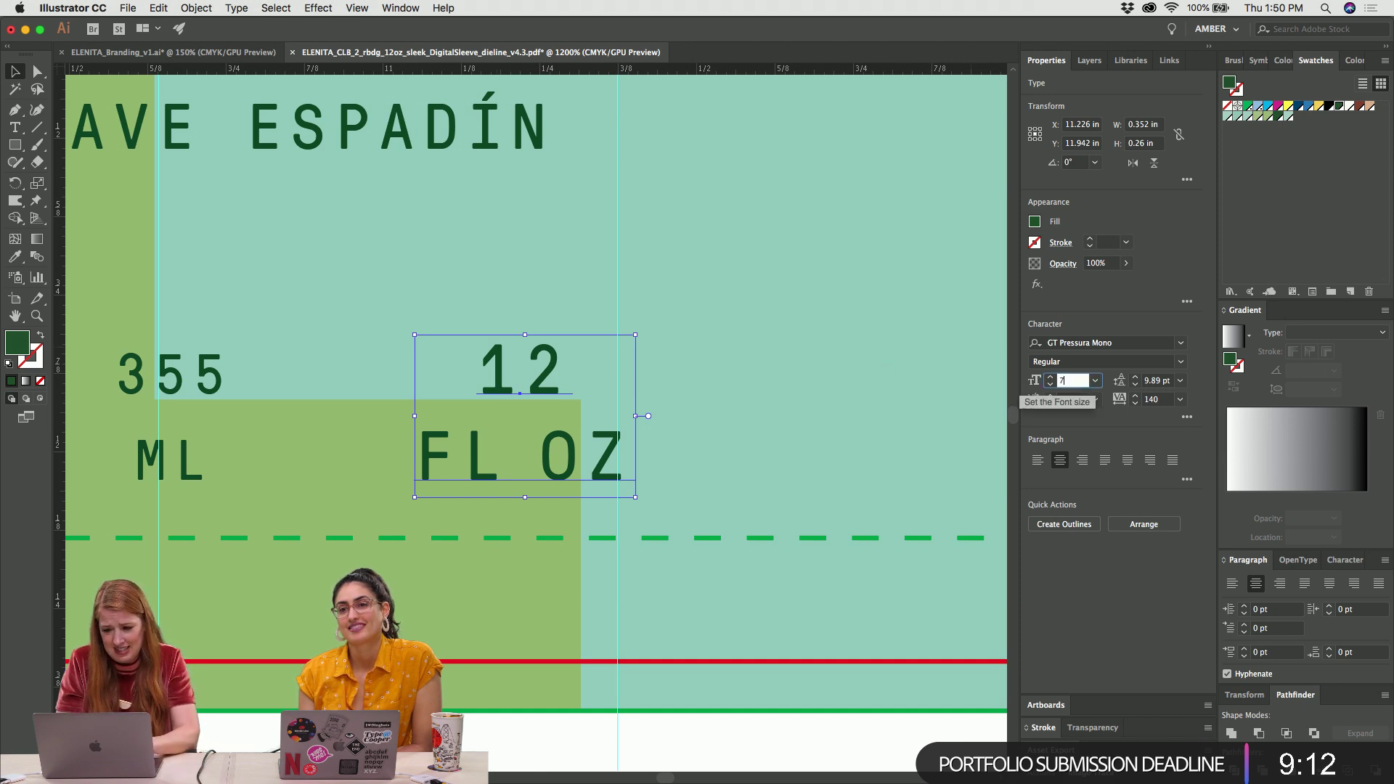
pyautogui.press('Return')
# Set the 6.5% ABV and 355 ML text blocks to 7 pt as well
pyautogui.click(171, 372)
pyautogui.press('super+minus')
pyautogui.keyDown('shift'); pyautogui.click(225, 385); pyautogui.keyUp('shift')
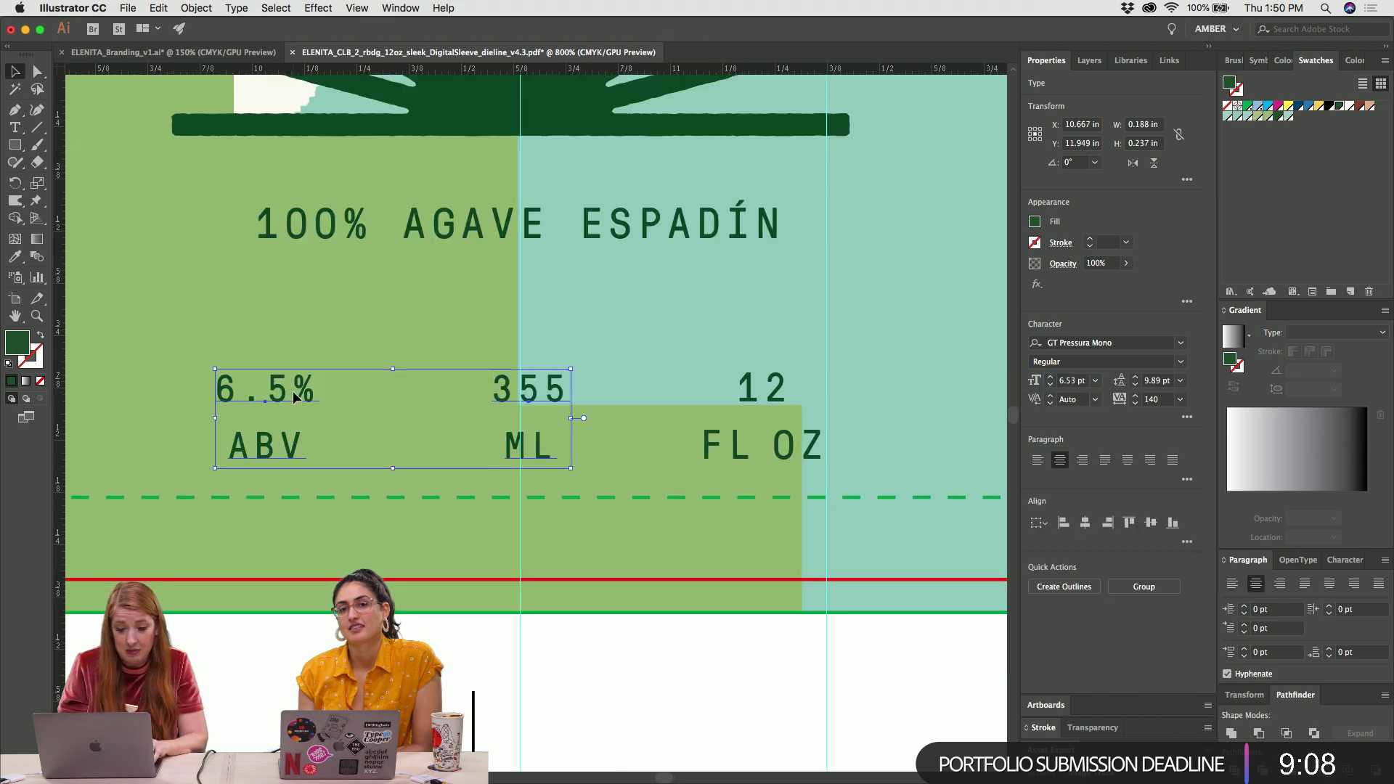
pyautogui.click(1050, 377)
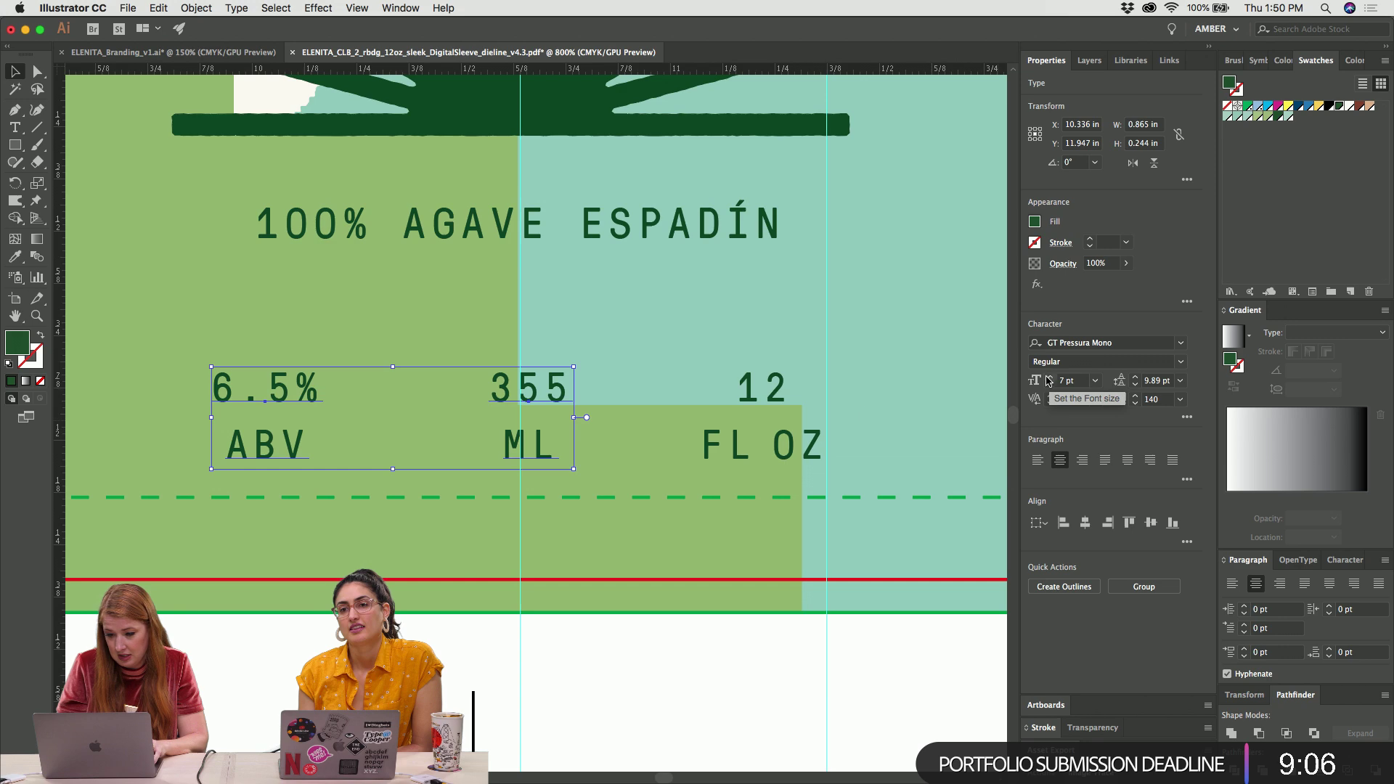
# Check the size of the 100% AGAVE ESPADÍN line and reduce the SUGAR FREE | ARTISANAL | CARBONATED line by one size step
pyautogui.click(691, 445)
pyautogui.press('super+minus')
pyautogui.press('super+minus')
pyautogui.press('super+minus')
pyautogui.click(573, 345)
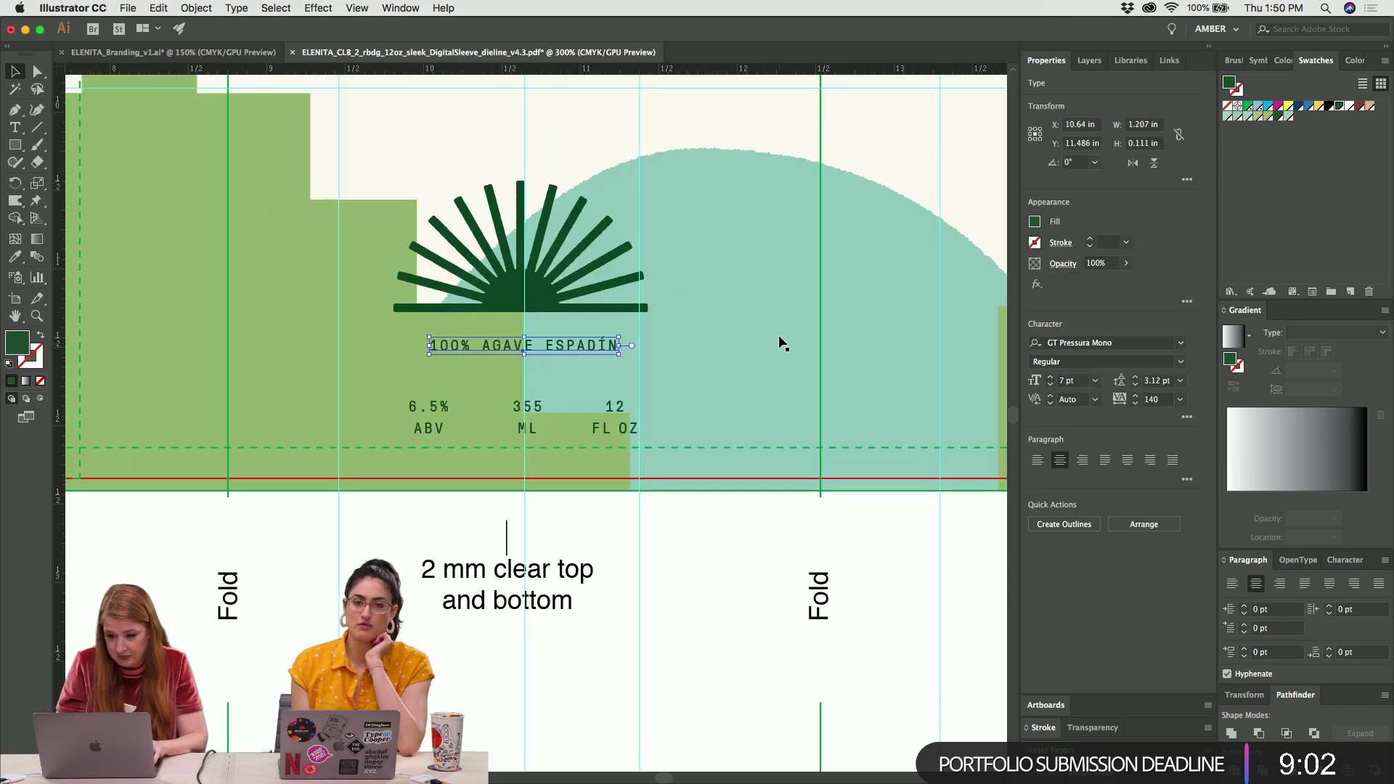
pyautogui.scroll(10, 779, 337)
pyautogui.click(645, 178)
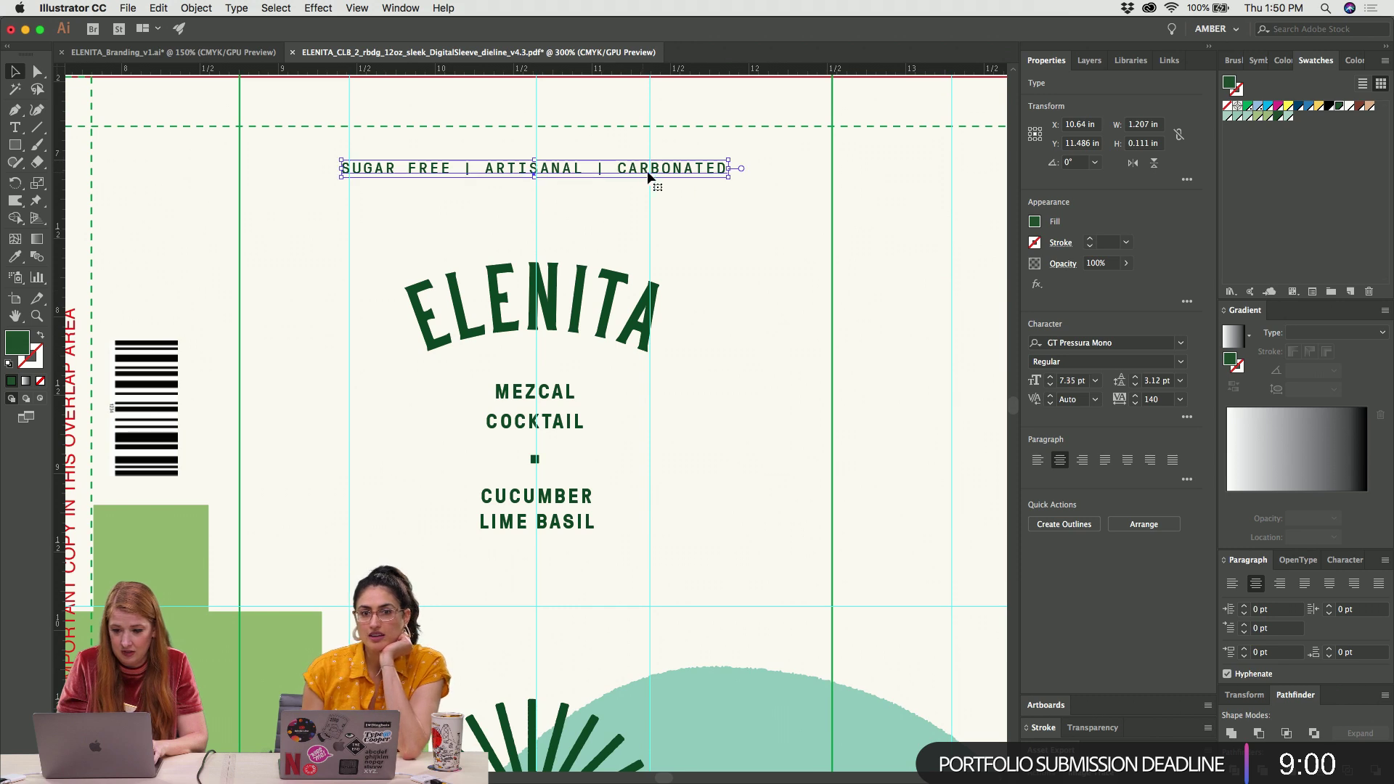
pyautogui.click(1052, 385)
pyautogui.click(797, 407)
# Enlarge the MEZCAL COCKTAIL and CUCUMBER LIME BASIL text blocks together to 11 pt
pyautogui.press('super+minus')
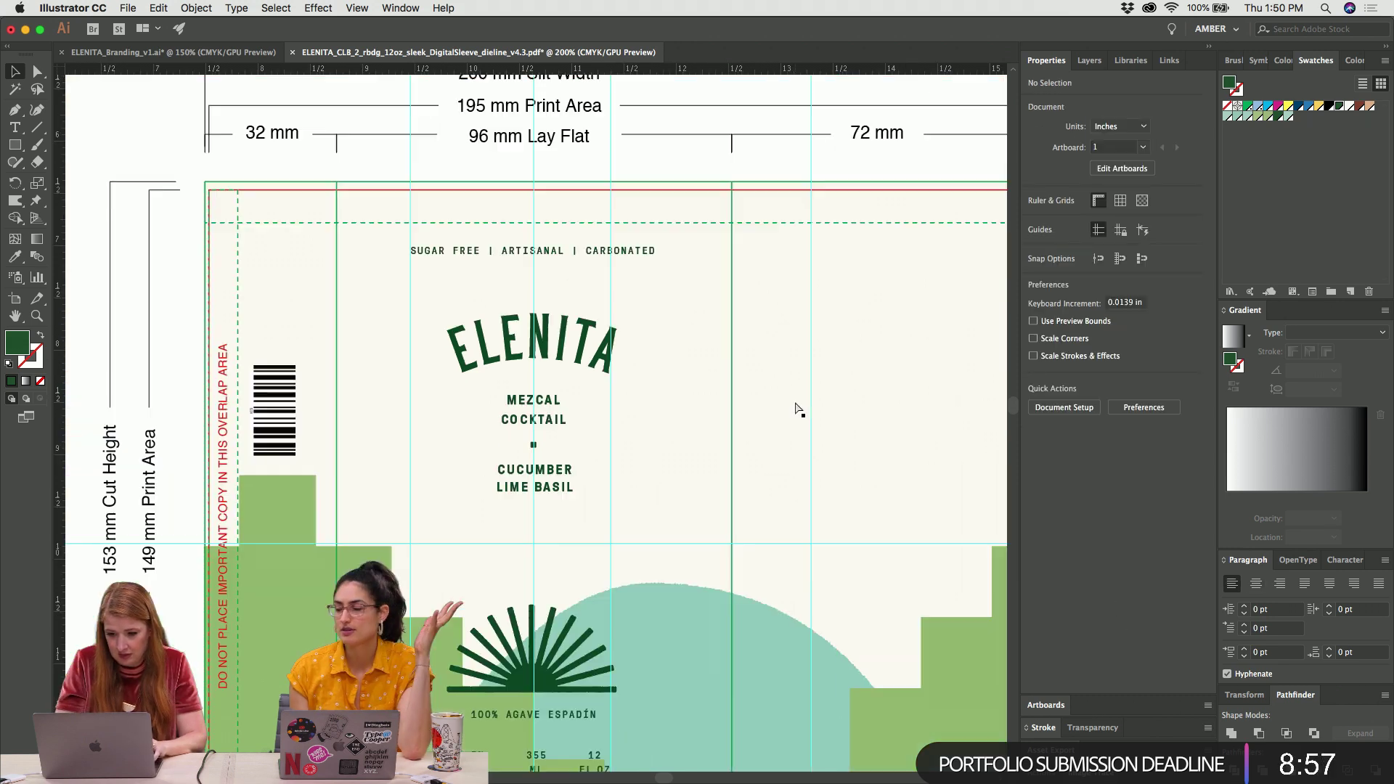
pyautogui.click(512, 439)
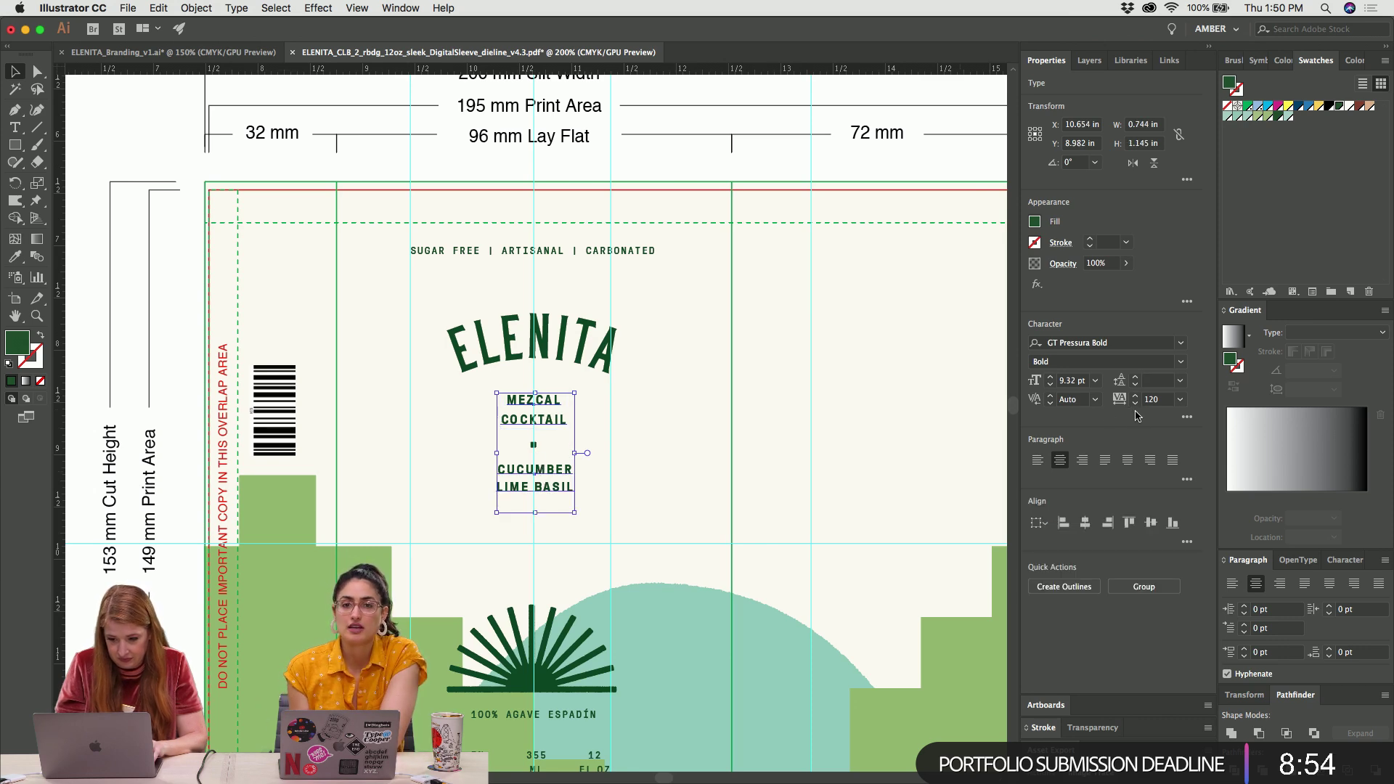
pyautogui.click(1050, 376)
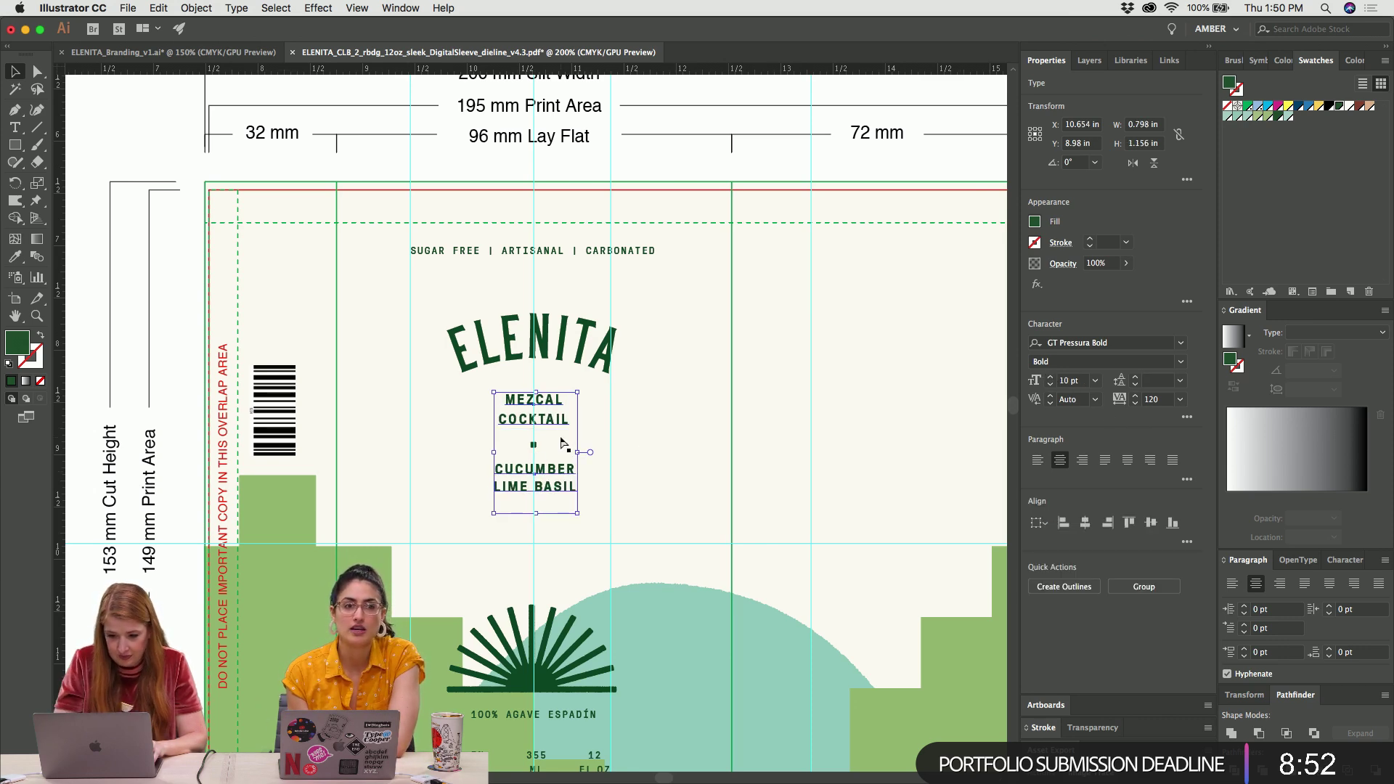
pyautogui.press('super+plus')
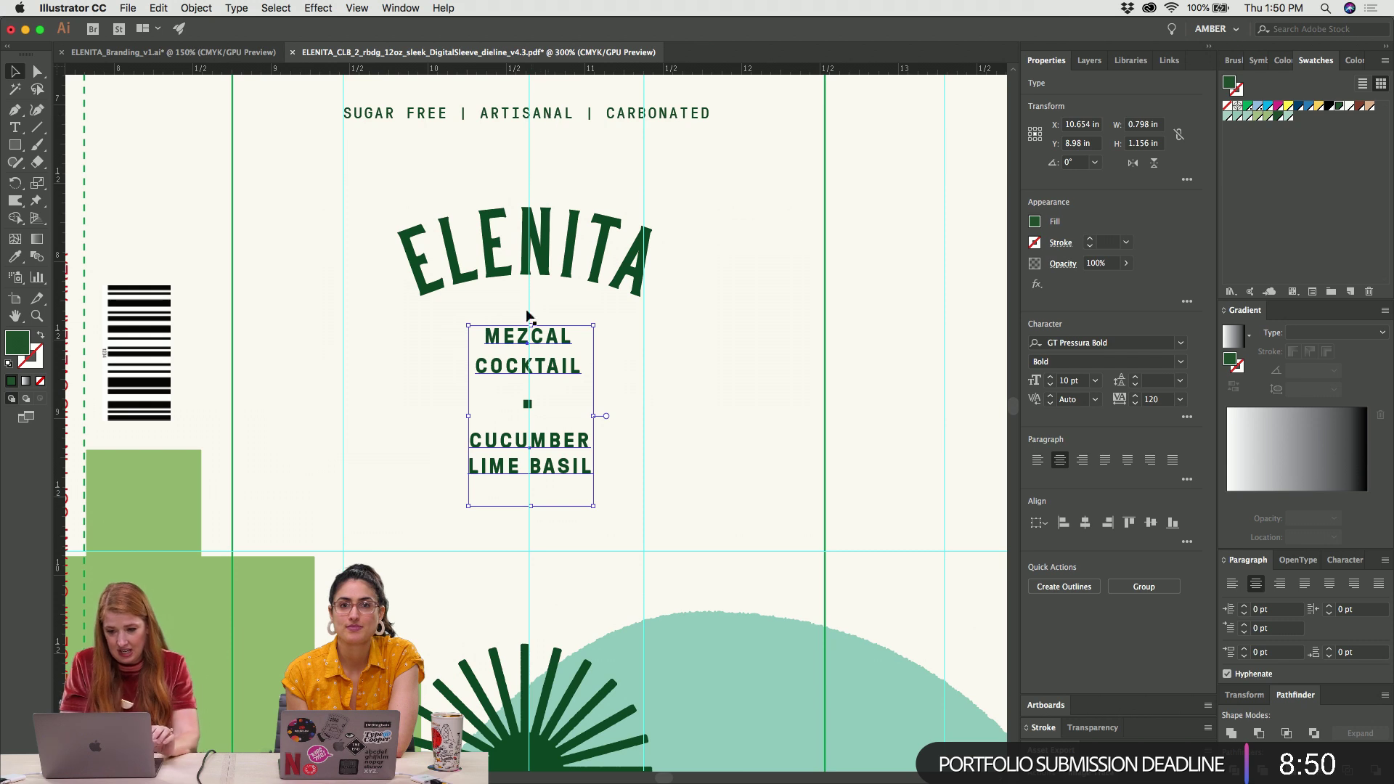
pyautogui.click(528, 408)
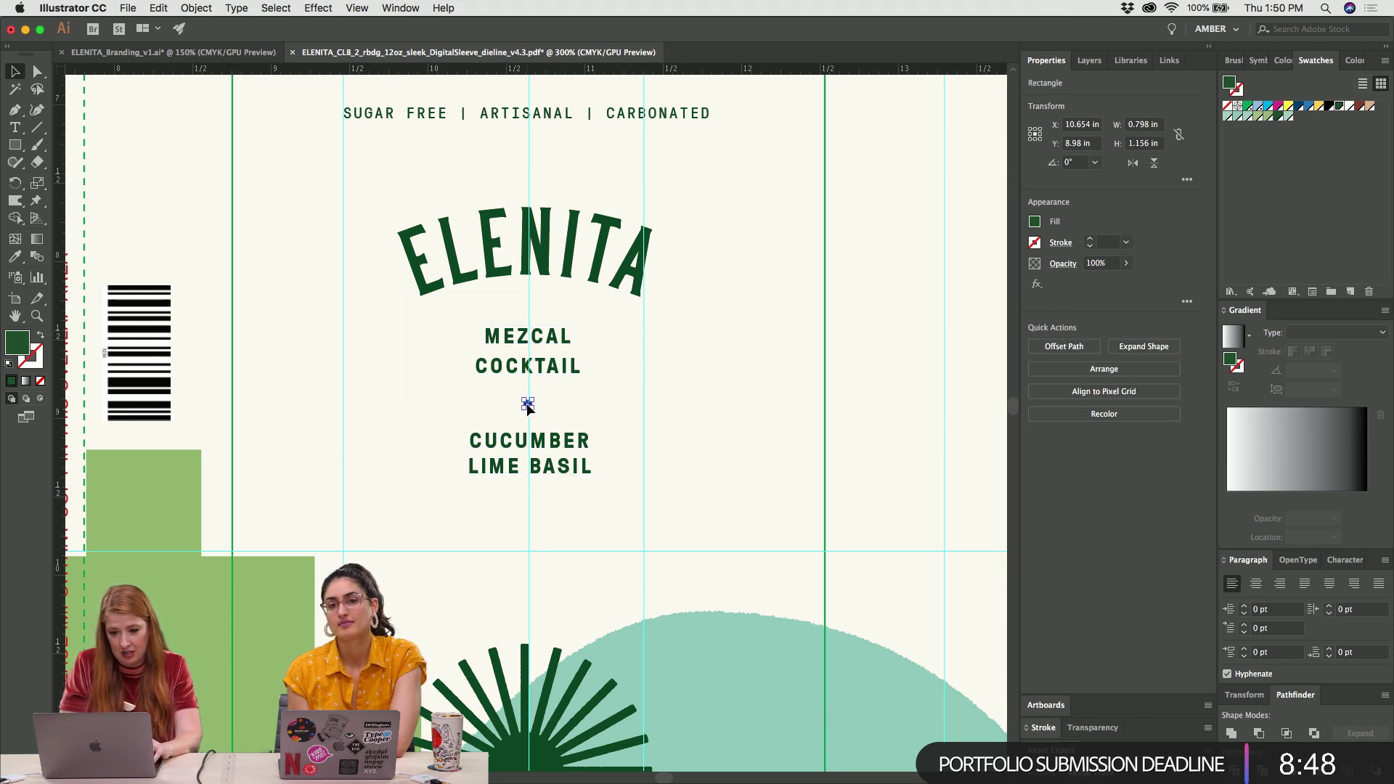
pyautogui.click(529, 367)
pyautogui.keyDown('shift'); pyautogui.click(540, 448); pyautogui.keyUp('shift')
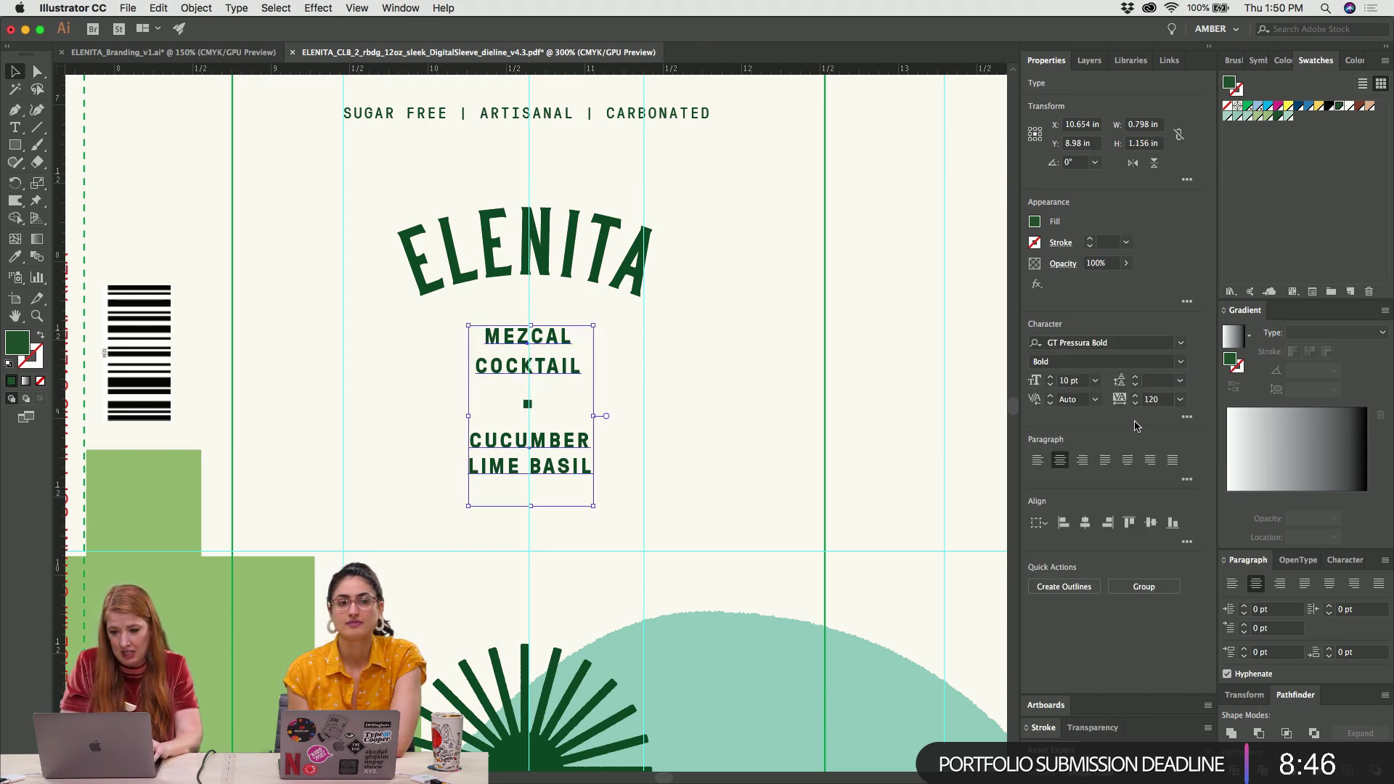
pyautogui.click(1051, 378)
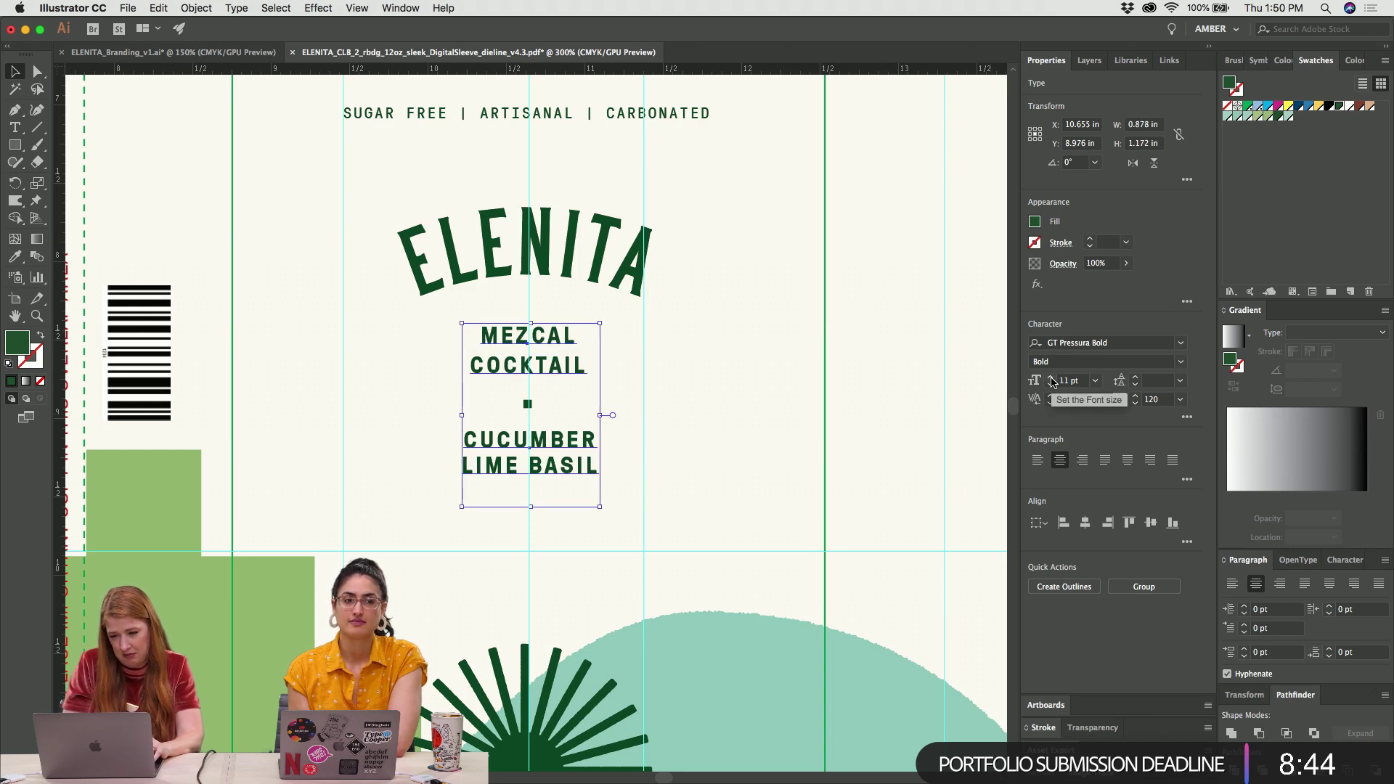
# Move the CUCUMBER LIME BASIL text down and loosen the line spacing of both text blocks around the small square
pyautogui.click(377, 324)
pyautogui.moveTo(539, 451); pyautogui.dragTo(538, 471)
pyautogui.click(527, 404)
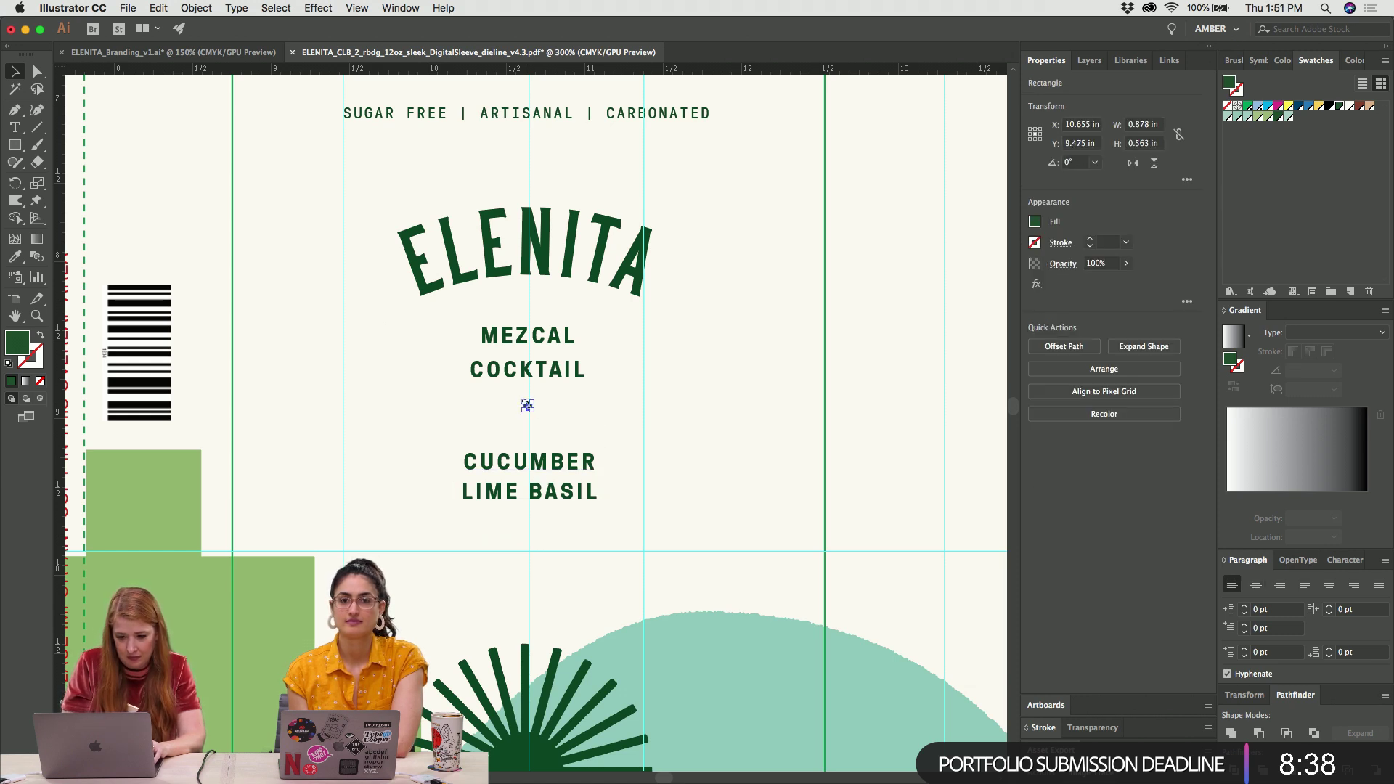
# Nudge MEZCAL COCKTAIL, the small square and CUCUMBER LIME BASIL together one increment to the right to centre them
pyautogui.scroll(5, 527, 412)
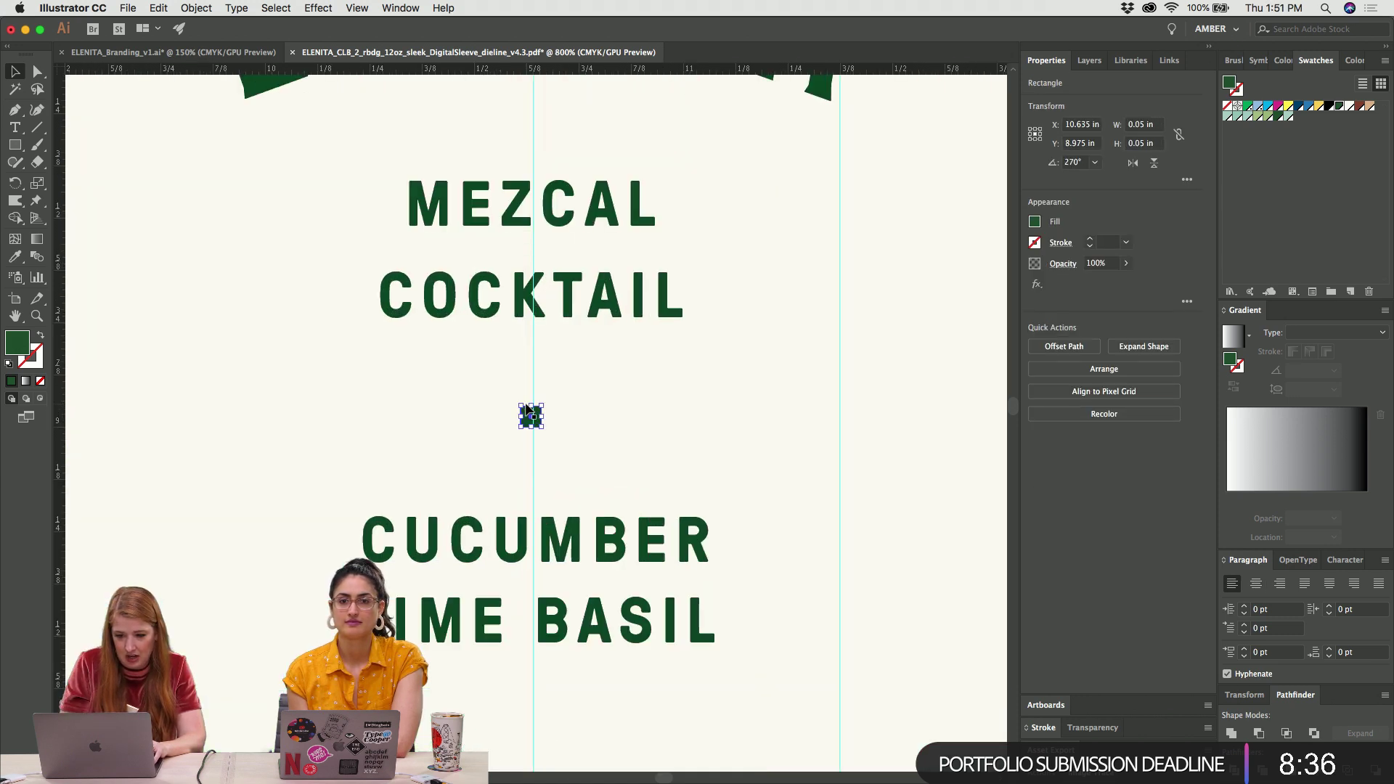
pyautogui.keyDown('shift'); pyautogui.click(547, 311); pyautogui.keyUp('shift')
pyautogui.keyDown('shift'); pyautogui.click(547, 561); pyautogui.keyUp('shift')
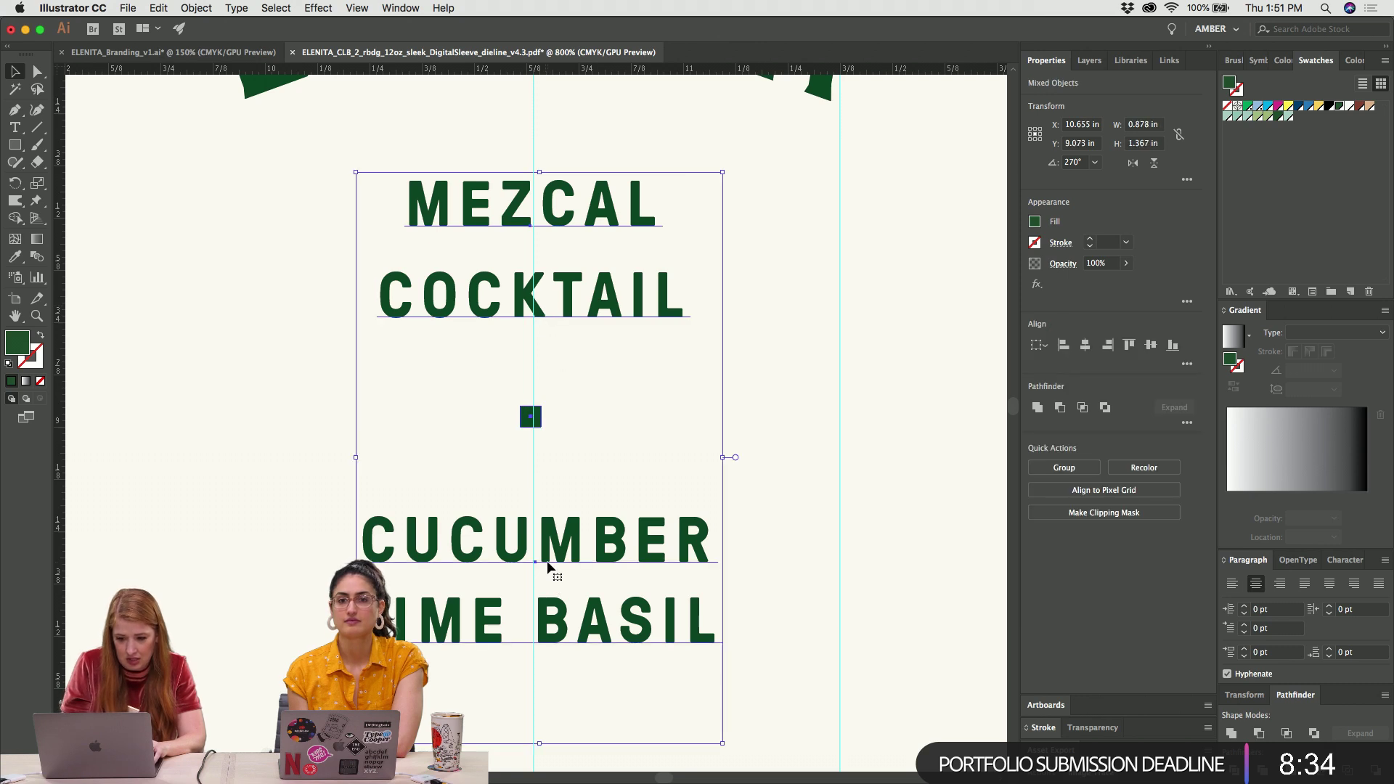
pyautogui.press('Right')
pyautogui.press('super+shift+a')
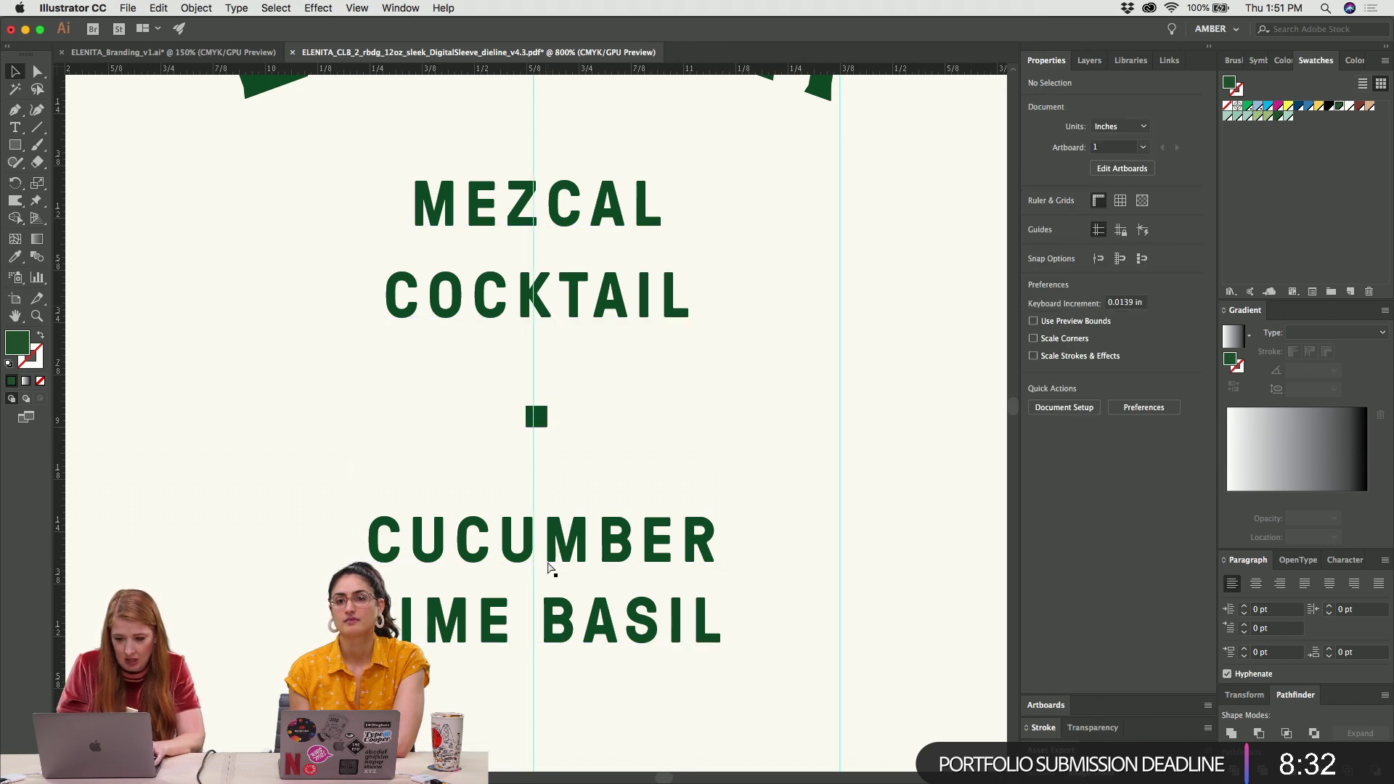
pyautogui.click(573, 543)
pyautogui.click(538, 299)
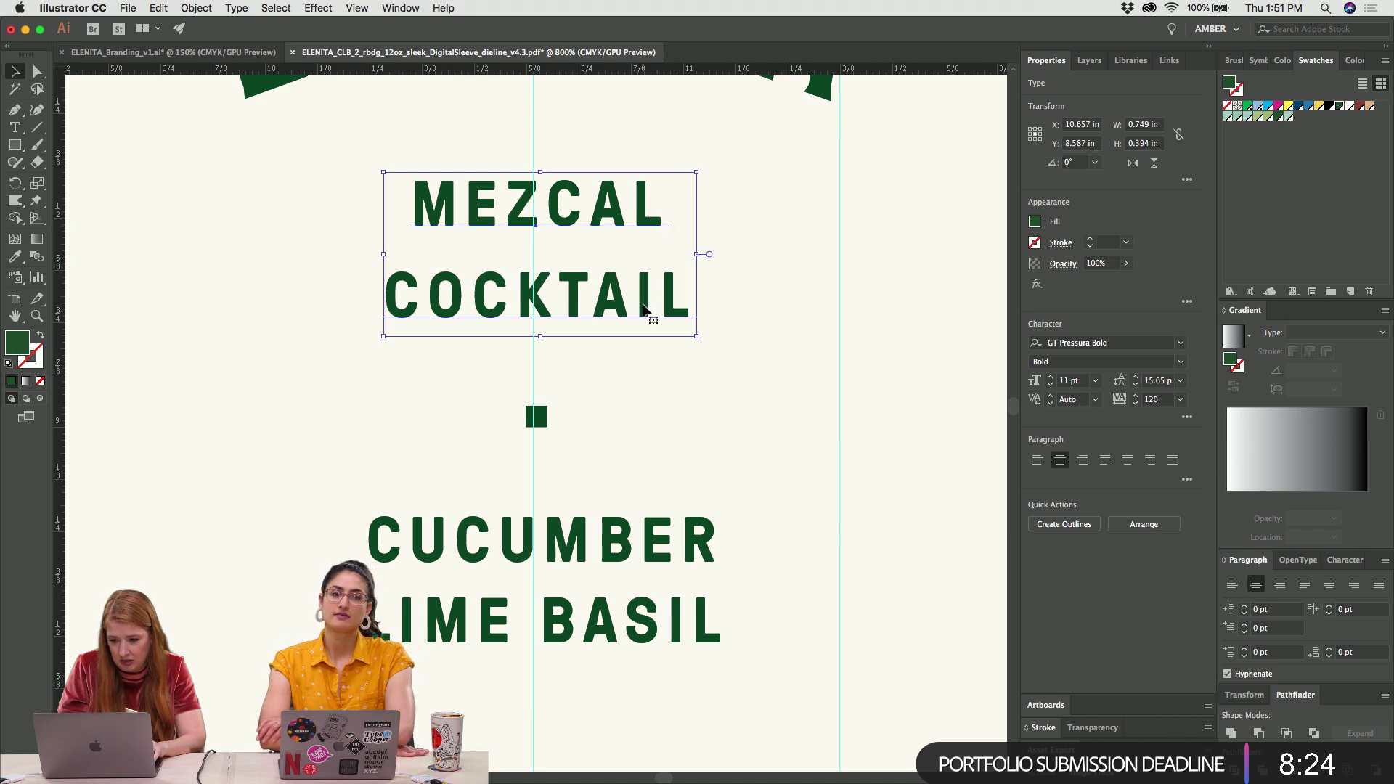
pyautogui.press('super+shift+a')
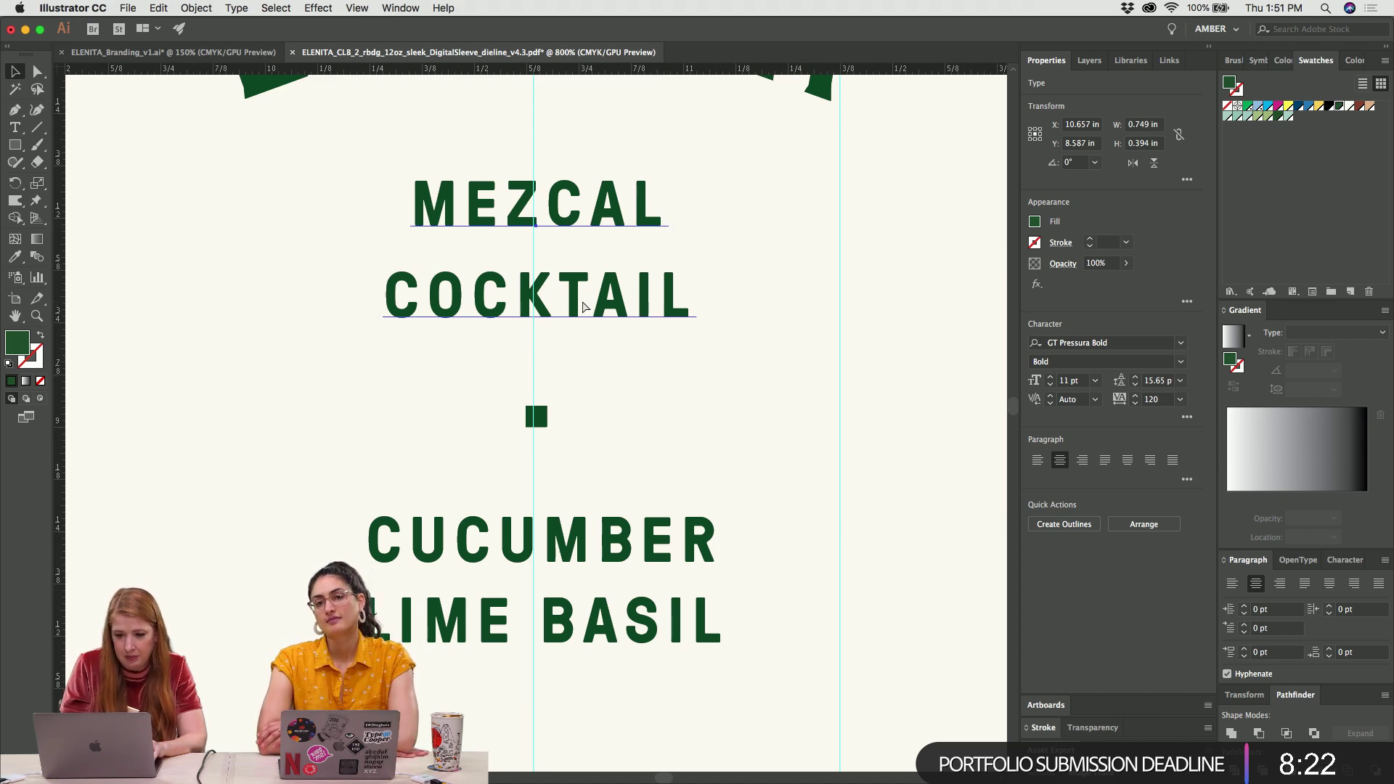
# Hide the guides and view the whole sleeve layout
pyautogui.press('super+minus')
pyautogui.press('super+minus')
pyautogui.press('super+minus')
pyautogui.press('super+minus')
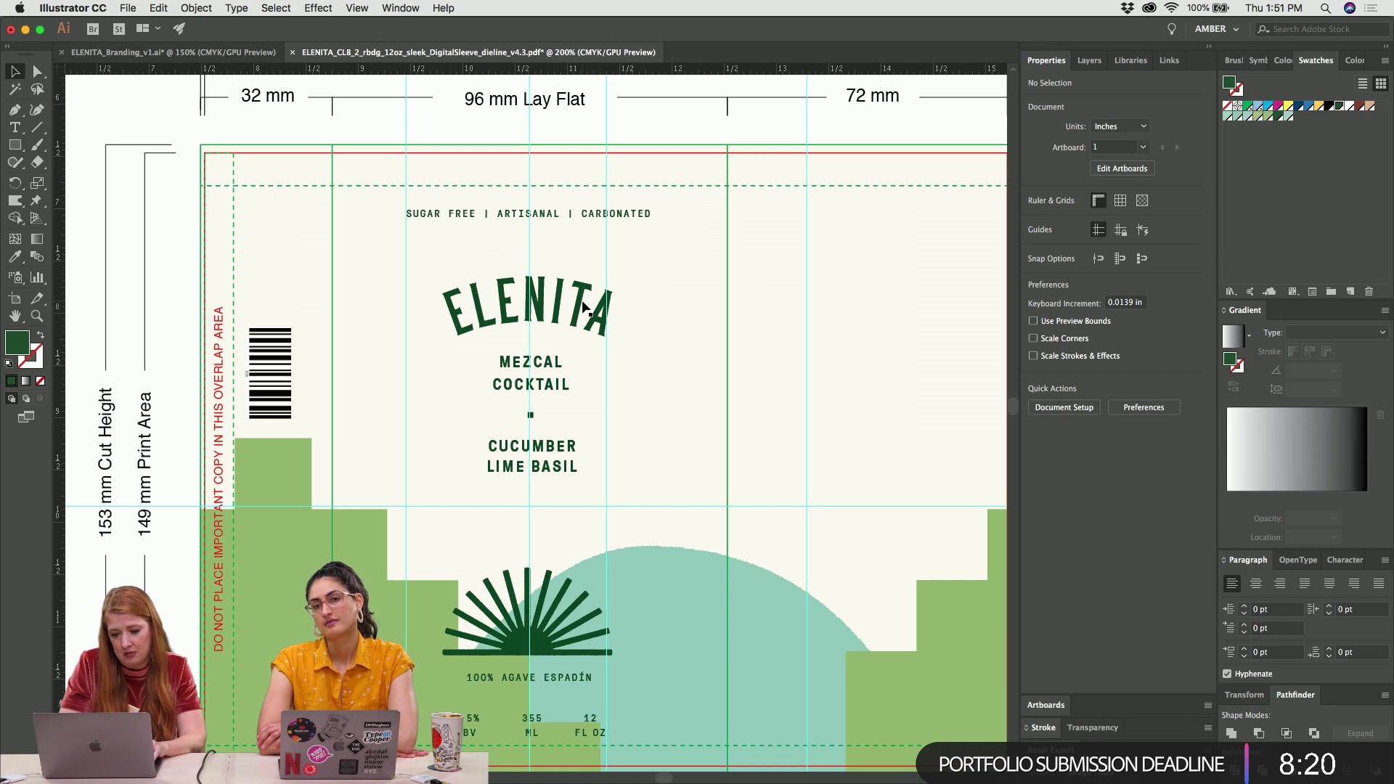
pyautogui.press('super+semicolon')
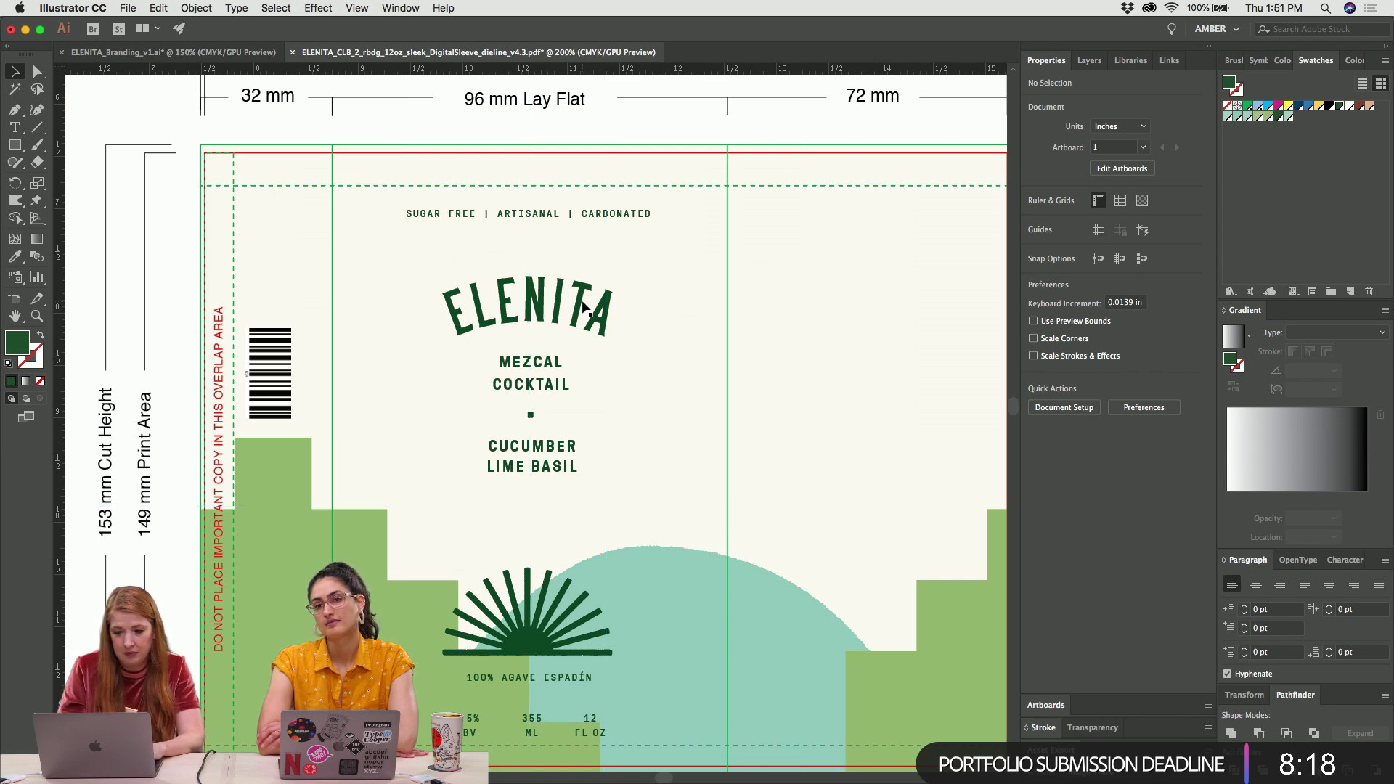
pyautogui.press('super+minus')
pyautogui.press('super+minus')
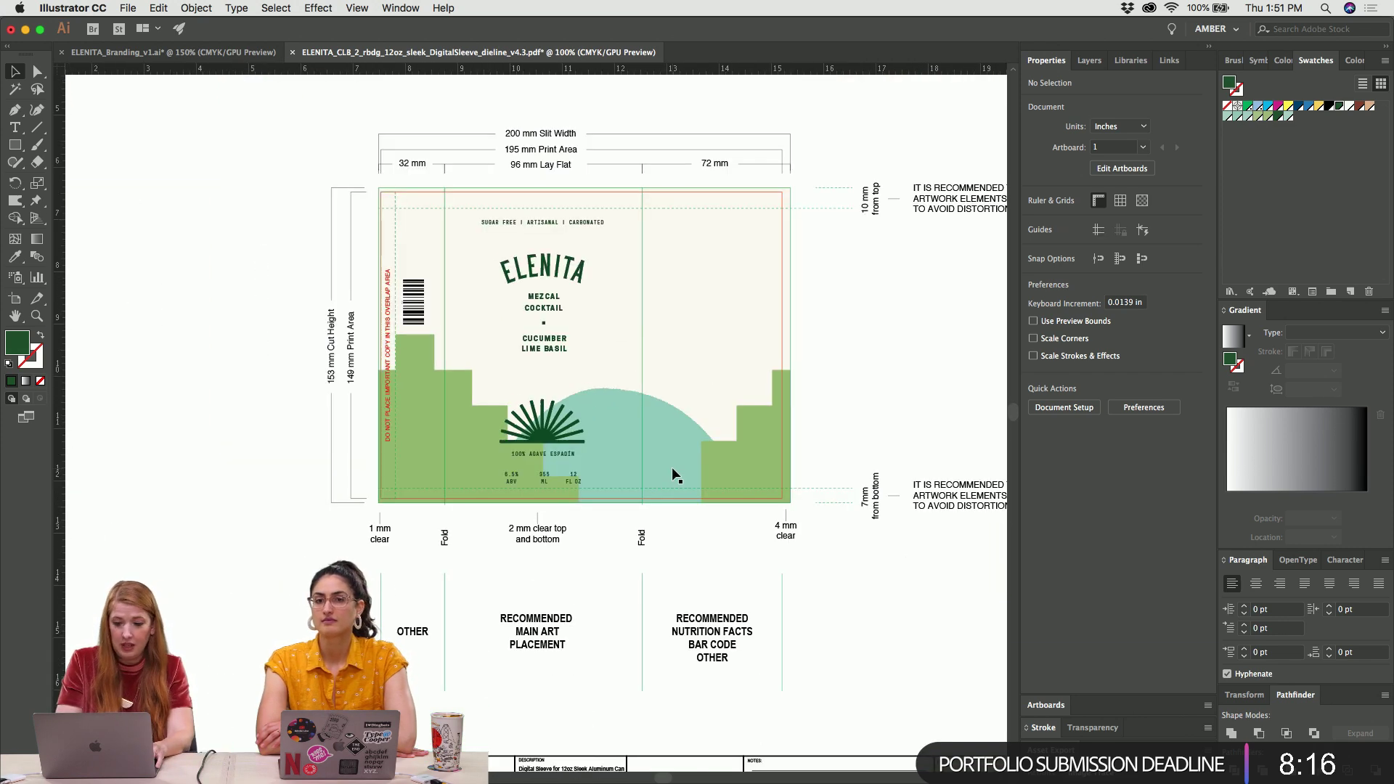
# Switch to the Elenita_Back of Can document in Pages and copy the text from "Elenita is crafted" through "discover your Elenita."
pyautogui.press('super+Tab')
pyautogui.press('super+Tab')
pyautogui.press('super+Tab')
pyautogui.press('super+Tab')
pyautogui.press('super+Tab')
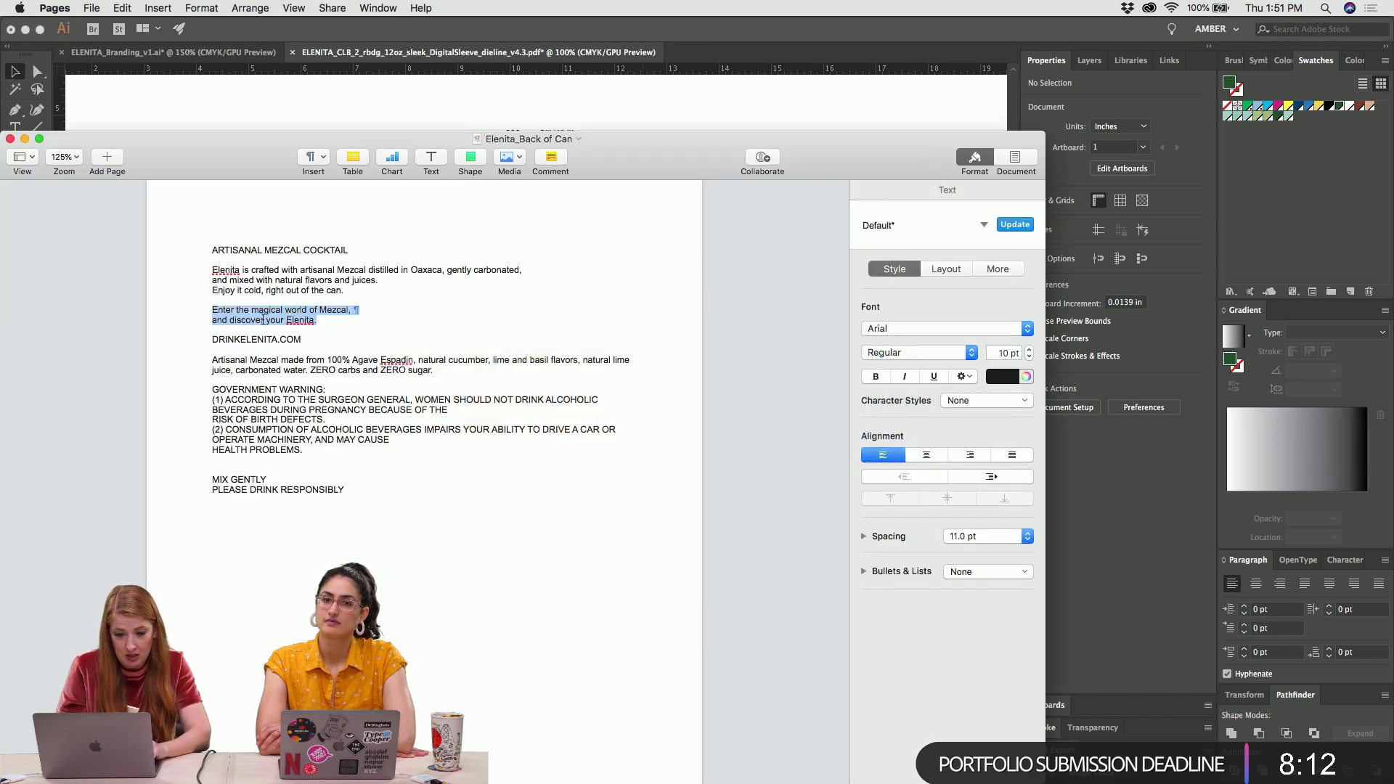
pyautogui.tripleClick(216, 250)
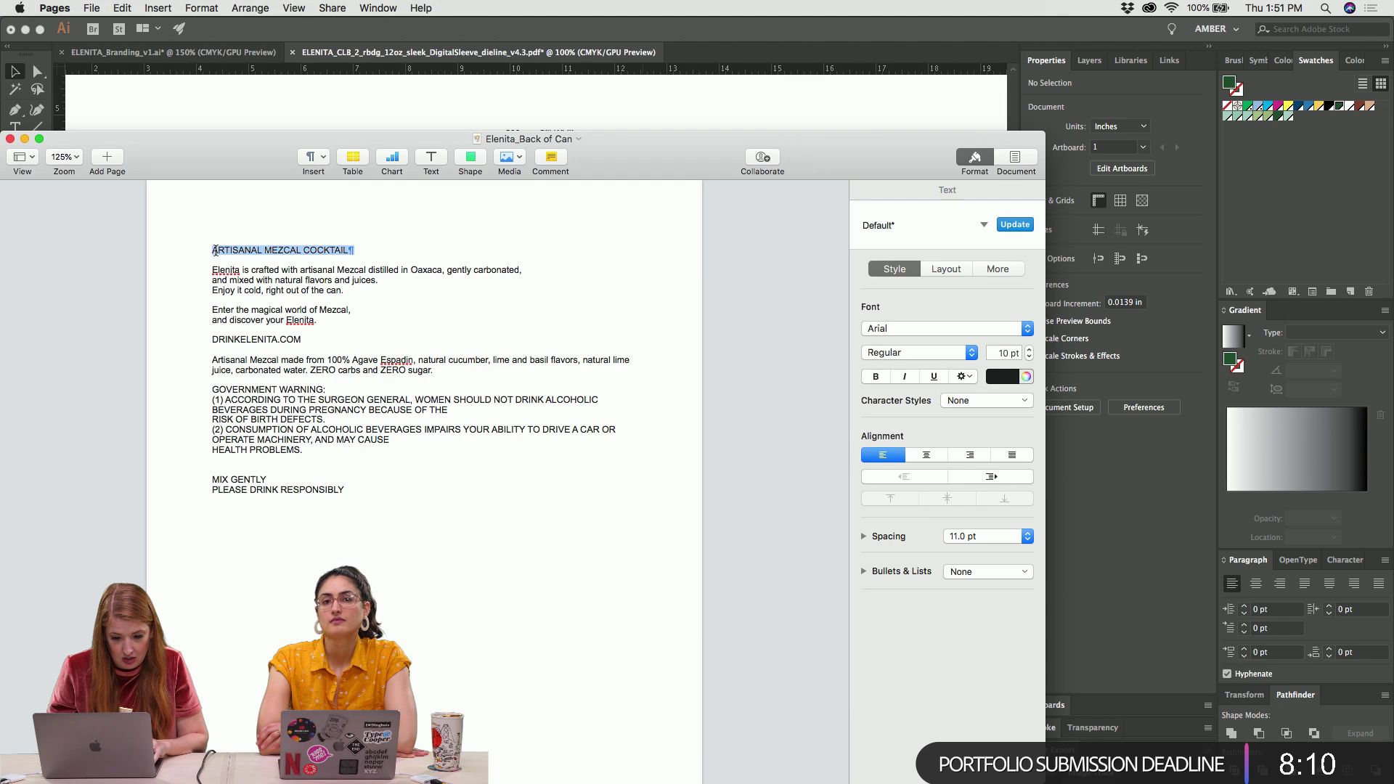
pyautogui.click(213, 265)
pyautogui.moveTo(305, 289); pyautogui.dragTo(317, 320)
pyautogui.press('super+c')
# Return to the Illustrator dieline, create a text frame about 1.9 in by 2.2 in beyond the second fold, and paste the copied description
pyautogui.press('super+Tab')
pyautogui.press('super+equal')
pyautogui.press('super+equal')
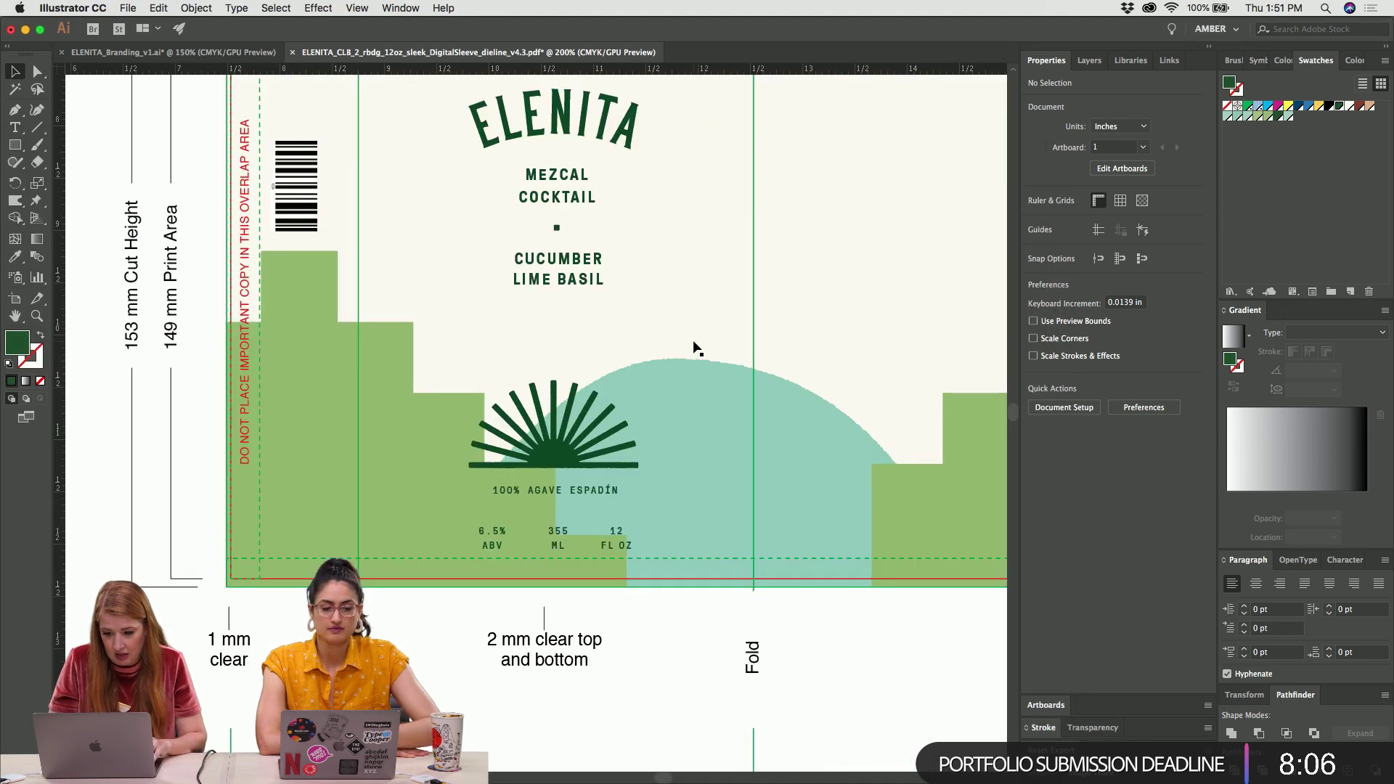
pyautogui.hscroll(5, 697, 349)
pyautogui.scroll(3, 697, 347)
pyautogui.click(697, 346)
pyautogui.press('t')
pyautogui.moveTo(604, 196); pyautogui.dragTo(802, 423)
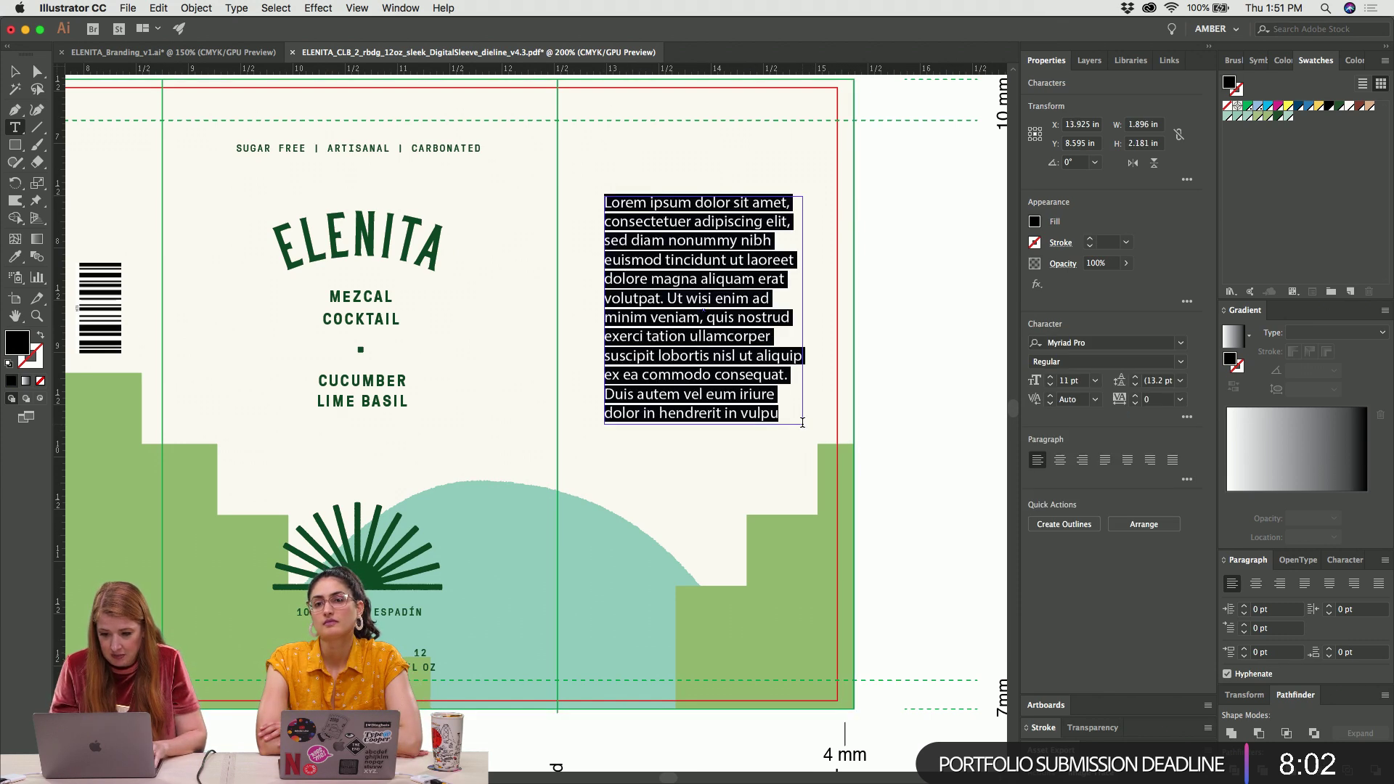
pyautogui.press('super+v')
# Select all of the pasted description and set its font to Relative-Book
pyautogui.press('super+a')
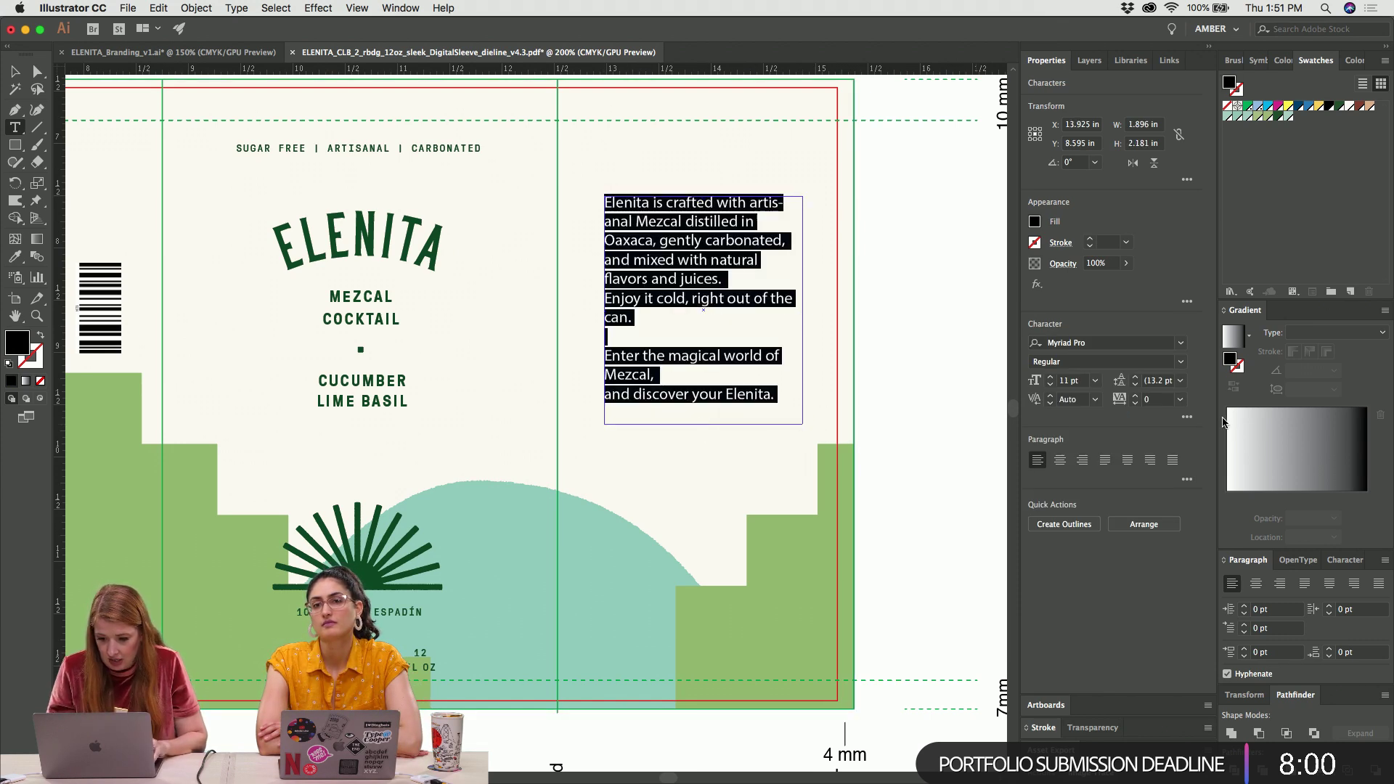
pyautogui.click(1100, 342)
pyautogui.click(1182, 343)
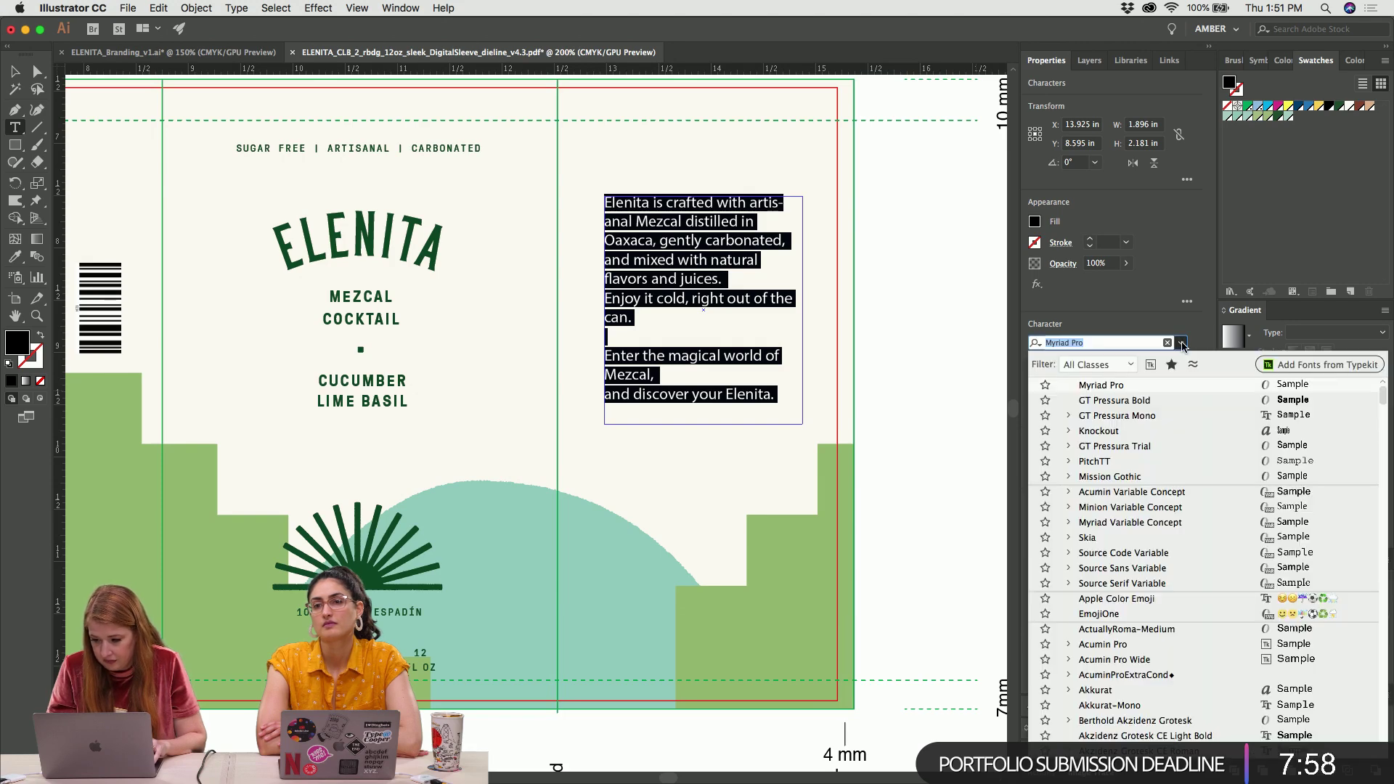
pyautogui.scroll(-5, 1182, 529)
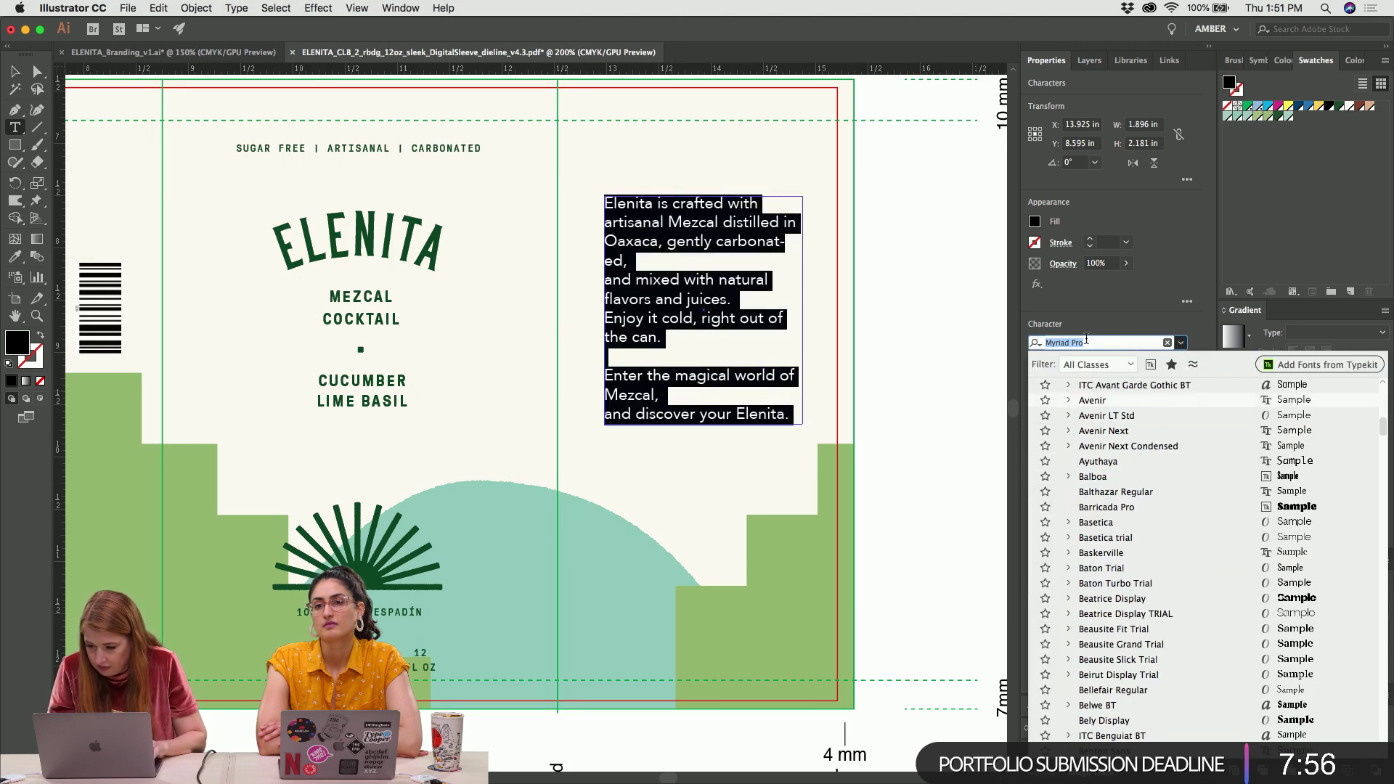
pyautogui.write('REPL')
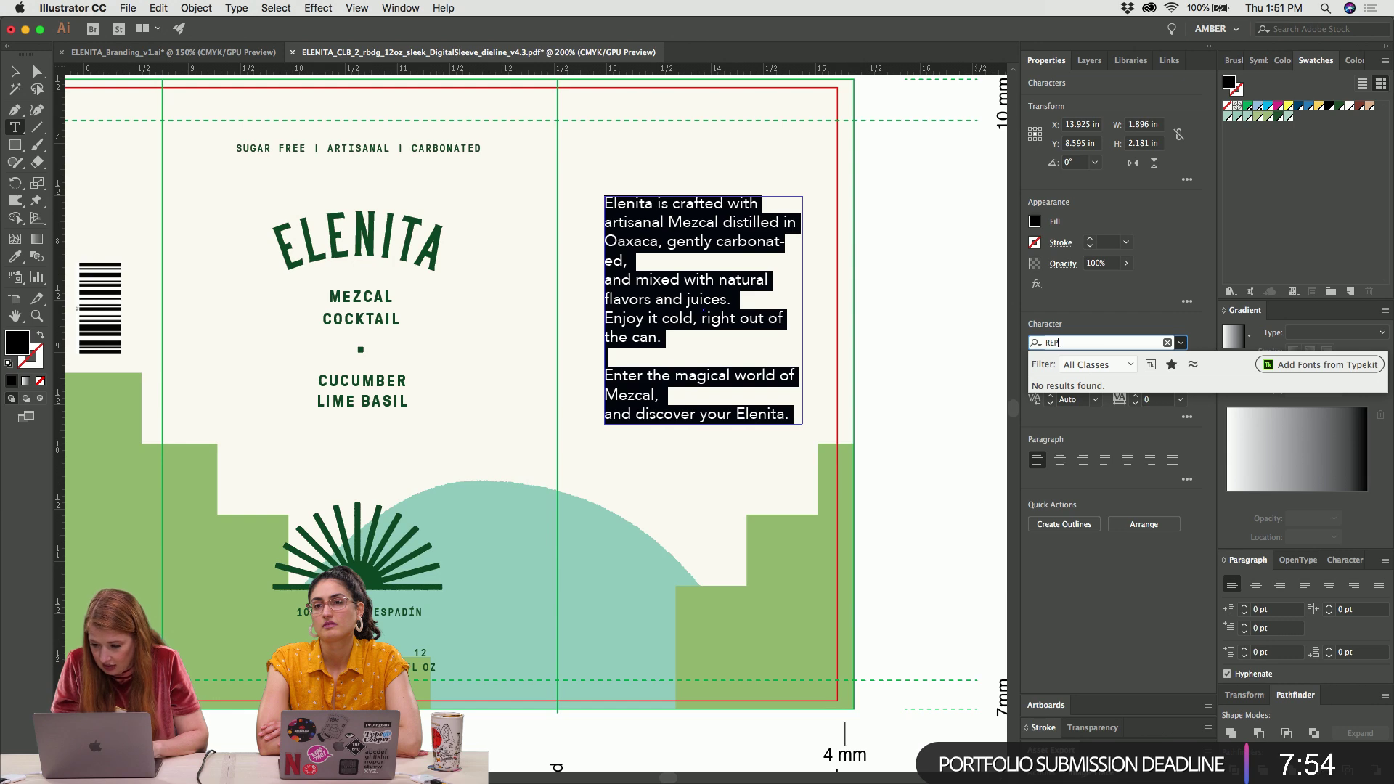
pyautogui.press('BackSpace')
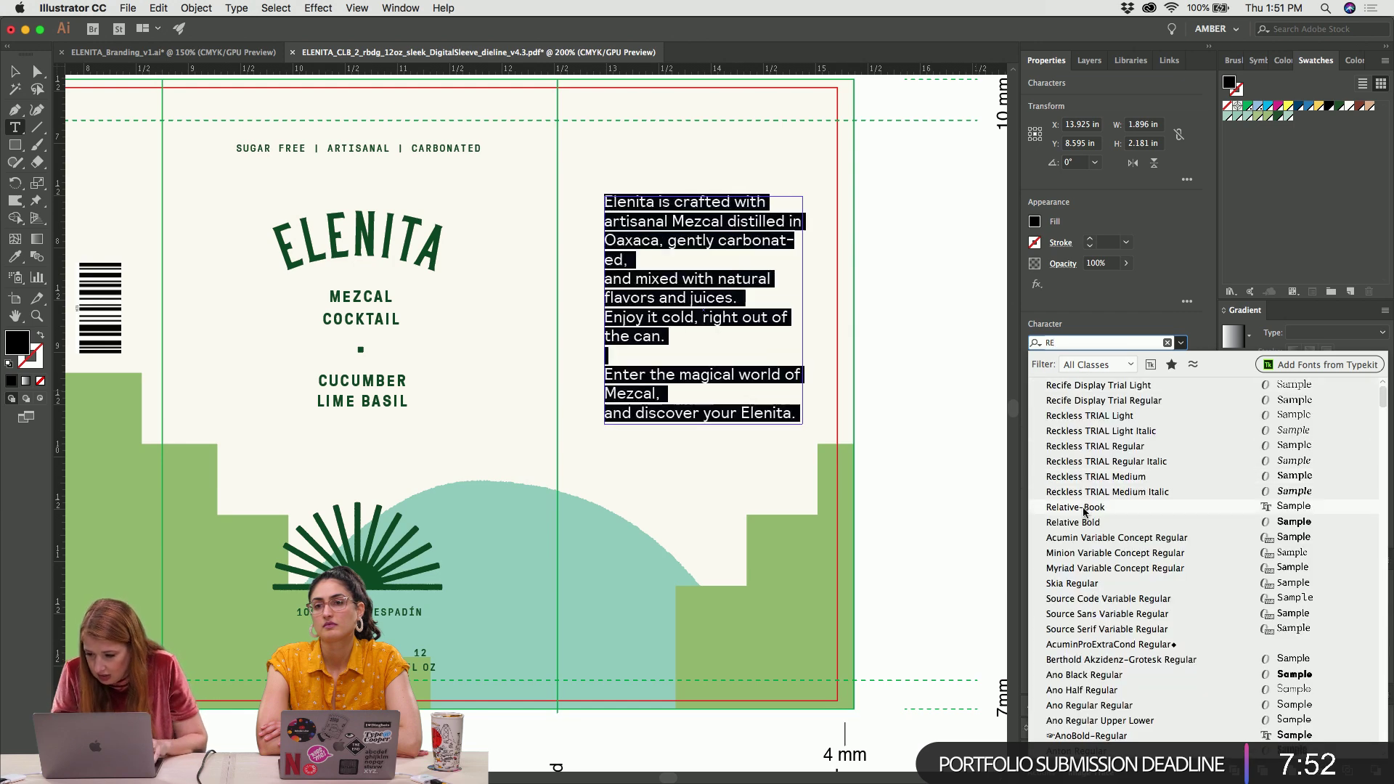
pyautogui.click(1084, 510)
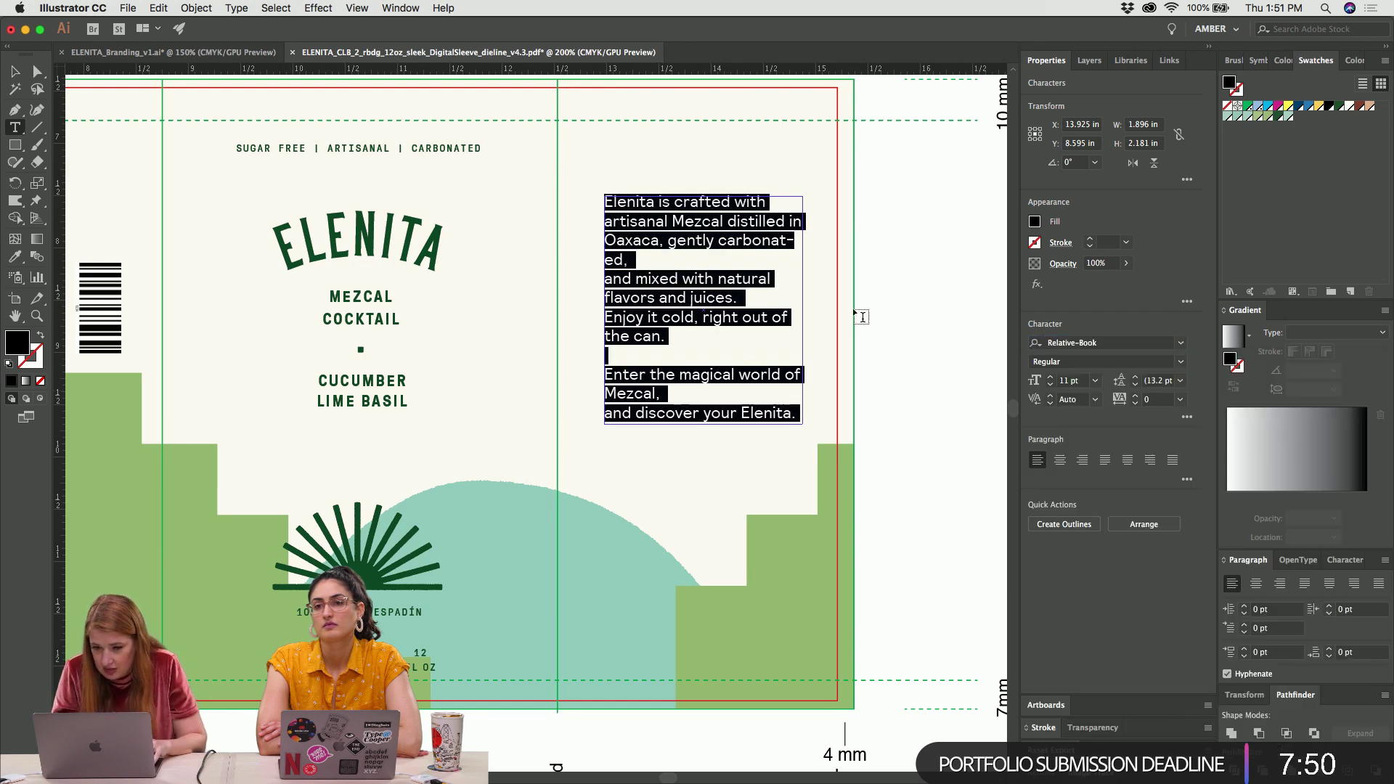
# Reduce the description's type size to 7 pt
pyautogui.press('super+equal')
pyautogui.press('super+equal')
pyautogui.press('super+equal')
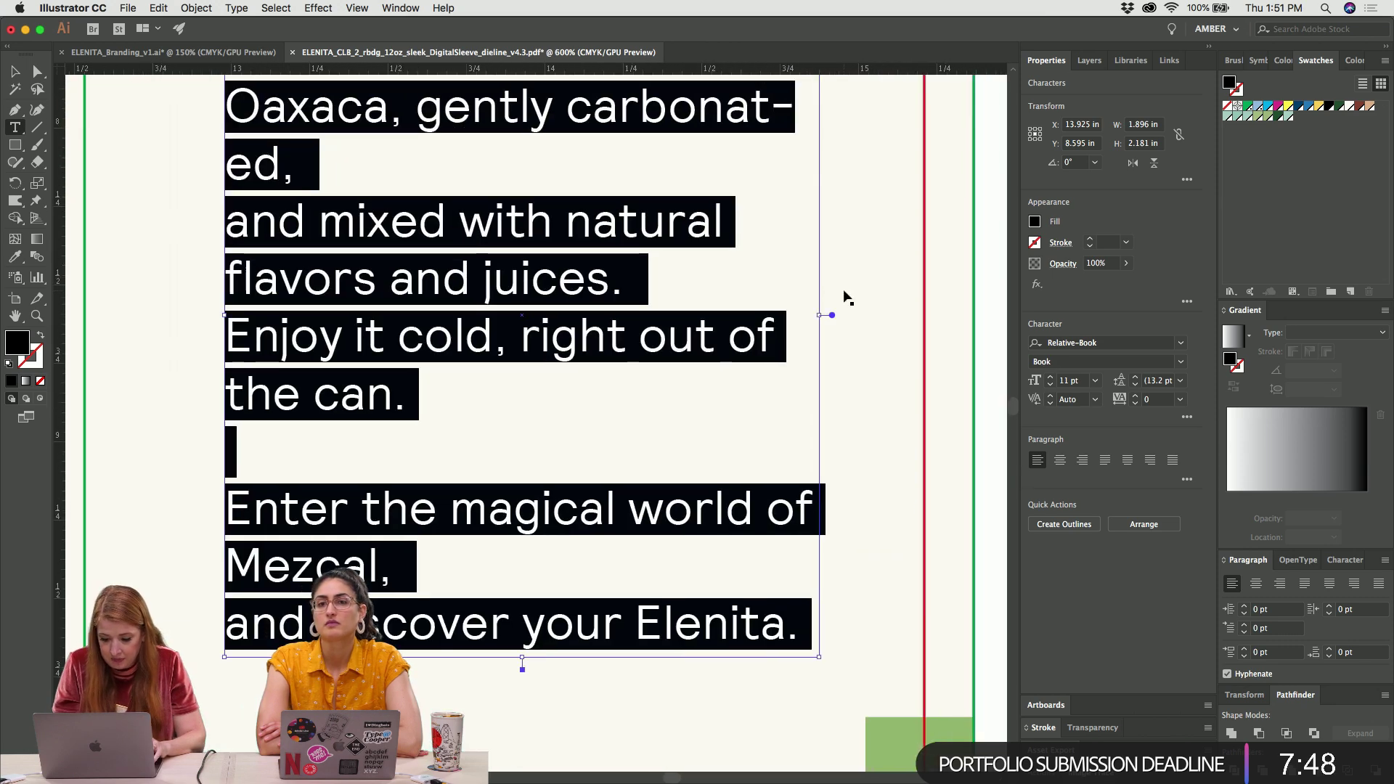
pyautogui.press('super+shift+comma')
pyautogui.press('super+shift+comma')
pyautogui.scroll(5, 842, 296)
pyautogui.hscroll(-2, 843, 296)
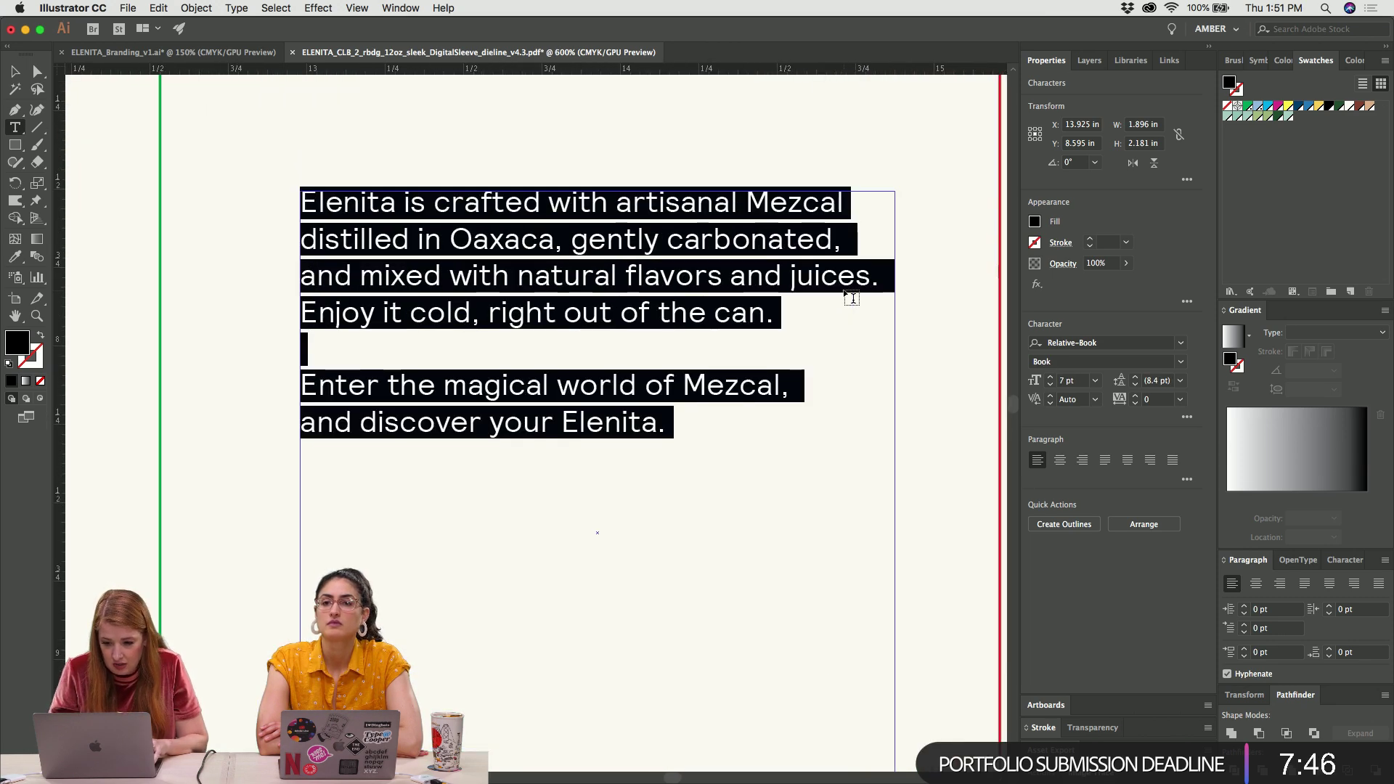
# Examine the letterforms and legibility of the 7 pt description at high magnification
pyautogui.press('Escape')
pyautogui.press('super+equal')
pyautogui.press('super+equal')
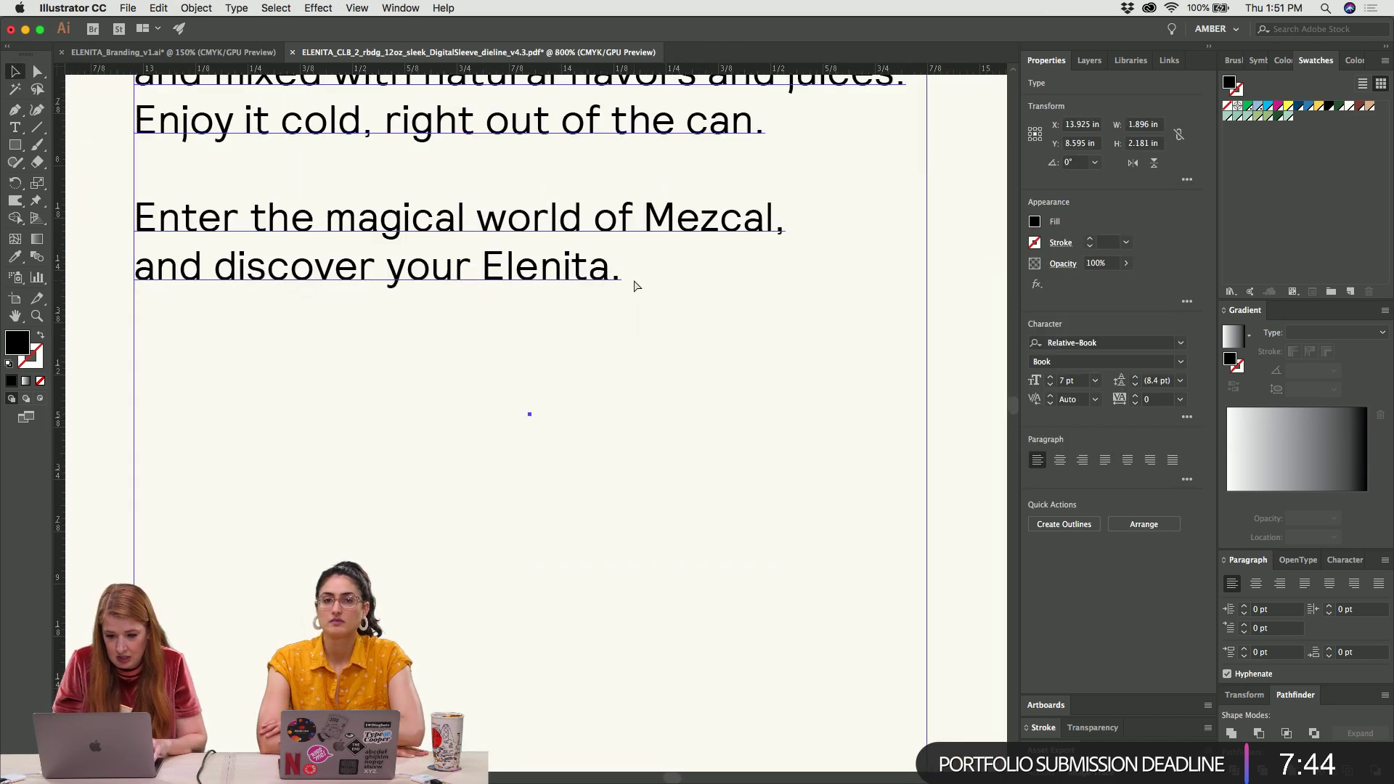
pyautogui.scroll(5, 634, 282)
pyautogui.hscroll(-4, 634, 282)
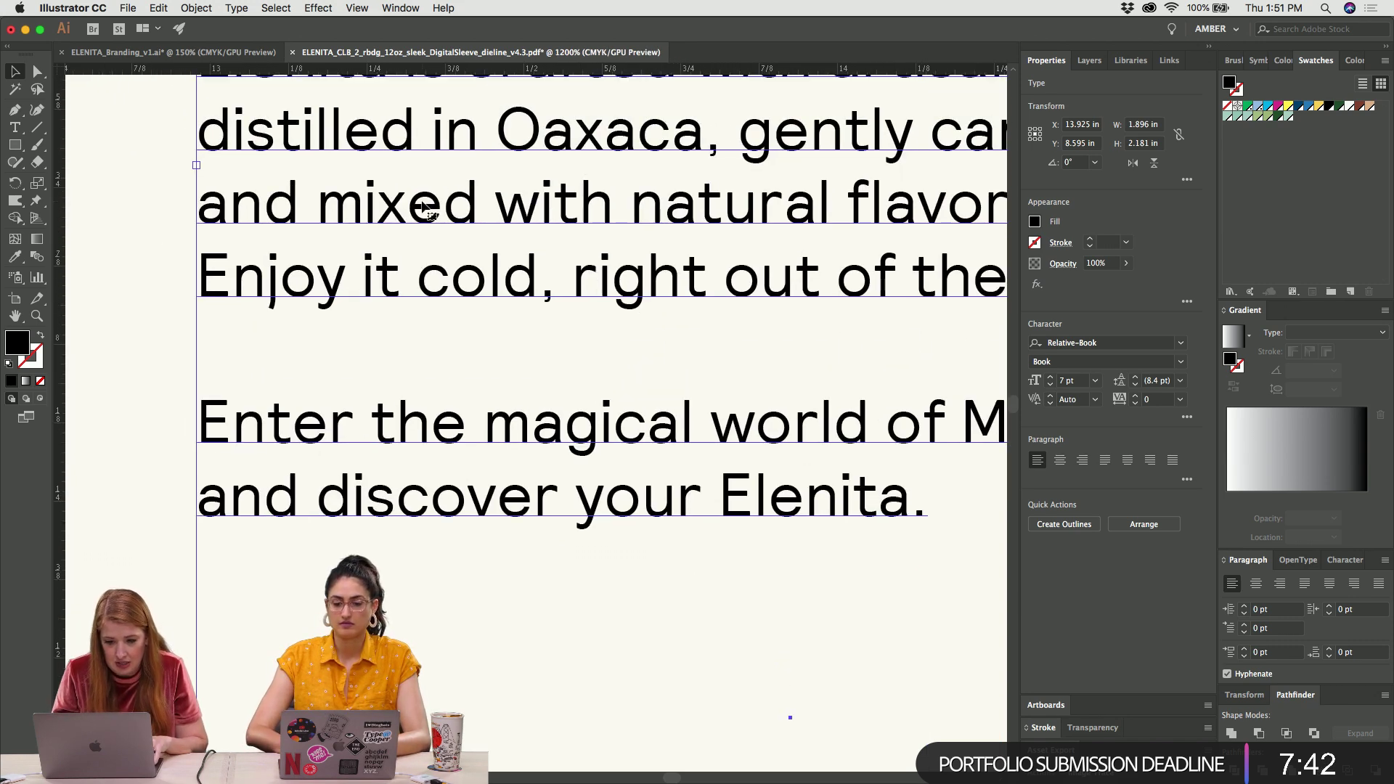
pyautogui.scroll(3, 432, 235)
pyautogui.hscroll(-2, 431, 236)
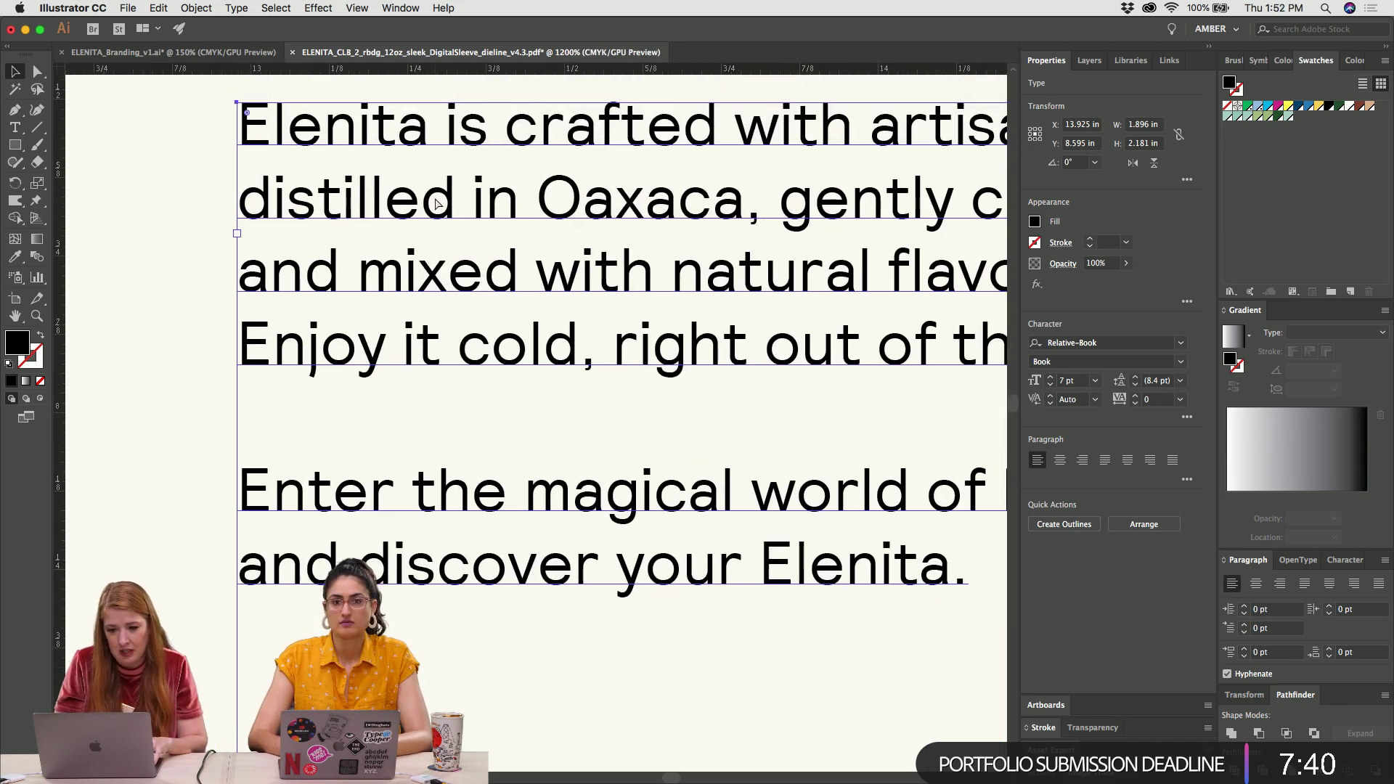
pyautogui.press('super+equal')
pyautogui.scroll(8, 434, 197)
pyautogui.hscroll(-5, 435, 198)
pyautogui.scroll(2, 434, 198)
pyautogui.hscroll(-1, 435, 197)
pyautogui.click(421, 146)
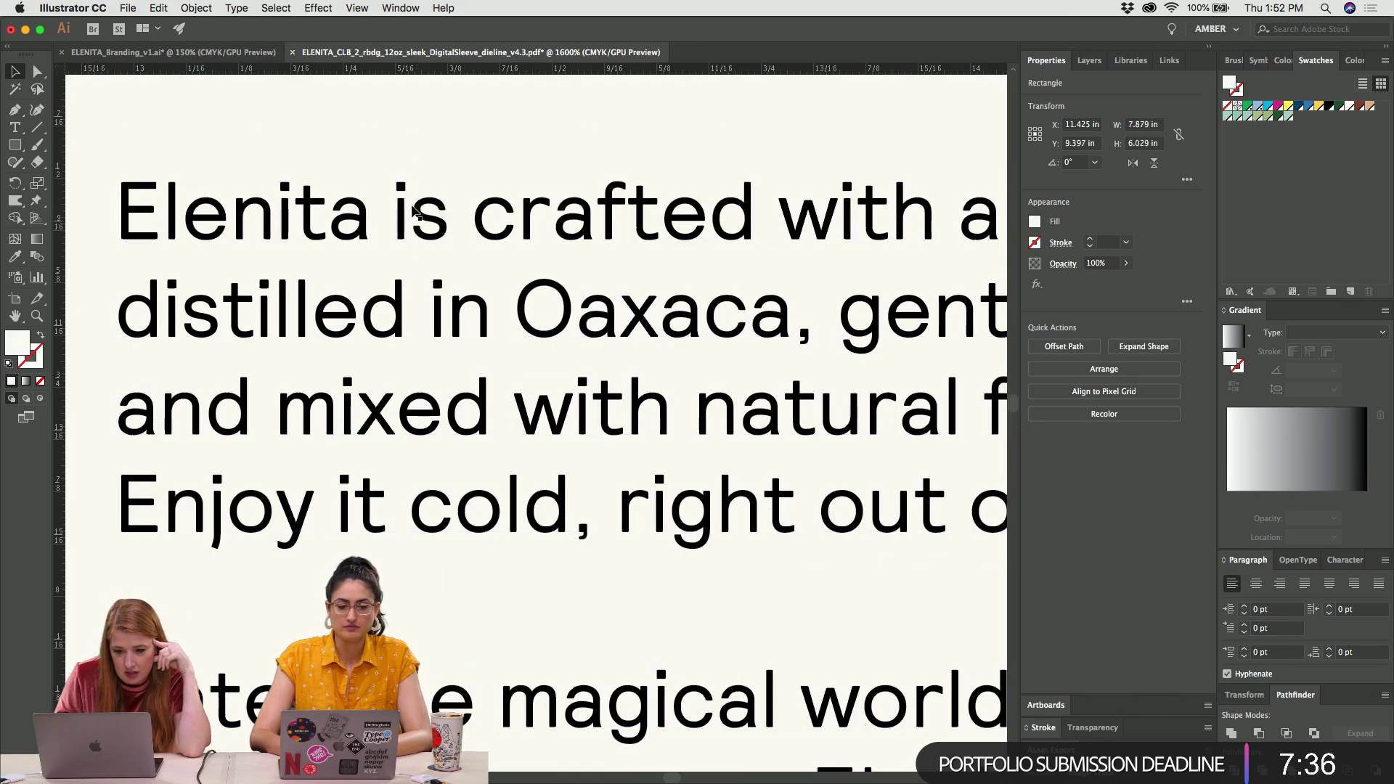
pyautogui.scroll(2, 433, 234)
pyautogui.hscroll(-2, 433, 234)
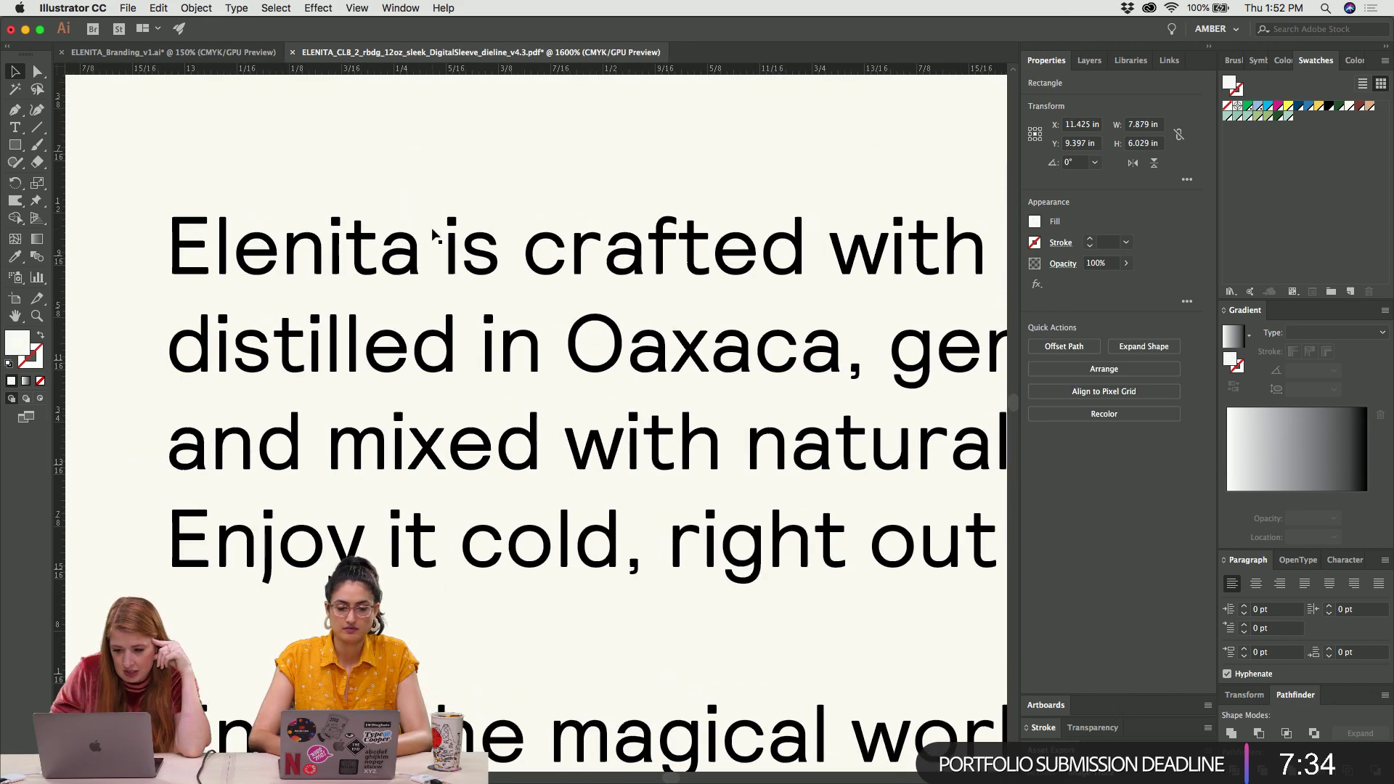
# Compare the description with the front panel lettering and check the SUGAR FREE | ARTISANAL | CARBONATED line's character settings
pyautogui.hscroll(-10, 433, 234)
pyautogui.hscroll(3, 433, 234)
pyautogui.scroll(1, 432, 234)
pyautogui.hscroll(-10, 432, 234)
pyautogui.scroll(-3, 433, 233)
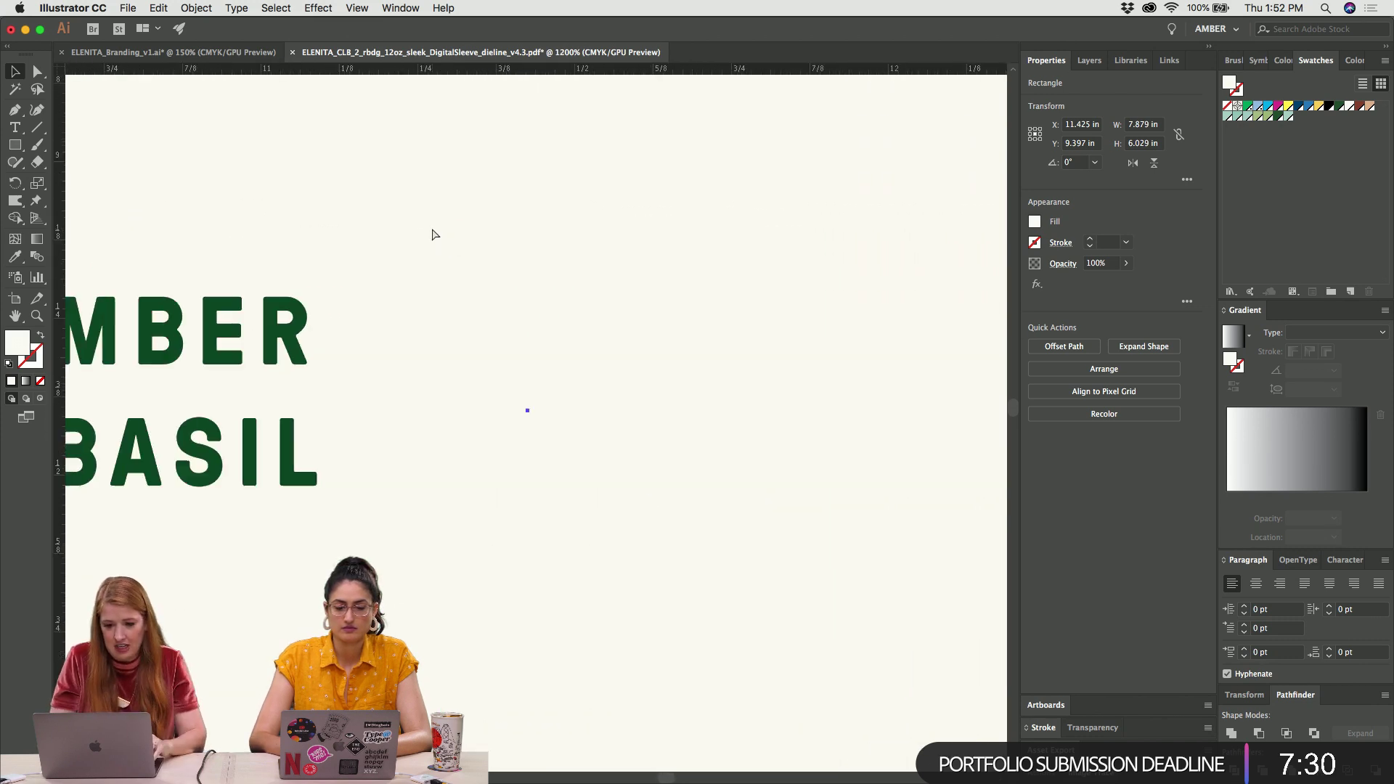
pyautogui.hscroll(10, 431, 228)
pyautogui.scroll(5, 431, 228)
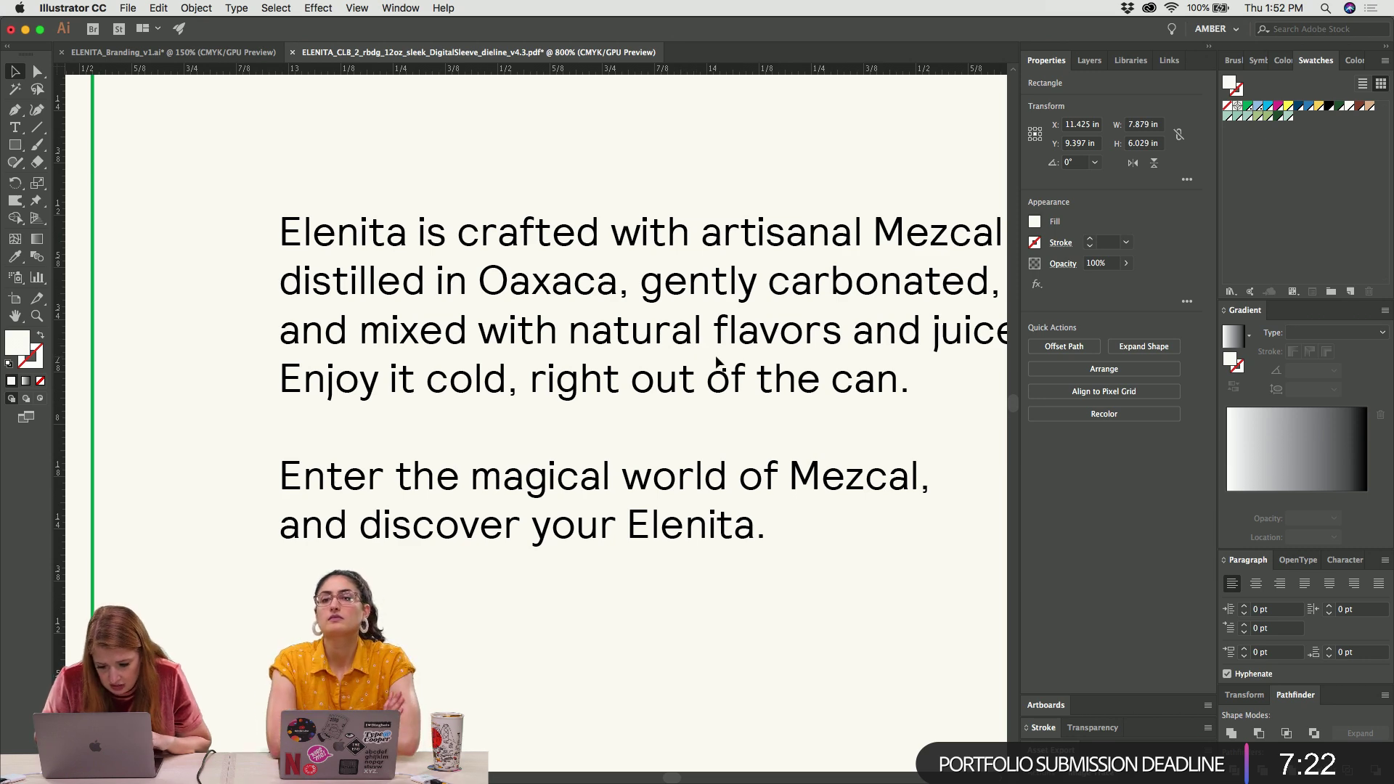
pyautogui.hscroll(-15, 716, 363)
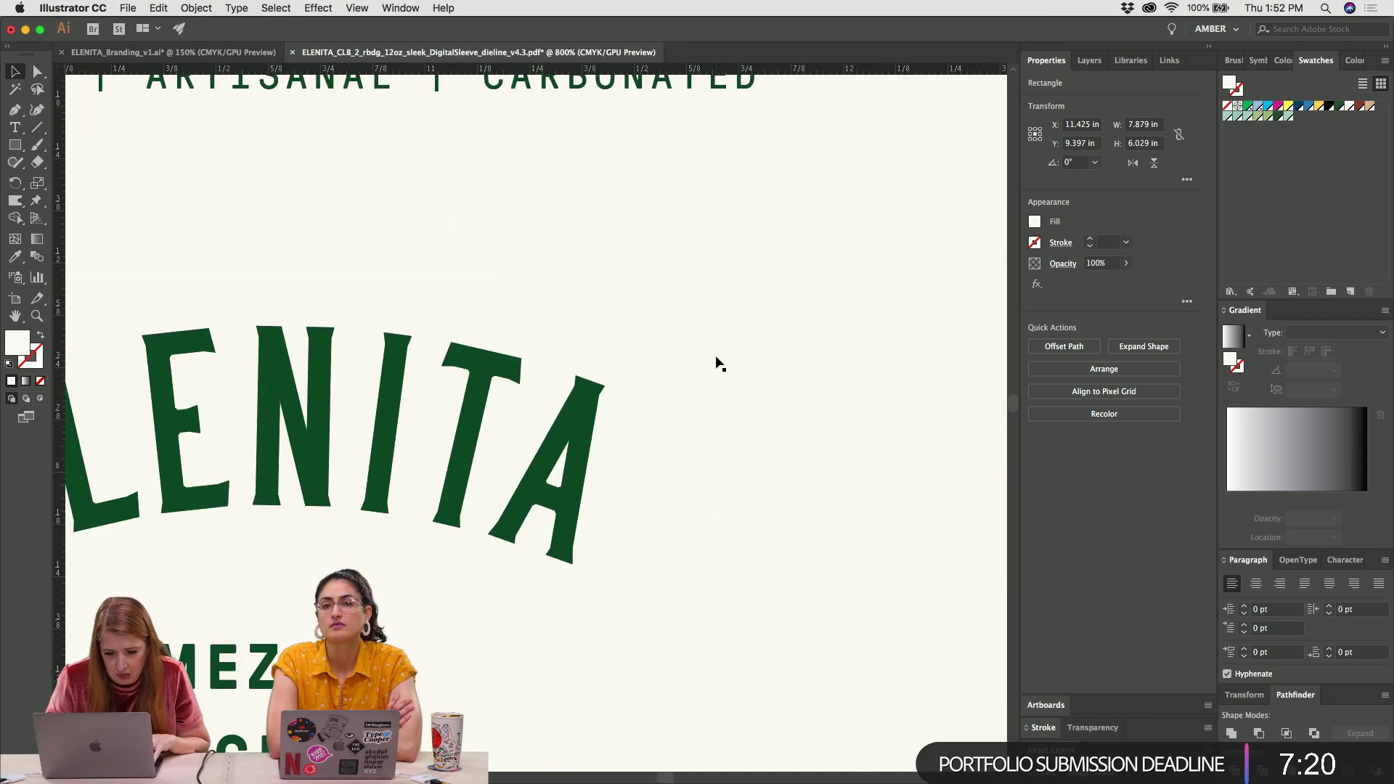
pyautogui.click(637, 250)
pyautogui.hscroll(15, 638, 246)
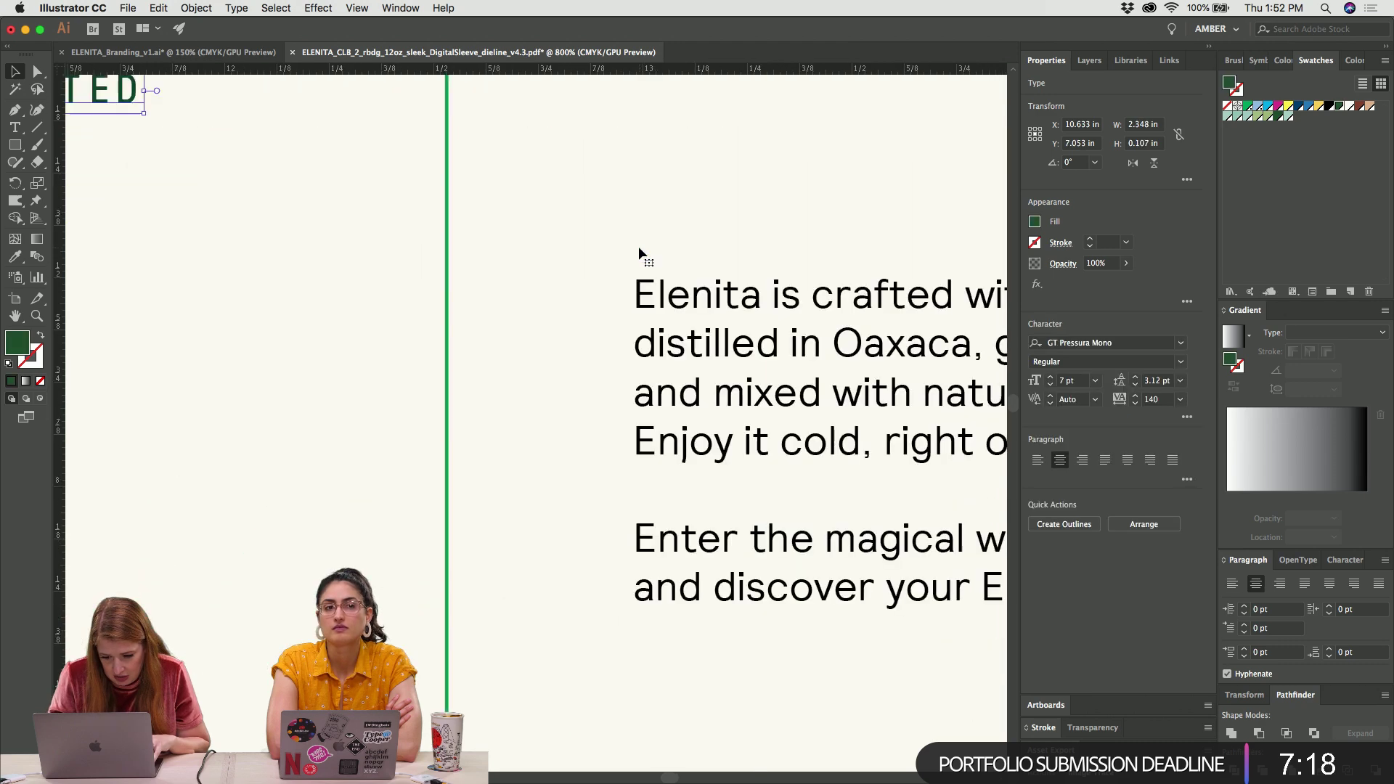
# Fill the description with the dark green swatch and centre-align its paragraphs
pyautogui.click(624, 226)
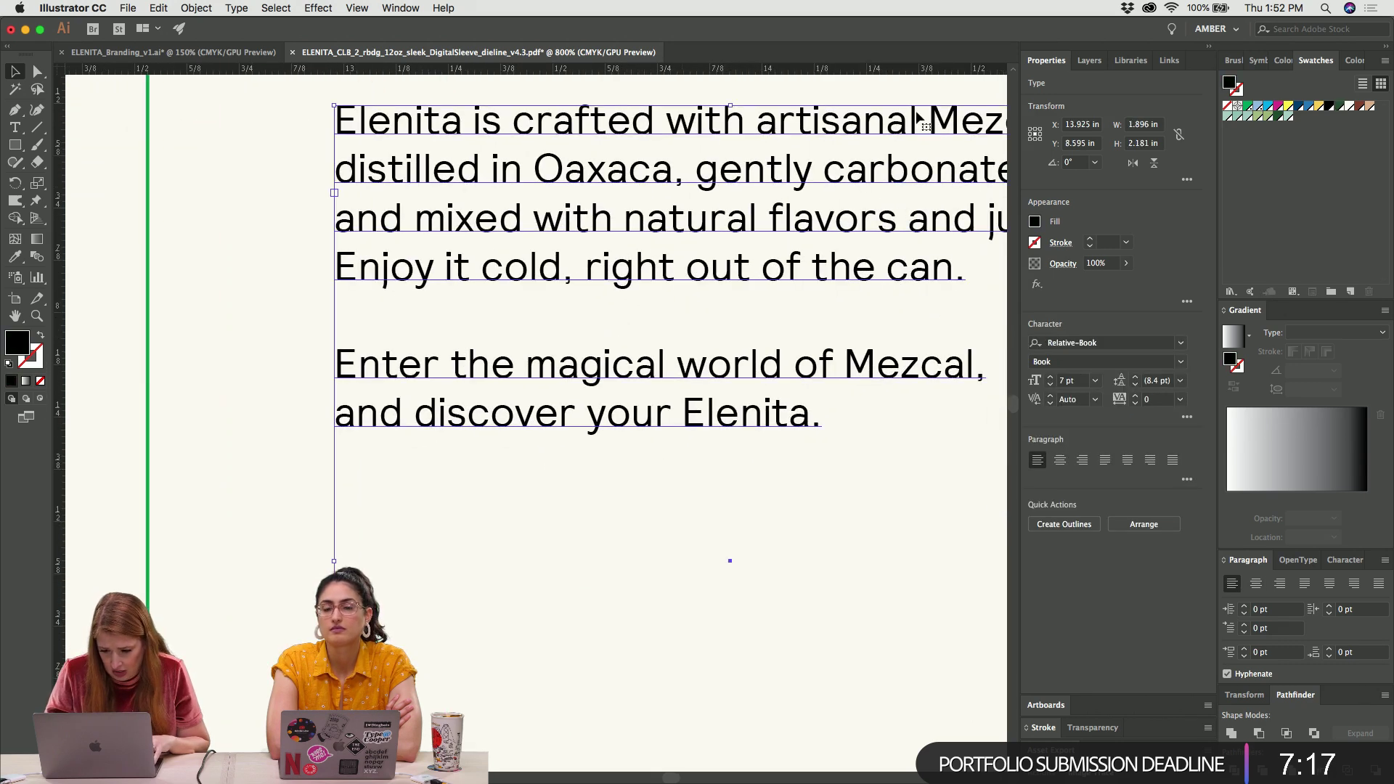
pyautogui.click(1278, 117)
pyautogui.press('super+minus')
pyautogui.press('super+minus')
pyautogui.press('super+minus')
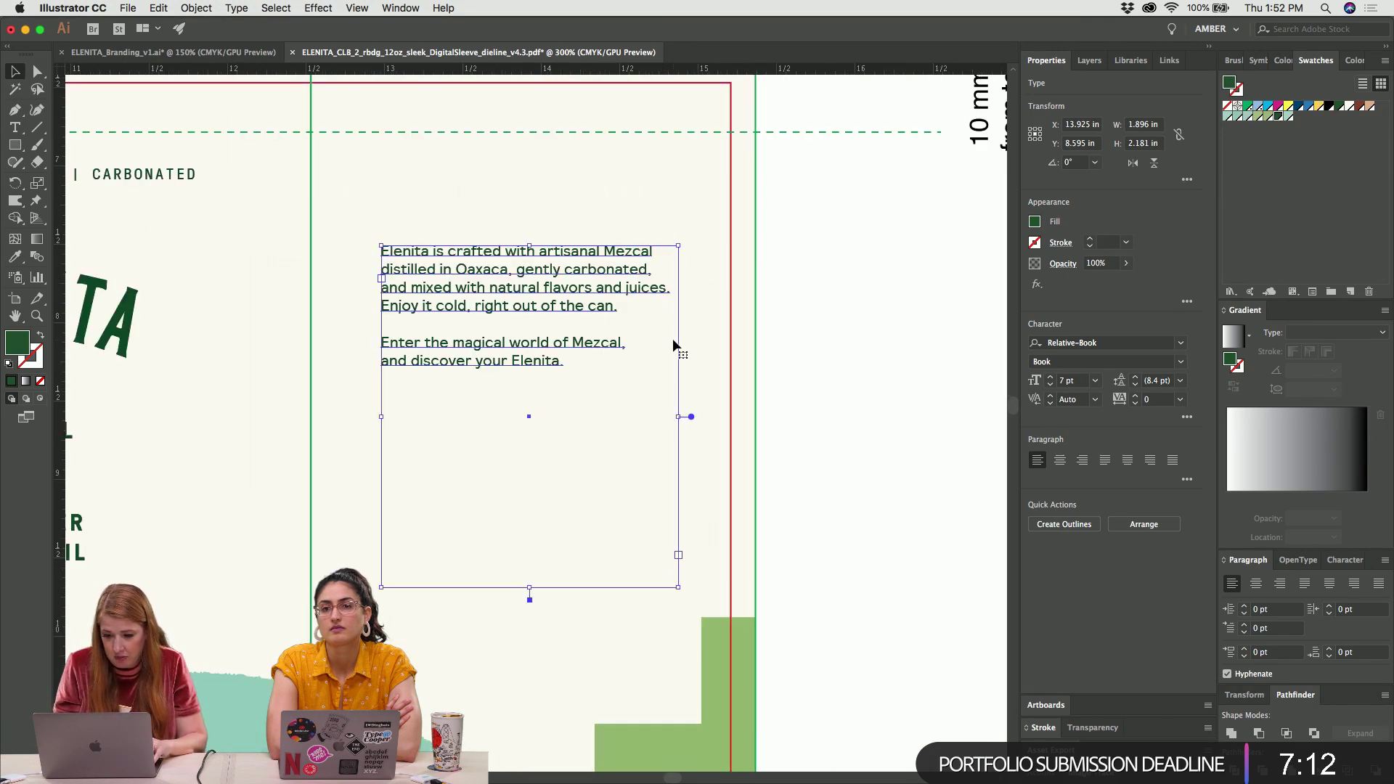
pyautogui.click(1257, 584)
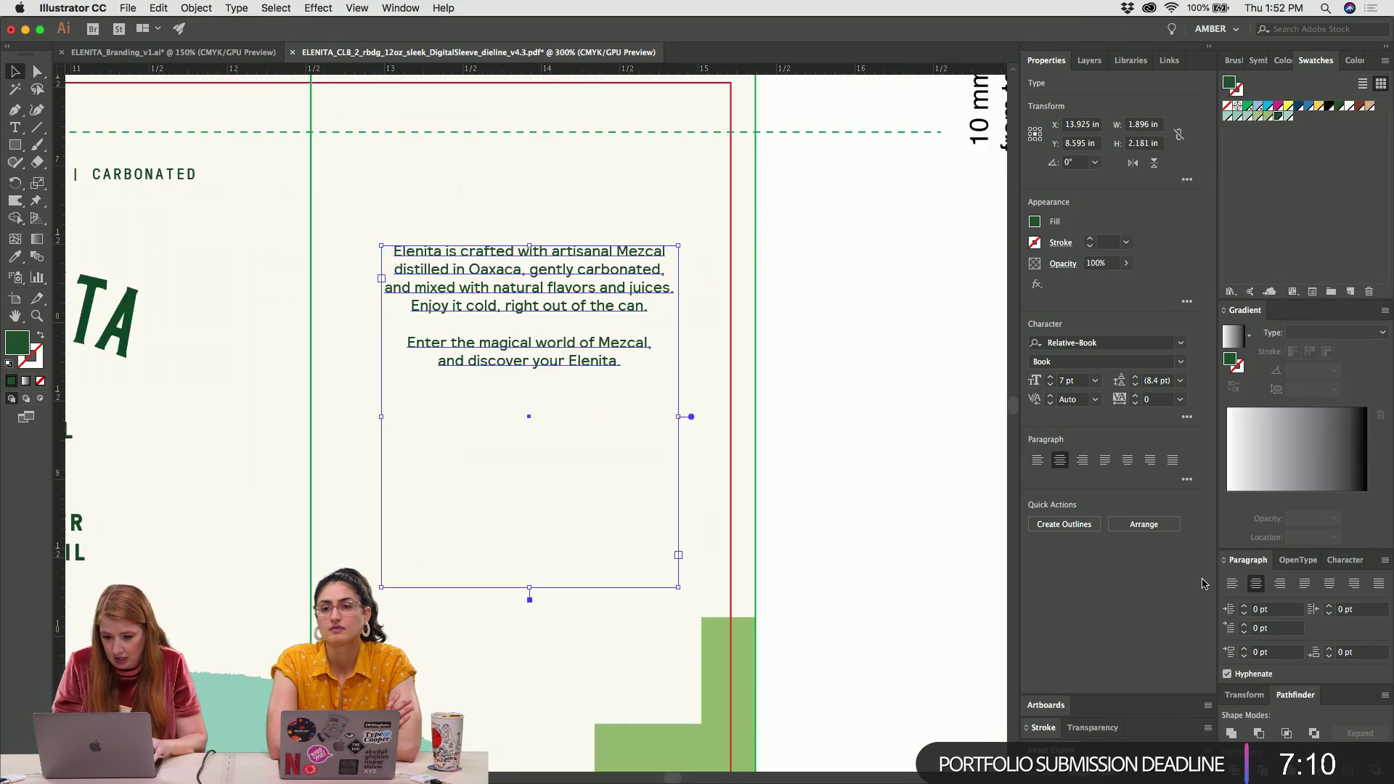
# Narrow the description frame to 1.877 in and nudge it two increments to the left
pyautogui.click(739, 430)
pyautogui.click(517, 294)
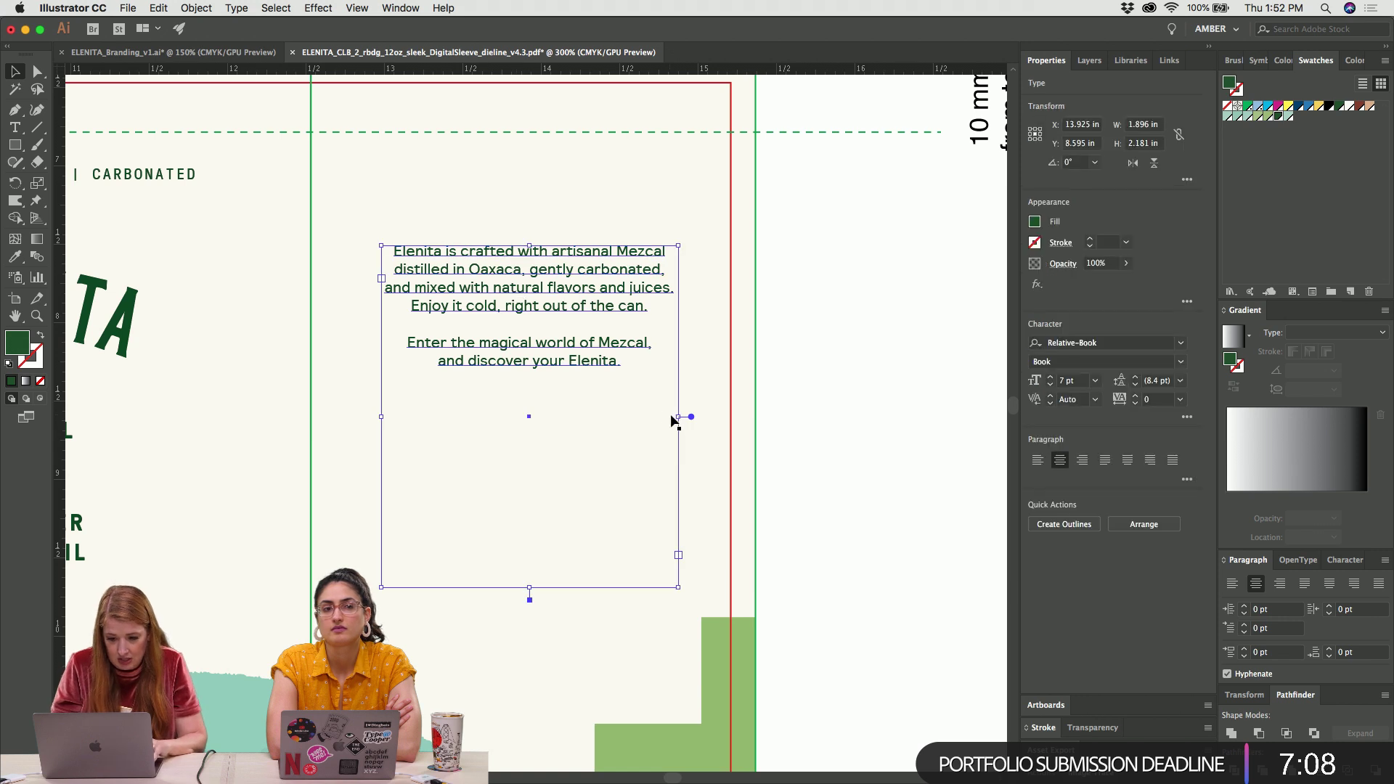
pyautogui.moveTo(676, 417)
pyautogui.mouseDown()
pyautogui.moveTo(660, 418)
pyautogui.moveTo(677, 417)
pyautogui.mouseUp()
pyautogui.click(605, 287)
pyautogui.press('Left')
pyautogui.press('Left')
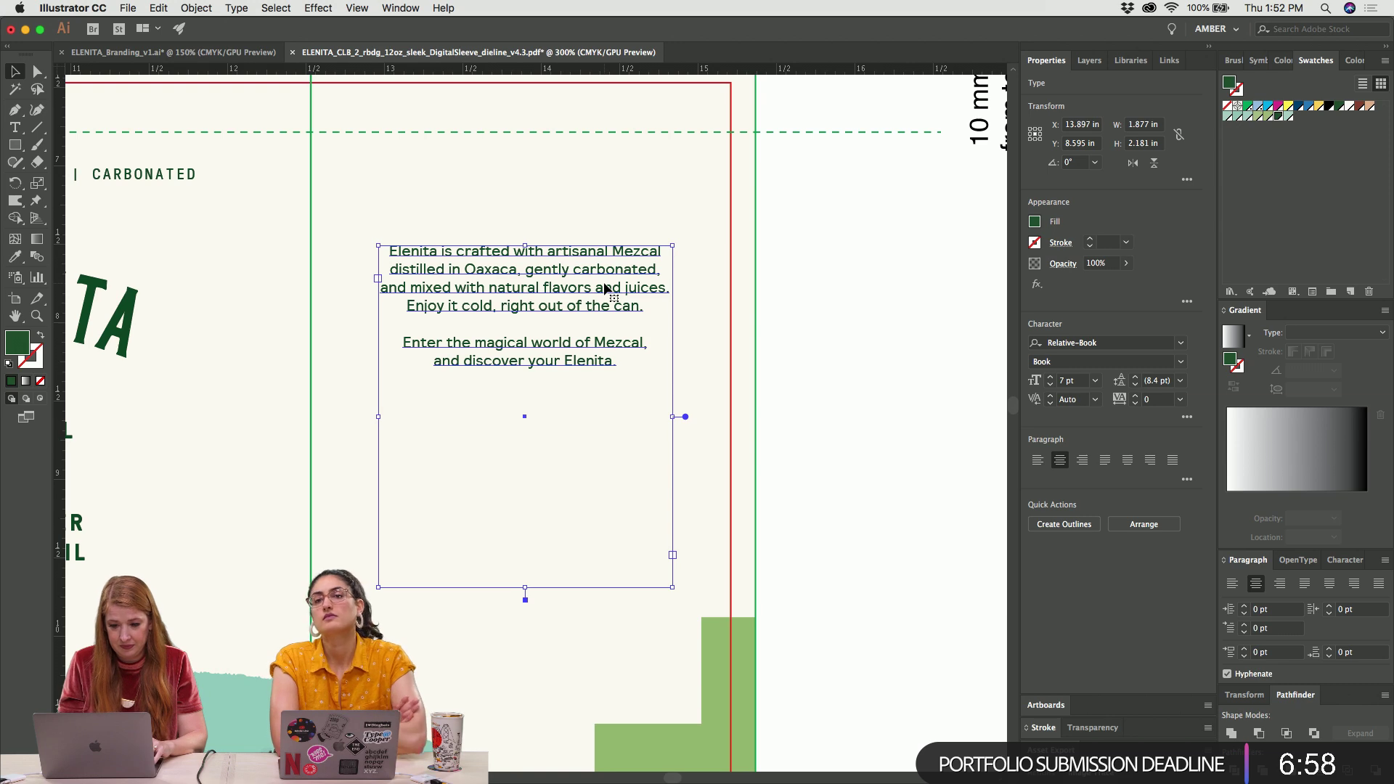
pyautogui.click(742, 255)
# Switch to the Elenita_Back of Can document in Pages, copy the line ARTISANAL MEZCAL COCKTAIL, and return to Illustrator
pyautogui.press('super+Tab')
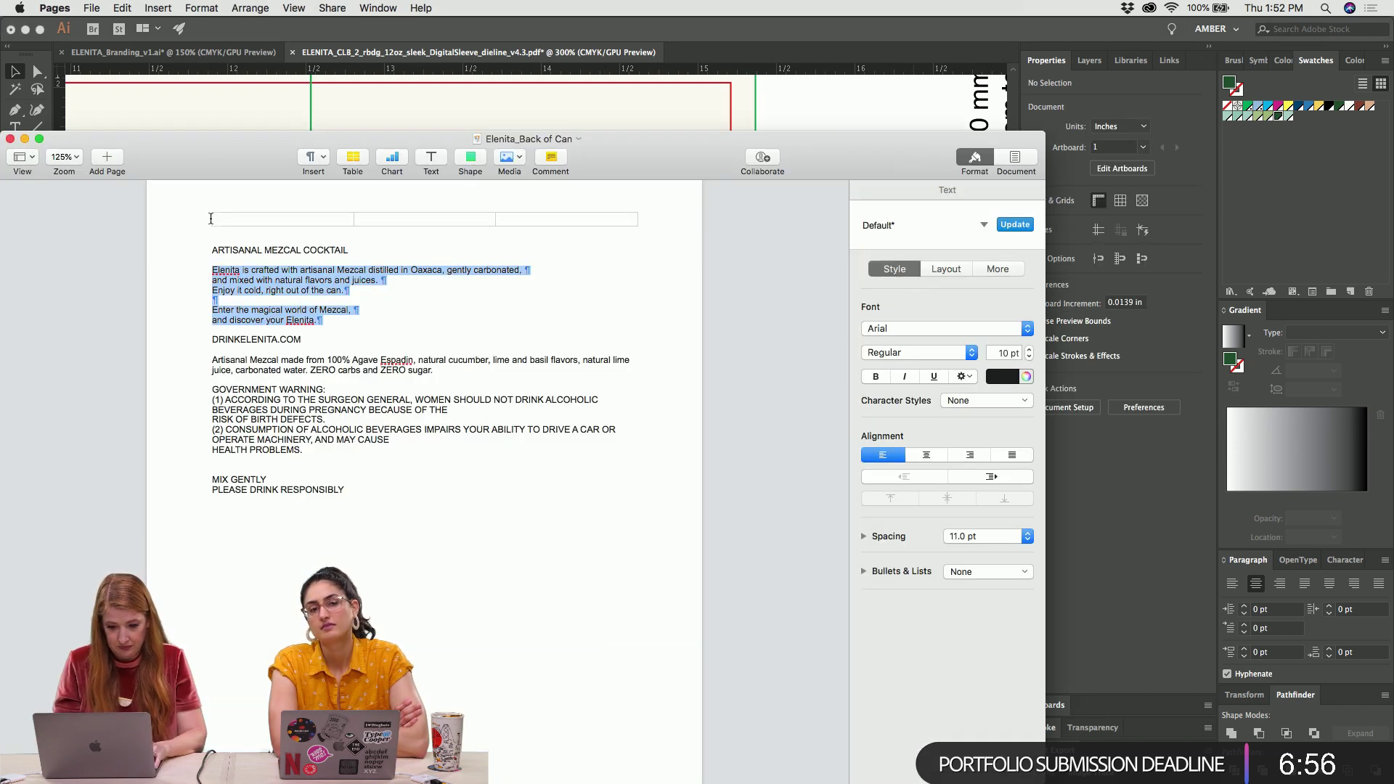
pyautogui.tripleClick(236, 249)
pyautogui.press('super+c')
pyautogui.press('super+Tab')
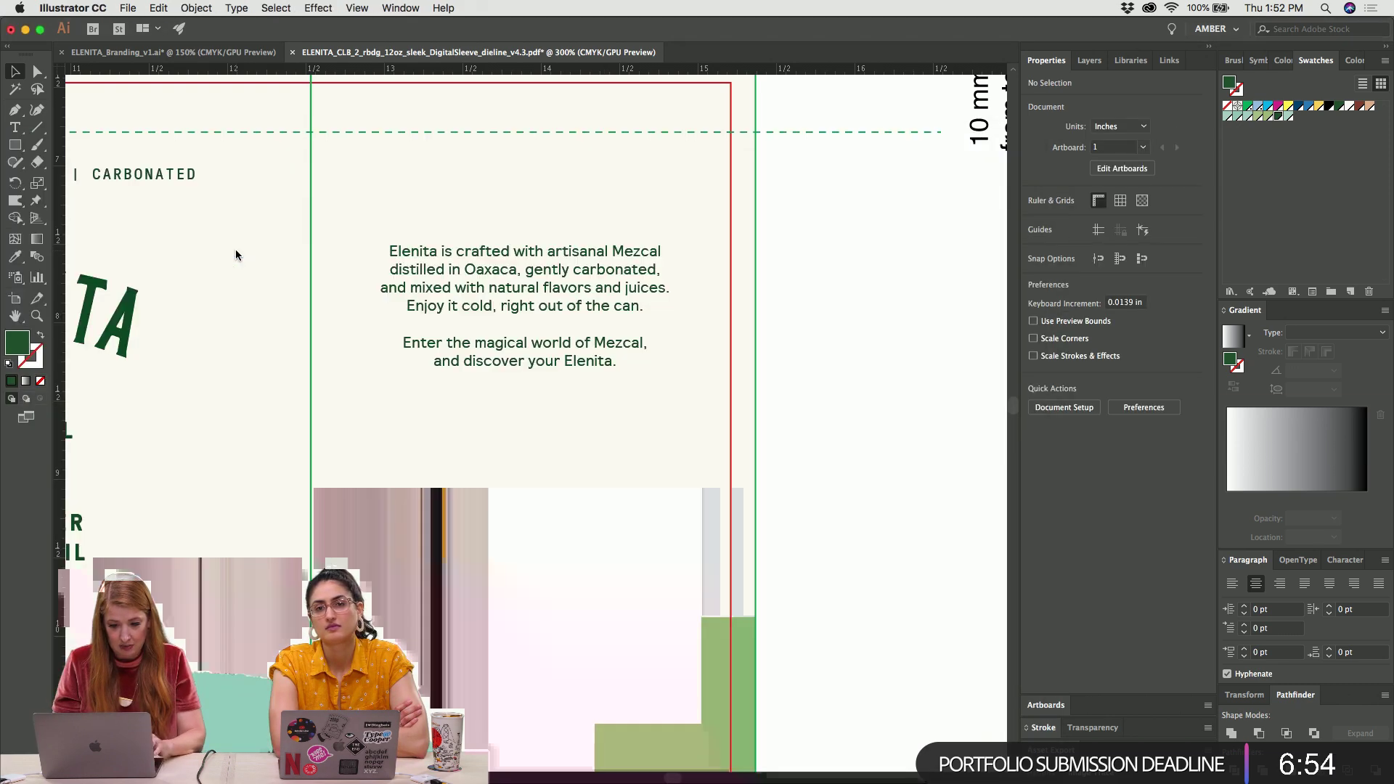
# Duplicate the SUGAR FREE | ARTISANAL | CARBONATED line horizontally onto the back panel above the description
pyautogui.hscroll(-5, 240, 249)
pyautogui.click(218, 236)
pyautogui.moveTo(201, 237); pyautogui.dragTo(723, 236)
pyautogui.press('super+1')
pyautogui.hscroll(5, 721, 272)
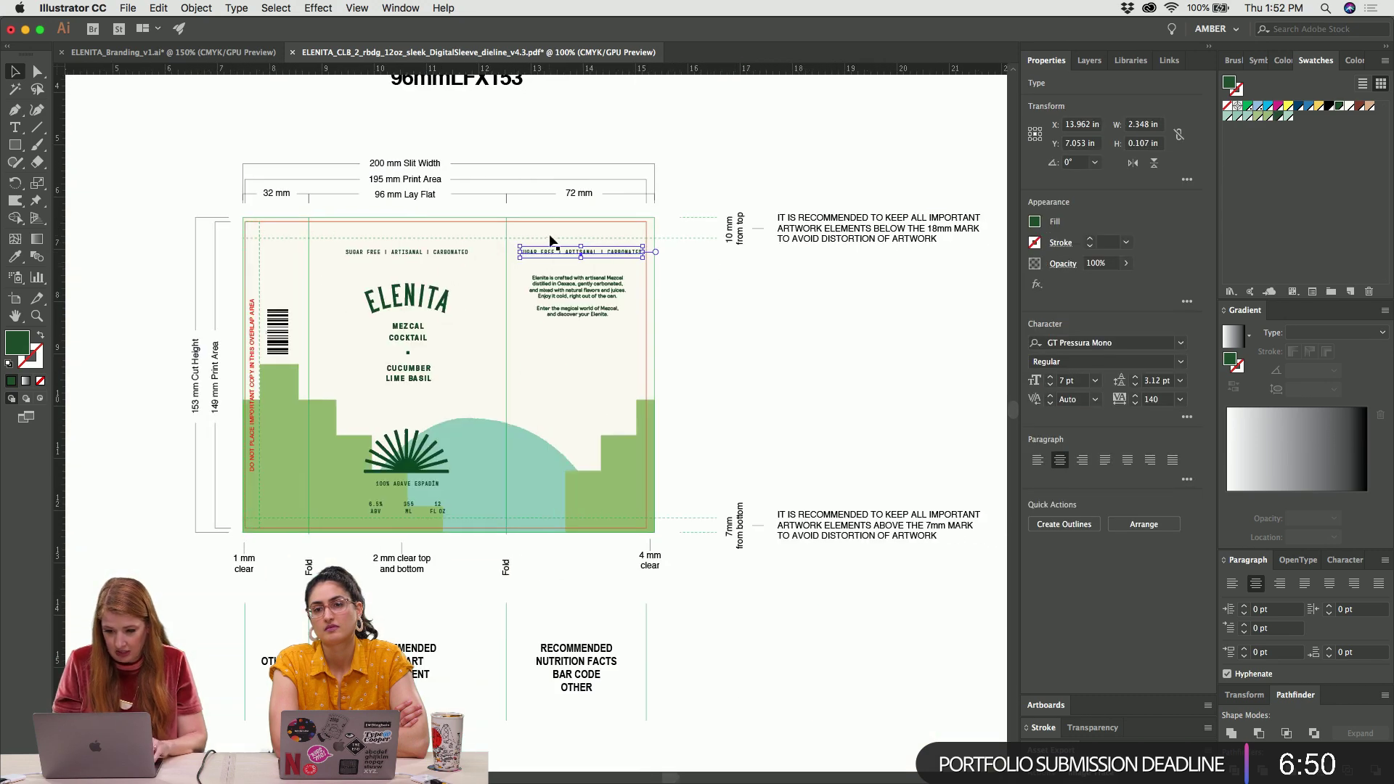
# Replace the duplicated line's text with the copied ARTISANAL MEZCAL COCKTAIL
pyautogui.press('super+equal')
pyautogui.press('t')
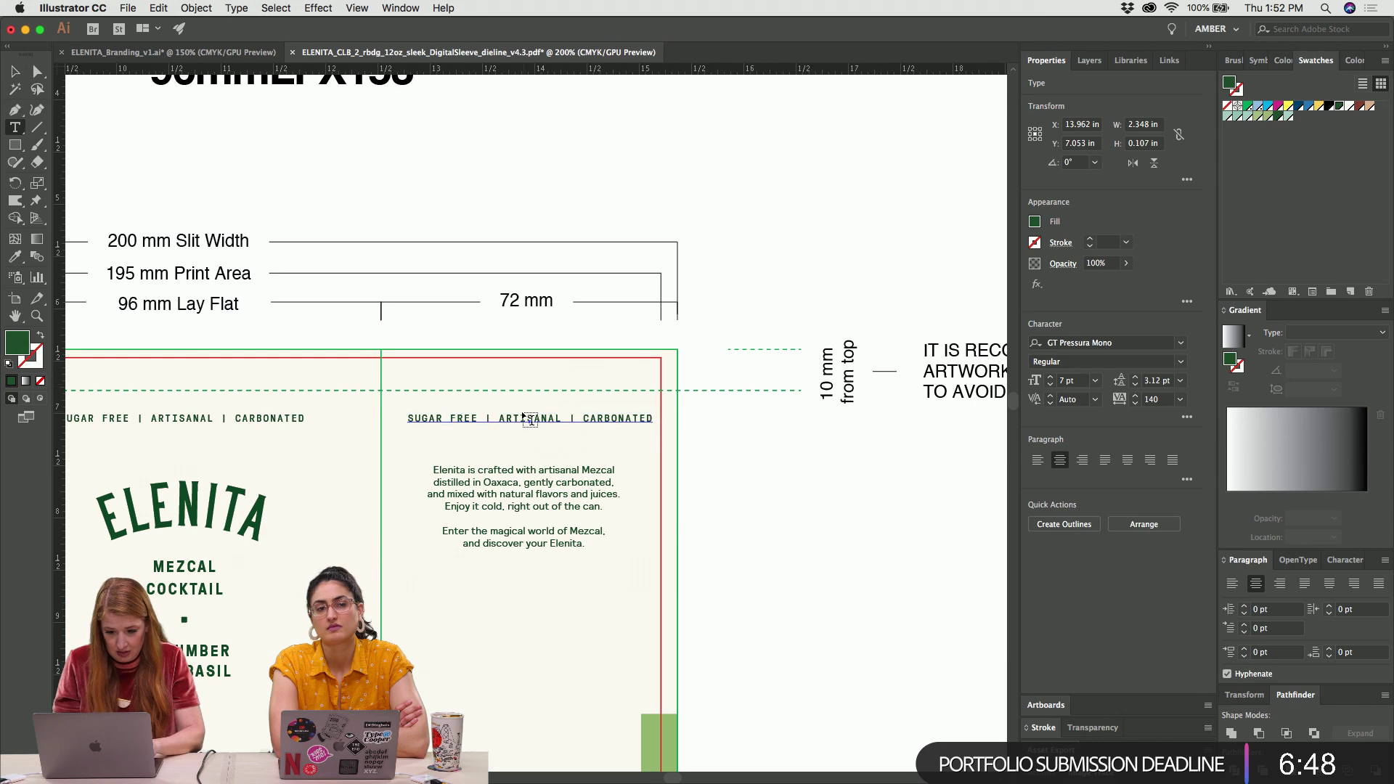
pyautogui.tripleClick(522, 418)
pyautogui.press('super+v')
pyautogui.press('Escape')
# Move the description frame up about 0.25 in, closer beneath the ARTISANAL MEZCAL COCKTAIL heading
pyautogui.click(559, 422)
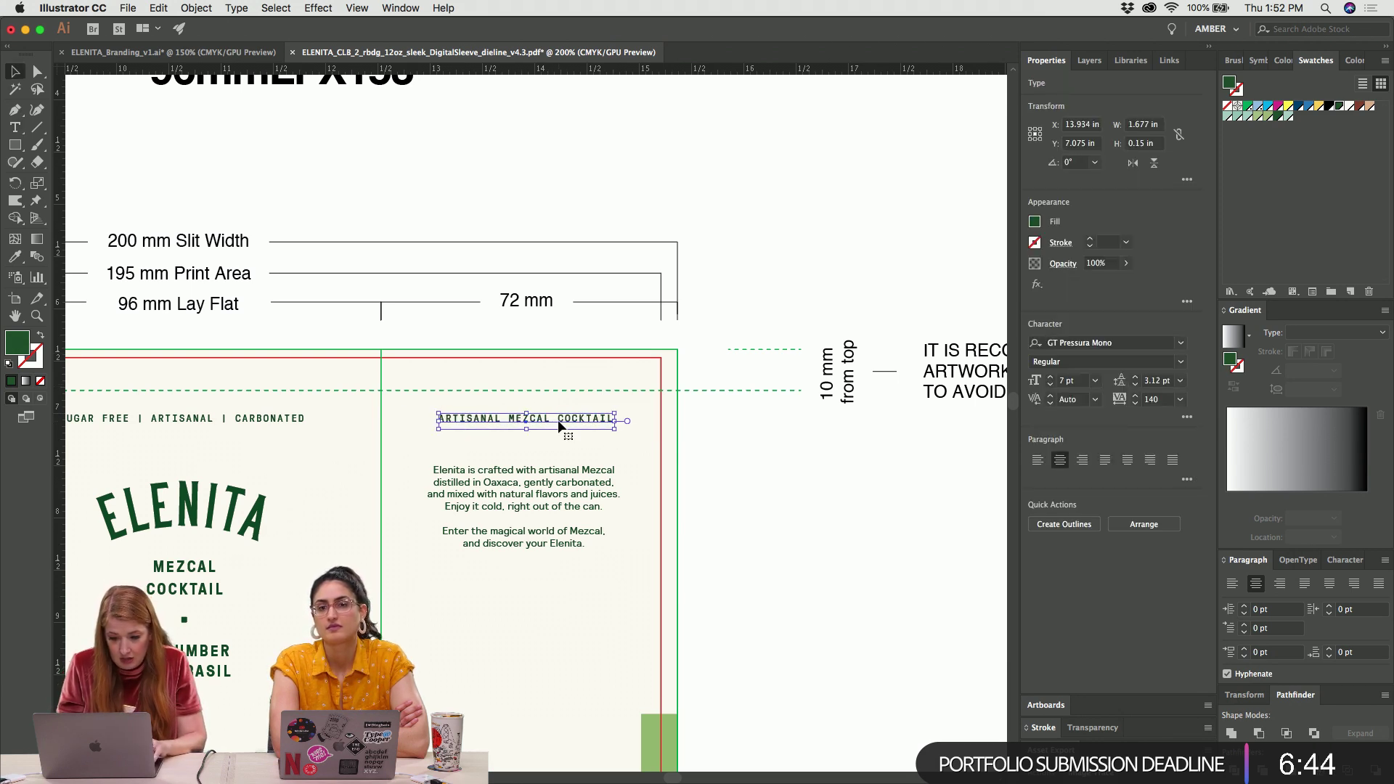
pyautogui.click(552, 506)
pyautogui.moveTo(544, 490); pyautogui.dragTo(544, 464)
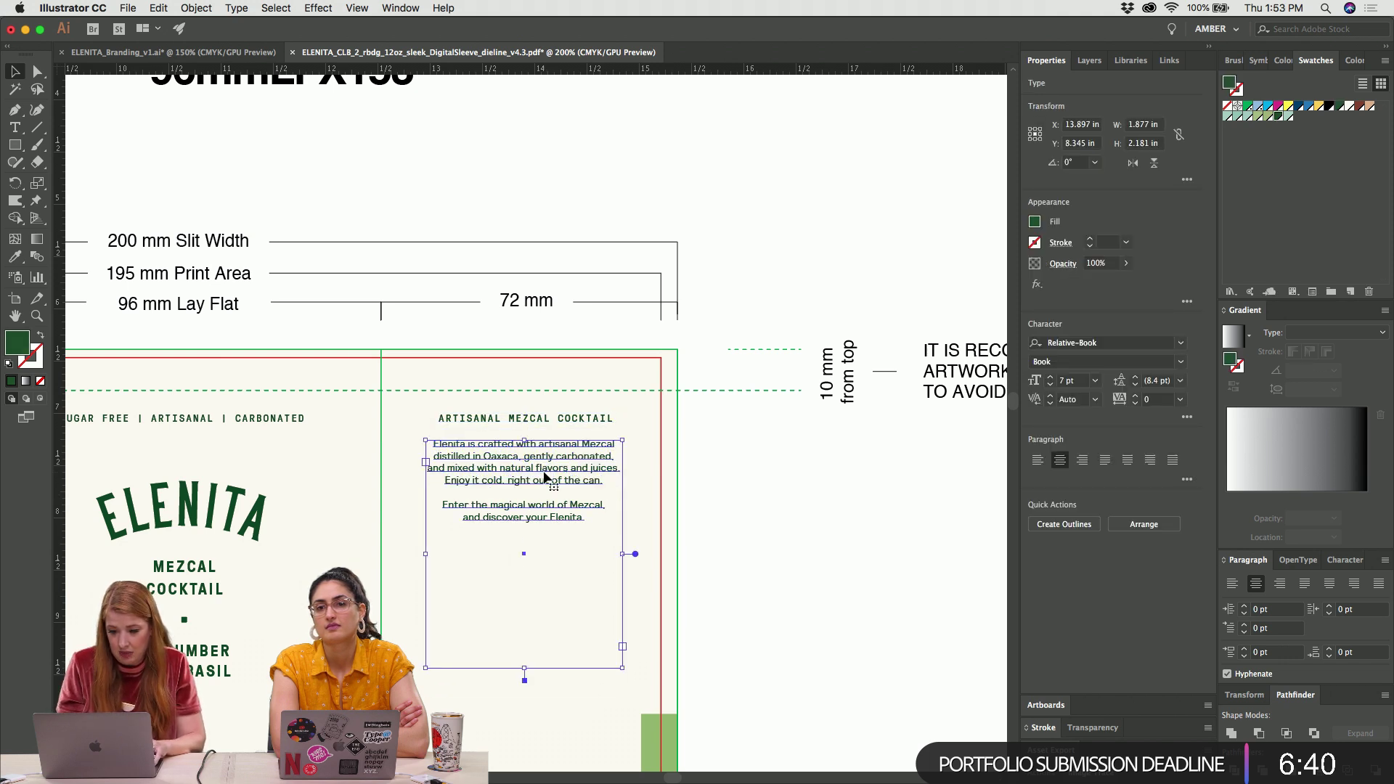
# Widen the body text frame under ARTISANAL MEZCAL COCKTAIL to 2.16 in and set its font size to 8 pt
pyautogui.click(1050, 377)
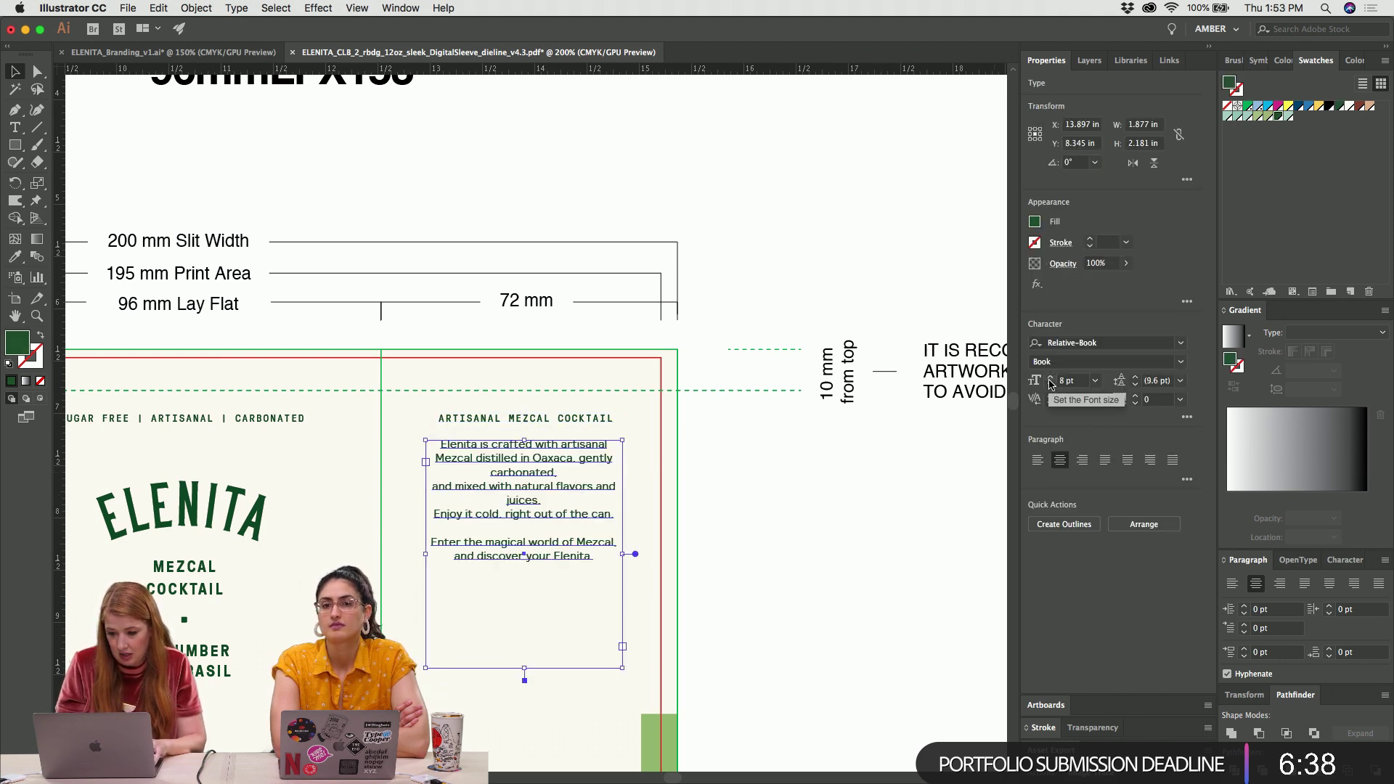
pyautogui.press('super+z')
pyautogui.moveTo(624, 557); pyautogui.dragTo(638, 563)
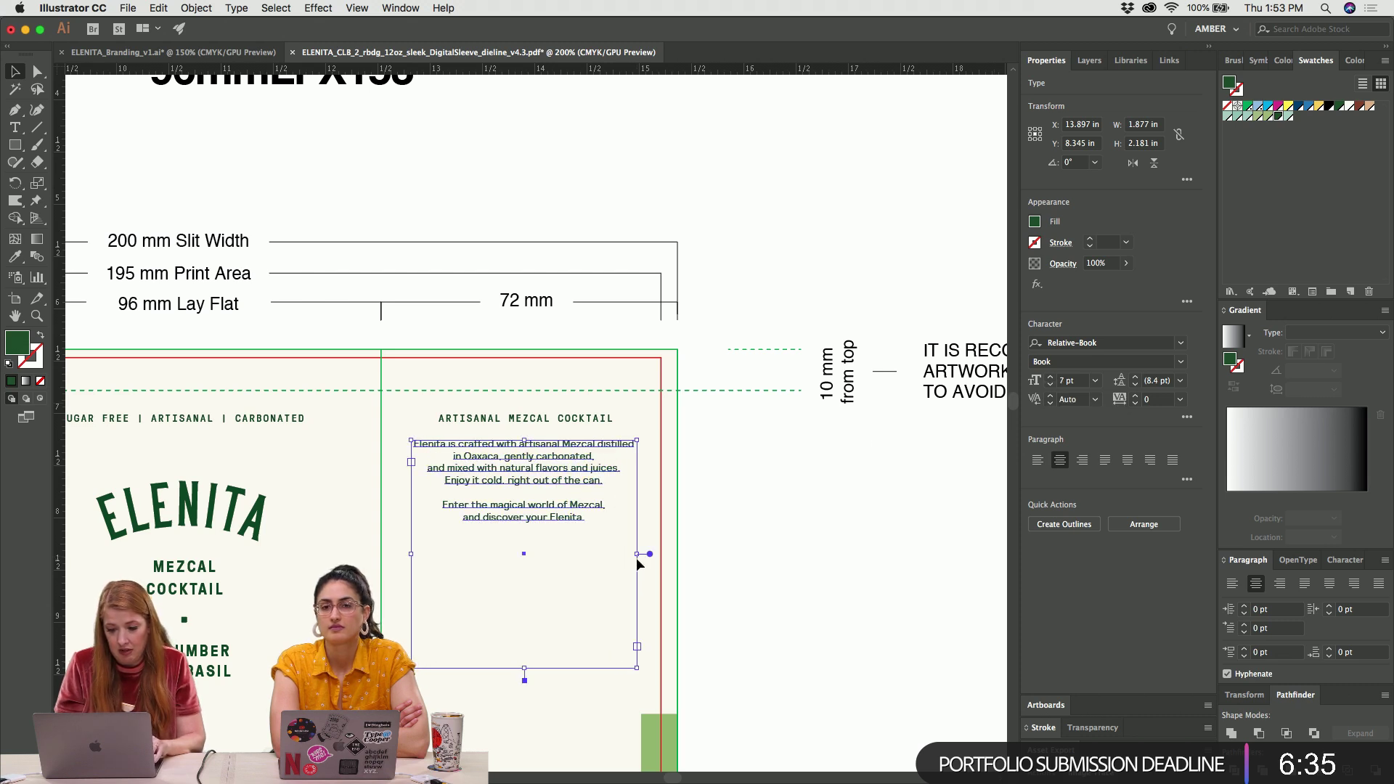
pyautogui.click(1050, 378)
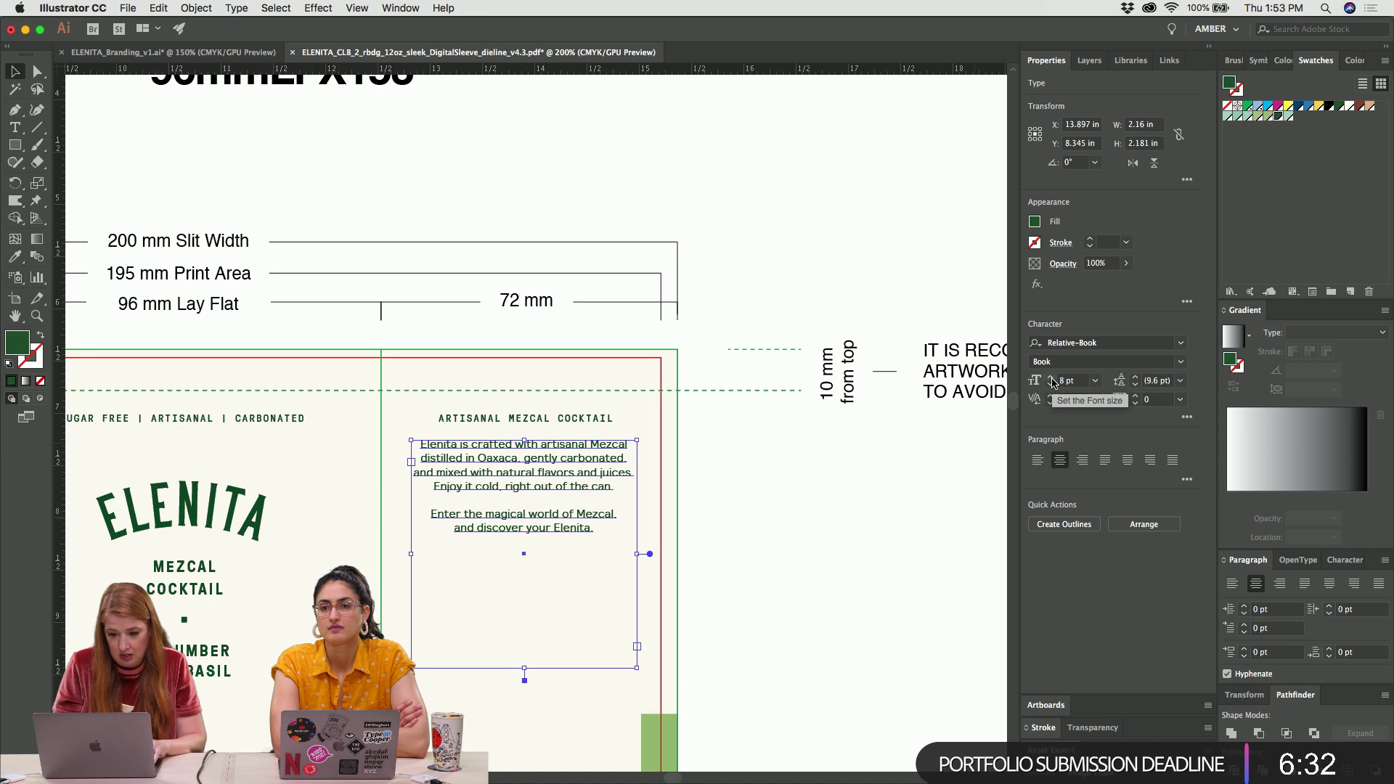
# Compare the type styling of the CUCUMBER LIME BASIL, MEZCAL COCKTAIL, heading and back-panel body text blocks
pyautogui.click(498, 541)
pyautogui.scroll(-5, 498, 543)
pyautogui.hscroll(-10, 498, 544)
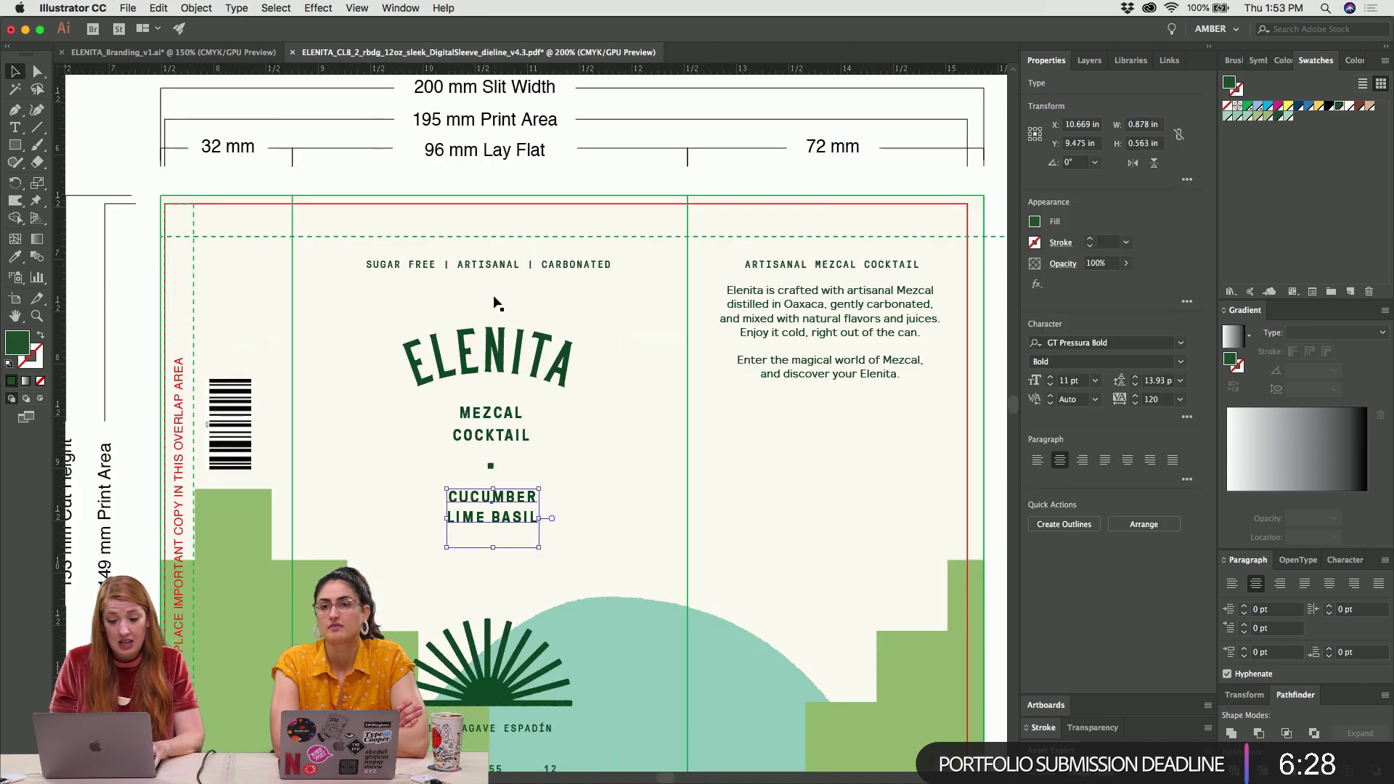
pyautogui.click(768, 325)
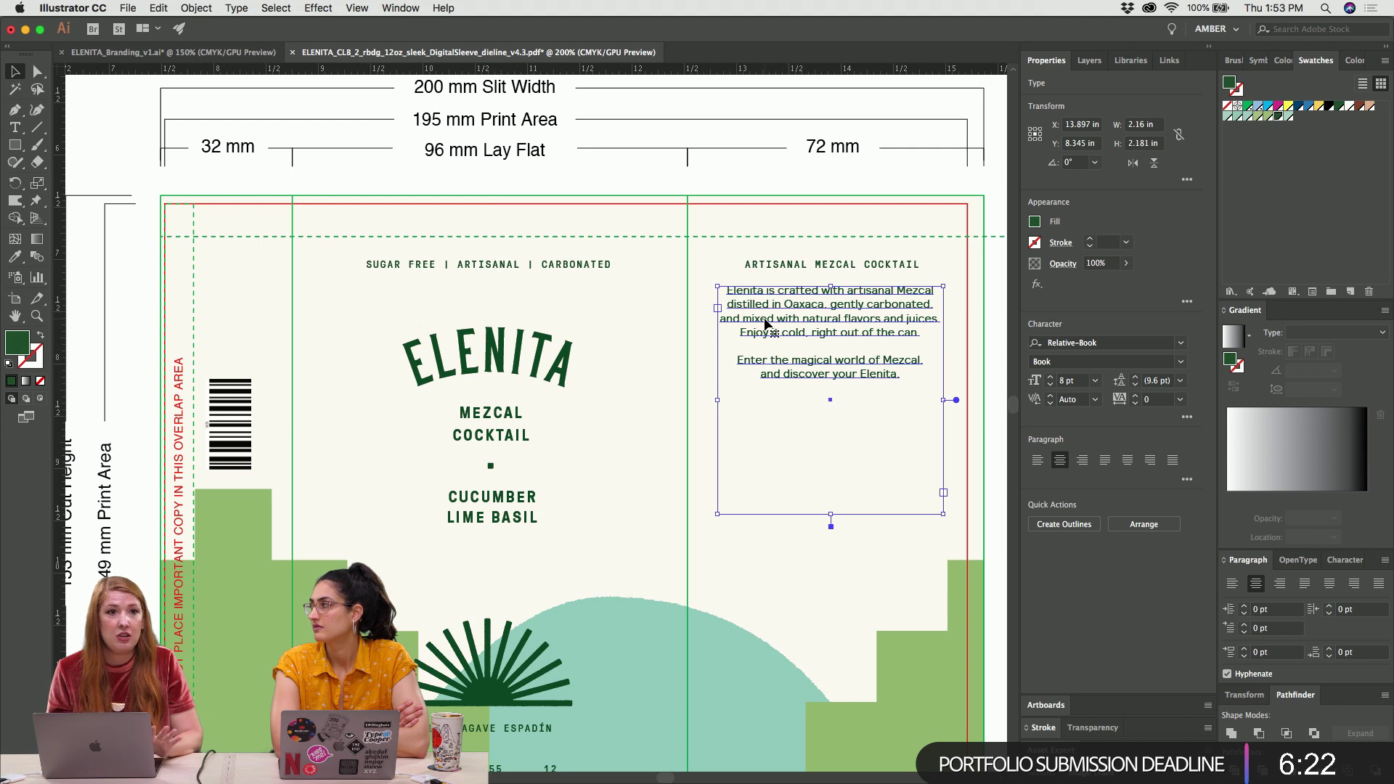
pyautogui.click(777, 267)
pyautogui.click(500, 418)
pyautogui.click(506, 517)
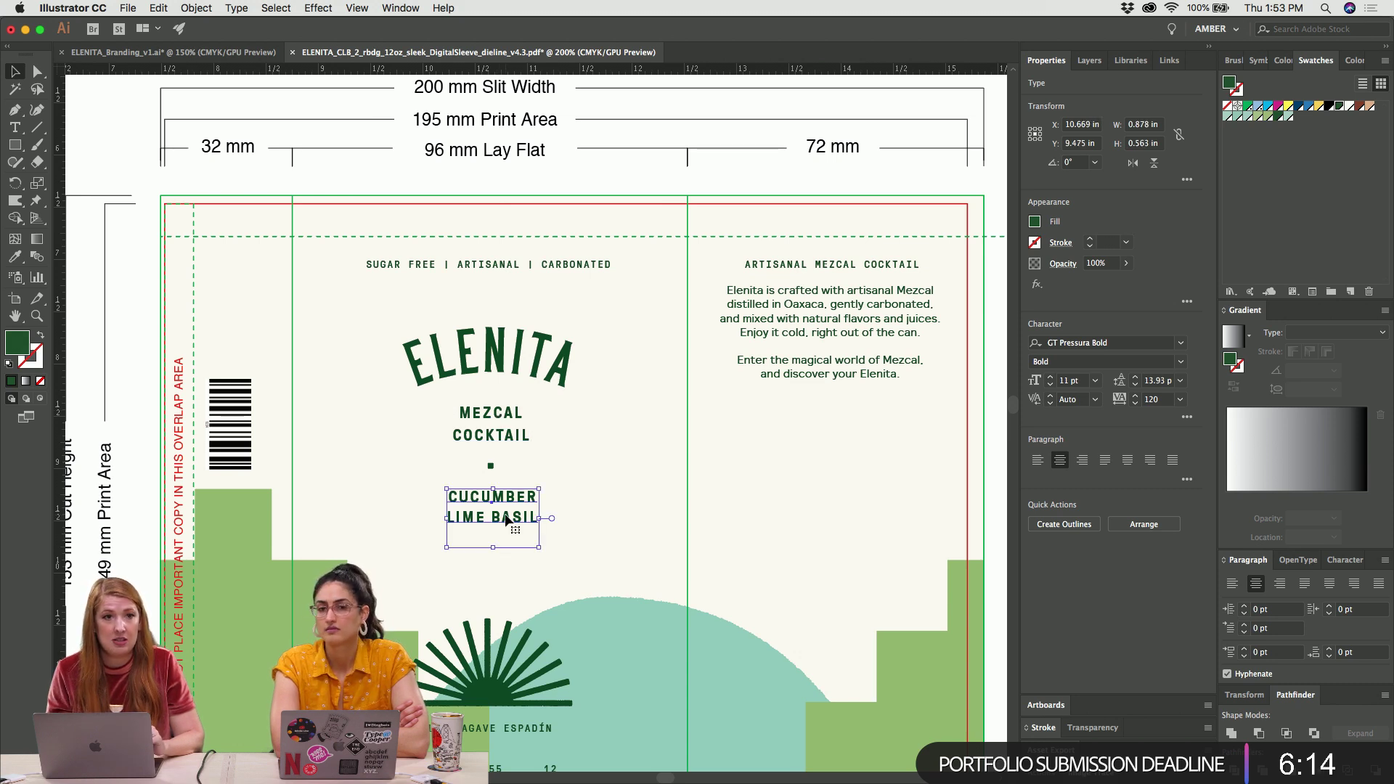
pyautogui.click(808, 311)
pyautogui.hscroll(2, 804, 314)
pyautogui.doubleClick(776, 506)
pyautogui.click(783, 369)
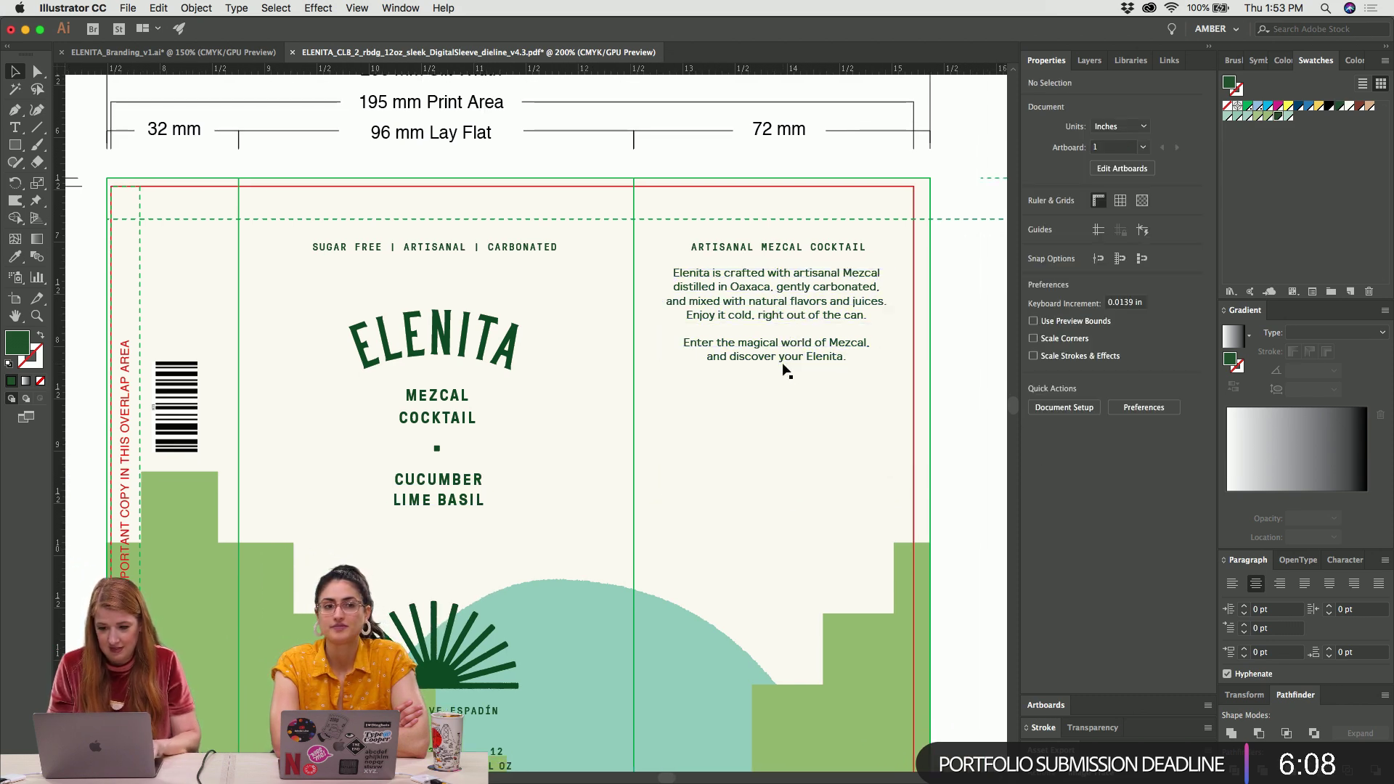
# Copy the DRINKELENITA.COM line from the back-of-can copy document in Pages and return to the label artwork in Illustrator
pyautogui.hscroll(3, 783, 370)
pyautogui.press('super+equal')
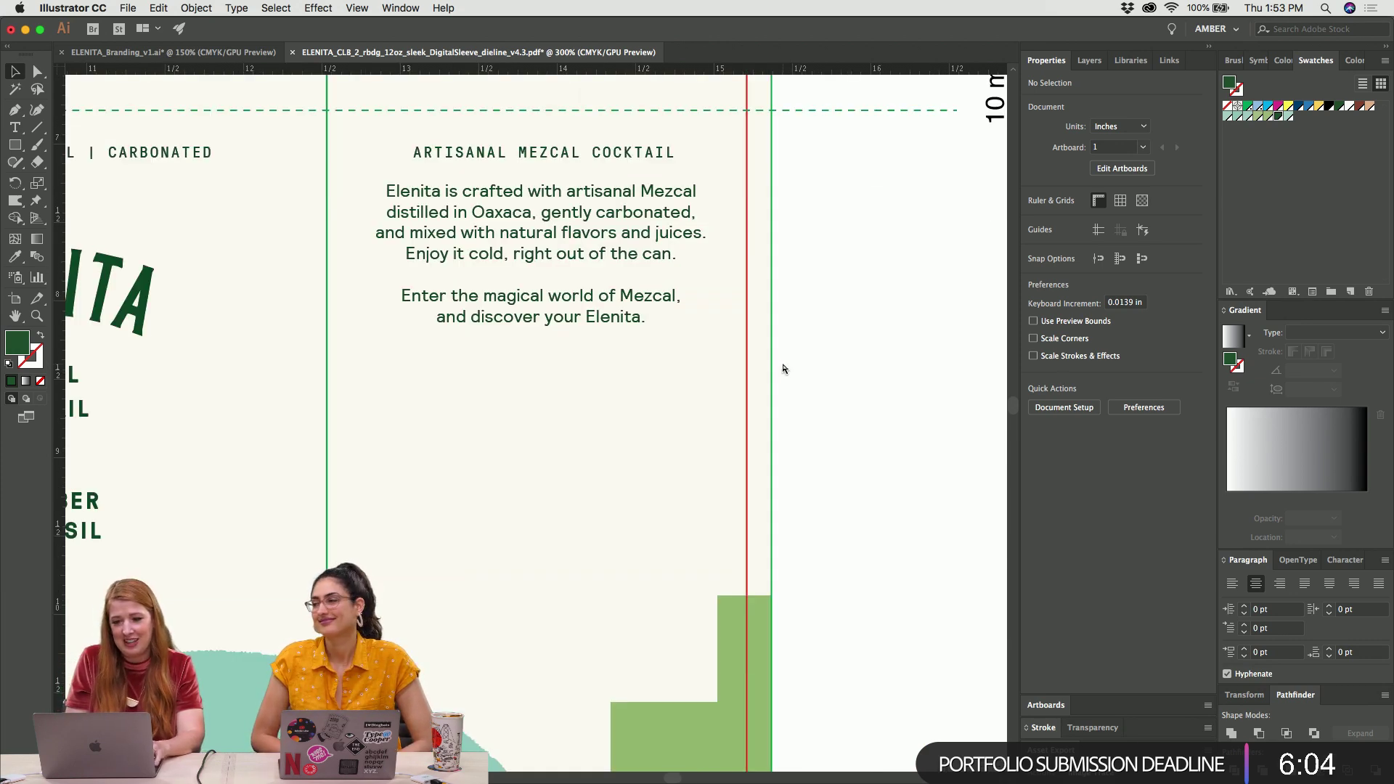
pyautogui.press('super+Tab')
pyautogui.tripleClick(235, 340)
pyautogui.press('super+c')
pyautogui.press('super+Tab')
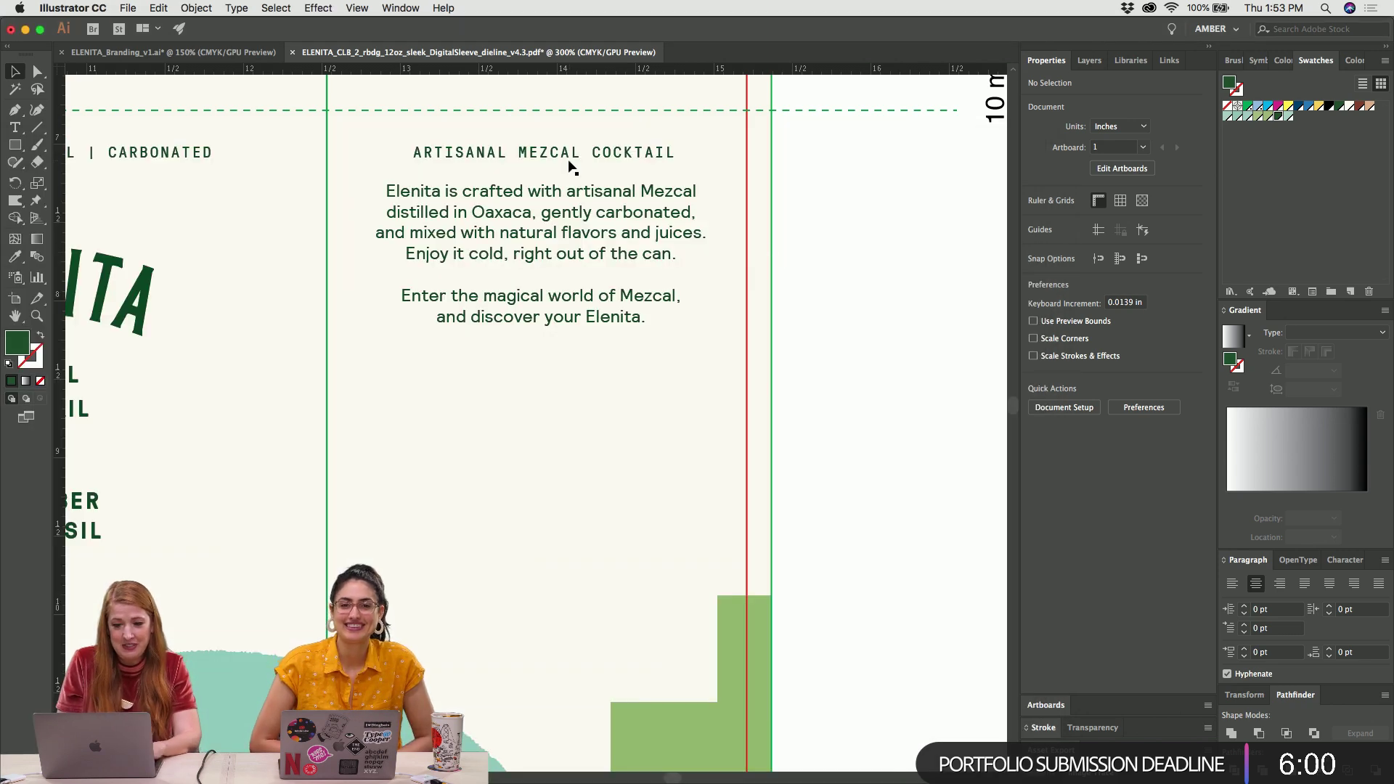
# Duplicate the ARTISANAL MEZCAL COCKTAIL heading below the body paragraph and replace its text with DRINKELENITA.COM
pyautogui.moveTo(565, 151); pyautogui.dragTo(570, 387)
pyautogui.press('t')
pyautogui.tripleClick(568, 387)
pyautogui.press('super+v')
pyautogui.tripleClick(567, 385)
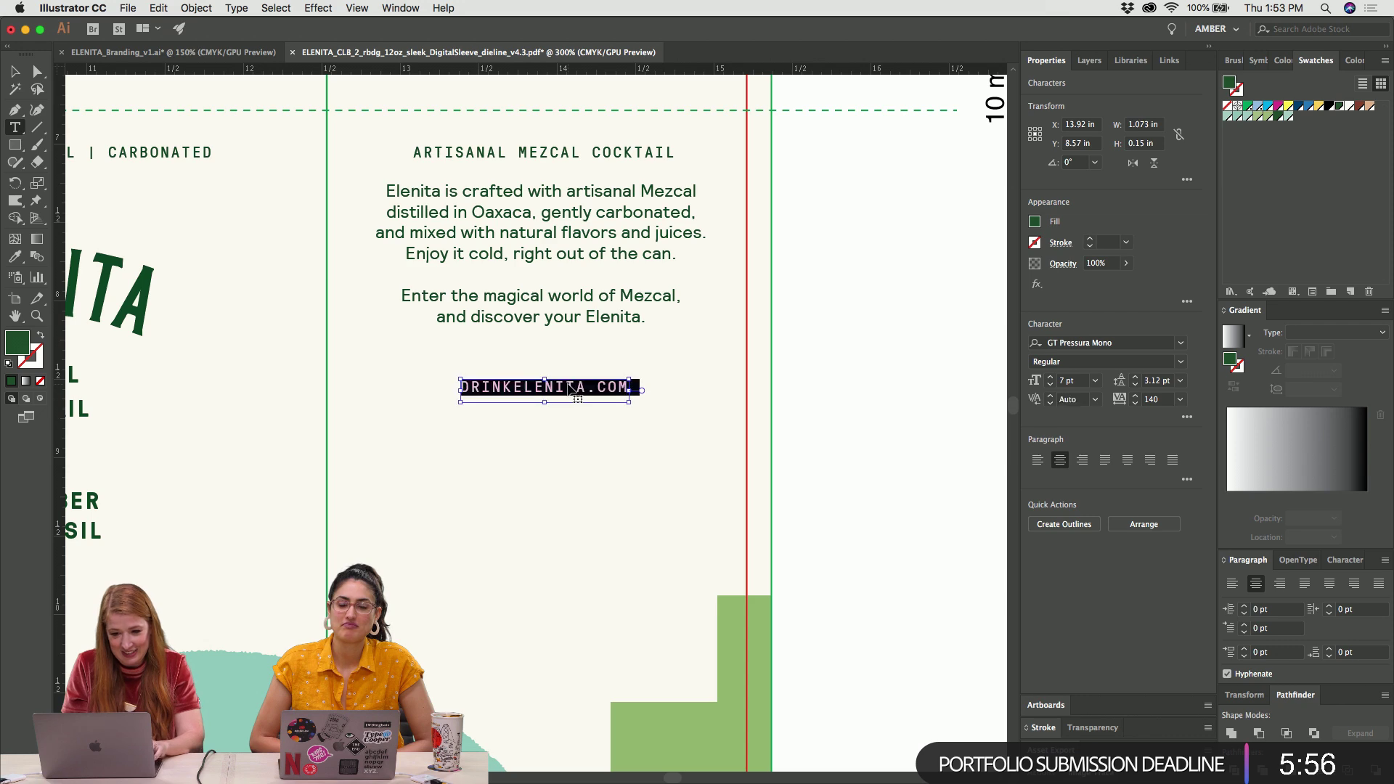
# Try to apply the MEZCAL COCKTAIL text's style to the web address with the Eyedropper
pyautogui.hscroll(-5, 568, 383)
pyautogui.hscroll(-4, 568, 383)
pyautogui.click(15, 259)
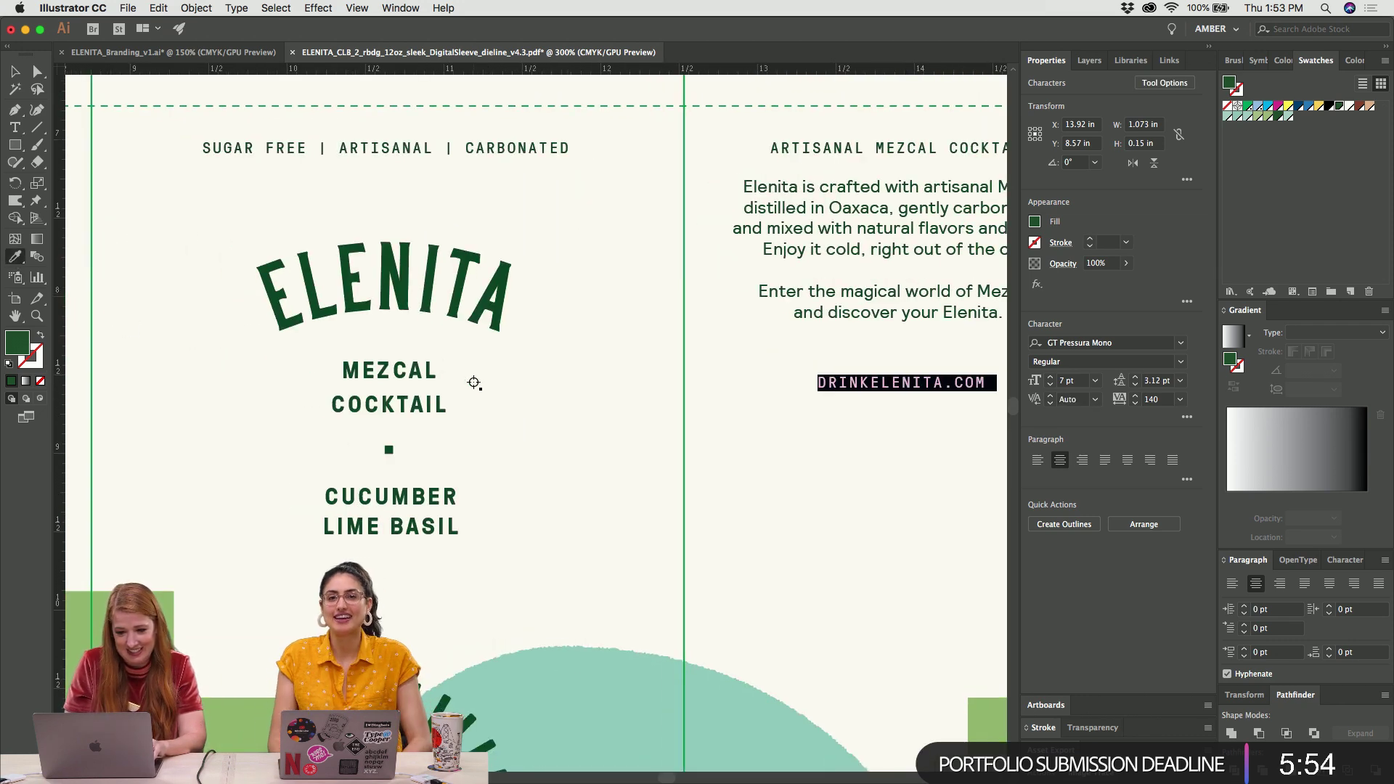
pyautogui.click(399, 371)
pyautogui.hscroll(8, 400, 374)
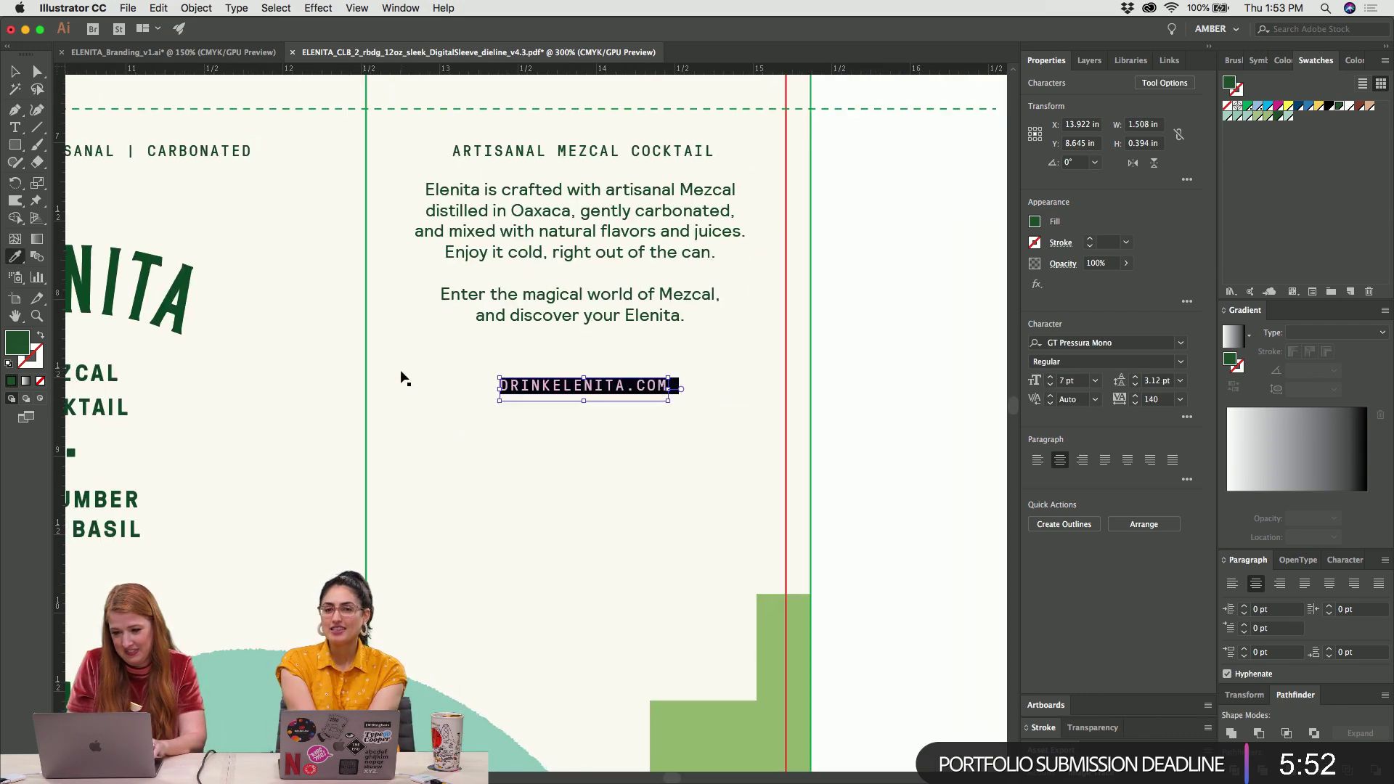
pyautogui.press('super+shift+a')
# Move the DRINKELENITA.COM line up to sit just beneath the back panel's body paragraph at Y 8.39 in
pyautogui.press('v')
pyautogui.click(622, 385)
pyautogui.hotkey('shift', 'Up')
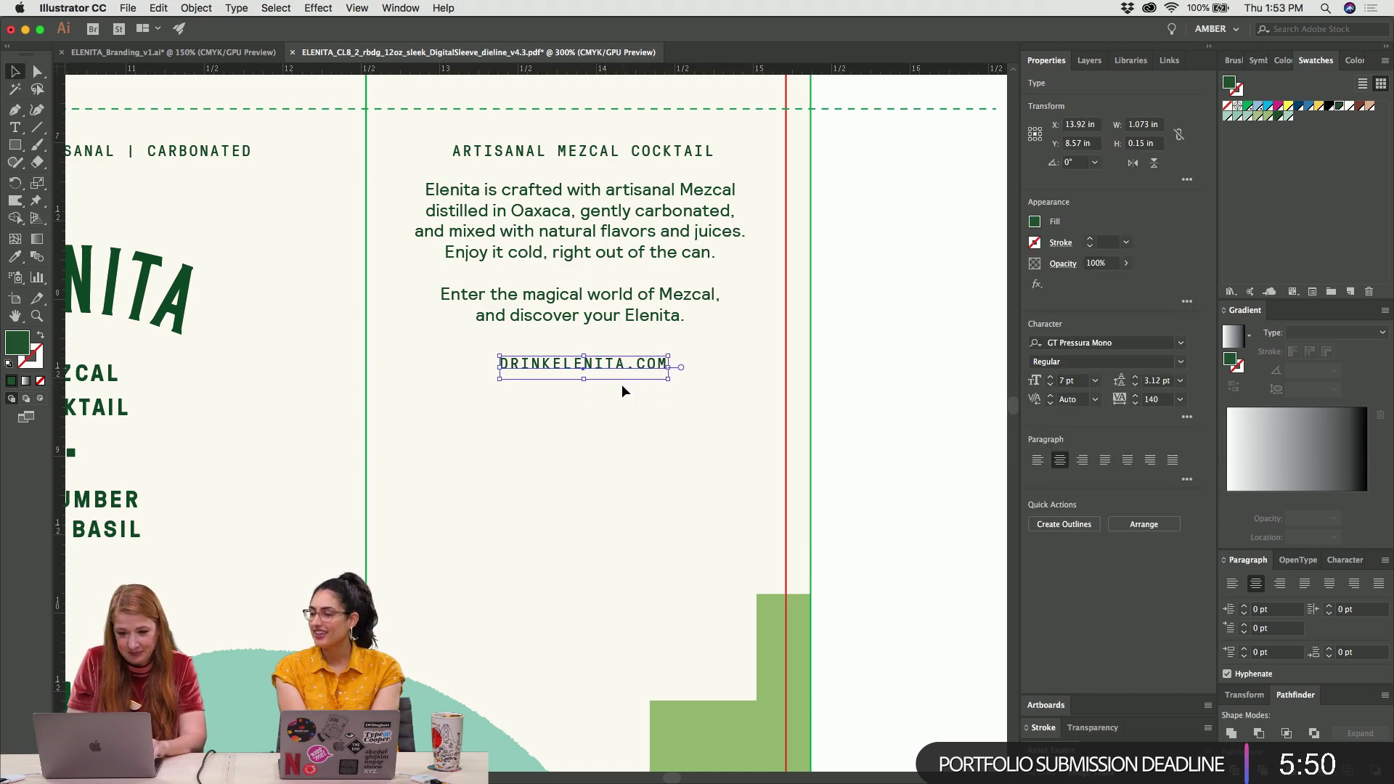
pyautogui.press('Up')
pyautogui.press('Up')
pyautogui.press('Up')
pyautogui.press('Up')
pyautogui.press('super+shift+a')
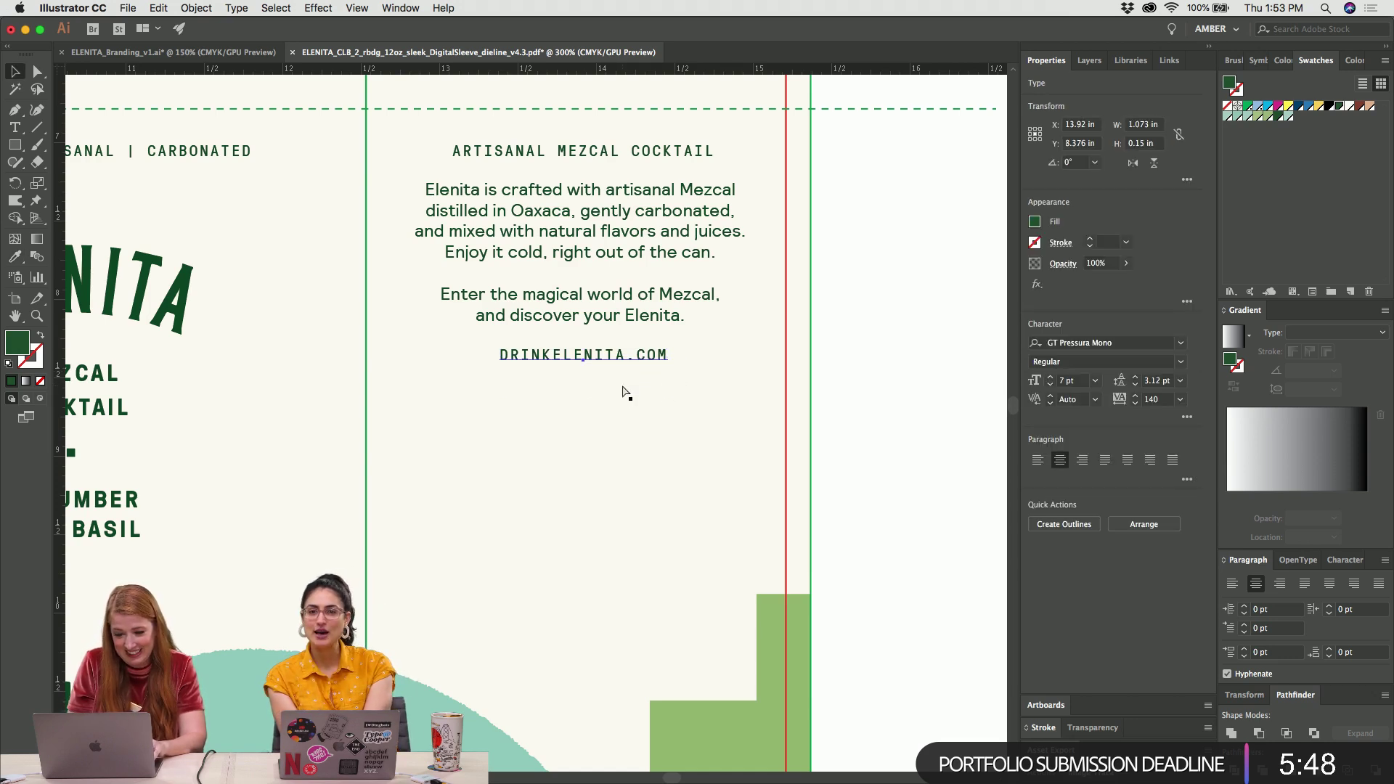
pyautogui.click(610, 369)
pyautogui.press('super+shift+a')
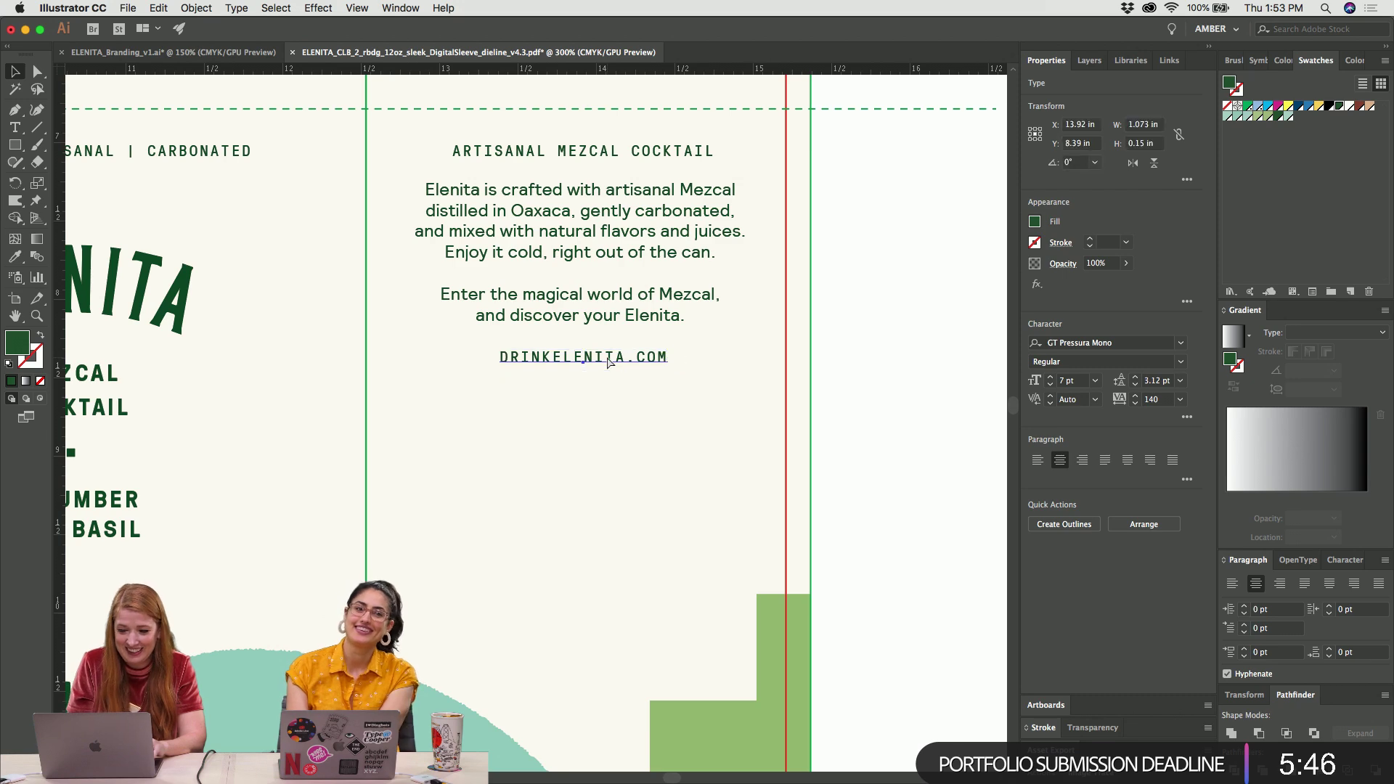
# Place a duplicate of the back panel's body paragraph below the DRINKELENITA.COM line
pyautogui.press('super+Tab')
pyautogui.press('super+Tab')
pyautogui.moveTo(557, 197); pyautogui.dragTo(556, 411)
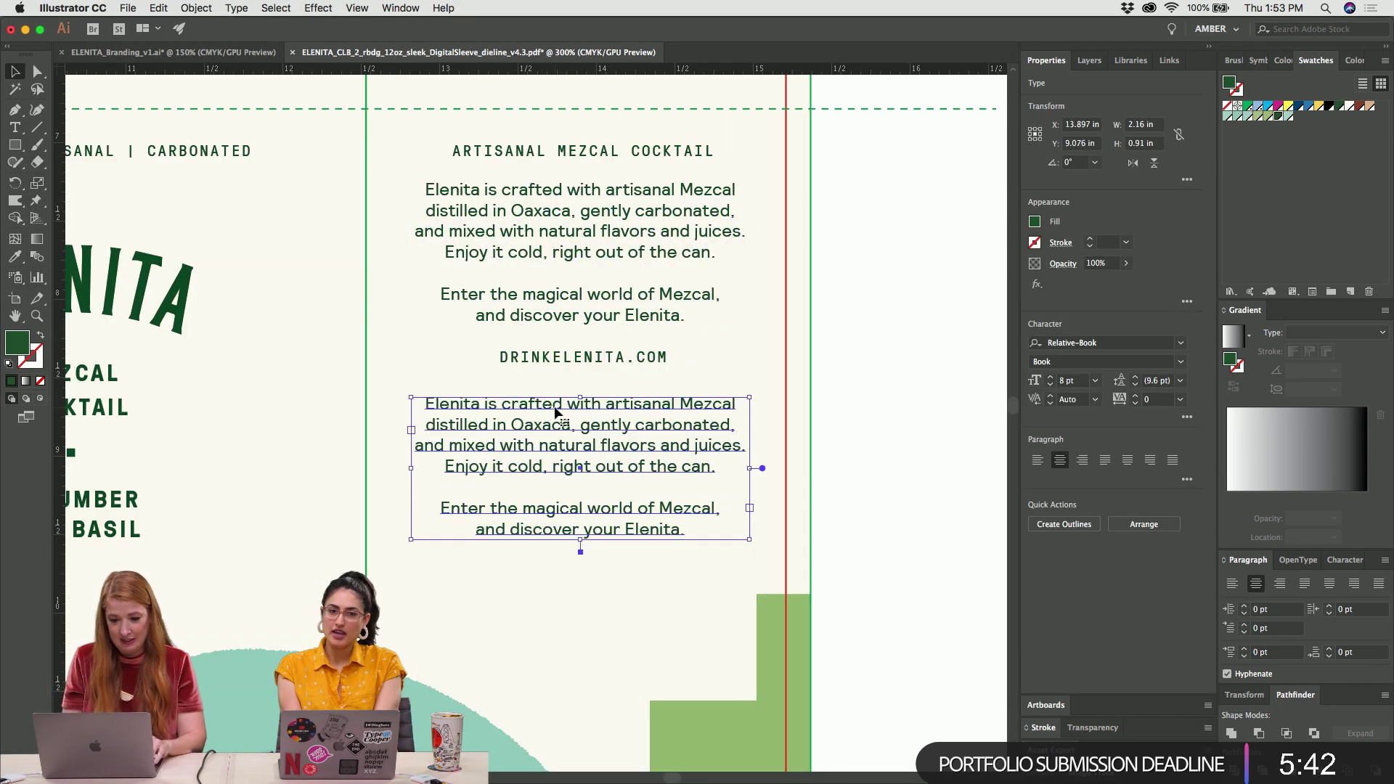
pyautogui.press('Up')
# Copy the ingredients paragraph, starting with "Artisanal Mezcal made from 100% Agave Espadin", from Elenita_Back of Can in Pages and return to Illustrator
pyautogui.press('super+Tab')
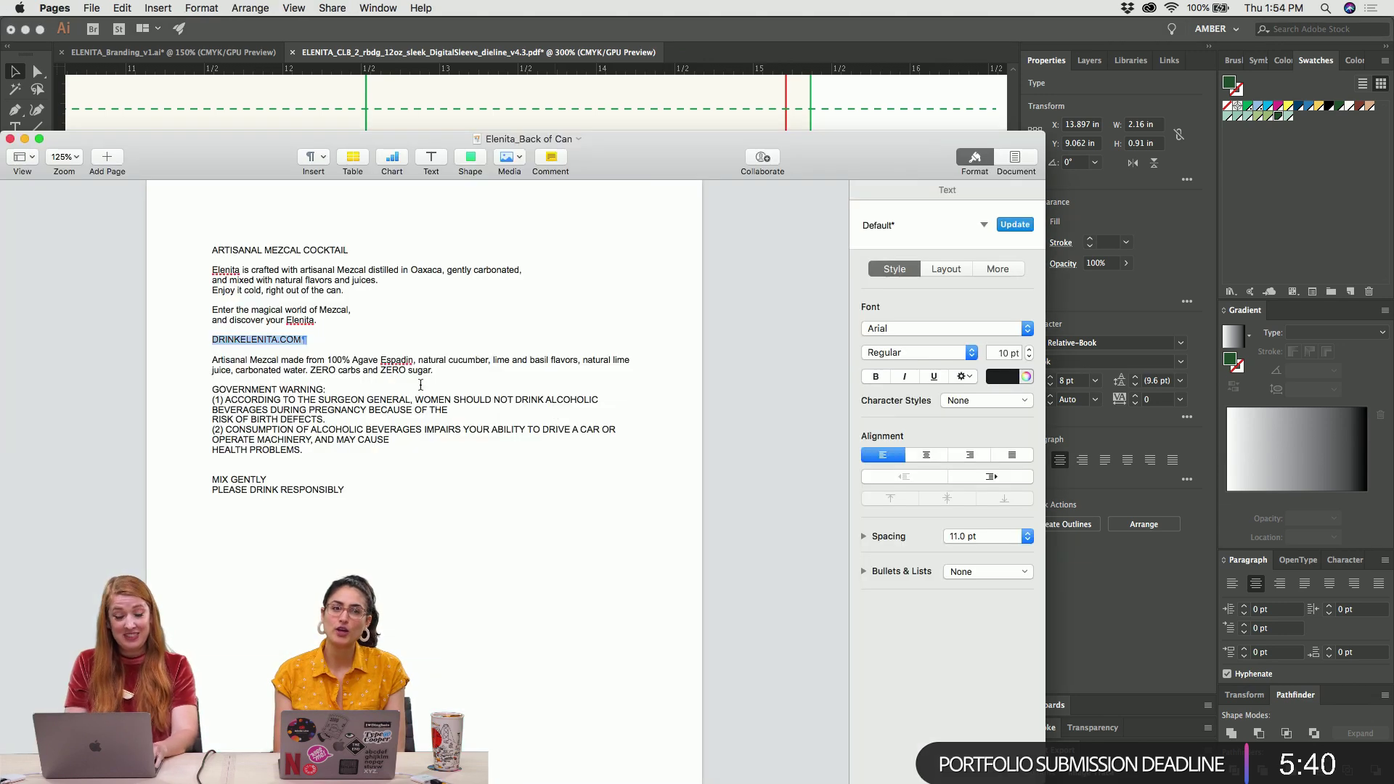
pyautogui.moveTo(212, 359); pyautogui.dragTo(456, 374)
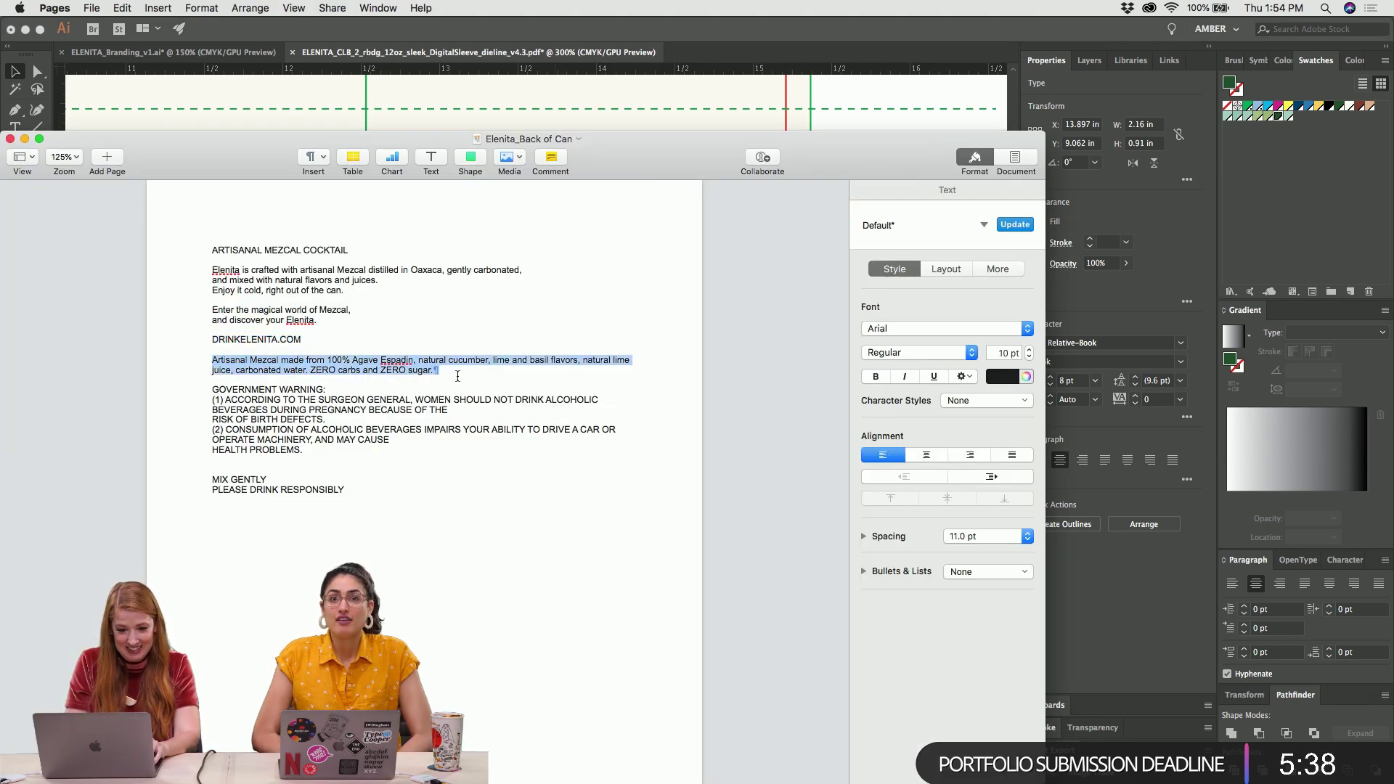
pyautogui.press('super+c')
pyautogui.press('super+Tab')
# Replace the duplicated paragraph's text with the copied ingredients text and centre-align it
pyautogui.doubleClick(563, 406)
pyautogui.press('super+a')
pyautogui.press('super+v')
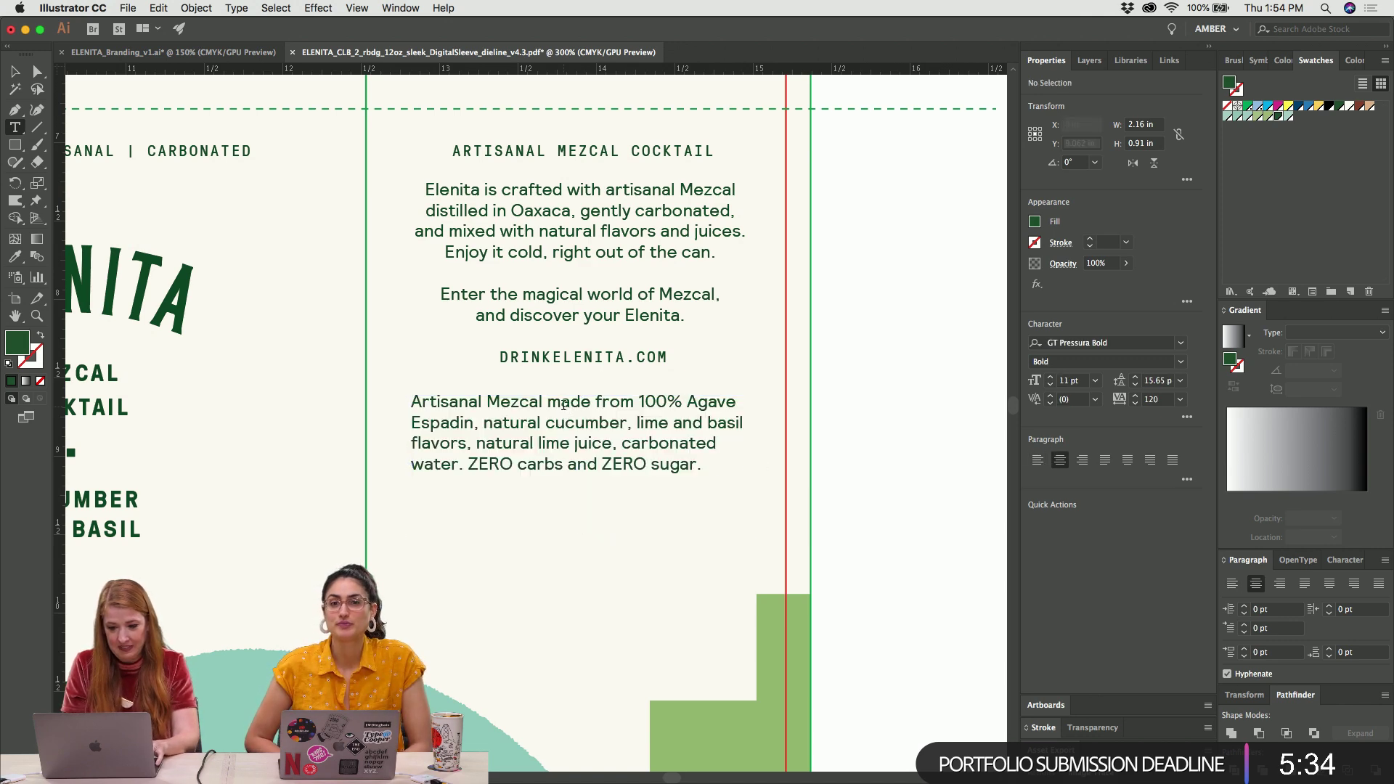
pyautogui.press('super+a')
pyautogui.click(1256, 585)
pyautogui.press('Escape')
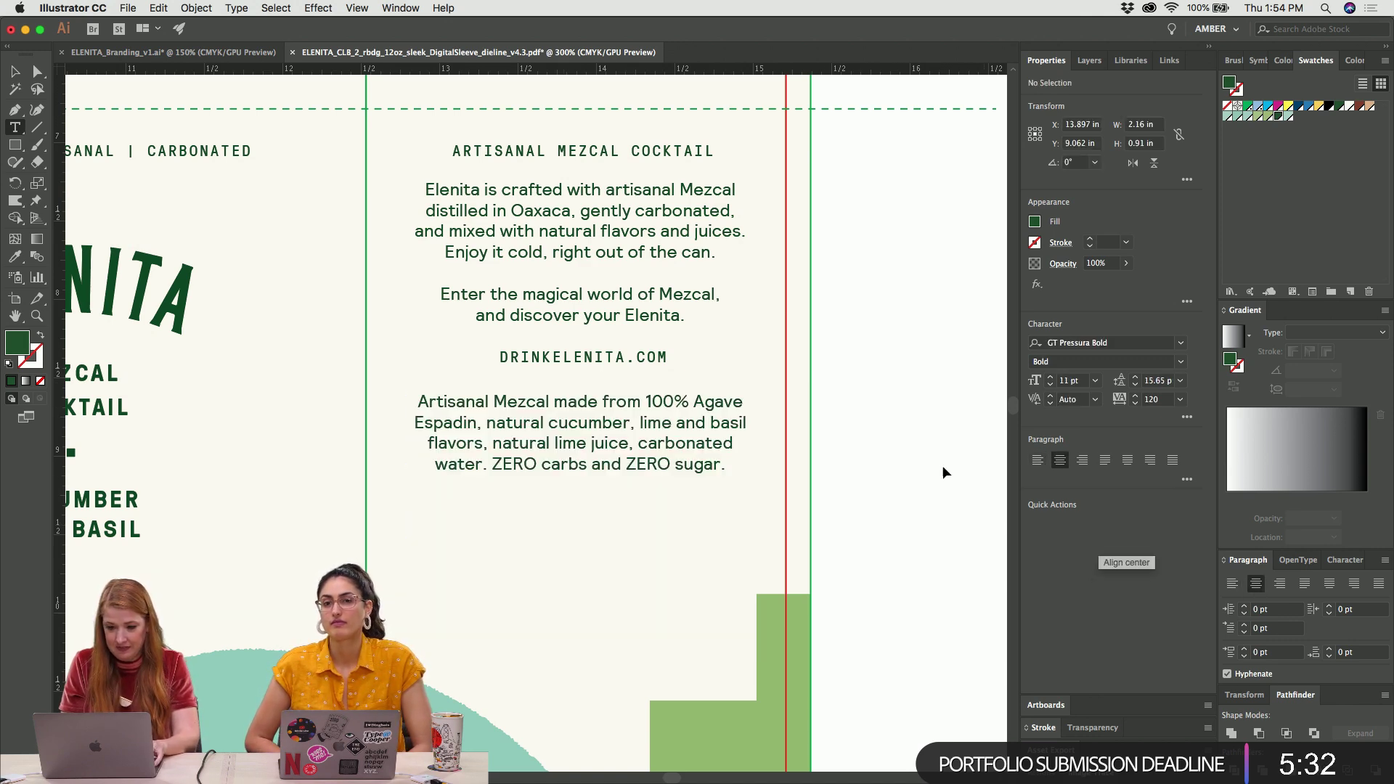
pyautogui.click(822, 383)
# Copy the full GOVERNMENT WARNING passage from Elenita_Back of Can in Pages and return to Illustrator
pyautogui.press('super+Tab')
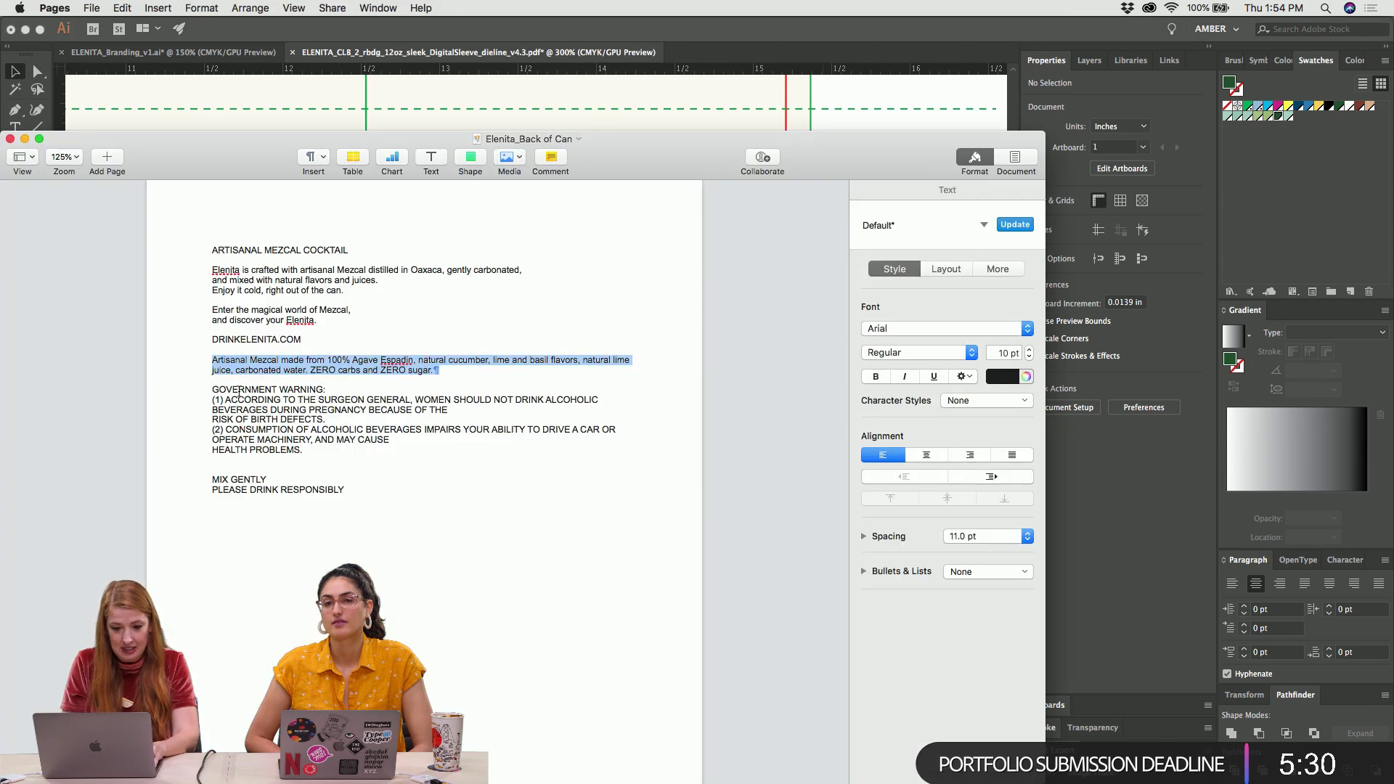
pyautogui.moveTo(213, 388)
pyautogui.mouseDown()
pyautogui.moveTo(290, 405)
pyautogui.moveTo(327, 455)
pyautogui.mouseUp()
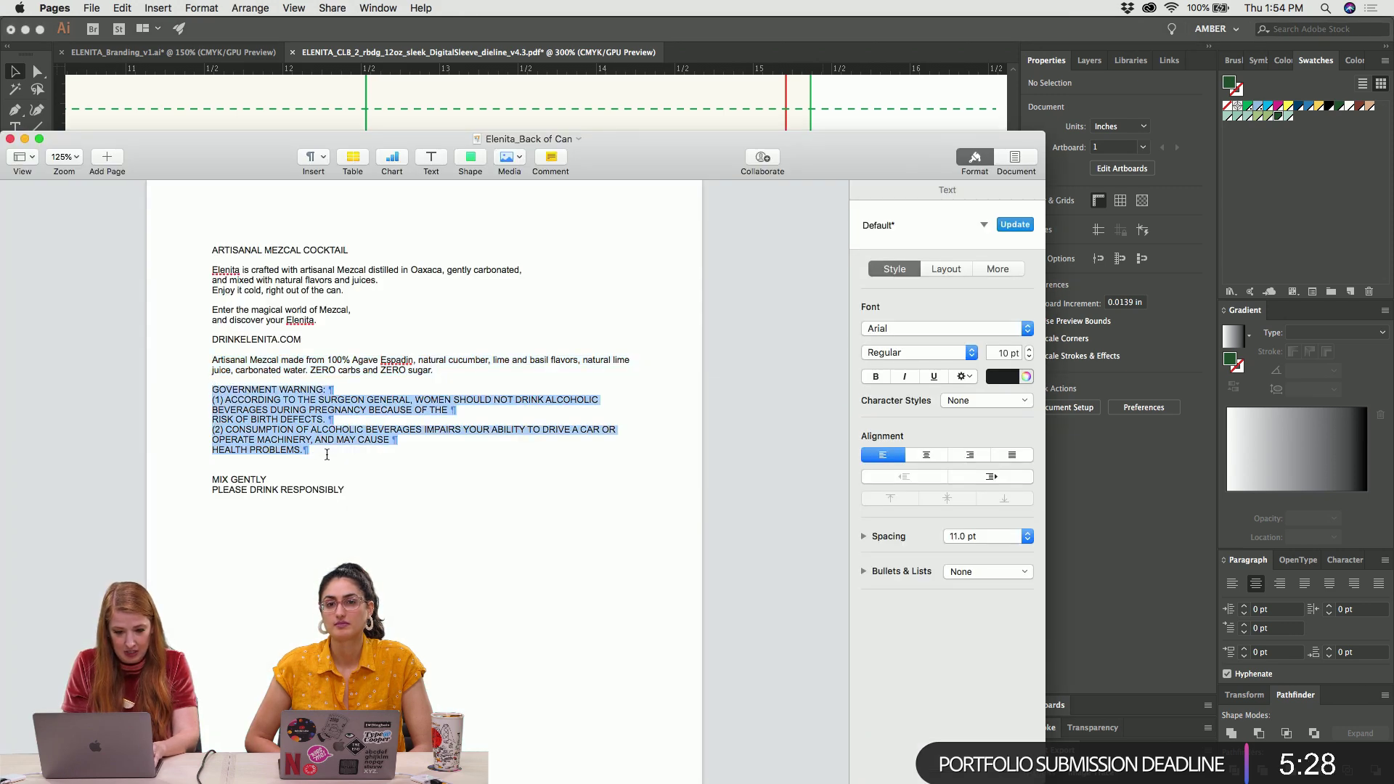
pyautogui.press('super+Tab')
# Duplicate the ingredients text block below itself and replace its text with the copied GOVERNMENT WARNING passage
pyautogui.moveTo(520, 420); pyautogui.dragTo(520, 549)
pyautogui.doubleClick(519, 549)
pyautogui.press('super+a')
pyautogui.press('super+v')
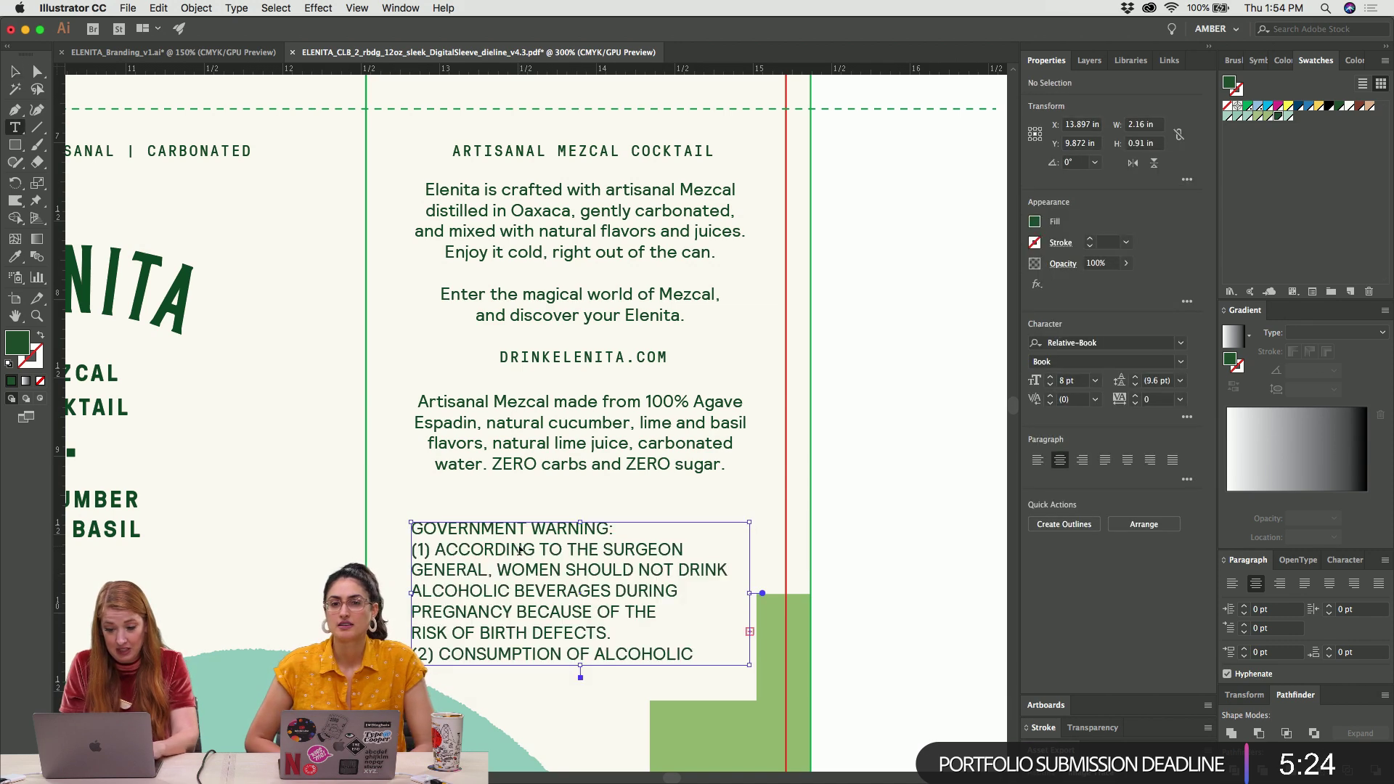
pyautogui.scroll(-5, 519, 545)
pyautogui.press('Escape')
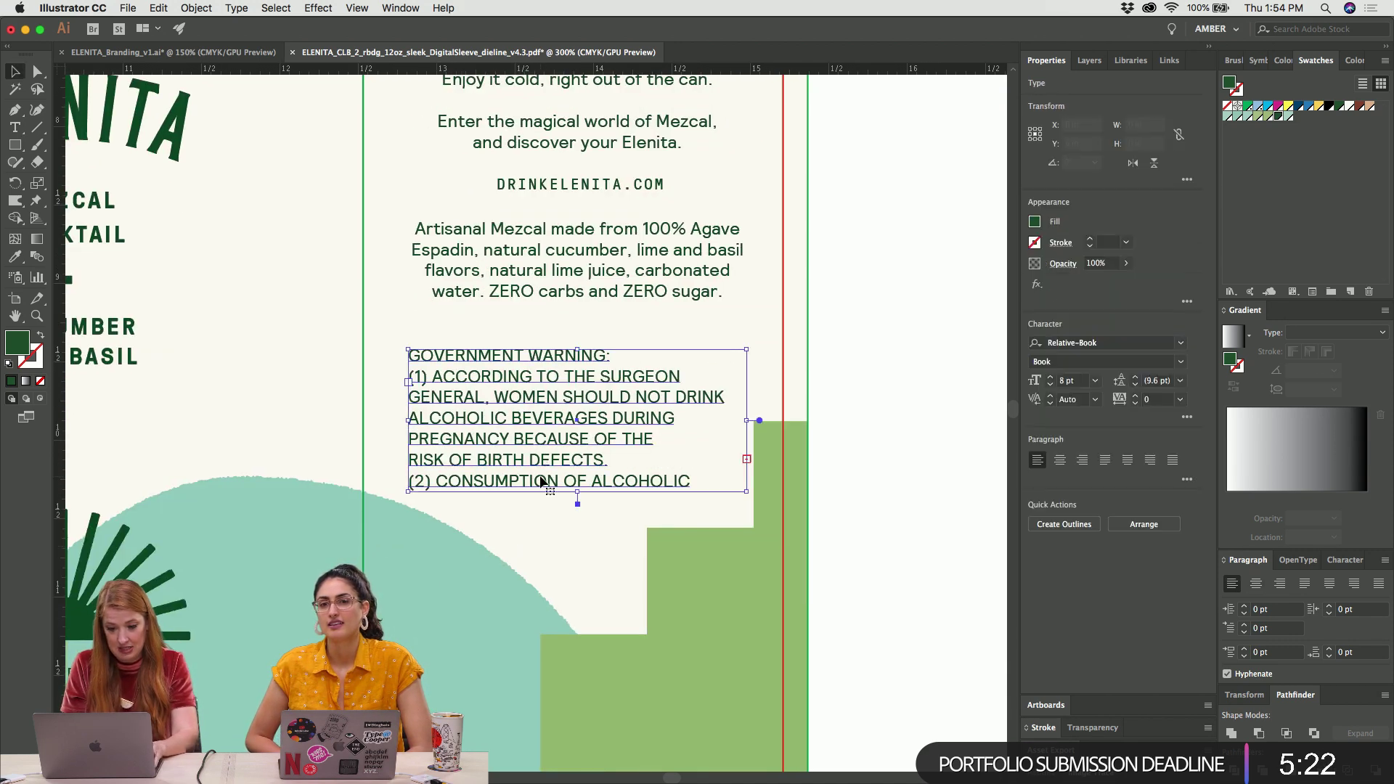
# Examine the dieline's mandatory label information for the health warning's type size and statement requirements
pyautogui.hscroll(15, 538, 498)
pyautogui.scroll(-10, 538, 498)
pyautogui.hscroll(10, 541, 480)
pyautogui.press('super+minus')
pyautogui.press('super+minus')
pyautogui.hscroll(10, 541, 481)
pyautogui.hscroll(15, 541, 483)
pyautogui.scroll(-8, 541, 483)
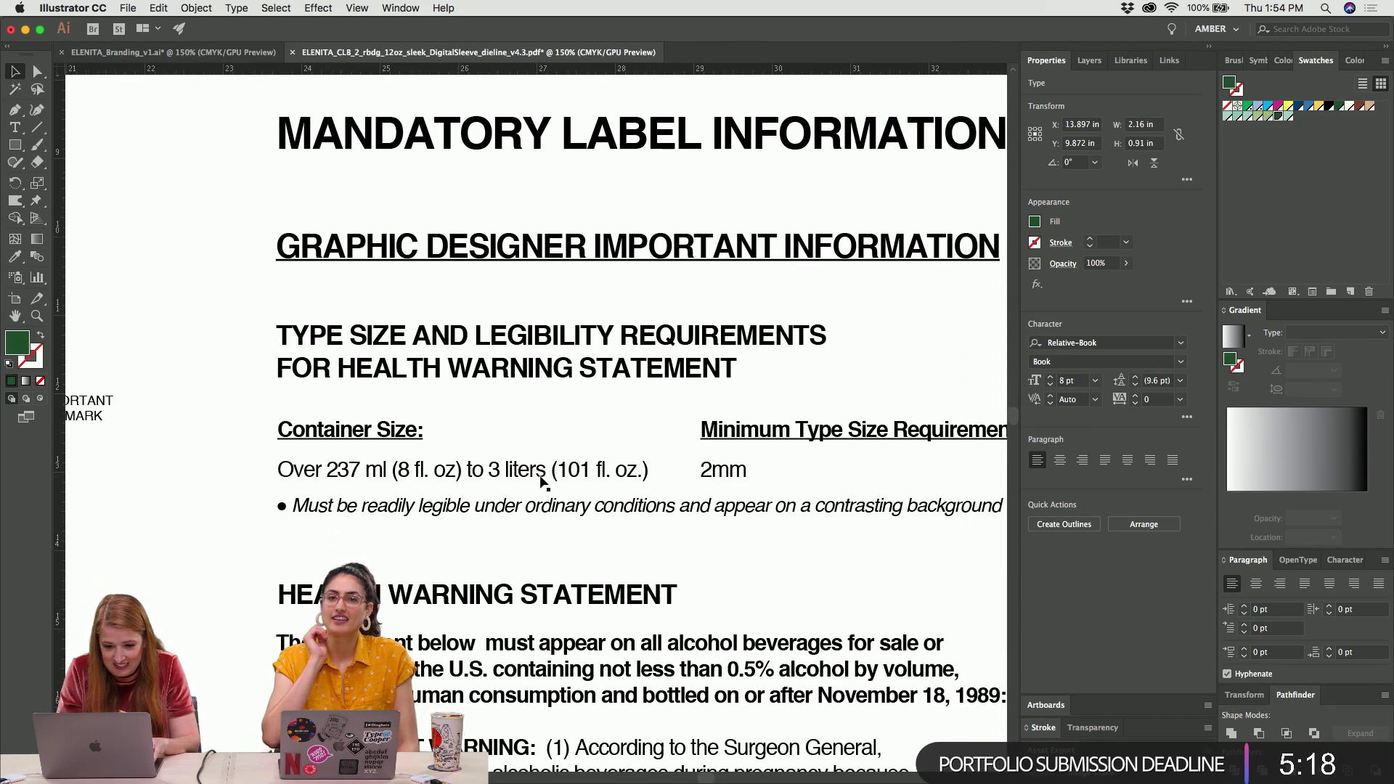
pyautogui.scroll(-10, 541, 479)
pyautogui.hscroll(2, 541, 479)
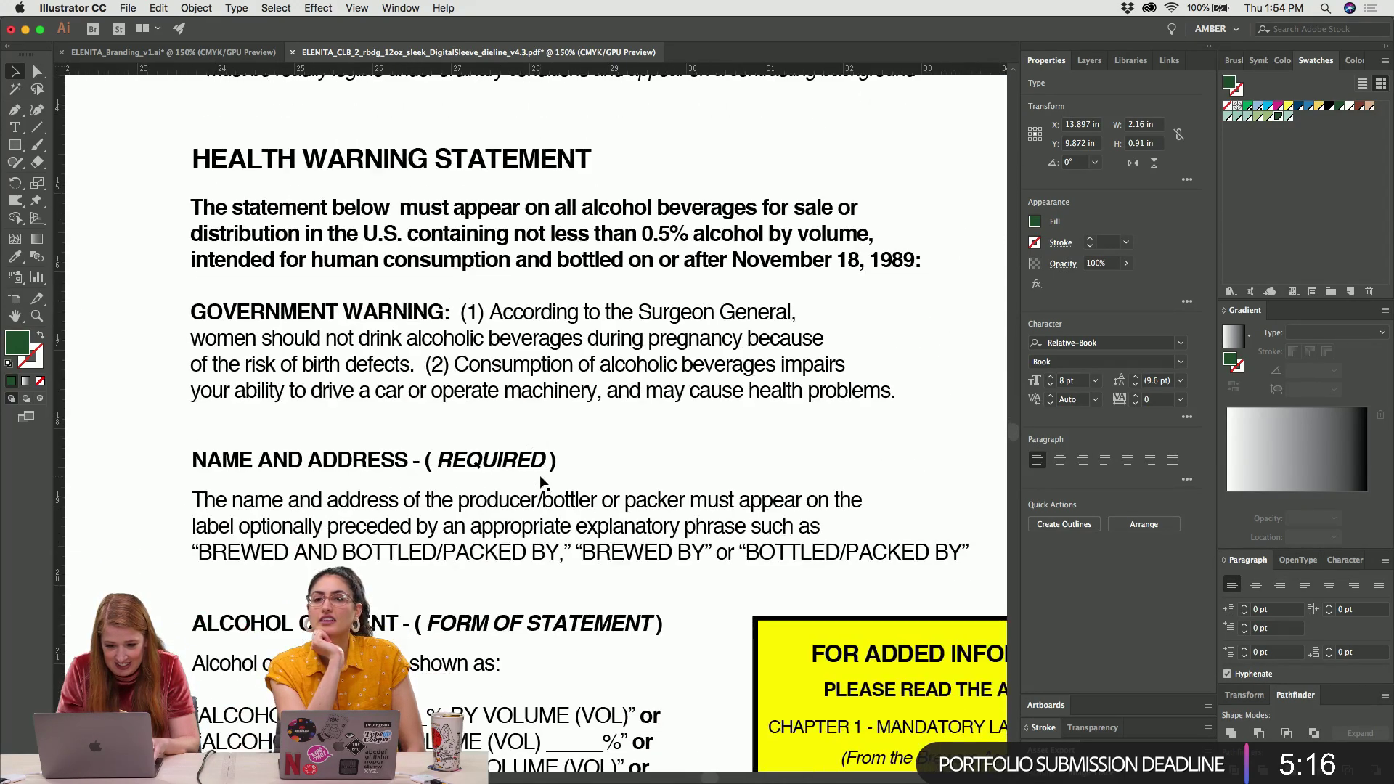
pyautogui.click(516, 396)
pyautogui.hscroll(-15, 517, 386)
pyautogui.scroll(10, 517, 386)
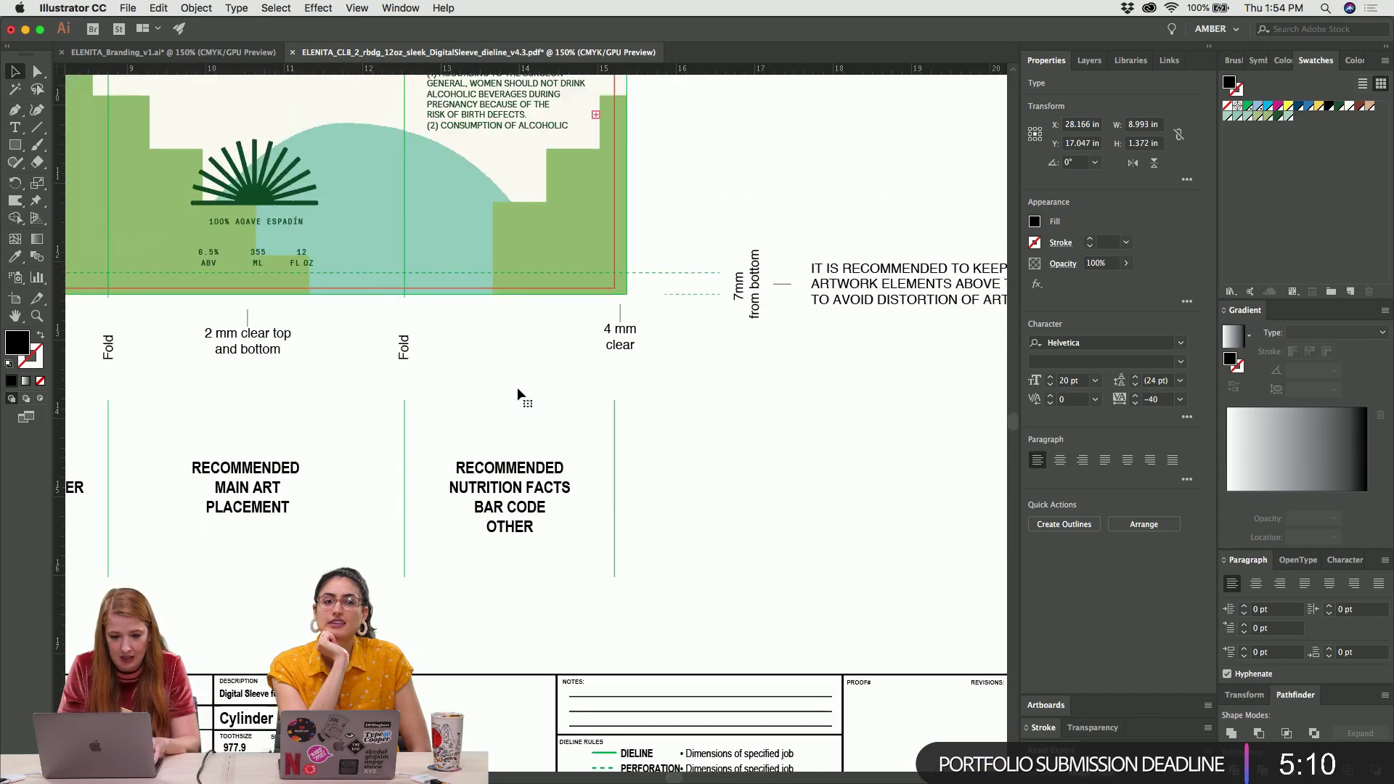
# Apply the DRINKELENITA.COM line's type style to the government warning text with the Eyedropper
pyautogui.click(518, 394)
pyautogui.press('super+equal')
pyautogui.press('super+equal')
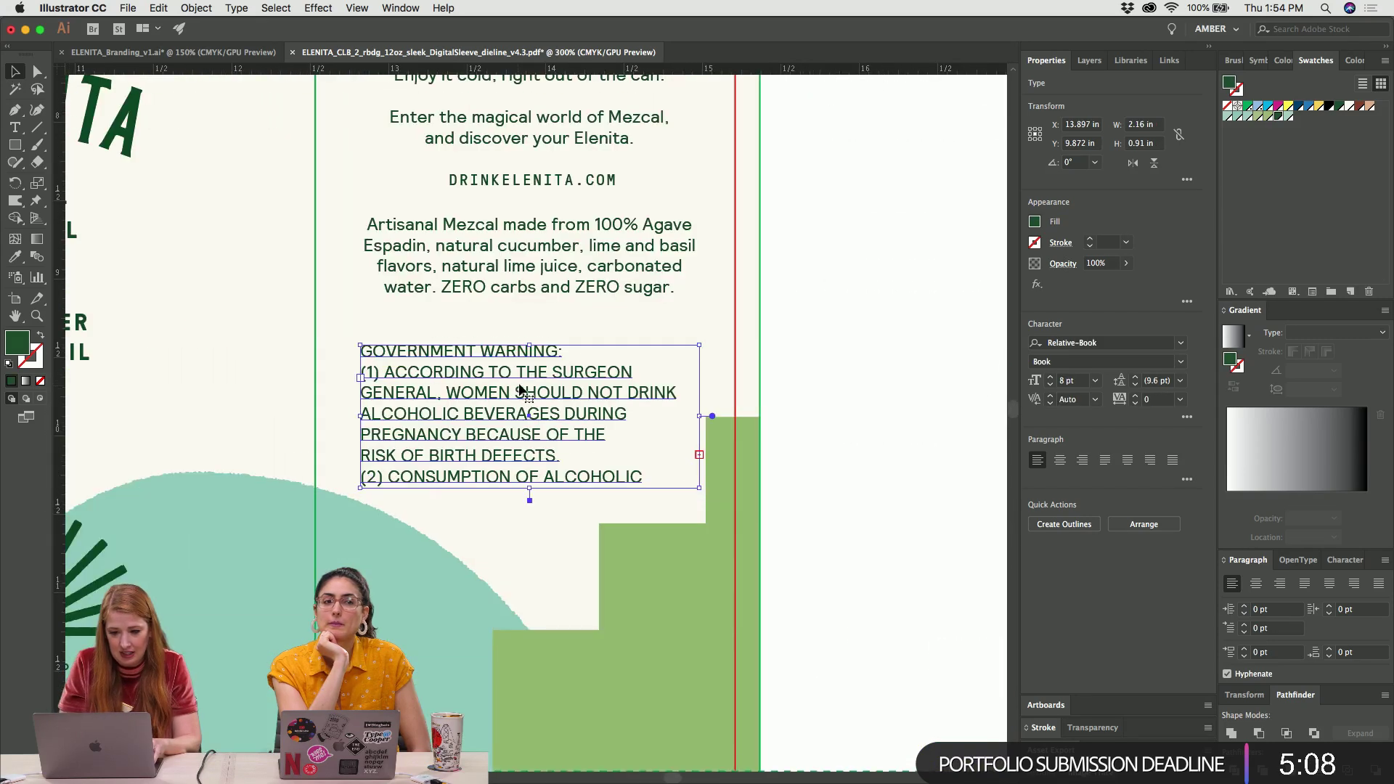
pyautogui.click(1081, 343)
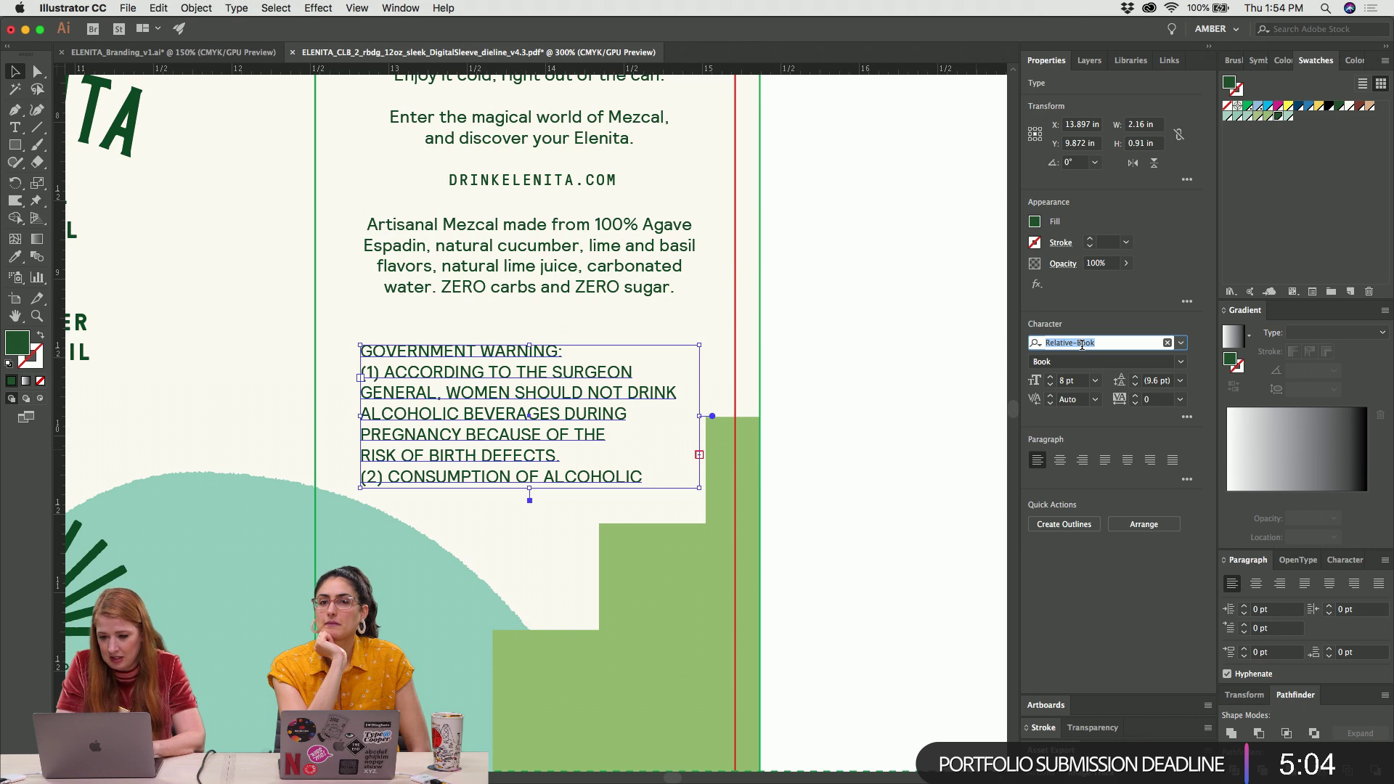
pyautogui.press('i')
pyautogui.click(497, 179)
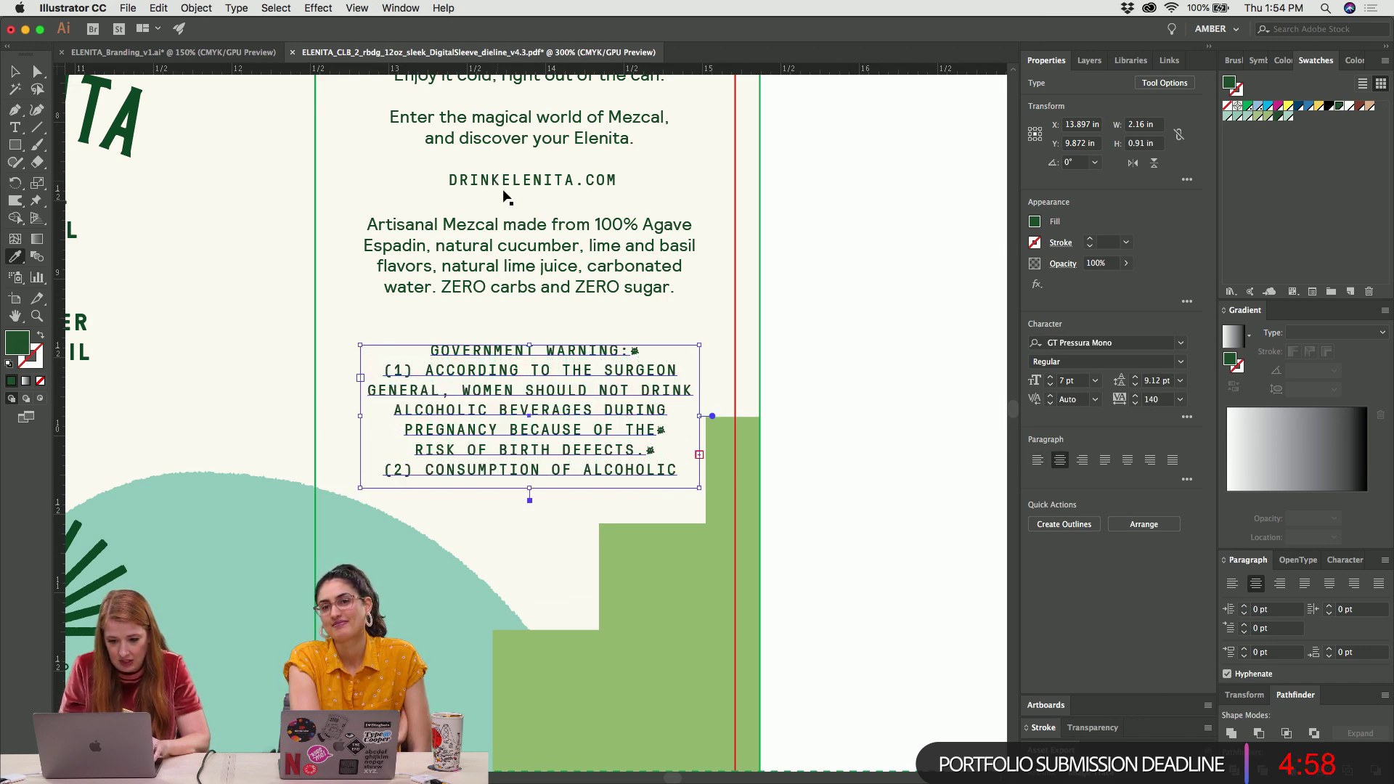
# Extend the government warning text frame downward to a height of 1.722 in so it holds the whole passage
pyautogui.press('v')
pyautogui.click(568, 468)
pyautogui.moveTo(530, 491); pyautogui.dragTo(530, 616)
# Tighten the government warning text's tracking to 40
pyautogui.hotkey('alt', 'Left')
pyautogui.hotkey('alt', 'Left')
pyautogui.hotkey('alt', 'Left')
pyautogui.hotkey('alt', 'Left')
pyautogui.hotkey('alt', 'Left')
pyautogui.hotkey('alt', 'Left')
pyautogui.hotkey('alt', 'Left')
pyautogui.hotkey('alt', 'Right')
pyautogui.hotkey('alt', 'Right')
pyautogui.hotkey('alt', 'Up')
pyautogui.hotkey('alt', 'Down')
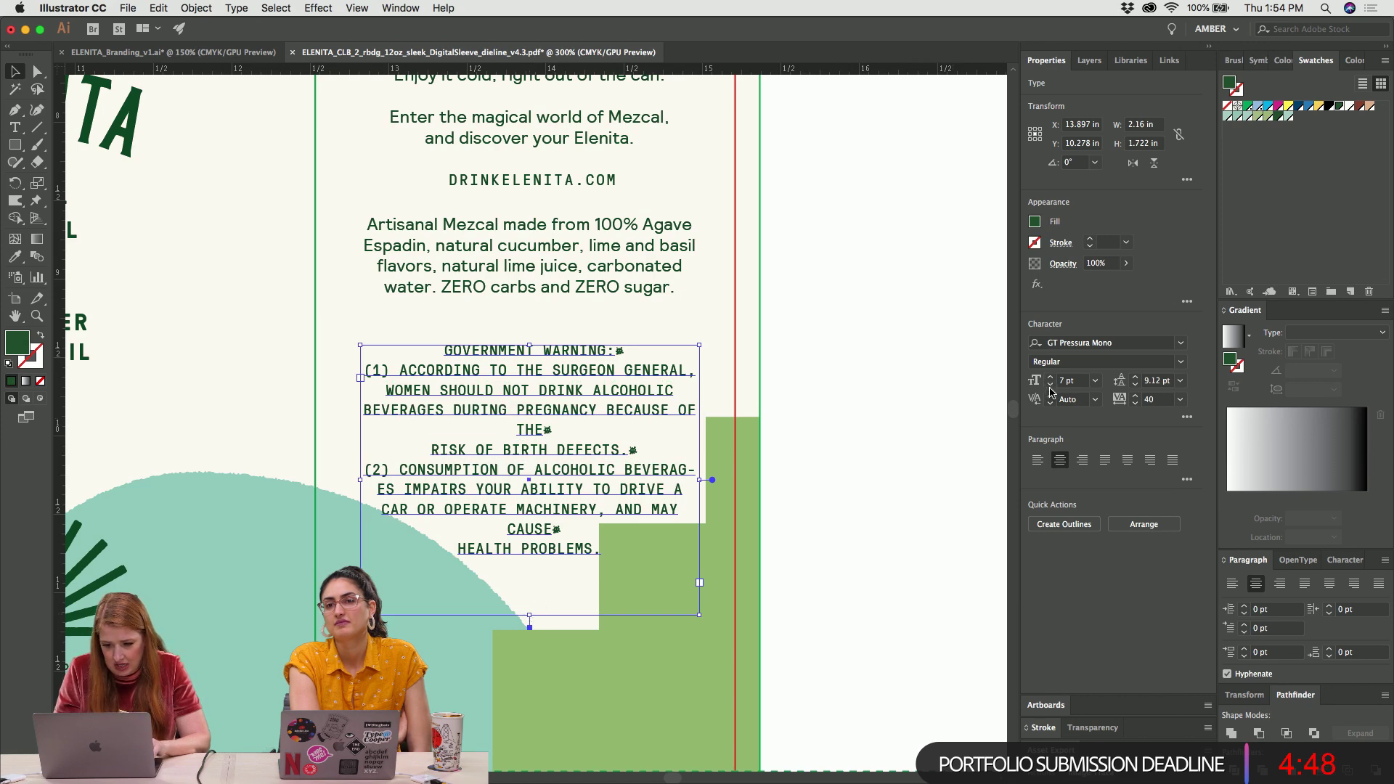
# Delete the stray glyph following the GOVERNMENT WARNING: heading
pyautogui.press('super+equal')
pyautogui.press('super+equal')
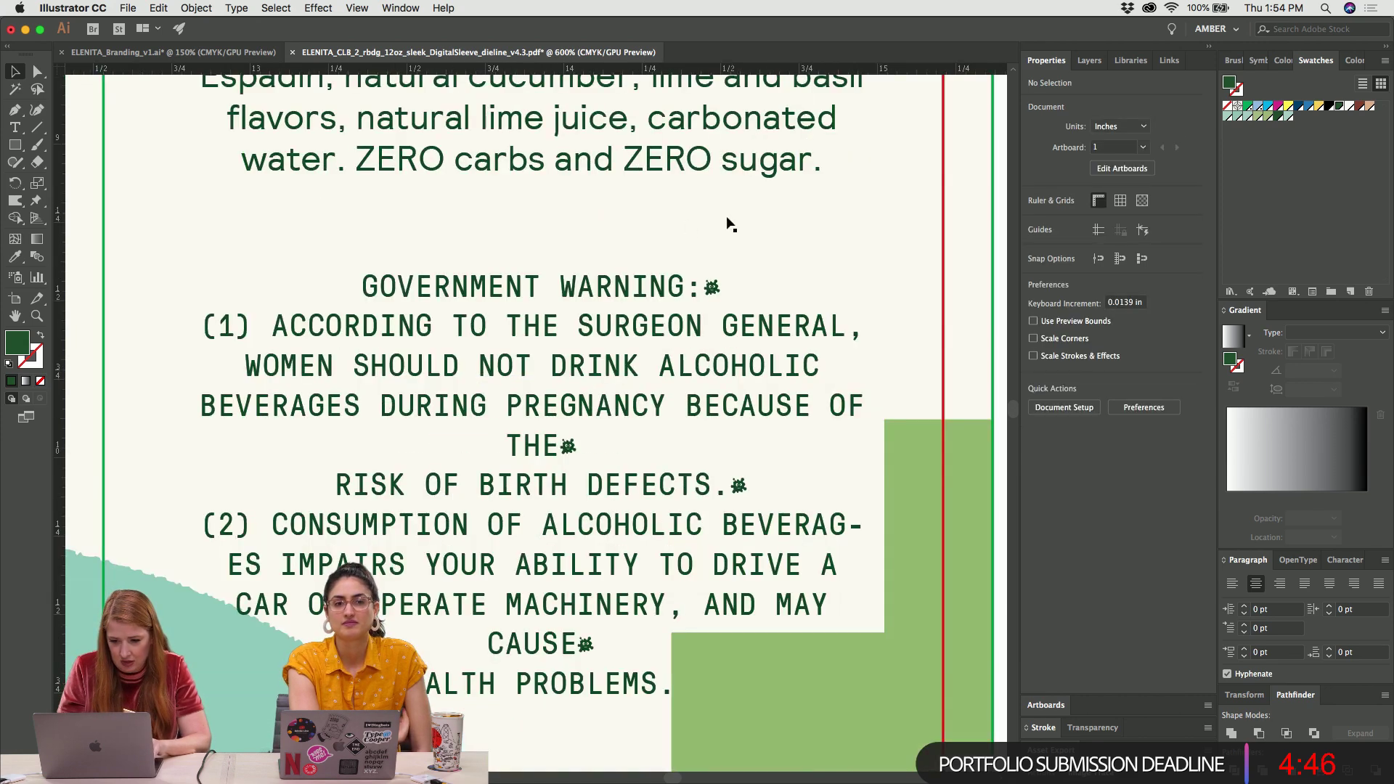
pyautogui.doubleClick(695, 280)
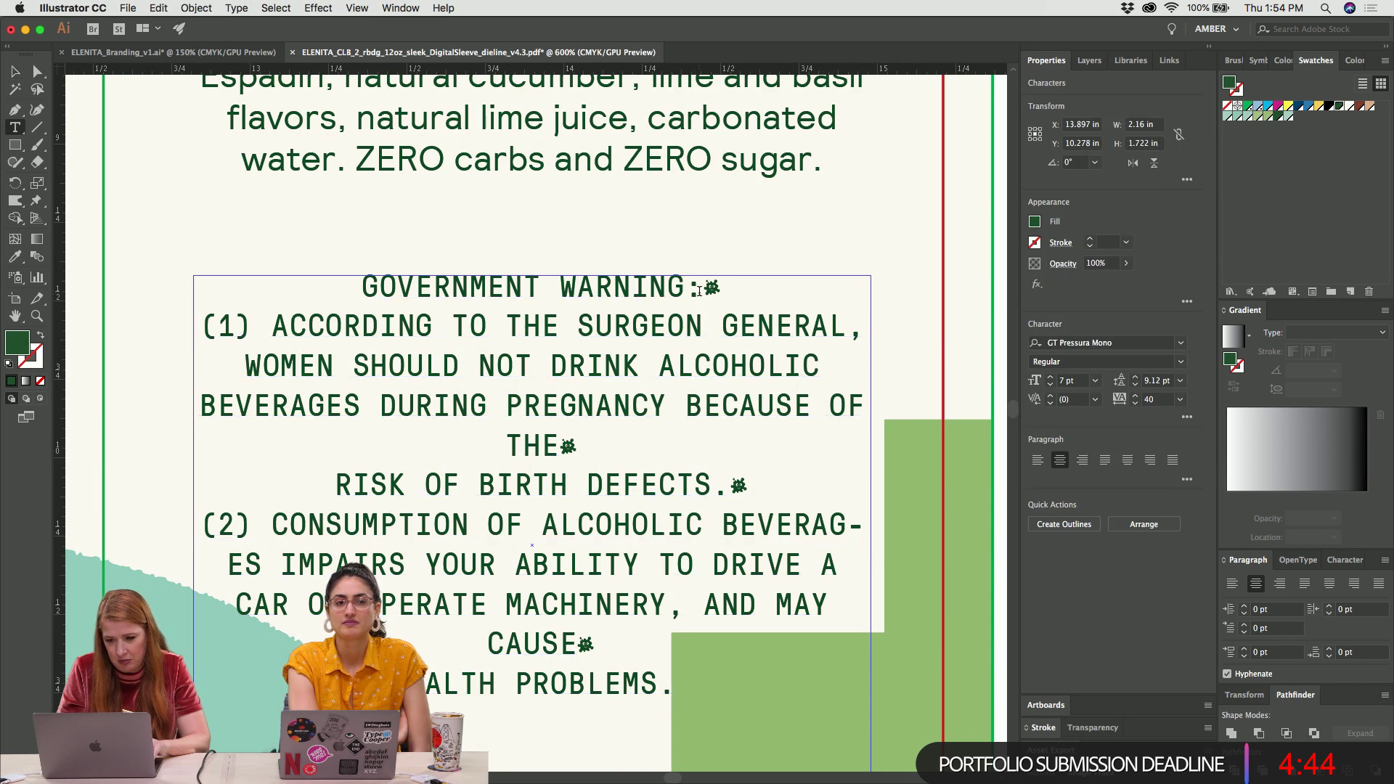
pyautogui.click(791, 294)
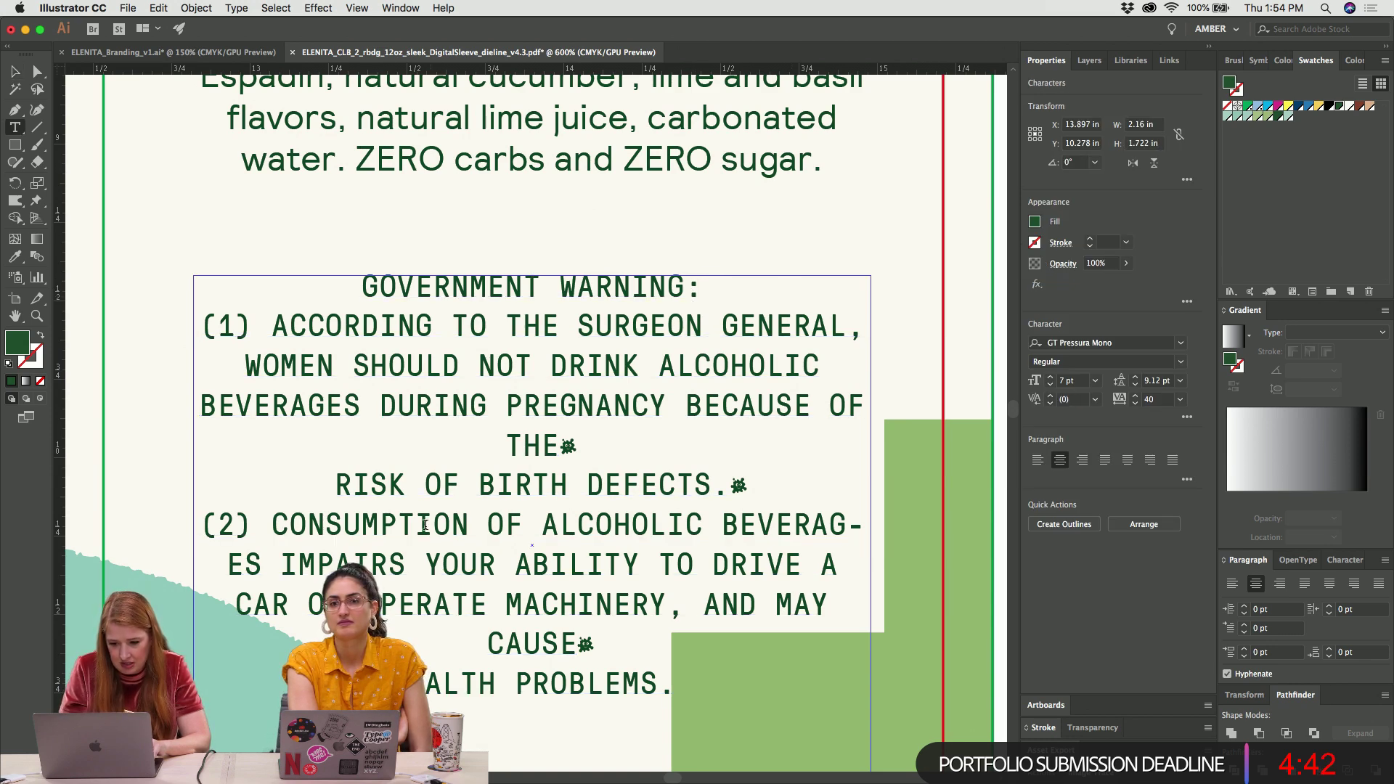
pyautogui.hotkey('shift', 'Right')
# Inspect the smiling splat glyph after THE in the government warning's first statement and delete it
pyautogui.press('super+a')
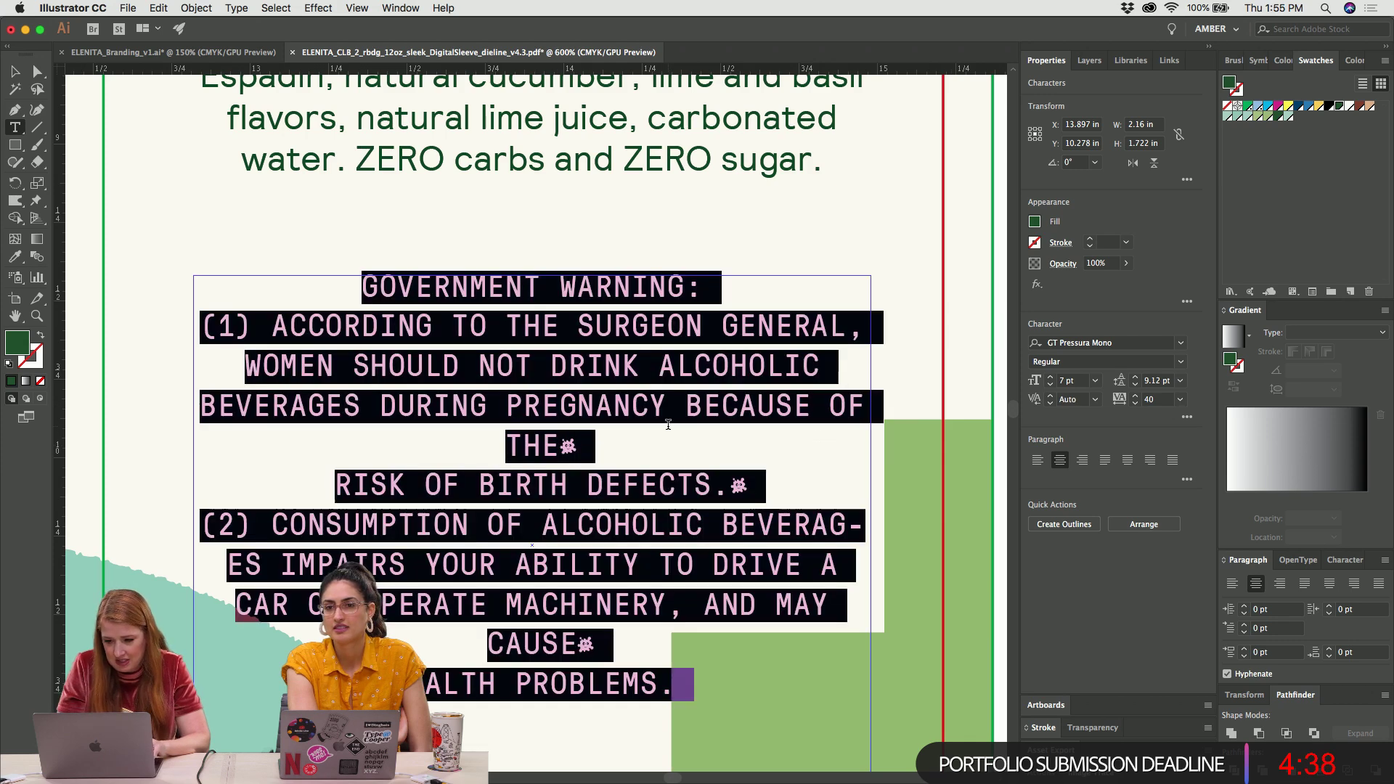
pyautogui.press('super+equal')
pyautogui.press('super+equal')
pyautogui.press('super+equal')
pyautogui.press('super+shift+a')
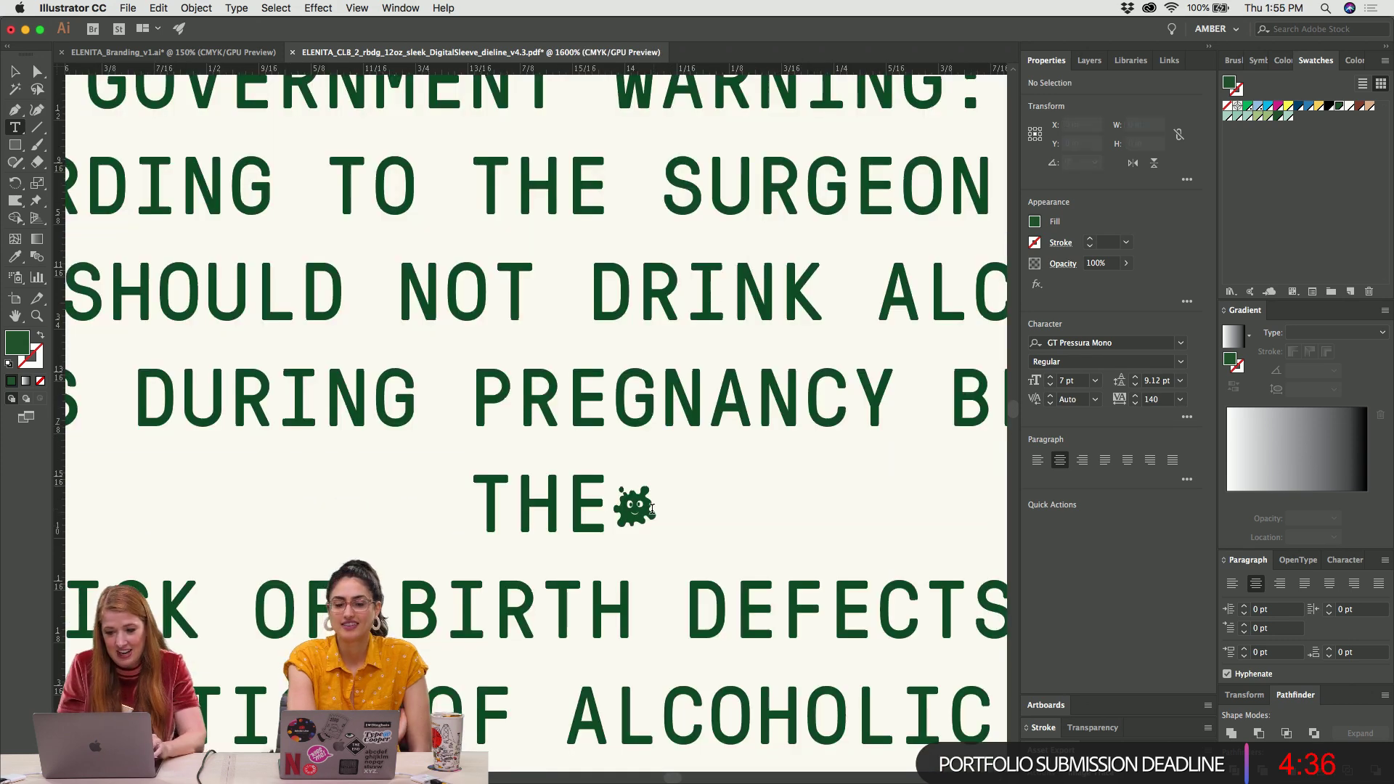
pyautogui.press('super+equal')
pyautogui.press('super+equal')
pyautogui.press('super+equal')
pyautogui.scroll(-5, 650, 506)
pyautogui.hscroll(5, 650, 507)
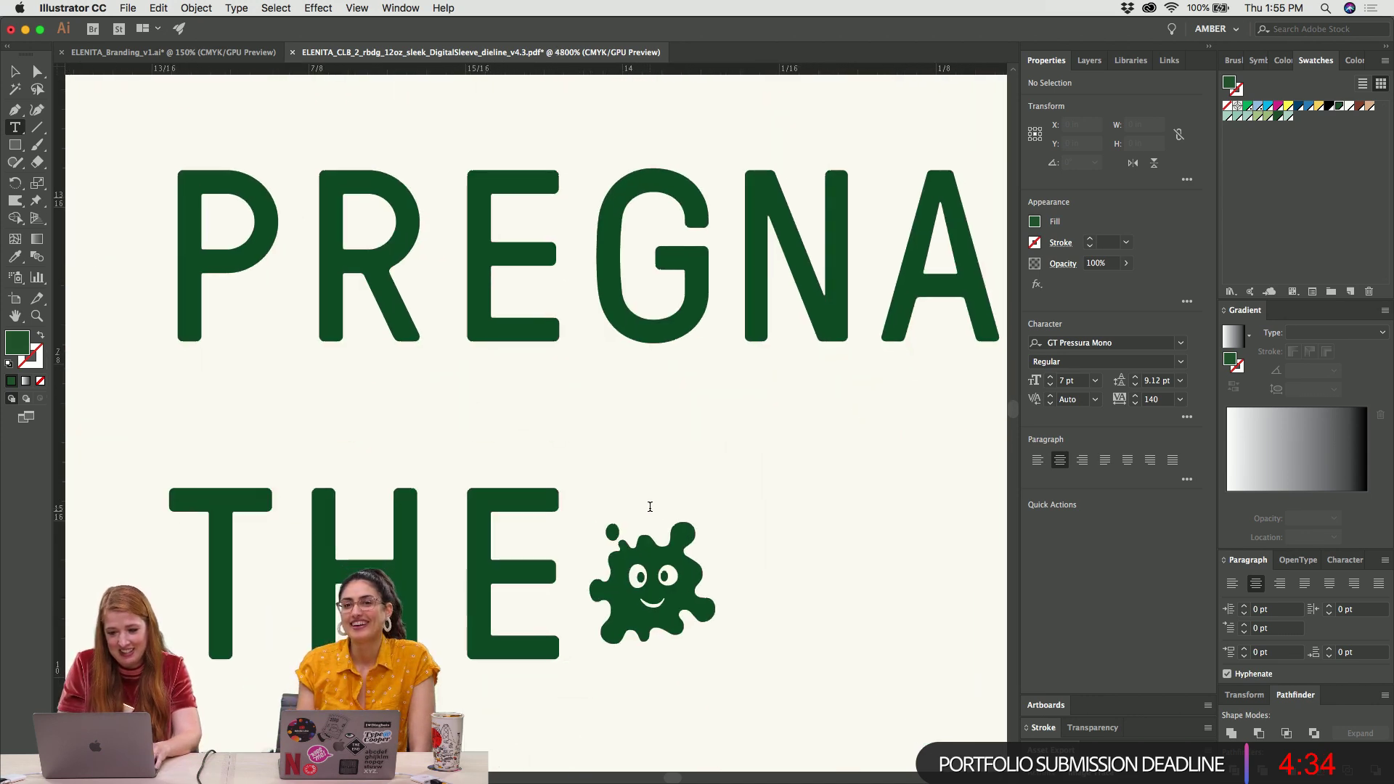
pyautogui.scroll(-2, 650, 506)
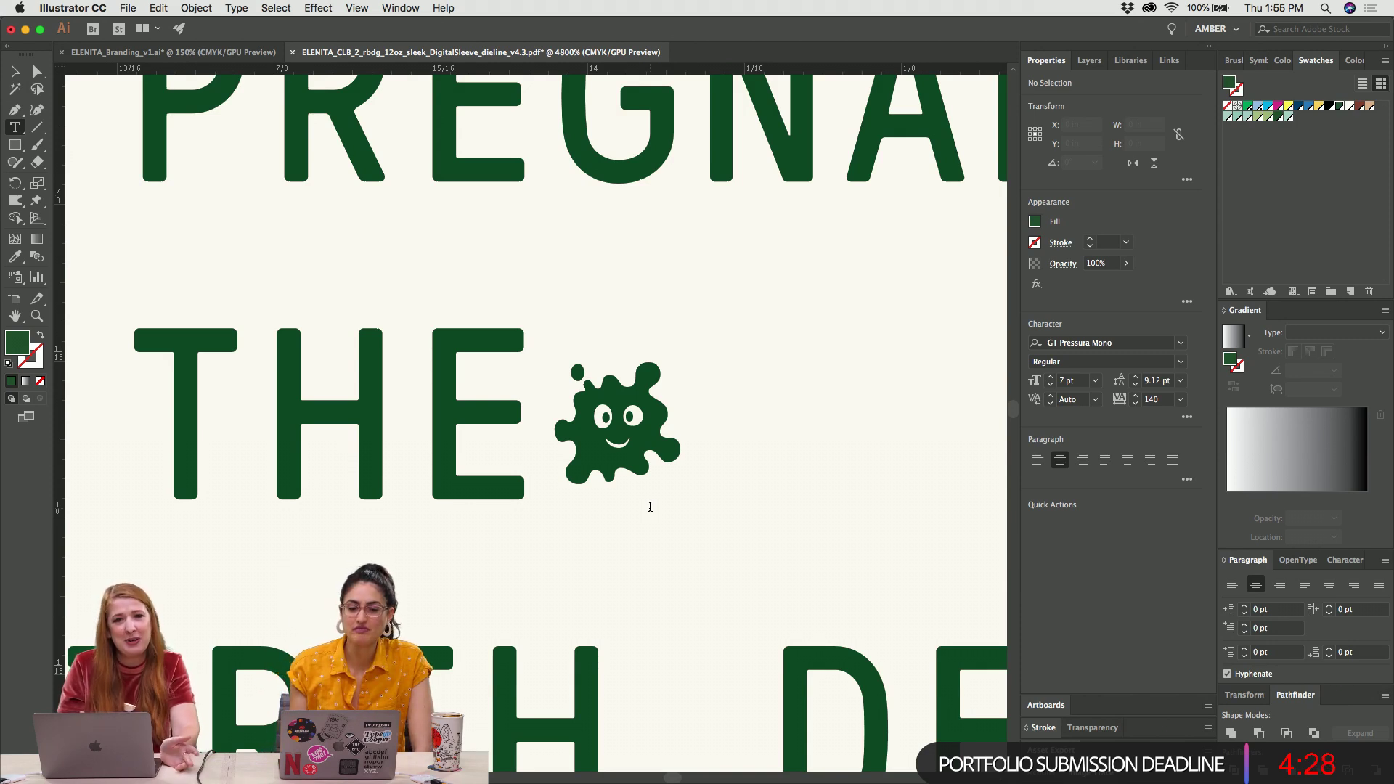
pyautogui.moveTo(560, 429); pyautogui.dragTo(647, 430)
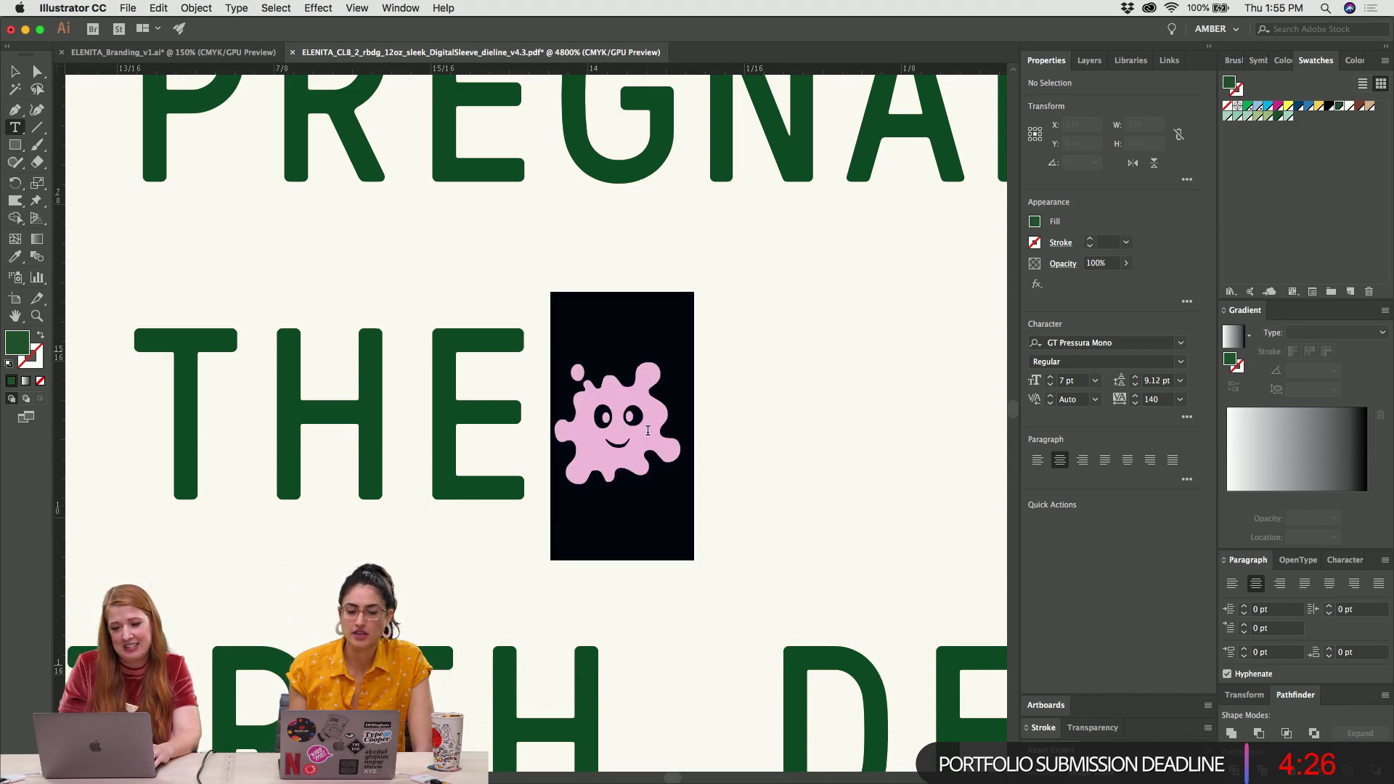
pyautogui.press('BackSpace')
# Delete the remaining splat glyphs after BIRTH DEFECTS. and after CAUSE in the government warning
pyautogui.hotkey('ctrl', '-')
pyautogui.hotkey('ctrl', '-')
pyautogui.hotkey('ctrl', '-')
pyautogui.hotkey('ctrl', '-')
pyautogui.hotkey('ctrl', '-')
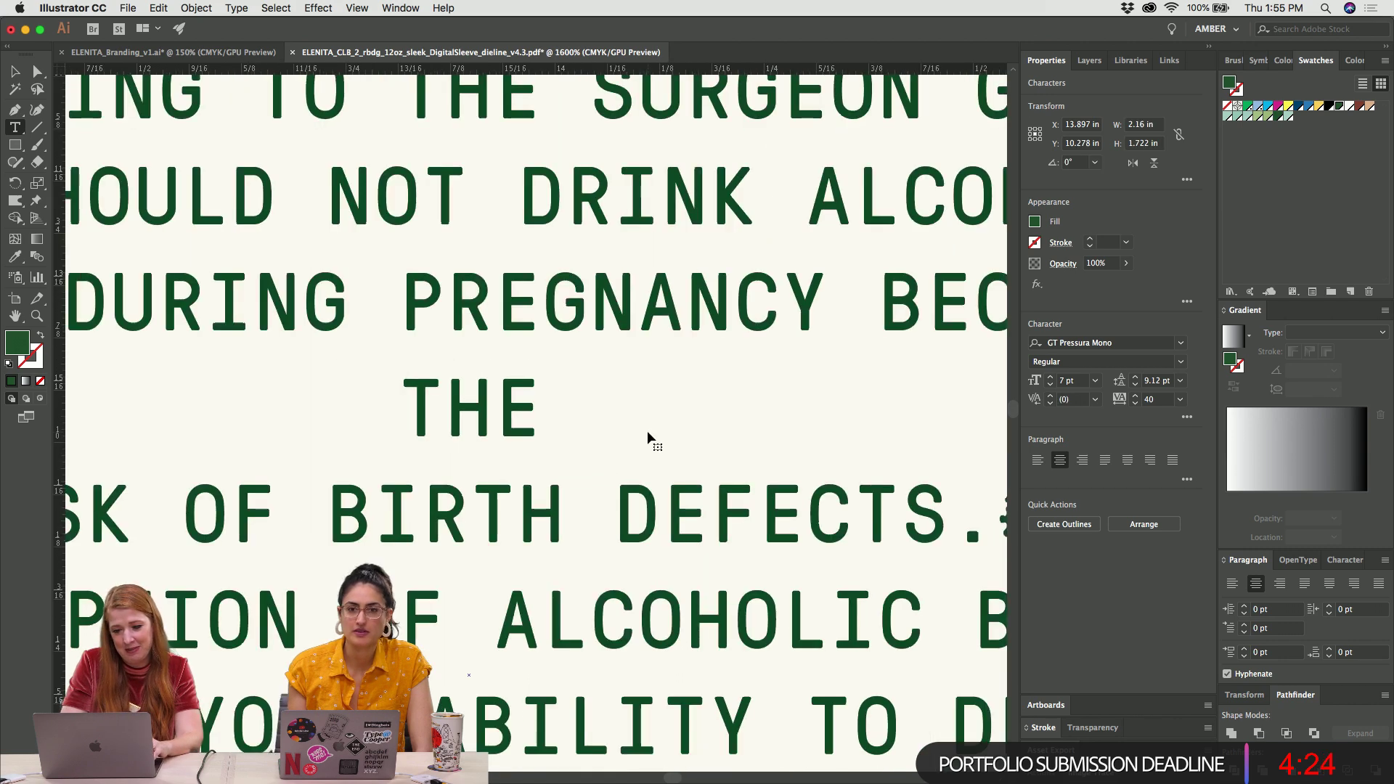
pyautogui.moveTo(769, 465); pyautogui.dragTo(793, 465)
pyautogui.press('BackSpace')
pyautogui.moveTo(562, 678); pyautogui.dragTo(587, 679)
pyautogui.press('BackSpace')
pyautogui.press('super+shift+a')
pyautogui.press('v')
pyautogui.press('super+minus')
pyautogui.press('super+minus')
pyautogui.press('super+minus')
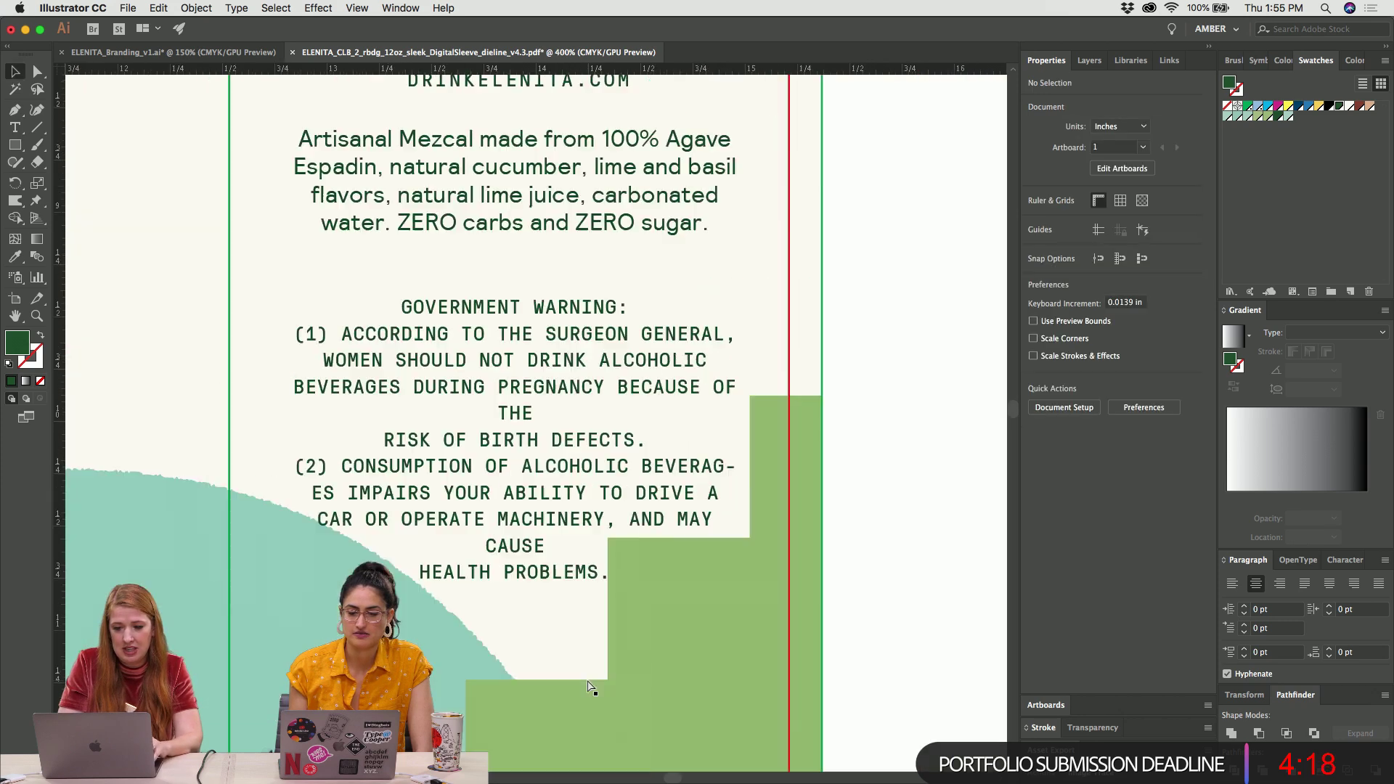
# Turn off hyphenation for the government warning text
pyautogui.click(526, 435)
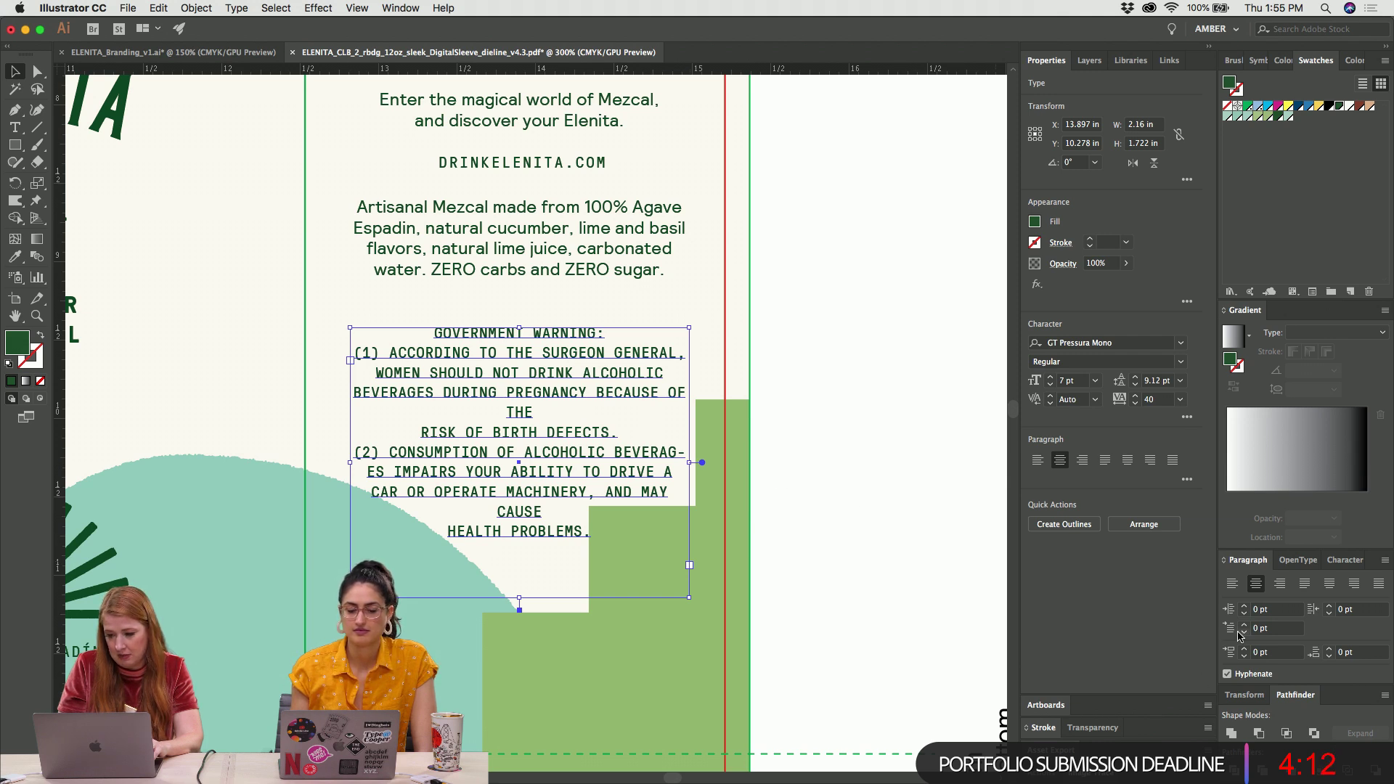
pyautogui.click(1227, 675)
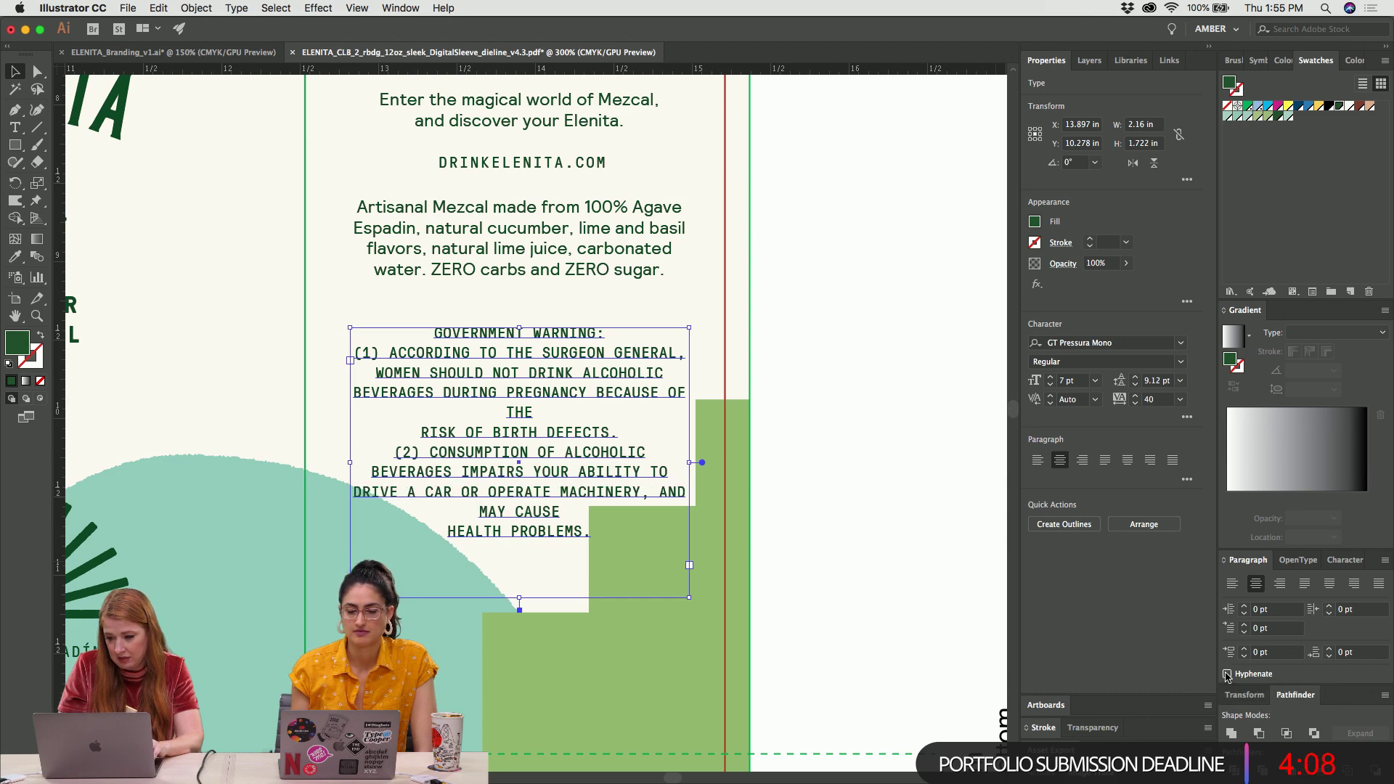
pyautogui.click(591, 617)
# Narrow the government warning's text frame evenly from both sides to a width of 1.85 in
pyautogui.click(581, 475)
pyautogui.moveTo(709, 463); pyautogui.dragTo(659, 463)
pyautogui.click(660, 465)
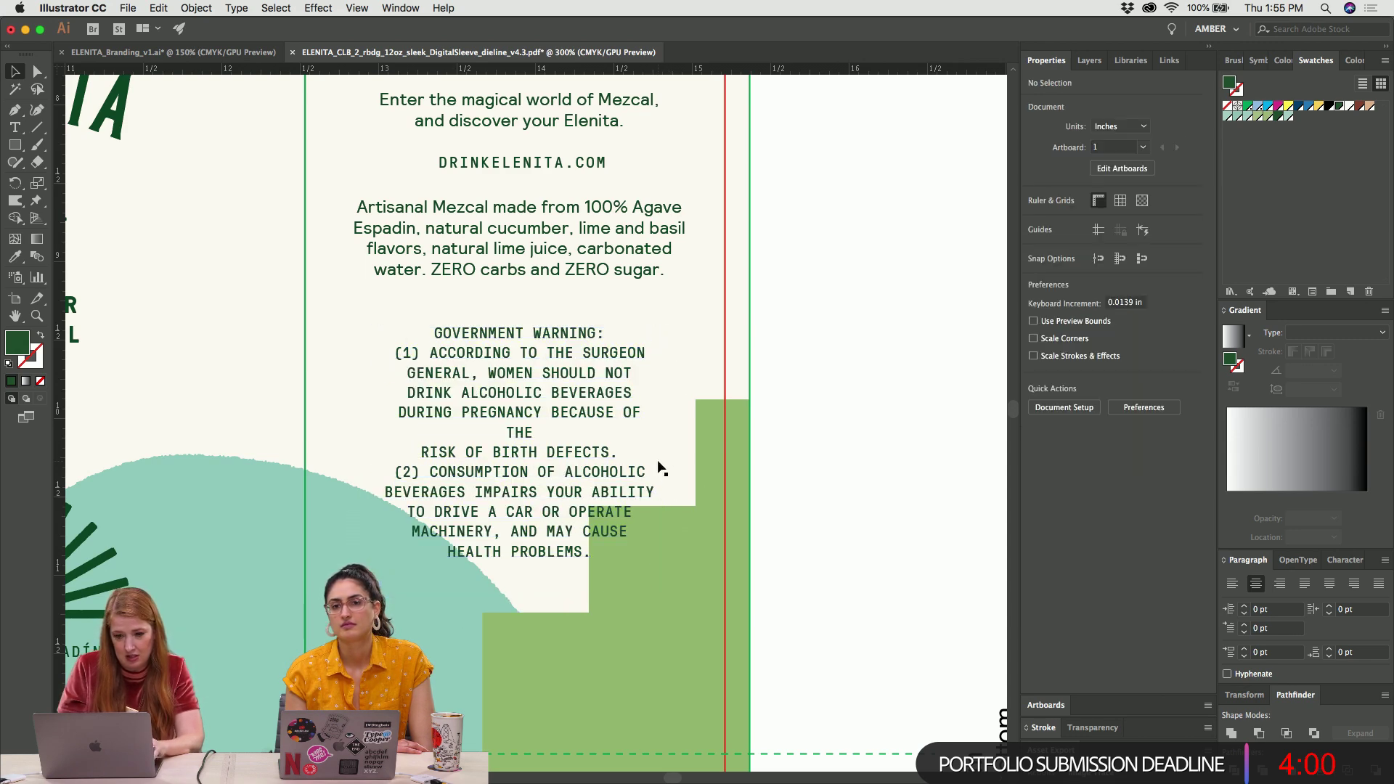
pyautogui.scroll(-3, 659, 465)
pyautogui.click(548, 315)
pyautogui.moveTo(665, 366); pyautogui.dragTo(672, 366)
pyautogui.click(807, 277)
# Set the GOVERNMENT WARNING: heading line in GT Pressura Mono Bold
pyautogui.click(527, 233)
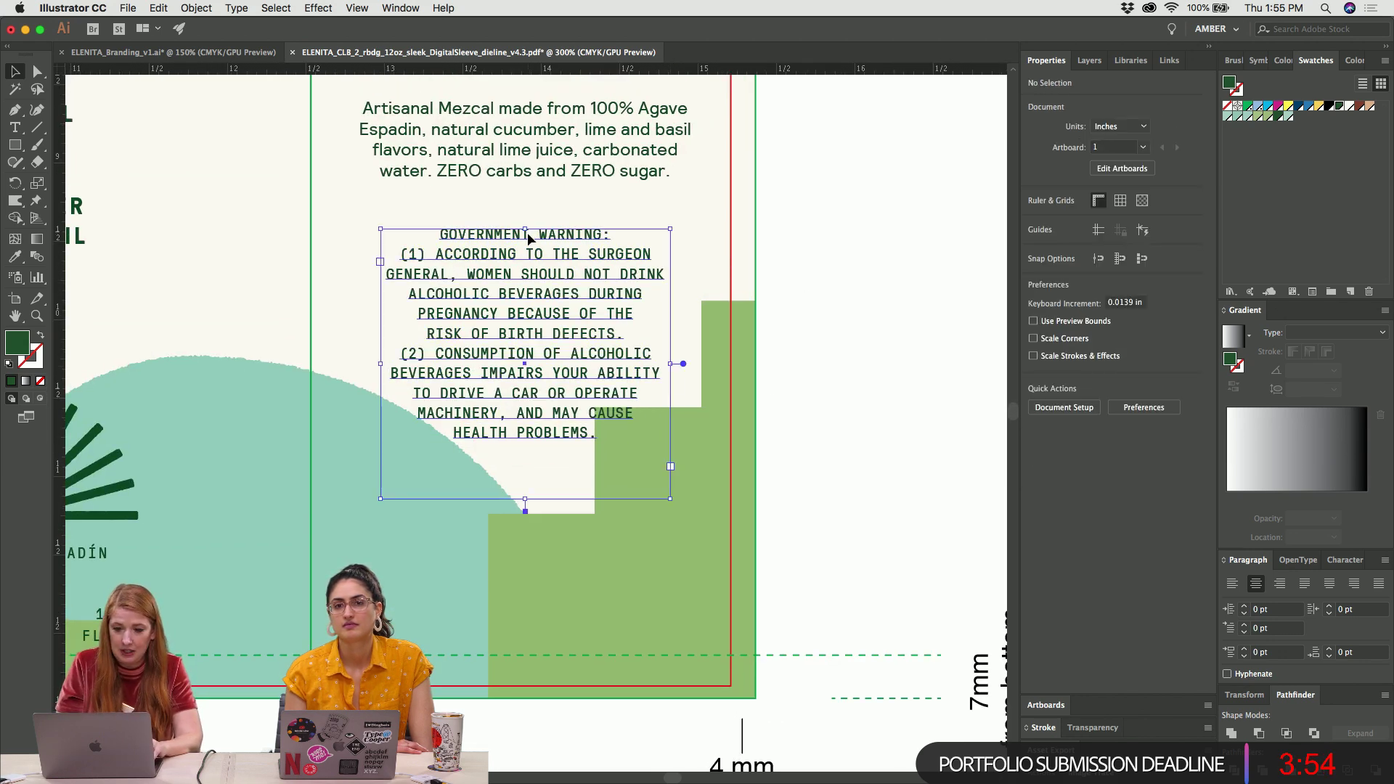
pyautogui.tripleClick(527, 233)
pyautogui.click(1181, 362)
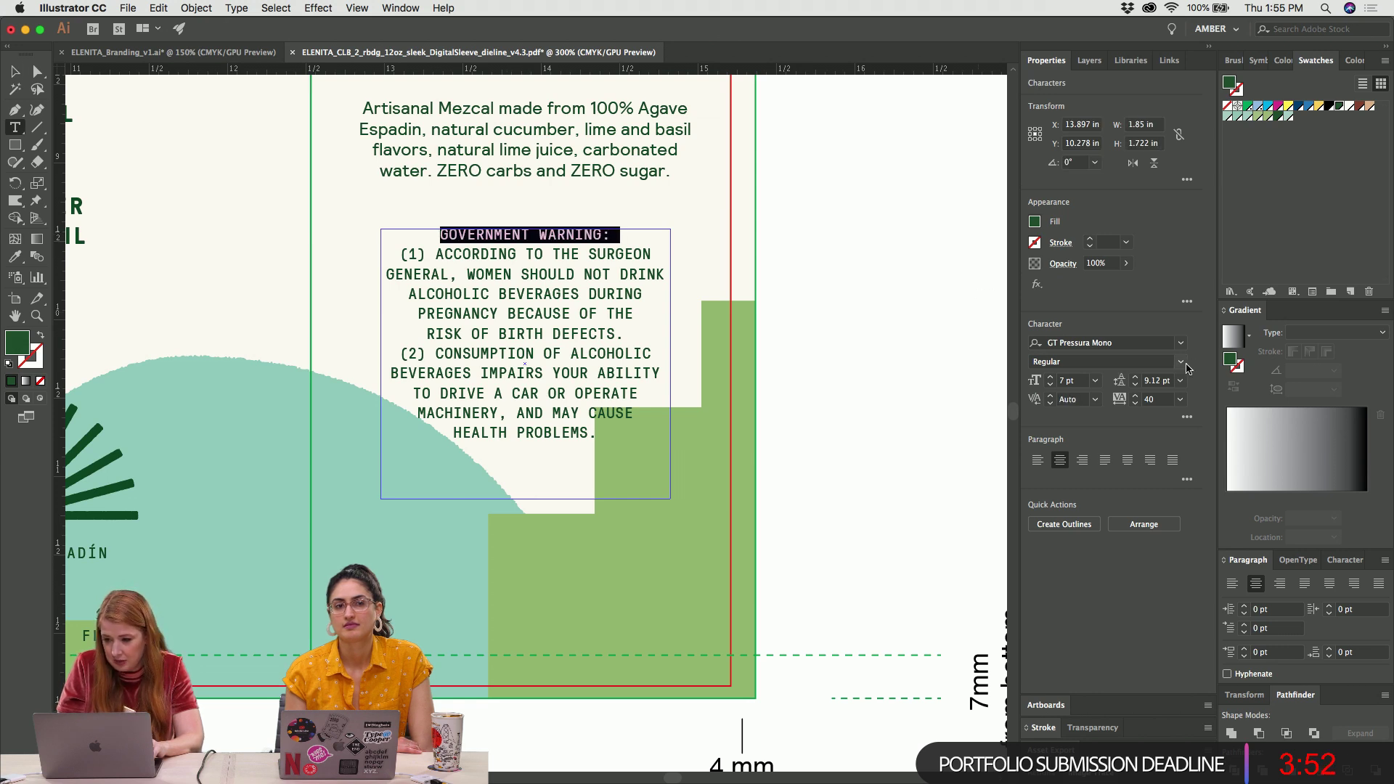
pyautogui.click(1153, 395)
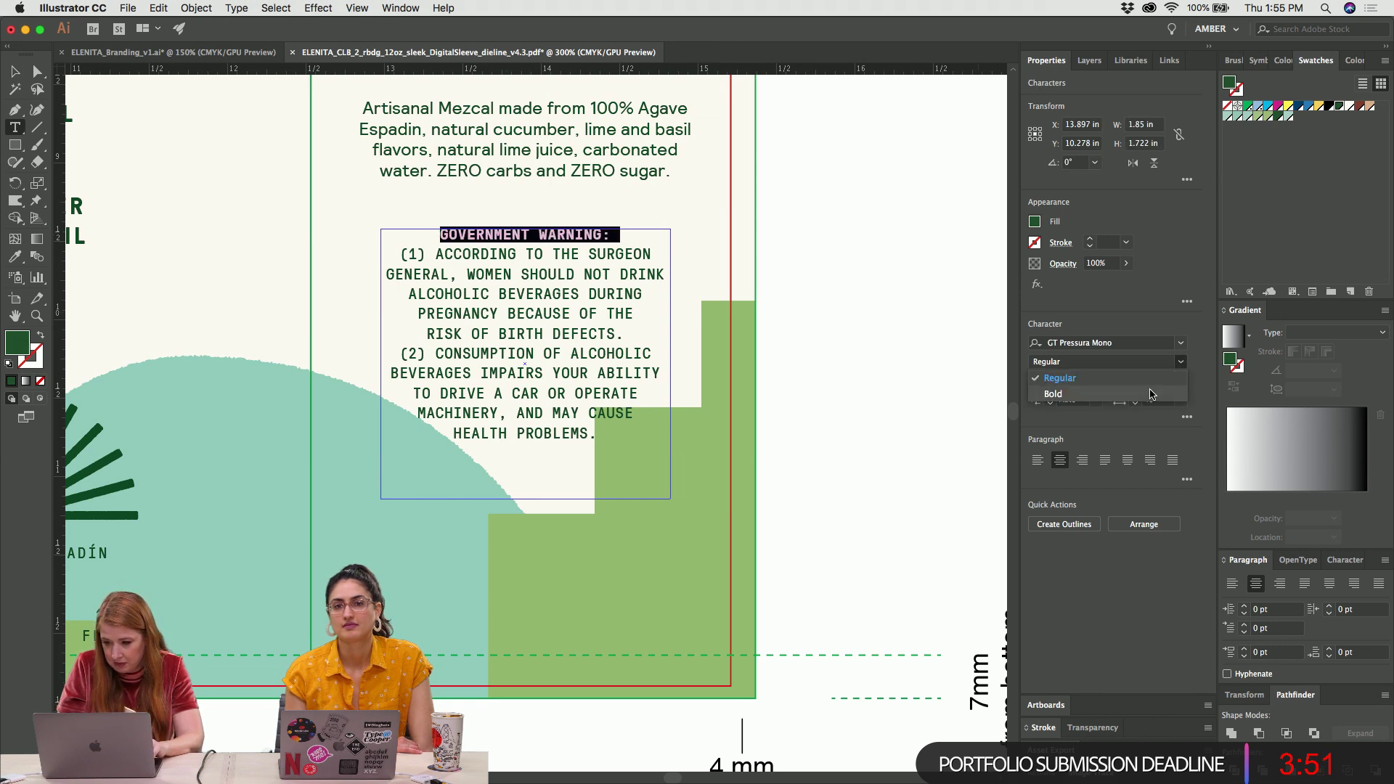
pyautogui.press('Escape')
pyautogui.click(814, 285)
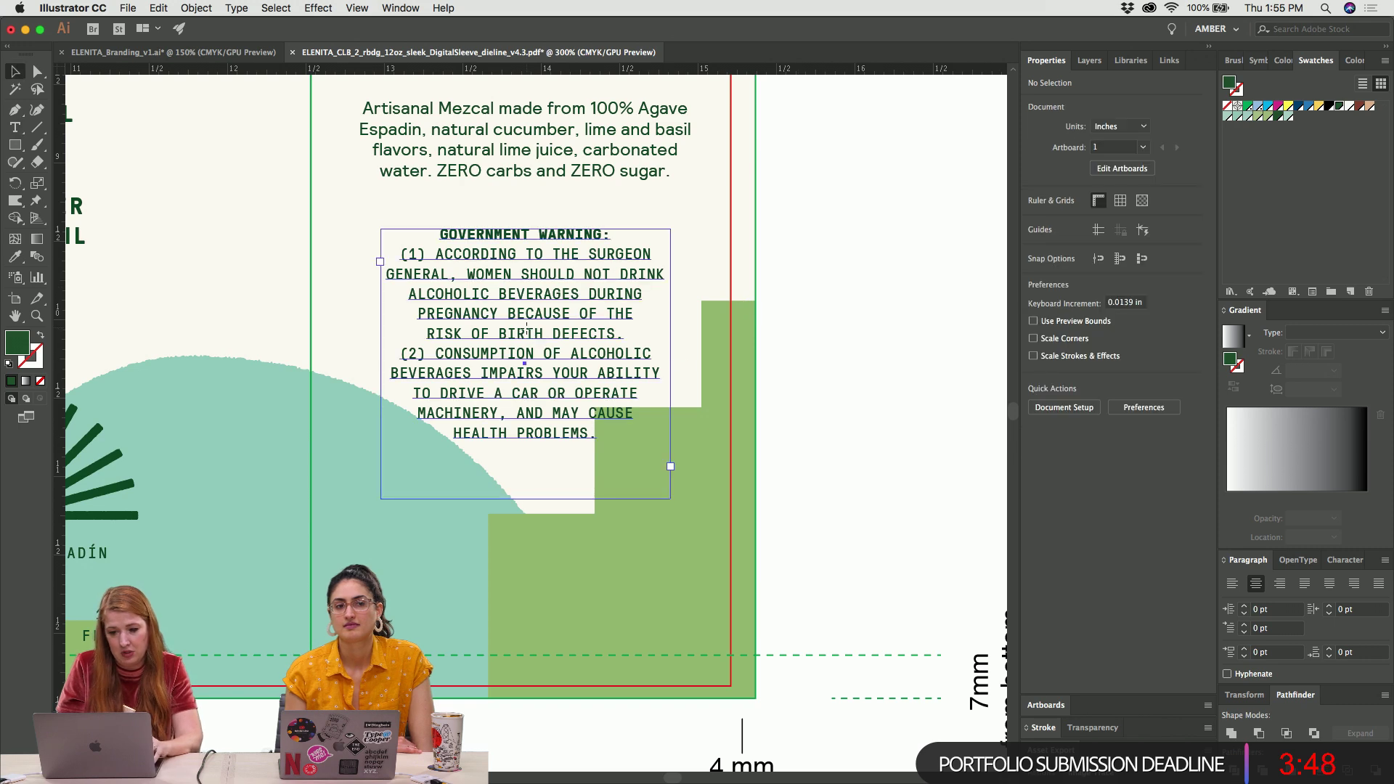
# Try the stepped green shape 0.139 in lower inside its clip group and move it back up
pyautogui.click(527, 330)
pyautogui.click(675, 628)
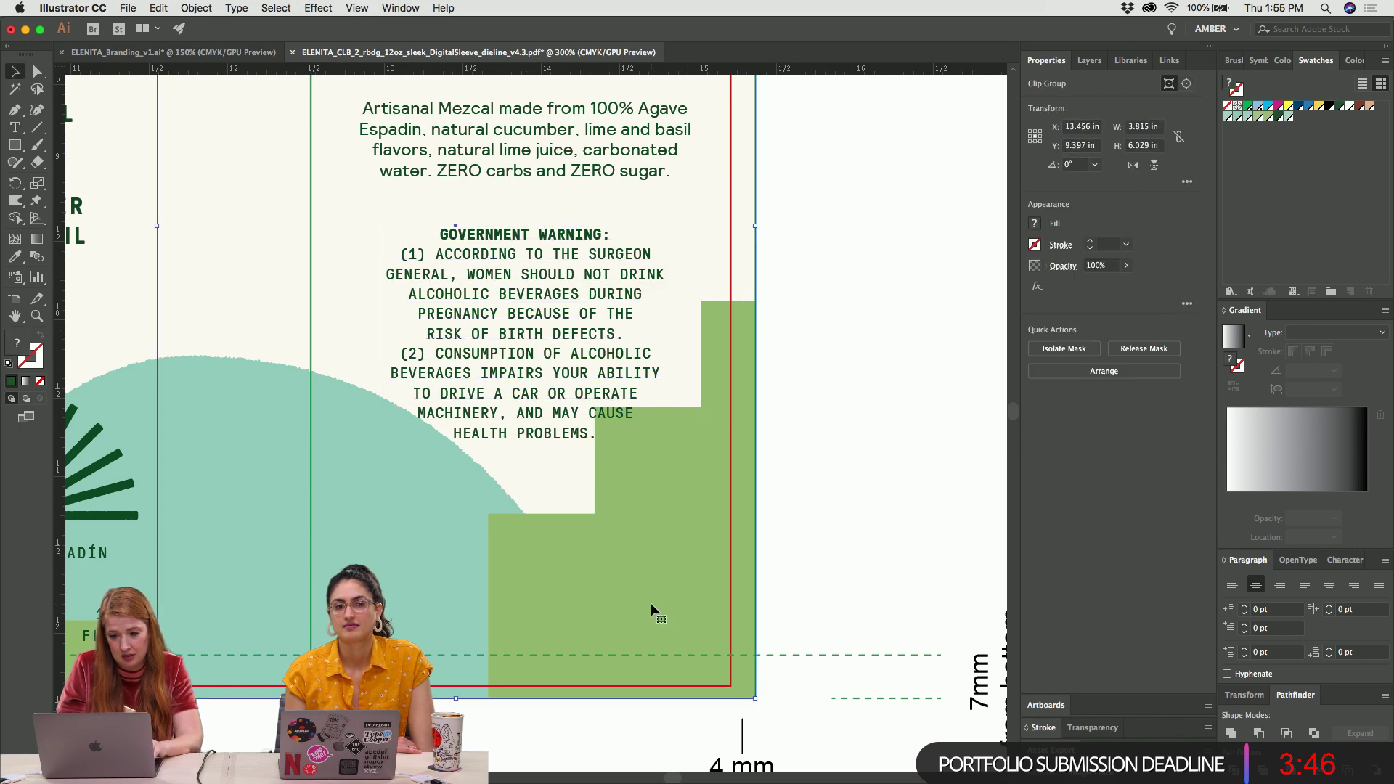
pyautogui.doubleClick(675, 494)
pyautogui.click(675, 494)
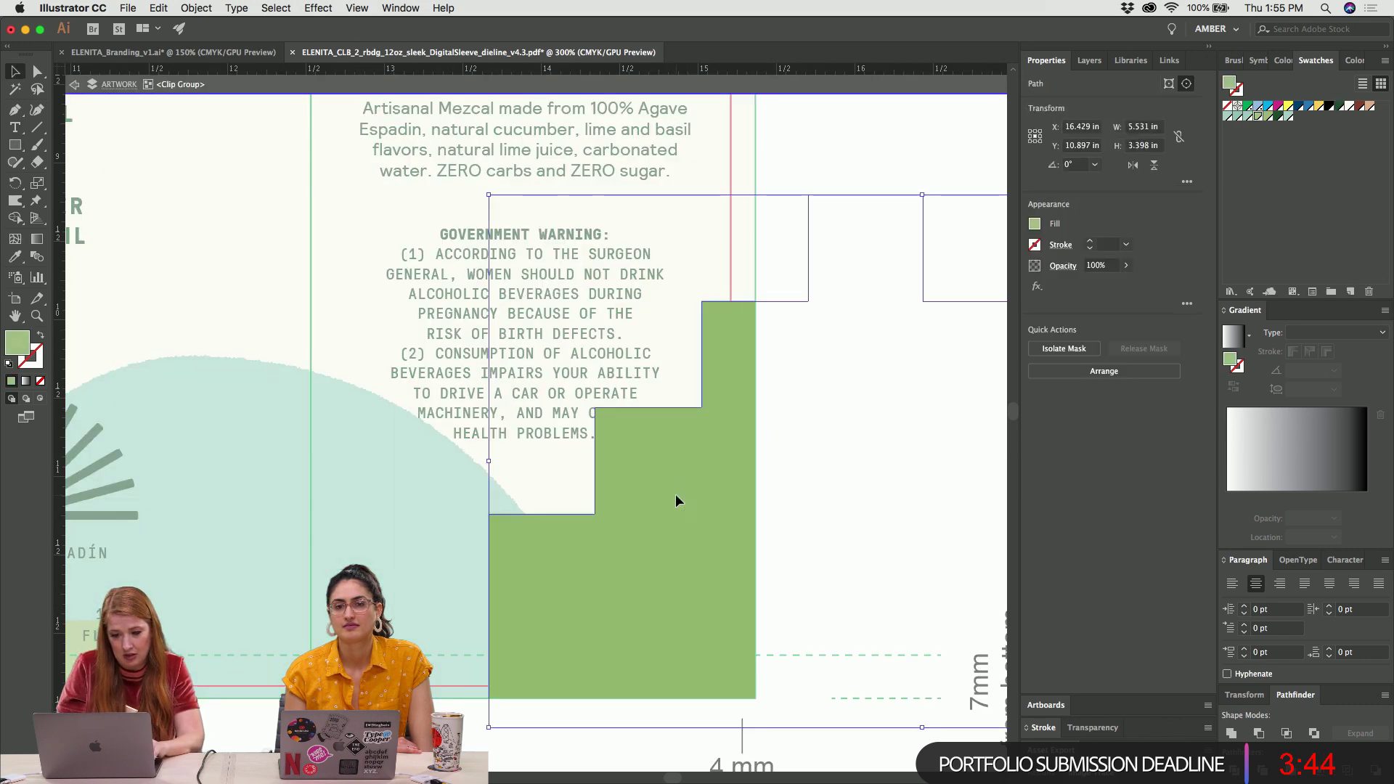
pyautogui.hotkey('shift', 'Down')
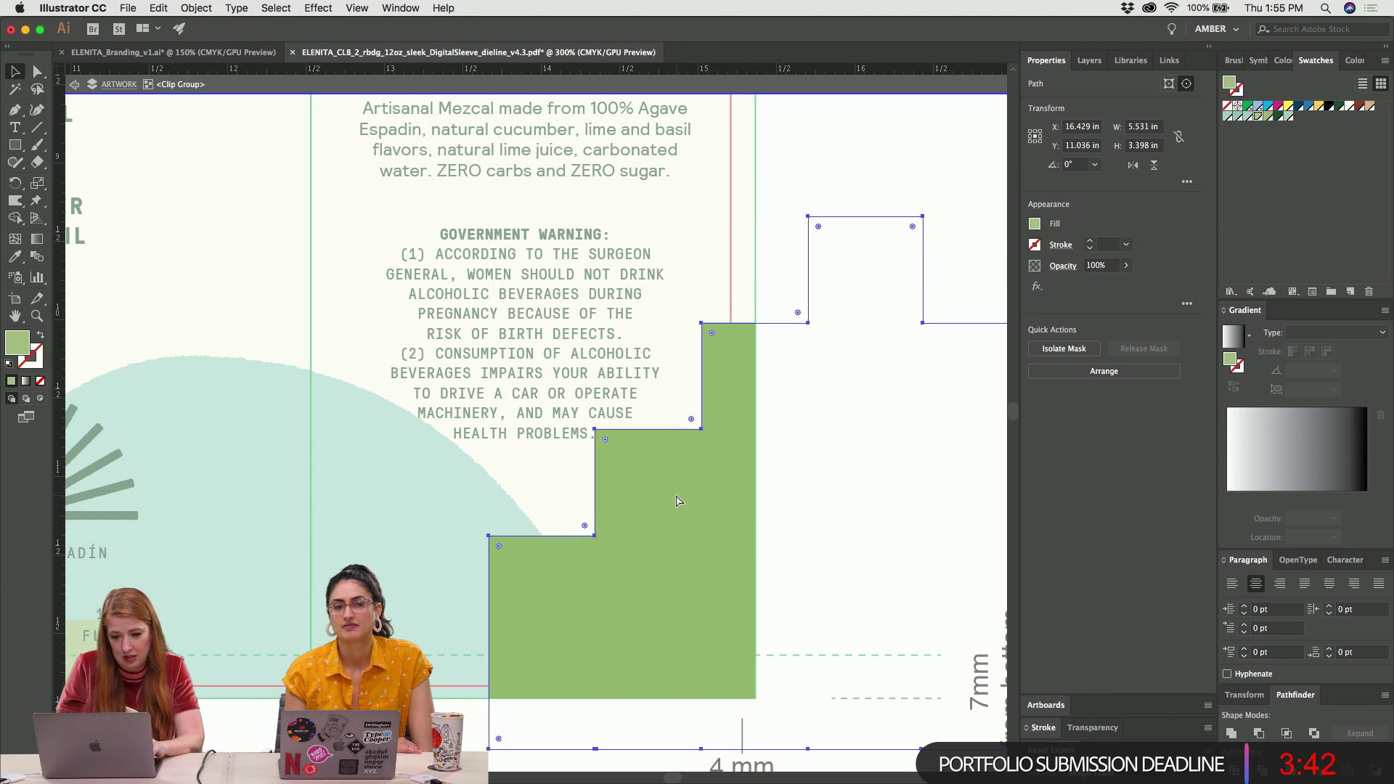
pyautogui.hotkey('shift', 'Up')
pyautogui.click(795, 133)
pyautogui.doubleClick(795, 133)
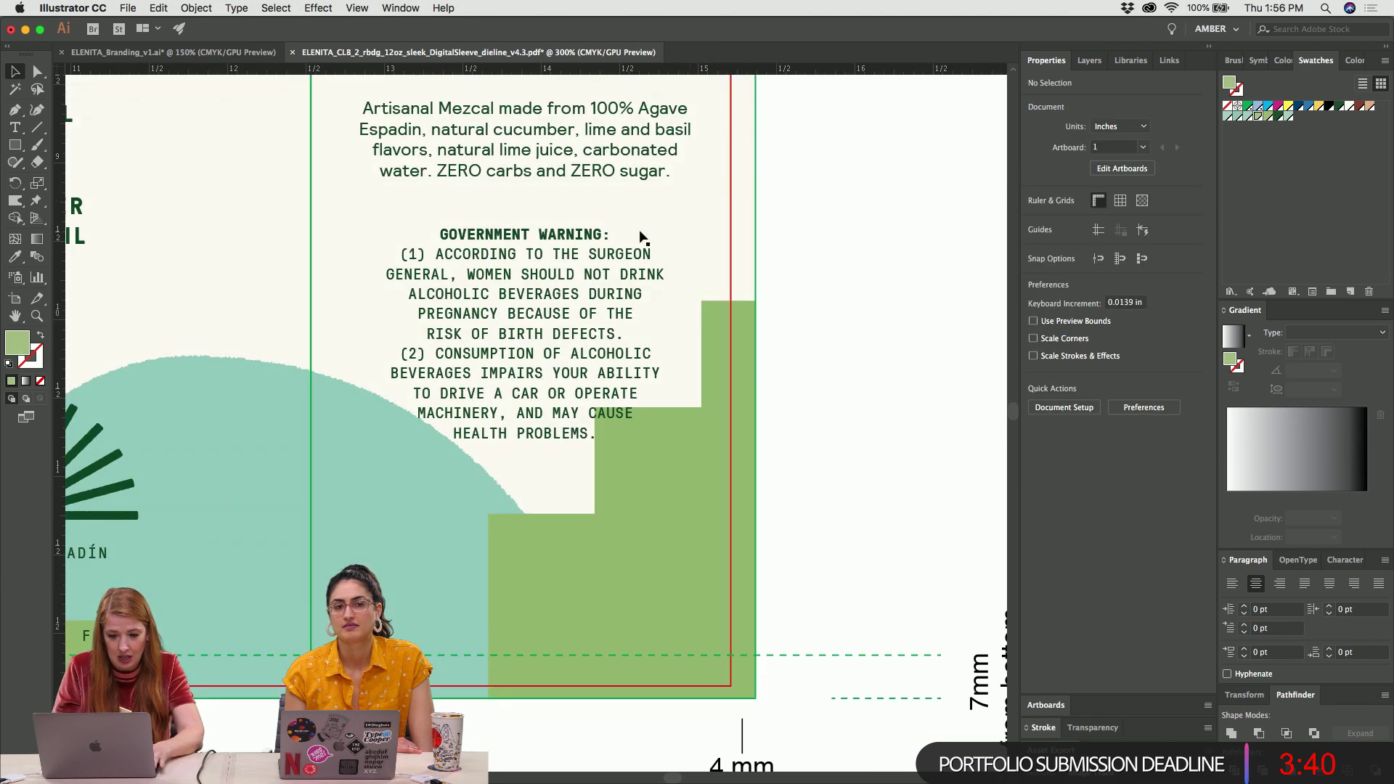
# Nudge the brand story copy and the DRINKELENITA.COM line up slightly to tighten the gaps between them
pyautogui.click(550, 279)
pyautogui.scroll(5, 549, 279)
pyautogui.scroll(1, 532, 185)
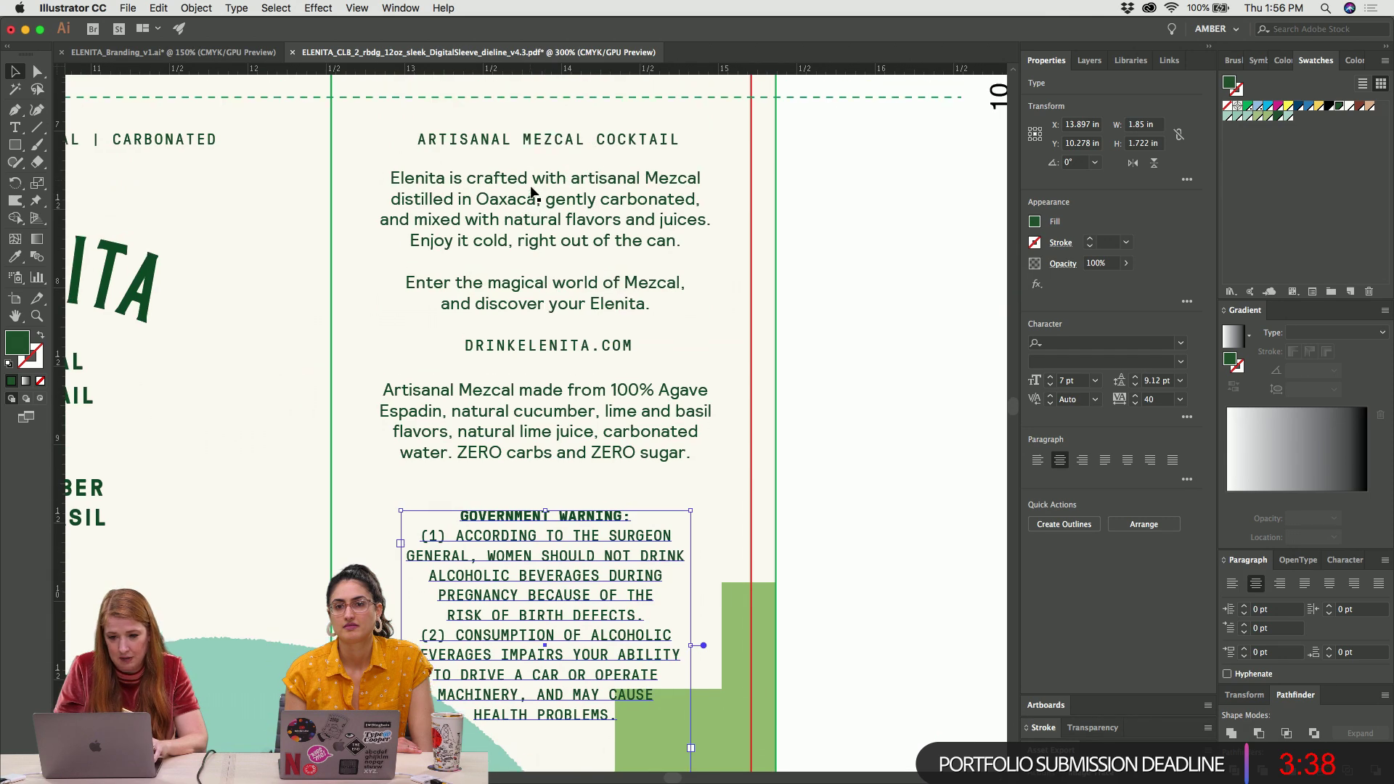
pyautogui.click(545, 286)
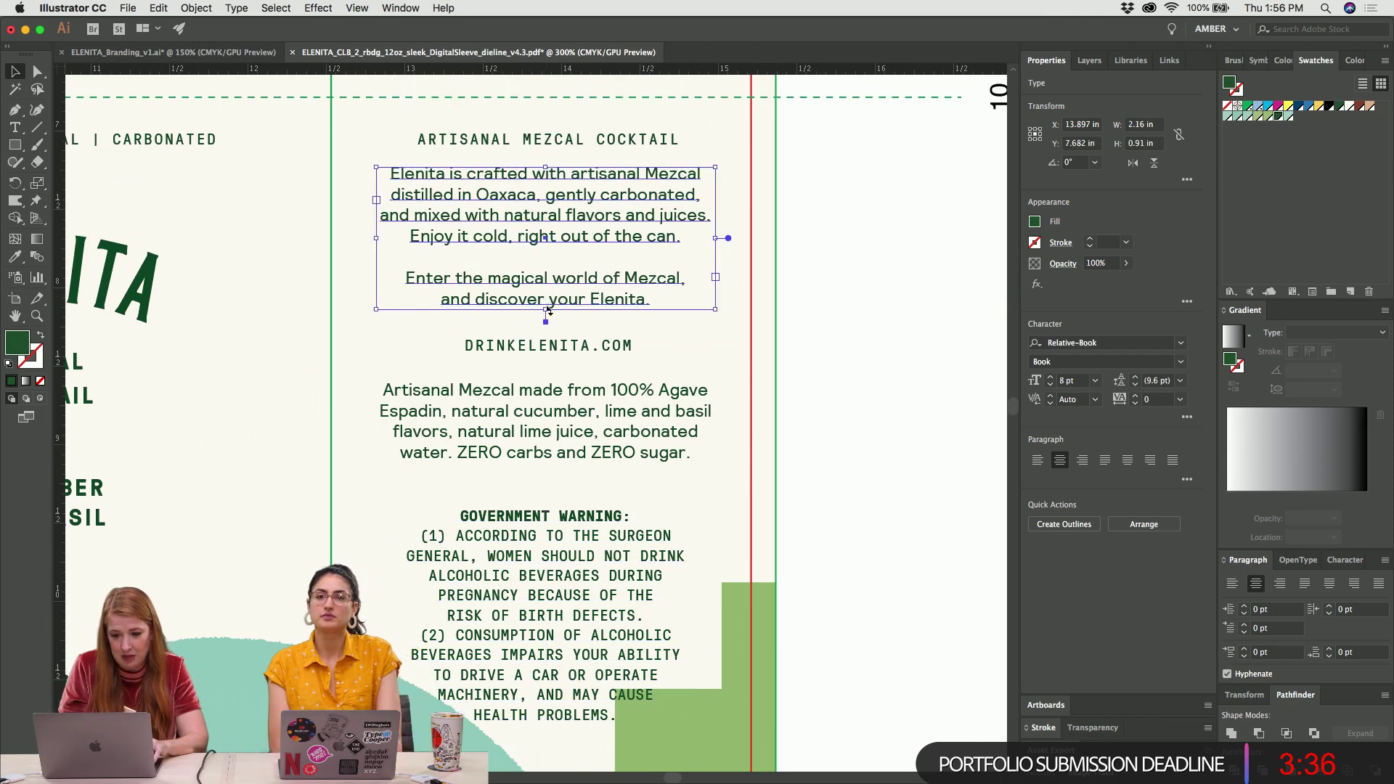
pyautogui.click(521, 348)
pyautogui.press('Up')
pyautogui.press('Up')
pyautogui.press('Up')
pyautogui.press('Up')
# Move the ingredients paragraph up to Y 8.923 in and shorten its text frame from below to fit the copy
pyautogui.click(526, 392)
pyautogui.hotkey('shift', 'Up')
pyautogui.press('Down')
pyautogui.press('Down')
pyautogui.press('Down')
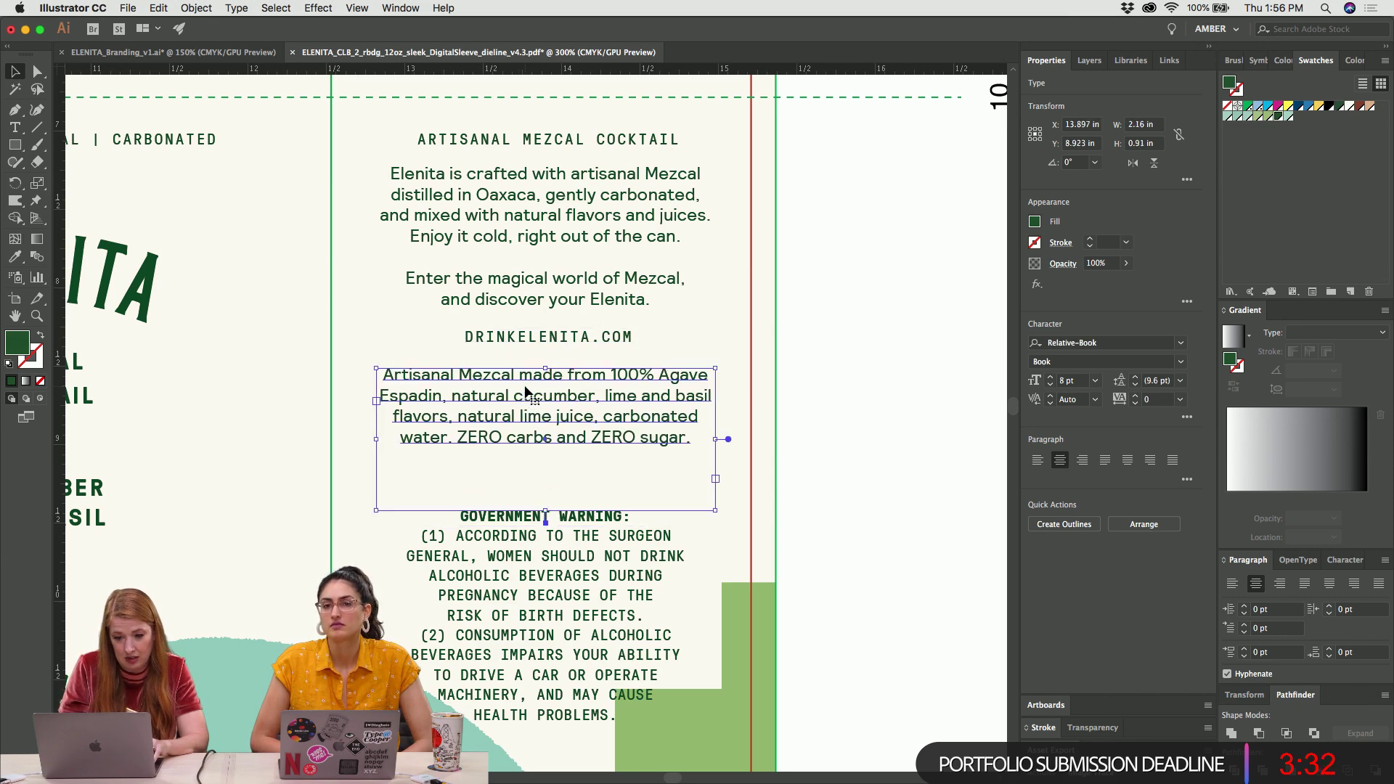
pyautogui.moveTo(549, 513); pyautogui.dragTo(550, 466)
# Move the government warning text up beneath the ingredients paragraph, to Y 10.028 in
pyautogui.click(549, 530)
pyautogui.hotkey('shift', 'Up')
pyautogui.press('Up')
pyautogui.press('Up')
pyautogui.press('Up')
pyautogui.press('Up')
pyautogui.press('Up')
pyautogui.press('Up')
pyautogui.press('Up')
pyautogui.press('Up')
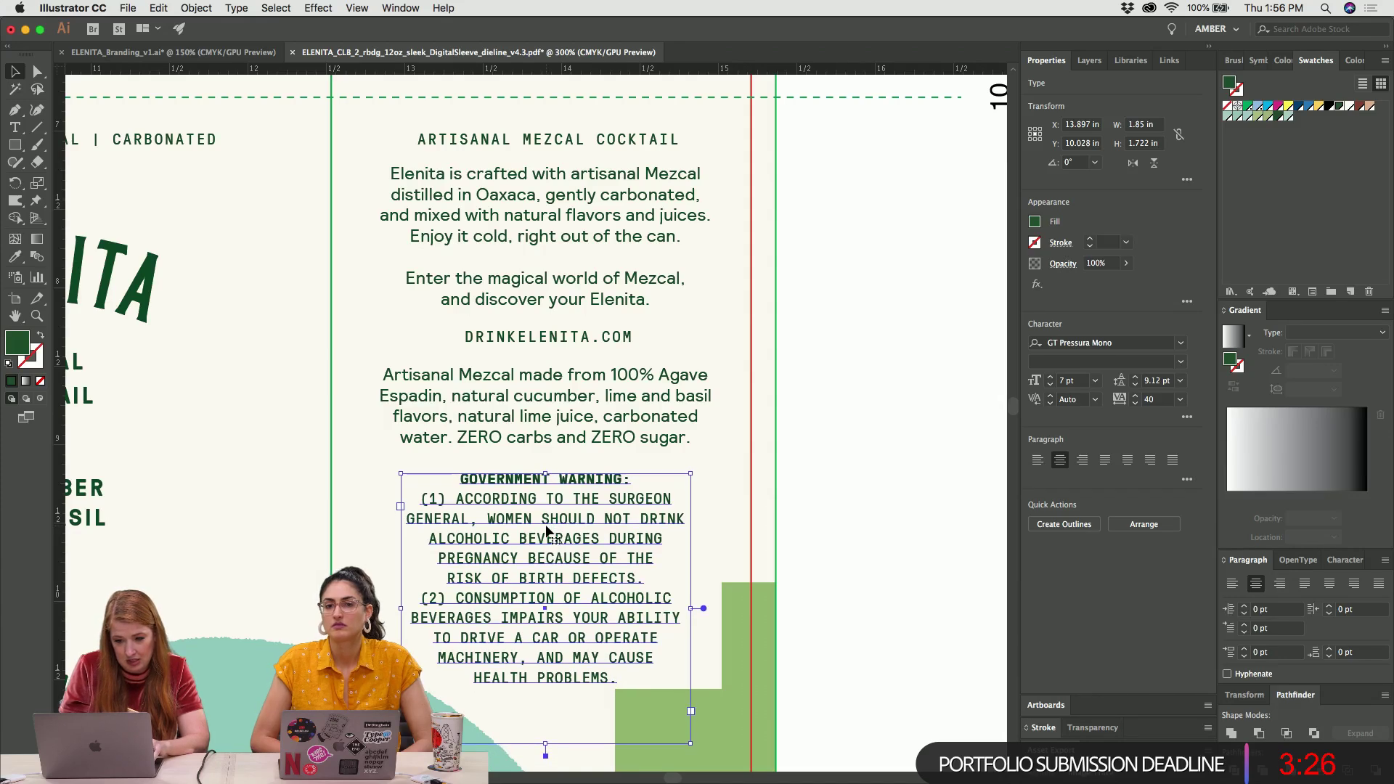
pyautogui.click(819, 508)
# Tighten the government warning text's tracking to 20
pyautogui.scroll(-4, 819, 512)
pyautogui.scroll(-1, 820, 512)
pyautogui.press('super+minus')
pyautogui.press('super+equal')
pyautogui.click(552, 393)
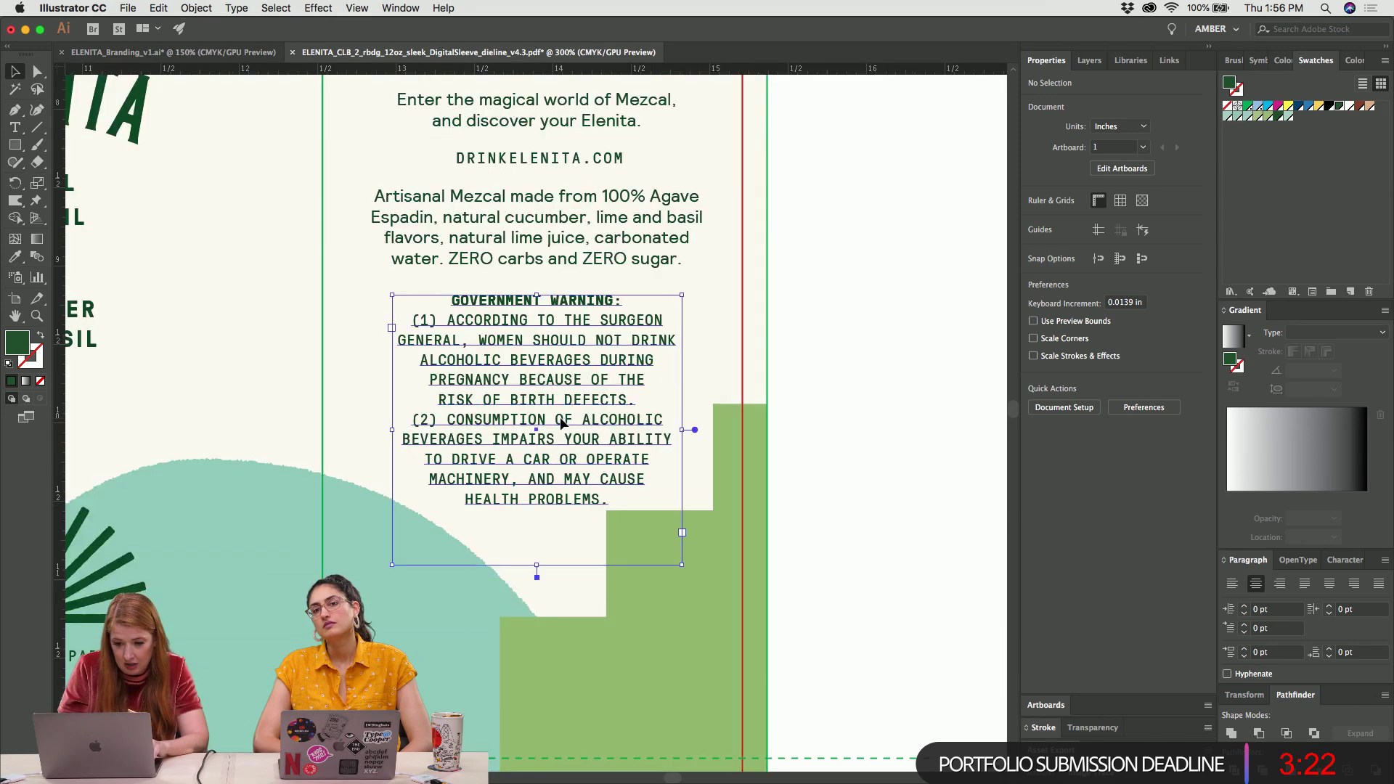
pyautogui.hotkey('alt', 'Left')
# Try a wider text frame for the government warning and undo the widening
pyautogui.moveTo(682, 431); pyautogui.dragTo(716, 433)
pyautogui.click(857, 342)
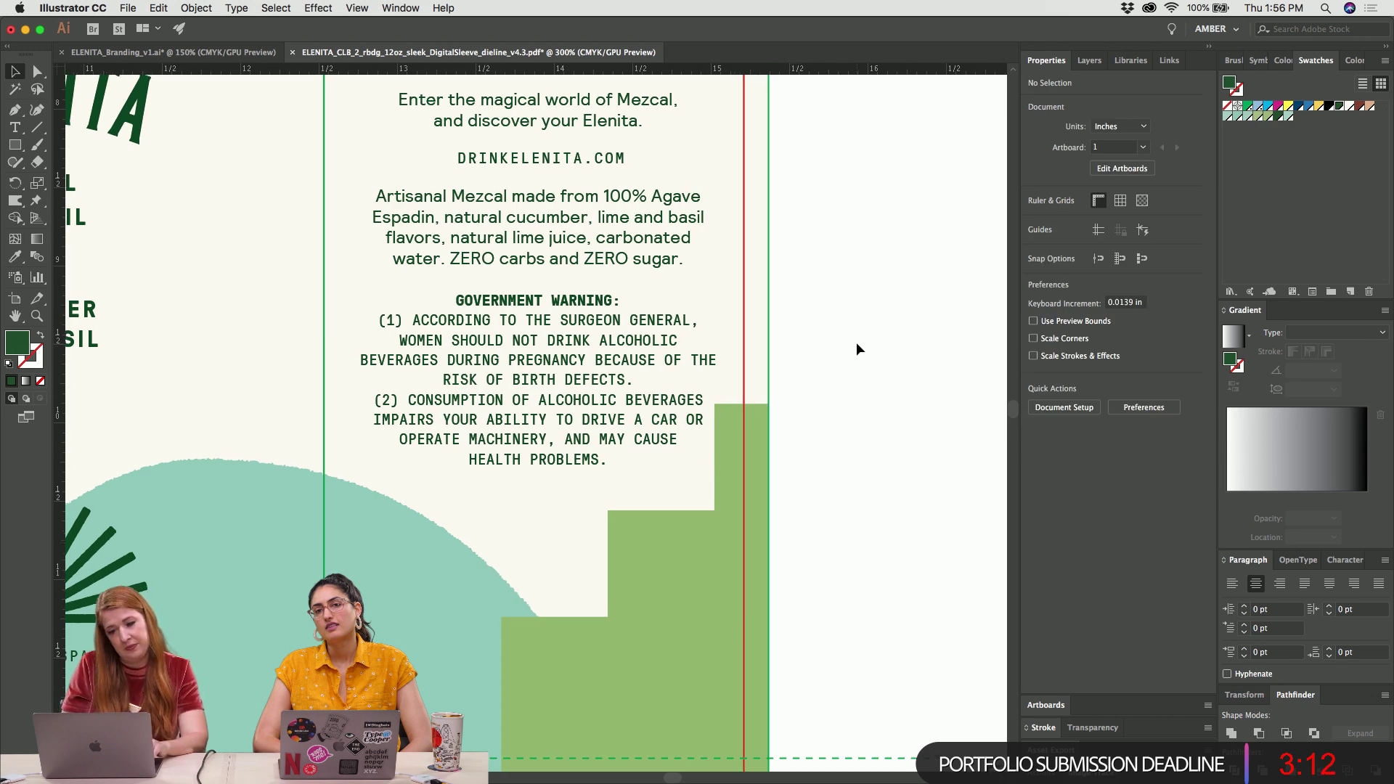
pyautogui.scroll(3, 856, 342)
pyautogui.press('super+z')
pyautogui.click(856, 342)
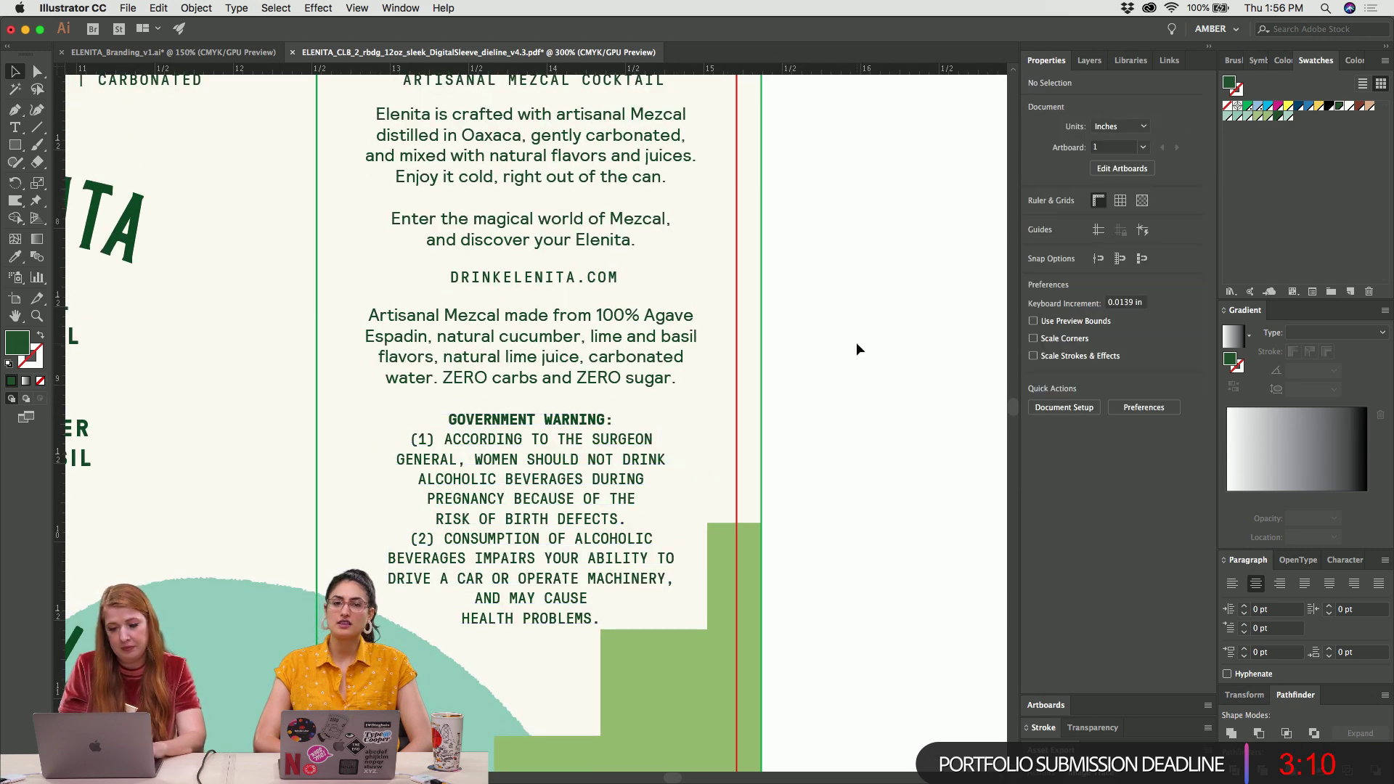
# Undo the government warning's tracking change to compare the line breaks, and restore the tracking of 20
pyautogui.press('super+z')
pyautogui.click(856, 342)
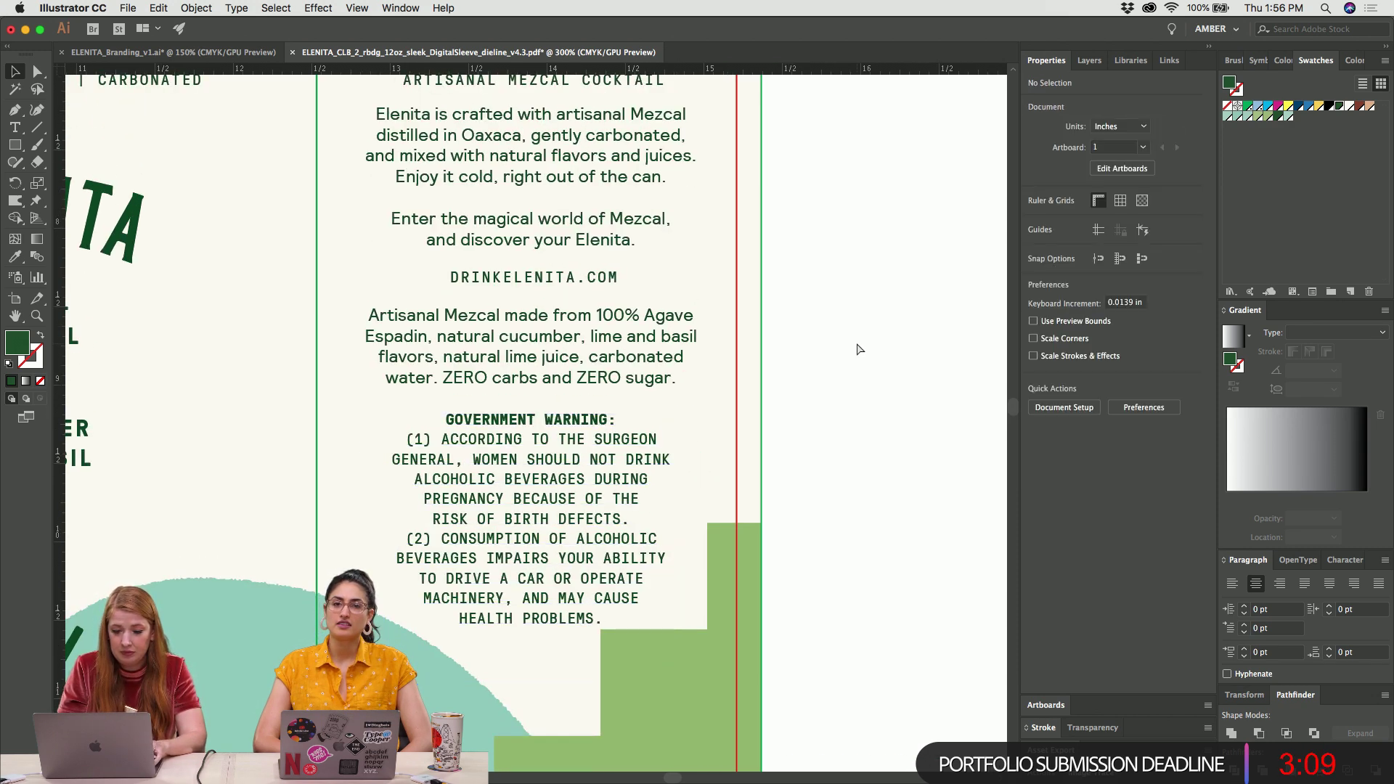
pyautogui.click(600, 497)
pyautogui.click(947, 405)
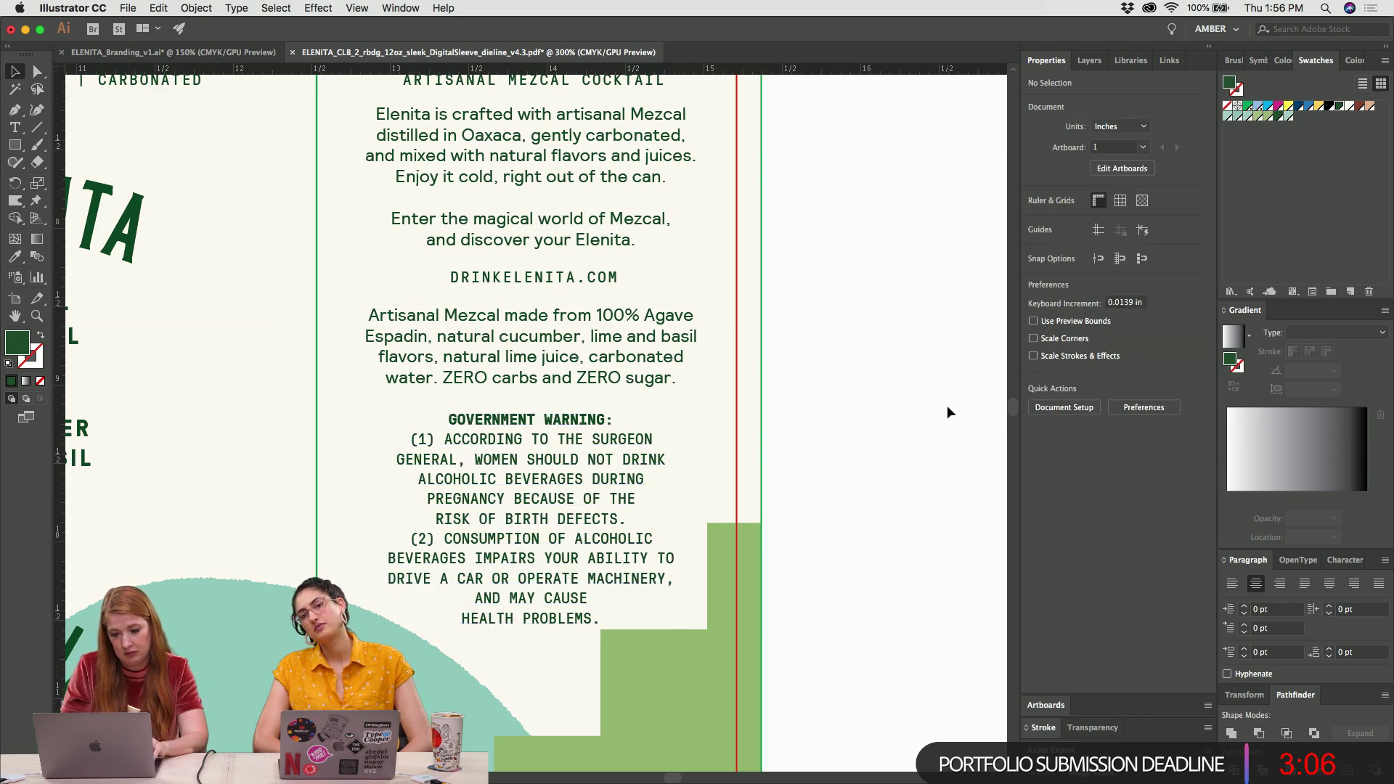
# Widen the government warning's text frame evenly from both sides to 2.234 in
pyautogui.scroll(-3, 947, 405)
pyautogui.click(458, 516)
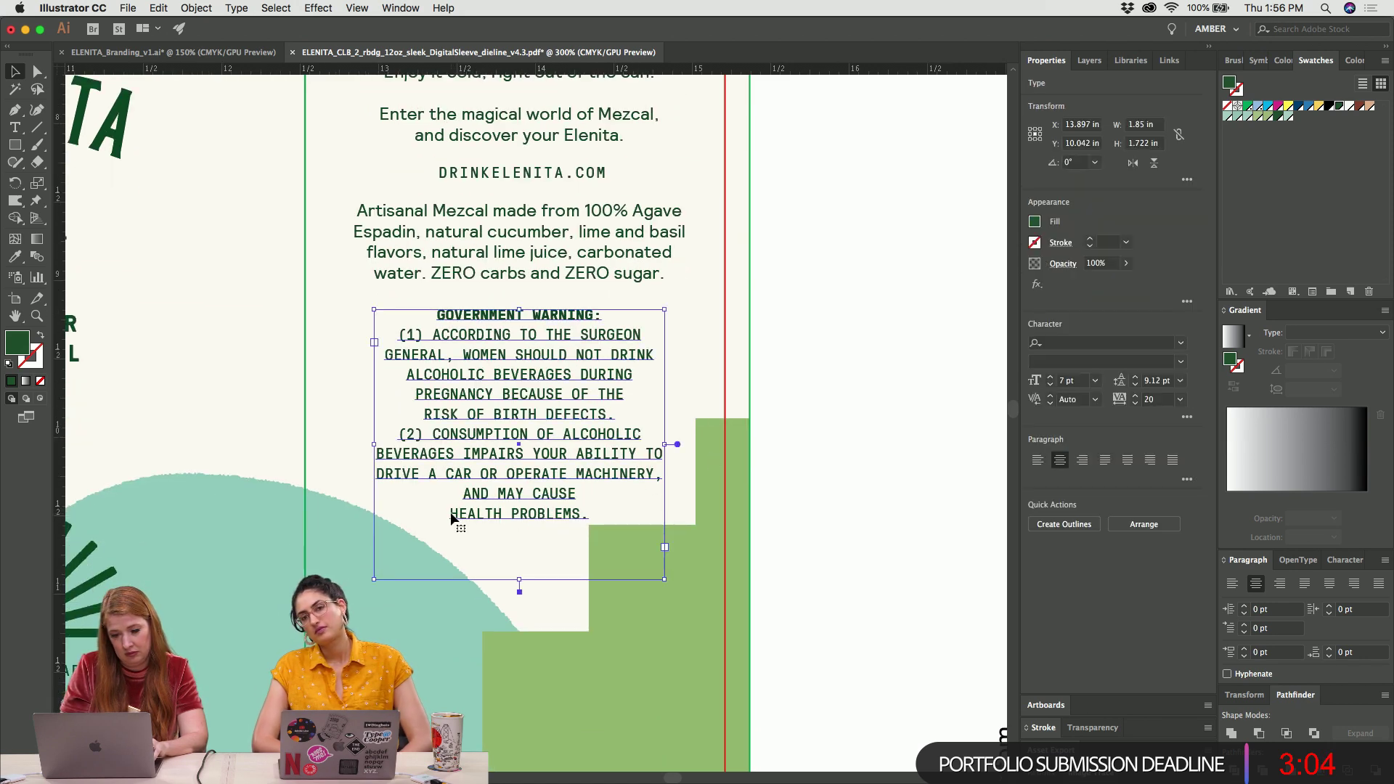
pyautogui.moveTo(375, 445); pyautogui.dragTo(344, 443)
# Add line breaks in clause (1) of the government warning before GENERAL and before PREGNANCY
pyautogui.doubleClick(668, 445)
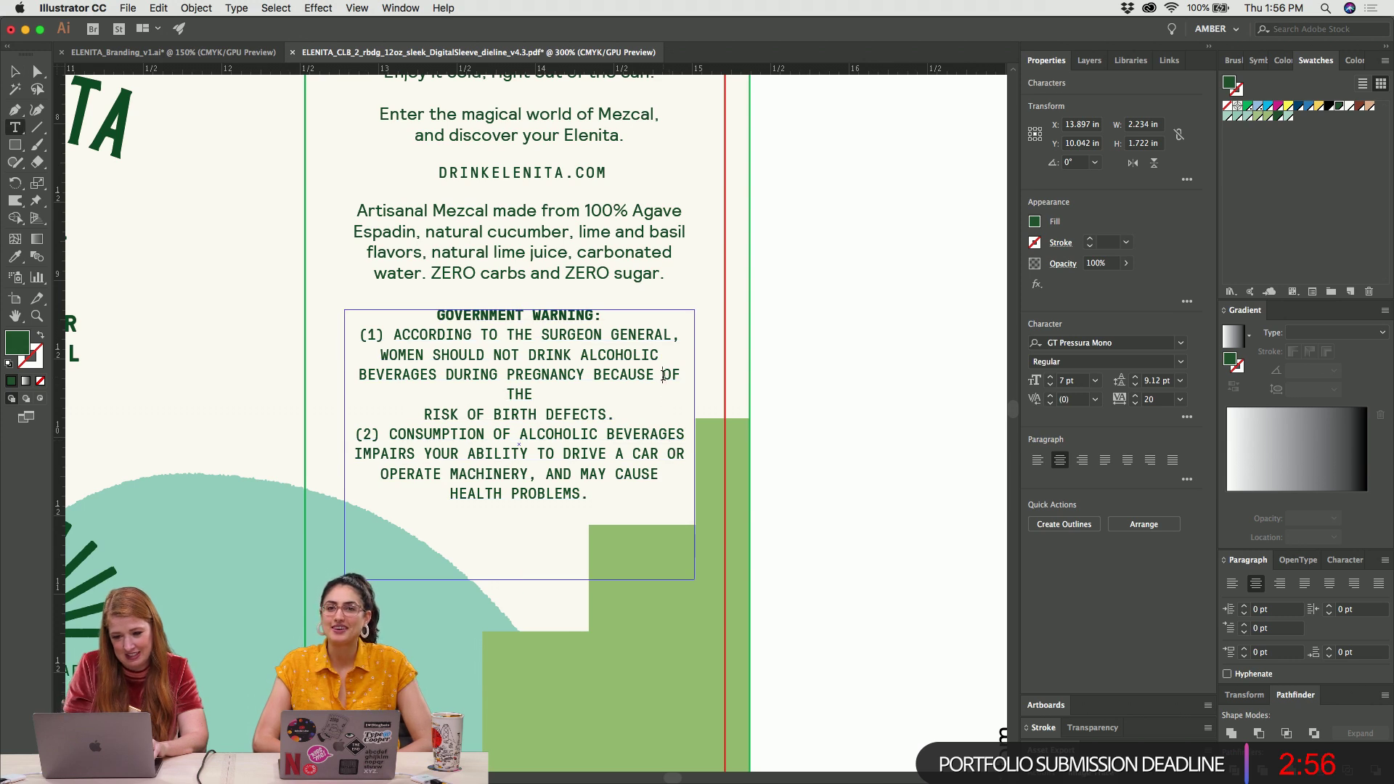
pyautogui.press('Escape')
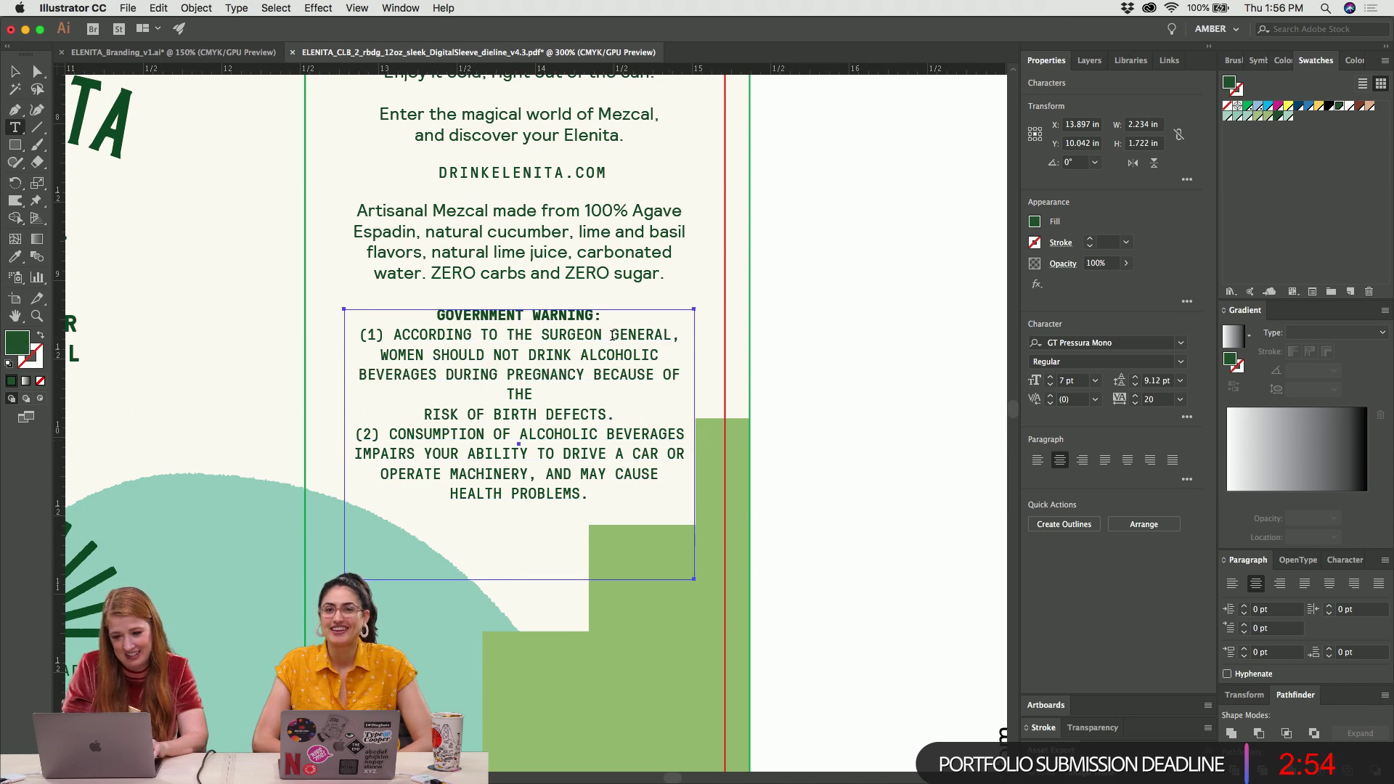
pyautogui.click(614, 335)
pyautogui.press('Return')
pyautogui.click(601, 374)
pyautogui.press('Return')
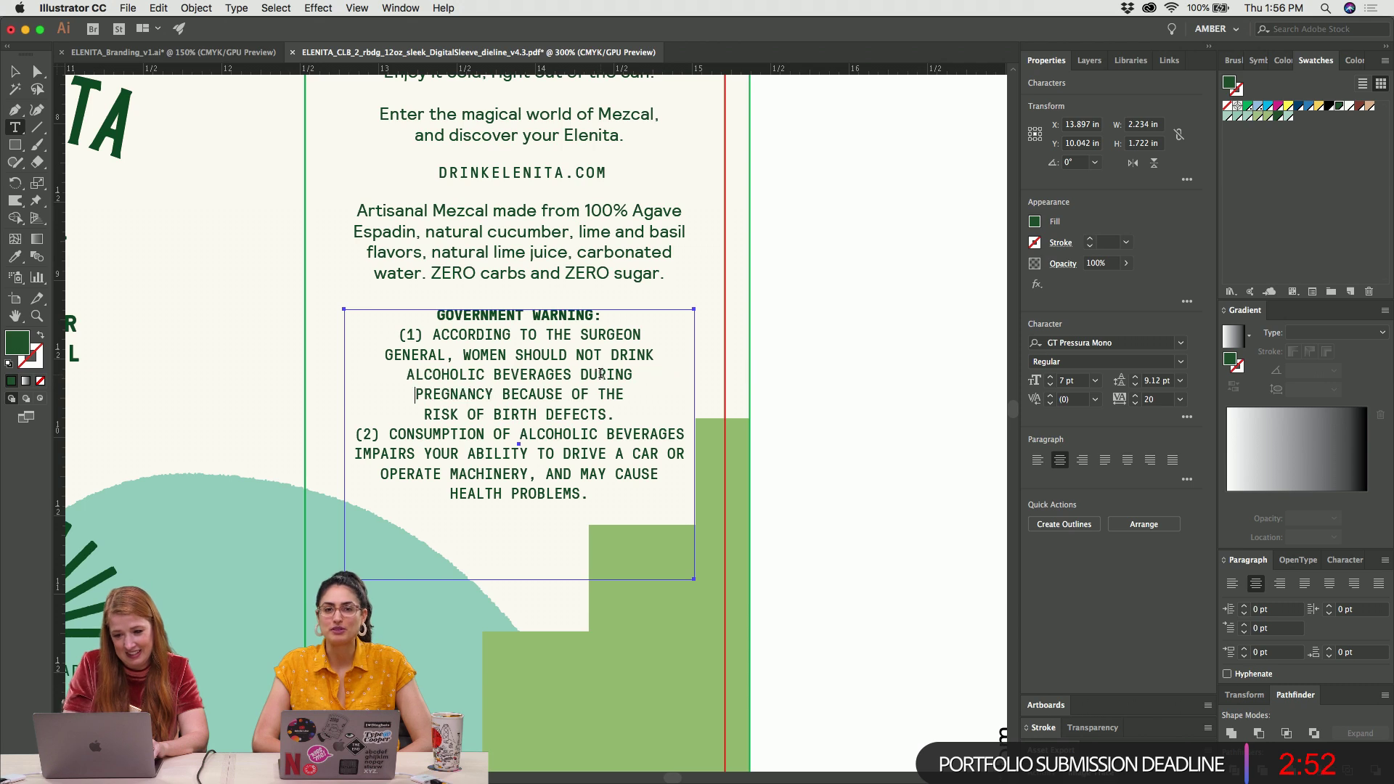
# Break clause (2) of the government warning after ALCOHOLIC and remove the line break before HEALTH PROBLEMS
pyautogui.click(606, 433)
pyautogui.press('Return')
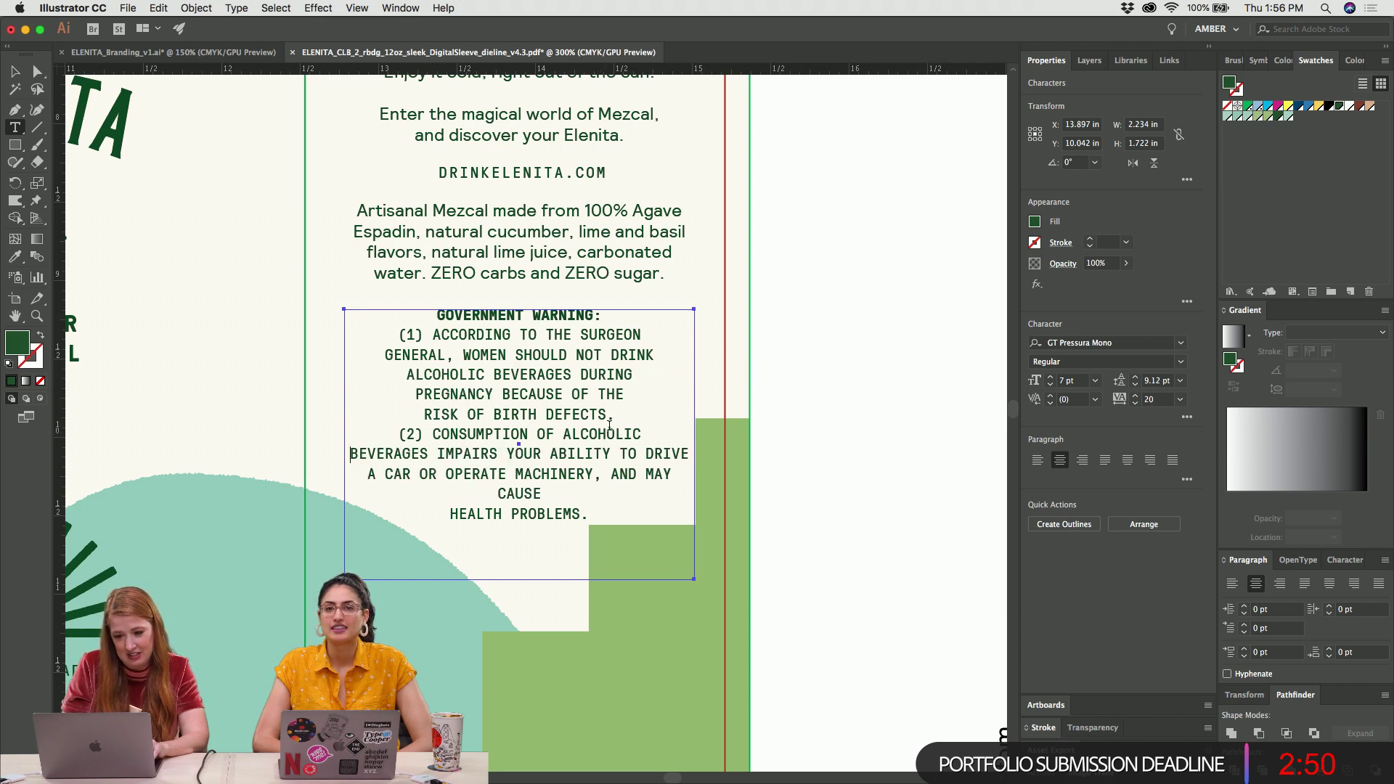
pyautogui.click(450, 514)
pyautogui.press('BackSpace')
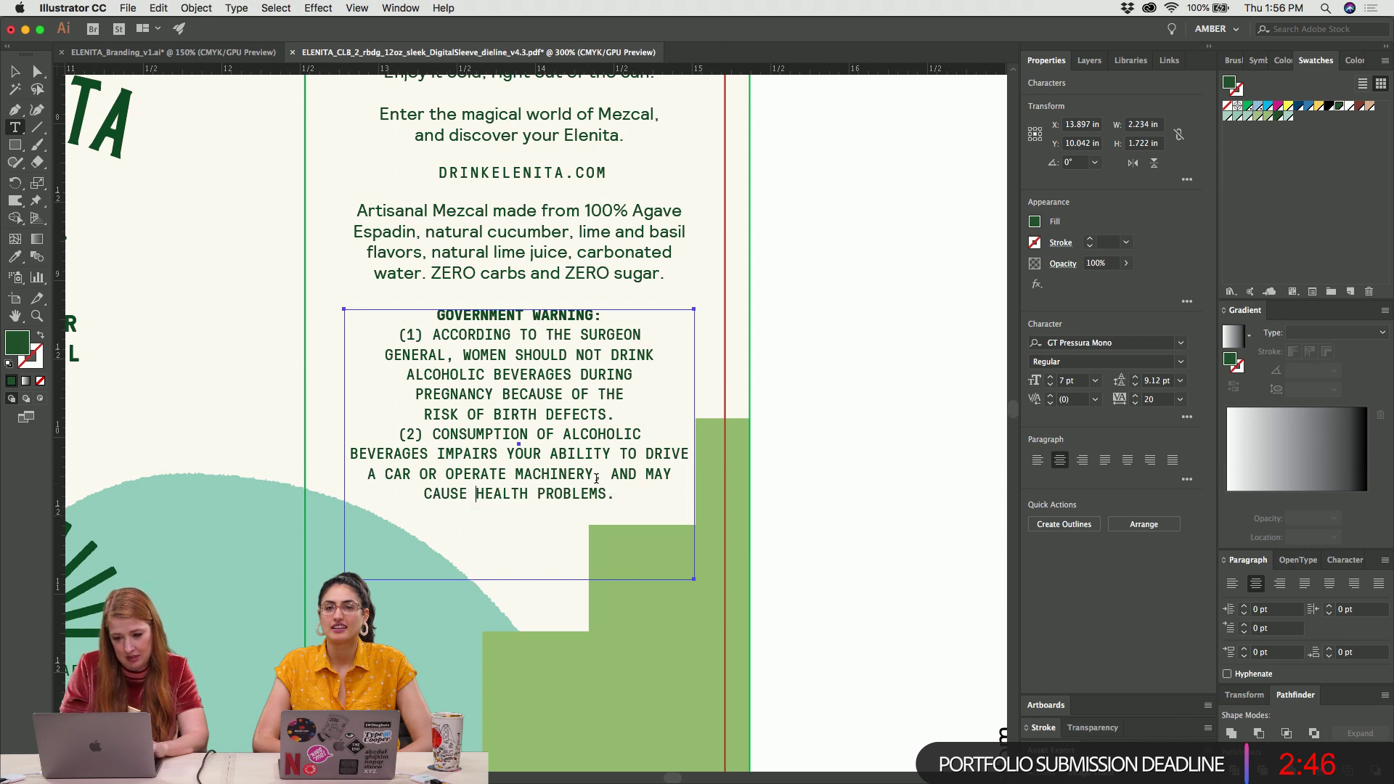
# Start new lines in clause (2) of the government warning at AND MAY CAUSE and at DRIVE
pyautogui.click(611, 474)
pyautogui.press('Return')
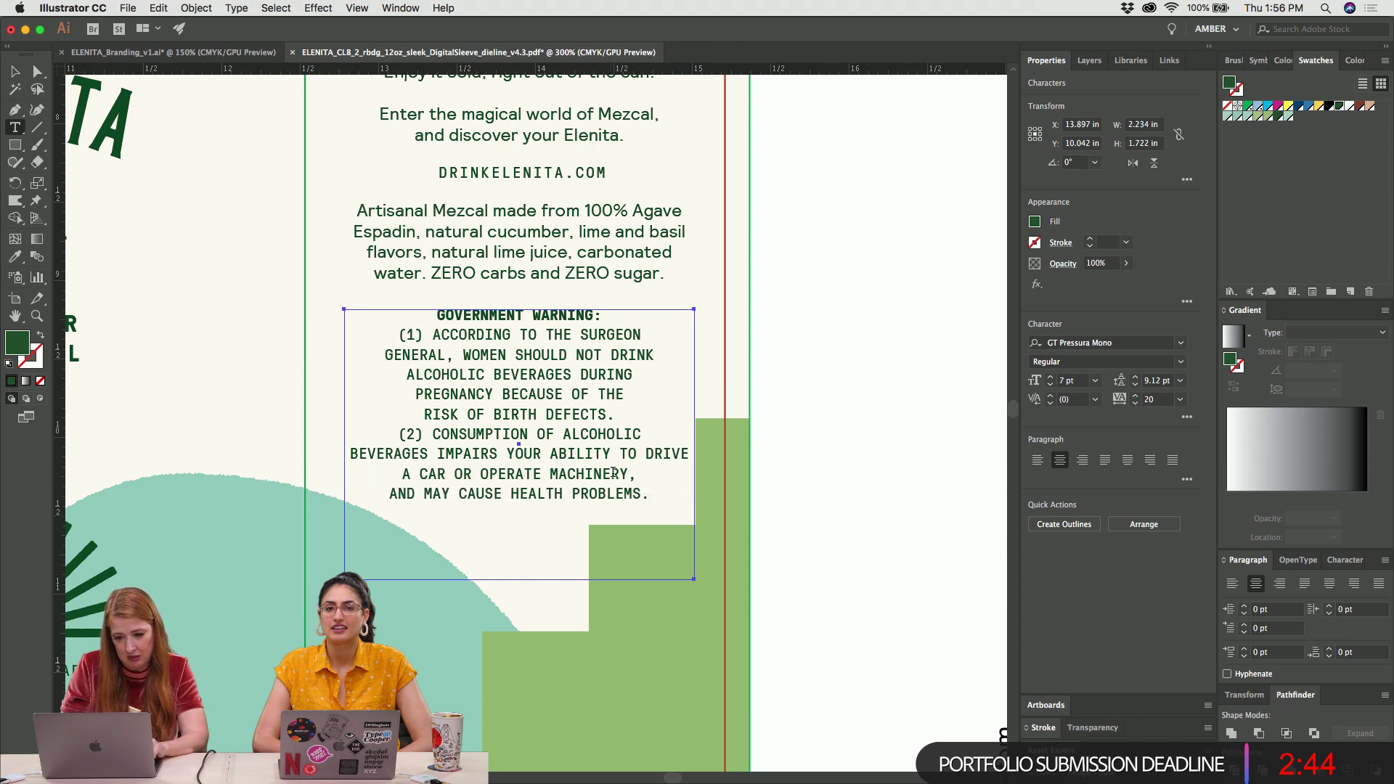
pyautogui.click(645, 455)
pyautogui.press('Return')
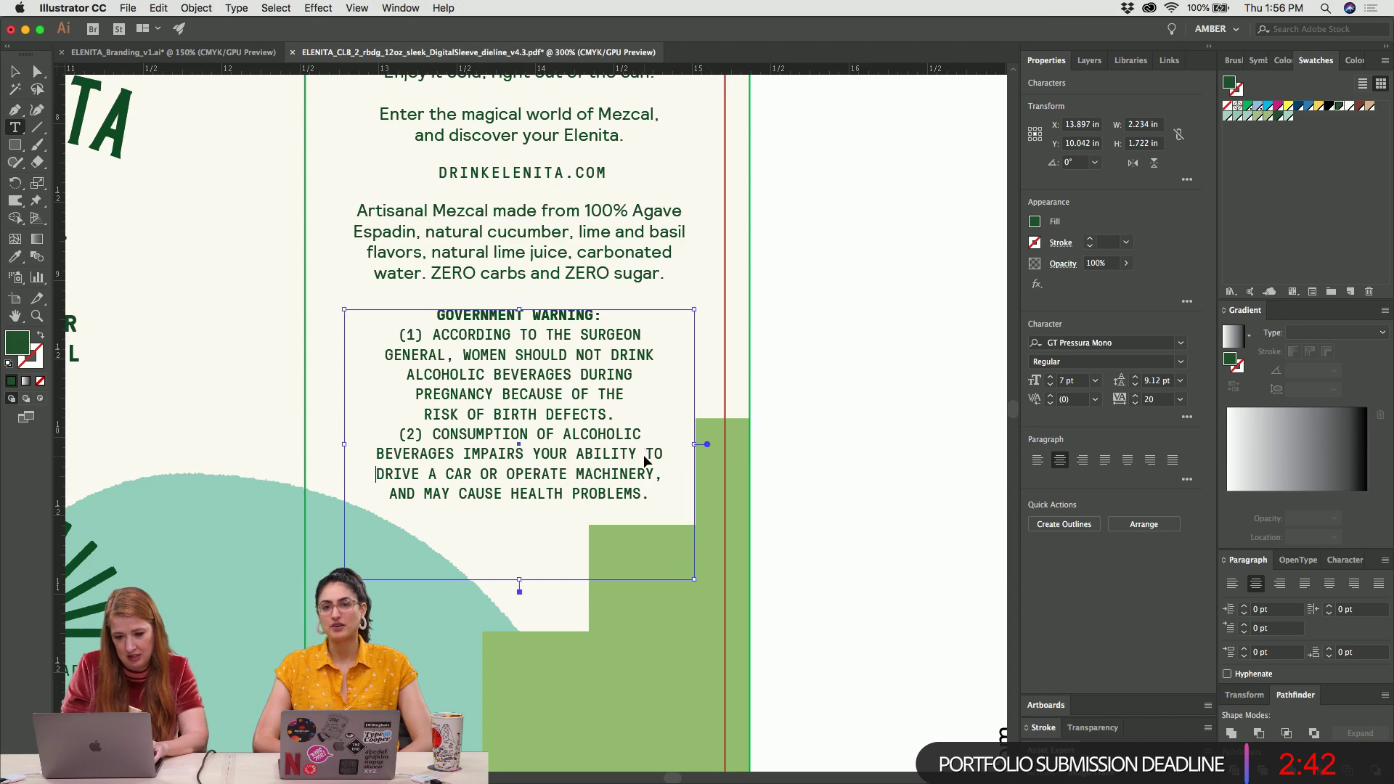
pyautogui.press('Escape')
pyautogui.click(839, 523)
pyautogui.scroll(2, 839, 522)
pyautogui.scroll(-1, 838, 523)
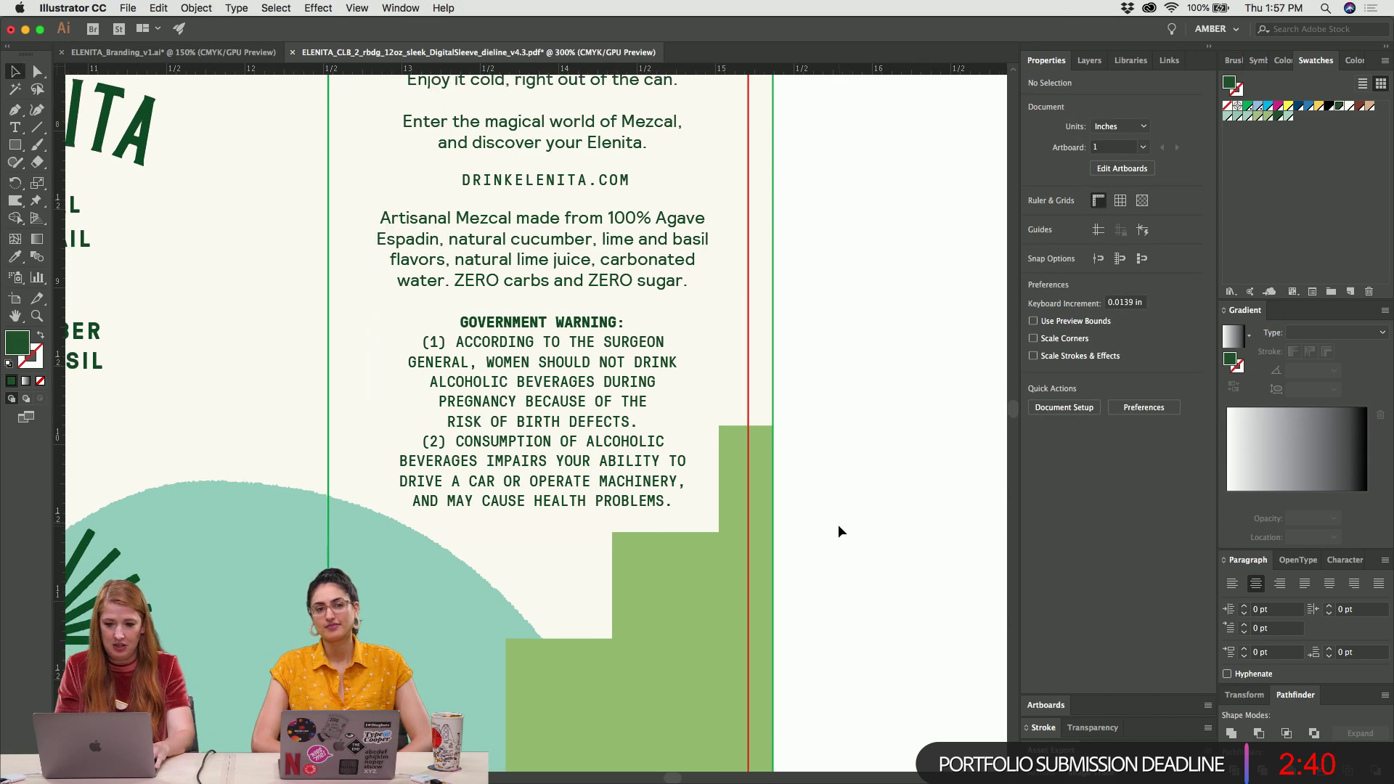
pyautogui.click(575, 470)
pyautogui.click(864, 407)
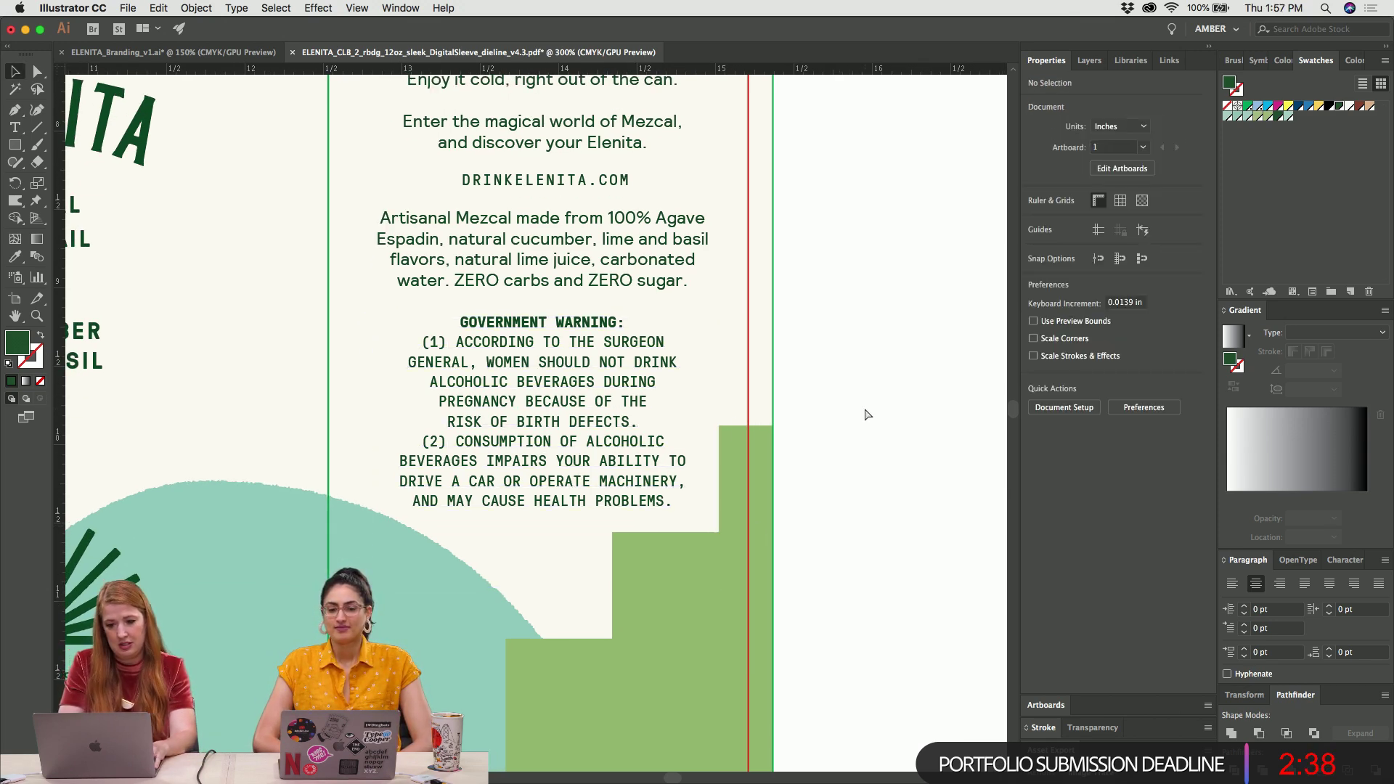
# Try a 6 pt font size on the government warning text and undo the reduction
pyautogui.press('super+minus')
pyautogui.press('super+minus')
pyautogui.press('super+plus')
pyautogui.press('super+plus')
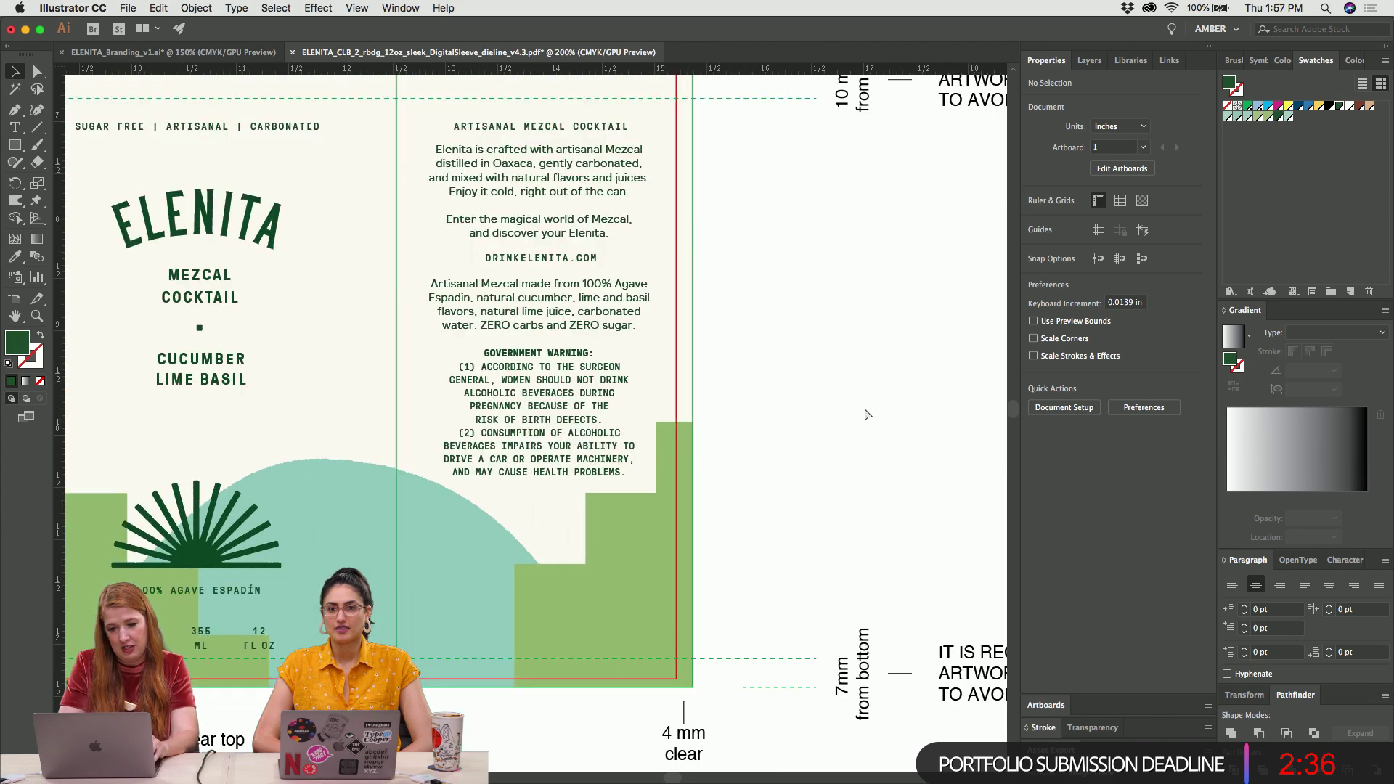
pyautogui.click(503, 403)
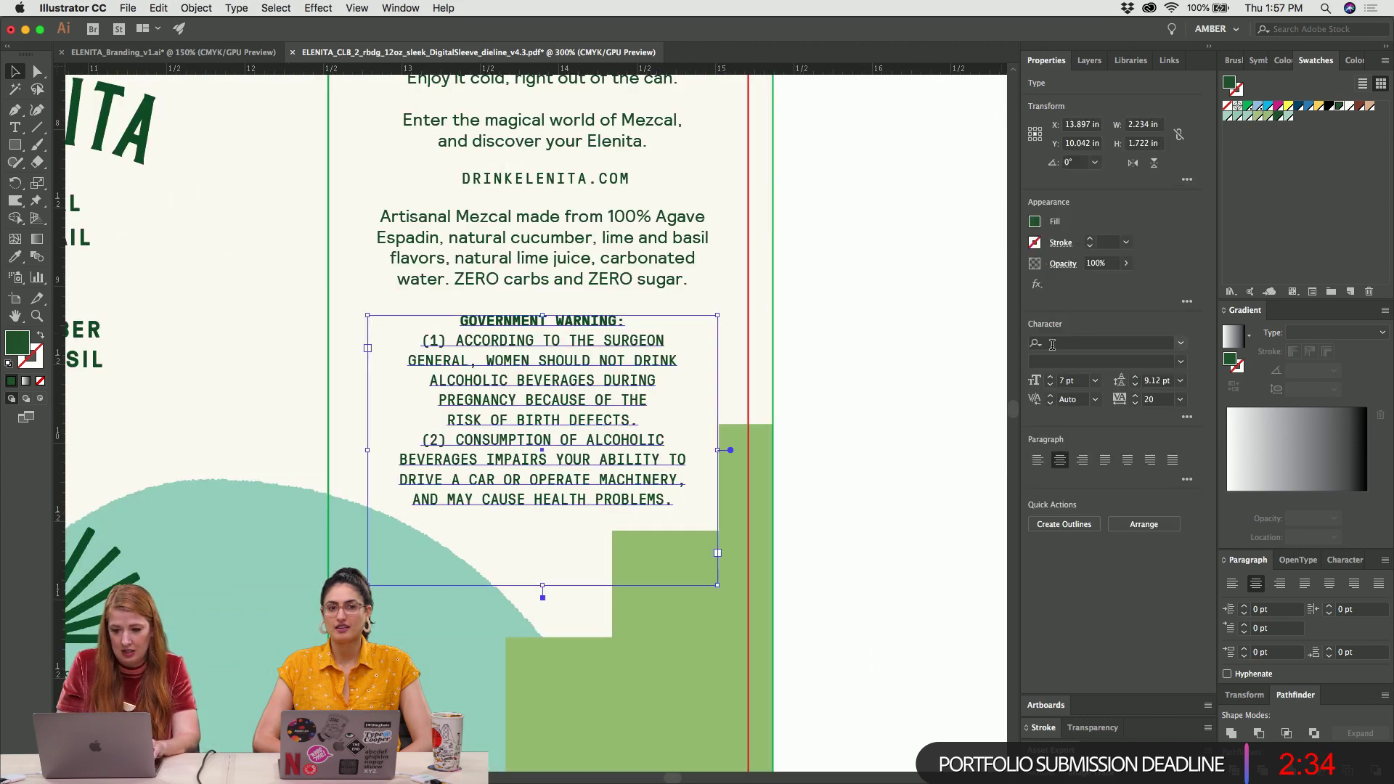
pyautogui.click(1051, 390)
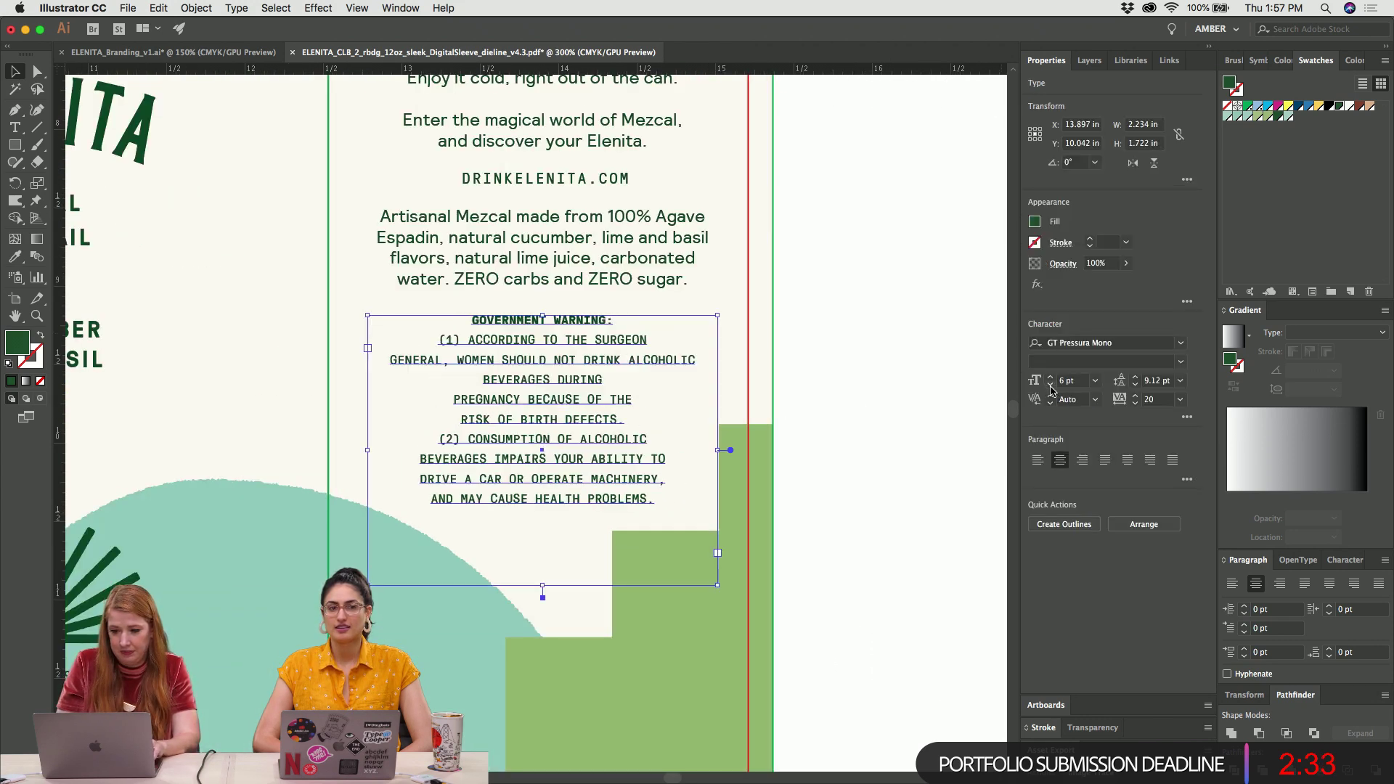
pyautogui.click(886, 308)
pyautogui.press('super+minus')
pyautogui.press('super+minus')
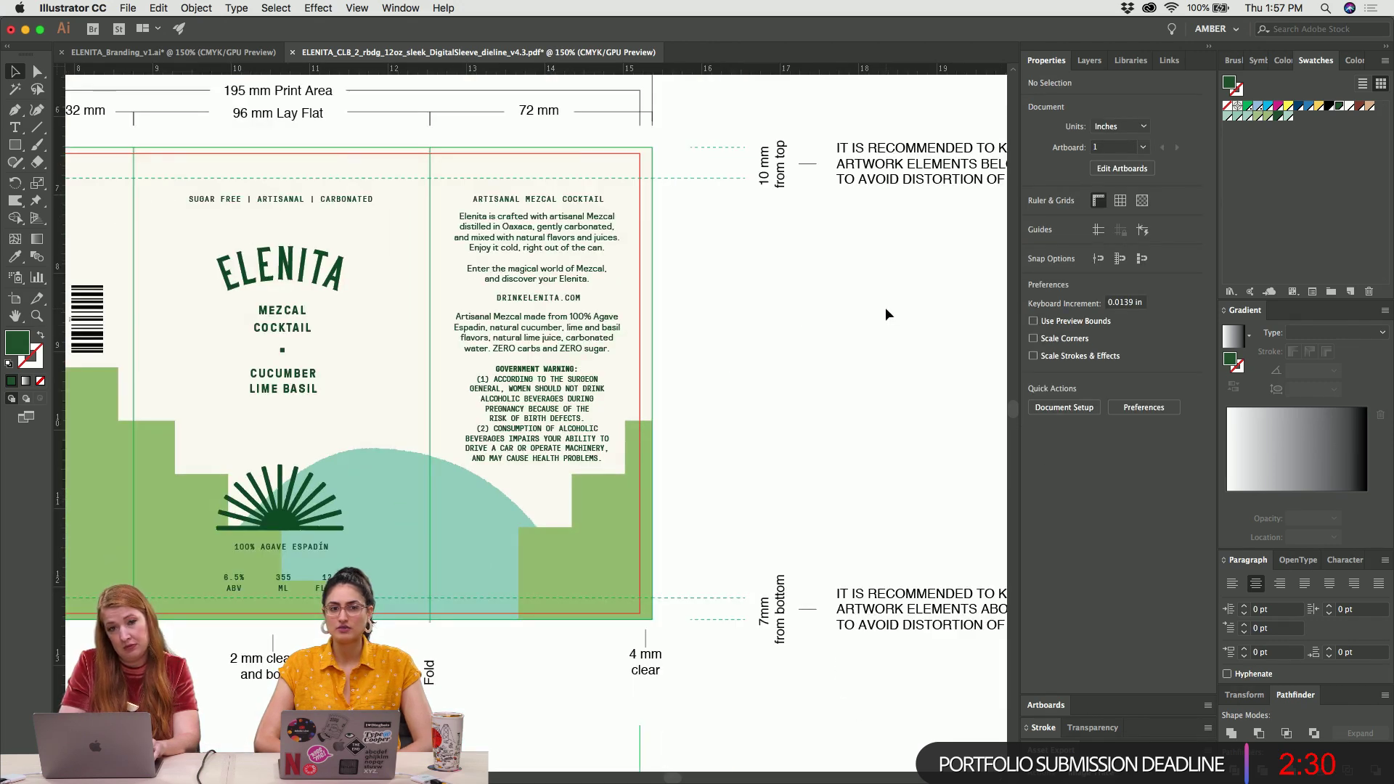
# Check the 100% AGAVE ESPADÍN line and the ABV, ML and FL OZ text against the artwork at the front panel's foot
pyautogui.hscroll(-5, 886, 307)
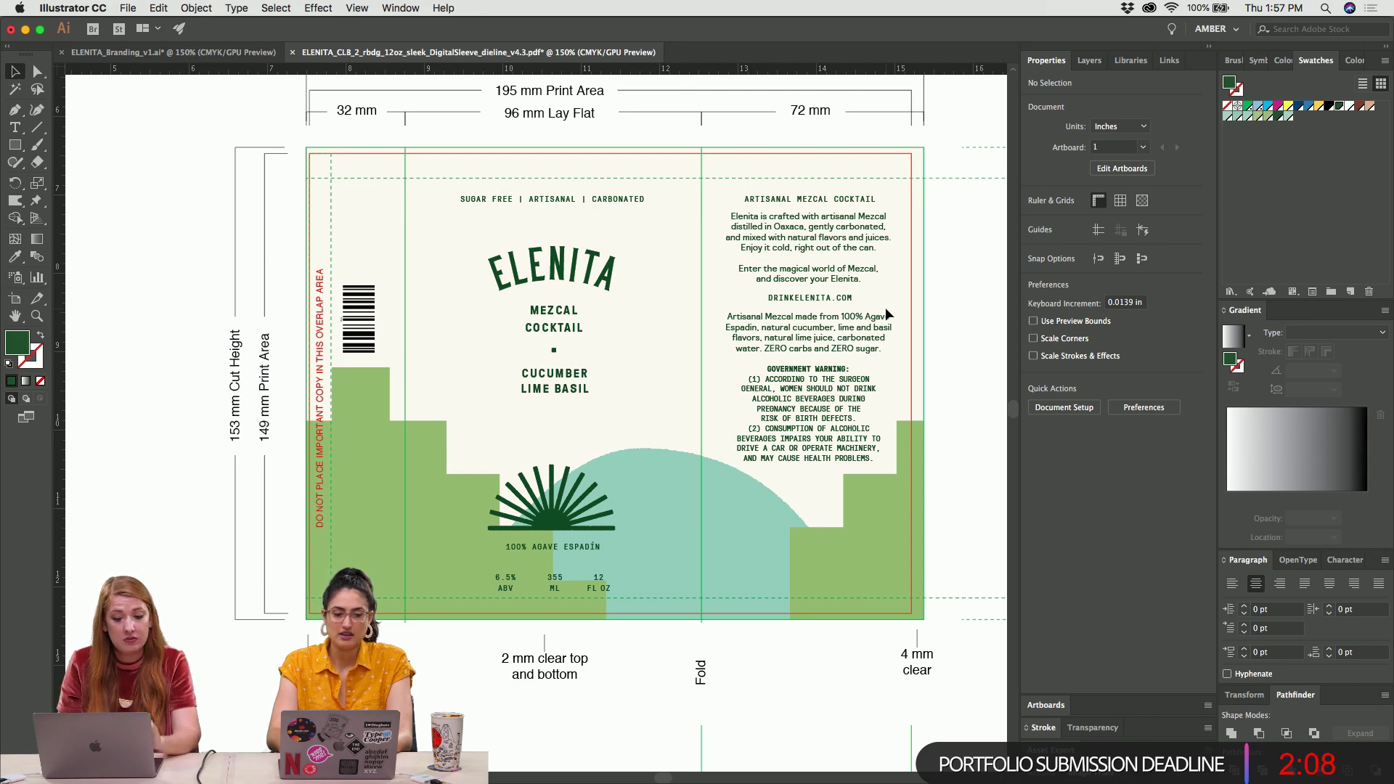
pyautogui.scroll(-5, 886, 307)
pyautogui.press('super+equal')
pyautogui.press('super+equal')
pyautogui.press('super+equal')
pyautogui.scroll(5, 886, 314)
pyautogui.hscroll(2, 886, 315)
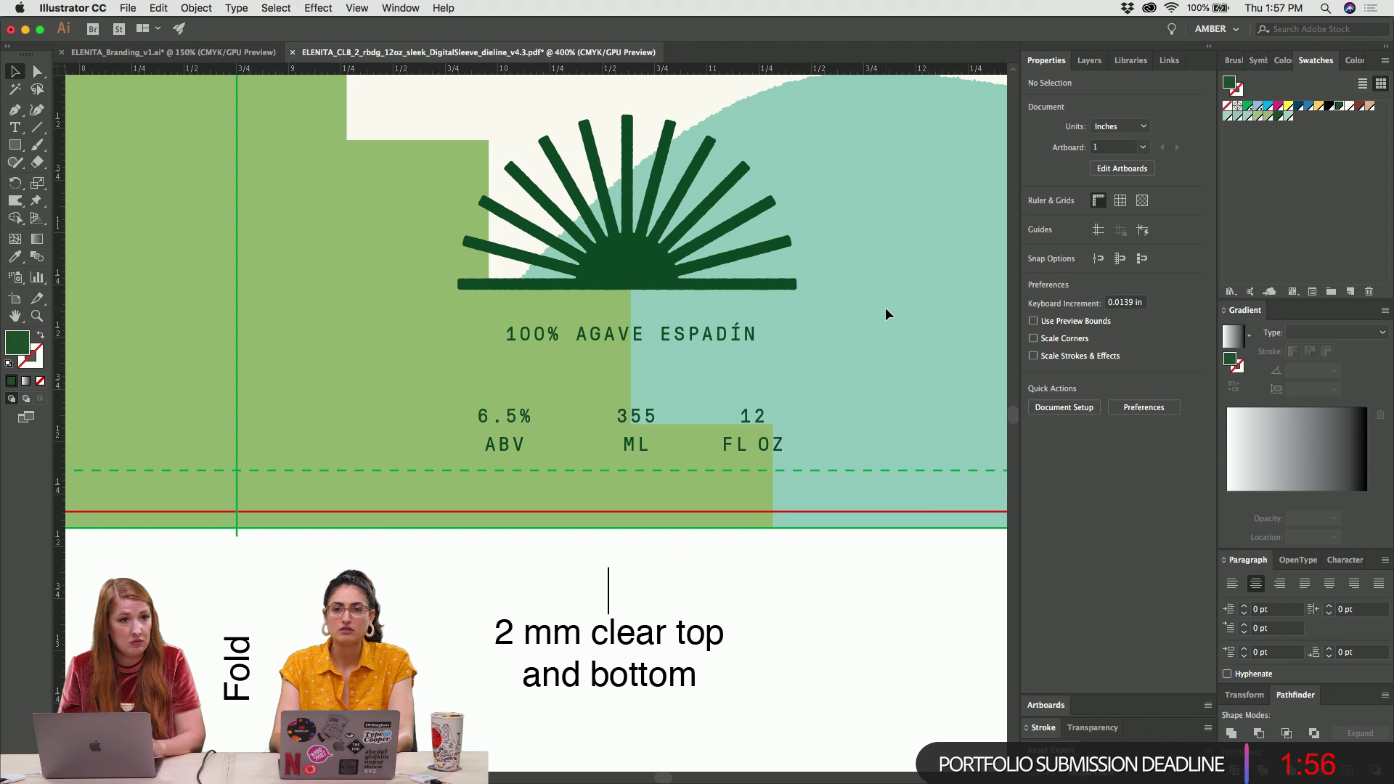
pyautogui.click(645, 339)
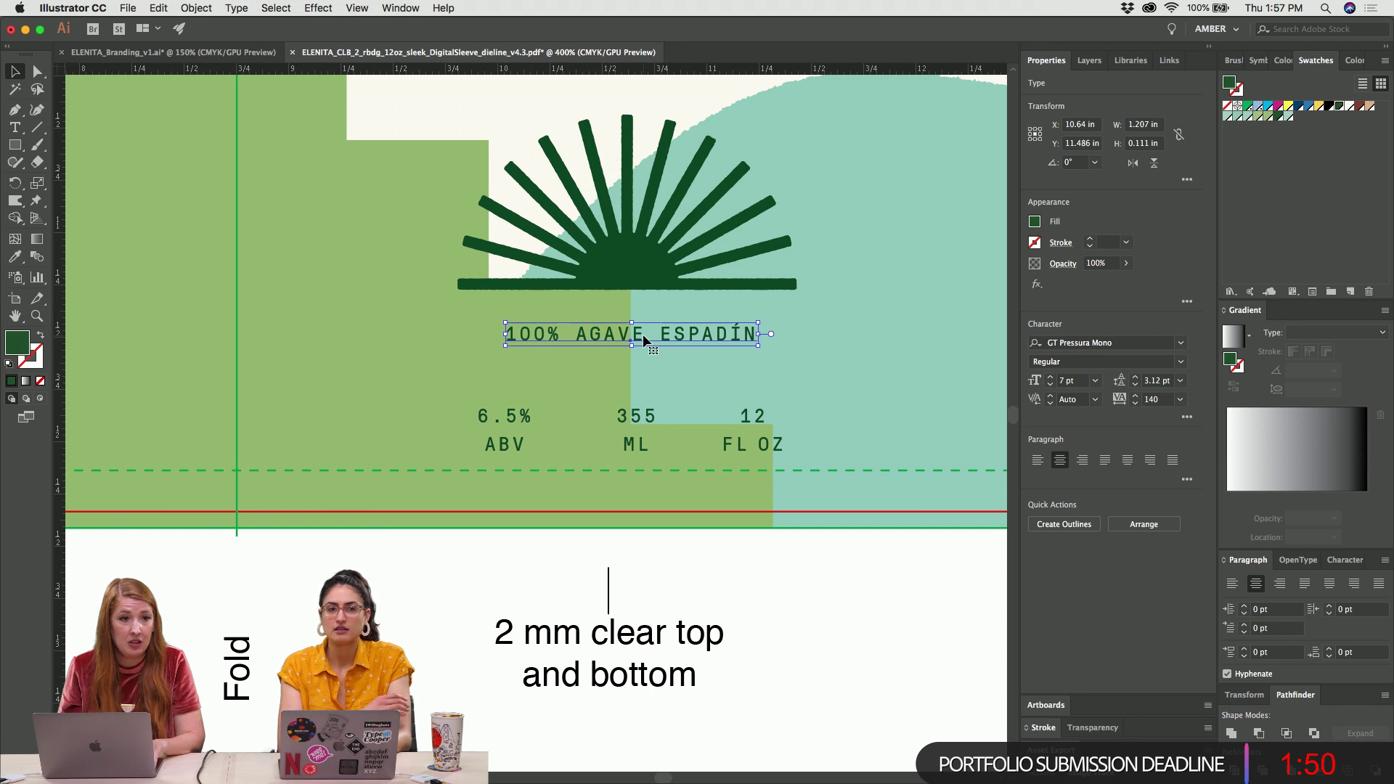
pyautogui.scroll(-3, 643, 336)
pyautogui.click(408, 504)
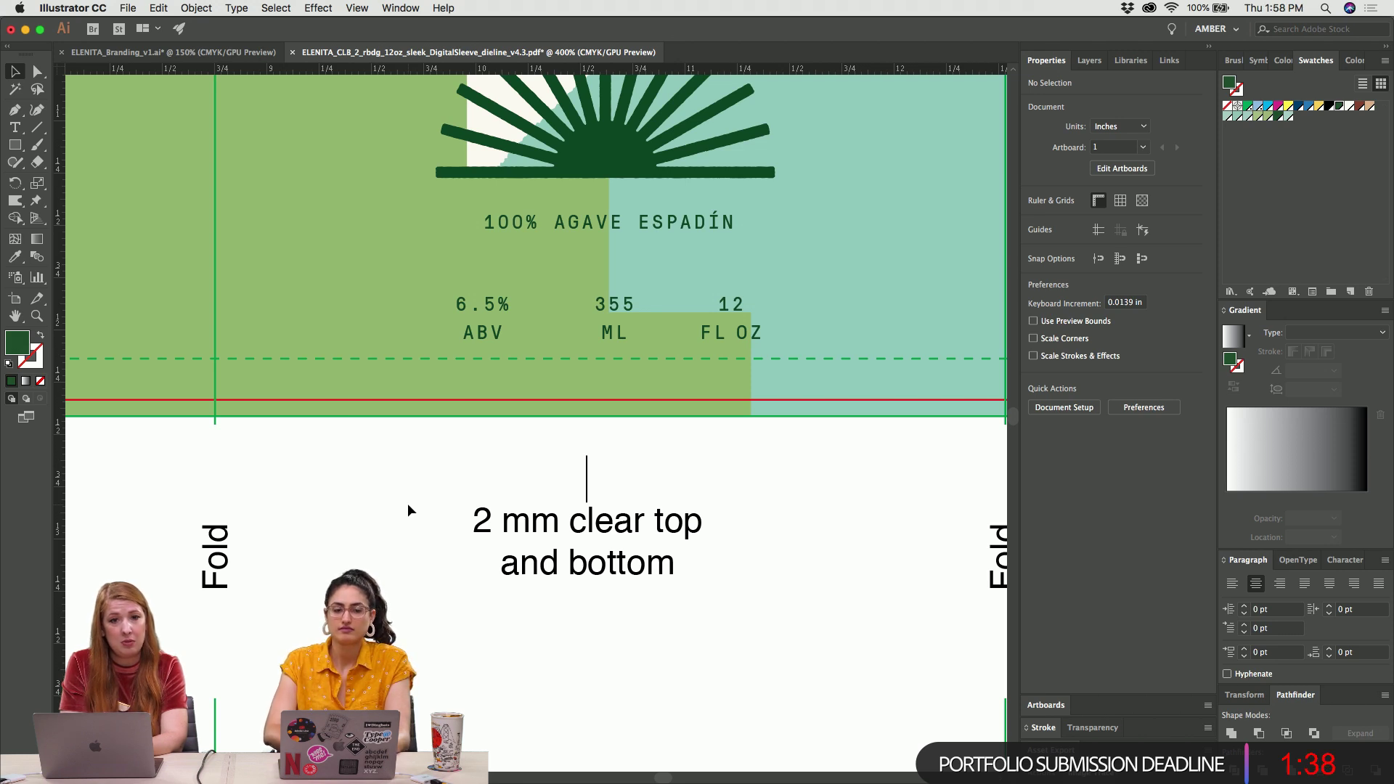
pyautogui.press('super+minus')
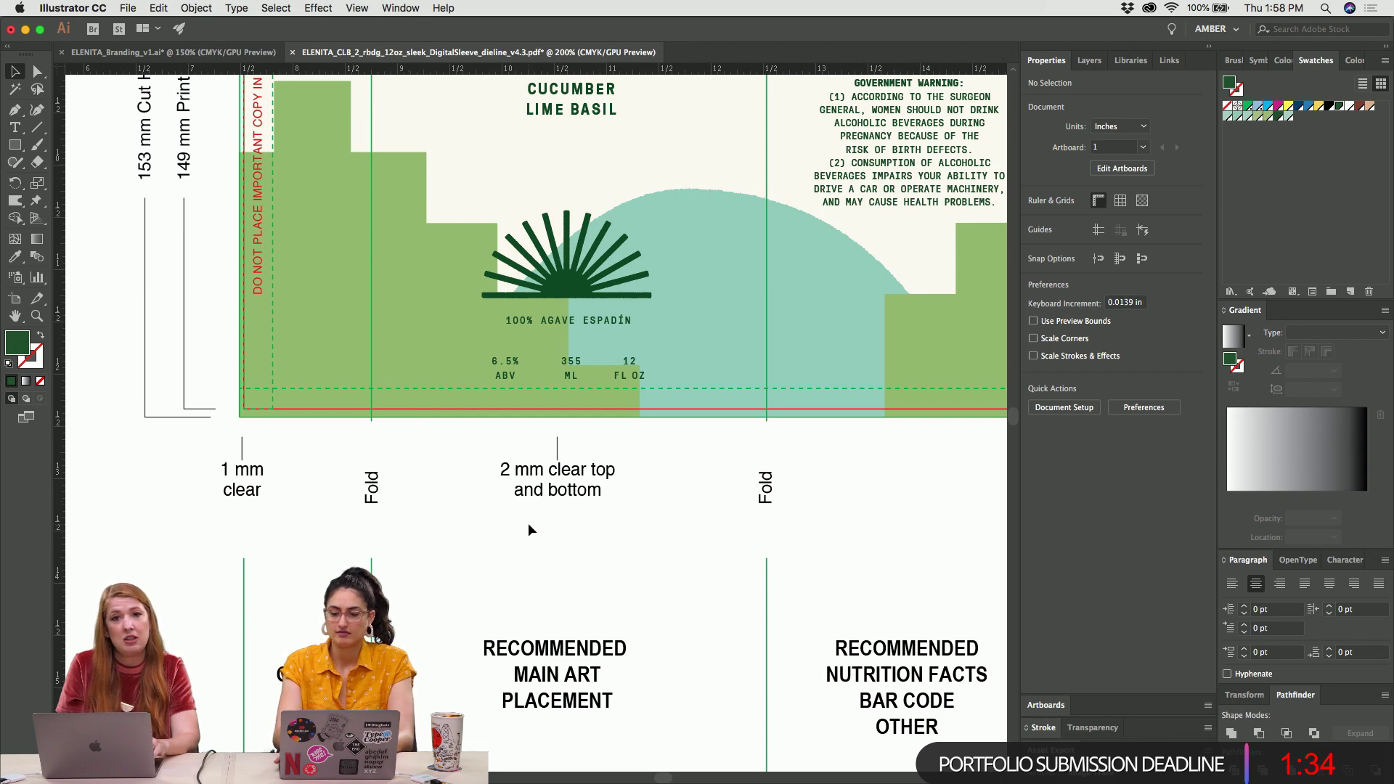
pyautogui.scroll(6, 529, 523)
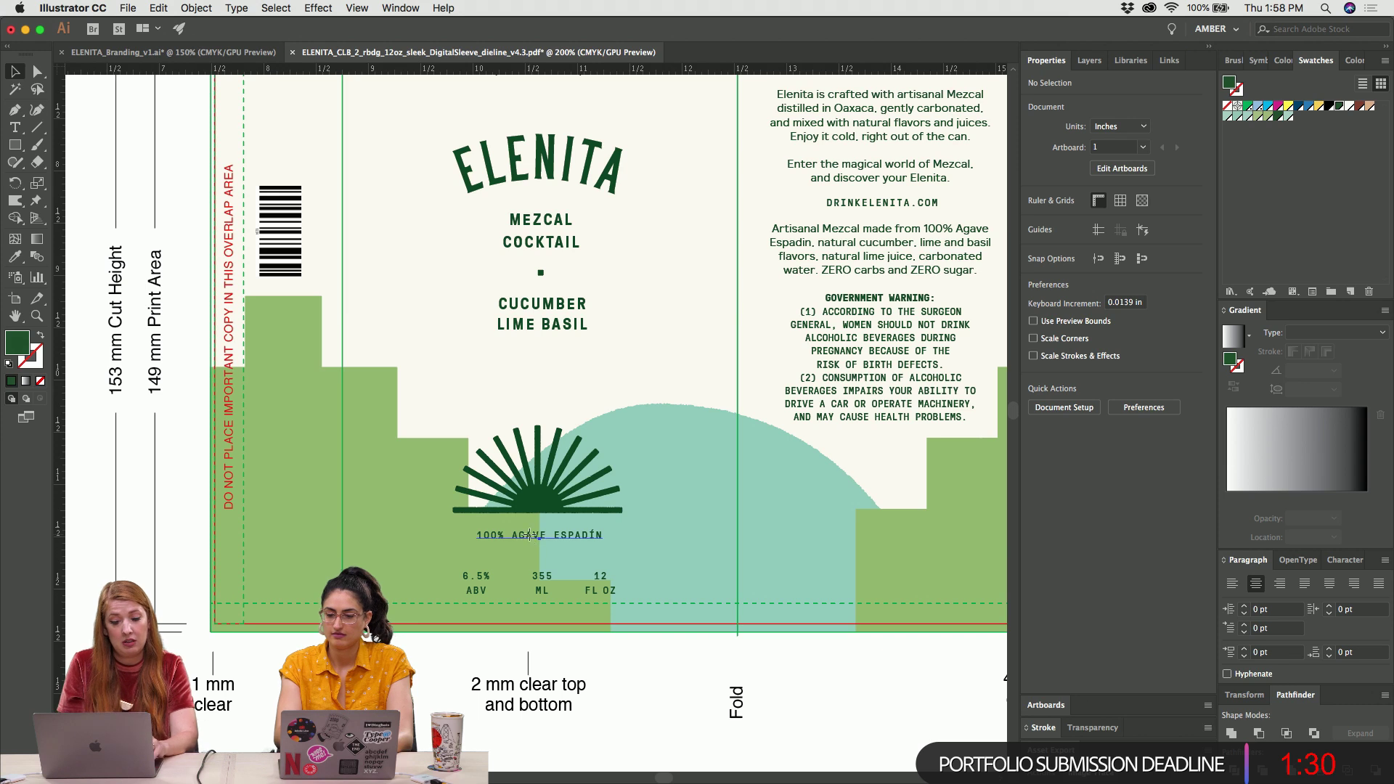
pyautogui.click(530, 539)
pyautogui.click(541, 580)
pyautogui.keyDown('shift'); pyautogui.click(474, 579); pyautogui.keyUp('shift')
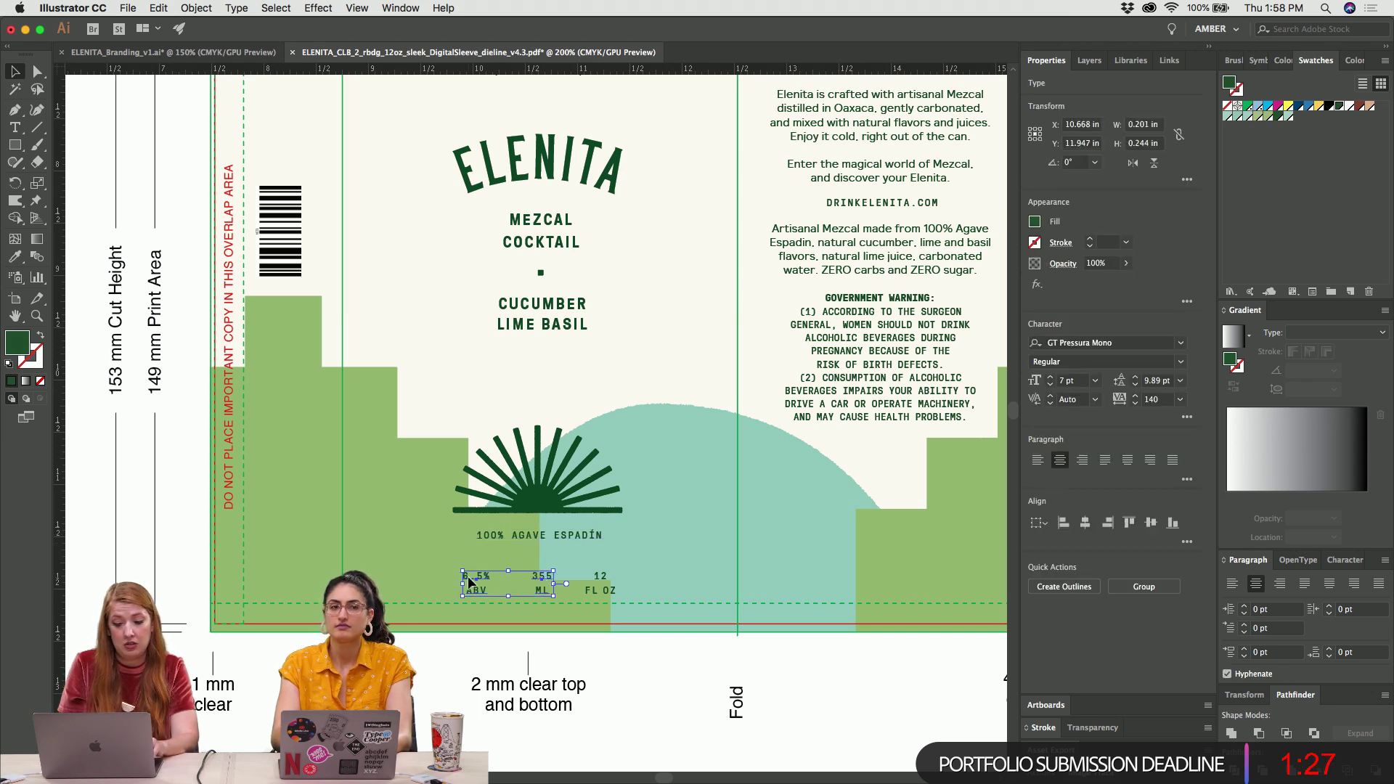
pyautogui.keyDown('shift'); pyautogui.click(607, 577); pyautogui.keyUp('shift')
pyautogui.click(629, 660)
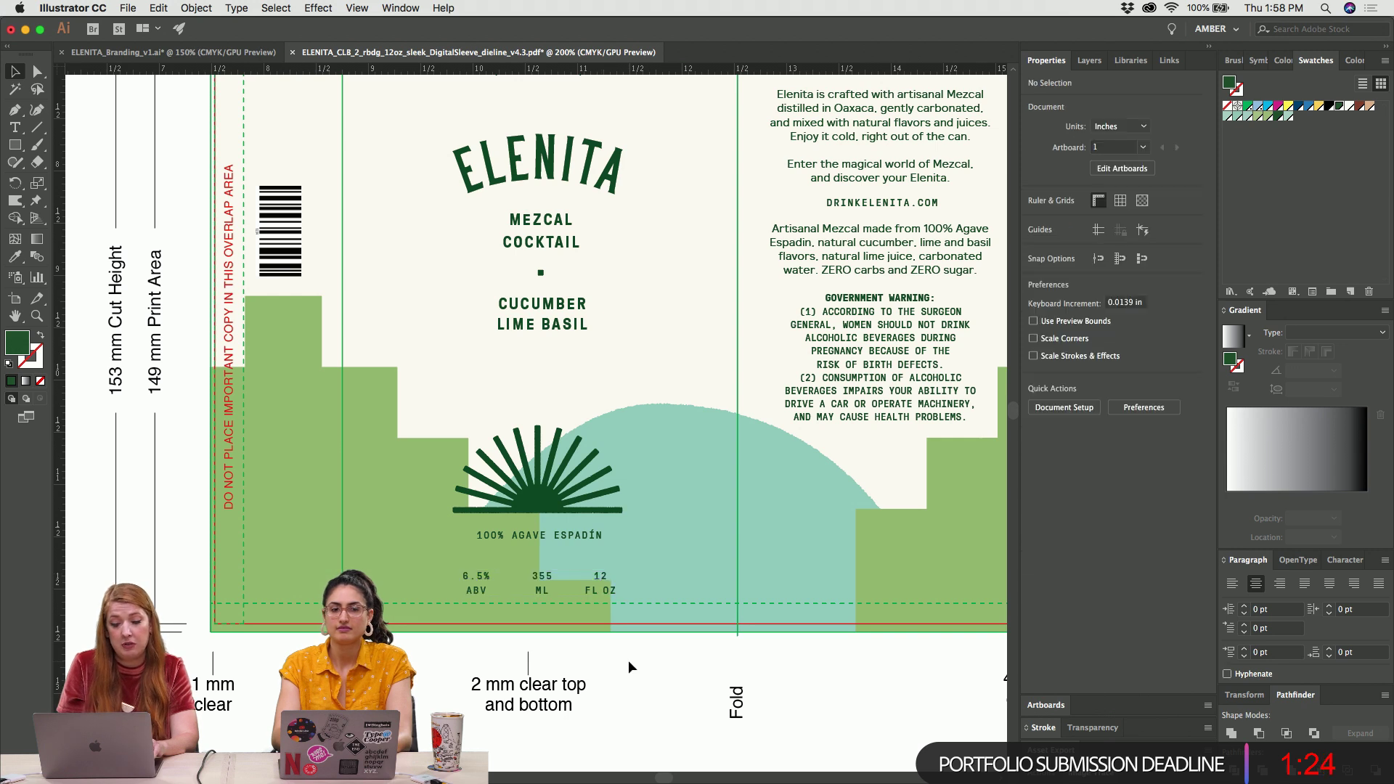
pyautogui.click(377, 478)
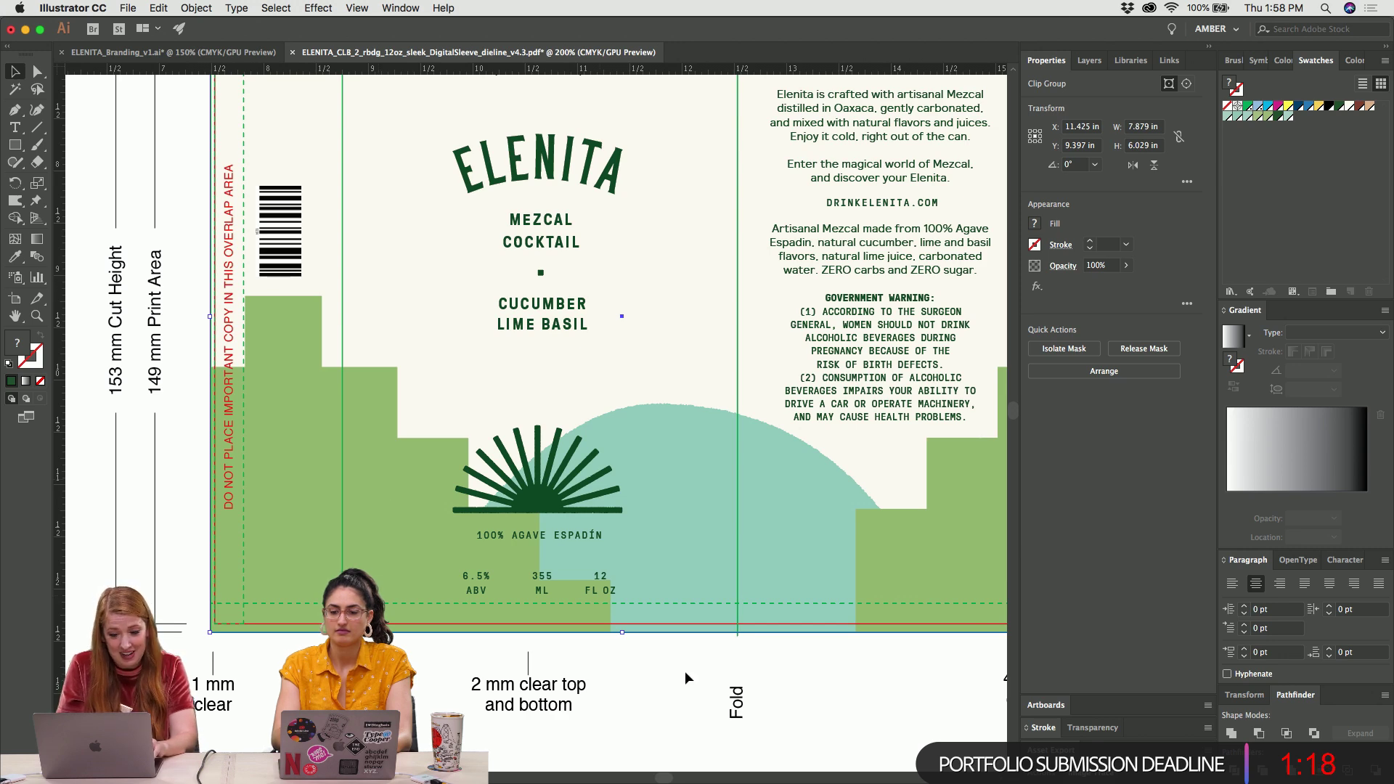
pyautogui.click(649, 681)
# Move the arched ELENITA wordmark slightly higher above MEZCAL COCKTAIL on the front panel
pyautogui.press('super+minus')
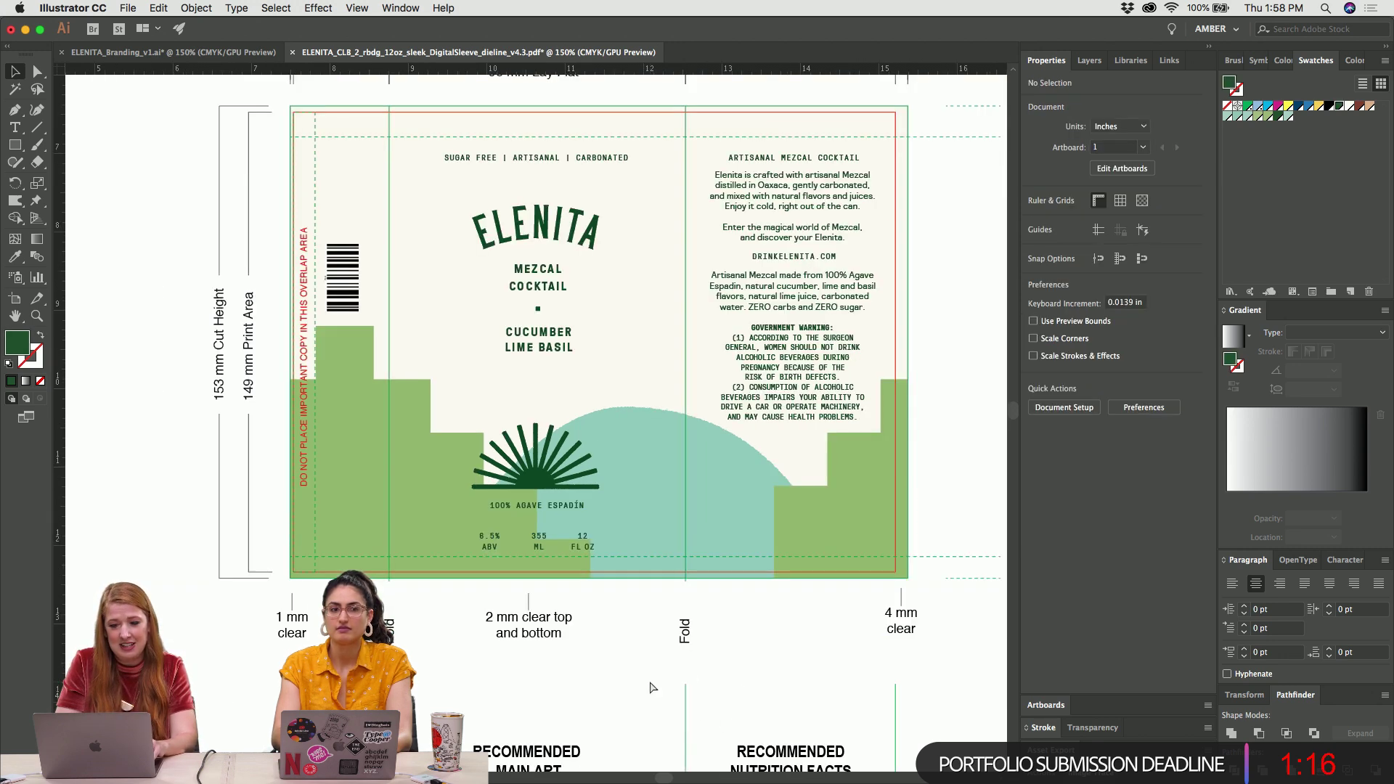
pyautogui.scroll(3, 649, 681)
pyautogui.hscroll(-3, 650, 681)
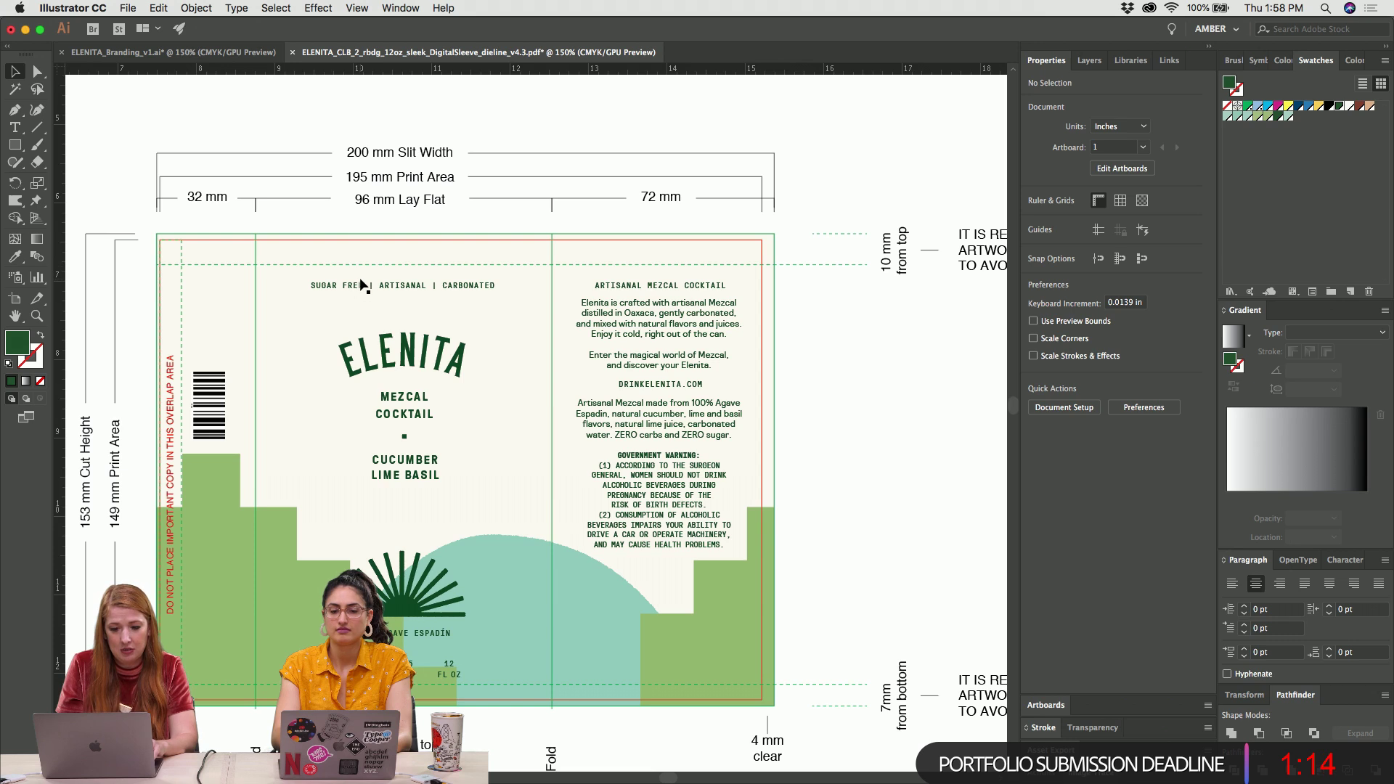
pyautogui.click(405, 361)
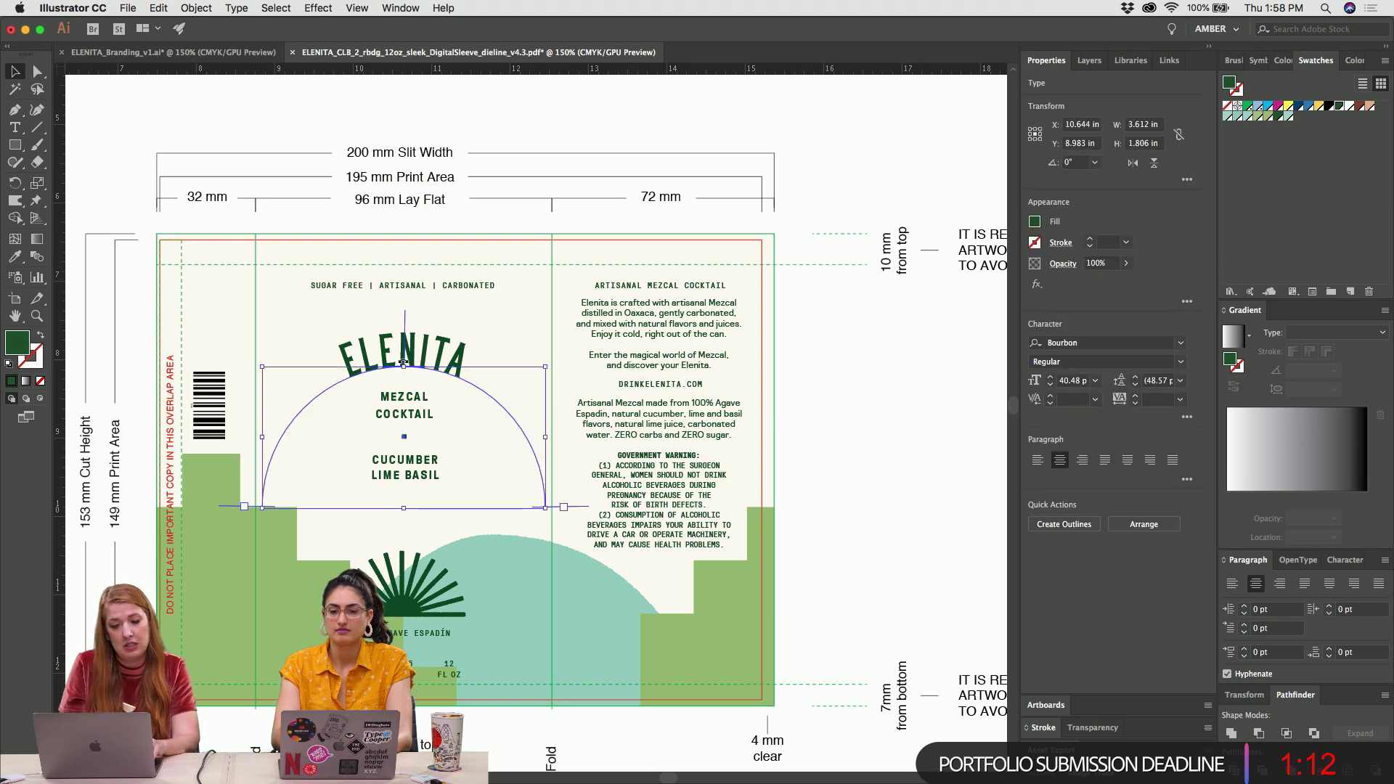
pyautogui.click(925, 442)
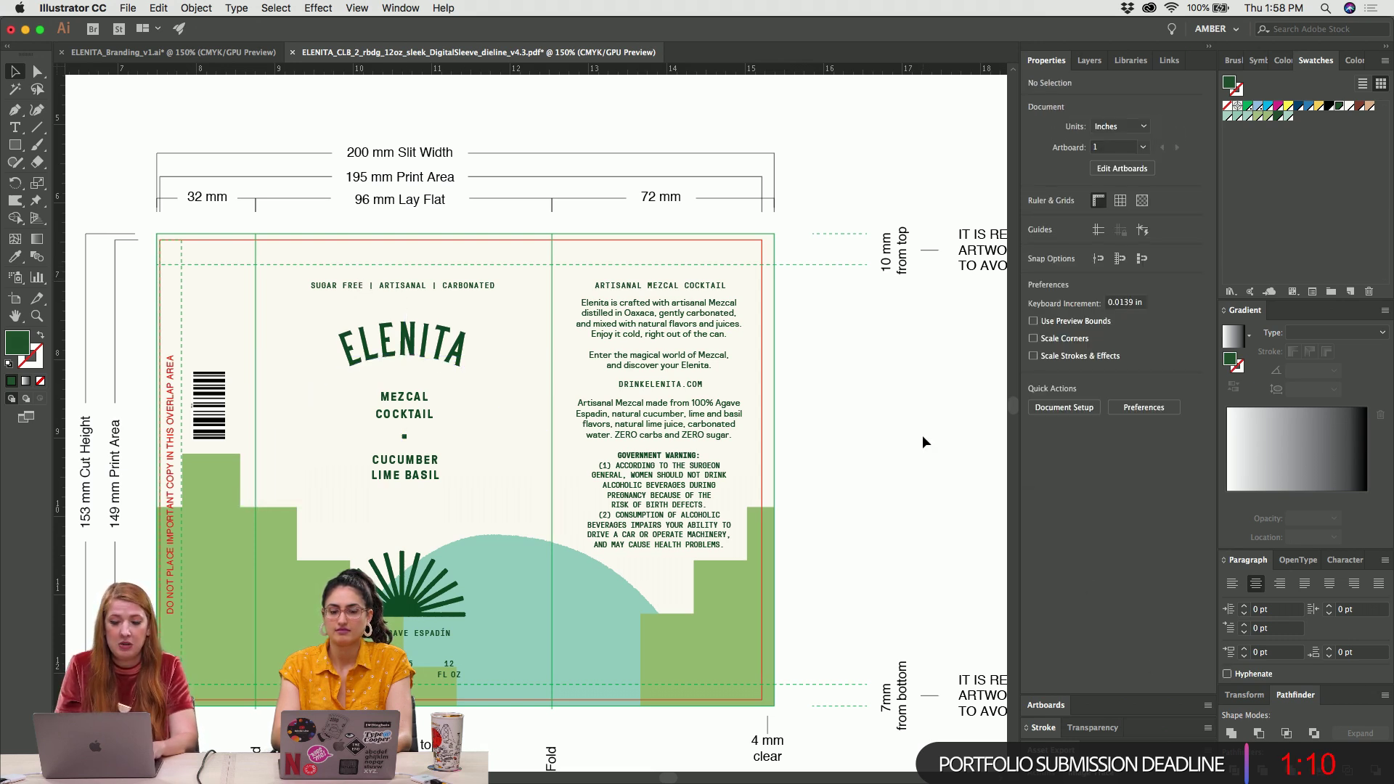
# Convert the arched ELENITA wordmark to outlines
pyautogui.click(403, 347)
pyautogui.press('super+shift+o')
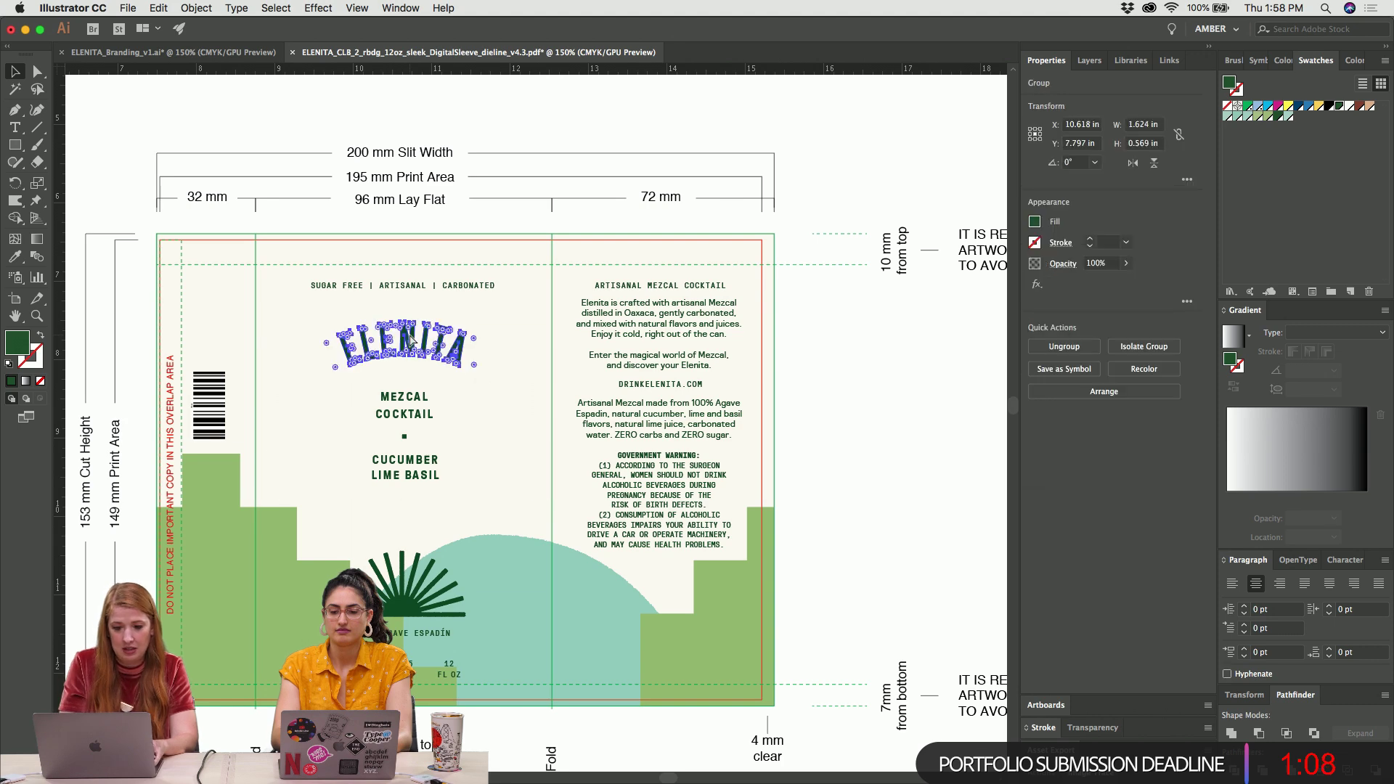
pyautogui.click(927, 410)
pyautogui.press('super+minus')
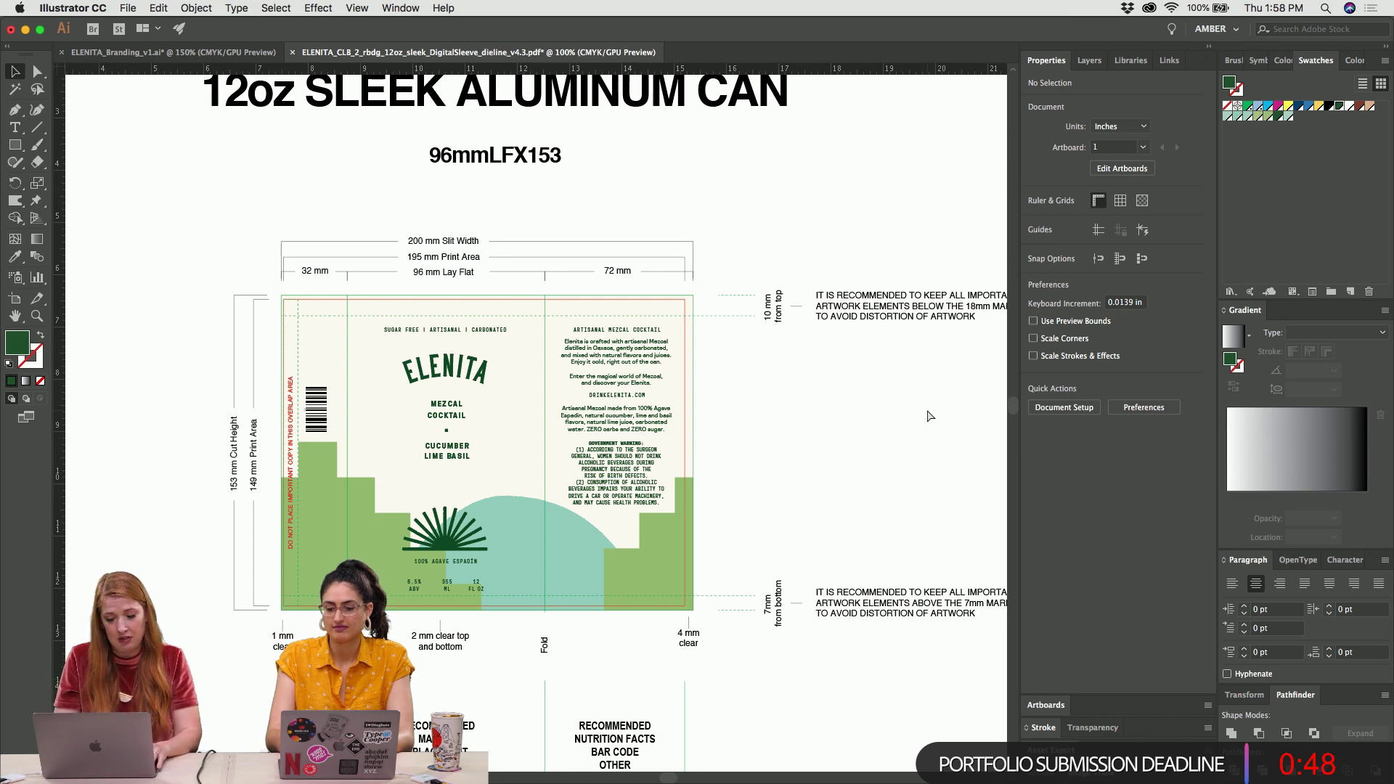
# Examine the green stepped shape and the teal hill inside the label's clipped background artwork
pyautogui.press('super+equal')
pyautogui.press('super+equal')
pyautogui.scroll(-3, 927, 411)
pyautogui.hscroll(-3, 927, 410)
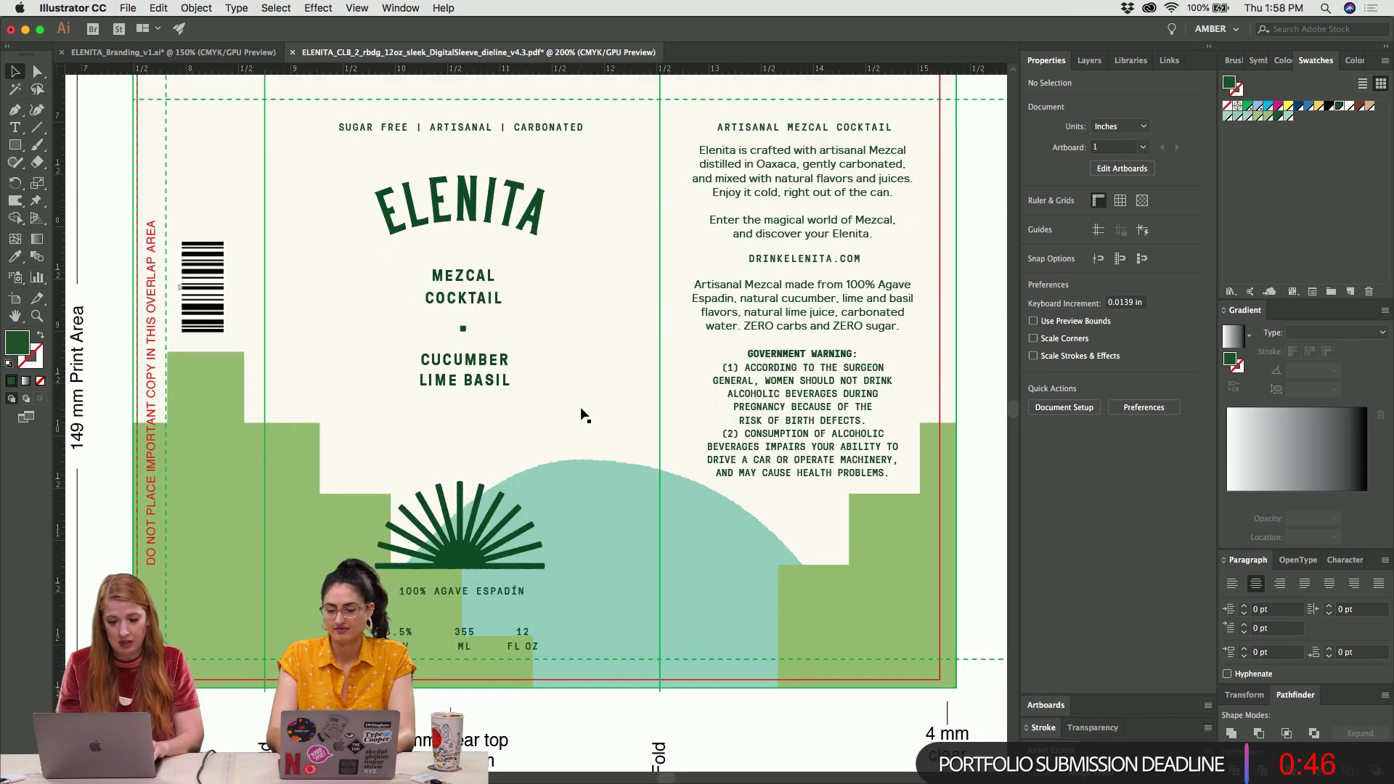
pyautogui.hscroll(3, 941, 538)
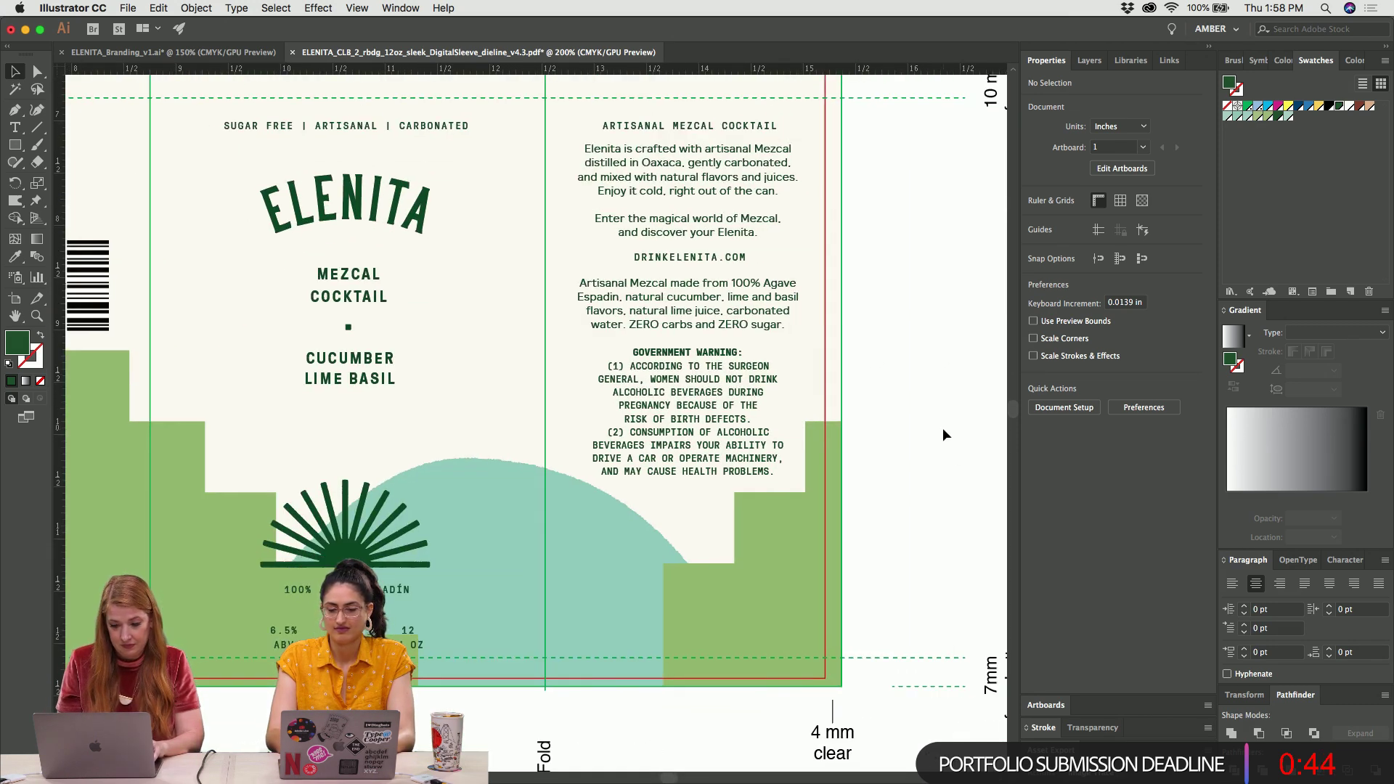
pyautogui.click(193, 559)
pyautogui.hscroll(-4, 194, 560)
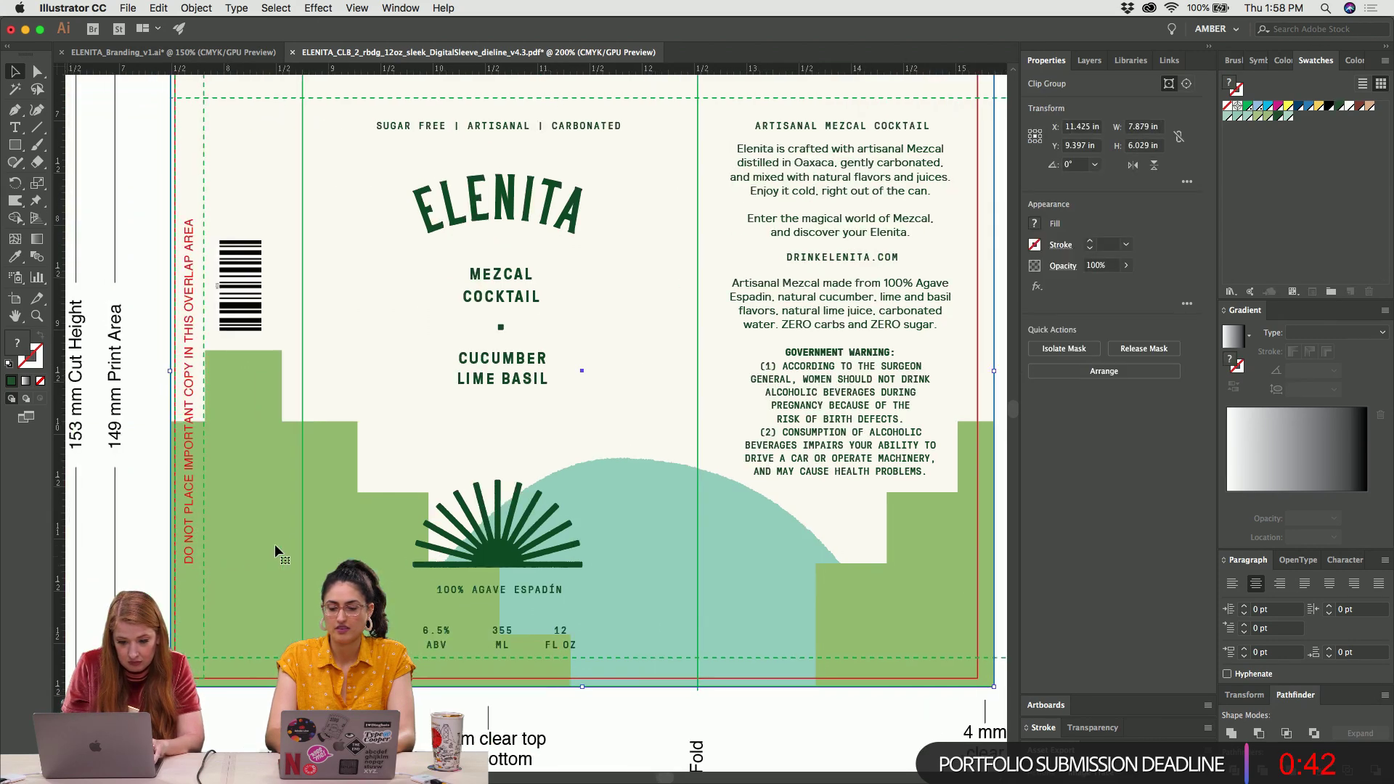
pyautogui.doubleClick(246, 521)
pyautogui.click(243, 520)
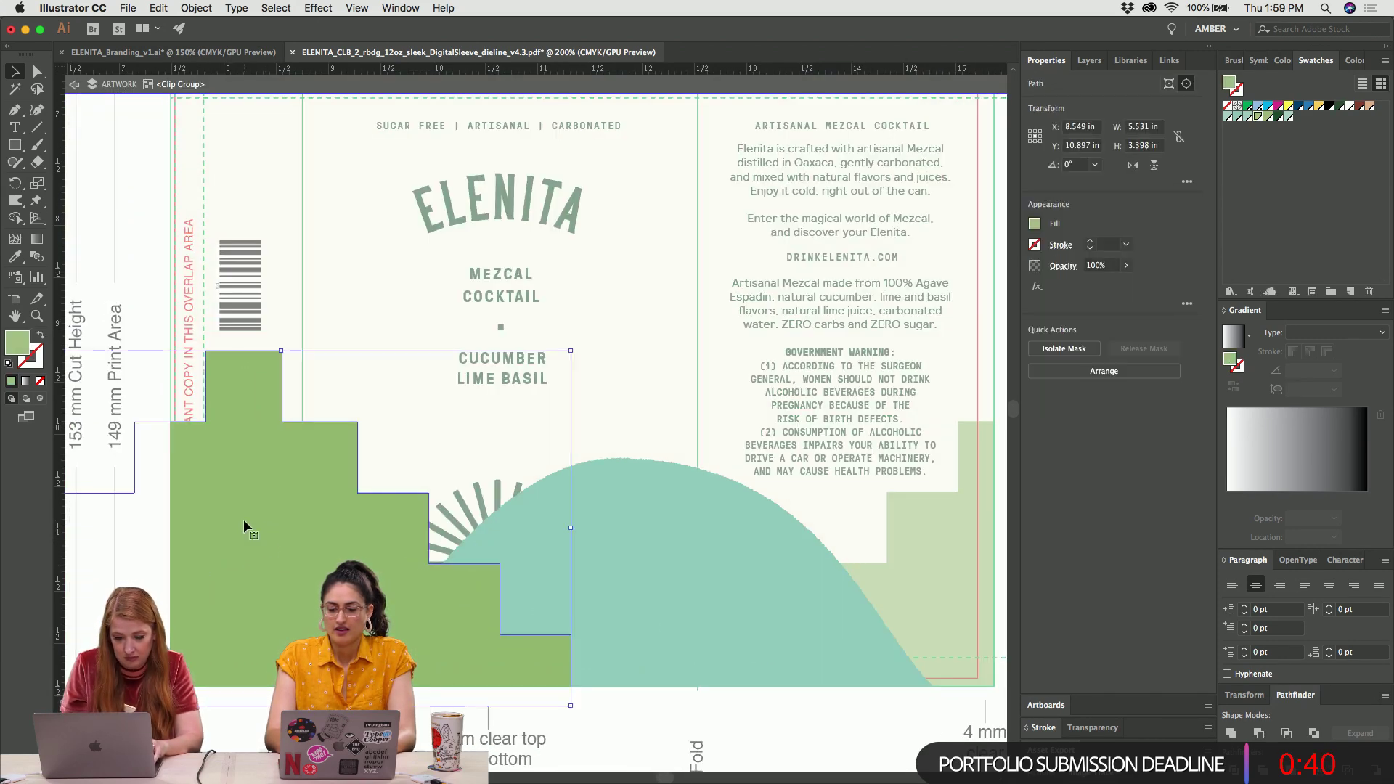
pyautogui.click(614, 727)
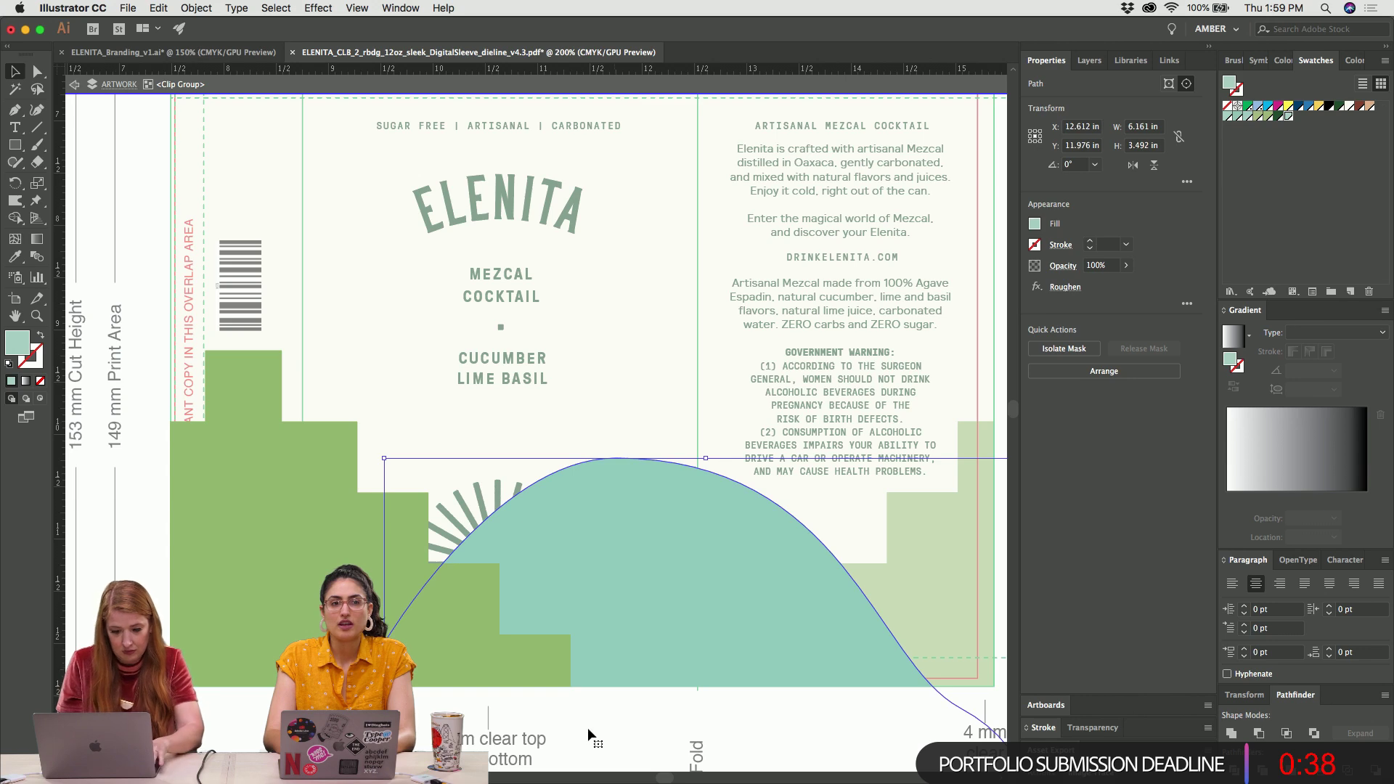
pyautogui.press('Escape')
pyautogui.click(87, 626)
pyautogui.press('super+minus')
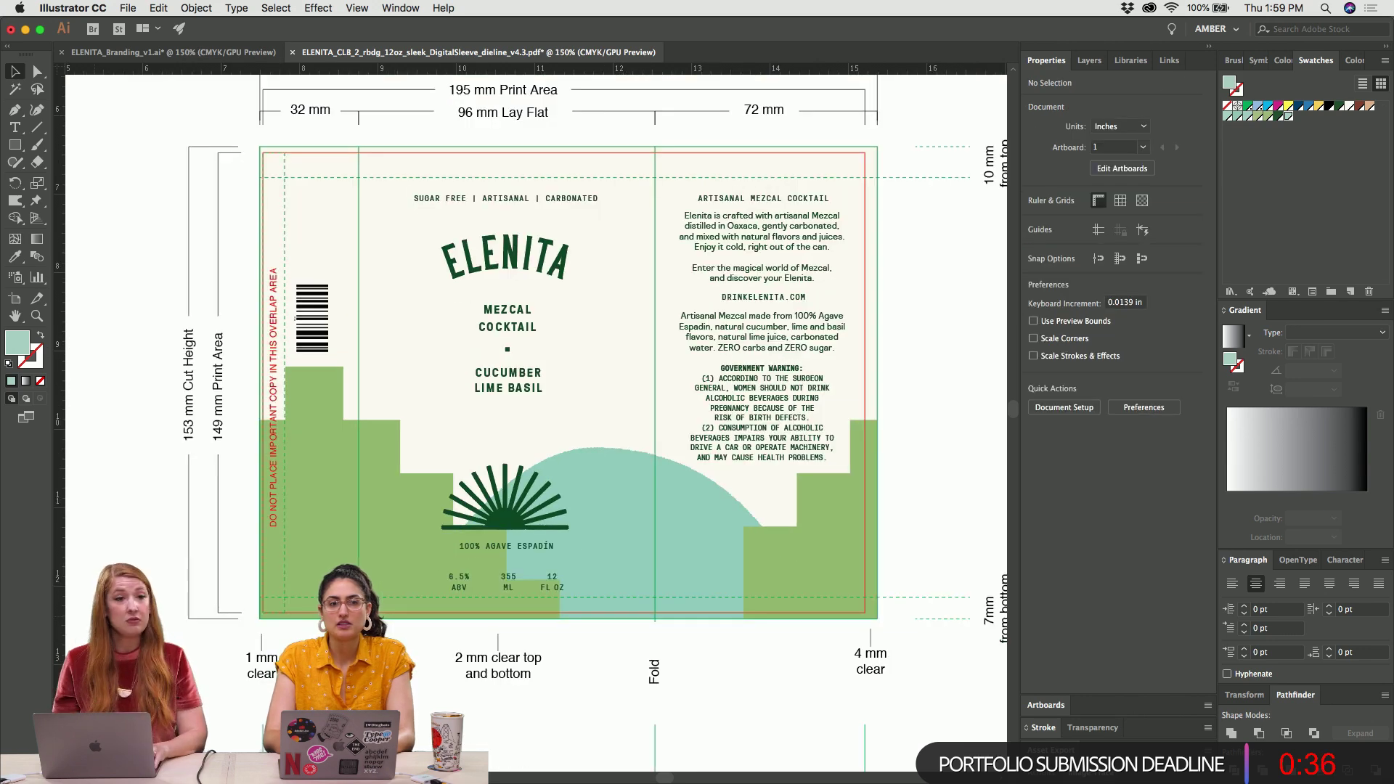
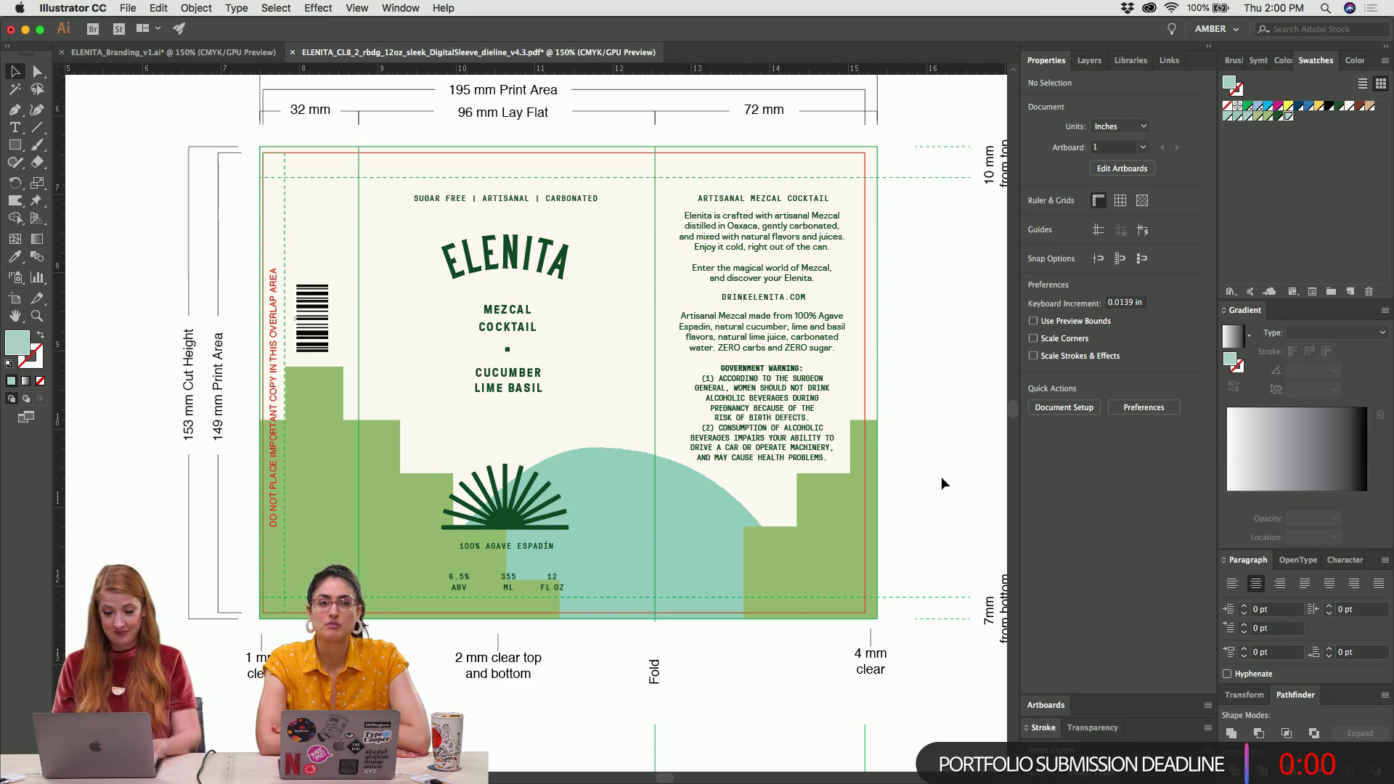
# Switch to the Elenita_Back of Can document in Pages and copy the lines MIX GENTLY and PLEASE DRINK RESPONSIBLY
pyautogui.press('super+Tab')
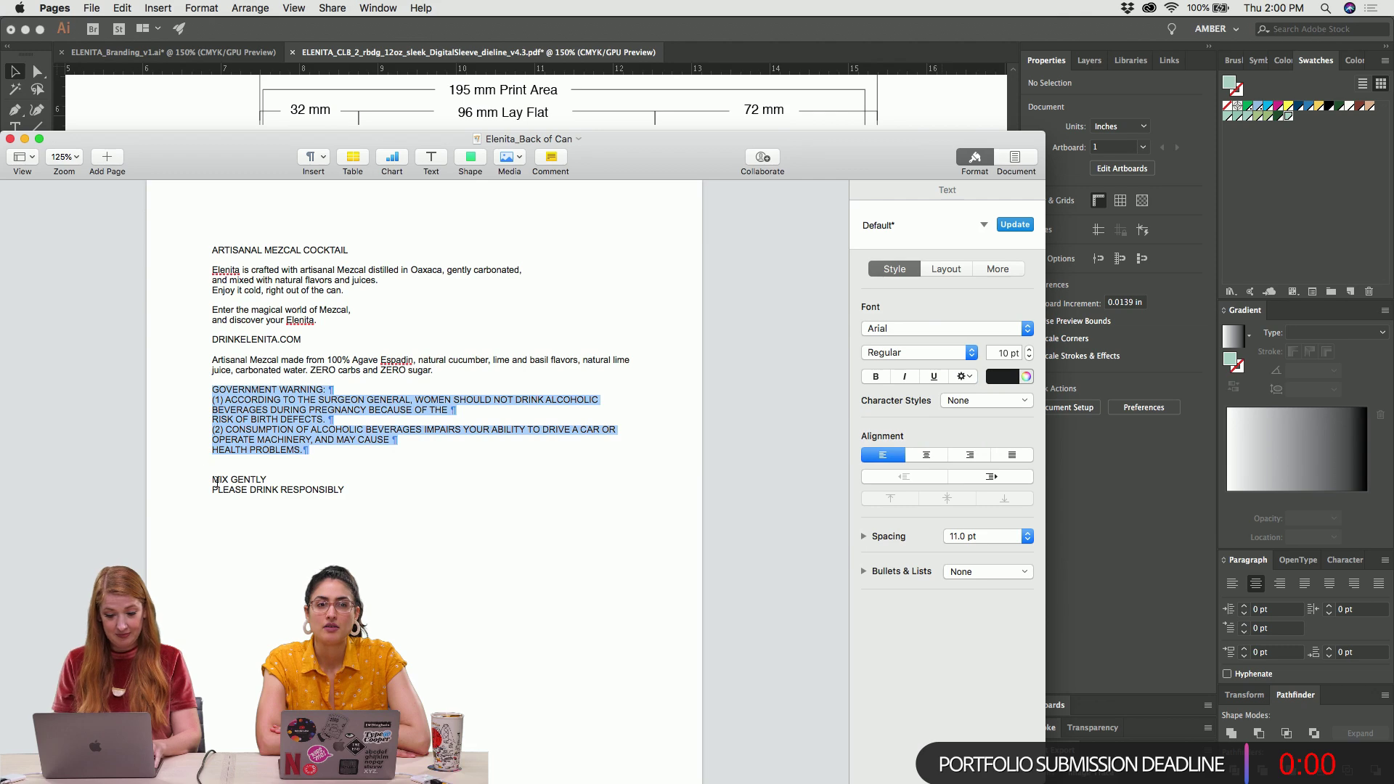
pyautogui.moveTo(213, 480); pyautogui.dragTo(341, 489)
pyautogui.press('super+c')
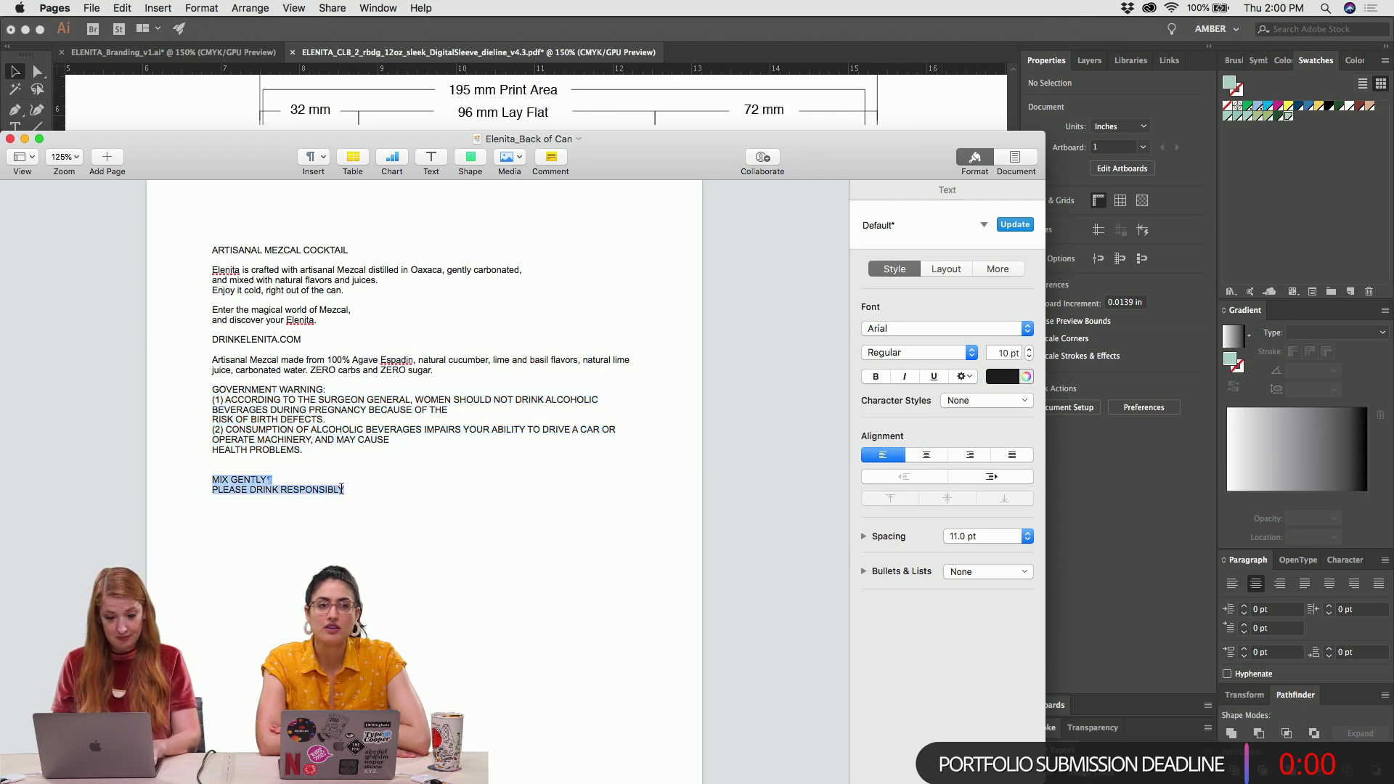
# Back in Illustrator, duplicate the DRINKELENITA.COM text near the back panel's foot and replace it with the copied MIX GENTLY / PLEASE DRINK RESPONSIBLY lines
pyautogui.press('super+Tab')
pyautogui.click(747, 298)
pyautogui.moveTo(749, 301); pyautogui.dragTo(748, 574)
pyautogui.press('super+equal')
pyautogui.press('super+equal')
pyautogui.doubleClick(521, 420)
pyautogui.tripleClick(521, 419)
pyautogui.press('super+v')
pyautogui.press('super+a')
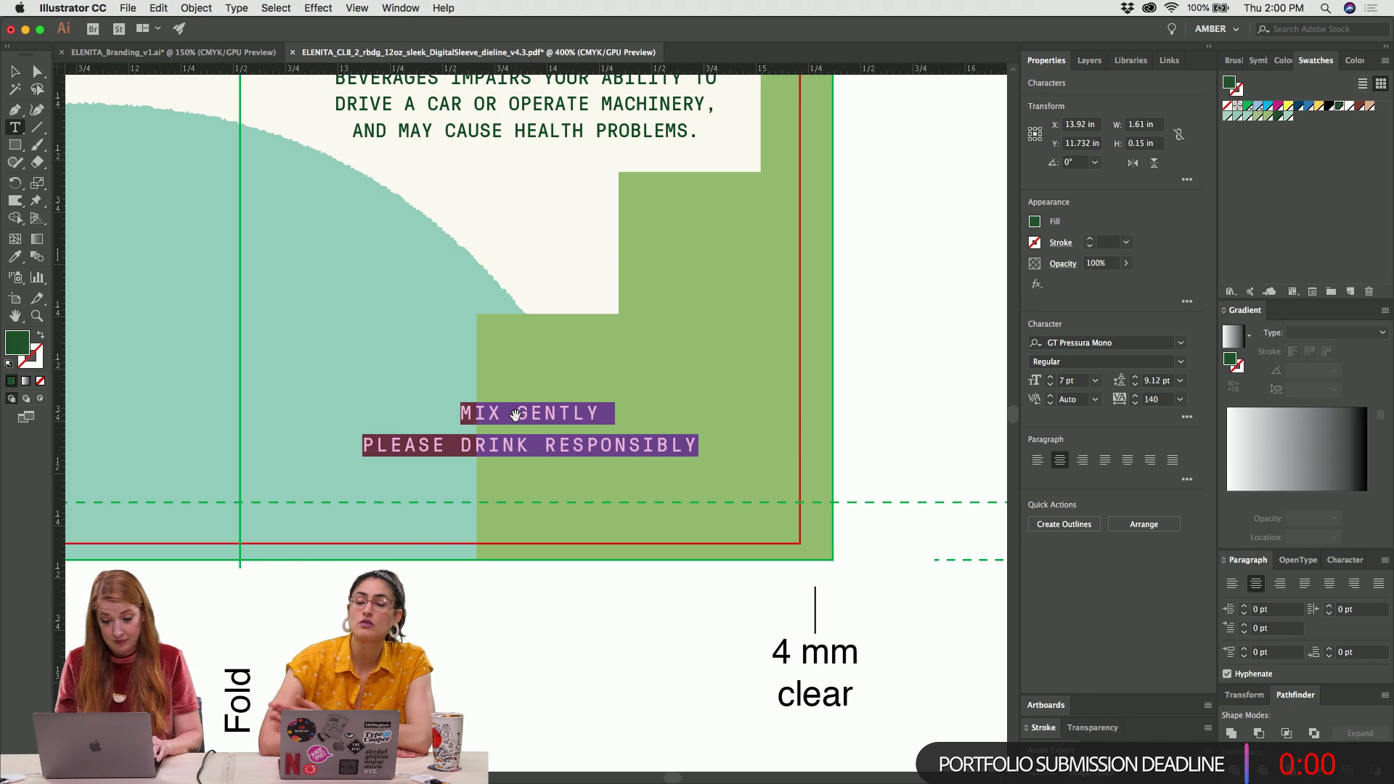
pyautogui.press('Escape')
pyautogui.click(883, 373)
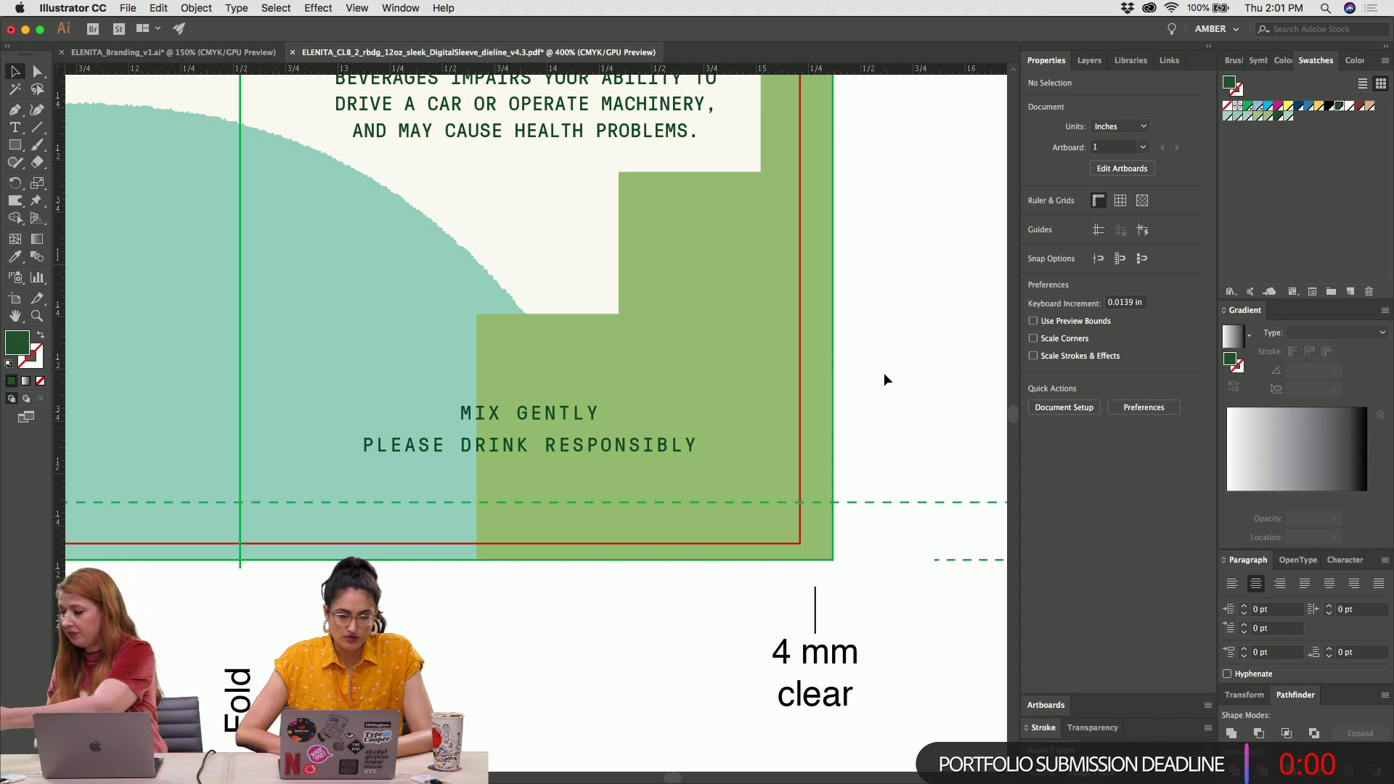
# Start a previewed Roughen effect on the back panel's green stepped shape with size 0.02%, detail 98/in and smooth points
pyautogui.hscroll(-2, 882, 372)
pyautogui.scroll(-1, 883, 373)
pyautogui.press('super+equal')
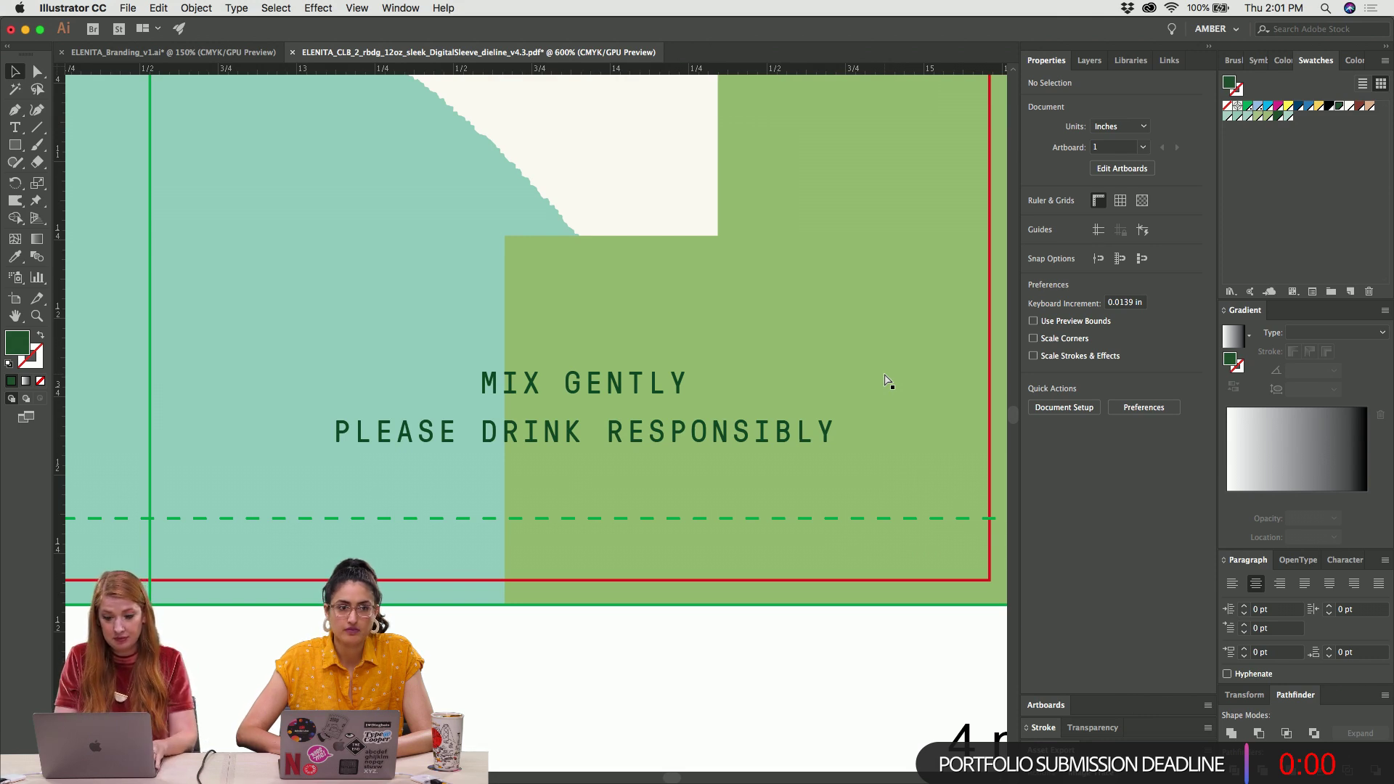
pyautogui.click(809, 259)
pyautogui.doubleClick(631, 267)
pyautogui.click(631, 267)
pyautogui.click(314, 8)
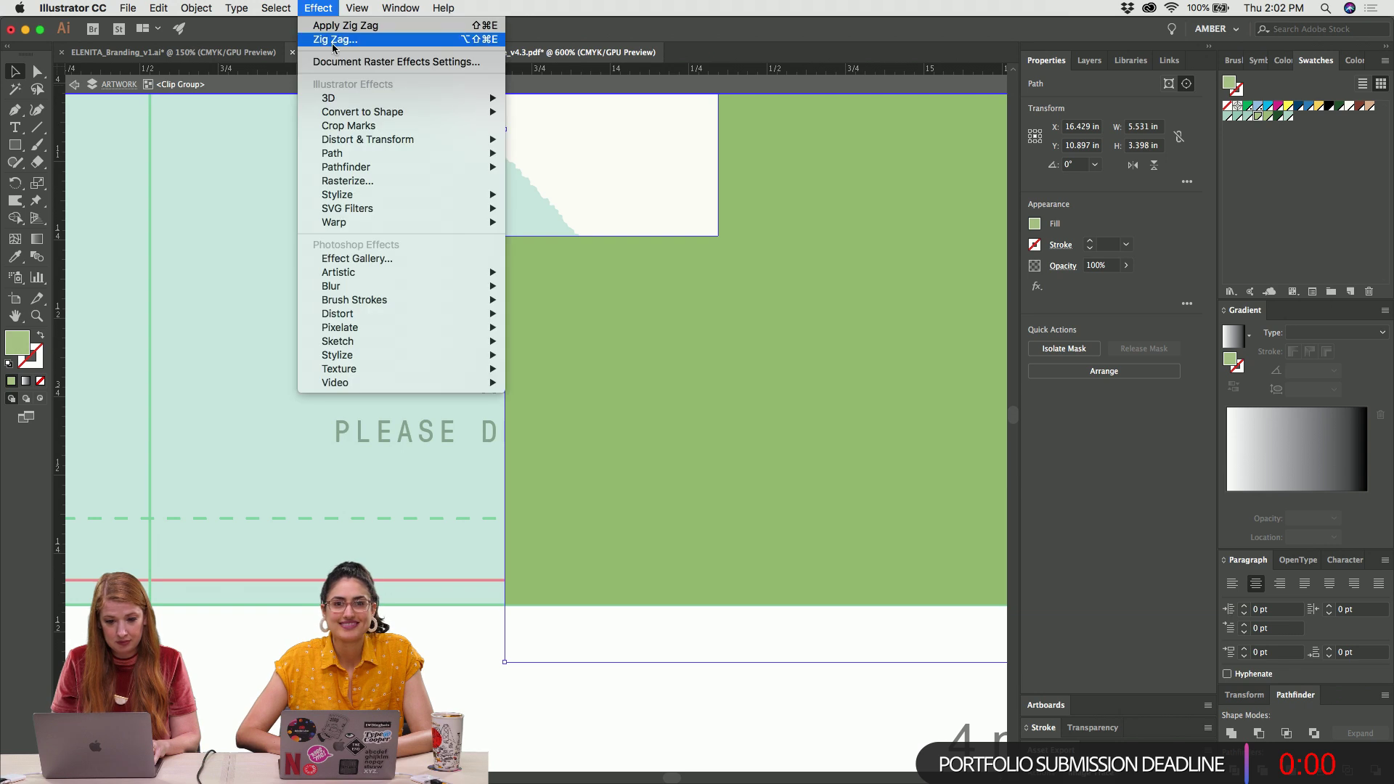
pyautogui.moveTo(366, 140)
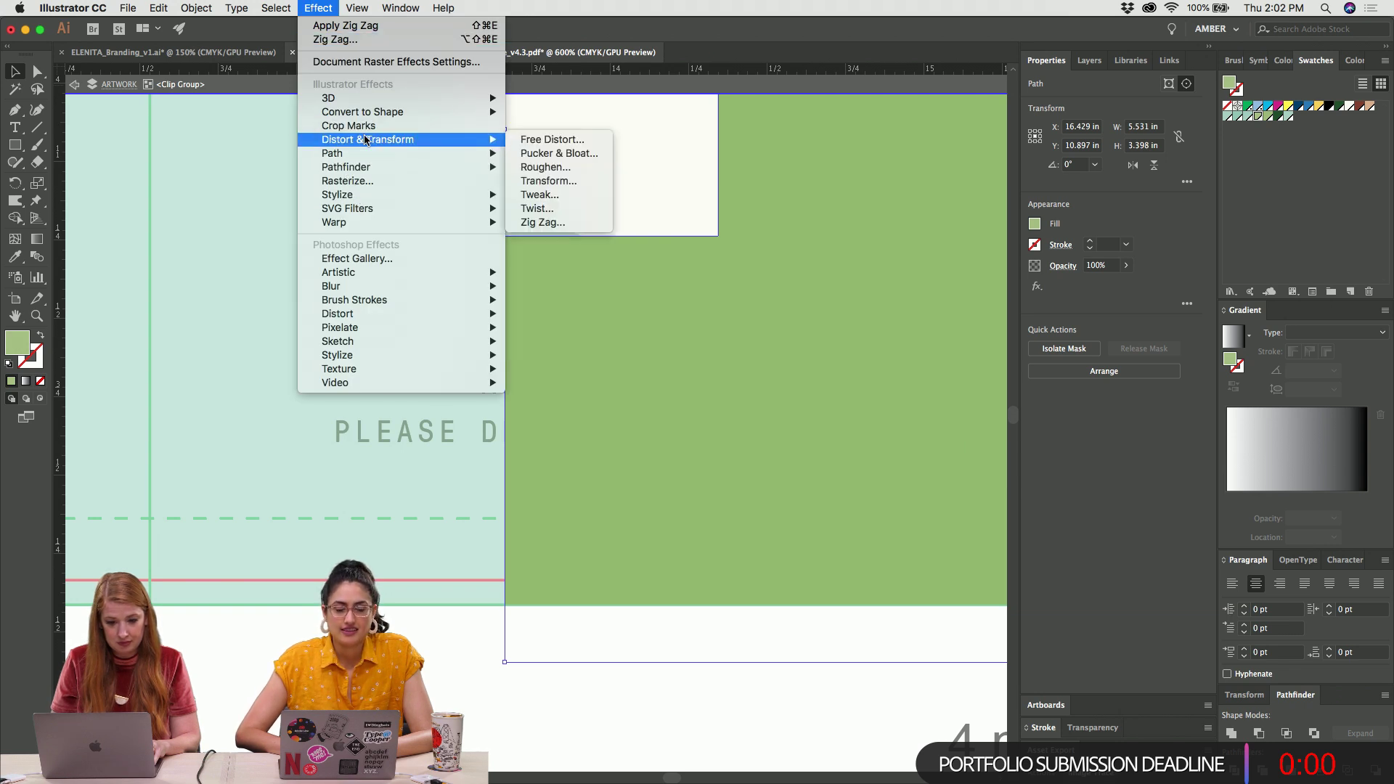
pyautogui.click(545, 167)
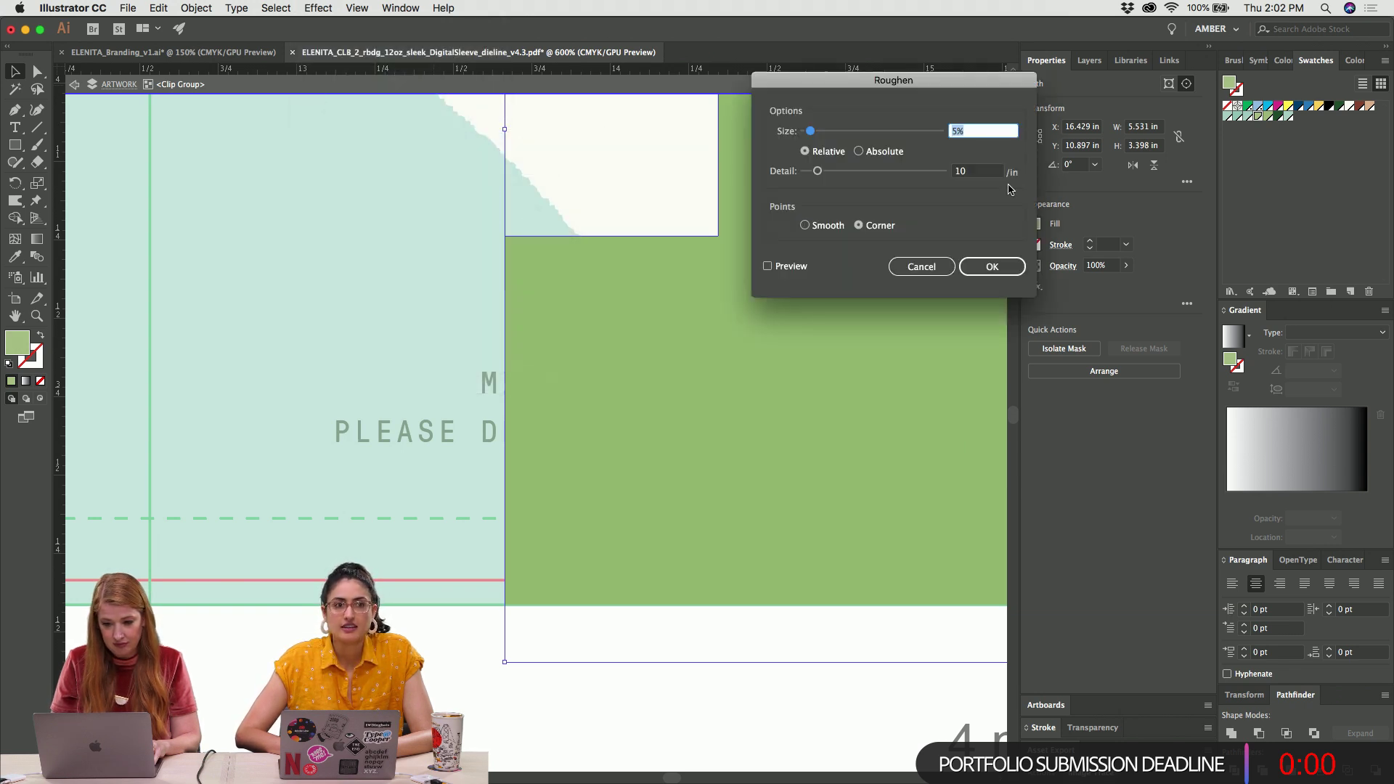
pyautogui.write('0.02')
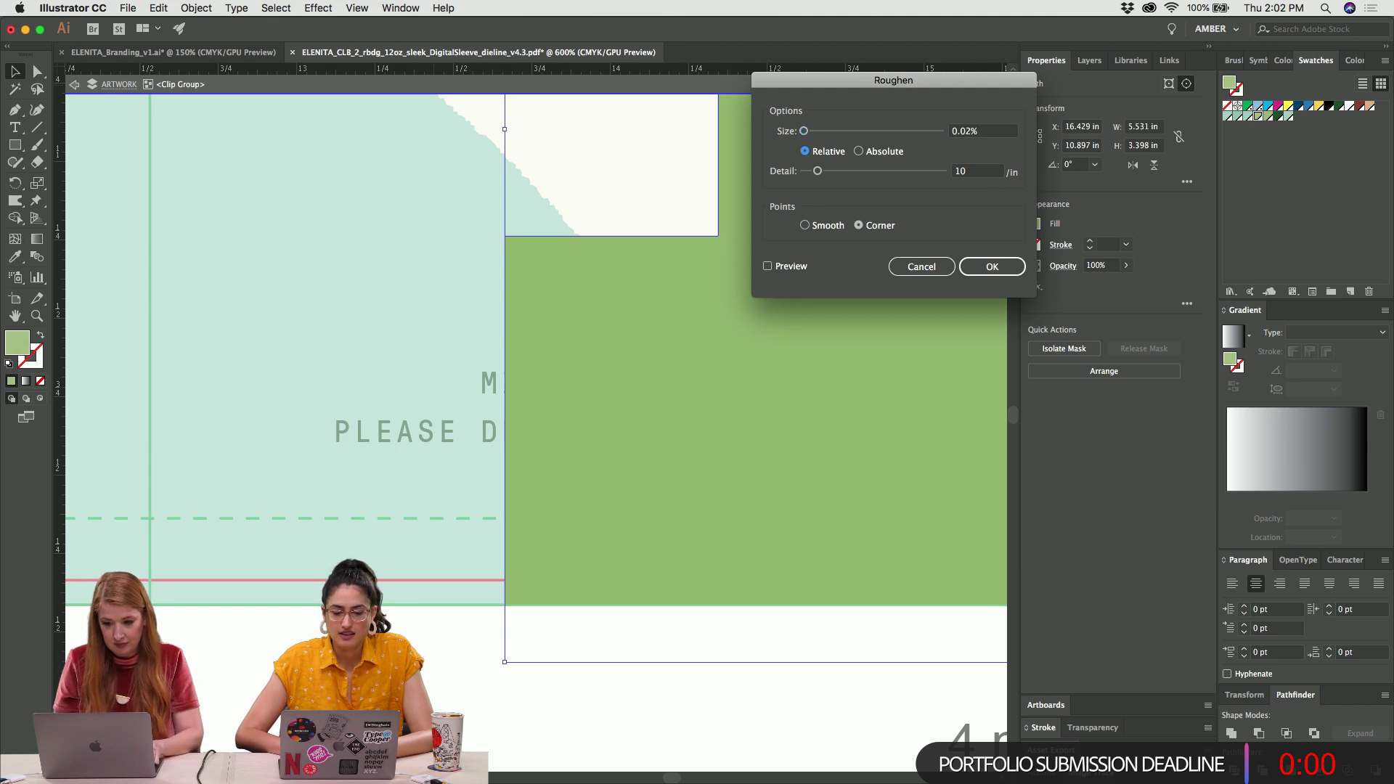
pyautogui.click(942, 172)
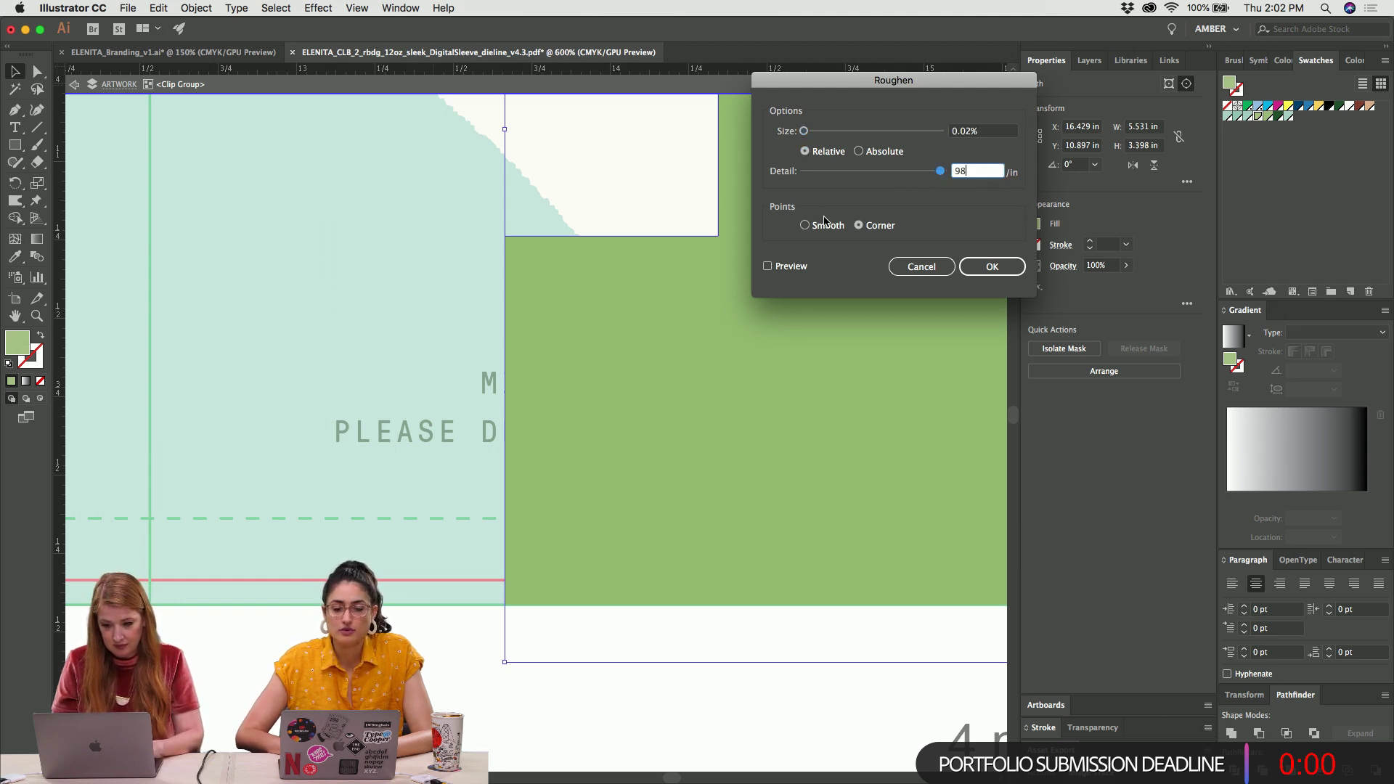
pyautogui.click(826, 224)
pyautogui.click(768, 266)
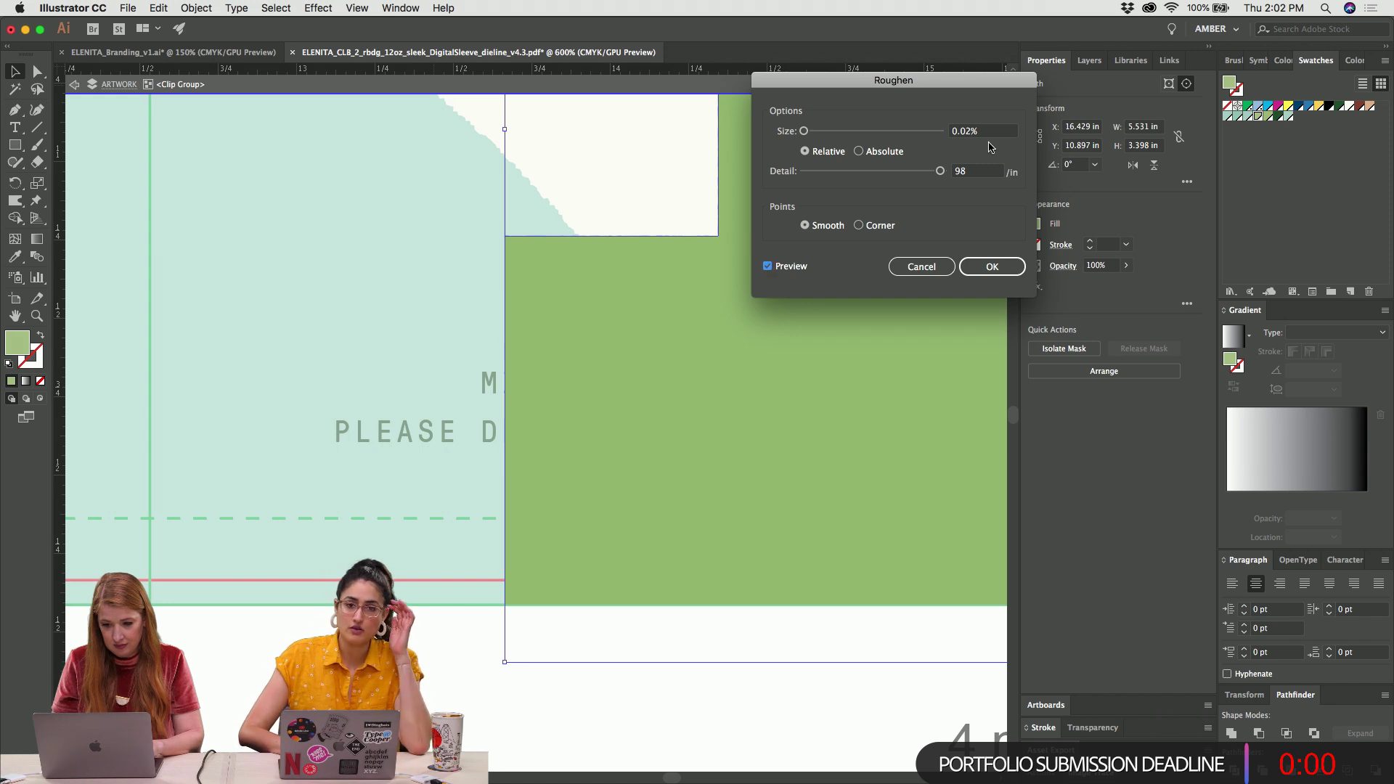
# Set the Roughen size to 0.05% and apply the effect to the back panel's green stepped shape
pyautogui.click(971, 132)
pyautogui.press('BackSpace')
pyautogui.write('4')
pyautogui.press('Tab')
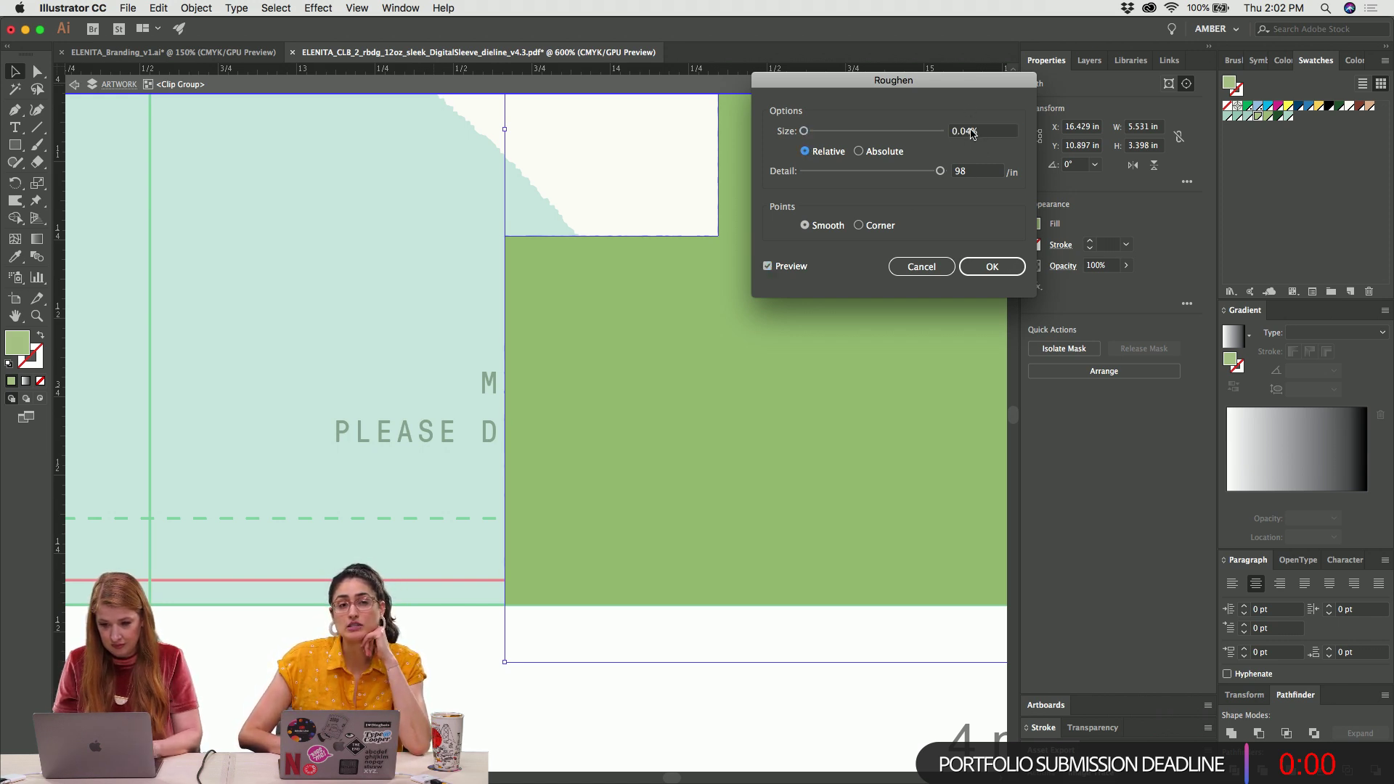
pyautogui.click(971, 132)
pyautogui.write('5')
pyautogui.press('Tab')
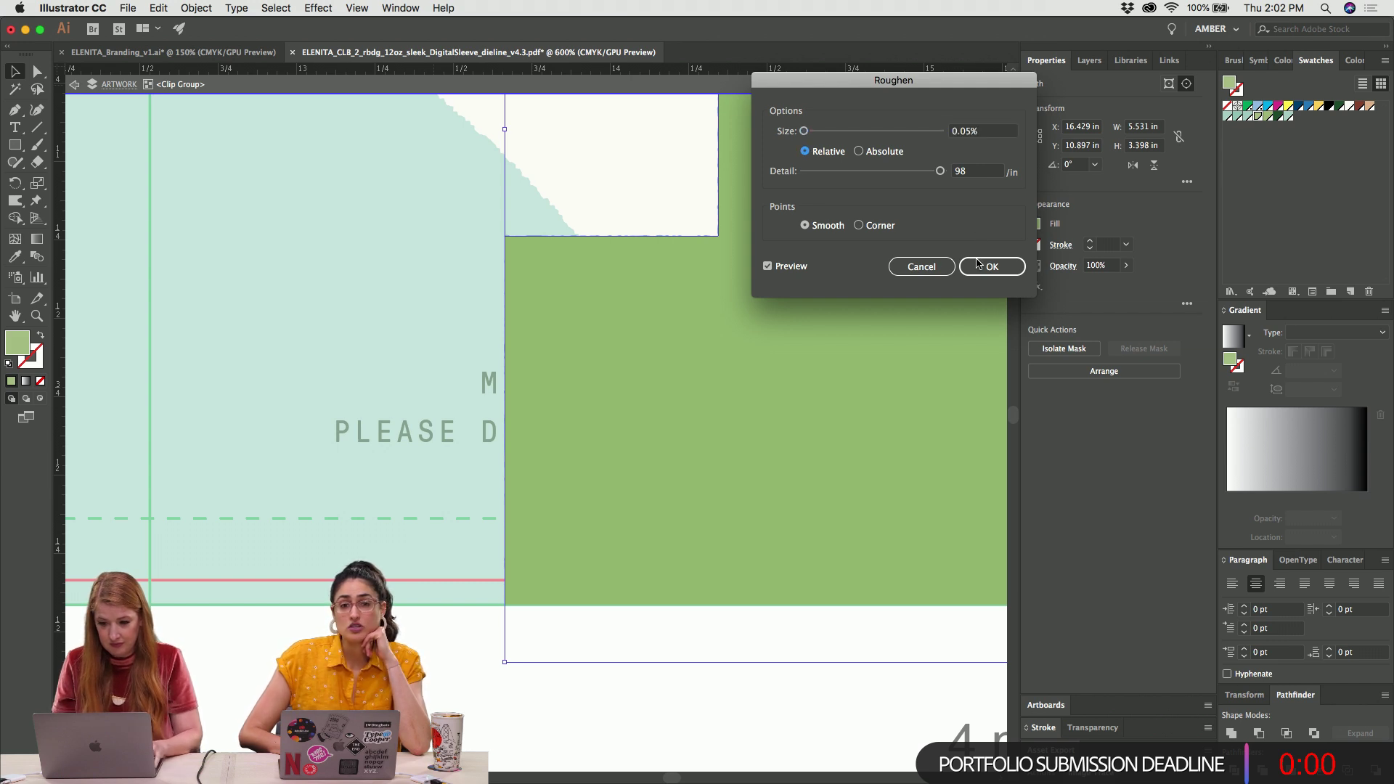
pyautogui.click(987, 267)
pyautogui.press('super+shift+a')
# Apply the same Roughen effect to the green stepped shape beside the front panel's sunburst
pyautogui.press('super+minus')
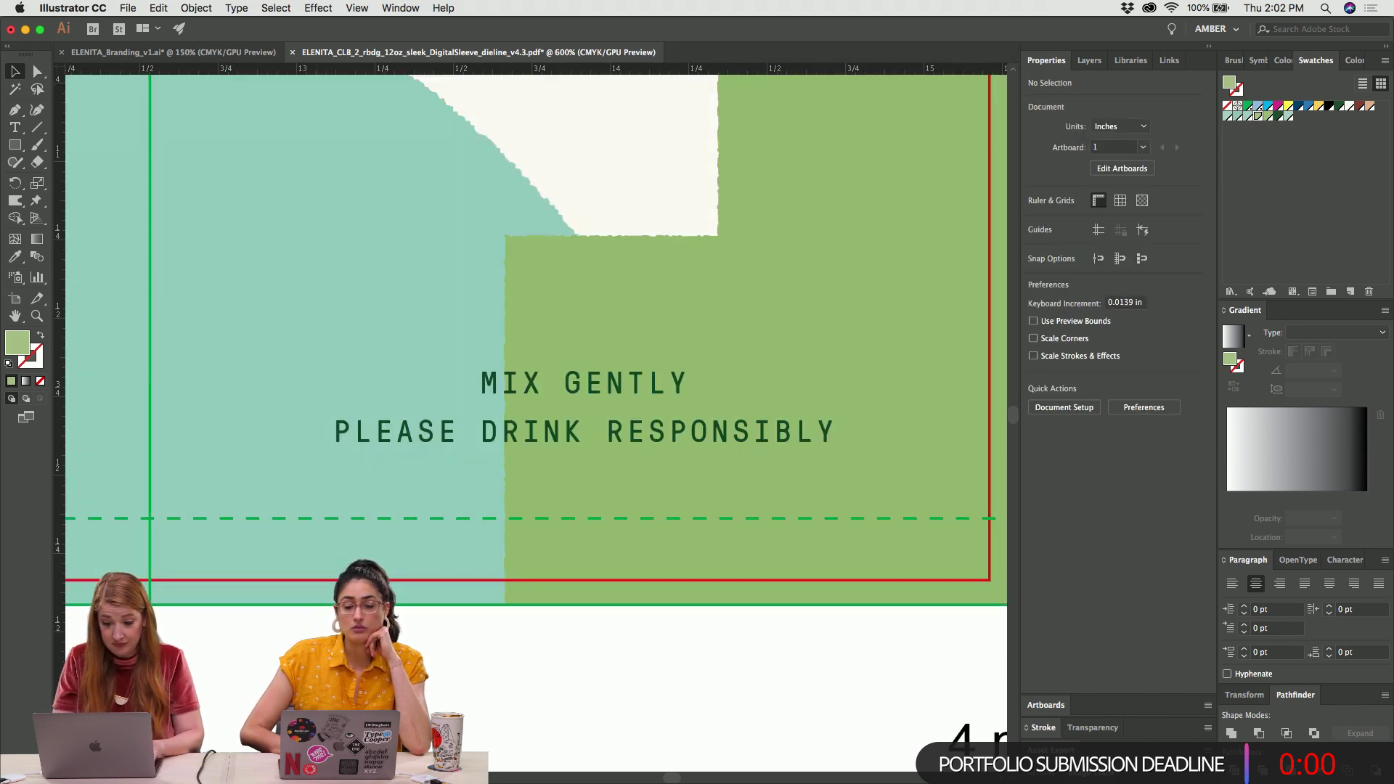
pyautogui.press('super+minus')
pyautogui.hscroll(-10, 225, 335)
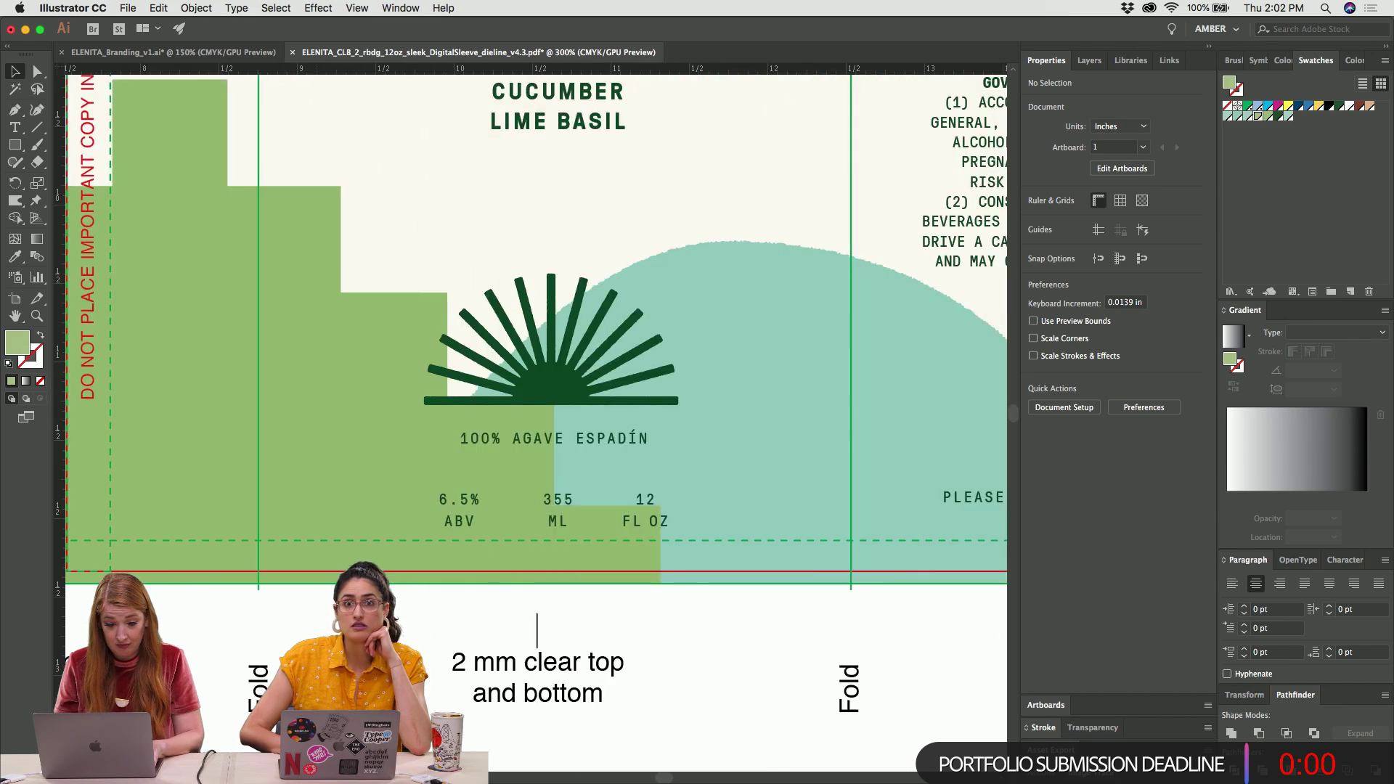
pyautogui.click(226, 334)
pyautogui.doubleClick(226, 335)
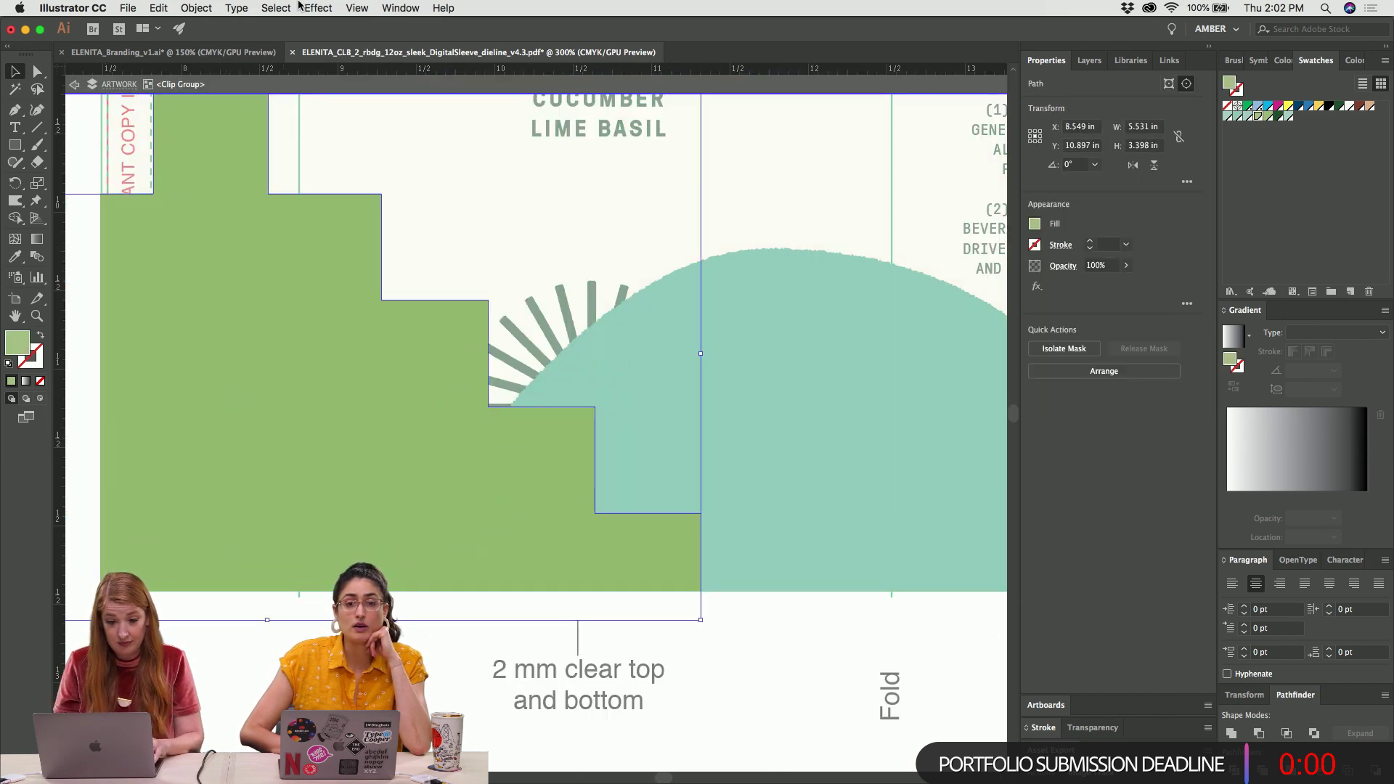
pyautogui.click(318, 8)
pyautogui.click(320, 28)
pyautogui.click(744, 631)
pyautogui.doubleClick(744, 630)
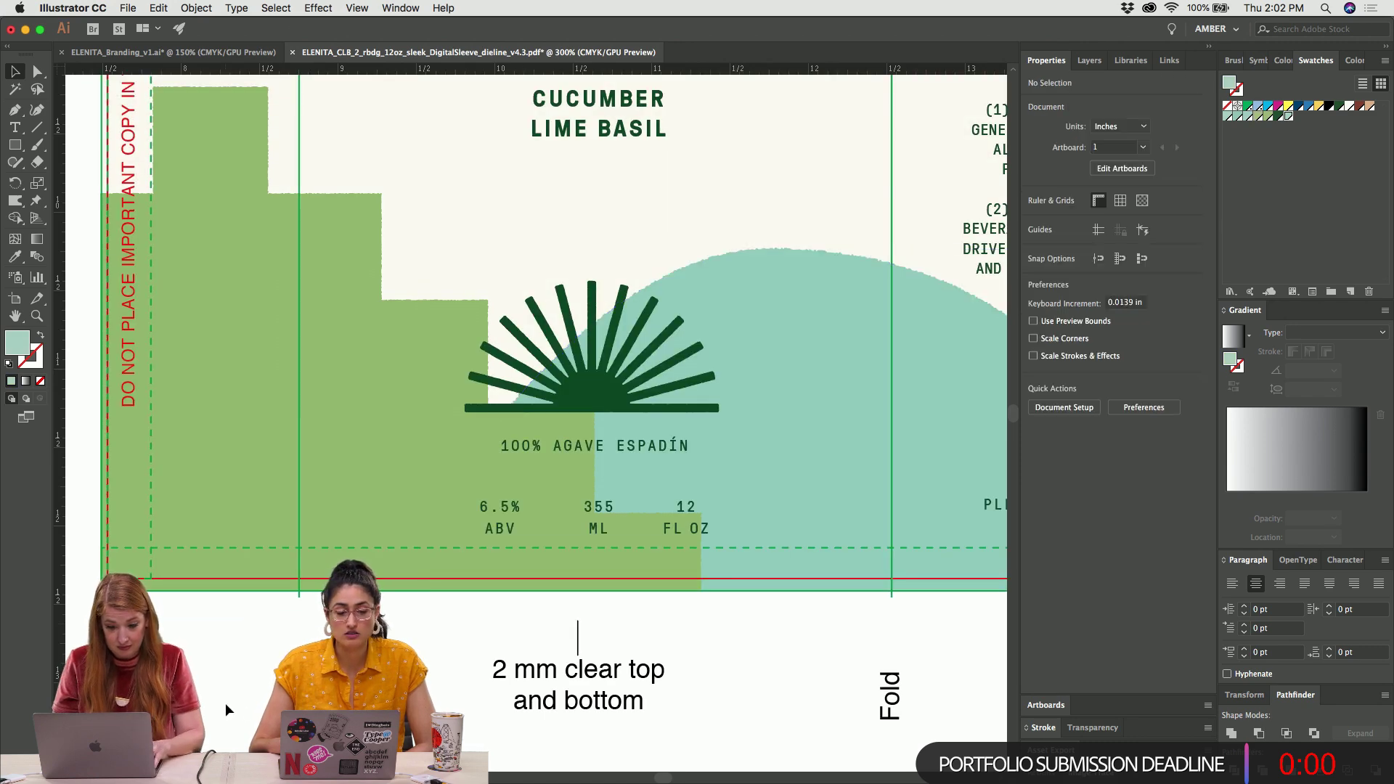
# Try removing the highest step of the green shape below the barcode by deleting its two upper corner anchor points
pyautogui.scroll(5, 550, 378)
pyautogui.press('super+minus')
pyautogui.press('super+minus')
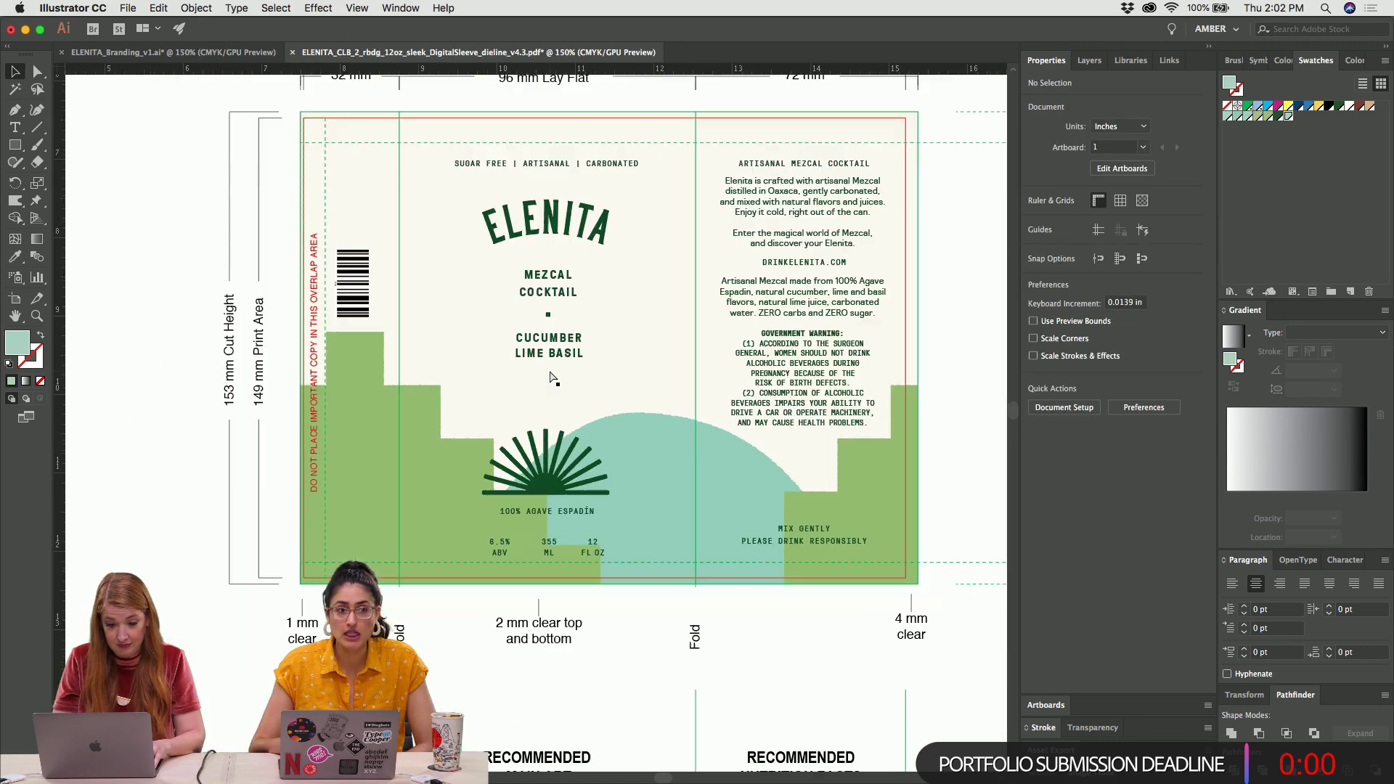
pyautogui.hscroll(5, 814, 274)
pyautogui.scroll(3, 815, 274)
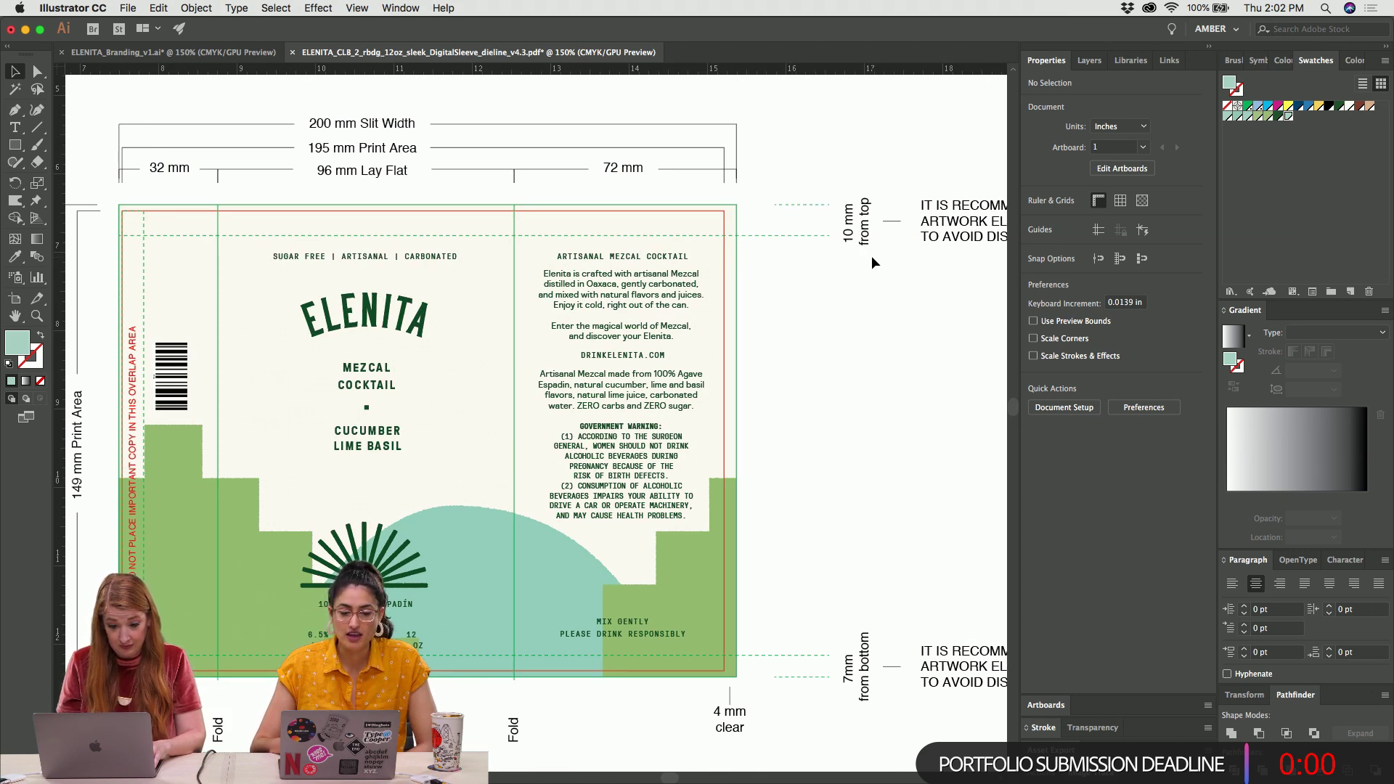
pyautogui.press('a')
pyautogui.click(179, 441)
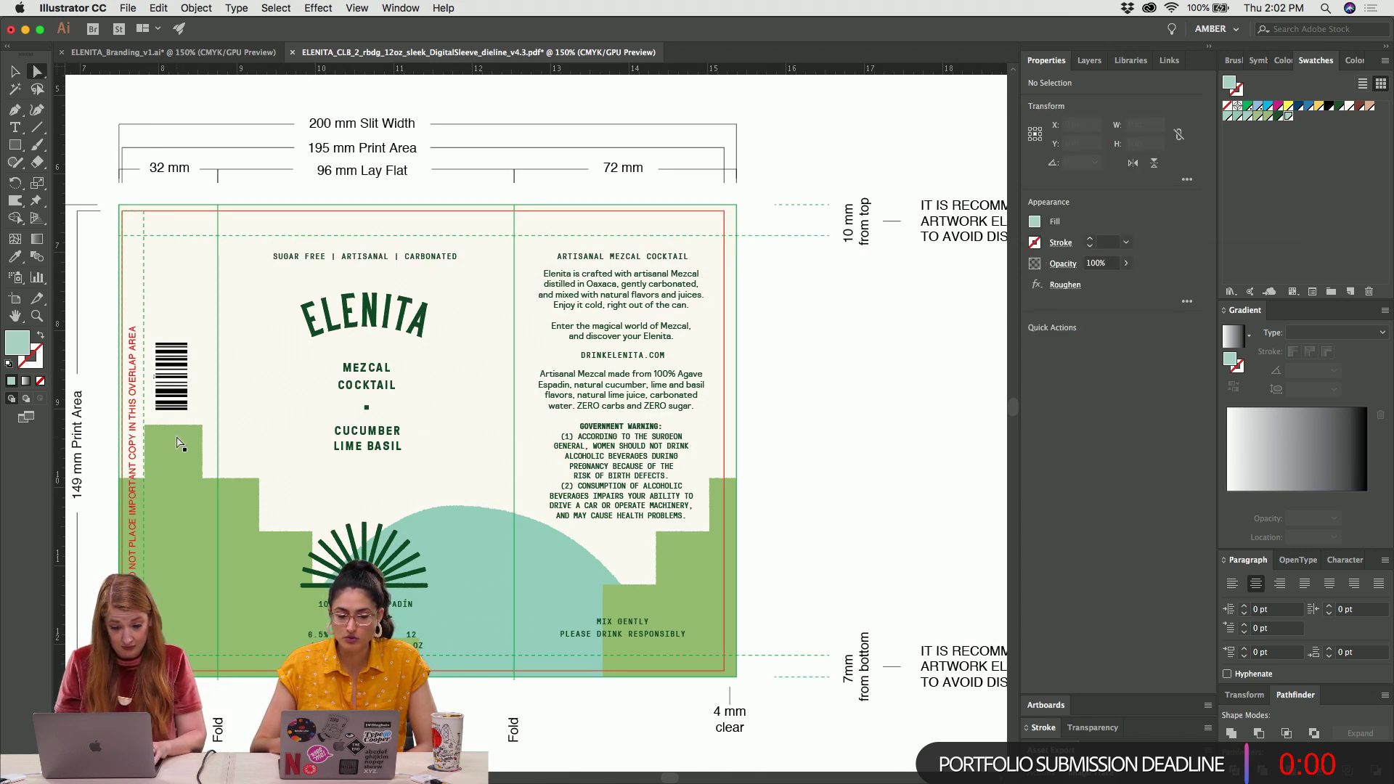
pyautogui.click(179, 442)
pyautogui.press('p')
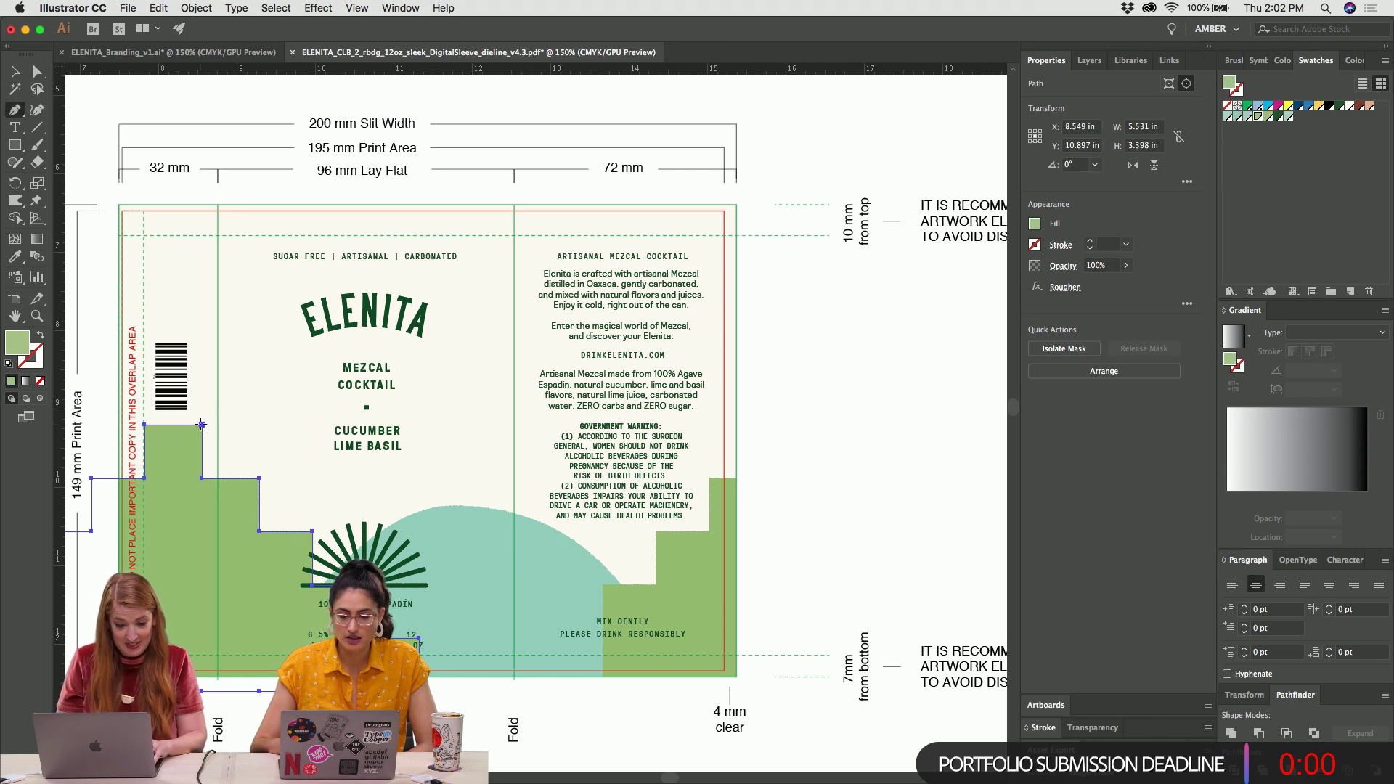
pyautogui.click(202, 425)
pyautogui.click(144, 425)
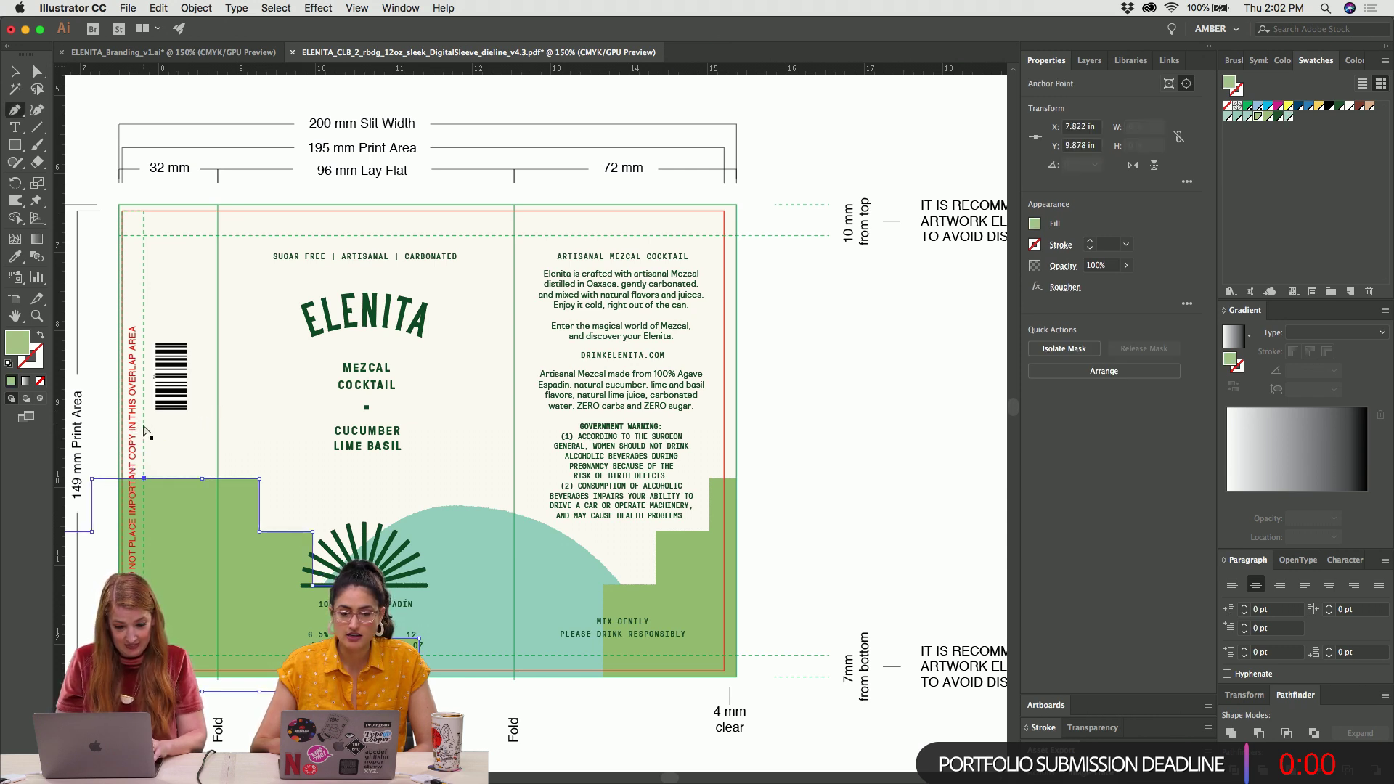
pyautogui.press('v')
pyautogui.click(145, 432)
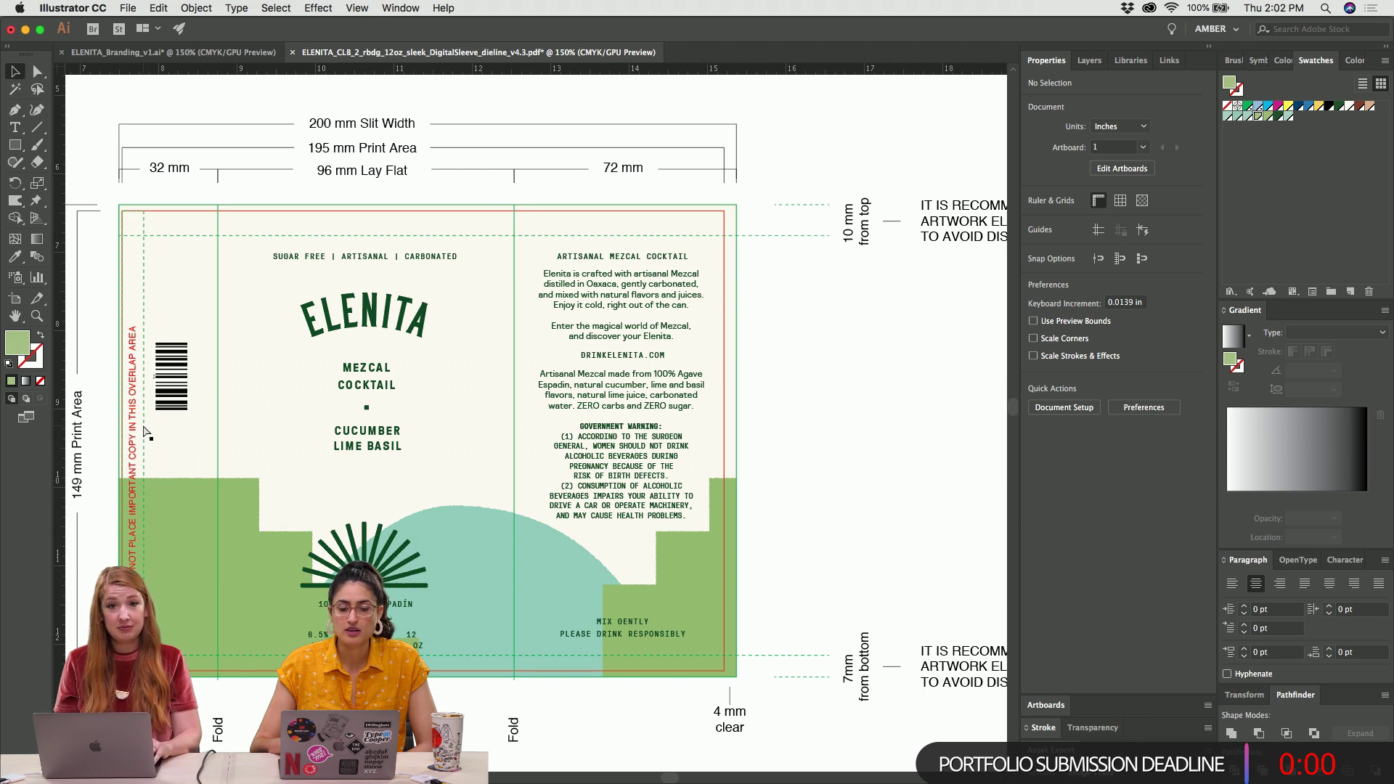
pyautogui.press('super+z')
pyautogui.press('super+z')
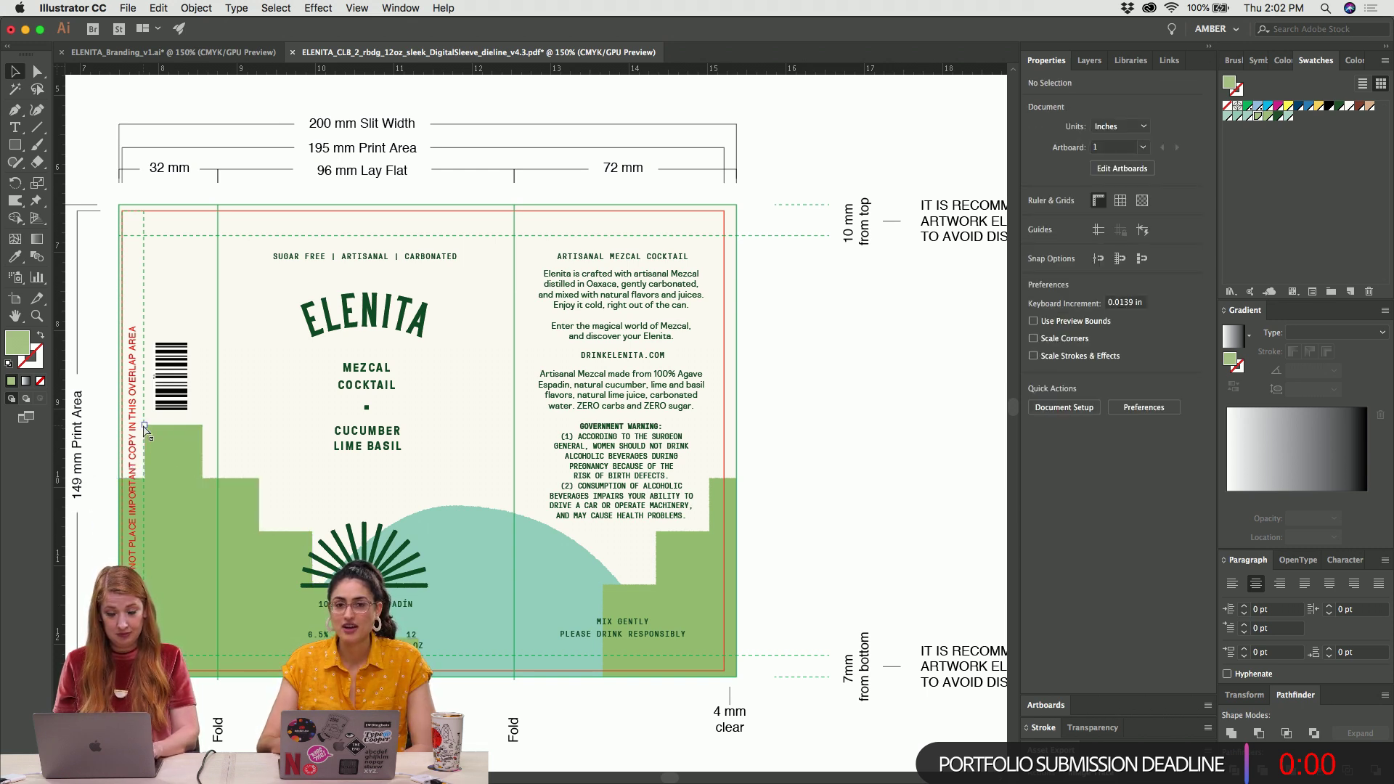
# Save the can sleeve label file
pyautogui.press('super+s')
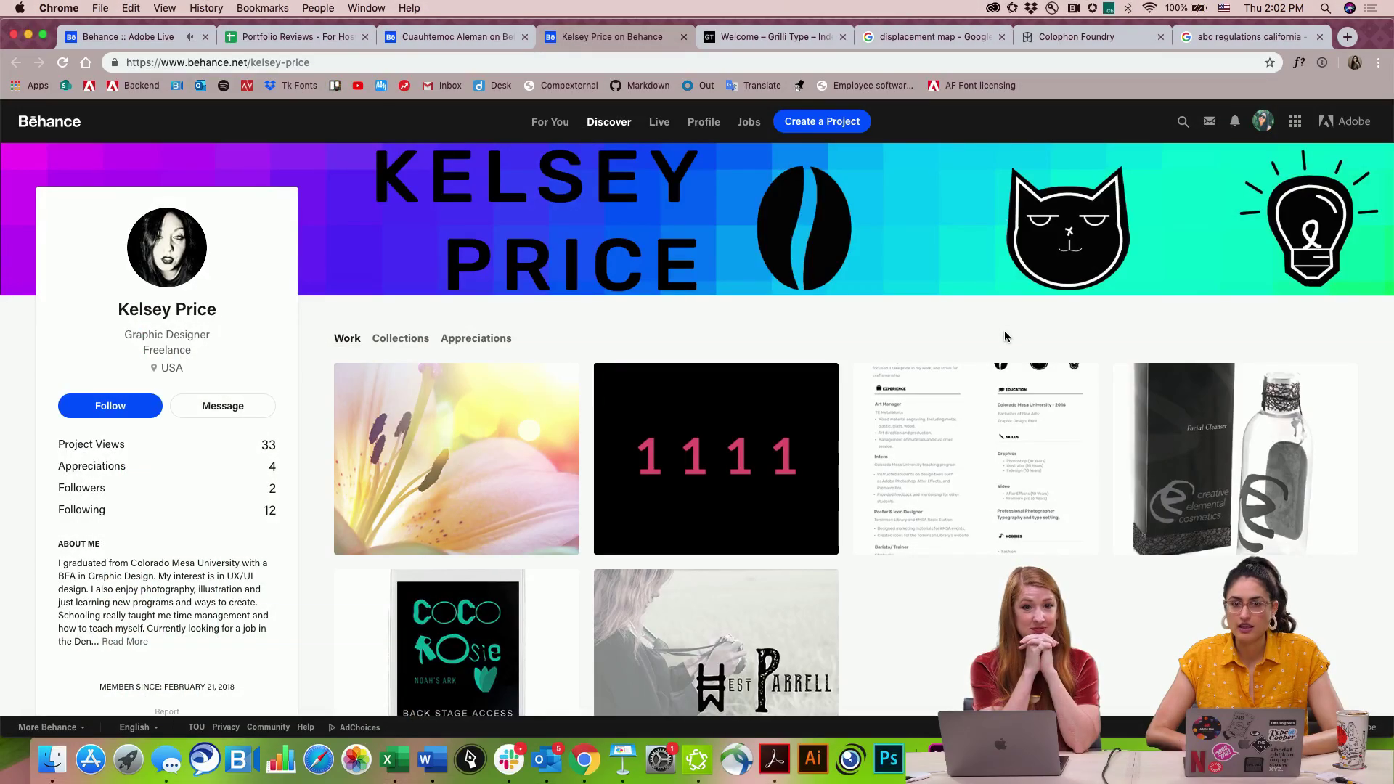
# Show Chrome full screen and review the designer's Behance profile, including the full About Me text and project thumbnails
pyautogui.click(43, 35)
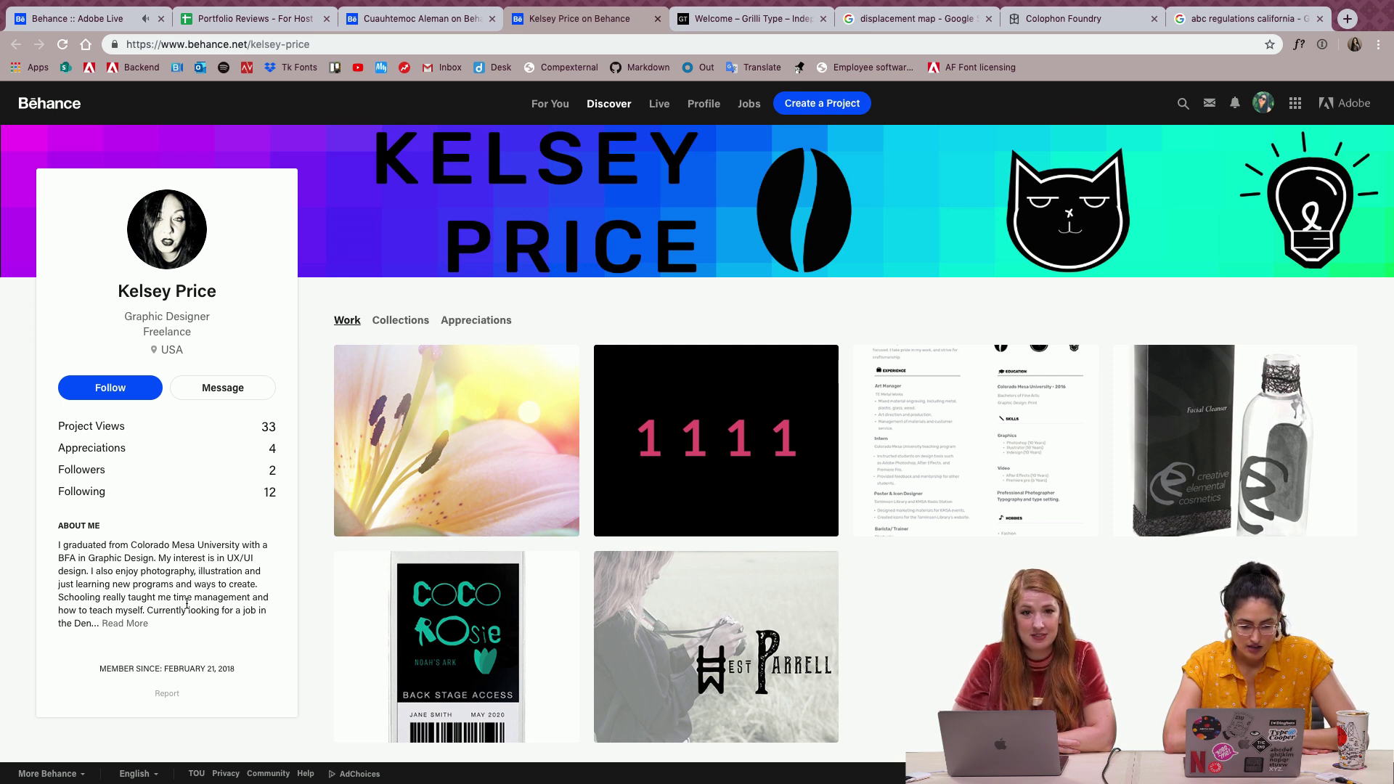
pyautogui.click(134, 624)
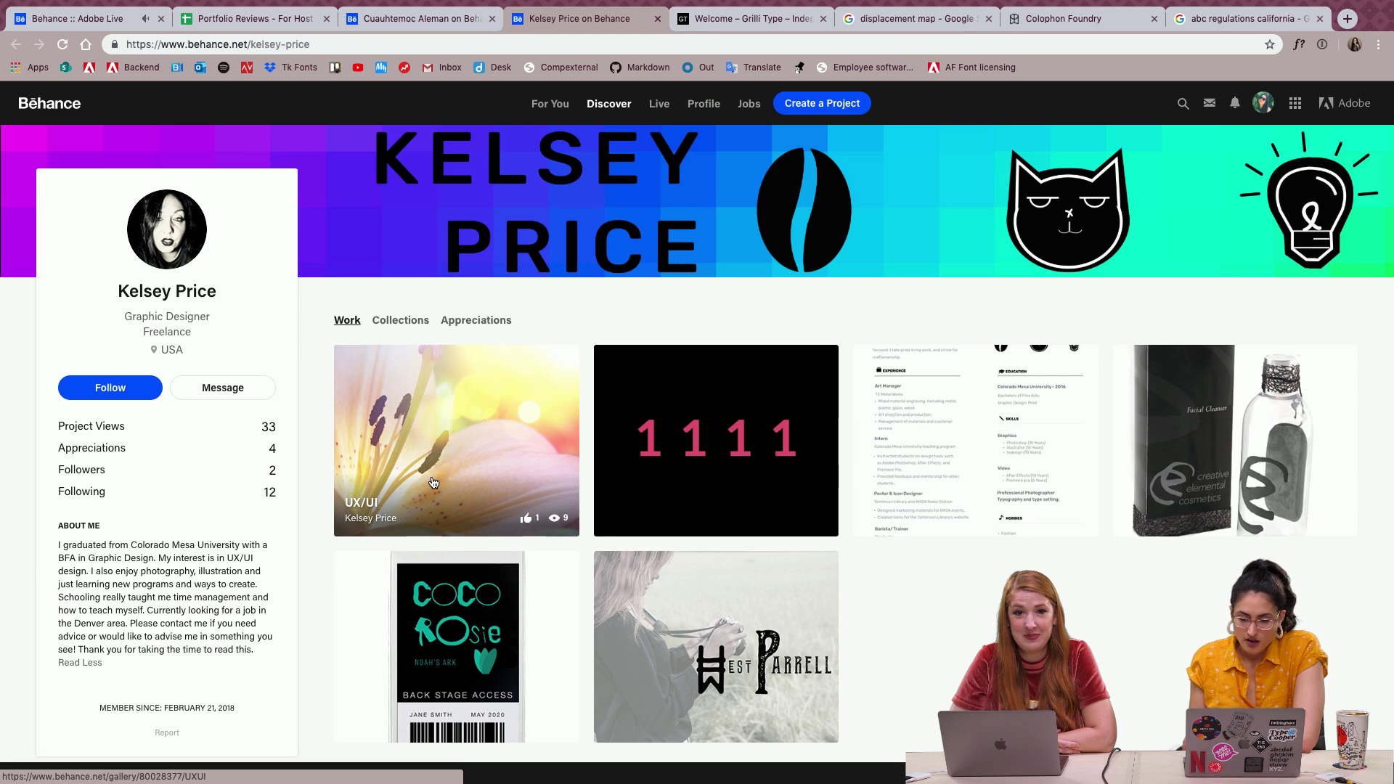
pyautogui.scroll(-2, 434, 483)
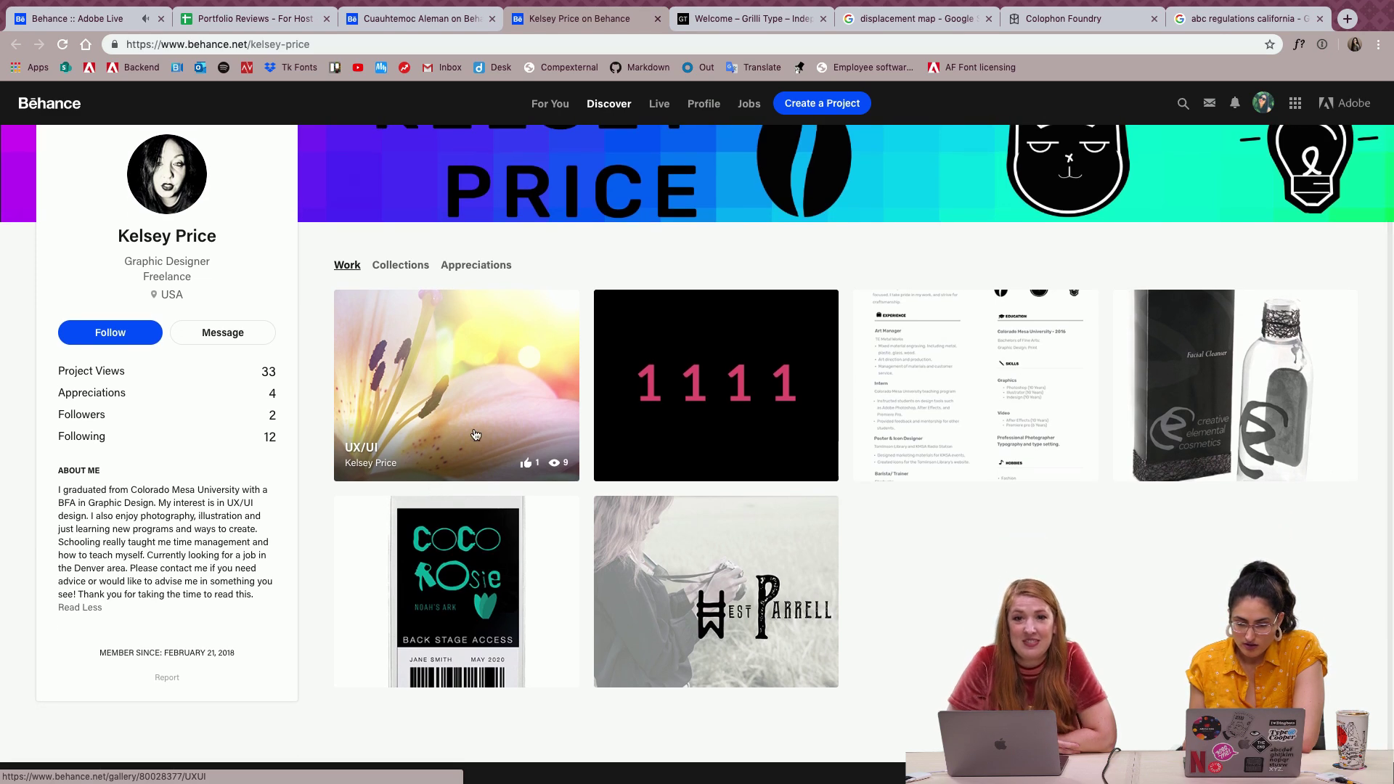
pyautogui.scroll(2, 465, 434)
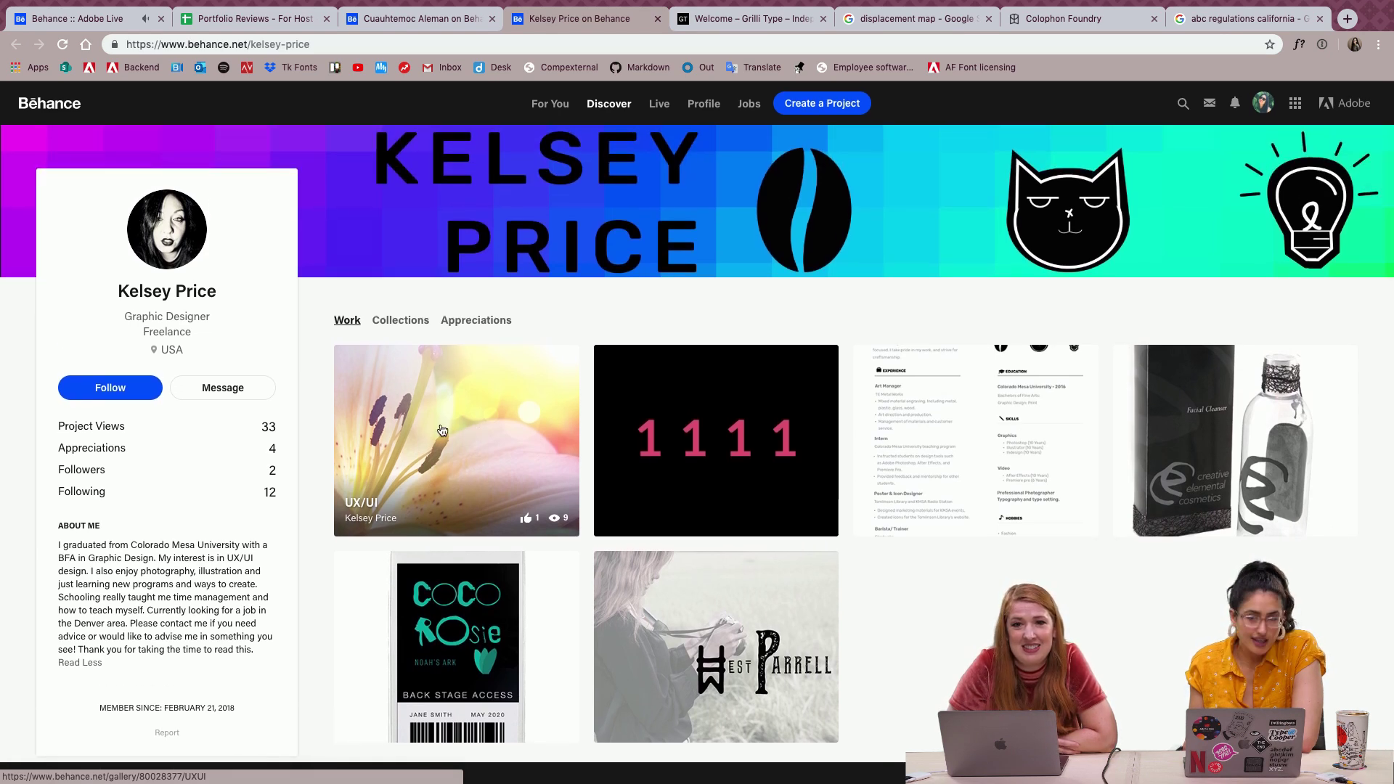
# Open the designer's UX/UI project and view its enlarged Production, Princess Mononoke, Send Cash and Split That Bill screens
pyautogui.click(441, 430)
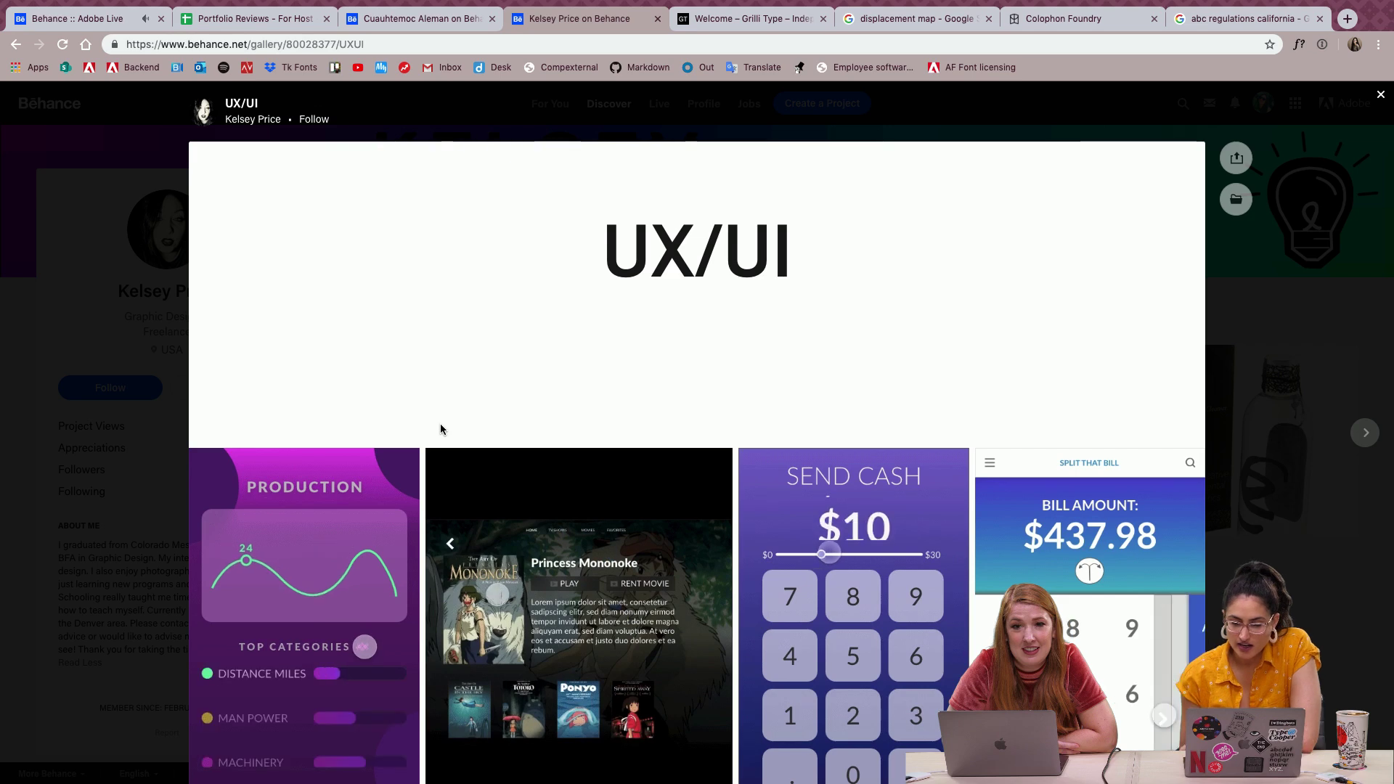
pyautogui.scroll(-1, 440, 429)
pyautogui.scroll(-4, 440, 429)
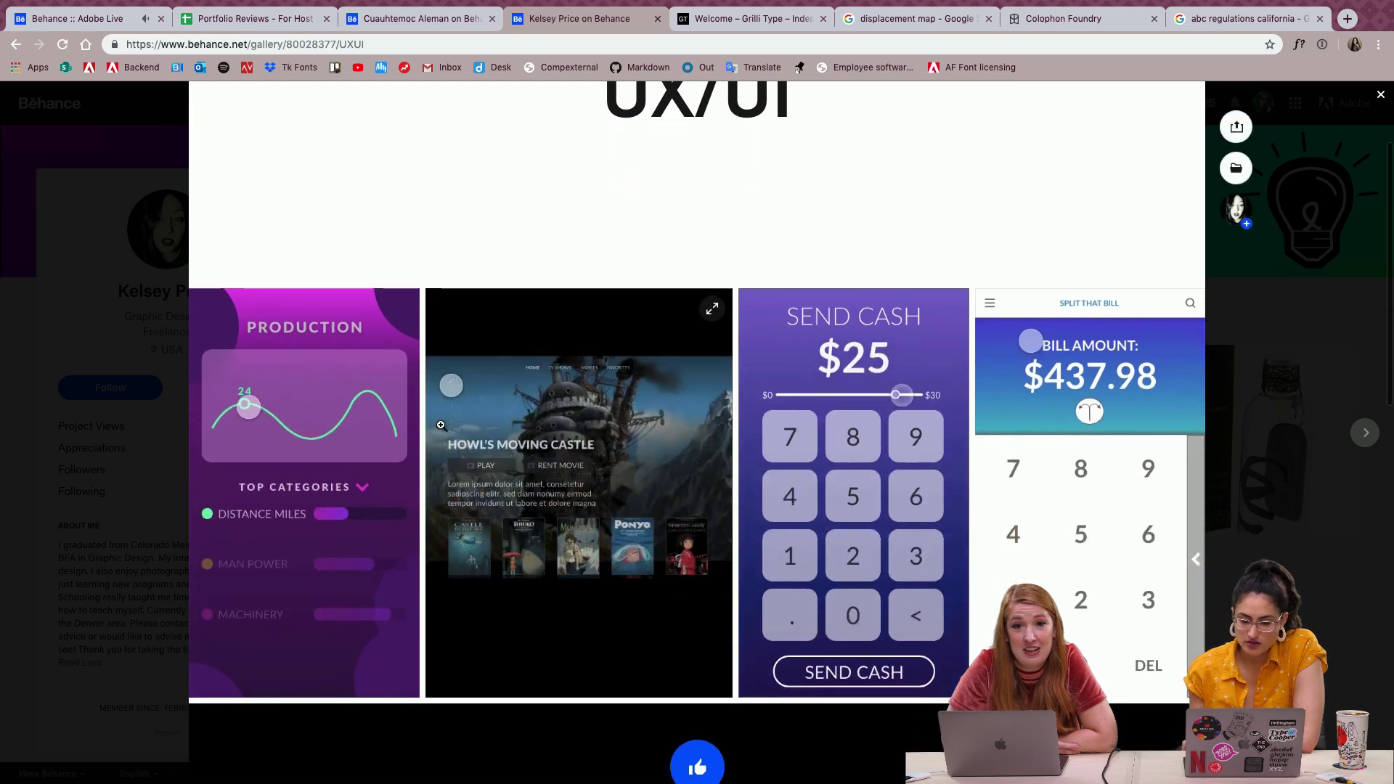
pyautogui.click(311, 513)
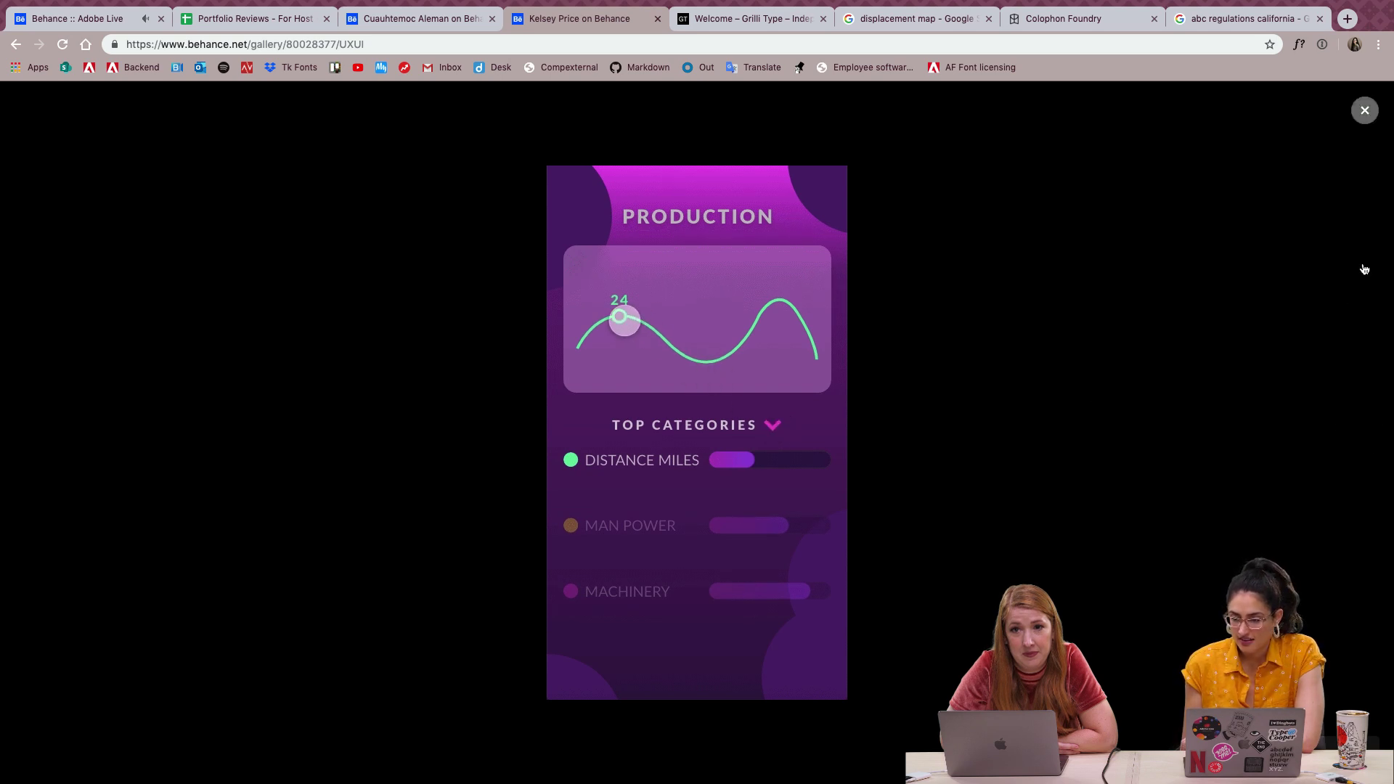
pyautogui.click(1359, 433)
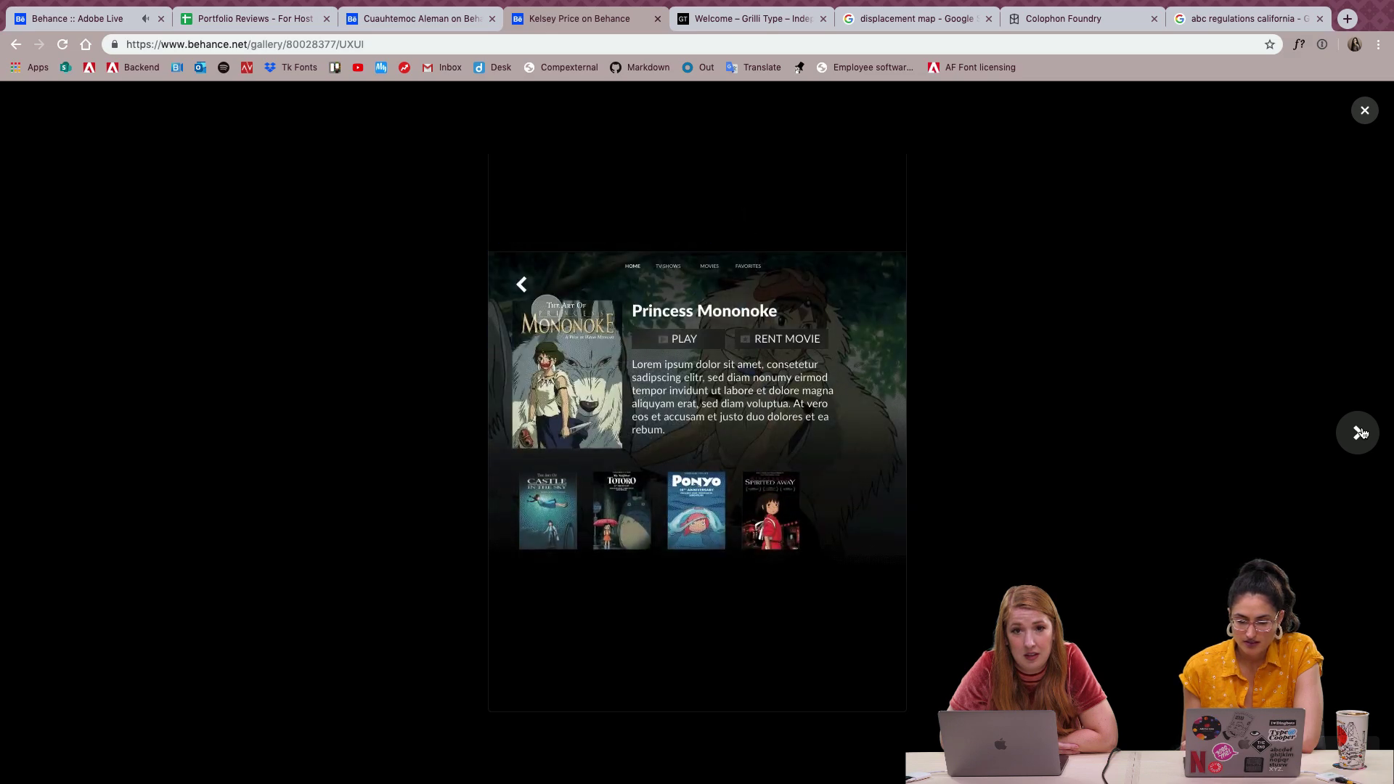
pyautogui.click(1359, 433)
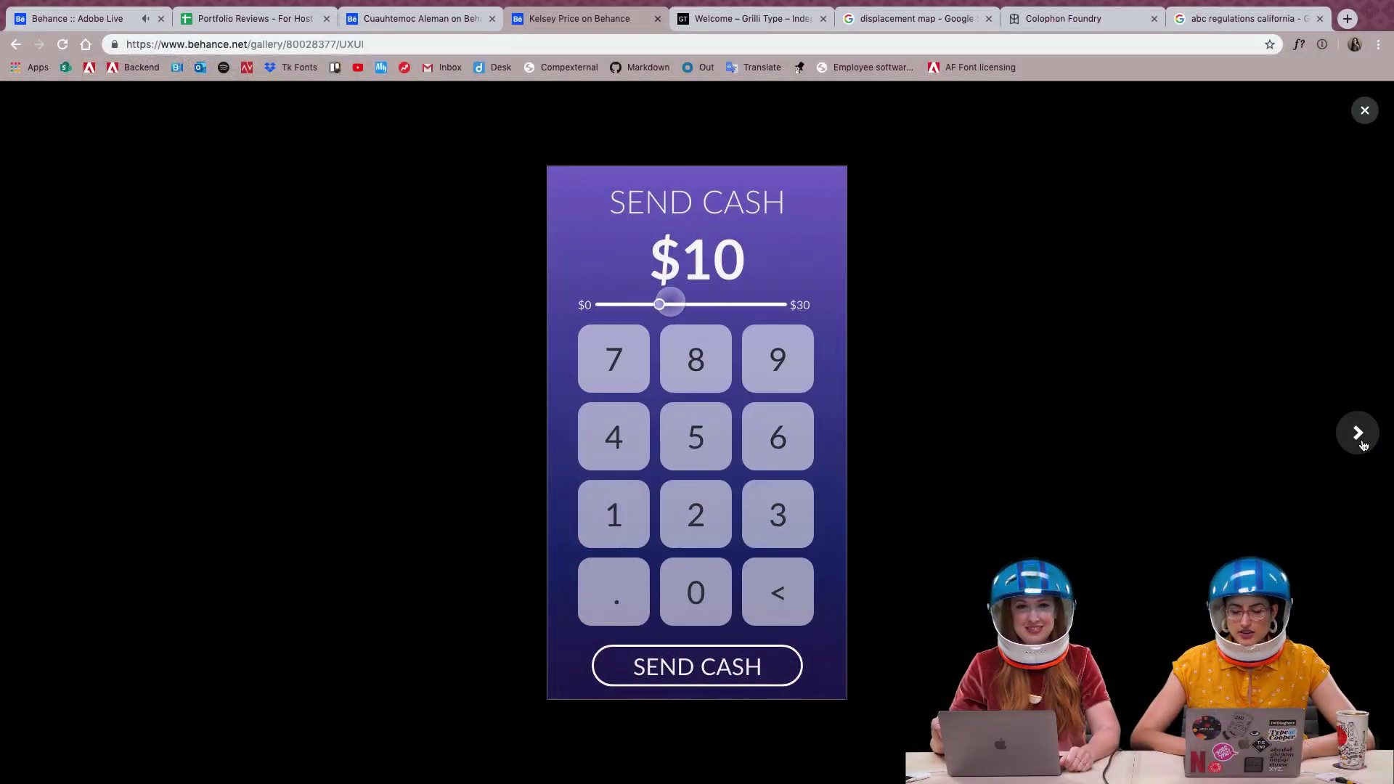
pyautogui.click(1358, 433)
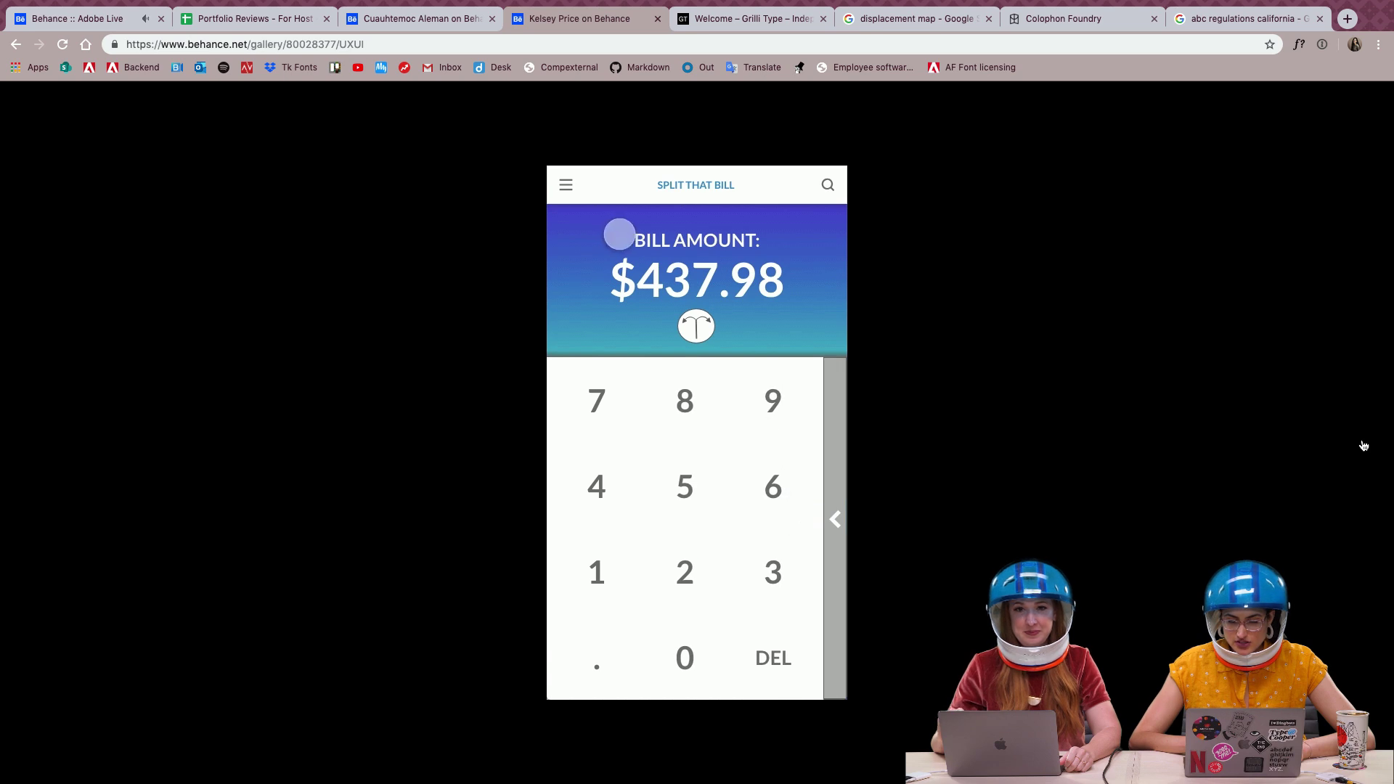
# Close the enlarged Split That Bill screen and look over the full UX/UI project page
pyautogui.click(1363, 446)
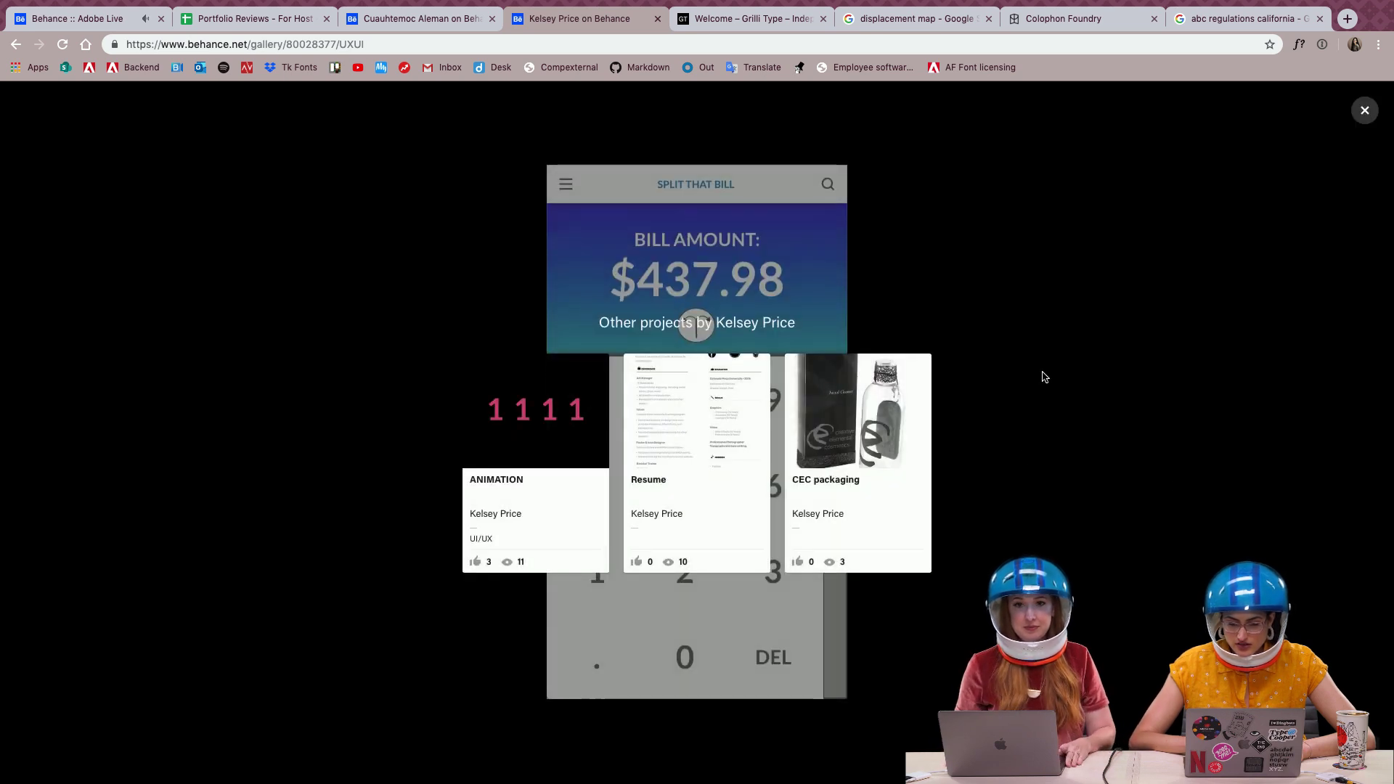
pyautogui.click(1363, 113)
pyautogui.scroll(3, 852, 328)
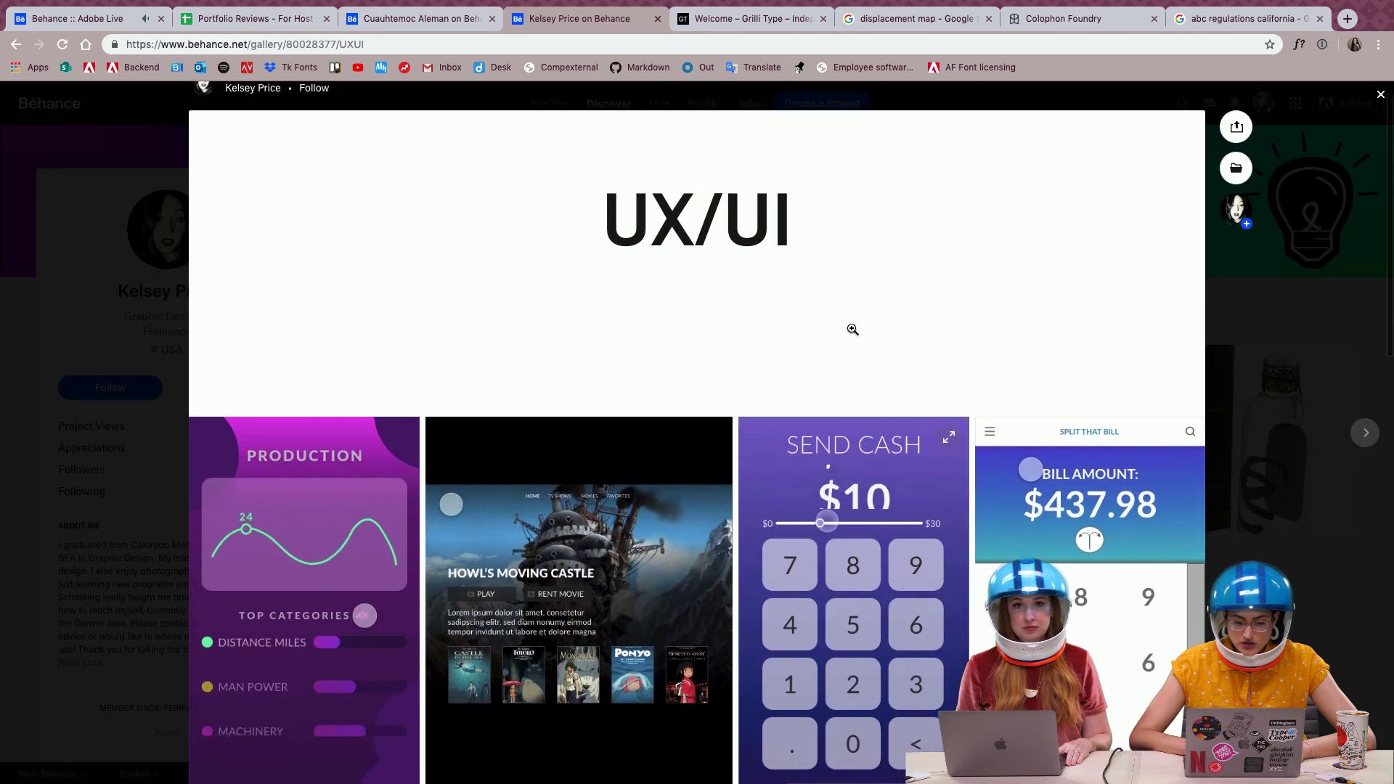
pyautogui.scroll(-3, 853, 330)
pyautogui.scroll(-1, 852, 329)
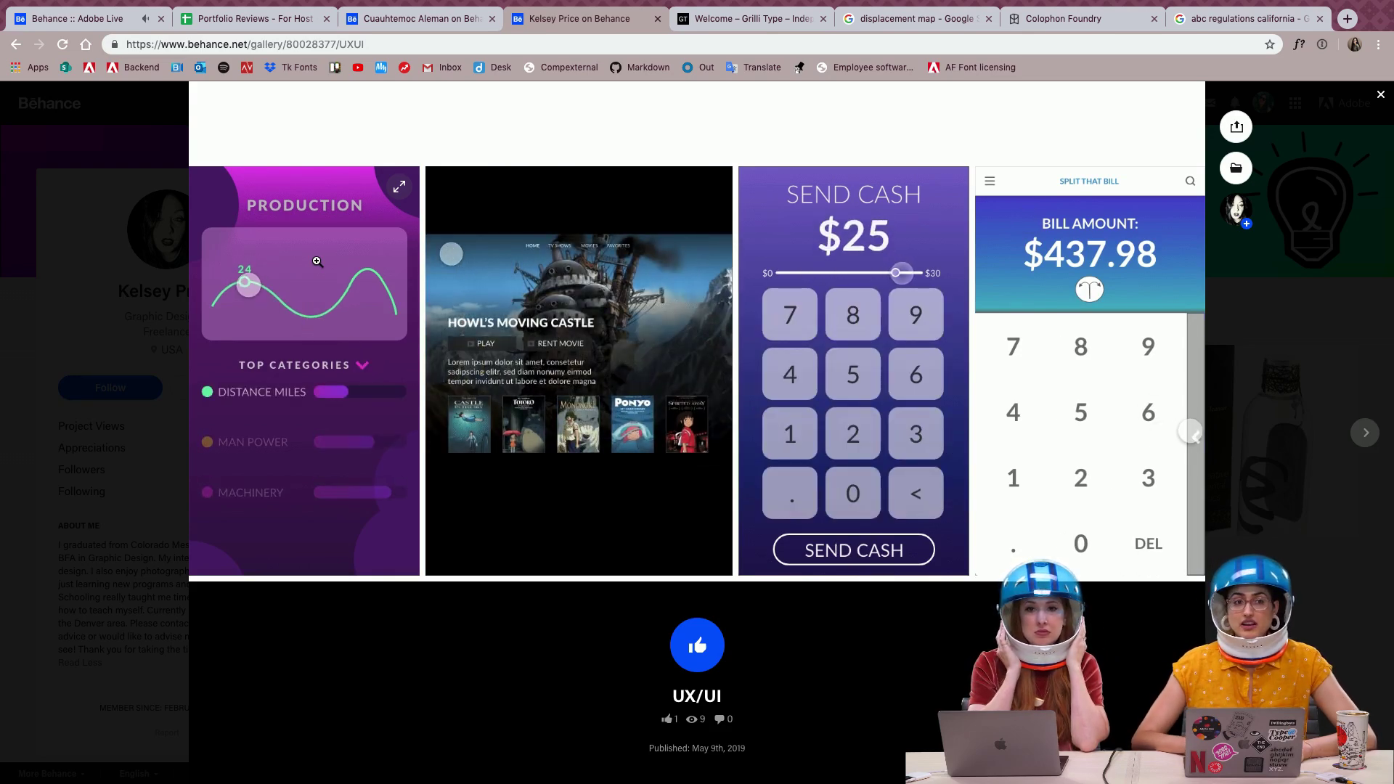
# Enlarge the Production screen and view the Princess Mononoke, Send Cash and Split That Bill screens in sequence before closing the enlarged view
pyautogui.click(290, 338)
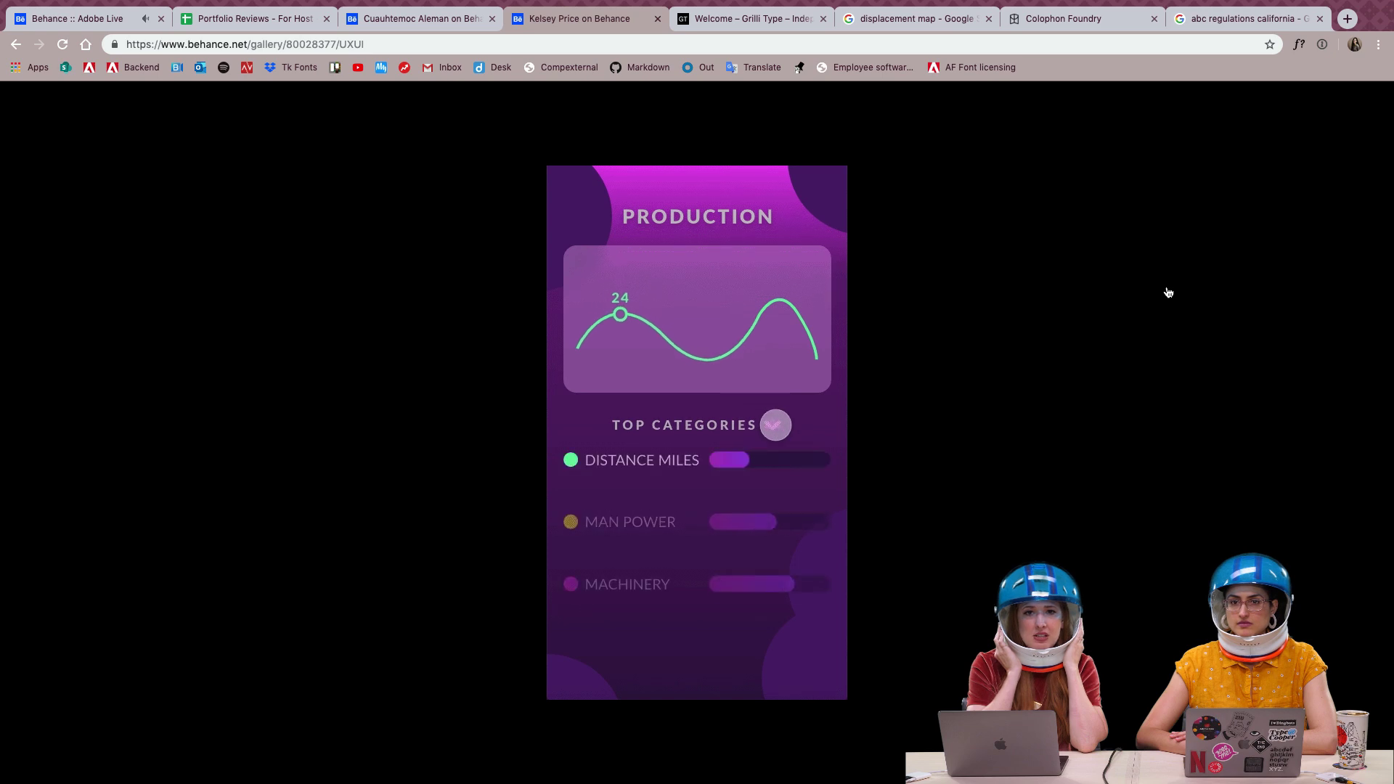
pyautogui.click(1355, 436)
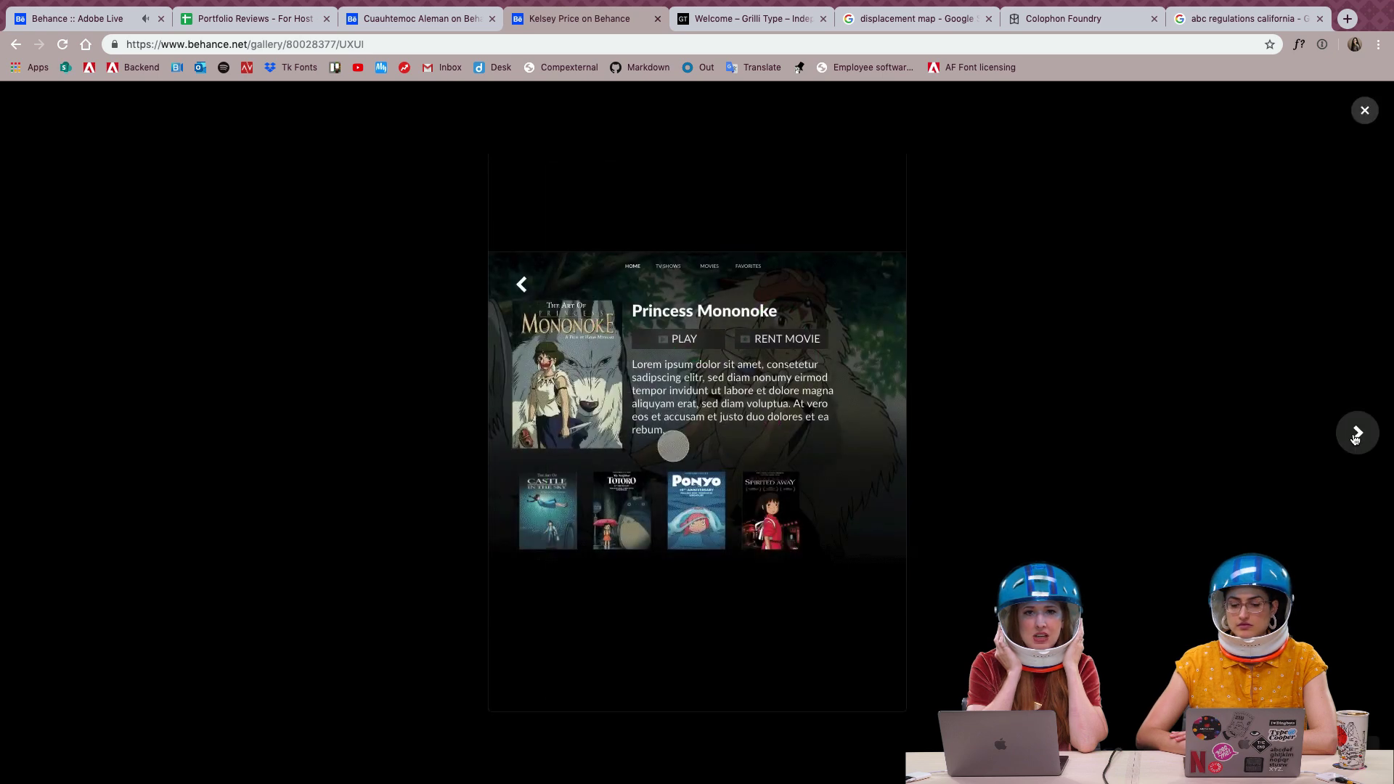
pyautogui.click(1355, 436)
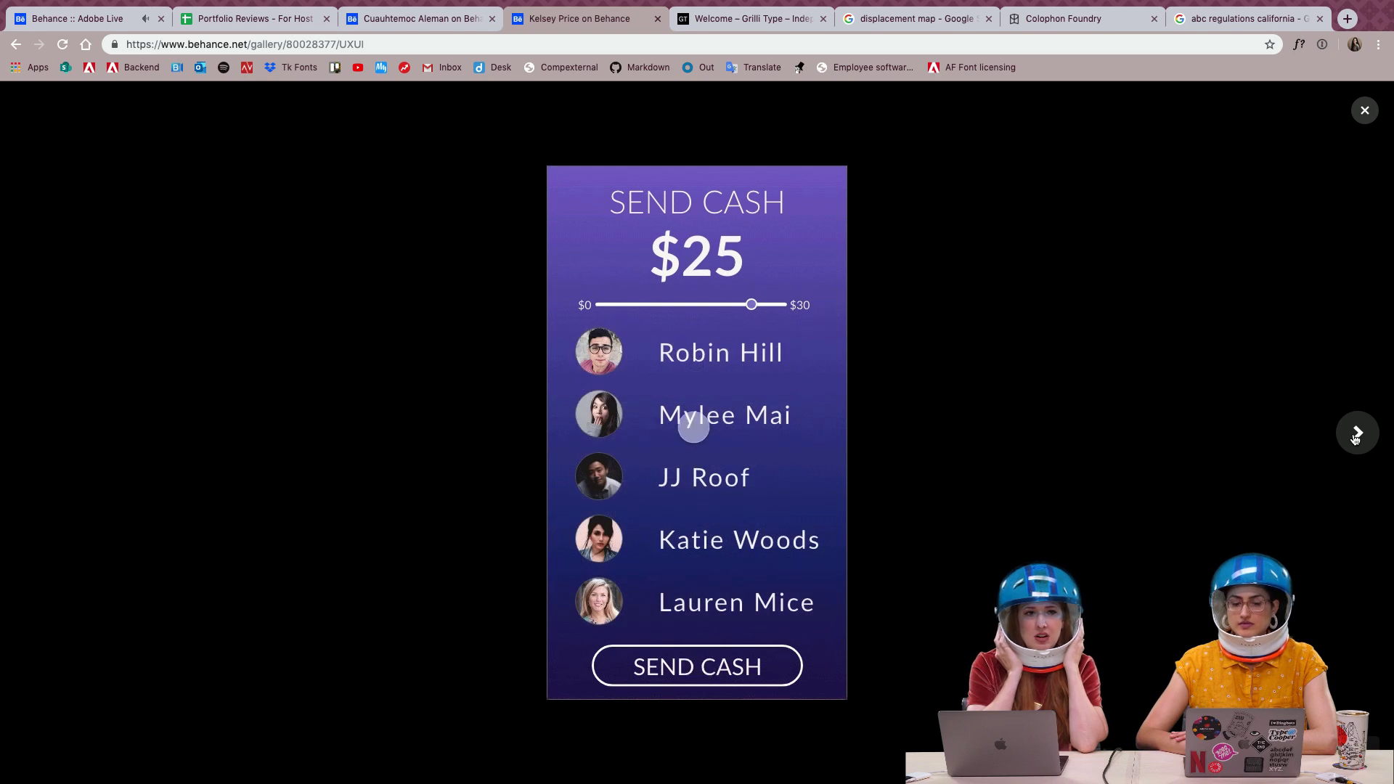
pyautogui.click(1355, 436)
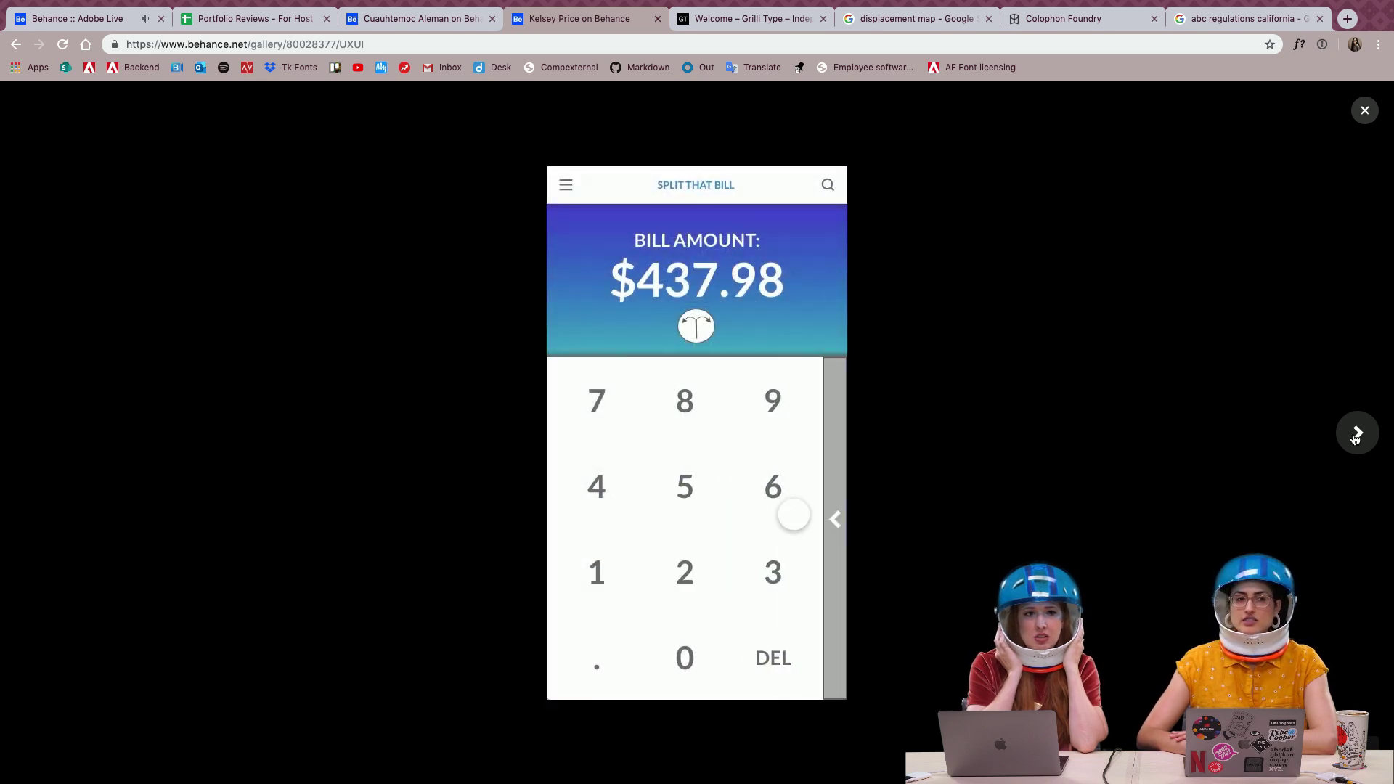
pyautogui.click(1366, 111)
# Compare the four app screens side by side on the UX/UI project page and return to the designer's profile
pyautogui.scroll(-3, 1010, 267)
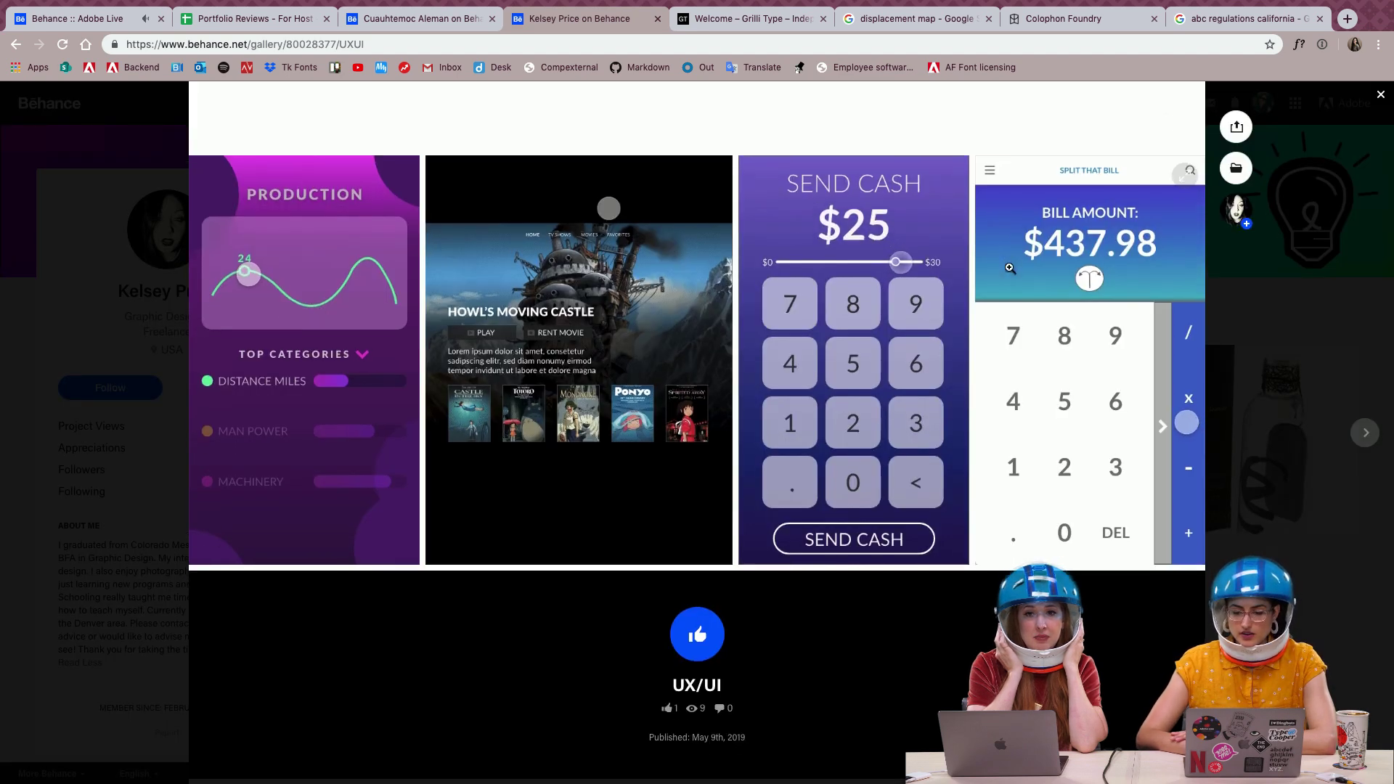
pyautogui.scroll(3, 1010, 268)
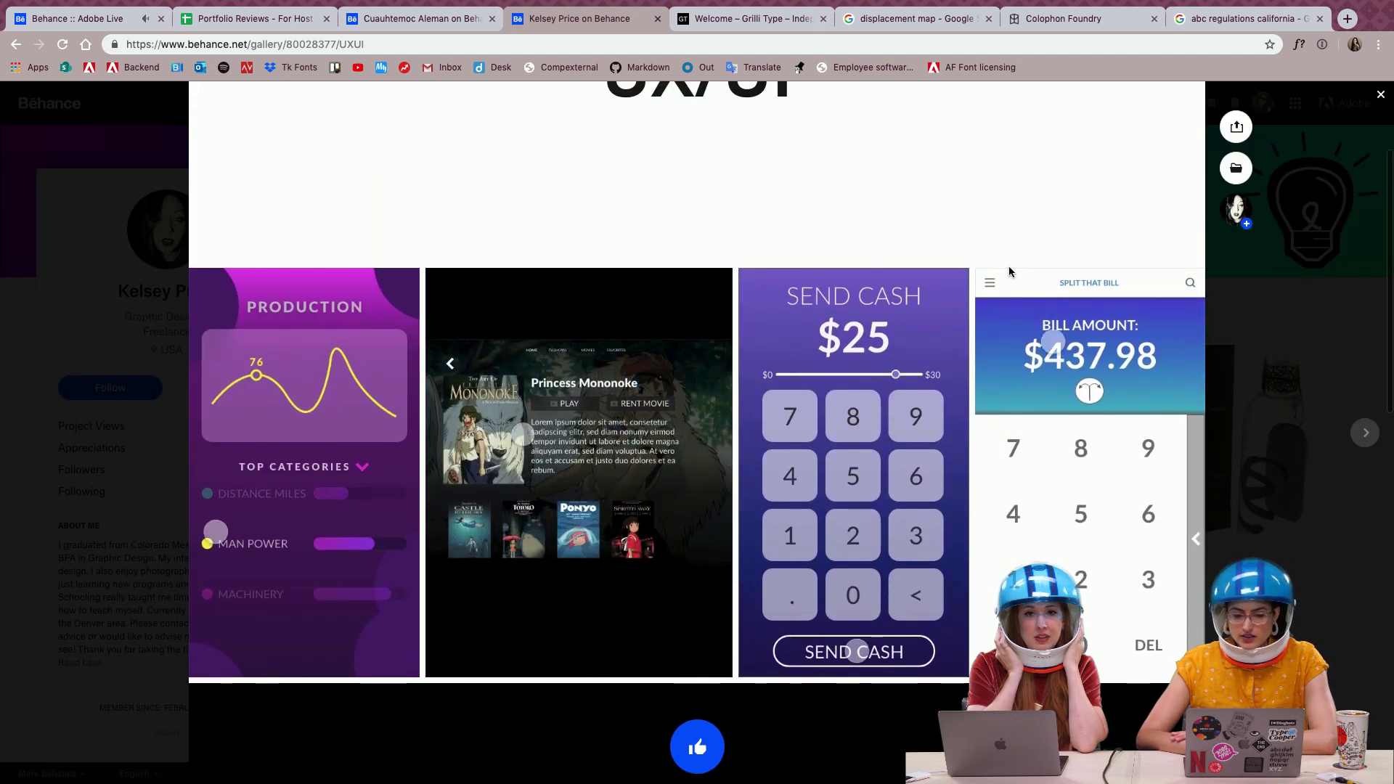
pyautogui.scroll(3, 1009, 271)
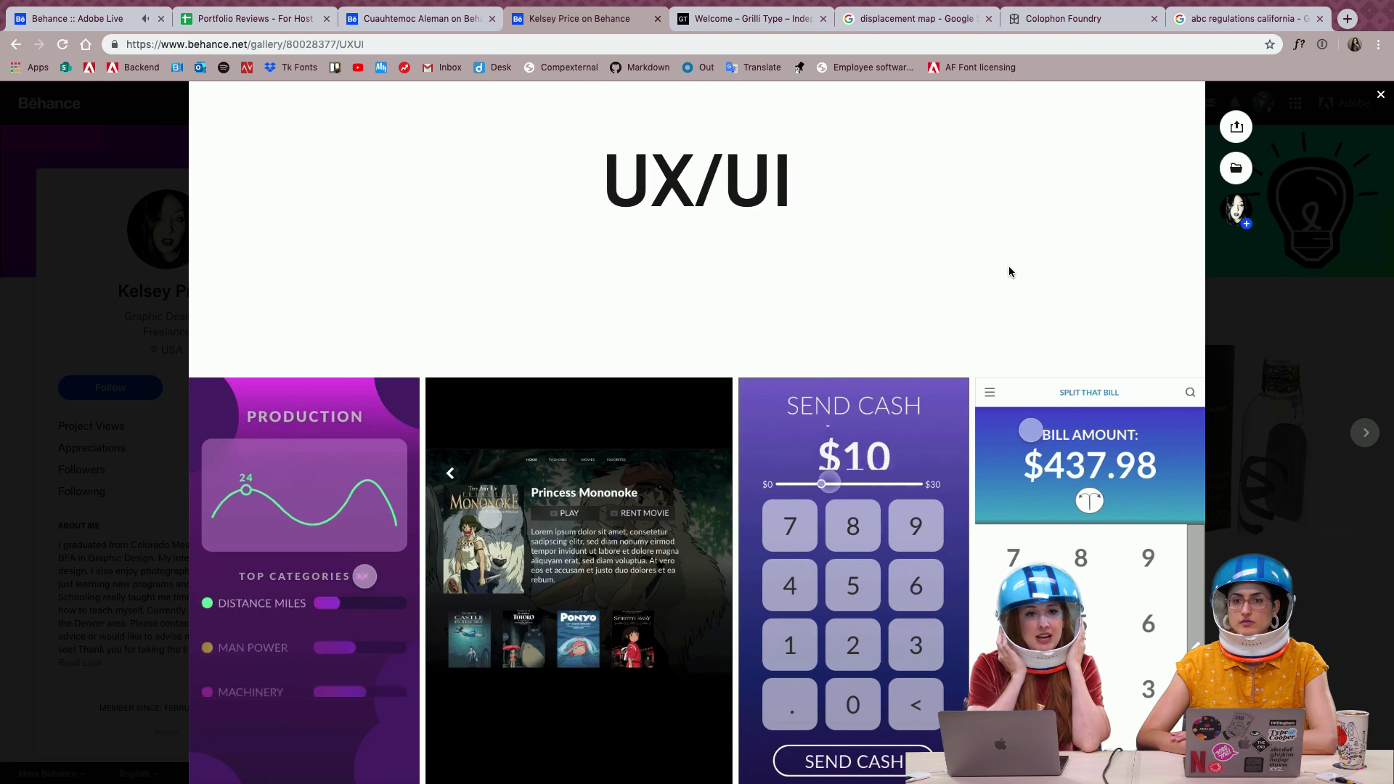
pyautogui.scroll(2, 1009, 270)
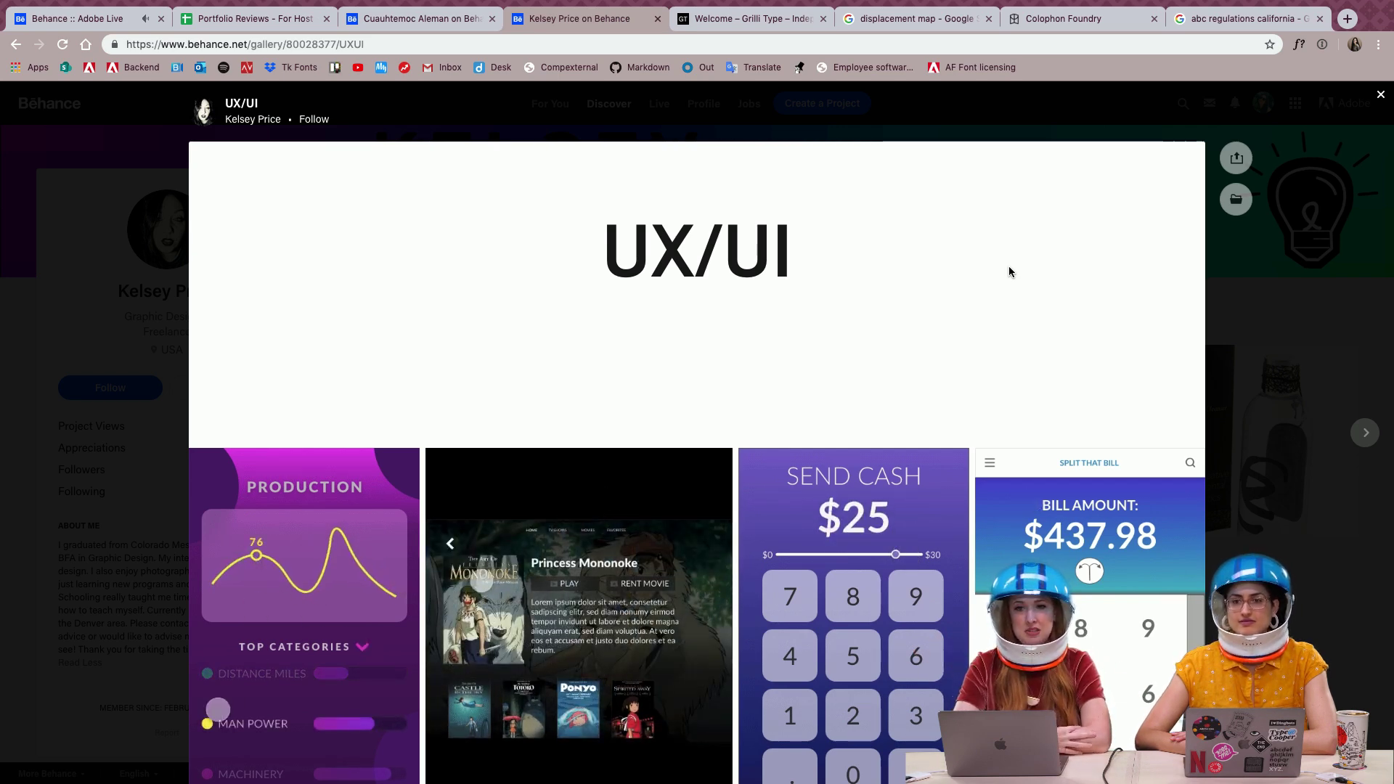
pyautogui.click(75, 324)
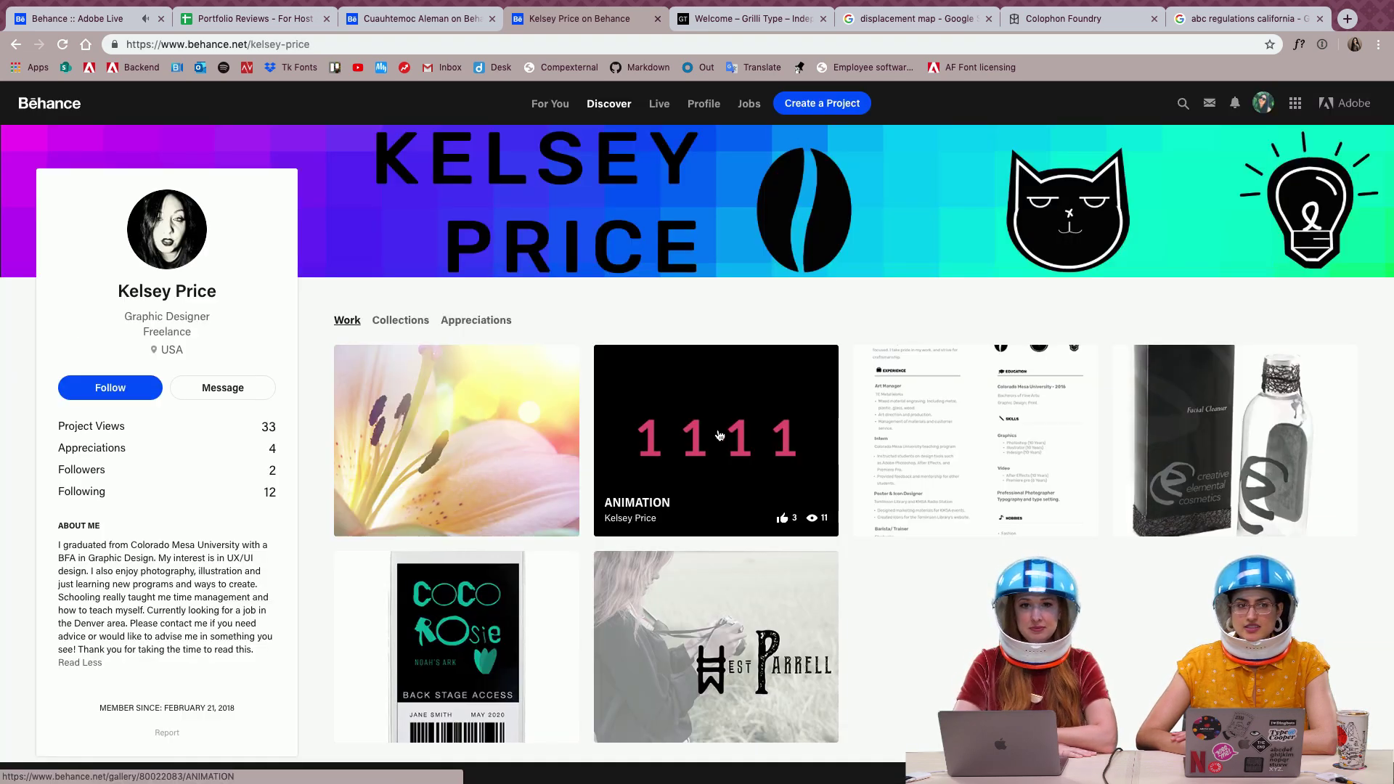
# Open the ANIMATION project and look through its year counter, Gain the Lead and skull animations
pyautogui.click(701, 386)
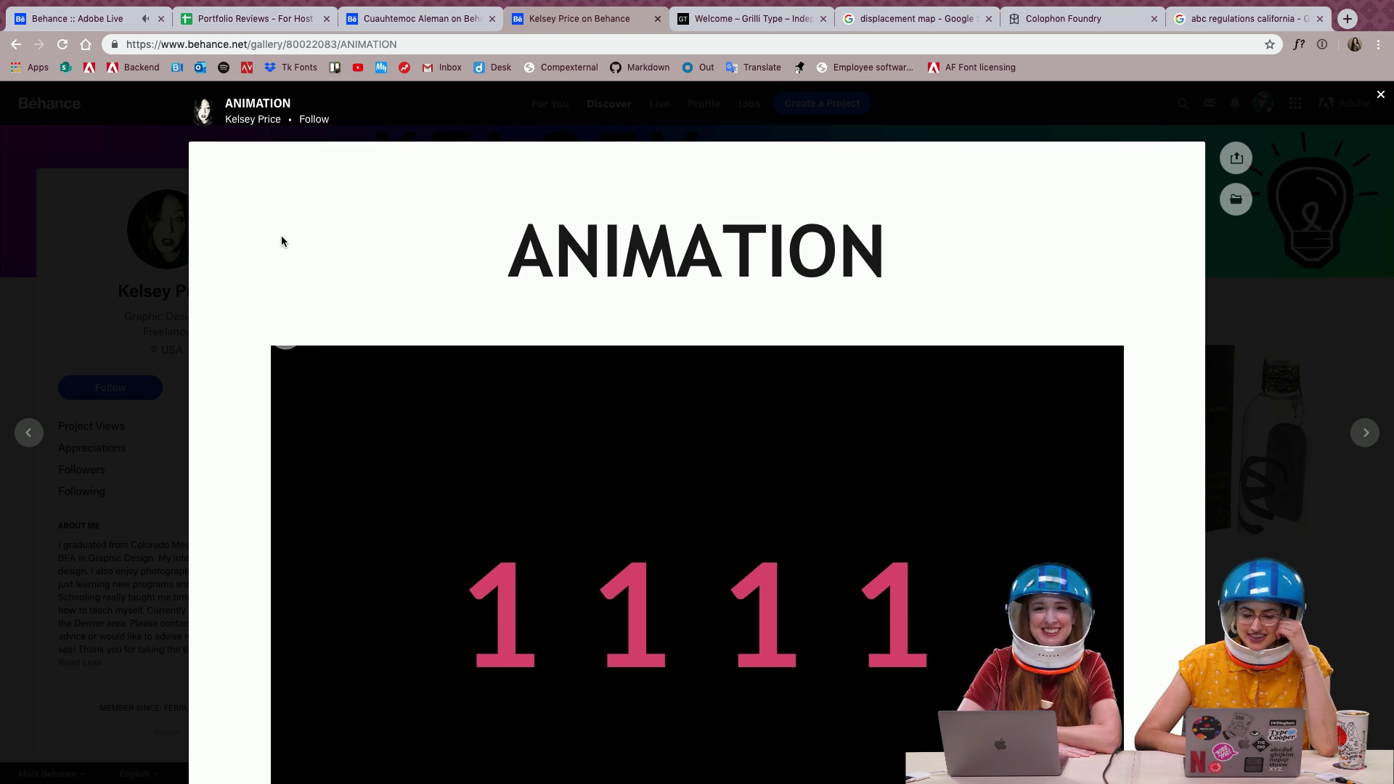
pyautogui.scroll(-3, 281, 235)
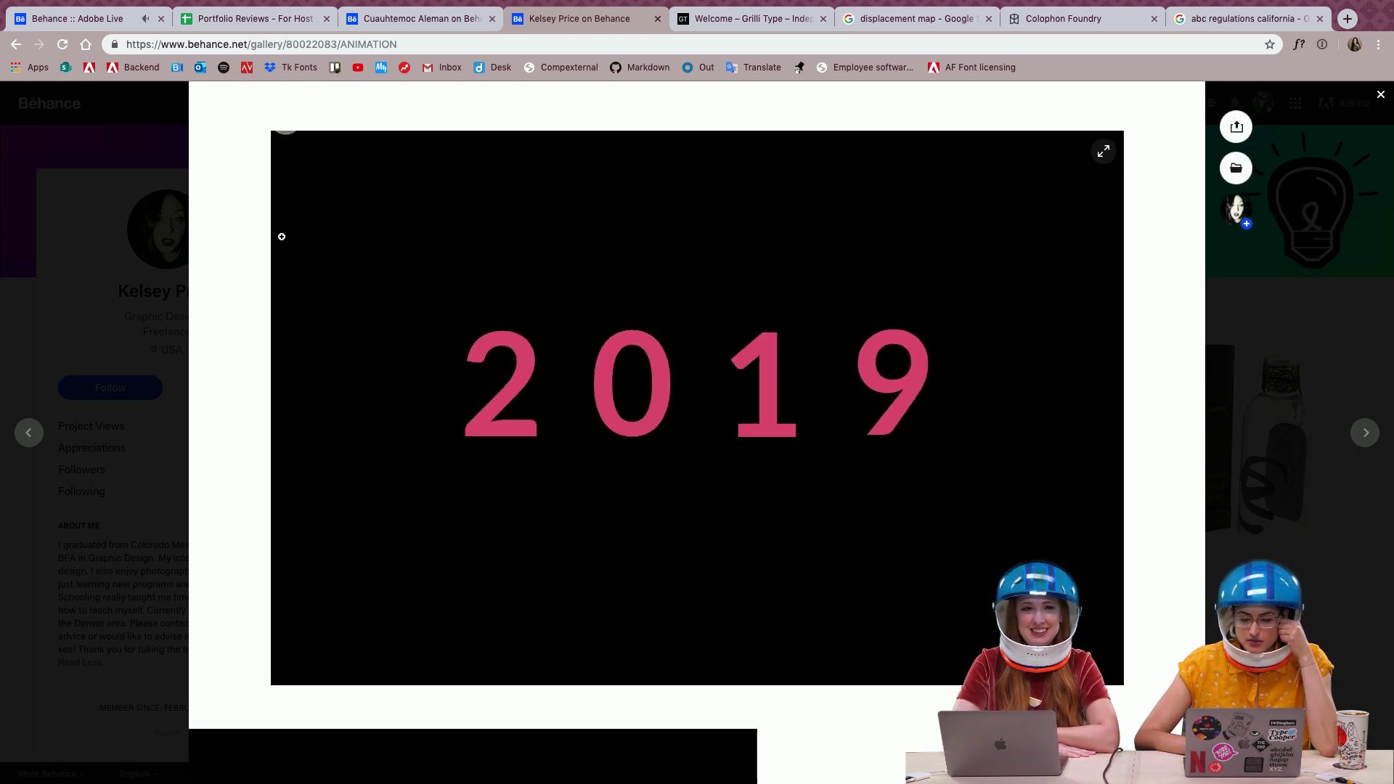
pyautogui.scroll(-6, 282, 237)
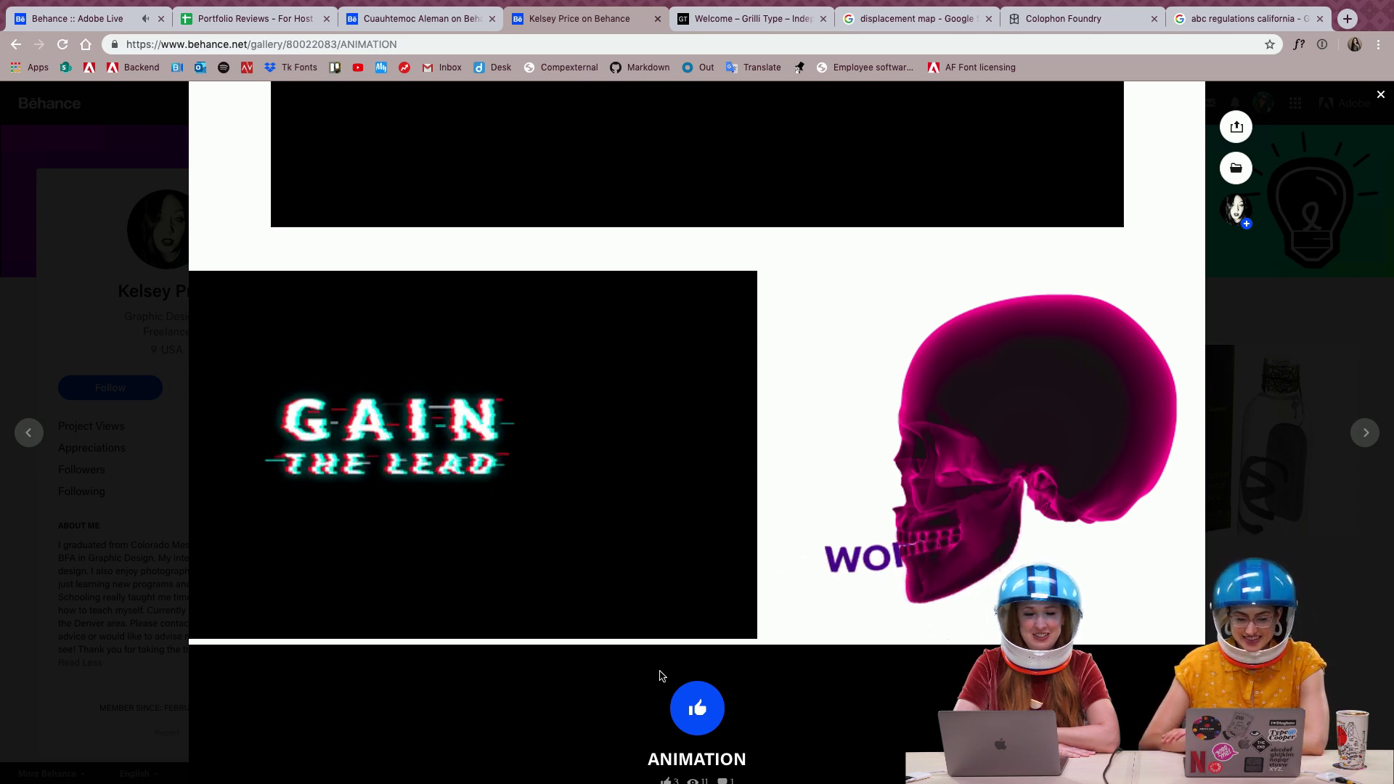
# View the ANIMATION project's pieces enlarged, including the skull and the year counter, and return to the designer's profile
pyautogui.click(428, 492)
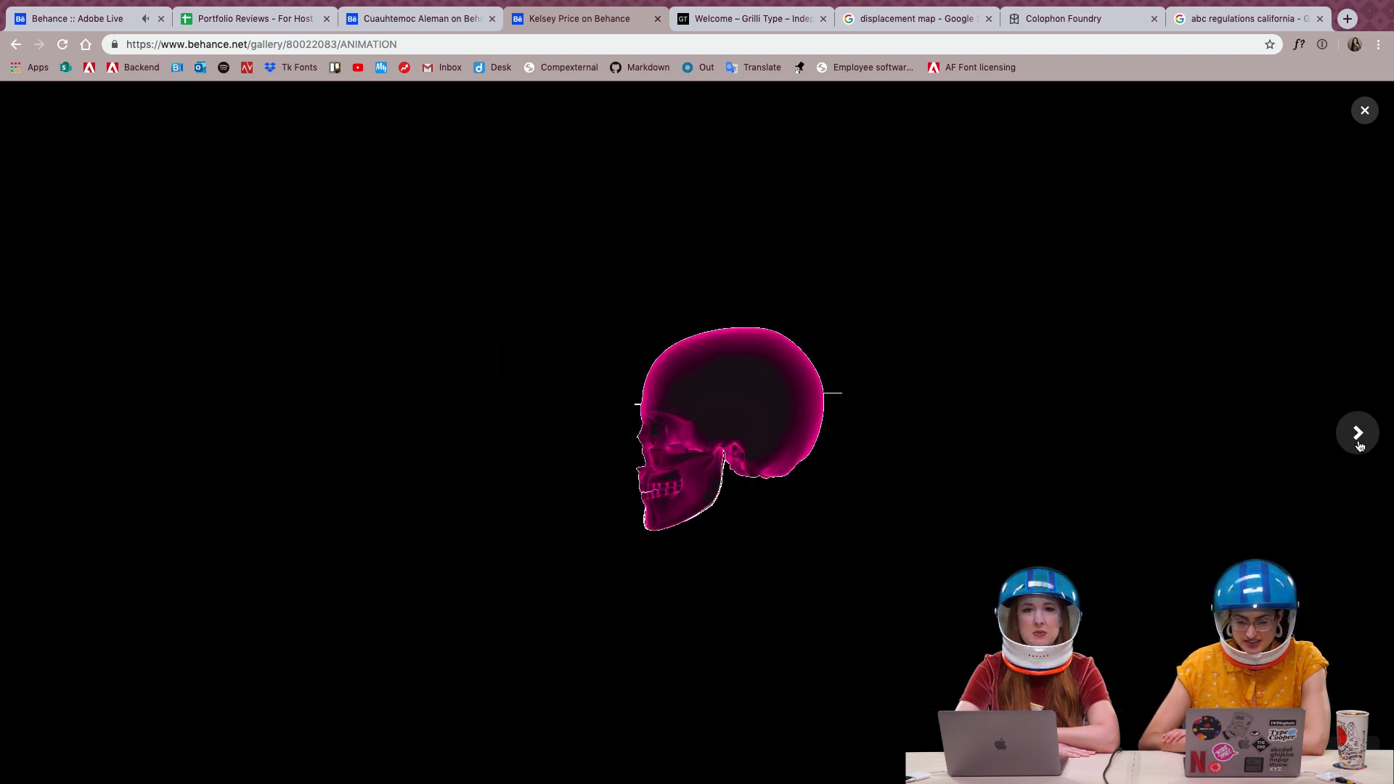
pyautogui.click(49, 427)
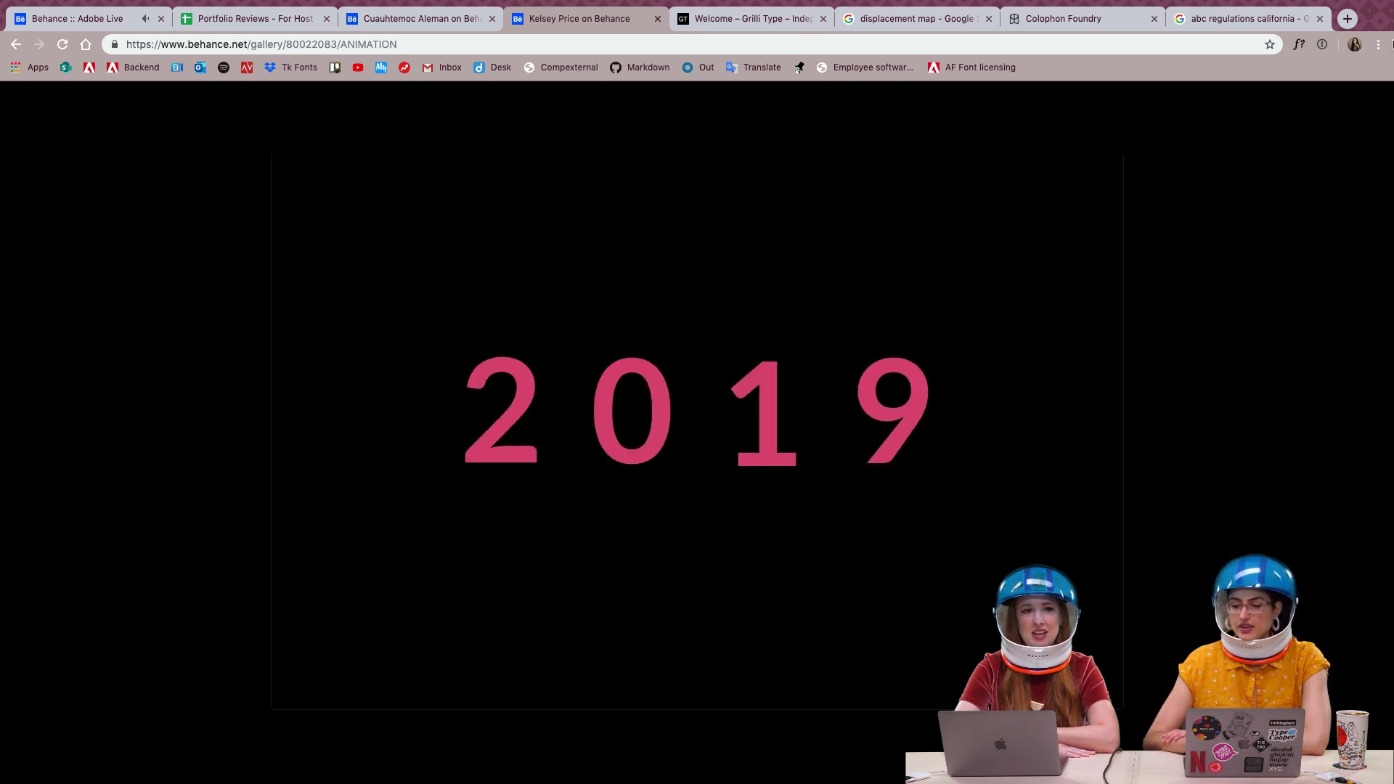
pyautogui.click(1363, 112)
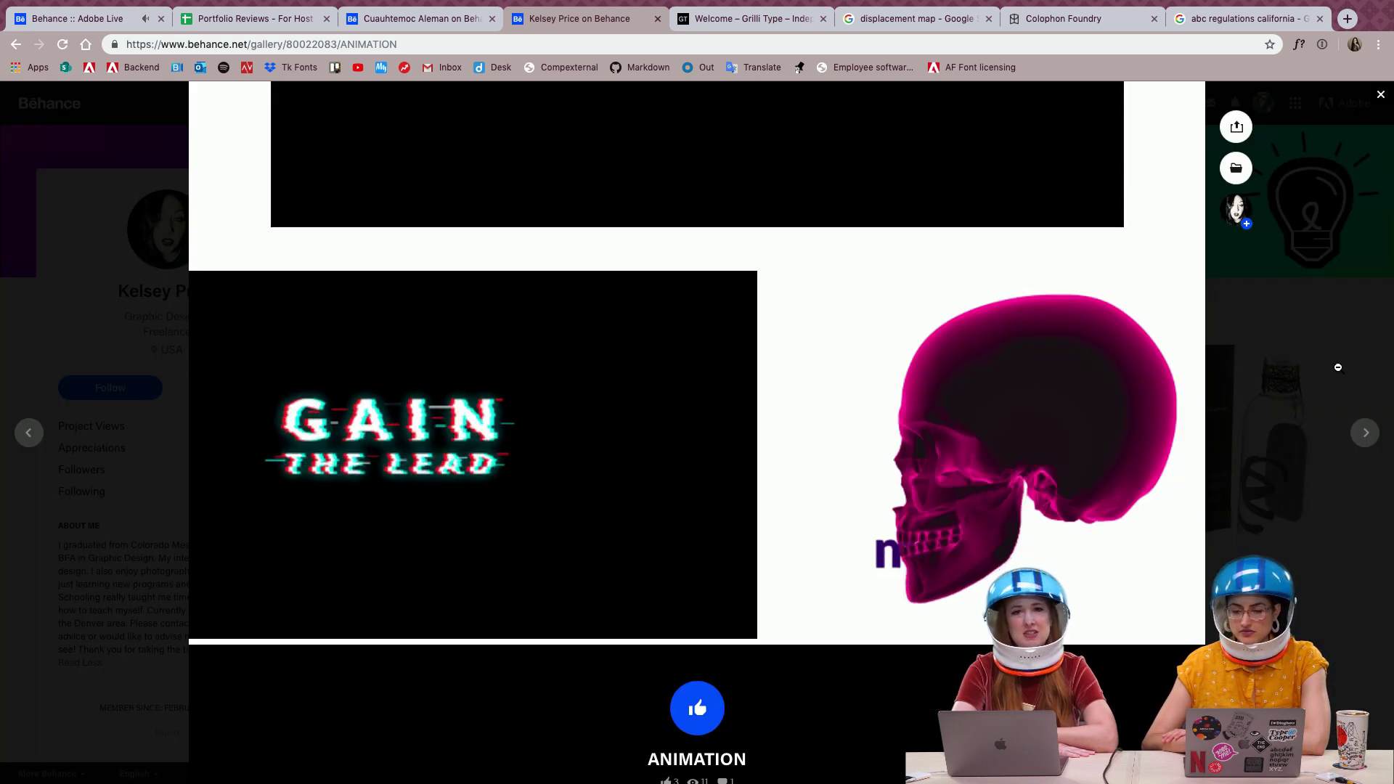
pyautogui.scroll(5, 1339, 368)
pyautogui.scroll(2, 1334, 352)
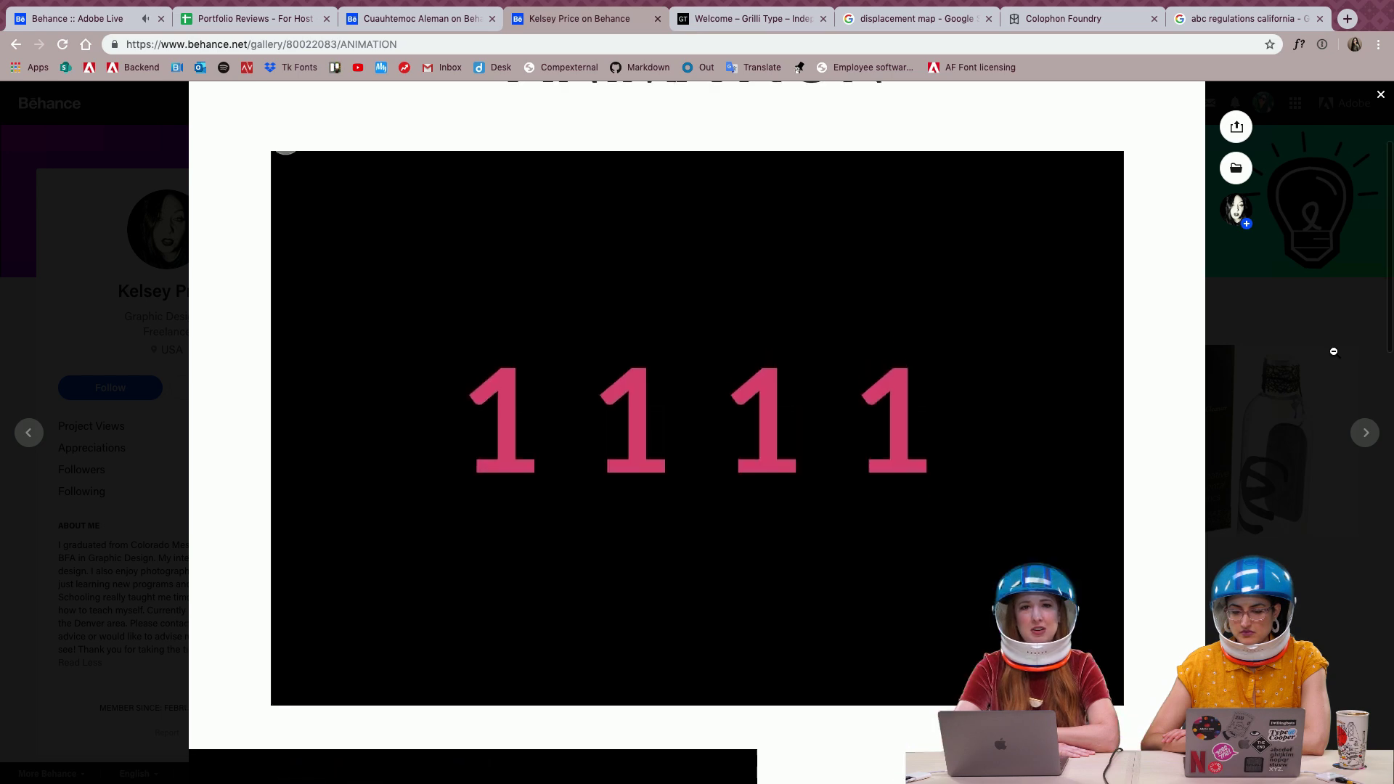
pyautogui.click(1334, 352)
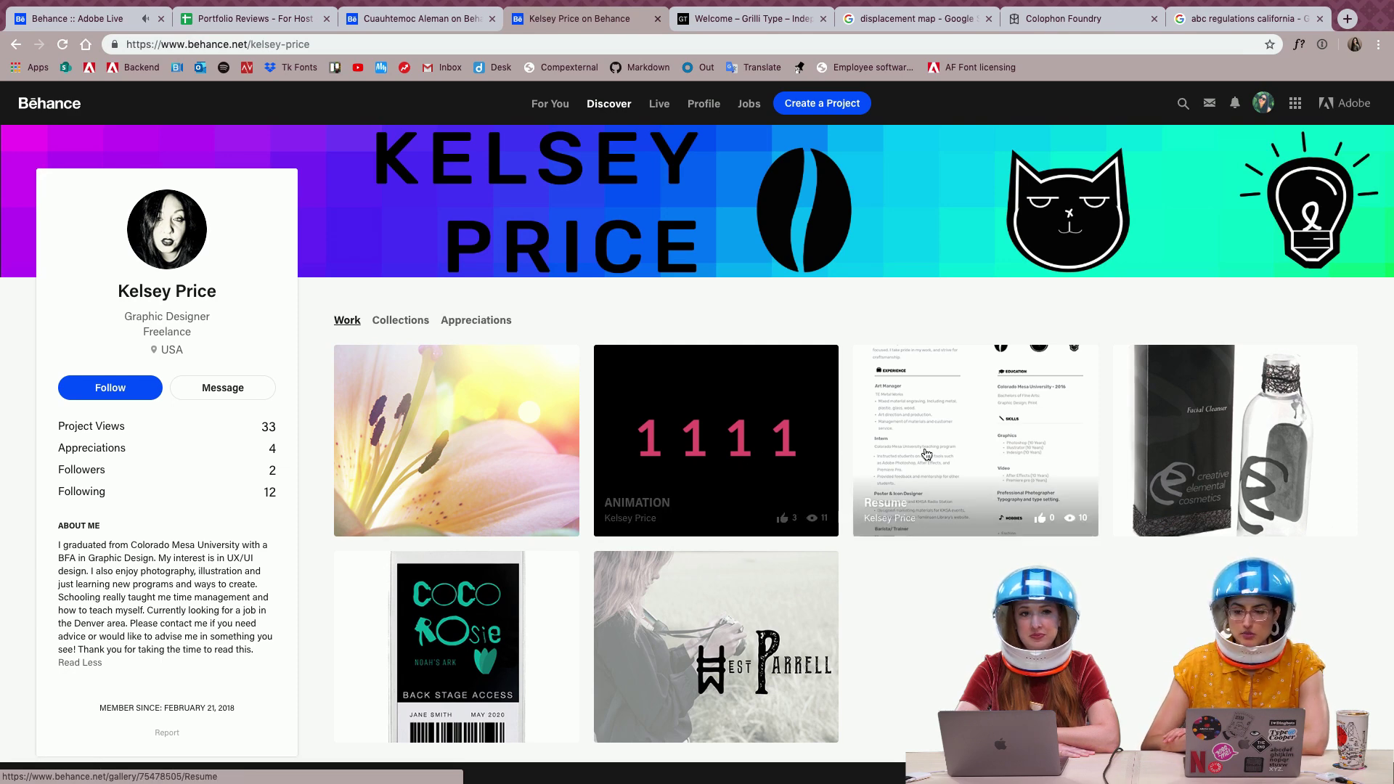
# Open the designer's Resume project, examine its layout and content, and return to the profile
pyautogui.click(923, 417)
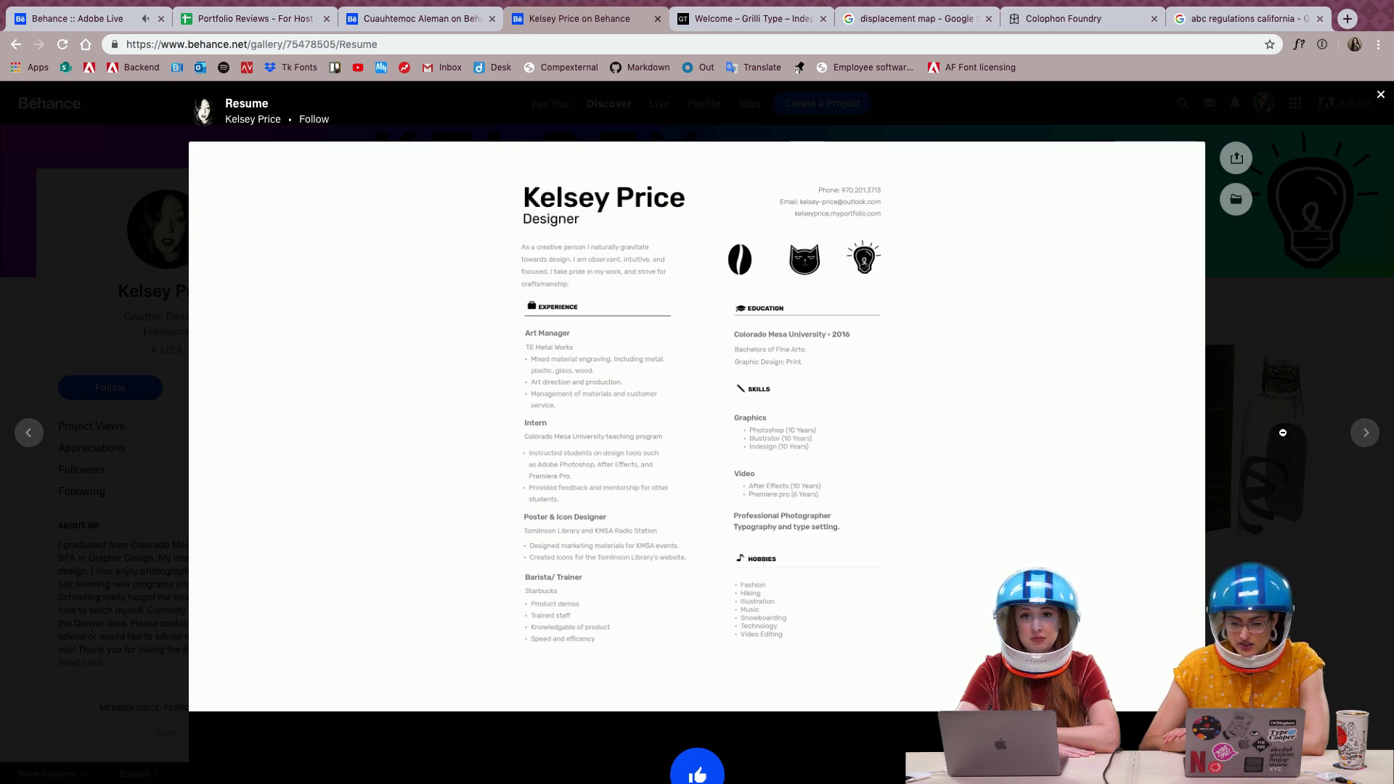
pyautogui.click(1260, 451)
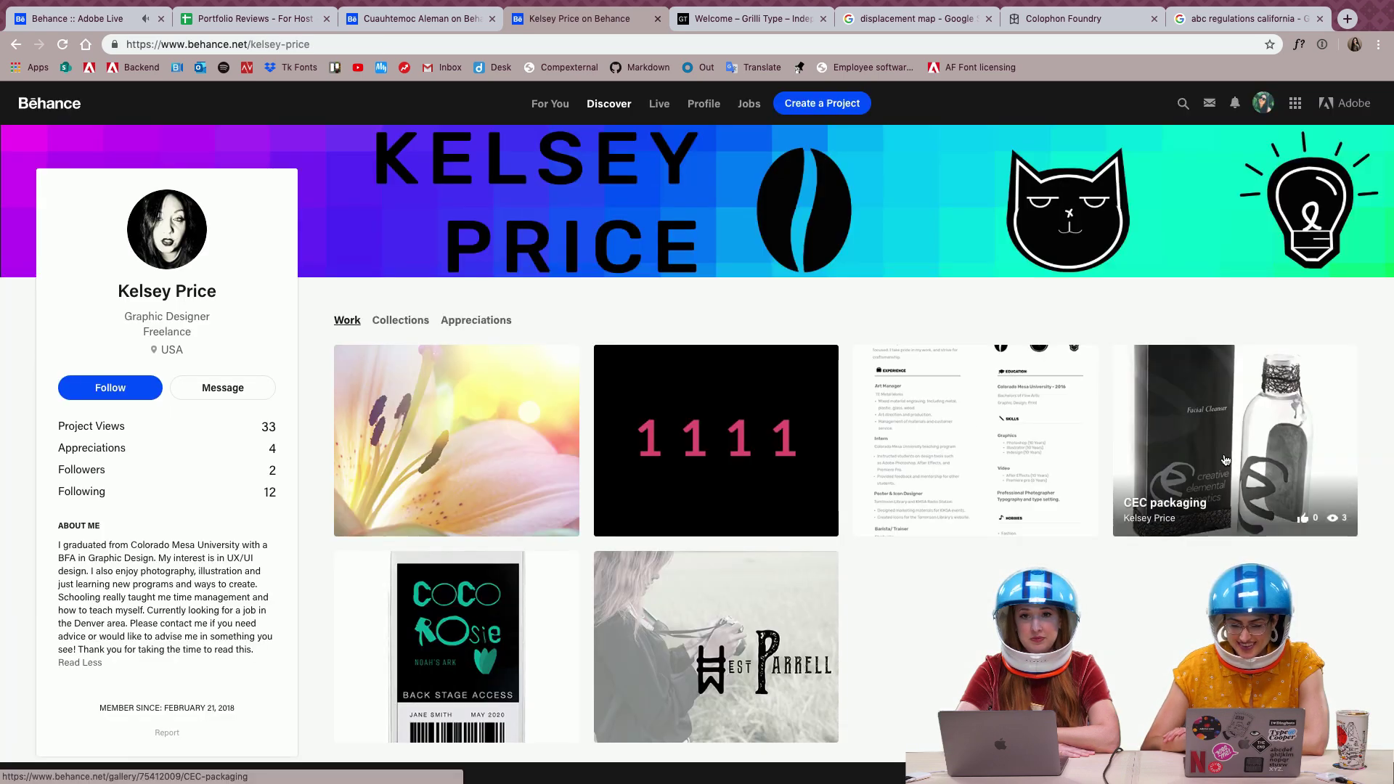
# Open the CEC packaging project, view the box dieline, box with bottle and water splash images enlarged, and return to the profile
pyautogui.click(1194, 410)
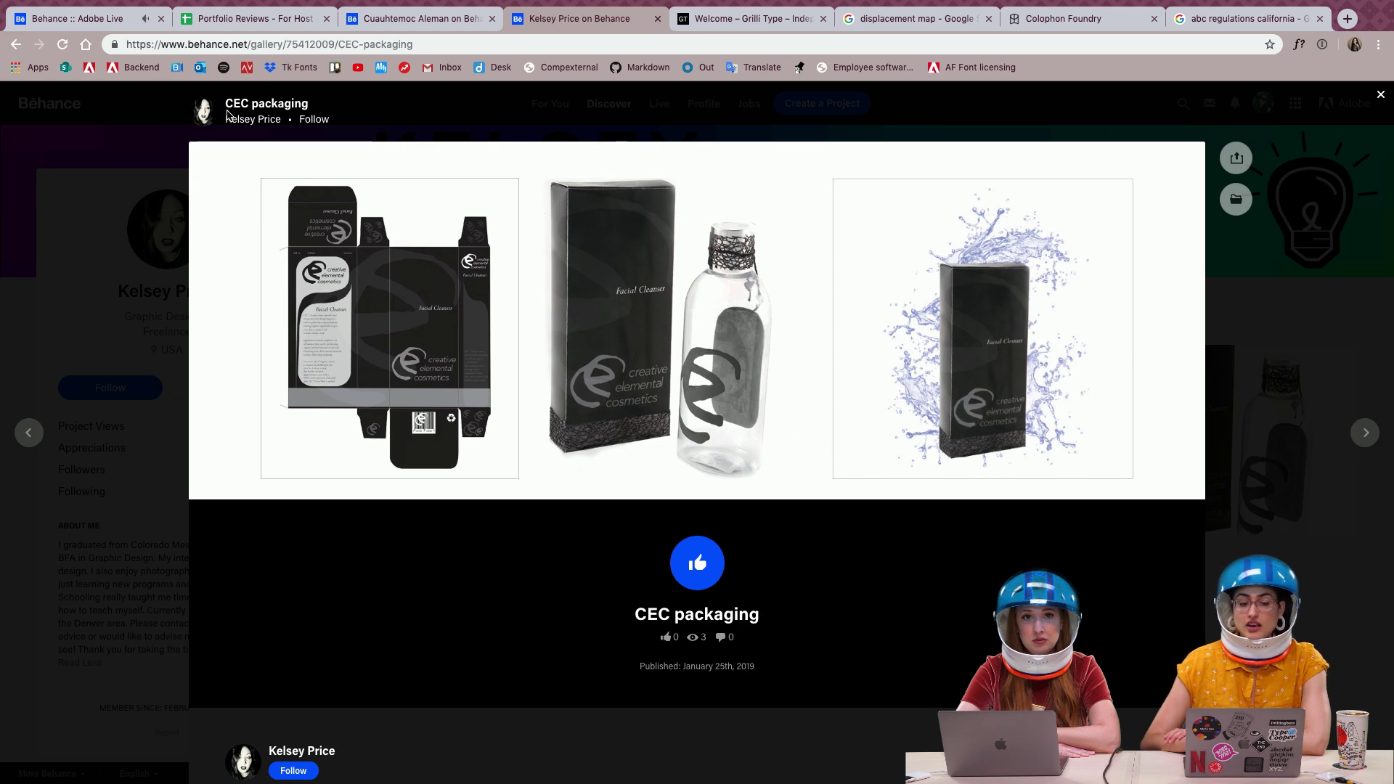
pyautogui.click(360, 285)
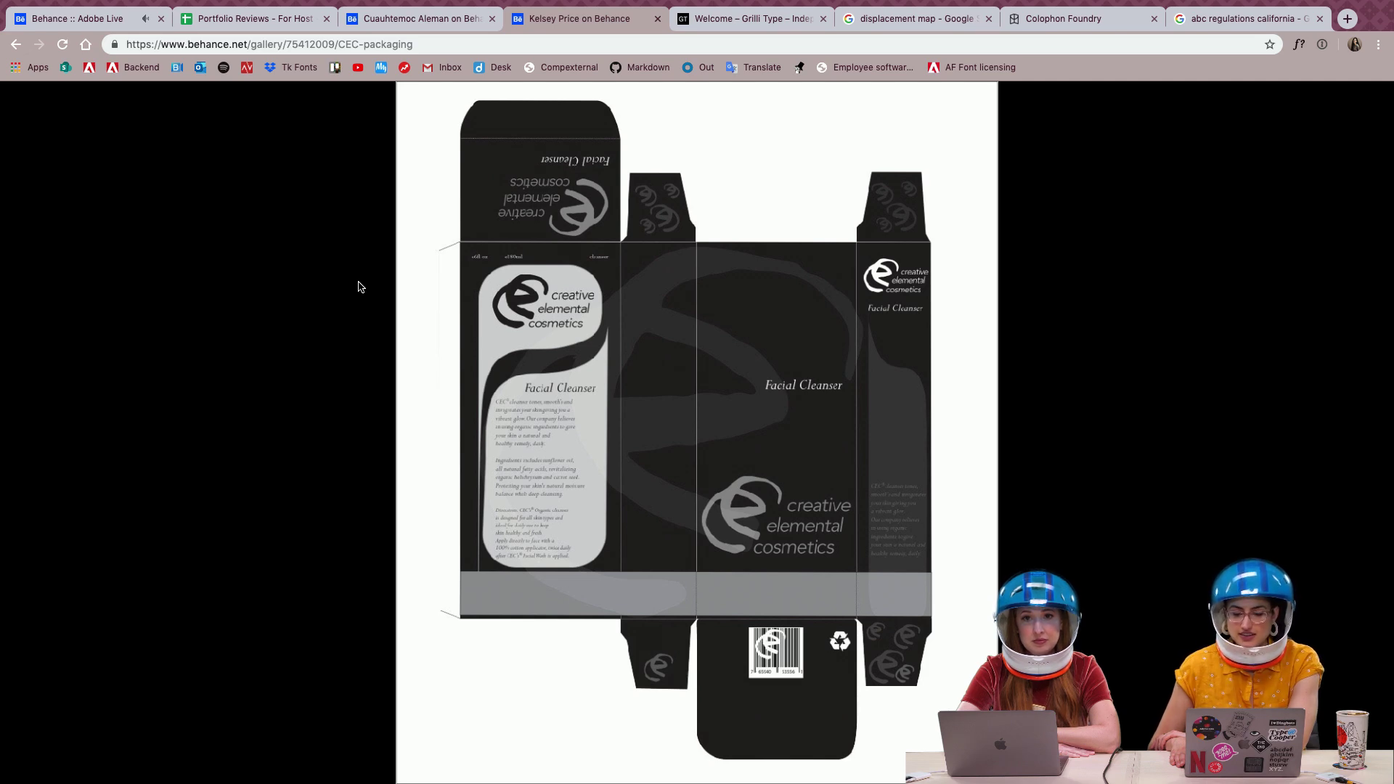
pyautogui.click(359, 287)
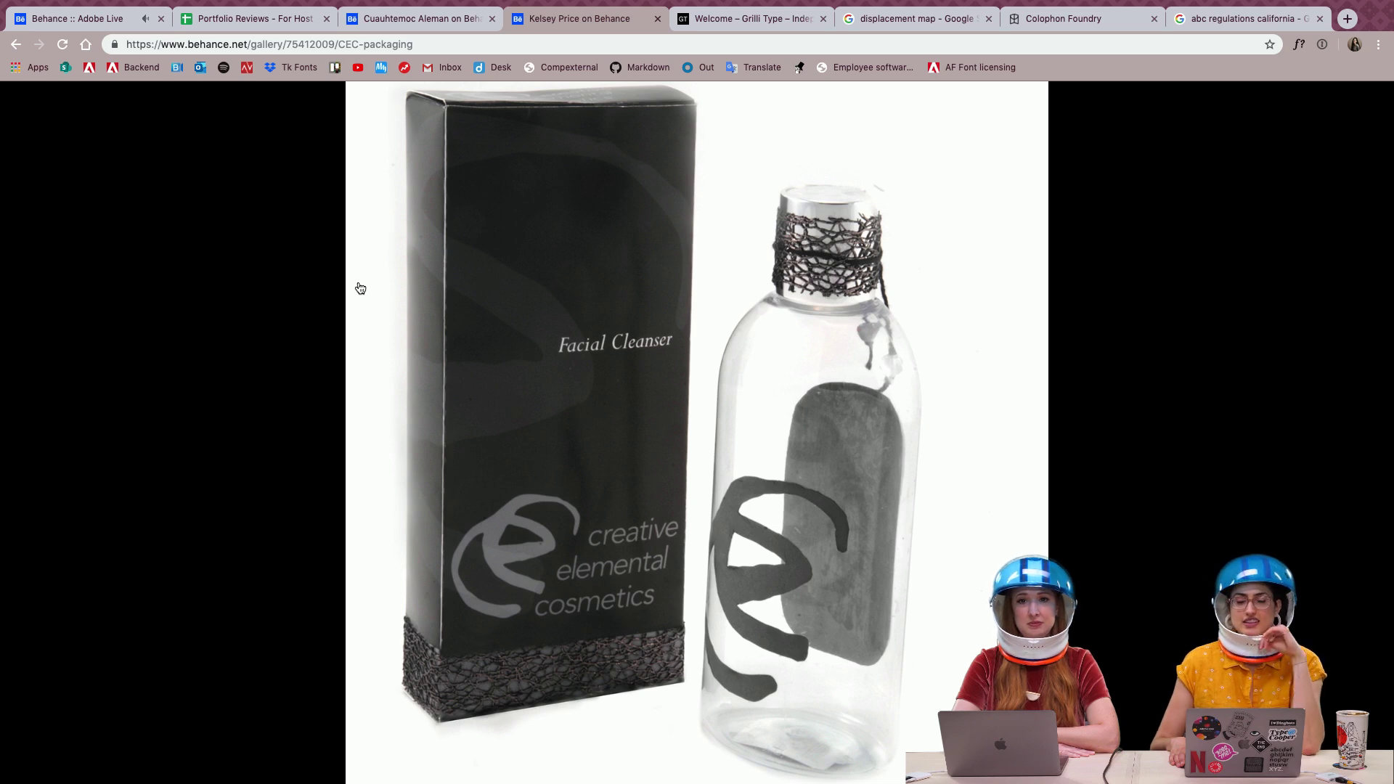
pyautogui.click(359, 288)
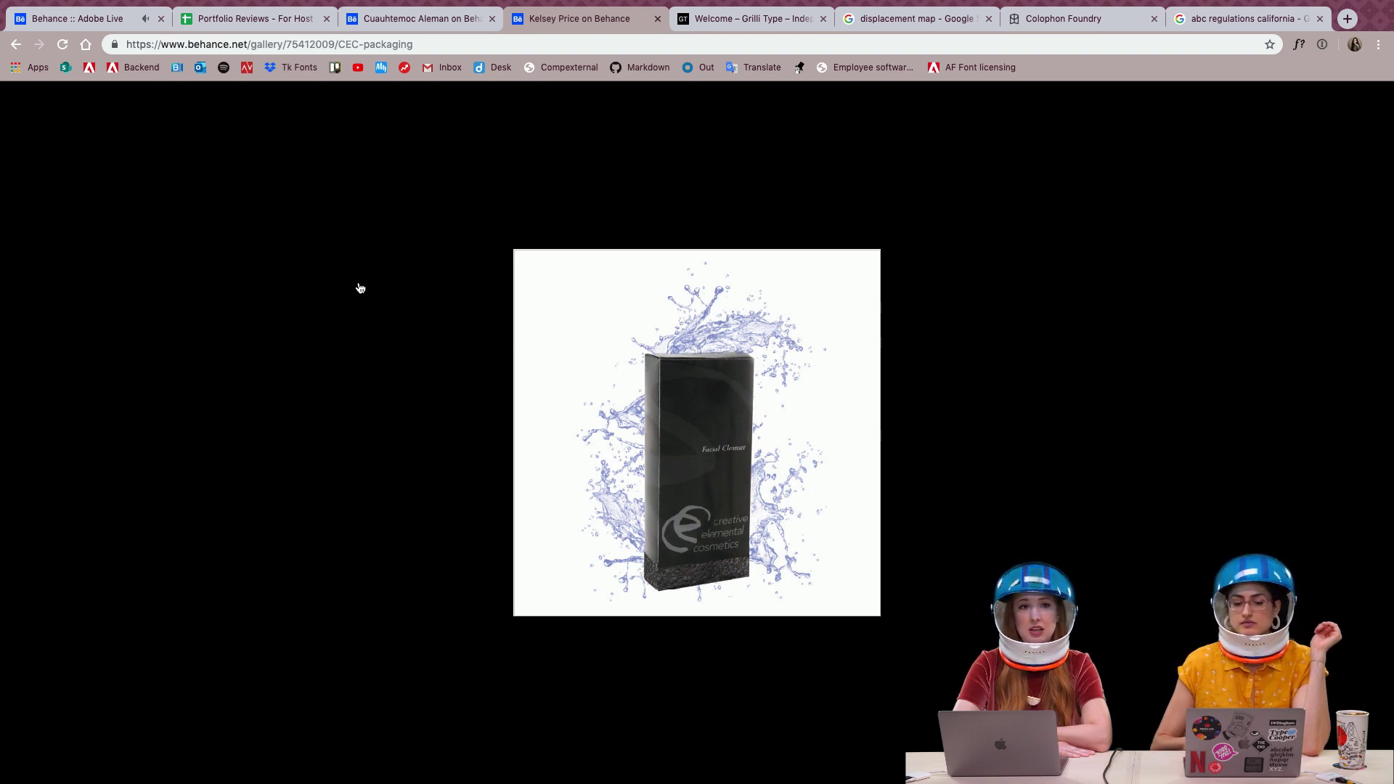
pyautogui.press('Right')
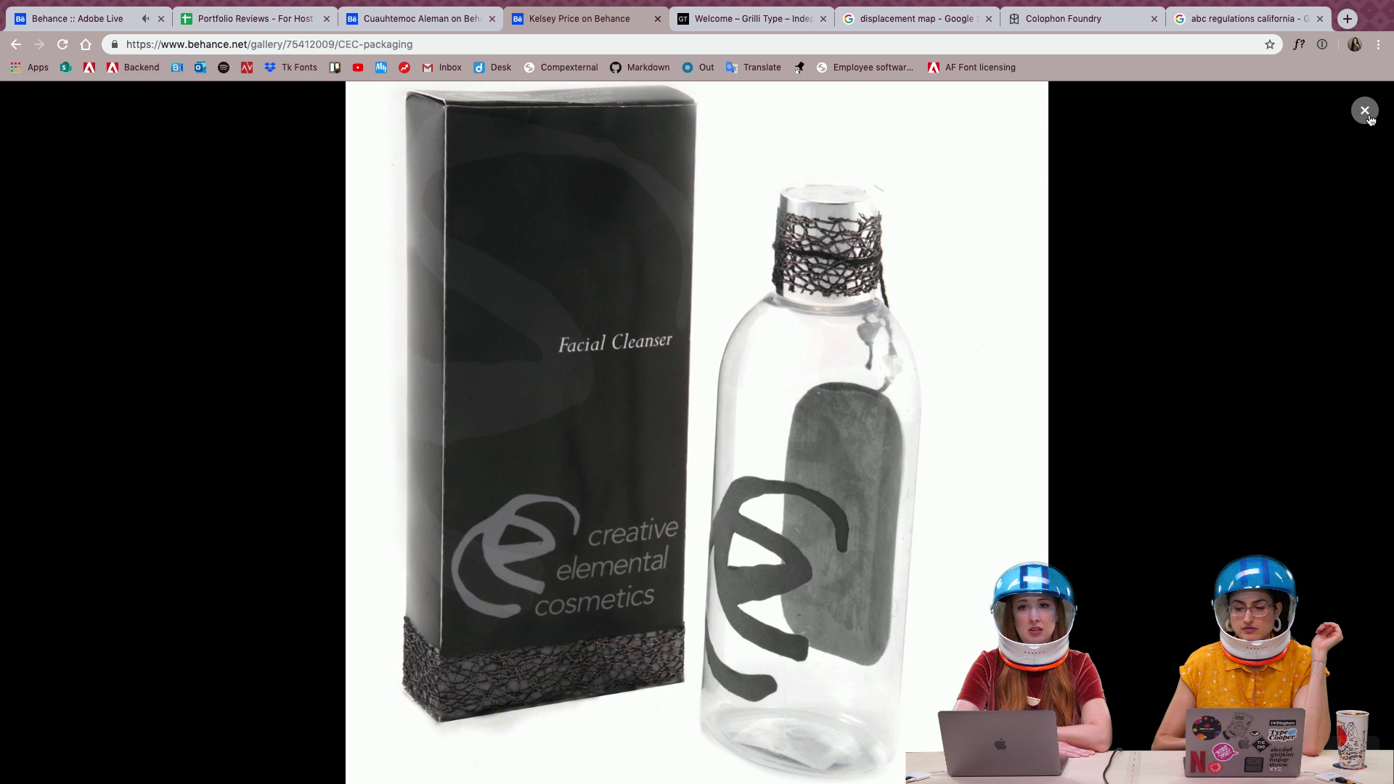
pyautogui.click(1365, 111)
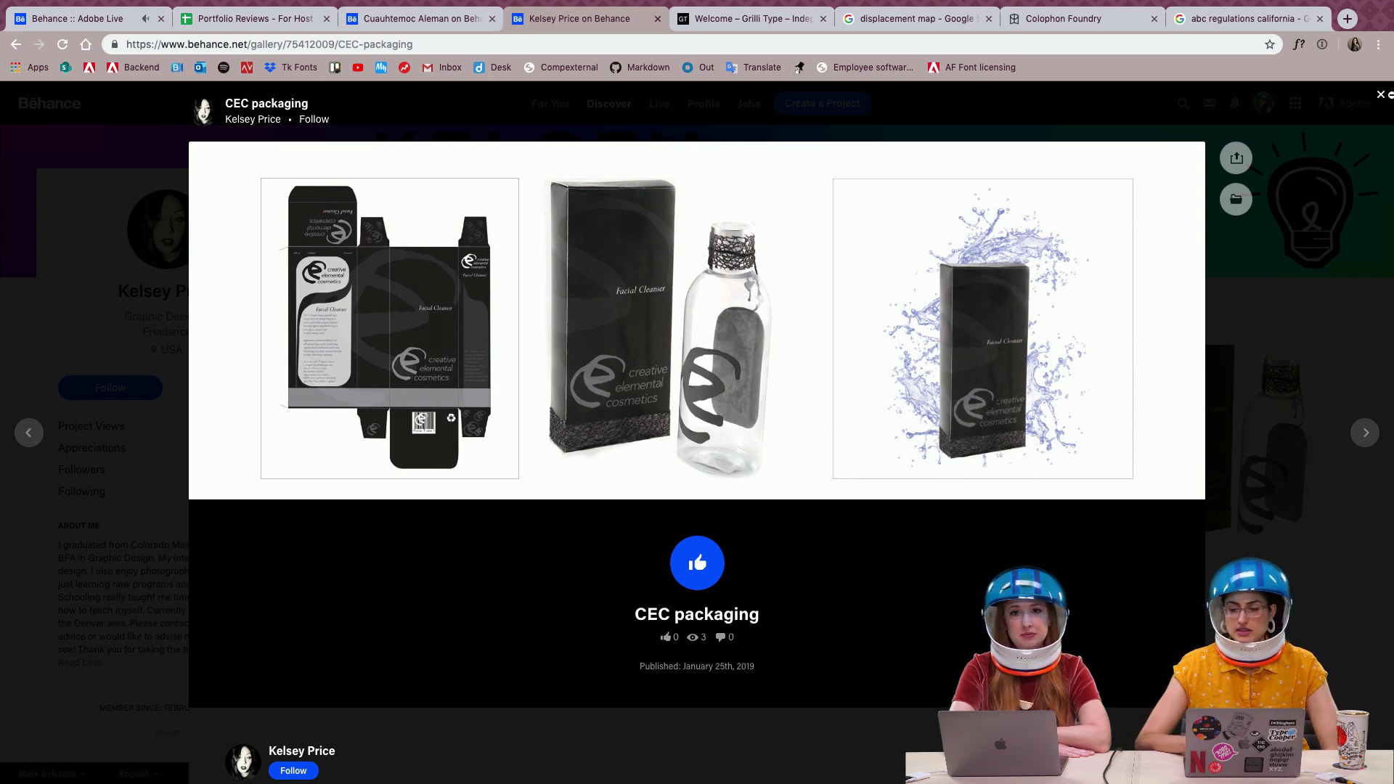
pyautogui.click(1381, 98)
# Open the COCO Rosie project, look over its photos, merchandise mockups and lettering, and enlarge the backstage access pass
pyautogui.scroll(-1, 726, 450)
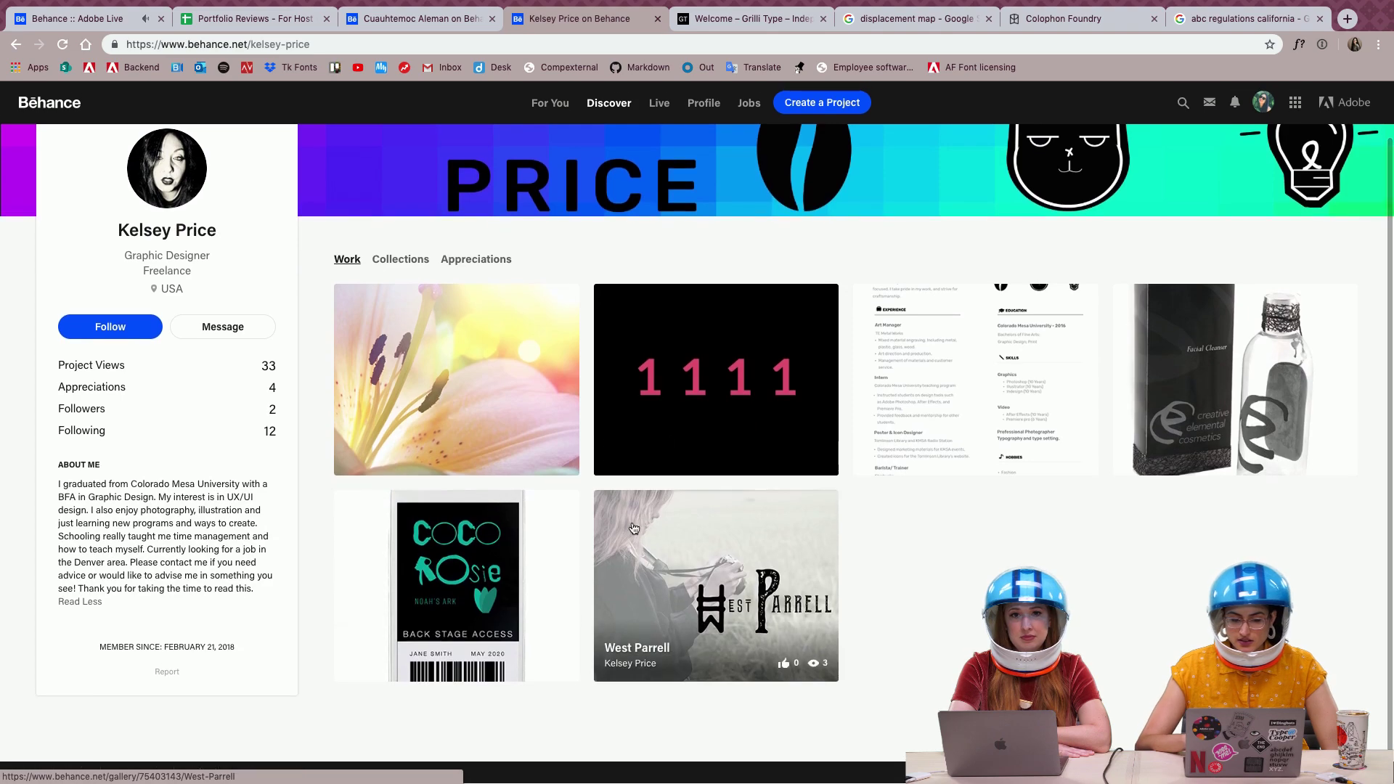
pyautogui.click(484, 558)
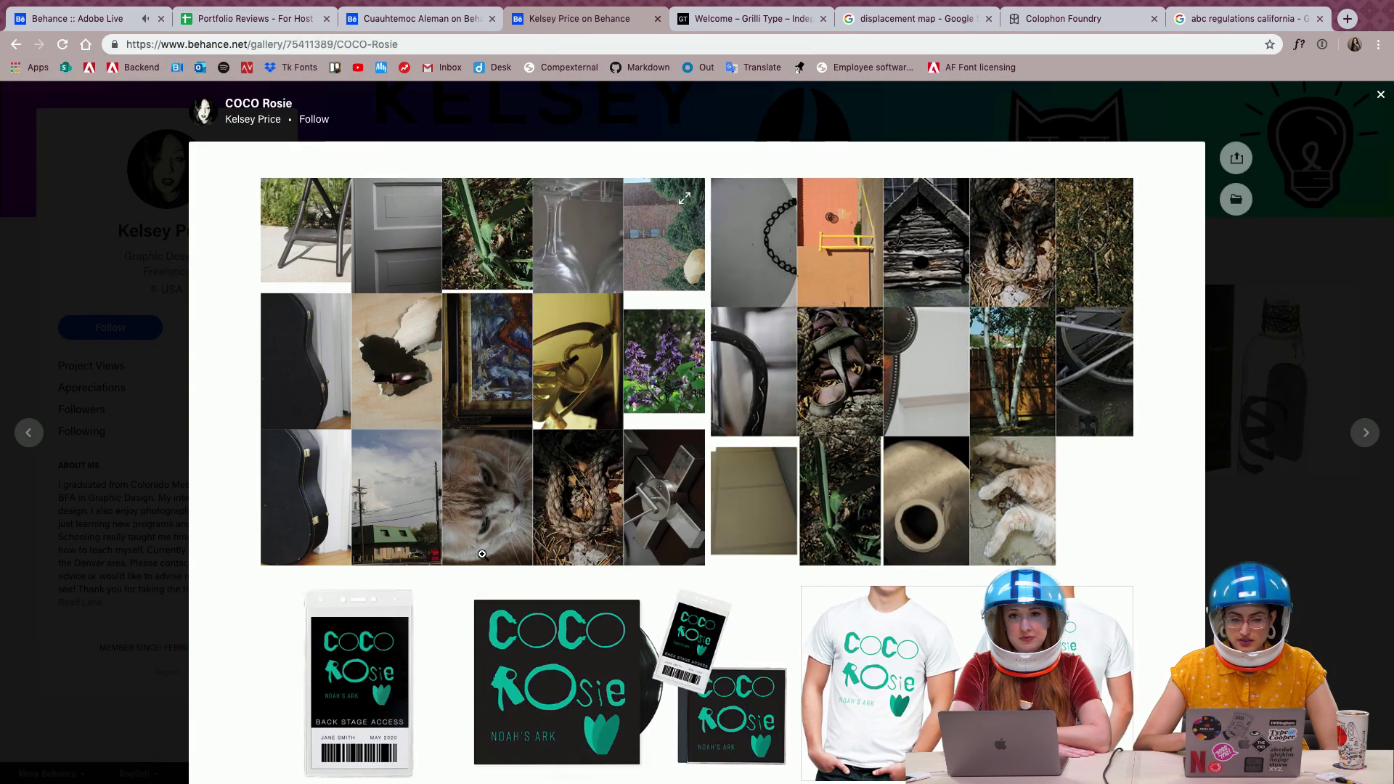
pyautogui.scroll(-3, 482, 554)
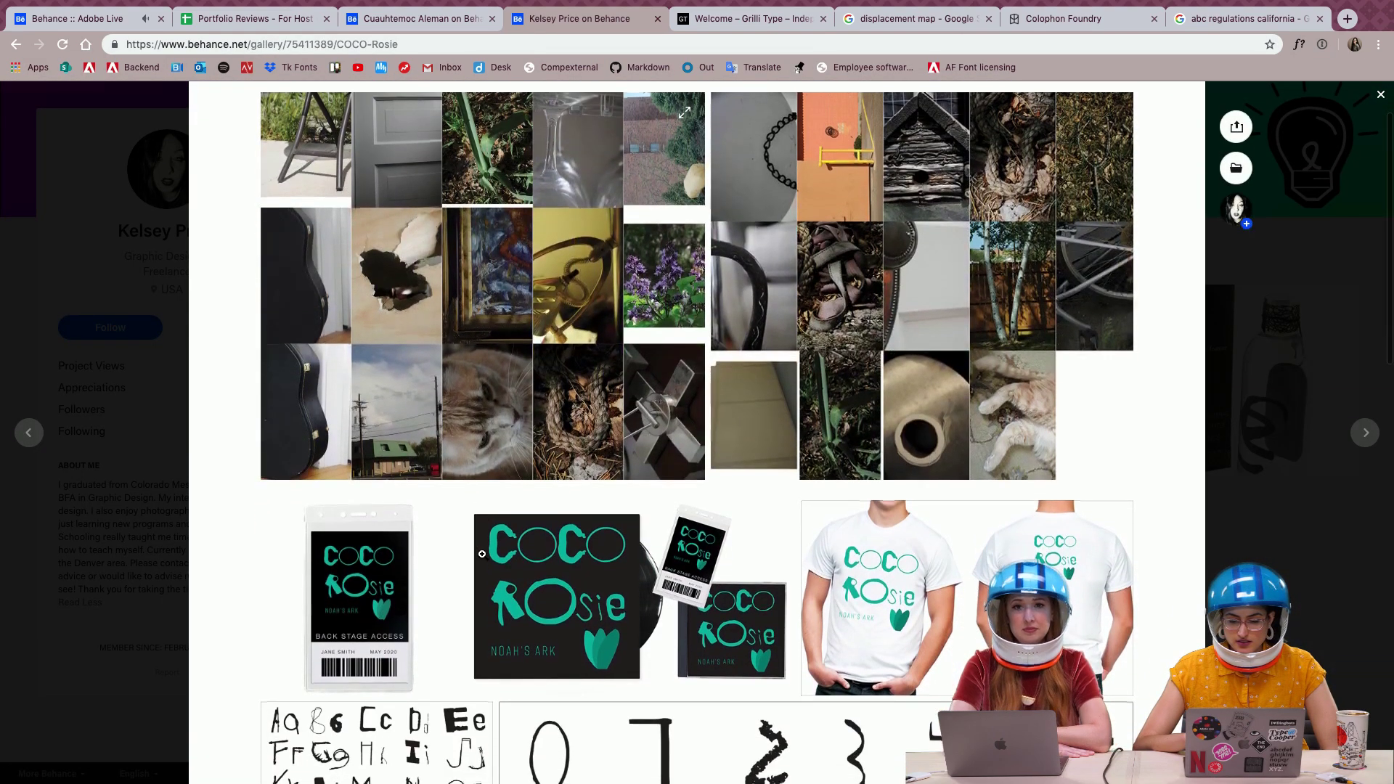
pyautogui.scroll(-2, 483, 554)
pyautogui.scroll(5, 482, 554)
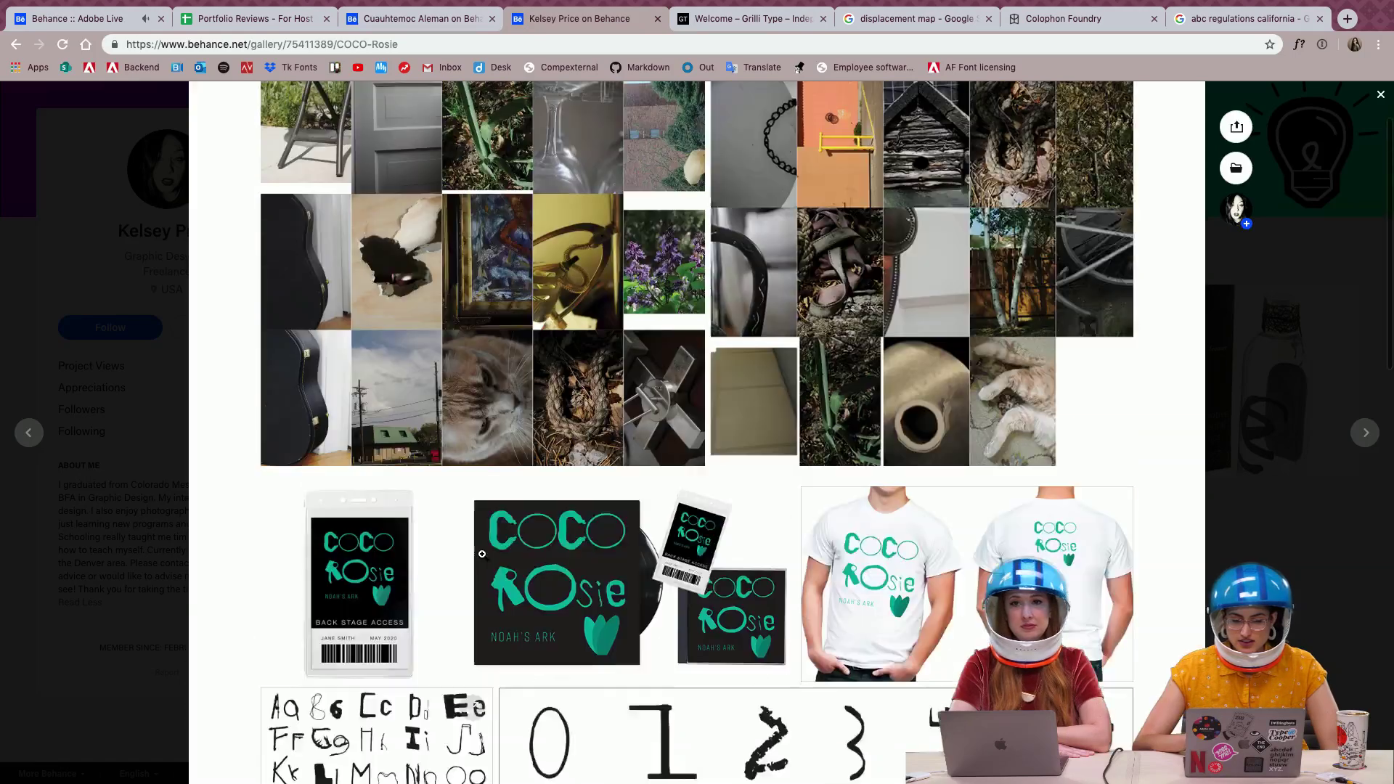
pyautogui.scroll(1, 496, 283)
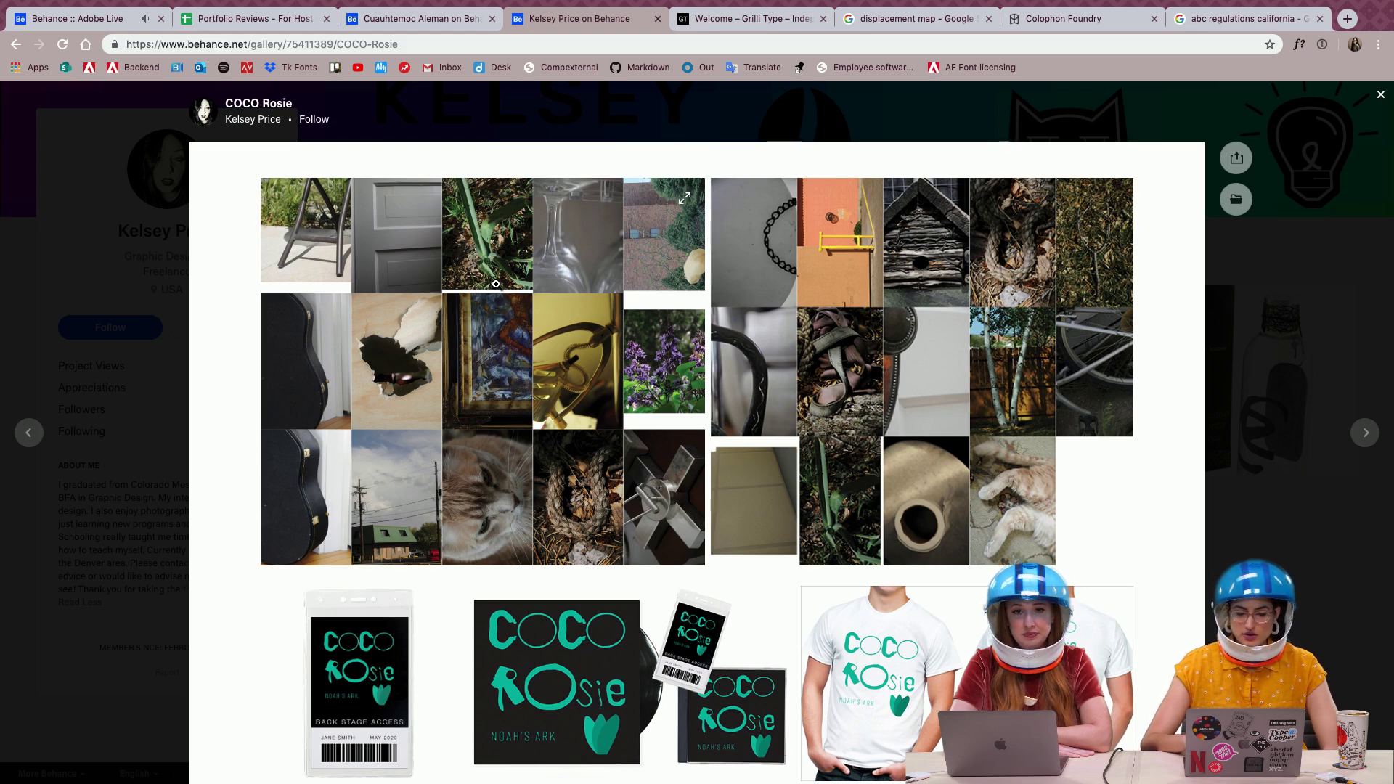
pyautogui.scroll(-4, 495, 284)
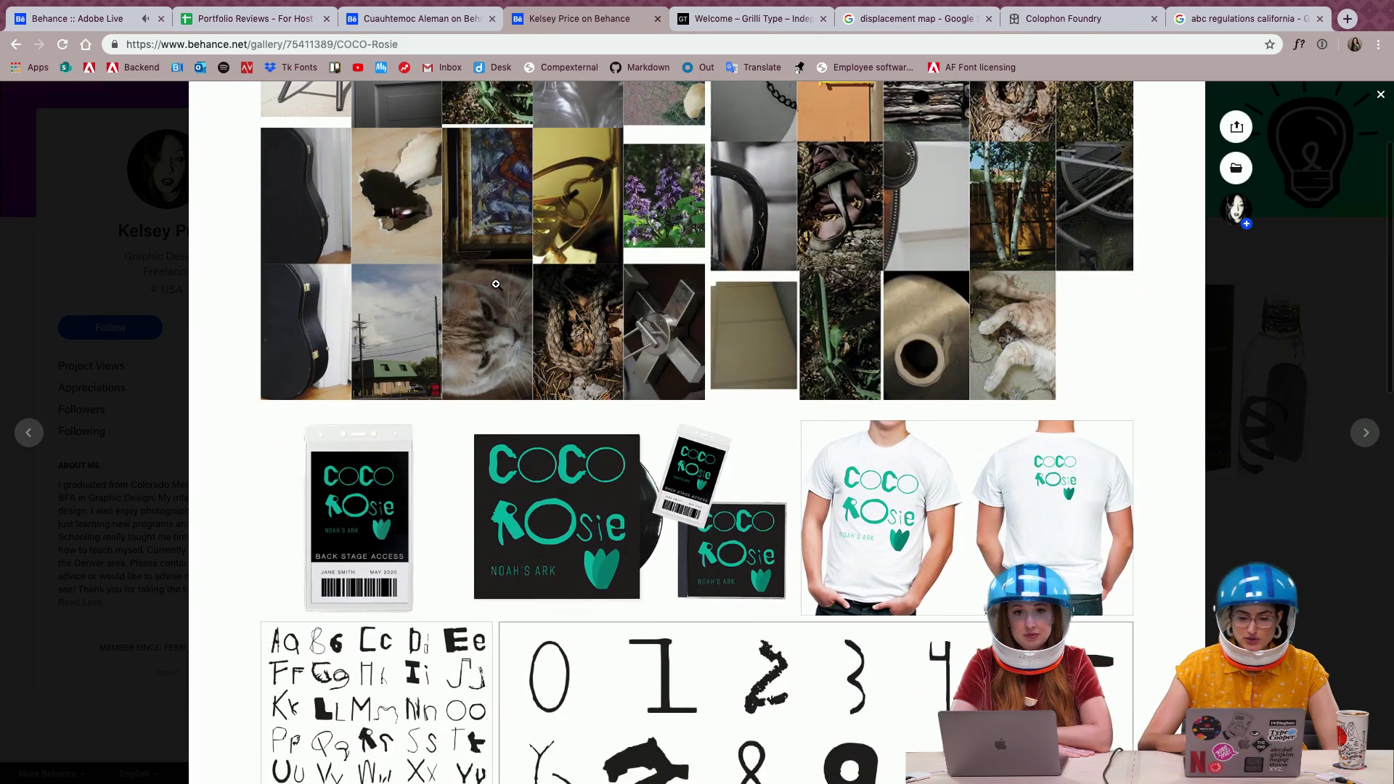
pyautogui.click(381, 495)
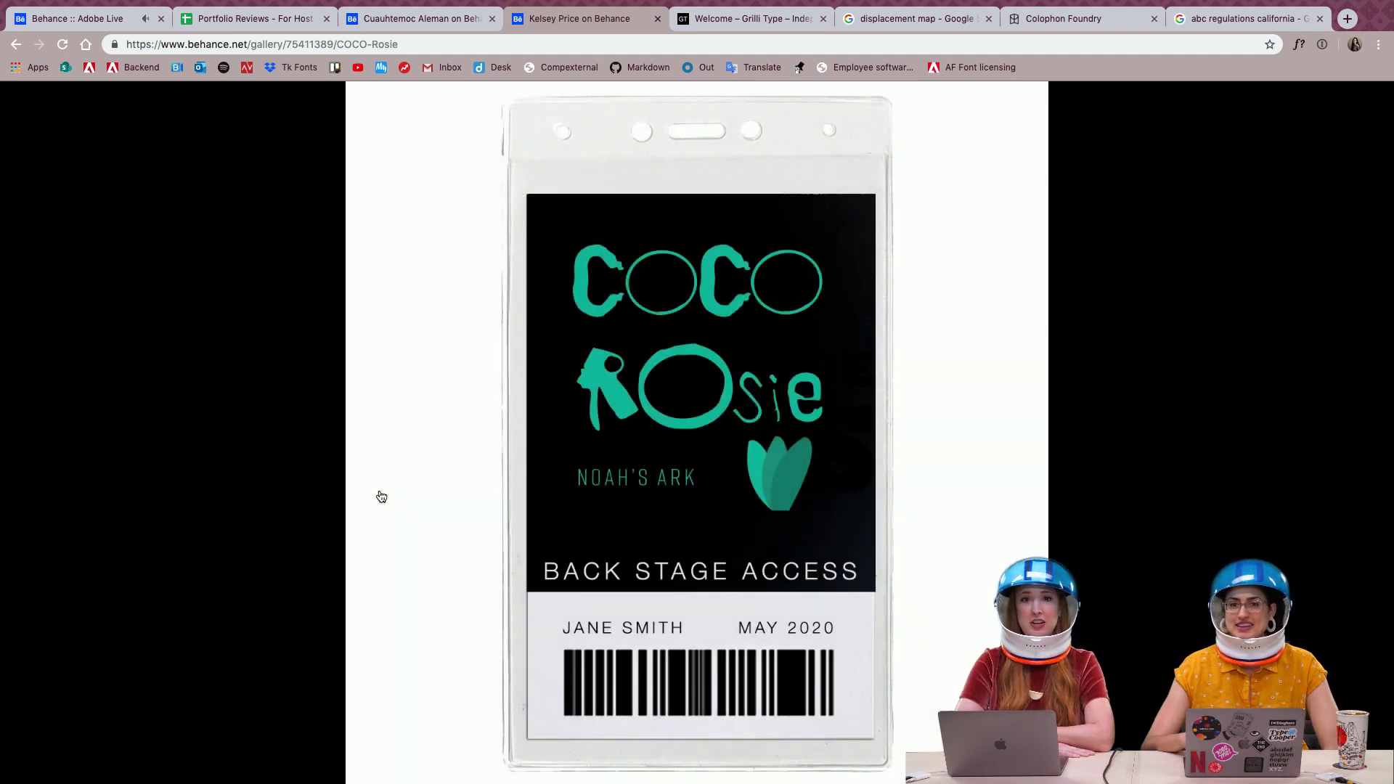
# View the COCO Rosie numerals and alphabet lettering enlarged, and return to the project page to look over its images
pyautogui.click(382, 496)
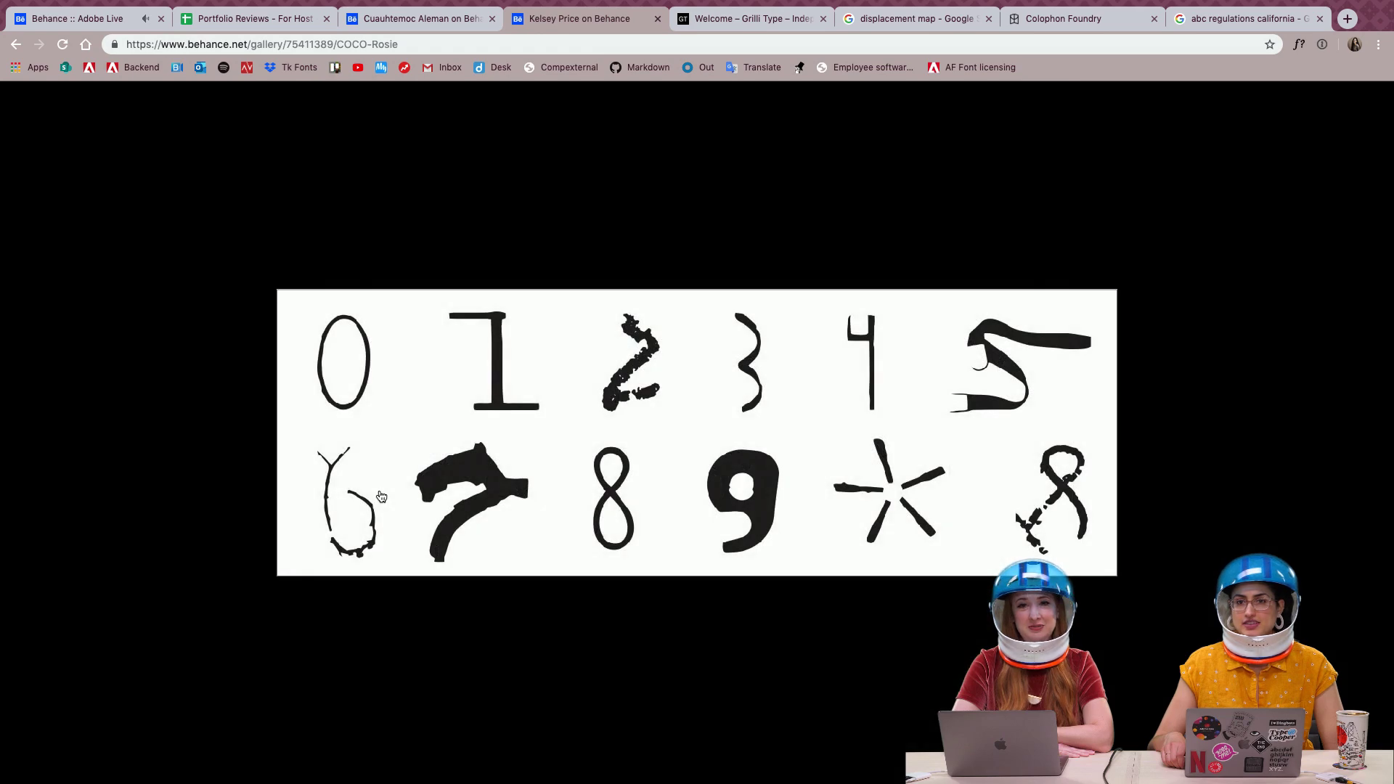
pyautogui.click(377, 497)
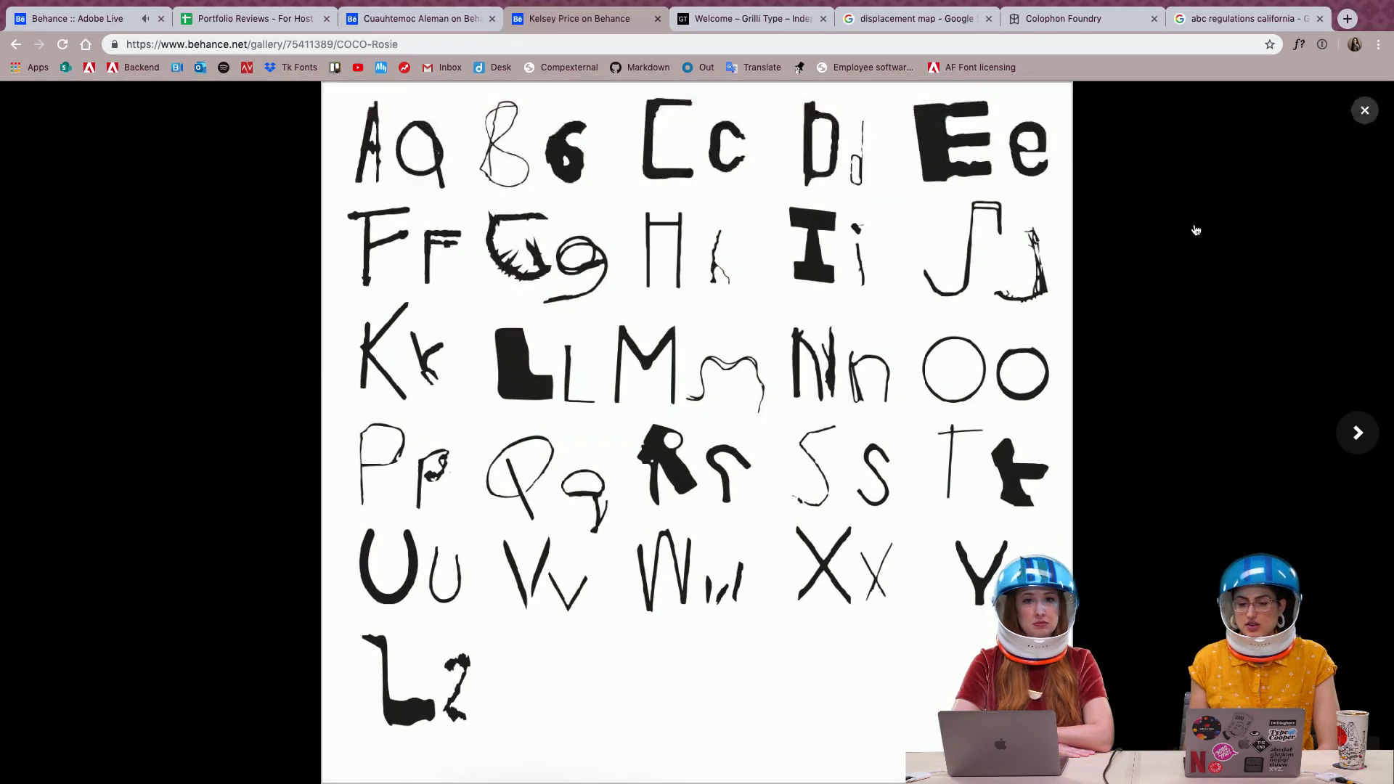
pyautogui.click(1365, 111)
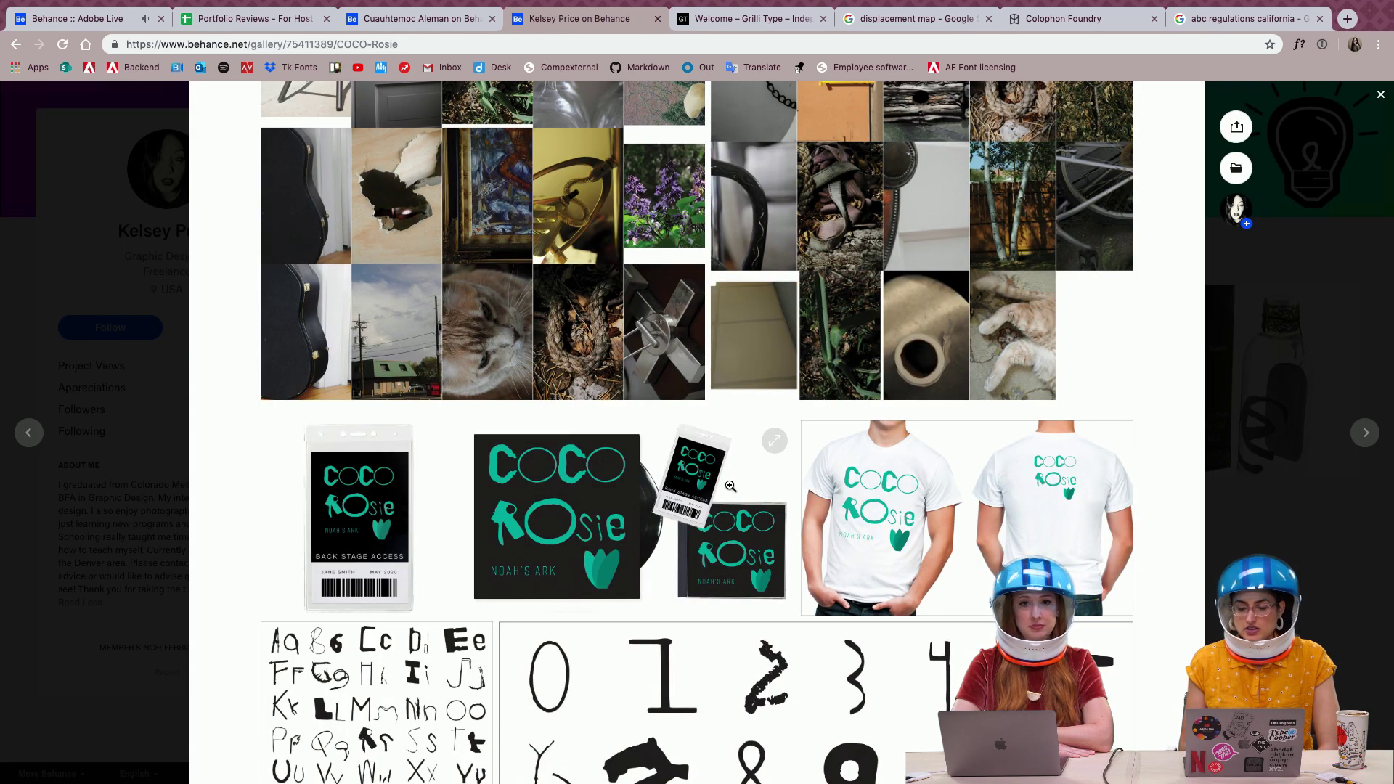
pyautogui.scroll(-3, 730, 488)
pyautogui.scroll(1, 731, 488)
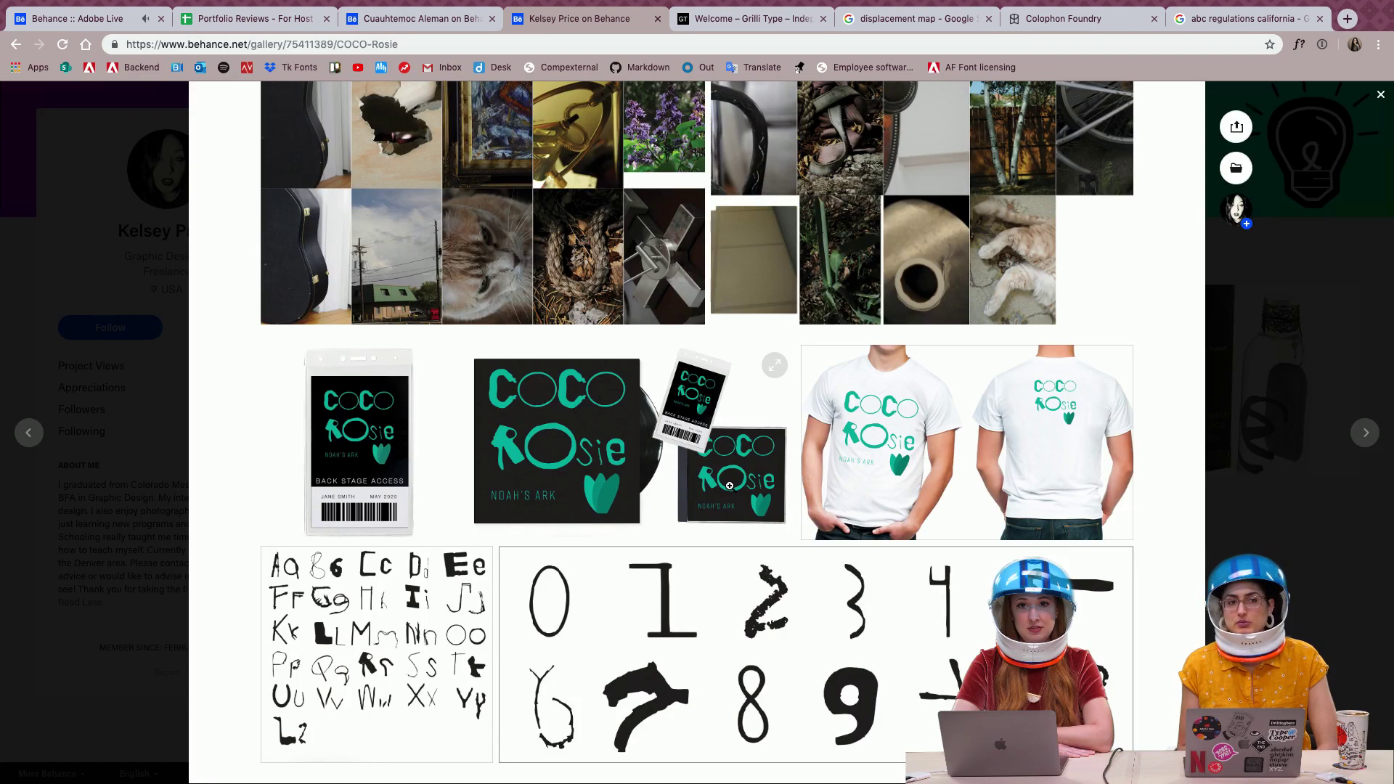
pyautogui.scroll(4, 729, 485)
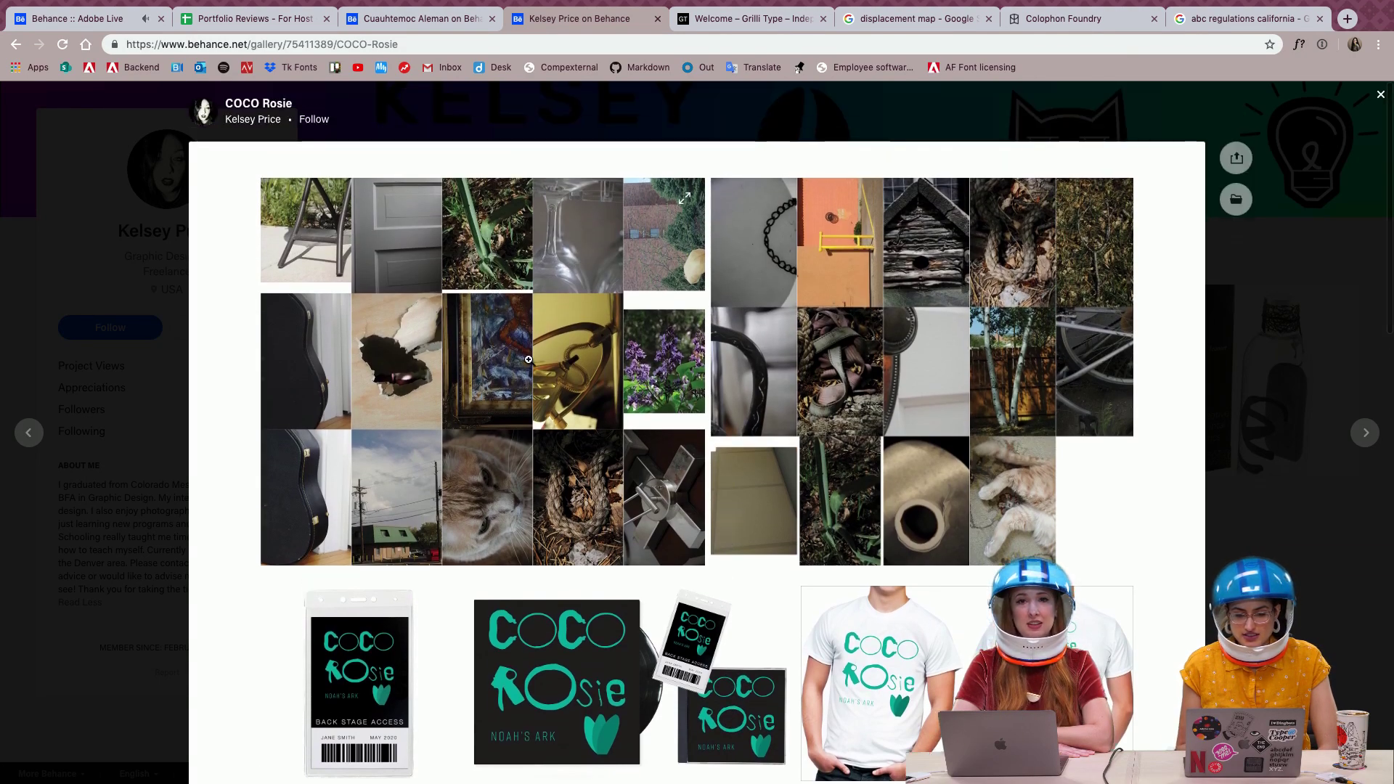
# View the two COCO Rosie photo collages enlarged, and close the enlarged view
pyautogui.click(529, 359)
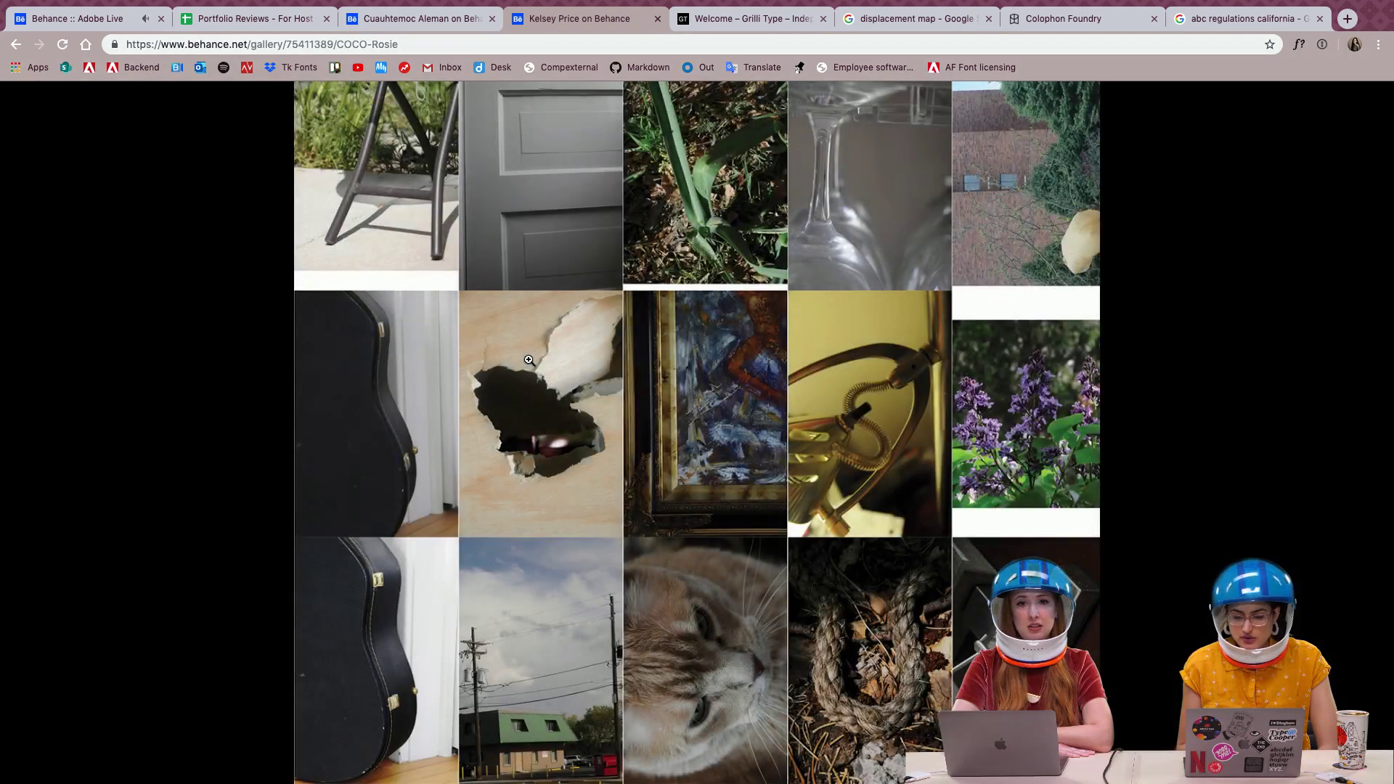
pyautogui.press('Right')
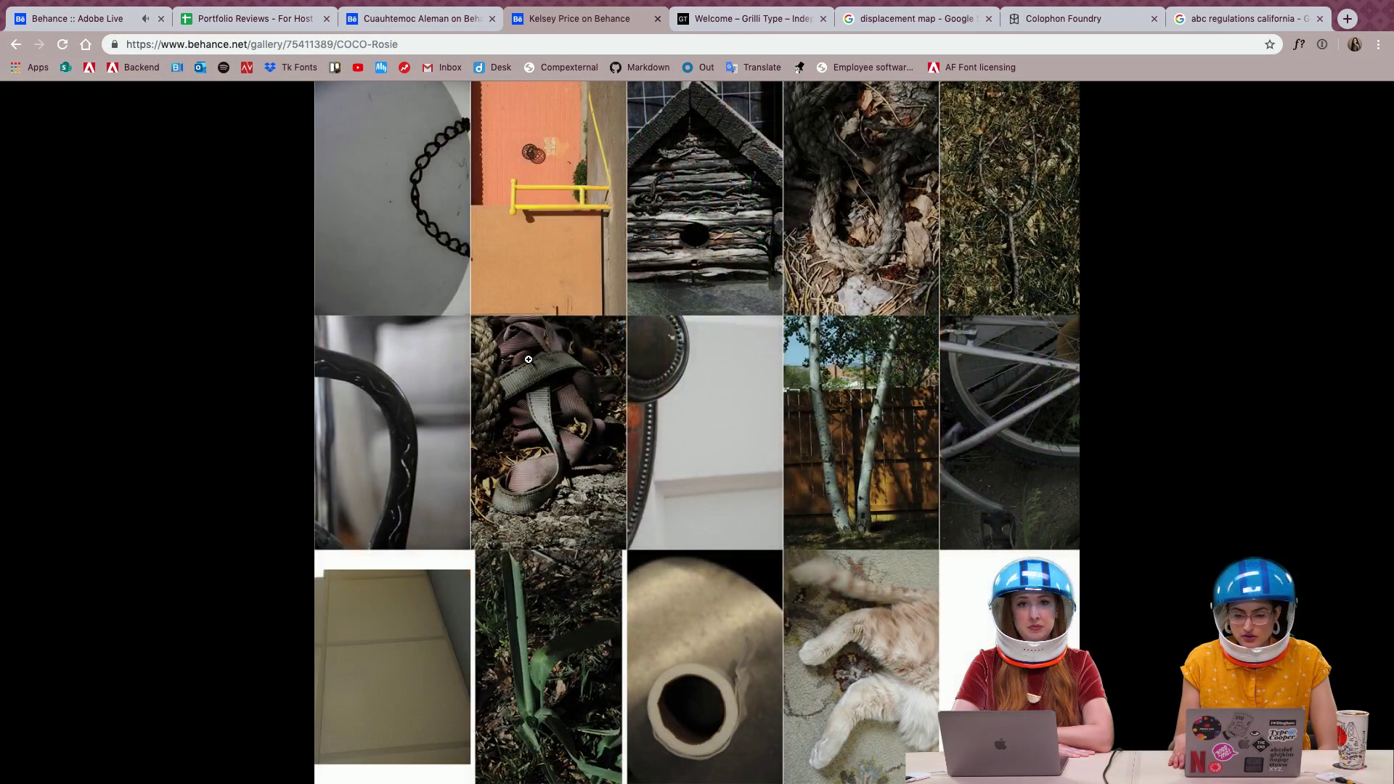
pyautogui.press('Right')
pyautogui.press('Right')
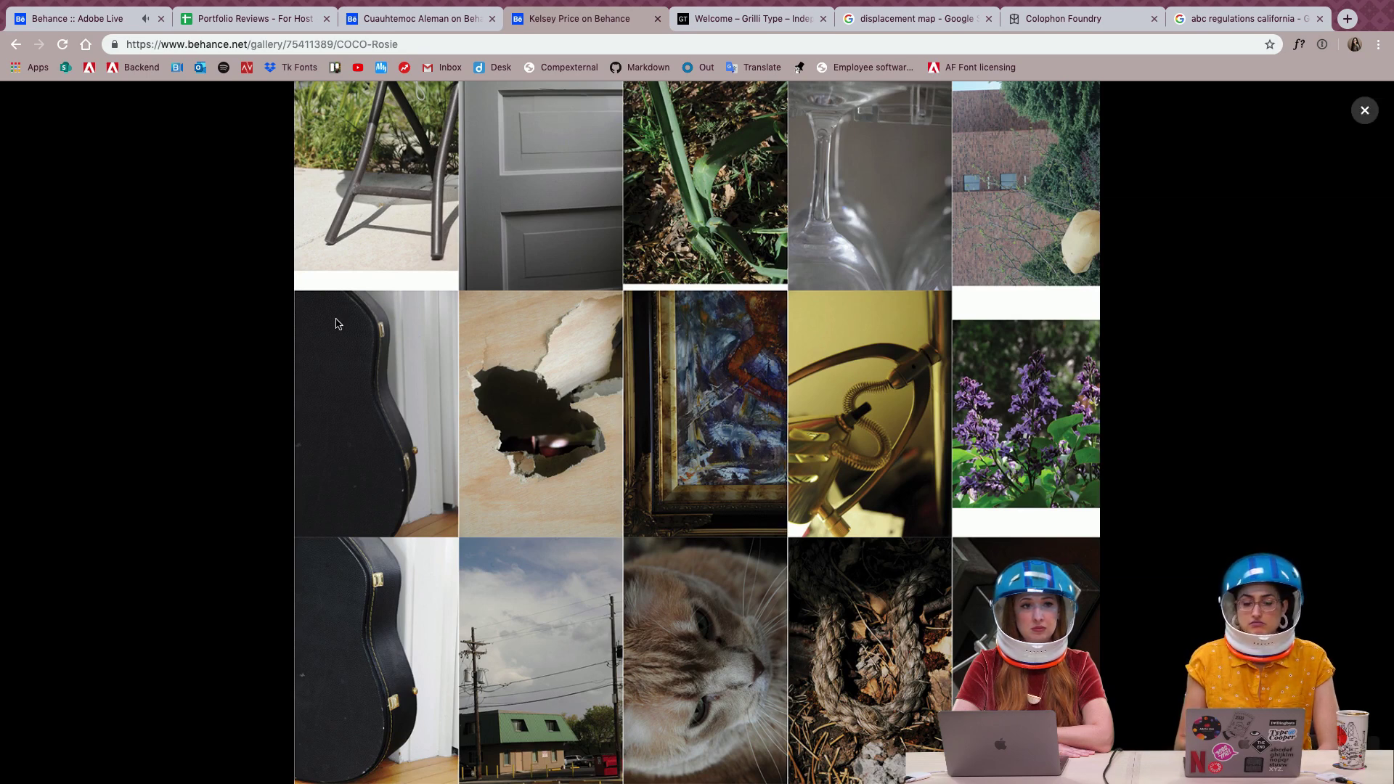
pyautogui.click(1365, 111)
# Look over the COCO Rosie merchandise mockups and lettering alongside the source photos, and return to the designer's profile
pyautogui.scroll(-3, 691, 424)
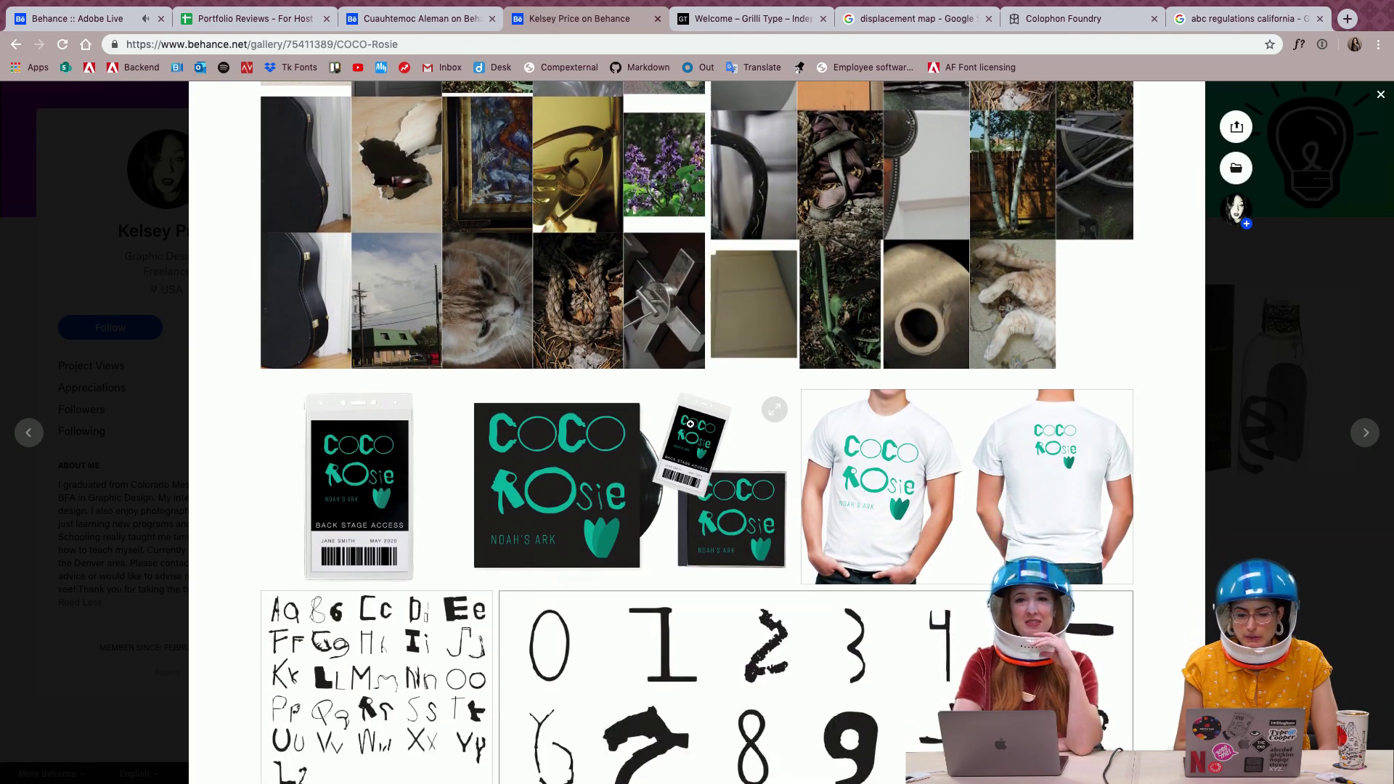
pyautogui.scroll(-1, 691, 424)
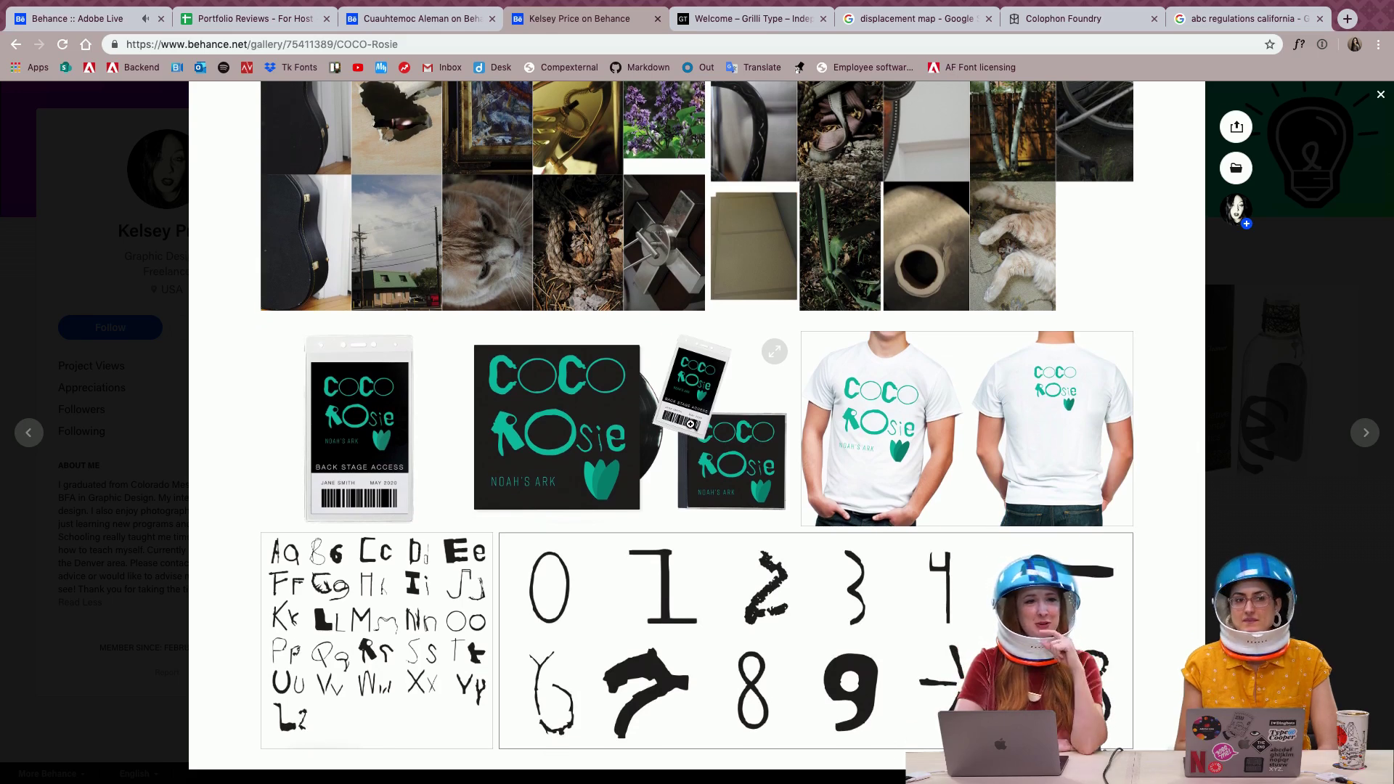
pyautogui.scroll(2, 690, 424)
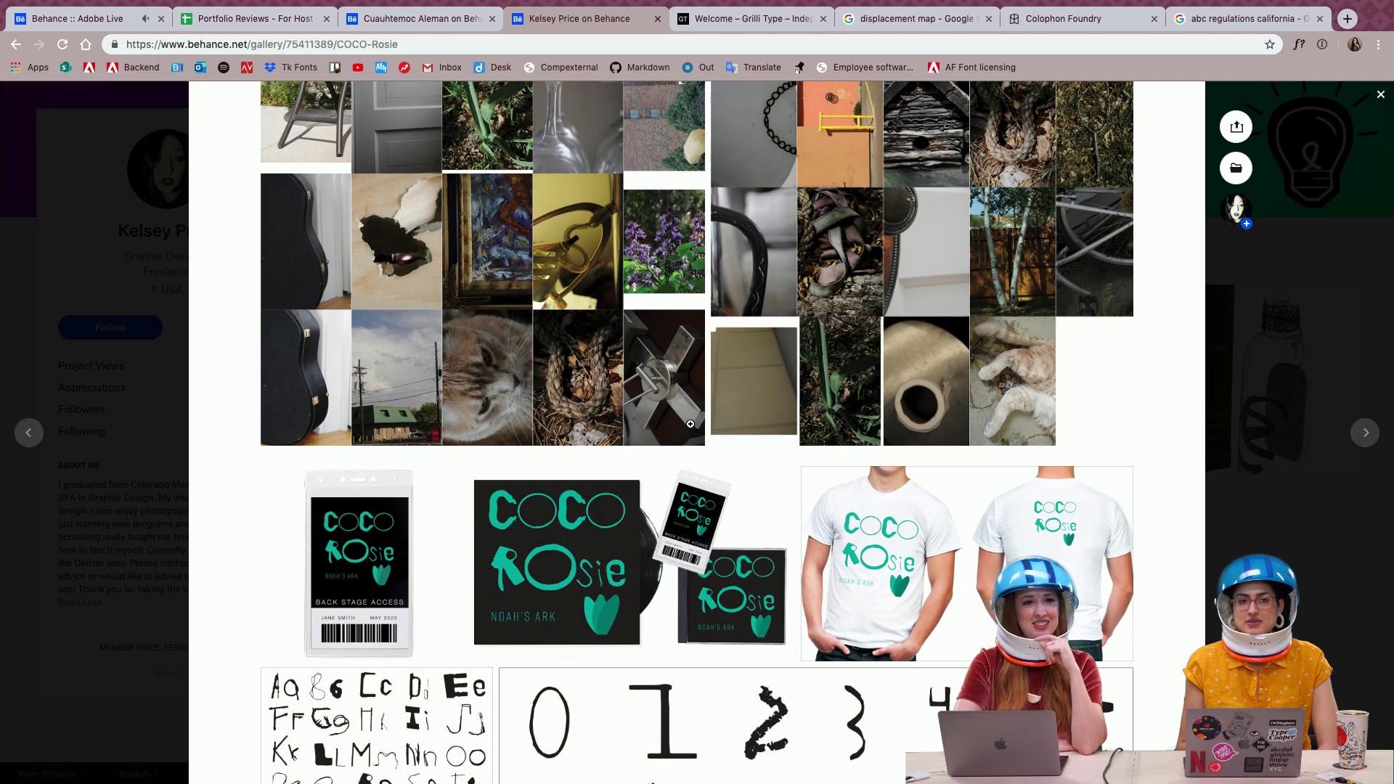
pyautogui.scroll(-2, 691, 424)
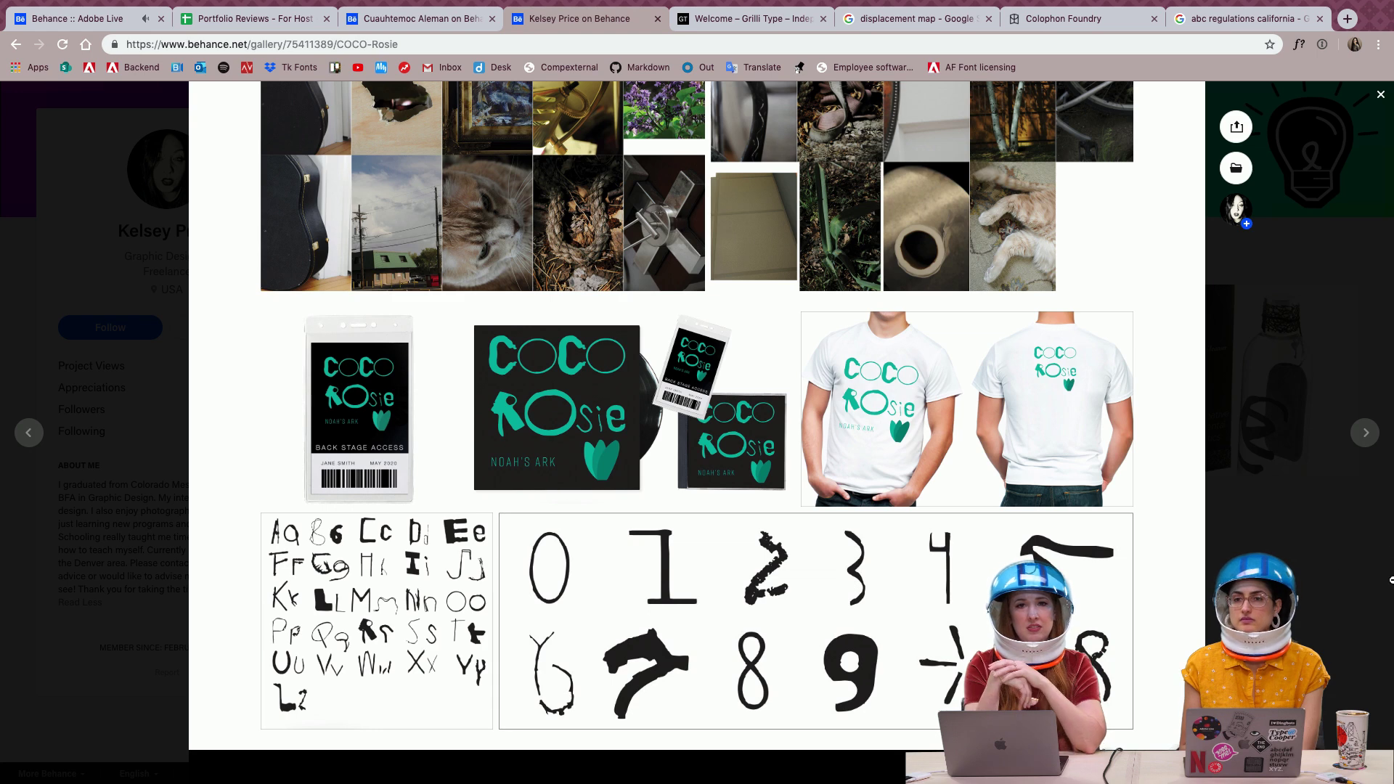
pyautogui.click(1318, 453)
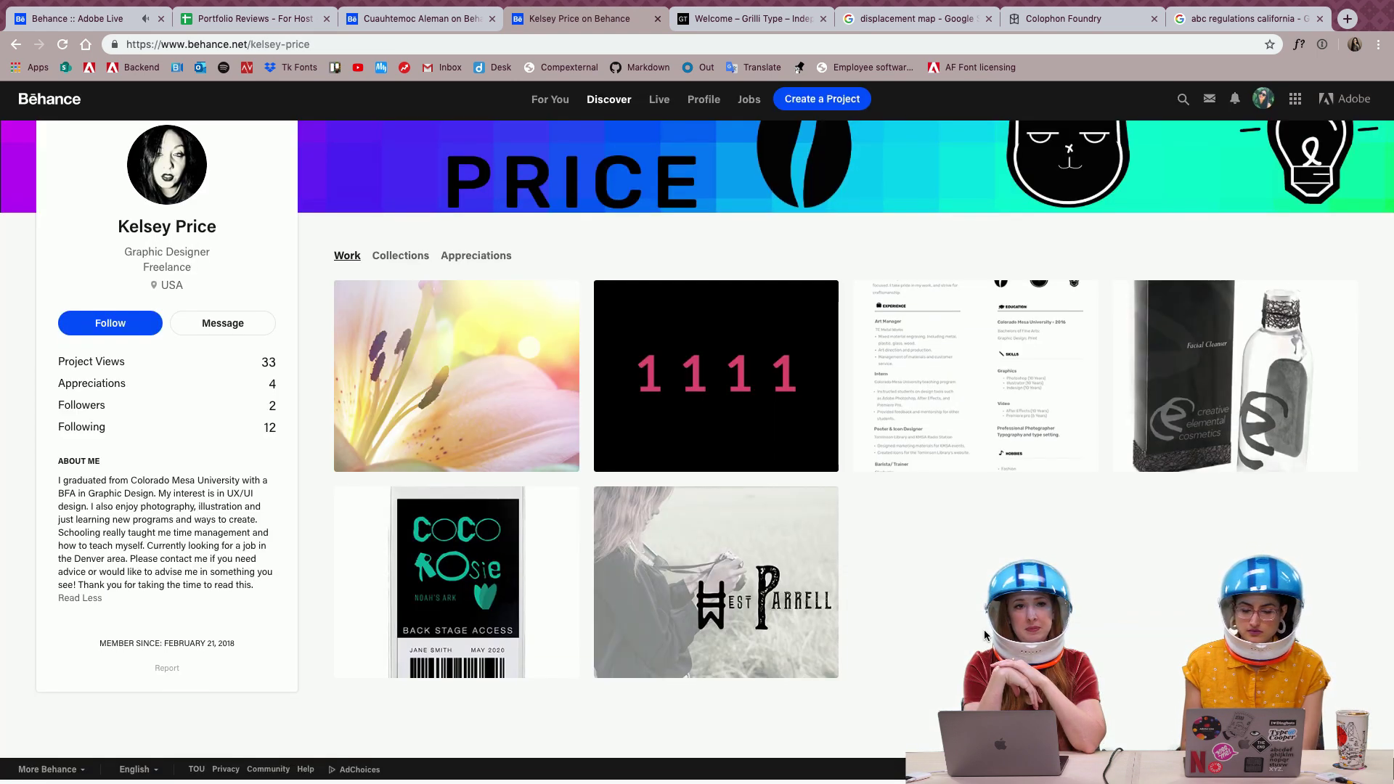
# Open the West Parrell project and look over its mockups and logo variations
pyautogui.click(655, 569)
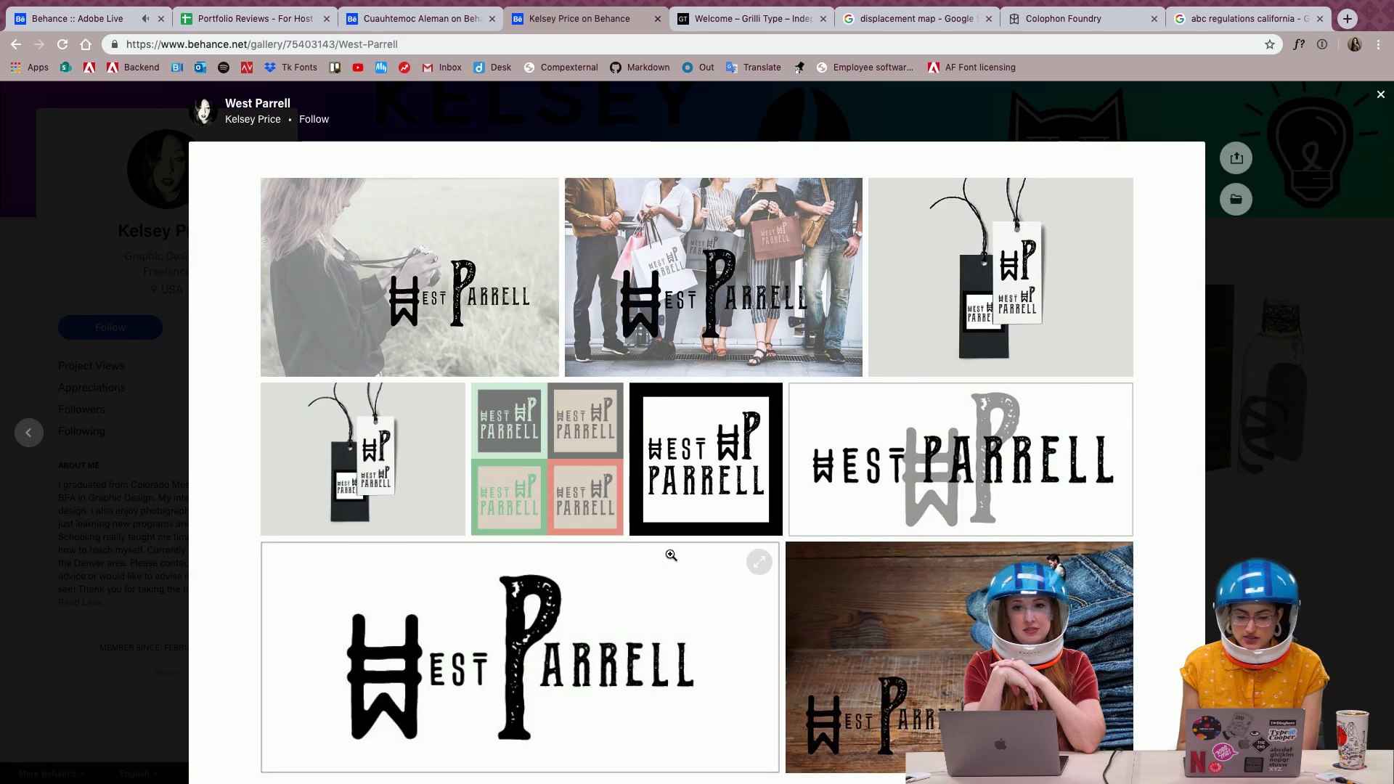
pyautogui.scroll(-3, 671, 555)
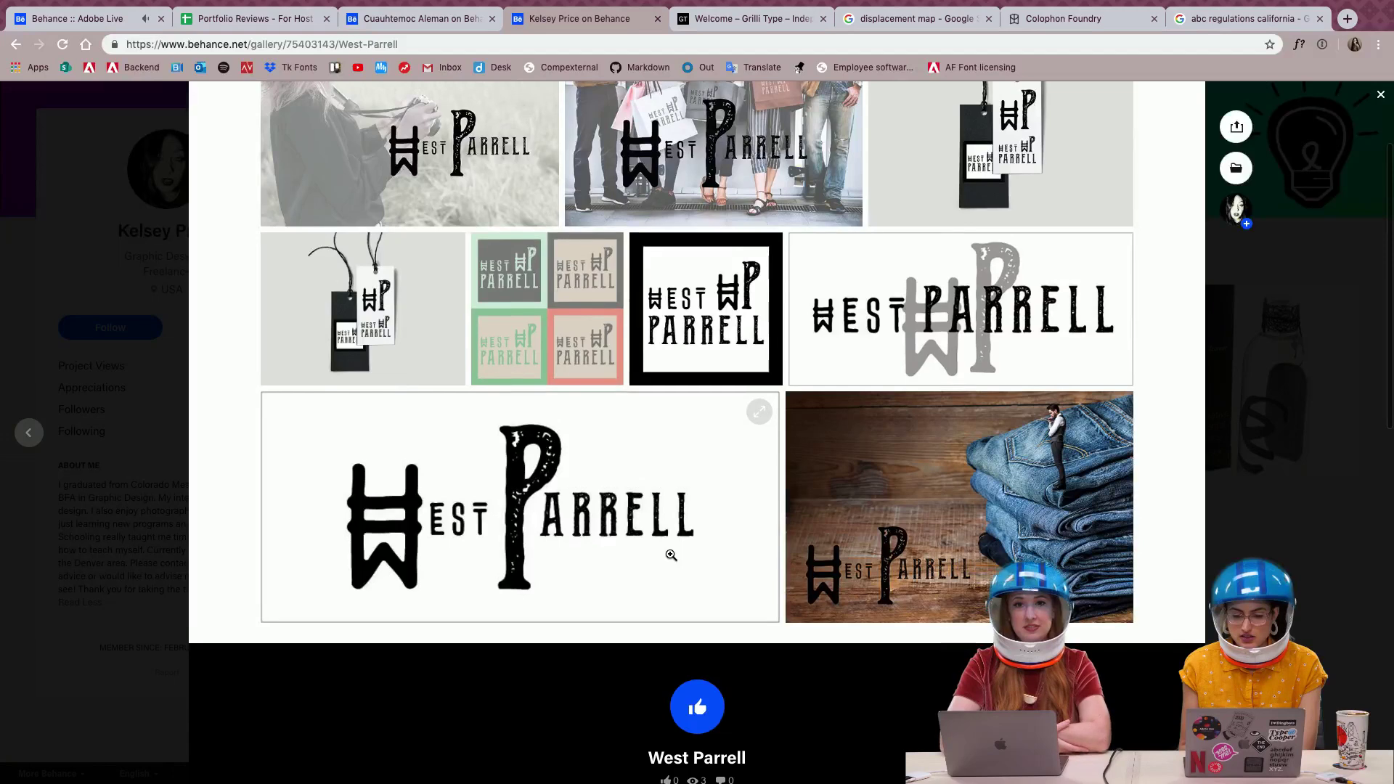
pyautogui.scroll(2, 671, 555)
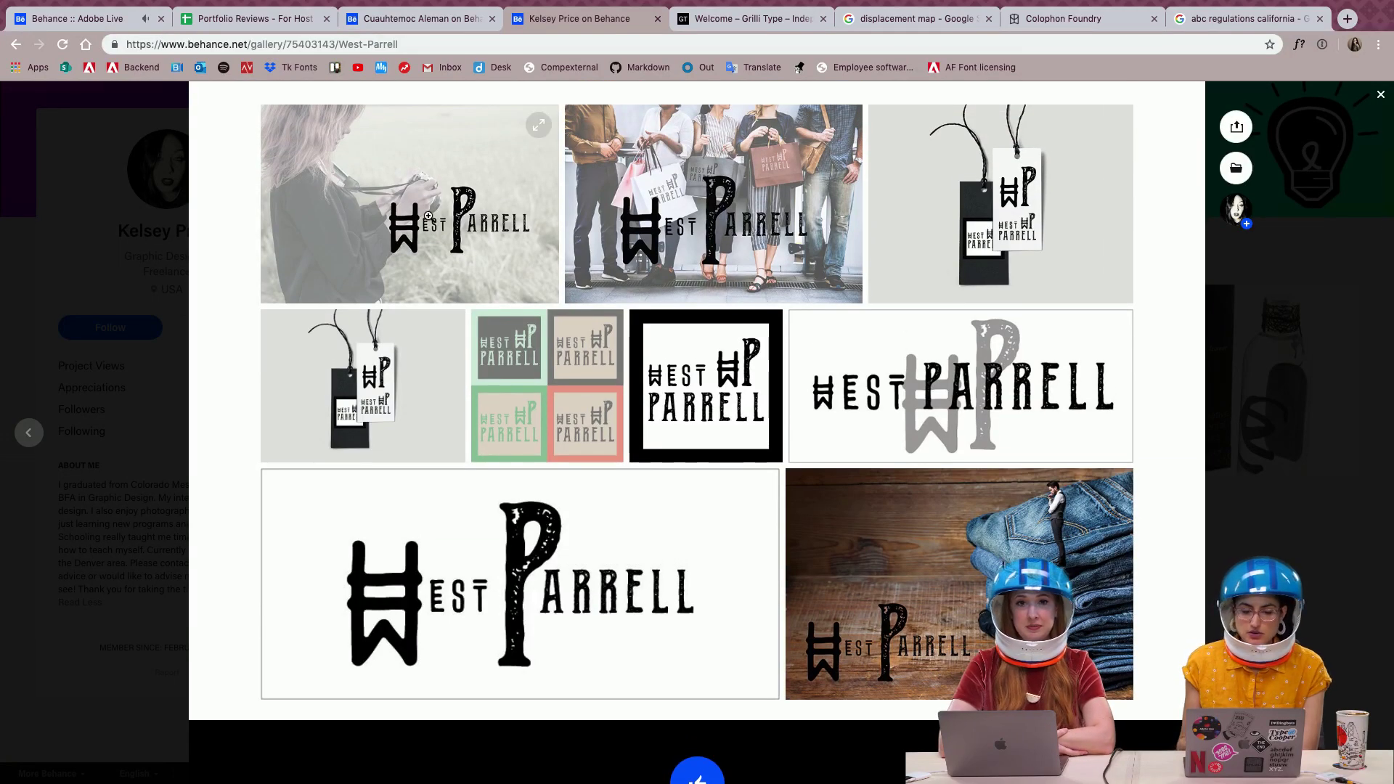
# View the West Parrell images enlarged in order, from the woman with the camera through tags and logos to the stacked jeans
pyautogui.click(428, 216)
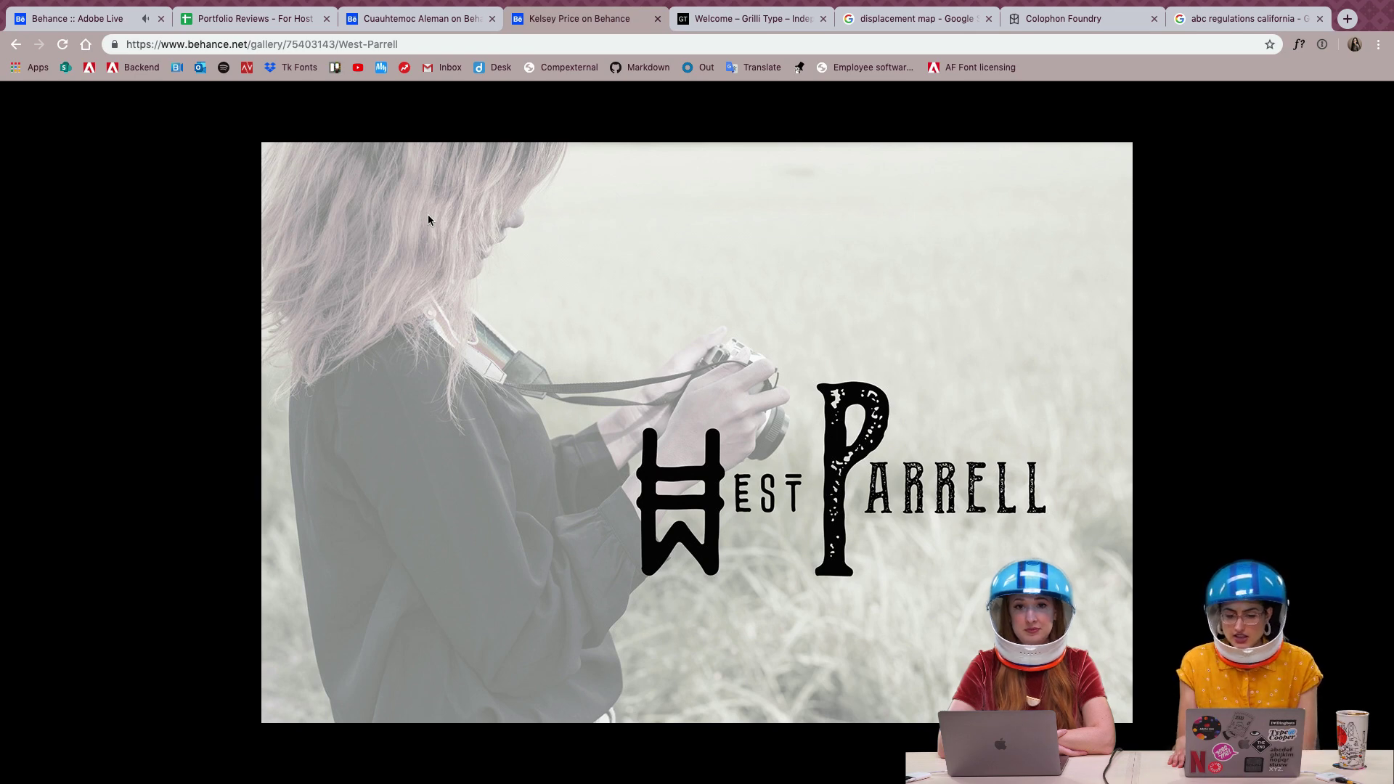
pyautogui.press('Right')
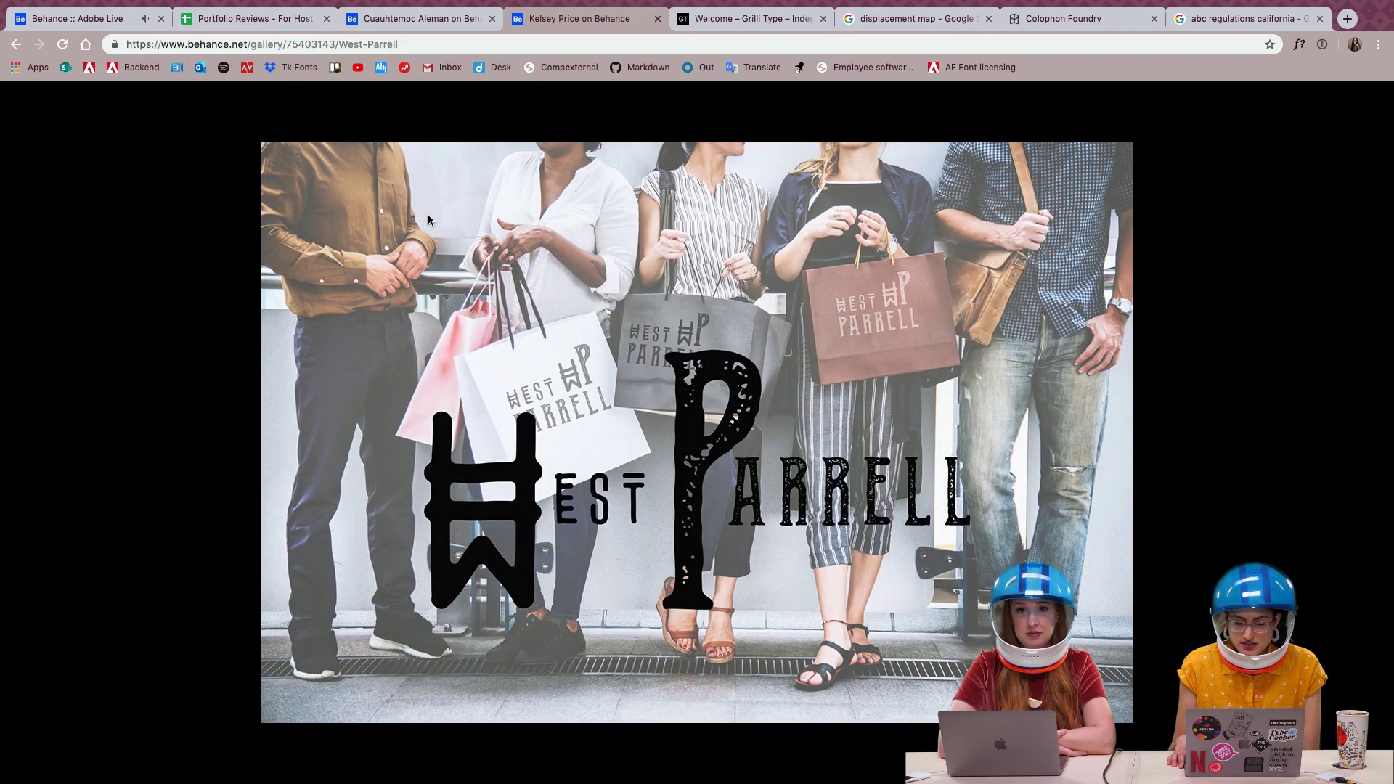
pyautogui.press('Right')
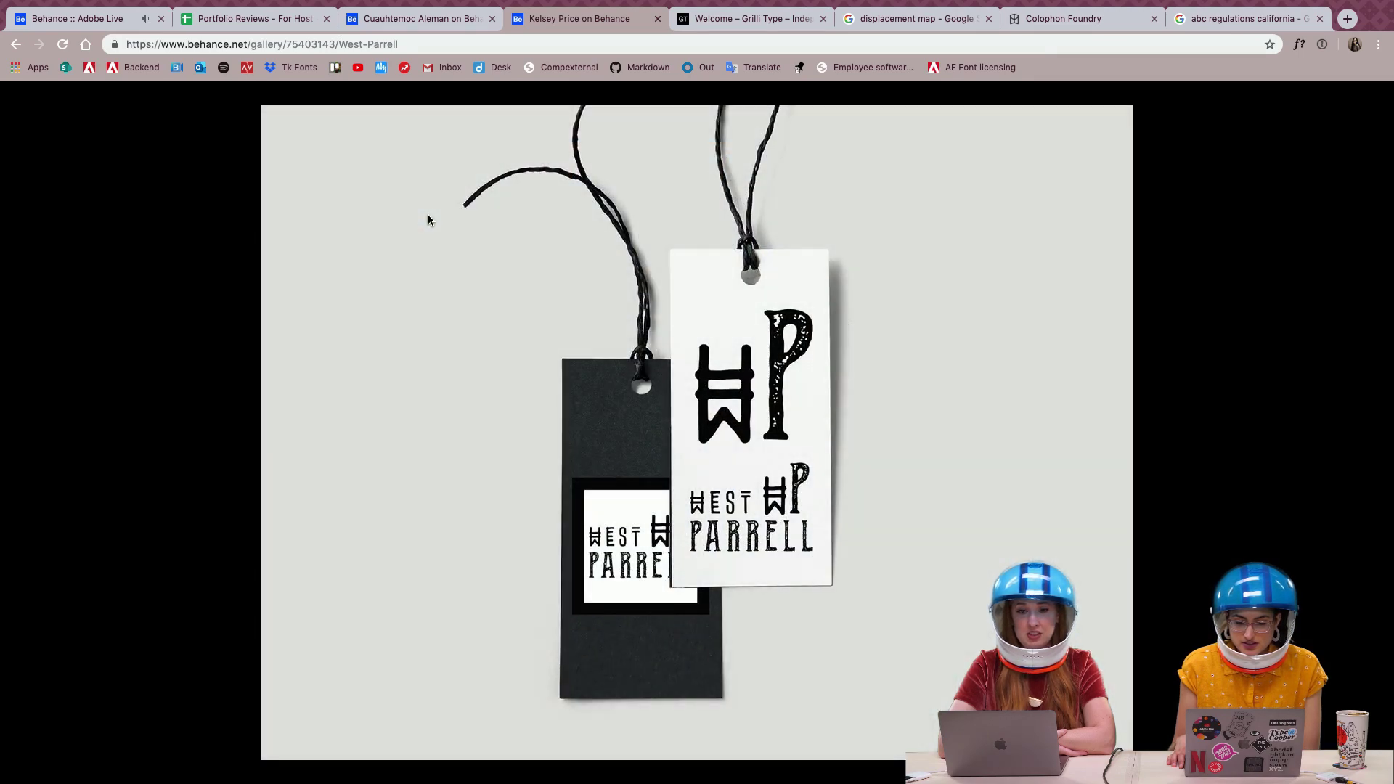
pyautogui.press('Right')
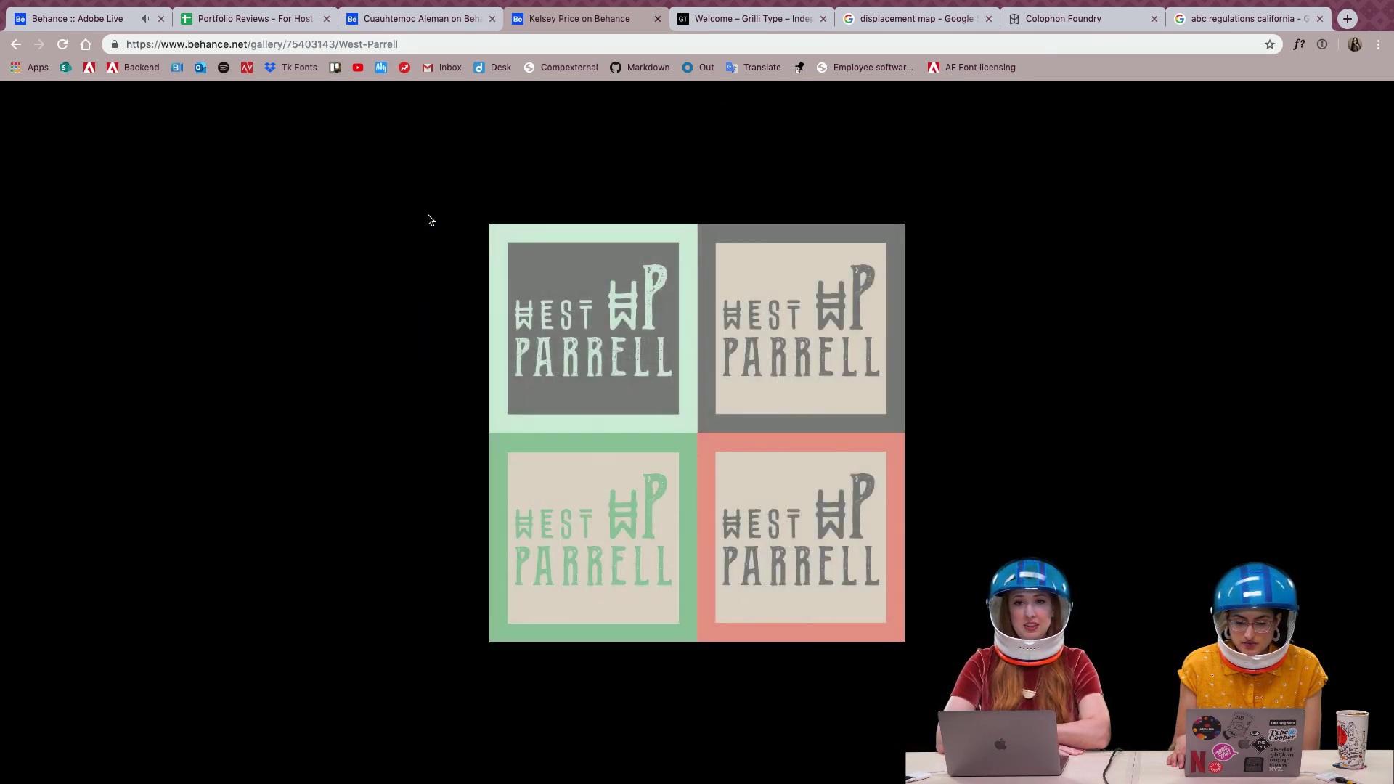
pyautogui.press('Right')
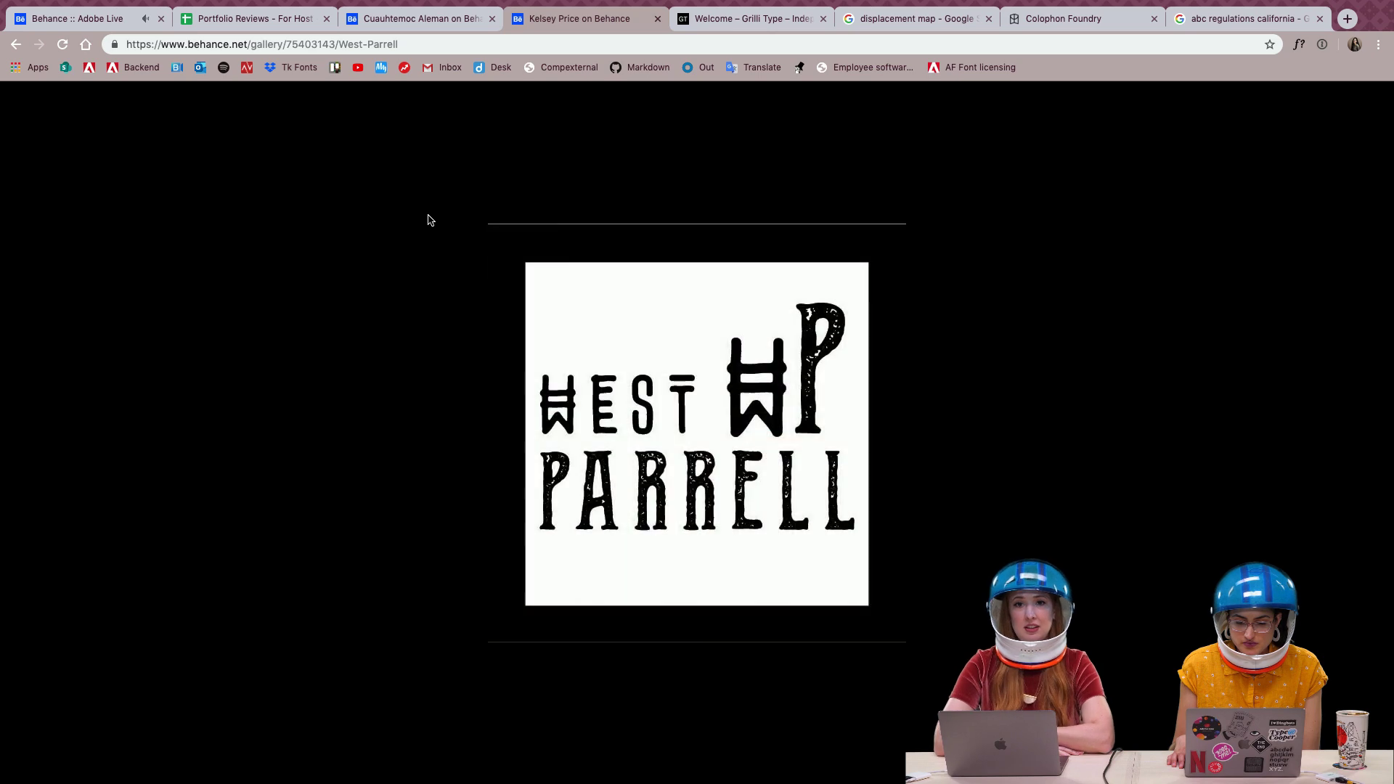
pyautogui.press('Right')
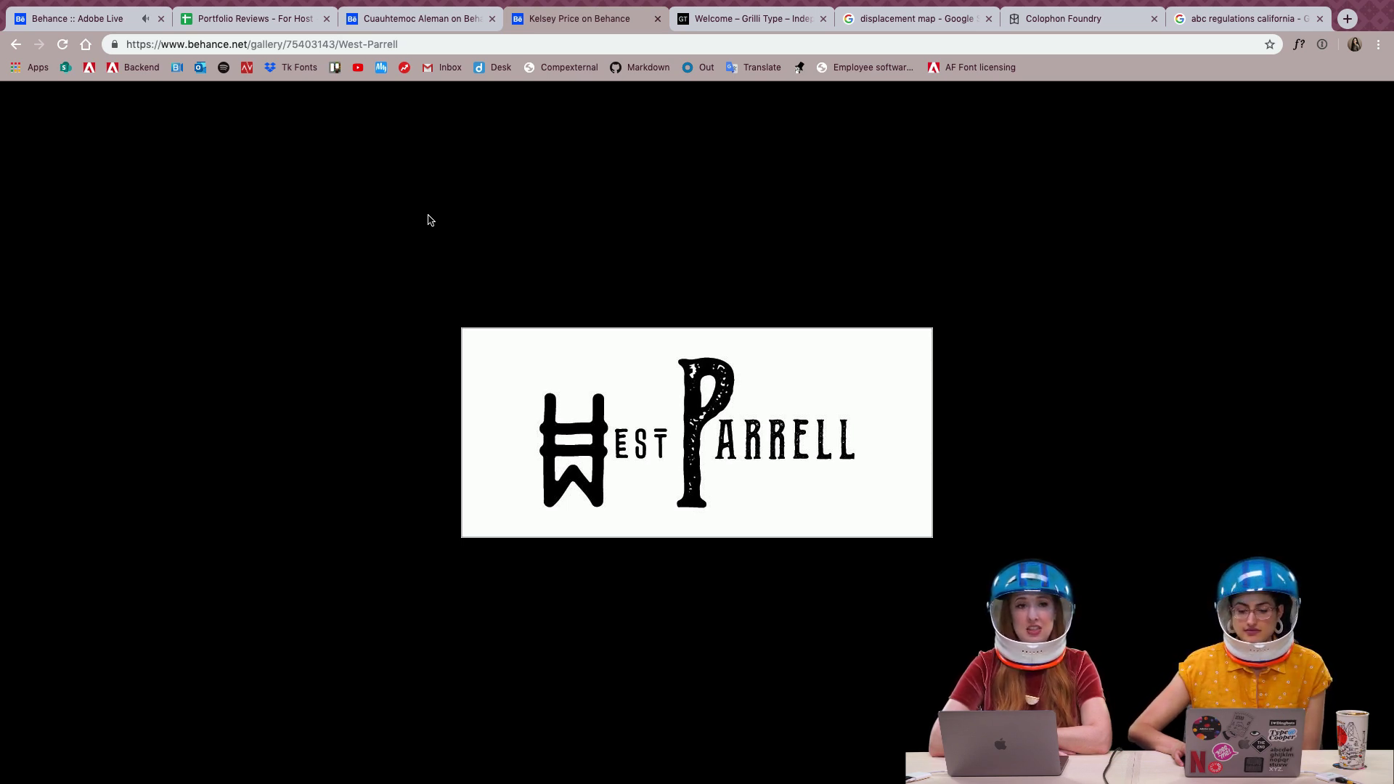
pyautogui.press('Right')
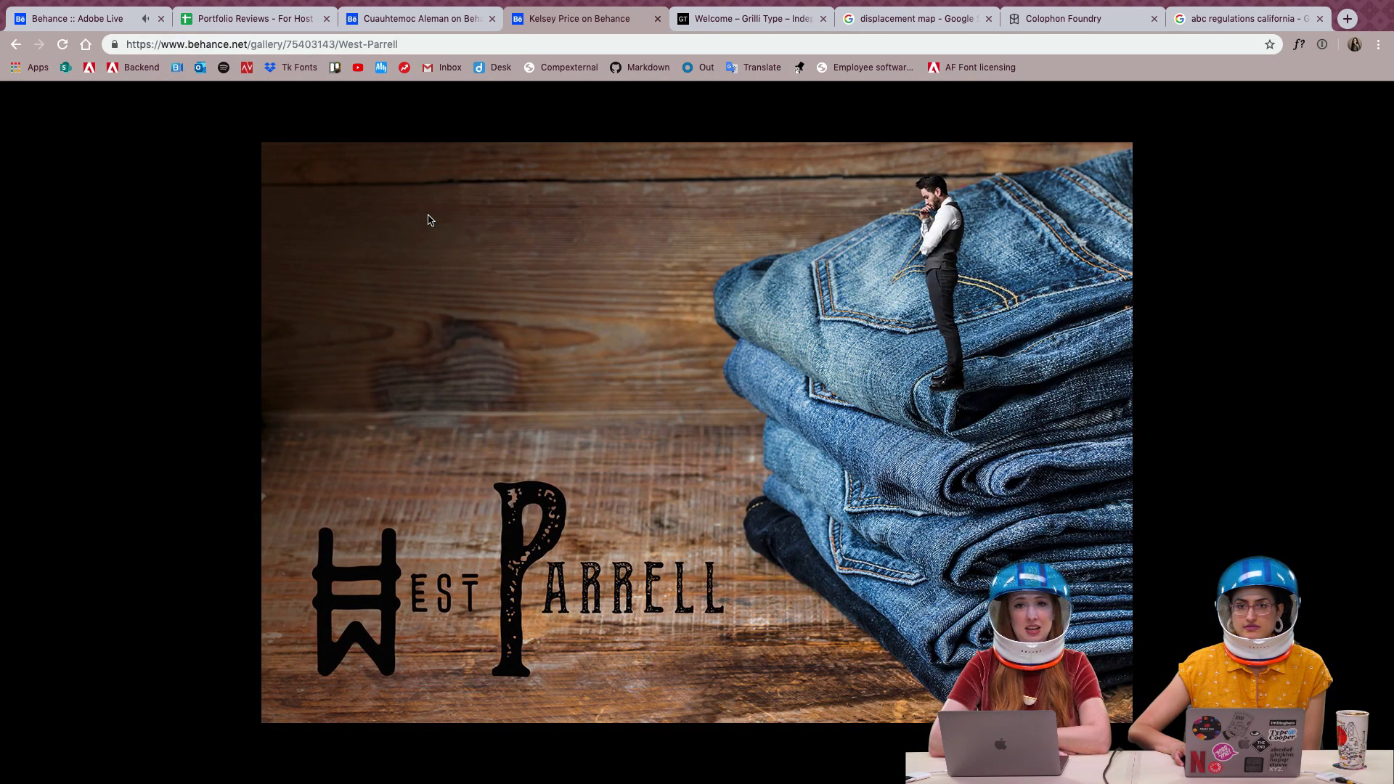
# Zoom in on the man standing on the stacked jeans to examine the compositing, and zoom back out
pyautogui.click(924, 260)
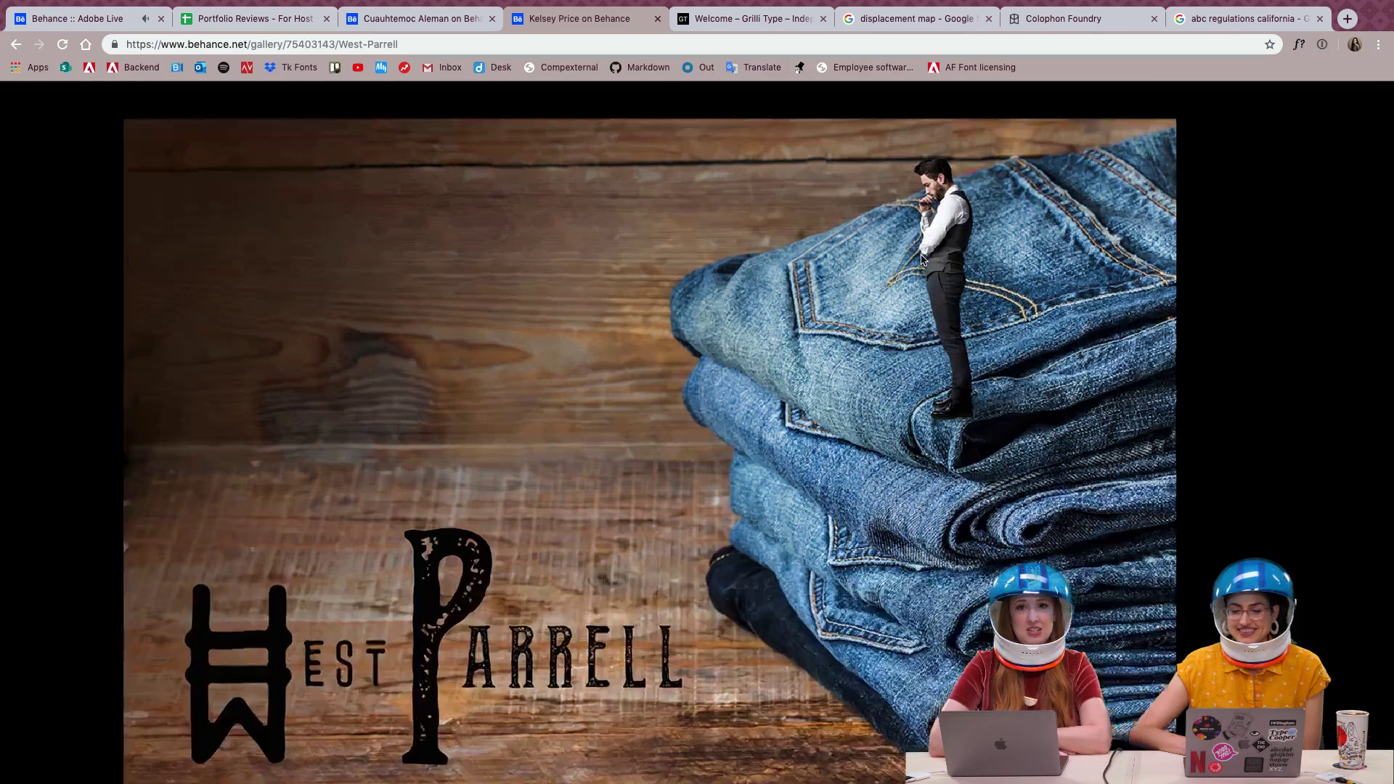
pyautogui.scroll(3, 922, 259)
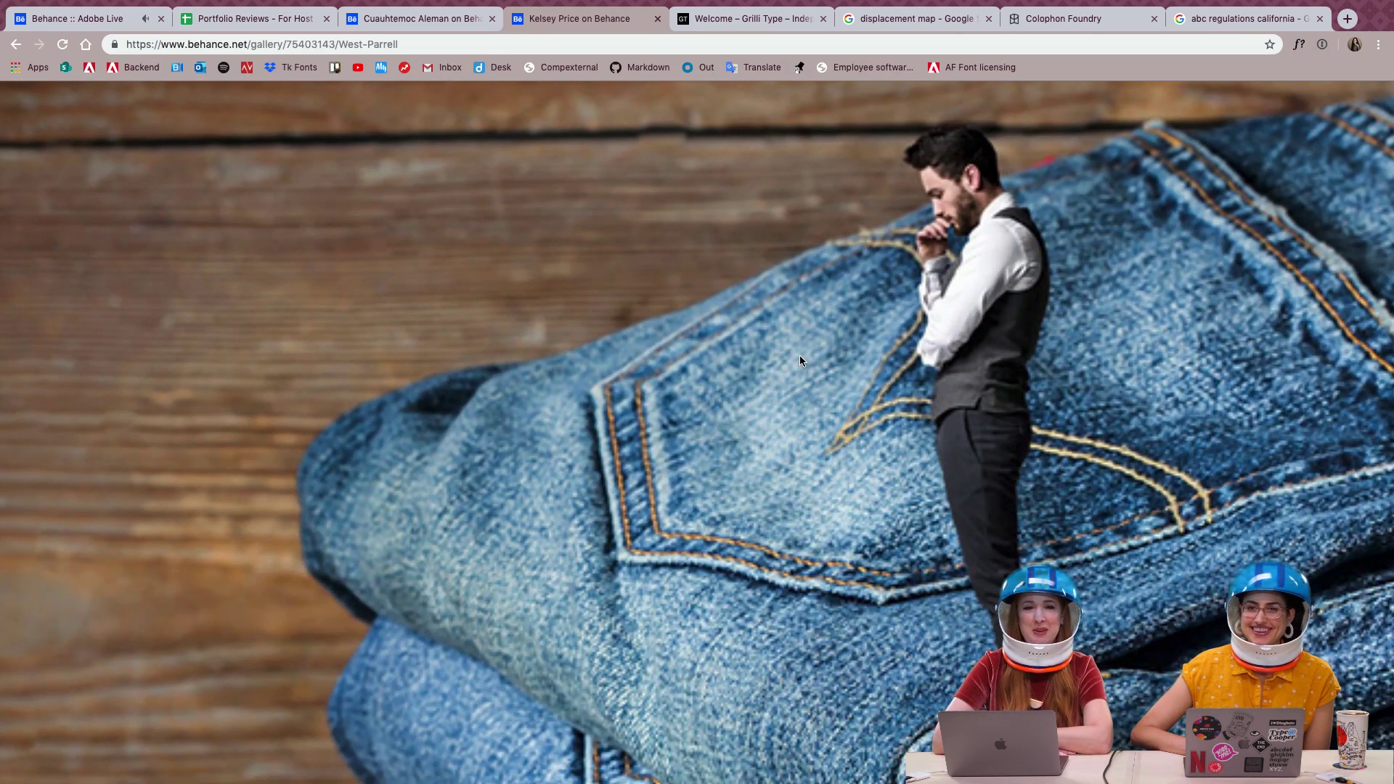
pyautogui.scroll(1, 800, 356)
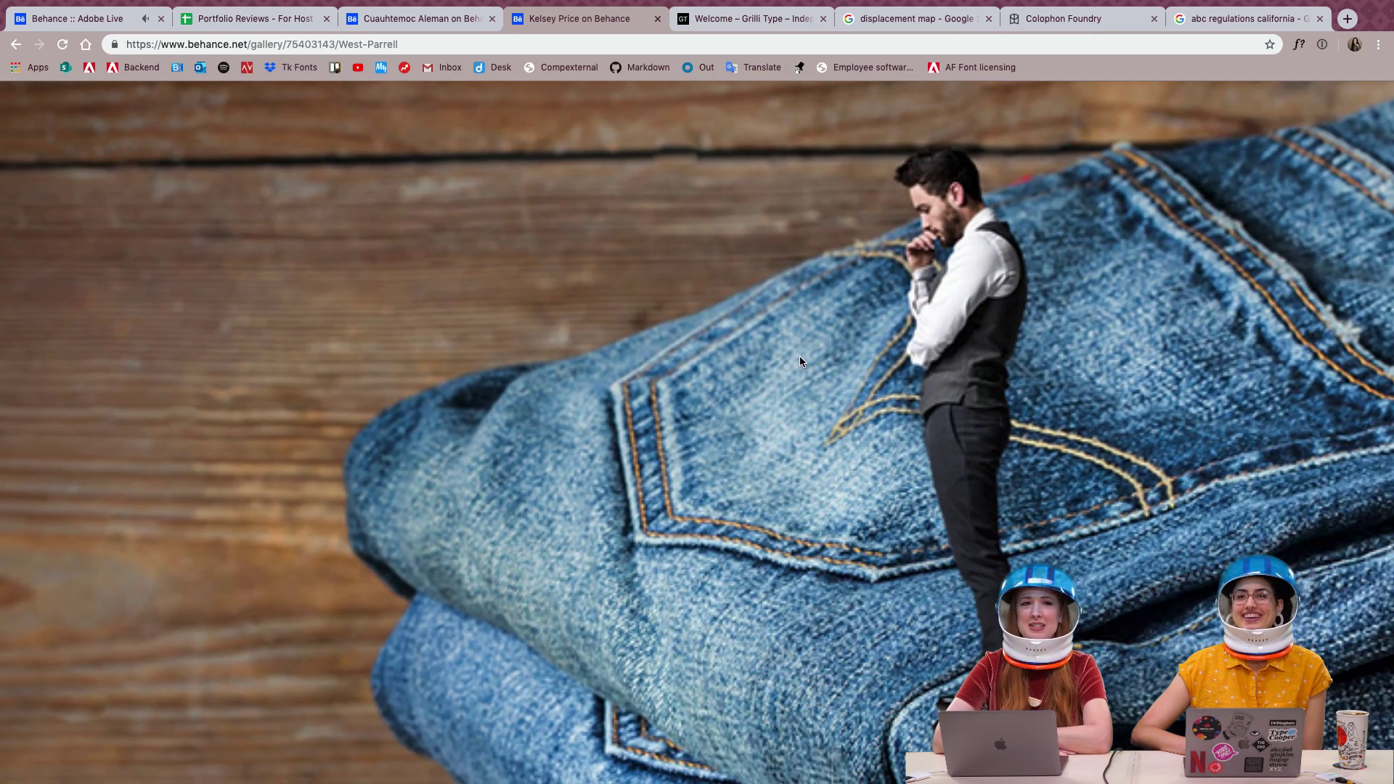
pyautogui.click(847, 372)
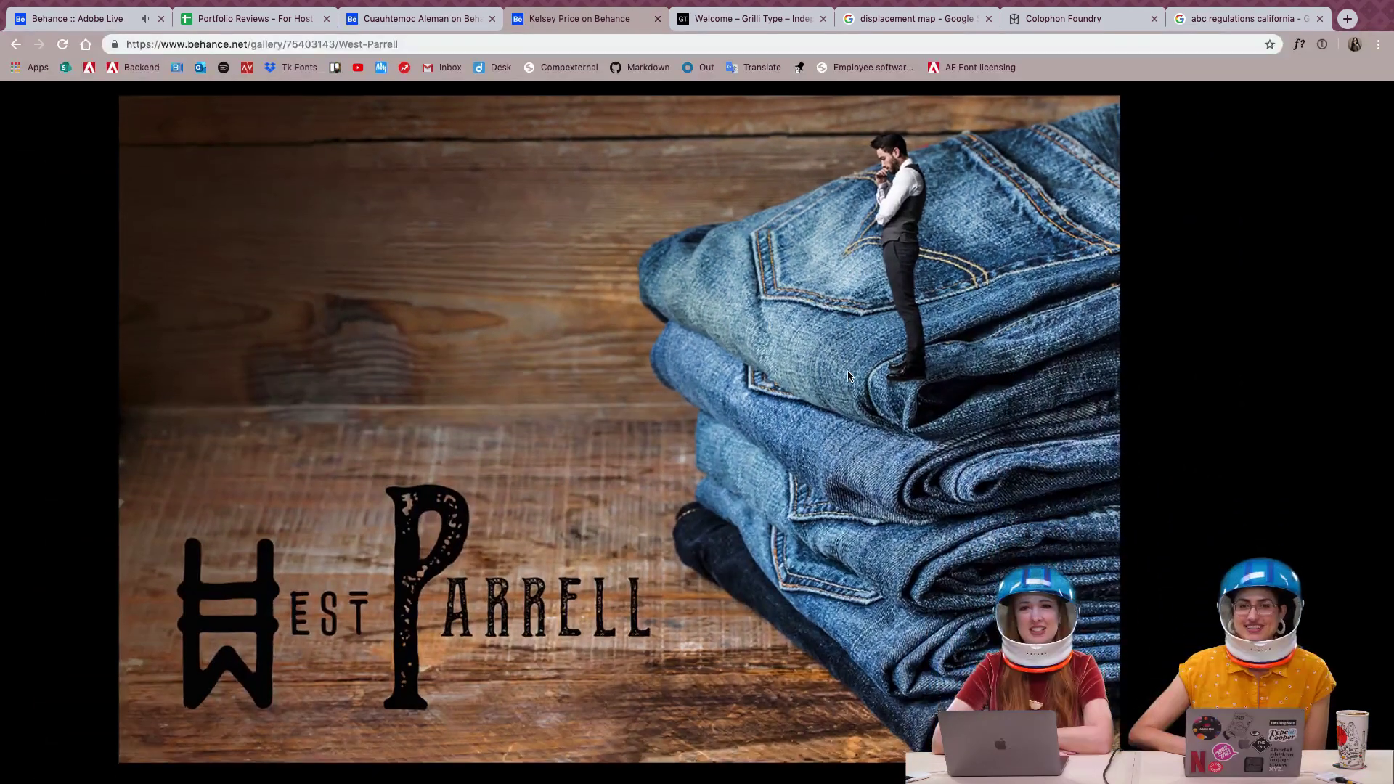
# Go back through the enlarged West Parrell logos, color variations and hang tags to the image of the woman with the camera
pyautogui.press('Right')
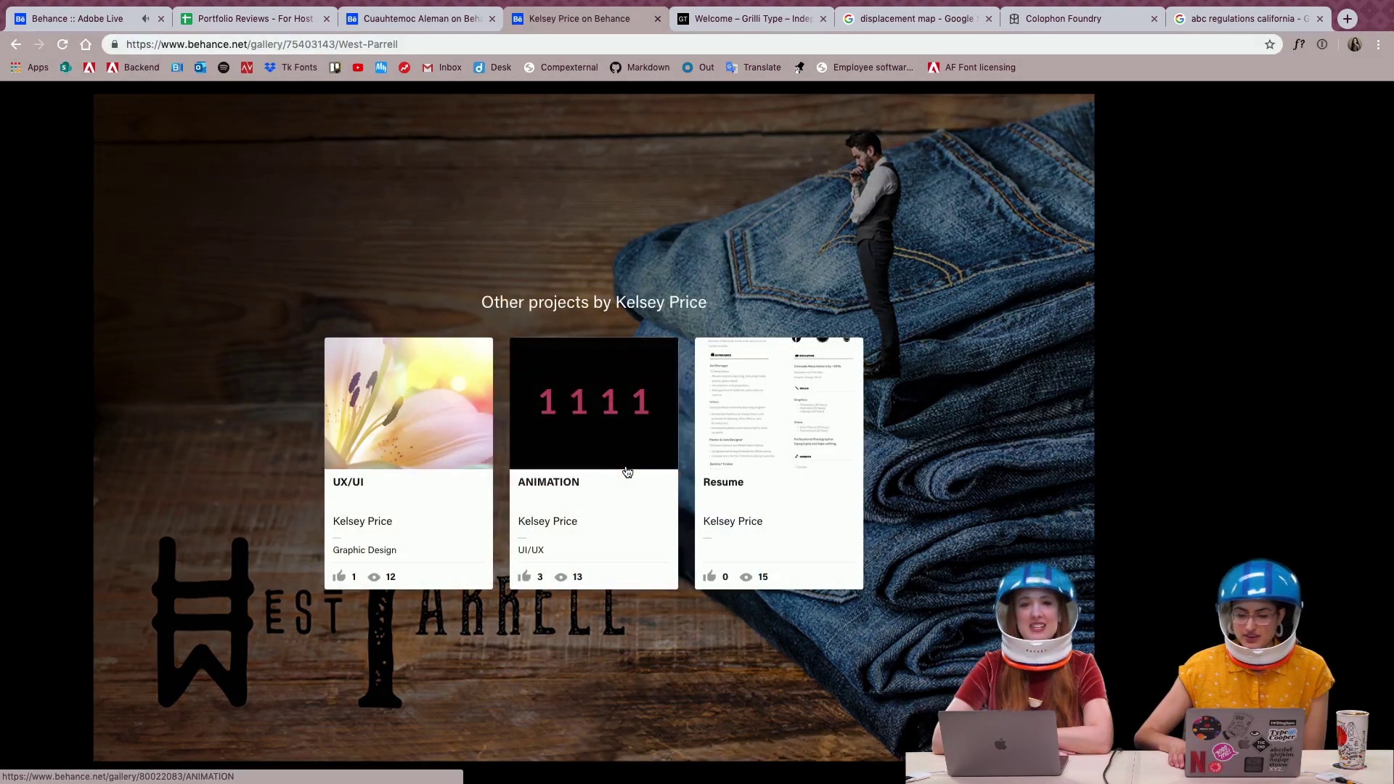
pyautogui.press('Left')
pyautogui.press('Left')
pyautogui.press('Left')
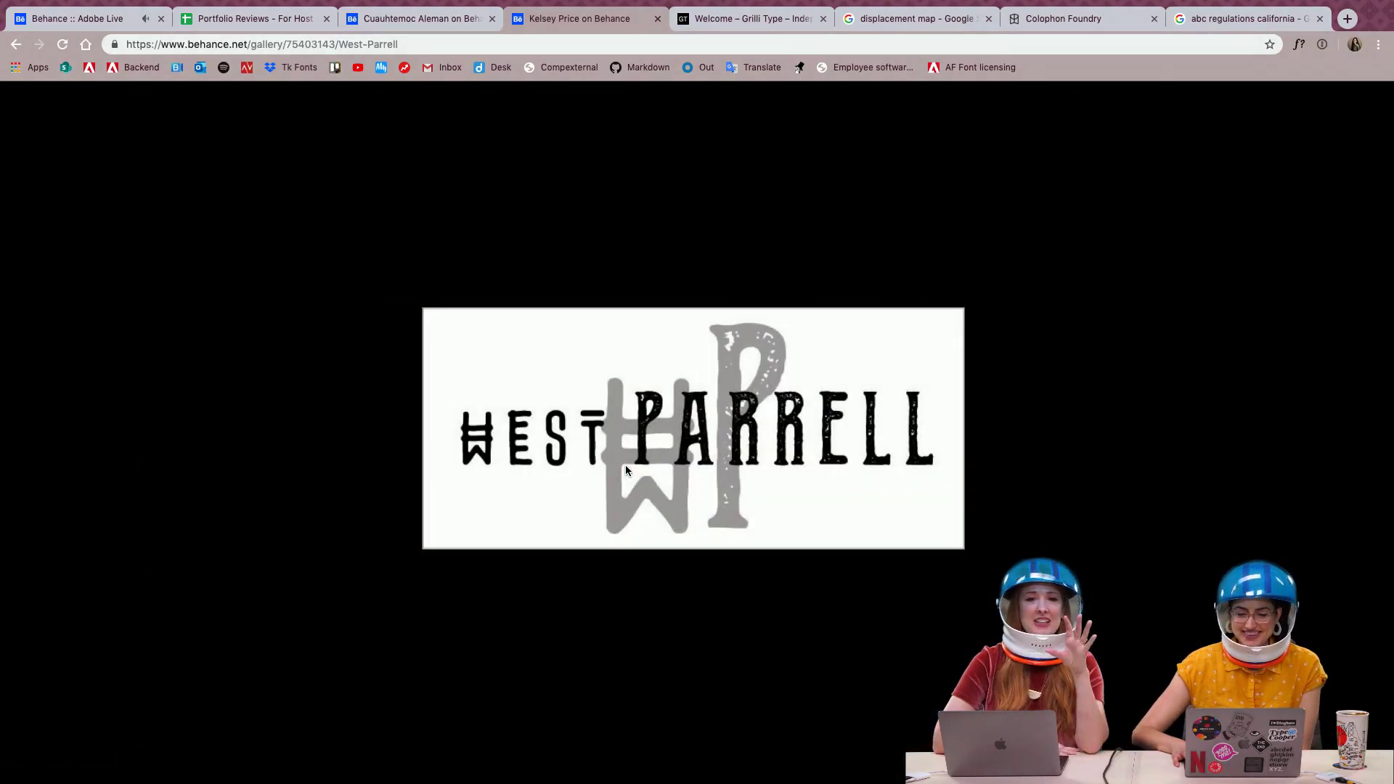
pyautogui.press('Left')
pyautogui.press('Left')
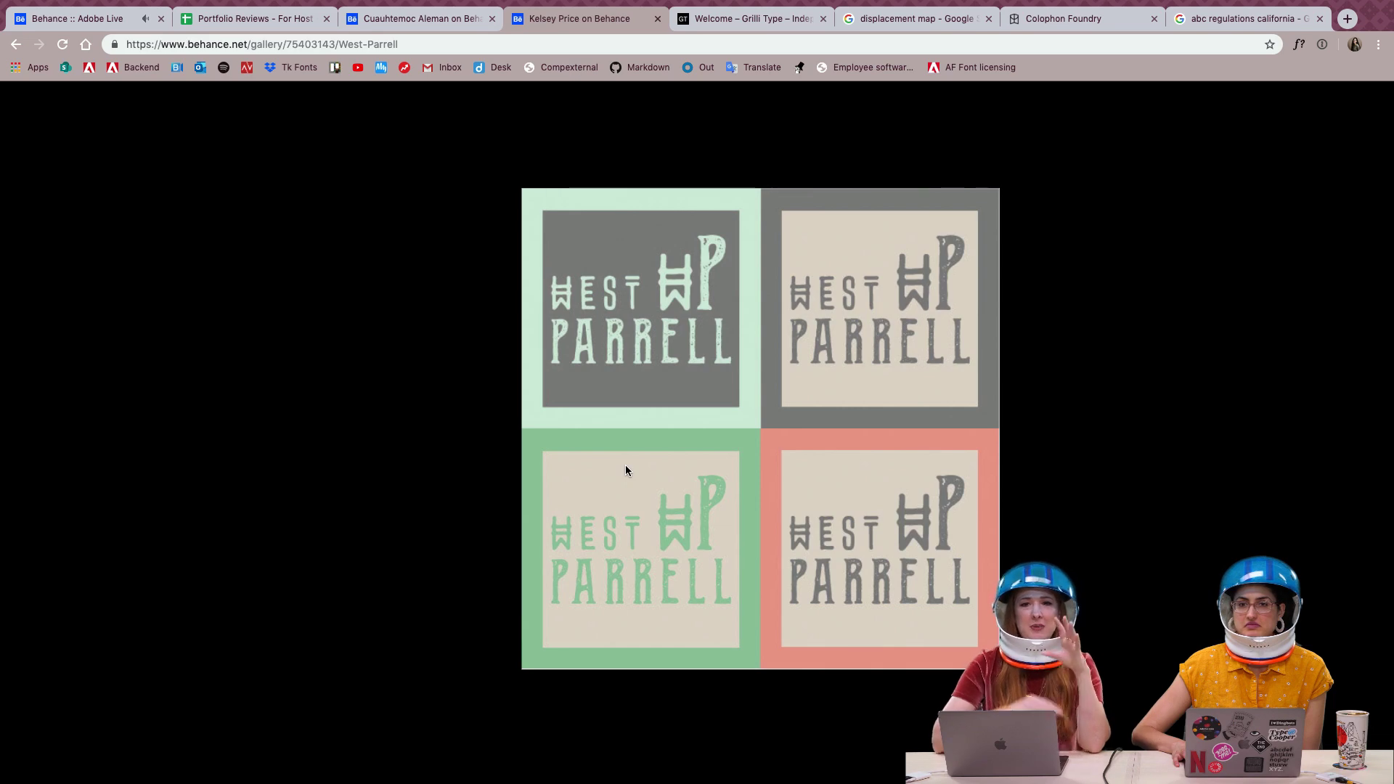
pyautogui.press('Left')
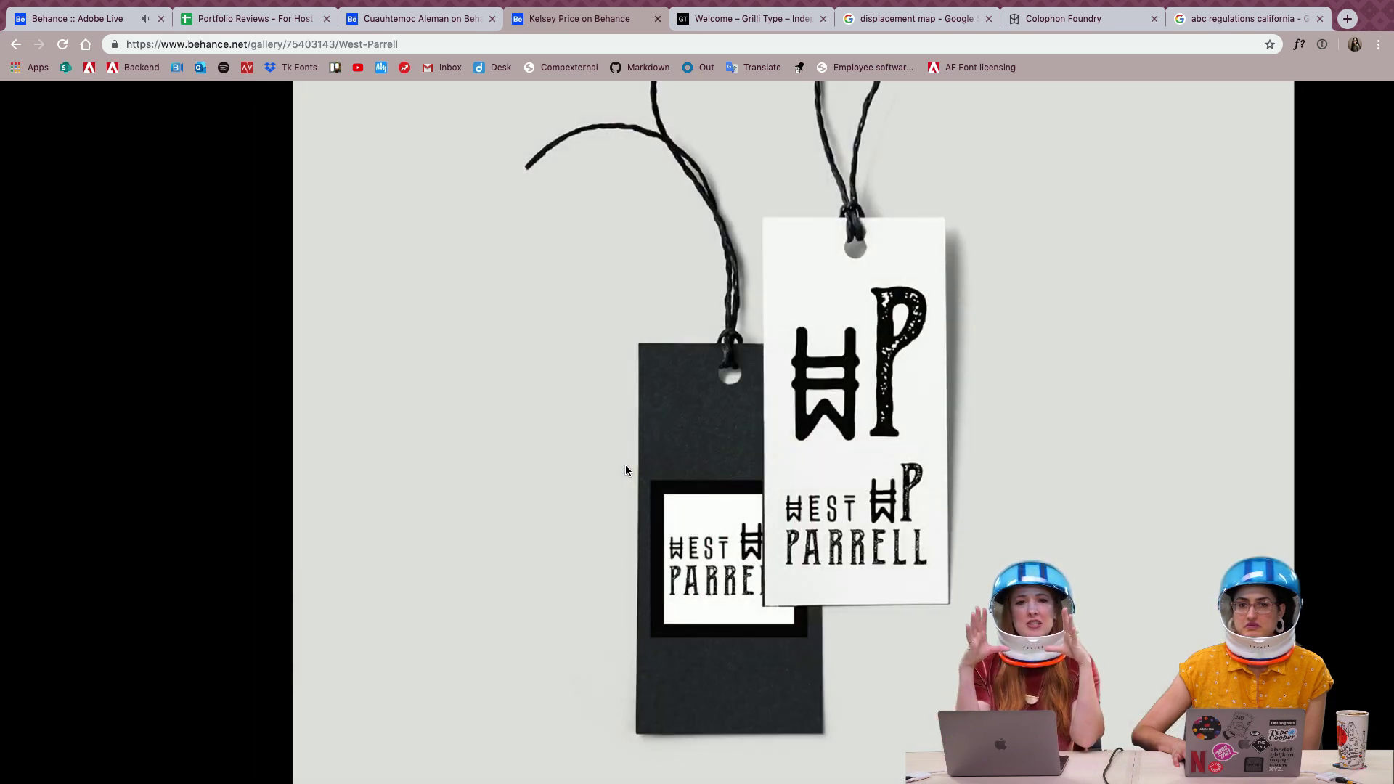
pyautogui.press('Left')
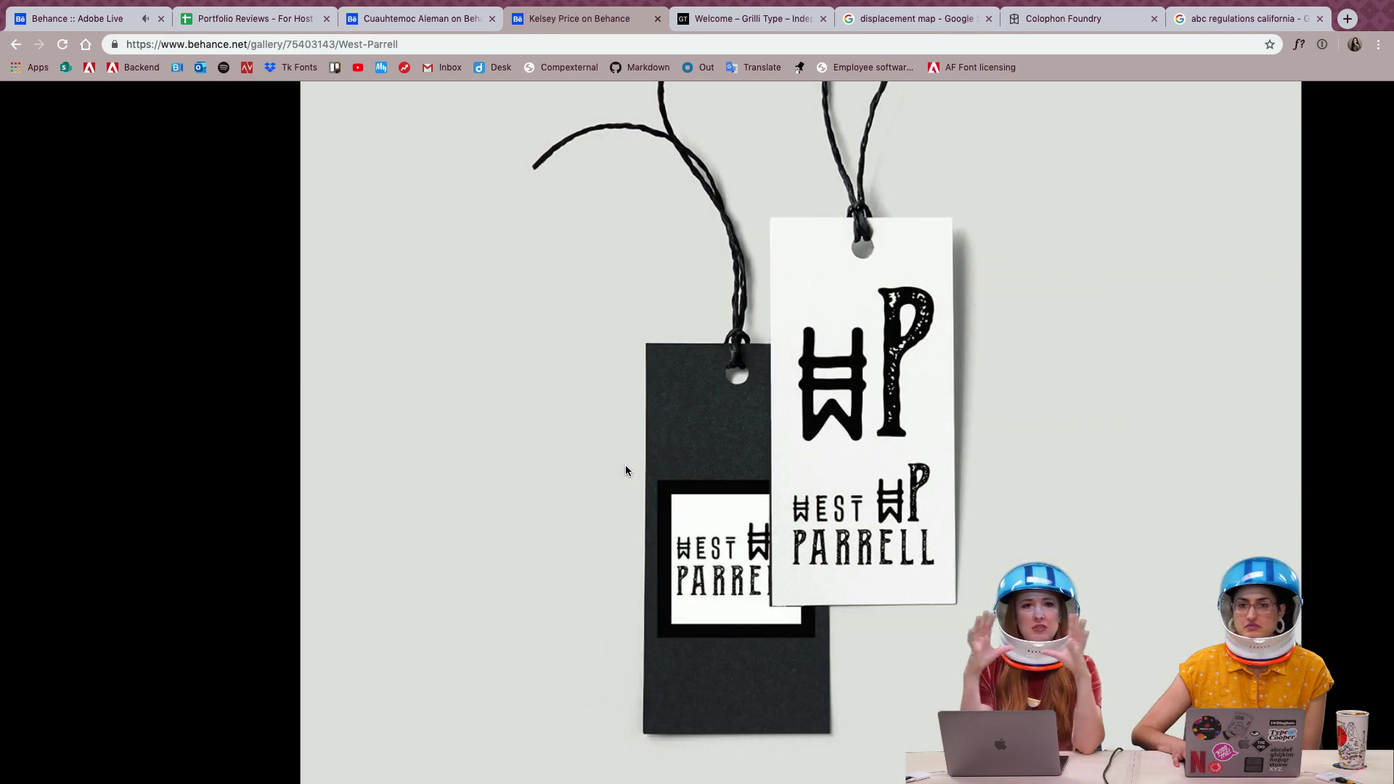
pyautogui.press('Left')
pyautogui.press('Left')
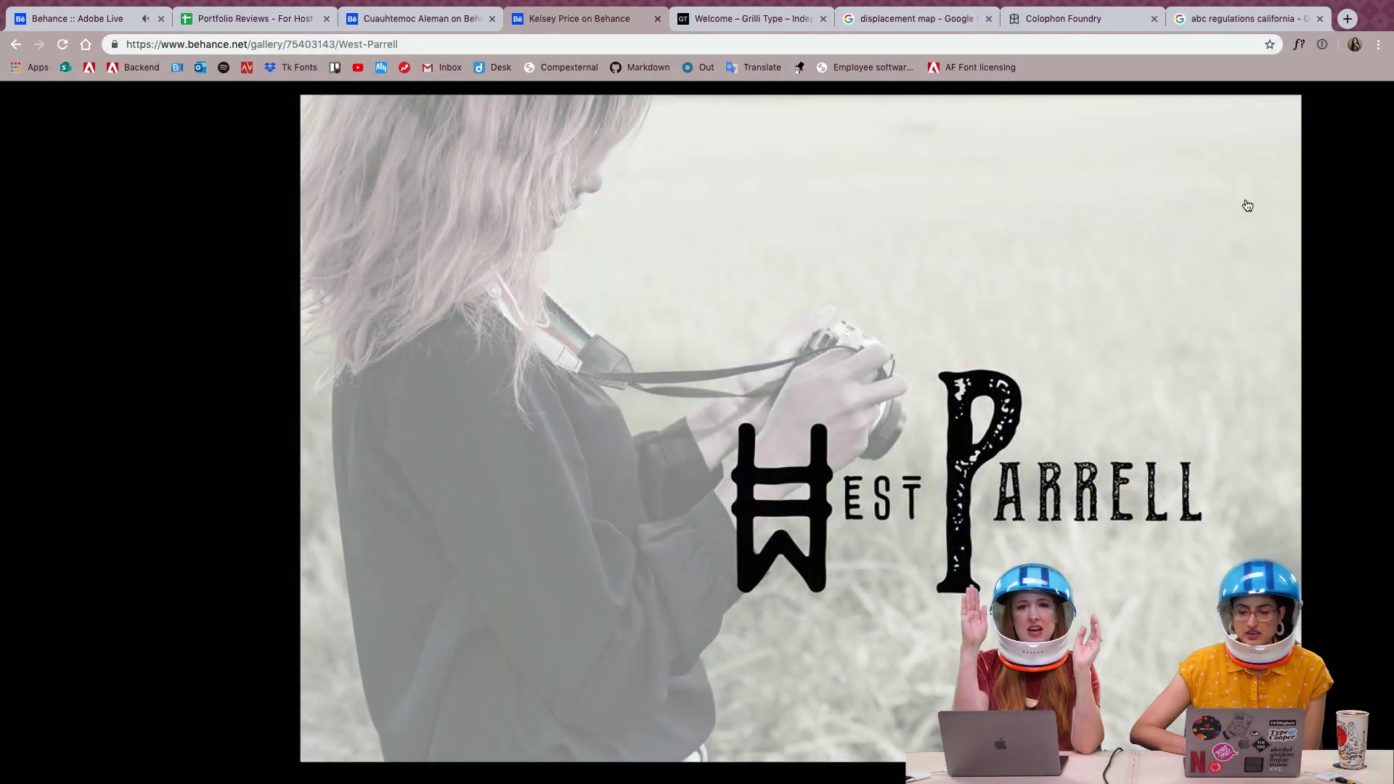
# View the West Parrell shopping bags image enlarged, and return to the project overview
pyautogui.press('Right')
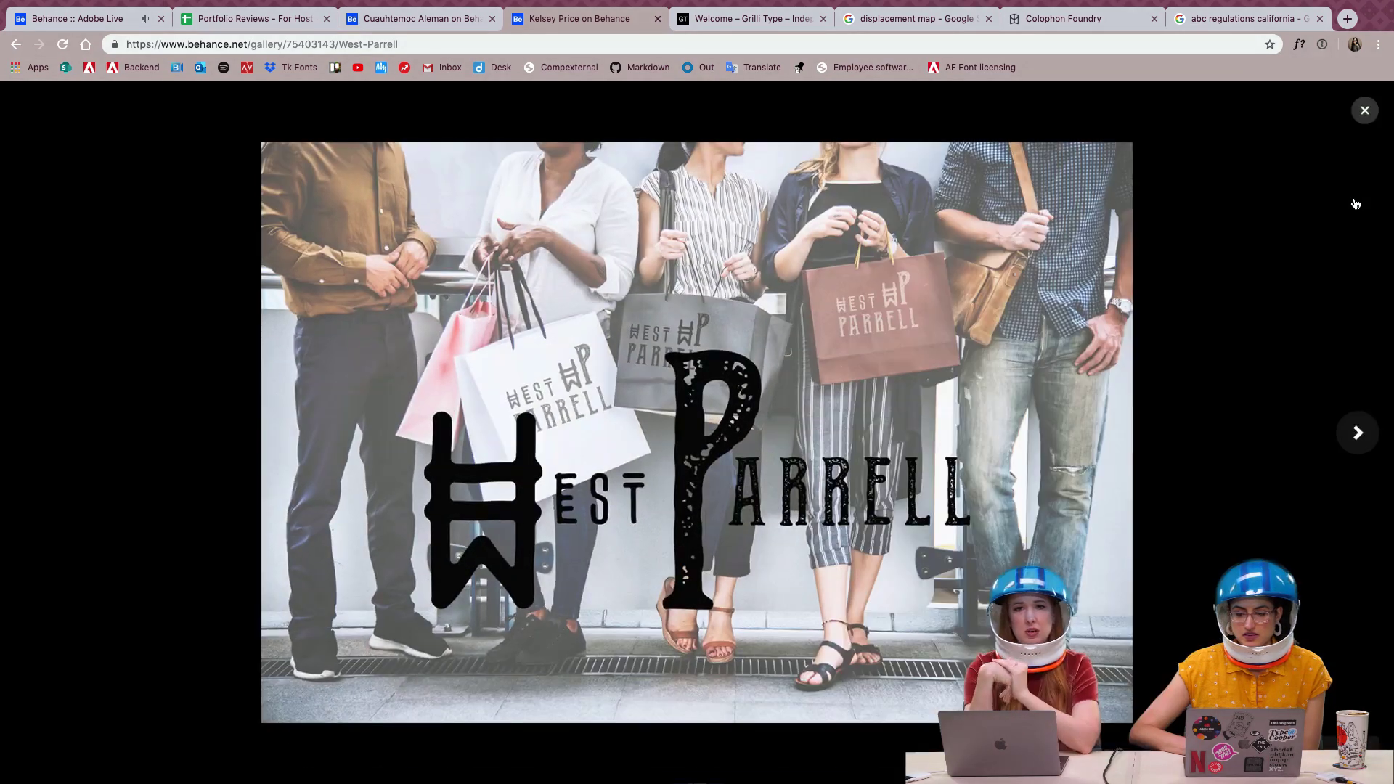
pyautogui.click(1368, 111)
pyautogui.scroll(2, 1157, 303)
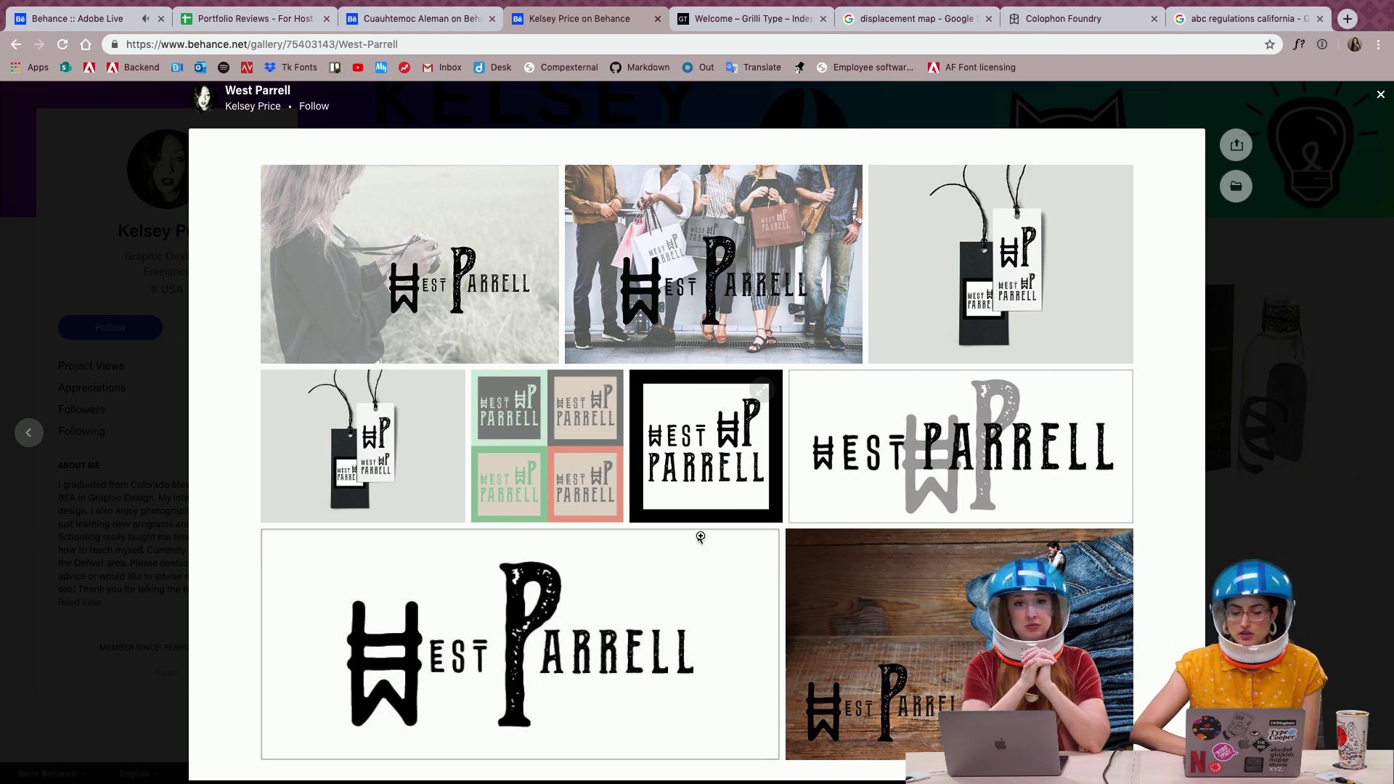
# View the West Parrell hang tags, color variations and the next two logos enlarged, and close the project to return to the portfolio
pyautogui.click(345, 475)
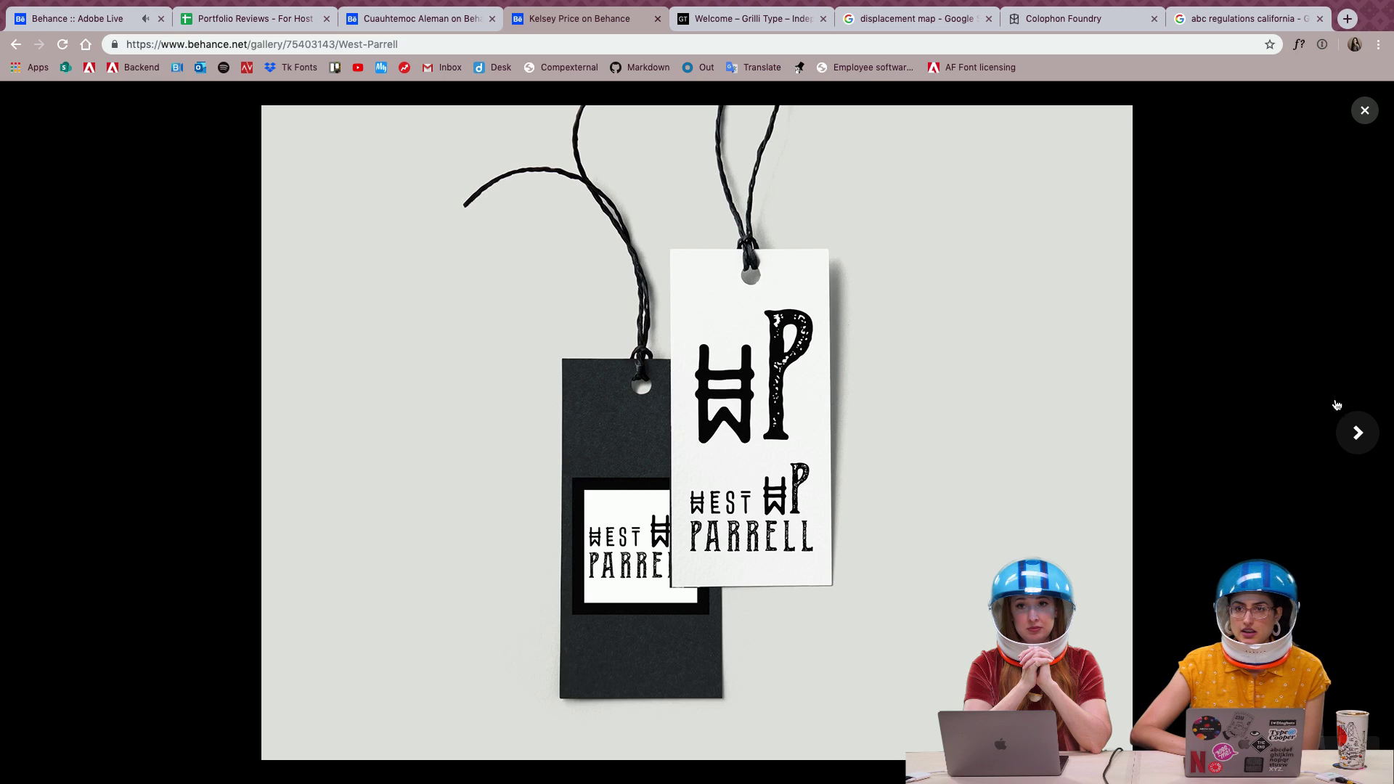
pyautogui.click(1346, 433)
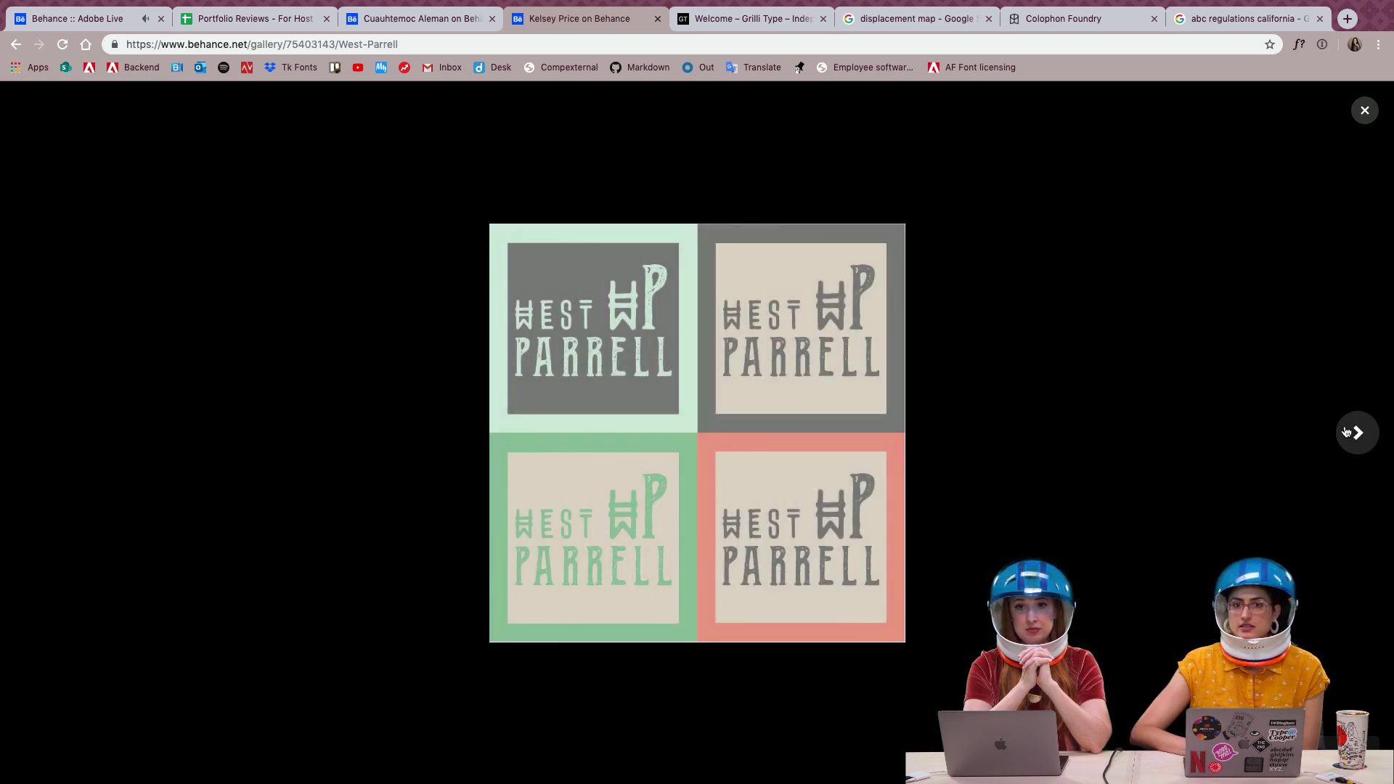
pyautogui.click(1346, 432)
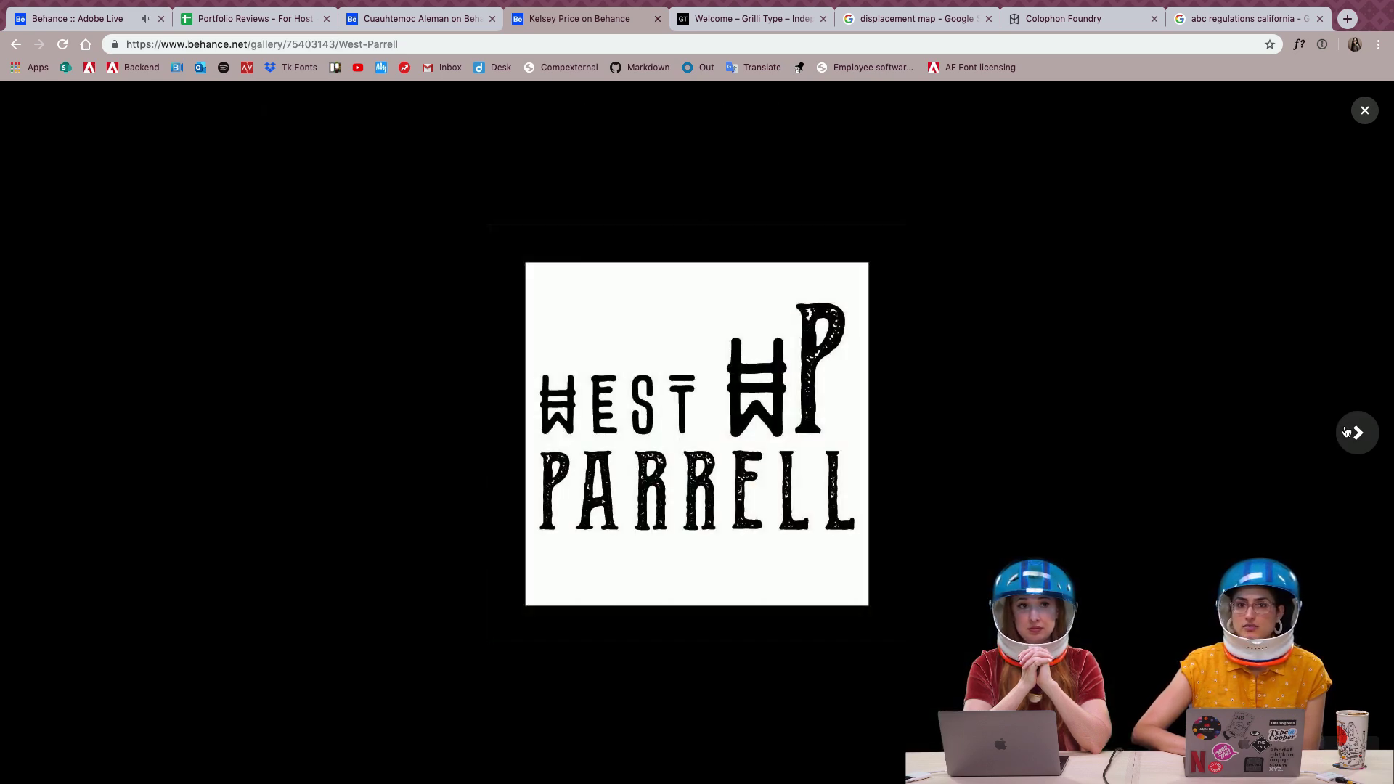
pyautogui.click(1346, 433)
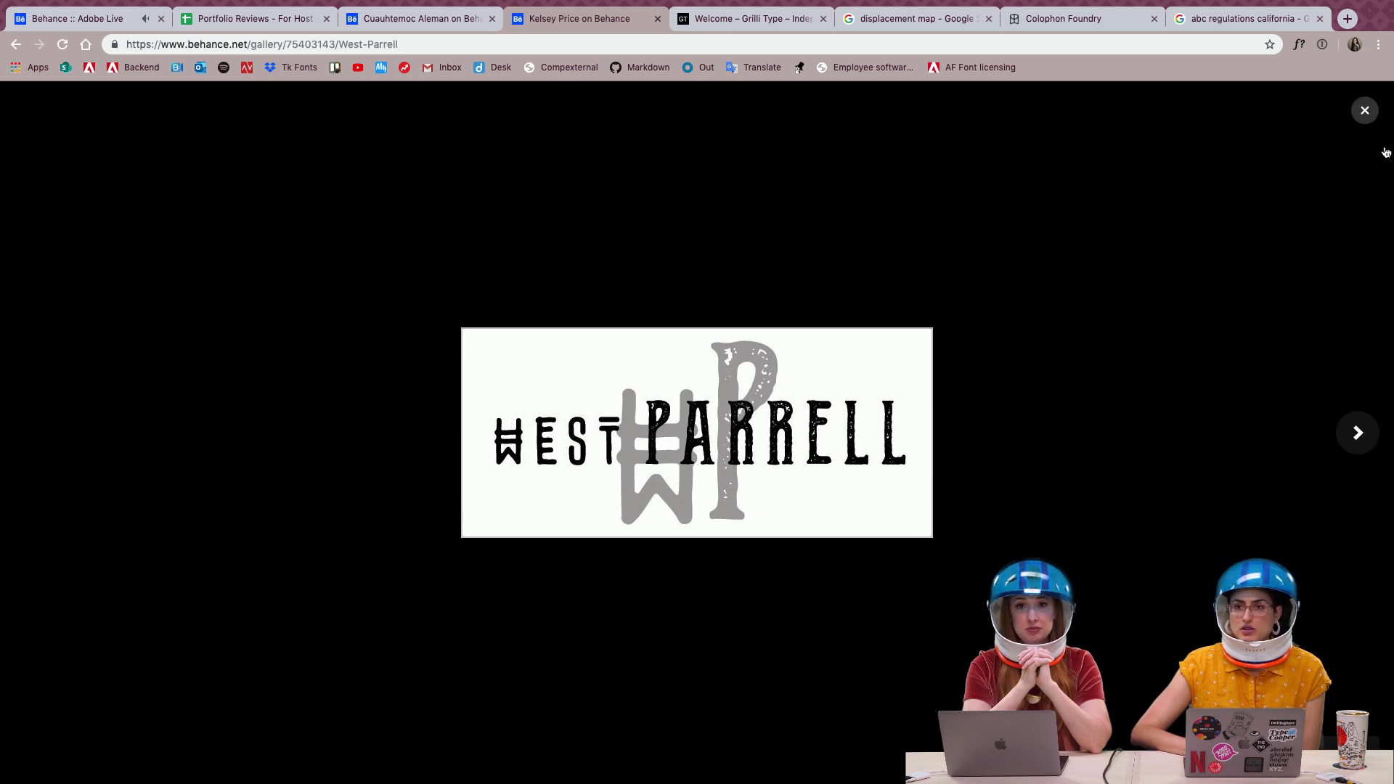
pyautogui.click(1365, 110)
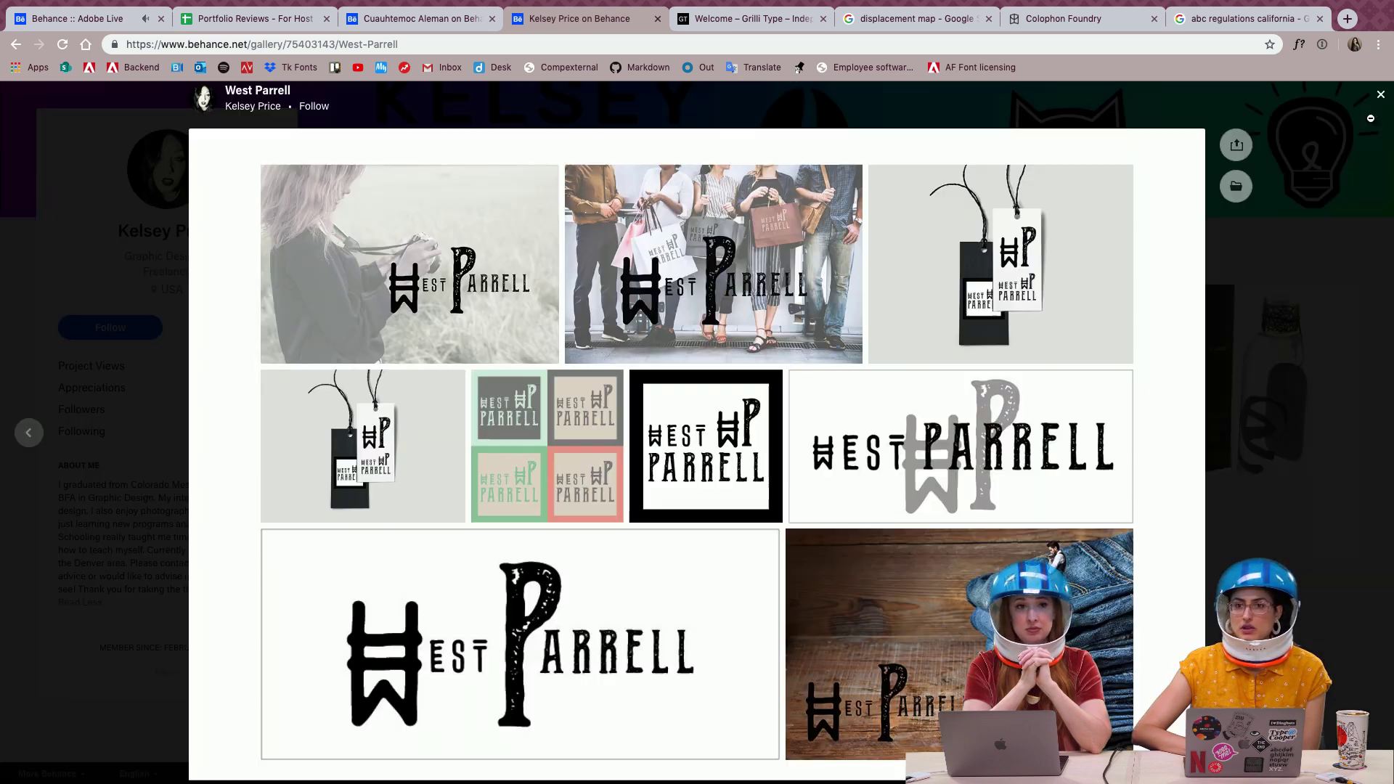
pyautogui.click(1301, 324)
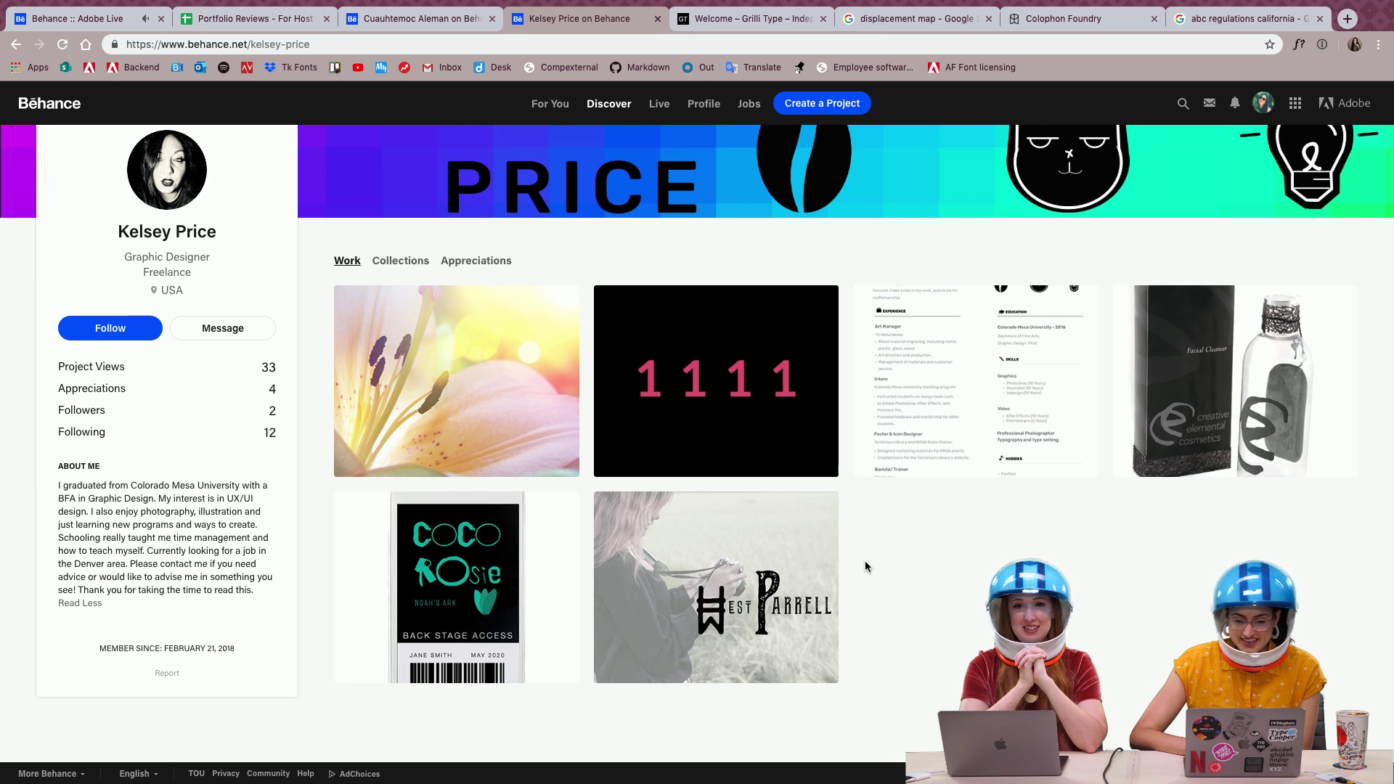
pyautogui.scroll(2, 865, 564)
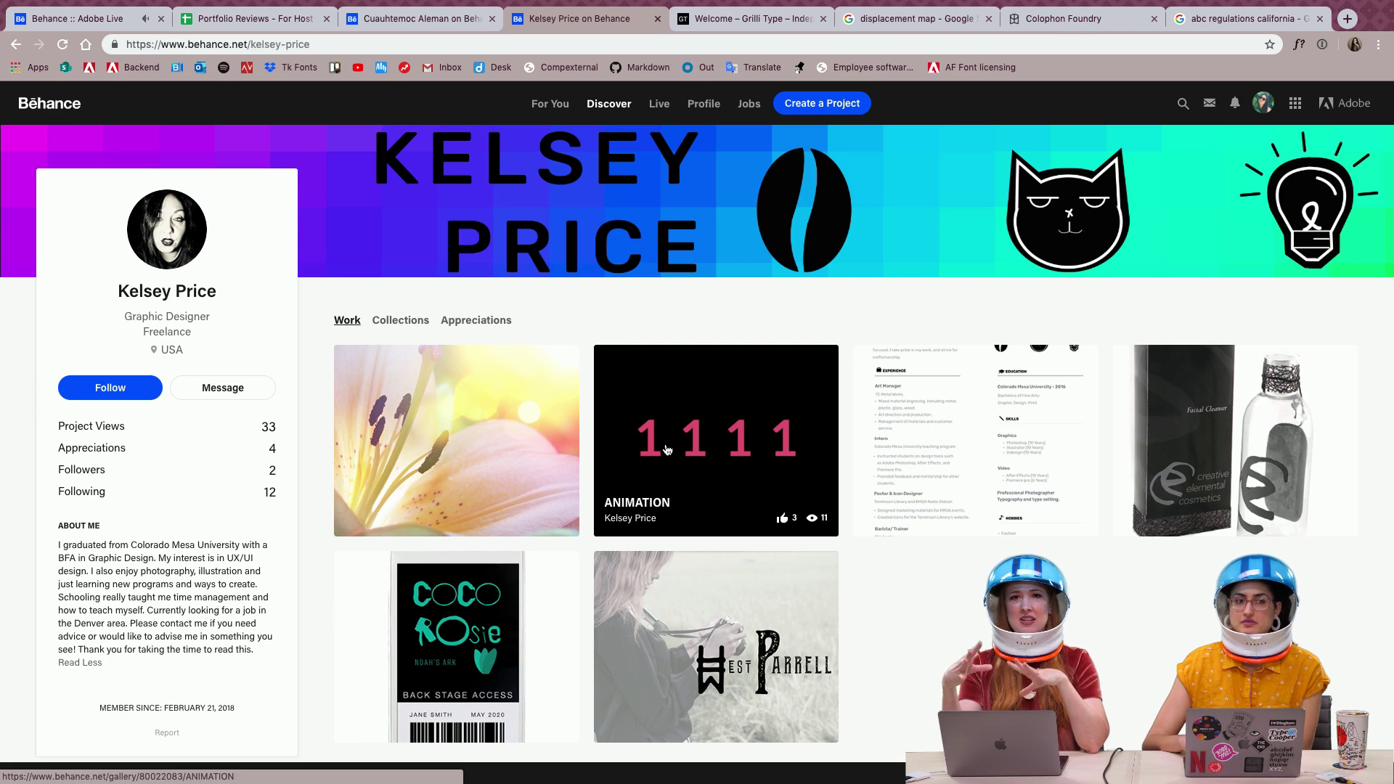
# Open the COCO Rosie project, examine its photo grid, merchandise mockups and handmade alphabet and numerals, and close the project
pyautogui.click(457, 675)
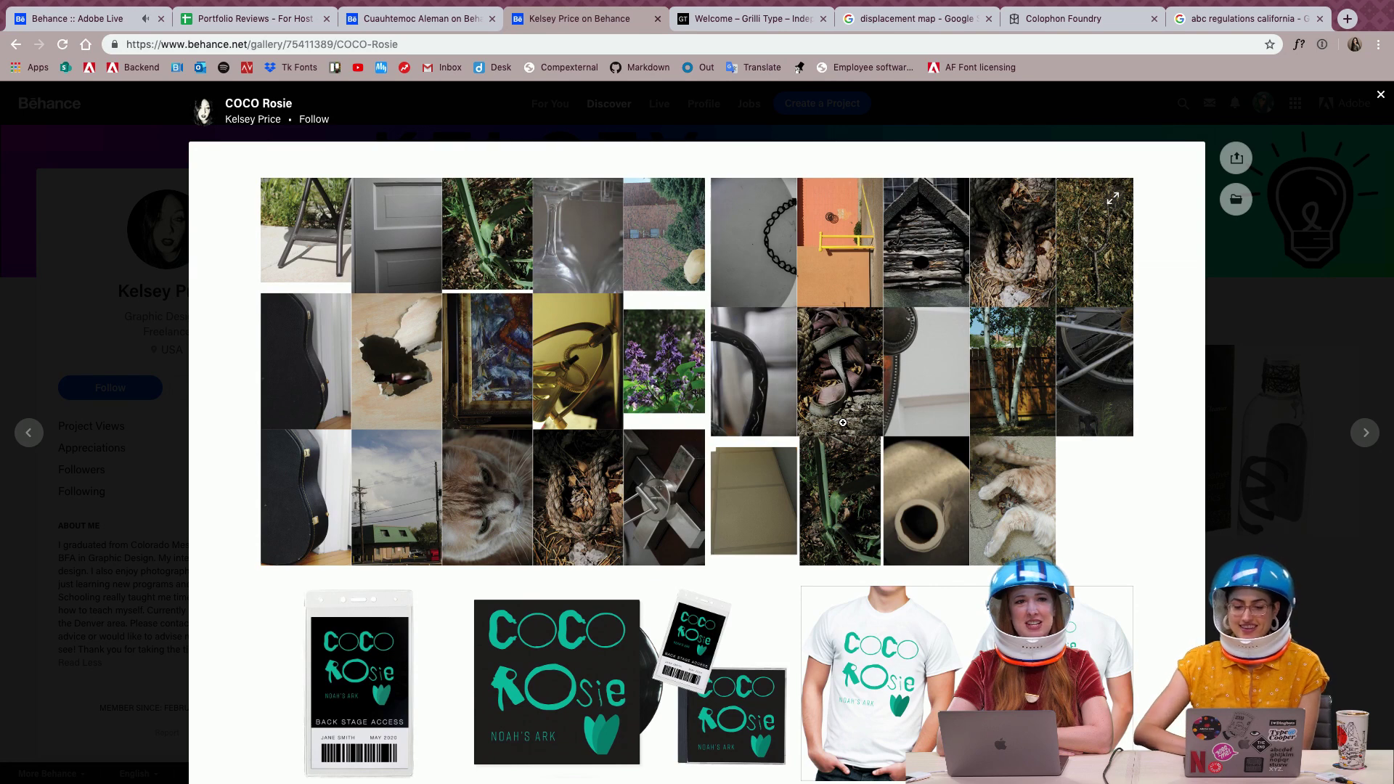
pyautogui.scroll(-1, 843, 422)
pyautogui.scroll(-1, 843, 423)
pyautogui.scroll(2, 843, 423)
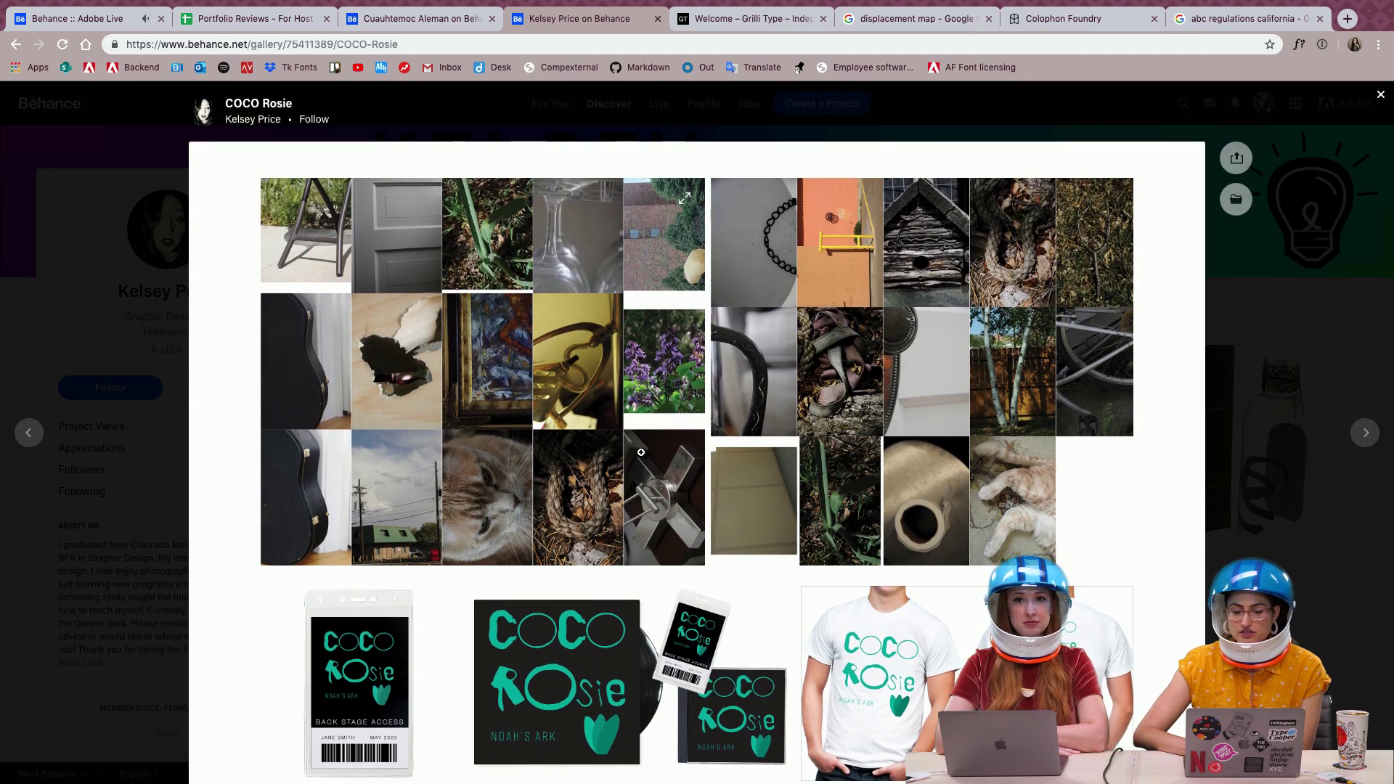
pyautogui.scroll(-10, 641, 452)
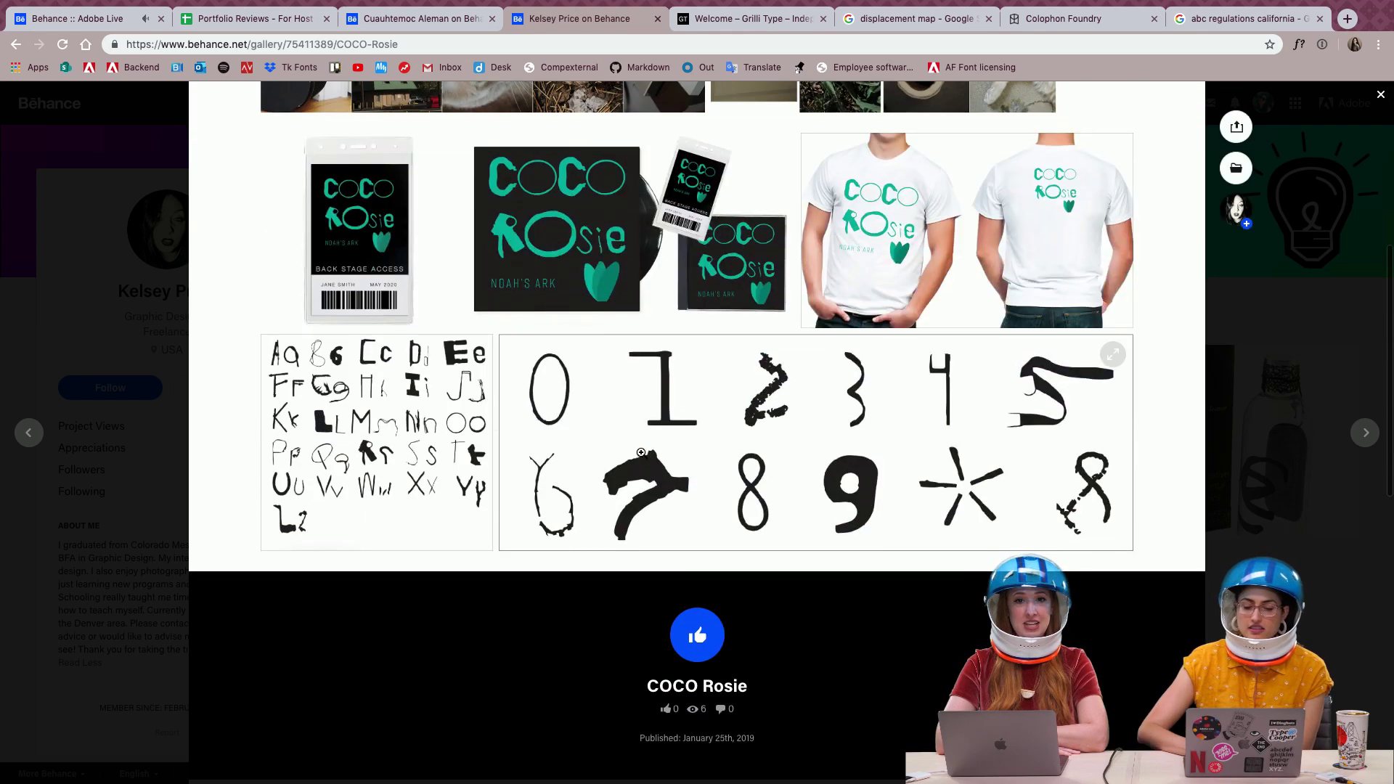
pyautogui.scroll(9, 399, 431)
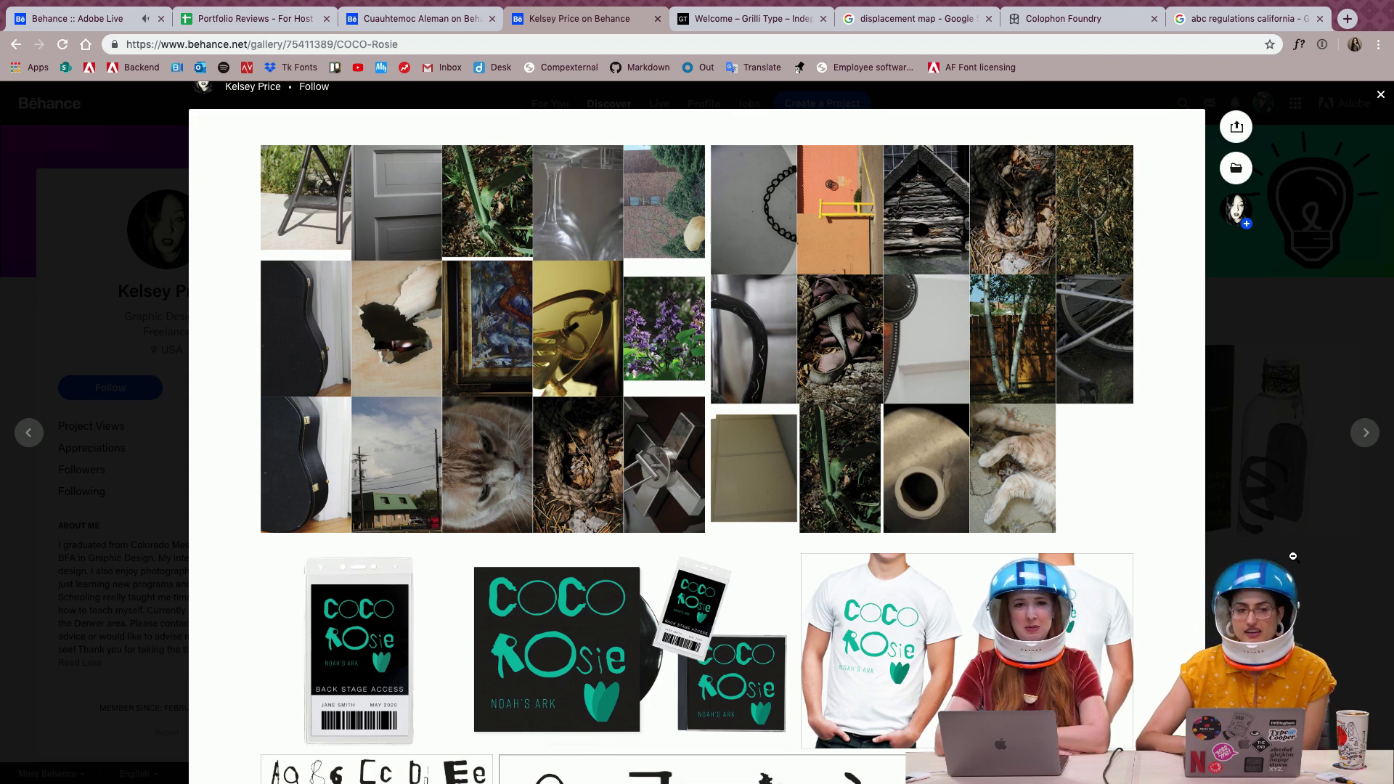
pyautogui.click(1293, 556)
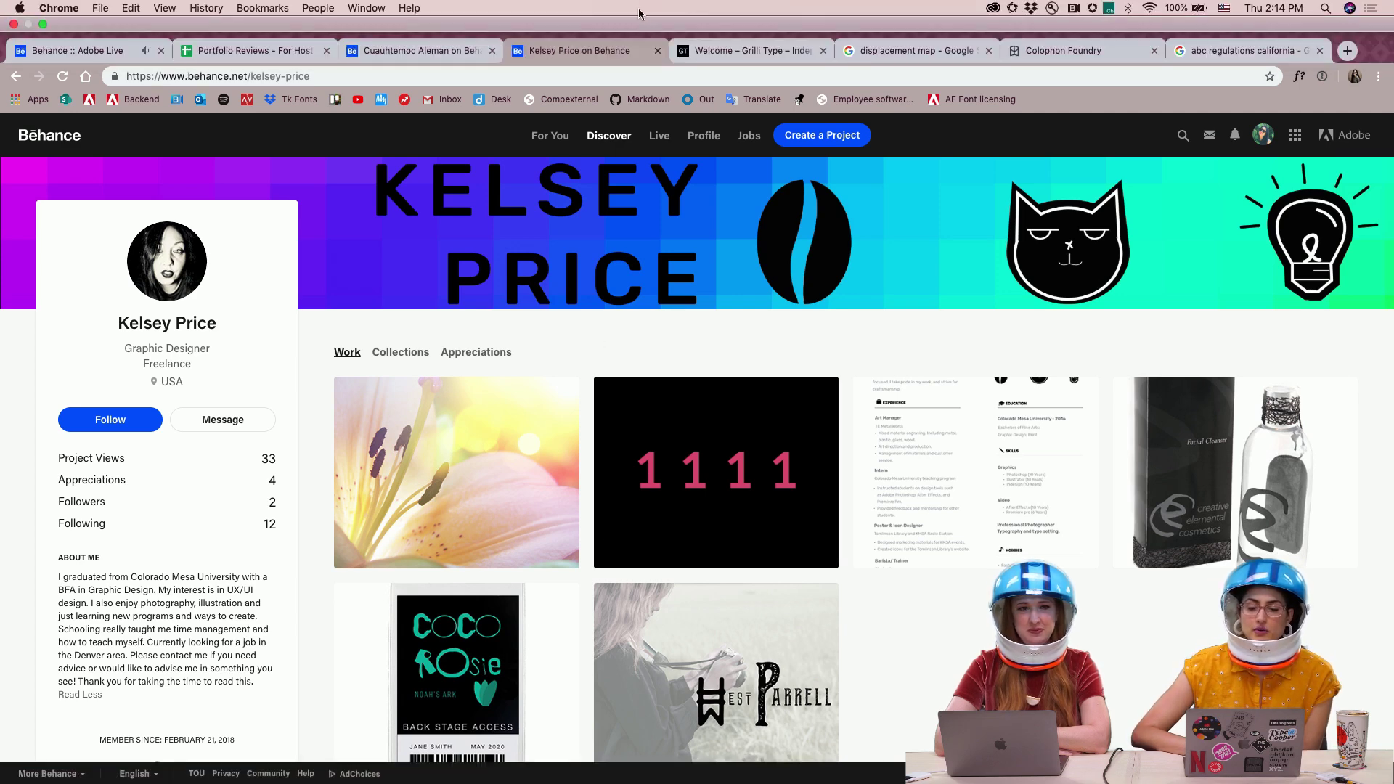
# Close the reviewed designer's portfolio page and switch to the other designer's open Behance portfolio
pyautogui.click(657, 50)
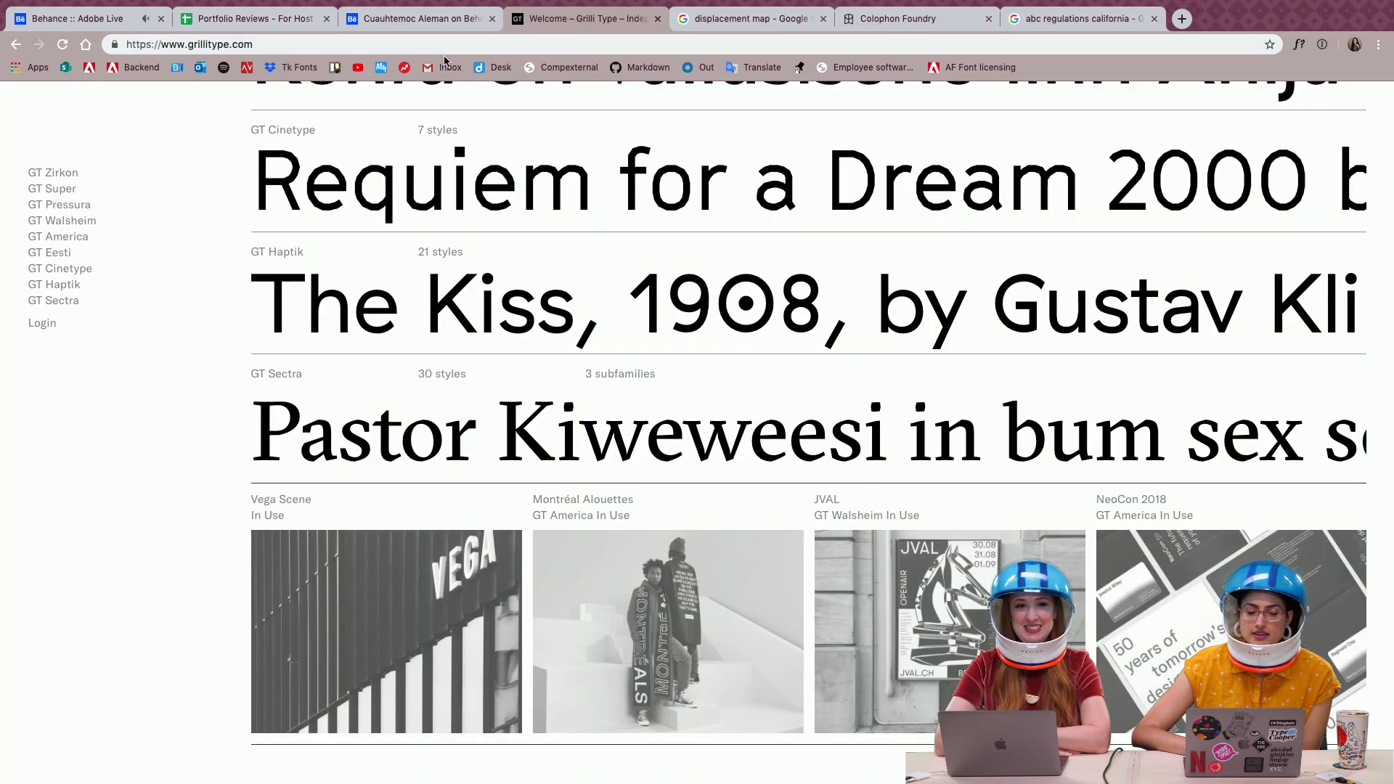
pyautogui.click(431, 20)
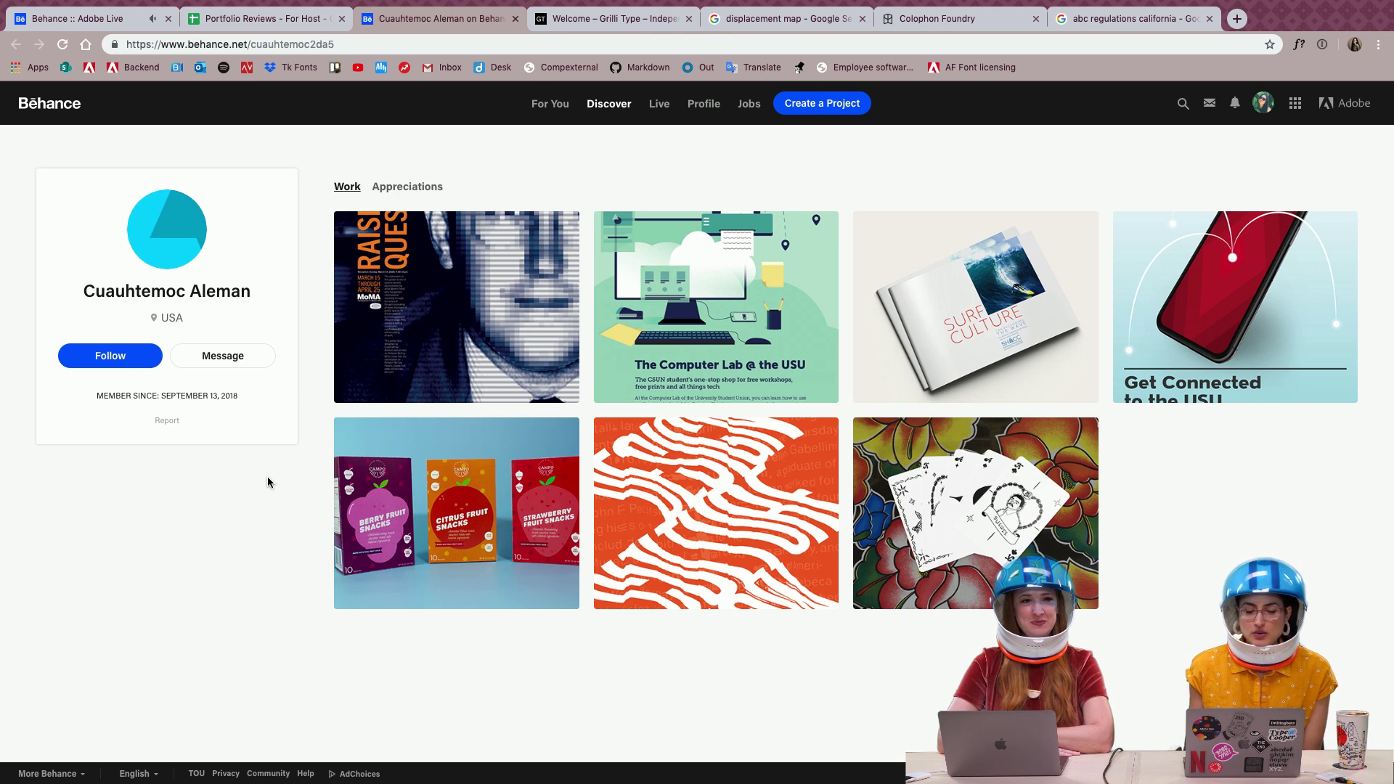
# Open the Raising Questions poster project and examine its challenge brief and process sketches down to the typographic studies
pyautogui.click(442, 275)
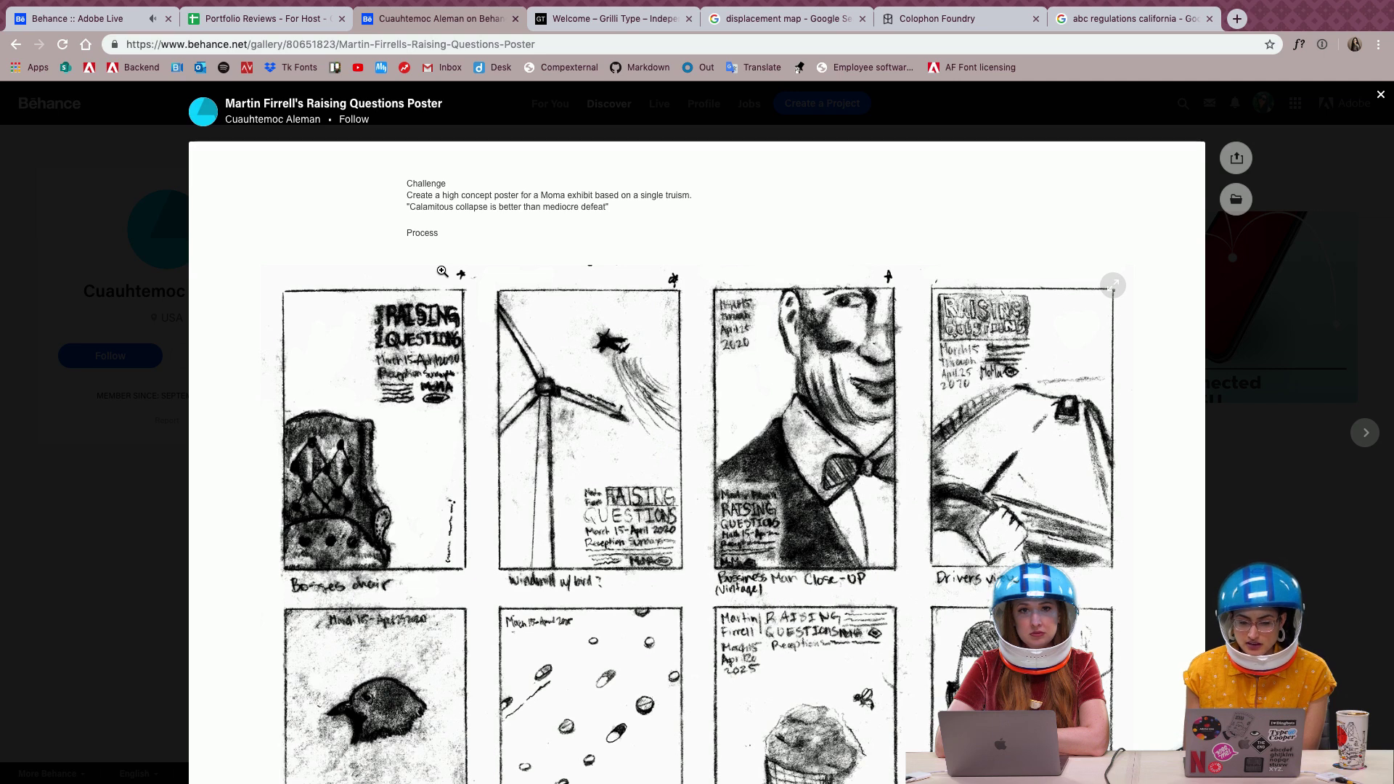
pyautogui.scroll(-1, 442, 270)
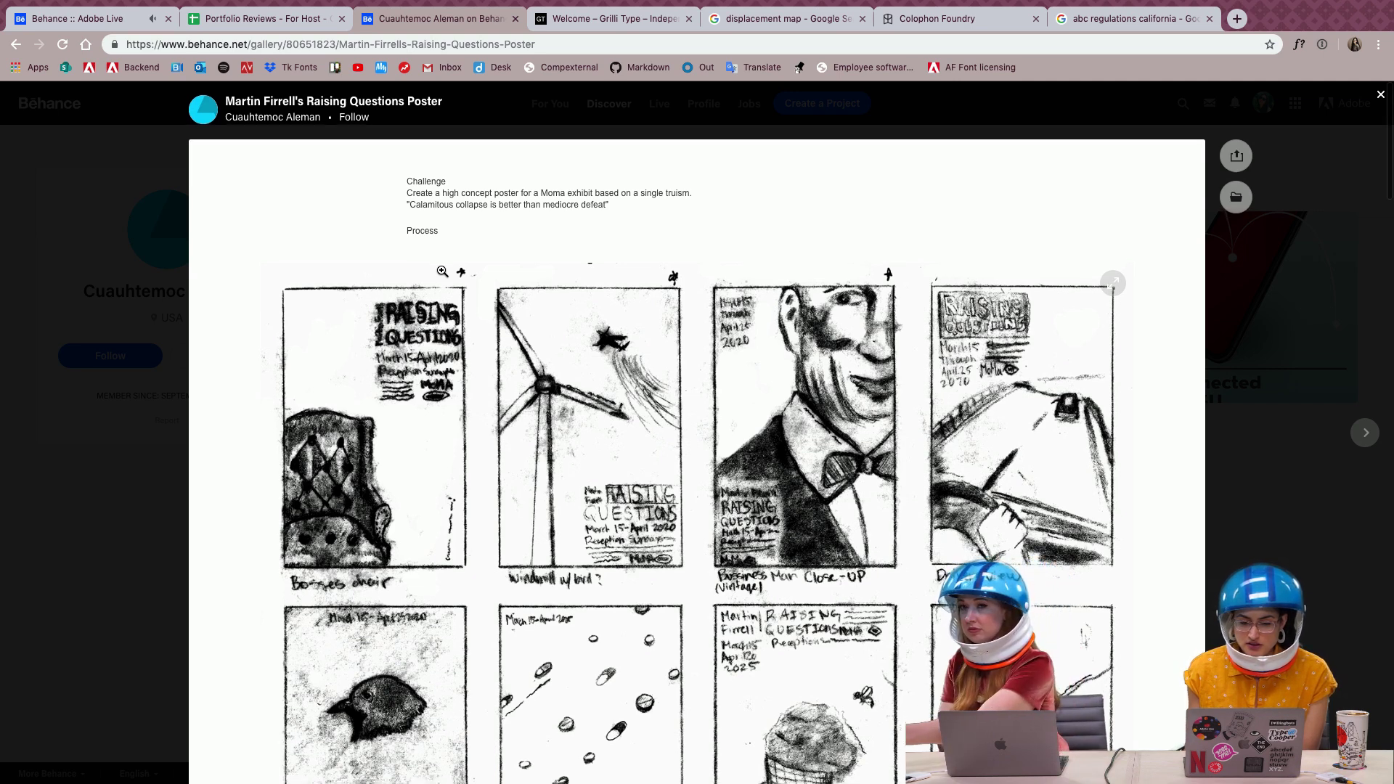
pyautogui.scroll(-1, 442, 271)
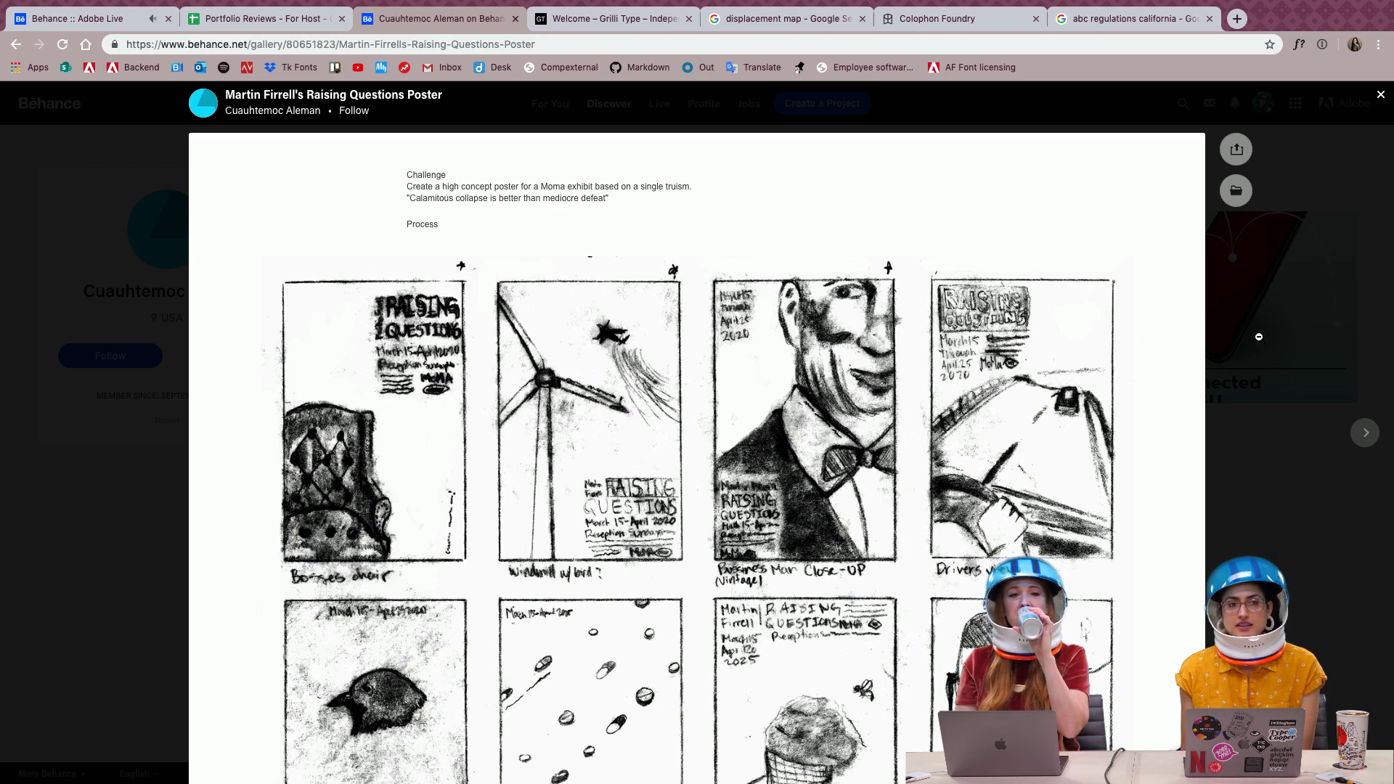
pyautogui.scroll(-5, 1259, 337)
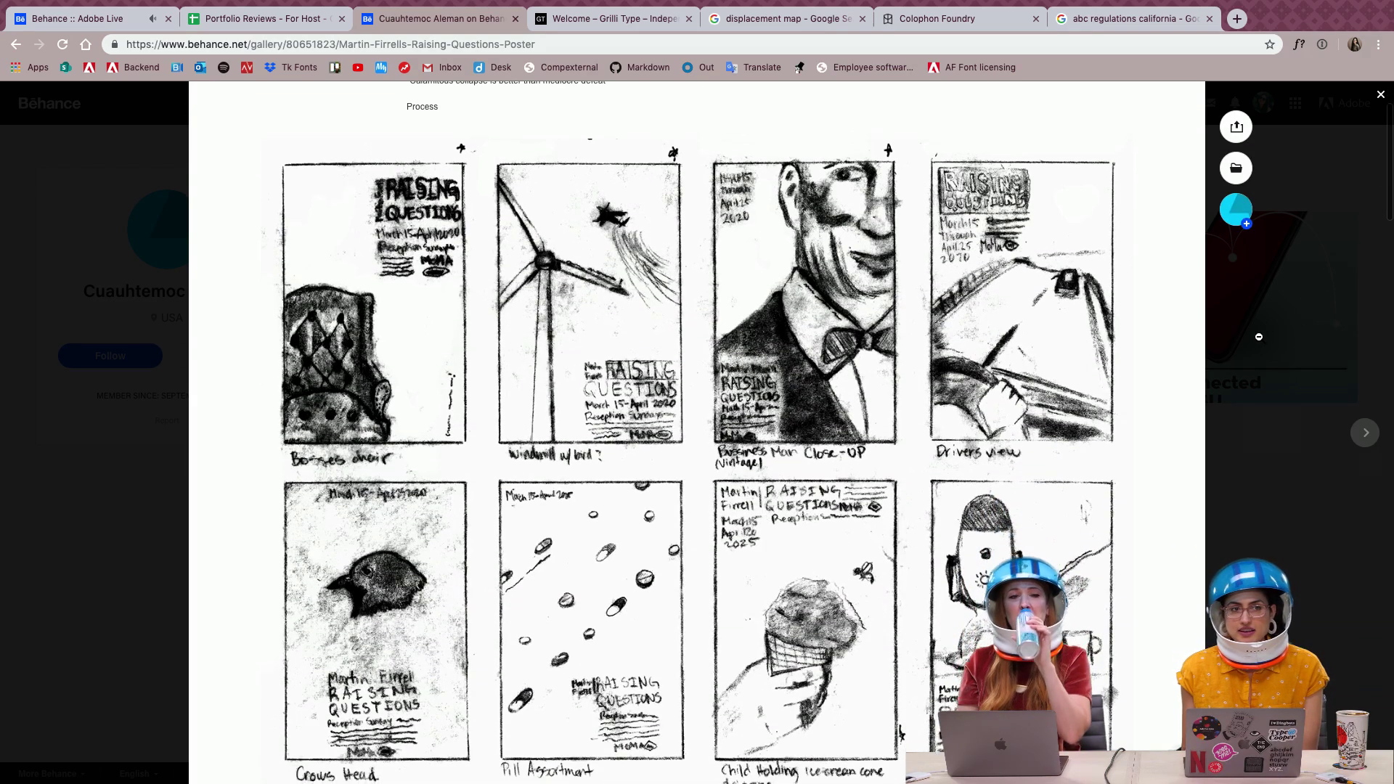
pyautogui.scroll(-1, 1259, 337)
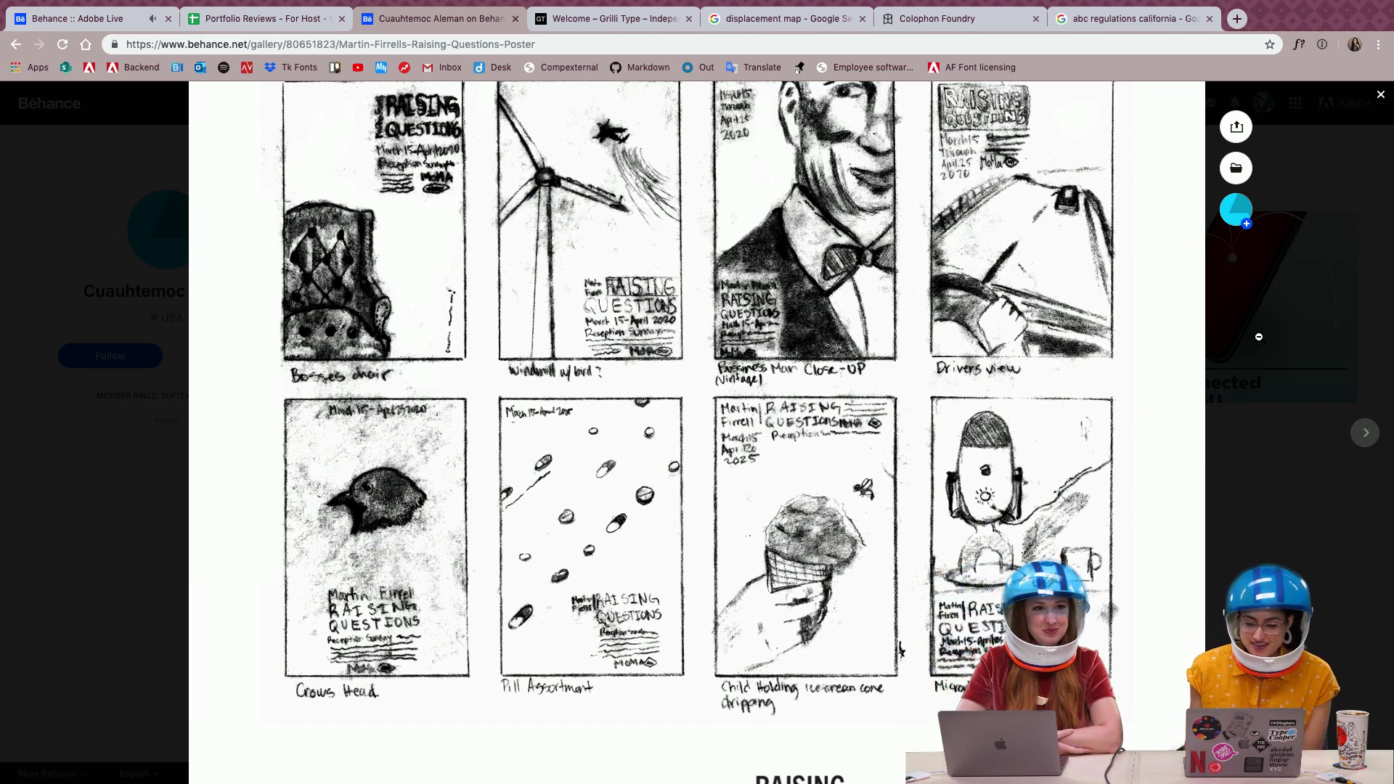
pyautogui.scroll(-8, 1259, 337)
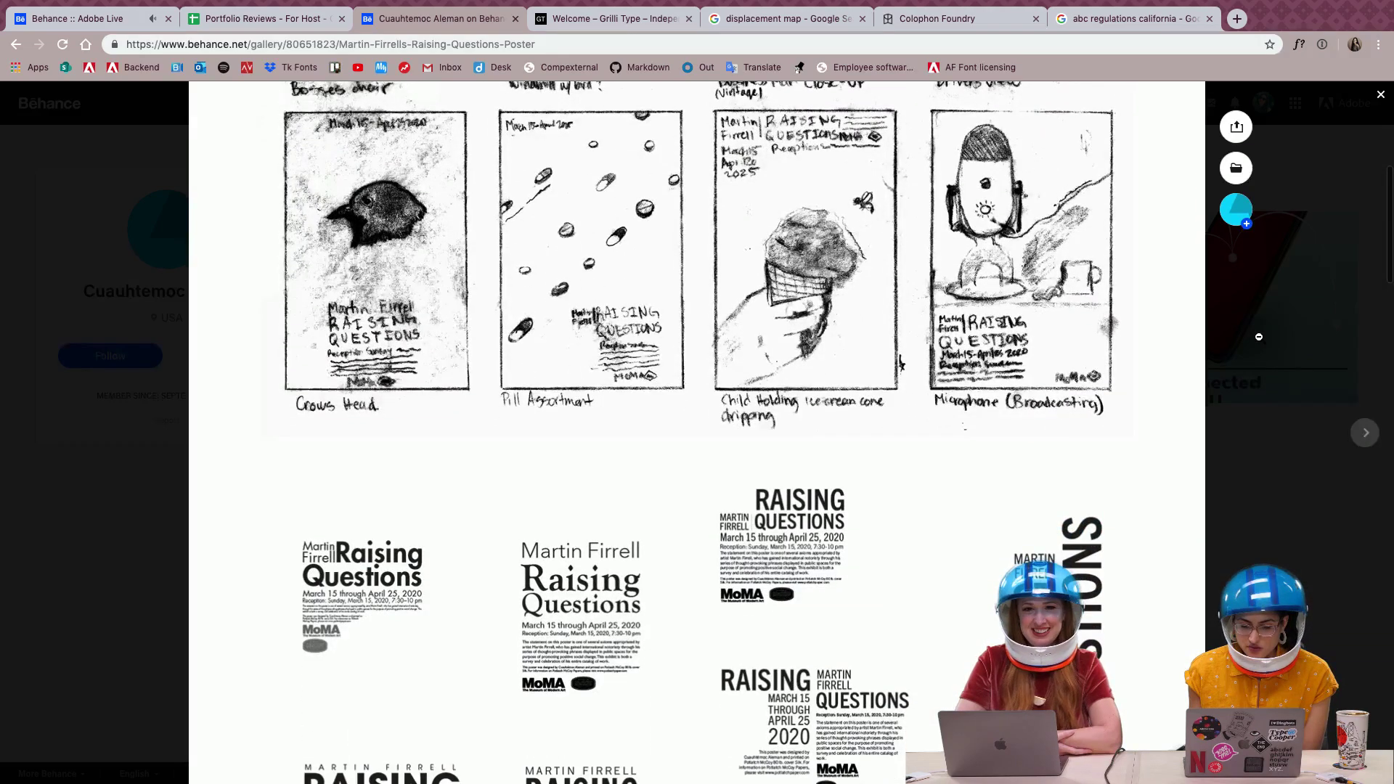
pyautogui.scroll(-1, 1259, 336)
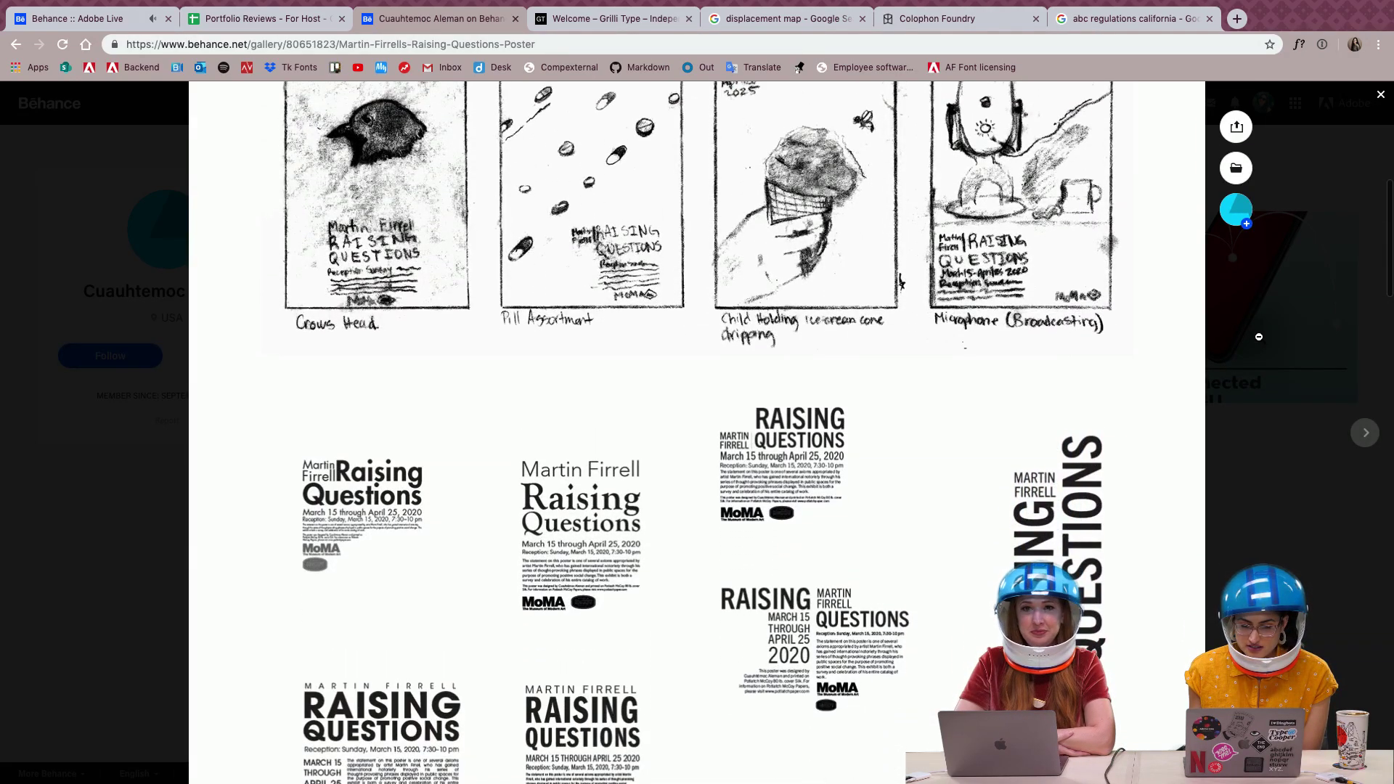
pyautogui.scroll(-1, 1259, 330)
# Return to the project's brief and review the thumbnail sketches, typographic layout studies and three photographic poster drafts in order
pyautogui.scroll(8, 1259, 330)
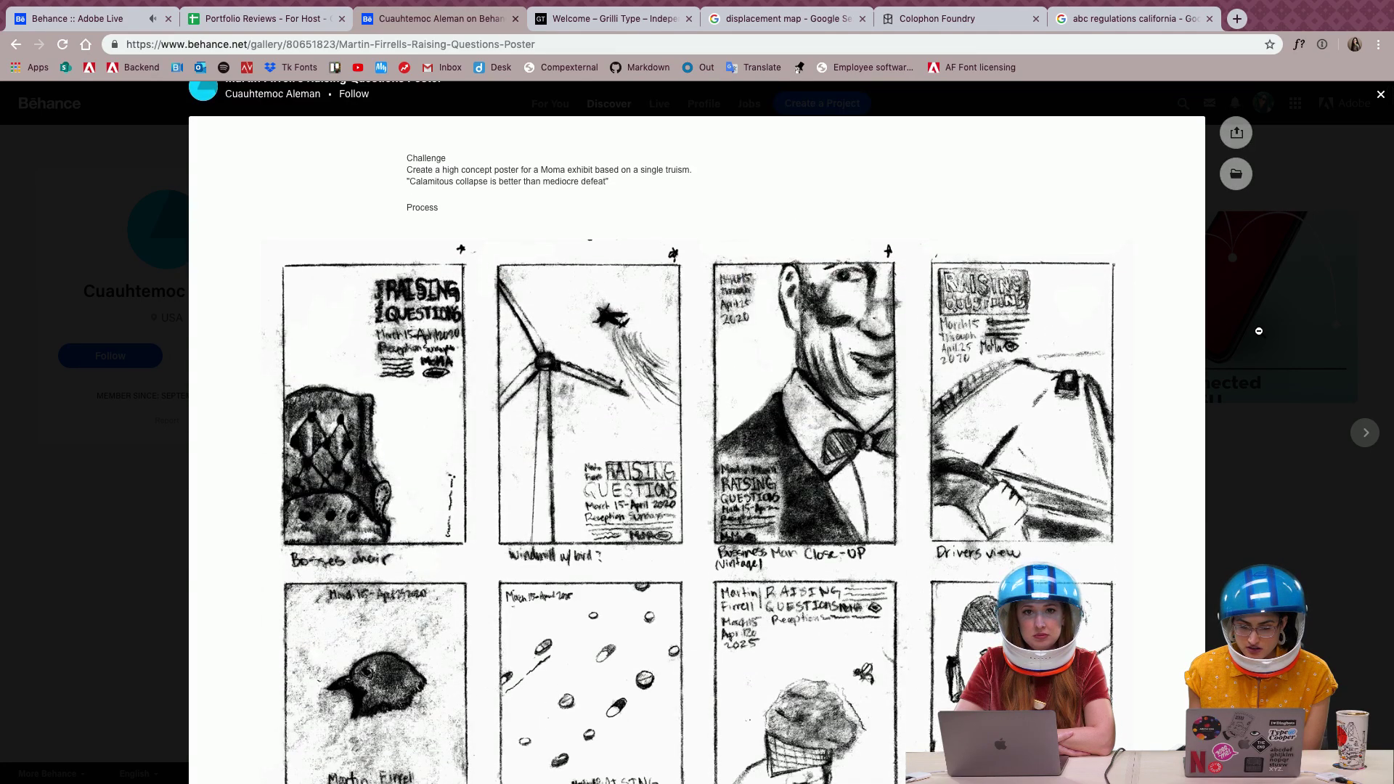
pyautogui.scroll(-2, 1259, 331)
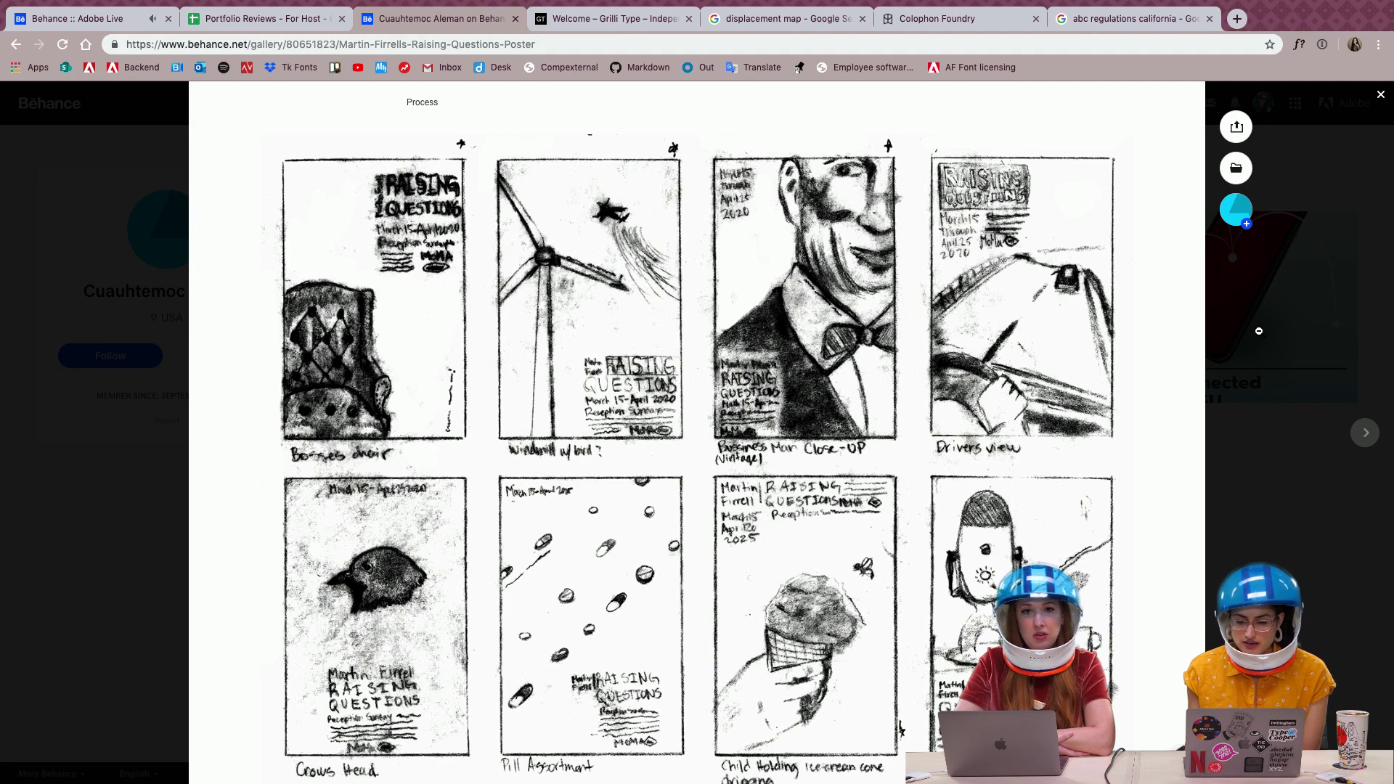
pyautogui.scroll(-2, 1259, 331)
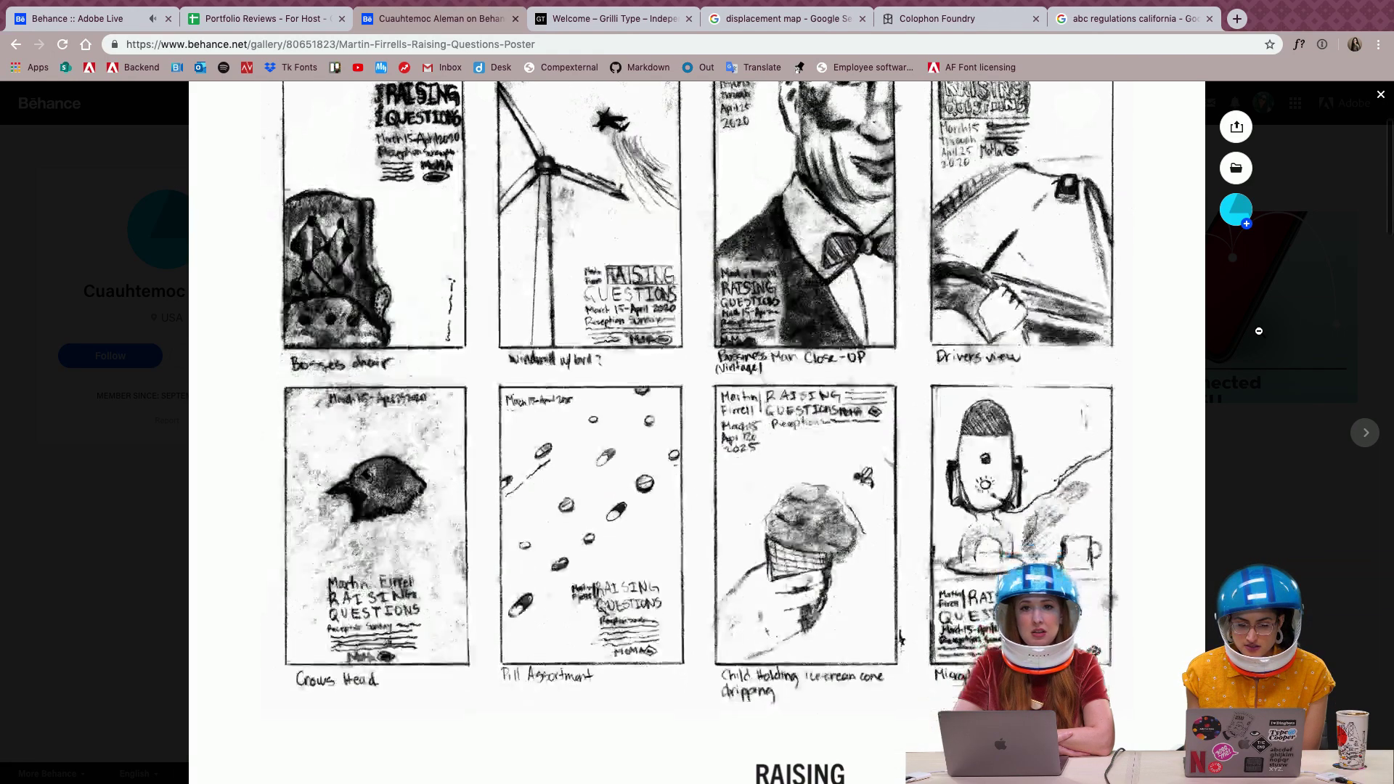
pyautogui.scroll(-4, 1260, 331)
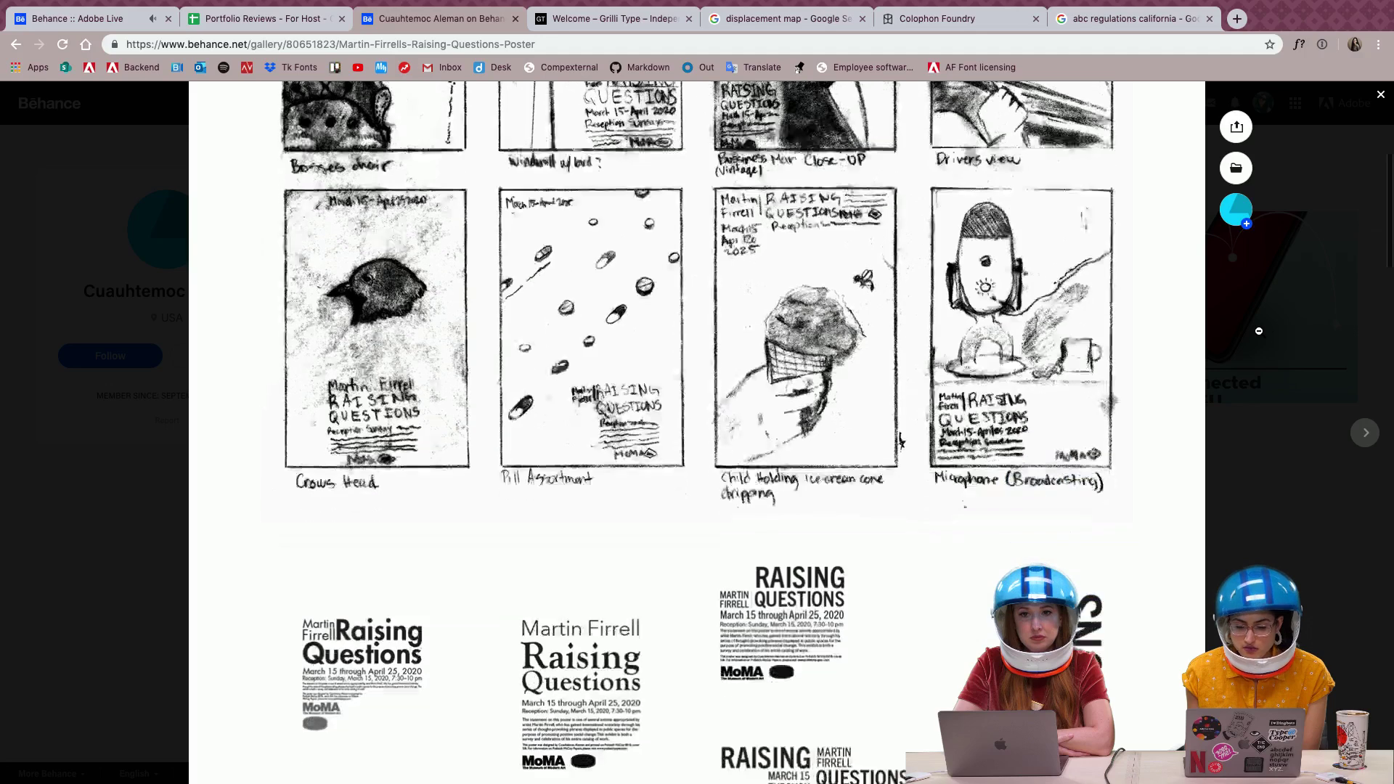
pyautogui.scroll(-3, 1258, 337)
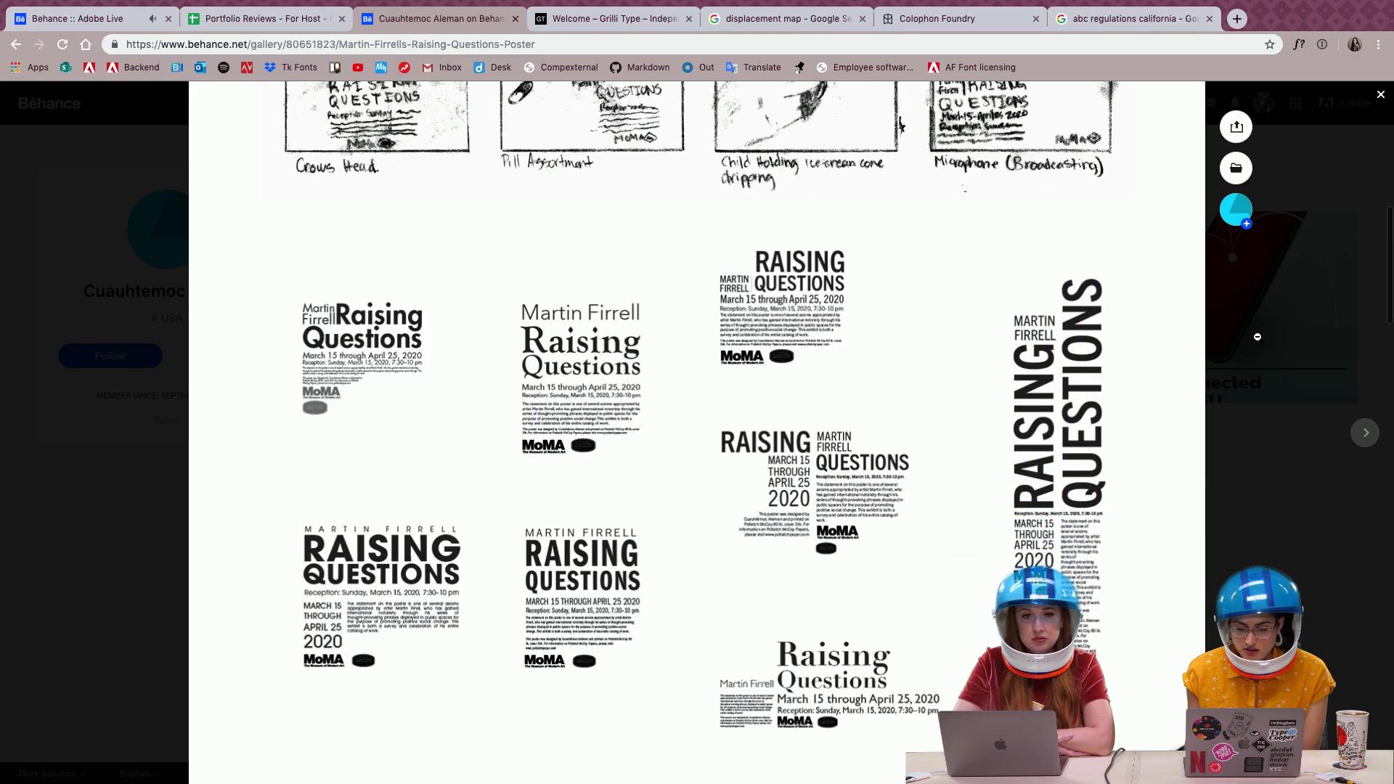
pyautogui.scroll(-2, 1258, 337)
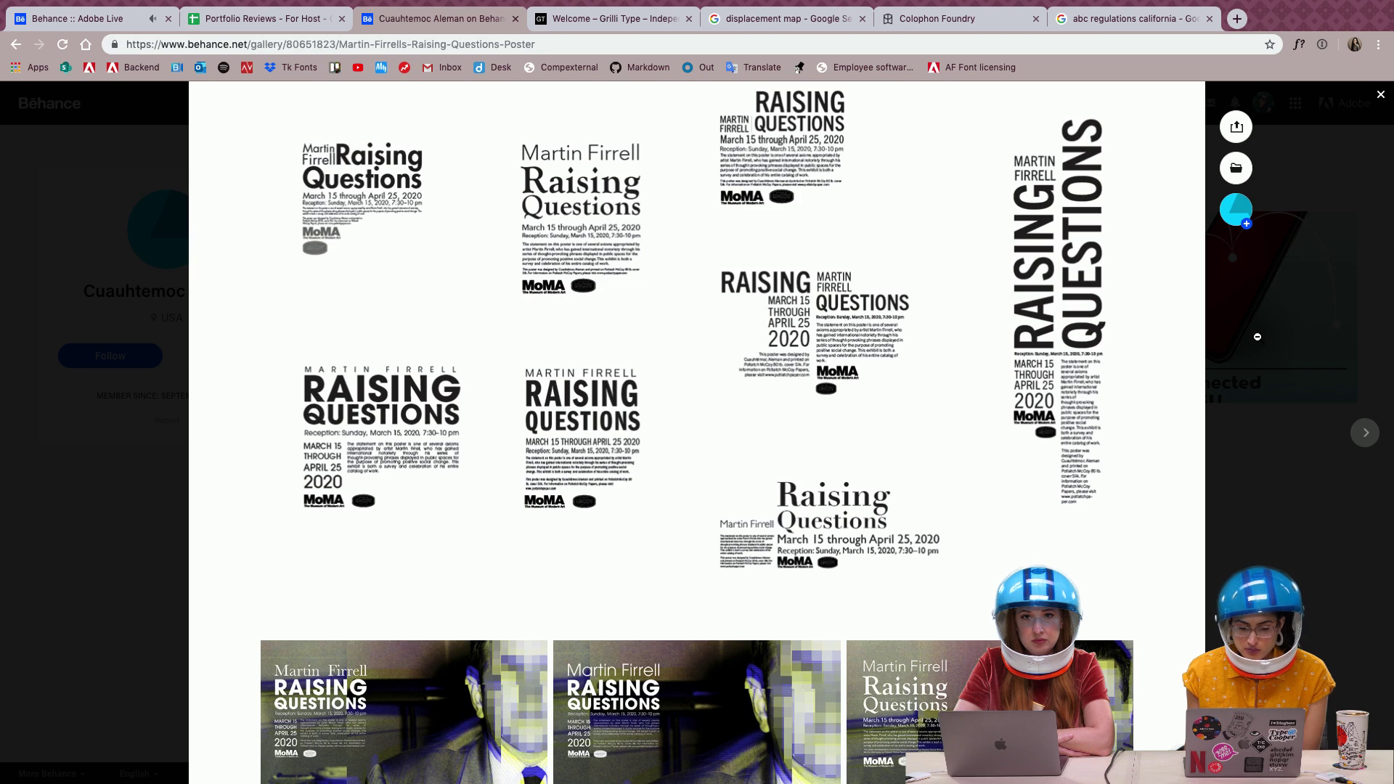
pyautogui.scroll(-4, 1258, 337)
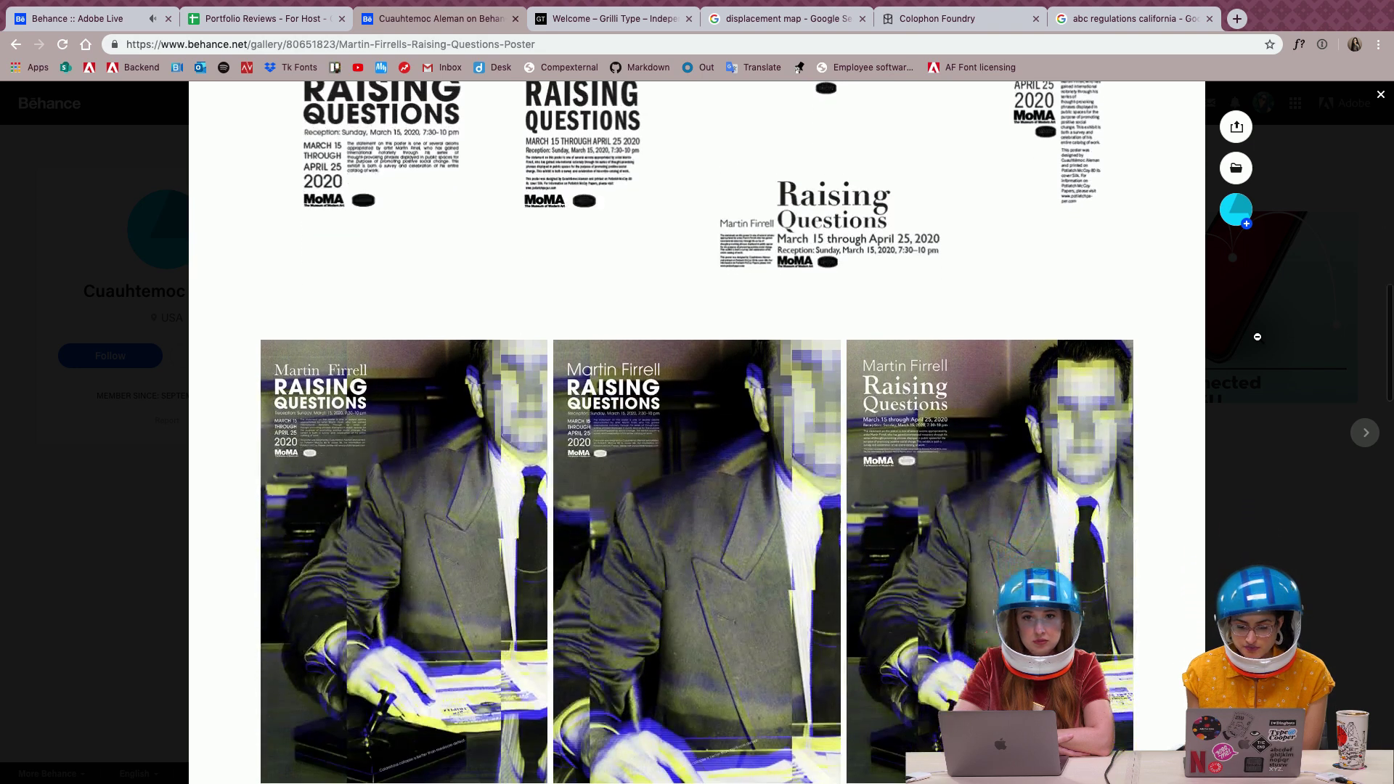
pyautogui.scroll(-2, 1257, 337)
pyautogui.scroll(-1, 1257, 340)
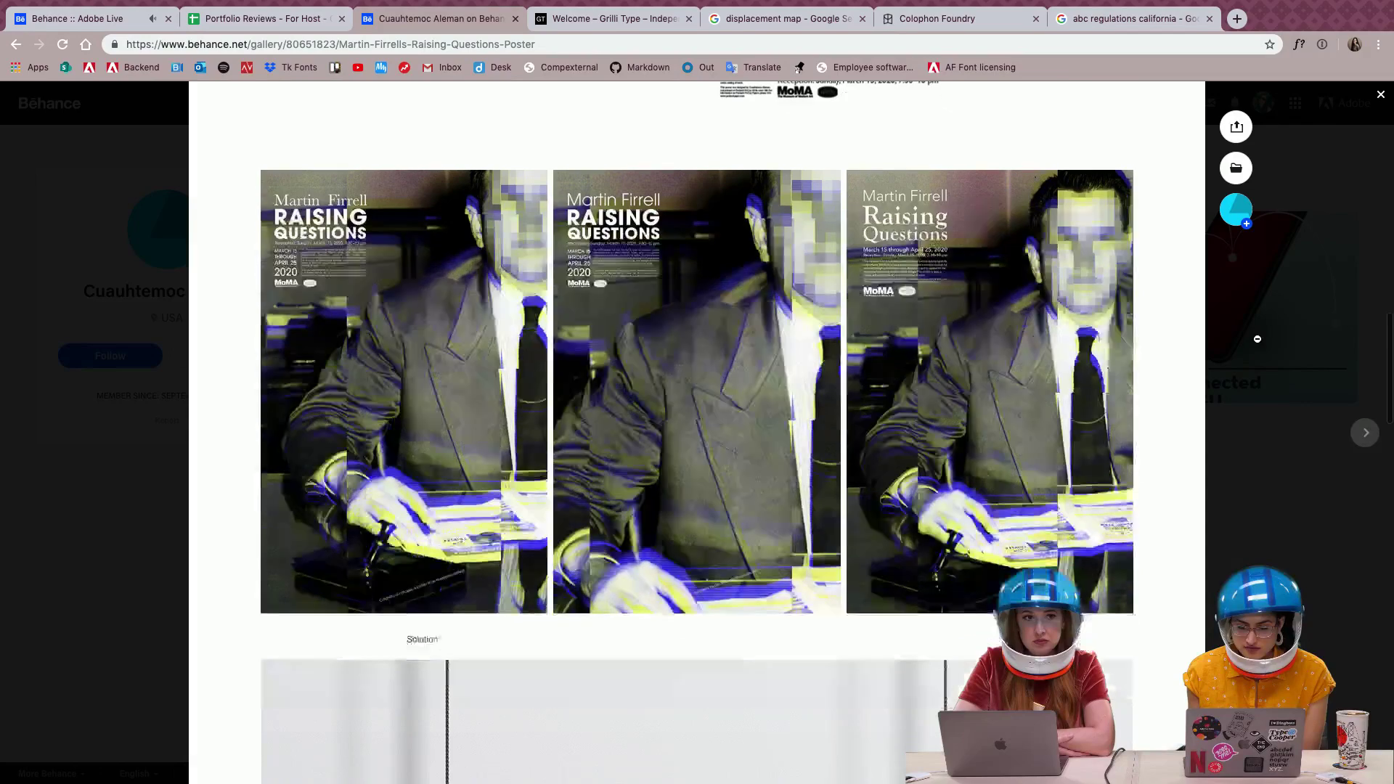
# Examine the final Raising Questions poster mockup from its orange vertical title down to the lapel button
pyautogui.scroll(-3, 1258, 338)
pyautogui.scroll(-2, 1258, 339)
pyautogui.scroll(-2, 1257, 338)
pyautogui.scroll(-3, 1256, 342)
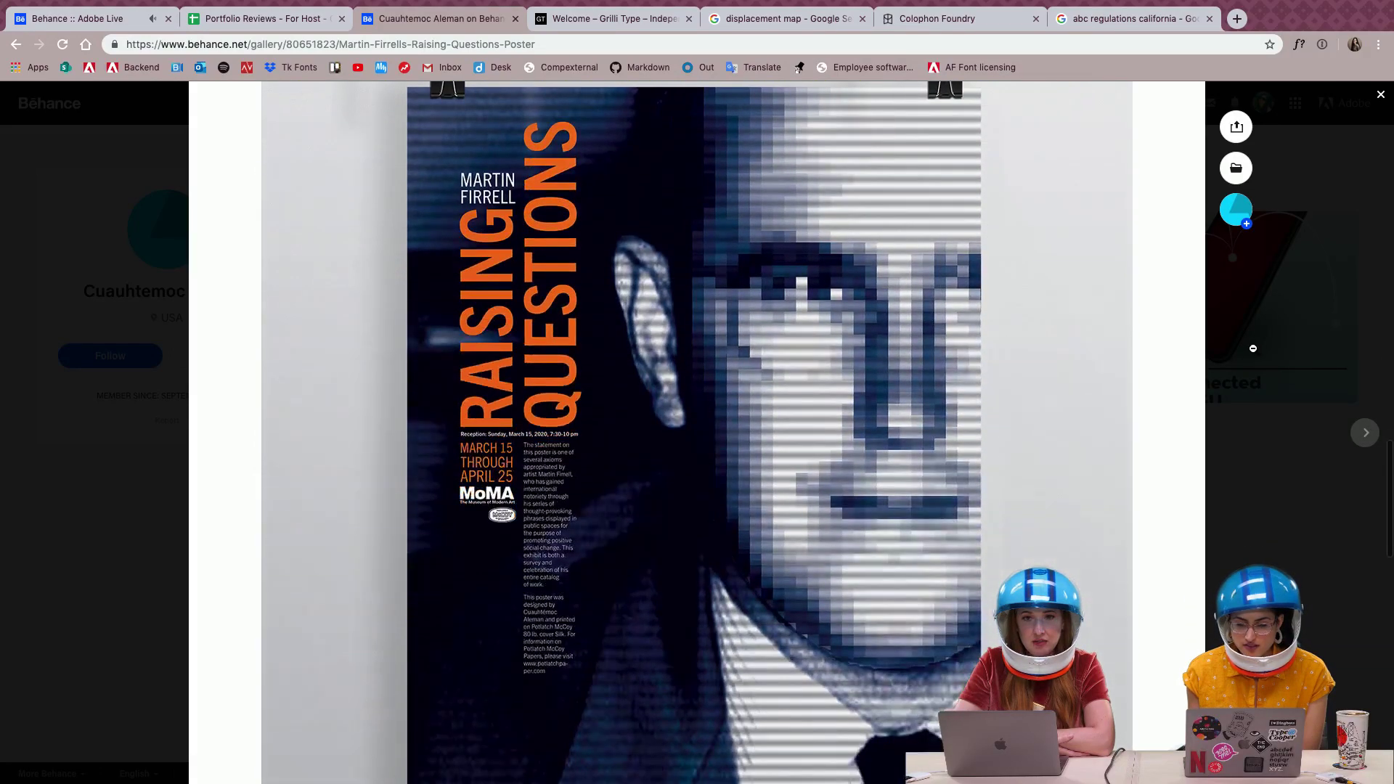
pyautogui.scroll(-4, 1253, 349)
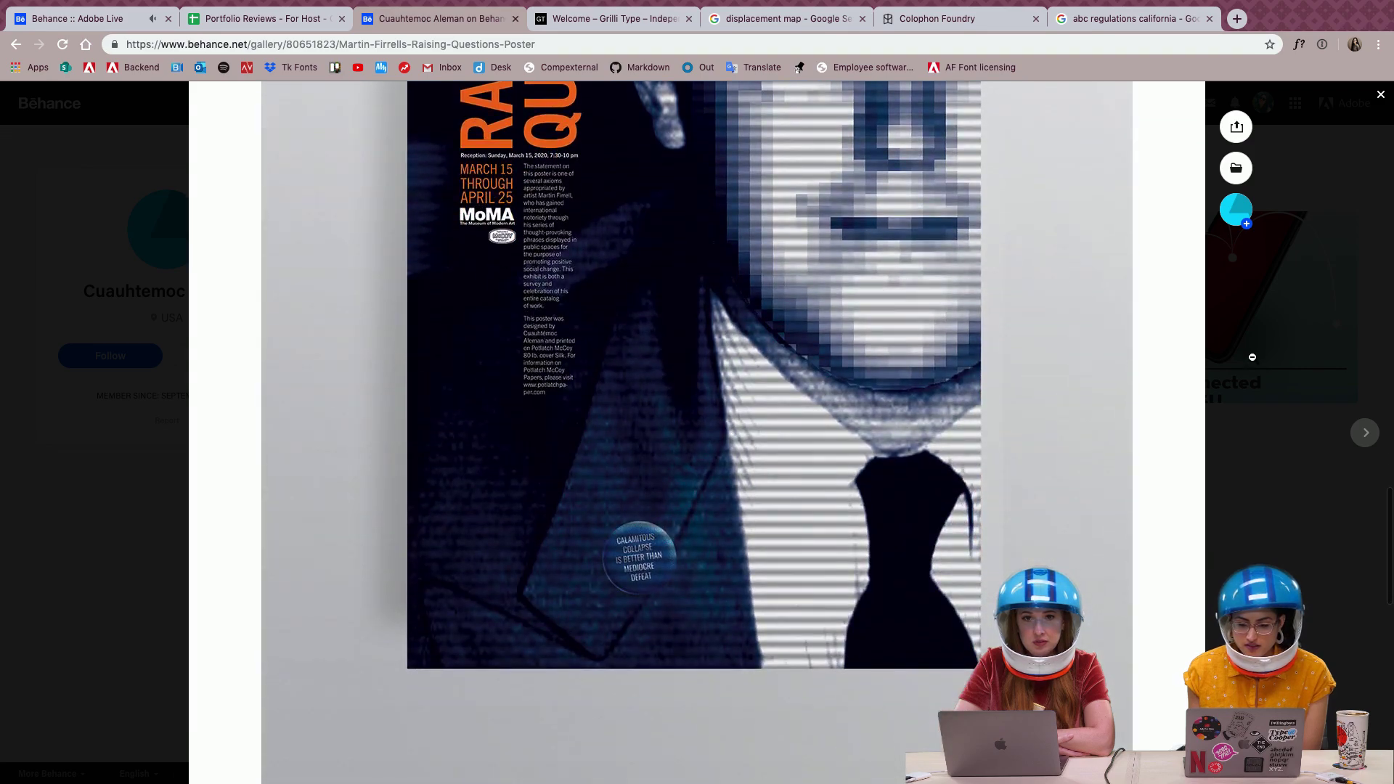
pyautogui.scroll(-3, 1252, 355)
# Go back up to the thumbnail sketches of the Raising Questions poster and look over both rows again
pyautogui.scroll(15, 1252, 357)
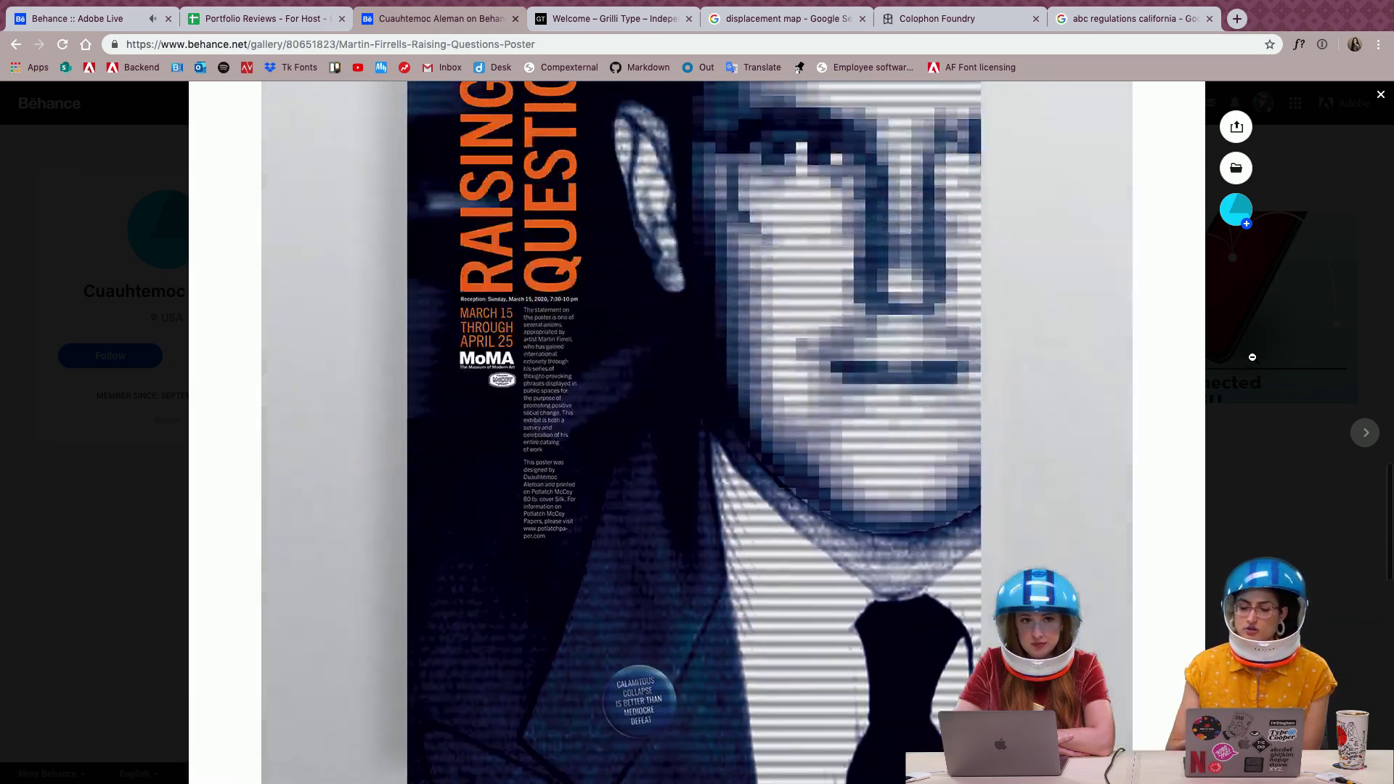
pyautogui.scroll(10, 1253, 357)
pyautogui.scroll(-4, 1253, 357)
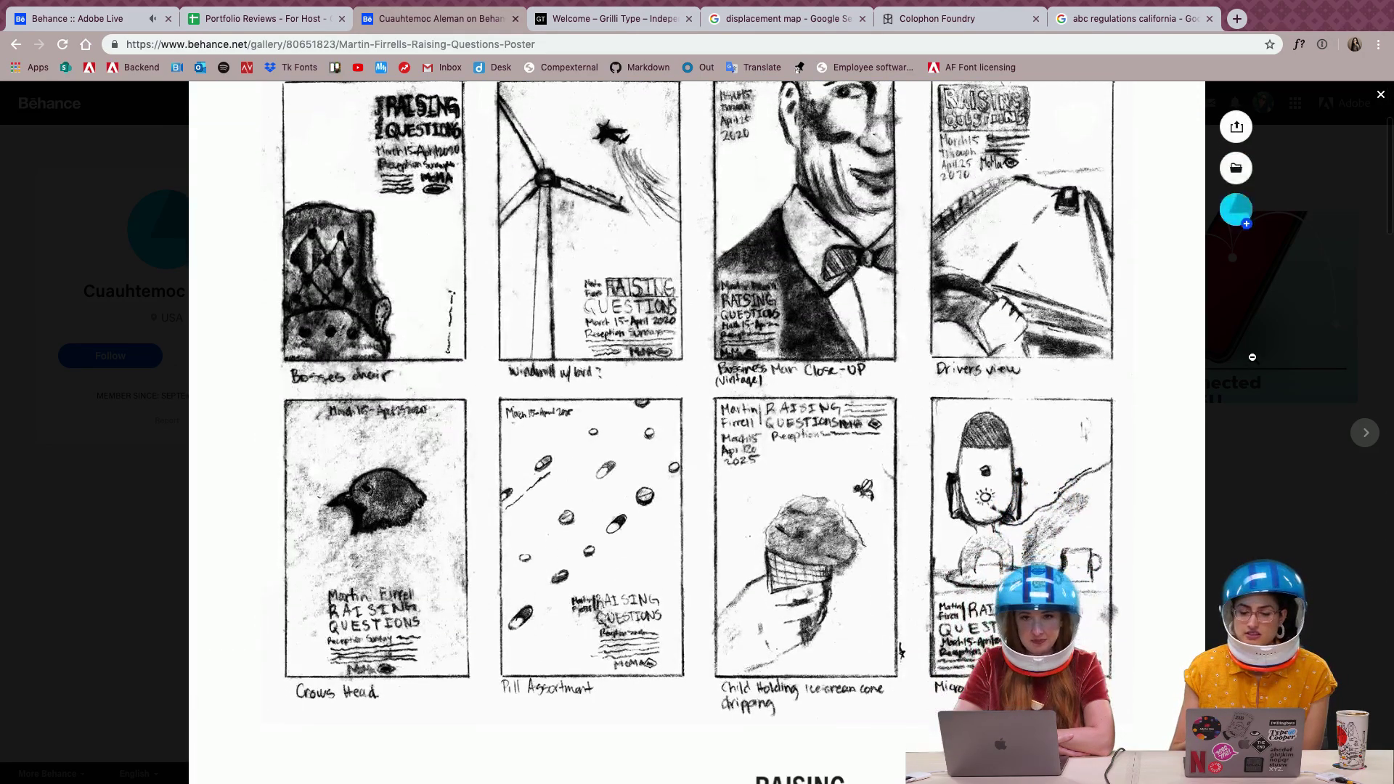
pyautogui.scroll(1, 1253, 357)
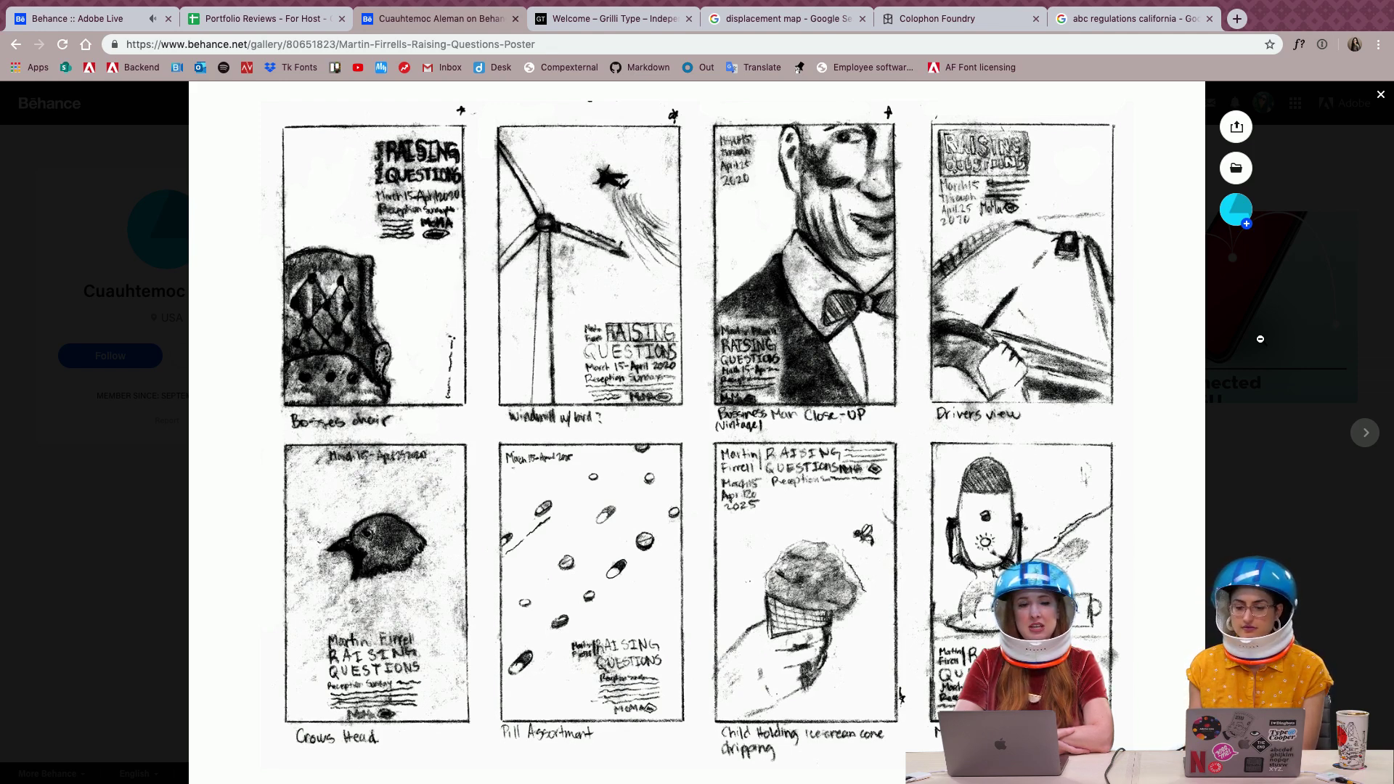
pyautogui.scroll(-3, 1261, 339)
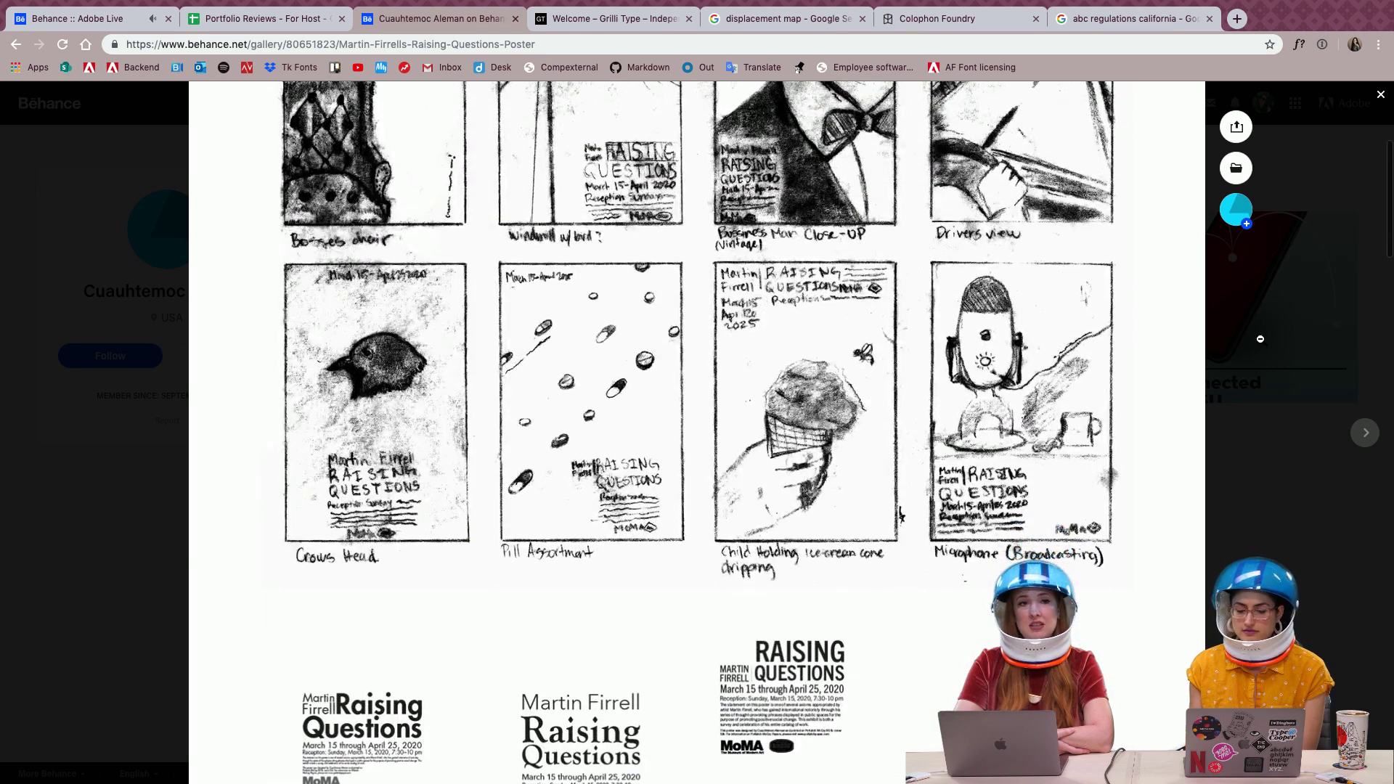
# Close and reopen the Raising Questions poster project, reviewing its brief, thumbnail sketches, typographic studies and three photographic drafts in order
pyautogui.scroll(-1, 1260, 339)
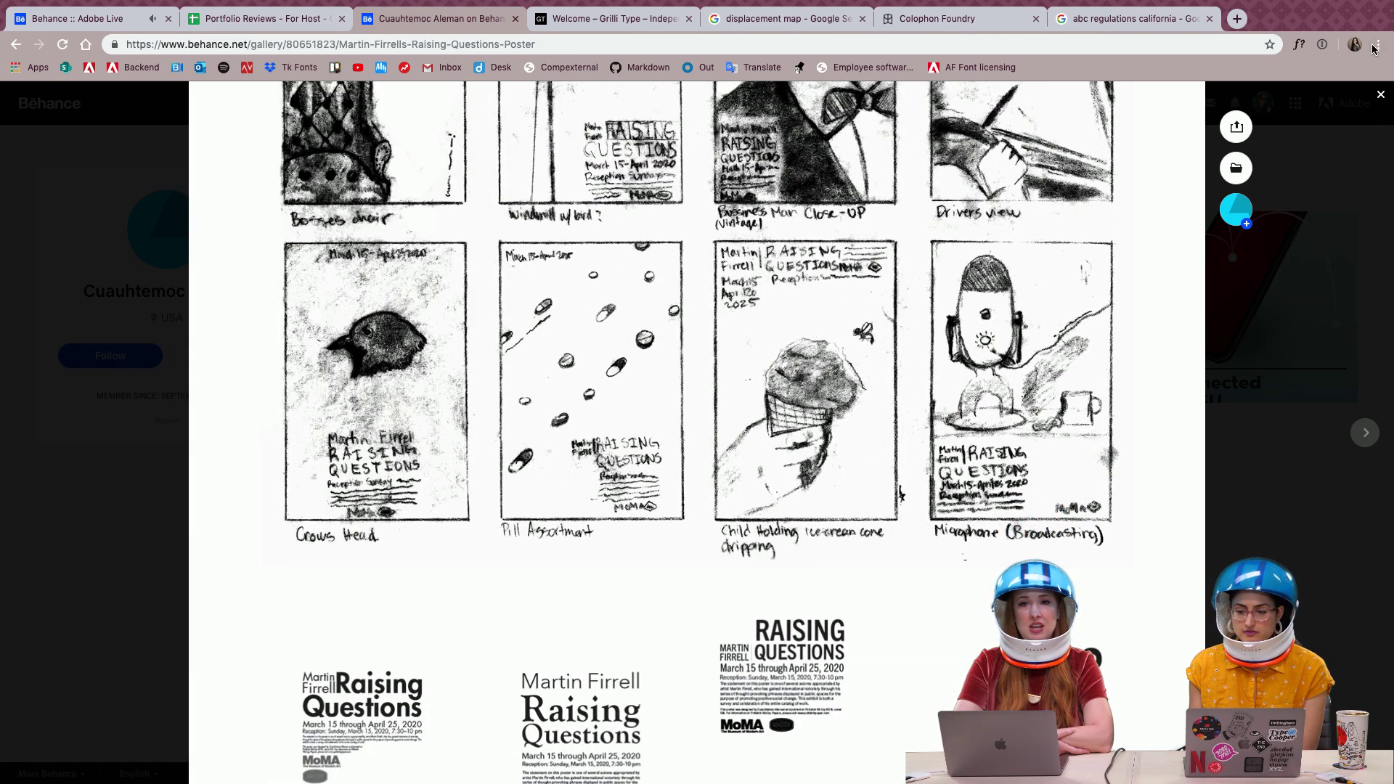
pyautogui.click(1380, 96)
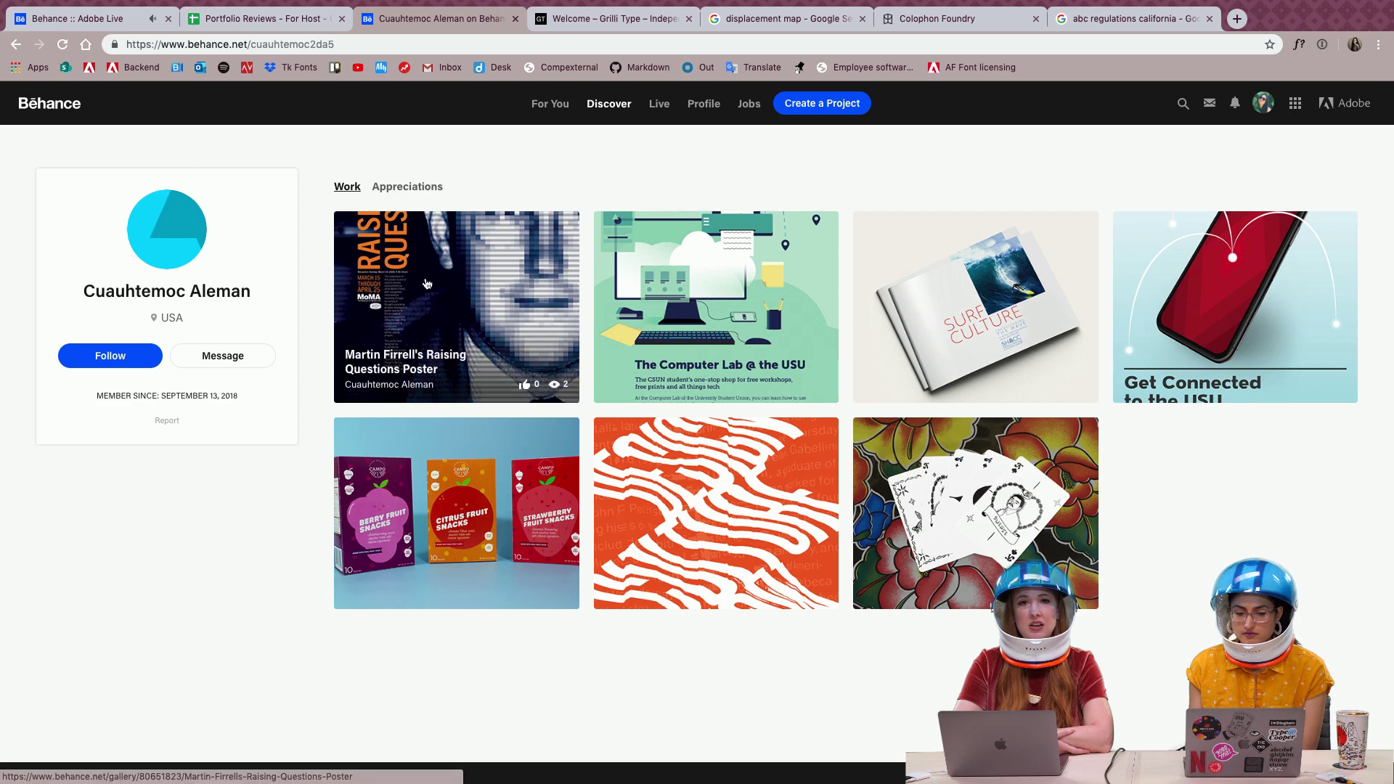
pyautogui.click(474, 281)
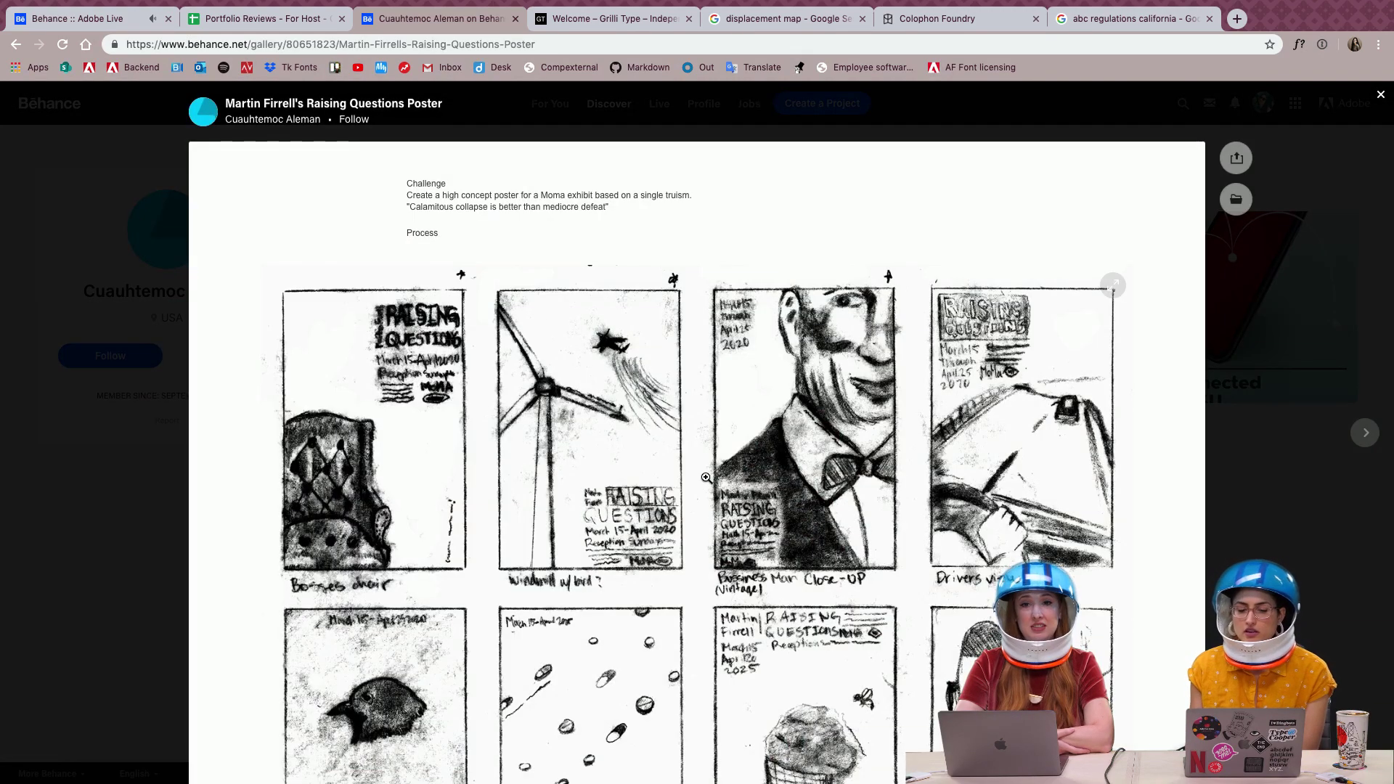
pyautogui.scroll(-5, 707, 477)
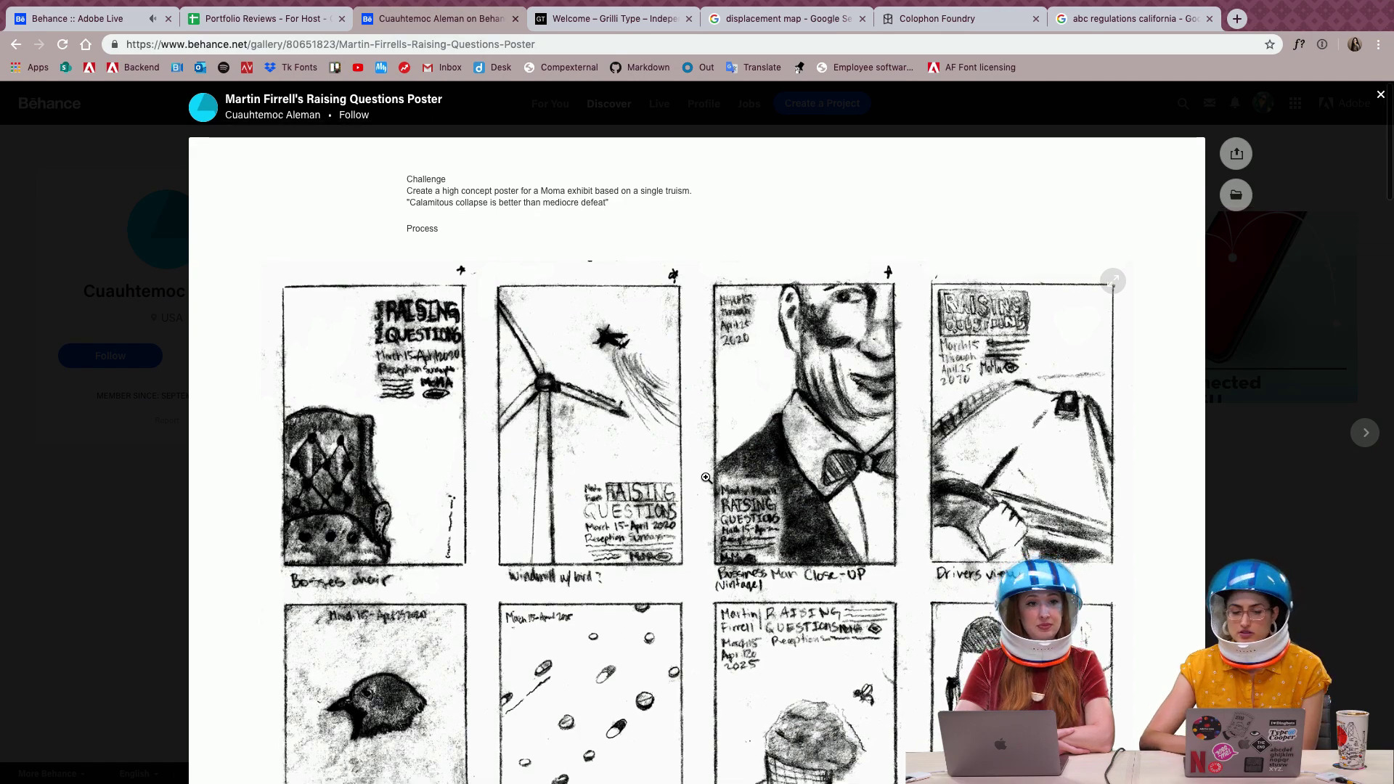
pyautogui.scroll(-7, 707, 477)
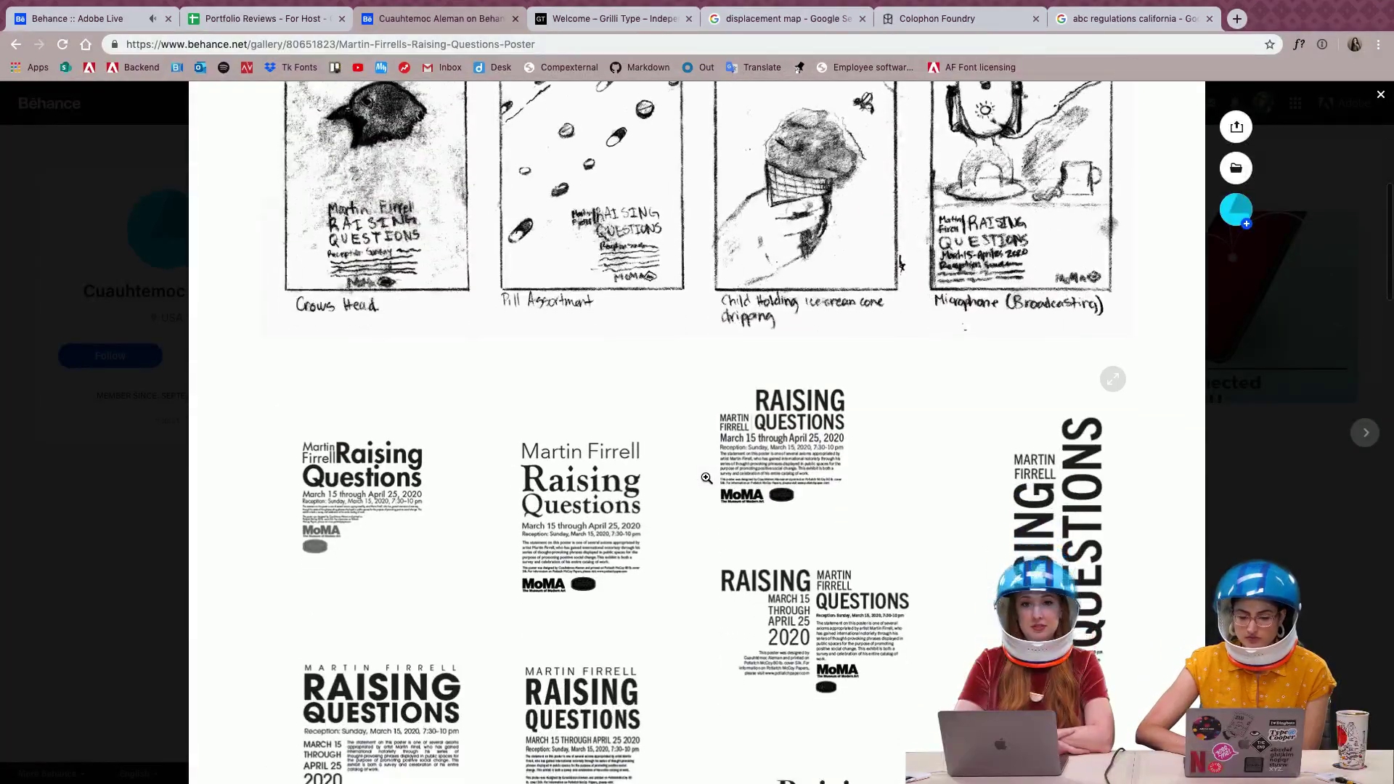
pyautogui.scroll(-4, 707, 477)
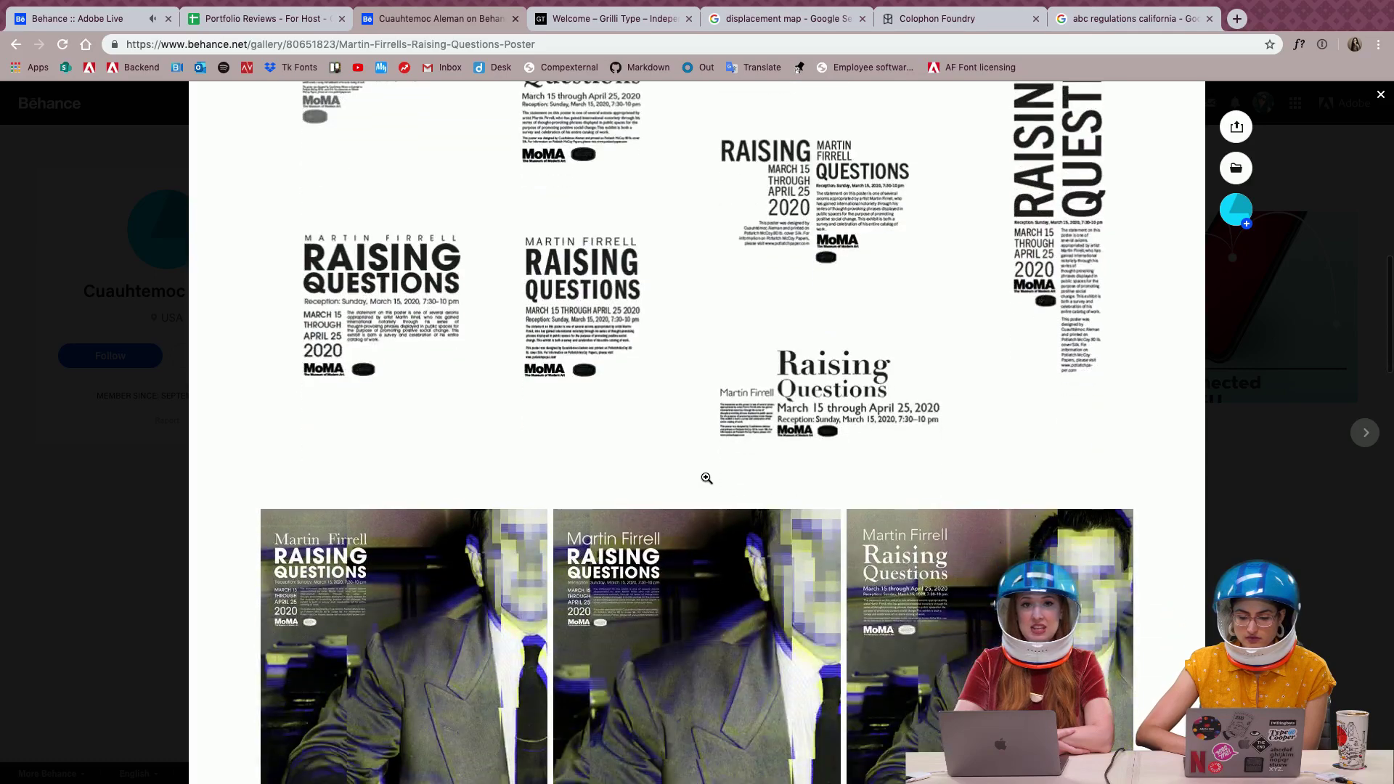
pyautogui.scroll(-3, 706, 477)
pyautogui.scroll(-1, 706, 477)
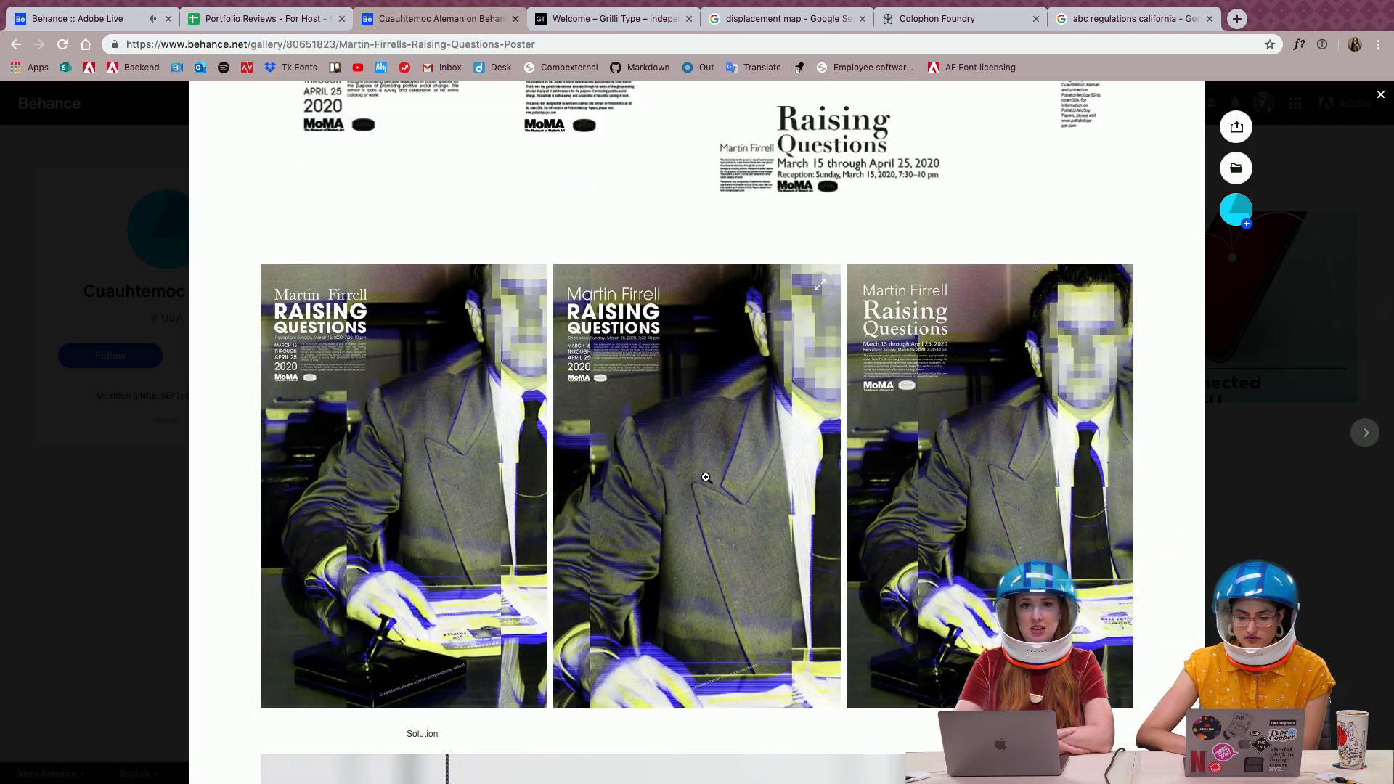
# Examine the final Raising Questions poster mockup down to its lower edge and return to the designer's project overview
pyautogui.scroll(-2, 706, 477)
pyautogui.scroll(-6, 705, 477)
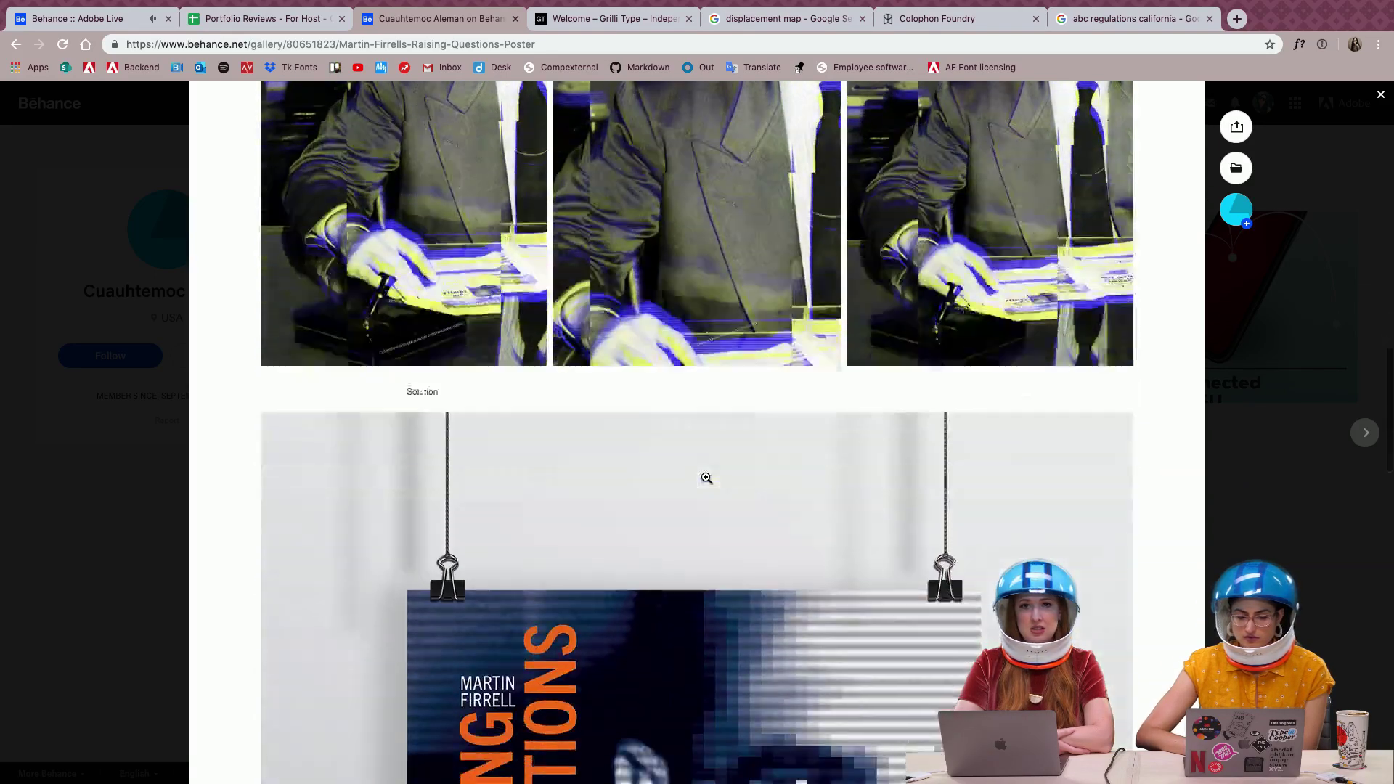
pyautogui.scroll(-4, 706, 477)
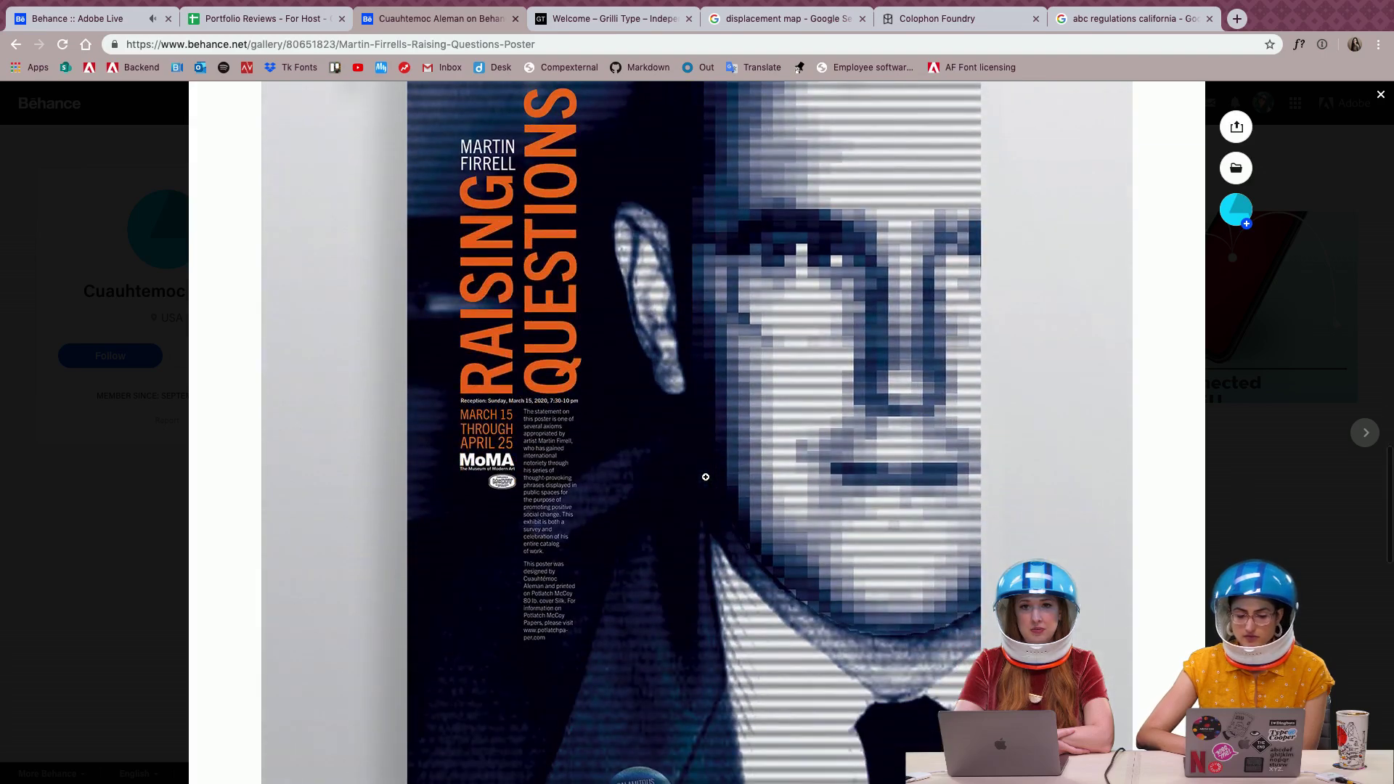
pyautogui.scroll(-4, 982, 488)
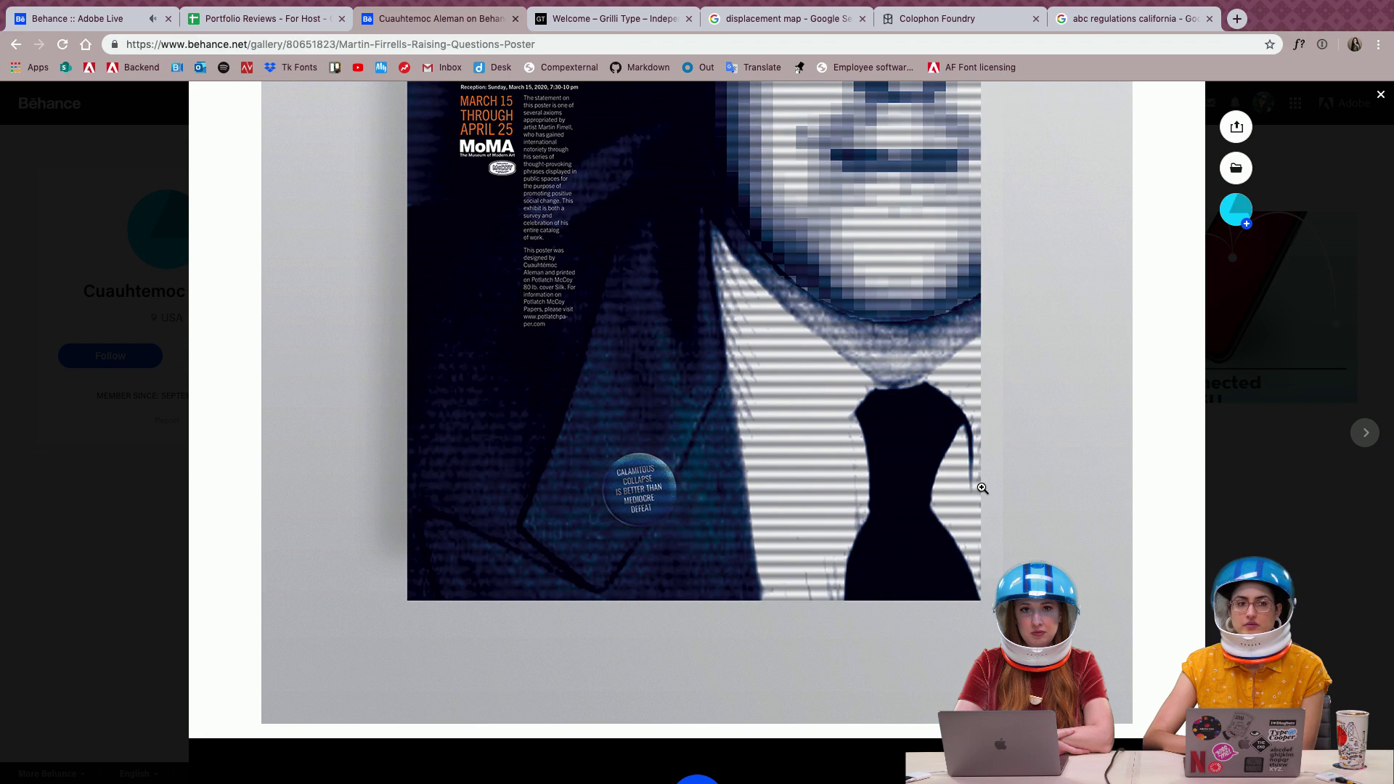
pyautogui.click(1316, 630)
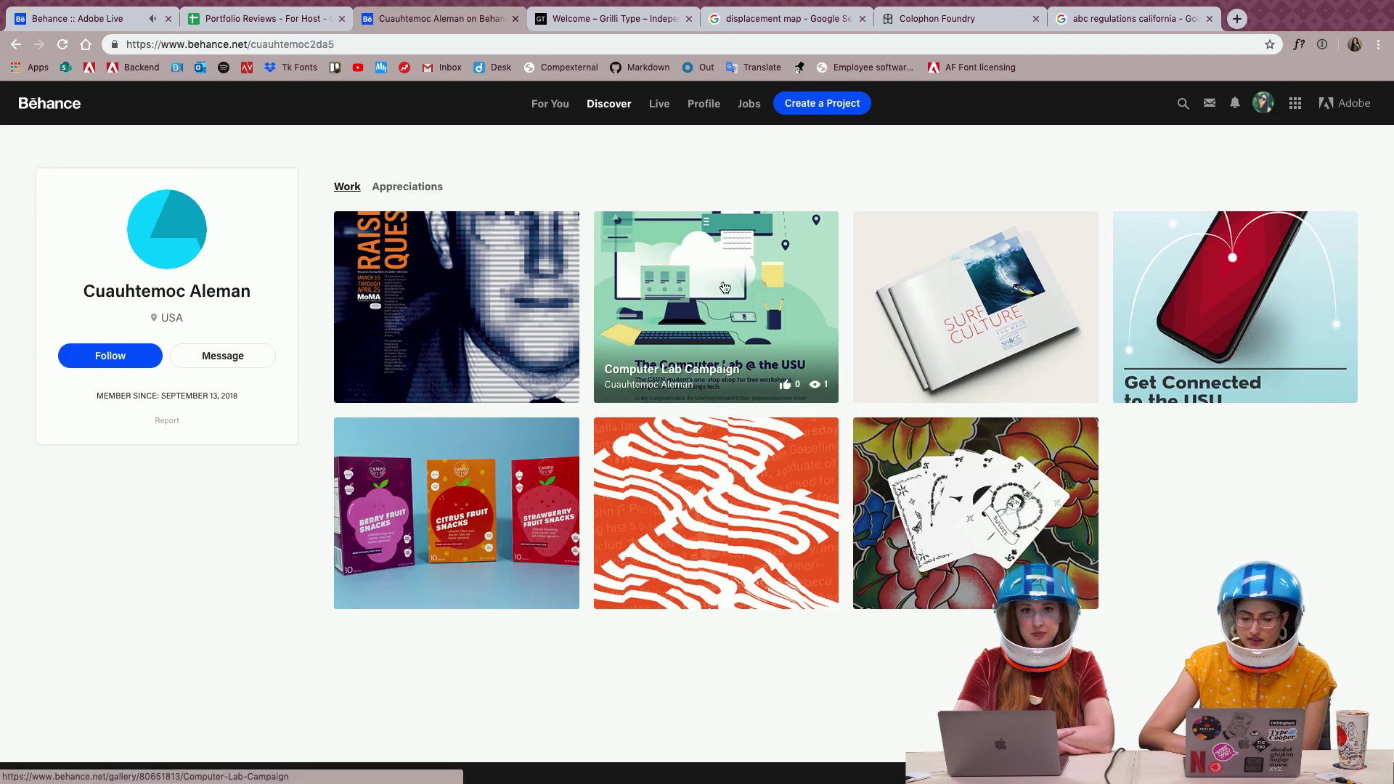
# Open the Computer Lab Campaign project and examine its challenge brief and process sketches down to the start of the solution
pyautogui.click(723, 263)
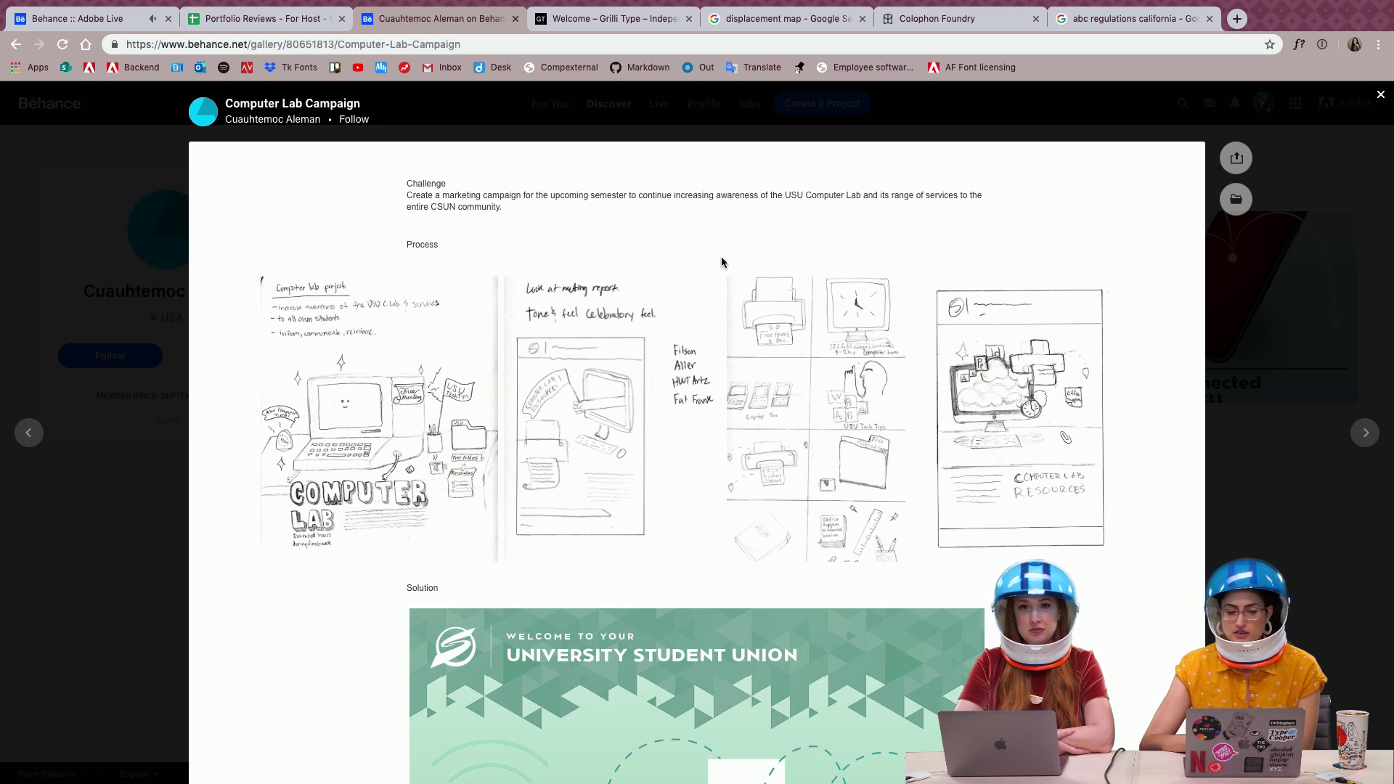
pyautogui.scroll(-3, 722, 259)
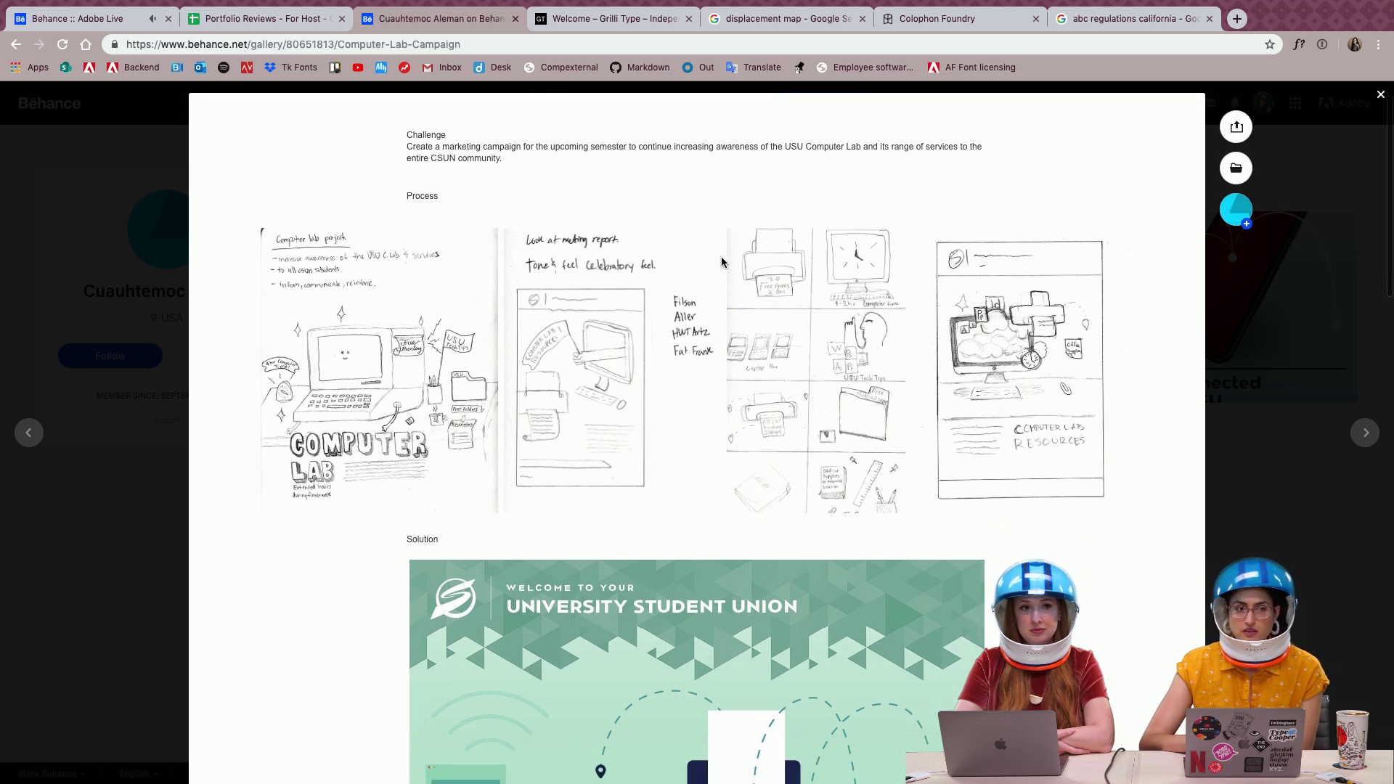
pyautogui.scroll(-6, 722, 261)
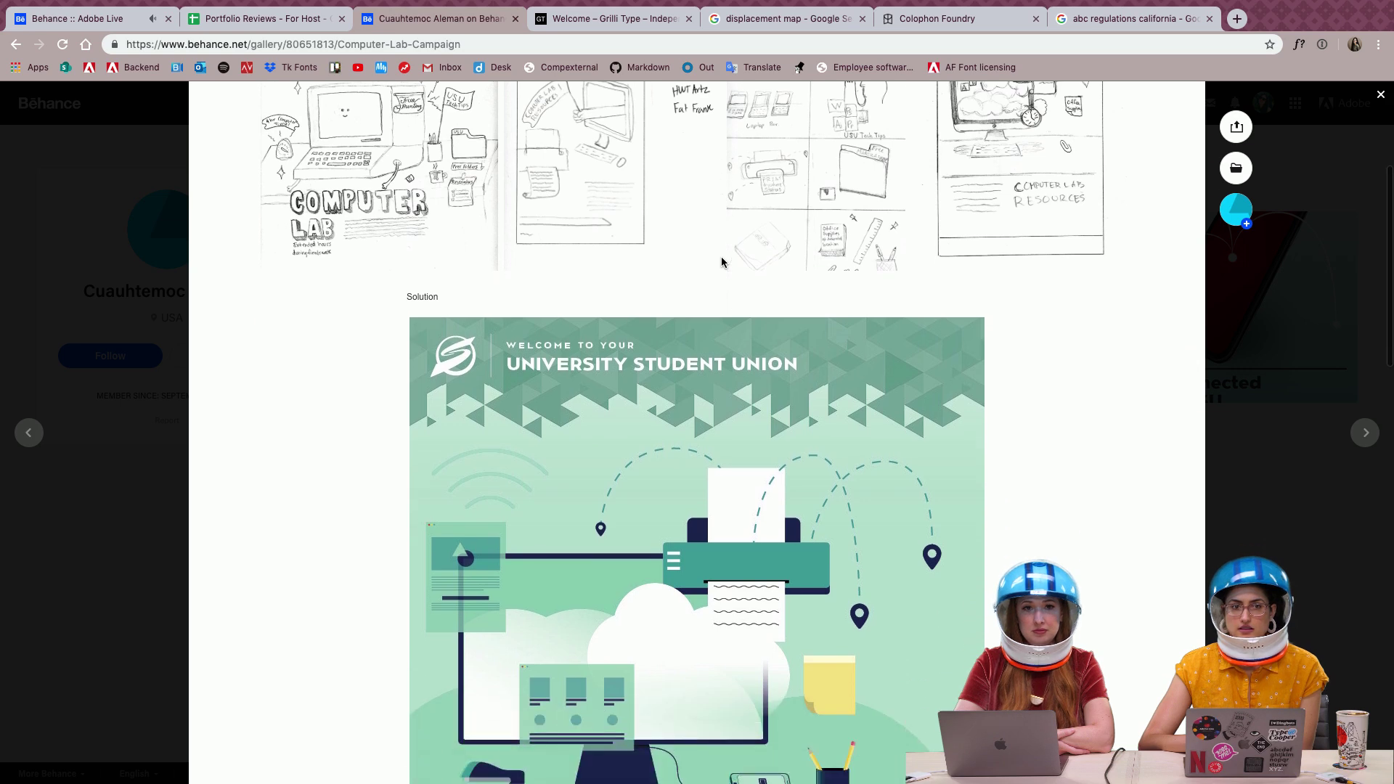
pyautogui.scroll(2, 721, 261)
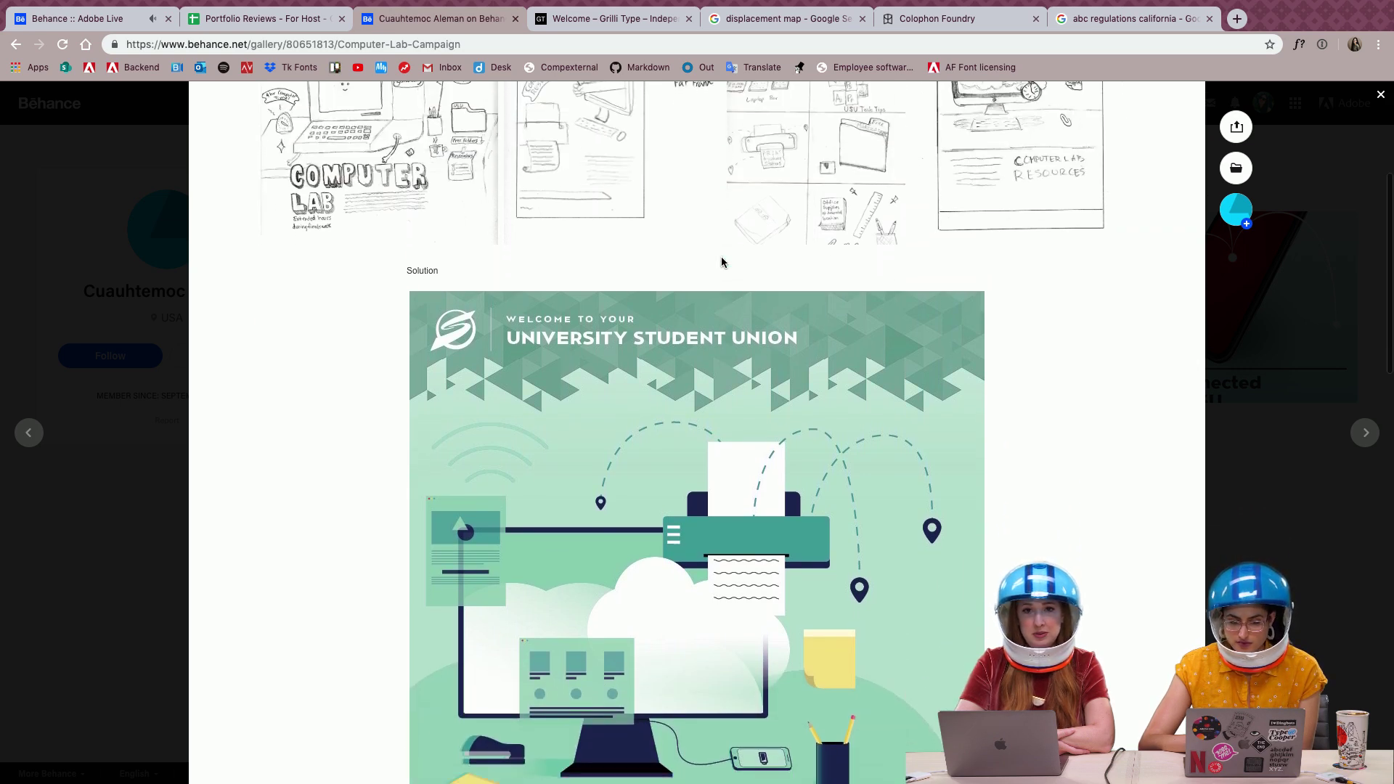
# Examine the finished Computer Lab poster from its University Student Union header through the illustration and body text to the CSUN footer
pyautogui.scroll(-6, 722, 261)
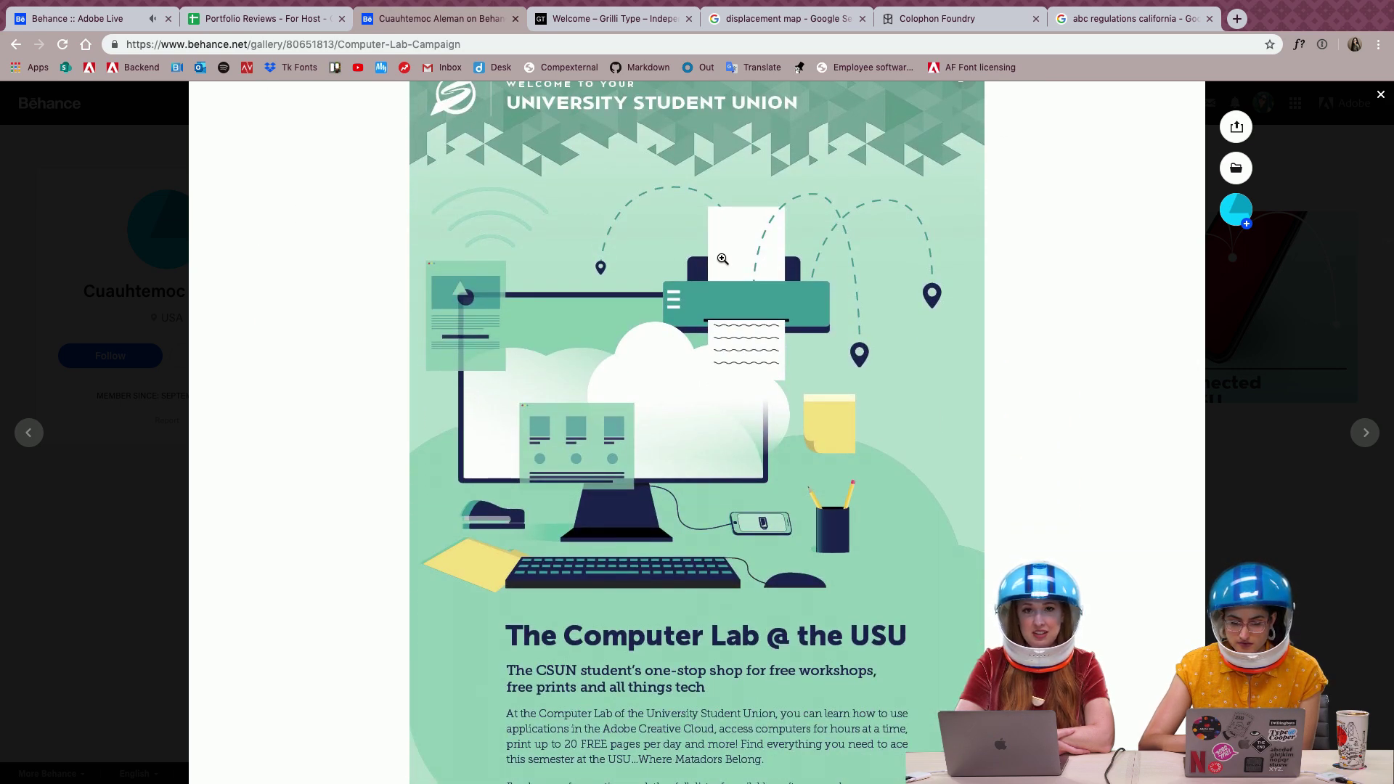
pyautogui.scroll(1, 722, 262)
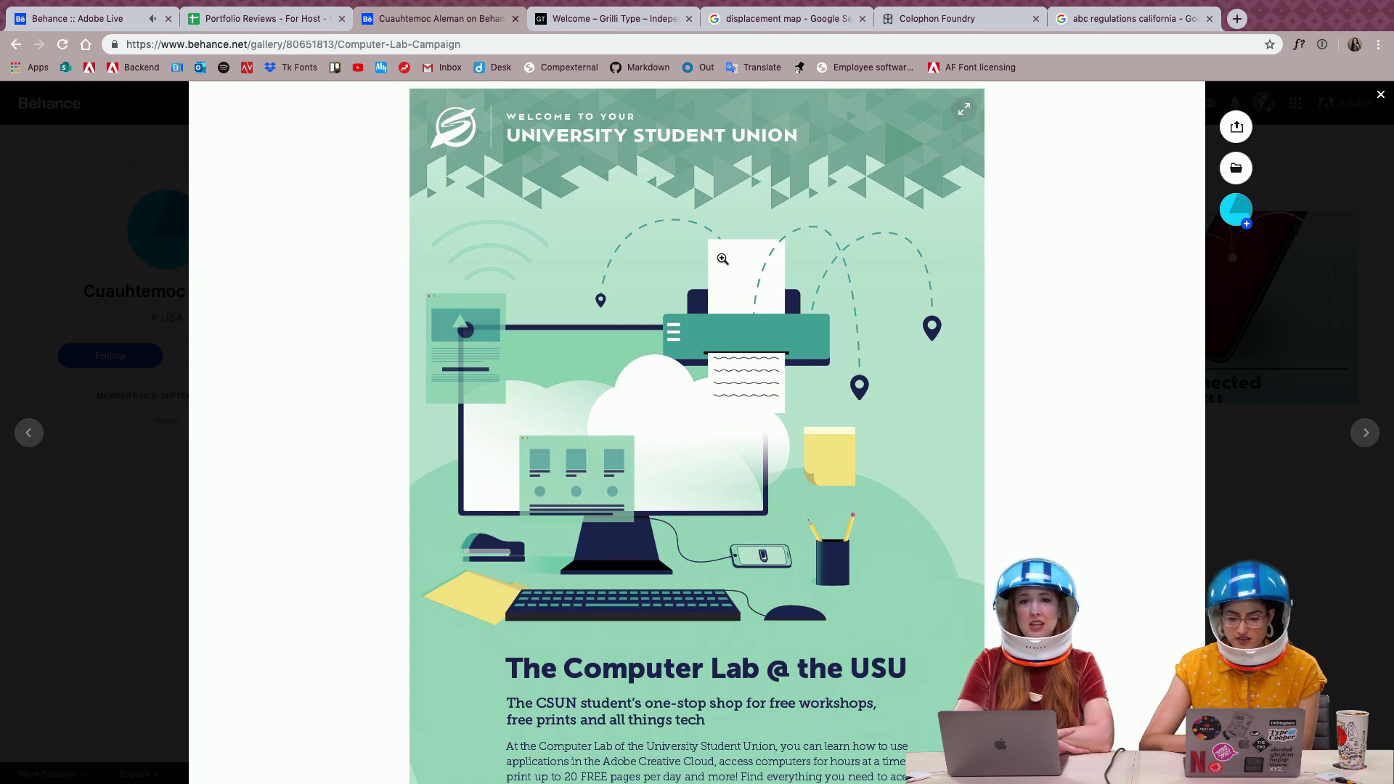
pyautogui.scroll(-1, 723, 259)
pyautogui.scroll(-1, 722, 259)
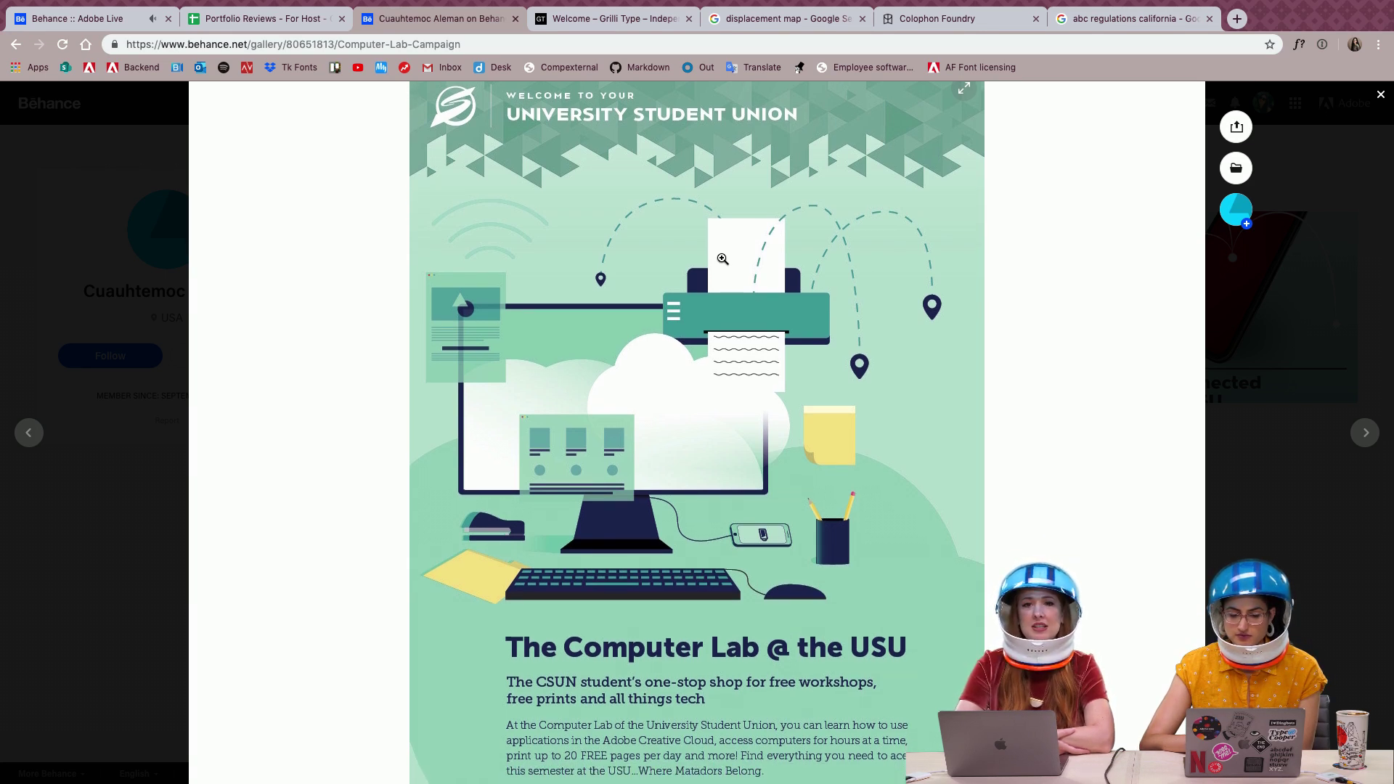
pyautogui.scroll(-1, 722, 259)
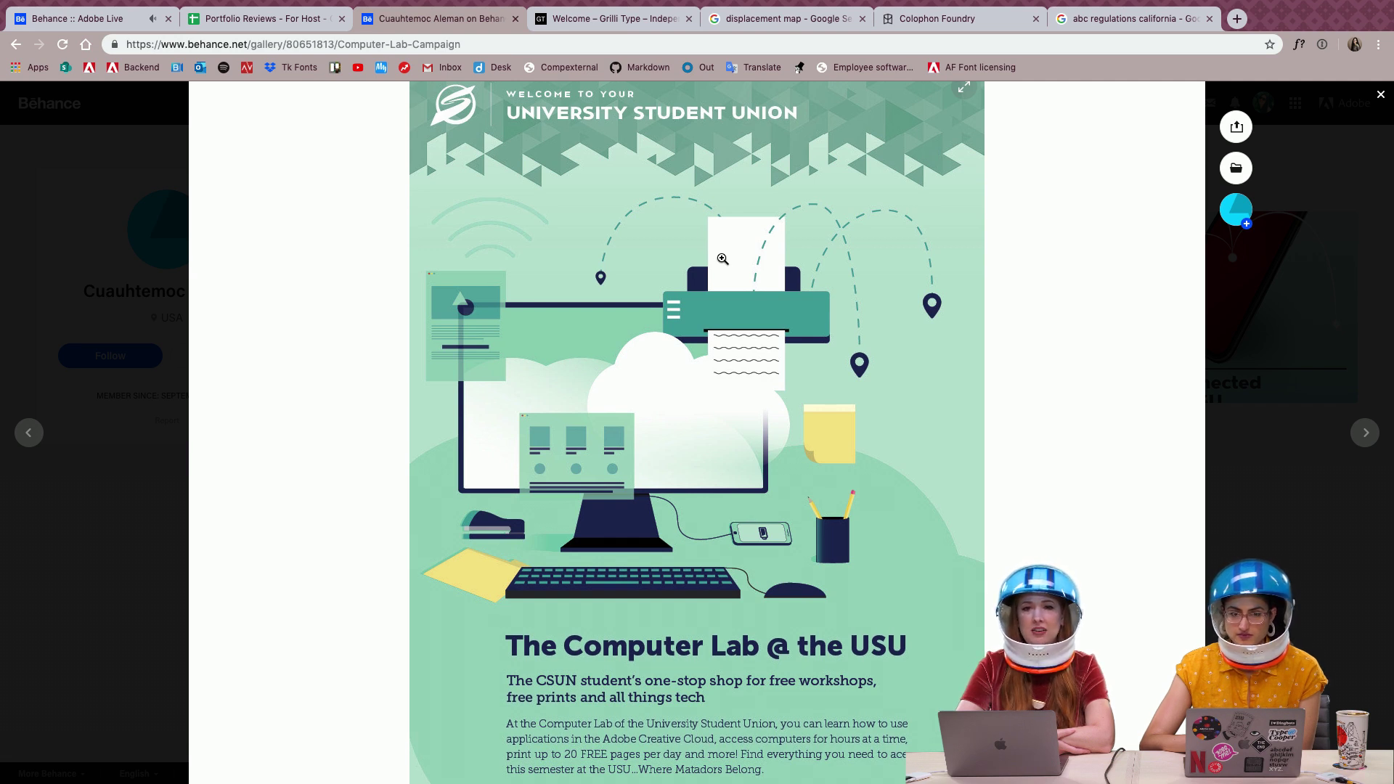
pyautogui.scroll(-5, 723, 259)
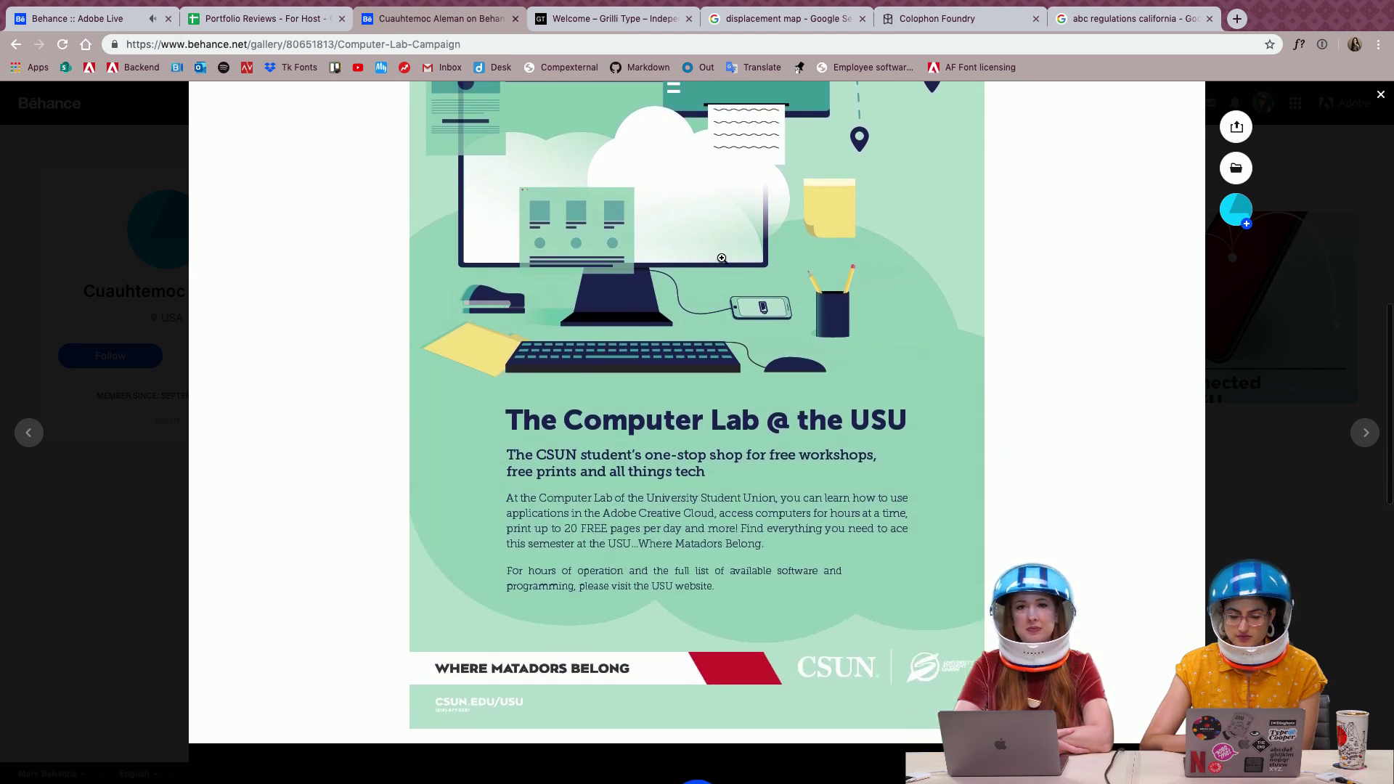
pyautogui.scroll(-2, 722, 259)
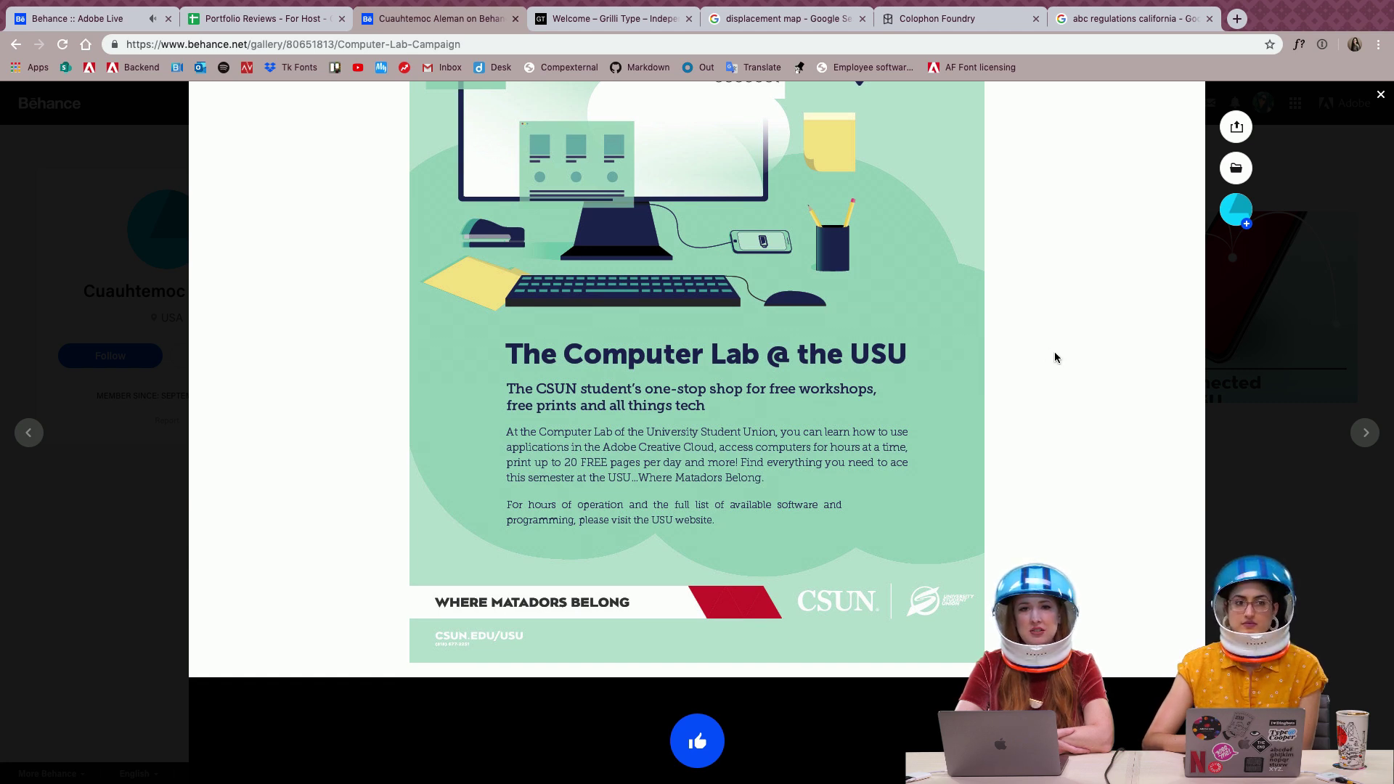
# Go back over the Computer Lab poster's header and desk illustration and compare them with the headline and text below
pyautogui.scroll(3, 1054, 353)
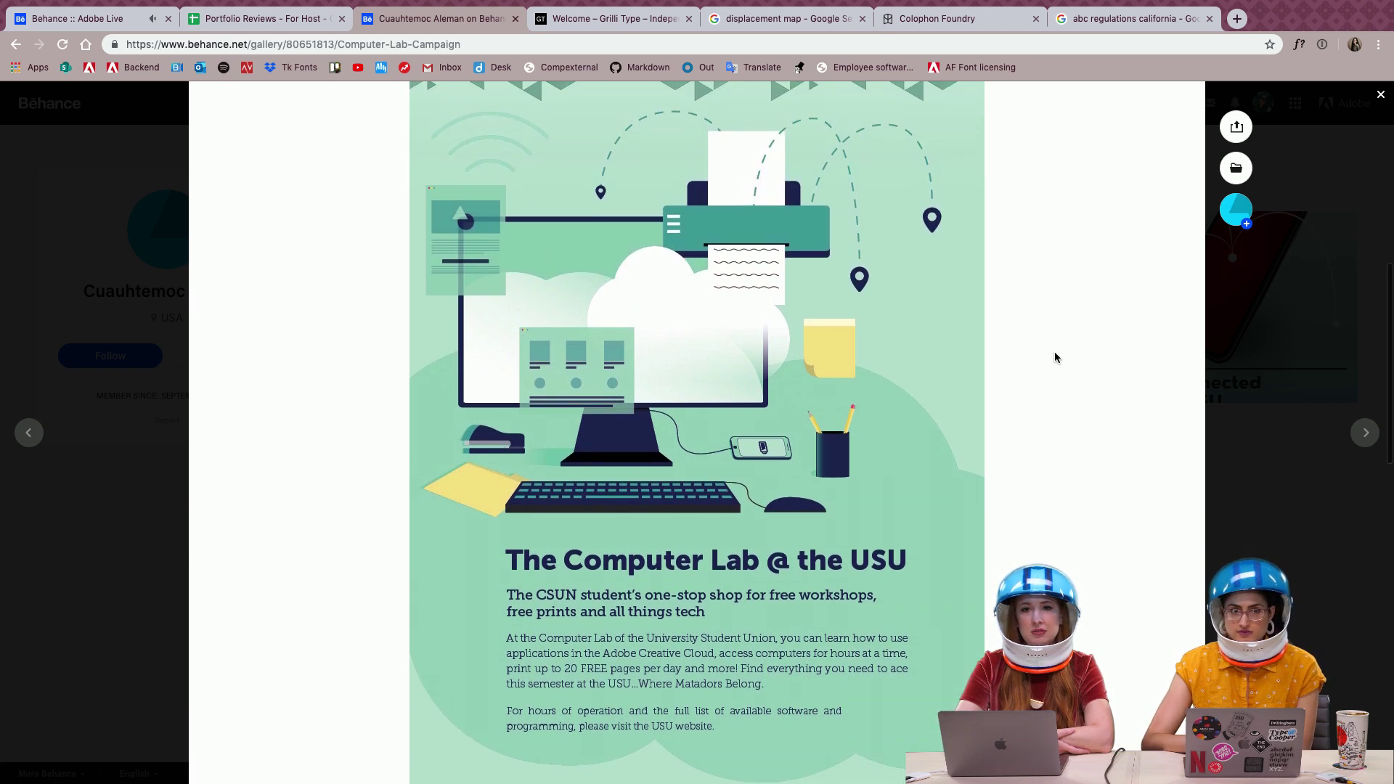
pyautogui.scroll(1, 1054, 353)
pyautogui.scroll(1, 1054, 356)
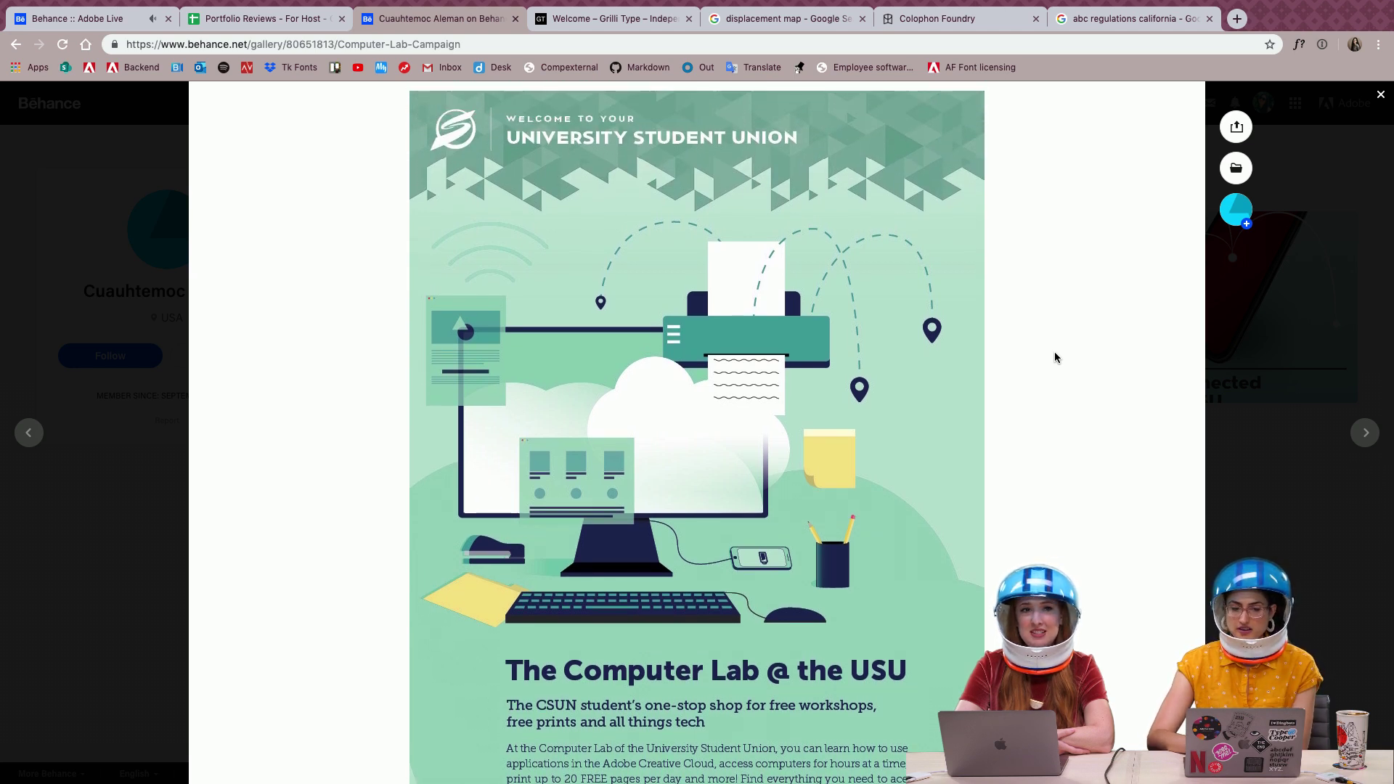
pyautogui.scroll(-2, 1055, 352)
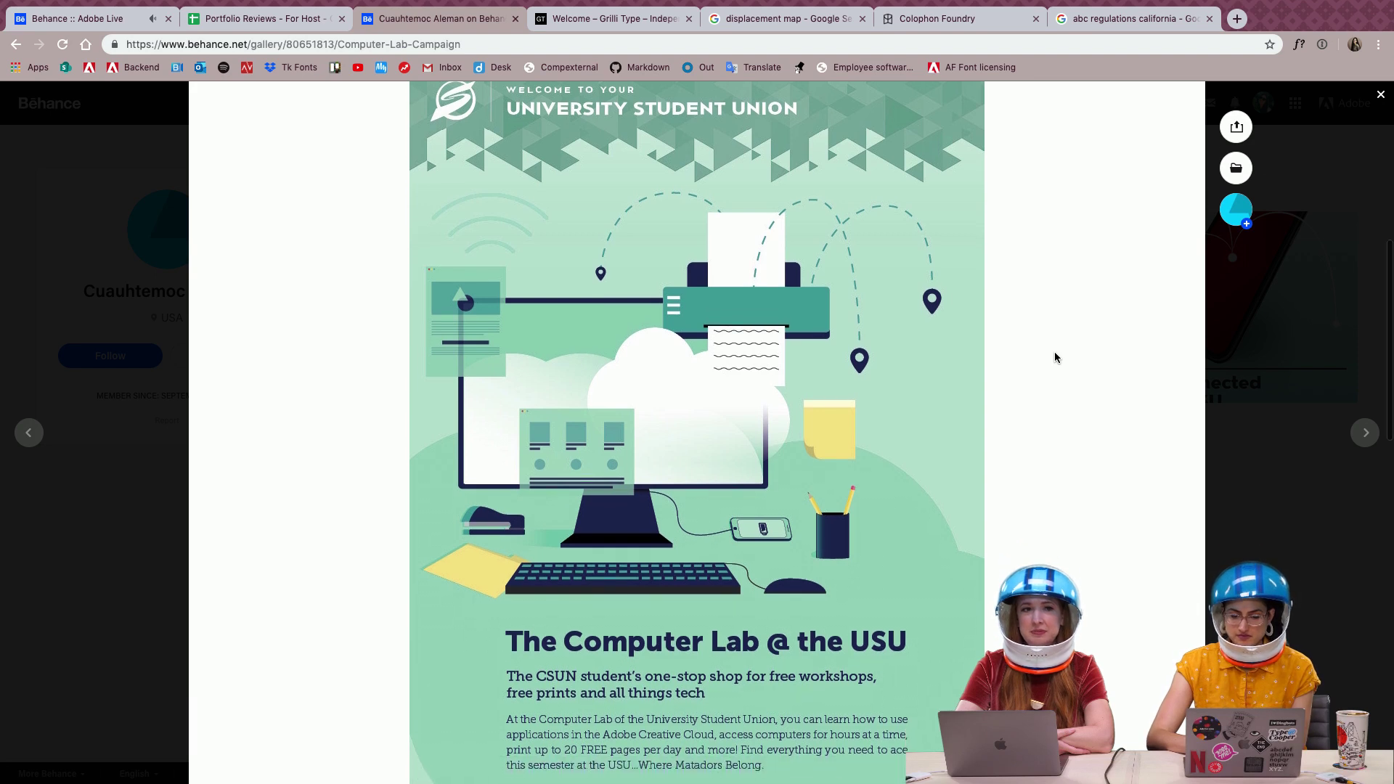
pyautogui.scroll(-1, 1054, 356)
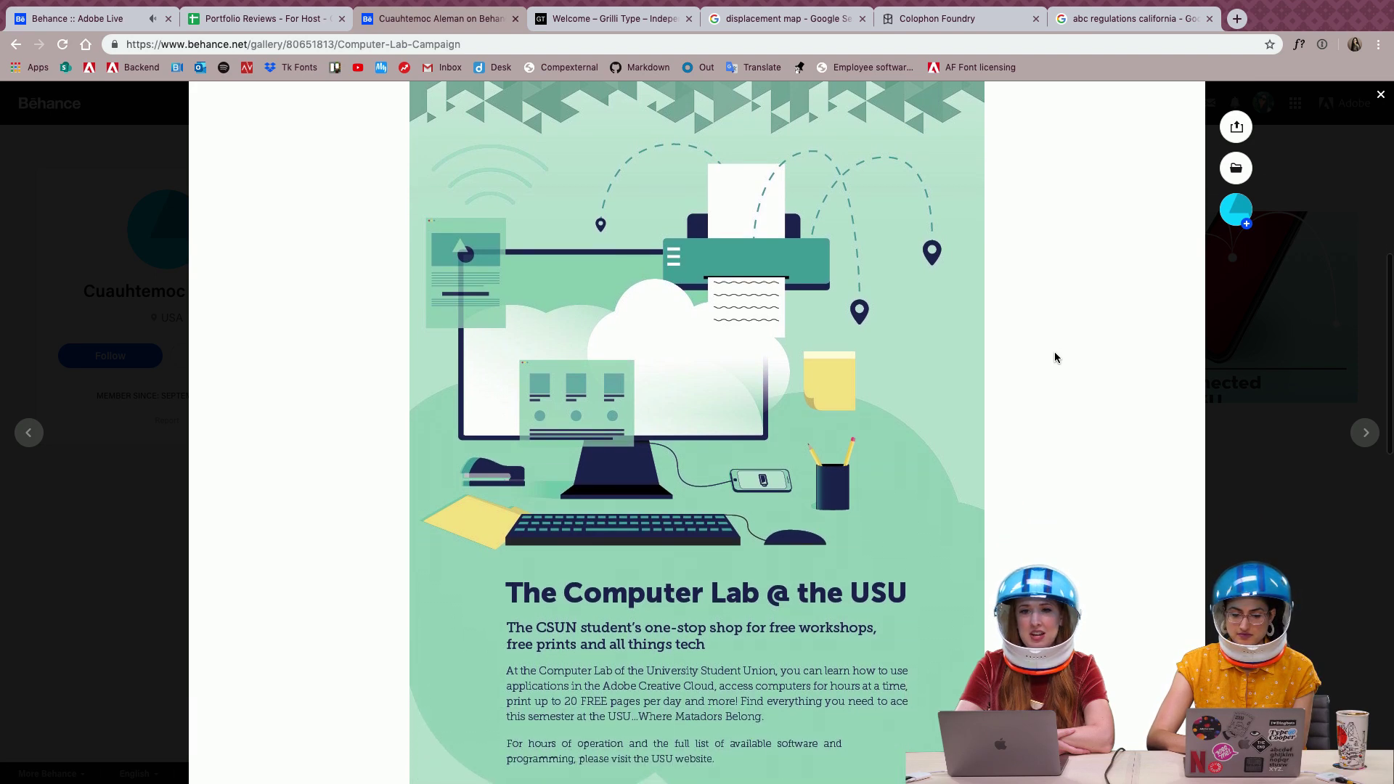
pyautogui.scroll(4, 1055, 357)
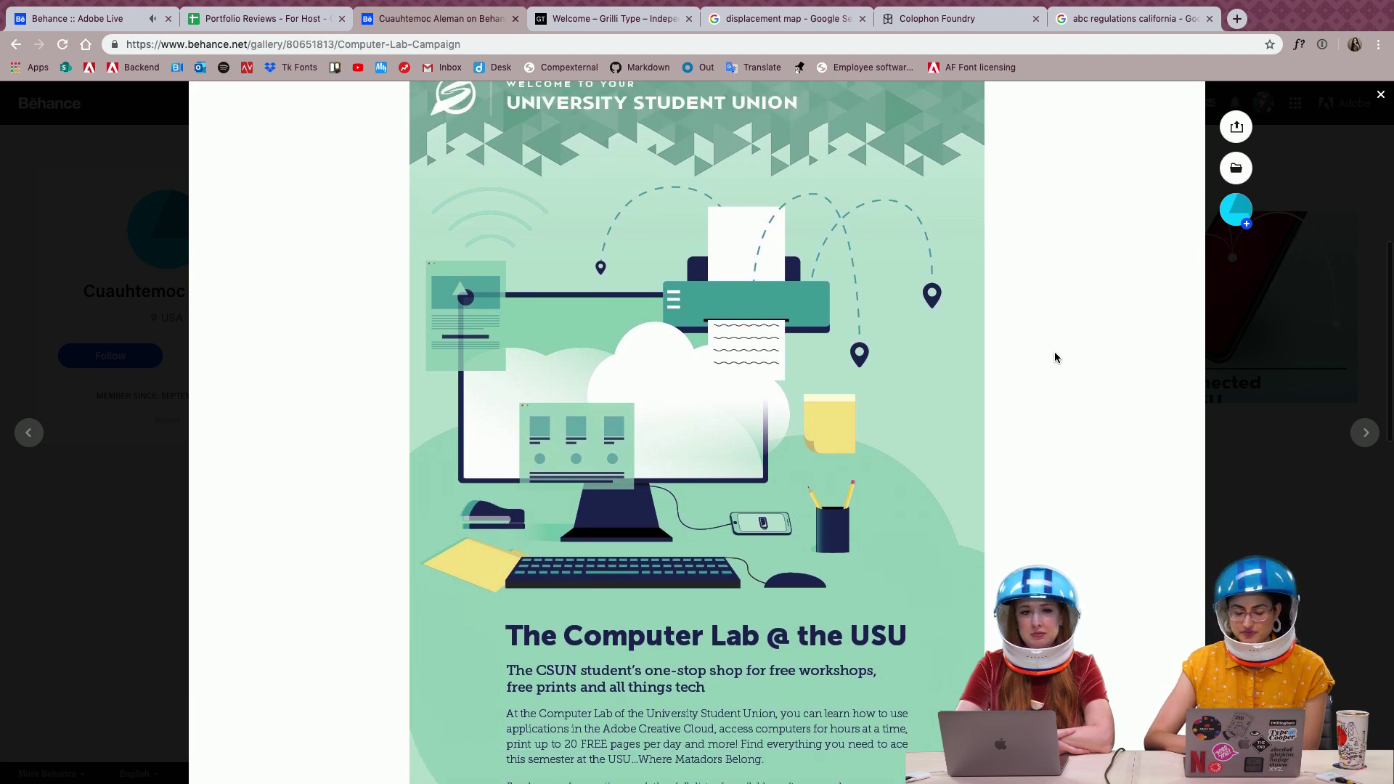
# Return to the Computer Lab Campaign's process sketches and view all four enlarged in order, ending with the poster layout sketch
pyautogui.scroll(6, 1054, 352)
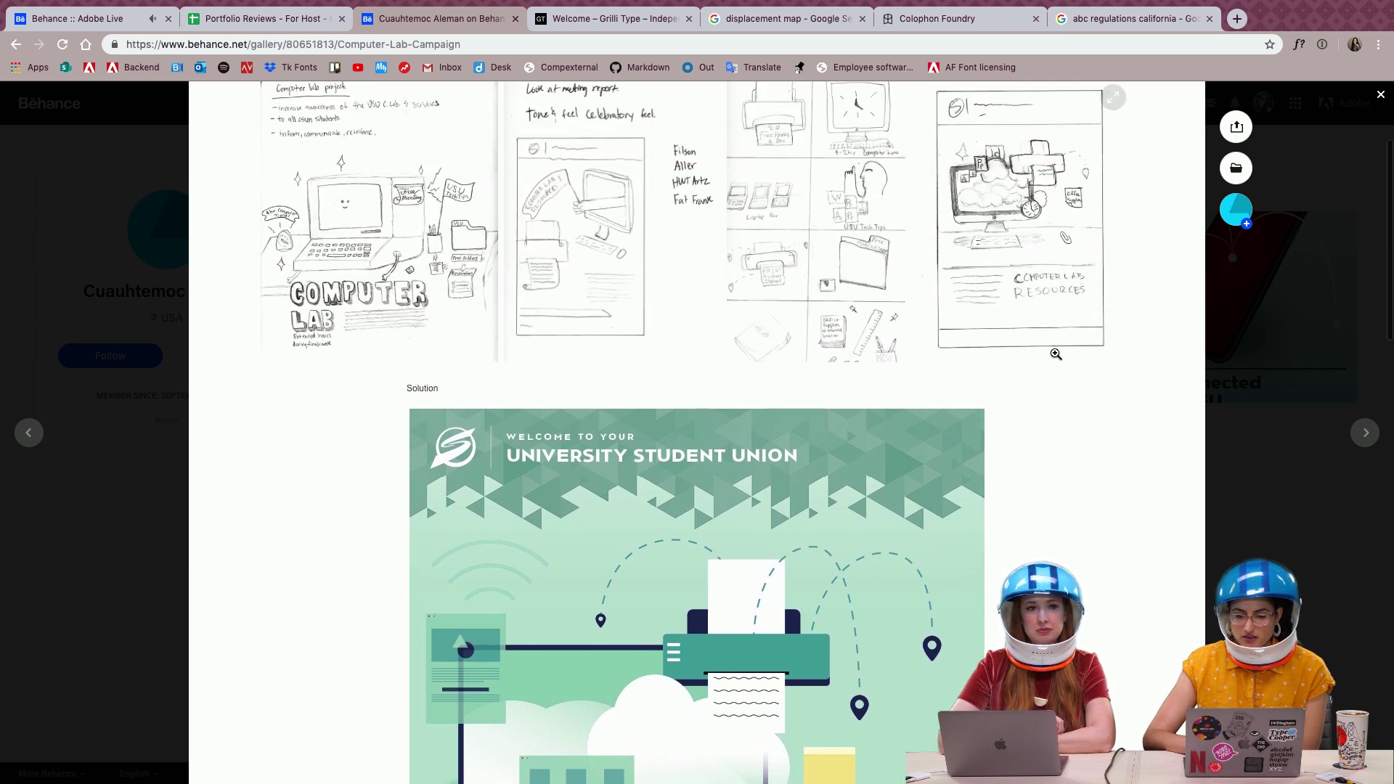
pyautogui.scroll(2, 1055, 354)
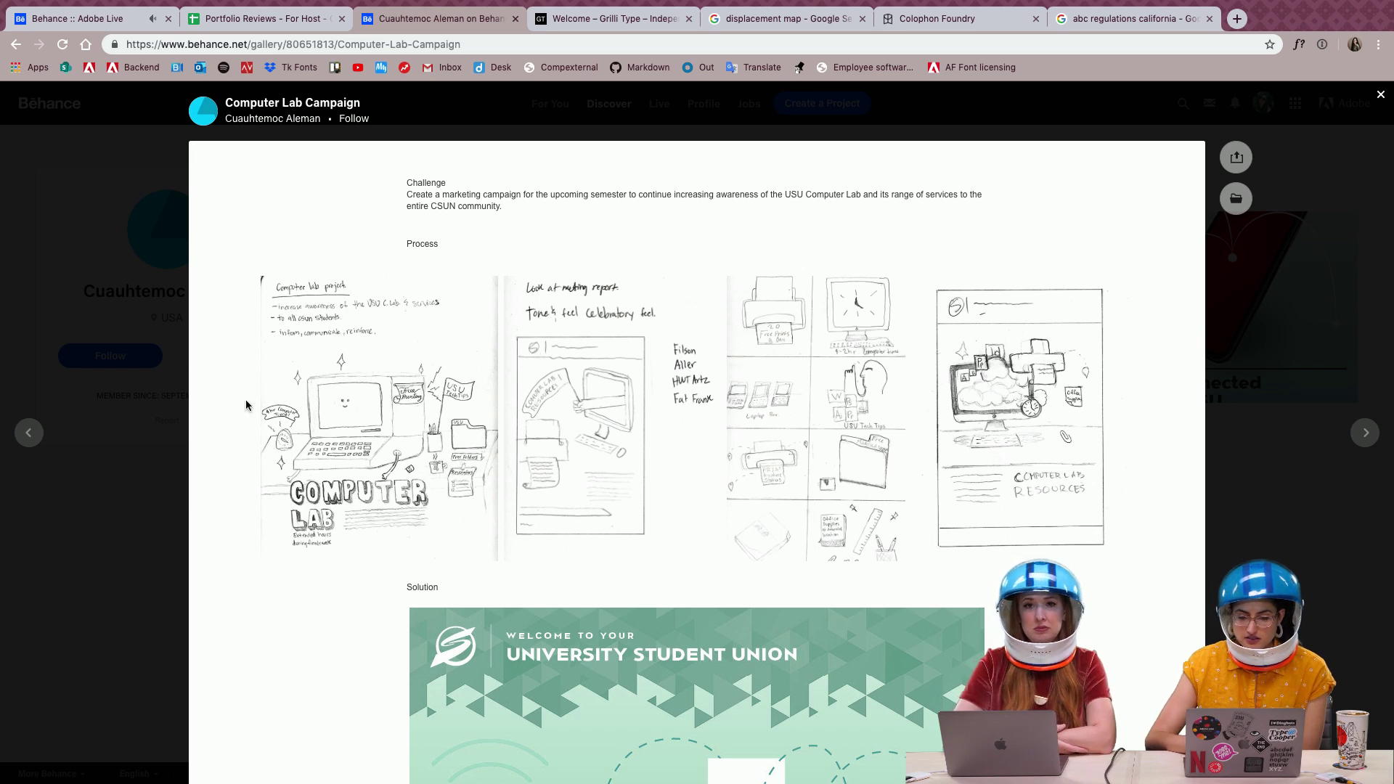
pyautogui.click(351, 443)
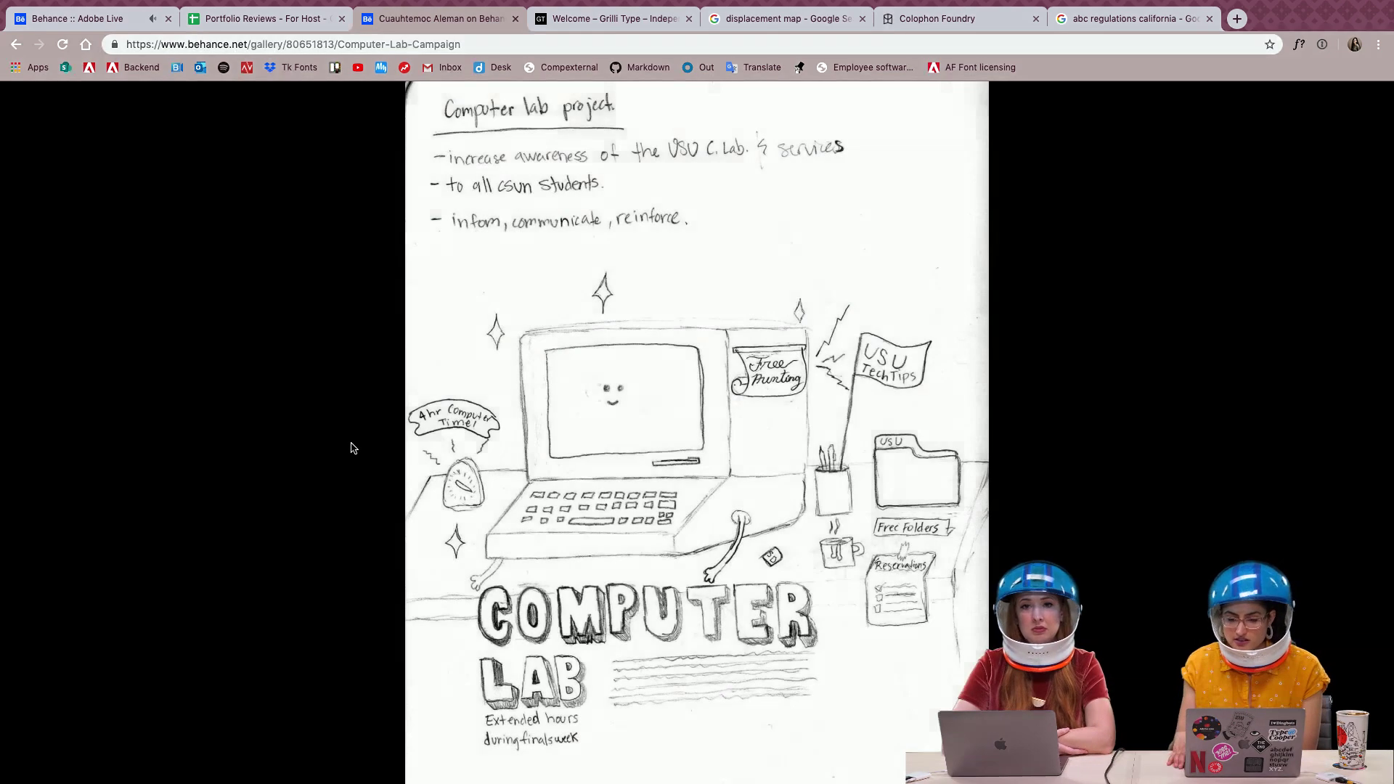
pyautogui.press('Right')
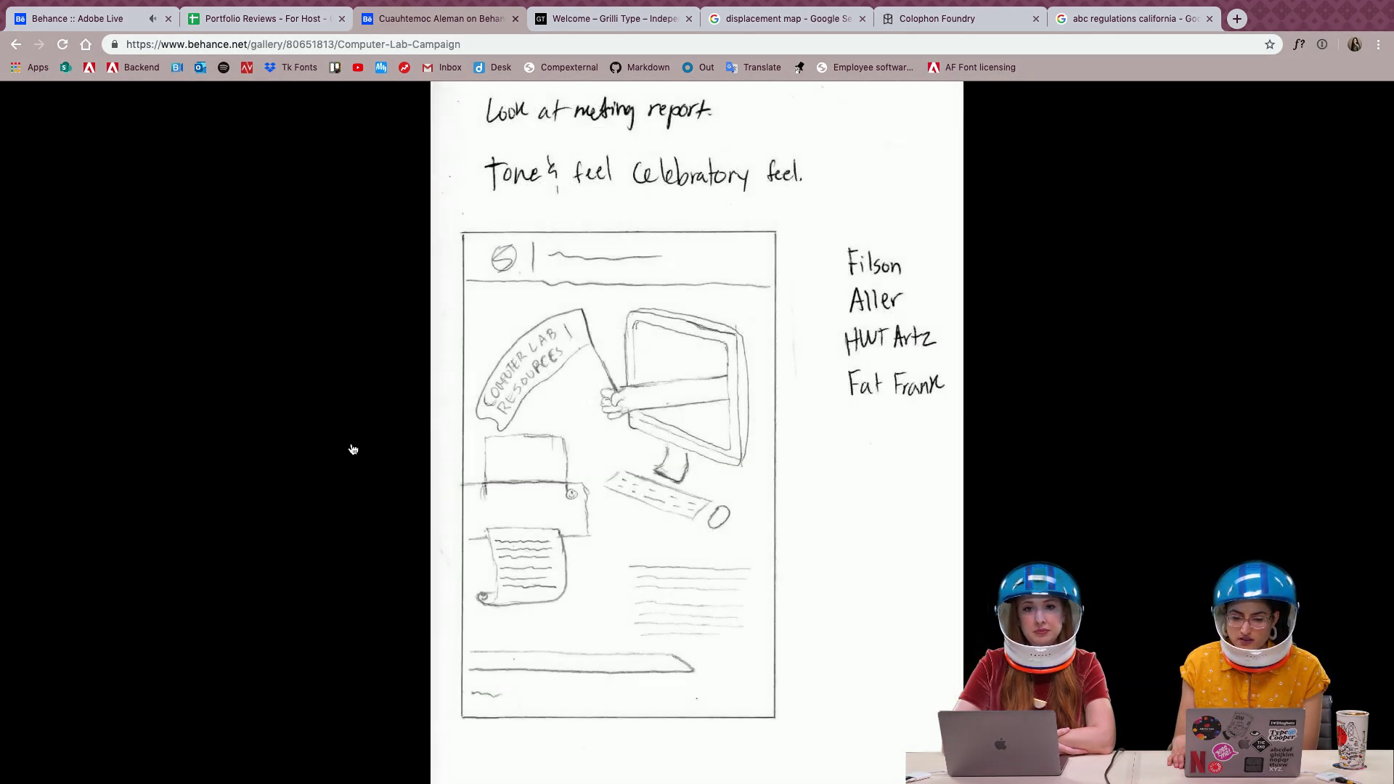
pyautogui.press('Right')
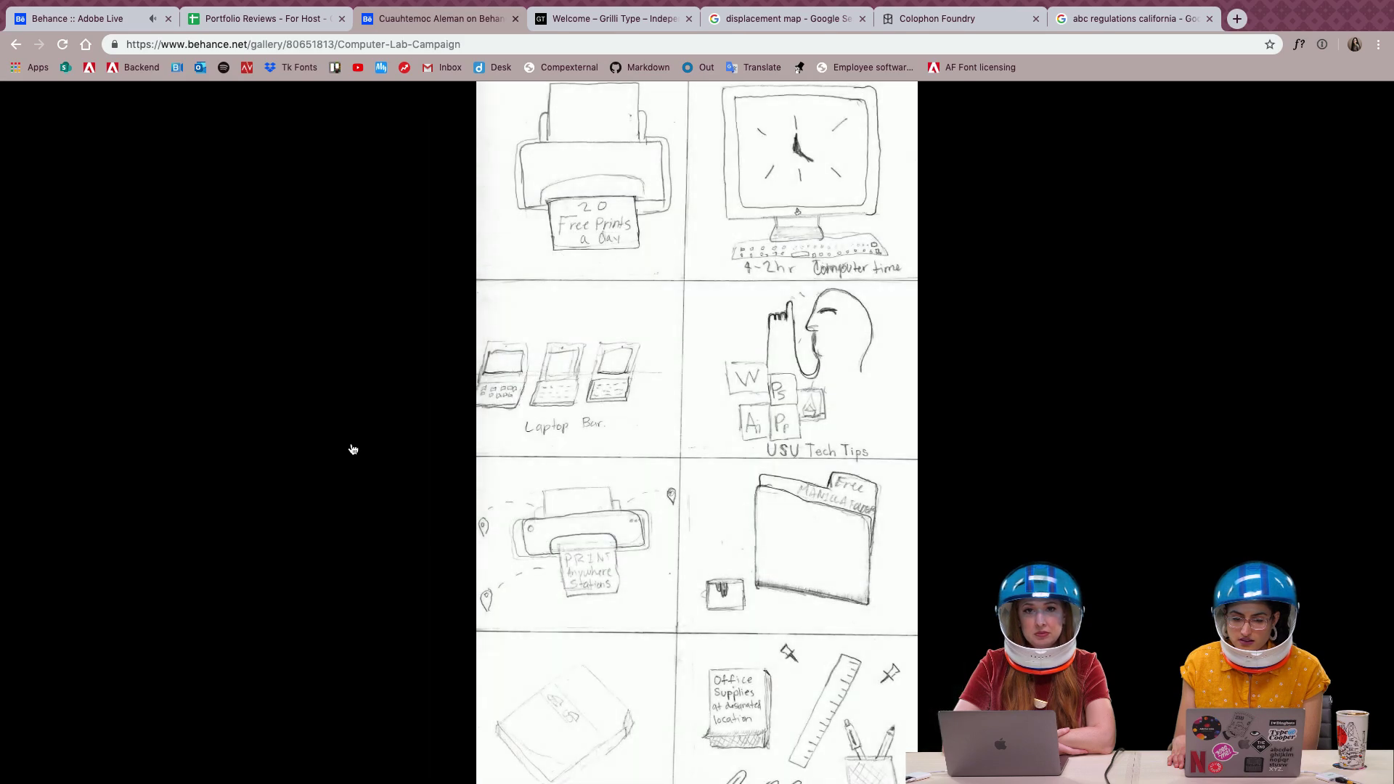
pyautogui.press('Right')
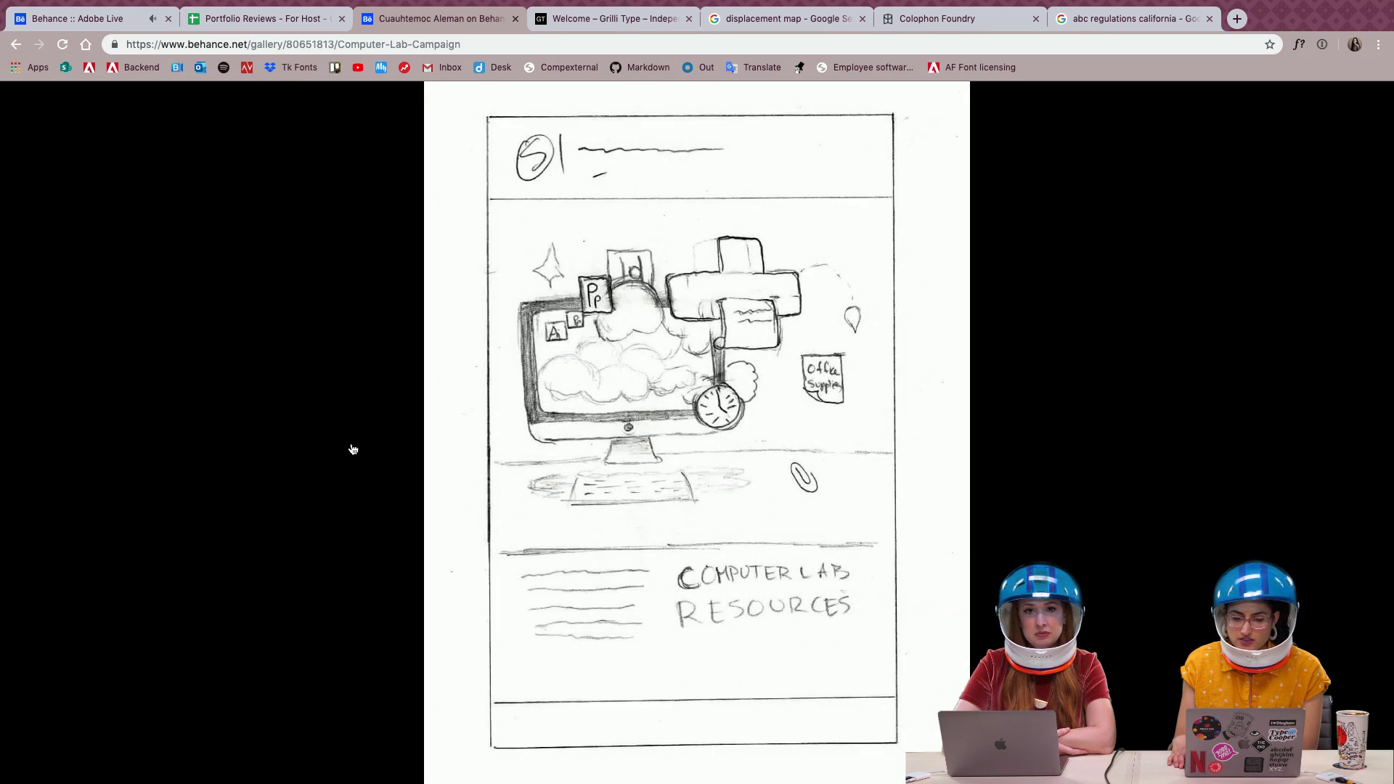
# Compare the enlarged Computer Lab Resources layout sketch with the finished poster by switching back and forth, ending on the sketch
pyautogui.press('Right')
pyautogui.press('Left')
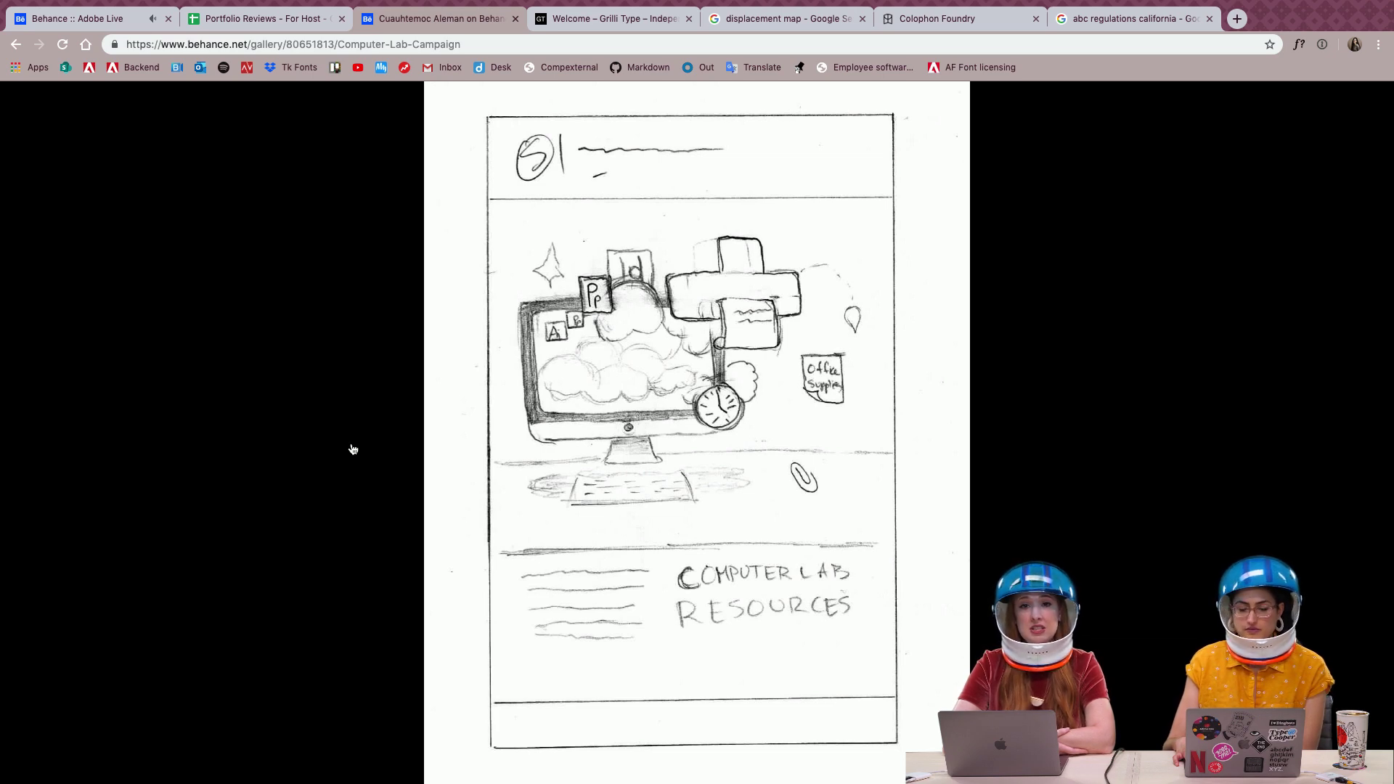
pyautogui.press('Right')
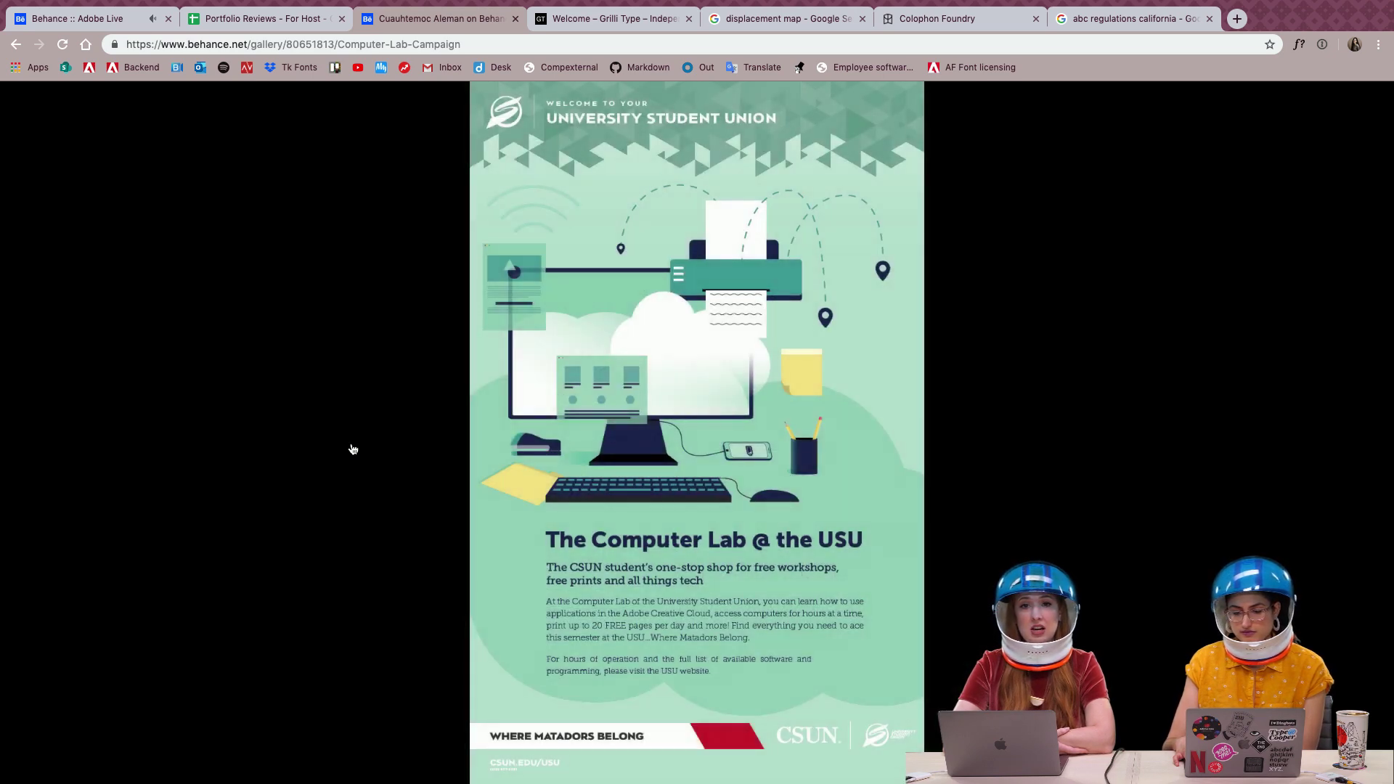
pyautogui.press('Left')
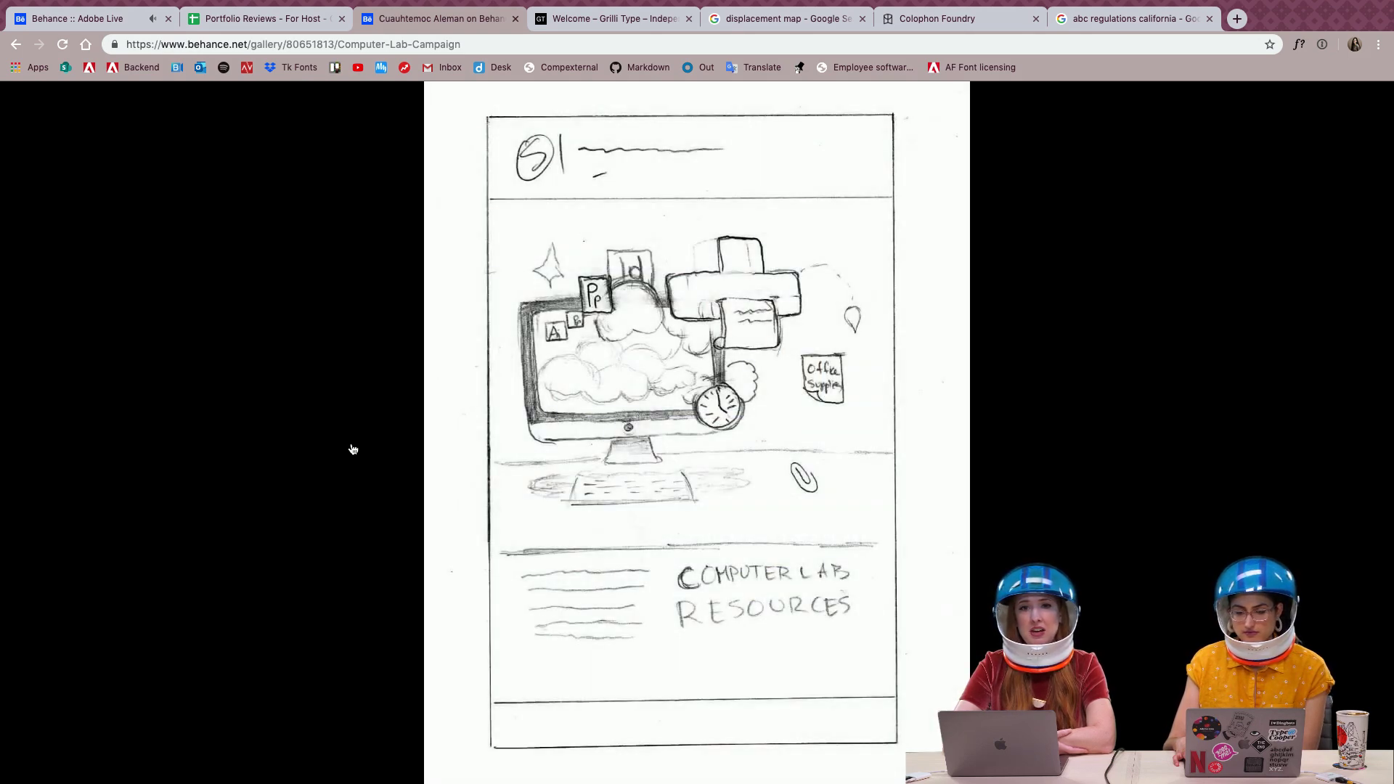
# Return from the layout sketch to the finished poster, leave the Computer Lab Campaign and open the Get Connected to the USU project
pyautogui.press('Right')
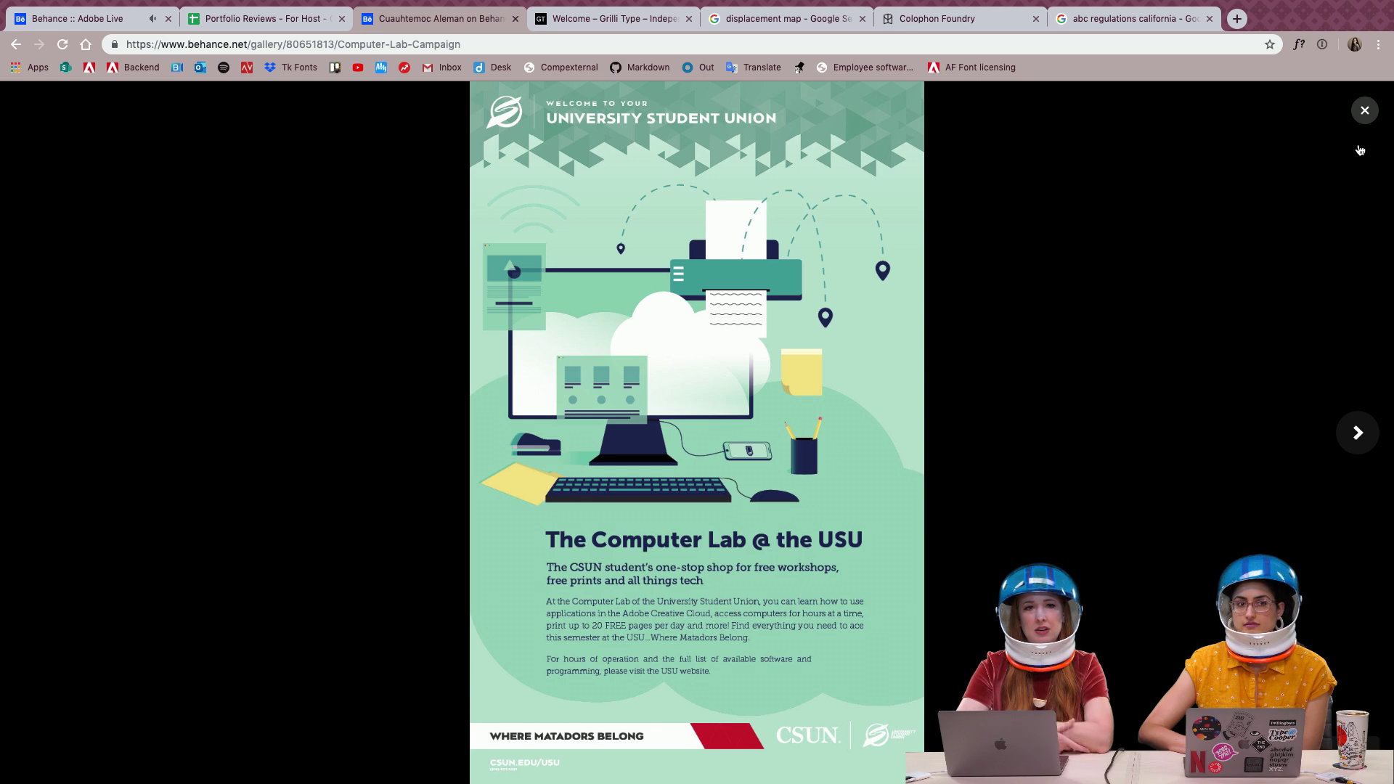
pyautogui.click(1365, 109)
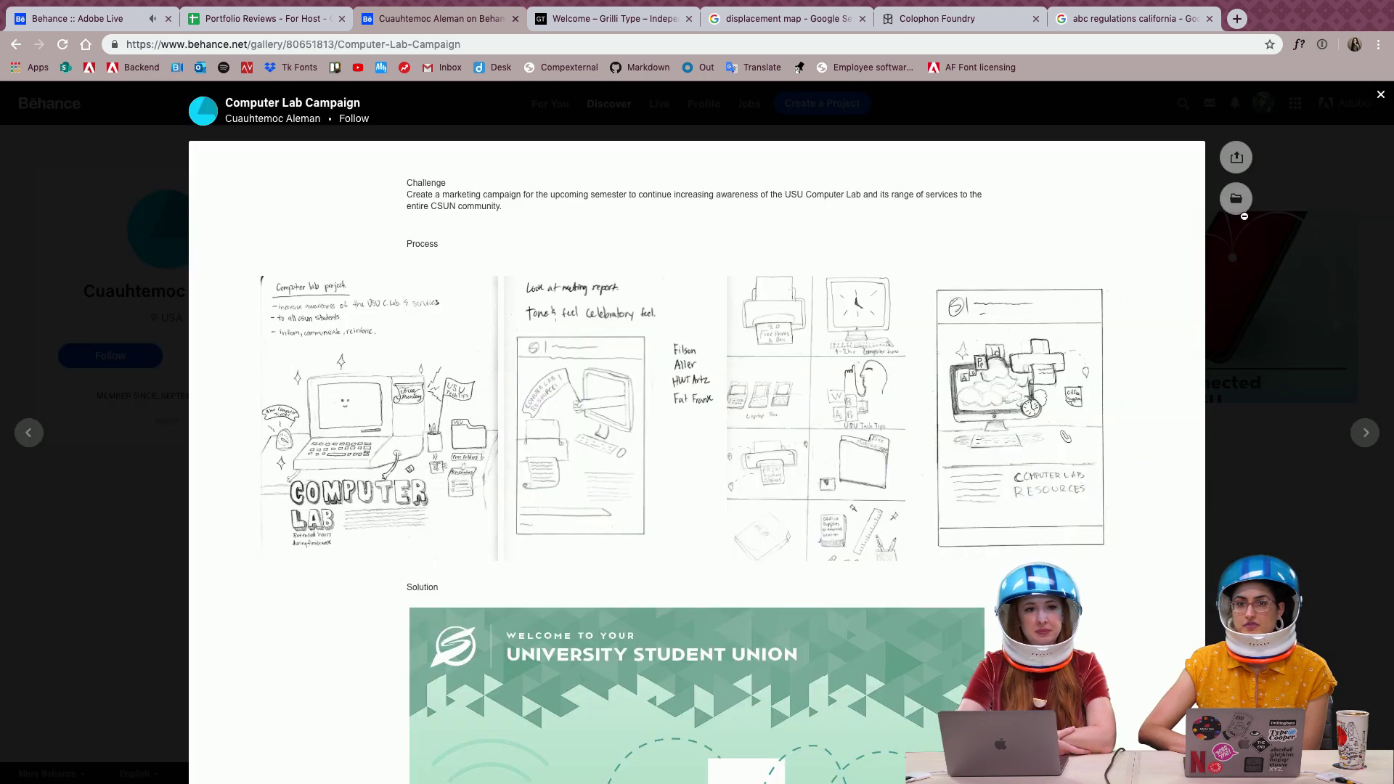
pyautogui.click(1253, 257)
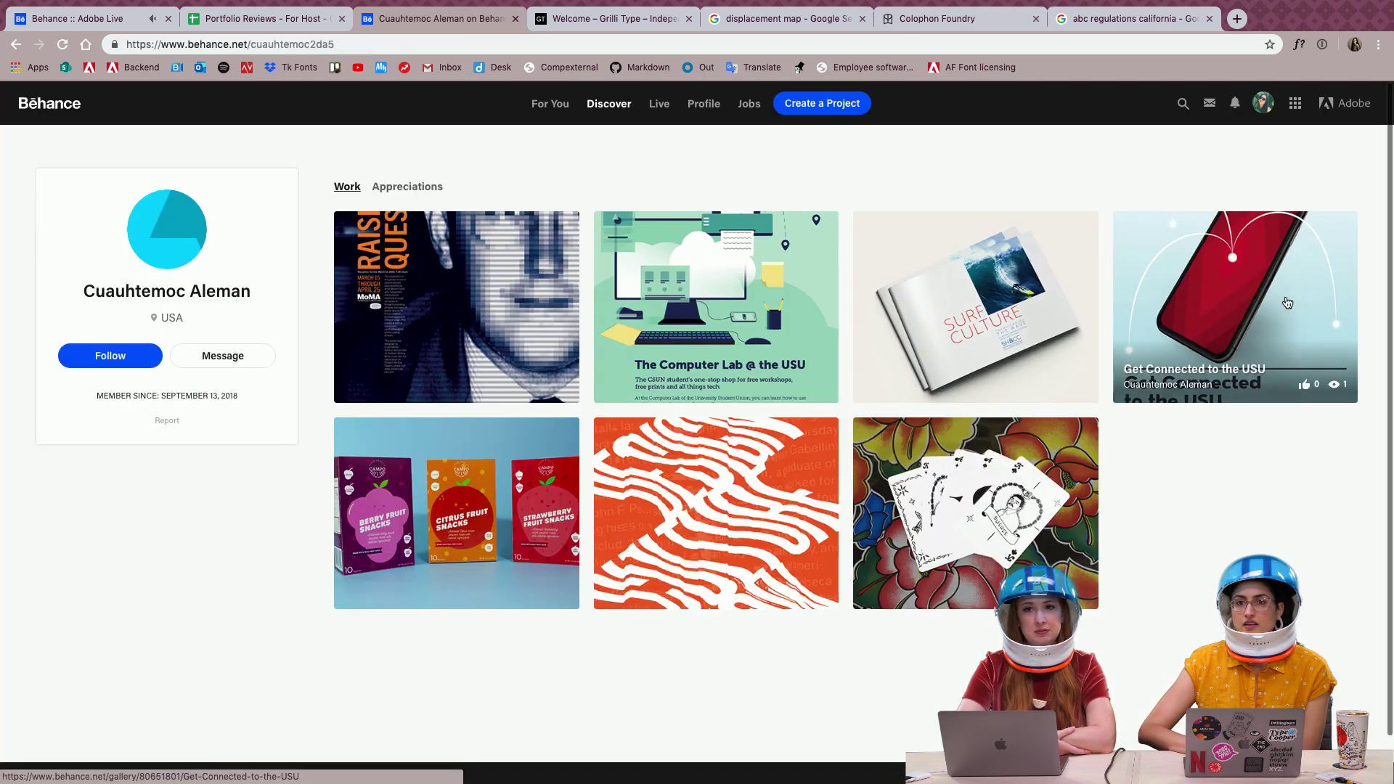
pyautogui.click(1219, 304)
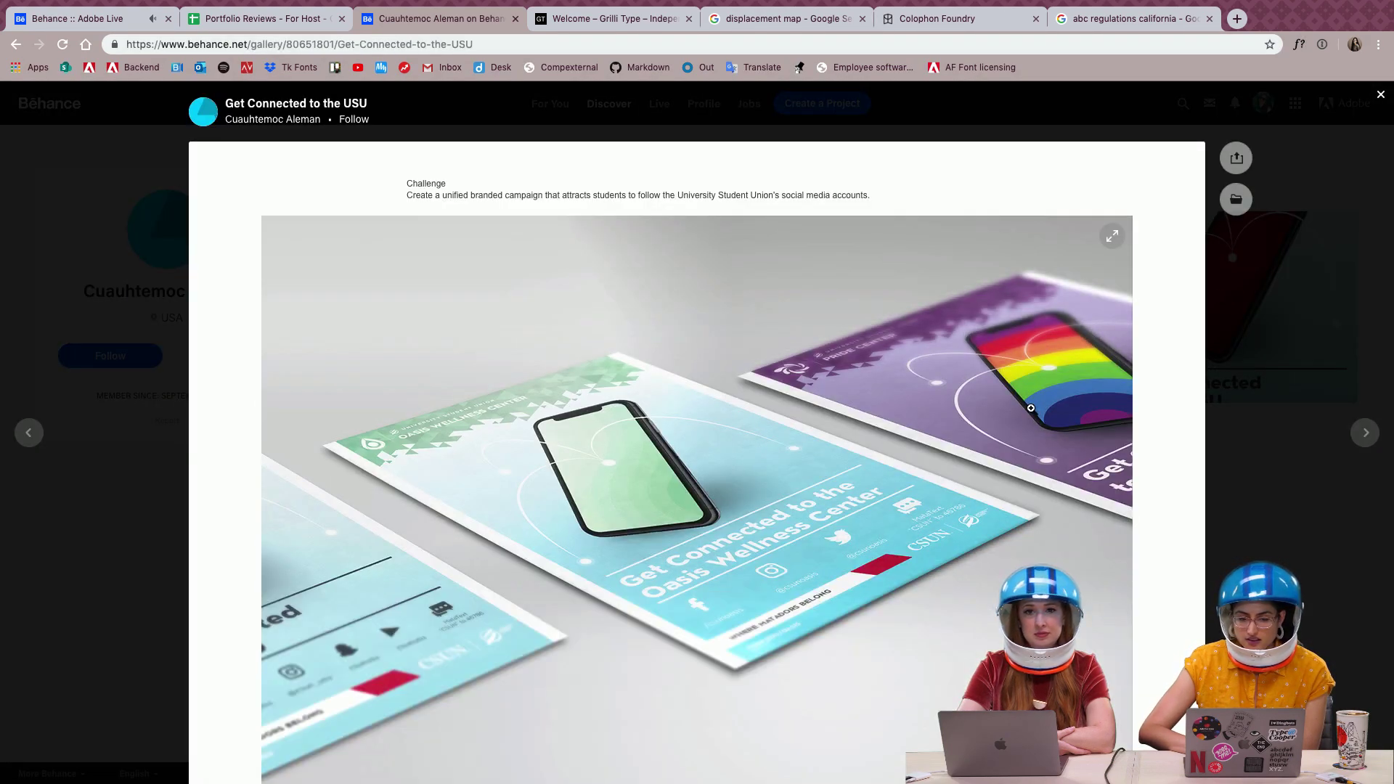
# Examine the Get Connected project's challenge statement, angled poster mockup, process sketches and row of color drafts
pyautogui.scroll(-2, 1031, 408)
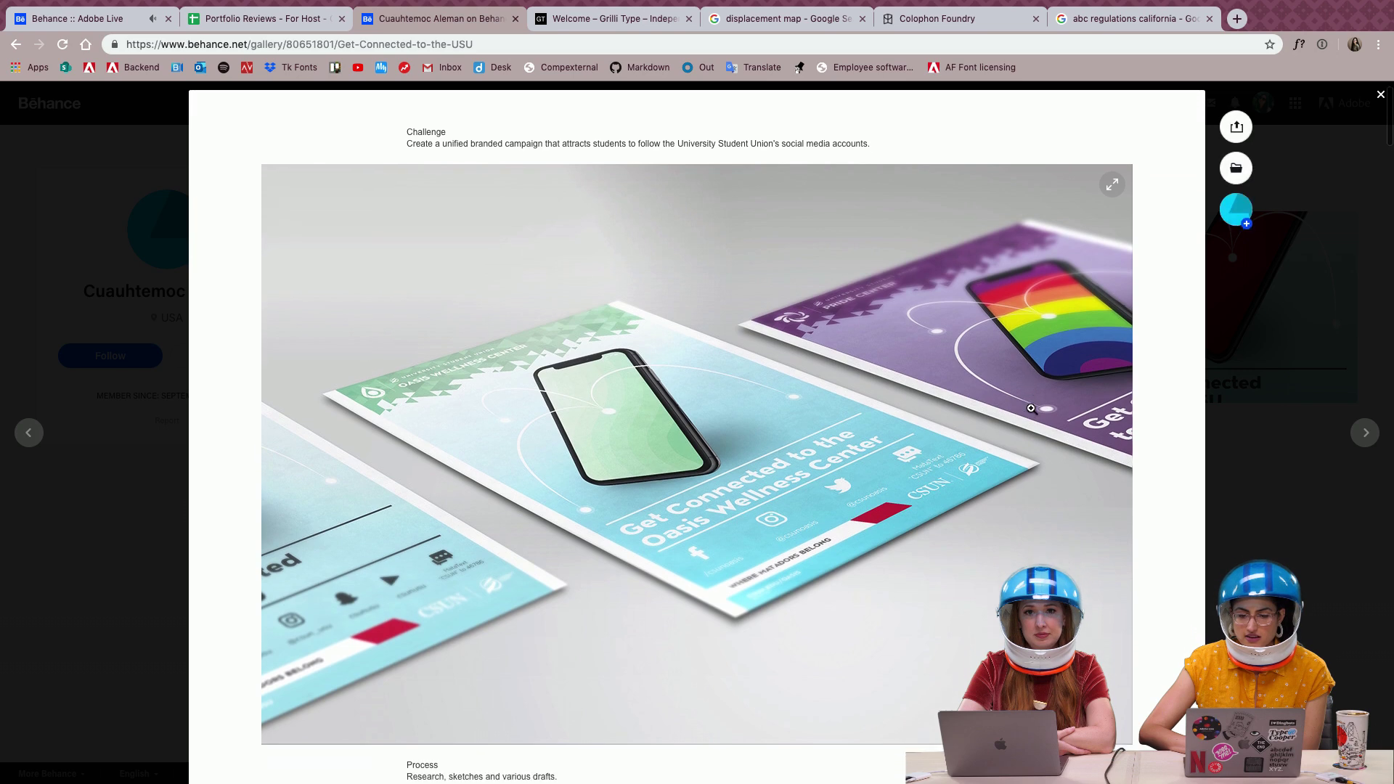
pyautogui.scroll(-2, 1031, 408)
pyautogui.scroll(3, 1031, 408)
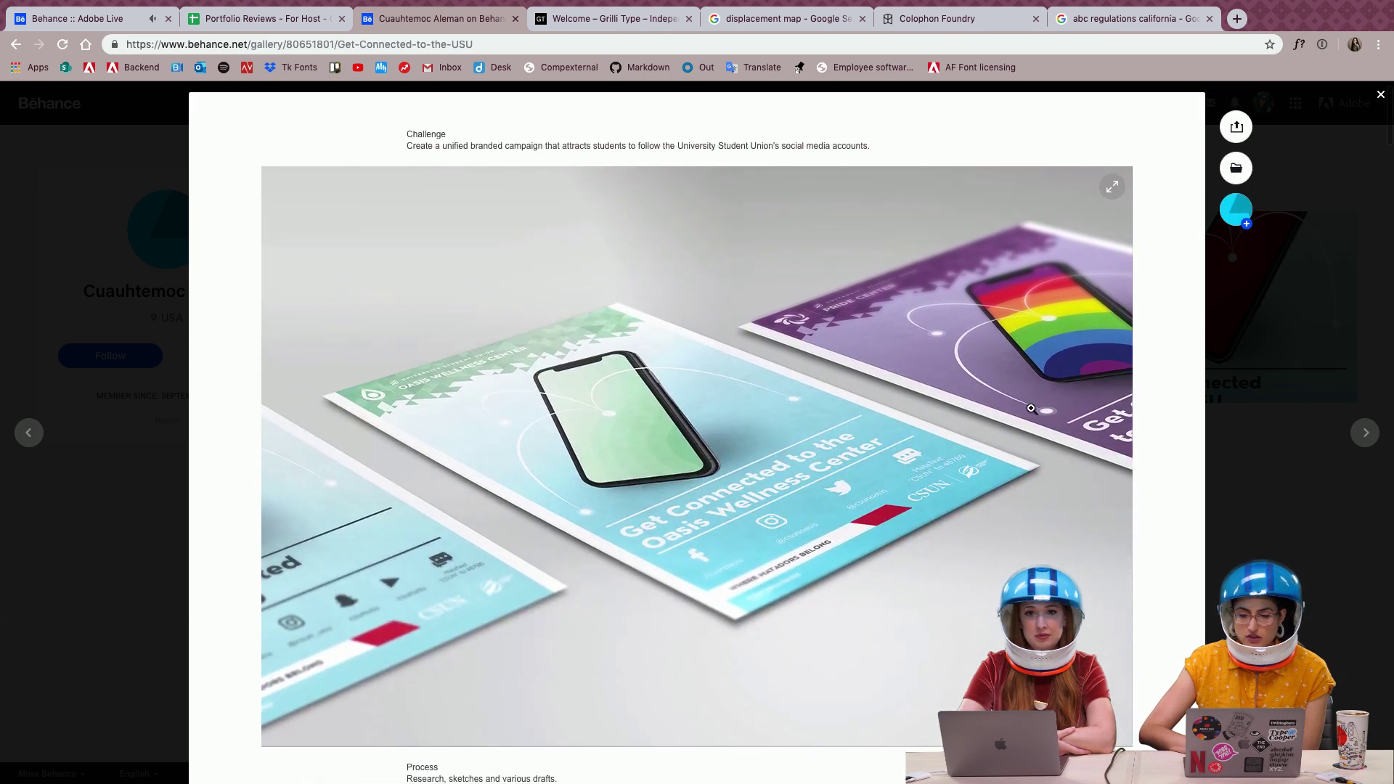
pyautogui.scroll(-5, 1031, 408)
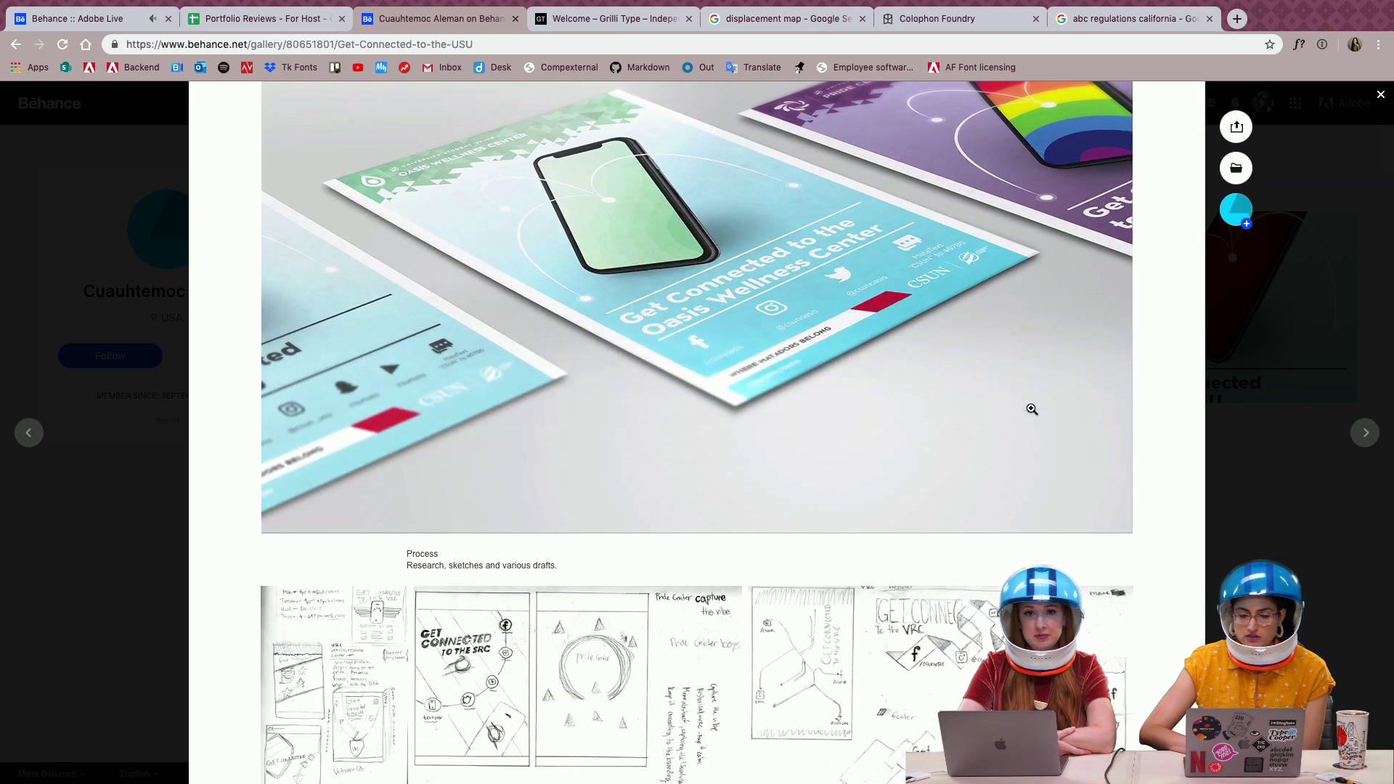
pyautogui.scroll(-3, 1032, 409)
pyautogui.scroll(5, 1032, 408)
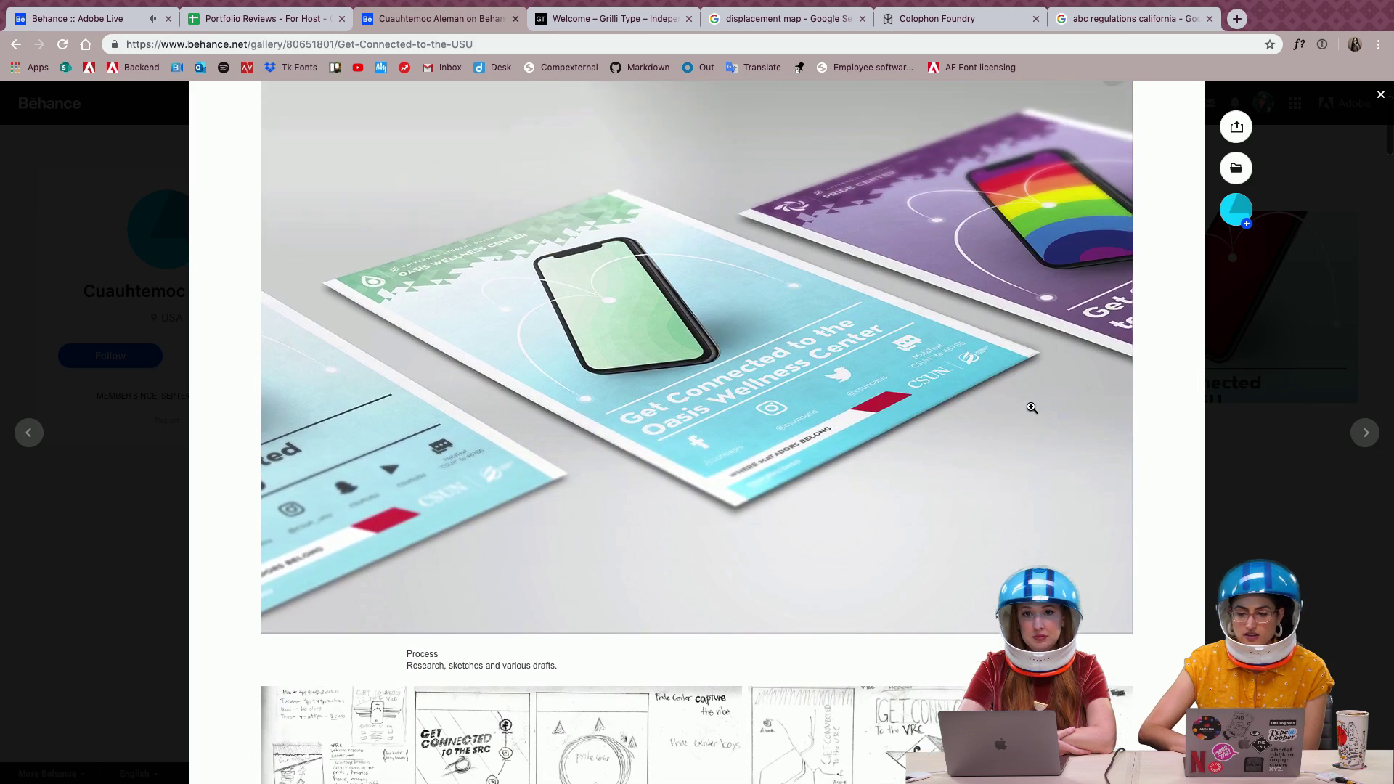
pyautogui.scroll(-1, 1032, 408)
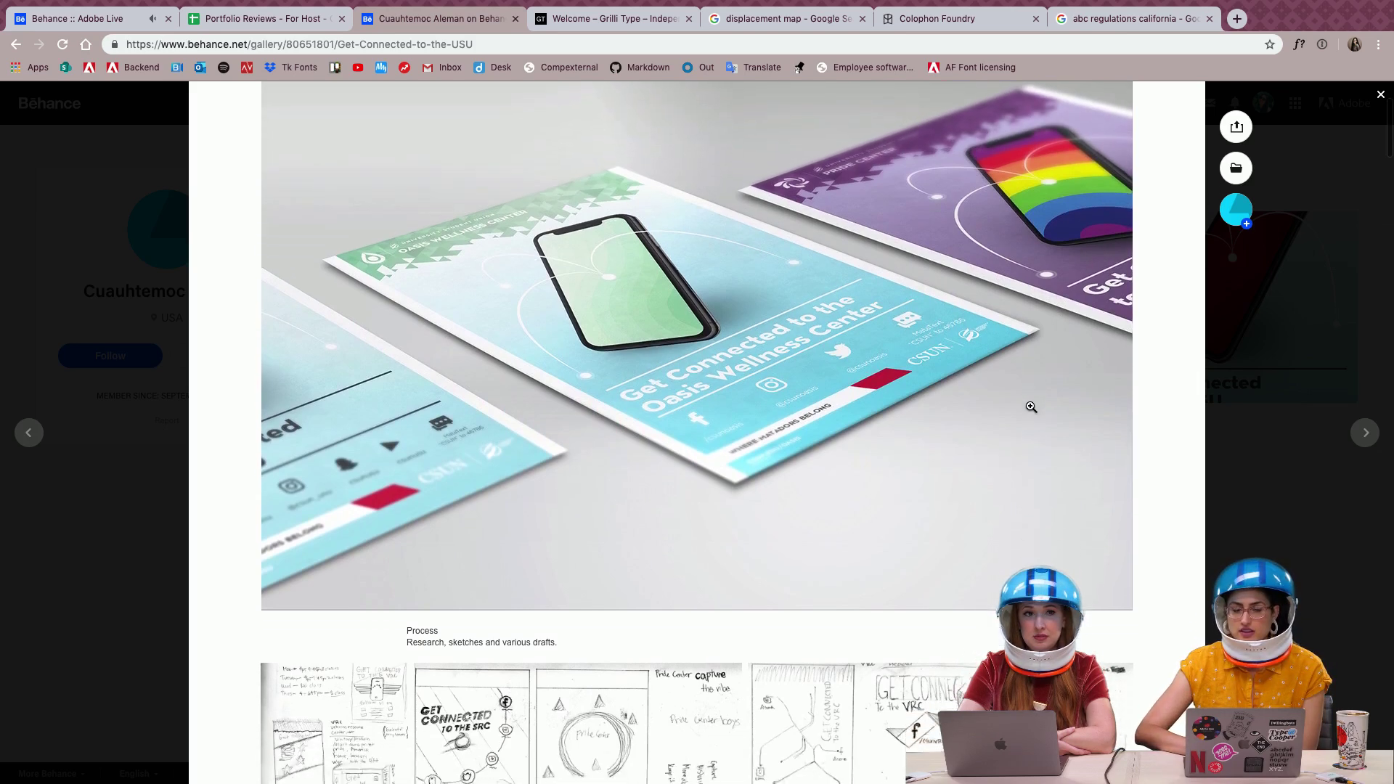
pyautogui.scroll(-6, 1031, 407)
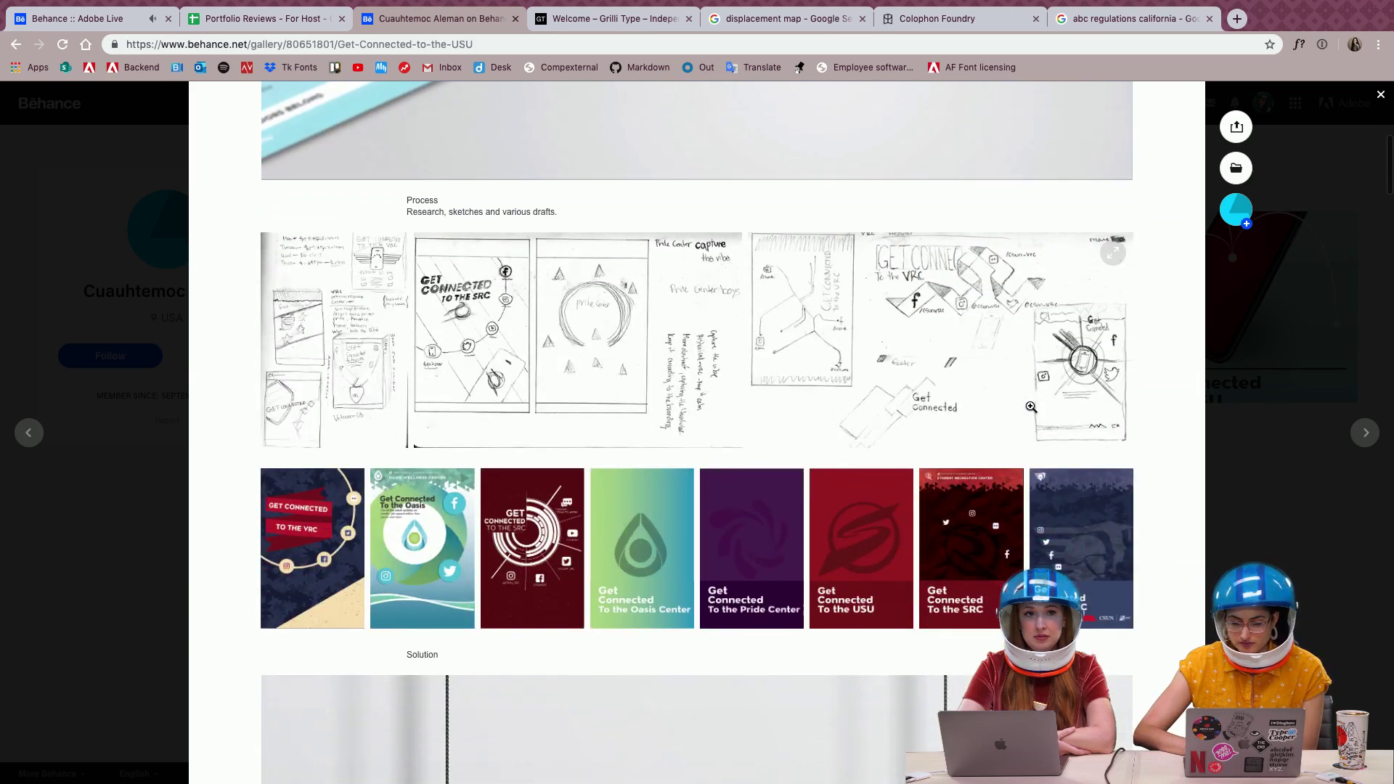
pyautogui.scroll(-3, 1031, 408)
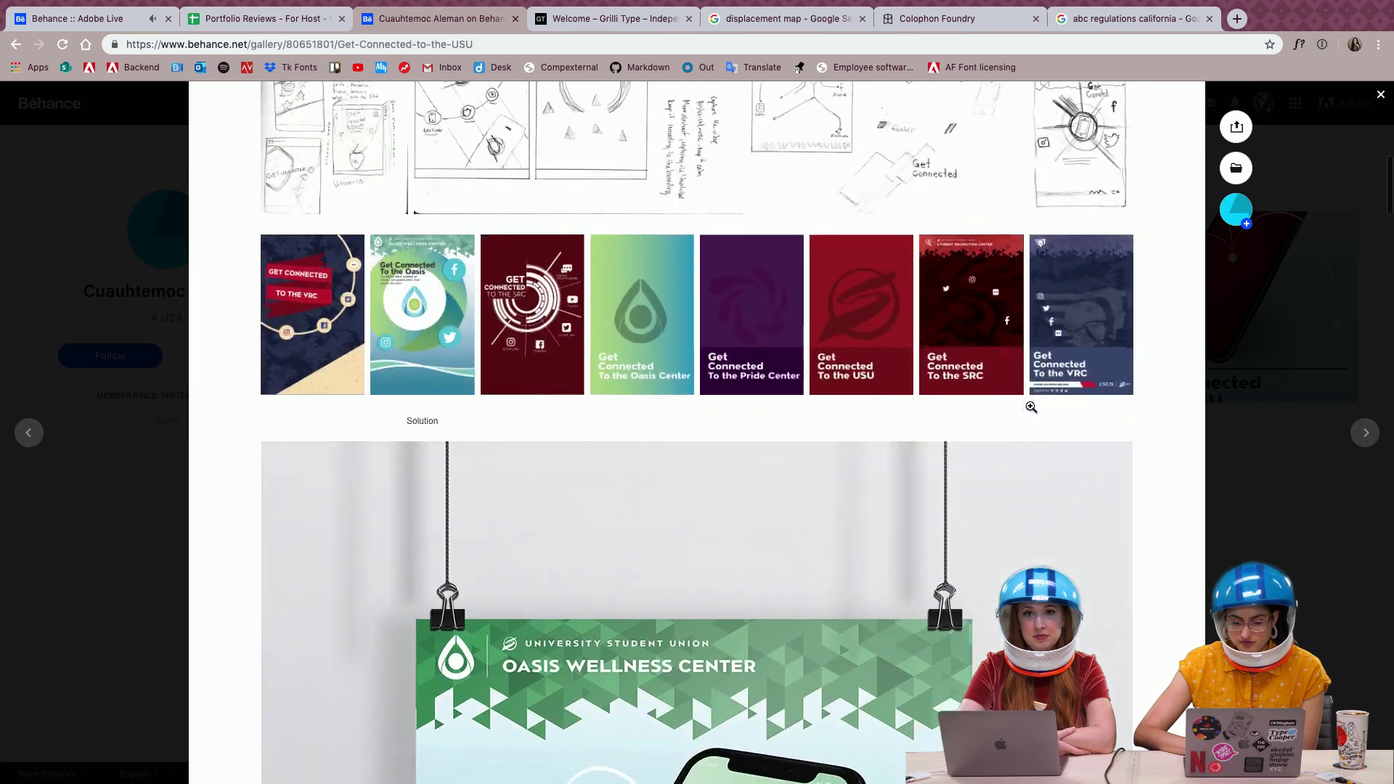
# Review the hanging poster mockups under Solution, from the Oasis Wellness Center poster through to the SRC poster
pyautogui.scroll(-4, 1031, 411)
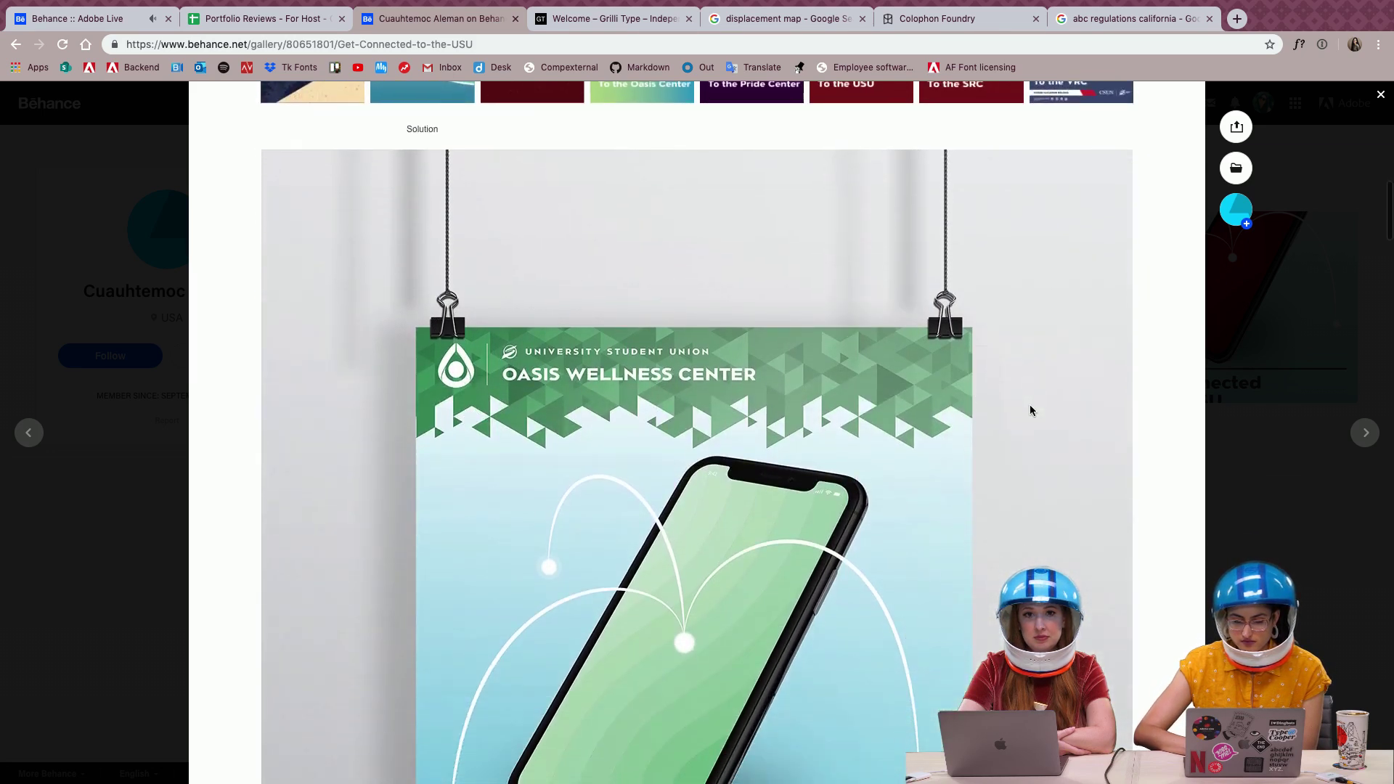
pyautogui.scroll(-4, 1031, 408)
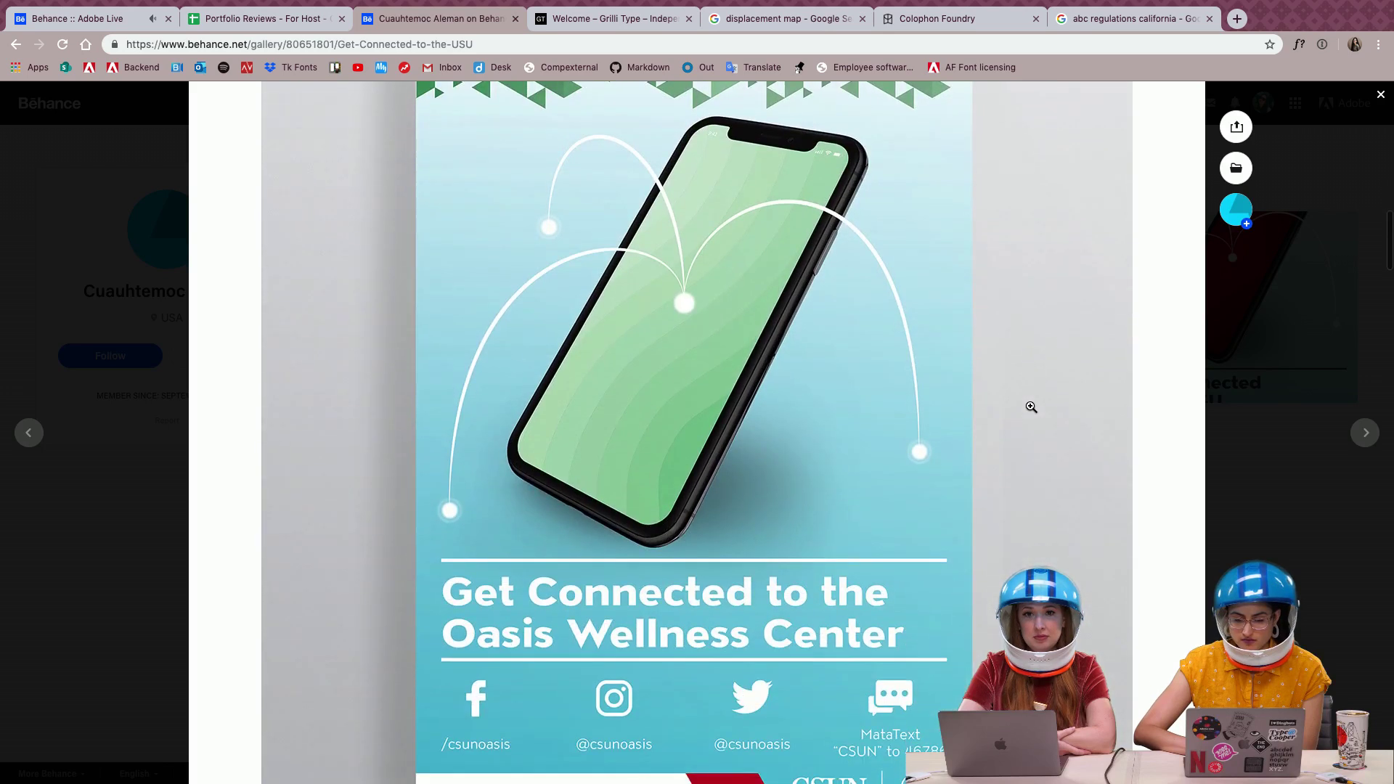
pyautogui.scroll(-4, 1031, 408)
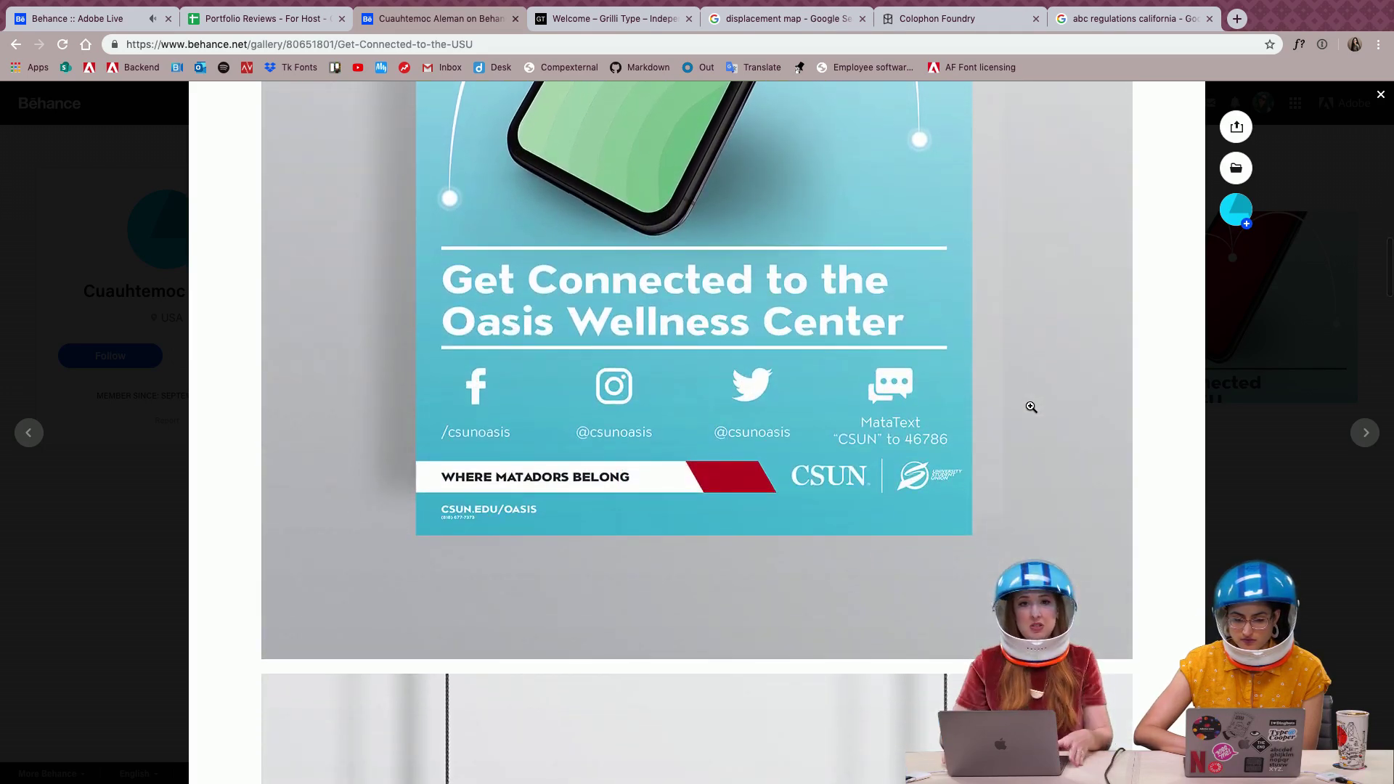
pyautogui.scroll(-6, 1031, 407)
pyautogui.scroll(-5, 1031, 407)
pyautogui.scroll(-2, 1031, 406)
pyautogui.scroll(-6, 1031, 406)
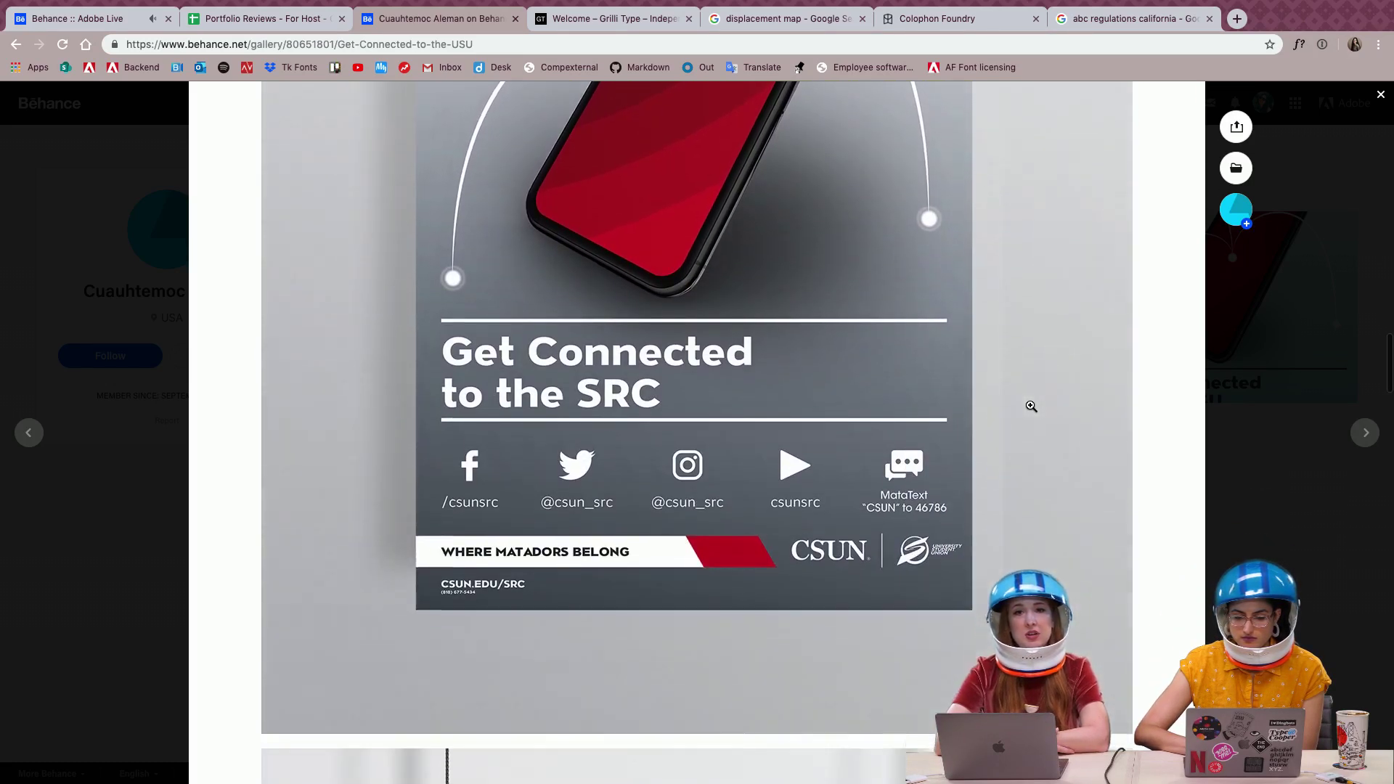
# Examine the Pride Center and Veterans Resource Center posters from their headers to their social media icons and footers
pyautogui.scroll(-10, 1031, 406)
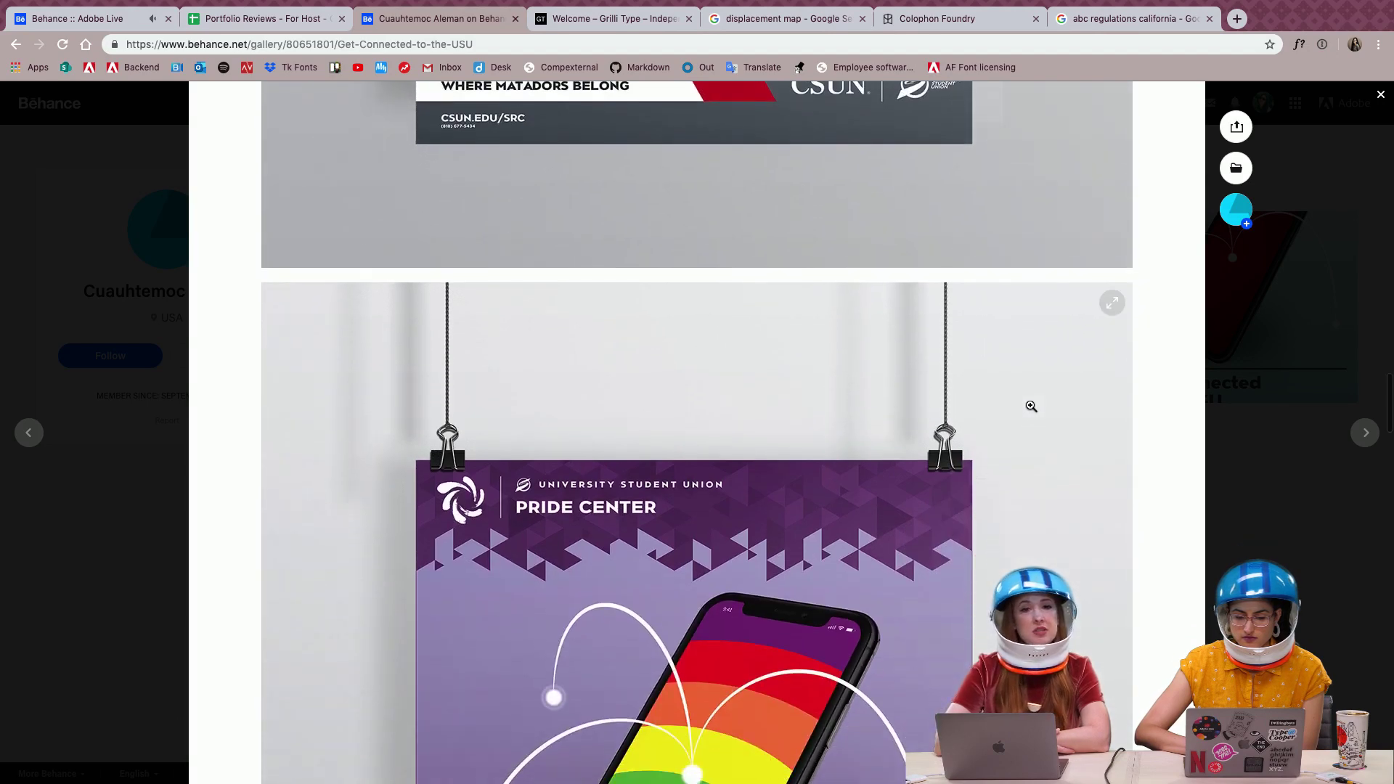
pyautogui.scroll(-3, 1031, 406)
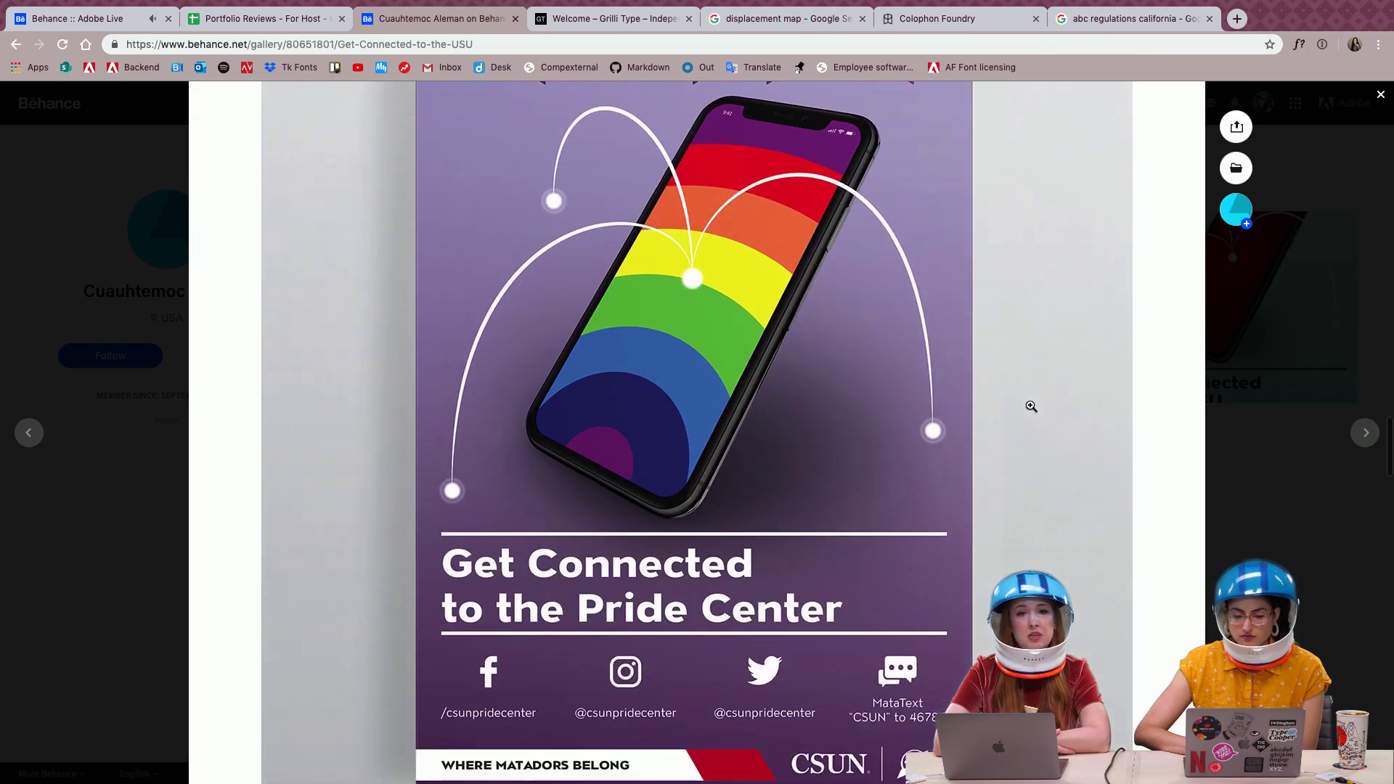
pyautogui.scroll(-5, 1031, 405)
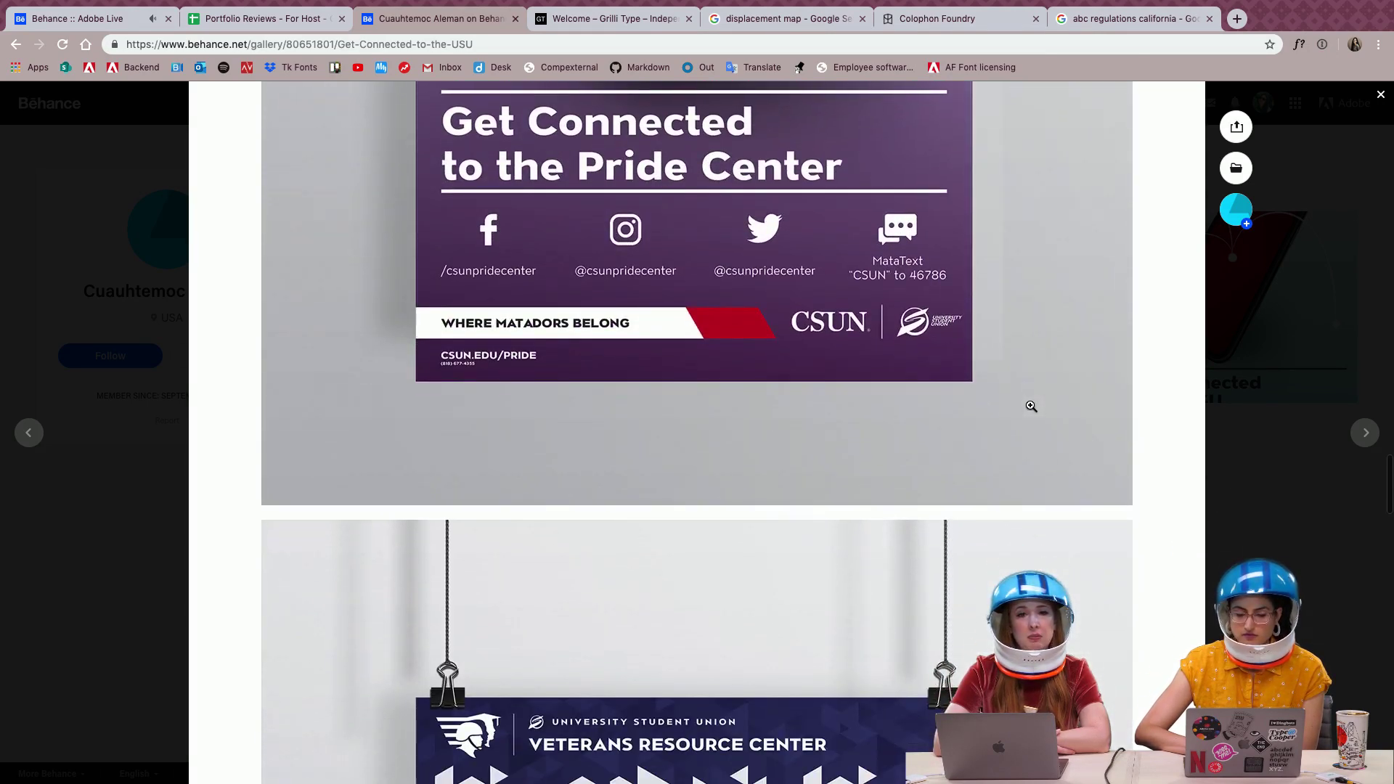
pyautogui.scroll(-6, 1031, 406)
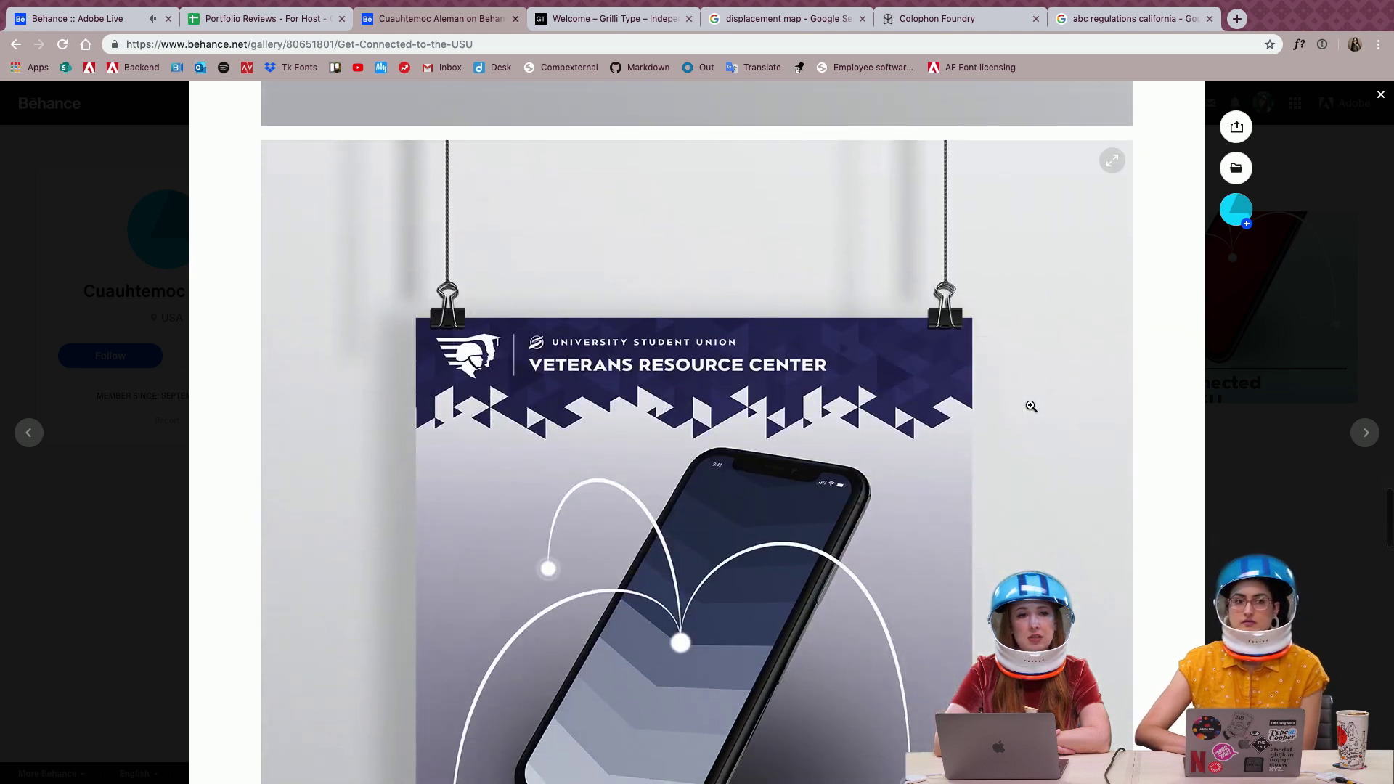
pyautogui.scroll(-3, 1031, 406)
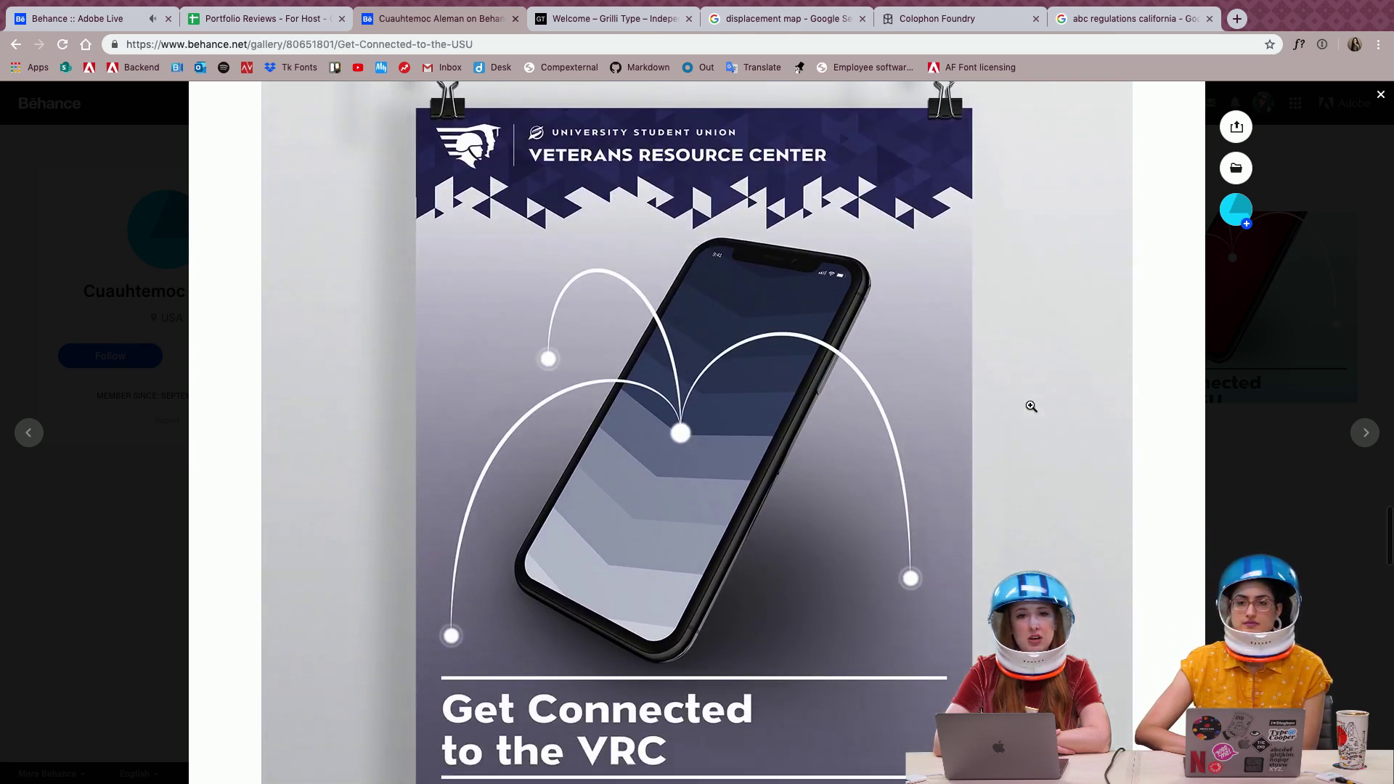
pyautogui.scroll(-2, 1031, 406)
pyautogui.scroll(-5, 1031, 406)
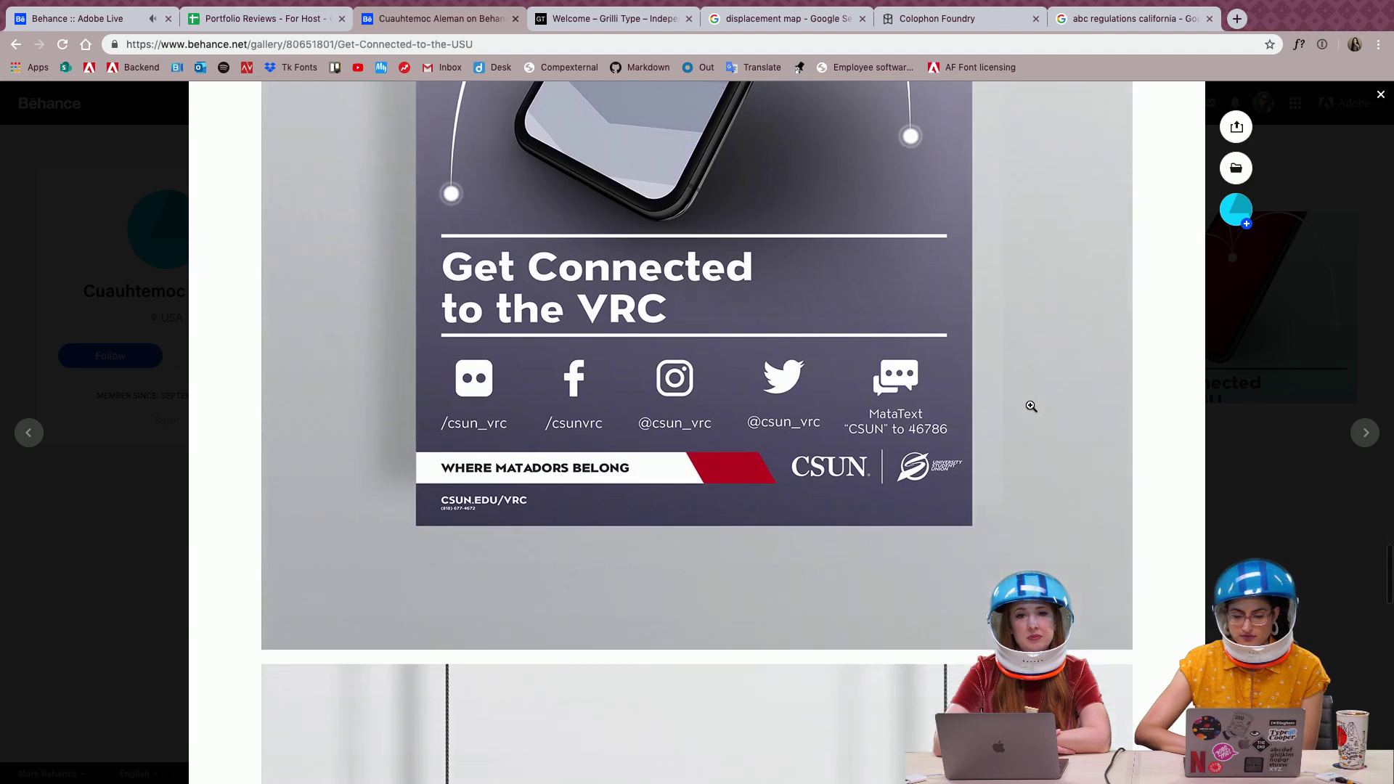
# Examine the University Student Union poster down to the project's end, and go back up to its header
pyautogui.scroll(-6, 1031, 406)
pyautogui.scroll(-6, 1031, 406)
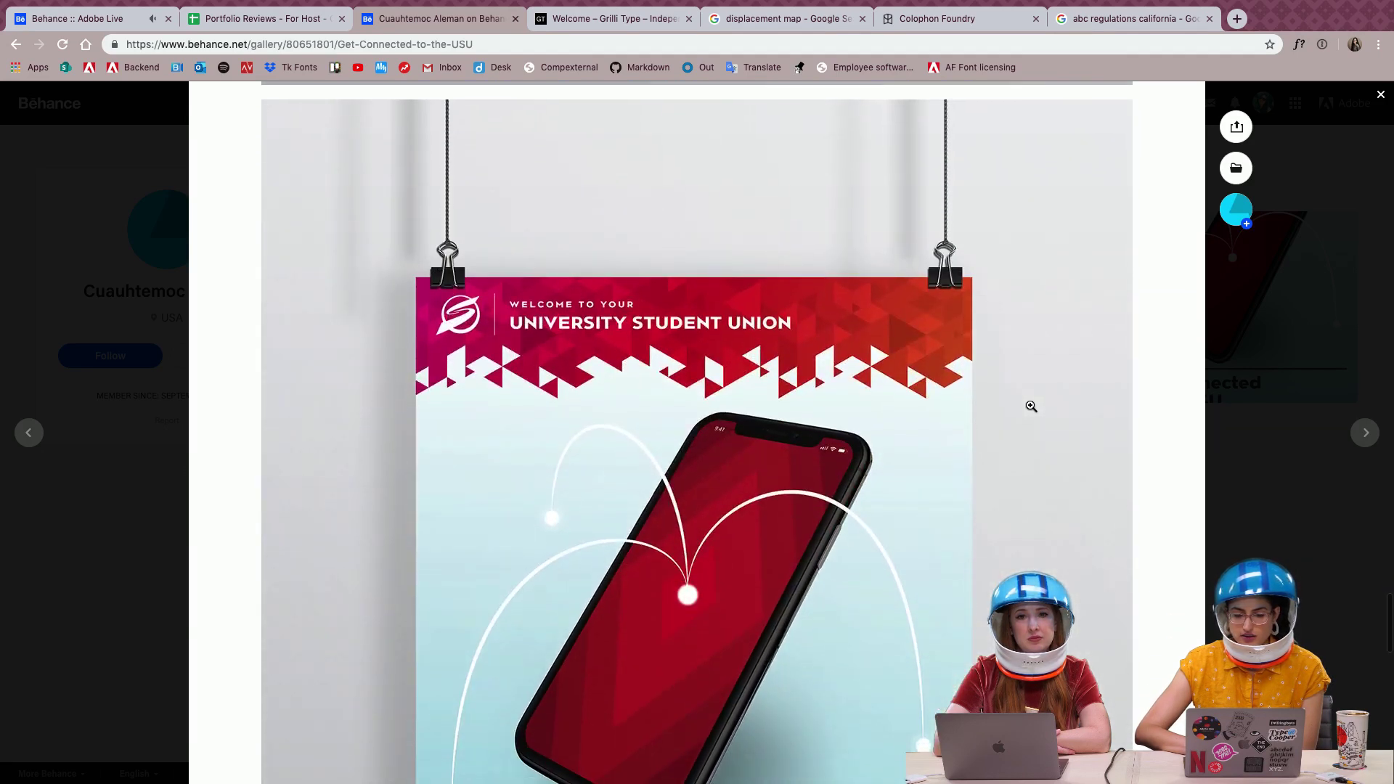
pyautogui.scroll(-5, 1031, 406)
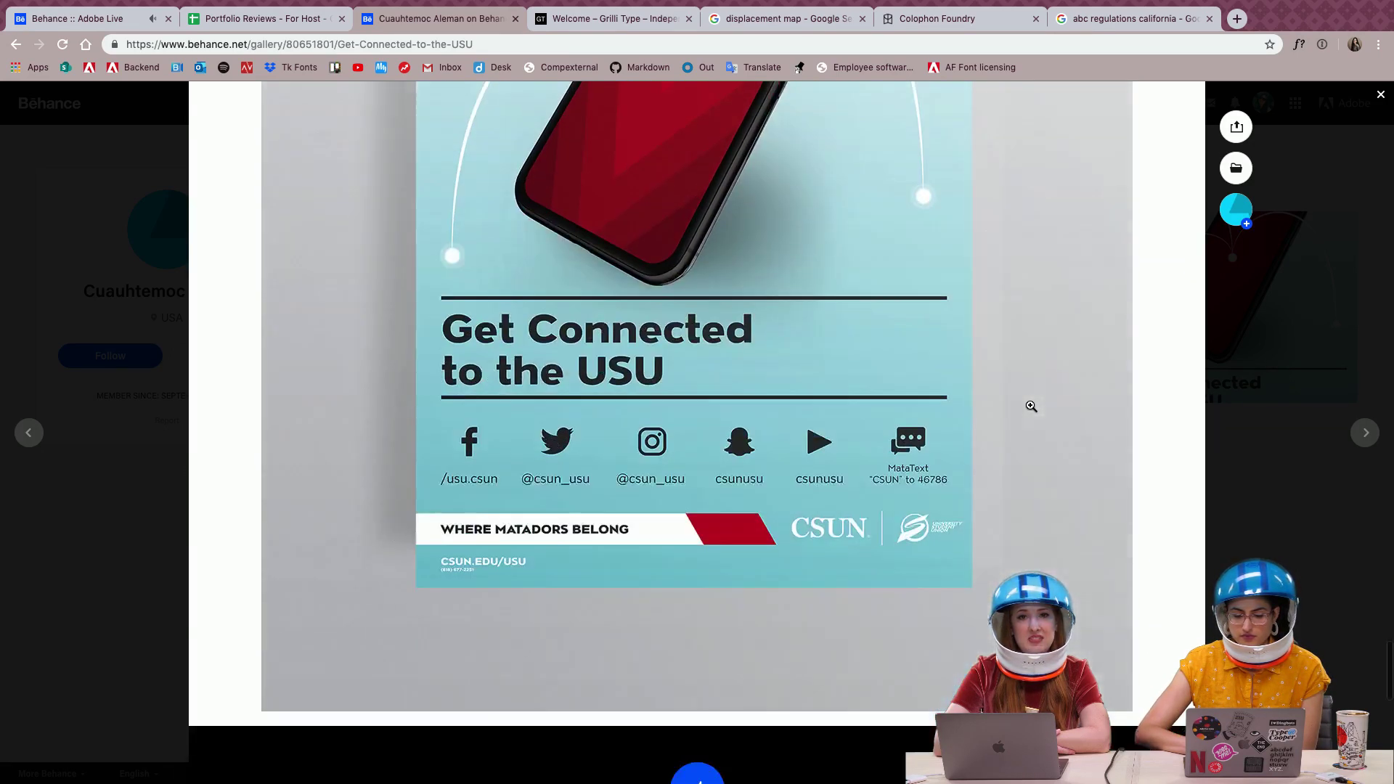
pyautogui.scroll(8, 1032, 395)
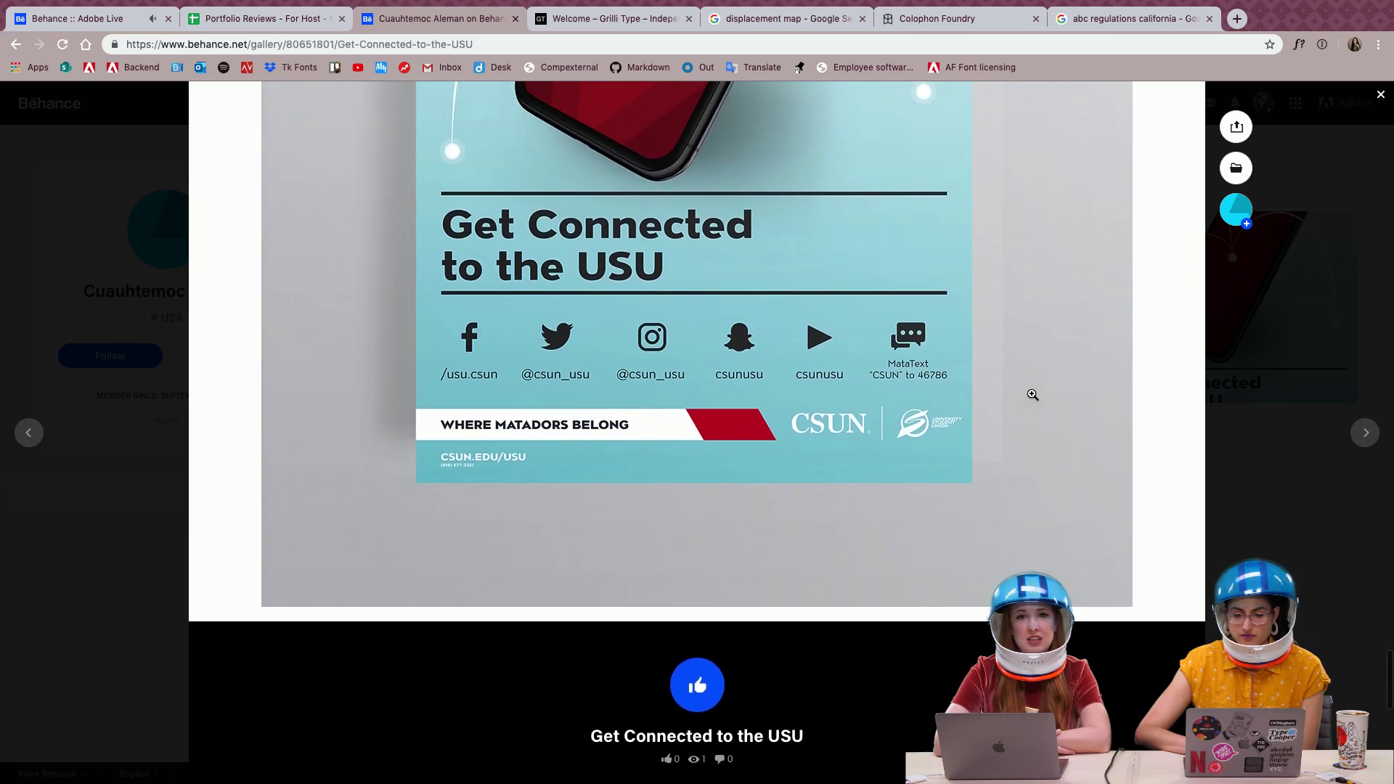
pyautogui.scroll(7, 1033, 395)
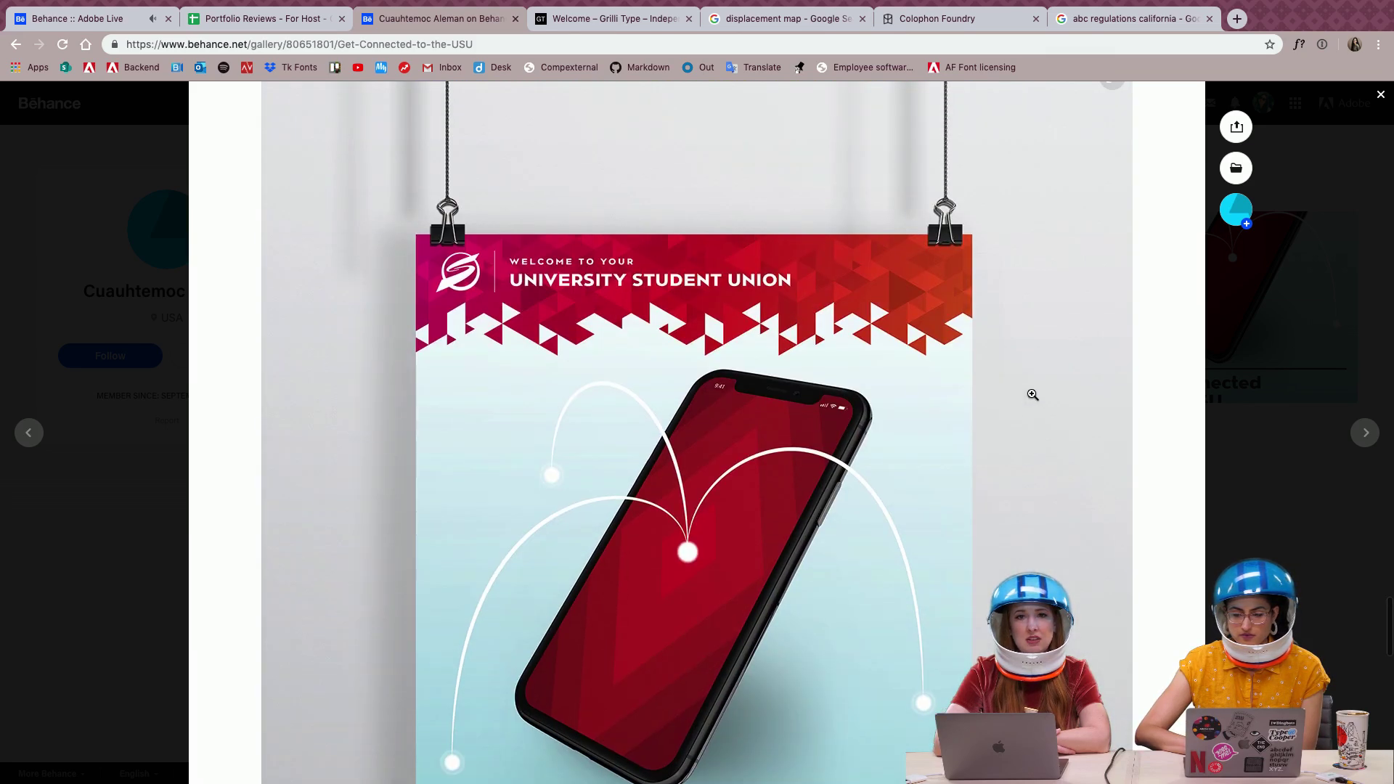
# Return to the Veterans Resource Center poster, view it enlarged in full and close the enlarged view
pyautogui.scroll(6, 1033, 395)
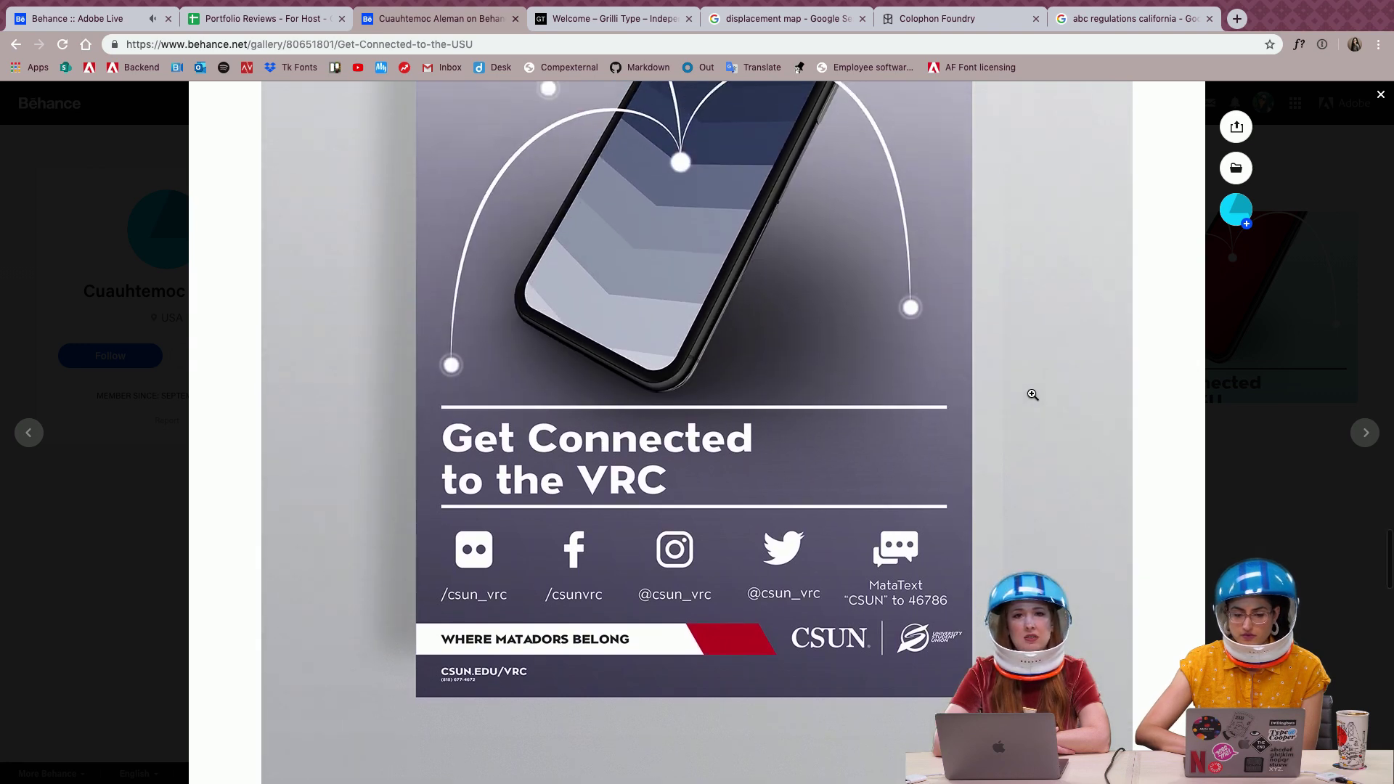
pyautogui.scroll(2, 1033, 394)
pyautogui.click(1033, 396)
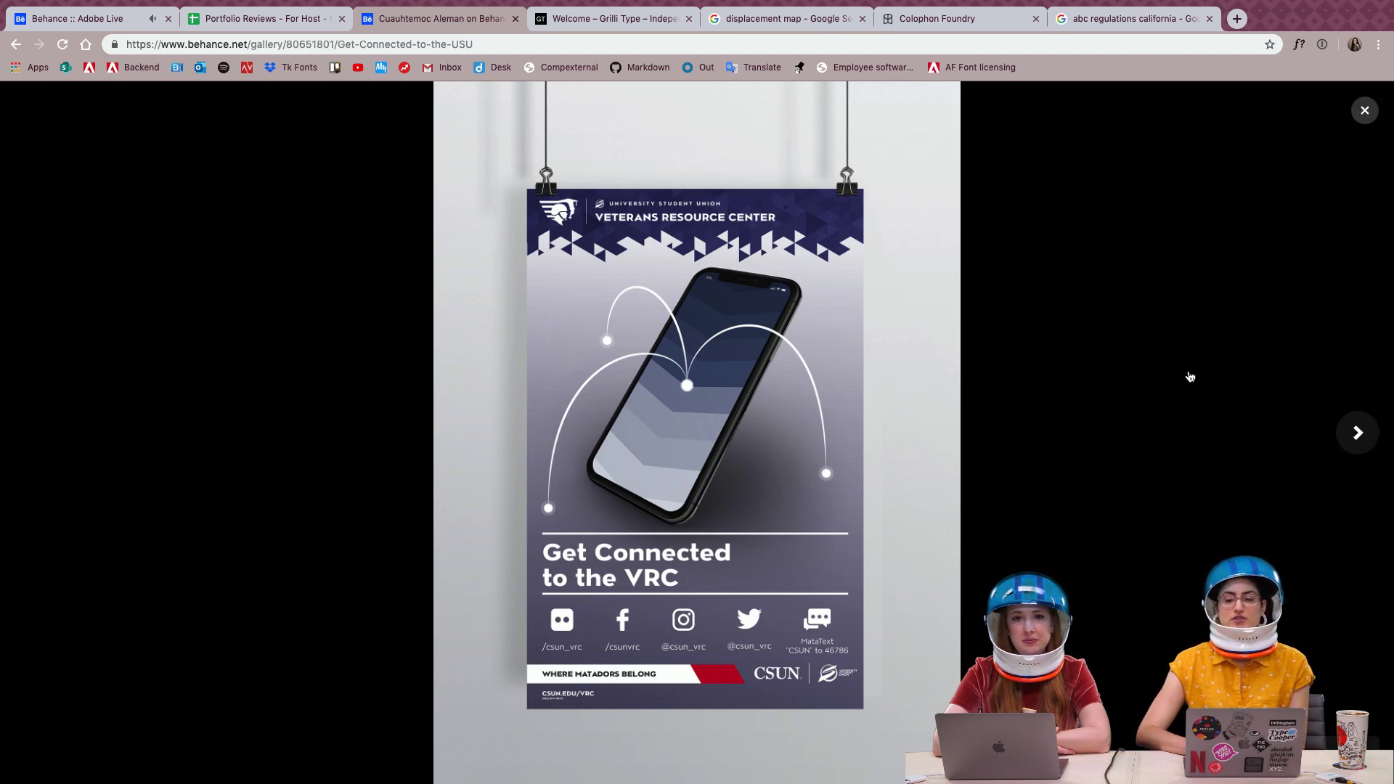
pyautogui.click(1361, 111)
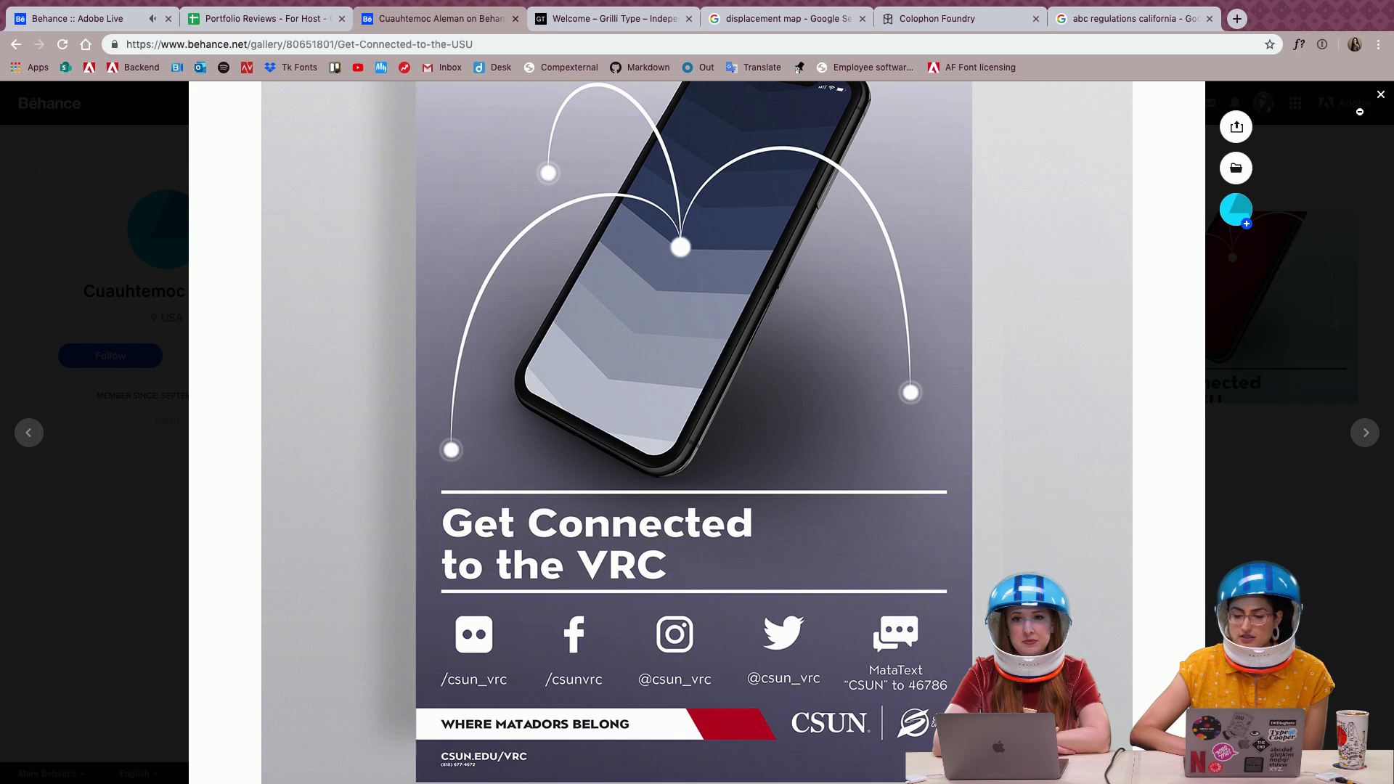
# Leave the Get Connected project, open Campo Fruit Snacks Packaging and view the photo of its three boxes
pyautogui.click(1381, 98)
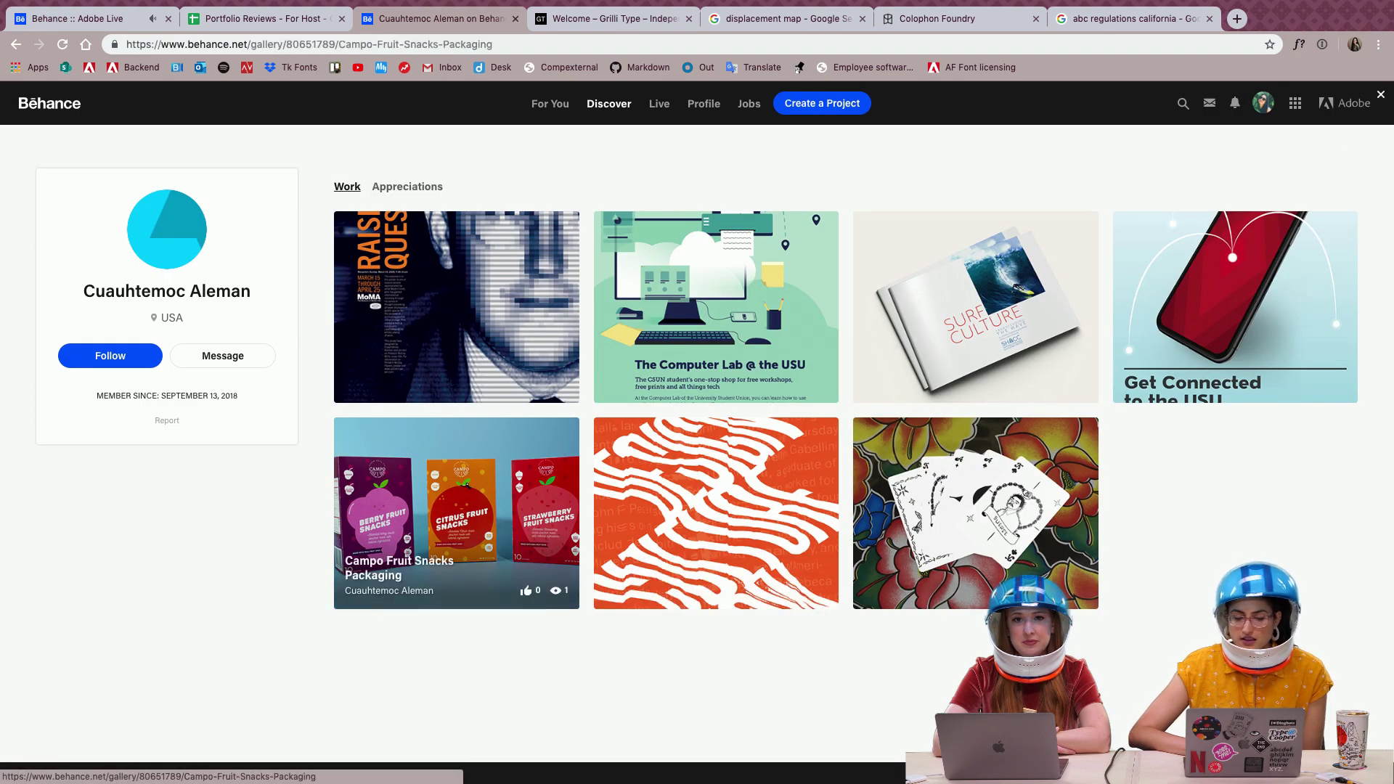
pyautogui.click(468, 485)
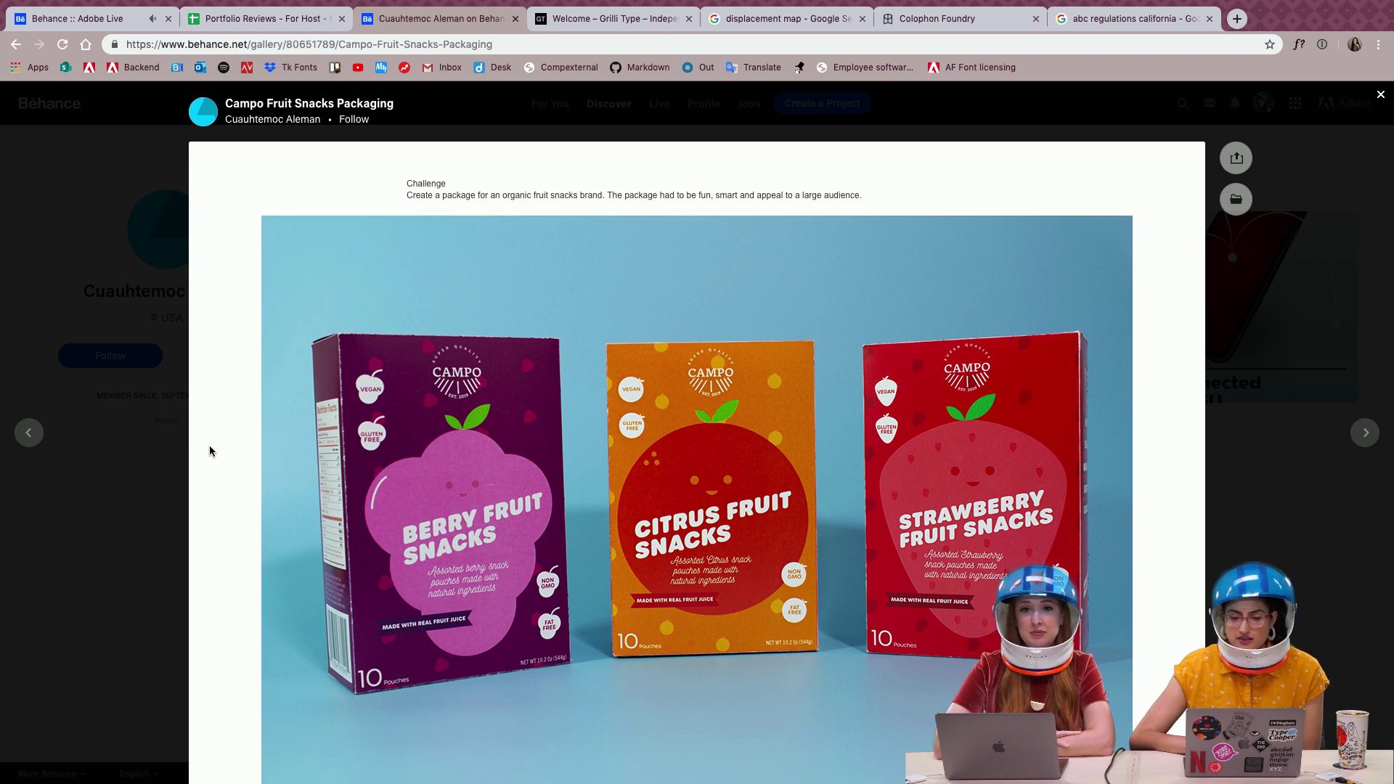
pyautogui.scroll(-3, 210, 452)
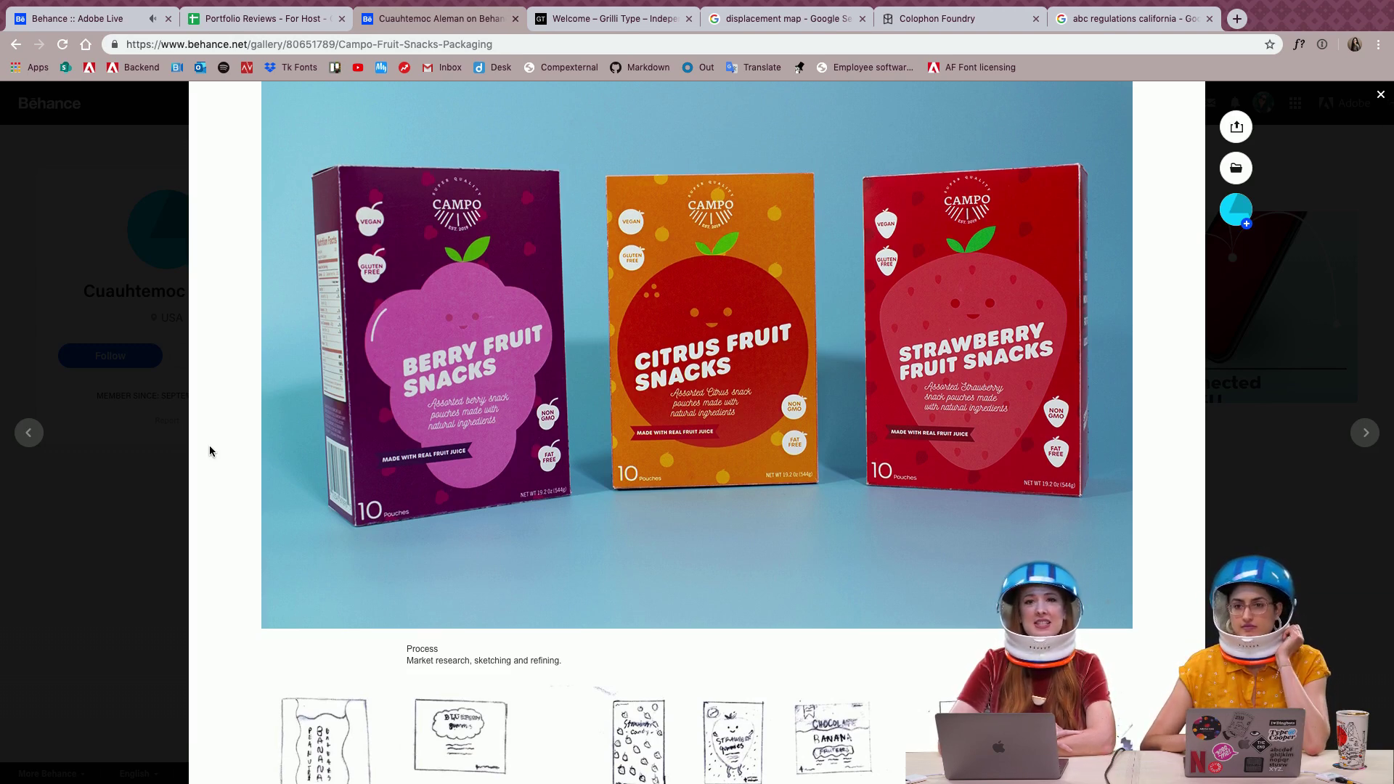
pyautogui.scroll(-3, 209, 451)
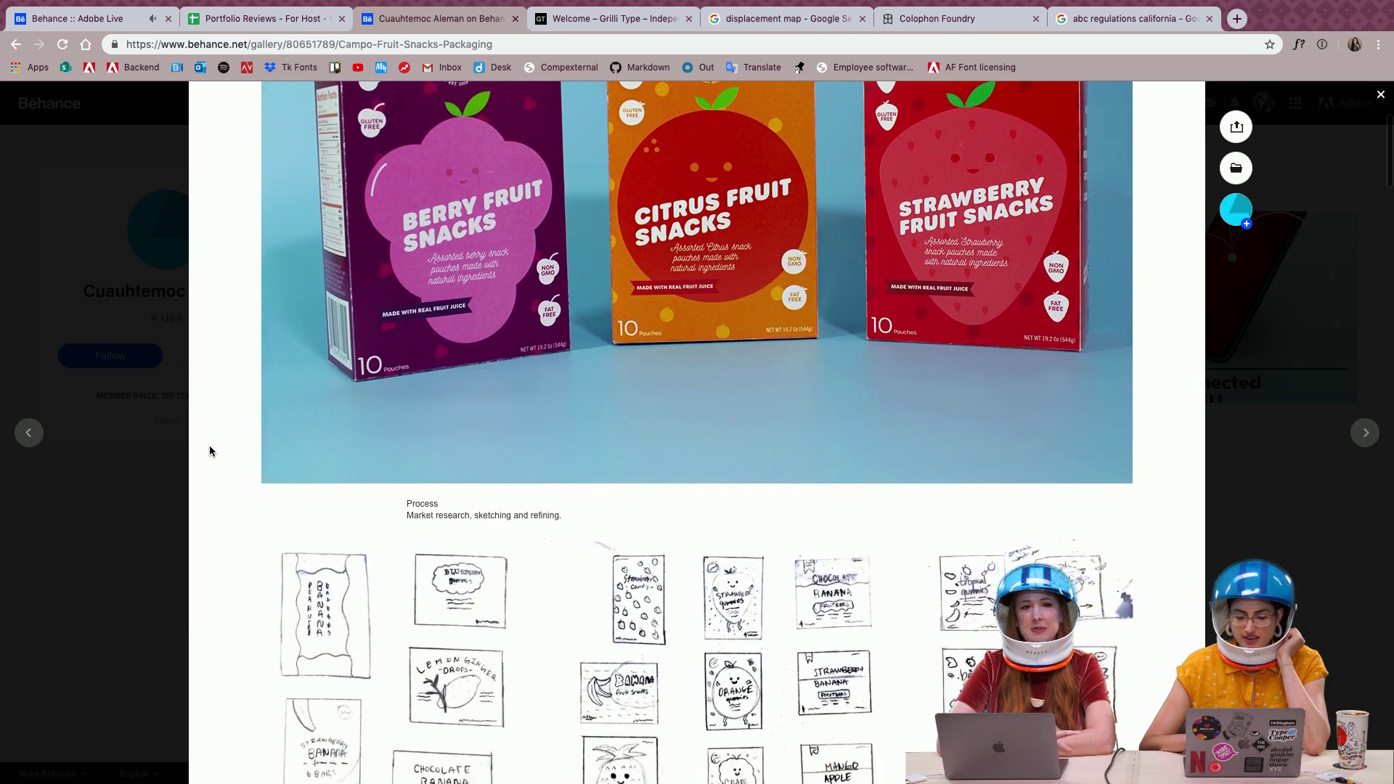
# Examine the Campo packaging's process sketches and the flat box templates for the berry and citrus fruit snacks
pyautogui.scroll(-8, 209, 451)
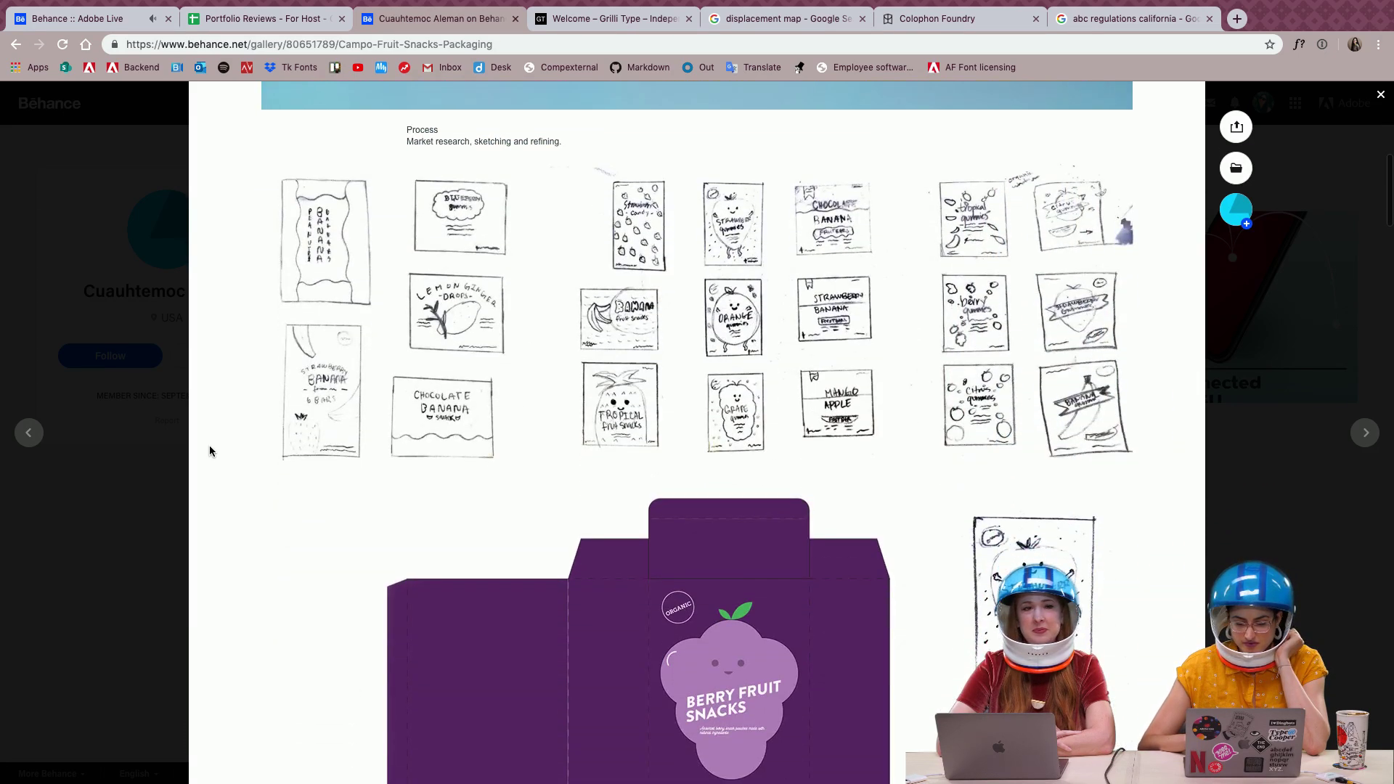
pyautogui.scroll(-5, 209, 451)
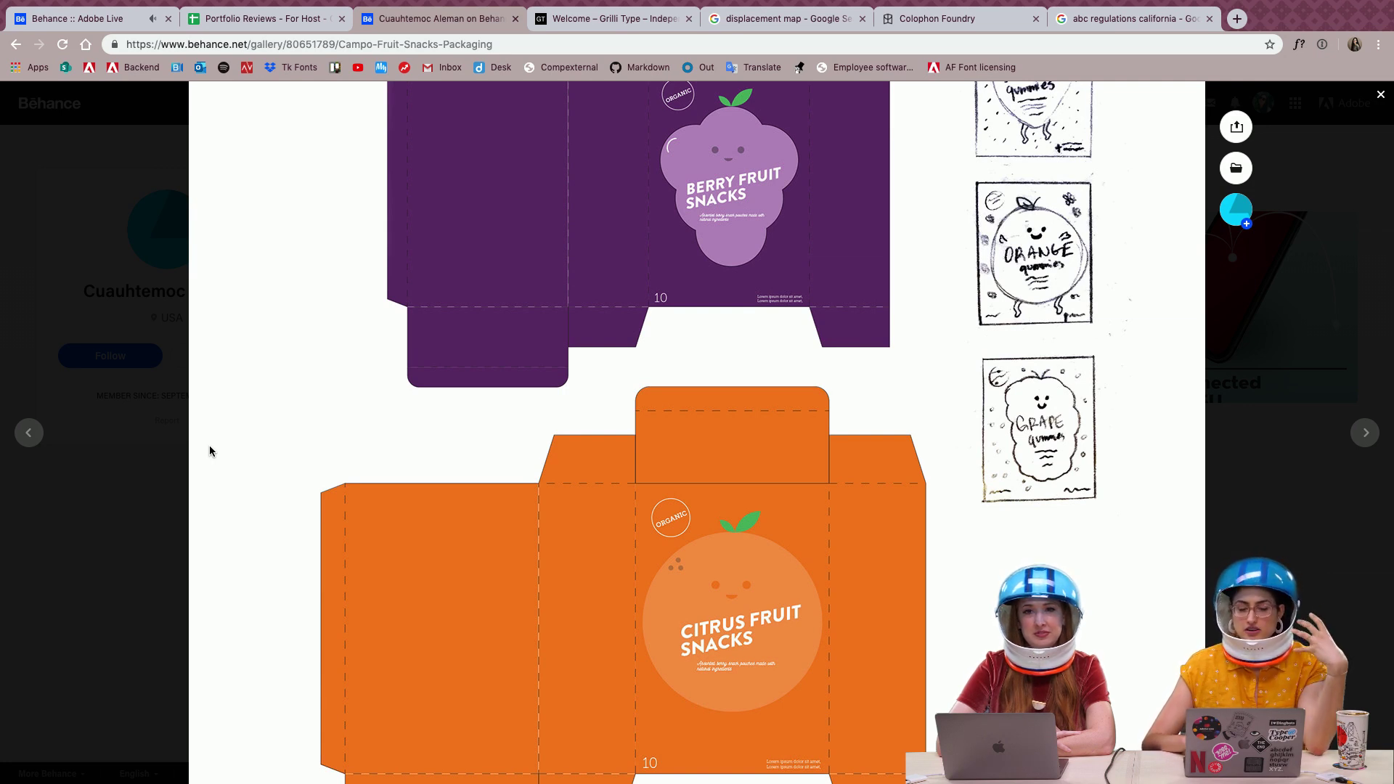
pyautogui.scroll(-1, 209, 451)
pyautogui.scroll(-3, 209, 446)
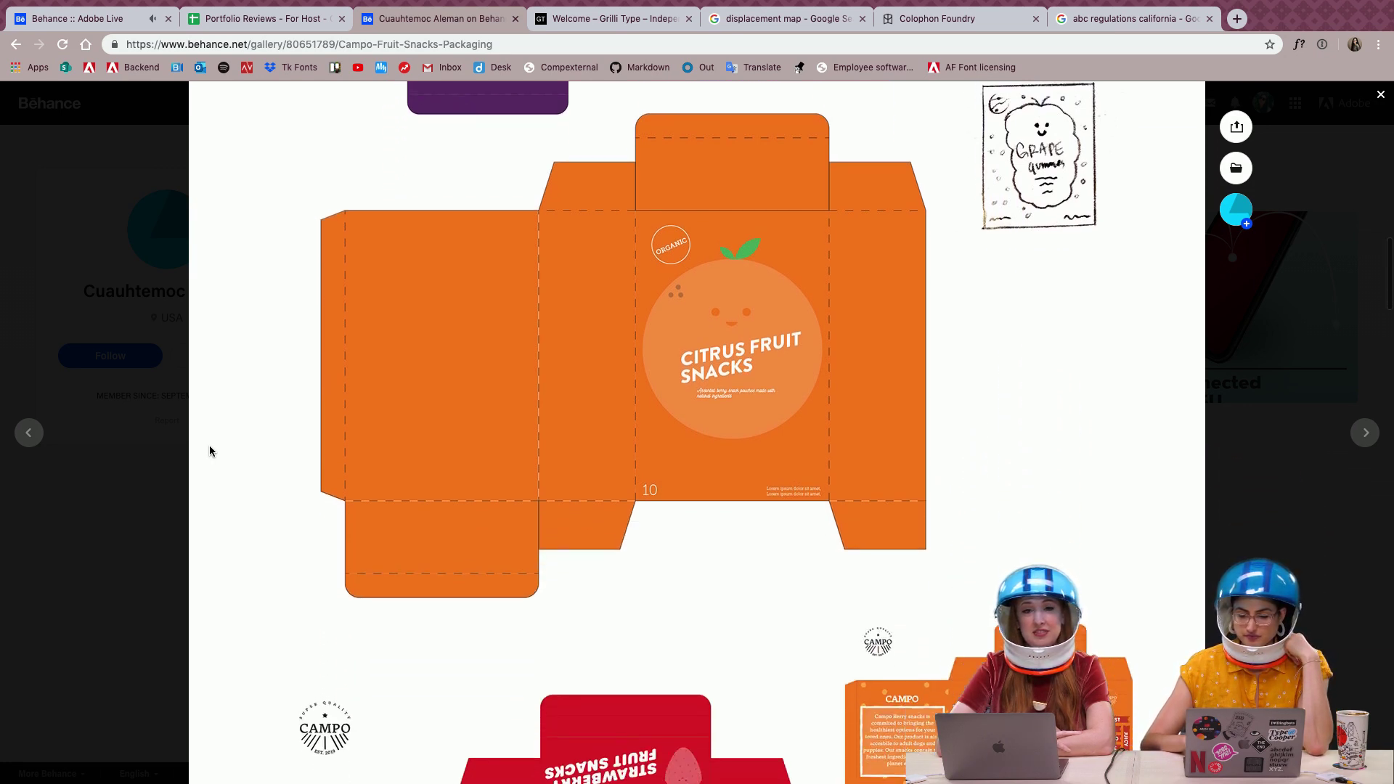
# Examine the finished Campo flat box templates for the strawberry, citrus and berry fruit snacks
pyautogui.scroll(-4, 209, 445)
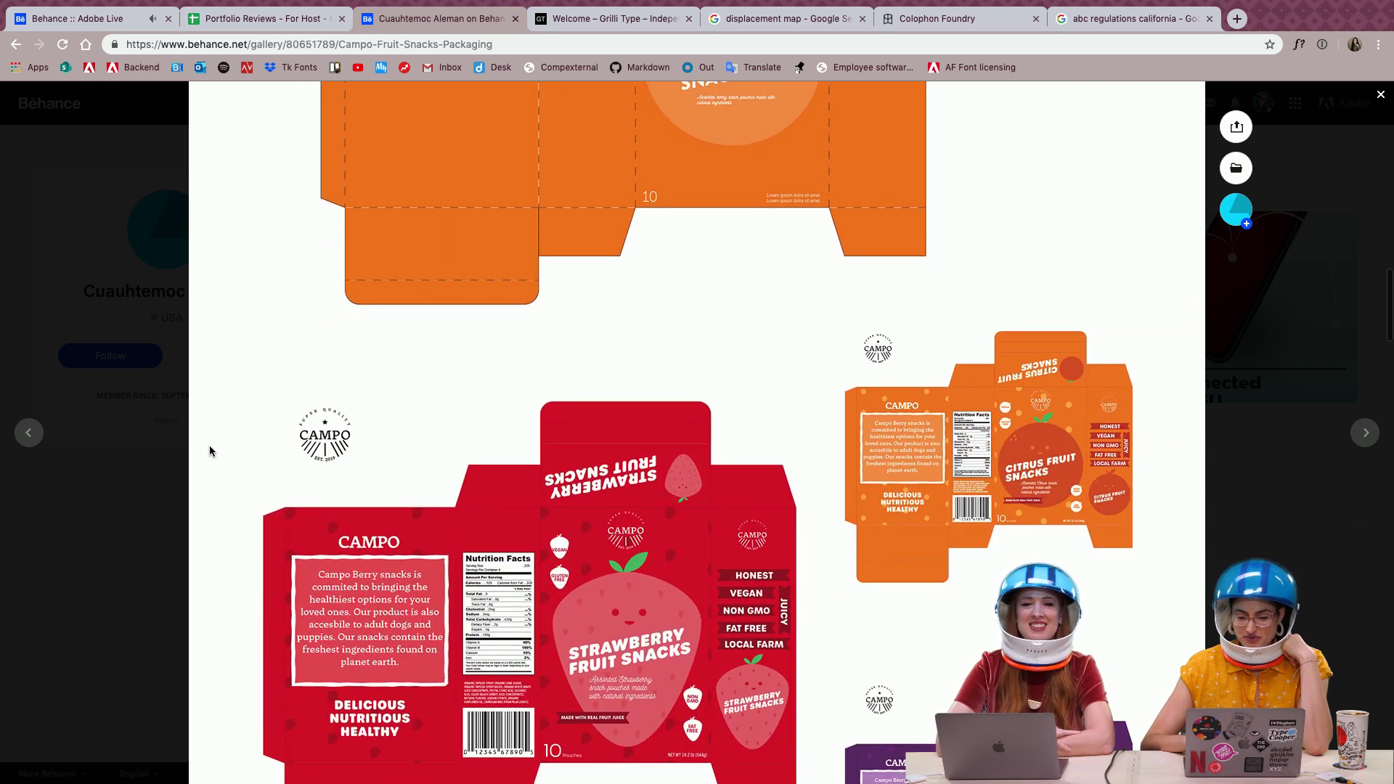
pyautogui.scroll(-3, 209, 451)
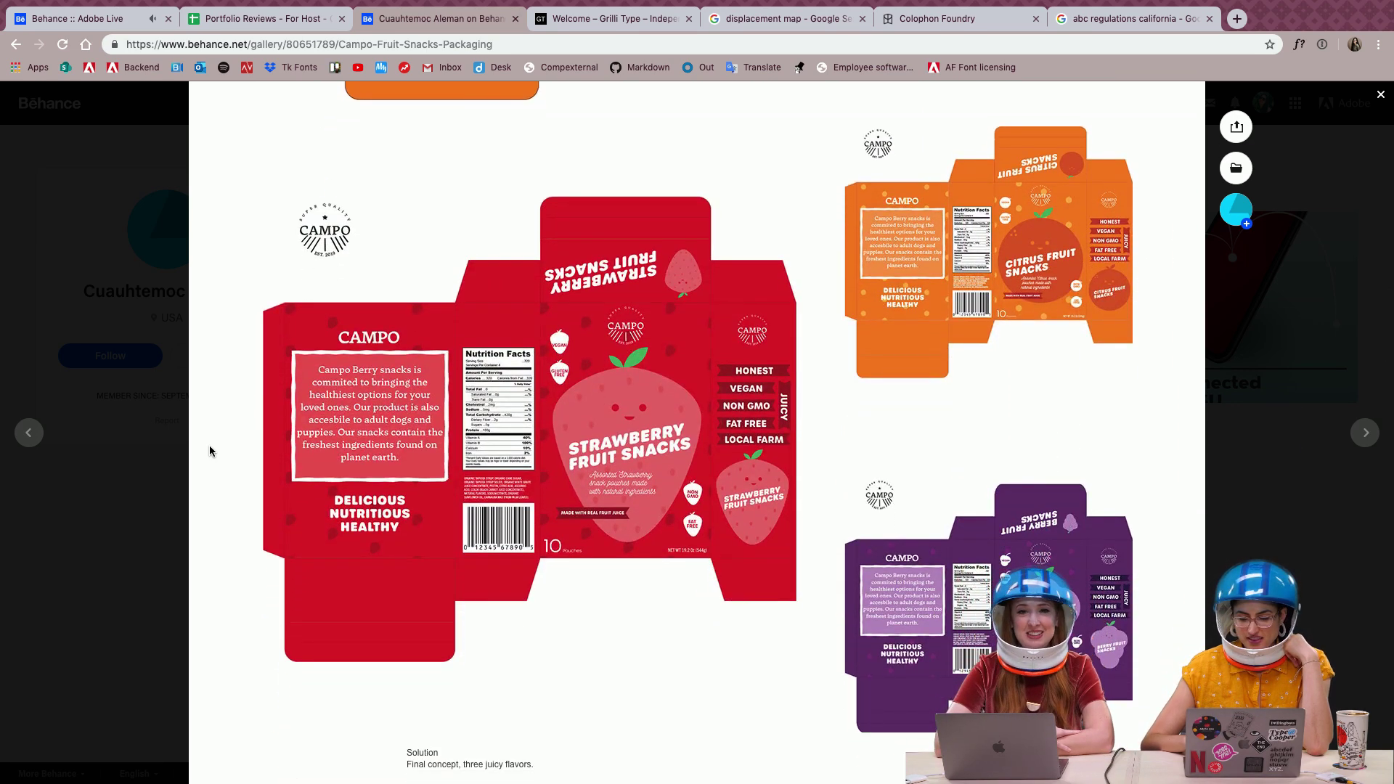
pyautogui.scroll(-1, 209, 451)
pyautogui.scroll(-6, 209, 451)
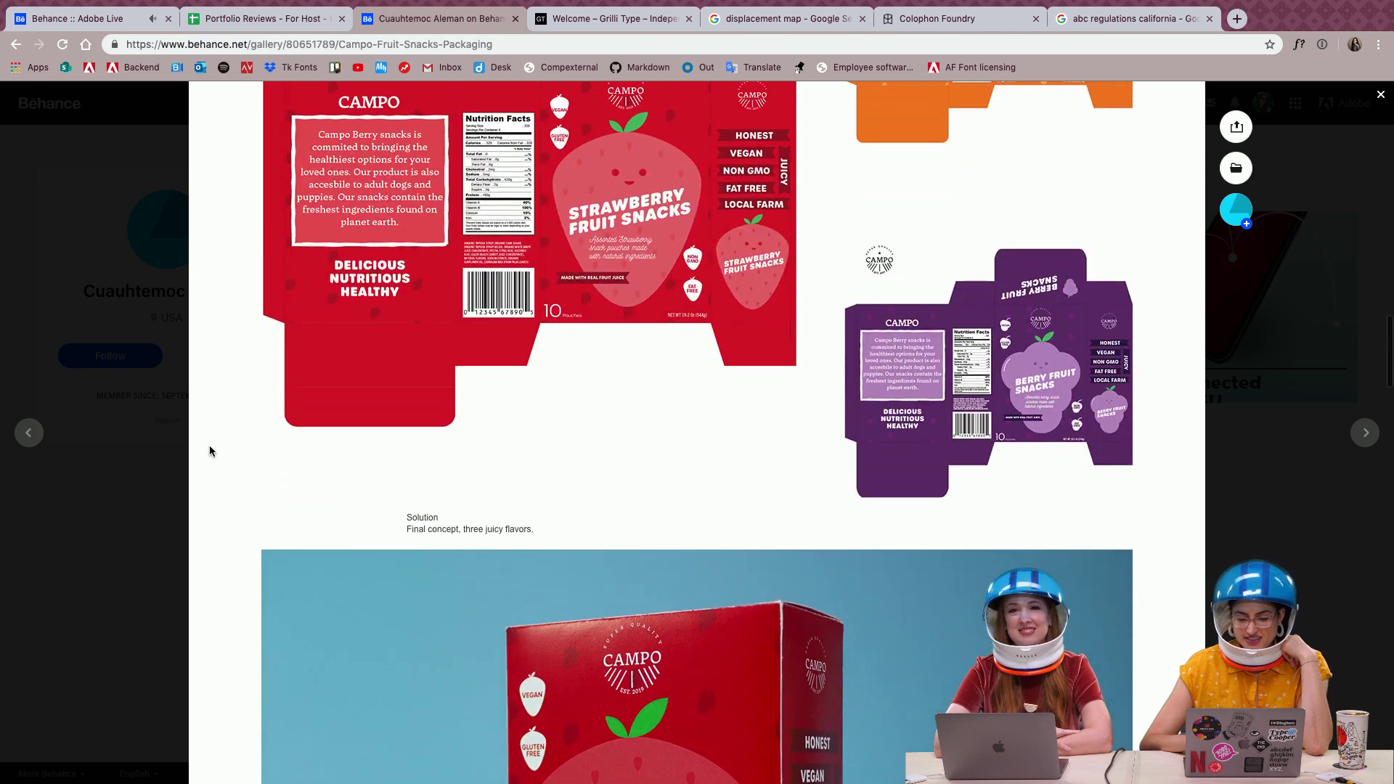
# View the Campo solution photos, from the single strawberry, citrus and berry boxes to the closing shot of all three fronts
pyautogui.scroll(-2, 209, 451)
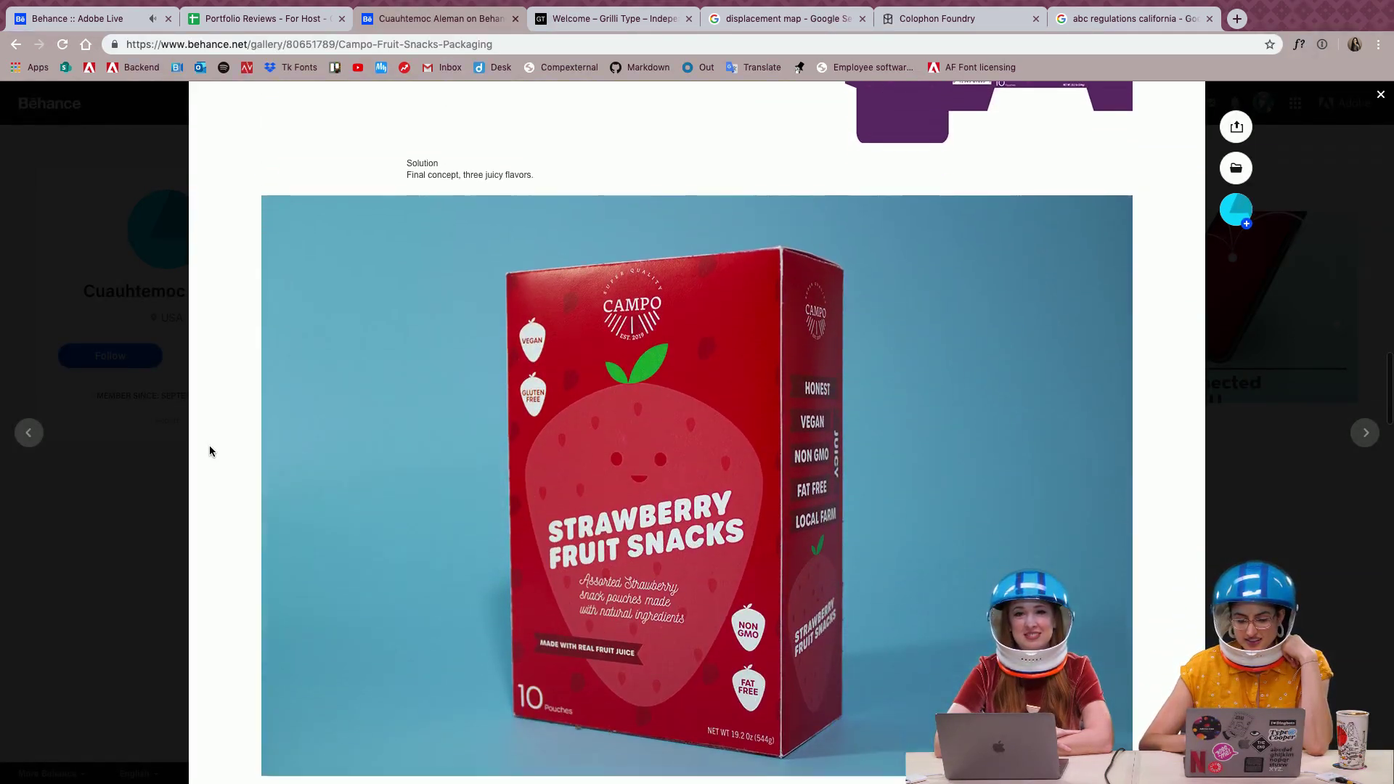
pyautogui.scroll(-4, 209, 451)
pyautogui.scroll(-2, 209, 451)
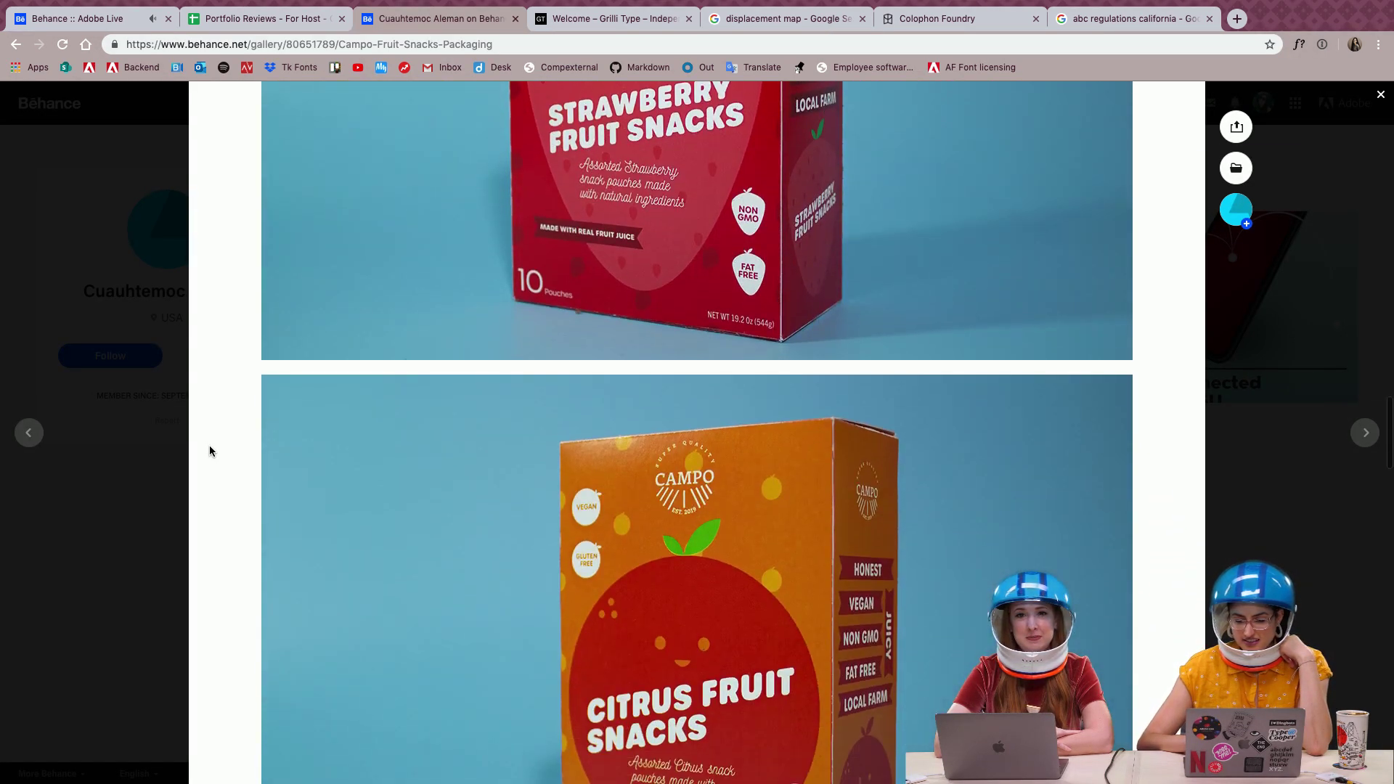
pyautogui.scroll(-3, 209, 451)
pyautogui.scroll(-4, 209, 451)
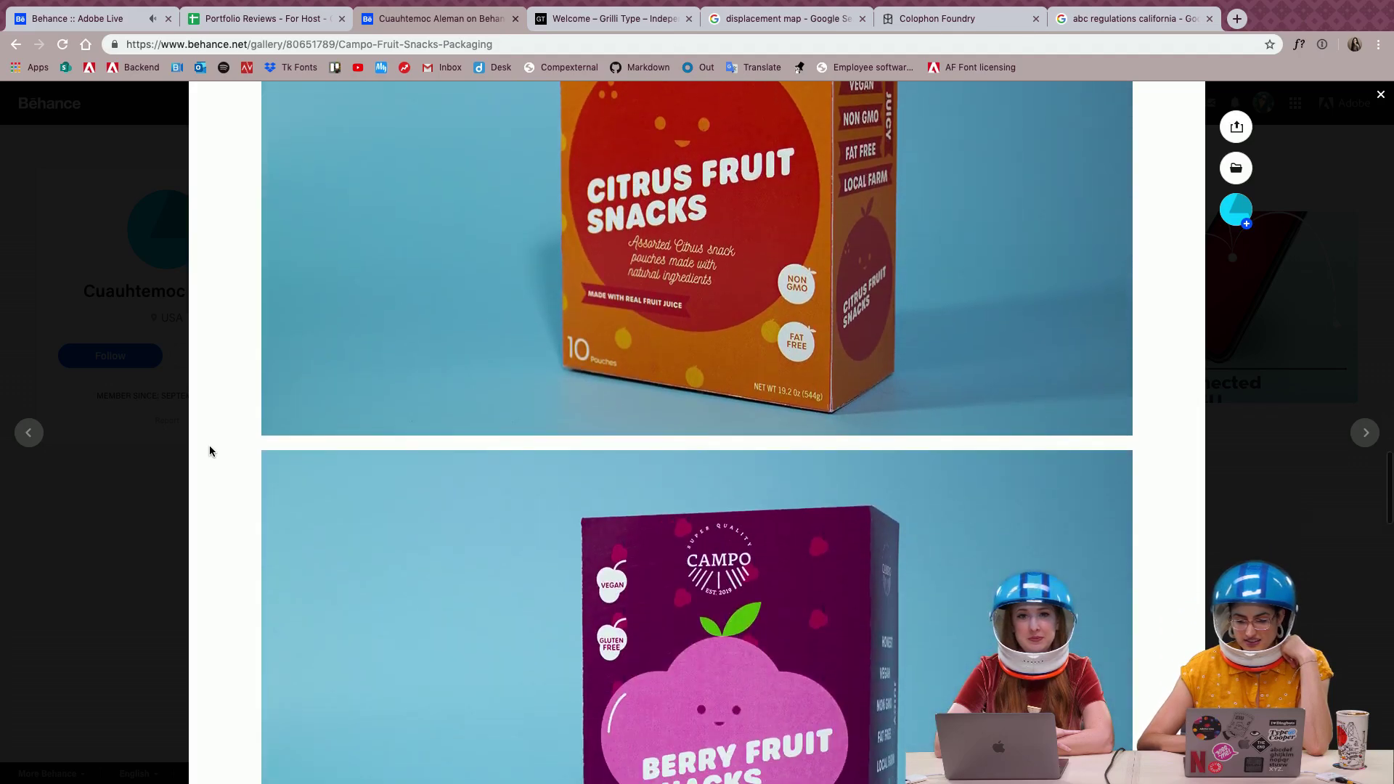
pyautogui.scroll(-3, 209, 451)
pyautogui.scroll(-10, 209, 451)
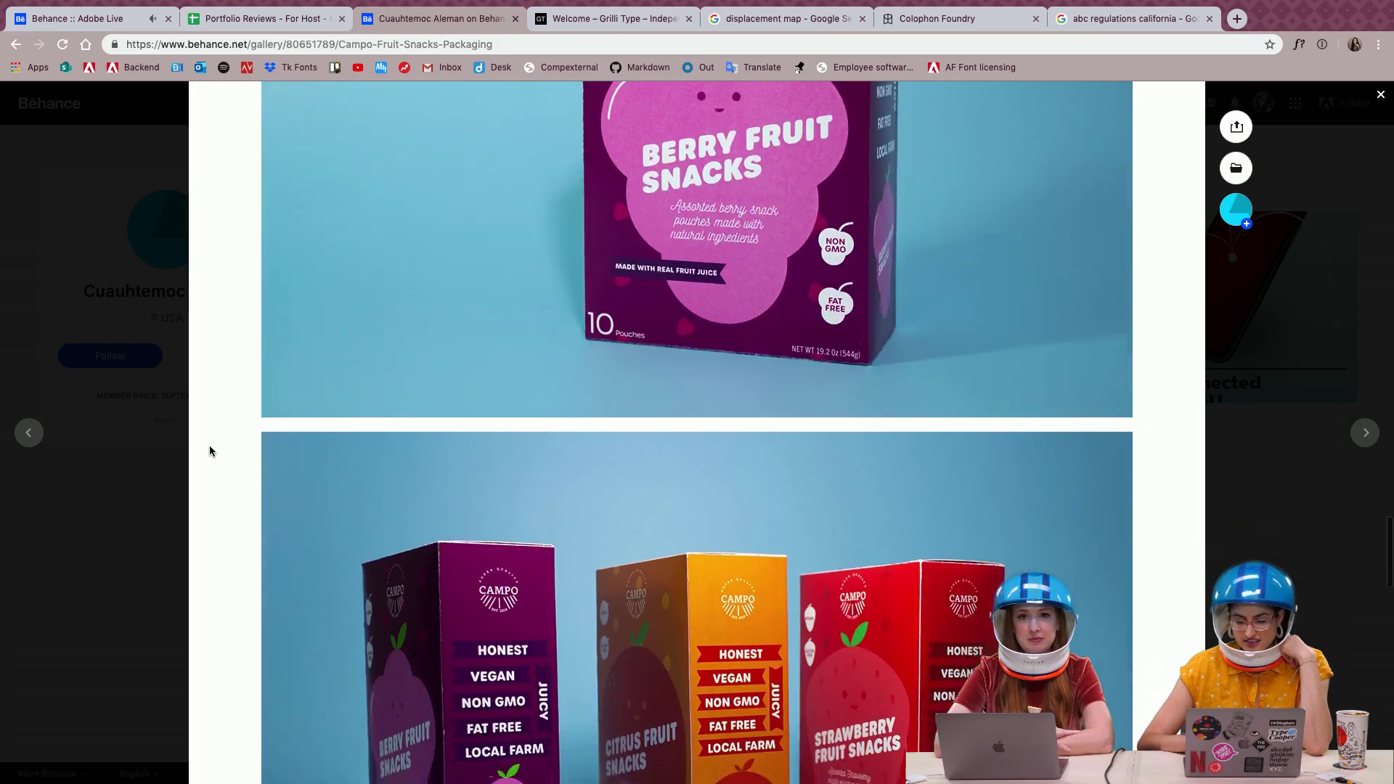
pyautogui.scroll(-2, 209, 450)
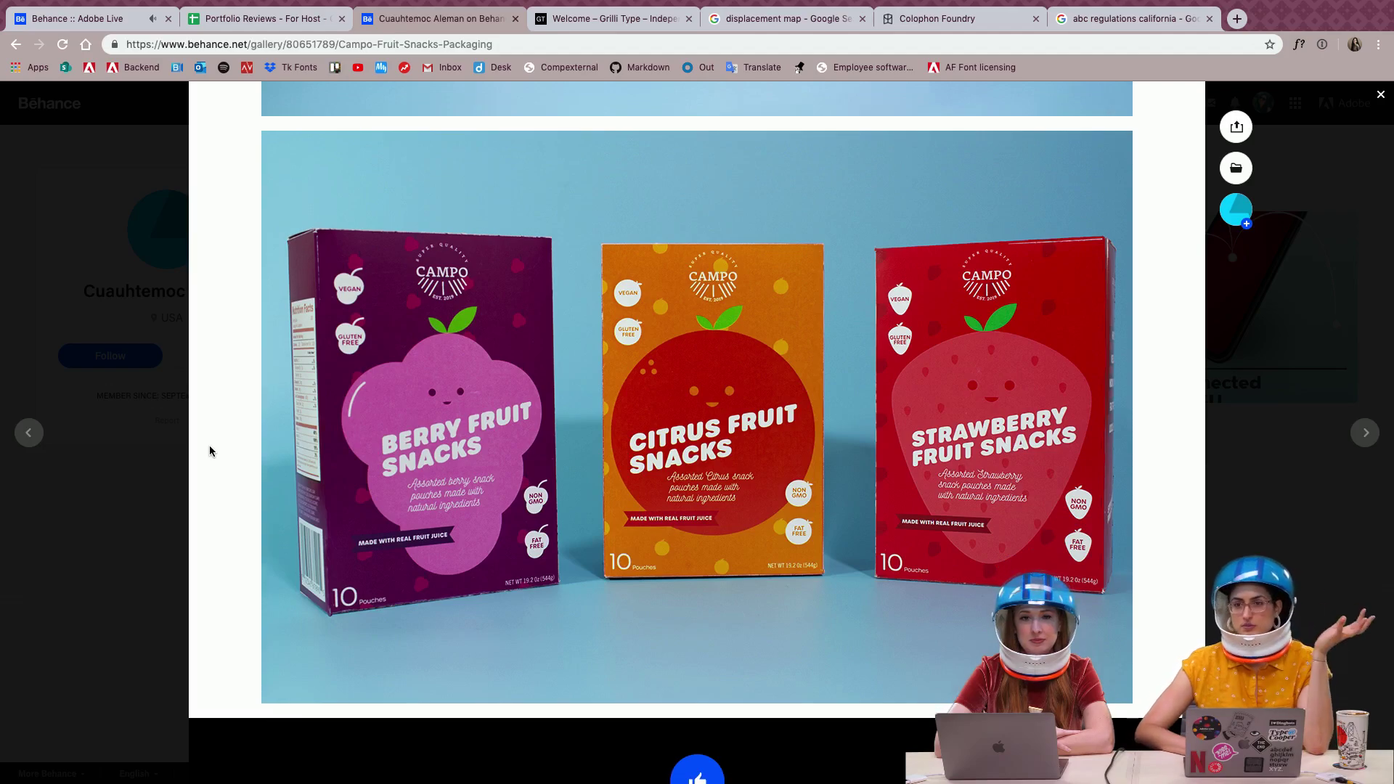
# Go back to the start of the Campo project and compare its opening three-box photo with the process sketches
pyautogui.scroll(-20, 210, 451)
pyautogui.scroll(-20, 209, 451)
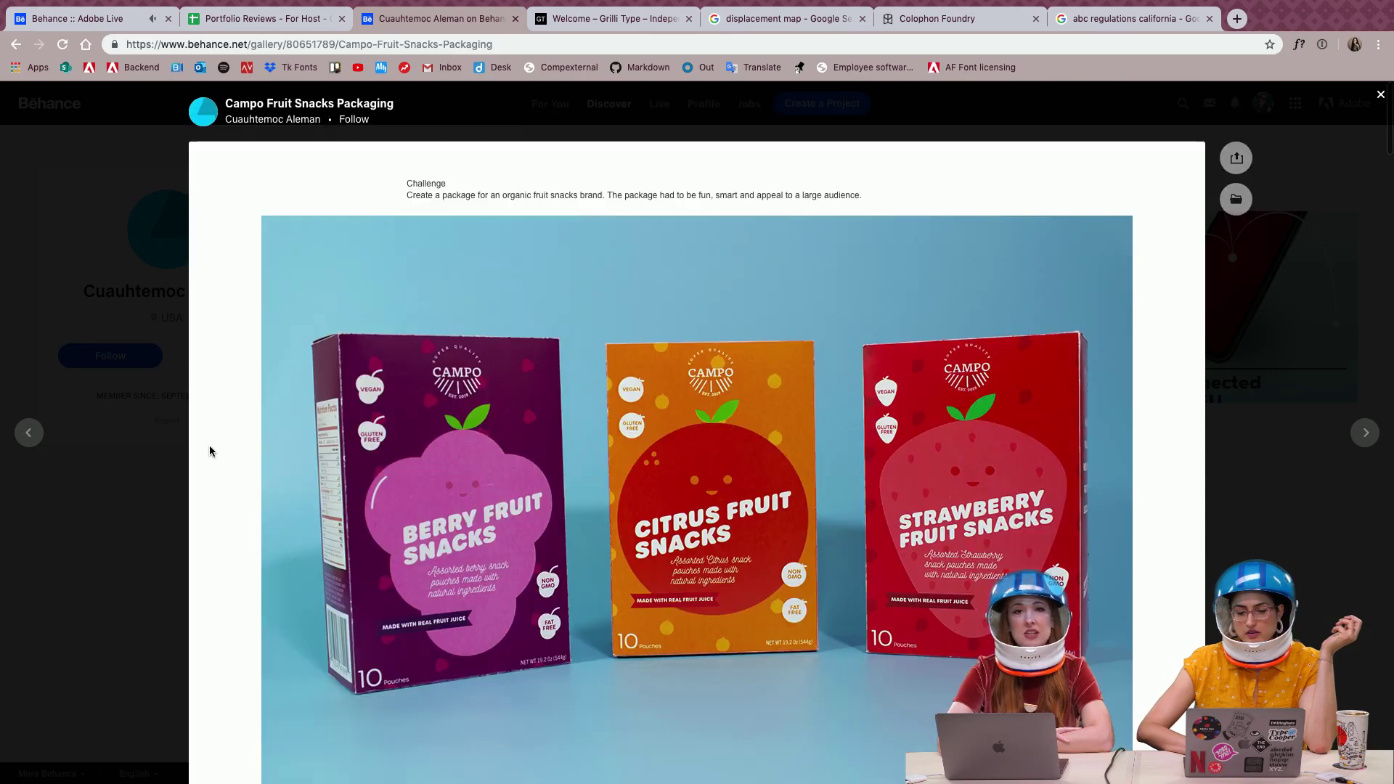
pyautogui.scroll(-3, 209, 451)
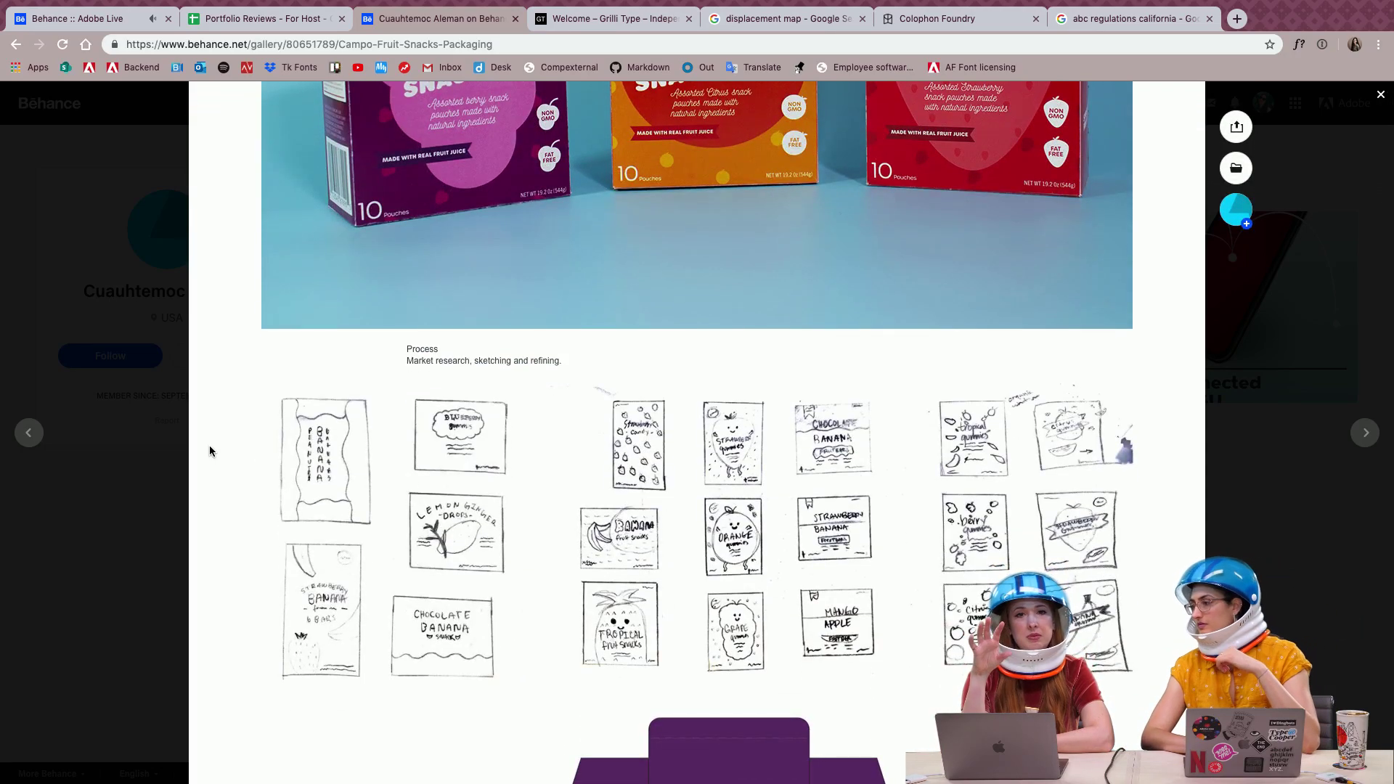
pyautogui.scroll(2, 209, 451)
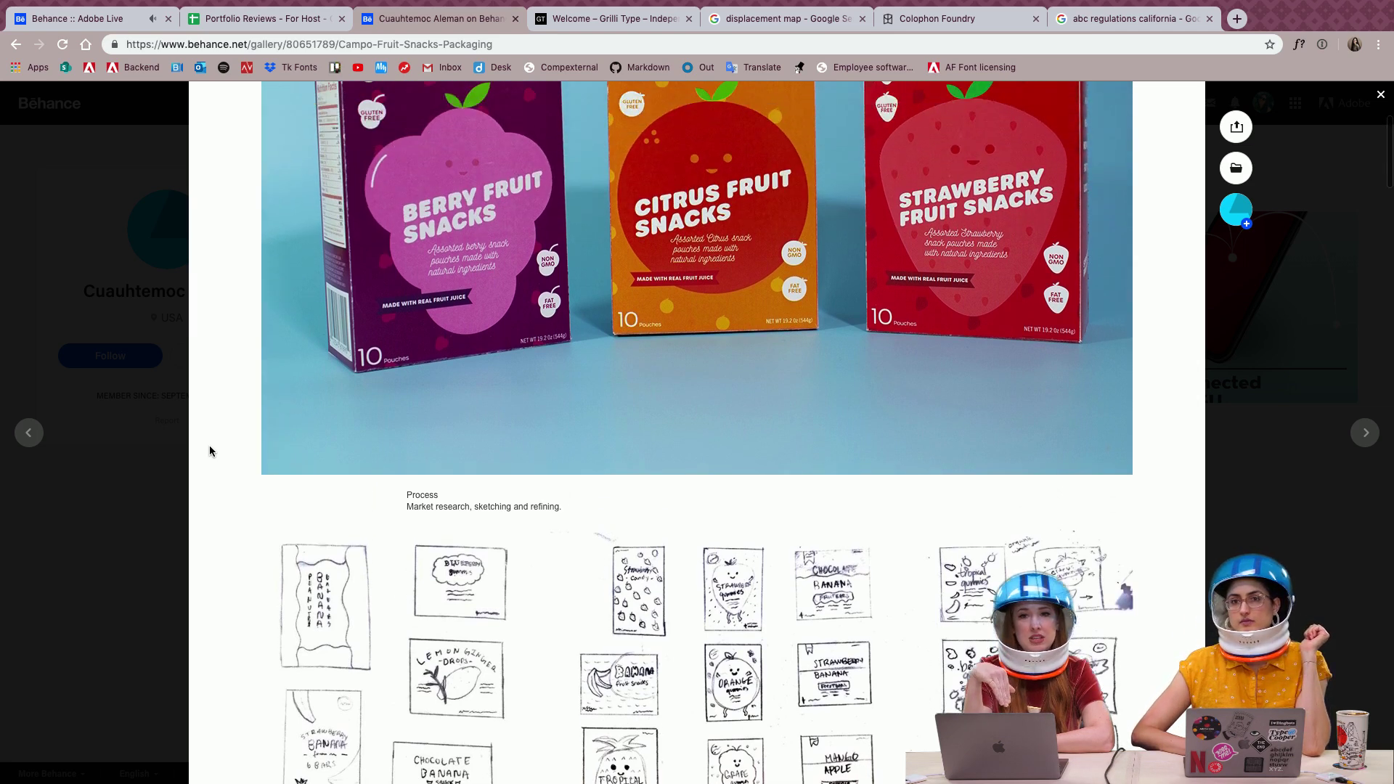
pyautogui.scroll(4, 210, 451)
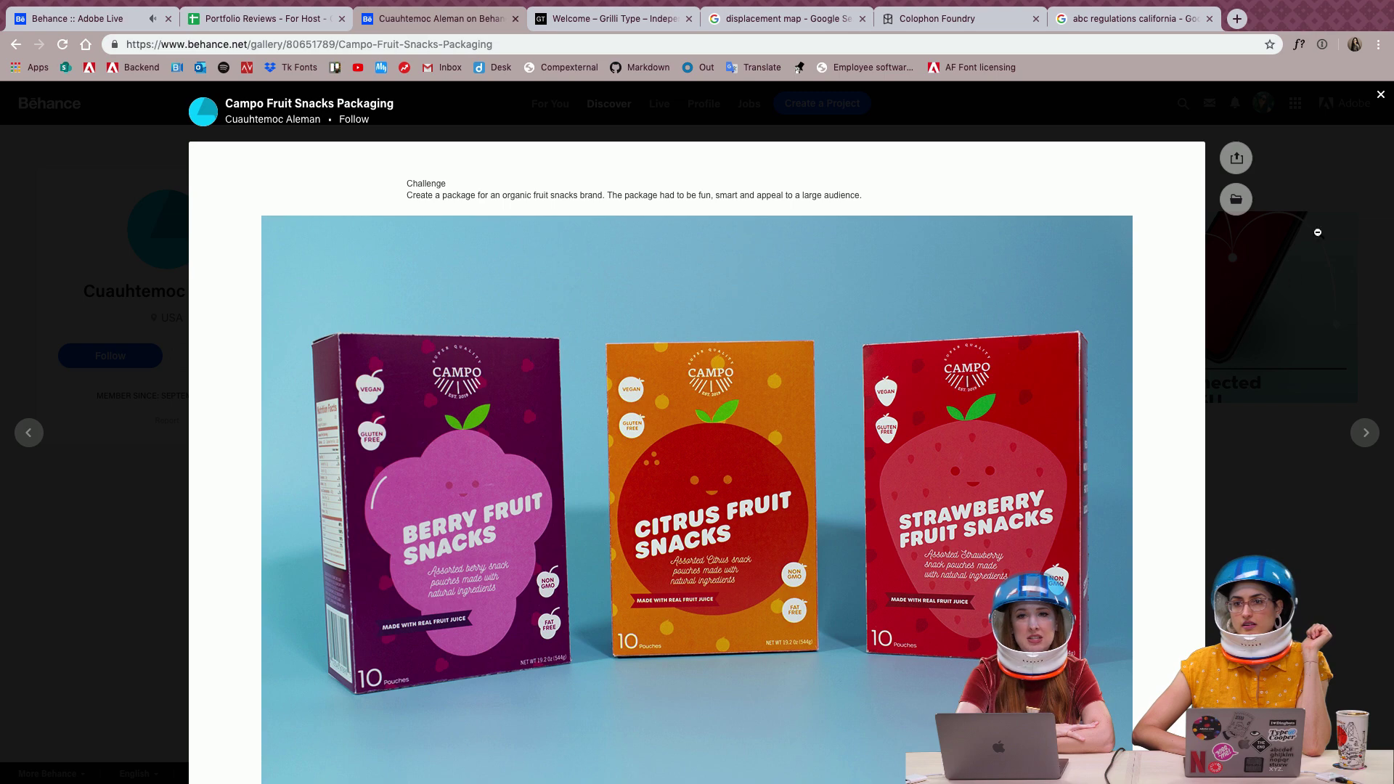
# Leave the Campo project, open Design Culture Now Poster and view its challenge text and billboard mockup
pyautogui.click(1383, 98)
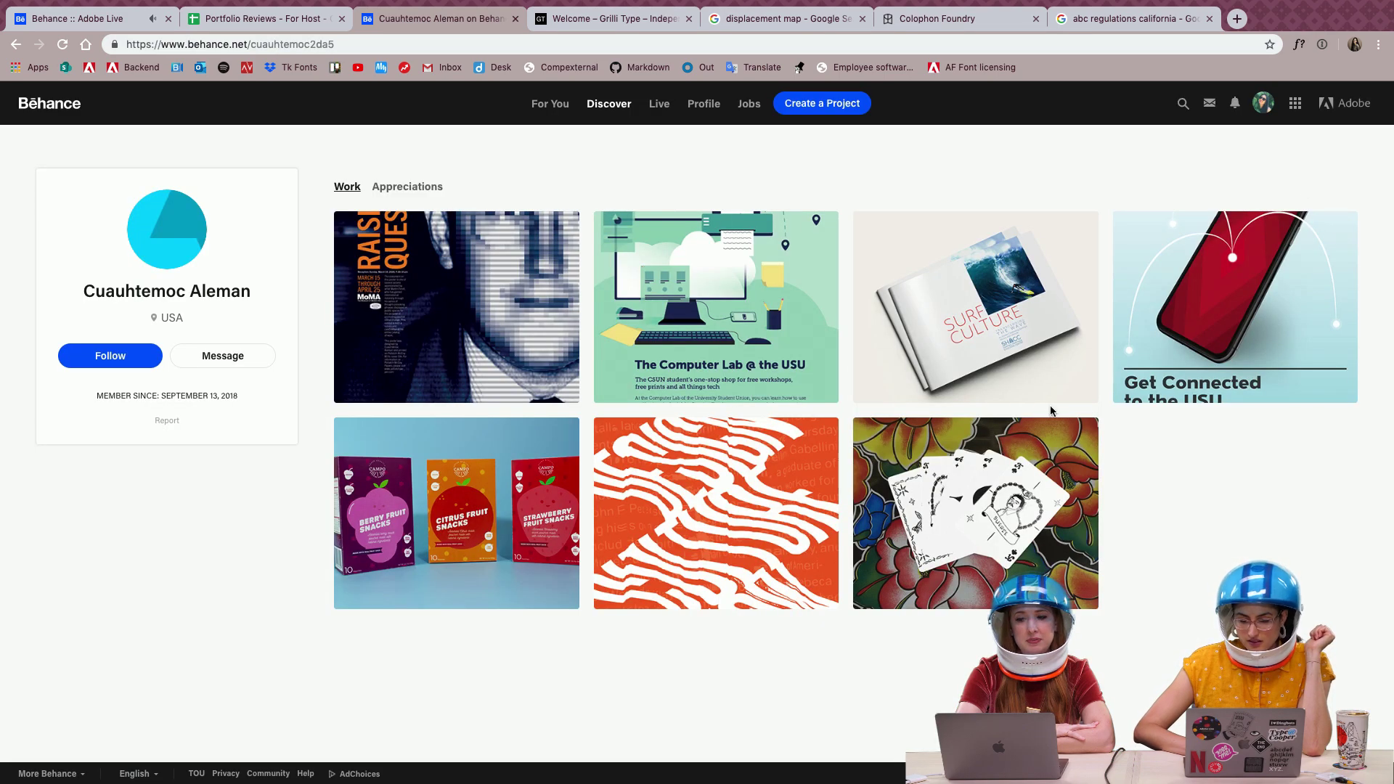
pyautogui.click(796, 495)
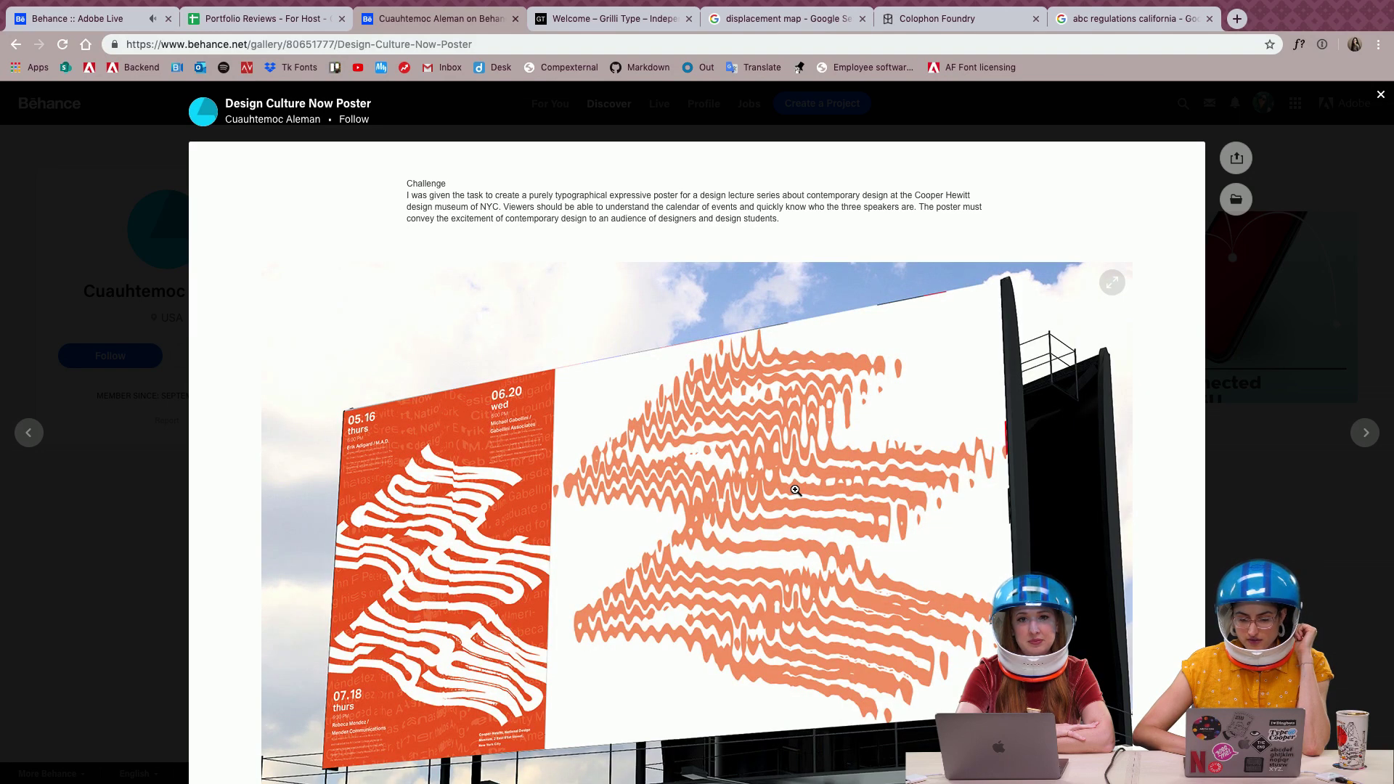
pyautogui.scroll(-1, 796, 490)
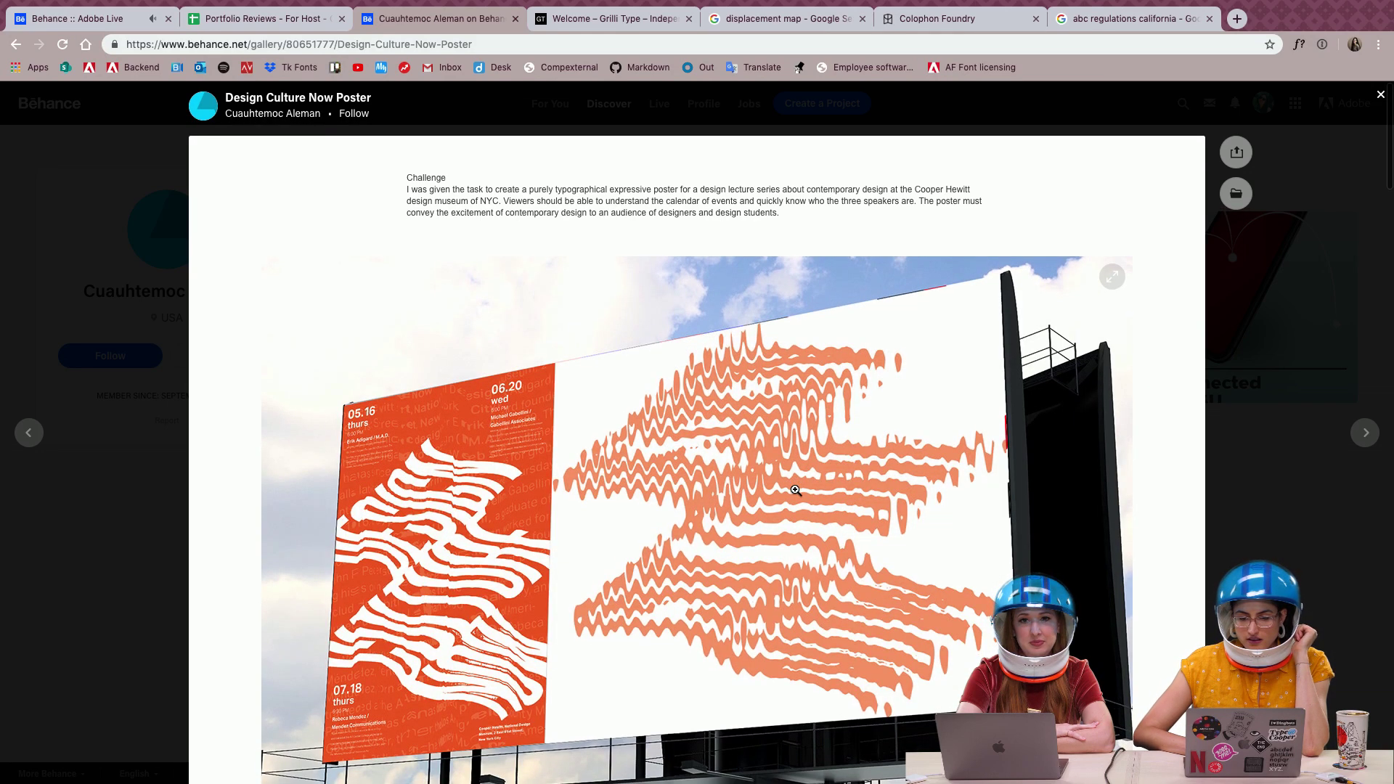
pyautogui.scroll(-2, 796, 490)
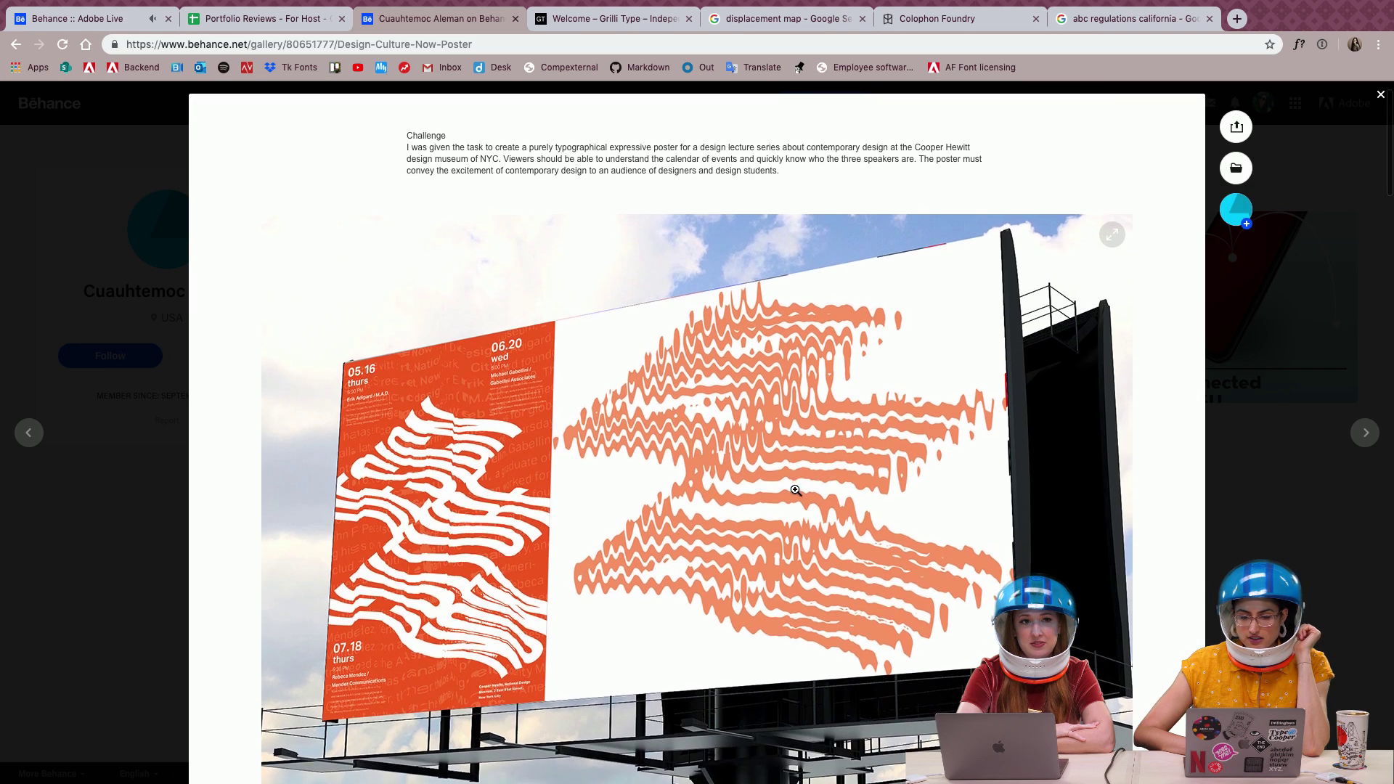
pyautogui.scroll(-1, 796, 490)
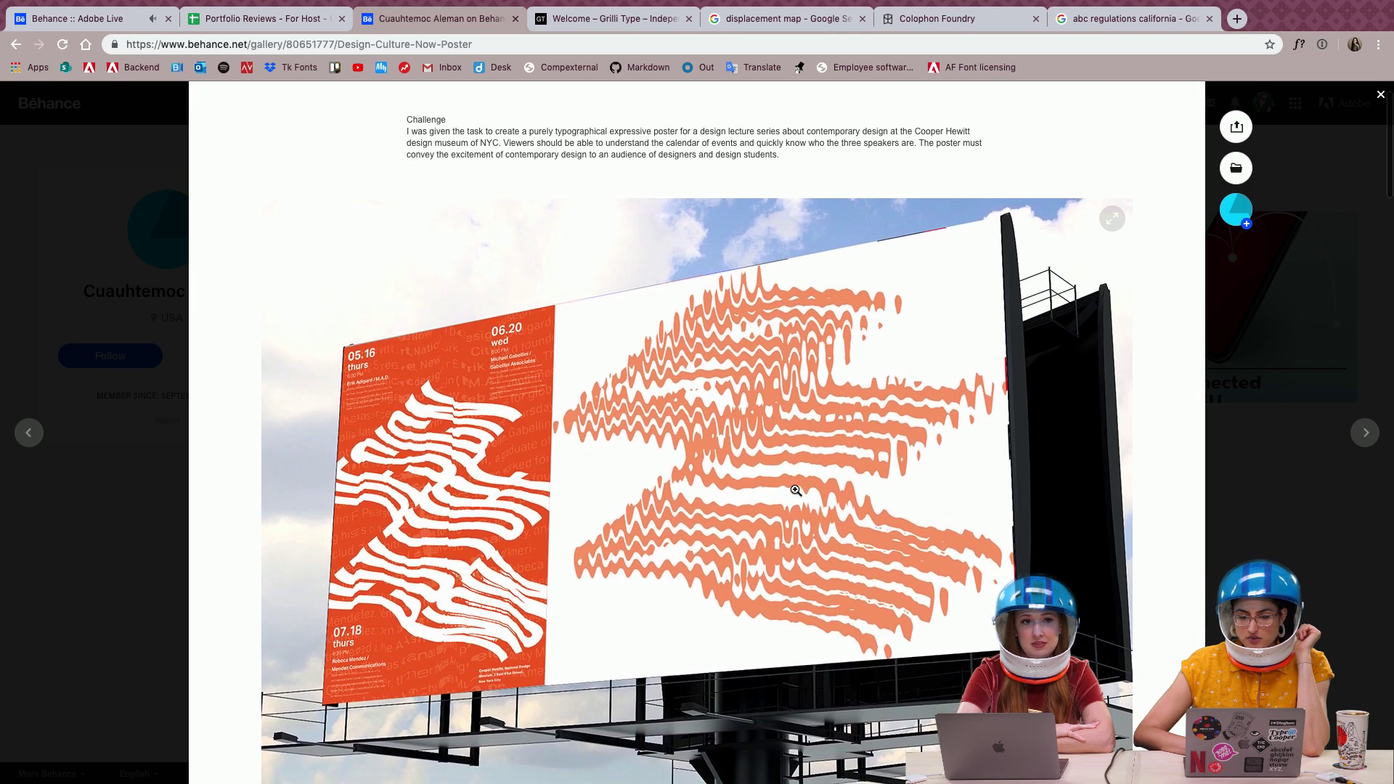
pyautogui.scroll(-1, 796, 490)
pyautogui.scroll(-3, 796, 491)
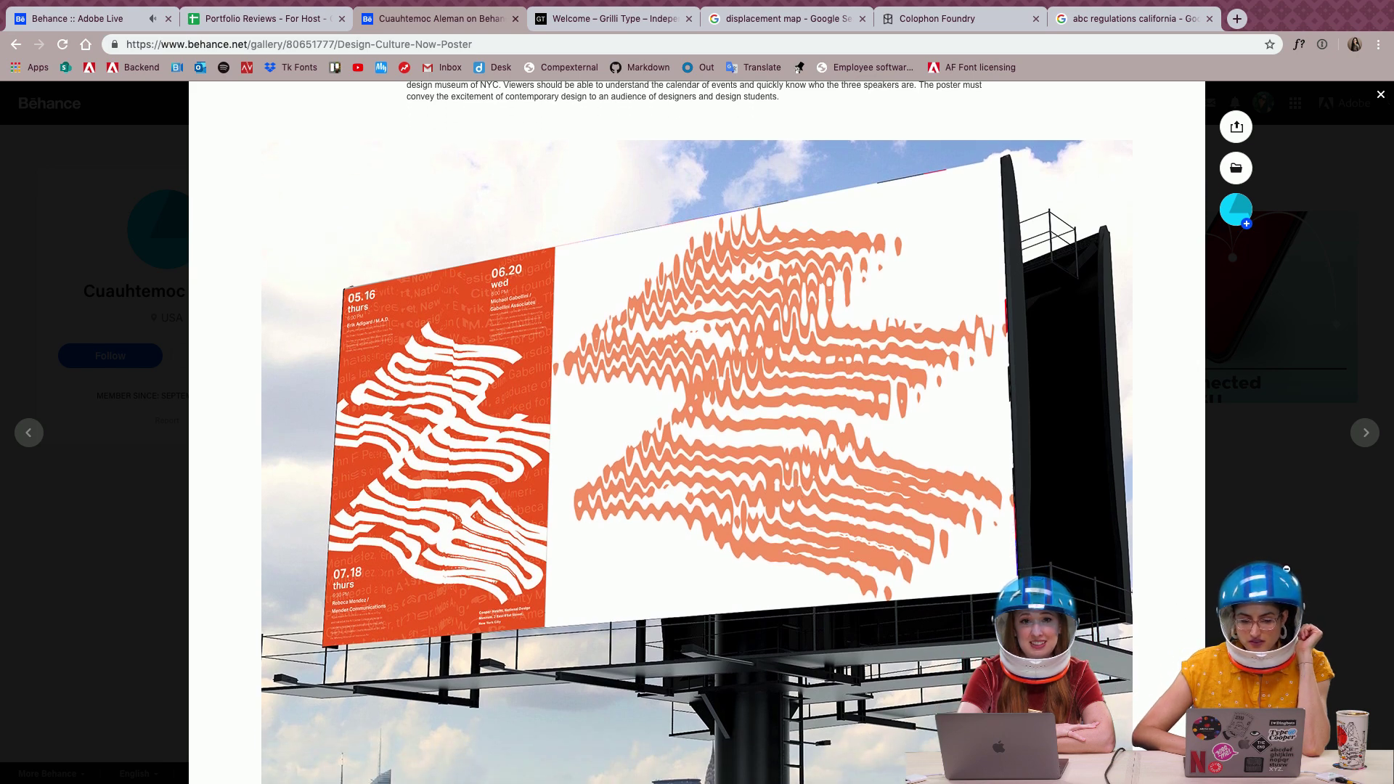
# Examine the Design Culture Now process sketches and the six poster drafts down to the Solution heading
pyautogui.scroll(-2, 1286, 570)
pyautogui.scroll(-3, 1287, 570)
pyautogui.scroll(-7, 1287, 570)
pyautogui.scroll(-8, 1287, 570)
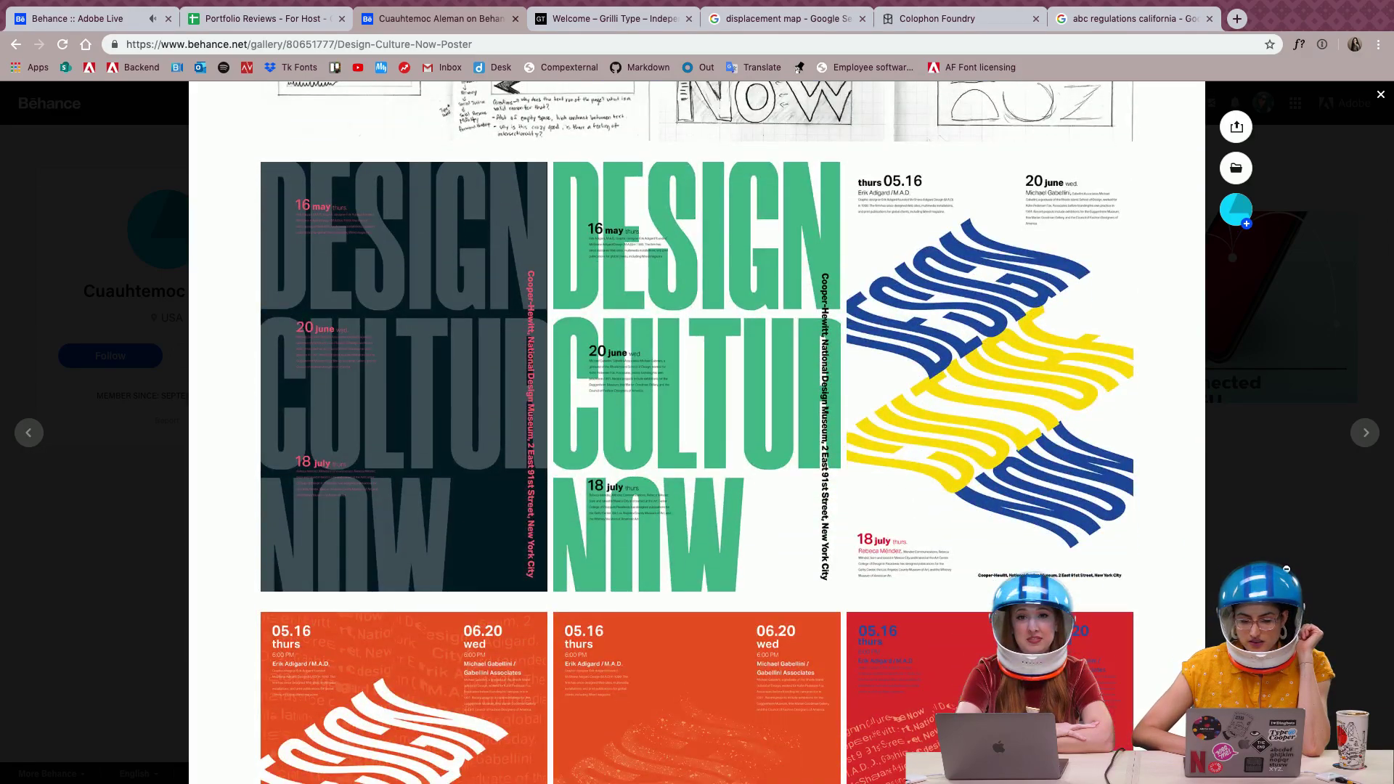
pyautogui.scroll(-5, 1287, 570)
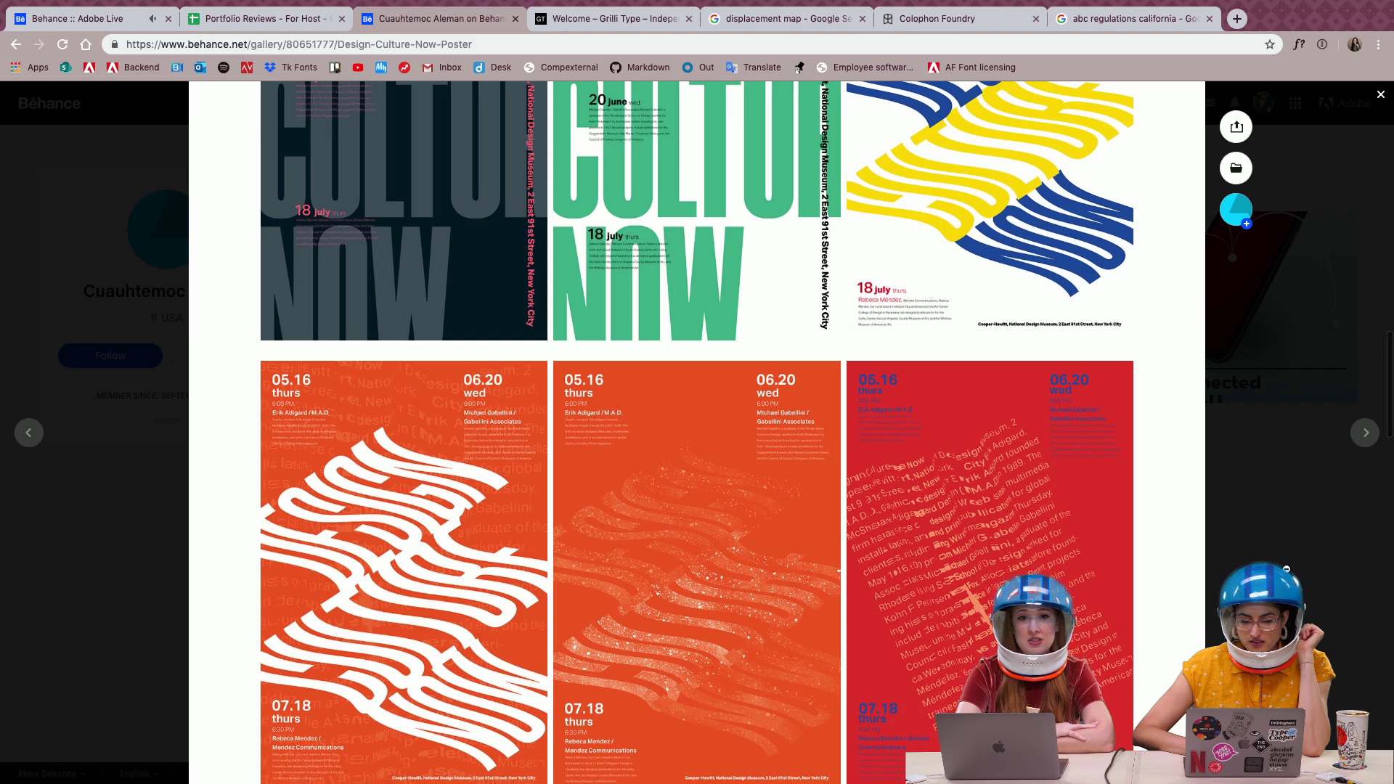
pyautogui.scroll(-8, 1287, 570)
pyautogui.scroll(-1, 1287, 570)
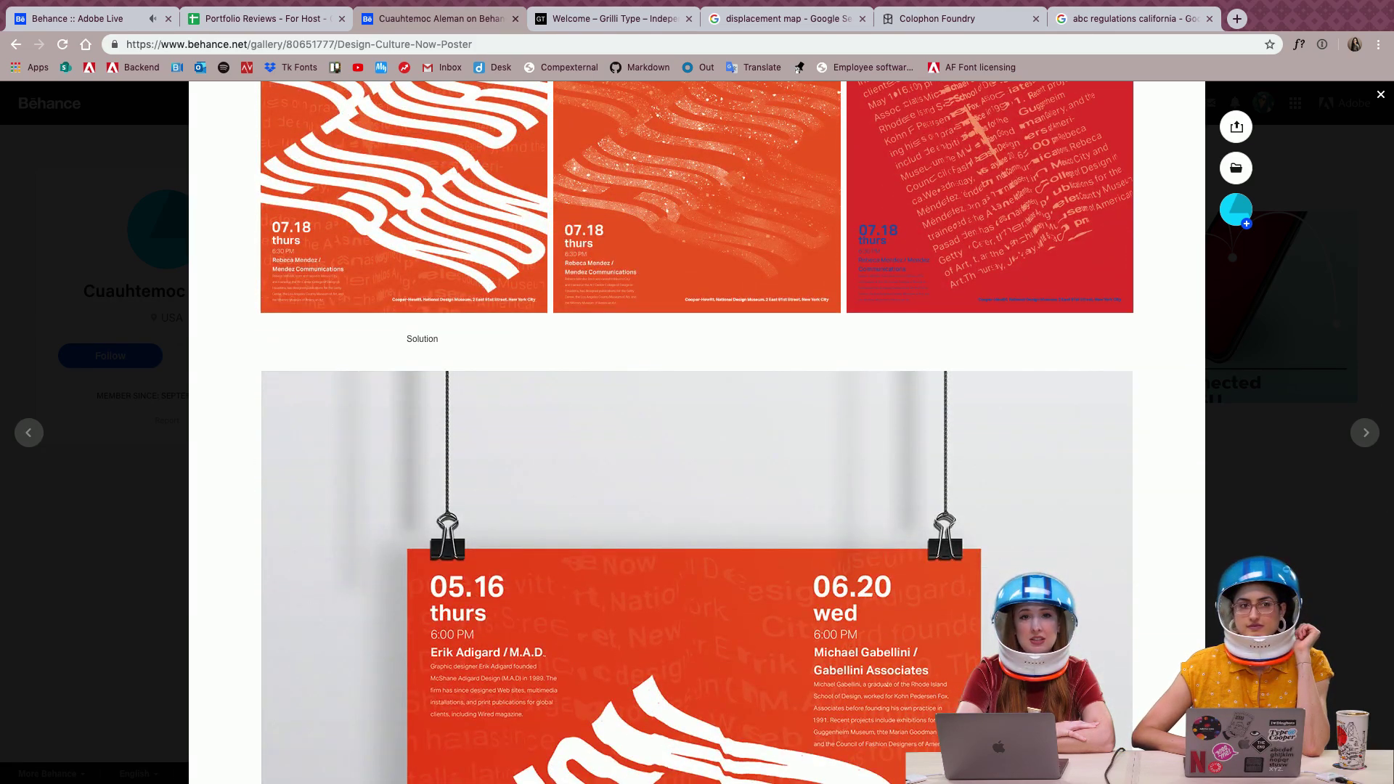
# Examine the final orange-red hanging Design Culture Now poster from its clips down to the venue address
pyautogui.scroll(-5, 1286, 570)
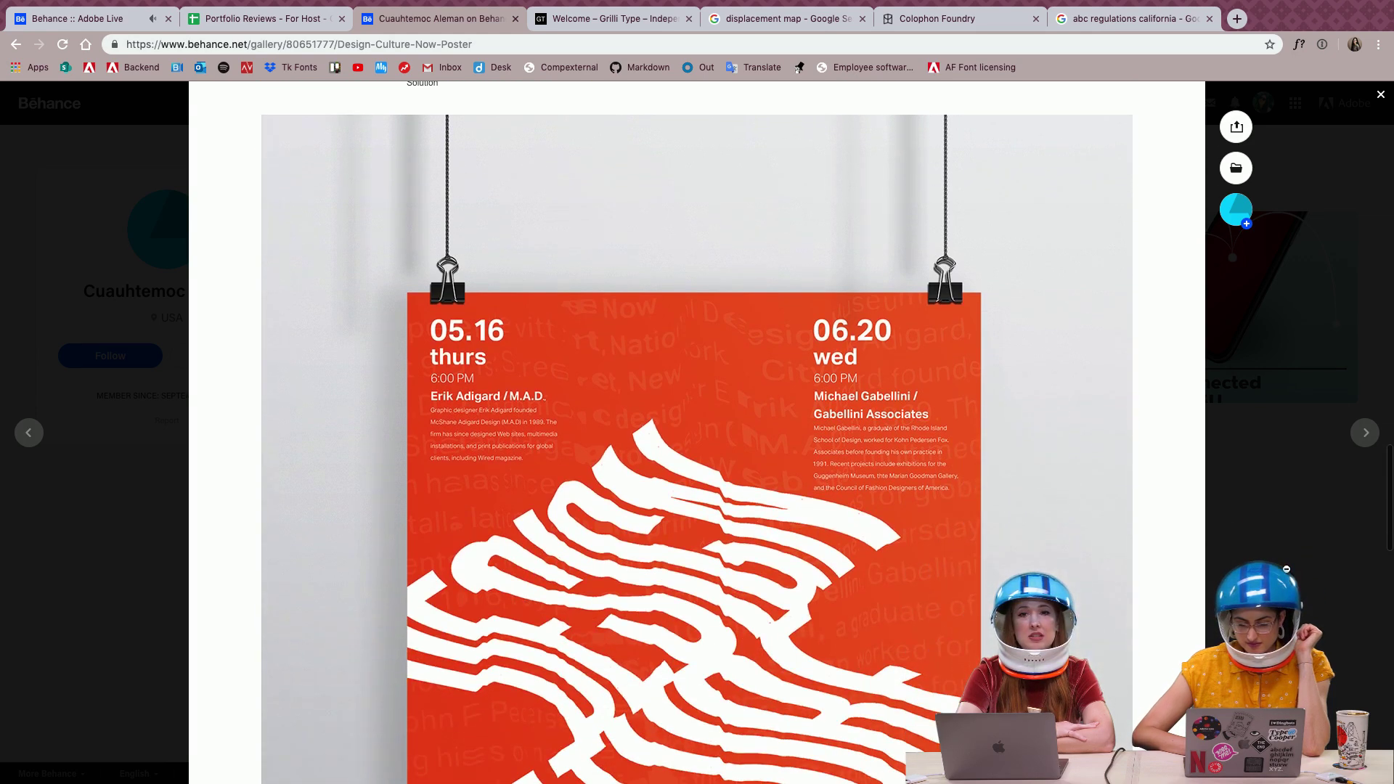
pyautogui.scroll(-2, 693, 435)
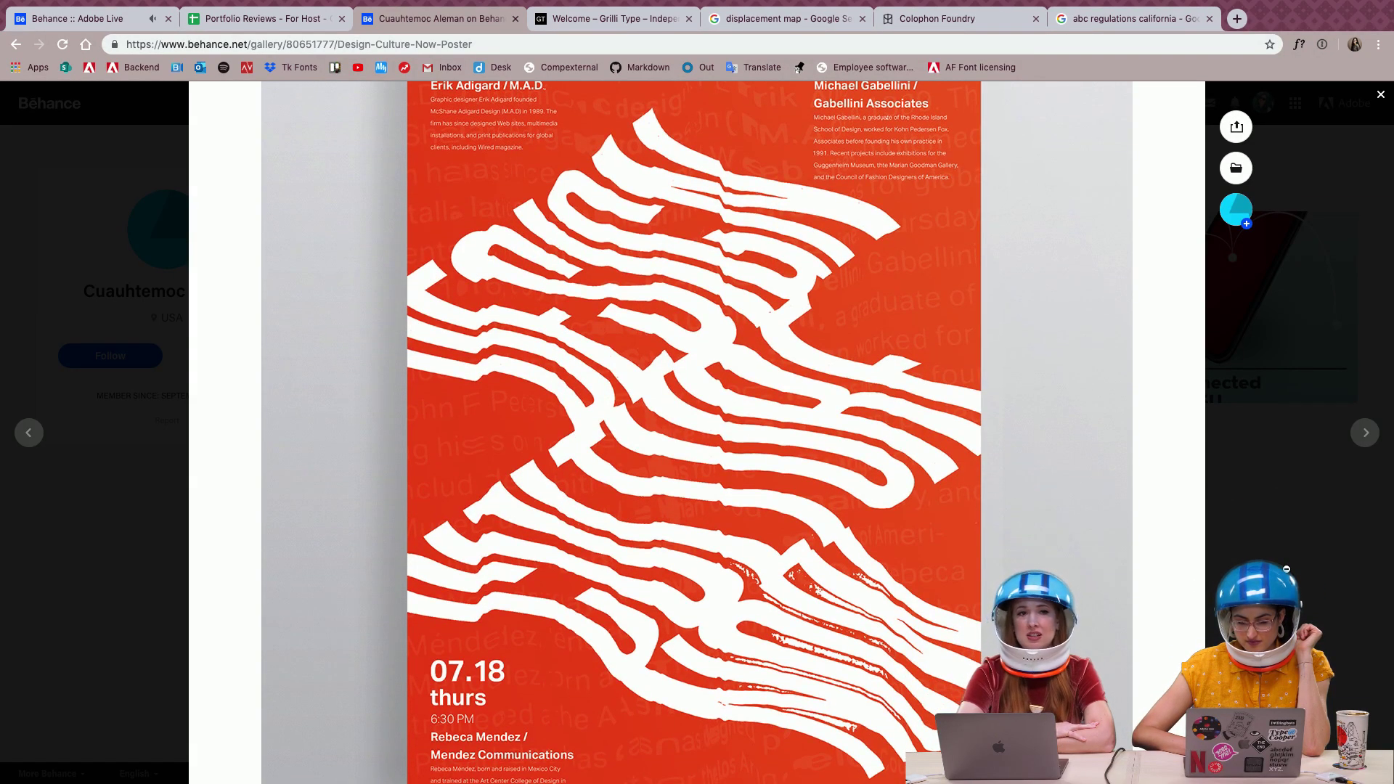
pyautogui.scroll(-4, 693, 436)
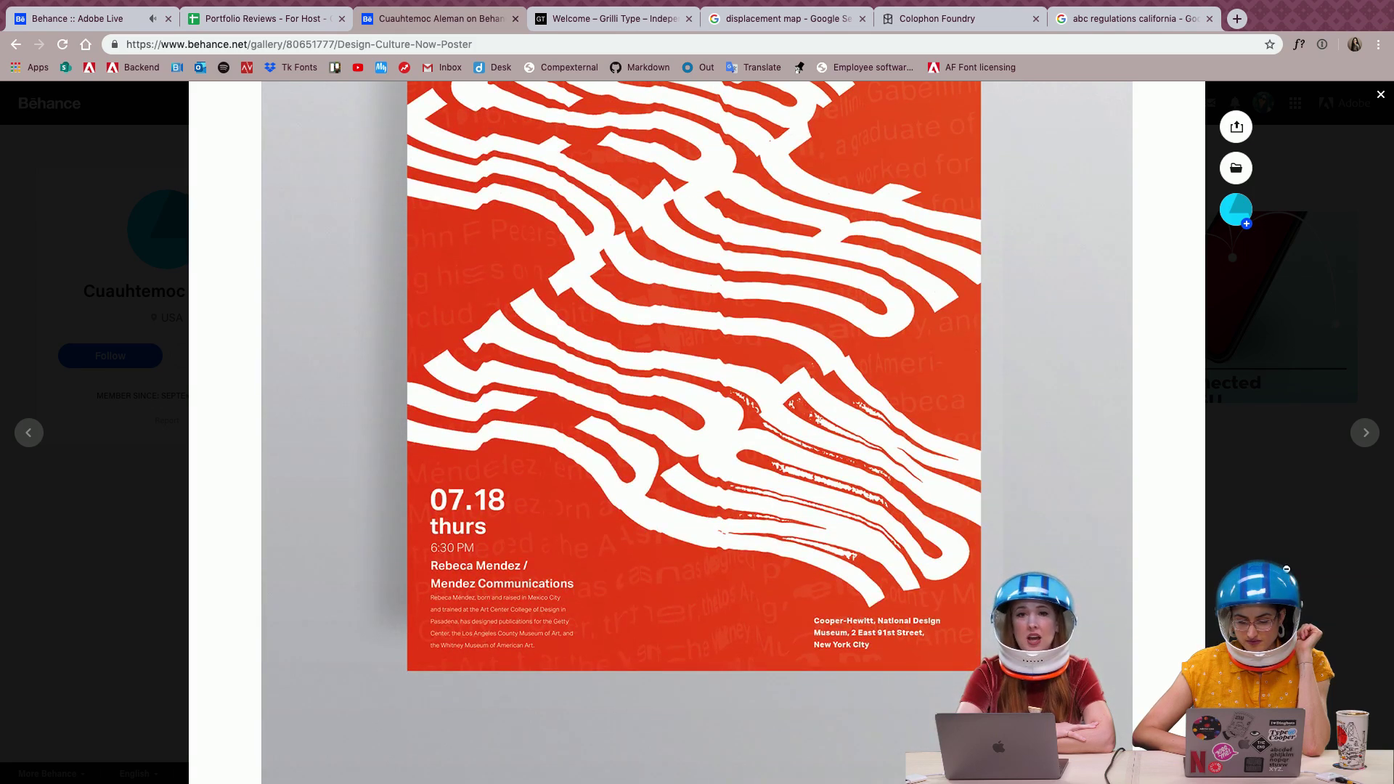
pyautogui.scroll(-3, 693, 436)
pyautogui.scroll(20, 698, 435)
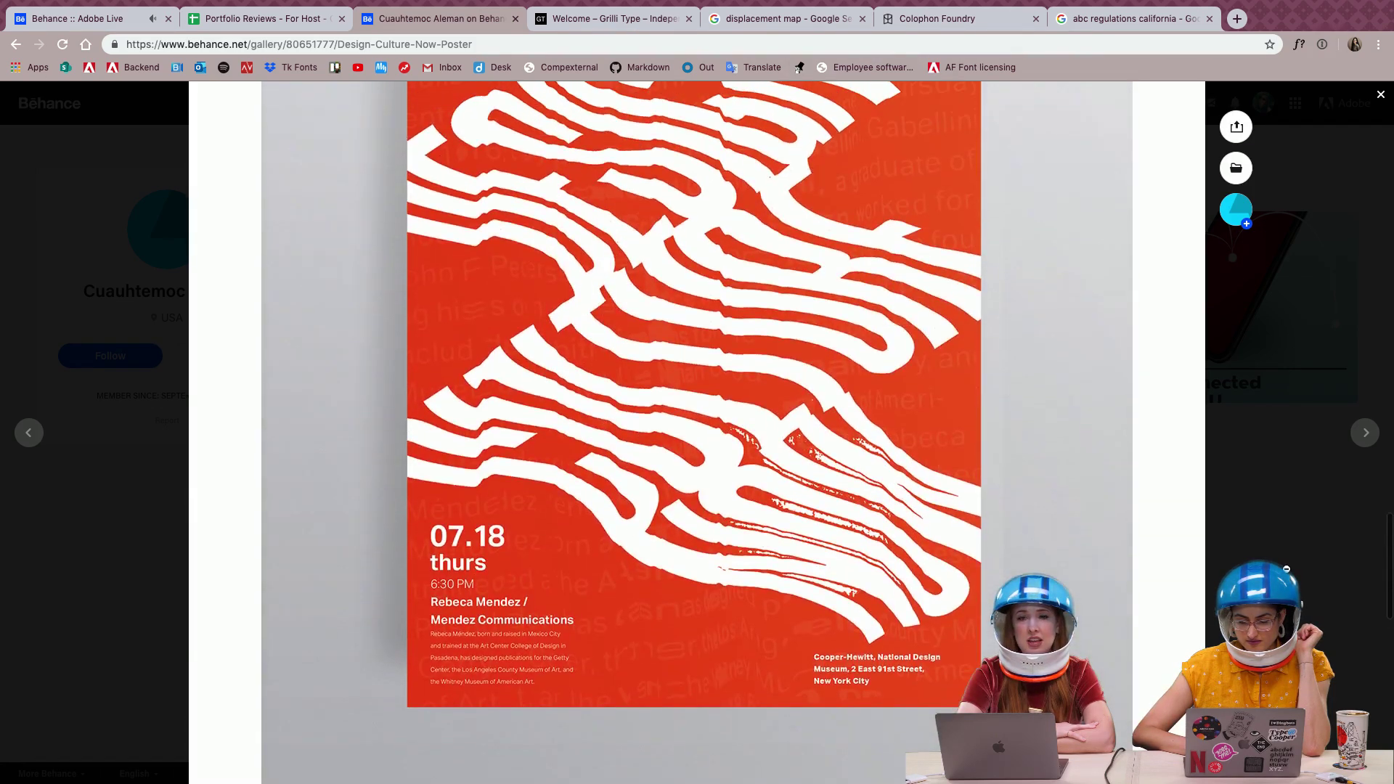
# Review the poster drafts and sketches again on the way back to the billboard mockup and challenge text
pyautogui.scroll(6, 697, 436)
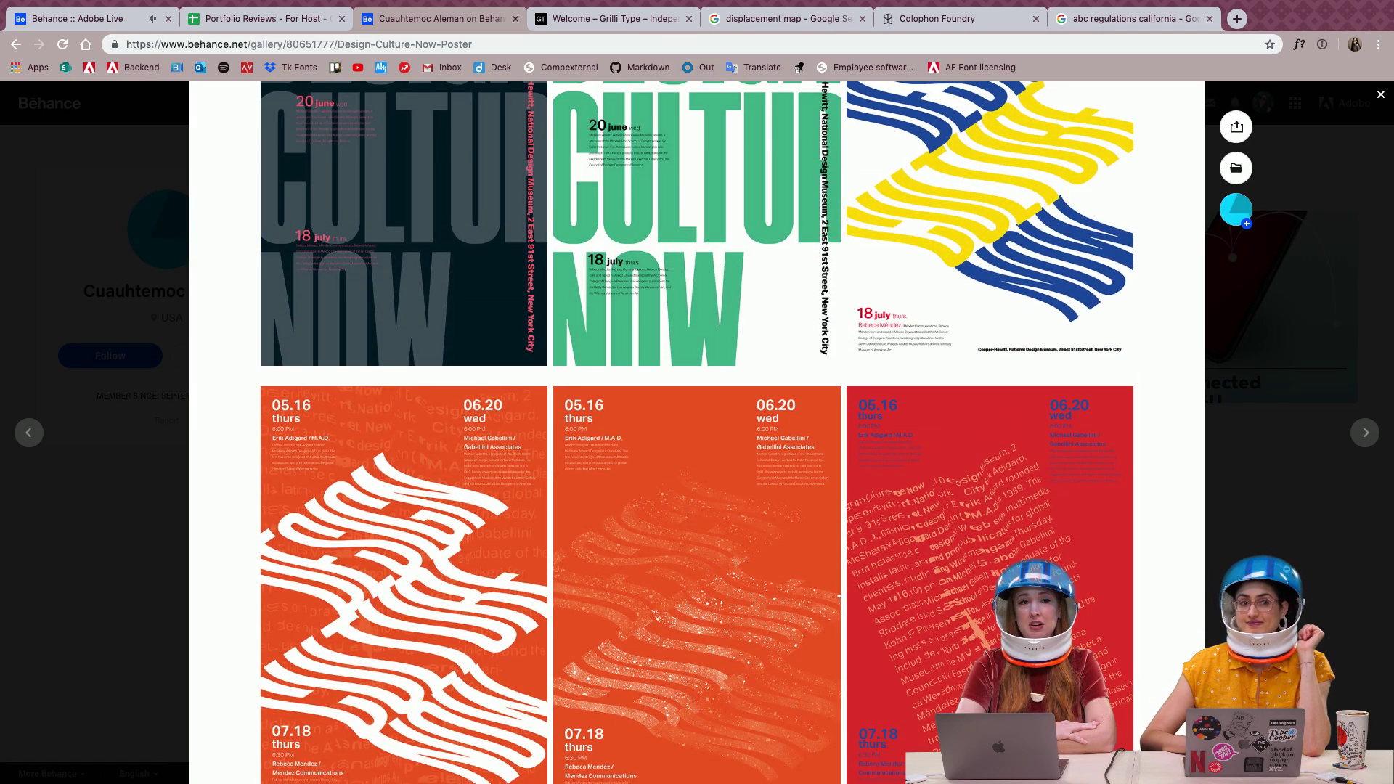
pyautogui.scroll(7, 697, 432)
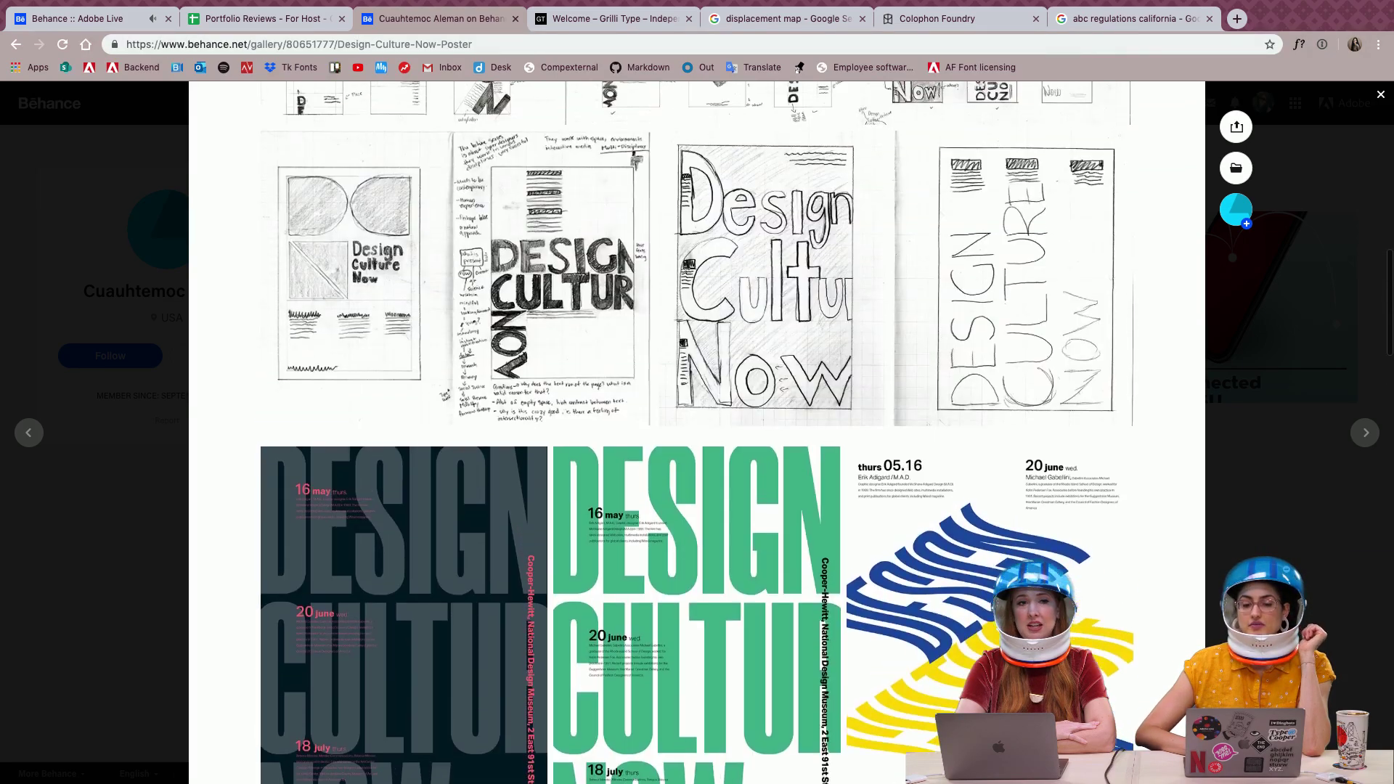
pyautogui.scroll(12, 697, 432)
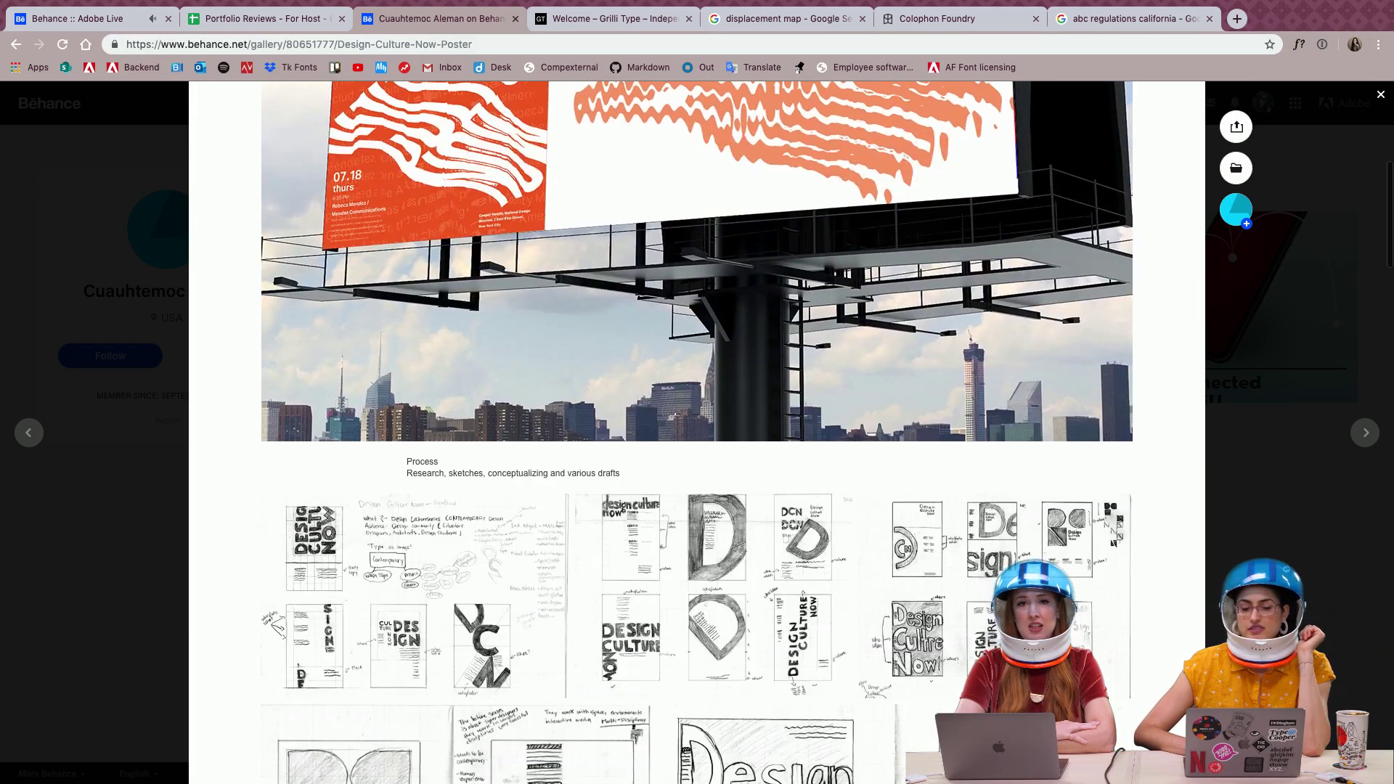
pyautogui.scroll(2, 697, 432)
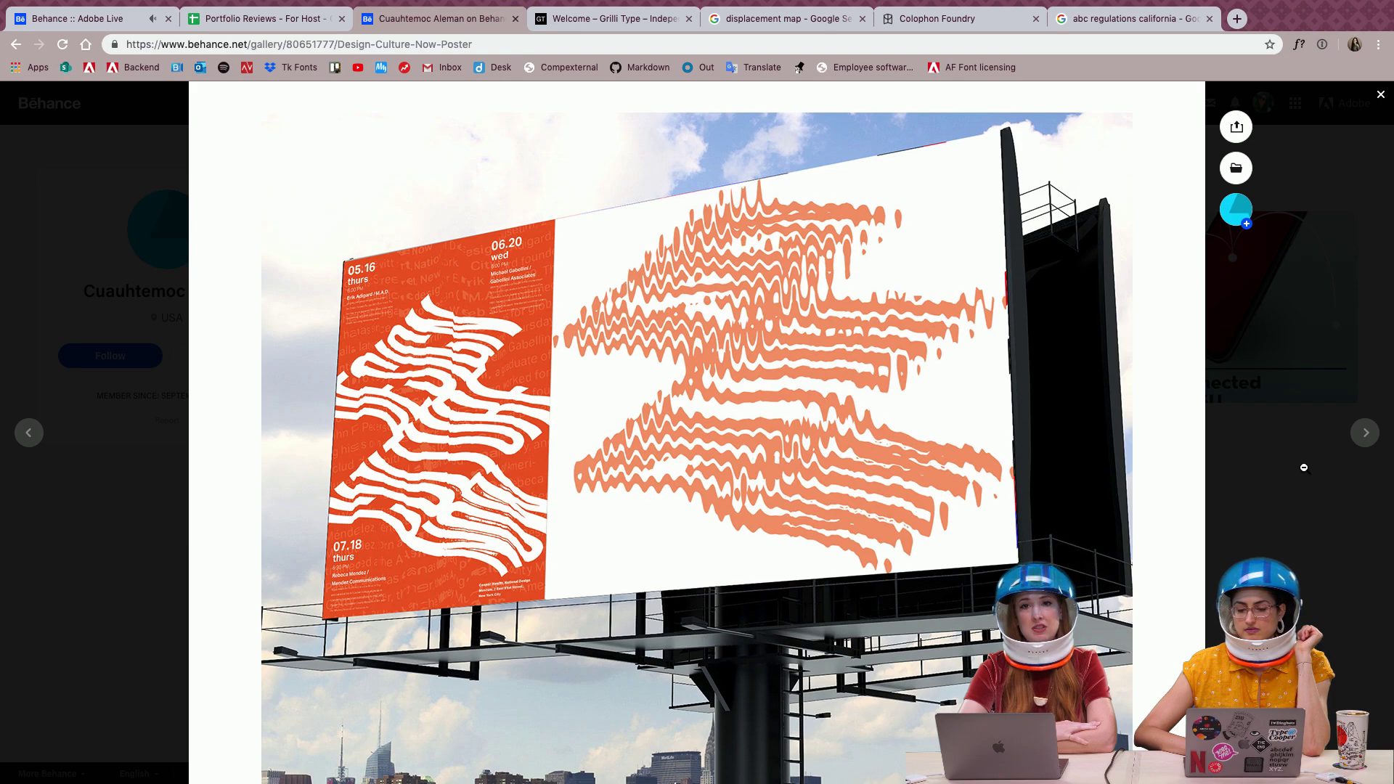
pyautogui.scroll(3, 1305, 467)
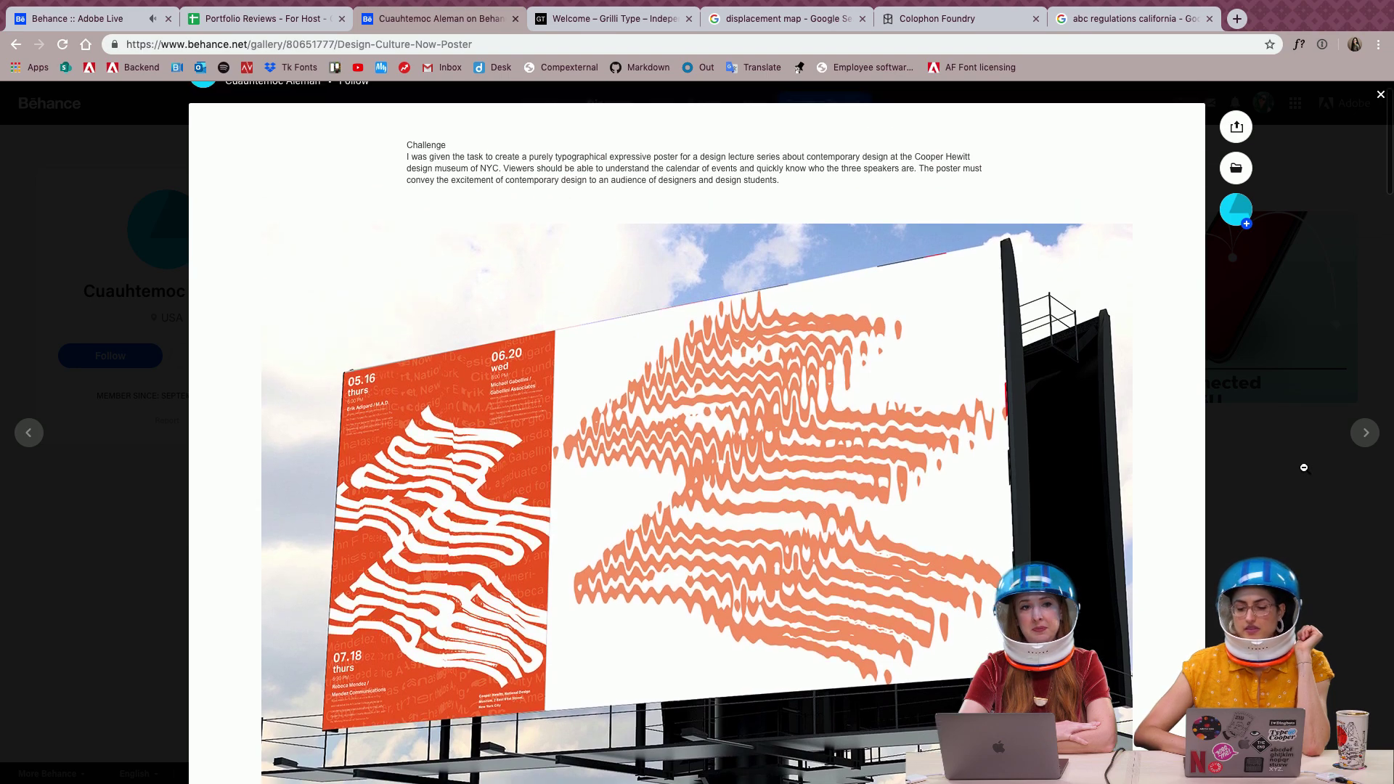
# Leave the poster project, open Playing Cards, skim it to the end and return to the solution's fanned-cards photo
pyautogui.click(1305, 472)
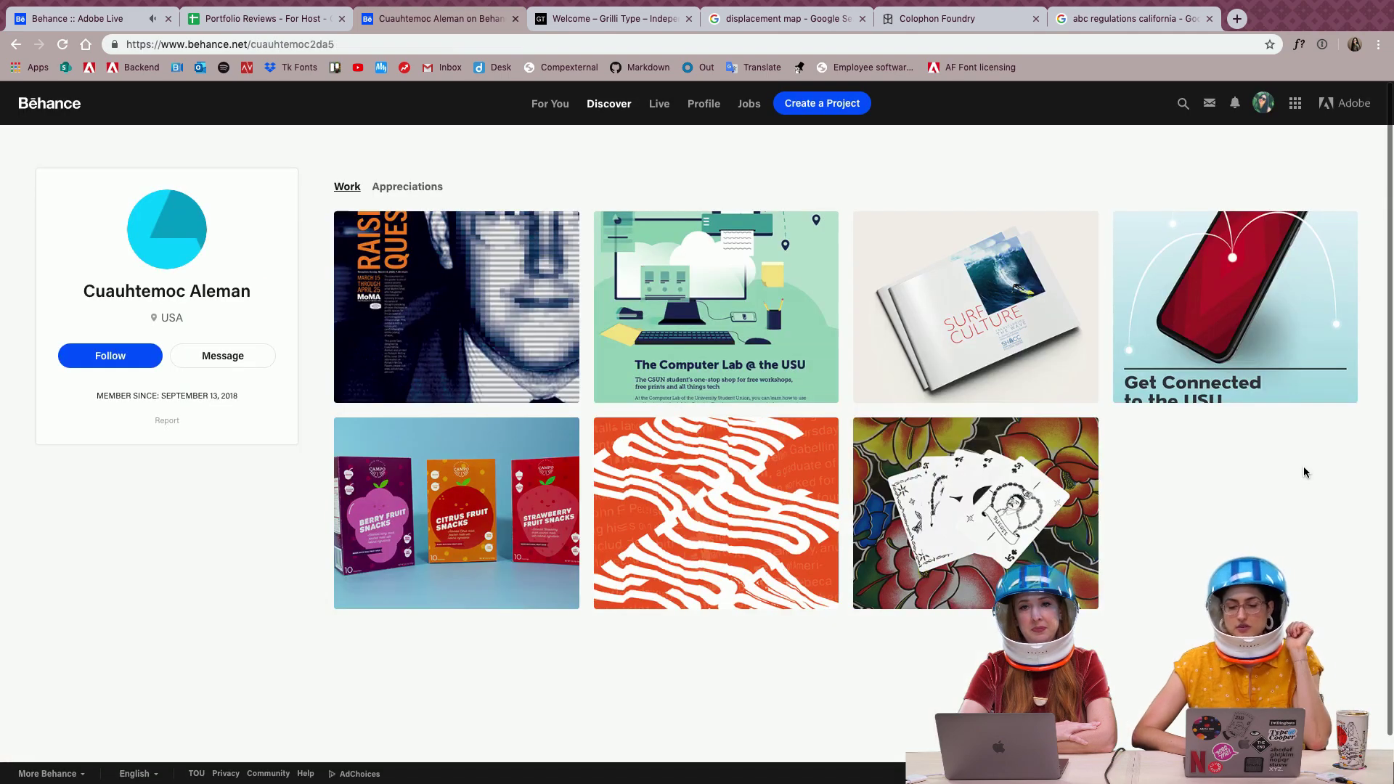
pyautogui.click(934, 501)
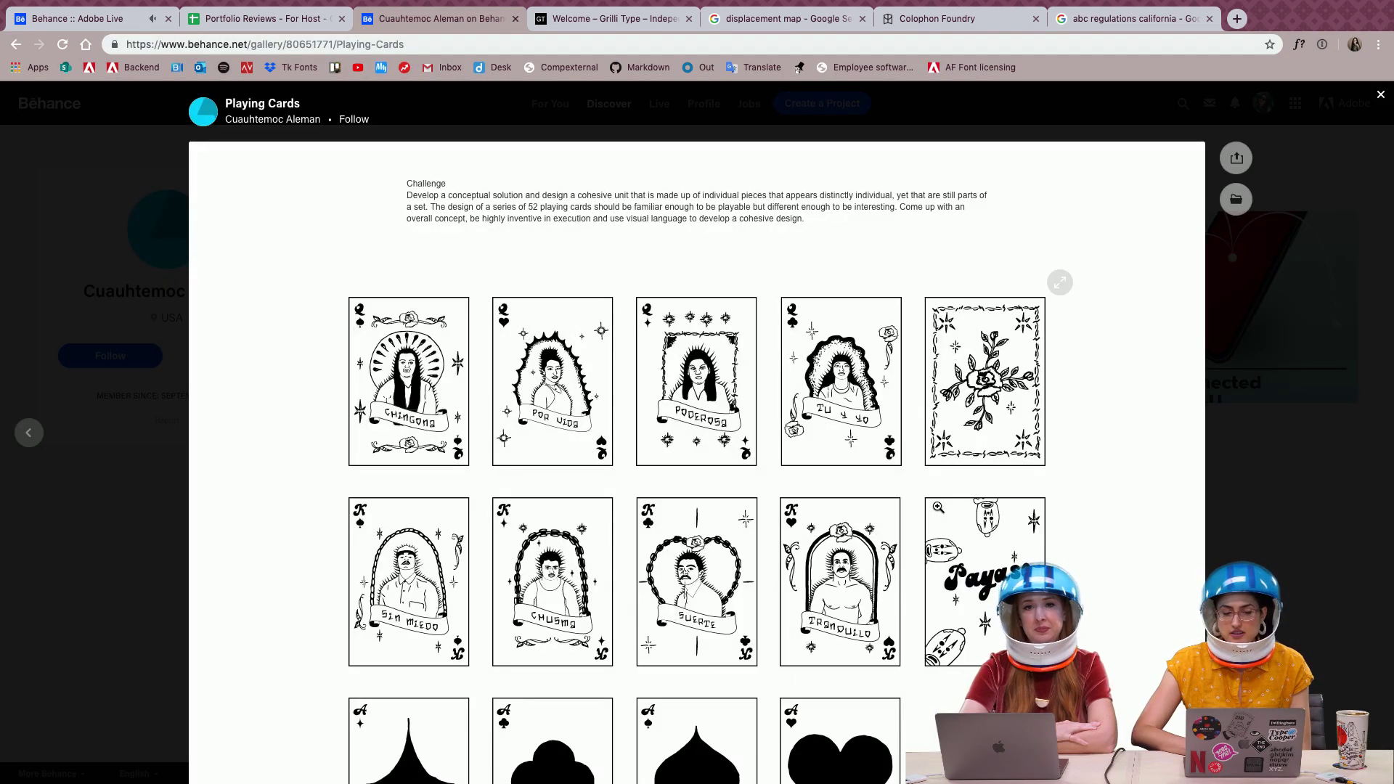
pyautogui.scroll(-20, 938, 507)
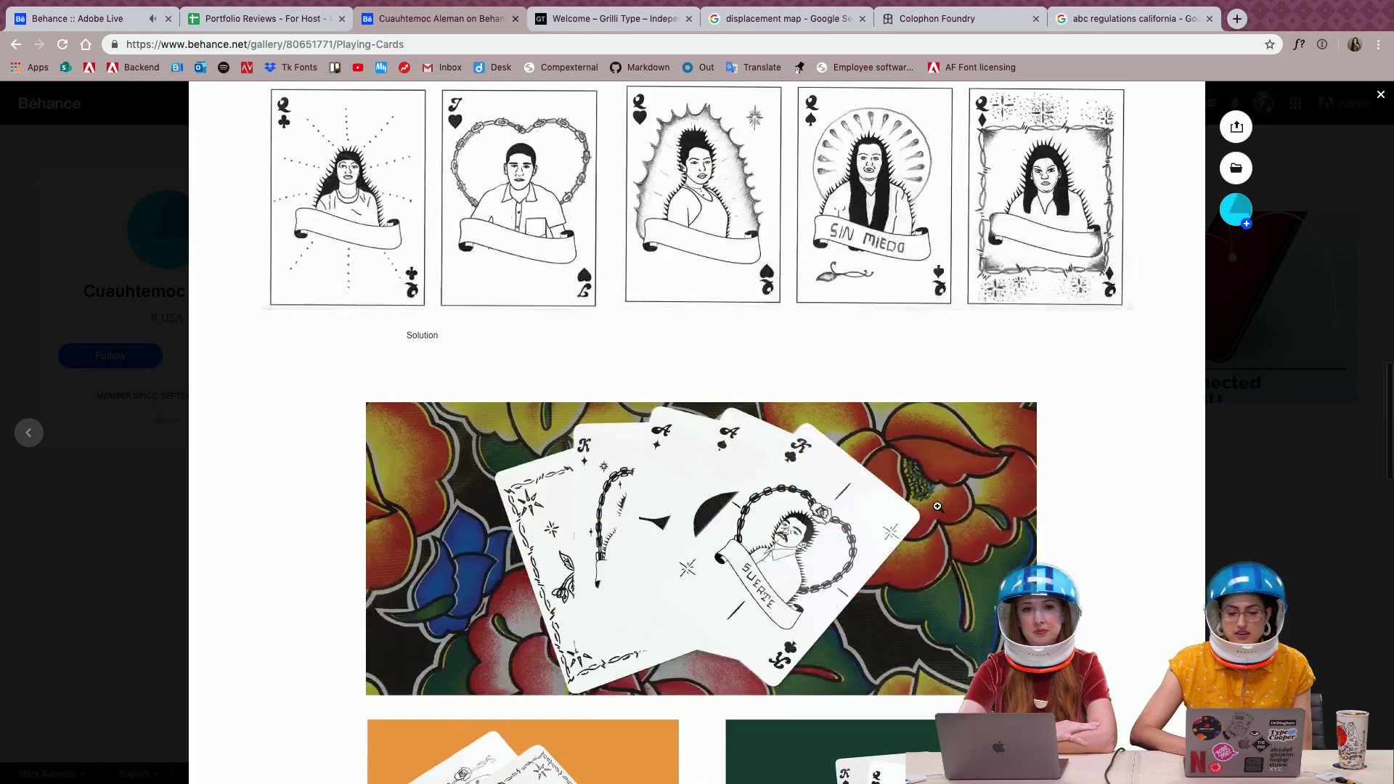
pyautogui.scroll(-15, 938, 506)
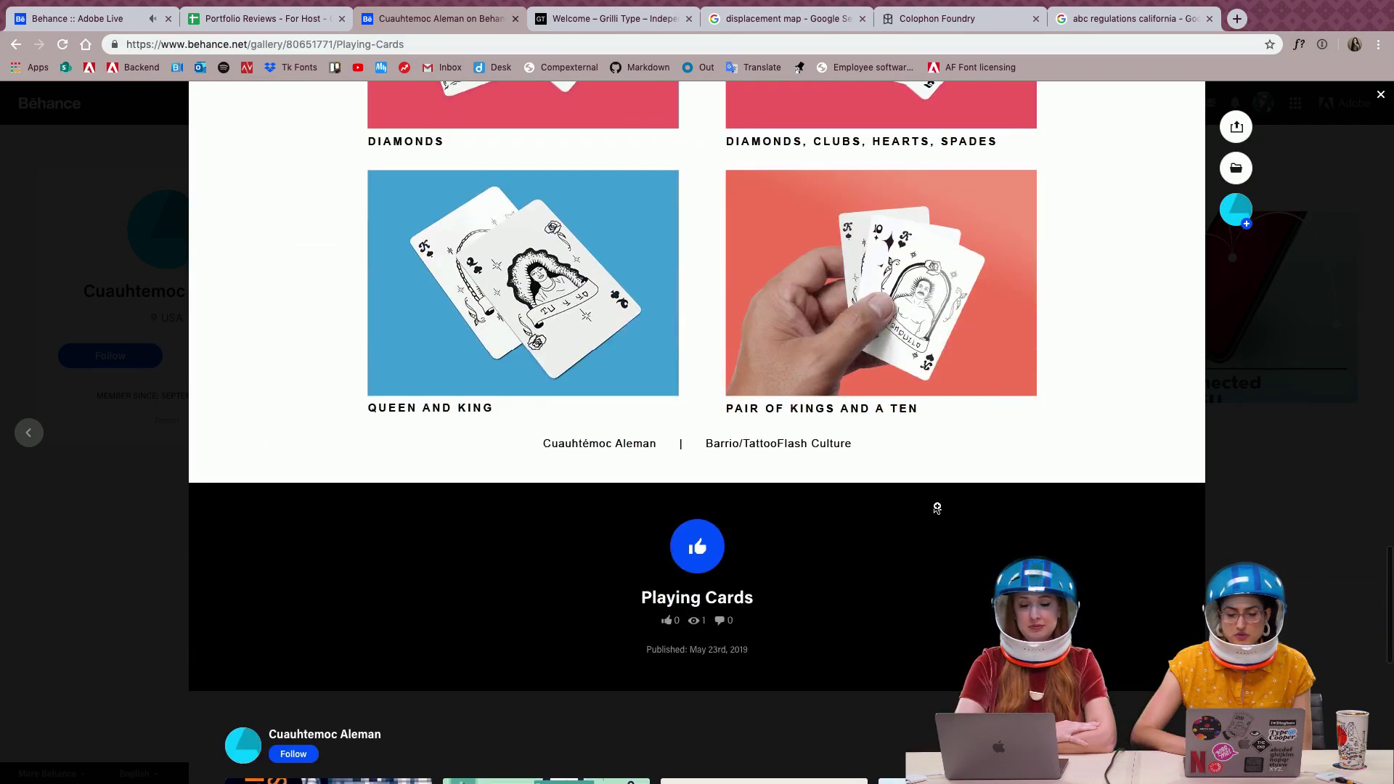
pyautogui.scroll(10, 937, 506)
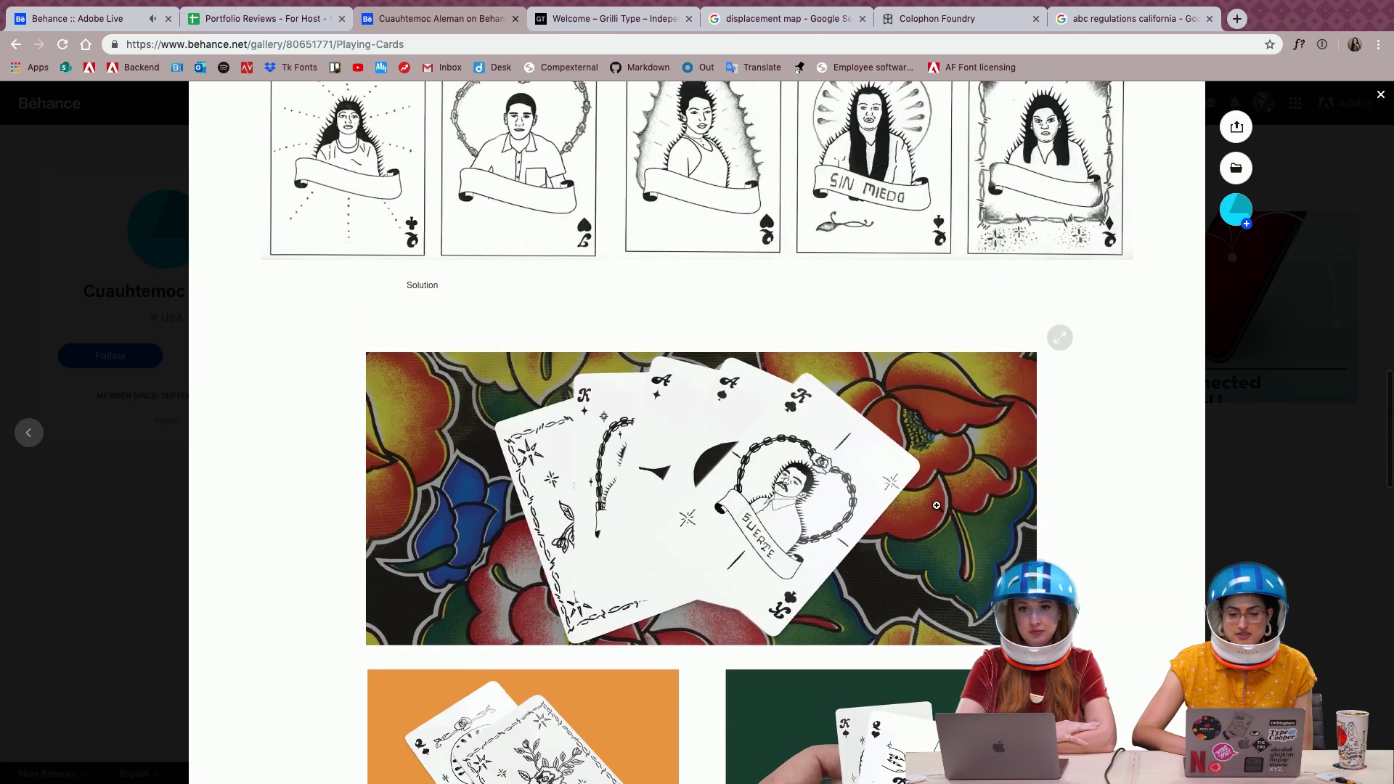
# Review the Playing Cards sketches above the solution photo again and close the project
pyautogui.scroll(12, 936, 506)
pyautogui.scroll(4, 938, 506)
pyautogui.click(1245, 505)
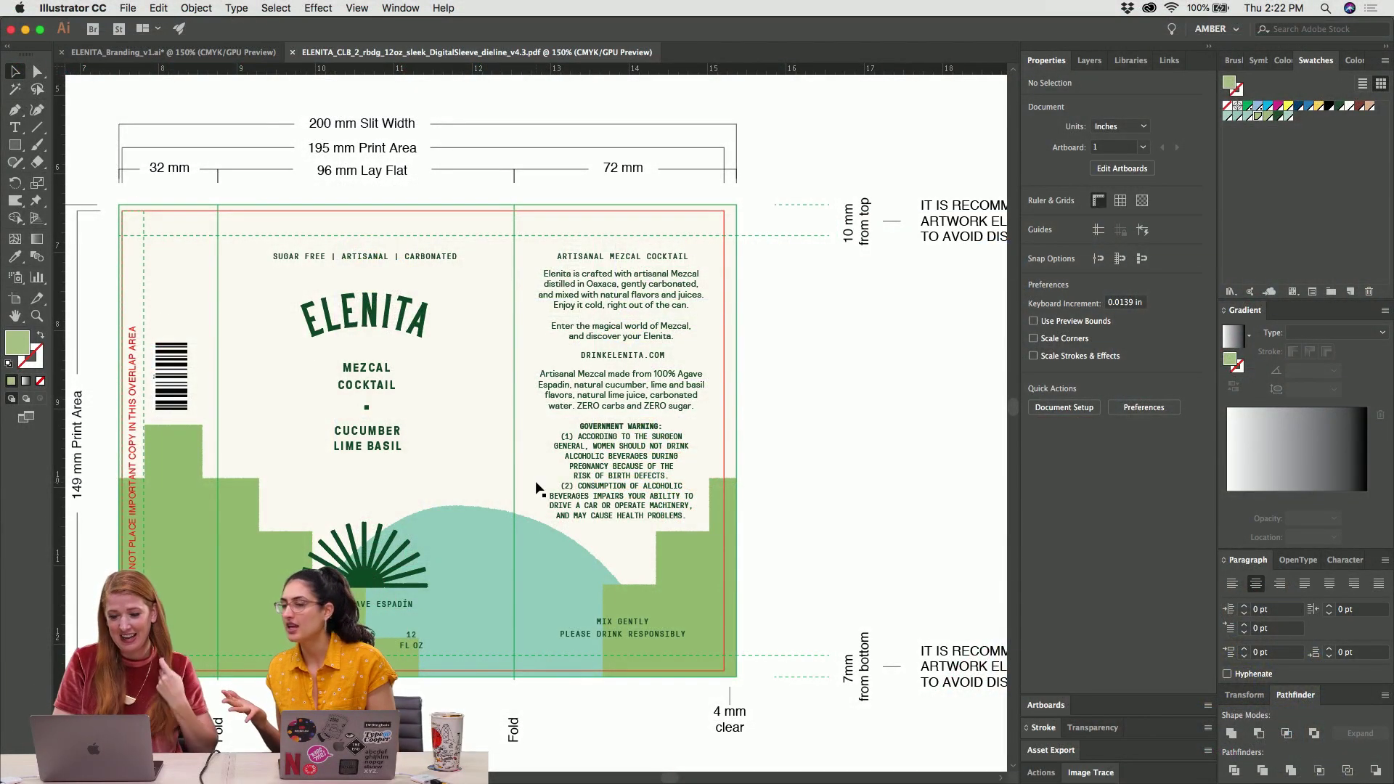
# In Illustrator, copy the entire Elenita label artwork from the sleeve dieline and switch to Photoshop's Elenita_Can_2.2.psd mockup
pyautogui.hscroll(-3, 879, 399)
pyautogui.scroll(-1, 878, 399)
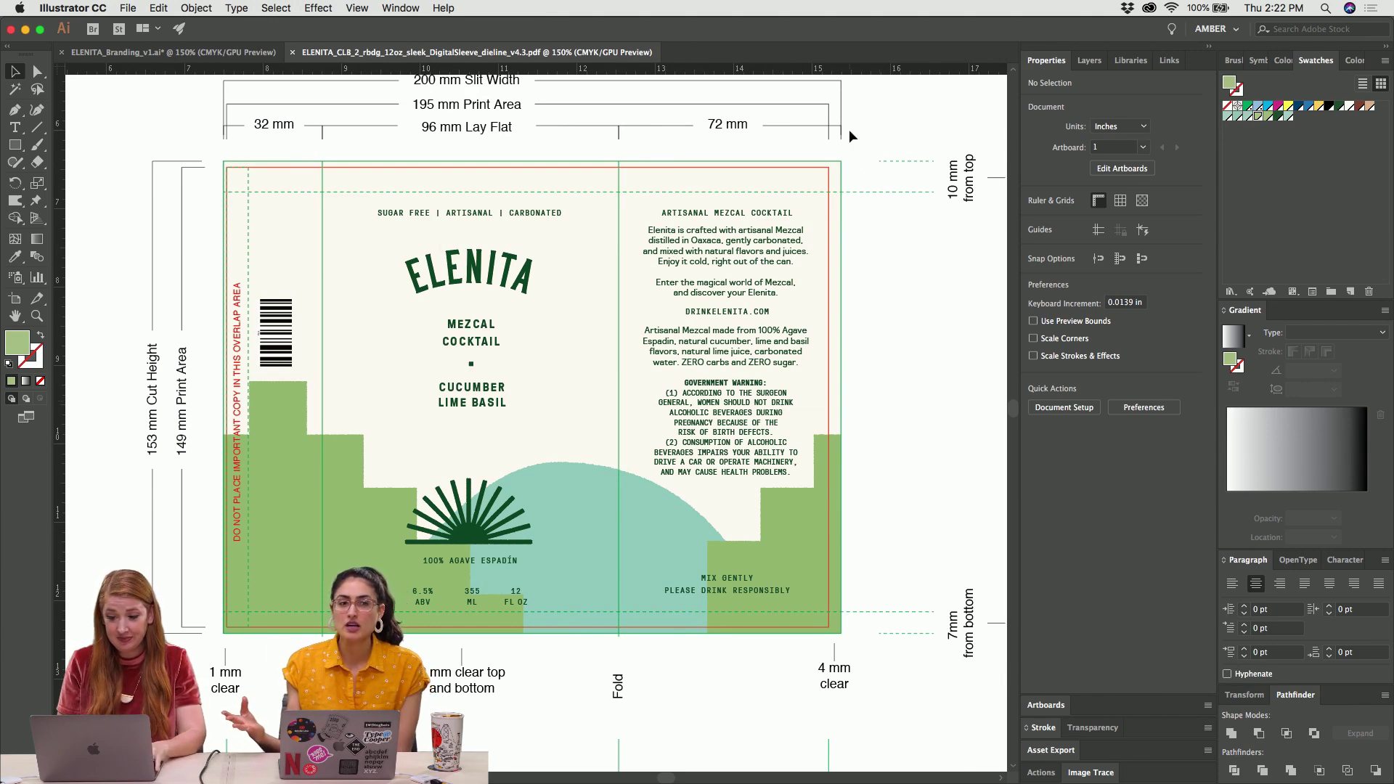
pyautogui.moveTo(851, 153); pyautogui.dragTo(202, 641)
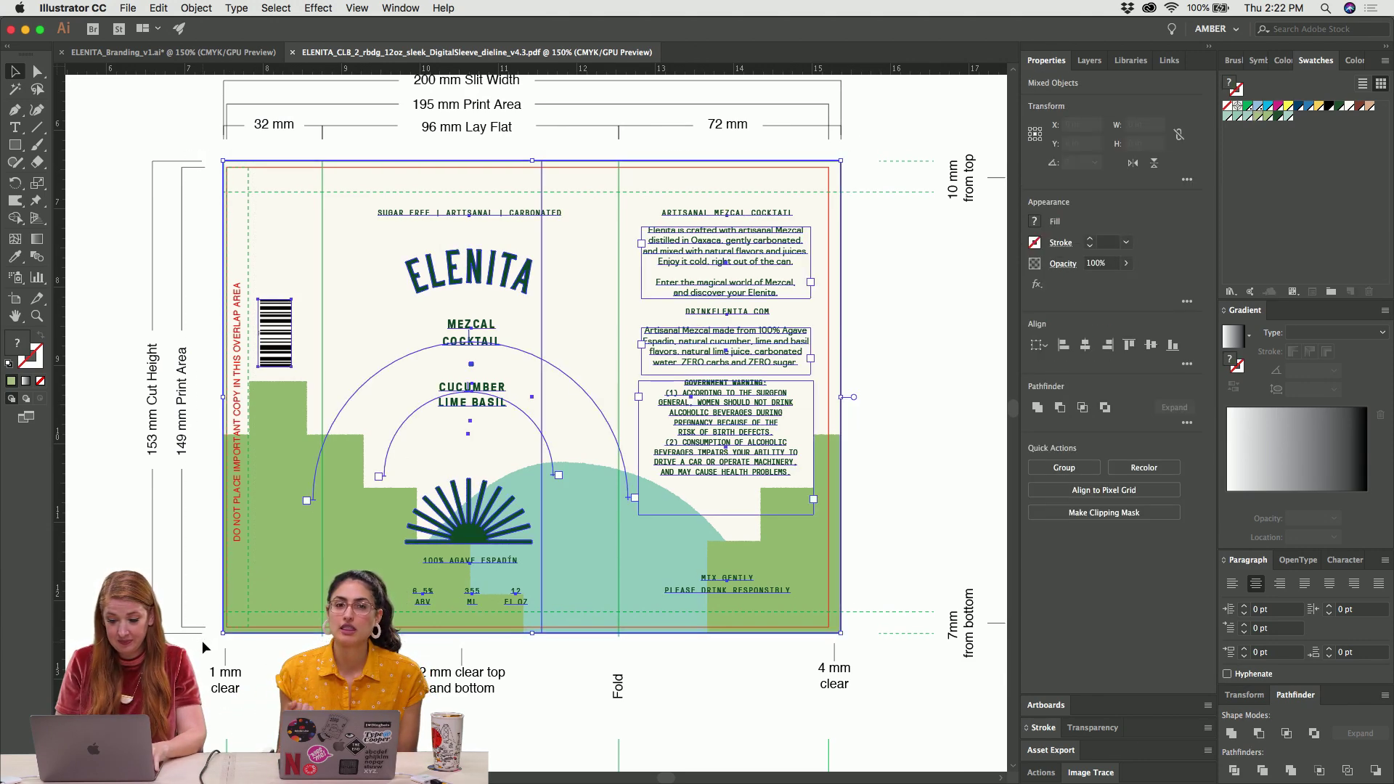
pyautogui.press('super+Tab')
pyautogui.press('super+Tab')
pyautogui.press('super+Tab')
pyautogui.press('super+Tab')
pyautogui.press('super+Tab')
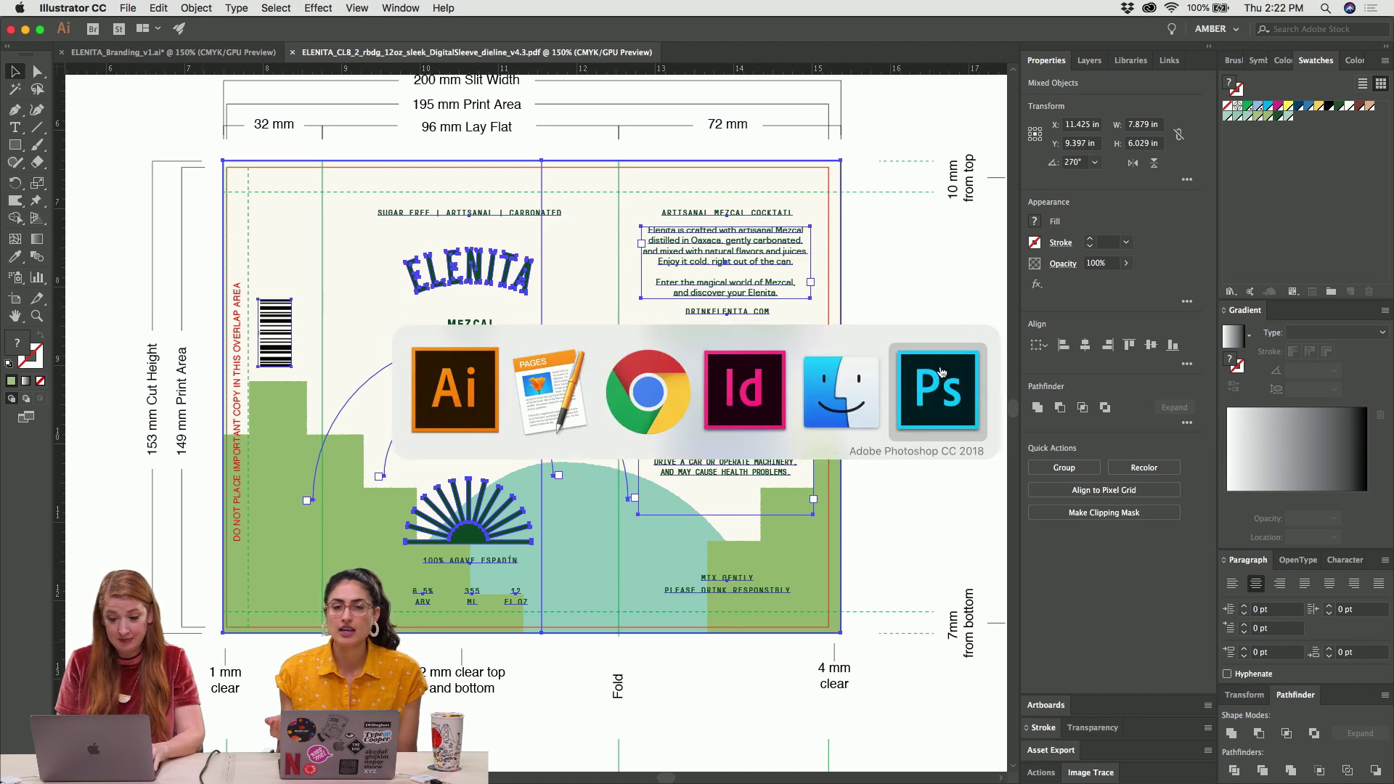
pyautogui.hotkey('ctrl', 'Tab')
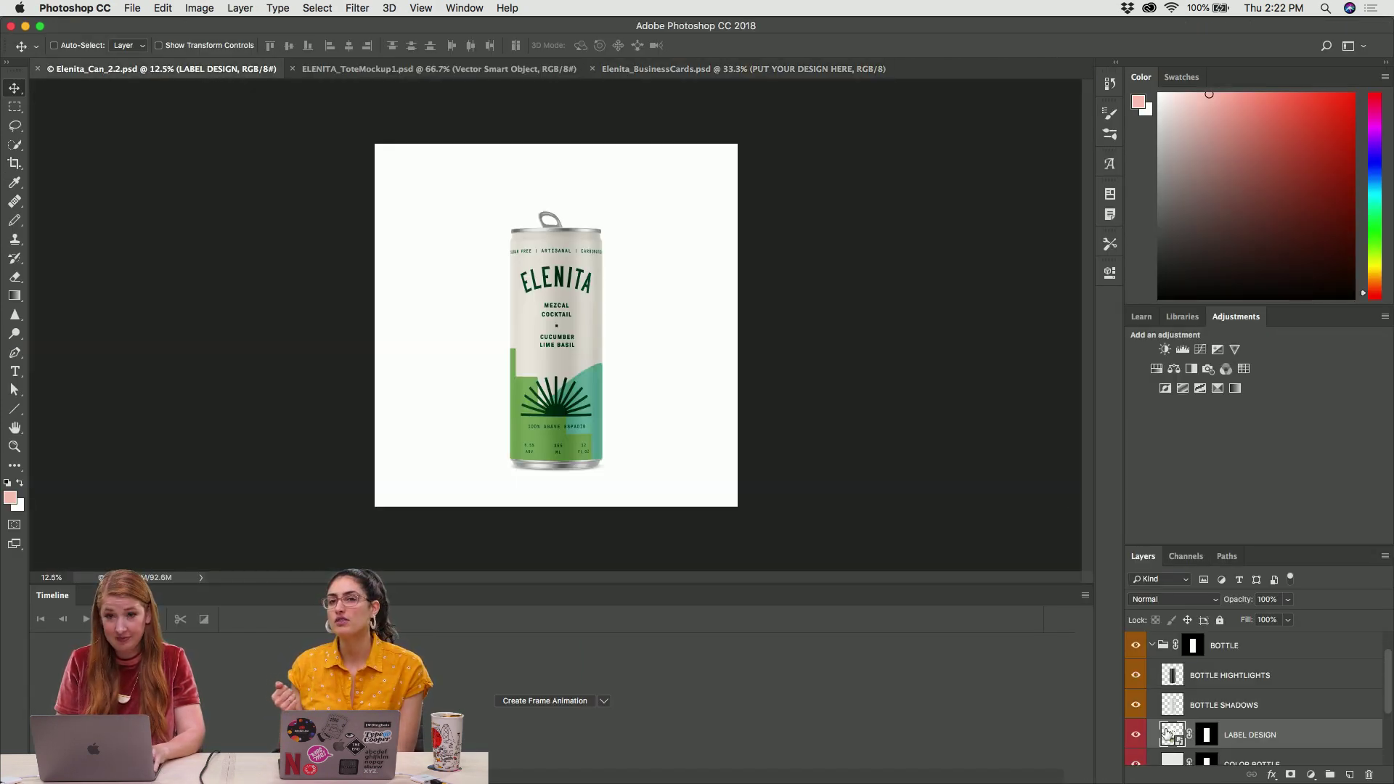
# Open the contents of the can's LABEL DESIGN layer and paste the copied label artwork there as a Smart Object
pyautogui.doubleClick(1171, 737)
pyautogui.doubleClick(1161, 717)
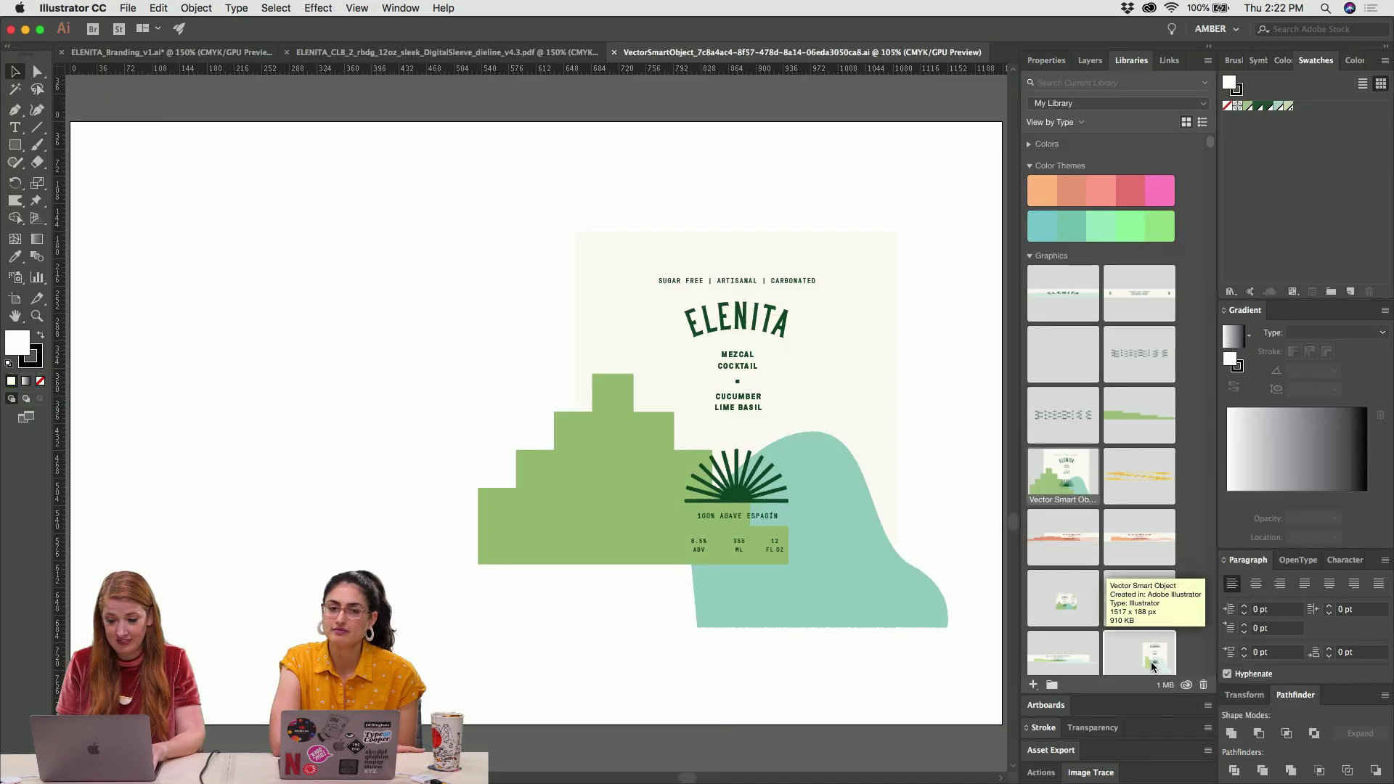
pyautogui.press('super+Tab')
pyautogui.press('super+v')
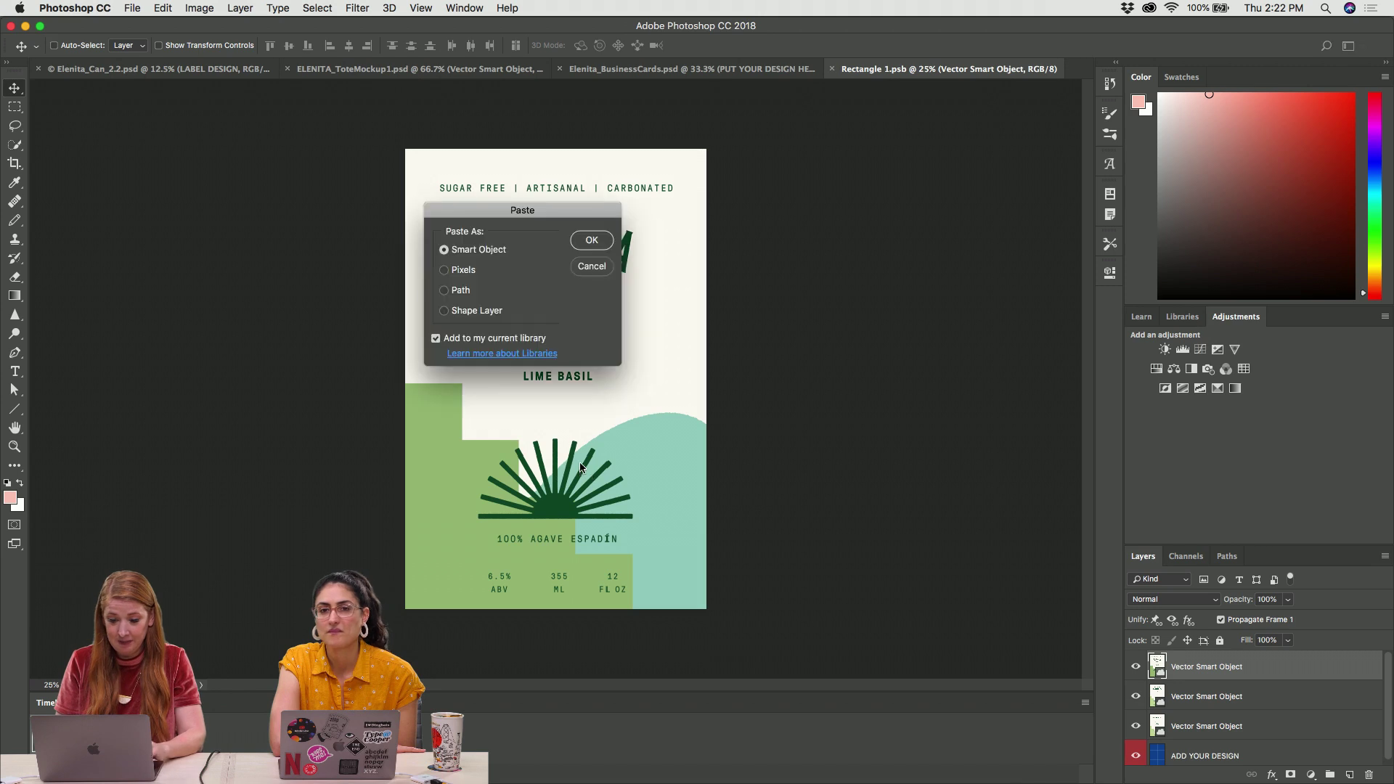
pyautogui.click(608, 238)
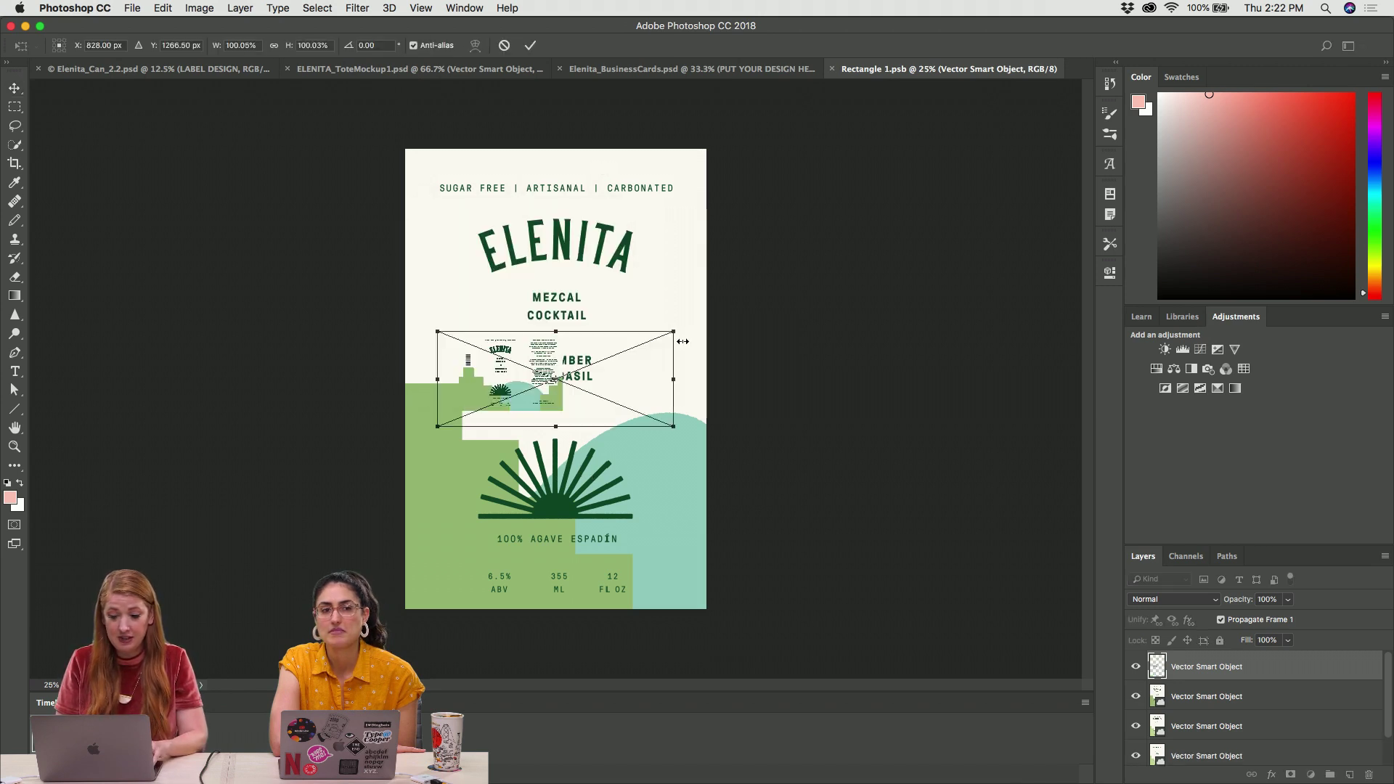
# Scale the pasted artwork to about 604% and position it so the back-label text is centred on the canvas
pyautogui.moveTo(674, 331); pyautogui.dragTo(1039, 57)
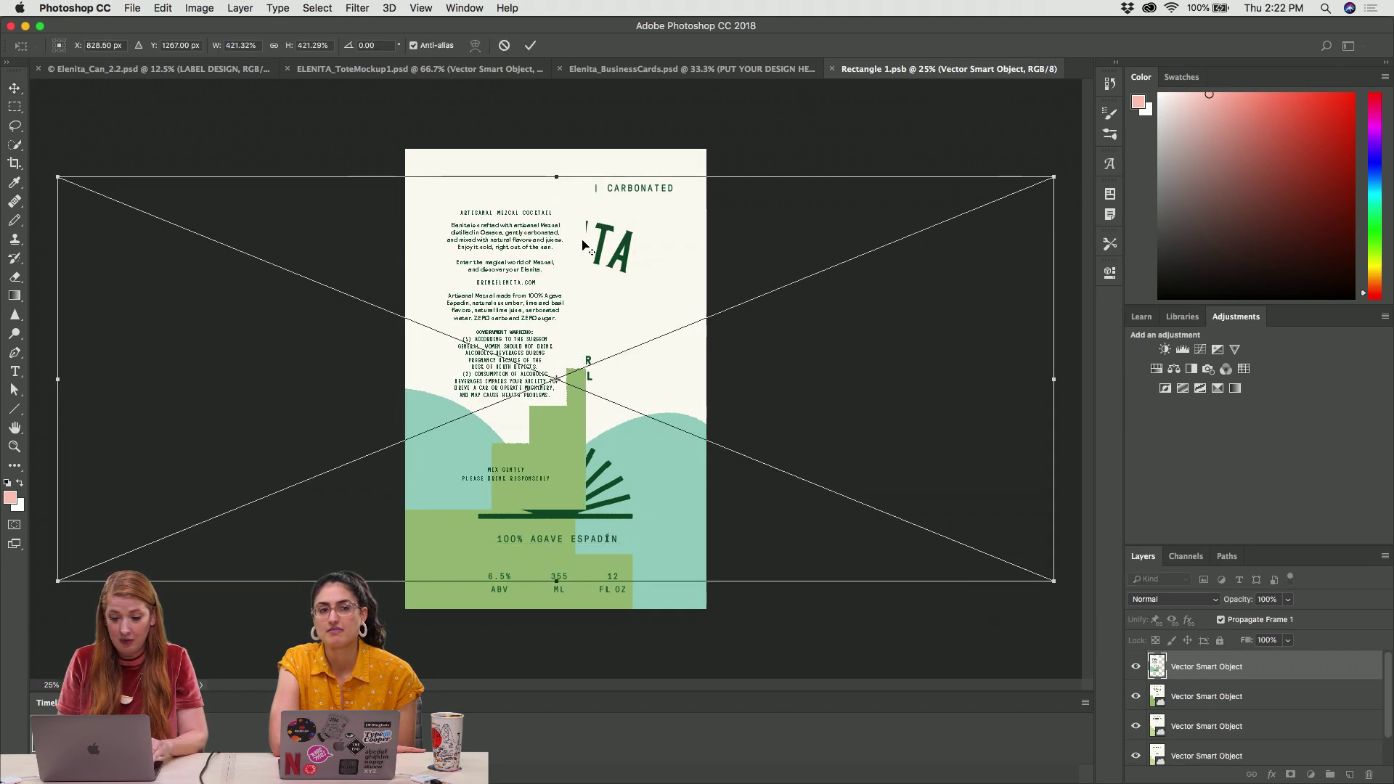
pyautogui.moveTo(486, 262); pyautogui.dragTo(554, 329)
pyautogui.moveTo(122, 246); pyautogui.dragTo(52, 169)
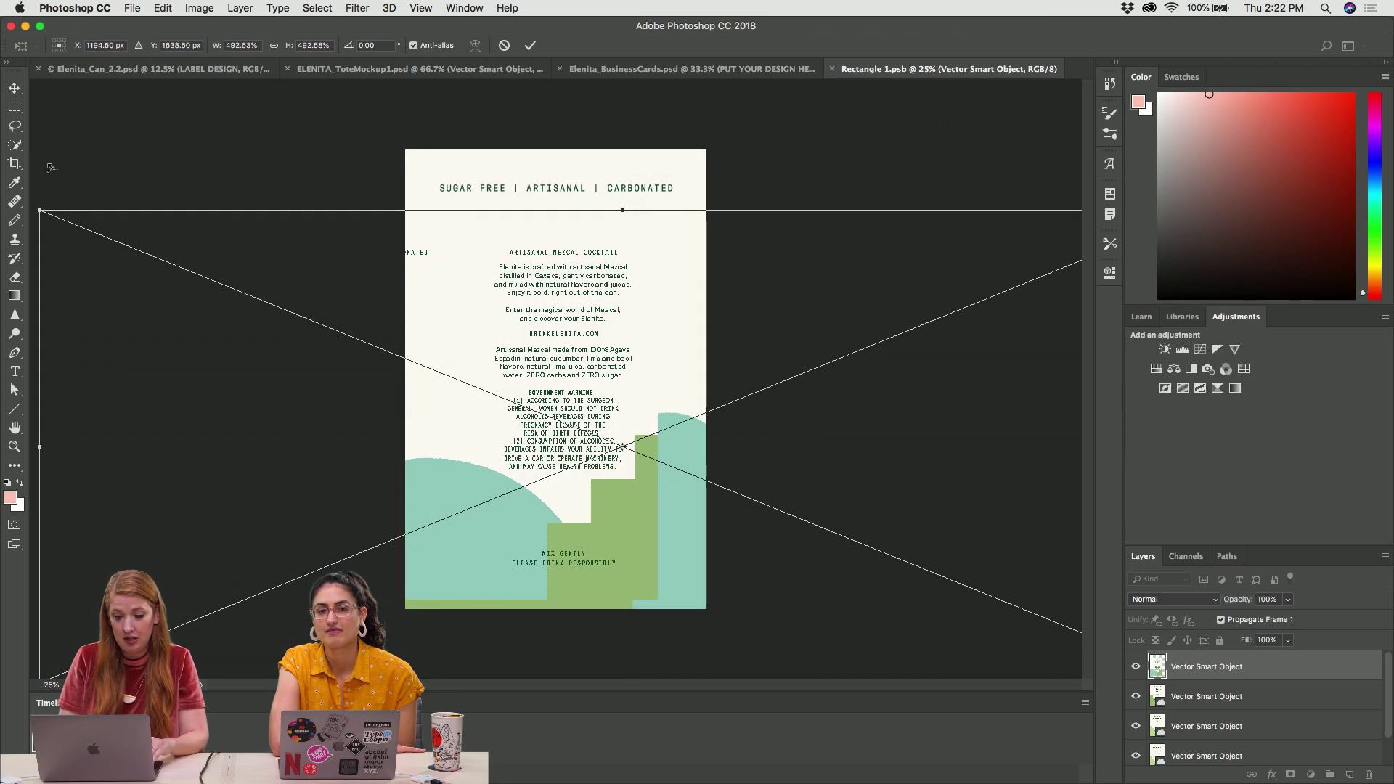
pyautogui.press('super+minus')
pyautogui.moveTo(210, 269); pyautogui.dragTo(130, 209)
pyautogui.moveTo(541, 399); pyautogui.dragTo(545, 391)
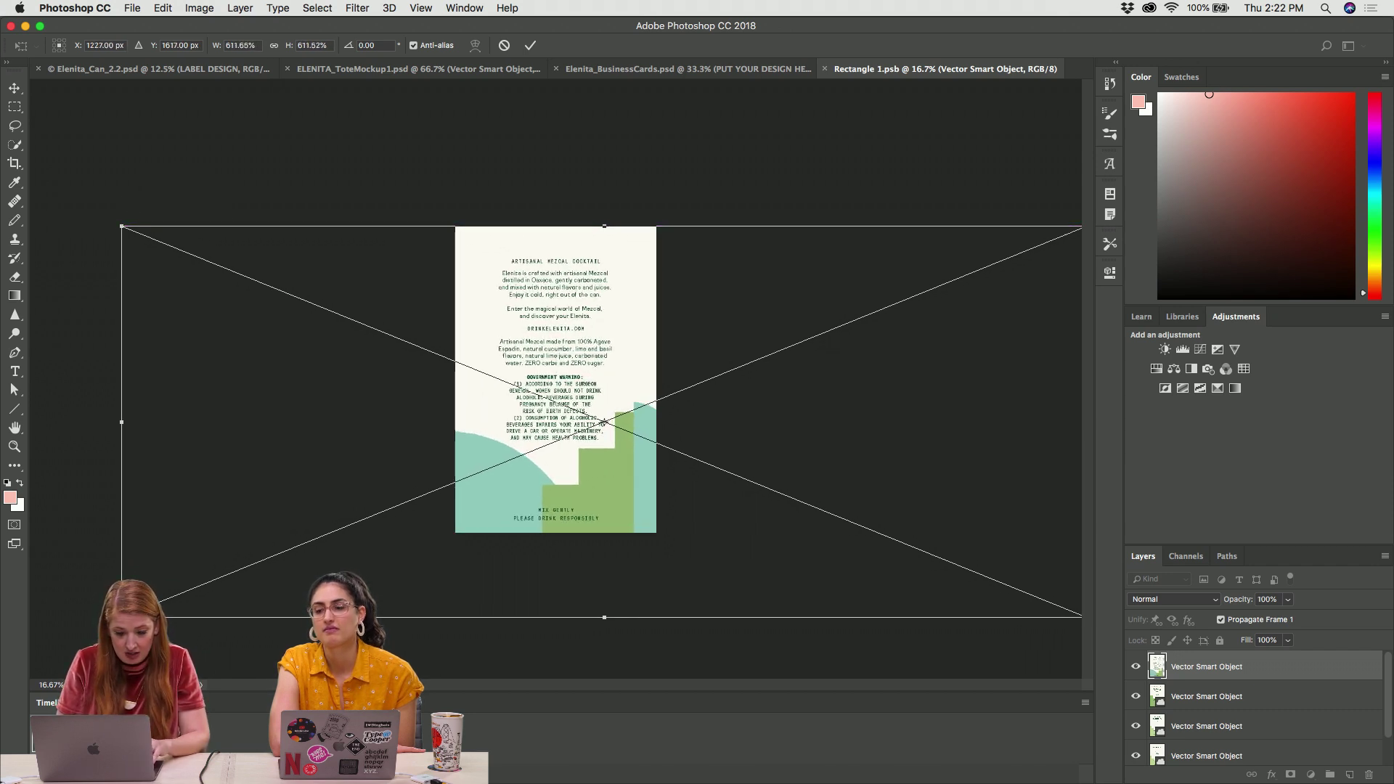
pyautogui.moveTo(121, 618)
pyautogui.mouseDown()
pyautogui.moveTo(177, 591)
pyautogui.moveTo(106, 617)
pyautogui.moveTo(129, 613)
pyautogui.mouseUp()
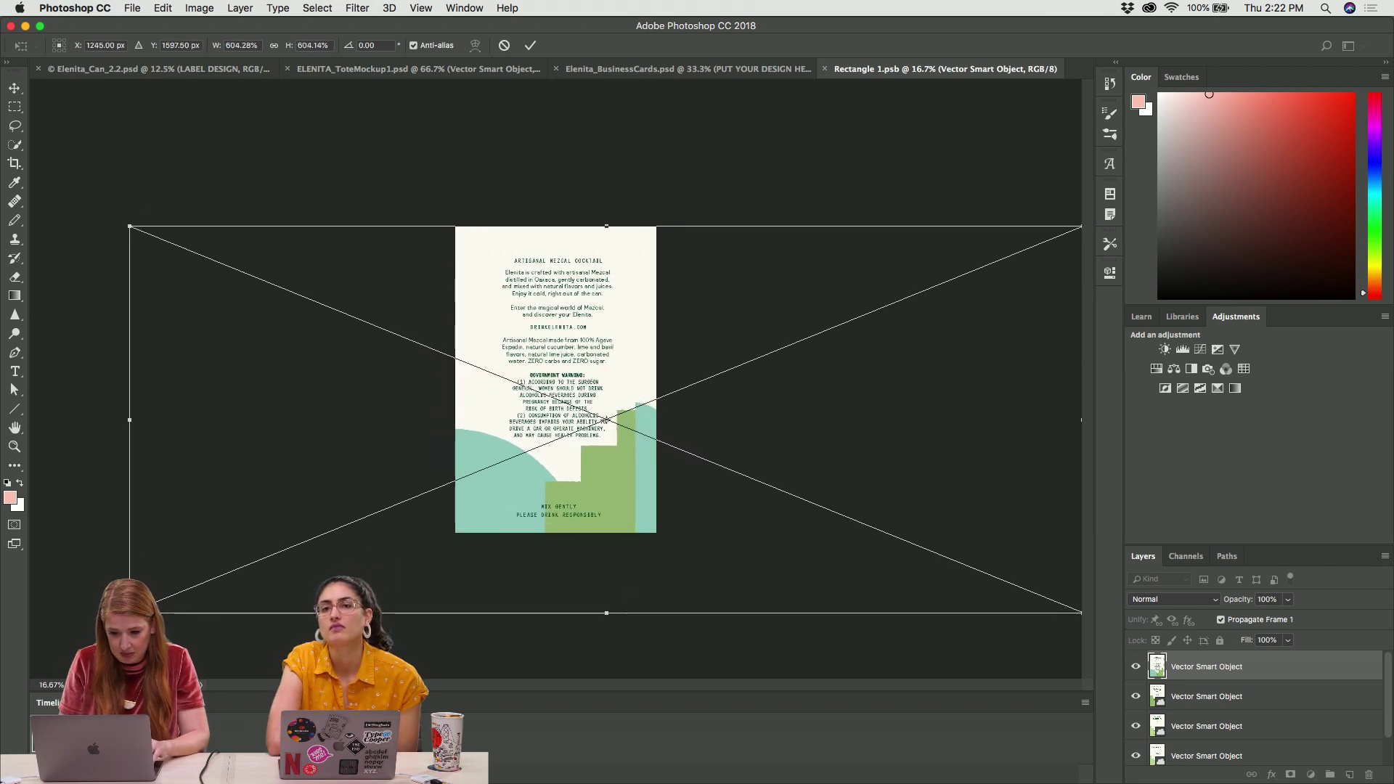
pyautogui.hotkey('shift', 'Left')
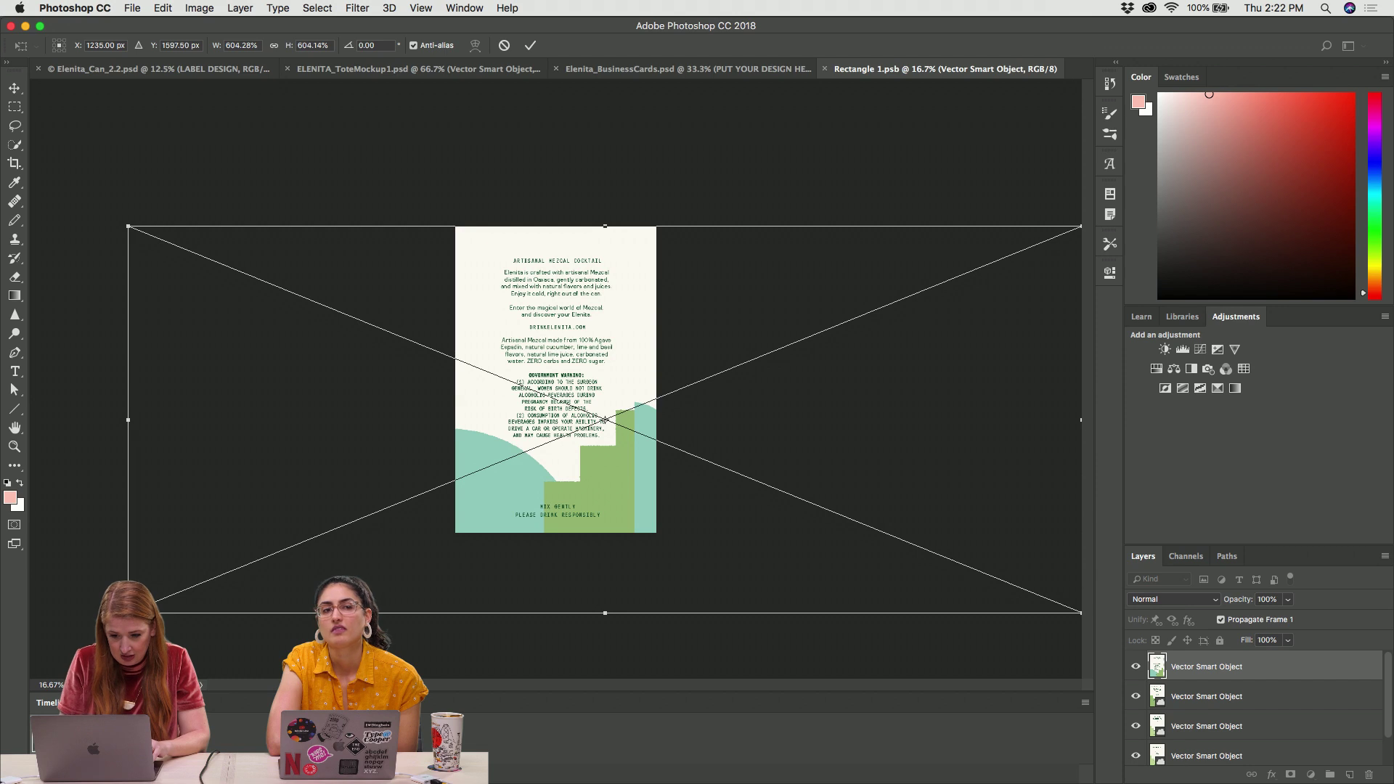
pyautogui.press('Return')
# Check the sleeve dieline in Illustrator against the placed back label and return to Photoshop
pyautogui.press('super+Tab')
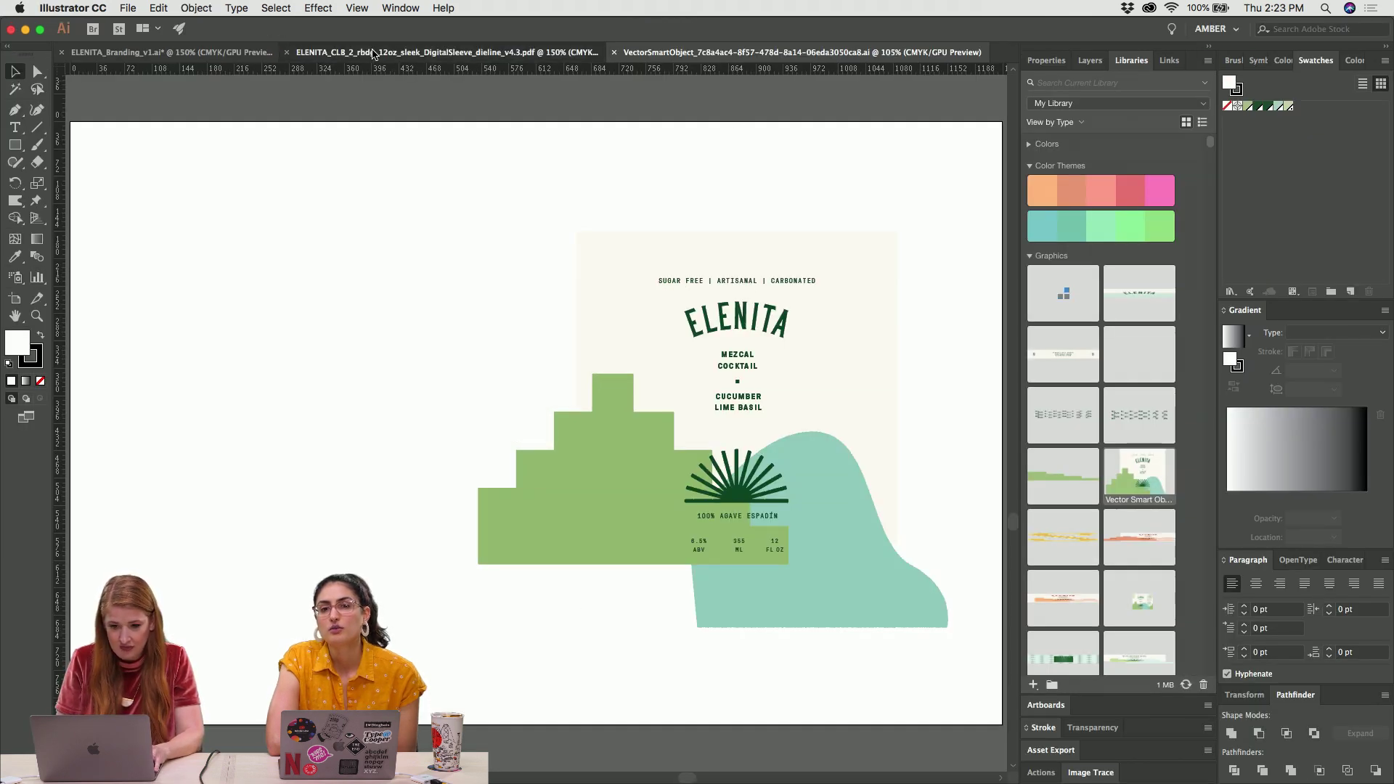
pyautogui.click(447, 51)
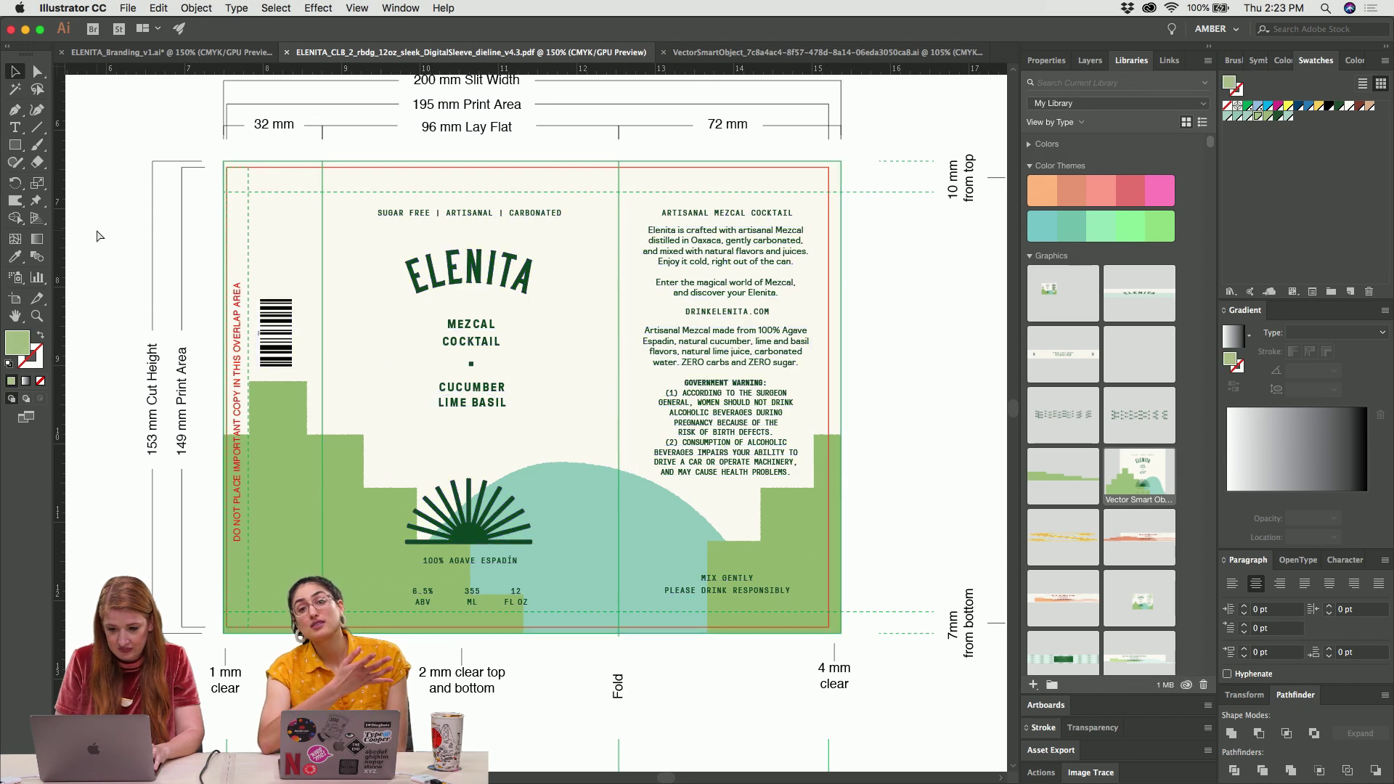
pyautogui.press('super+Tab')
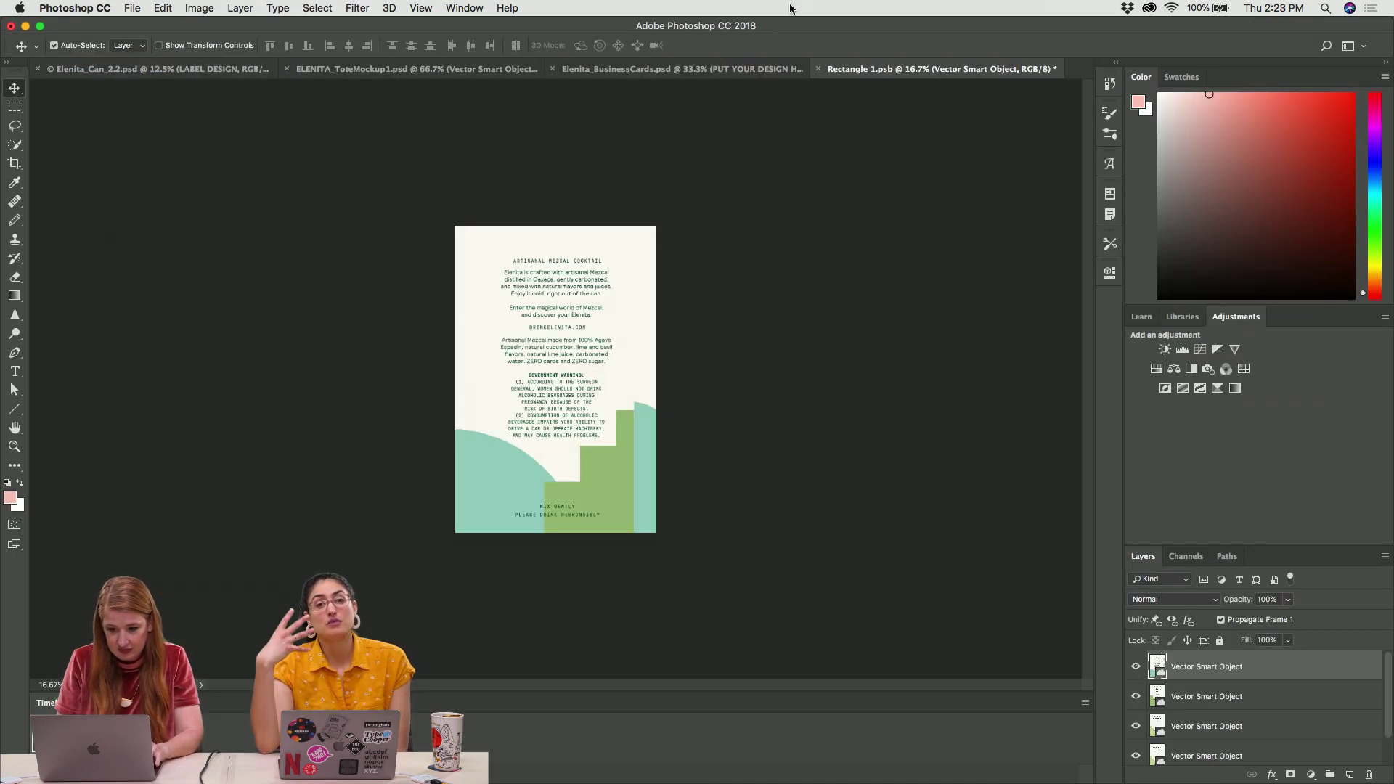
# Save the label contents and inspect the back label up close on the Elenita_Can_2.2.psd mockup
pyautogui.press('super+s')
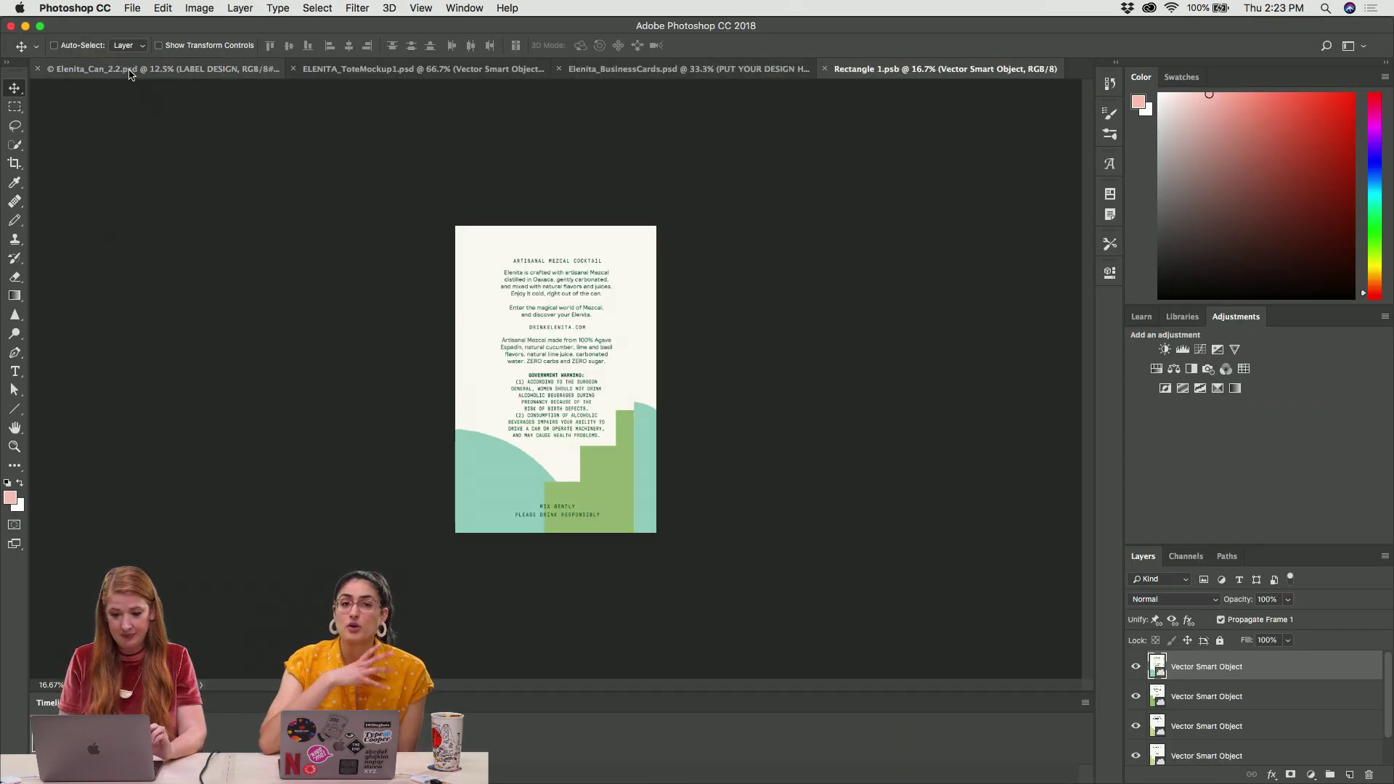
pyautogui.click(130, 70)
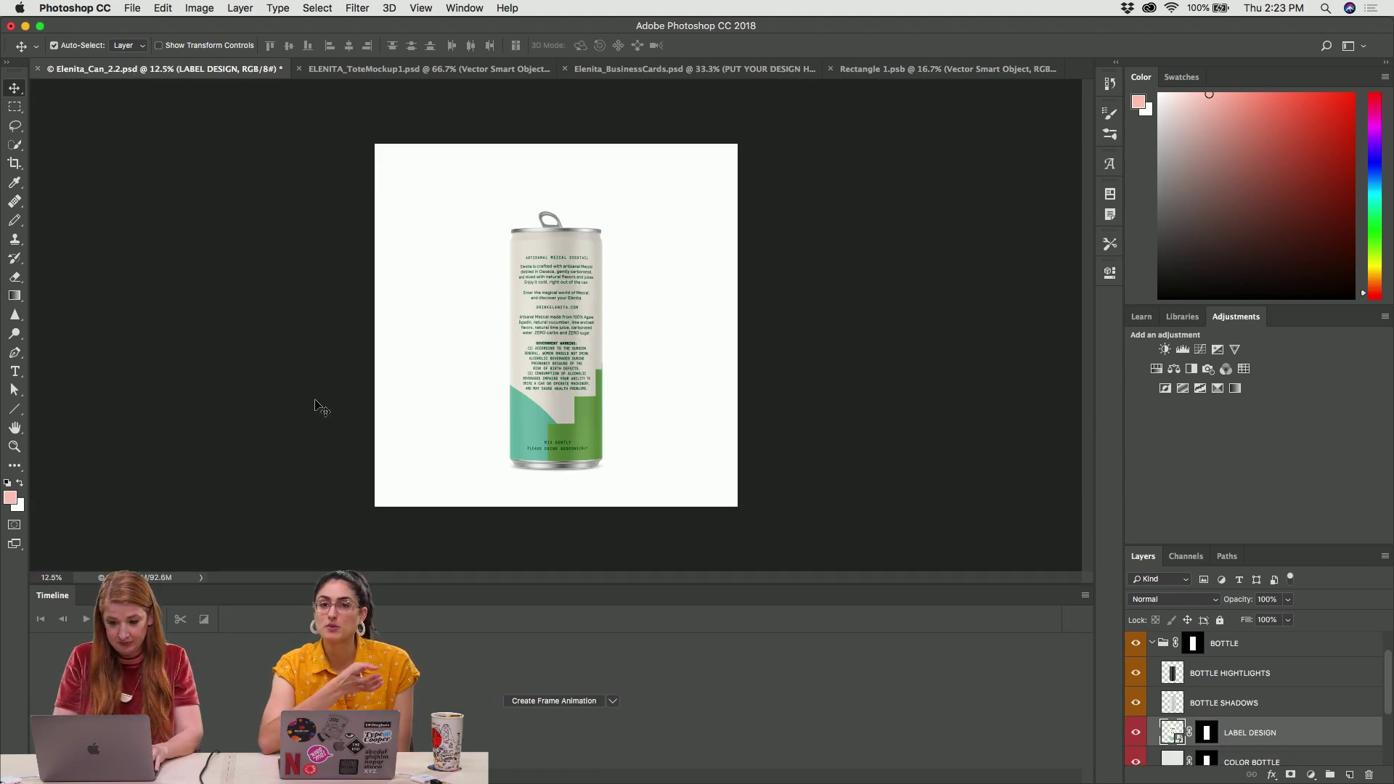
pyautogui.press('super+equal')
pyautogui.scroll(-1, 317, 407)
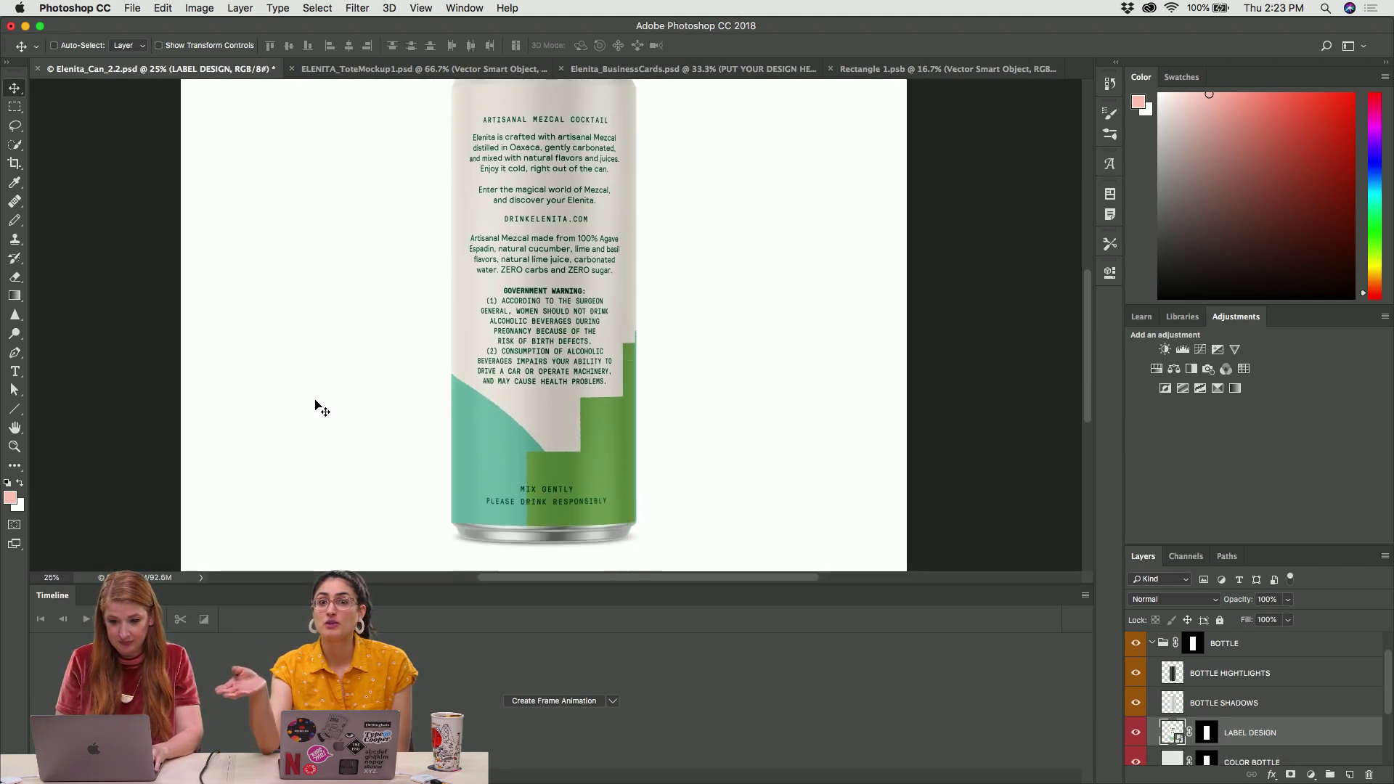
pyautogui.scroll(1, 317, 407)
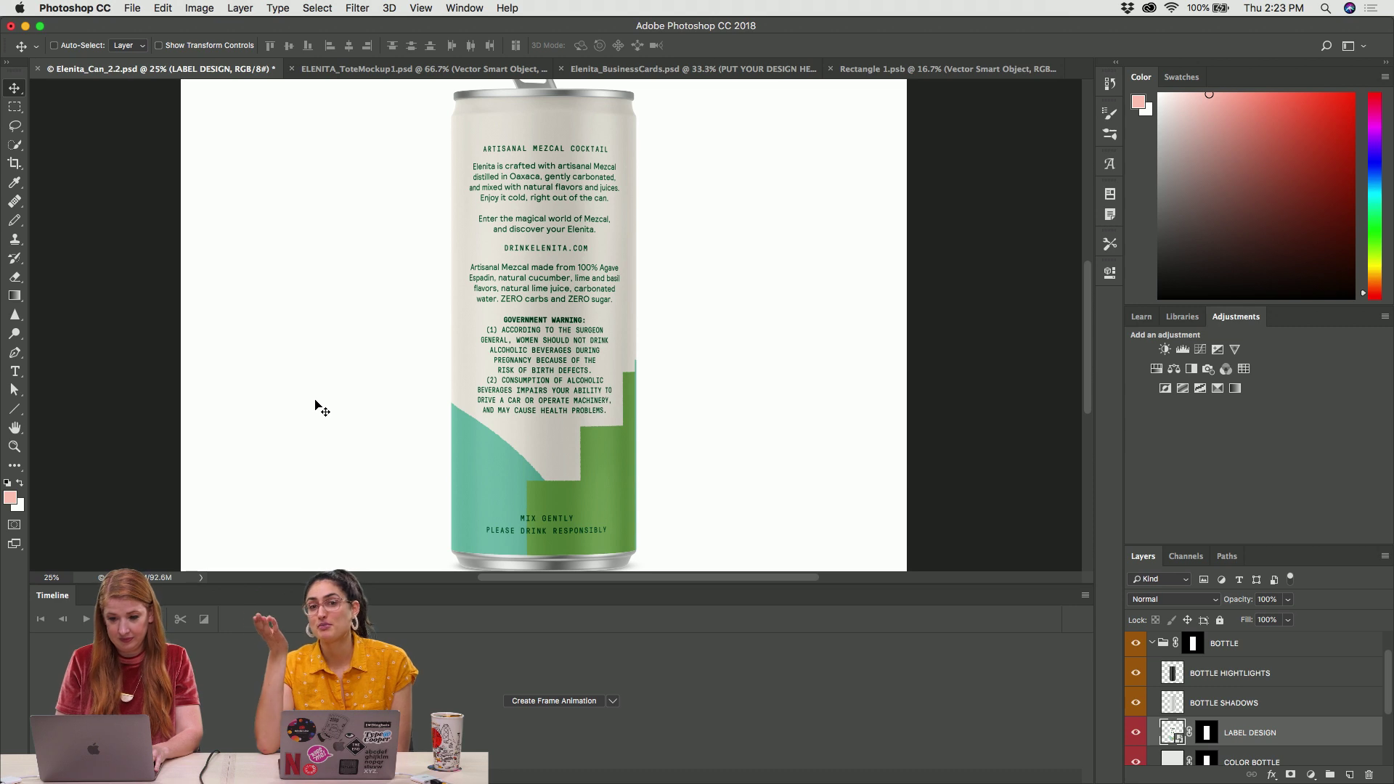
# Shift the back-label artwork slightly upward in Rectangle 1.psb and save the label contents
pyautogui.click(951, 70)
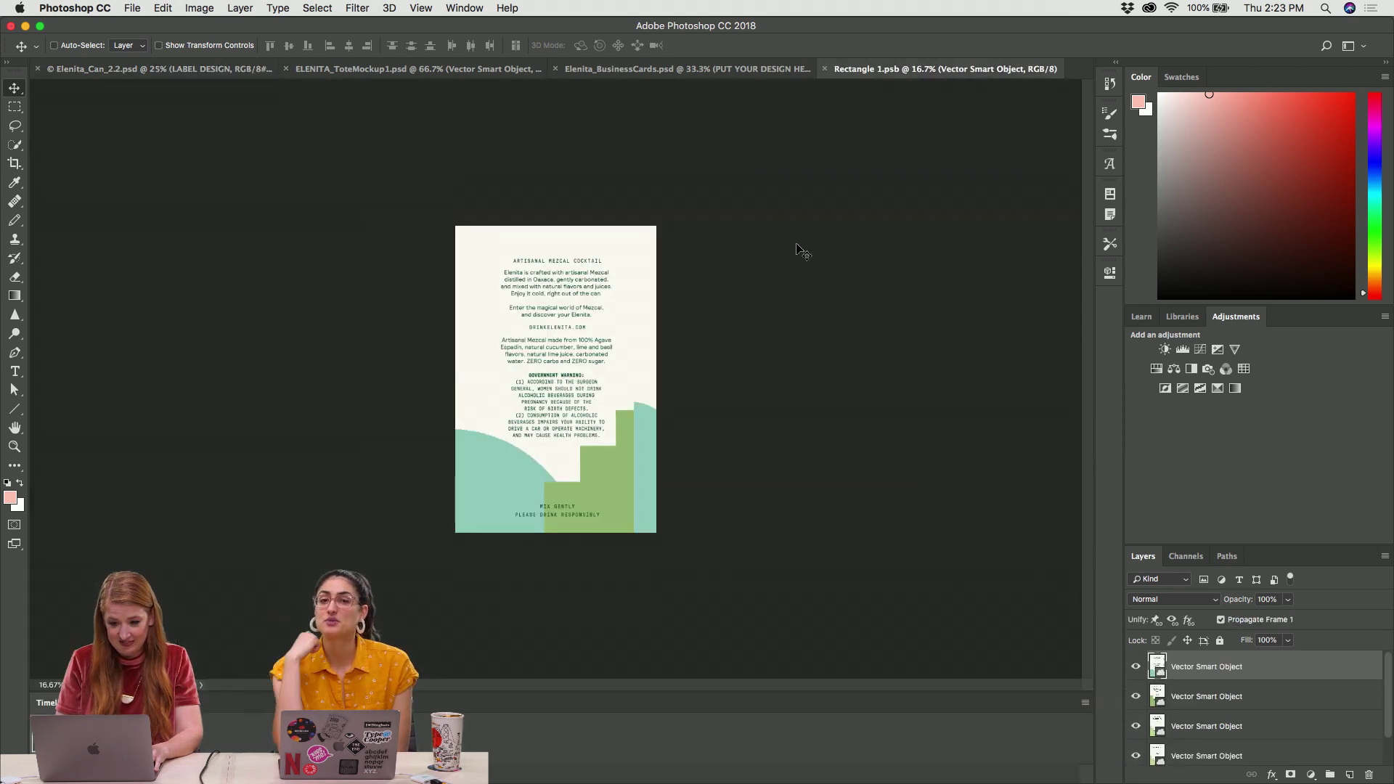
pyautogui.hotkey('shift', 'Up')
pyautogui.hotkey('shift', 'Up')
pyautogui.hotkey('shift', 'Up')
pyautogui.hotkey('shift', 'Up')
pyautogui.hotkey('shift', 'Up')
pyautogui.hotkey('shift', 'Up')
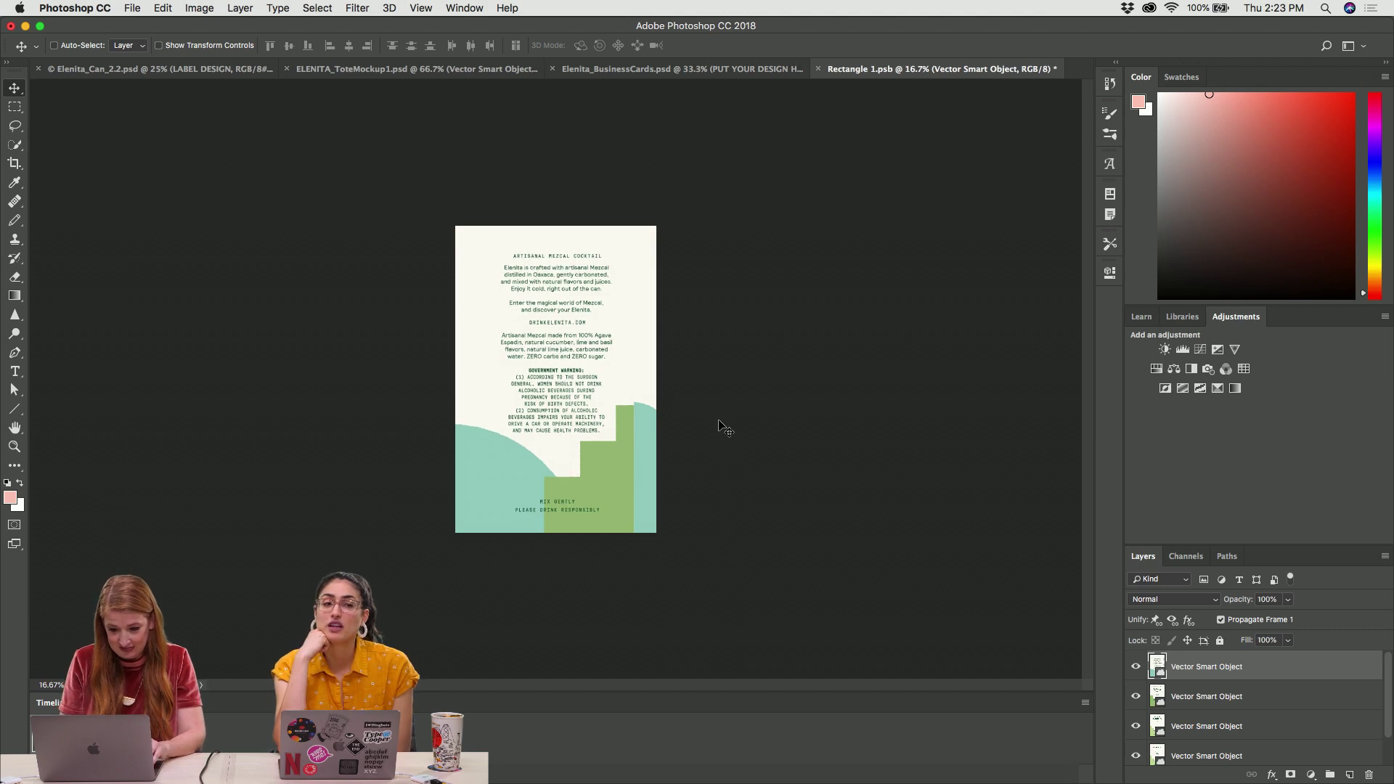
pyautogui.hotkey('shift', 'Up')
pyautogui.hotkey('shift', 'Up')
pyautogui.hotkey('shift', 'Up')
pyautogui.hotkey('shift', 'Up')
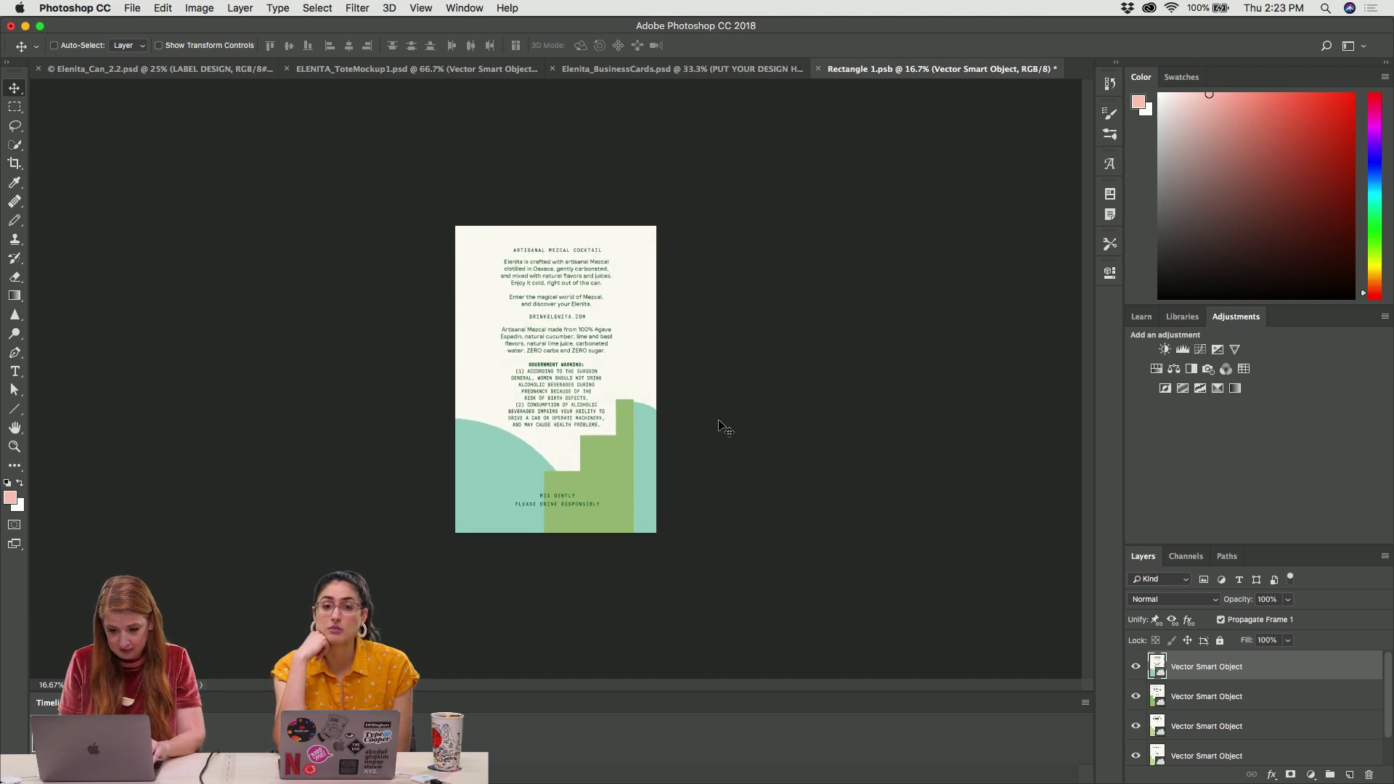
pyautogui.hotkey('shift', 'Down')
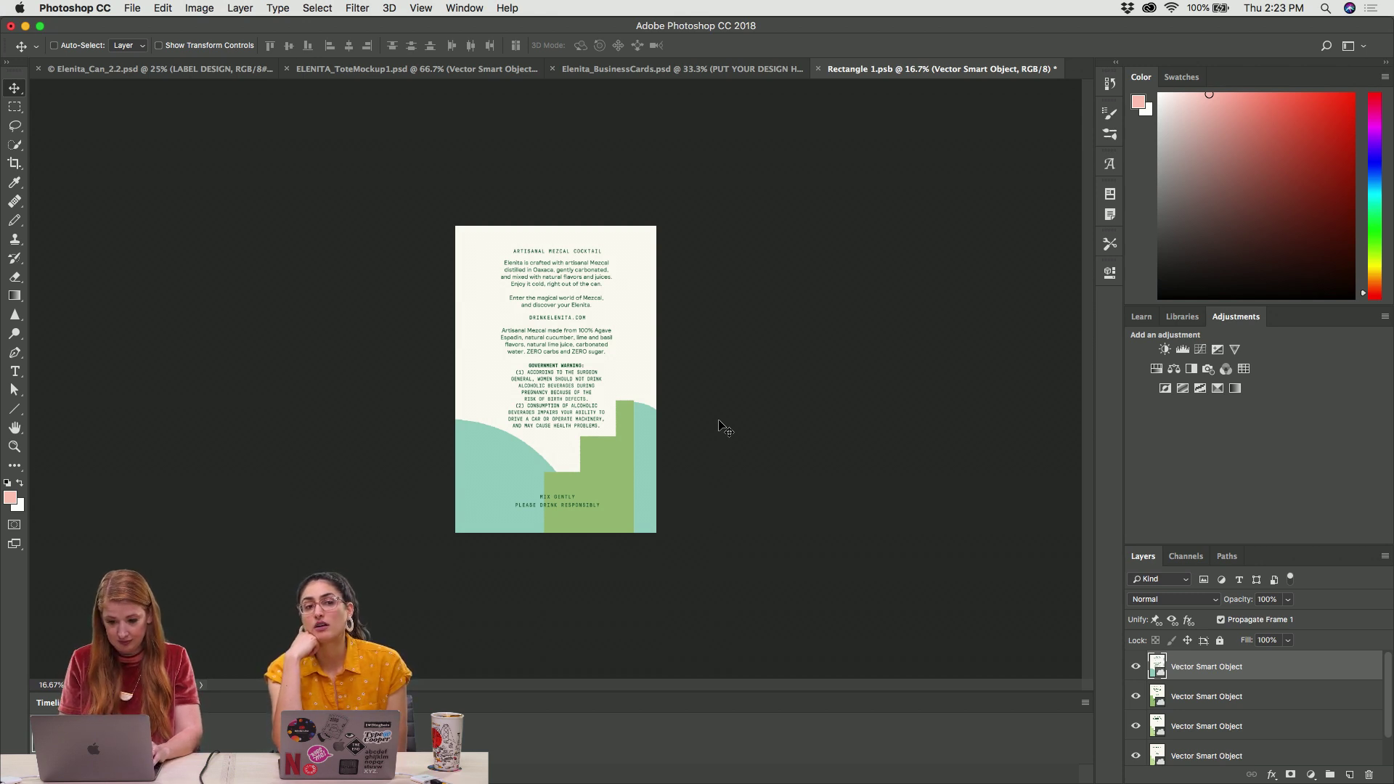
pyautogui.press('super+s')
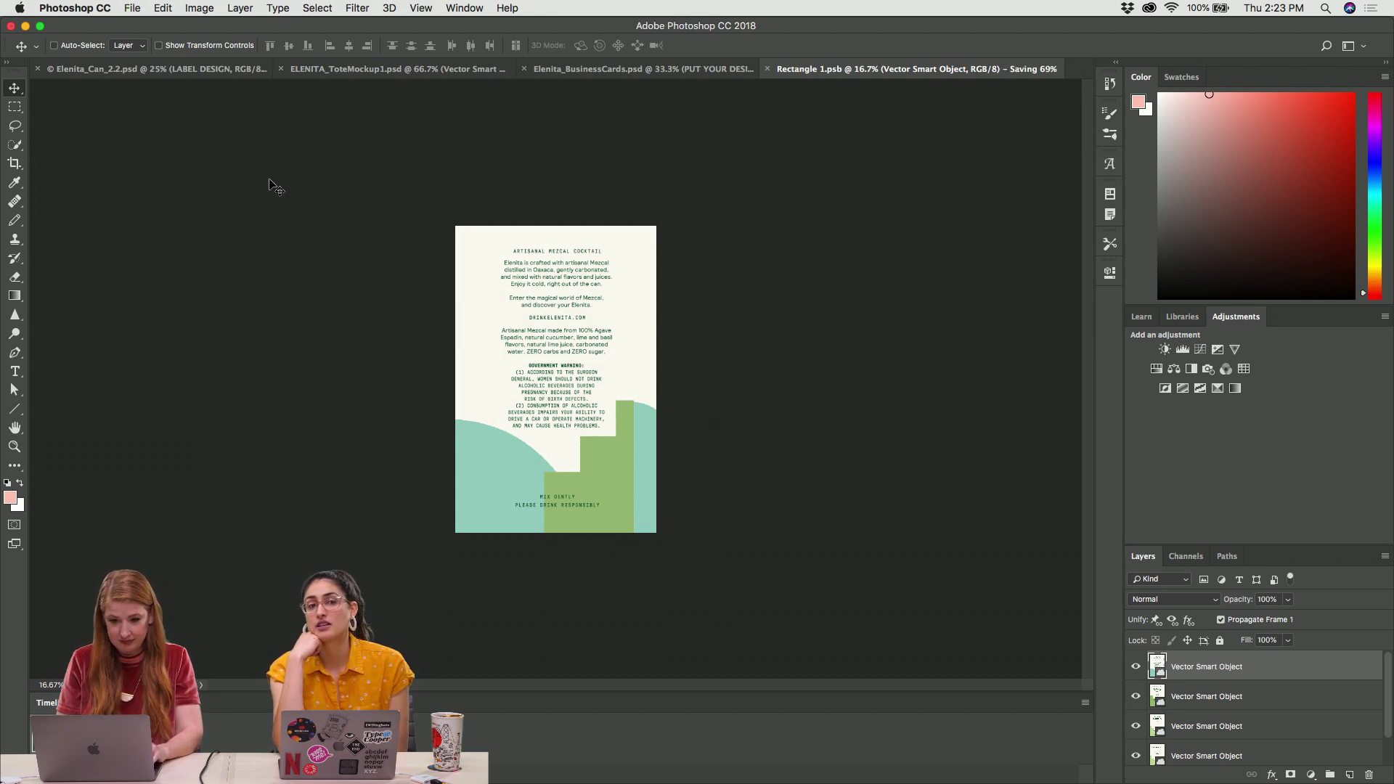
# Examine the repositioned back label on the can mockup from the lid to the base
pyautogui.click(150, 70)
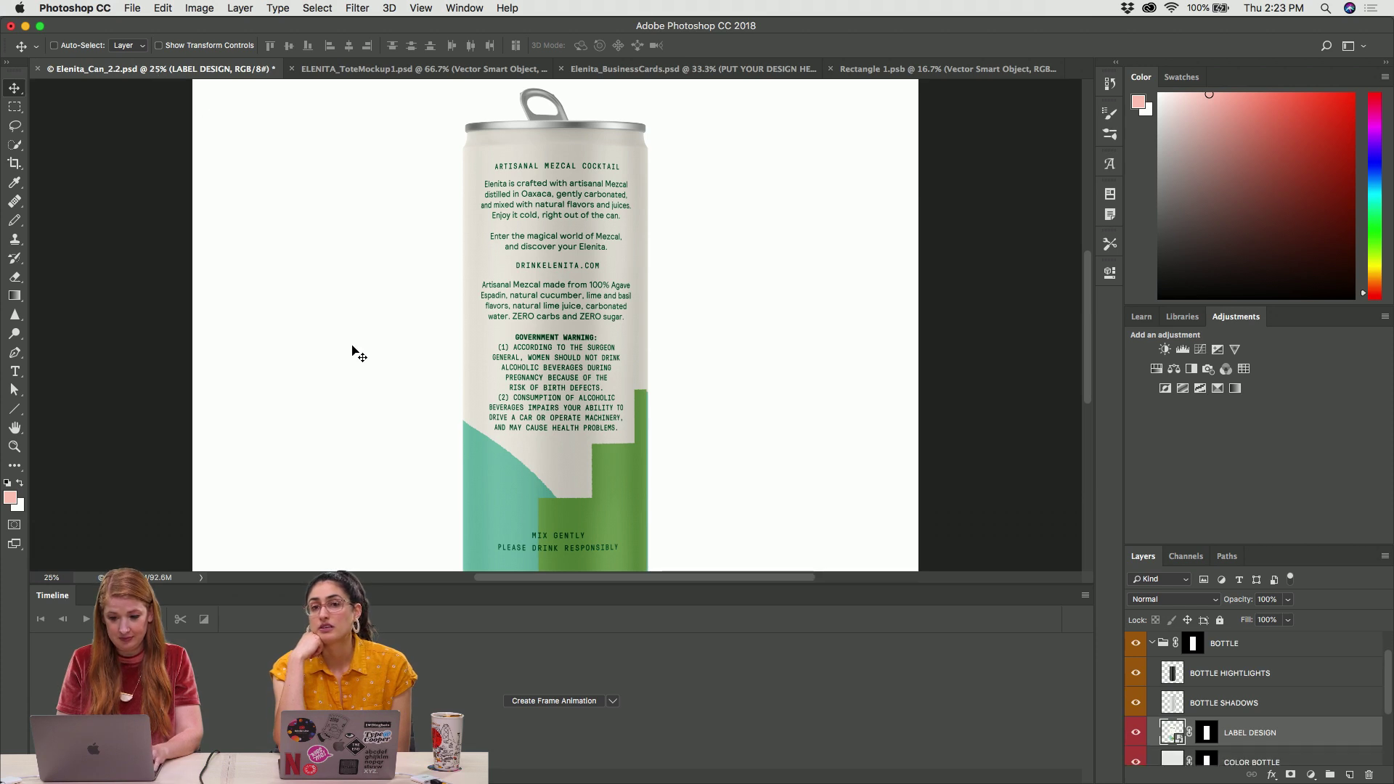
pyautogui.scroll(2, 355, 353)
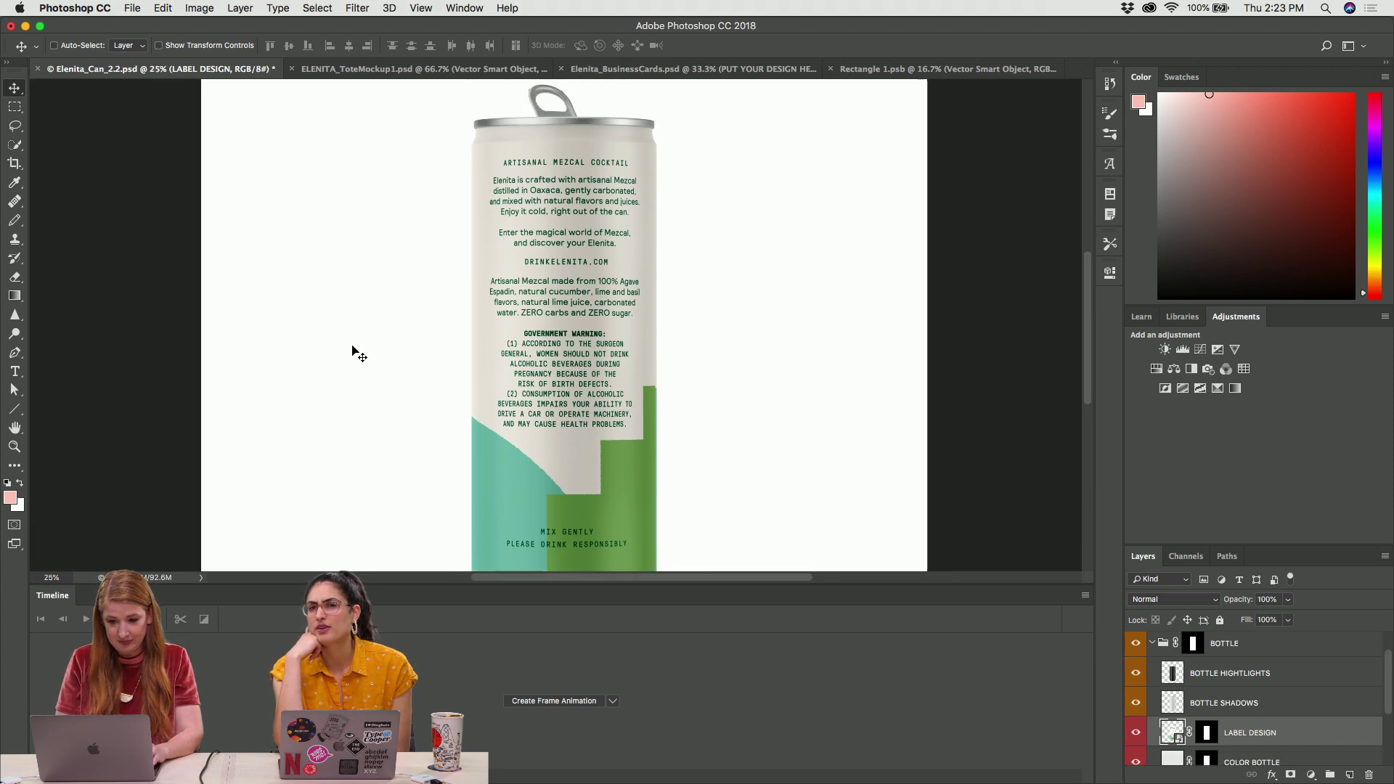
pyautogui.scroll(-3, 356, 352)
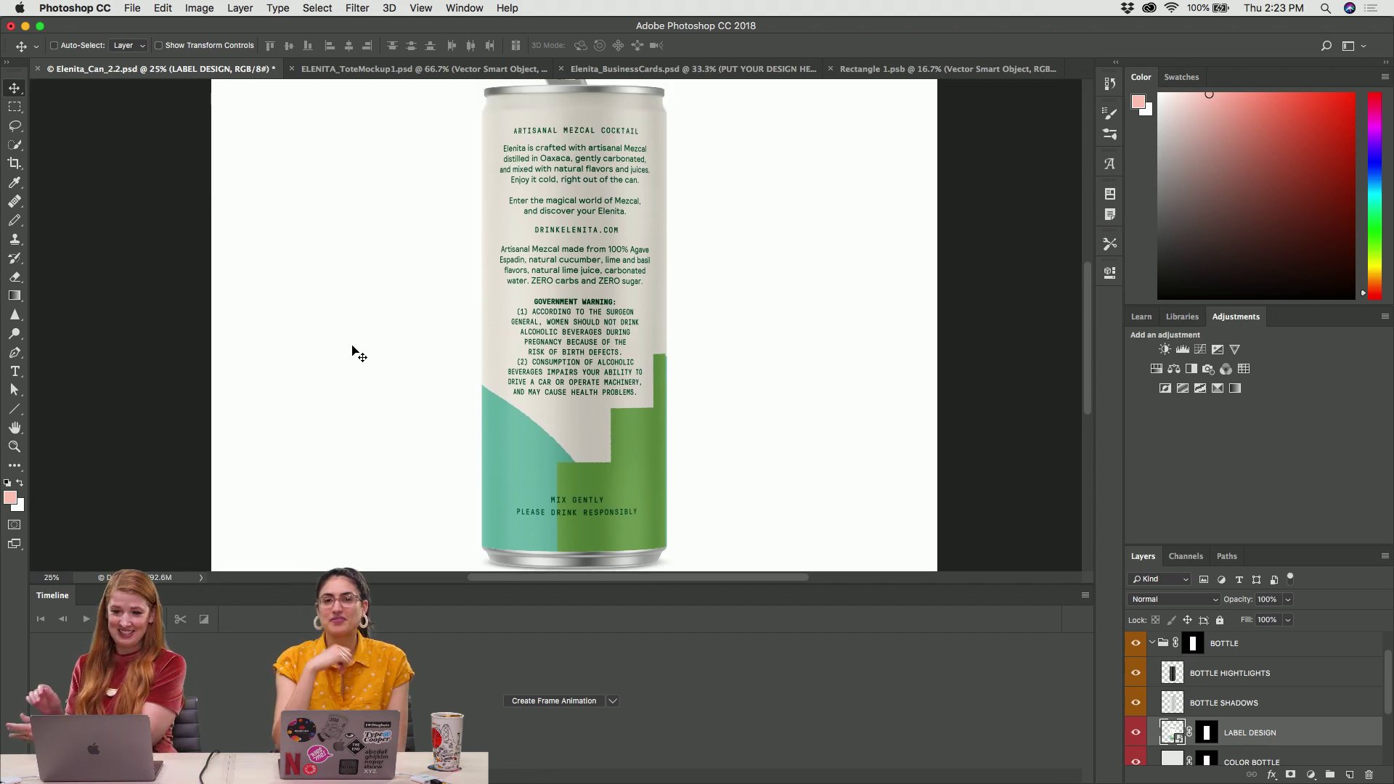
pyautogui.press('super')
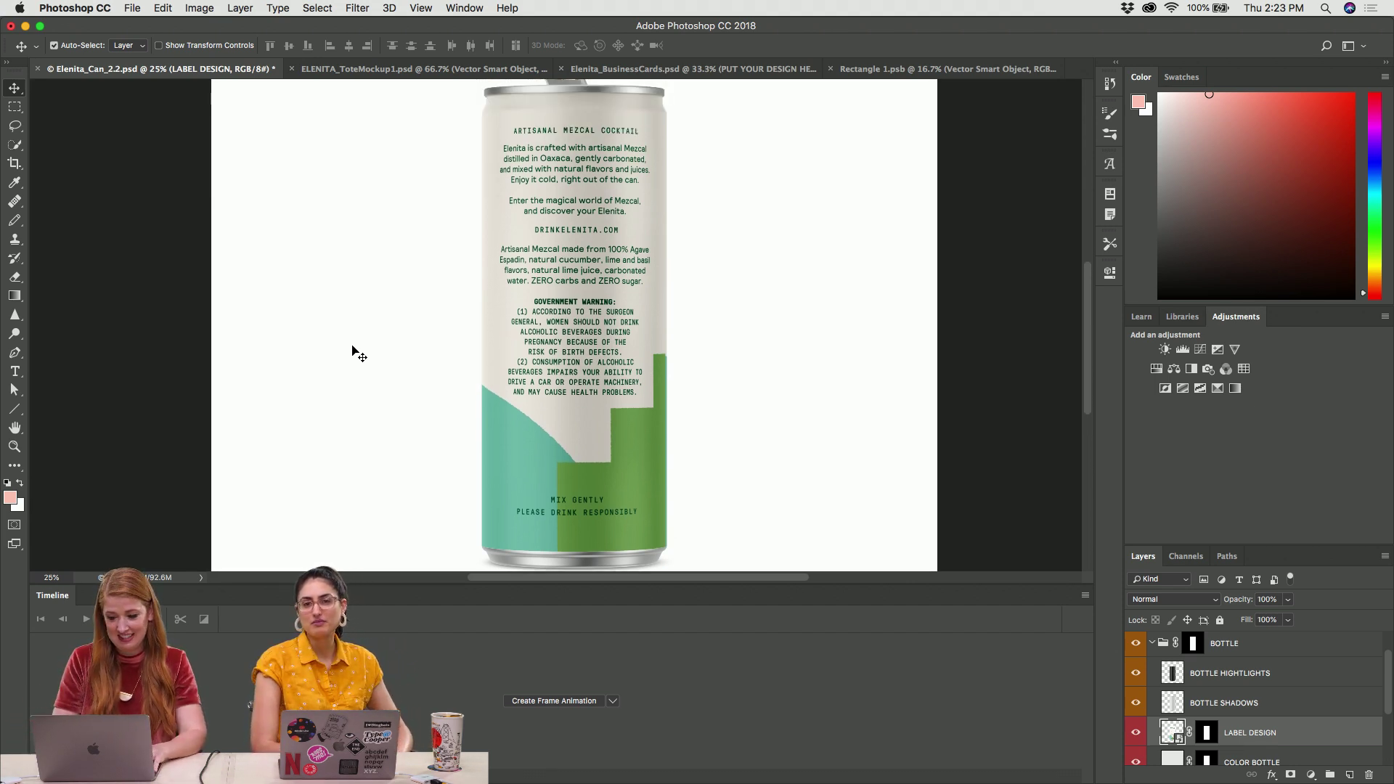
pyautogui.press('super+equal')
pyautogui.press('super+minus')
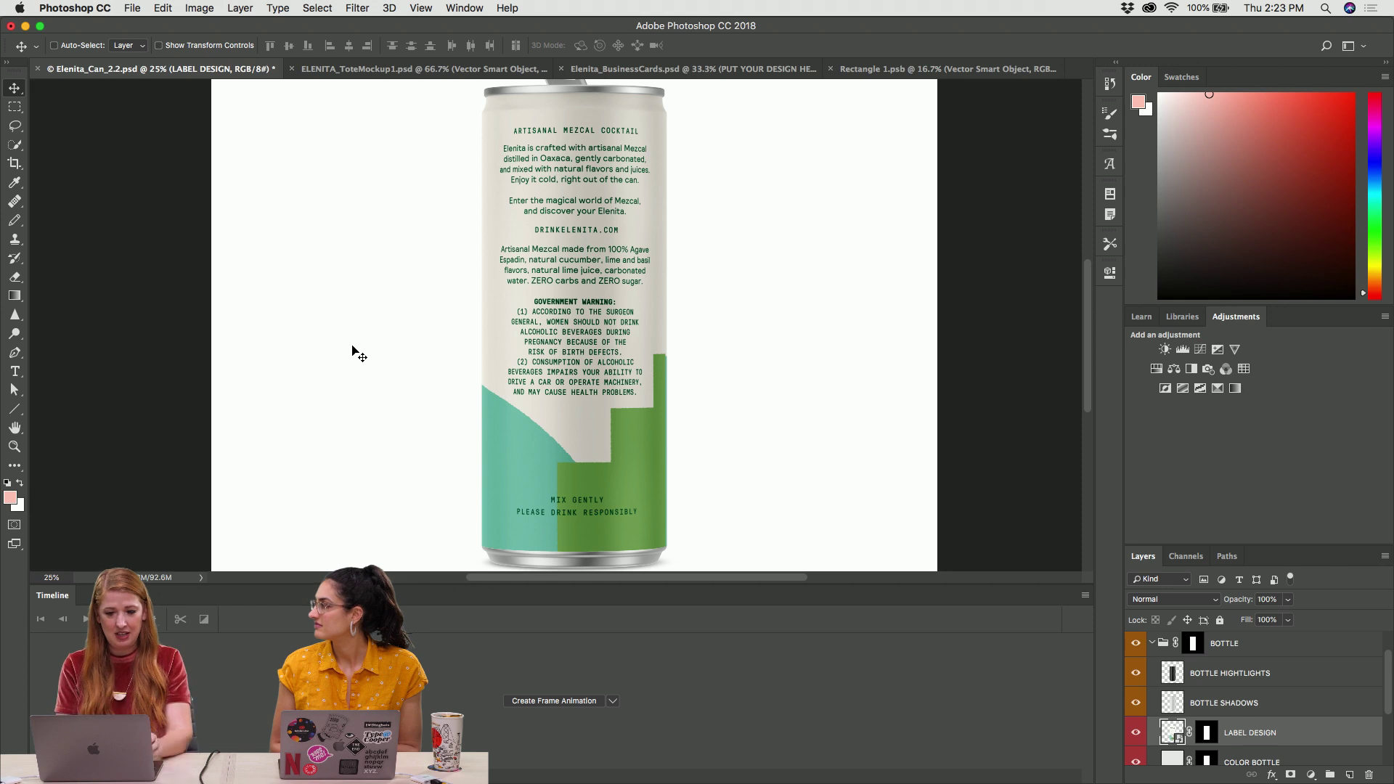
pyautogui.press('super+minus')
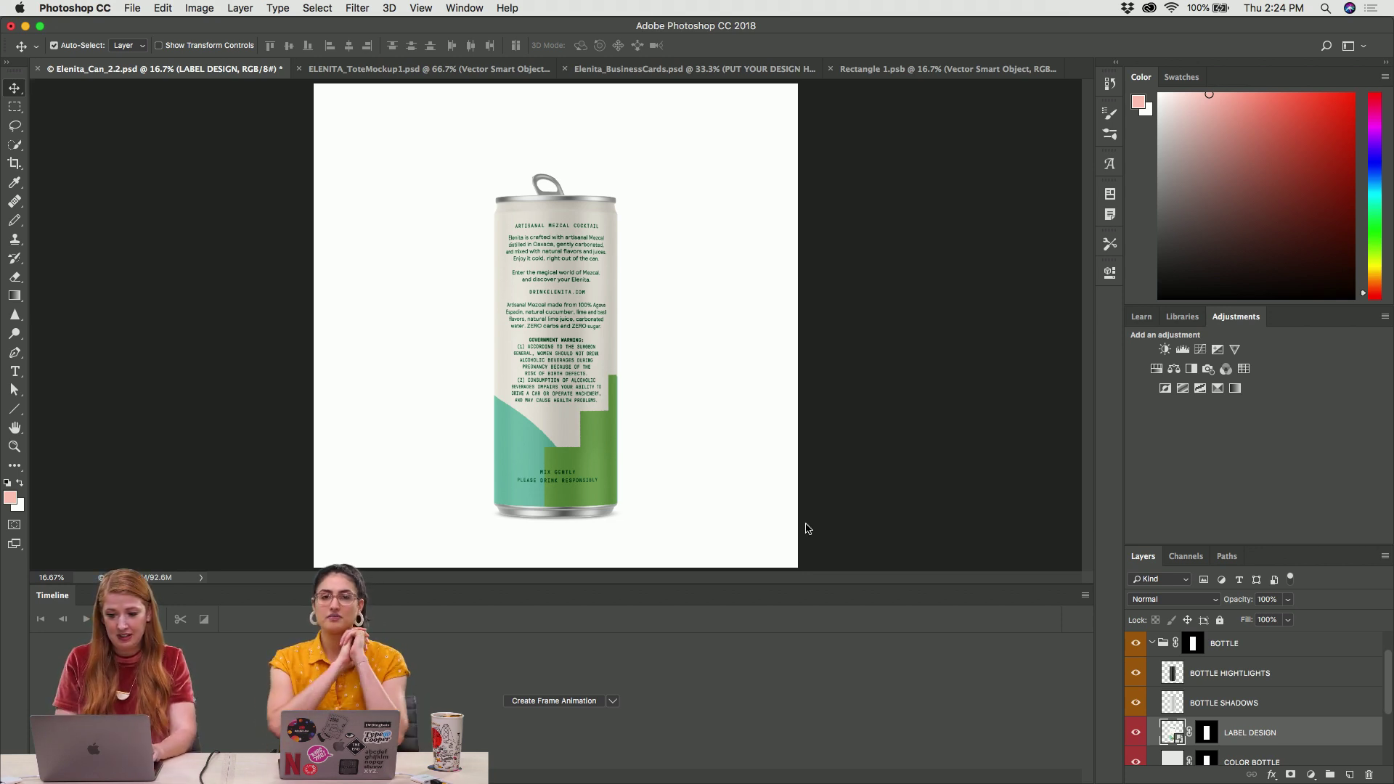
# Save the mockup as a new Photoshop file named Elenita_Can_BACK.psd with Maximize Compatibility on
pyautogui.press('super+shift+s')
pyautogui.press('Right')
pyautogui.press('BackSpace')
pyautogui.write('B')
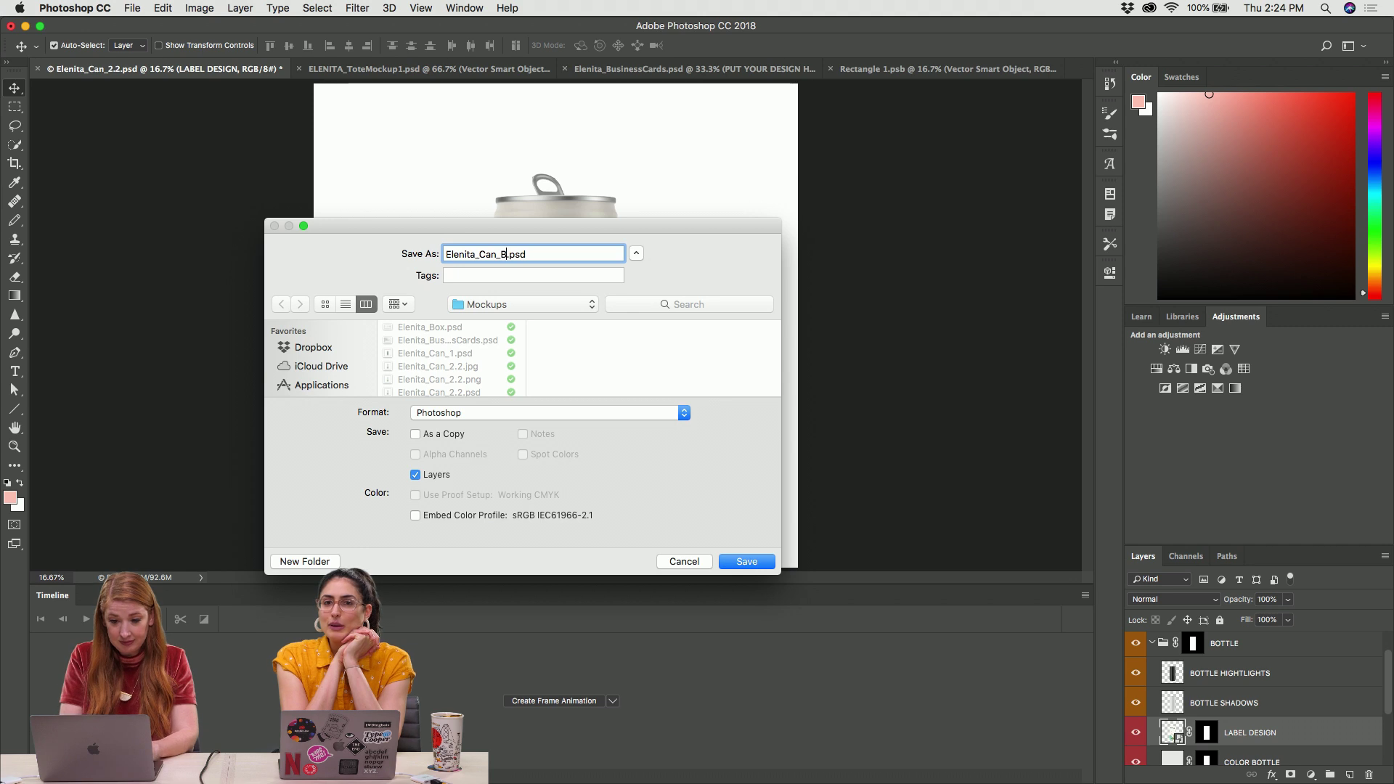
pyautogui.press('Return')
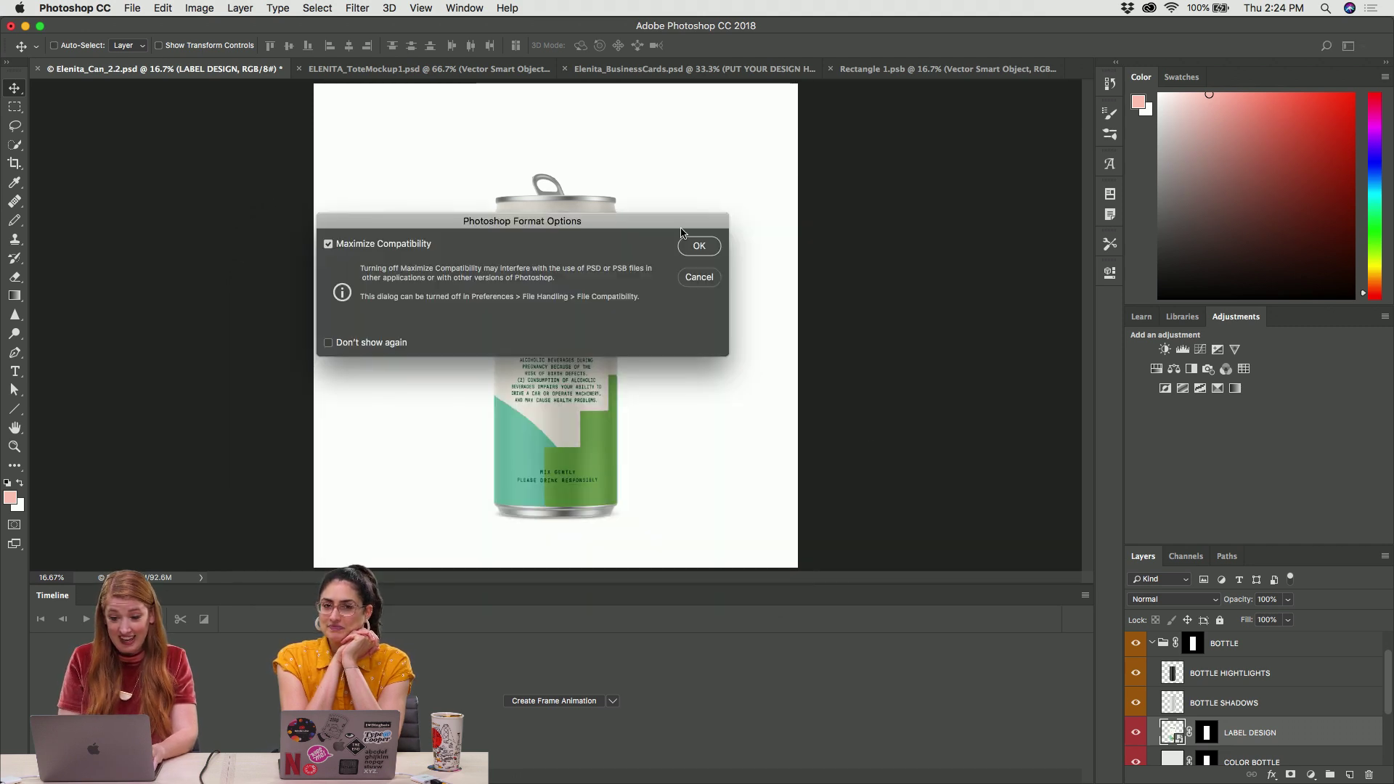
pyautogui.click(698, 249)
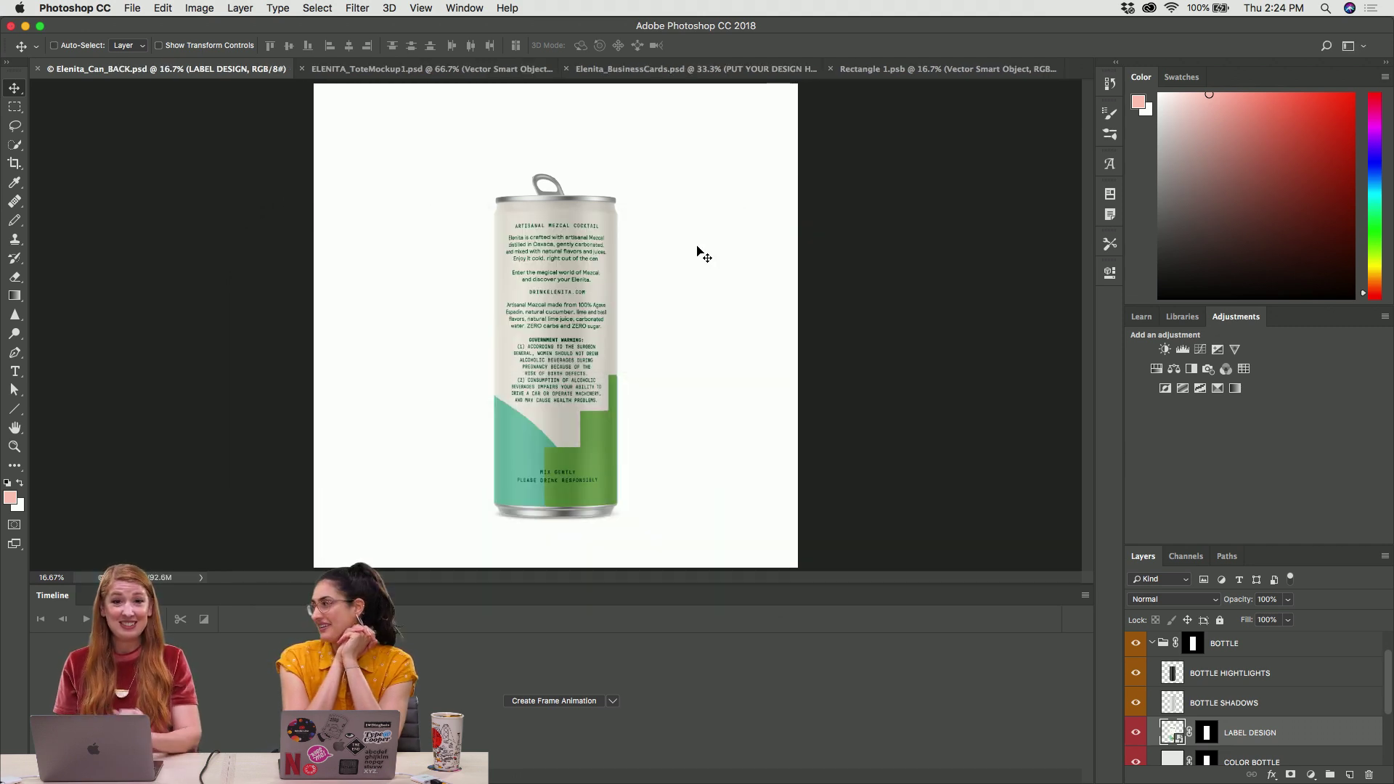